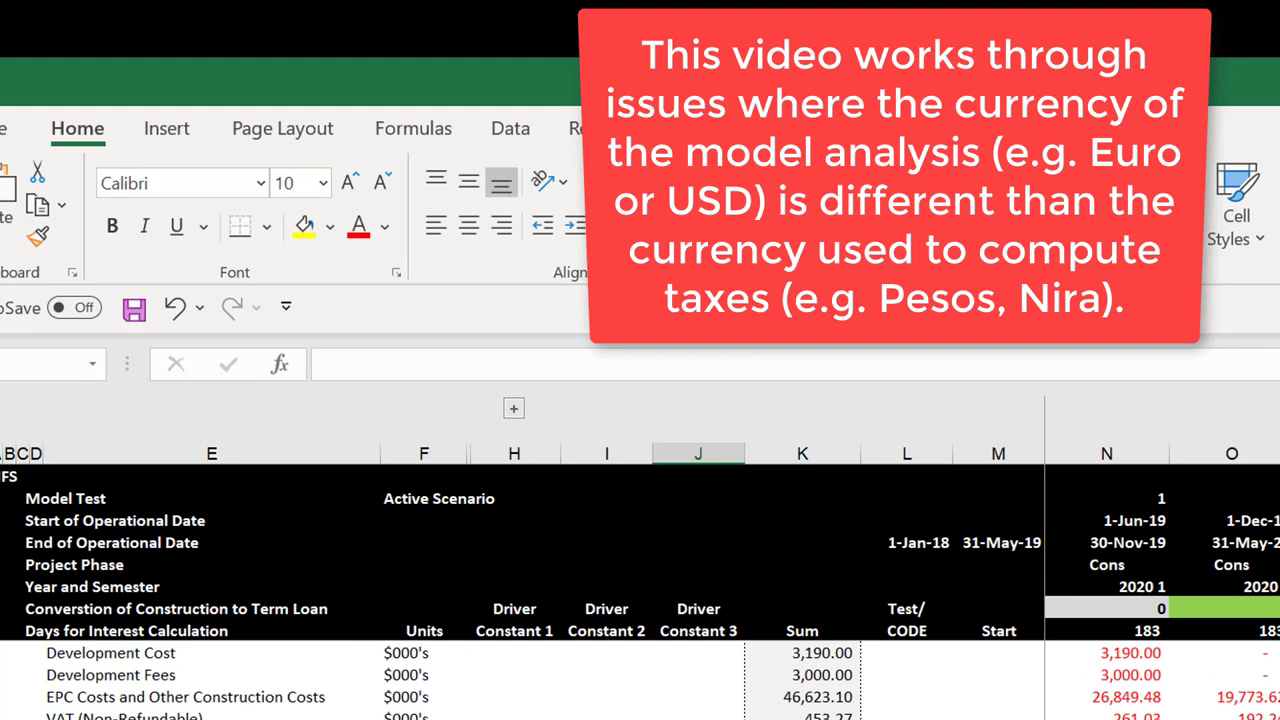
Collapse the ribbon to show more of the Income Tax Rate section of the IFS sheet
scroll(640, 685, "down", 5)
scroll(640, 685, "up", 3)
scroll(640, 685, "down", 3)
scroll(640, 685, "down", 3)
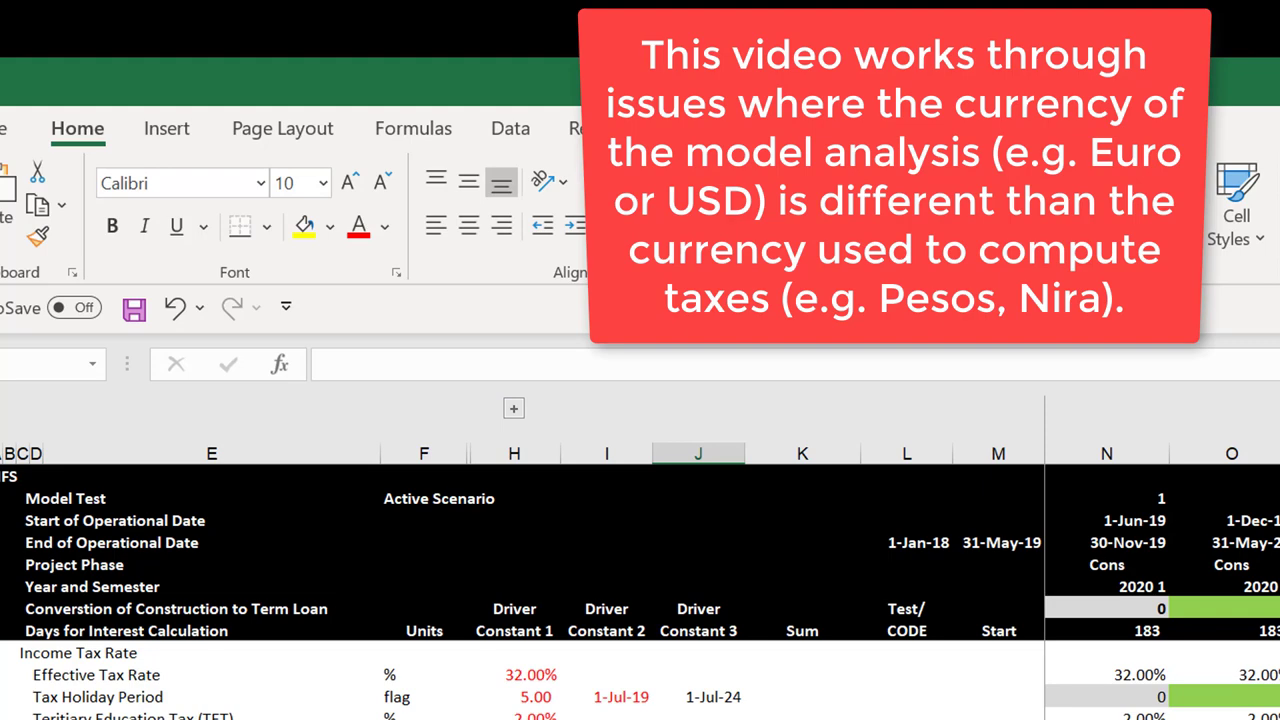
key("ctrl+F1")
Examine the local-currency tax calculation rows from EBITDA in Nira through interest, FX losses and gains, NOL and taxes
key("Down")
key("Down")
key("Down")
key("Down")
key("Down")
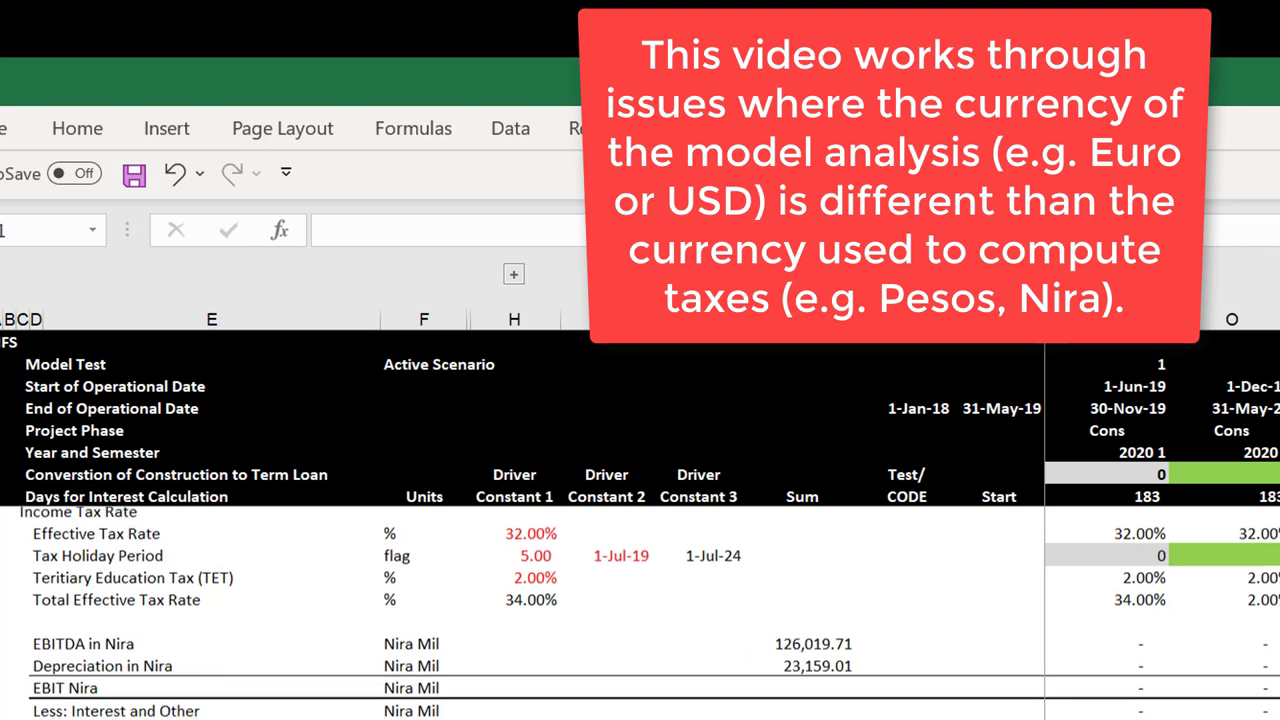
key("Down")
key("Down")
key("Down")
key("Down")
key("Down")
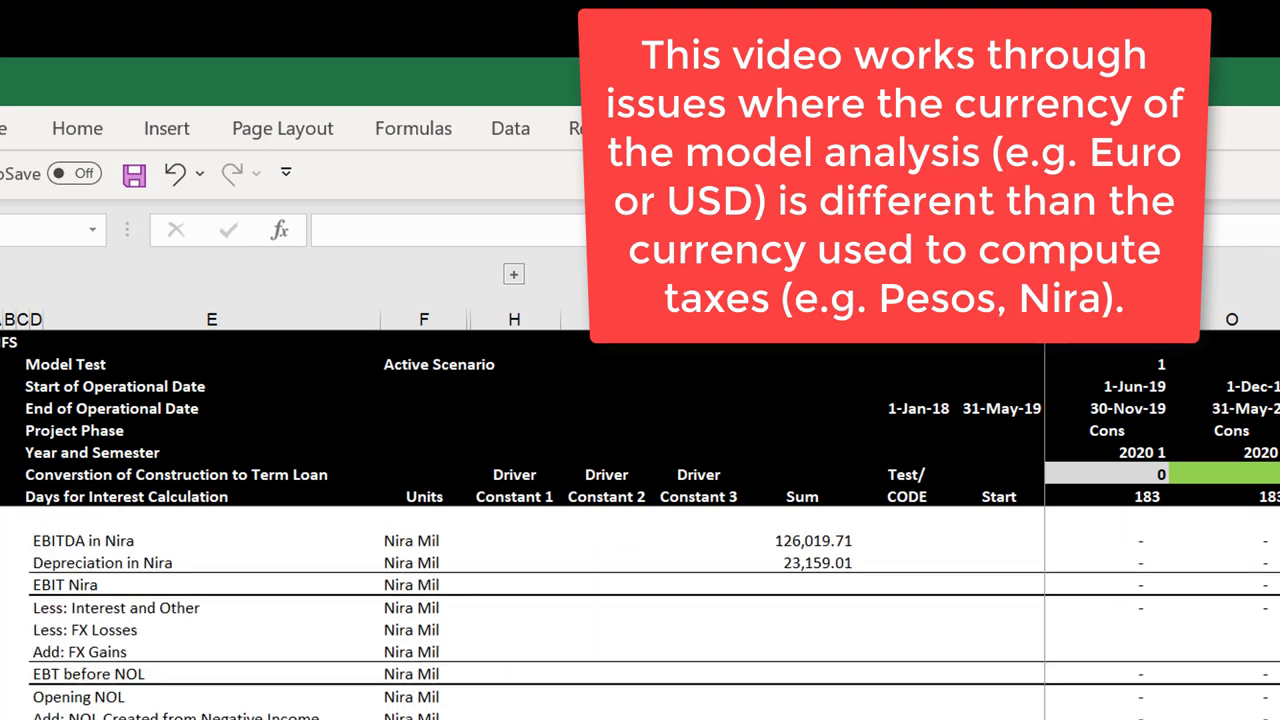
key("Down")
key("Left")
key("Down")
key("Left")
key("Left")
key("Left")
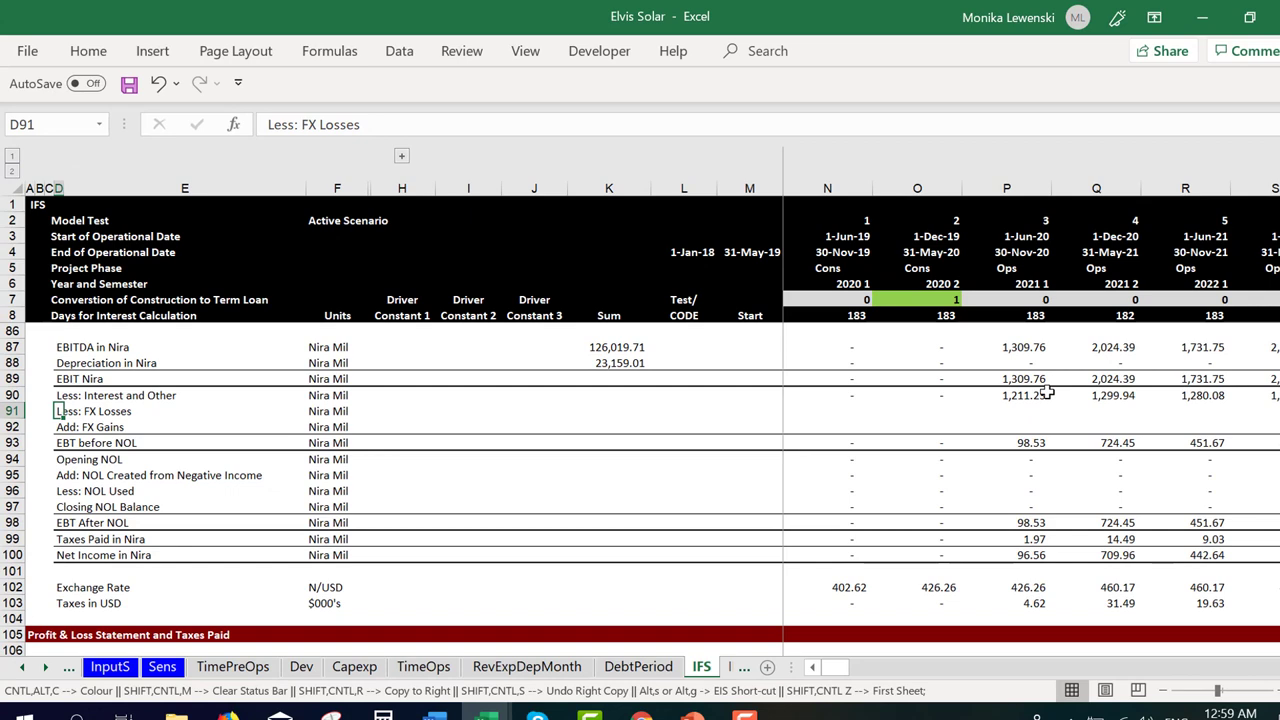
key("Up")
key("Up")
key("Up")
key("Up")
key("Up")
key("Up")
key("Down")
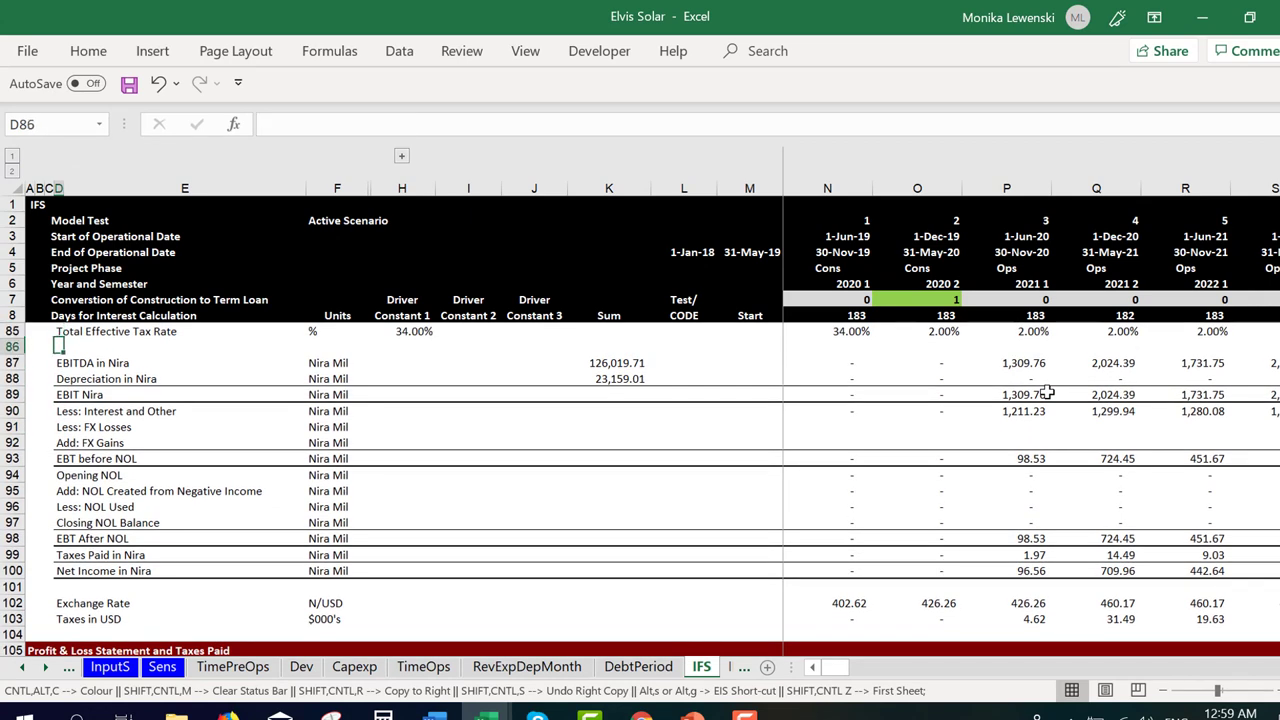
key("Down")
key("Down")
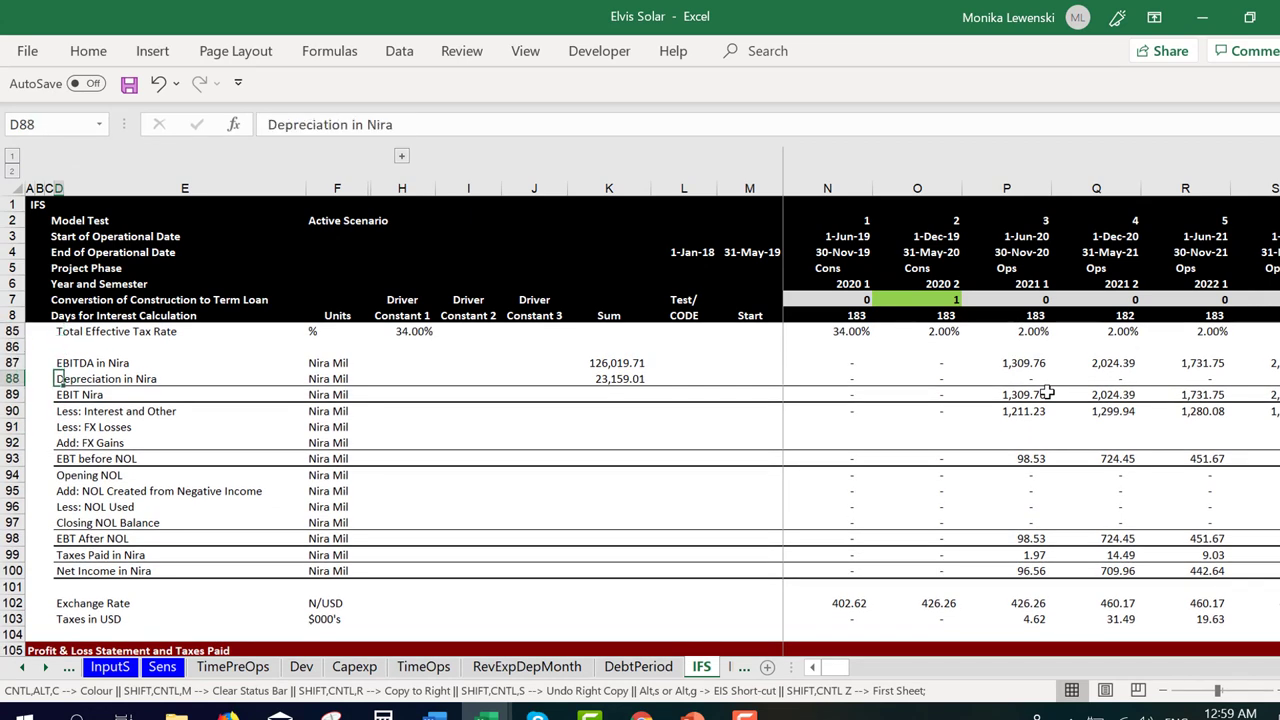
Look through the Profit & Loss and Debt Service Reserve sections, and return to the Cash Flow Waterfall section
key("Page_Down")
key("Down")
key("Down")
key("Down")
key("Down")
key("Down")
key("Down")
key("Down")
key("Down")
key("Down")
key("Down")
key("Down")
key("Down")
key("Down")
key("Down")
key("Down")
key("Down")
key("Down")
key("Down")
key("Down")
key("Down")
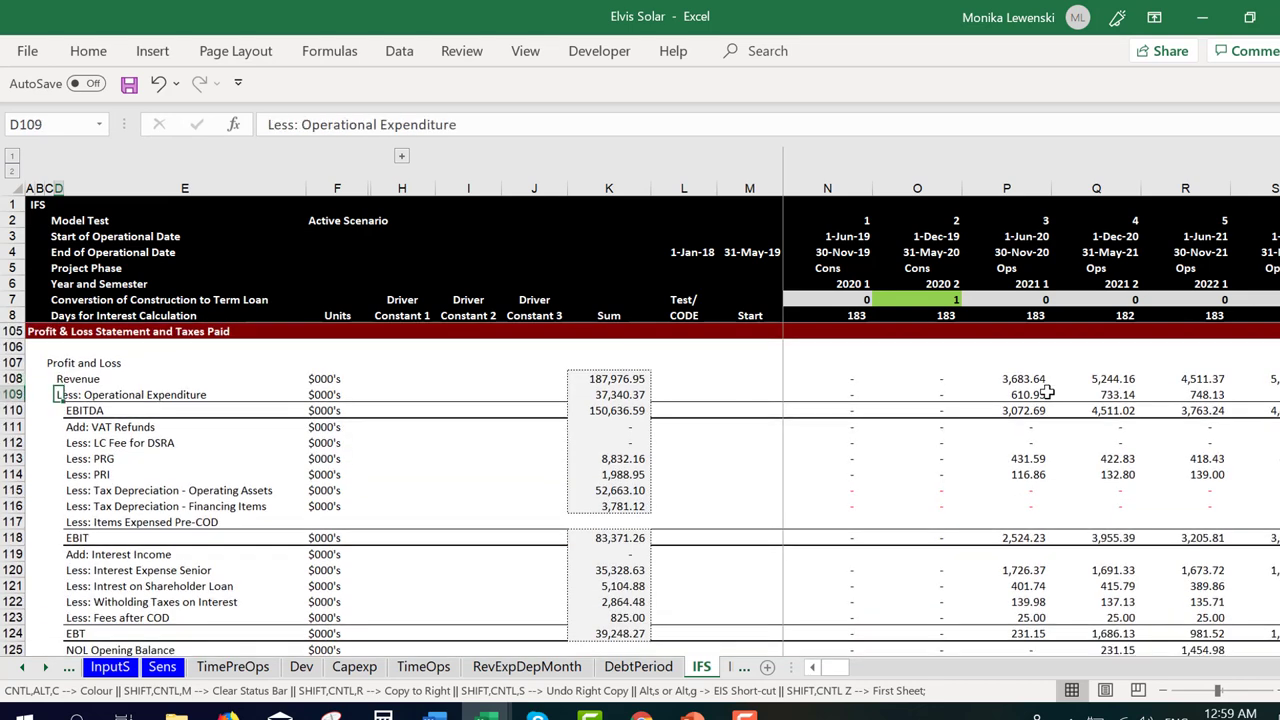
key("Page_Down")
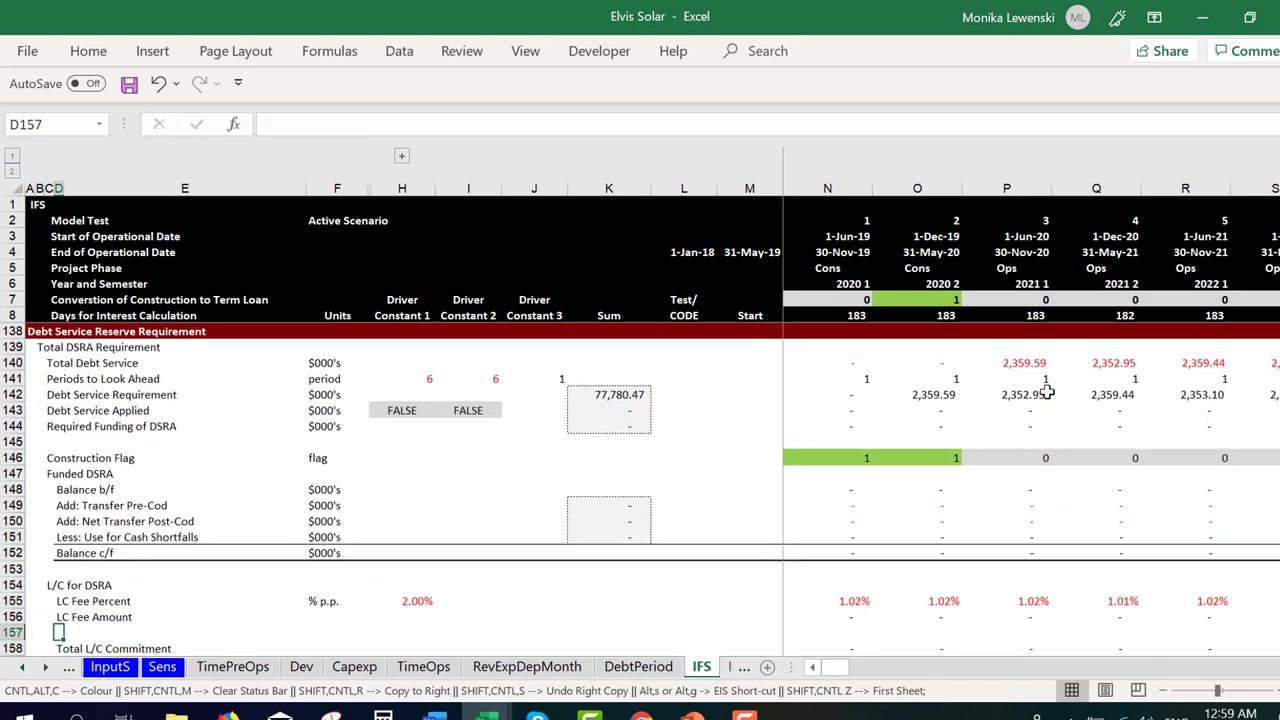
key("Page_Down")
key("Page_Up")
key("Page_Up")
key("Page_Up")
key("Page_Up")
key("Page_Up")
key("Page_Up")
key("Page_Up")
key("Page_Up")
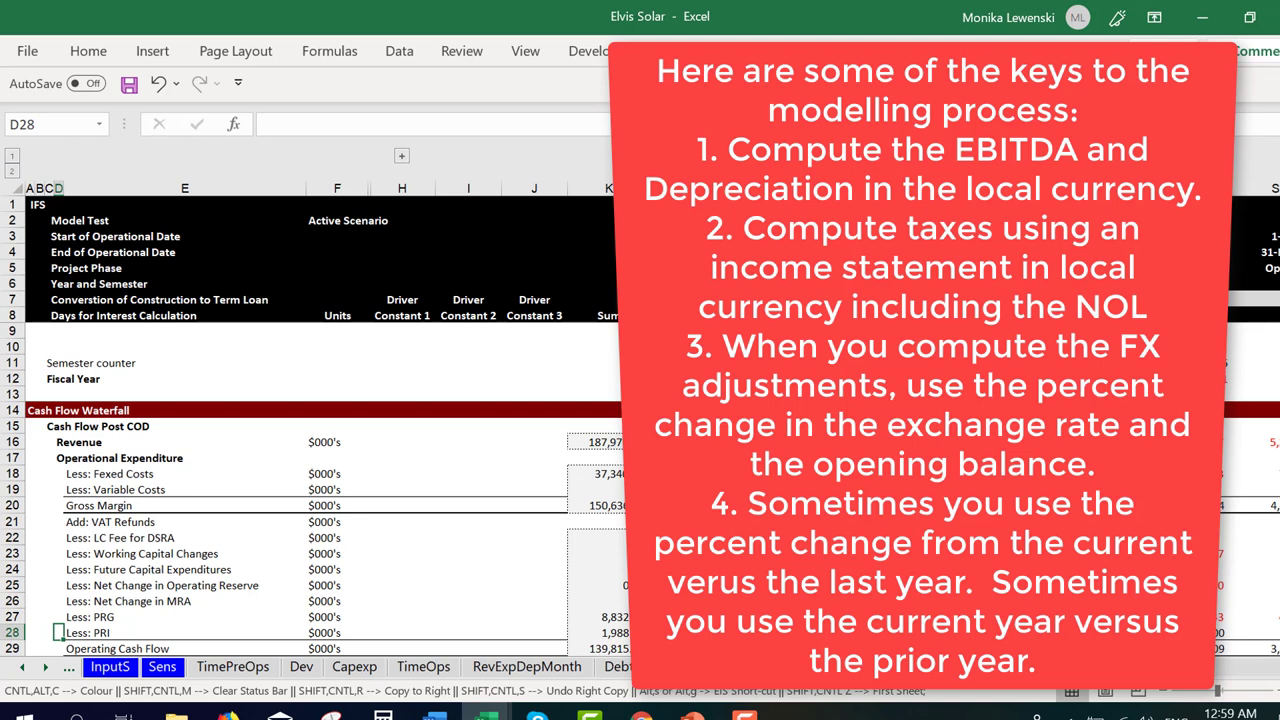
Switch to the Simple Tax and Exchane Rate workbook and select the N/USD exchange rate assumption in E6
key("alt+Tab")
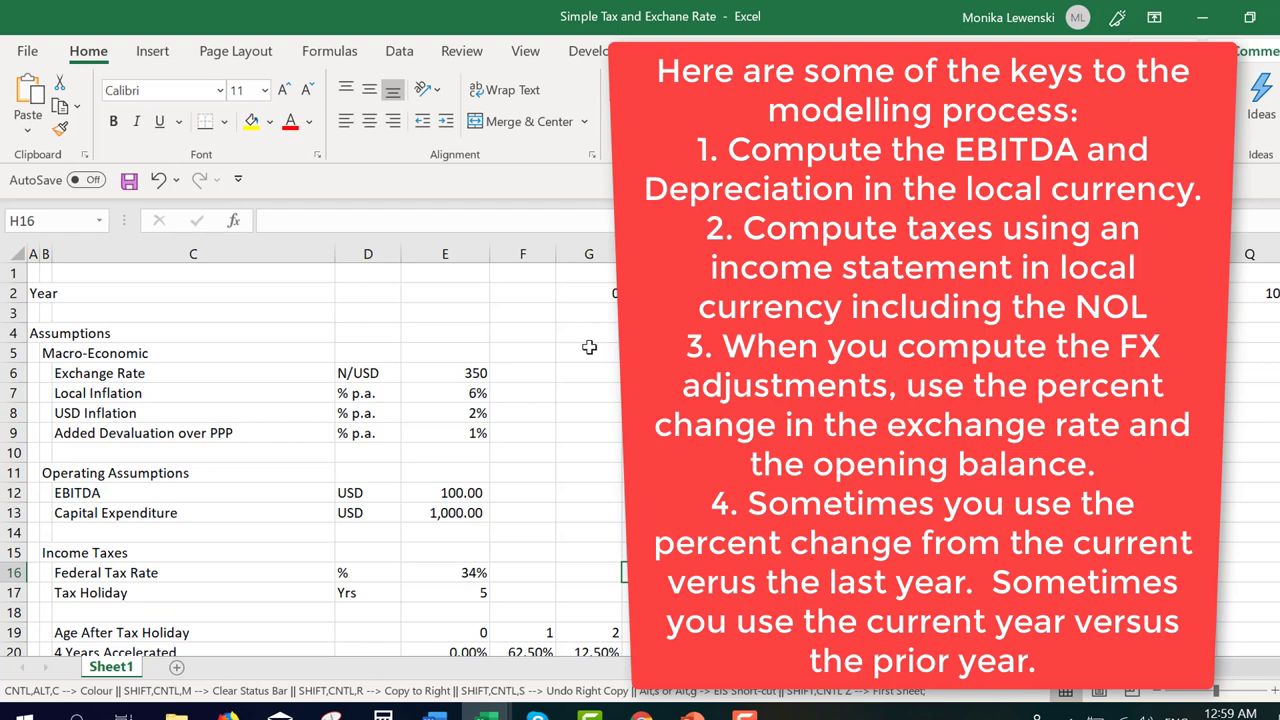
left_click(589, 347)
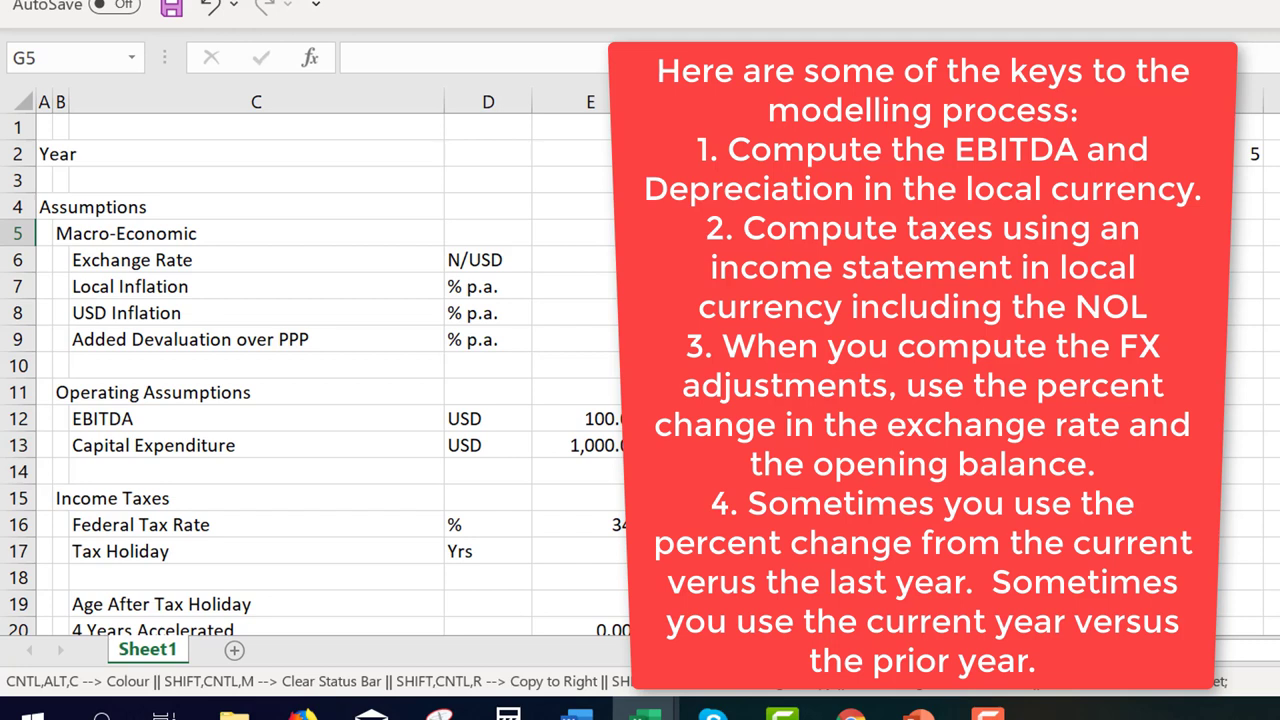
left_click(570, 233)
left_click(570, 259)
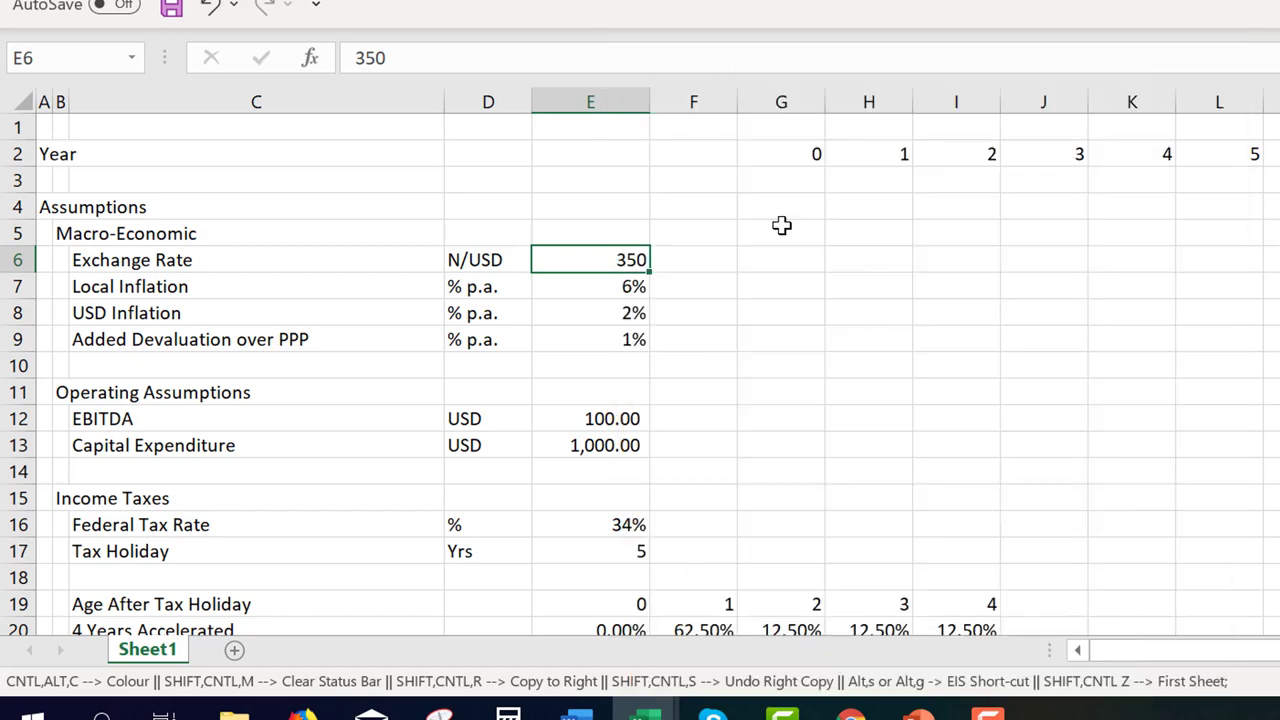
Review the Exchange Rate, Local Inflation and USD Inflation inputs in the Macro-Economic assumptions
key("Down")
key("Down")
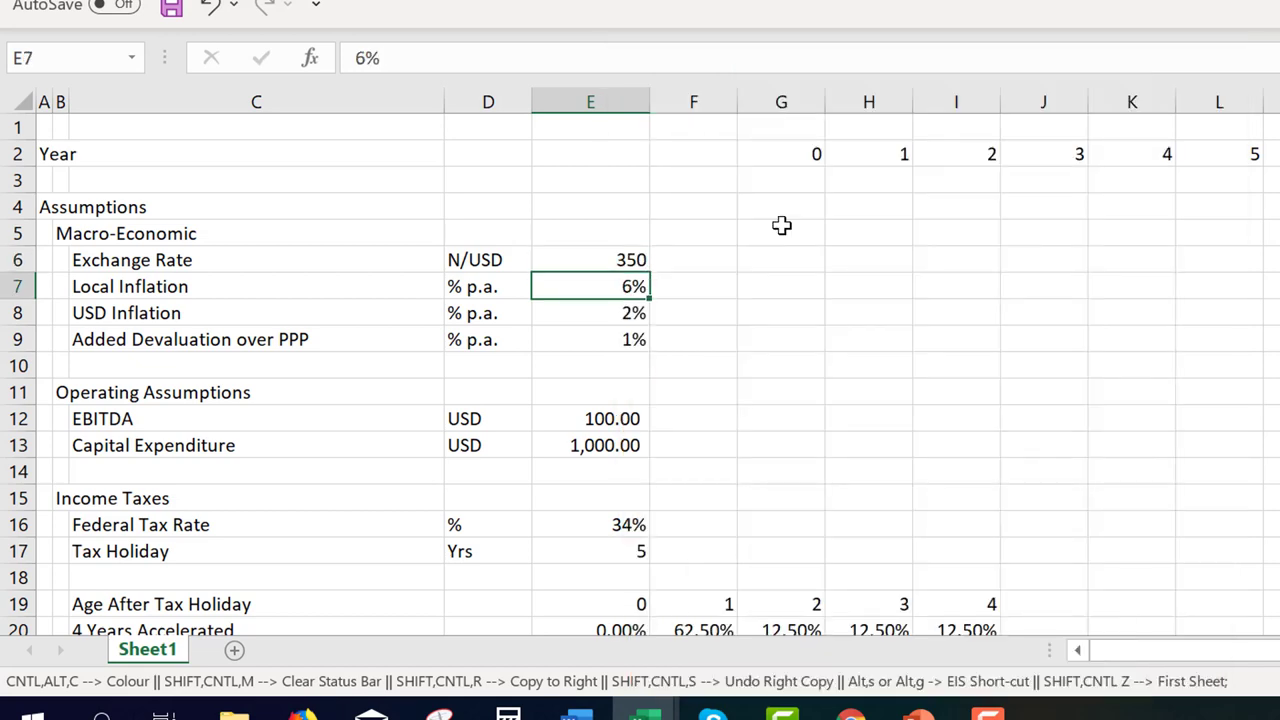
key("Up")
key("Up")
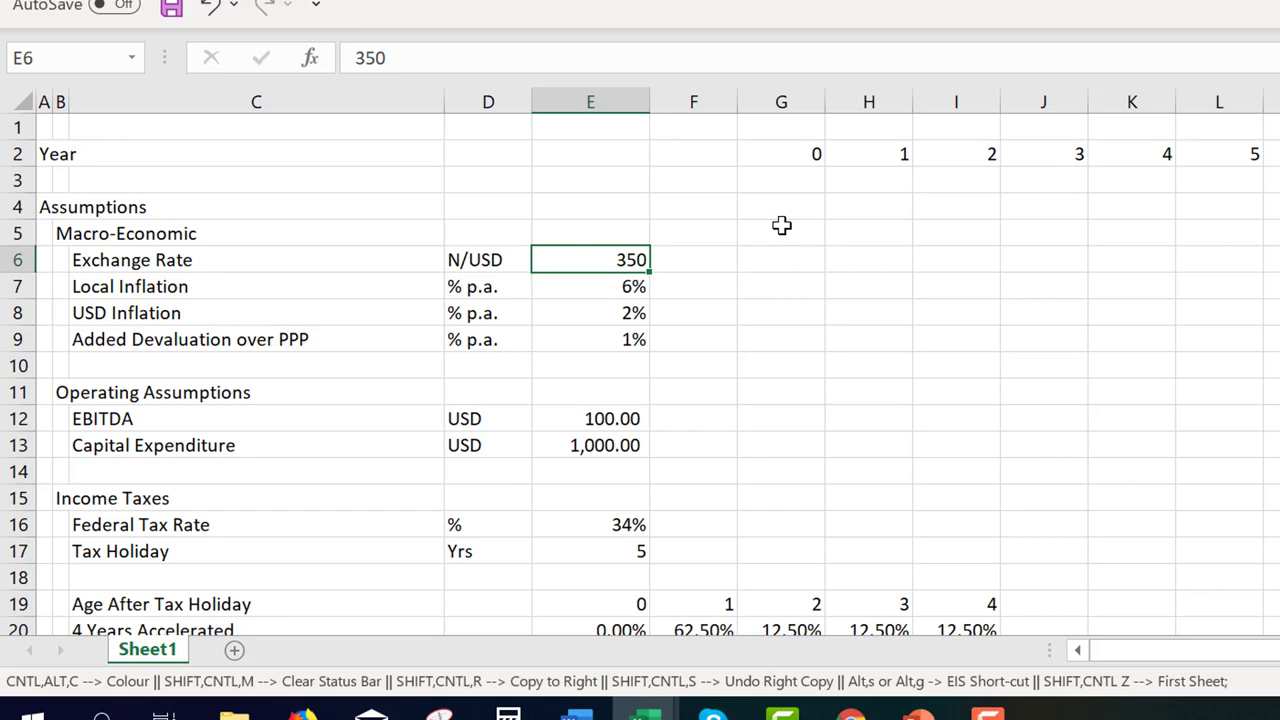
key("Down")
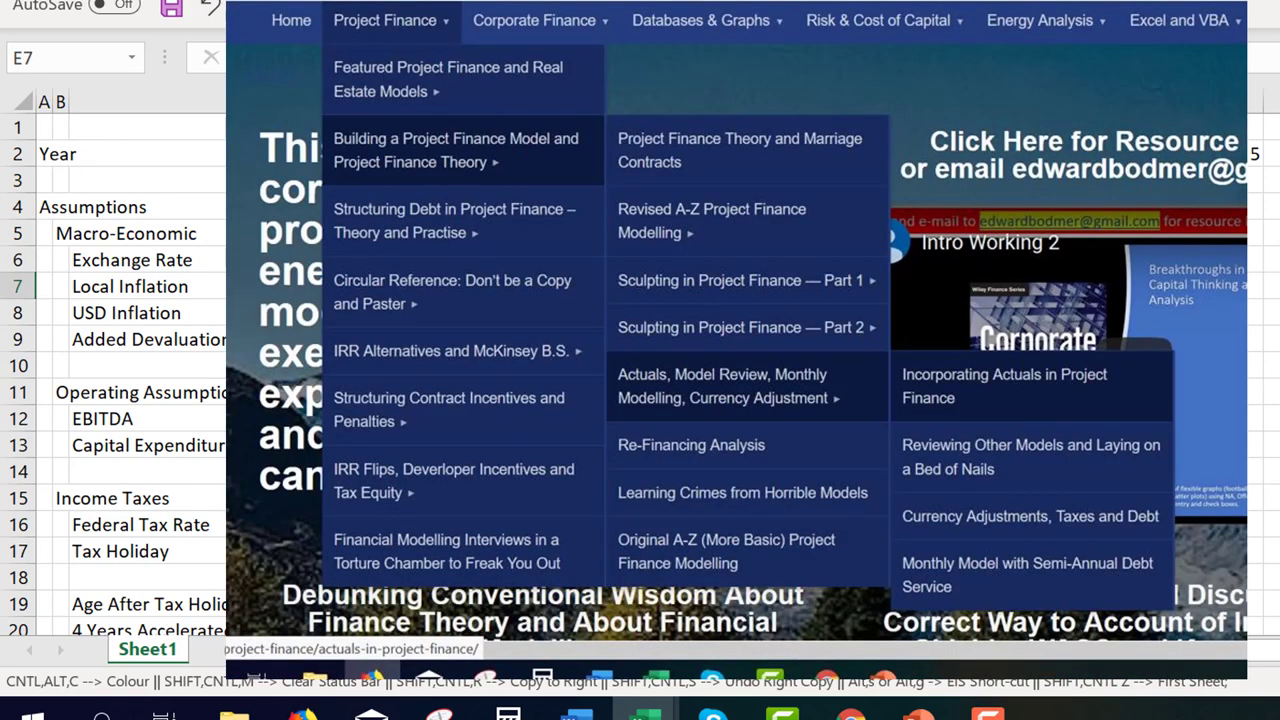
key("Down")
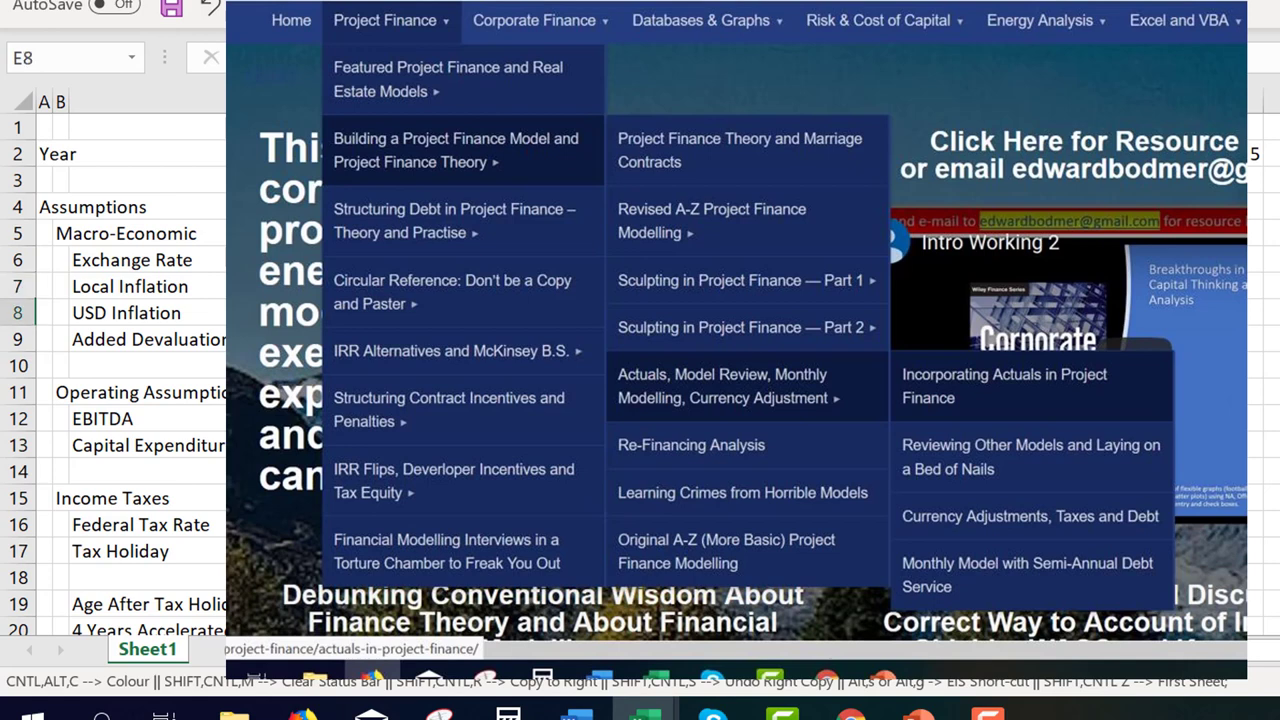
key("Up")
key("Down")
key("Up")
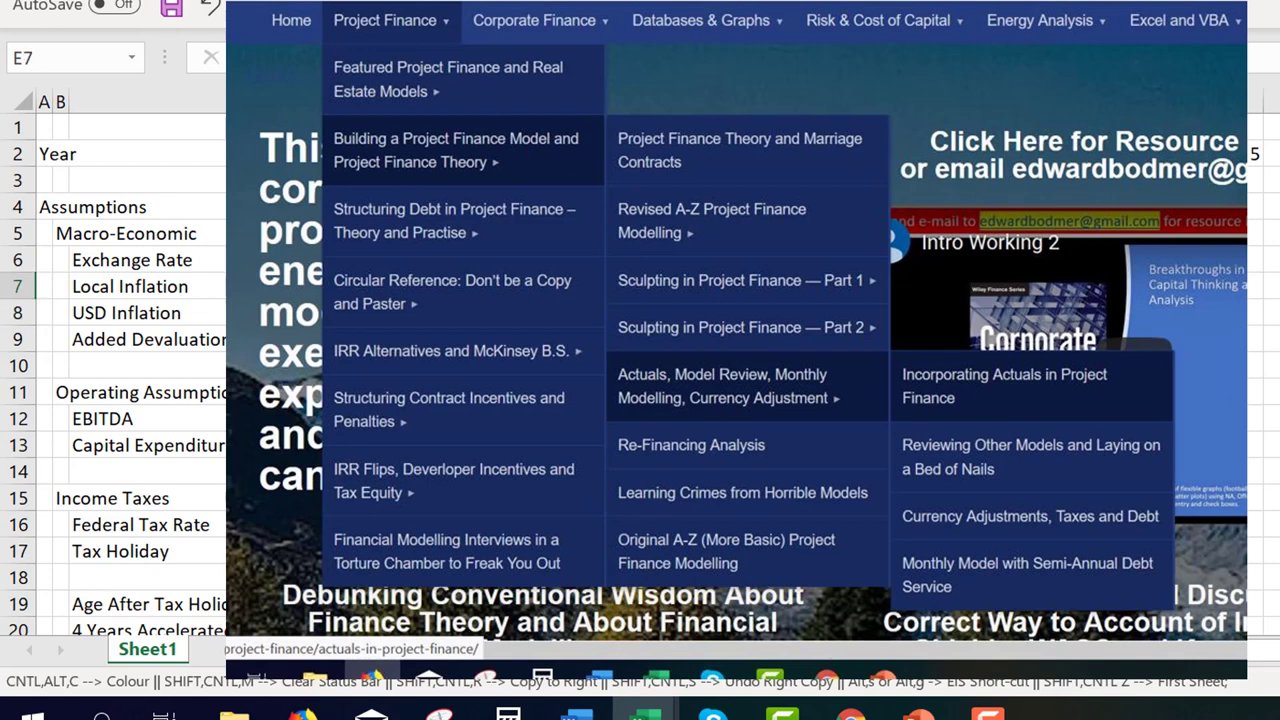
key("Down")
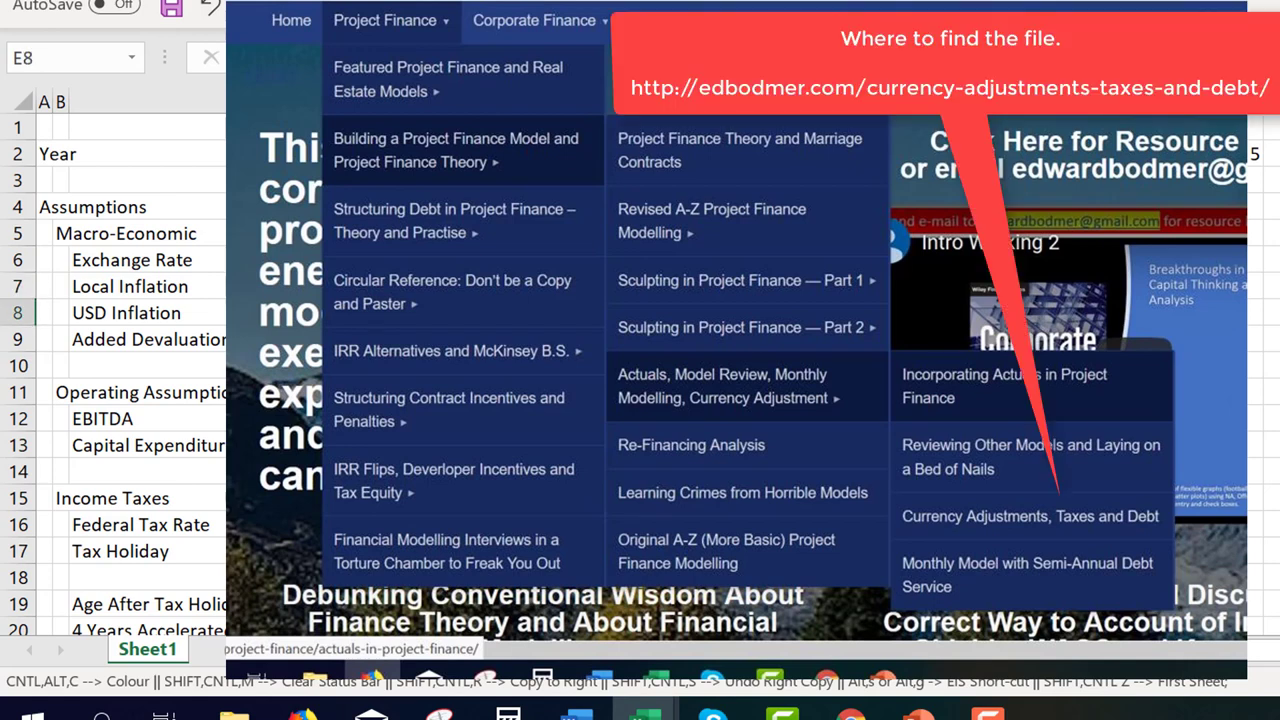
Try Added Devaluation over PPP at -1% and 0%, and set it back to 1%
key("Down")
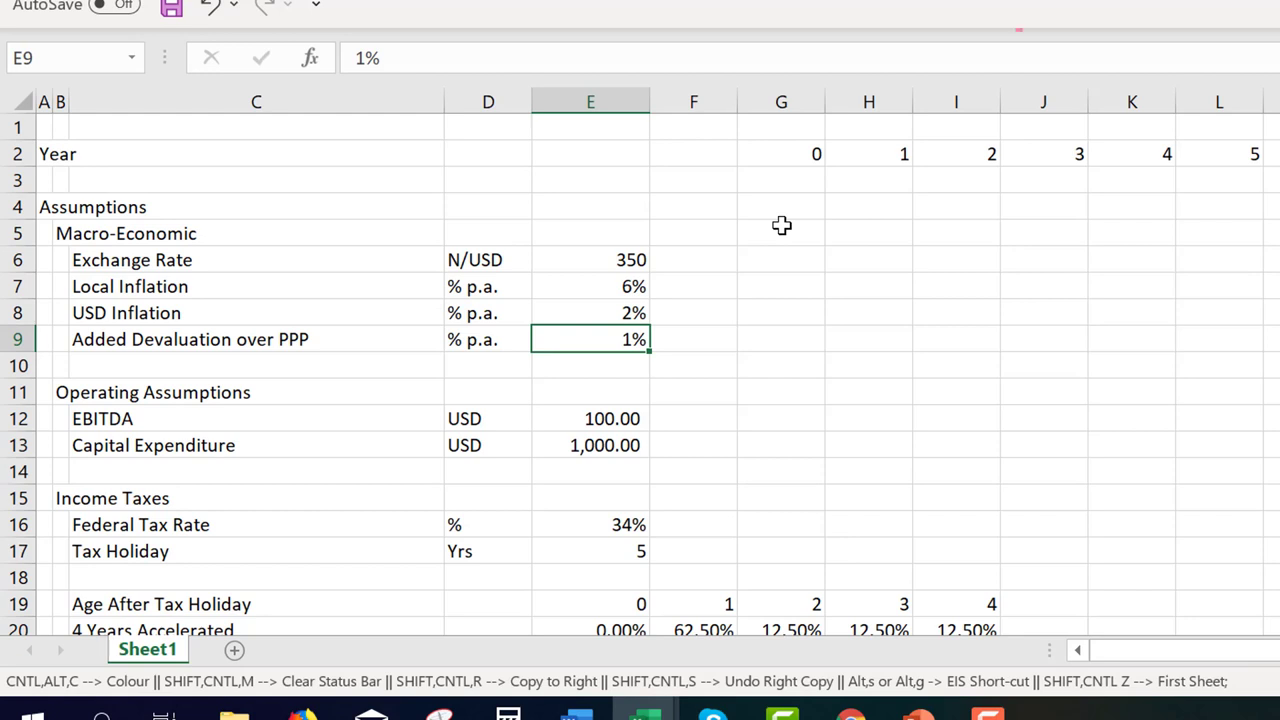
type("-1%")
key("Return")
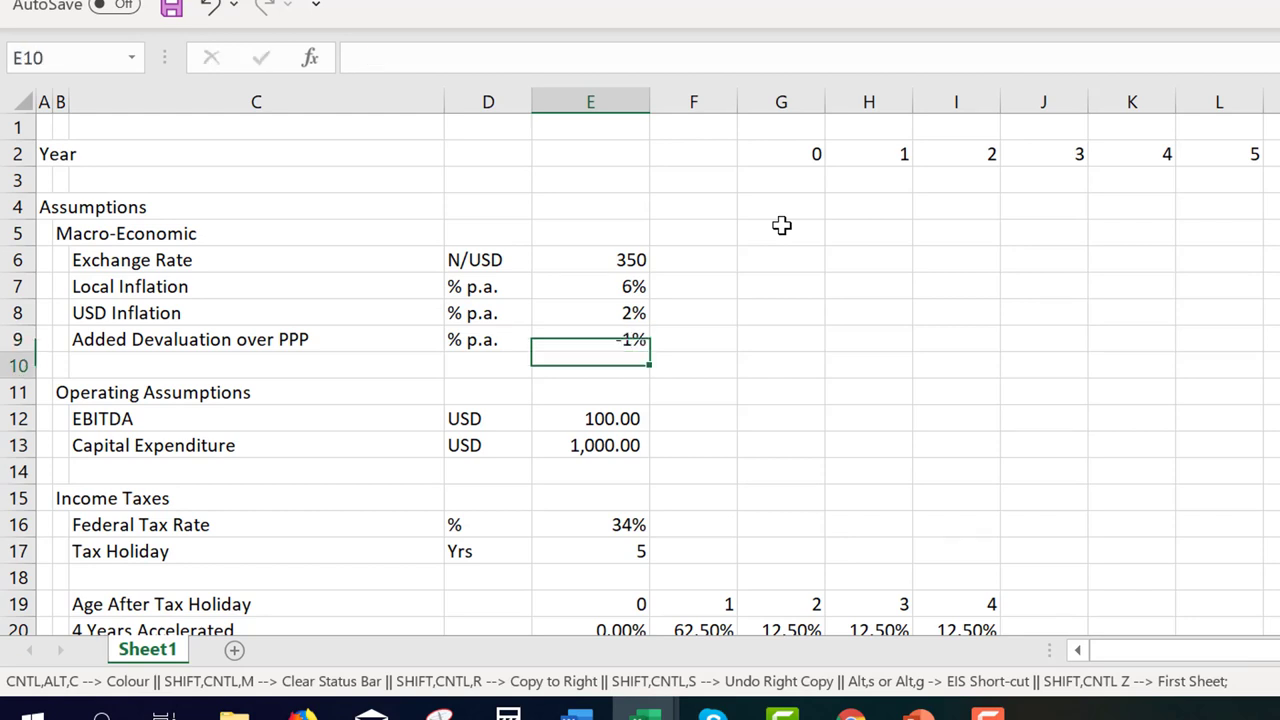
key("Up")
type("0")
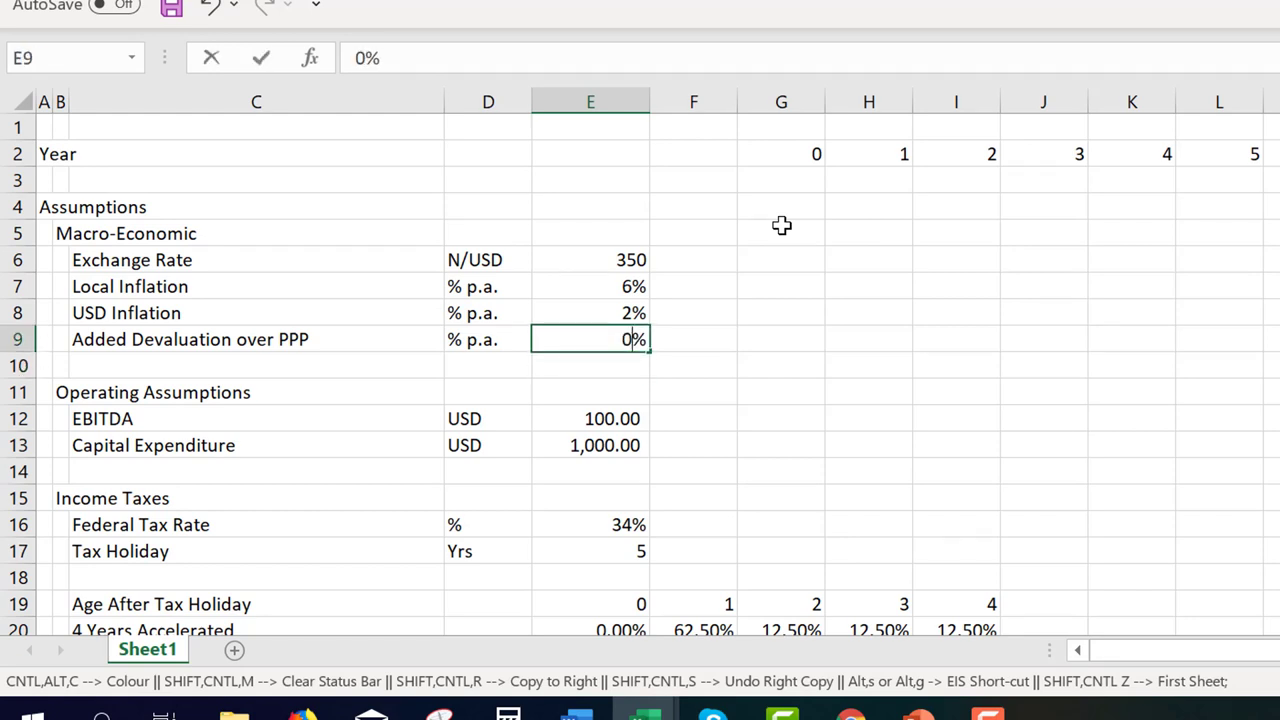
key("Return")
key("Up")
type("1")
key("Return")
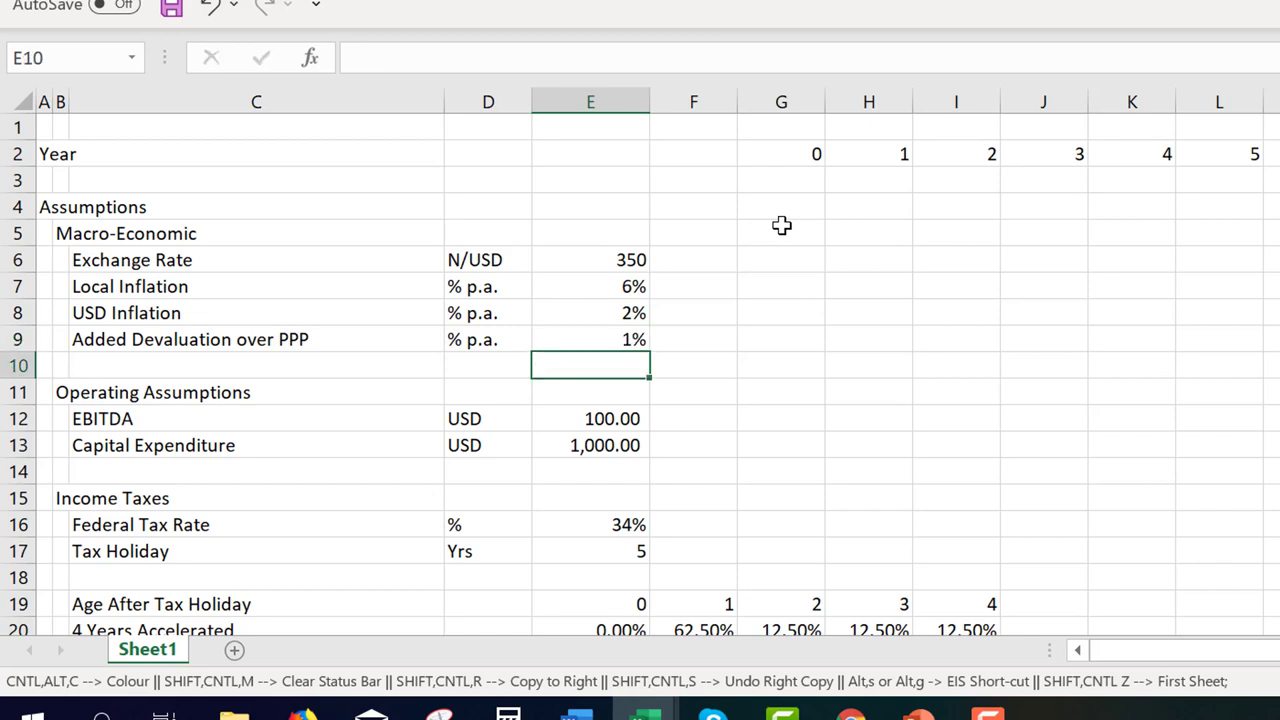
Review the Macro-Economic inputs together with the EBITDA and Capital Expenditure operating assumptions in column E
key("Down")
key("Down")
key("Up")
key("Up")
key("Up")
key("Up")
key("Up")
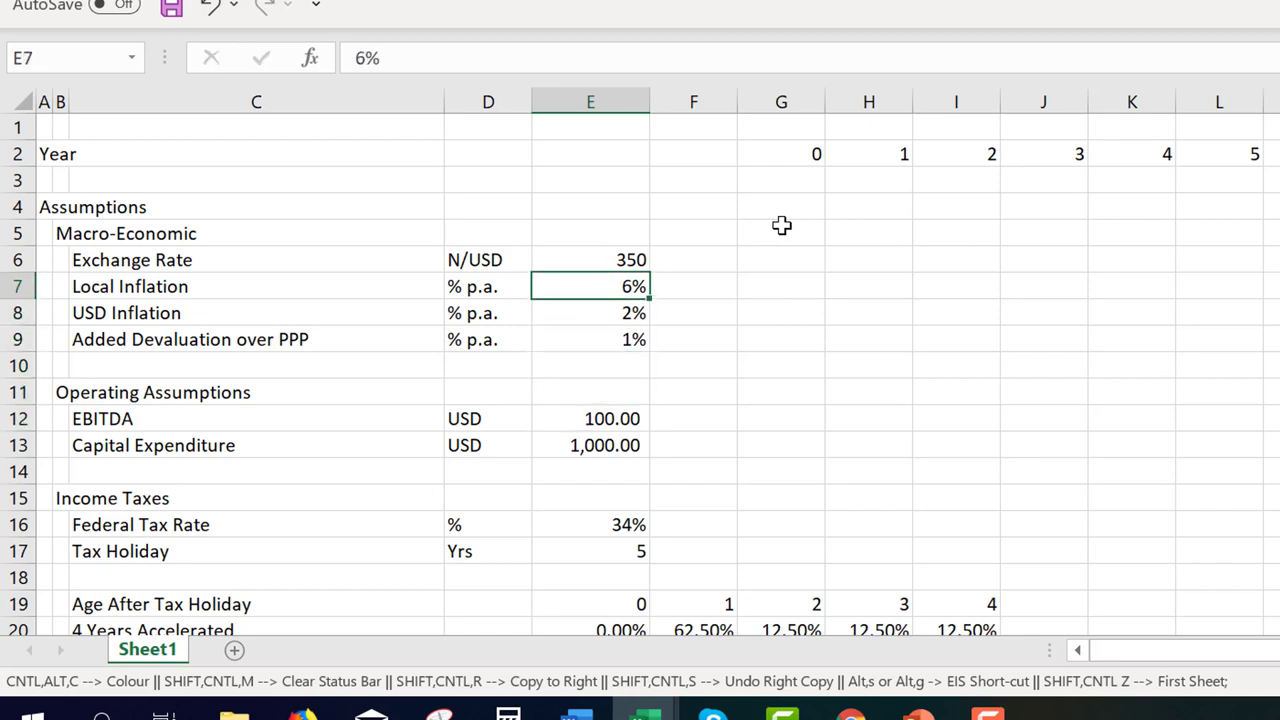
key("Down")
key("Down")
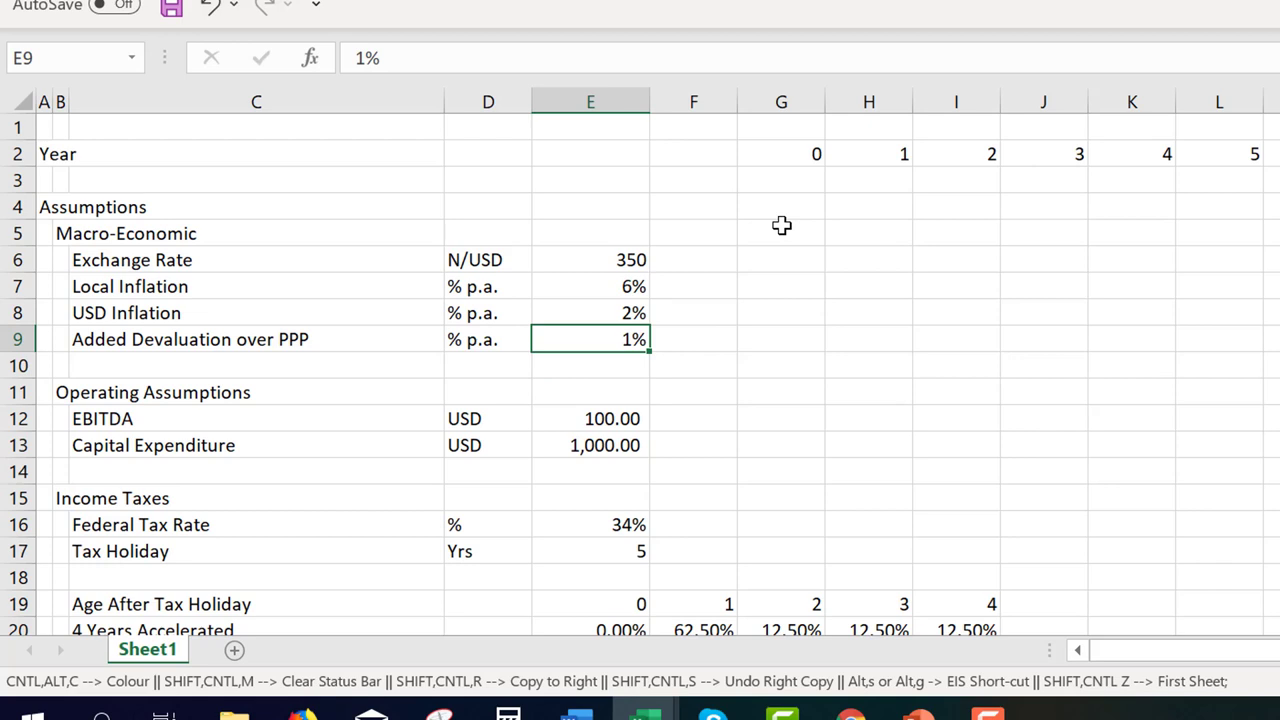
key("Down")
key("Down")
key("Down")
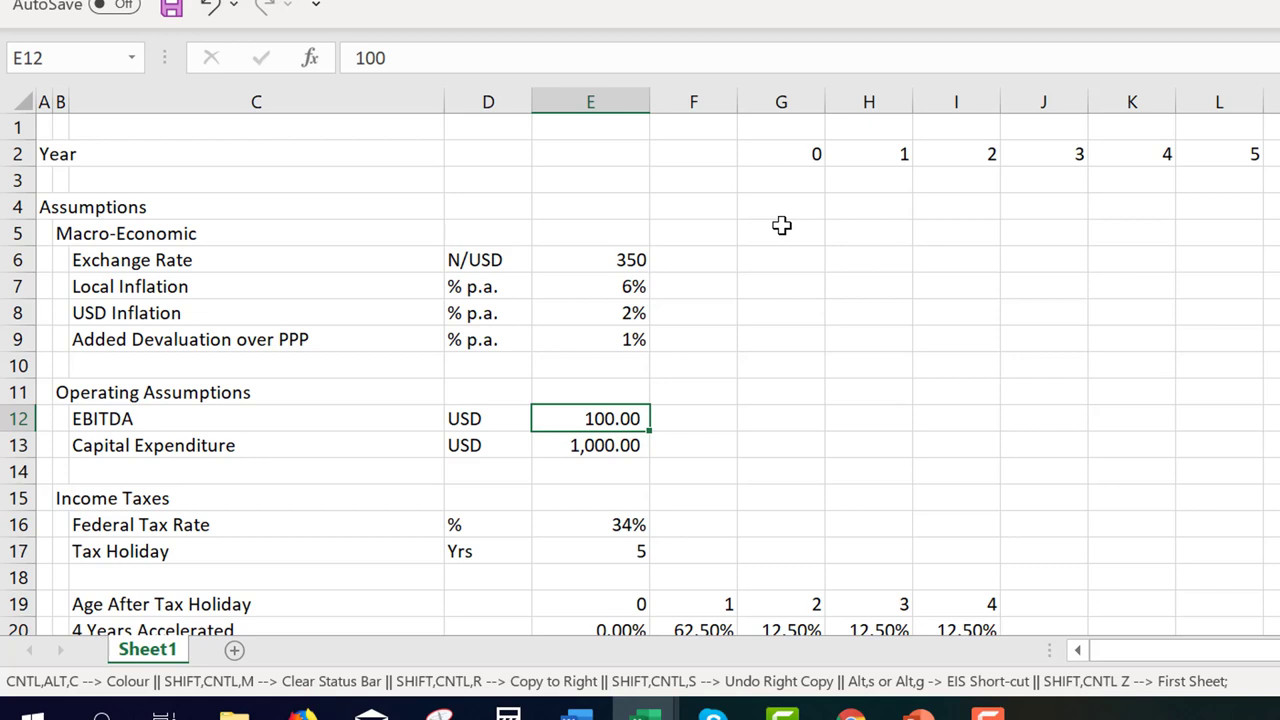
key("Down")
key("Down")
key("Down")
key("Up")
key("Up")
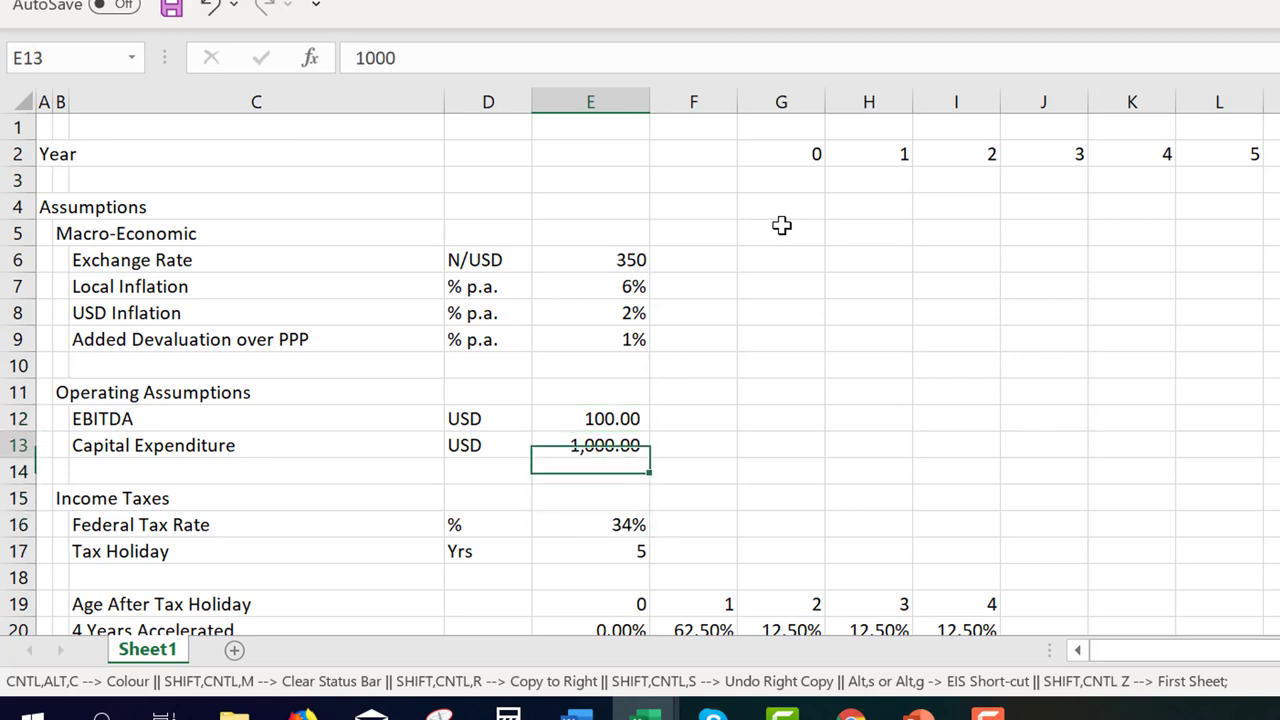
key("Up")
key("Up")
key("Up")
key("Up")
key("Up")
key("Down")
key("Down")
key("Down")
key("Down")
key("Down")
key("Down")
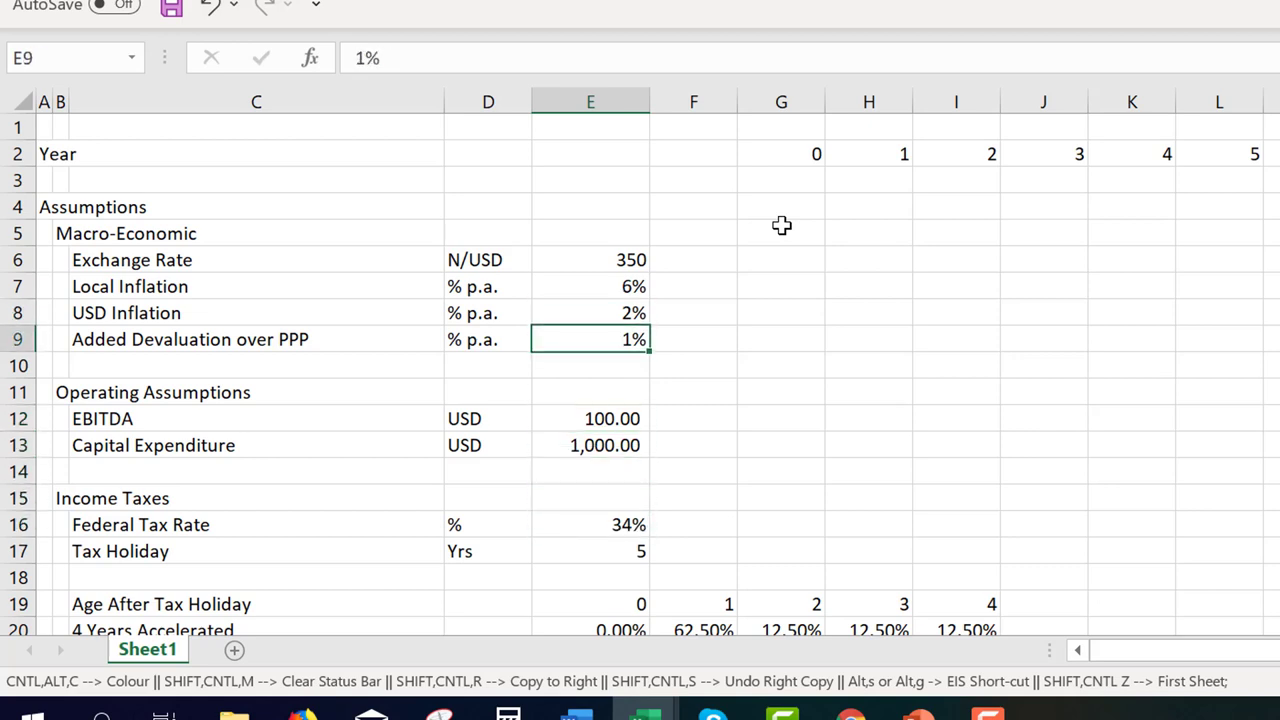
Look over the Income Taxes assumptions, including the tax holiday and the 4 Years Accelerated rates
key("Down")
key("Down")
key("Down")
key("Down")
key("Down")
key("Down")
key("Down")
key("Down")
key("Down")
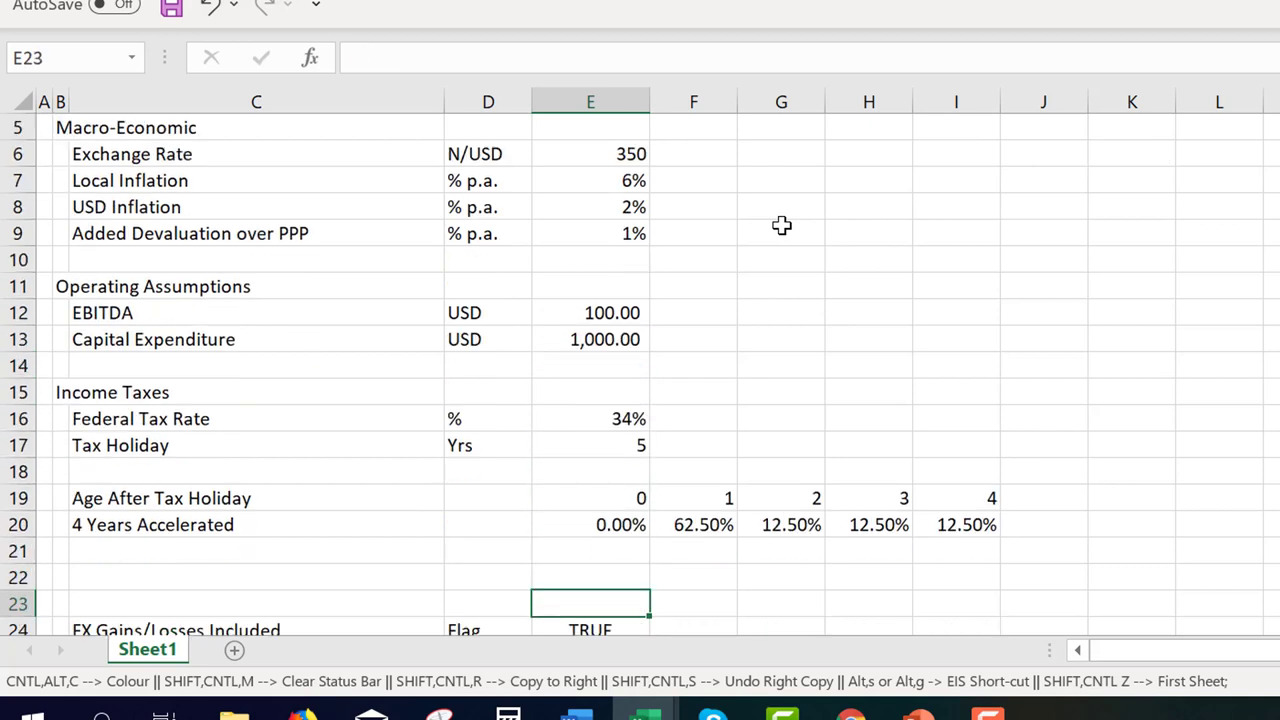
Set the Federal Tax Rate in E16 to 32%
key("Up")
key("Up")
key("Up")
key("Up")
key("Up")
key("Up")
key("Up")
key("Up")
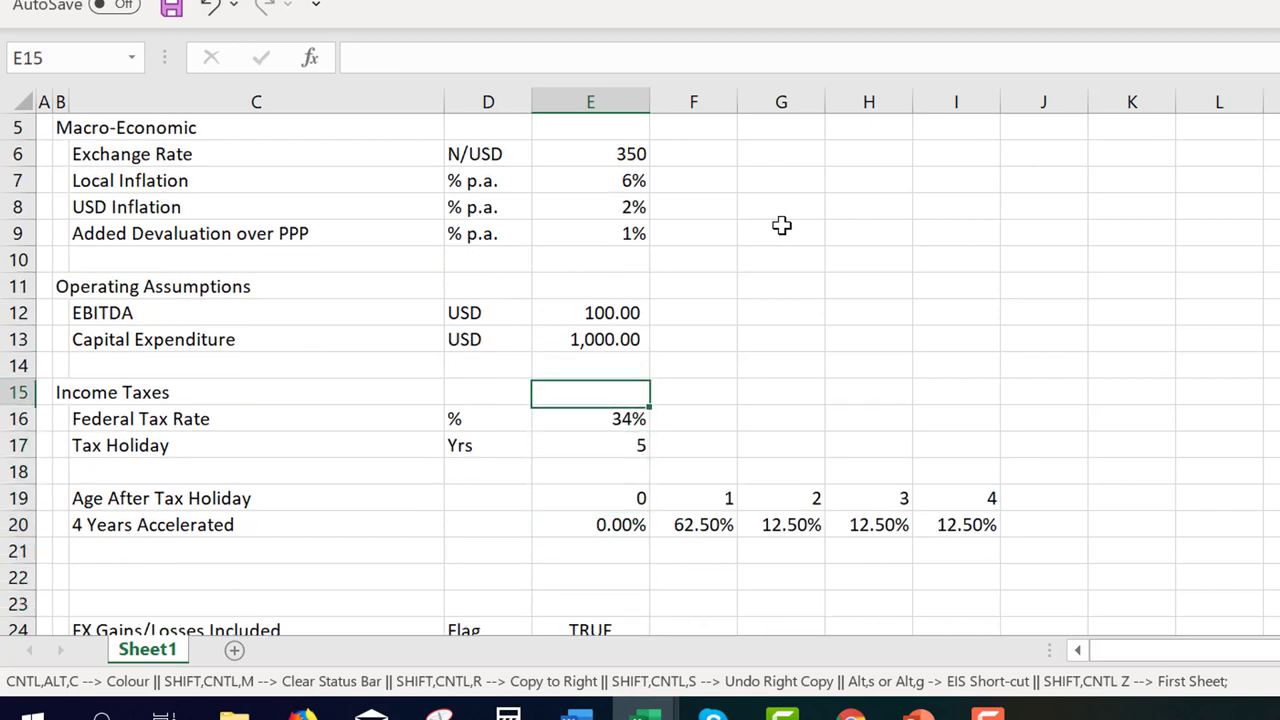
key("Down")
type("32")
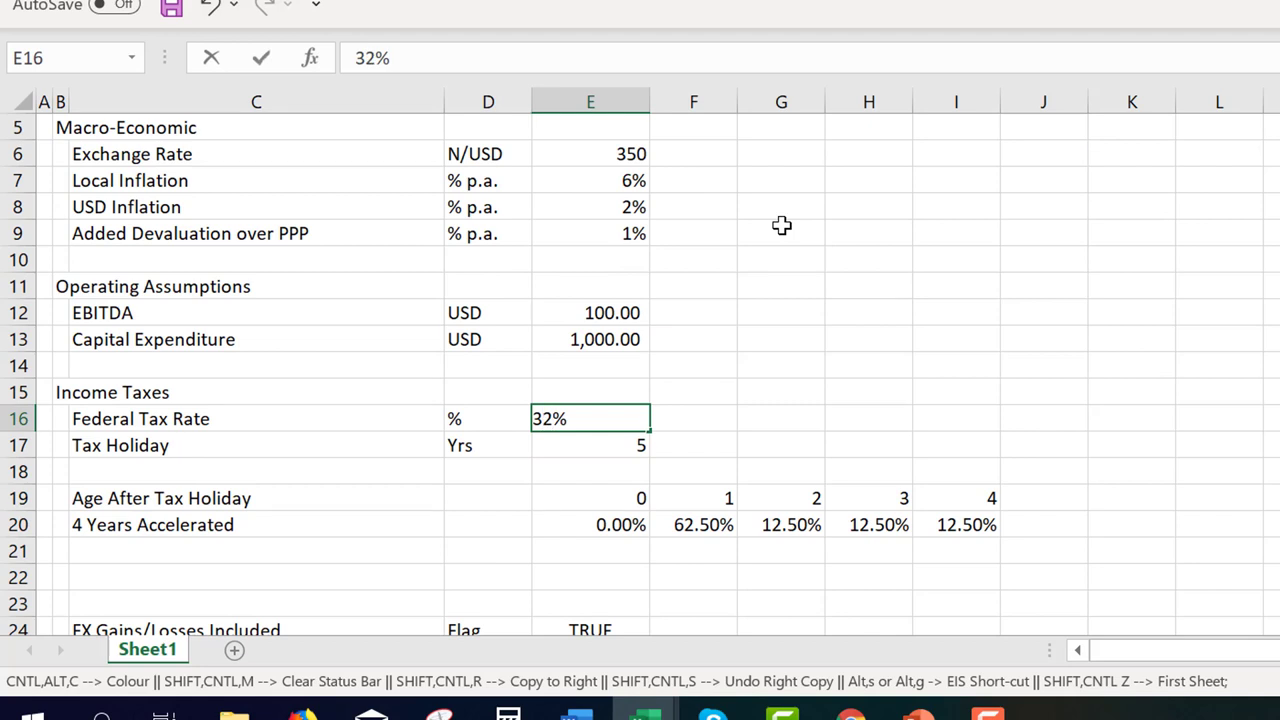
key("Return")
key("Up")
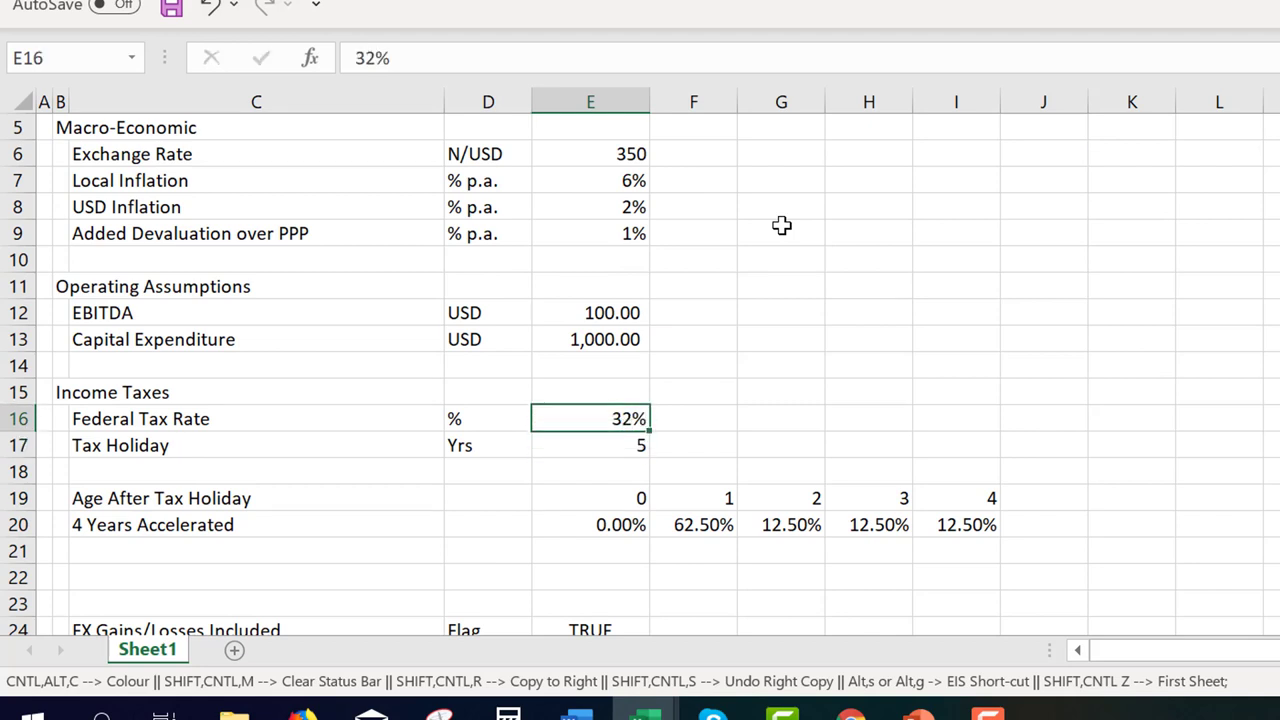
Go to the Tax Holiday assumption in the Income Taxes block to examine it
key("Down")
key("Down")
key("Down")
key("Up")
key("Up")
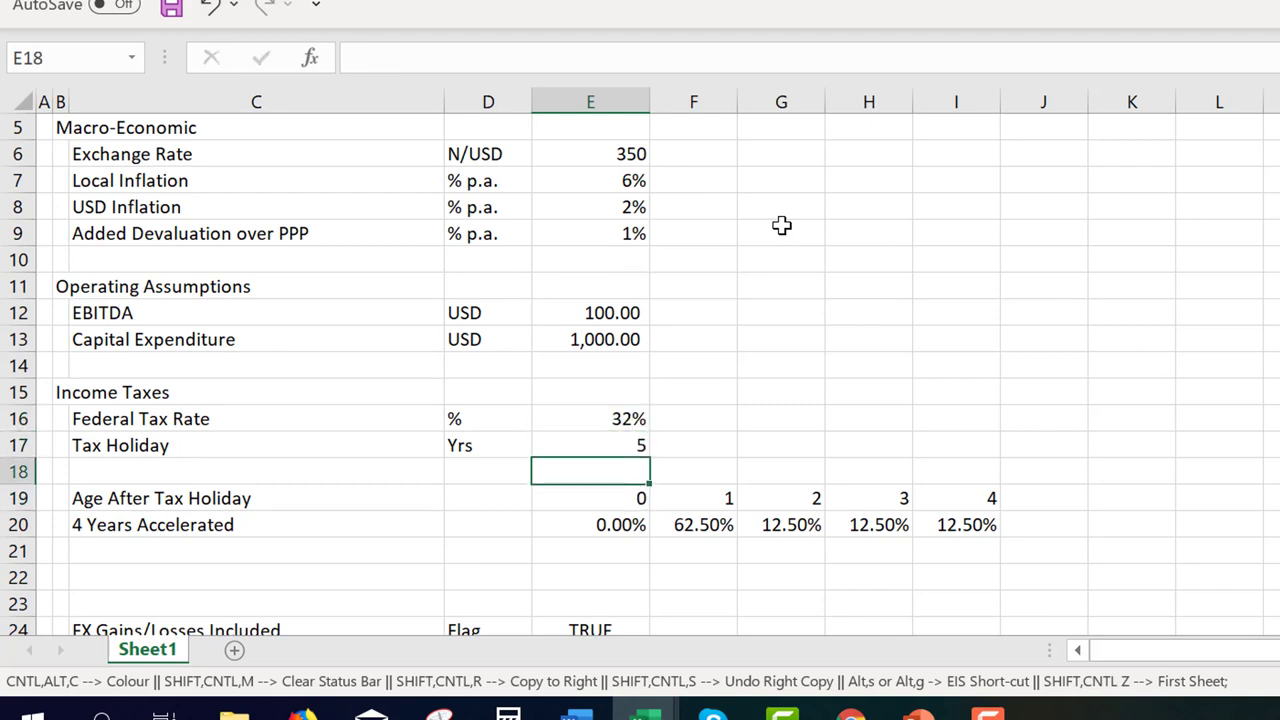
Look over the assumptions below the tax holiday, down through the FX flag and Financing blocks and back to the 4 Years Accelerated row
key("Down")
key("Down")
key("Down")
key("Down")
key("Down")
key("Down")
key("Down")
key("Down")
key("Down")
key("Down")
key("Down")
key("Down")
key("Down")
key("Down")
key("Down")
key("Down")
key("Up")
key("Up")
key("Up")
key("Up")
key("Up")
key("Up")
key("Up")
key("Up")
key("Up")
key("Up")
key("Up")
key("Up")
key("Up")
key("Up")
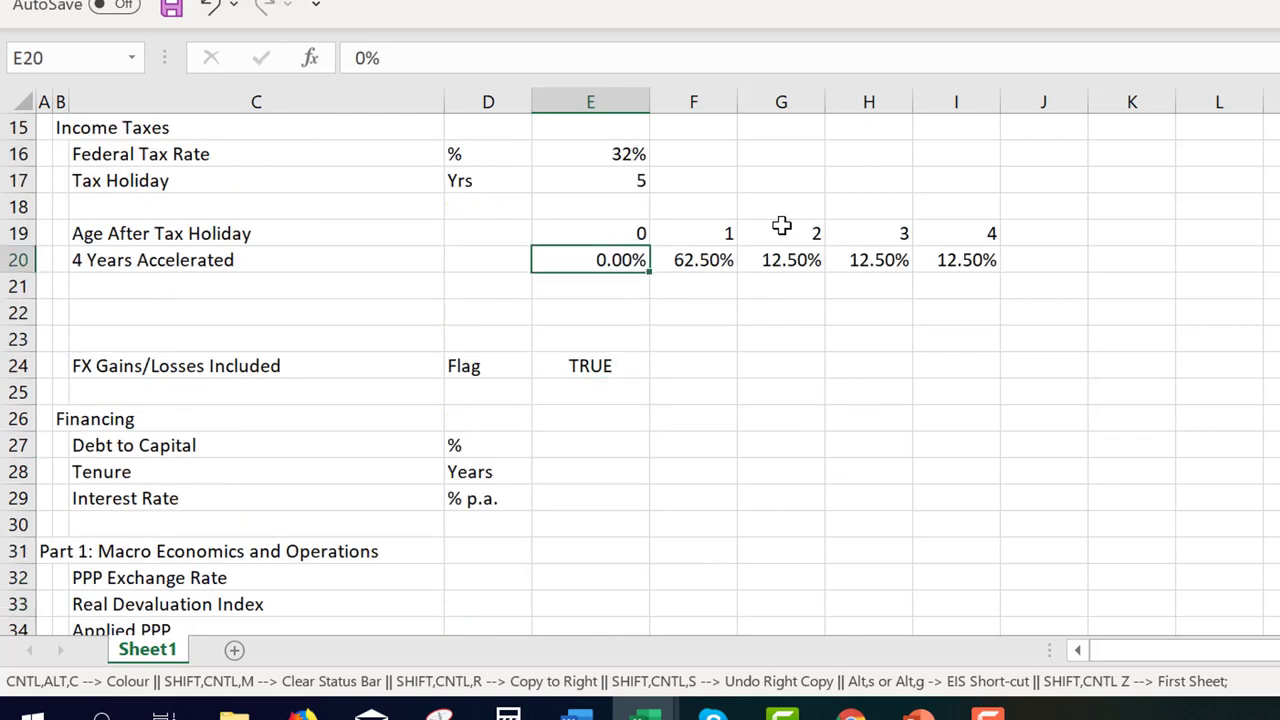
Review the 4 Years Accelerated depreciation rates in row 20 against each age after the tax holiday
key("Right")
key("Right")
key("Right")
key("Right")
key("Right")
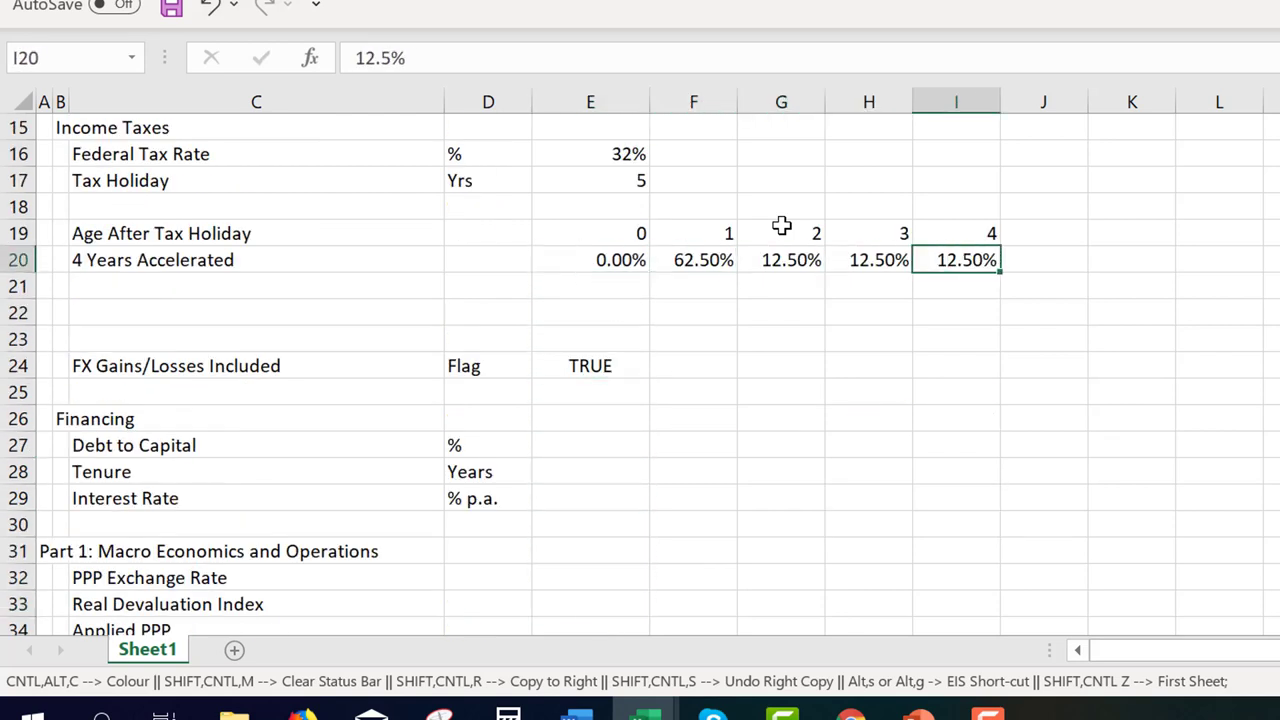
key("Up")
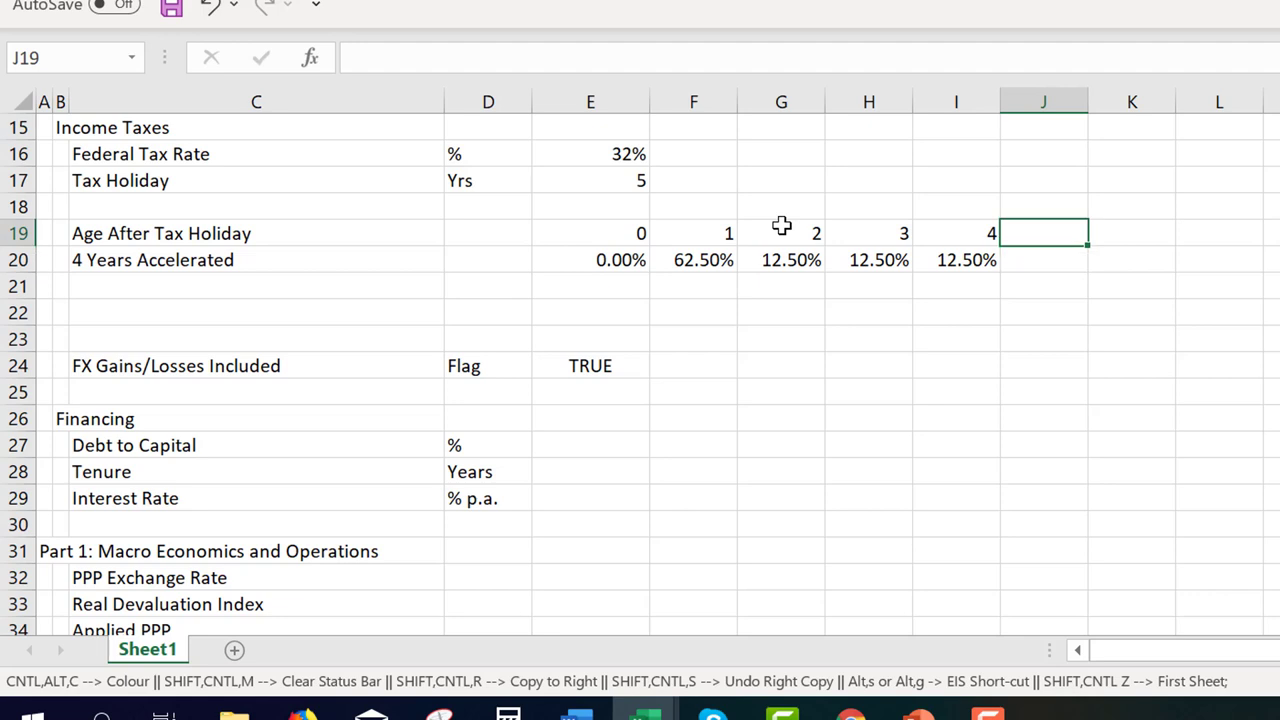
Delete the two blank rows 22 and 23 above the FX Gains/Losses Included flag
key("Down")
key("Left")
key("Left")
key("Left")
key("Down")
key("Down")
key("Down")
key("Down")
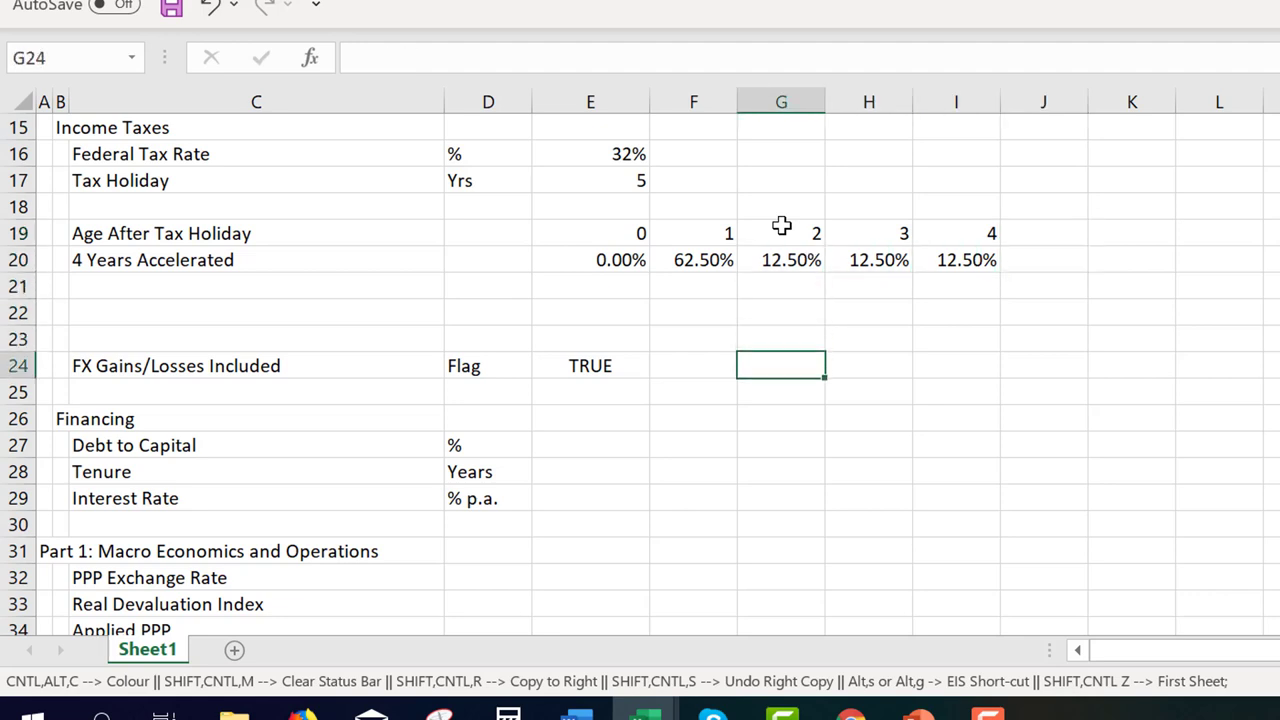
key("Left")
key("Left")
key("Left")
key("Left")
key("Home")
key("Up")
key("Up")
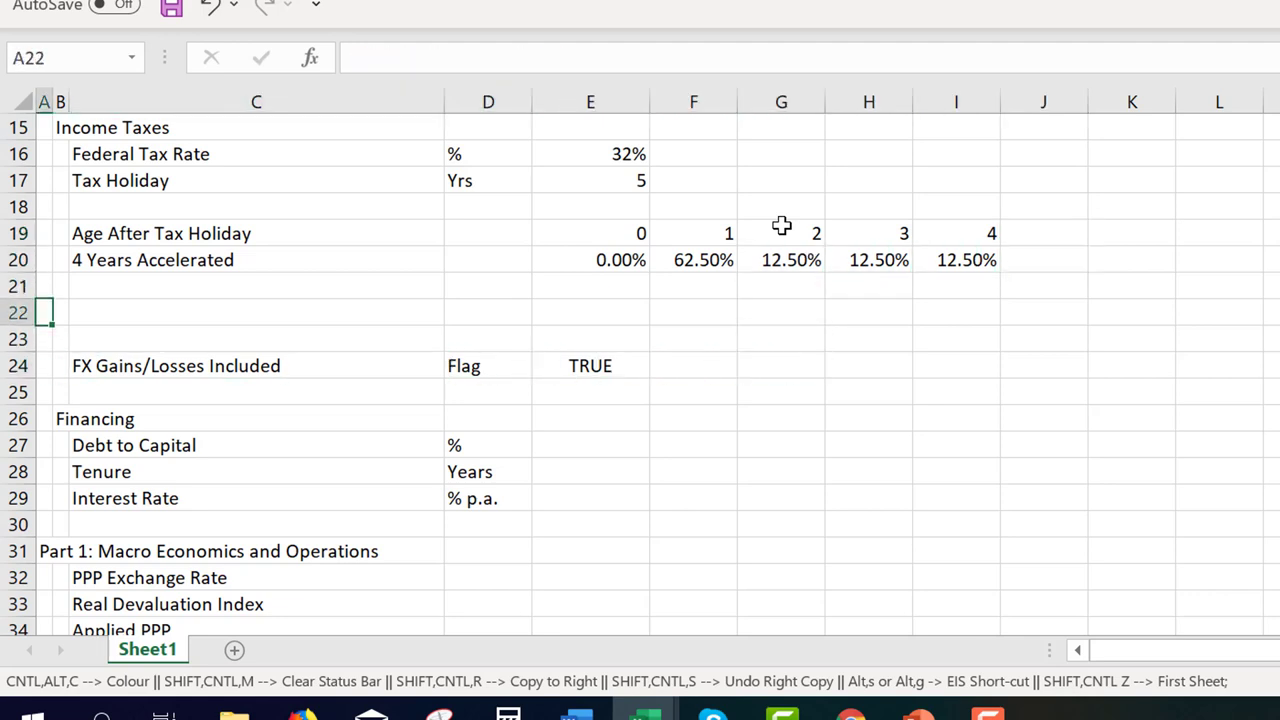
key("shift+space")
key("shift+Down")
key("ctrl+minus")
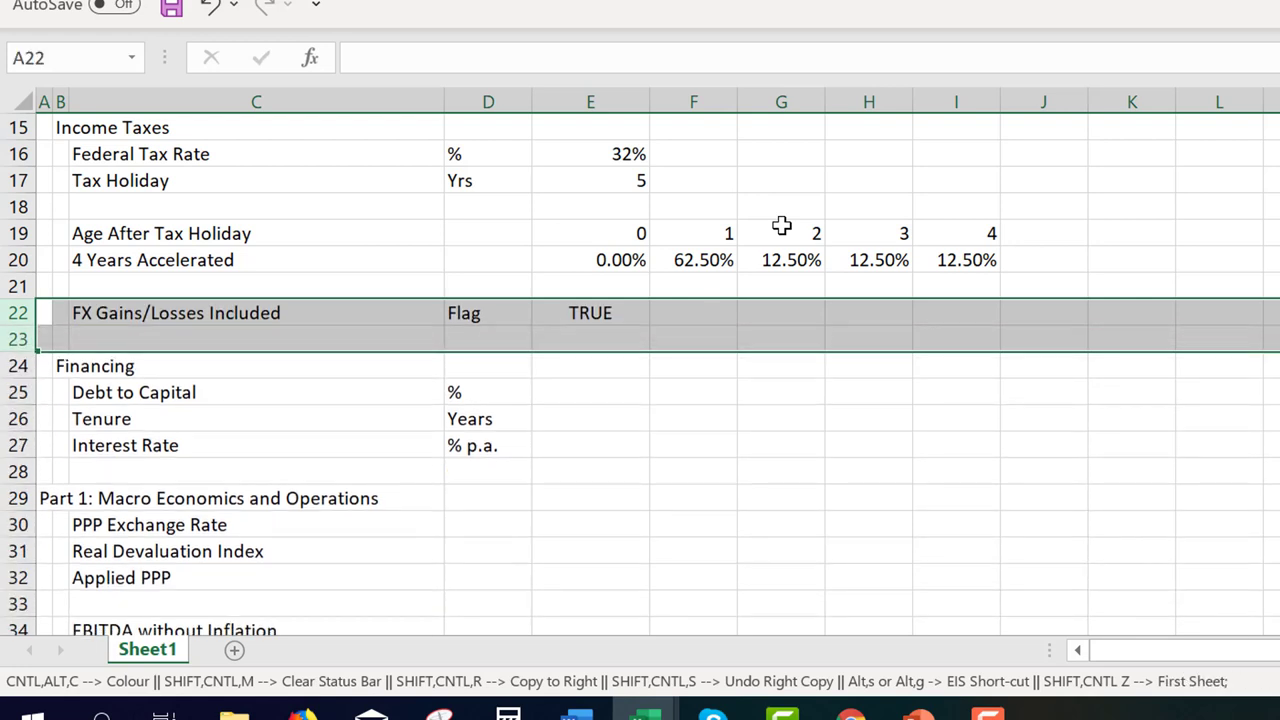
Look through the Financing inputs, the Part 1: Macro Economics and Operations section and the Taxes without Financing rows
key("Down")
key("Down")
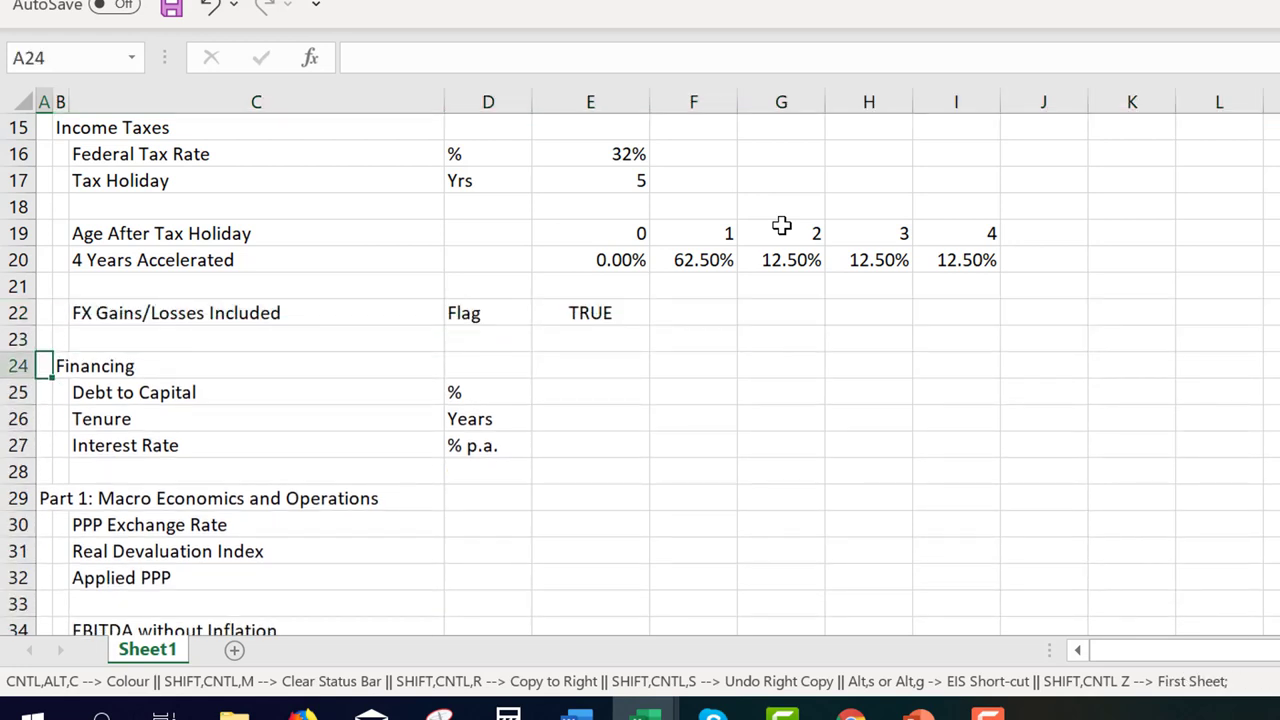
key("Down")
key("Down")
key("Down")
key("Down")
key("Down")
key("Down")
key("Down")
key("Down")
key("Down")
key("Down")
key("Down")
key("Down")
key("Down")
key("Down")
key("Down")
key("Down")
key("Down")
key("Down")
key("Down")
key("Down")
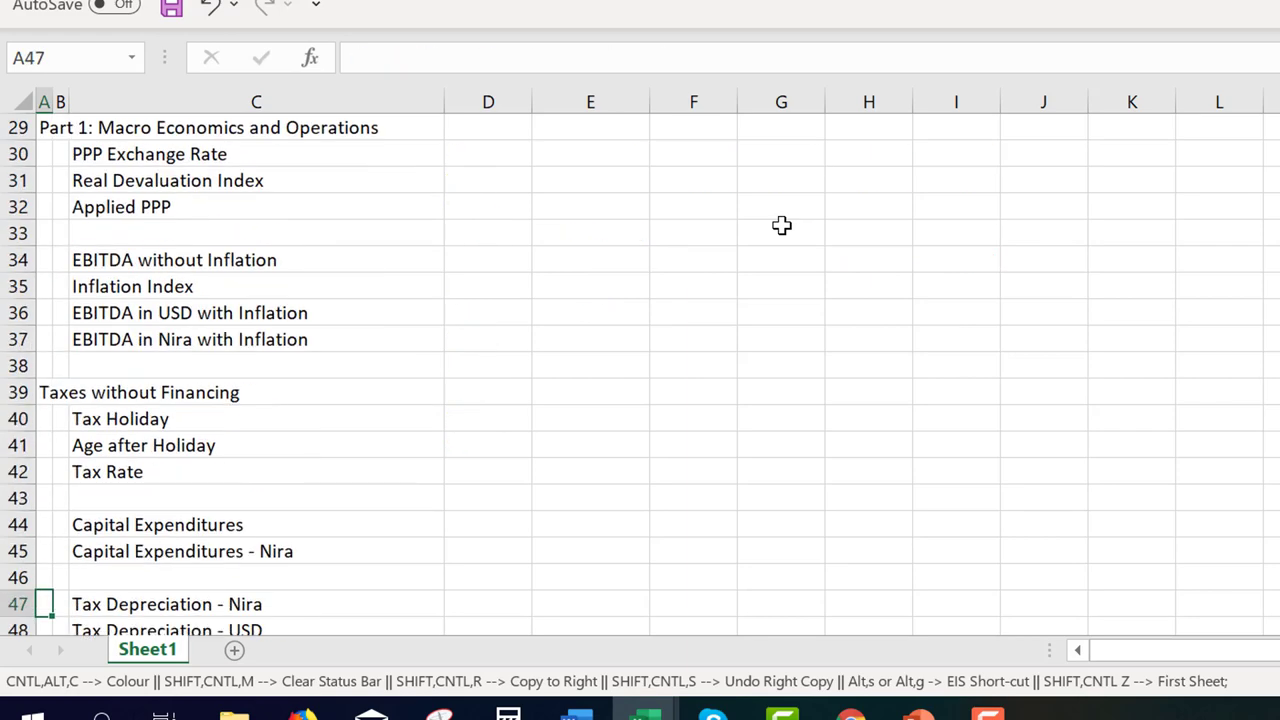
Examine the remaining tax, reconciliation and USD financial statement sections down to the end of the model, and return to the assumptions
key("Down")
key("Down")
key("Down")
key("Down")
key("Down")
key("Down")
key("Down")
key("Down")
key("Down")
key("Down")
key("Down")
key("Down")
key("Down")
key("Down")
key("Down")
key("Down")
key("Down")
key("Down")
key("Down")
key("Down")
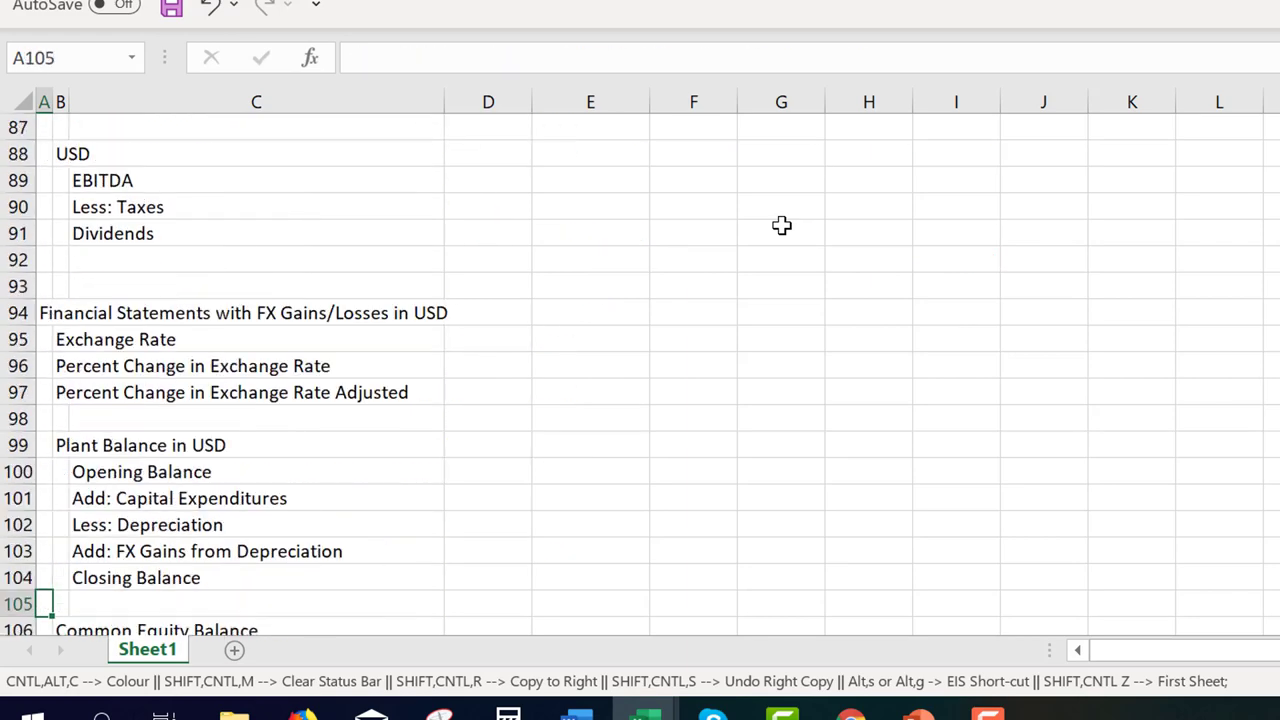
key("Down")
key("Down")
key("Down")
key("Down")
key("Down")
key("Down")
key("Down")
key("Down")
key("Down")
key("Down")
key("Down")
key("Down")
key("Down")
key("Down")
key("Down")
key("Down")
key("Down")
key("Down")
key("Down")
scroll(781, 225, "down", 6)
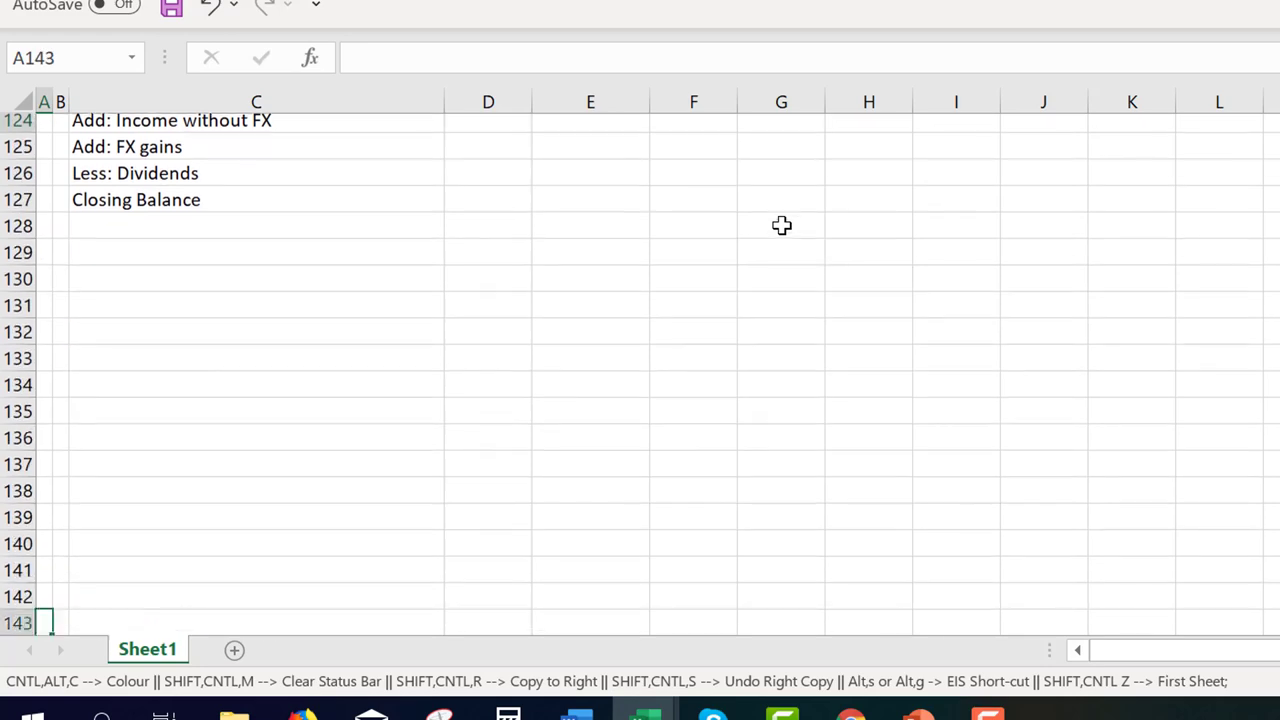
scroll(781, 225, "up", 6)
key("Page_Up")
key("Page_Up")
key("Page_Up")
key("Page_Up")
key("Page_Up")
key("Page_Up")
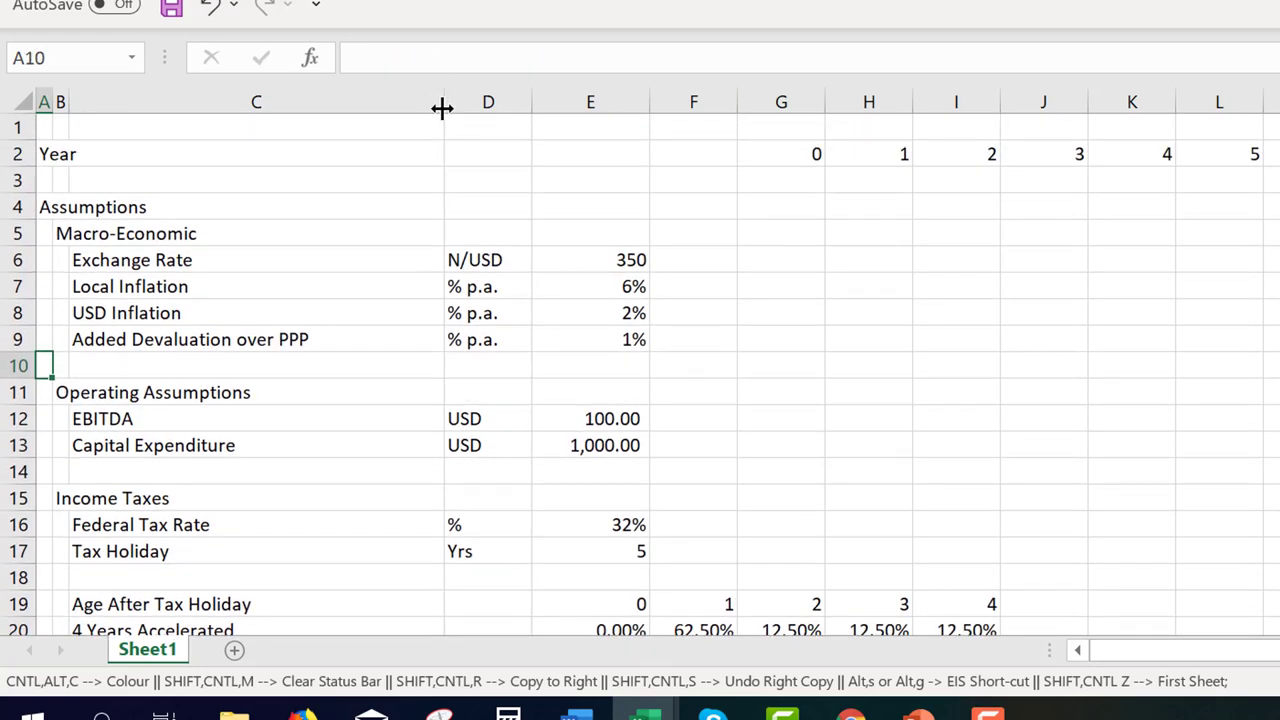
Widen column C slightly and check the row labels down to the Reconciliation section, returning to the Assumptions heading in A4
left_click_drag(443, 108, 475, 93)
key("Page_Down")
key("Page_Down")
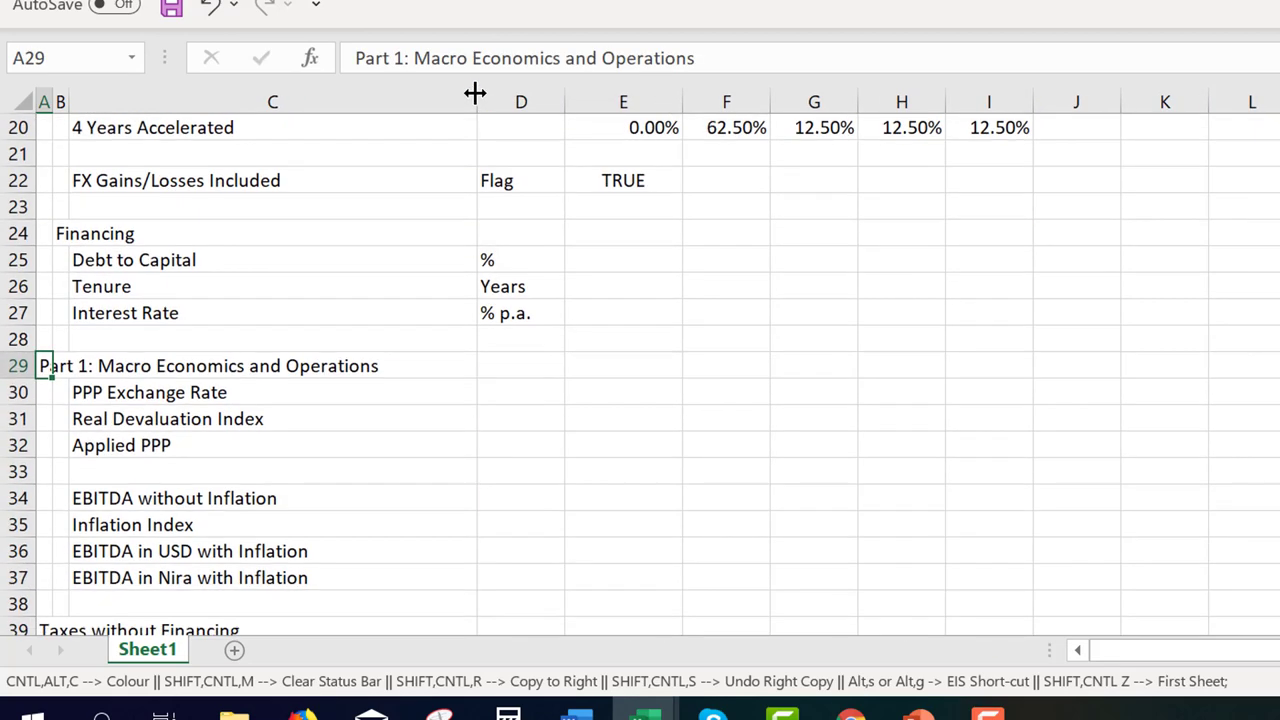
key("Page_Down")
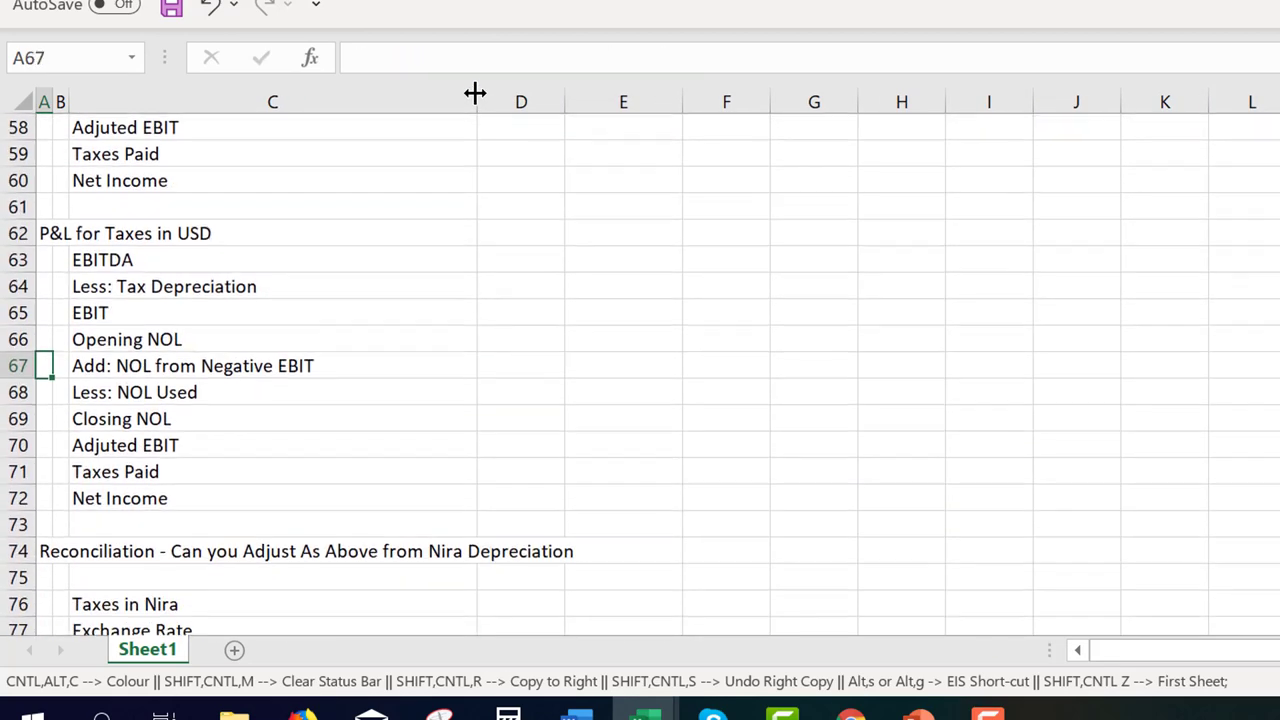
key("Page_Down")
key("Page_Up")
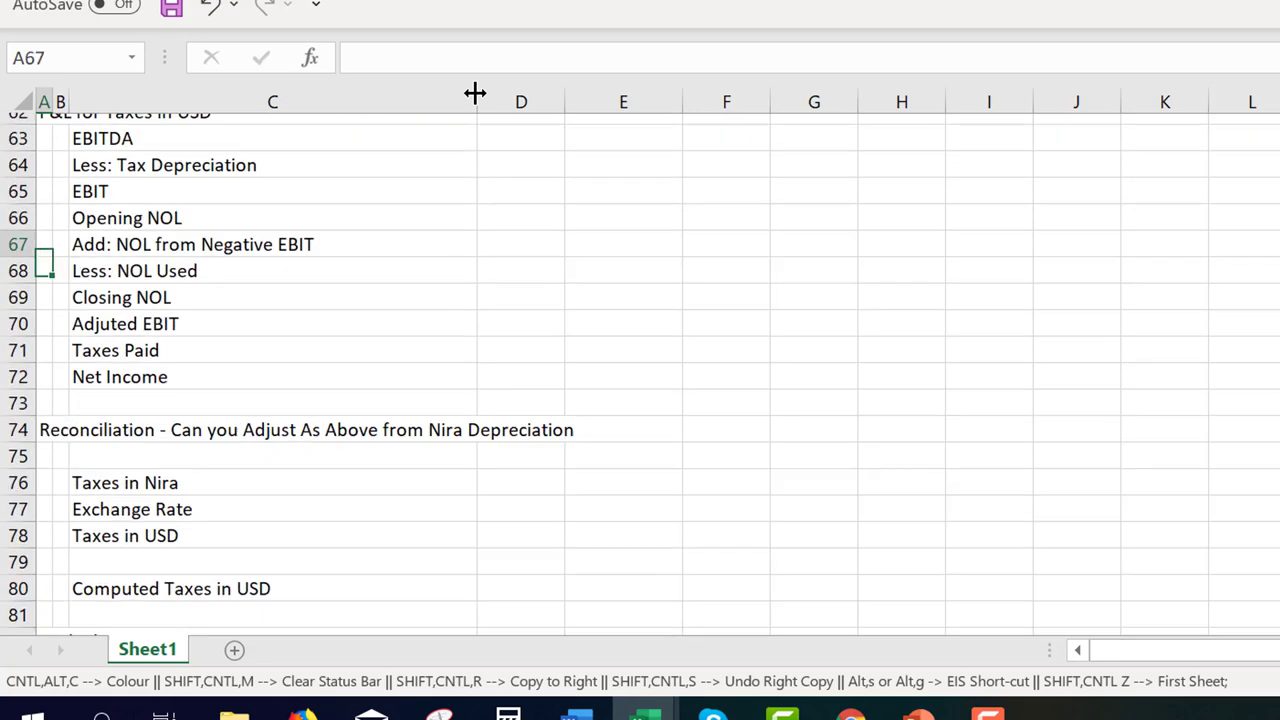
key("Page_Up")
key("Page_Up")
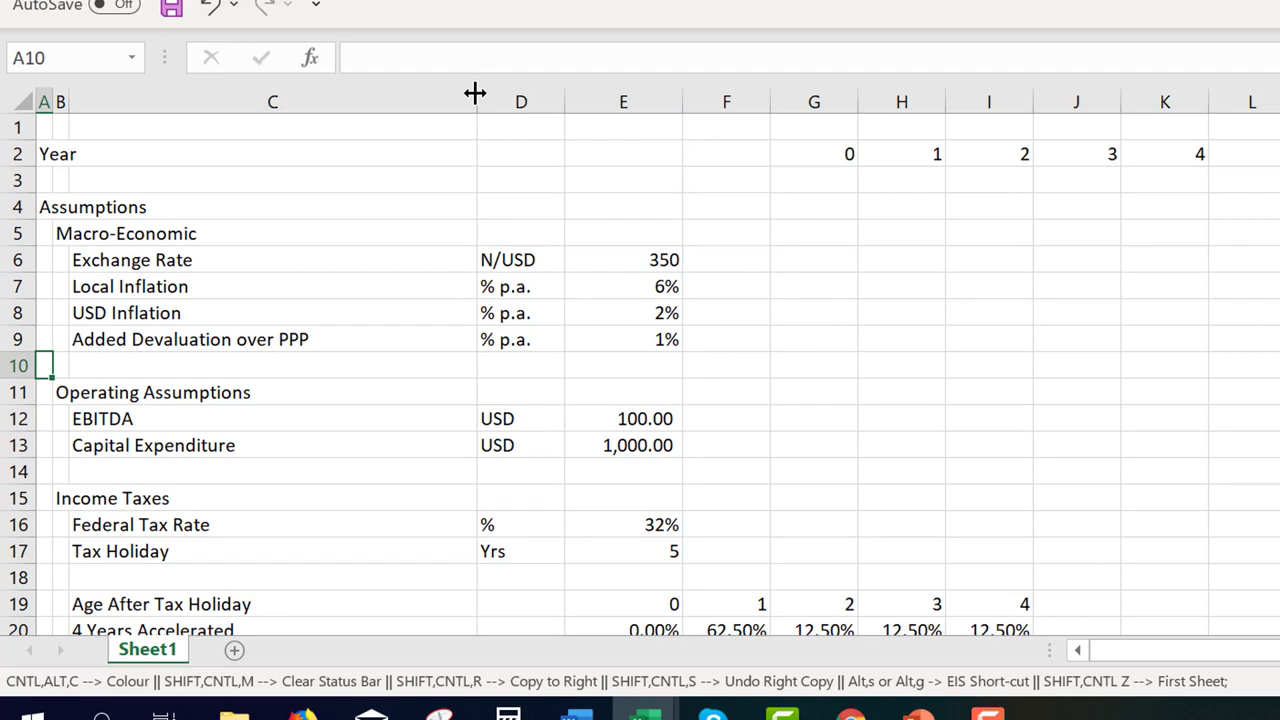
key("Up")
key("Up")
key("Up")
key("Up")
key("Up")
key("Up")
left_click_drag(475, 93, 475, 93)
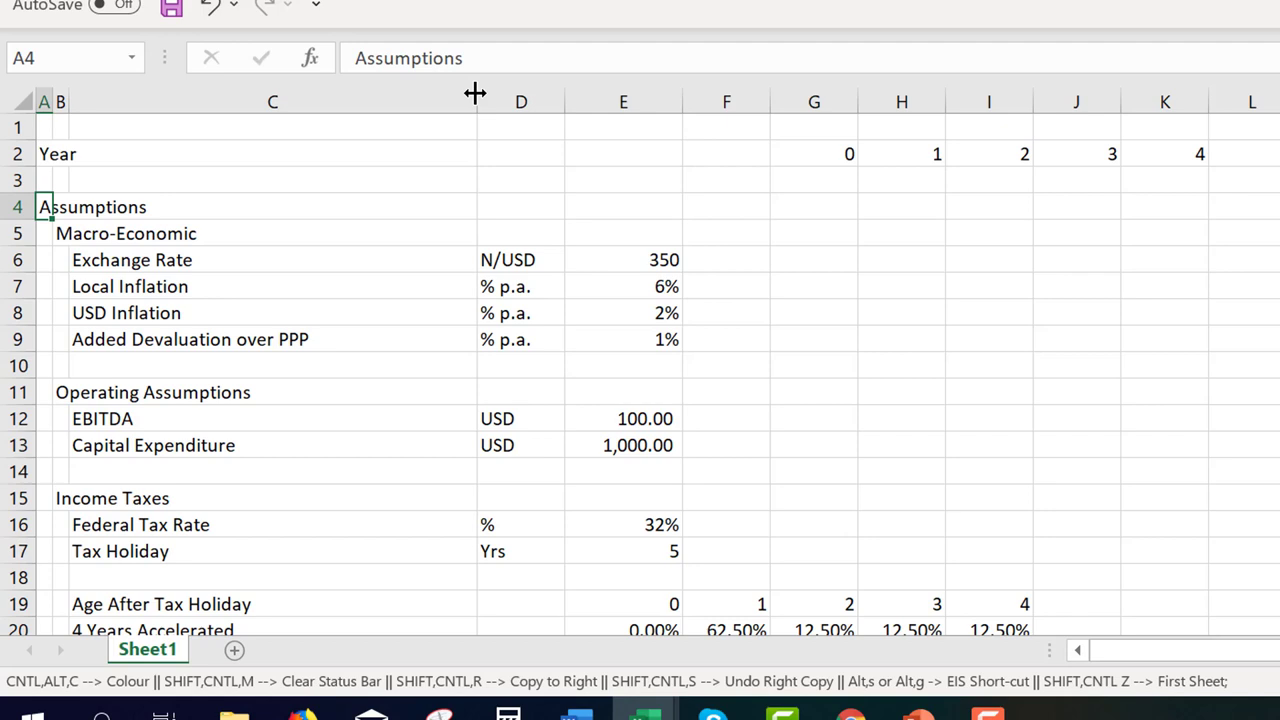
Insert a new worksheet in front of Sheet1 and name it Inputs
key("shift+F11")
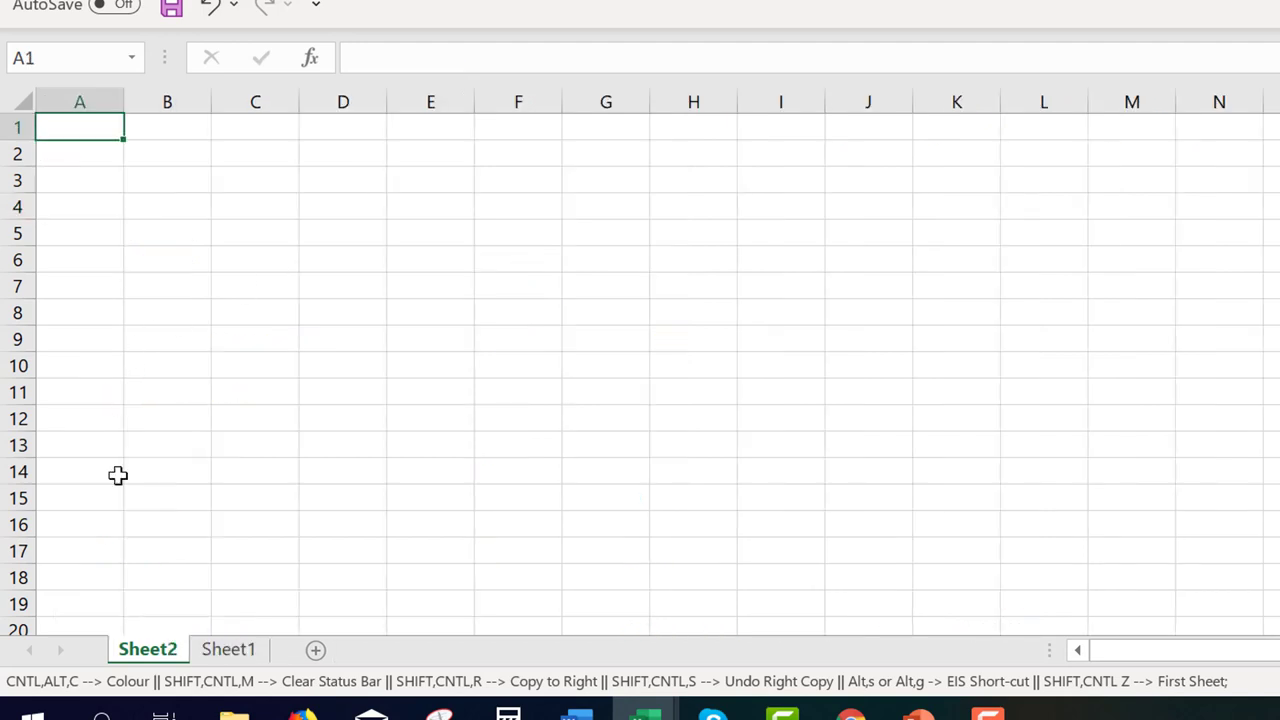
double_click(151, 661)
type("Inpu")
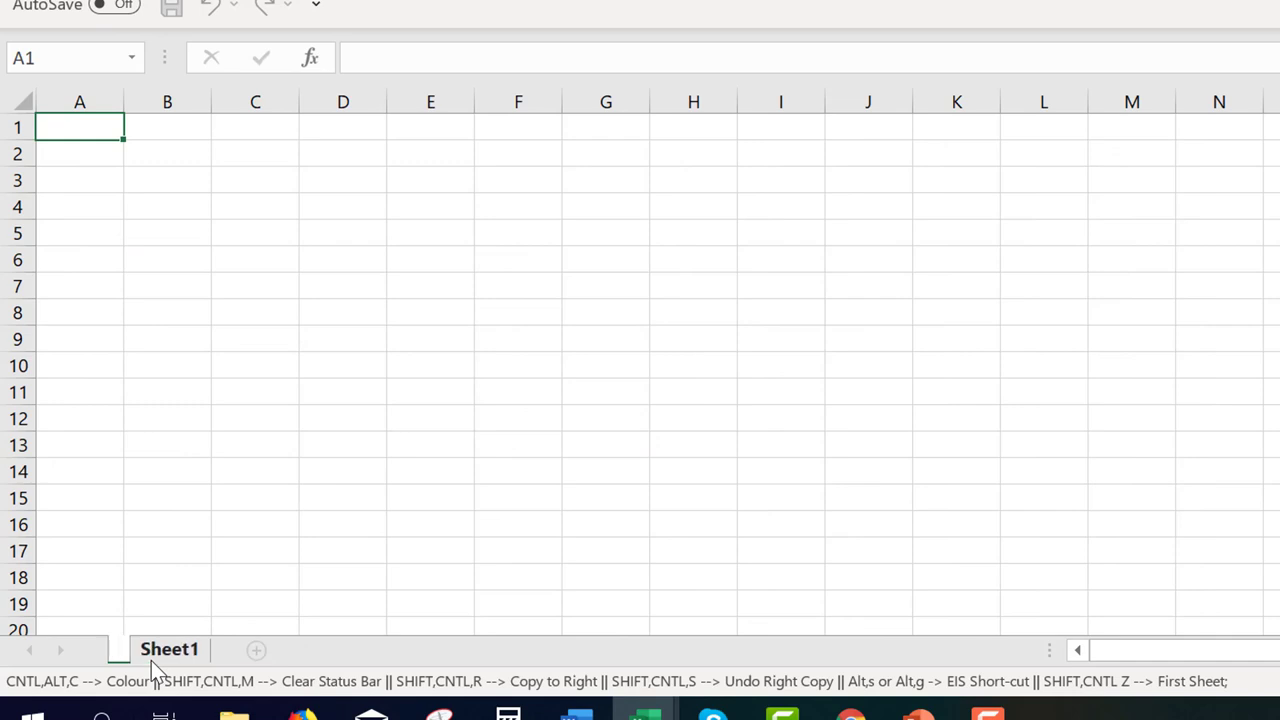
type("ts")
key("Return")
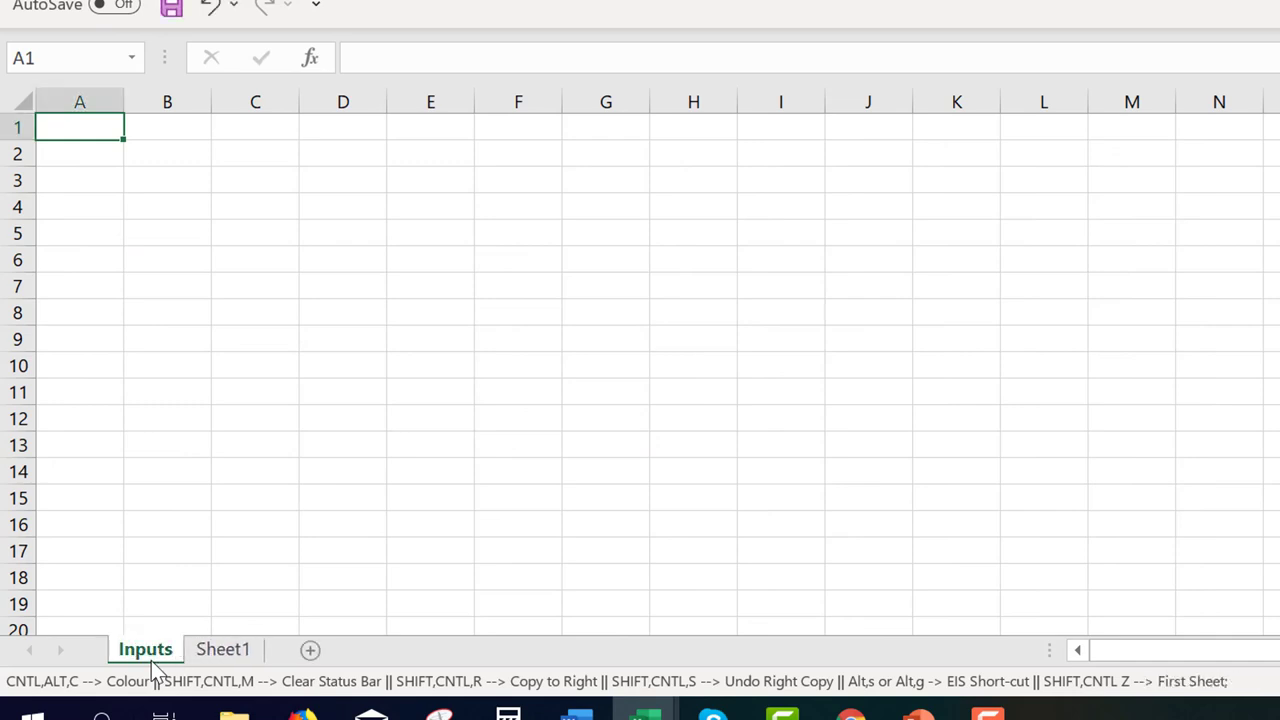
Rename Sheet1, which holds the model, as Financial Model
double_click(210, 651)
key("BackSpace")
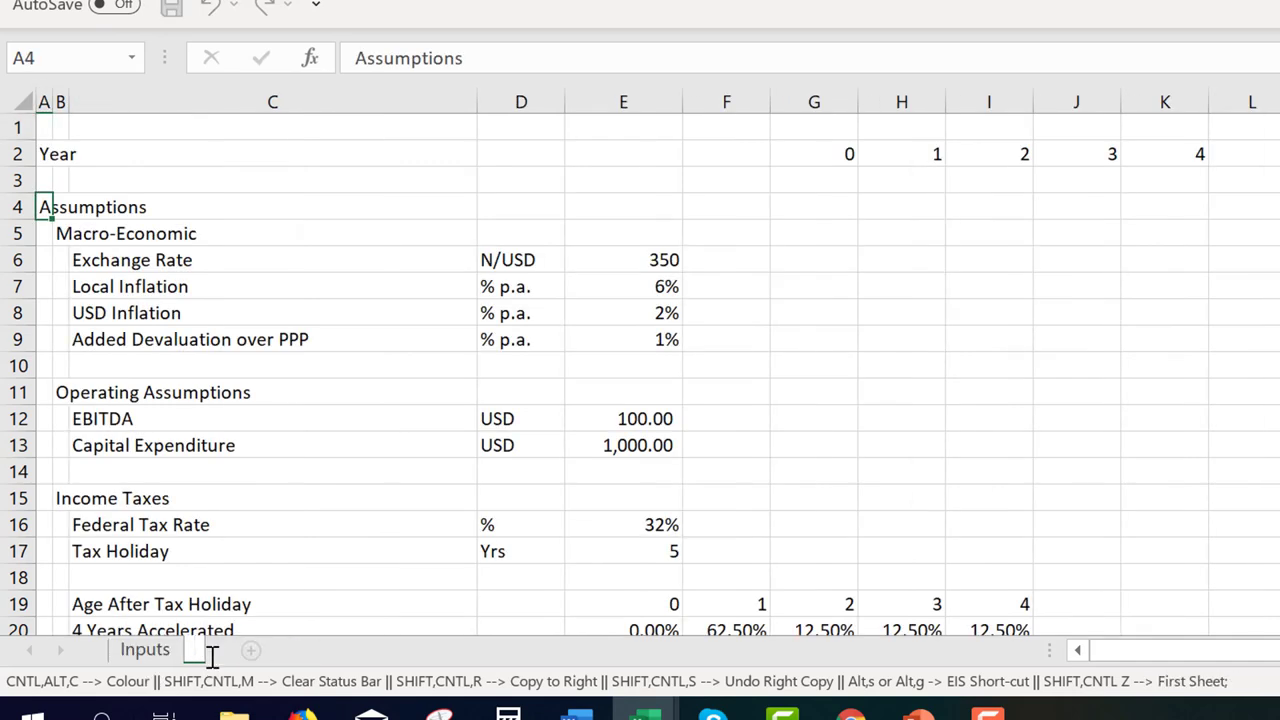
type("FinancialM")
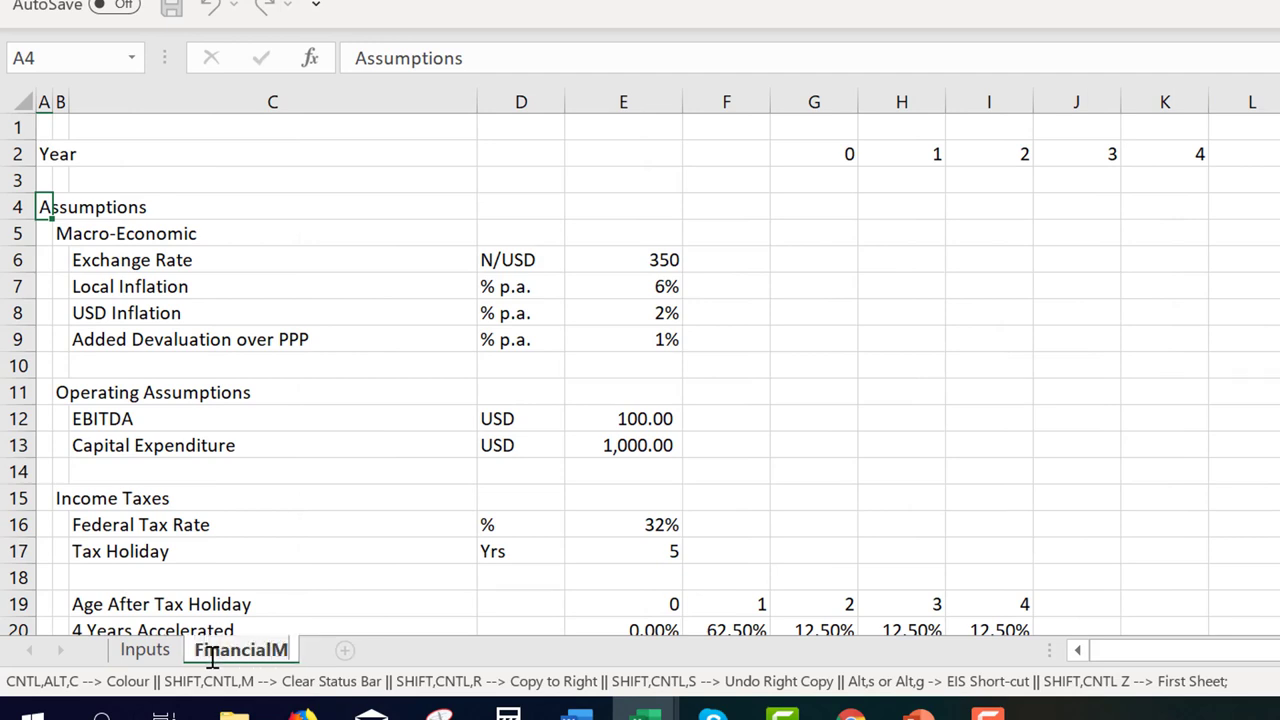
key("BackSpace")
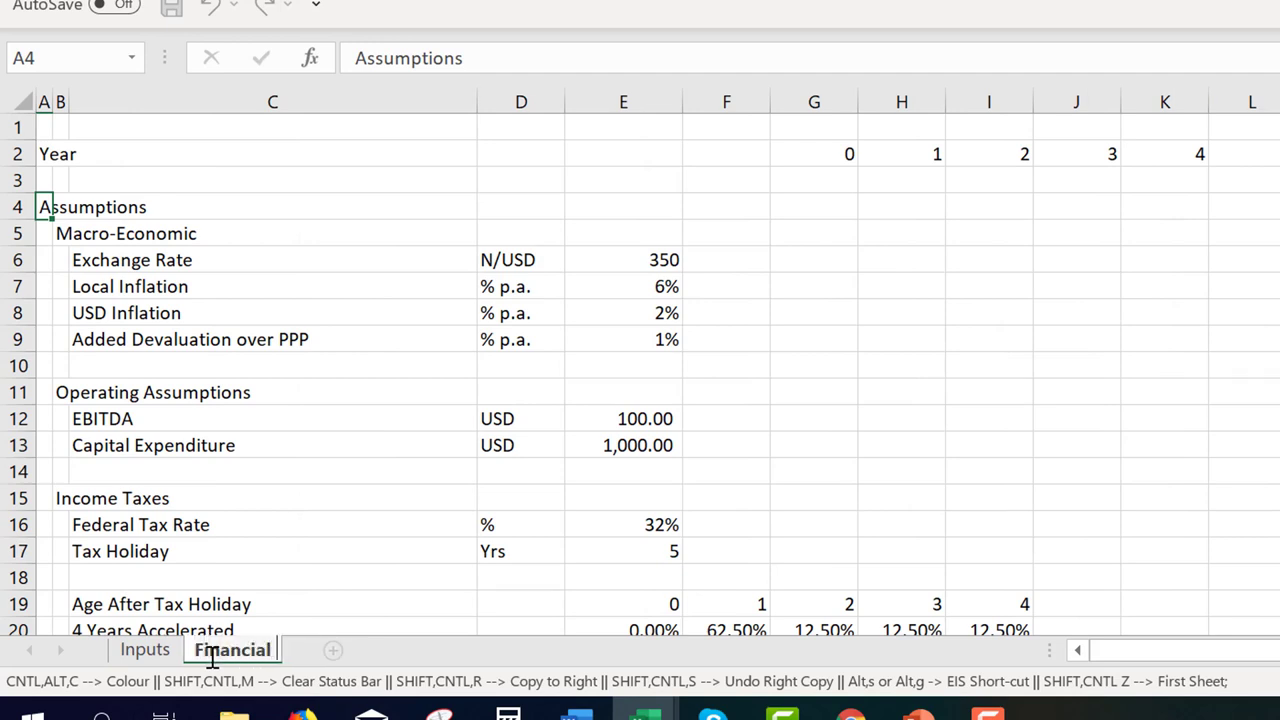
type("Model")
key("Return")
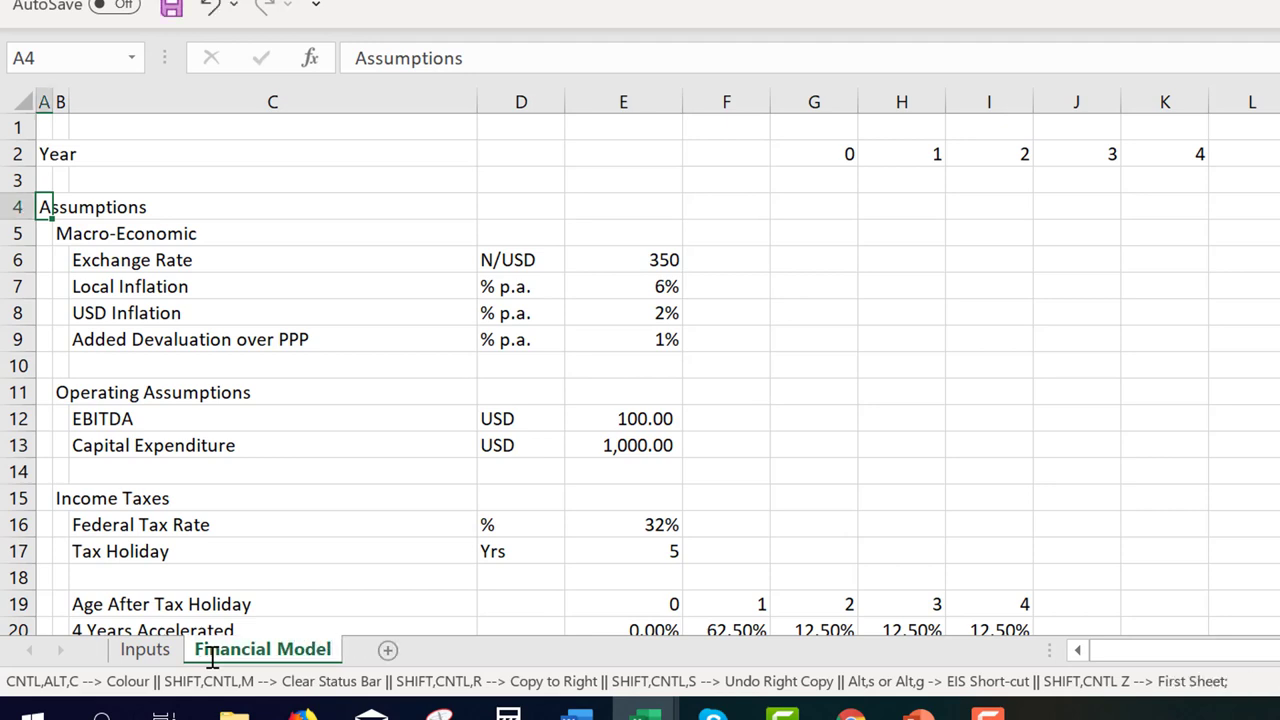
Move the Assumptions block in rows 4 to 27 of the Financial Model sheet to the Inputs sheet, starting at A3
left_click(197, 345)
key("Left")
key("Up")
key("Up")
key("Up")
key("Up")
key("Up")
key("Up")
key("Up")
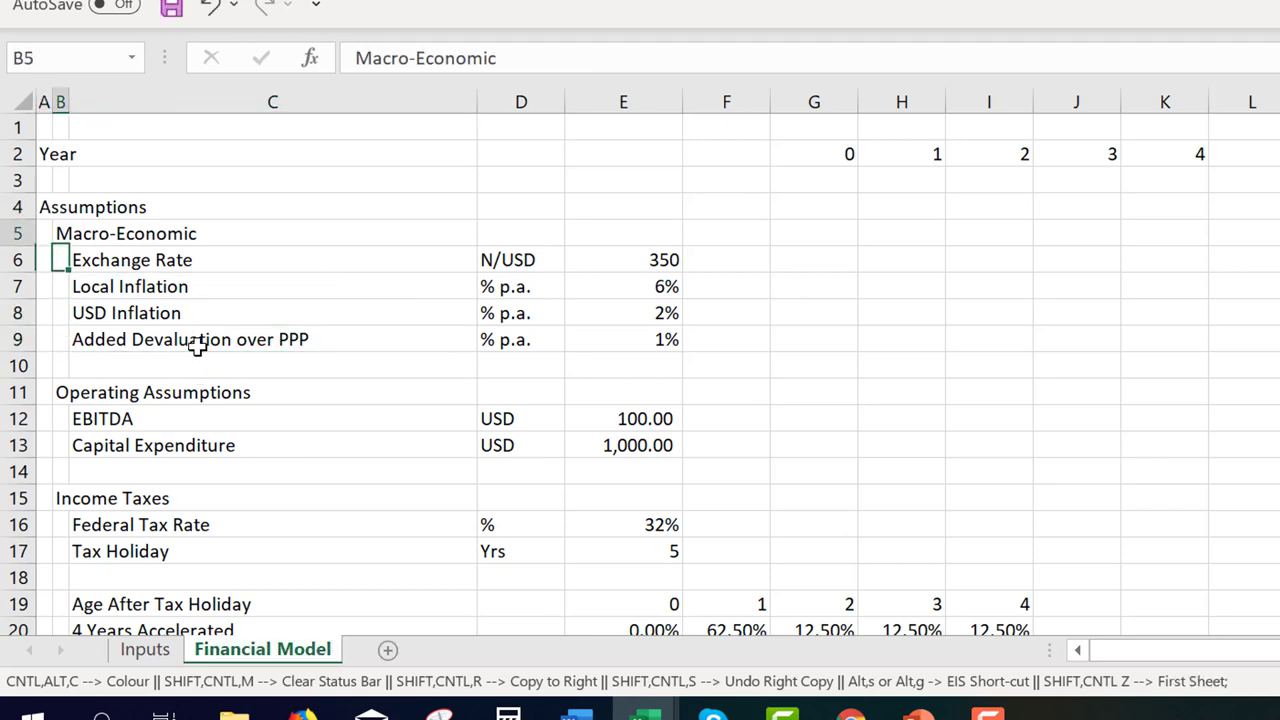
key("Left")
key("Down")
key("Down")
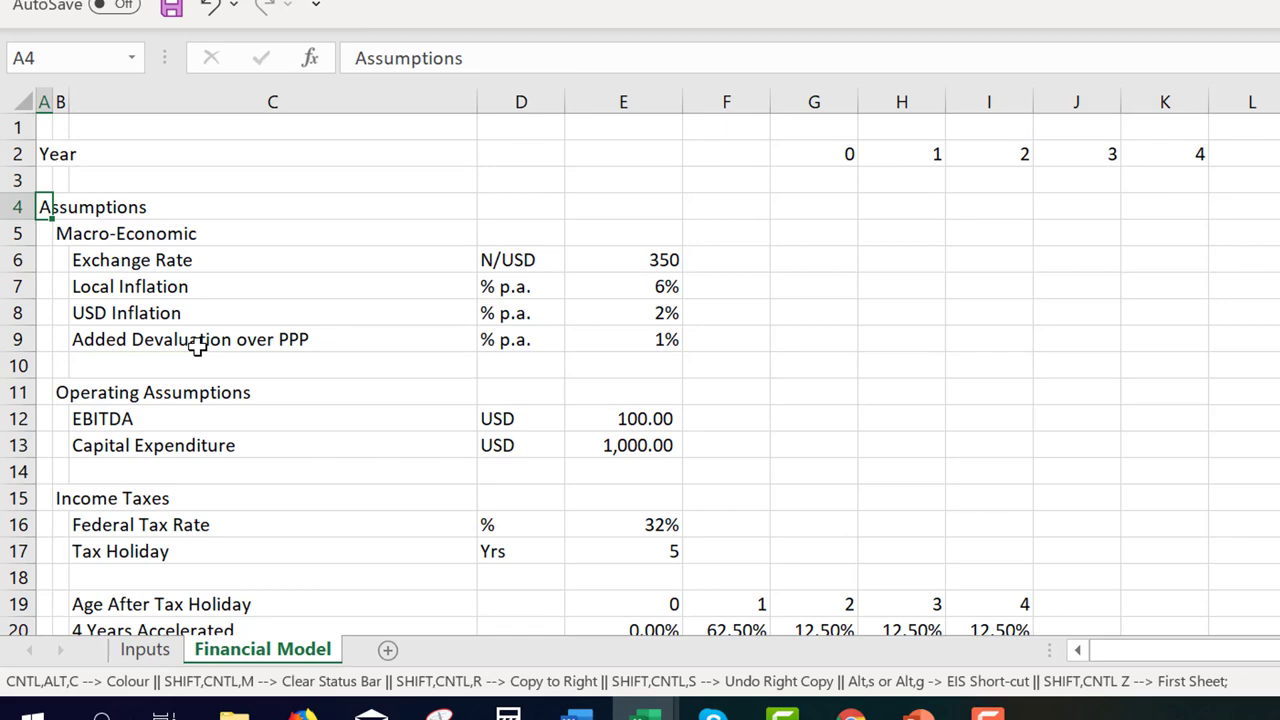
key("shift+space")
key("shift+Down")
key("shift+Down")
key("shift+Down")
key("shift+Down")
key("shift+Down")
key("shift+Down")
key("shift+Down")
key("shift+Down")
key("shift+Down")
key("shift+Down")
key("shift+Down")
key("shift+Down")
key("shift+Down")
key("shift+Down")
key("shift+Down")
key("shift+Down")
key("shift+Down")
key("shift+Down")
key("shift+Down")
key("shift+Down")
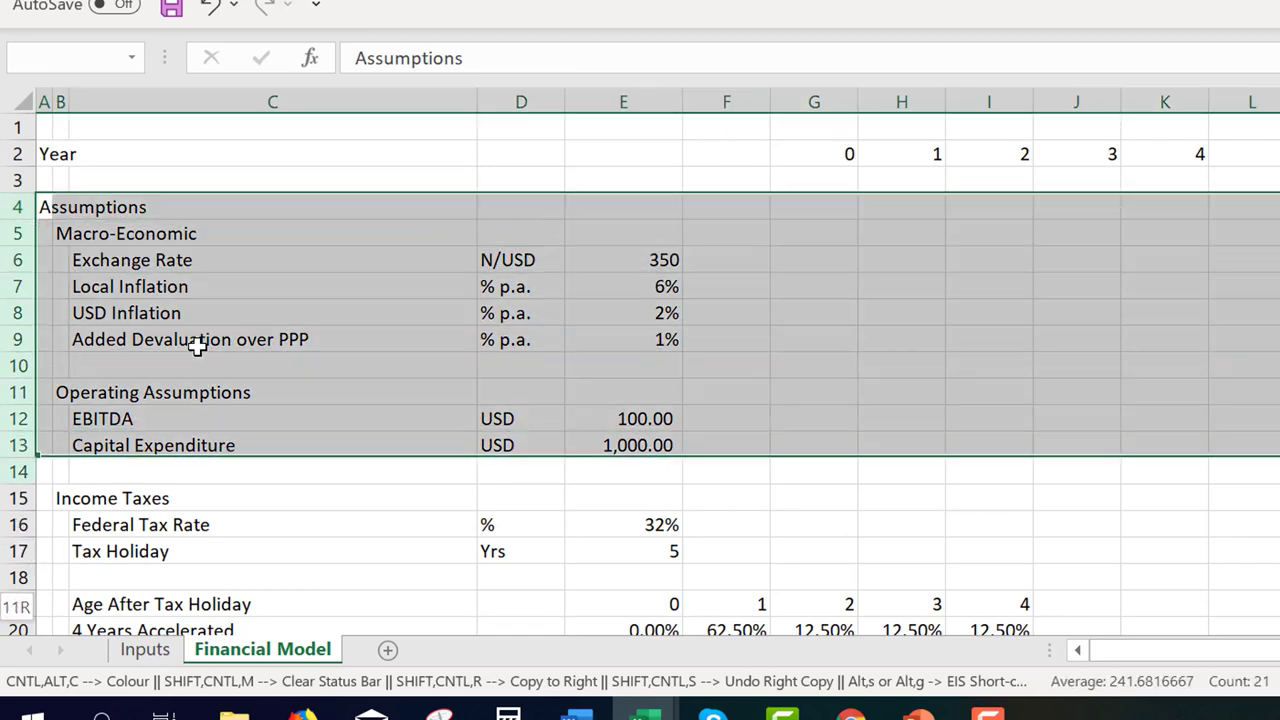
scroll(197, 345, "down", 1)
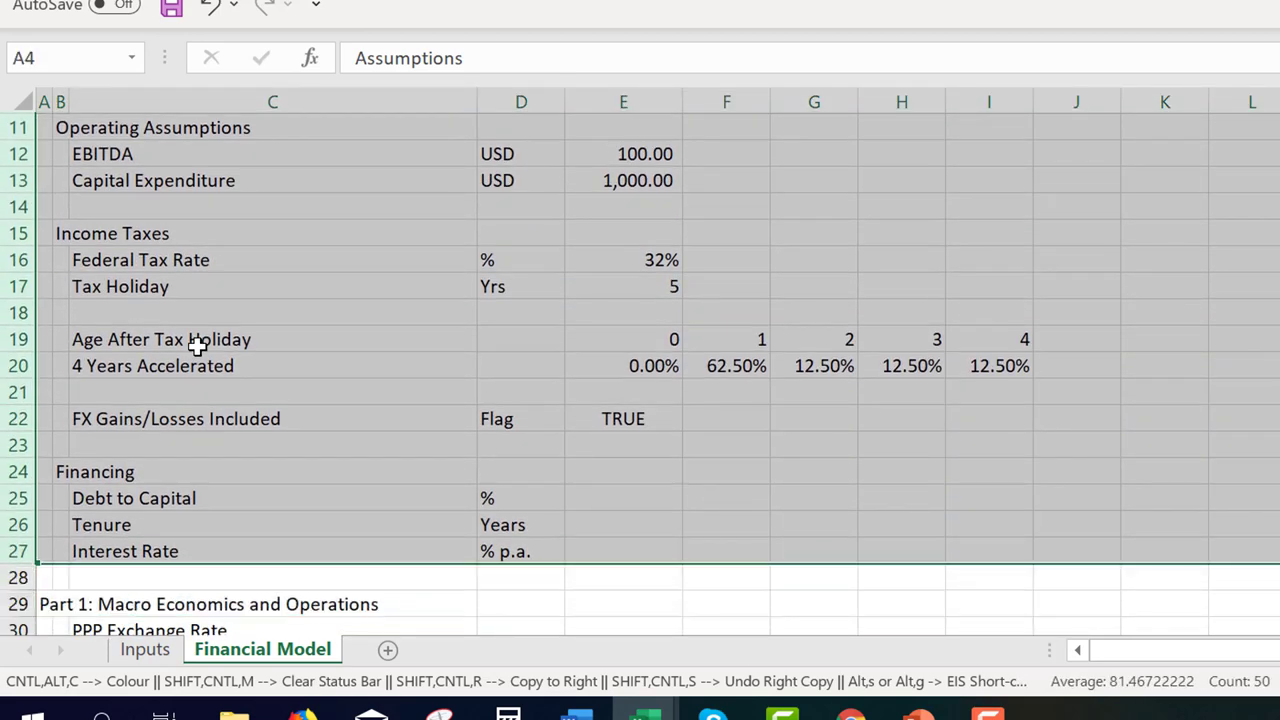
scroll(197, 345, "up", 4)
key("ctrl+Page_Up")
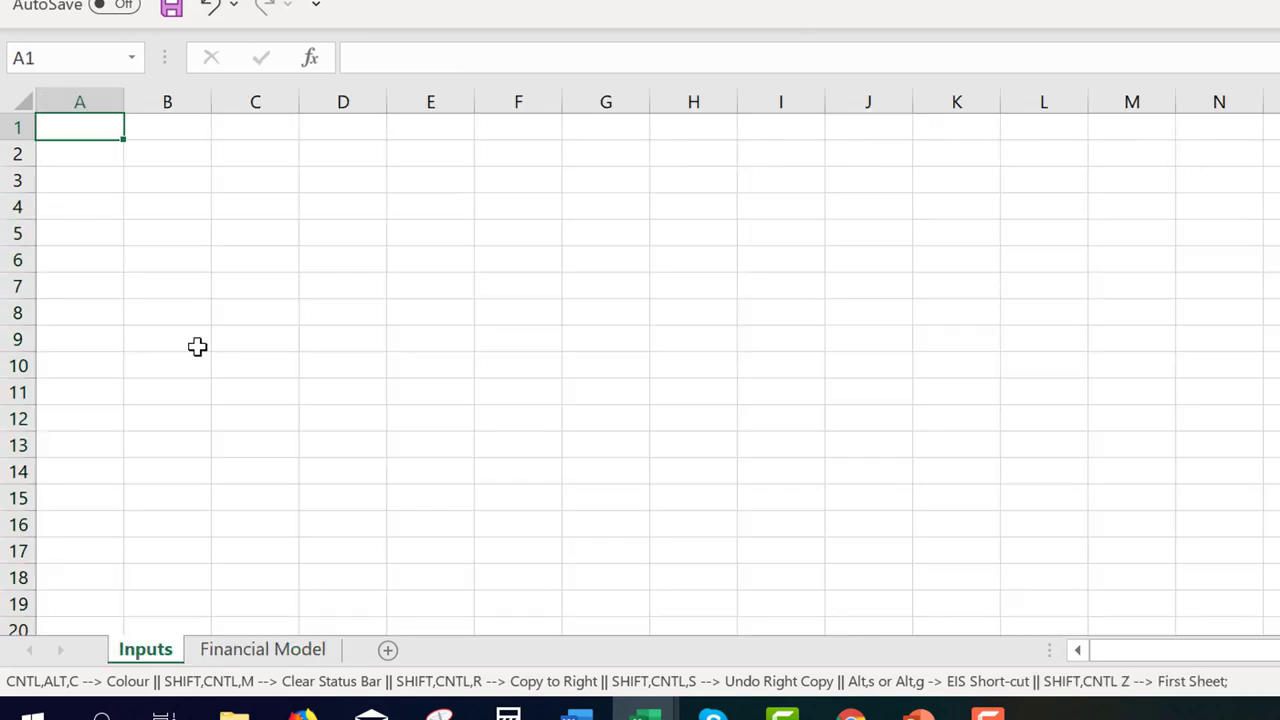
key("Down")
key("Down")
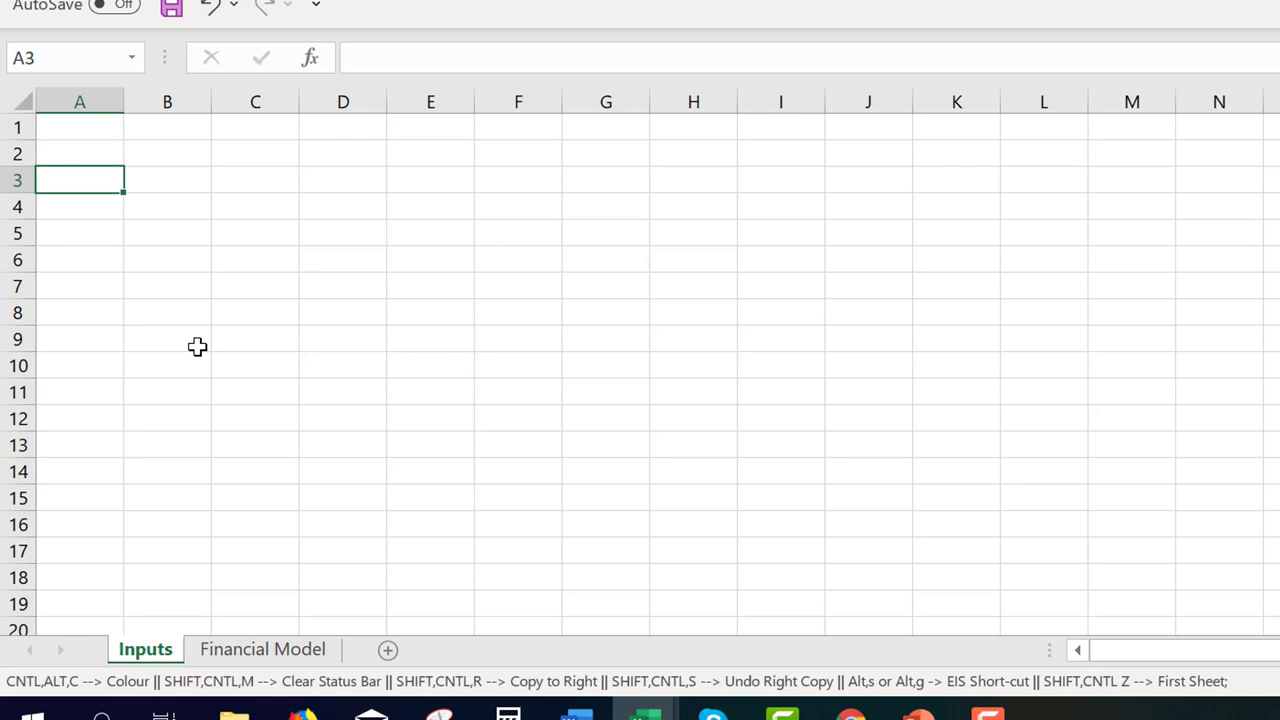
key("ctrl+Page_Down")
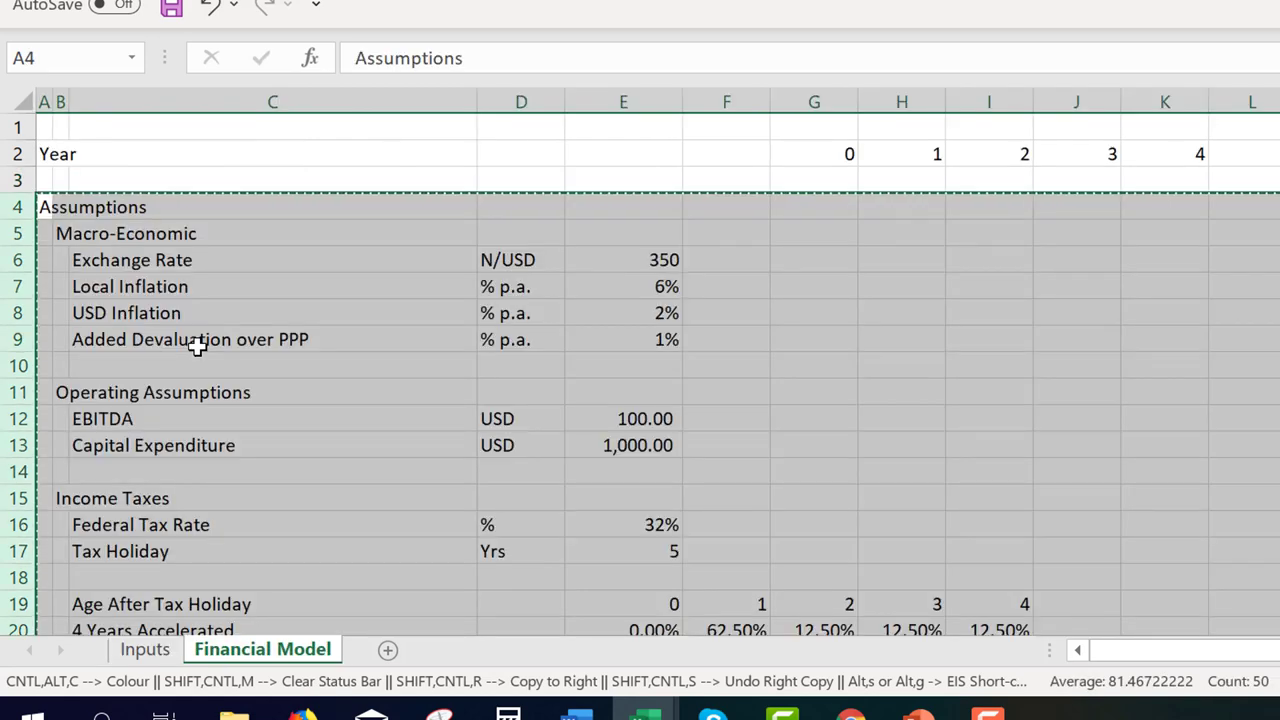
key("ctrl+Page_Up")
key("ctrl+v")
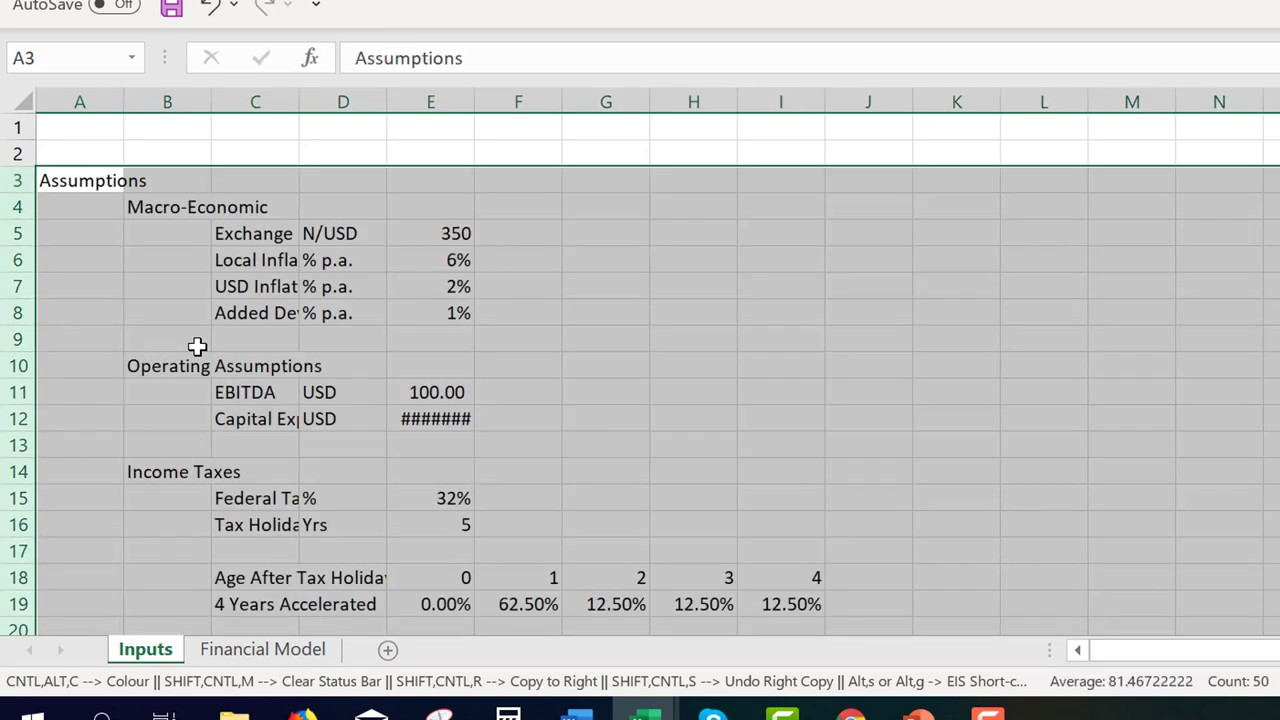
Apply the Financial Model sheet's column widths to the Inputs sheet using Paste Special with only Column widths
key("ctrl+Page_Down")
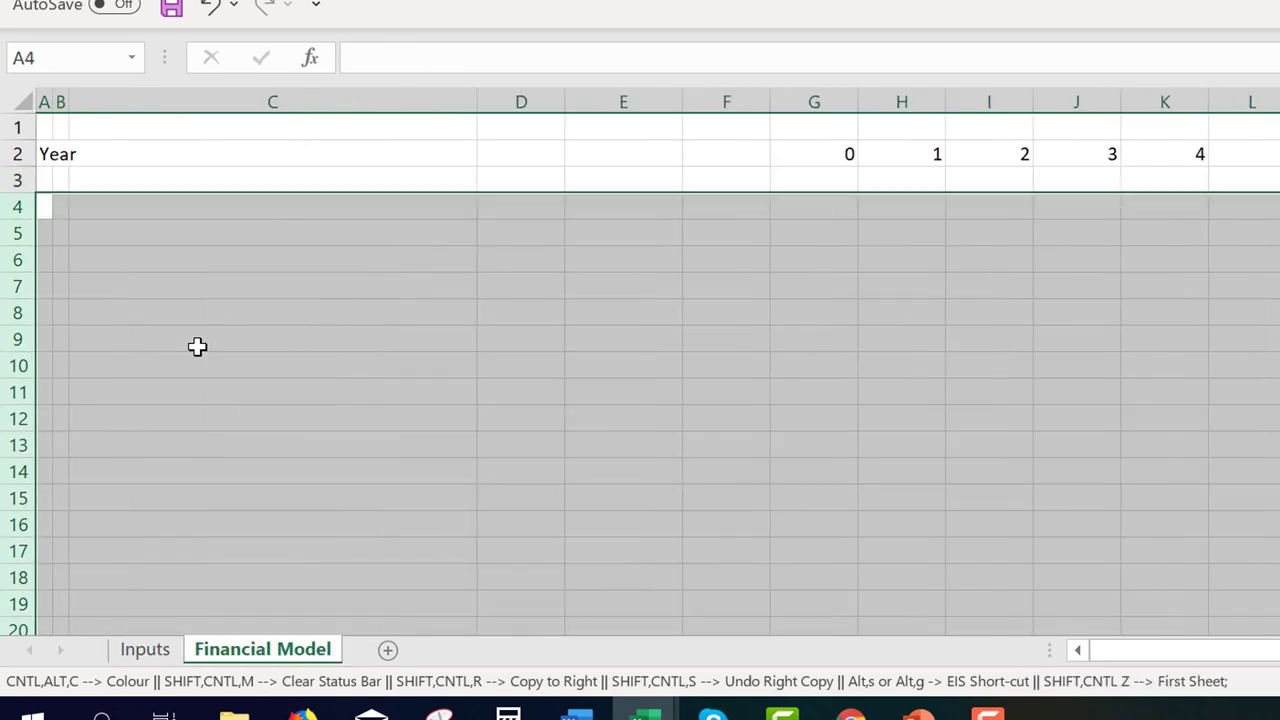
key("ctrl+c")
key("ctrl+Page_Up")
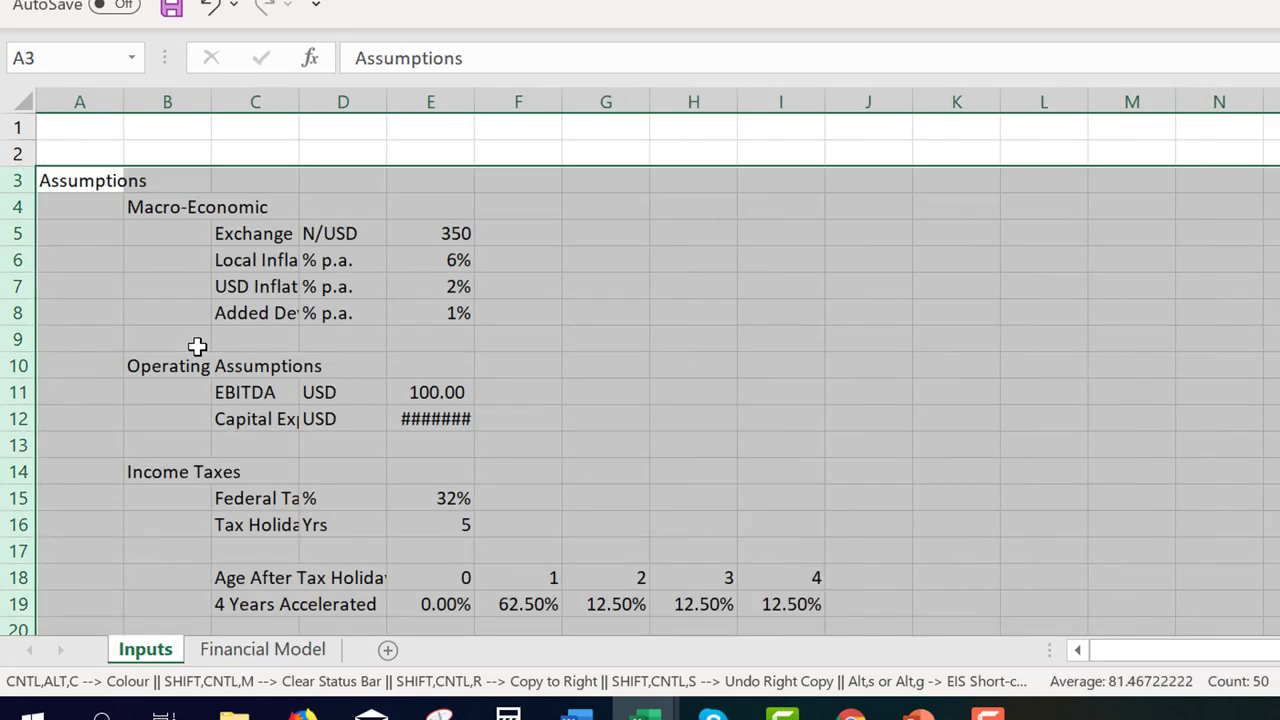
key("ctrl+alt+v")
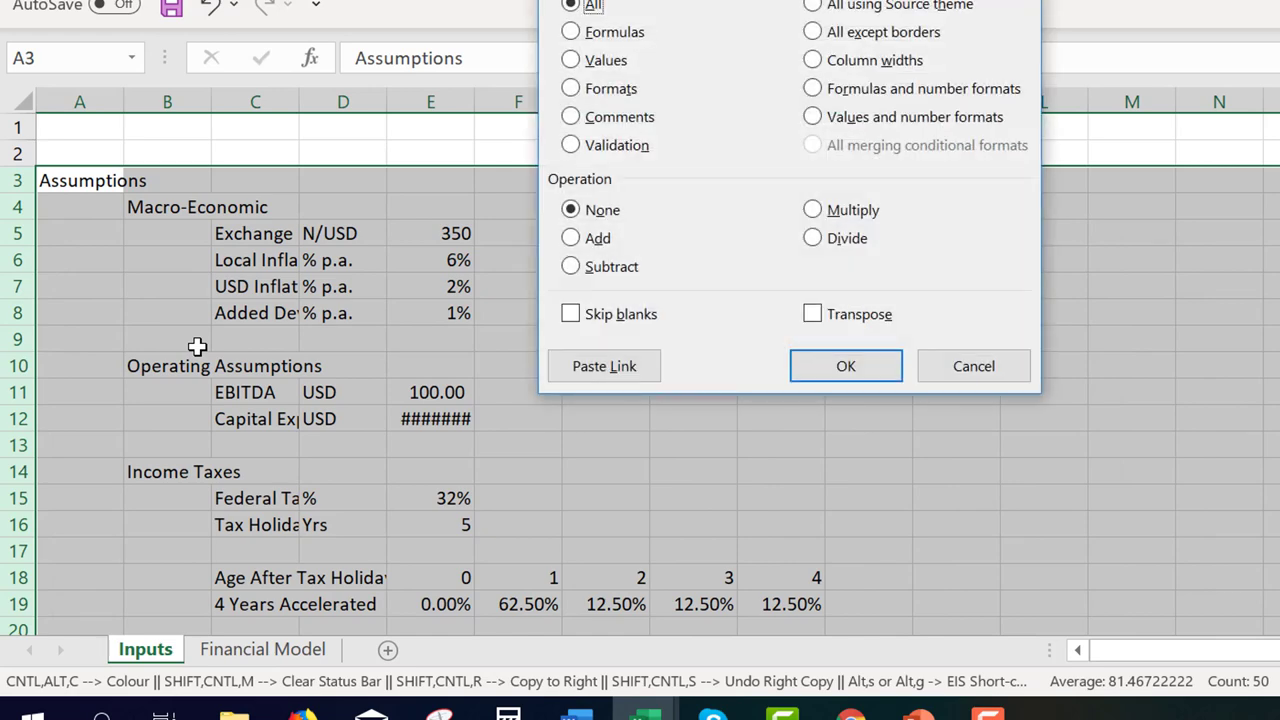
key("alt+w")
key("Return")
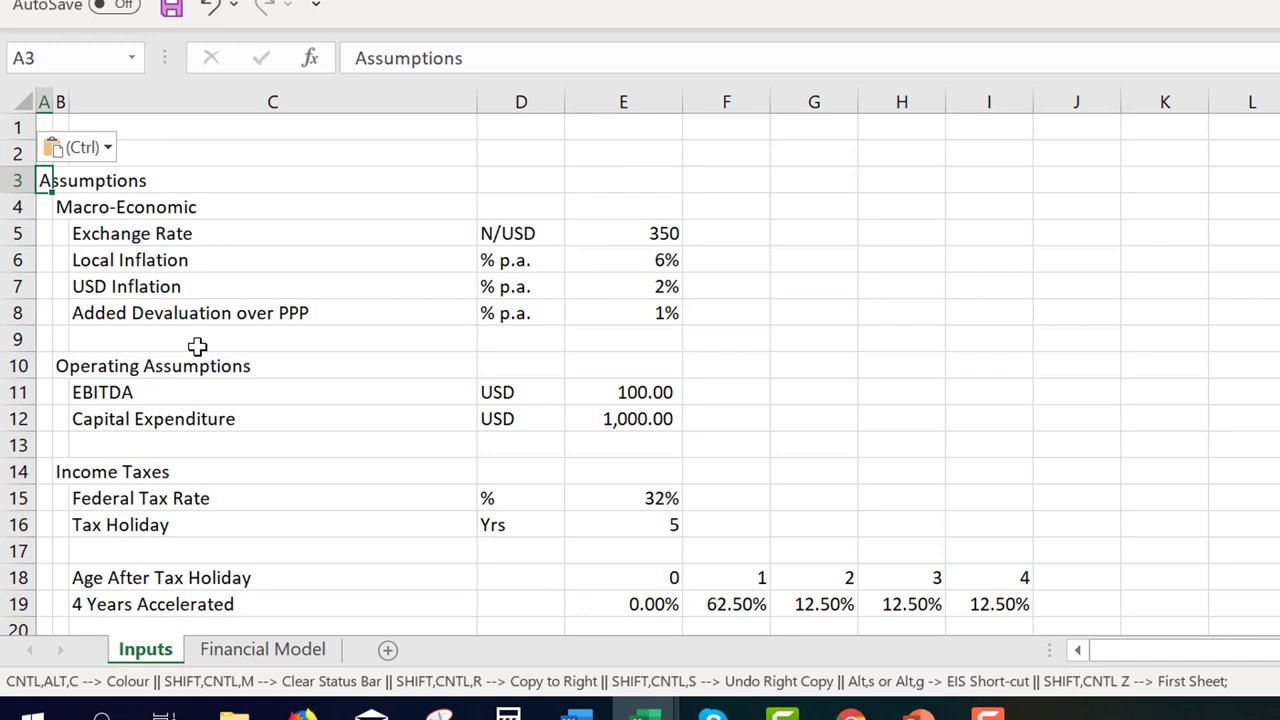
key("Down")
key("Down")
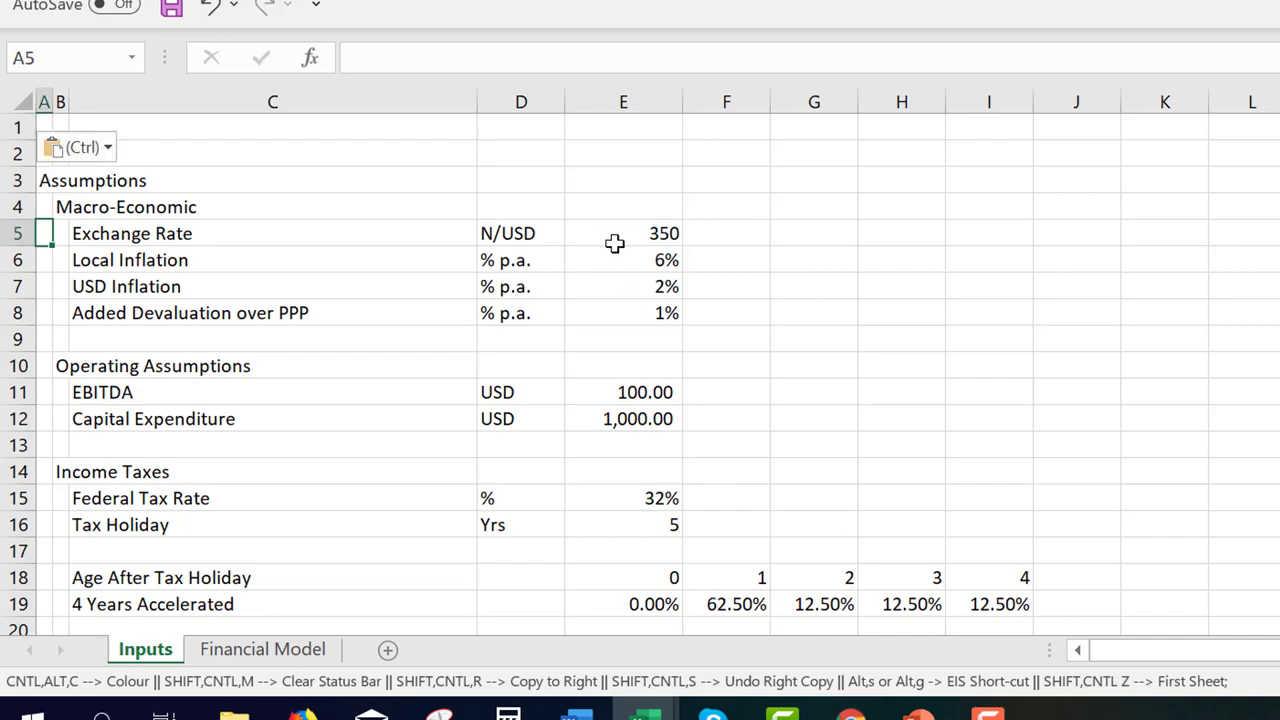
Switch to Chrome, open the finance-modelling website from its shortcut, and locate the Generic Macro File on the home page
left_click(850, 710)
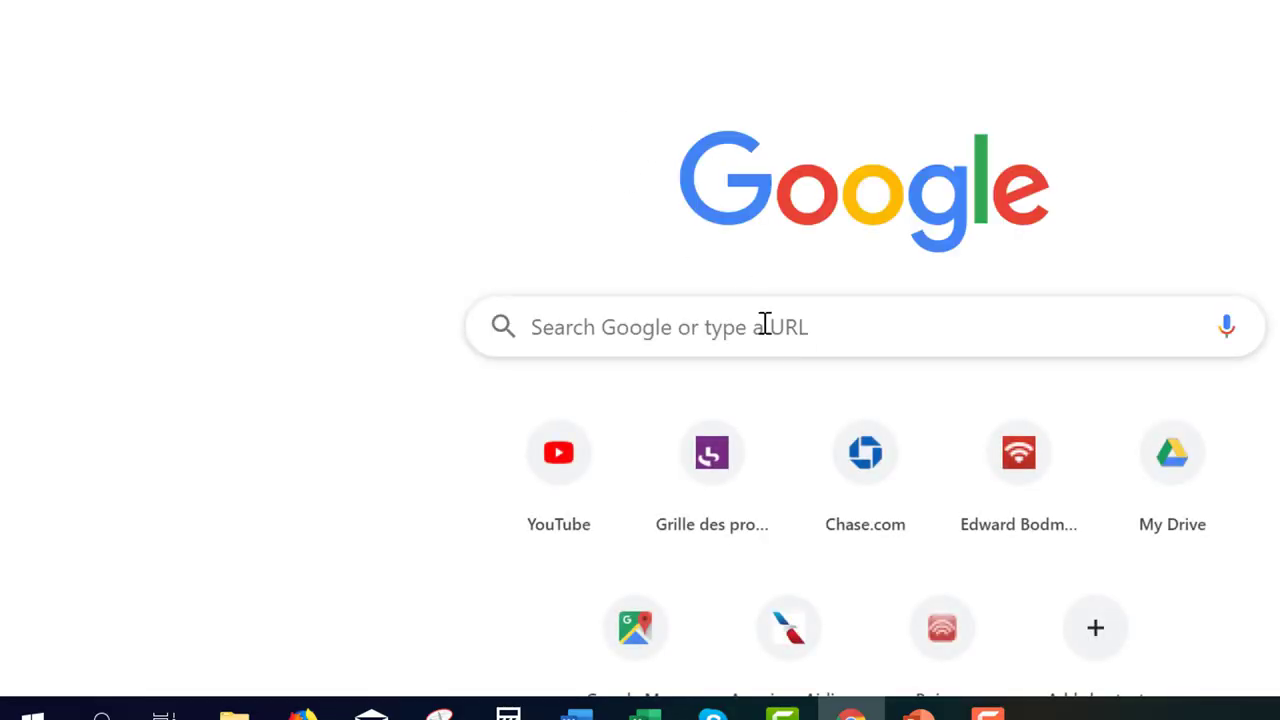
left_click(1053, 467)
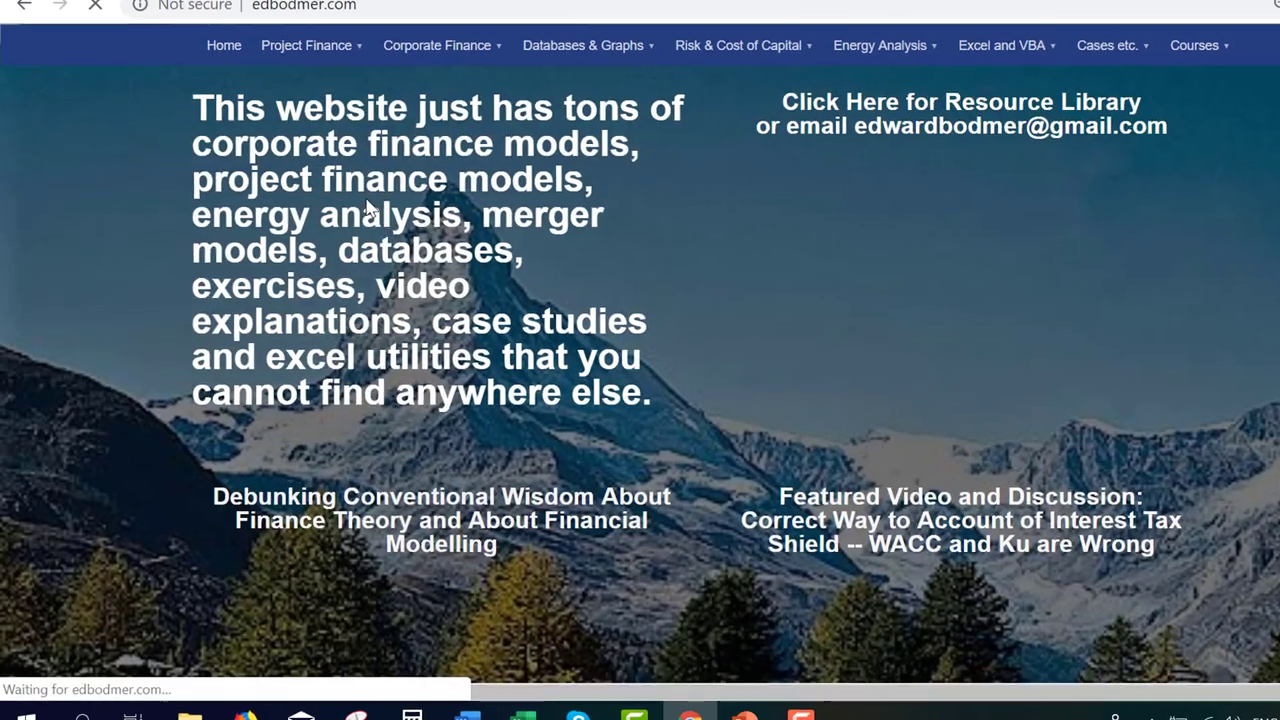
scroll(453, 88, "down", 5)
scroll(340, 245, "down", 3)
scroll(340, 245, "up", 3)
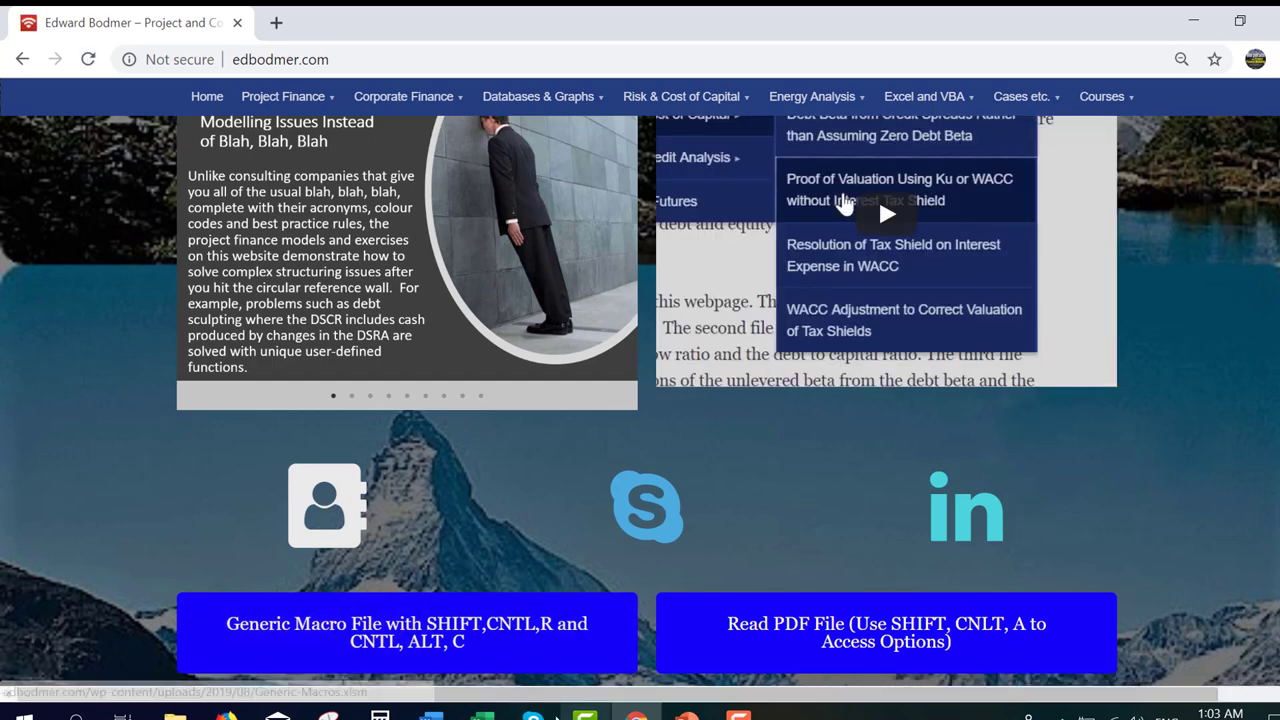
Switch to the Generic Macros workbook in Excel and run Implement/Initialise on its Introduction sheet
left_click(483, 714)
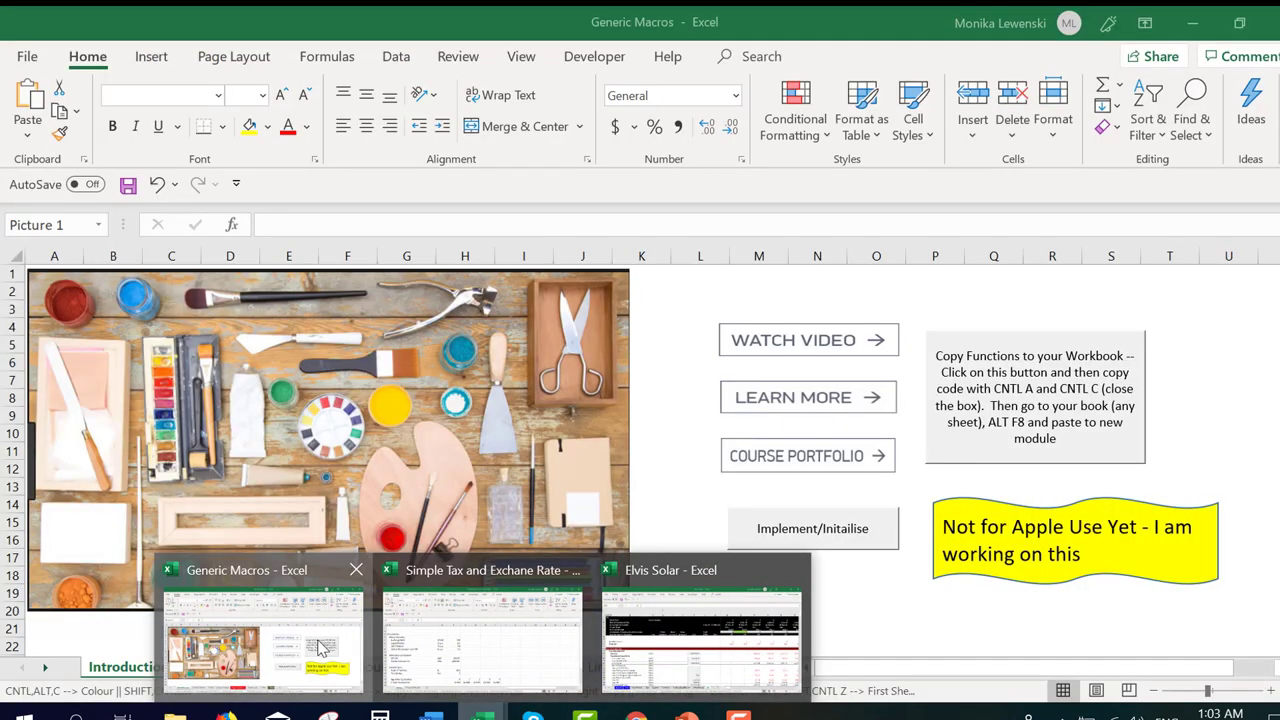
left_click(205, 672)
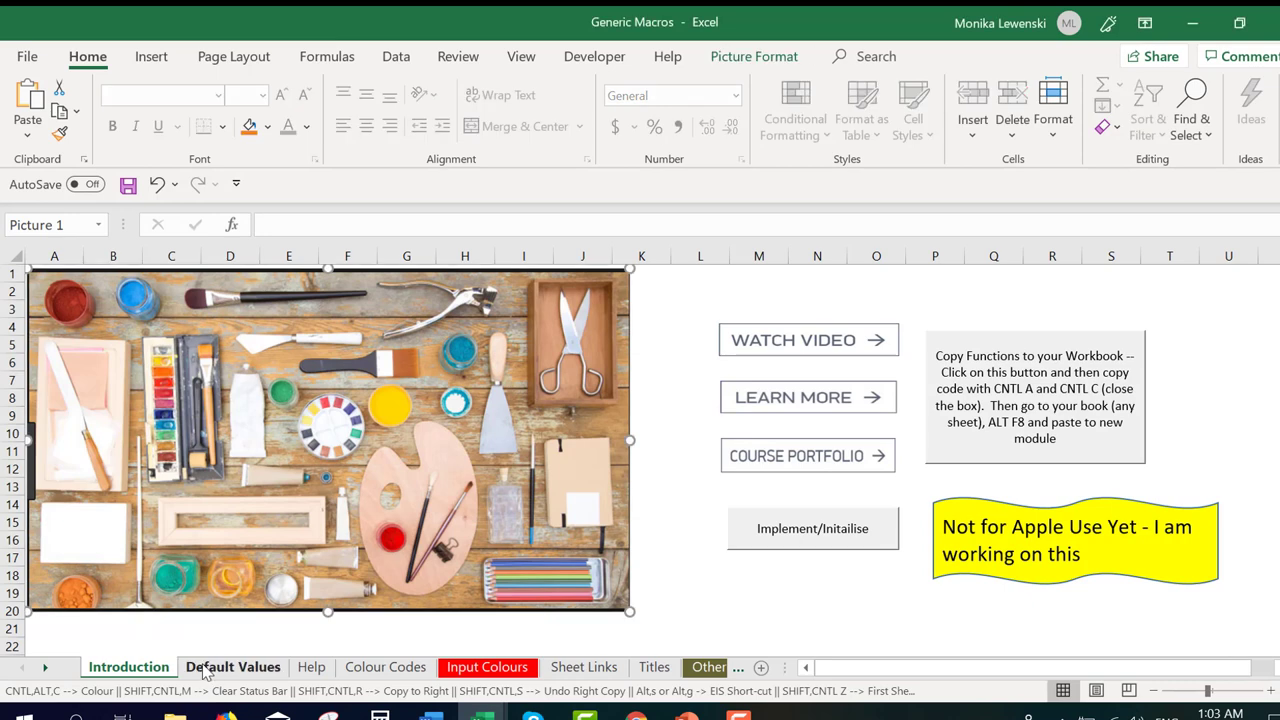
left_click(772, 546)
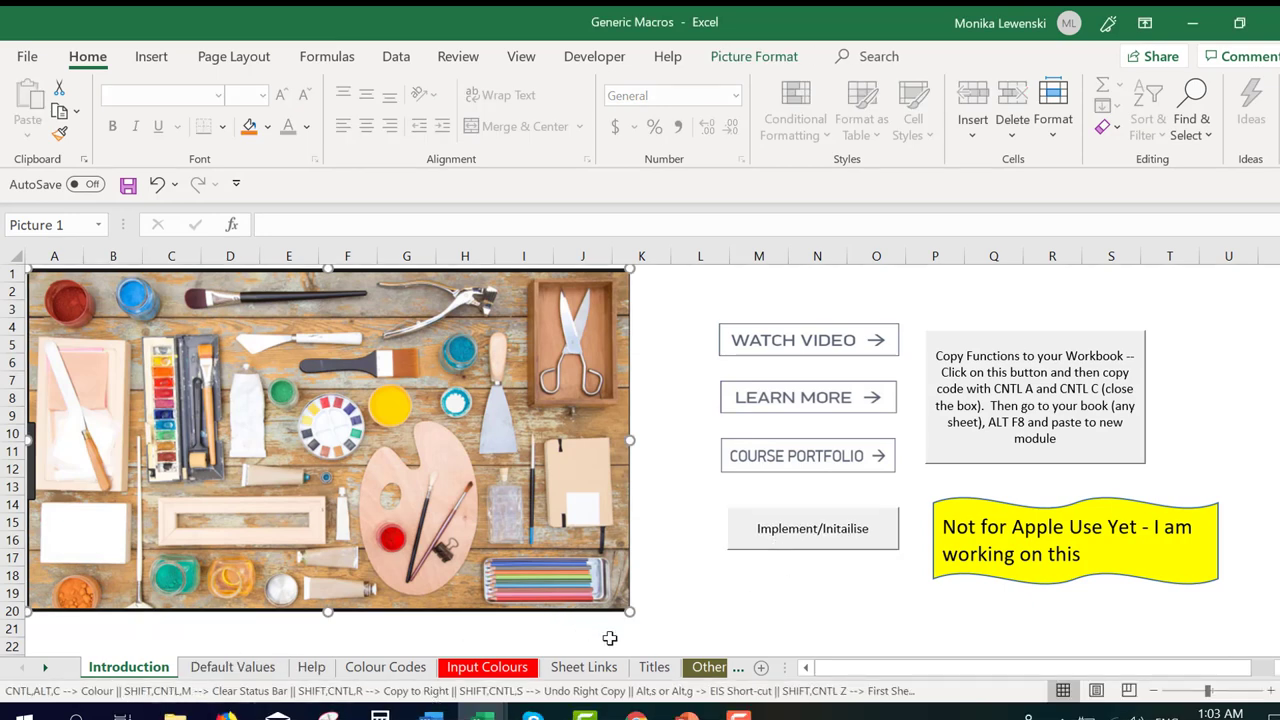
left_click(727, 607)
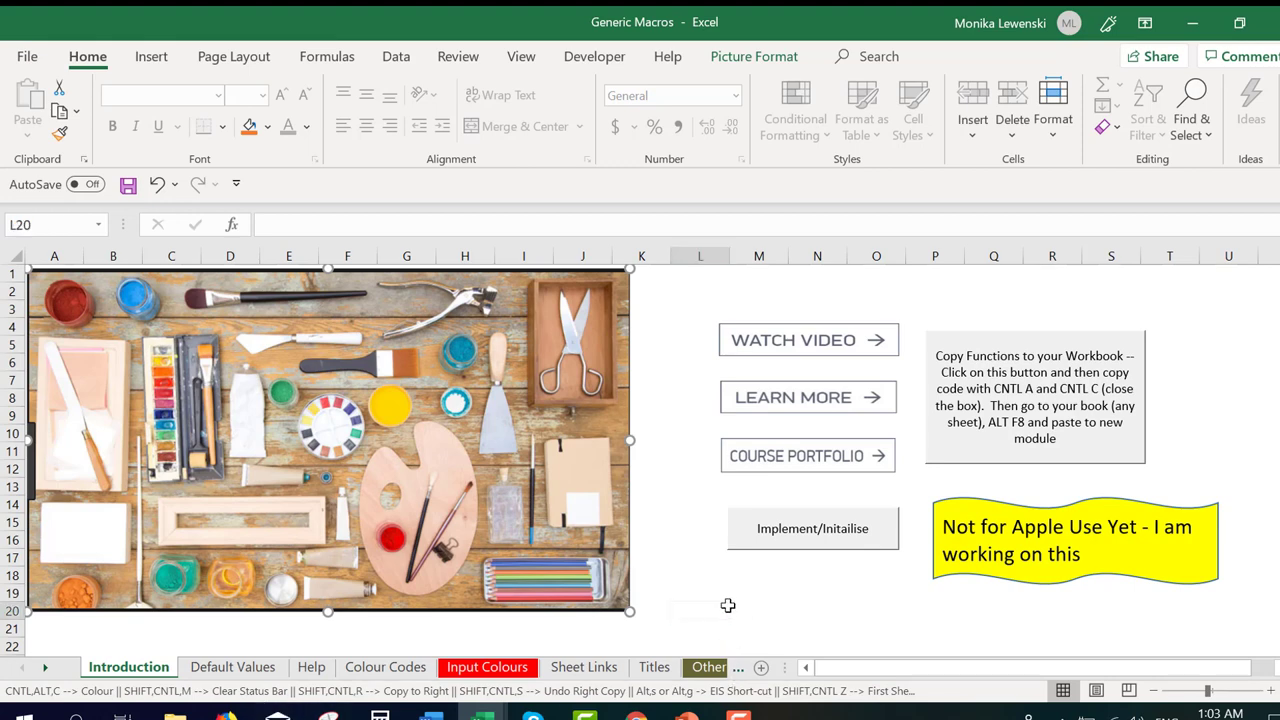
Return to the Simple Tax and Exchane Rate workbook and format E6:E8 on the Inputs sheet as percentages with two decimals
key("alt+Tab")
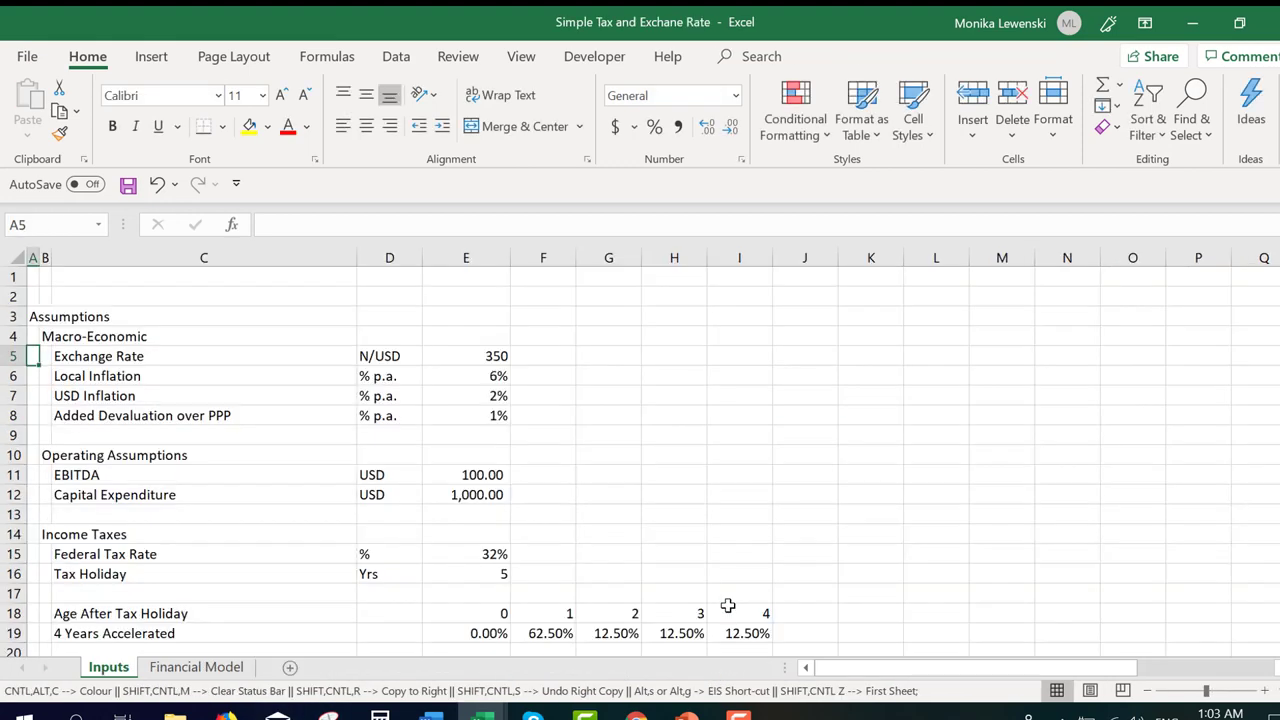
key("Up")
key("Up")
key("Up")
key("Up")
key("Down")
key("Down")
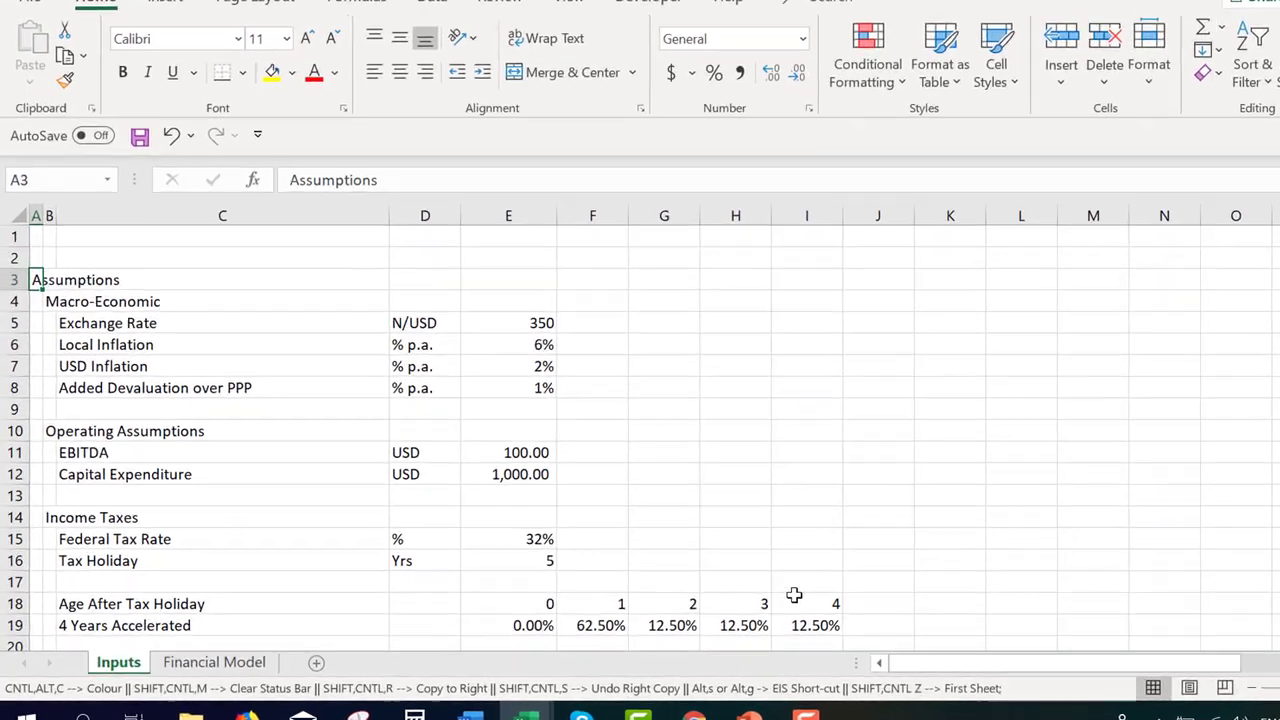
key("Down")
key("Down")
key("Right")
key("Right")
key("Right")
key("Right")
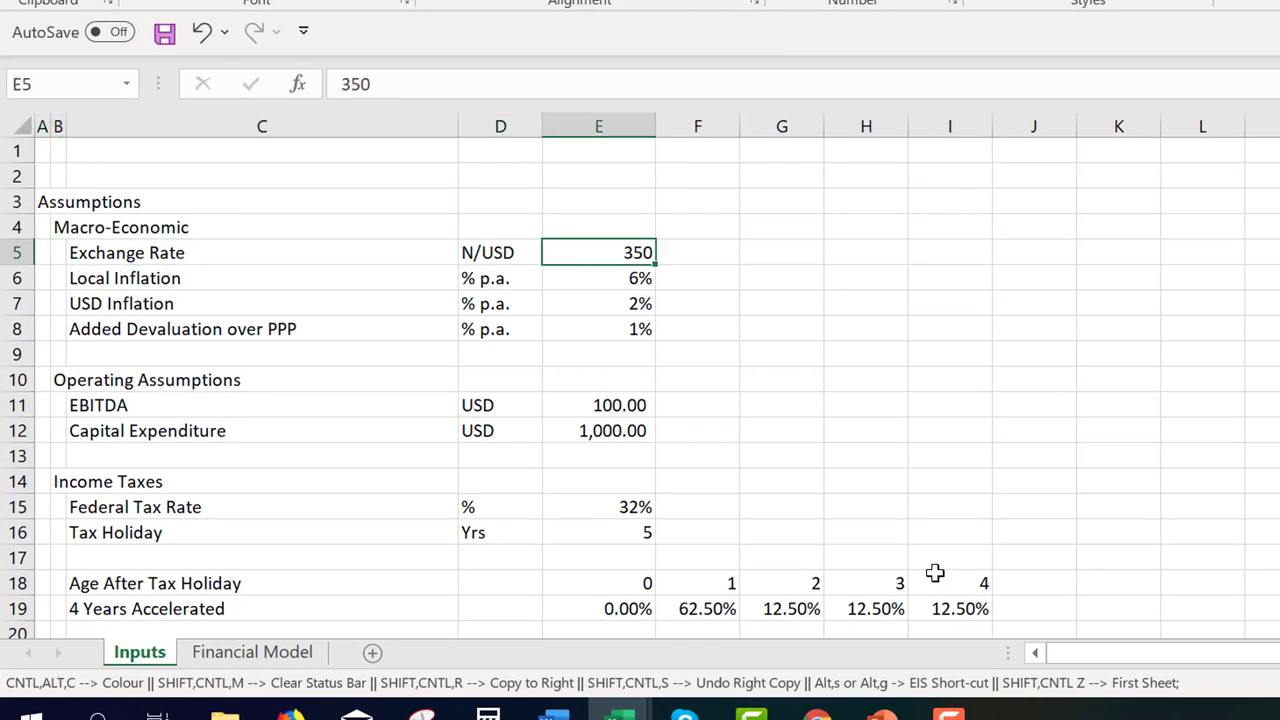
key("Down")
key("shift+Down")
key("shift+Down")
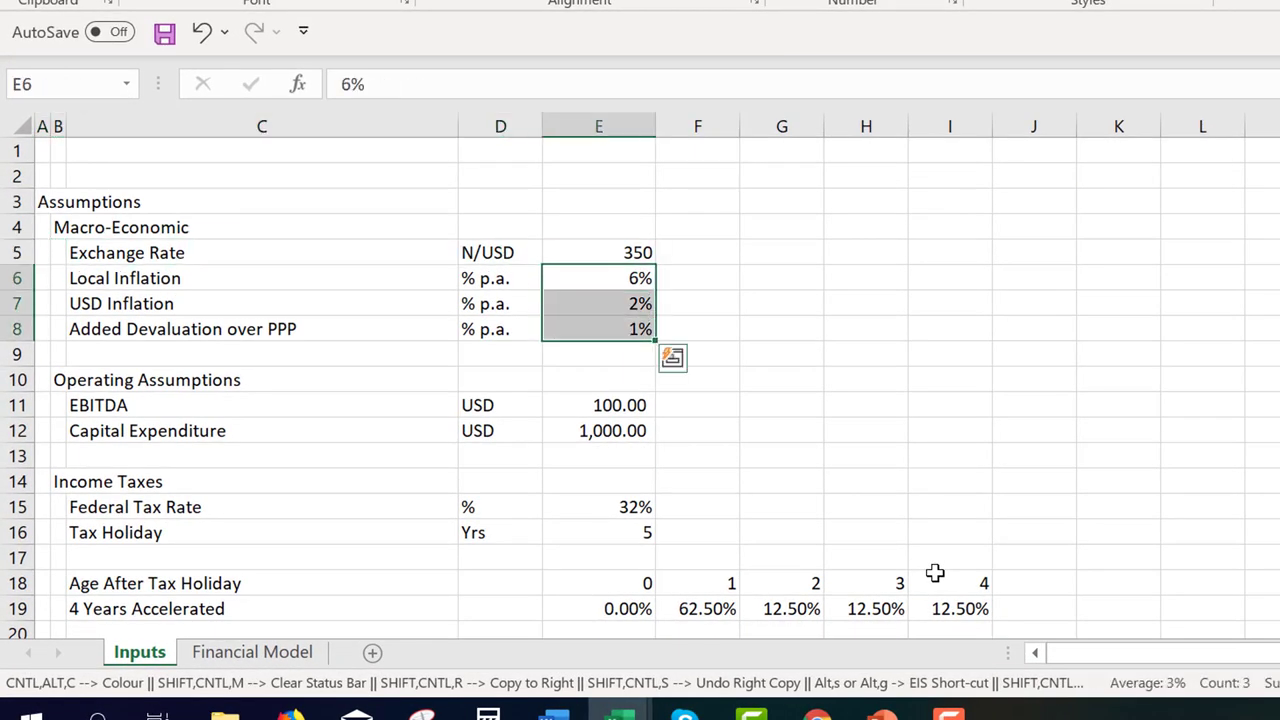
key("ctrl+shift+5")
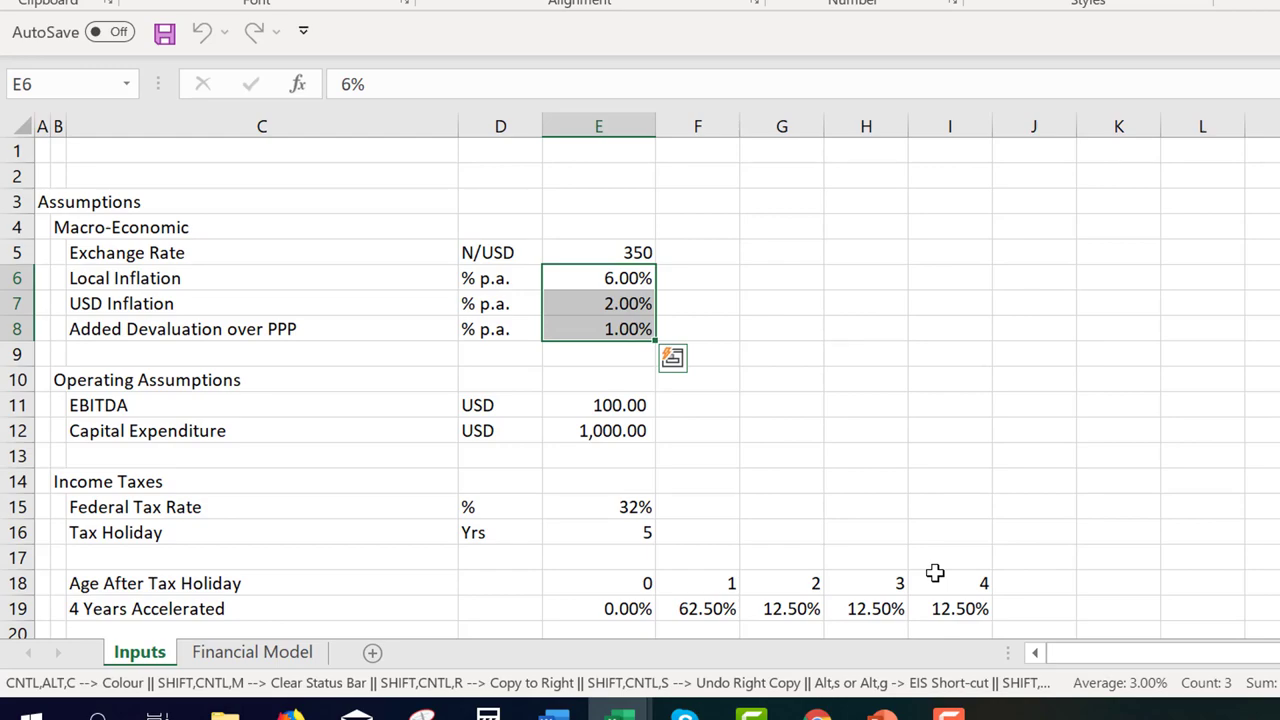
key("ctrl+alt+d")
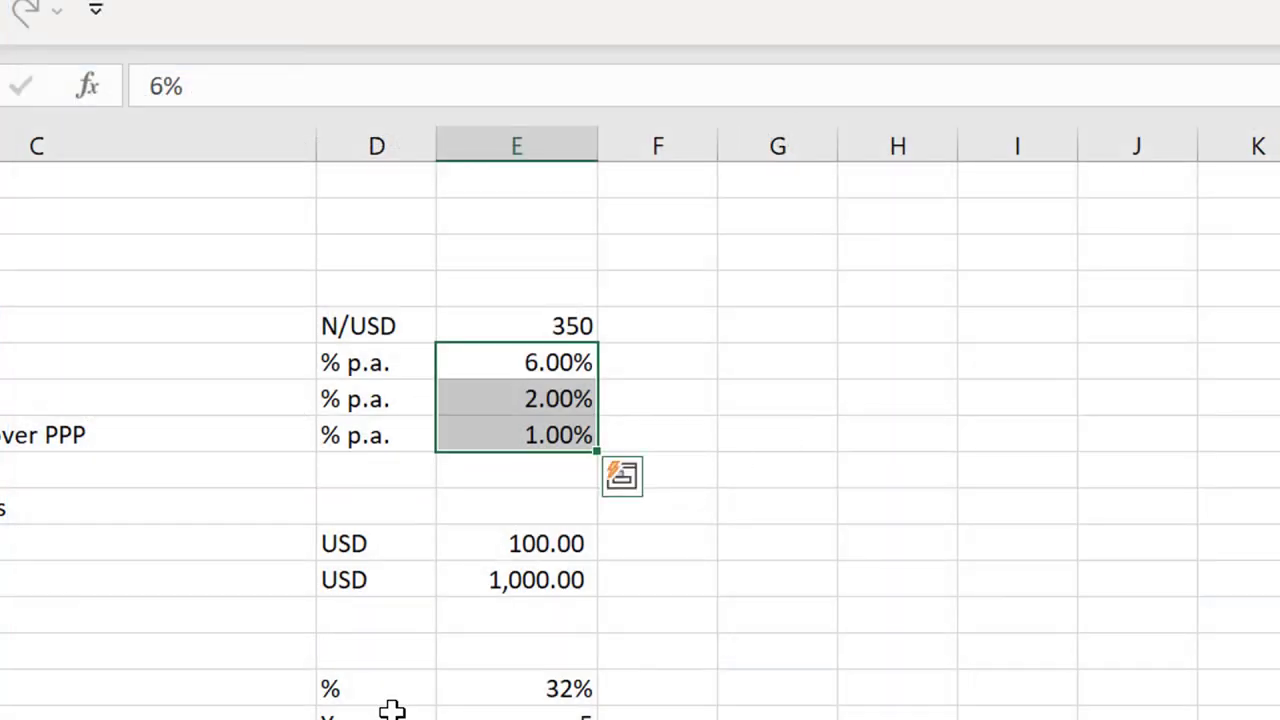
Check the operating and income tax inputs in column E and return to the Macro-Economic heading row
key("Down")
key("Down")
key("Down")
key("Down")
key("Down")
key("Down")
key("Down")
key("Down")
key("Down")
key("Down")
key("Down")
key("Down")
key("Down")
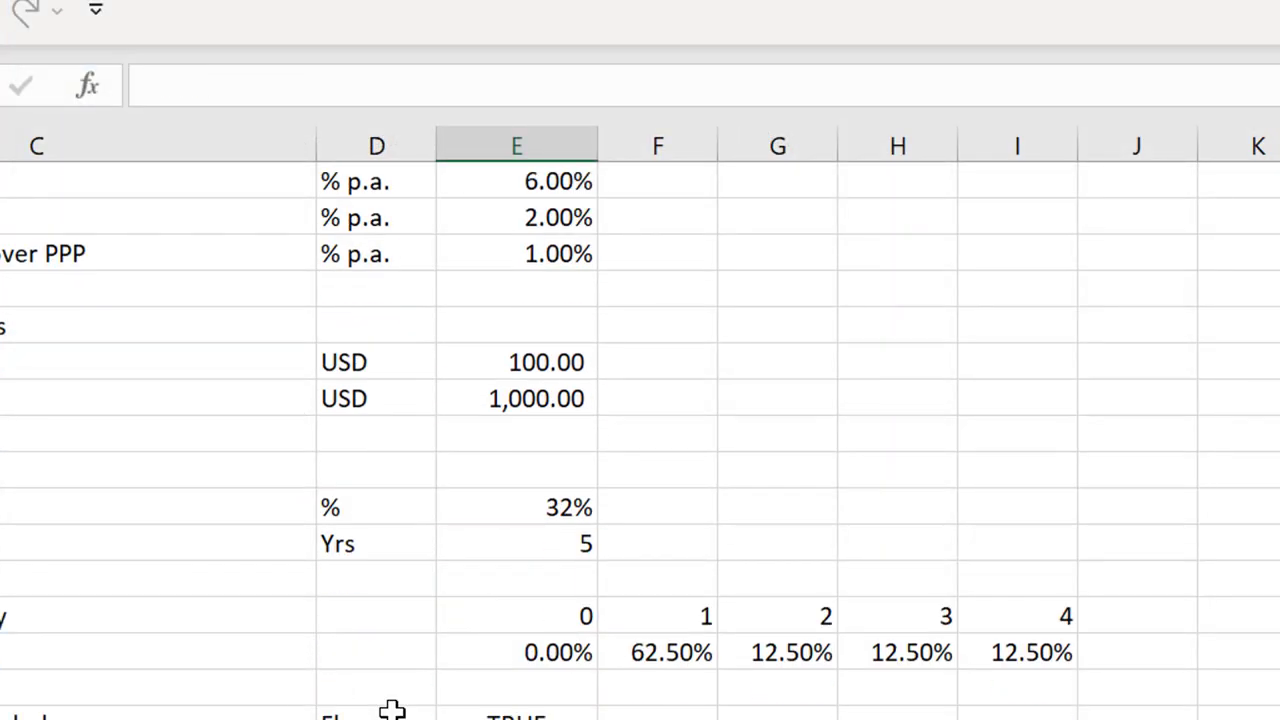
key("Up")
key("Up")
key("Up")
key("Up")
key("Up")
key("Up")
key("Up")
key("Up")
key("Up")
key("Up")
key("Up")
key("Up")
key("Up")
key("Up")
key("Up")
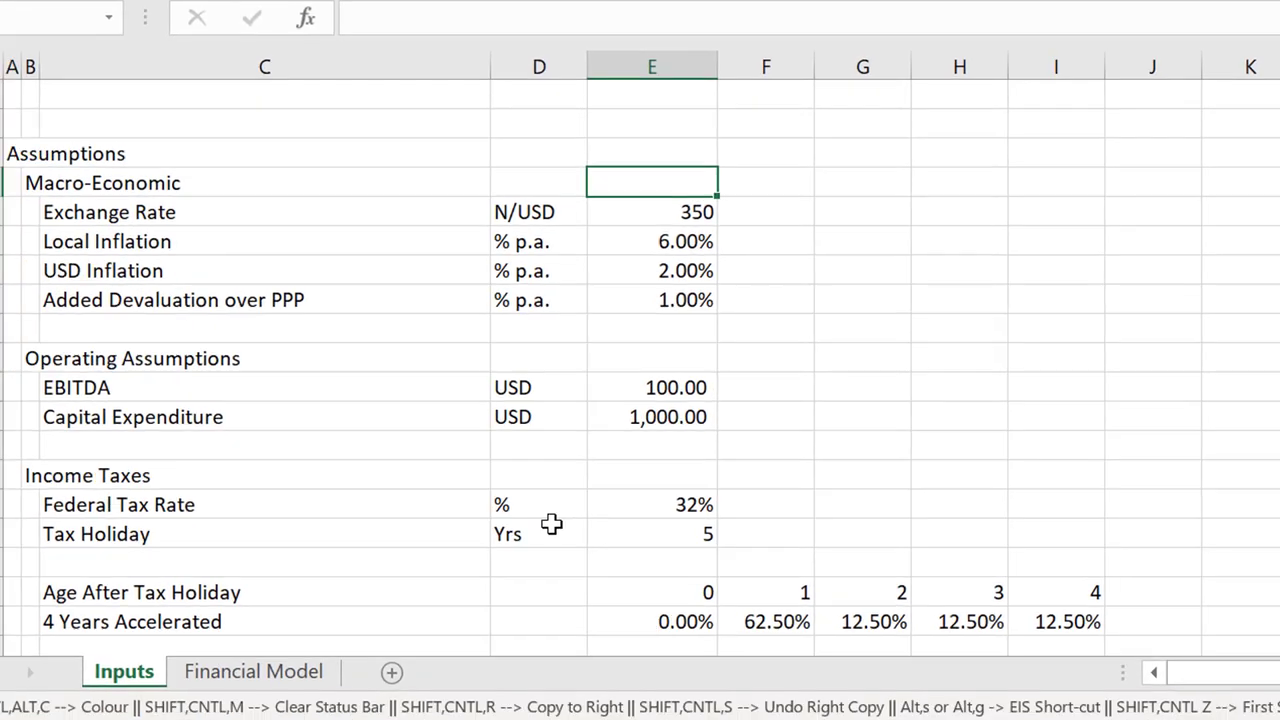
Delete column A with the Assumptions heading from the Inputs sheet
key("Left")
key("Left")
key("Left")
key("Left")
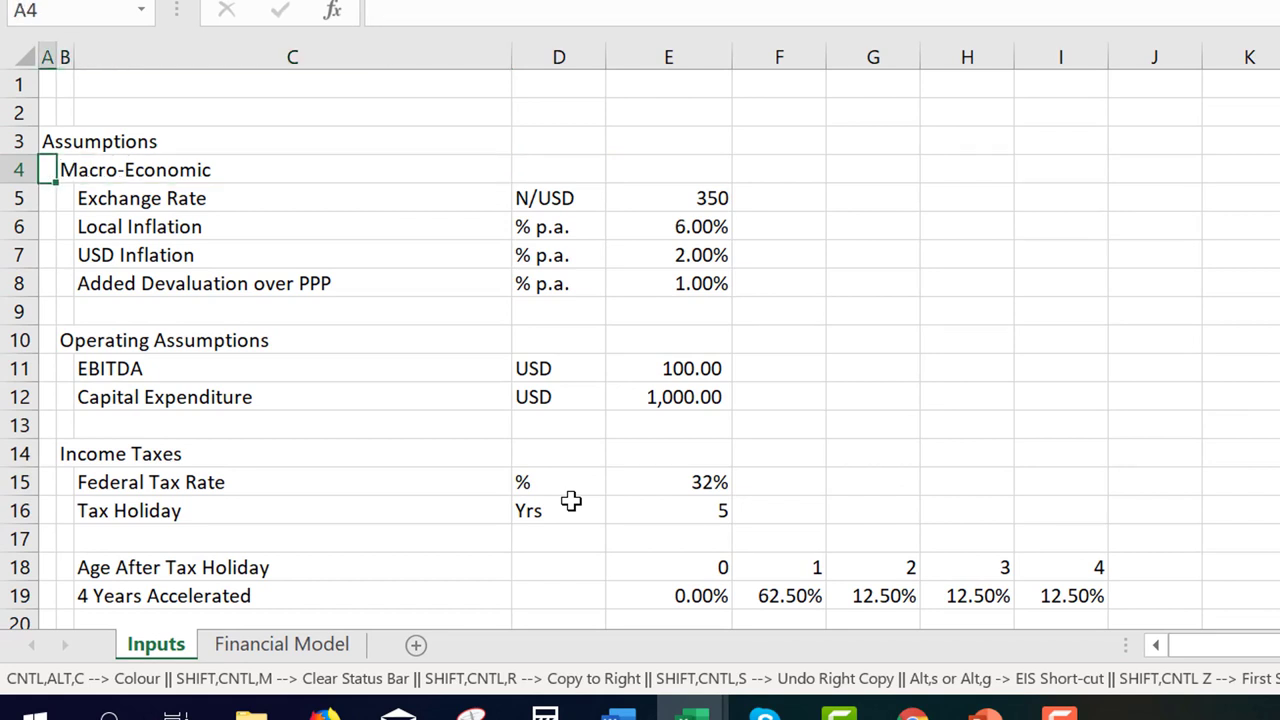
key("Up")
key("BackSpace")
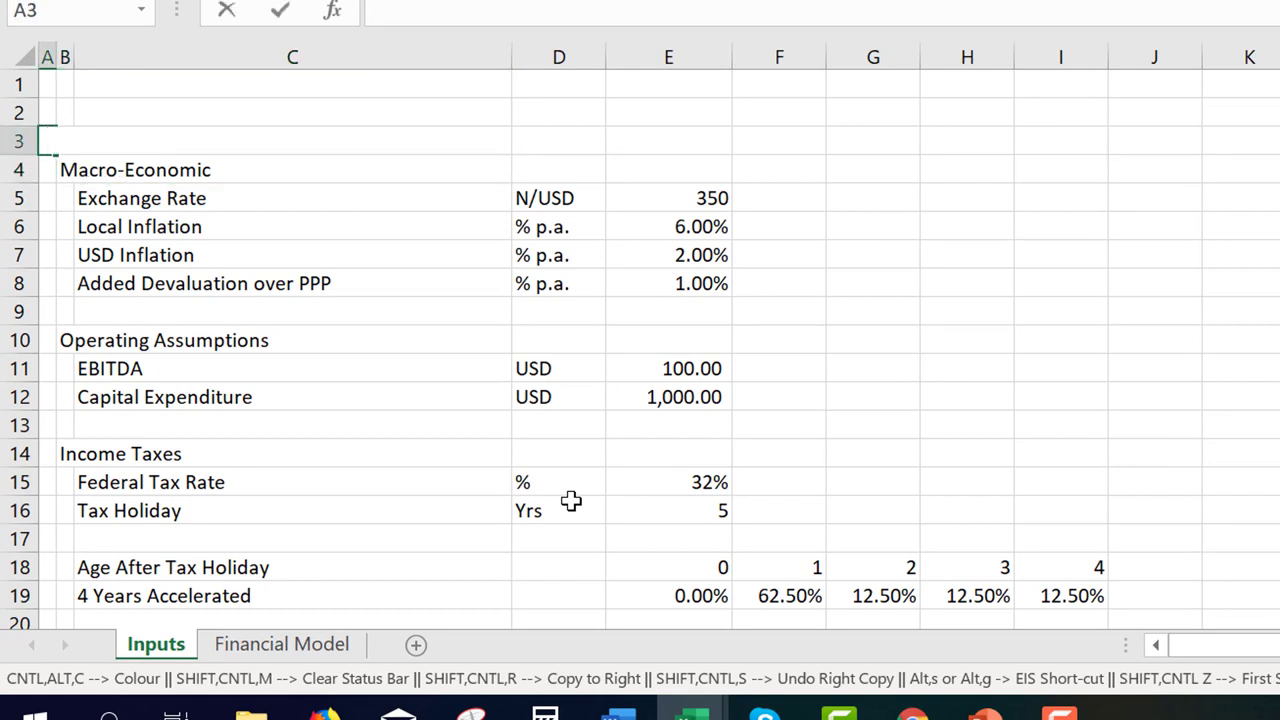
key("Escape")
key("ctrl+space")
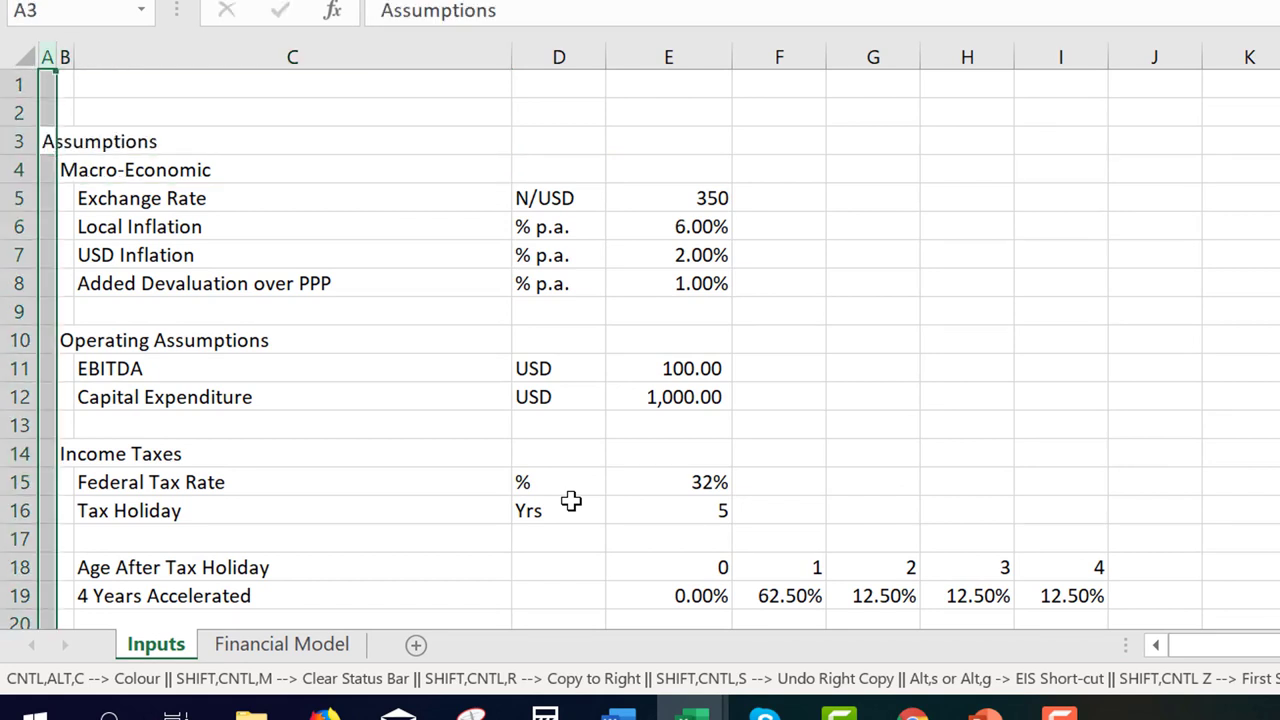
key("ctrl+minus")
key("Up")
key("Up")
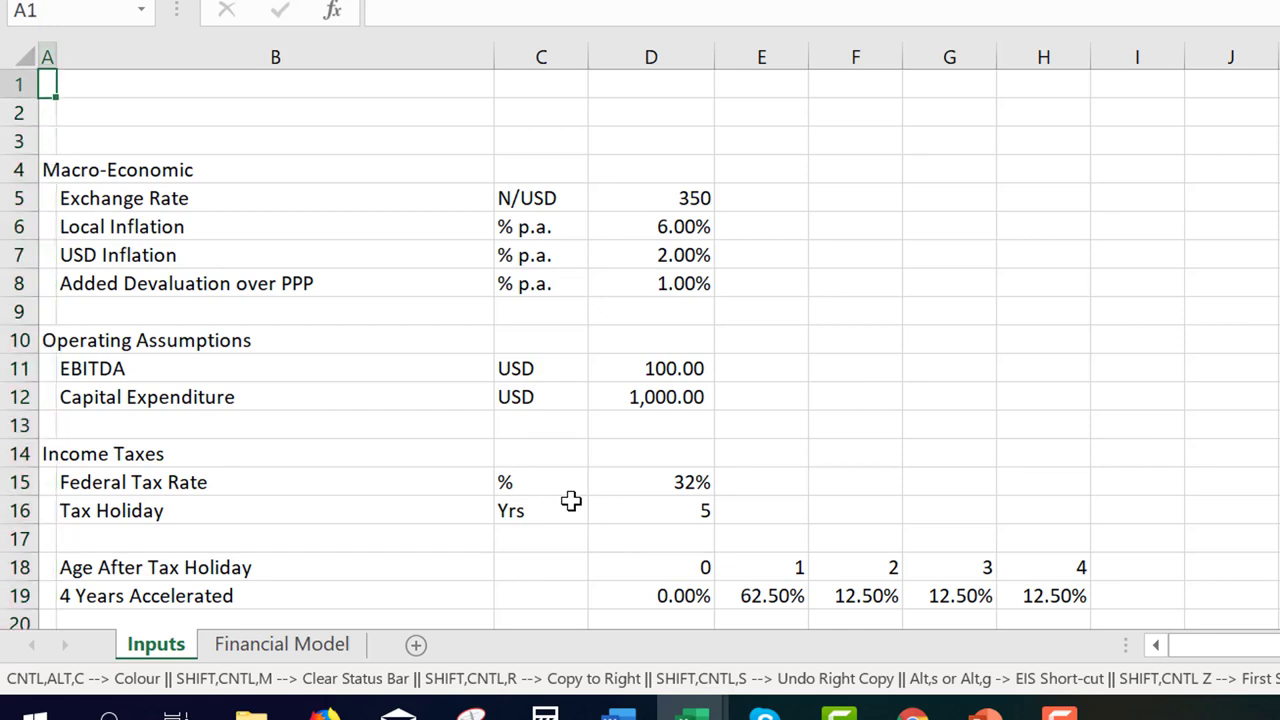
Delete the first two empty rows above the Macro-Economic heading on the Inputs sheet
key("shift+space")
key("shift+Down")
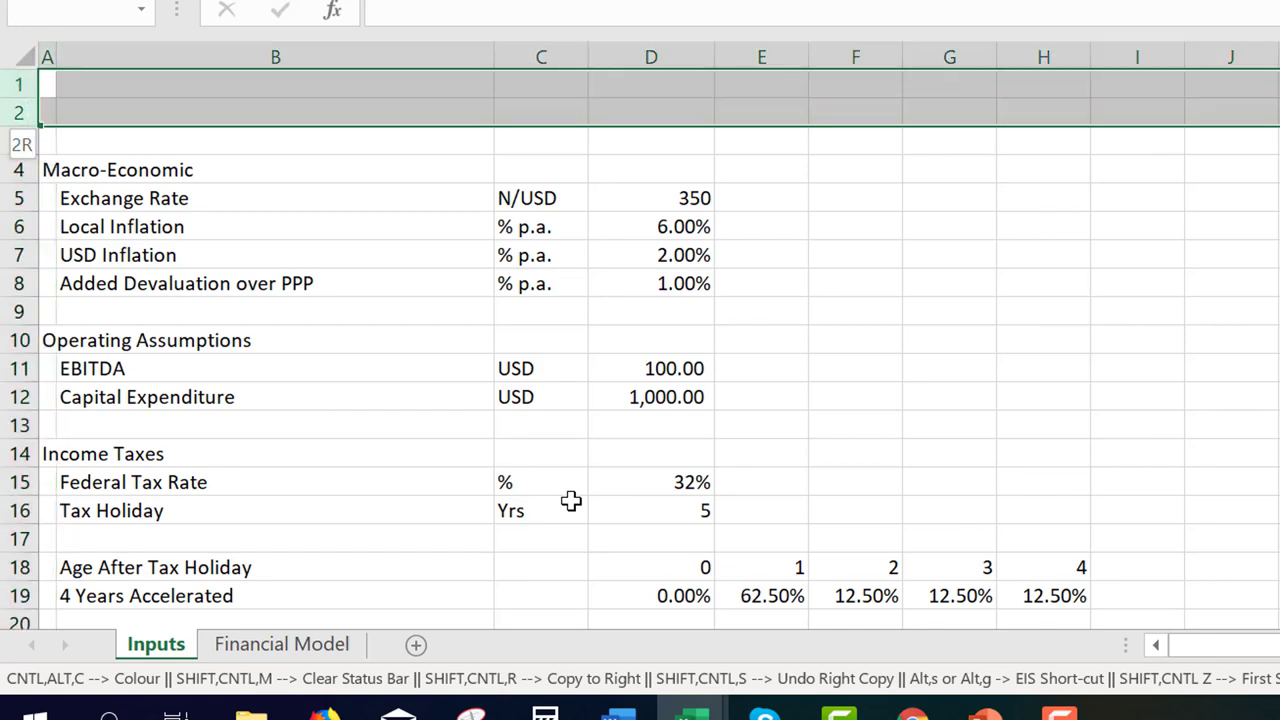
key("shift+Down")
key("shift+Up")
key("ctrl+minus")
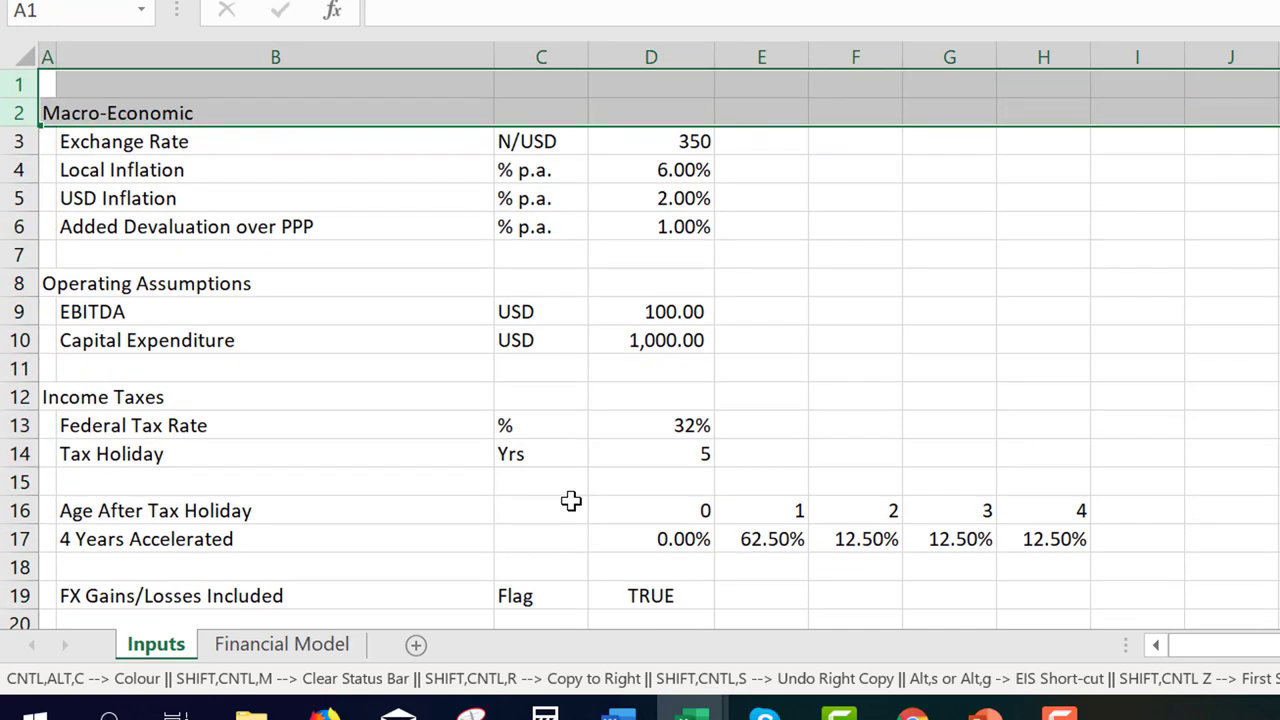
key("Down")
key("Down")
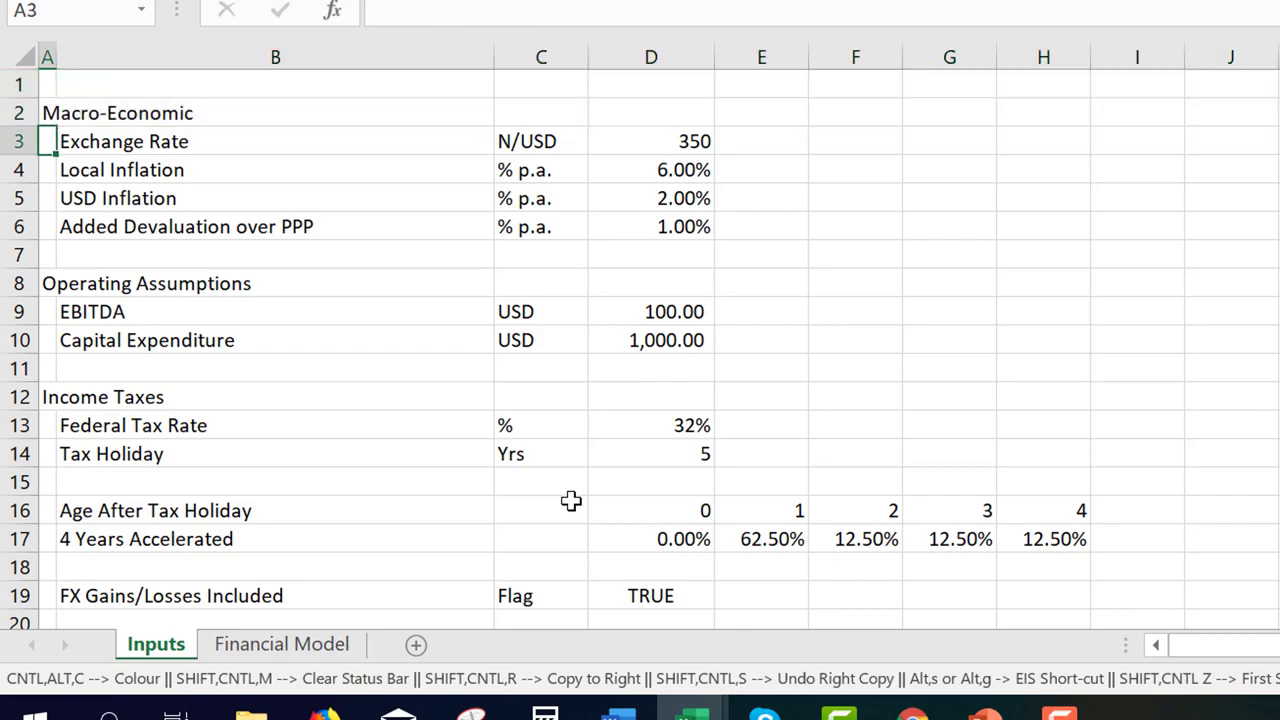
Colour the Inputs sheet with Input Colour Option 1 and column A titles, with sum column colouring and flags conditional formatting switched off
key("ctrl+alt+c")
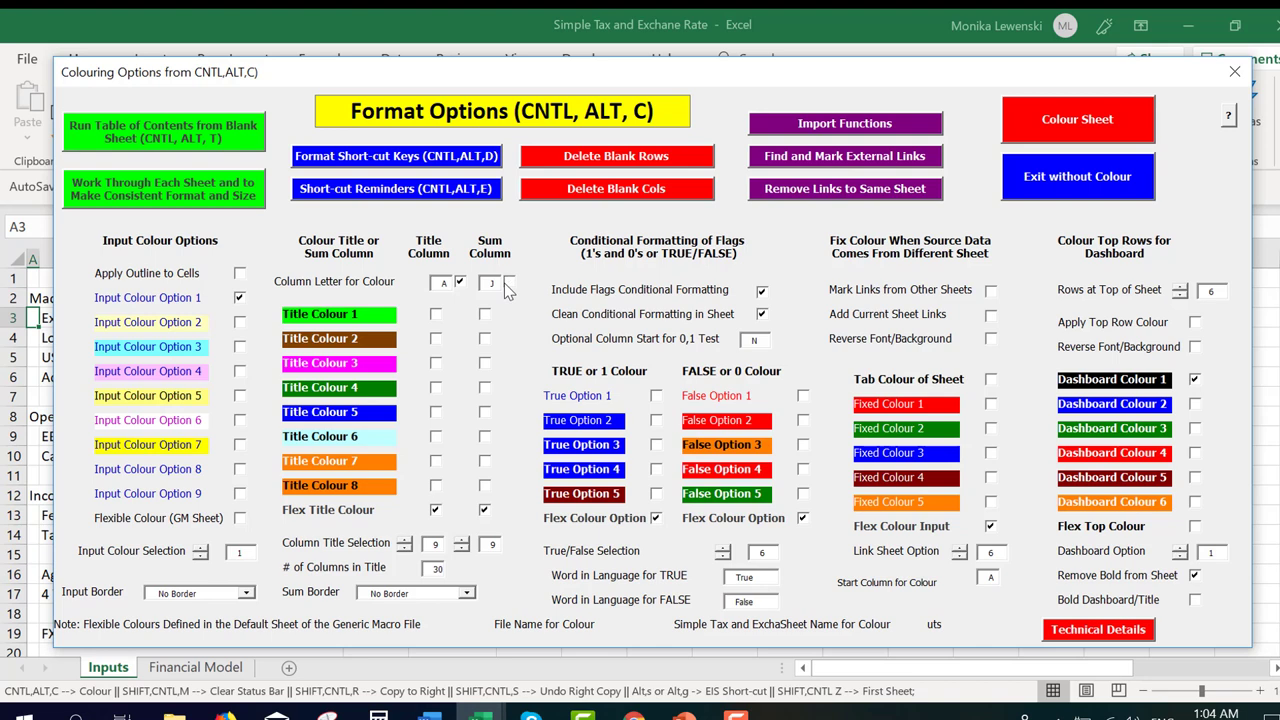
left_click(508, 283)
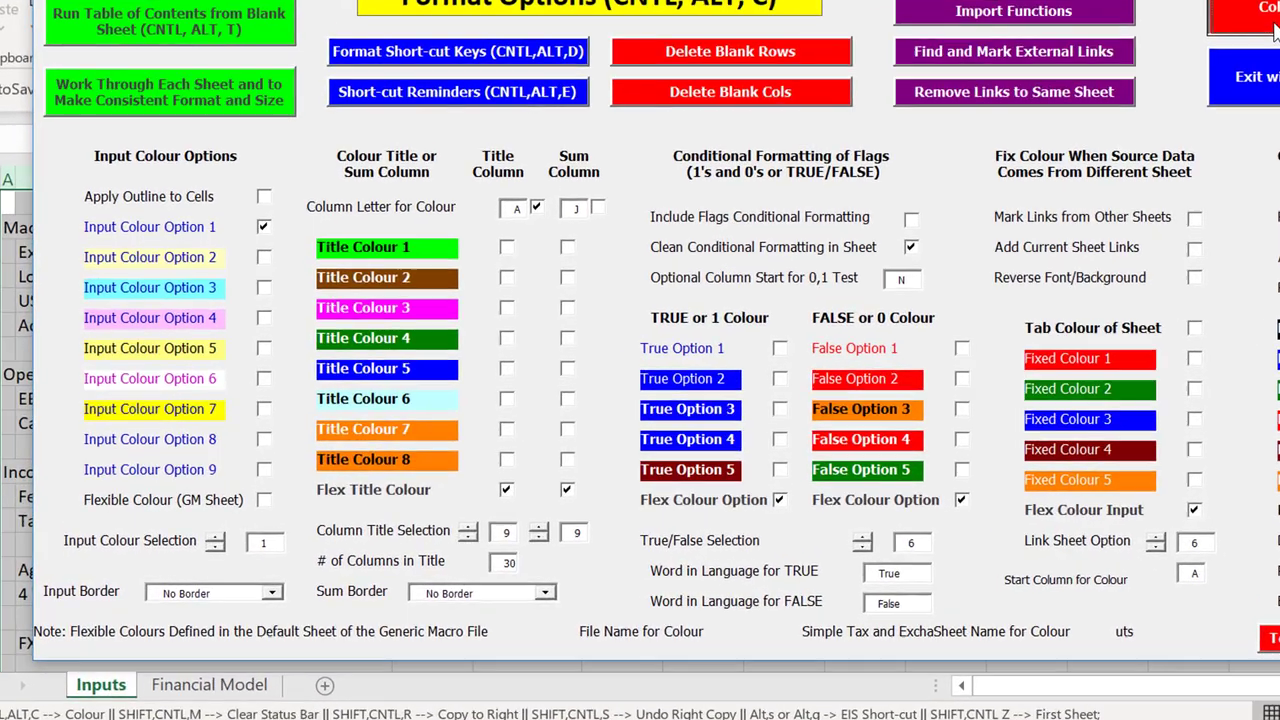
left_click(1072, 128)
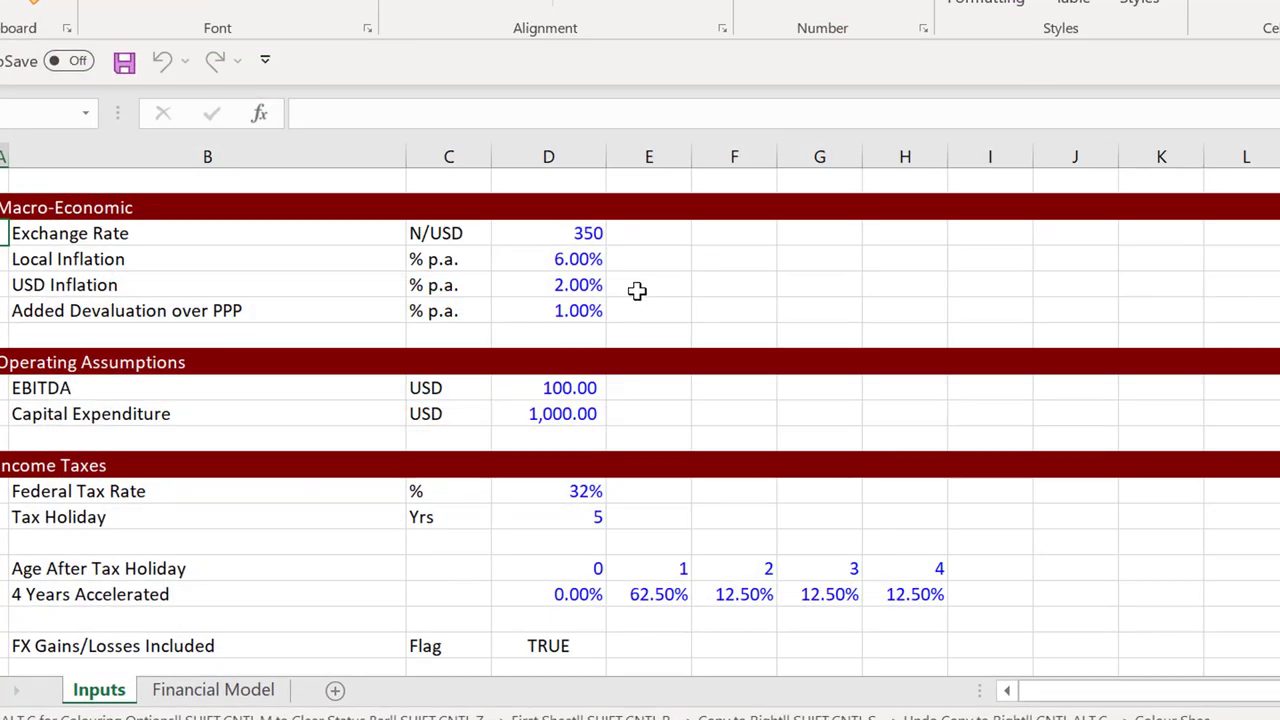
Outline the input cells on the Inputs sheet with a Medium Line border and reapply the colouring
key("ctrl+alt+c")
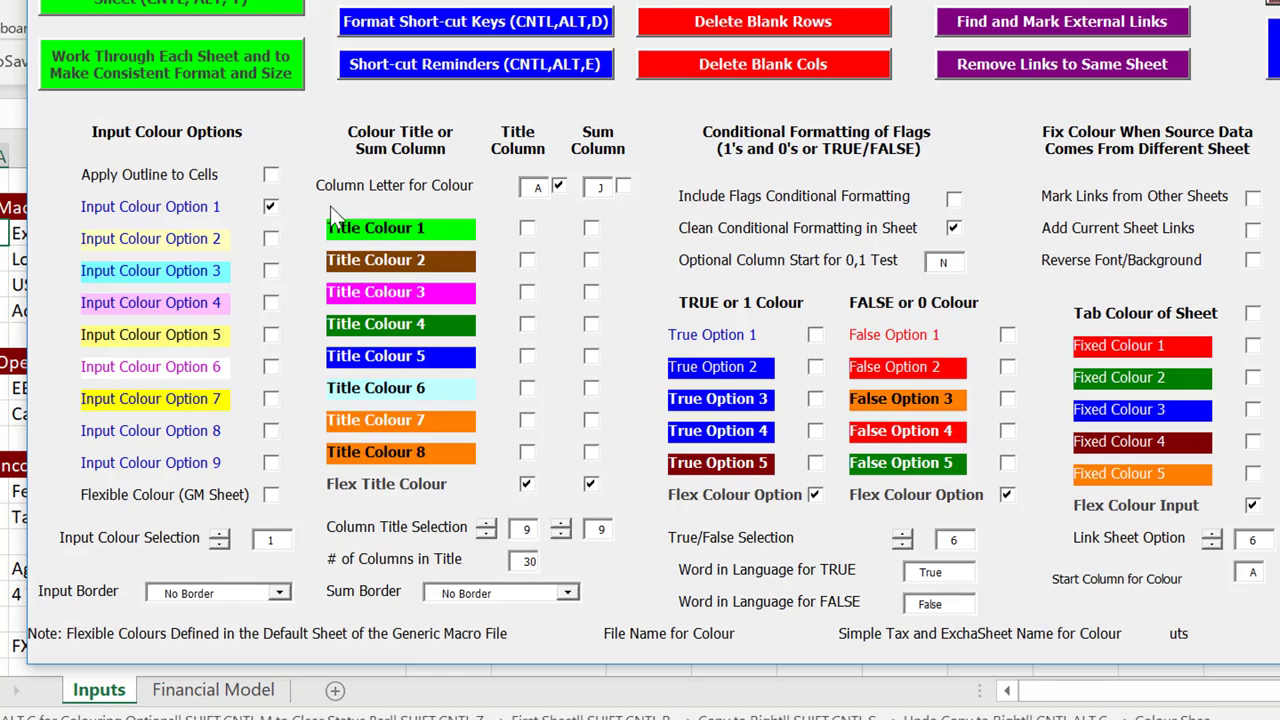
left_click(279, 593)
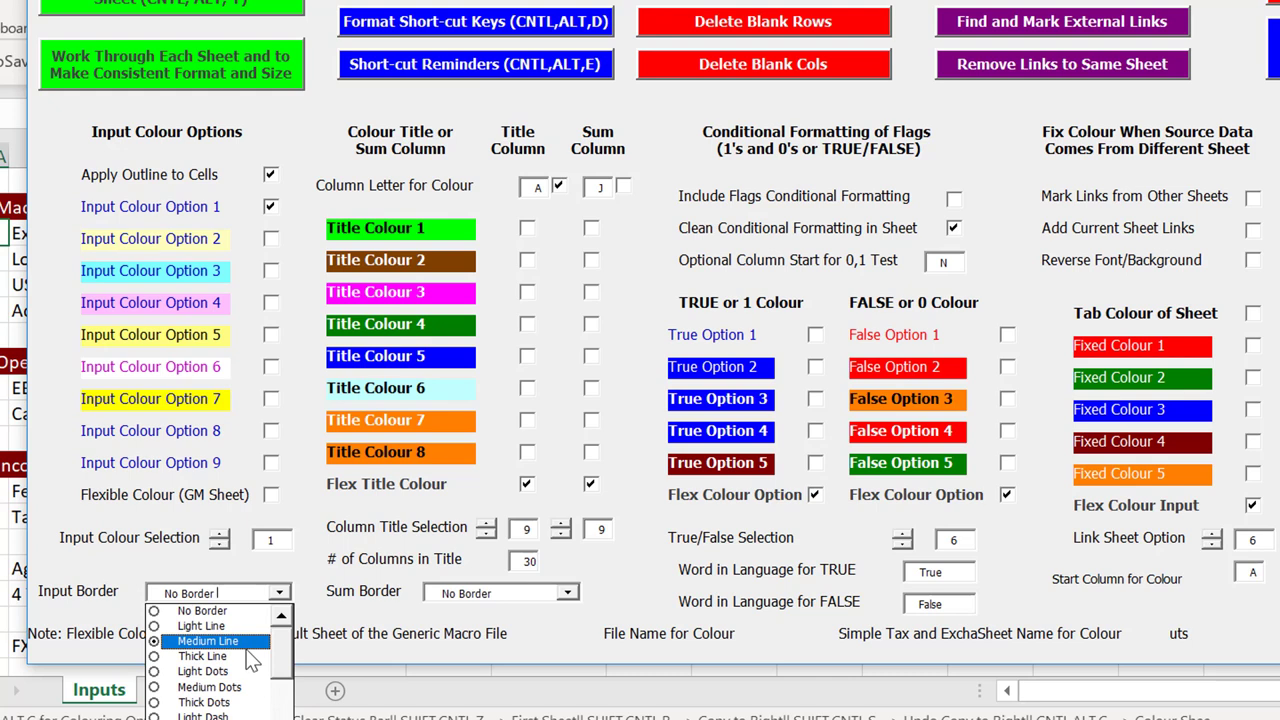
left_click(246, 644)
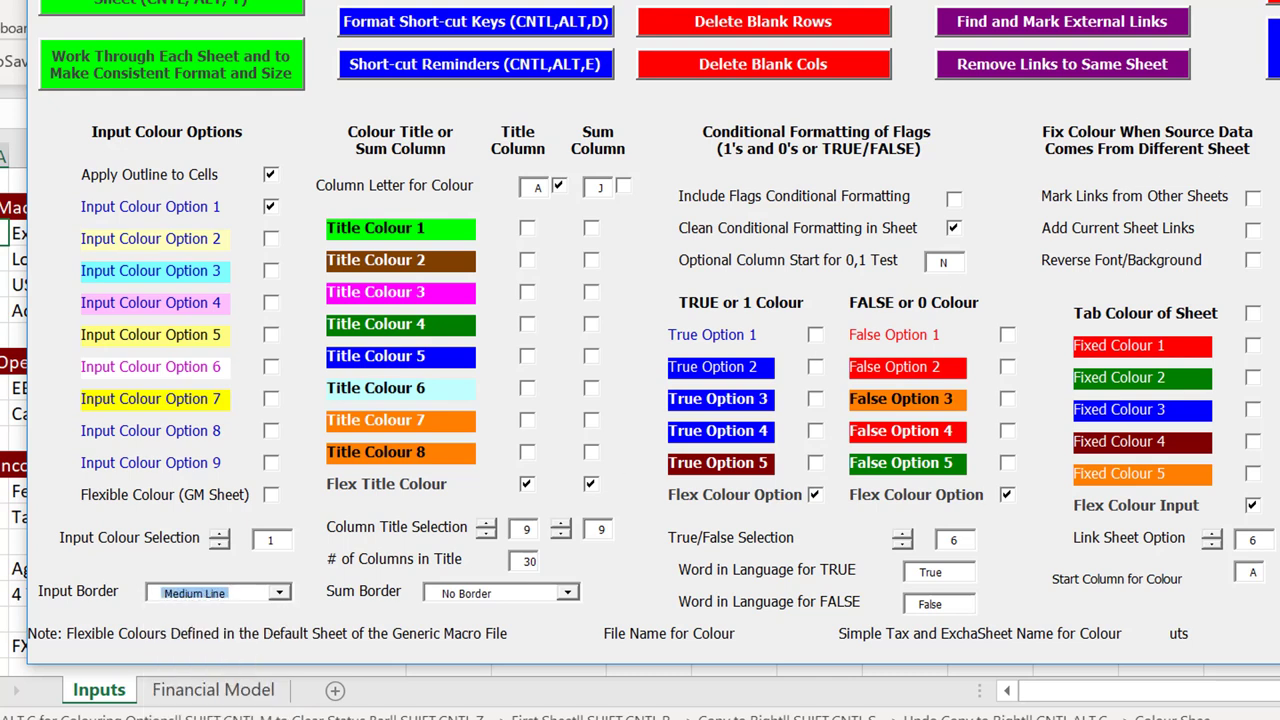
key("Escape")
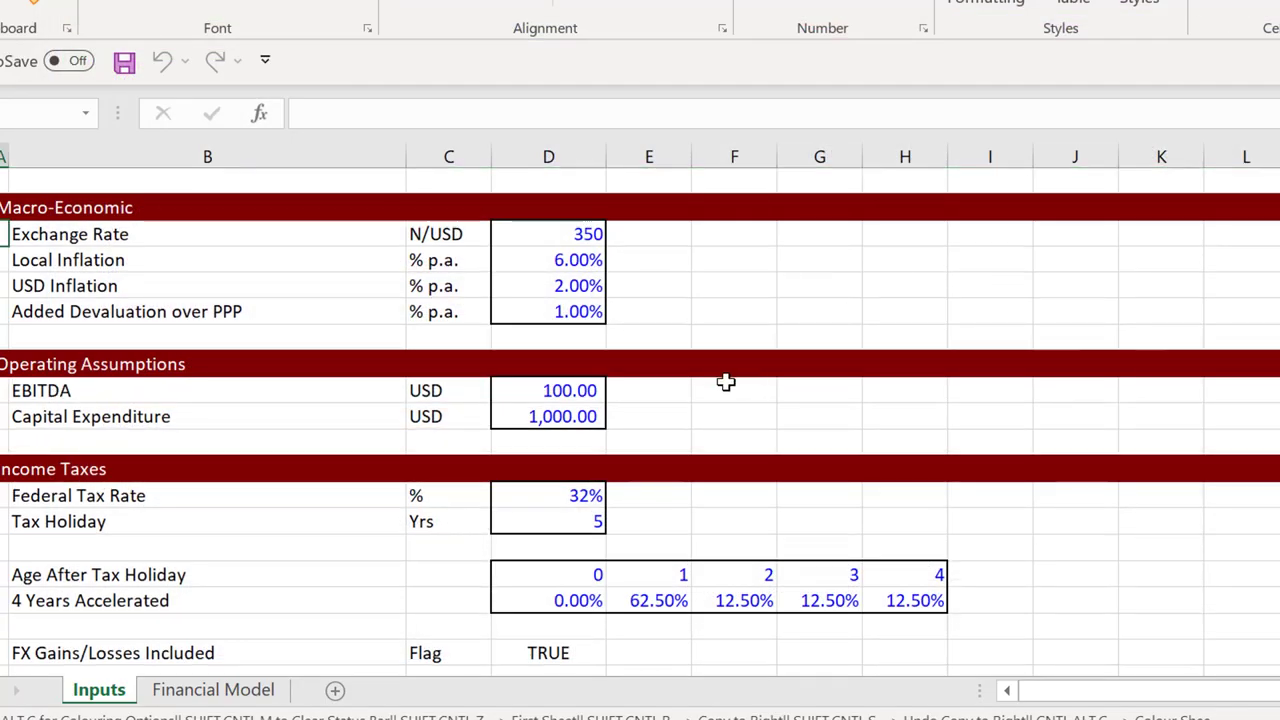
Check the Financial Model sheet's year row and line items, and return to the Inputs sheet
left_click(689, 464)
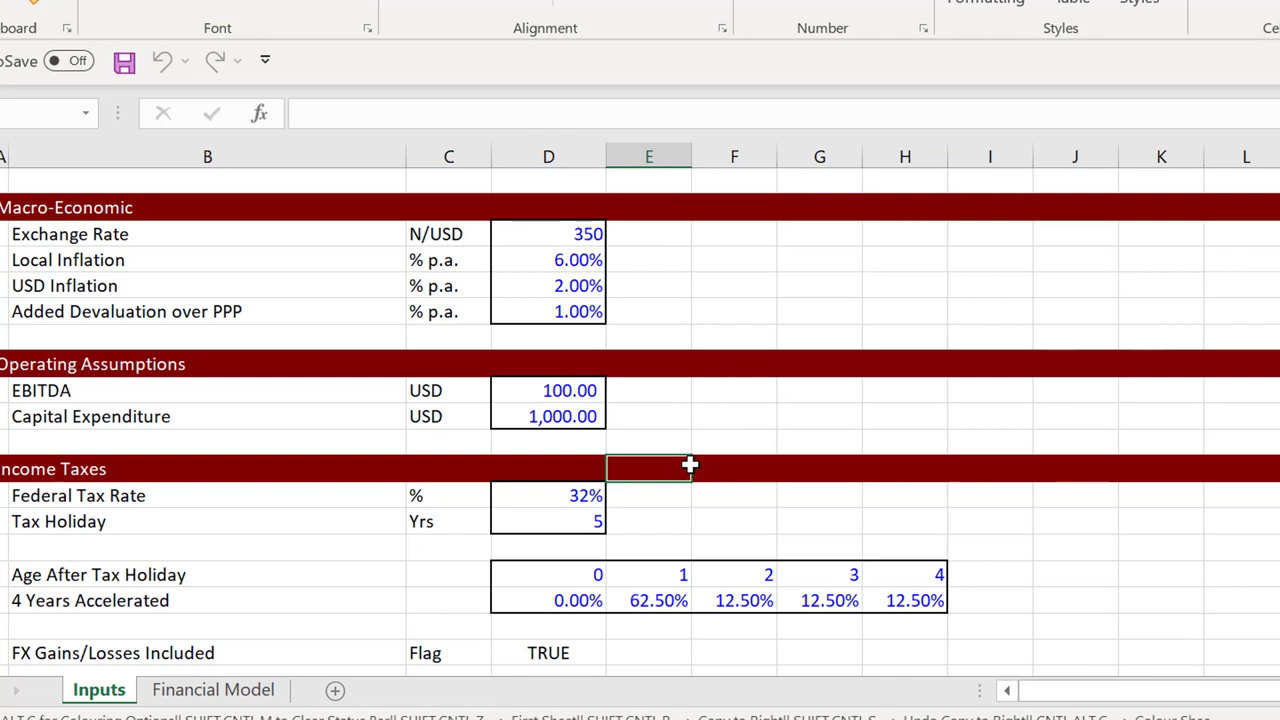
key("Page_Down")
key("Page_Up")
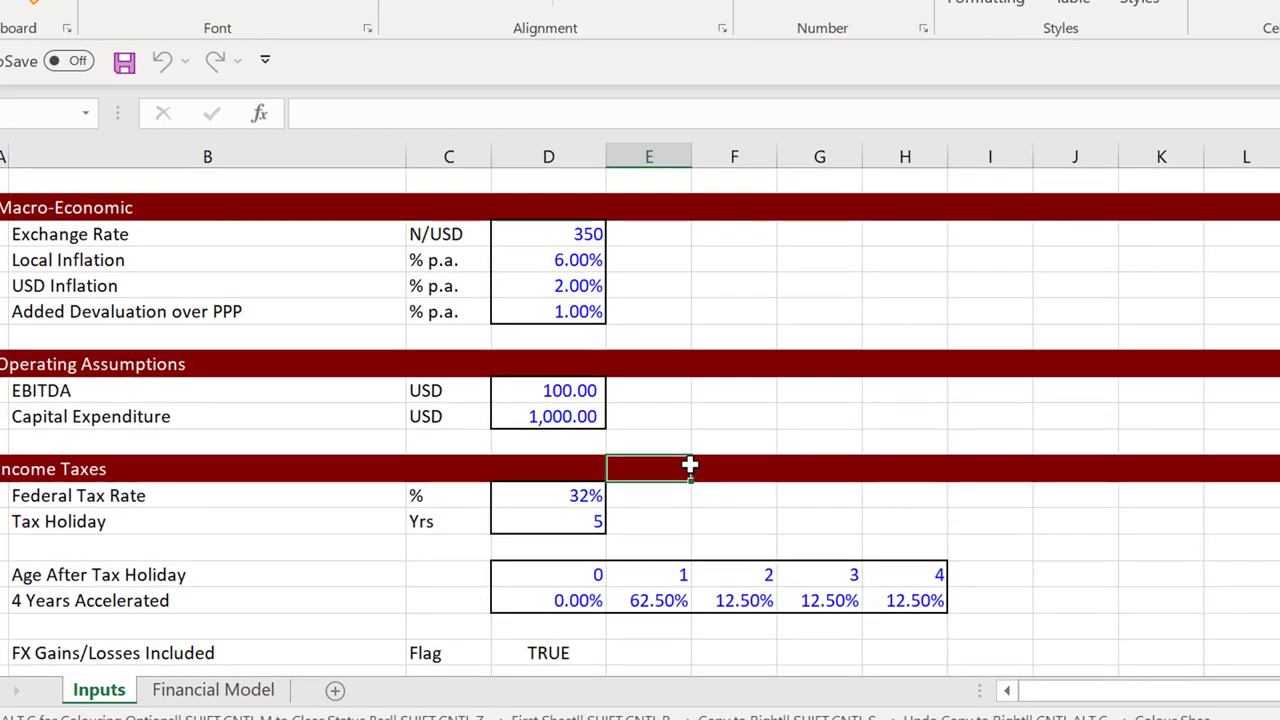
key("ctrl+Page_Down")
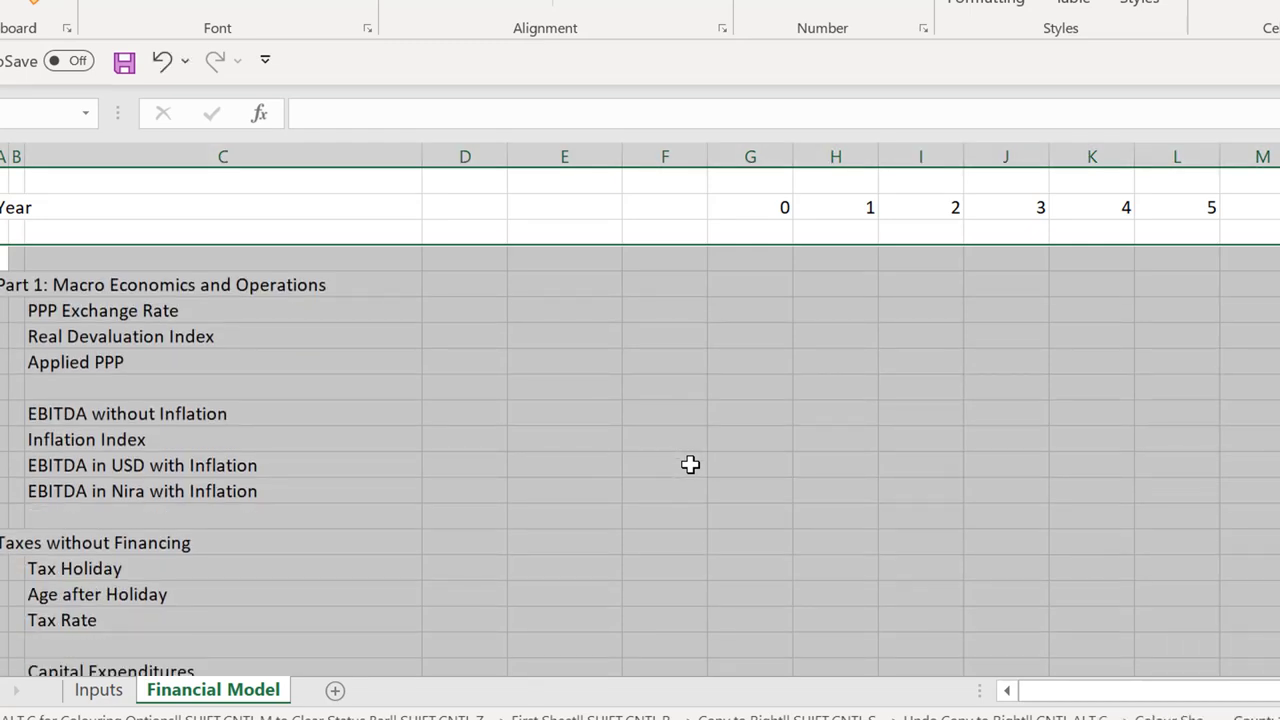
key("Down")
key("Up")
key("Up")
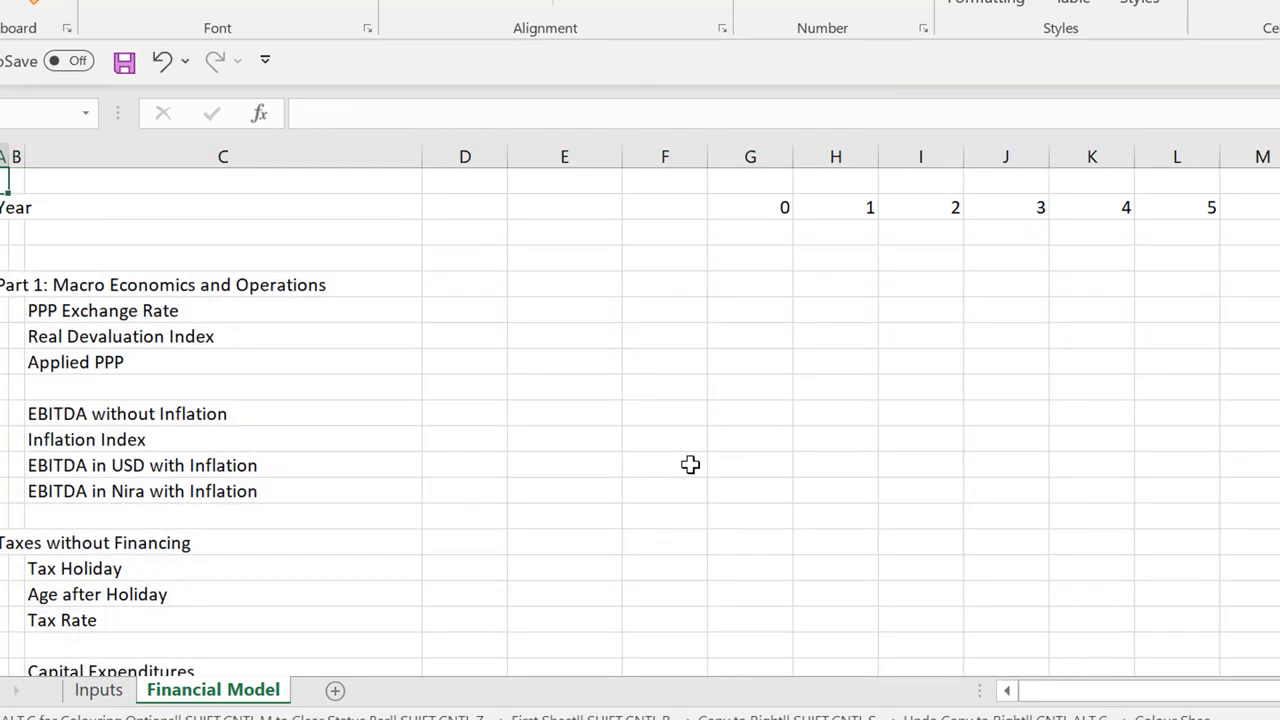
key("Down")
key("Down")
key("ctrl+Page_Up")
key("Down")
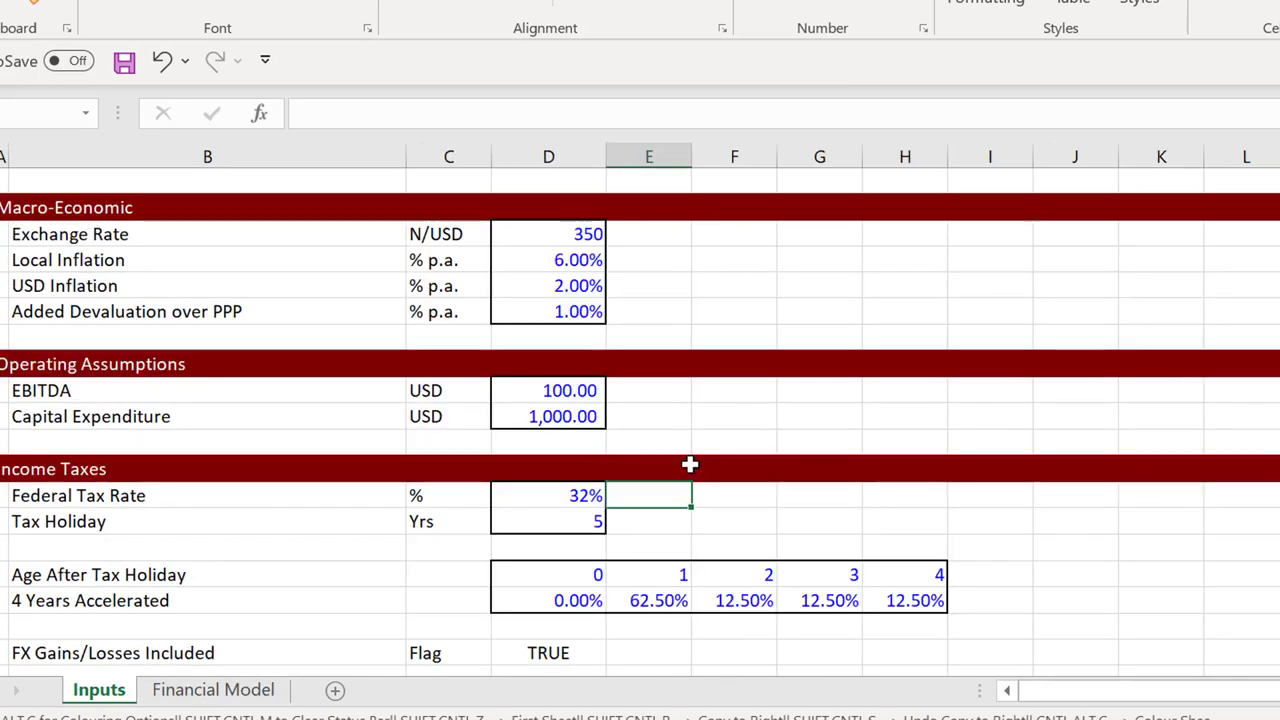
Insert a blank row below Capital Expenditure in the Operating Assumptions section
key("Up")
key("Up")
key("Left")
key("Down")
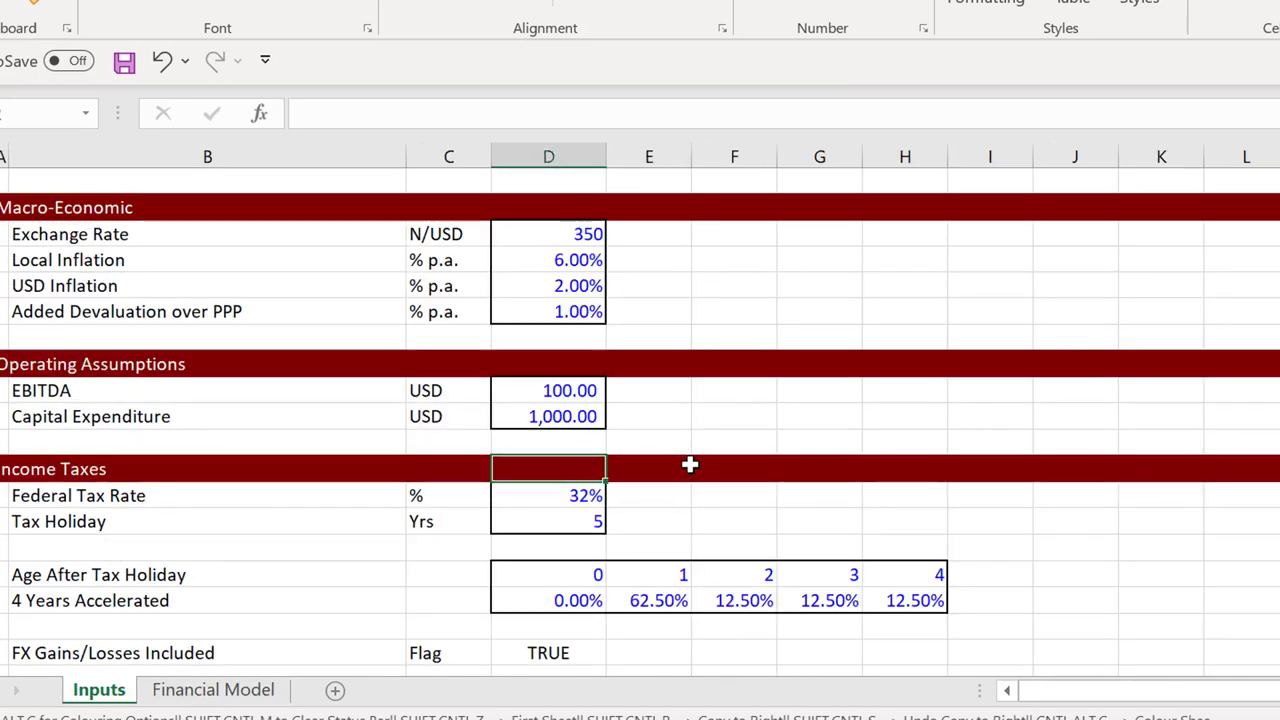
key("ctrl+shift+Right")
key("shift+space")
key("ctrl+shift+equal")
Label the new row under Capital Expenditure as Project Life in column B
key("Left")
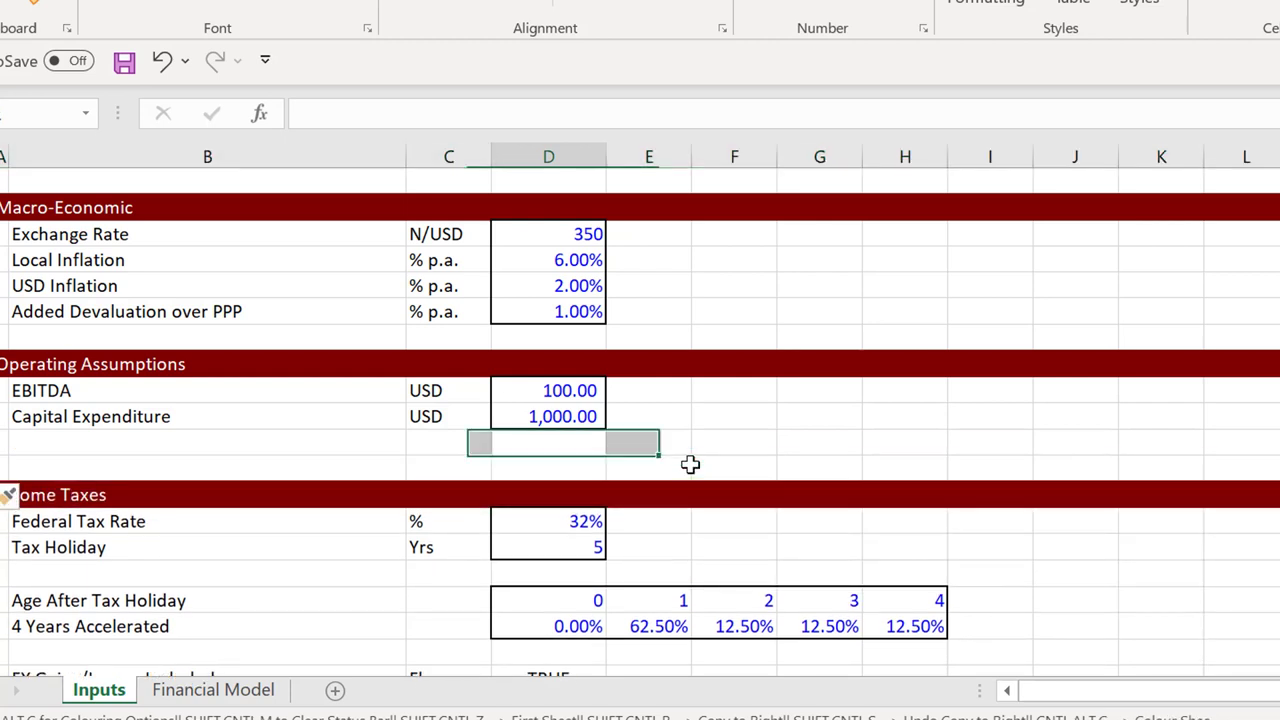
key("Left")
key("Left")
key("Right")
type("P")
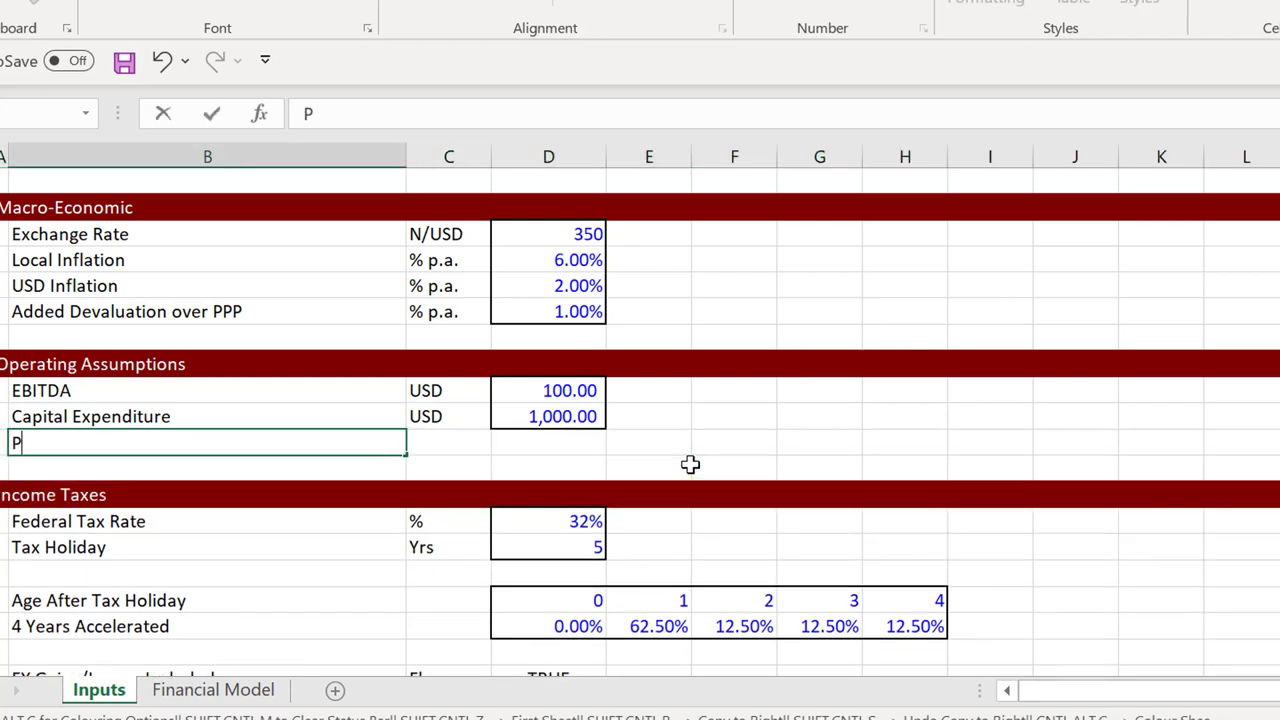
type("roject Li")
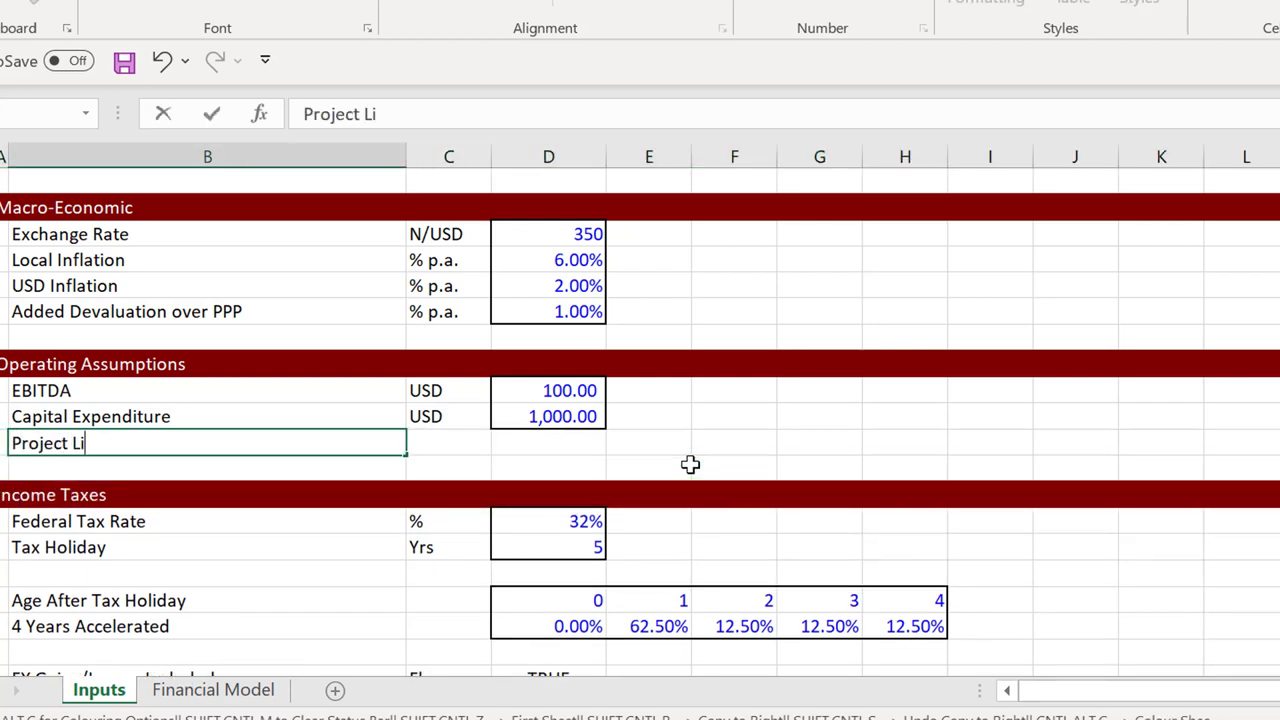
type("fe")
key("Return")
Enter Yrs as the unit and 20 as the value for Project Life
key("Up")
key("Right")
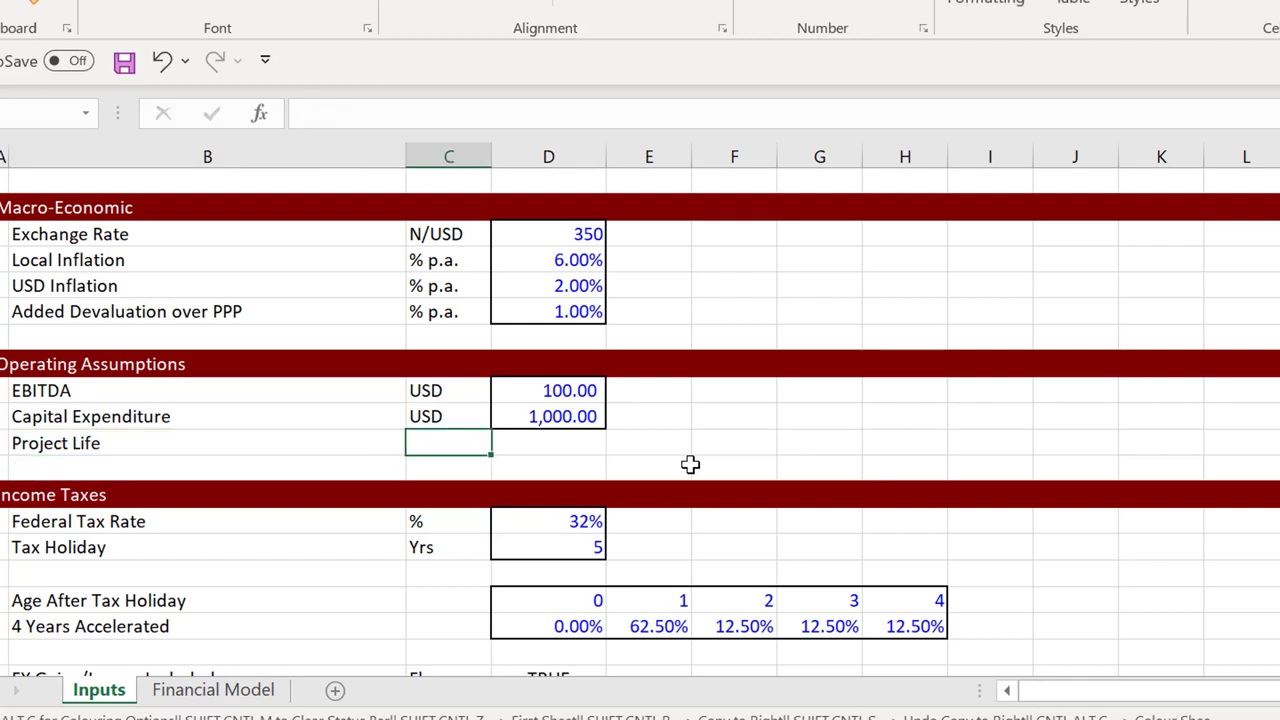
type("Yrs")
key("Return")
key("Up")
key("Right")
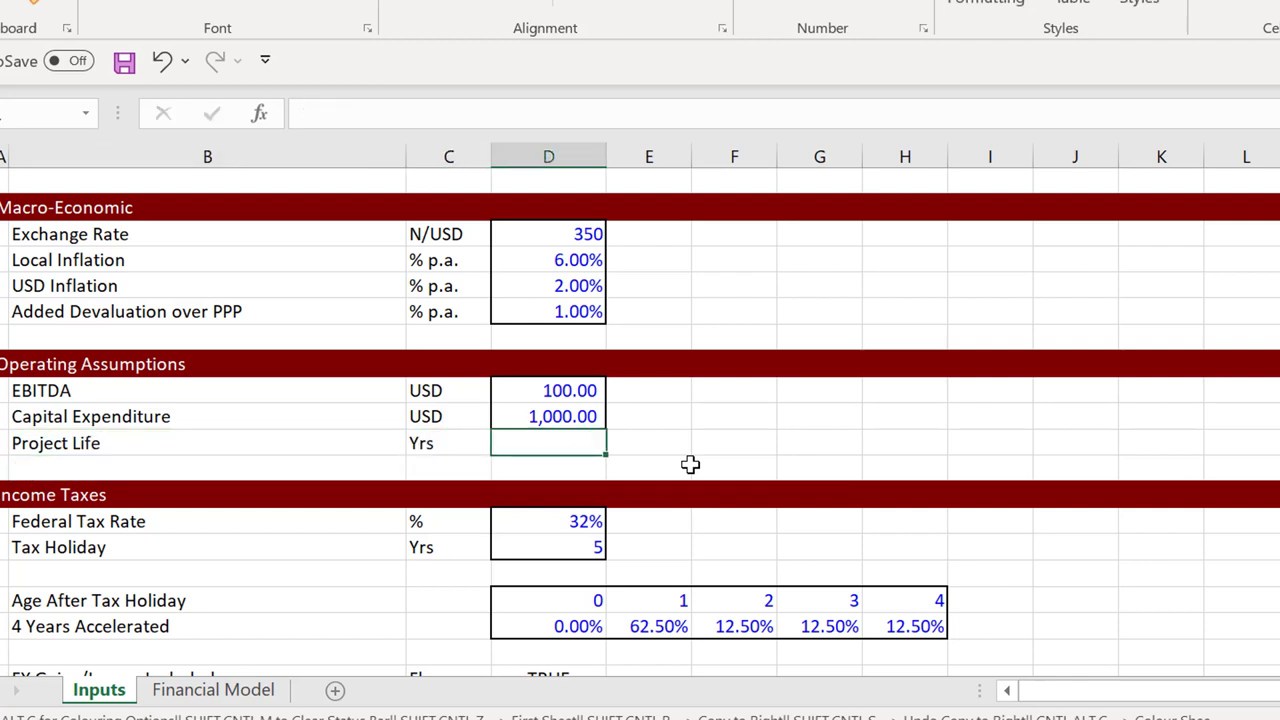
type("20")
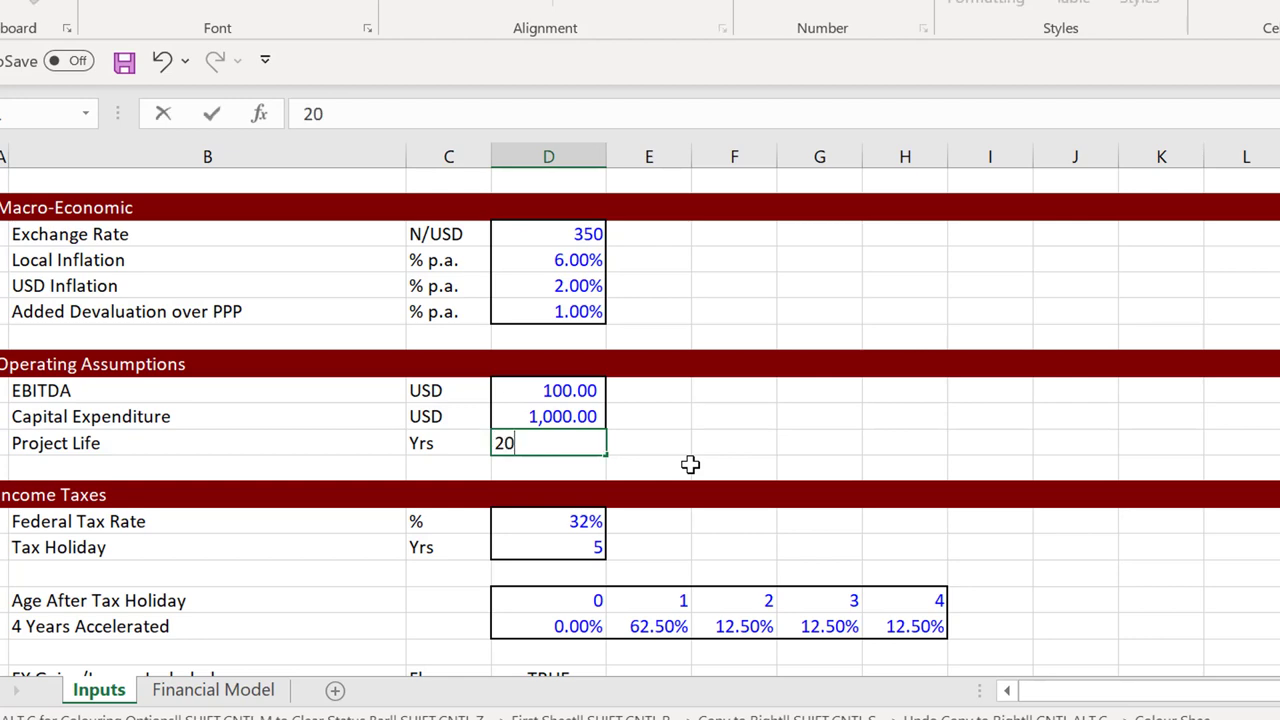
key("Return")
key("Up")
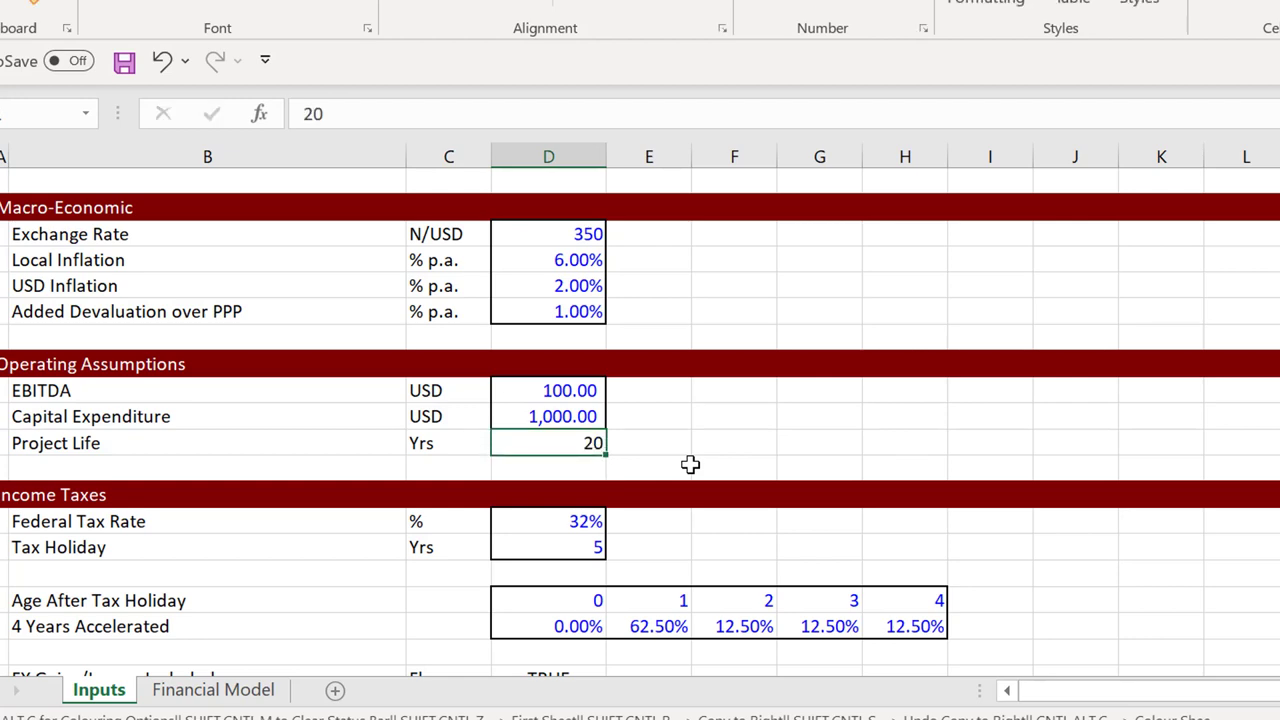
Reapply the sheet colouring with medium-line outlines so the Project Life value is formatted as an input
key("ctrl+alt+c")
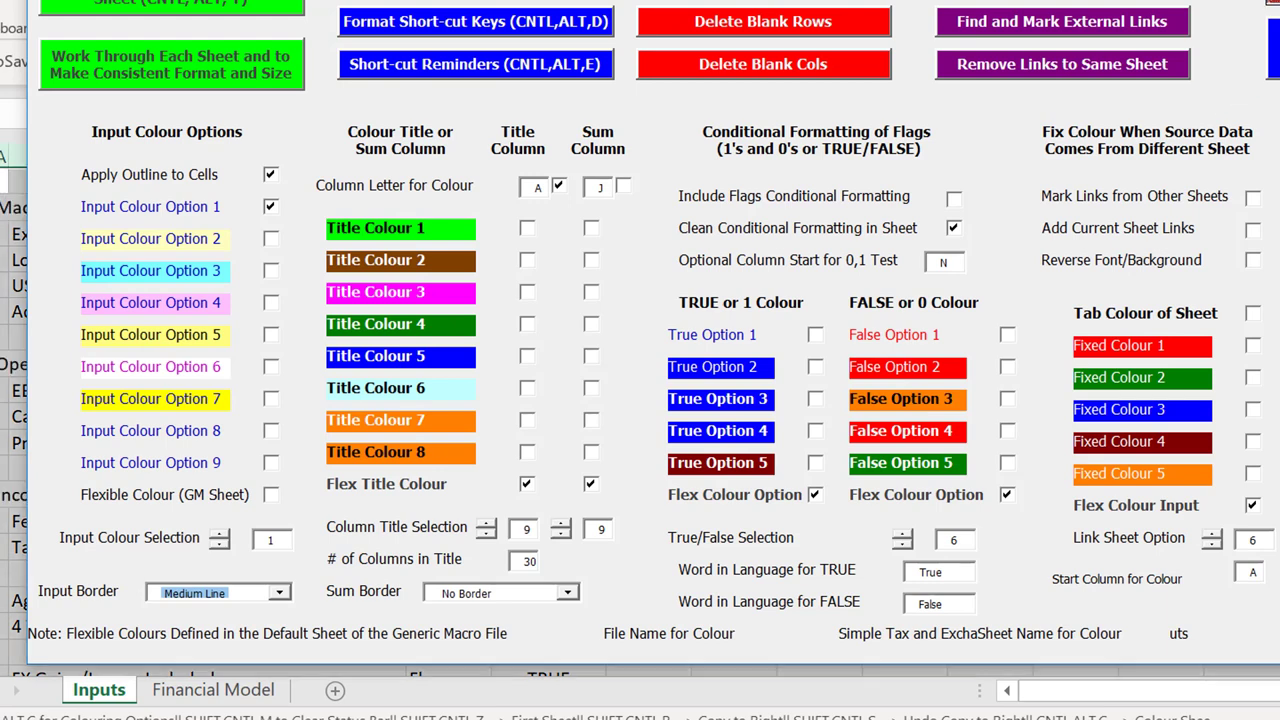
key("Return")
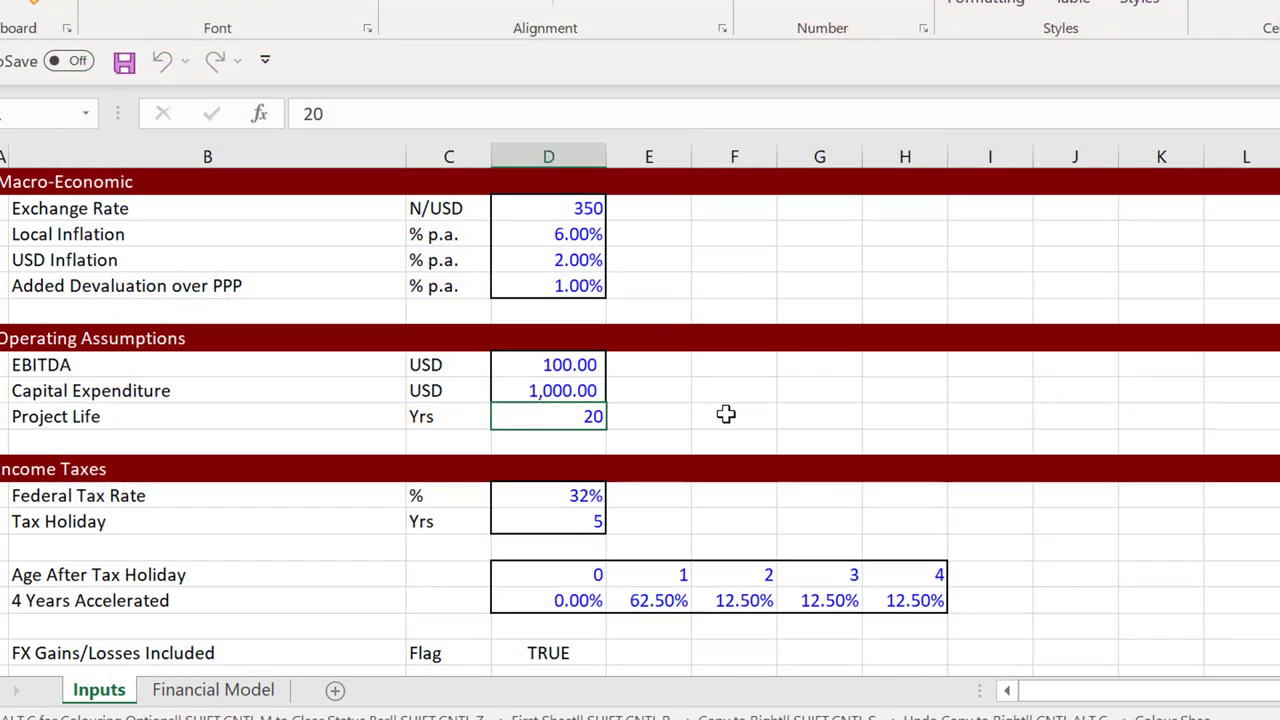
key("Right")
key("Right")
Give columns D to F on the Financial Model sheet one equal, slightly wider width than column D has
key("ctrl+Page_Down")
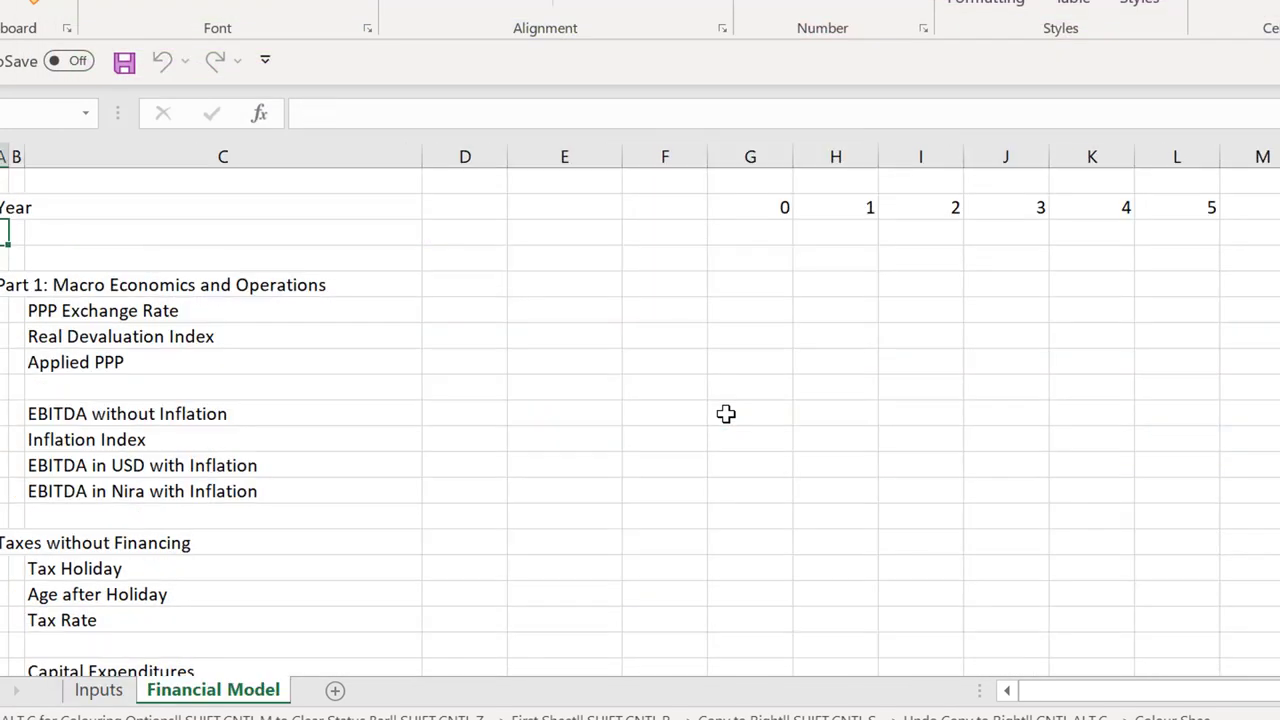
key("Right")
key("Right")
key("Right")
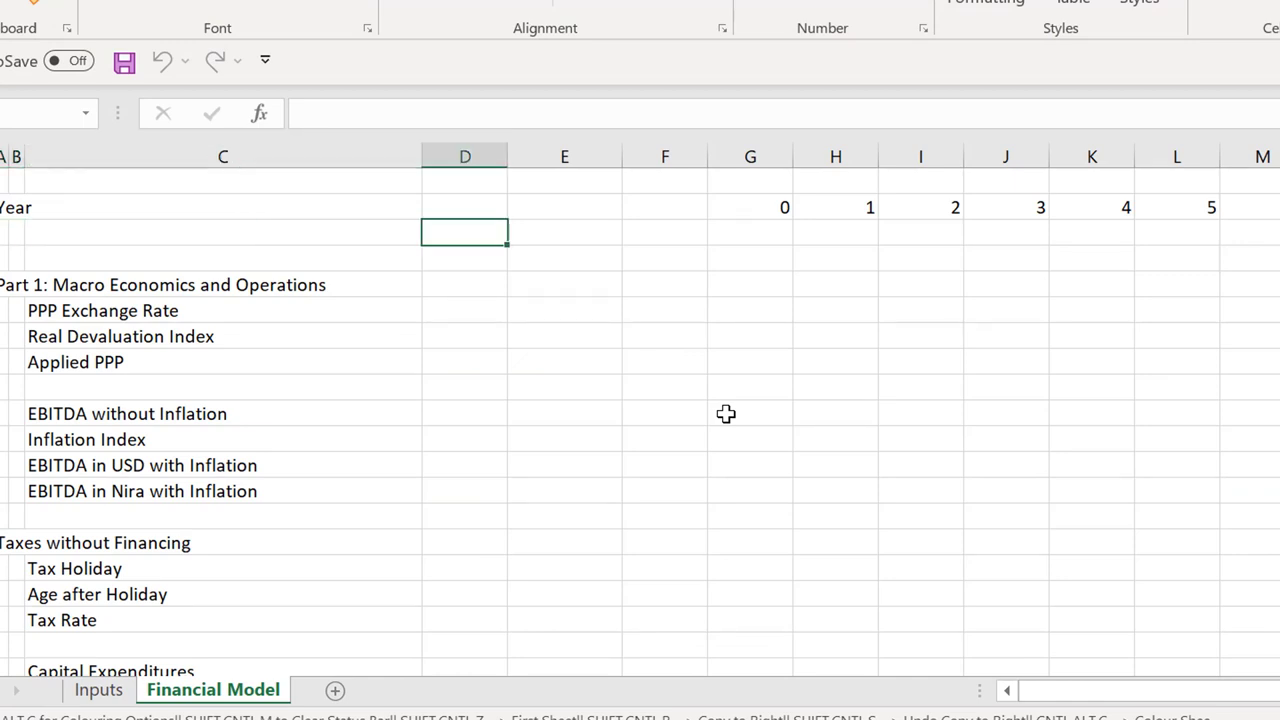
key("Right")
key("ctrl+space")
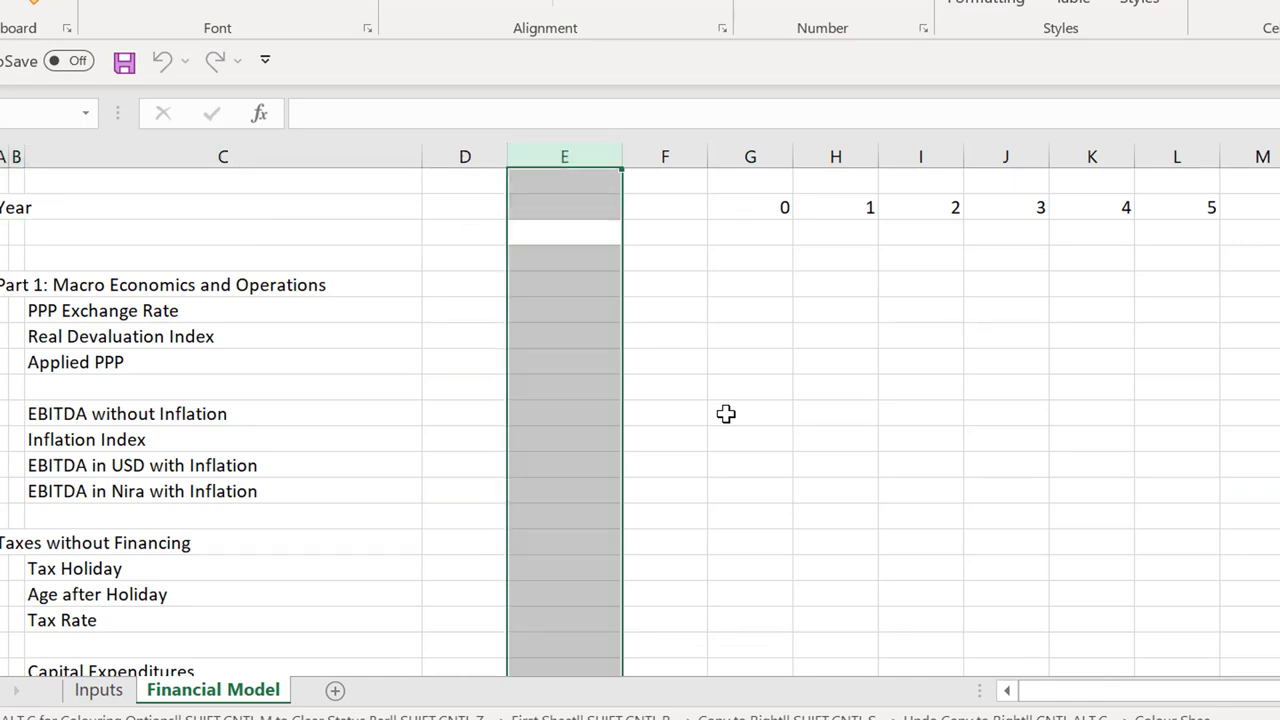
key("Left")
key("ctrl+space")
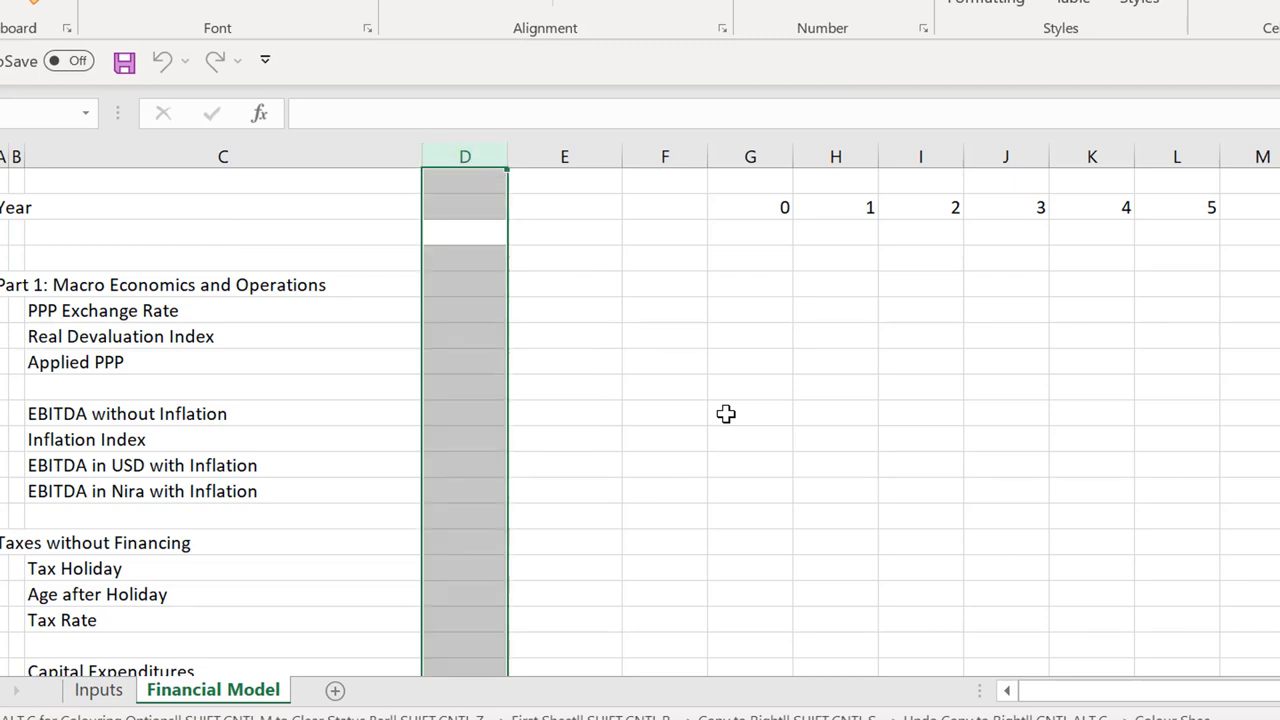
key("shift+Right")
key("shift+Right")
key("shift+Right")
key("shift+Left")
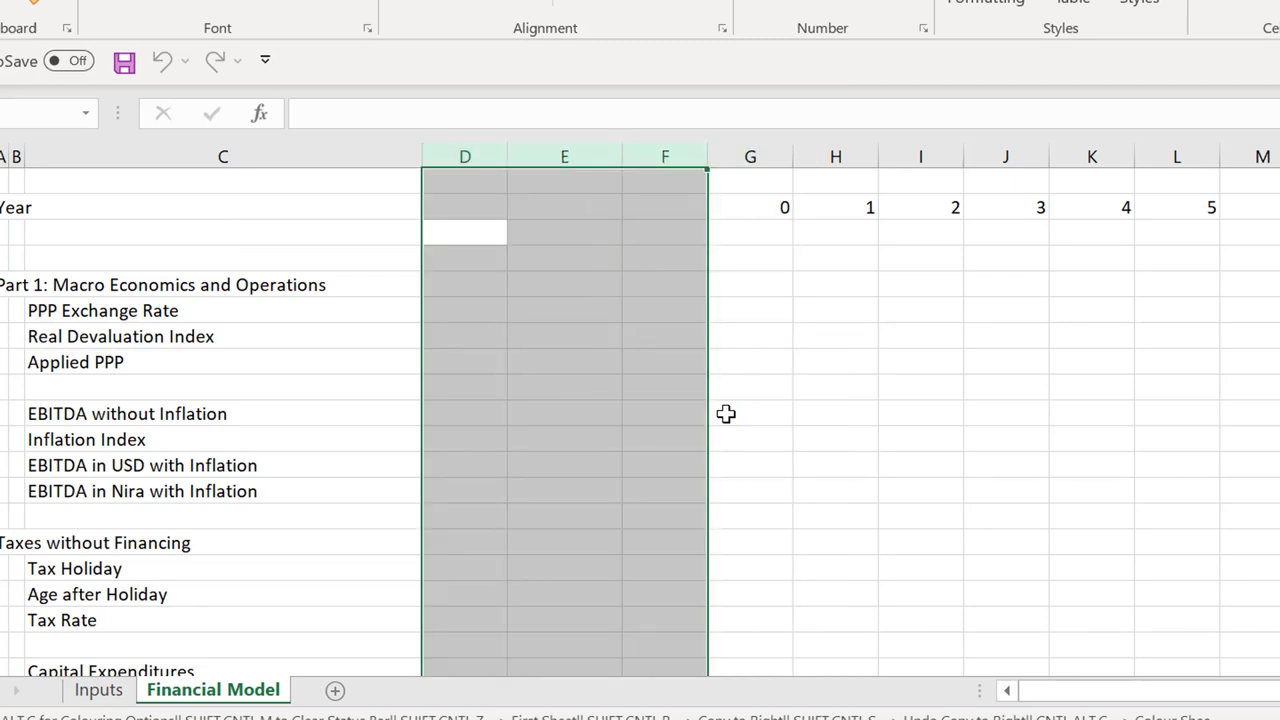
left_click_drag(510, 151, 521, 158)
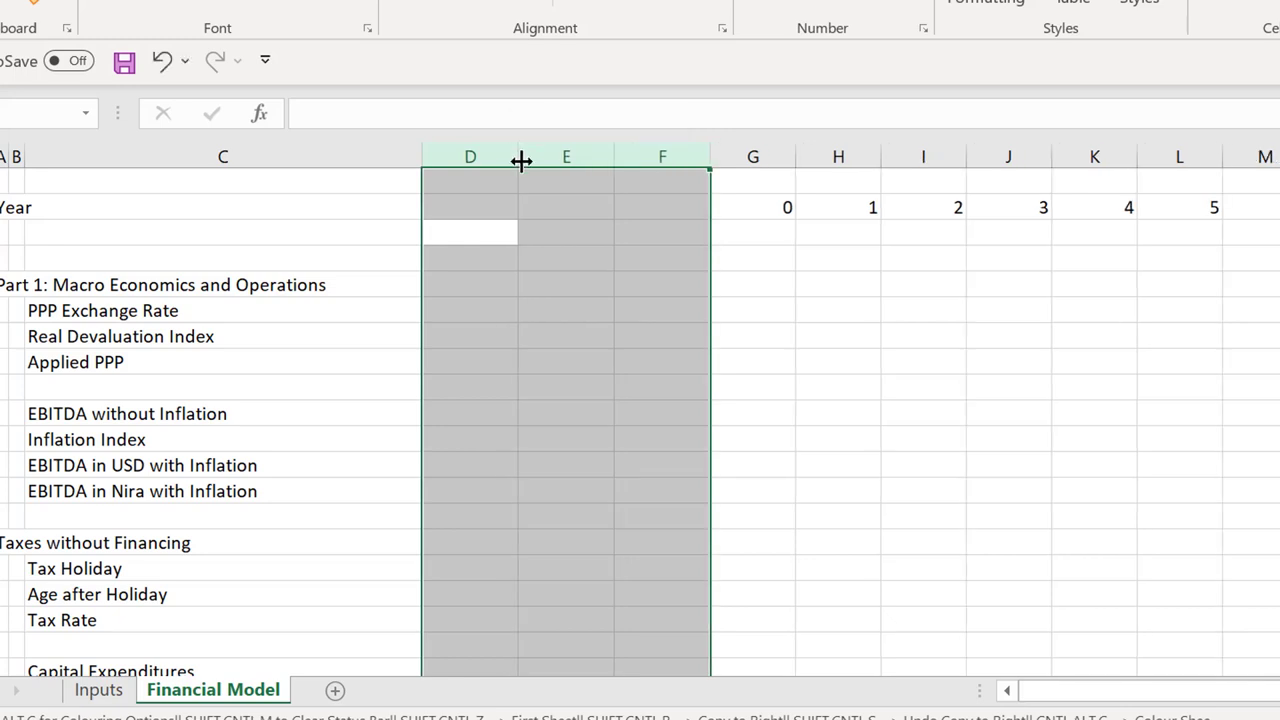
Insert four blank columns at column E, ahead of the Financial Model sheet's year timeline
left_click(563, 197)
key("ctrl+space")
key("ctrl+shift+plus")
key("ctrl+shift+plus")
key("ctrl+shift+plus")
key("ctrl+shift+plus")
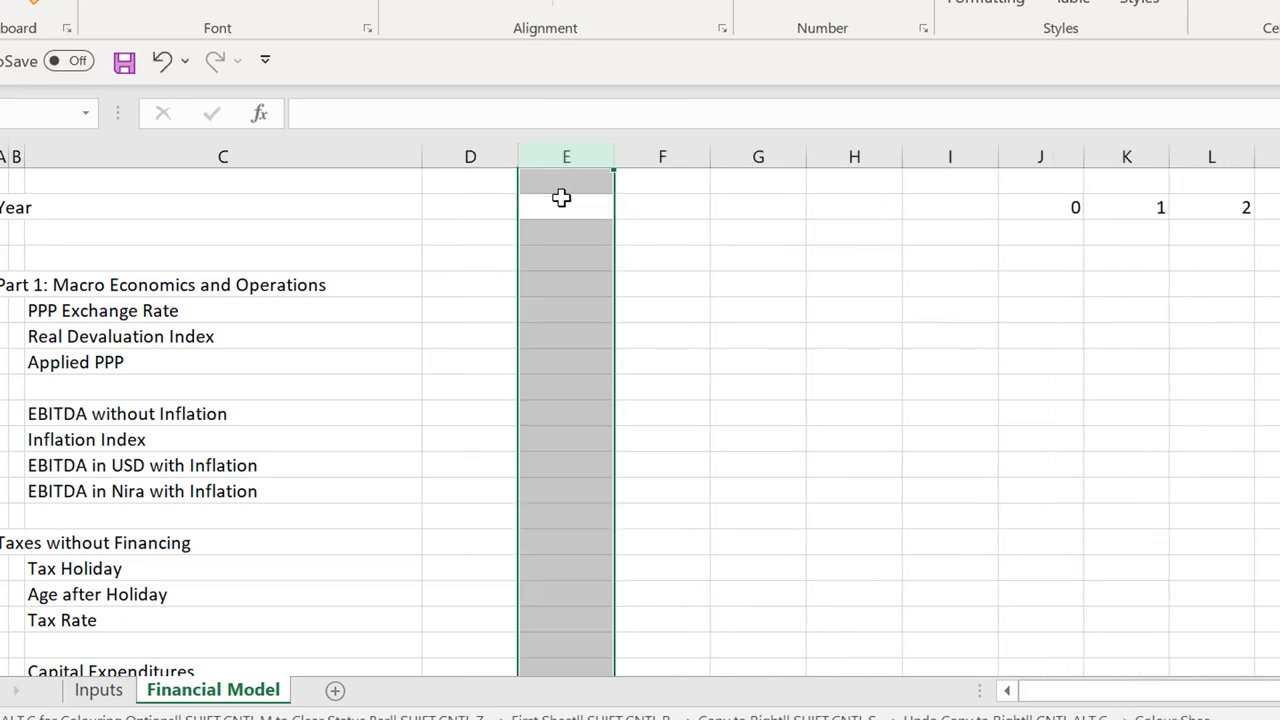
Enter the heading Units in column D, one row below the Year row
key("Left")
key("Left")
key("Right")
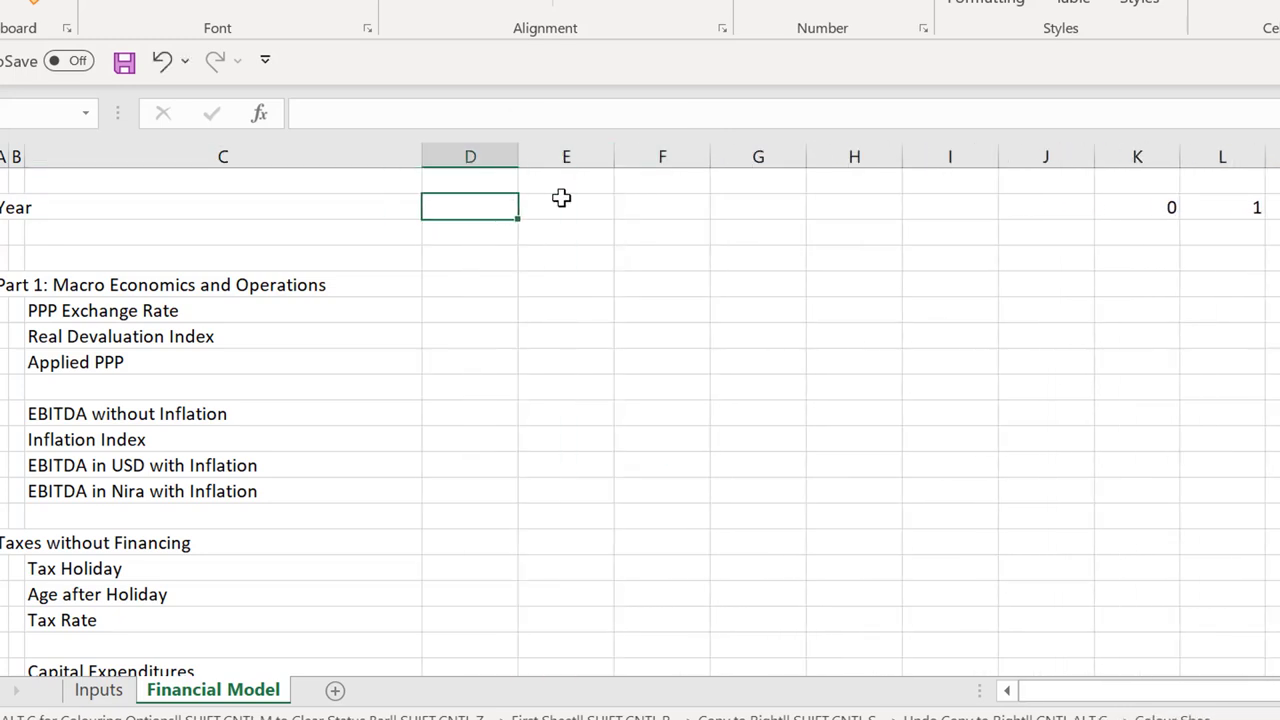
key("Down")
type("U")
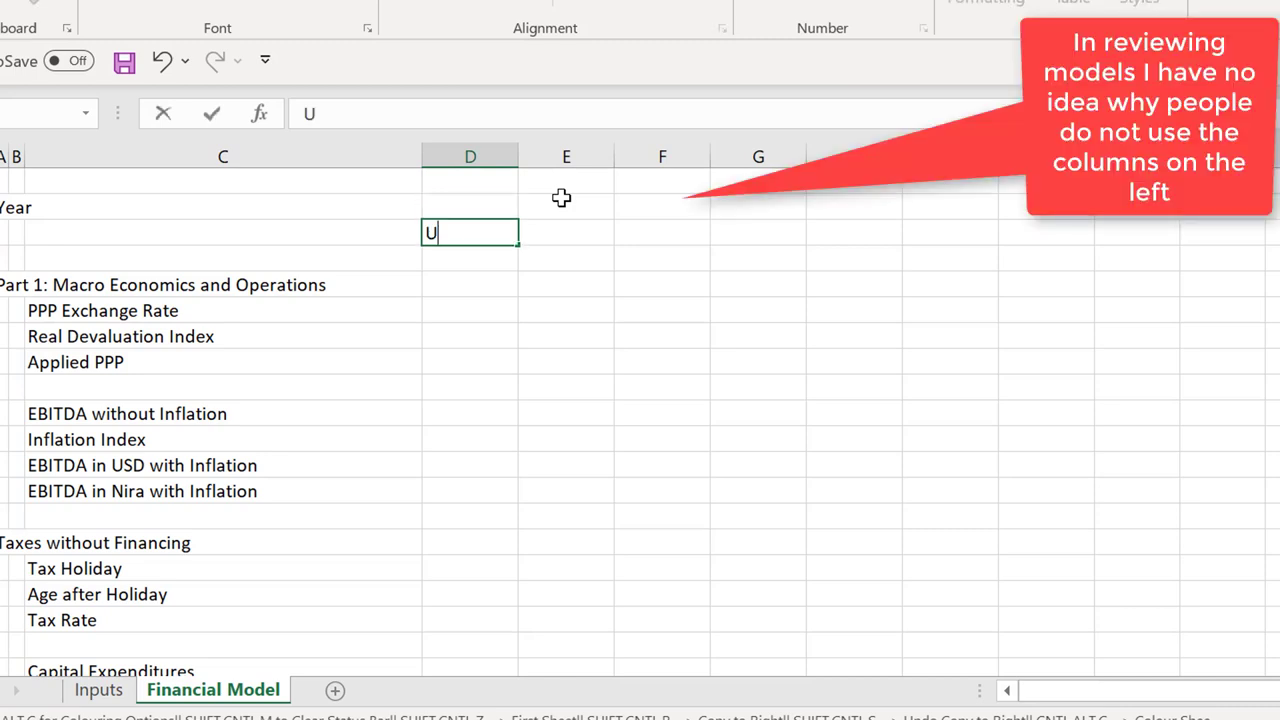
type("nits")
key("Return")
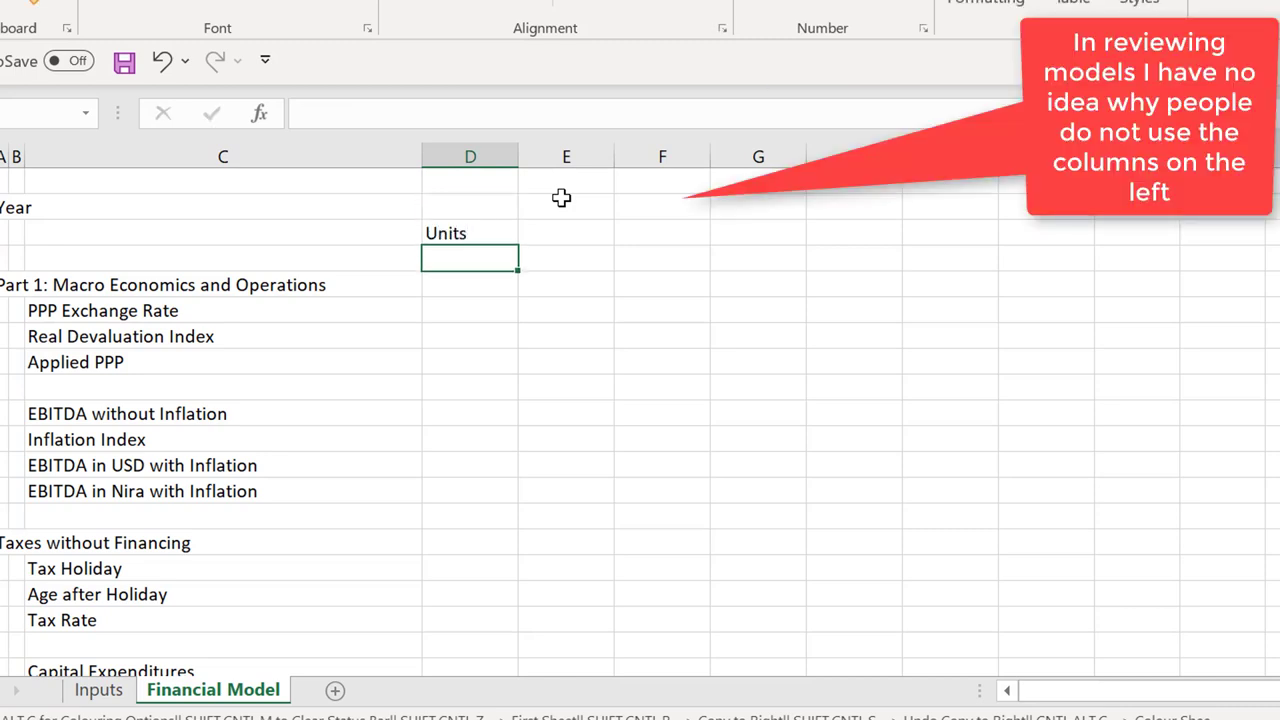
Enter the heading Driver 1 in column E beside Units and copy it across to columns F and G
key("Up")
key("Right")
type("Dr")
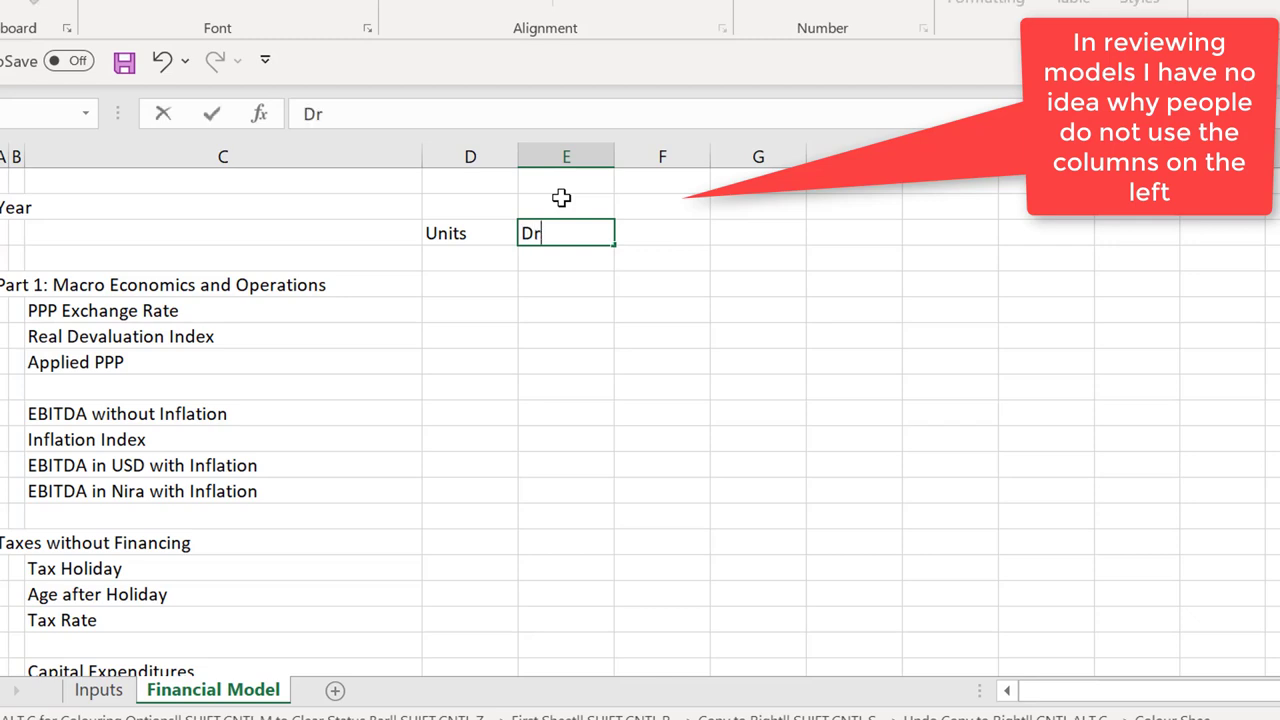
type("iver 1")
key("ctrl+Return")
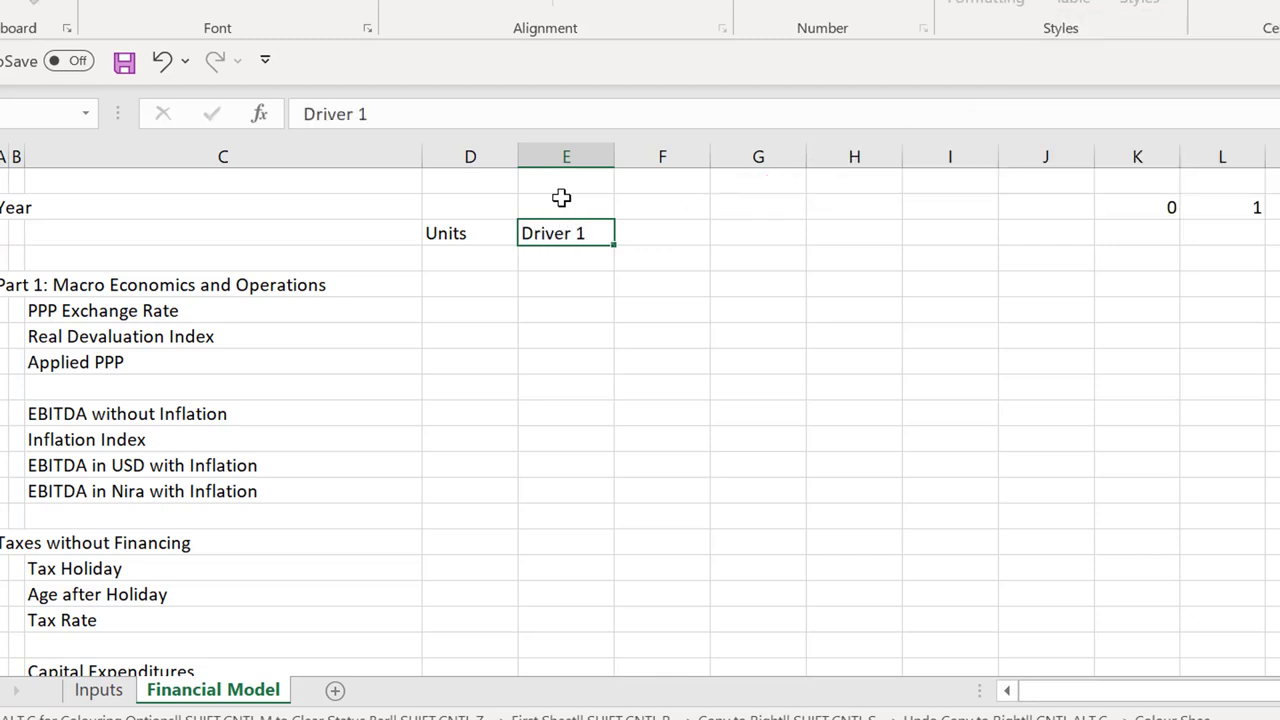
key("shift+Right")
key("shift+Right")
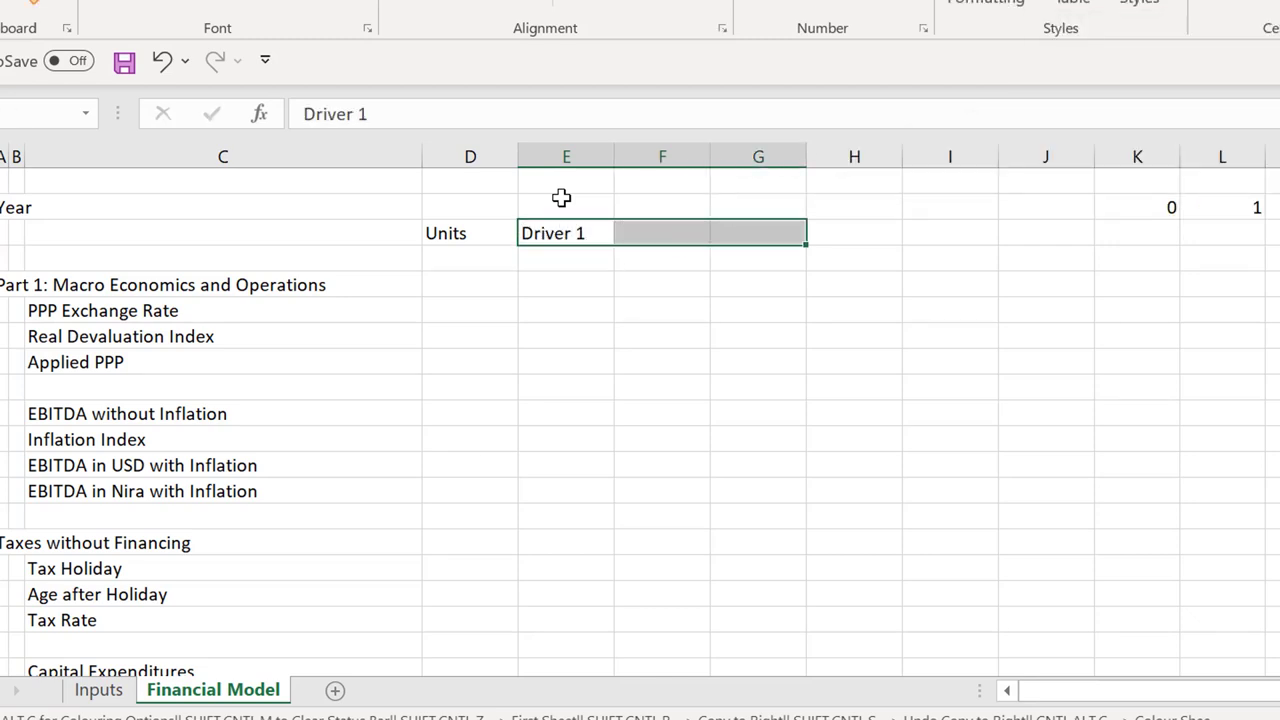
key("ctrl+r")
Renumber the copied headings in columns F and G as Driver 2 and Driver 3
key("Right")
key("F2")
key("BackSpace")
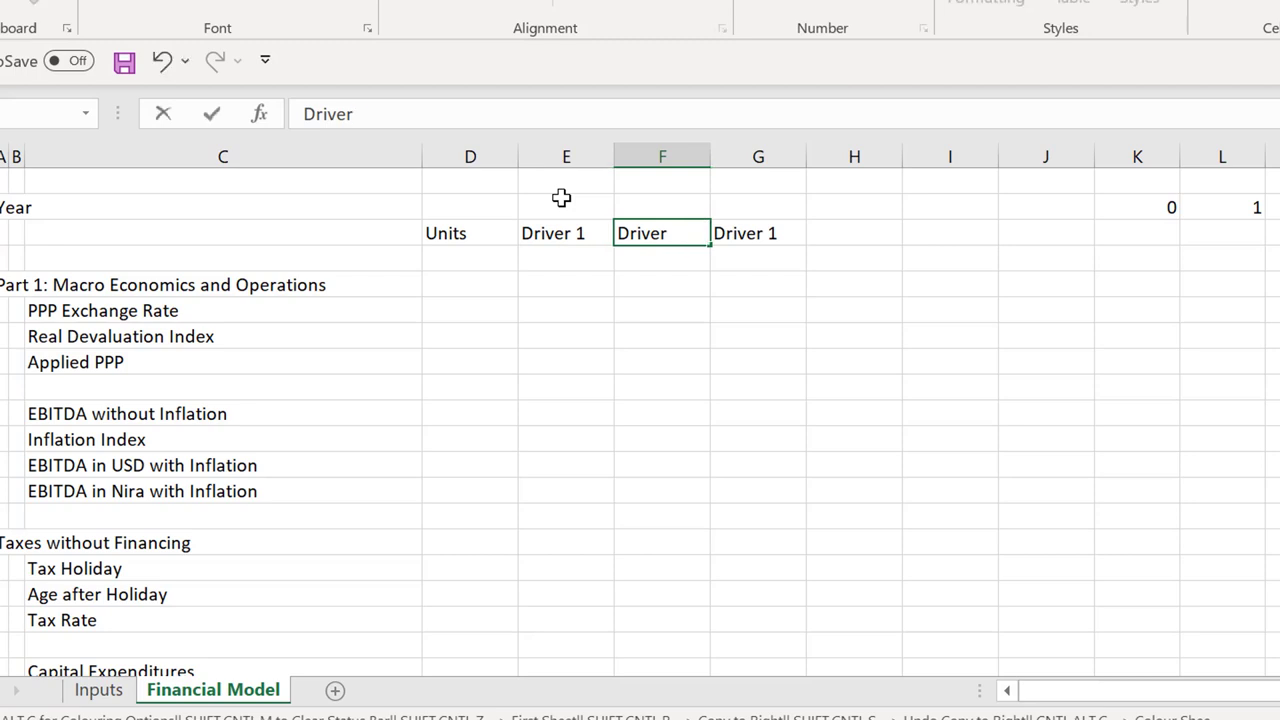
type("2")
key("Return")
key("Up")
key("Right")
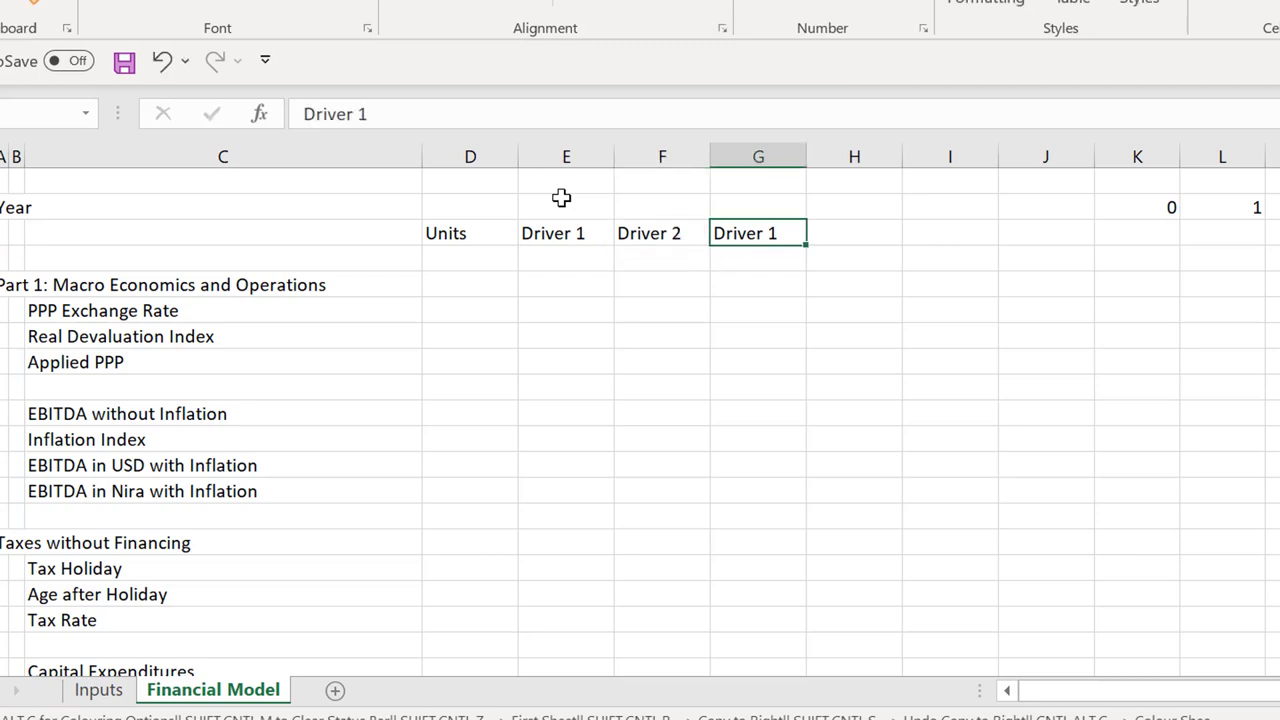
key("F2")
key("BackSpace")
type("3")
key("Tab")
Enter the heading Sum in column H and the heading Start in column J of the Units row
type("Sum")
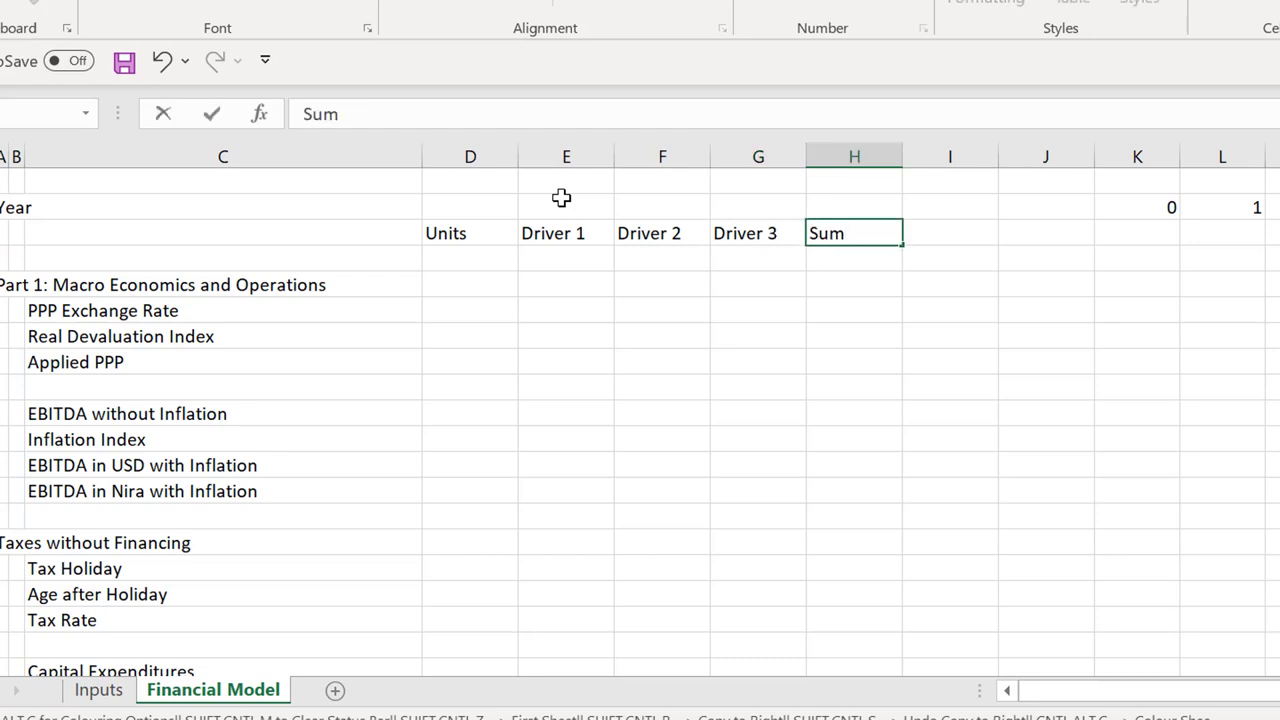
key("Tab")
key("Right")
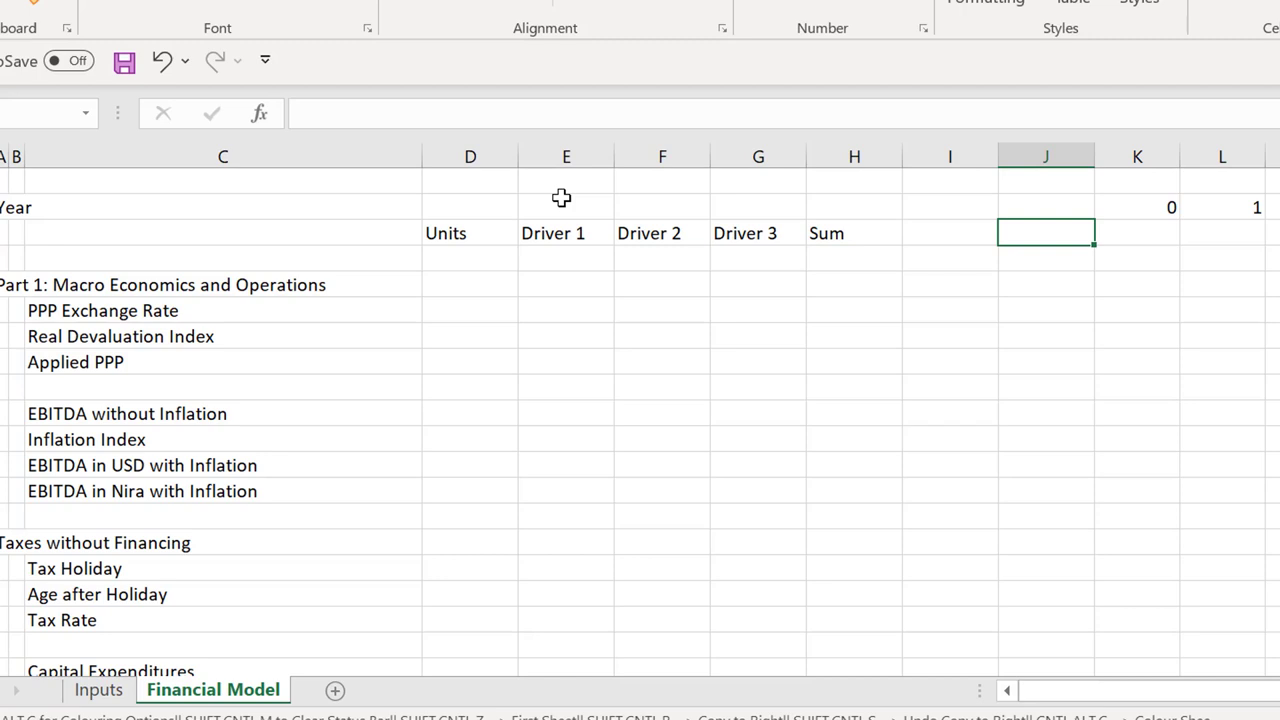
type("Start")
key("Return")
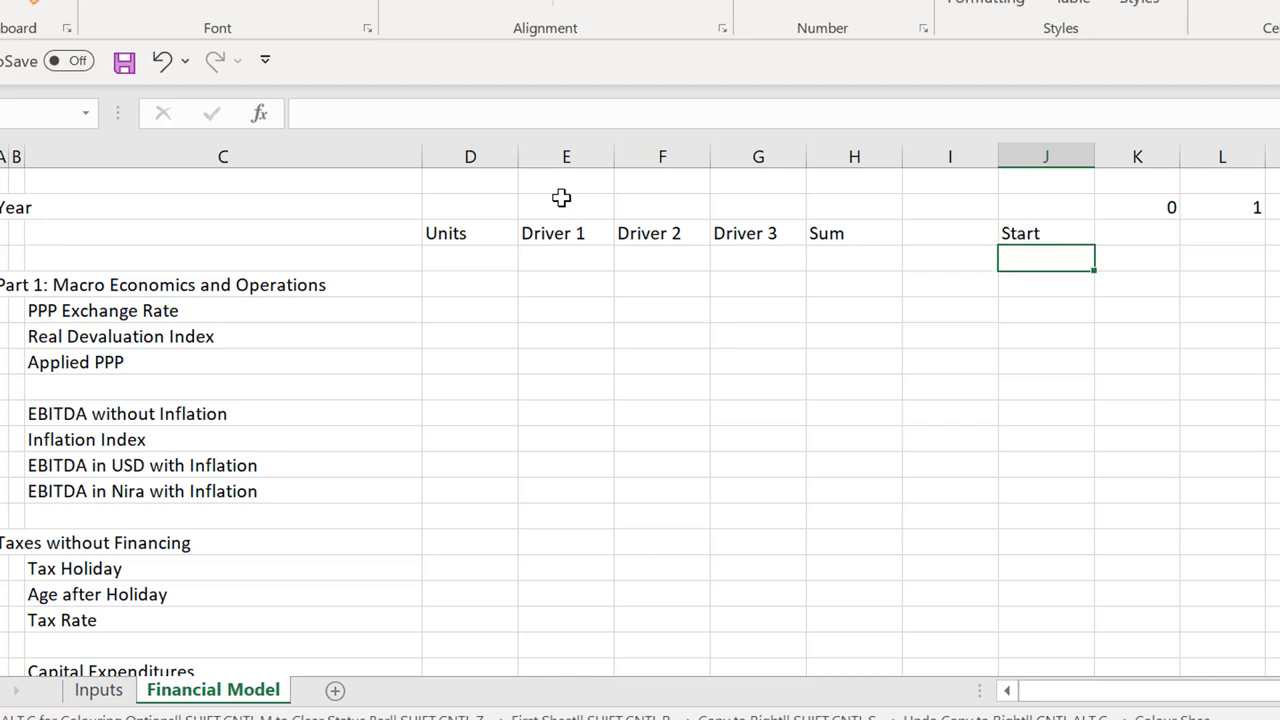
Hide the empty column I between the Sum and Start headings
key("Left")
key("ctrl+space")
key("ctrl+0")
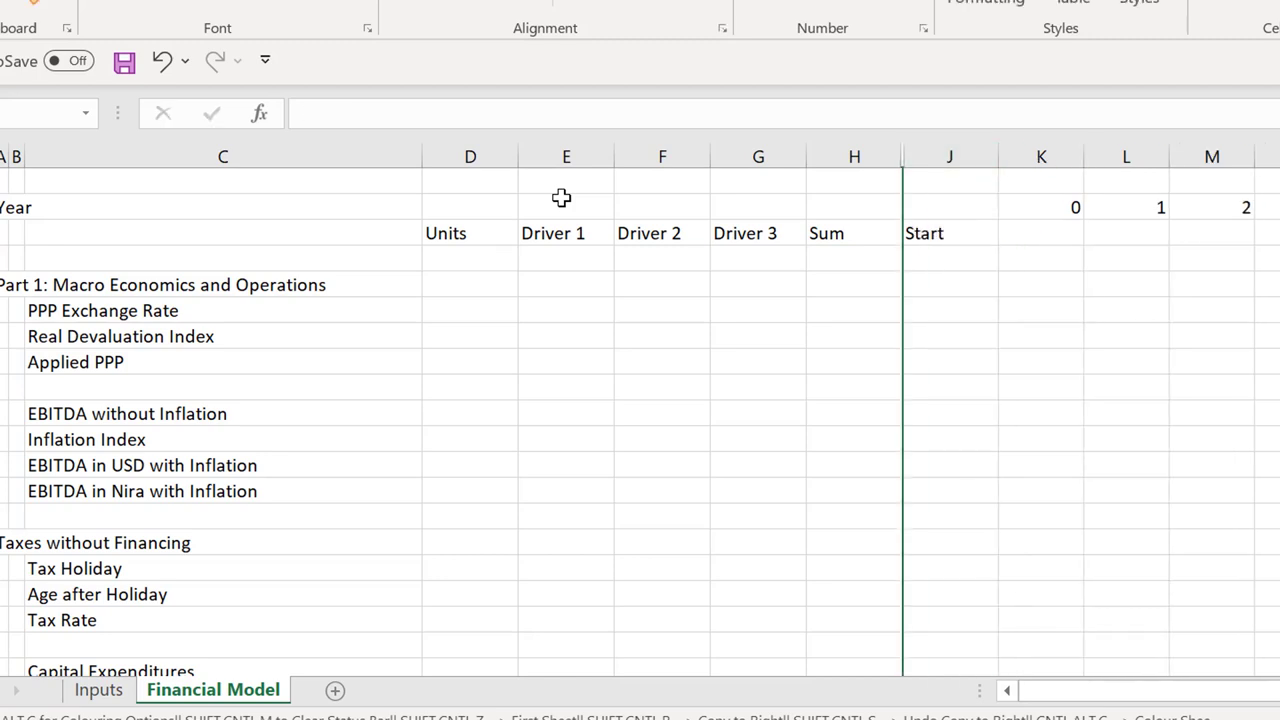
Enter N/USD as the unit for PPP Exchange Rate in column D
key("Left")
key("Left")
key("Left")
key("Left")
key("Left")
key("Down")
key("Down")
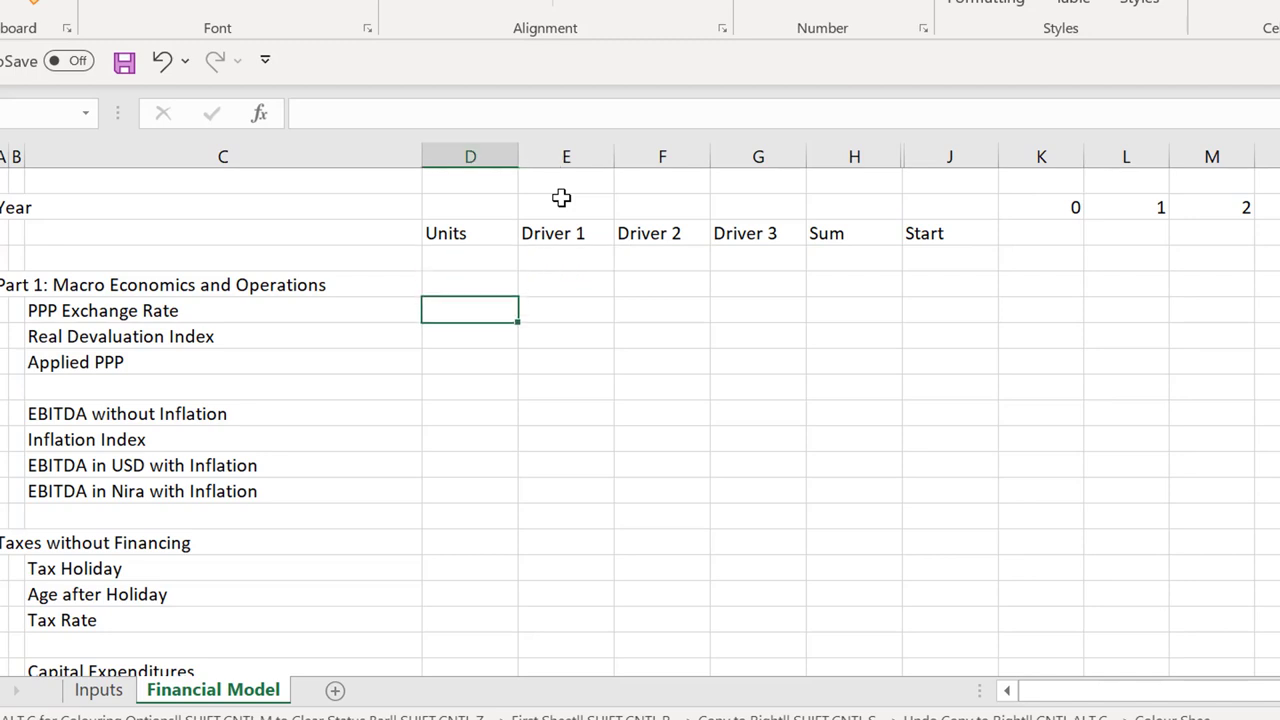
type("N/US")
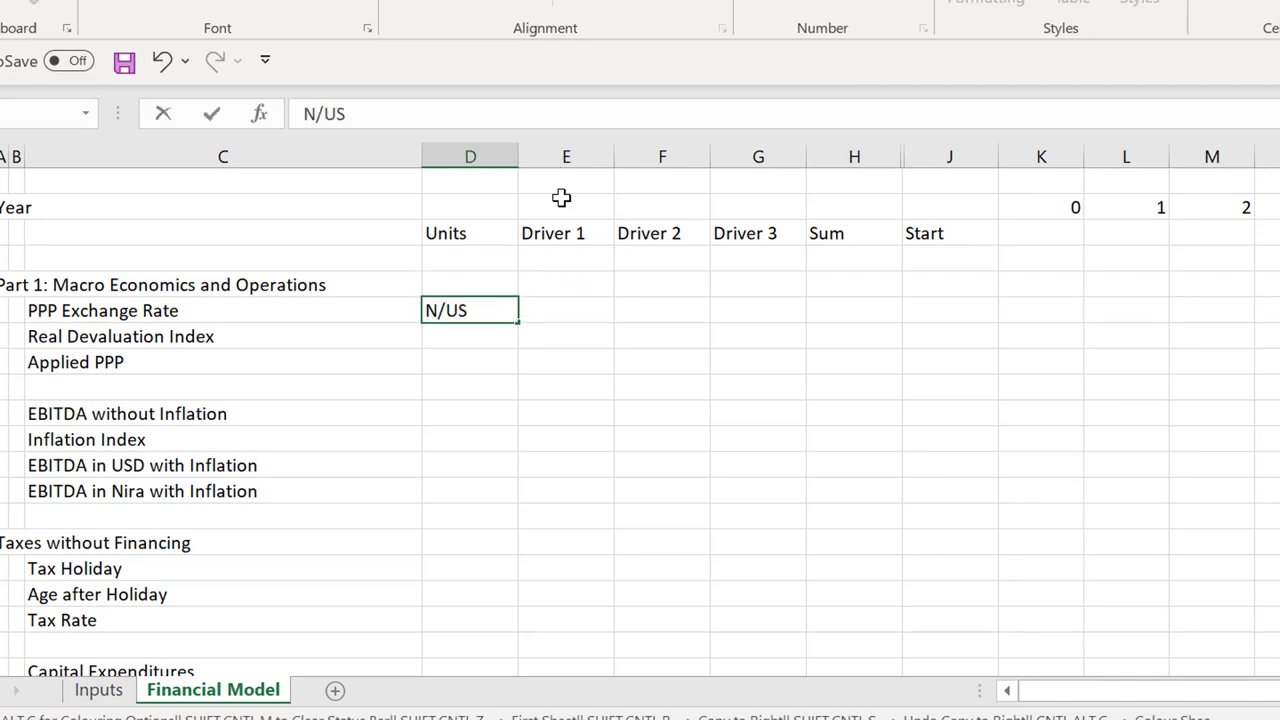
type("D")
key("Return")
Insert a blank row between the Year row and the row of Units and Driver headings
key("Up")
key("Up")
key("Up")
key("Up")
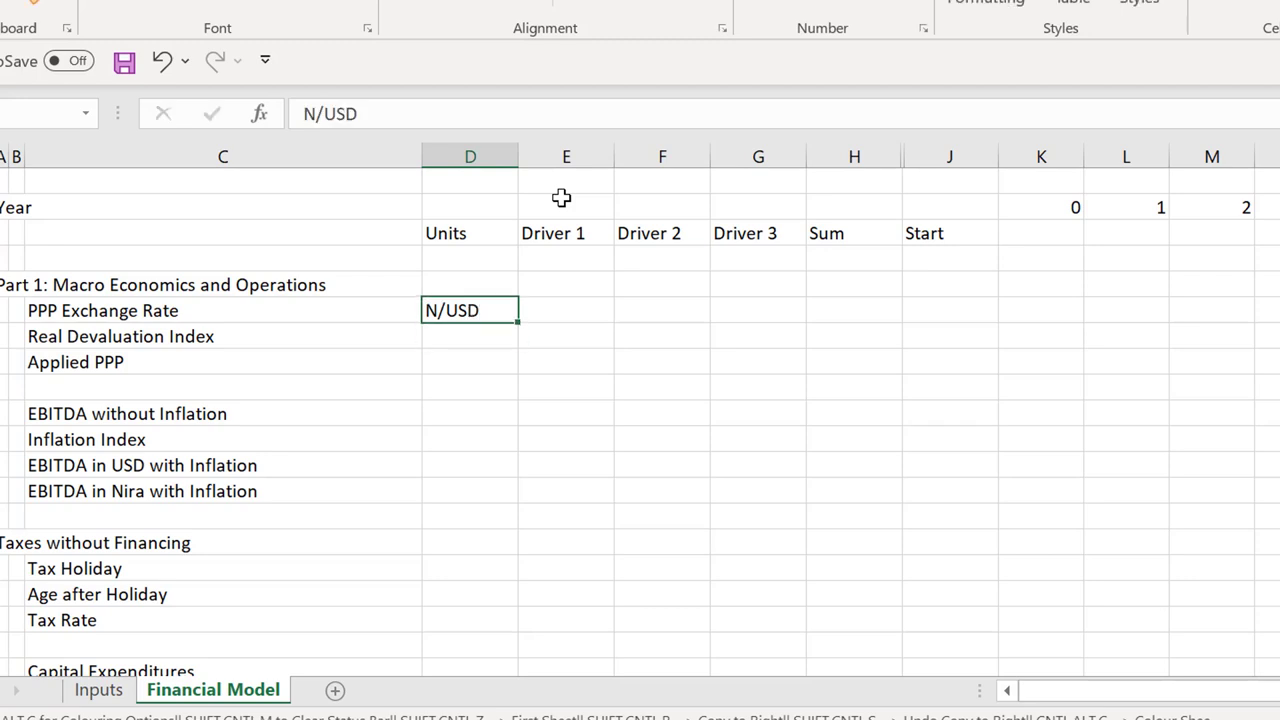
key("Down")
key("Down")
key("Up")
key("Up")
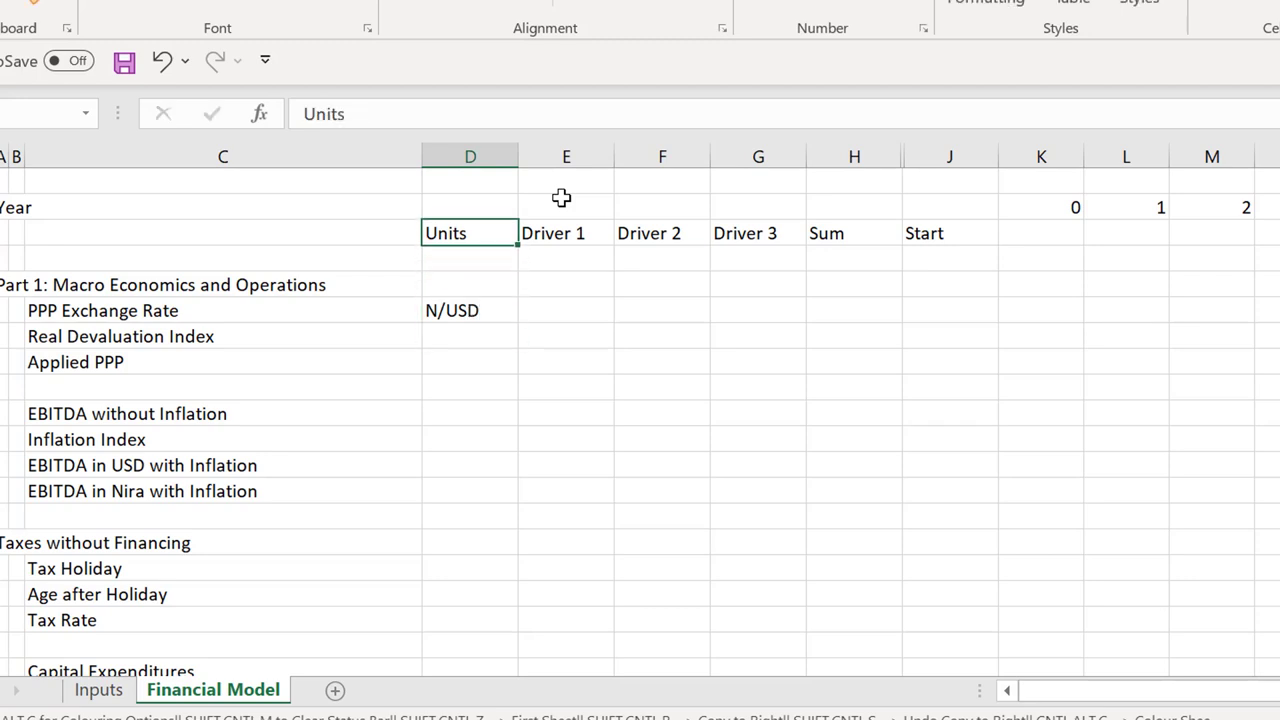
key("shift+space")
key("ctrl+shift+plus")
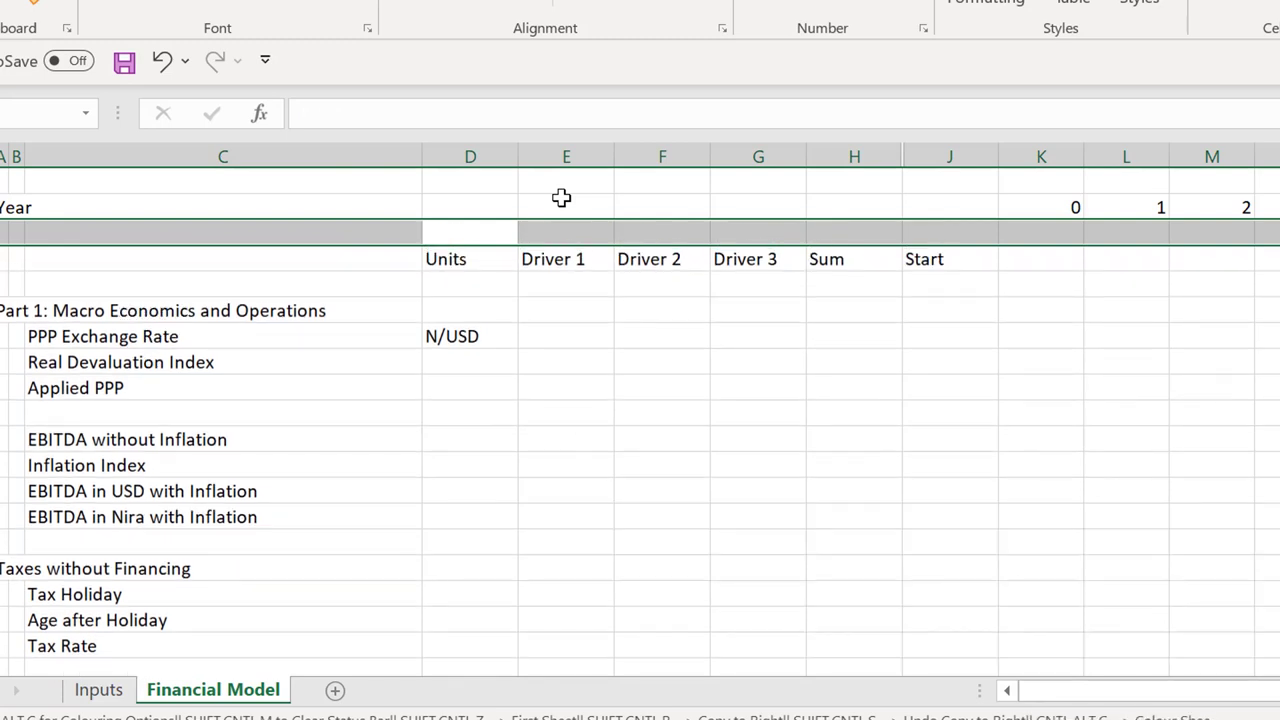
Delete the empty row above the Year row
key("Home")
key("Up")
key("Up")
key("shift+space")
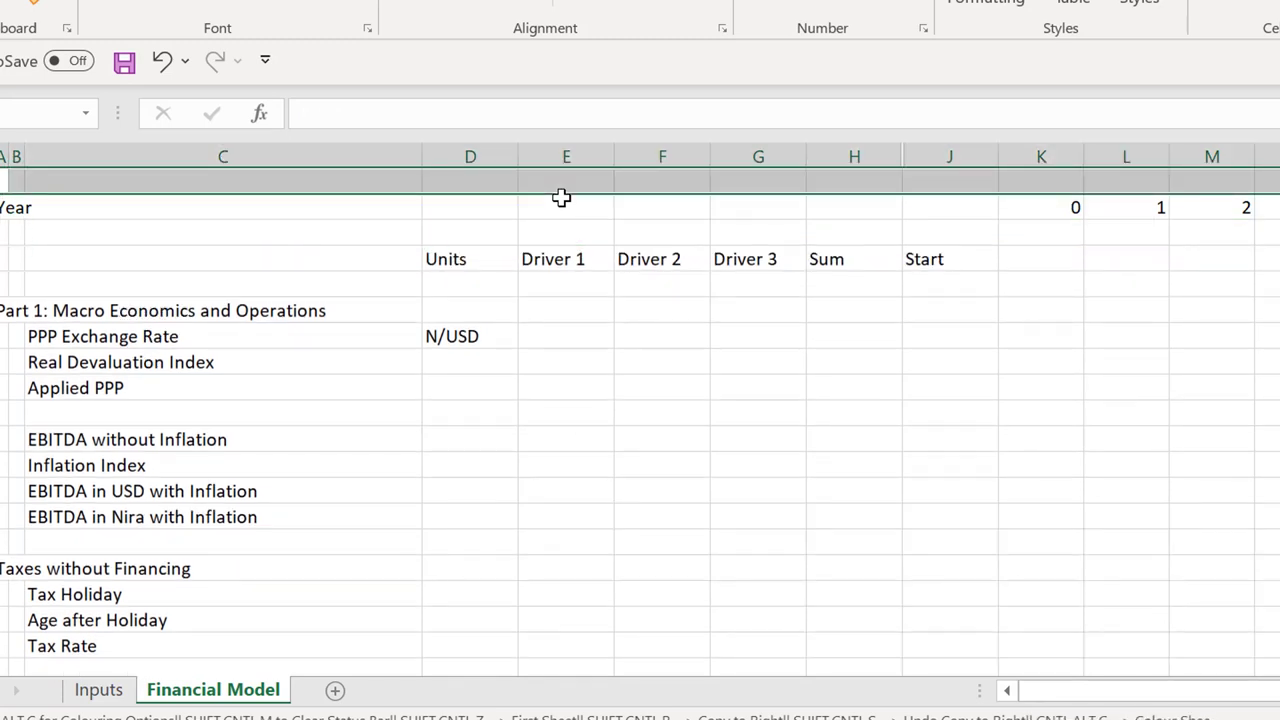
key("ctrl+minus")
Enter the label Operating Flag in column A directly below Year
key("Down")
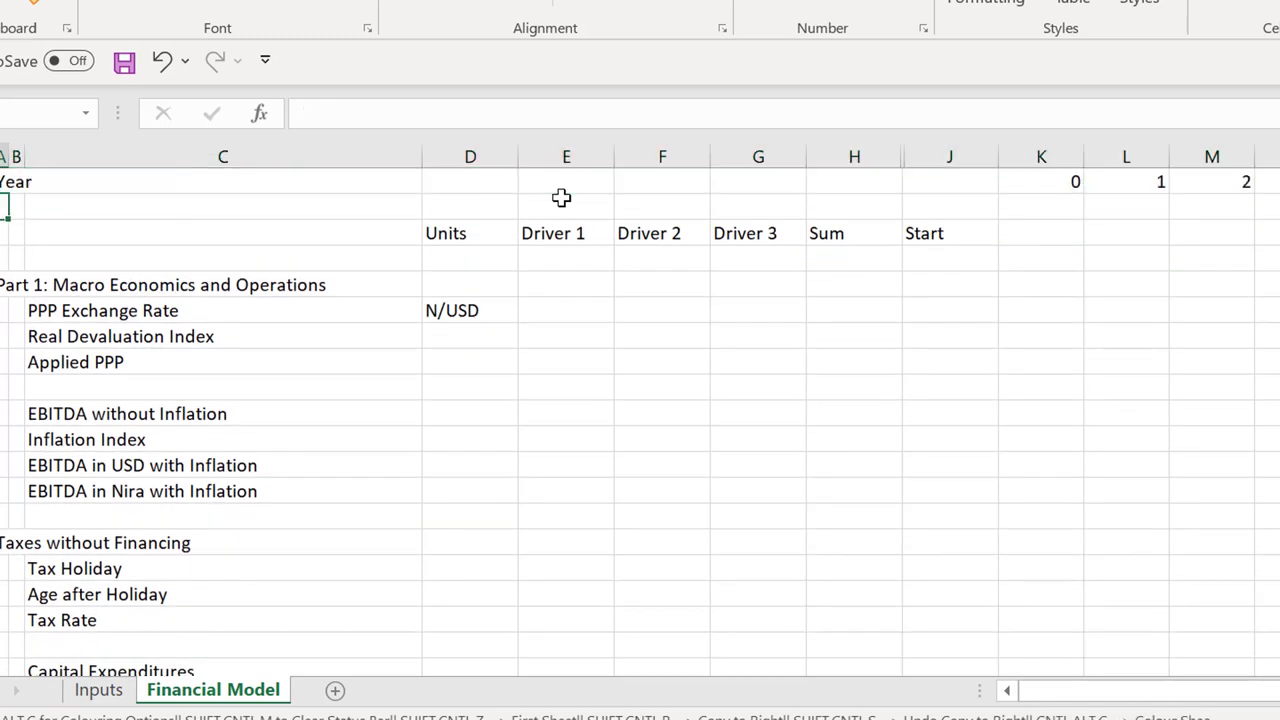
type("Operating ")
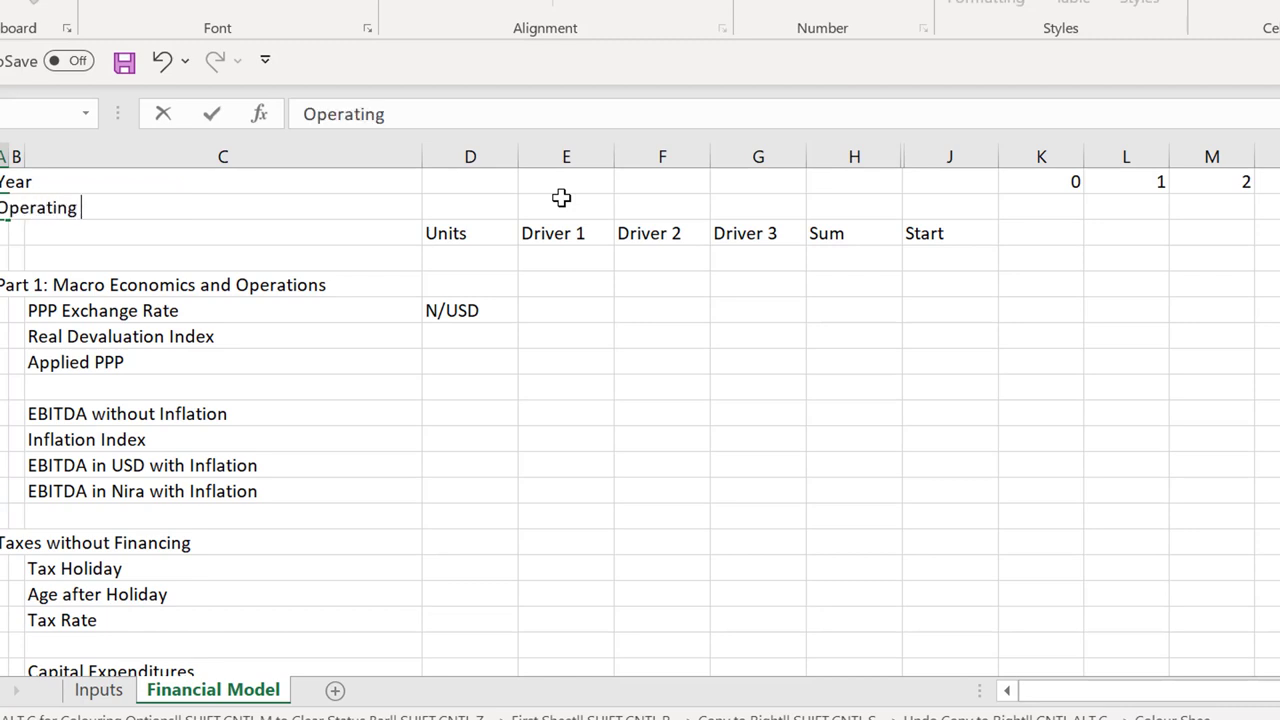
type("Flag")
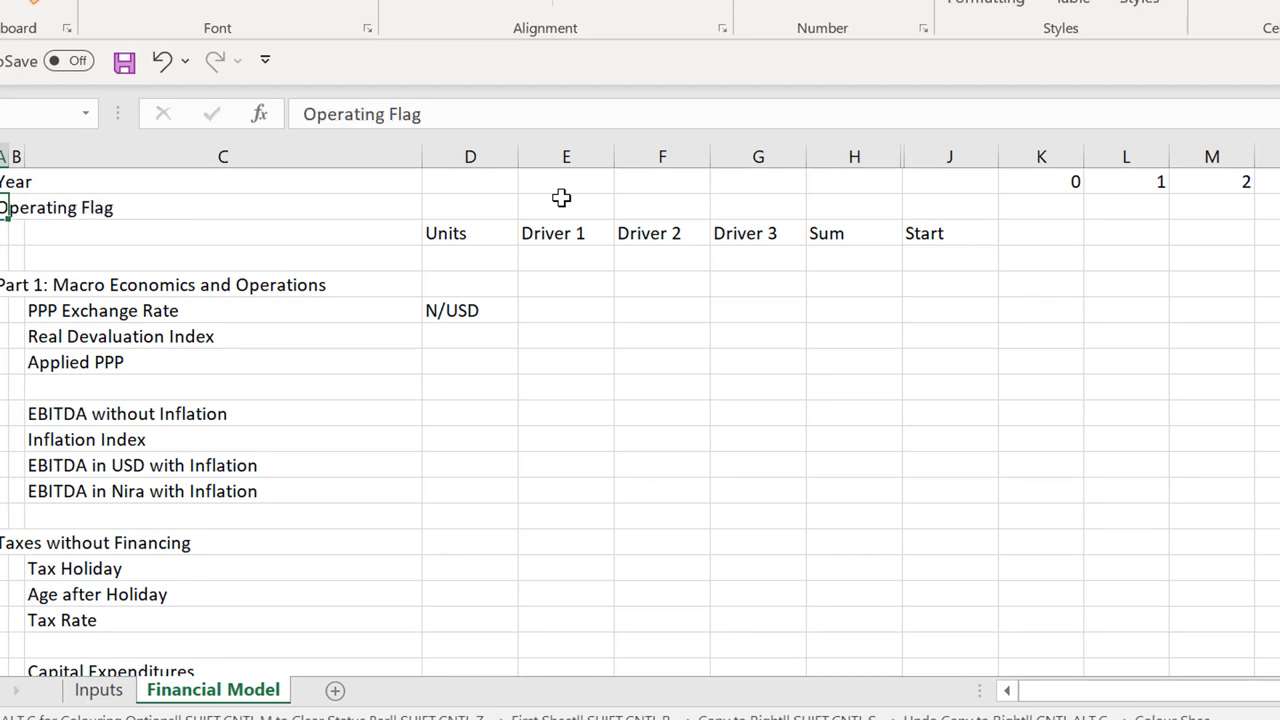
key("Tab")
key("Tab")
Insert a blank row above the Year row
left_click(561, 197)
key("Up")
key("shift+space")
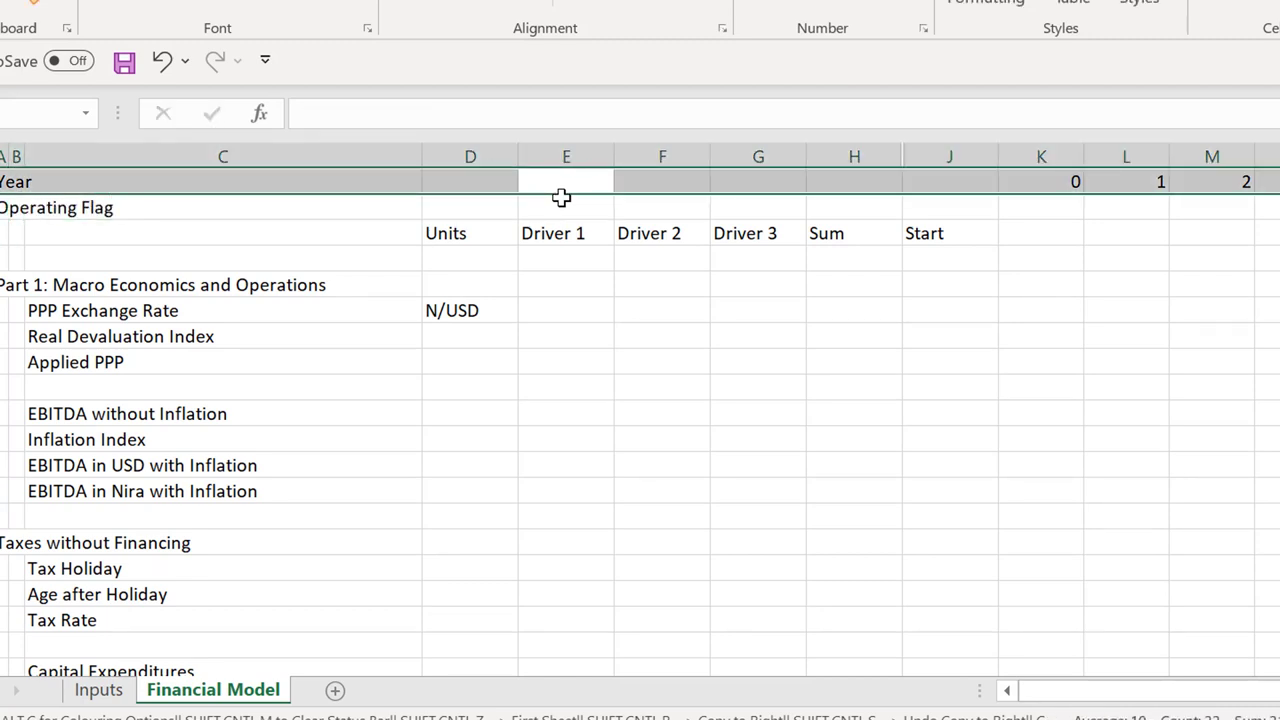
key("ctrl+shift+plus")
Move the headings from Units through Start up to row 1, above the Year row
key("Down")
key("Down")
key("Down")
key("Left")
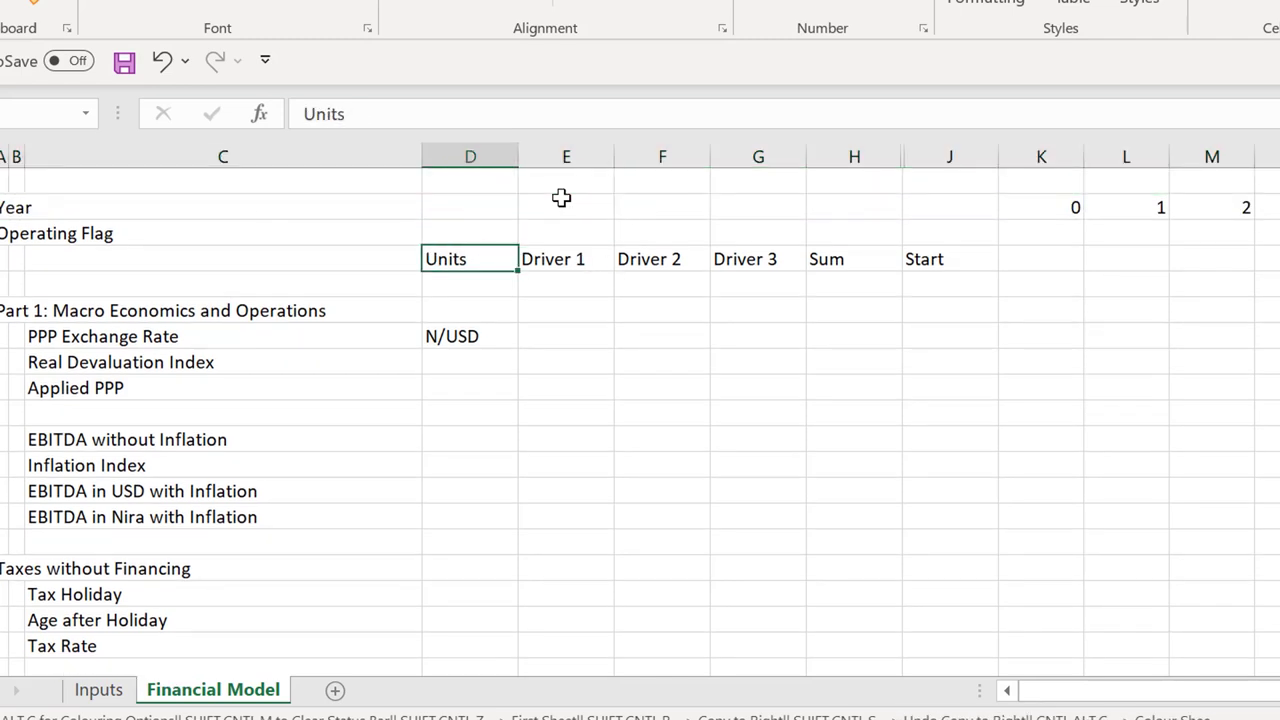
key("ctrl+shift+Right")
key("ctrl+x")
key("Up")
key("Up")
key("Up")
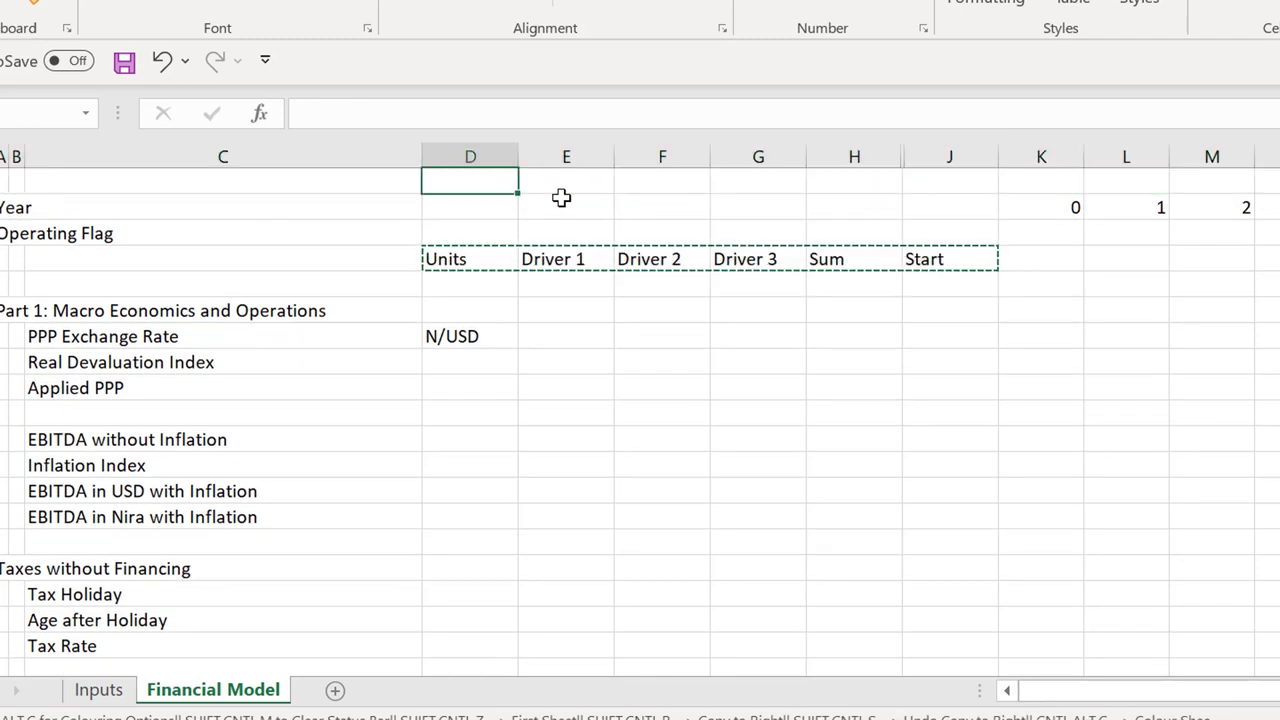
key("ctrl+v")
Enter Flag as the unit for the Operating Flag row
key("Down")
key("Down")
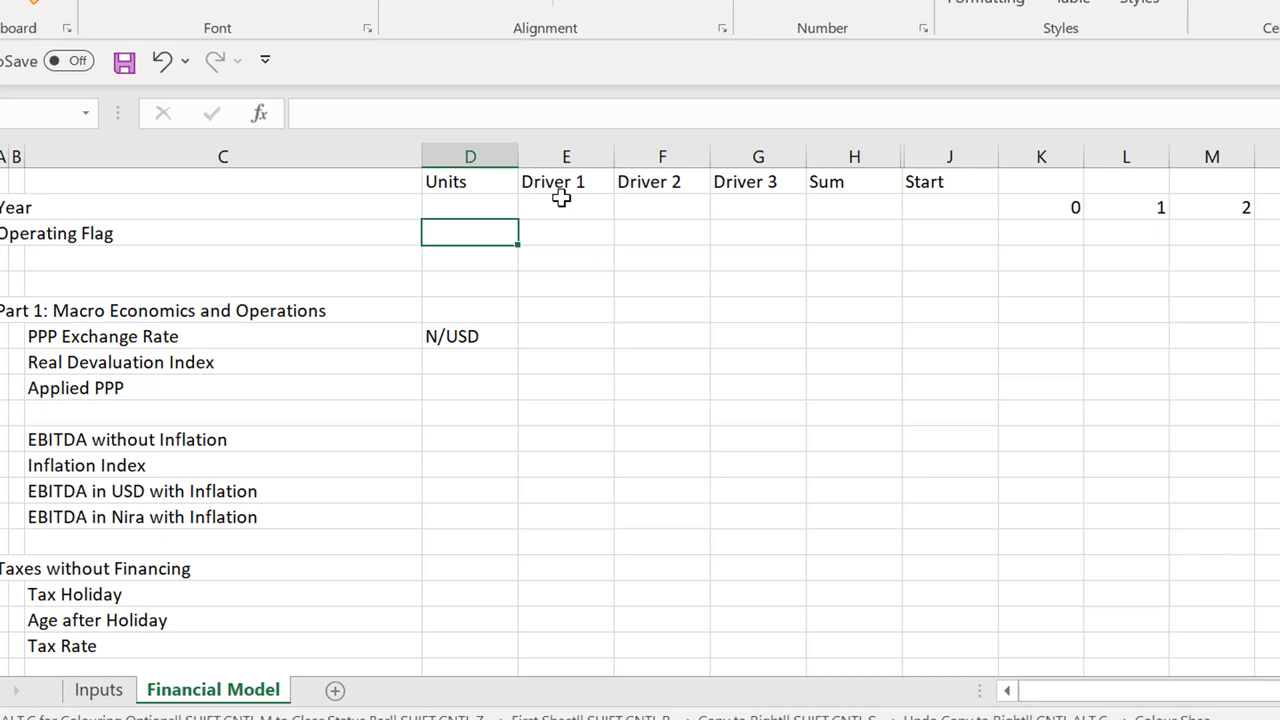
type("Flag")
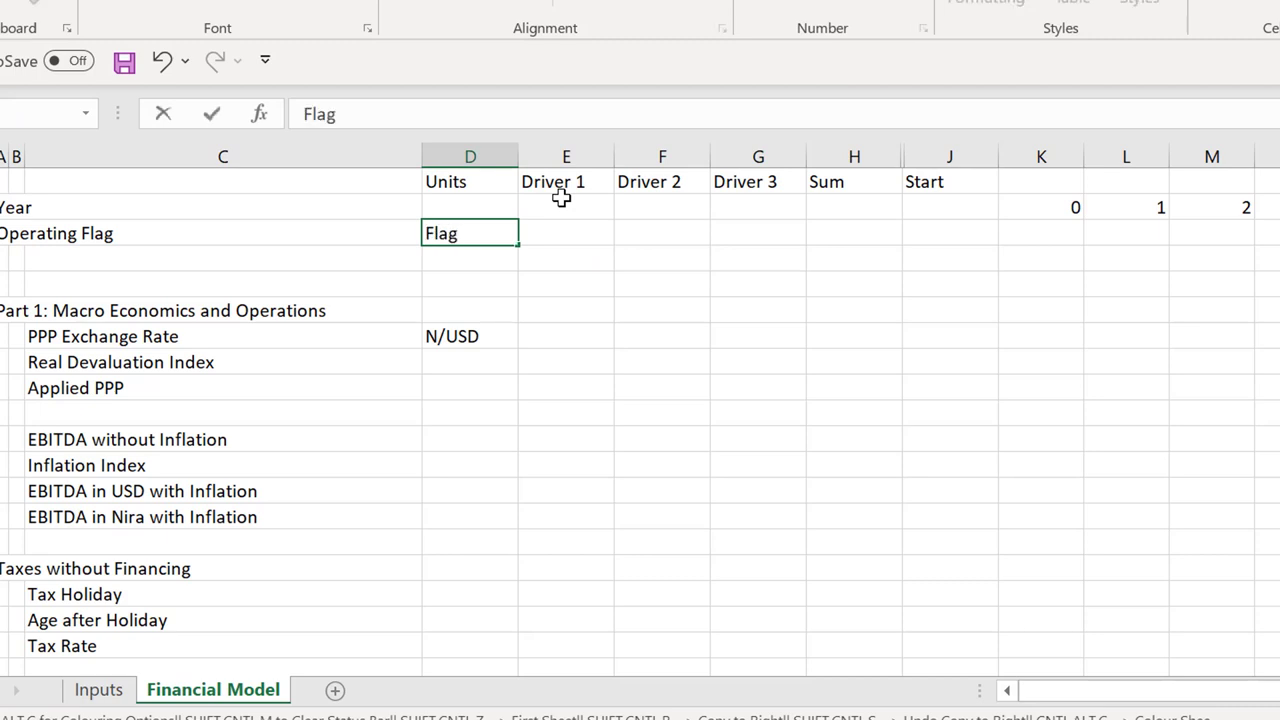
key("Return")
Link the Operating Flag's Driver 1 cell to Project Life on the Inputs sheet with =Inputs!D11
key("Up")
key("Right")
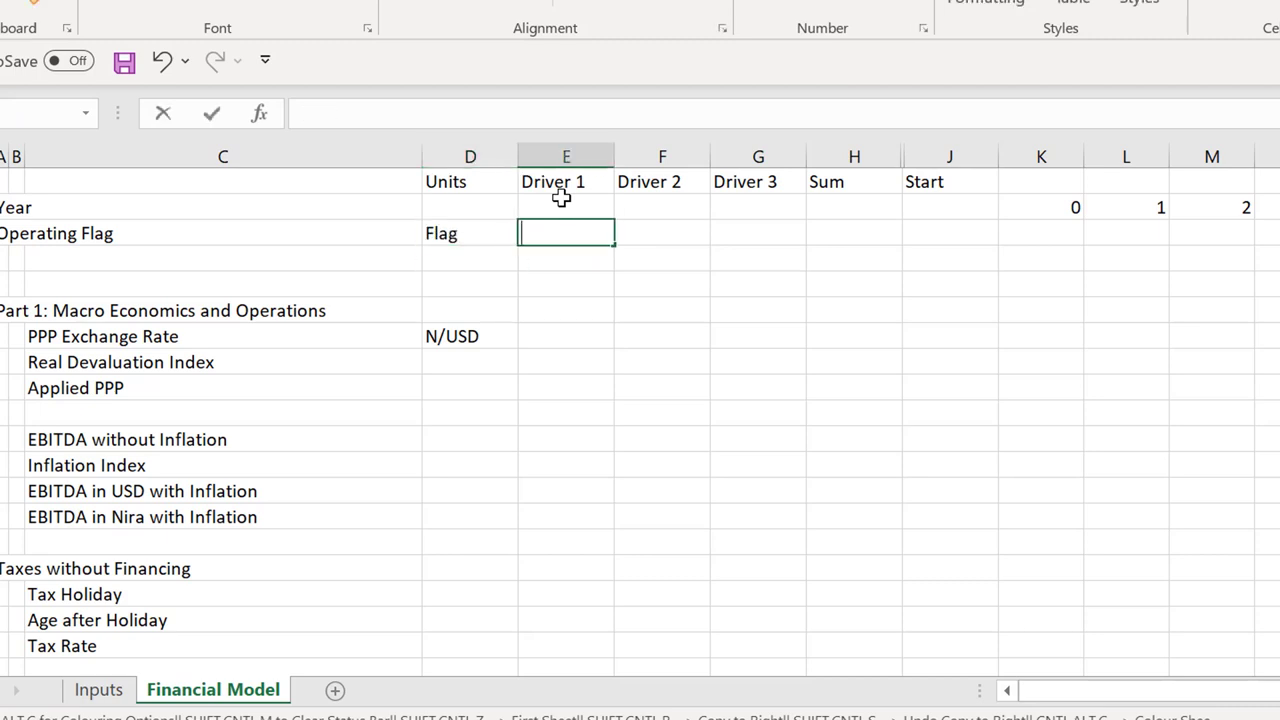
type("=")
key("ctrl+Page_Up")
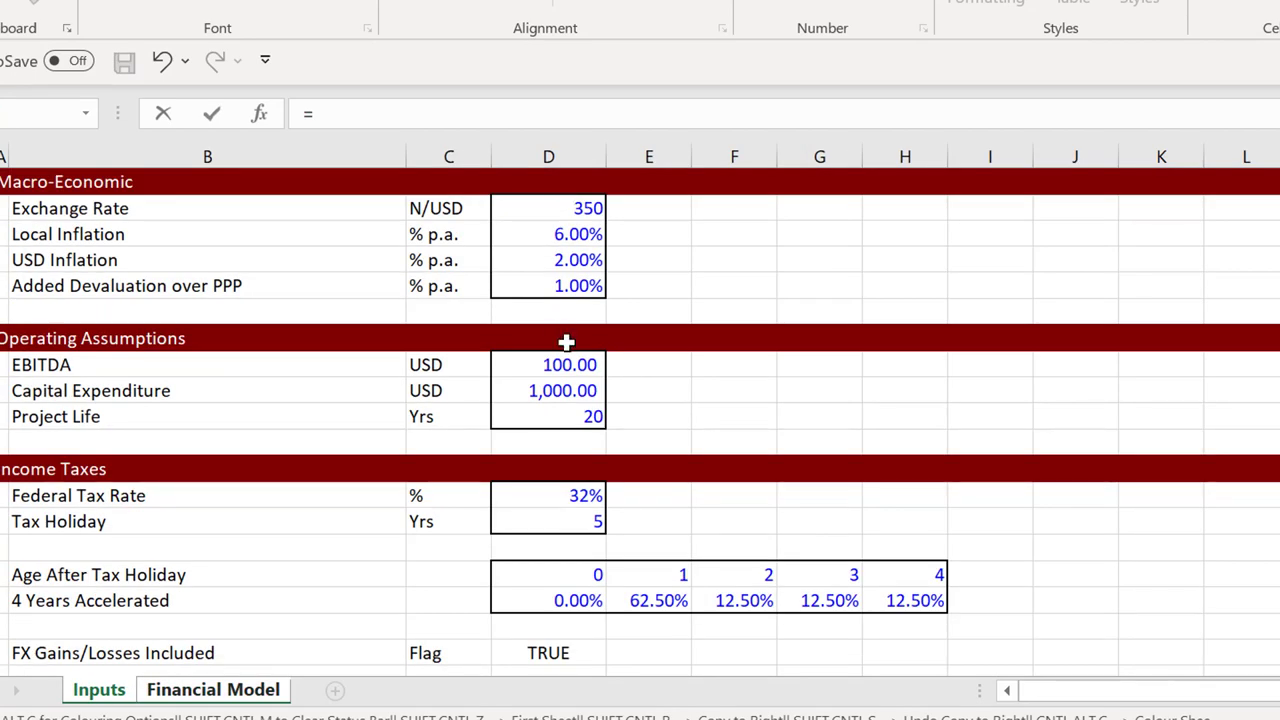
left_click(573, 412)
key("Return")
key("Up")
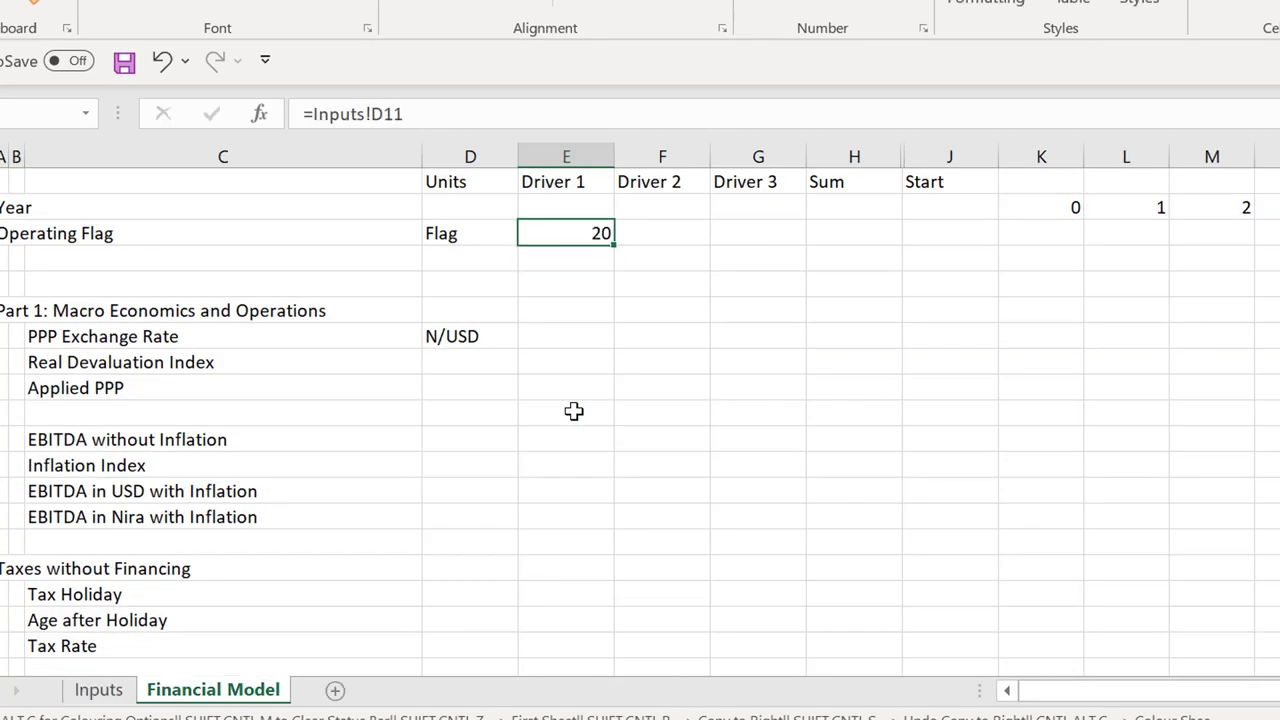
Enter the Operating Flag formula =AND(K2>0,K2<=$E$3) in K3, under year 0
key("Right")
key("Right")
key("Right")
key("Right")
key("Right")
type("=and(")
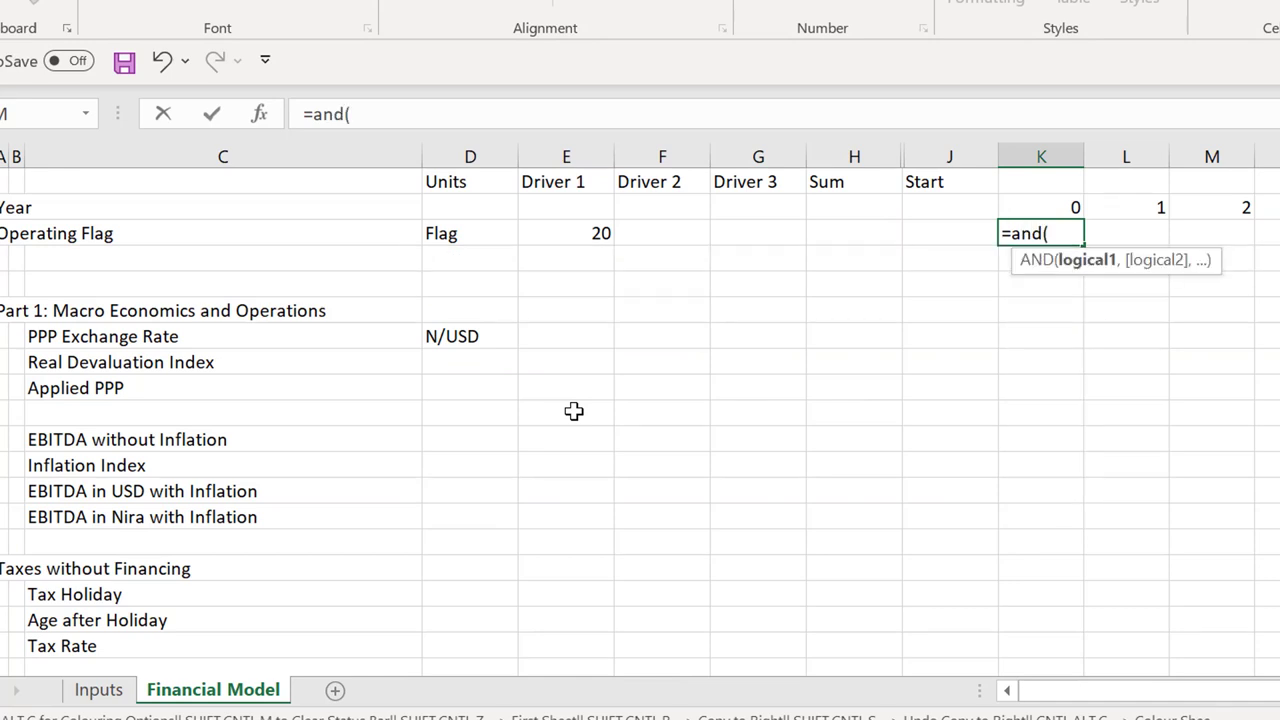
key("Up")
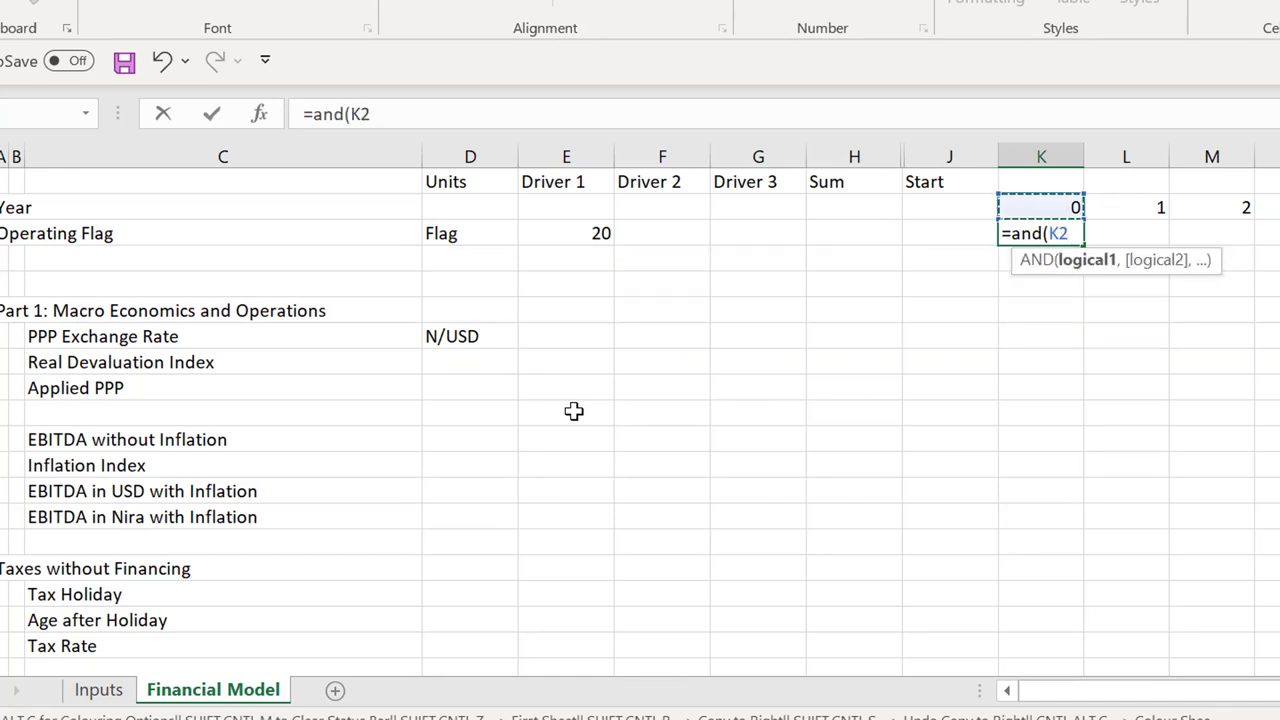
type(">0,")
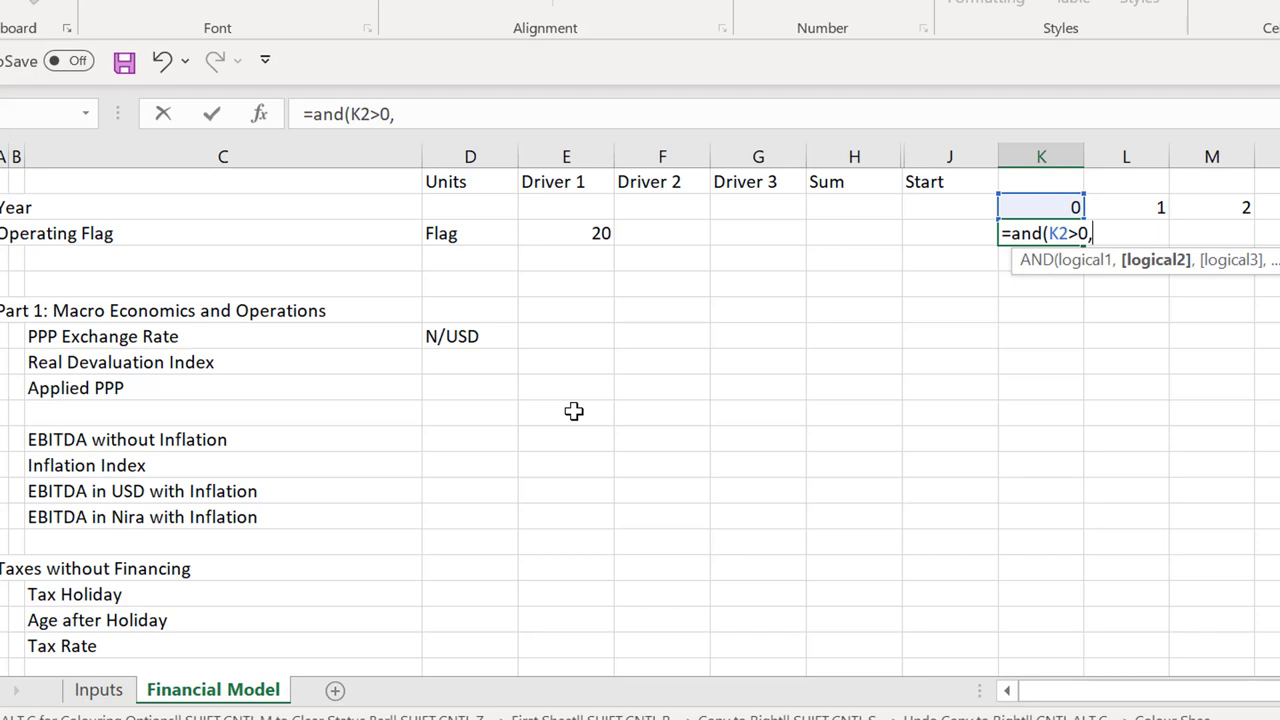
type("K2<=")
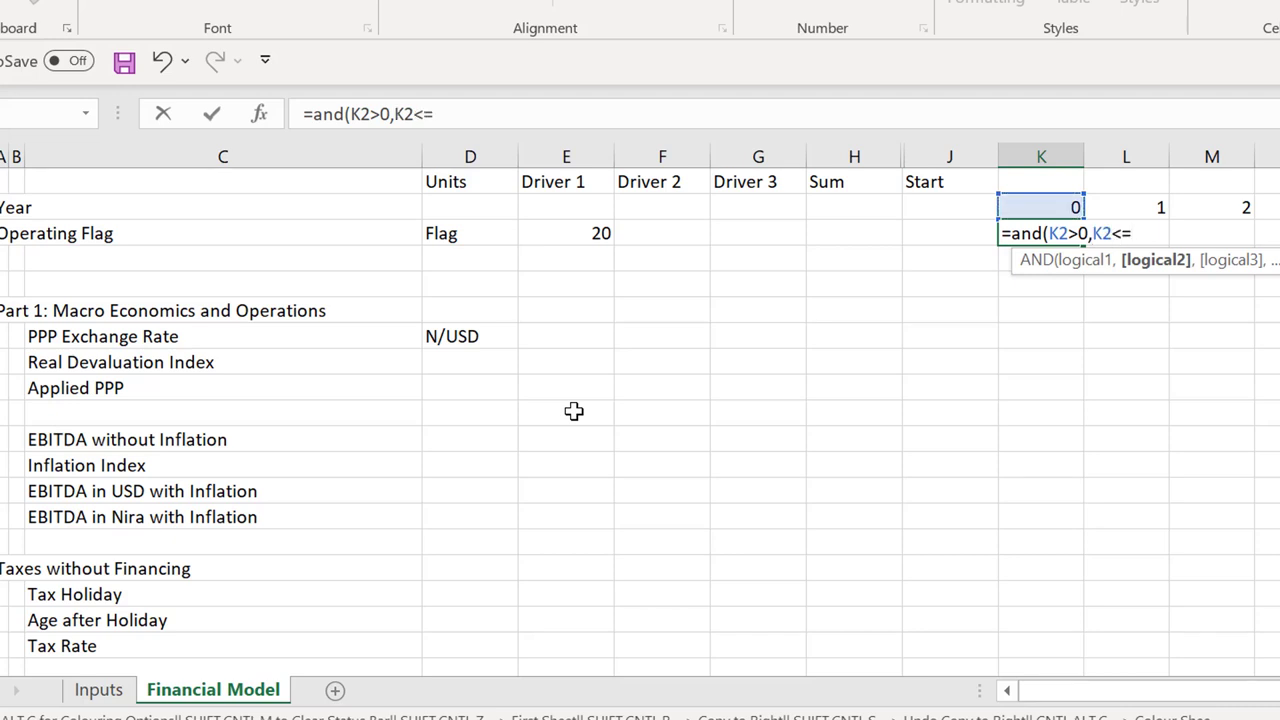
key("Left")
key("Left")
key("Left")
key("Left")
key("Left")
key("F4")
key("ctrl+Return")
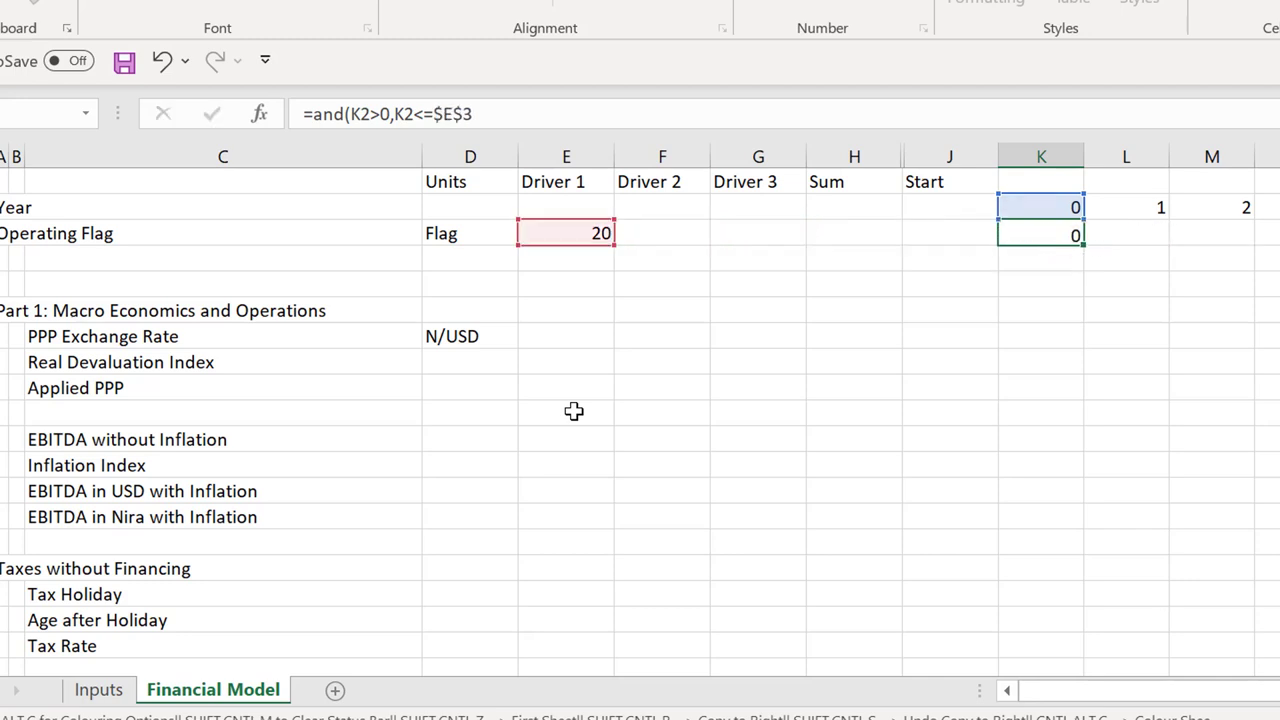
key("Return")
Multiply the Operating Flag formula in K3 by 1, making it =AND(K2>0,K2<=$E$3)*1
key("Up")
key("F2")
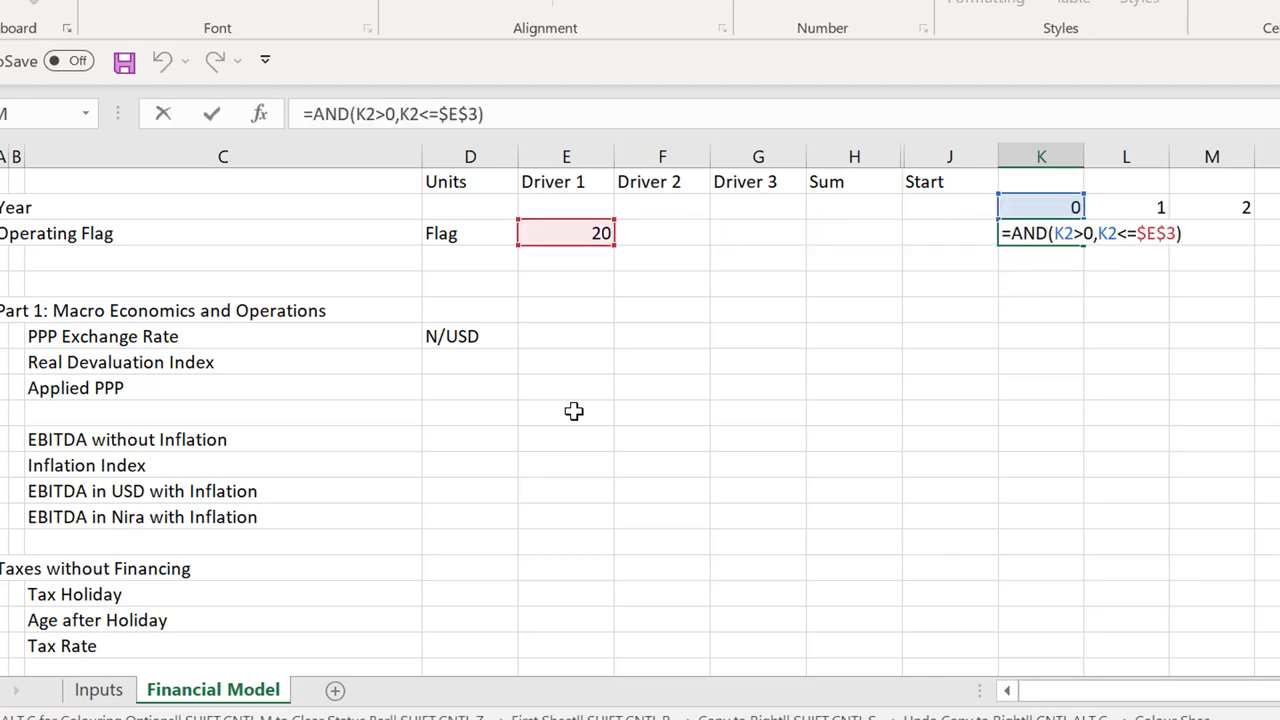
type("*1")
key("Return")
key("Up")
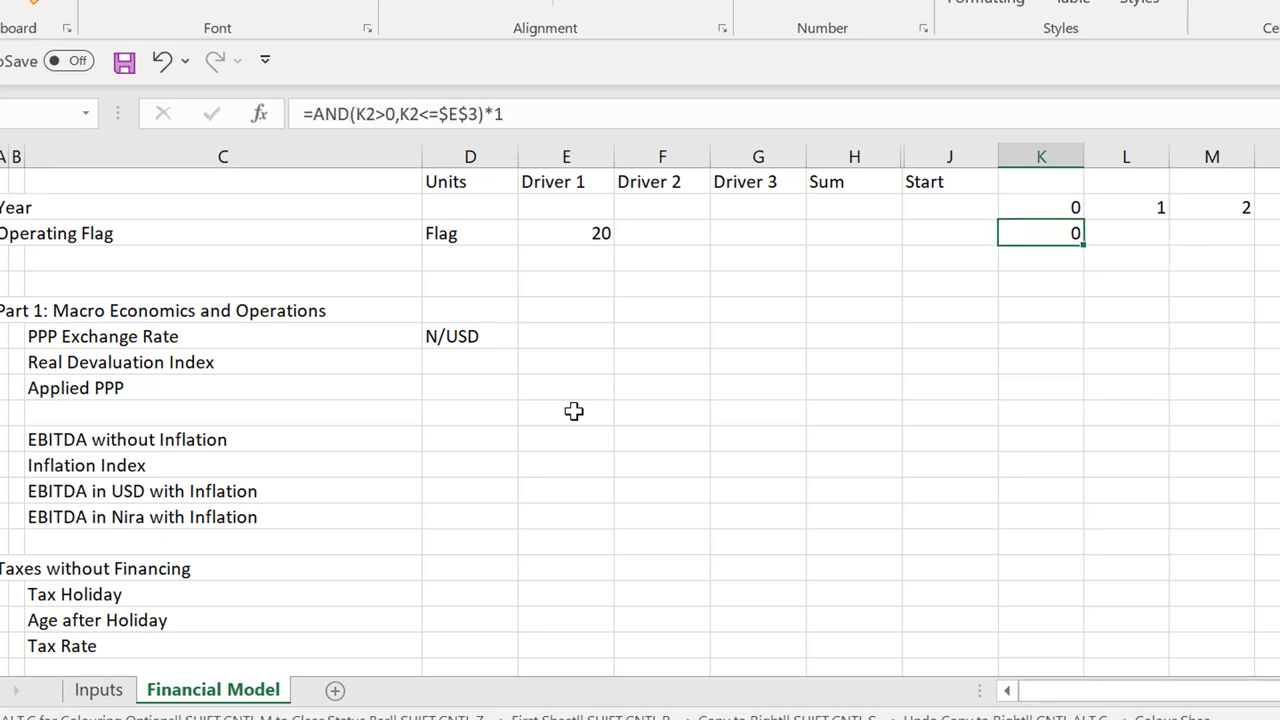
Copy the Operating Flag formula from K3 across the year timeline and check it through to the last years
key("ctrl+shift+Right")
key("ctrl+r")
key("Right")
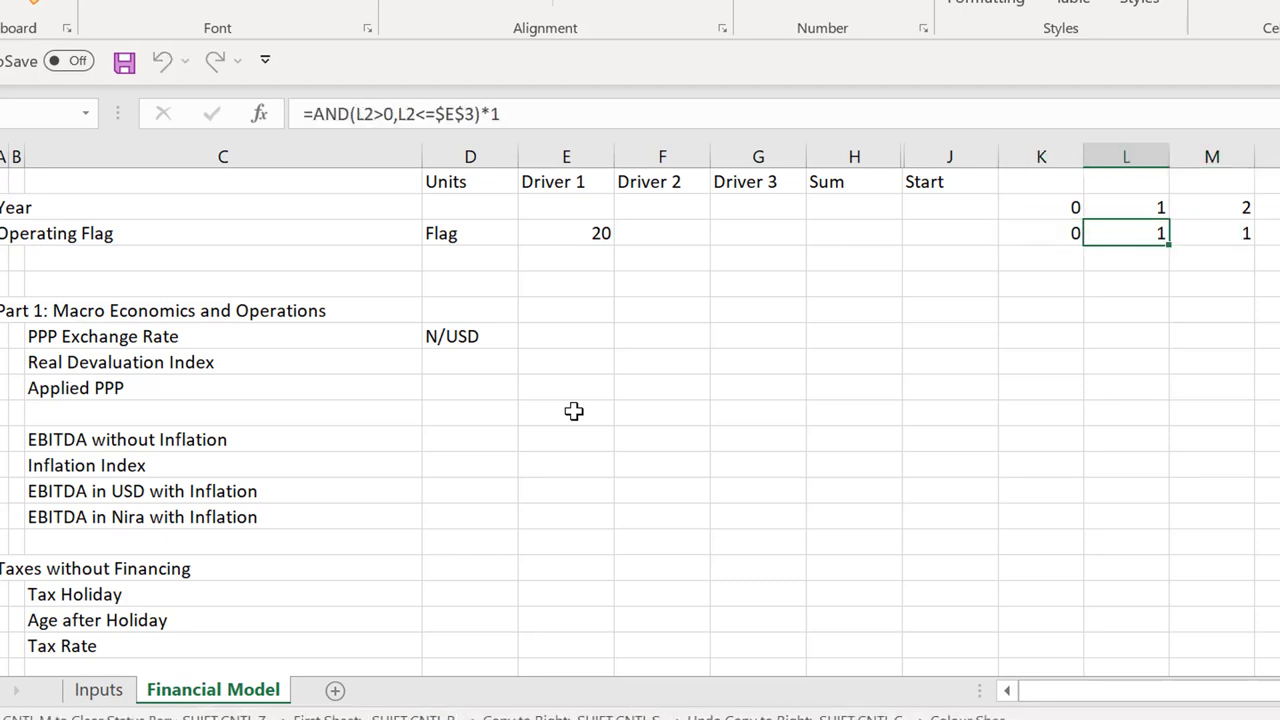
key("Right")
key("ctrl+Right")
key("Up")
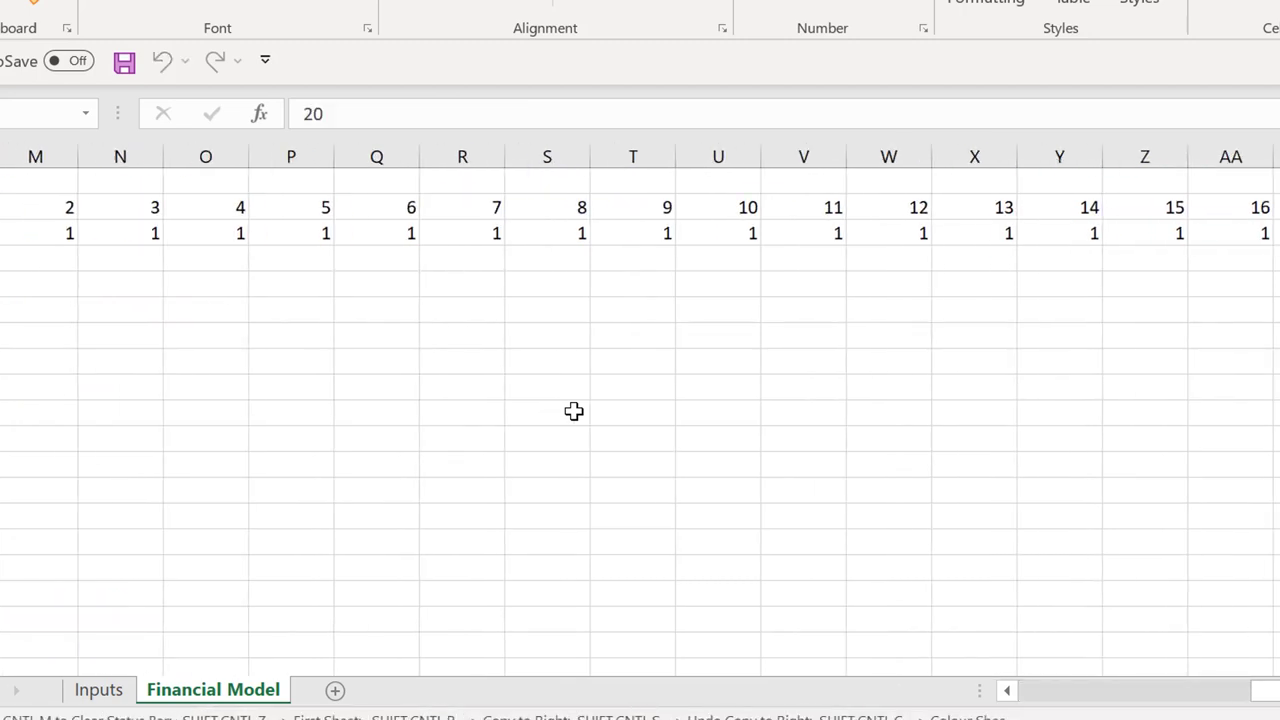
Extend the Year row beyond year 20 with a linear series in steps of 1
key("shift+Right")
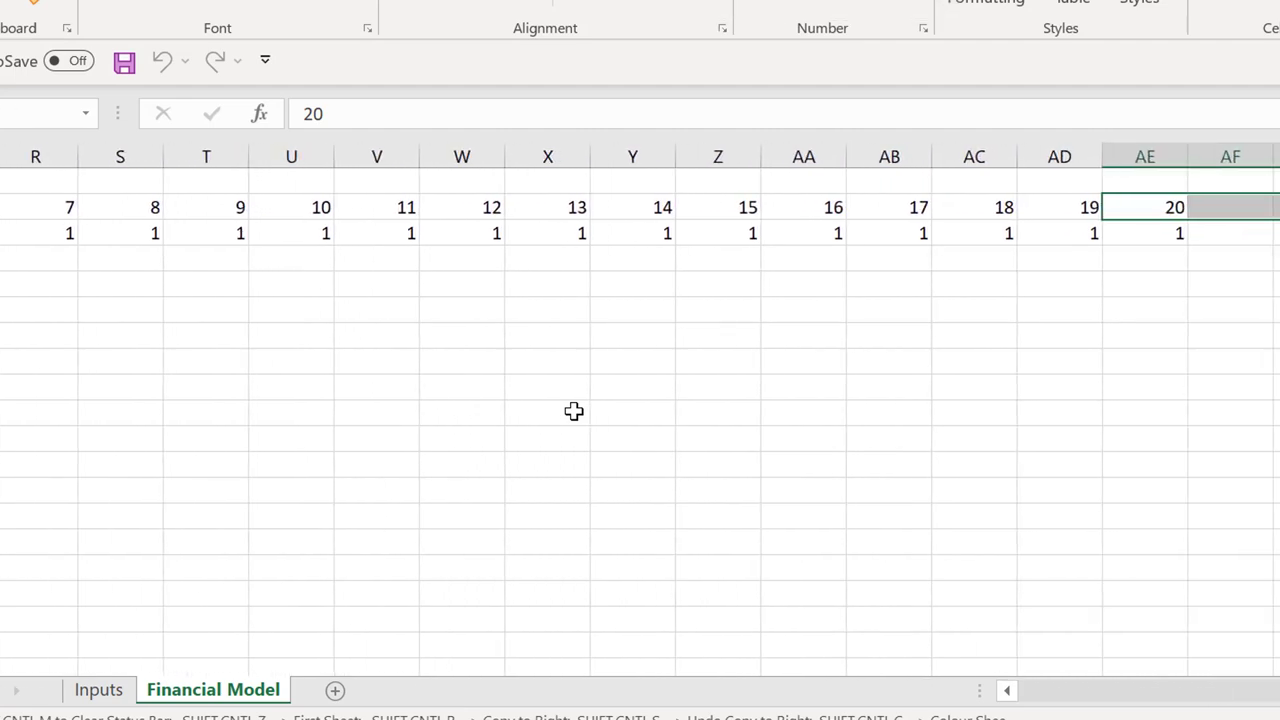
key("alt+h")
key("f")
key("i")
key("s")
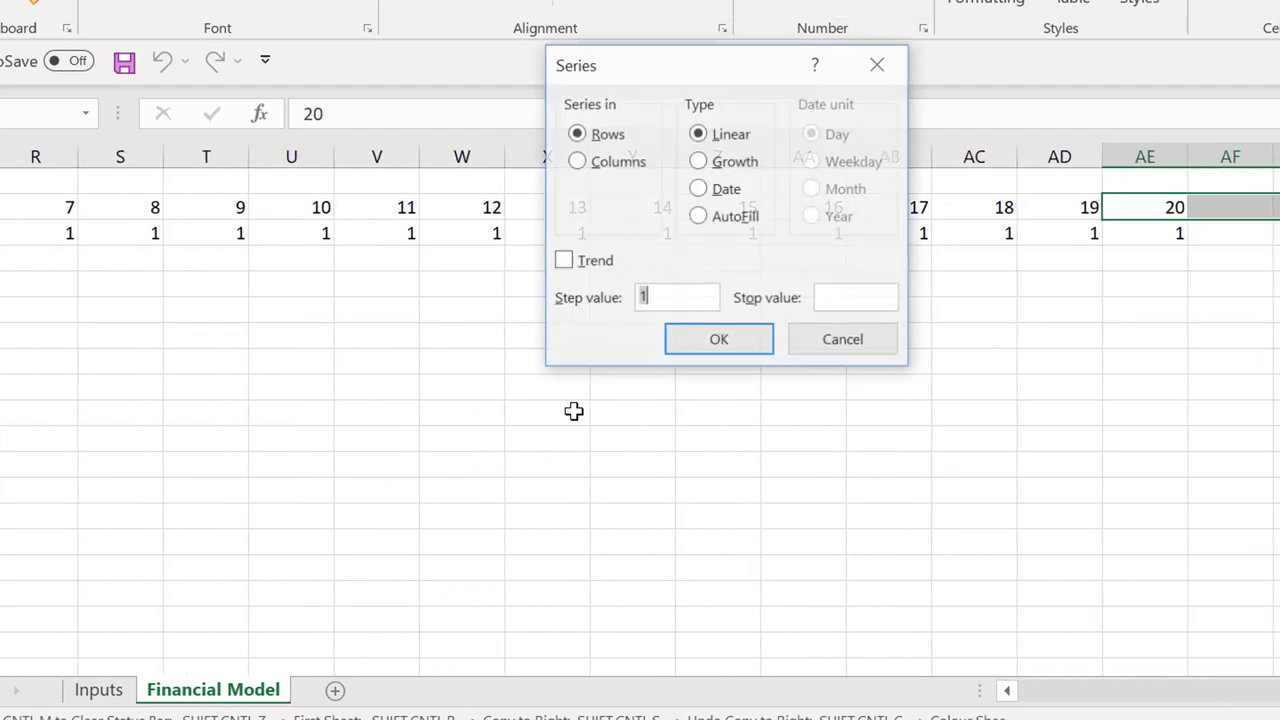
key("Return")
key("Down")
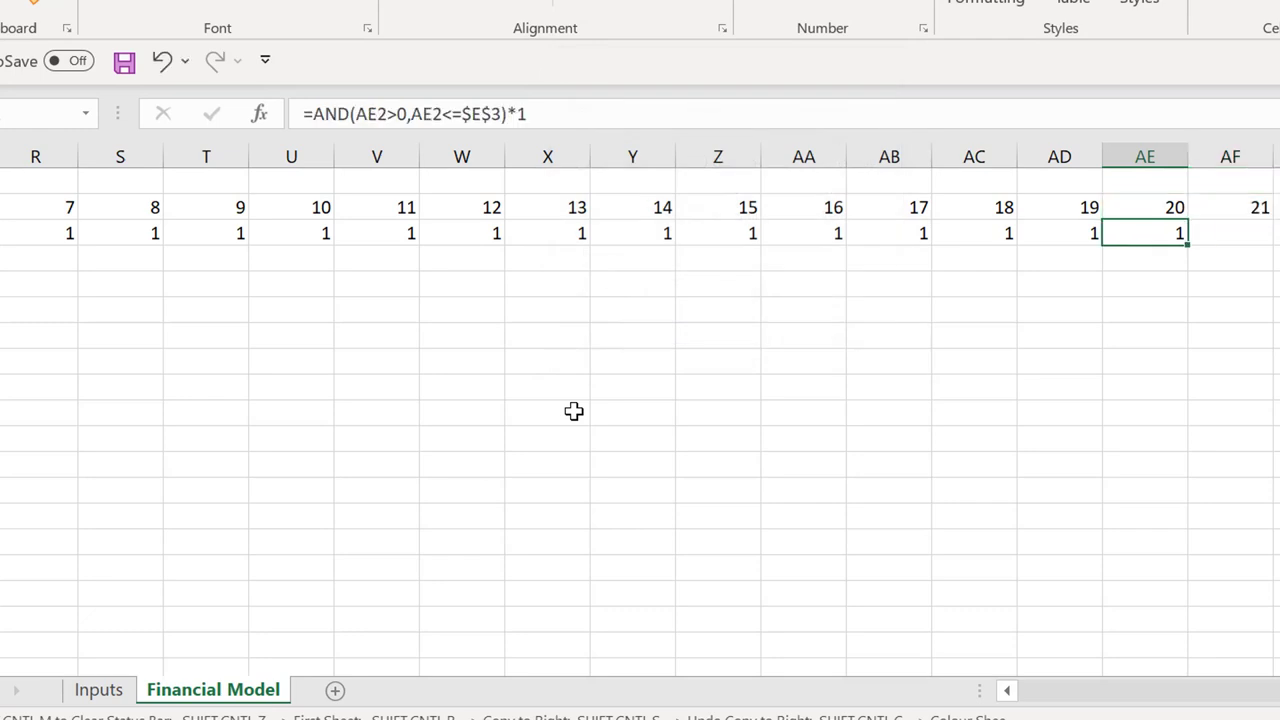
Copy the Operating Flag formula from AE3 across the added years and return to the start of the row
key("ctrl+shift+r")
key("Left")
key("ctrl+Left")
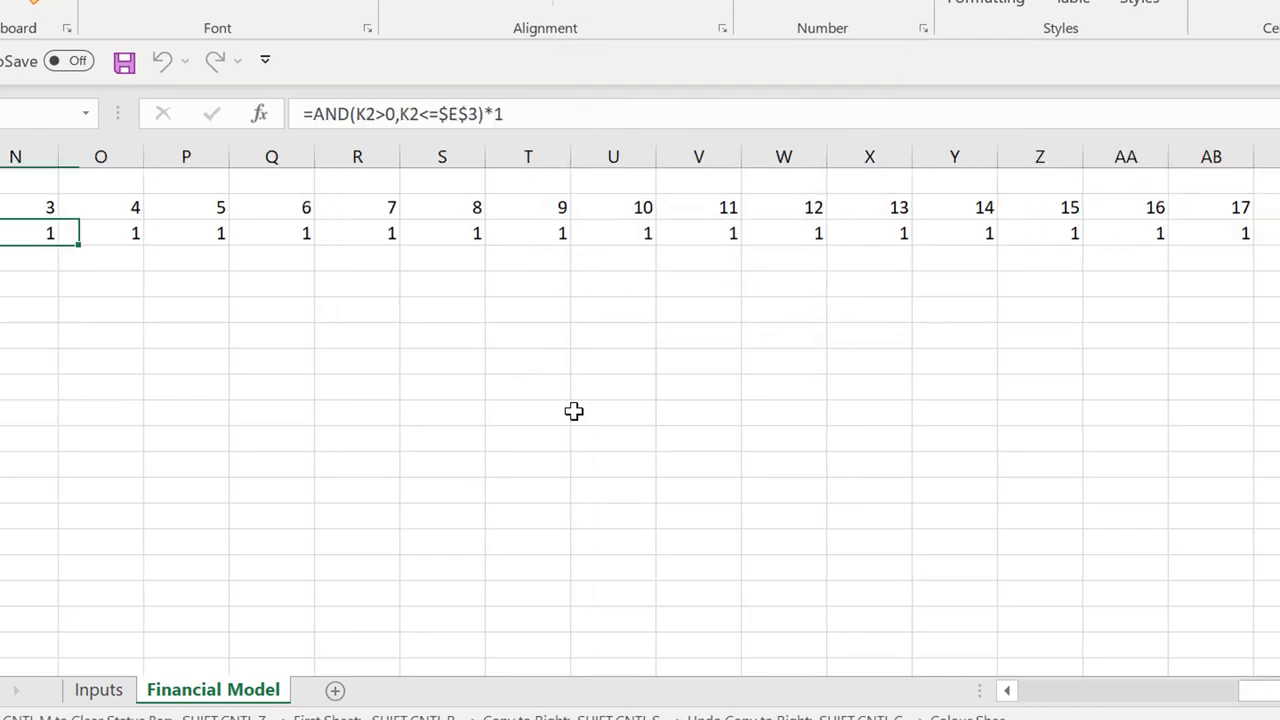
key("Home")
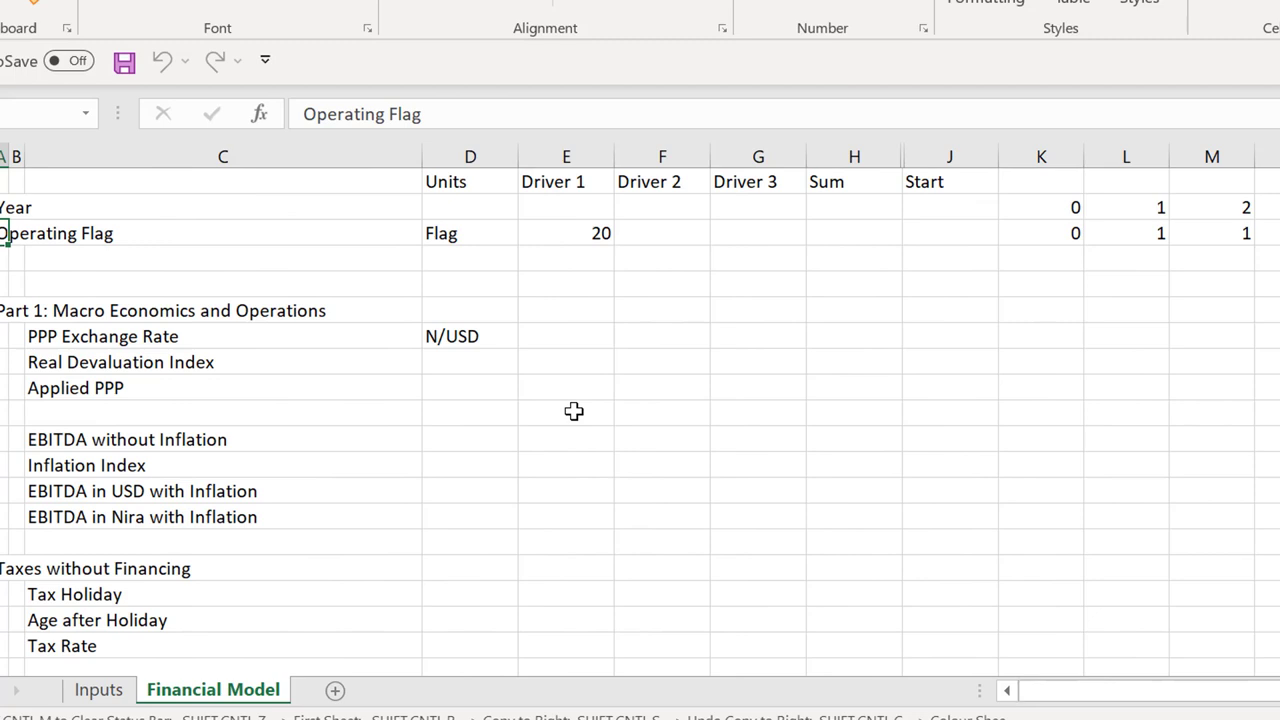
key("ctrl+Right")
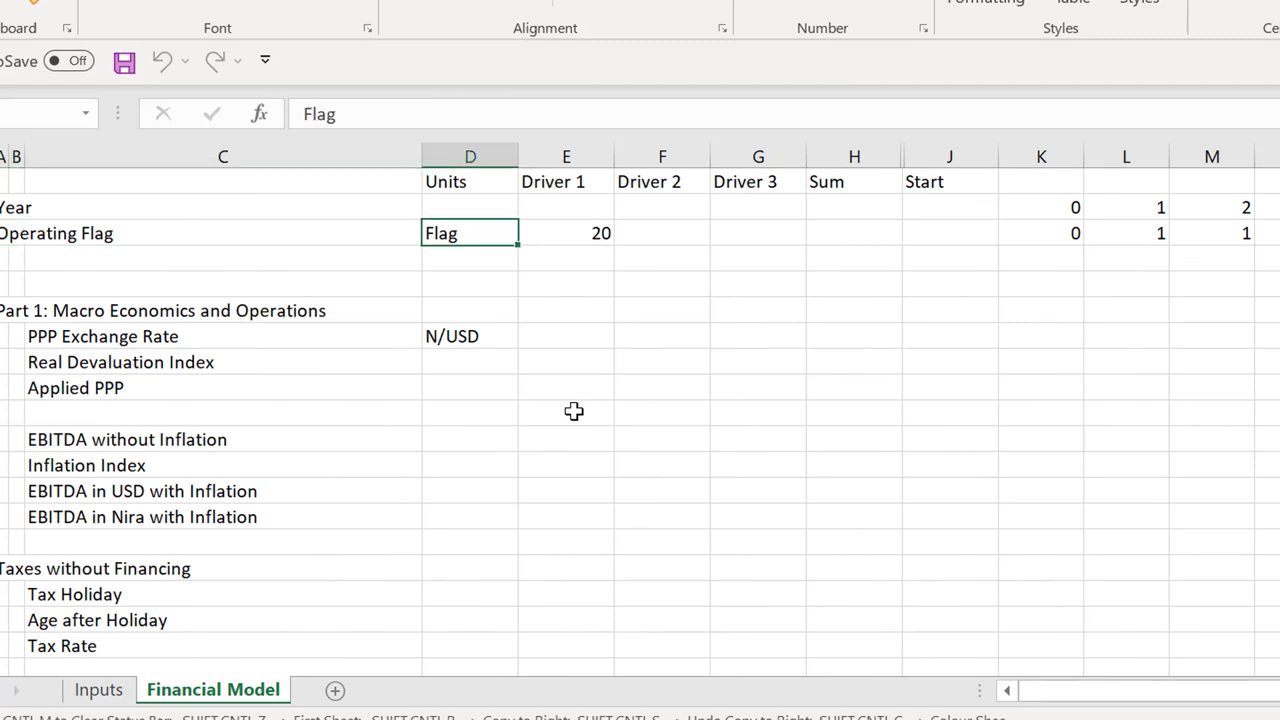
In the sheet colouring options, set the sum column letter to H, the sum border to Medium Dots and the flag test start column to K
key("ctrl+shift+c")
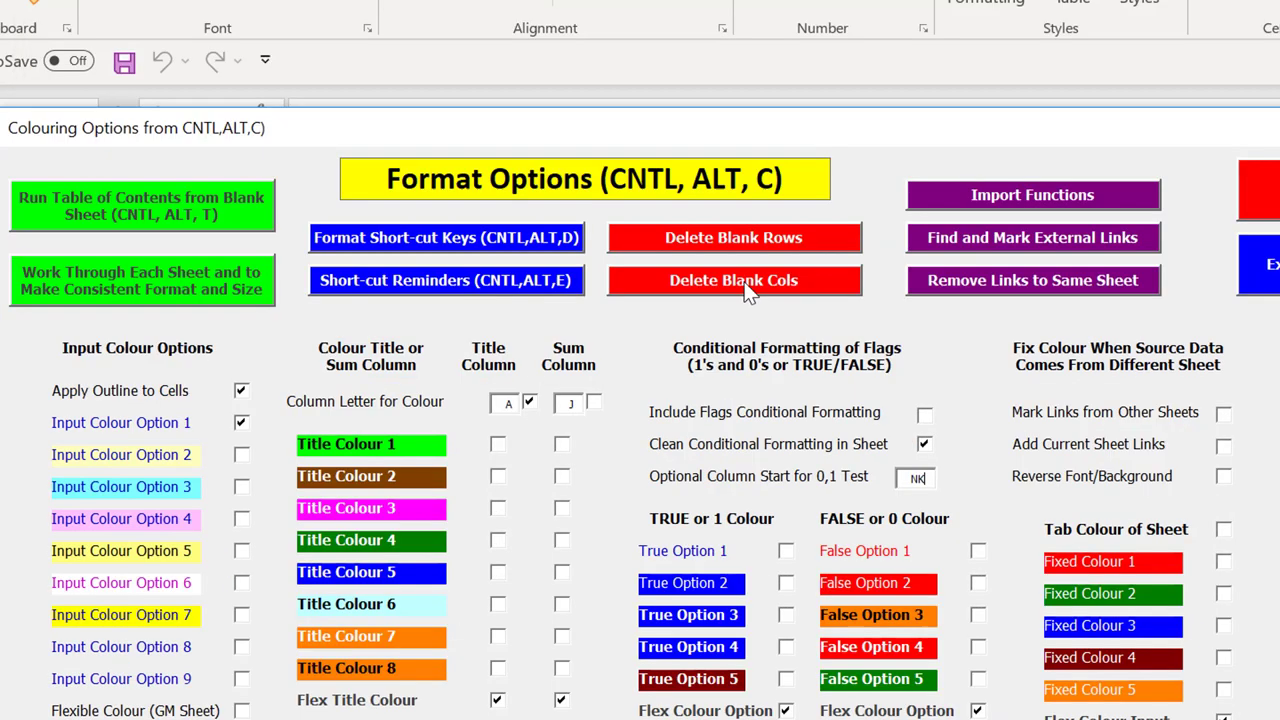
left_click_drag(756, 117, 755, 364)
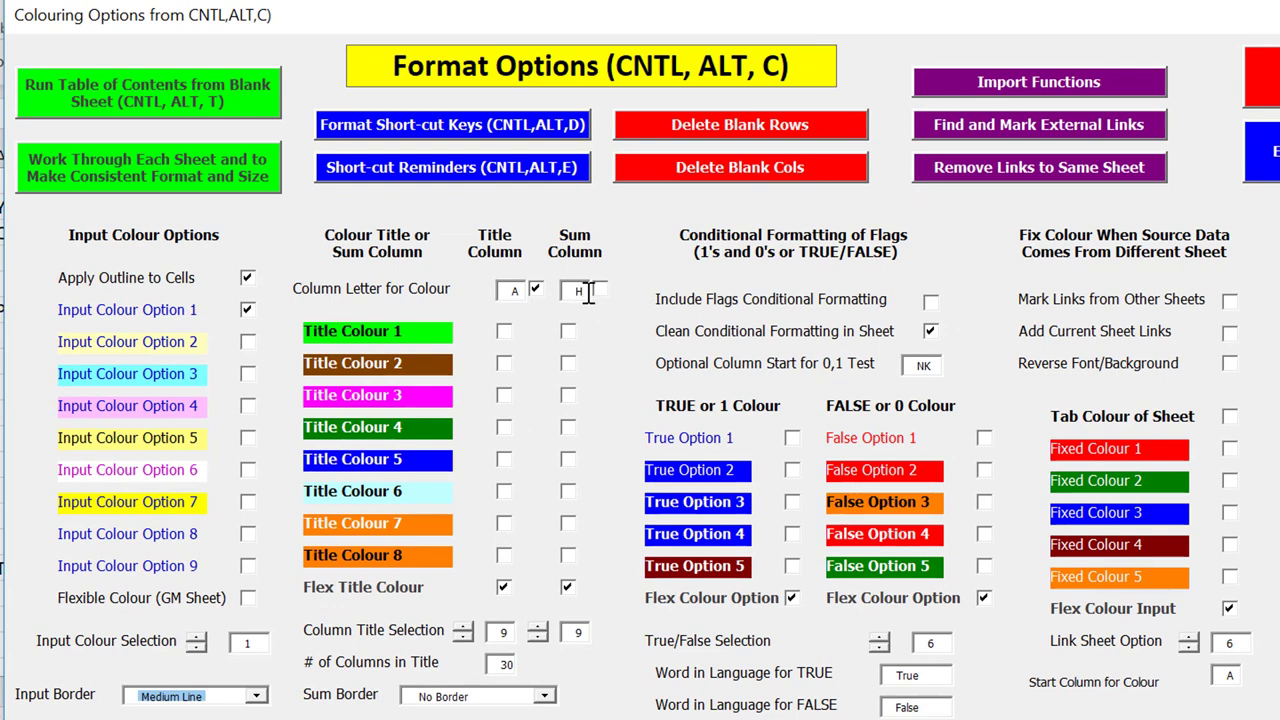
left_click(545, 697)
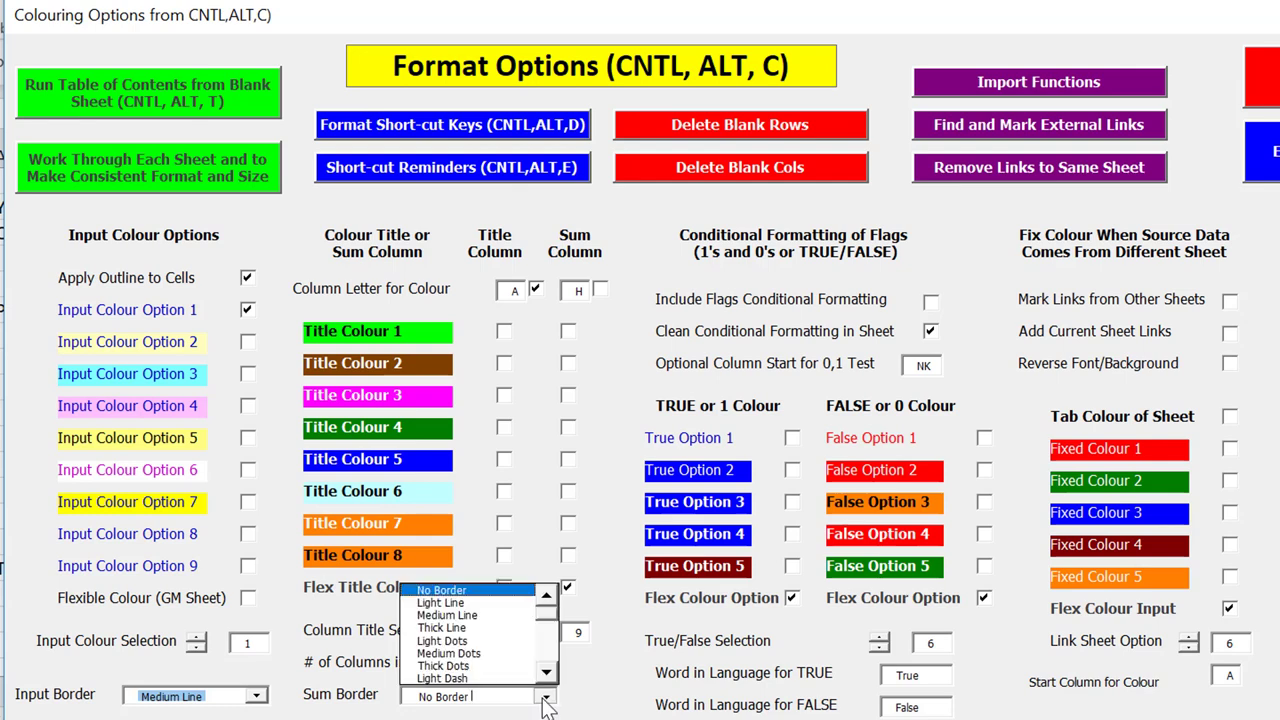
left_click(449, 653)
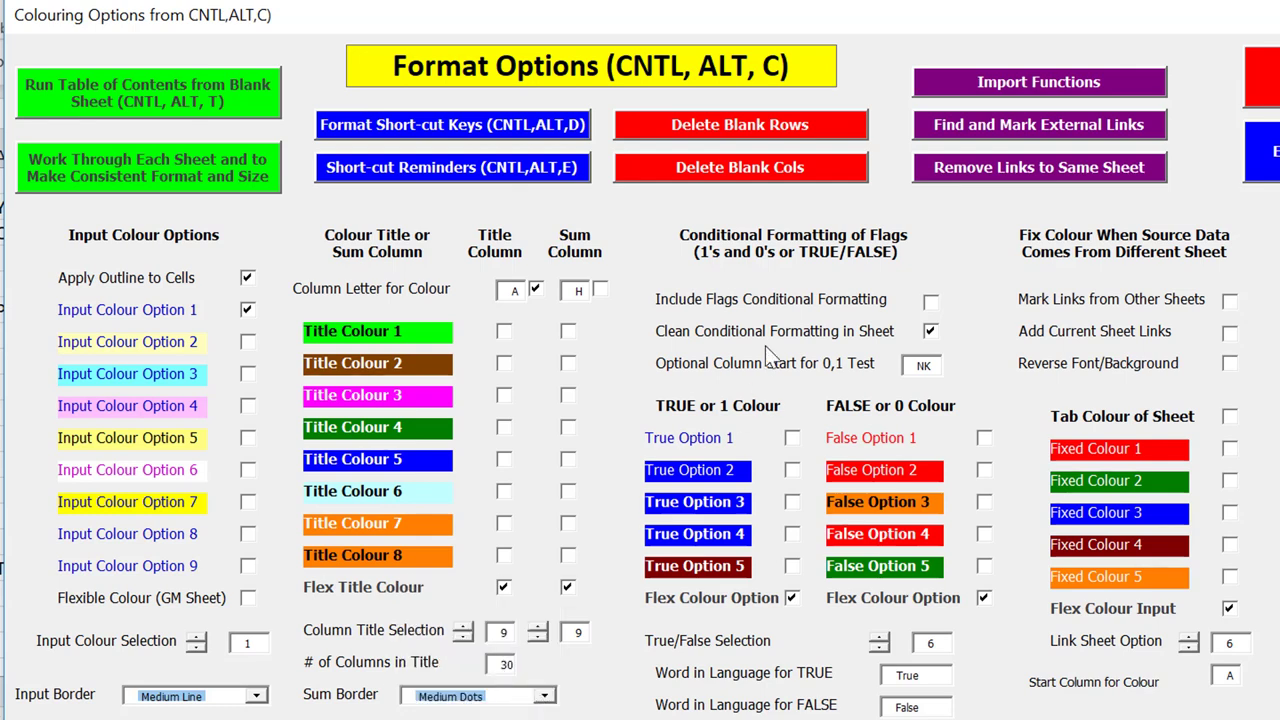
left_click(940, 367)
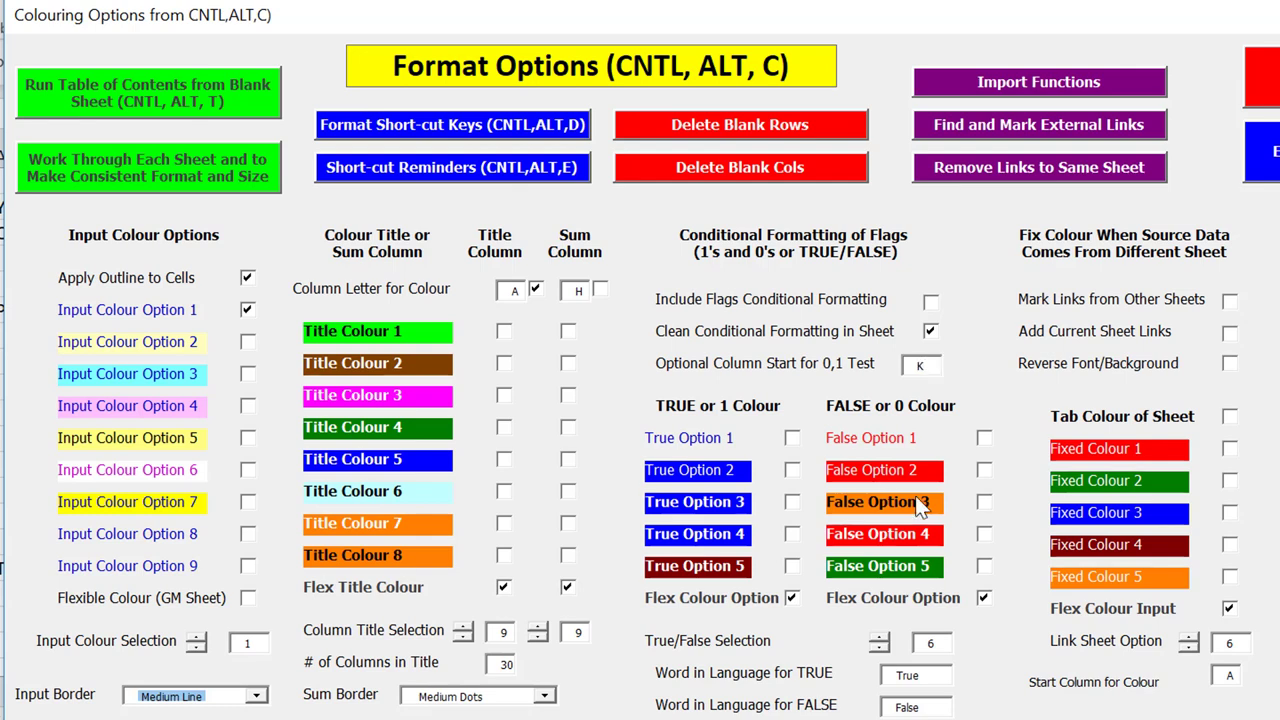
Colour the sheet with links from other sheets marked, flag conditional formatting included and the top row colour applied to 3 rows
left_click(1230, 301)
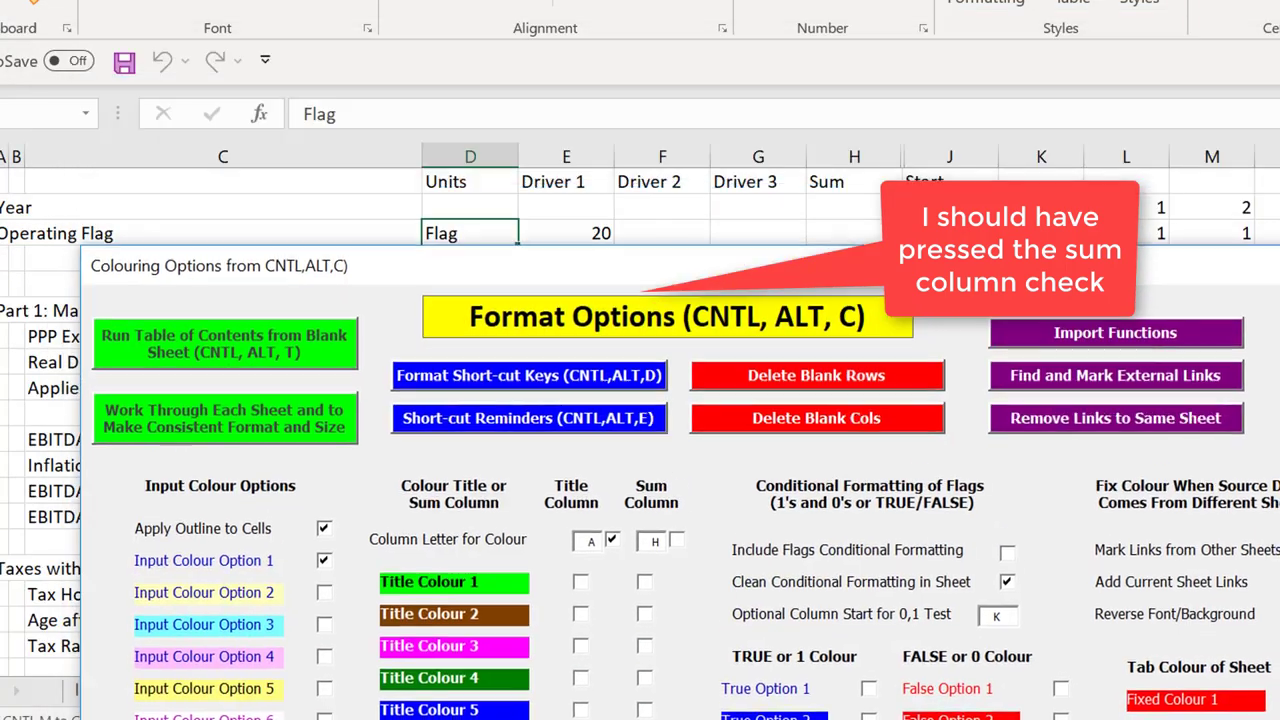
left_click_drag(1064, 271, 1031, 69)
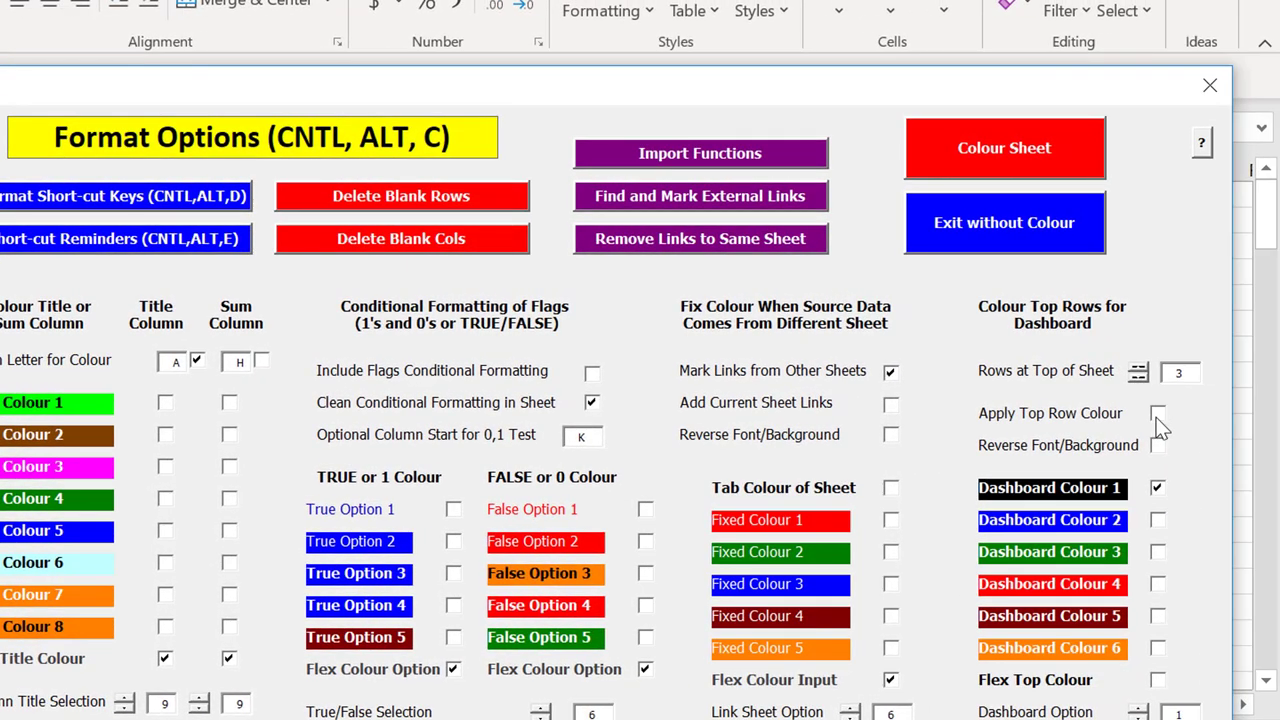
left_click(1157, 414)
left_click(1017, 146)
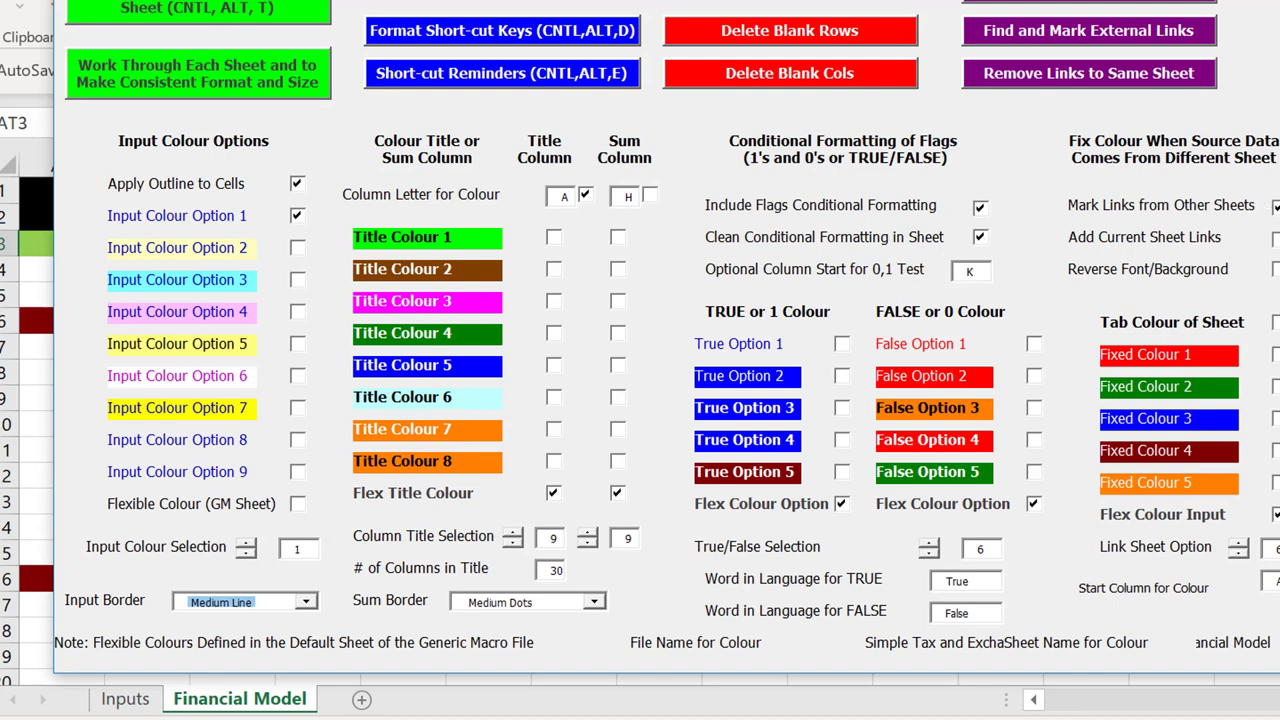
key("Escape")
Freeze the panes at K4 so the three header rows and the columns before year 0 stay in view
left_click(908, 386)
key("Left")
key("Home")
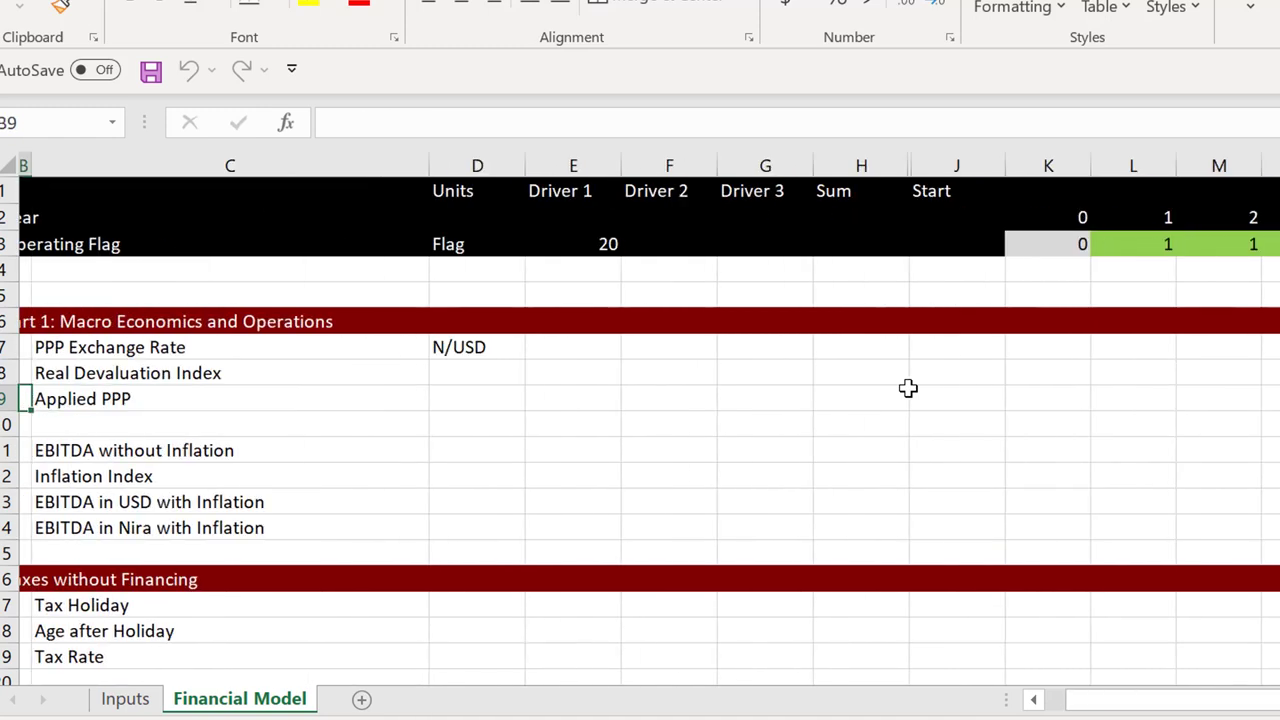
key("Left")
key("Up")
key("Up")
key("Up")
key("Up")
key("Up")
key("Up")
key("Right")
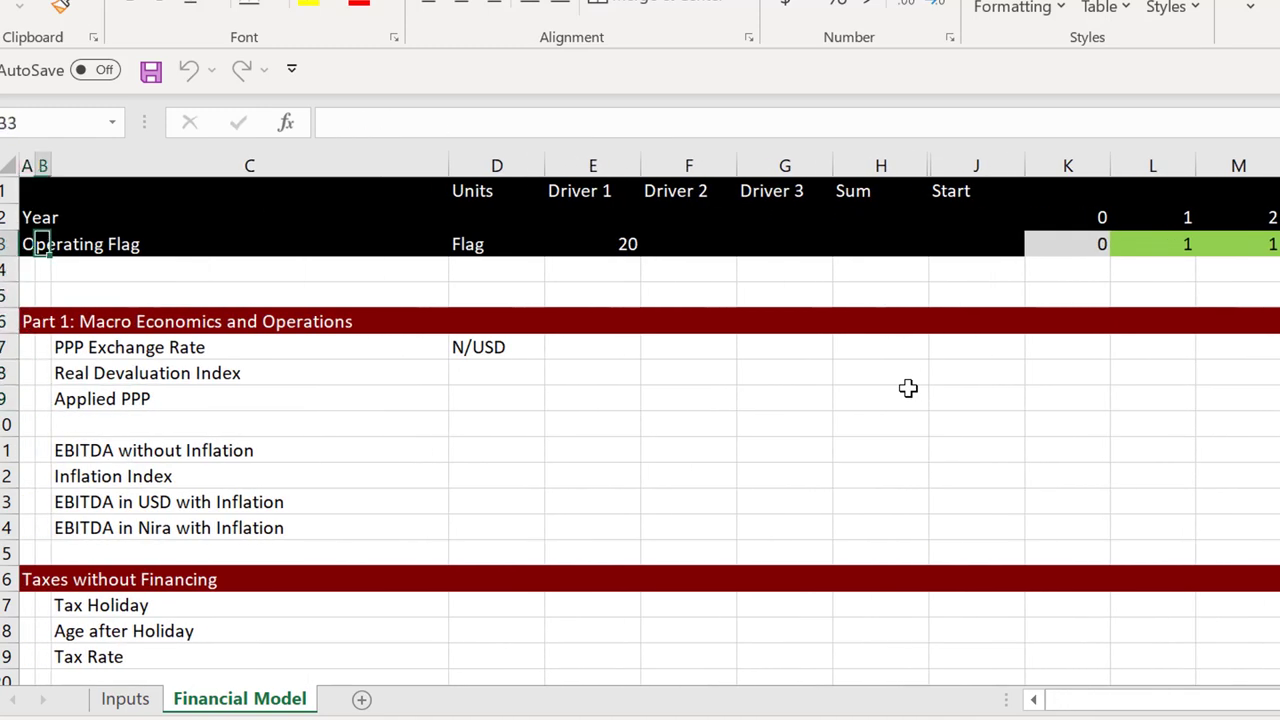
key("Down")
key("Right")
key("Right")
key("Right")
key("Right")
key("Right")
key("Right")
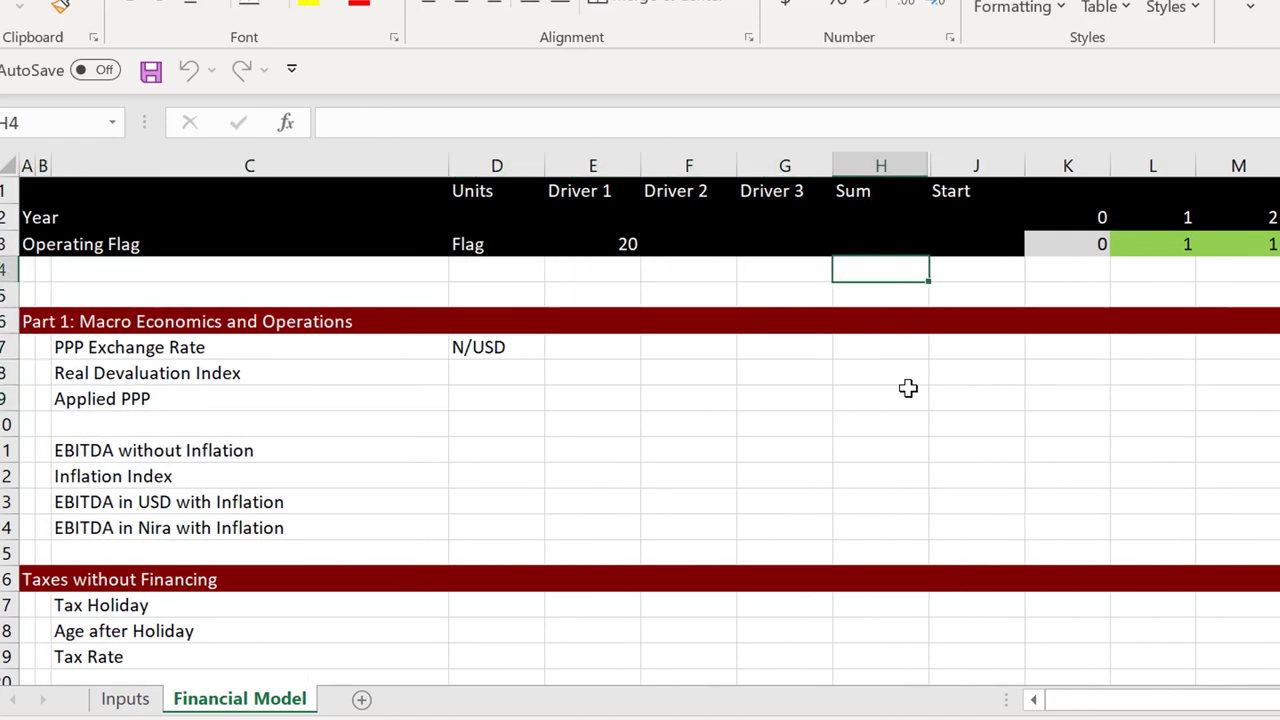
key("Right")
key("Right")
key("alt+w")
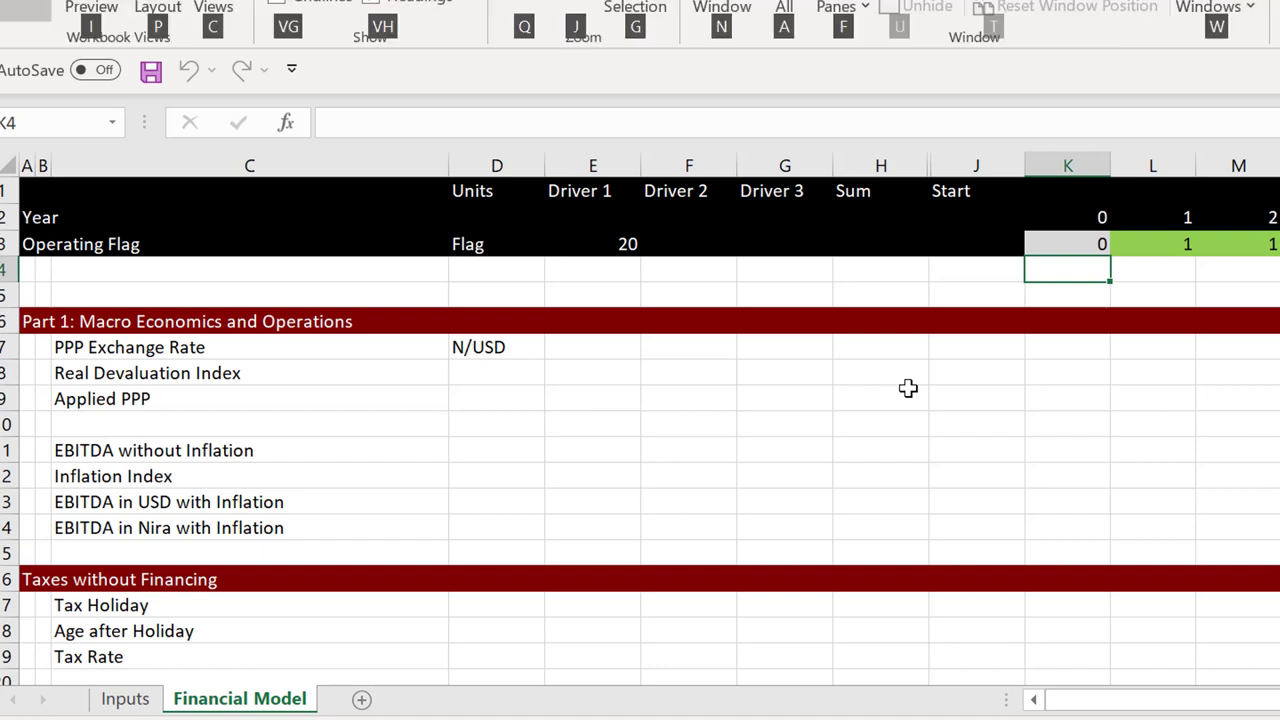
key("Escape")
Delete the extra blank row 4 between the Operating Flag row and the Part 1 heading
key("Down")
key("Down")
key("Left")
key("Up")
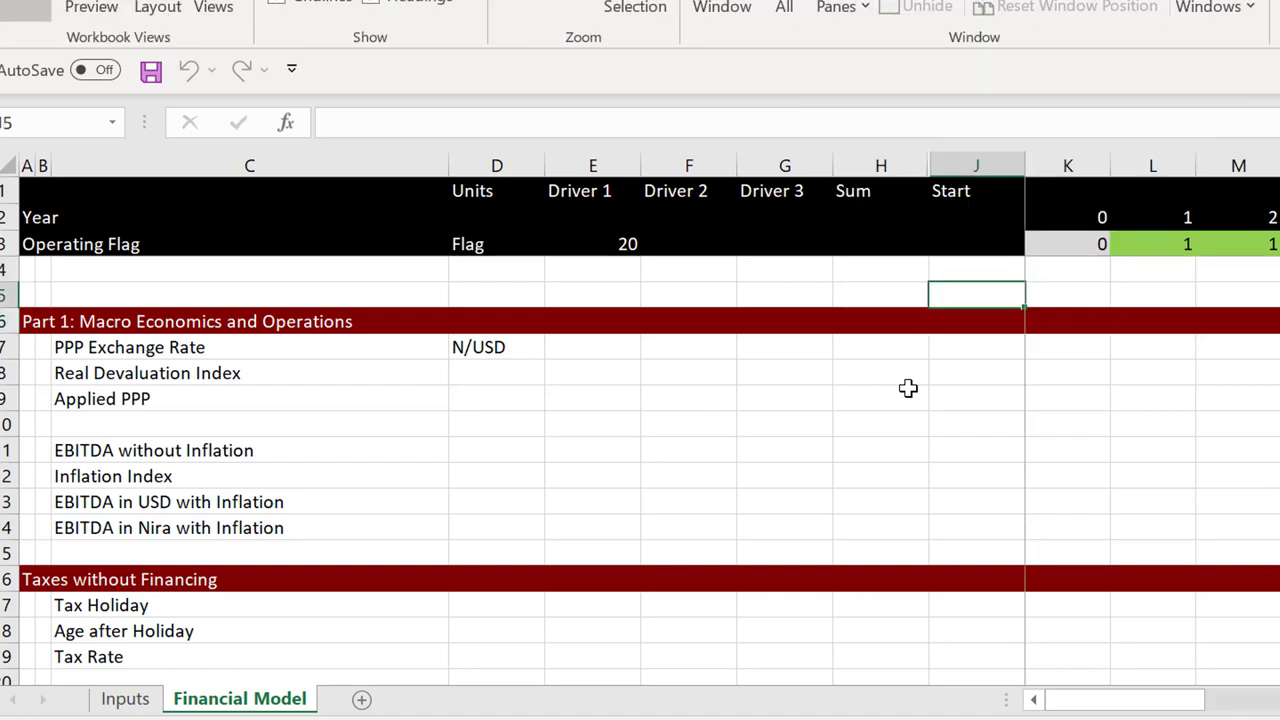
key("Up")
key("Up")
key("Down")
key("shift+space")
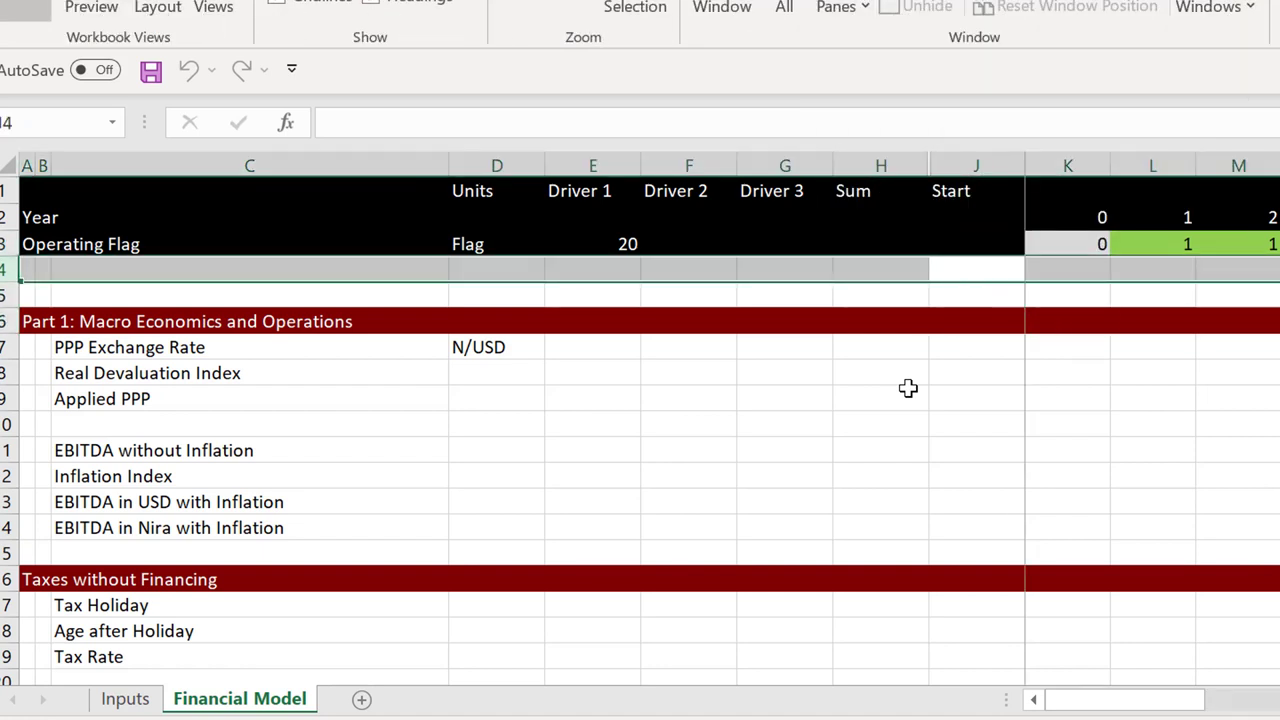
key("ctrl+minus")
Link the PPP Exchange Rate's Driver 1 cell to the Exchange Rate on the Inputs sheet with =Inputs!D3
key("Down")
key("Down")
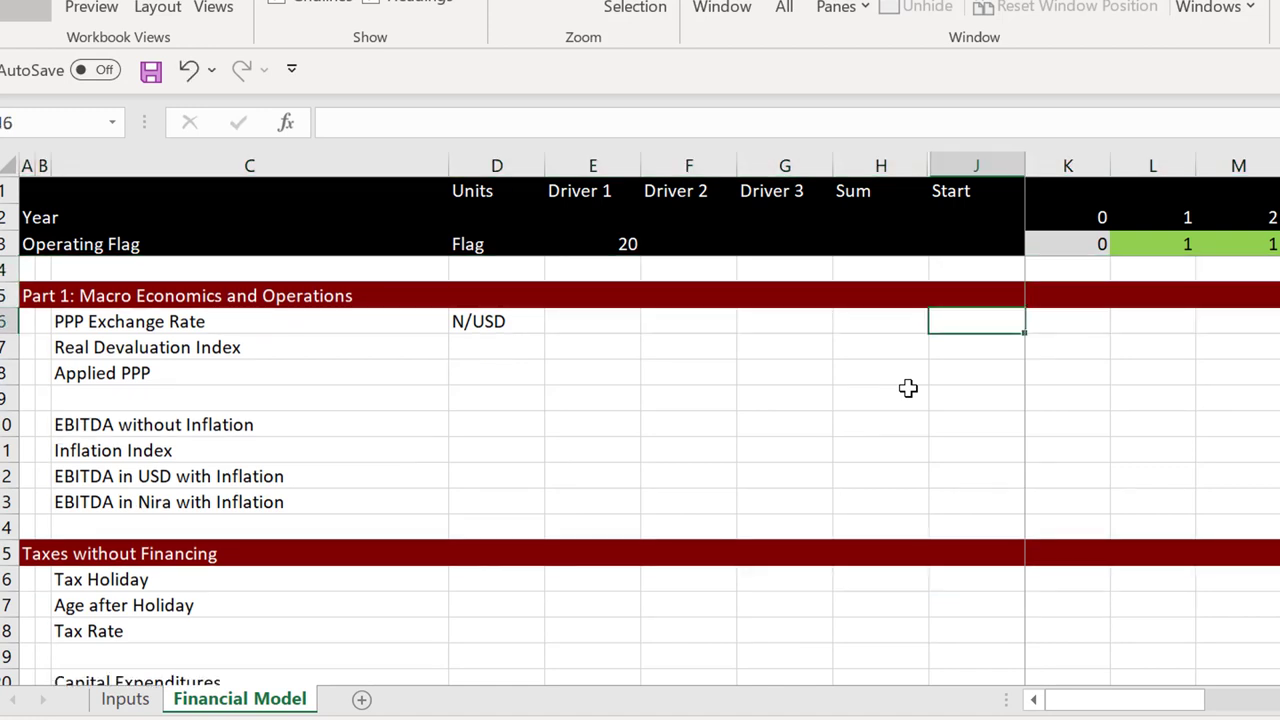
key("Left")
key("Left")
key("Left")
key("Left")
key("Right")
key("Left")
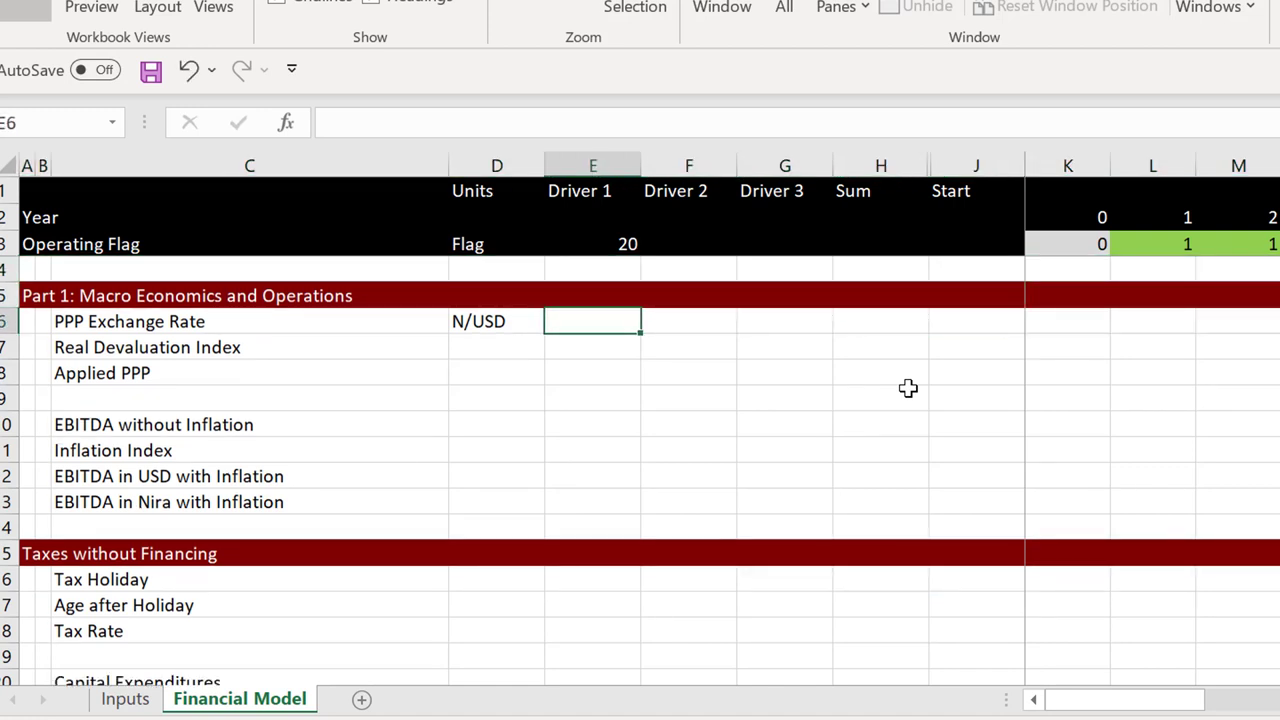
type("=")
key("ctrl+Page_Up")
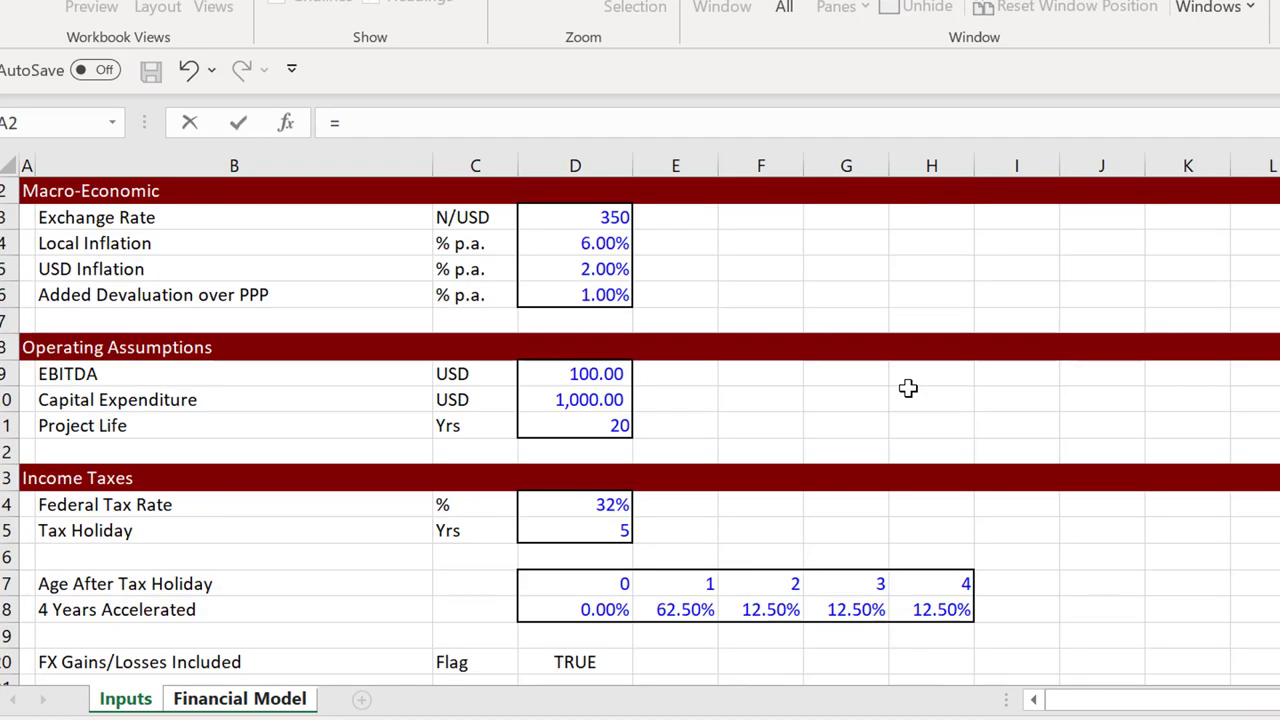
left_click(614, 216)
key("Return")
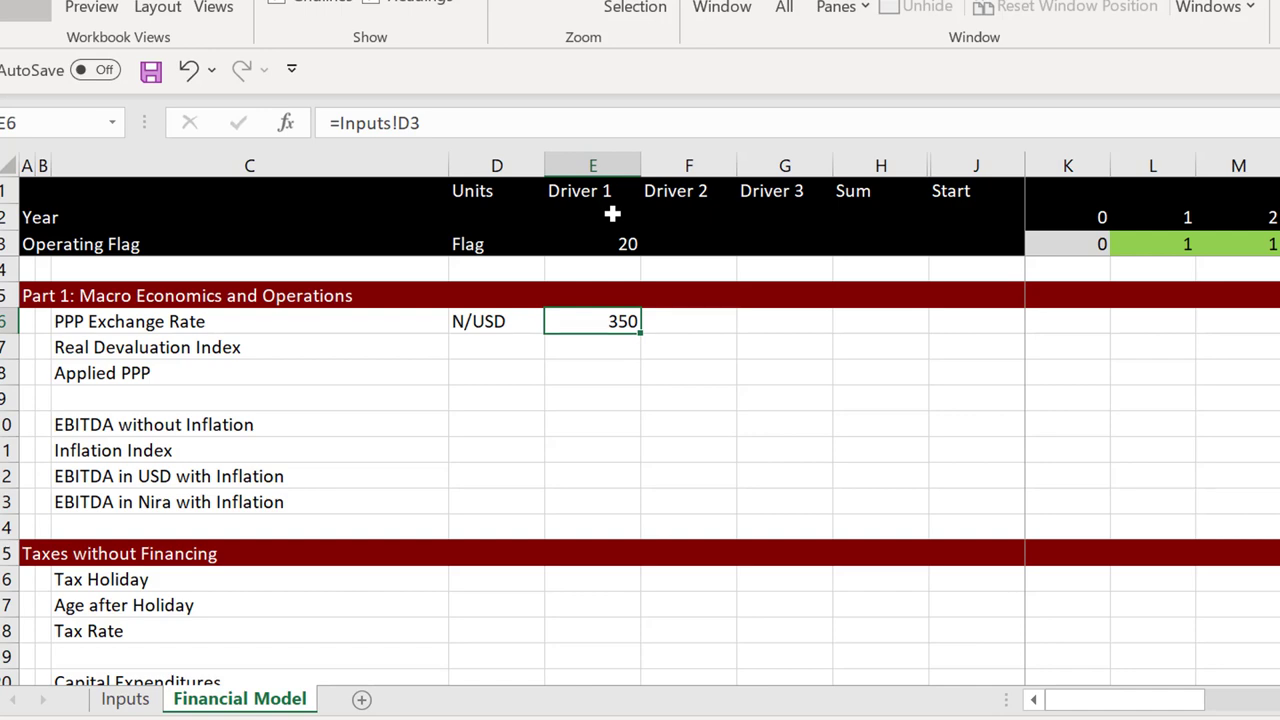
Link the PPP Exchange Rate's Driver 2 cell to Local Inflation on the Inputs sheet with =Inputs!D4
key("Right")
type("=")
key("ctrl+Page_Up")
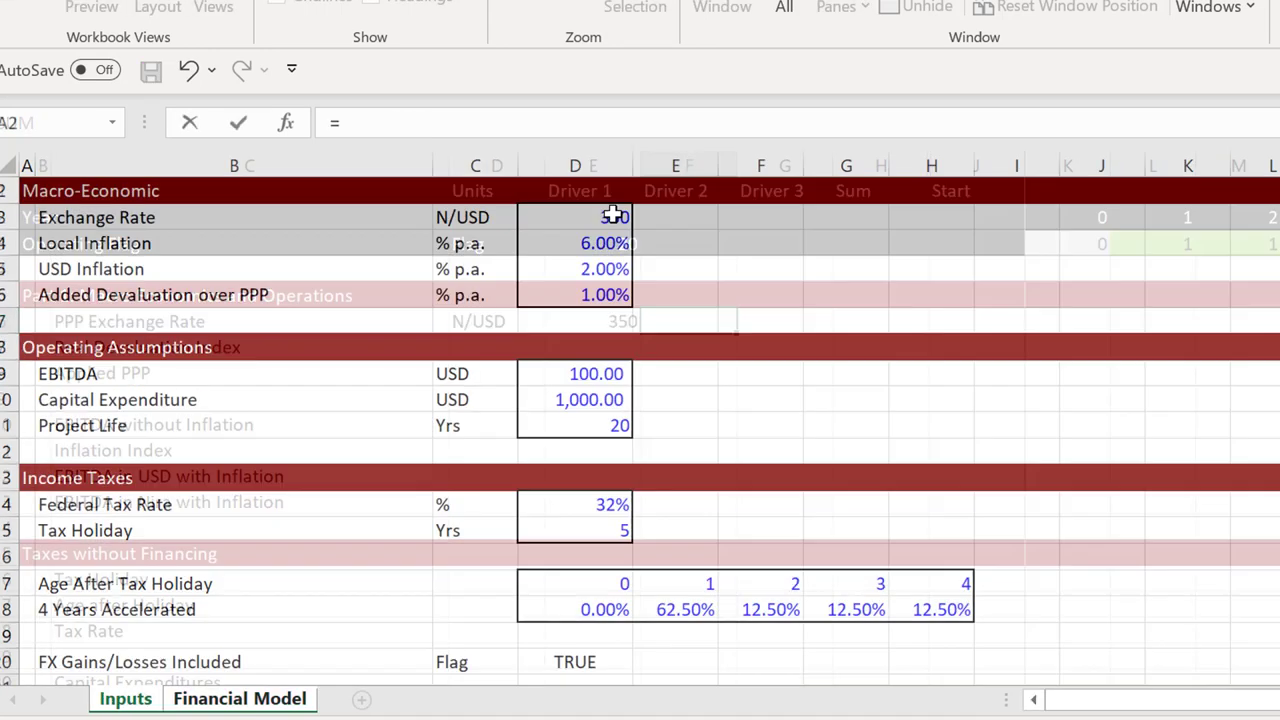
left_click(586, 247)
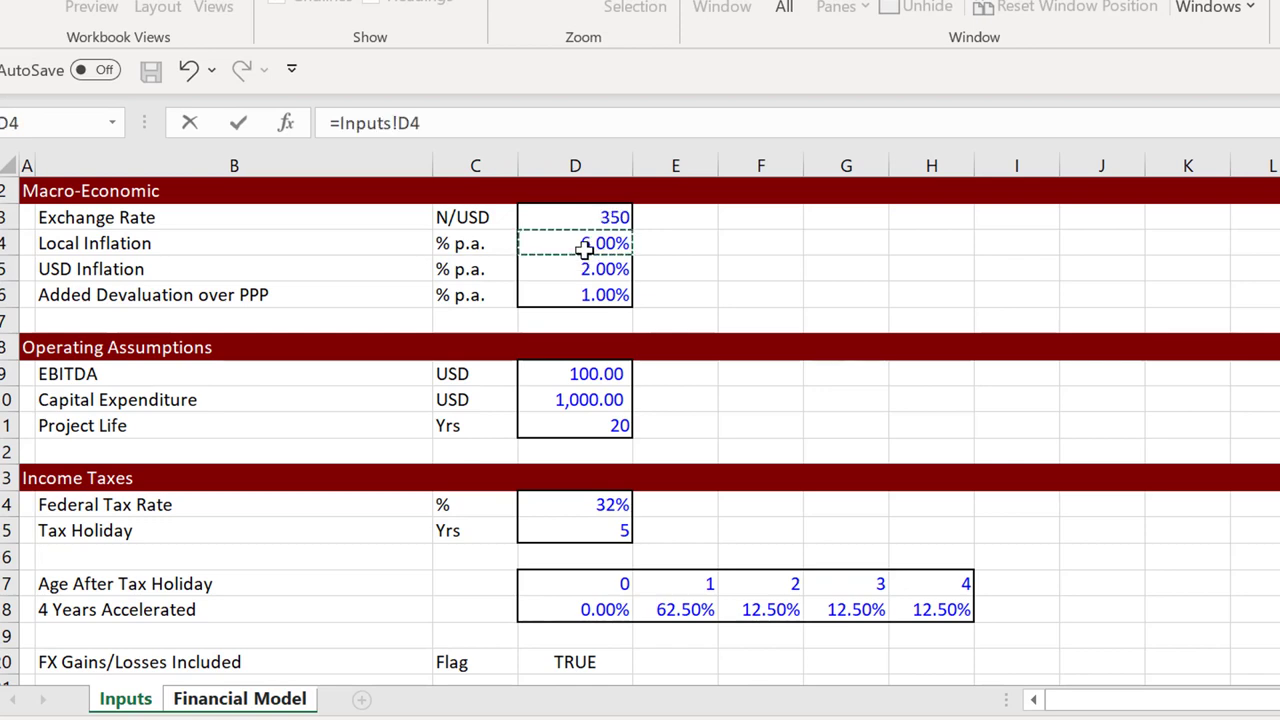
key("Return")
Link the PPP Exchange Rate's Driver 3 cell to USD Inflation on the Inputs sheet
key("Right")
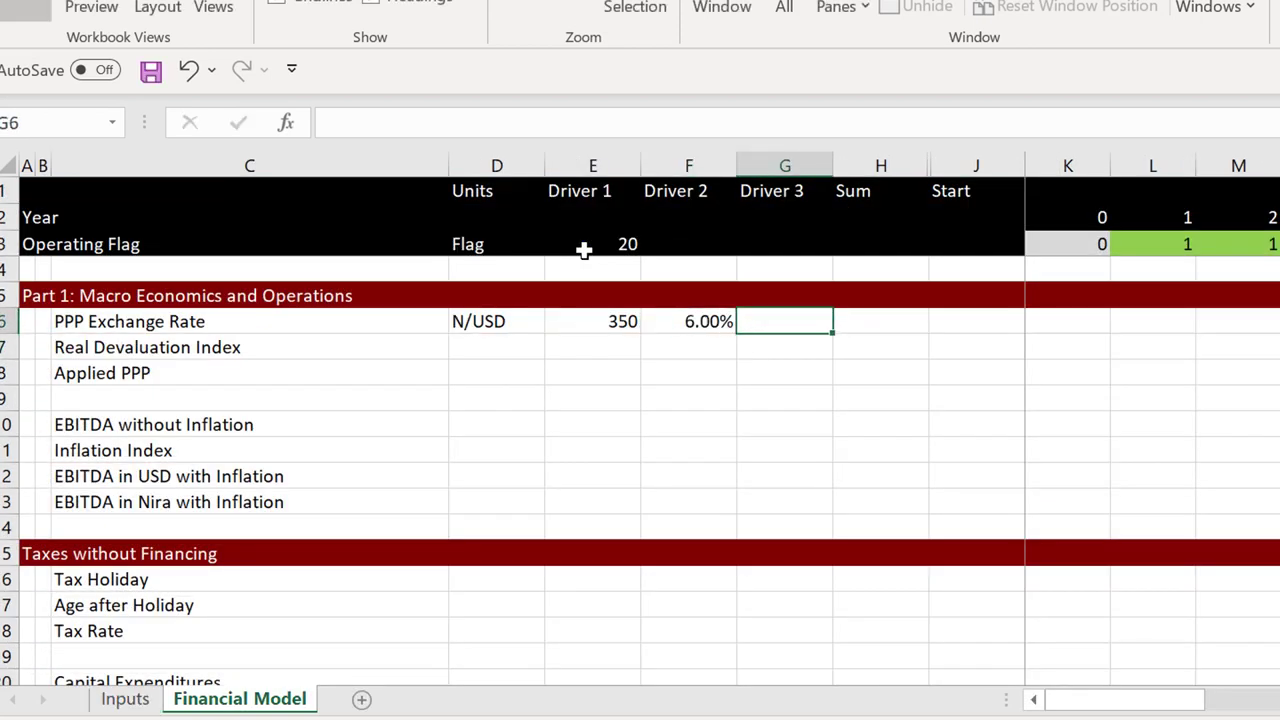
type("=")
key("ctrl+Page_Up")
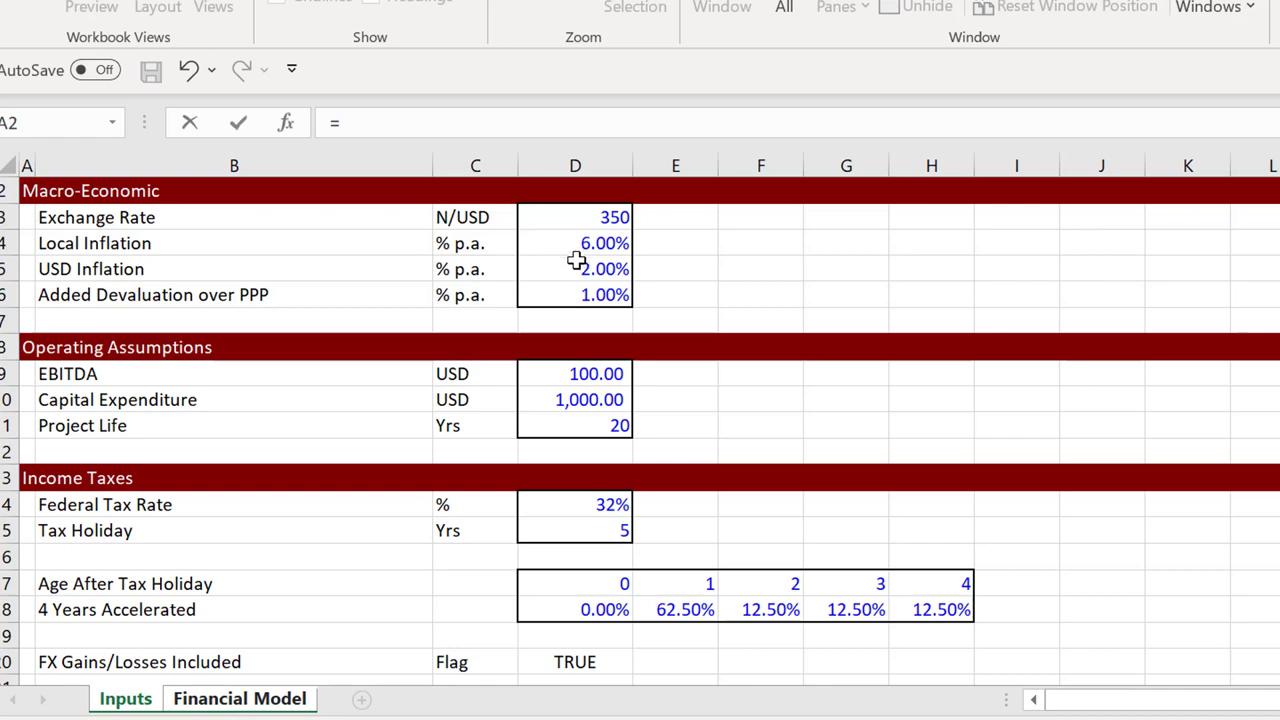
left_click(576, 279)
key("Return")
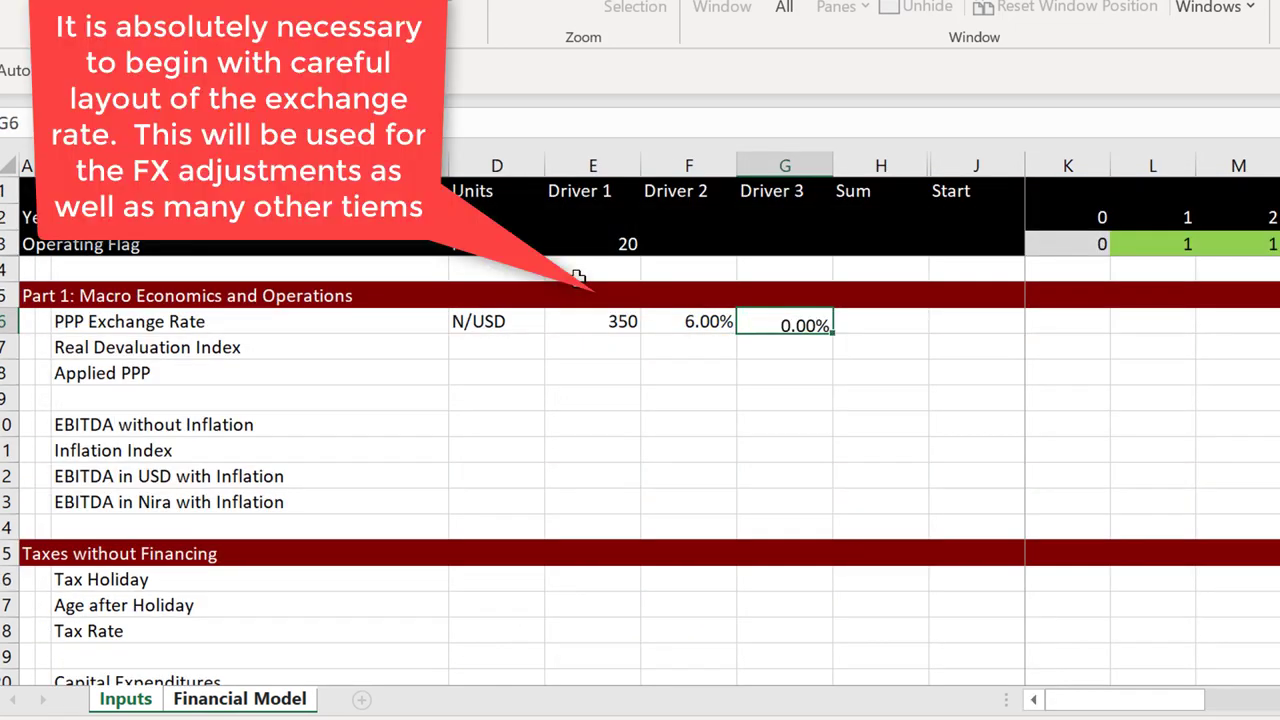
Set the PPP Exchange Rate's Start cell J6 to its Driver 1 value with =E6
key("Up")
key("Right")
key("Right")
key("Right")
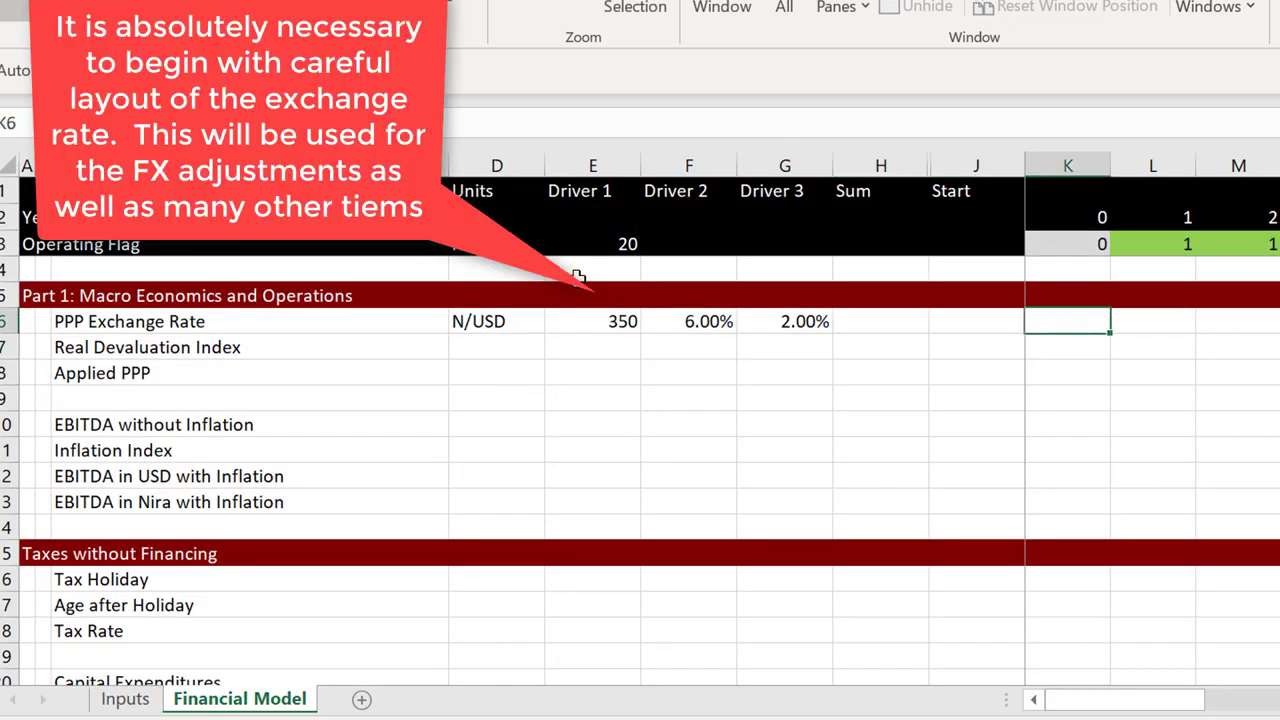
key("Left")
type("1")
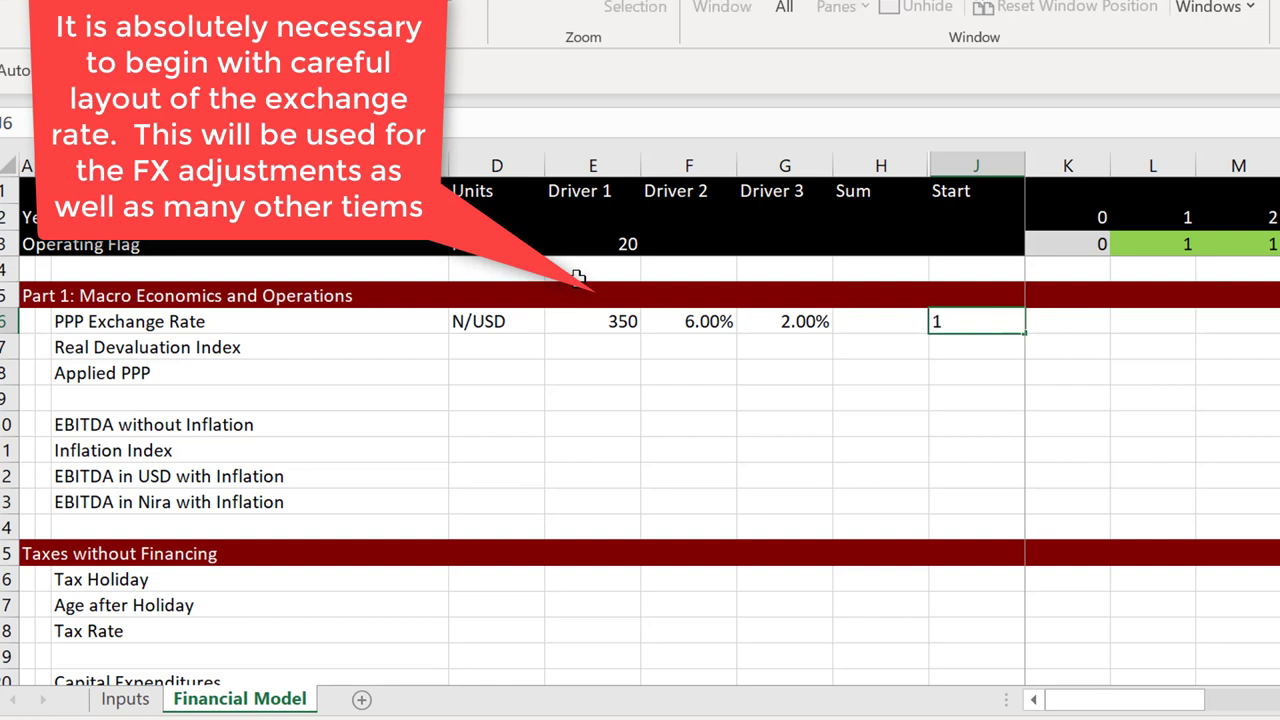
type("=")
key("Left")
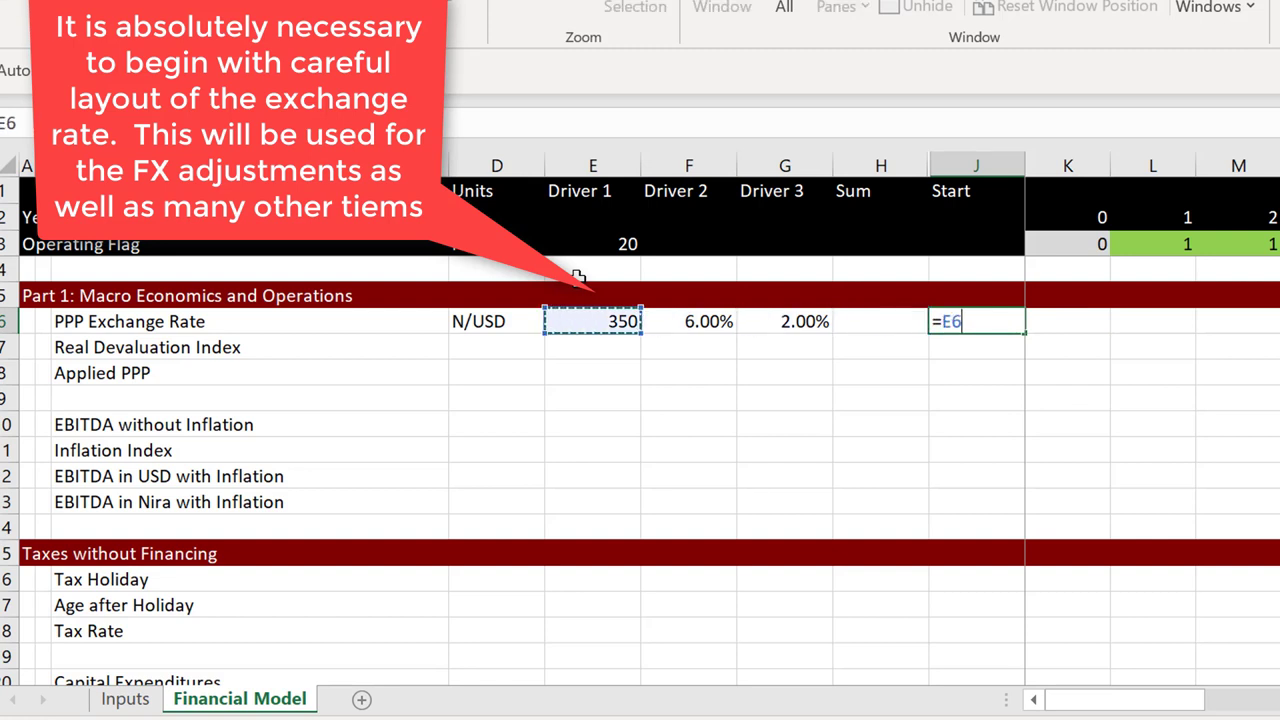
key("Return")
Enter the year 0 PPP Exchange Rate formula =J6*(1+F6)/(1+G6) in K6
key("Up")
key("Right")
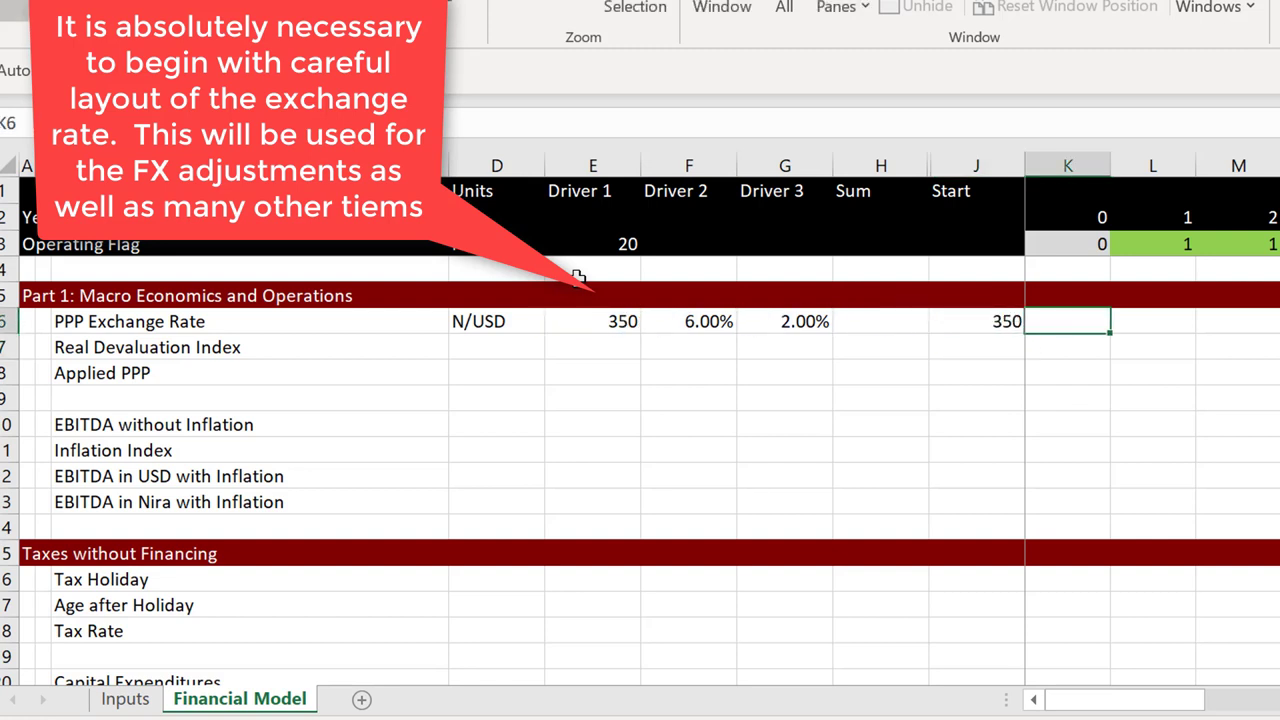
type("=")
key("Left")
type("*(")
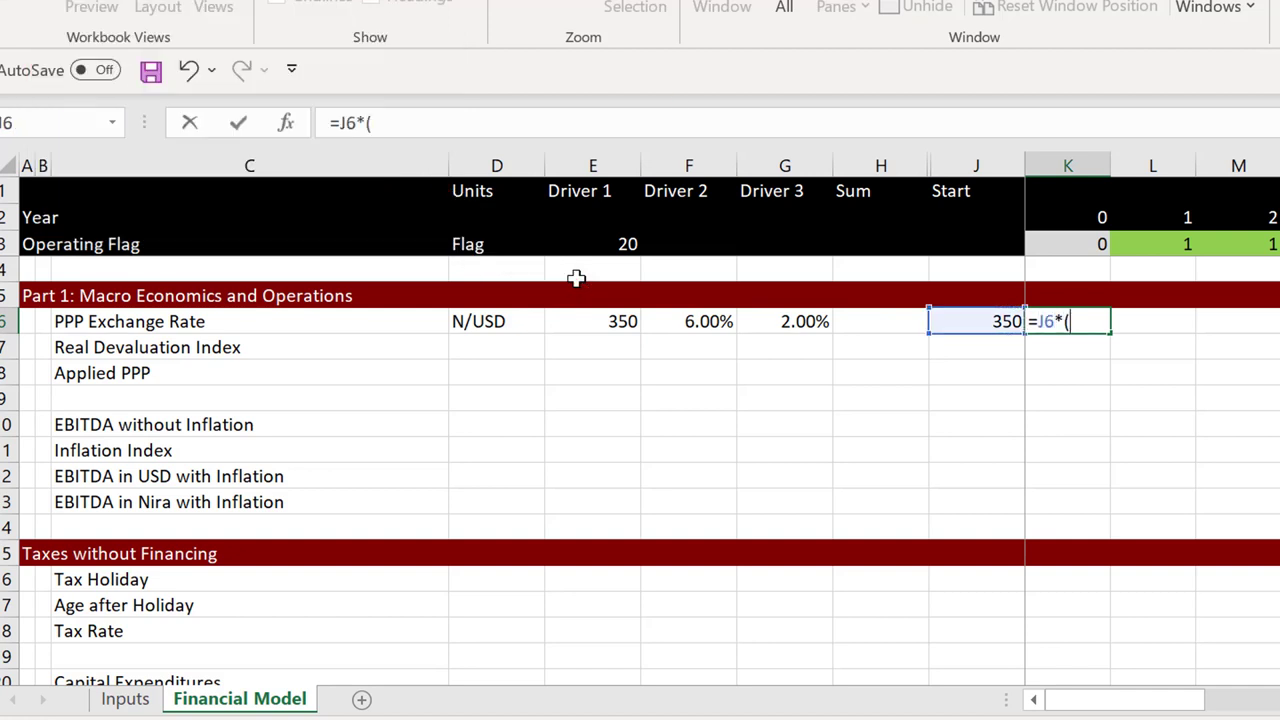
type("1+")
key("Left")
key("Left")
key("Left")
key("Left")
key("Left")
type(")")
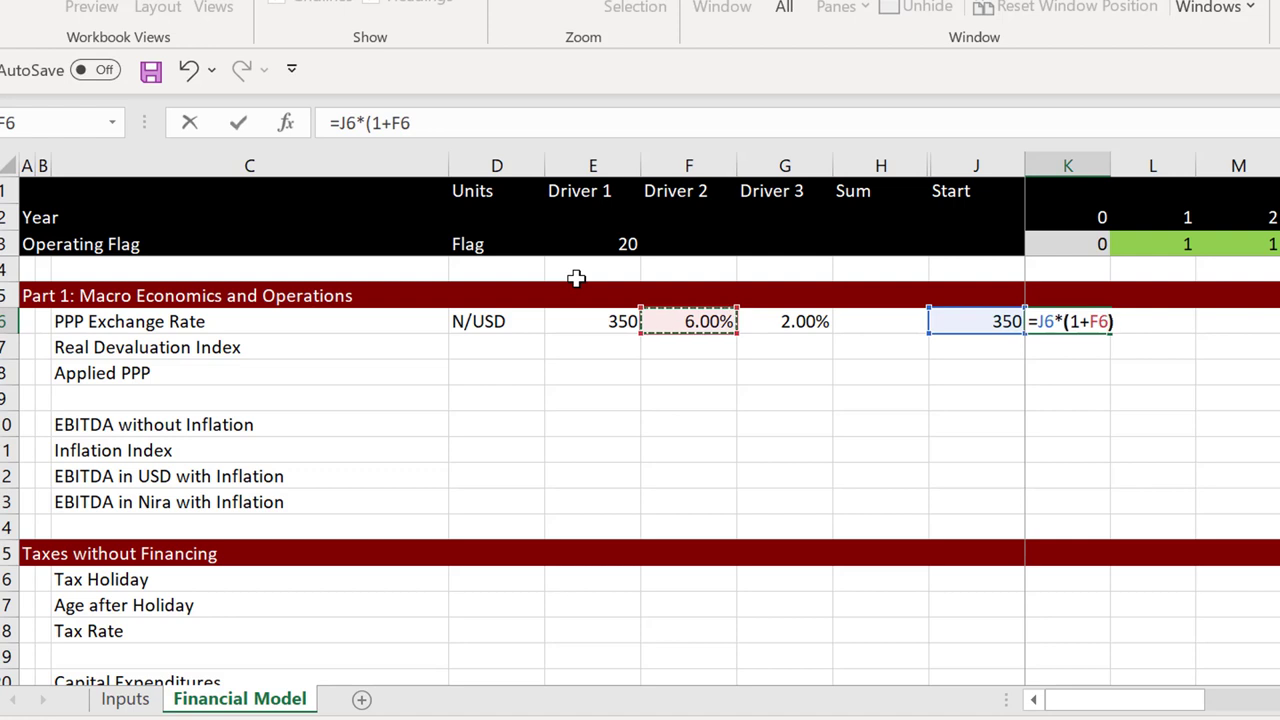
type("/(1")
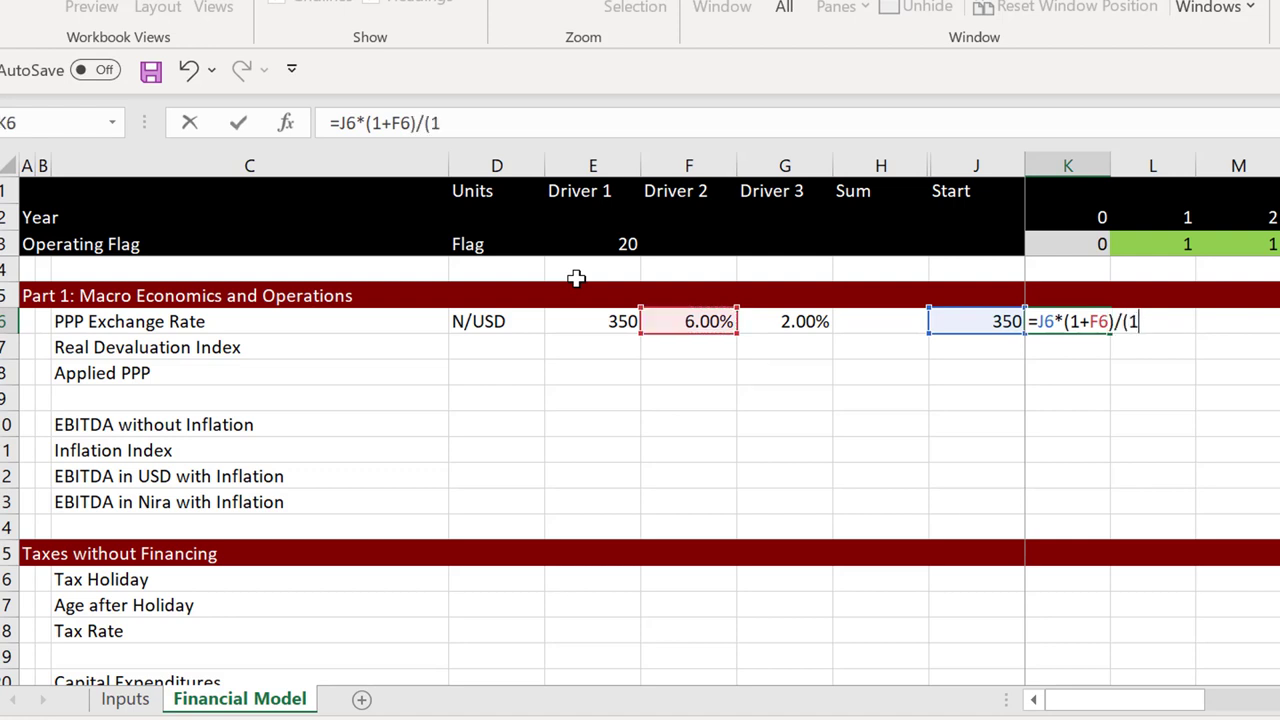
type("+")
key("Left")
key("Left")
key("Left")
key("Left")
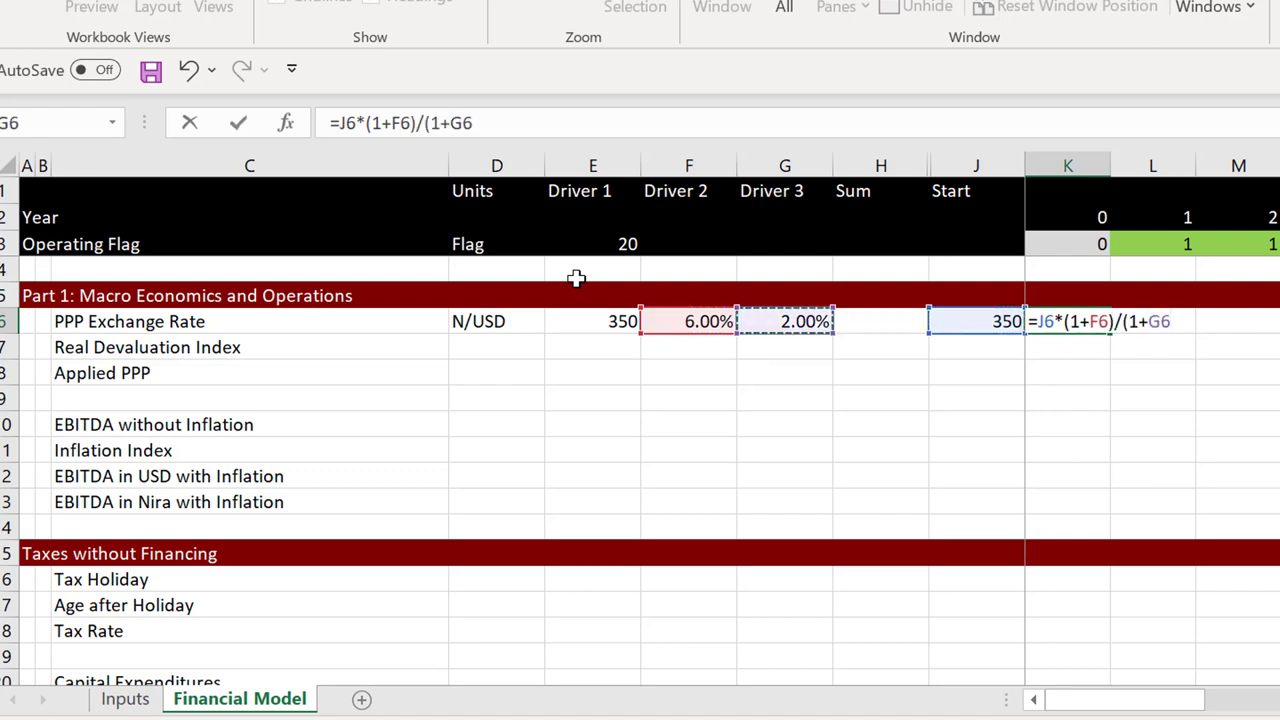
type(")")
key("Return")
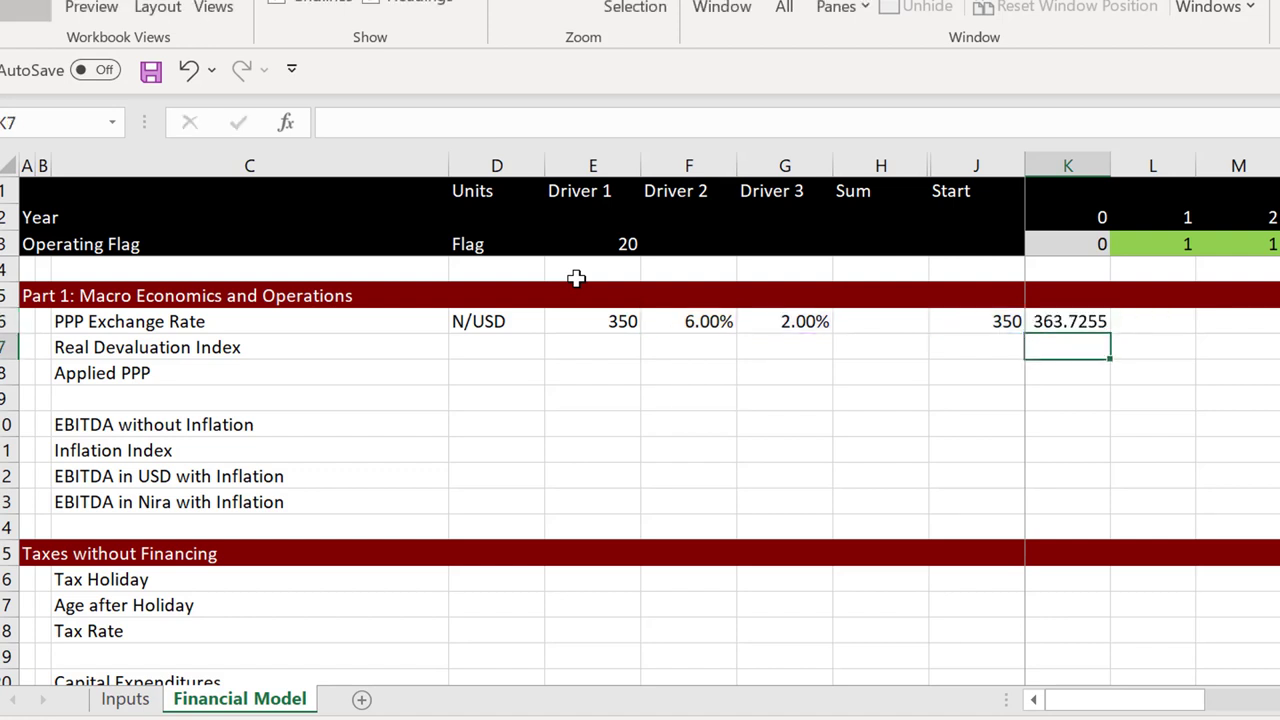
Format K6 as a number with two decimals and fill its formula across the PPP Exchange Rate row
key("Up")
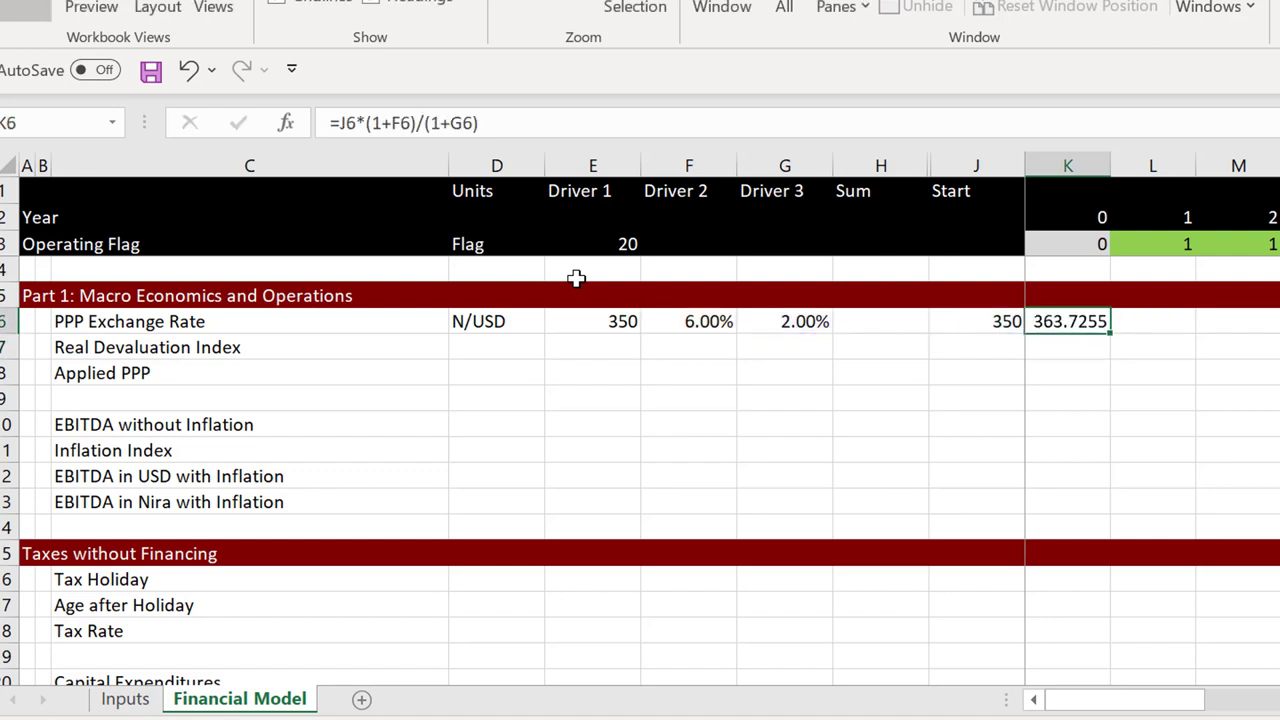
key("ctrl+shift+1")
key("ctrl+shift+Right")
key("ctrl+r")
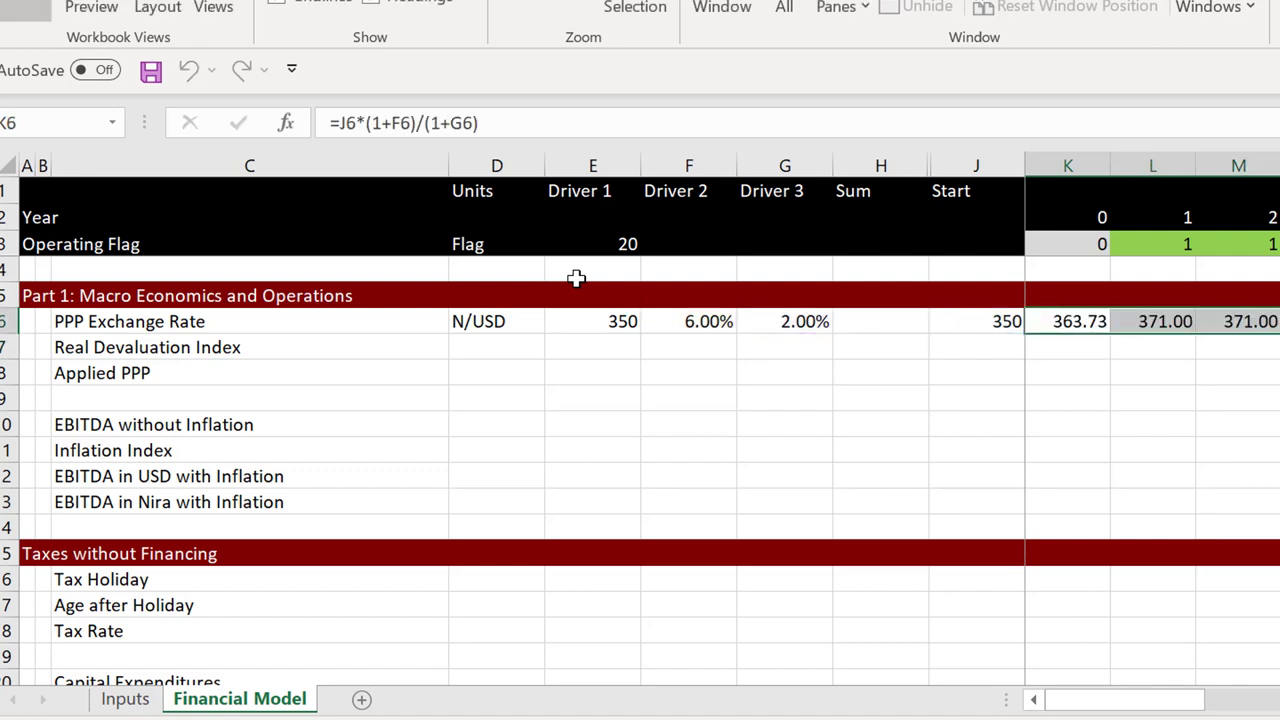
Make the inflation references in K6 absolute, giving =J6*(1+$F$6)/(1+$G$6), and copy the formula across the row
key("Right")
key("F2")
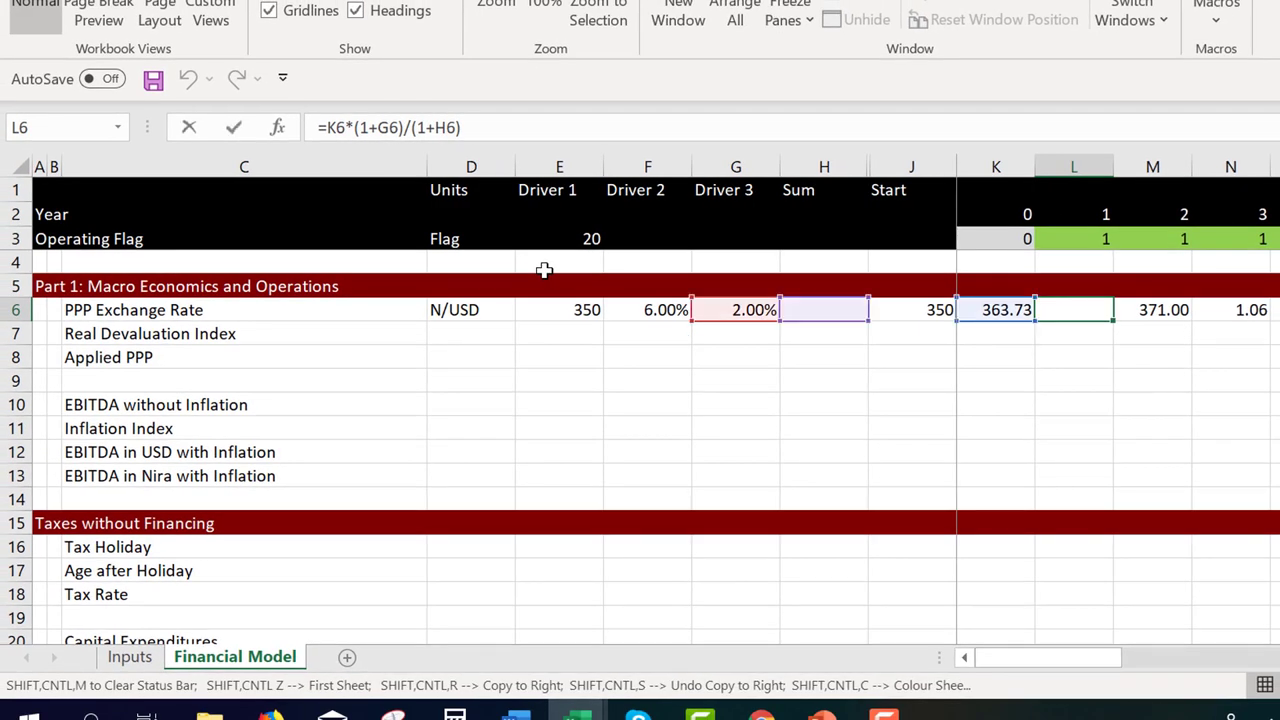
key("Escape")
key("Left")
key("F2")
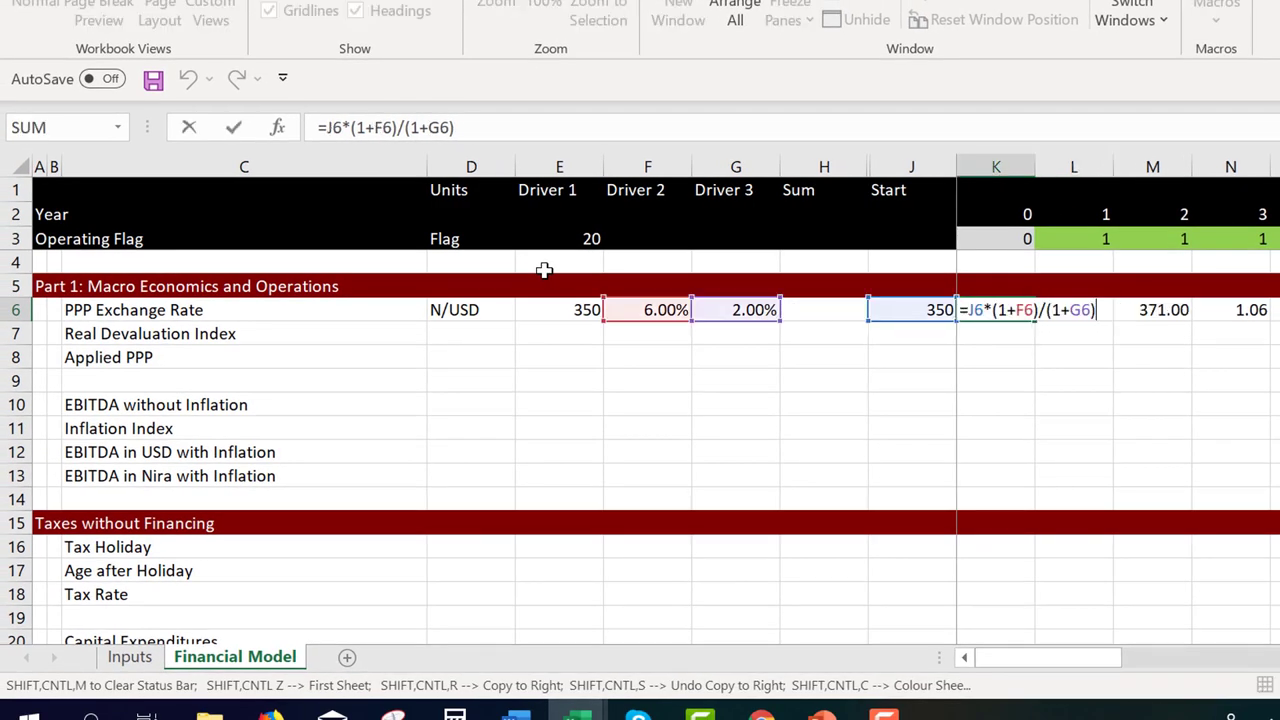
key("F4")
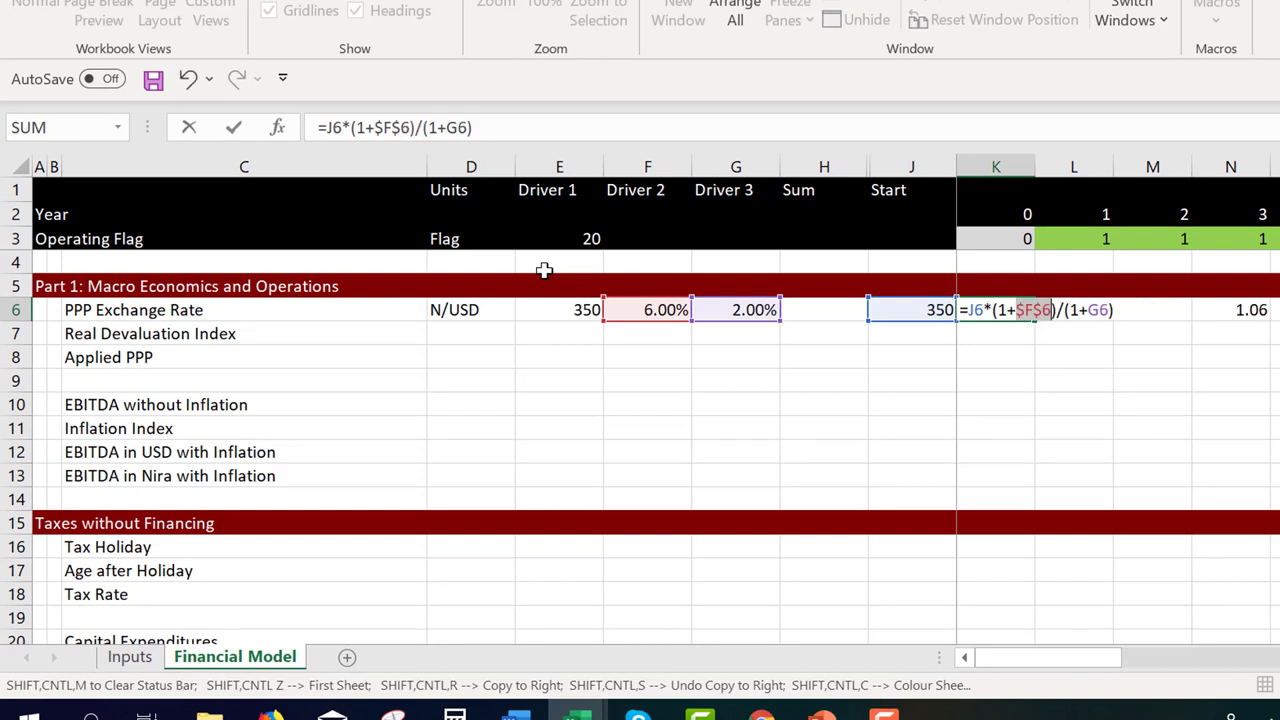
key("F4")
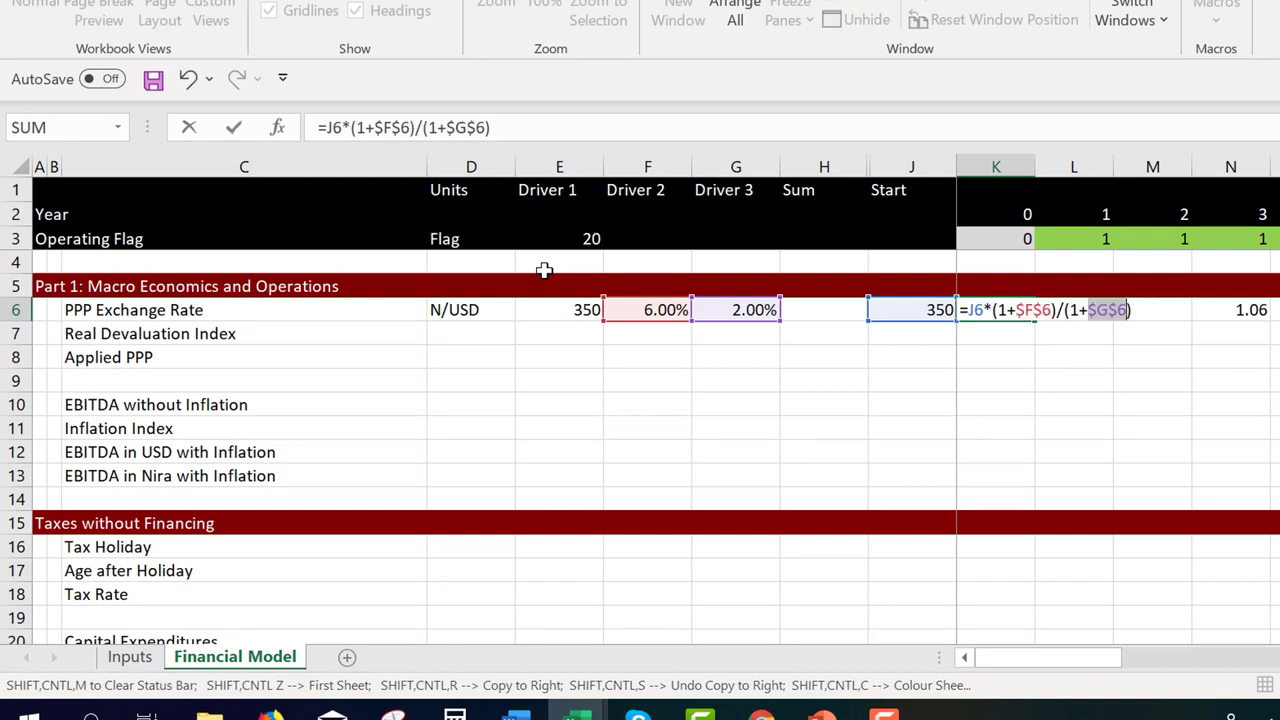
key("ctrl+Return")
key("ctrl+shift+r")
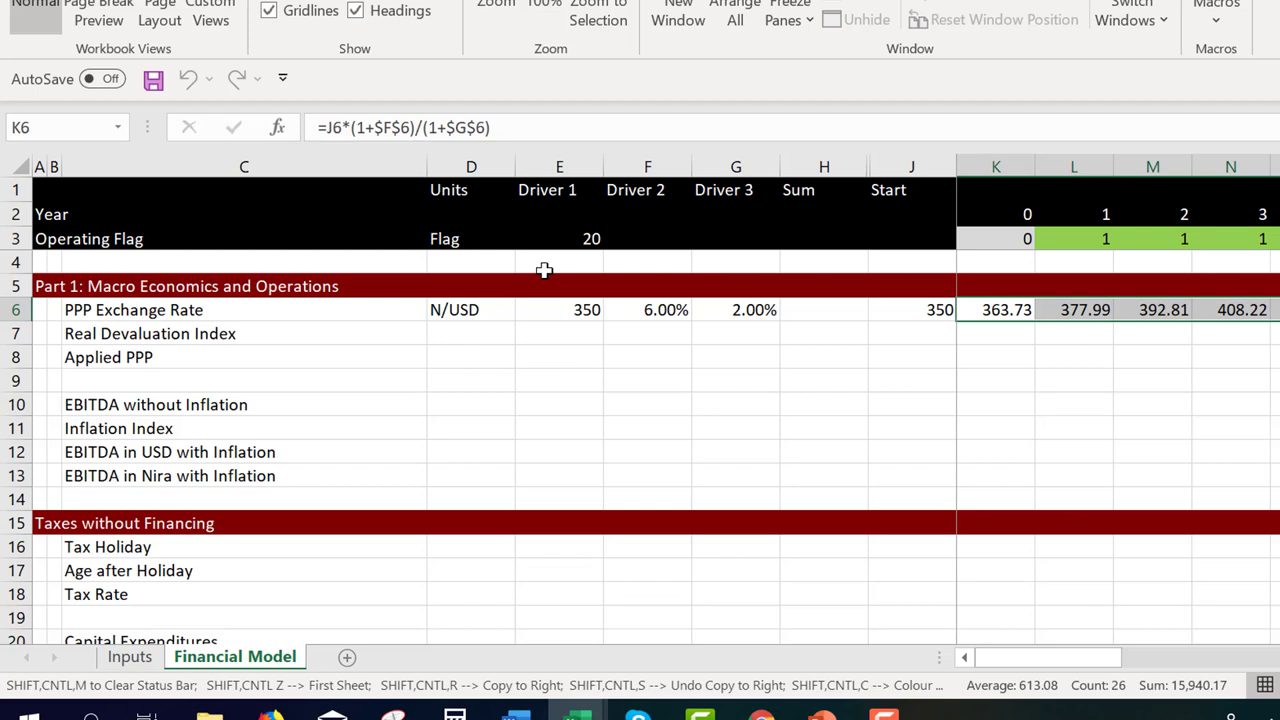
Enter Index as the unit of the Real Devaluation Index in D7
key("Down")
key("Left")
key("Left")
key("Left")
key("Left")
key("Left")
key("Left")
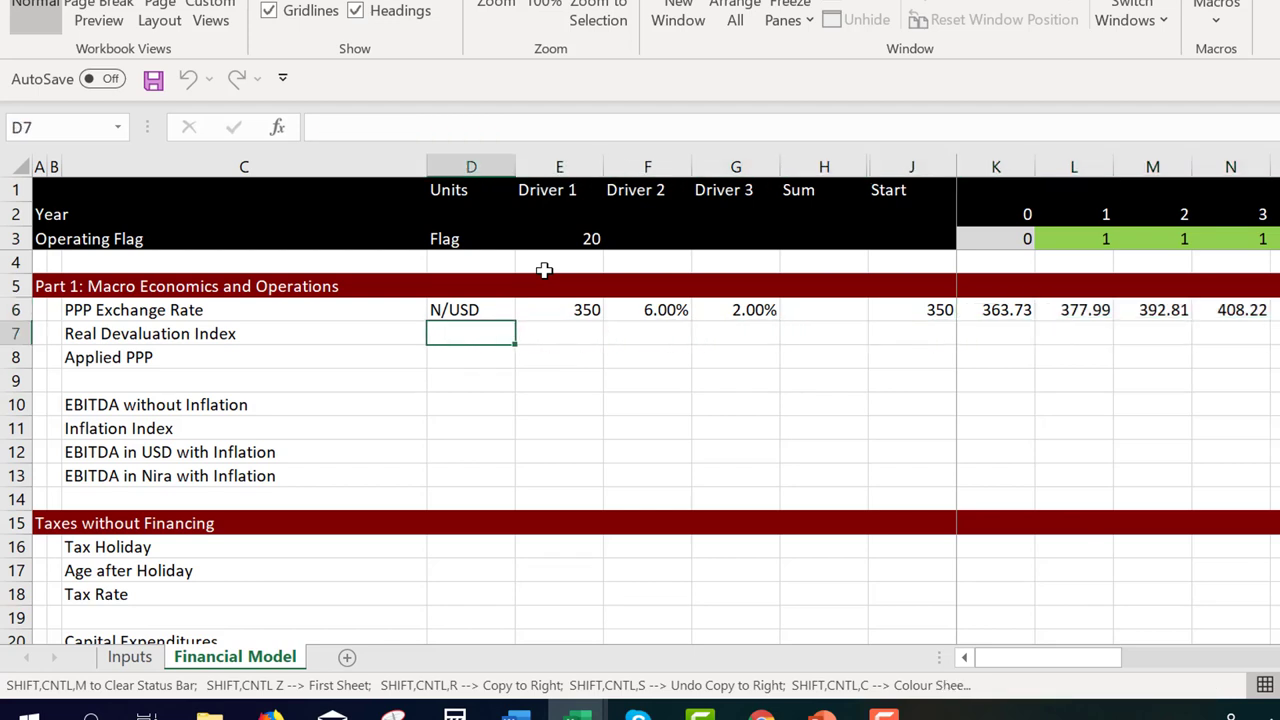
type("Ind")
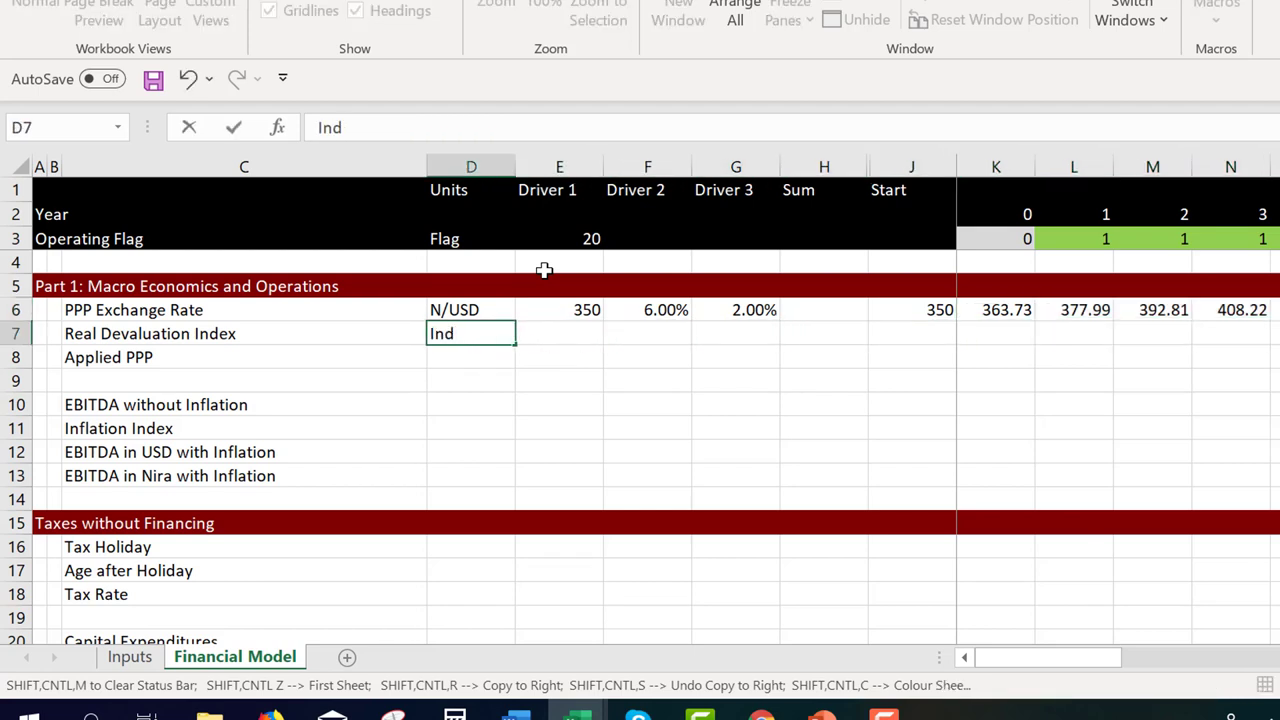
type("ex")
key("Right")
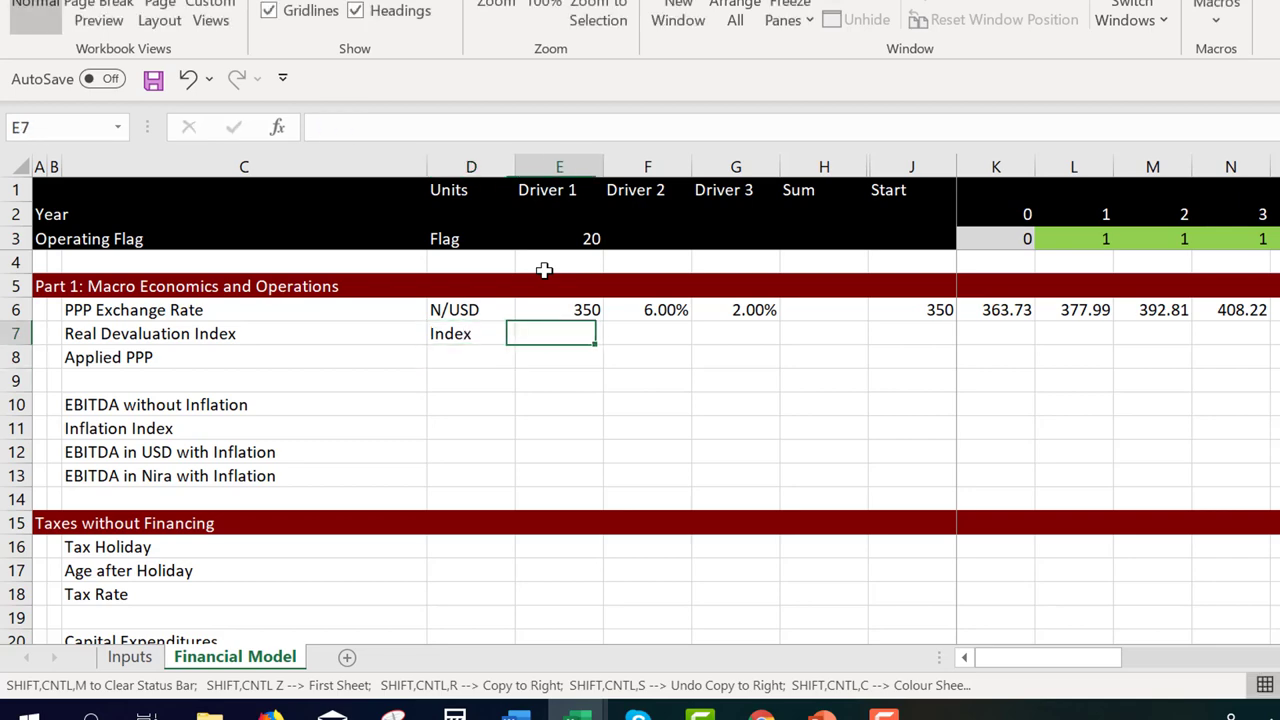
Link the Real Devaluation Index's Driver 1 cell to Added Devaluation over PPP with =Inputs!D6
type("=")
key("ctrl+Page_Up")
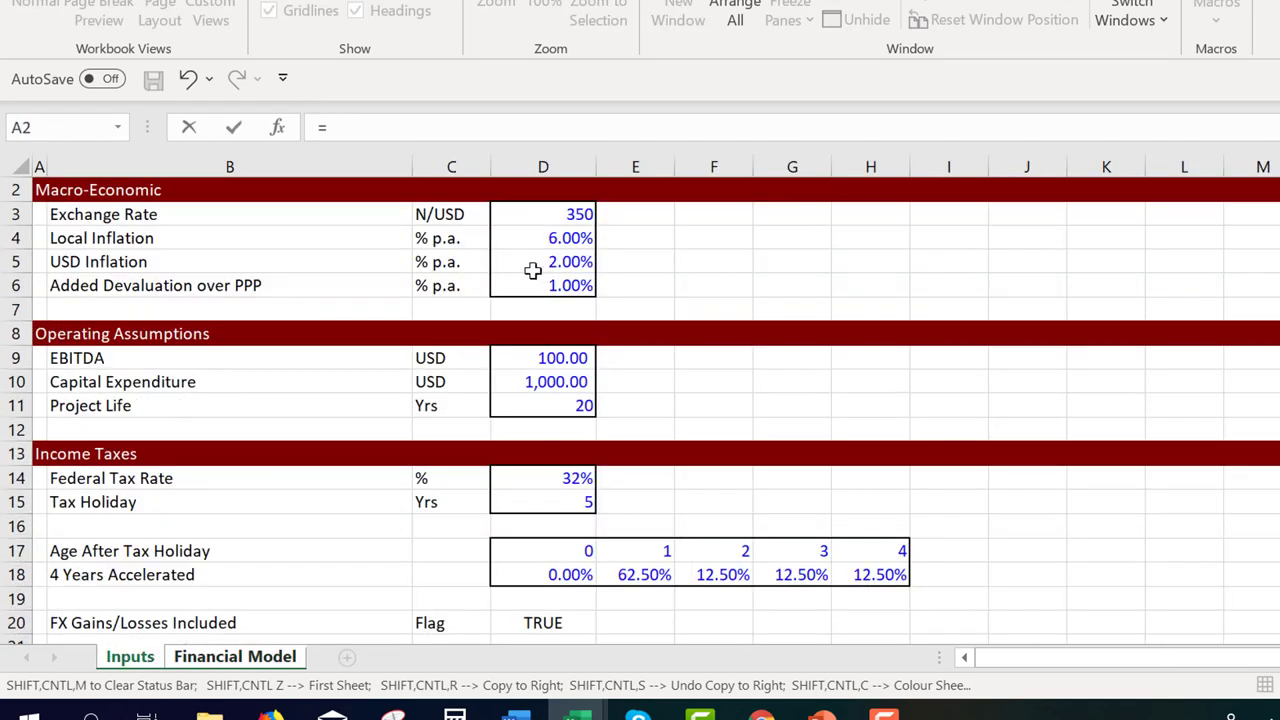
left_click(532, 271)
key("Down")
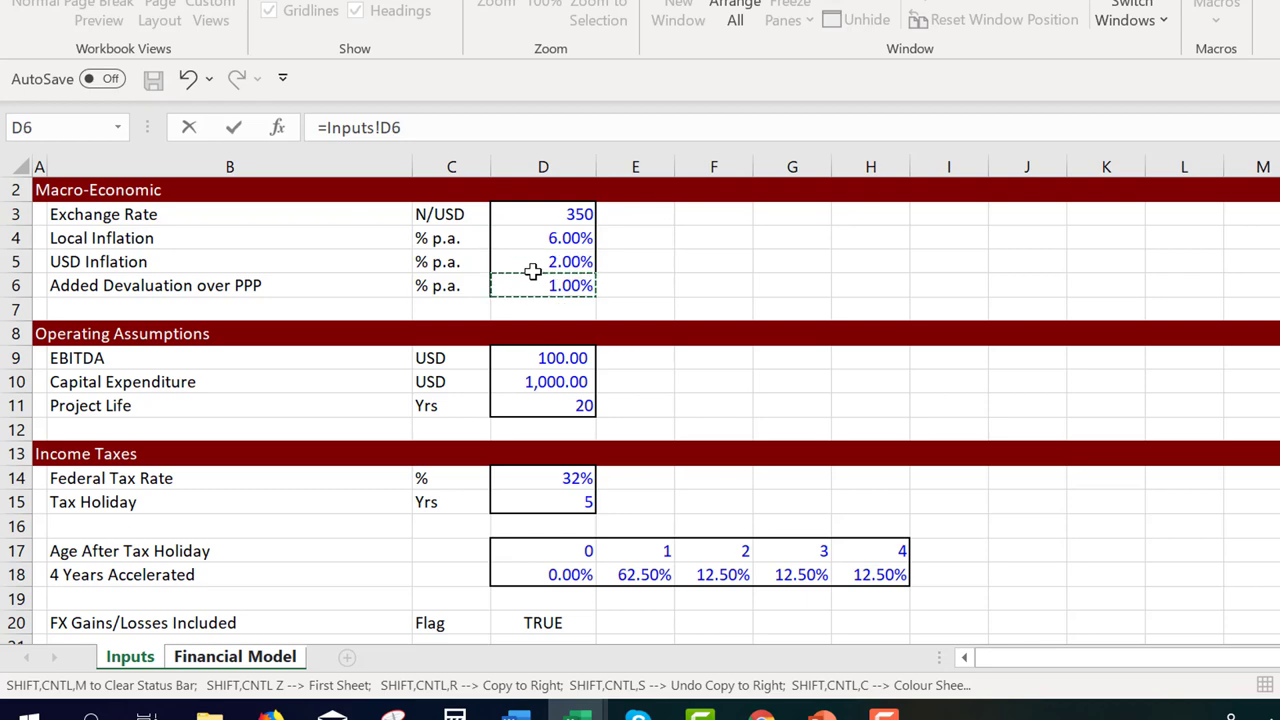
key("ctrl+Page_Down")
key("Return")
key("Up")
key("Right")
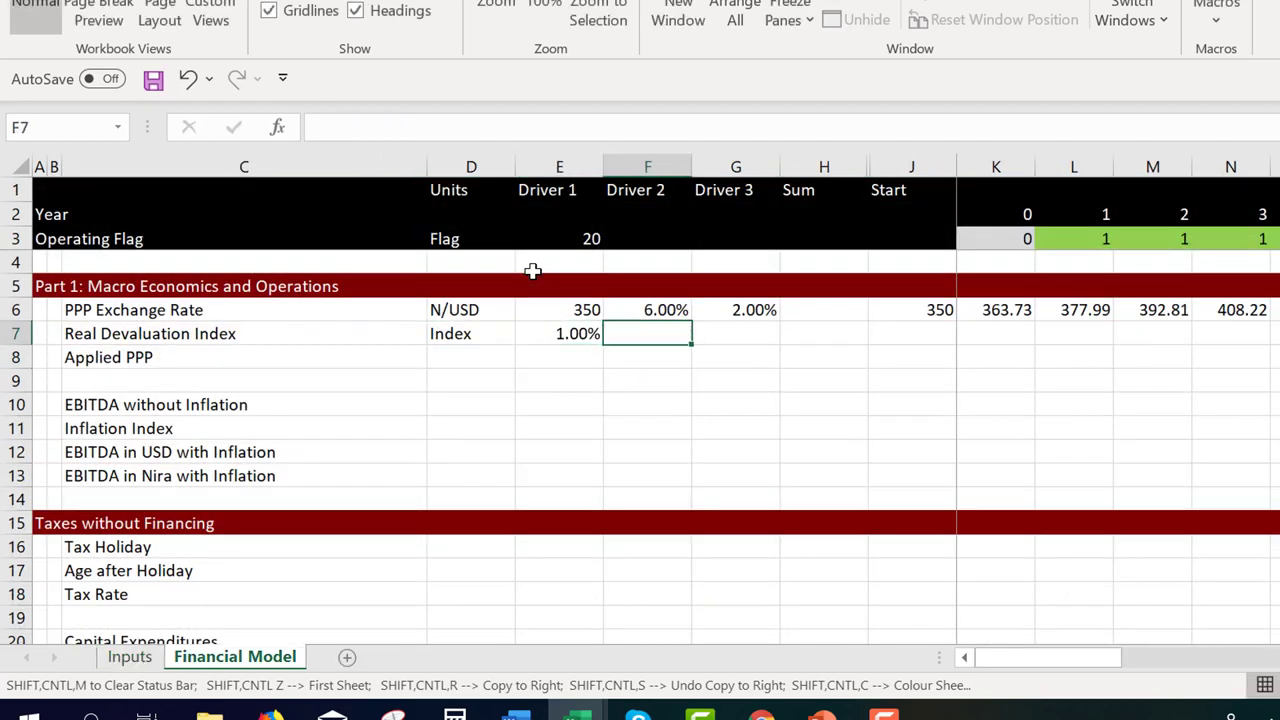
Set the Real Devaluation Index's Start cell J7 to 1
key("Right")
key("Right")
key("Right")
key("Right")
key("Left")
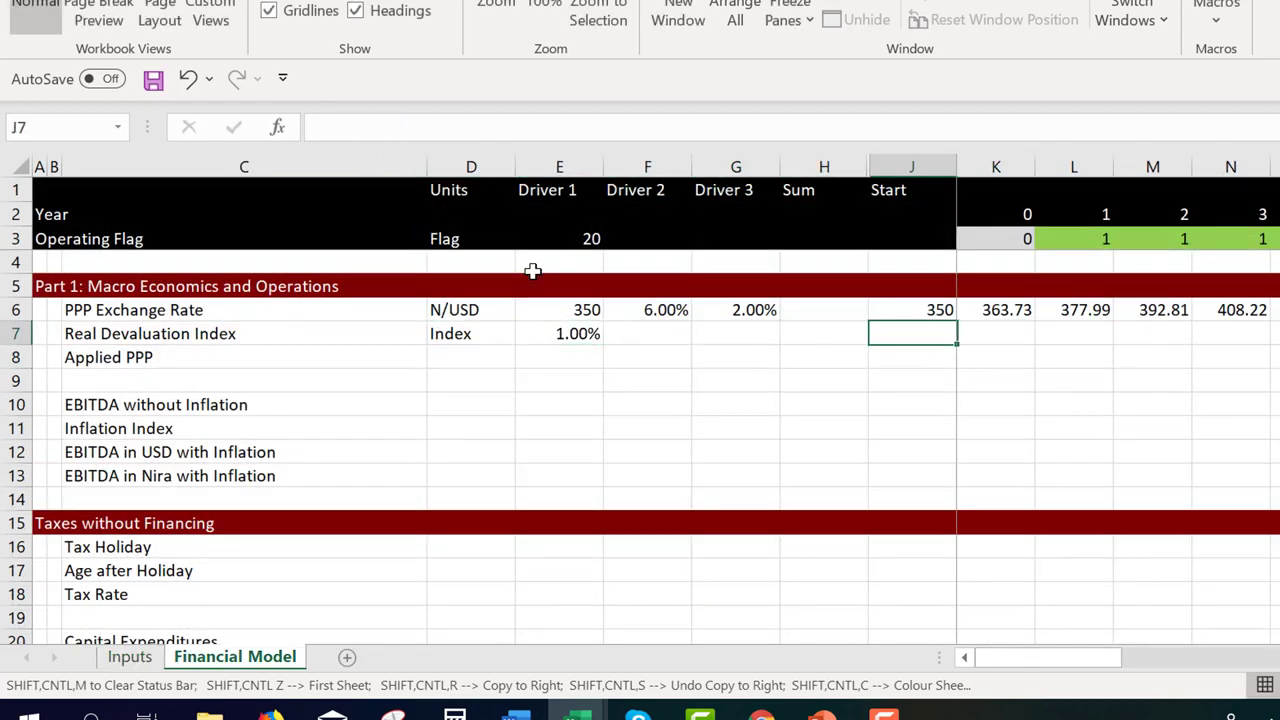
type("1")
key("Return")
Enter the Real Devaluation Index formula =J7*(1+$E$7) in K7 and copy it across the row
key("Up")
key("Right")
type("=")
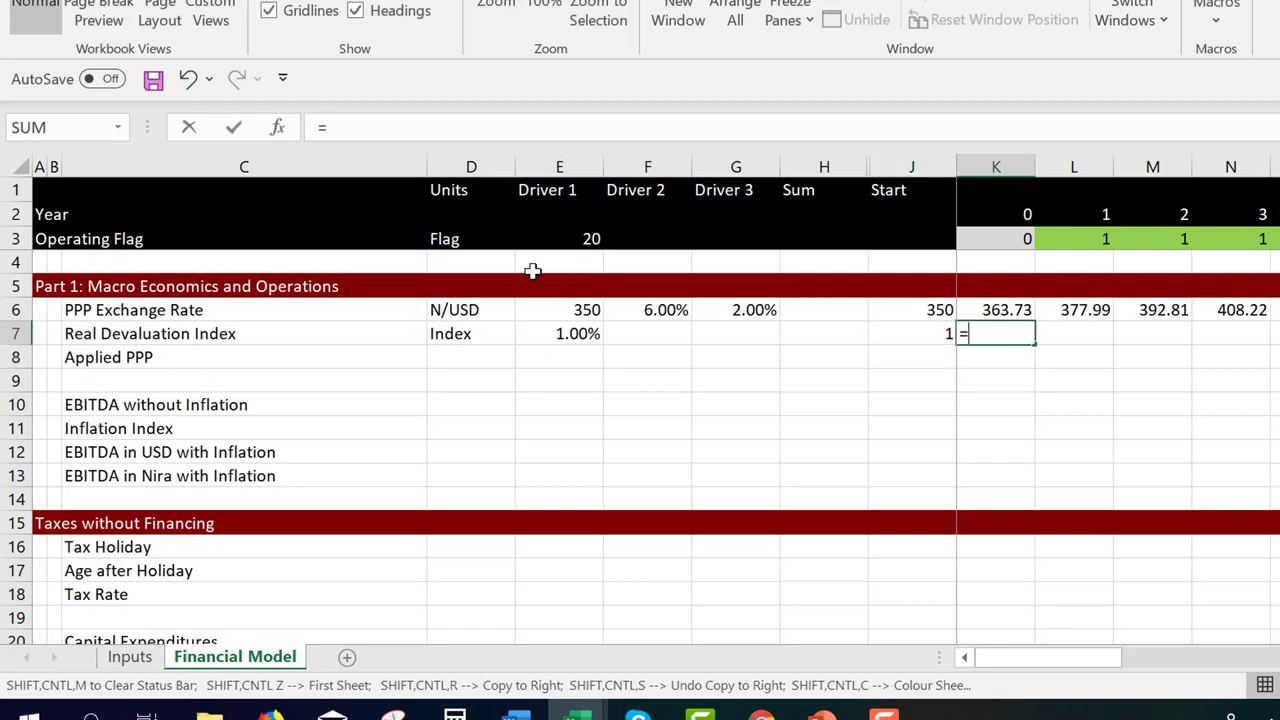
key("Left")
type("*(1")
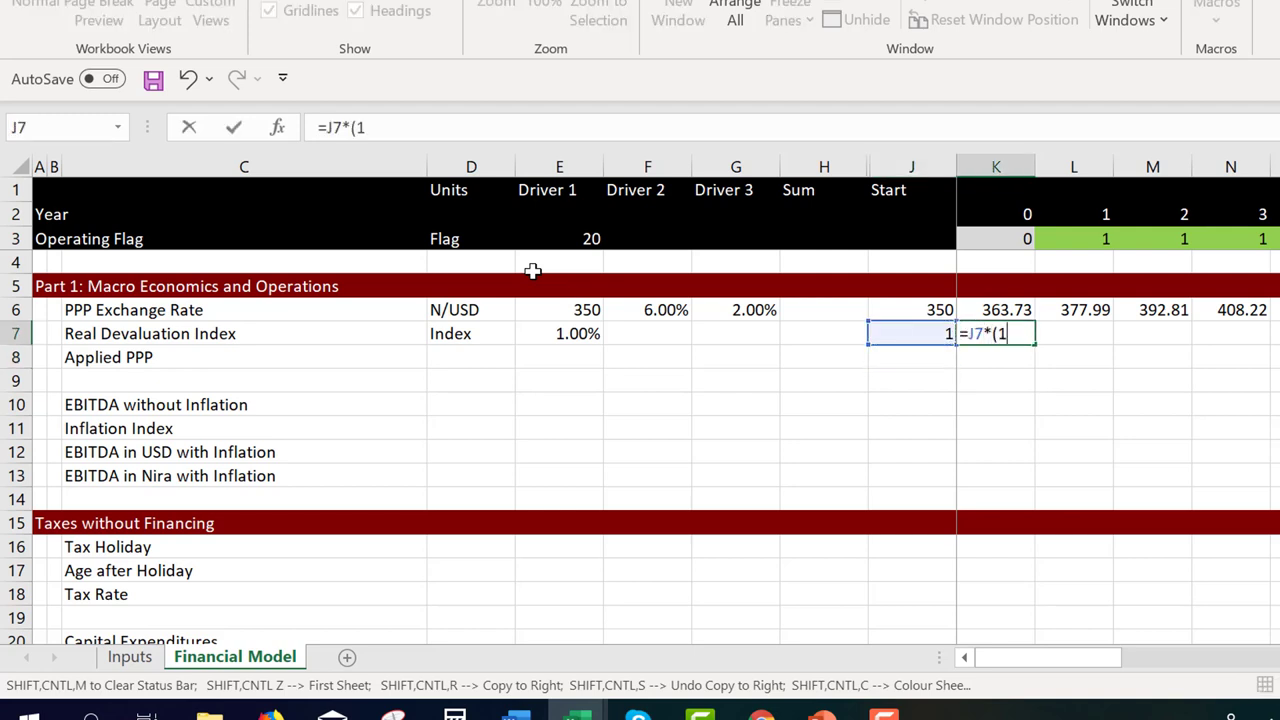
type("+")
key("Left")
key("Left")
key("Left")
key("Left")
key("Left")
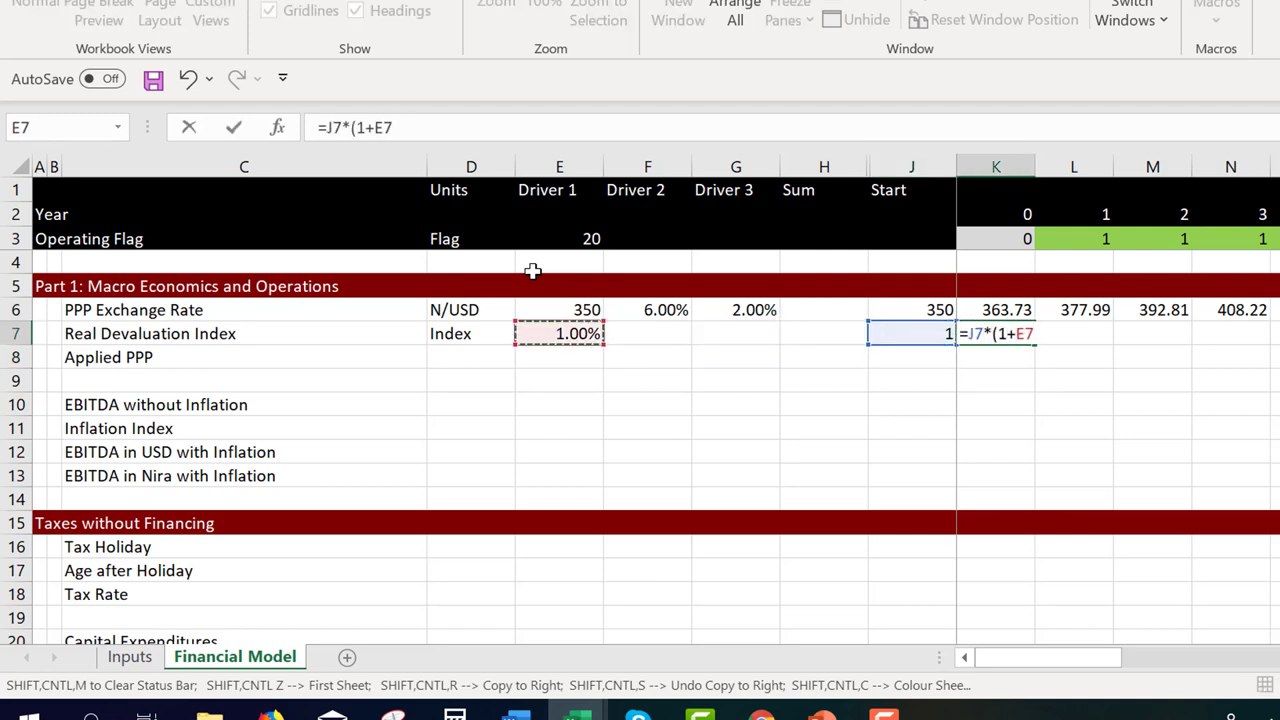
key("F4")
key("Return")
key("Return")
key("Up")
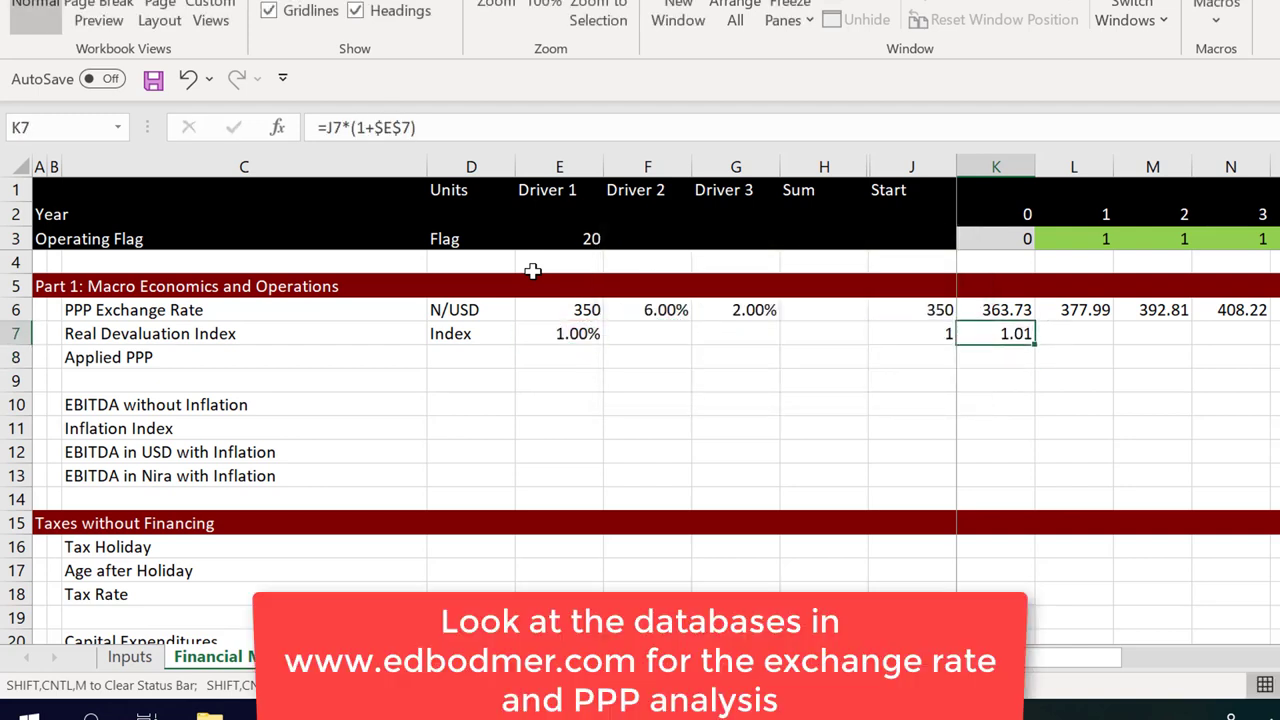
key("ctrl+shift+r")
Enter N/USD as the unit of Applied PPP in D8
key("Down")
key("shift+Right")
key("Left")
key("Left")
key("Left")
key("Left")
key("Left")
key("Left")
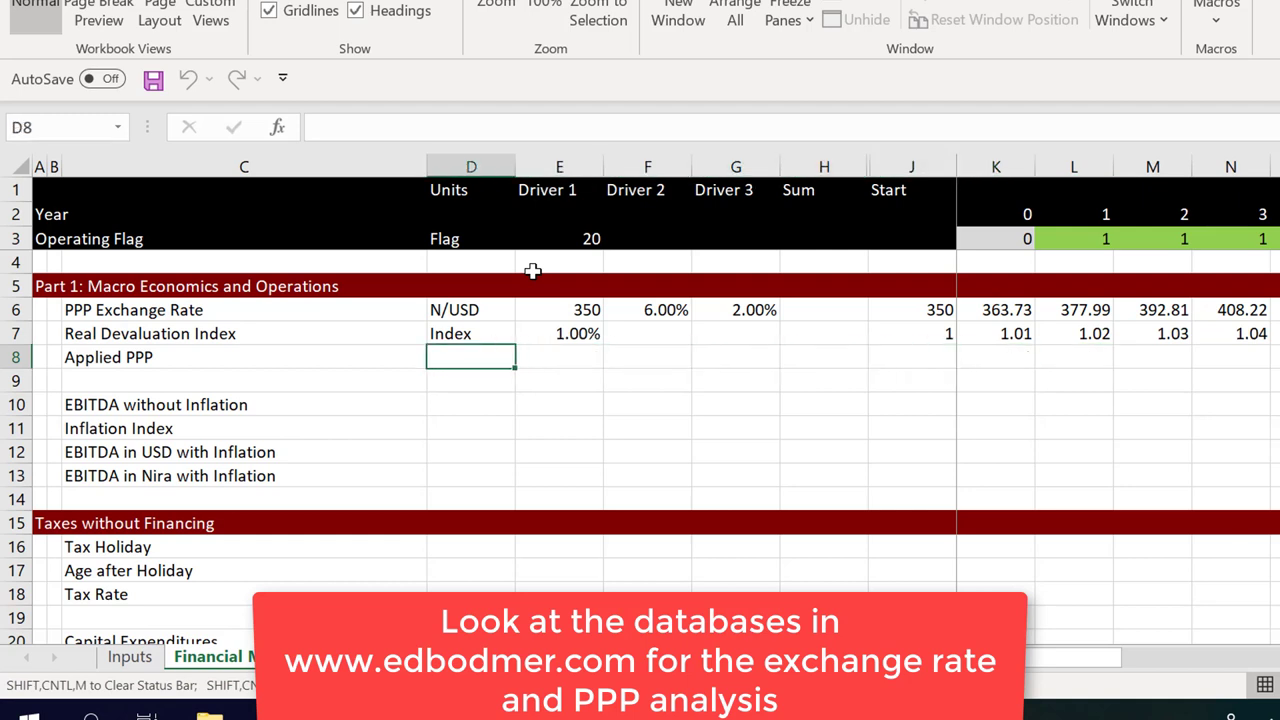
type("N/")
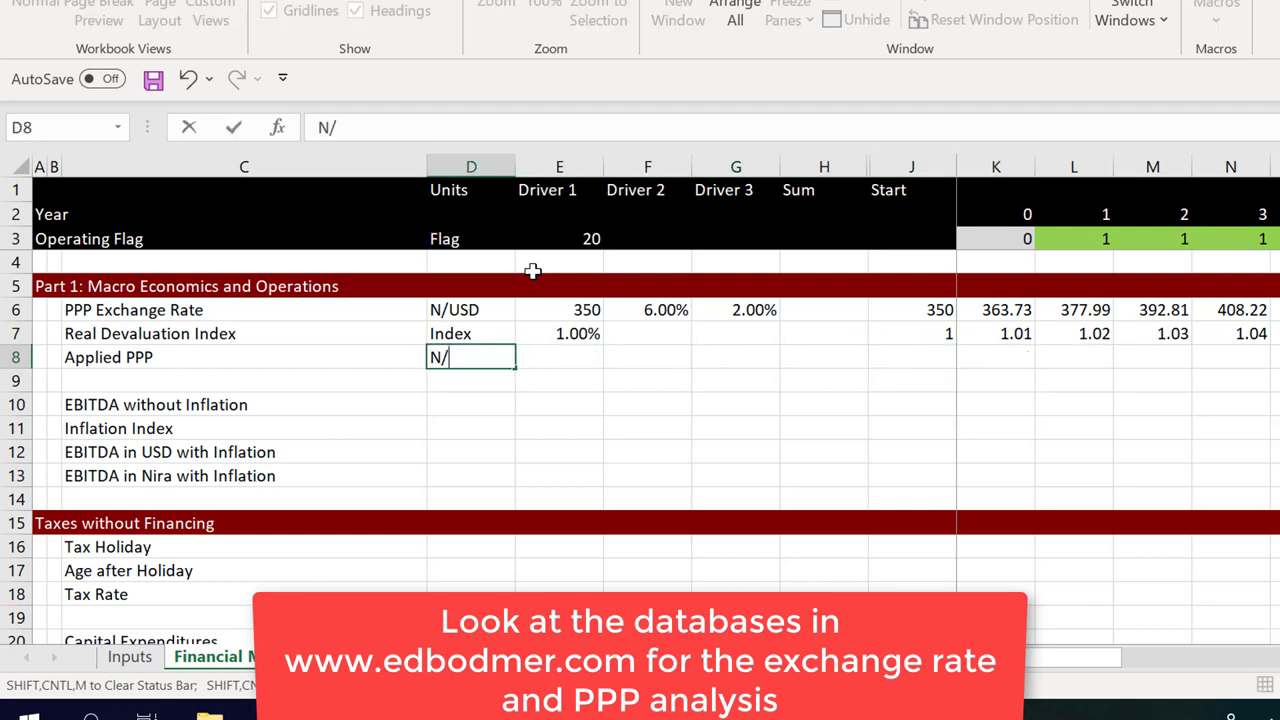
type("USD")
key("ctrl+Return")
Enter the Applied PPP formula =K6*K7 in K8, multiplying the exchange rate by the devaluation index
key("Right")
key("Right")
key("Right")
key("Right")
key("Right")
key("Right")
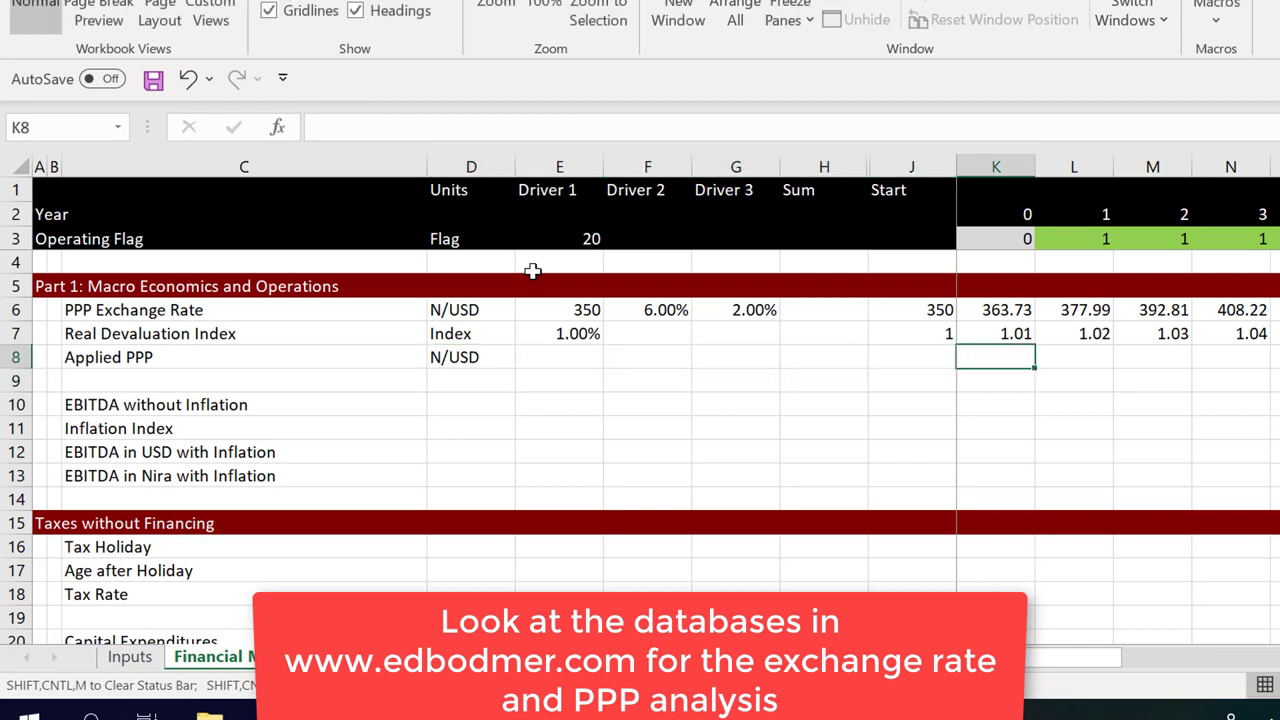
type("=")
key("Up")
key("Up")
type("*")
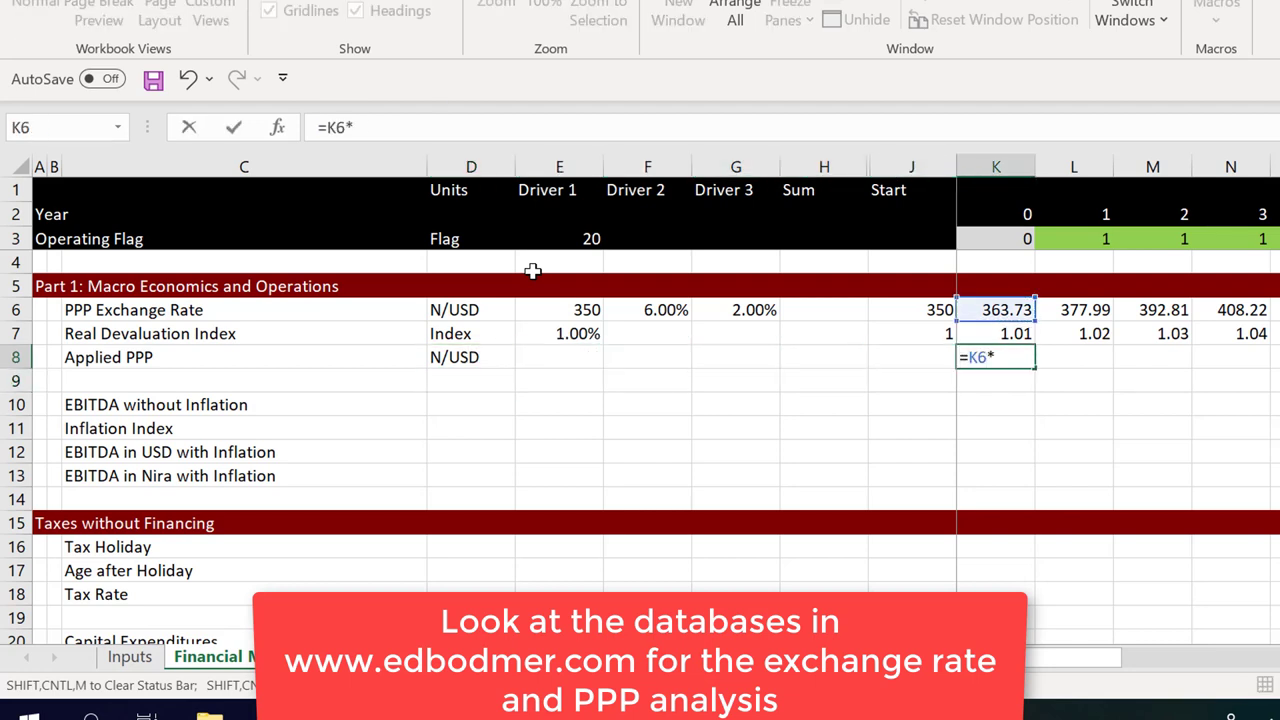
key("Up")
key("Return")
key("Up")
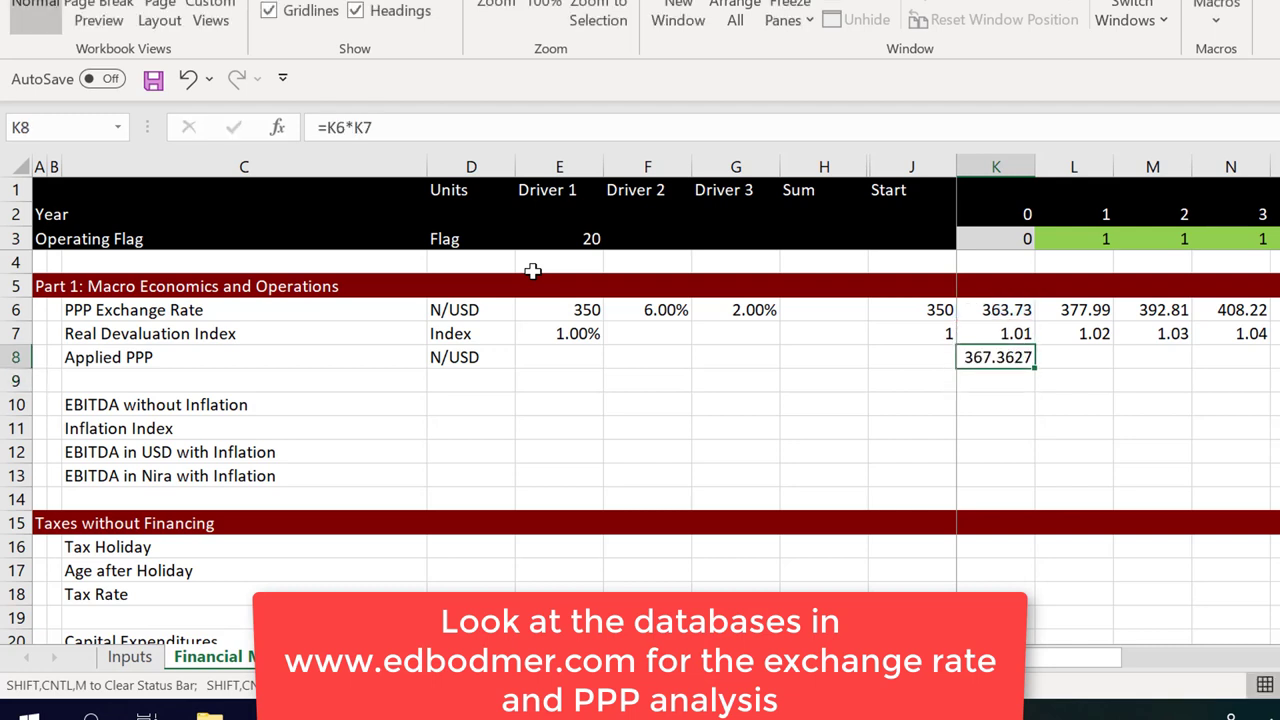
Format K8 as a number with two decimals and fill its formula across the Applied PPP row
key("ctrl+shift+1")
key("ctrl+shift+Right")
key("ctrl+r")
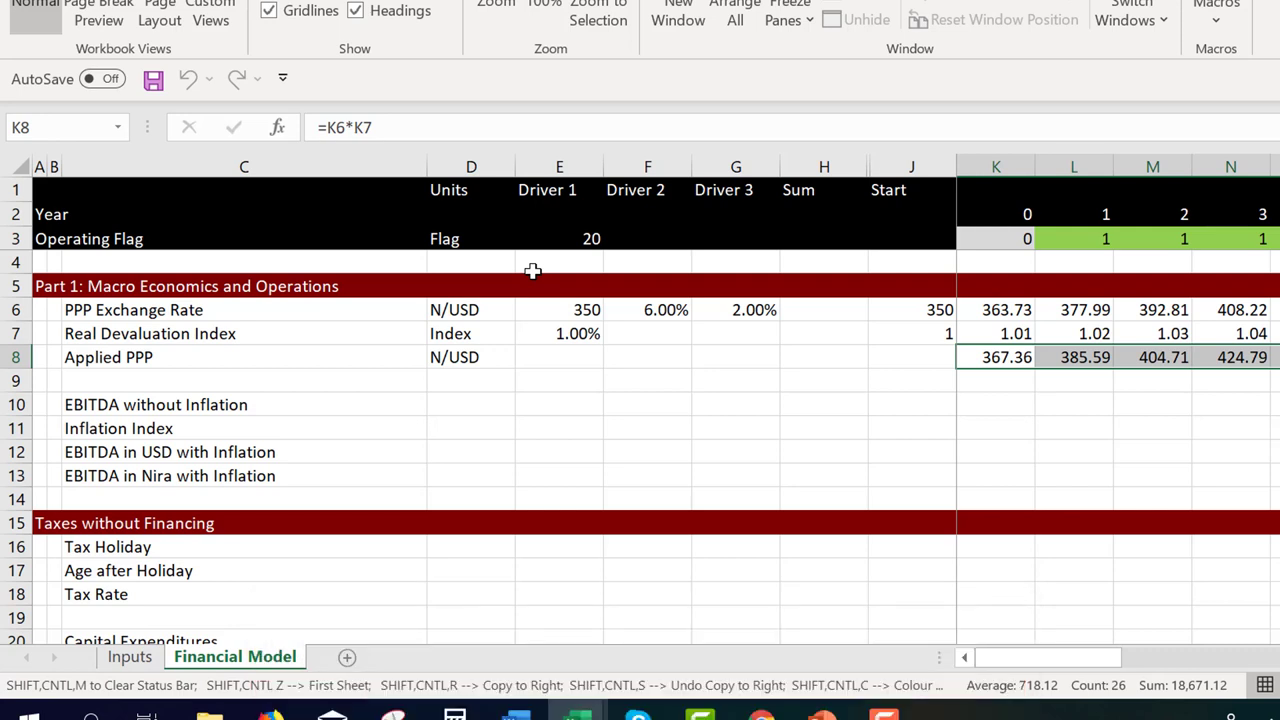
Enter USD as the unit of EBITDA without Inflation in D10
key("Down")
key("Down")
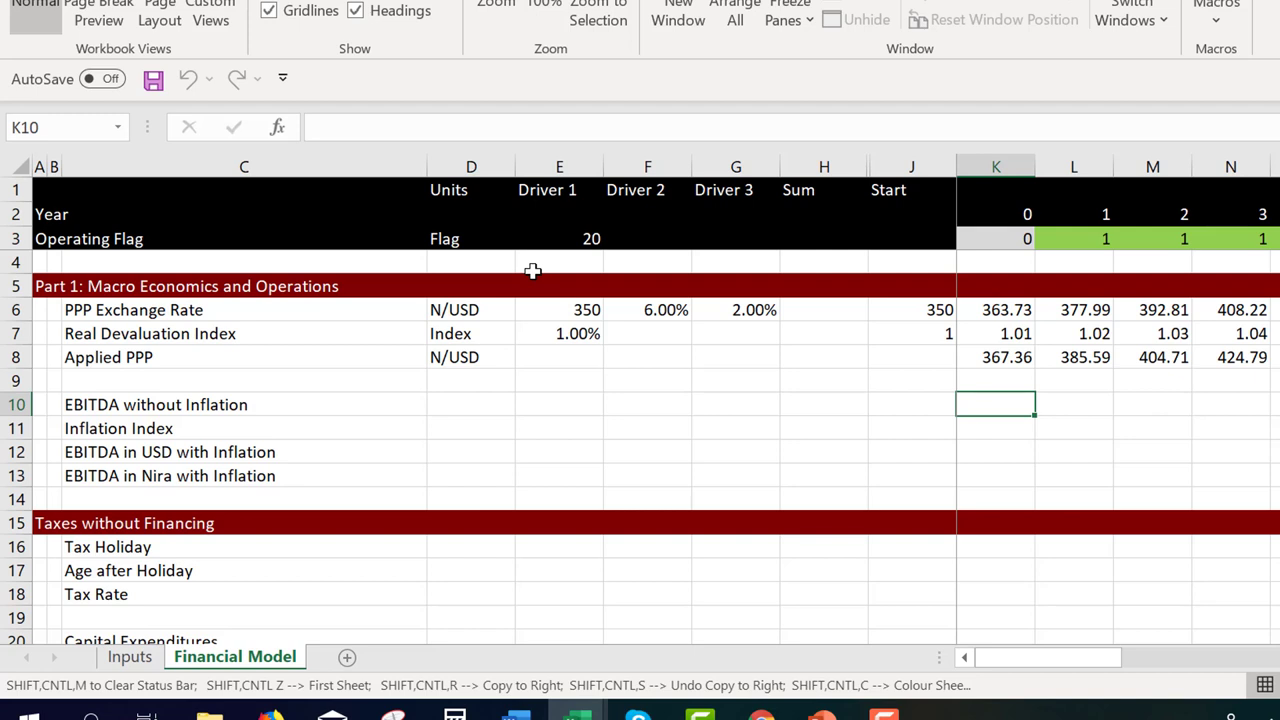
key("Left")
key("Left")
key("Left")
key("Left")
key("Left")
key("Left")
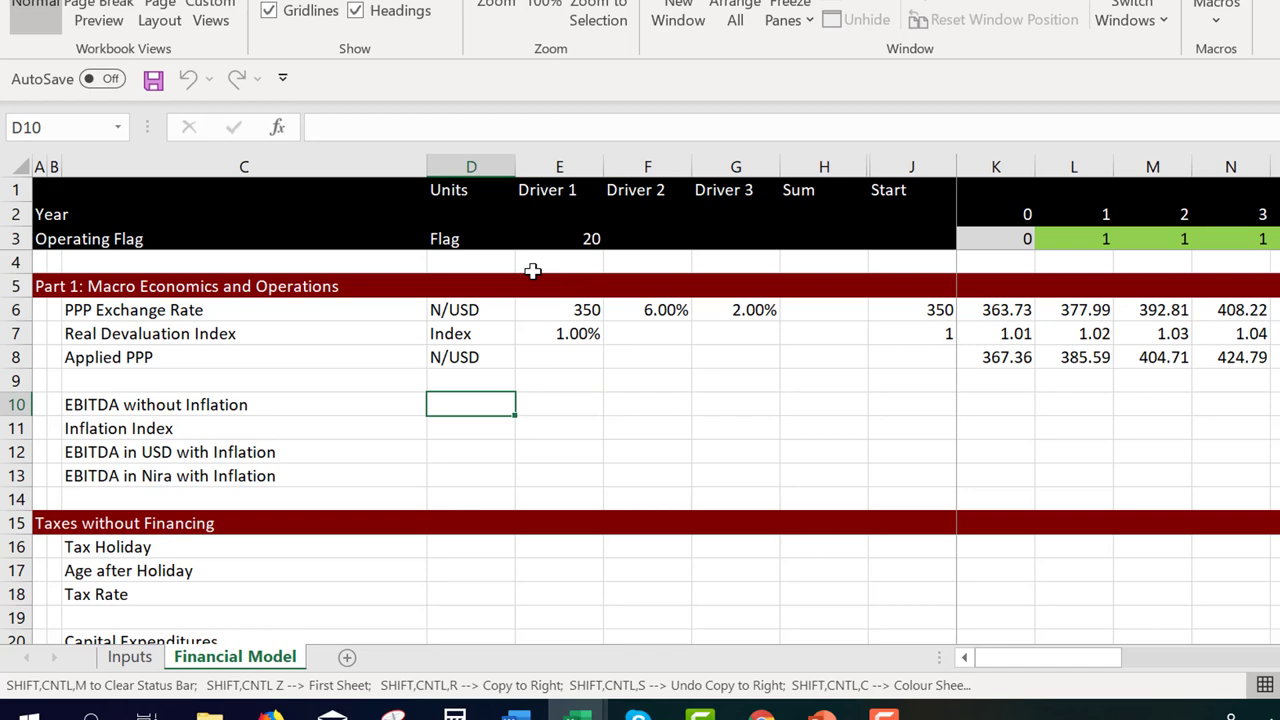
type("USD")
key("Return")
Link the Driver 1 cell of EBITDA without Inflation to the EBITDA value on the Inputs sheet
key("Up")
key("Right")
type("=")
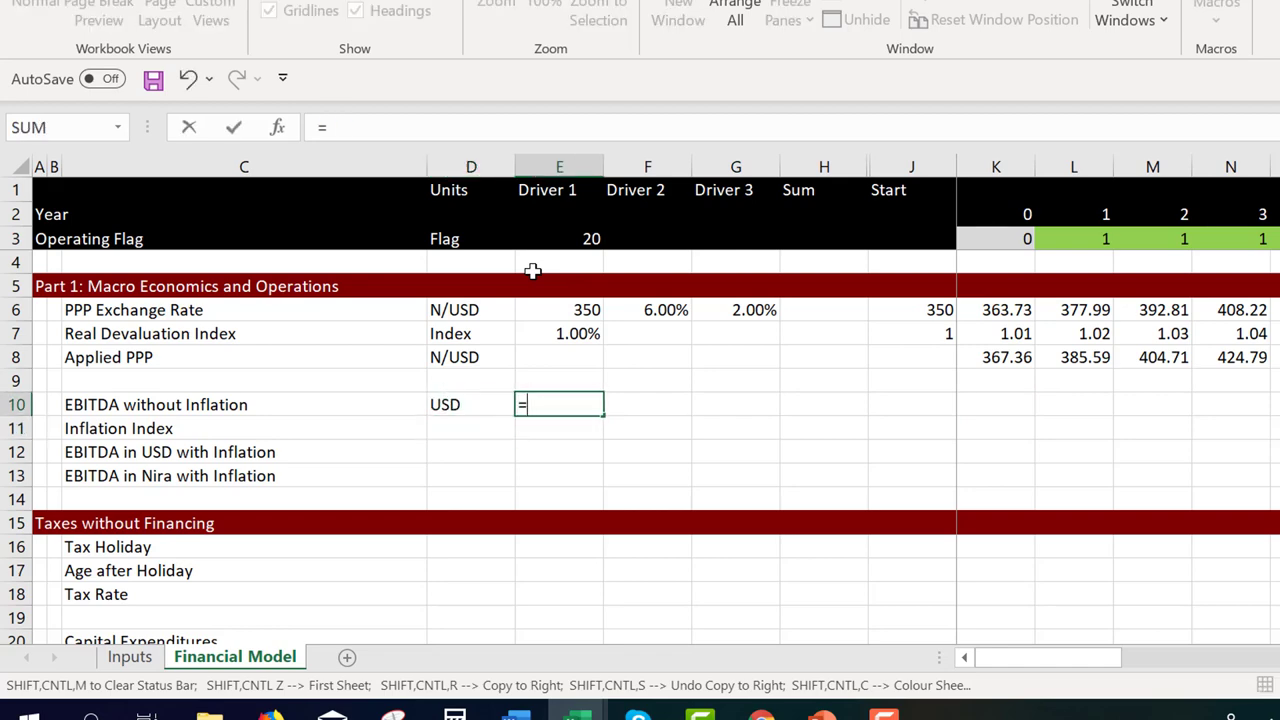
key("ctrl+Page_Up")
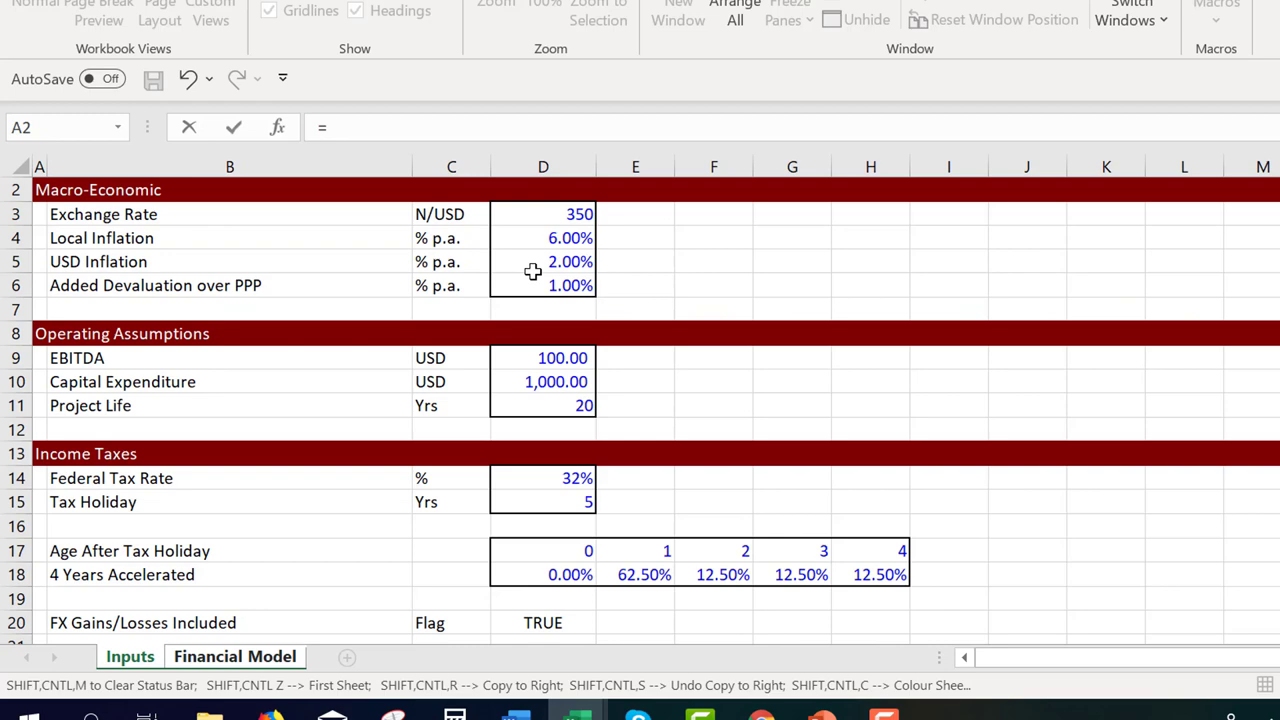
left_click(514, 357)
key("Return")
key("Right")
key("Right")
key("Right")
key("Right")
key("Right")
key("Right")
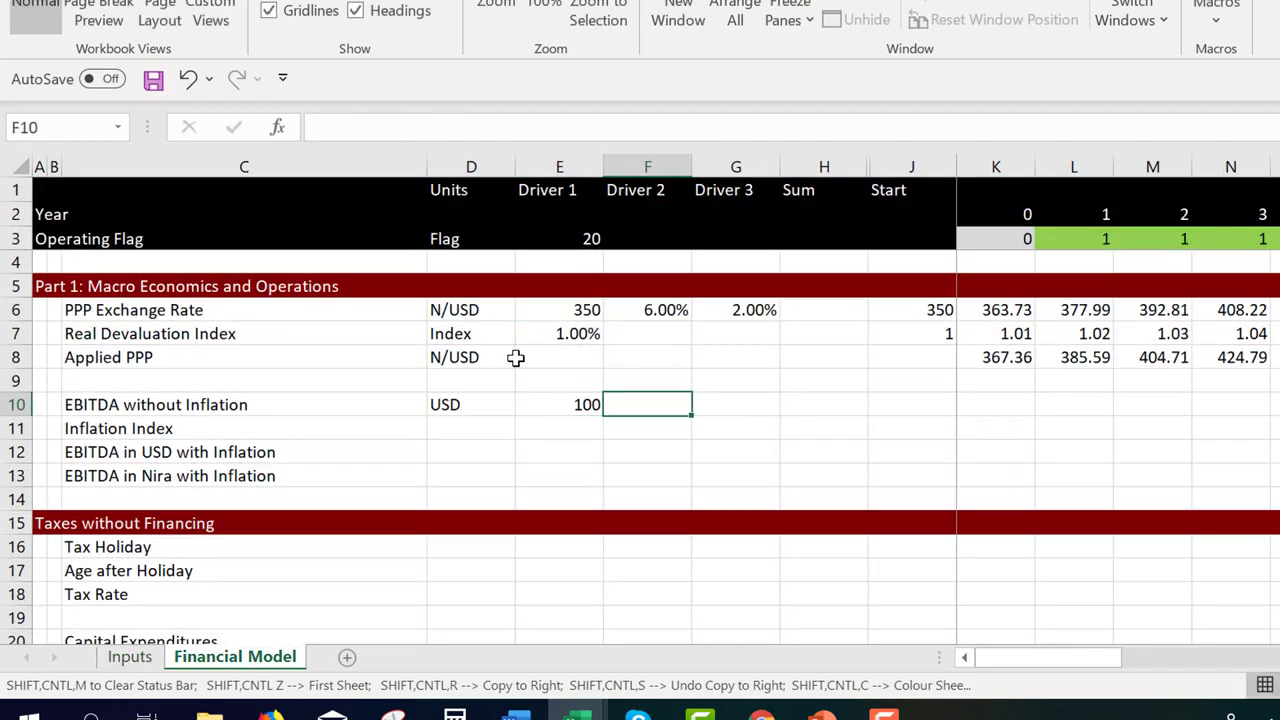
Enter =$E$10*K3 in K10 to multiply EBITDA by the operating flag, and fill it across the EBITDA without Inflation row
key("Left")
key("Left")
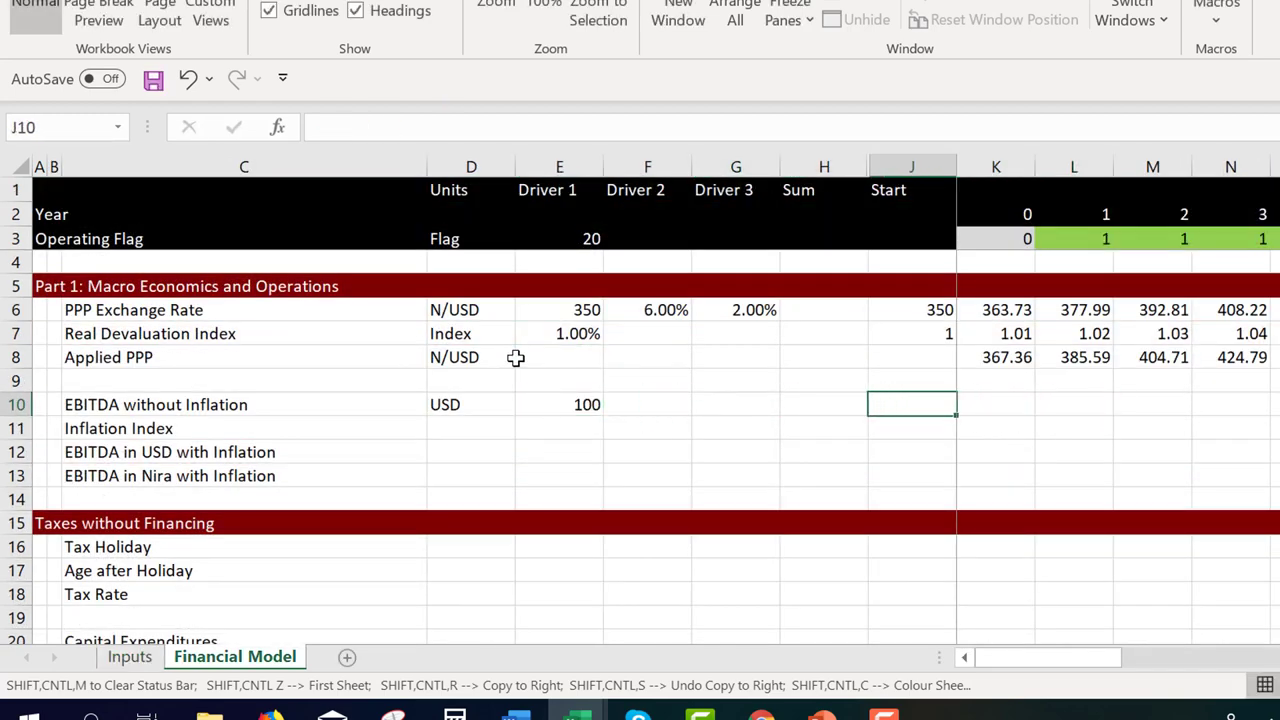
key("Right")
type("=")
key("Left")
key("Left")
key("Left")
key("Left")
key("Left")
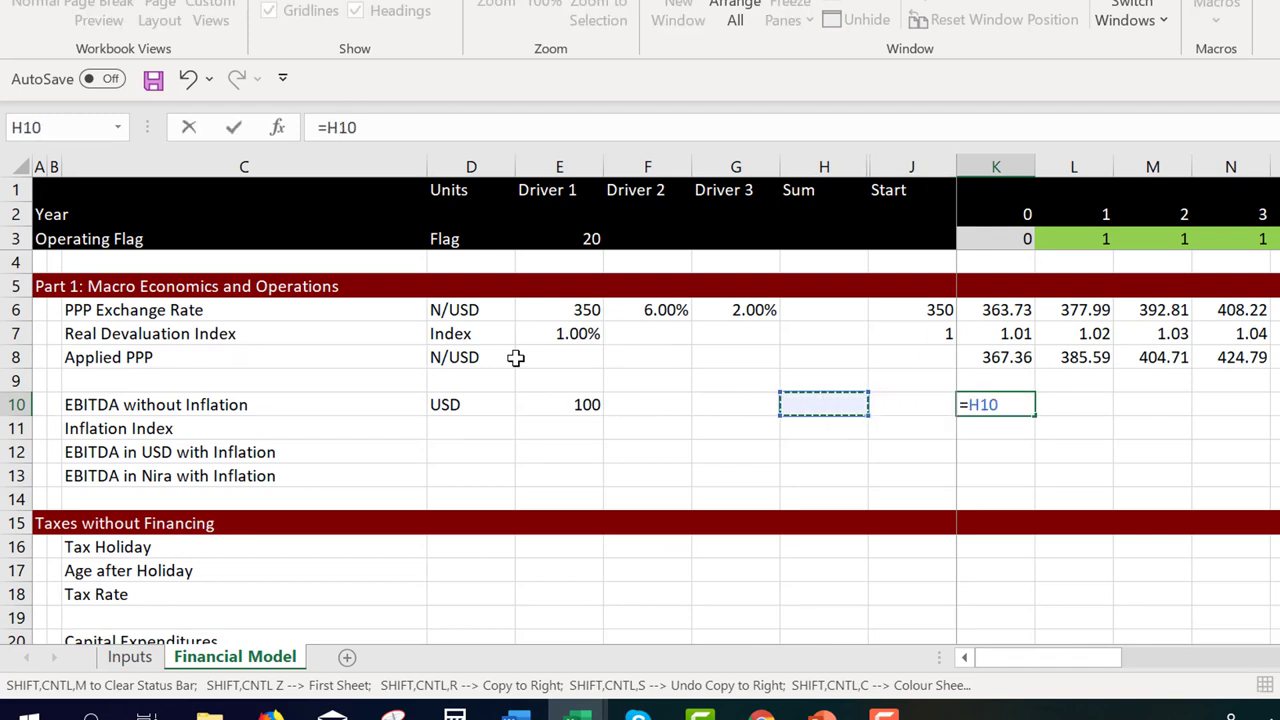
key("F4")
type("*")
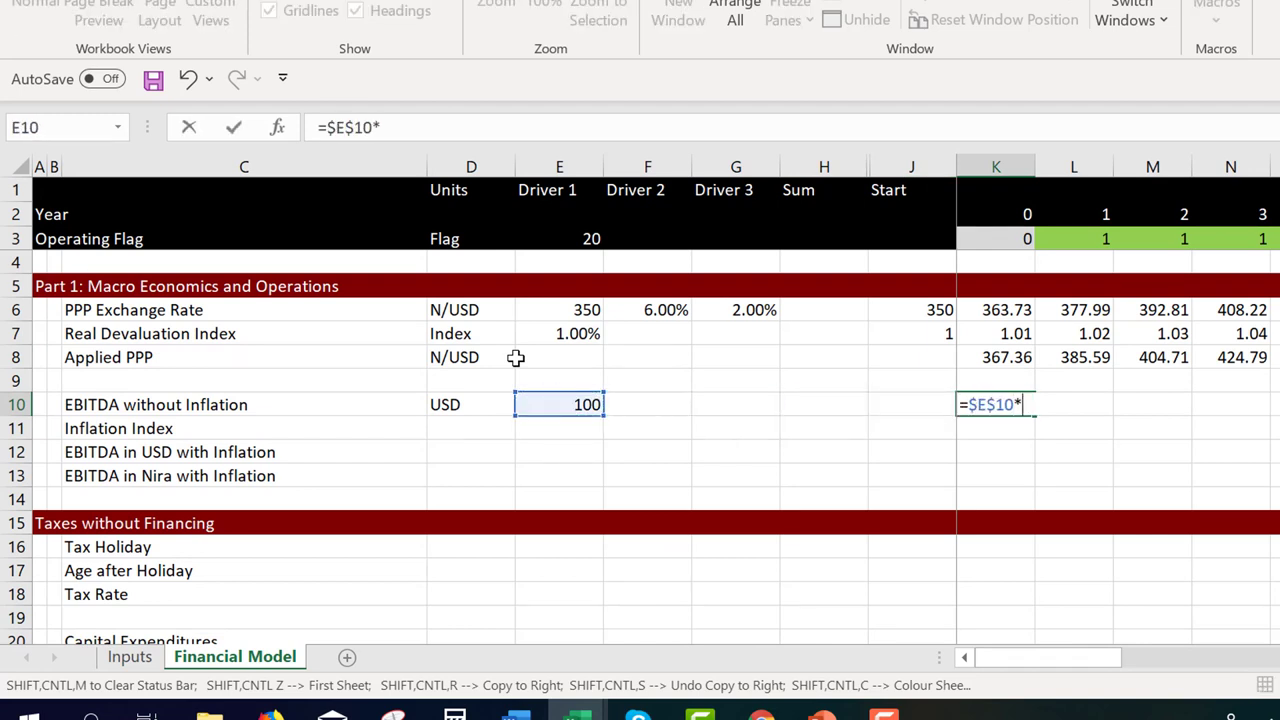
key("Up")
key("Up")
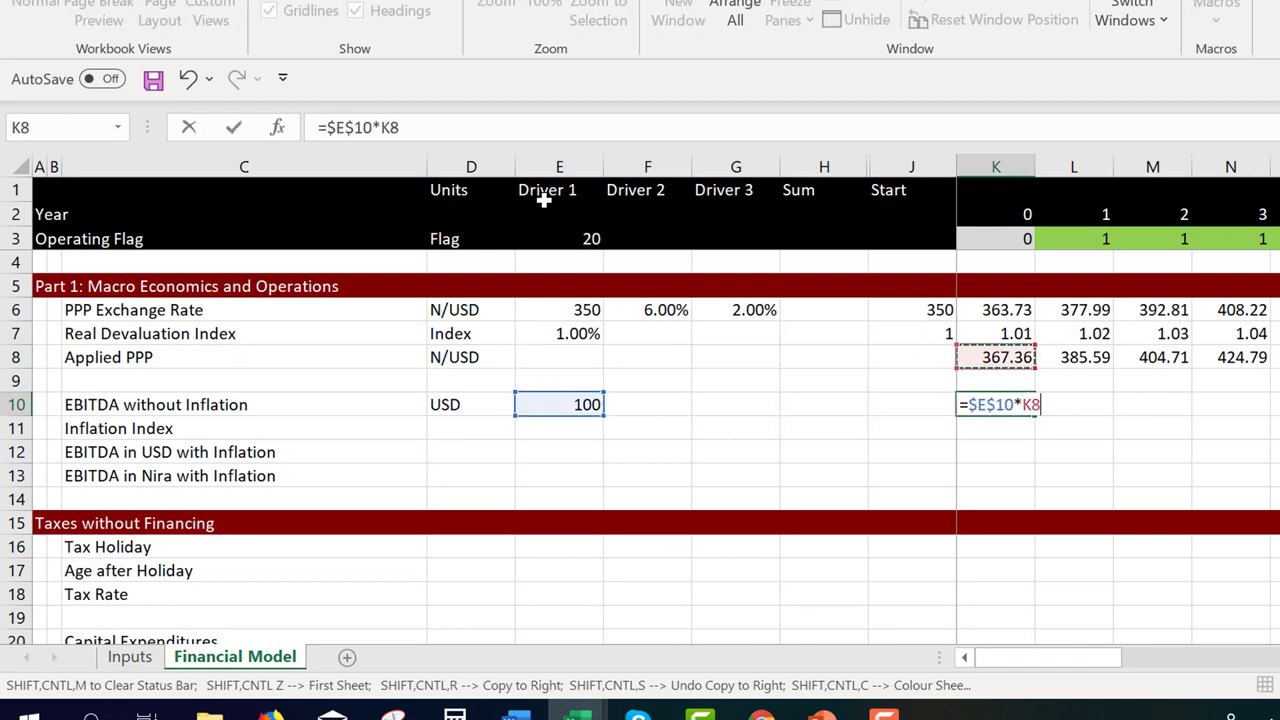
left_click(987, 239)
key("Return")
key("Up")
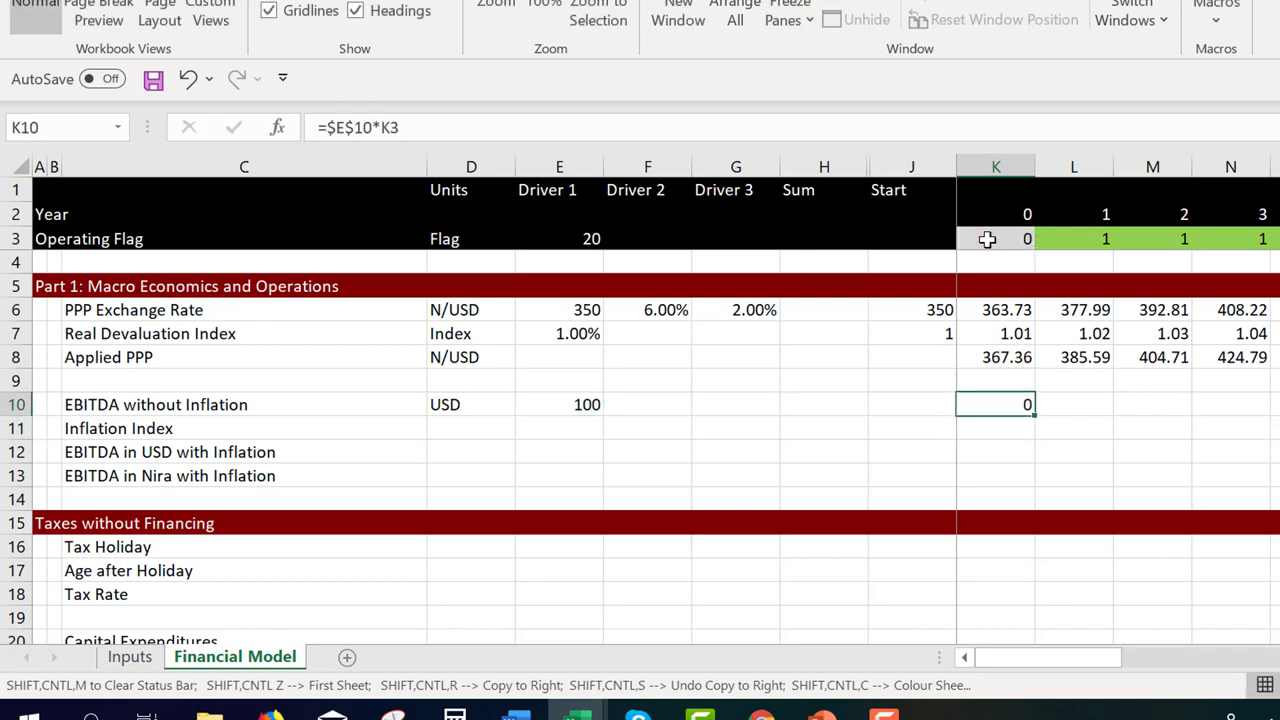
key("ctrl+shift+r")
Enter Index as the unit of the Inflation Index row in D11
key("Down")
key("Left")
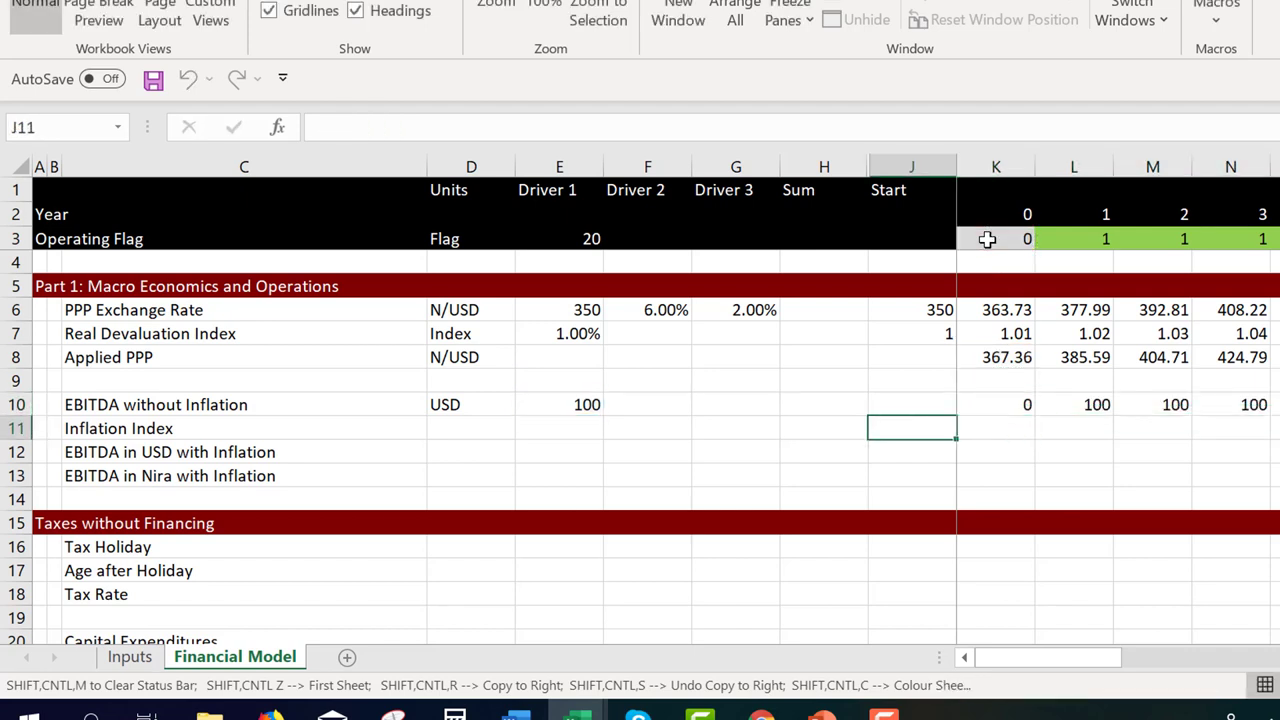
key("Left")
key("Left")
key("Left")
key("Left")
key("Left")
type("Ind")
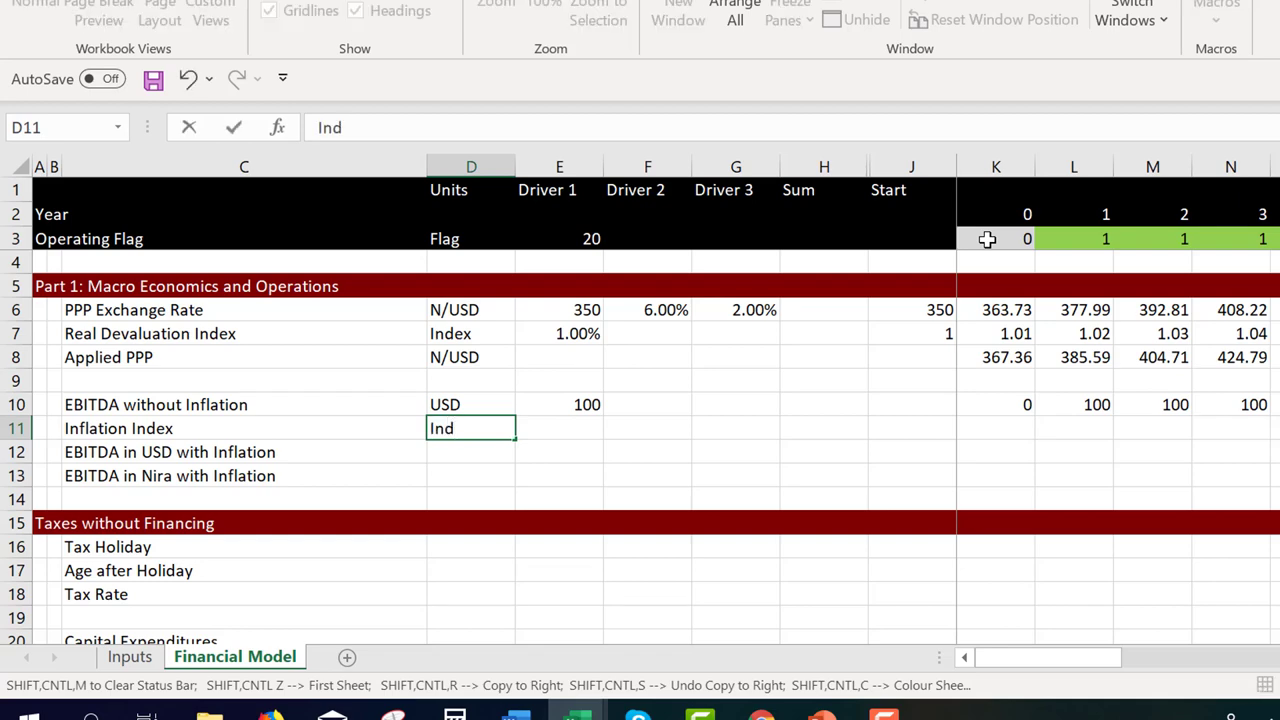
type("ex")
key("Return")
Link the Driver 1 cell of the Inflation Index to the USD Inflation rate on the Inputs sheet
key("Up")
key("Right")
type("=")
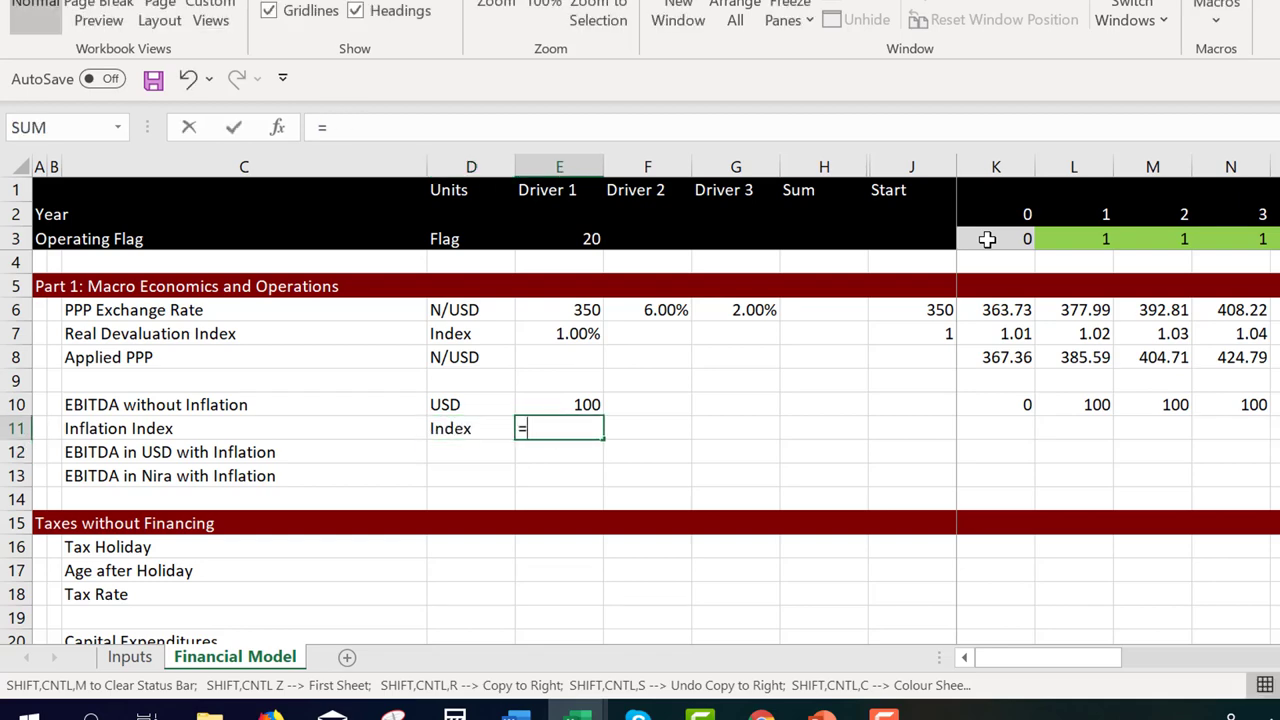
key("ctrl+Page_Up")
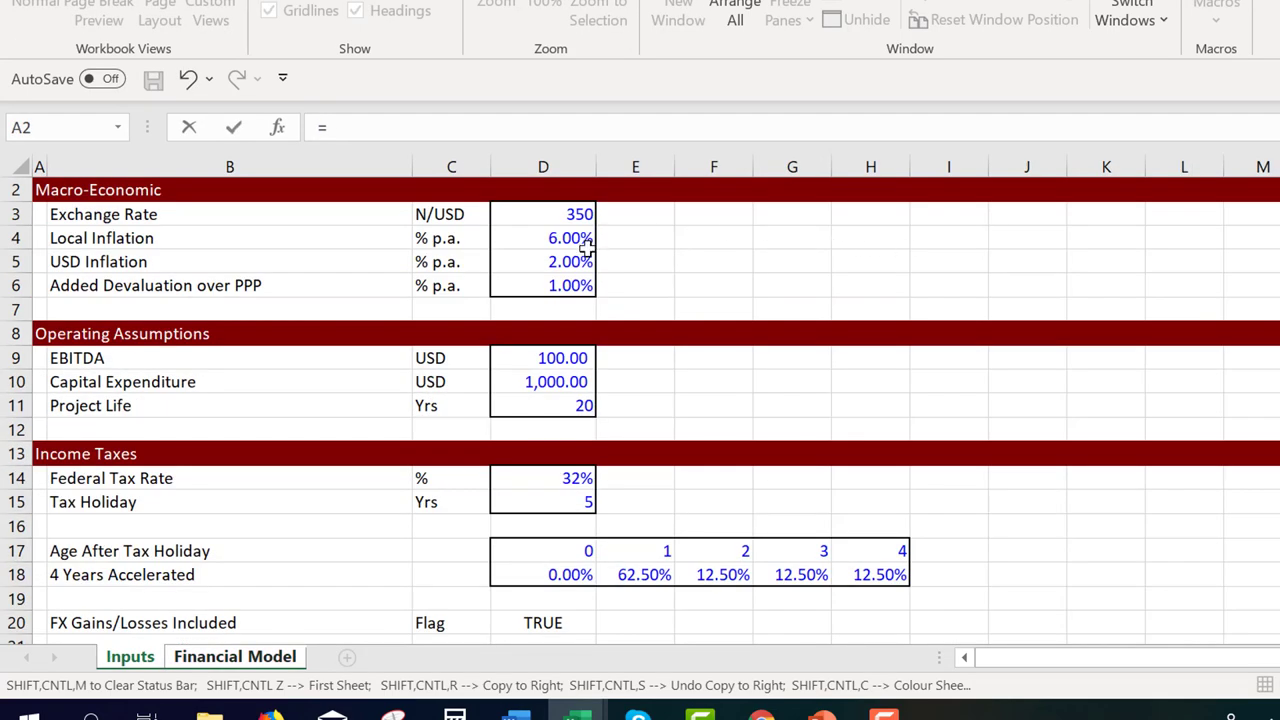
left_click(588, 248)
key("Down")
key("Return")
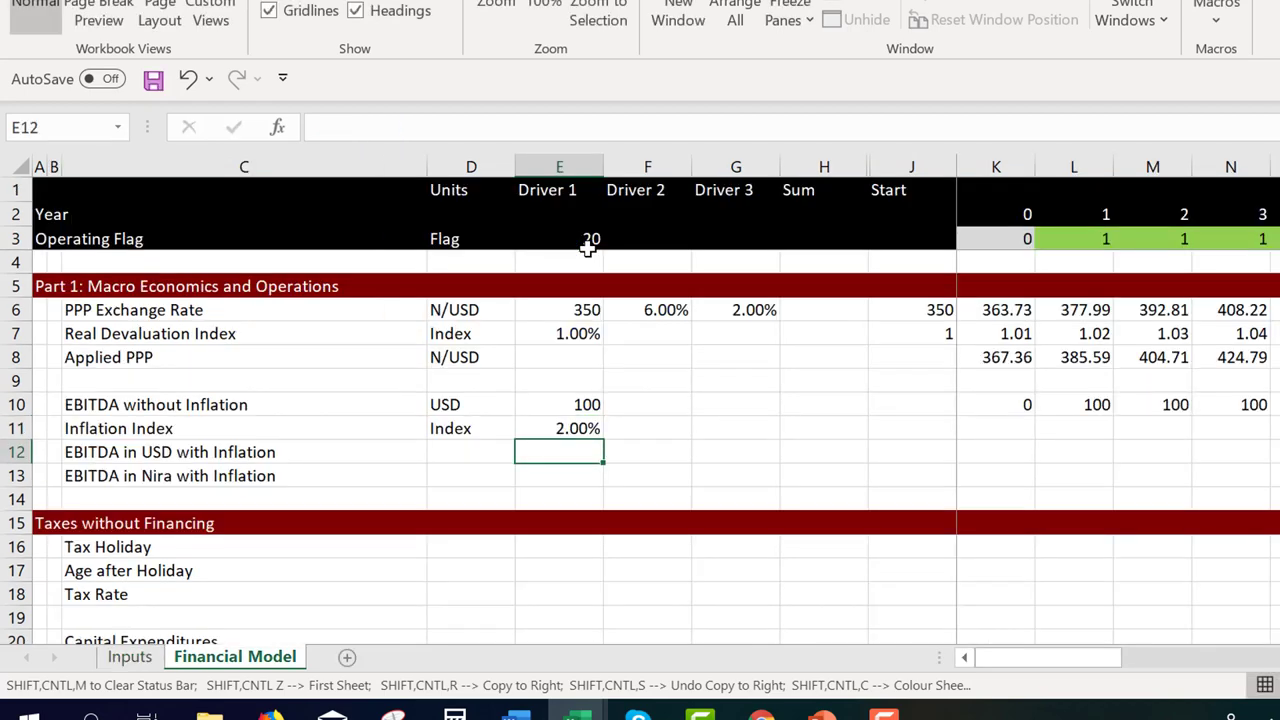
Set the Start value of the Inflation Index to 1 in J11
key("Up")
key("Right")
key("Right")
key("Right")
key("Right")
type("1")
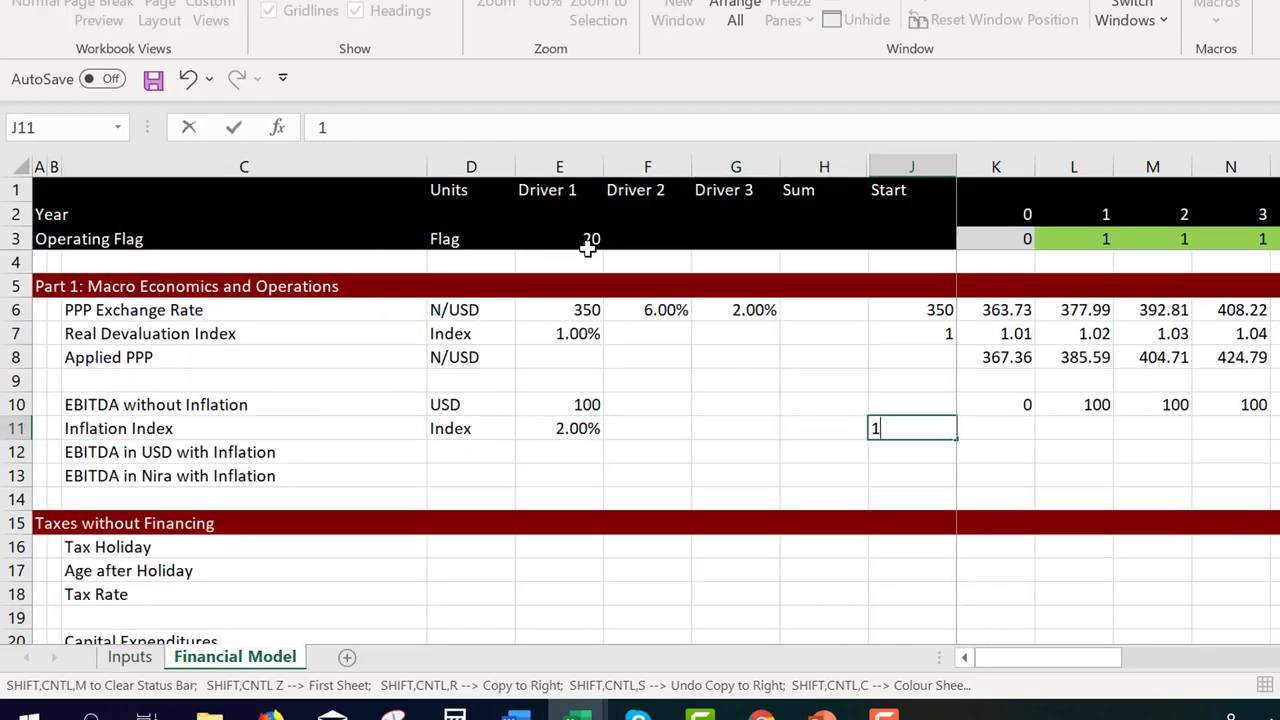
key("Return")
Enter the growth formula =J11*(1+$E$11) in K11 and fill it across the Inflation Index row
key("Up")
key("Right")
type("=")
key("Left")
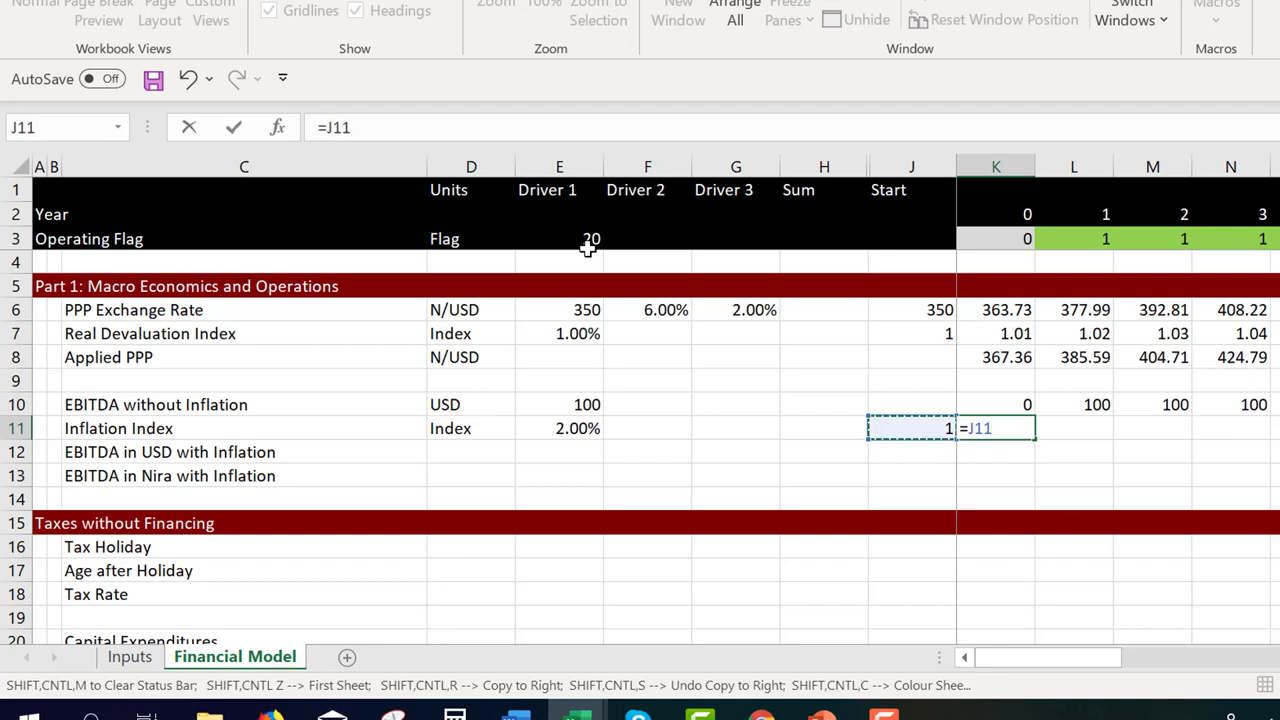
type("*(1+")
key("Left")
key("Left")
key("Left")
key("Left")
key("Left")
key("F4")
key("Return")
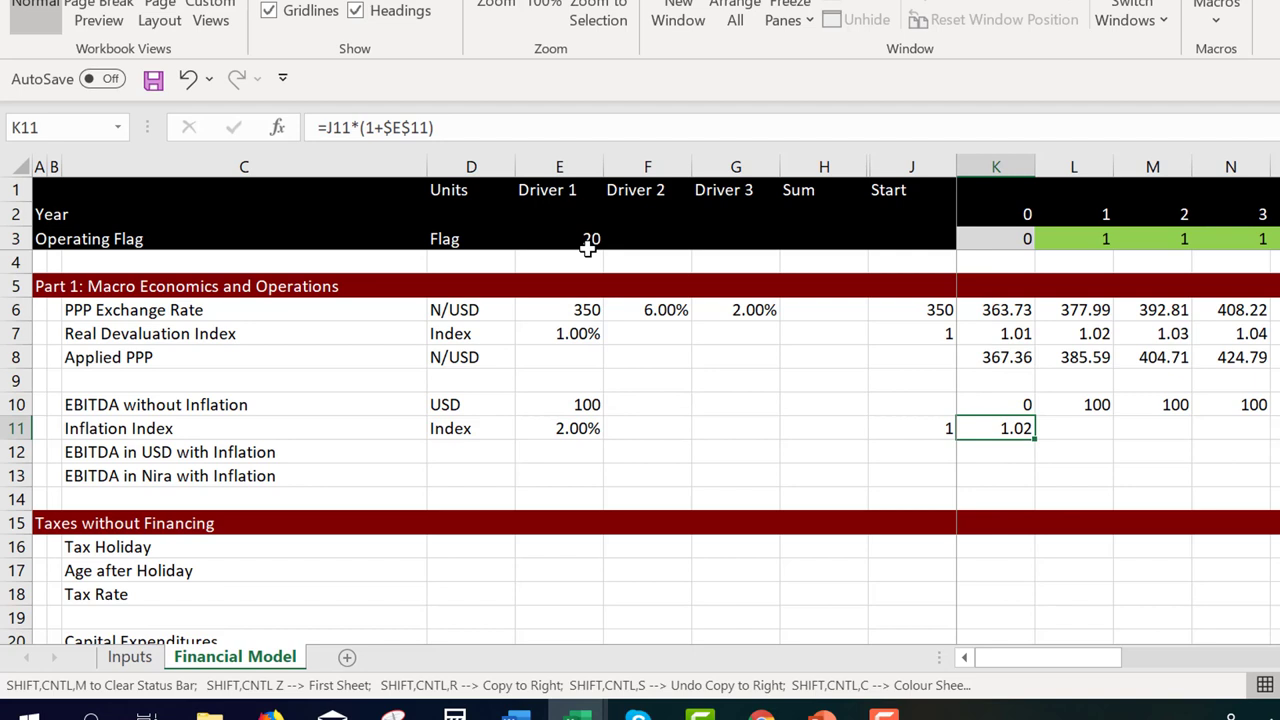
key("ctrl+shift+r")
Enter =K10*K11 in K12 and fill it across the EBITDA in USD with Inflation row
key("Down")
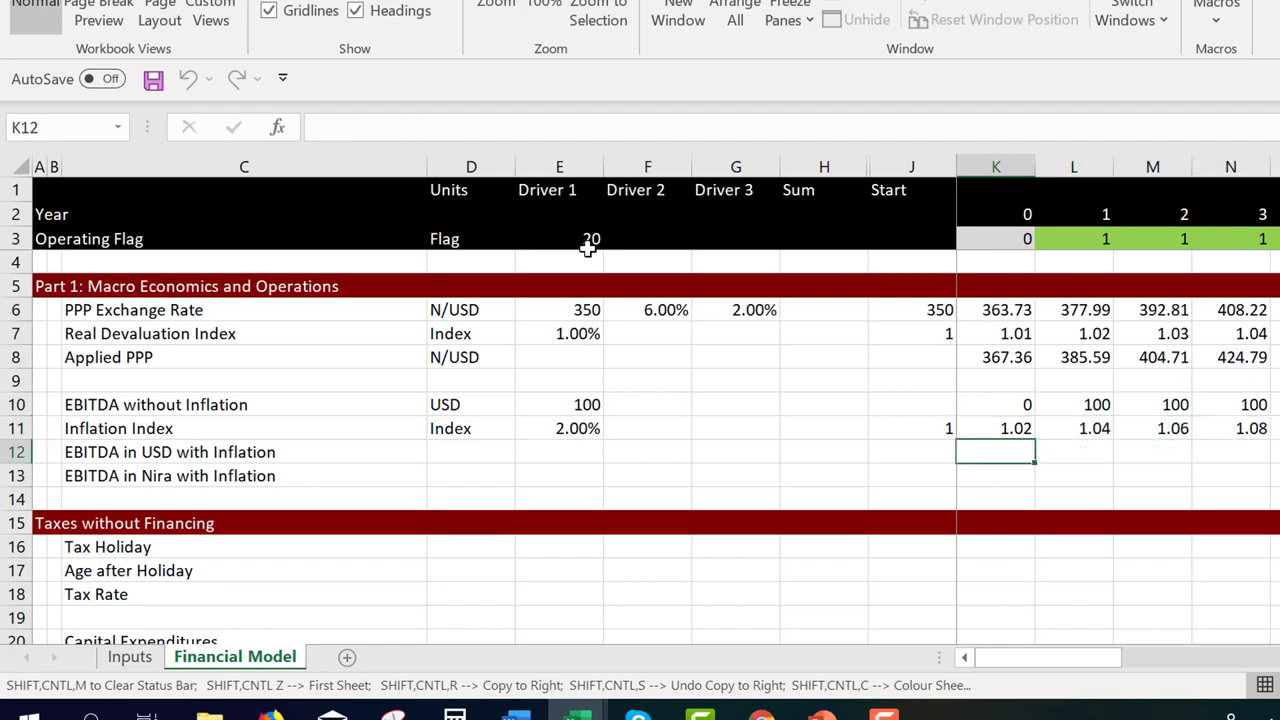
type("=")
key("Up")
key("Up")
type("*")
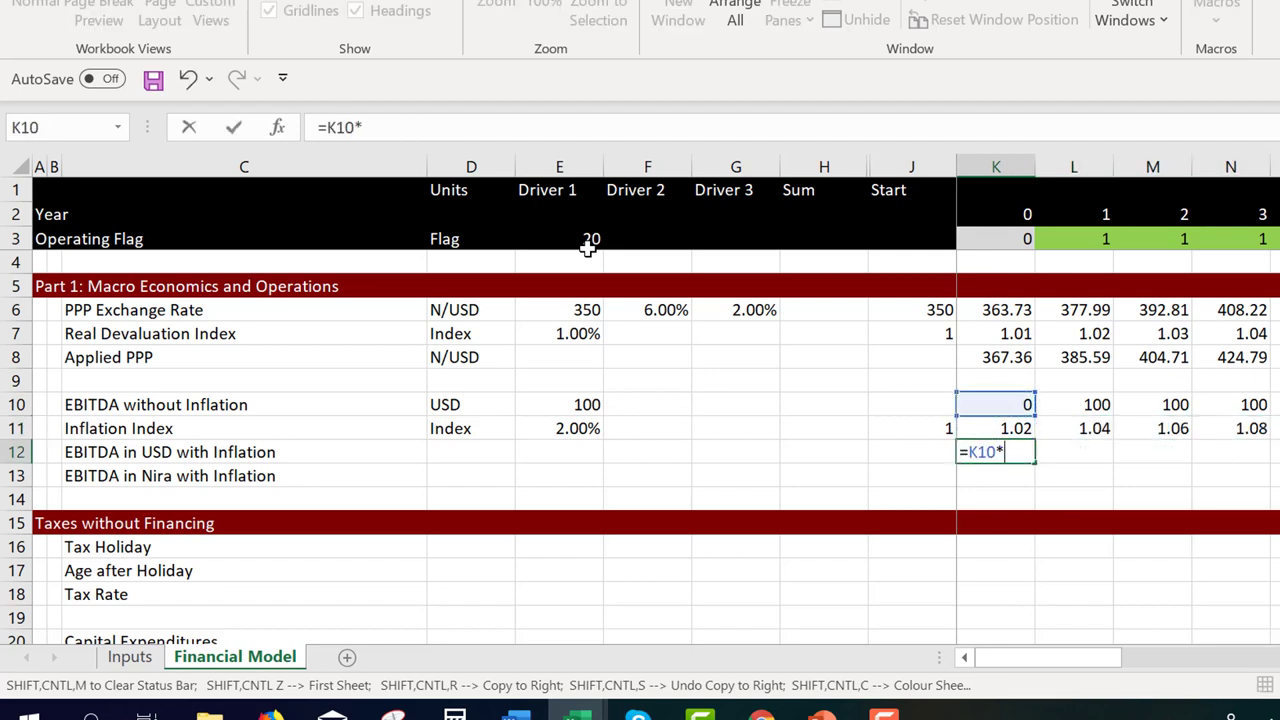
key("Up")
key("Return")
key("Up")
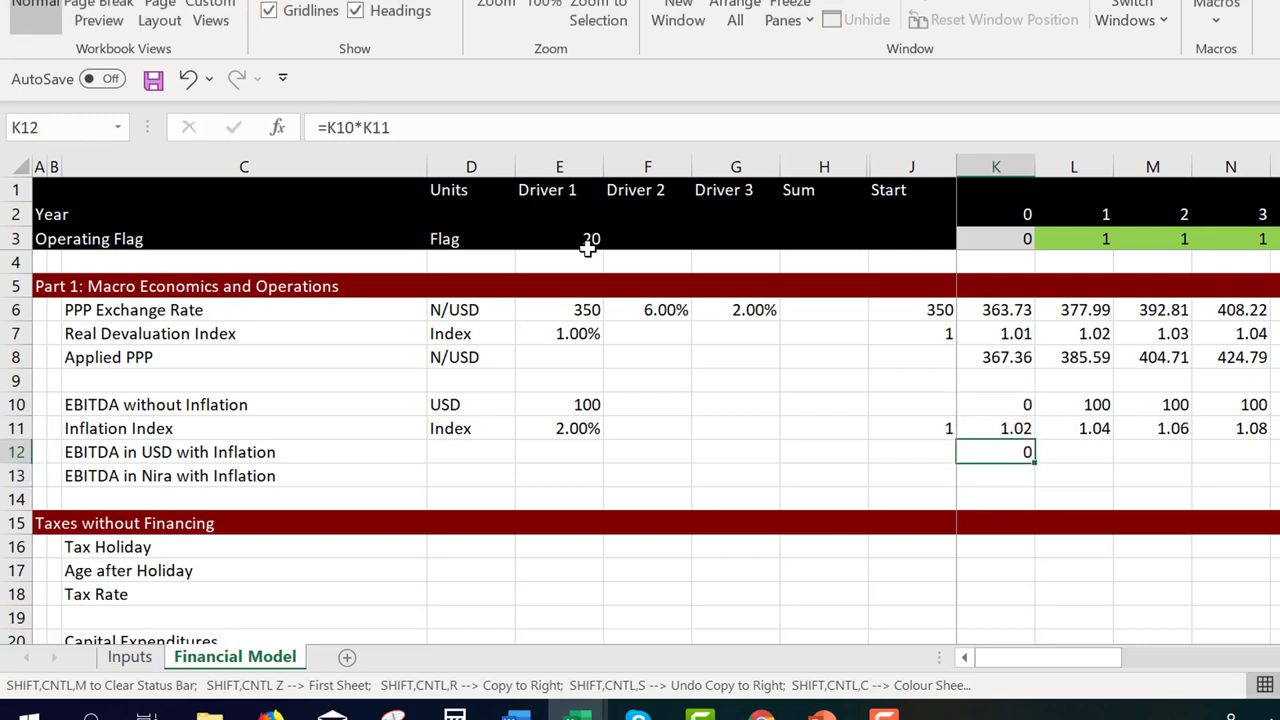
key("ctrl+shift+r")
Format the yearly values of EBITDA in USD with Inflation, from K12 onward, as numbers with two decimals
key("Left")
key("Left")
key("Right")
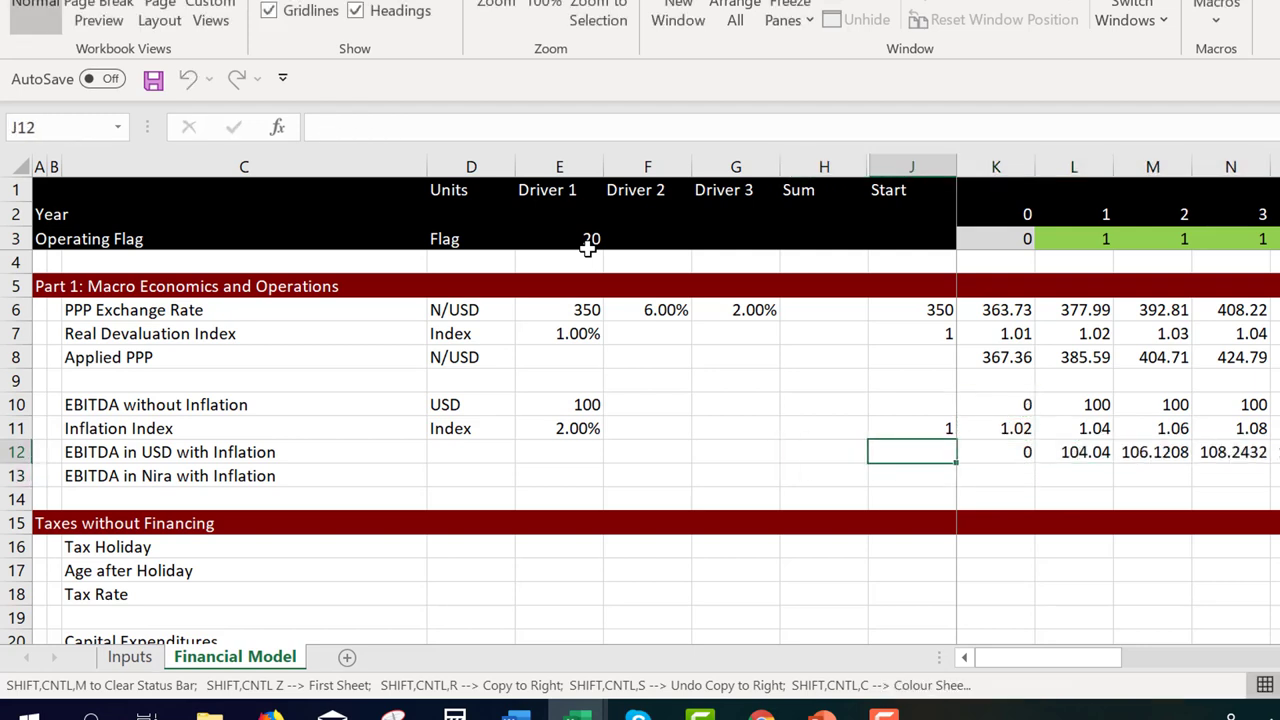
key("Right")
key("ctrl+shift+Right")
key("ctrl+shift+1")
Enter the units USD in D12 for EBITDA in USD and Nira in D13 for EBITDA in Nira
key("Left")
key("Left")
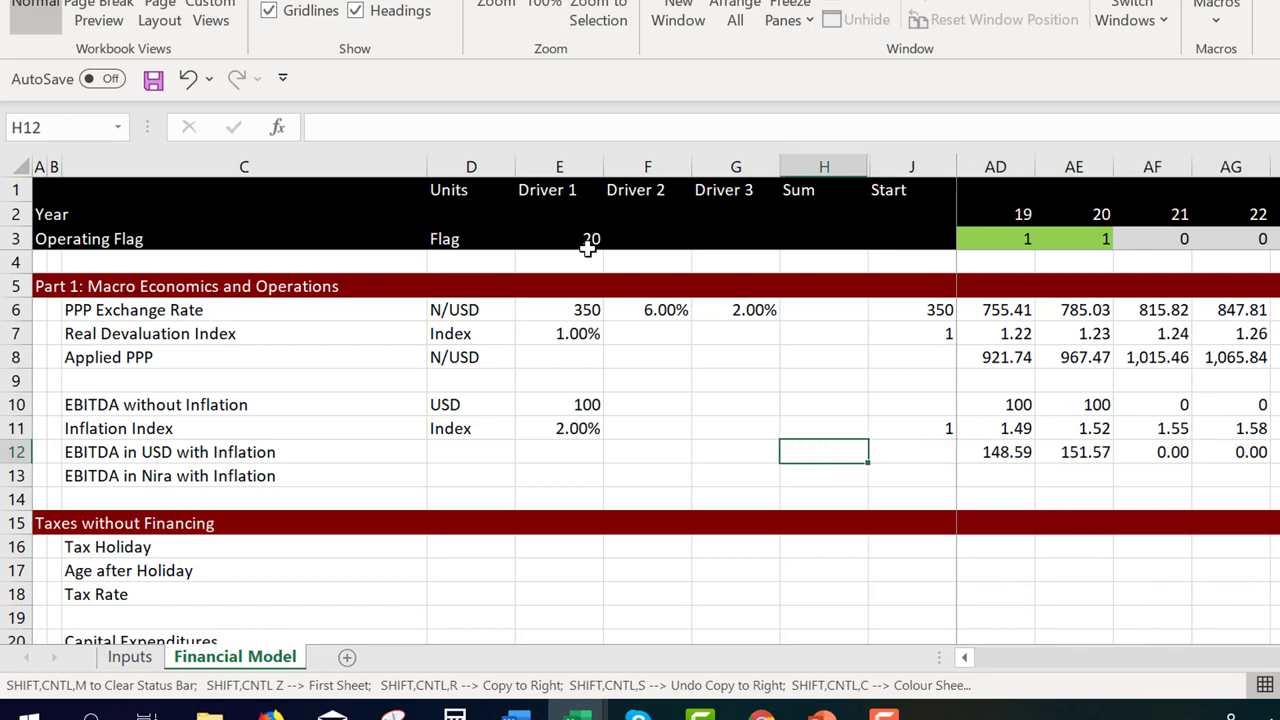
key("Left")
key("Left")
key("Left")
key("Left")
type("USD")
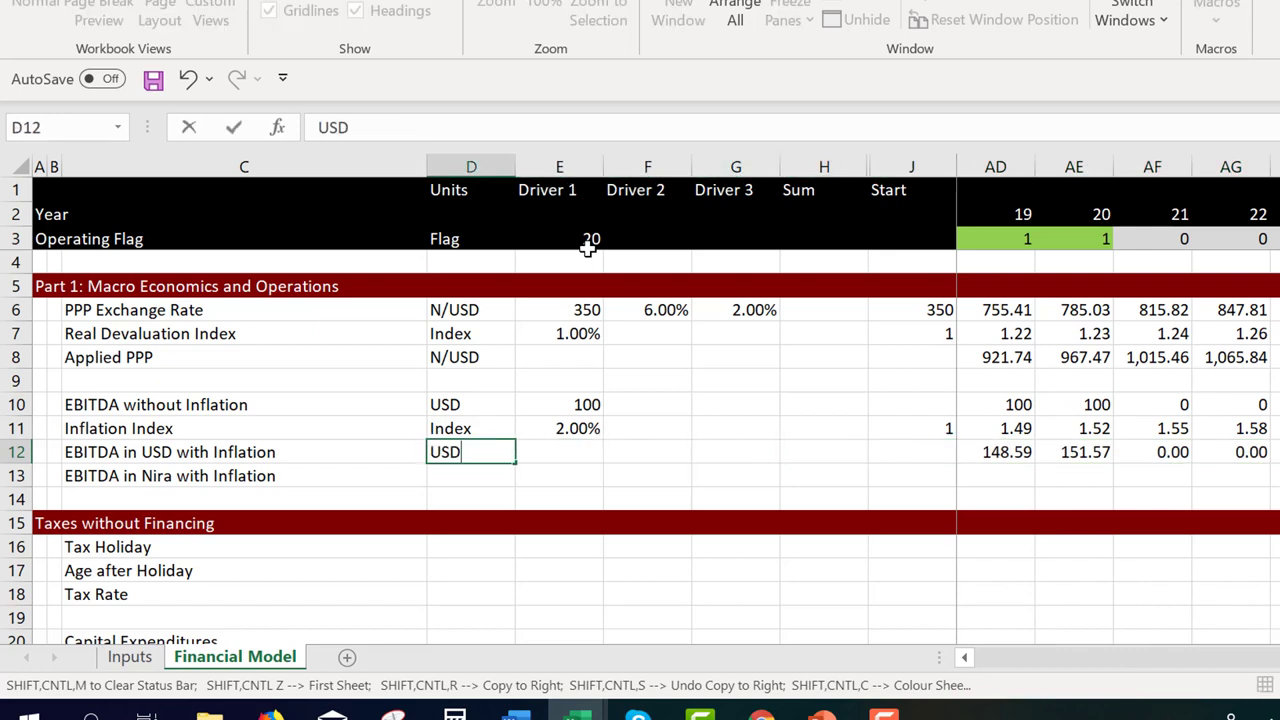
key("Return")
type("M")
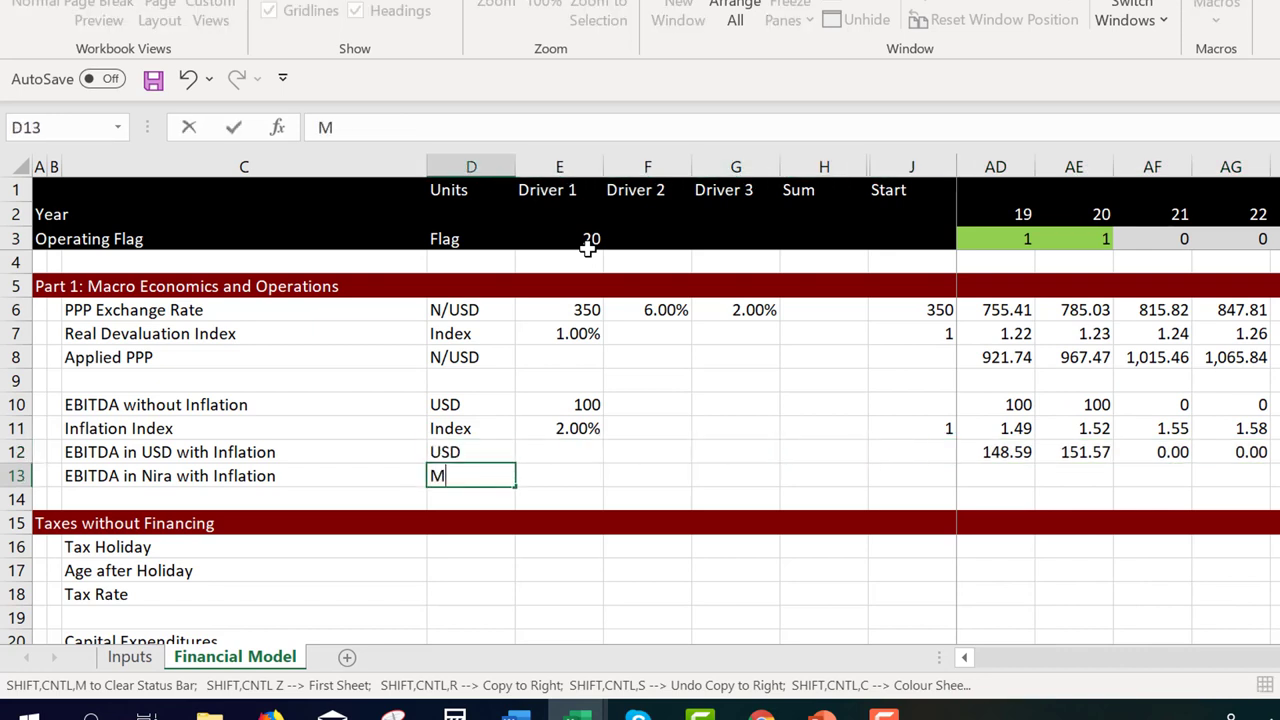
key("BackSpace")
type("Nira")
Enter =K12*K8/1000 in K13 to convert the inflated USD EBITDA to thousands of Nira at the Applied PPP rate
key("Right")
key("Right")
key("Right")
key("Right")
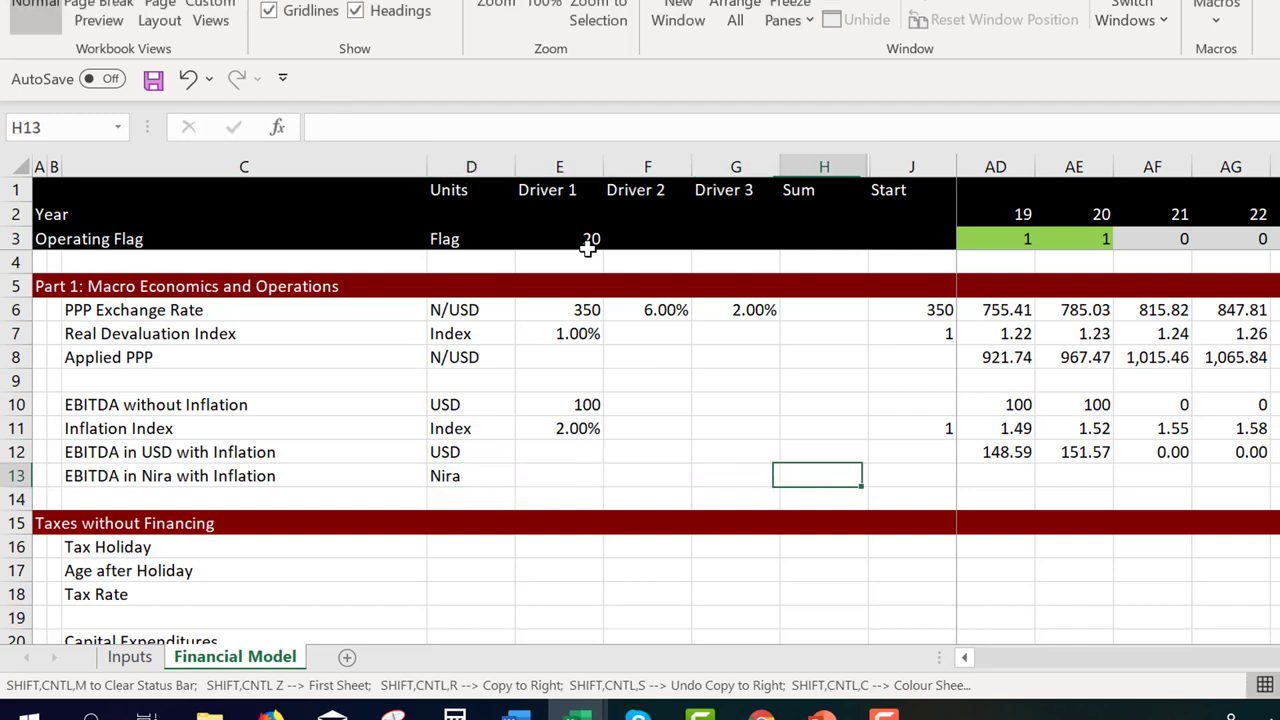
key("Right")
key("Right")
type("=")
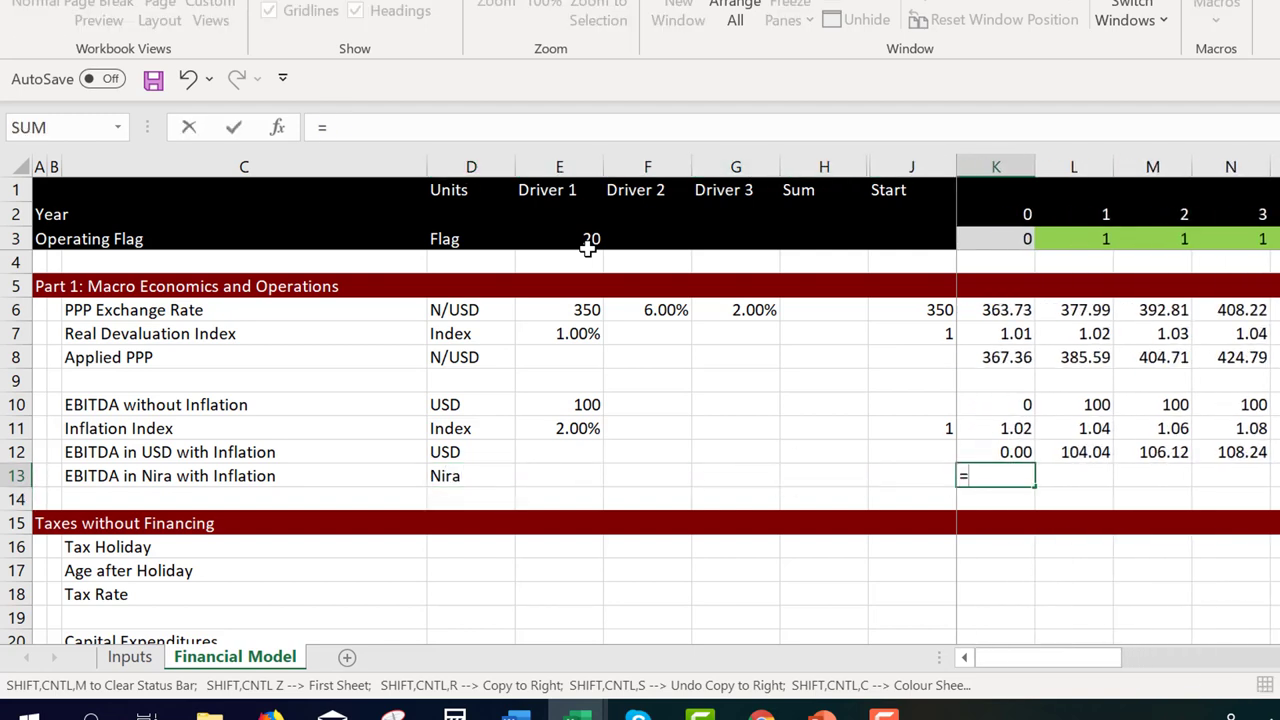
key("Up")
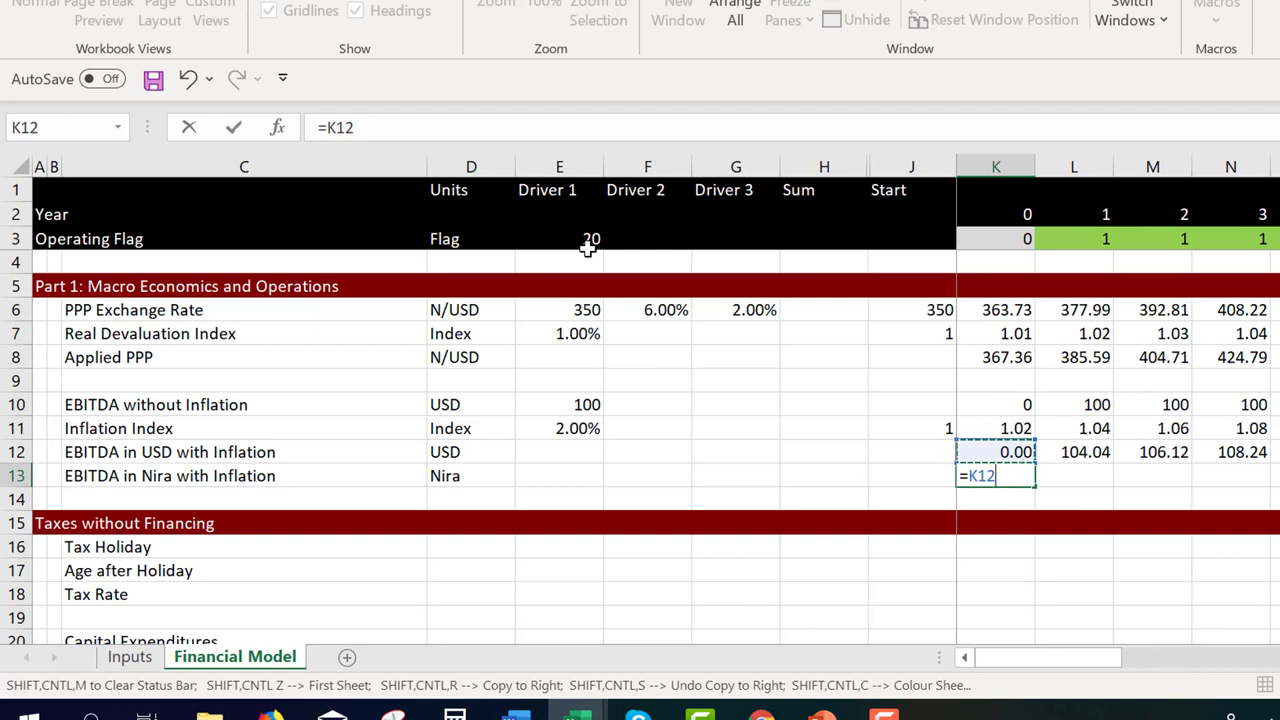
type("*")
key("Up")
key("Up")
key("Up")
key("Up")
key("Up")
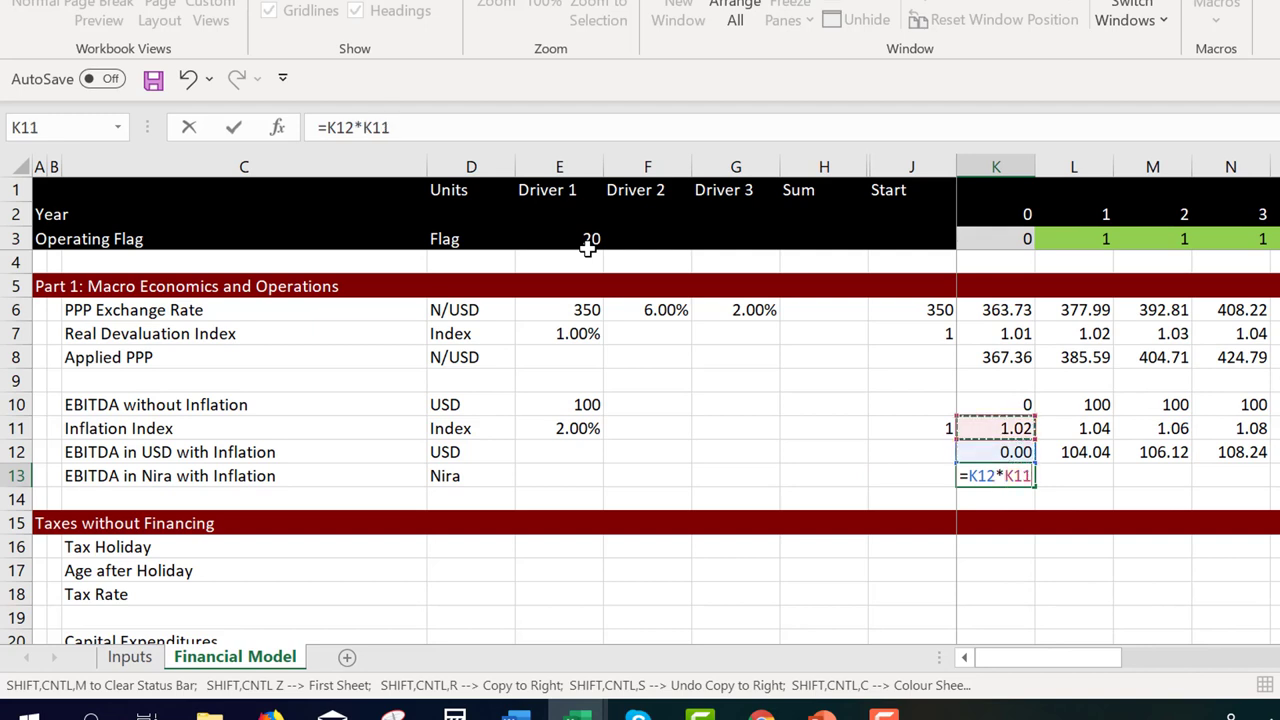
type("/")
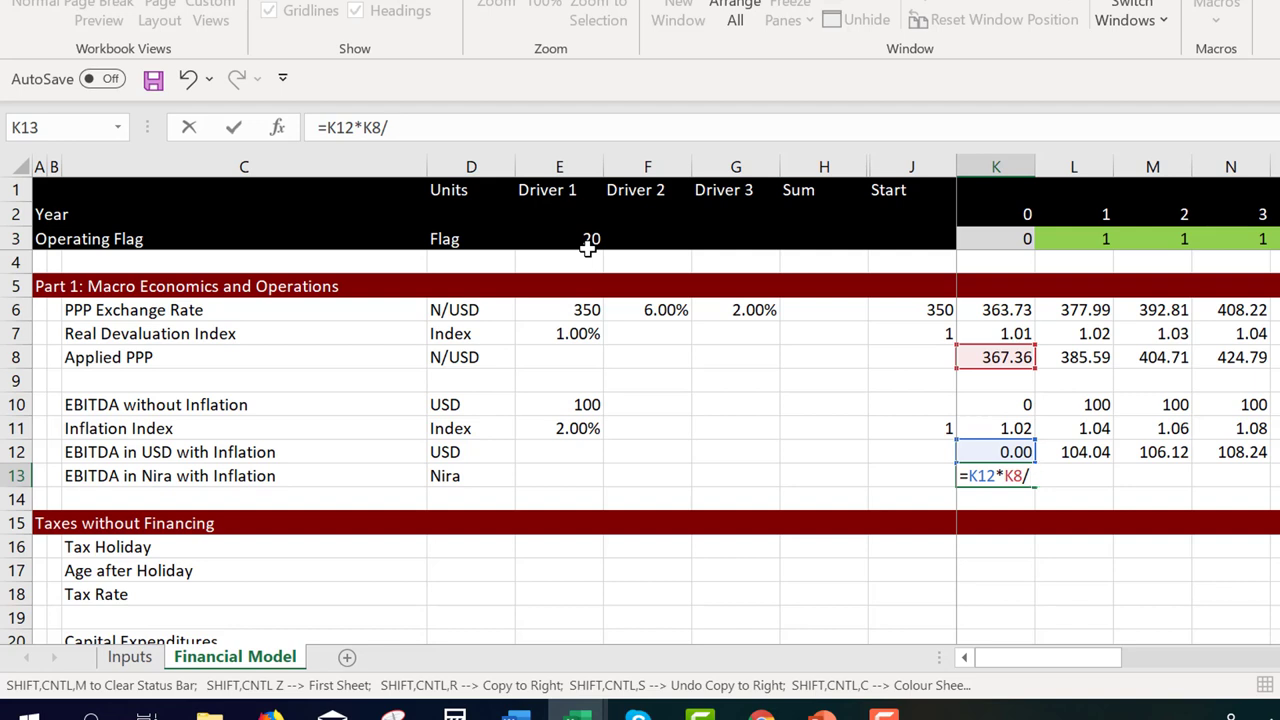
type("1000")
key("Return")
Change the unit of EBITDA in Nira with Inflation in D13 to Nira 000's
key("Up")
key("Left")
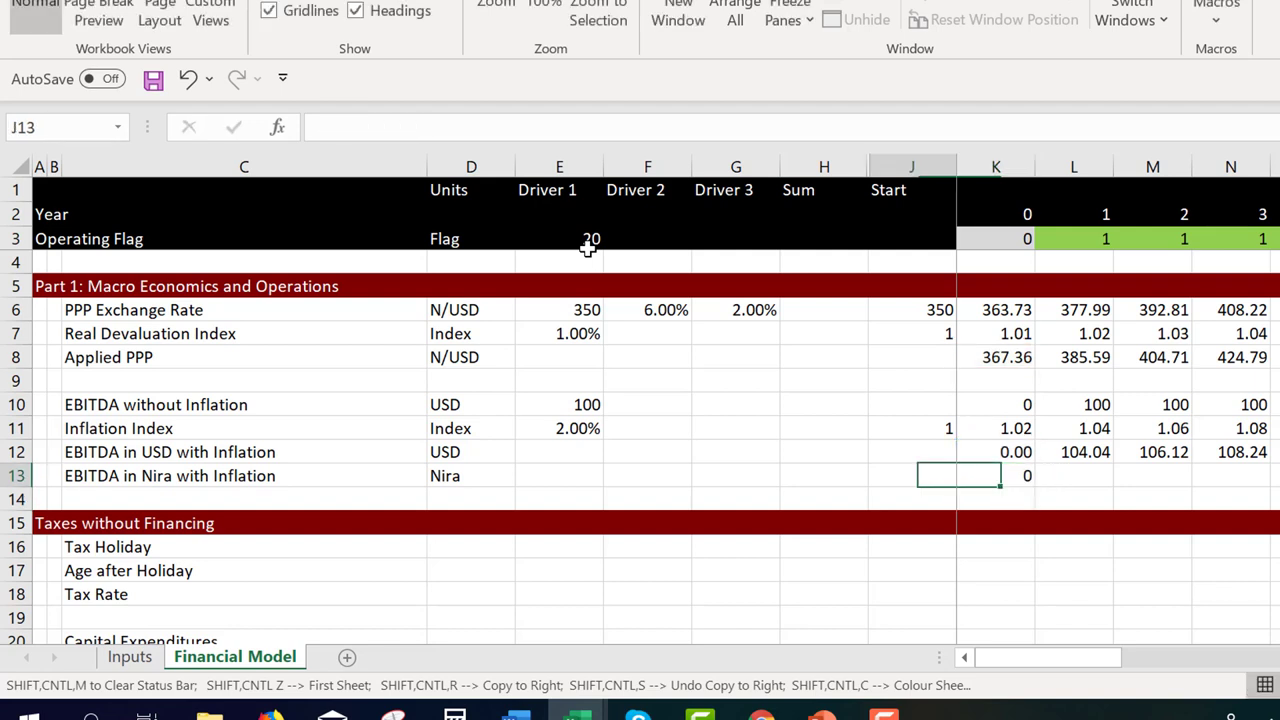
key("Left")
key("Left")
key("Left")
key("Left")
key("Left")
key("F2")
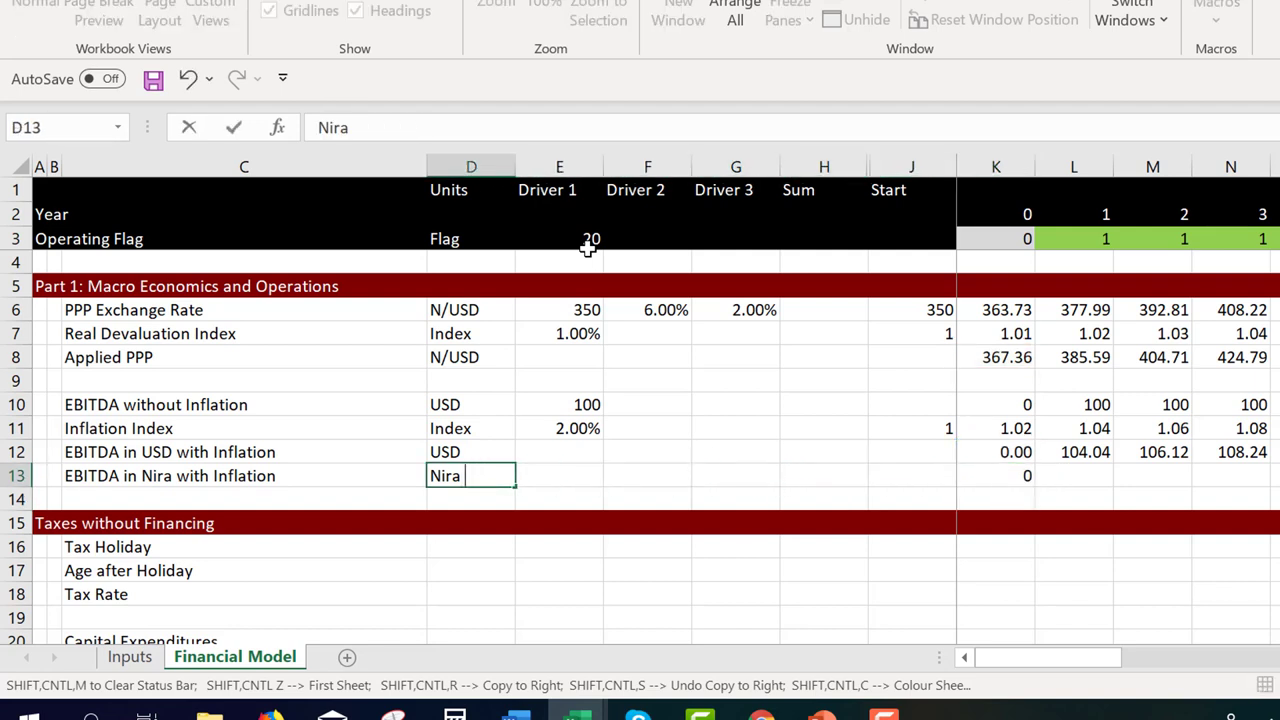
type("000's")
key("ctrl+Return")
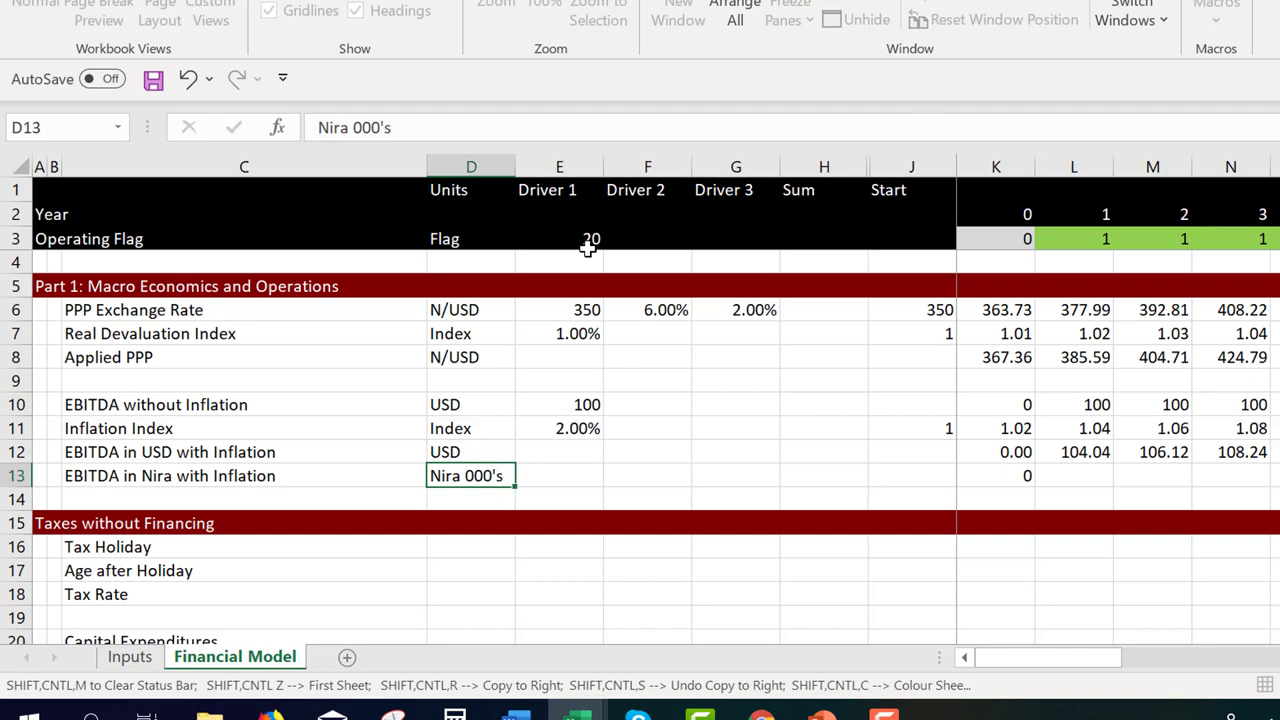
Fill the K13 formula across the EBITDA in Nira with Inflation row and format the values with two decimals
key("Right")
key("Right")
key("Right")
key("Right")
key("Right")
key("Right")
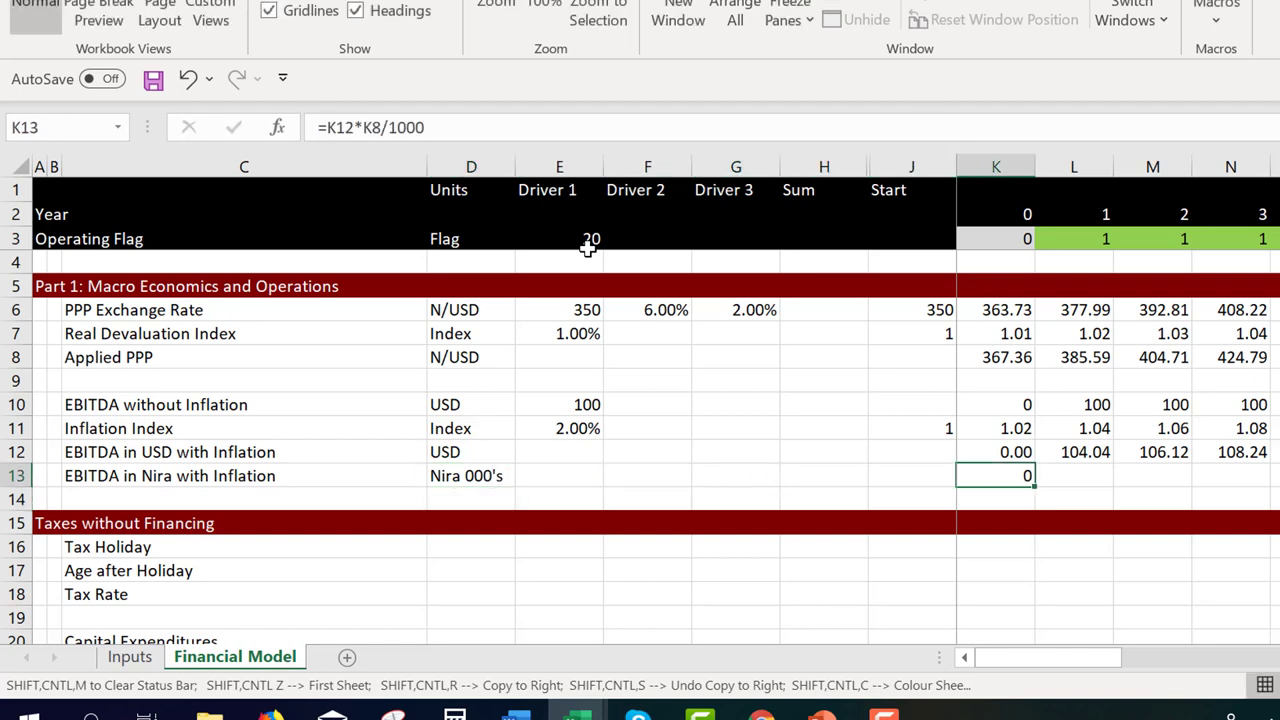
key("ctrl+shift+r")
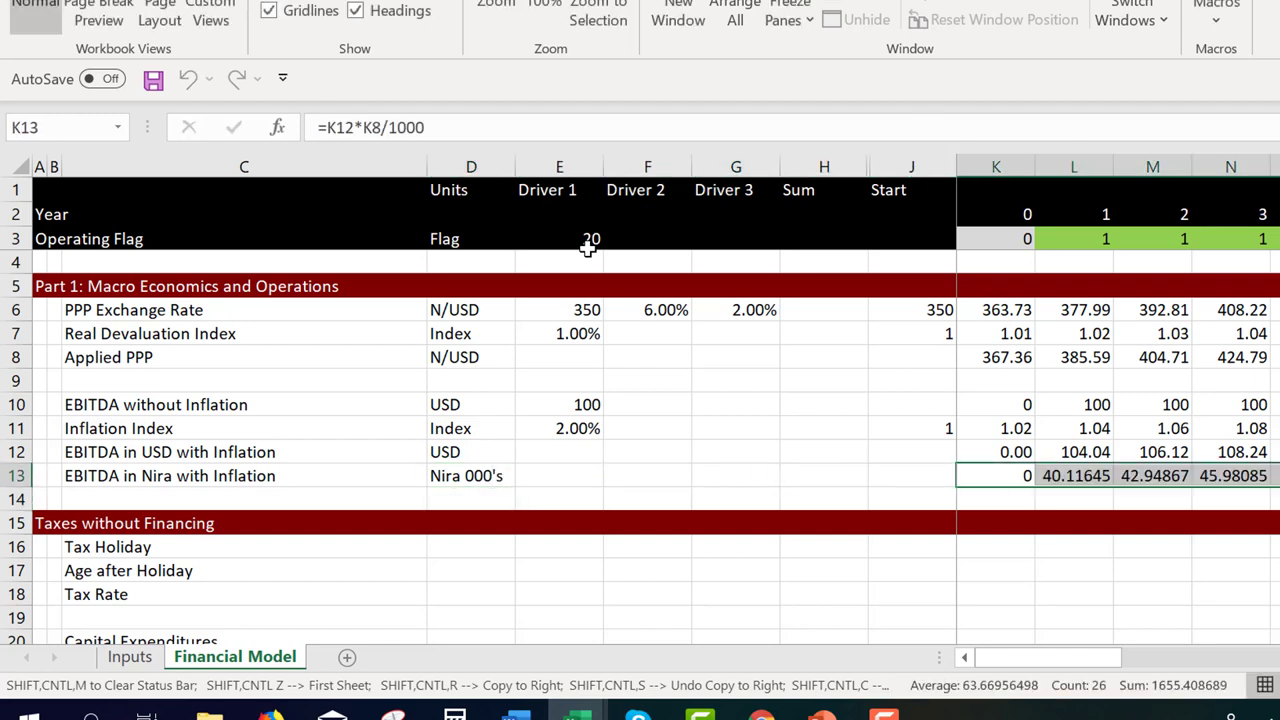
key("Left")
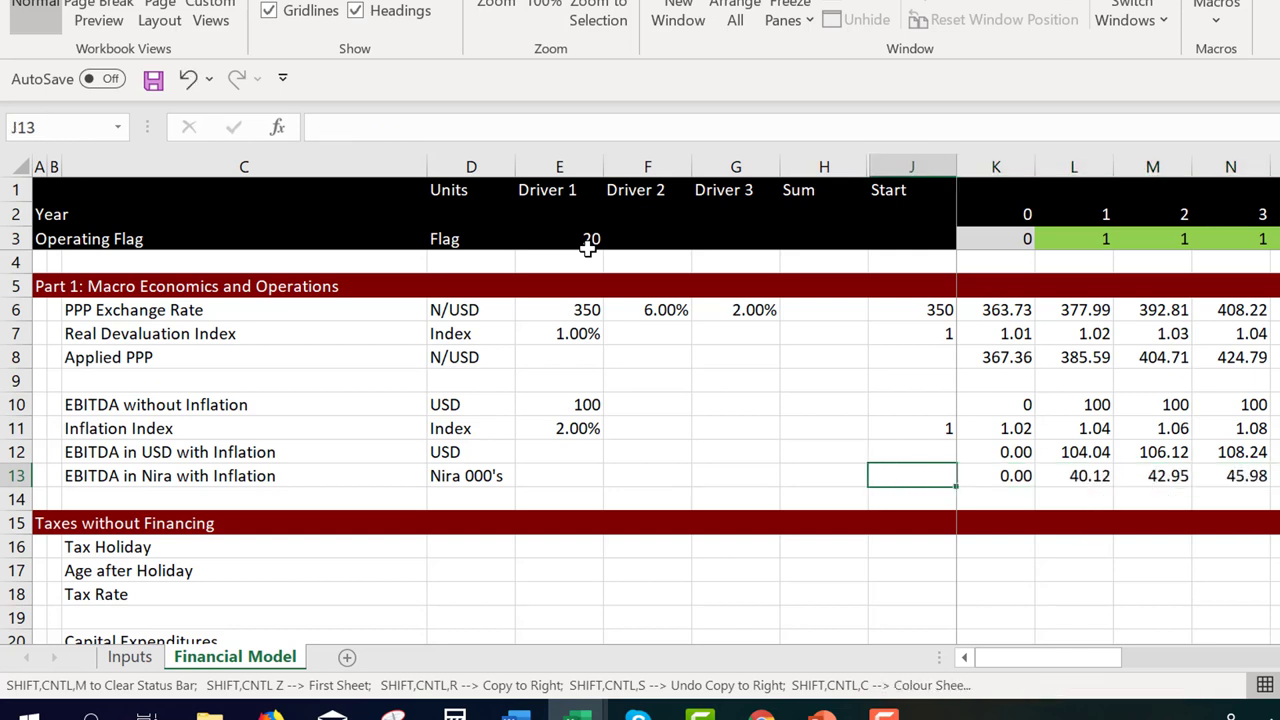
key("Down")
key("Down")
key("Down")
key("Down")
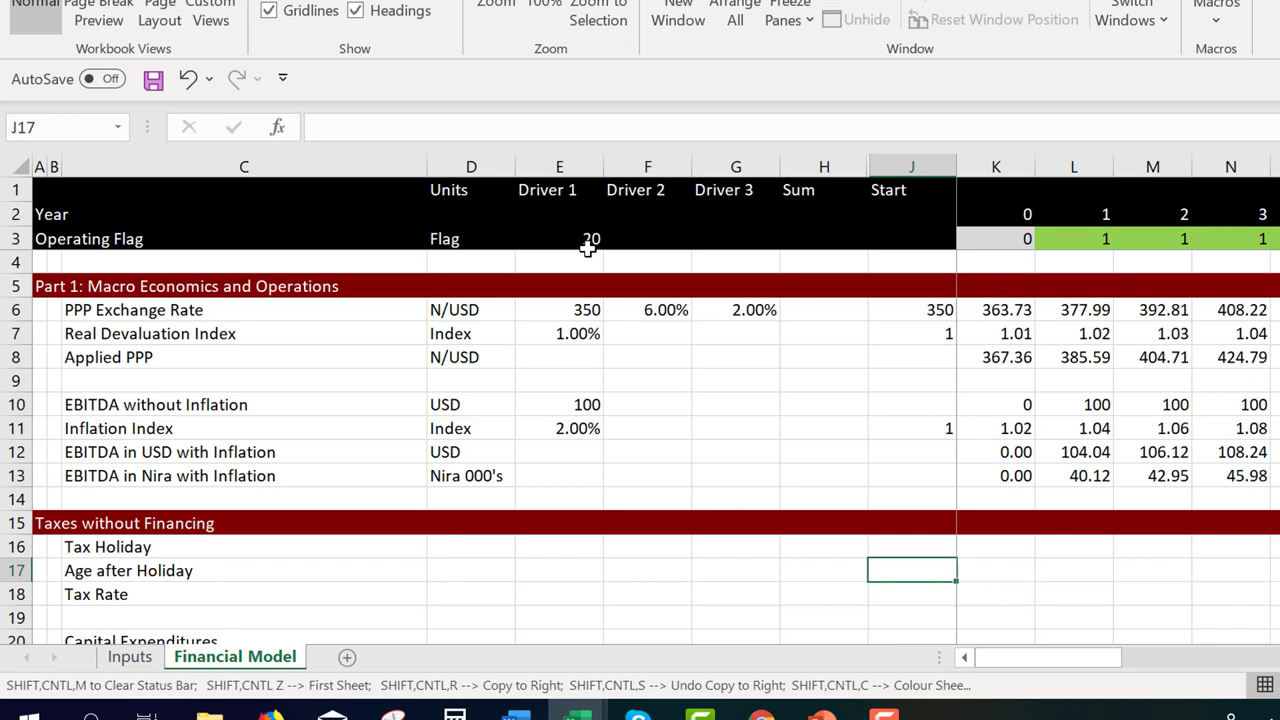
key("Up")
key("Up")
key("Up")
key("Up")
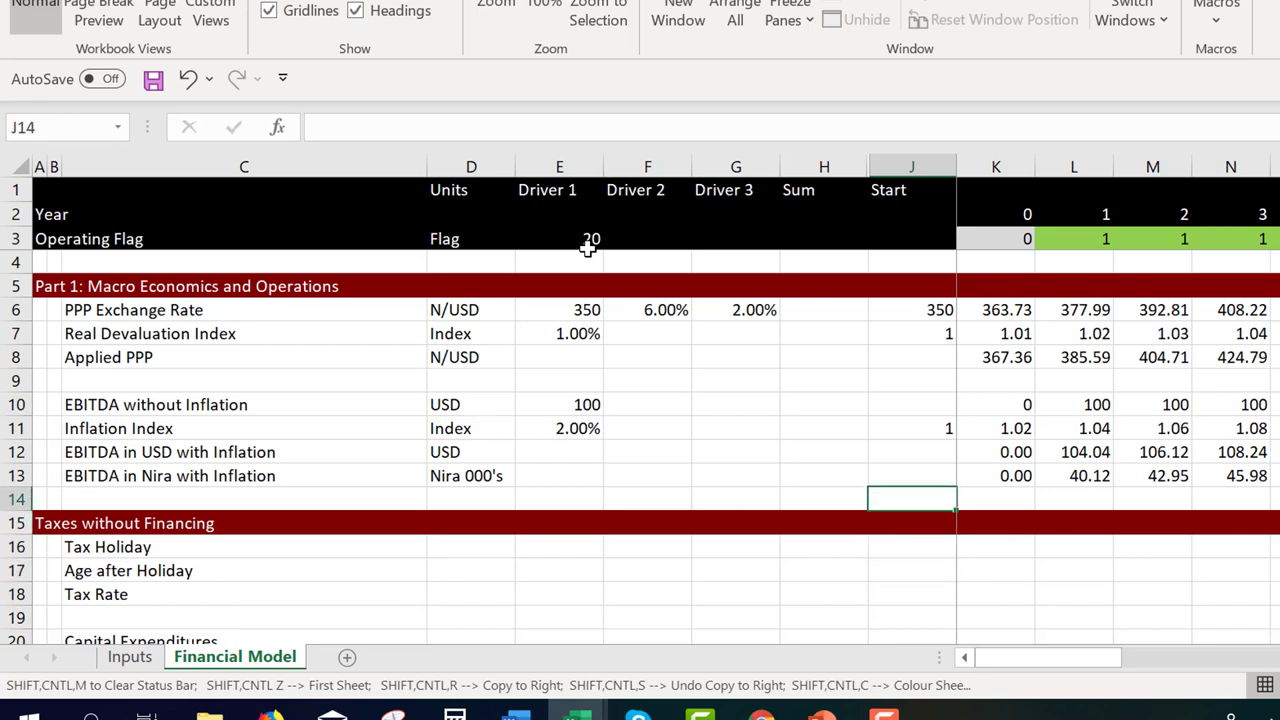
key("Down")
key("Down")
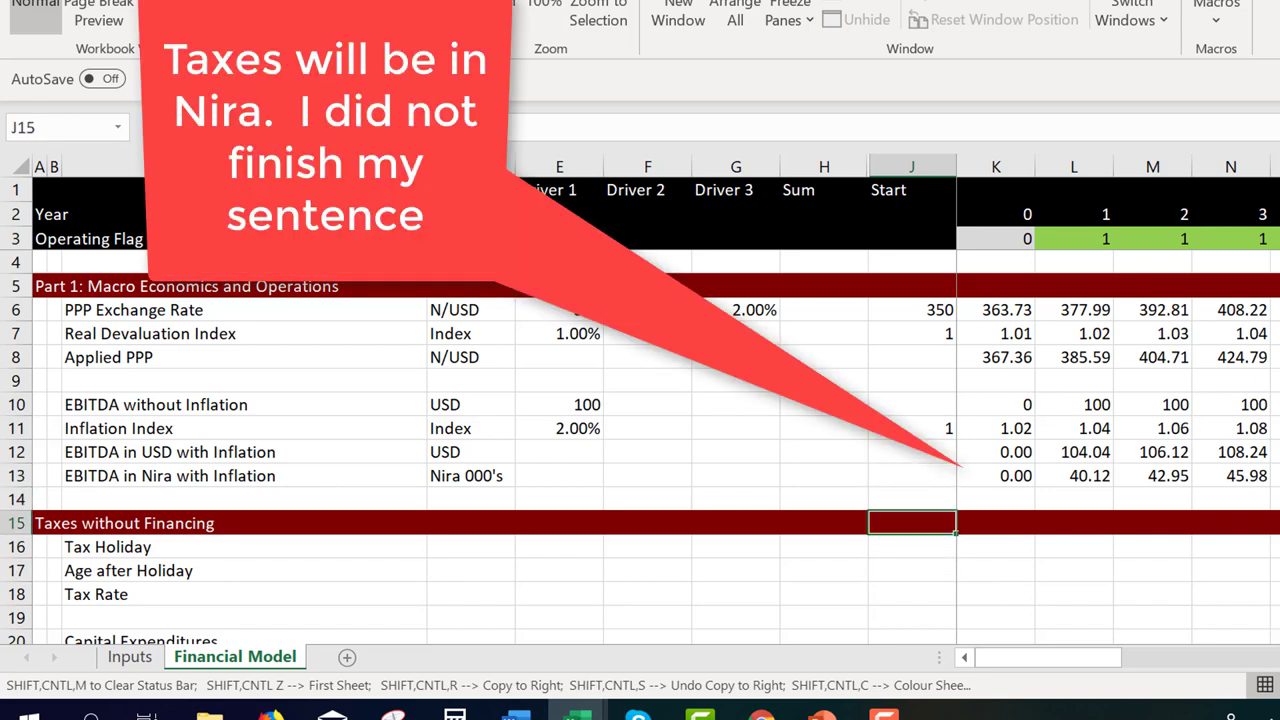
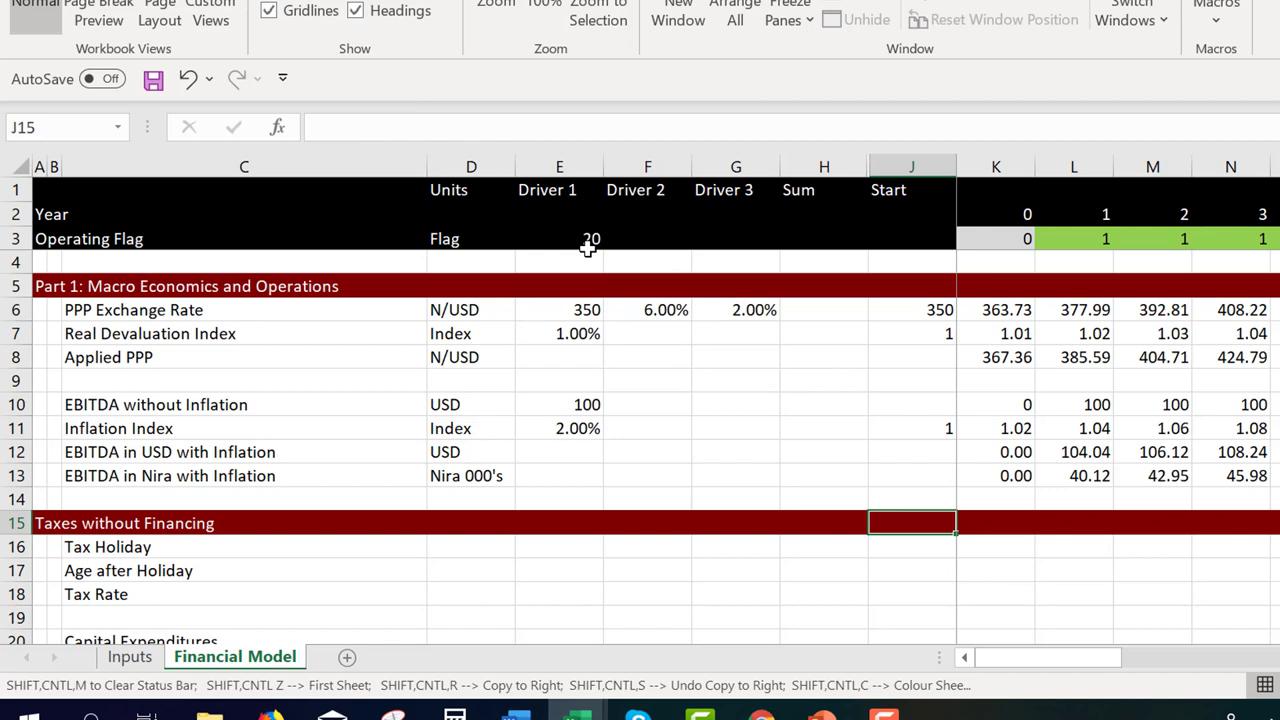
Enter the unit Flag in D16 for the Tax Holiday row
key("Down")
key("Left")
key("Left")
key("Left")
key("Left")
key("Left")
key("Left")
key("Left")
key("Left")
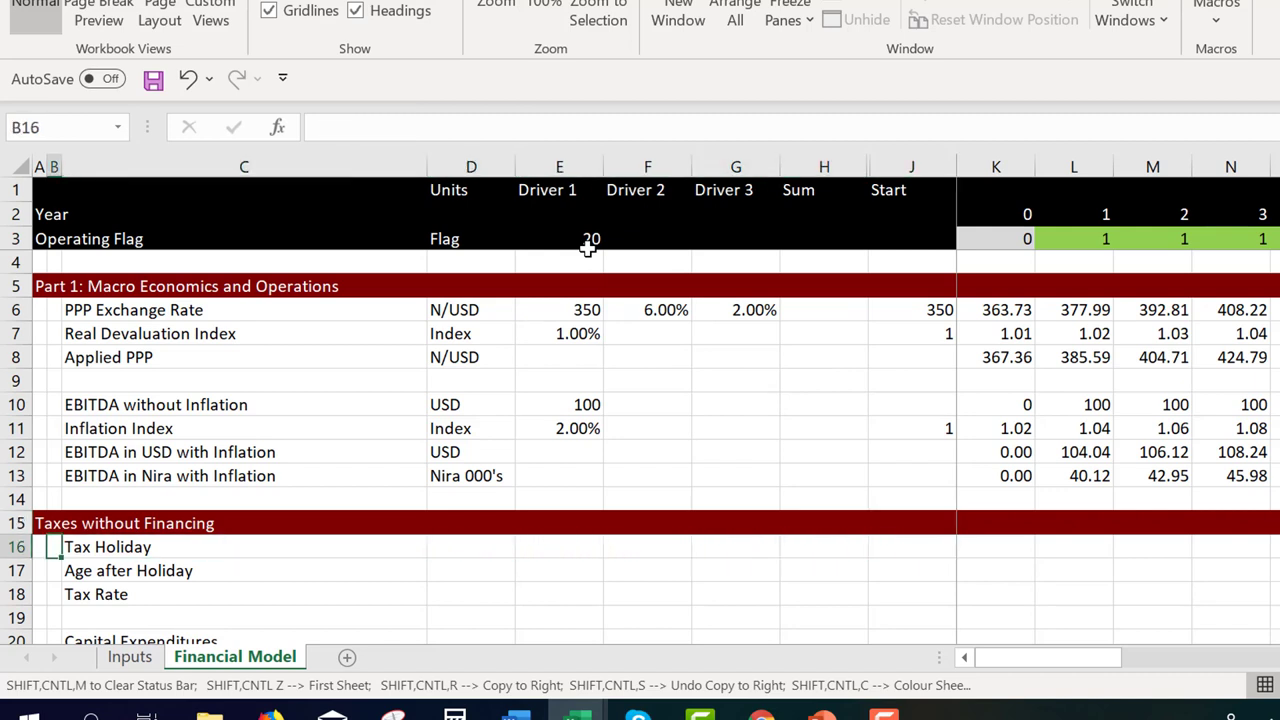
key("Right")
key("Right")
key("Right")
key("Left")
type("Flag")
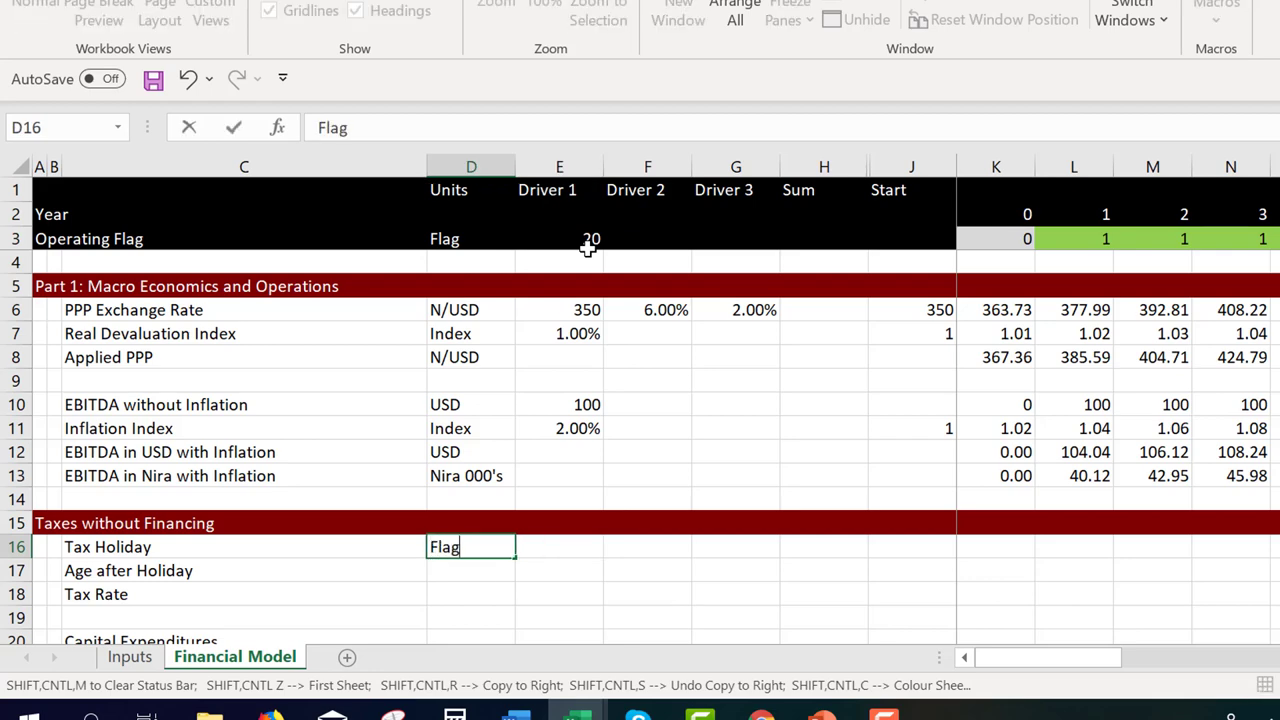
key("Return")
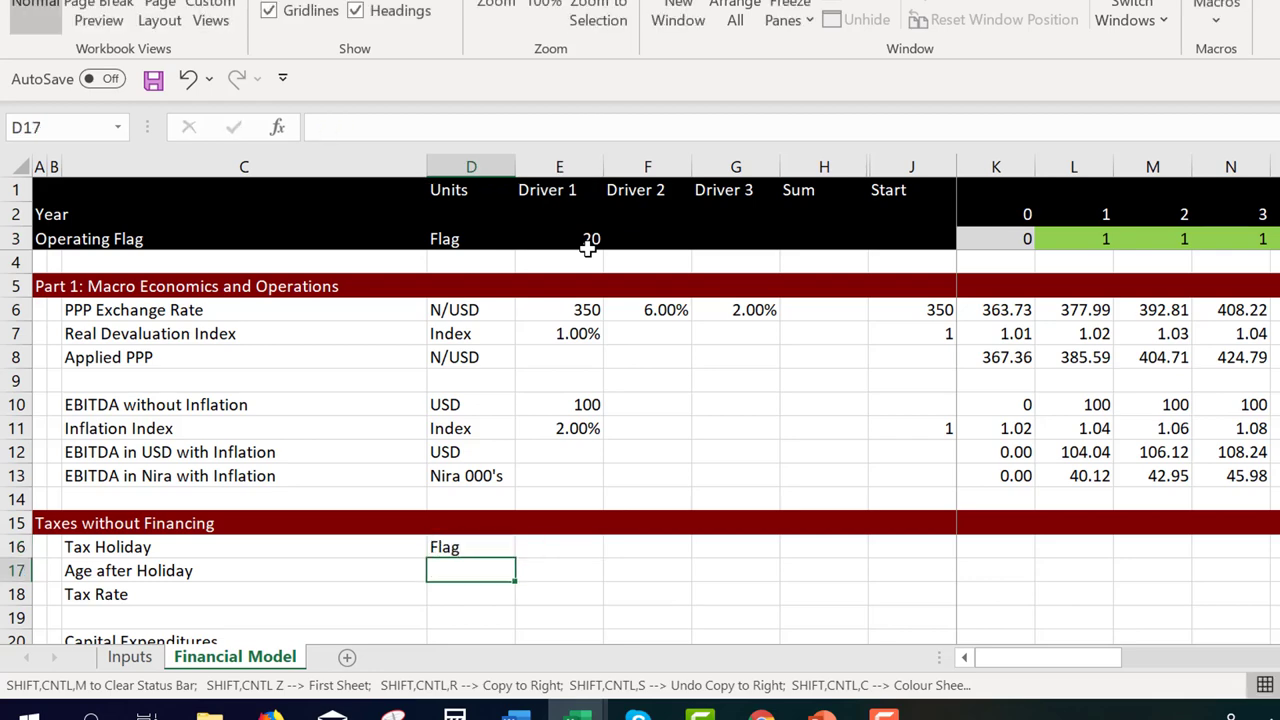
Link E16 of the Tax Holiday row to the tax holiday years in Inputs!D15
key("Up")
key("Right")
type("=")
key("ctrl+Page_Up")
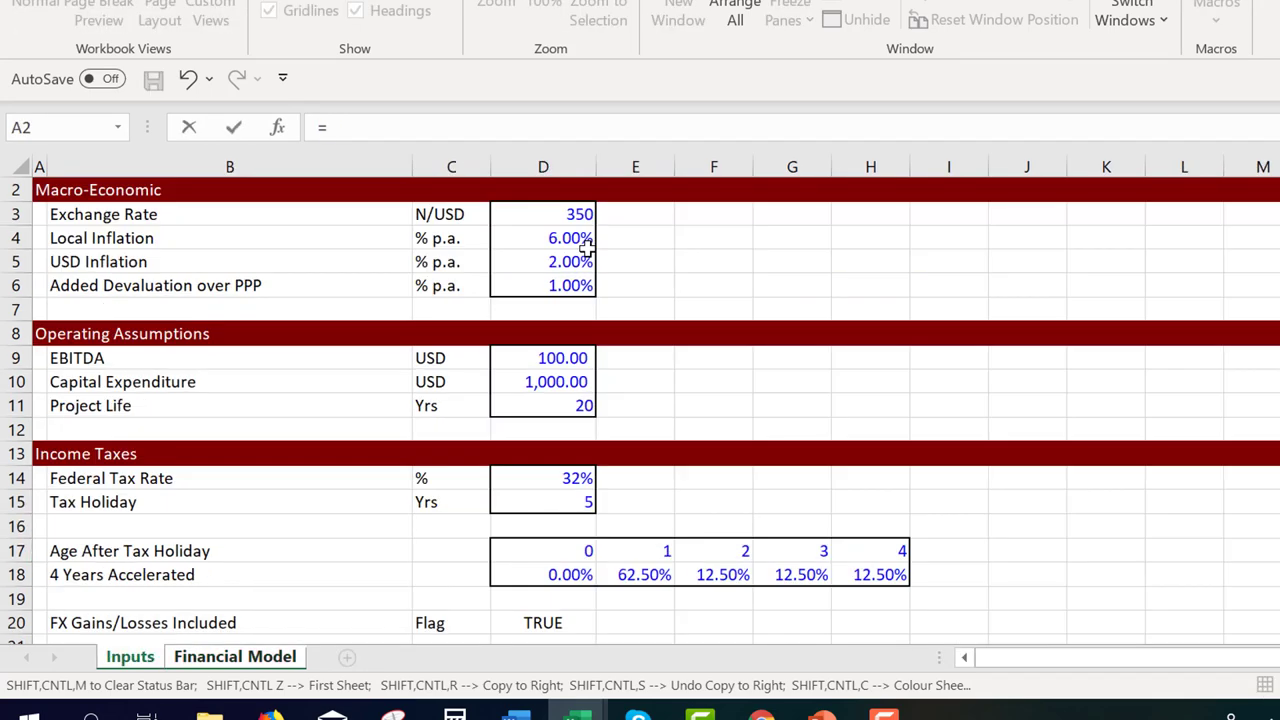
left_click(511, 500)
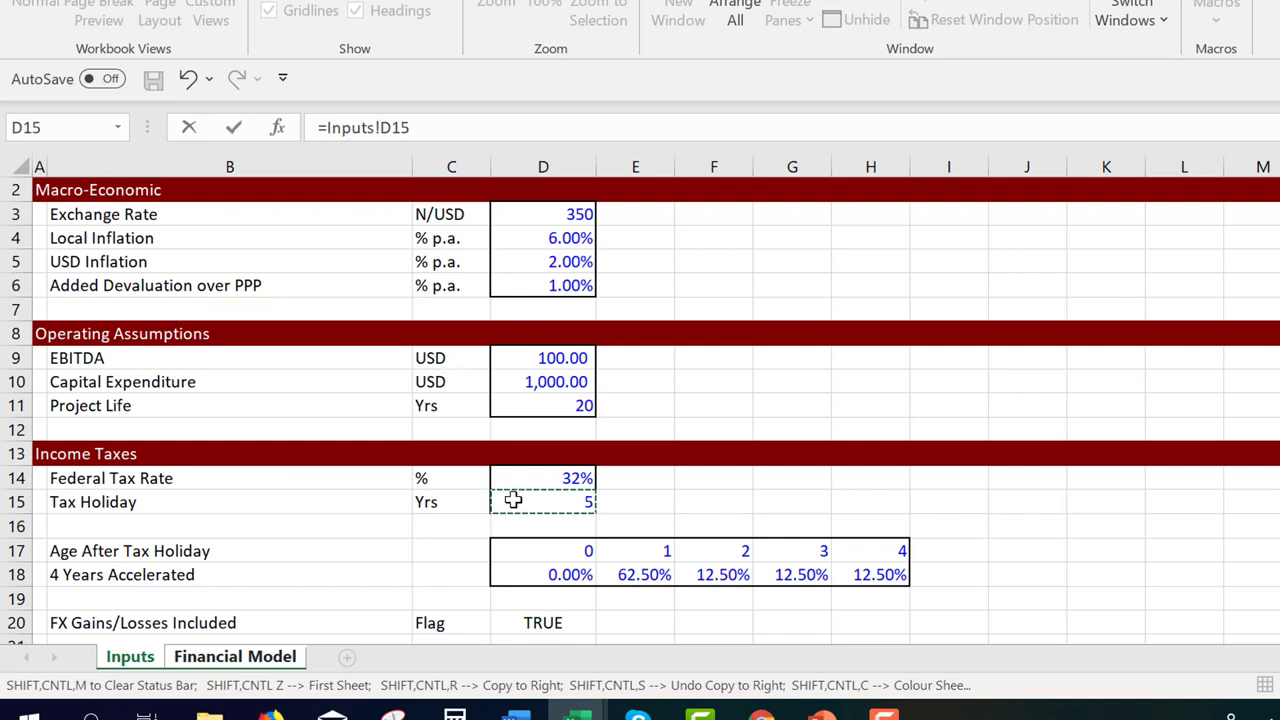
key("Return")
Enter =K2<=$E$16 in K16 to test whether the year falls within the tax holiday
key("Right")
key("Right")
key("Right")
key("Right")
key("Right")
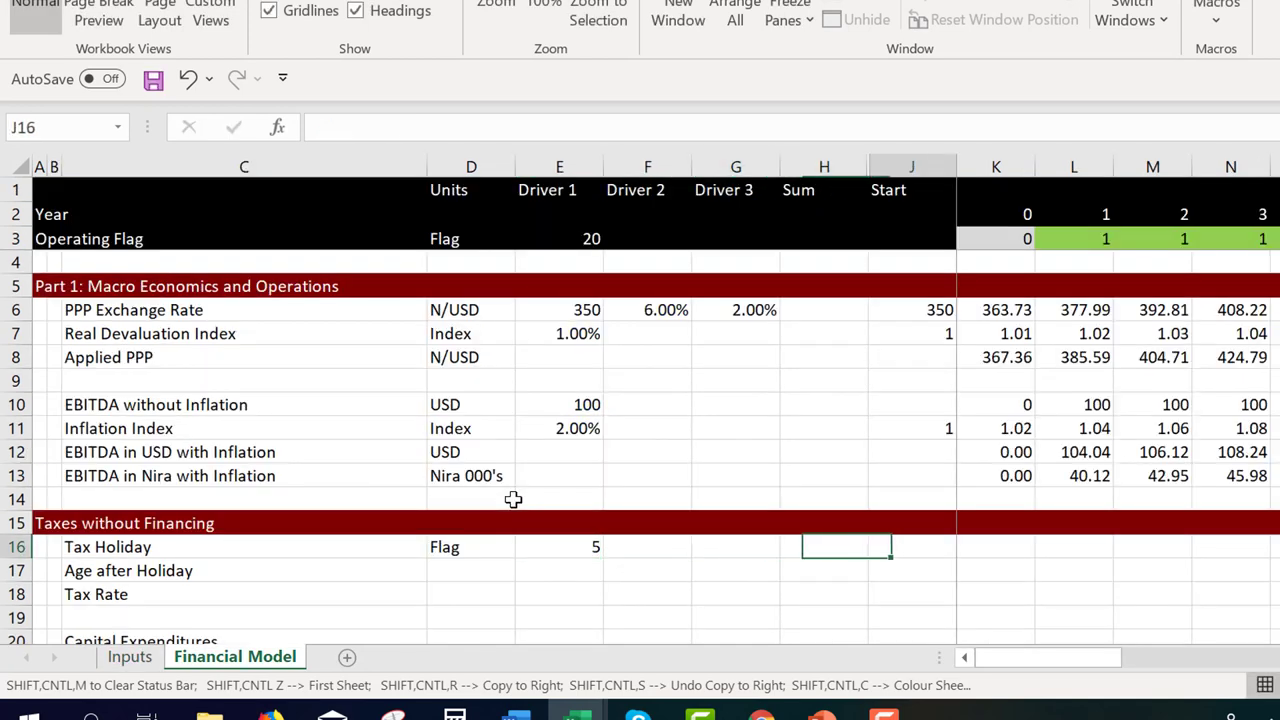
type("=")
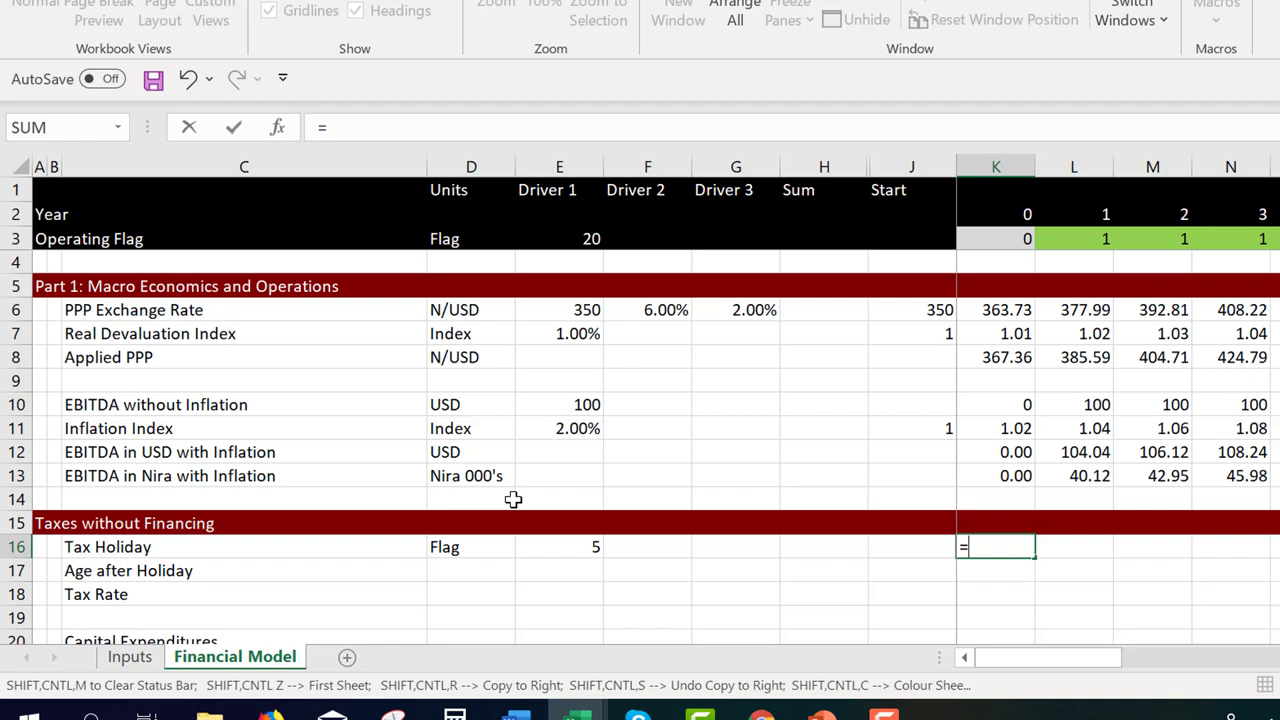
left_click(996, 214)
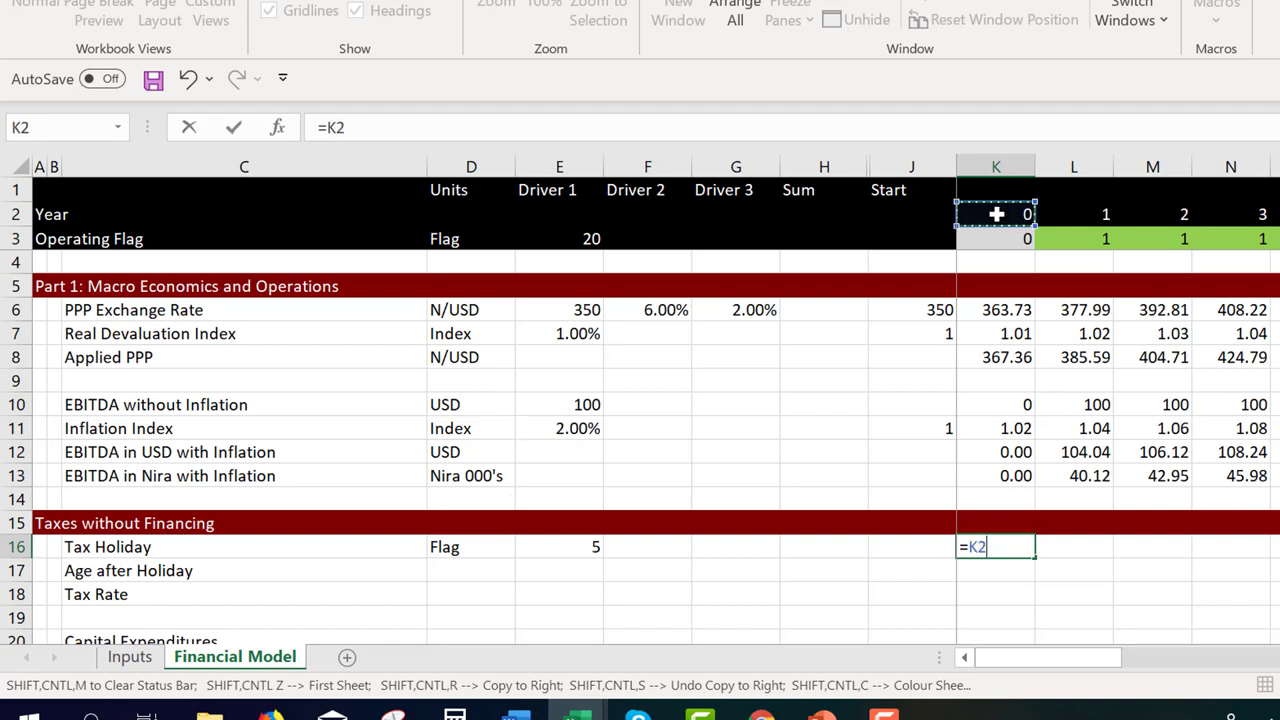
type("<")
key("Left")
key("Left")
key("Left")
key("Left")
key("Left")
key("Left")
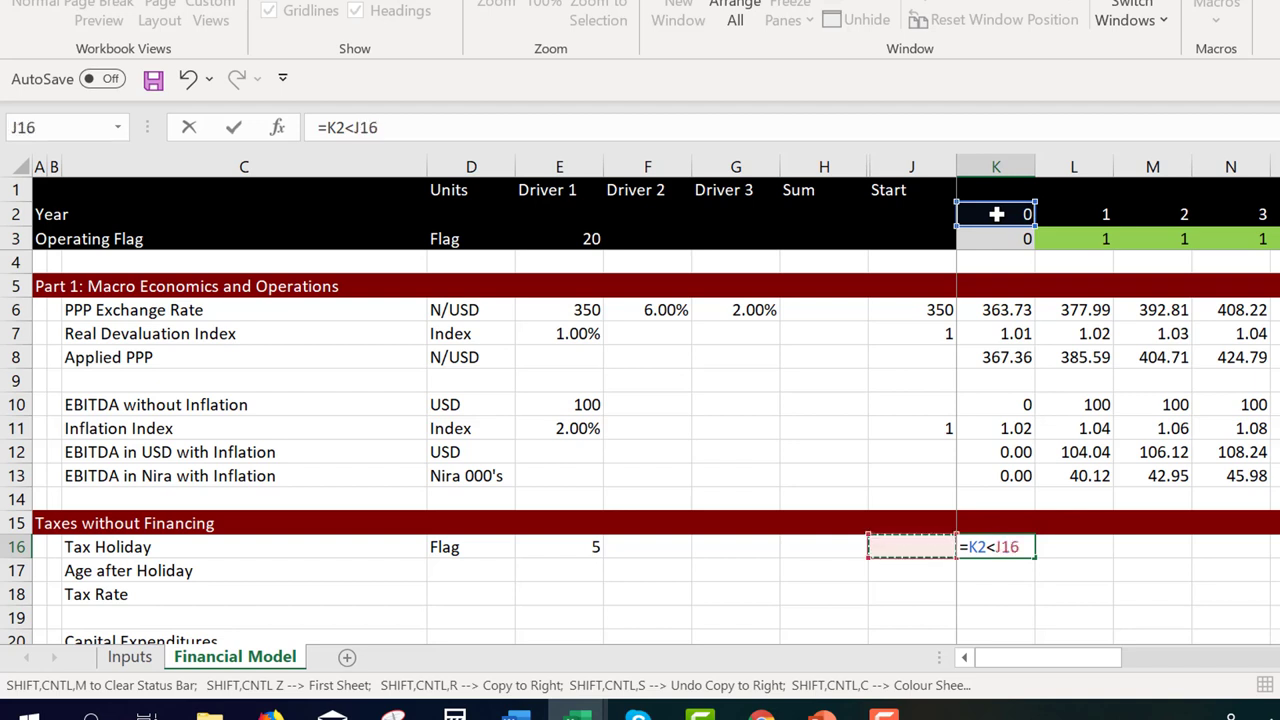
key("BackSpace")
key("BackSpace")
key("BackSpace")
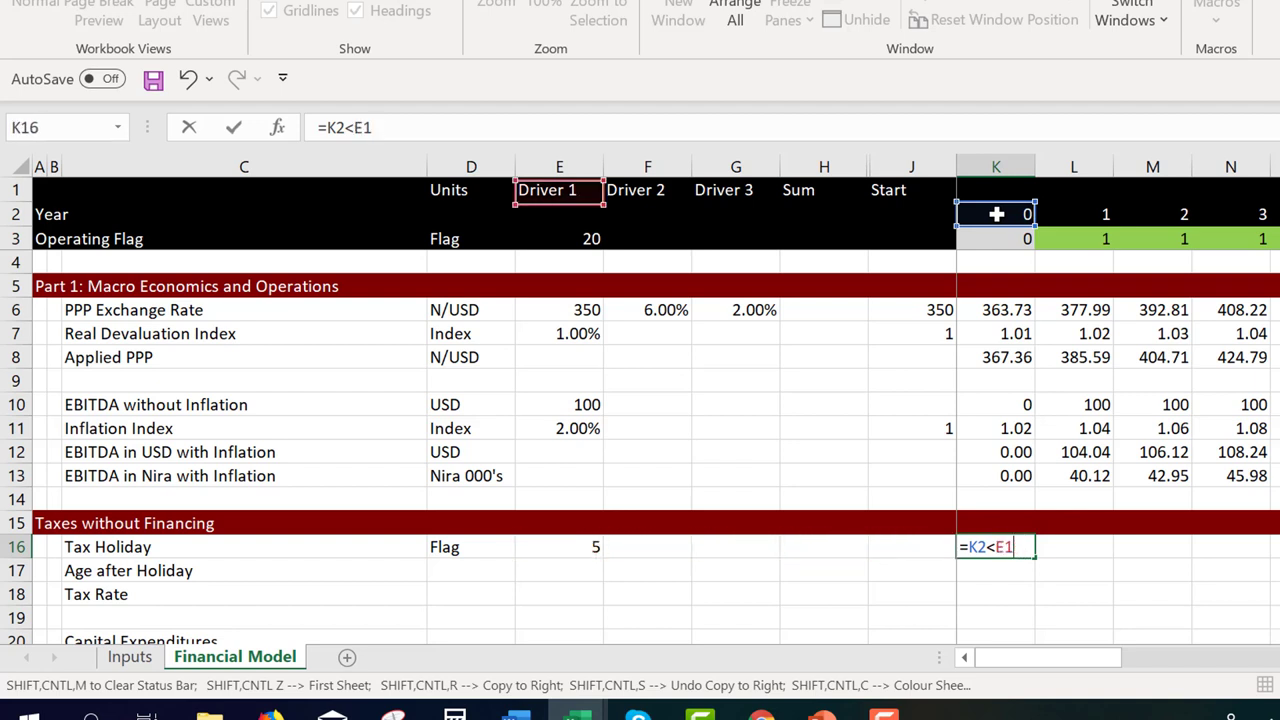
type("=")
key("Left")
key("Left")
key("Left")
key("Left")
key("Left")
key("Left")
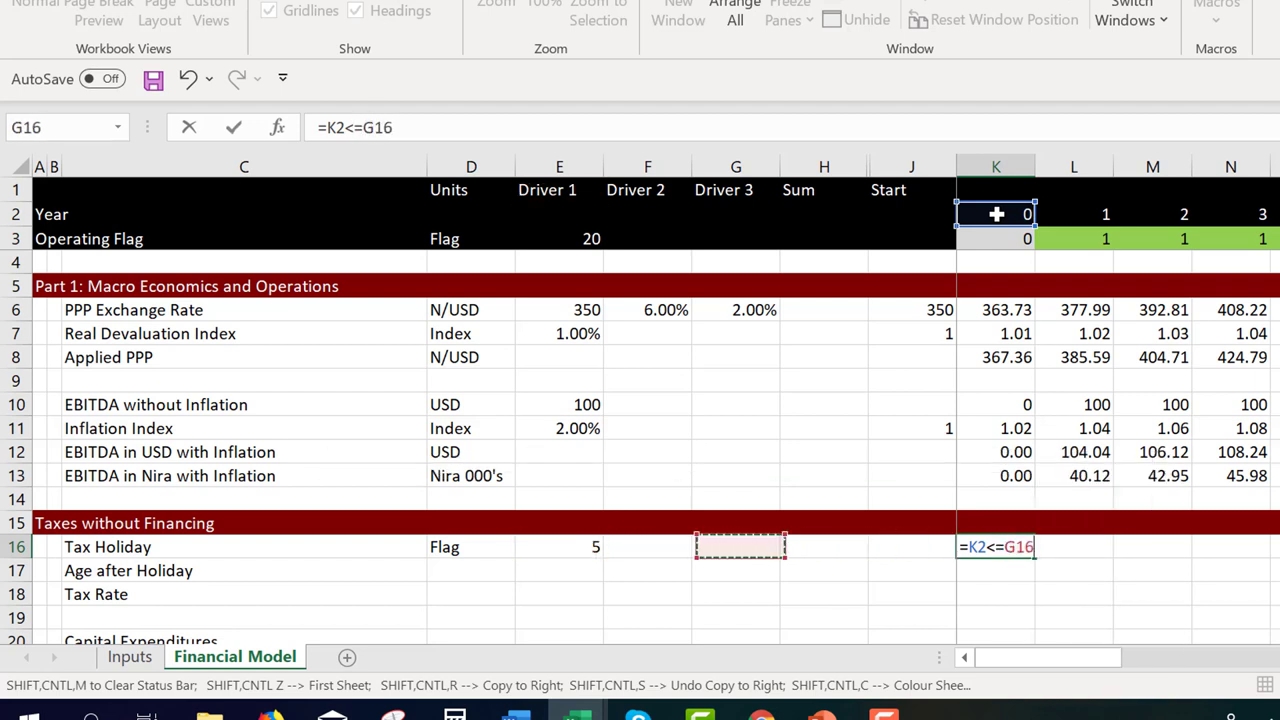
key("F4")
key("Return")
left_click(996, 547)
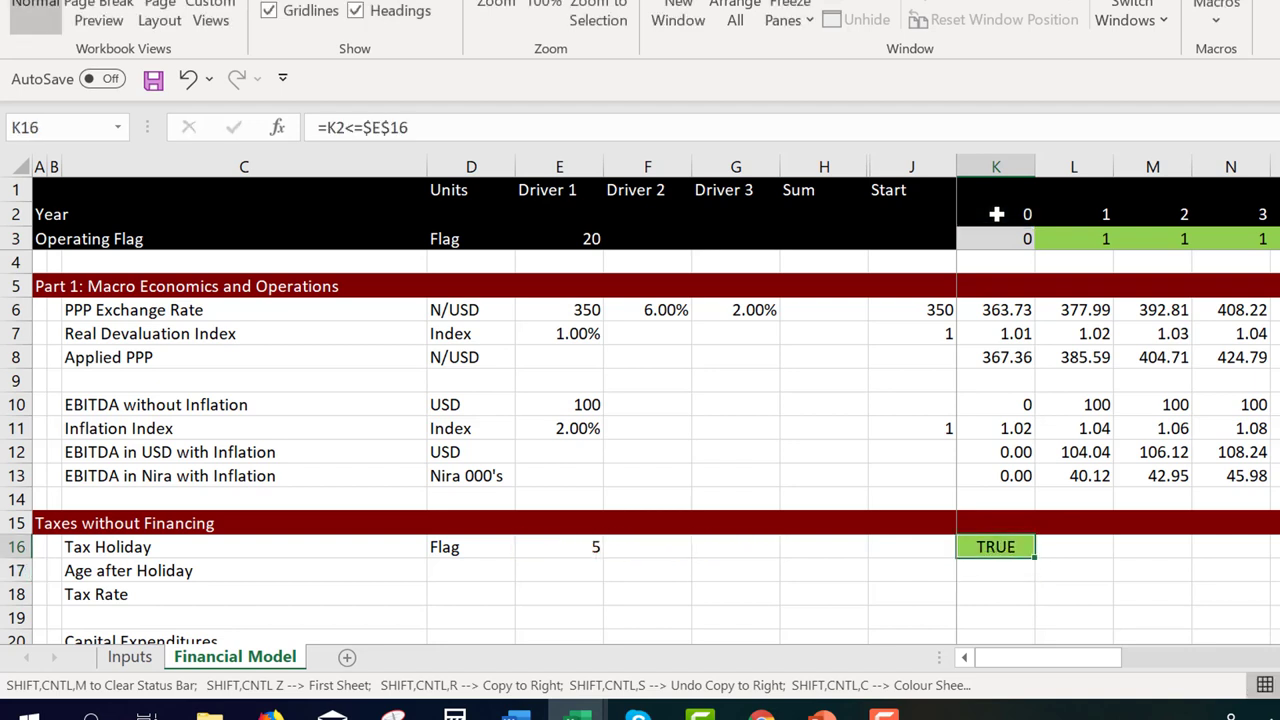
Change K16 to =(K2<=$E$16)*1 for a numeric flag and fill it across the Tax Holiday row
key("F2")
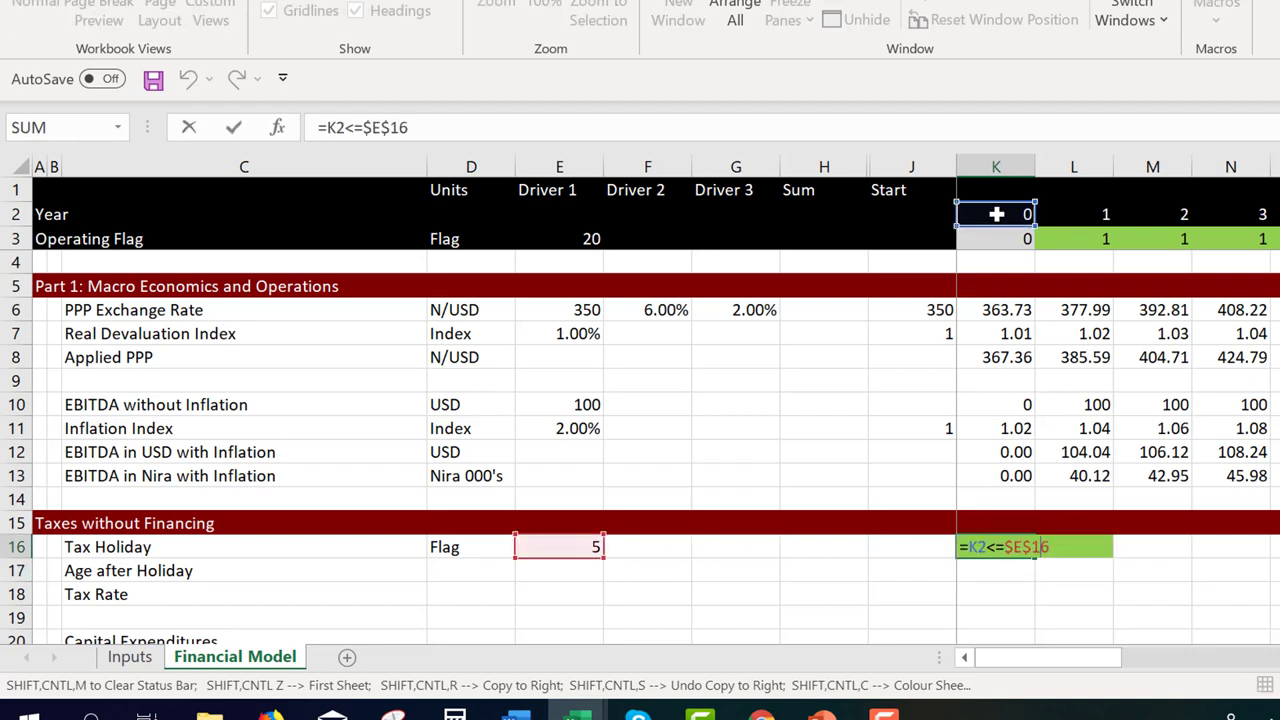
type("(")
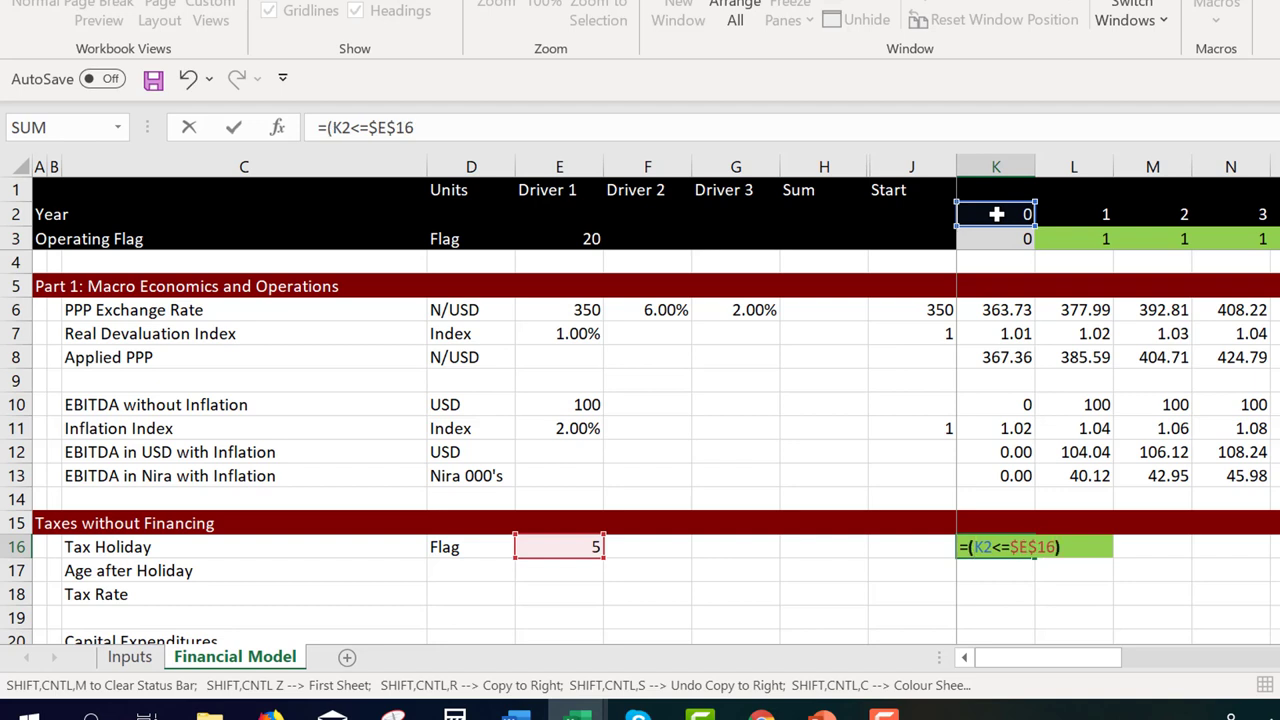
type(")*1")
key("Return")
key("Up")
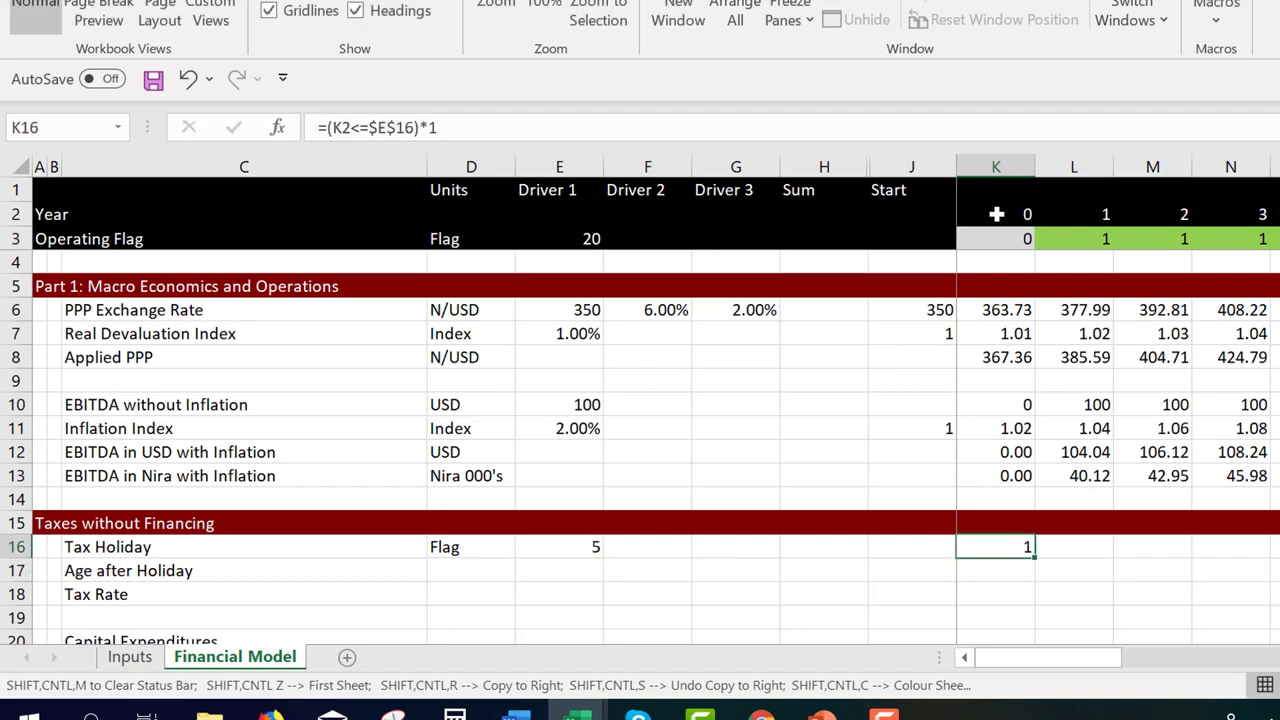
key("ctrl+shift+r")
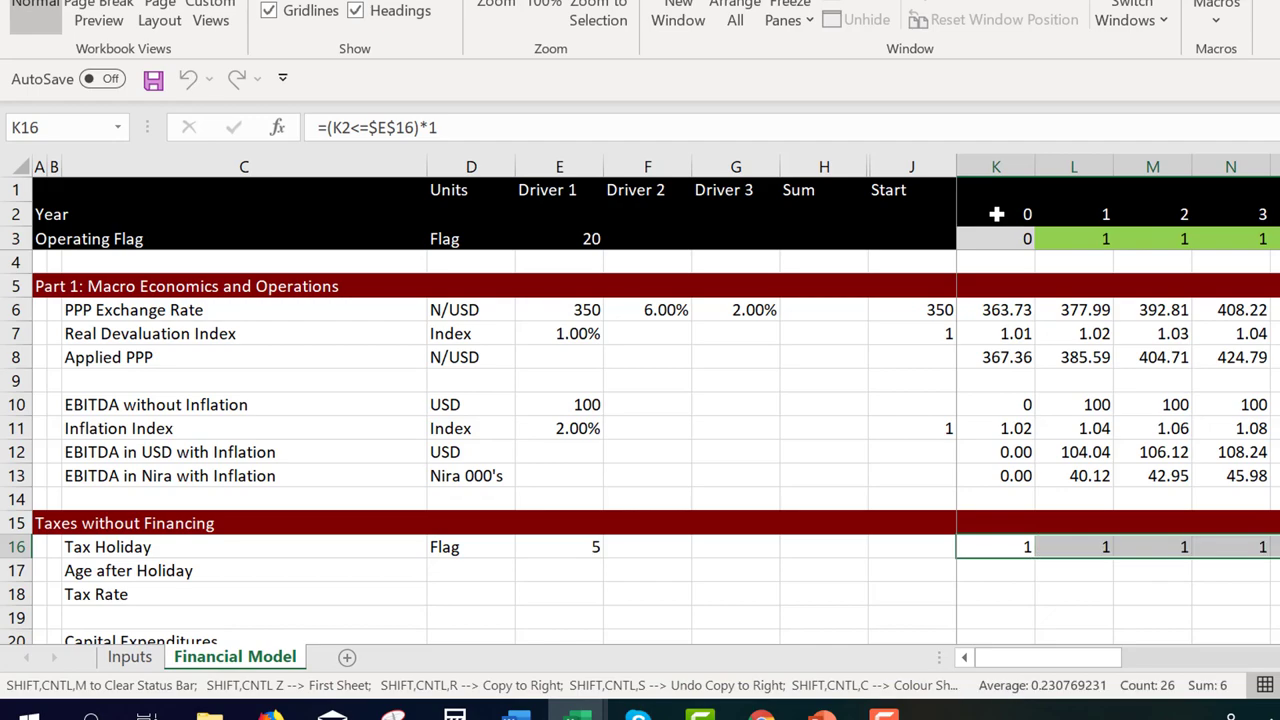
Recolour the Financial Model sheet with Fixed Colour 1 for links from other sheets
key("ctrl+shift+c")
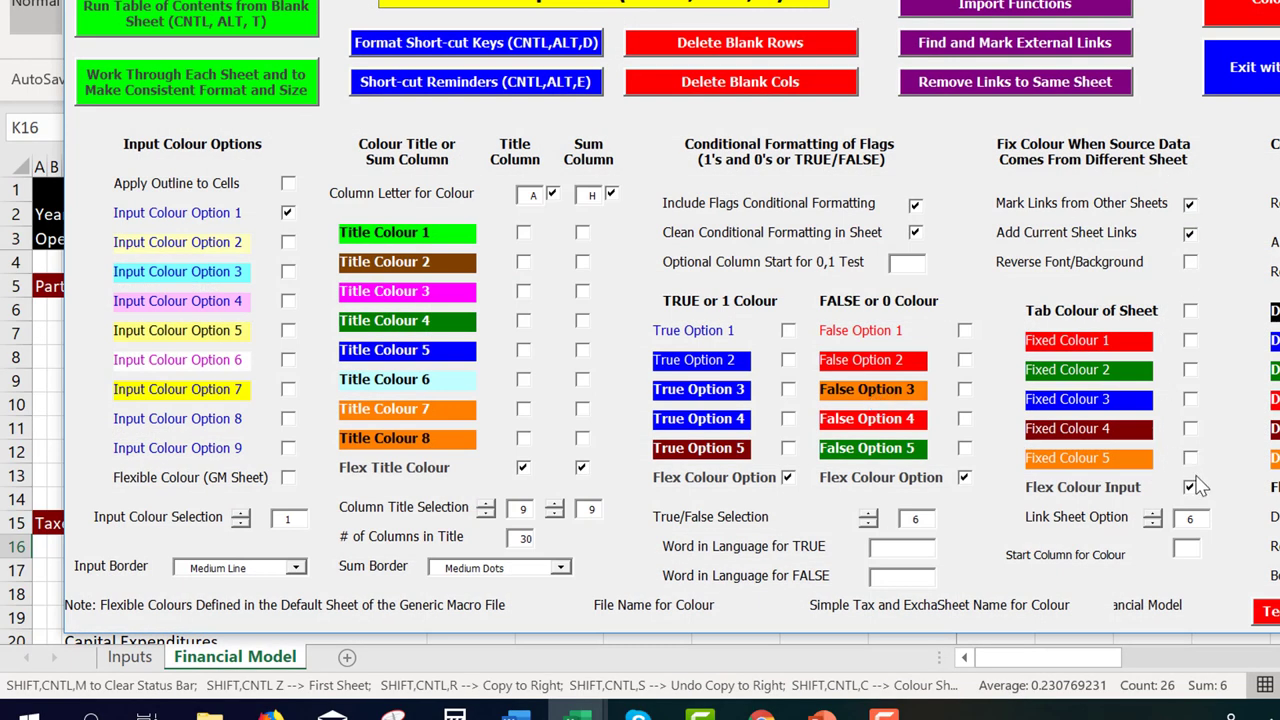
left_click(1188, 341)
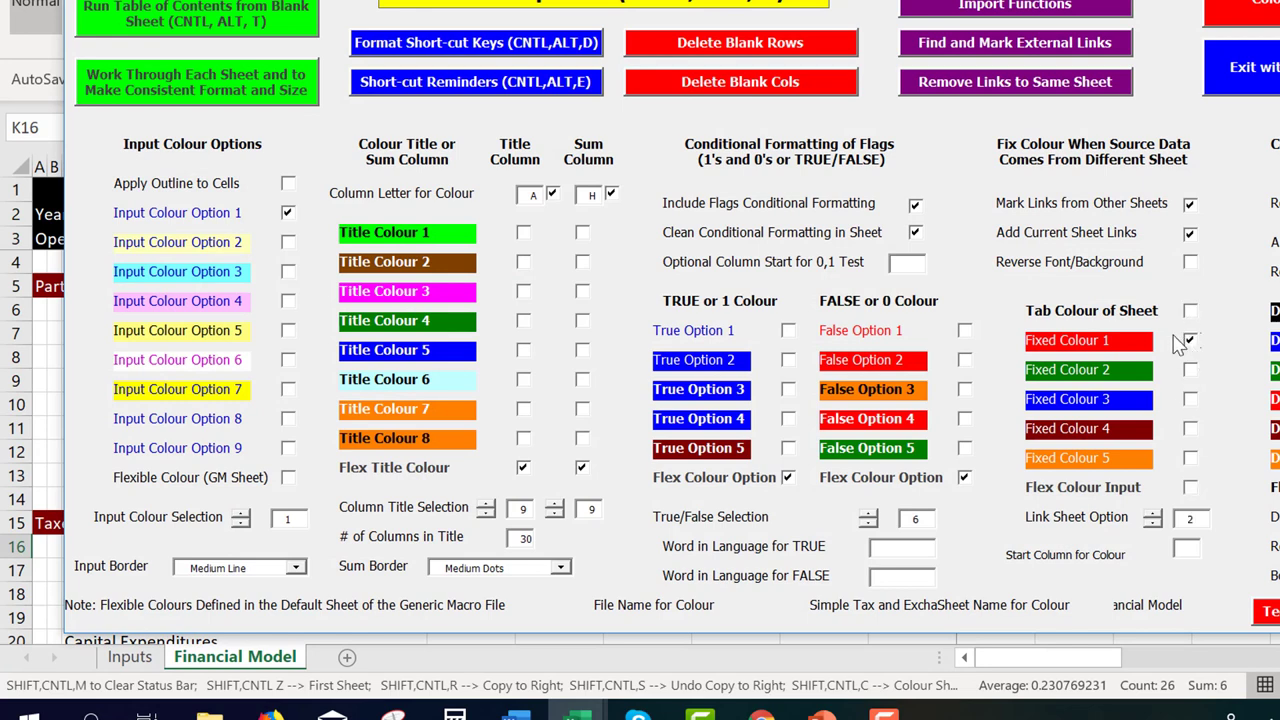
left_click(1266, 18)
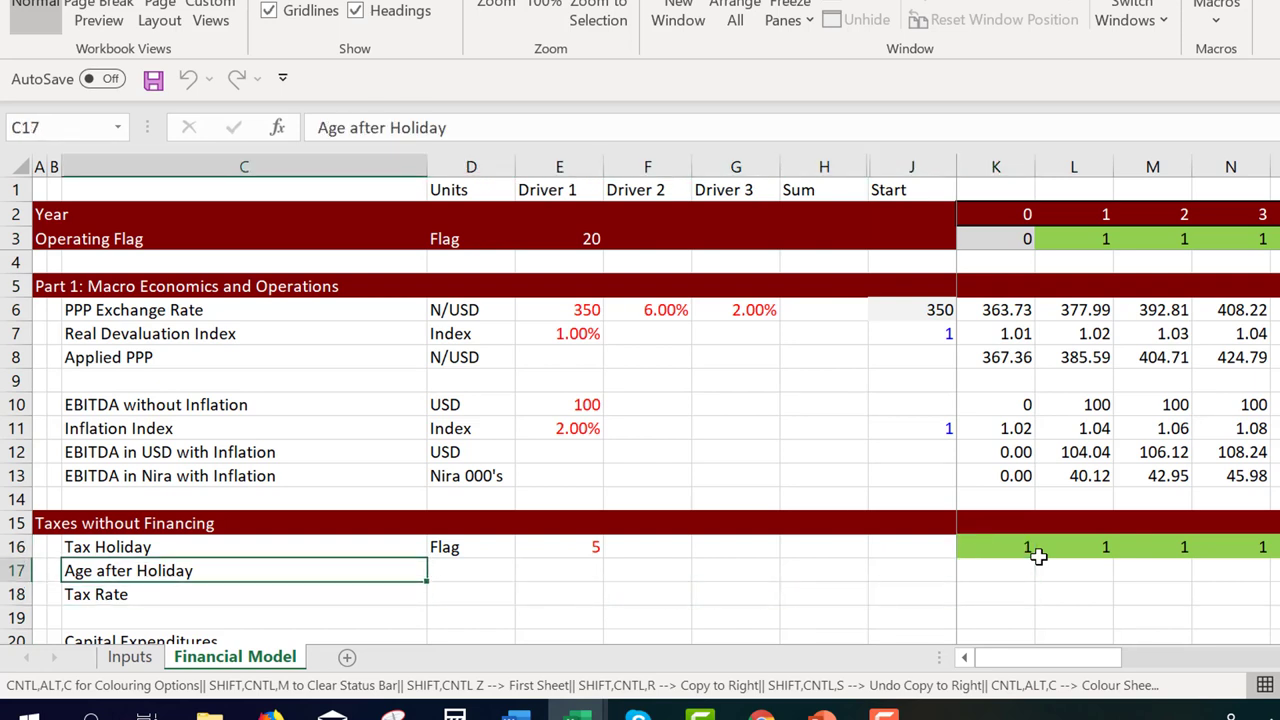
Enter the unit Period in D17 for the Age after Holiday row
key("Right")
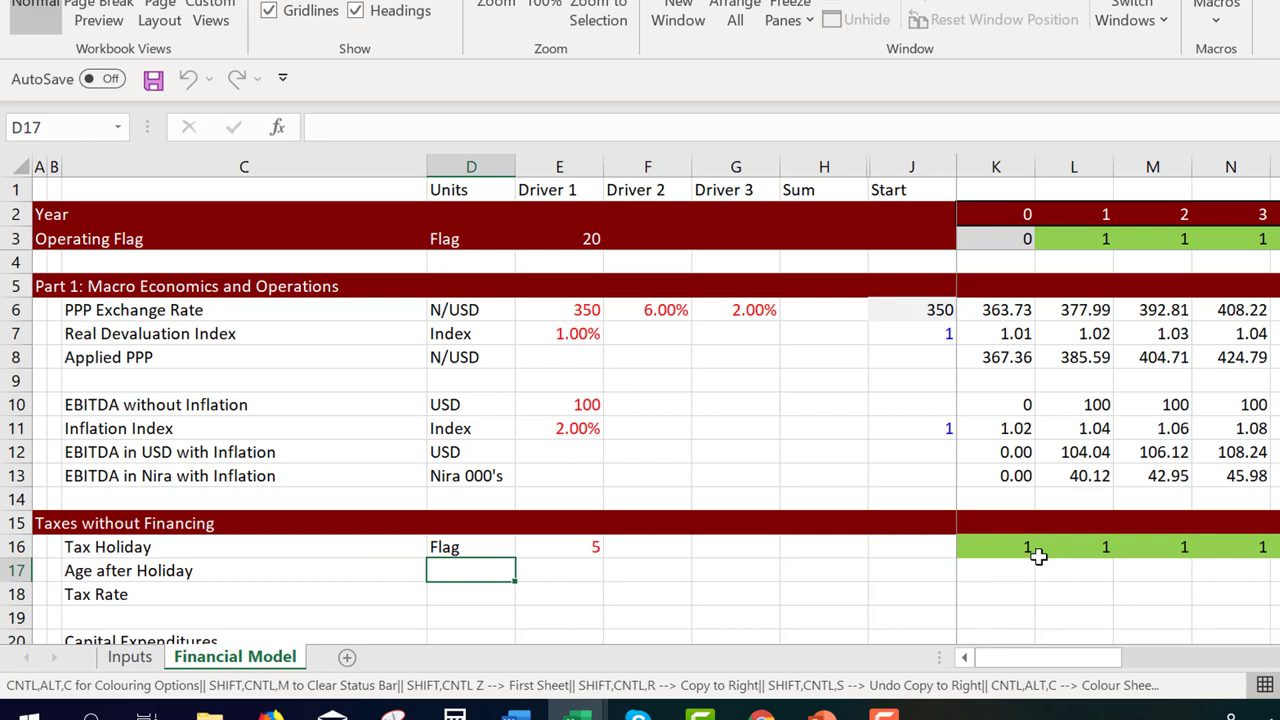
key("Right")
key("Left")
type("Peri")
key("Return")
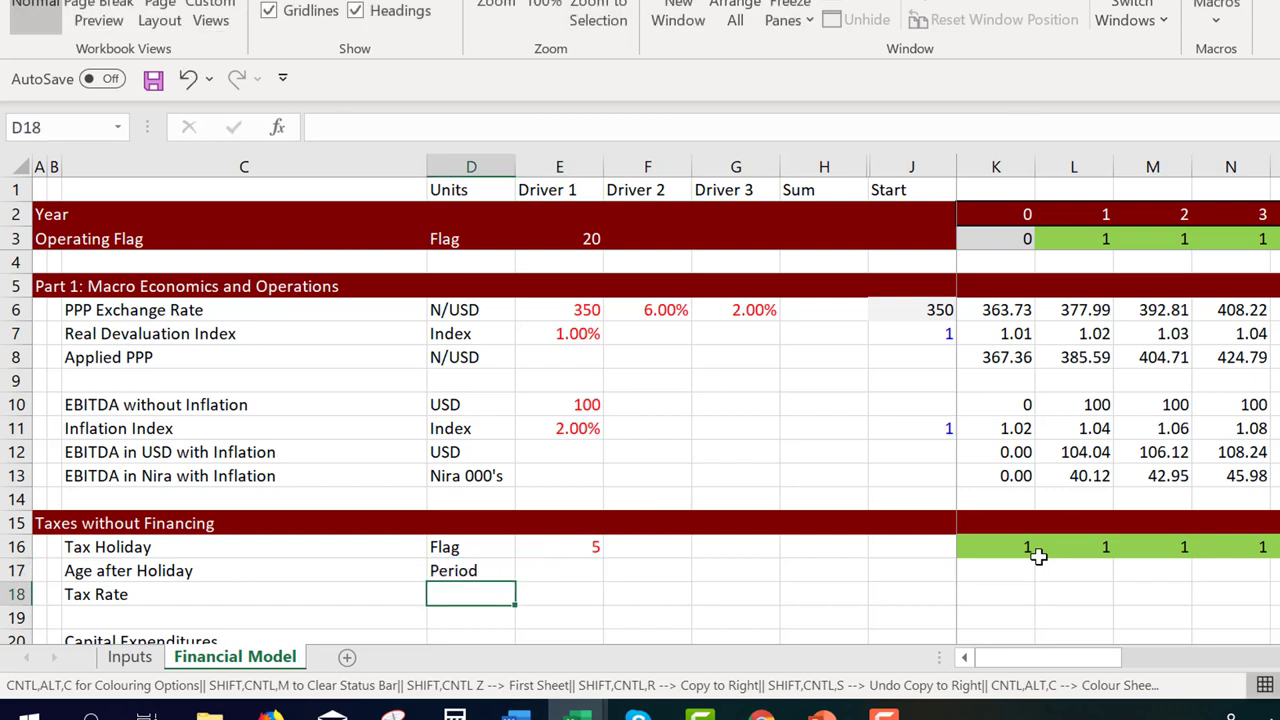
Enter =IF(NOT(K16),K16-$E$16,0) in K17 and fill it across the Age after Holiday row
key("Up")
key("Right")
key("Right")
key("Right")
key("Right")
key("Right")
key("Right")
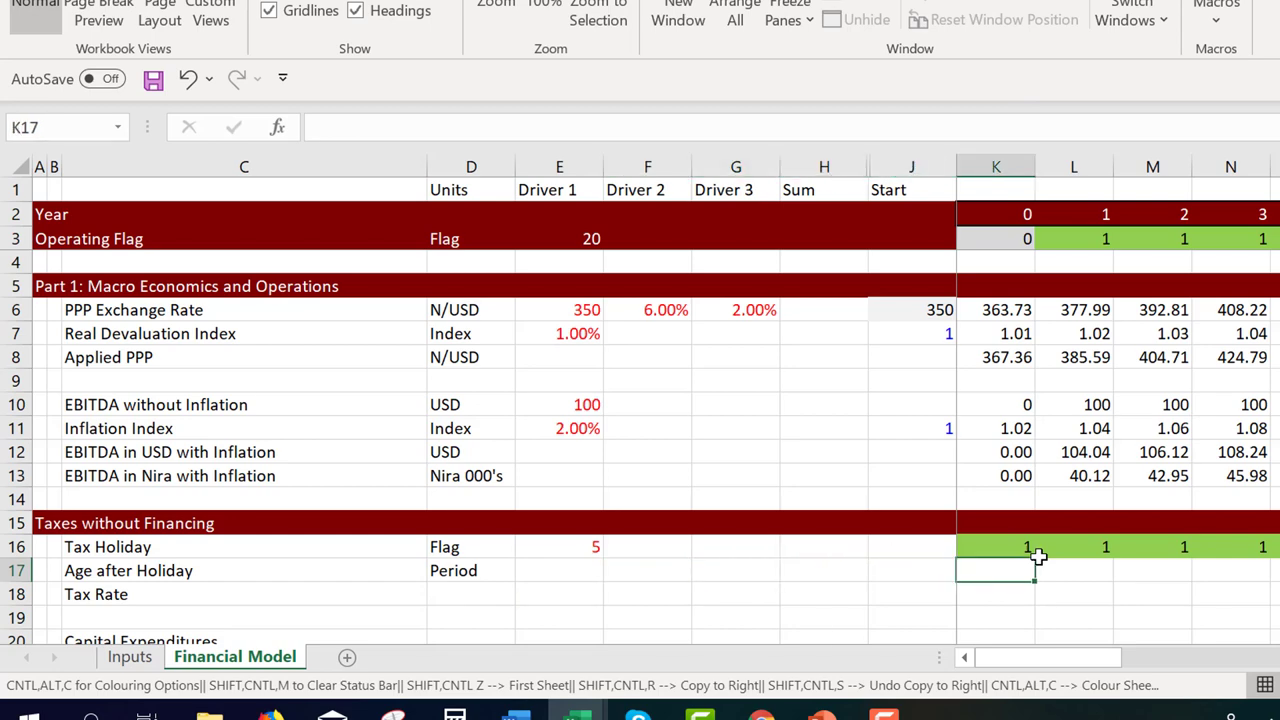
type("=")
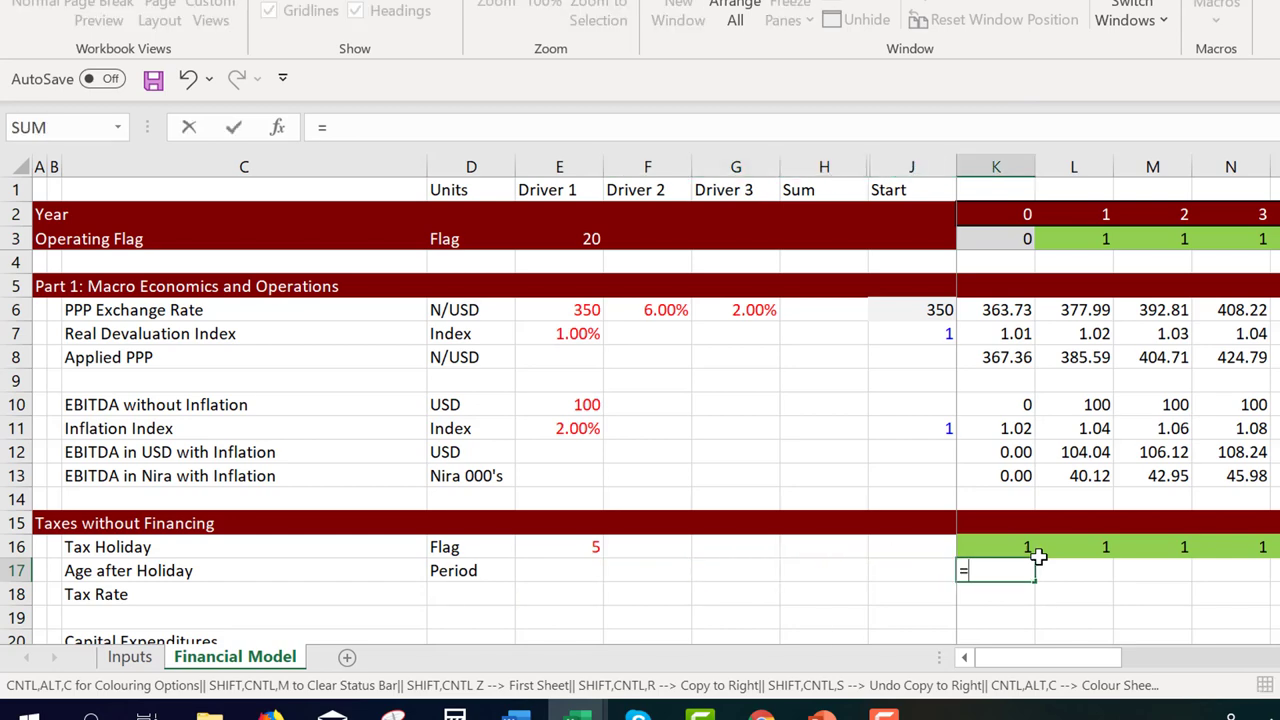
type("if(n")
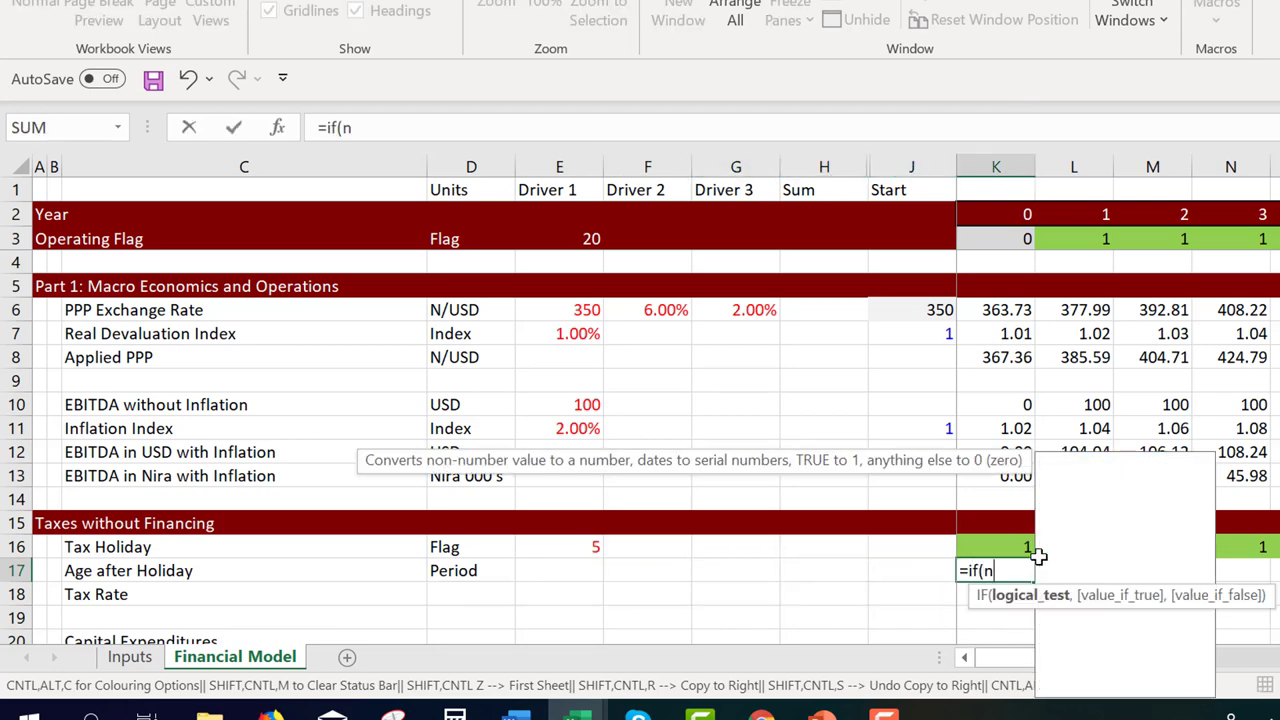
type("ot(")
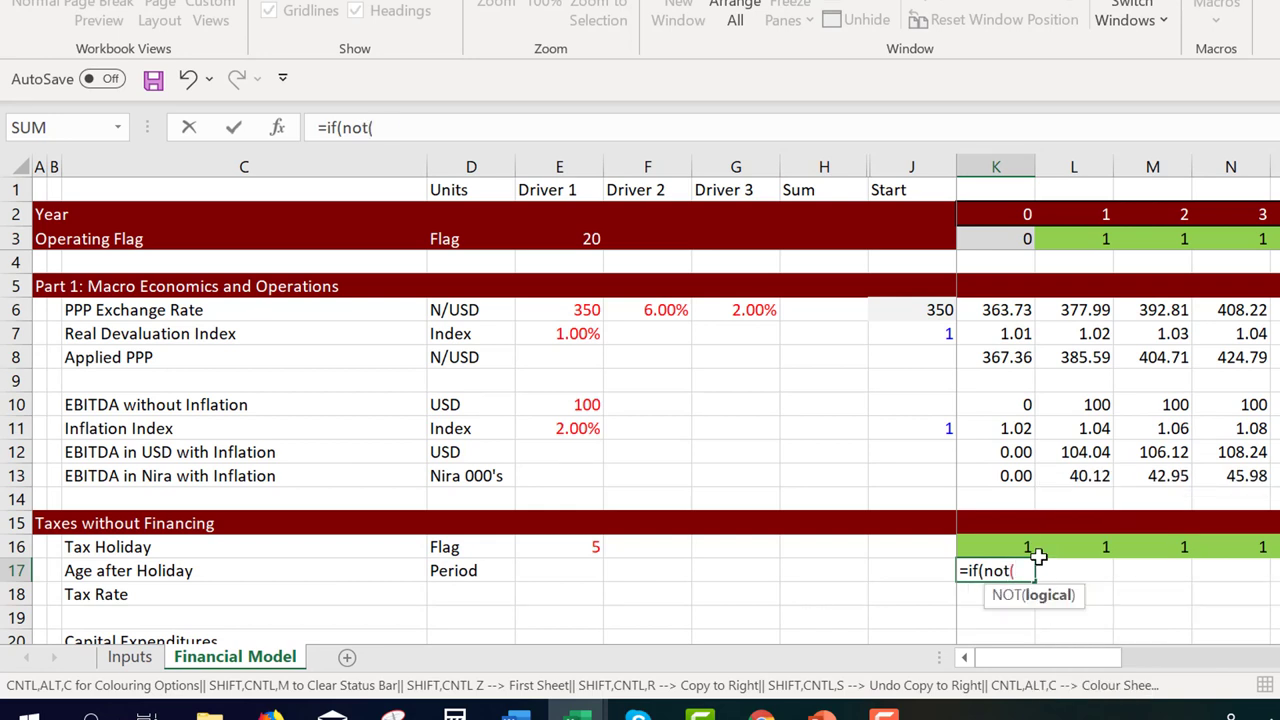
left_click(1034, 556)
type(")")
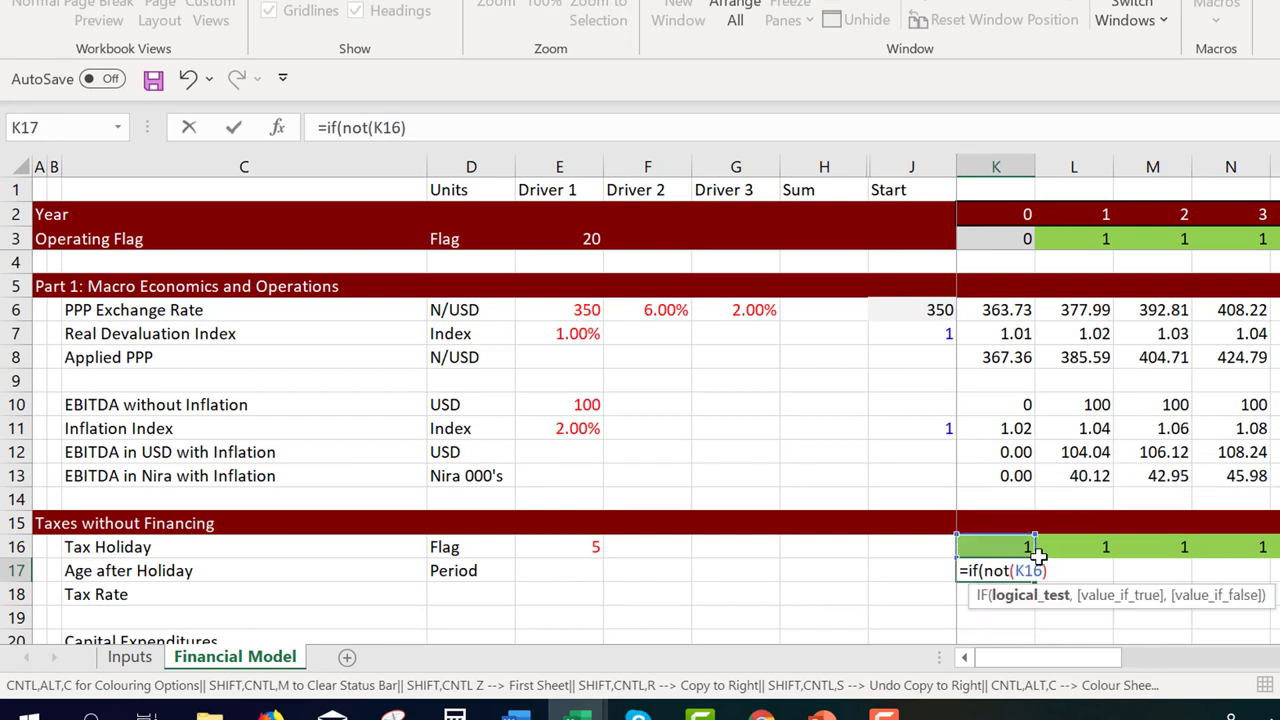
type(",")
left_click(1038, 556)
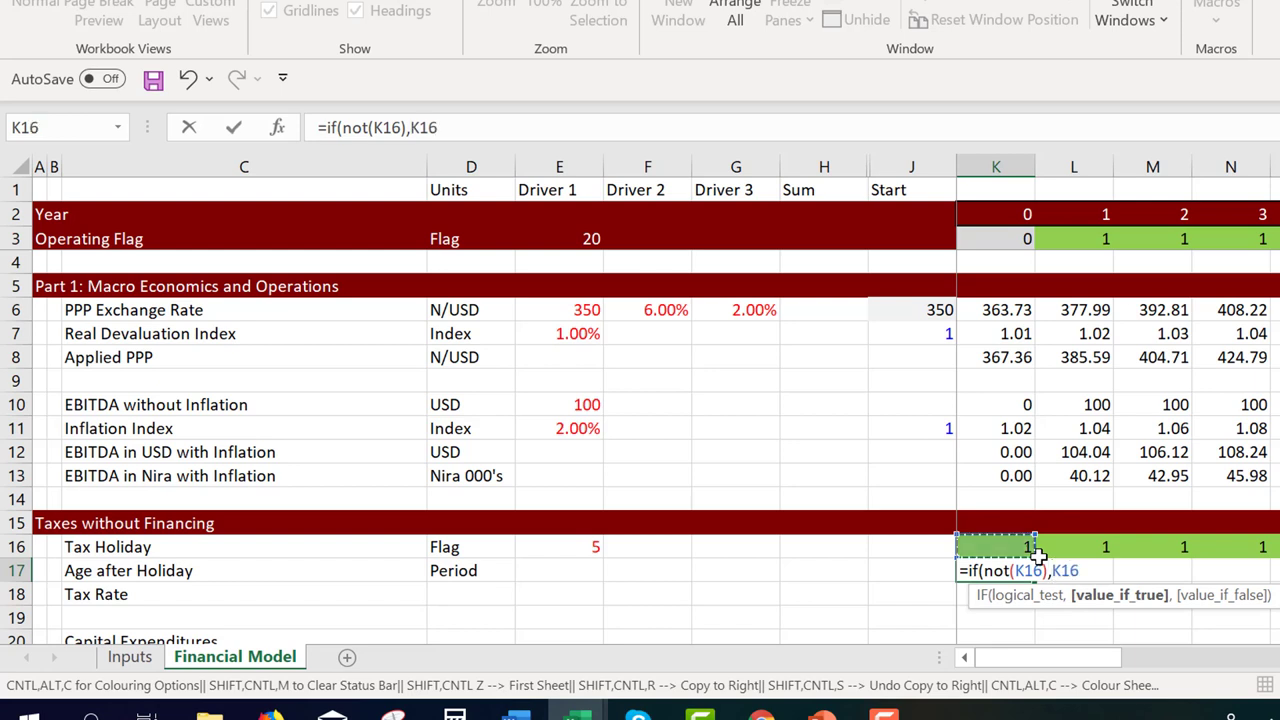
type("-")
key("Left")
key("Left")
key("Left")
key("Left")
key("Left")
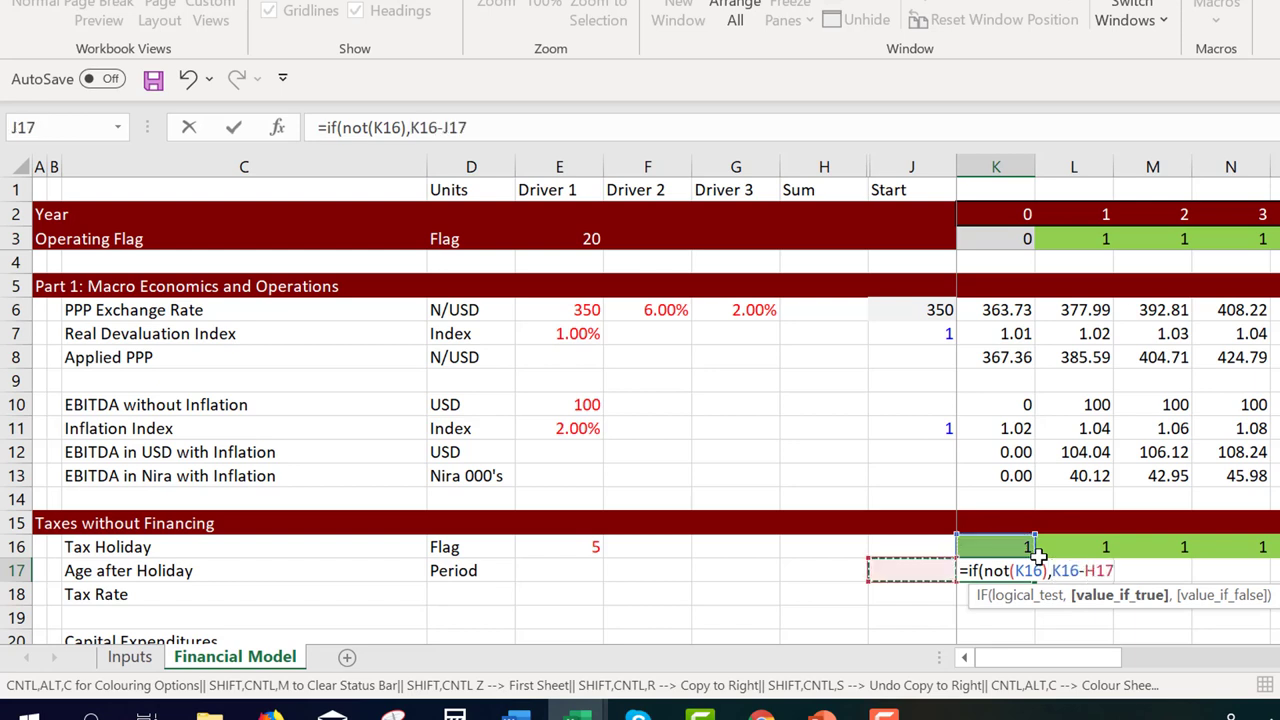
key("Up")
key("F4")
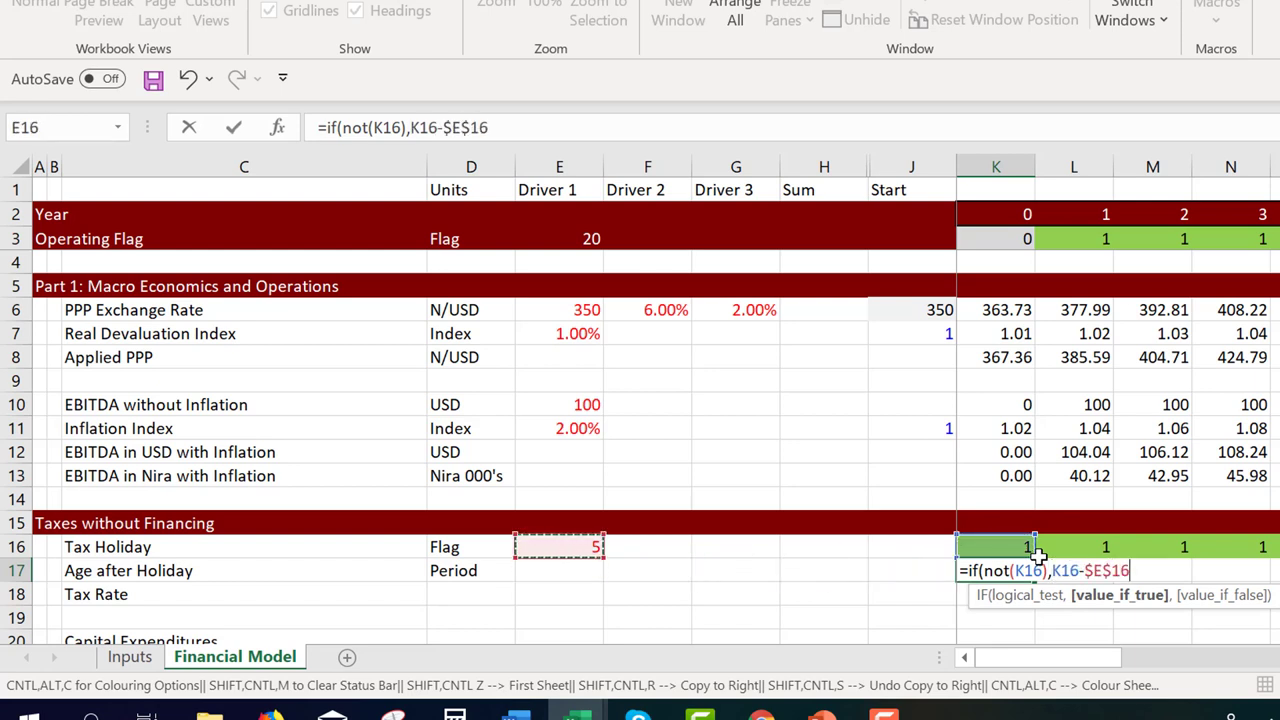
type(",")
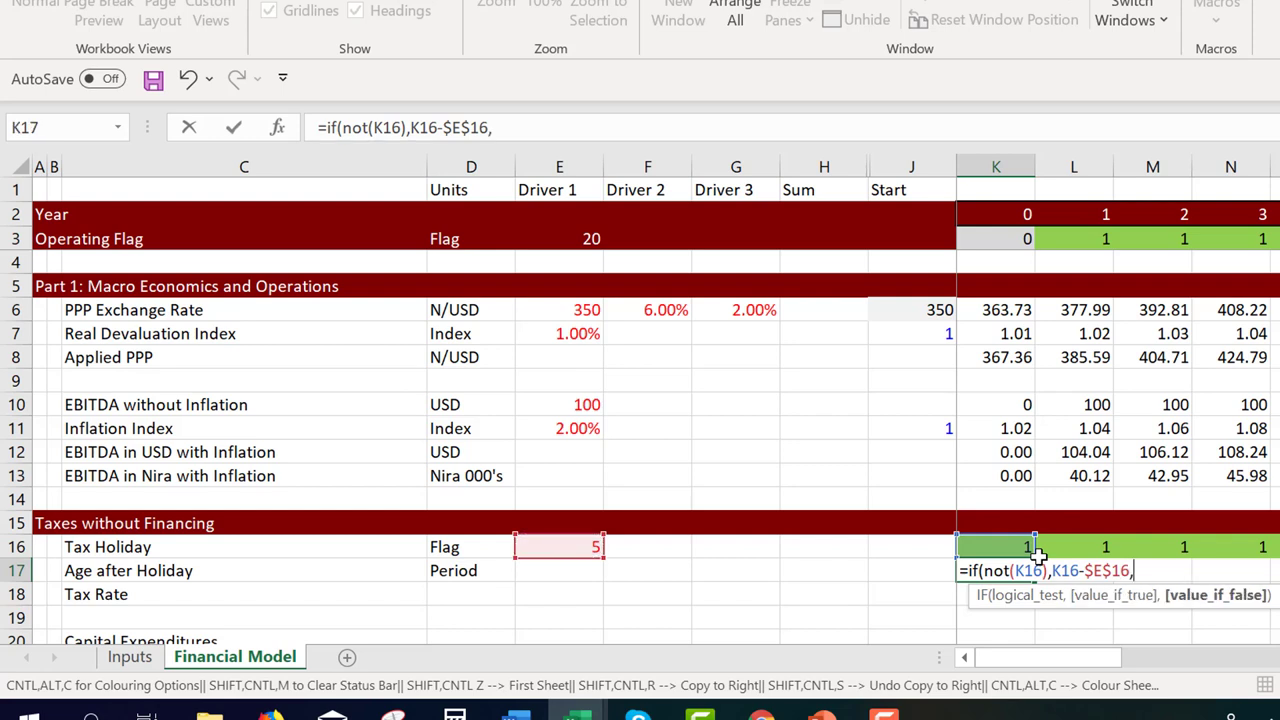
type("0)")
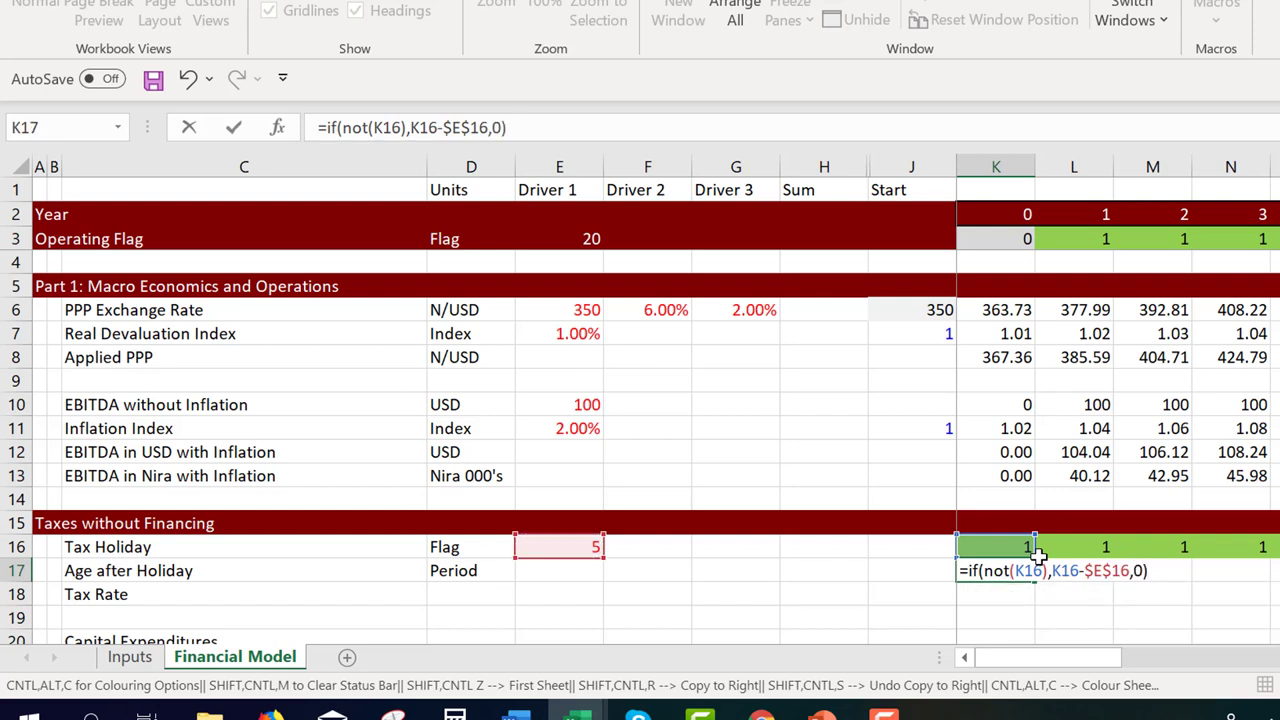
key("Return")
key("Up")
key("ctrl+shift+r")
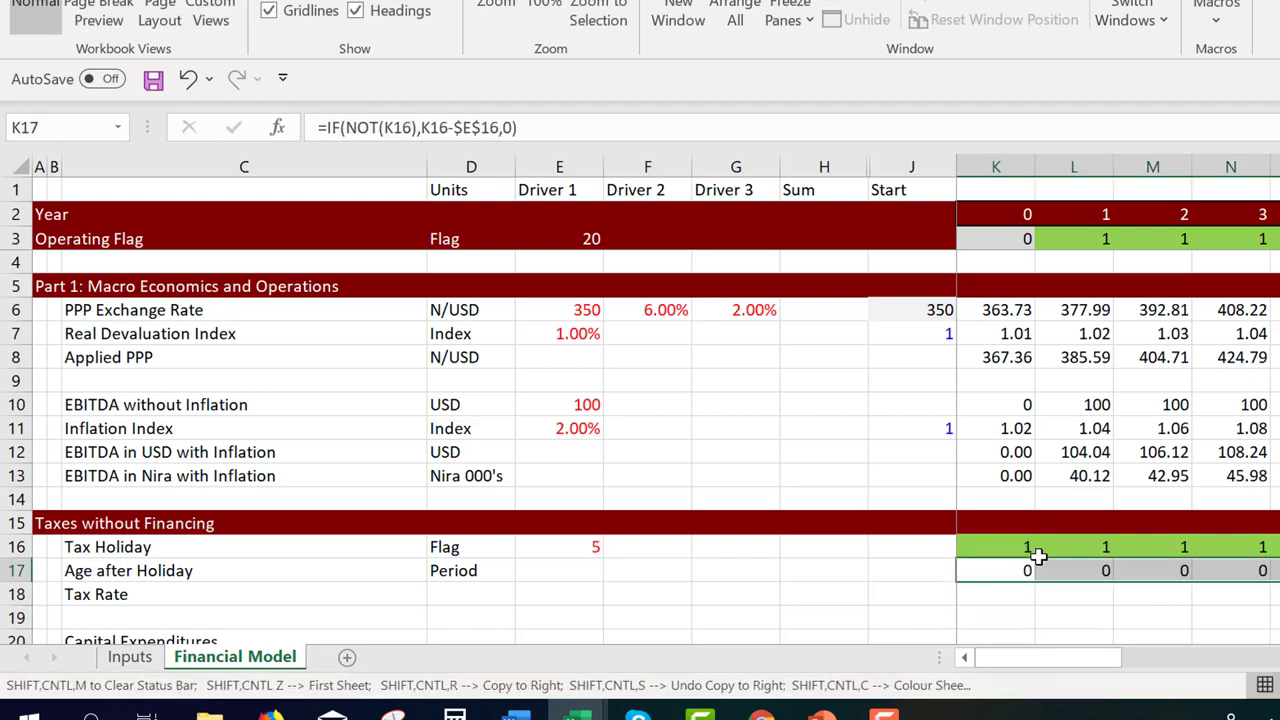
Change the K17 formula to =IF(NOT(K16),K2+$E$16,0) so that it refers to the year
key("Right")
key("Left")
key("F2")
key("Left")
key("Left")
key("Left")
key("Left")
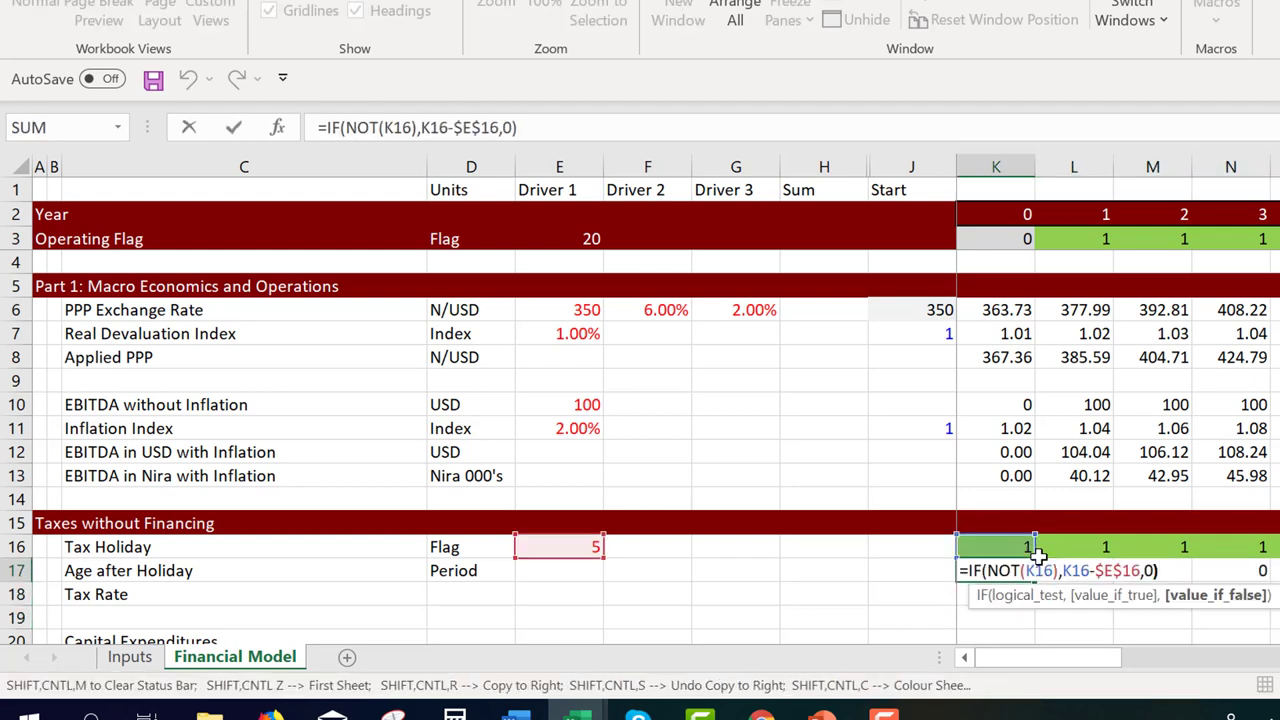
key("BackSpace")
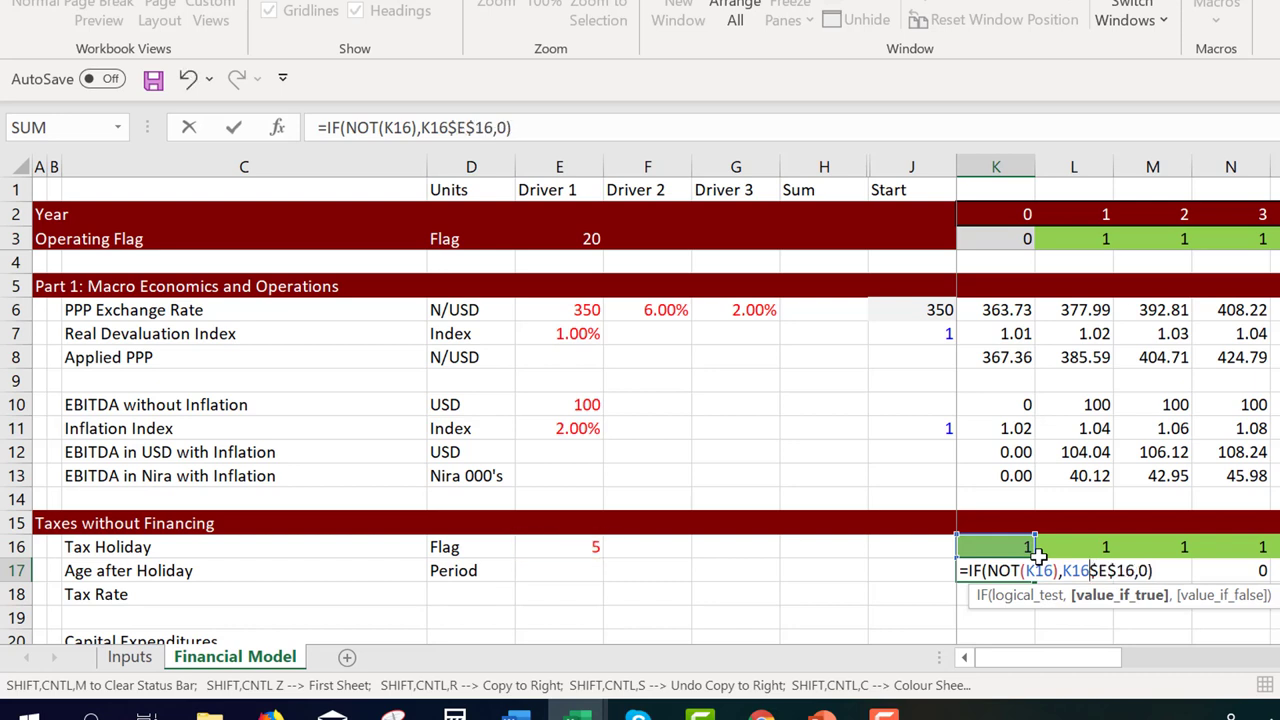
type("+")
key("Tab")
key("Up")
key("Down")
key("Down")
key("Left")
key("Up")
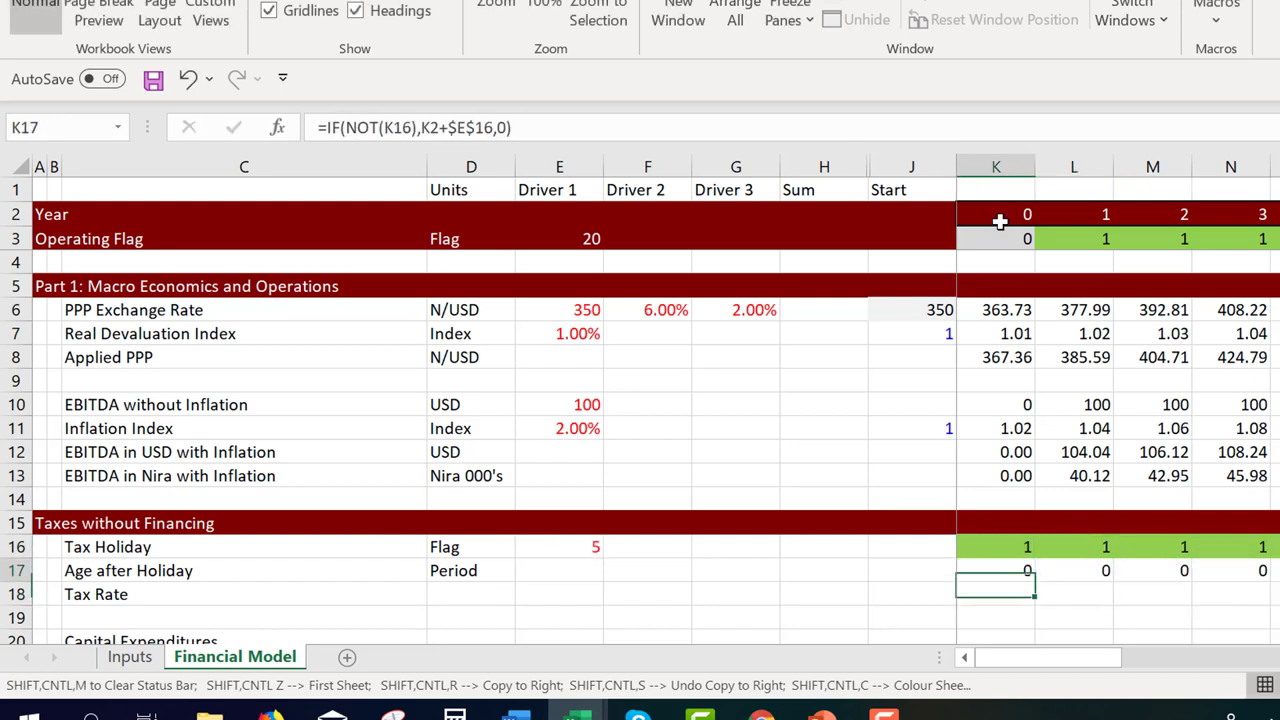
Correct the K17 formula to =IF(NOT(K16),K2-$E$16,0) and fill it across the Age after Holiday row
key("ctrl+shift+Right")
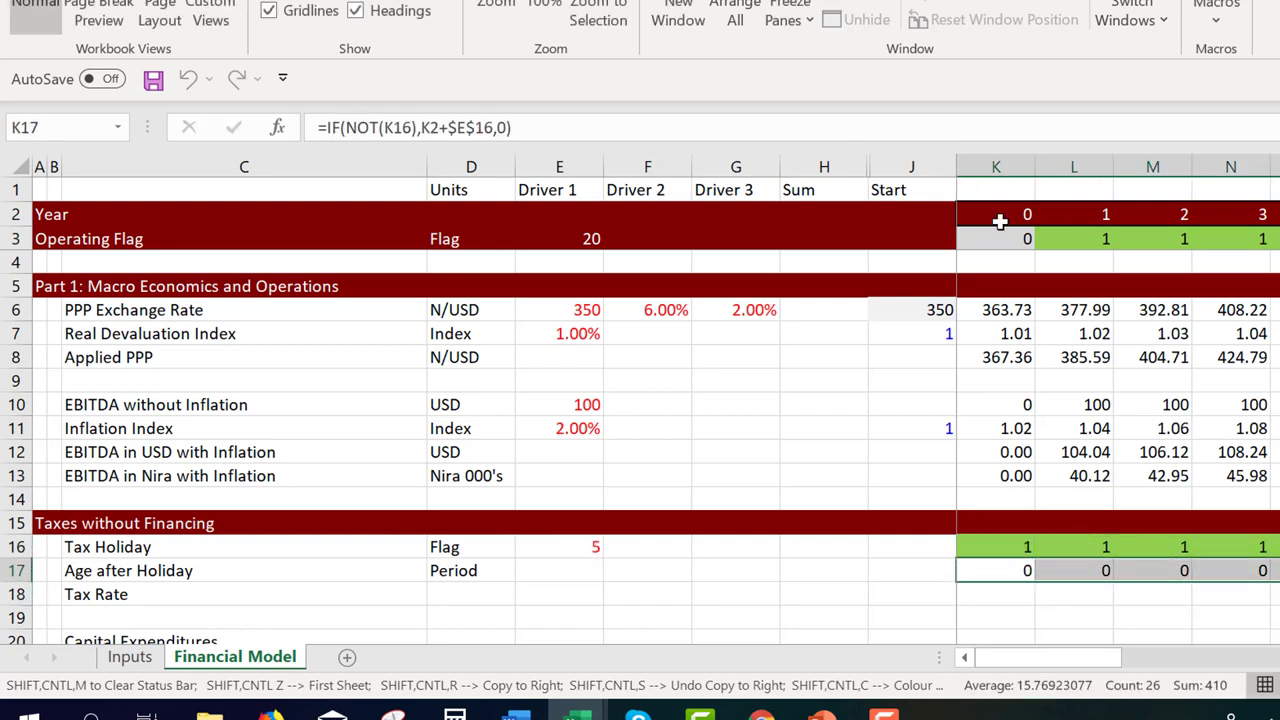
key("F2")
key("Left")
key("Left")
key("Left")
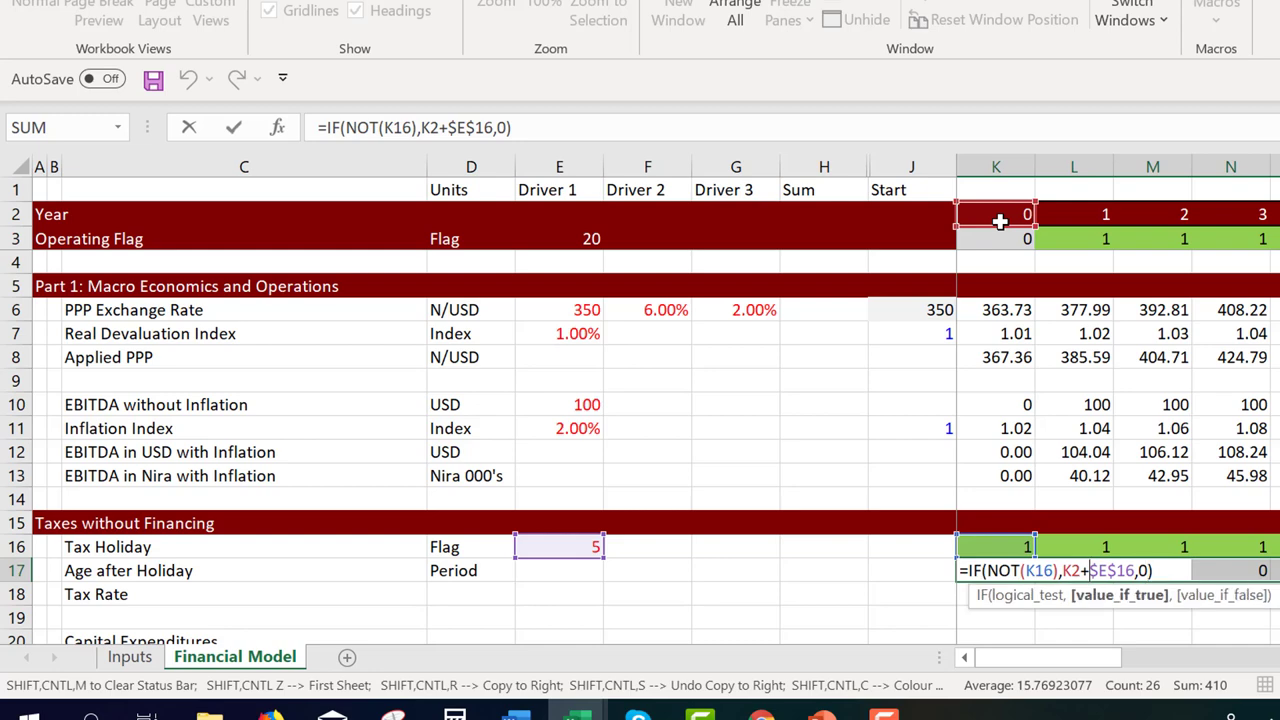
key("BackSpace")
type("-")
key("Tab")
key("Up")
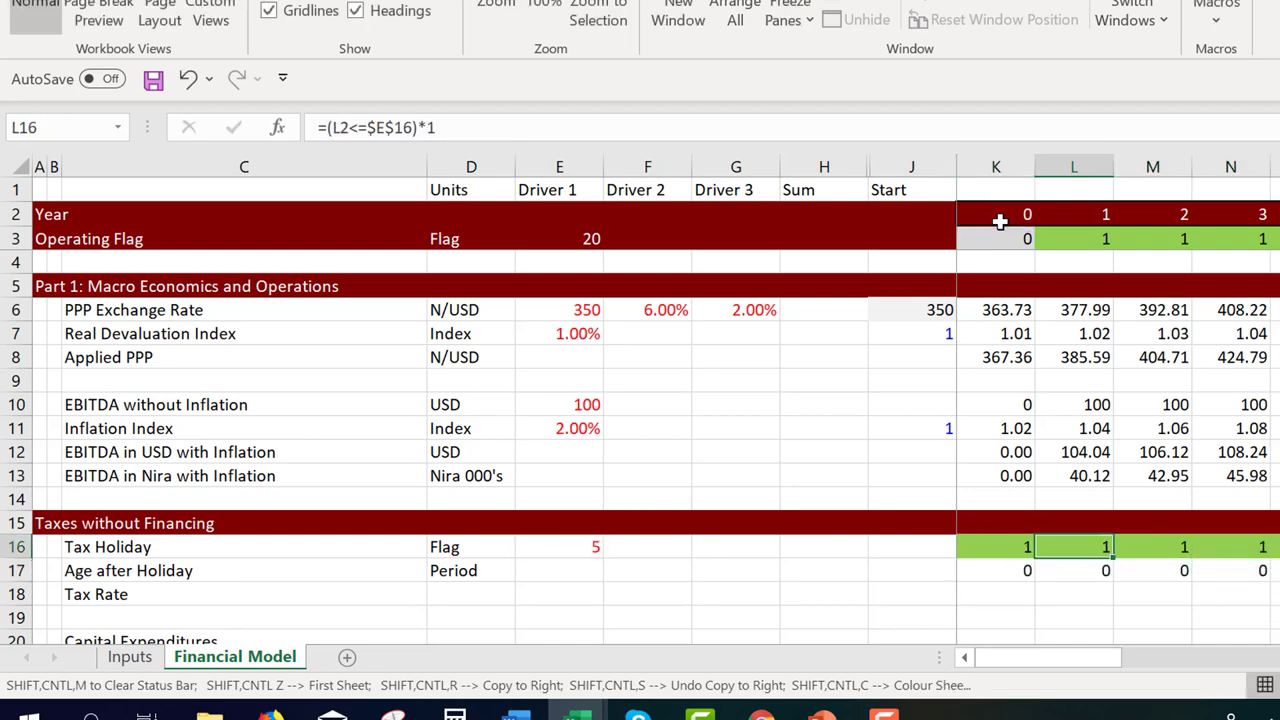
key("Down")
key("Left")
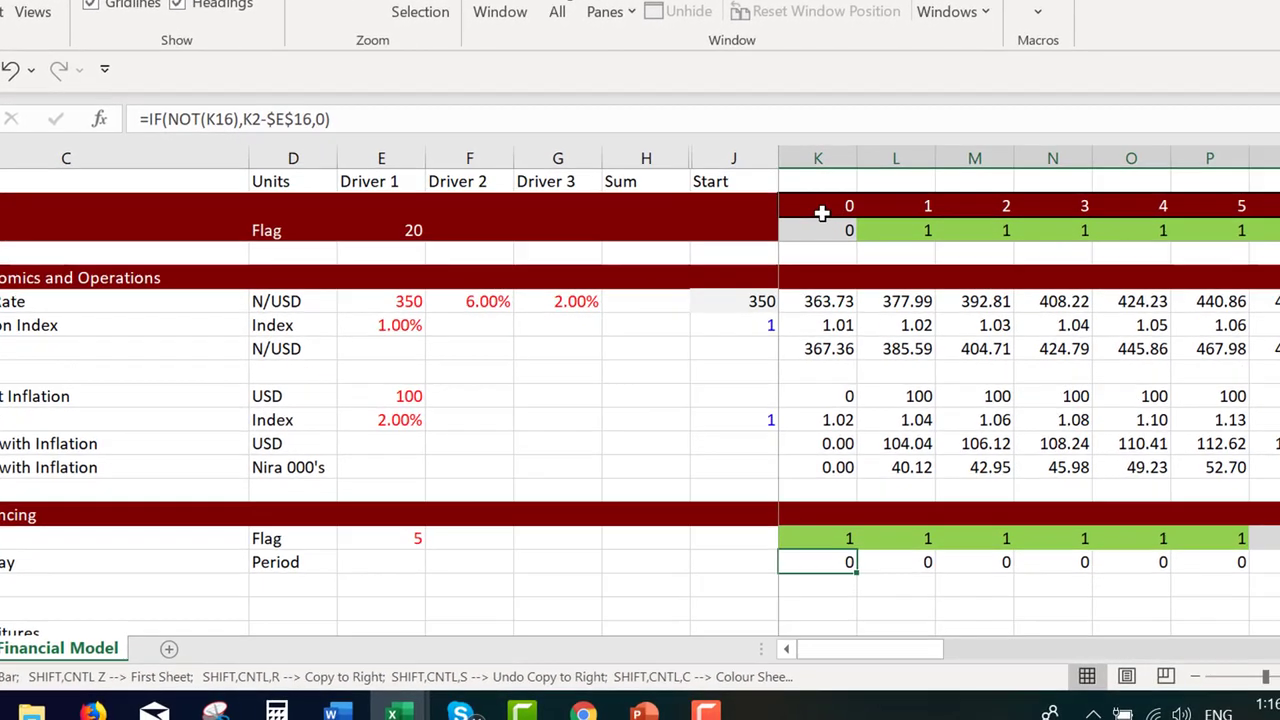
key("ctrl+shift+r")
Review the Age after Holiday values across the timeline through year 25
key("Right")
key("Right")
key("Right")
key("Right")
key("Right")
key("Right")
key("Right")
key("Right")
key("Right")
key("Right")
key("Right")
key("Right")
key("Right")
key("Right")
key("Right")
key("Right")
key("Right")
key("Right")
key("Right")
key("Right")
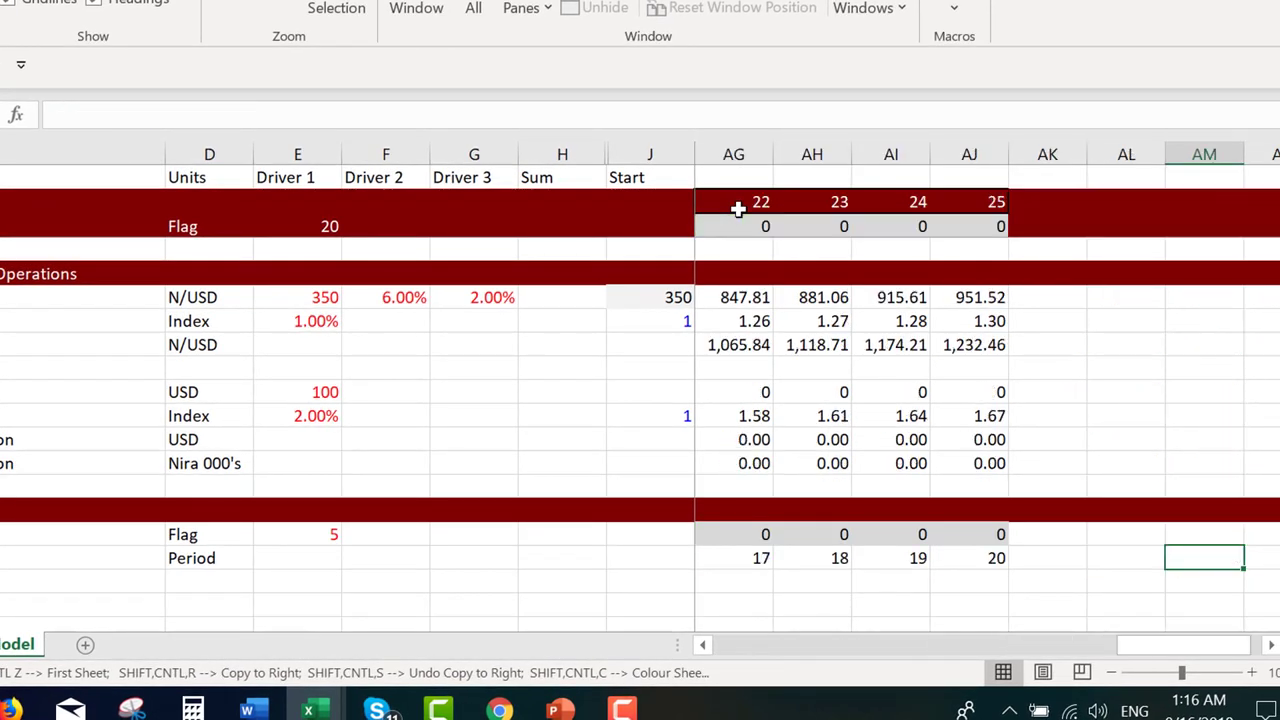
key("Right")
key("Right")
key("Right")
key("Right")
key("Right")
key("Right")
key("Left")
key("Left")
key("Left")
key("Left")
key("Left")
key("Left")
key("Left")
key("Left")
key("Left")
key("Left")
key("Left")
key("Left")
key("Left")
key("Left")
key("Left")
key("Left")
key("Left")
key("Left")
key("Left")
key("Left")
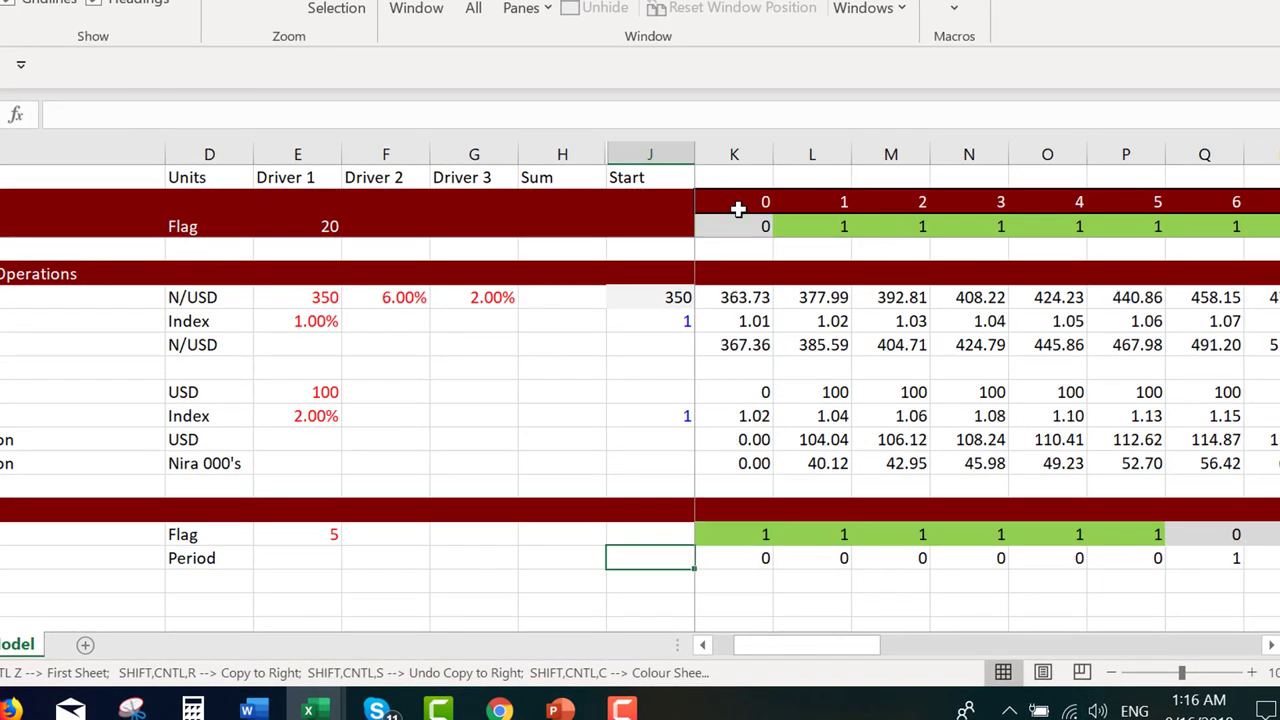
key("Left")
key("Left")
key("Left")
key("Left")
key("Left")
key("Left")
key("Left")
Enter the unit % in D18 for the Tax Rate row
key("Down")
key("Right")
key("Right")
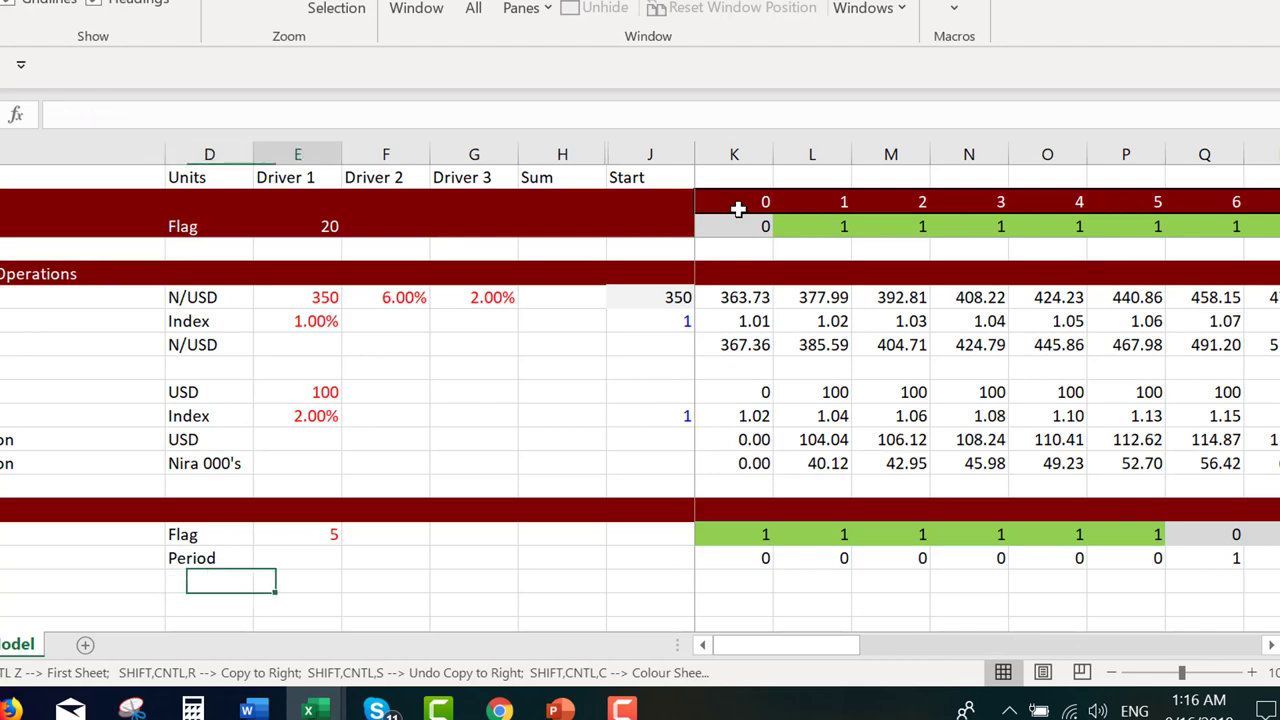
key("Right")
key("Left")
left_click(737, 208)
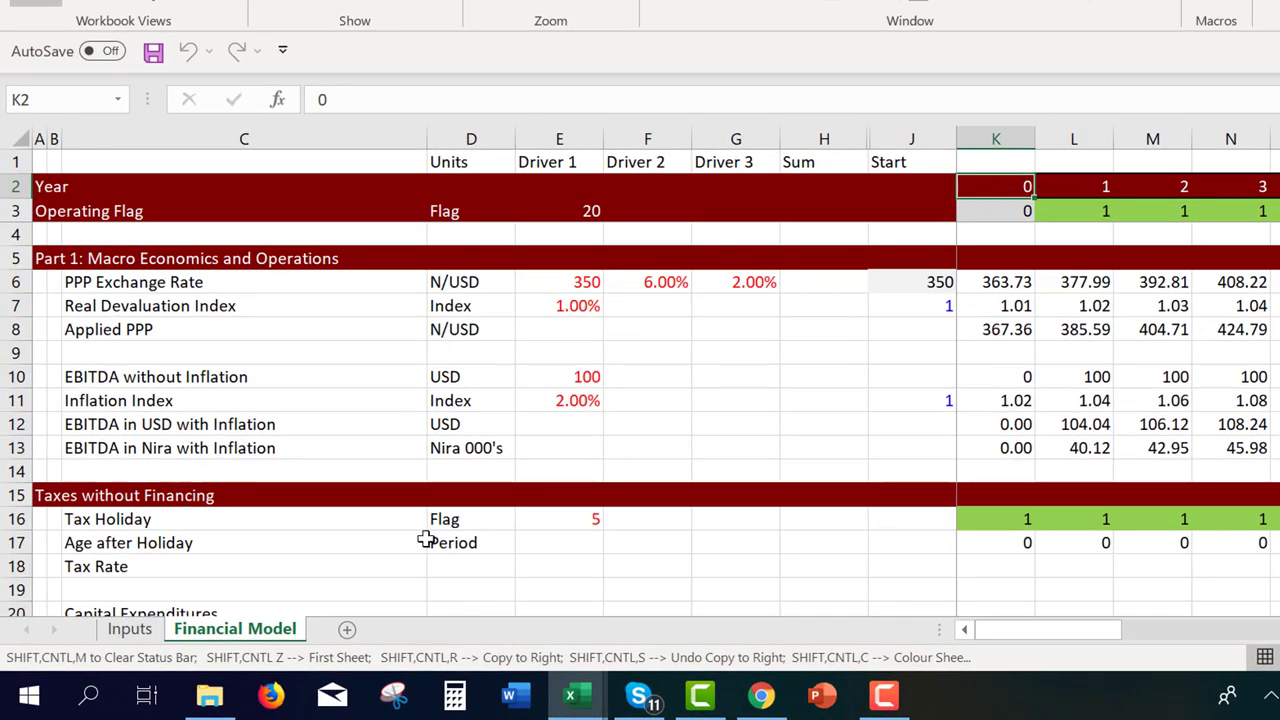
left_click(477, 562)
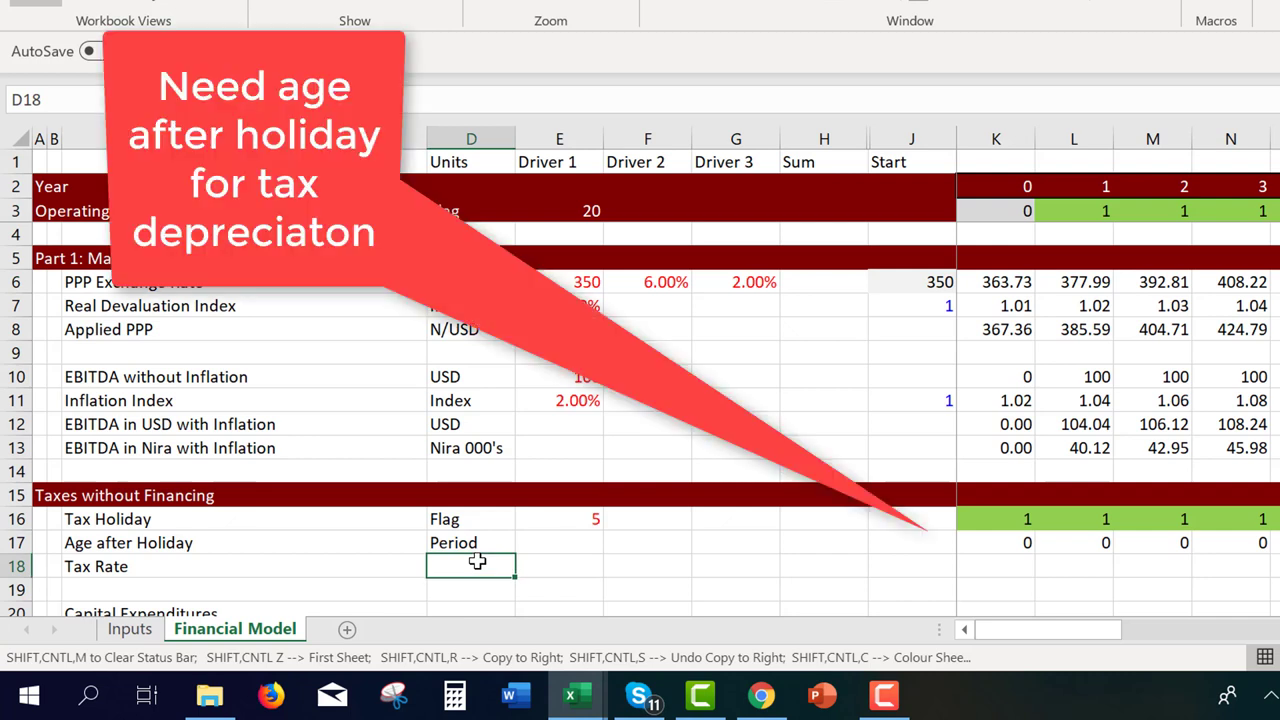
type("%")
key("Right")
Link the Tax Rate driver in E18 to the Federal Tax Rate with =Inputs!D14
key("Right")
key("Right")
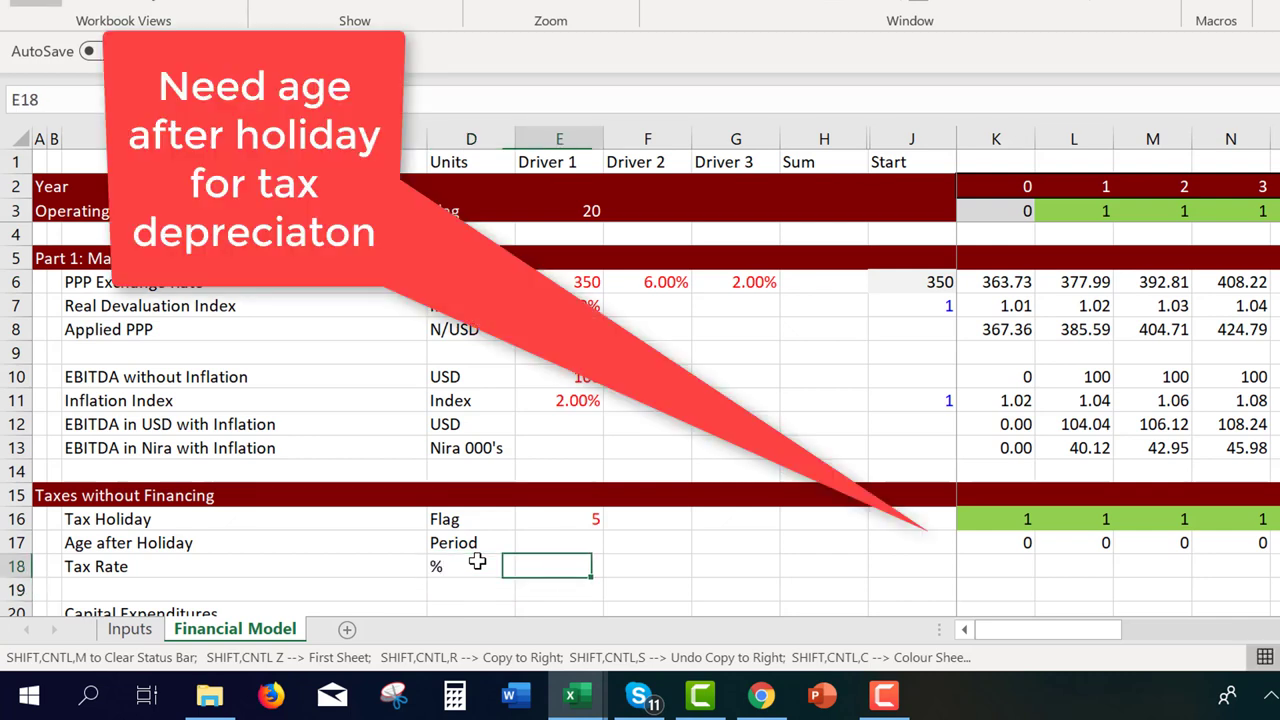
key("Left")
key("Left")
type("=")
key("Up")
key("Down")
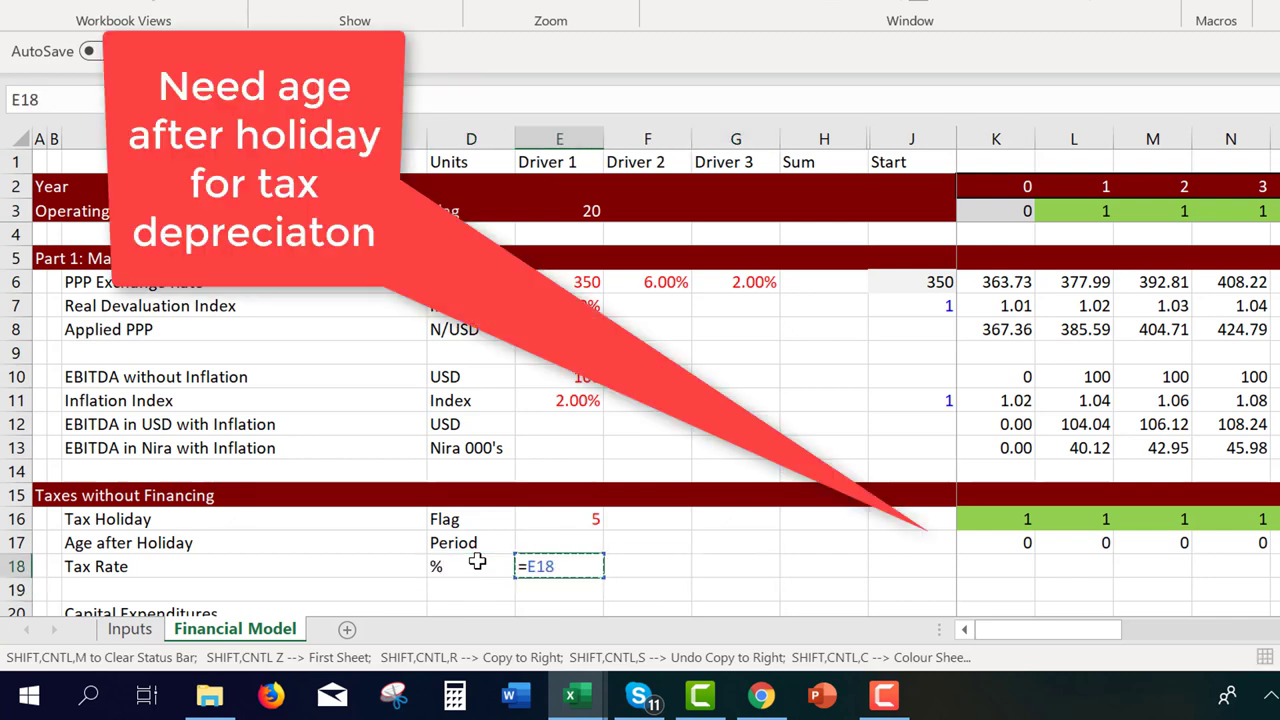
key("ctrl+Page_Up")
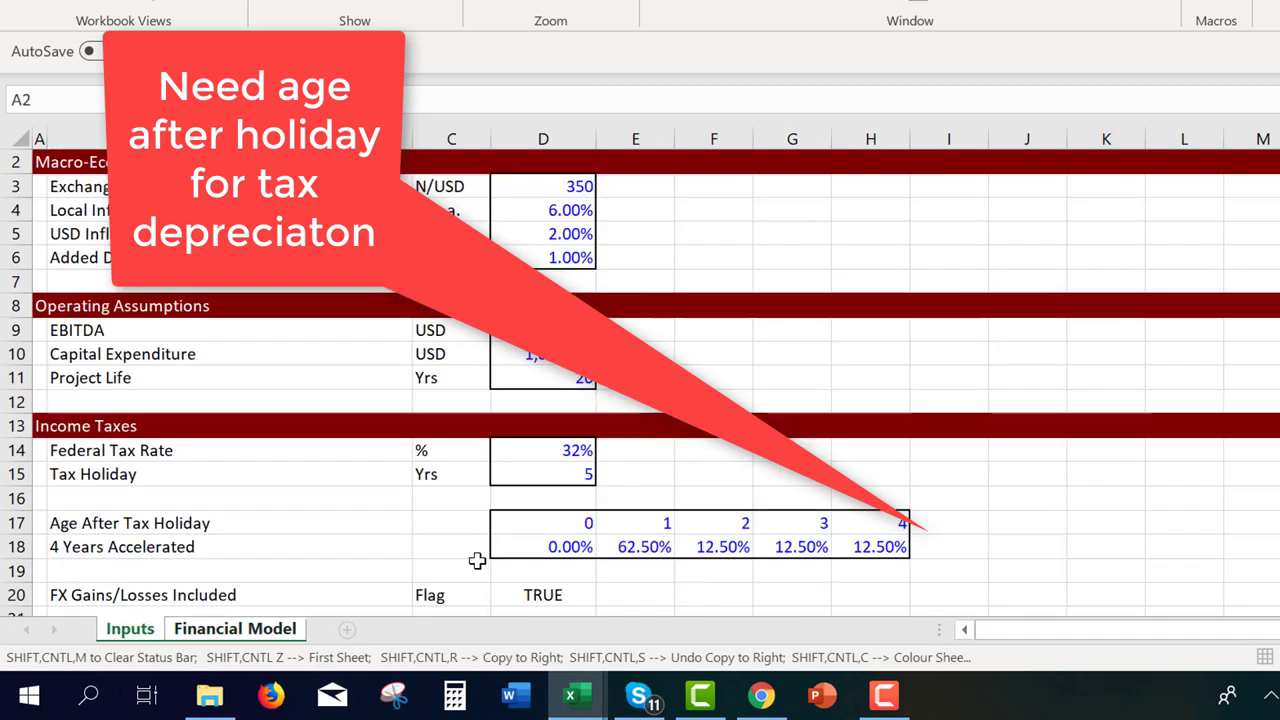
left_click(563, 452)
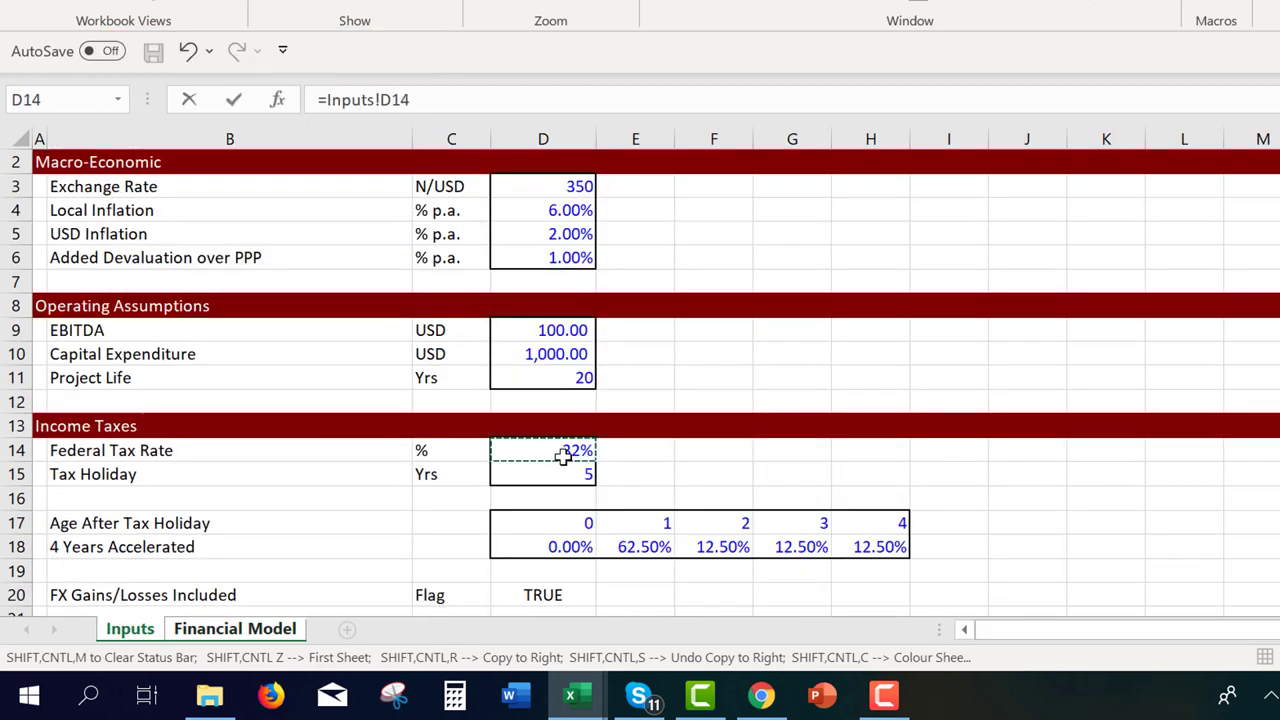
key("Return")
Enter =$E$18*NOT(K16) in K18 so that the tax rate applies only outside the tax holiday
key("Up")
key("Right")
key("Right")
key("Right")
key("Right")
key("Right")
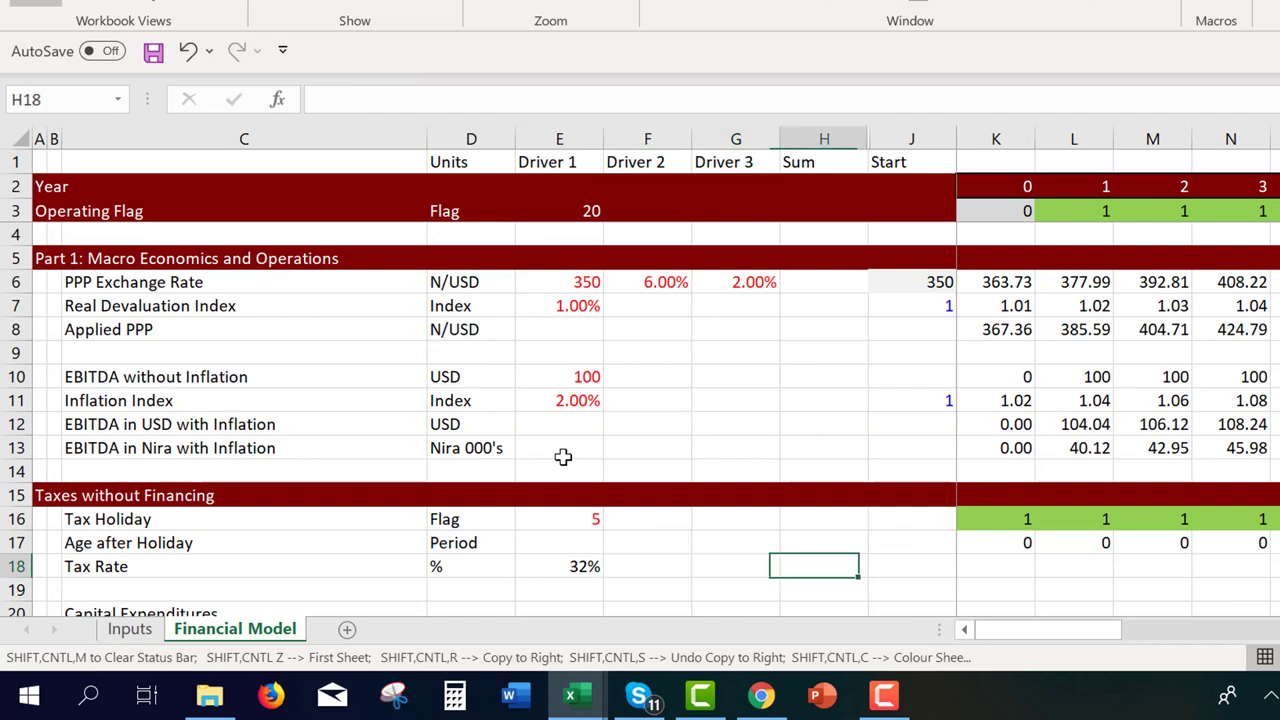
type("=")
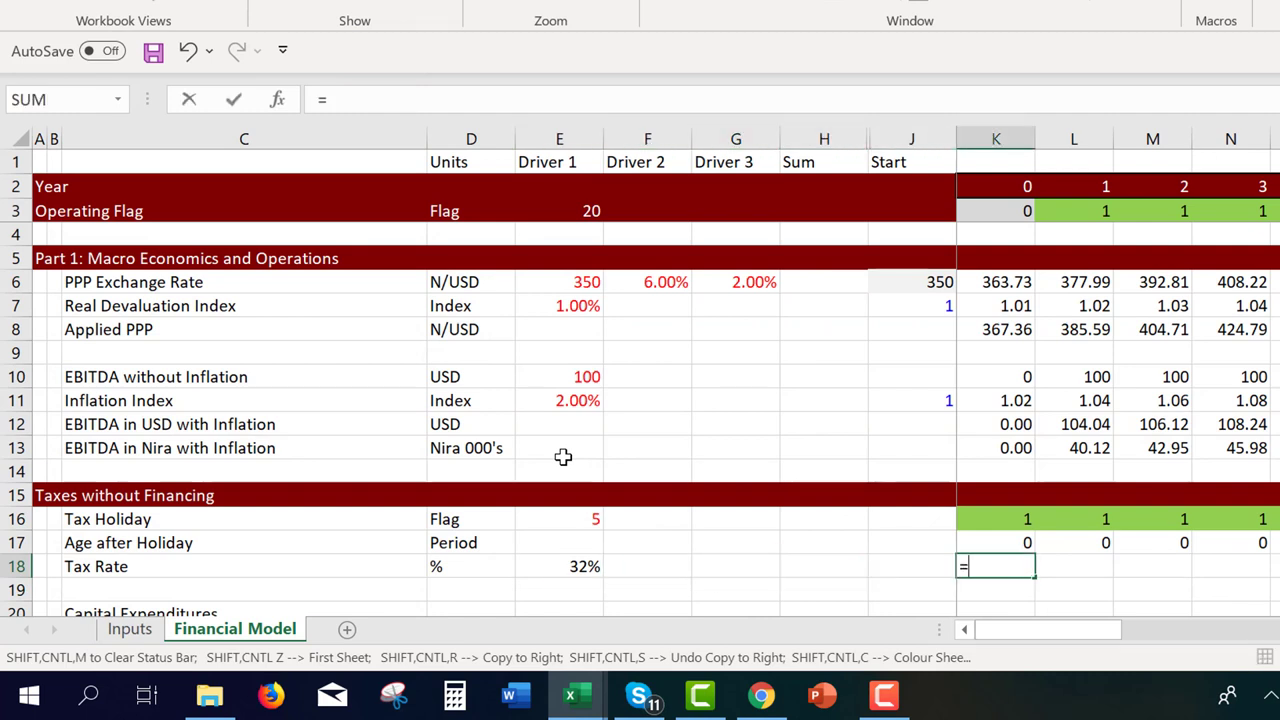
key("Left")
key("Left")
key("Left")
key("Left")
key("Left")
key("F4")
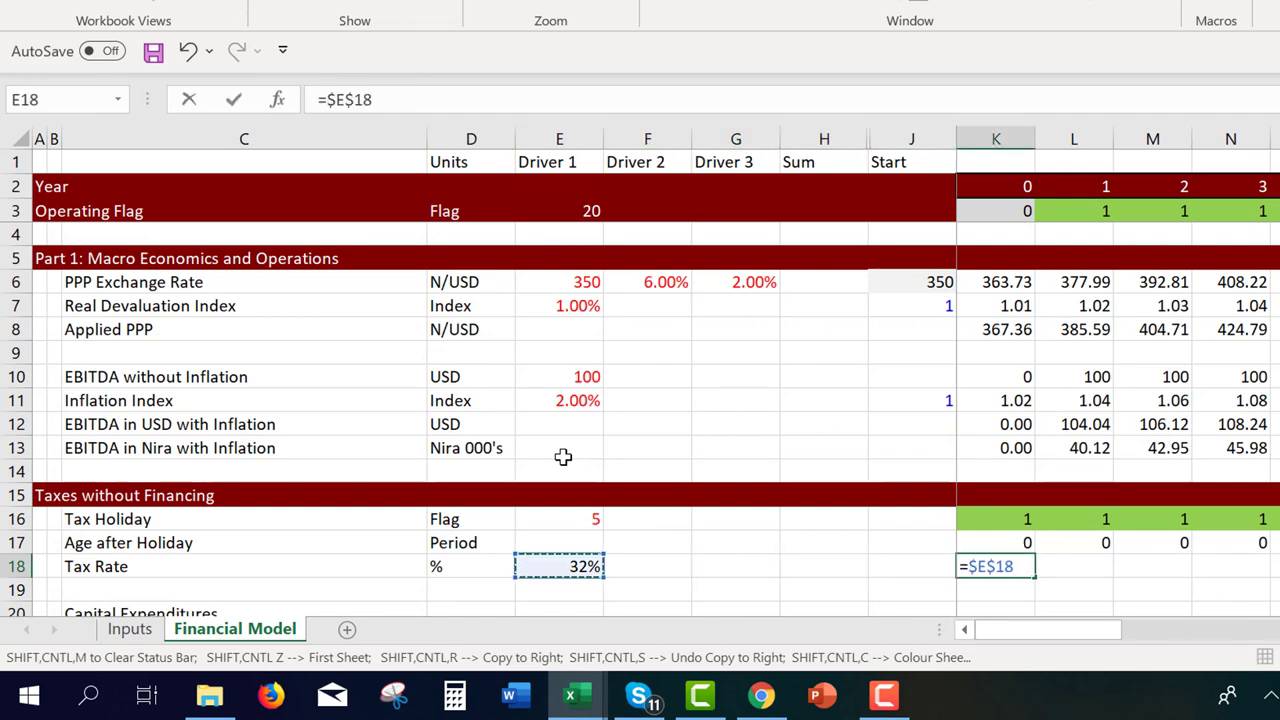
type("*")
key("Up")
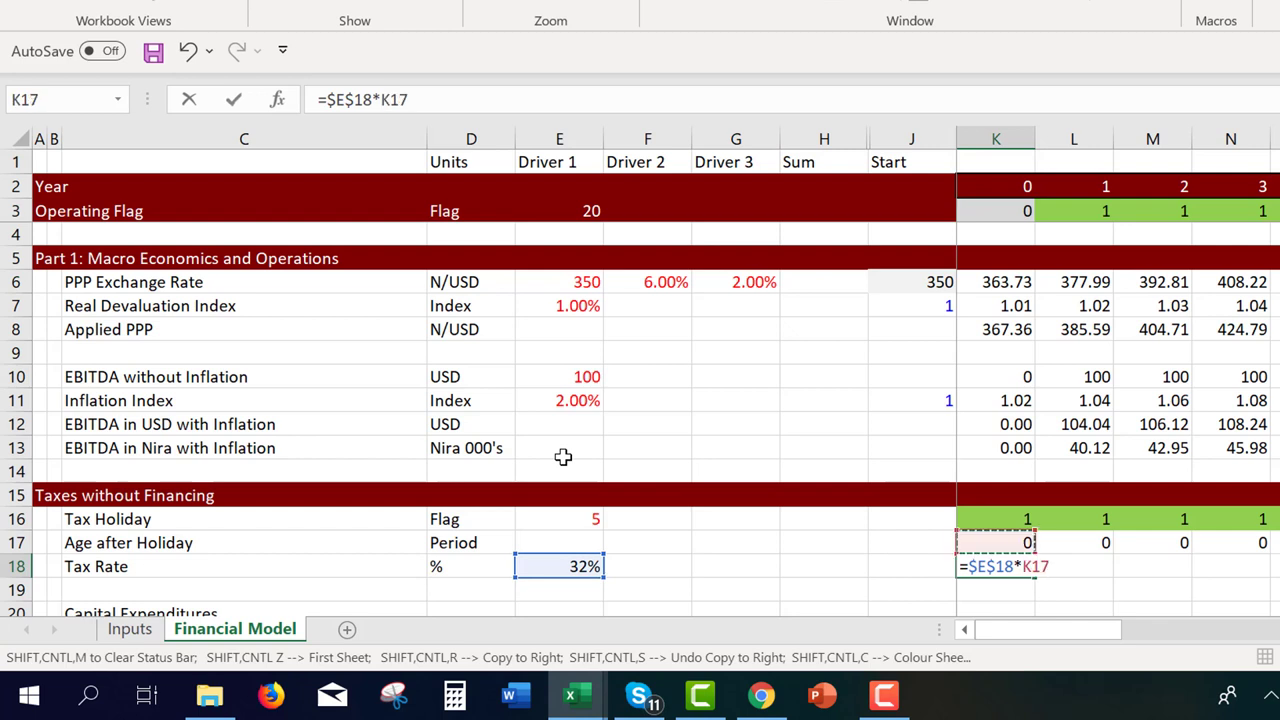
key("Down")
type("not(")
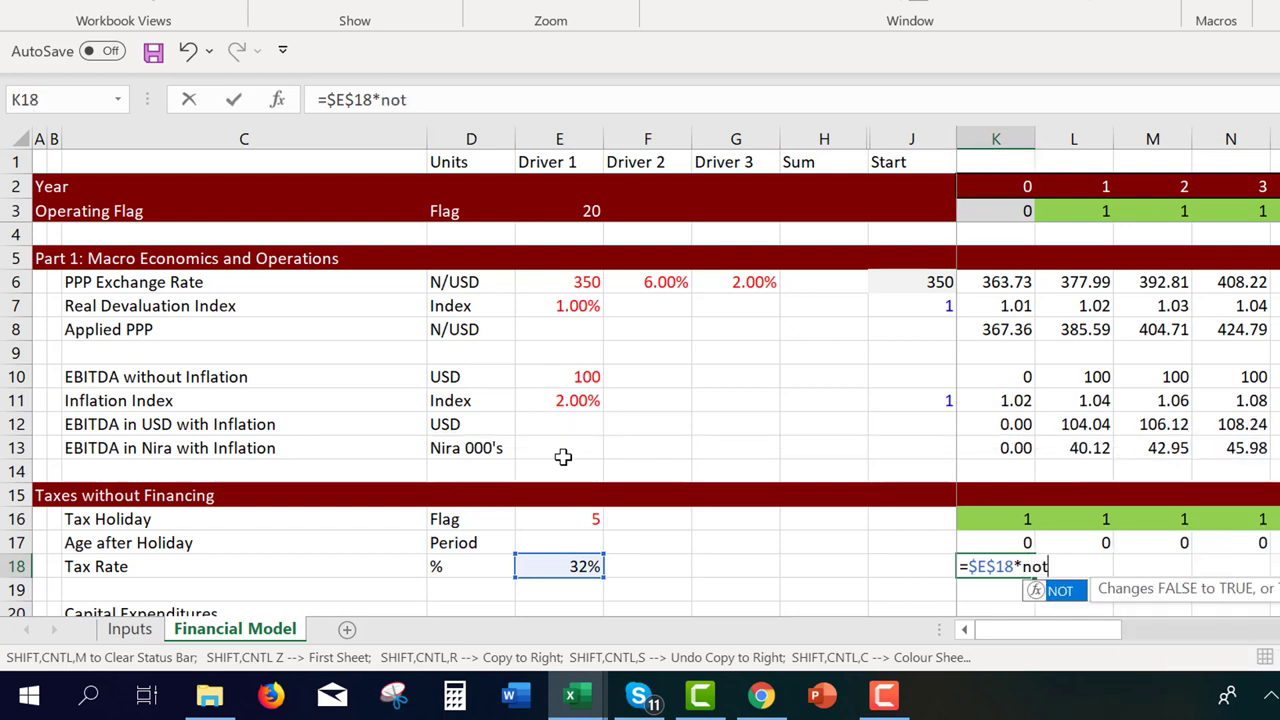
key("Up")
key("Up")
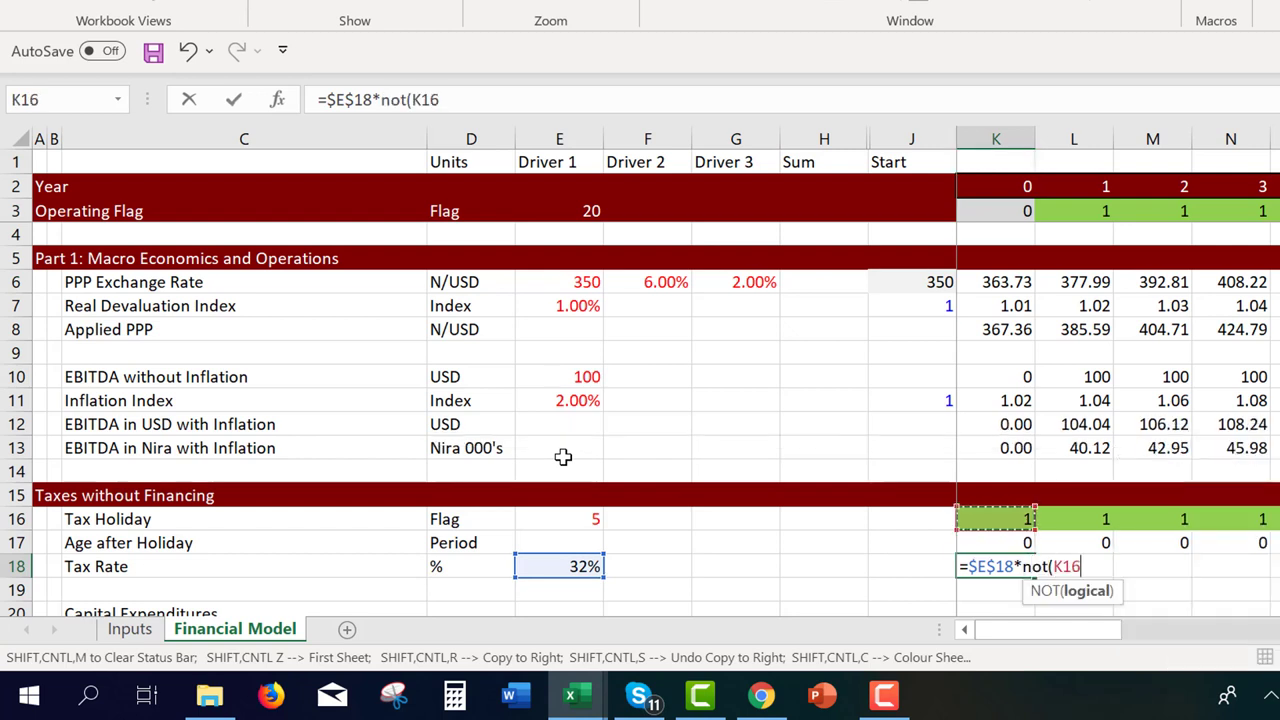
type(")")
key("Return")
Format K18 as a percentage with two decimals and fill it across the Tax Rate row
key("Down")
key("Up")
key("Up")
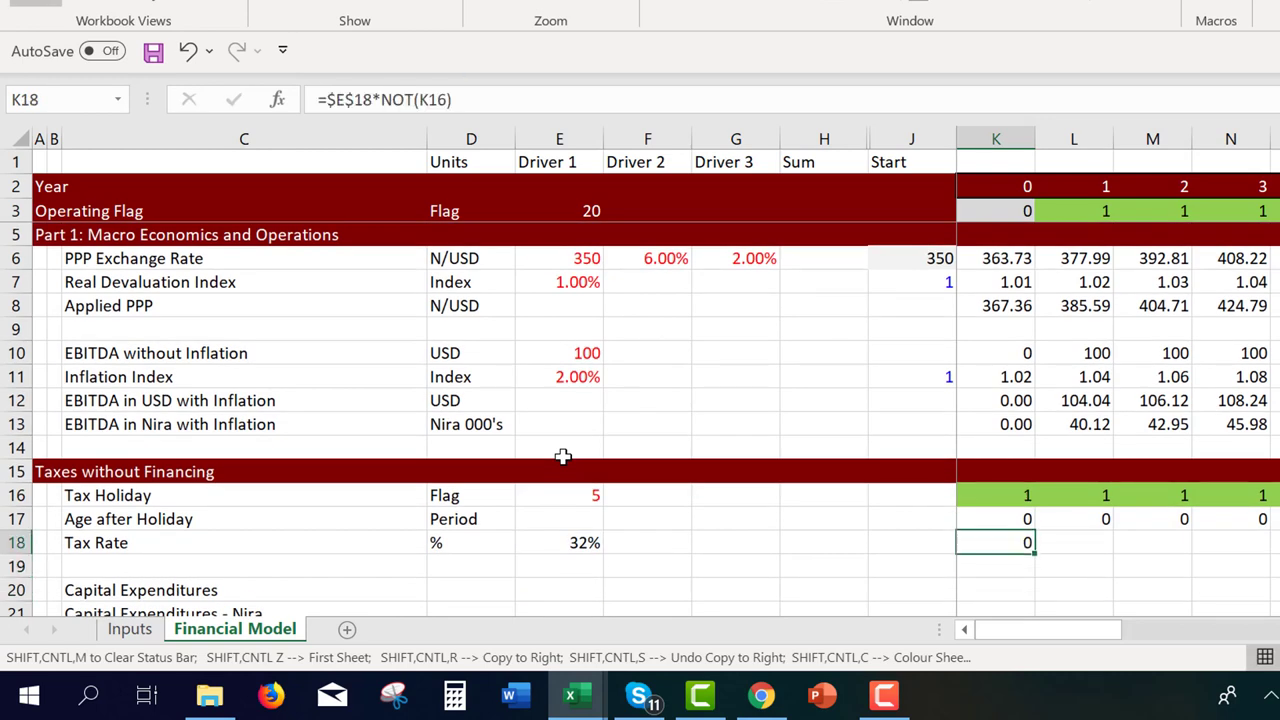
key("ctrl+shift+5")
key("ctrl+shift+r")
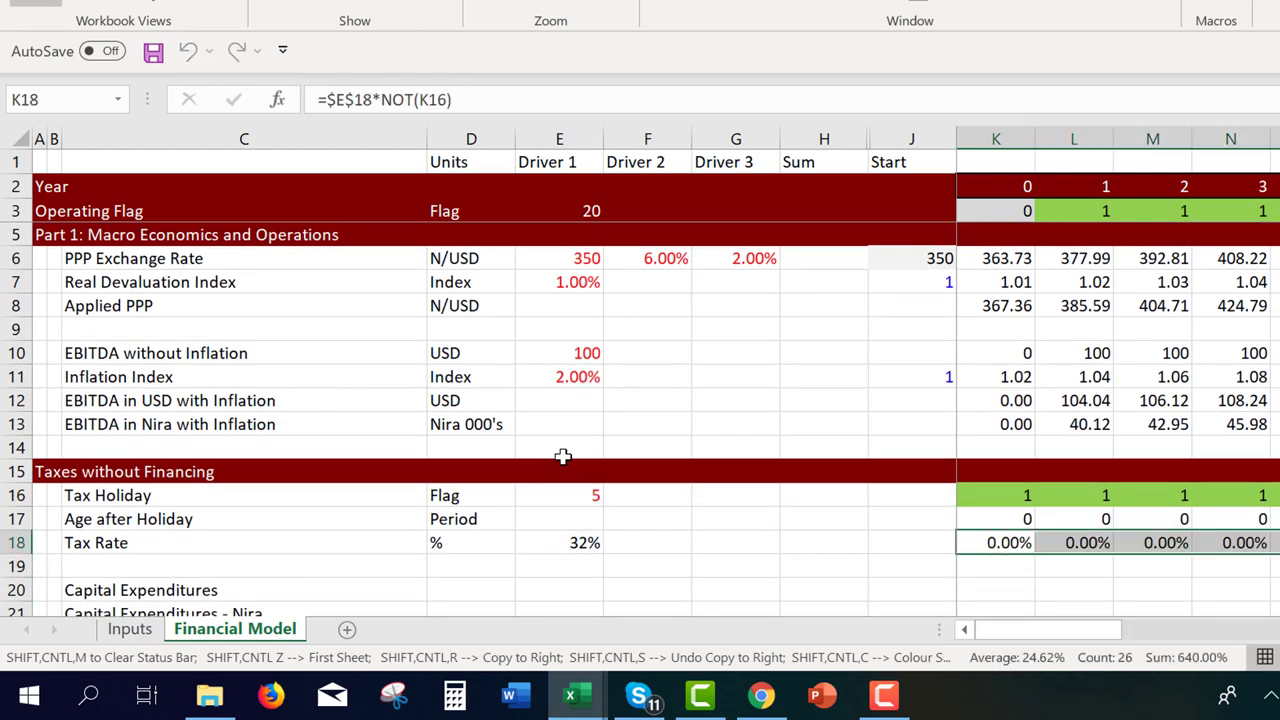
key("Down")
key("Up")
Enter the unit USD in D20 for the Capital Expenditures row
key("Down")
key("Down")
key("Down")
key("Down")
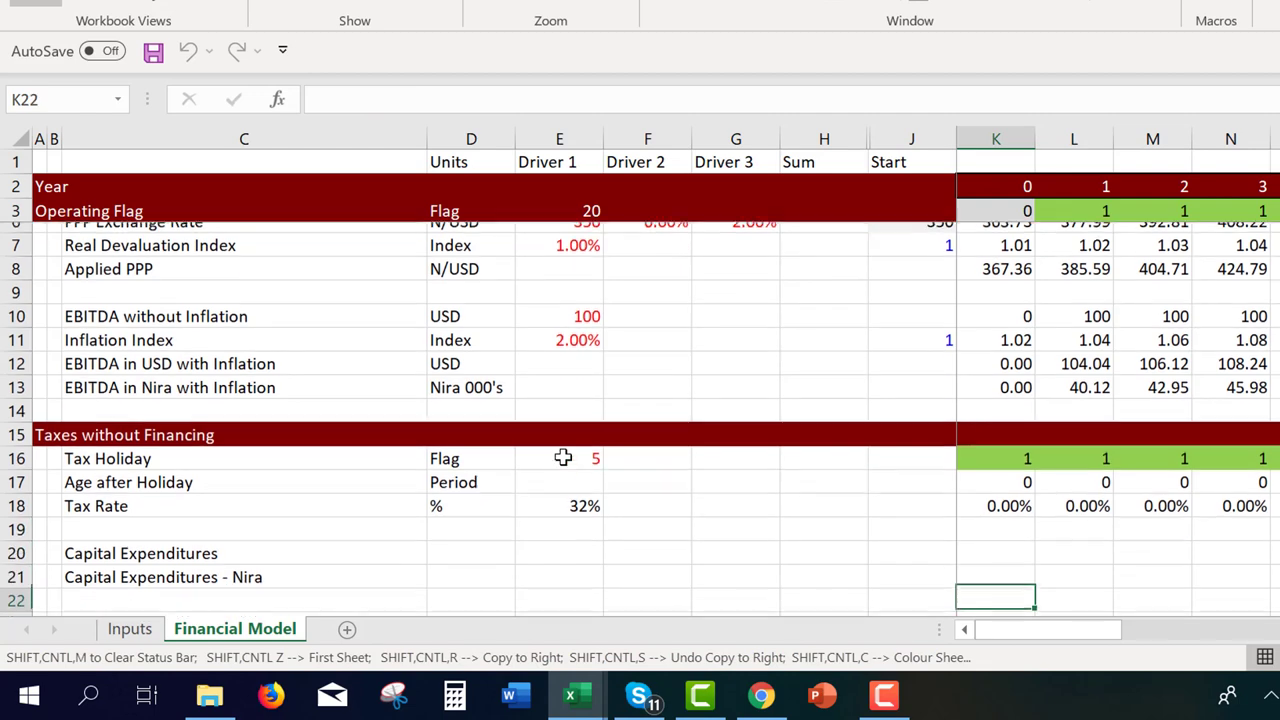
key("Up")
key("Up")
key("Left")
key("Left")
key("Left")
key("Left")
key("Left")
key("Left")
key("Left")
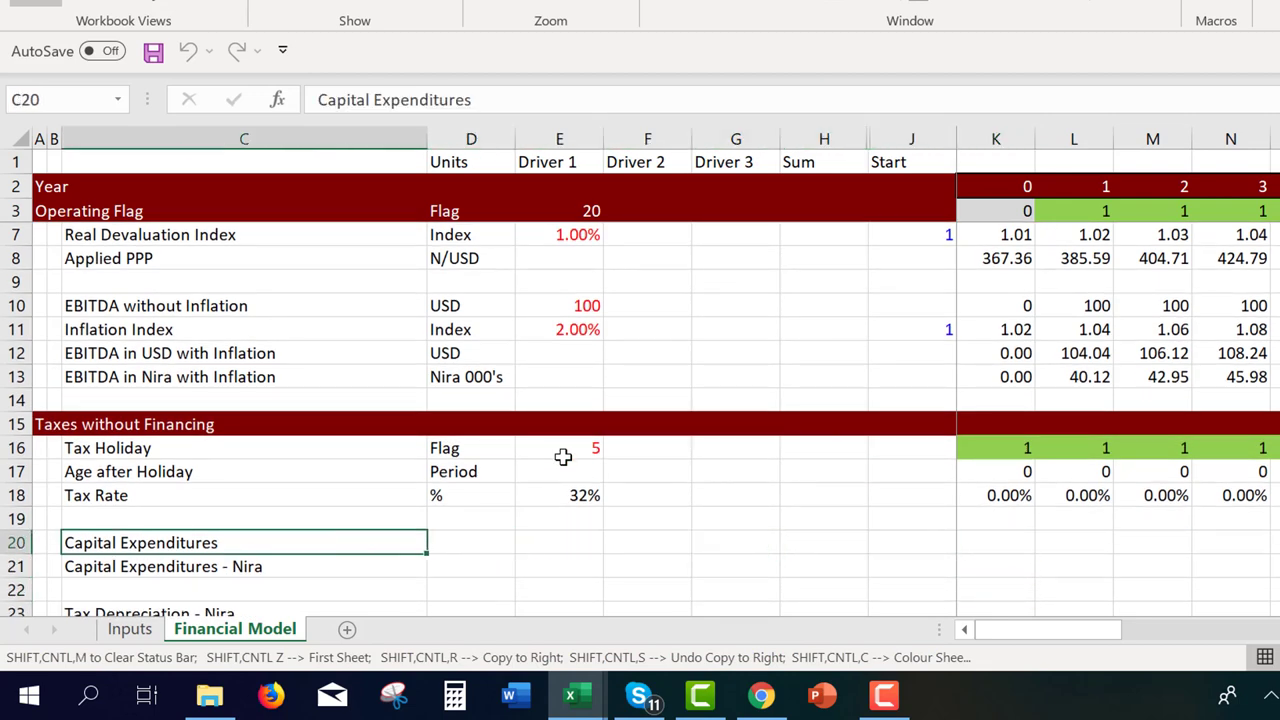
key("Right")
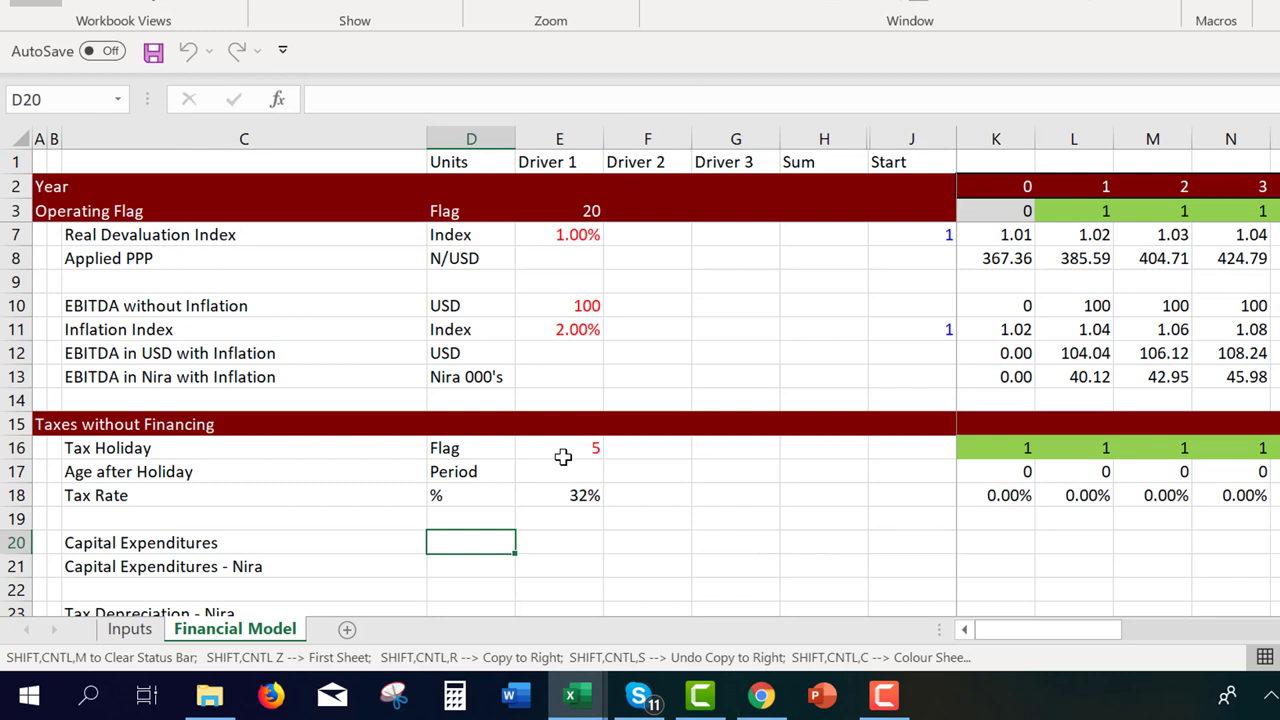
type("US")
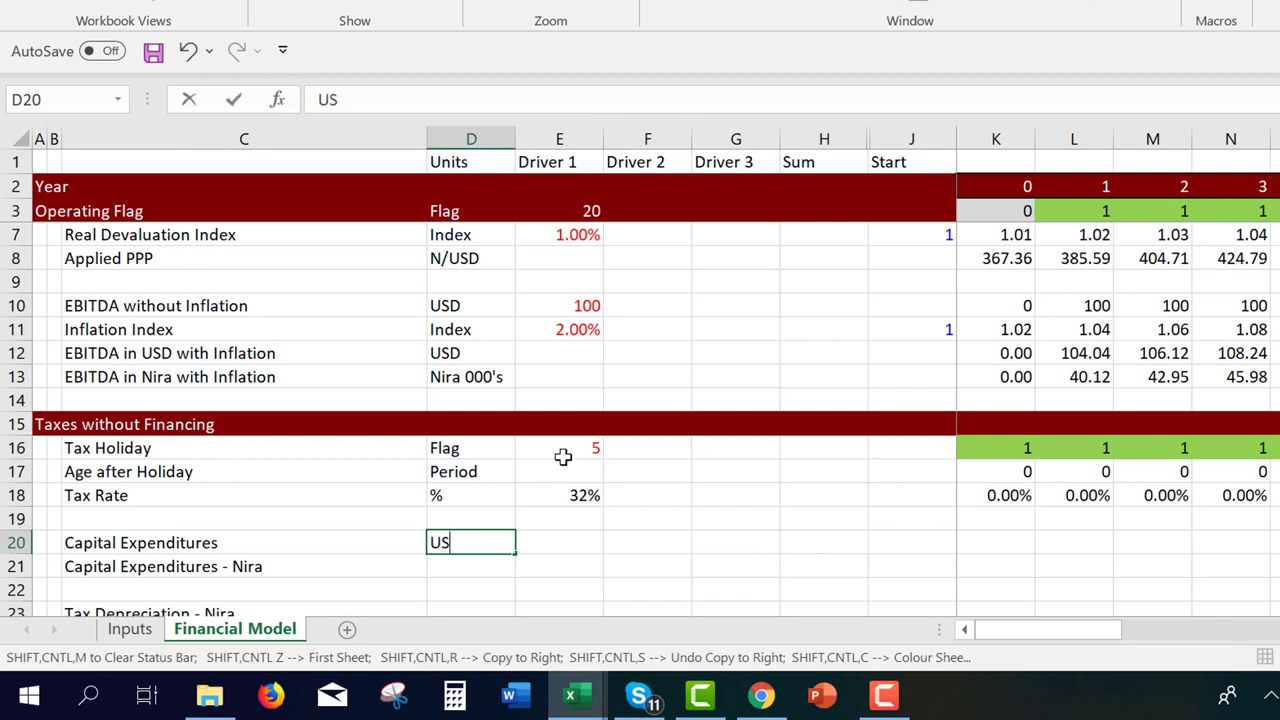
type("D")
key("Return")
Link the Capital Expenditures driver in E20 to the Inputs sheet with =Inputs!D10
key("Up")
key("Right")
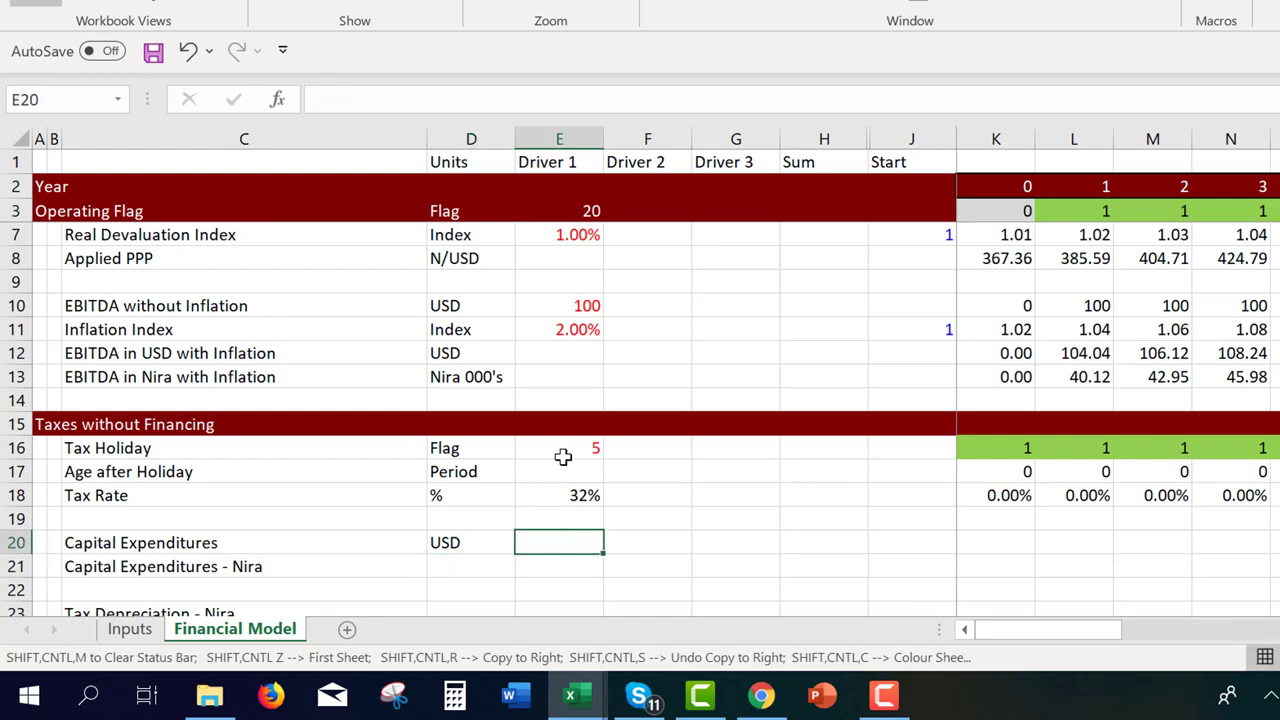
type("=")
key("ctrl+Page_Up")
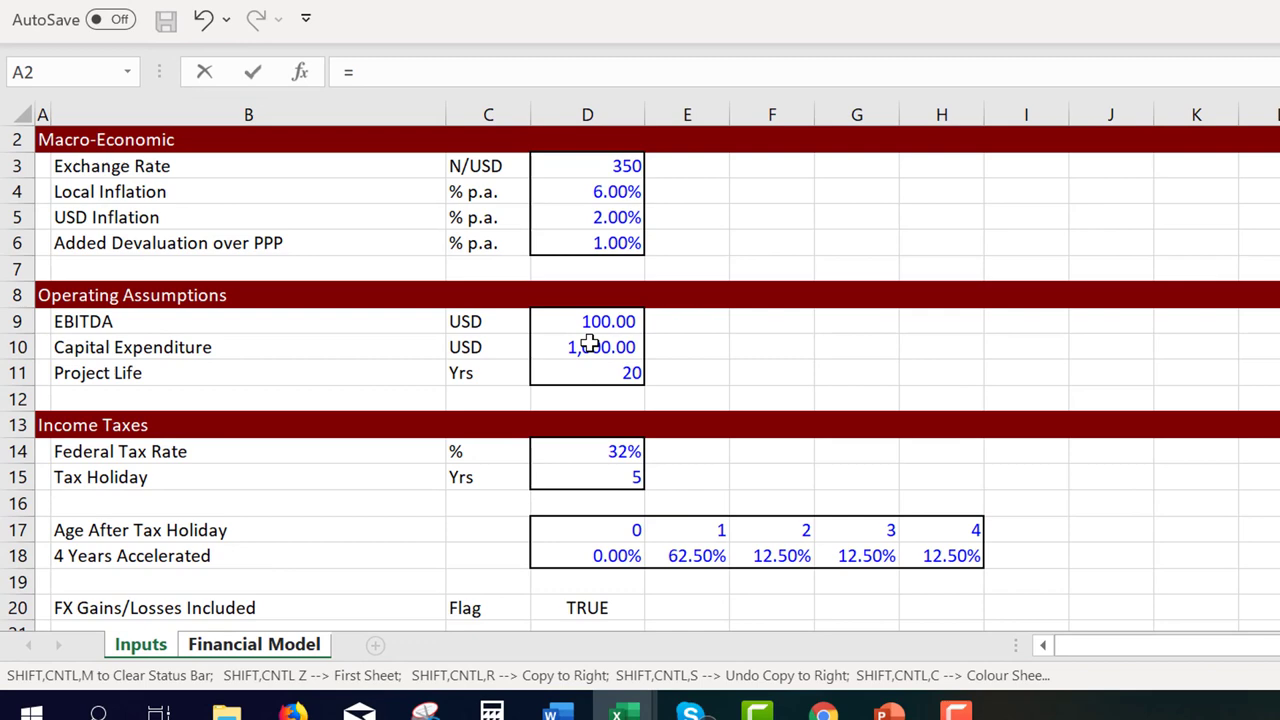
left_click(545, 352)
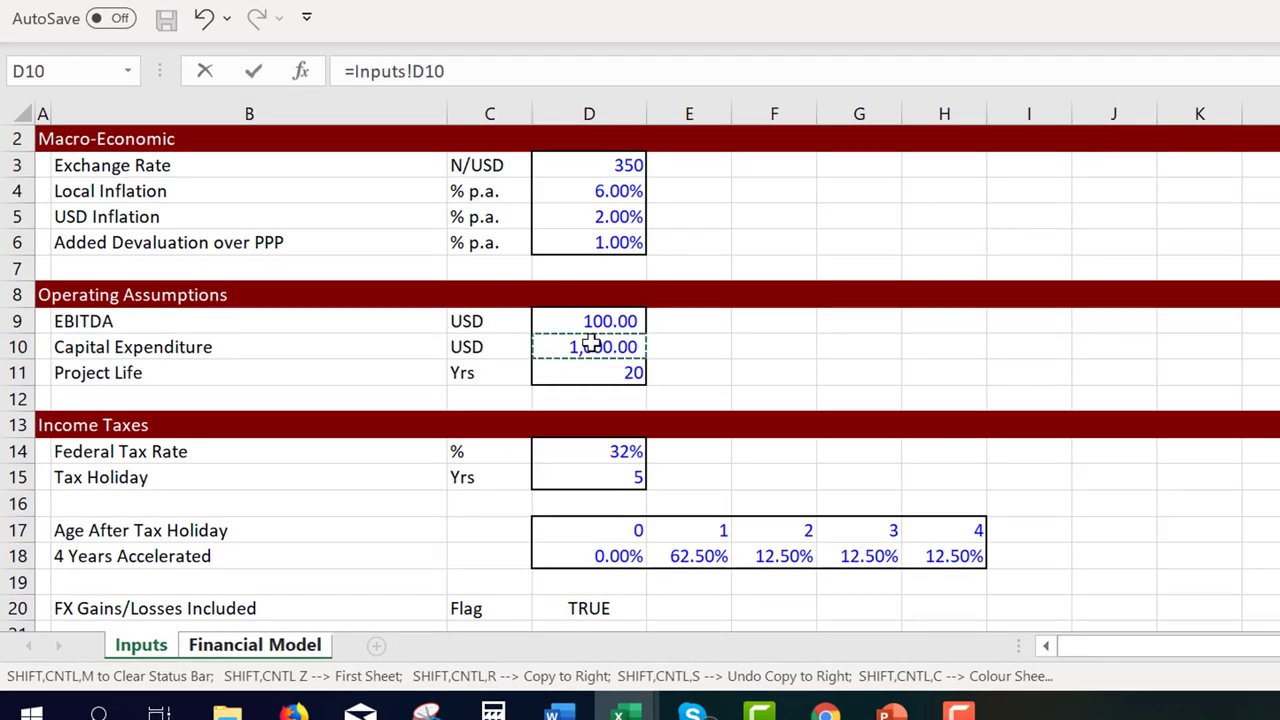
key("Return")
key("Up")
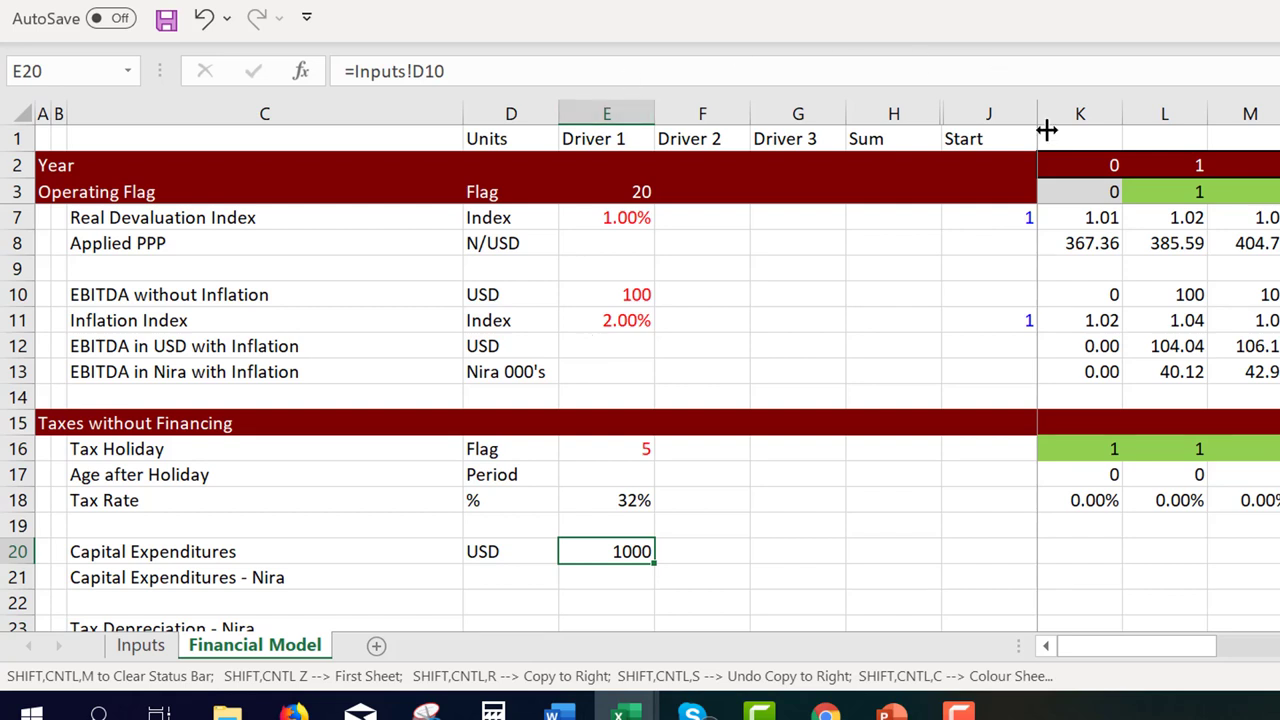
Insert a blank row above the Real Devaluation Index row
left_click(1127, 228)
key("shift+space")
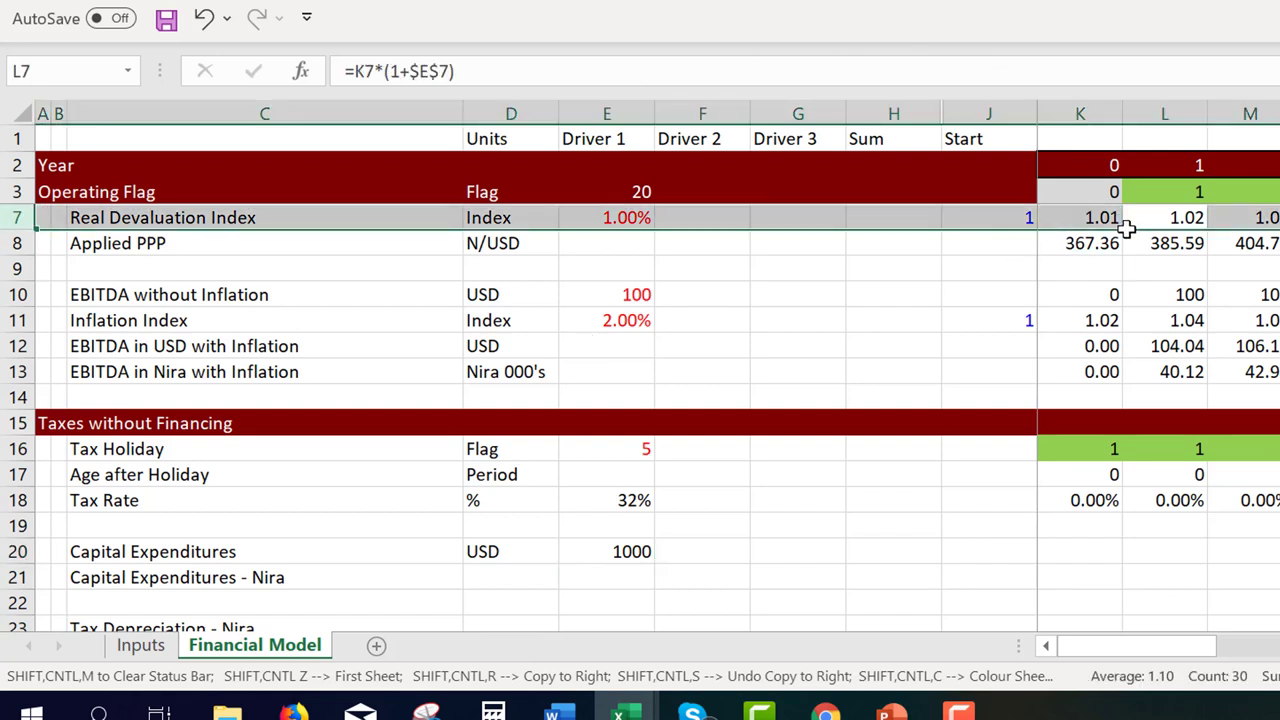
key("ctrl+plus")
Label the inserted row Construction Flag in A7 and enter the unit Flag in D7
key("Left")
key("Left")
key("Left")
key("Left")
key("Left")
key("Left")
key("Left")
key("Left")
key("Left")
key("Left")
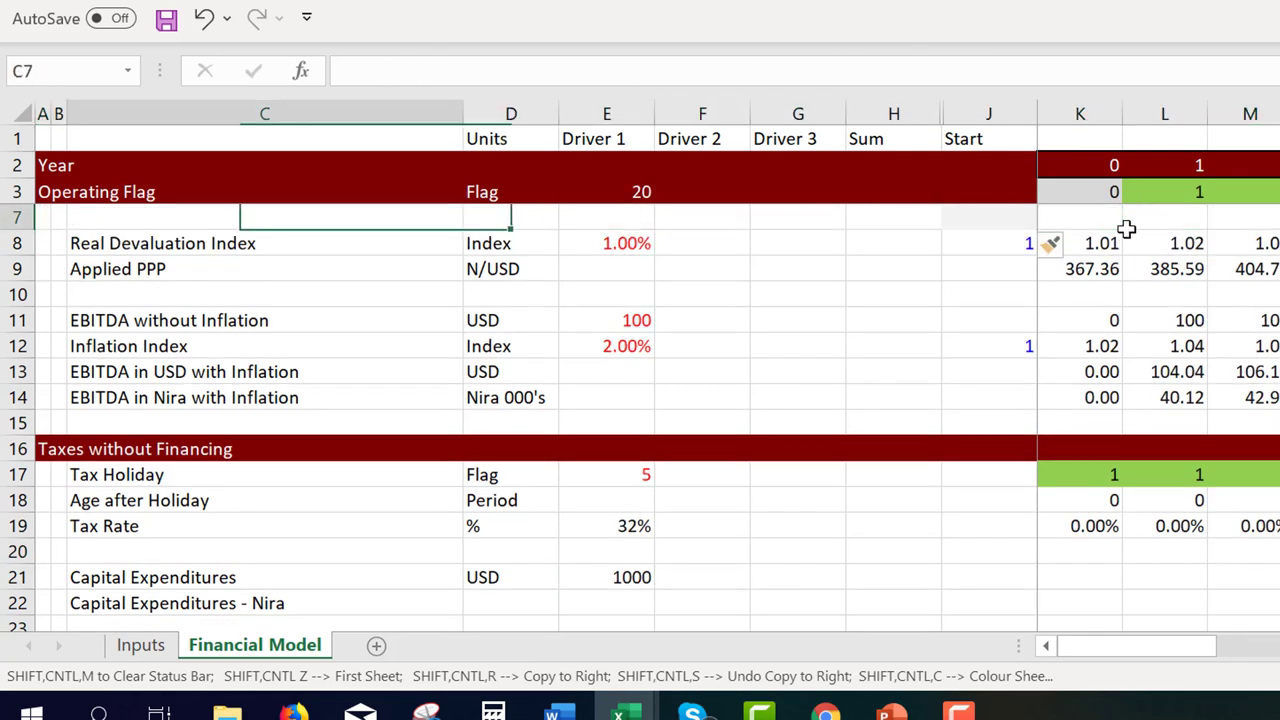
key("Right")
key("Left")
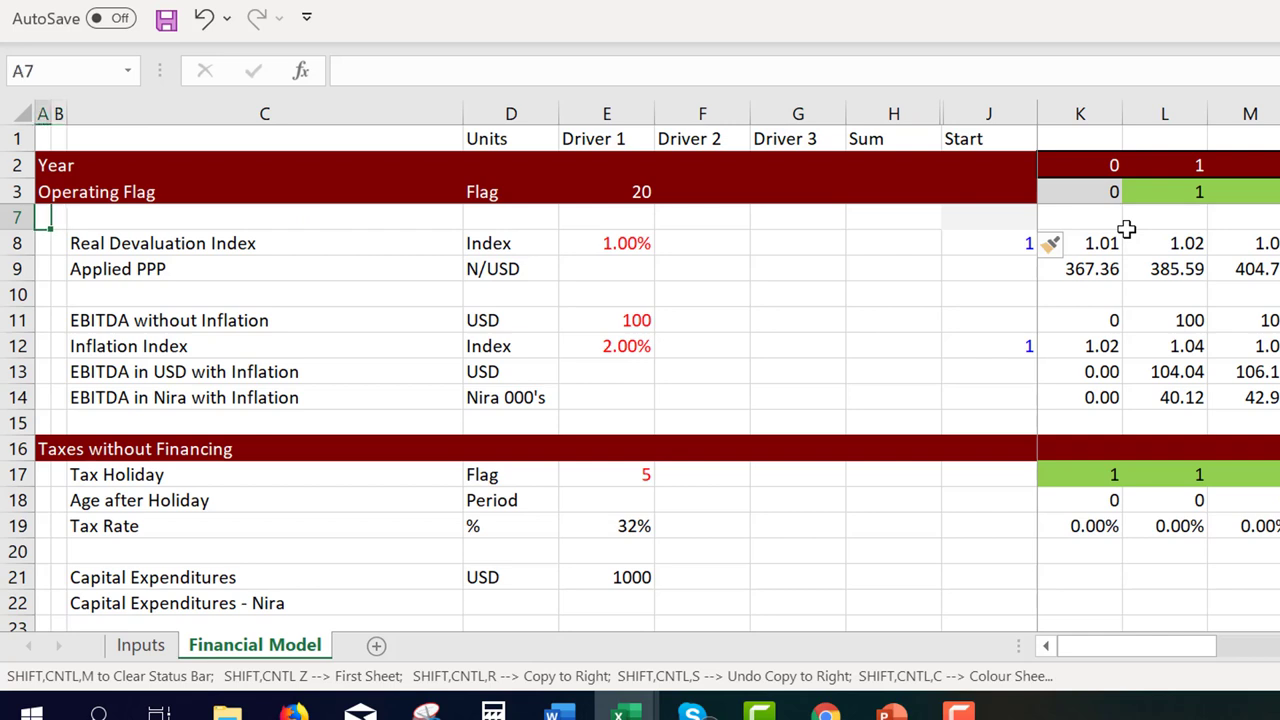
type("Construction")
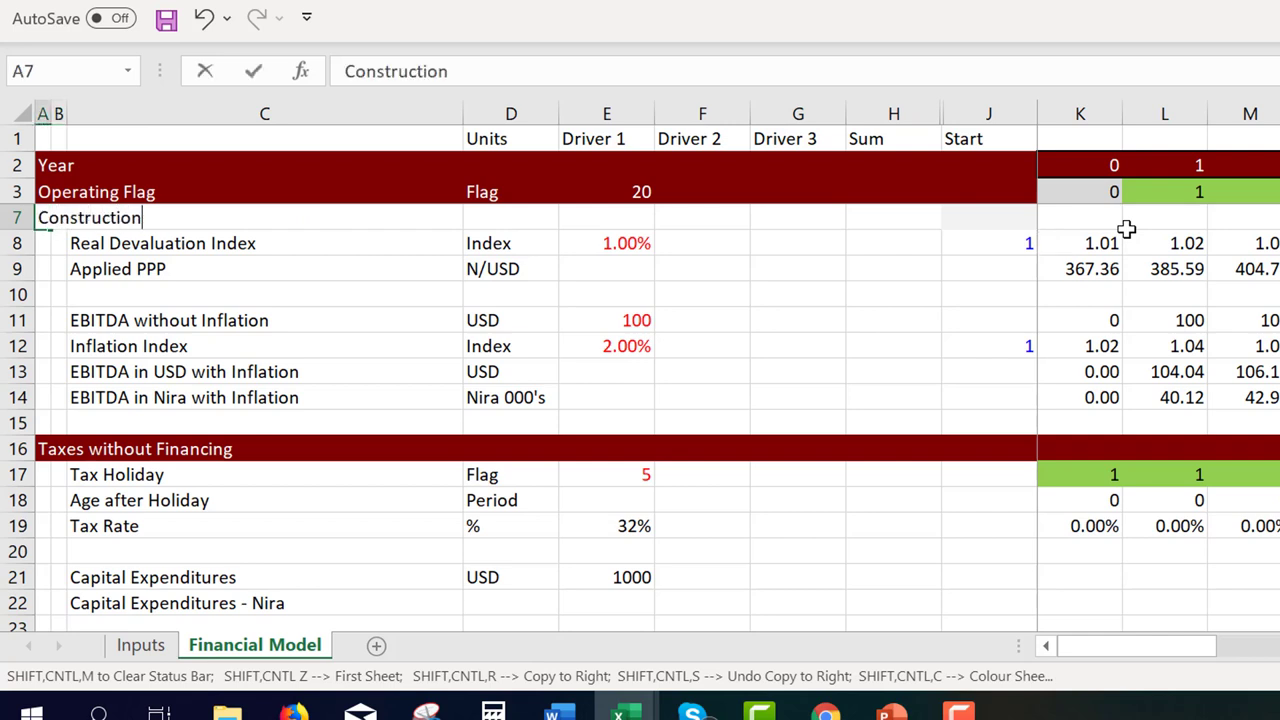
type(" Flag")
key("Right")
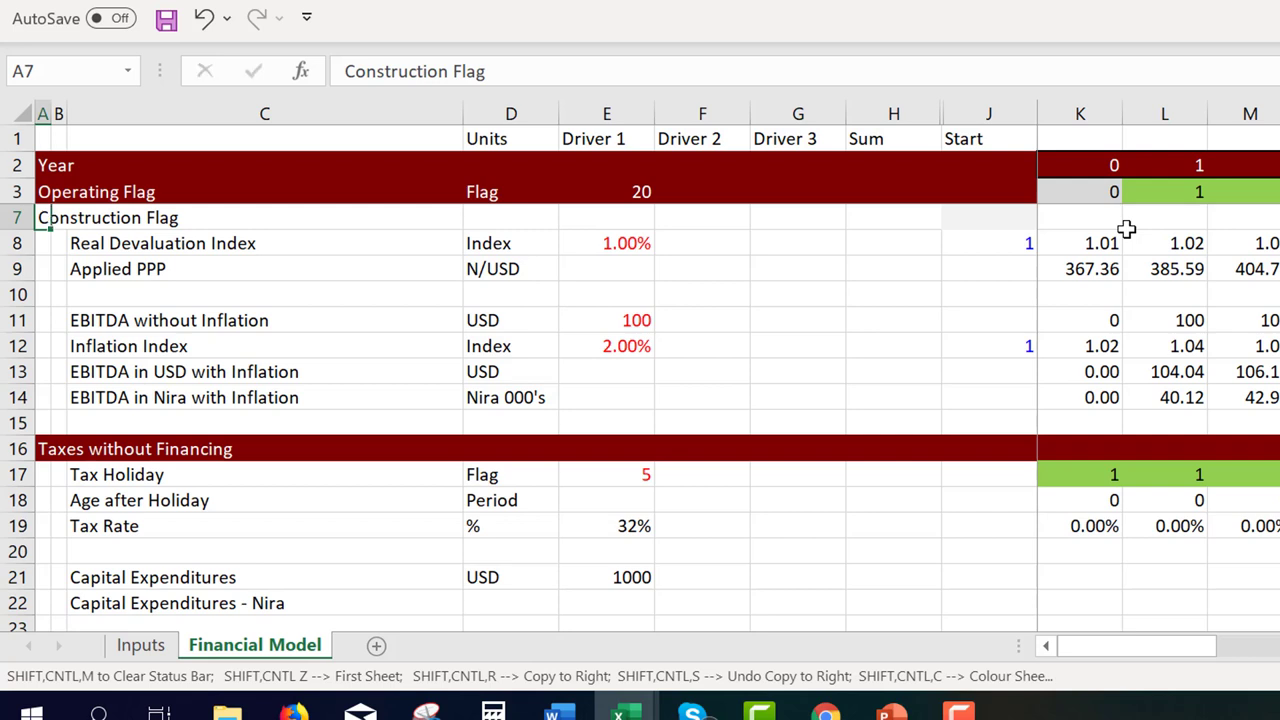
key("Right")
key("Right")
type("Flag")
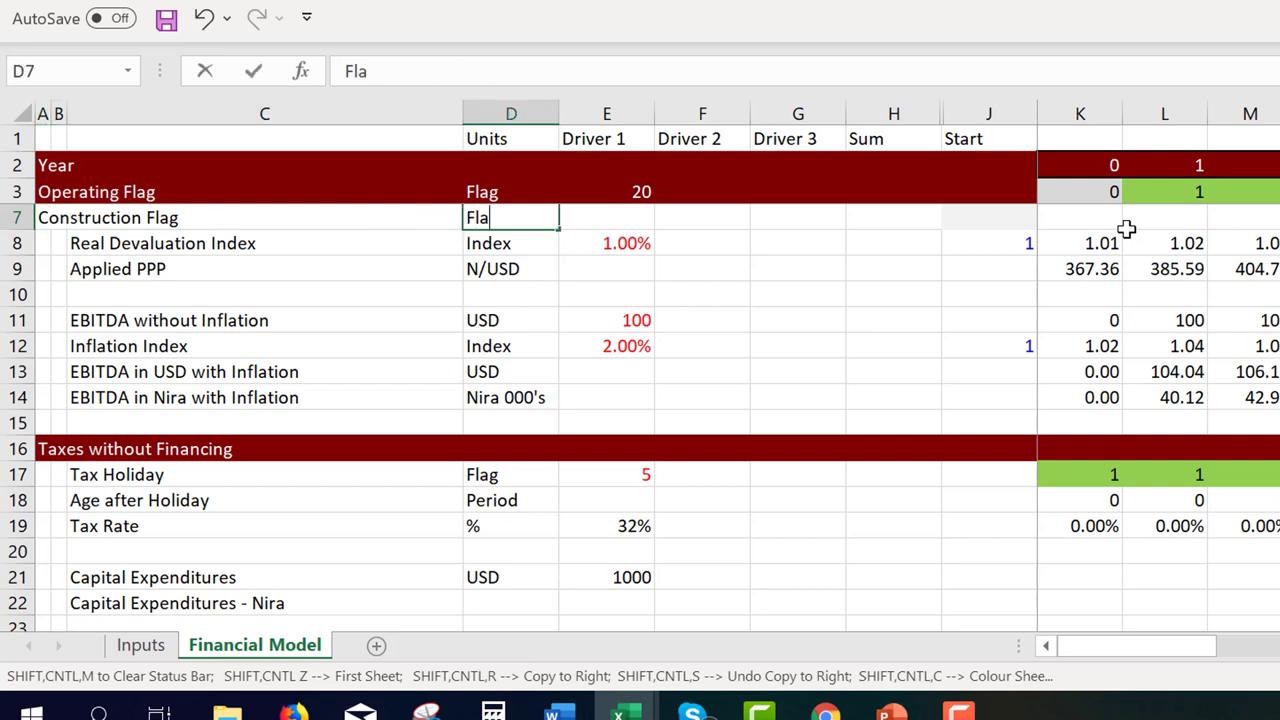
key("Return")
key("Up")
key("Right")
key("Right")
key("Right")
key("Right")
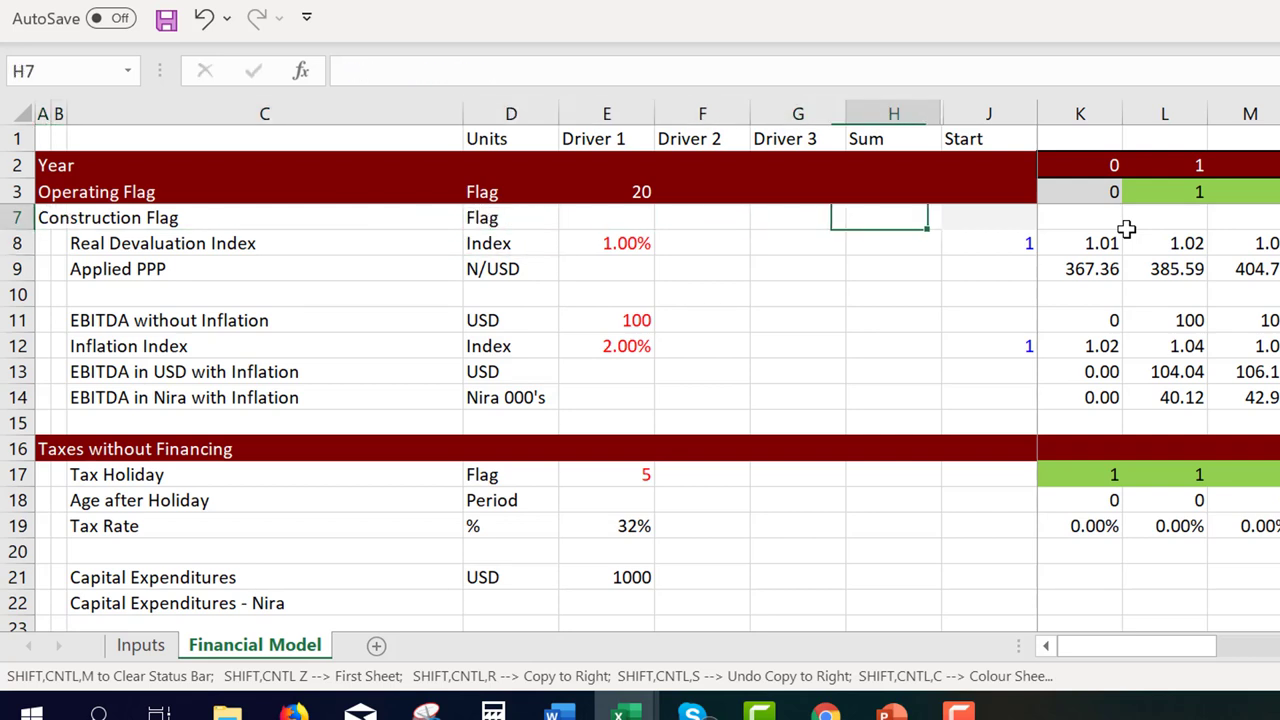
key("Right")
key("Right")
type("=")
key("Up")
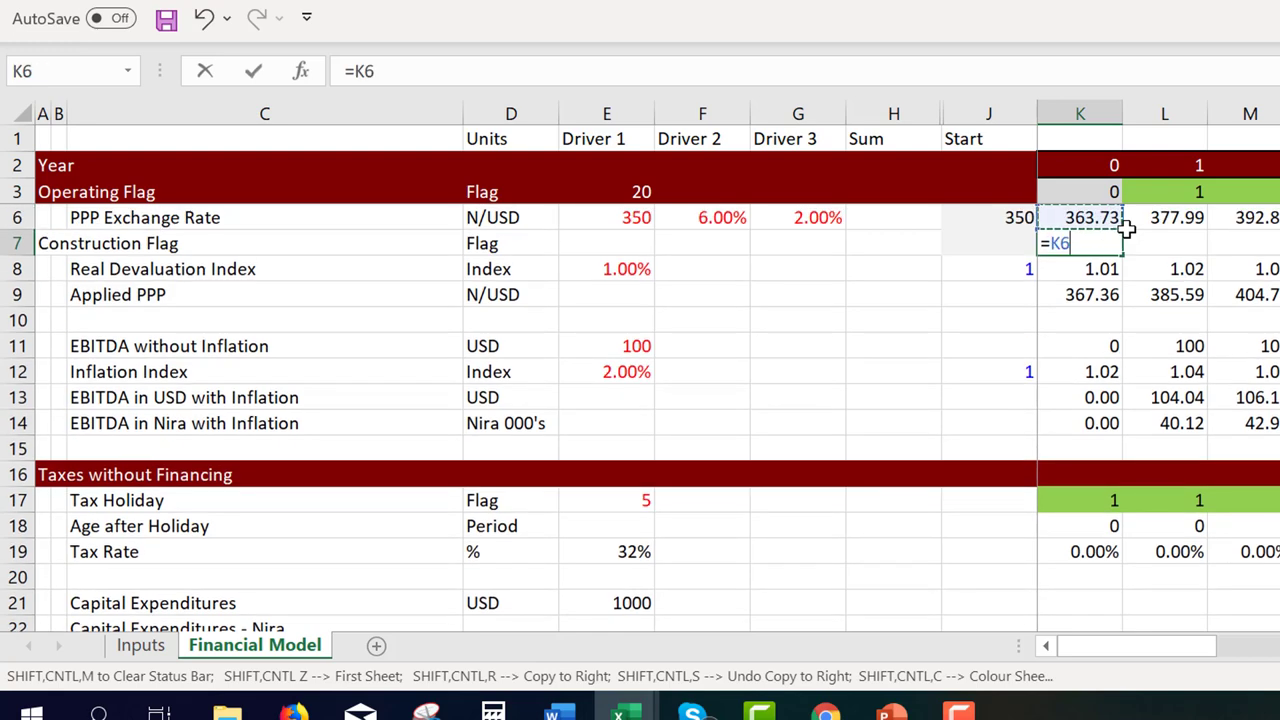
key("Escape")
key("ctrl+z")
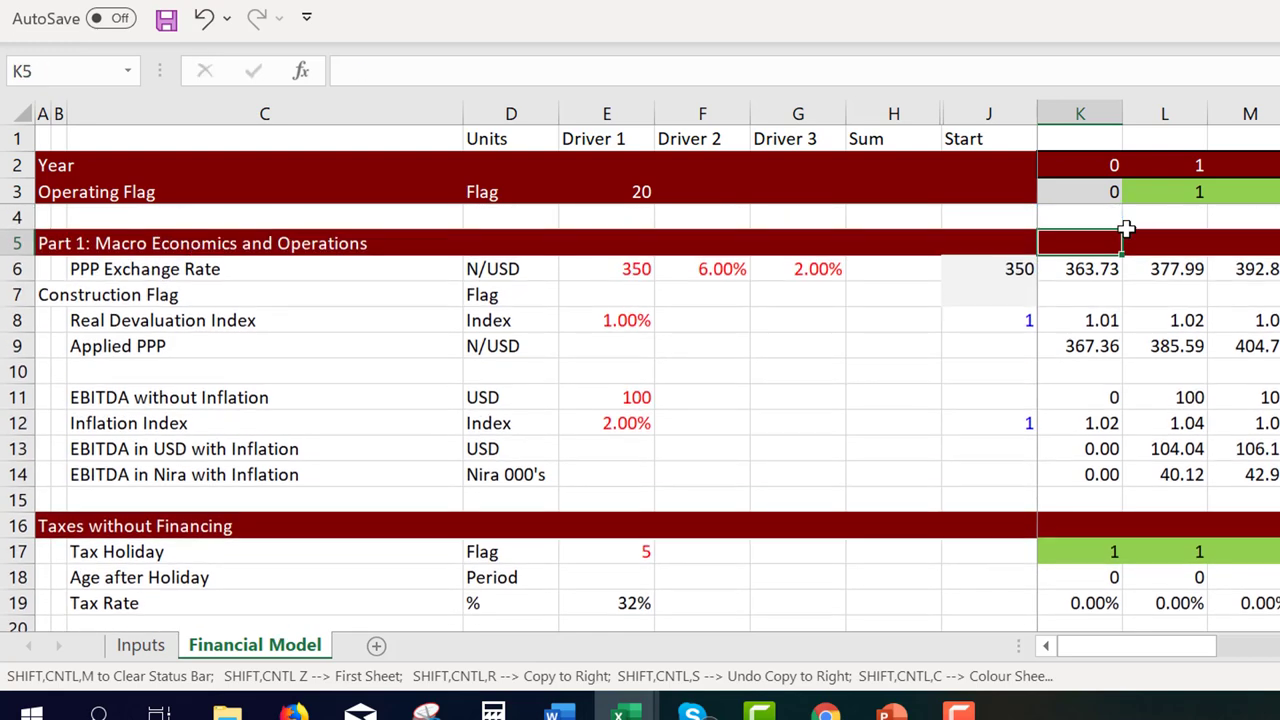
Move the Construction Flag label from A7 to A4, directly under the Operating Flag row
left_click(93, 293)
key("Left")
key("Left")
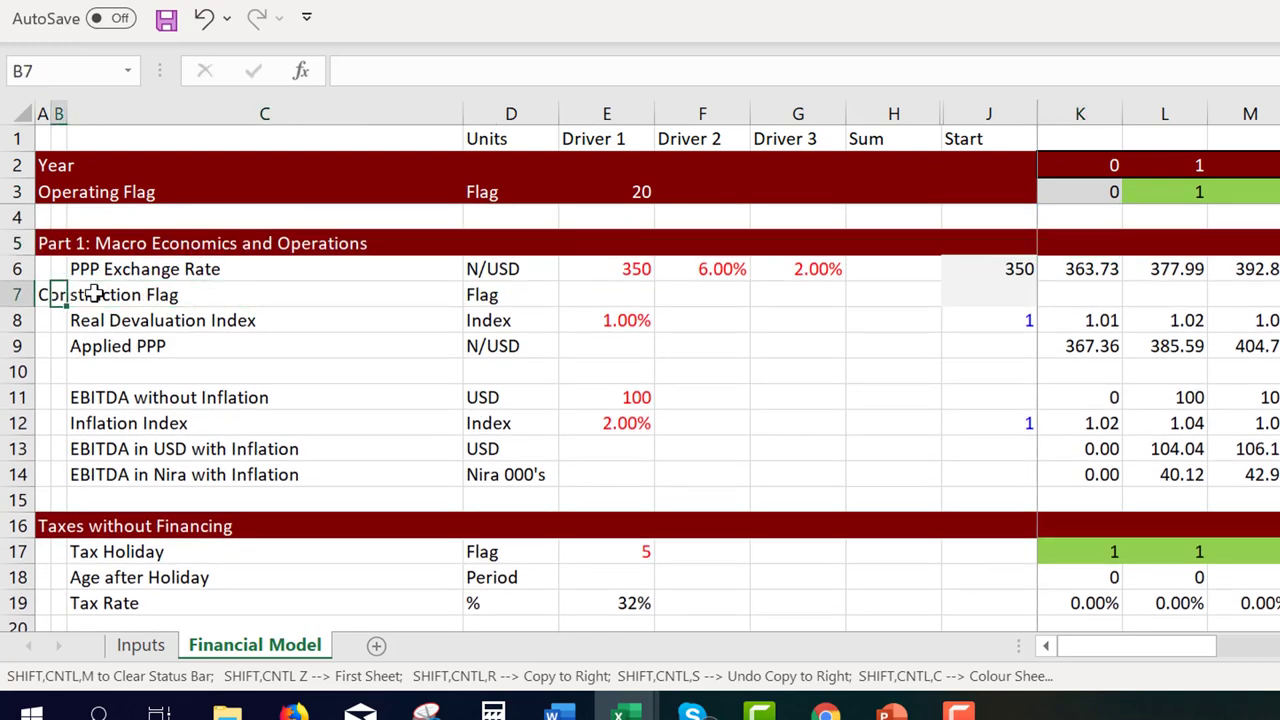
key("ctrl+c")
key("Up")
key("Up")
key("Up")
key("ctrl+v")
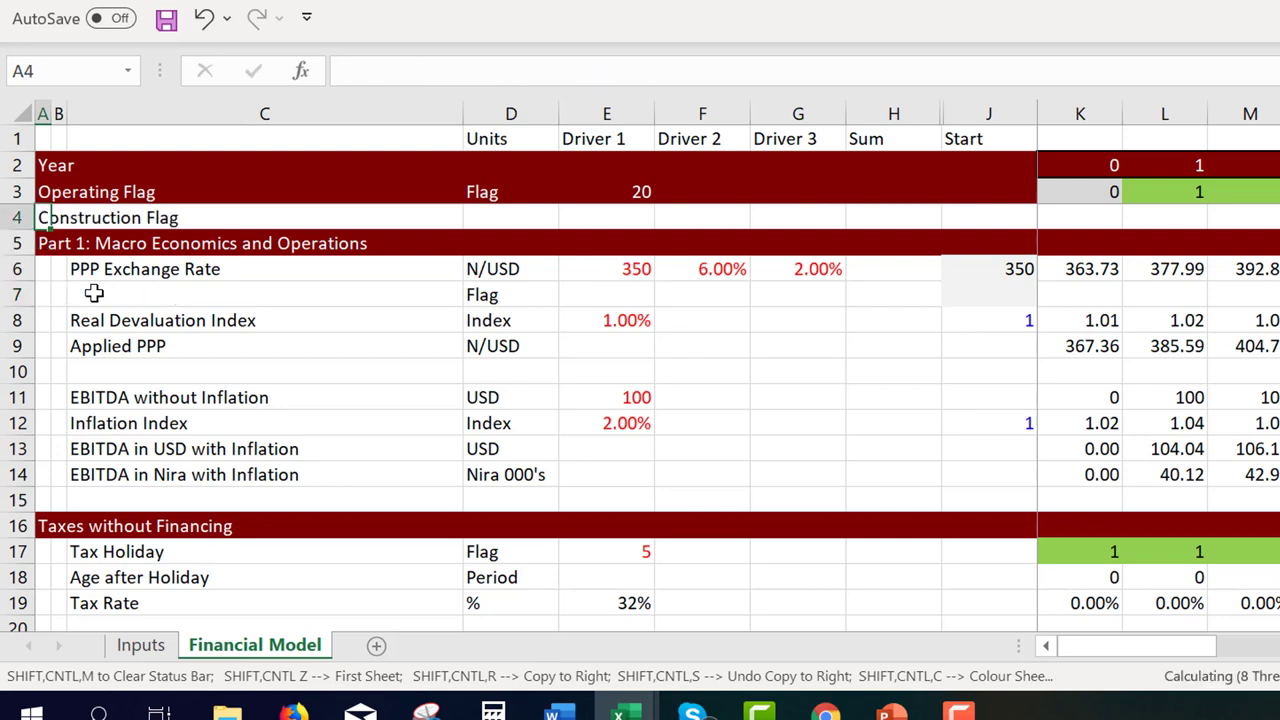
Insert a blank row above the Part 1: Macro Economics and Operations heading
key("Down")
key("shift+space")
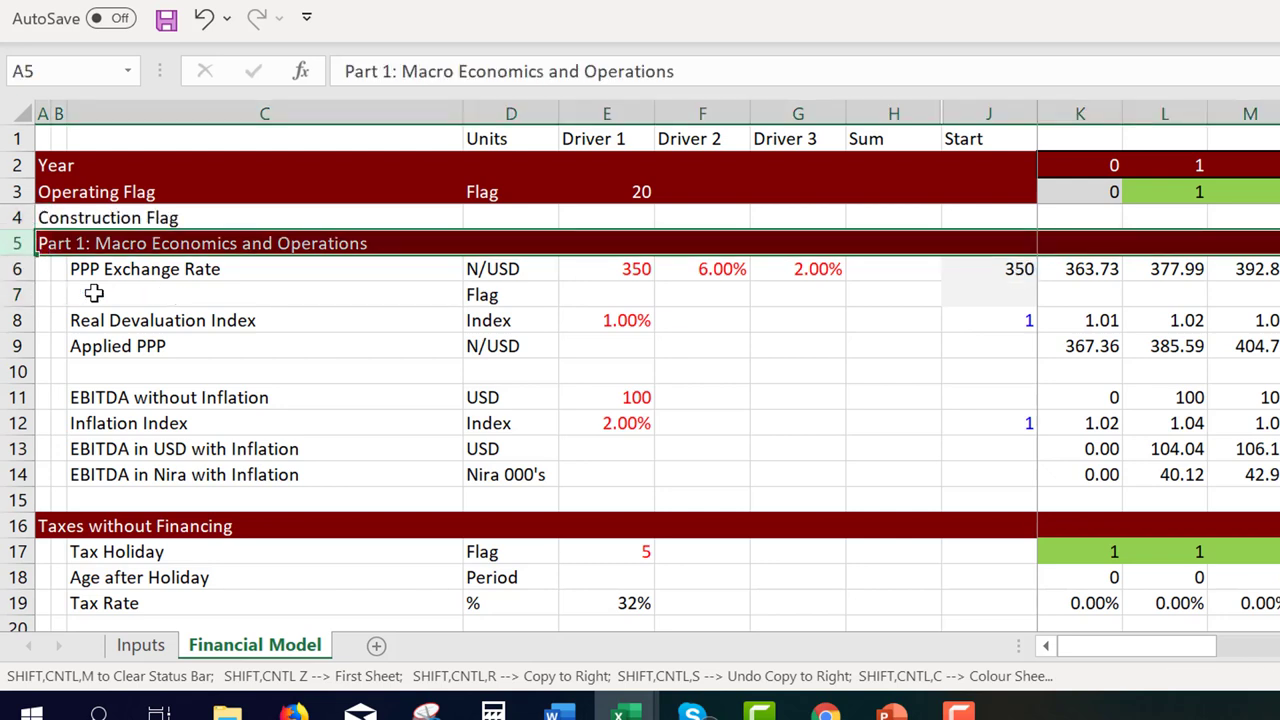
key("ctrl+shift+plus")
Enter the formula =K3=0 in K4 to test whether the Operating Flag is zero
key("Up")
key("Right")
key("Right")
key("Right")
key("Right")
key("Right")
key("Right")
key("Right")
key("Right")
key("Right")
key("Right")
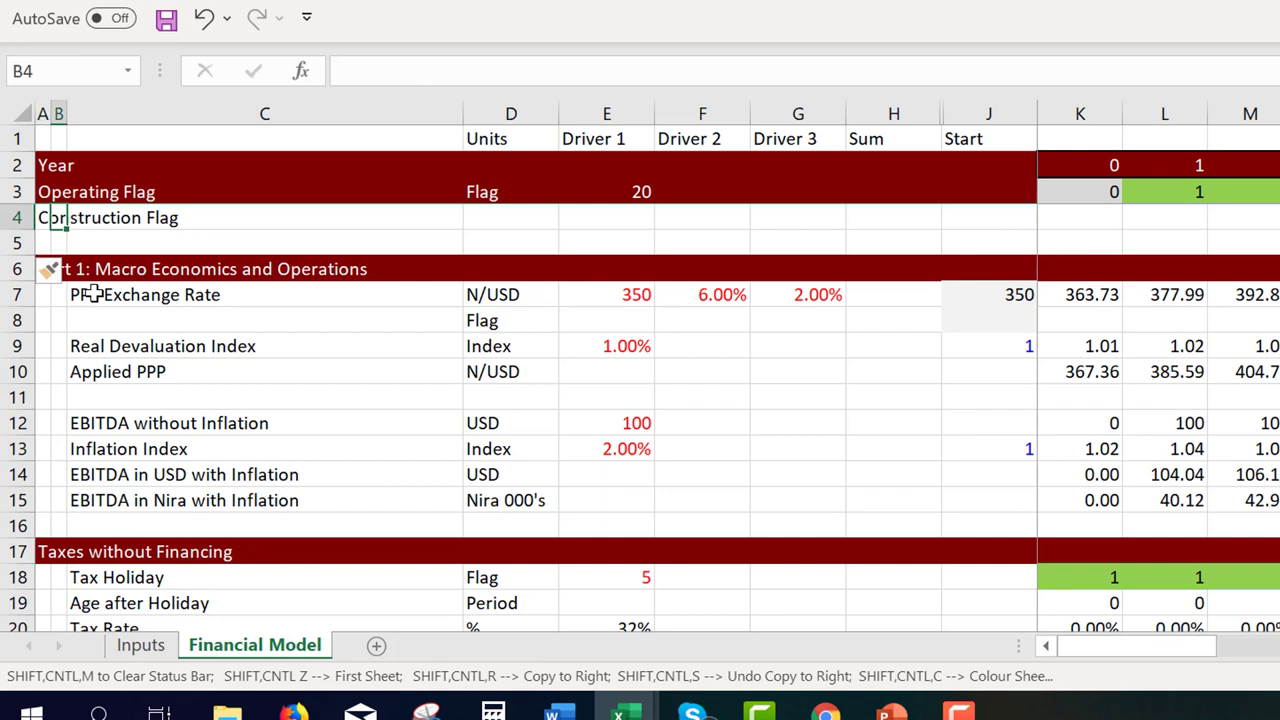
key("Left")
key("F2")
type("=")
key("Up")
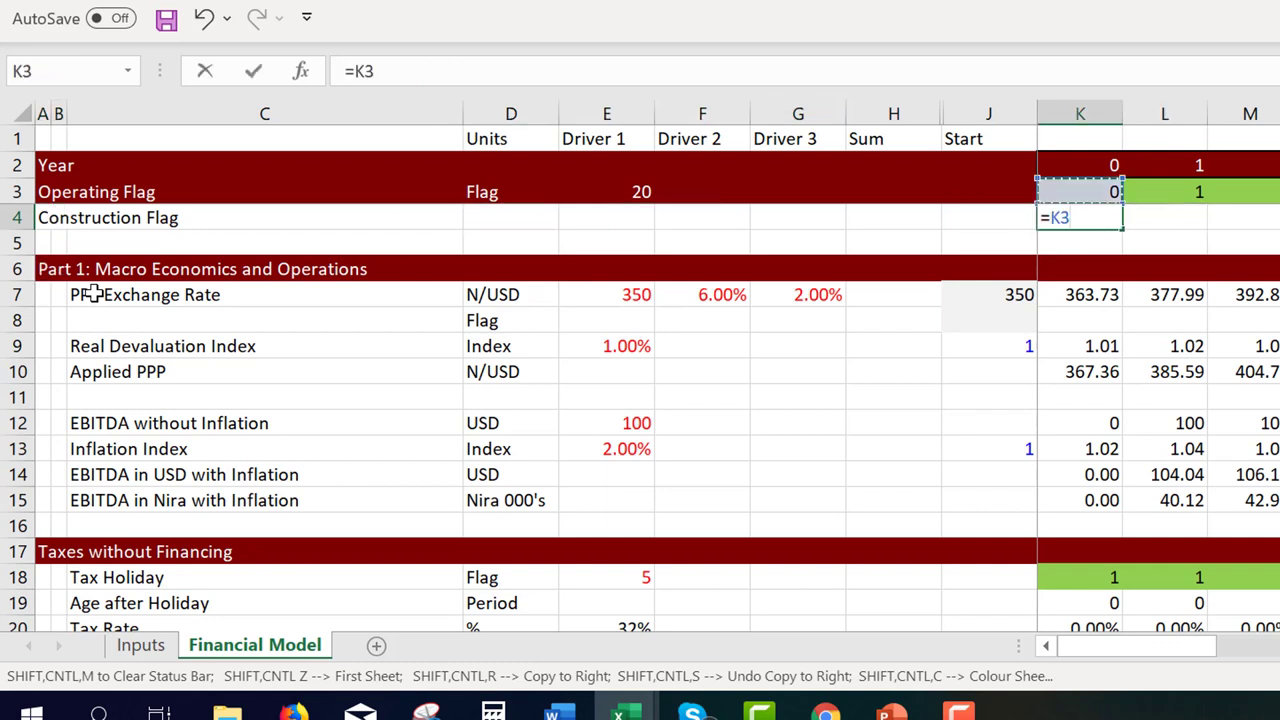
type("=0")
key("Return")
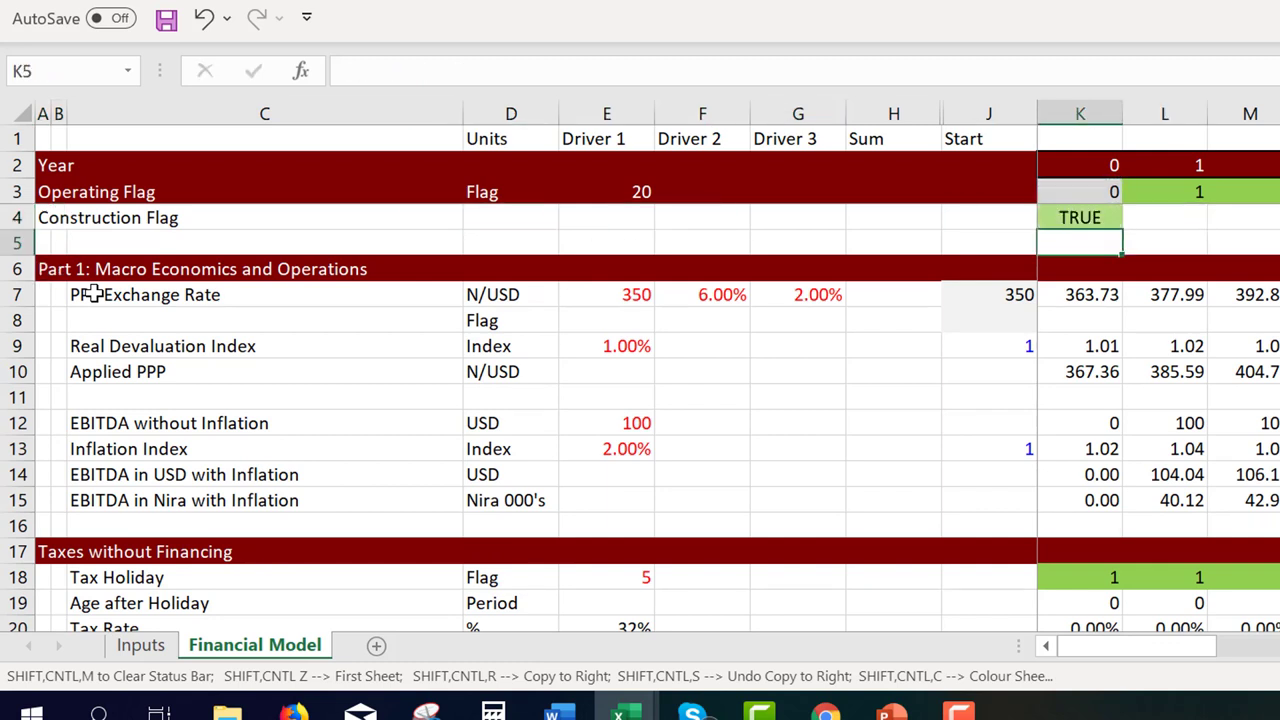
Change the K4 formula to =(K3=0)*1 and copy it across the Construction Flag row
key("Up")
key("F2")
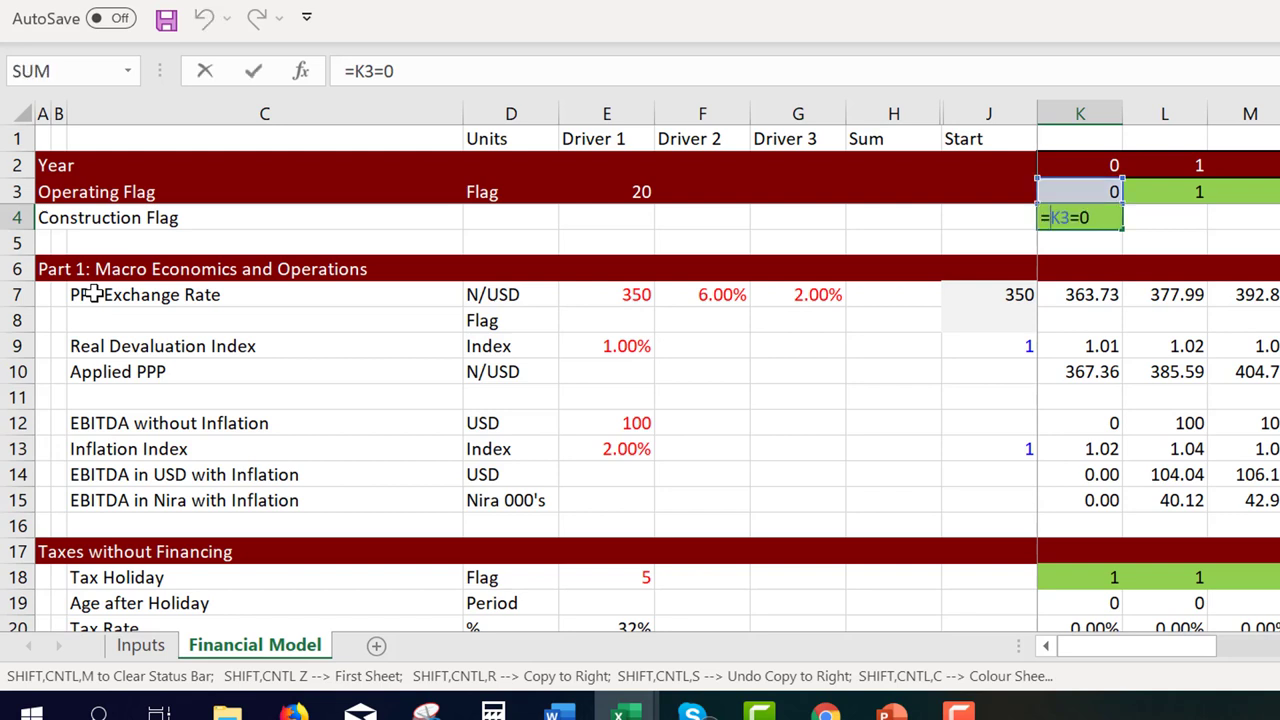
type("(")
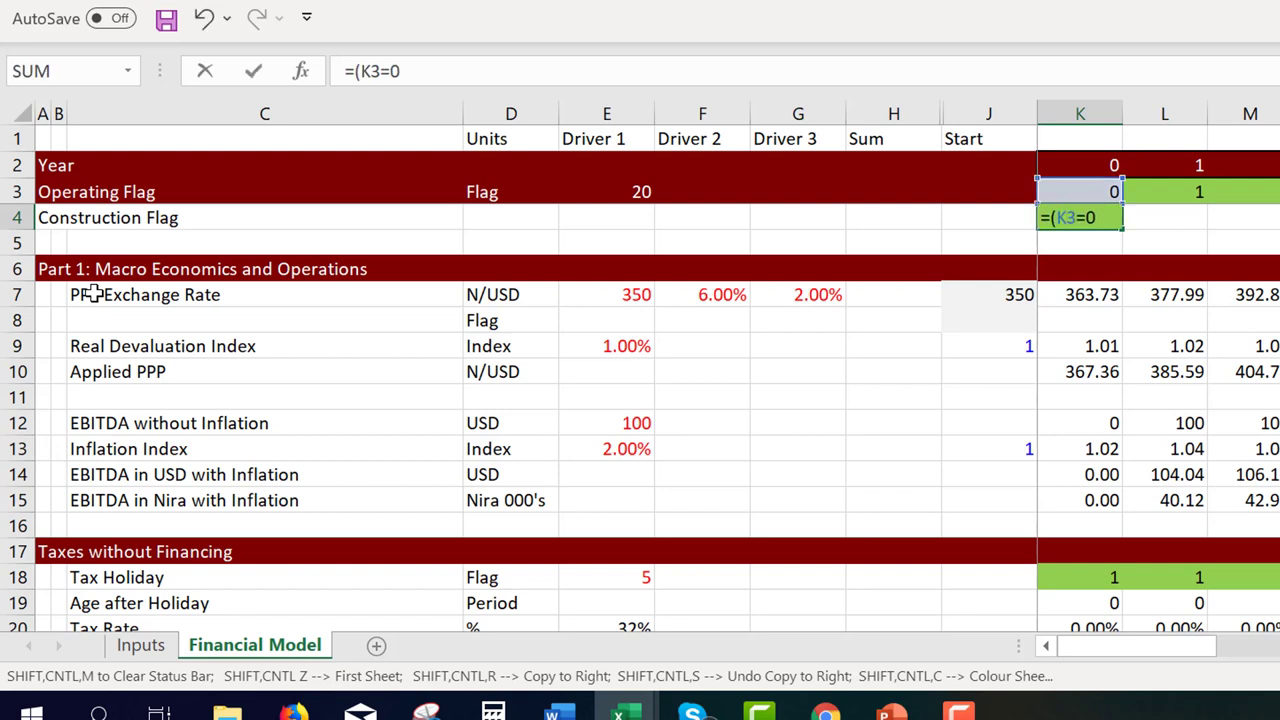
type("*1")
key("Return")
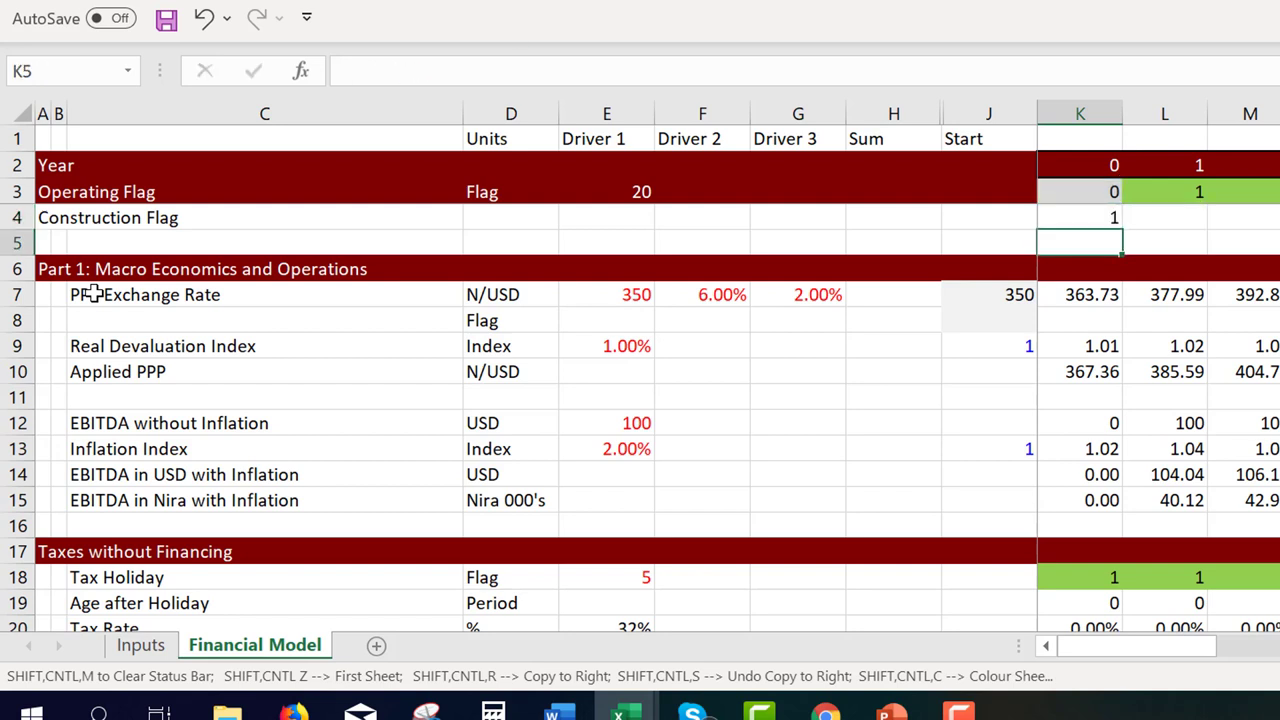
key("Up")
key("ctrl+shift+r")
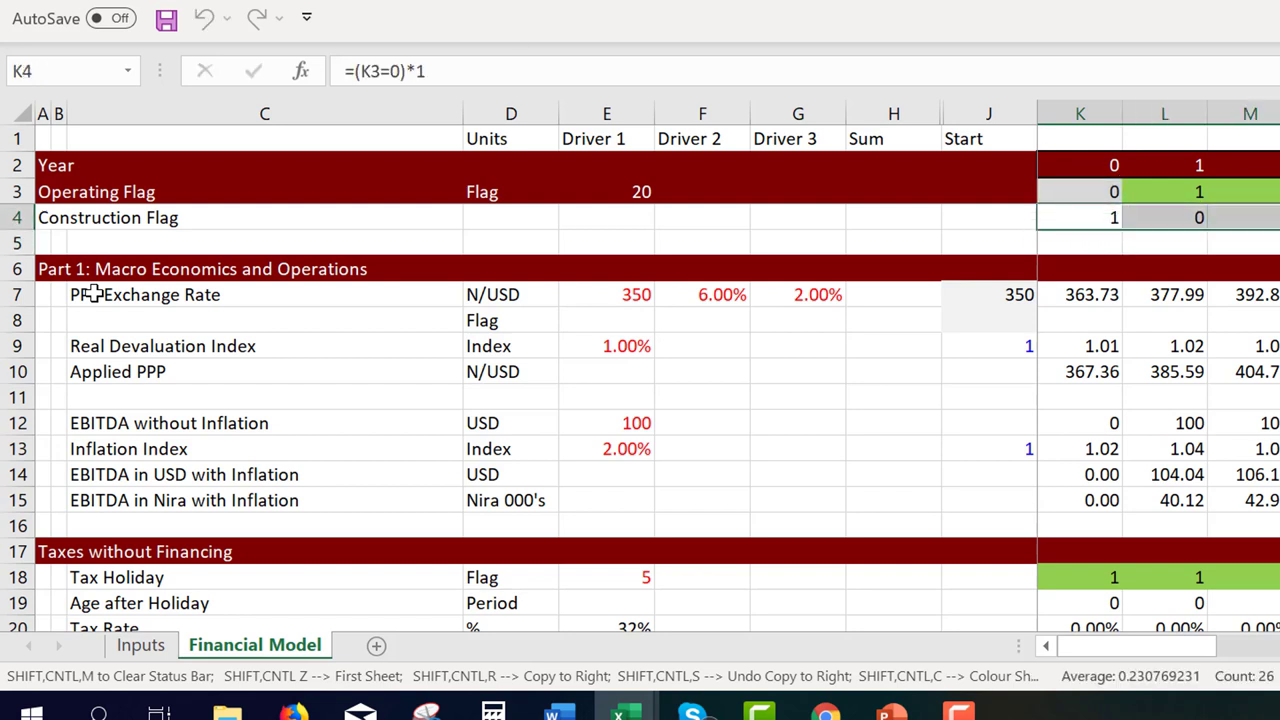
Reset the frozen panes at K5 so the Construction Flag row is included in the fixed header
key("Left")
key("Left")
key("Left")
key("Left")
key("Left")
key("Left")
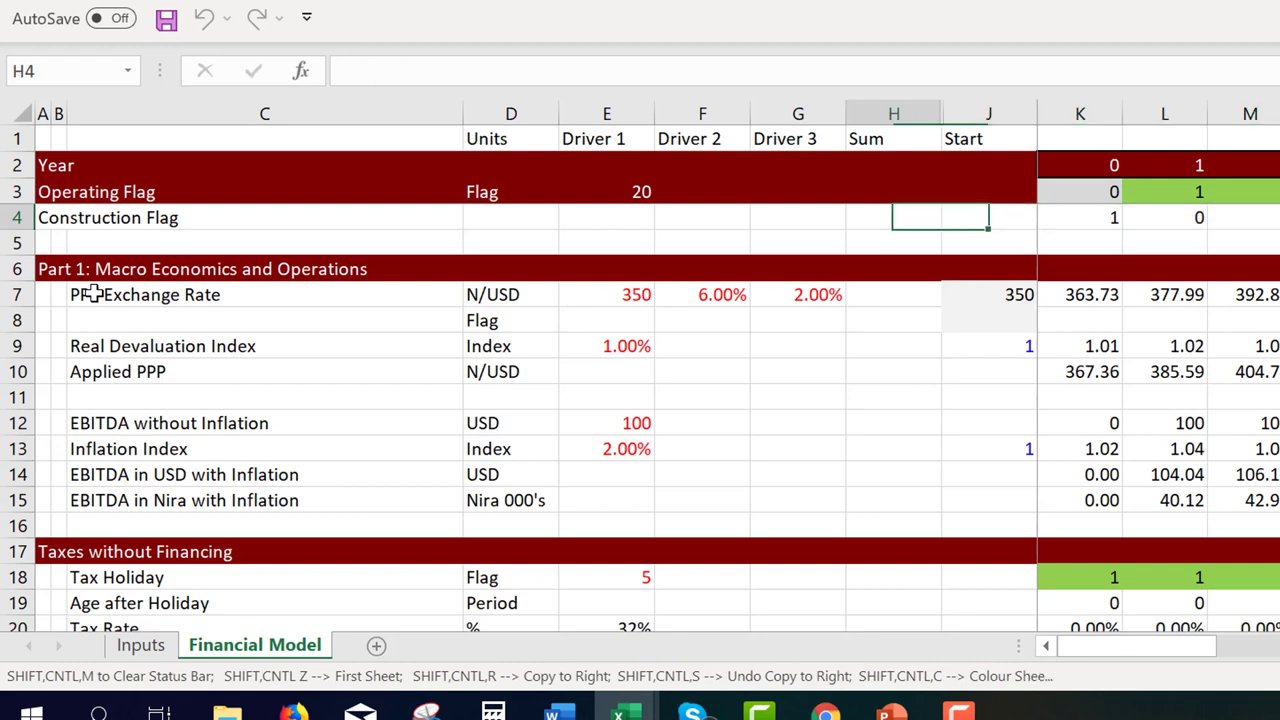
key("Down")
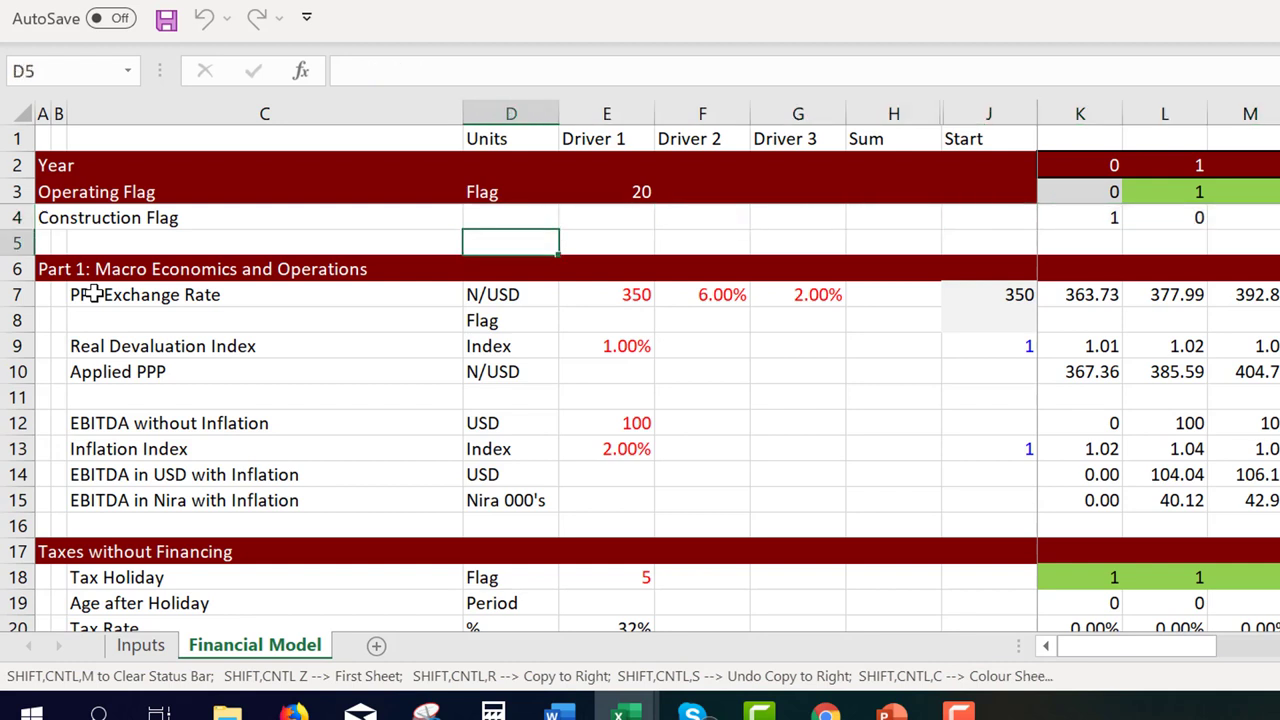
key("Right")
key("Right")
key("Right")
key("Right")
key("Right")
key("Right")
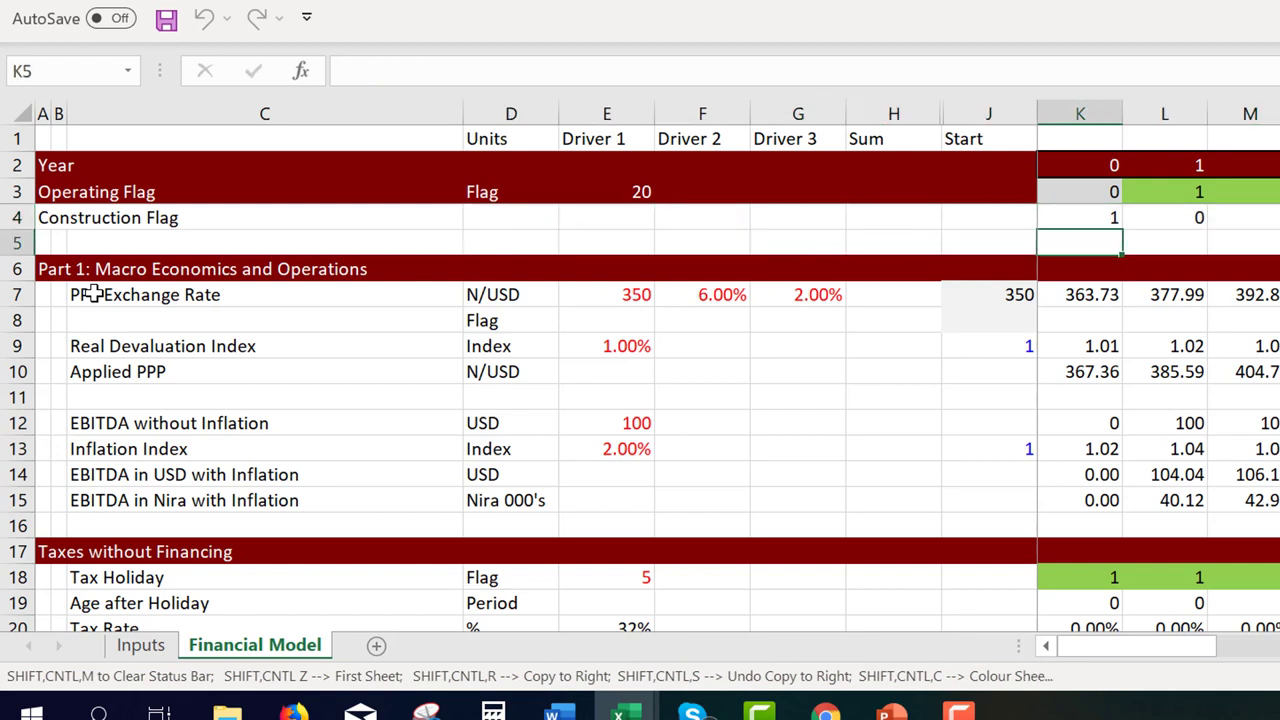
key("alt+w")
key("f")
key("Escape")
type("f")
key("Escape")
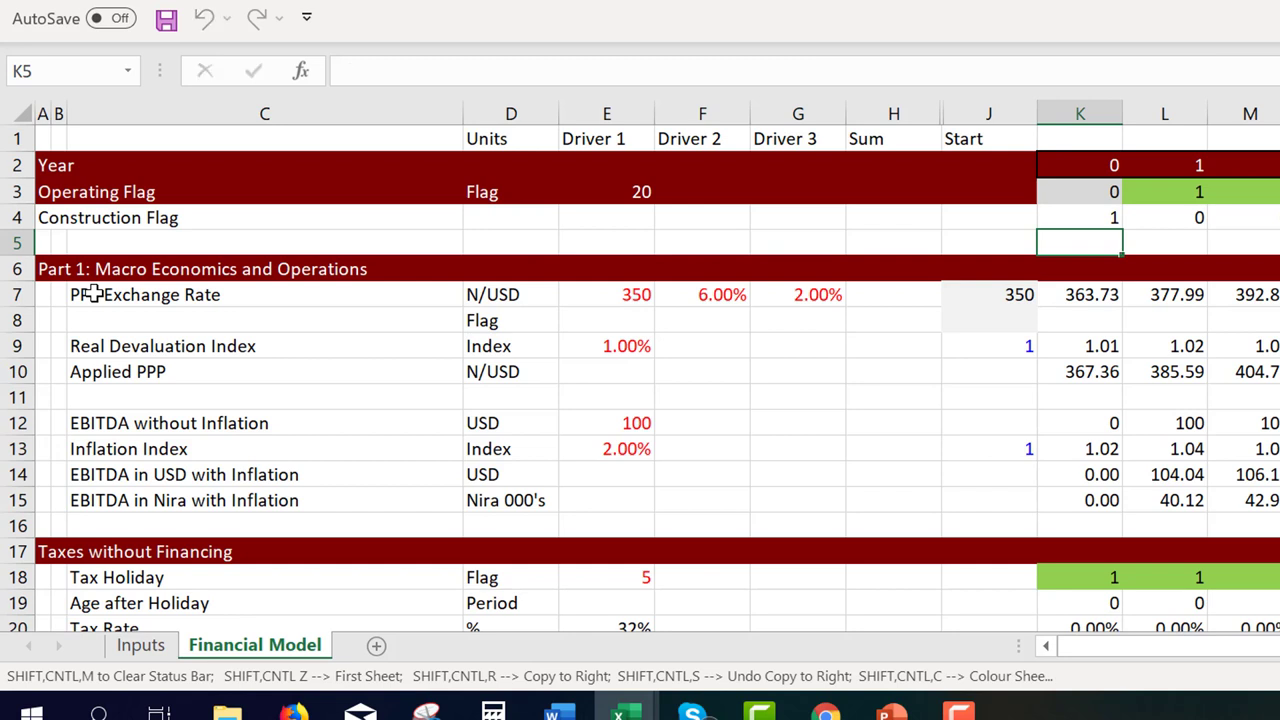
Recolour the Financial Model sheet with the colour-sheet macro
key("Down")
key("Down")
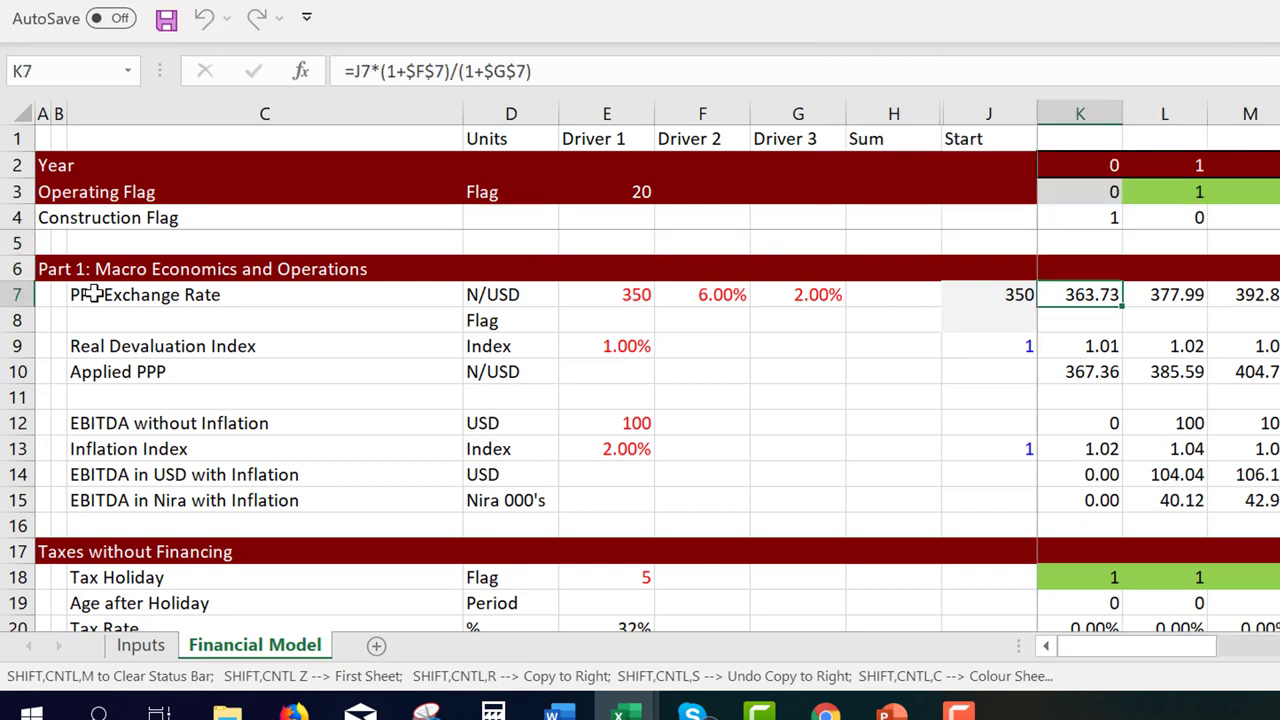
key("ctrl+shift+c")
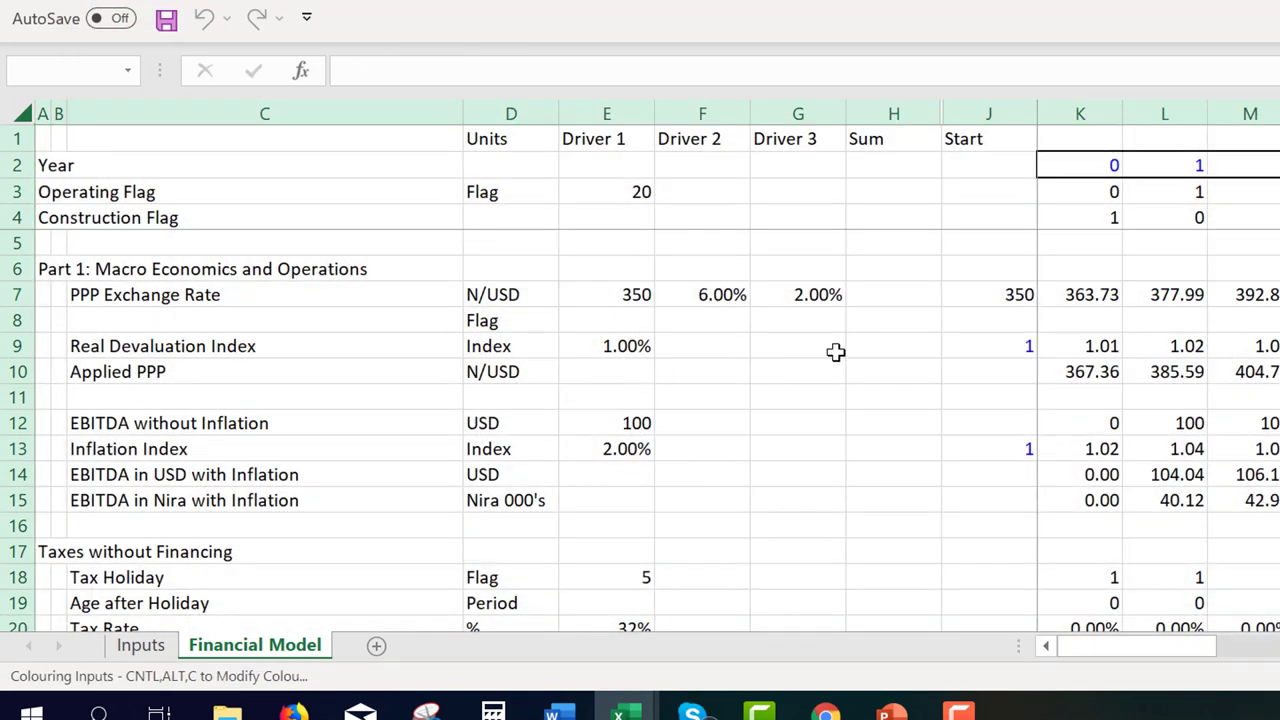
Enter the unit Nira 000's in D23 for the Capital Expenditures - Nira row
scroll(846, 388, "down", 5)
left_click(847, 389)
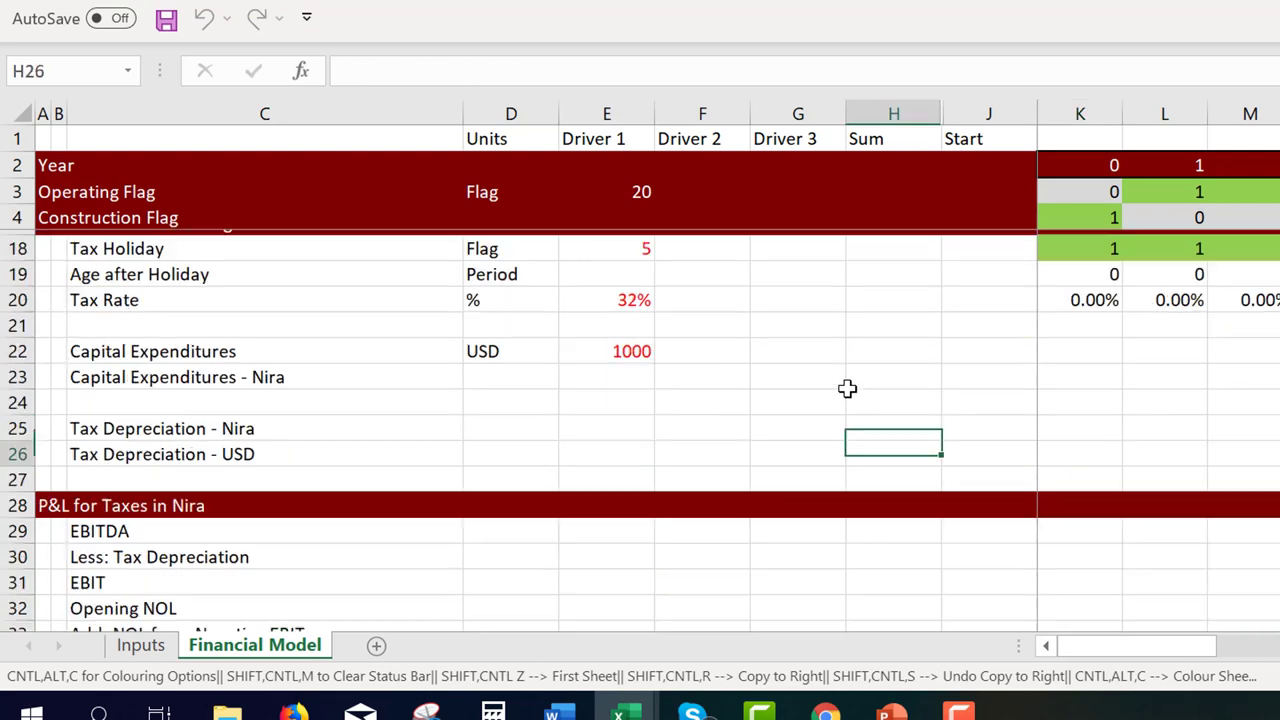
key("Up")
key("Up")
key("Up")
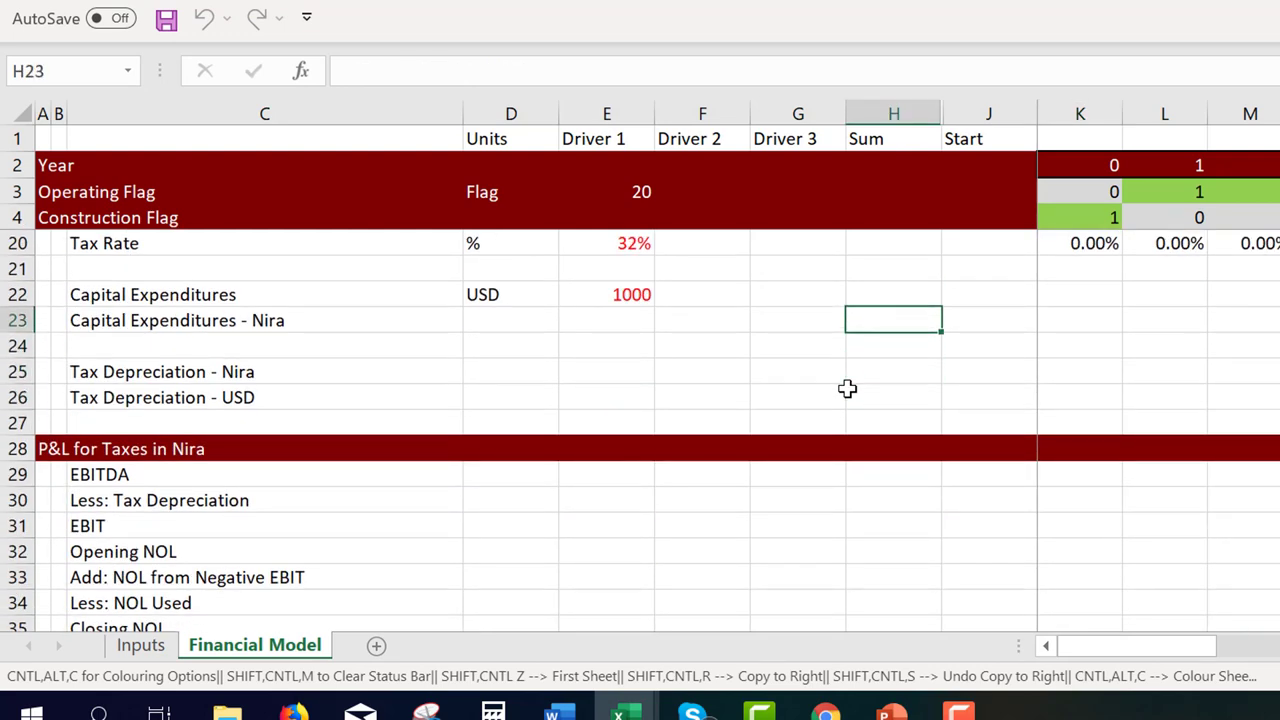
key("Left")
key("Left")
key("Left")
key("Left")
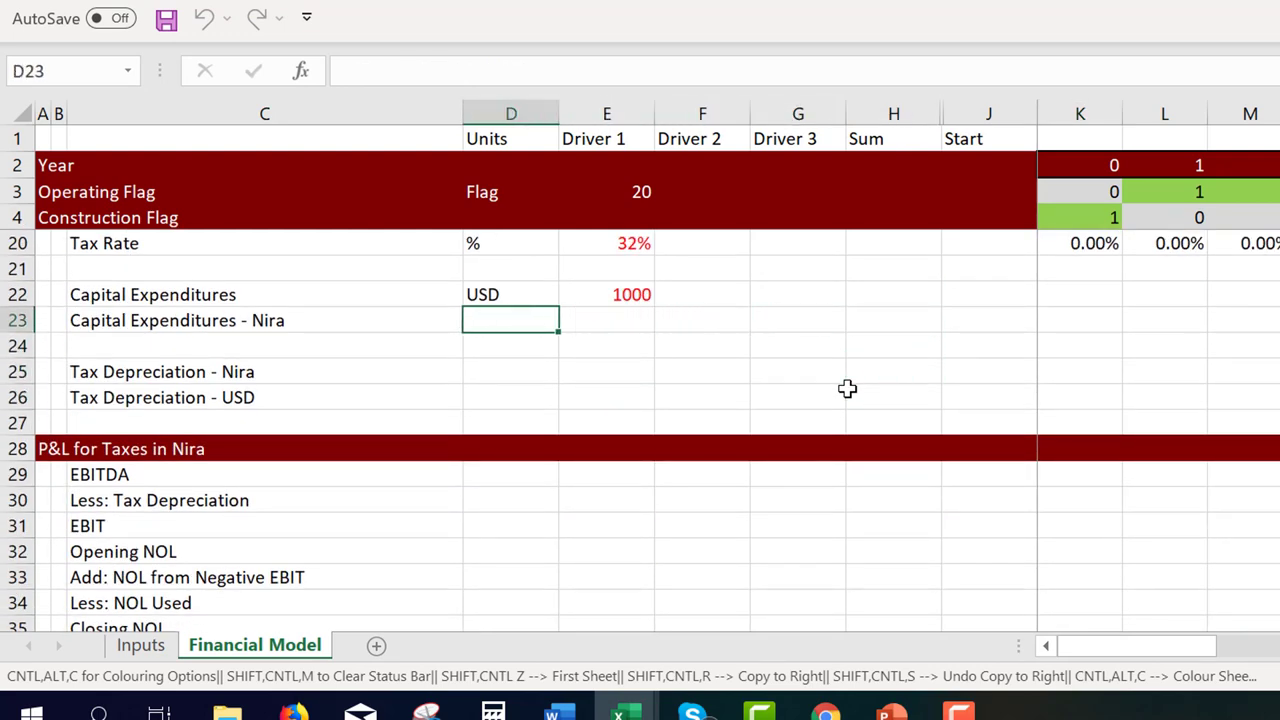
key("Left")
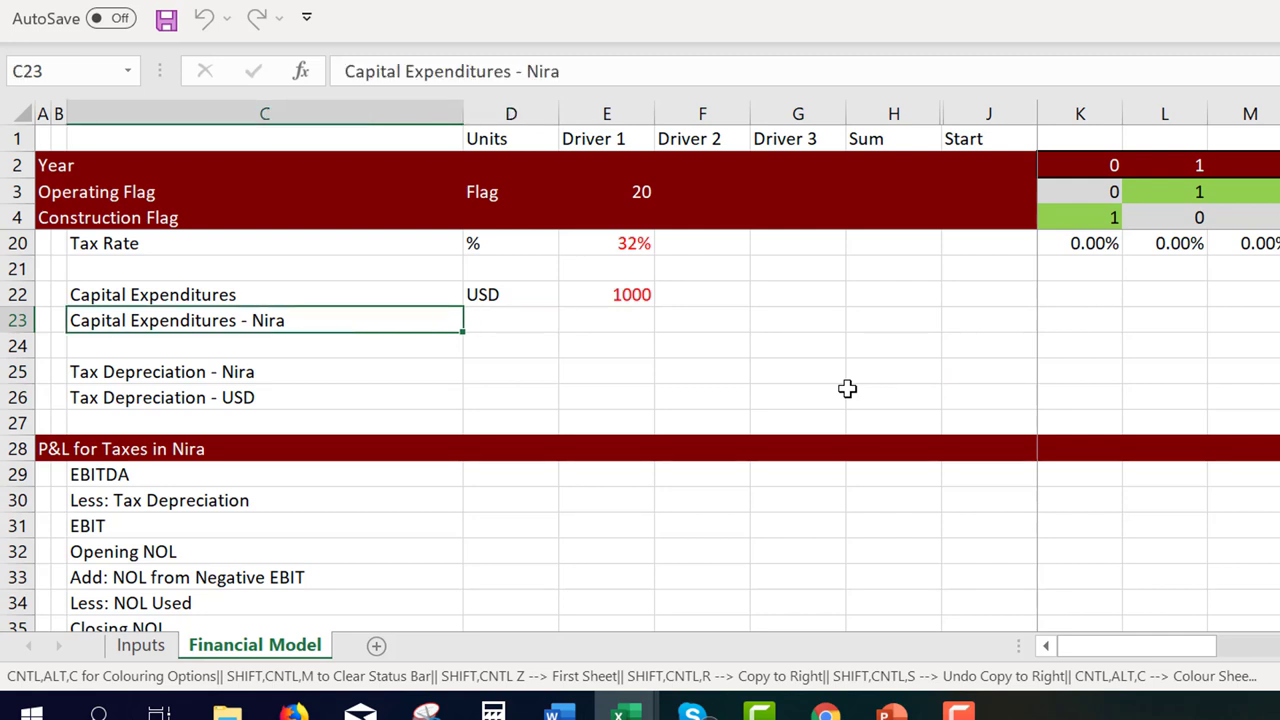
key("Right")
key("Right")
key("Left")
type("Nira")
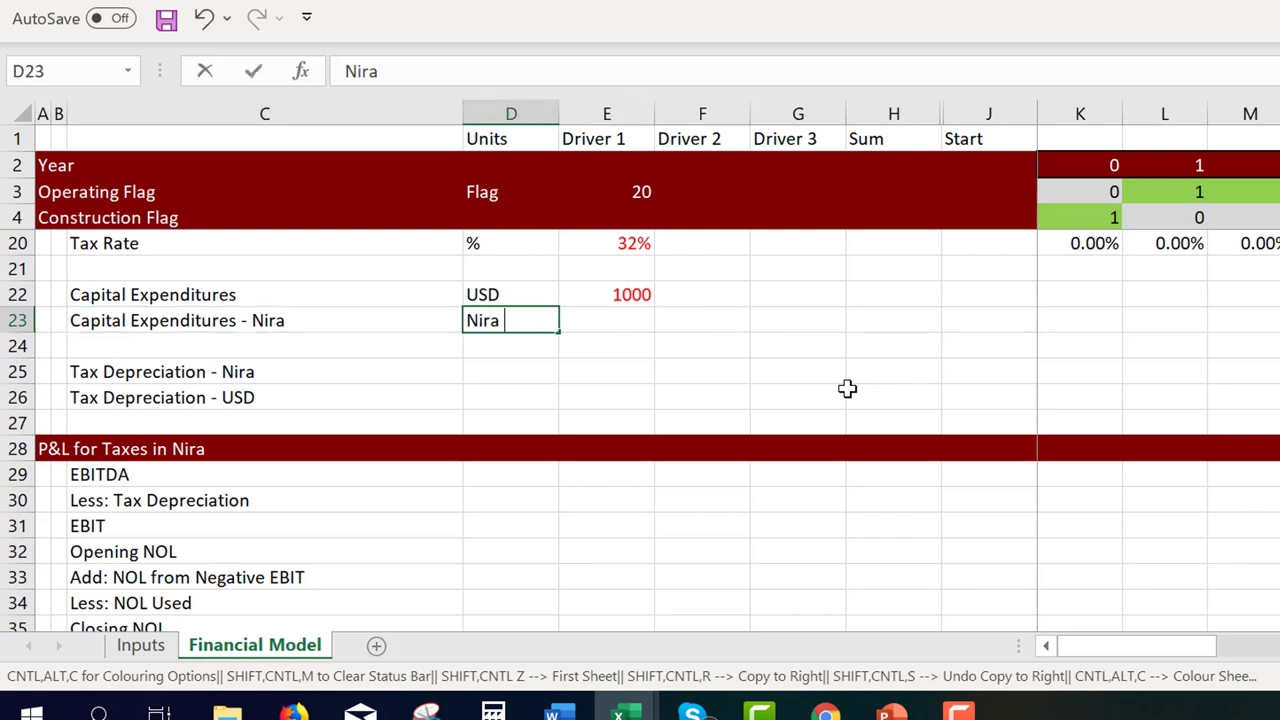
type(" 000;s")
key("Return")
key("Up")
key("F2")
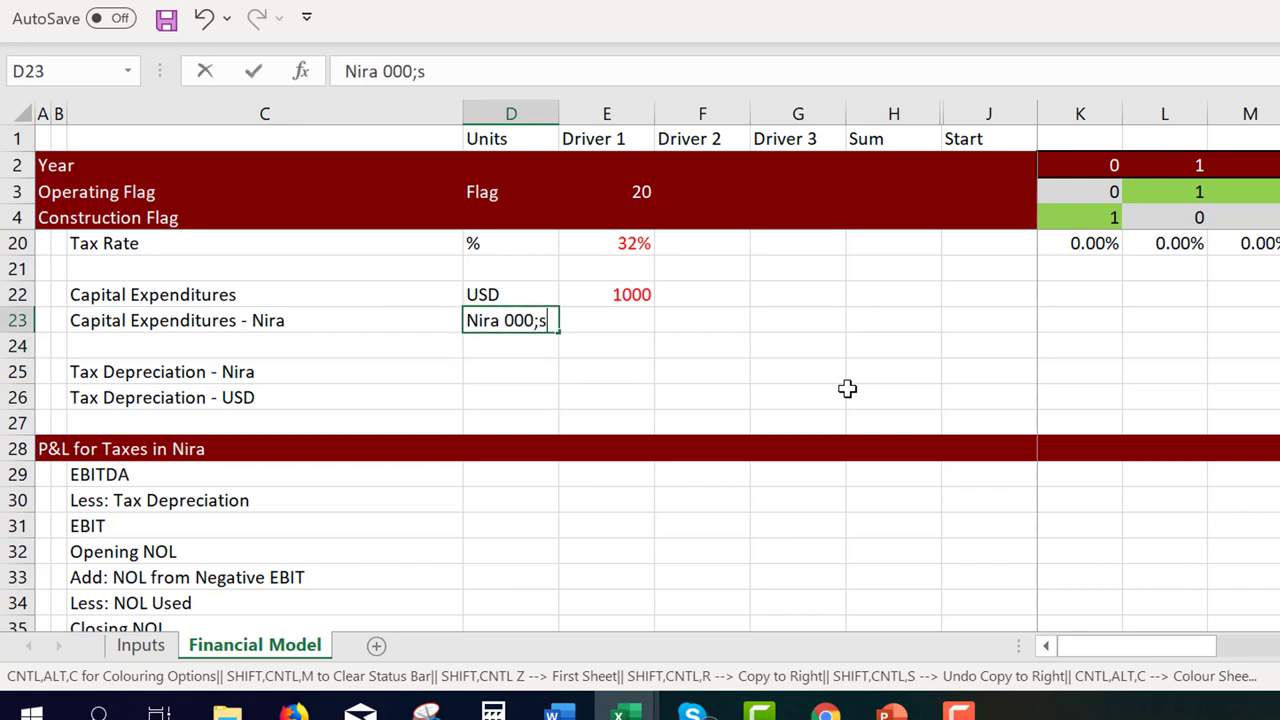
key("BackSpace")
type("'")
Calculate Capital Expenditures in K22 from the fixed driver and the Construction Flag with =$E$22*K4
key("Right")
key("Right")
key("Right")
key("Right")
key("Right")
key("Right")
key("Up")
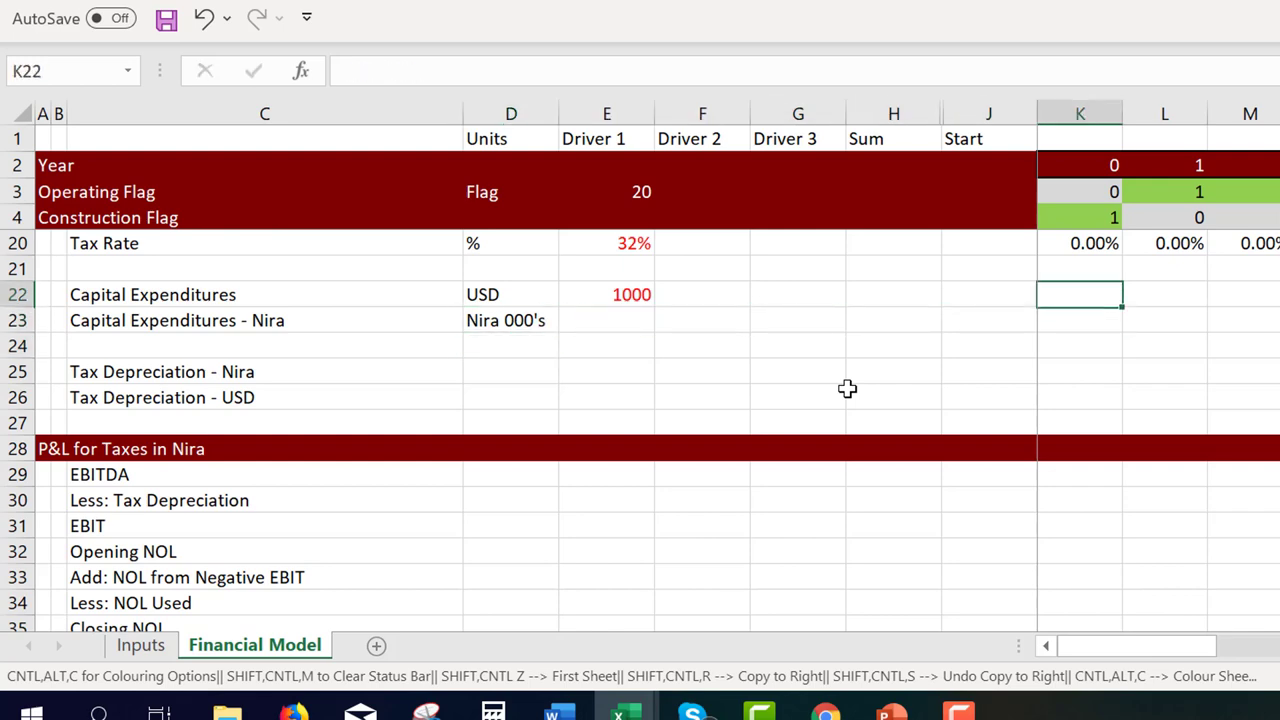
key("Up")
key("Up")
key("Up")
key("Up")
key("Up")
key("Down")
key("Down")
key("Down")
key("Down")
key("Down")
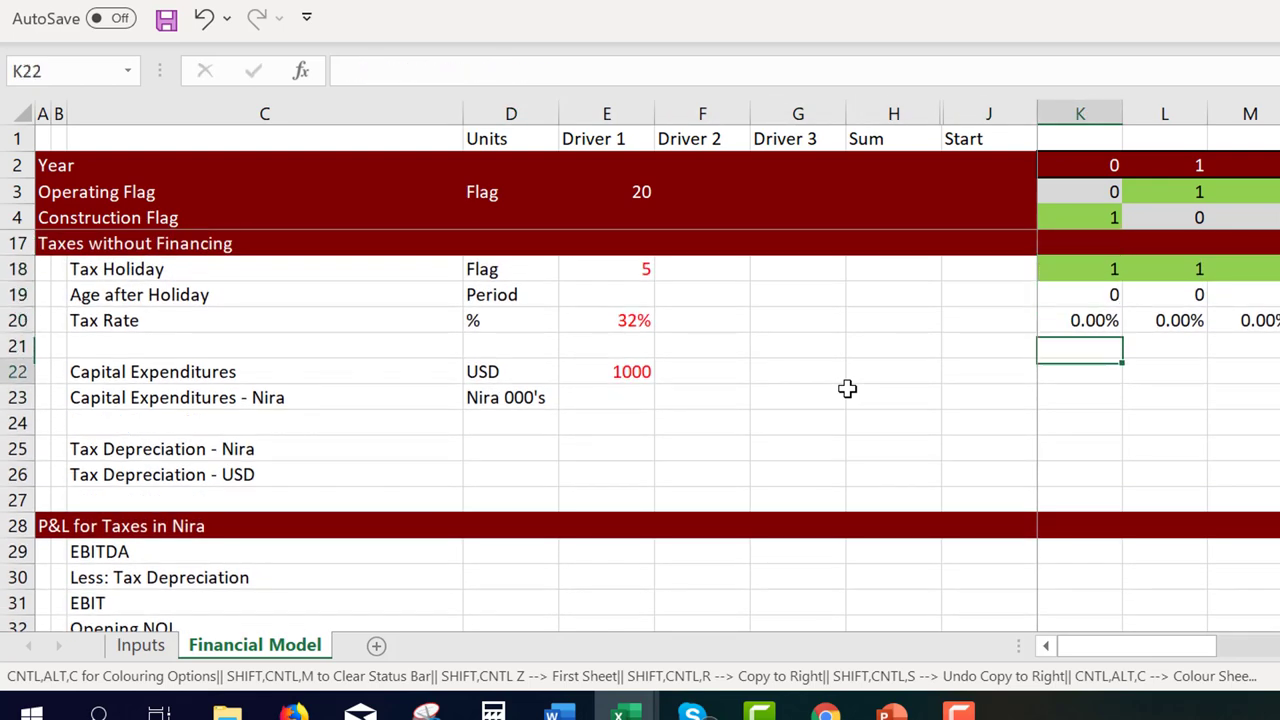
type("=")
key("Left")
key("Left")
key("Left")
key("Left")
key("Left")
key("Left")
key("F4")
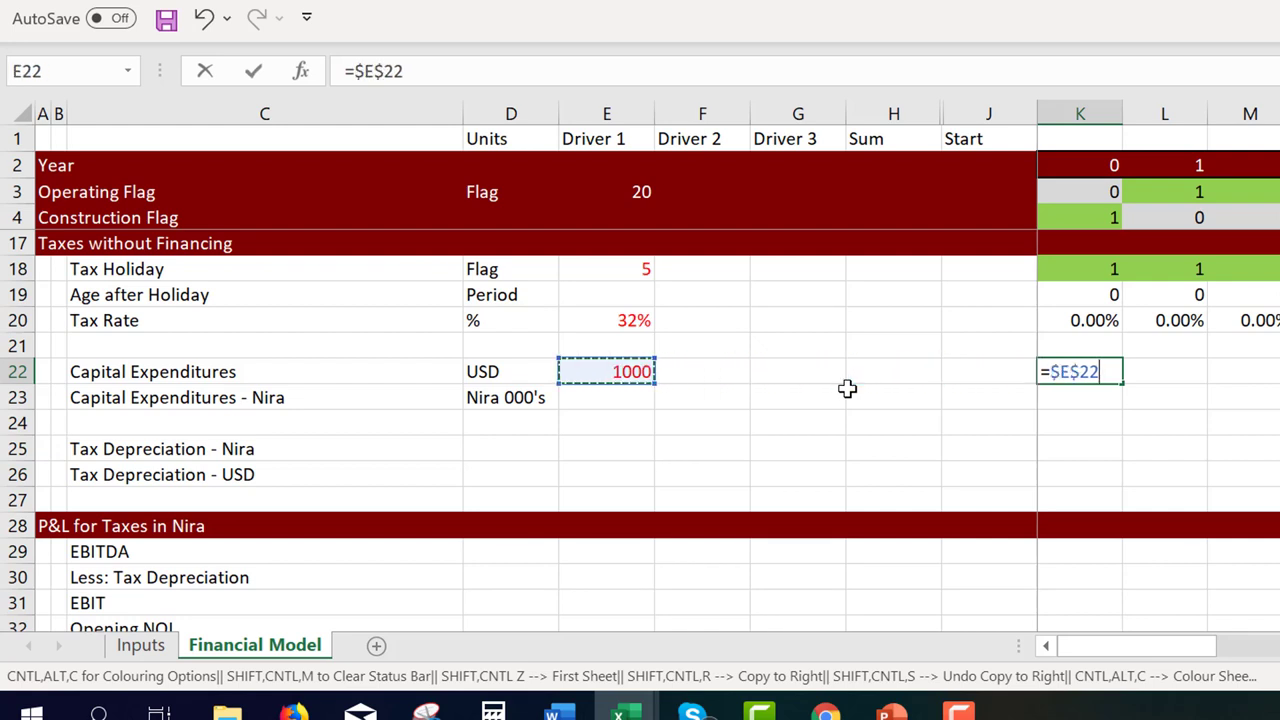
type("*")
key("ctrl+Return")
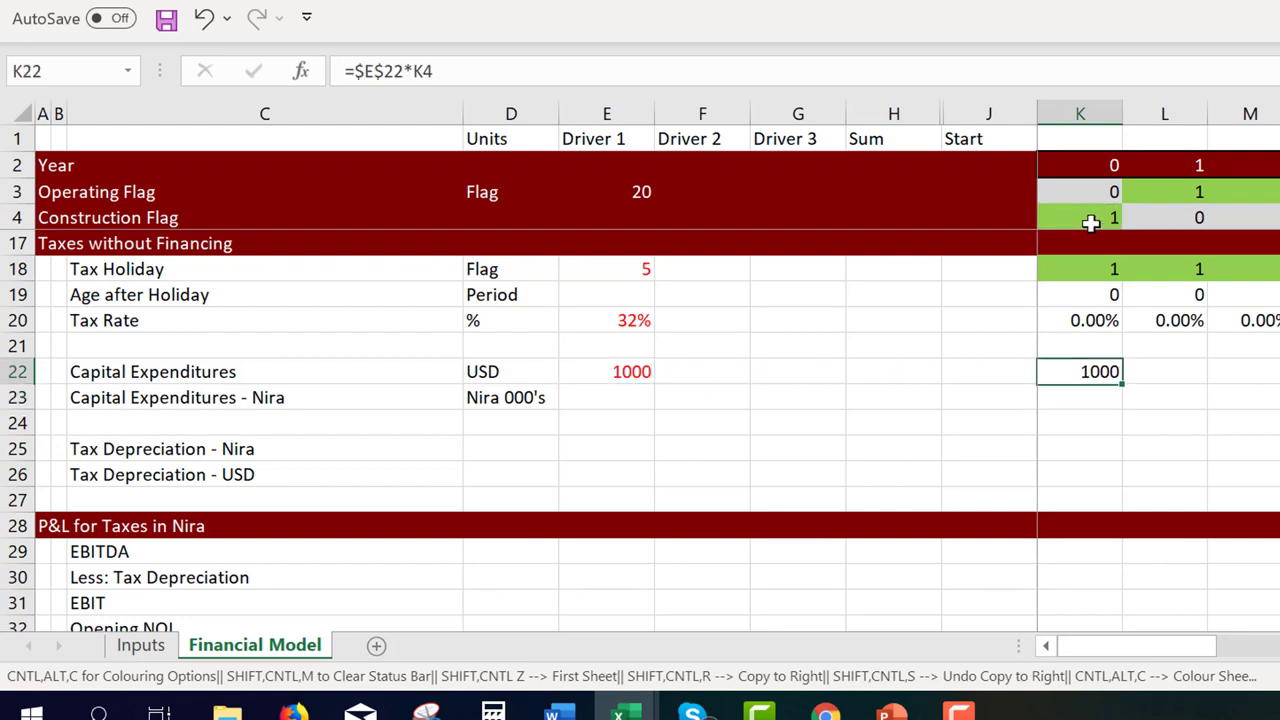
Format K22 with the comma number style and copy its formula across the Capital Expenditures row
key("alt+h")
key("k")
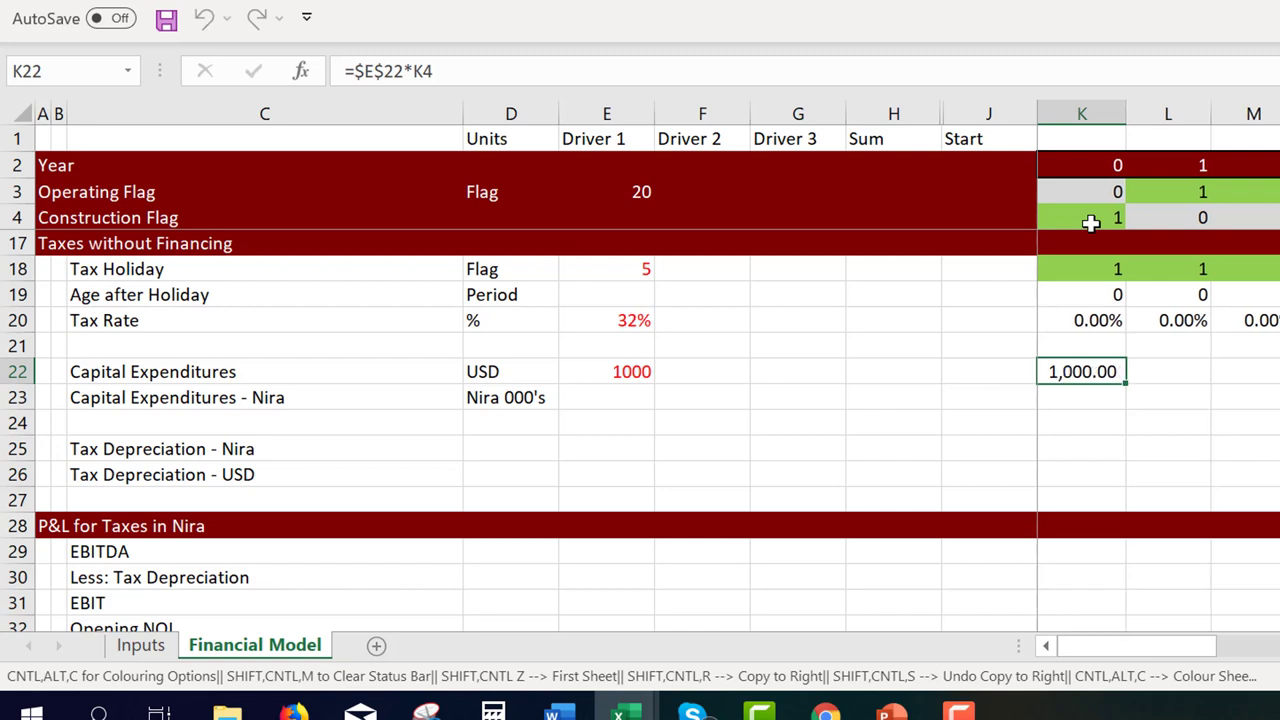
key("ctrl+shift+r")
Start a formula in K23 for the Capital Expenditures - Nira row
key("Down")
type("=")
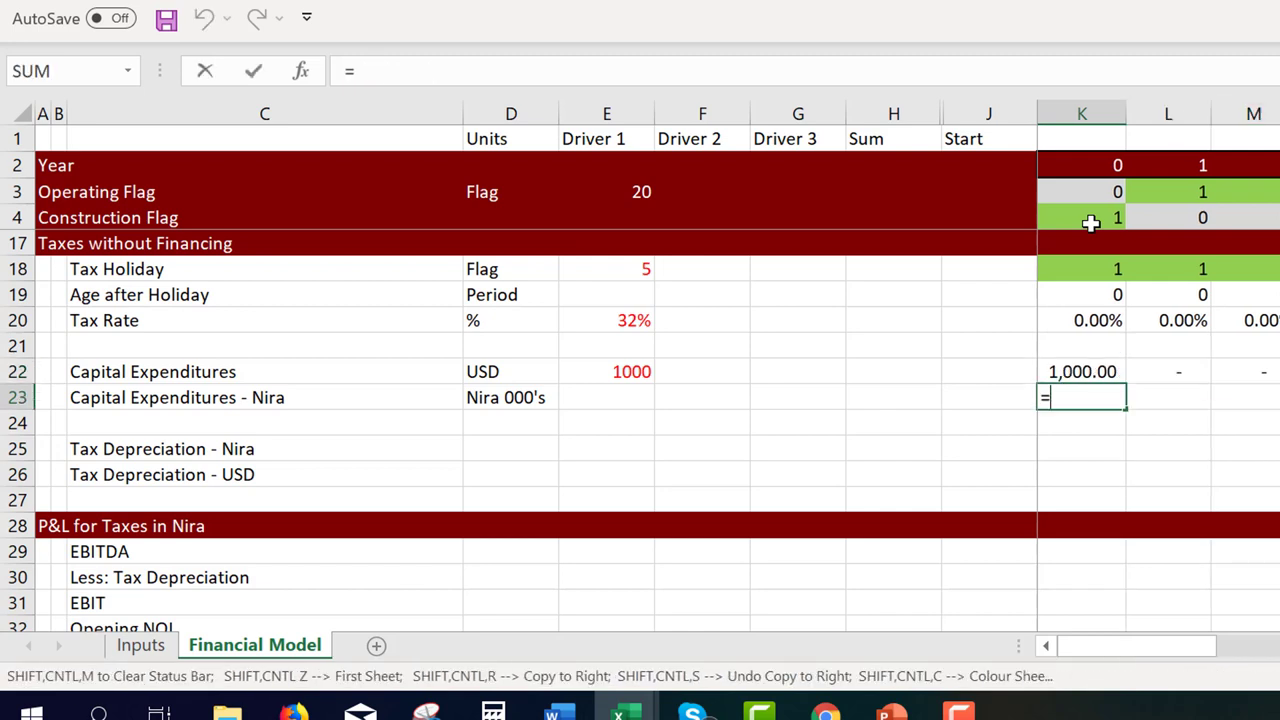
Calculate year 0 Capital Expenditures - Nira in K23 as =K22*K7/1000 and copy the formula across the row
key("Up")
type("*")
key("Up")
key("Up")
key("Up")
key("Up")
key("Up")
key("Up")
key("Up")
key("Up")
key("Up")
key("Up")
key("Up")
key("Up")
key("Up")
key("Up")
key("Up")
key("Up")
key("Up")
key("Up")
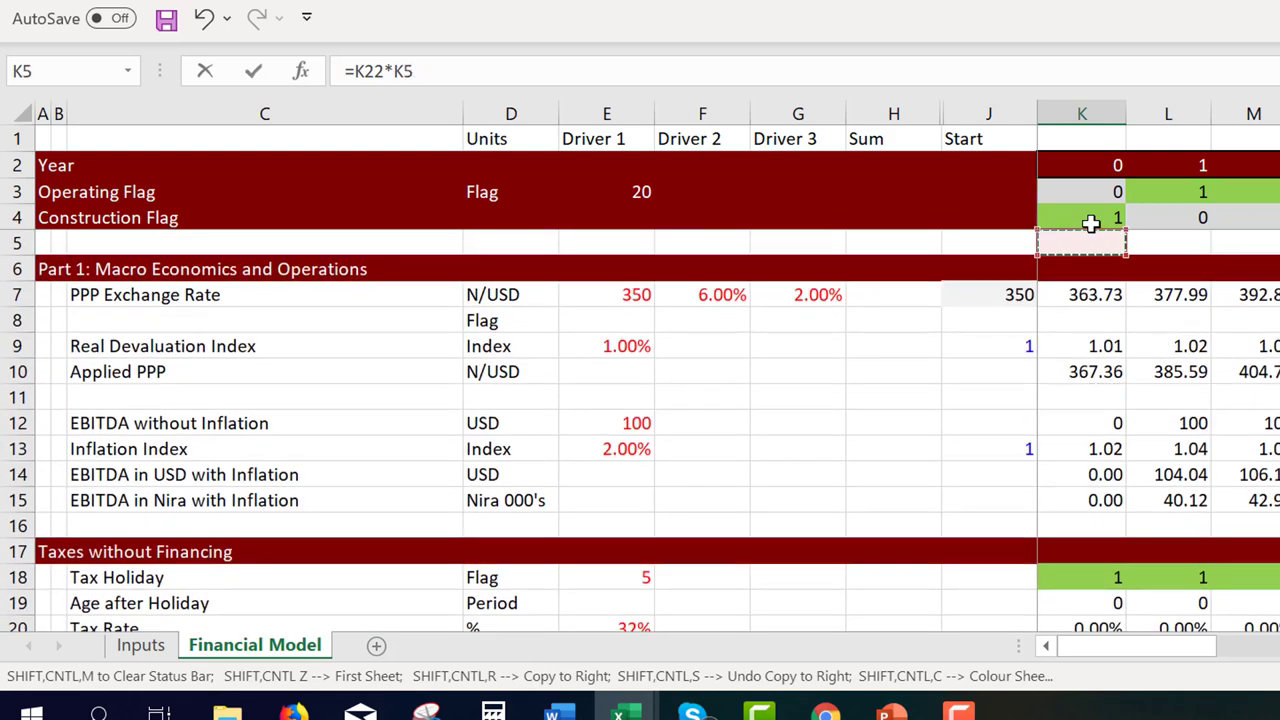
key("Down")
key("Down")
type("/")
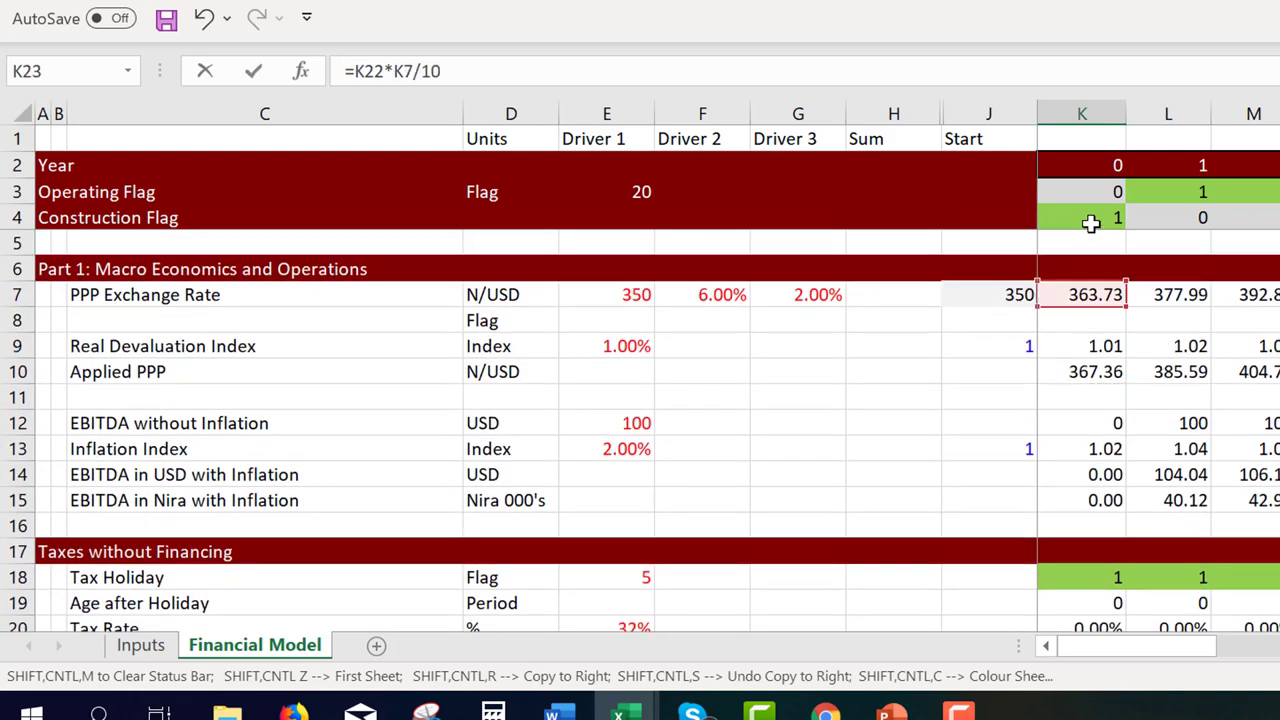
key("Return")
key("Up")
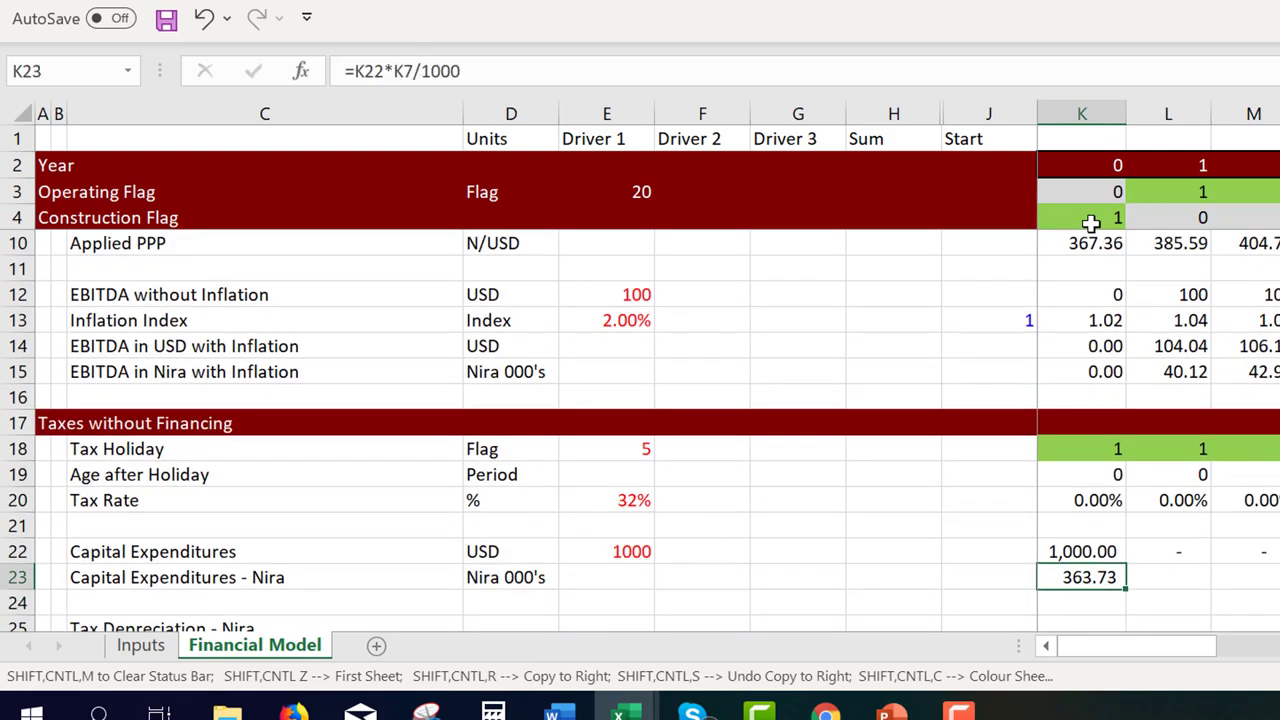
key("ctrl+shift+r")
Enter "% p.a." as the unit for both the Tax Depreciation - Nira and Tax Depreciation - USD rows
key("Down")
key("Down")
key("Down")
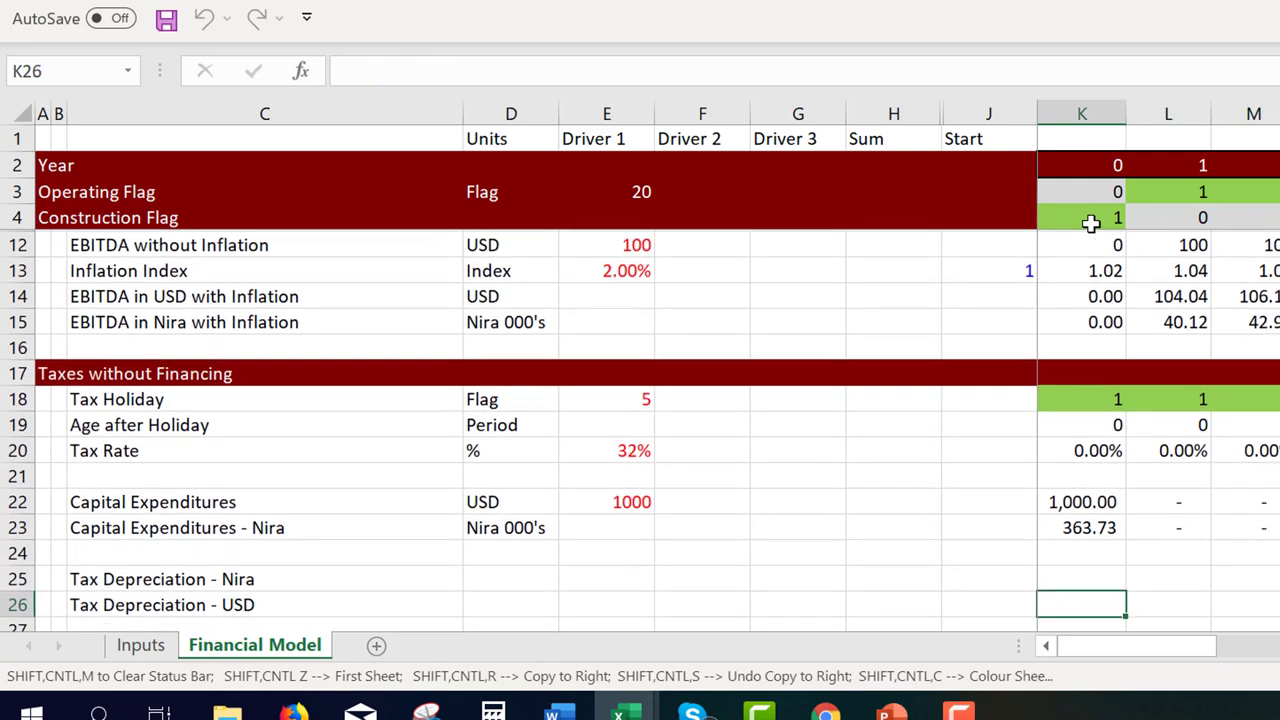
key("Up")
key("Left")
key("Left")
key("Left")
key("Left")
key("Left")
key("Left")
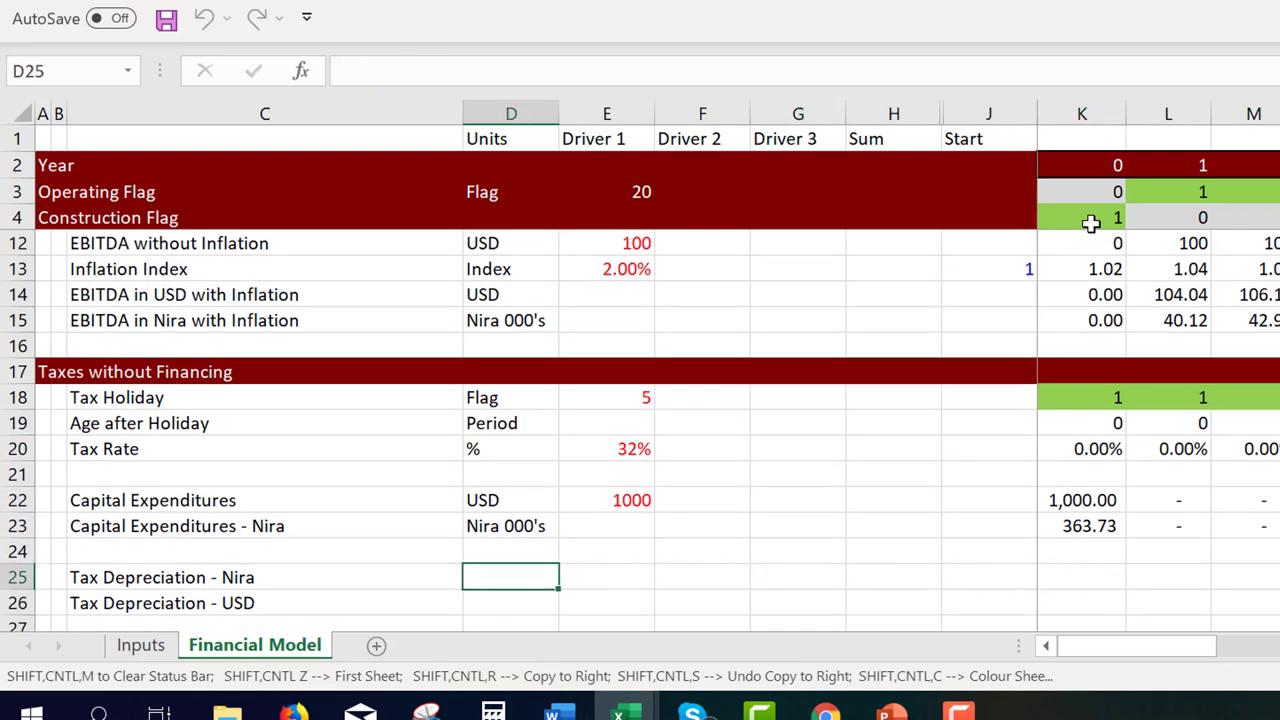
type("% pa")
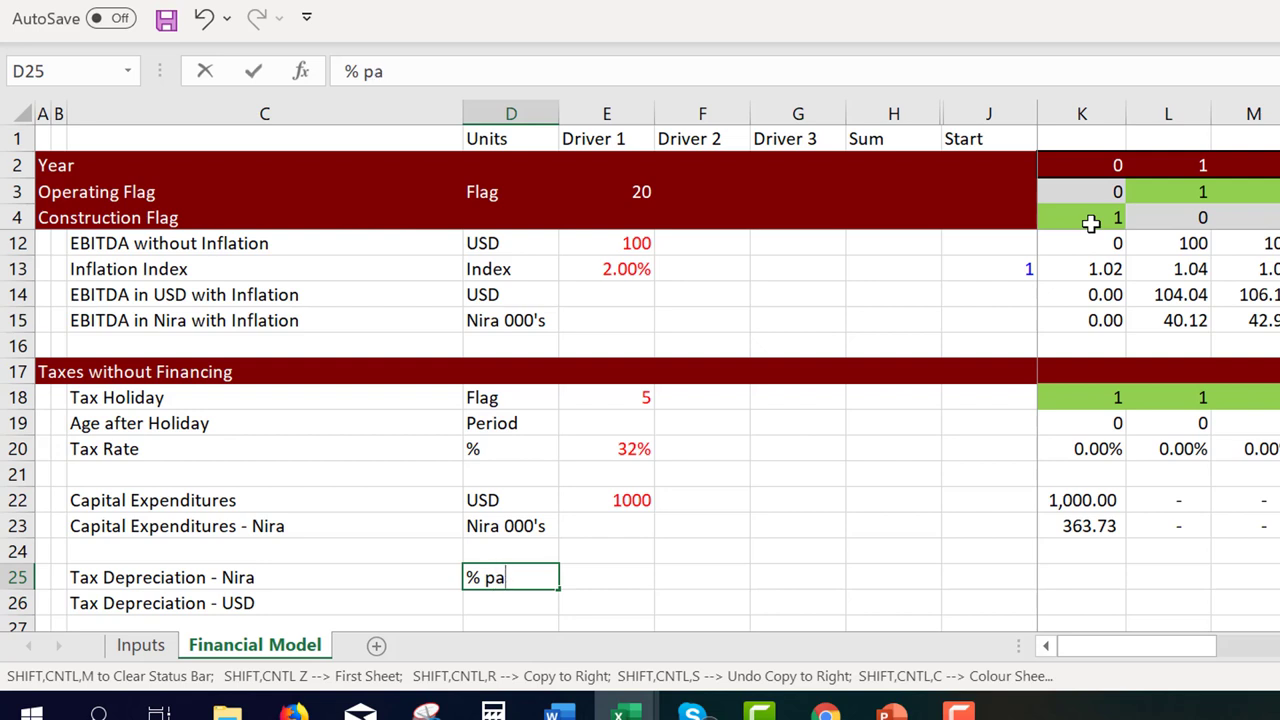
key("BackSpace")
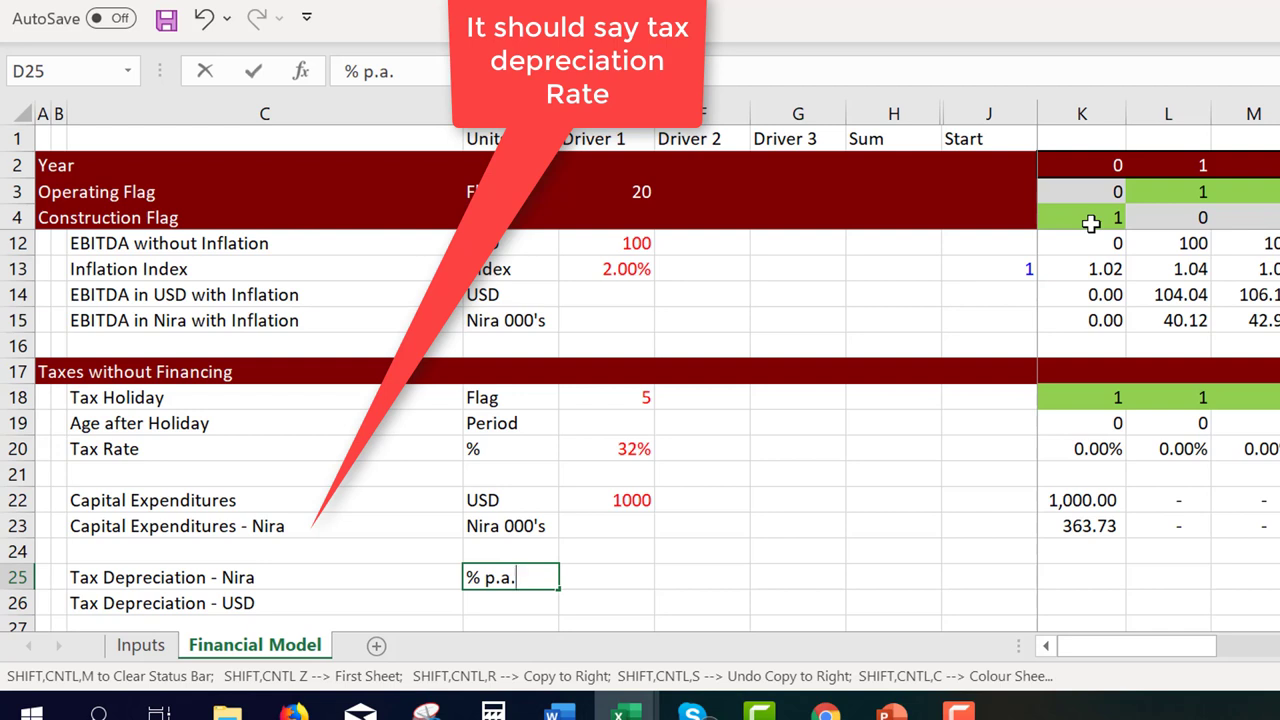
key("Return")
type("% p.a.")
key("Return")
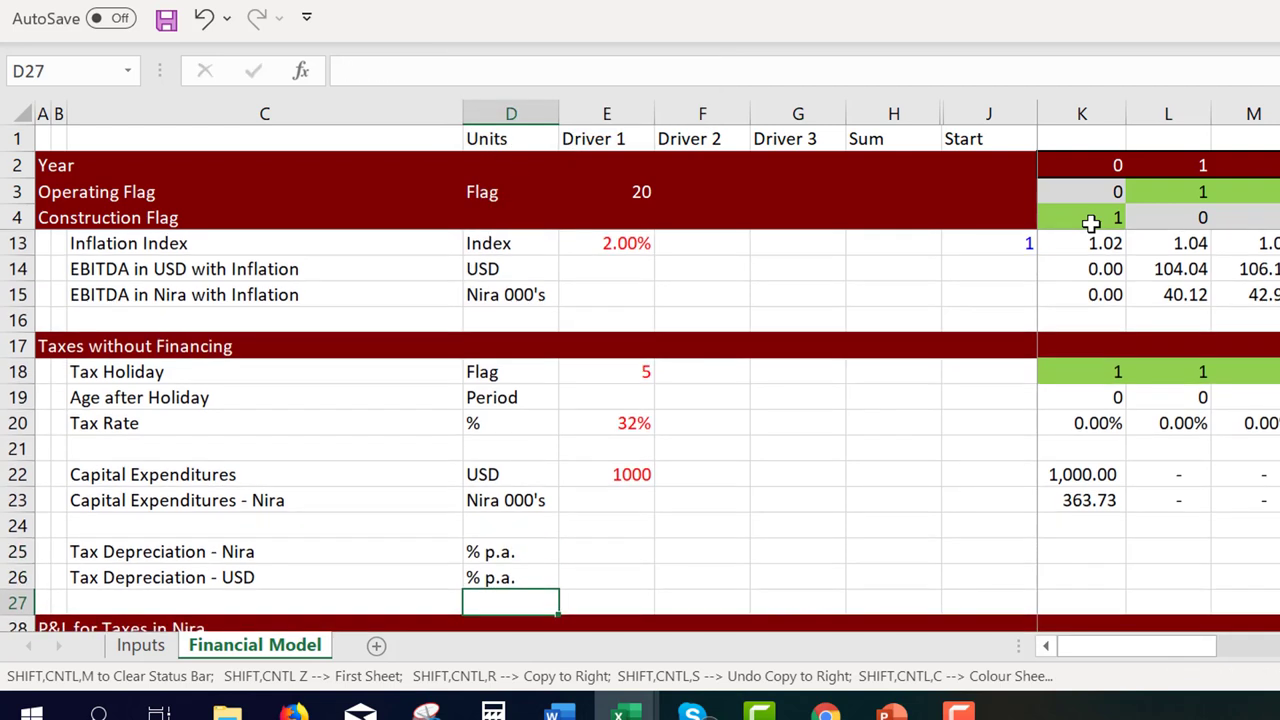
Enter =LOOKUP(K2,Inputs!17:17,Inputs!18:18) in K25 for the year 0 tax depreciation rate and format it as a percentage
key("Up")
key("Up")
key("Right")
key("Right")
key("Right")
key("Right")
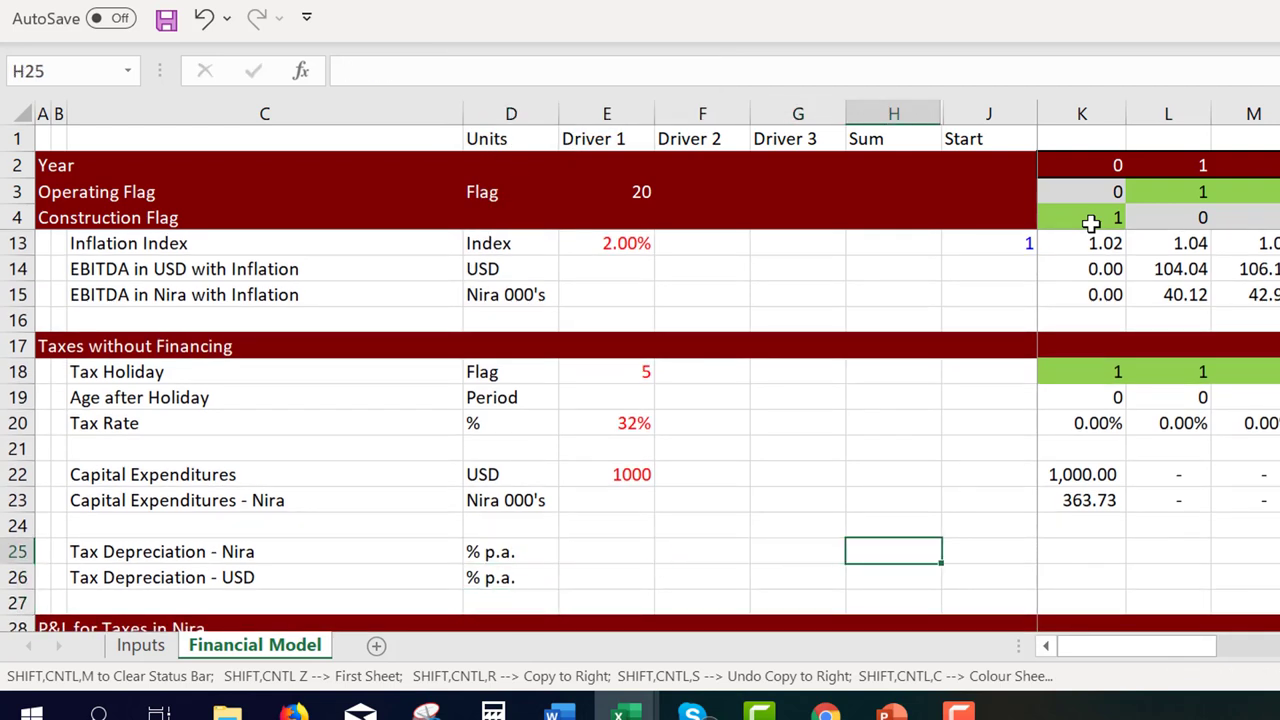
key("Right")
key("Right")
type("=l")
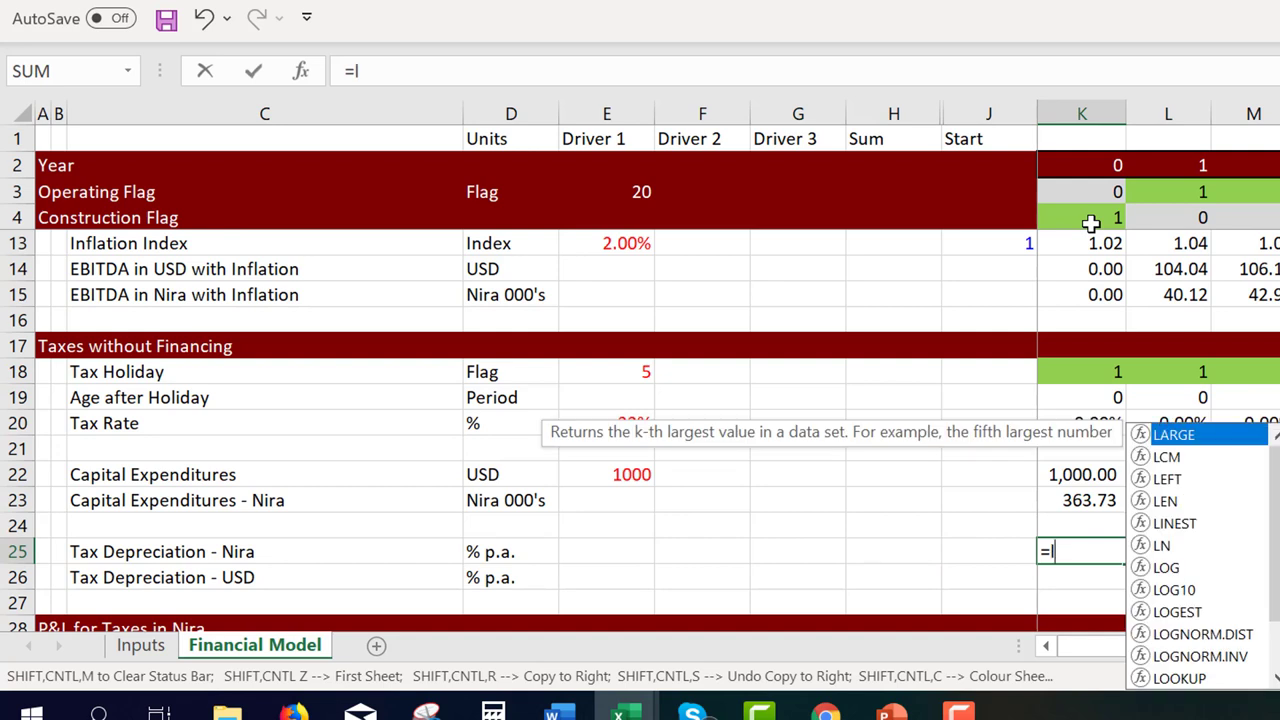
type("oo")
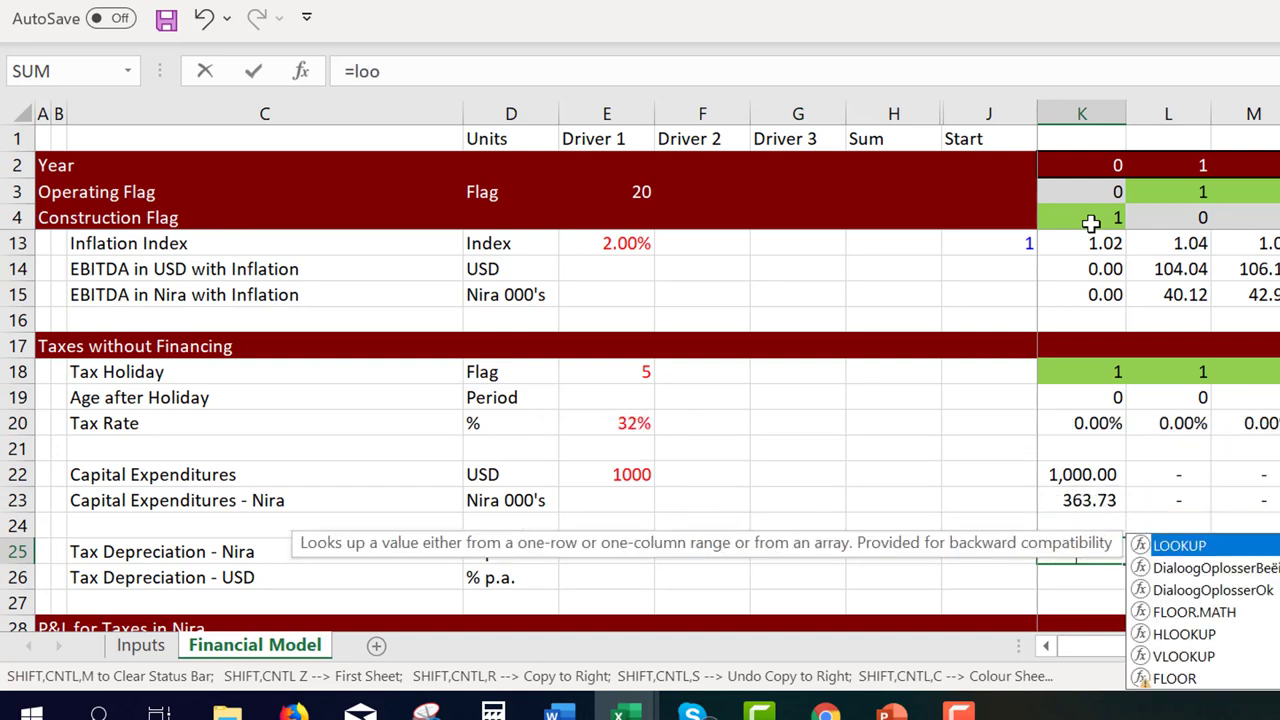
key("Tab")
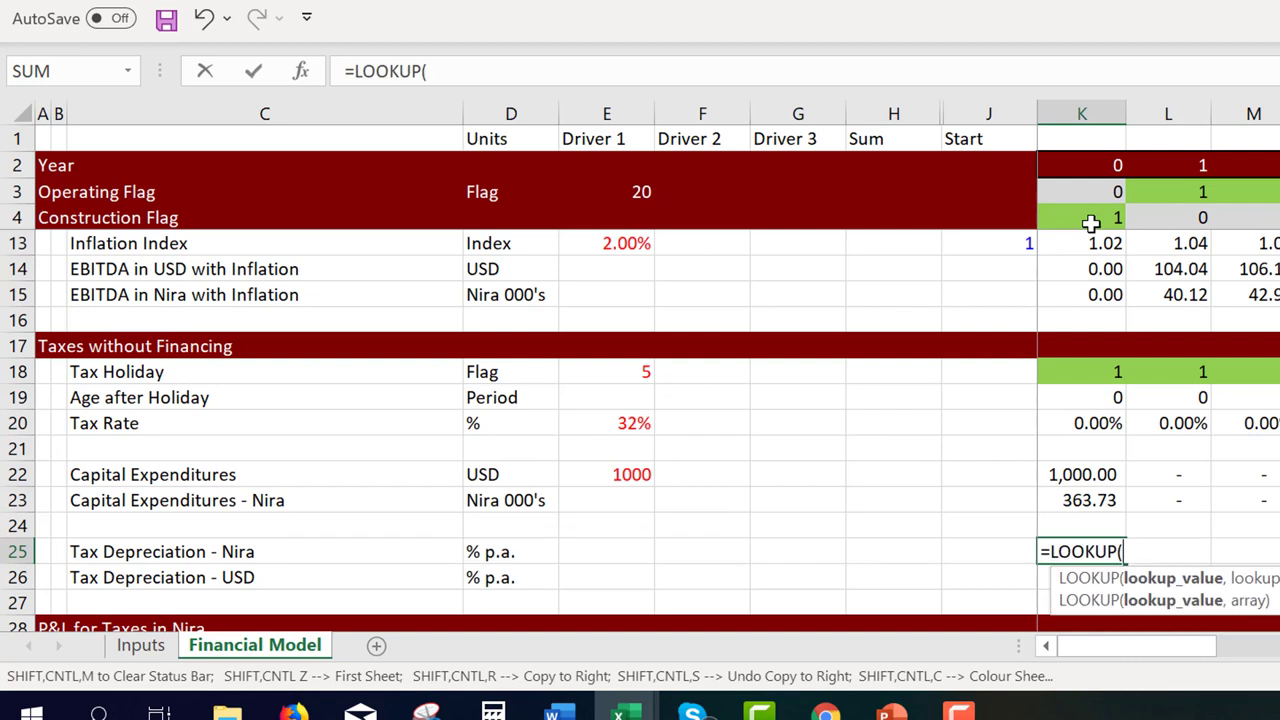
left_click(1110, 165)
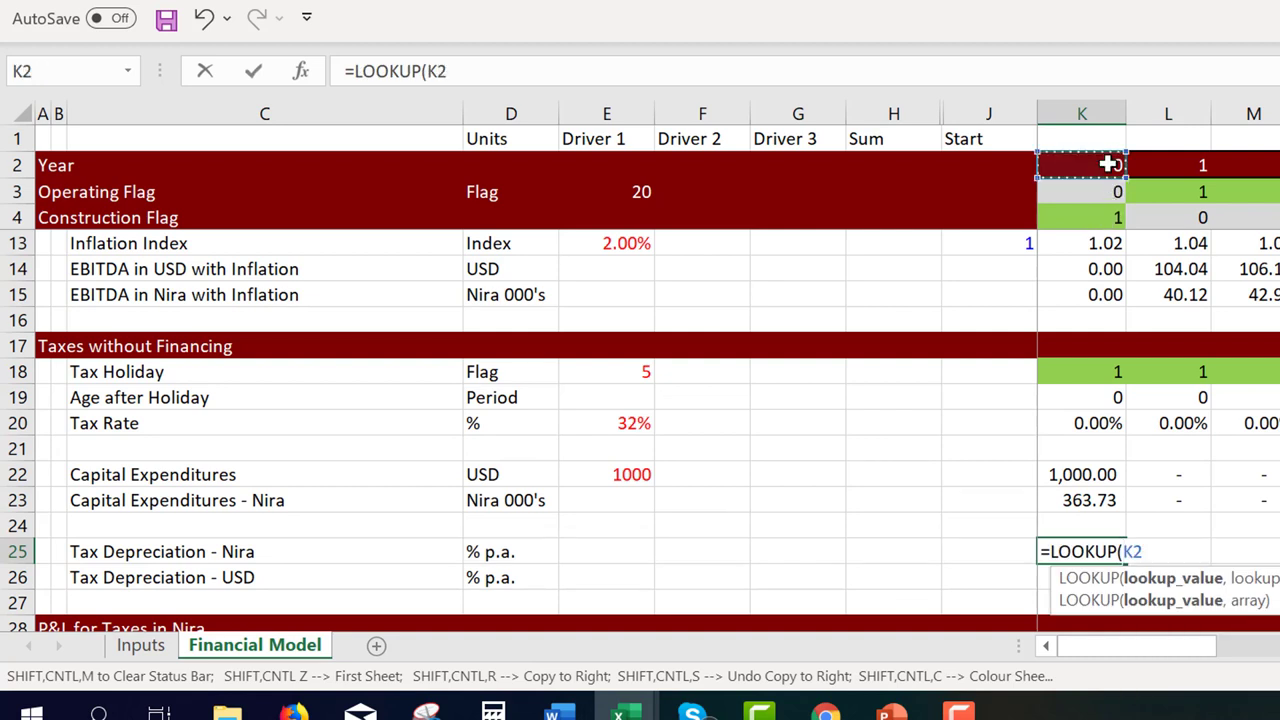
type(",")
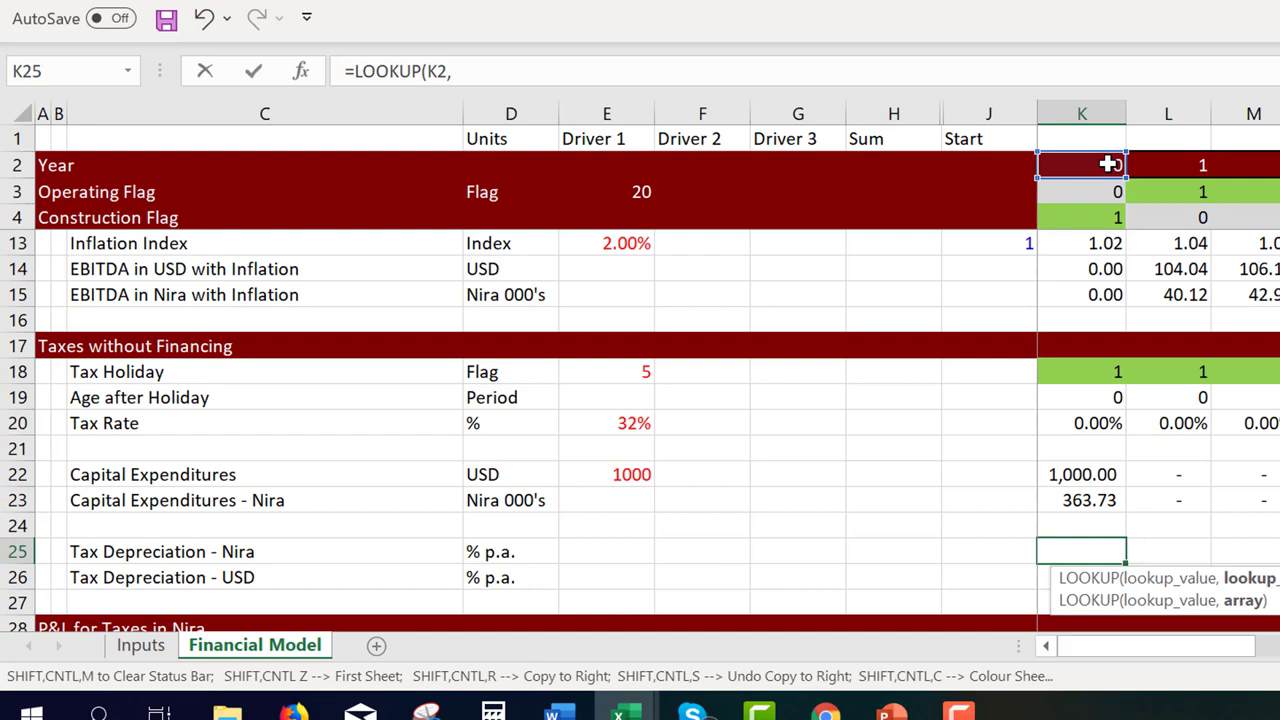
key("ctrl+Page_Up")
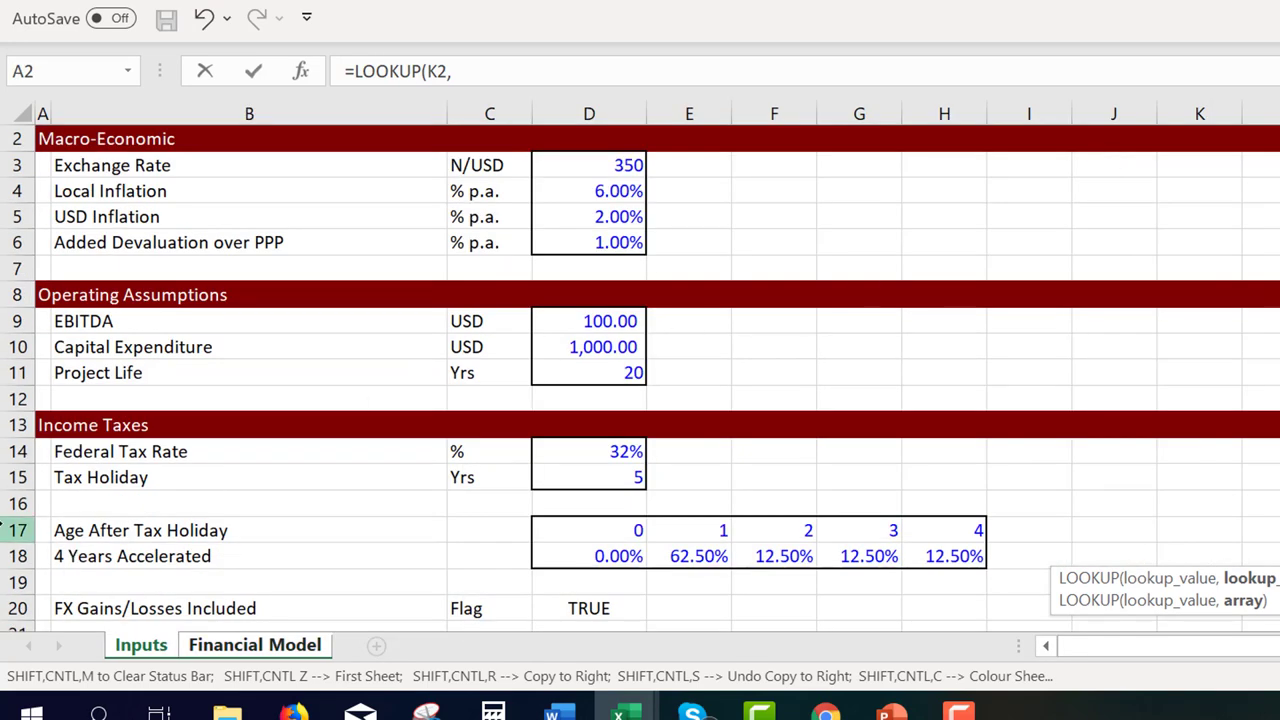
left_click(7, 529)
type(",")
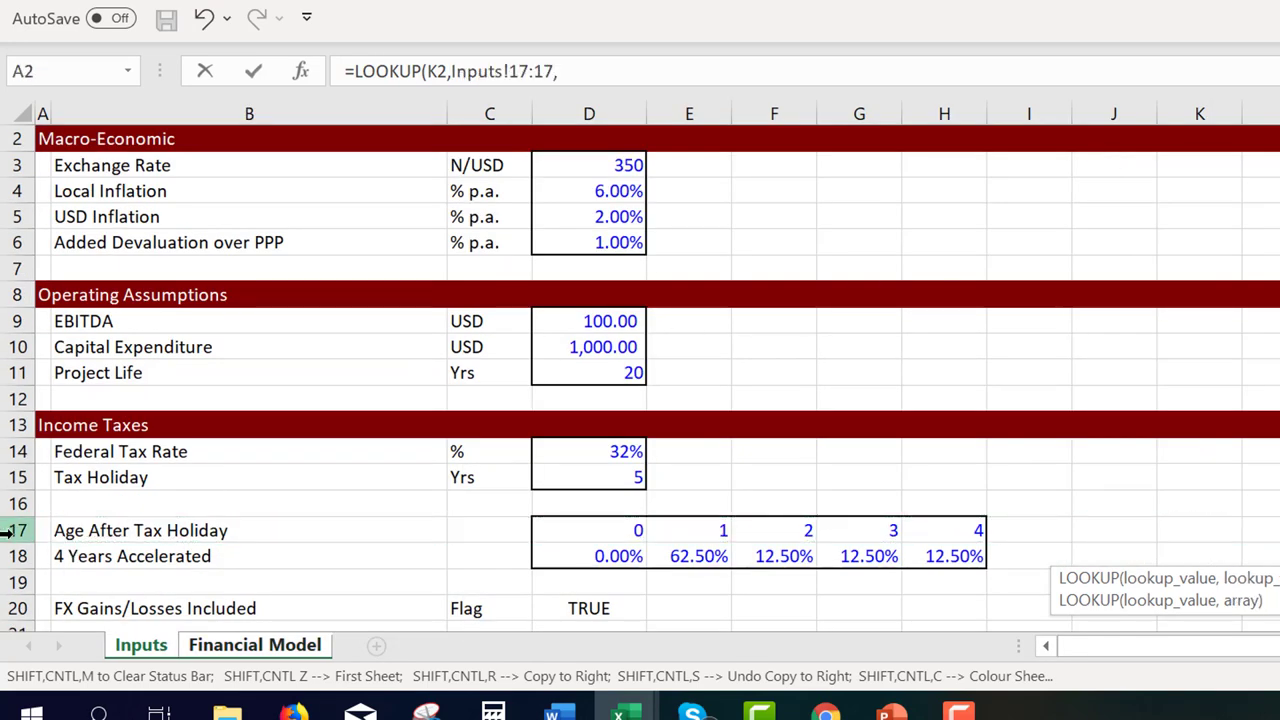
left_click(20, 556)
key("ctrl+Page_Down")
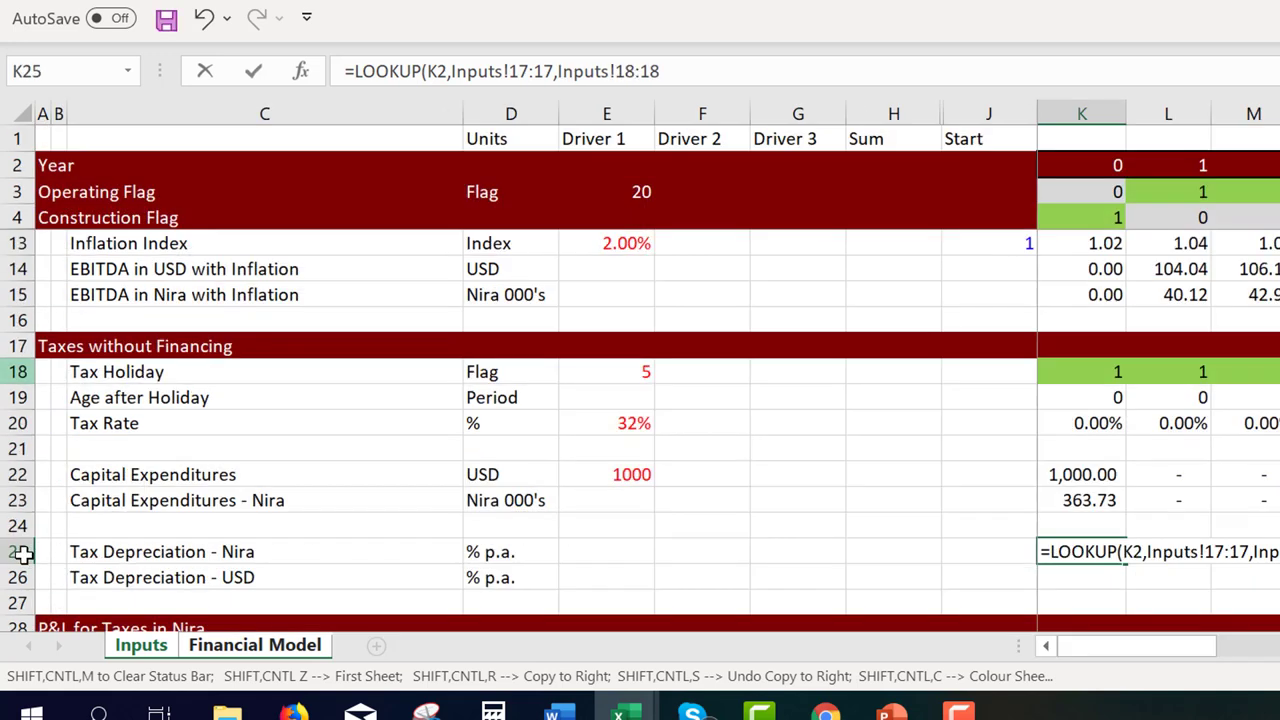
key("Return")
key("Up")
key("ctrl+shift+5")
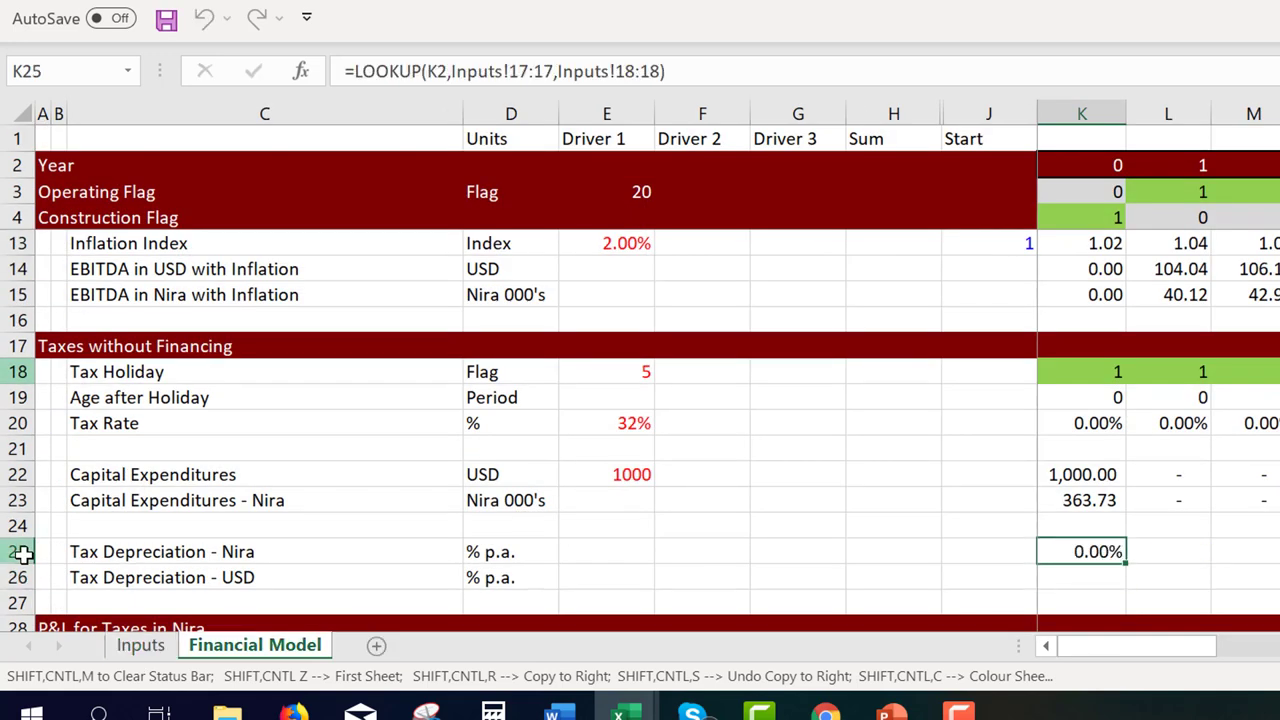
Copy the K25 depreciation rate formula across all years and check the rates along the row
key("ctrl+shift+r")
key("Right")
key("Right")
key("Right")
key("Right")
key("Right")
key("Right")
key("Right")
key("Right")
key("Right")
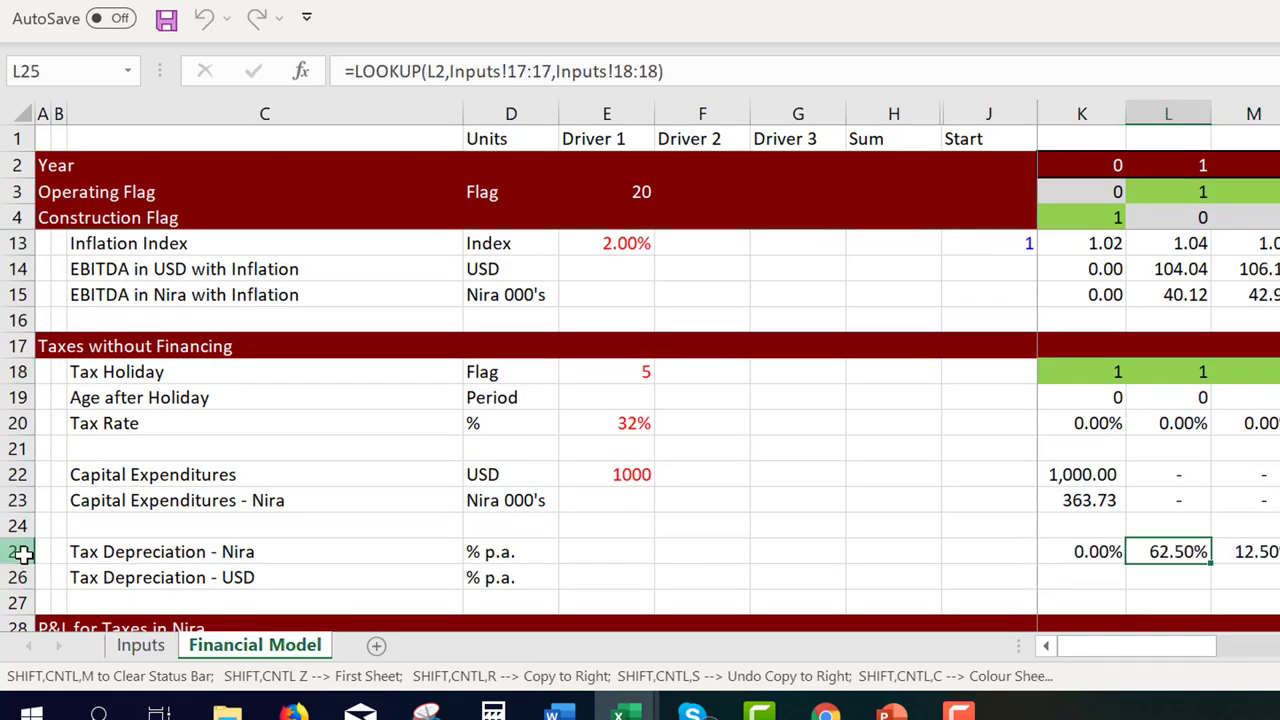
Extend the Age After Tax Holiday row on the Inputs sheet with 5 in cell I17
key("ctrl+Page_Up")
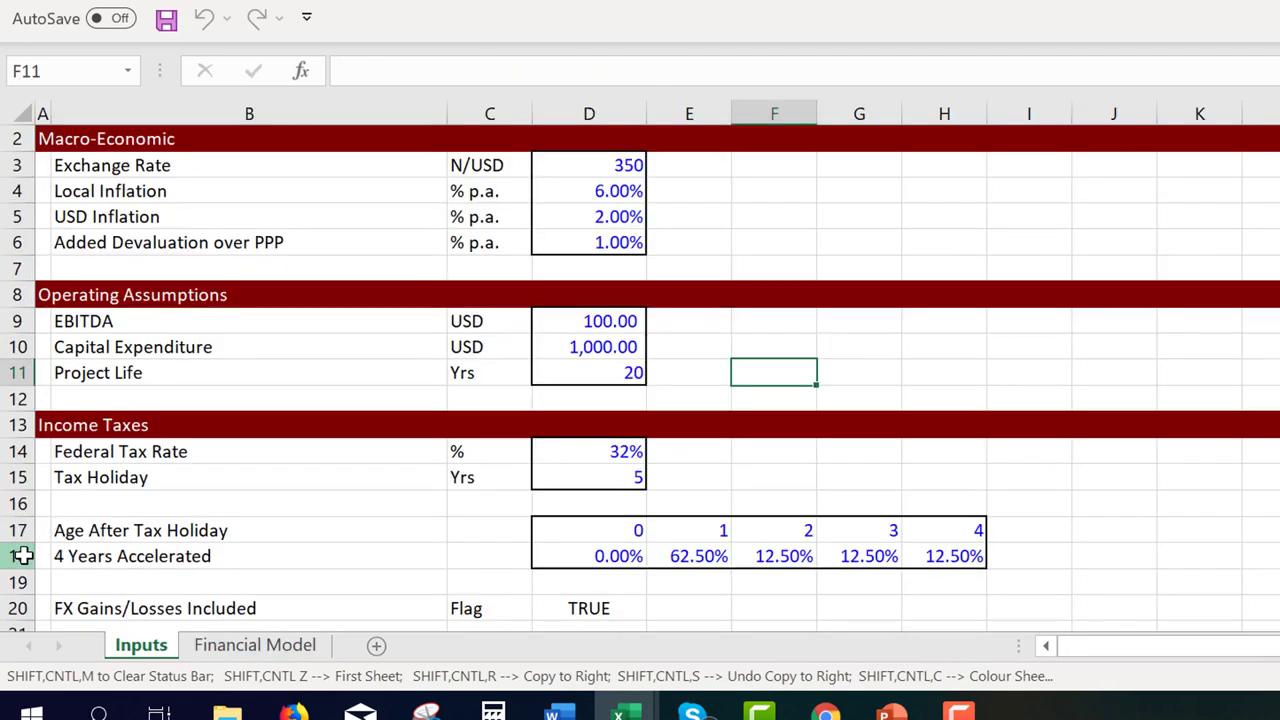
left_click(1031, 547)
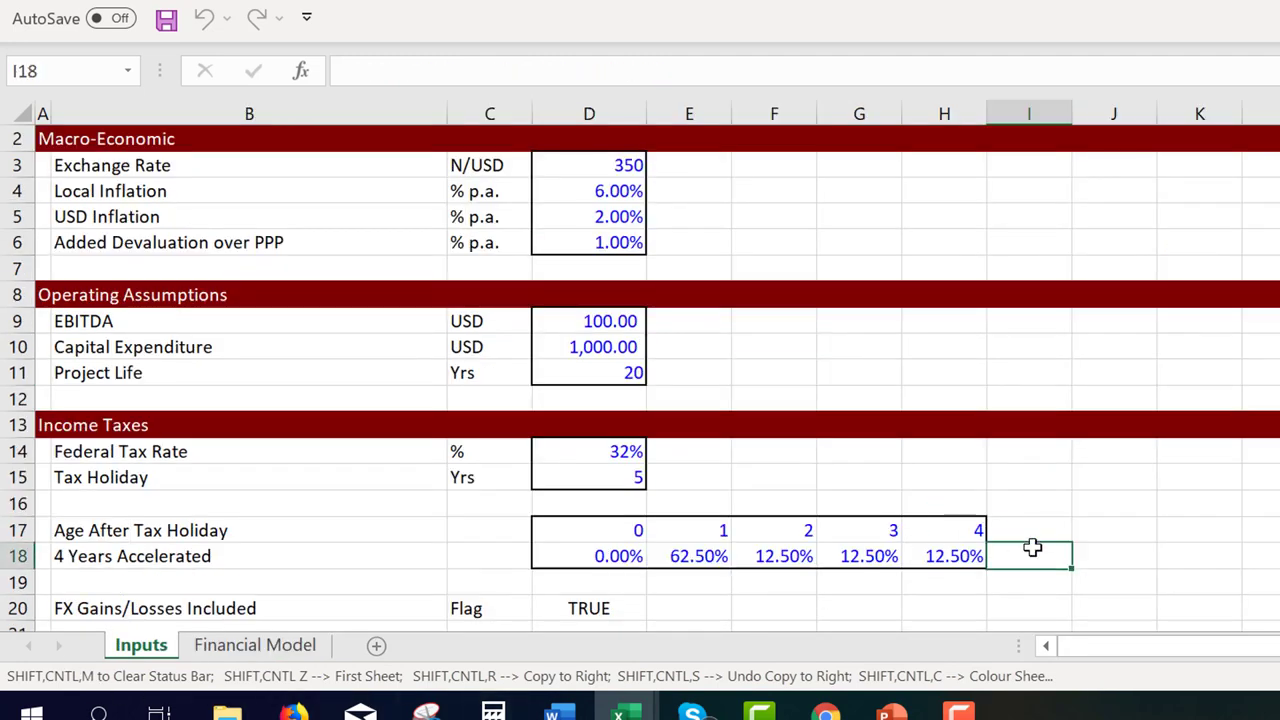
key("Up")
type("5")
key("Return")
Return to the Financial Model sheet and review the row 25 depreciation rates back to year 0
key("ctrl+Page_Down")
key("Left")
key("Left")
key("Left")
key("Left")
key("Left")
key("Left")
key("Left")
key("Left")
key("Left")
key("Left")
key("Left")
key("Left")
key("Left")
key("Left")
key("Left")
key("Left")
key("Left")
key("Left")
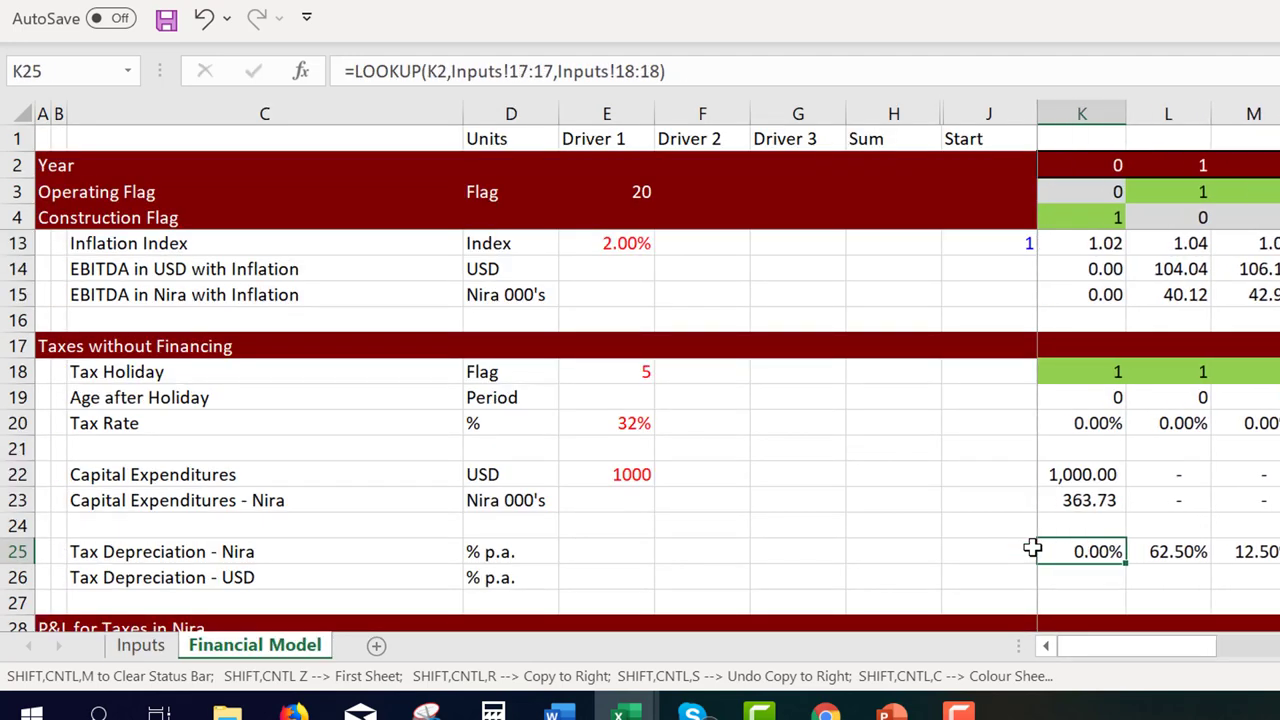
Rename the label in C25 to "Tax Depreciation - Rate"
key("Down")
key("Left")
key("Left")
key("Left")
key("Left")
key("Left")
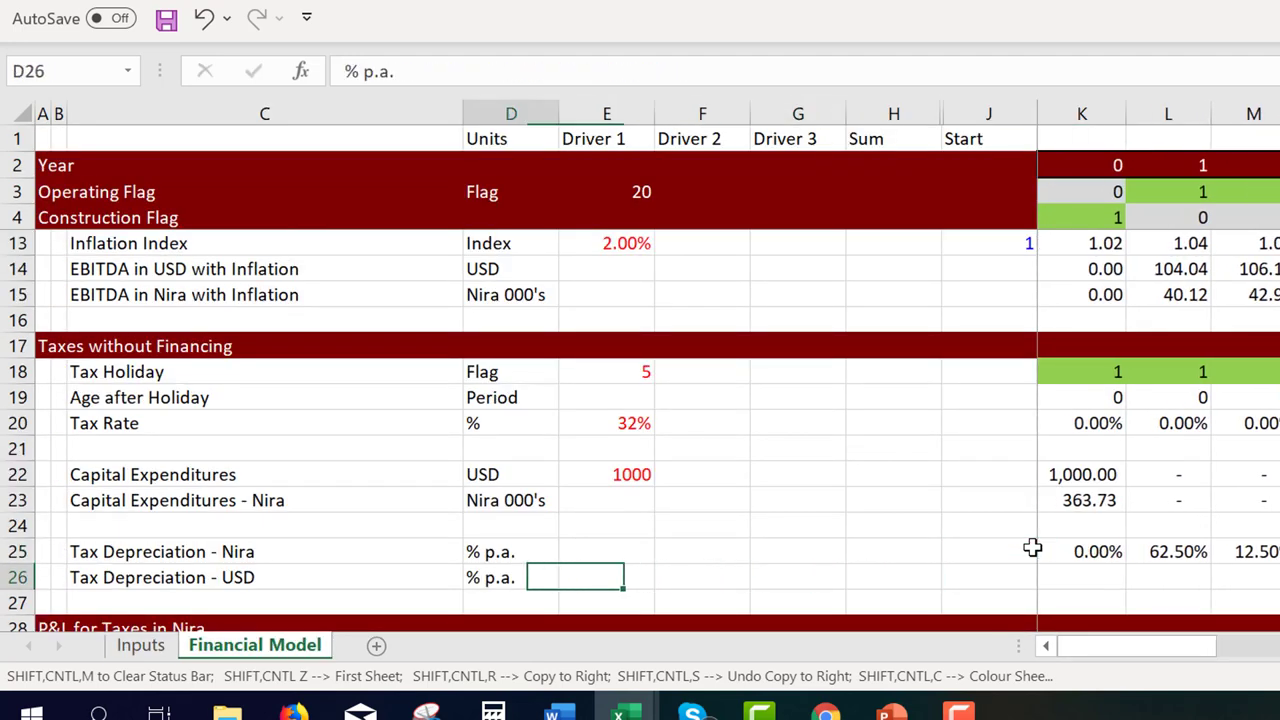
key("Up")
key("Down")
key("Down")
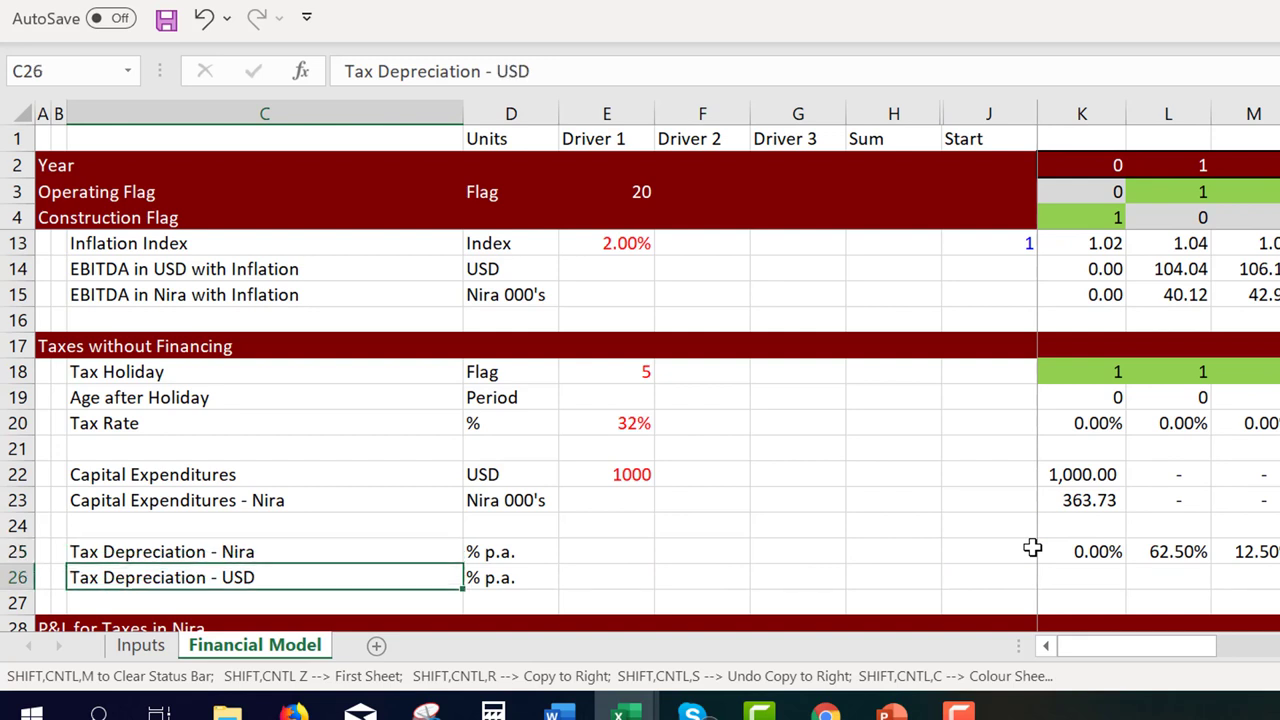
key("Up")
key("Up")
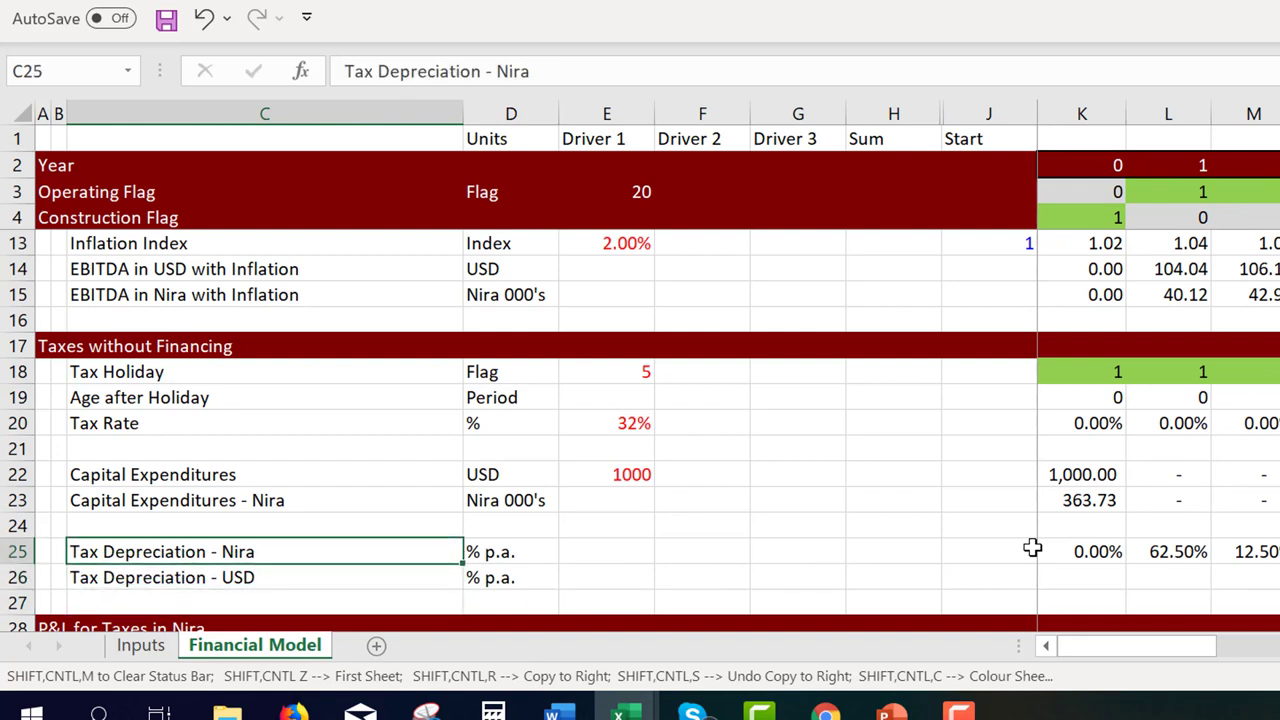
key("F2")
key("BackSpace")
key("BackSpace")
type("Rage")
key("Down")
key("Up")
key("F2")
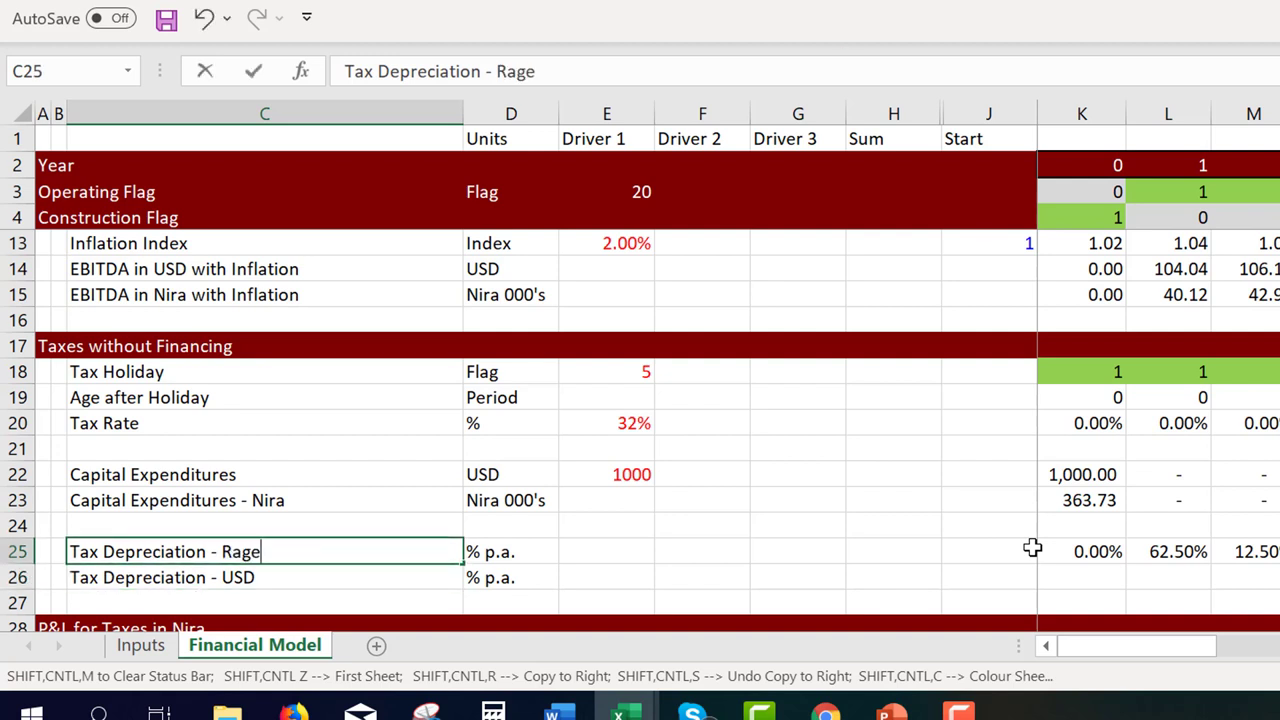
key("BackSpace")
key("Down")
Insert two blank rows above the Tax Depreciation - USD row
key("shift+space")
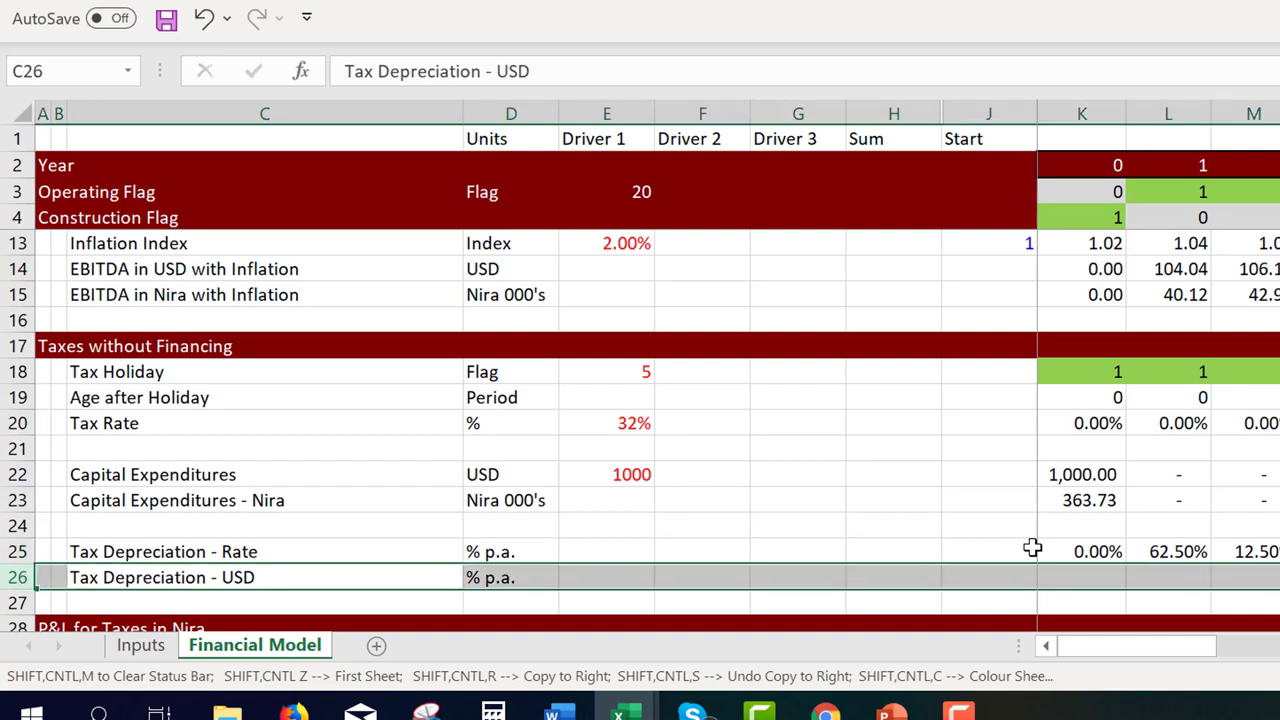
key("ctrl+plus")
key("ctrl+plus")
Change the unit of the Tax Depreciation - USD row in D28 to USD
key("Down")
key("Down")
left_click(1031, 540)
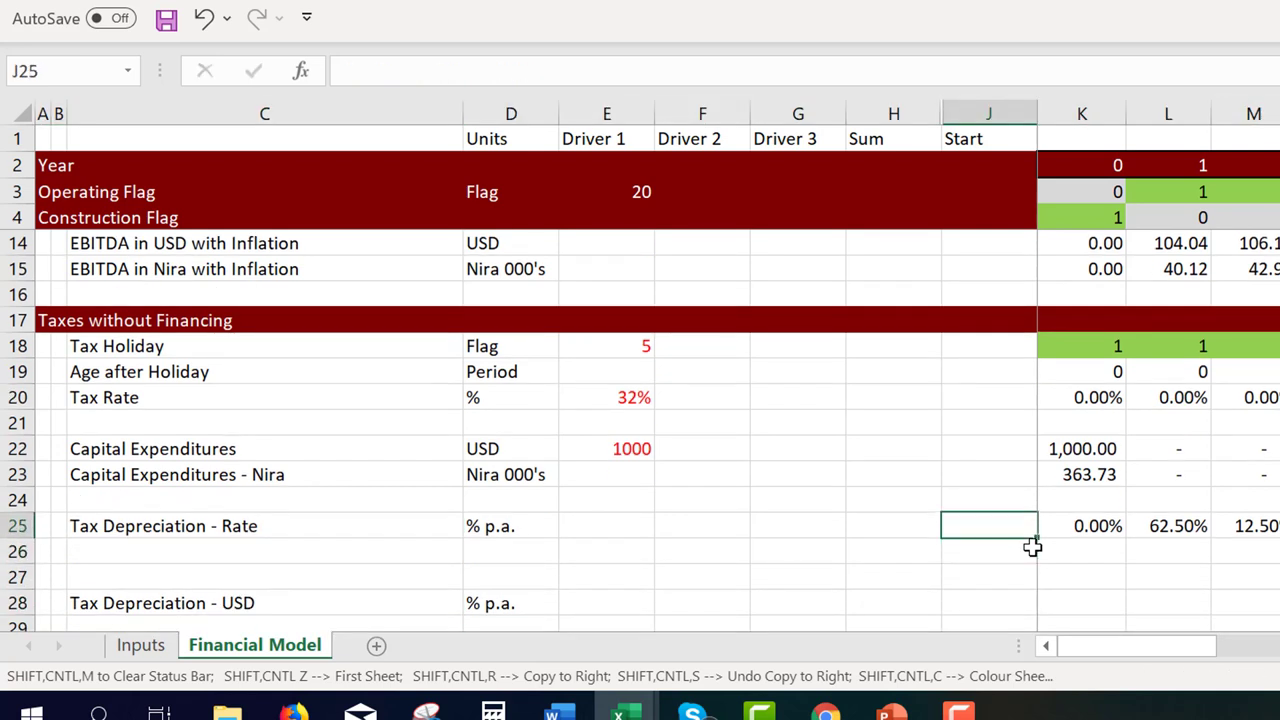
key("Left")
key("Left")
key("Down")
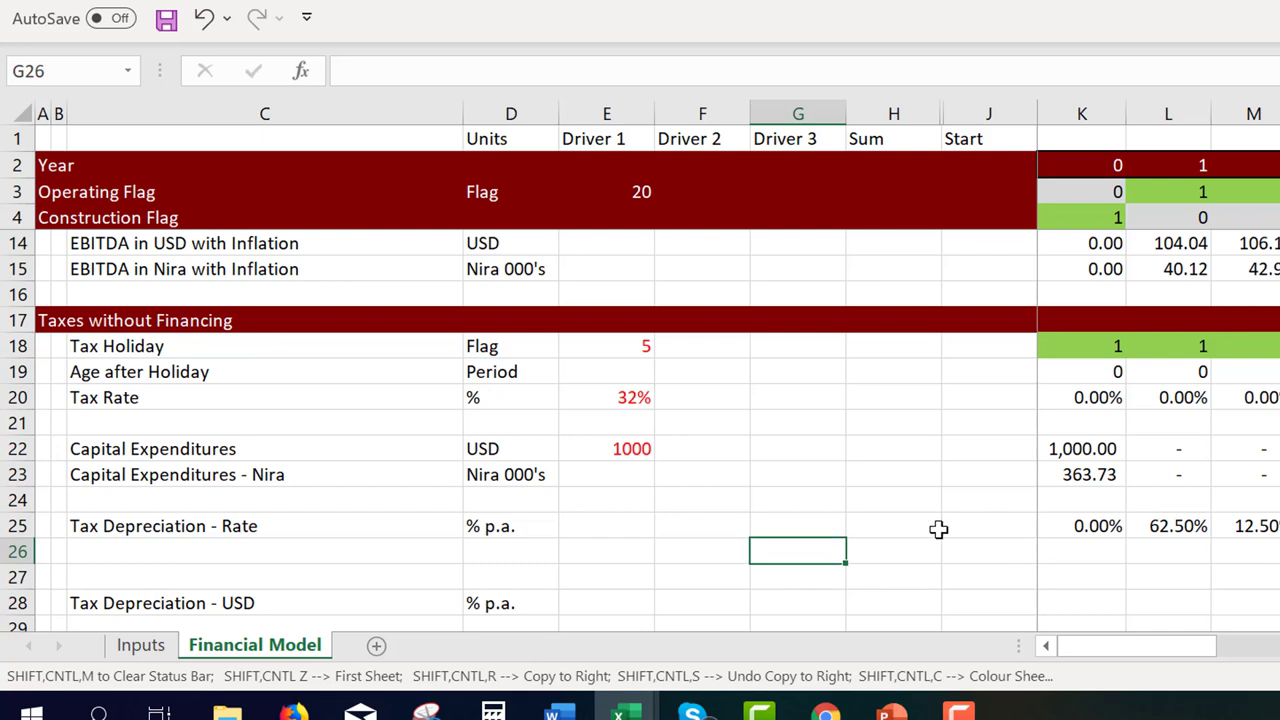
left_click(520, 617)
key("F2")
key("Up")
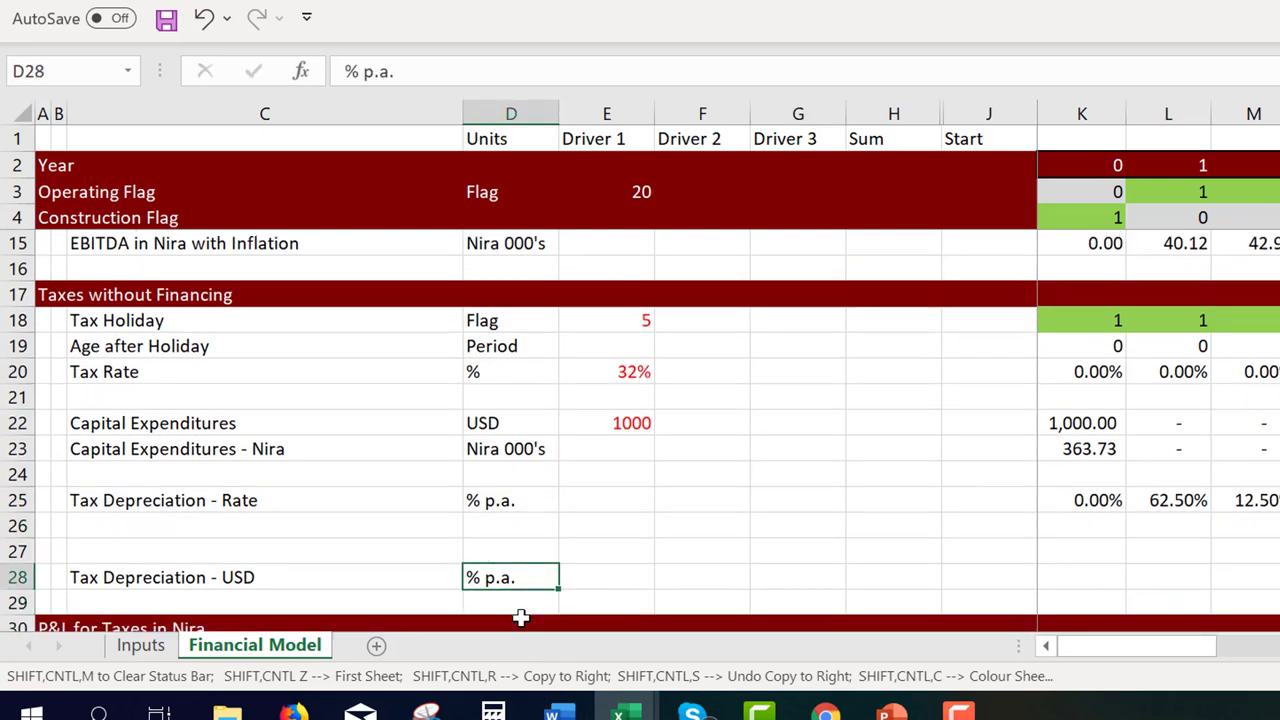
type("USD")
key("Return")
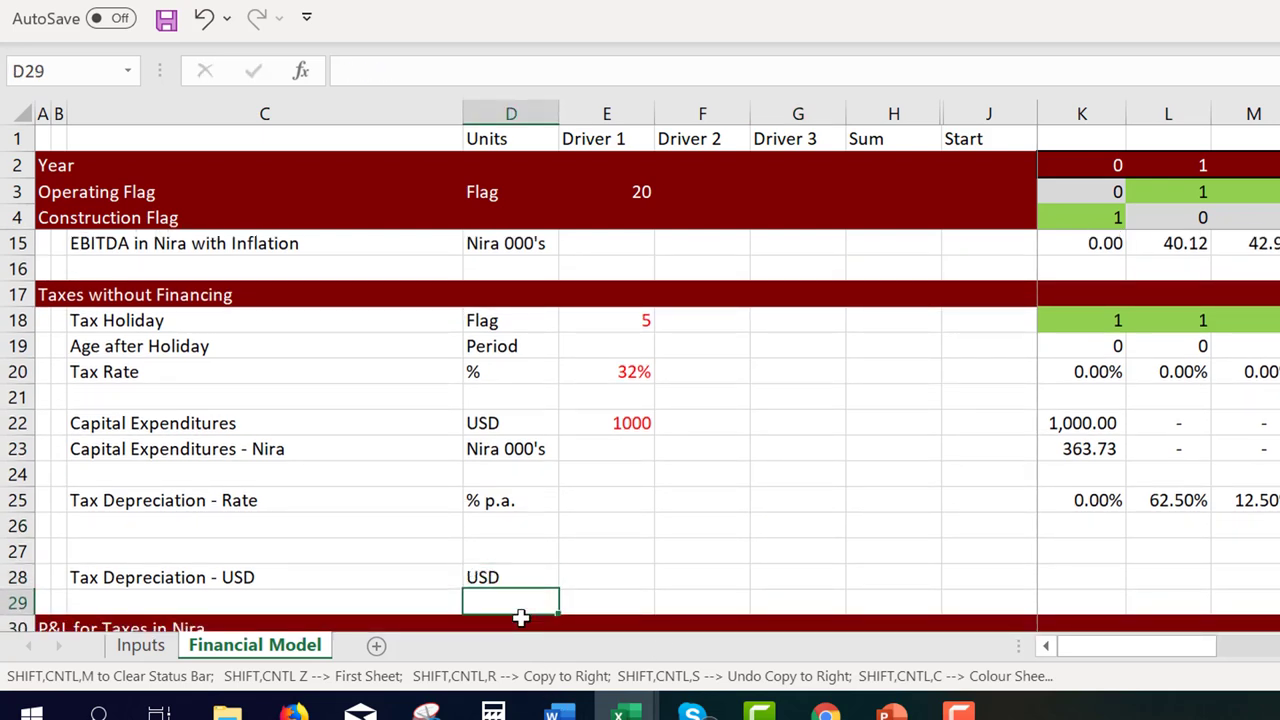
Move the Tax Depreciation - USD label and its unit from row 28 up to row 27
key("Up")
key("Left")
key("Left")
key("Right")
key("shift+Right")
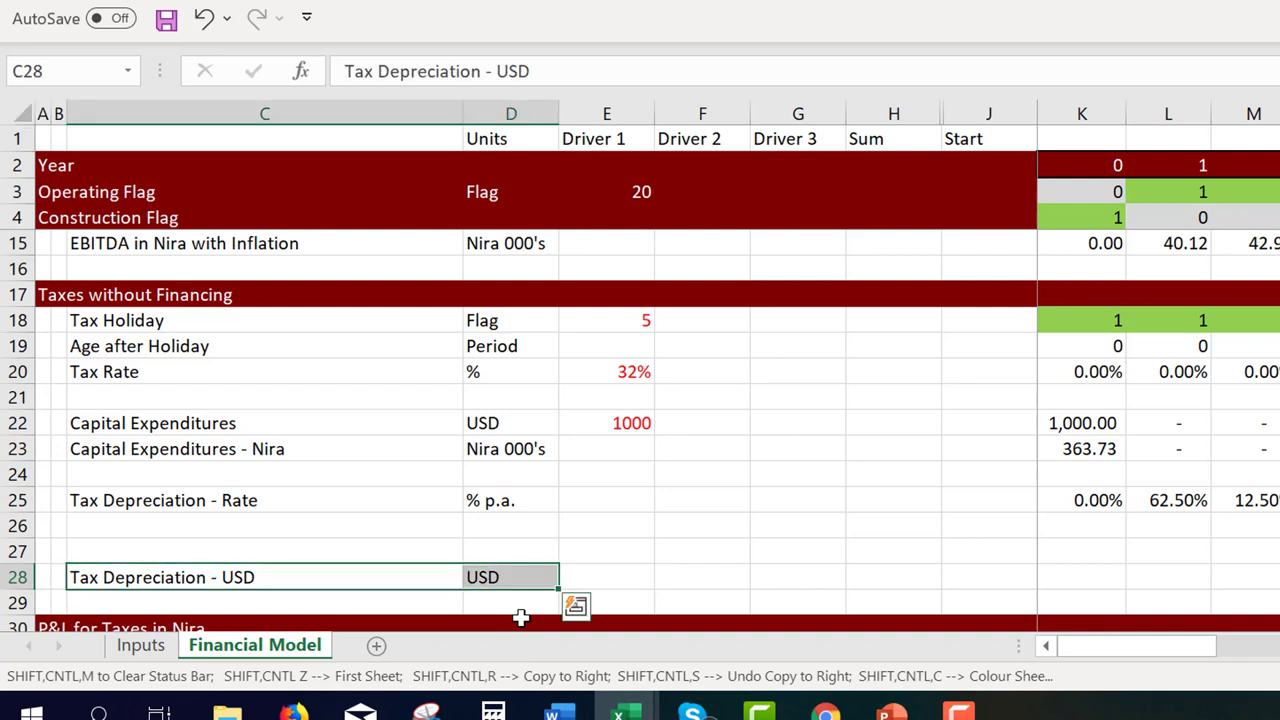
key("ctrl+c")
key("Up")
key("ctrl+v")
key("Right")
key("Left")
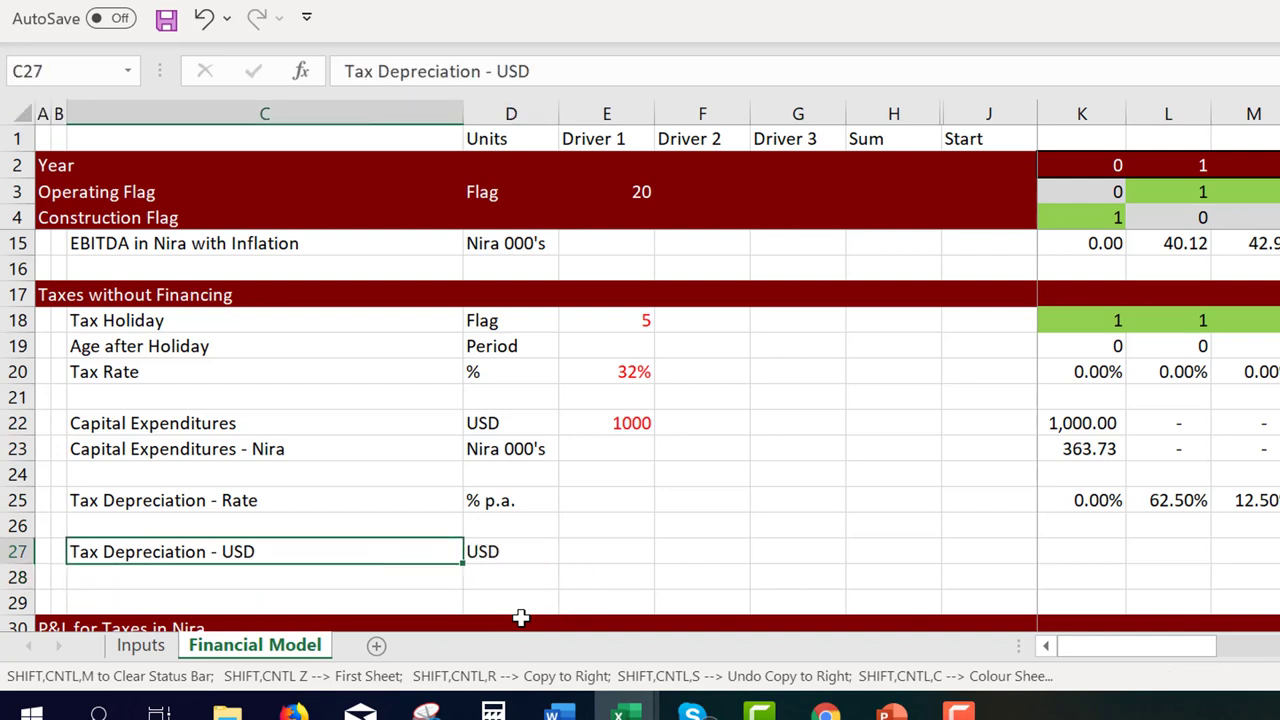
Fill the Tax Depreciation - USD label and unit from C27:D27 down into row 28
key("Left")
key("Right")
key("shift+Right")
key("shift+Down")
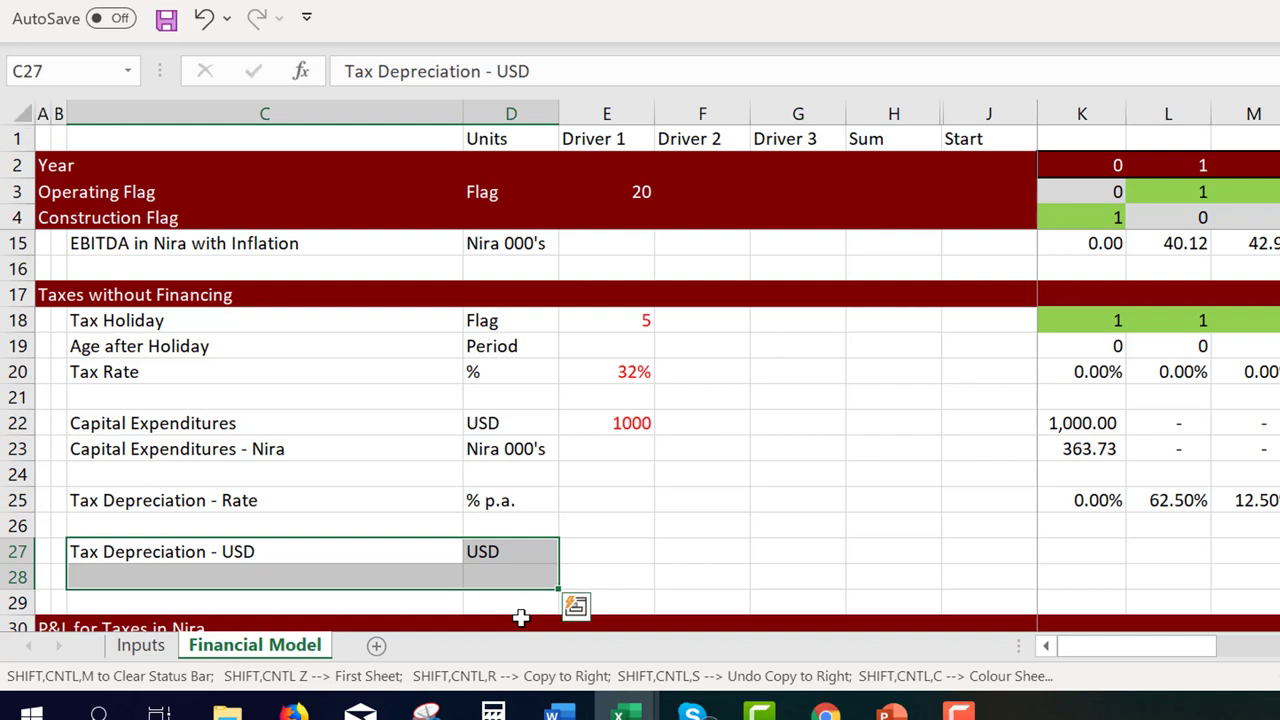
key("ctrl+d")
key("Up")
key("Down")
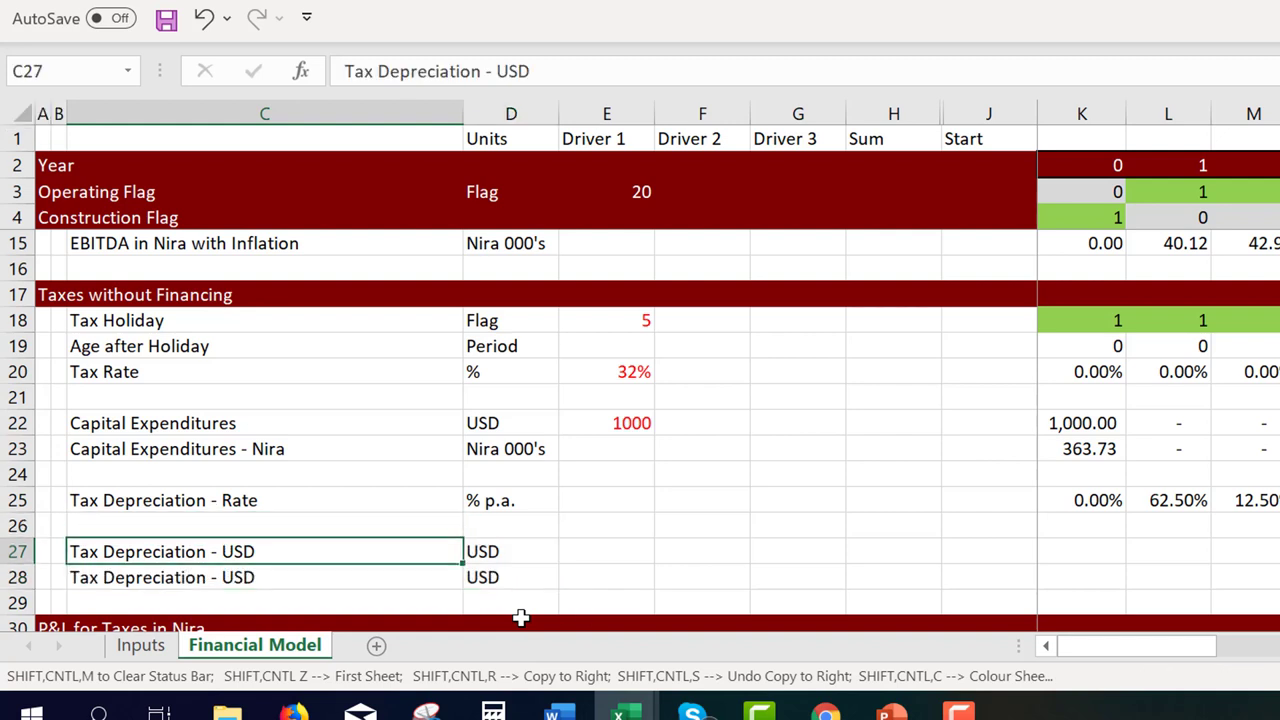
Rename the label in C27 to Tax Depreciation - Nira
key("F2")
key("BackSpace")
key("BackSpace")
key("BackSpace")
type("Nira")
key("ctrl+Return")
Change the unit of the Tax Depreciation - Nira row in D27 to Nira
key("Down")
key("Up")
key("Right")
type("Nir")
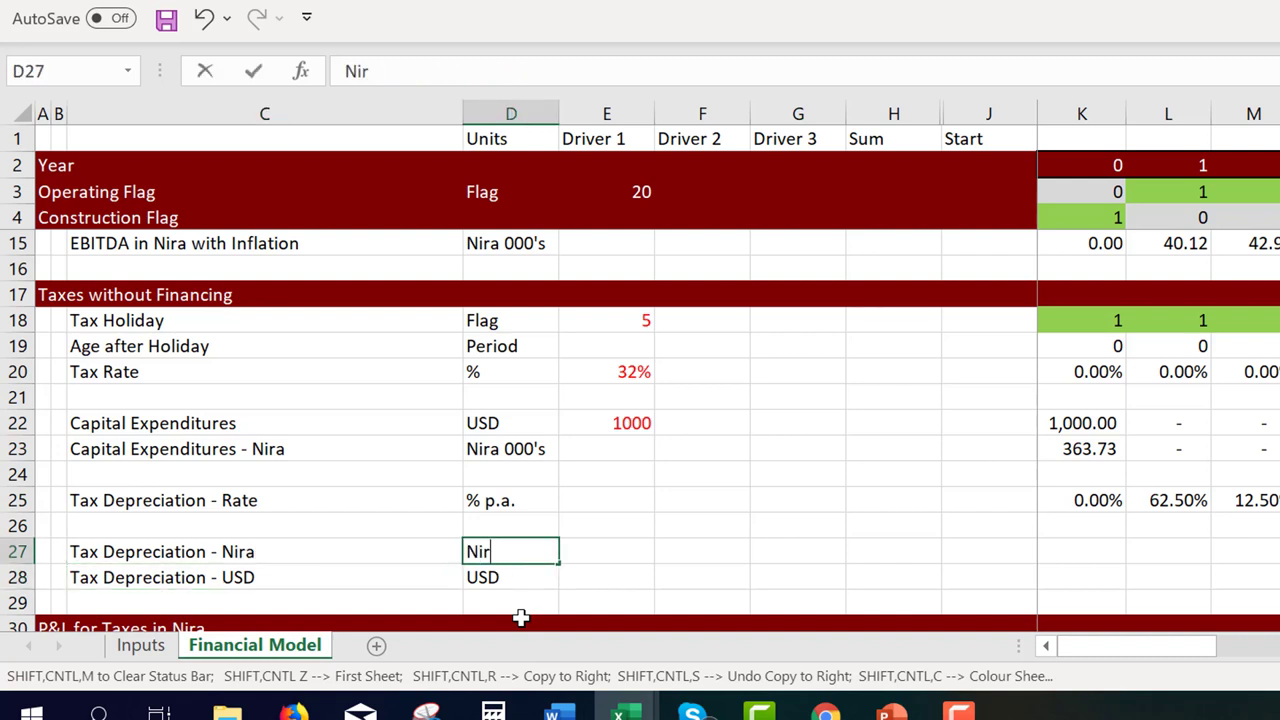
type("a")
key("ctrl+Return")
key("Down")
key("Up")
key("Right")
key("Right")
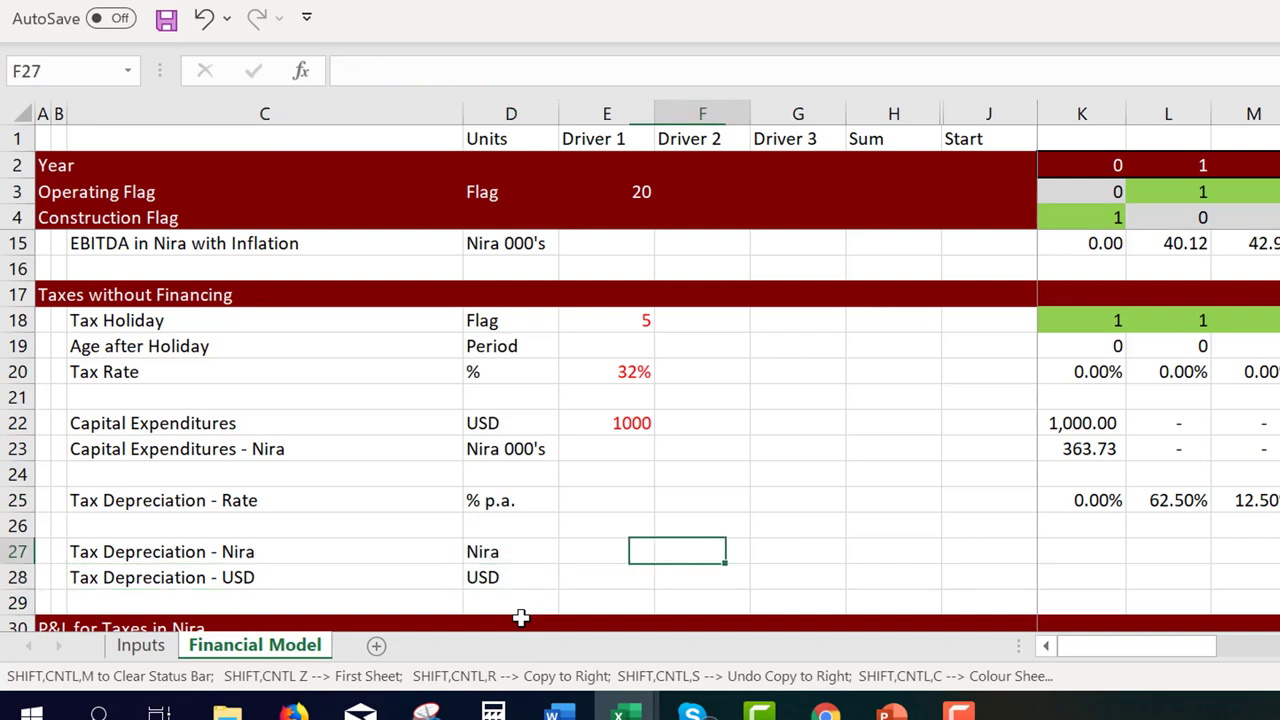
key("Right")
key("Right")
key("Right")
key("Right")
type("=")
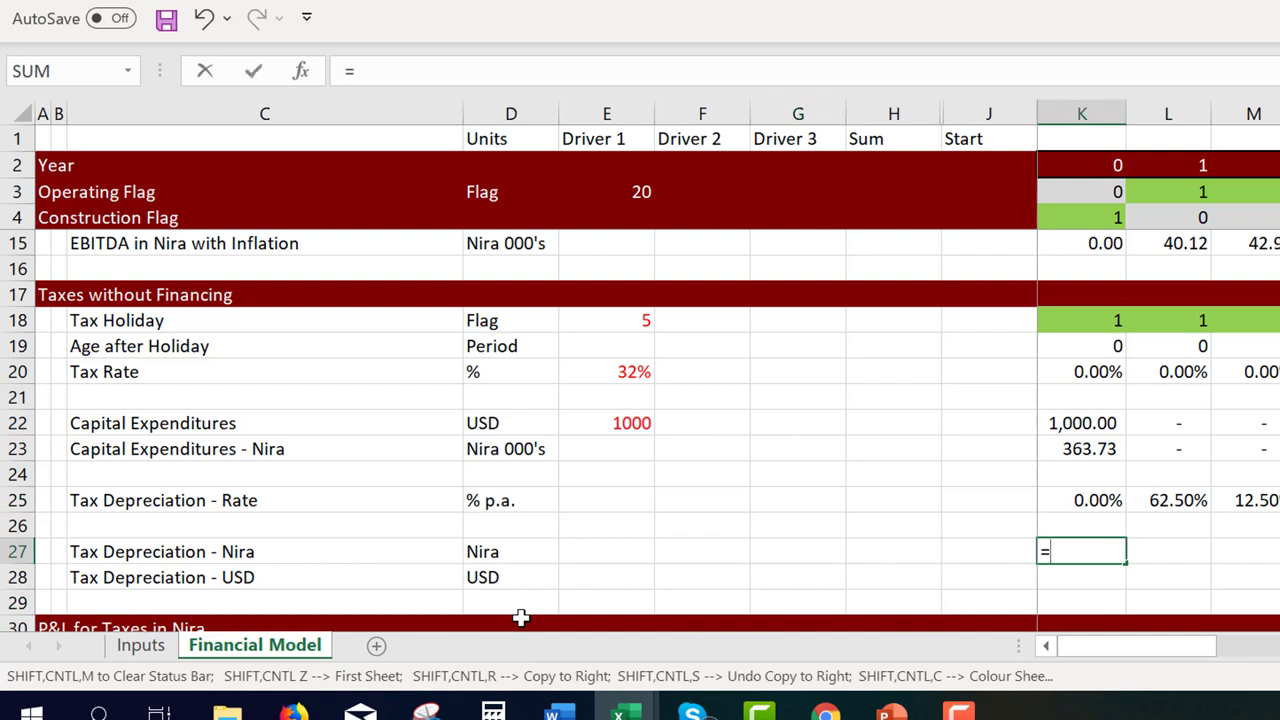
key("Escape")
Link the Driver 1 cell E27 of the Tax Depreciation - Nira row to the USD capital expenditure in K22
key("Left")
key("Left")
key("Left")
key("Left")
key("Left")
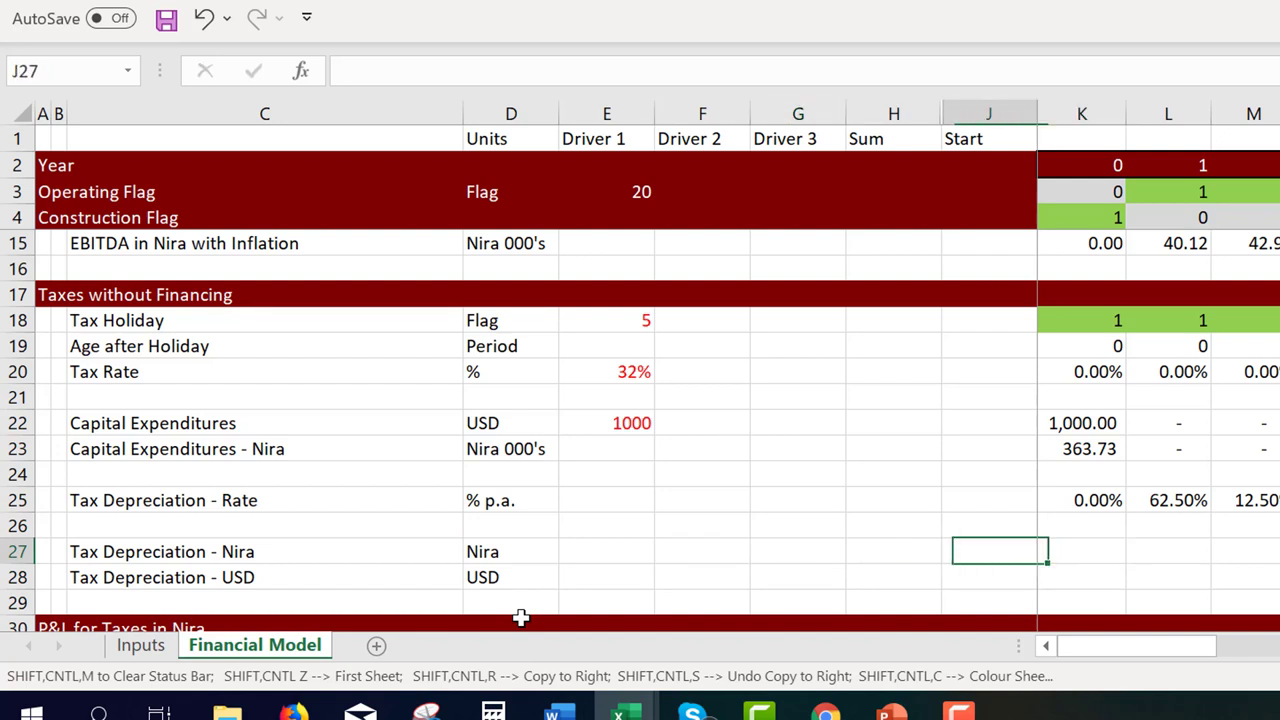
type("=")
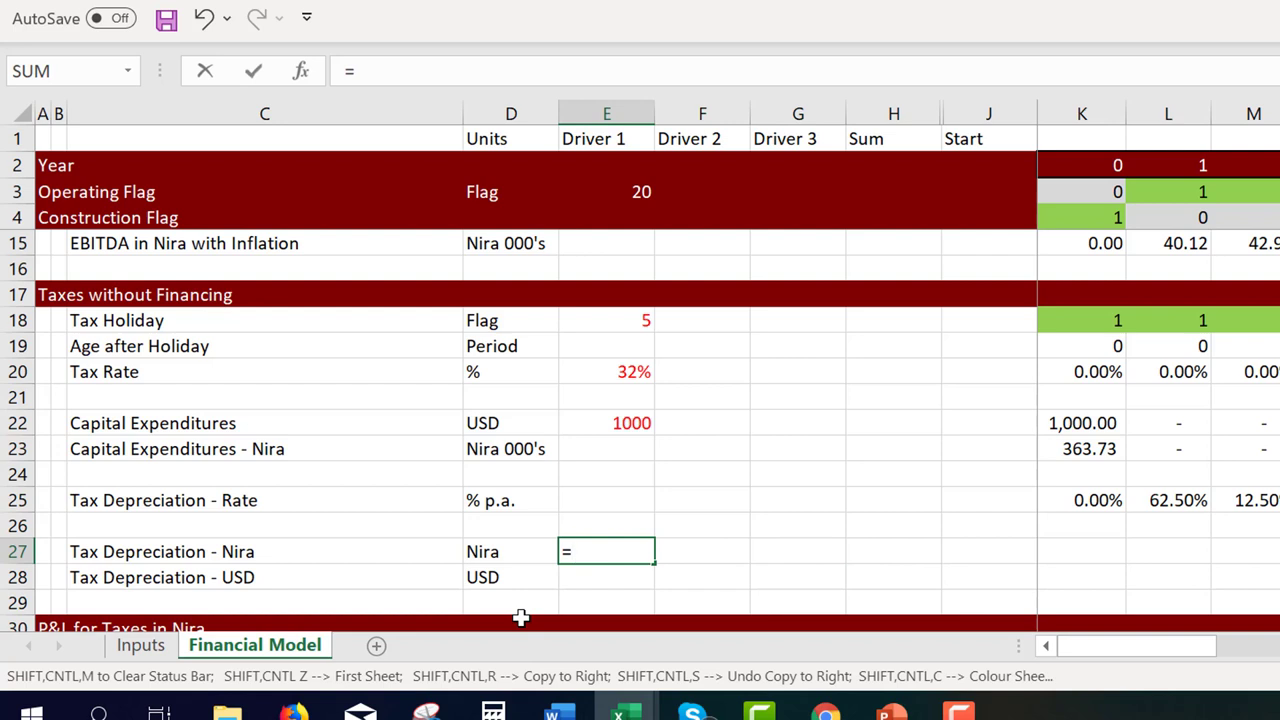
key("Up")
key("Up")
key("Up")
key("Up")
key("Up")
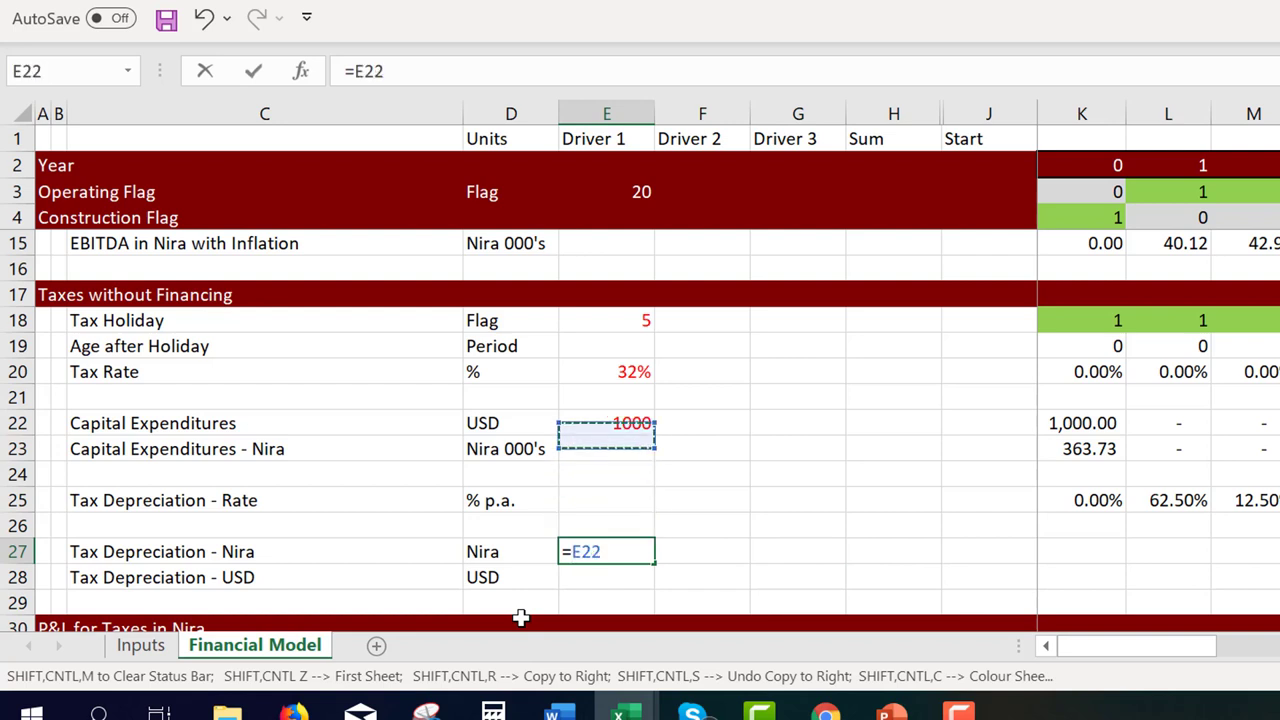
key("Right")
key("Right")
key("Right")
key("Right")
key("Right")
key("Return")
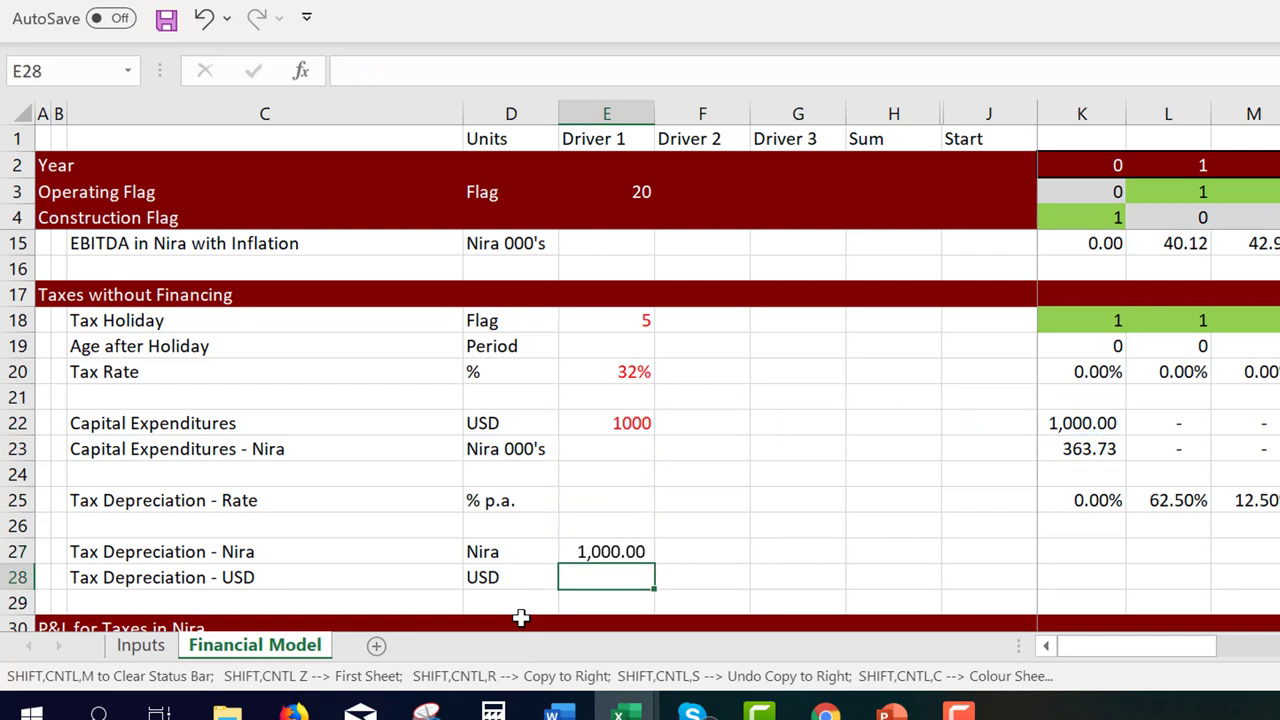
Set the Tax Depreciation - Nira driver in E27 to =K23, the year 0 capital expenditure in Nira
key("Up")
type("=")
key("Up")
key("Up")
key("Up")
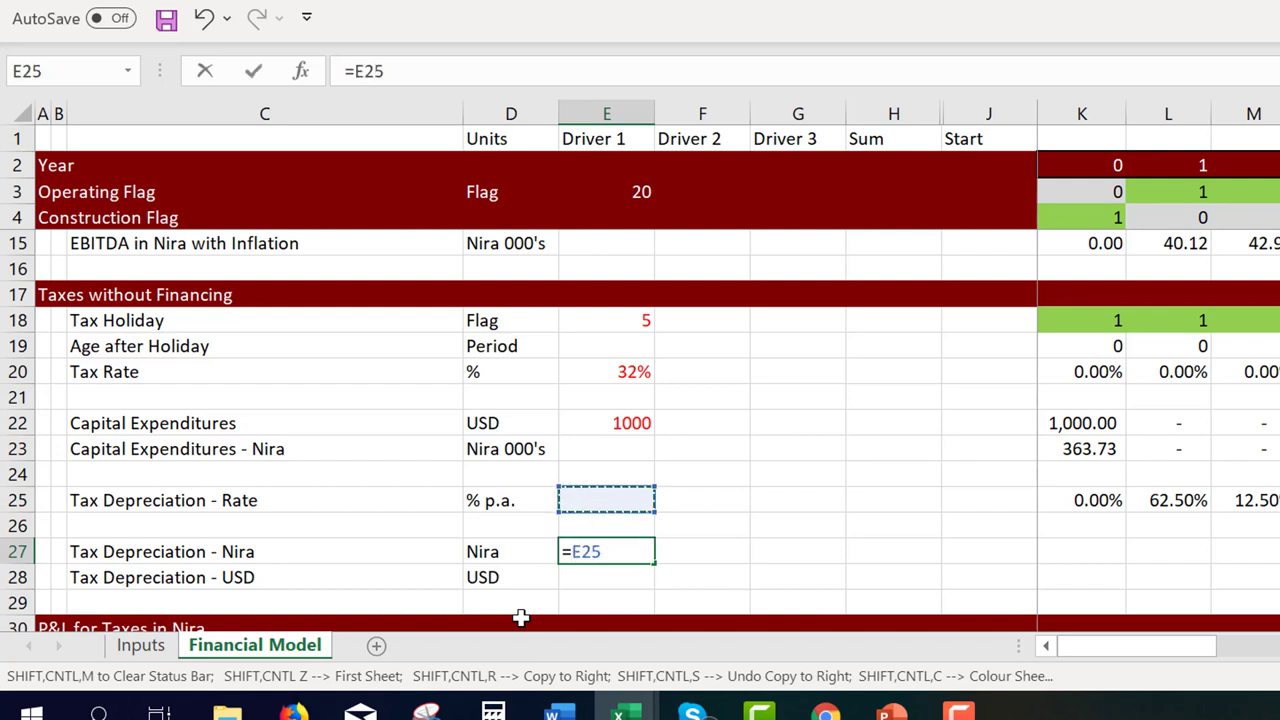
key("Right")
key("Right")
key("Right")
key("Right")
key("Right")
key("Up")
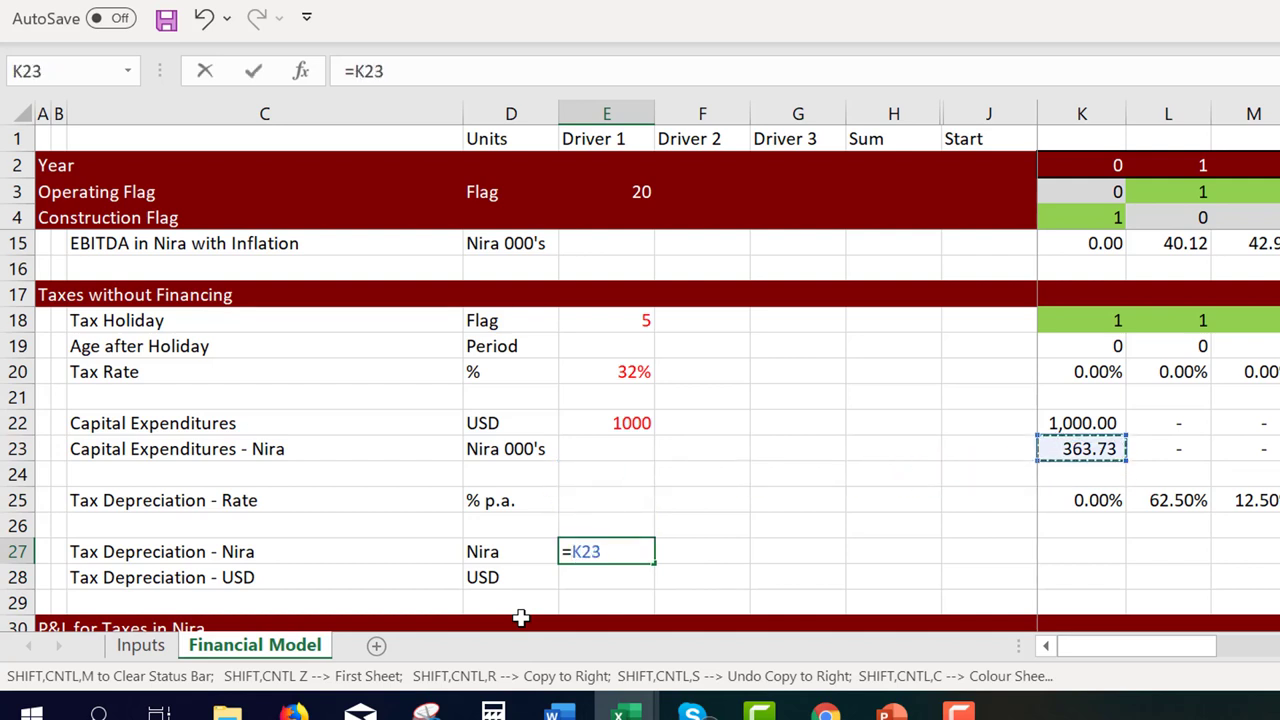
key("Return")
Set the Tax Depreciation - USD driver in E28 to =K22, the year 0 capital expenditure in USD
type("=")
key("Up")
key("Up")
key("Up")
key("Up")
key("Up")
key("Up")
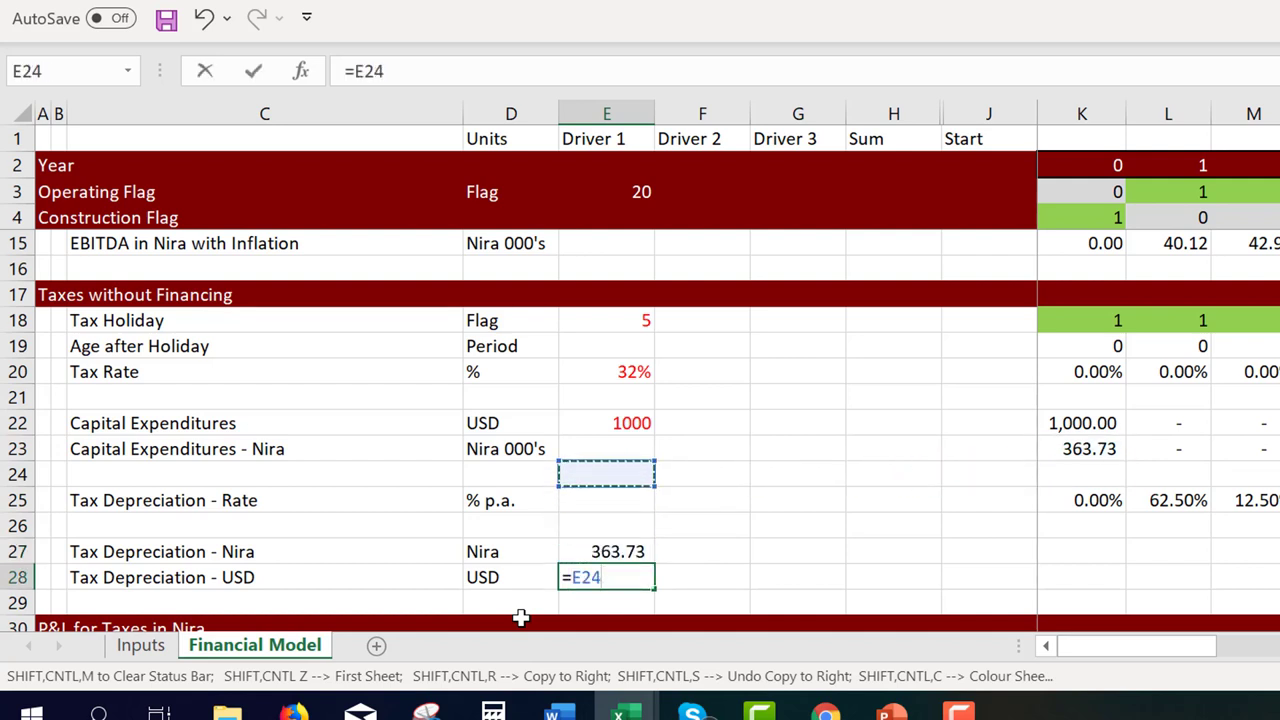
key("Right")
key("Right")
key("Right")
key("Right")
key("Right")
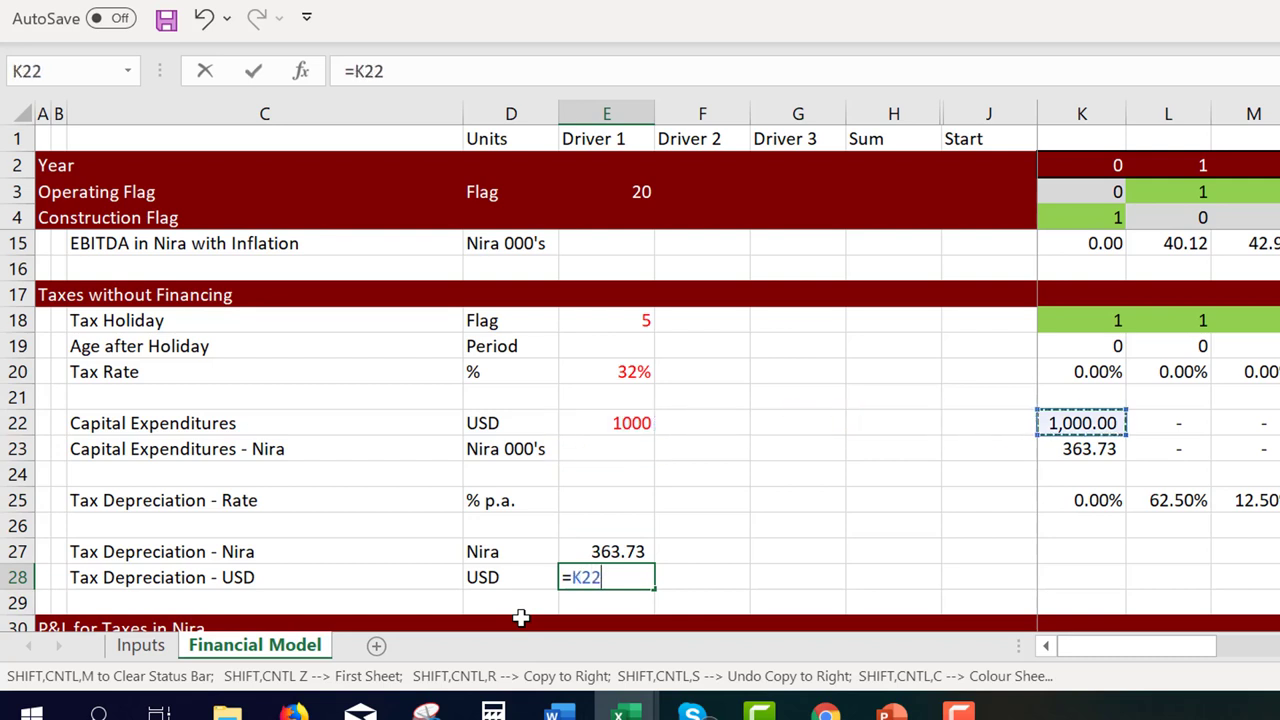
key("Return")
Calculate Tax Depreciation - Nira in K27 as =$E$27*K25 and copy the formula across all years
key("Up")
key("Up")
key("Right")
key("Right")
key("Right")
key("Right")
key("Right")
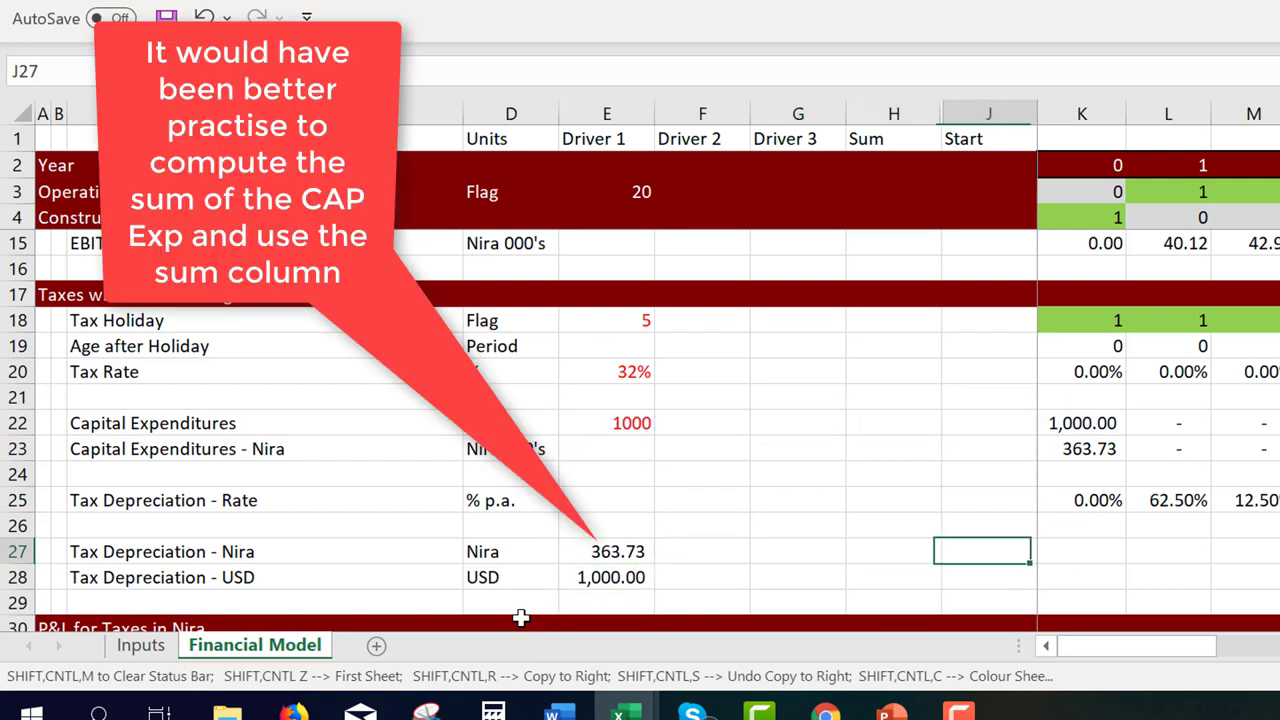
type("=")
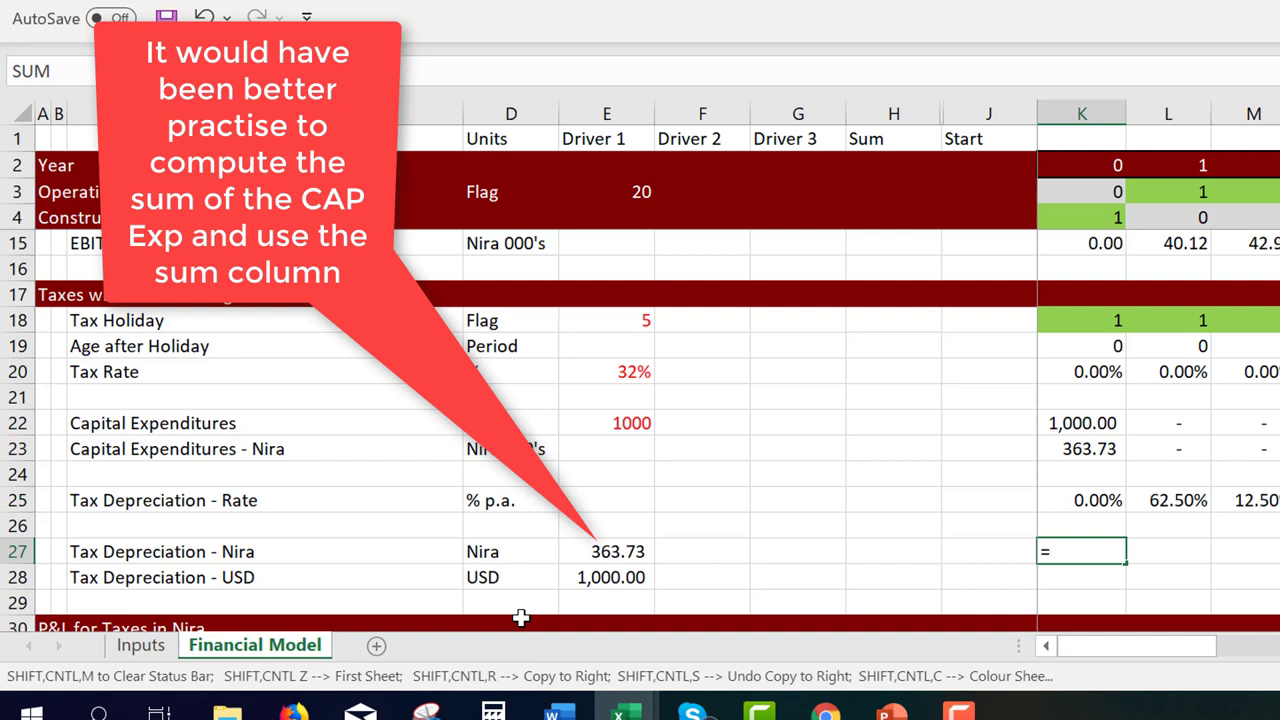
key("Left")
key("Left")
key("Left")
key("Left")
key("Left")
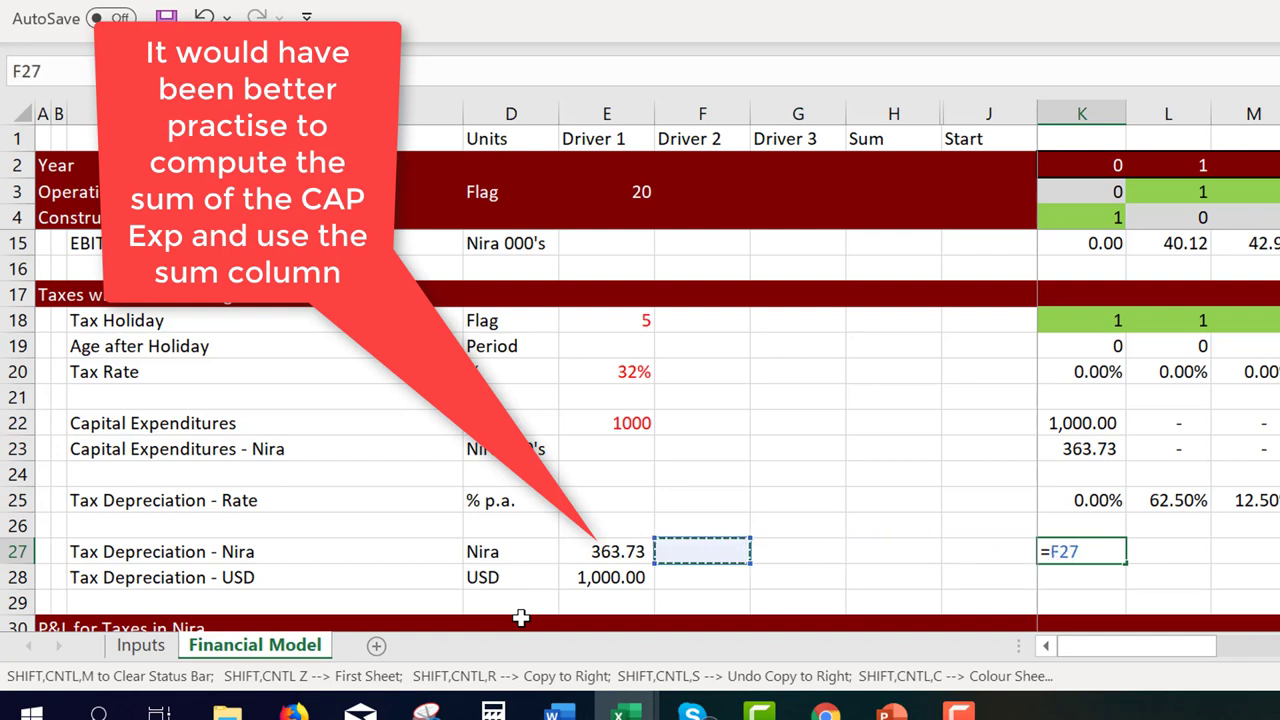
key("F4")
type("*")
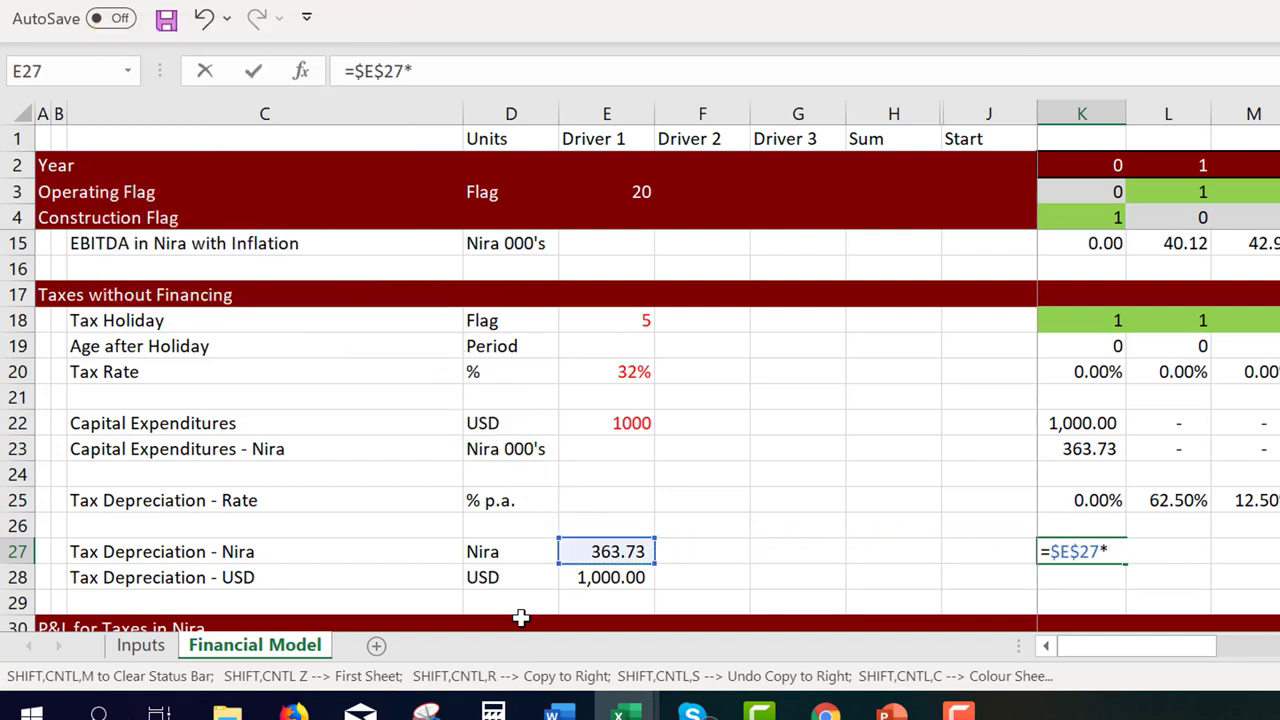
key("Up")
key("Up")
key("ctrl+Return")
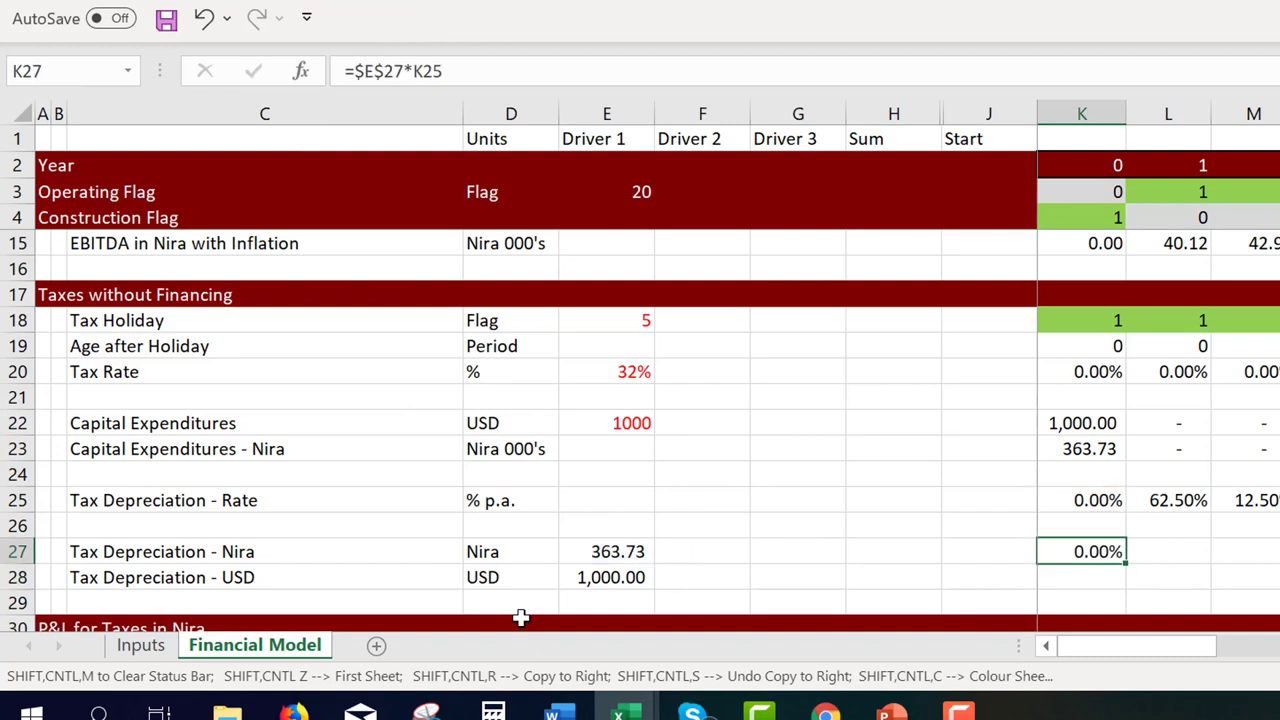
key("ctrl+shift+r")
Change the lookup value of the Tax Depreciation - Rate formula in K25 to K19, Age after Holiday, and copy it across all years
key("Down")
key("Up")
key("Up")
key("Up")
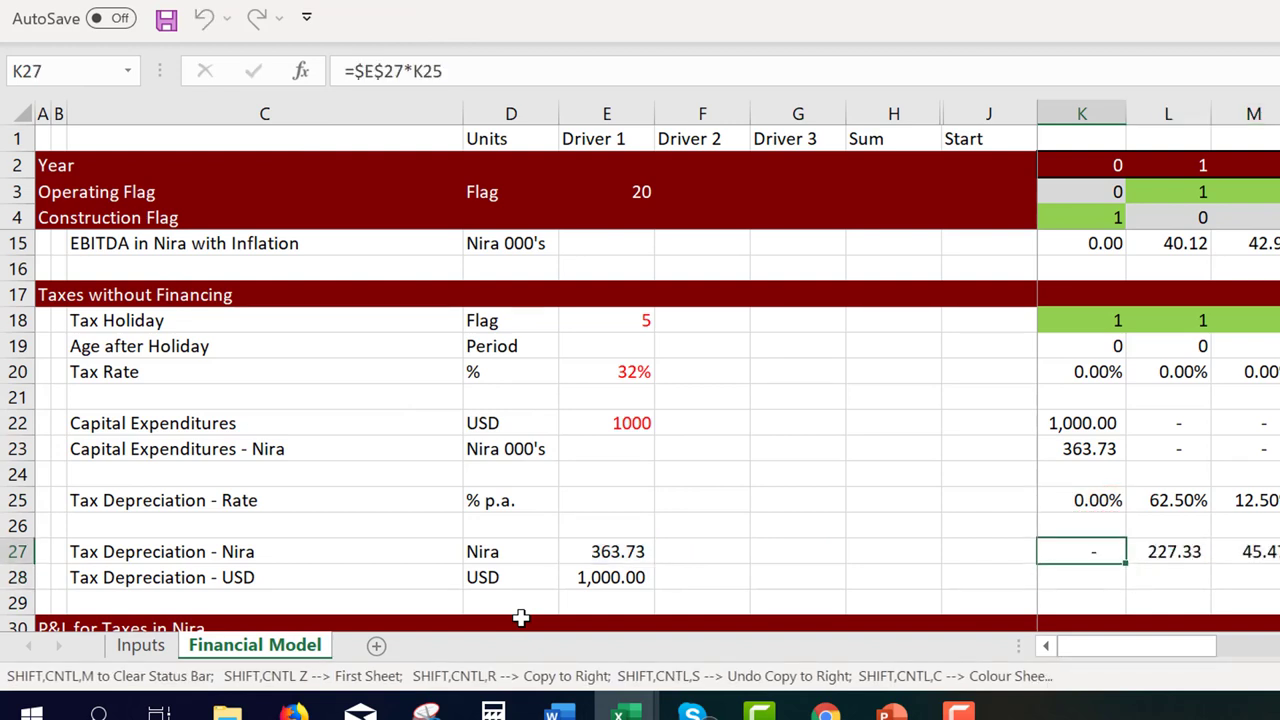
key("F2")
key("Left")
key("Left")
key("Left")
key("Left")
key("Left")
key("Left")
key("Left")
key("Left")
key("Left")
key("Left")
key("Left")
key("Left")
key("Left")
key("Left")
key("Left")
key("Left")
key("Left")
key("Left")
key("Left")
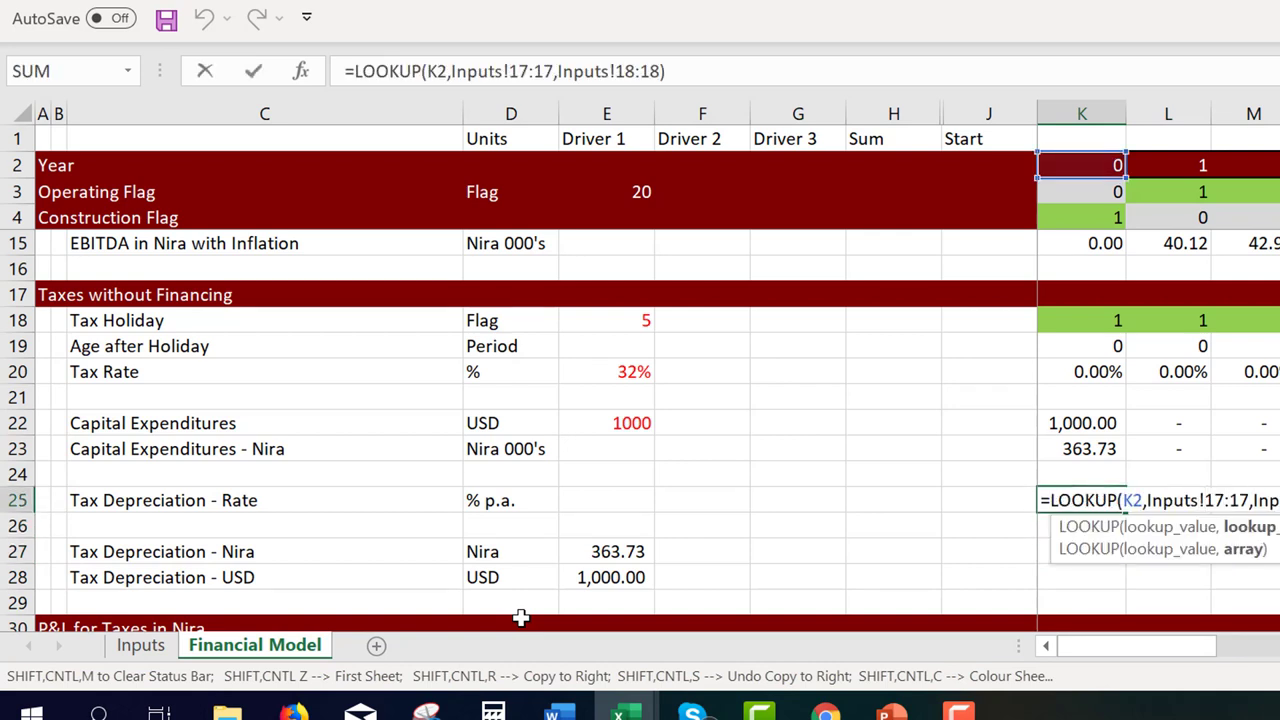
key("Left")
key("Left")
key("Left")
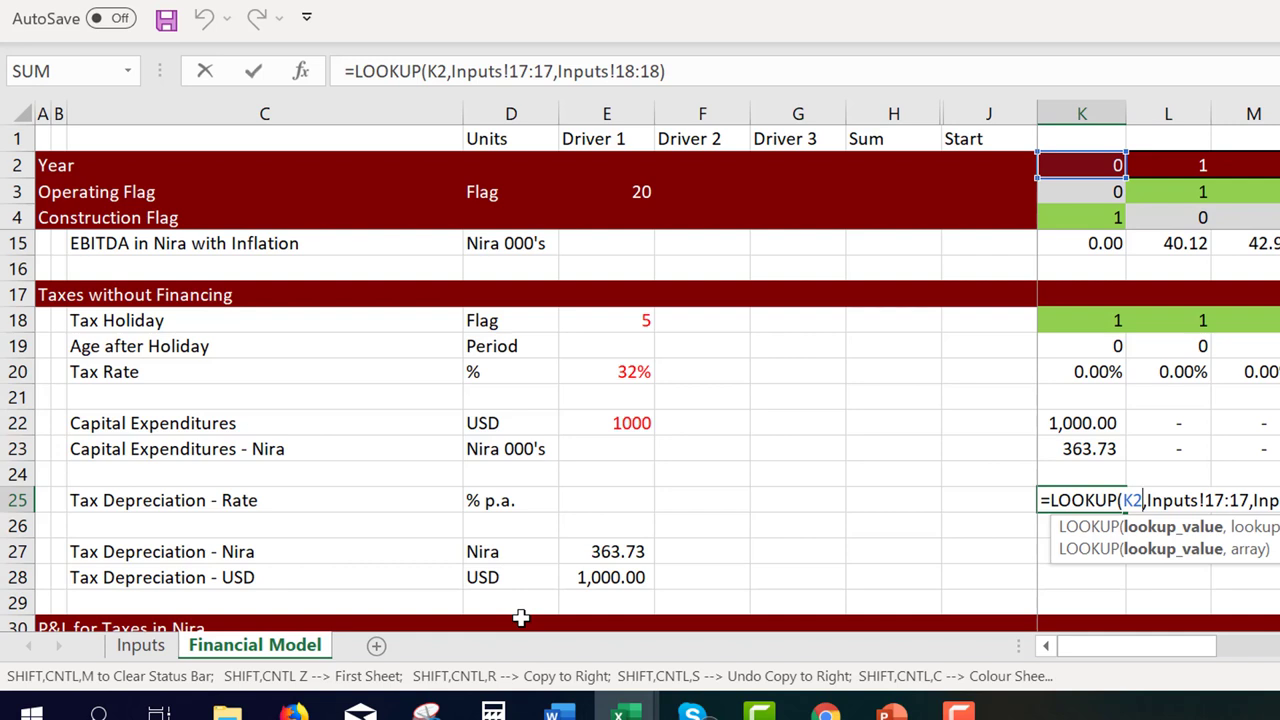
key("BackSpace")
key("BackSpace")
left_click(1081, 347)
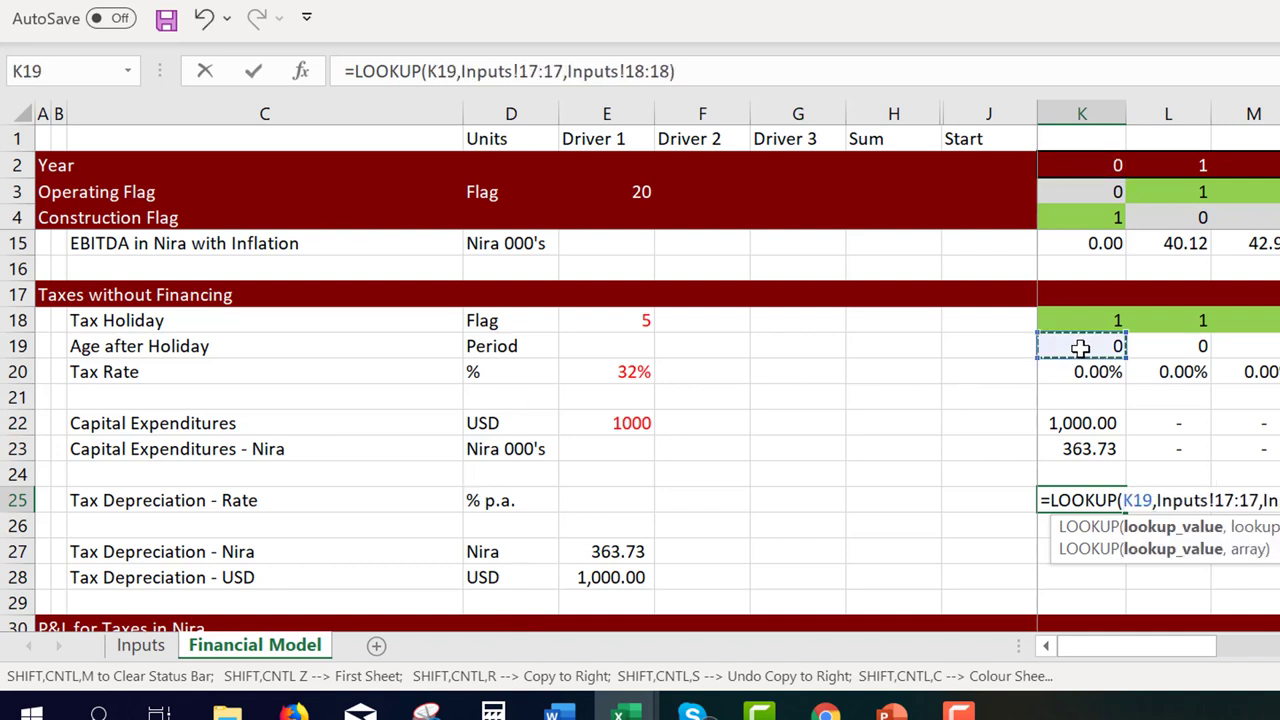
key("Return")
key("Up")
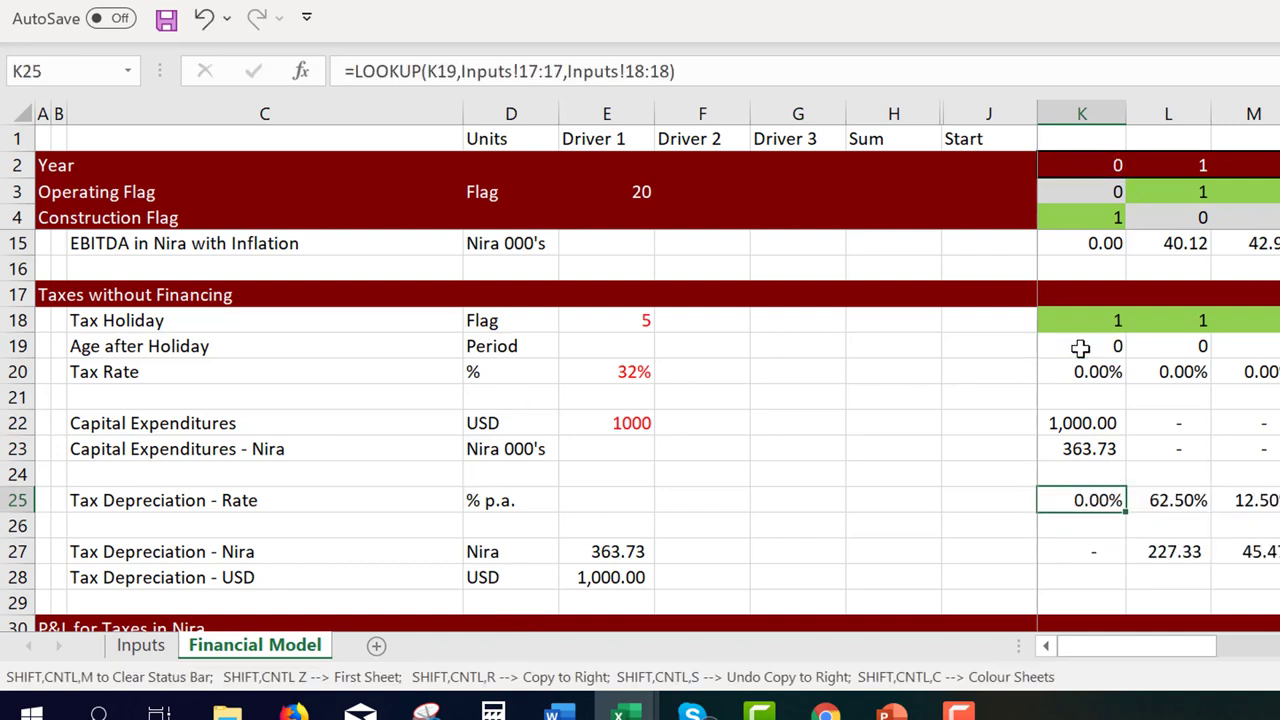
key("ctrl+shift+r")
Check the tax depreciation rates and Nira amounts across the years against the tax holiday and age after holiday
key("Right")
key("Right")
key("Right")
key("Right")
key("Right")
key("Right")
key("Right")
key("Right")
key("Right")
key("Right")
key("Right")
key("Right")
key("Right")
key("Right")
key("Right")
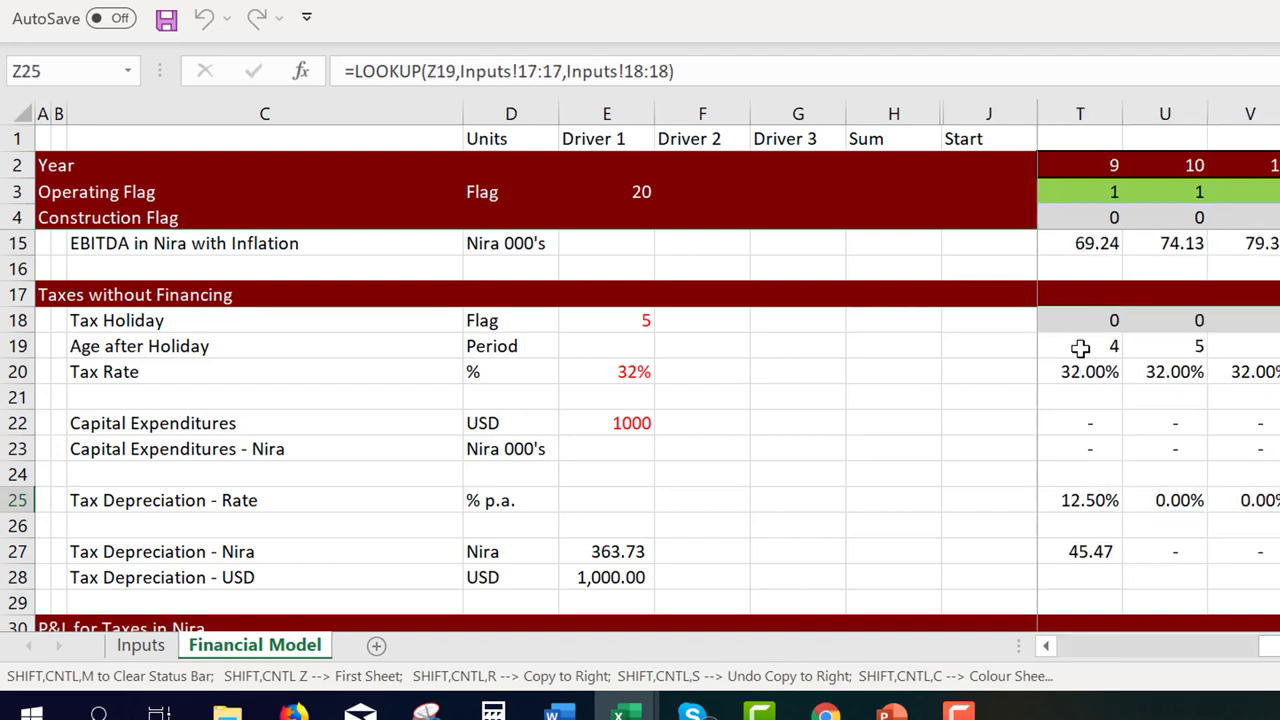
key("Left")
key("Left")
key("Left")
key("Left")
key("Left")
key("Left")
key("Left")
key("Left")
key("Left")
key("Left")
key("Left")
key("Left")
key("Left")
key("Left")
key("Left")
key("Left")
key("Left")
key("Left")
key("Left")
key("Right")
key("Right")
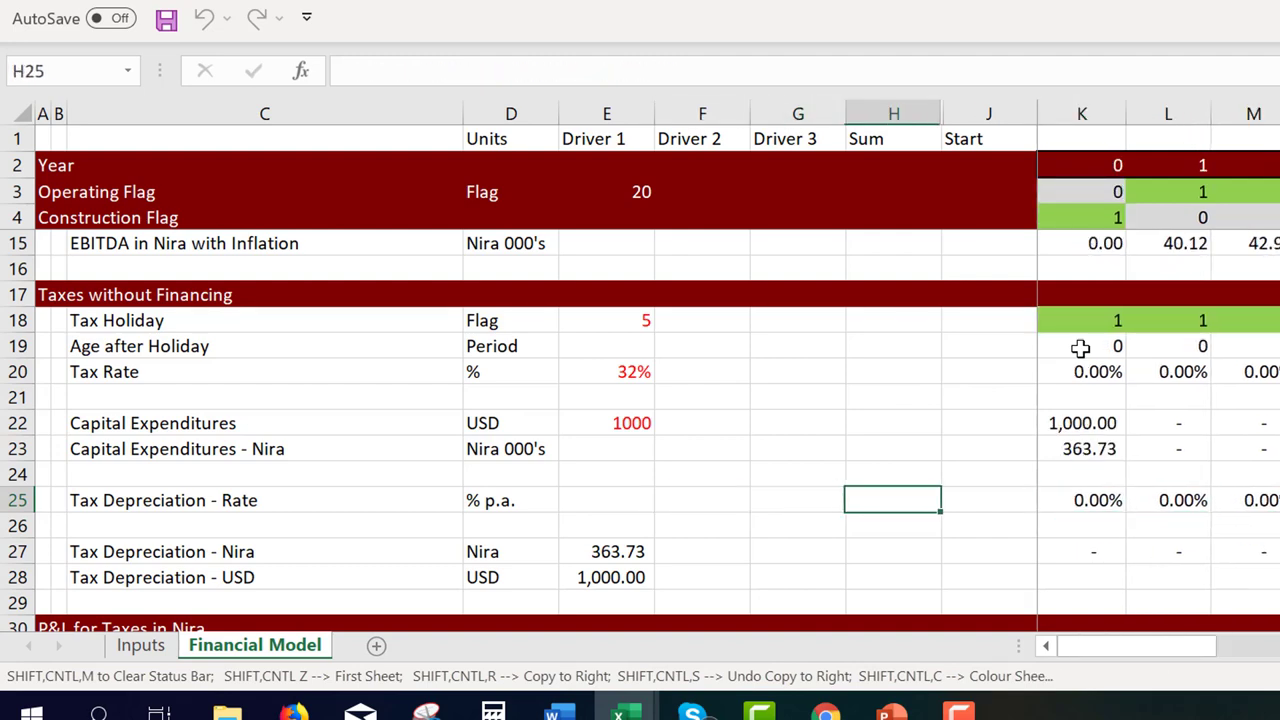
key("Right")
key("Right")
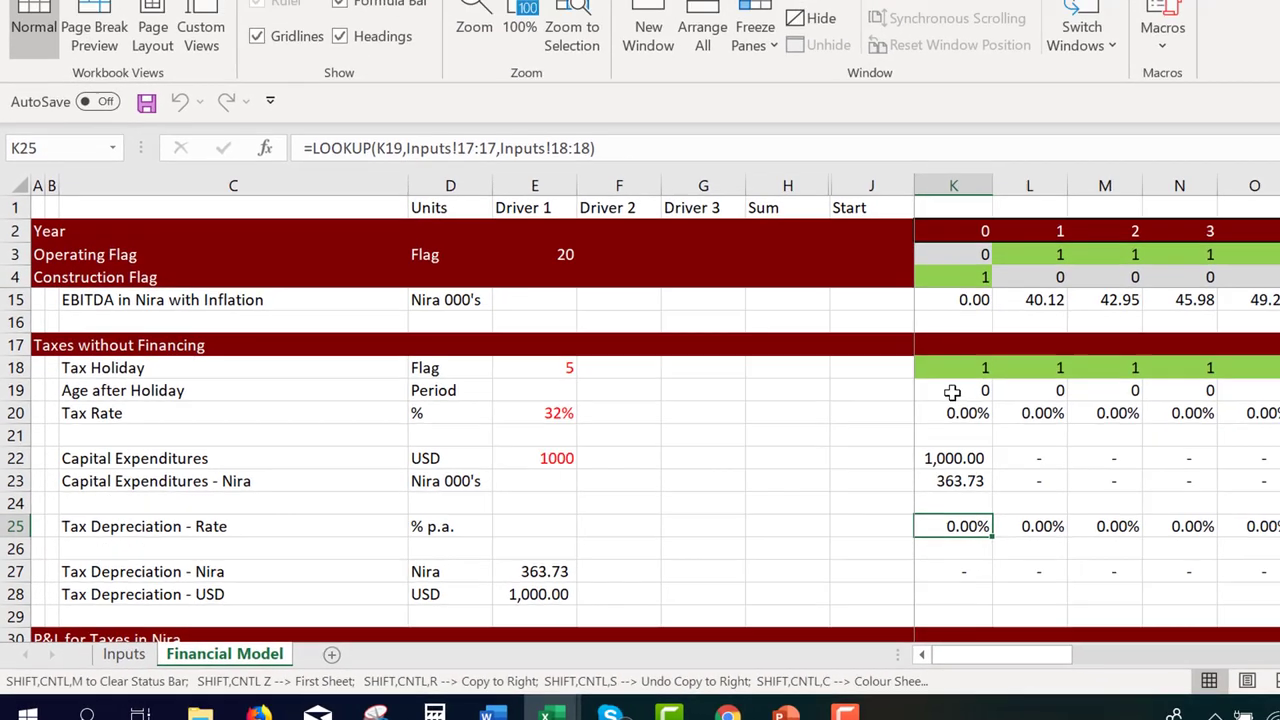
Calculate Tax Depreciation - USD in K28 as =K27/K10*1000 and copy the formula across all years
key("Down")
key("Down")
key("Down")
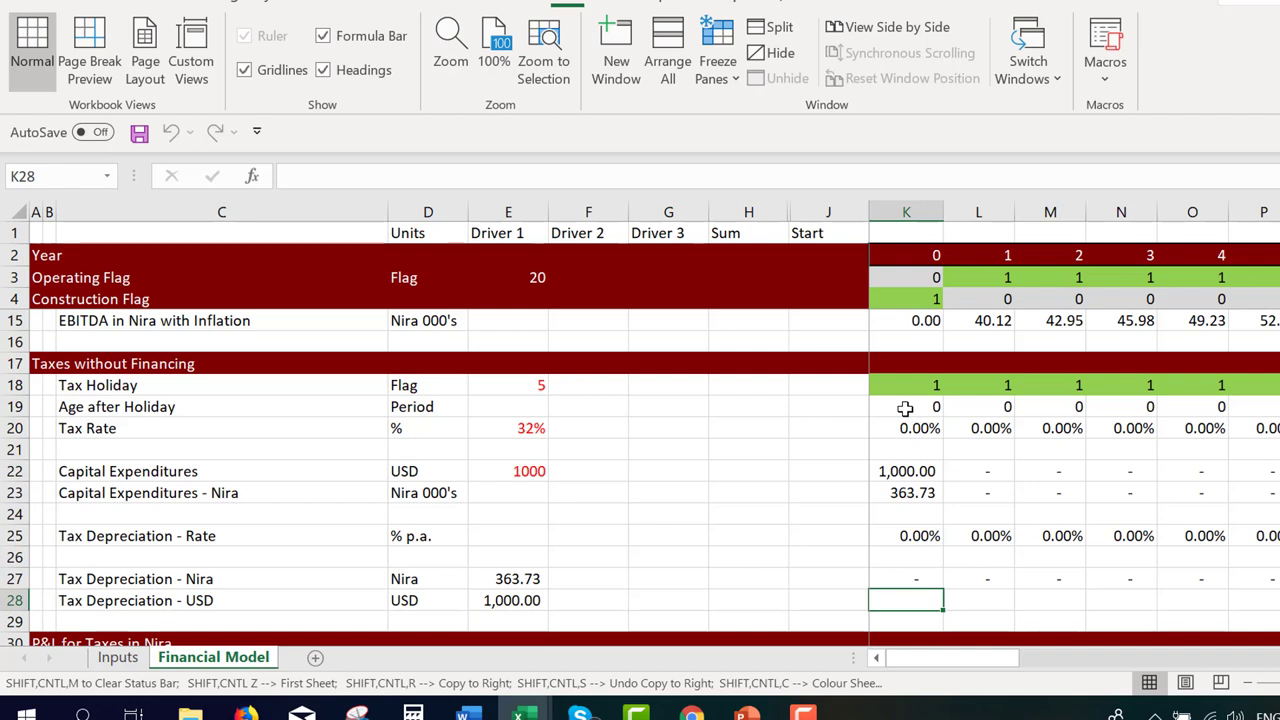
type("=")
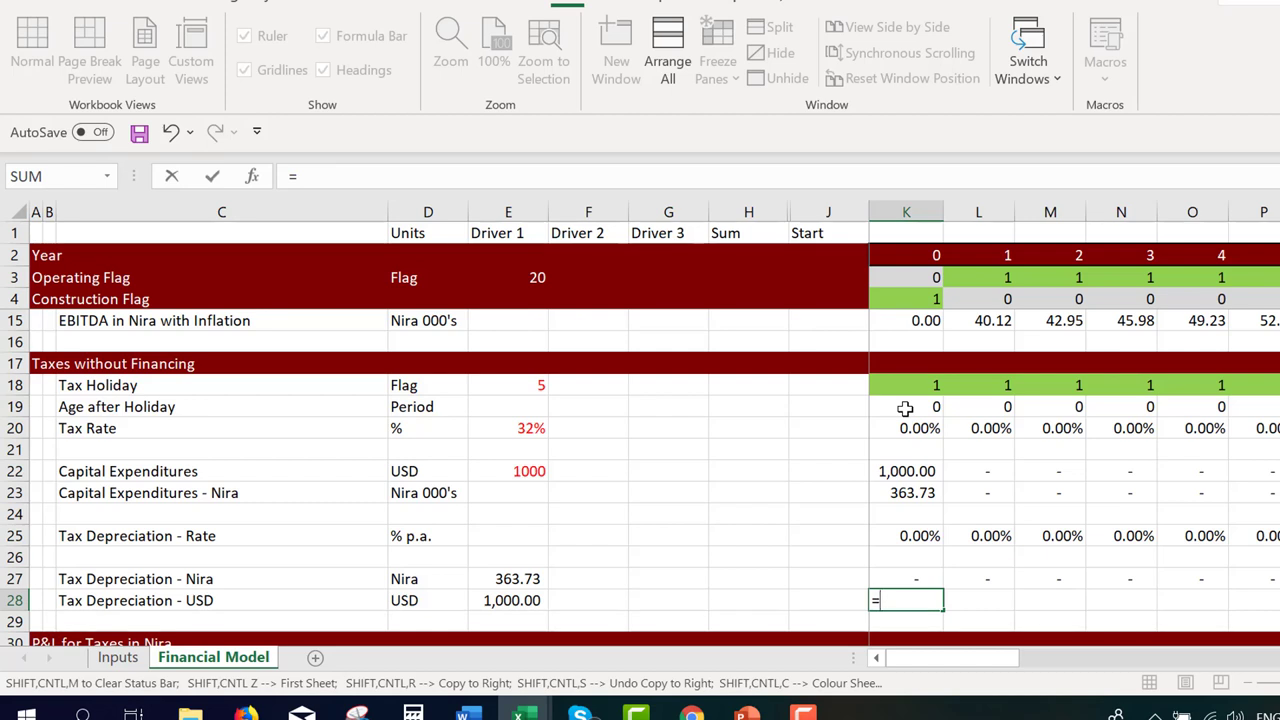
key("Escape")
type("=")
key("Up")
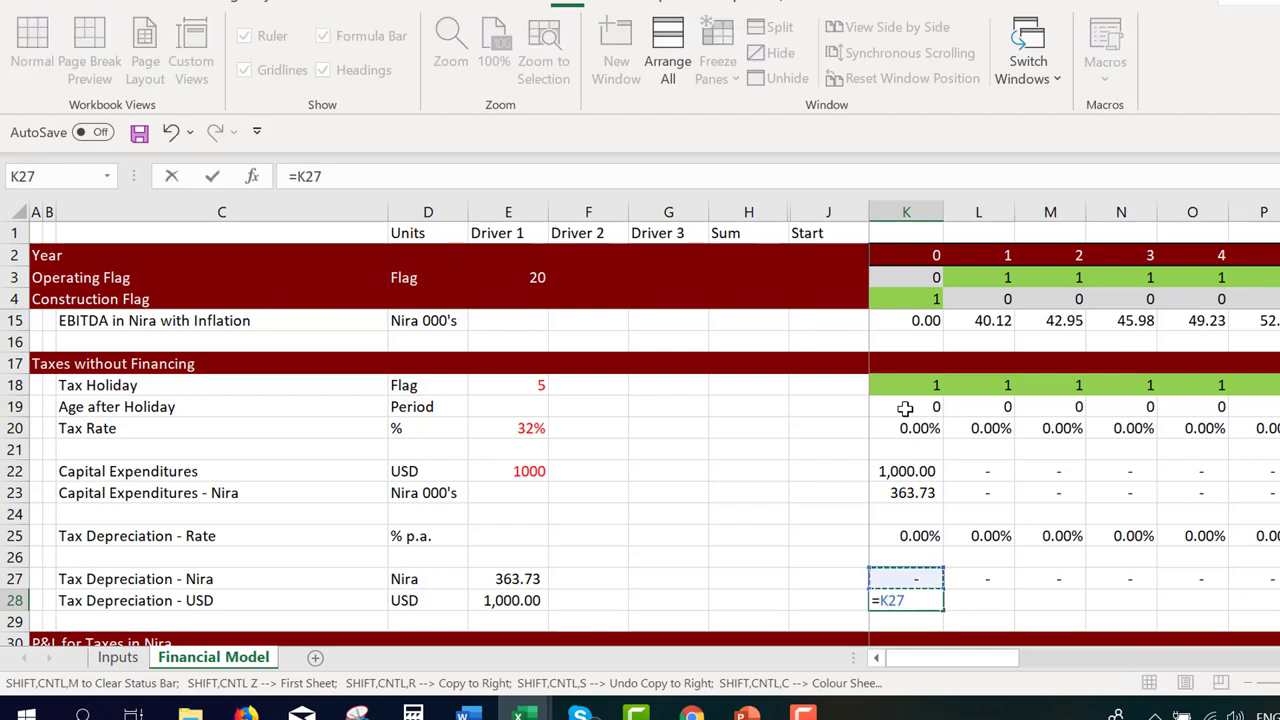
type("/")
key("Up")
key("Up")
key("Up")
key("Up")
key("Up")
key("Up")
key("Up")
key("Up")
key("Up")
key("Up")
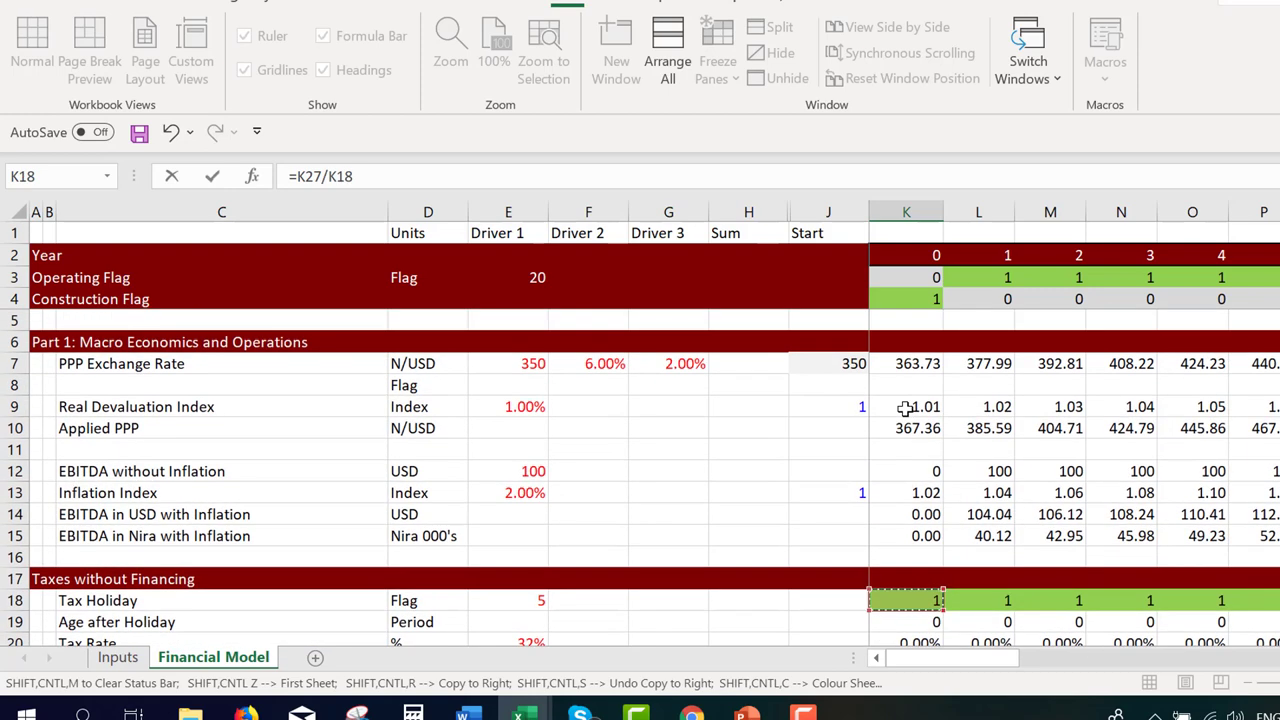
key("Up")
key("Up")
key("Up")
key("Up")
key("Up")
key("Up")
key("Up")
key("Up")
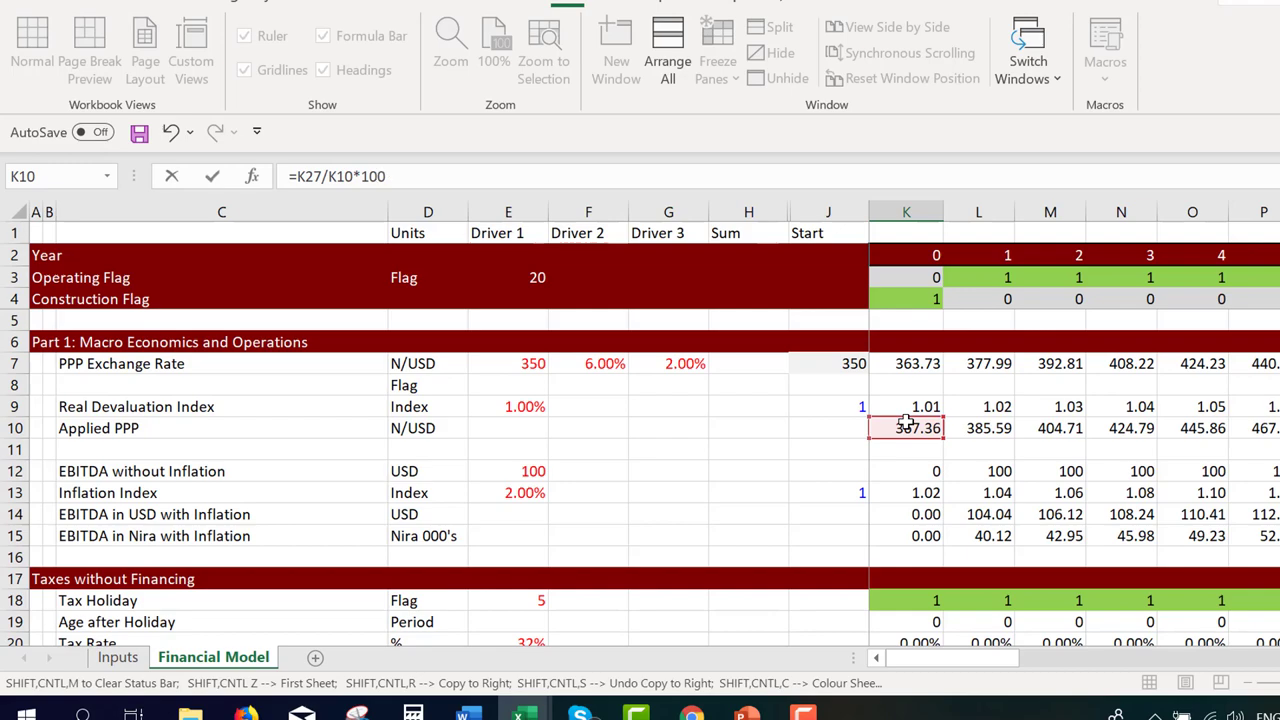
key("Return")
key("Up")
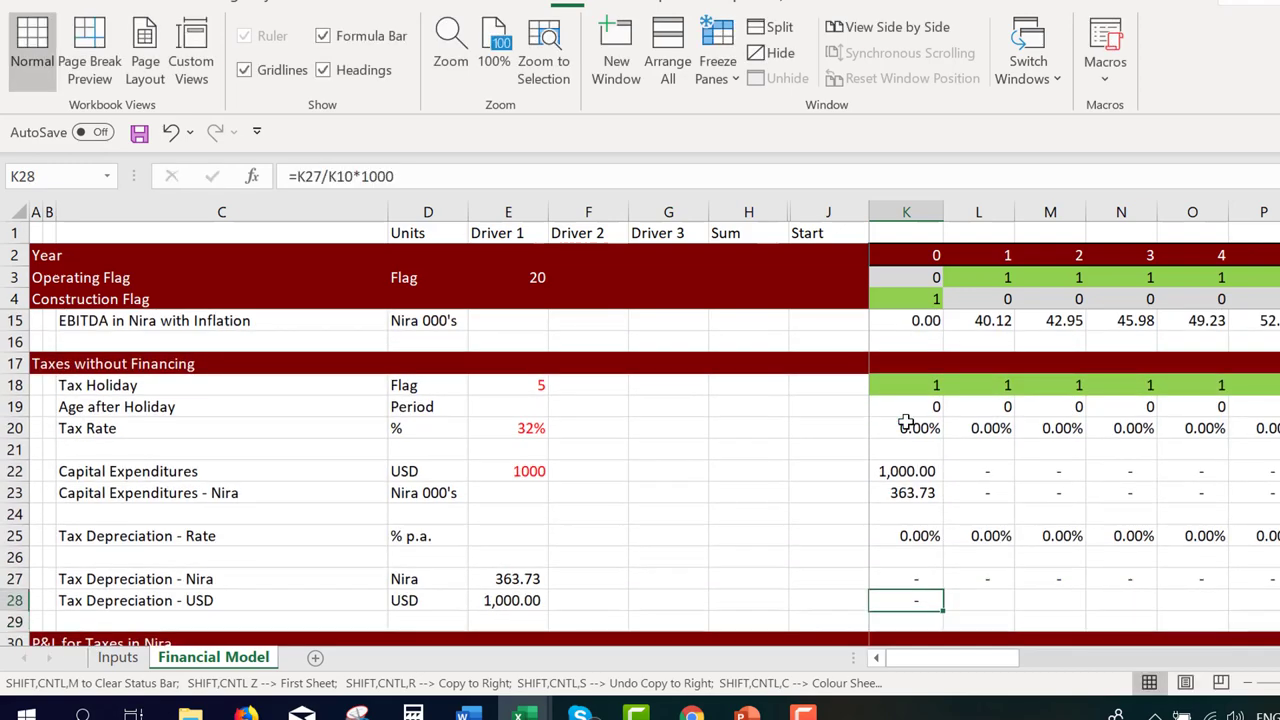
key("ctrl+shift+Right")
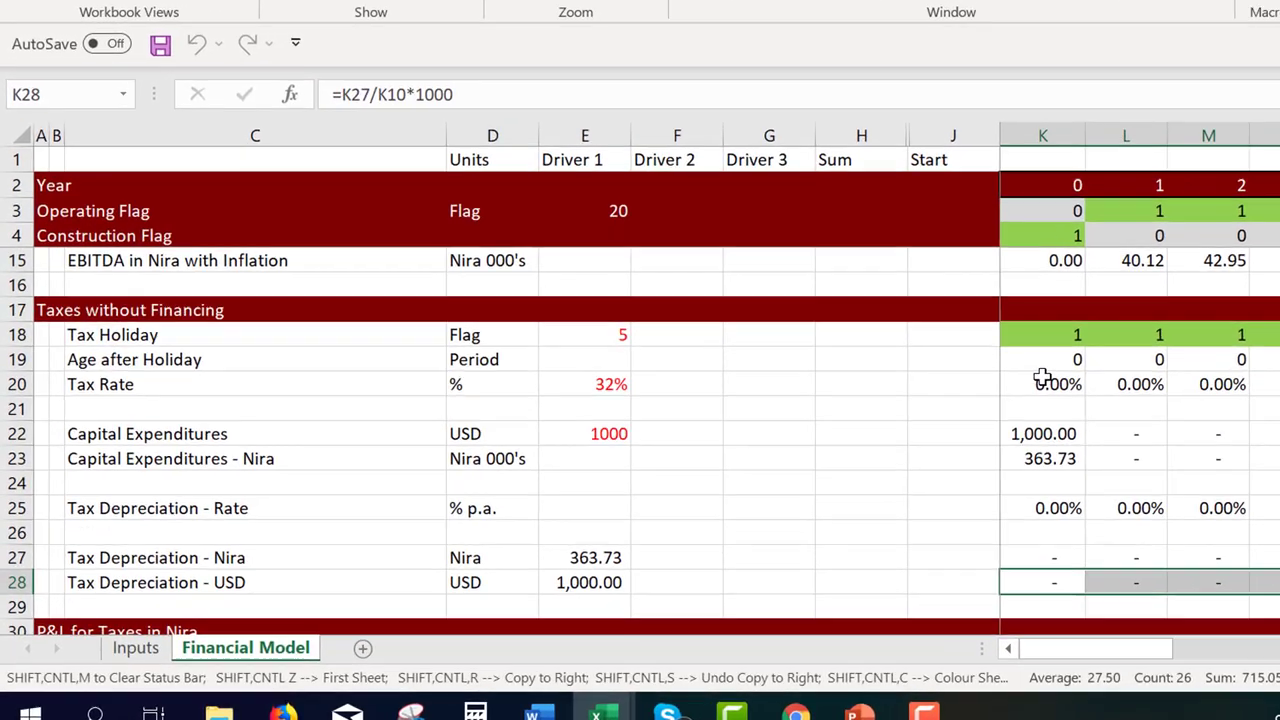
Link EBITDA in K31 of the P&L for Taxes in Nira to =K15, EBITDA in Nira with Inflation, and copy it across all years
key("Down")
key("Down")
key("Down")
scroll(1082, 364, "down", 2)
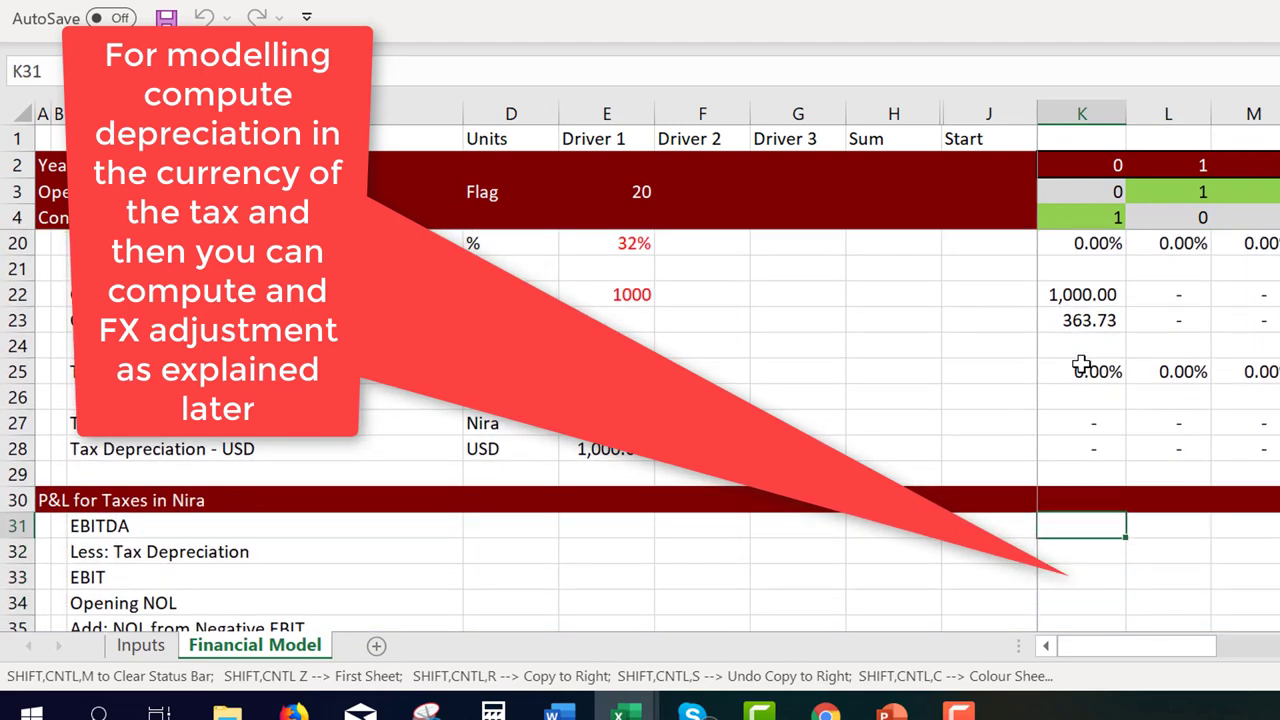
type("=")
key("Escape")
key("Page_Up")
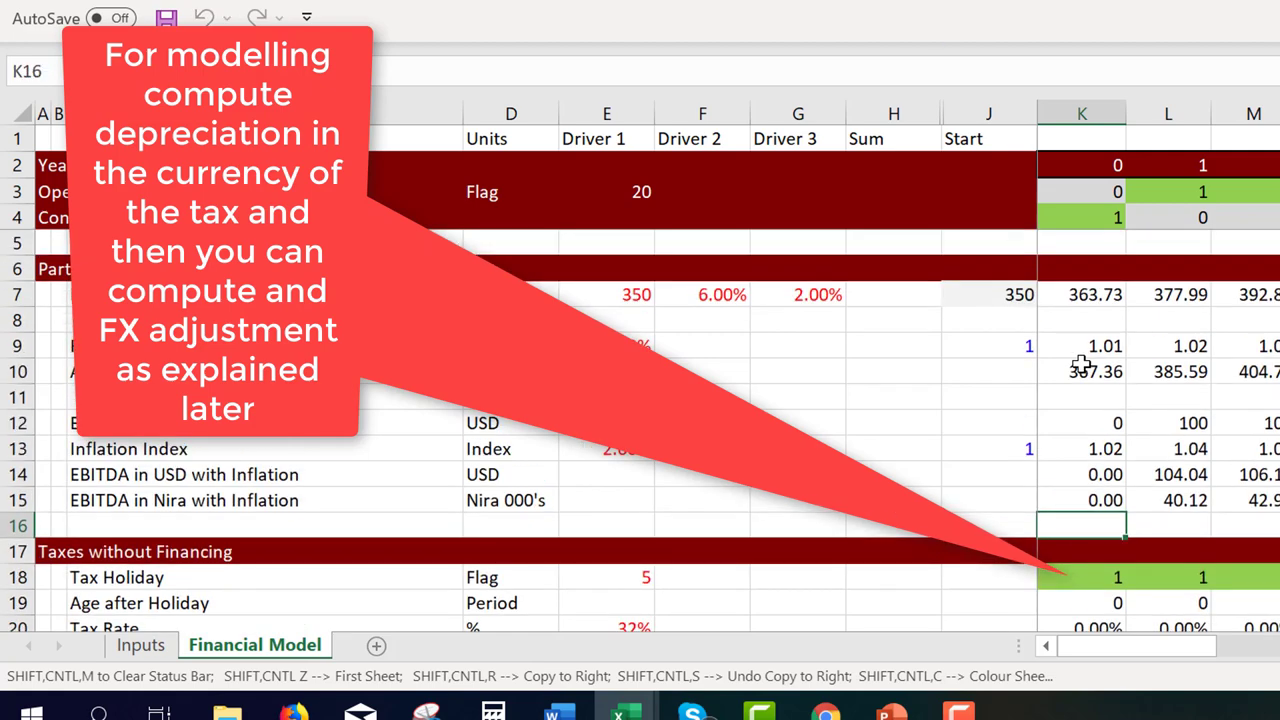
key("Page_Down")
type("=")
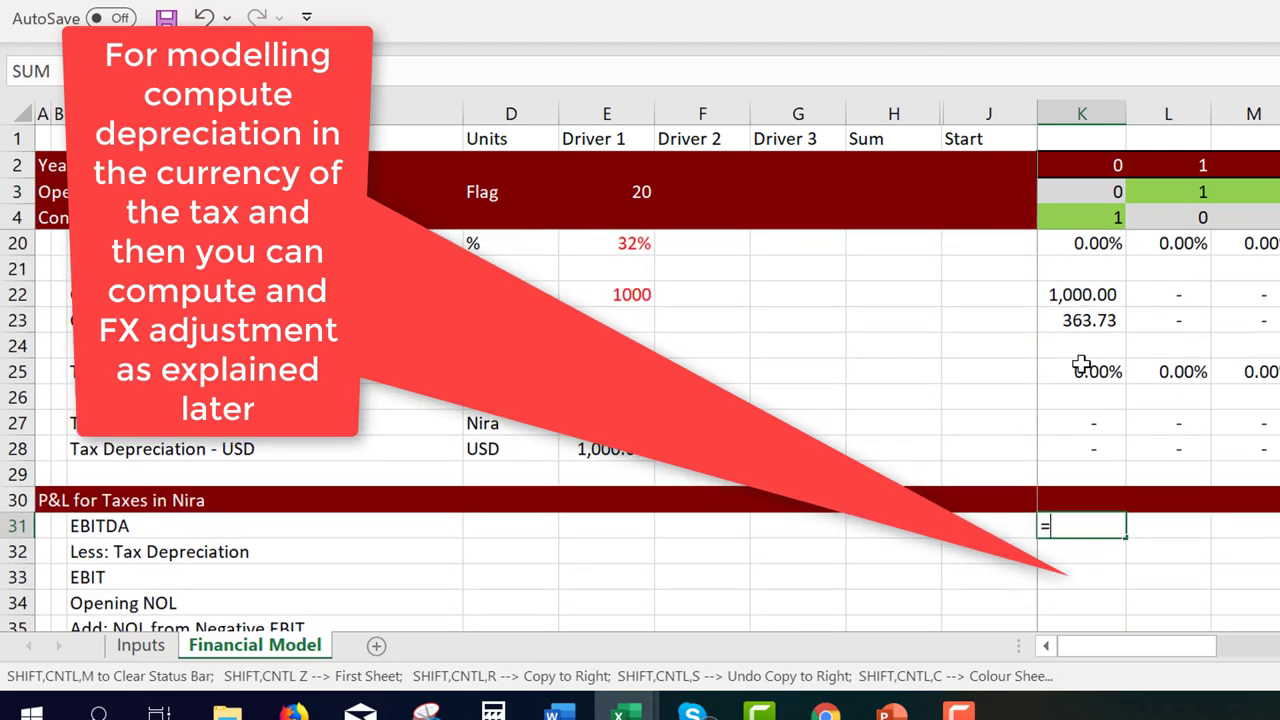
key("Page_Up")
key("Up")
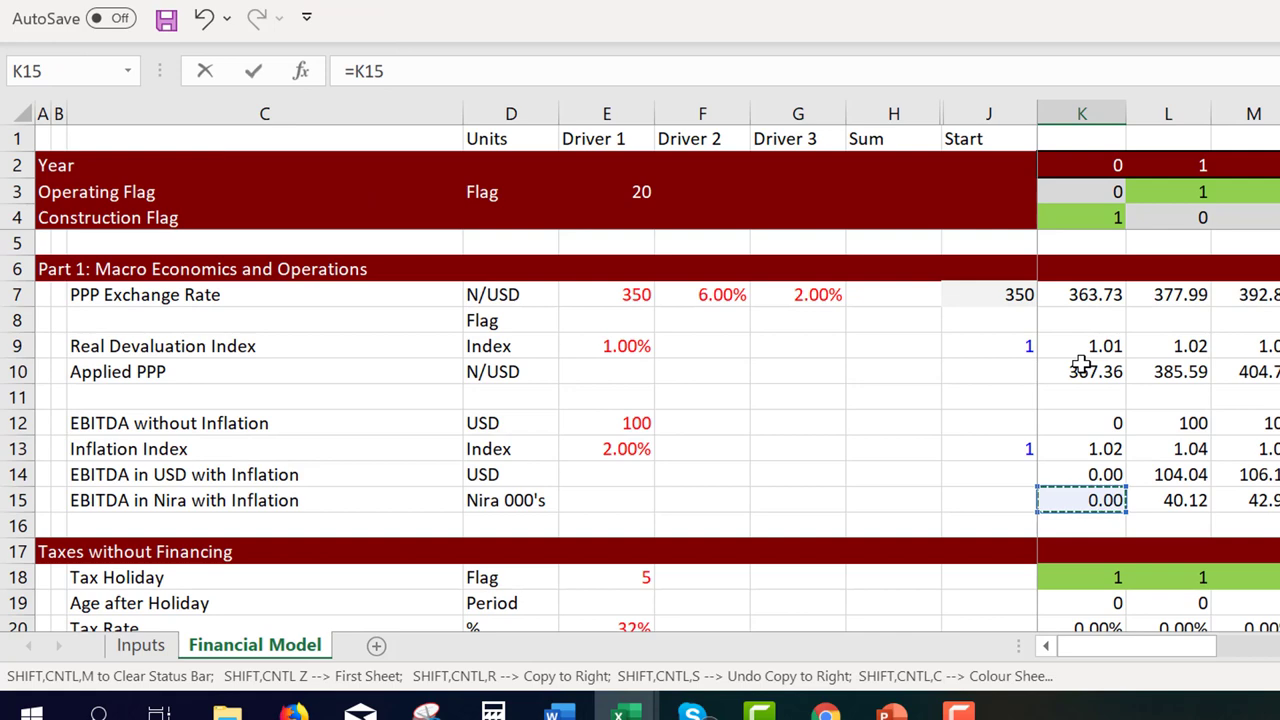
key("Return")
key("Up")
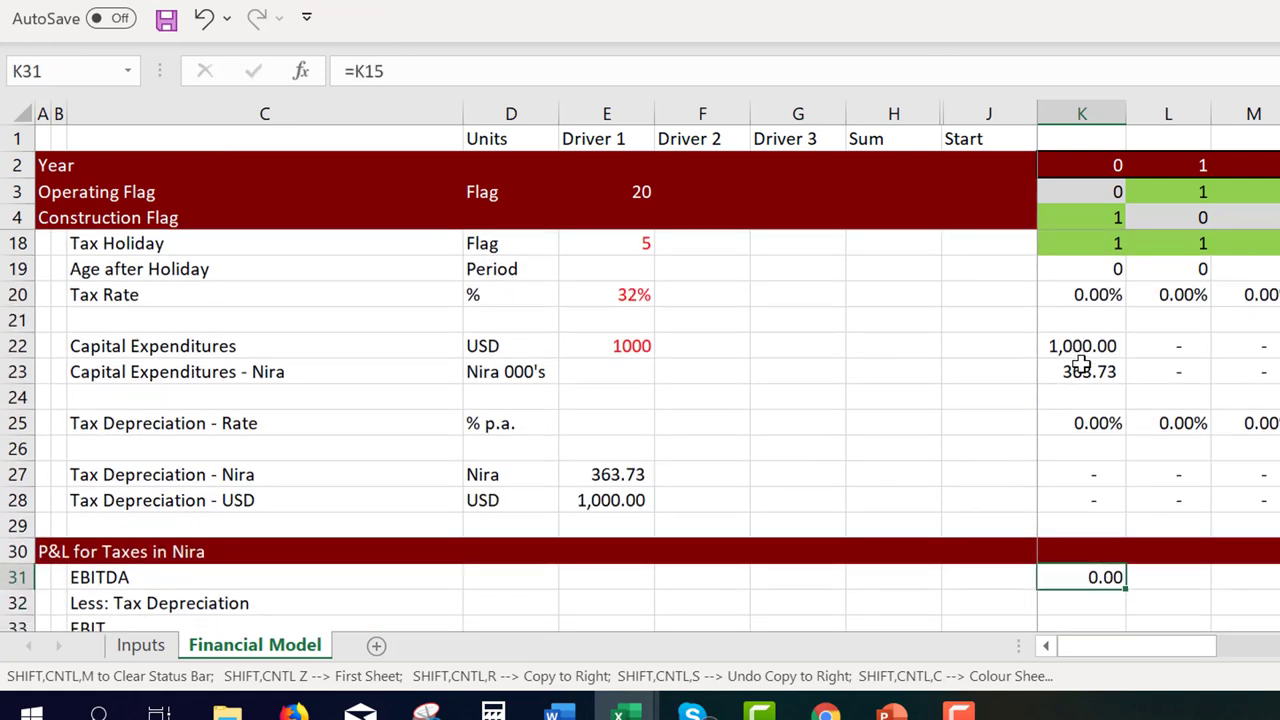
key("ctrl+shift+r")
Link Less: Tax Depreciation in K32 to =K27, the Nira tax depreciation, and copy it across all years
key("Down")
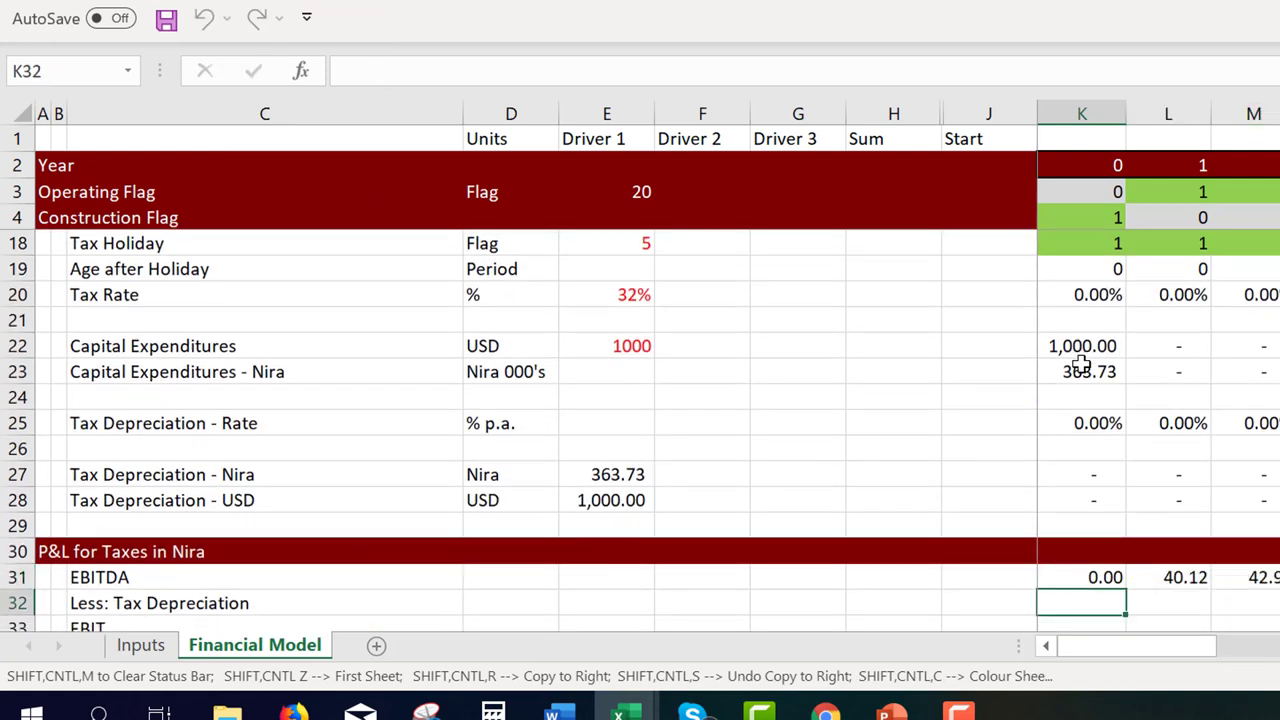
type("=")
key("Up")
key("Up")
key("Up")
key("Up")
key("Up")
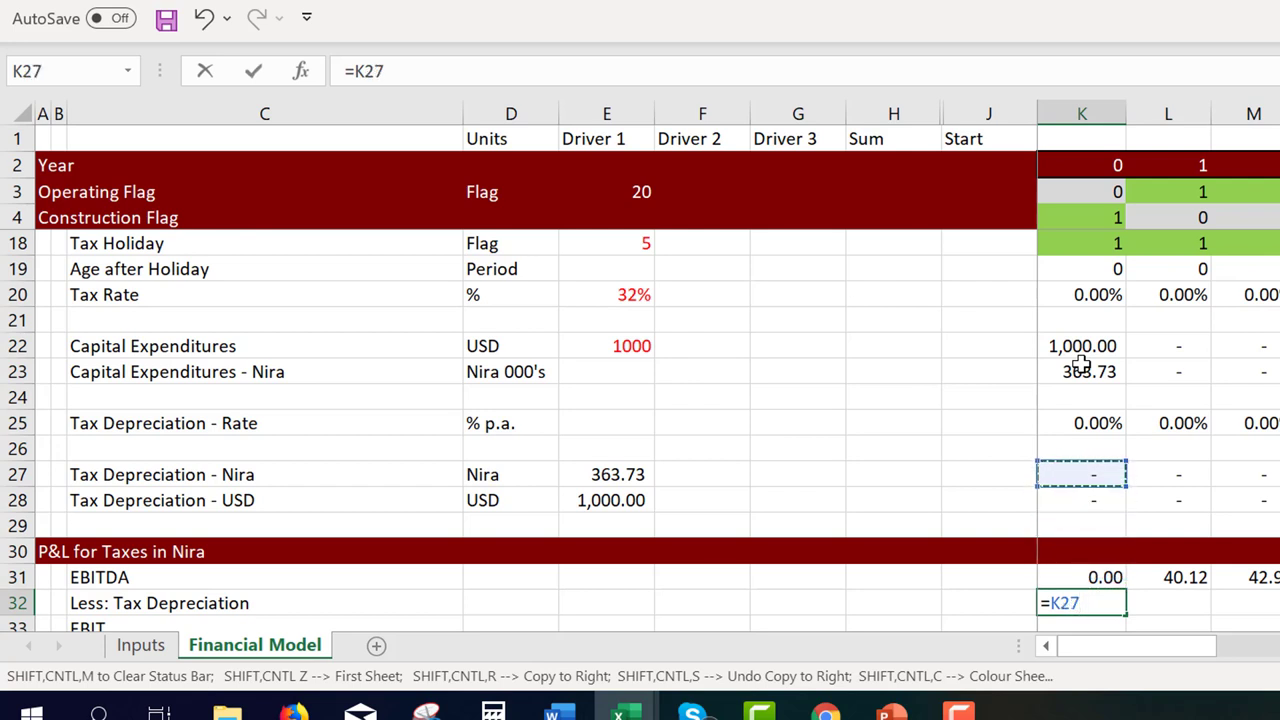
key("ctrl+Return")
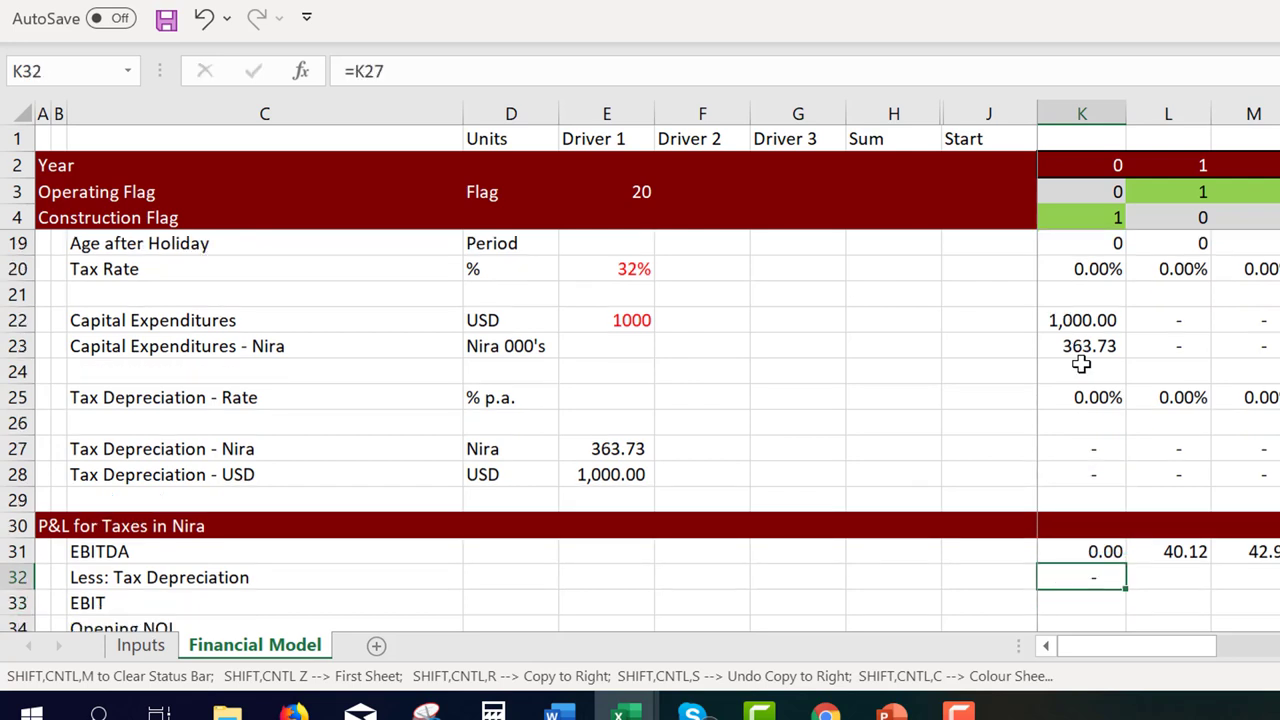
key("ctrl+shift+r")
Apply the comma number format, with zeros shown as dashes, to the EBITDA values in row 31 across all years
key("Up")
key("ctrl+shift+Right")
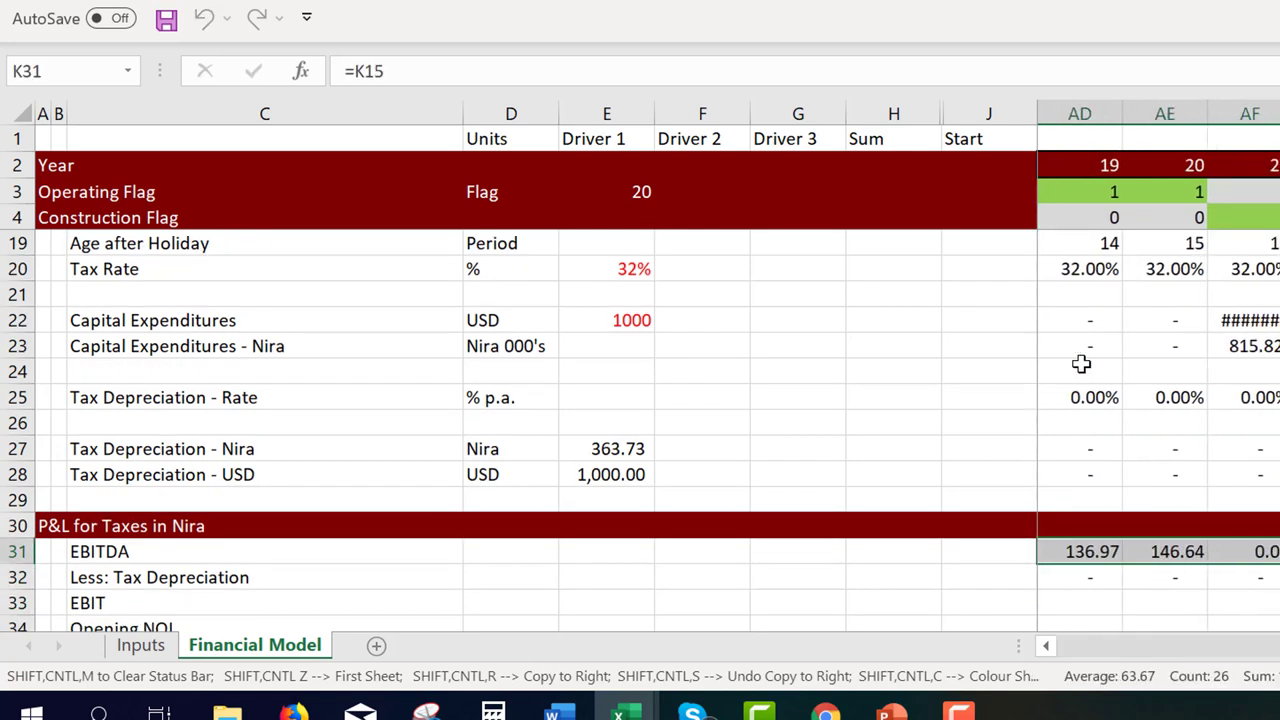
key("Down")
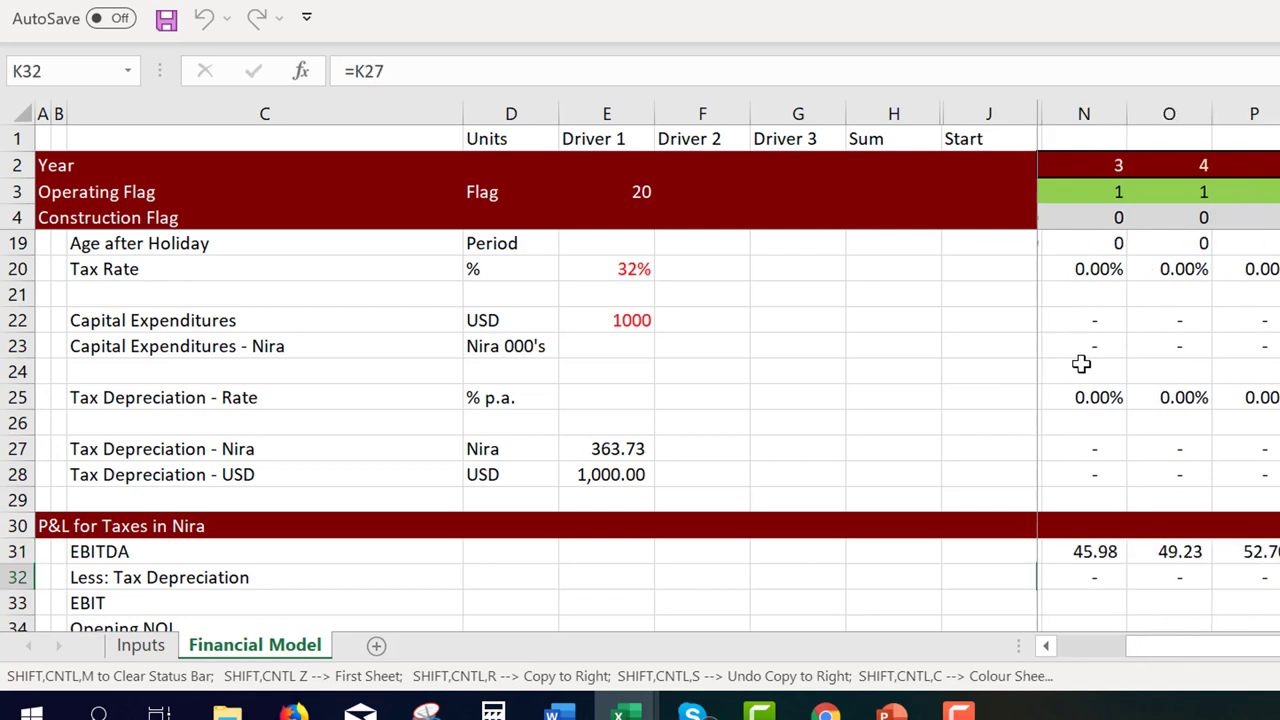
key("Left")
key("Down")
key("Up")
key("Down")
key("Up")
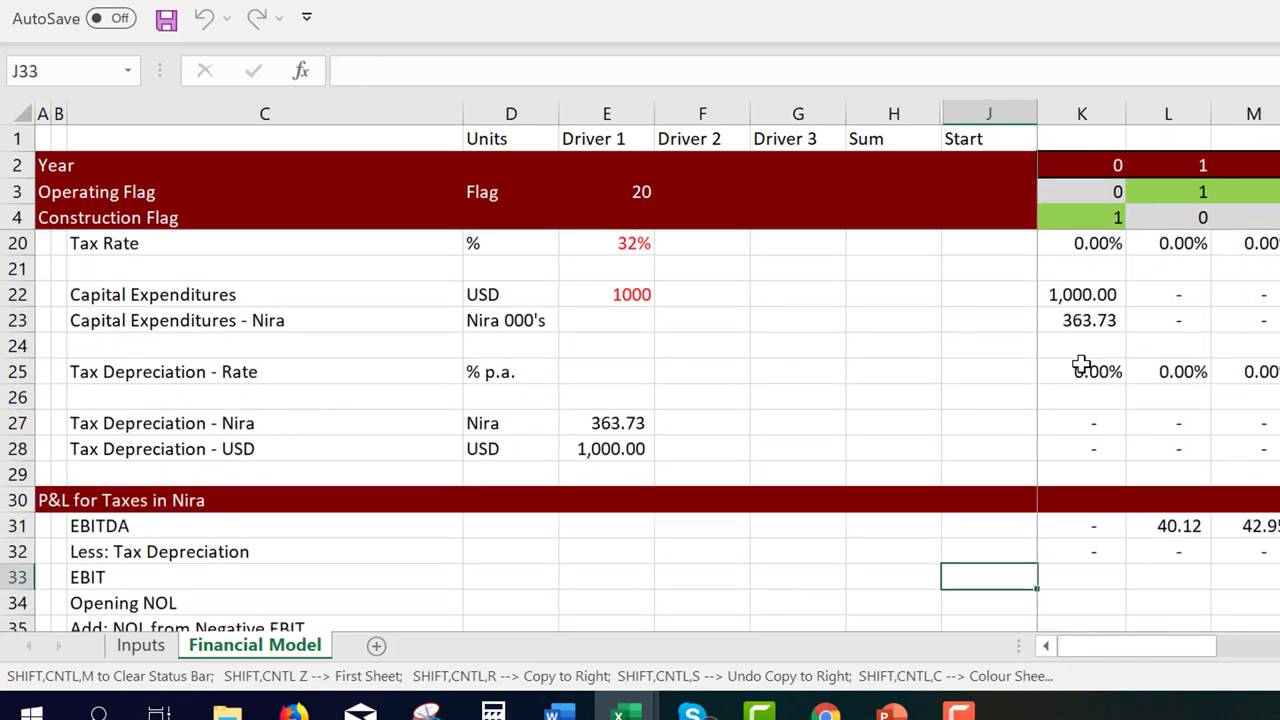
Calculate EBIT in K33 as =K31-K32 and copy the formula across all years
key("Right")
type("=")
key("Up")
key("Up")
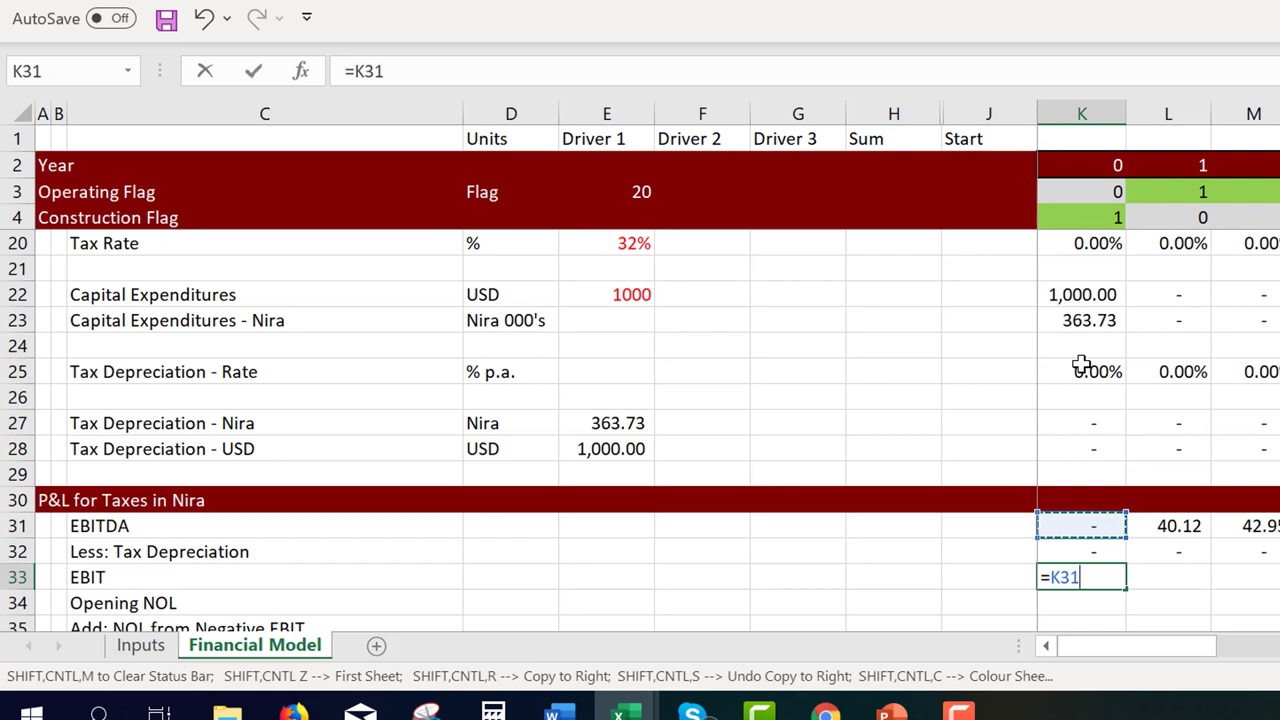
type("-")
key("Up")
key("Return")
key("Up")
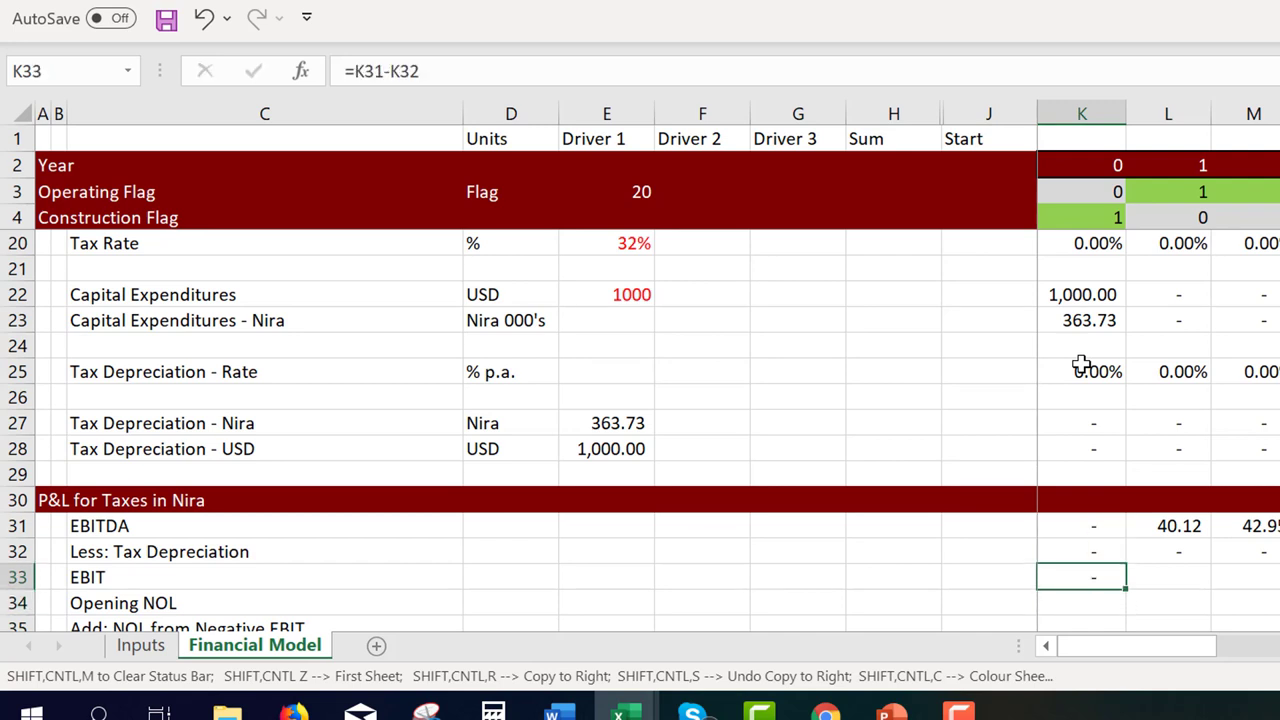
key("ctrl+shift+r")
Add a thin top border and a thicker bottom border to the EBIT row from C33 through the last year
key("Left")
key("Left")
key("Left")
key("Left")
key("Left")
key("Left")
key("Left")
key("Left")
key("Left")
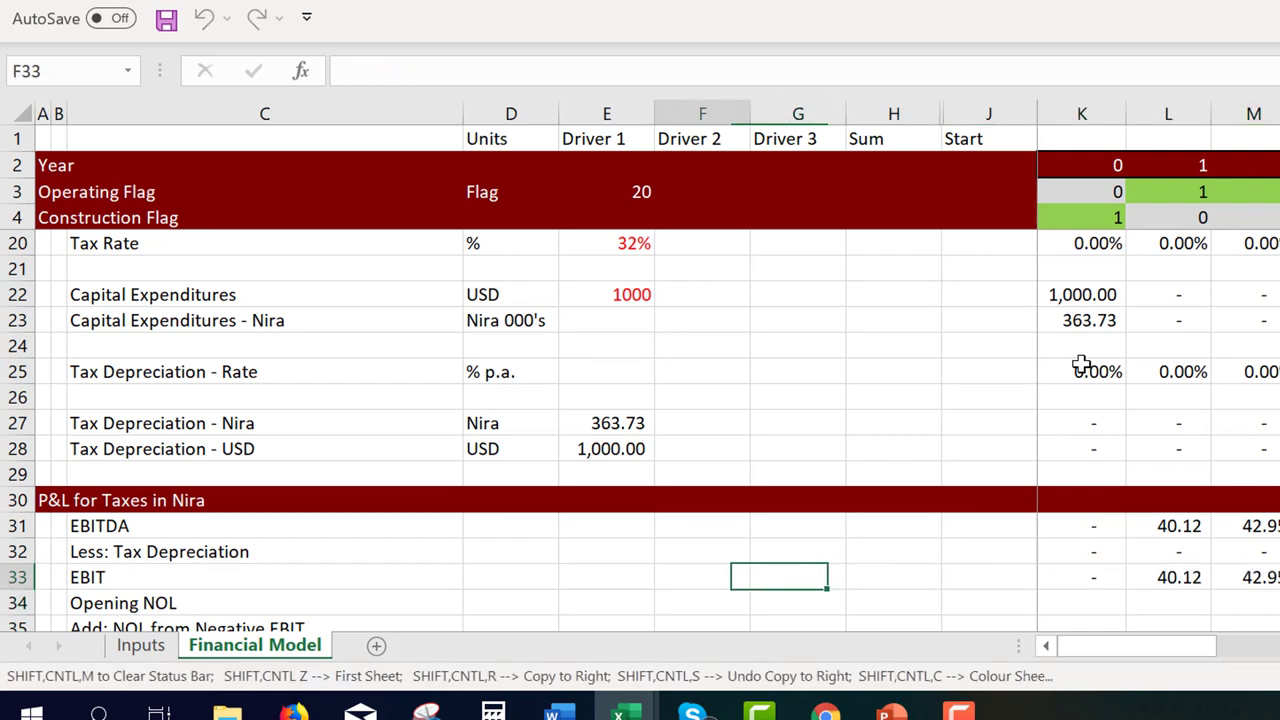
key("Right")
key("ctrl+shift+Right")
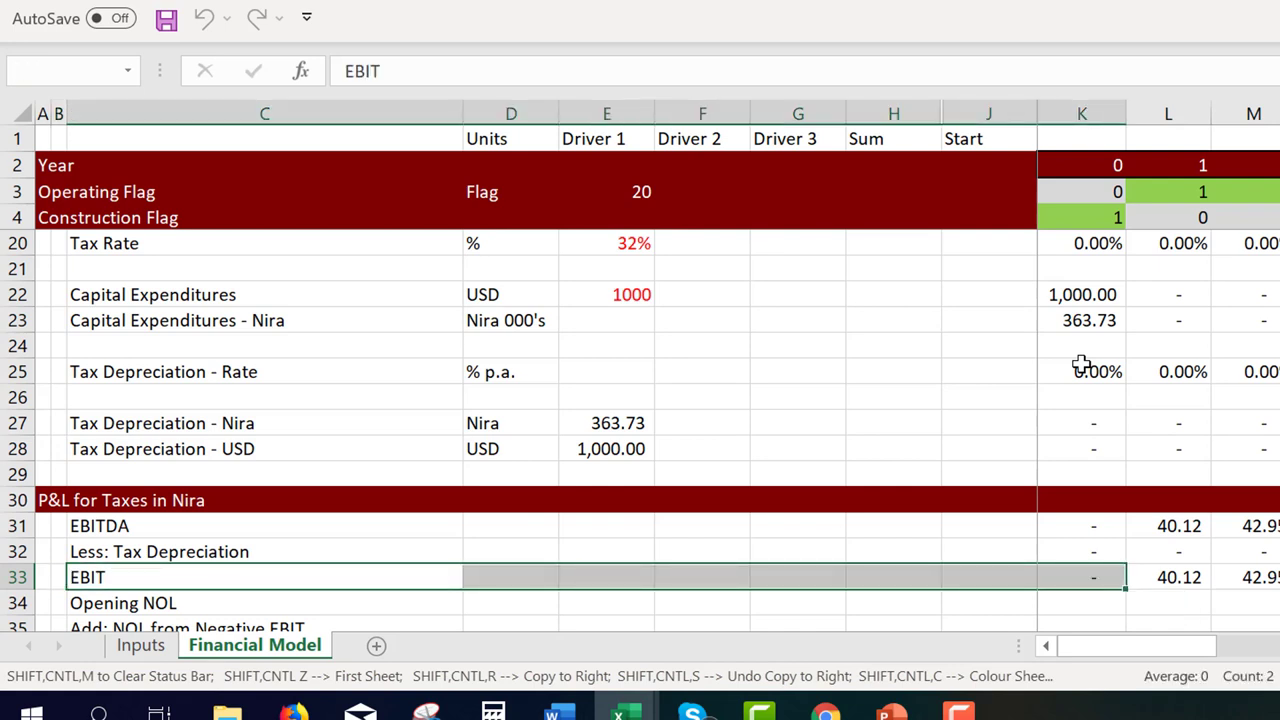
key("ctrl+shift+Right")
key("ctrl+shift+7")
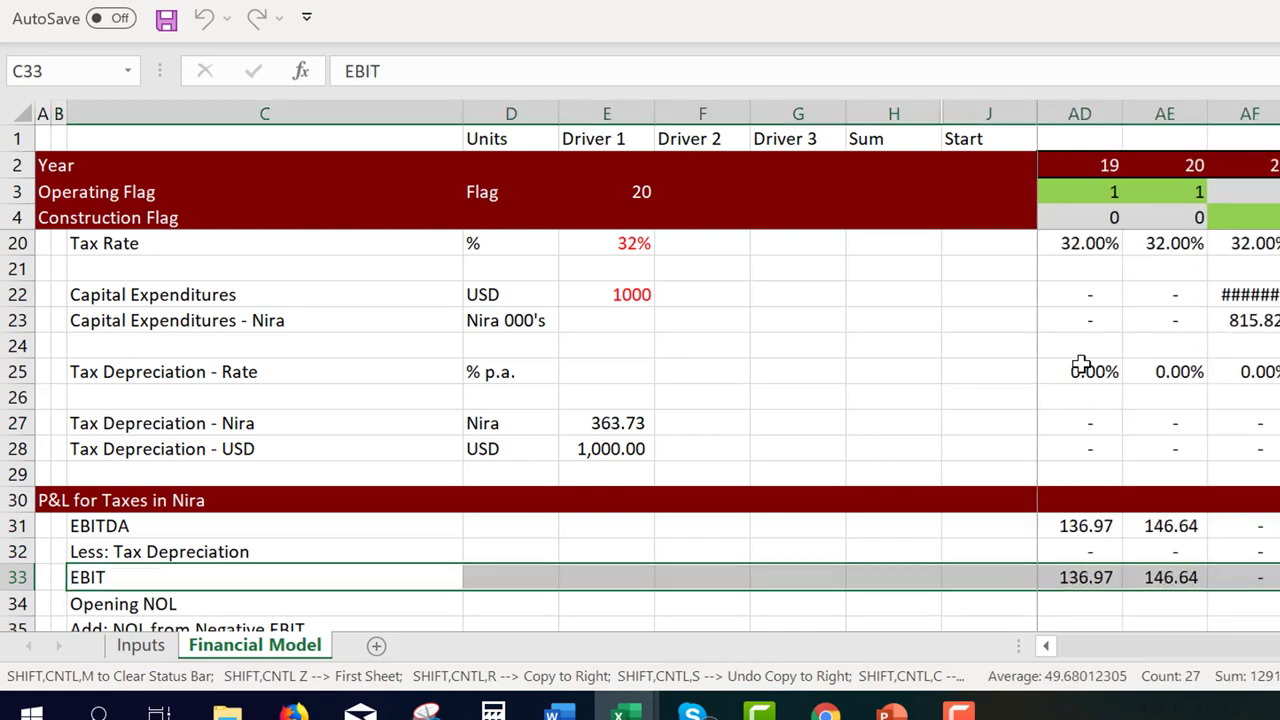
Set Opening NOL in K34 to =J37, the previous period's Closing NOL
key("Down")
key("Down")
key("Left")
key("Up")
key("Right")
key("Right")
key("Right")
key("Right")
key("Right")
key("Right")
key("Right")
key("Right")
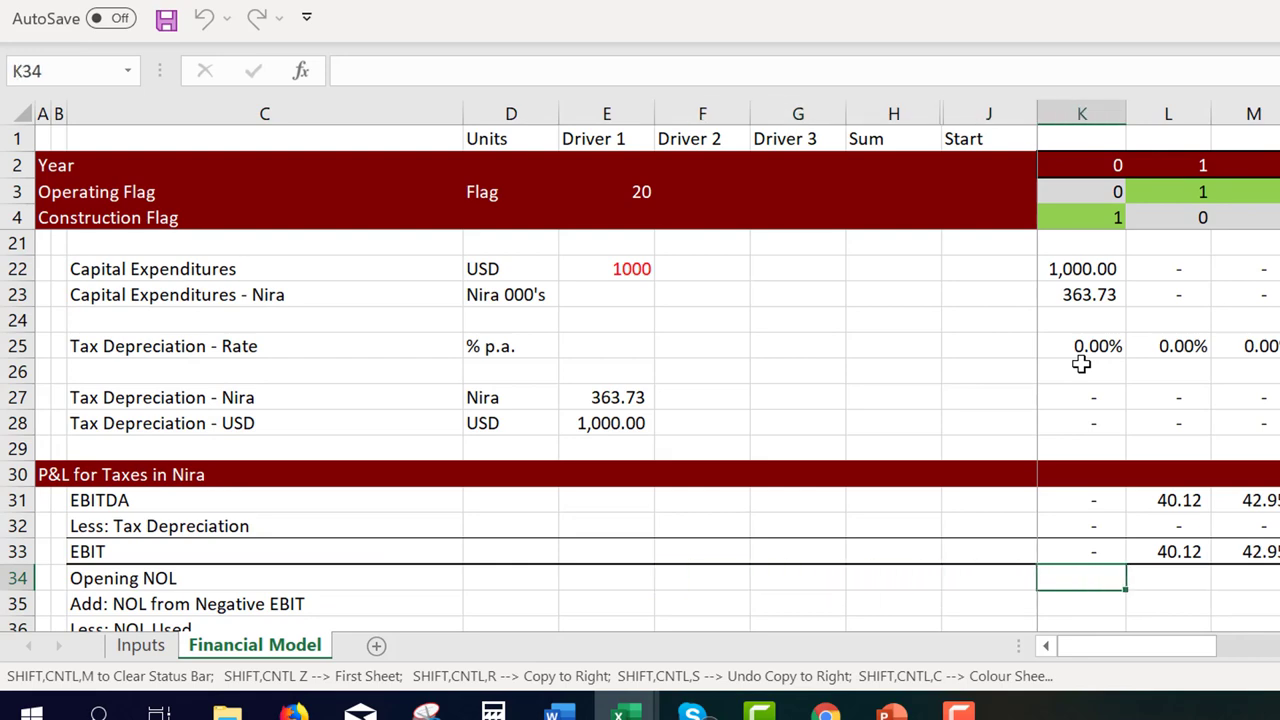
type("-")
key("BackSpace")
type("=")
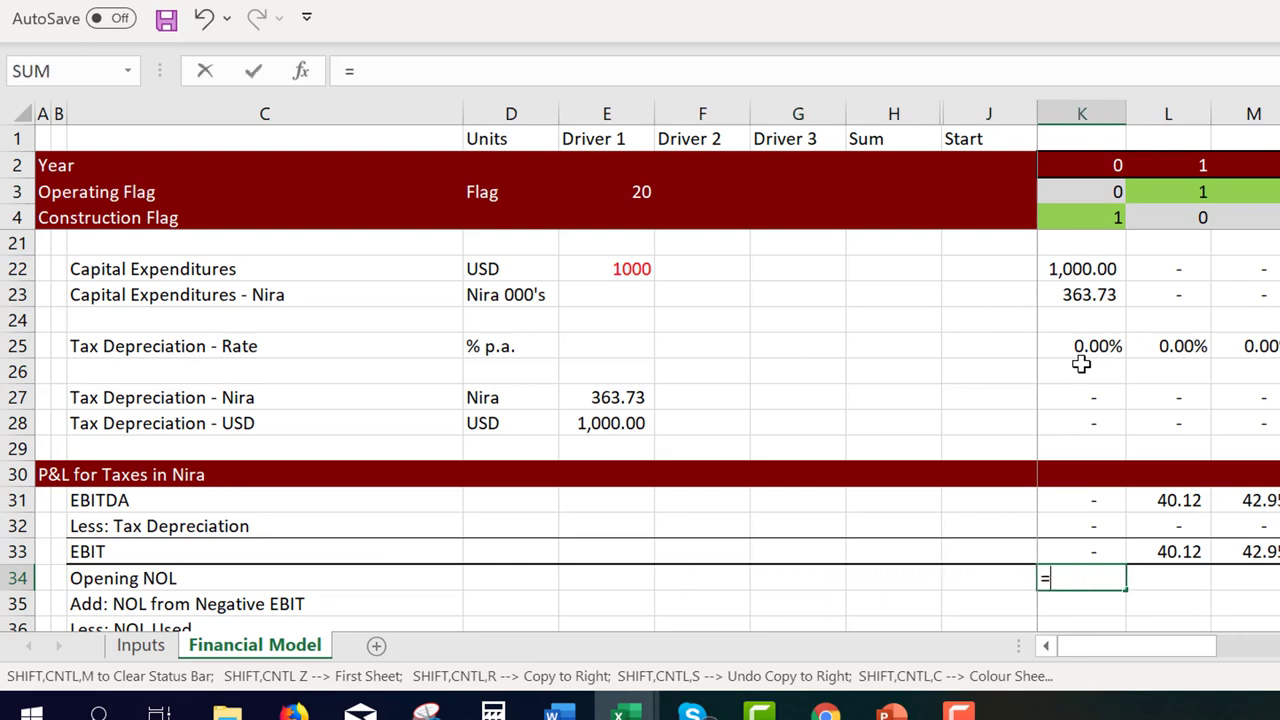
key("Down")
key("Down")
key("Down")
key("Left")
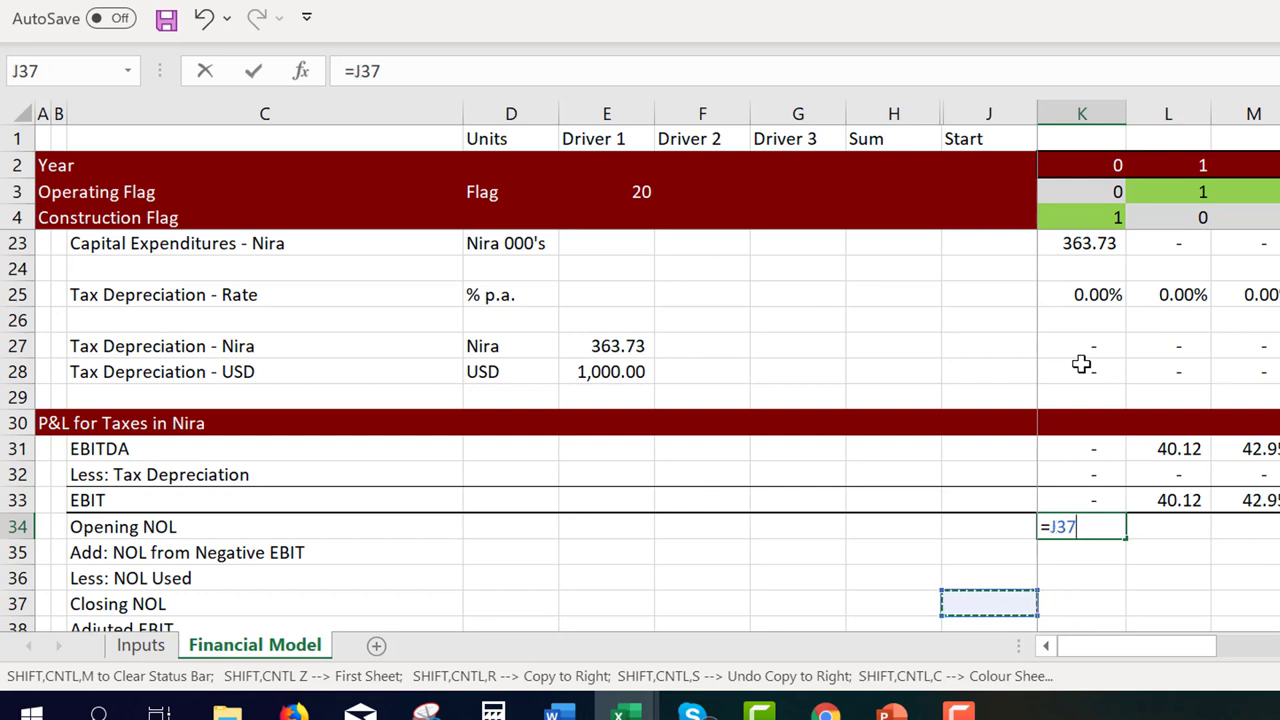
key("Return")
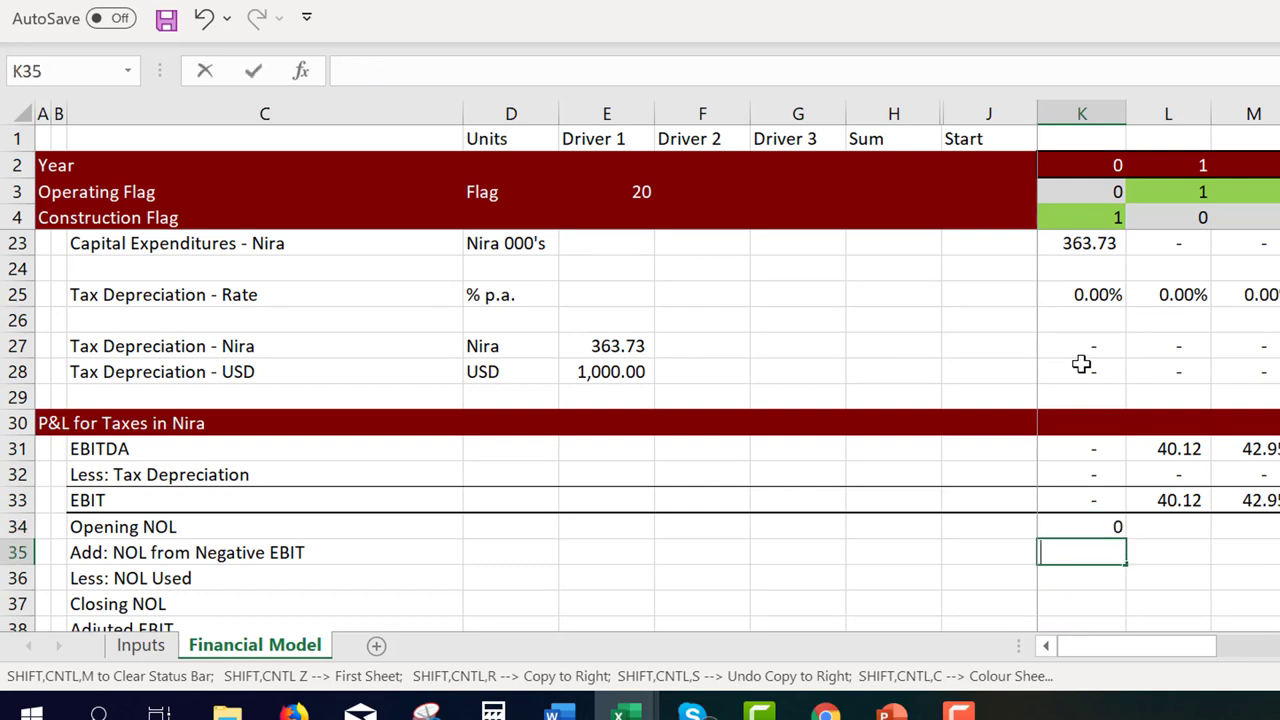
Enter =MAX(-K33,0) in K35 for Add: NOL from Negative EBIT
type("=max(")
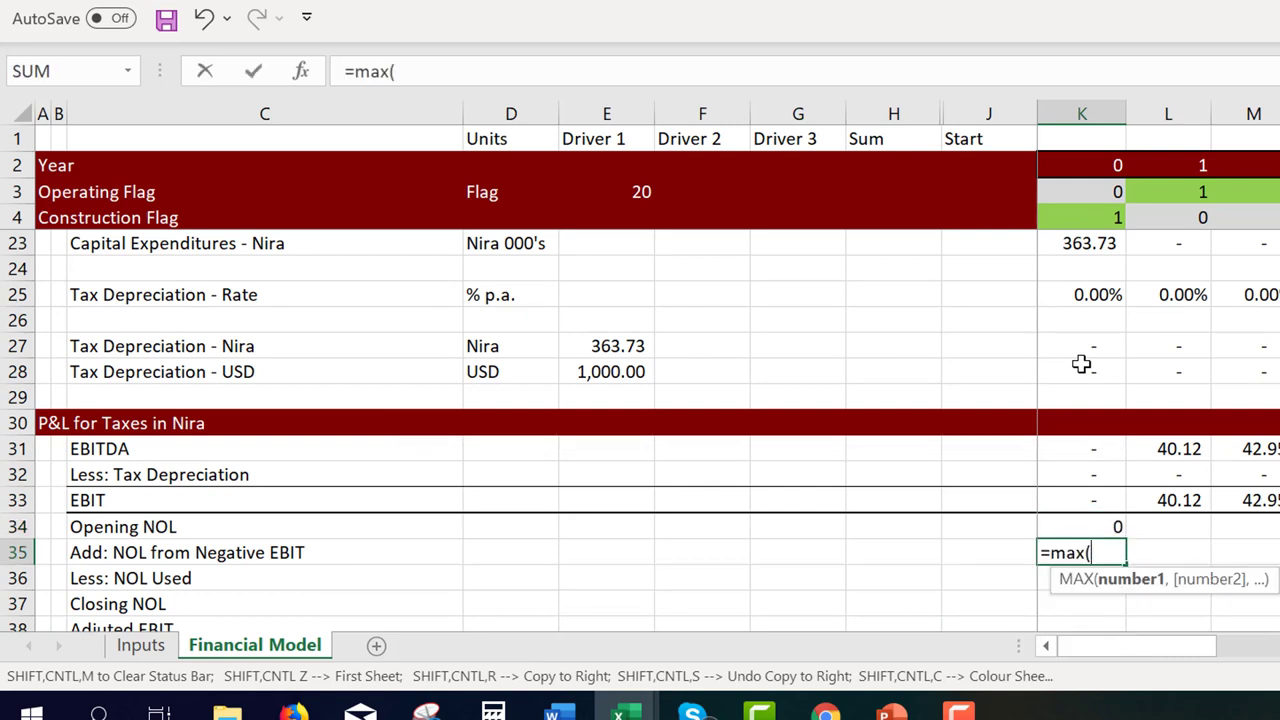
key("Up")
key("BackSpace")
key("BackSpace")
key("BackSpace")
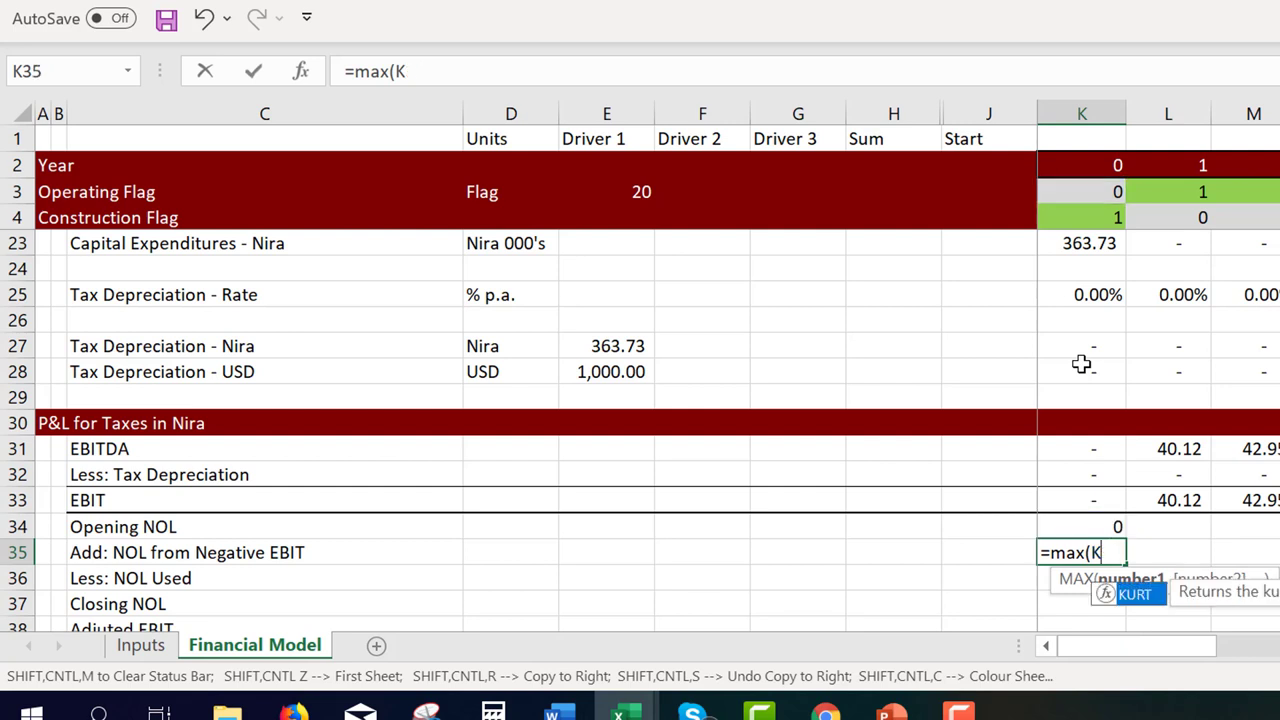
type("-")
key("Up")
key("Up")
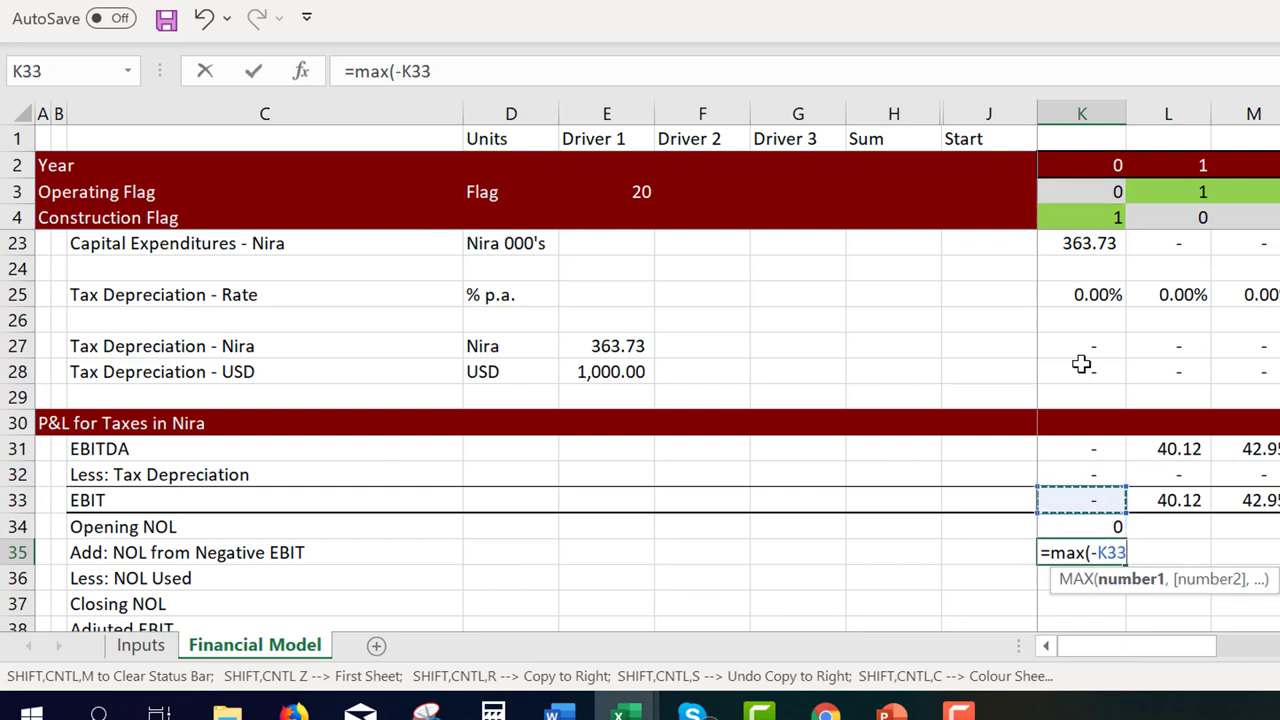
type(",0)")
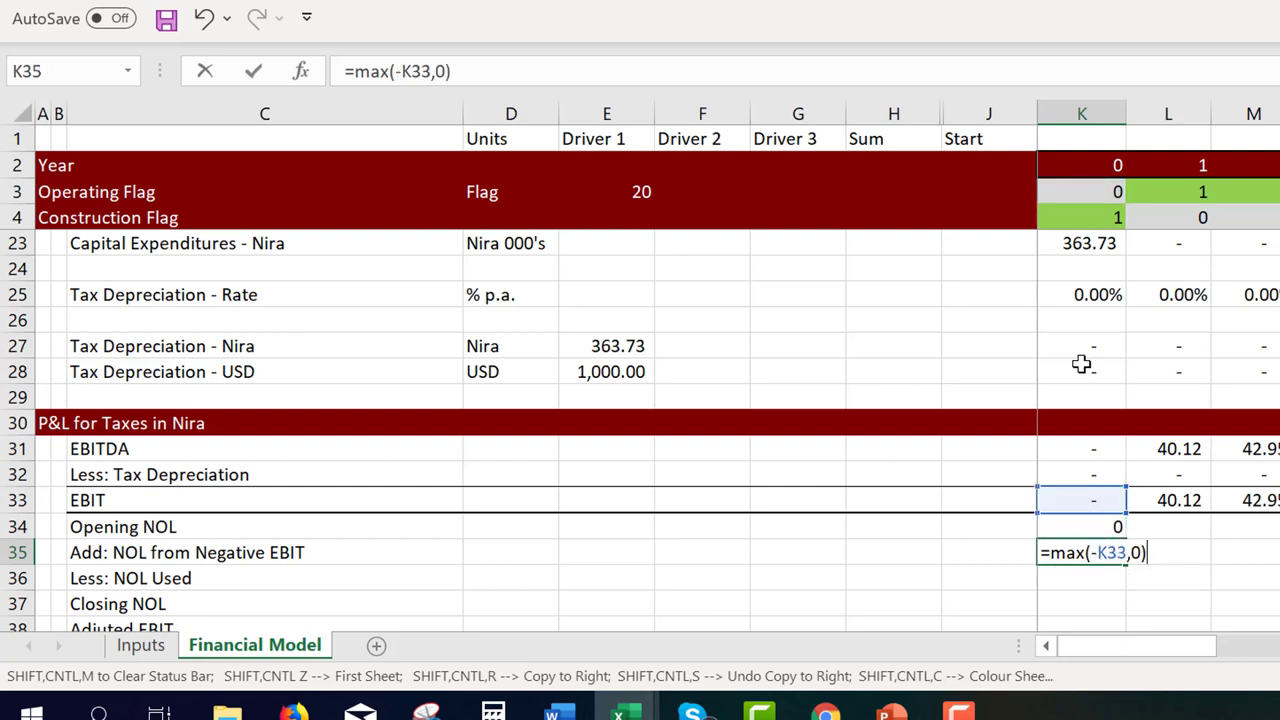
key("Return")
Enter =MAX(K33,0) in K36 for Less: NOL Used
type("=max(")
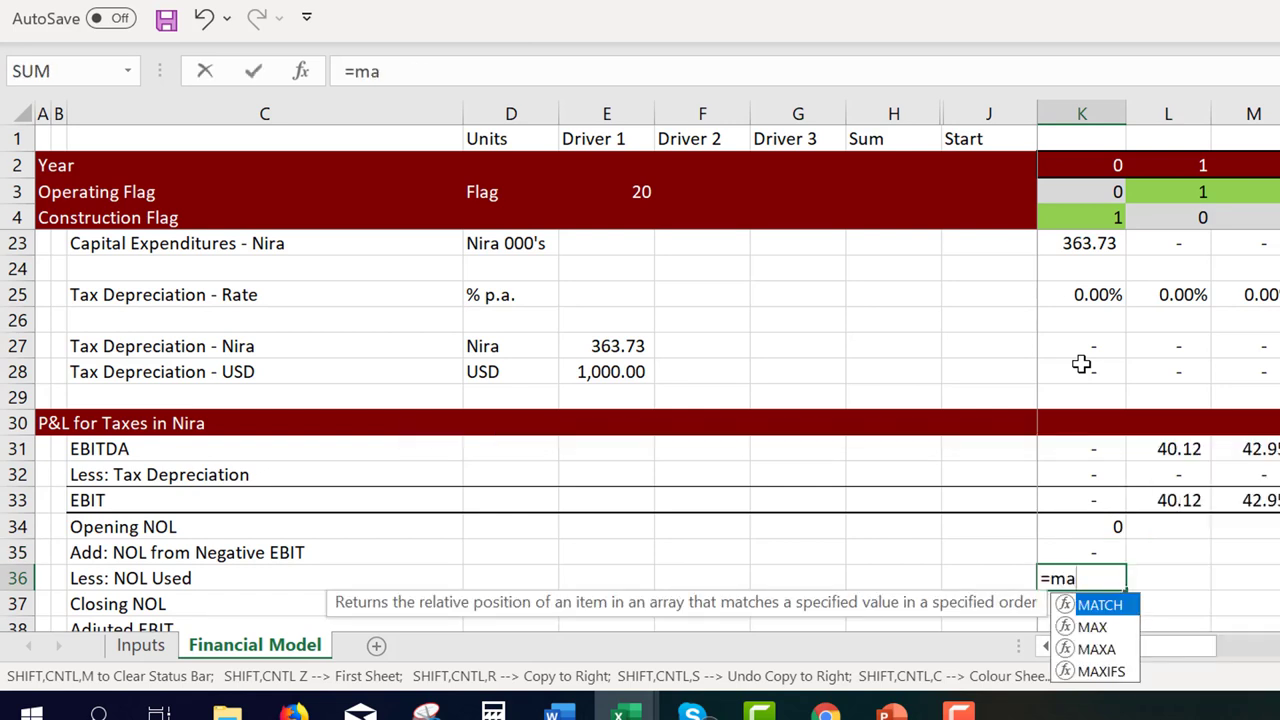
key("Up")
key("Up")
key("Up")
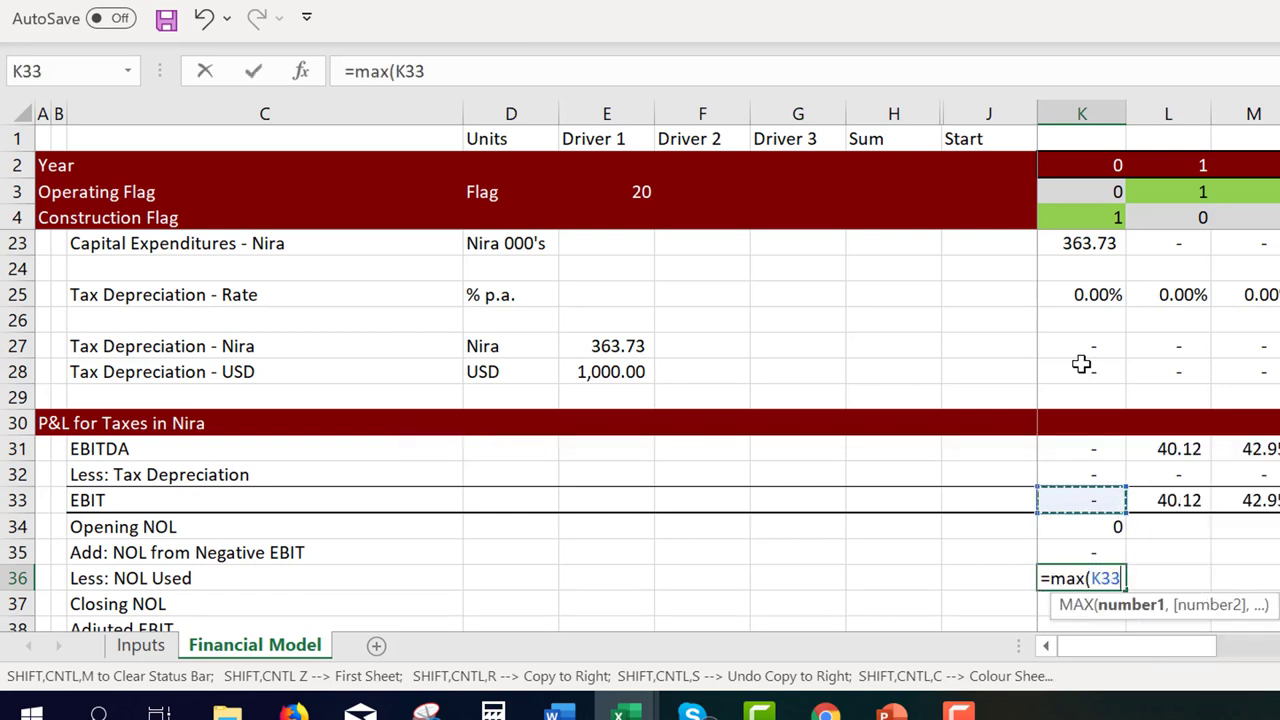
type(",0)")
key("Return")
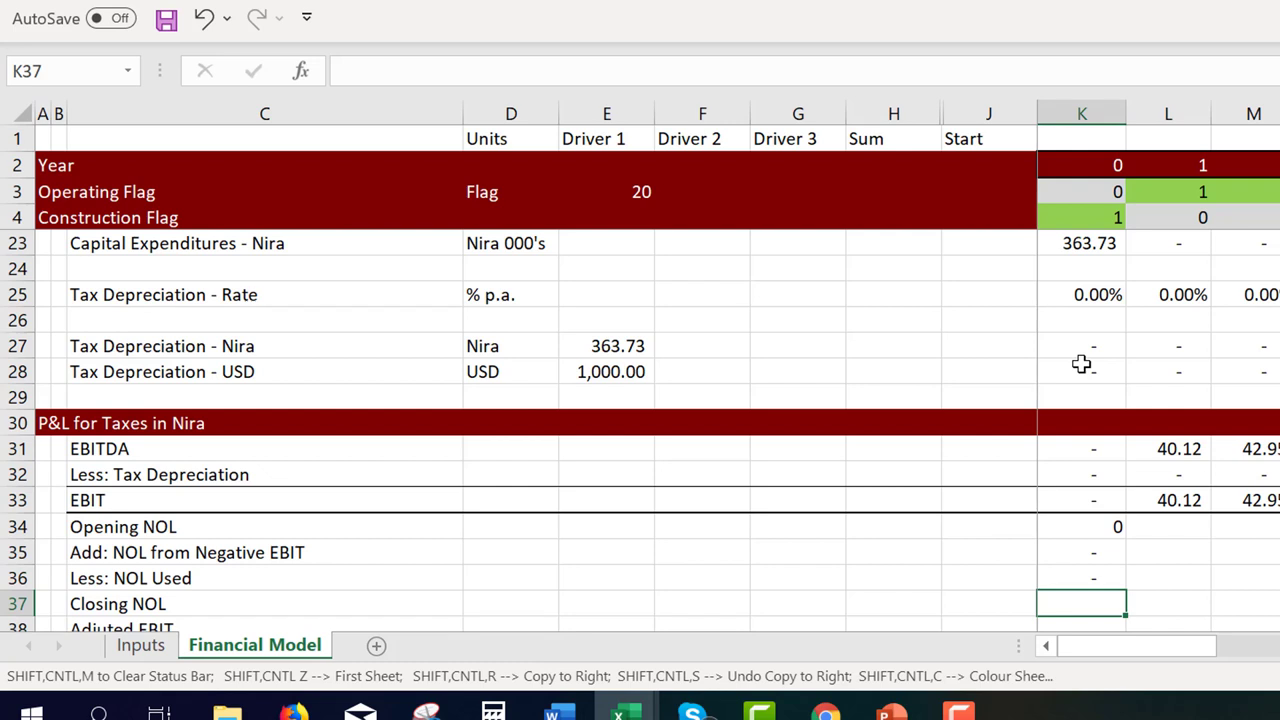
Enter =K34+K35-K36 in K37 for Closing NOL
type("=")
key("Up")
key("Up")
key("Up")
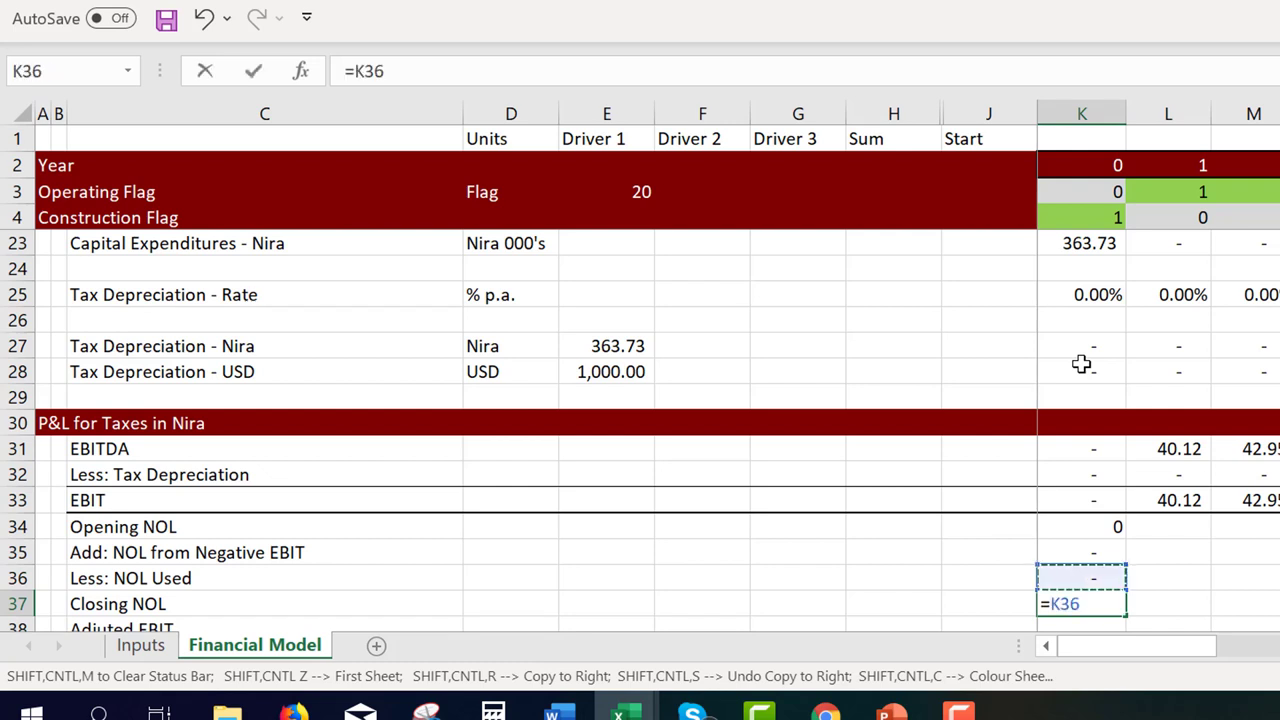
type("+")
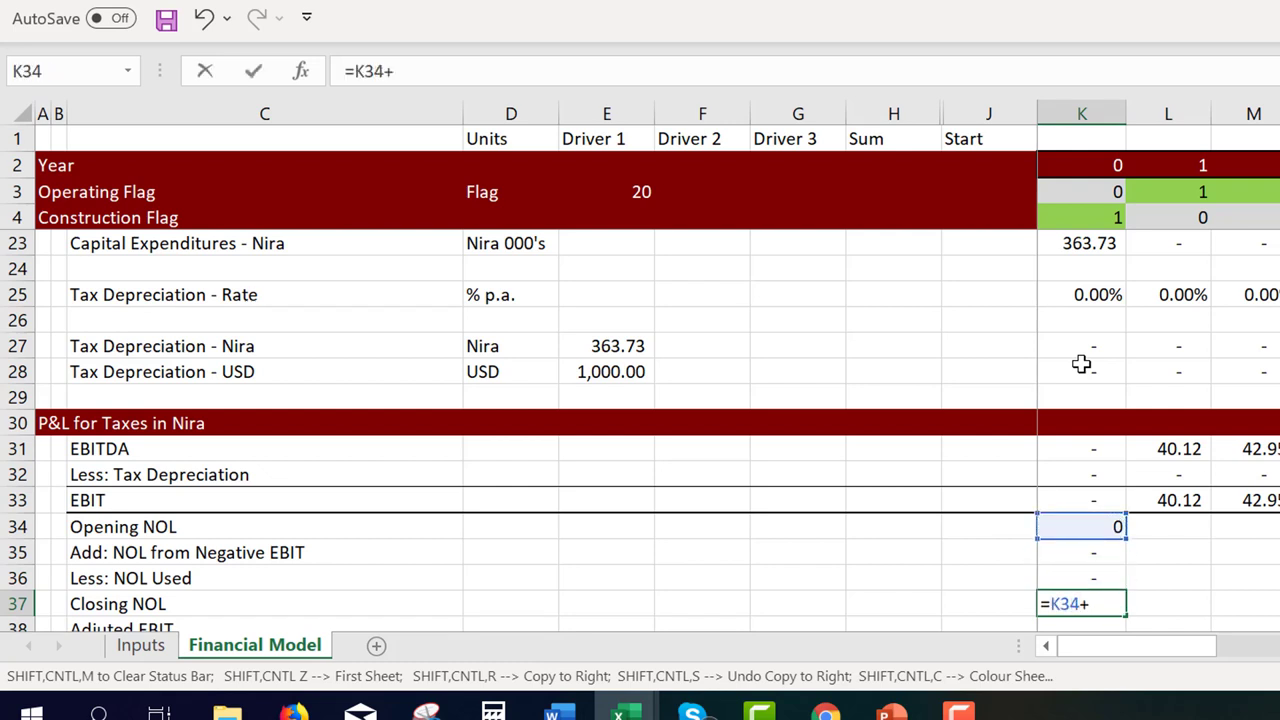
key("Up")
key("Up")
type("-")
key("Up")
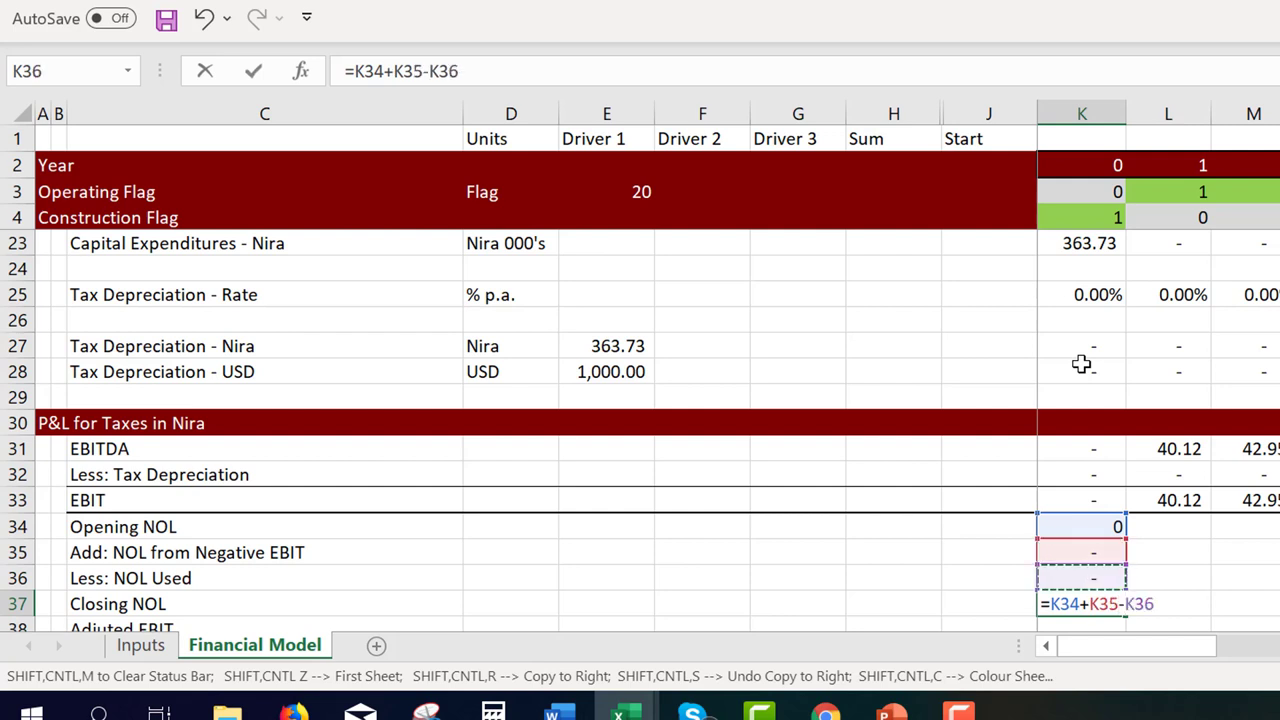
key("Return")
Apply the model's number format to Opening NOL in K34 so zero displays as a dash
key("Up")
key("Up")
key("Up")
key("Up")
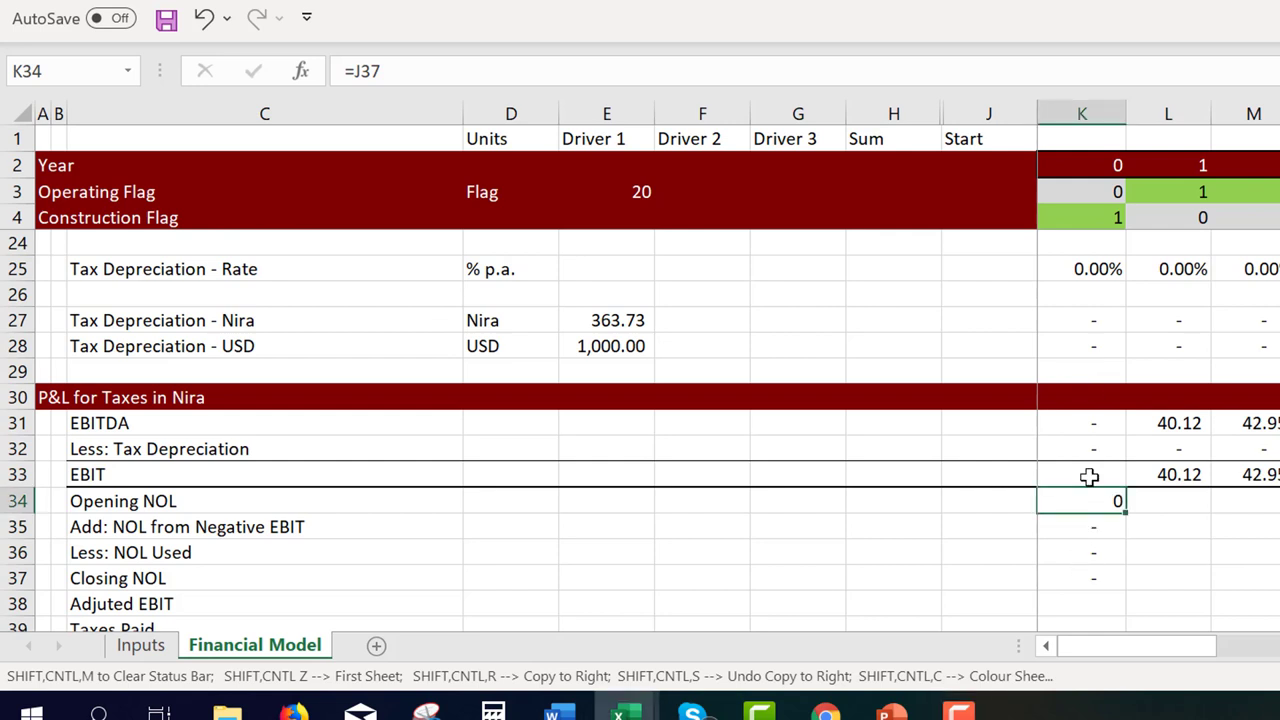
key("ctrl+z")
key("Down")
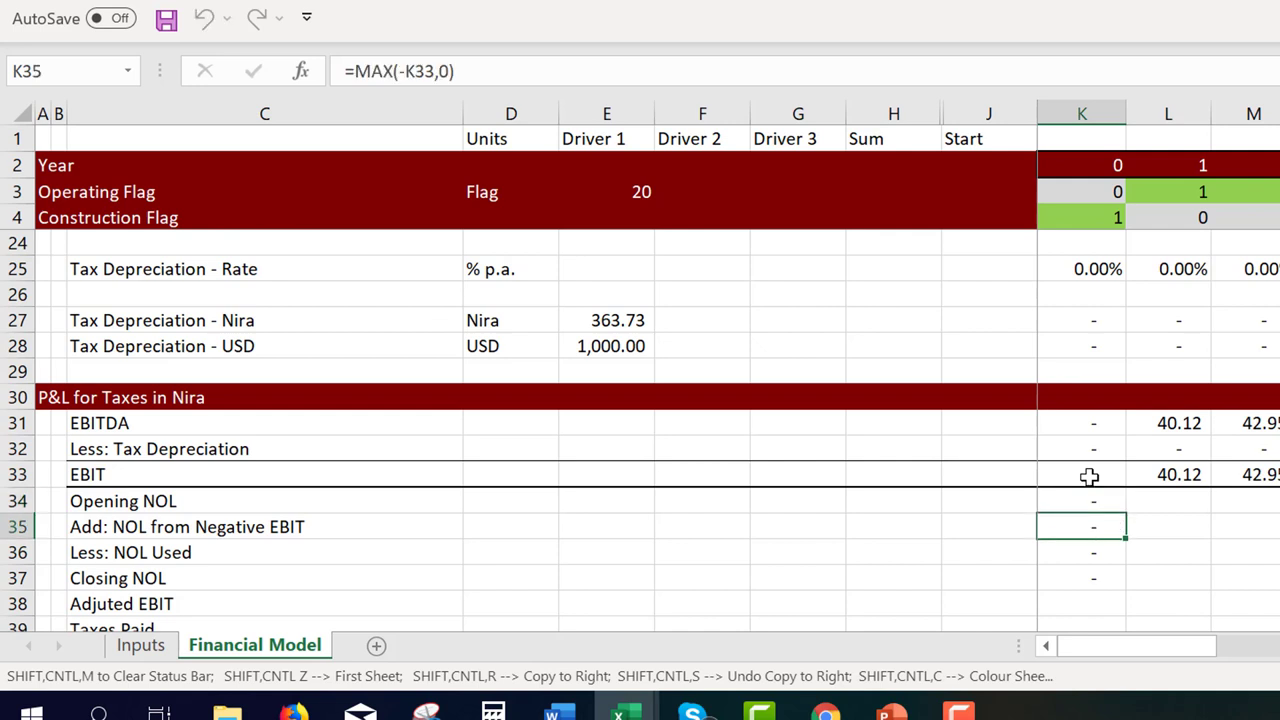
Copy the NOL formulas in K34:K37, from Opening NOL to Closing NOL, across all years
key("Up")
key("shift+Down")
key("shift+Down")
key("shift+Down")
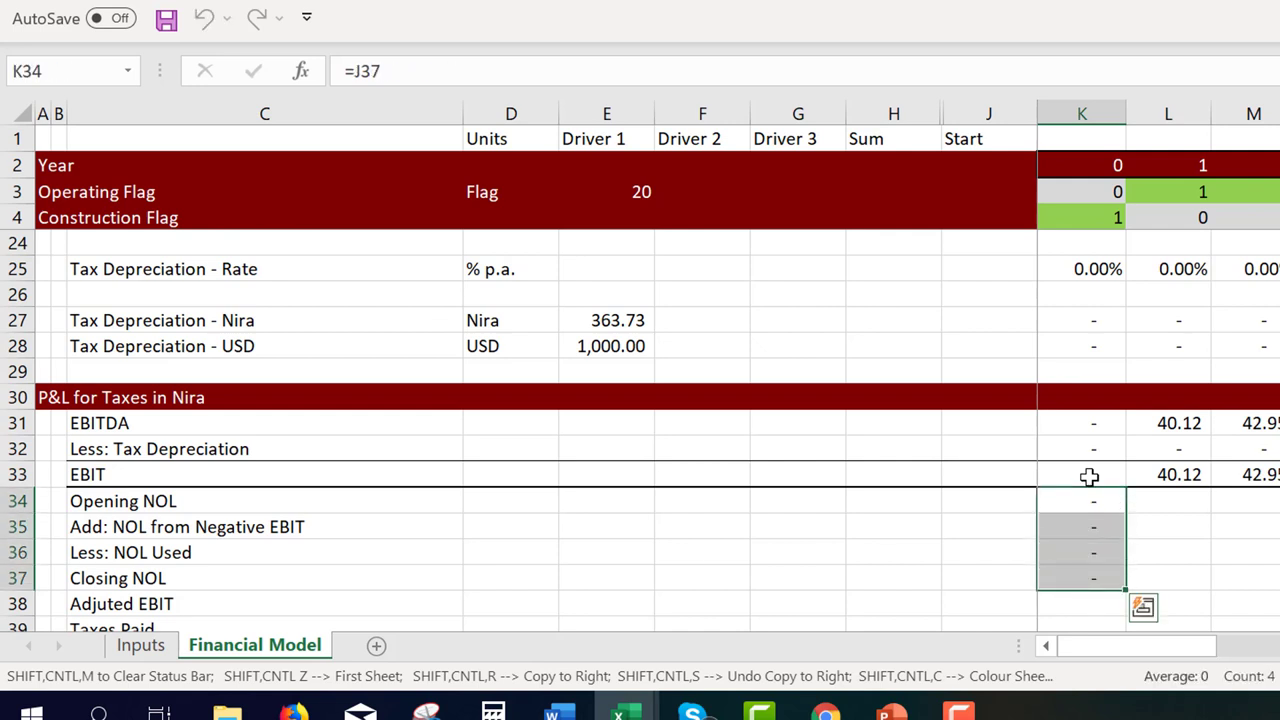
key("ctrl+shift+r")
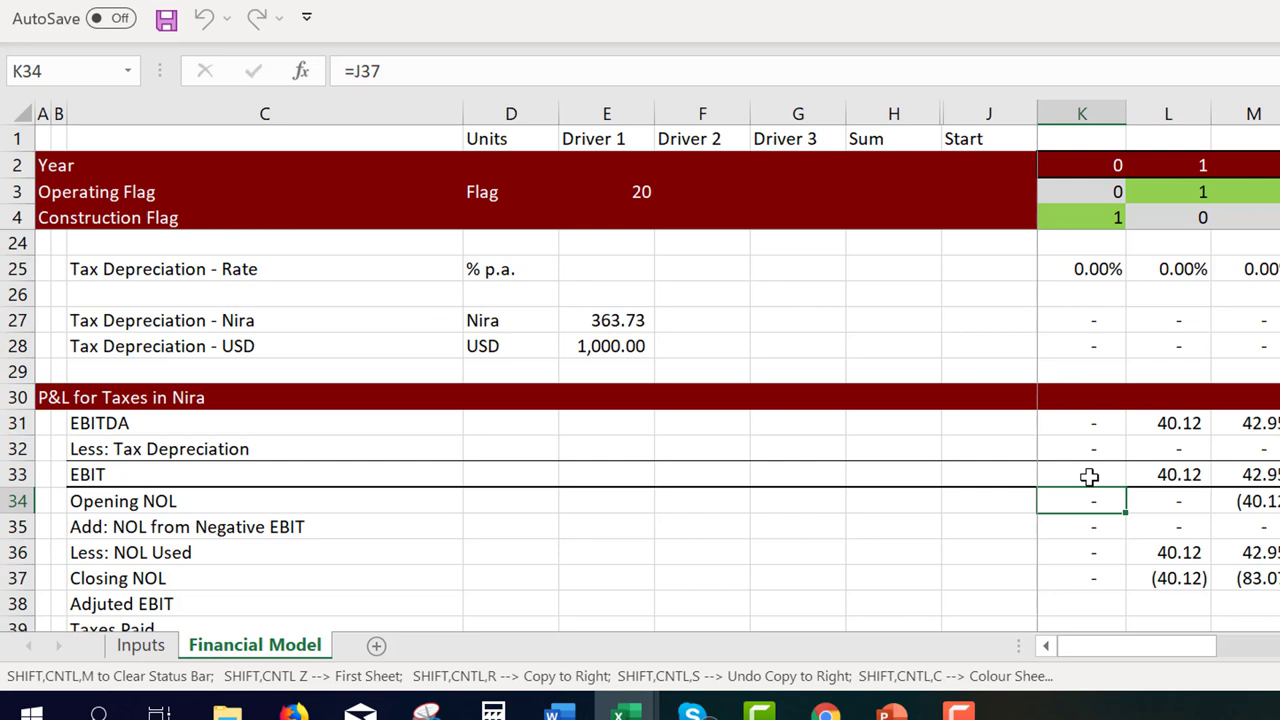
Re-enter Opening NOL in K34 as =J37, the previous period's Closing NOL
type("=")
key("Down")
key("Down")
key("Down")
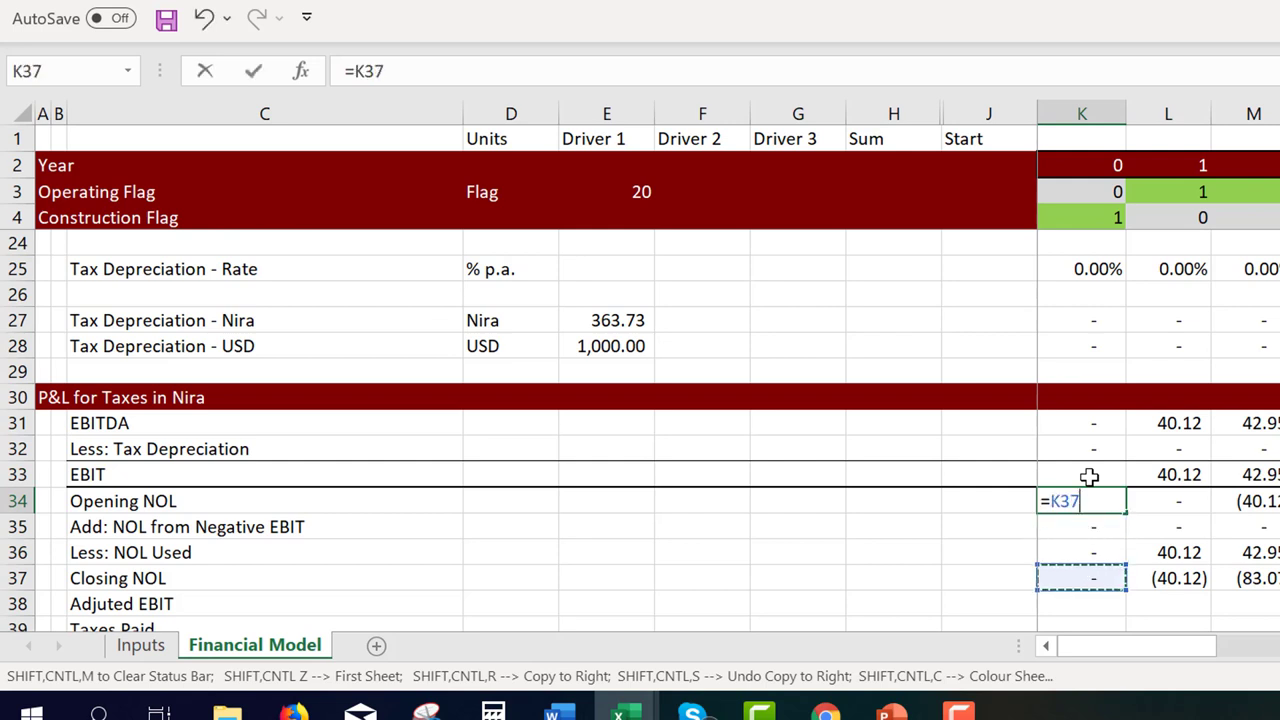
key("Left")
key("Return")
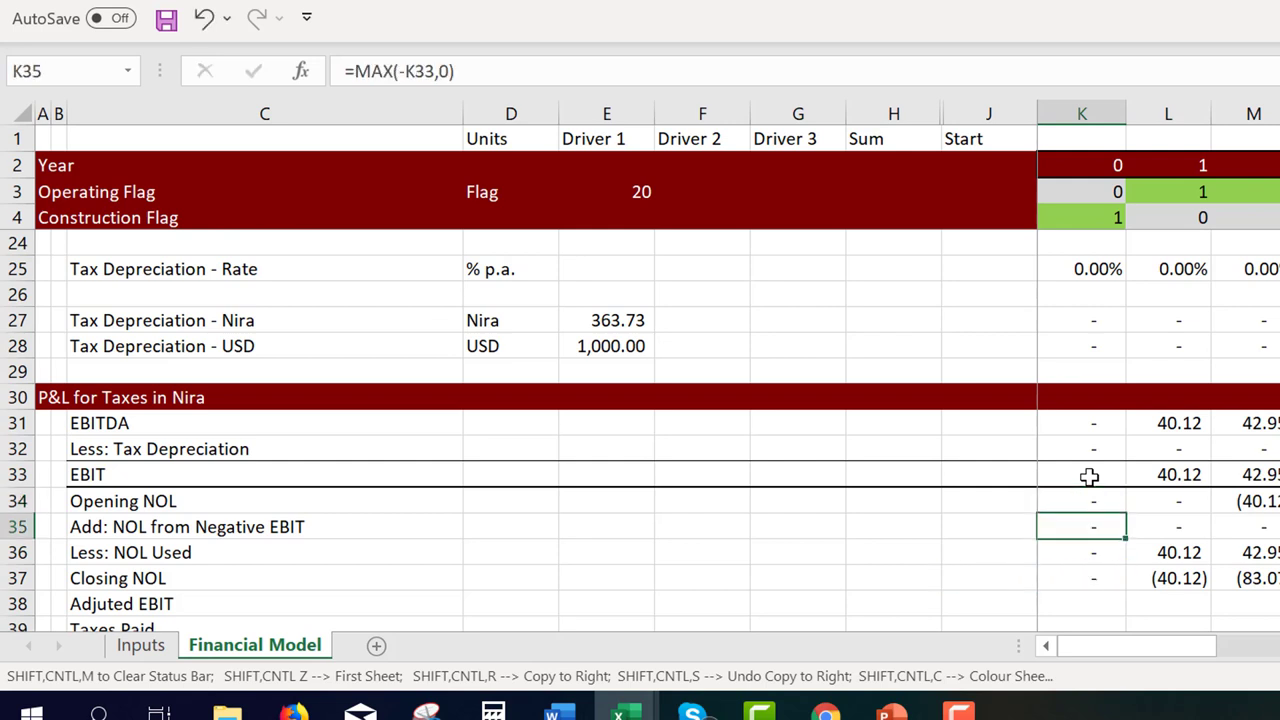
Change Less: NOL Used in K36 to =MIN(MAX(K33,0),K34) and copy it across all years
key("Down")
key("F2")
key("Left")
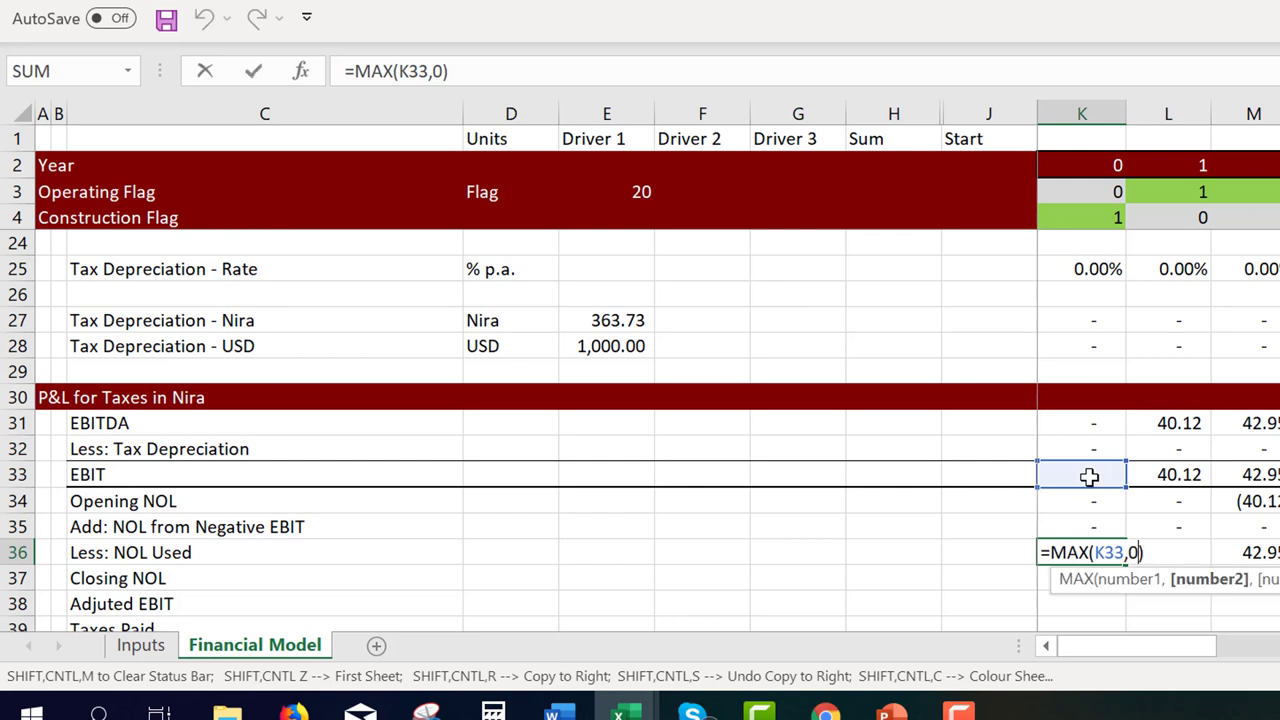
key("Left")
key("Left")
key("Left")
key("Left")
key("Left")
key("Left")
key("Left")
key("Left")
key("Left")
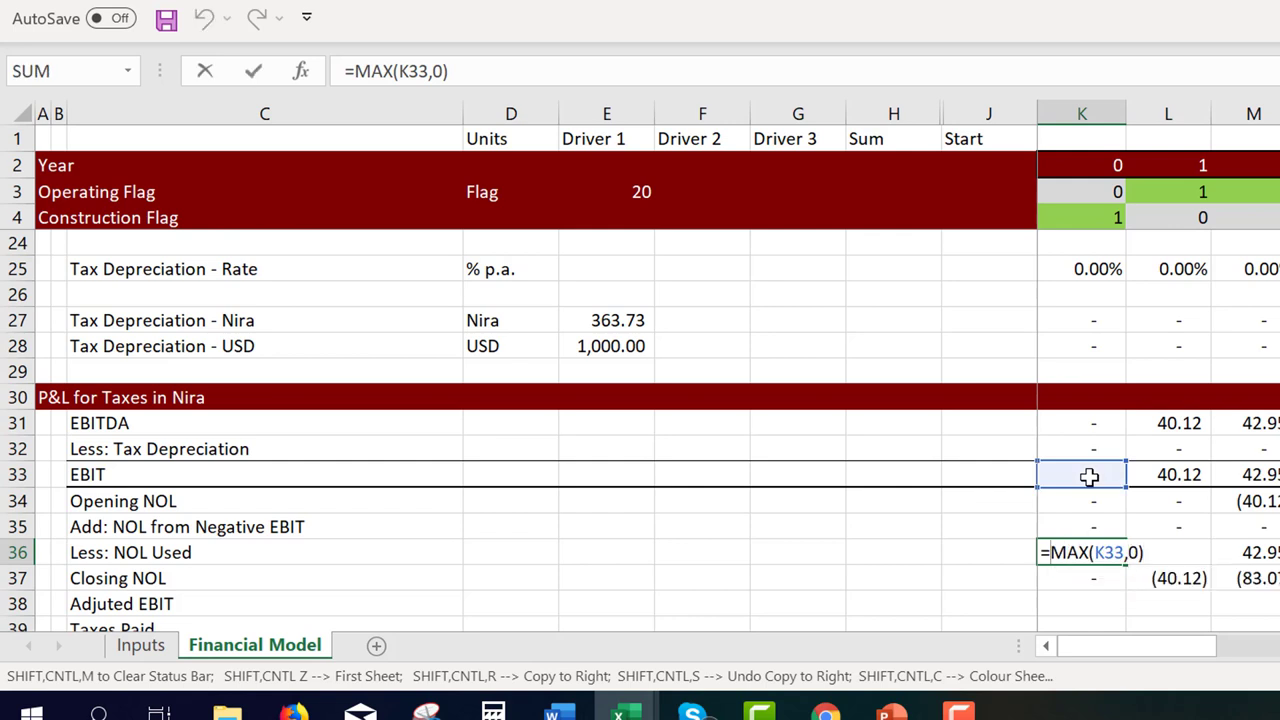
type("min(")
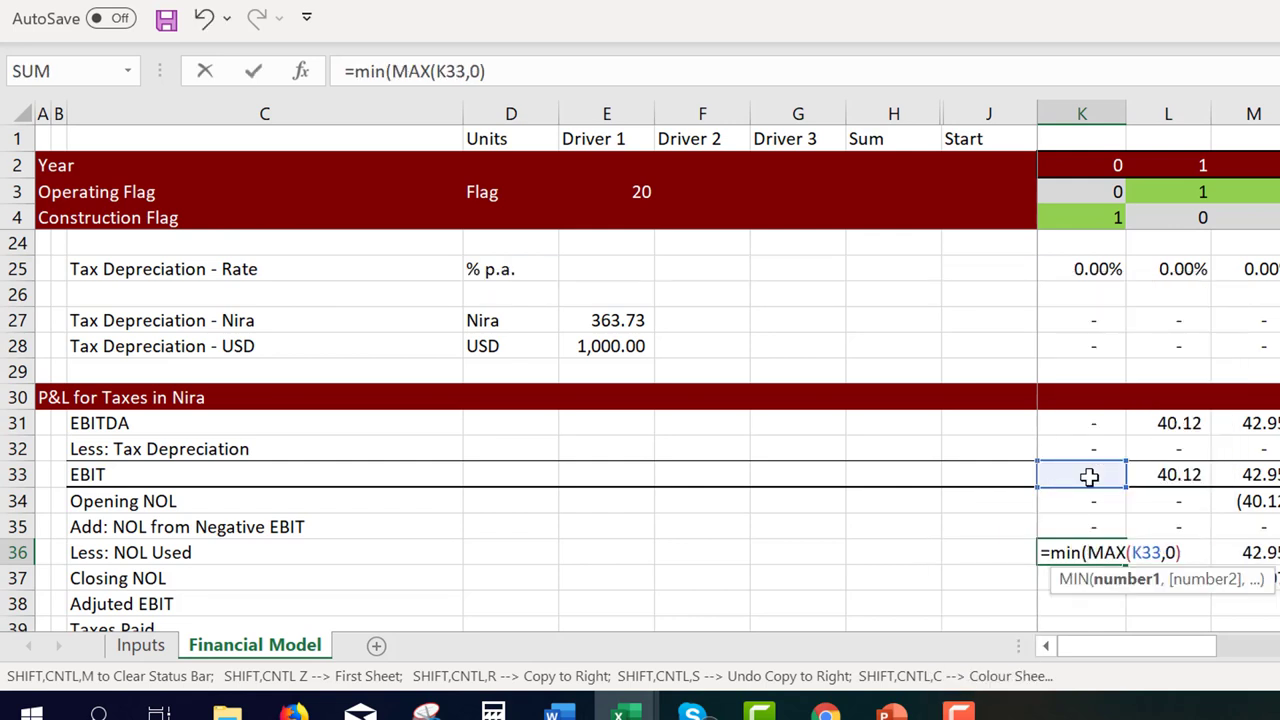
key("Right")
key("Right")
key("Right")
key("Right")
key("Right")
key("Right")
key("Right")
type(",")
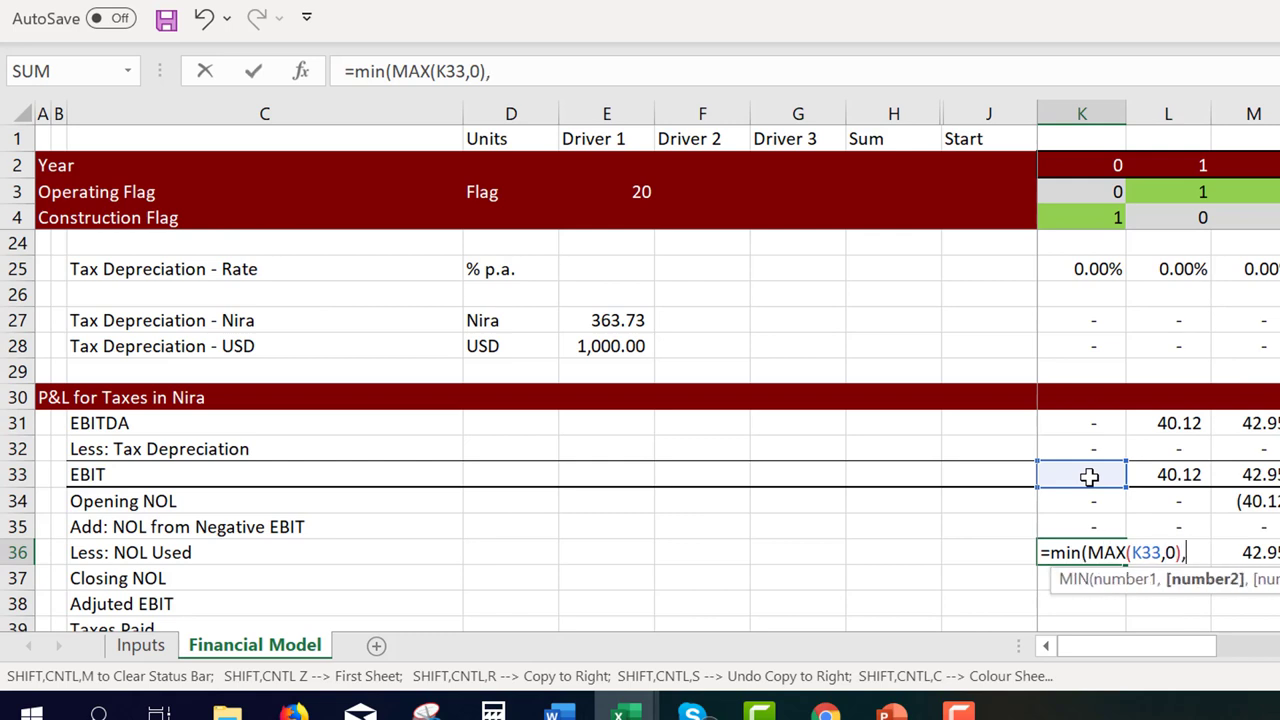
left_click(1088, 502)
key("Return")
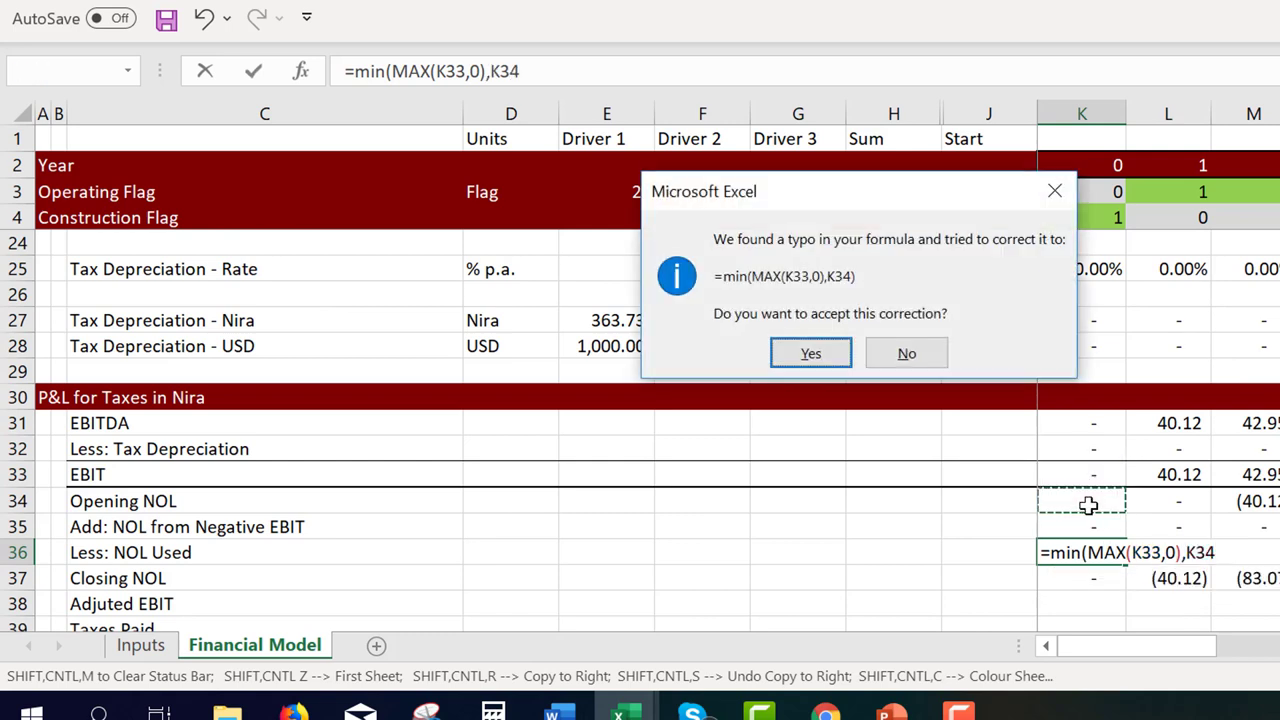
key("Escape")
key("Return")
key("Up")
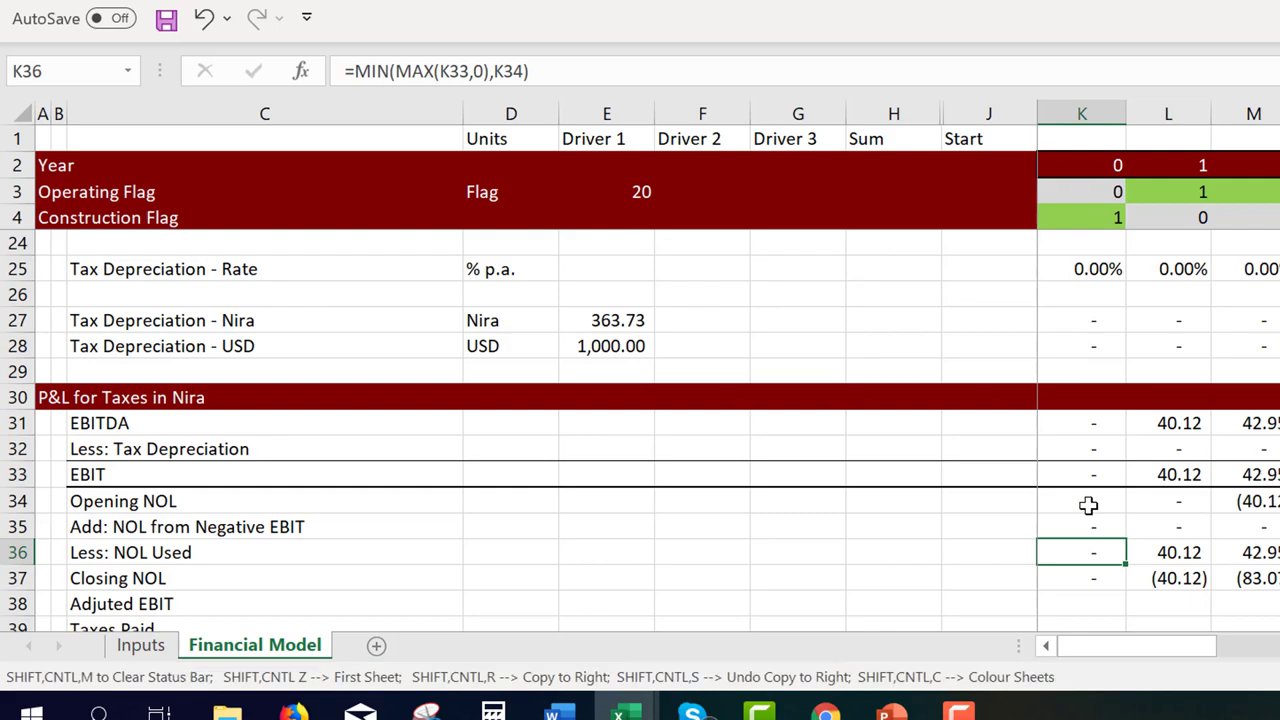
key("ctrl+shift+r")
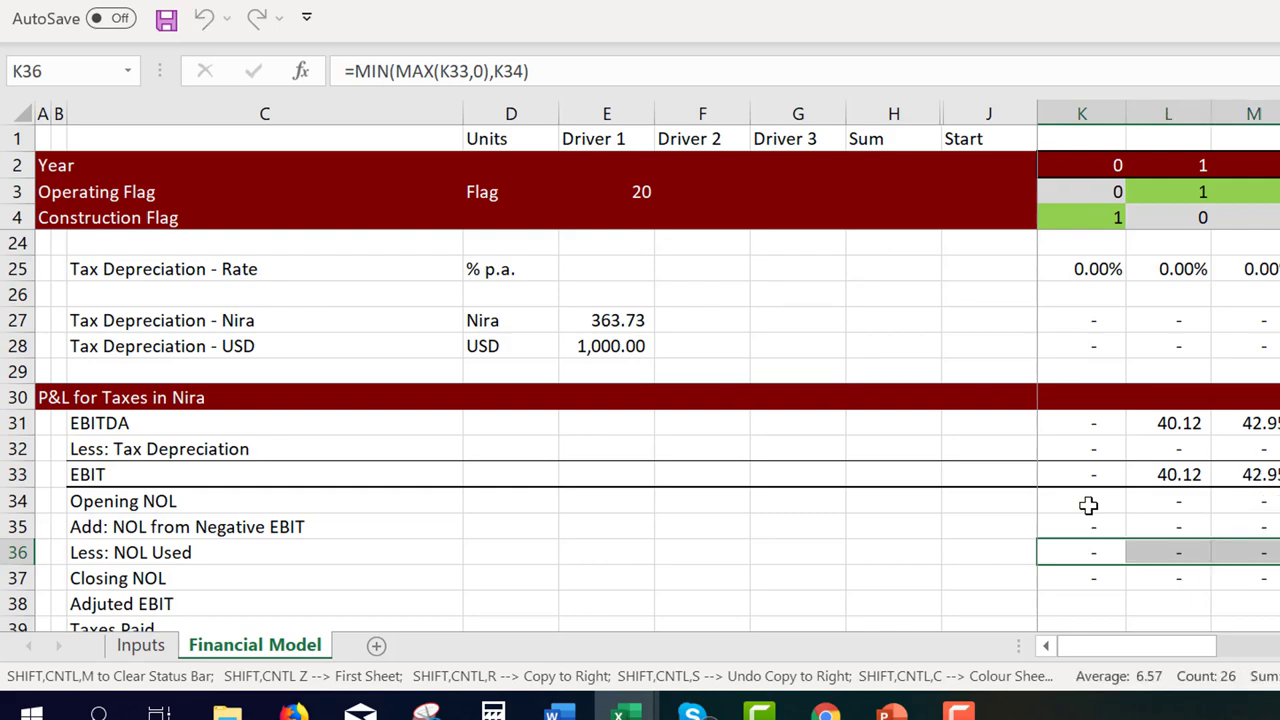
key("Down")
key("Down")
key("Left")
key("Left")
key("Left")
key("Left")
key("Left")
key("Left")
key("Left")
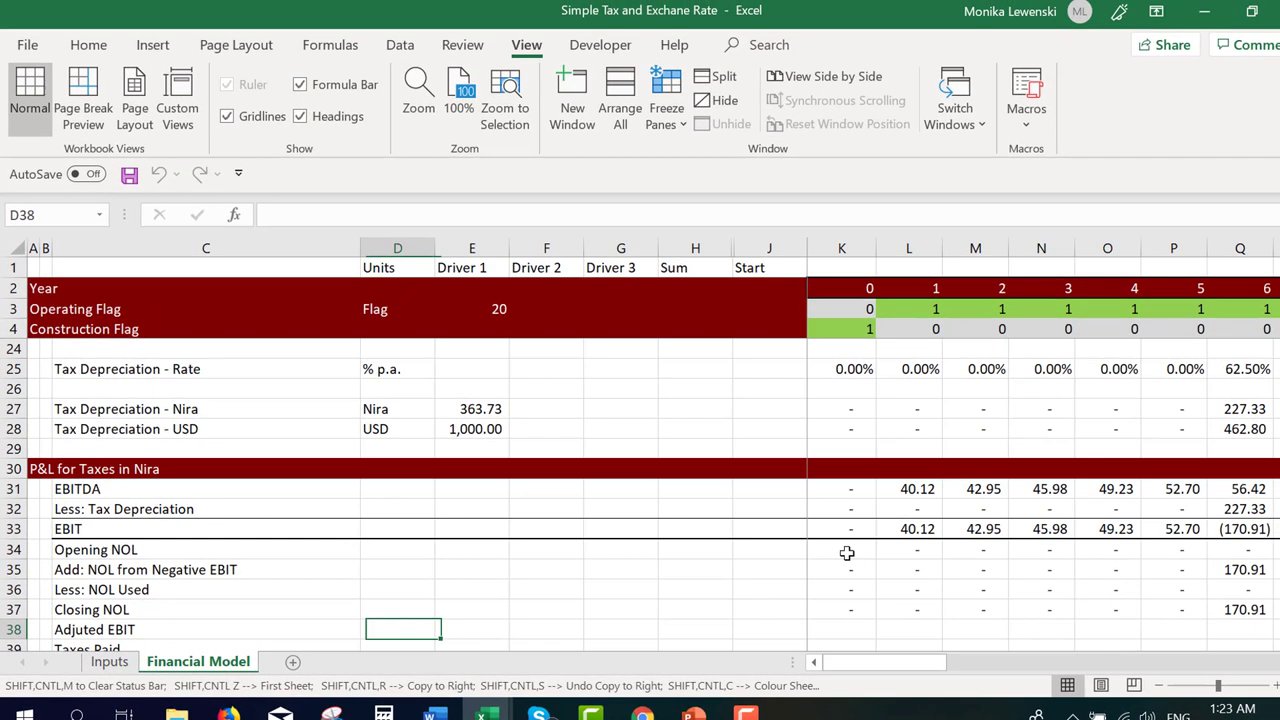
key("Left")
key("Left")
key("Right")
key("ctrl+shift+Right")
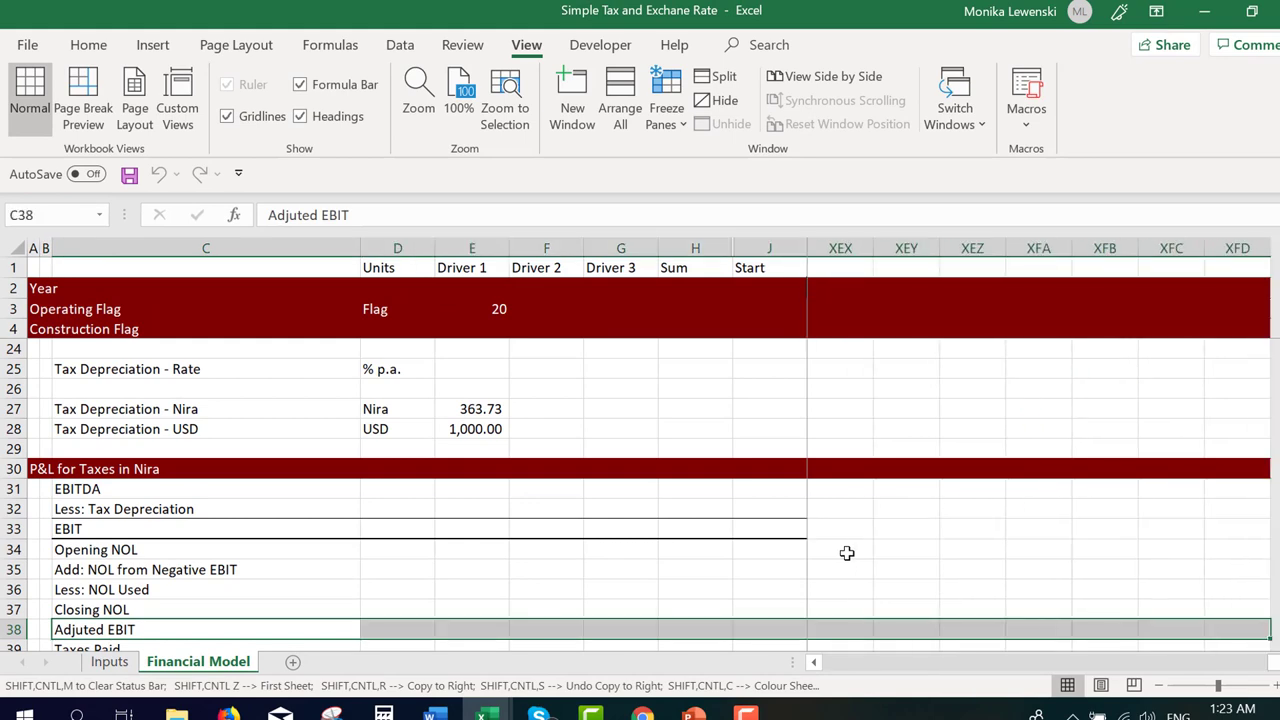
key("Left")
key("Right")
key("Right")
key("Right")
key("Right")
key("Right")
key("Right")
key("Right")
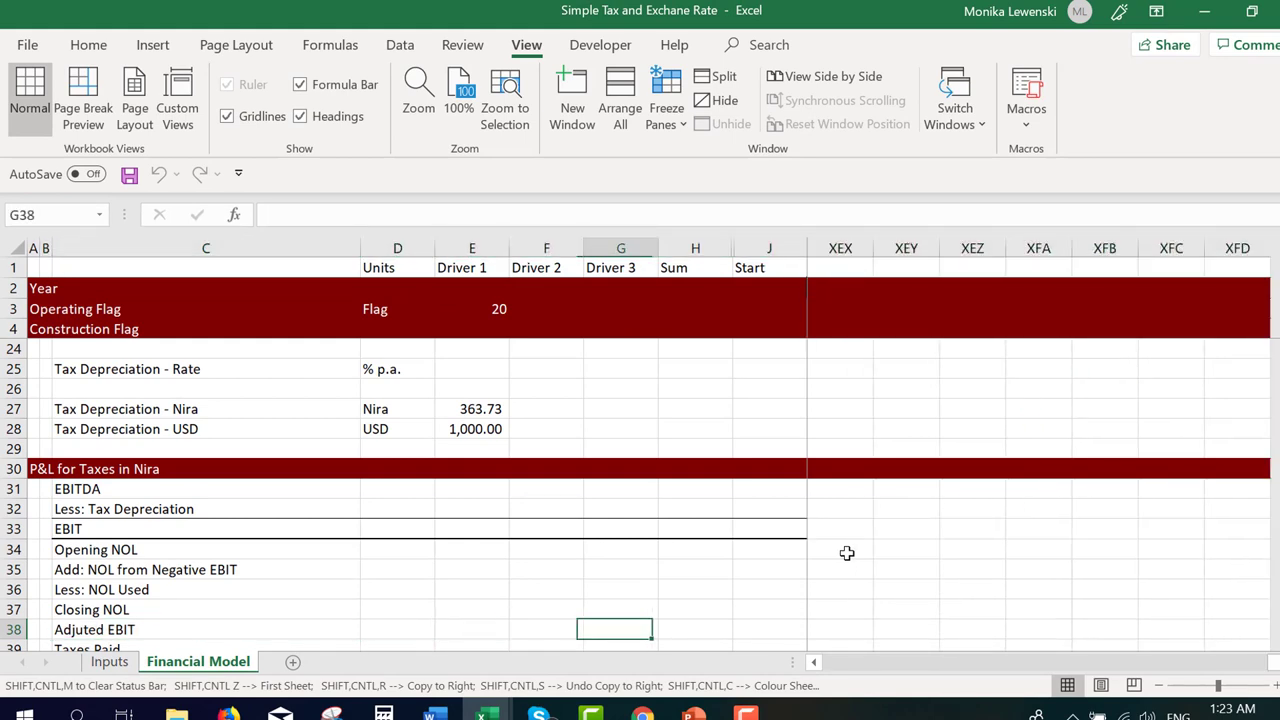
key("Right")
key("Left")
key("Left")
key("Left")
key("Left")
key("Left")
key("Left")
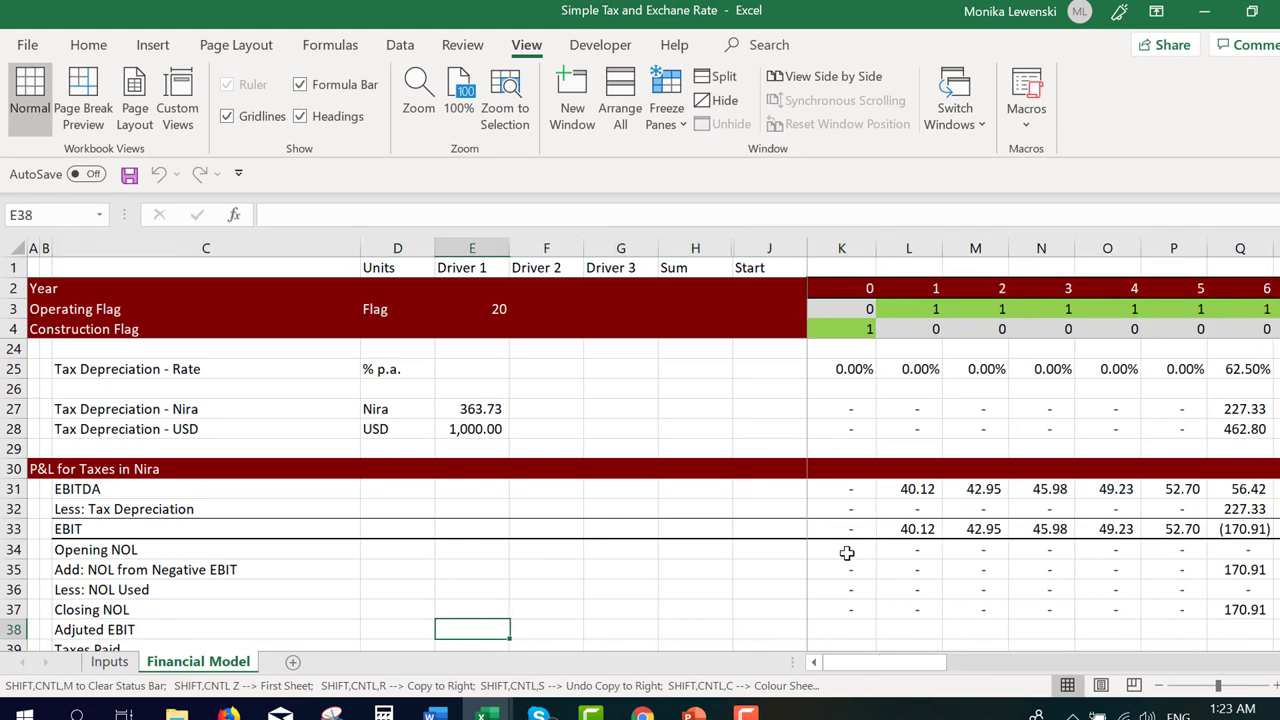
Enter =K33+K35-K36 in K38 for adjusted EBIT and copy it across all years
key("Right")
key("Right")
key("Right")
key("Right")
key("Right")
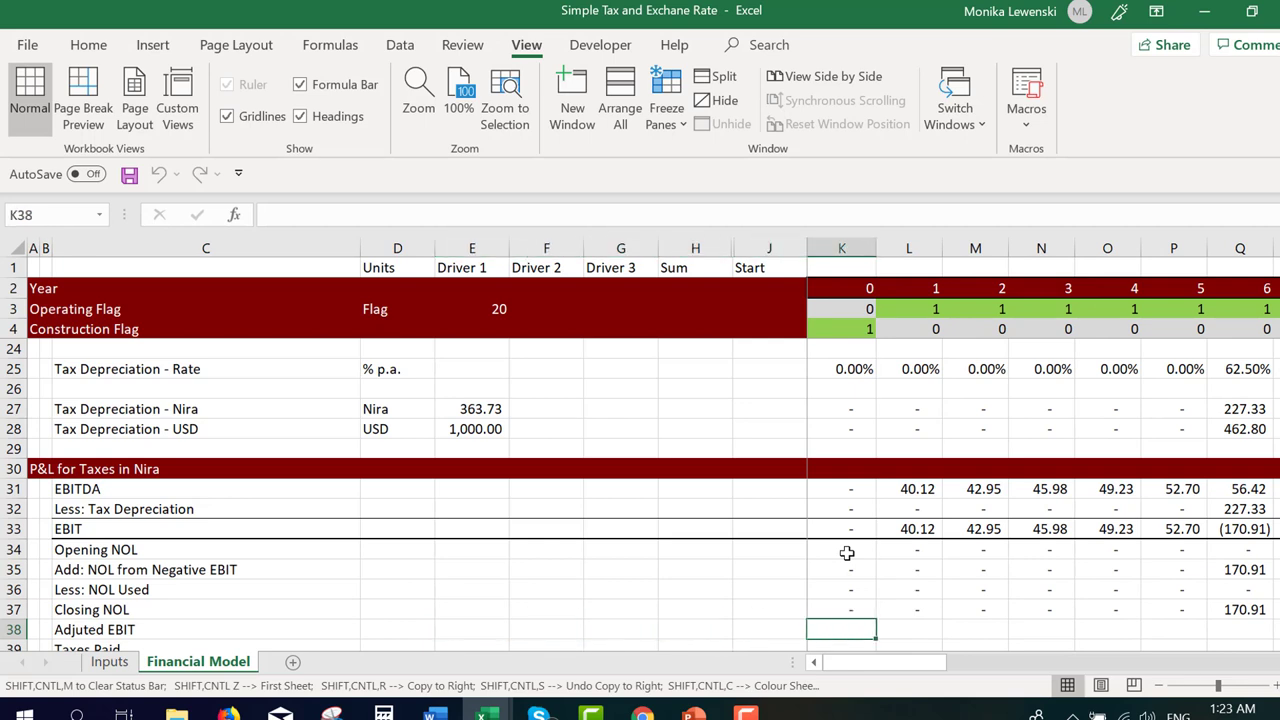
type("=")
key("Up")
key("Up")
key("Up")
key("Up")
key("Up")
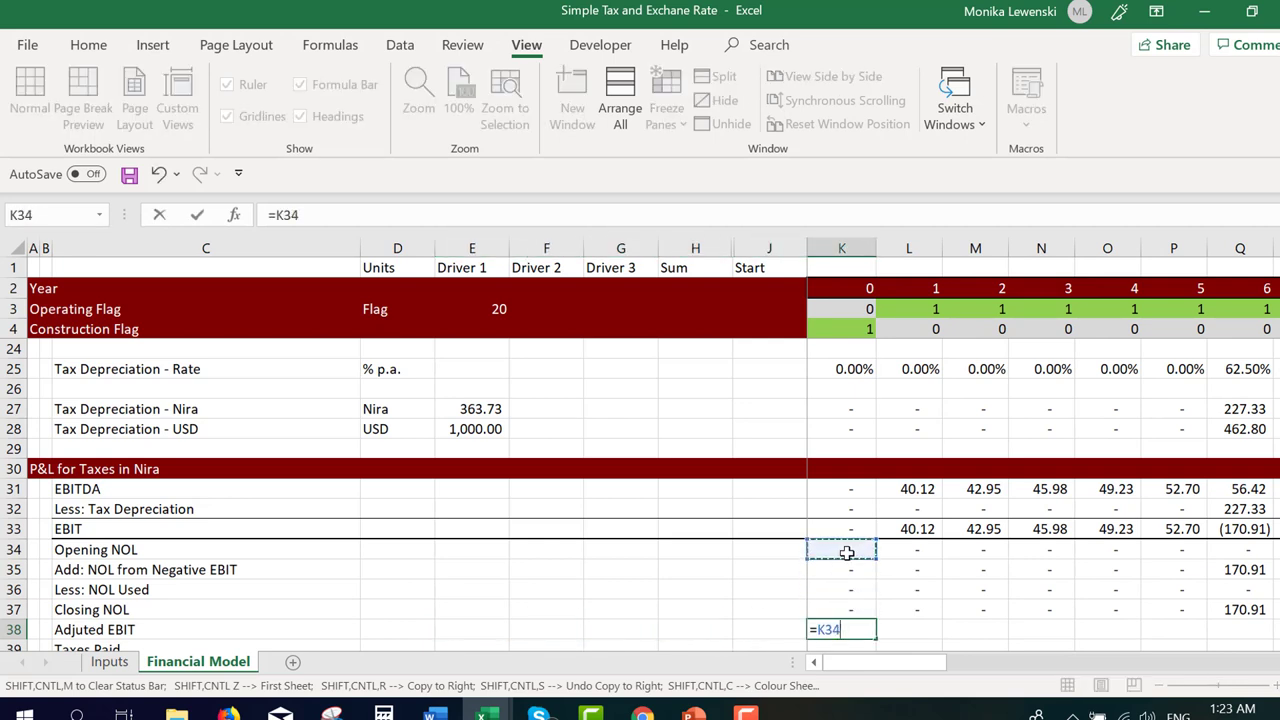
type("+")
key("Up")
key("Up")
key("Up")
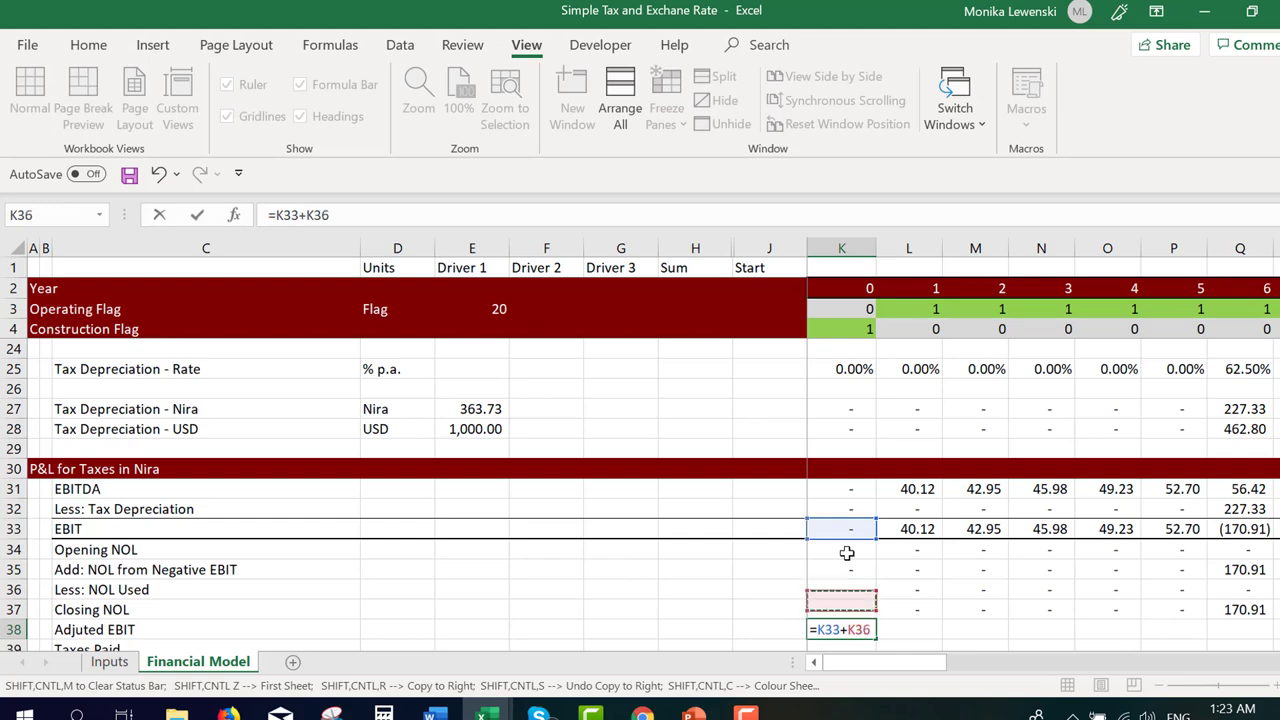
type("-")
key("Up")
key("Up")
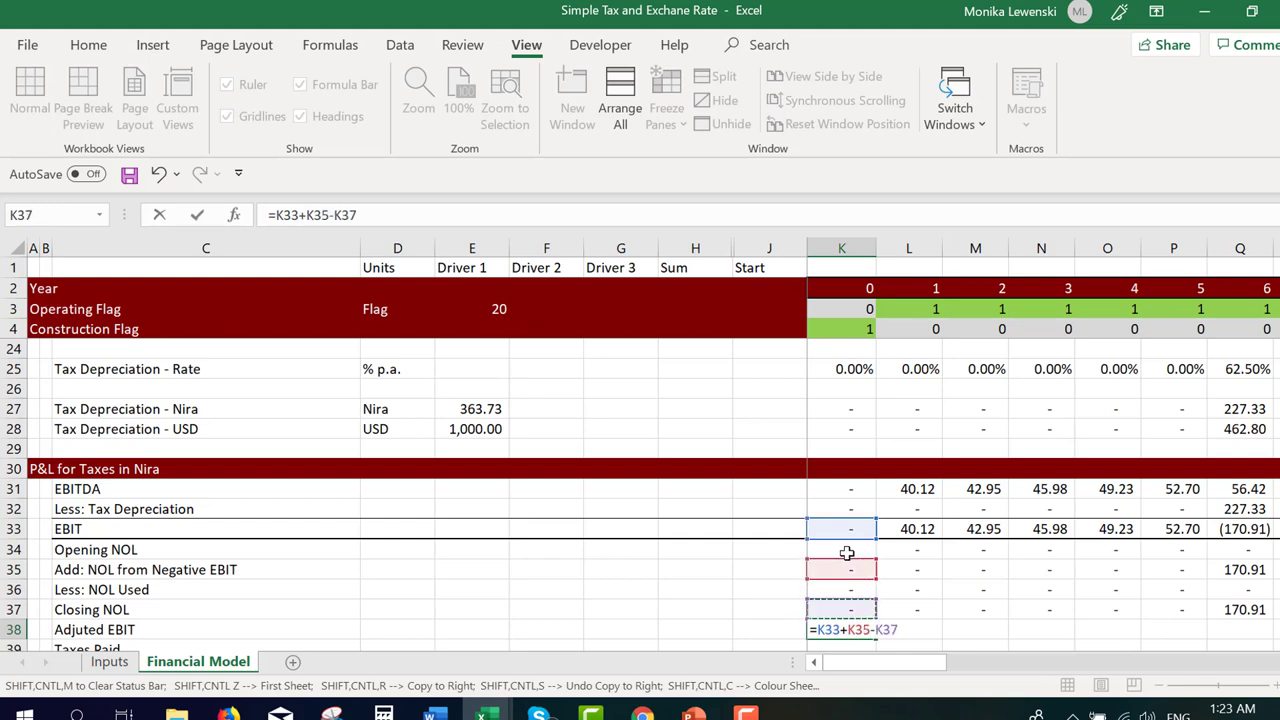
key("Return")
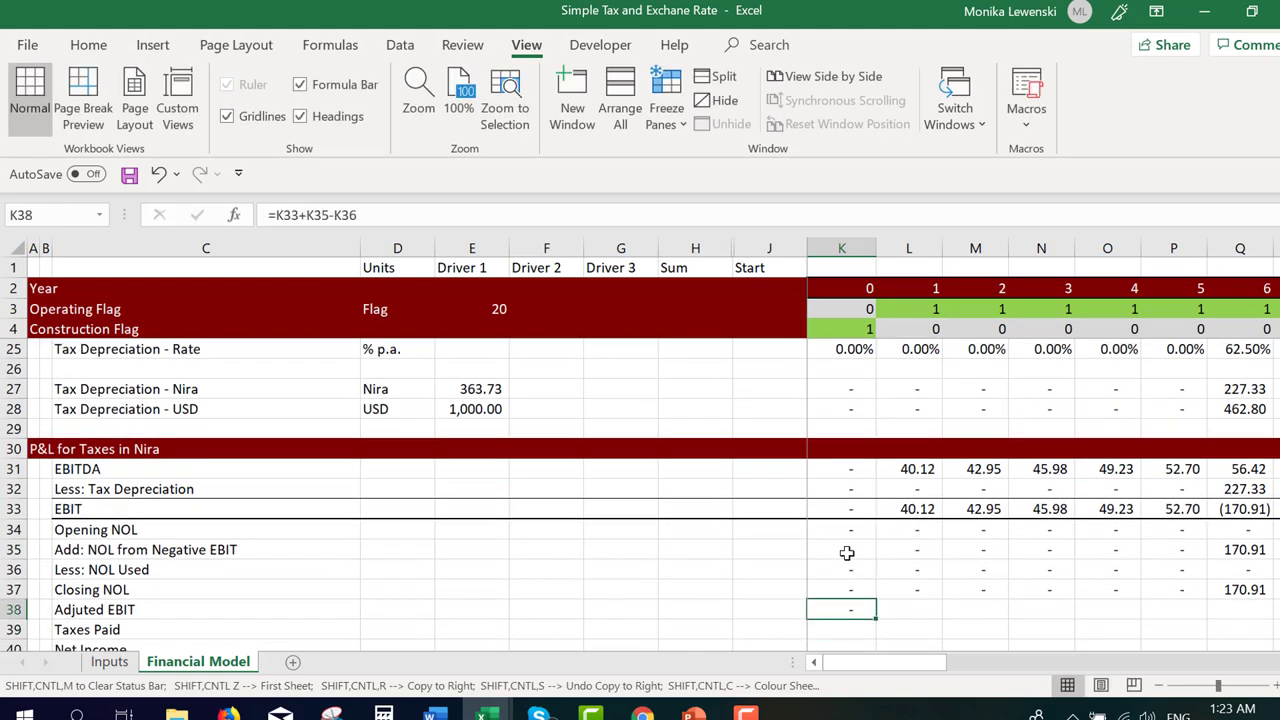
key("ctrl+shift+r")
Add a thin top border and a thicker bottom border to the adjusted EBIT row from C38 through the last year
key("Up")
key("Up")
key("Up")
key("Left")
key("Down")
key("Down")
key("Down")
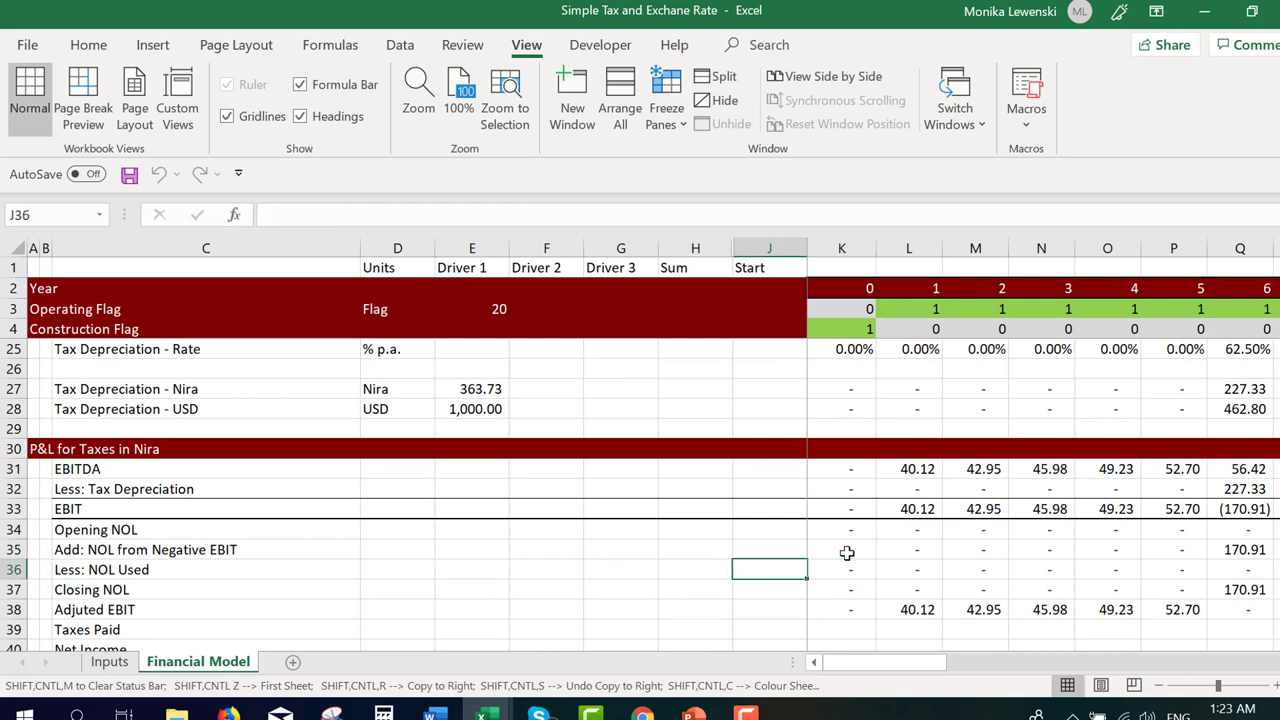
key("ctrl+Left")
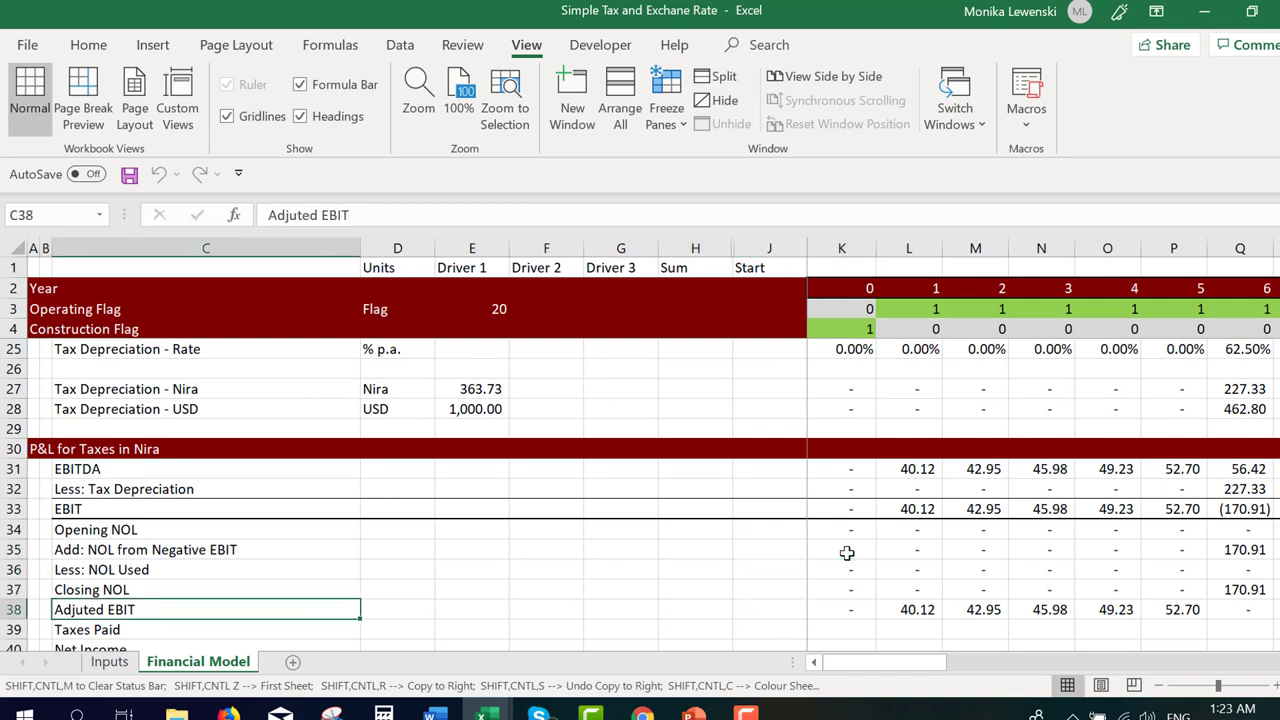
key("ctrl+shift+Right")
key("ctrl+shift+Right")
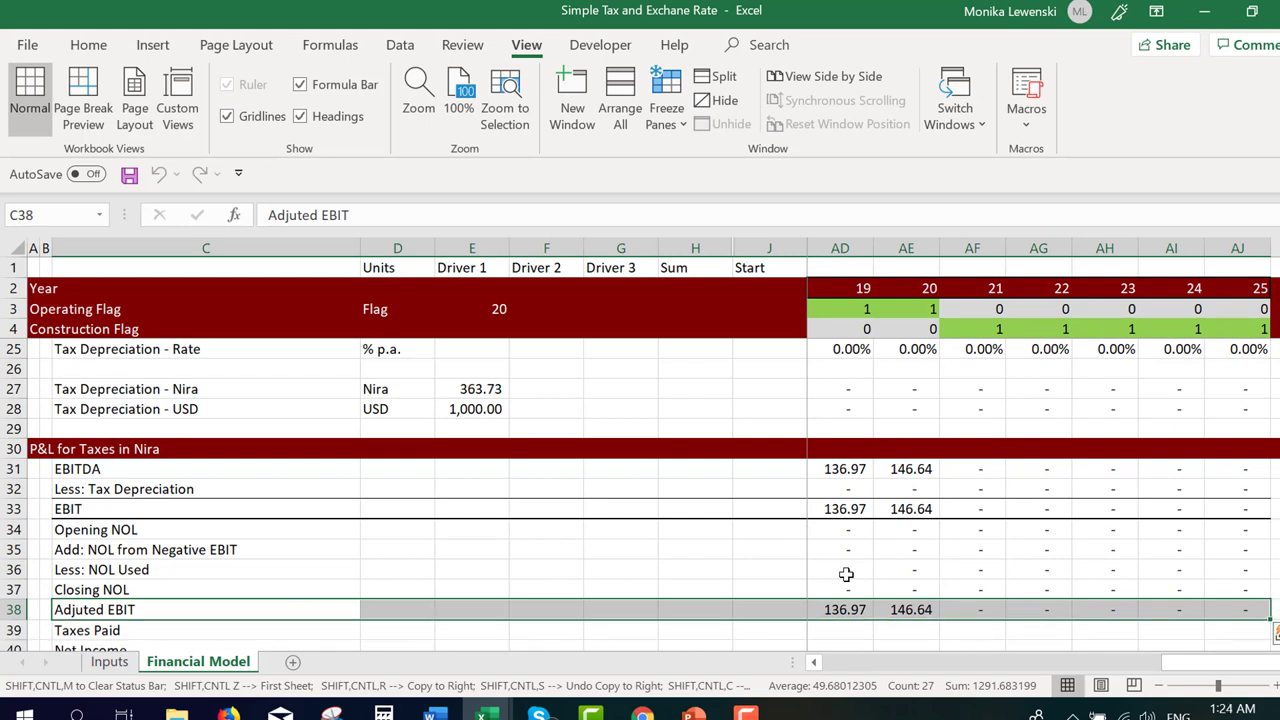
key("Down")
key("Down")
key("Down")
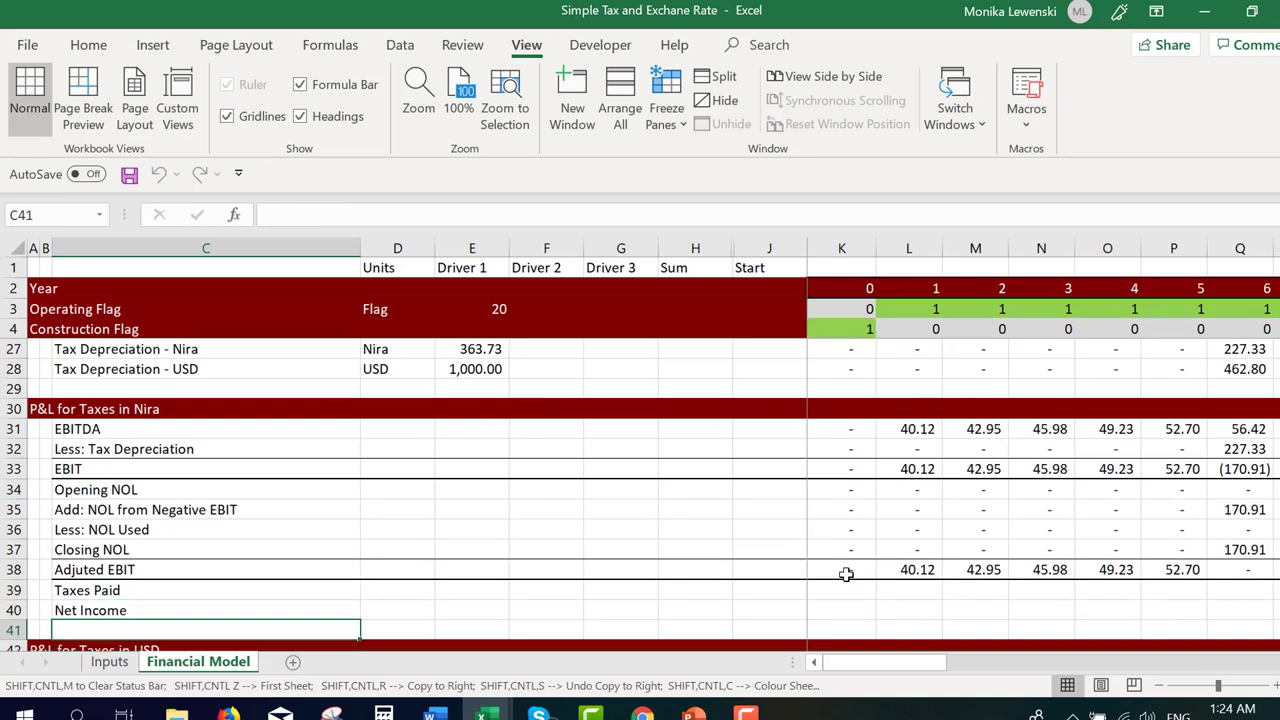
Enter Taxes Paid in K39 as =K38*K20, adjusted EBIT multiplied by the Tax Rate
key("Up")
key("Up")
key("Right")
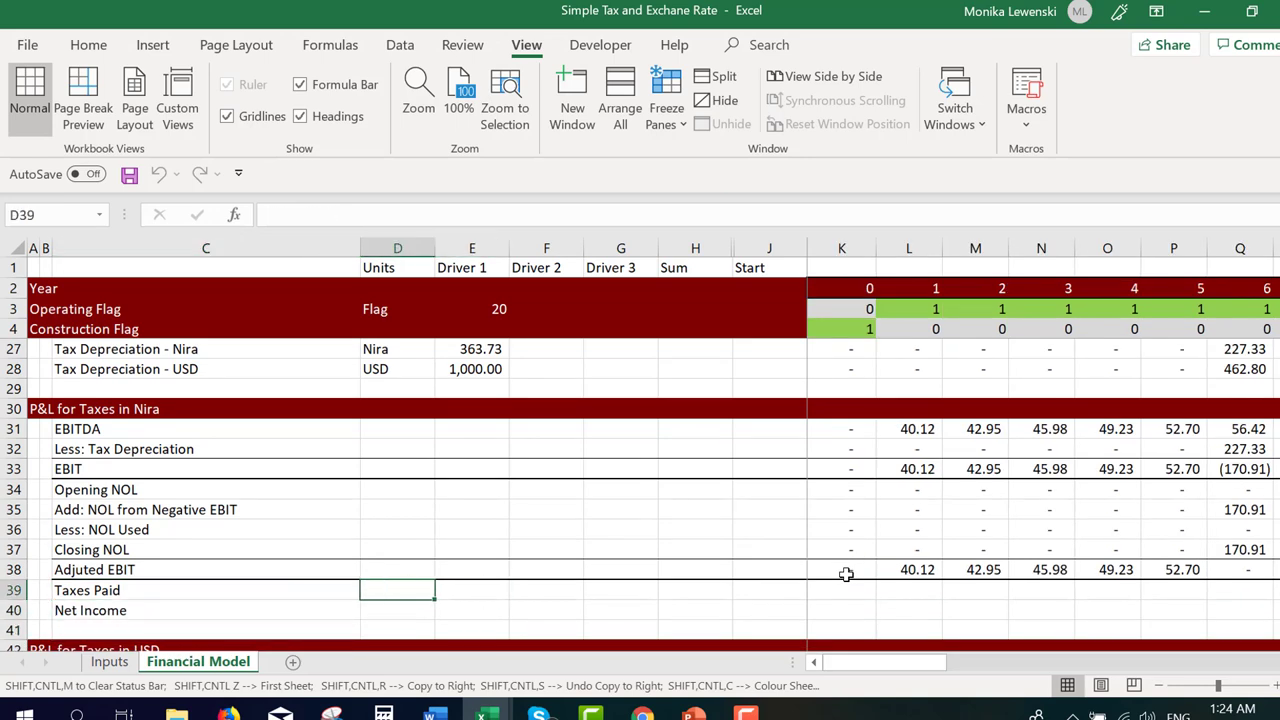
key("Right")
key("Right")
key("Right")
key("Right")
key("Right")
key("Right")
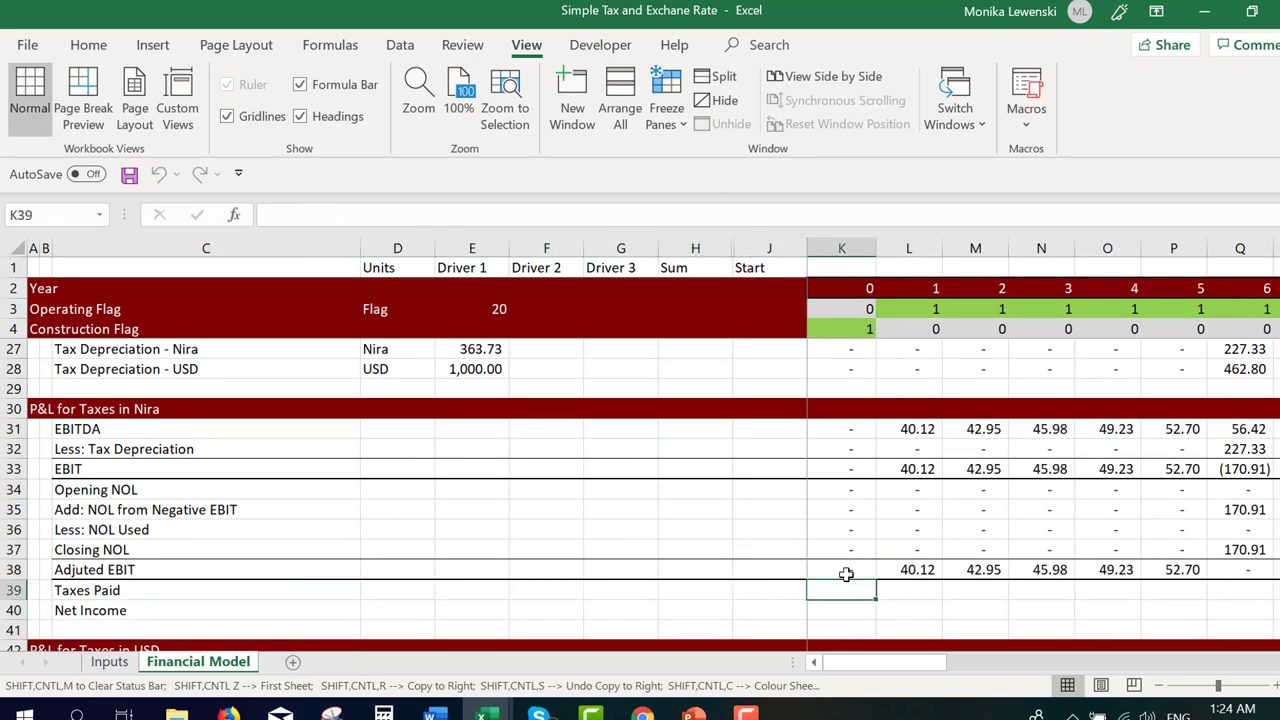
type("=")
left_click(846, 572)
type("*")
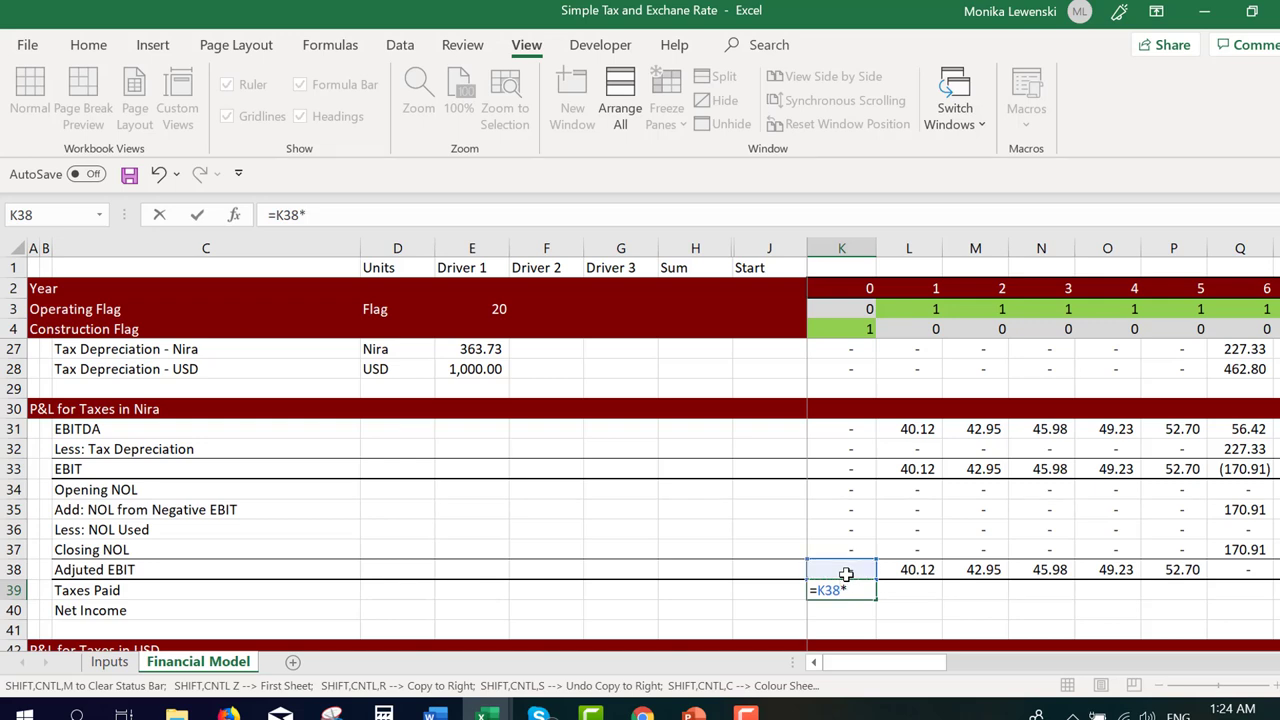
scroll(846, 573, "up", 2)
scroll(846, 573, "up", 3)
left_click(846, 577)
key("Down")
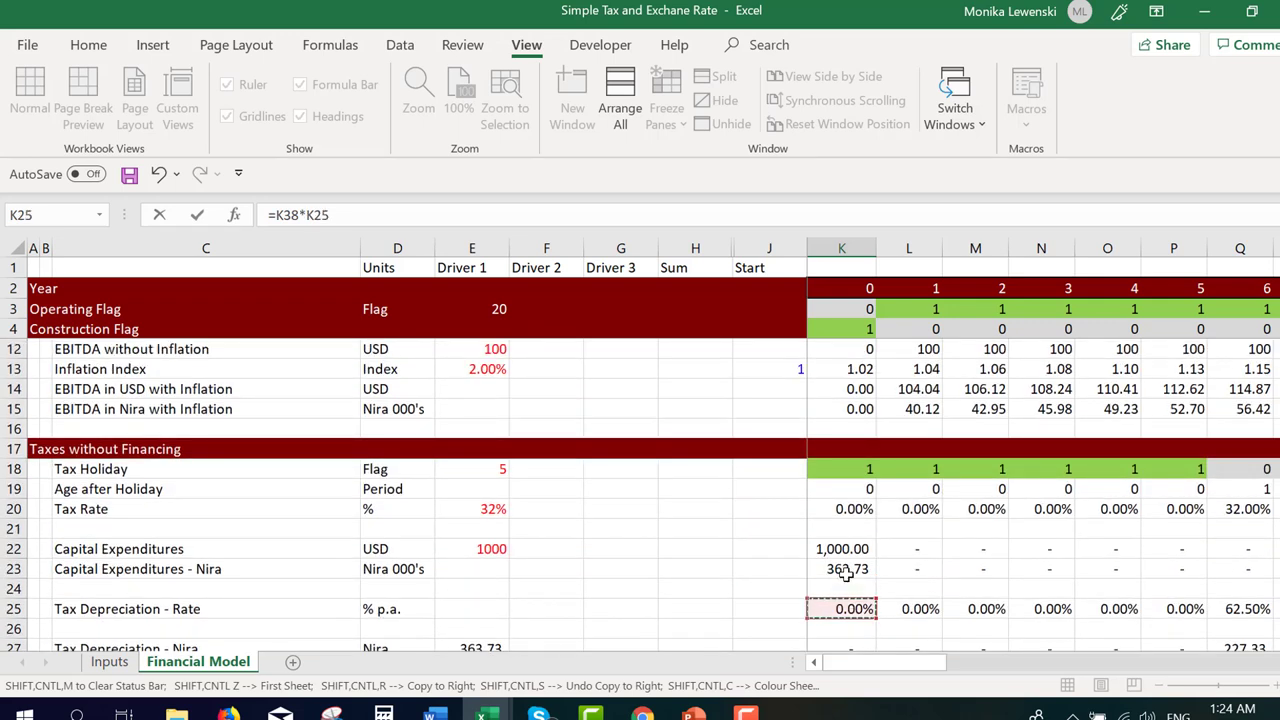
key("Up")
key("Up")
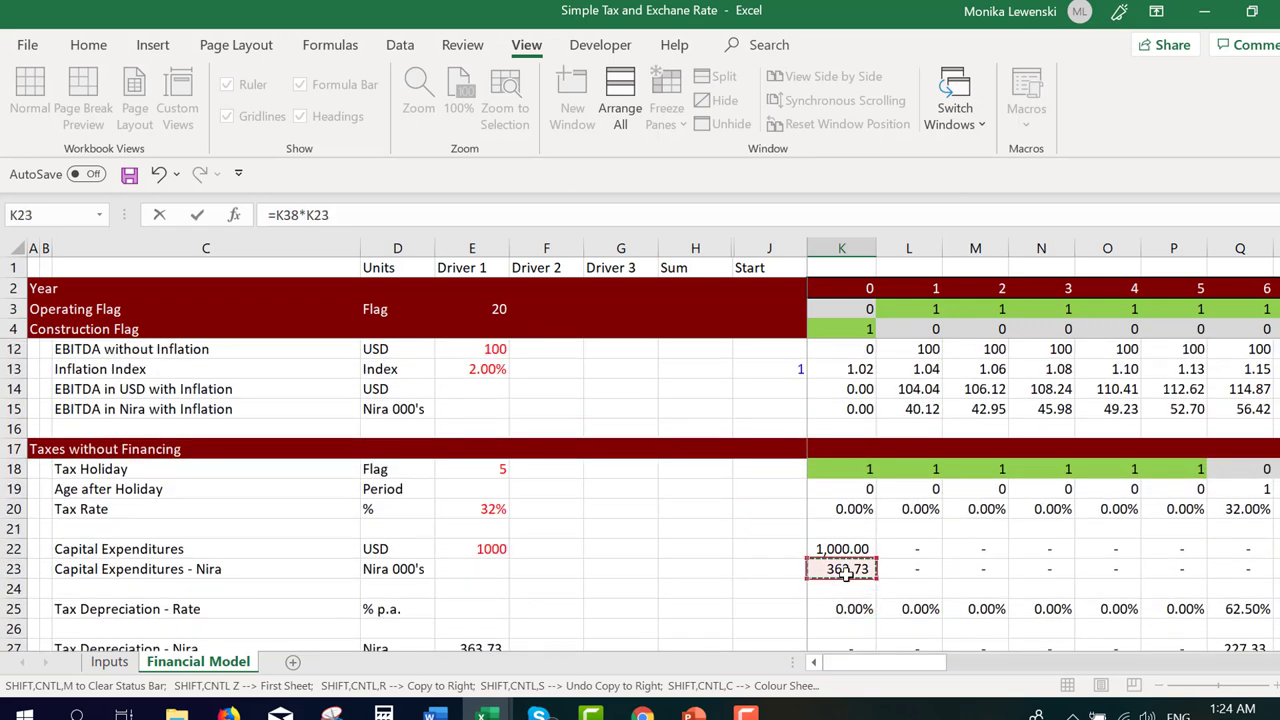
key("Up")
key("Up")
key("Up")
key("Return")
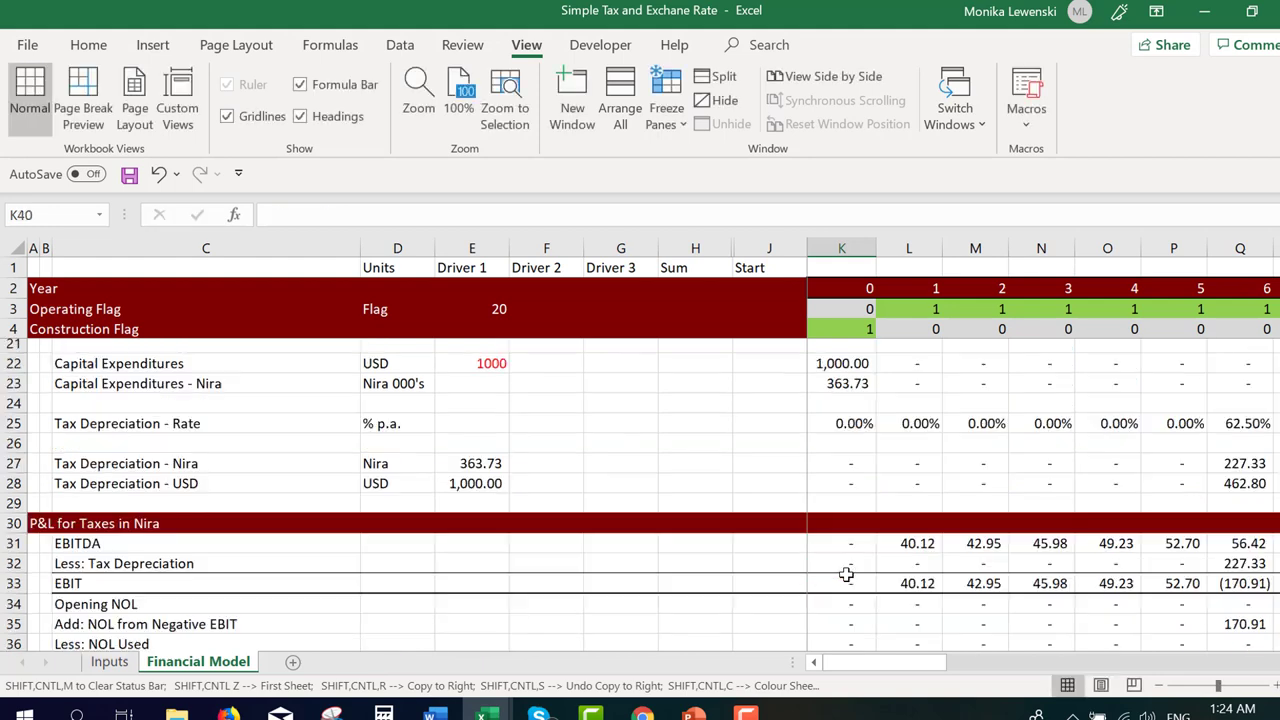
Copy the Taxes Paid formula in K39 across all years
key("Up")
key("ctrl+shift+r")
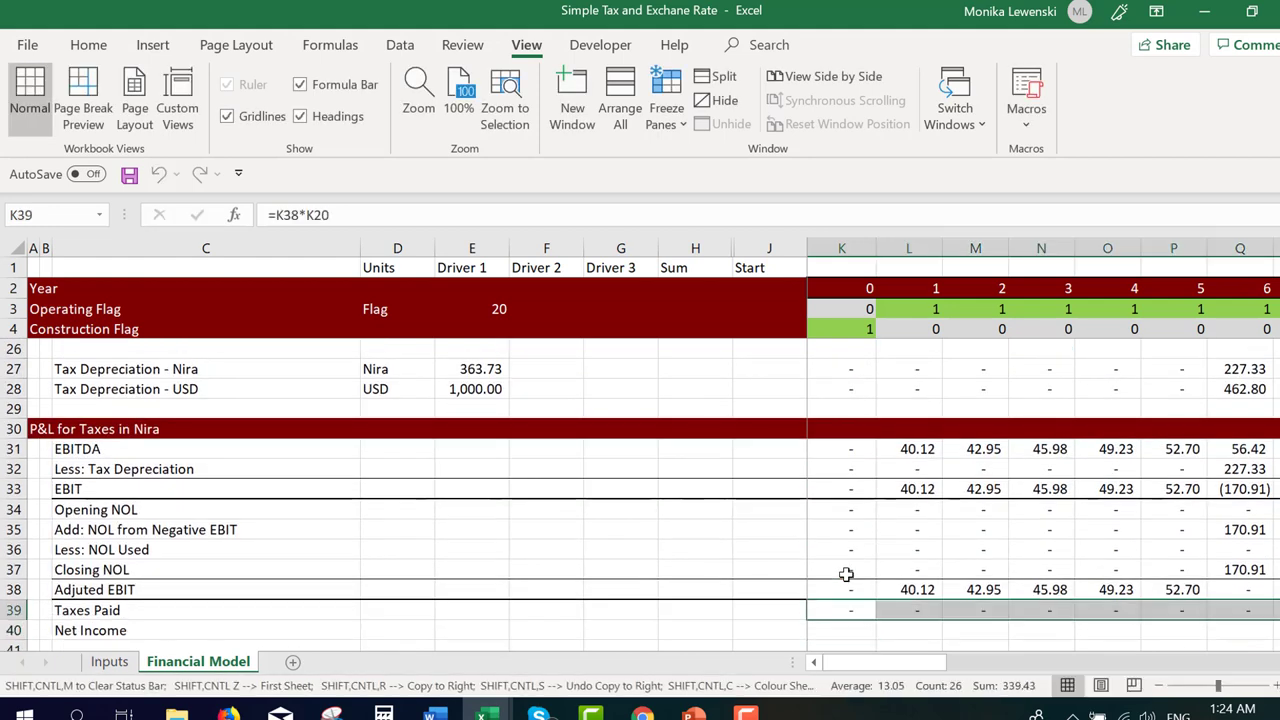
Examine Taxes Paid and adjusted EBIT across the years around the point where the NOL is used up
key("Right")
key("Right")
key("Right")
key("Right")
key("Right")
key("Right")
key("Right")
key("Right")
key("Right")
key("Right")
key("Right")
key("Right")
key("Right")
key("Right")
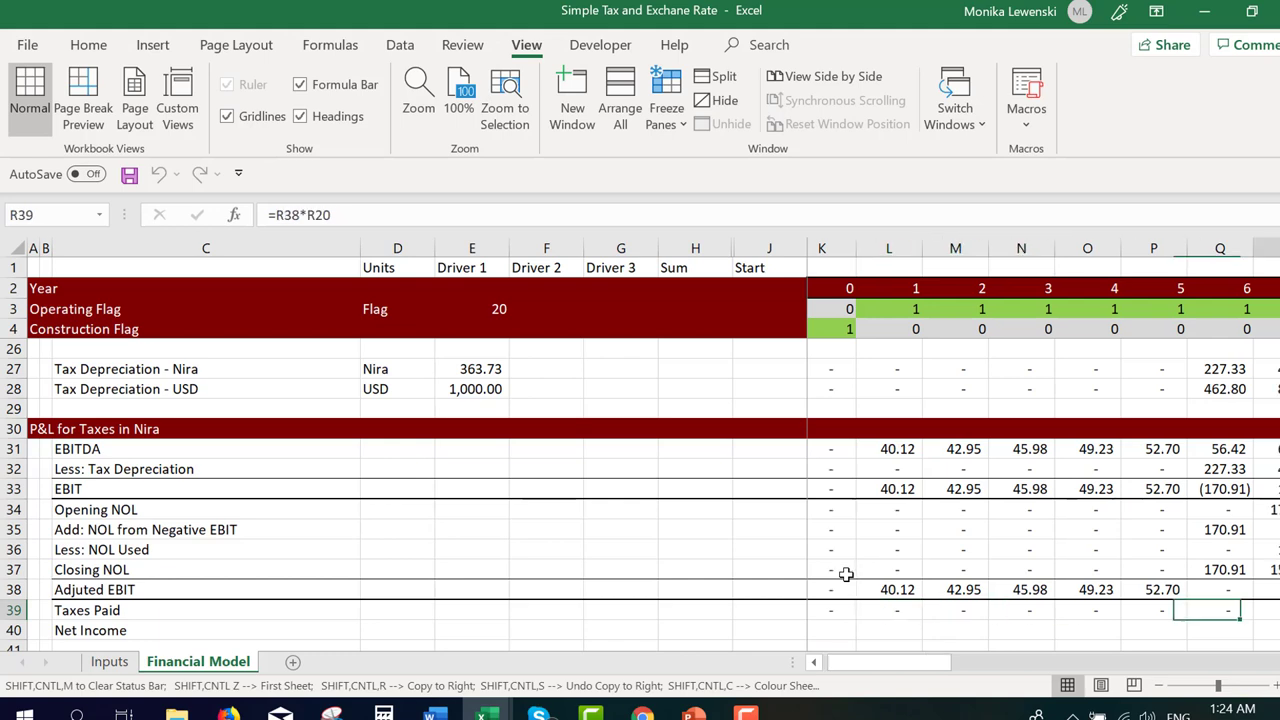
key("Left")
key("Left")
key("Left")
key("Down")
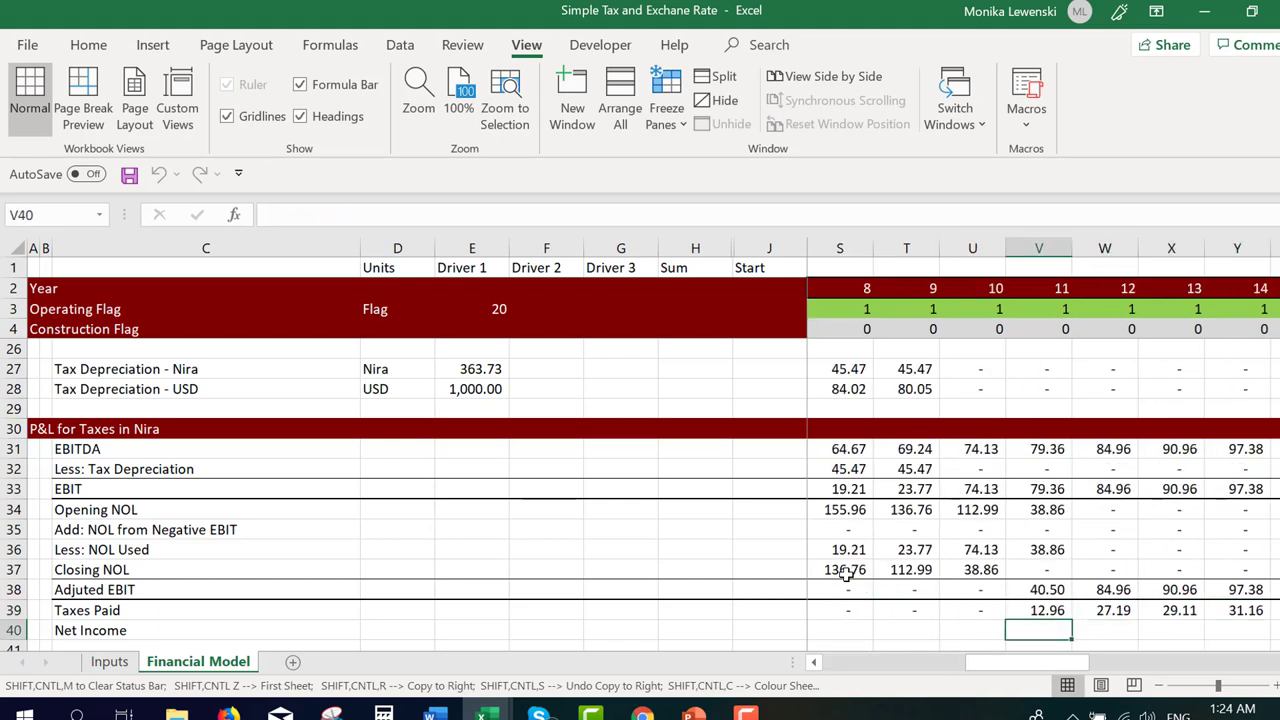
scroll(846, 573, "down", 1)
key("Up")
key("Up")
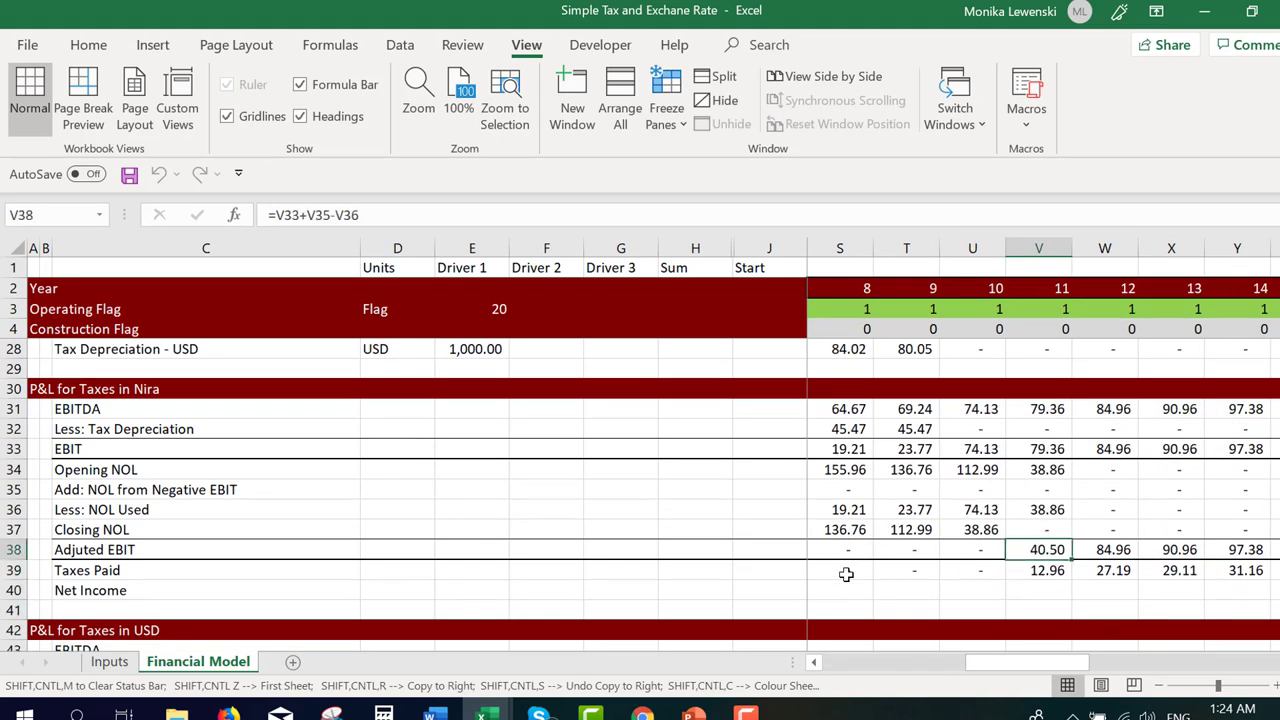
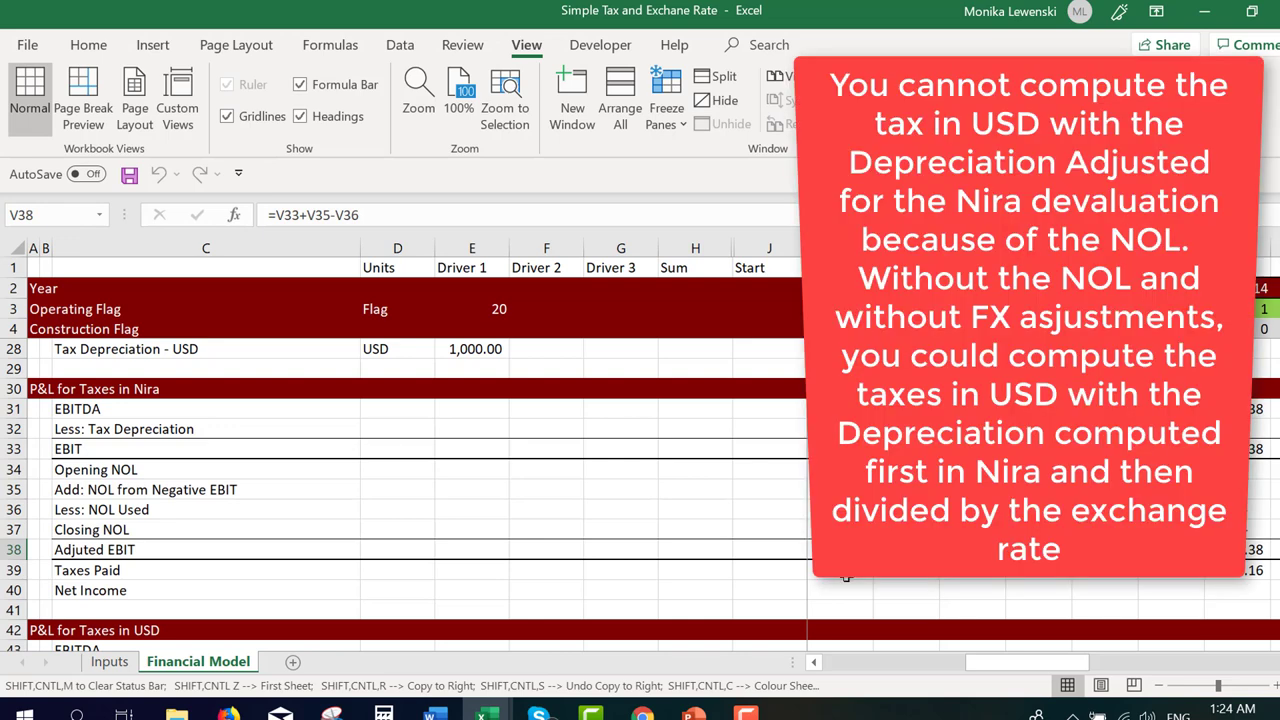
key("Down")
key("Down")
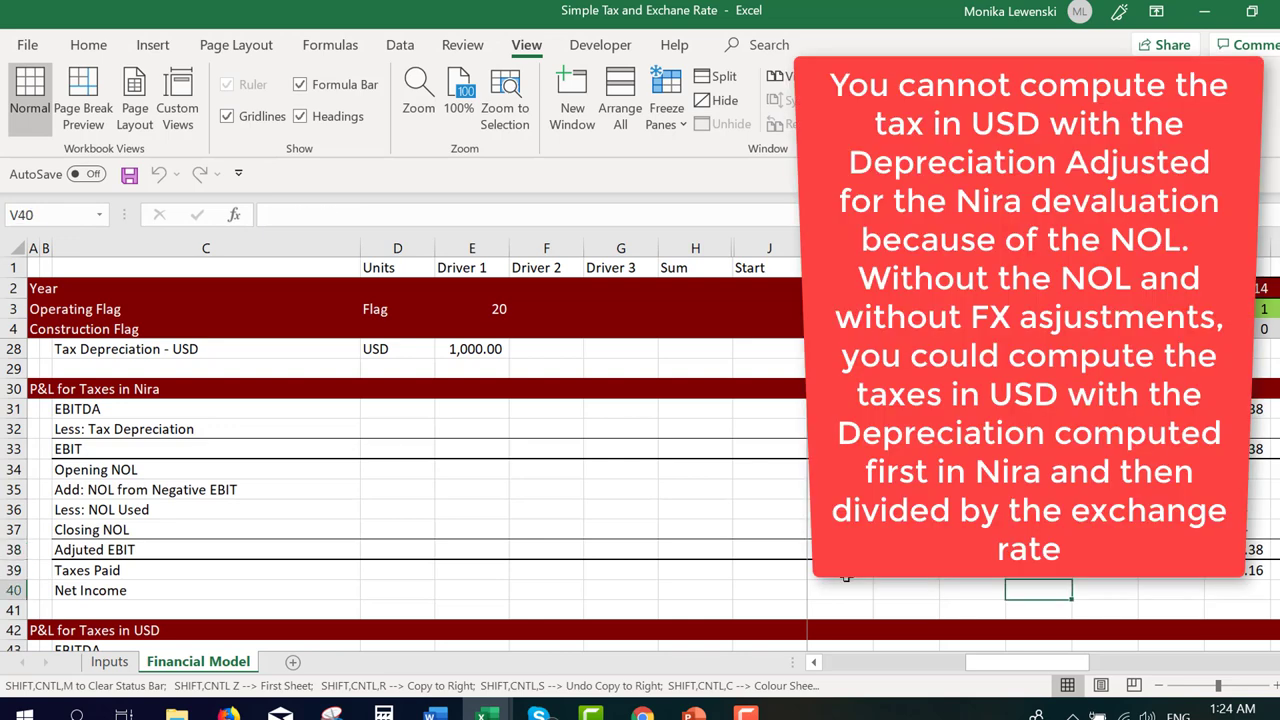
Enter Net Income in K40 as =K33-K39, EBIT minus Taxes Paid, and copy it across all years
key("ctrl+Left")
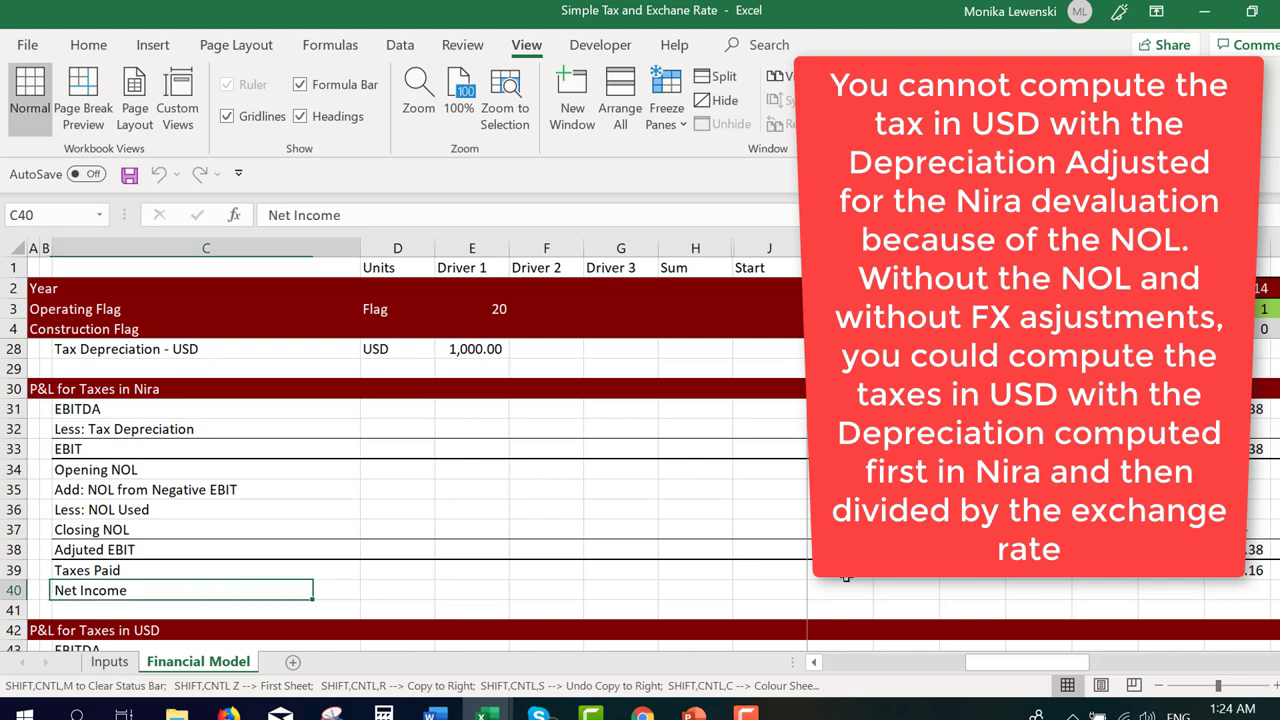
key("Right")
key("Right")
key("Right")
key("Right")
key("Right")
key("Right")
key("Right")
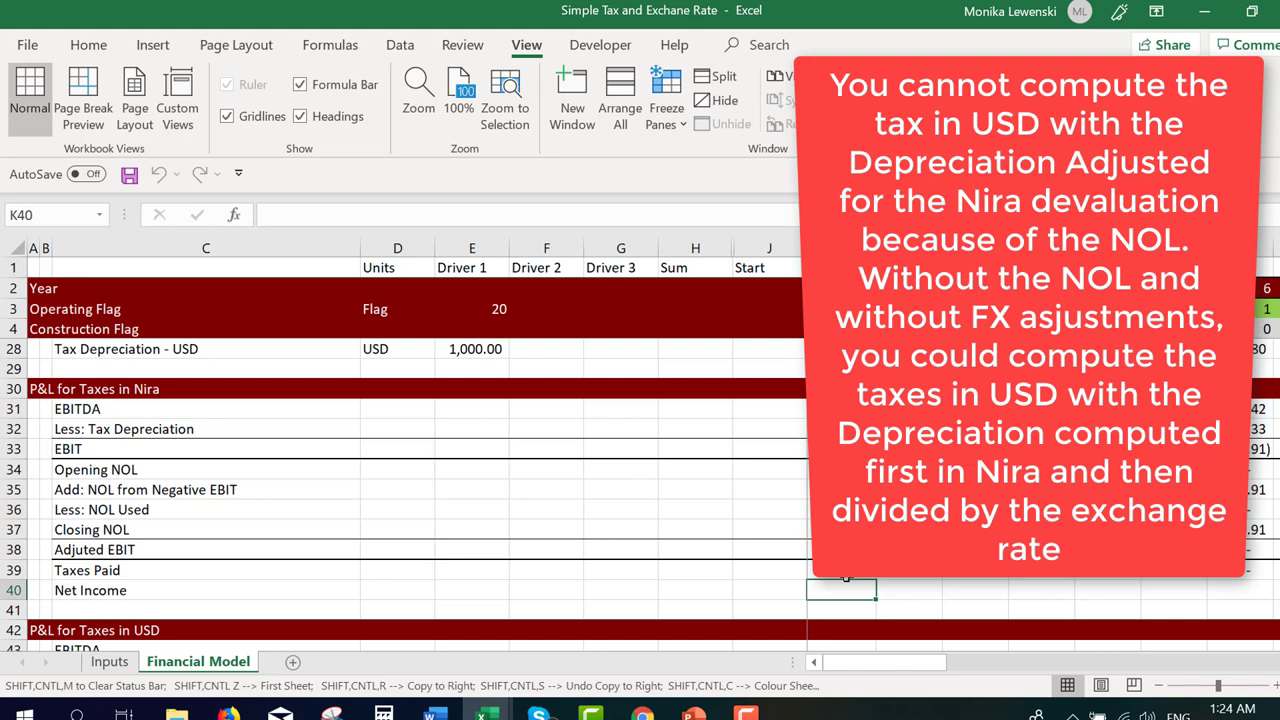
type("=")
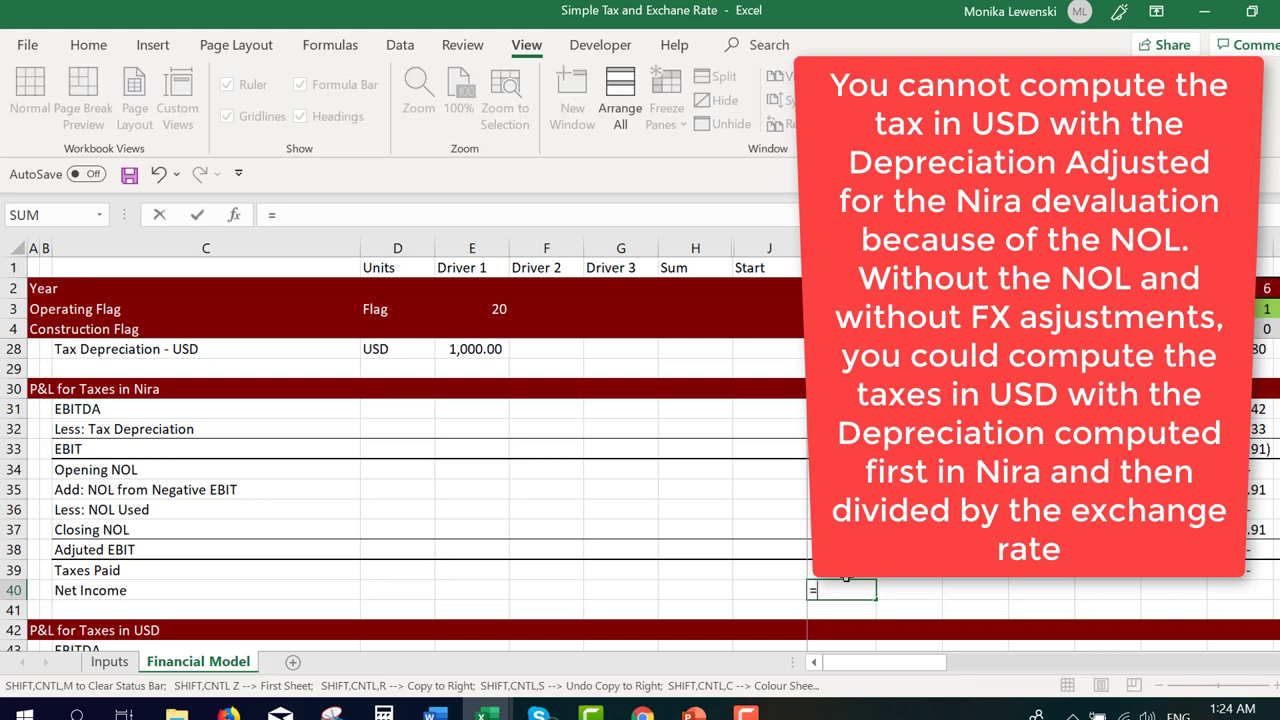
key("Up")
key("Up")
key("Up")
key("Up")
key("Up")
key("Up")
key("Up")
type("-")
key("Up")
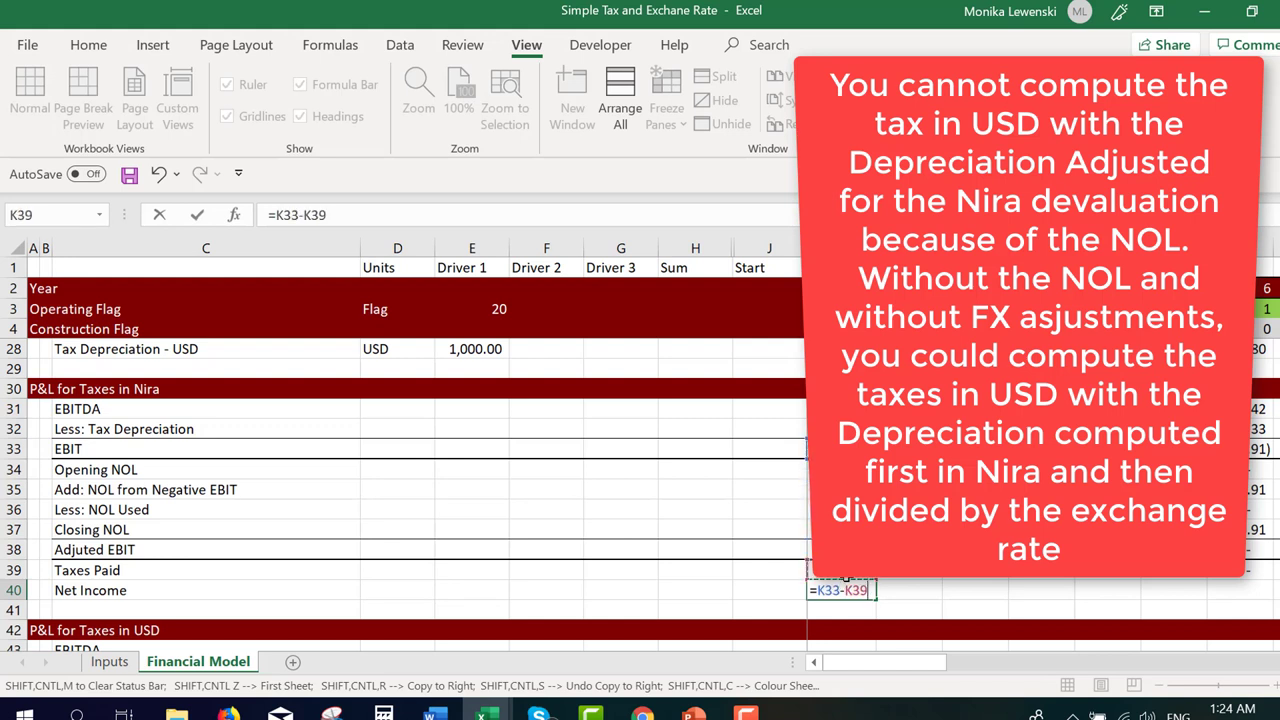
key("Return")
key("Up")
key("ctrl+shift+Right")
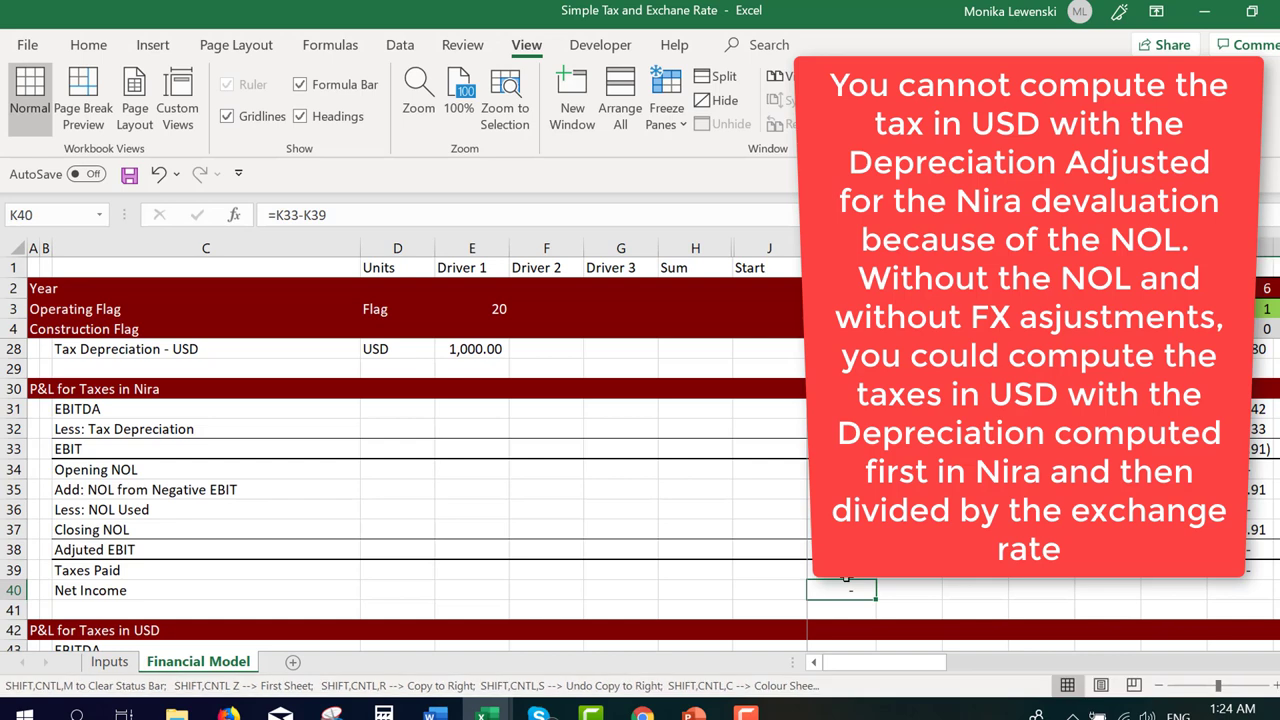
key("ctrl+r")
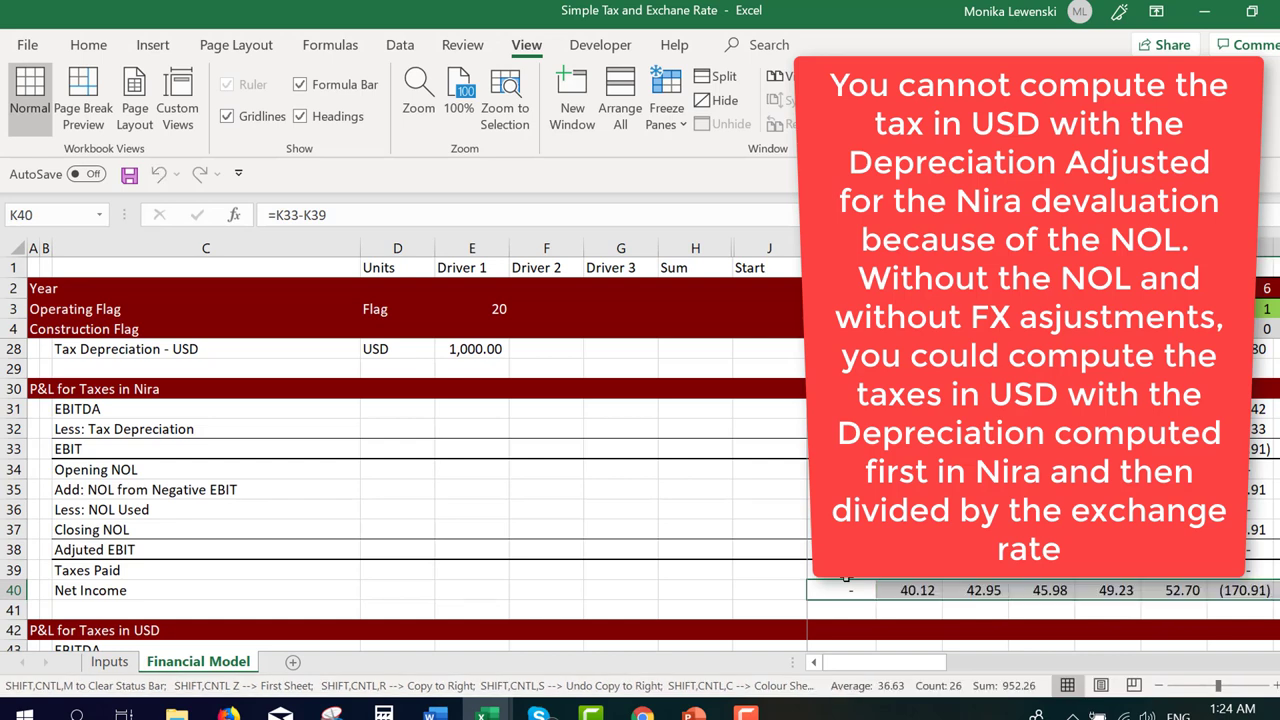
Link EBITDA in K43 of the USD P&L to EBITDA in USD with Inflation using =K14 and copy it across all years
key("Down")
key("Down")
key("Down")
key("Down")
key("Down")
key("Down")
key("Down")
key("Down")
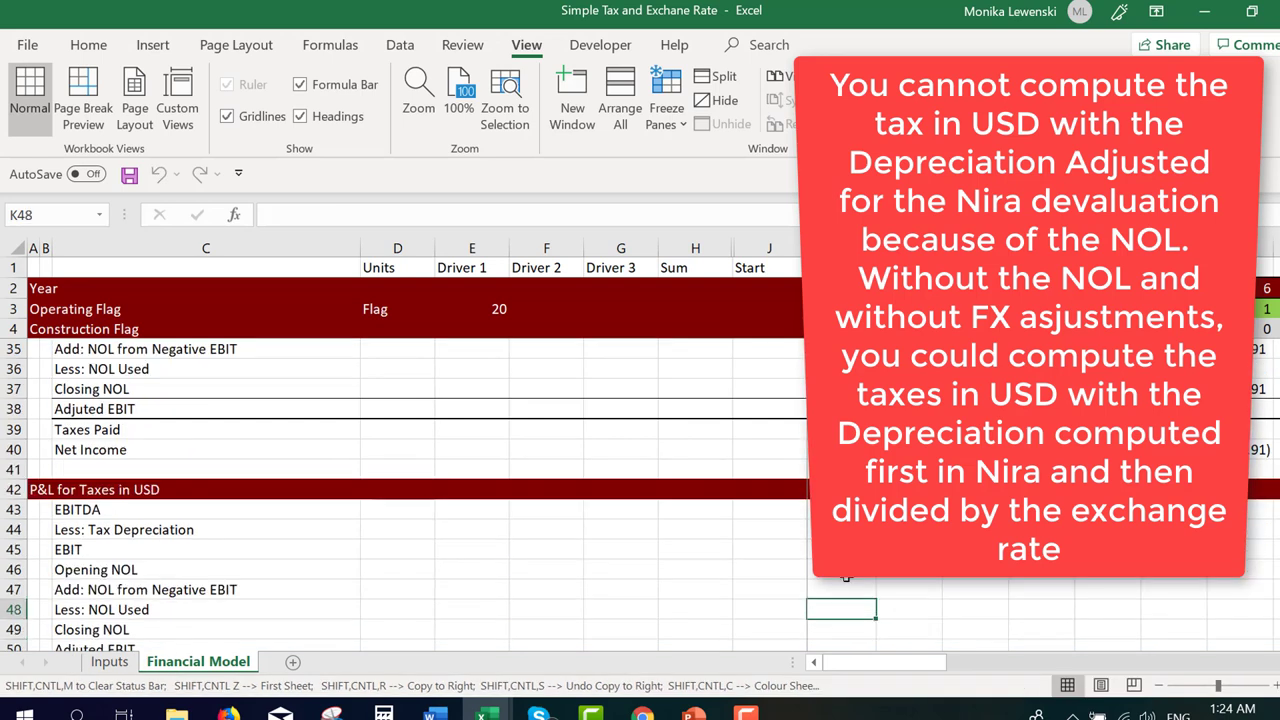
key("Up")
key("Left")
key("Left")
key("Left")
key("Left")
key("Left")
key("Left")
key("Left")
key("Left")
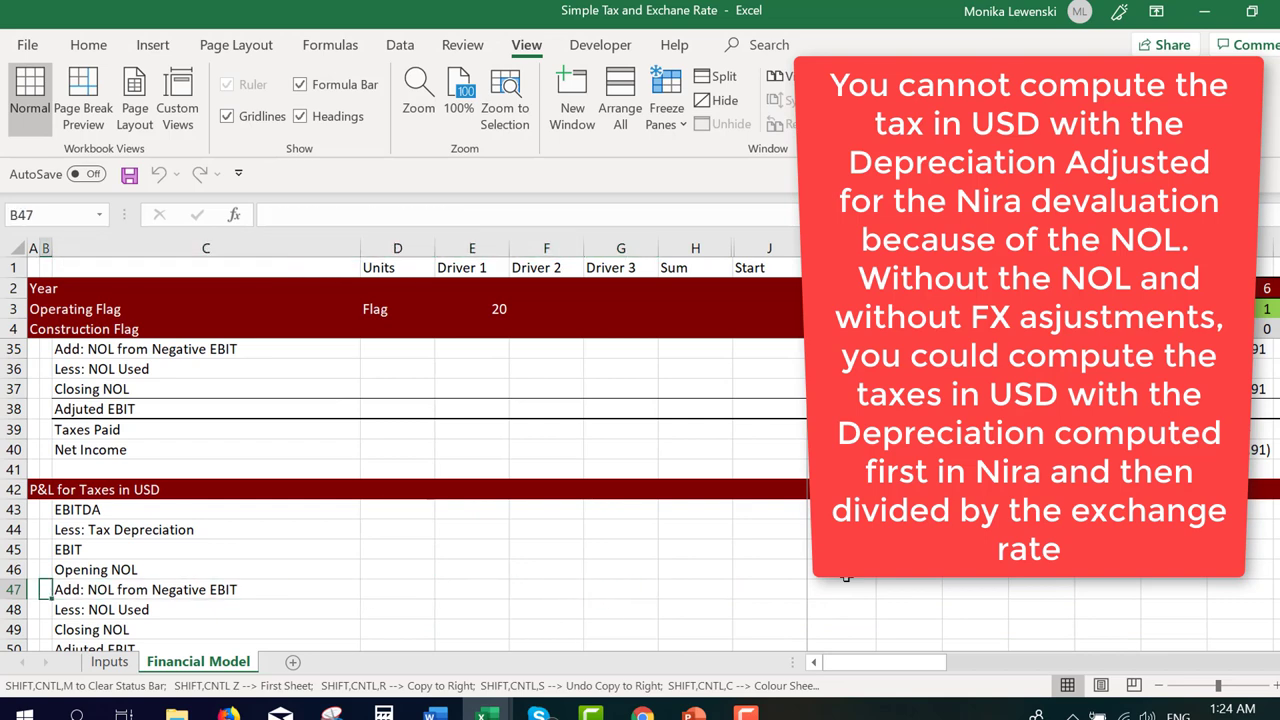
key("Up")
key("Up")
key("Up")
key("Up")
key("Right")
key("Right")
key("Right")
key("Right")
key("Right")
key("Right")
key("Right")
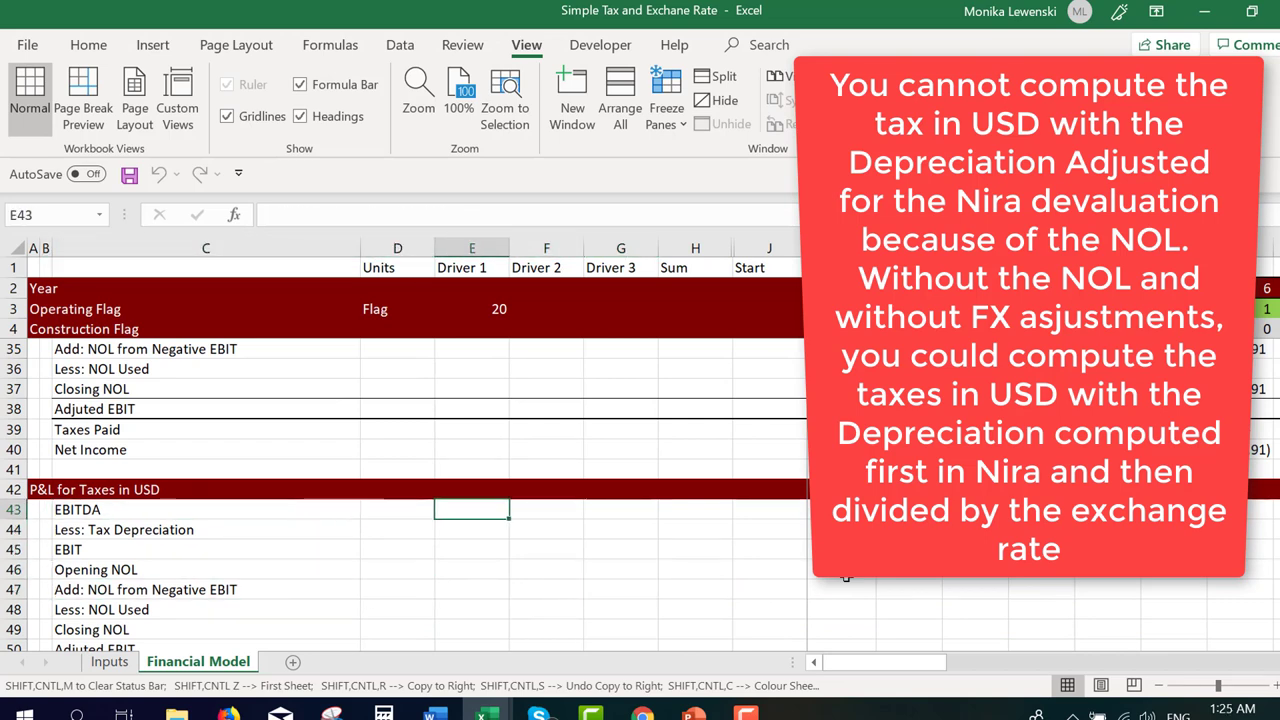
type("=")
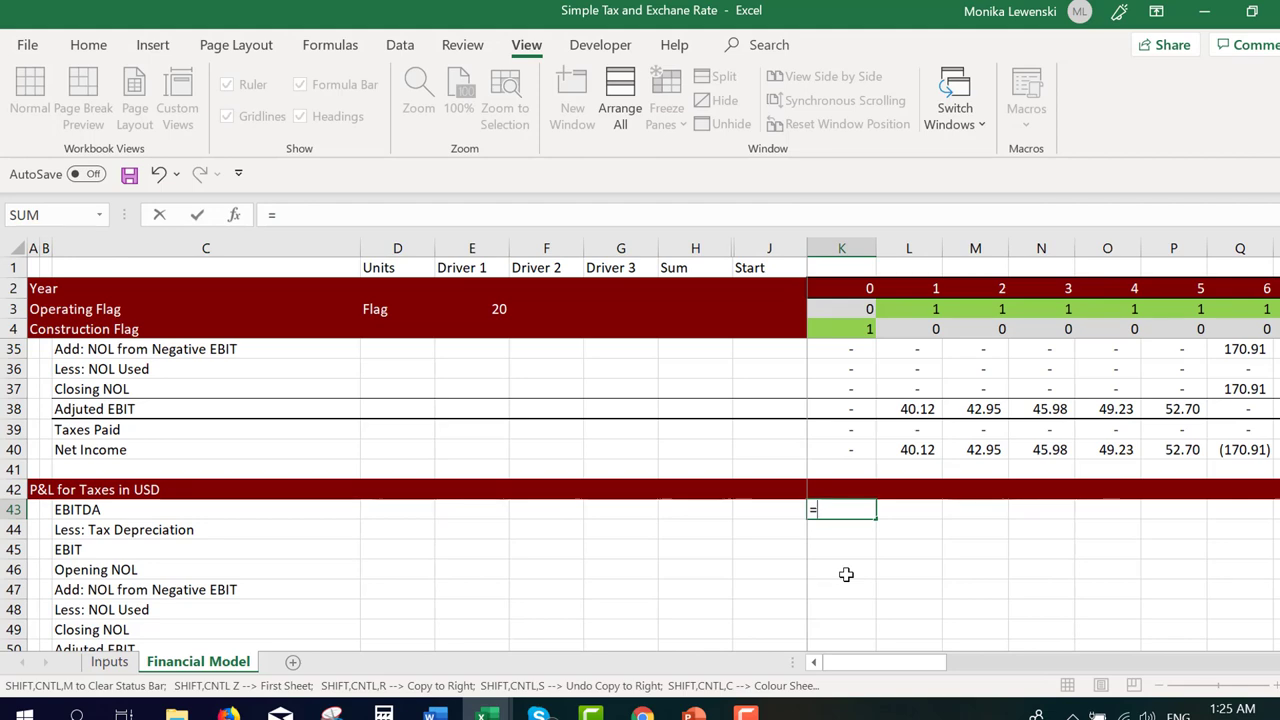
key("Page_Up")
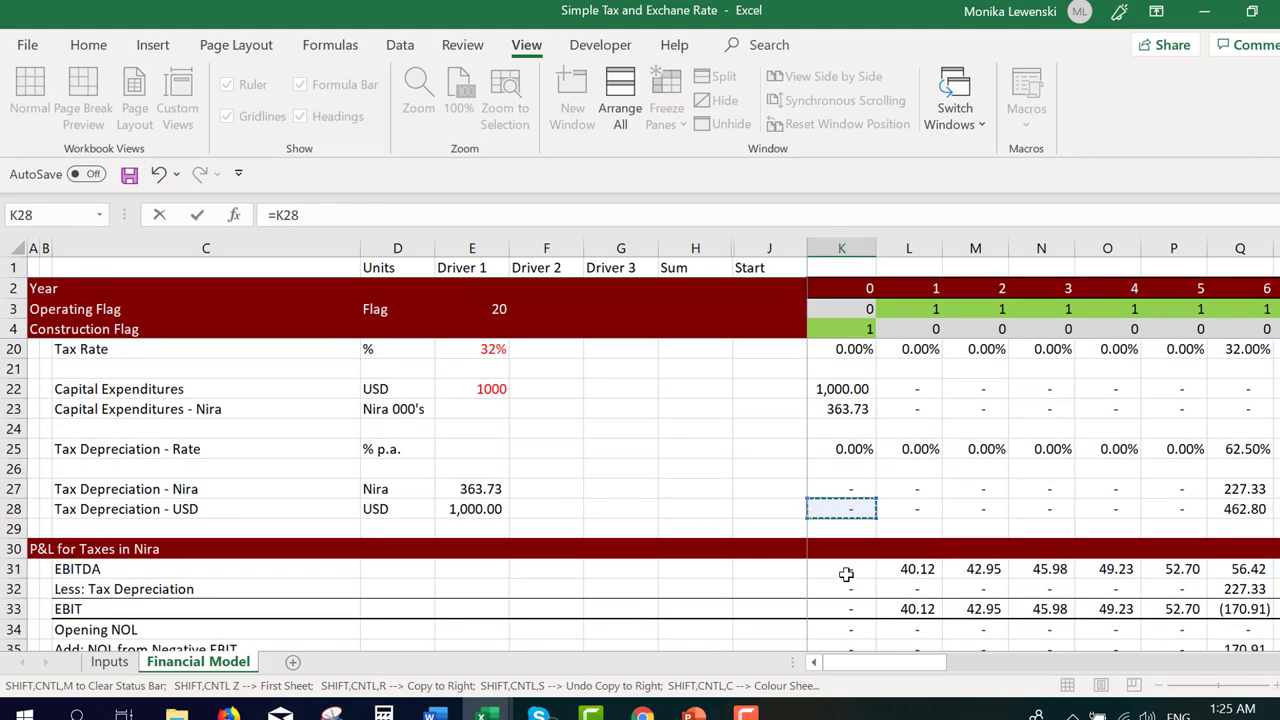
key("Page_Up")
key("Down")
key("Down")
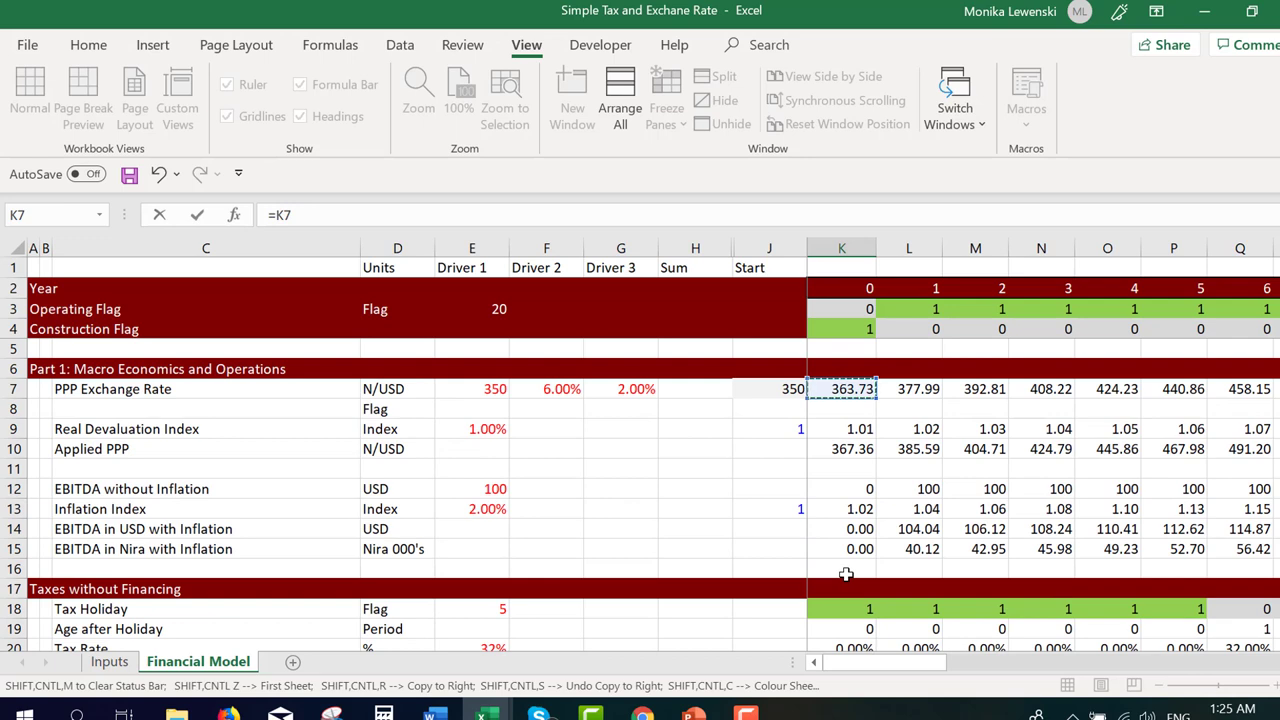
key("Down")
key("Down")
key("Down")
key("Down")
key("Down")
key("Down")
key("Down")
key("Down")
key("Down")
key("Down")
key("Down")
key("Down")
key("Down")
key("Down")
key("Down")
key("Down")
scroll(845, 572, "down", 1)
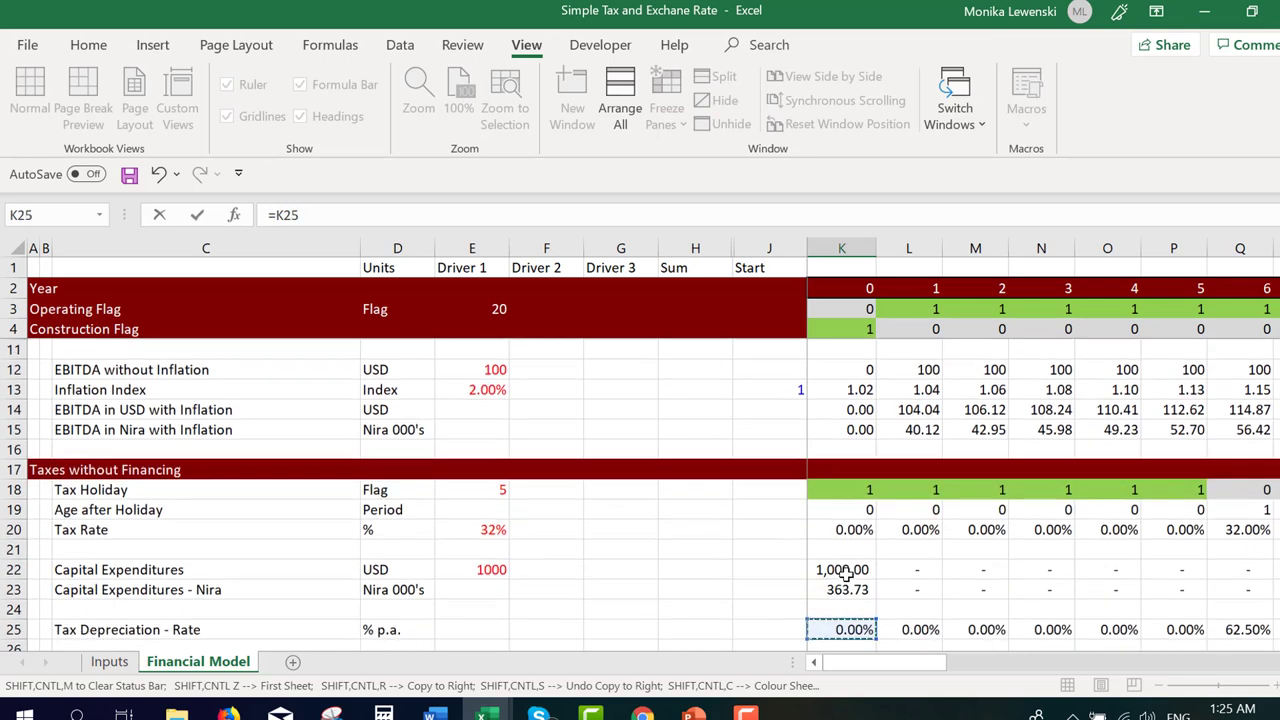
key("Page_Up")
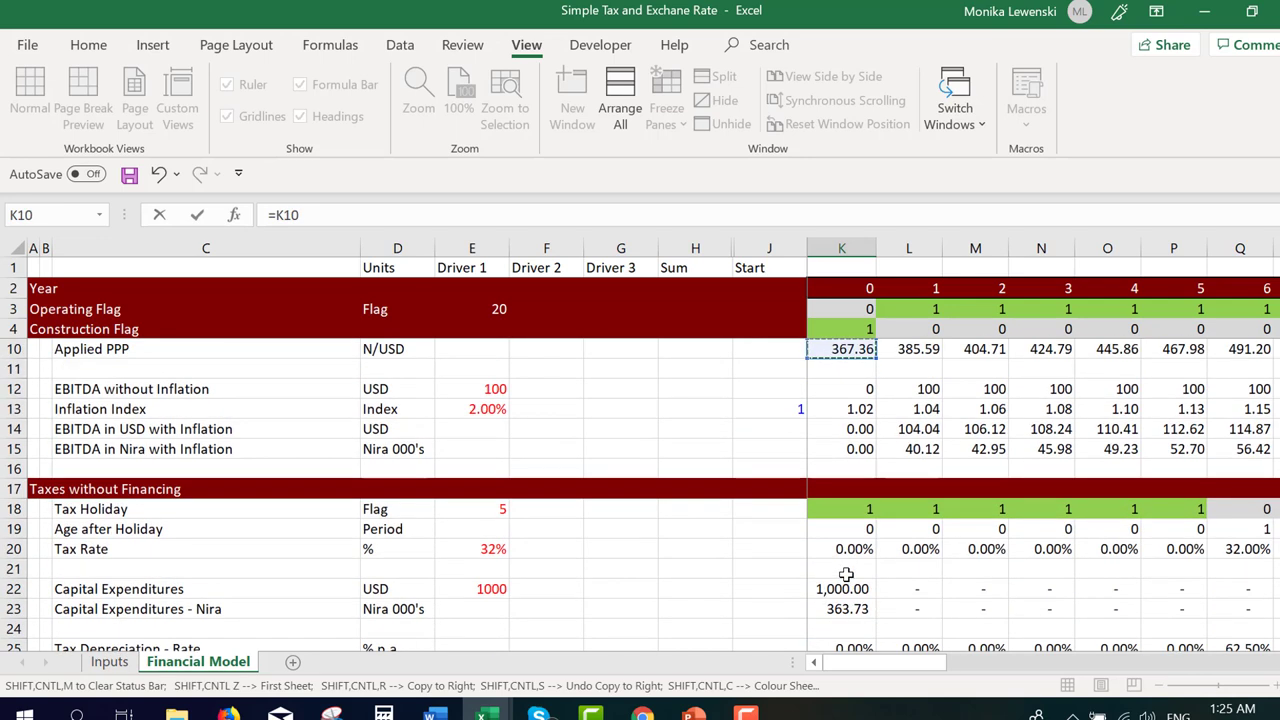
key("Down")
key("Down")
key("Down")
key("Down")
key("Return")
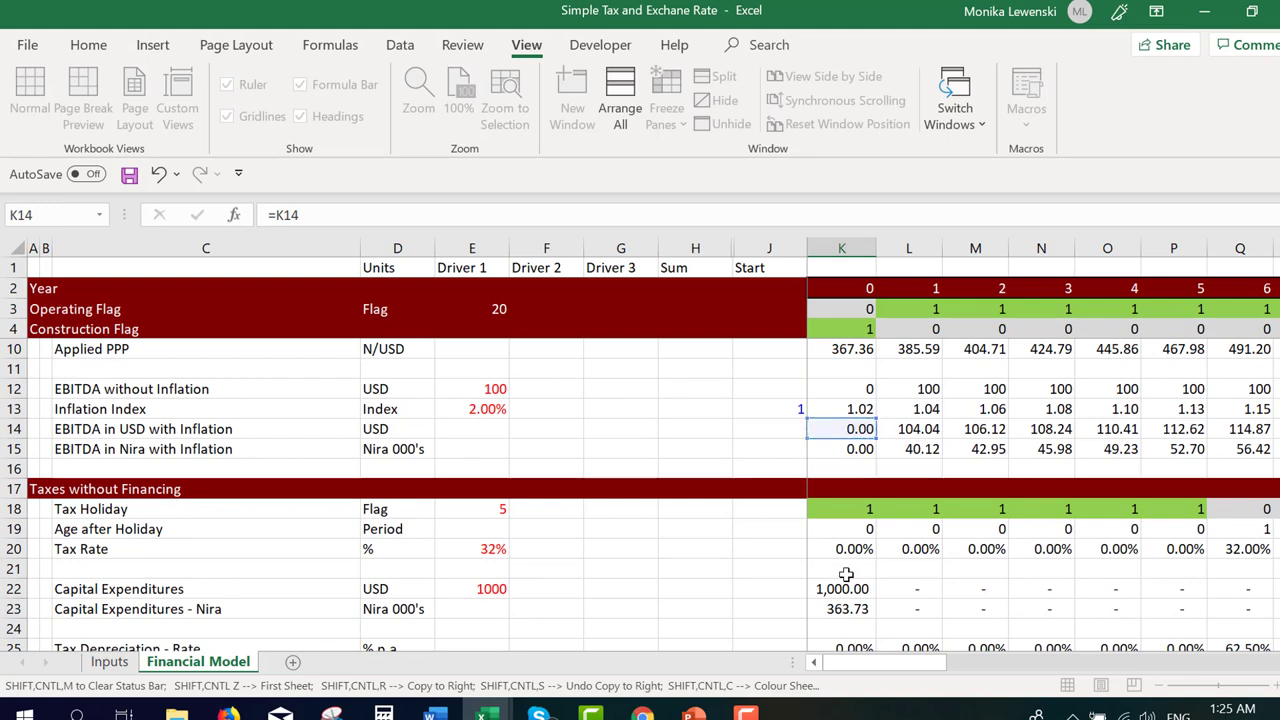
key("Up")
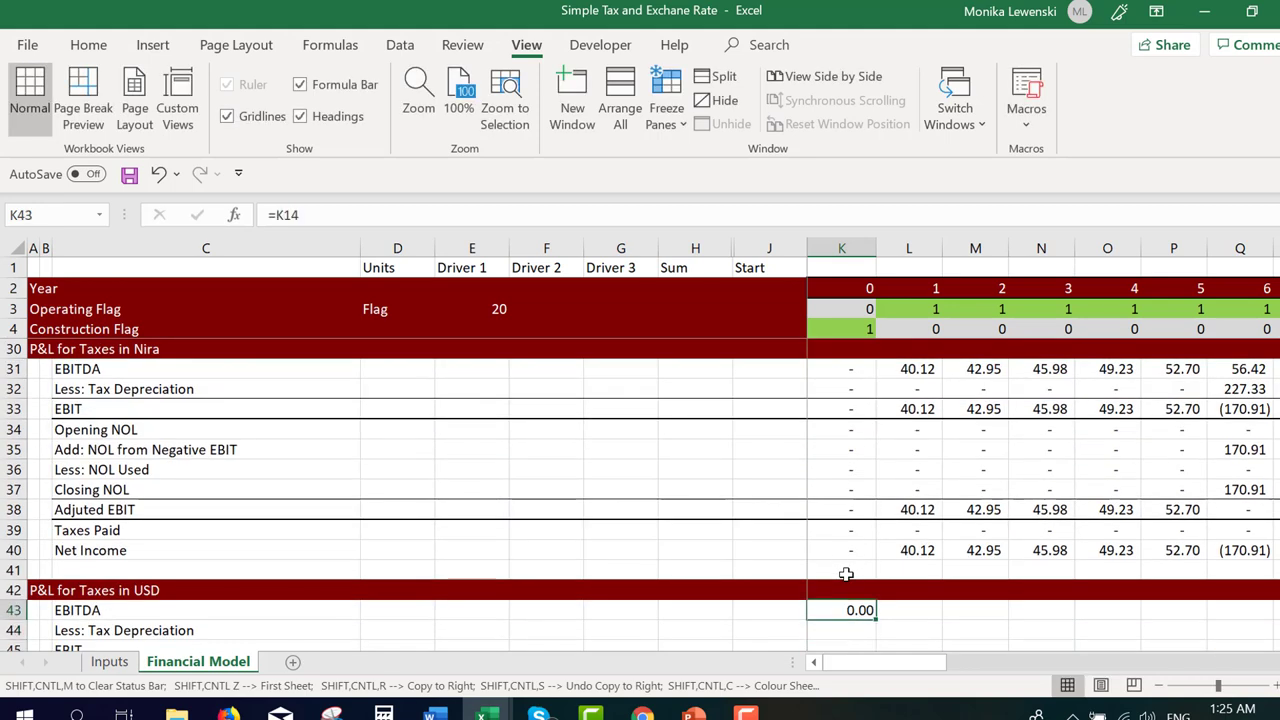
key("ctrl+shift+r")
Link Less: Tax Depreciation in K44 to Tax Depreciation - USD using =K28 and copy it across all years
key("Down")
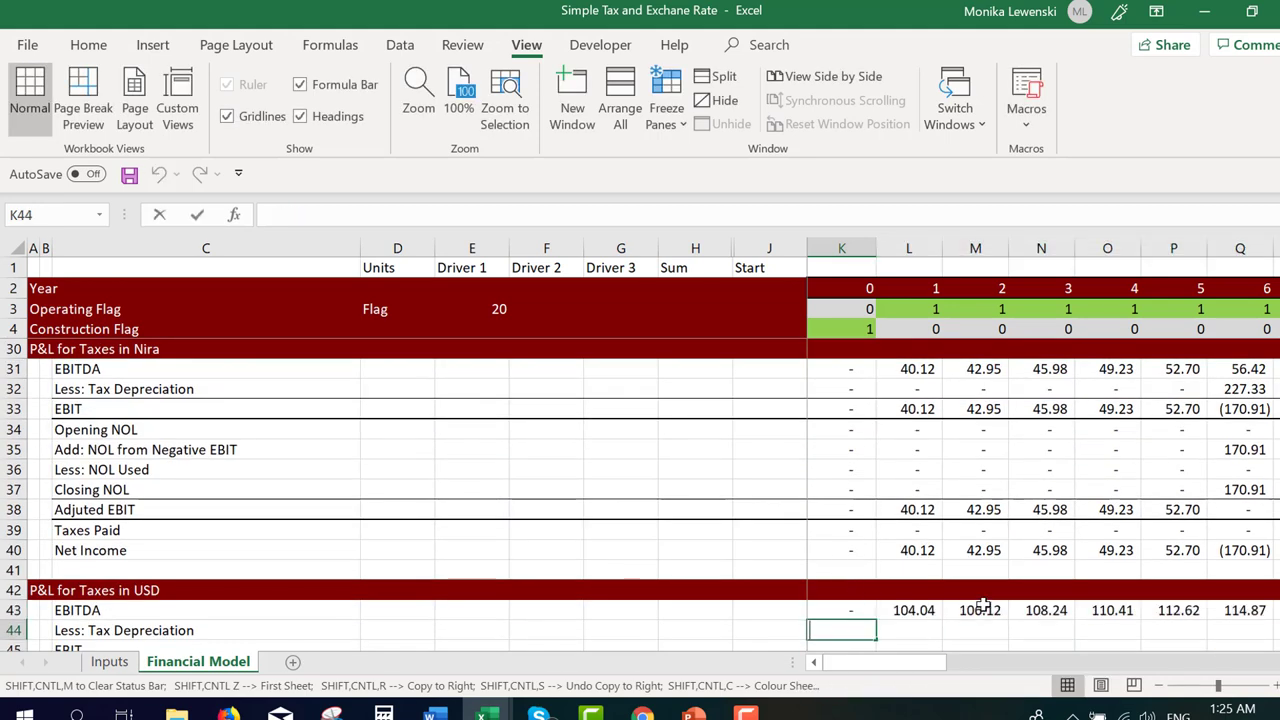
type("=")
key("Page_Up")
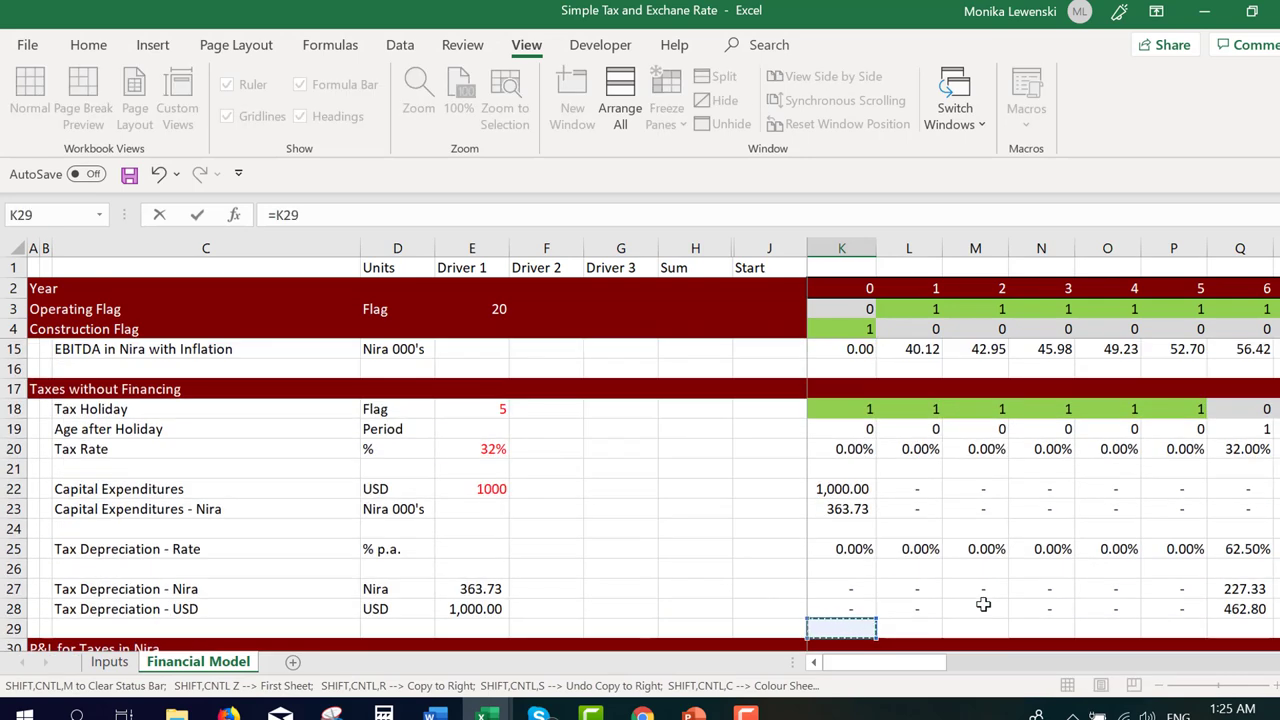
key("Up")
key("Return")
key("Up")
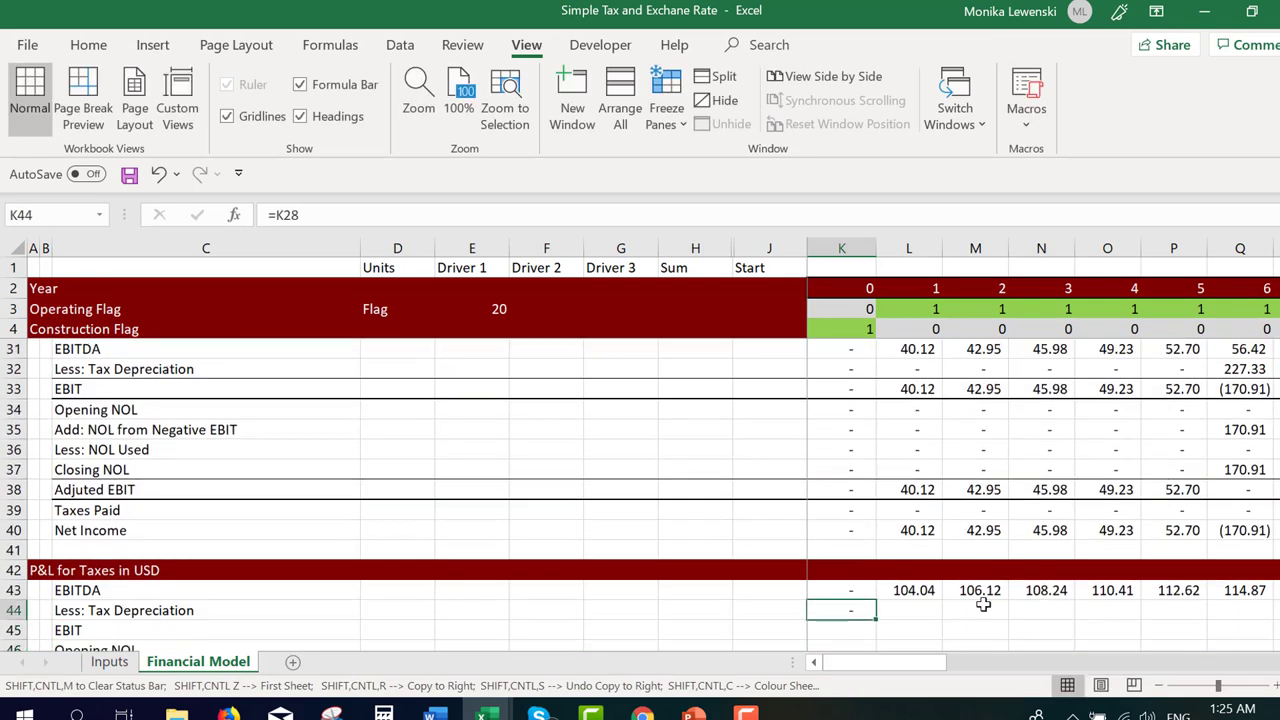
key("ctrl+shift+r")
Enter EBIT in K45 as =K43-K44, EBITDA minus tax depreciation, and copy it across all years
key("Down")
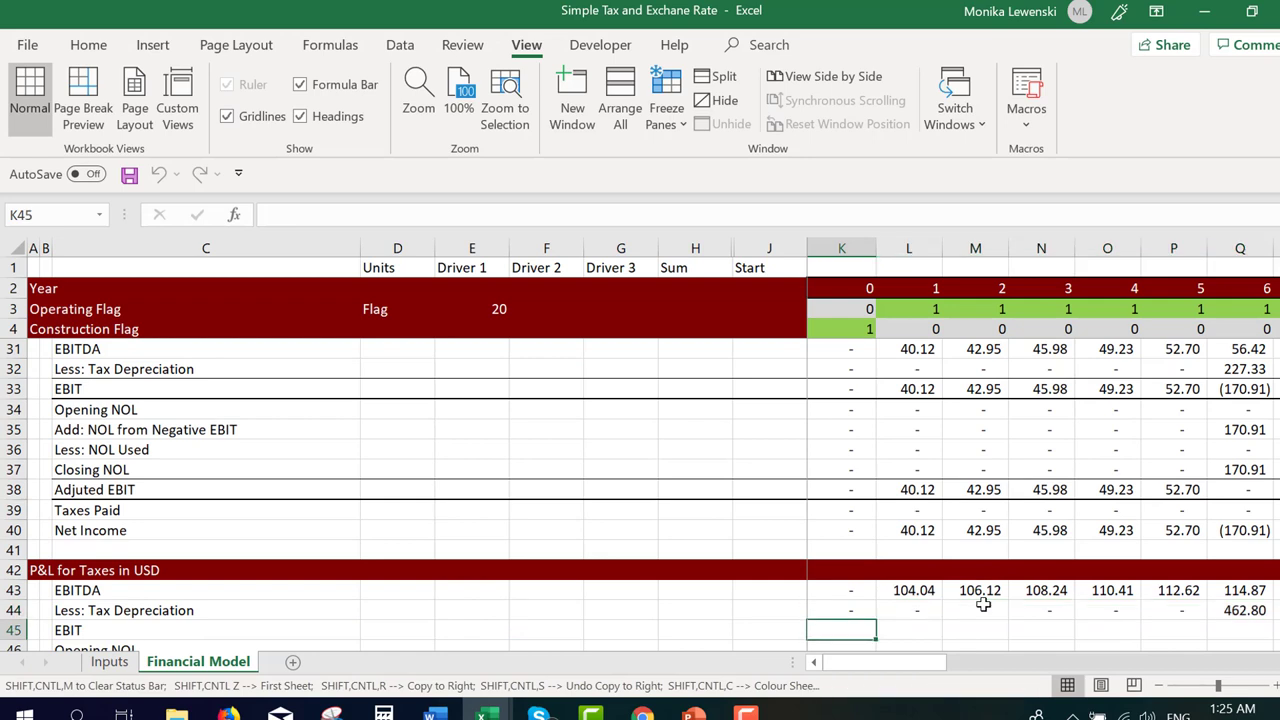
type("=")
key("Up")
key("Up")
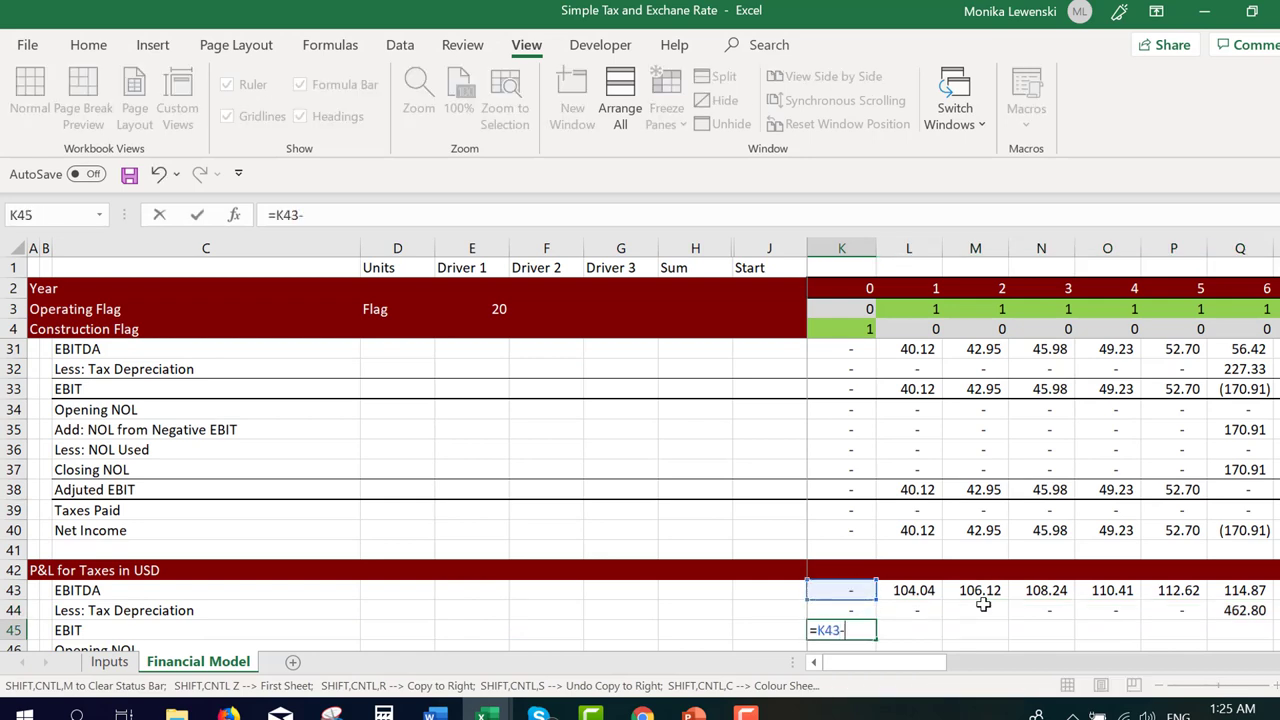
type("-")
key("Up")
key("Return")
key("Up")
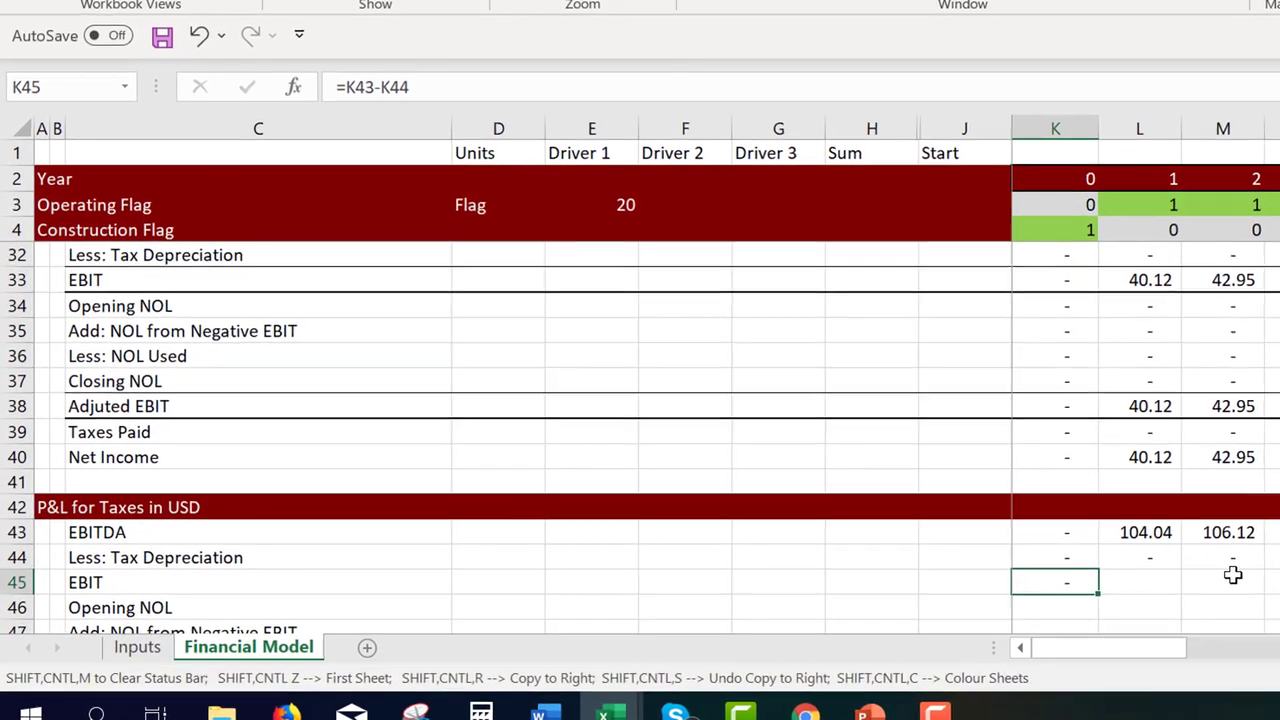
key("ctrl+shift+r")
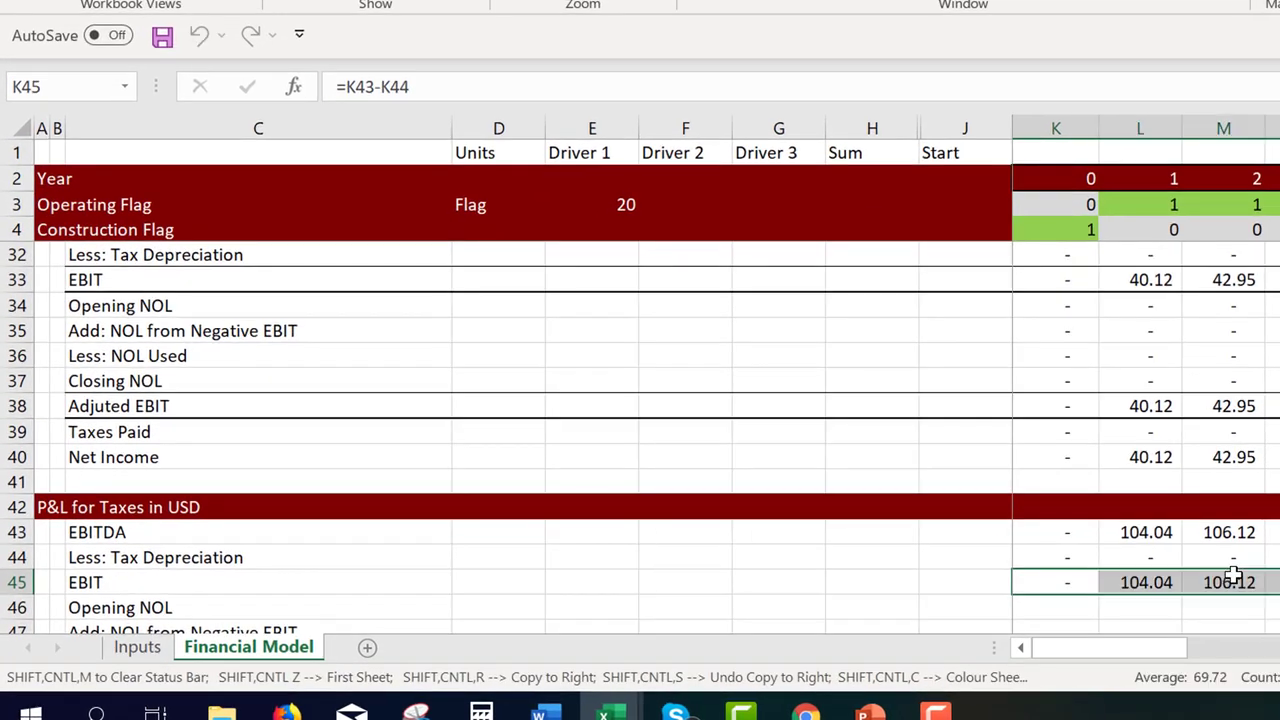
Set the USD Opening NOL in K46 to the prior period's Closing NOL with =J49
key("Down")
type("=")
key("Down")
key("Down")
key("Down")
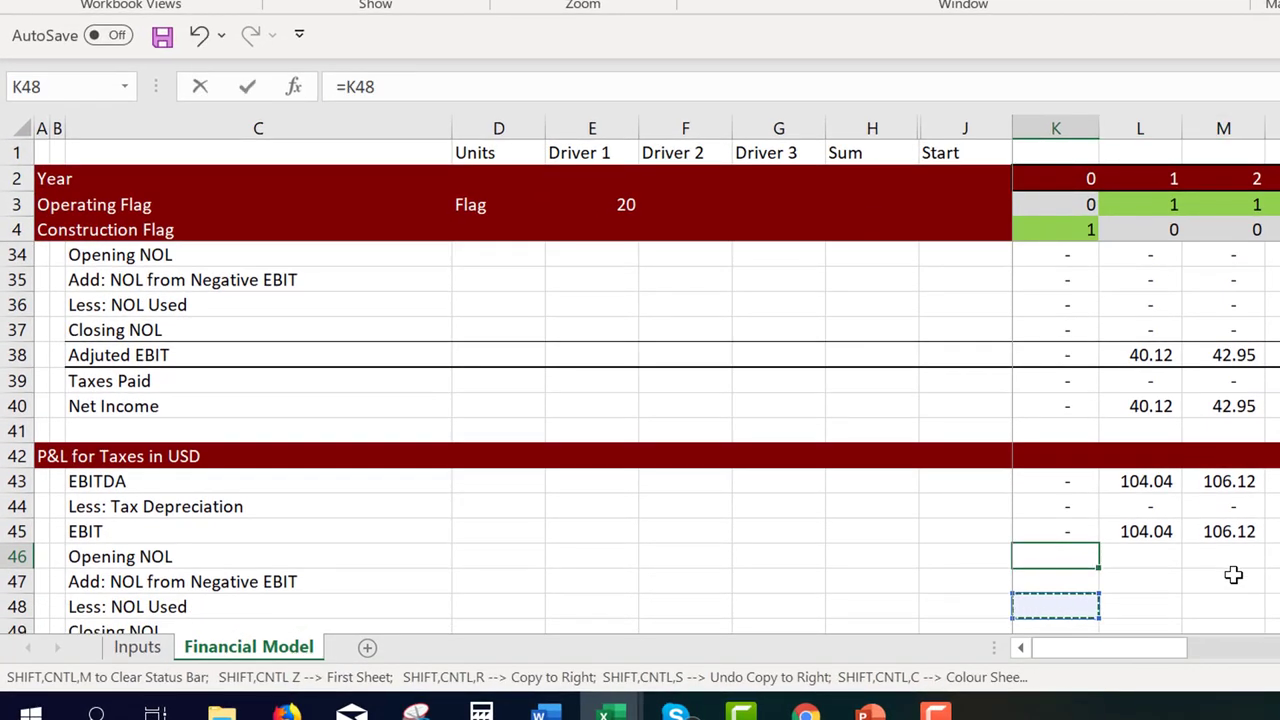
key("Left")
key("Return")
Enter =MAX(-K45,0) in K47 for Add: NOL from Negative EBIT in the USD P&L
type("=")
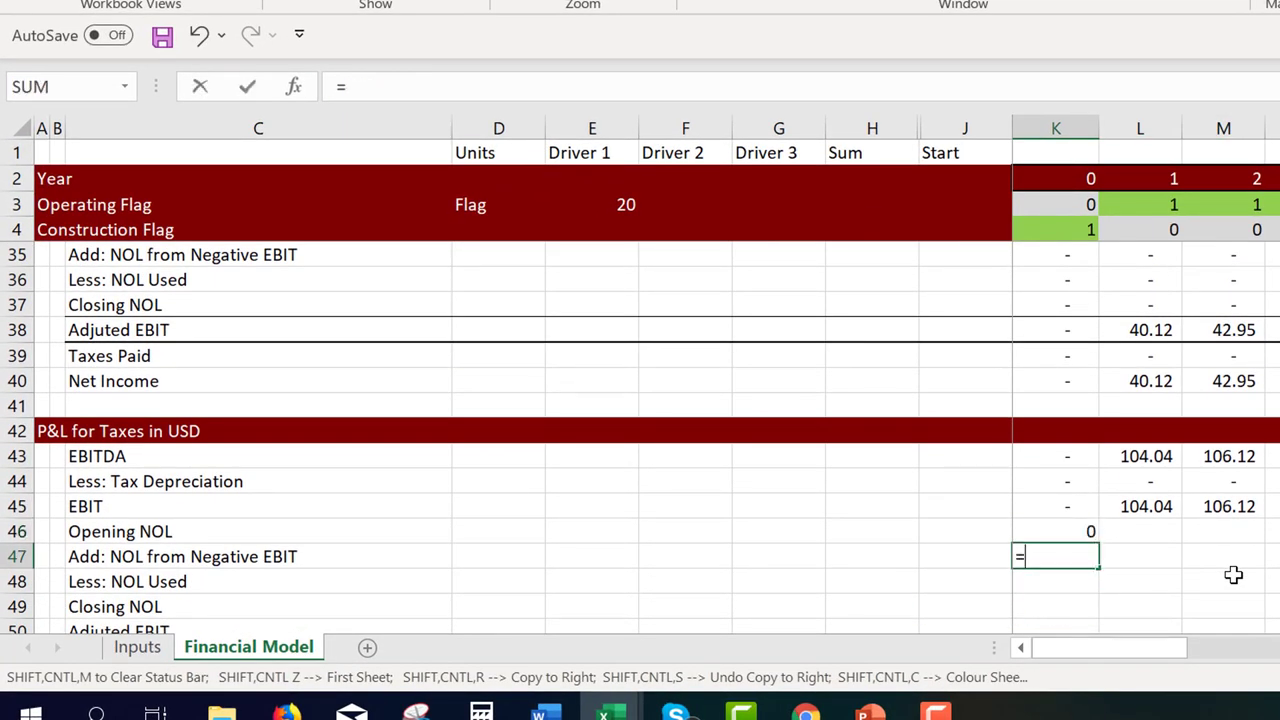
type("max ")
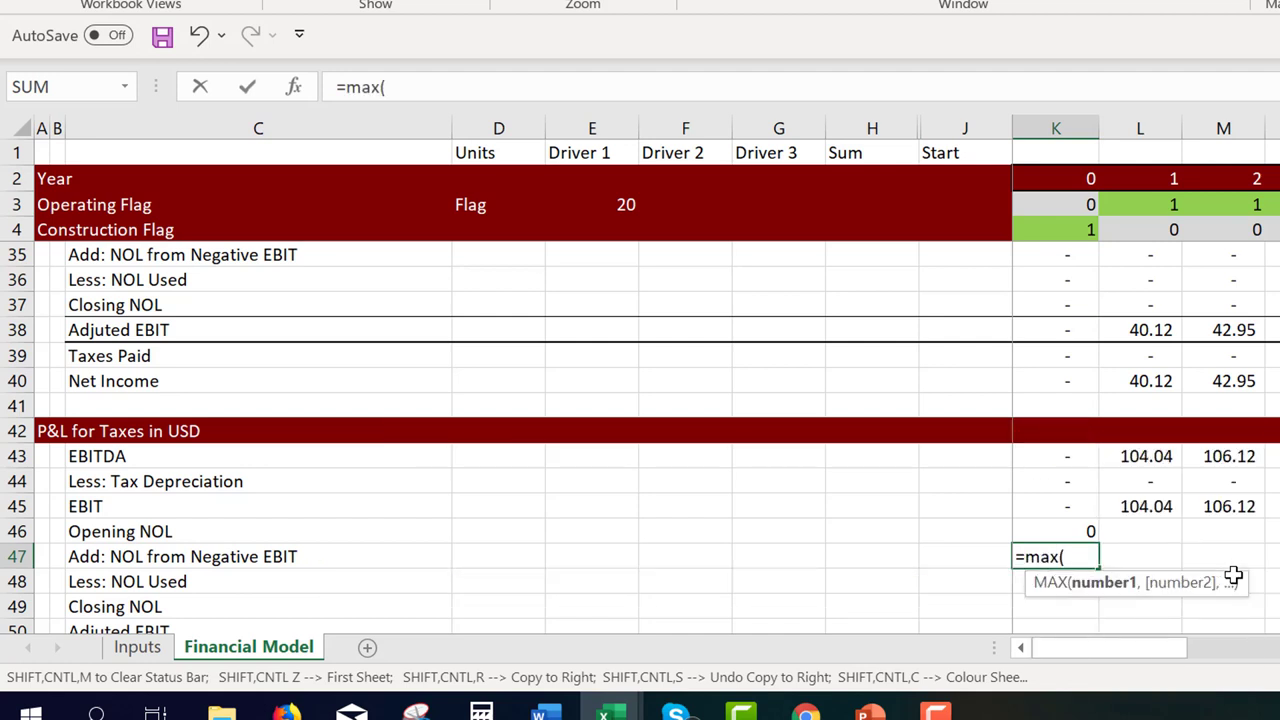
type("-")
key("Up")
key("Up")
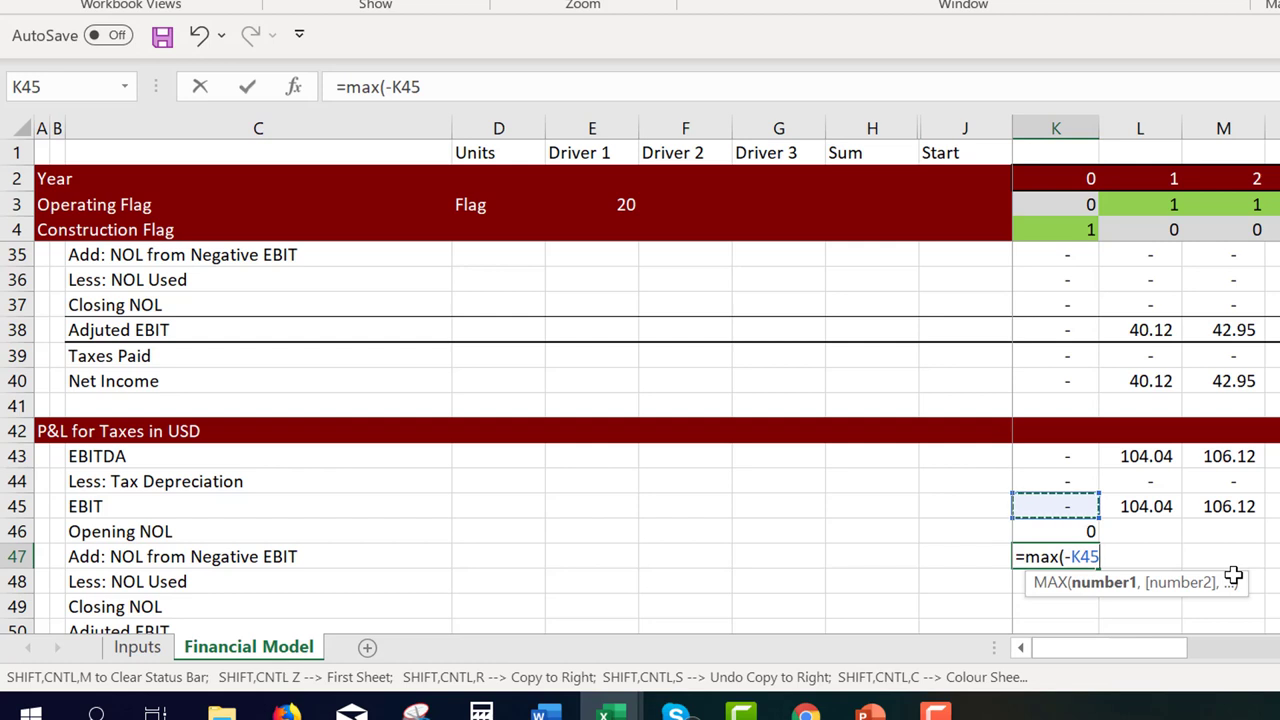
type(",0)")
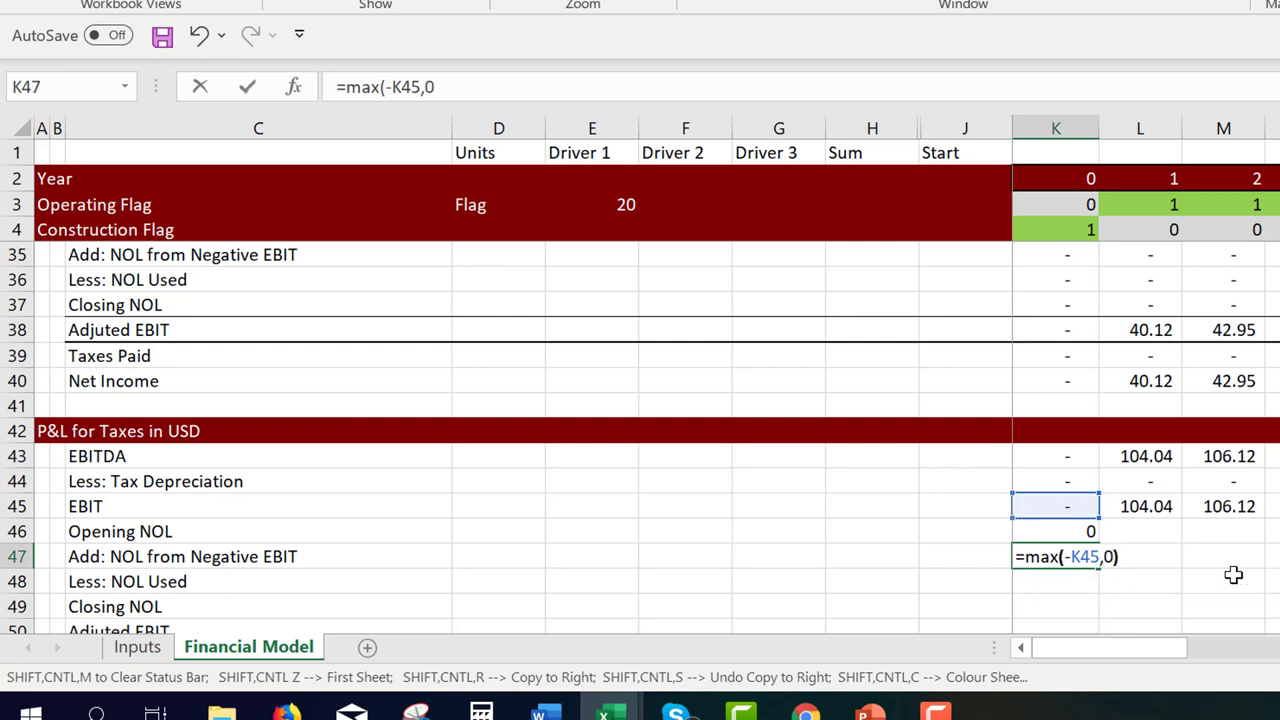
key("Return")
Enter =MAX(K45,0) in K48 for Less: NOL Used in the USD P&L
type("=max(")
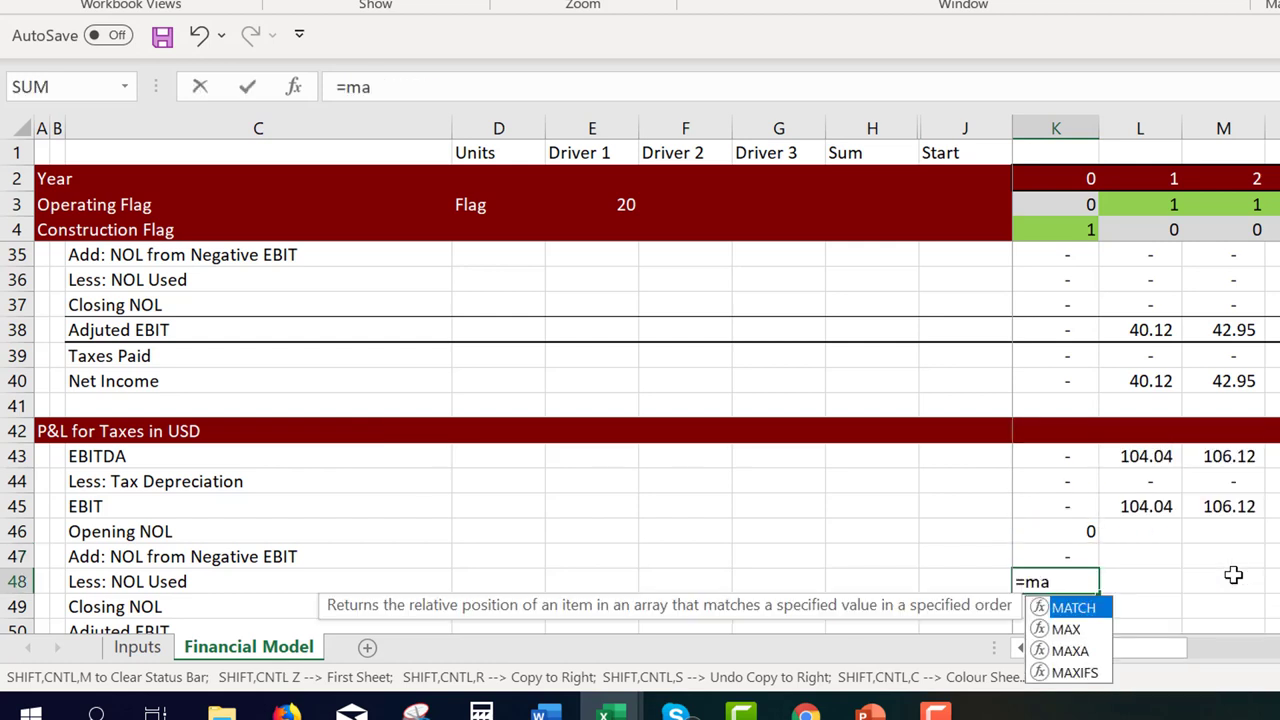
key("Up")
key("Up")
key("Up")
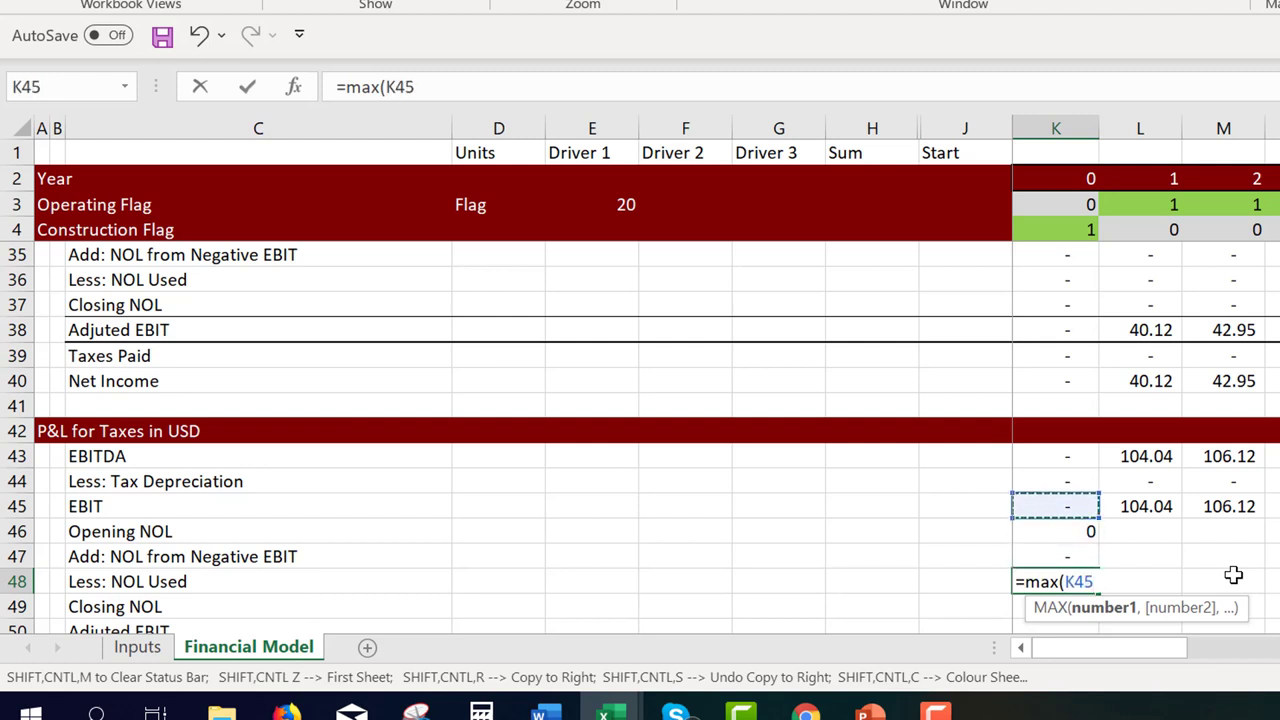
type(",0)")
key("Return")
key("Up")
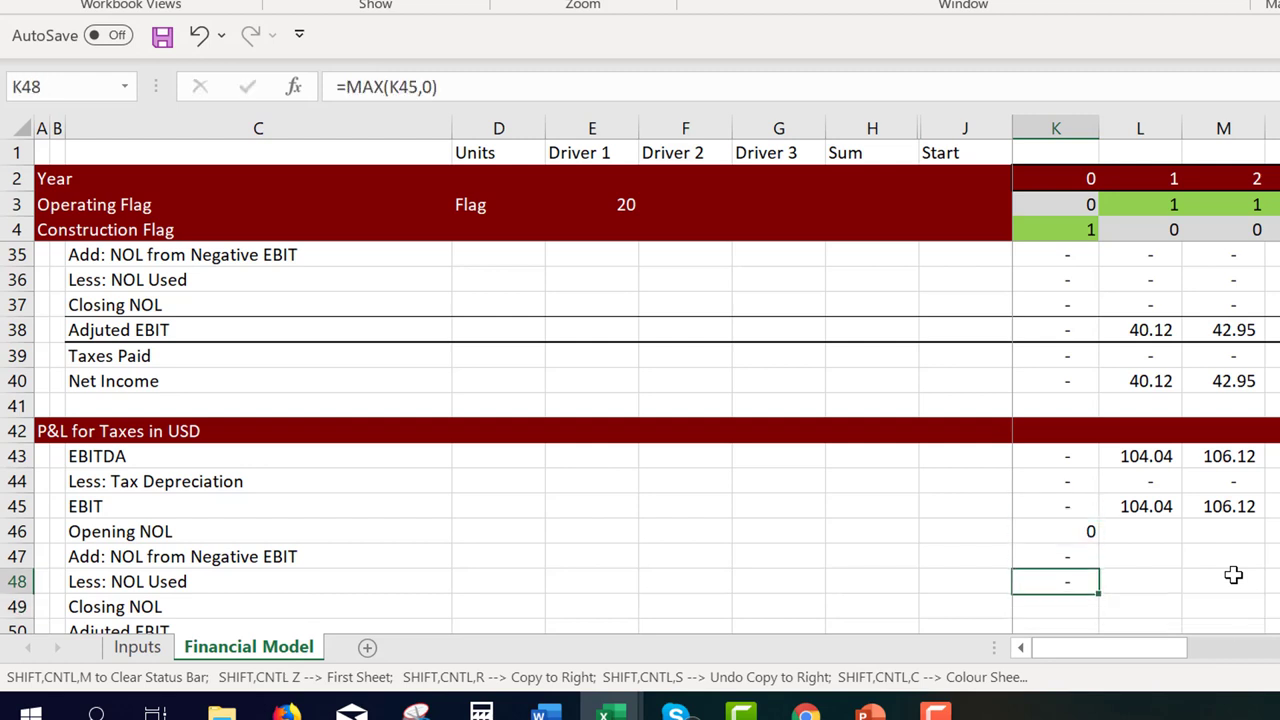
Cap NOL Used in K48 at the Opening NOL by wrapping its formula as =MIN(K46,MAX(K45,0))
key("F2")
key("Left")
key("Left")
key("Left")
key("Left")
key("Left")
key("Left")
key("Left")
key("Left")
key("Left")
key("Left")
key("Left")
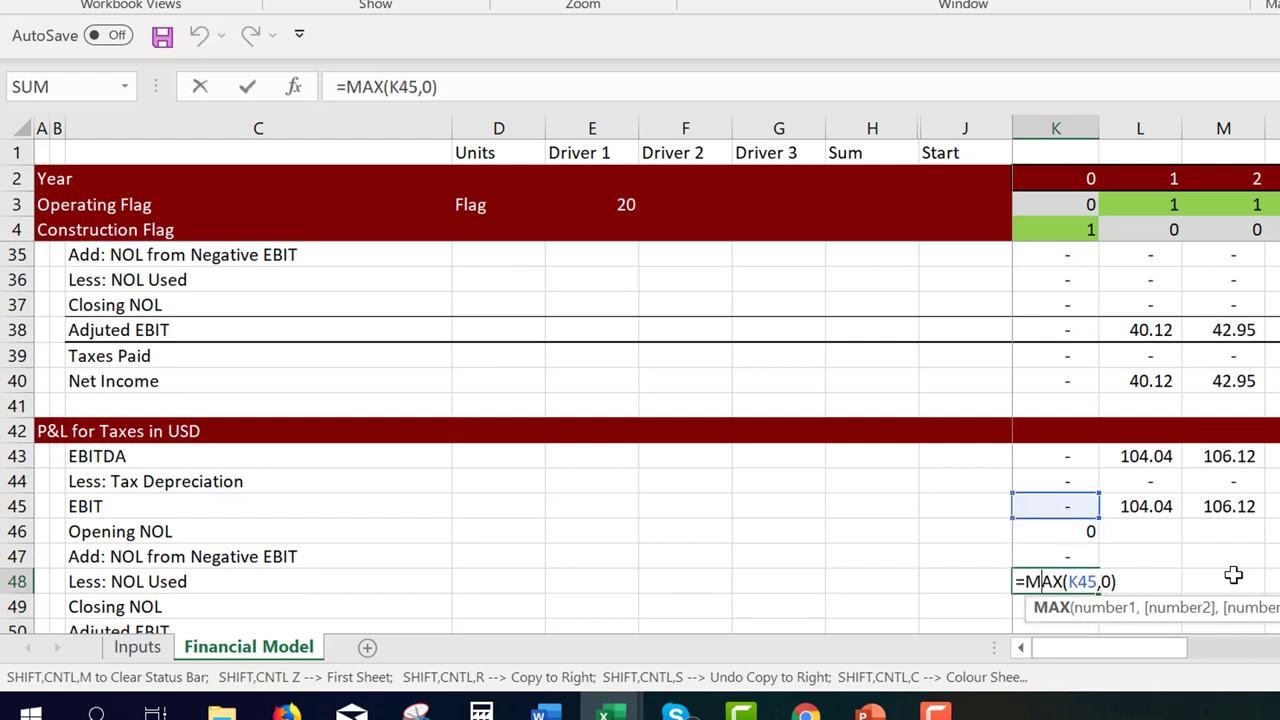
type("min(")
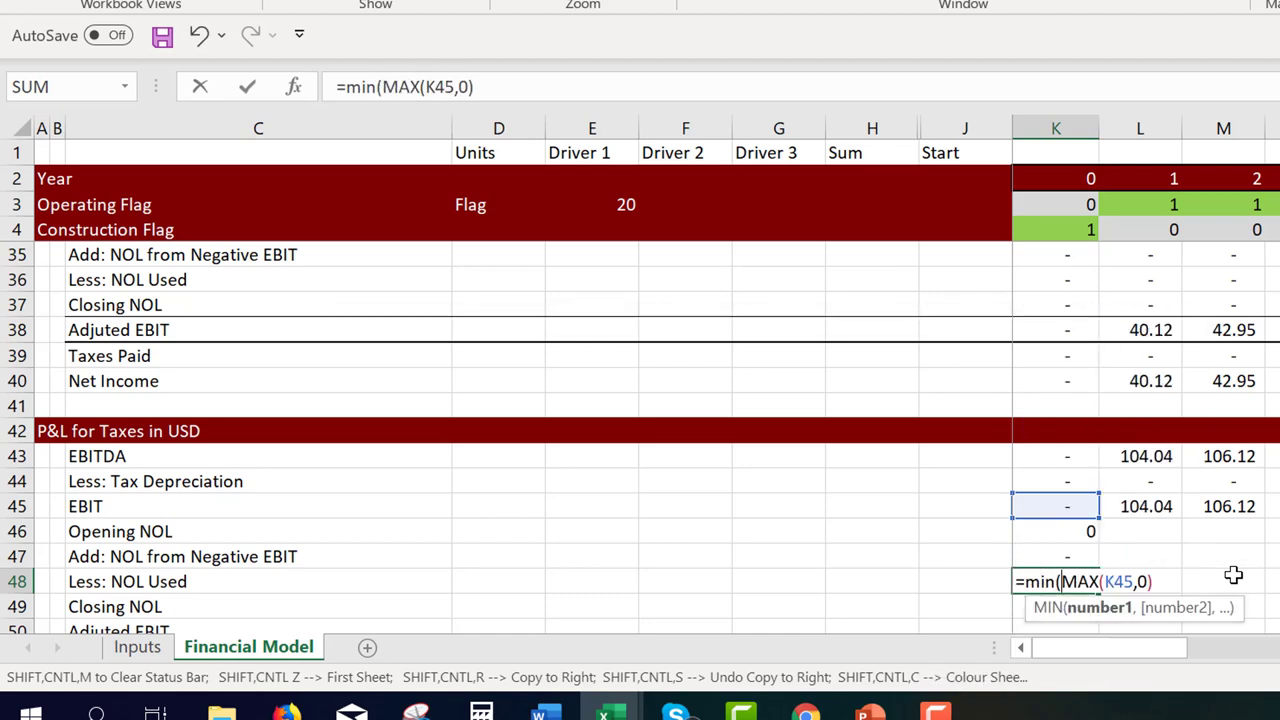
left_click(1075, 529)
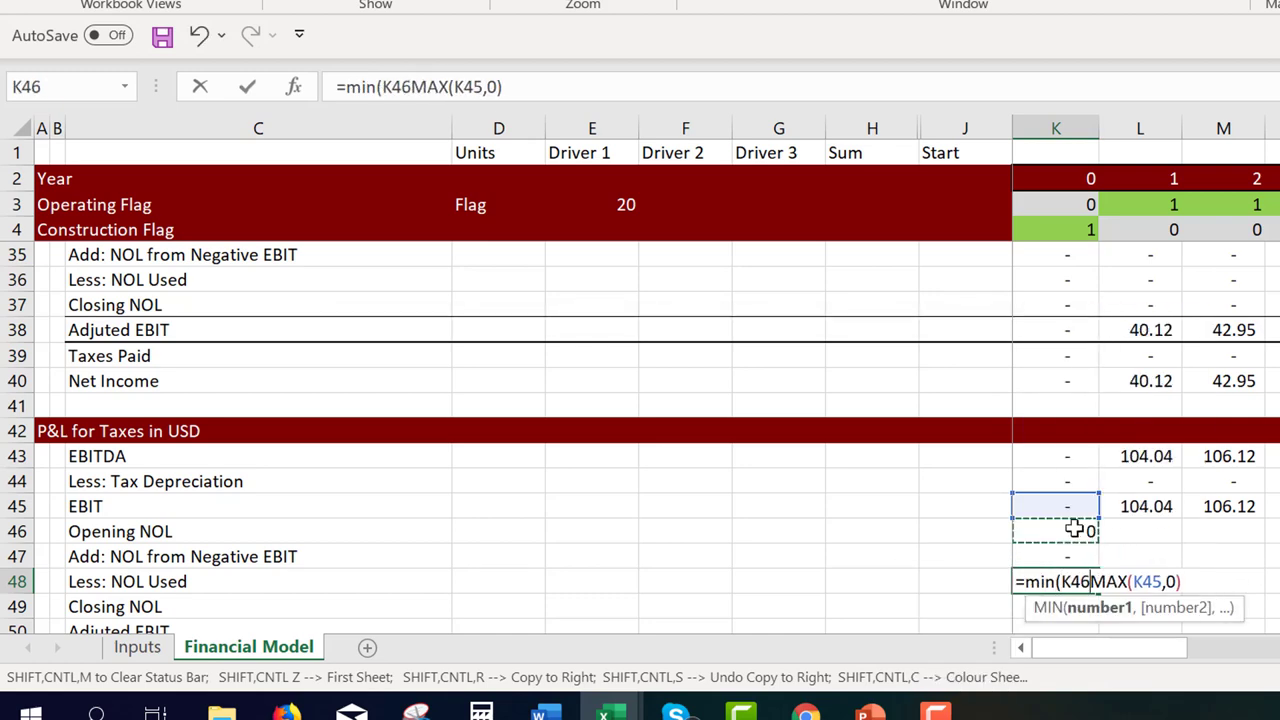
type(",")
key("End")
type(")")
key("Return")
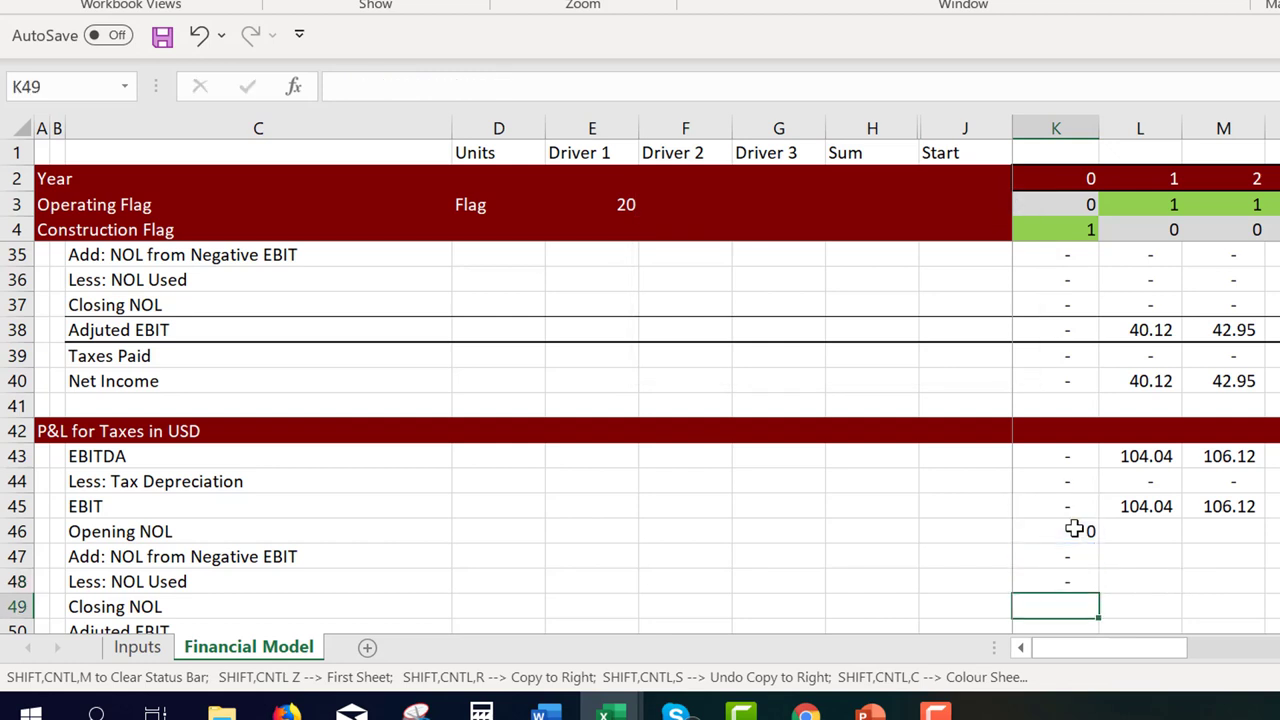
Enter the USD Closing NOL in K49 as =K46+K47-K48, opening plus additions minus NOL used
type("=")
key("Up")
key("Up")
key("Up")
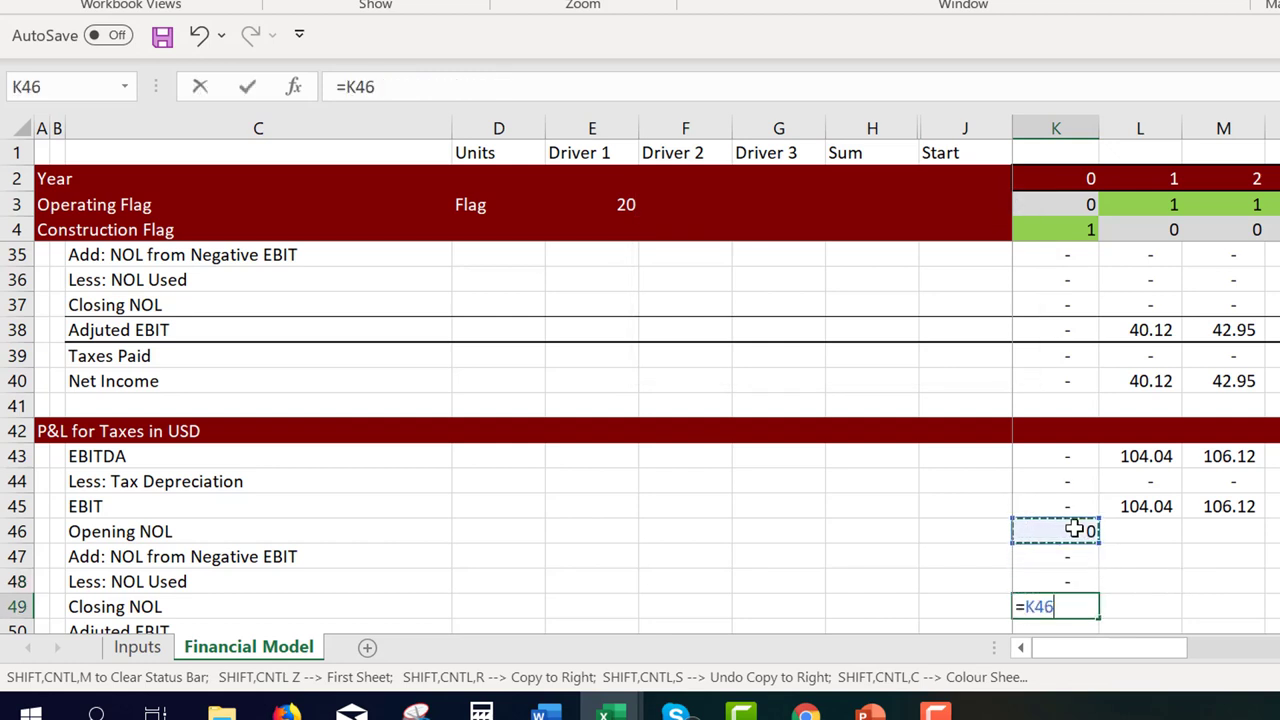
type("+")
key("Up")
key("Up")
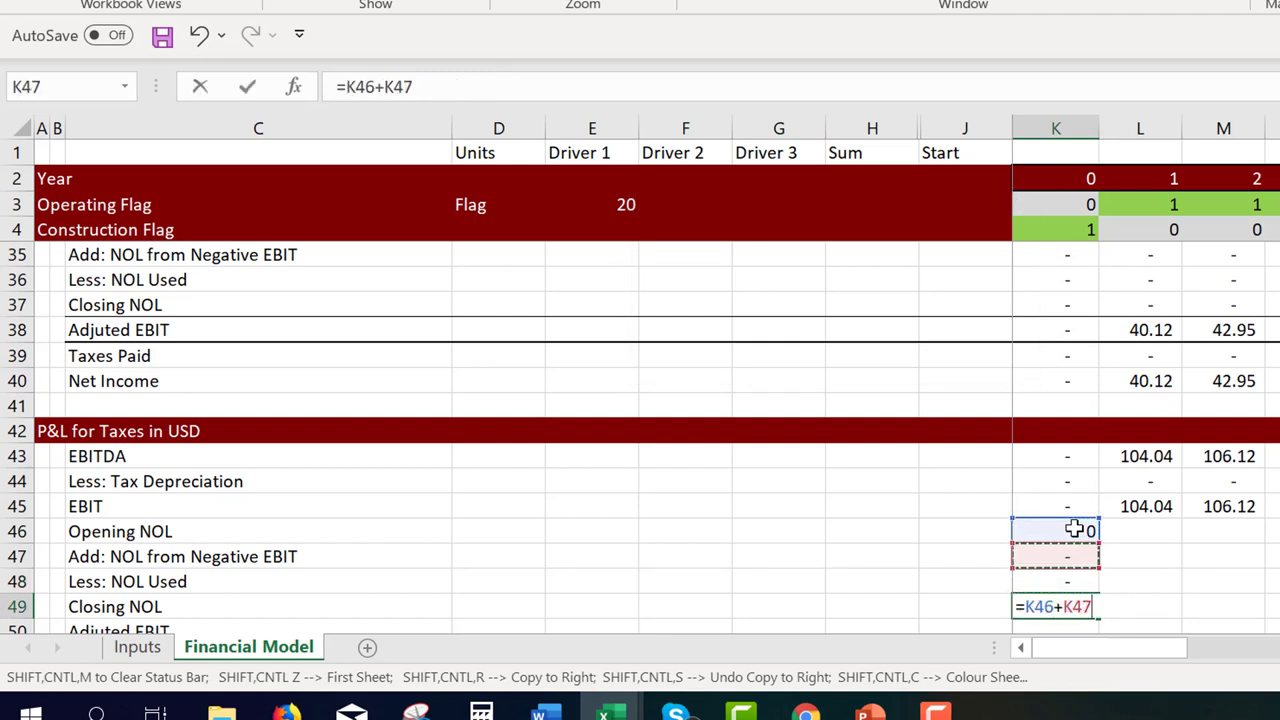
type("-")
key("Up")
key("Return")
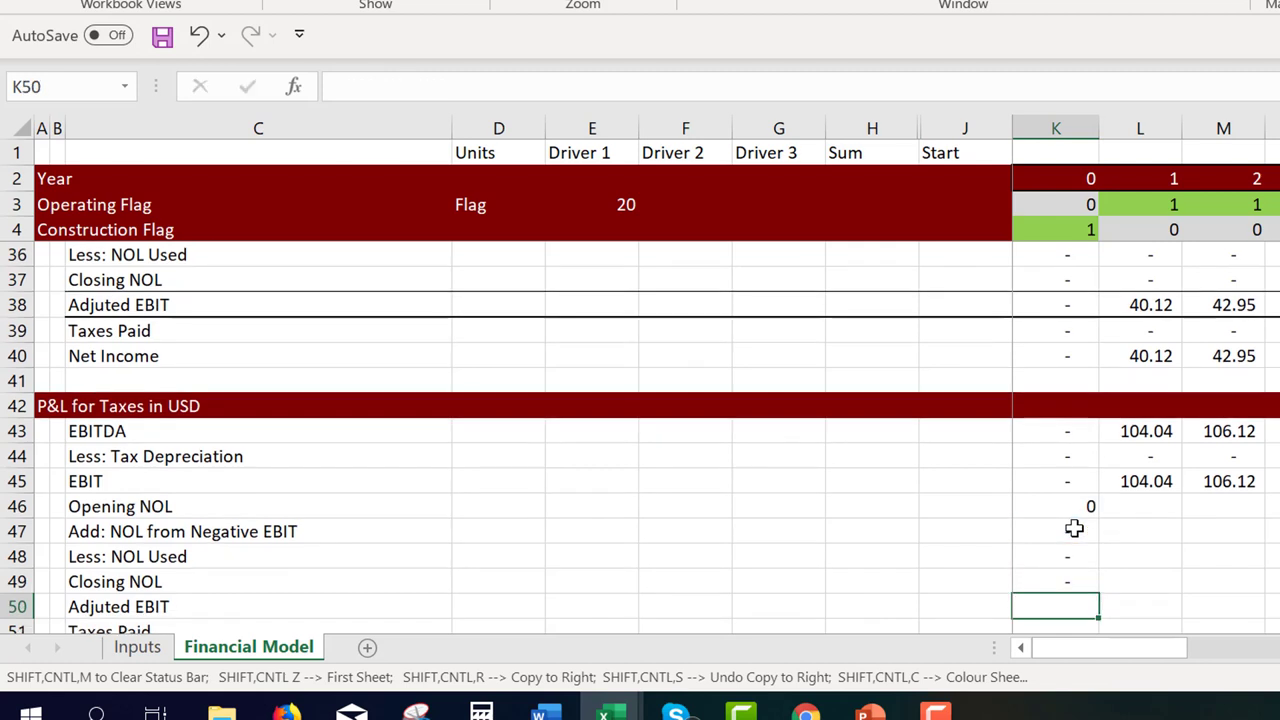
Enter the USD adjusted EBIT in K50 as =K45+K47-K48
type("=")
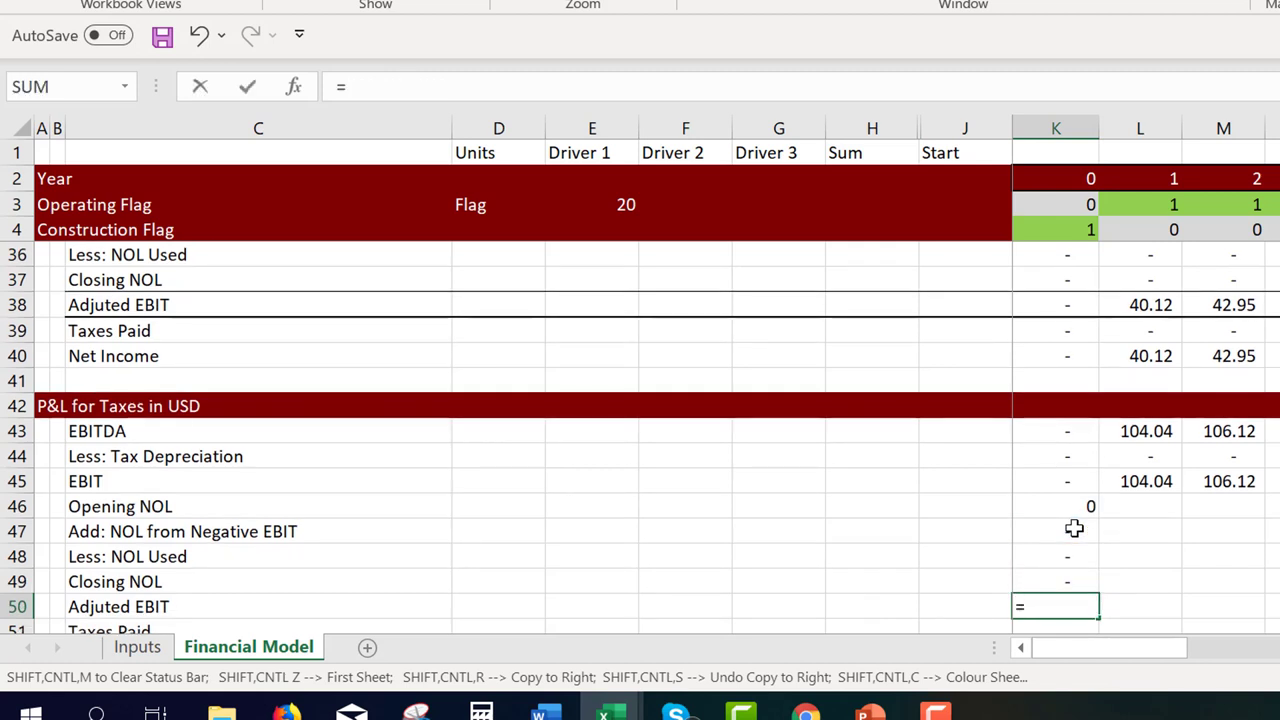
key("Up")
key("Up")
key("Up")
key("Up")
key("Up")
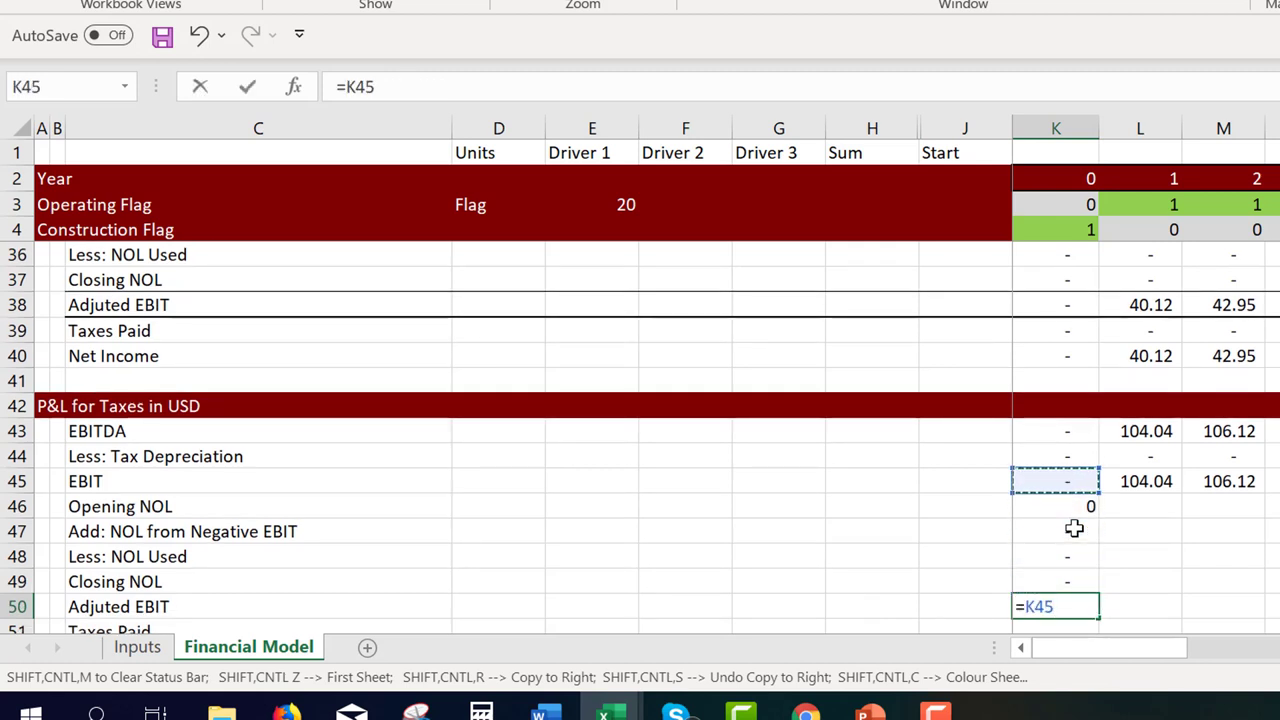
type("-")
key("Up")
key("Up")
key("Up")
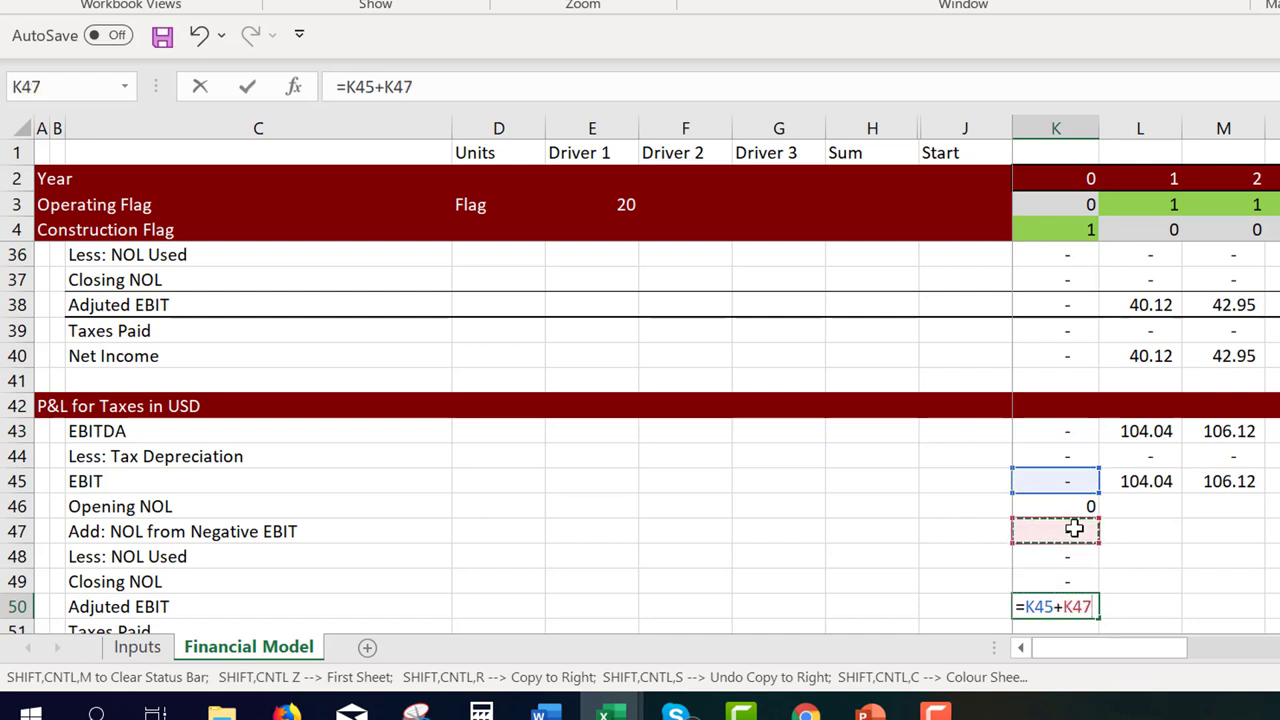
type("-")
key("Up")
key("Up")
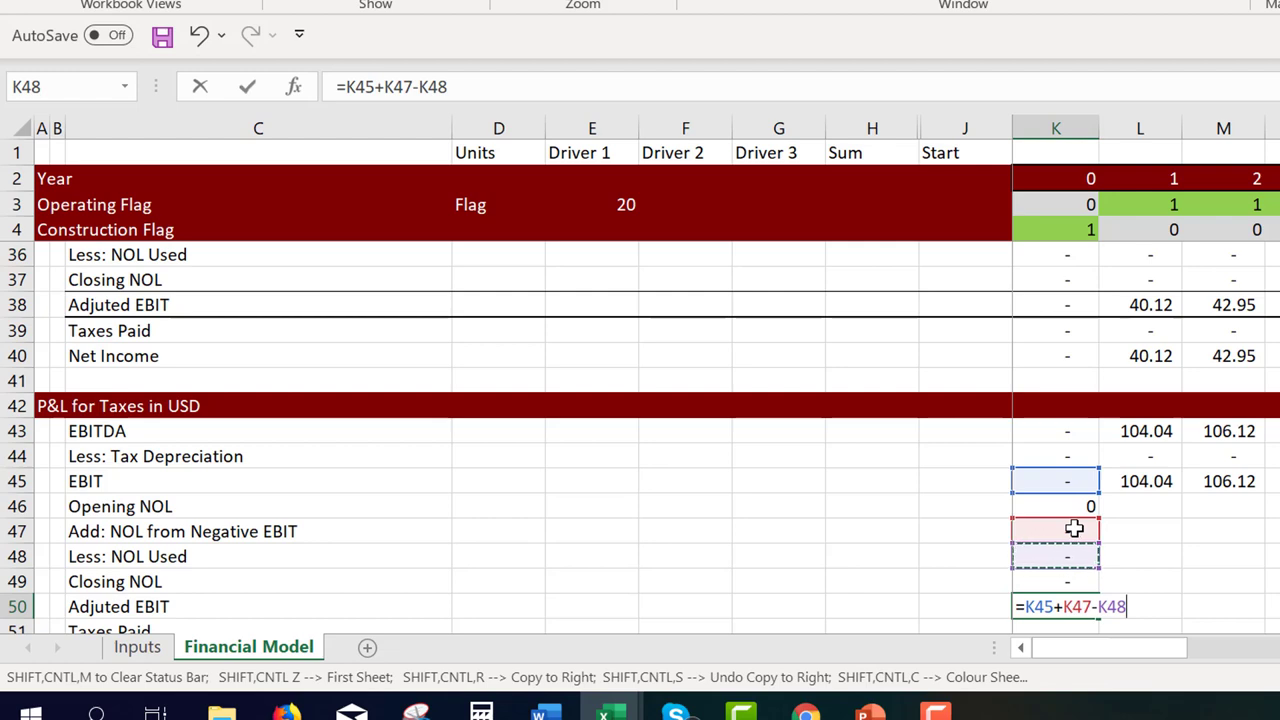
key("Return")
Enter Taxes Paid in K51 as =K50*K20, adjusted EBIT times the Tax Rate
type("=")
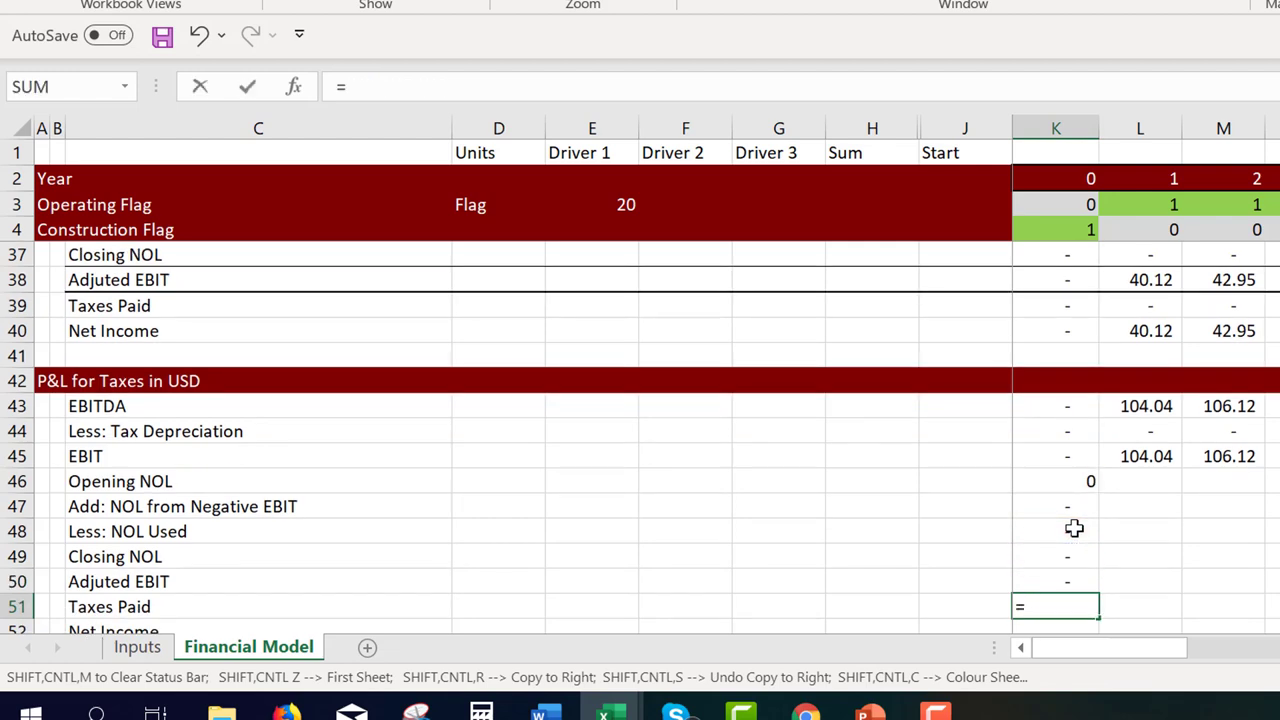
key("Up")
type("*")
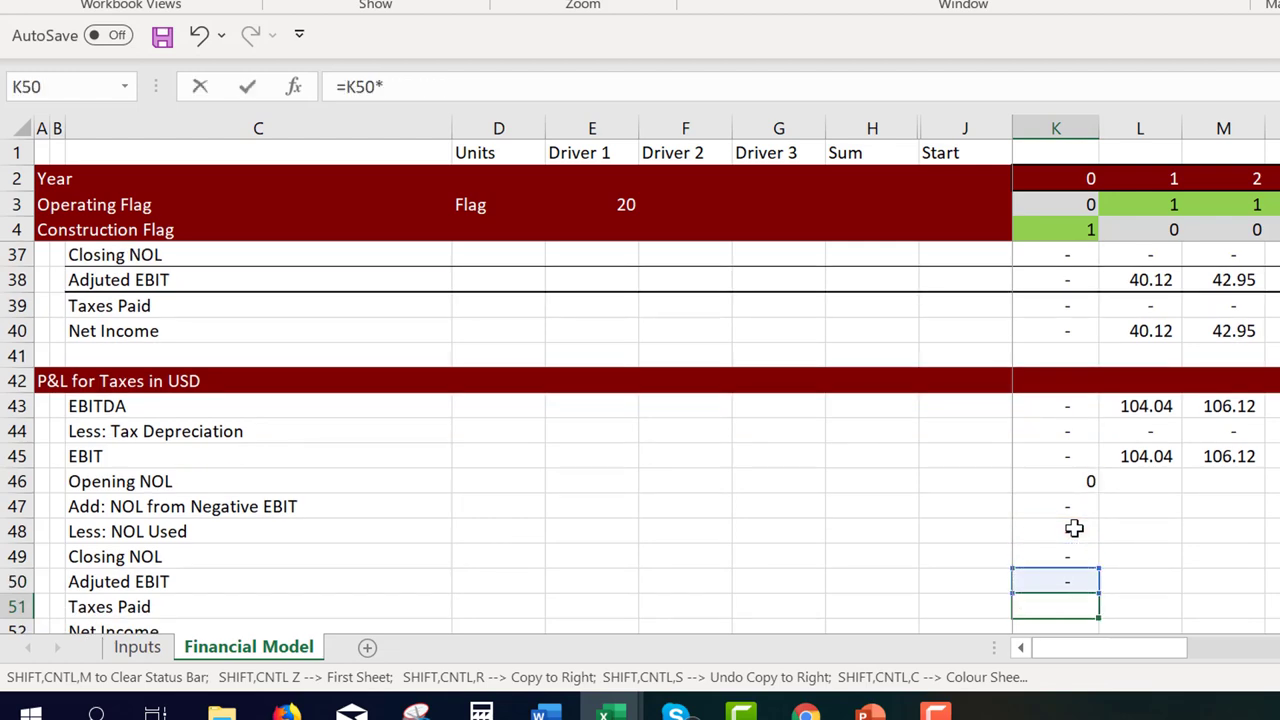
key("Up")
key("Up")
key("Up")
key("Up")
key("Up")
key("Up")
key("Up")
key("Up")
key("Up")
key("Up")
key("Up")
key("Up")
key("Up")
key("Up")
key("Up")
key("Up")
key("Up")
key("Up")
key("Up")
key("Up")
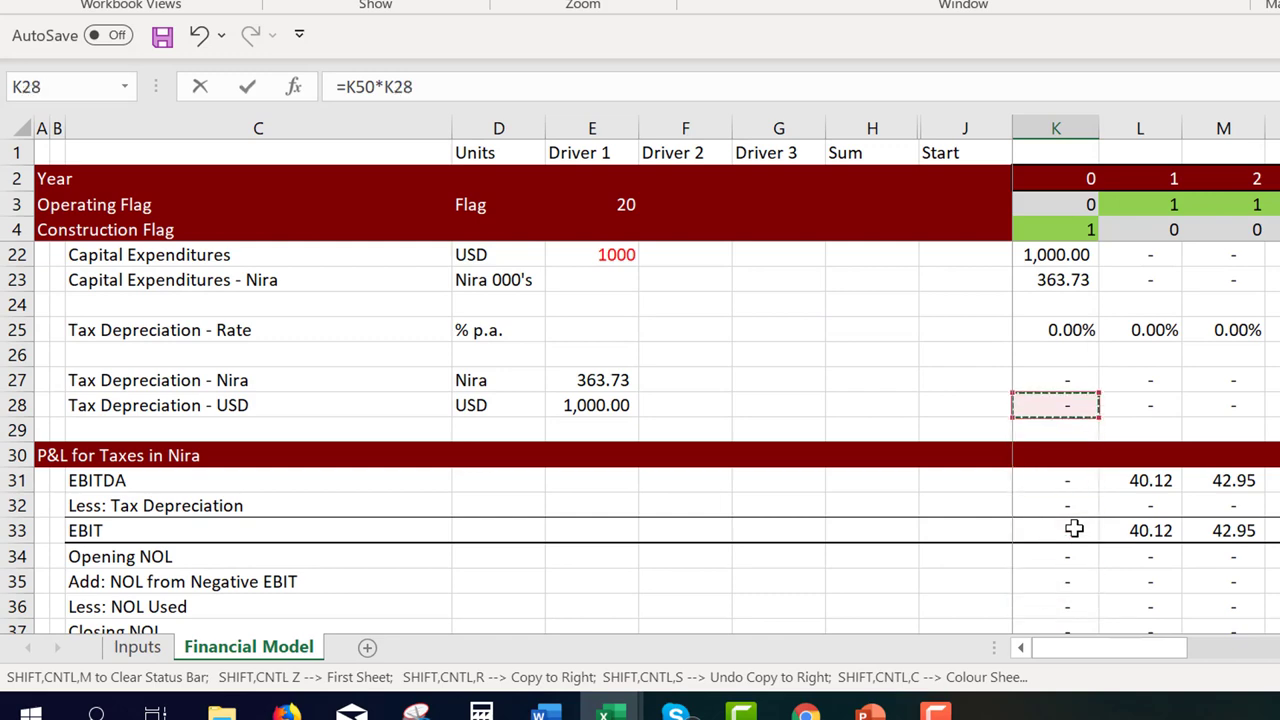
key("Up")
key("Up")
key("Up")
key("Up")
key("Up")
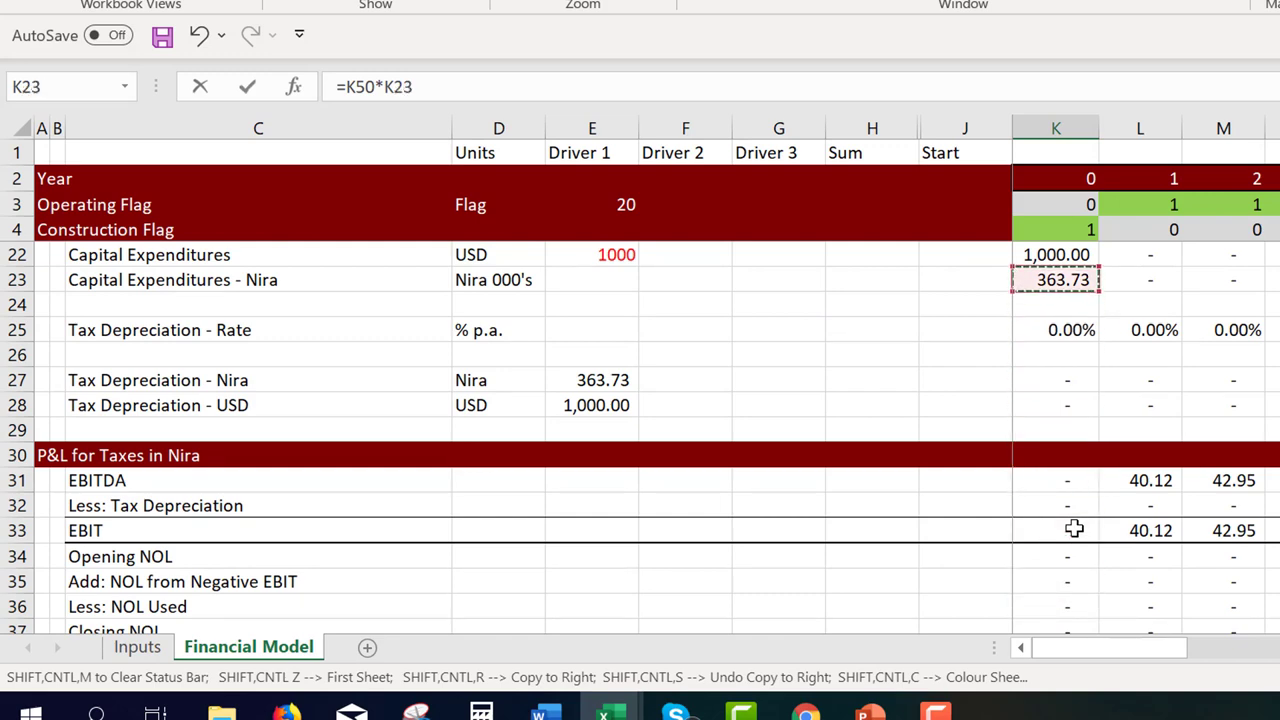
key("Up")
key("Up")
key("Up")
key("Up")
key("Up")
key("Up")
key("Down")
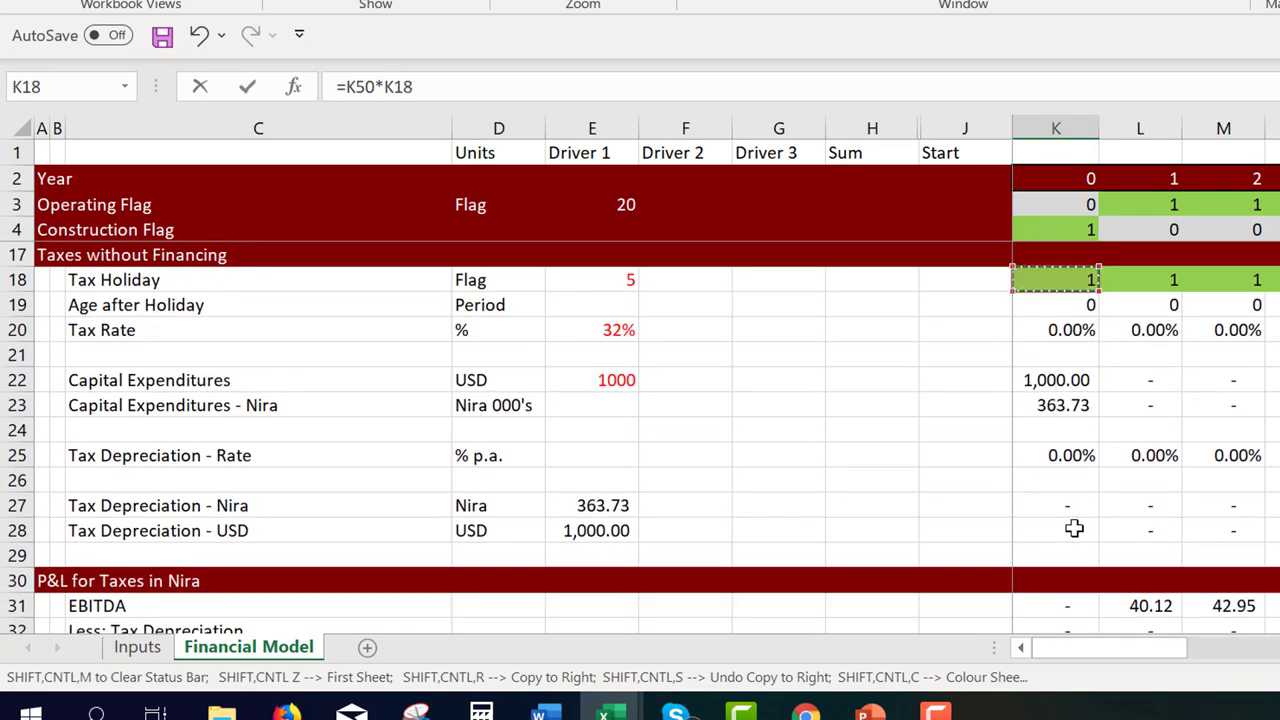
key("Down")
key("Down")
key("Return")
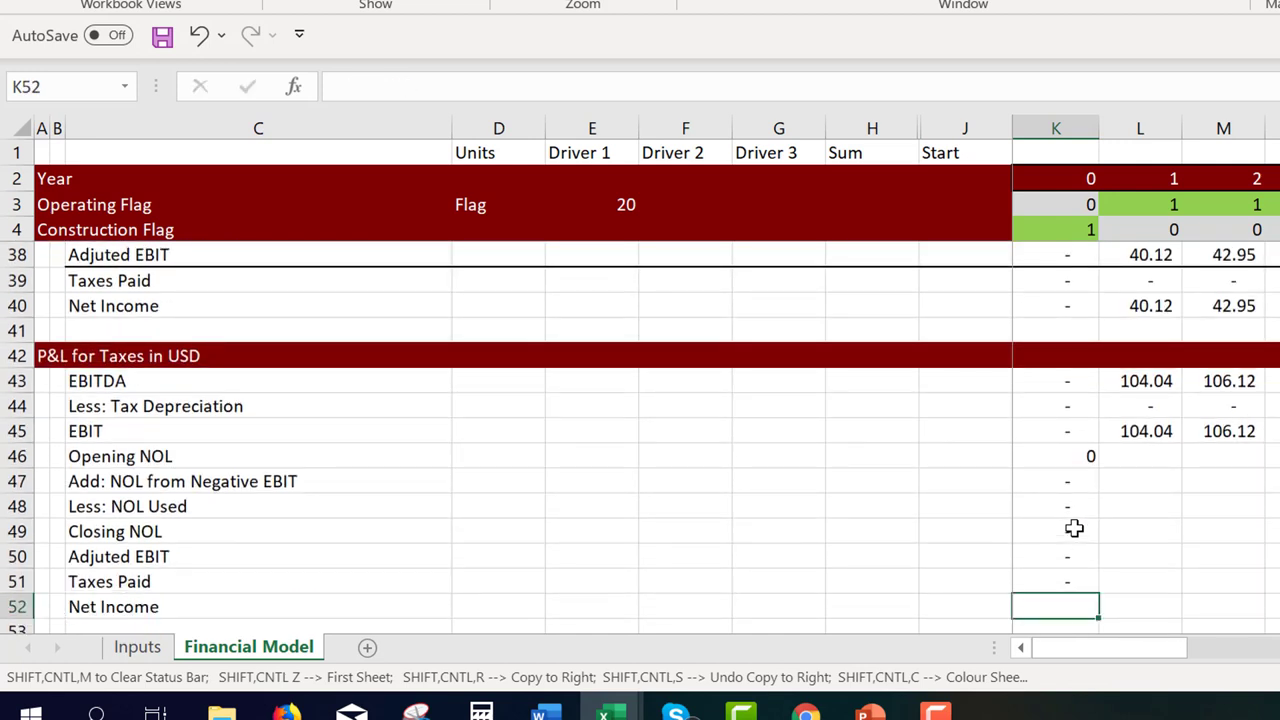
Enter the USD Net Income in K52 as =K45-K51, EBIT minus Taxes Paid
type("=")
key("Up")
key("Up")
key("Up")
key("Up")
key("Up")
key("Up")
key("Up")
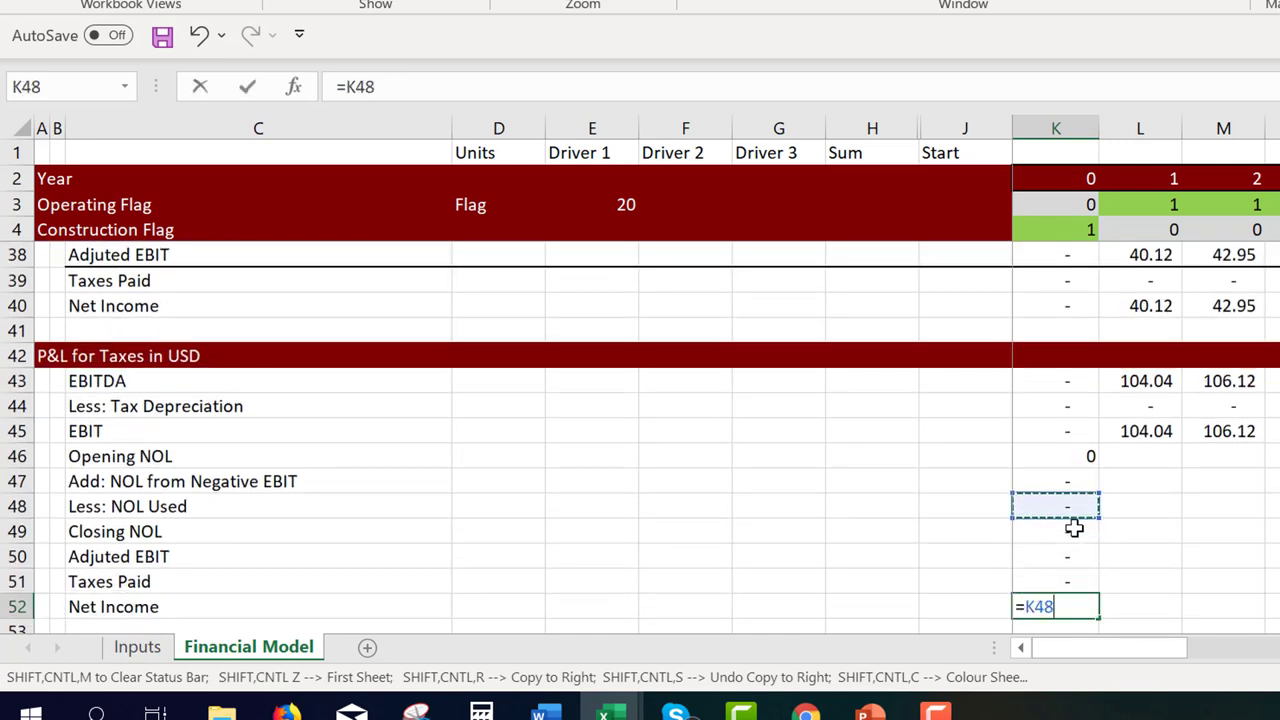
type("-")
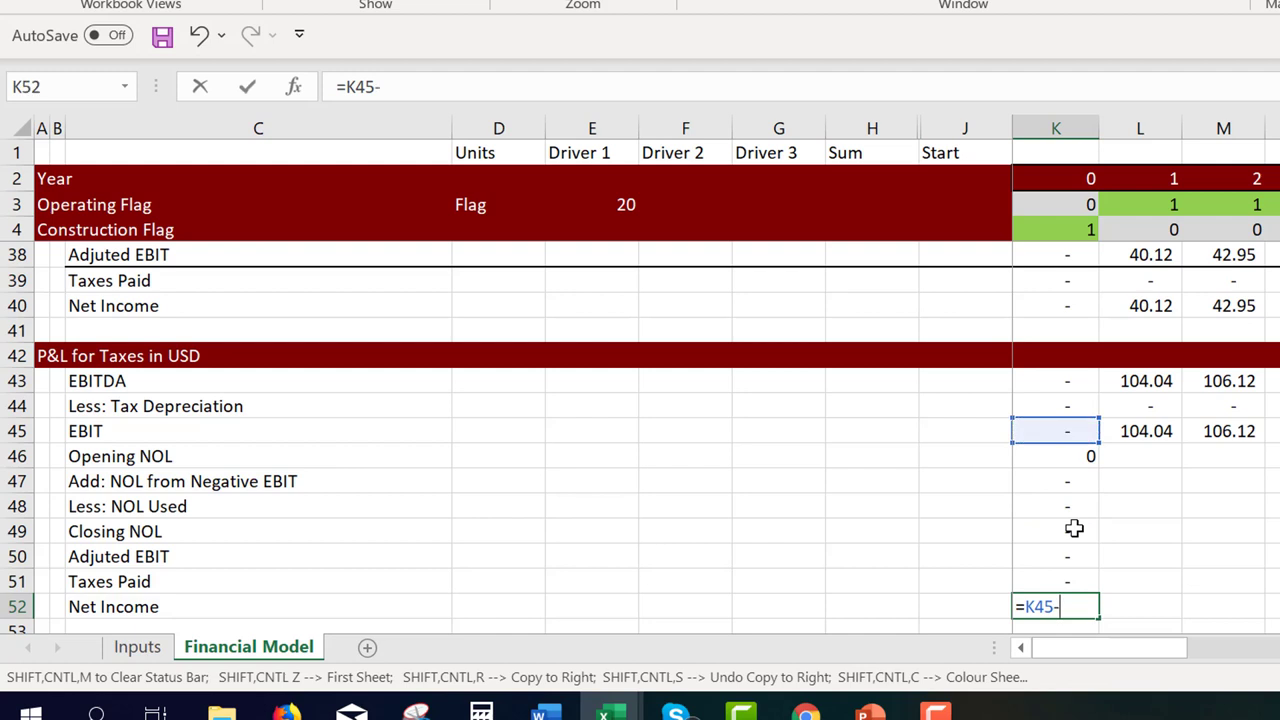
key("Up")
key("Return")
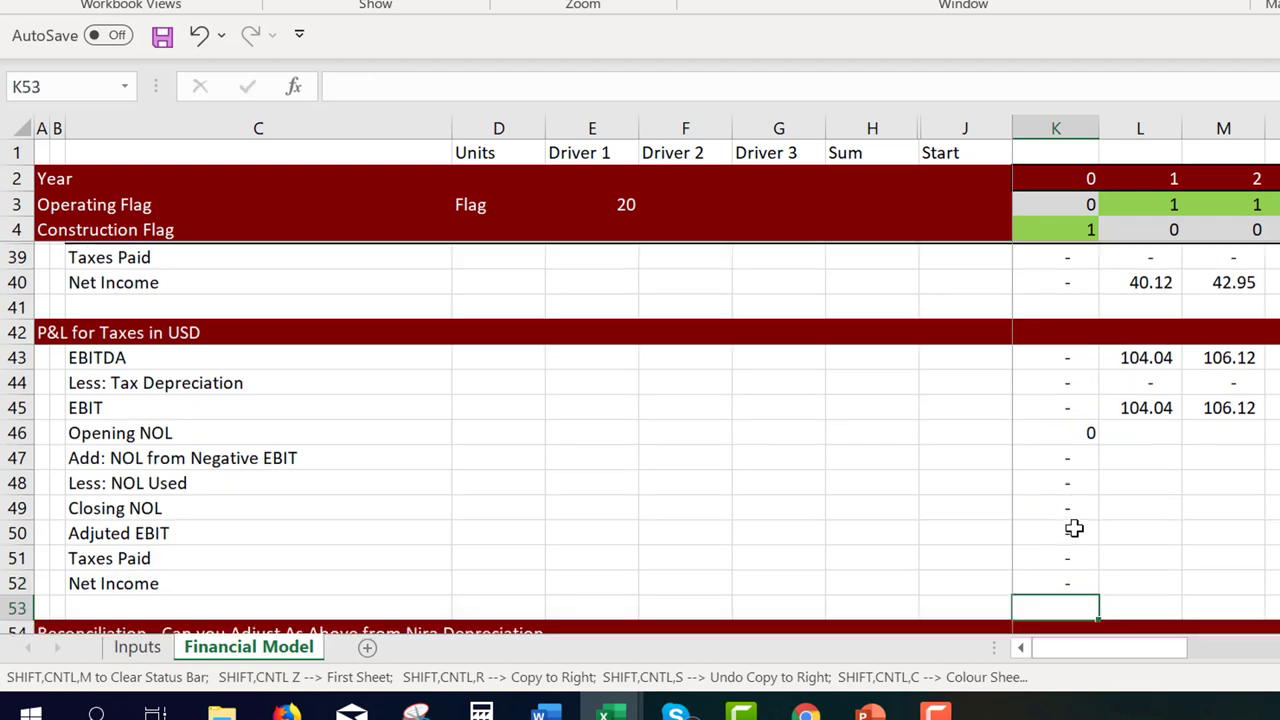
Copy the USD P&L formulas in K46:K52, Opening NOL through Net Income, across all years
key("Up")
key("Up")
key("Up")
key("Up")
key("Up")
key("Up")
key("Up")
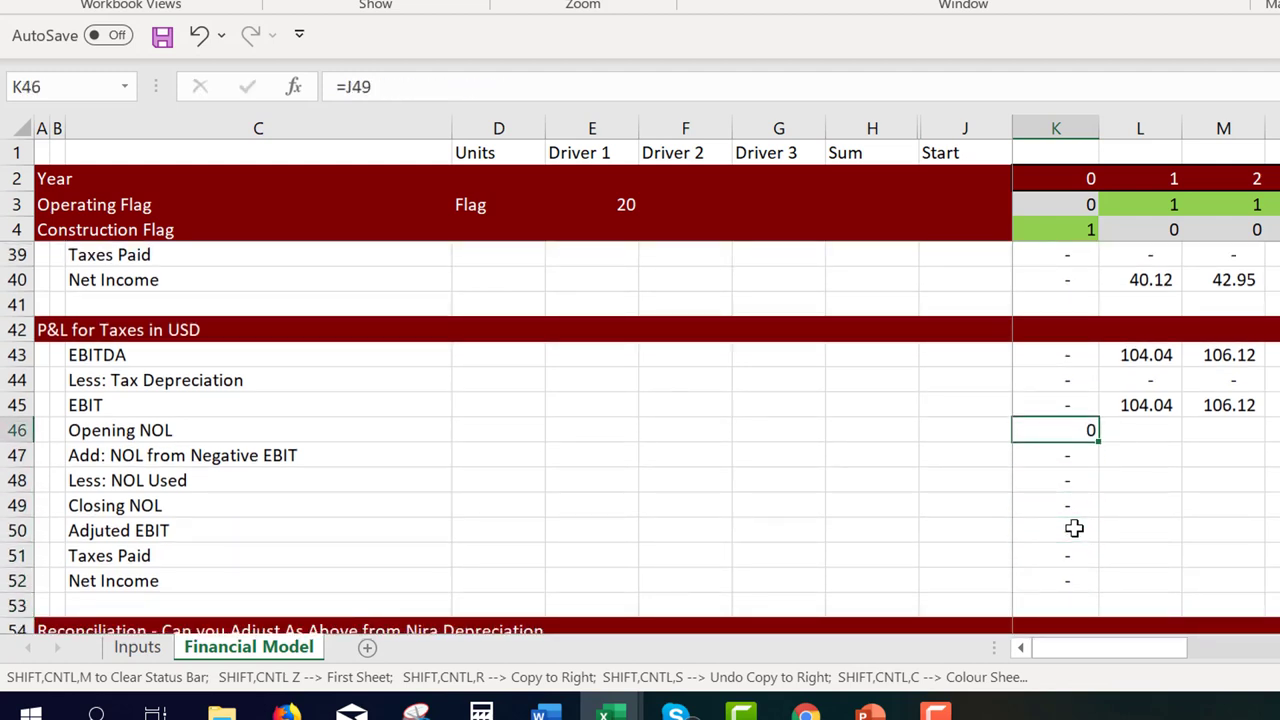
key("shift+Down")
key("shift+Down")
key("shift+Down")
key("shift+Down")
key("shift+Down")
key("shift+Down")
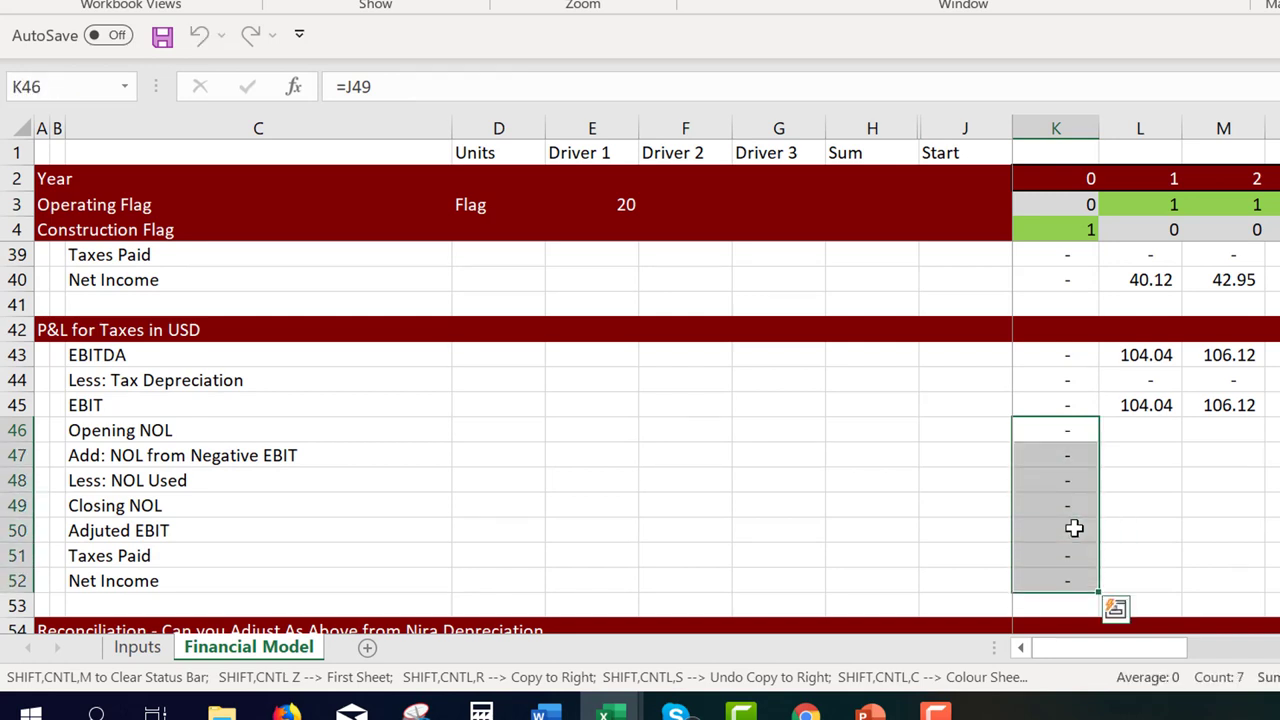
key("ctrl+shift+r")
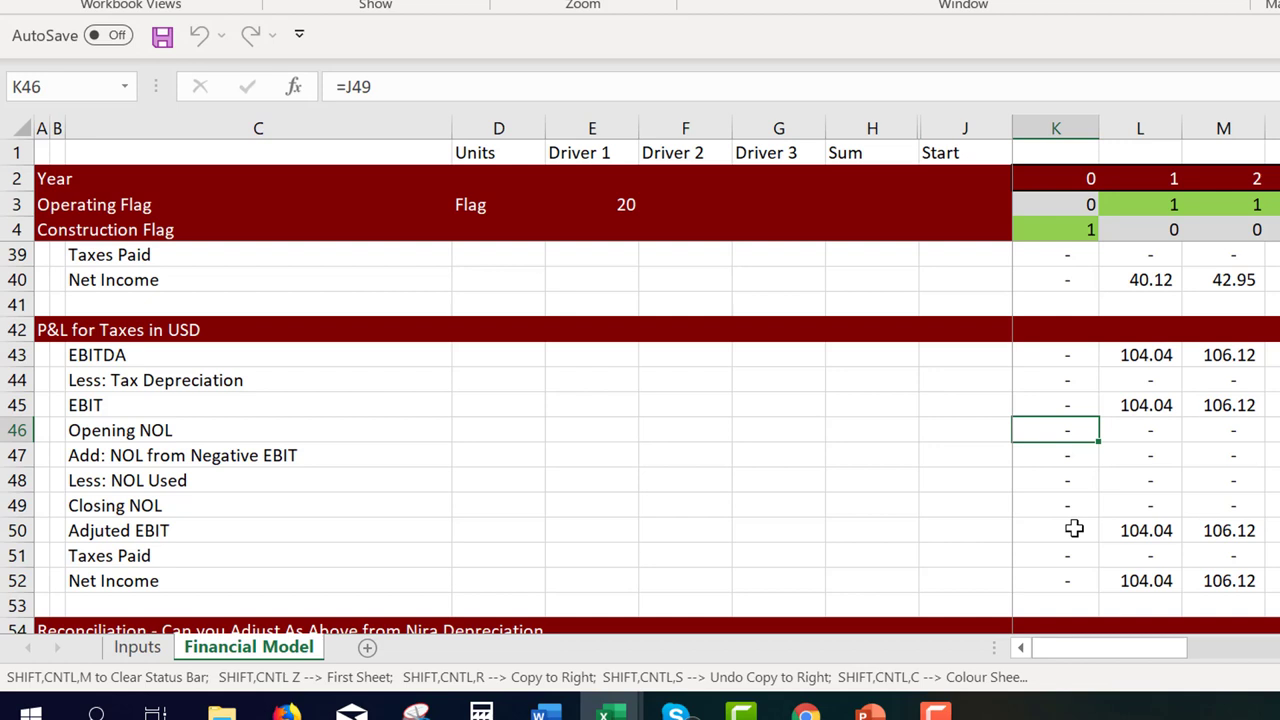
Add top and bottom borders to the USD EBIT row 45 from column C across all years
key("Left")
key("Left")
key("Left")
key("Left")
key("Left")
key("Left")
key("Left")
key("Left")
key("Left")
key("Left")
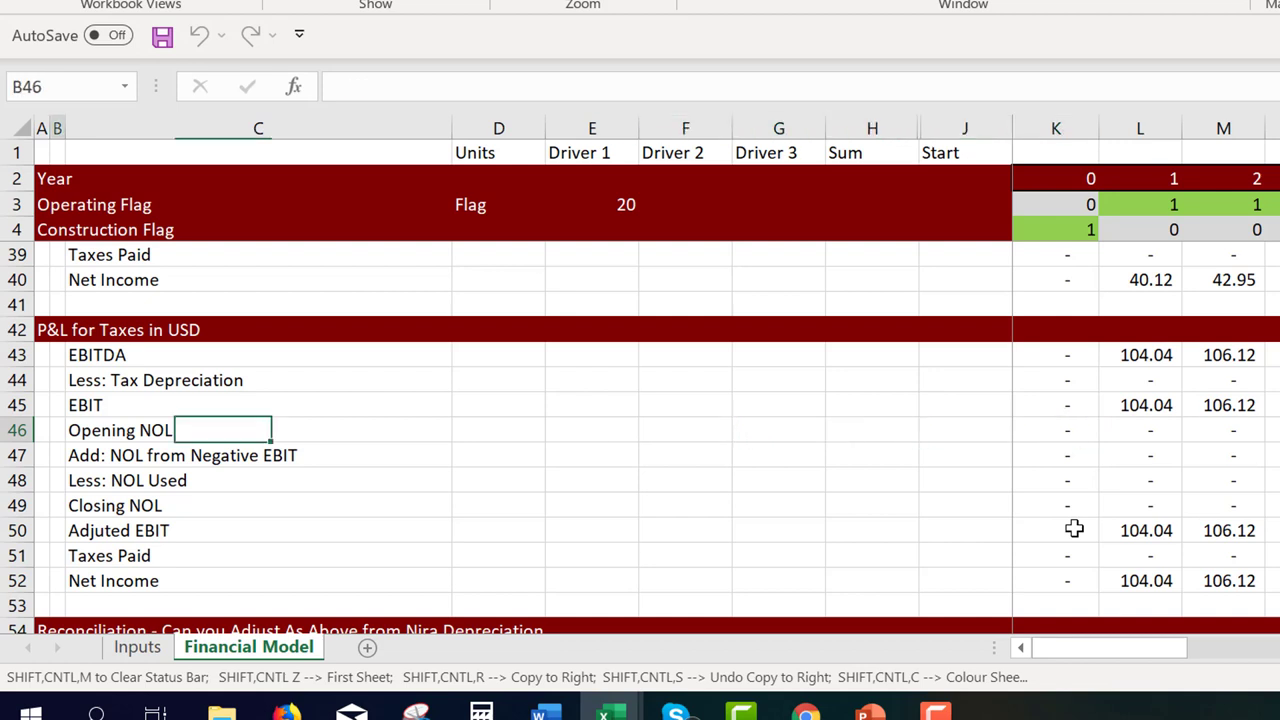
key("Up")
key("Right")
key("Right")
key("ctrl+shift+Right")
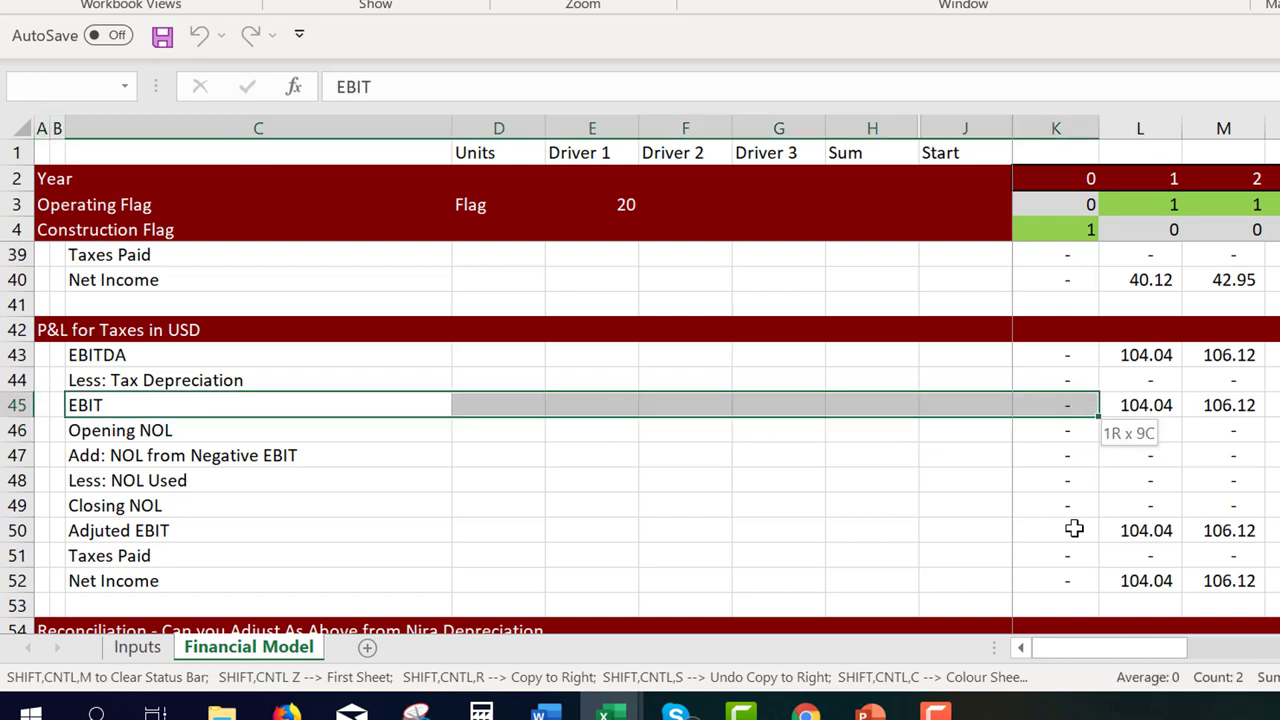
key("ctrl+shift+Right")
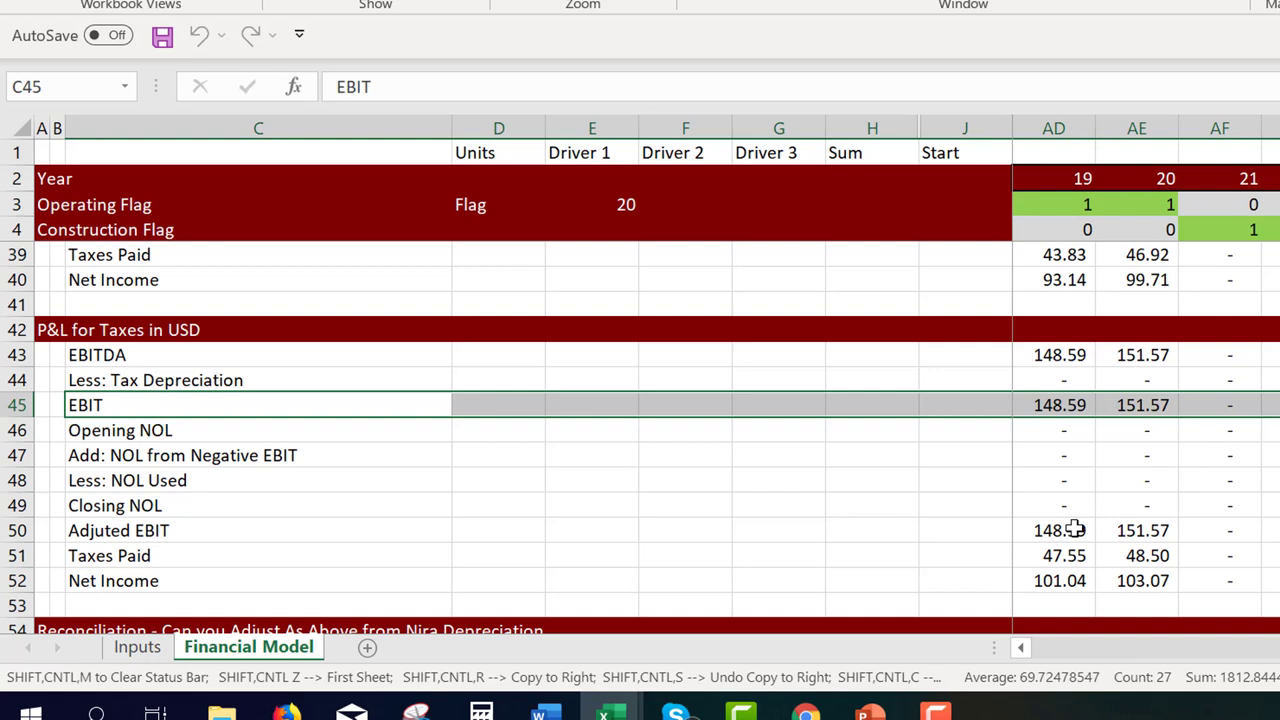
key("ctrl+shift+7")
Add the same top and bottom borders to the USD adjusted EBIT row 50 from column C across all years
key("Down")
key("Down")
key("Down")
key("Down")
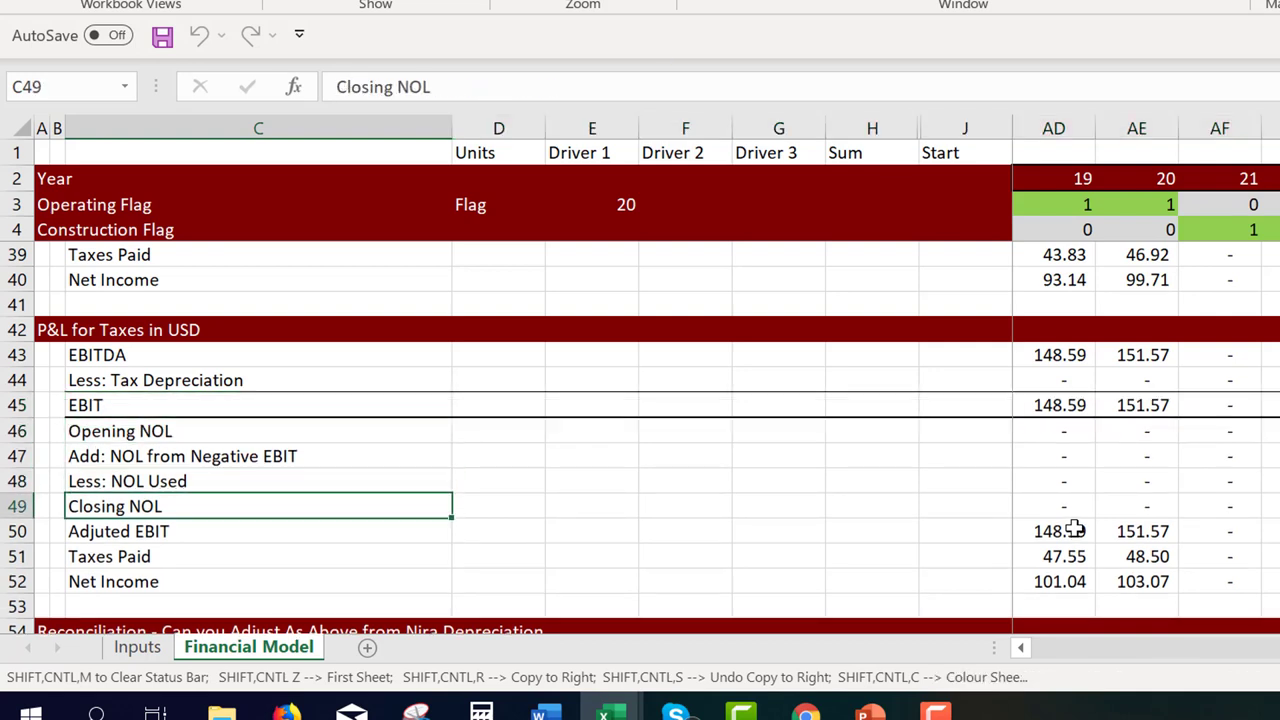
key("Down")
key("Up")
key("Down")
key("ctrl+shift+Right")
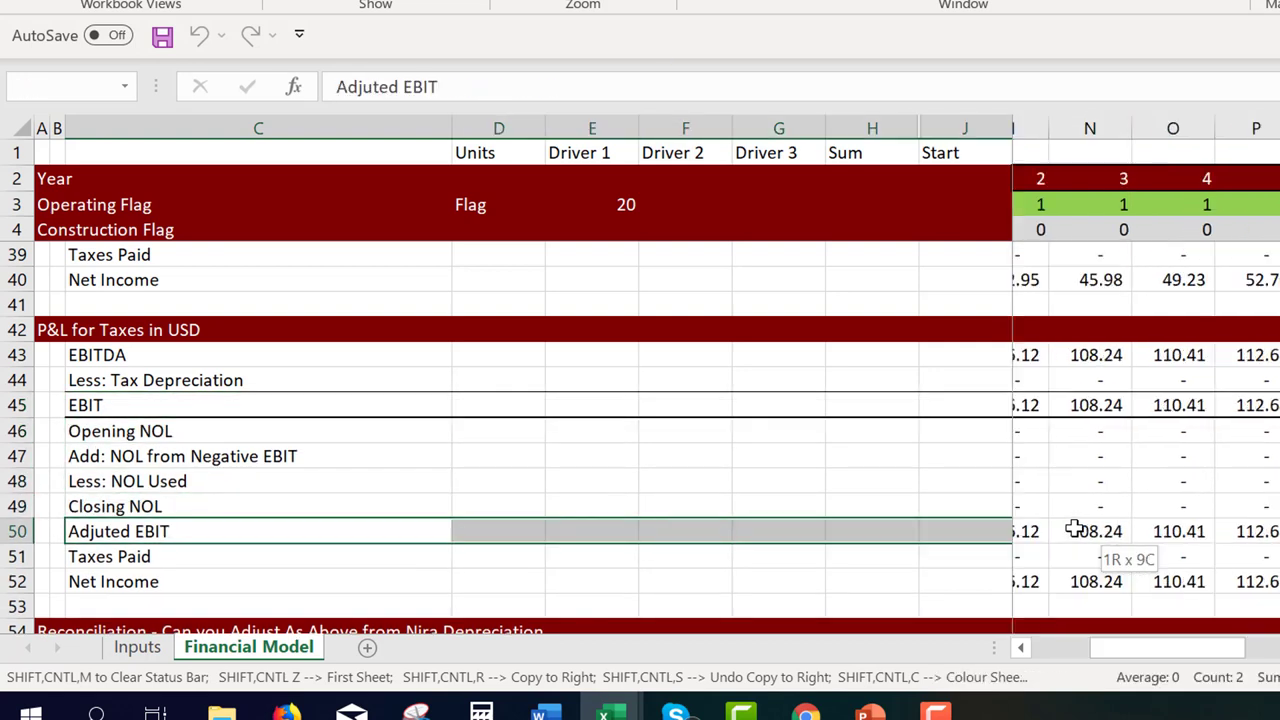
key("ctrl+shift+Right")
key("ctrl+shift+7")
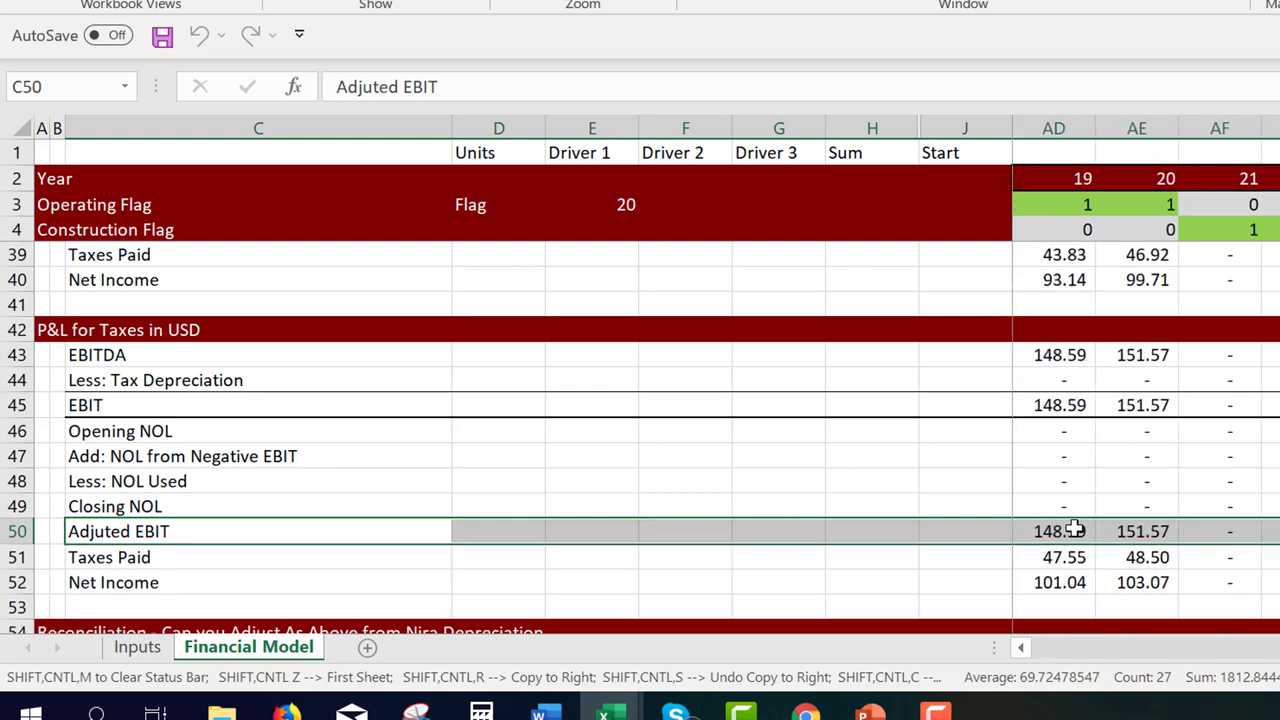
Add a top border and a double bottom border to the USD Net Income row 52 from column C across all years
key("Down")
key("Down")
key("Down")
key("Down")
key("Down")
key("Down")
key("Down")
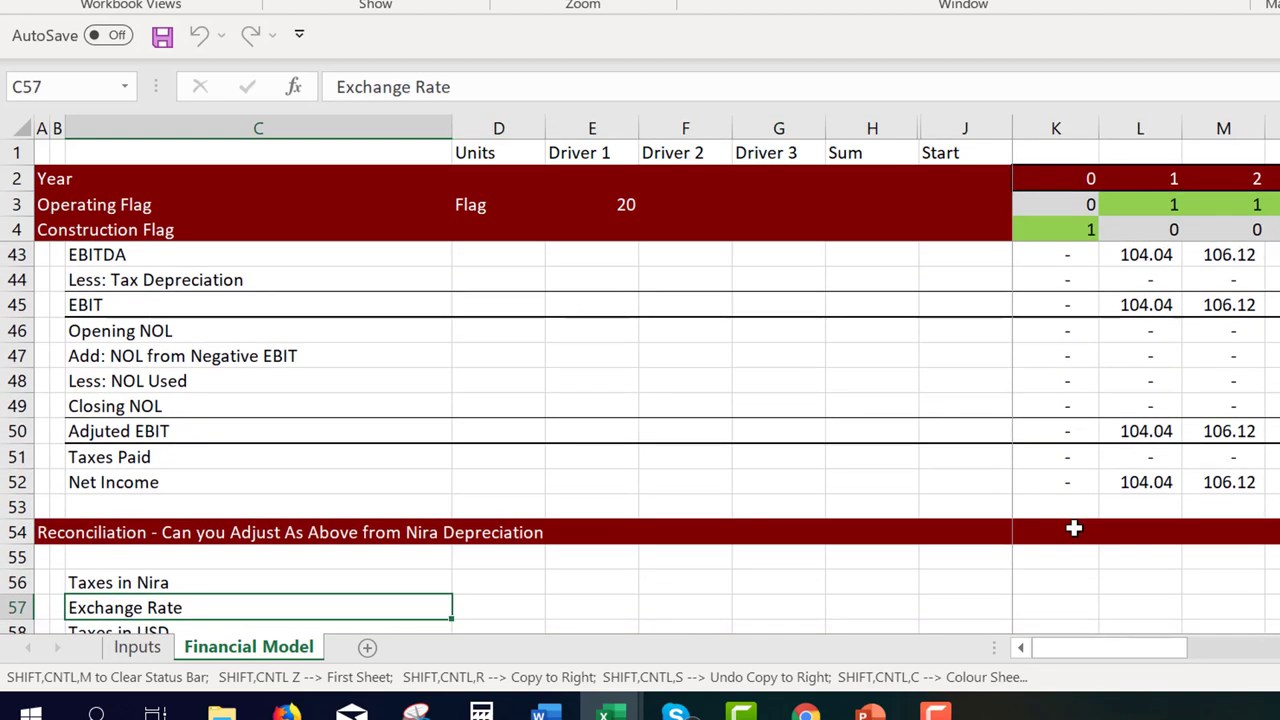
key("Up")
key("Up")
key("Up")
key("Up")
key("Up")
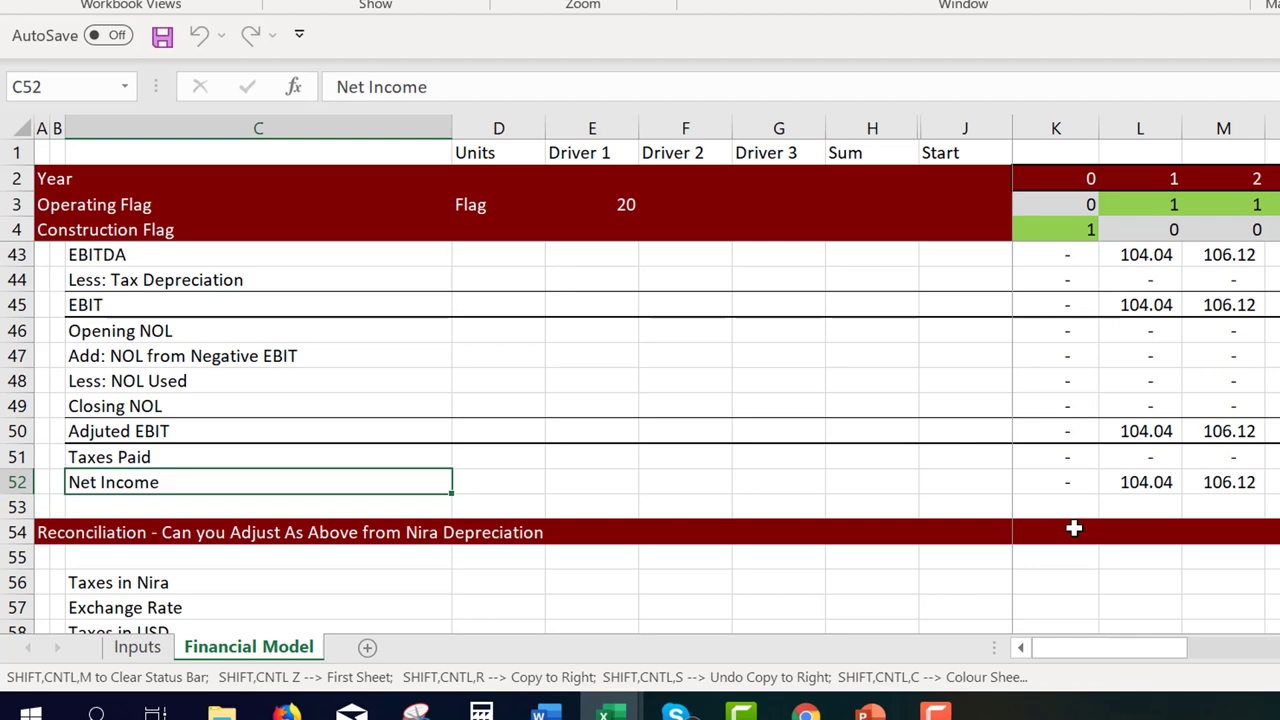
key("ctrl+shift+Right")
key("ctrl+shift+Right")
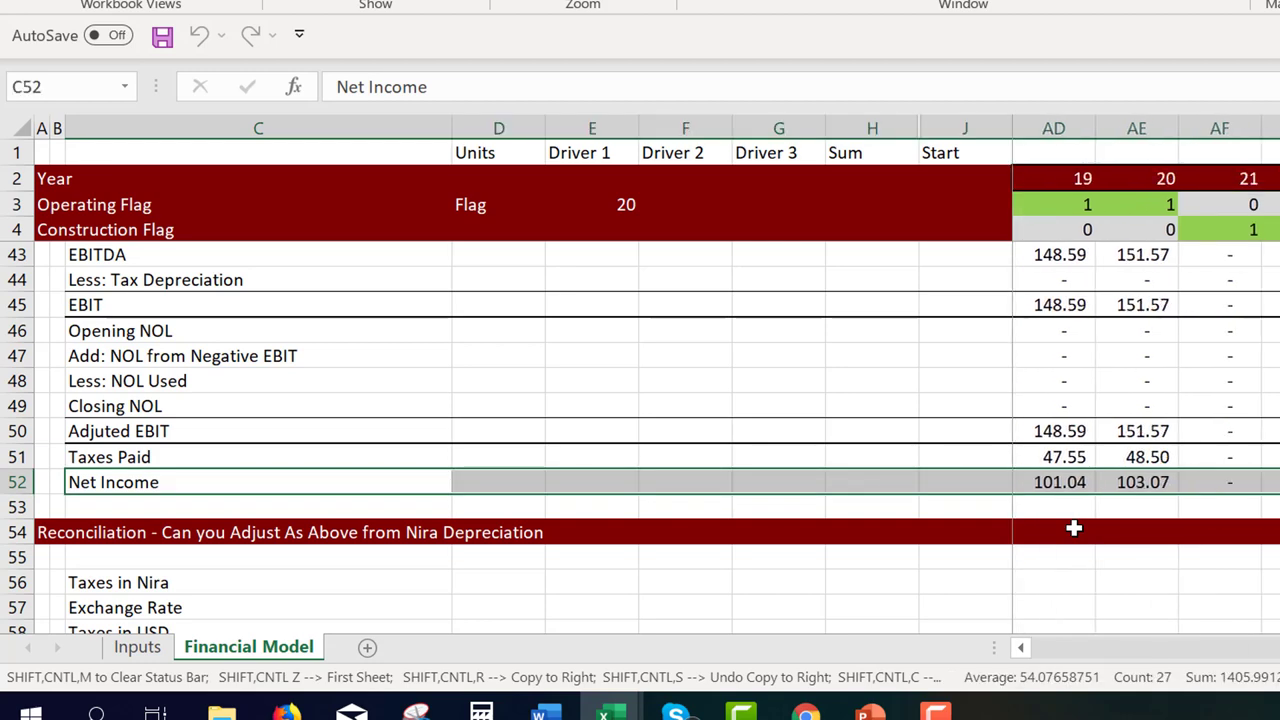
key("Down")
key("Down")
key("Down")
key("Down")
key("Down")
key("Down")
key("Down")
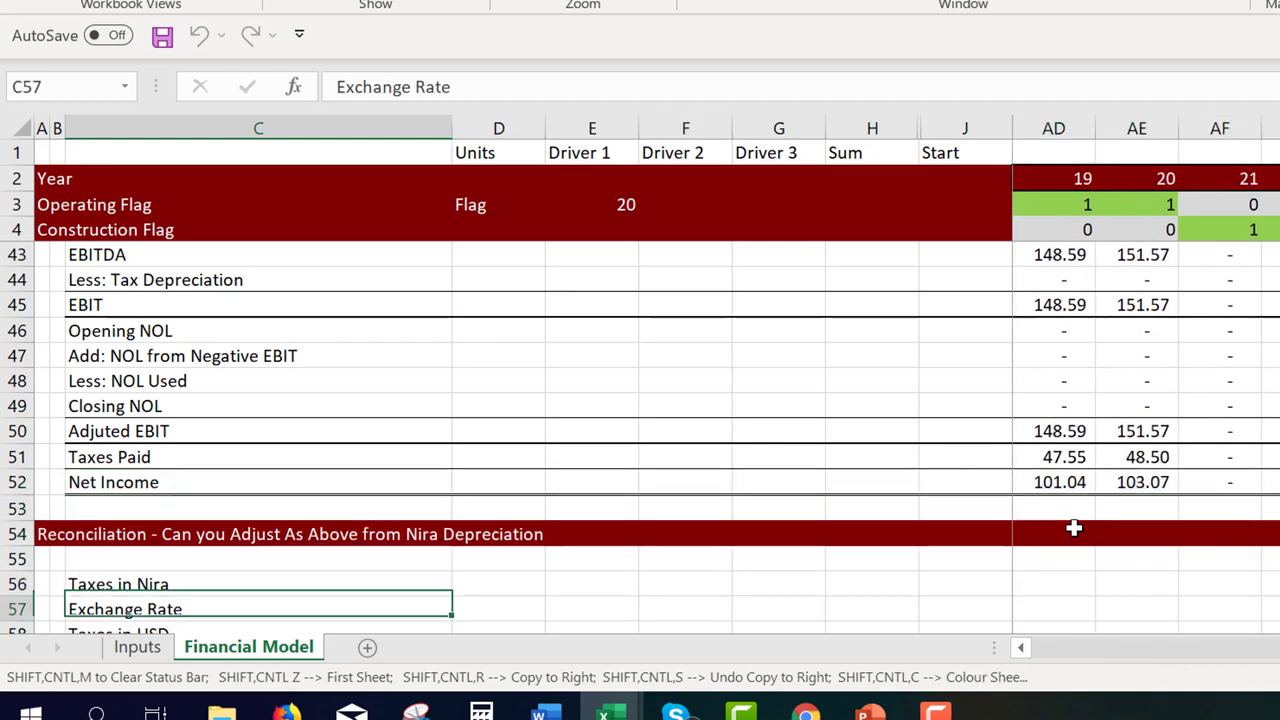
Enter the reconciliation's Taxes in Nira in K56 as =K39, linking to Taxes Paid in the Nira P&L
key("Up")
key("Up")
key("Up")
key("Right")
key("Right")
key("Right")
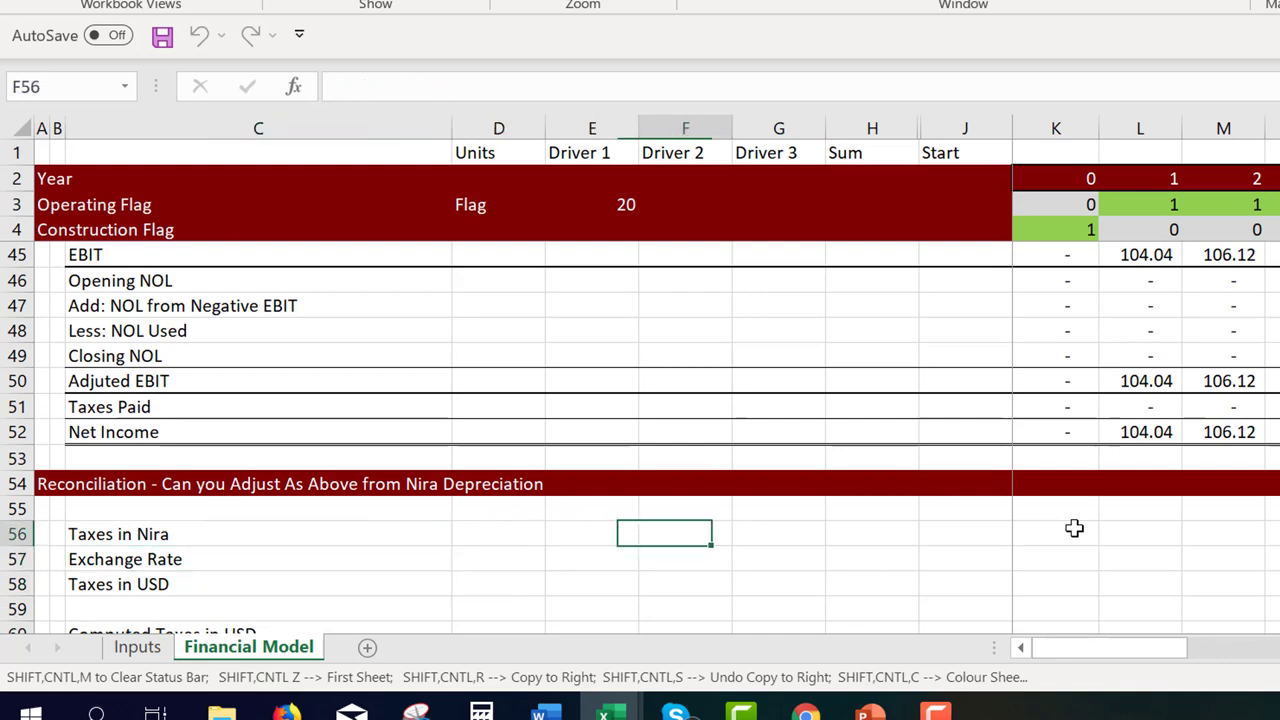
key("Right")
key("Right")
key("Right")
key("Right")
type("=")
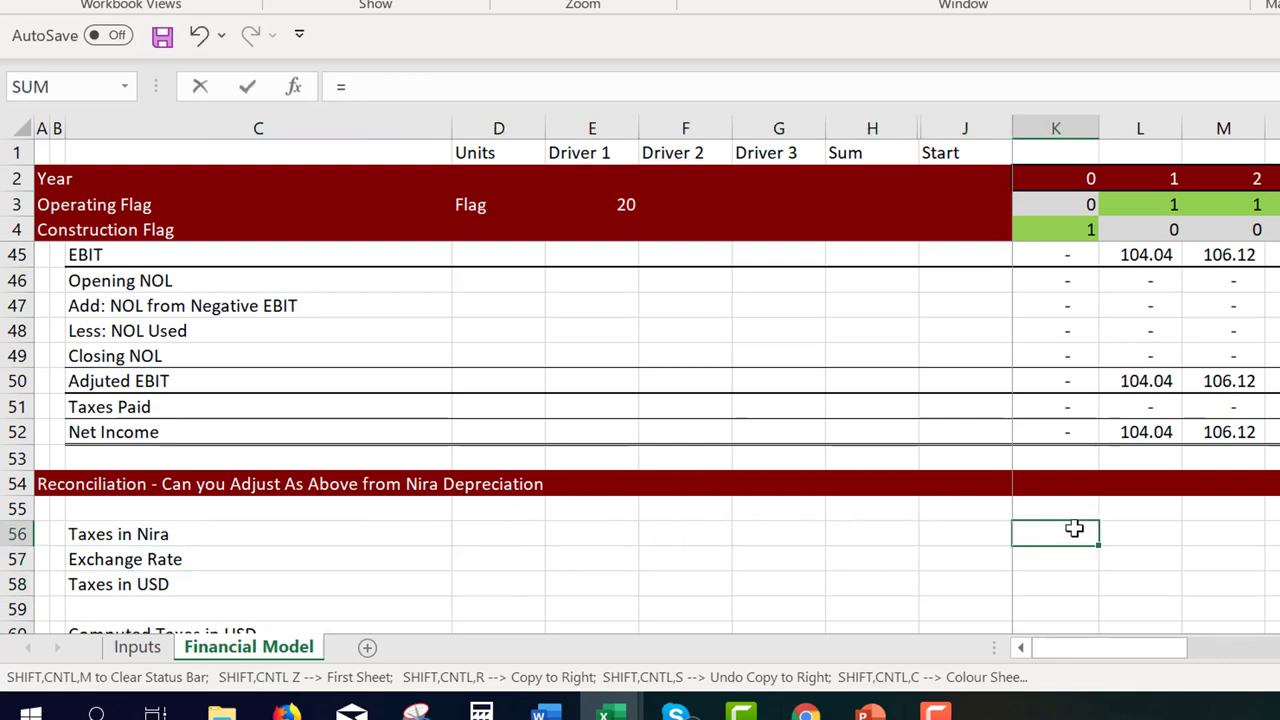
key("Page_Up")
key("Up")
key("Up")
key("Up")
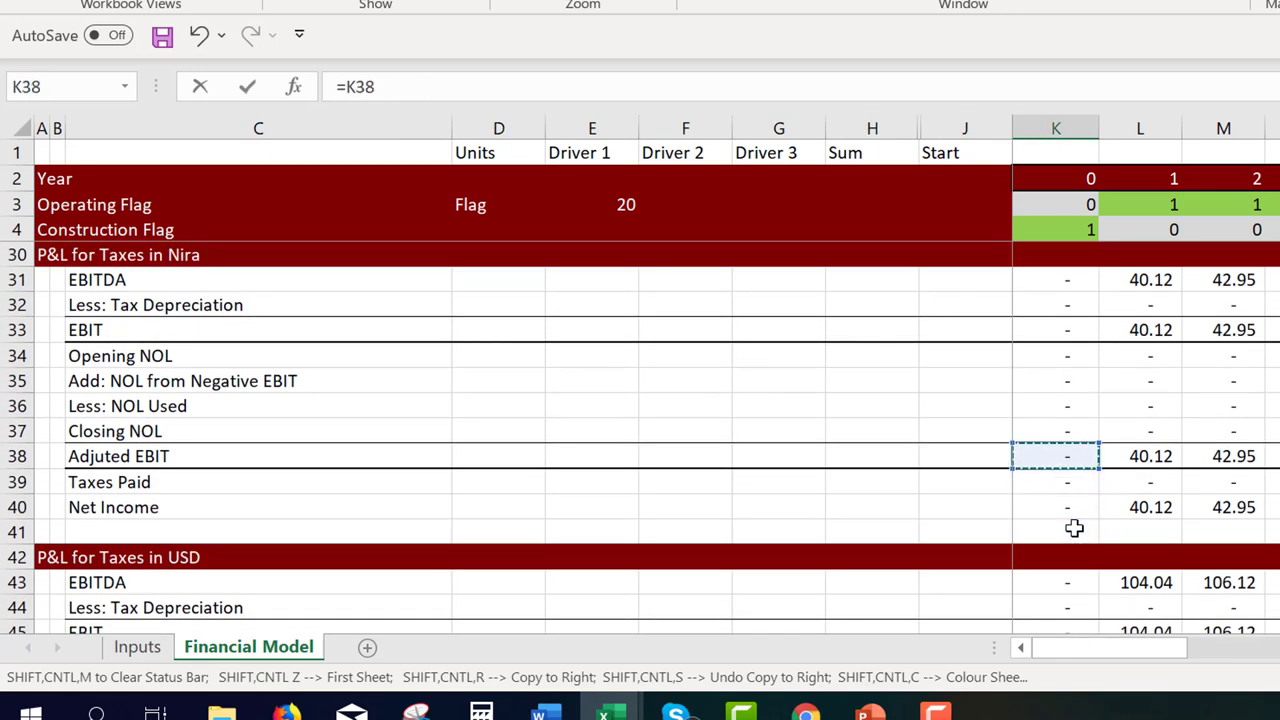
key("Down")
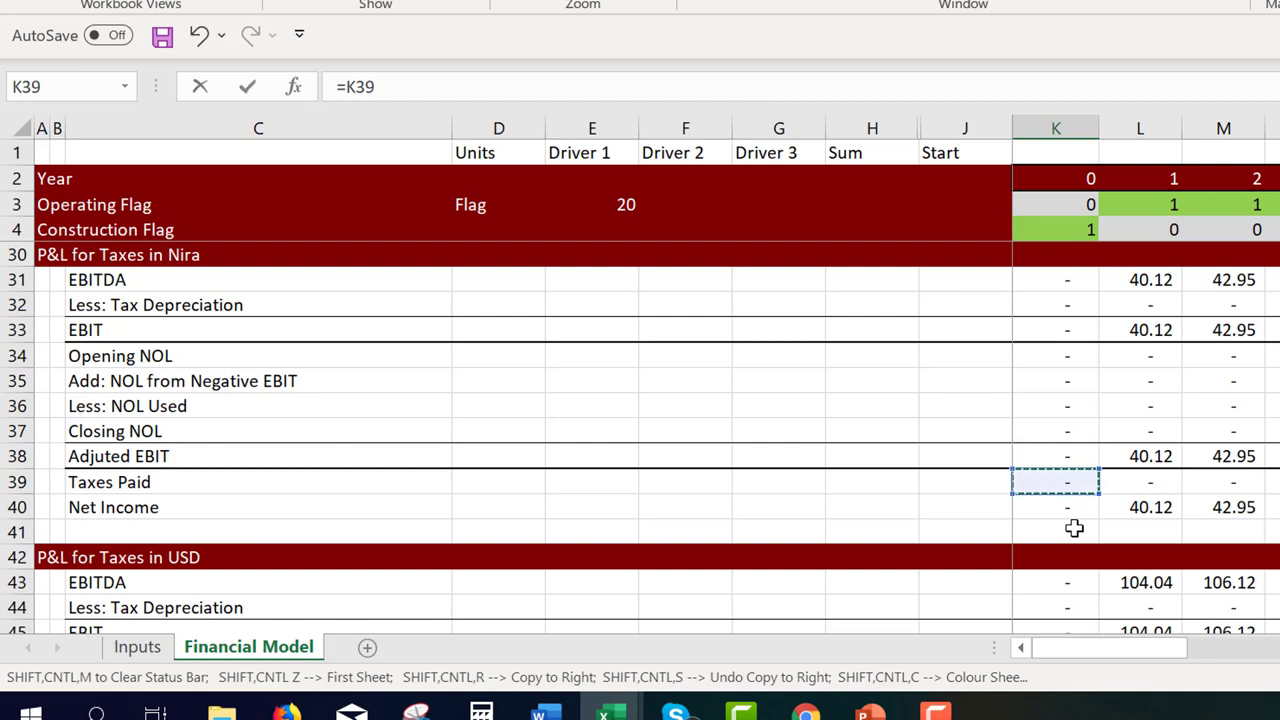
key("Return")
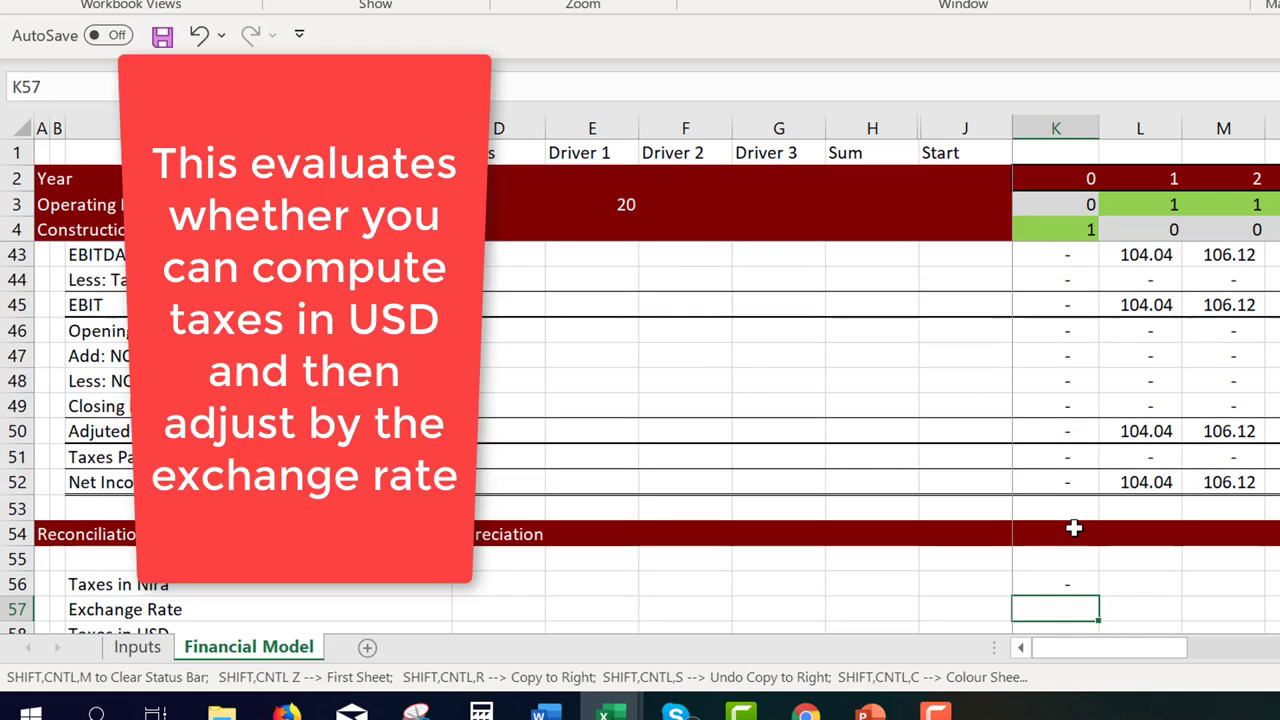
Copy the Taxes in Nira formula in K56 across all years
key("Up")
left_click(1073, 527)
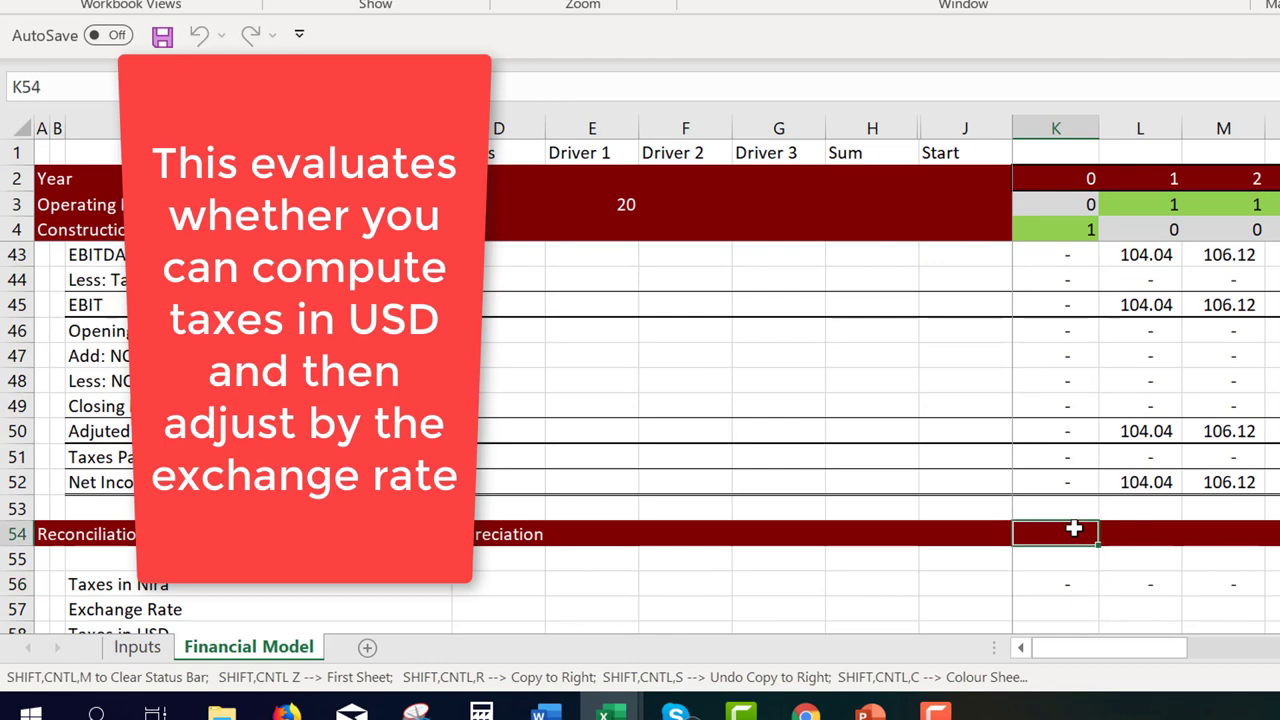
key("Down")
key("Down")
key("ctrl+shift+r")
Enter the reconciliation's Exchange Rate in K57 as =K7, linking to the PPP Exchange Rate
key("Down")
type("=")
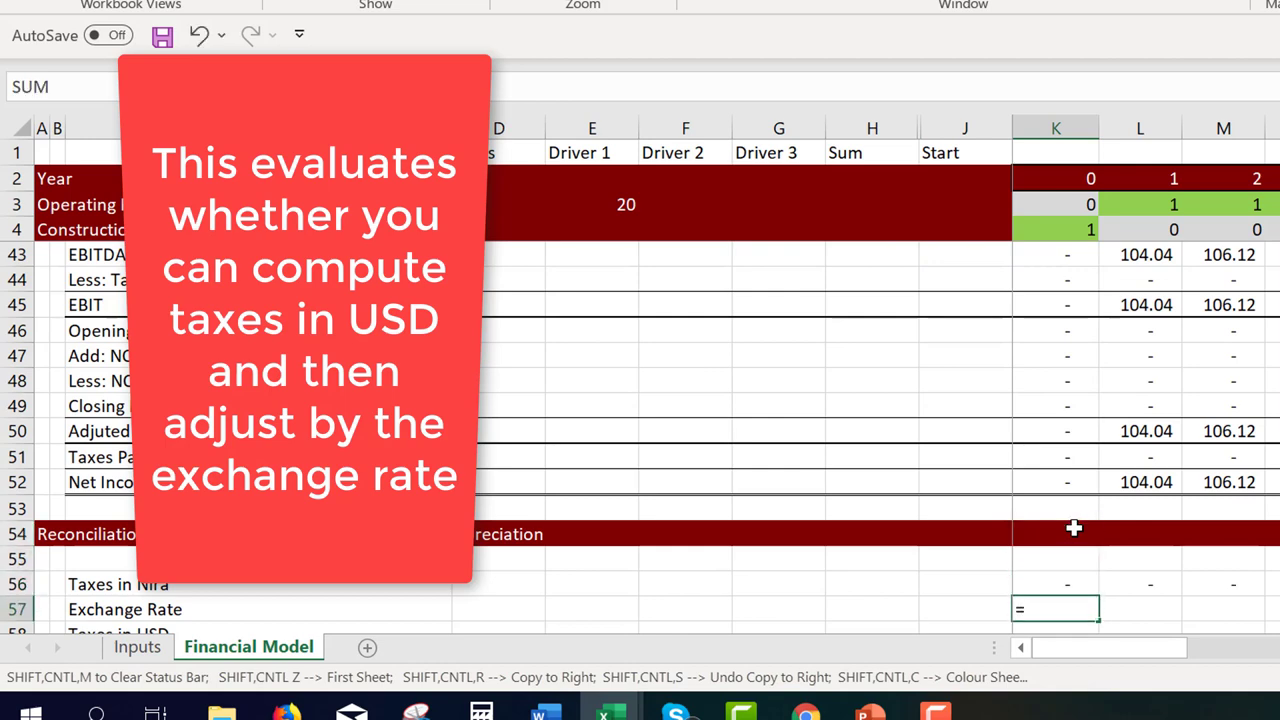
key("Up")
key("Up")
key("Up")
key("Up")
key("Up")
key("Up")
key("Up")
key("Up")
key("Up")
key("Up")
key("Up")
key("Up")
key("Up")
key("Up")
key("Up")
key("Up")
key("Up")
key("Up")
key("Up")
key("Up")
key("Down")
key("Down")
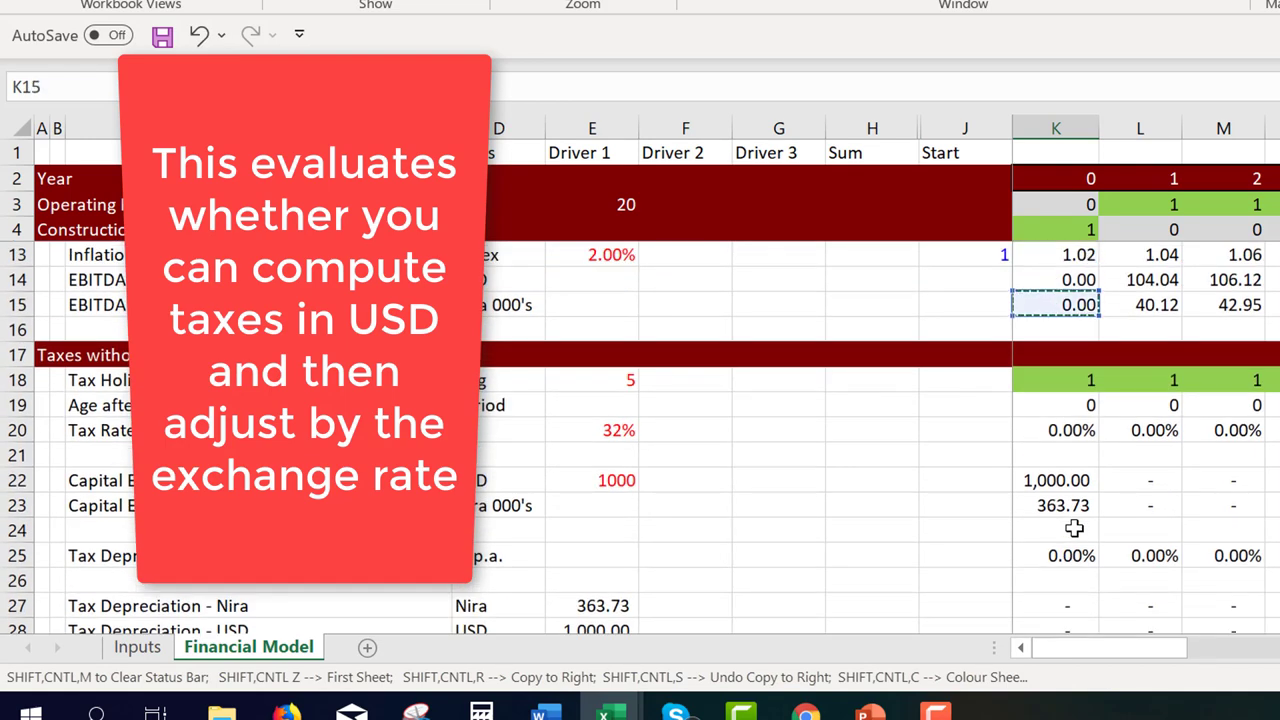
key("Up")
key("Up")
key("Up")
key("Up")
key("Up")
key("Up")
key("Up")
key("Up")
key("Up")
key("Up")
key("Down")
key("Down")
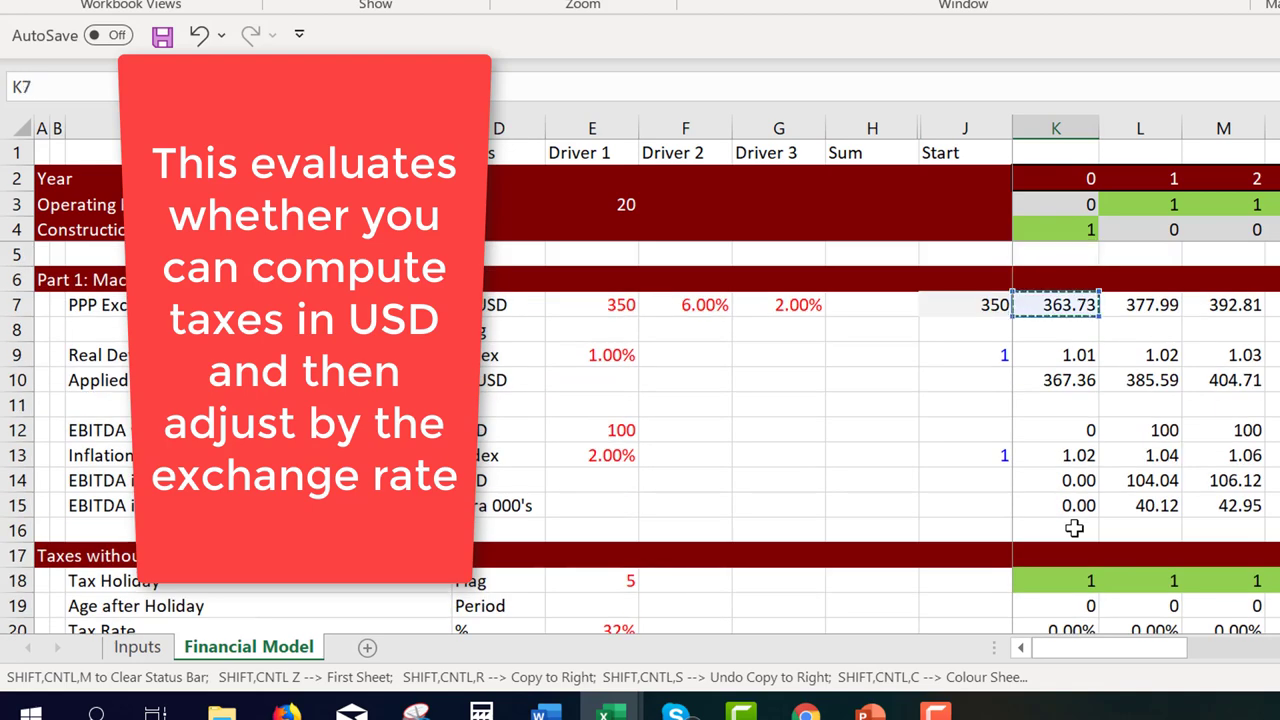
key("Return")
key("Up")
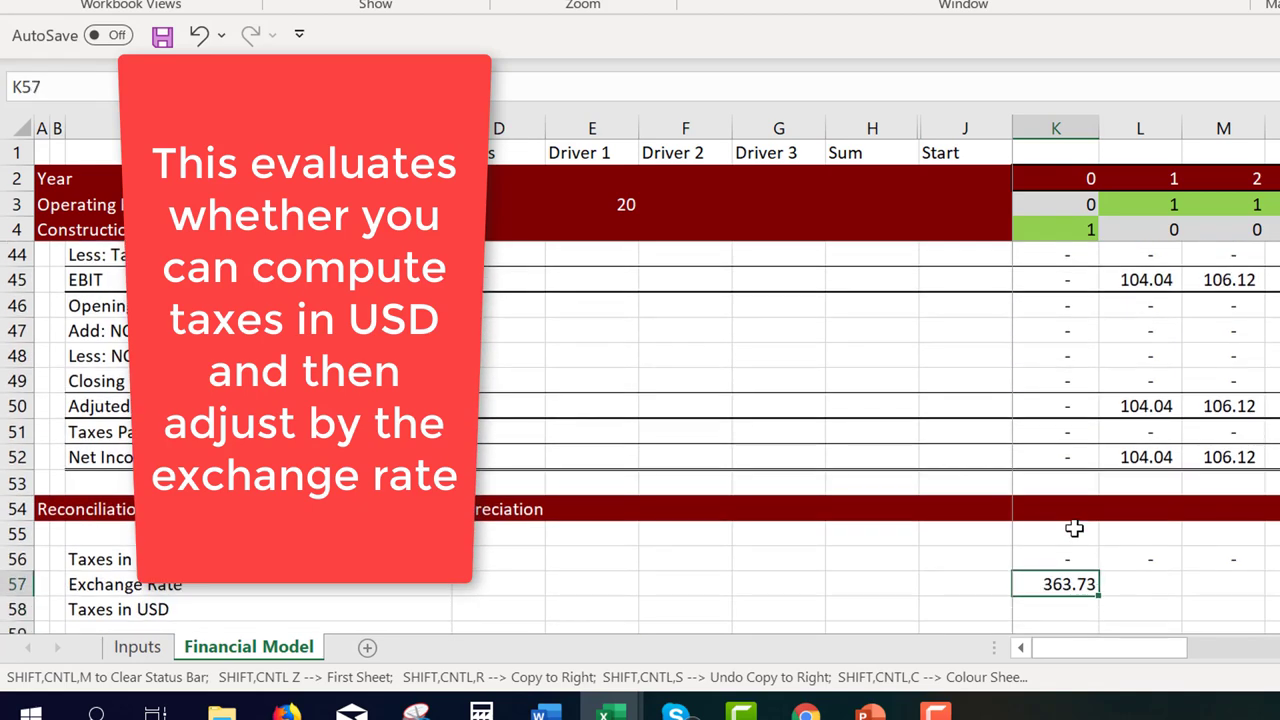
Enter the Exchange Rate in K57 as =K10, linking to Applied PPP, and copy it across all years
type("=")
key("Up")
key("Up")
key("Up")
key("Up")
key("Up")
key("Up")
key("Up")
key("Up")
key("Up")
key("Up")
key("Up")
key("Up")
key("Up")
key("Up")
key("Up")
key("Up")
key("Up")
key("Up")
key("Up")
key("Up")
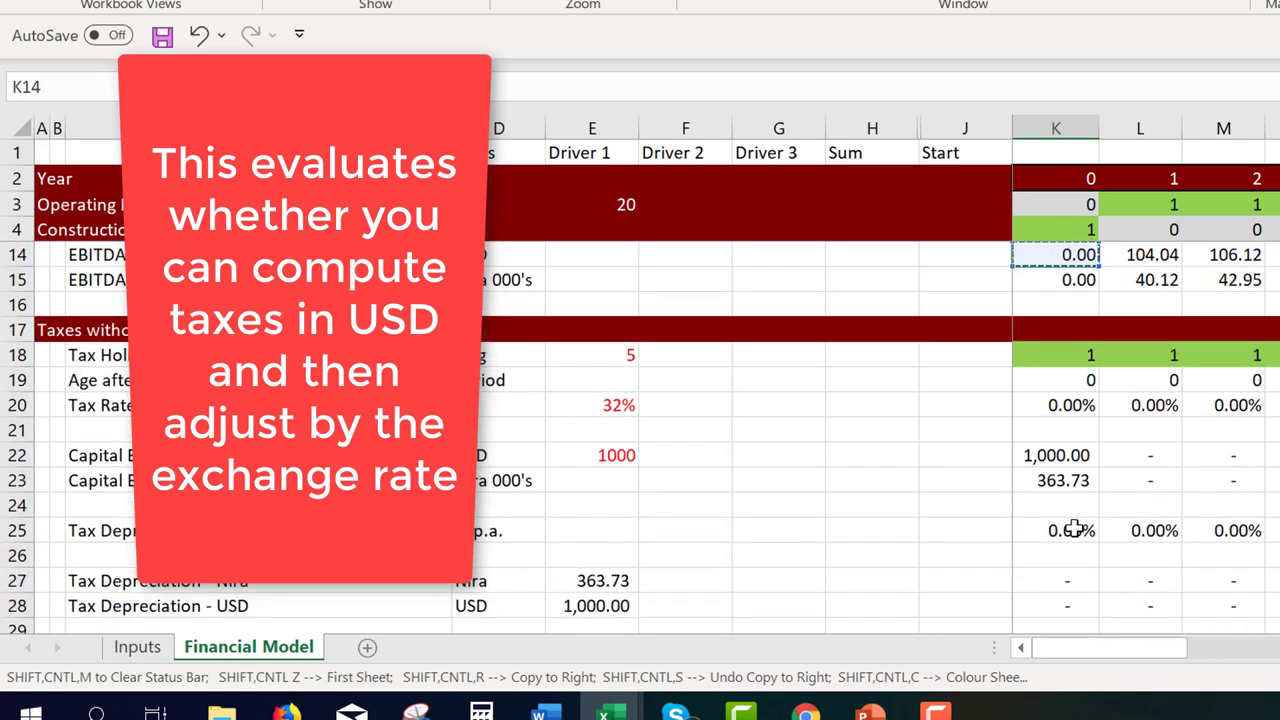
key("Down")
key("Up")
key("Up")
key("Up")
key("Up")
key("Up")
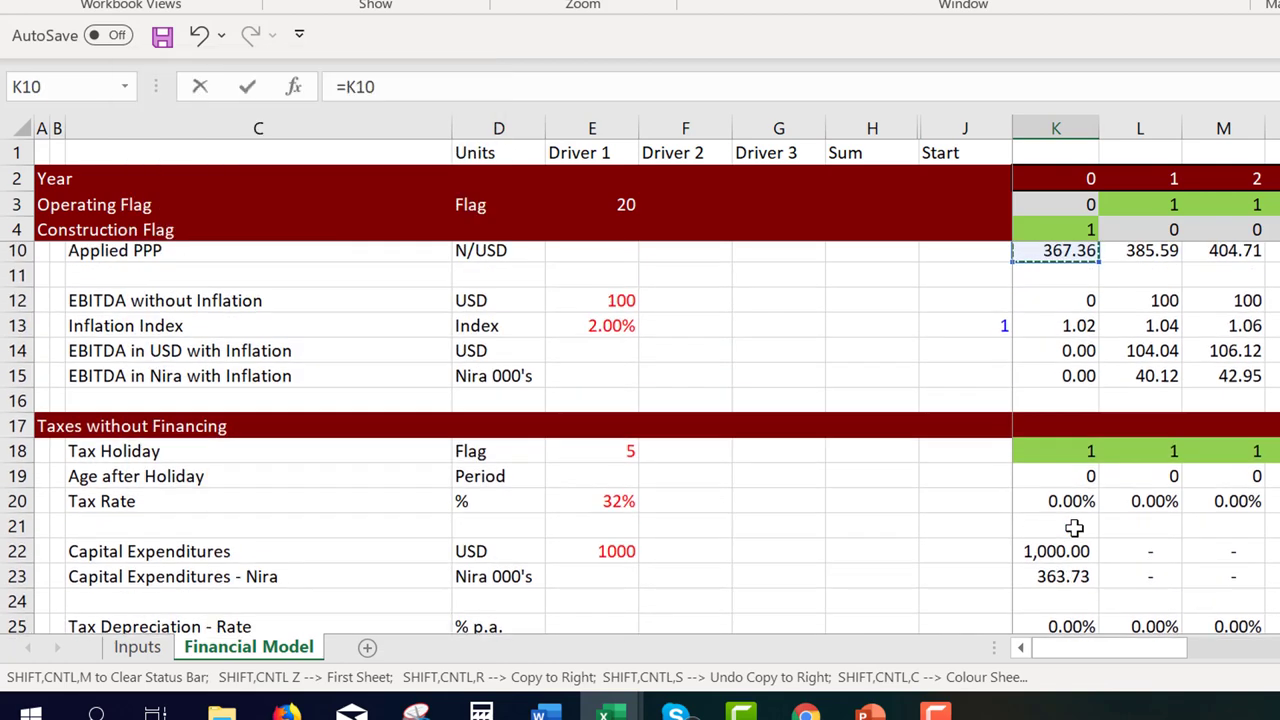
key("Down")
key("Down")
key("Down")
key("Down")
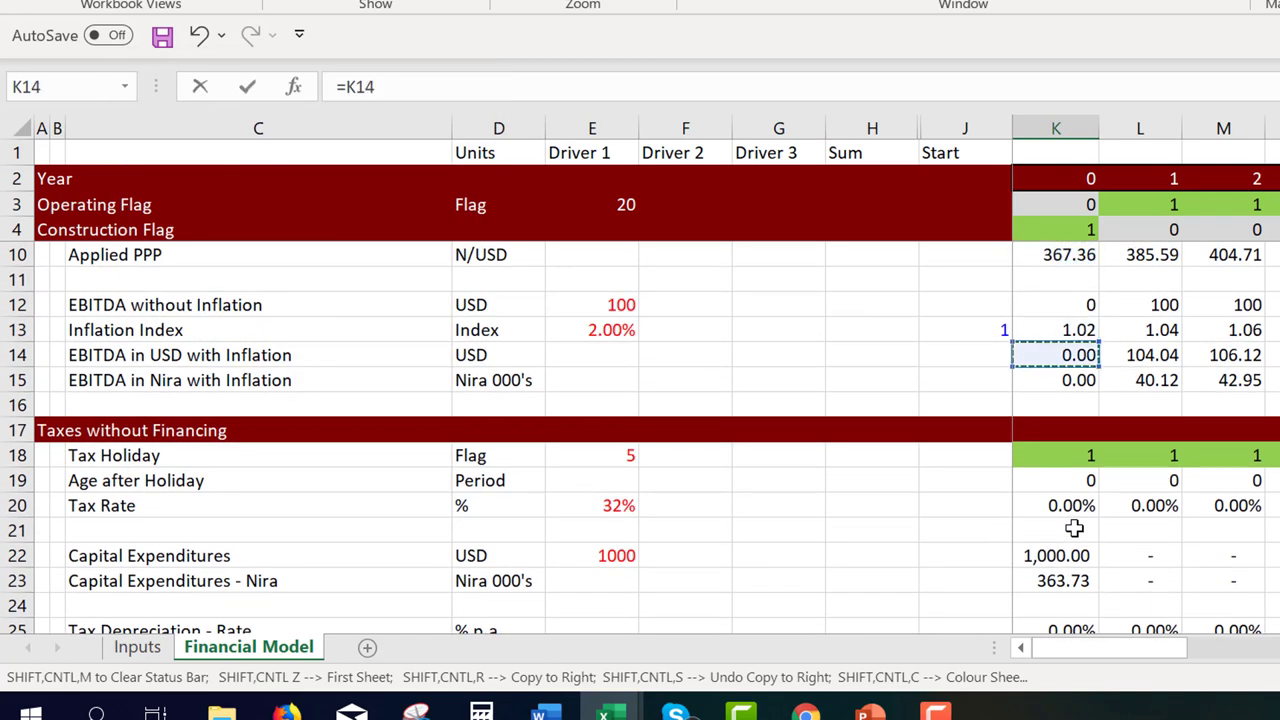
key("Up")
key("Up")
key("Up")
key("Up")
key("Up")
key("Up")
key("Up")
key("Up")
key("Up")
key("Down")
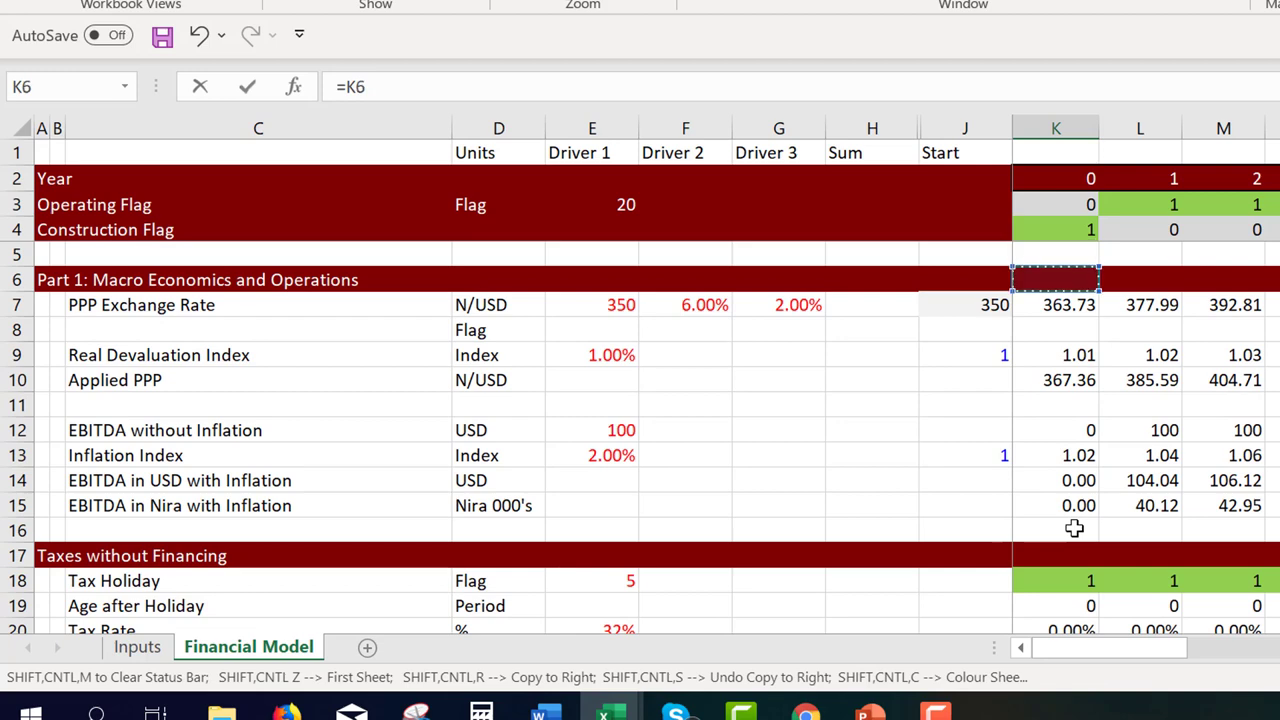
key("Down")
key("Down")
key("Down")
key("Down")
key("Return")
key("Up")
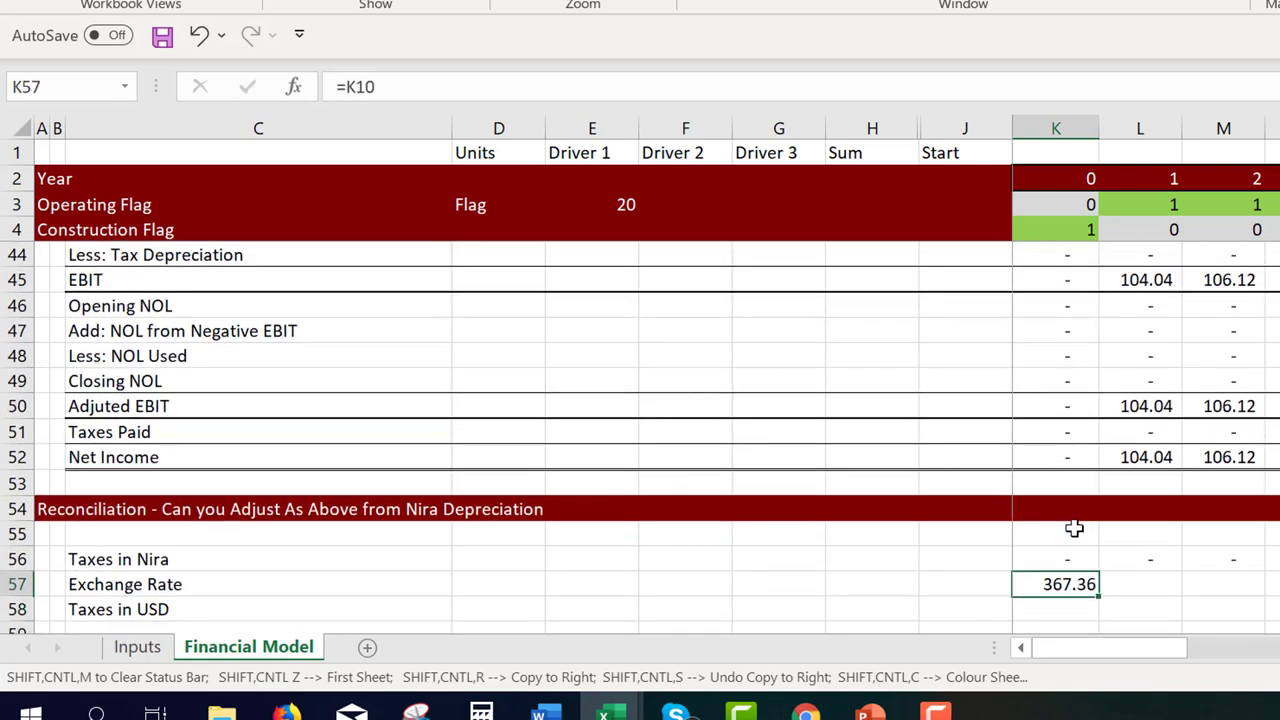
key("ctrl+shift+r")
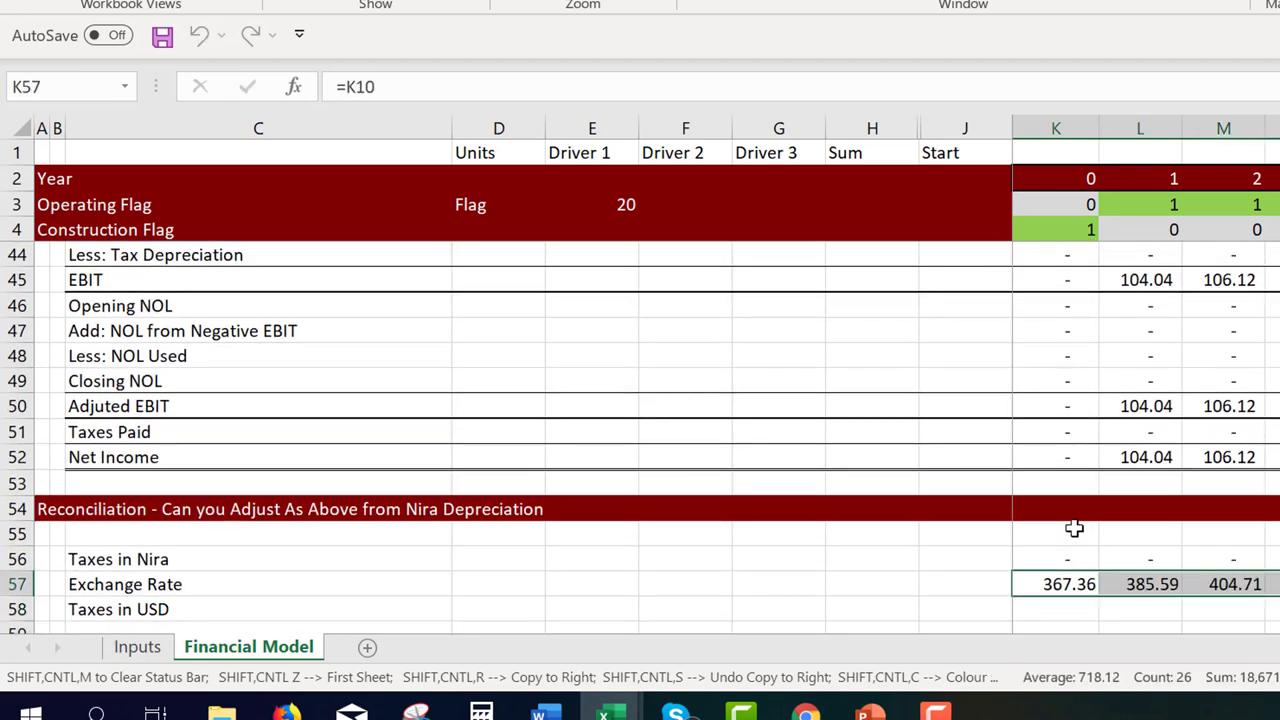
Set the Added Devaluation over PPP in D6 of the Inputs sheet to 0%
key("ctrl+Page_Up")
scroll(1073, 529, "up", 1)
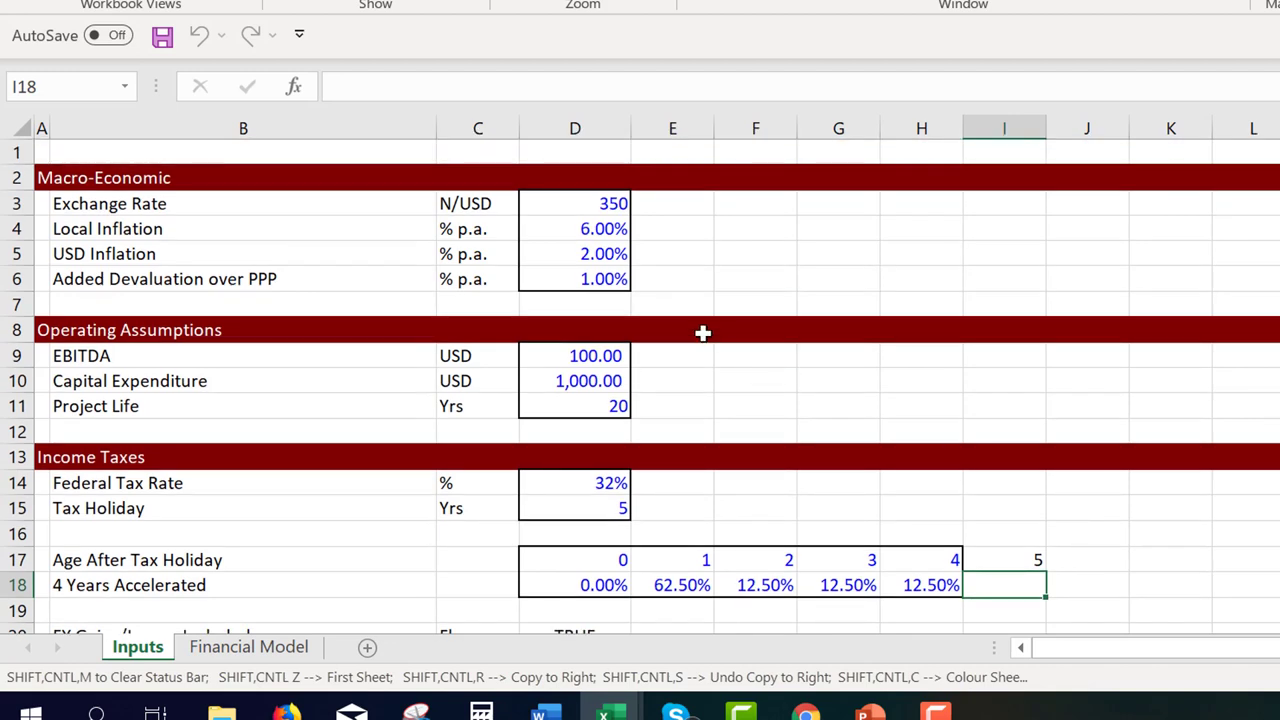
left_click(564, 271)
type("0")
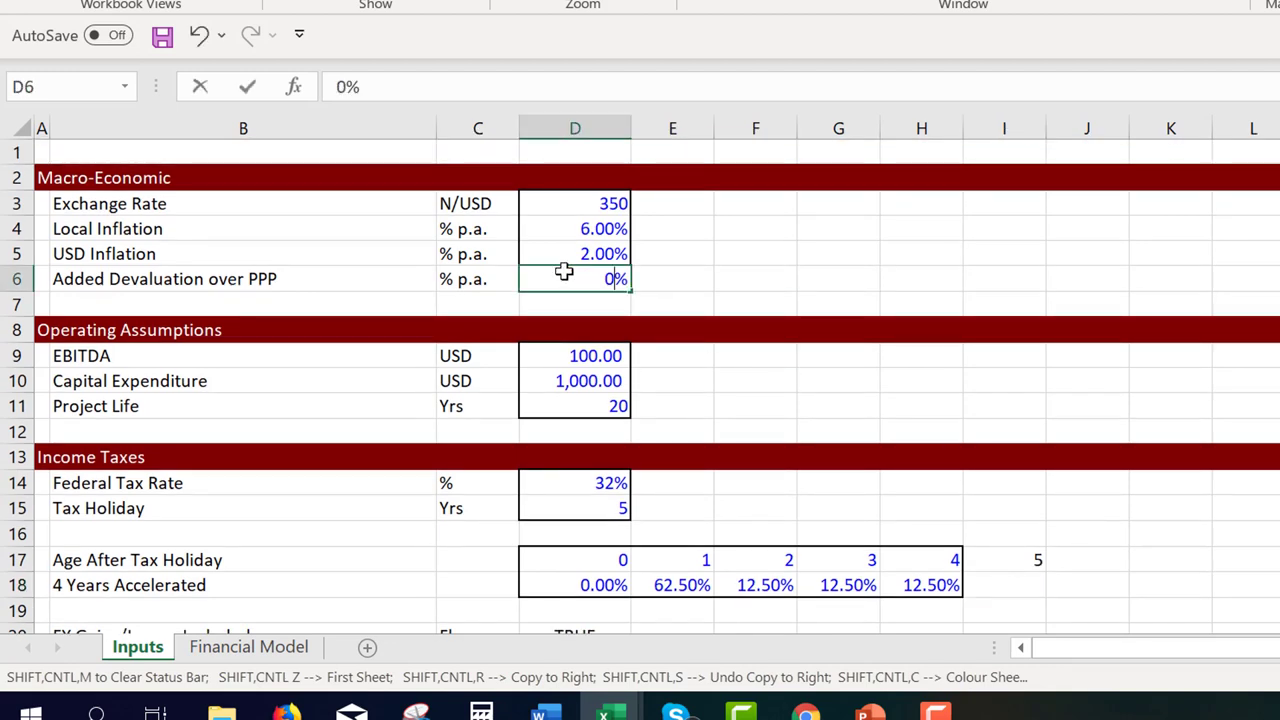
key("Return")
On the Financial Model sheet, enter Taxes in USD in K58 as =K56/K57*1000 and copy it across all years
key("ctrl+Page_Down")
key("Down")
key("Down")
key("Down")
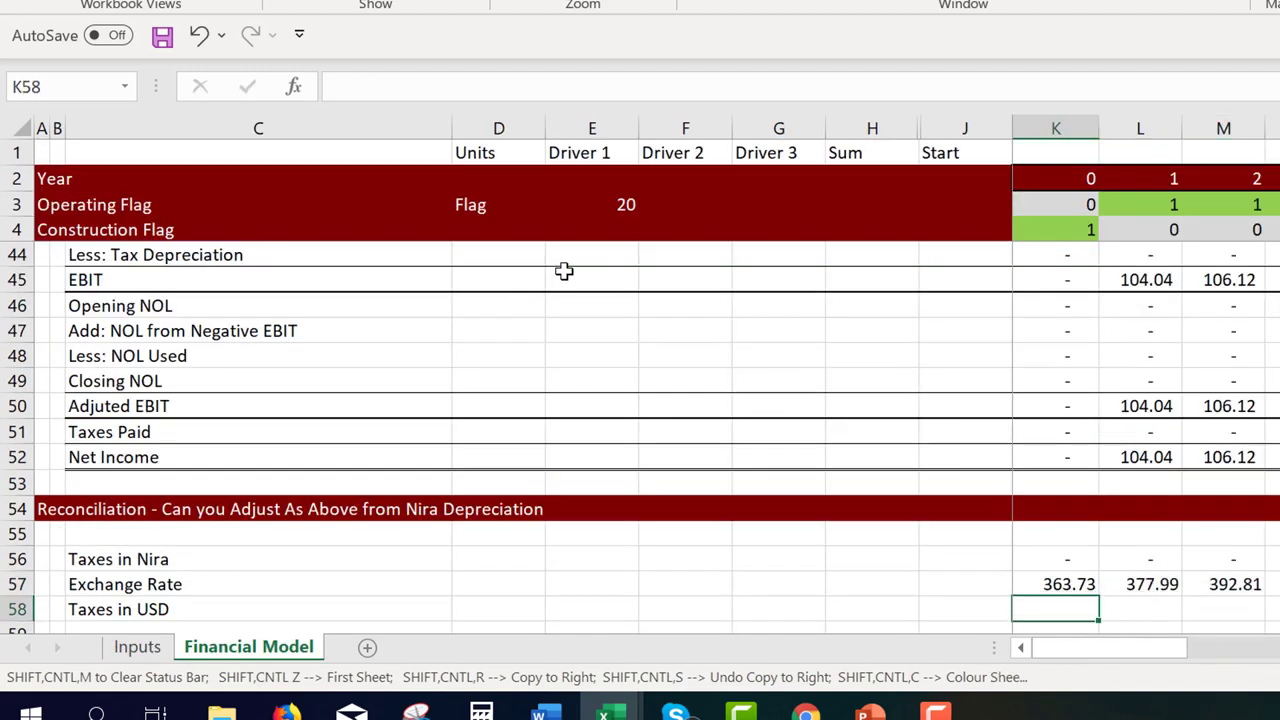
key("Up")
key("Up")
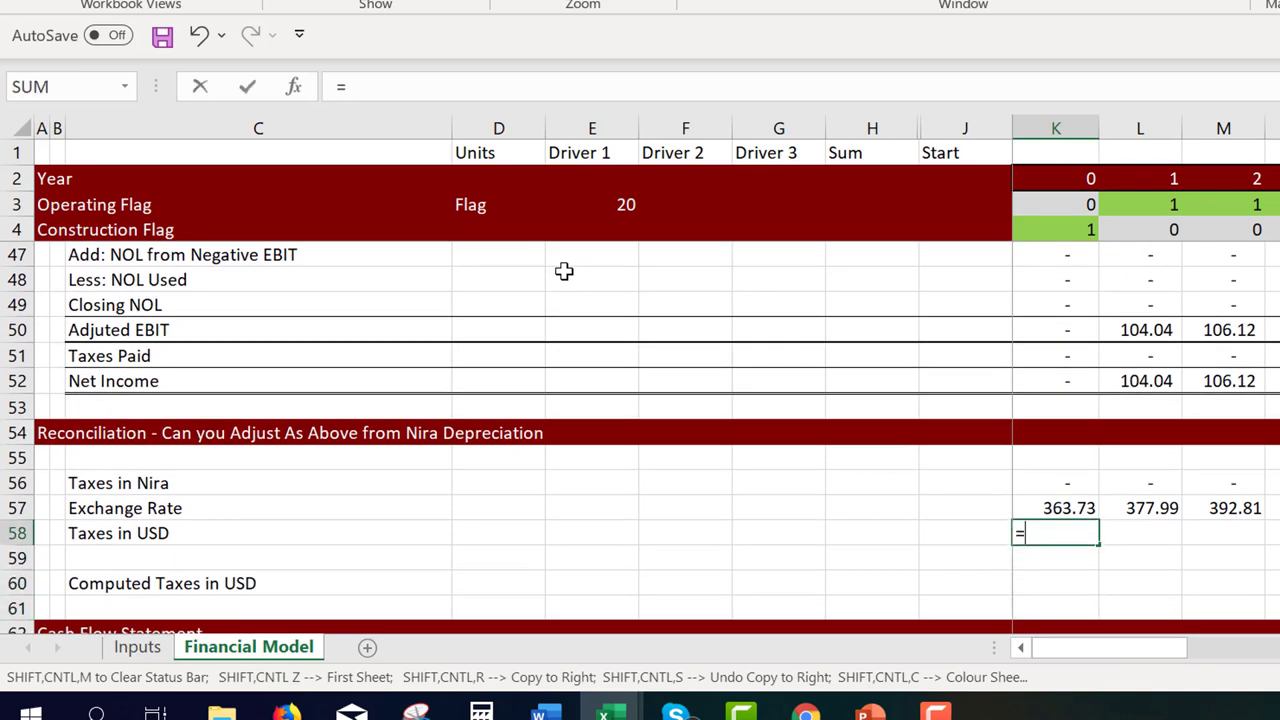
type("=")
key("Up")
key("Up")
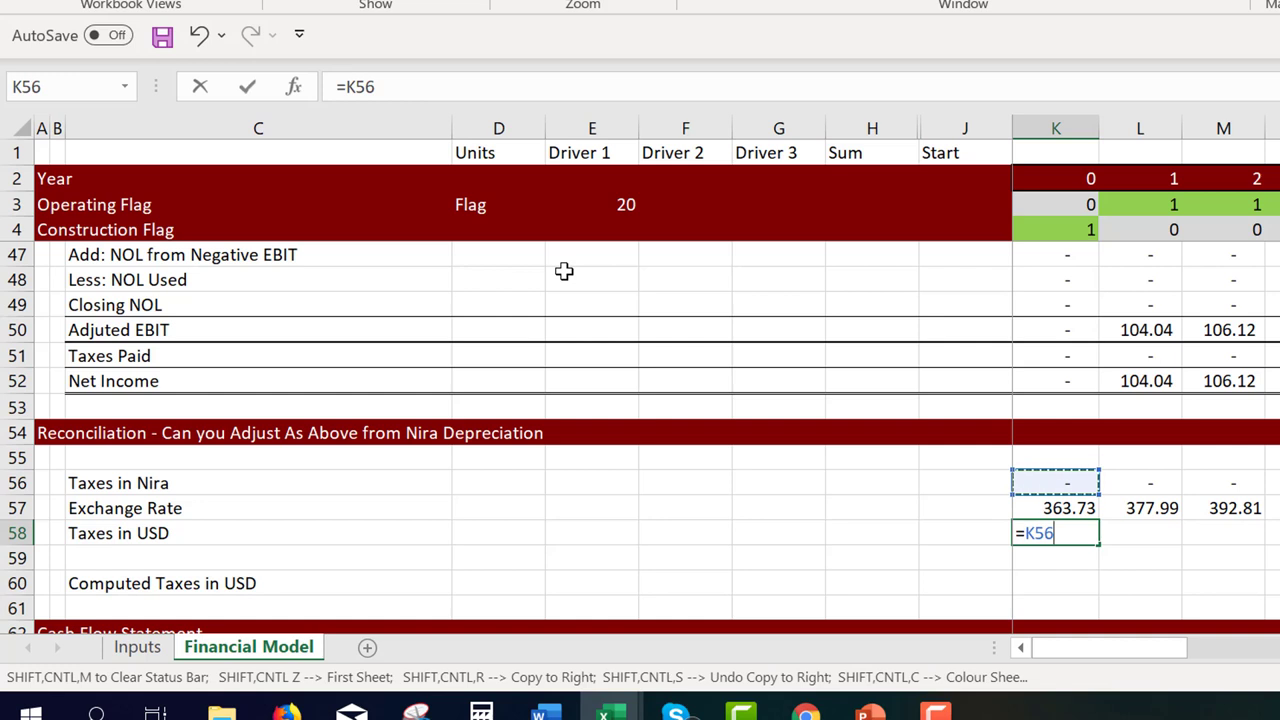
type("/")
key("Up")
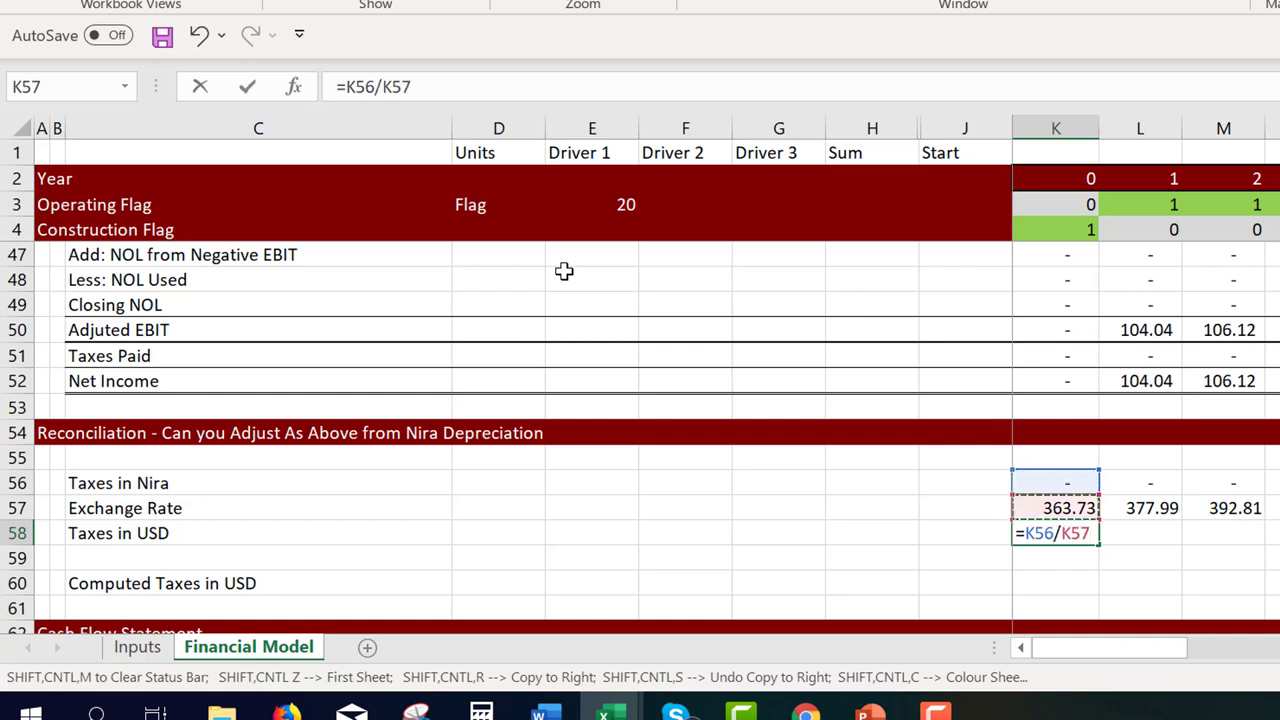
type("*1000")
key("Return")
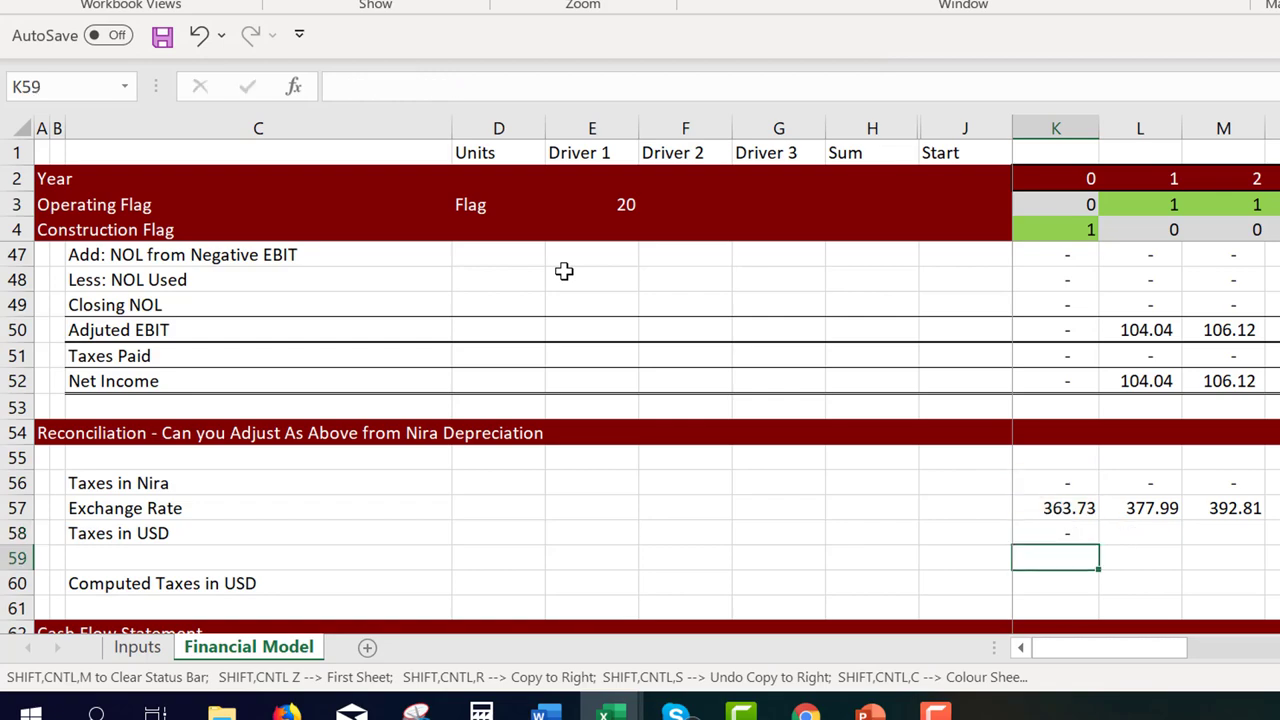
key("Up")
key("ctrl+shift+r")
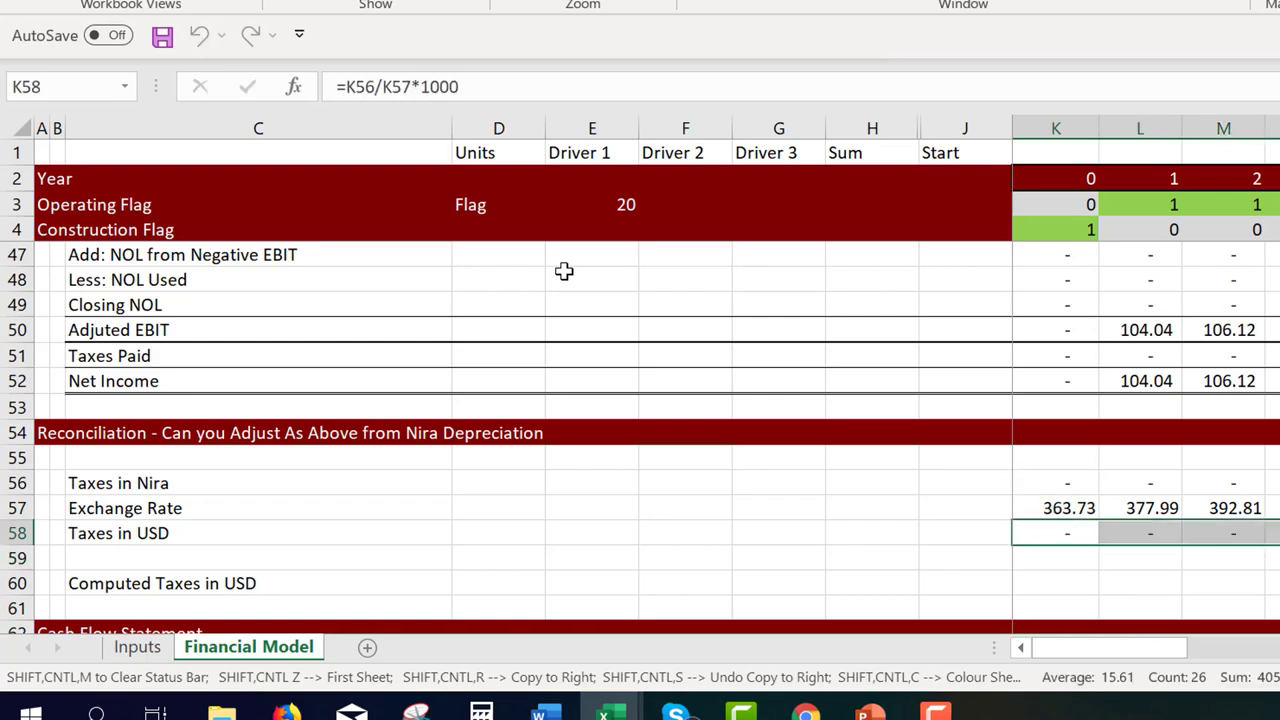
Enter Computed Taxes in USD in K60 as =K51, linking to the USD Taxes Paid, and copy it across all years
key("Down")
key("Down")
type("=")
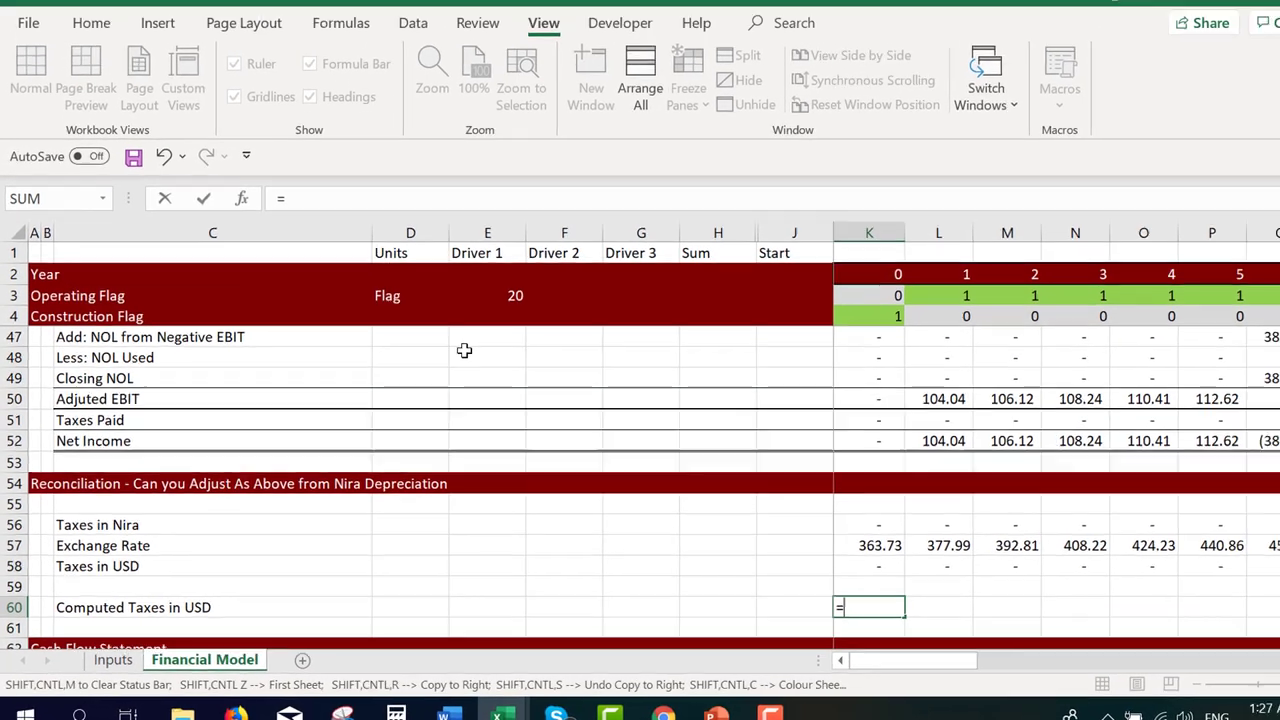
key("Up")
key("Up")
key("Up")
key("Up")
key("Up")
key("Up")
key("Up")
key("Up")
key("Up")
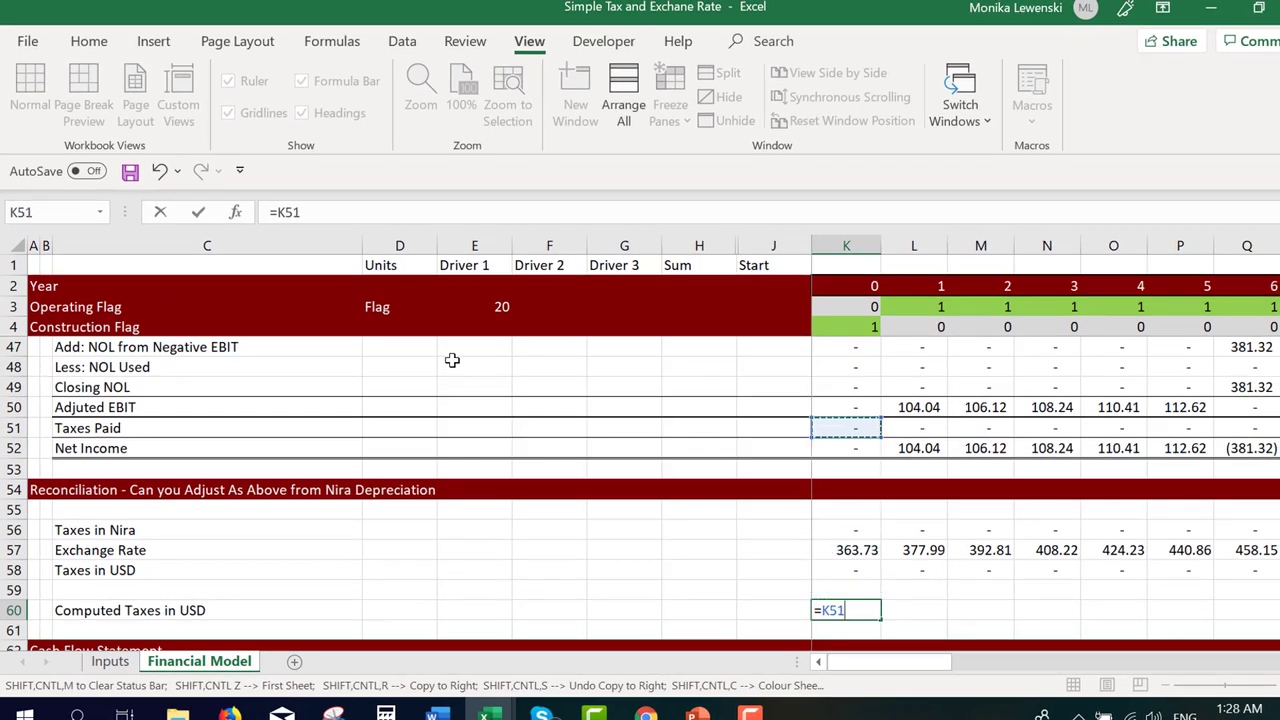
key("Return")
key("Up")
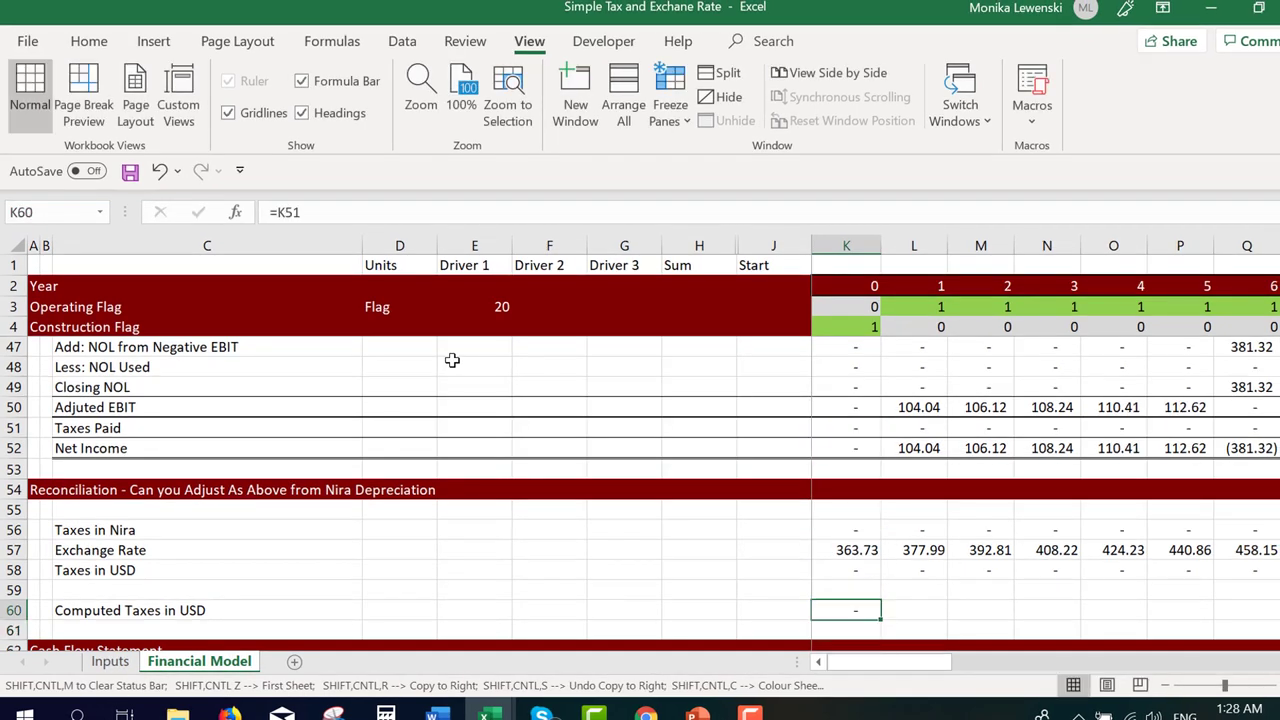
key("ctrl+shift+r")
Compare the converted Taxes in USD in row 58 with Computed Taxes in USD in row 60 across all years
key("Right")
key("Right")
key("Right")
key("Right")
key("Right")
key("Right")
key("Right")
key("Right")
key("Right")
key("Right")
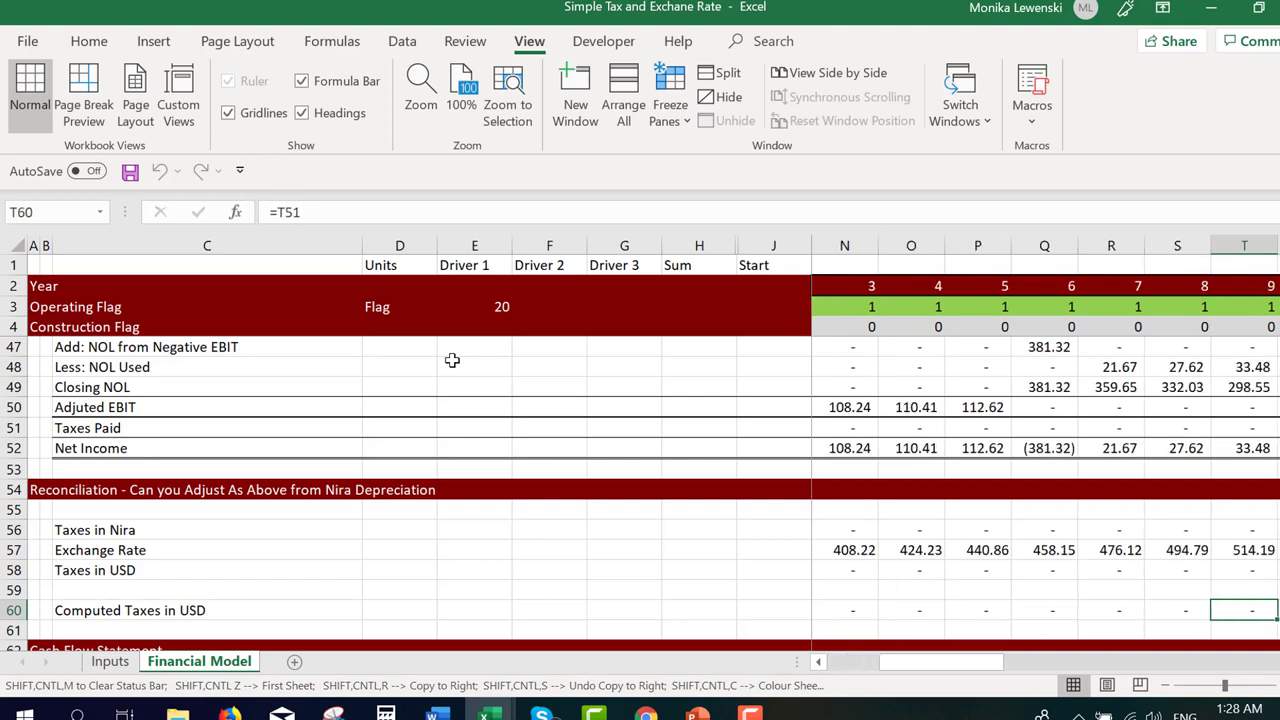
key("Right")
key("Right")
key("Right")
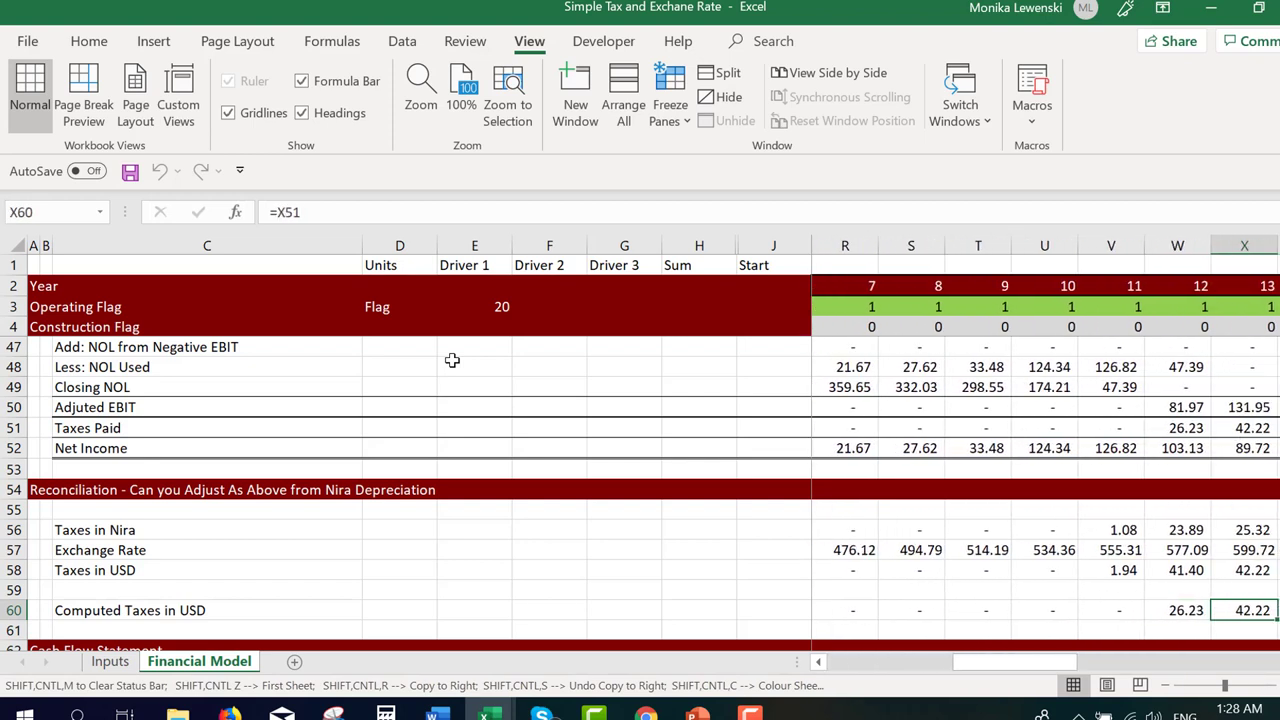
key("Left")
key("Right")
key("Right")
key("Right")
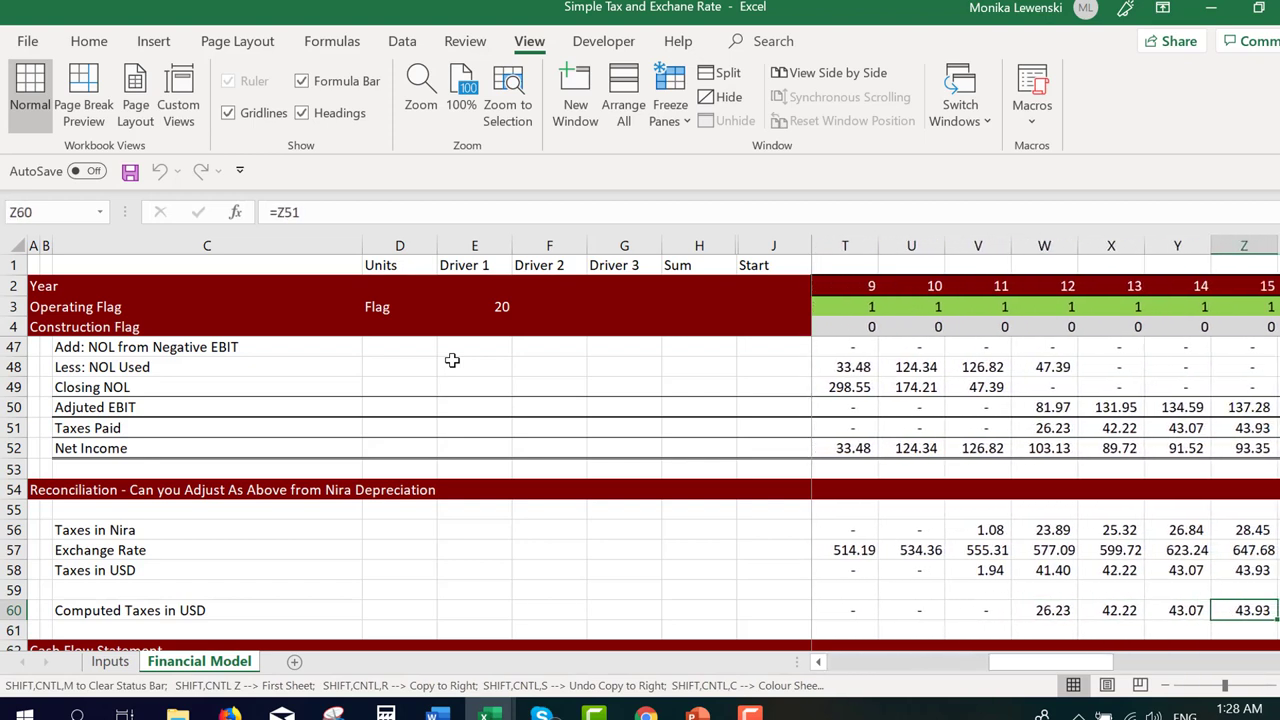
key("Left")
key("Left")
key("Left")
key("Left")
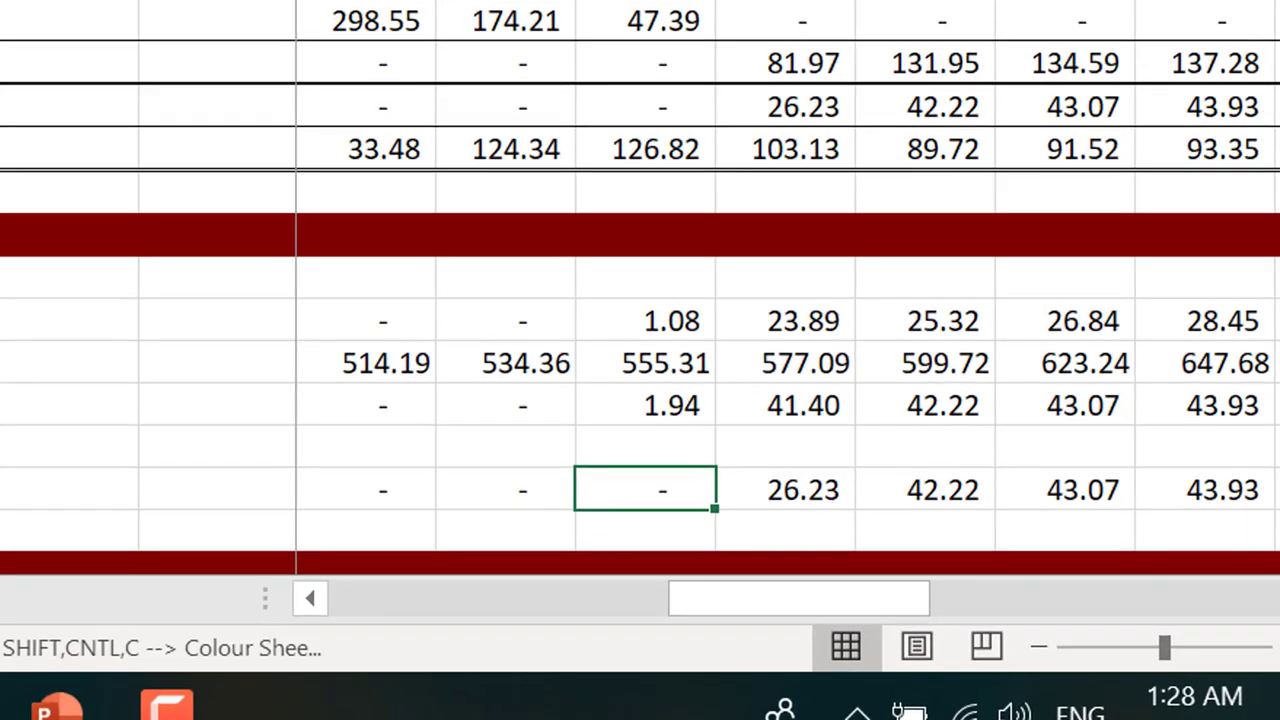
key("Right")
key("Right")
key("Right")
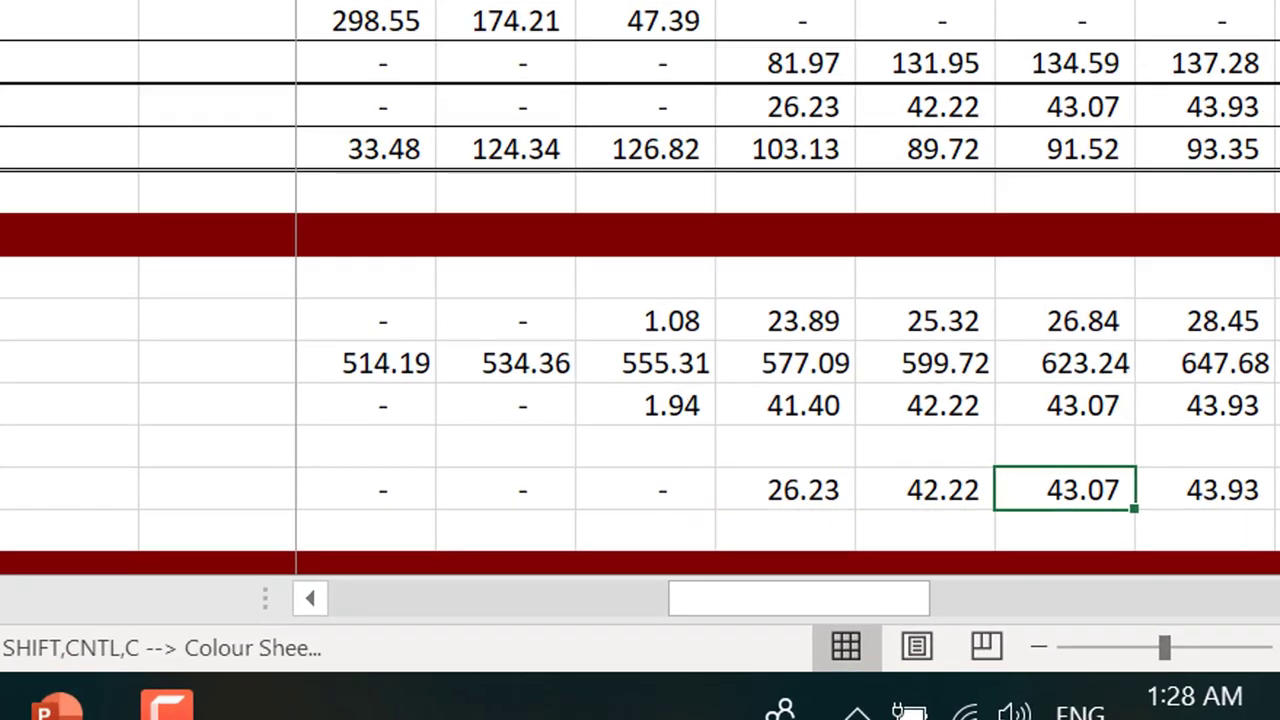
key("Left")
key("Left")
key("Left")
key("Right")
key("Right")
key("Right")
key("Right")
key("Right")
key("Right")
key("Right")
key("Right")
key("Right")
key("Right")
key("Right")
key("Right")
key("Right")
key("Right")
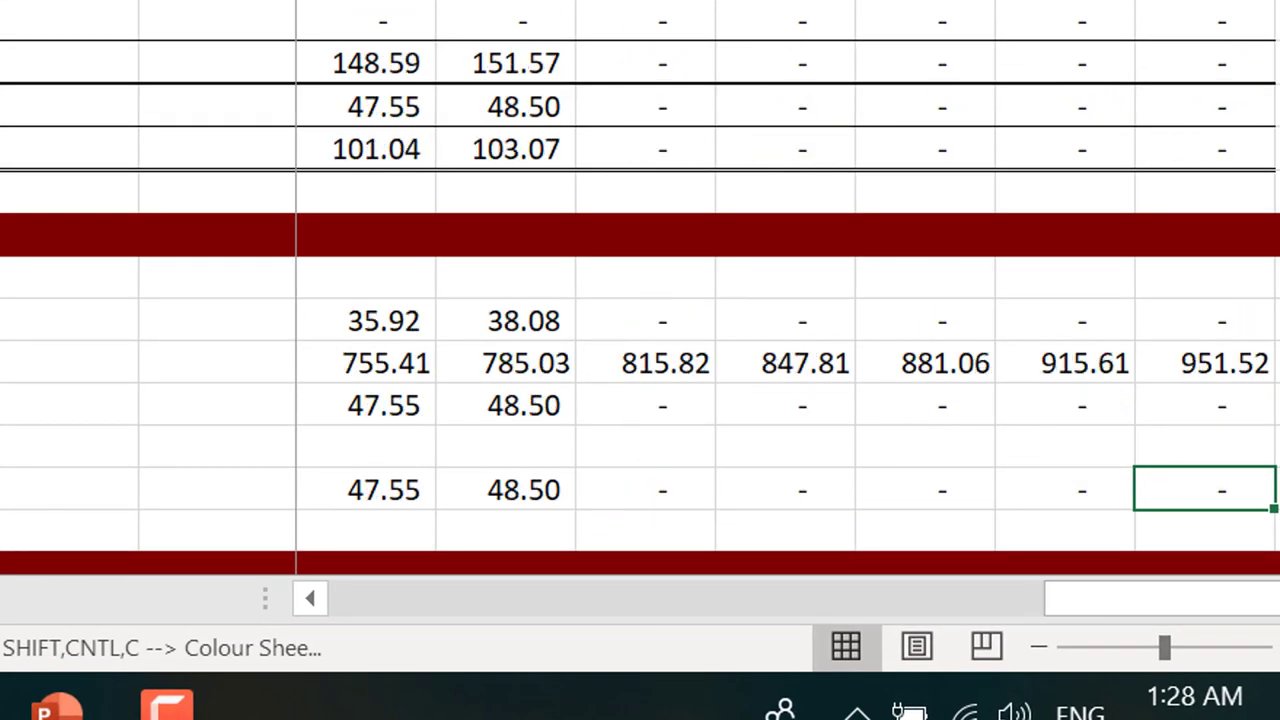
key("Left")
key("Left")
key("Left")
key("Left")
key("Left")
key("Left")
key("Left")
key("Left")
key("Left")
key("Left")
key("Left")
key("Left")
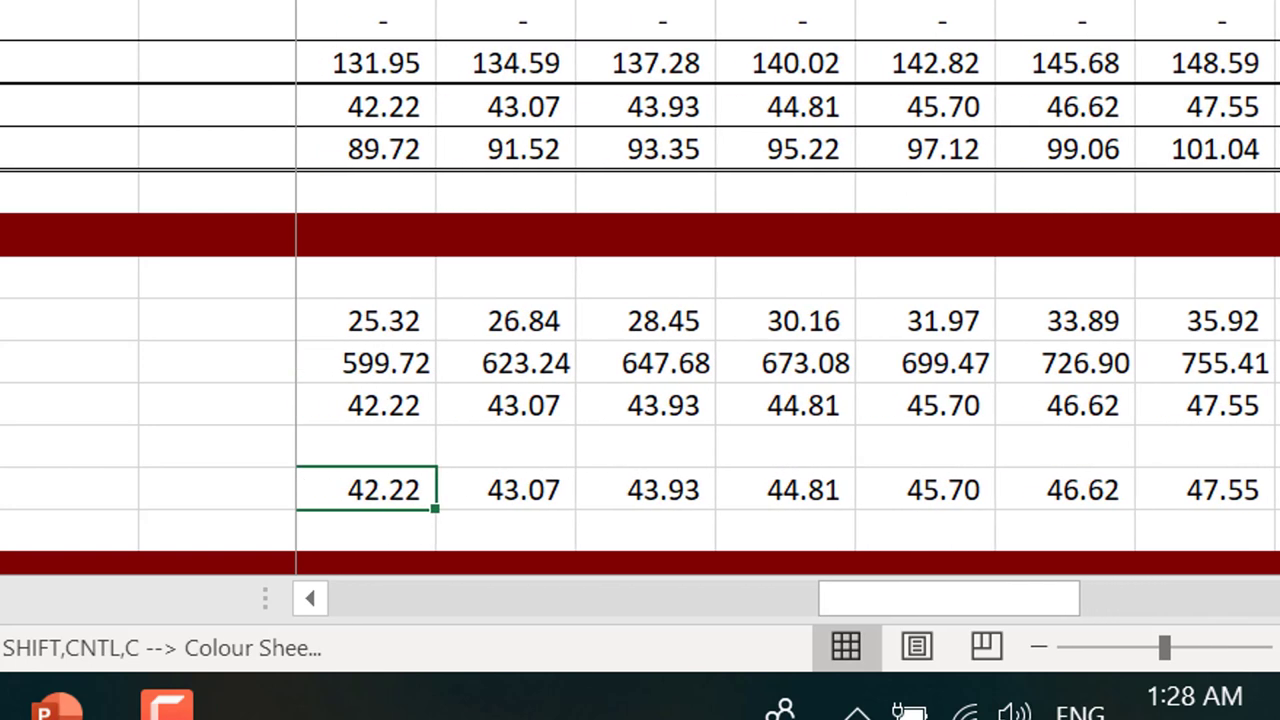
key("Left")
key("Left")
key("Left")
key("Right")
key("Right")
key("Right")
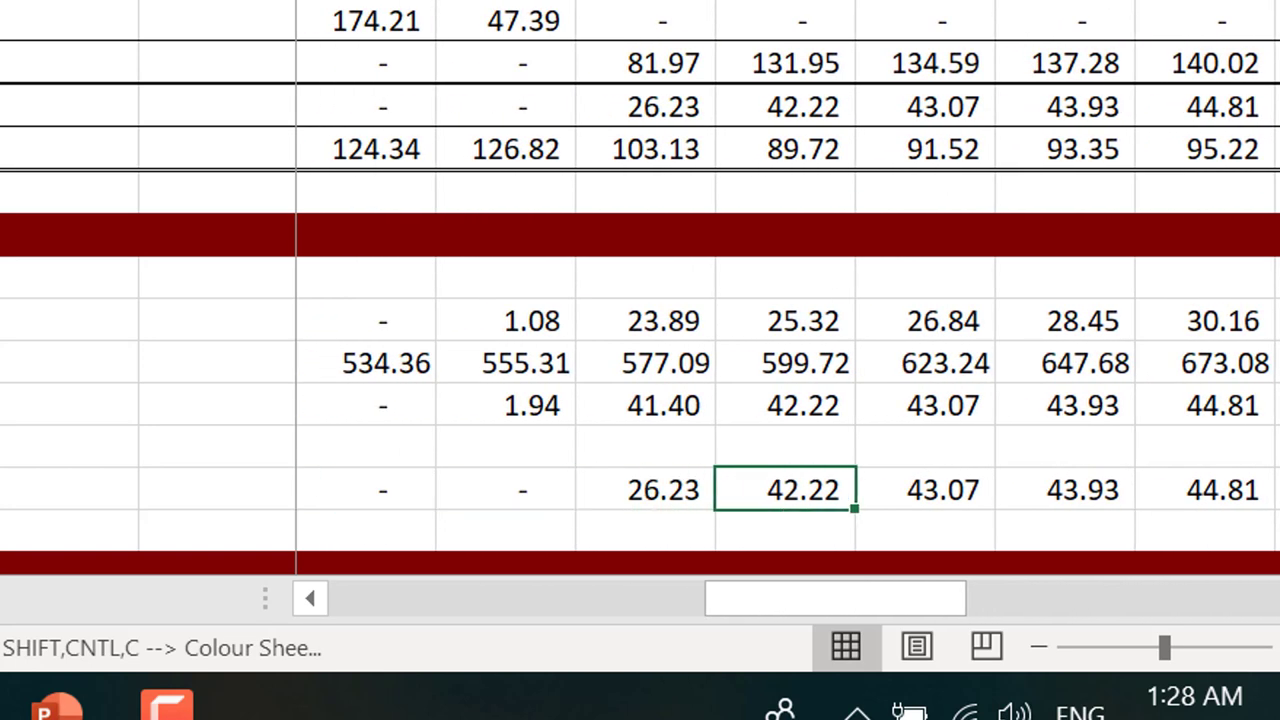
key("Left")
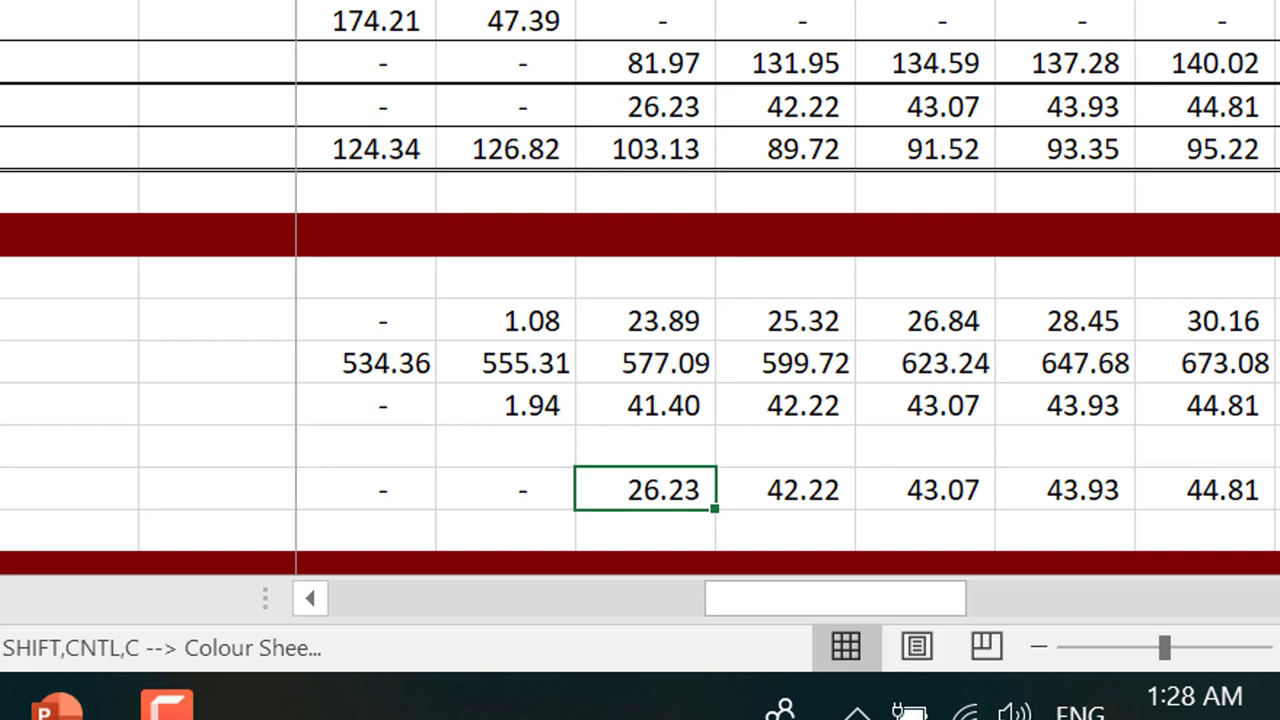
Trace the year 12 tax difference through the exchange rate and the USD P&L's tax depreciation and NOL rows
left_click(645, 405)
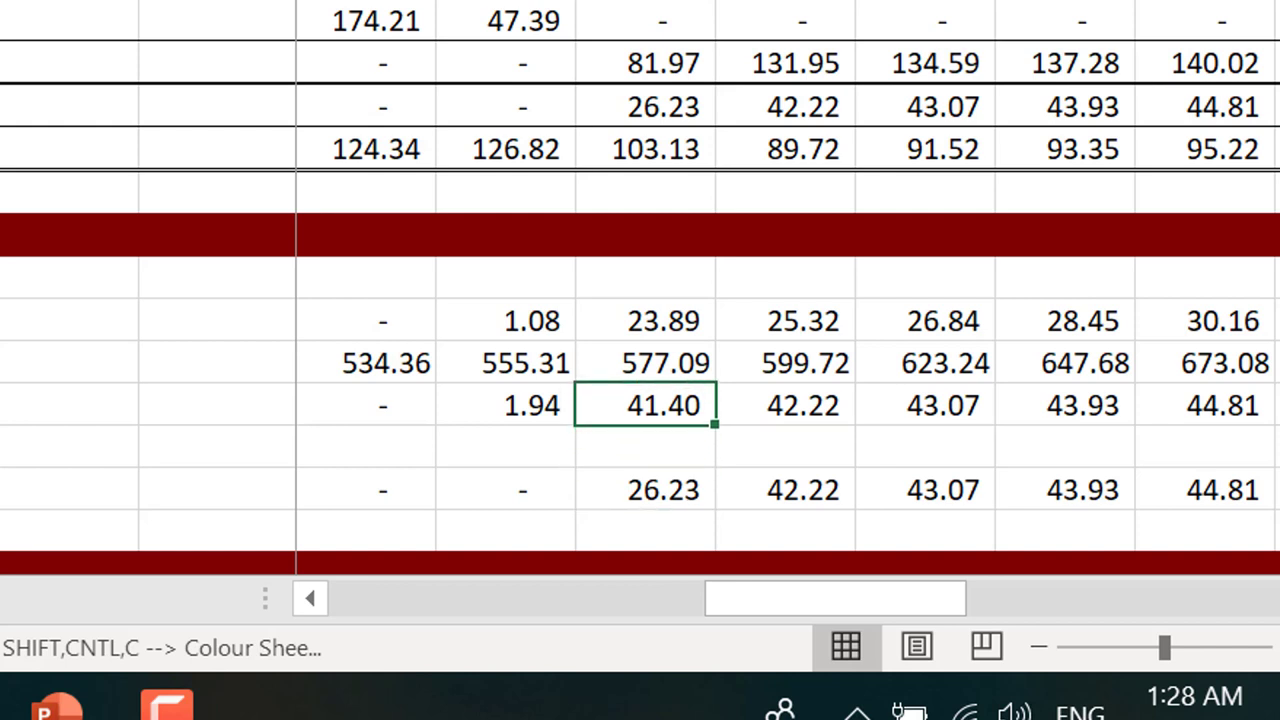
left_click(645, 363)
scroll(640, 290, "up", 4)
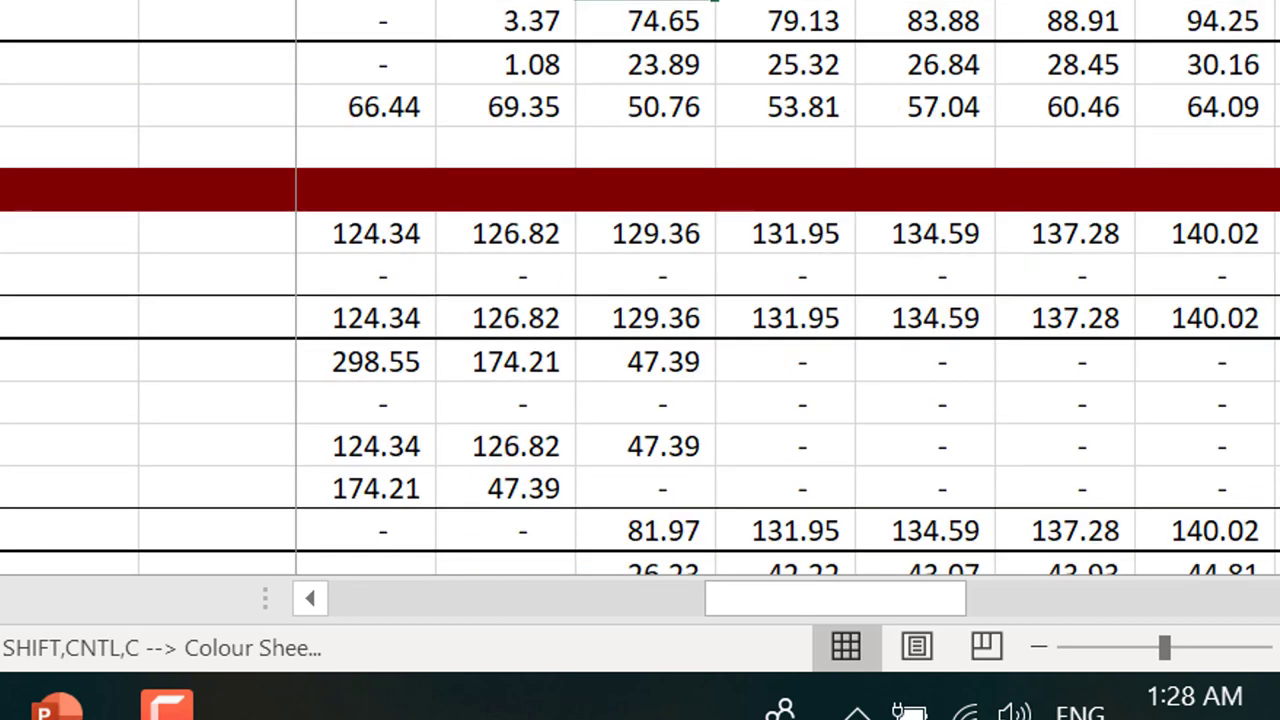
left_click(645, 275)
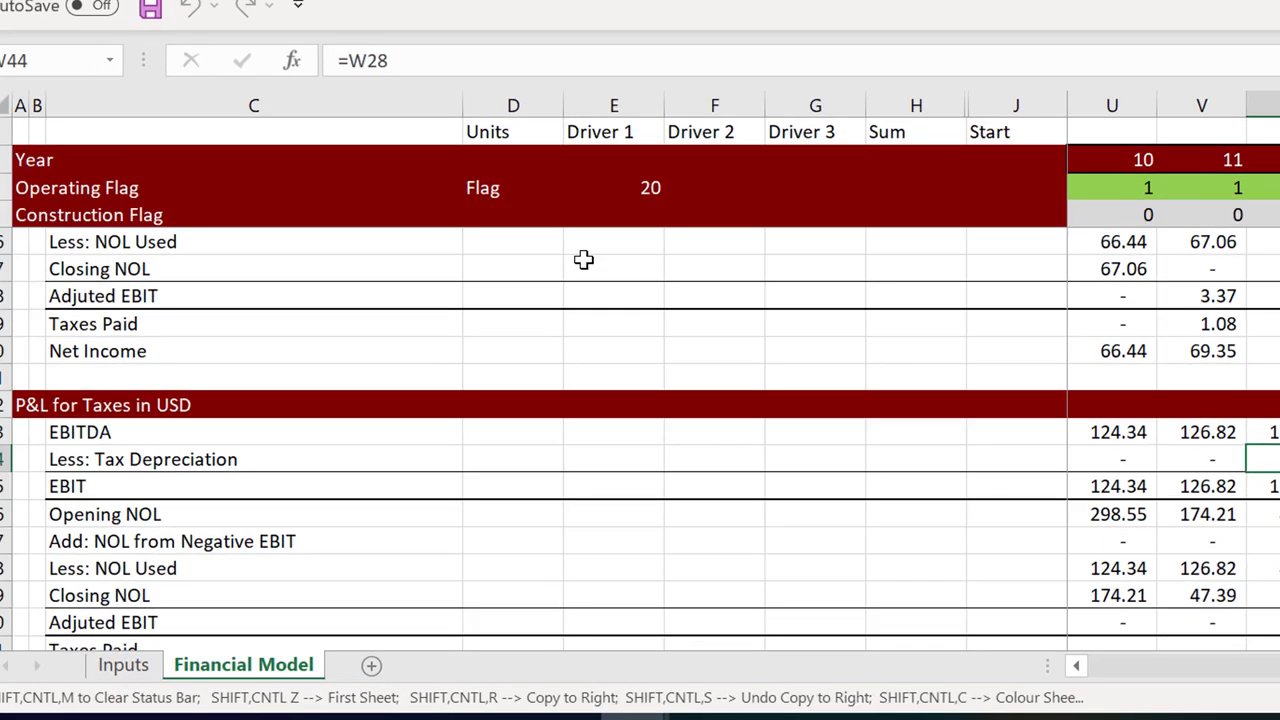
key("Down")
key("Down")
key("Down")
key("Down")
key("Down")
key("Down")
key("Down")
key("Down")
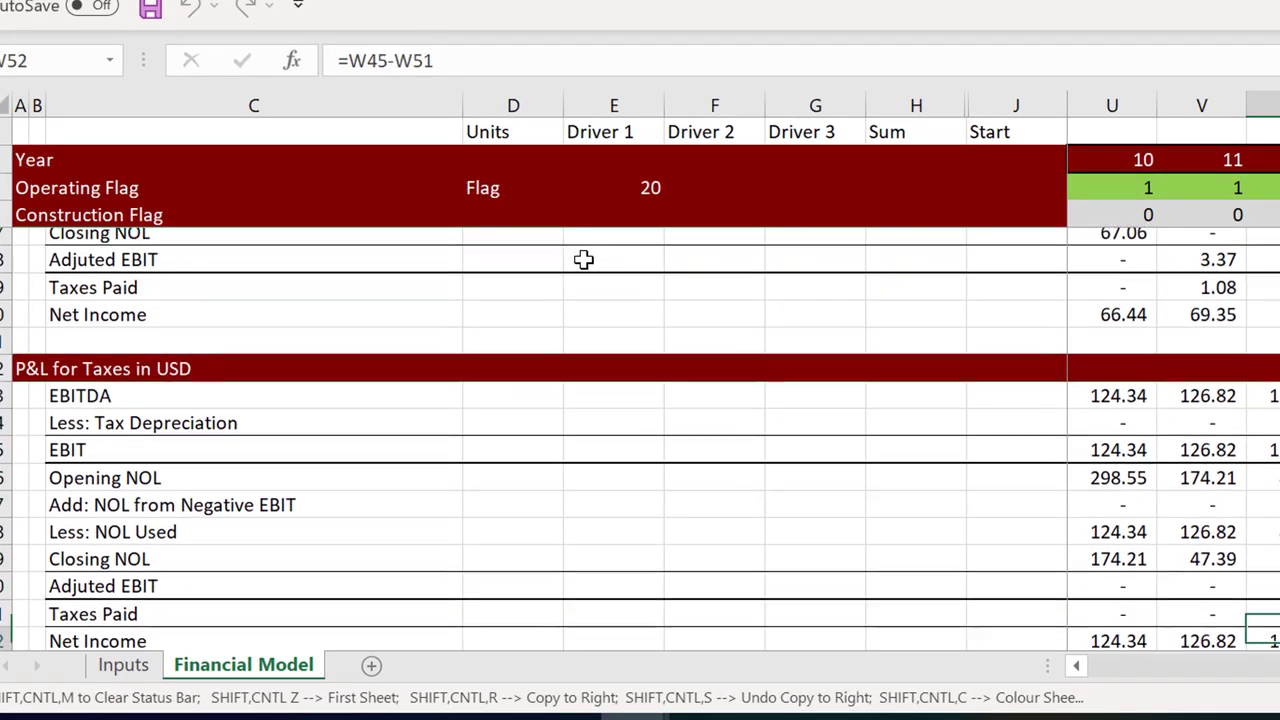
scroll(583, 259, "down", 1)
key("Down")
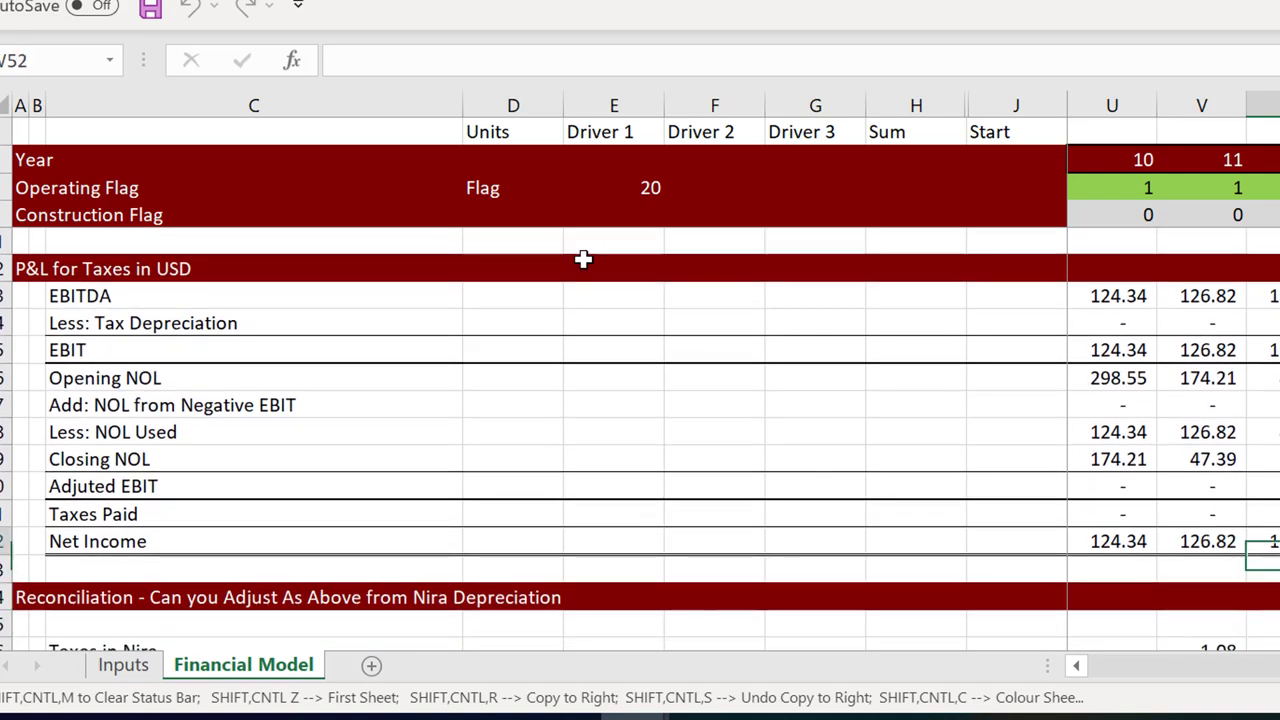
key("ctrl+Up")
key("Down")
key("Down")
key("Down")
key("Down")
key("Down")
key("Down")
key("Down")
key("Down")
key("Down")
key("Down")
key("Down")
key("Down")
key("Down")
key("Down")
key("Down")
key("Down")
key("Down")
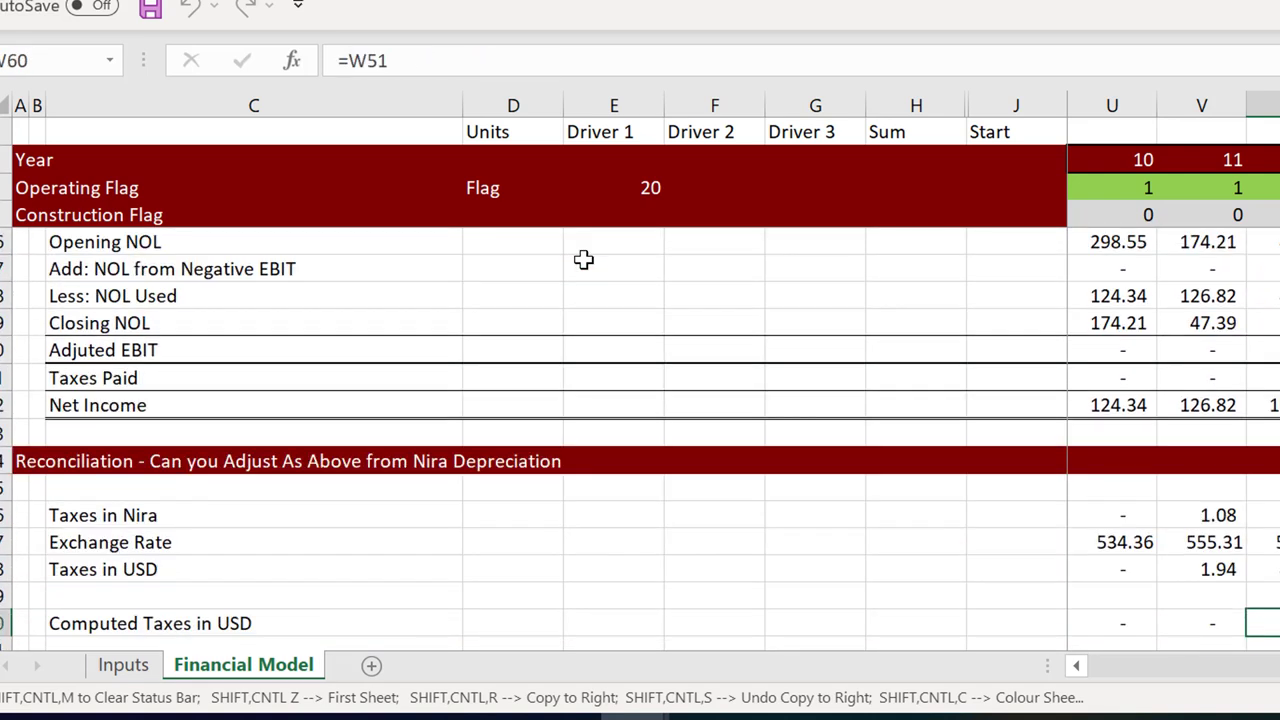
In the Cash Flow Statement's Nira section, enter EBITDA in K64 as =K31, linking to the Nira tax P&L
key("Down")
key("Down")
key("Down")
key("Down")
key("Down")
key("Down")
key("Down")
key("Down")
key("Down")
key("Down")
key("Up")
key("Up")
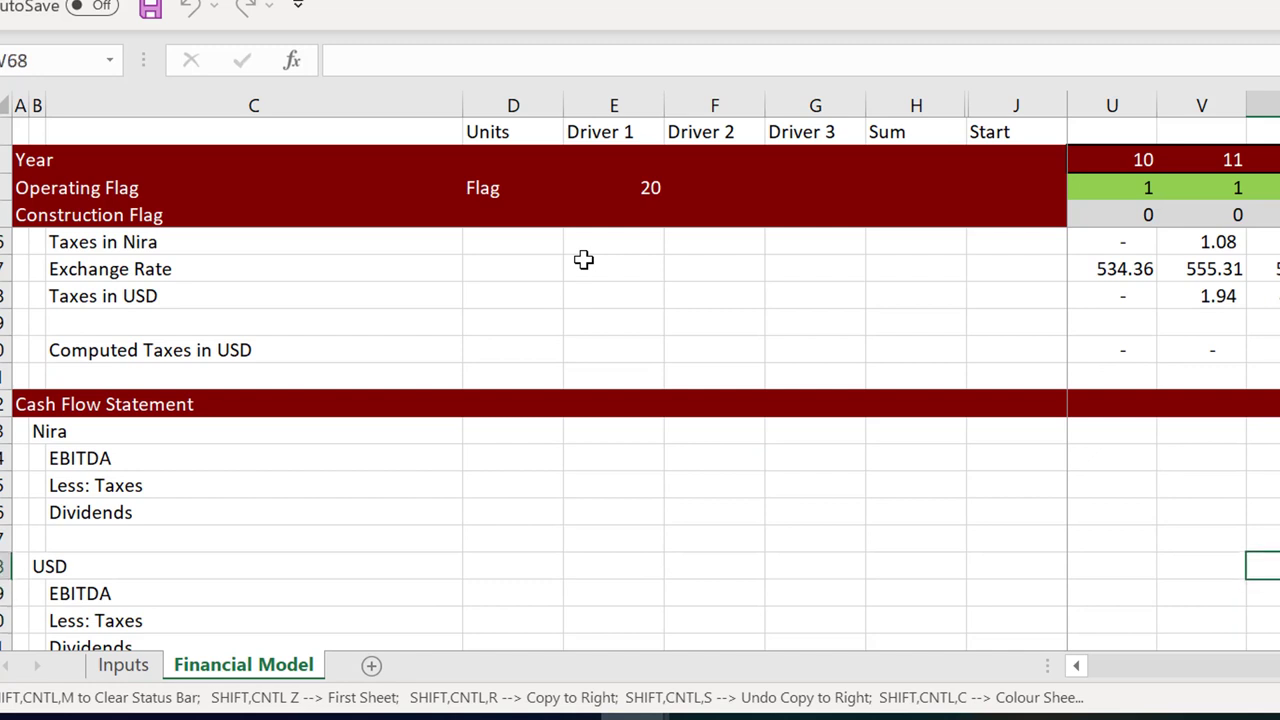
key("Up")
key("Left")
key("Left")
key("Left")
key("Left")
key("Left")
key("Left")
key("Left")
key("Left")
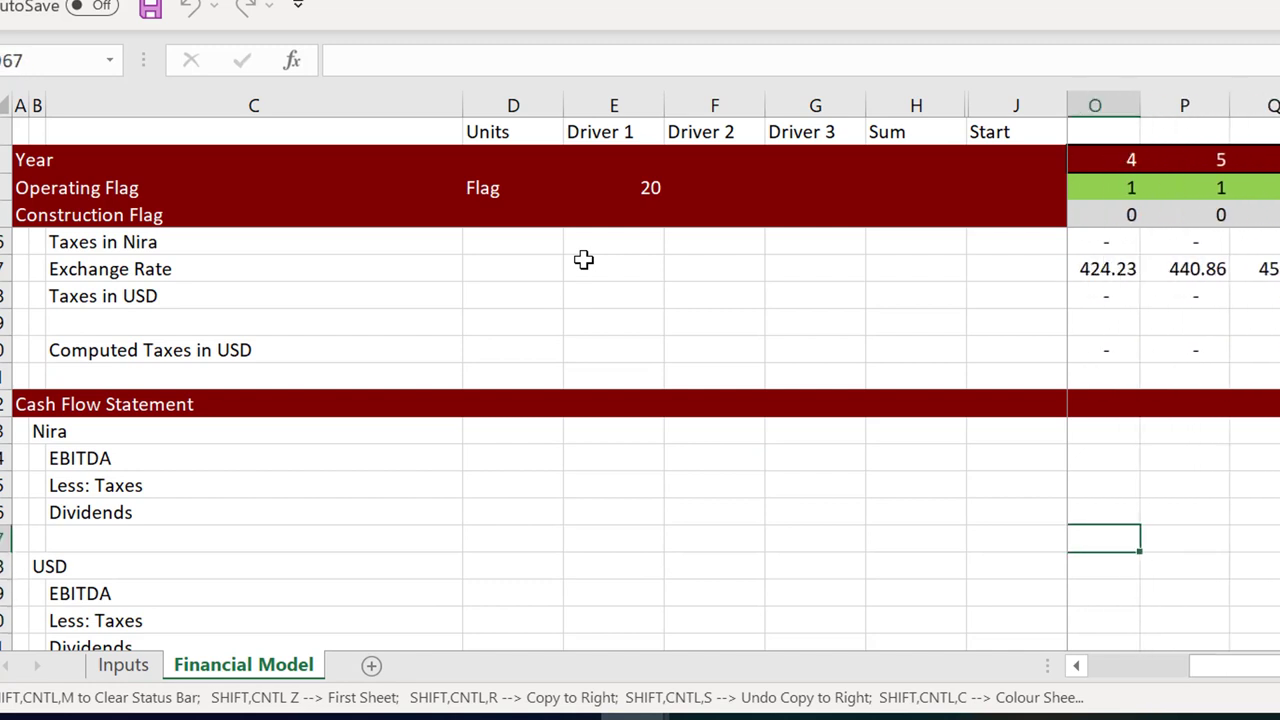
key("Left")
key("Left")
key("Left")
key("Left")
key("Left")
key("Left")
key("Left")
key("Left")
key("Left")
key("Left")
key("Left")
key("Left")
key("Left")
key("Up")
key("Up")
key("Up")
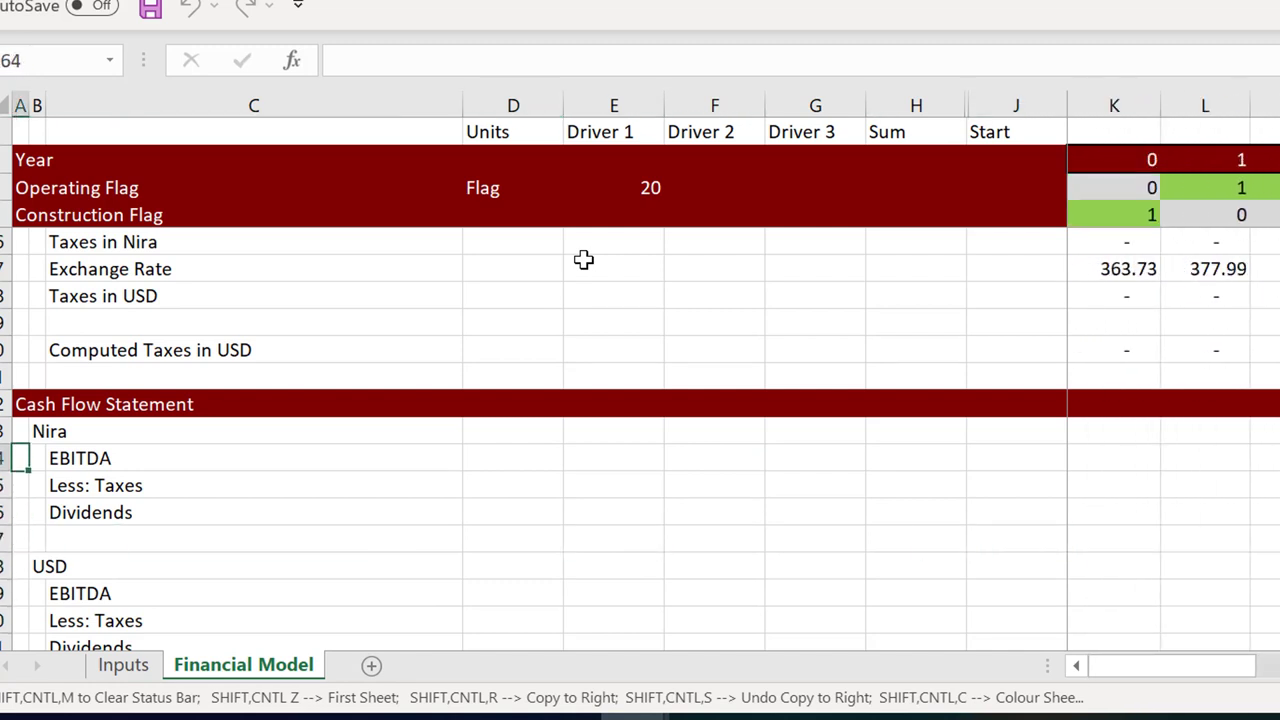
key("Right")
key("Right")
key("Right")
key("Right")
key("Right")
key("Right")
key("Right")
key("Right")
key("Right")
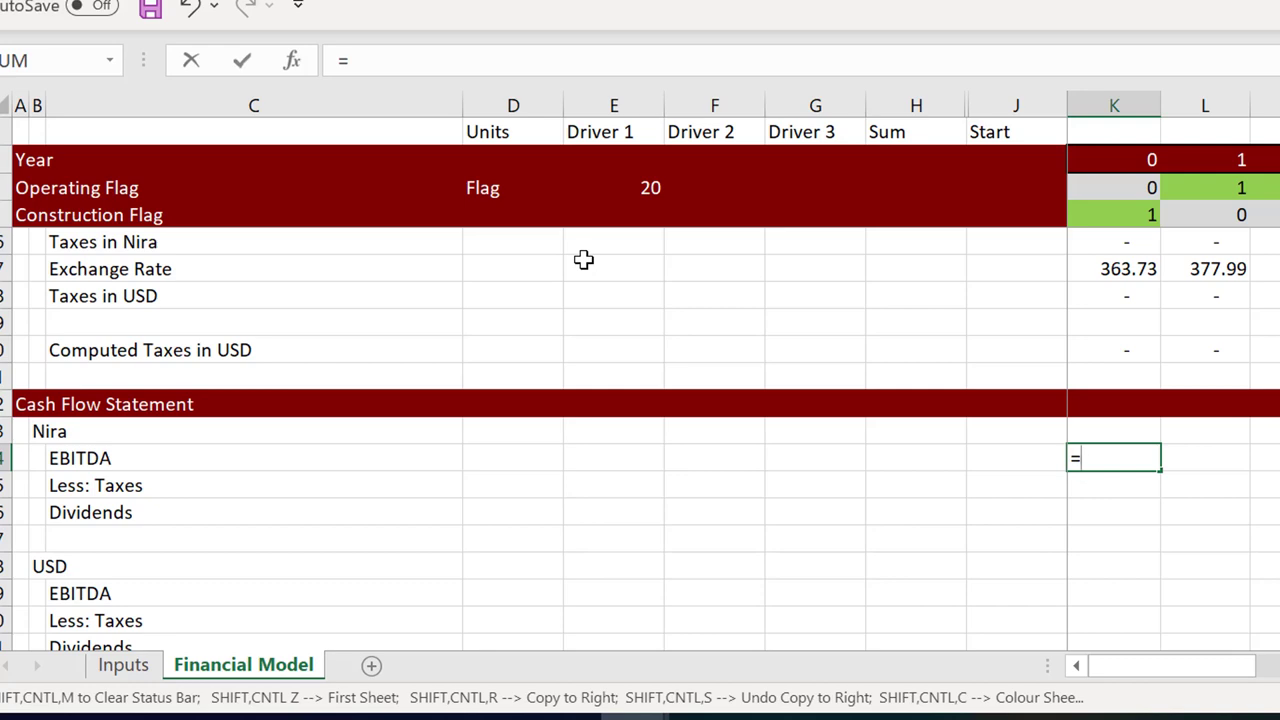
key("Up")
key("Up")
key("Up")
key("Up")
key("Up")
key("Up")
key("Up")
key("Up")
key("Up")
key("Up")
key("Up")
key("Up")
key("Up")
key("Up")
key("Up")
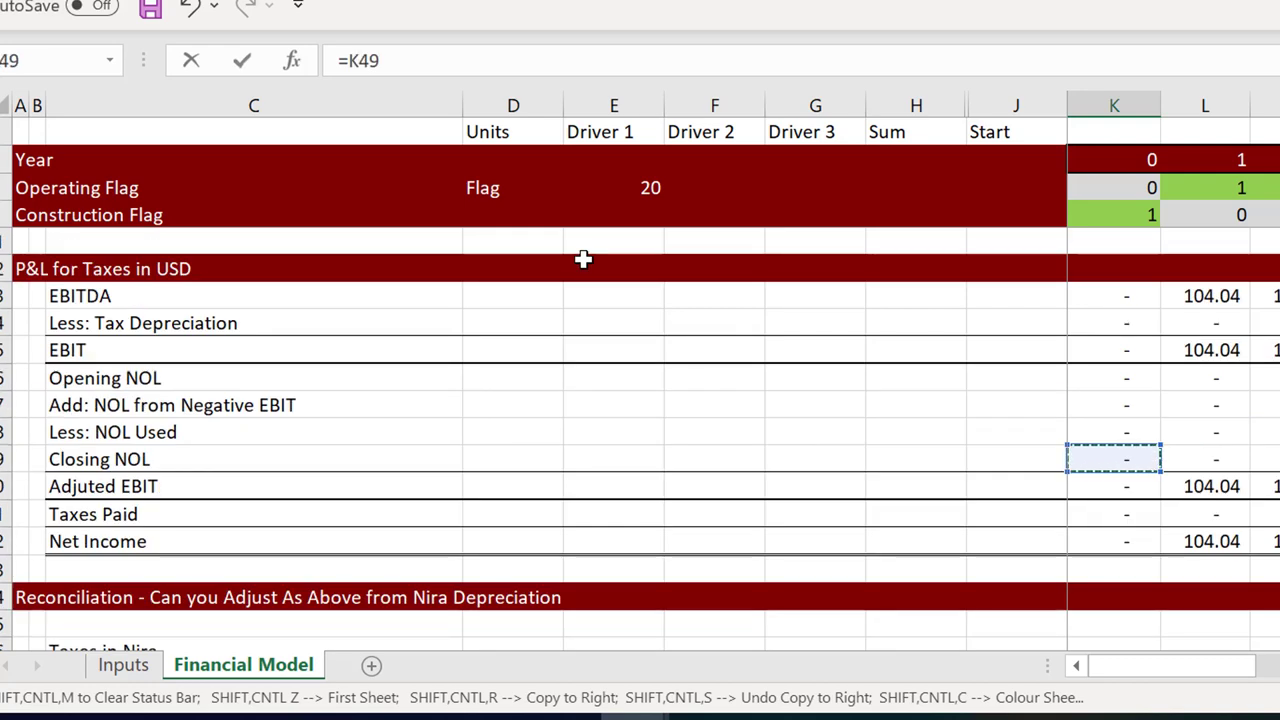
key("Up")
key("Up")
key("Up")
key("Up")
key("Up")
key("Up")
key("Up")
key("Up")
key("Up")
key("Up")
key("Up")
key("Up")
key("Up")
key("Up")
key("Up")
key("Up")
key("Up")
key("Up")
key("Up")
key("Up")
key("Down")
key("Down")
key("Down")
key("Down")
key("Down")
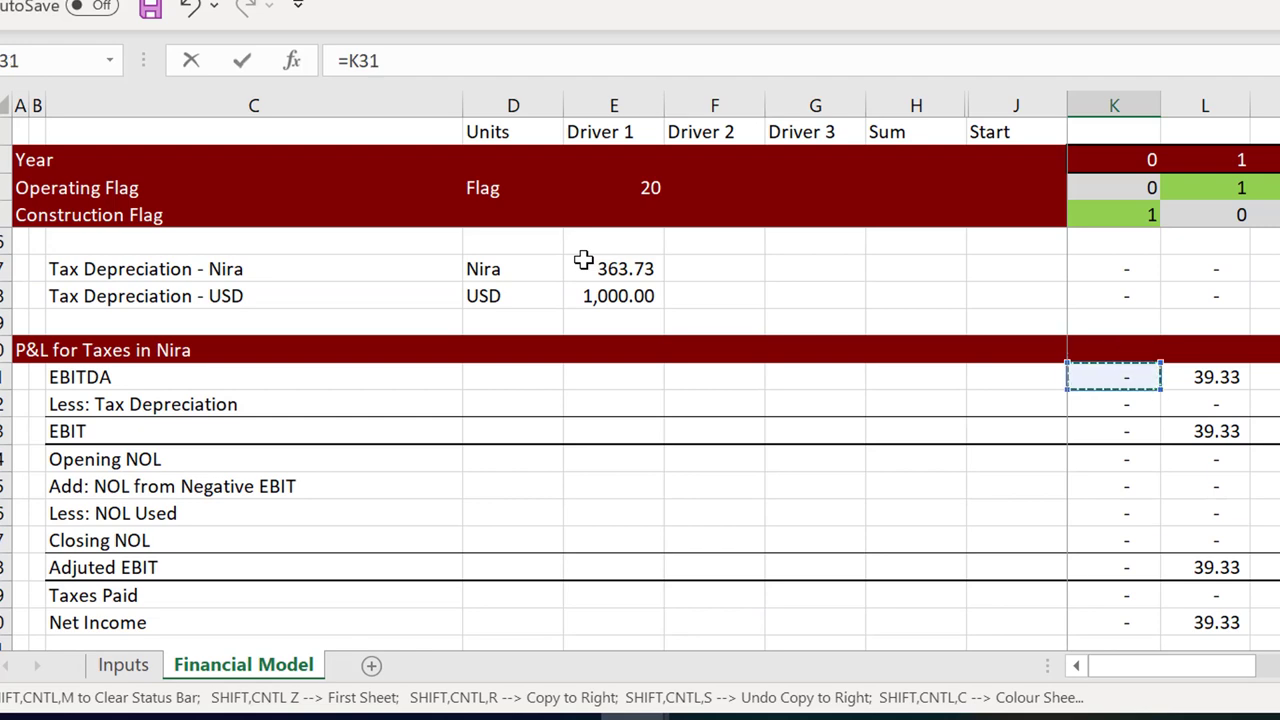
key("Return")
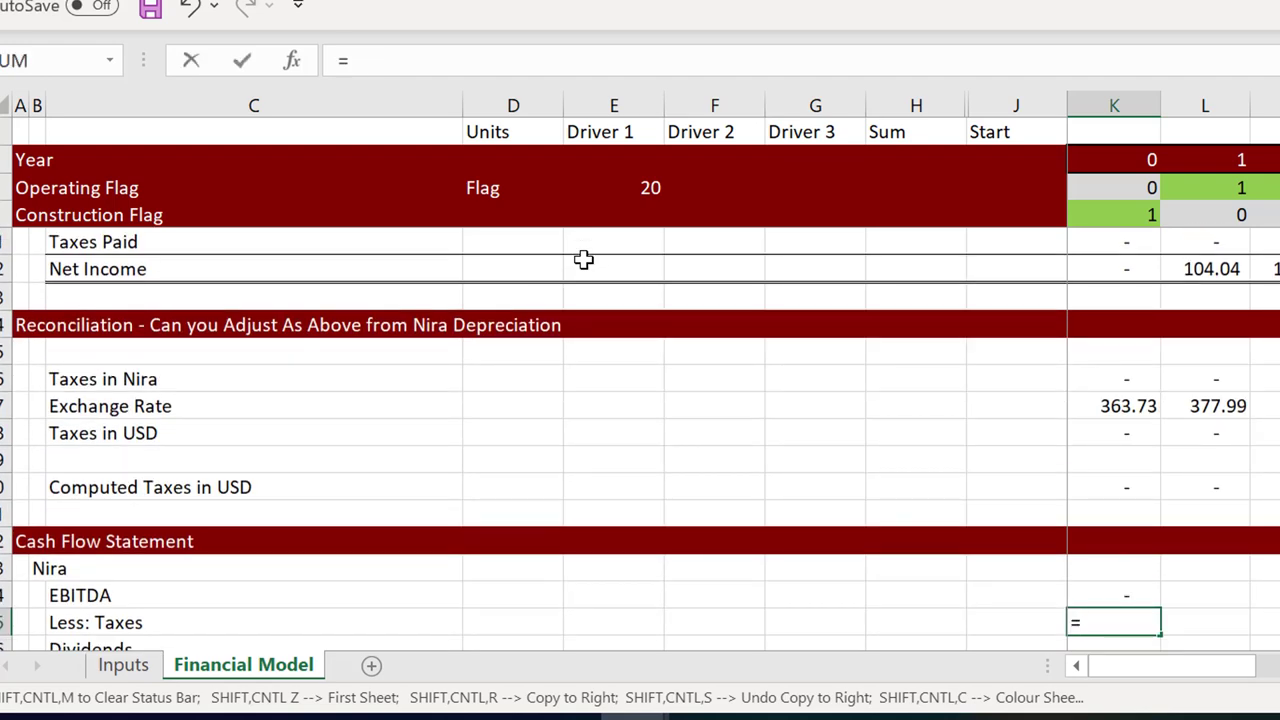
Enter the Nira cash flow's Less: Taxes in K65 as =K39, linking to Taxes Paid in the Nira P&L
type("=")
key("Up")
key("Up")
key("Up")
key("Up")
key("Up")
key("Up")
key("Up")
key("Up")
key("Up")
key("Up")
key("Up")
key("Up")
key("Up")
key("Up")
key("Up")
key("Up")
key("Up")
key("Up")
key("Up")
key("Up")
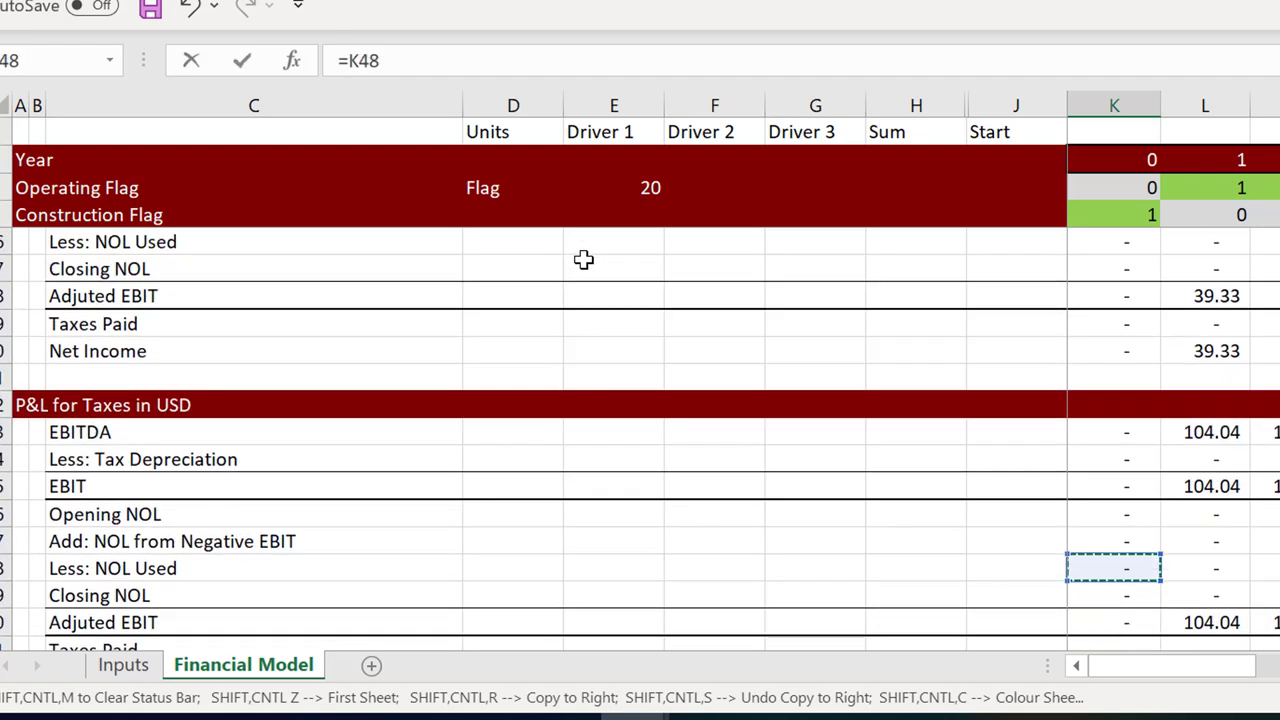
key("Up")
key("Up")
key("Up")
key("Up")
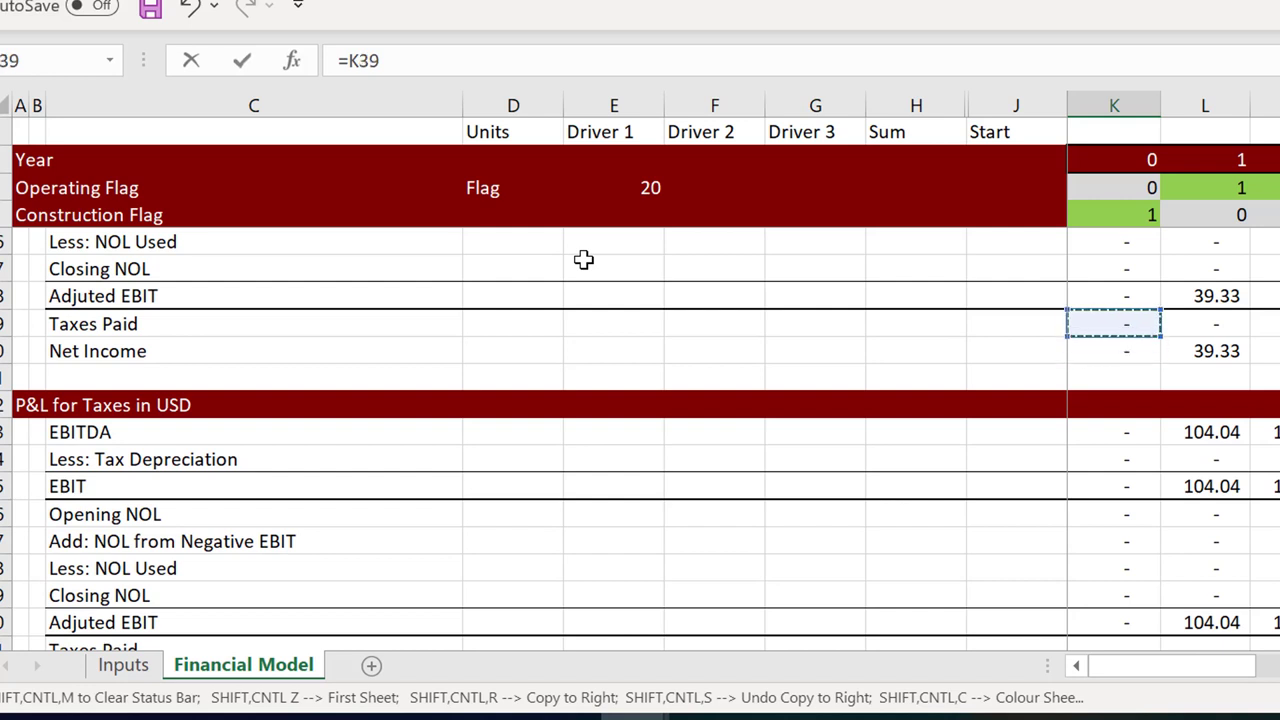
key("Return")
Calculate the Nira Dividends in K66 as EBITDA less taxes with =K64-K65
type("=")
key("Up")
key("Up")
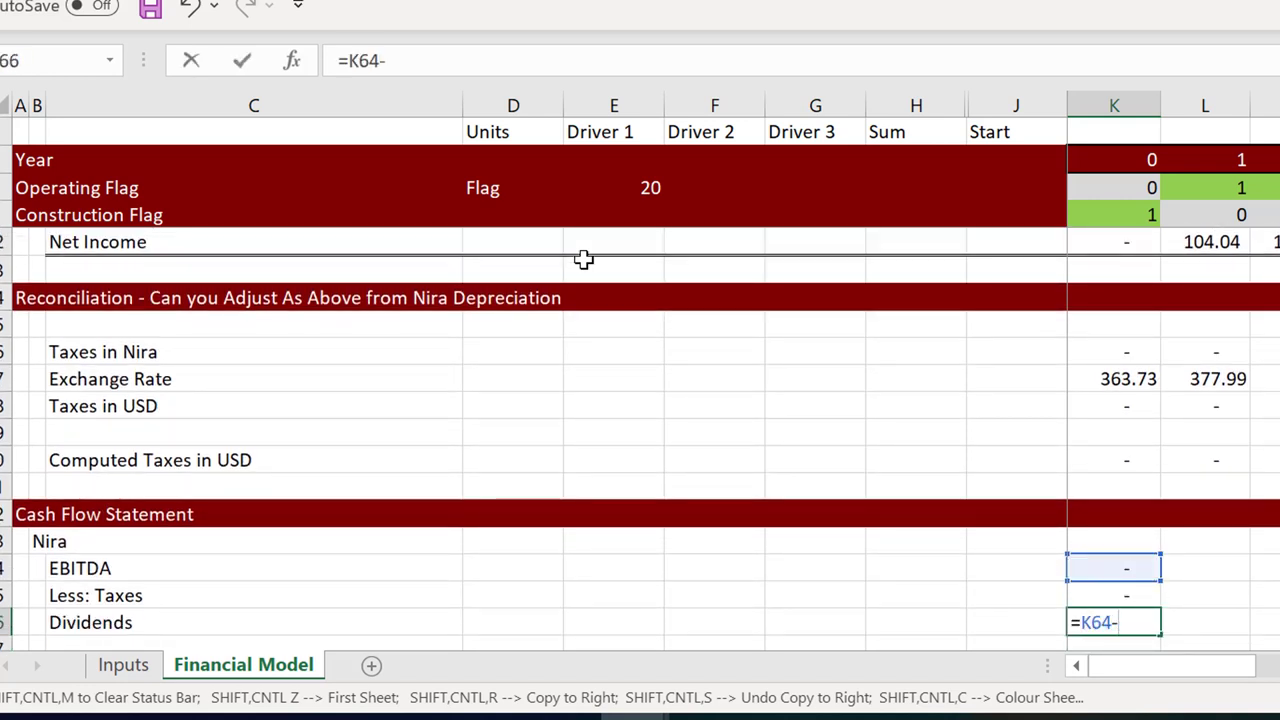
type("-")
key("Up")
key("Return")
Copy the Nira EBITDA, Less: Taxes and Dividends formulas in K64:K66 across all years
key("Up")
key("Up")
key("Up")
key("shift+Down")
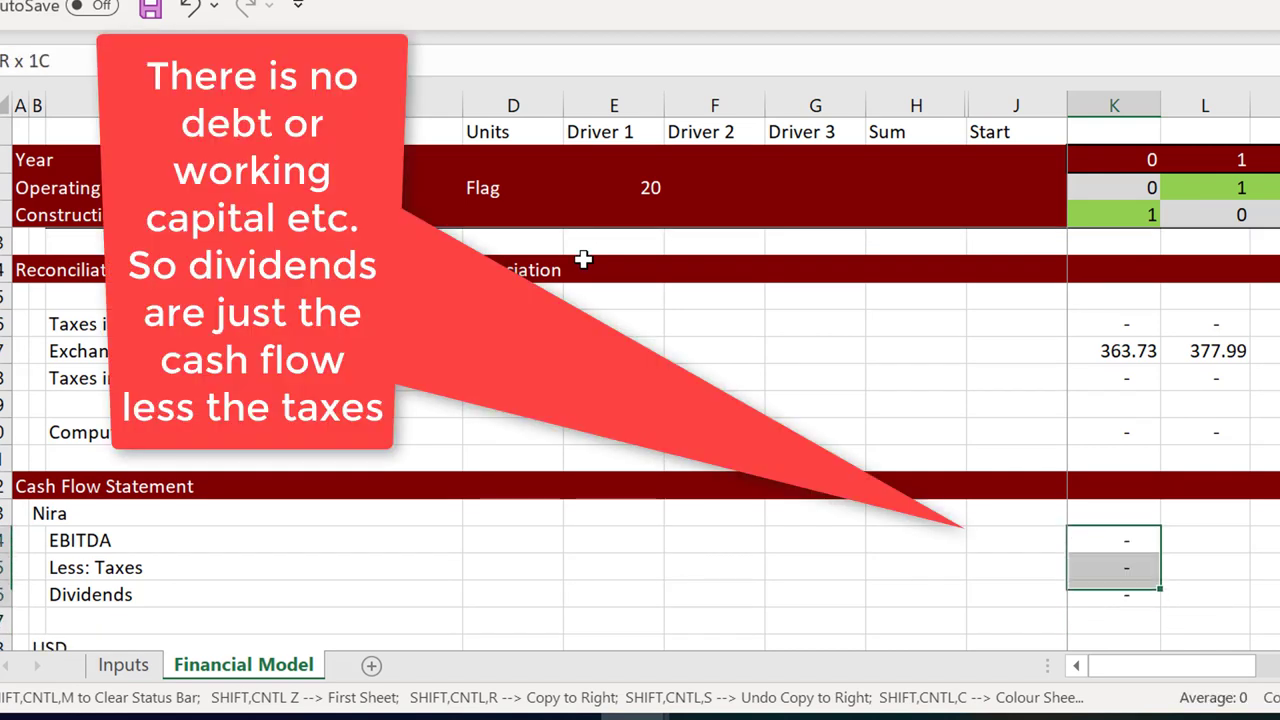
key("shift+Down")
key("ctrl+shift+r")
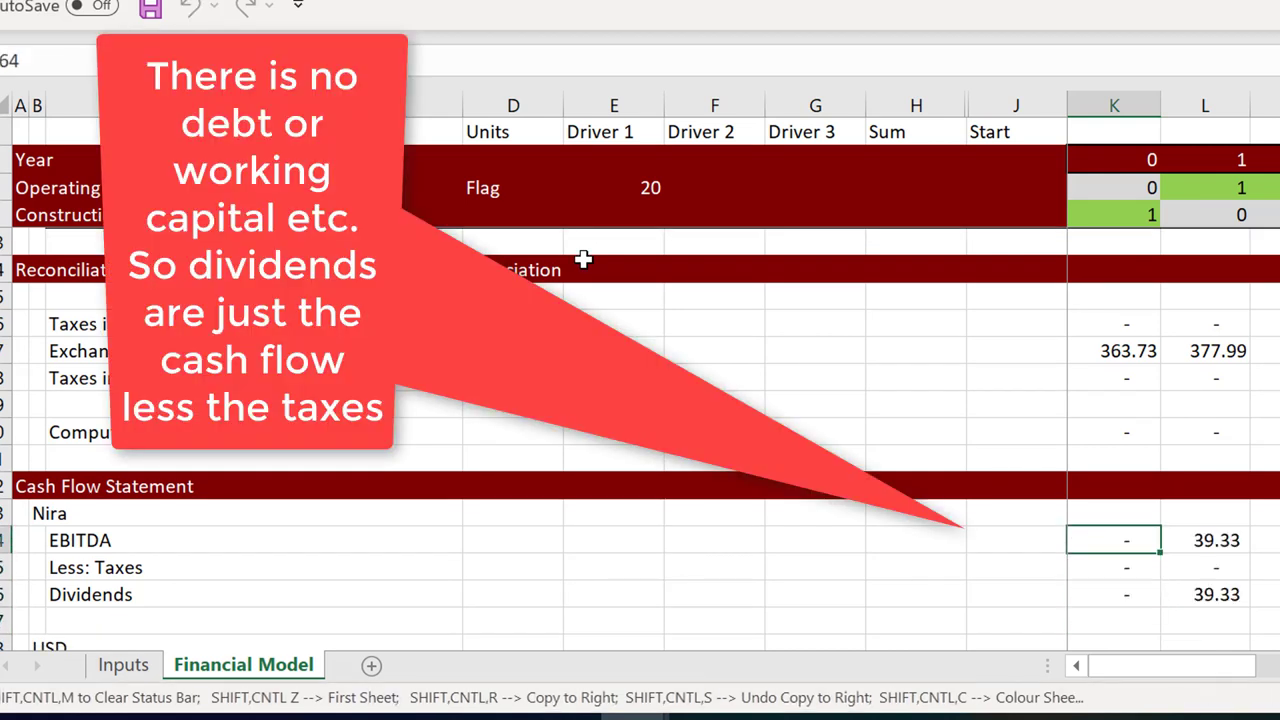
In the Cash Flow Statement's USD section, enter EBITDA in K69 as =K43, linking to the P&L for Taxes in USD
key("Down")
key("Down")
key("Down")
key("Down")
key("Down")
key("Down")
key("Down")
key("Down")
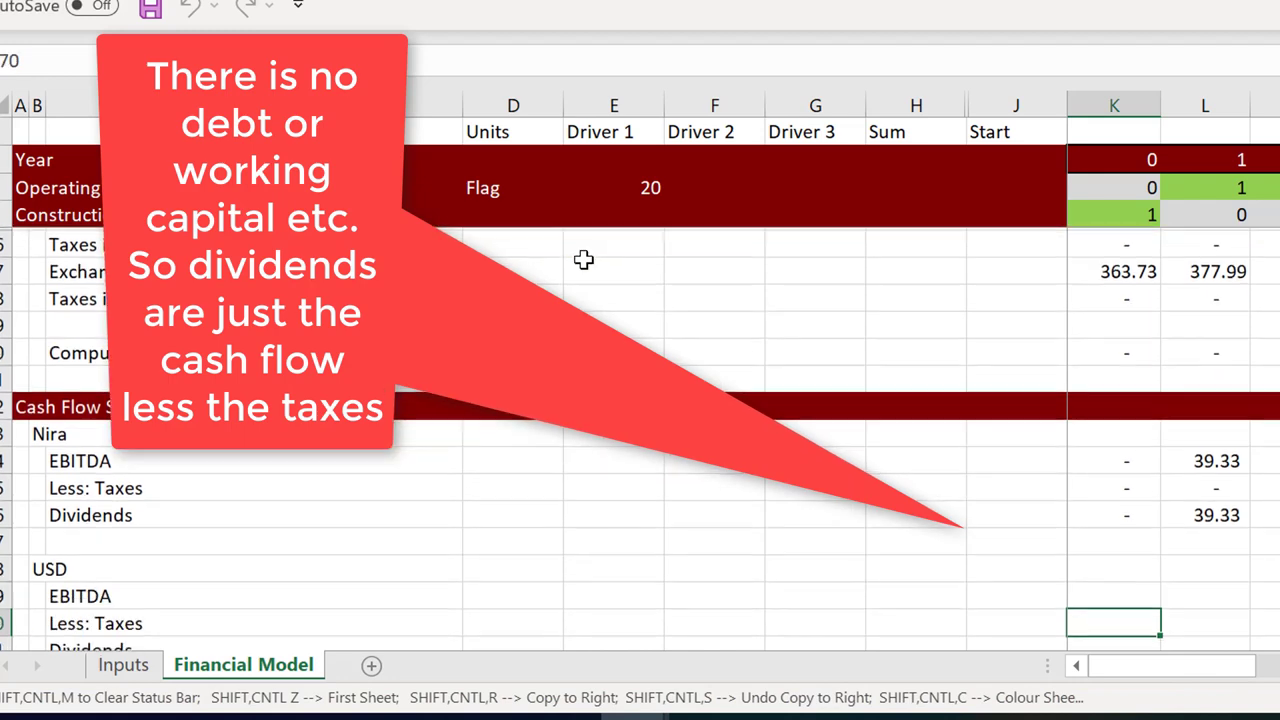
key("Up")
key("Up")
key("Up")
key("Left")
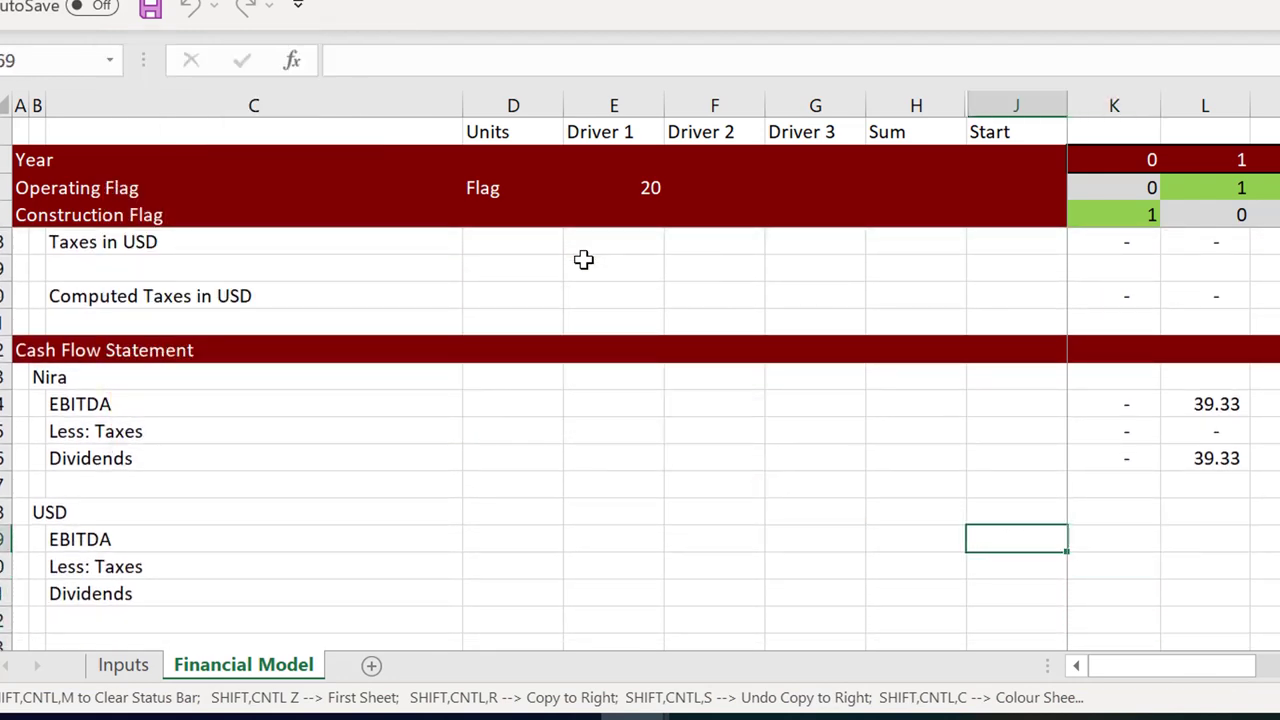
key("Right")
type("=")
key("Up")
key("Up")
key("Up")
key("Up")
key("Up")
key("Up")
key("Up")
key("Up")
key("Up")
key("Up")
key("Up")
key("Up")
key("Up")
key("Up")
key("Up")
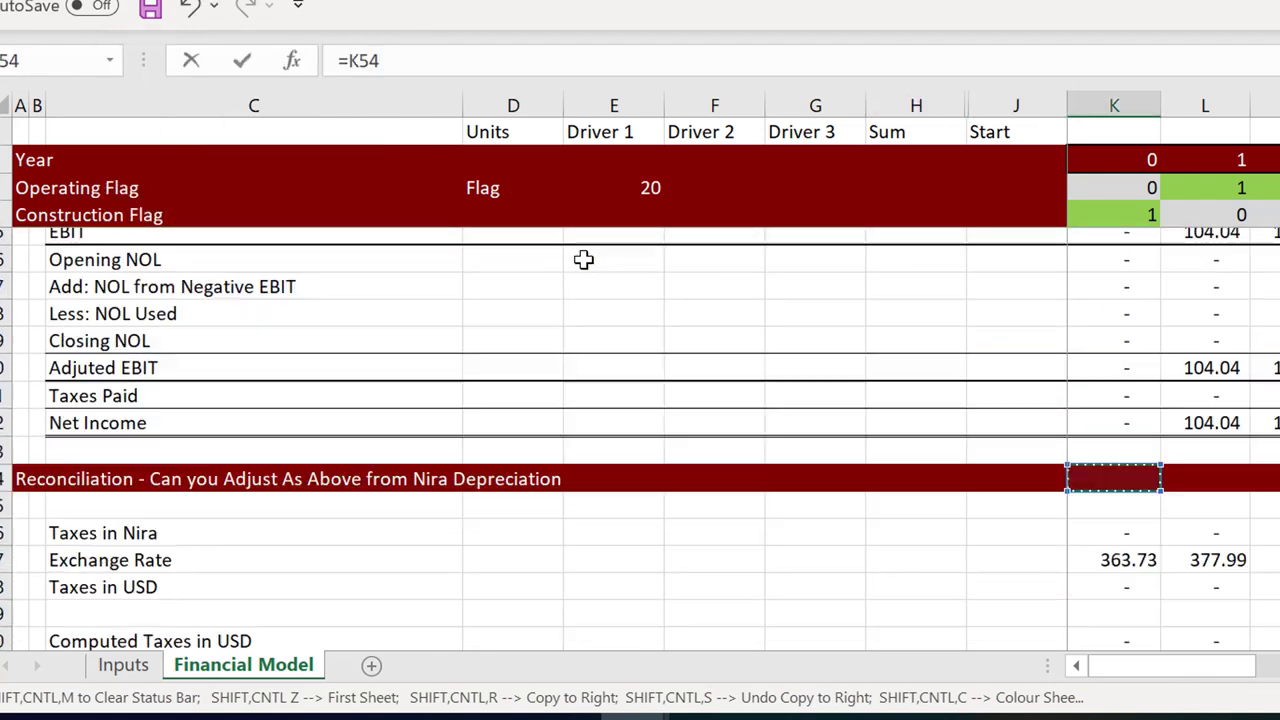
key("Up")
key("Up")
key("Up")
key("Up")
key("Up")
key("Up")
key("Up")
key("Up")
key("Up")
key("Up")
key("Up")
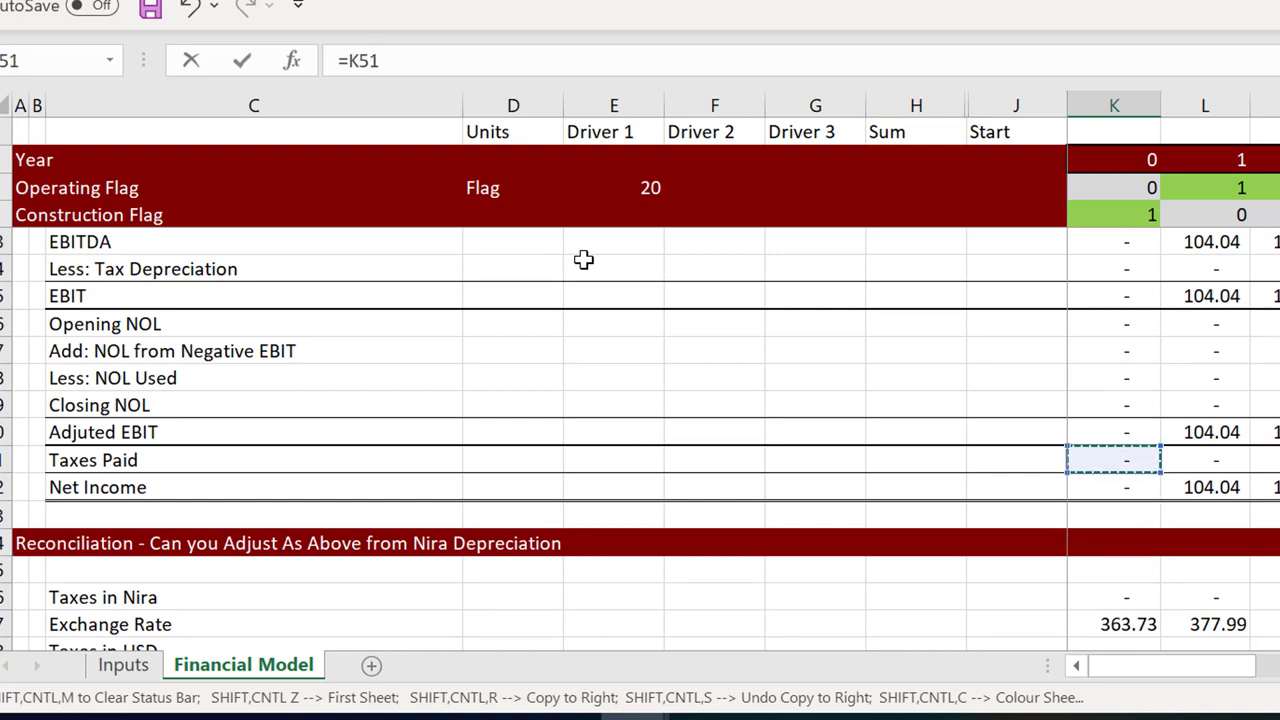
key("Up")
key("Down")
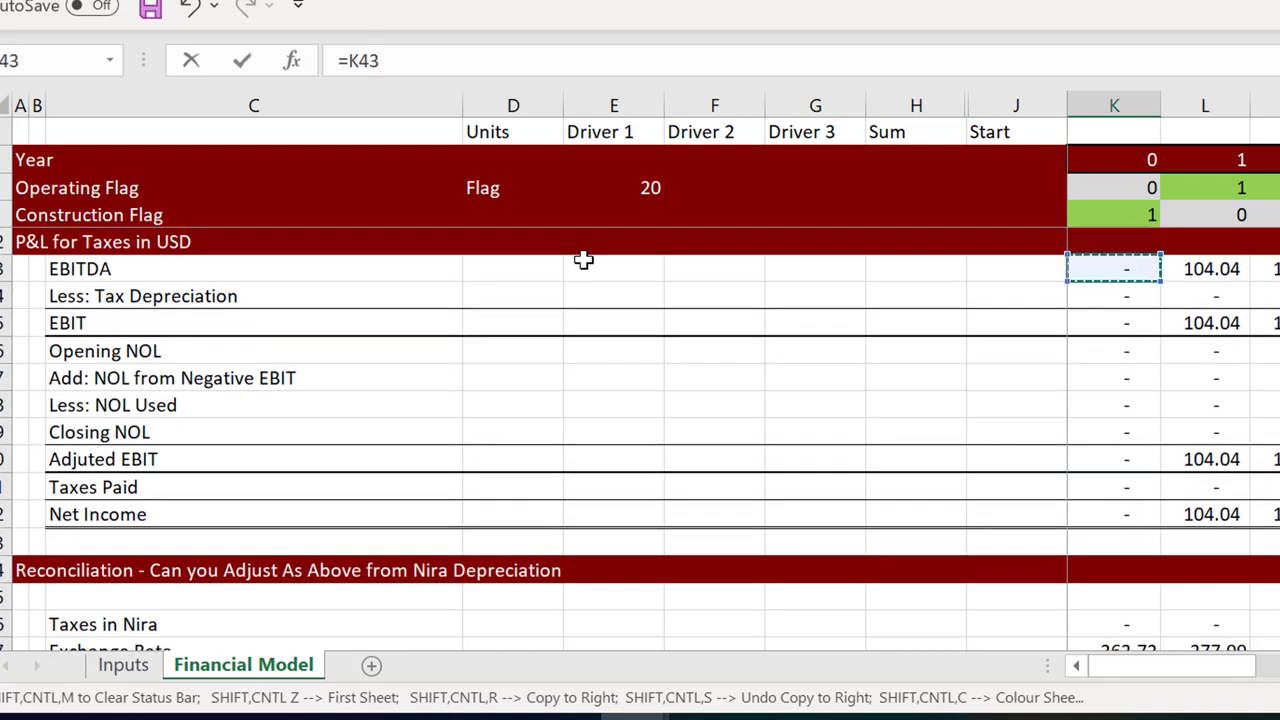
key("Return")
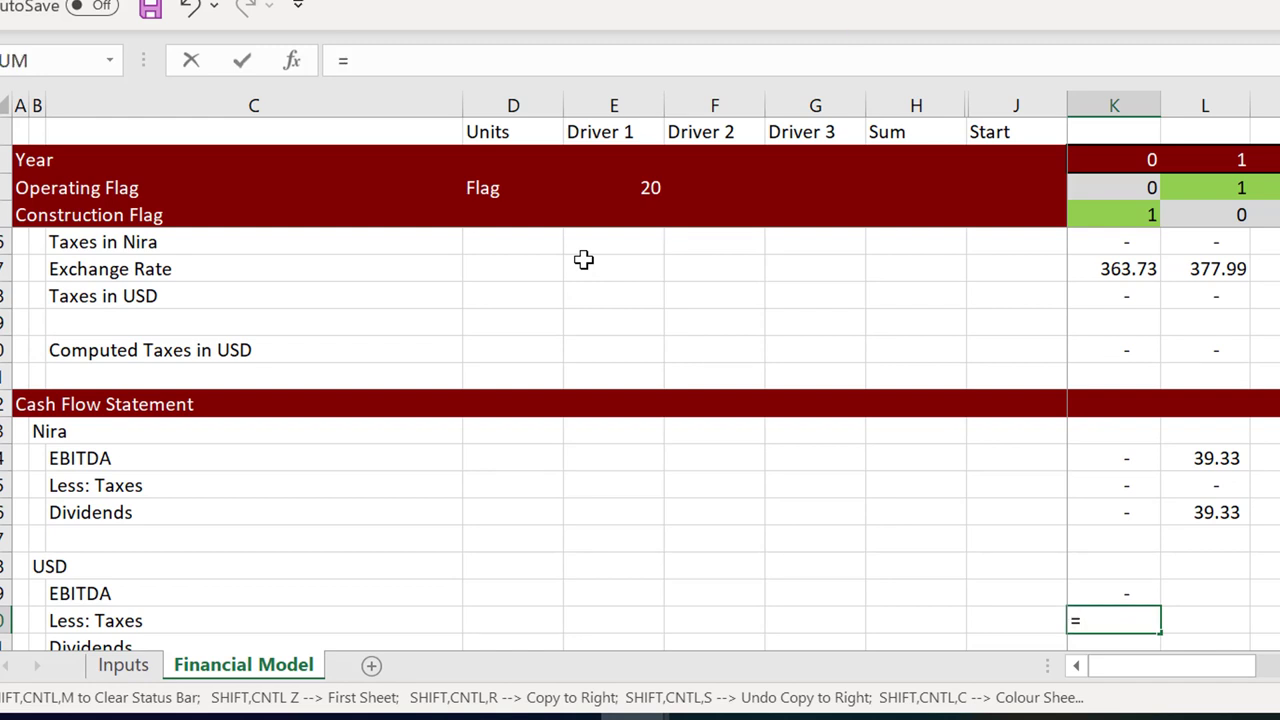
Enter the USD cash flow's Less: Taxes in K70 as =K58, linking to Taxes in USD in the Reconciliation section
type("=")
key("Up")
key("Up")
key("Up")
key("Up")
key("Up")
key("Up")
key("Up")
key("Up")
key("Up")
key("Up")
key("Up")
key("Up")
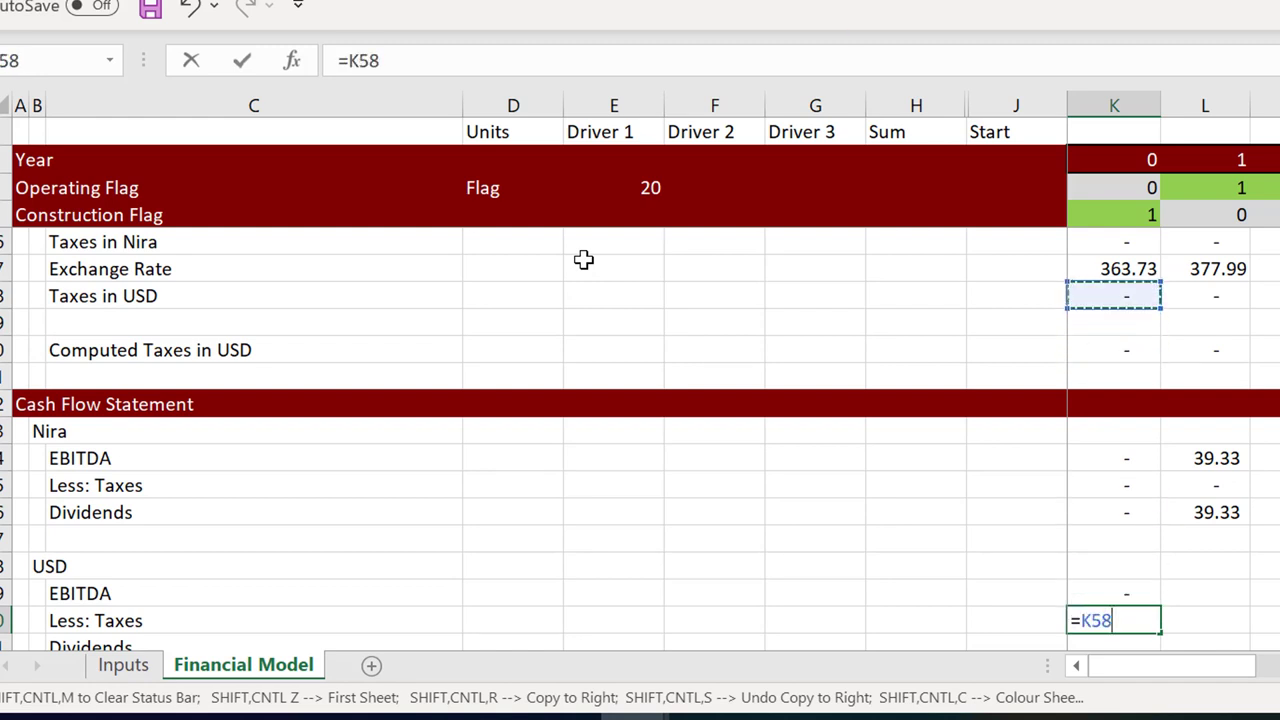
key("Up")
key("Up")
key("Up")
key("Up")
key("Up")
key("Up")
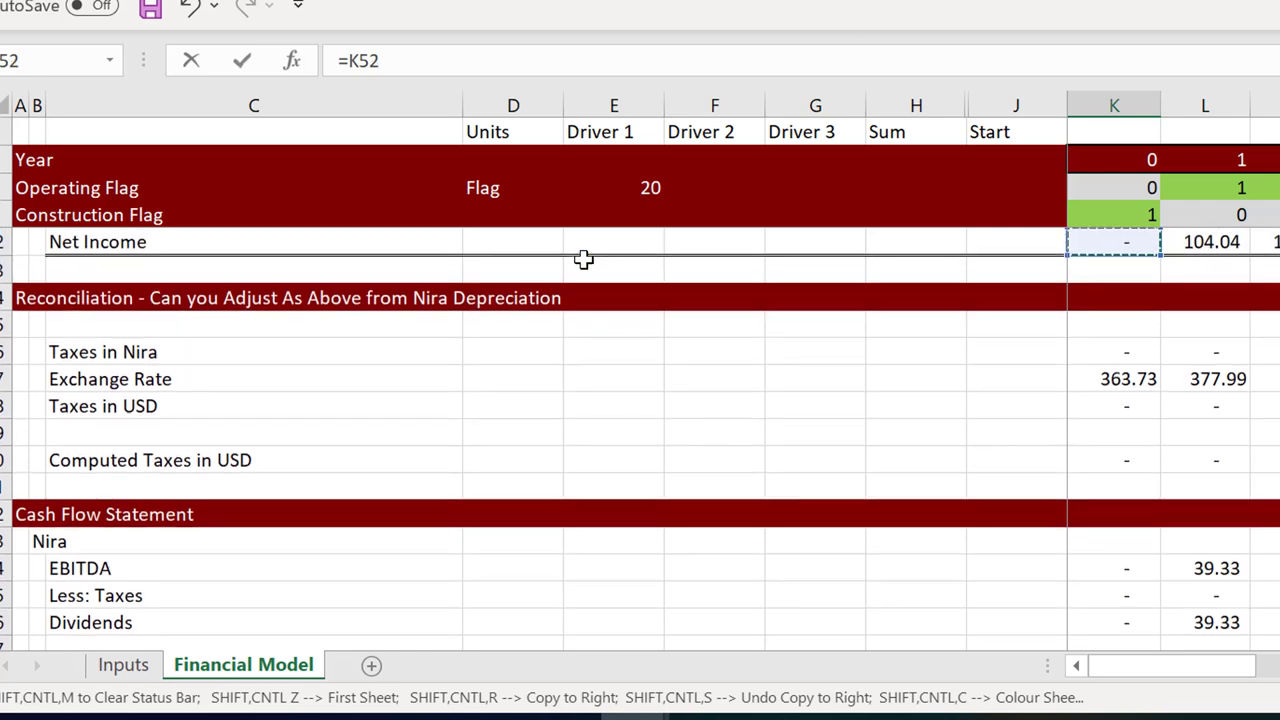
key("Down")
key("Down")
key("Down")
key("Down")
key("Down")
key("Down")
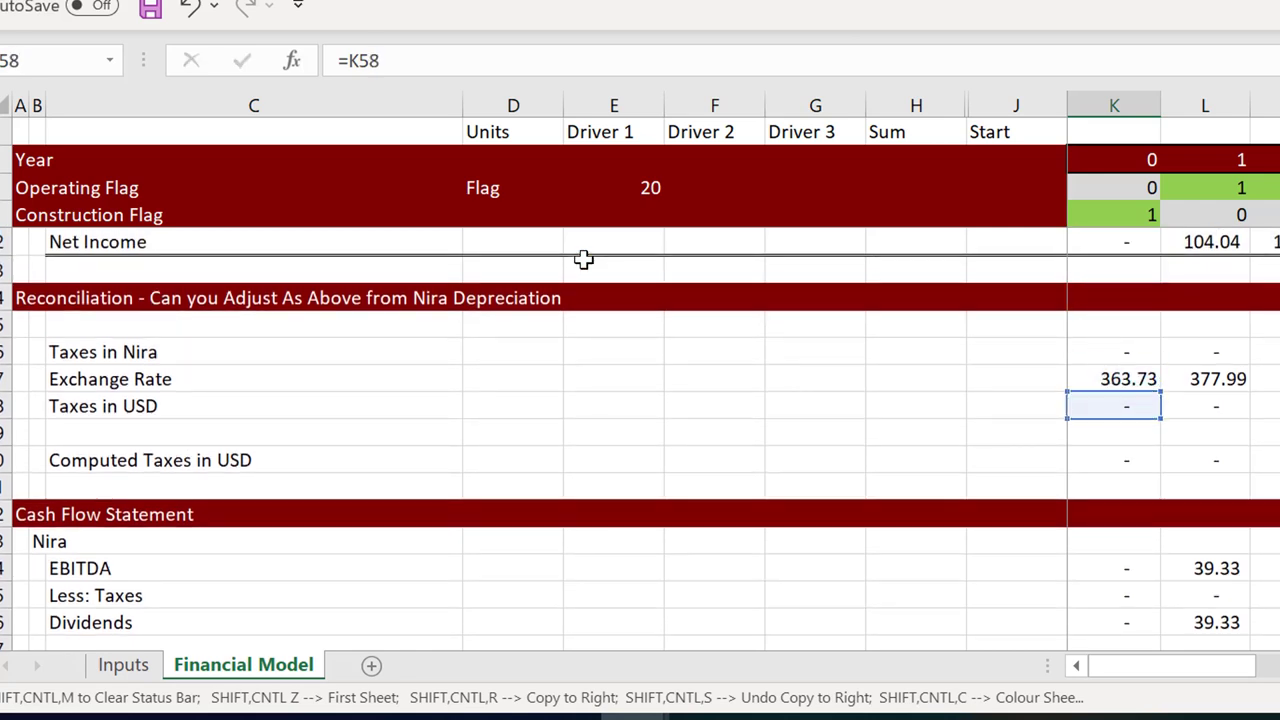
key("Return")
key("Up")
key("Down")
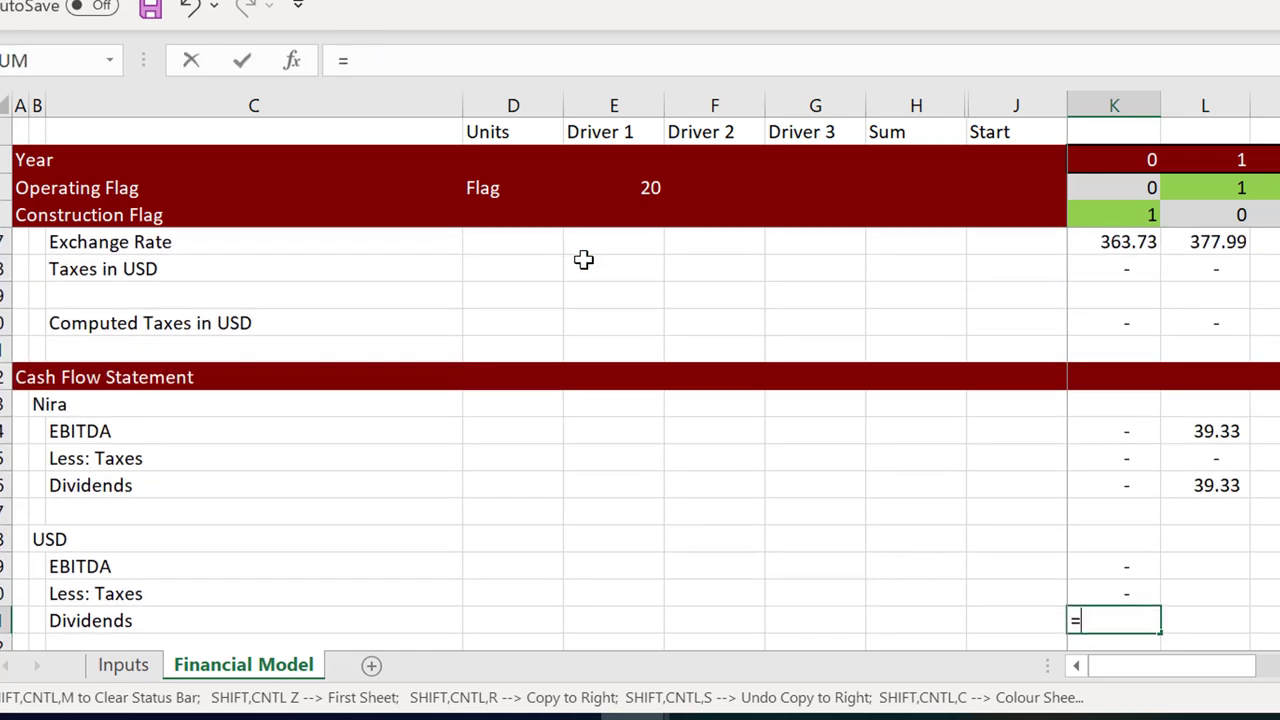
Calculate the USD Dividends in K71 as EBITDA less taxes with =K69-K70
type("=")
key("Up")
key("Up")
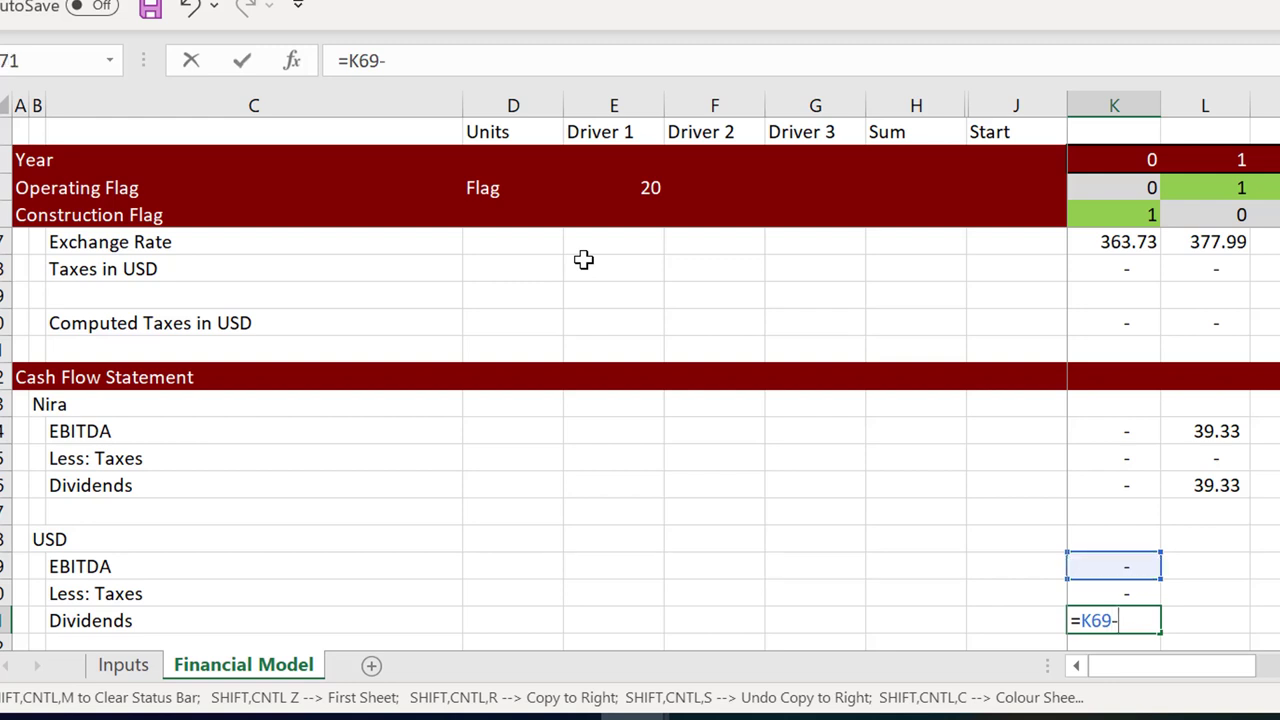
type("-")
key("Up")
key("Return")
Copy the USD EBITDA, Less: Taxes and Dividends formulas in K69:K71 across all years
key("Up")
key("Up")
key("Up")
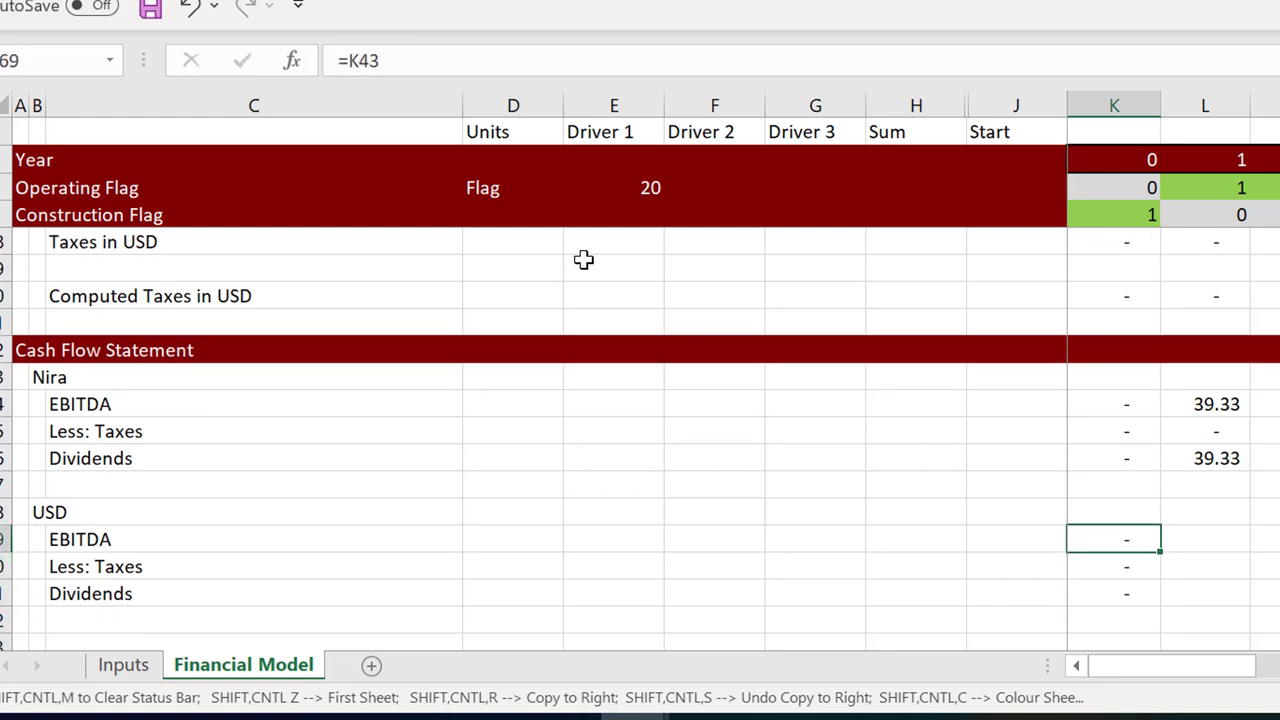
key("shift+Down")
key("shift+Down")
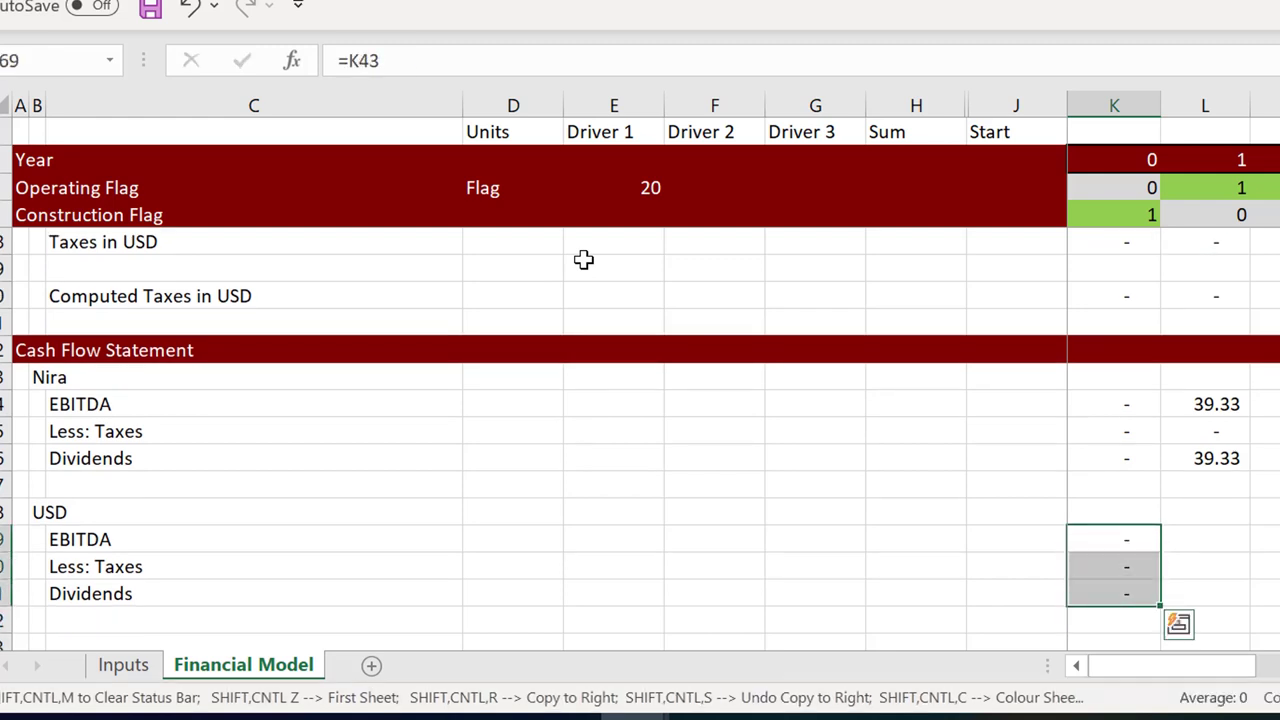
key("ctrl+shift+r")
Examine the copied USD EBITDA, taxes and dividends across the operating years
key("Right")
key("Right")
key("Right")
key("Right")
key("Right")
key("Right")
key("Right")
key("Right")
key("Right")
key("Right")
key("Right")
key("Right")
key("Right")
key("Right")
key("Right")
key("Right")
key("Right")
key("Right")
key("Right")
key("Right")
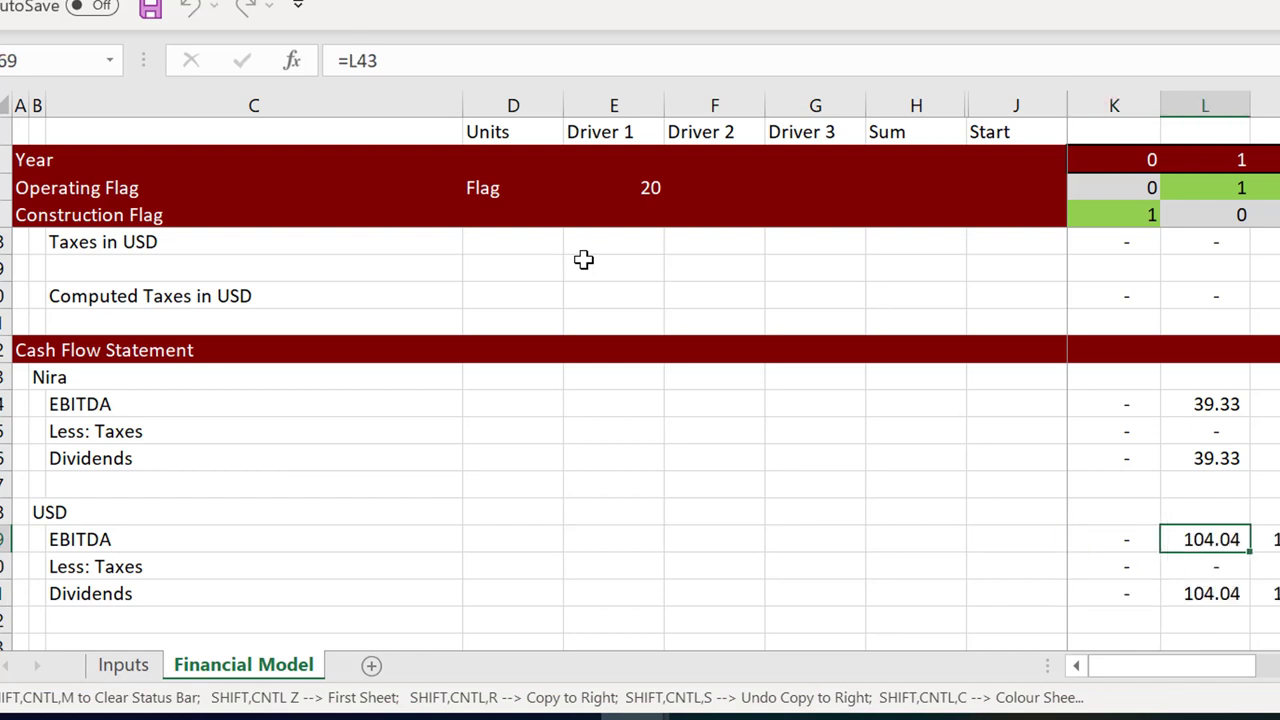
Delete the surplus blank row 73 above the Financial Statements with FX Gains/Losses in USD heading
key("Down")
key("Down")
key("Down")
key("Down")
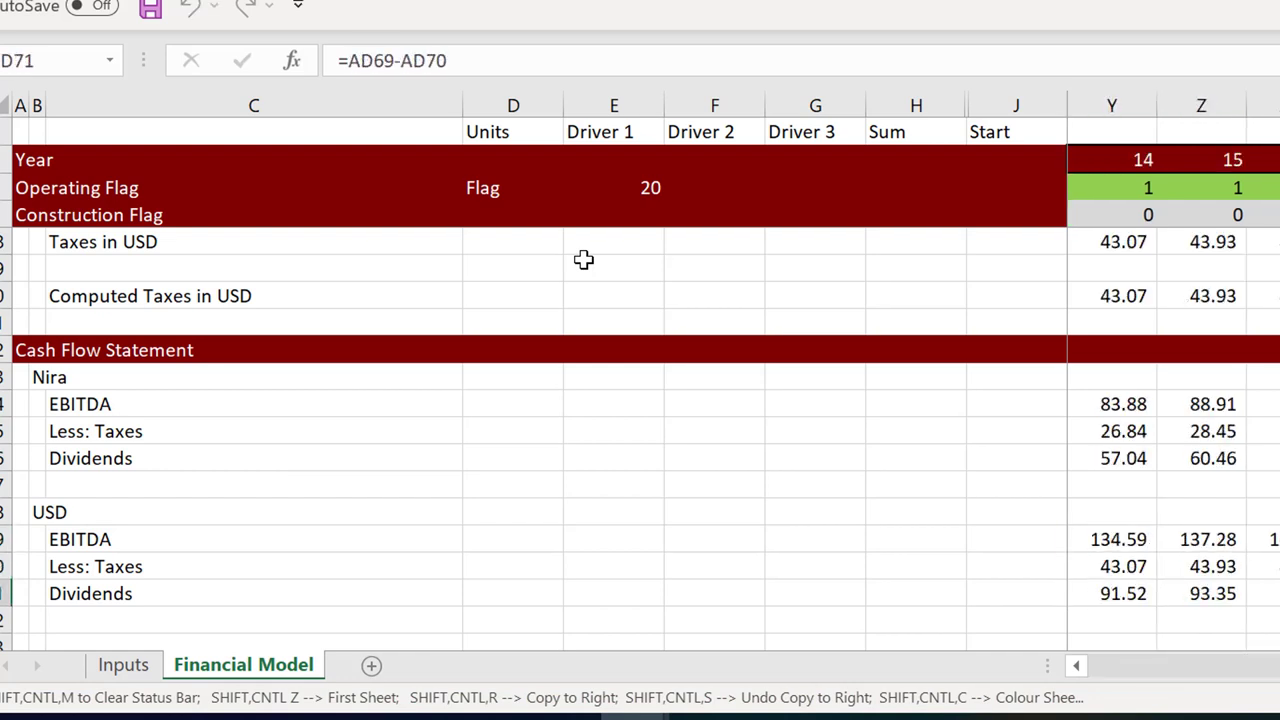
key("Left")
key("Left")
key("Left")
key("Left")
key("Left")
key("Left")
key("Left")
key("Left")
key("Left")
key("Left")
key("Left")
key("Left")
key("Left")
key("Left")
key("Left")
key("Left")
key("Left")
key("Left")
key("Left")
key("Left")
key("Left")
key("Left")
key("Left")
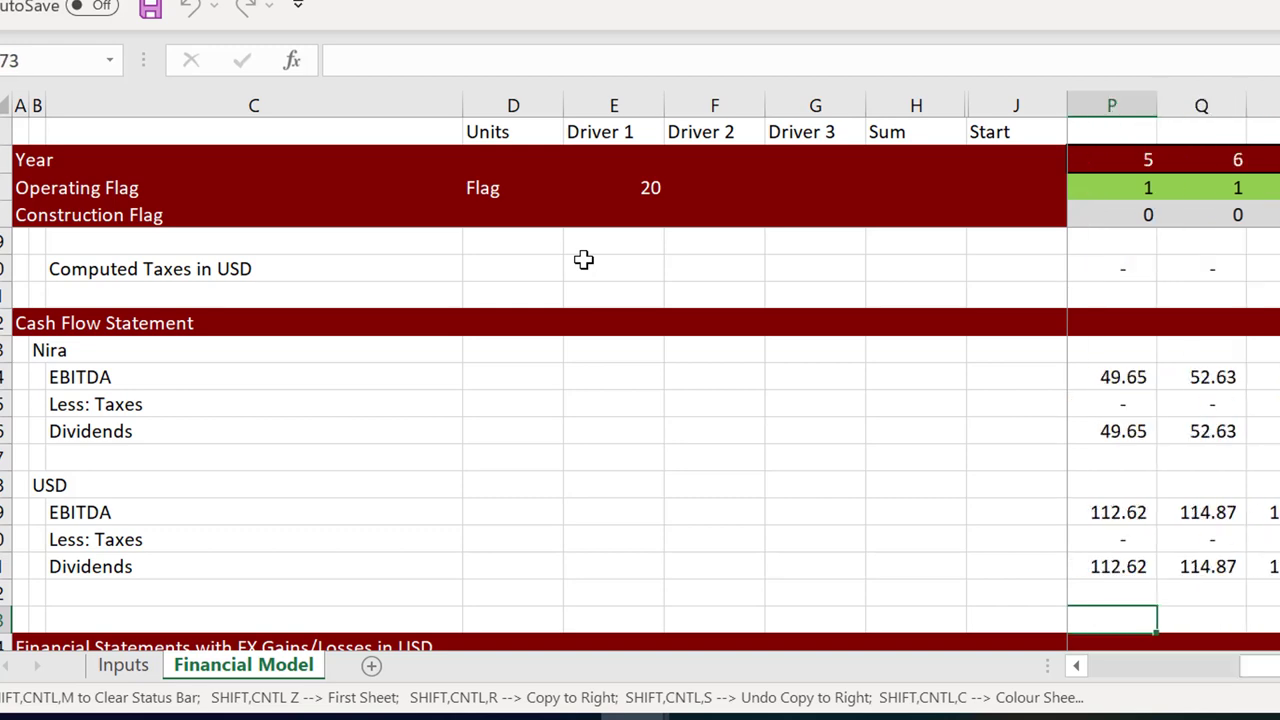
key("shift+space")
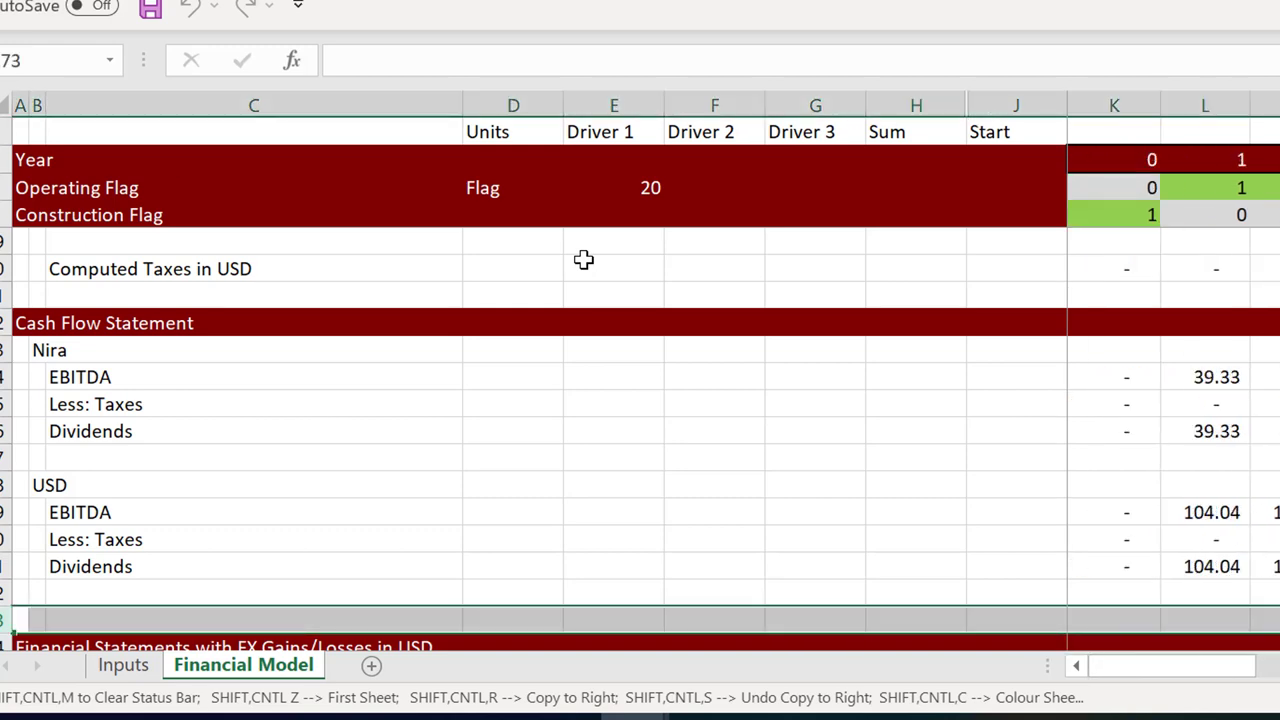
key("ctrl+minus")
Link the year 0 Exchange Rate in K74 to the Applied PPP row with =K10
key("Down")
key("Down")
key("Down")
key("Down")
key("Down")
key("Down")
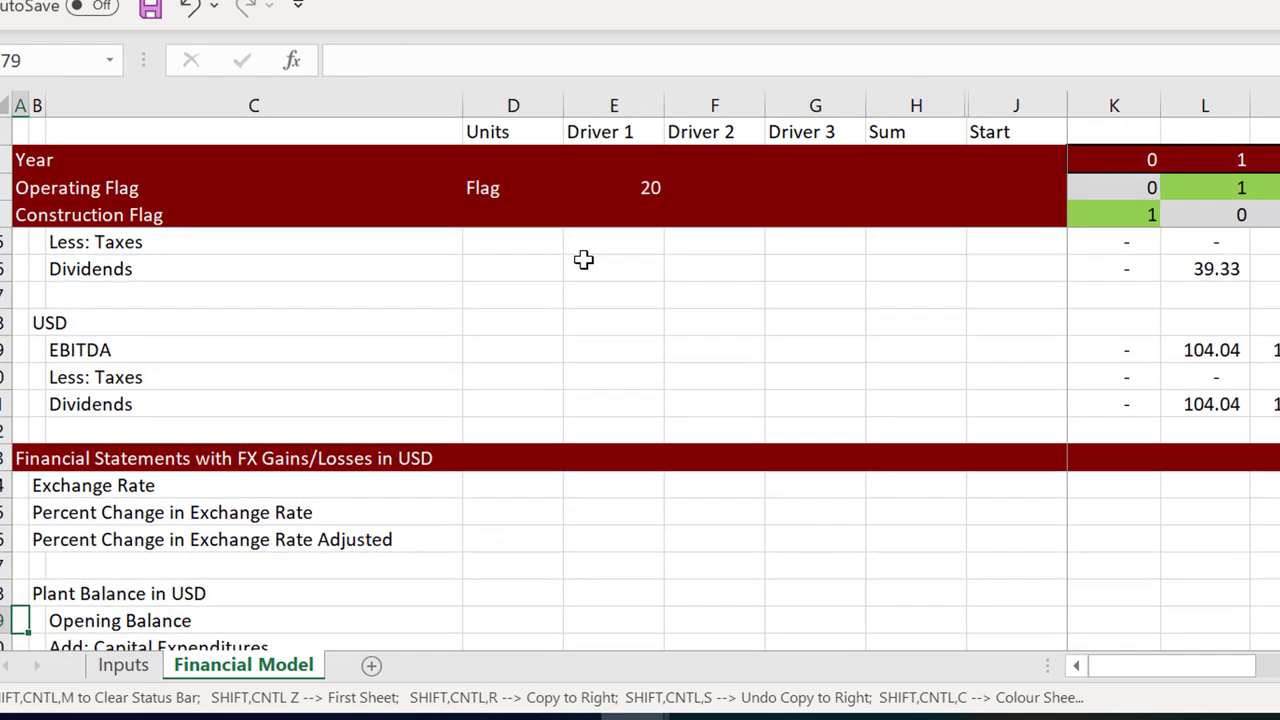
key("Up")
key("Up")
key("Up")
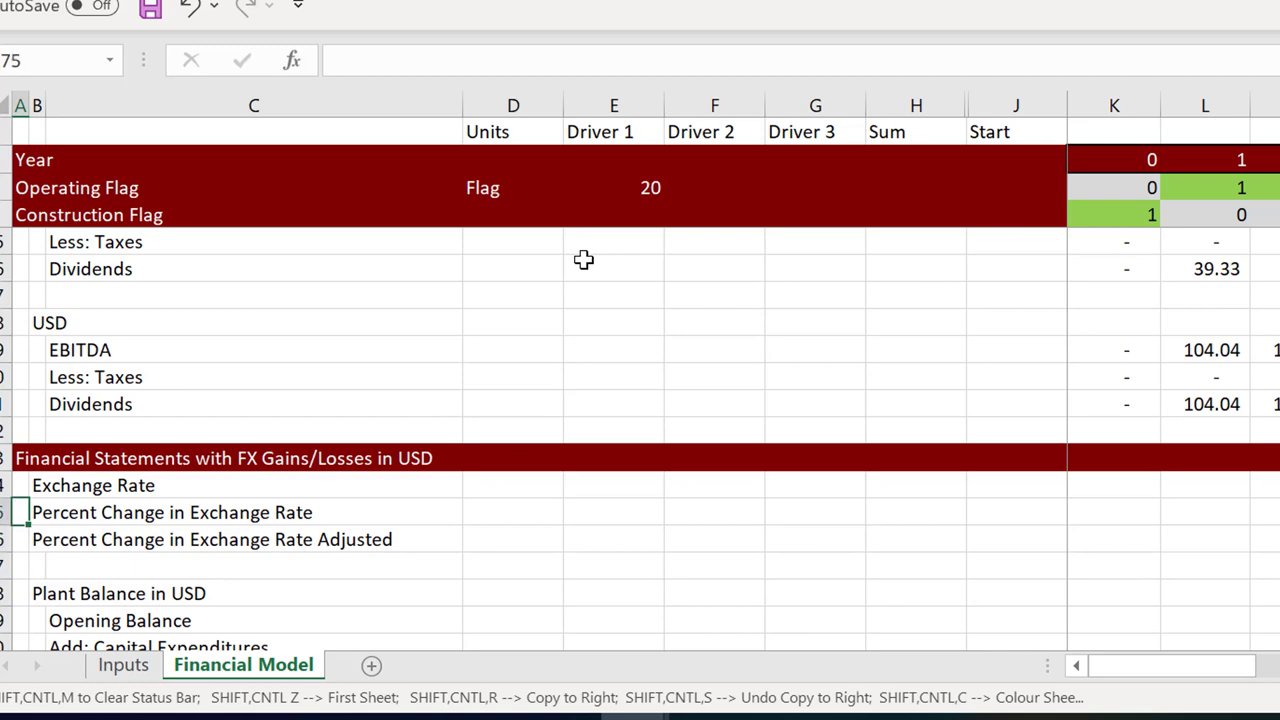
key("Up")
key("Right")
key("Right")
key("Right")
key("Right")
key("Right")
key("Right")
key("Right")
key("Right")
key("Right")
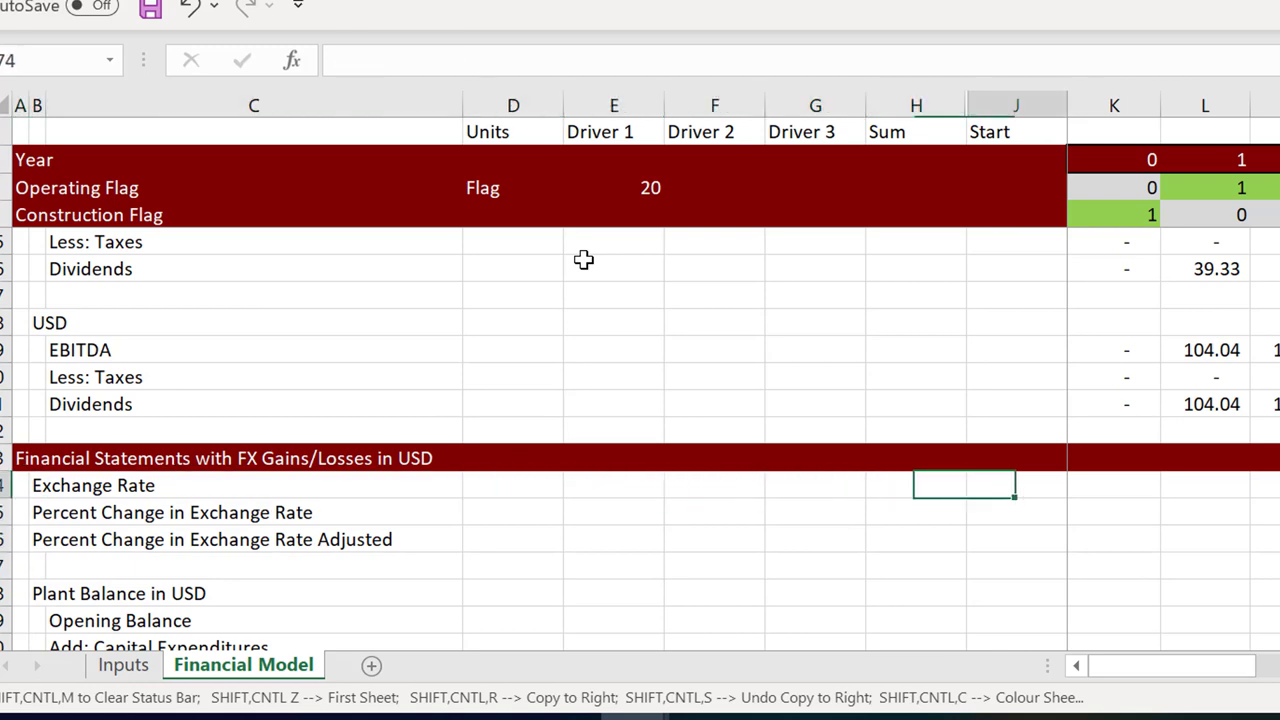
key("Right")
type("=")
key("Up")
key("Up")
key("Up")
key("Up")
key("Up")
key("Up")
key("Up")
key("Up")
key("Up")
key("Up")
key("Up")
key("Up")
key("Up")
key("Up")
key("Up")
key("Up")
key("Up")
key("Up")
key("Up")
key("Up")
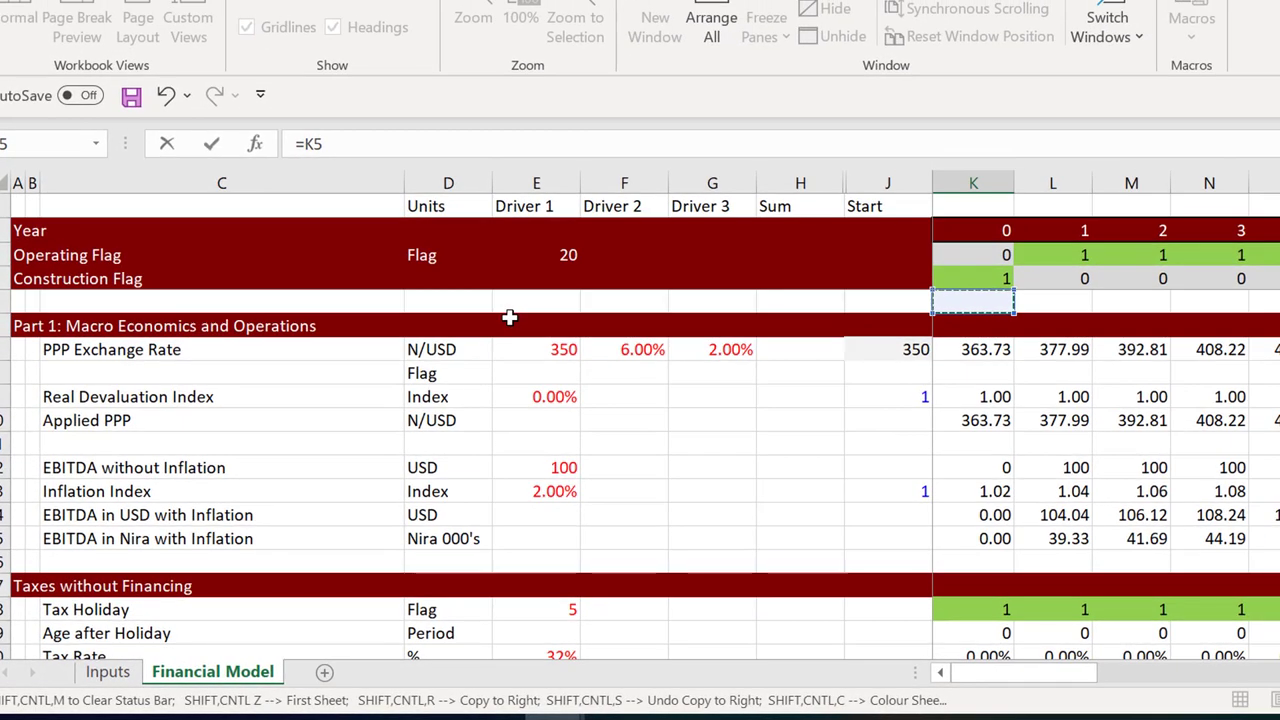
key("Down")
key("Down")
key("Down")
key("Down")
key("Down")
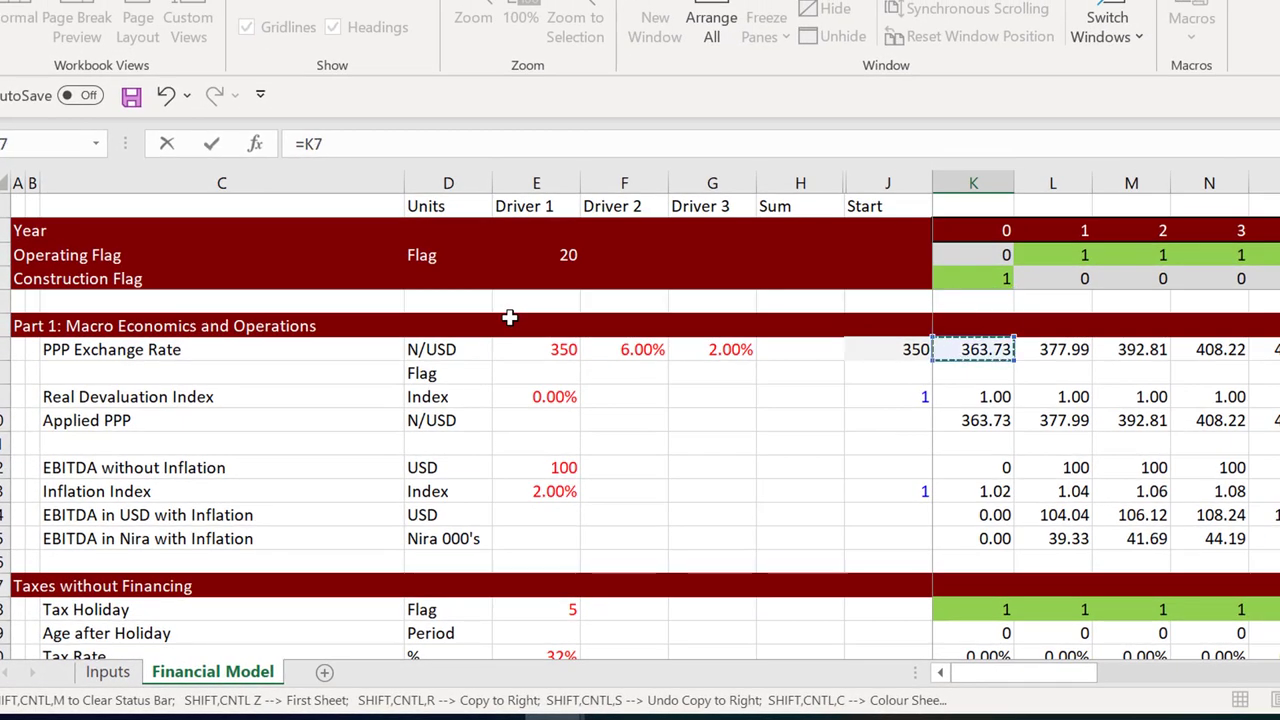
key("Return")
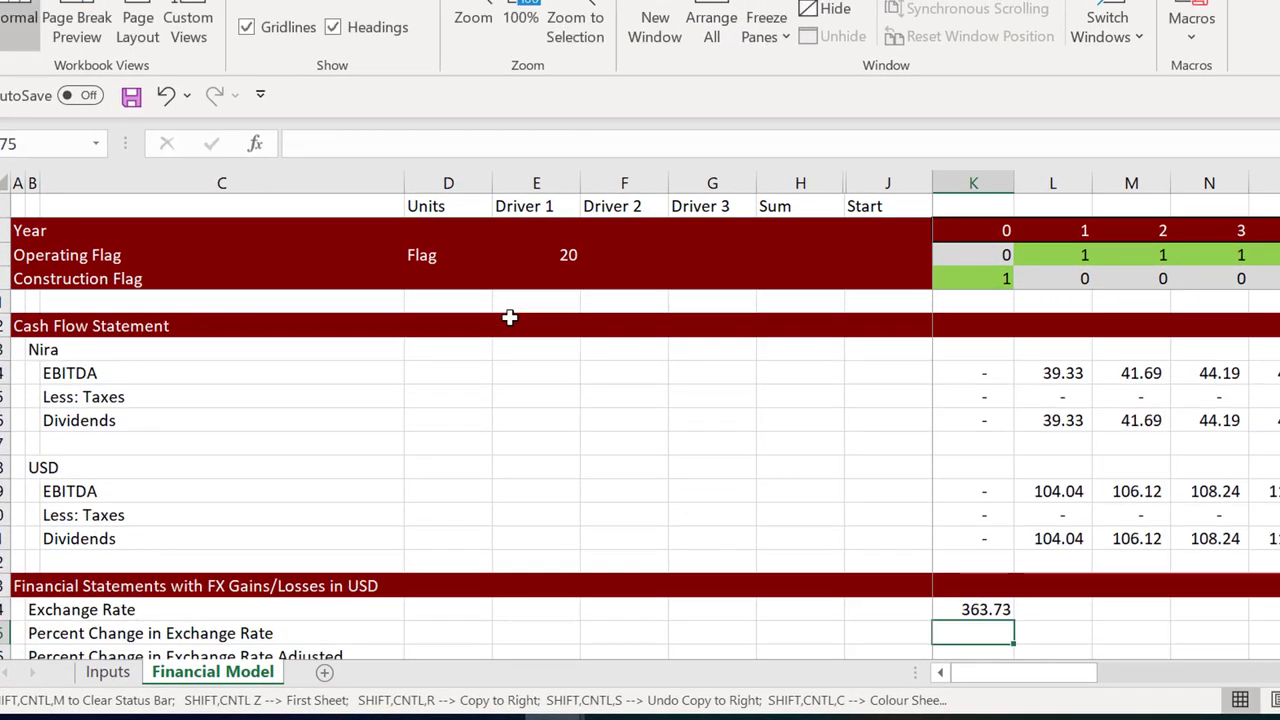
Copy the Exchange Rate formula in K74 across all years
key("Up")
key("ctrl+shift+r")
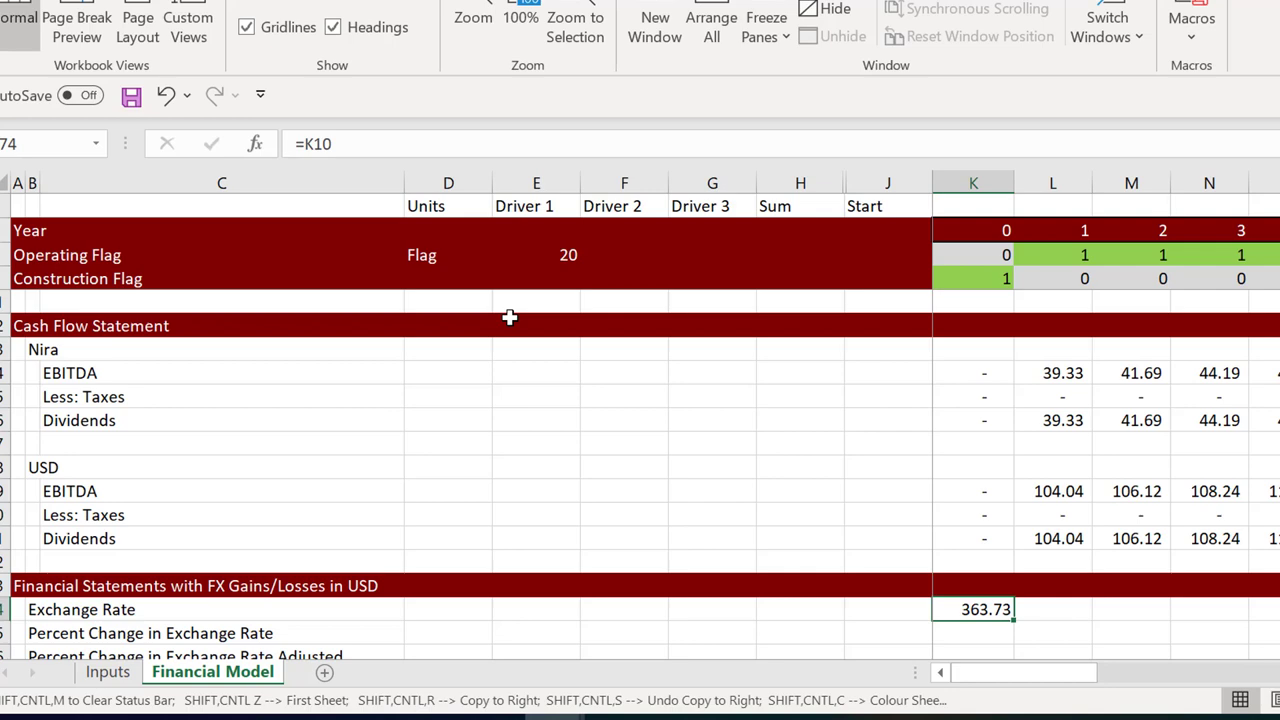
left_click(509, 317)
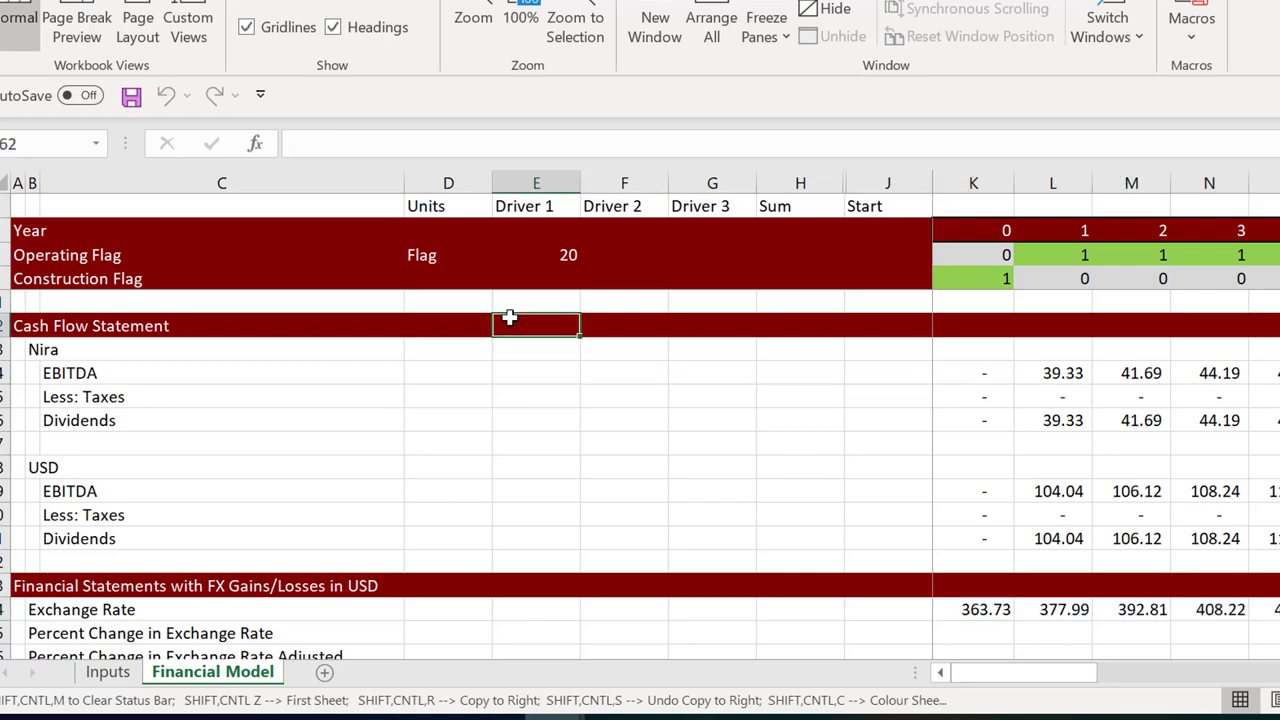
Calculate the year 1 Percent Change in Exchange Rate in L75 with =L74/K74
left_click(993, 627)
key("Down")
key("Down")
key("Up")
key("Up")
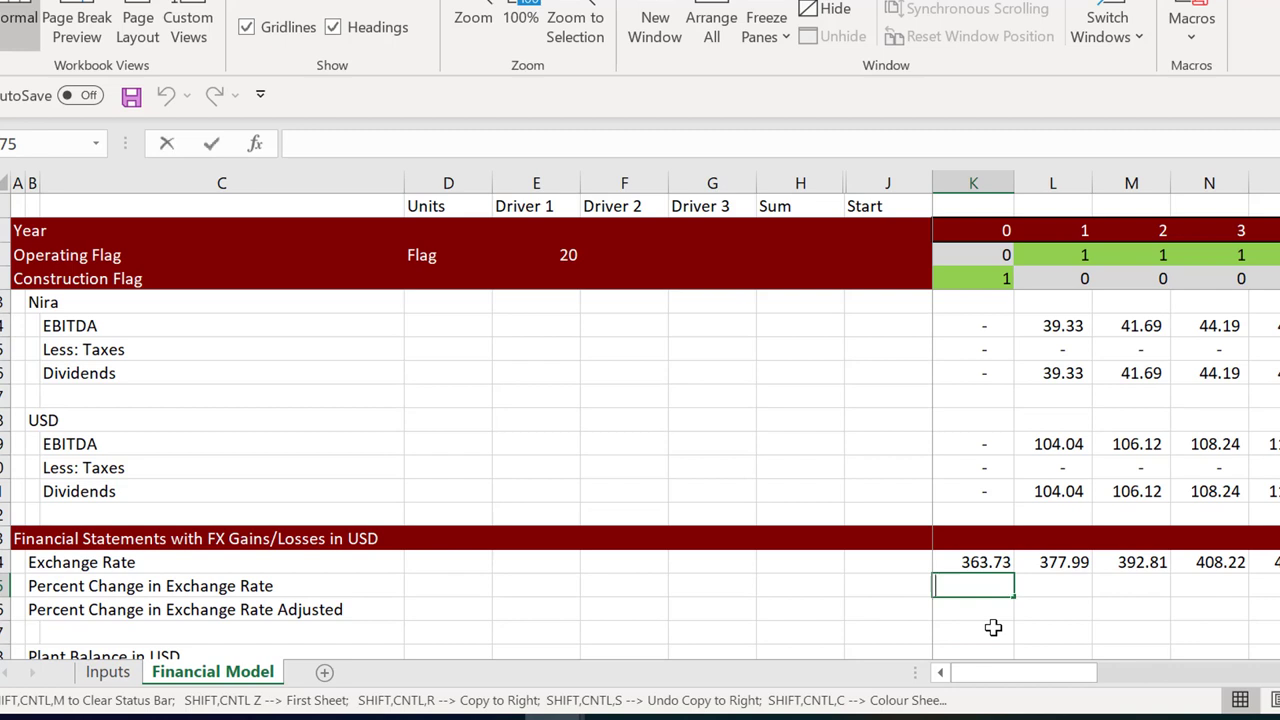
type("=")
key("Escape")
key("Right")
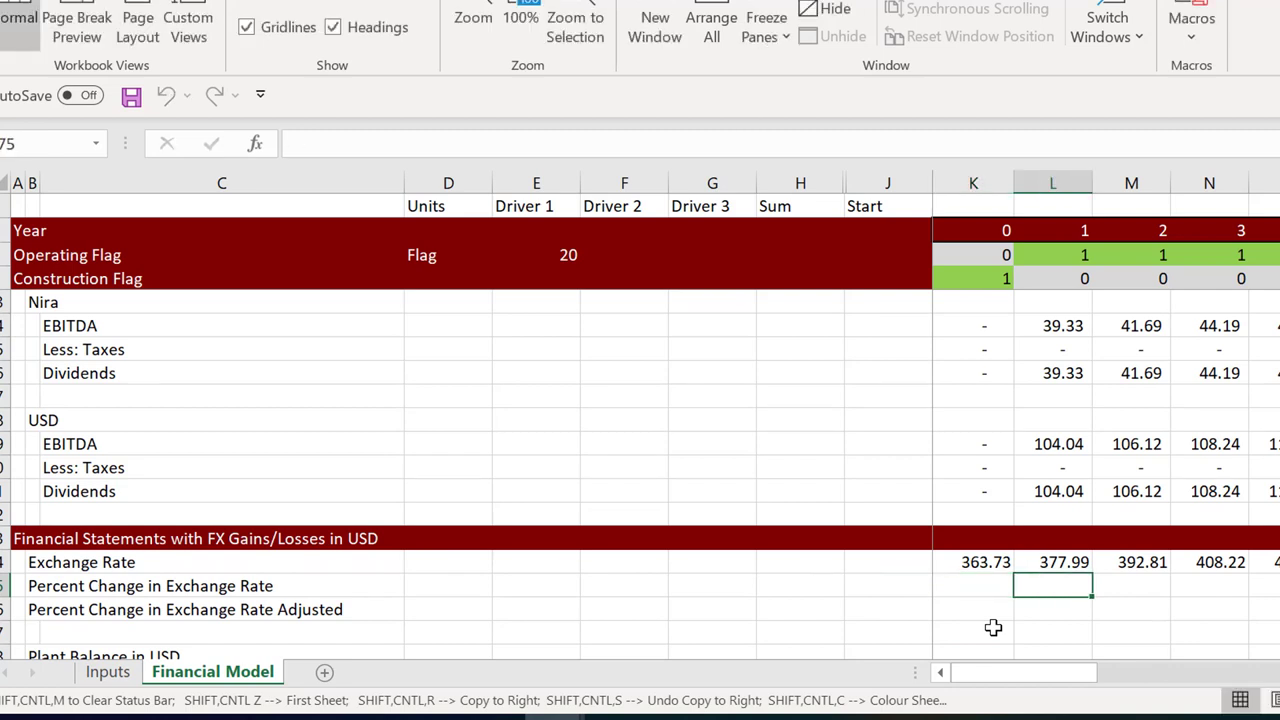
type("=")
key("Up")
type("/")
key("Left")
key("Up")
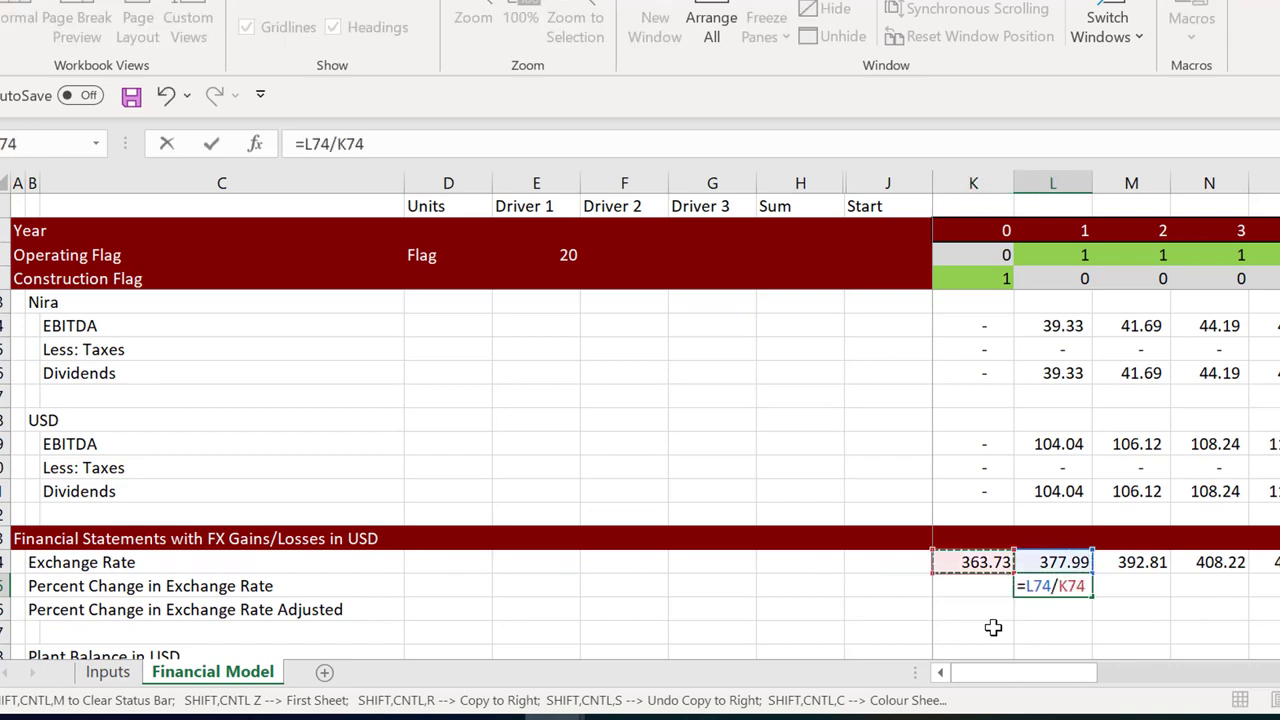
key("Up")
key("Down")
key("ctrl+Return")
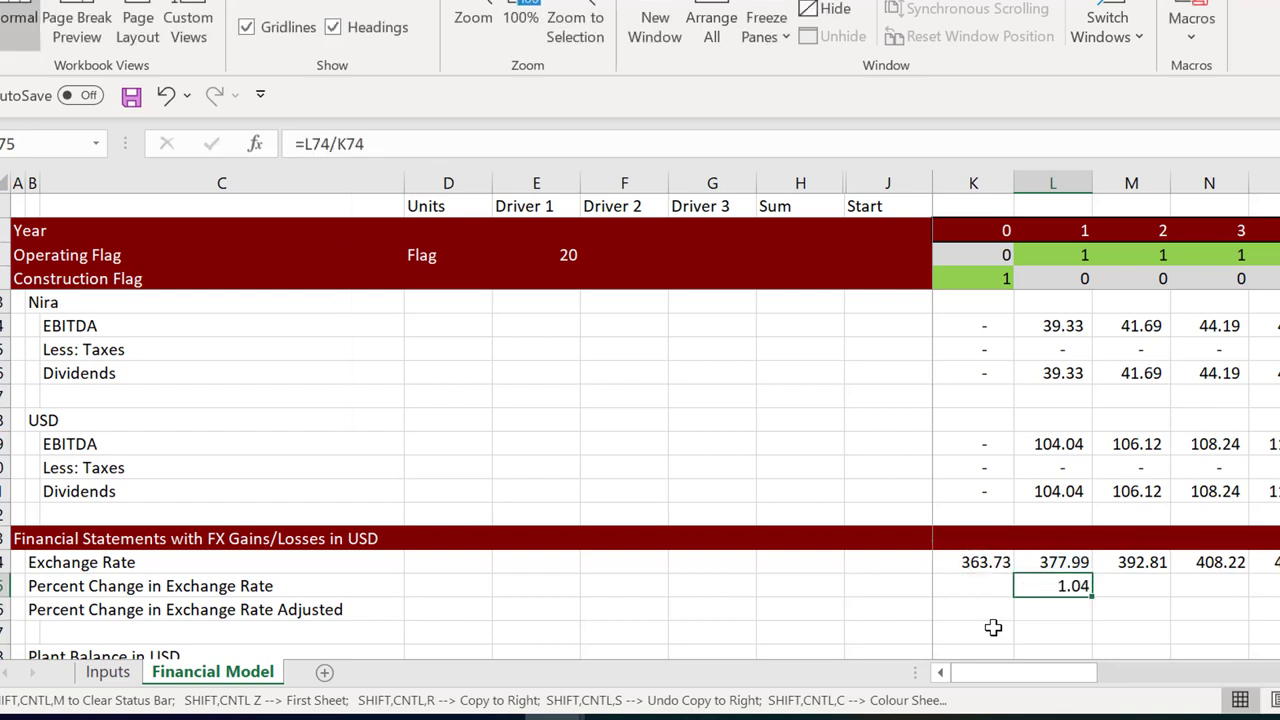
Copy the Percent Change in Exchange Rate formula in L75 across the remaining years
key("ctrl+shift+r")
left_click(993, 627)
scroll(993, 627, "down", 1)
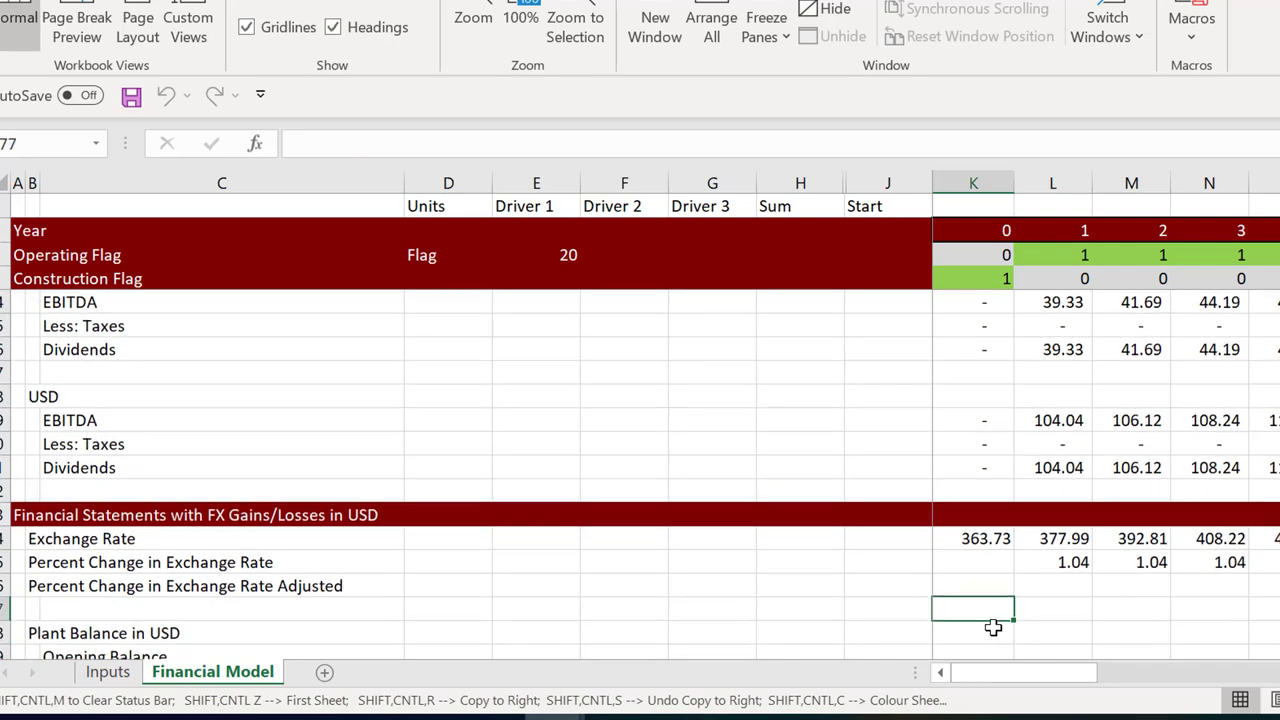
Try the inverse ratio =K74/L74 for Percent Change in Exchange Rate Adjusted in L76, and clear the cell
key("Up")
key("Right")
key("Escape")
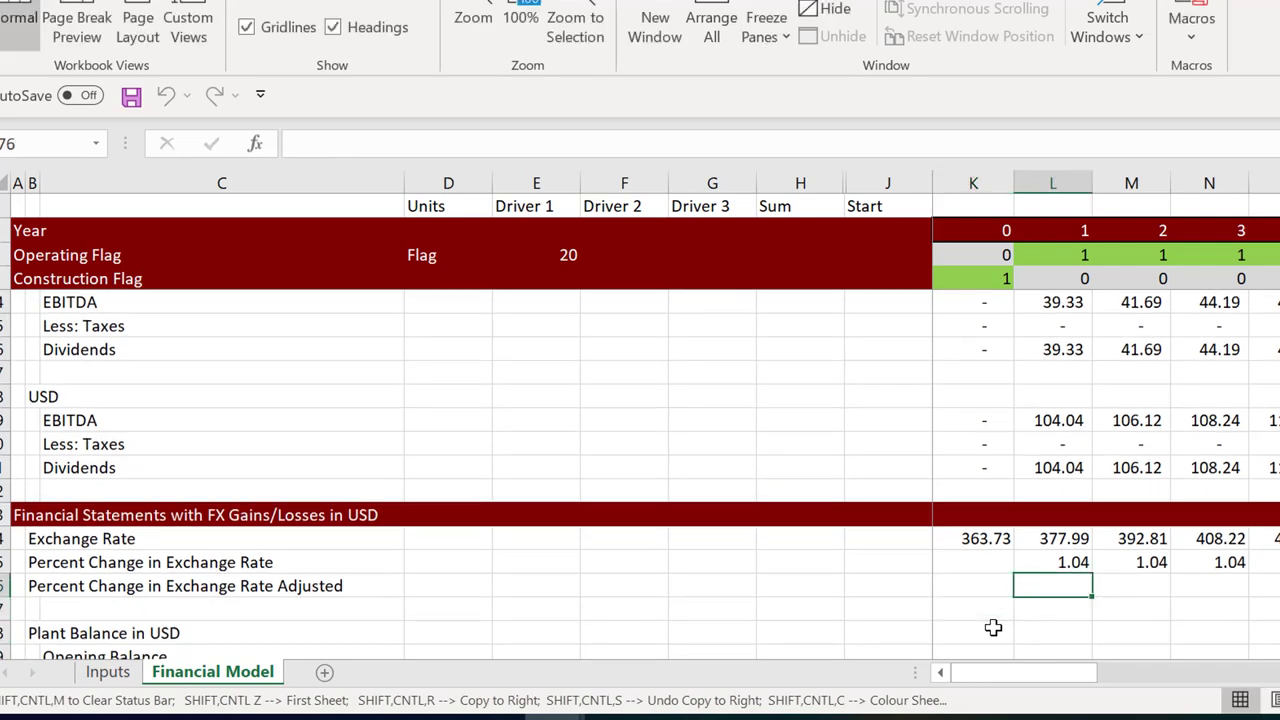
key("Left")
type("=")
key("Escape")
key("Right")
type("=")
key("Up")
key("Up")
key("Left")
type("/")
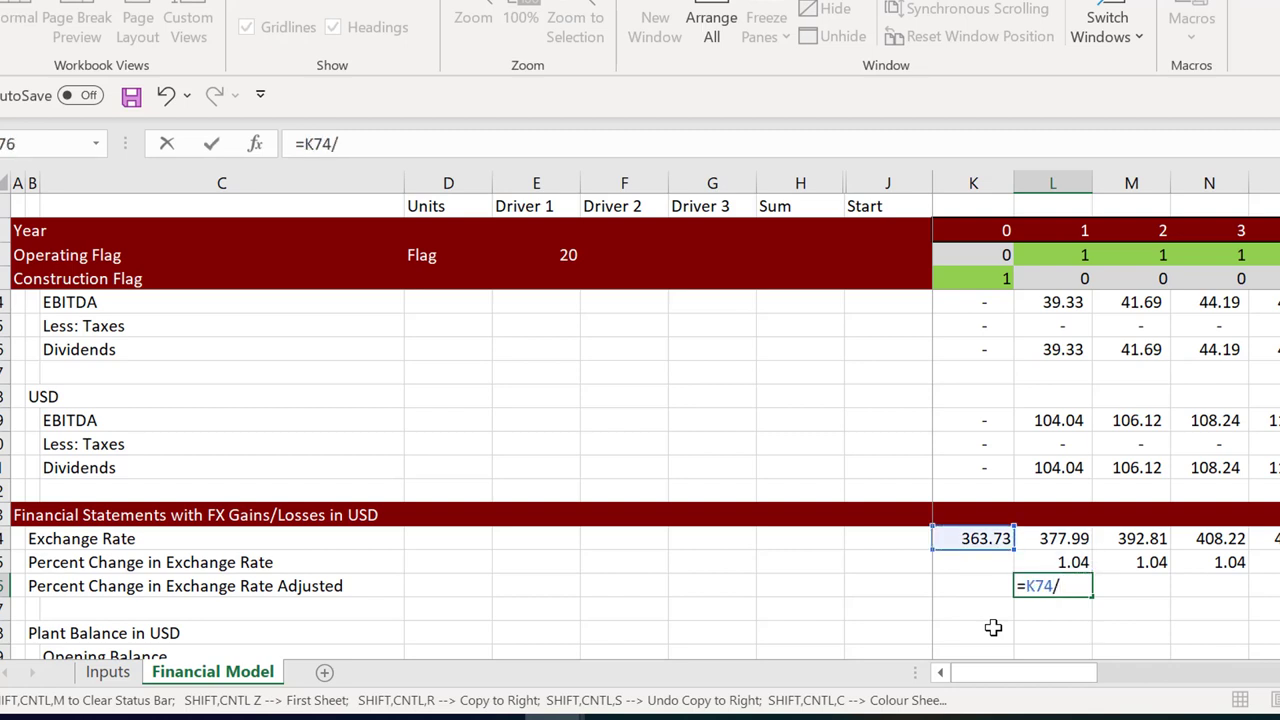
key("Up")
key("Up")
key("Return")
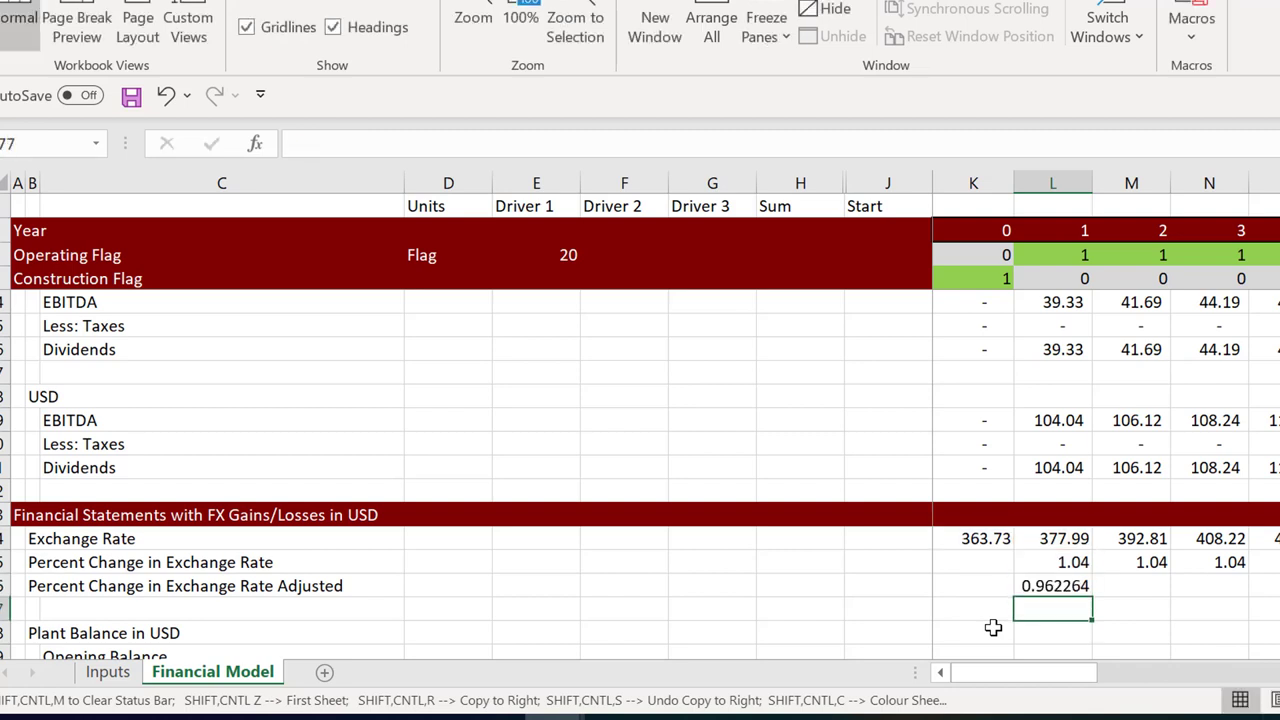
key("Up")
key("Delete")
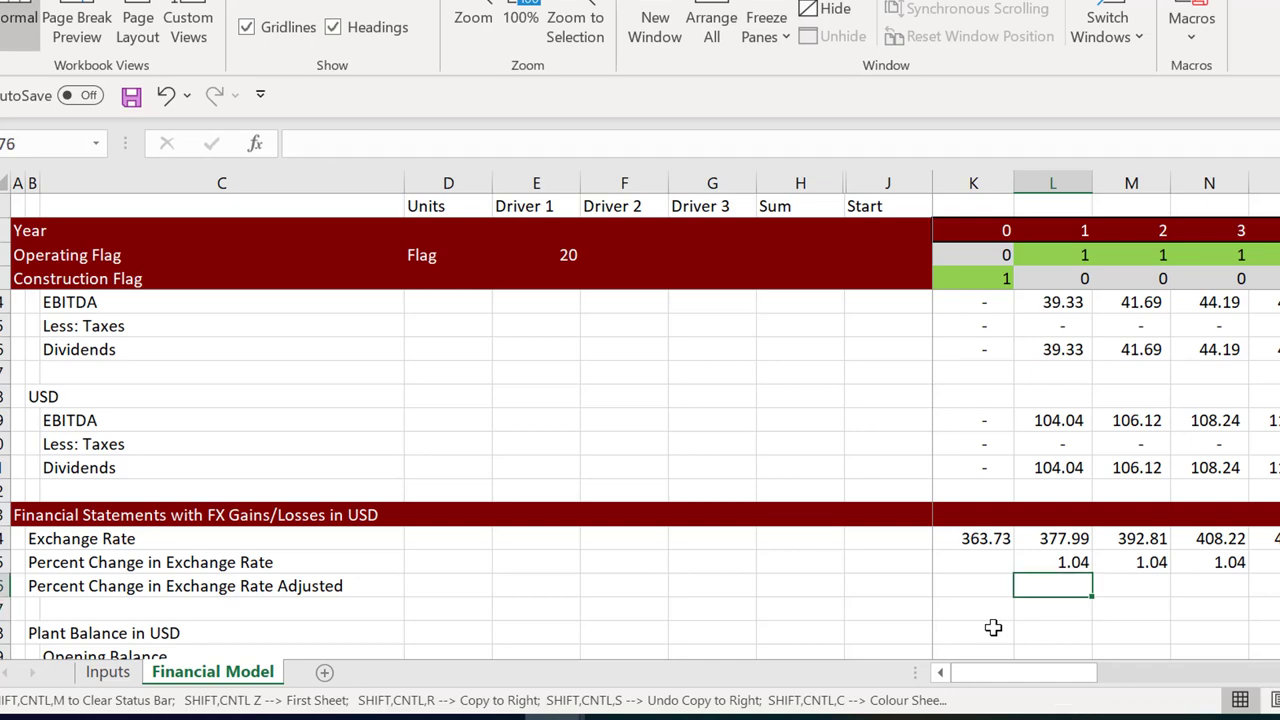
Link the year 0 plant Opening Balance in K79 to the preceding column's Closing Balance with =J83
key("Down")
key("Down")
key("Down")
key("Down")
key("Down")
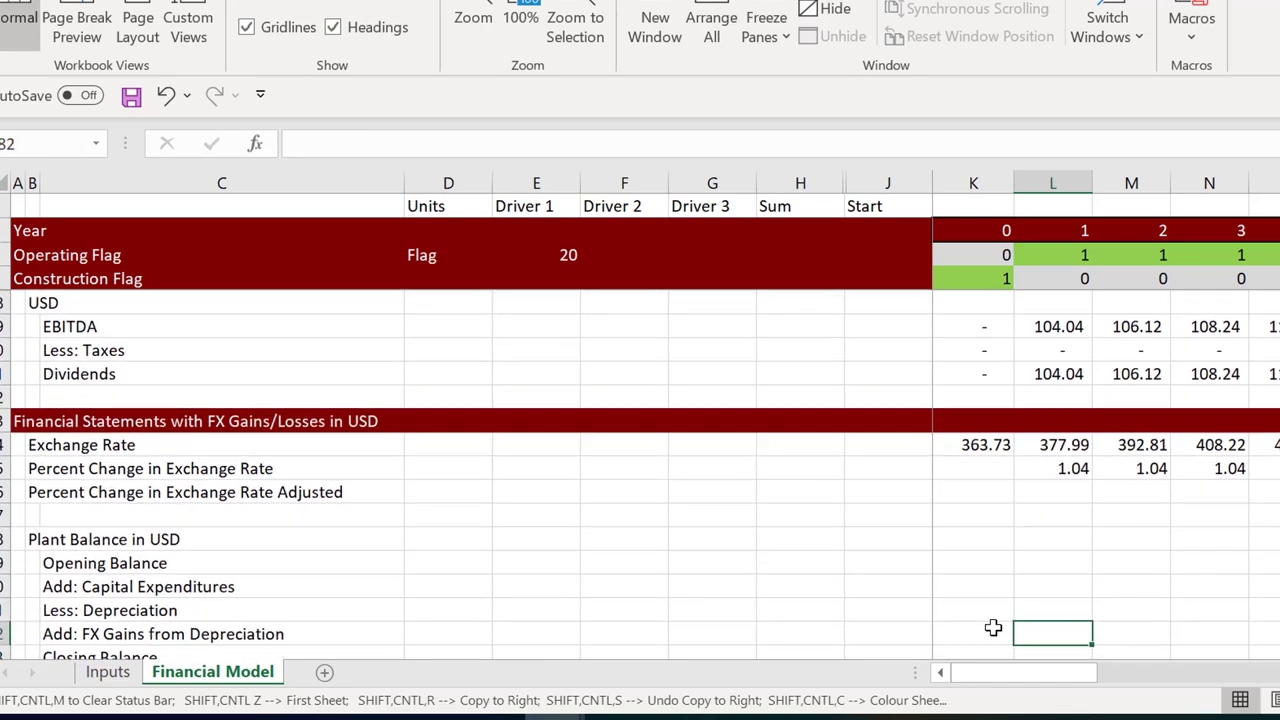
key("Up")
key("Left")
key("Up")
key("Left")
key("Left")
key("Left")
key("Left")
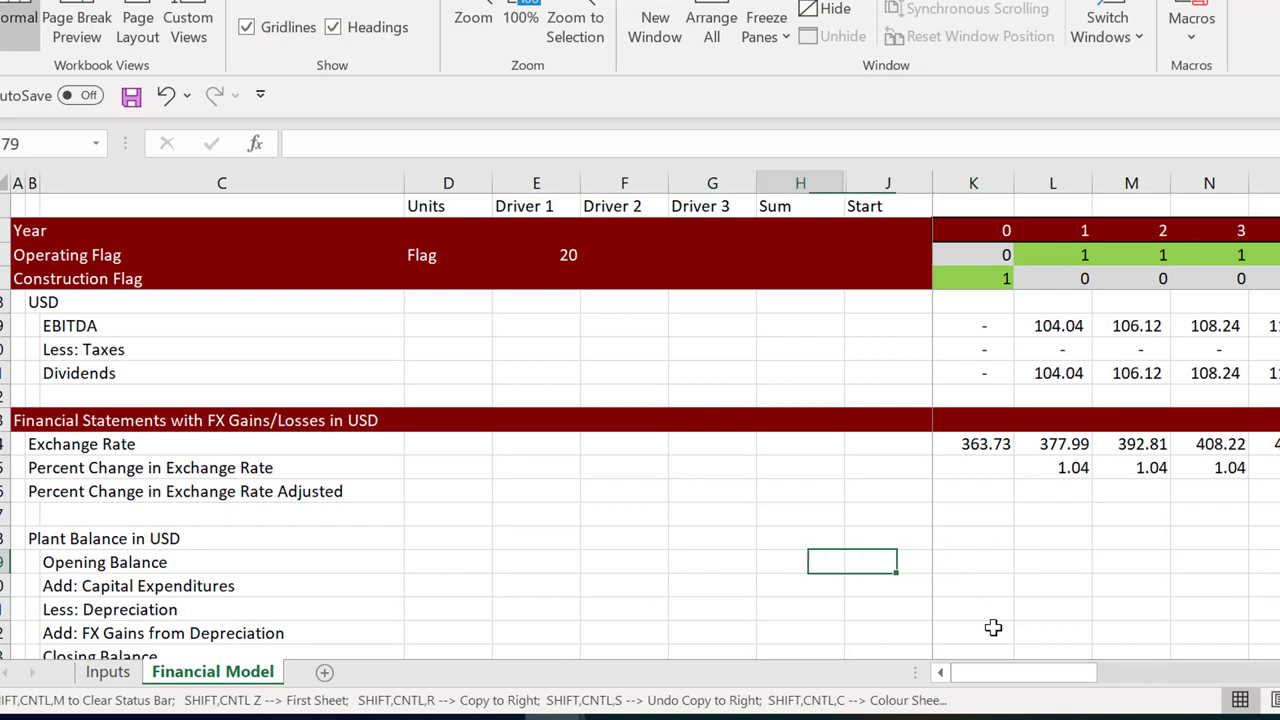
key("Left")
key("Left")
key("Right")
key("Right")
key("Right")
key("Right")
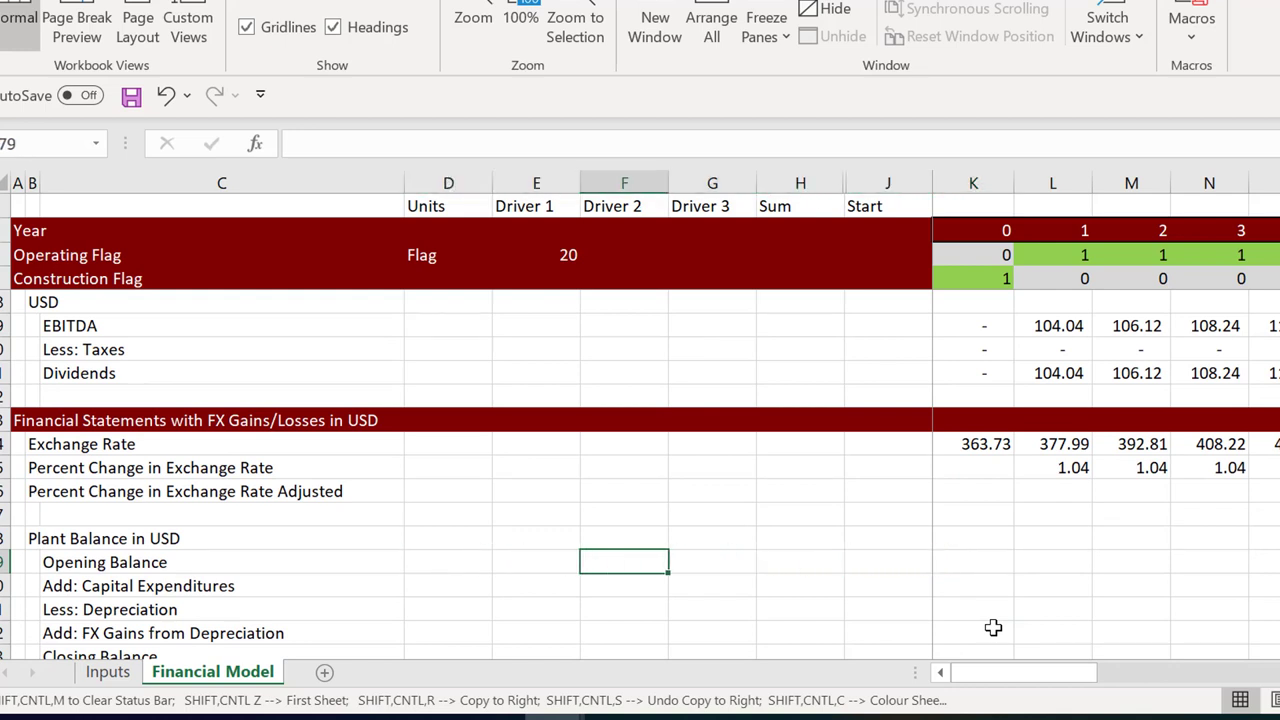
key("Right")
key("Right")
key("Right")
key("Left")
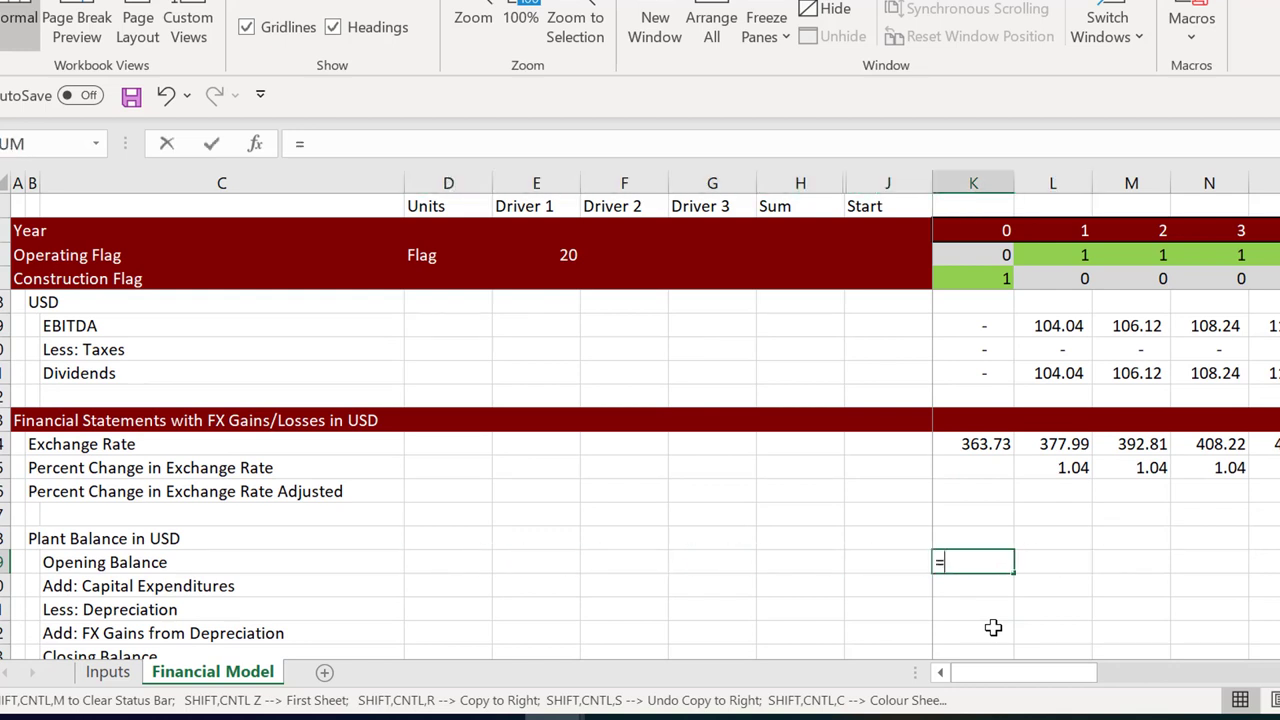
type("=")
key("Down")
key("Down")
key("Down")
key("Down")
key("Down")
key("Up")
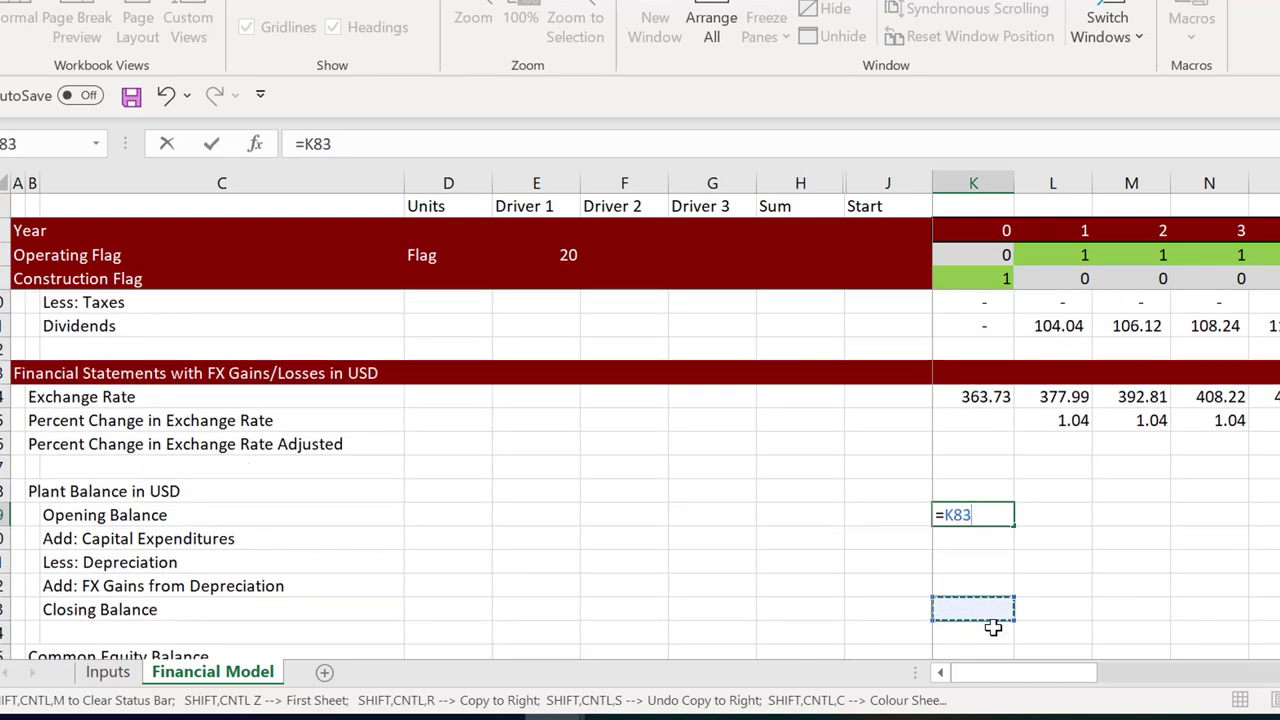
key("Left")
key("Left")
key("Left")
key("Left")
key("Left")
key("Right")
key("Right")
key("Right")
key("Right")
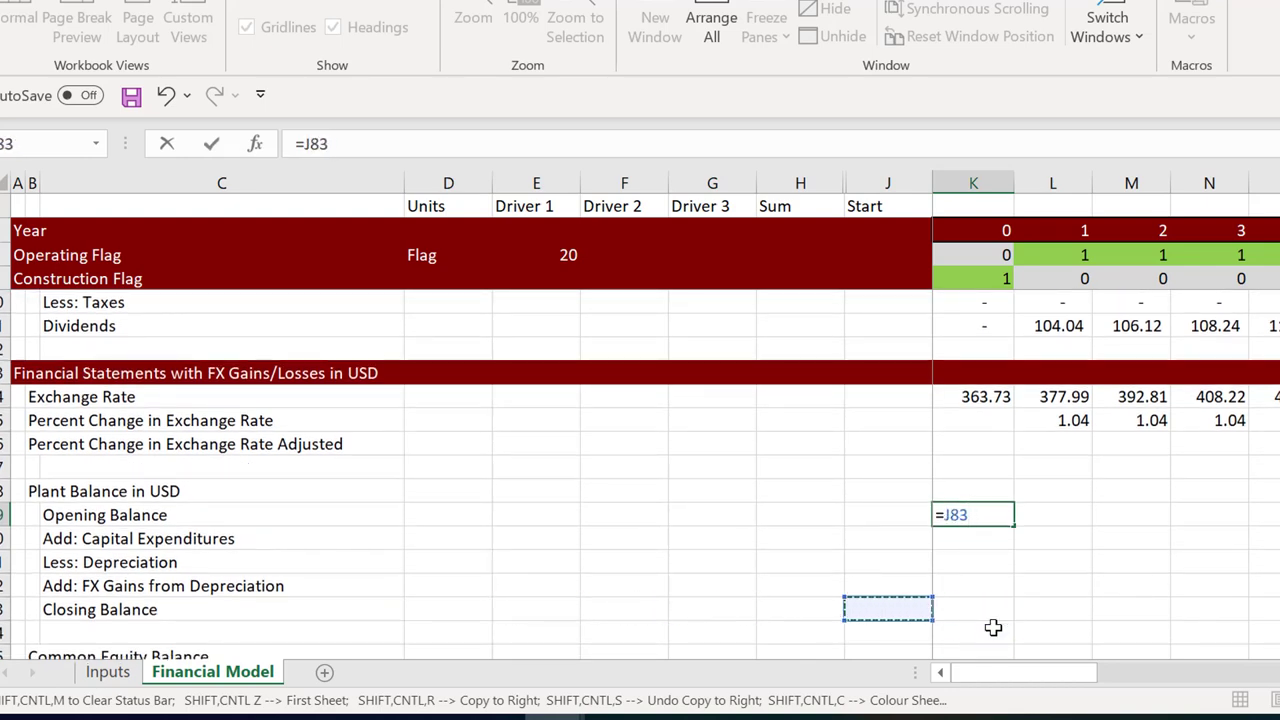
key("Return")
Link the year 0 plant Capital Expenditures in K80 to the USD Capital Expenditures line with =K22
type("=")
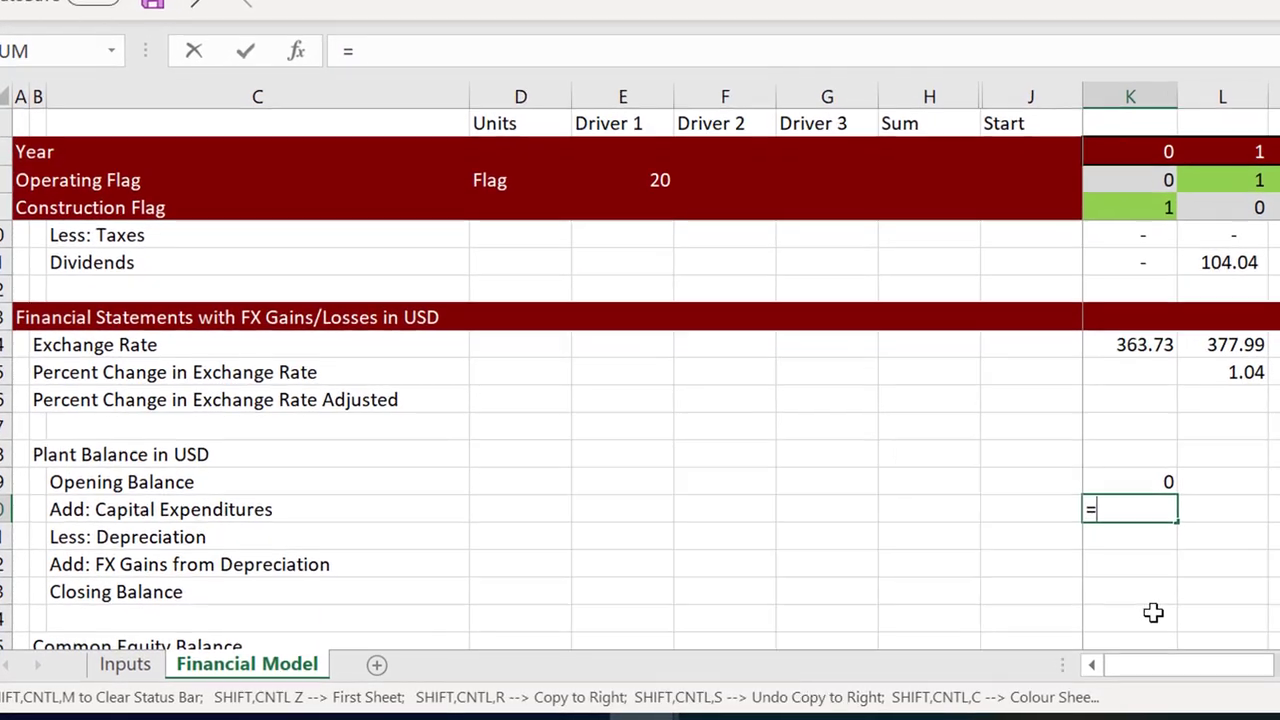
key("Up")
key("Up")
key("Up")
key("Up")
key("Up")
key("Up")
key("Up")
key("Up")
key("Up")
key("Up")
key("Up")
key("Up")
key("Up")
key("Up")
key("Up")
key("Up")
key("Up")
key("Up")
key("Up")
key("Up")
key("Up")
key("Up")
key("Up")
key("Up")
key("Up")
key("Up")
key("Up")
key("Up")
key("Up")
key("Up")
key("Up")
key("Up")
key("Up")
key("Up")
key("Up")
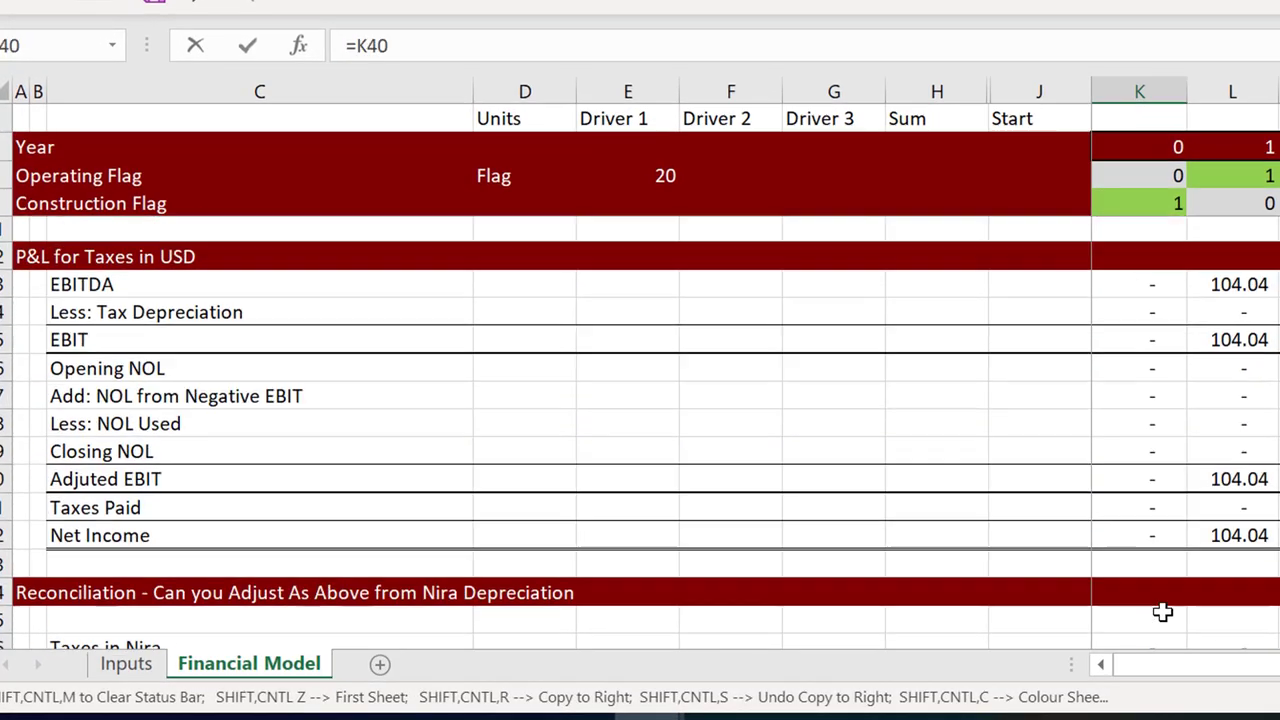
key("Up")
key("Up")
key("Up")
key("Up")
key("Up")
key("Up")
key("Up")
key("Up")
key("Up")
key("Up")
key("Up")
key("Up")
key("Up")
key("Up")
key("Up")
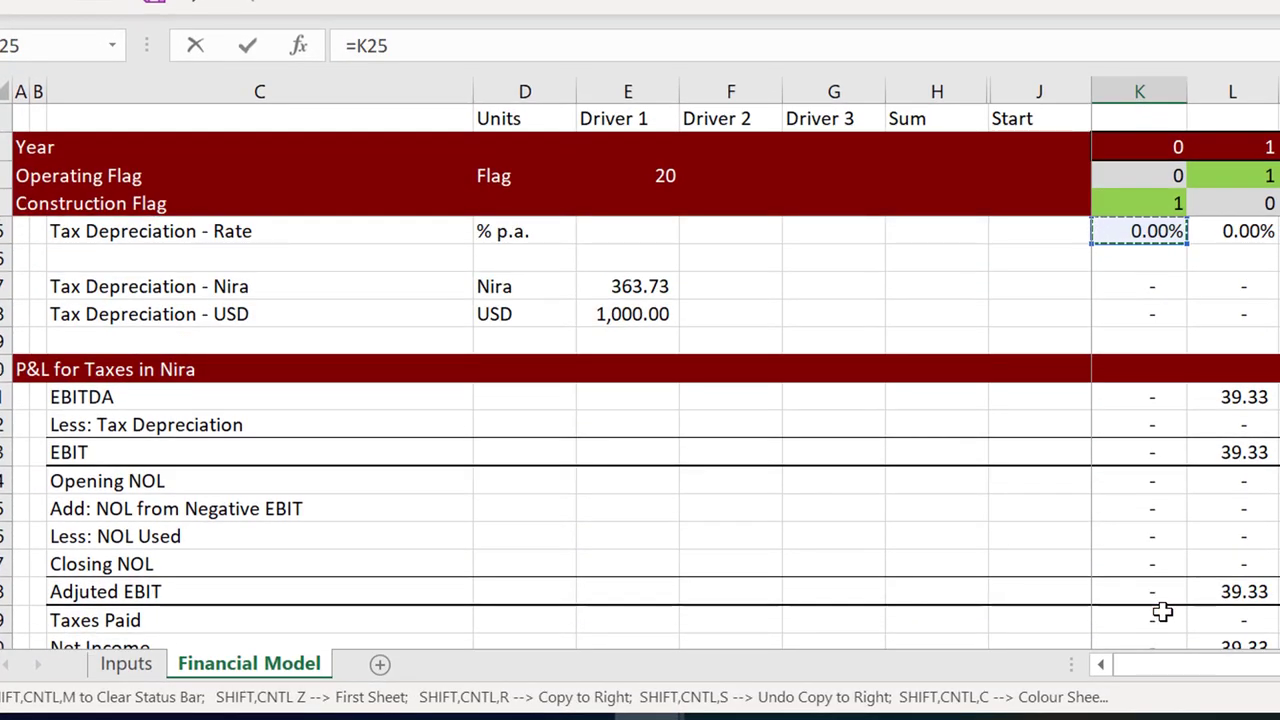
key("Up")
key("Up")
key("Up")
key("Up")
key("Up")
key("Up")
key("Up")
key("Up")
key("Up")
key("Up")
key("Up")
key("Up")
key("Up")
key("Up")
key("Up")
key("Down")
key("Down")
key("Down")
key("Down")
key("Down")
key("Down")
key("Down")
key("Down")
key("Down")
key("Down")
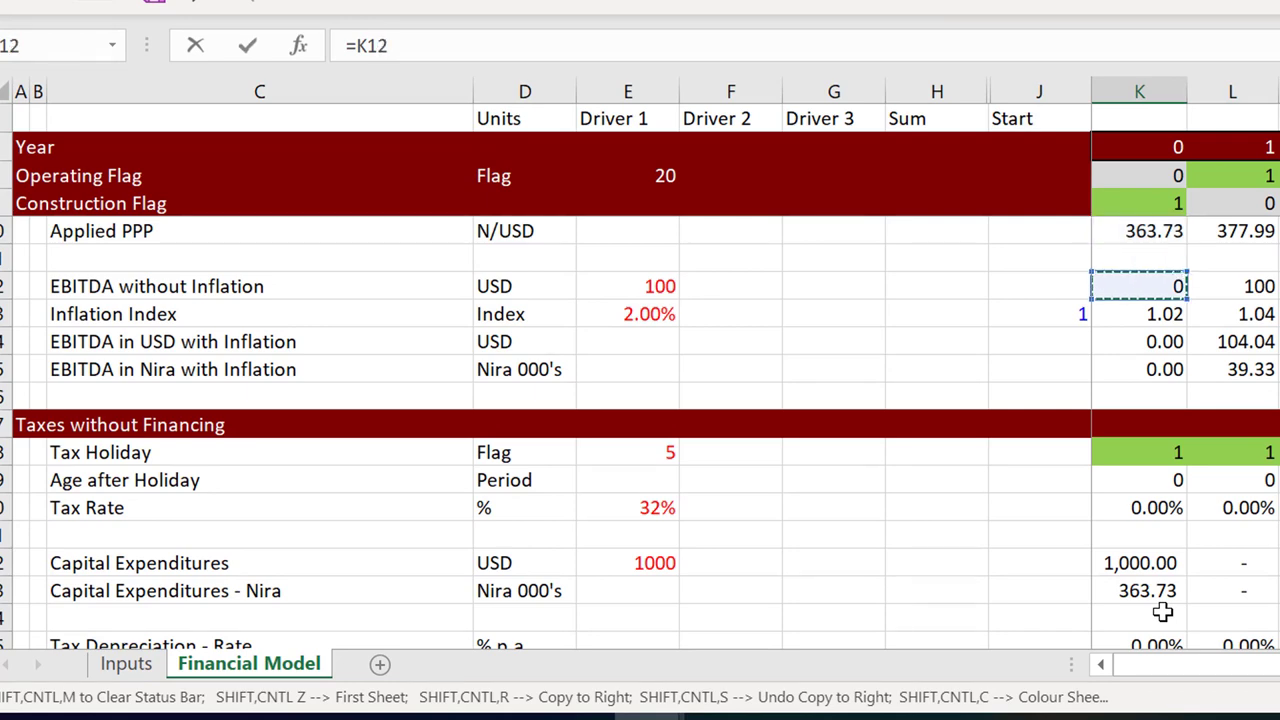
key("Down")
key("Down")
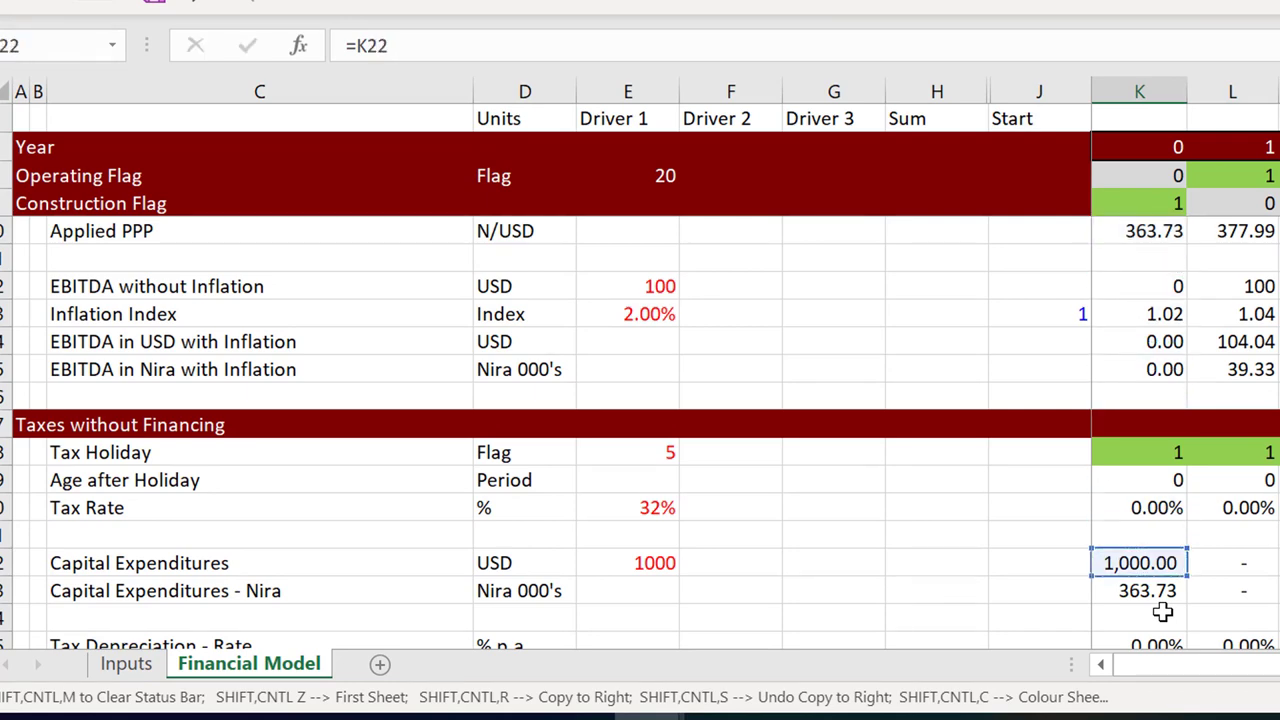
key("Return")
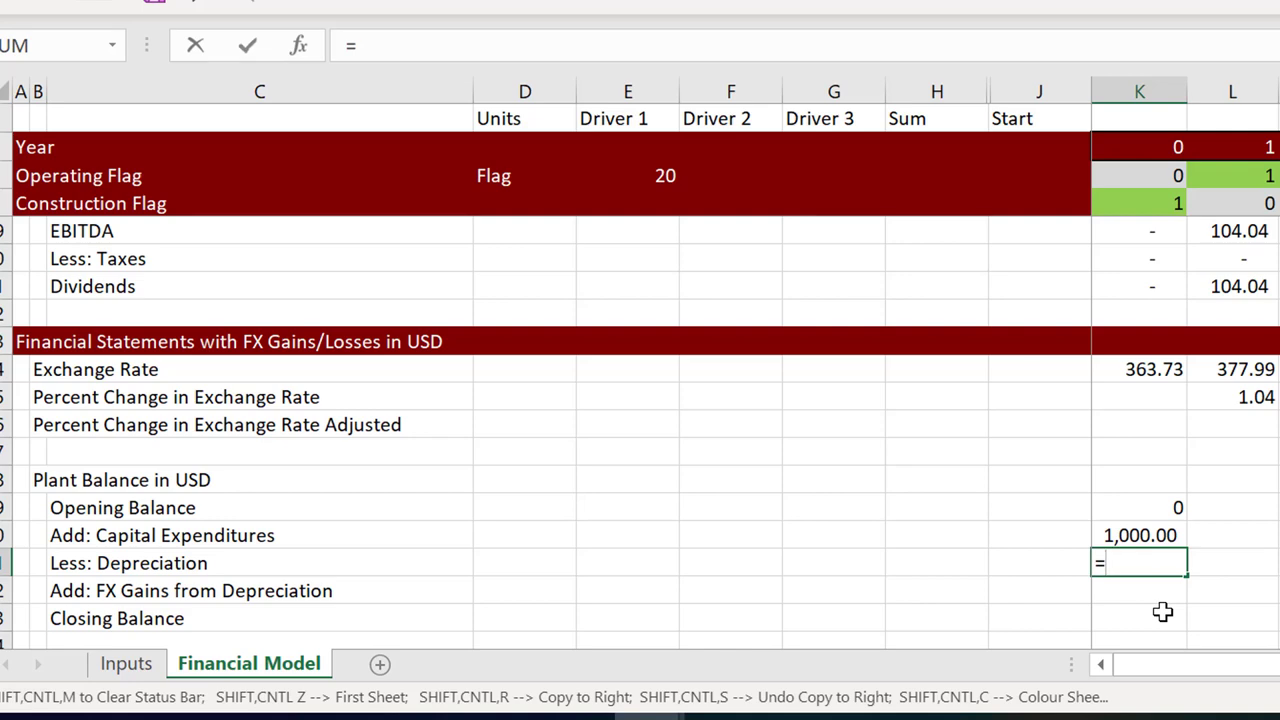
Link the year 0 plant Depreciation in K81 to the Tax Depreciation - USD line with =K28
type("=")
key("Up")
key("Up")
key("Up")
key("Up")
key("Up")
key("Up")
key("Up")
key("Up")
key("Up")
key("Up")
key("Up")
key("Up")
key("Up")
key("Up")
key("Up")
key("Up")
key("Up")
key("Up")
key("Up")
key("Up")
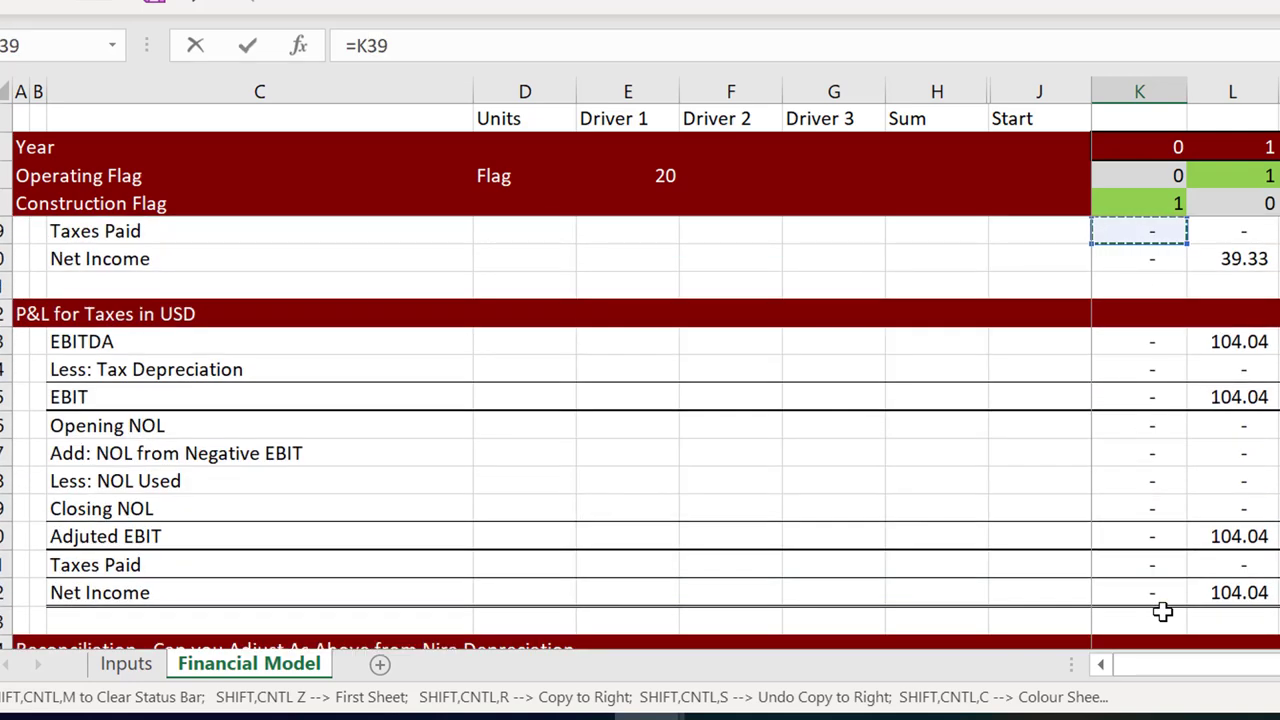
key("Up")
key("Up")
key("Up")
key("Up")
key("Up")
key("Up")
key("Up")
key("Up")
key("Up")
key("Up")
key("Up")
key("Up")
key("Up")
key("Up")
key("Up")
key("Up")
key("Up")
key("Up")
key("Up")
key("Up")
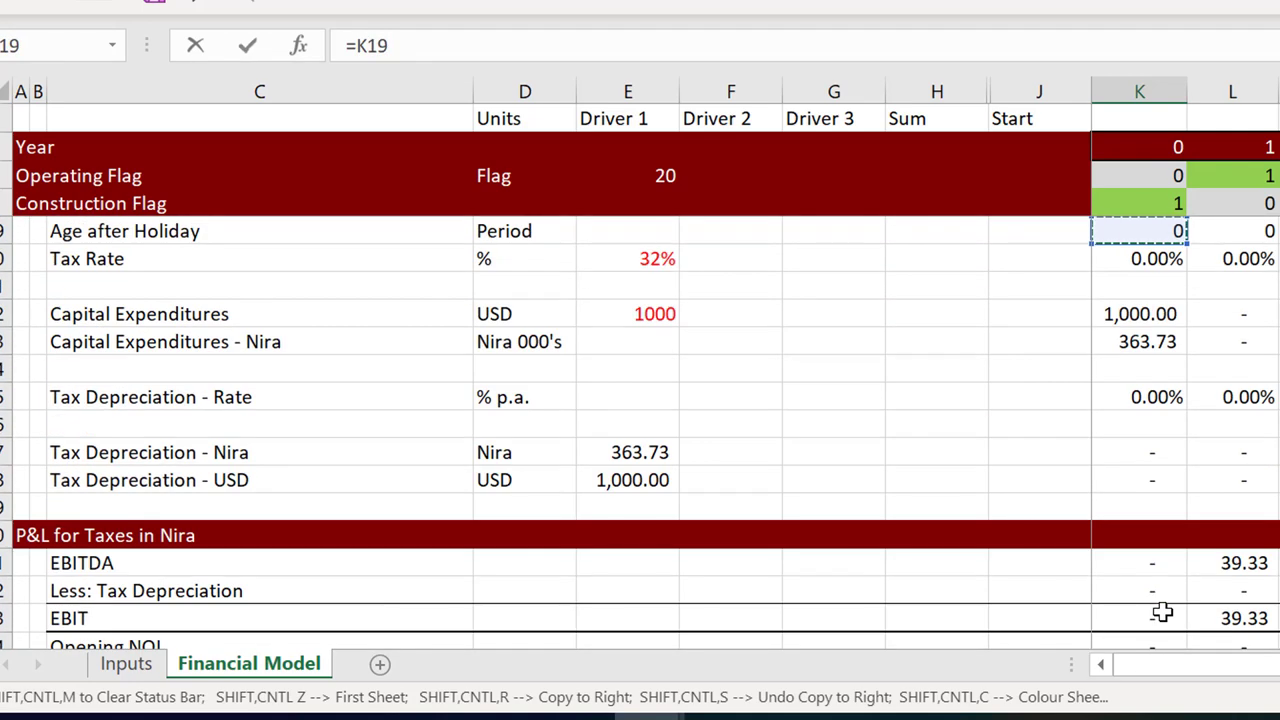
key("Down")
key("Down")
key("Down")
key("Down")
key("Down")
key("Down")
key("Down")
key("Down")
key("Down")
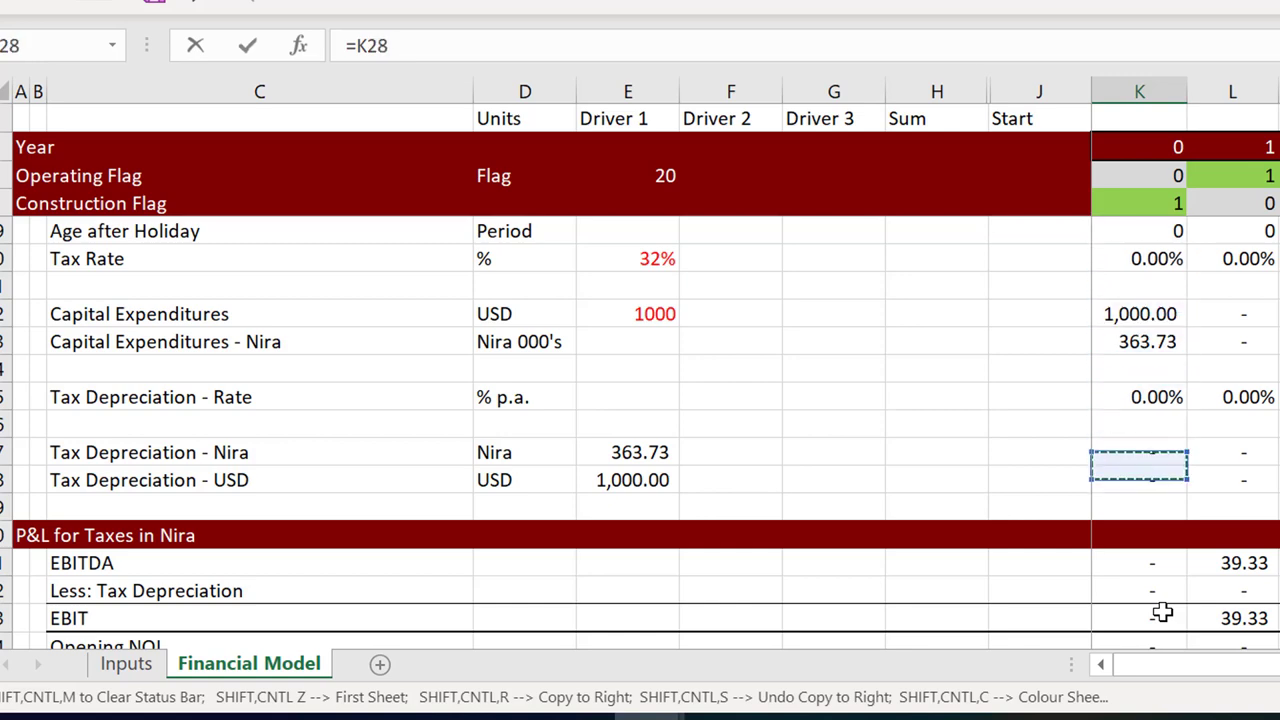
key("Return")
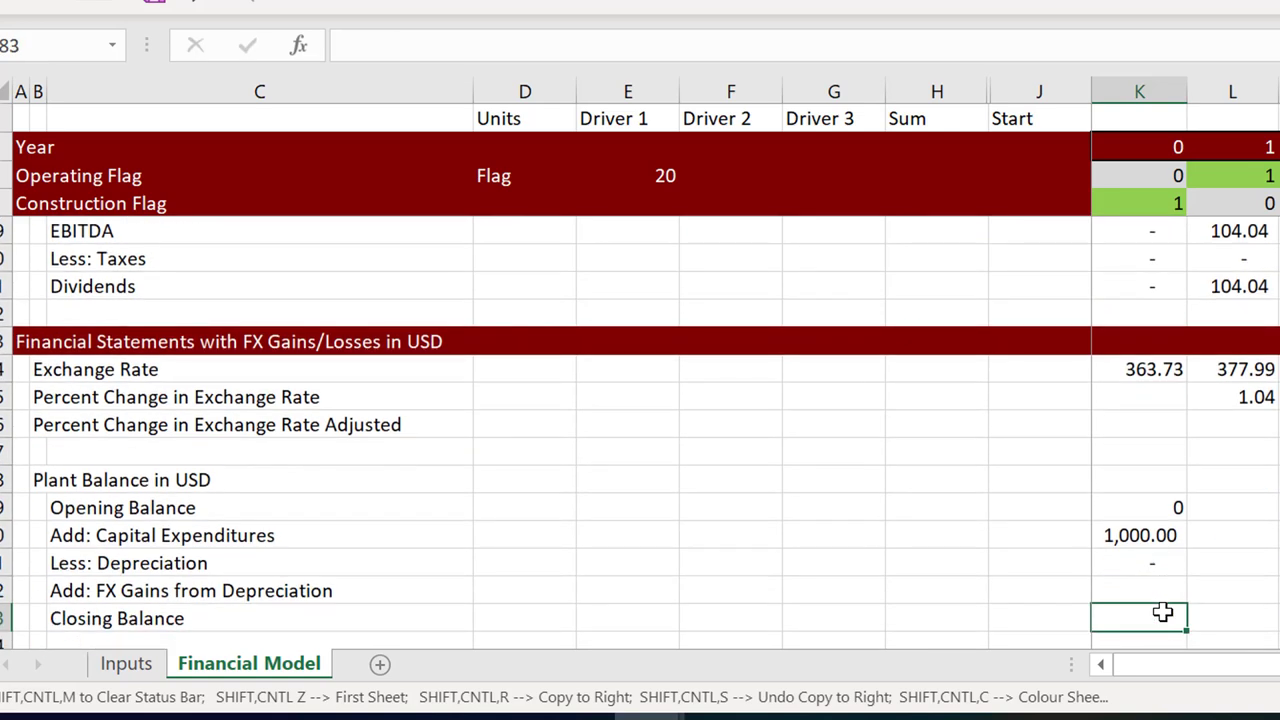
Calculate the year 0 plant Closing Balance in K83 with =K79+K80-K81+K82
left_click(1162, 612)
type("=")
key("Up")
key("Up")
key("Up")
key("Up")
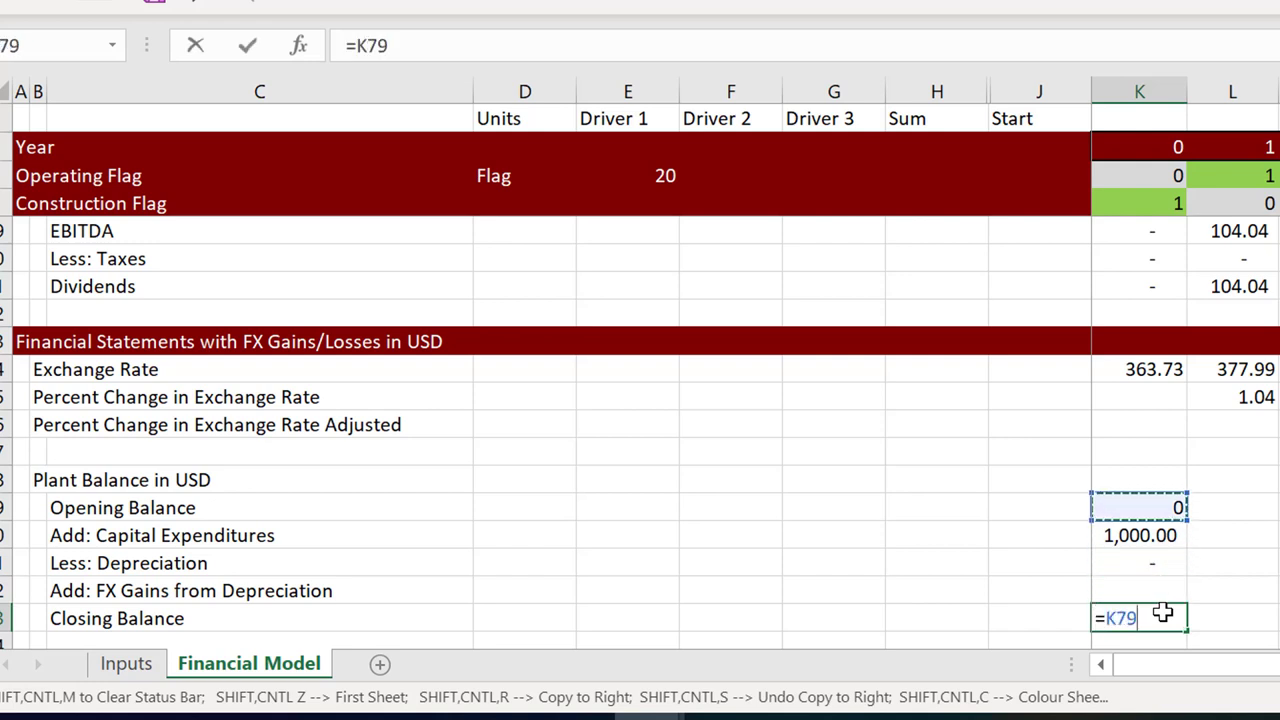
type("+")
key("Up")
key("Up")
key("Up")
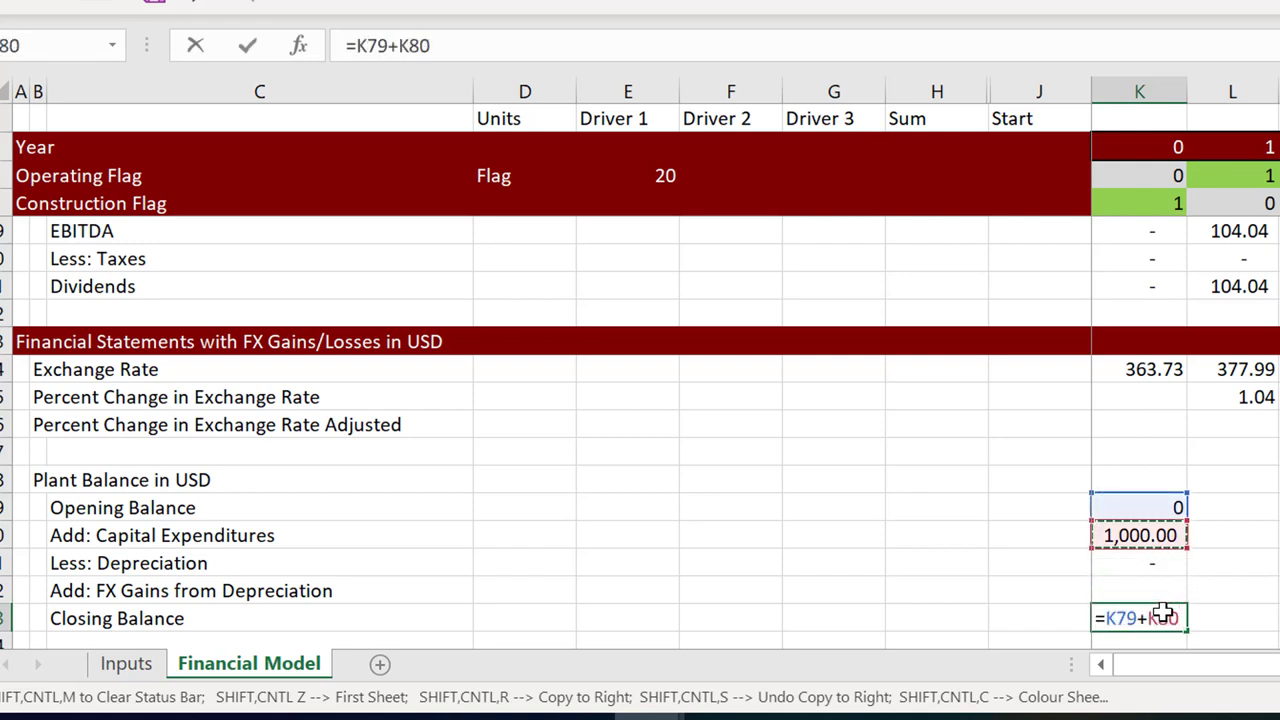
type("-")
key("Up")
key("Up")
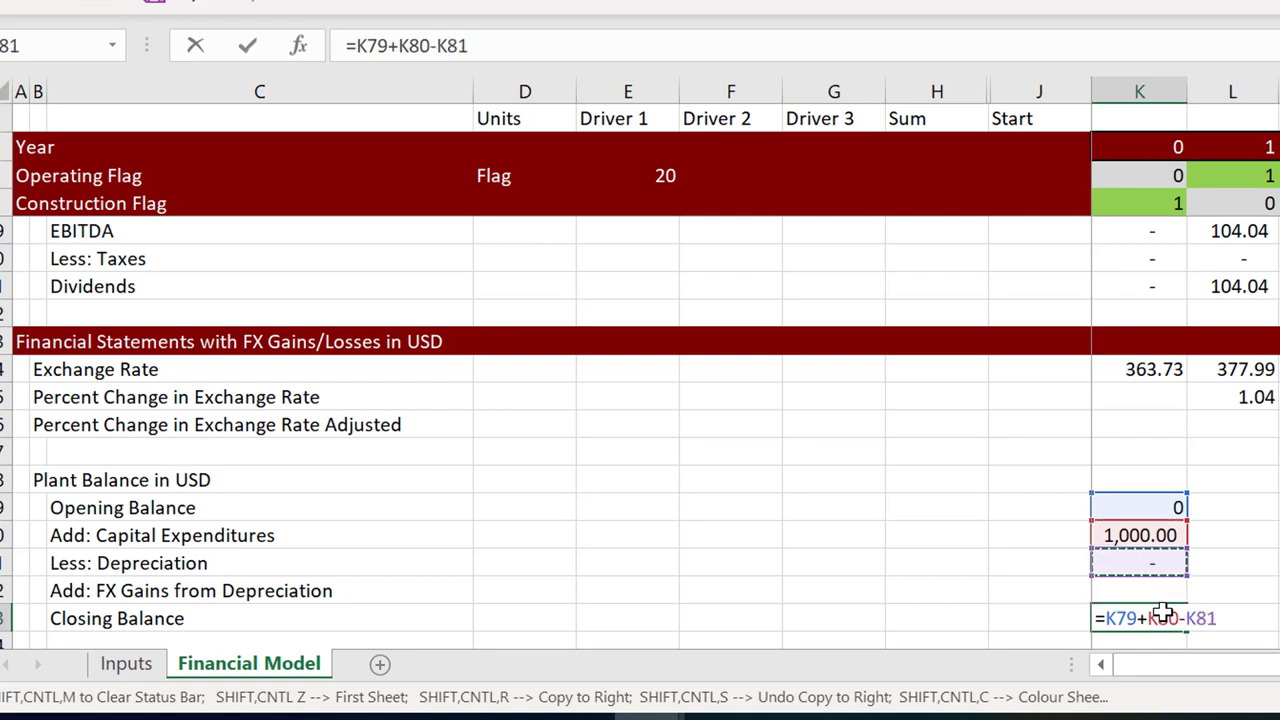
type("+")
key("Up")
key("Return")
Apply the comma number style to the year 0 plant balance in K79:K83 and copy the block across the remaining years
key("Up")
key("Up")
key("Up")
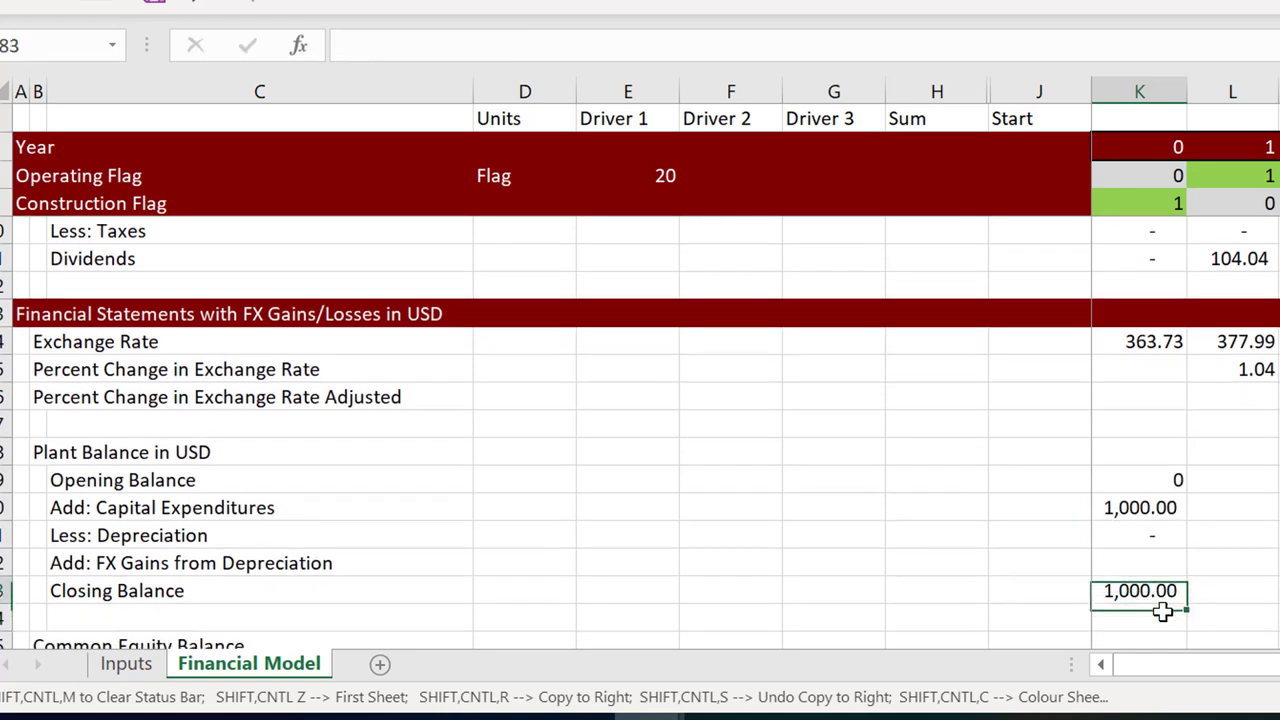
key("Up")
key("Up")
key("shift+Down")
key("shift+Down")
key("shift+Down")
key("shift+Down")
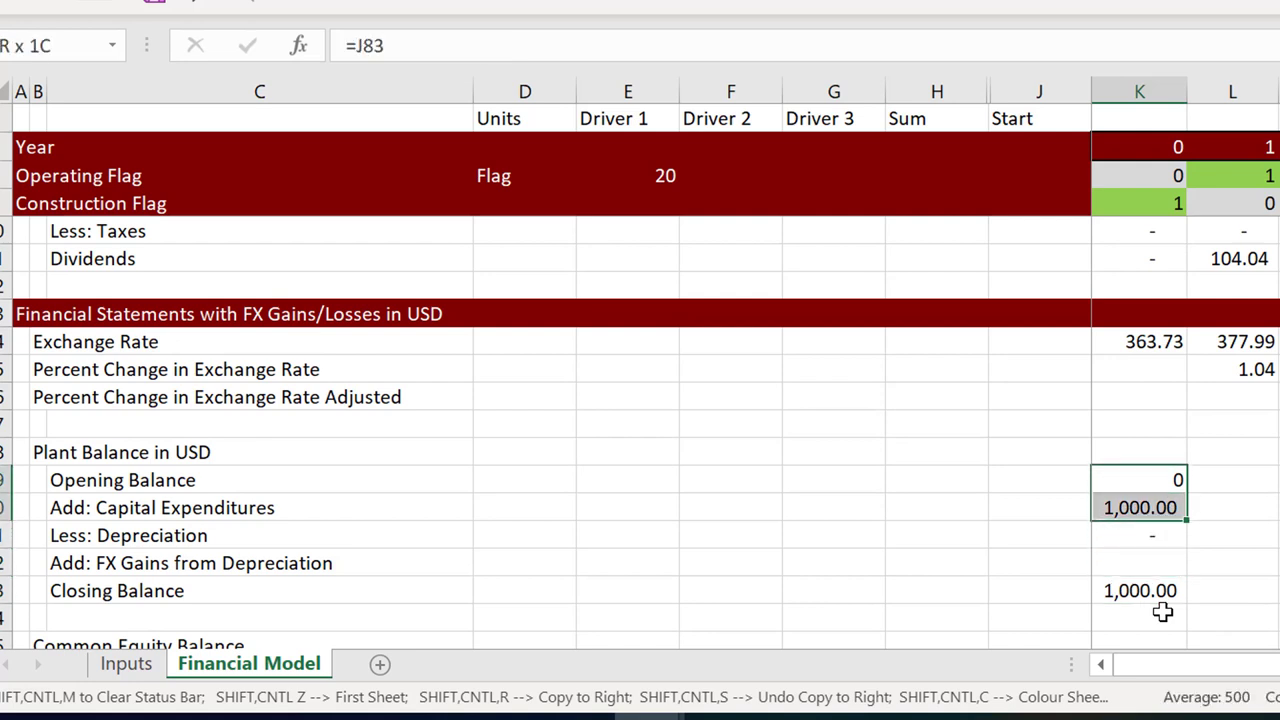
key("alt+h")
key("k")
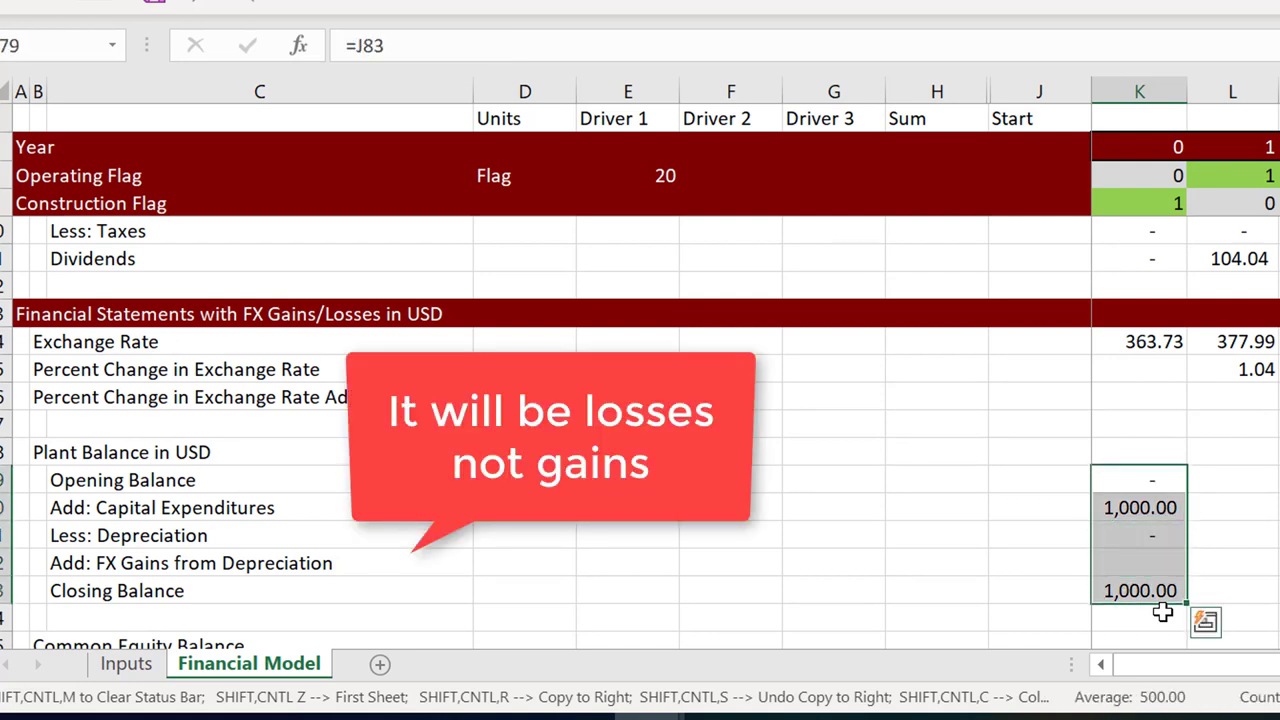
key("ctrl+shift+r")
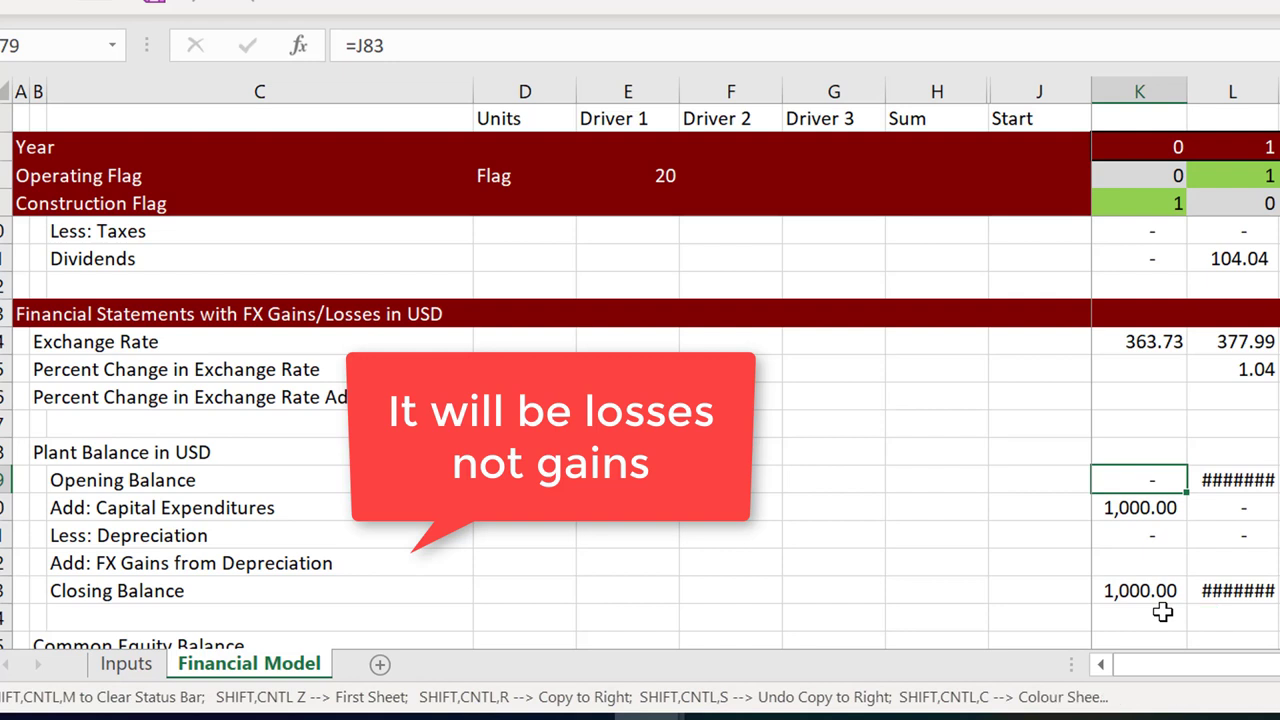
Widen the year columns from K onward so the USD plant balance values fit in their cells
key("shift+Down")
key("shift+Down")
key("shift+Down")
key("shift+Down")
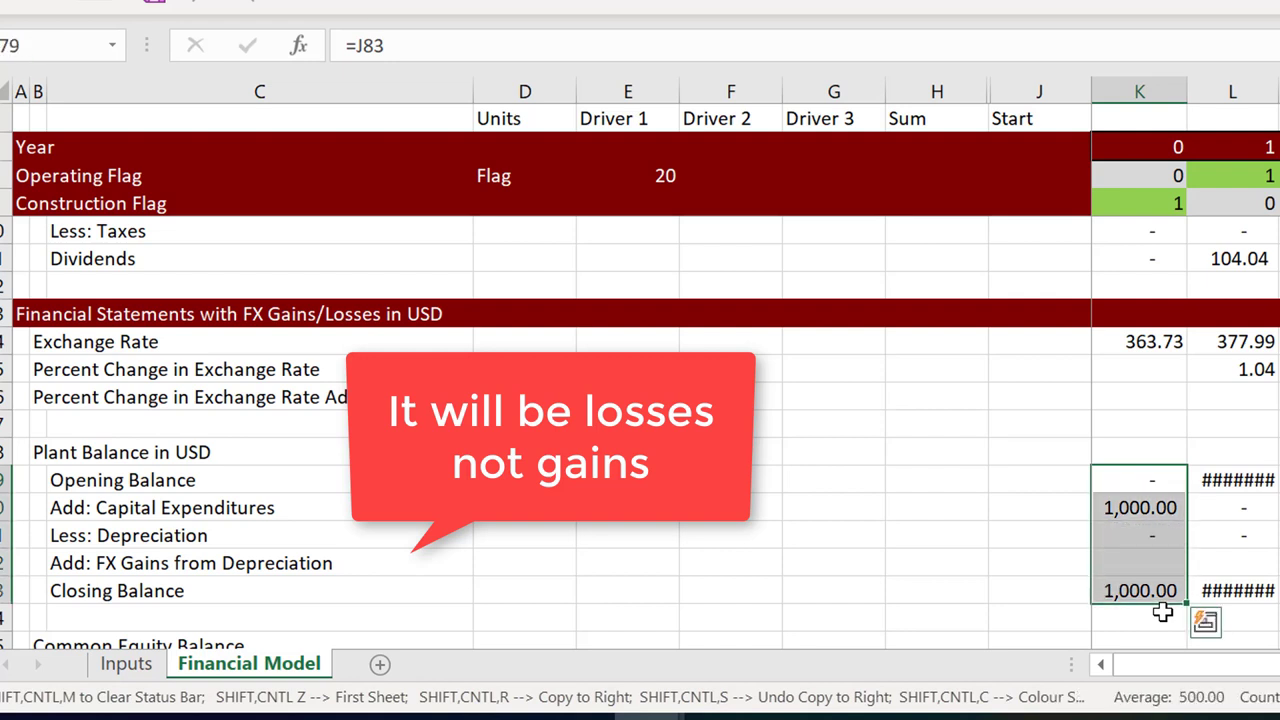
key("ctrl+shift+Right")
key("ctrl+space")
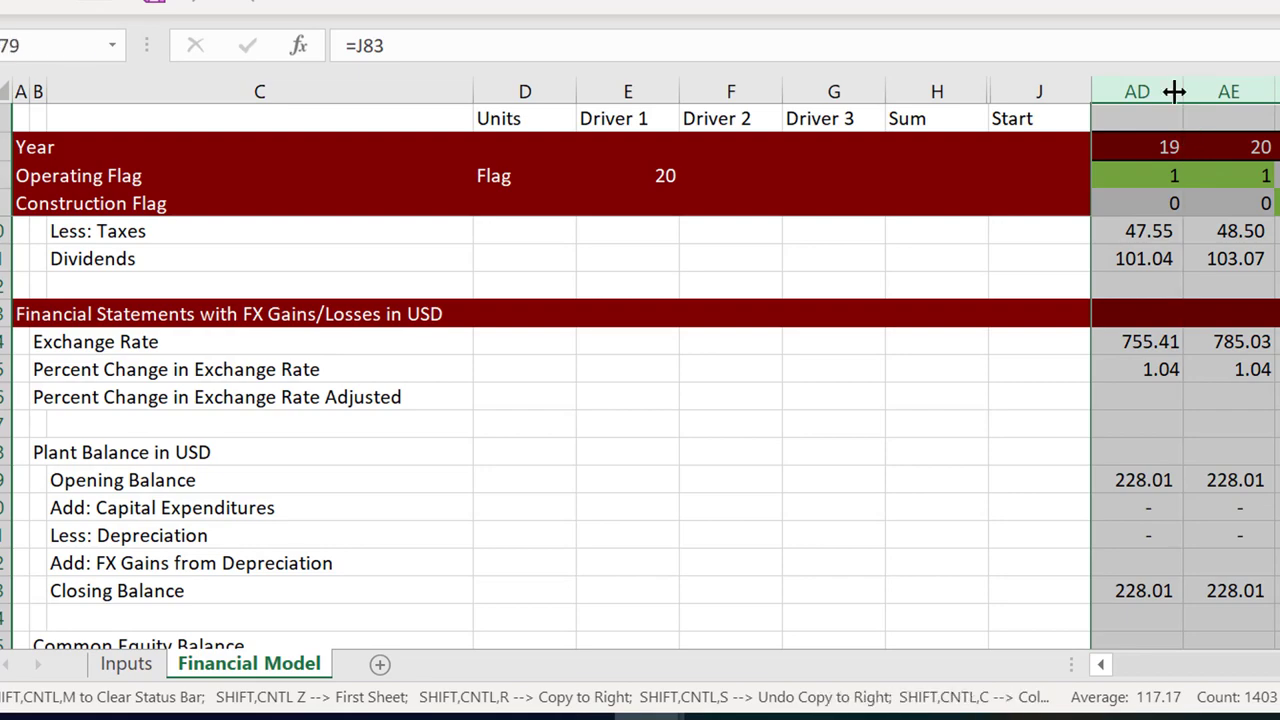
left_click_drag(1179, 92, 1188, 95)
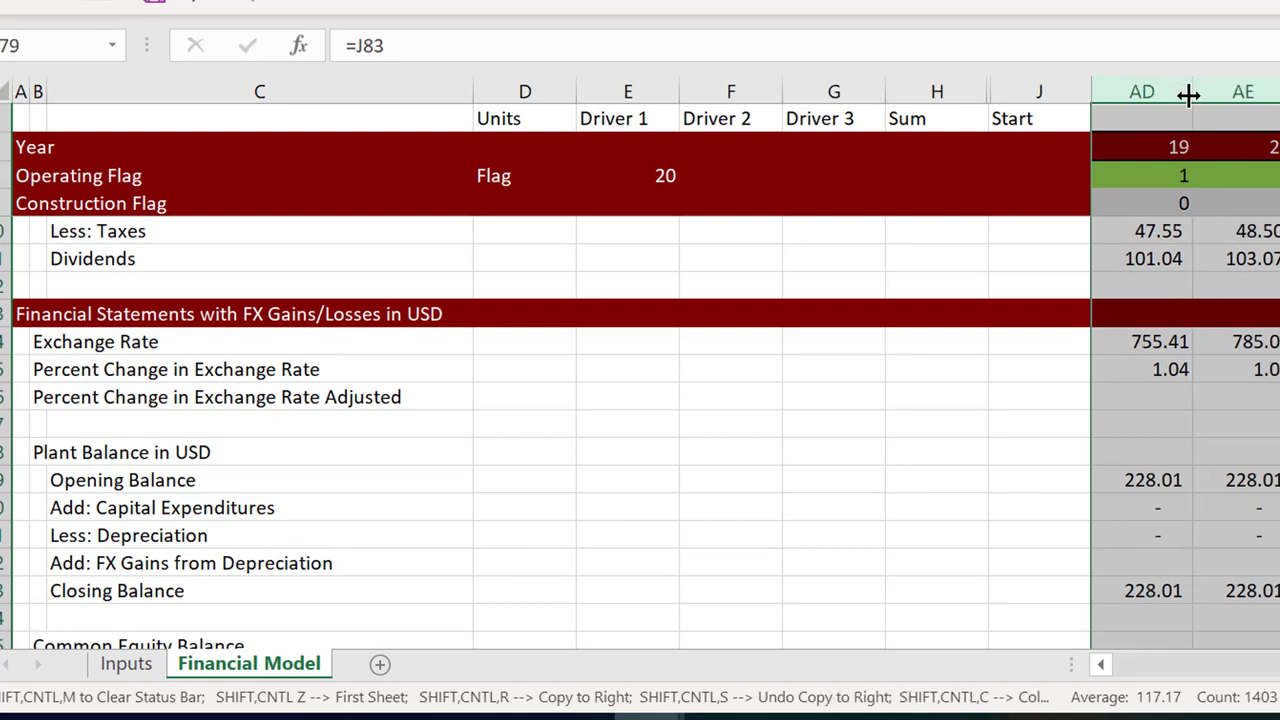
Check the USD plant balance's Depreciation row across the operating years and the years up to 25
key("Down")
key("Down")
key("Right")
key("Right")
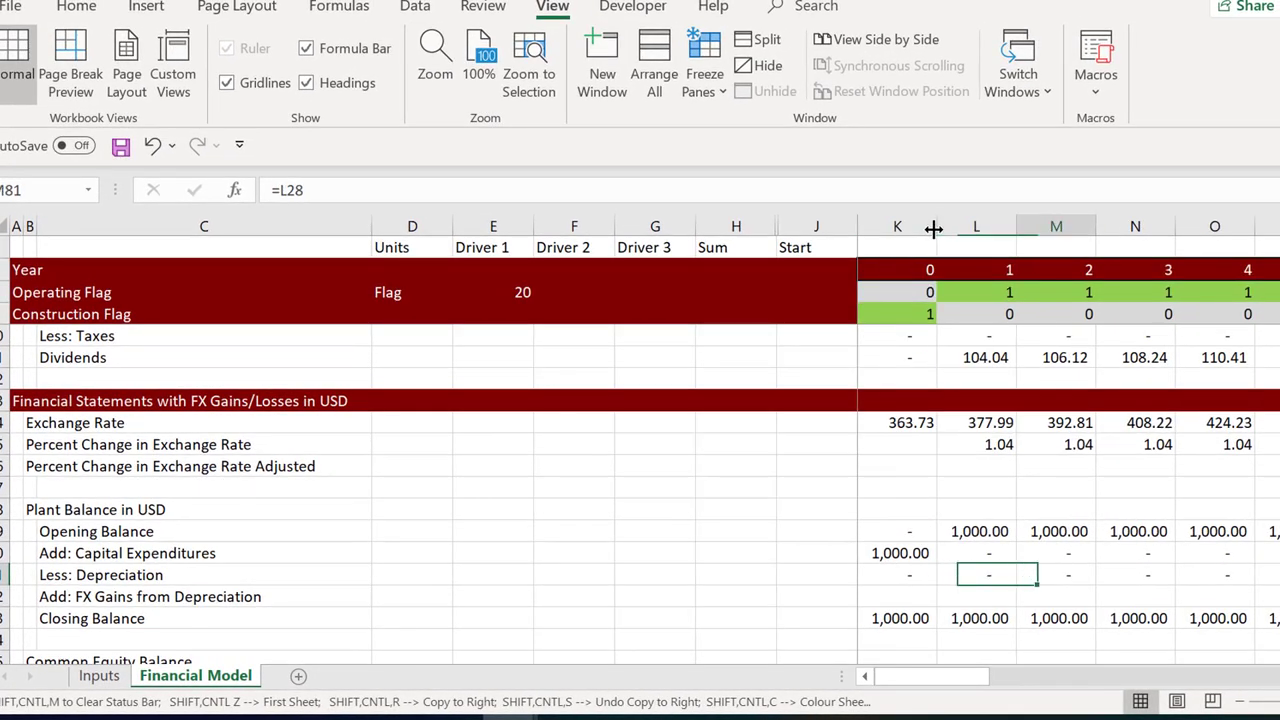
key("Right")
key("Right")
key("Right")
key("Right")
key("Right")
key("Right")
key("Right")
key("Right")
key("Right")
key("Right")
key("Right")
key("Right")
key("Right")
key("Right")
key("Right")
key("Right")
key("Right")
key("Right")
key("Right")
key("Right")
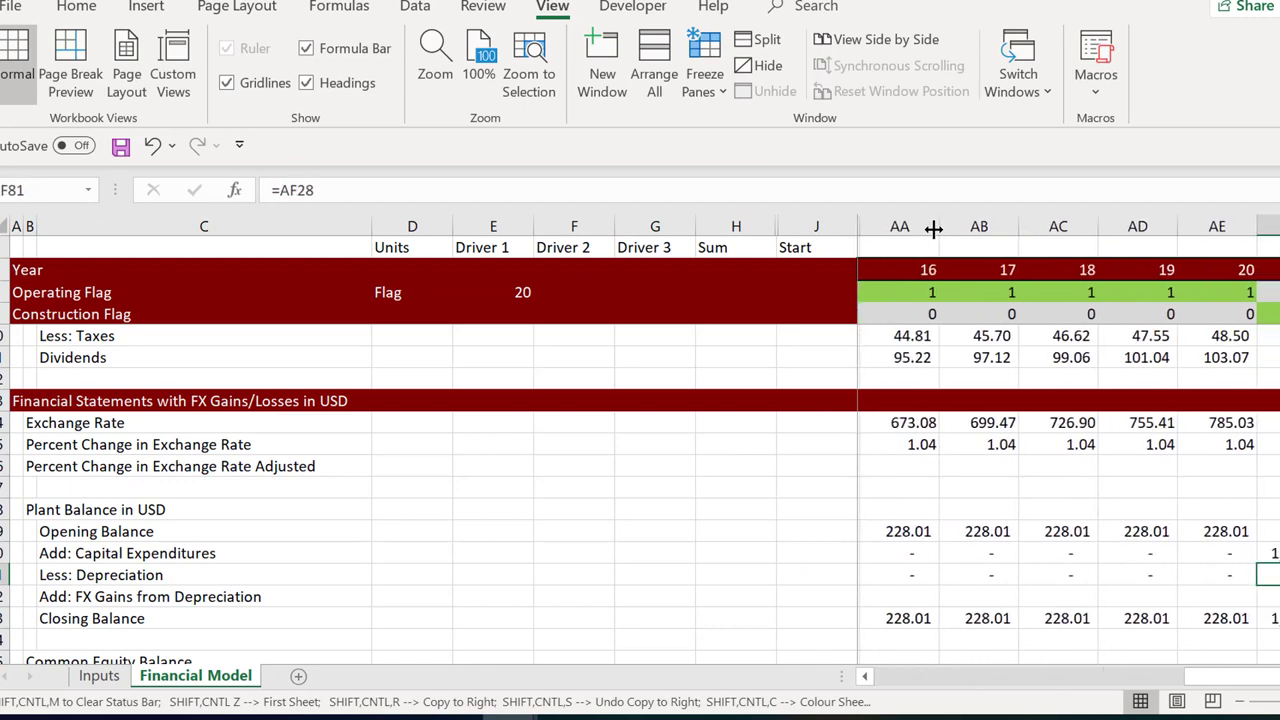
key("Right")
key("Right")
key("Right")
key("Left")
key("Left")
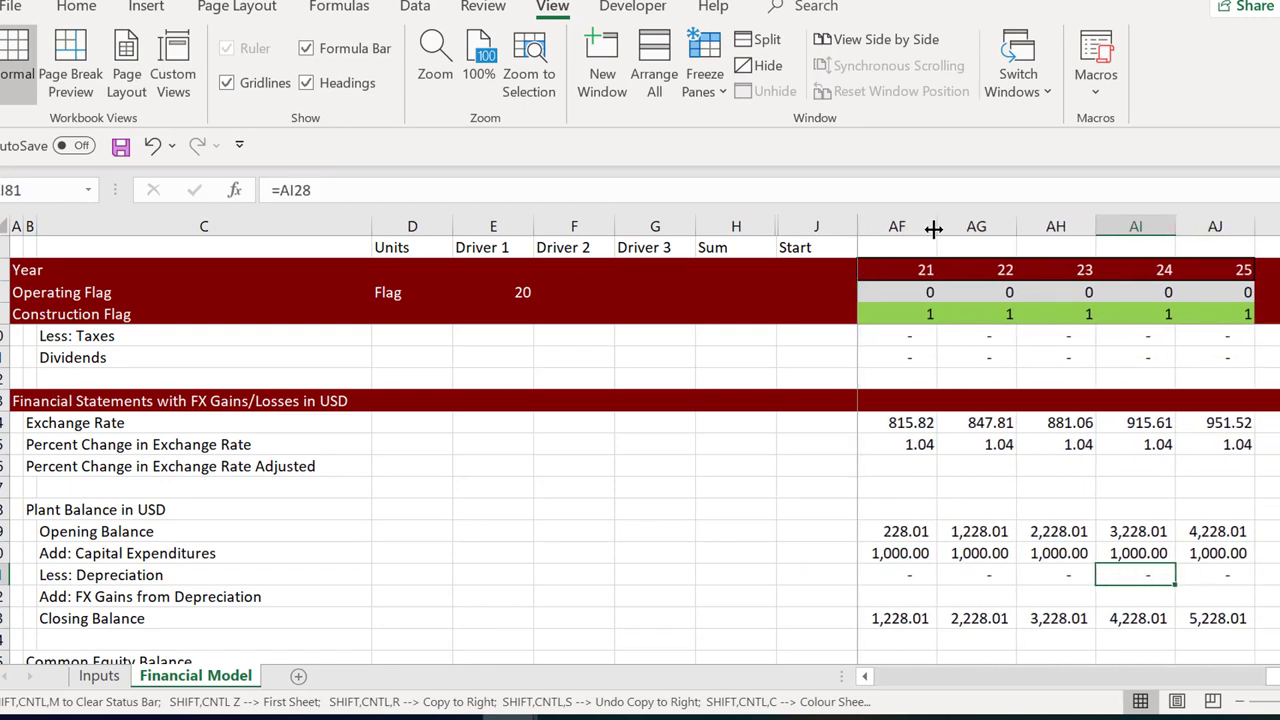
Check the USD plant balance's Capital Expenditures row from the final years back to year 0
key("Up")
key("Left")
key("Left")
key("Left")
key("Left")
key("Left")
key("Left")
key("Left")
key("Left")
key("Left")
key("Left")
key("Left")
key("Left")
key("Left")
key("Left")
key("Left")
key("Left")
key("Left")
key("Left")
key("Left")
key("Left")
key("Left")
key("Left")
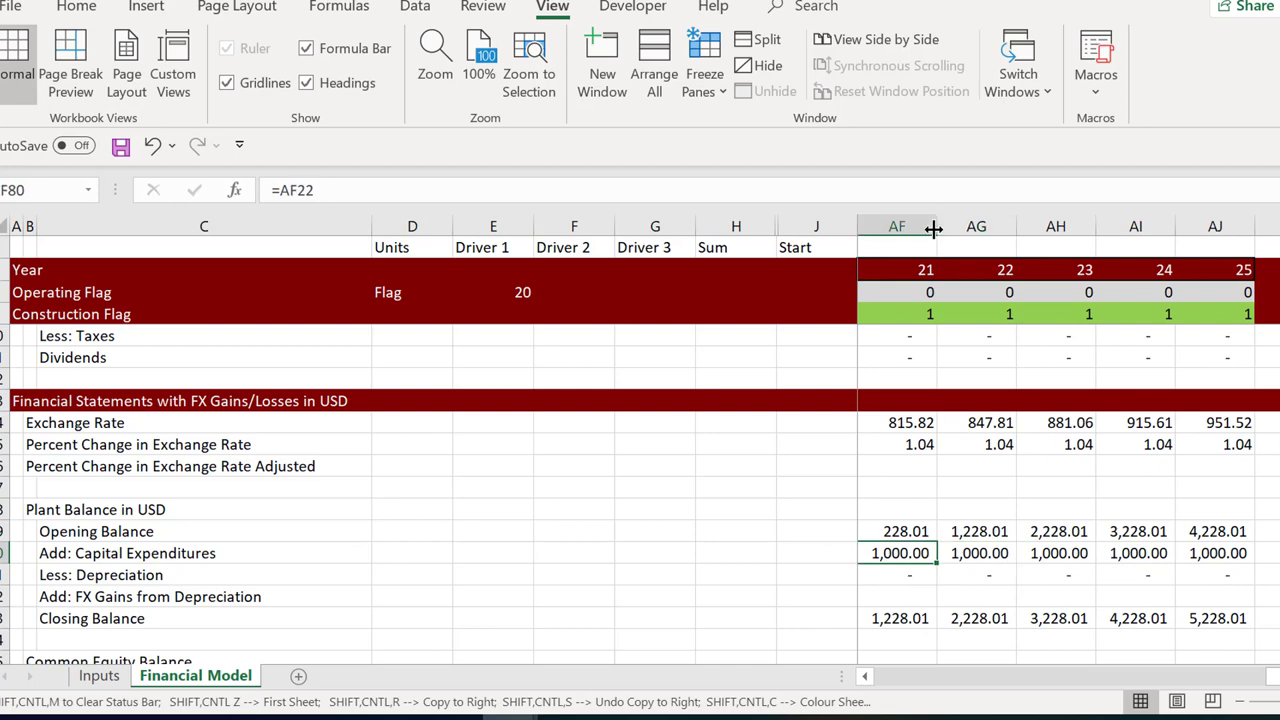
key("Right")
key("Right")
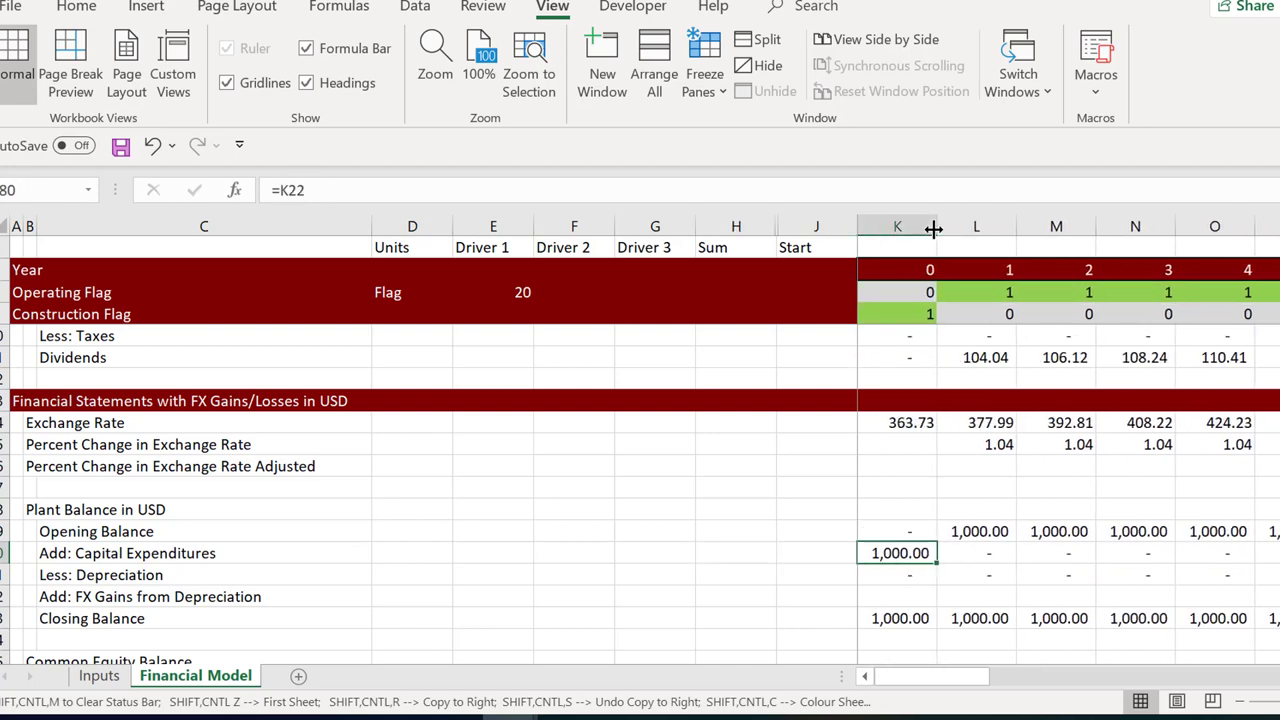
Review the year 0 column upward through the P&L for Taxes in USD to the NOL rows of the P&L above it
key("Up")
key("Up")
key("Up")
key("Up")
key("Up")
key("Up")
key("Up")
key("Up")
key("Up")
key("Up")
key("Up")
key("Up")
key("Up")
key("Up")
key("Up")
key("Up")
key("Up")
key("Up")
key("Up")
key("Up")
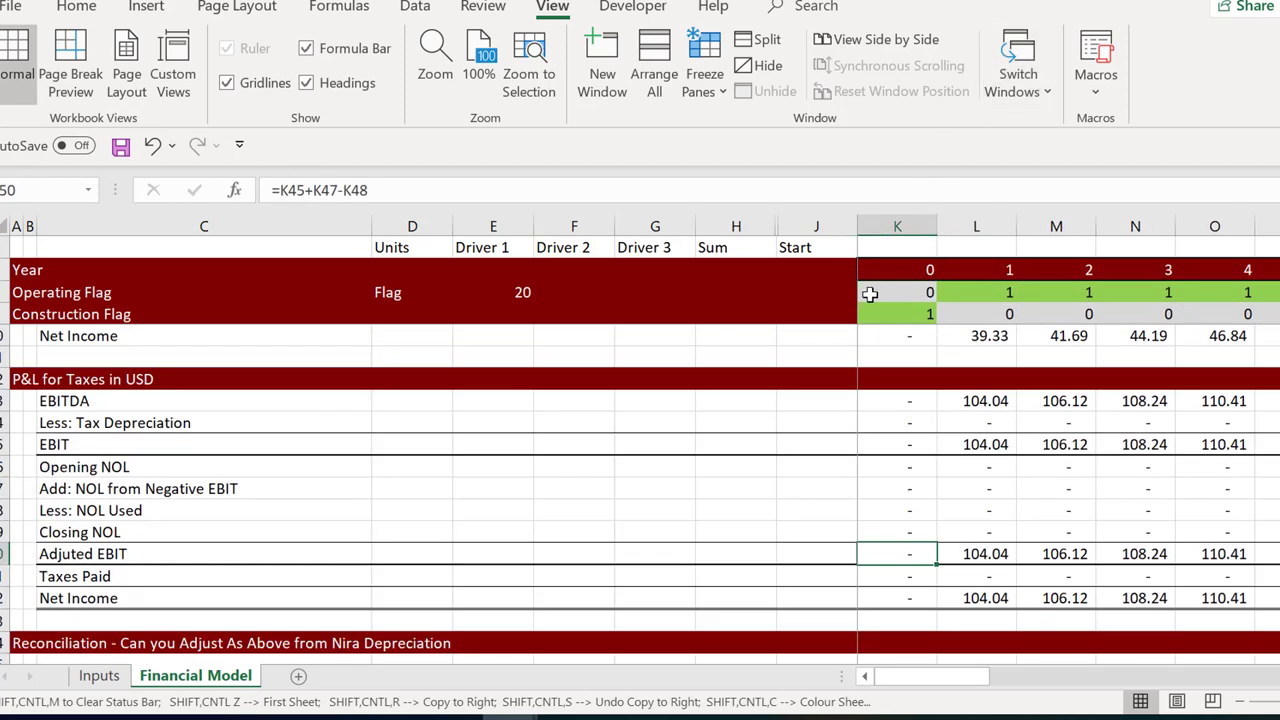
left_click(870, 316)
key("Down")
key("Down")
key("Down")
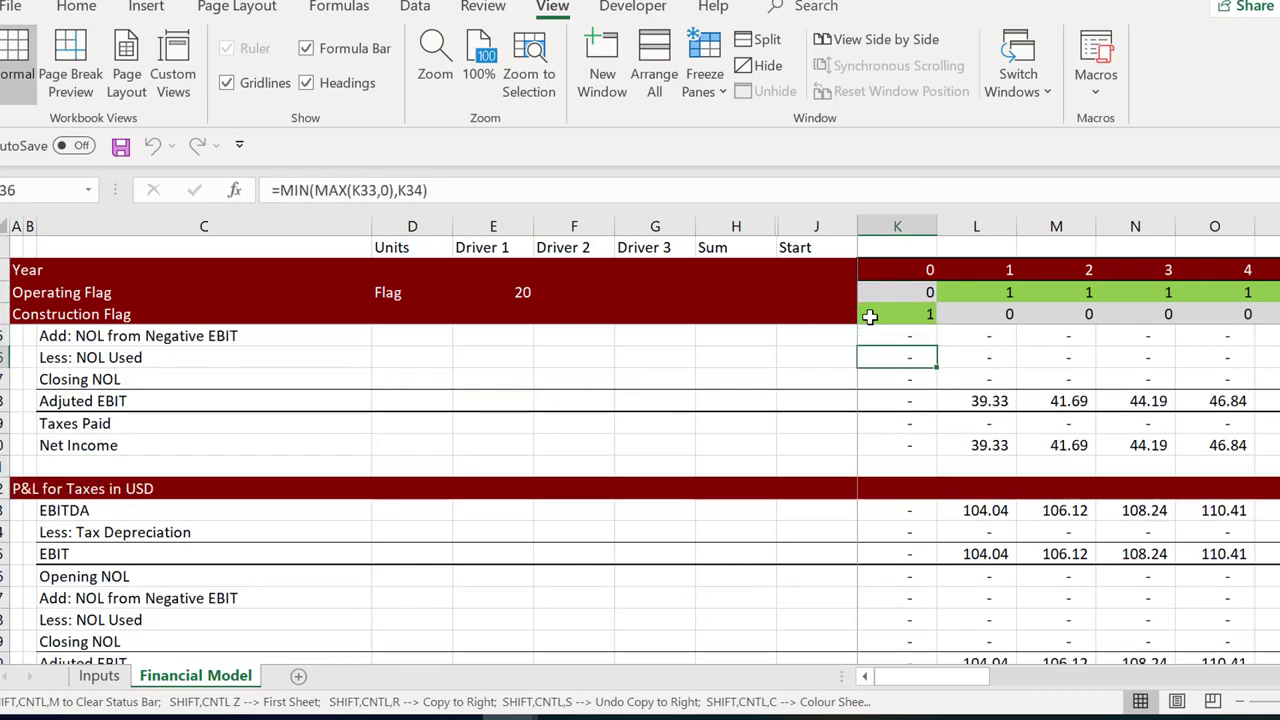
Review the tax reconciliation, Cash Flow Statement and USD plant balance down to the Common Equity Balance heading
key("Down")
key("Down")
key("Down")
key("Down")
key("Down")
key("Down")
key("Down")
key("Down")
key("Down")
key("Down")
key("Down")
key("Down")
key("Down")
key("Down")
key("Down")
key("Down")
key("Down")
key("Down")
key("Down")
key("Down")
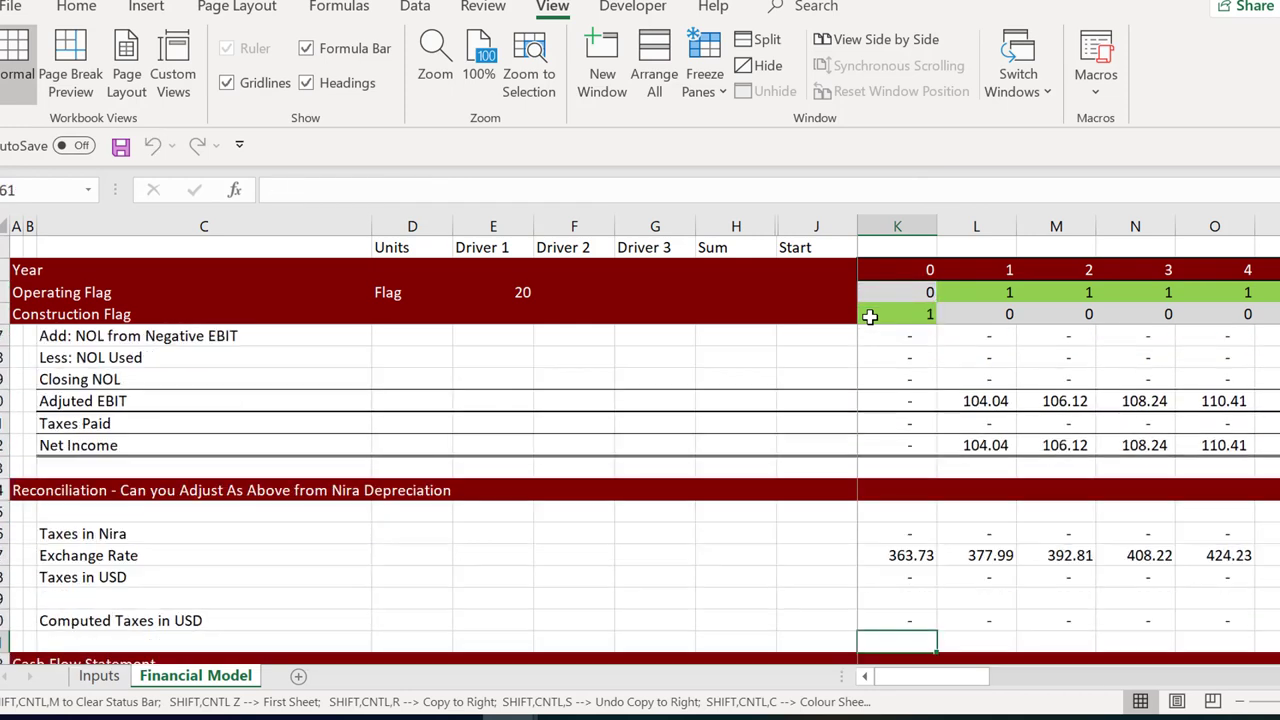
key("Down")
key("Down")
key("Down")
key("Down")
key("Down")
key("Down")
key("Down")
key("Down")
key("Down")
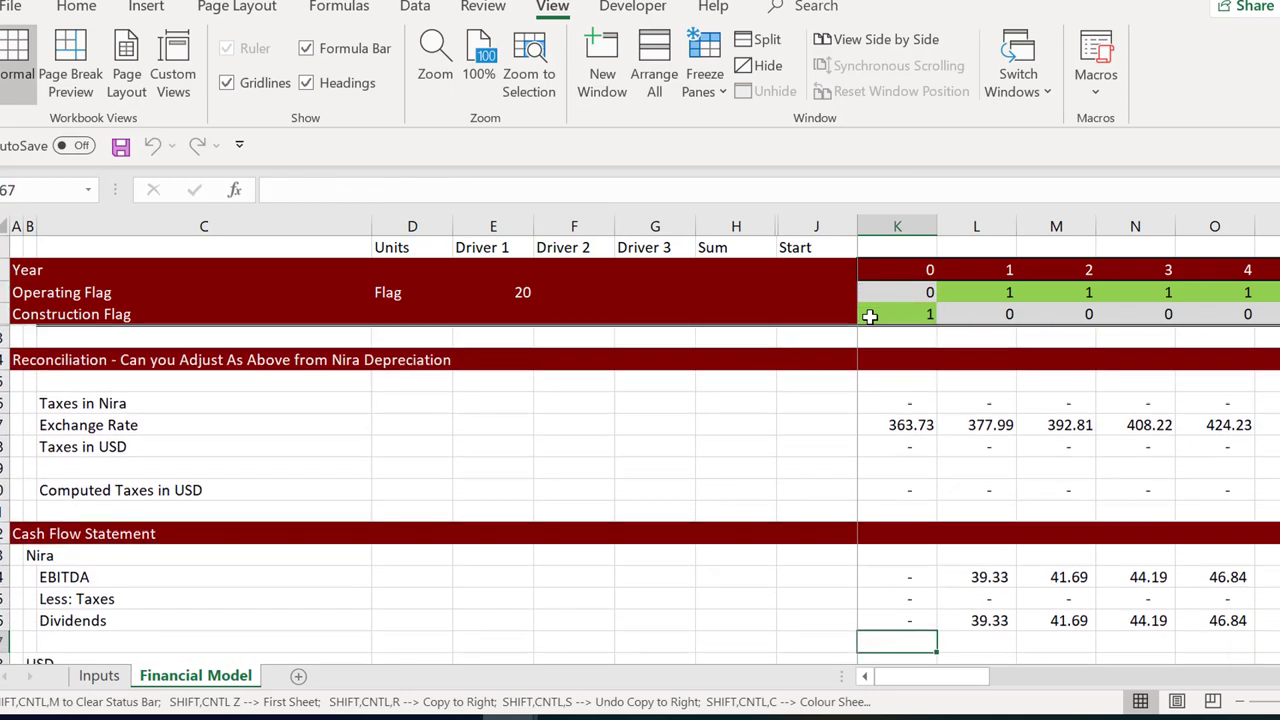
key("Down")
key("Down")
key("Down")
key("Down")
key("Down")
key("Down")
key("Down")
key("Down")
key("Down")
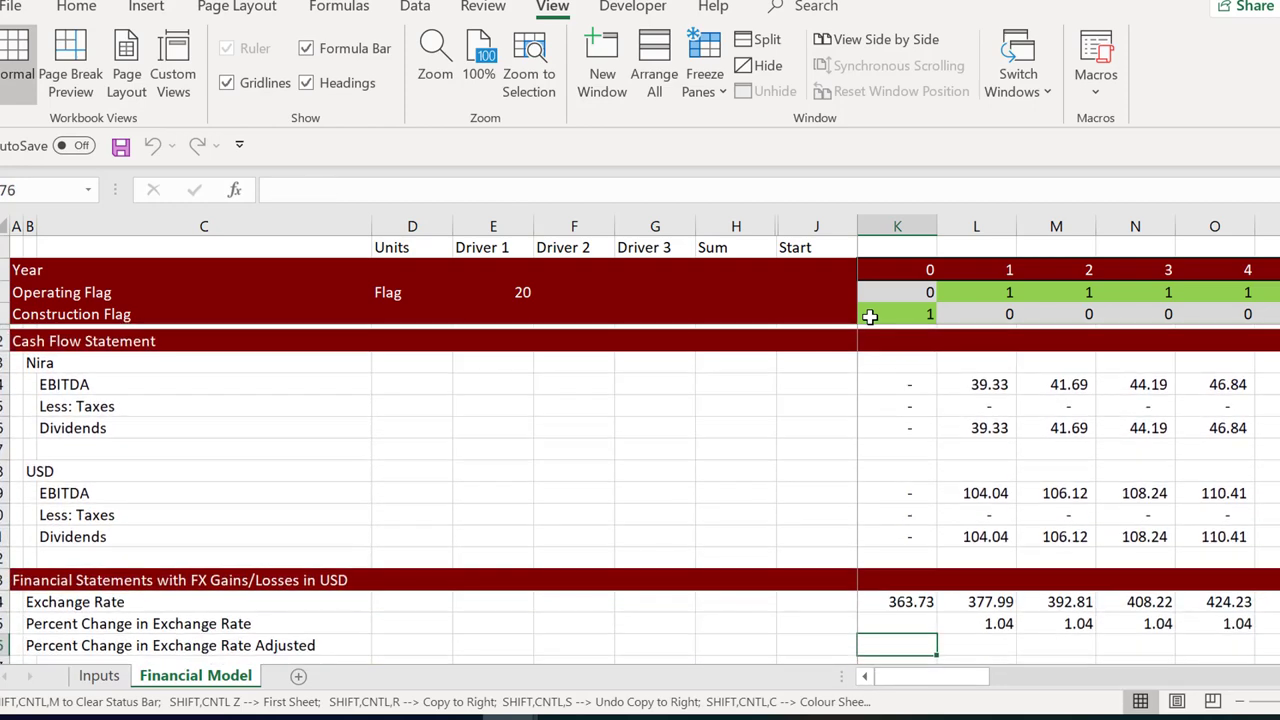
key("Down")
key("Down")
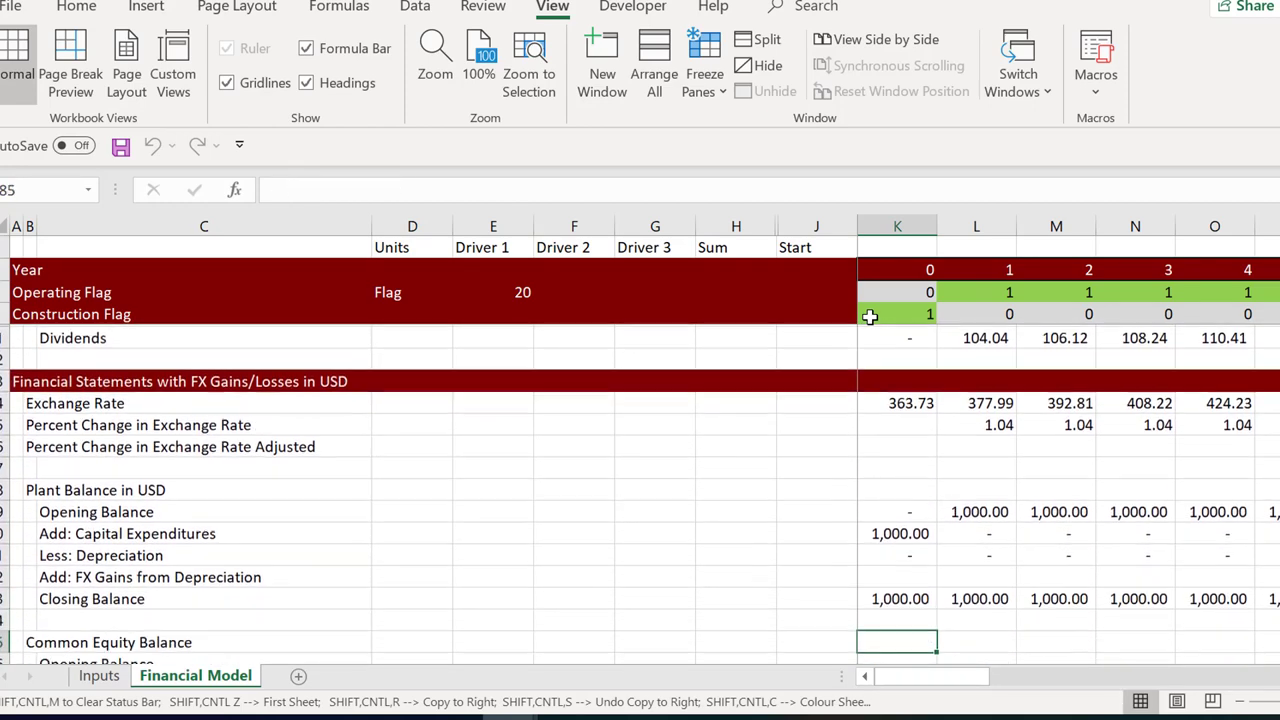
Inspect the USD plant balance and exchange rate rows across the operating years up to year 20
key("Right")
key("Right")
key("Right")
key("Right")
key("Right")
key("Right")
key("Right")
key("Right")
key("Right")
key("Right")
key("Right")
key("Right")
key("Right")
key("Right")
key("Right")
key("Right")
key("Right")
key("Right")
key("Right")
key("Right")
key("Right")
key("Right")
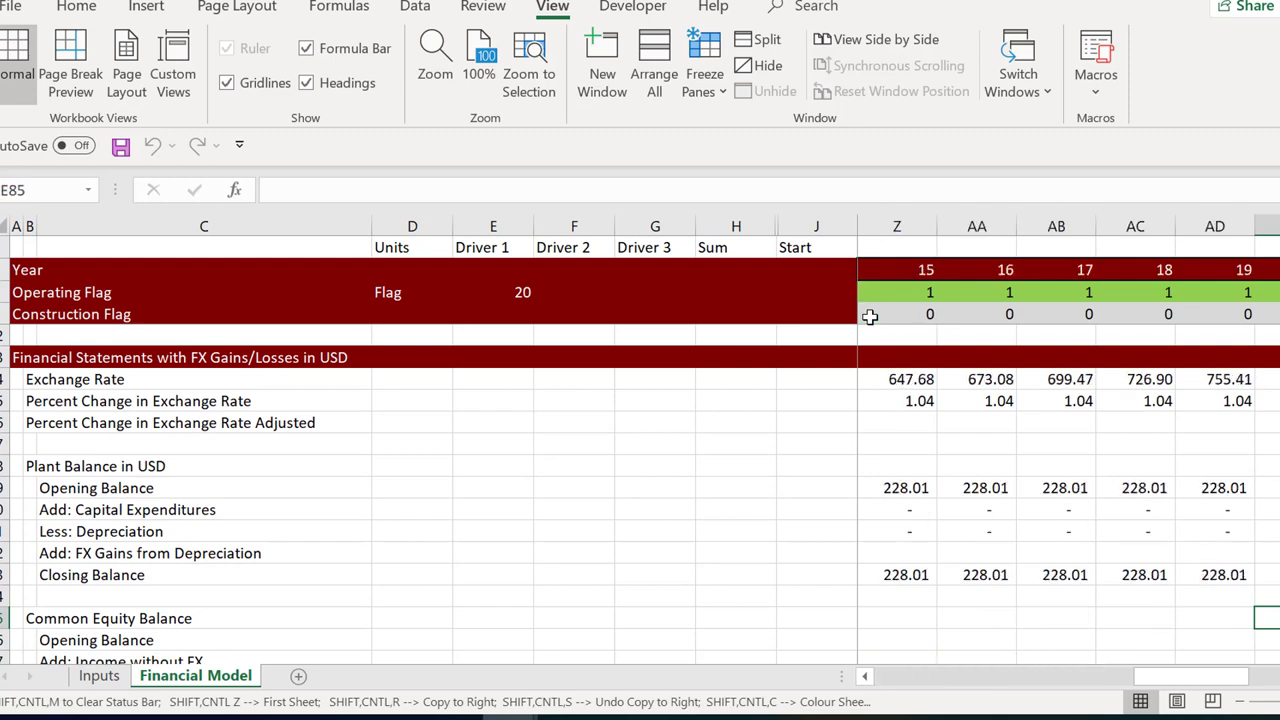
Review the exchange rate and USD plant balance rows from year 20 back to the first operating years
key("Left")
key("Left")
key("Left")
key("Left")
key("Left")
key("Left")
key("Left")
key("Left")
key("Left")
key("Left")
key("Left")
key("Left")
key("Left")
key("Left")
key("Left")
key("Left")
key("Left")
key("Left")
key("Left")
key("Left")
key("Left")
key("Left")
key("Left")
key("Left")
key("Left")
key("Left")
key("Left")
key("Left")
key("Left")
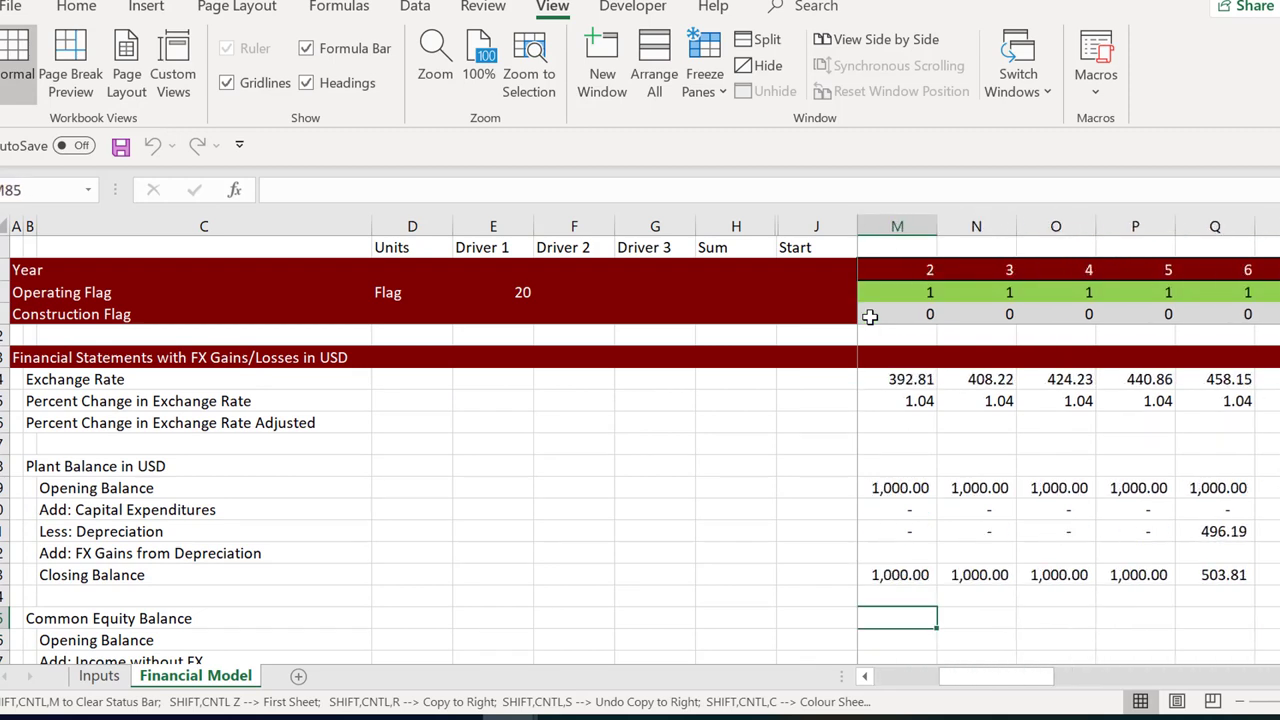
Relabel the plant balance row Add: FX Gains from Depreciation as Less: FX Loss
key("Up")
key("Up")
key("Up")
key("Up")
key("Right")
key("Right")
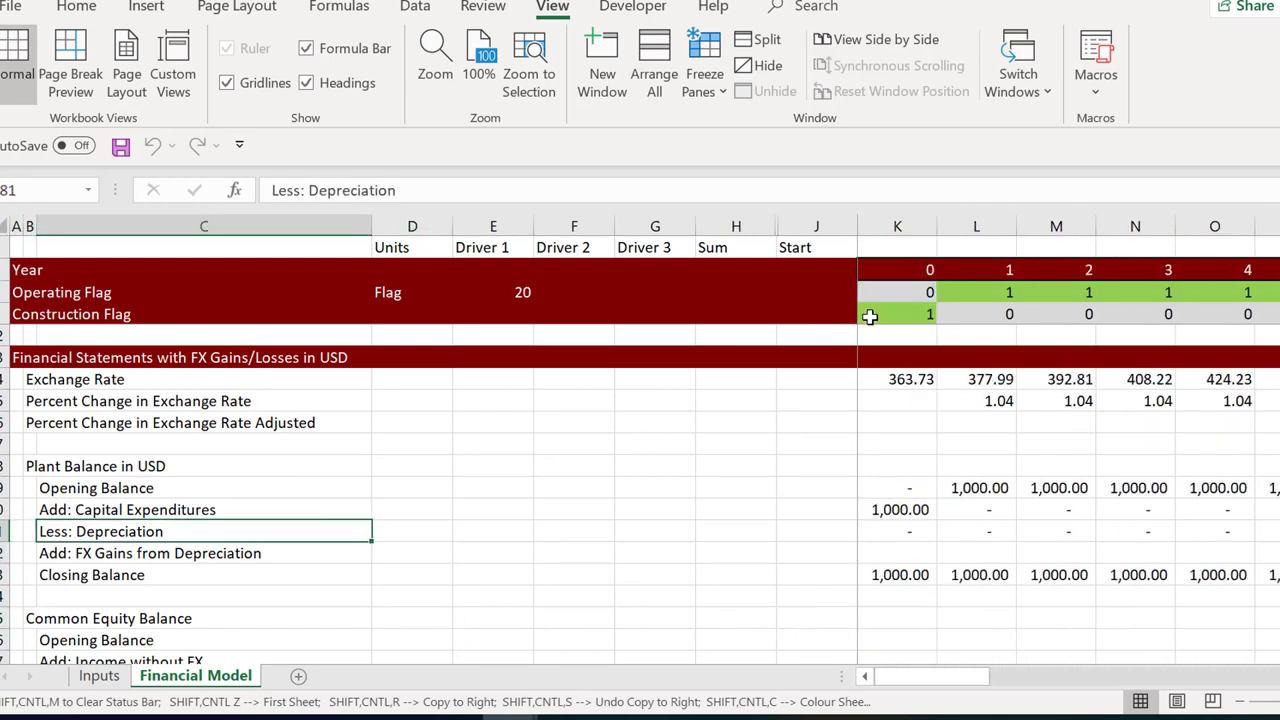
key("Right")
key("Down")
key("Left")
key("Left")
key("Right")
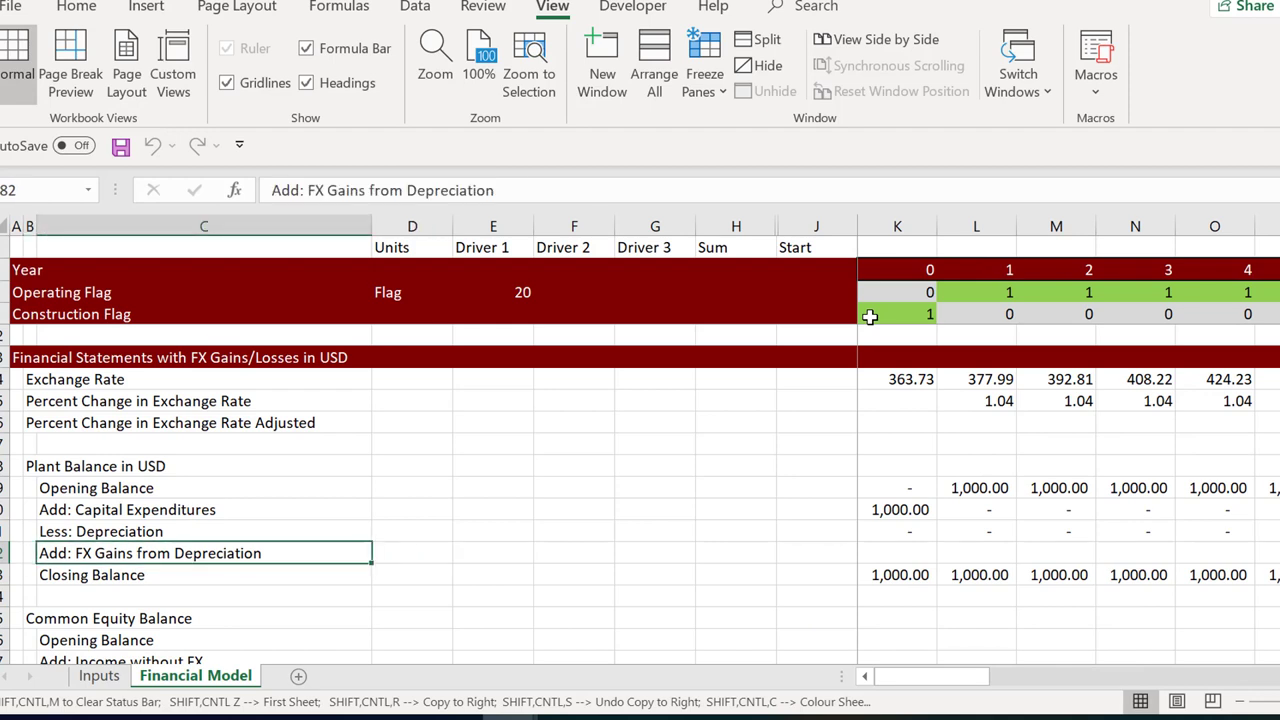
key("F2")
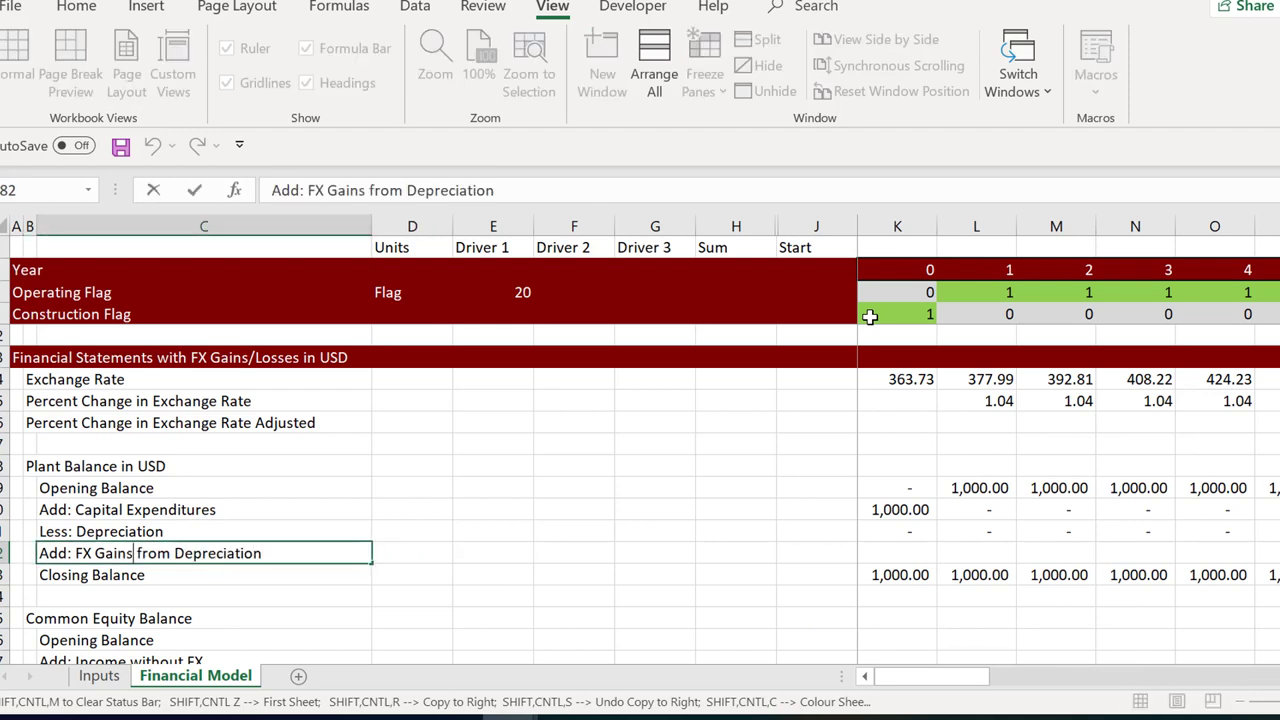
key("Escape")
type("Les")
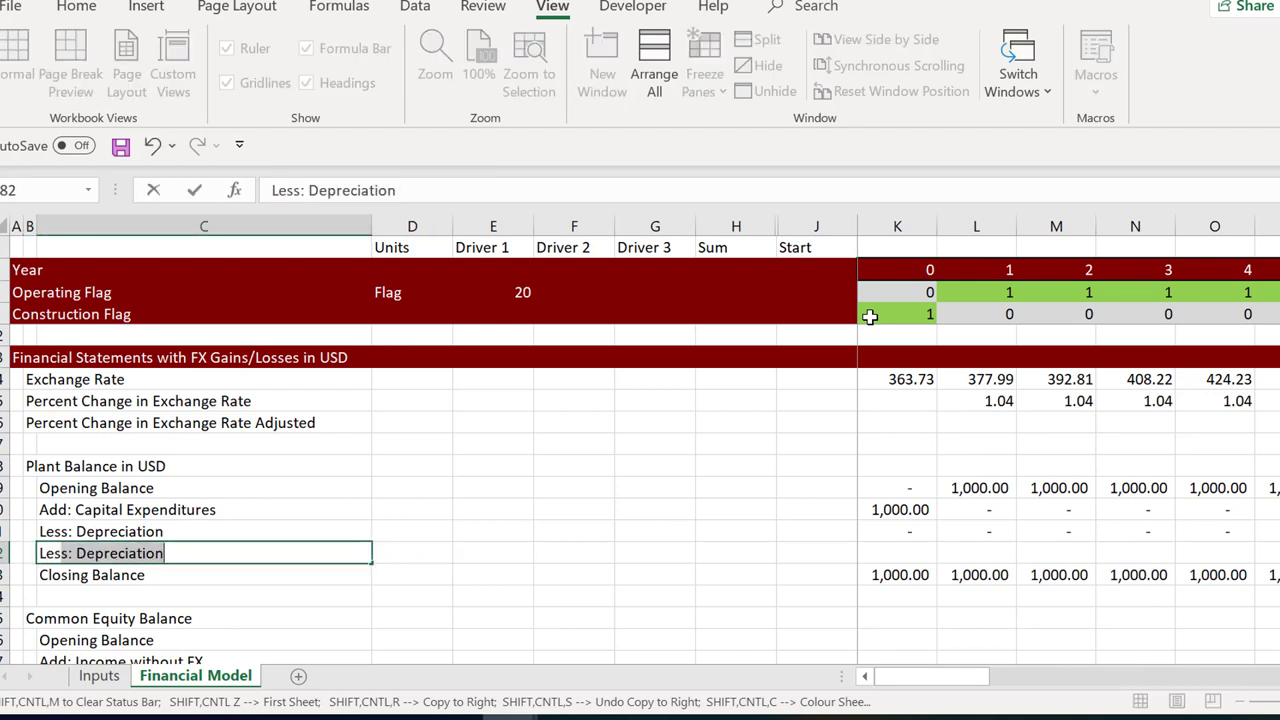
type("s: FX Loss")
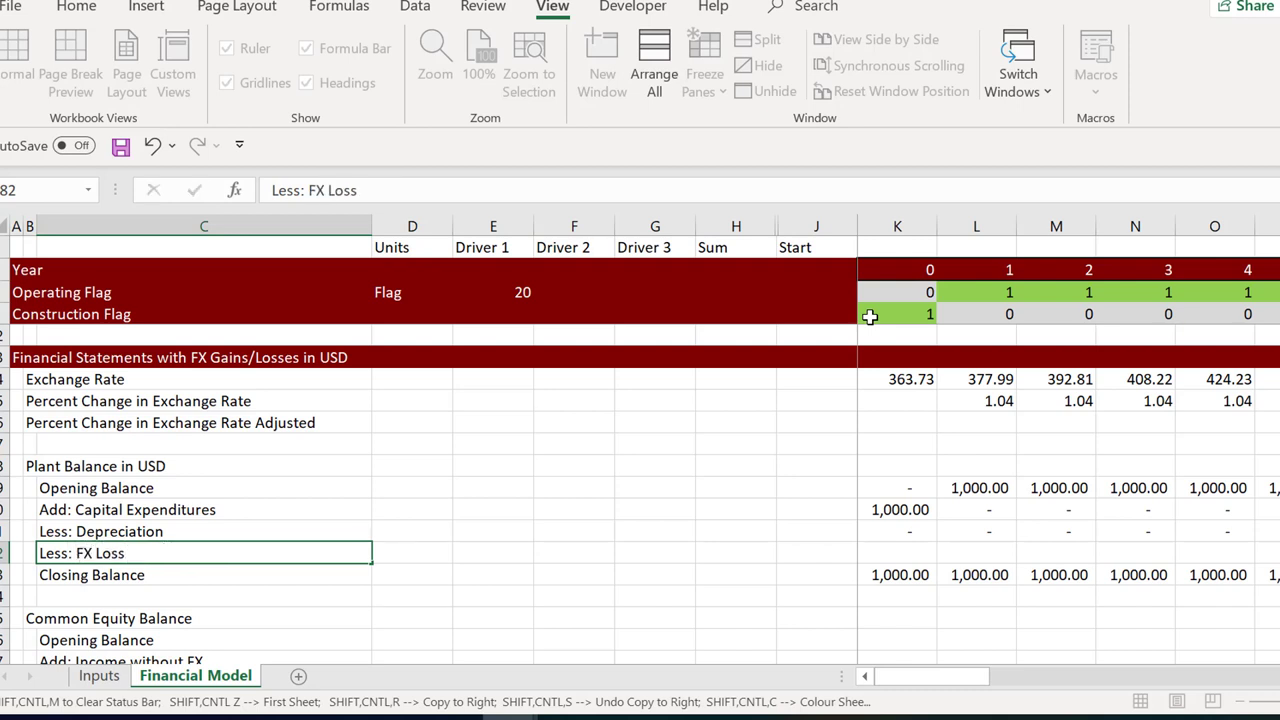
key("Return")
key("Up")
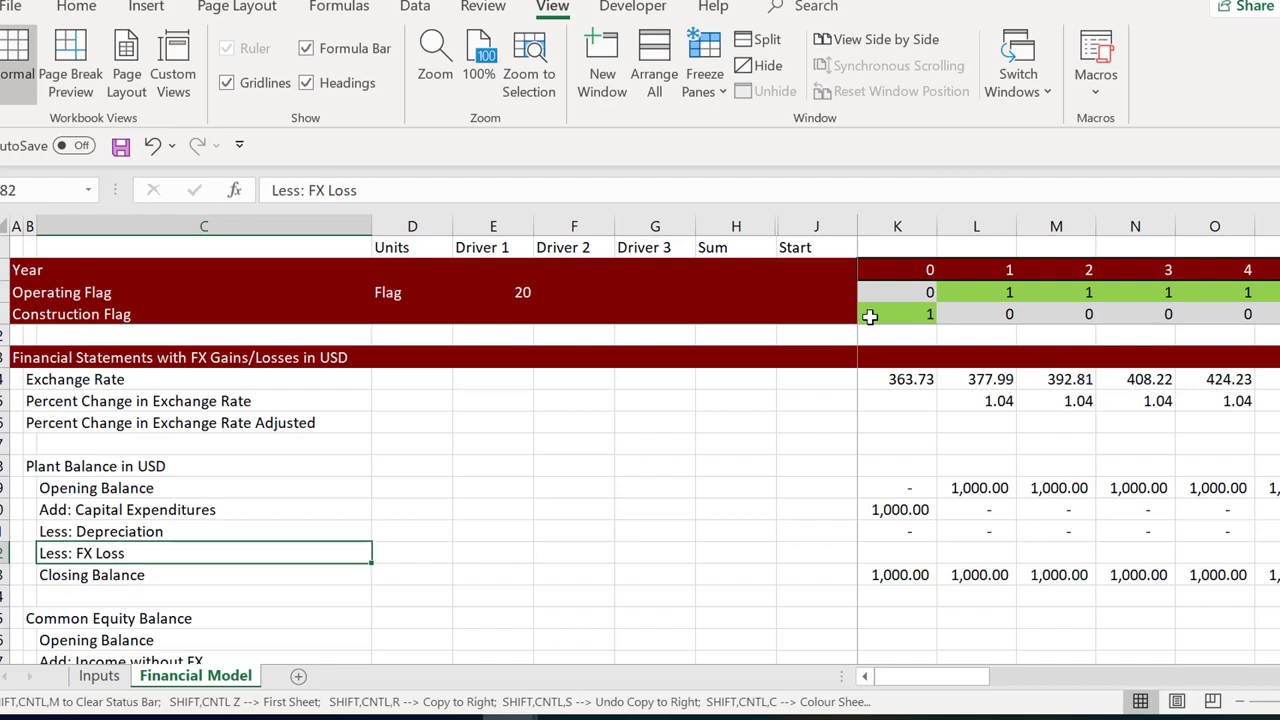
Examine the USD plant balance around the FX Loss row from year 0 through the years after operation ends
key("Right")
key("Right")
key("Right")
key("Right")
key("Right")
key("Right")
key("Right")
key("Right")
key("Right")
key("Right")
key("Right")
key("Right")
key("Right")
key("Right")
key("Right")
key("Right")
key("Right")
key("Right")
key("Right")
key("Right")
key("Right")
key("Right")
key("Right")
key("Right")
key("Right")
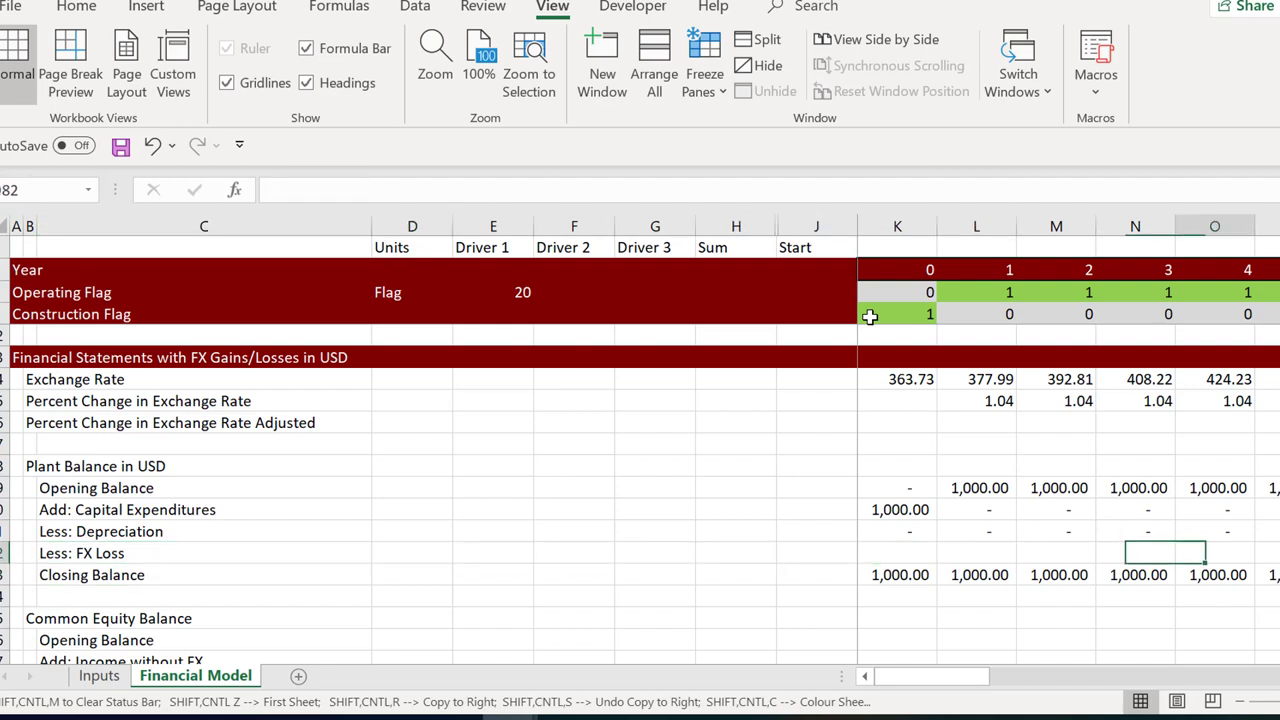
key("Right")
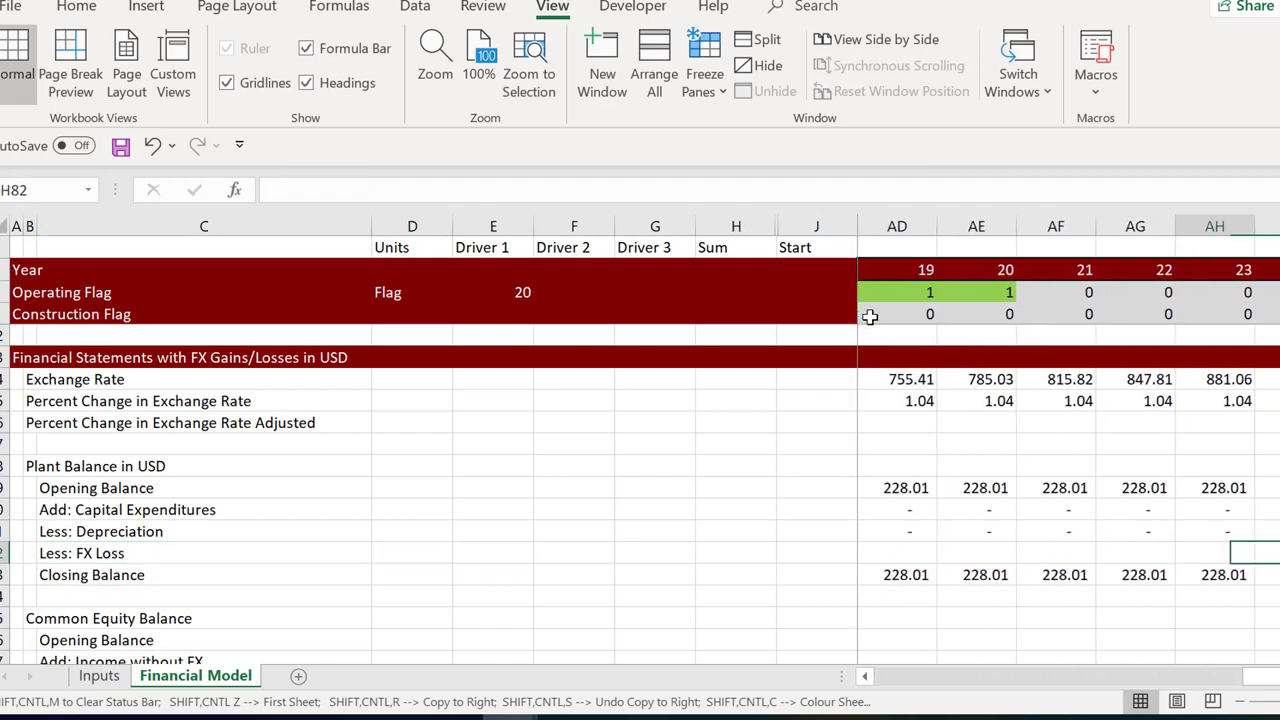
Check the USD plant balance rows along the FX Loss line from the final years back to year 0
key("Left")
key("Left")
key("Left")
key("Left")
key("Left")
key("Left")
key("Left")
key("Left")
key("Left")
key("Left")
key("Left")
key("Left")
key("Left")
key("Left")
key("Left")
key("Left")
key("Left")
key("Left")
key("Left")
key("Left")
key("Left")
key("Left")
key("Left")
key("Left")
key("Left")
key("Left")
key("Left")
key("Left")
key("Left")
key("Left")
key("Left")
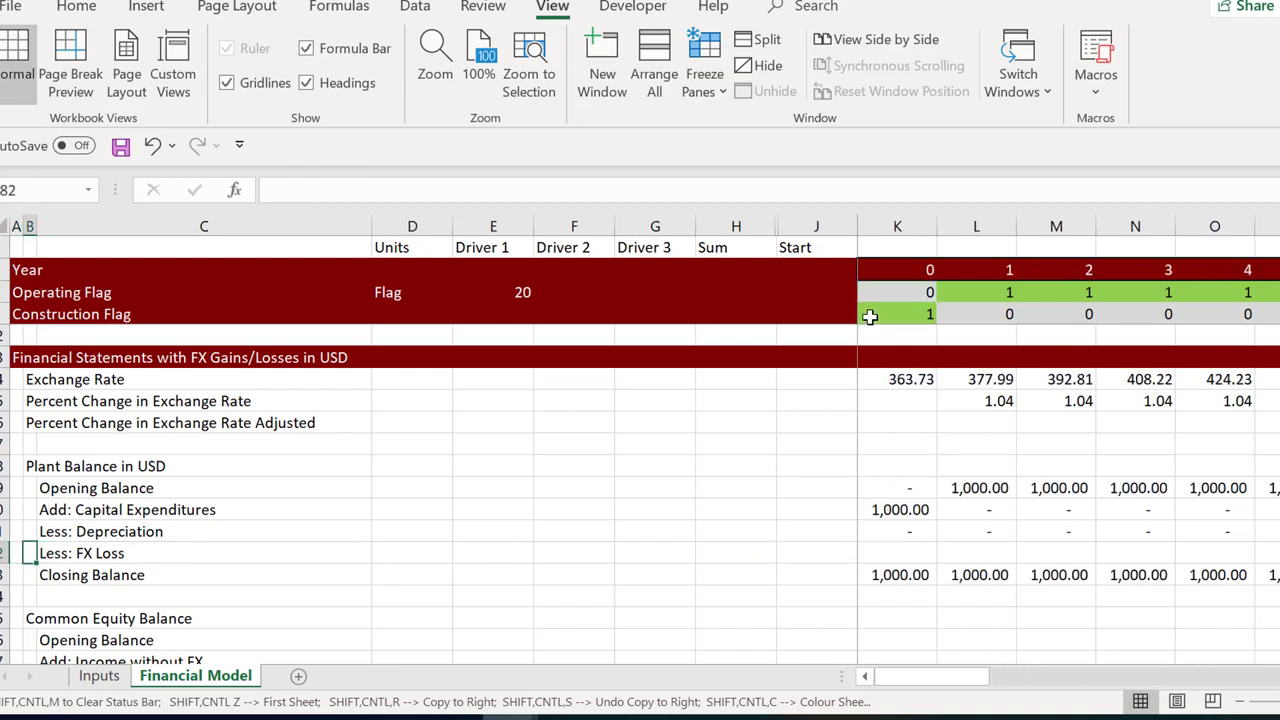
key("Right")
key("Right")
key("Right")
key("Right")
key("Right")
key("Right")
key("Right")
key("Right")
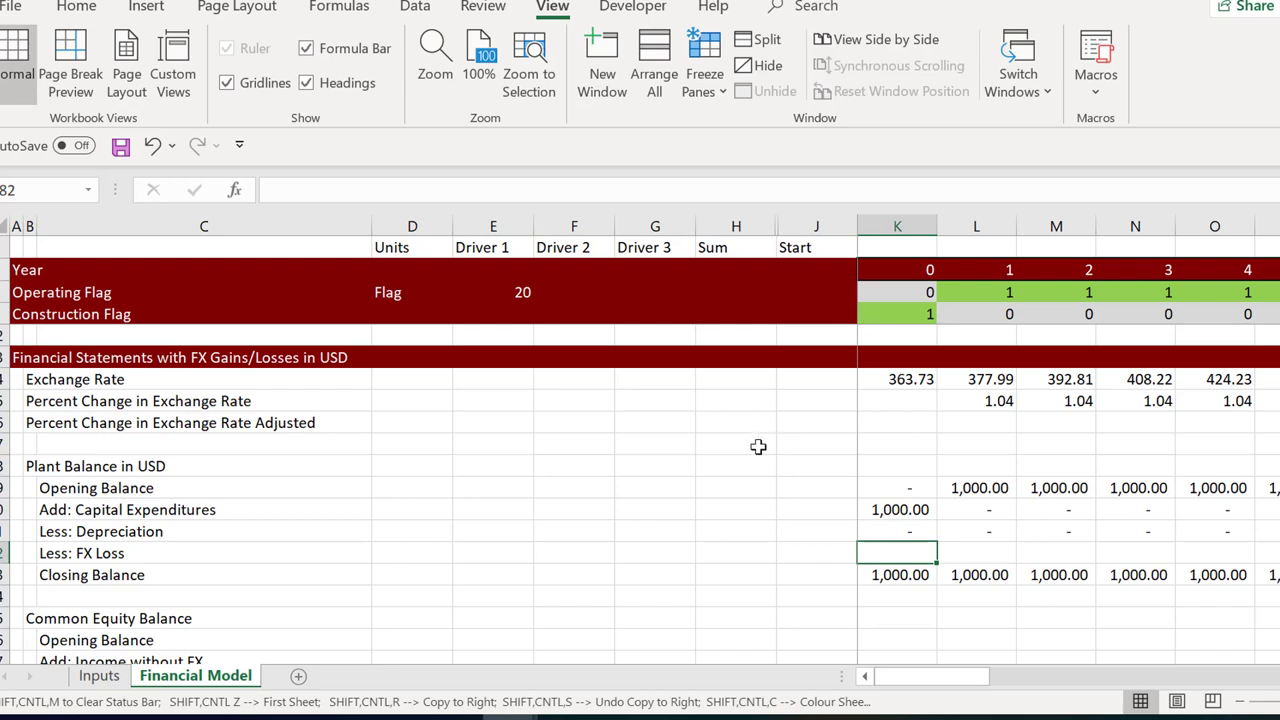
left_click(790, 716)
key("Left")
key("Up")
key("Down")
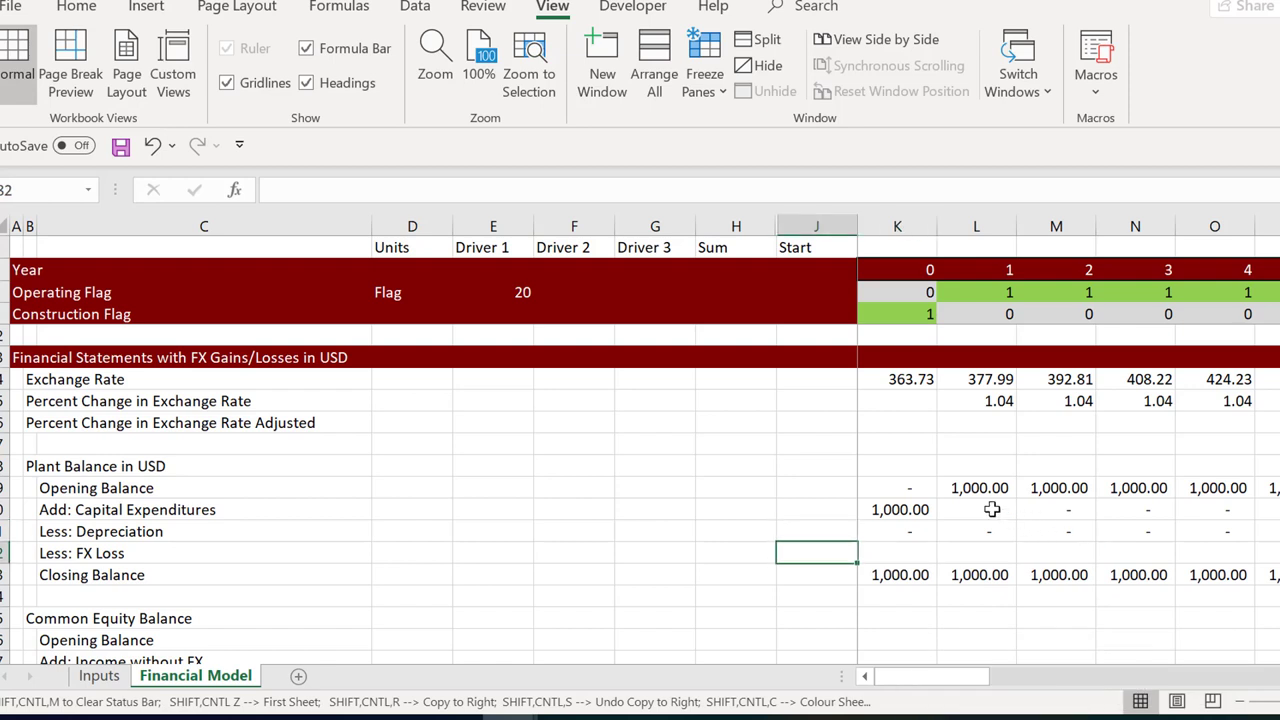
Change the year 1 Percent Change in Exchange Rate formula to =L74/K74-1, shown as a percentage, and copy it across the years
key("Right")
key("Up")
key("Up")
key("Up")
key("Up")
key("Up")
key("Up")
key("Up")
key("Up")
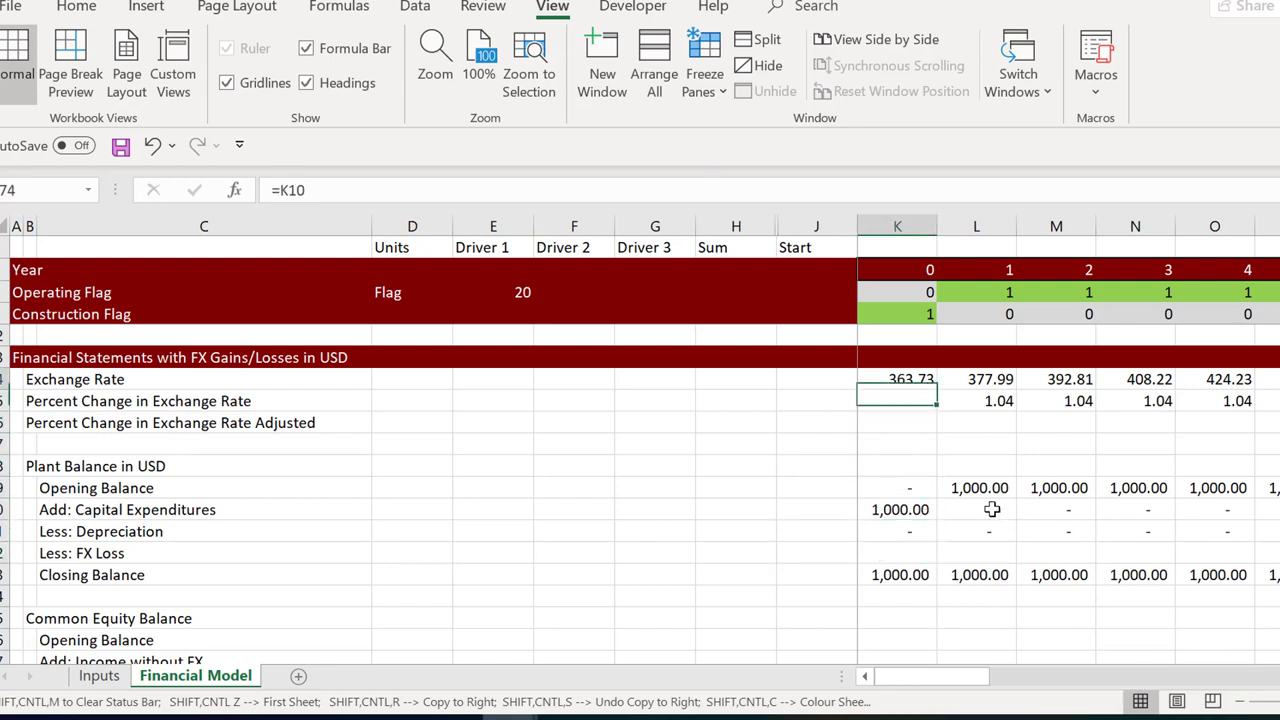
key("Down")
key("Right")
key("F2")
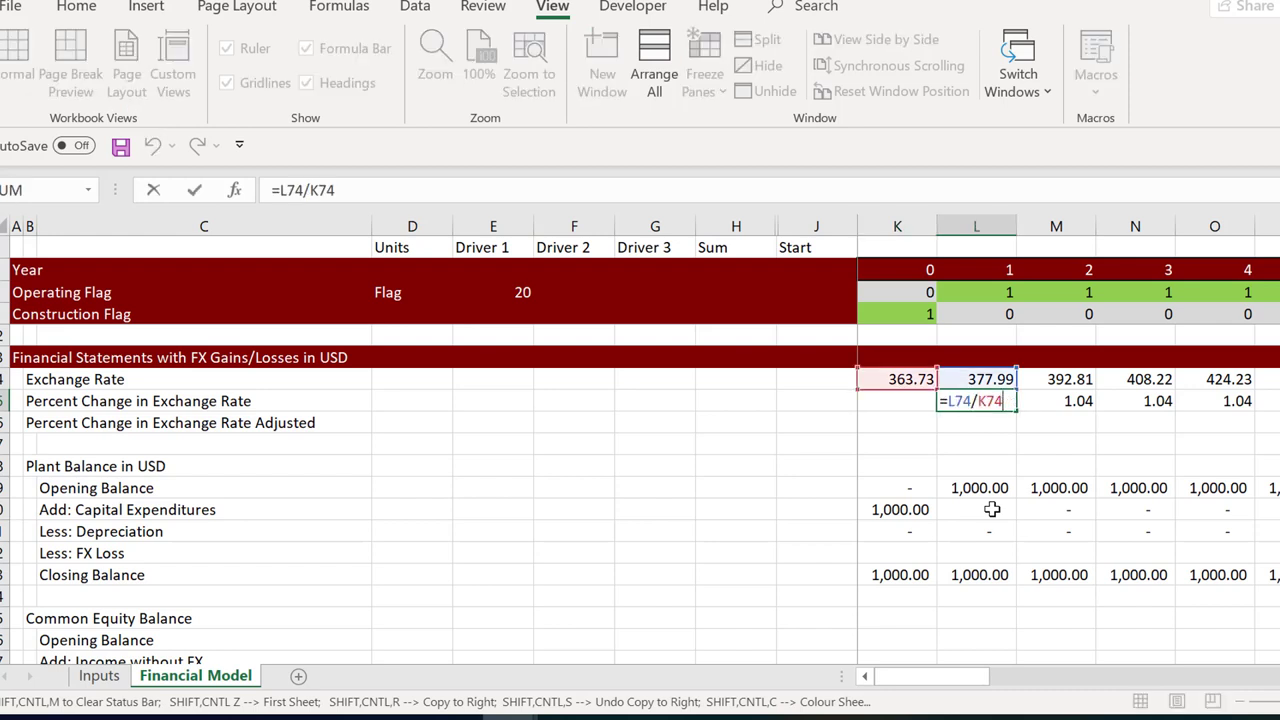
type("-1")
key("ctrl+Return")
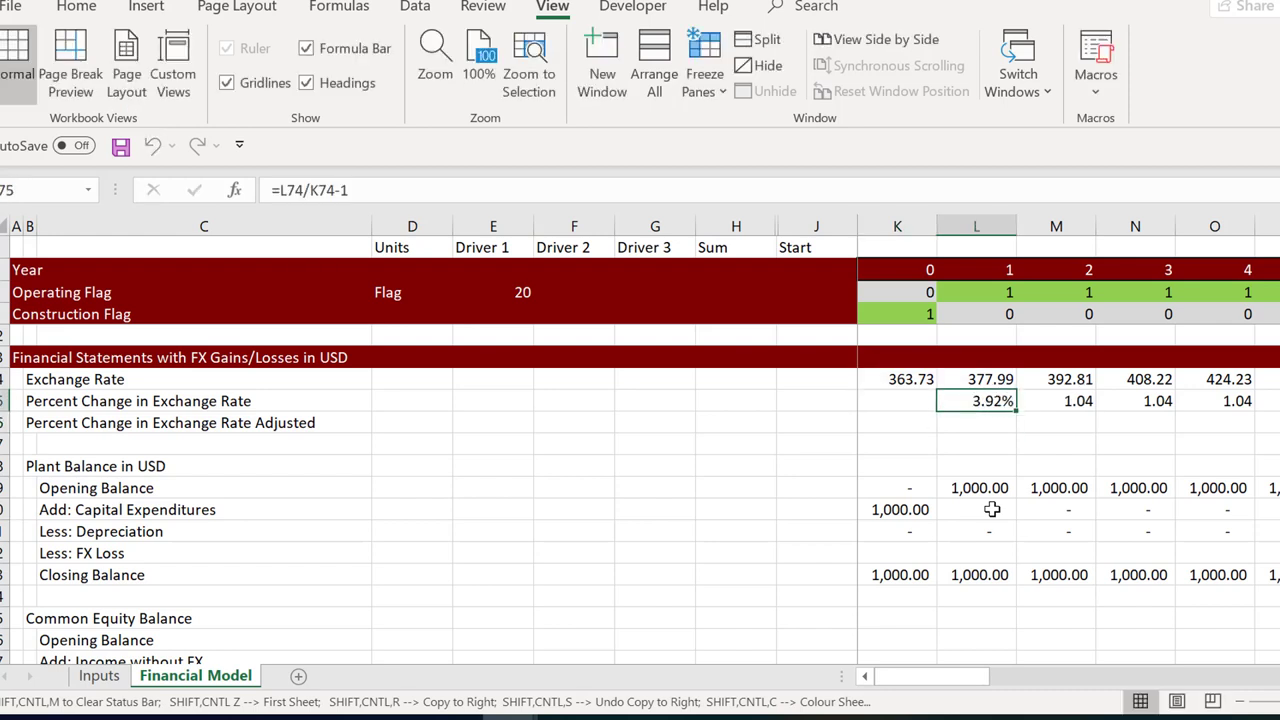
key("ctrl+shift+r")
Calculate the Percent Change in Exchange Rate Adjusted in year 1 as =1-K74/L74, shown as a percentage, and copy it across the years
key("Down")
key("Left")
key("Right")
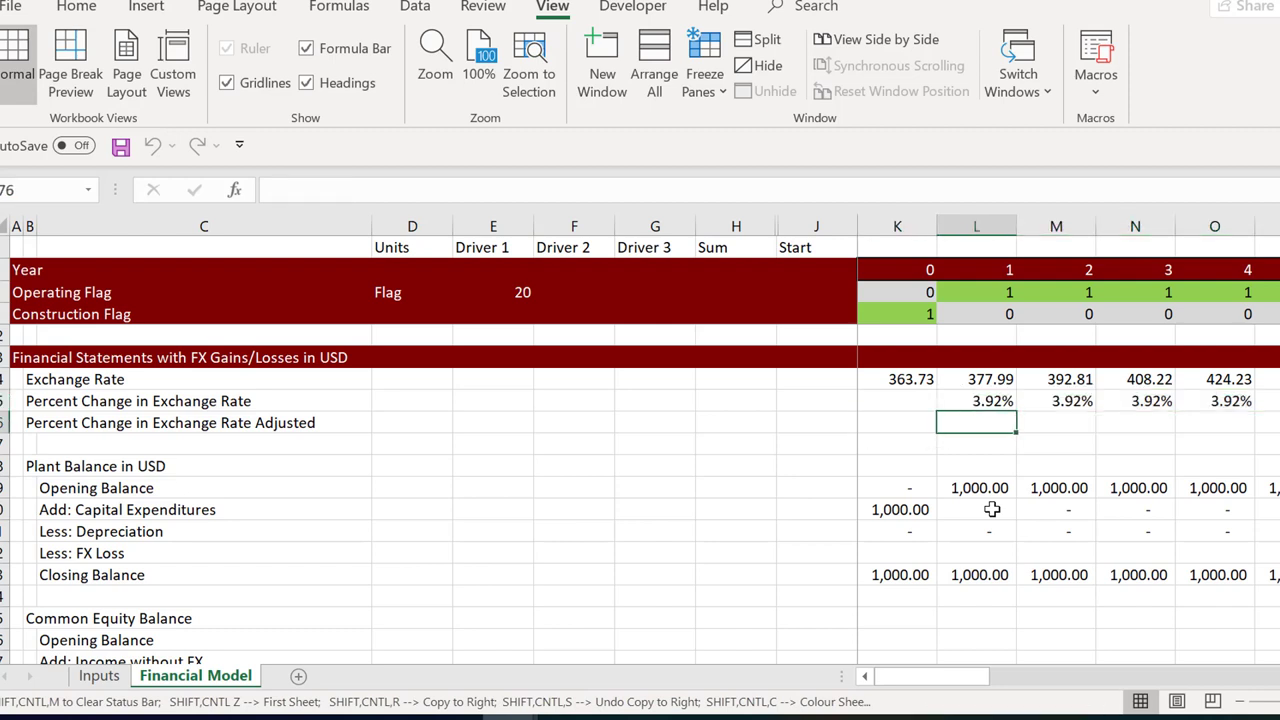
type("=")
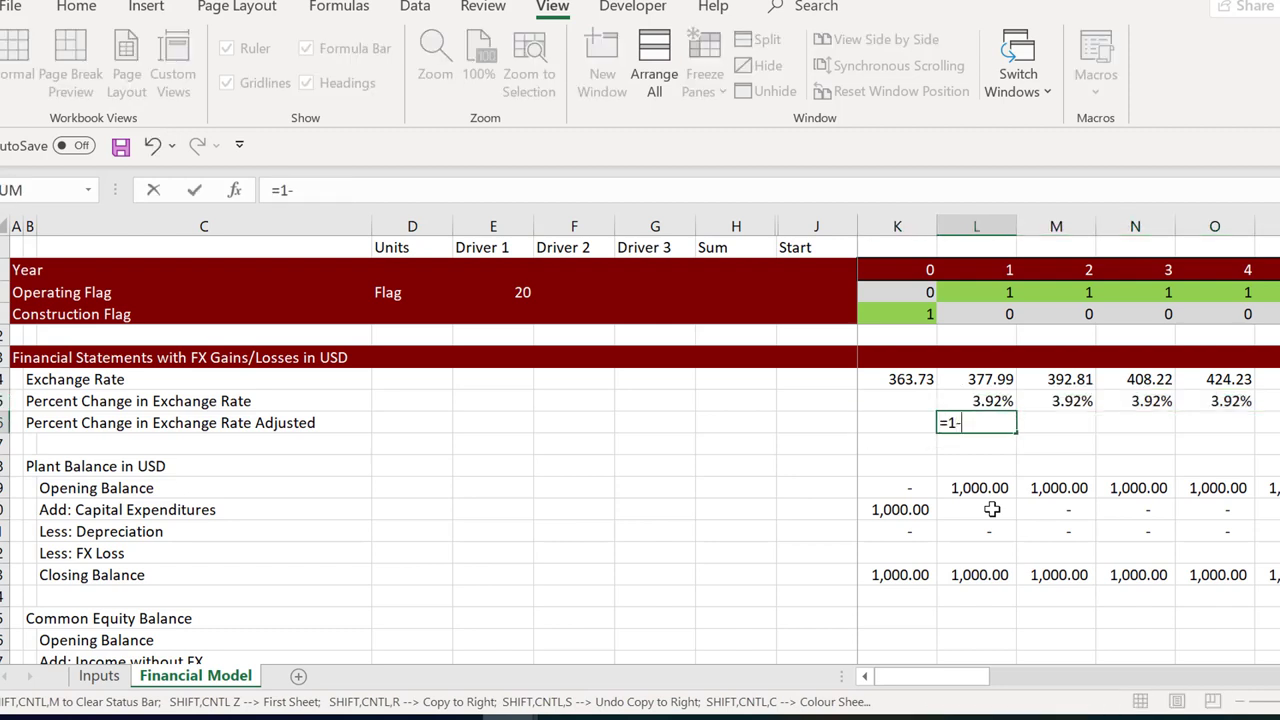
type("1-")
key("Up")
key("Up")
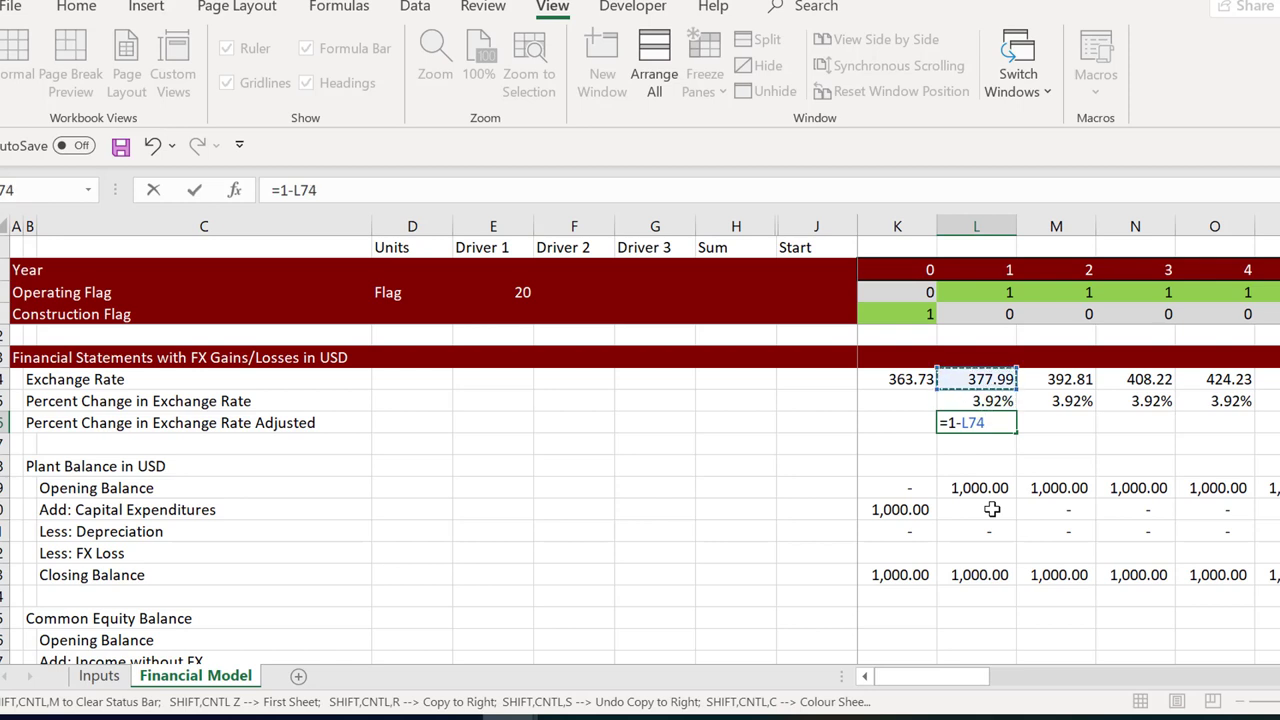
key("Left")
type("/")
key("Up")
key("Up")
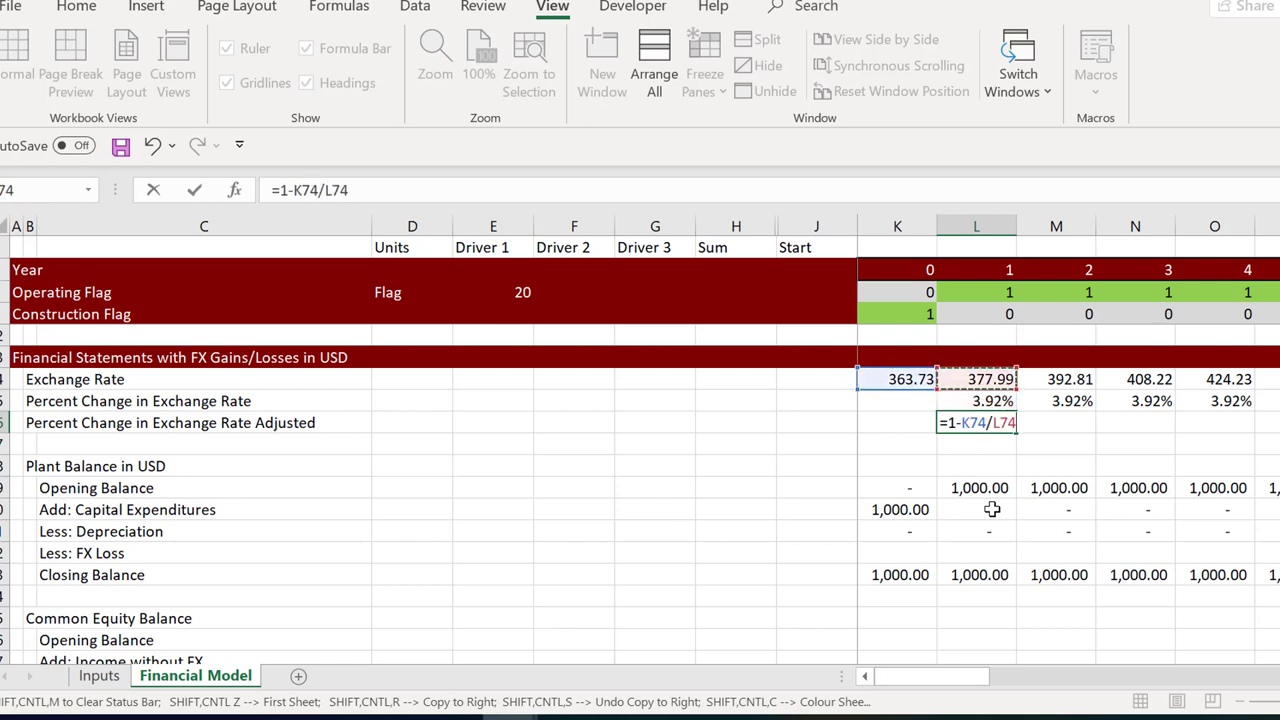
key("ctrl+Return")
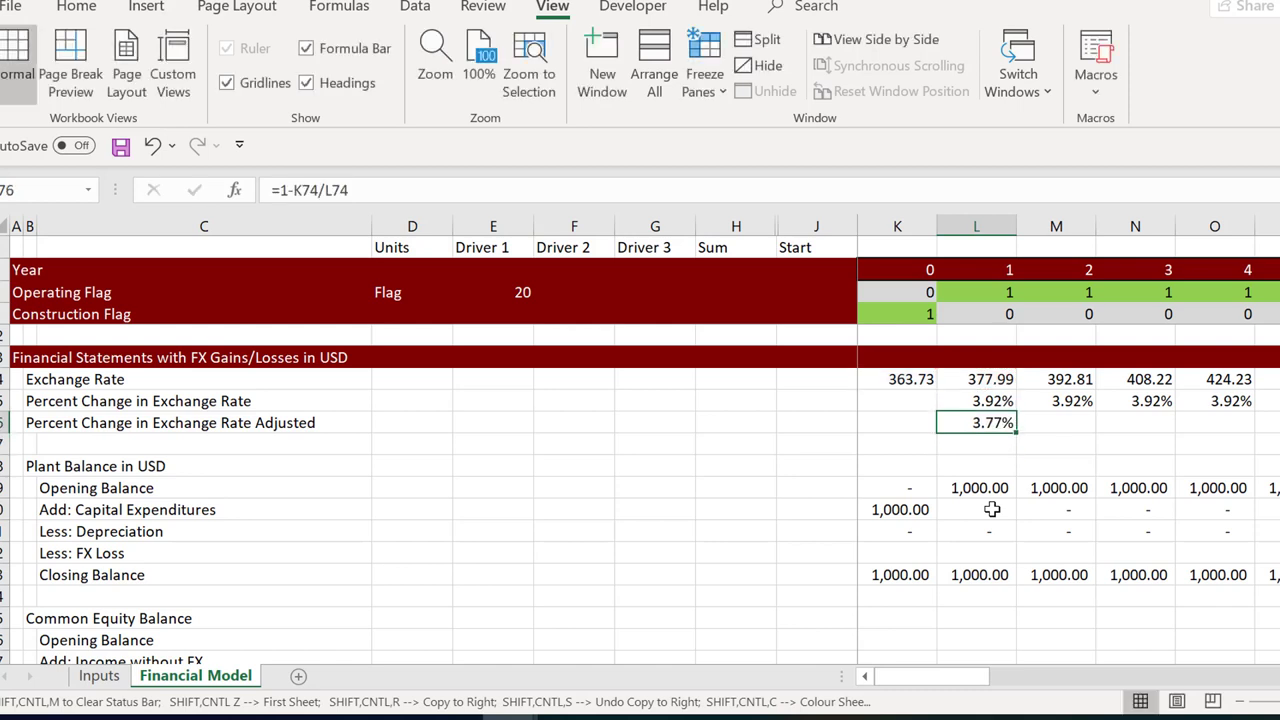
key("ctrl+shift+r")
Calculate the year 1 FX Loss in the USD plant balance as =L79*L76 and copy it across the years
key("Down")
key("Down")
key("Down")
key("Down")
key("Down")
key("Down")
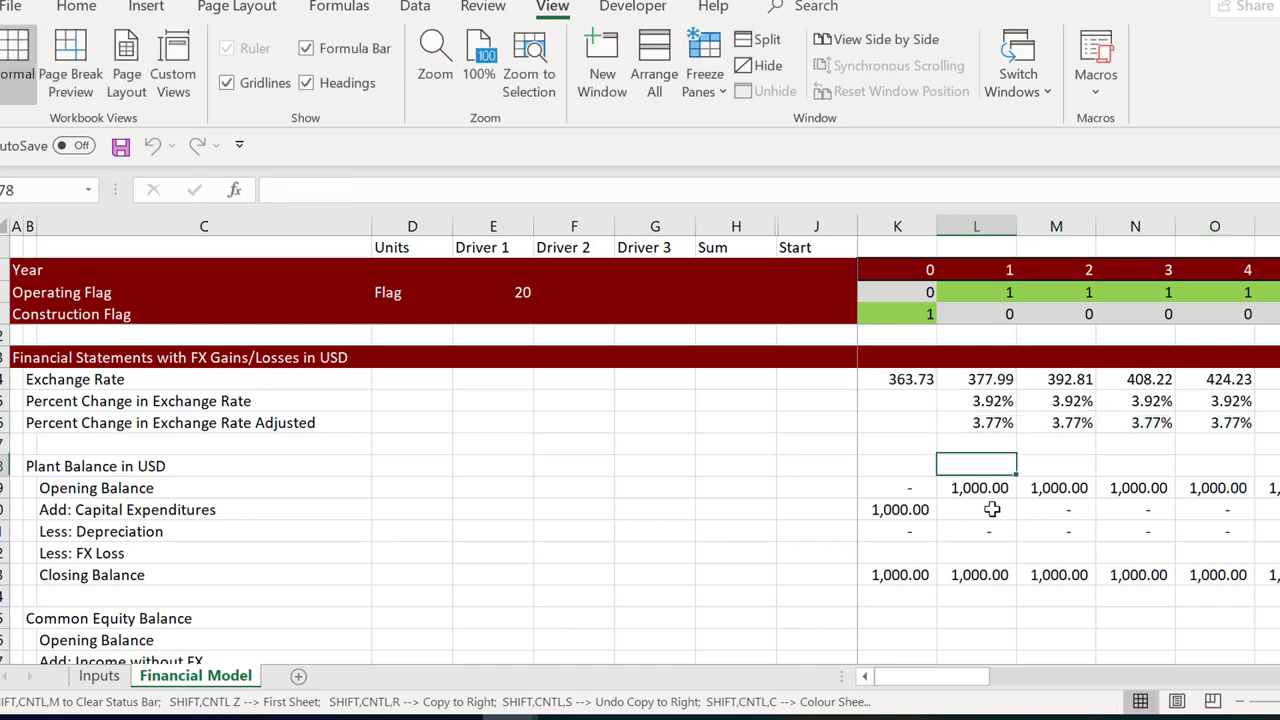
type("=")
key("Up")
key("Up")
key("Up")
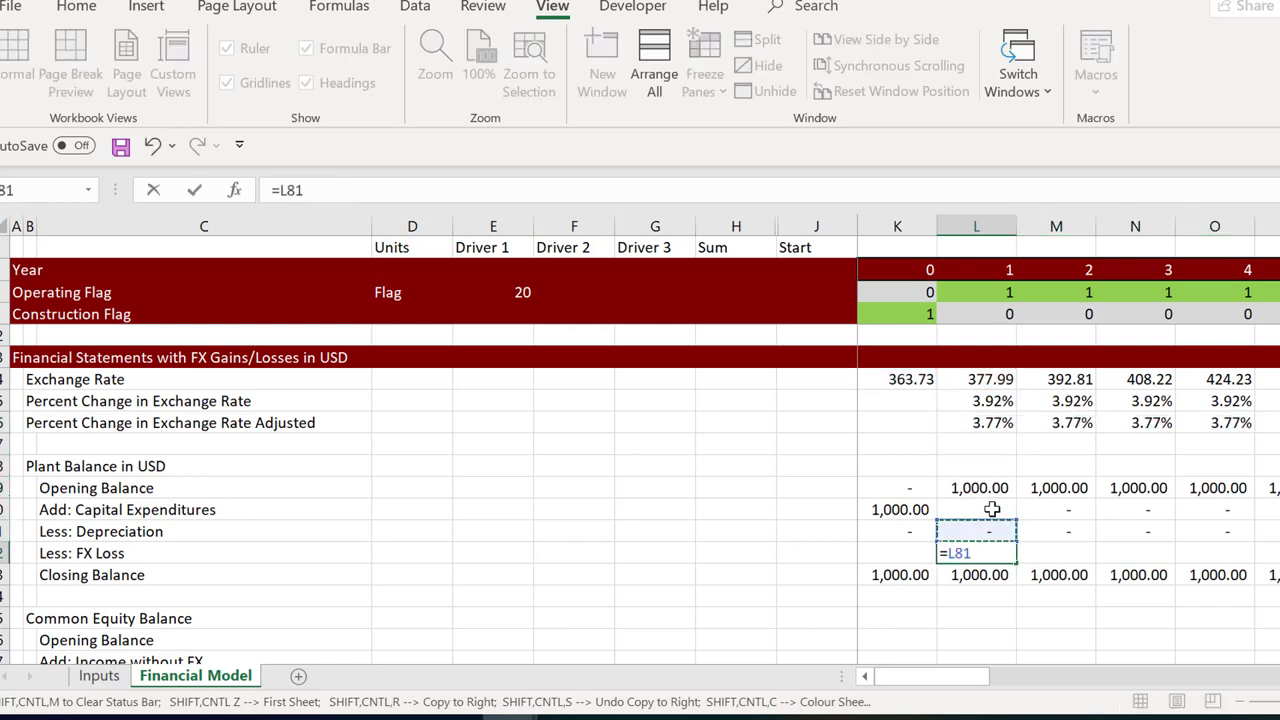
type("*")
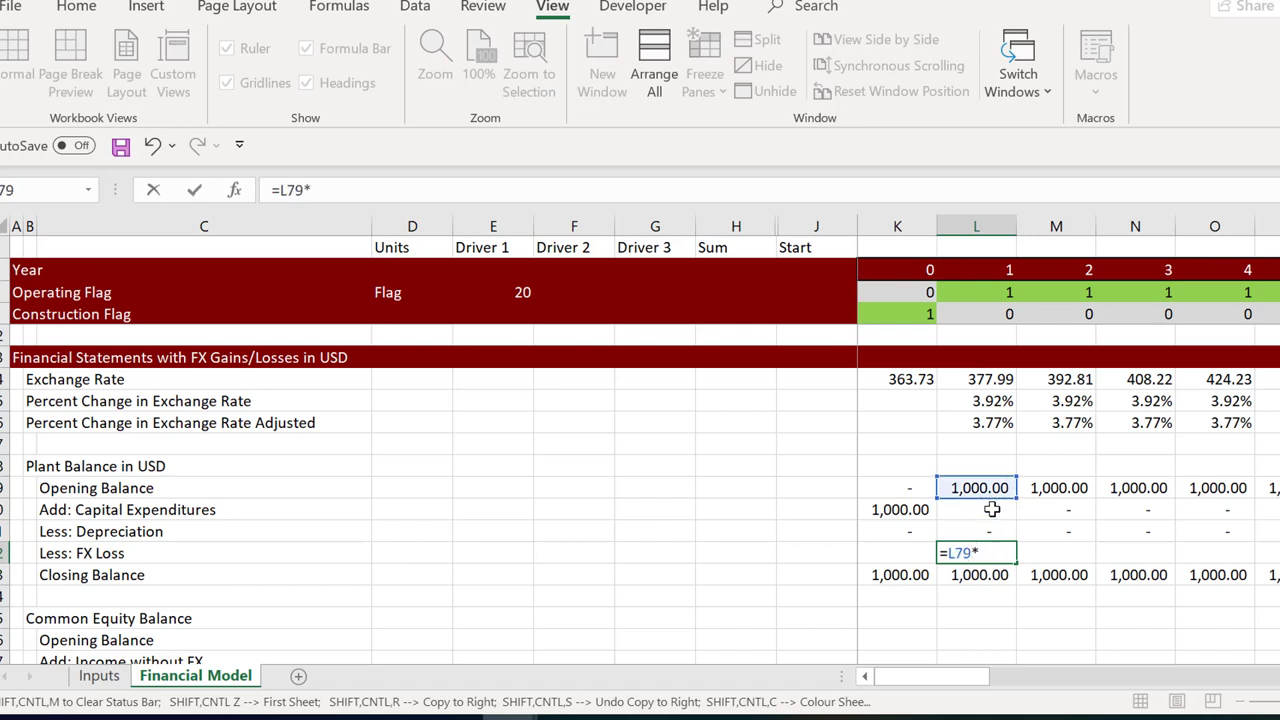
key("Up")
key("Up")
key("Up")
key("Up")
key("Up")
key("Up")
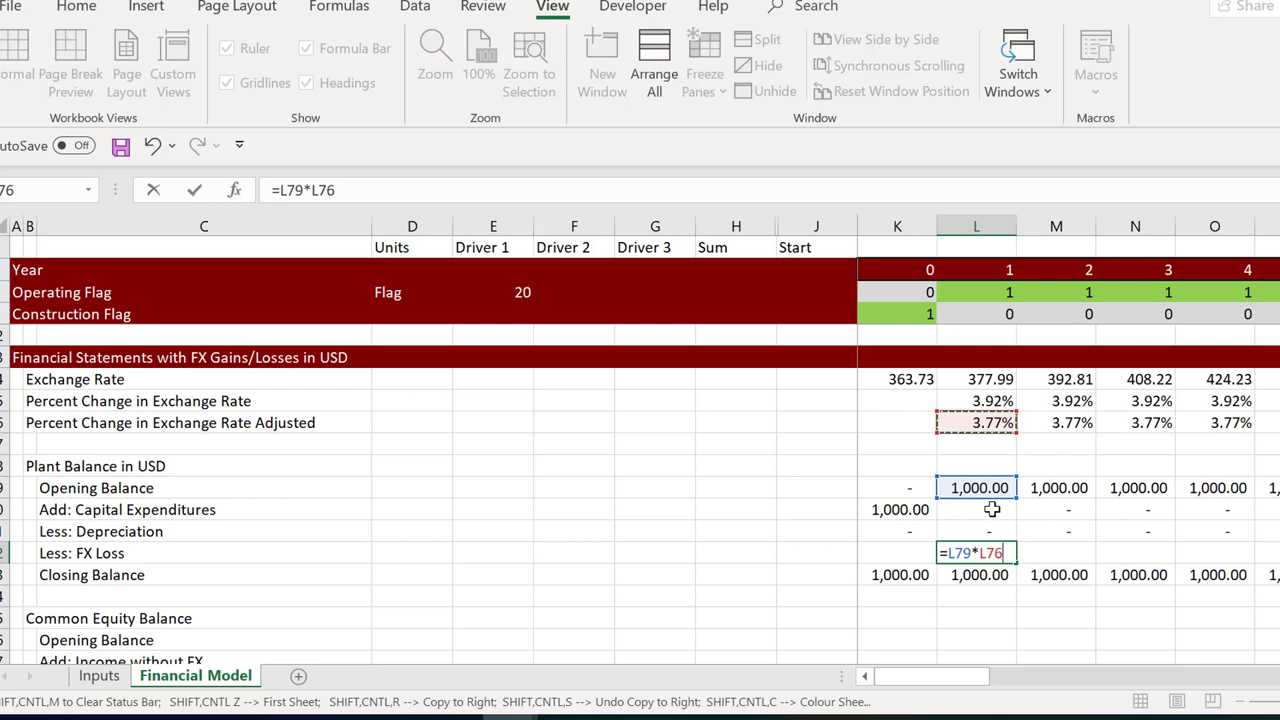
key("ctrl+Return")
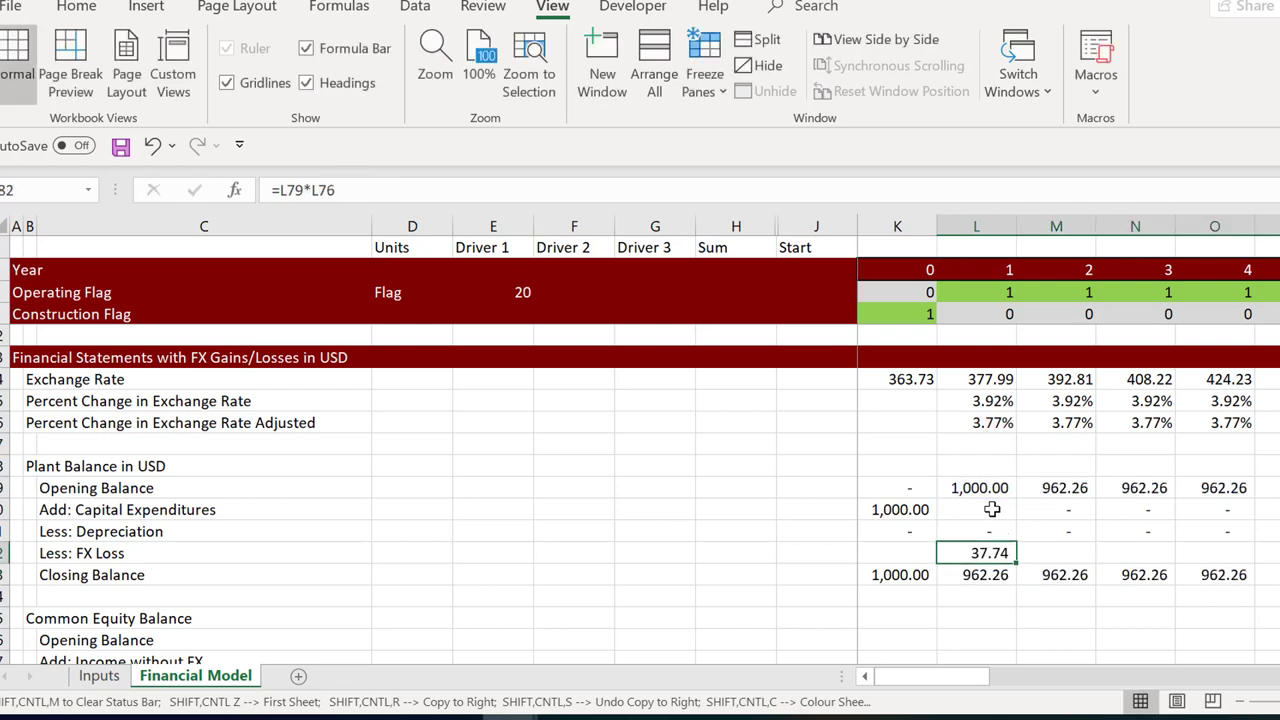
key("ctrl+shift+r")
Check the USD plant balance along the FX Loss row out to the years after operation ends and back
key("Right")
key("Right")
key("Right")
key("Right")
key("Right")
key("Right")
key("Right")
key("ctrl+Right")
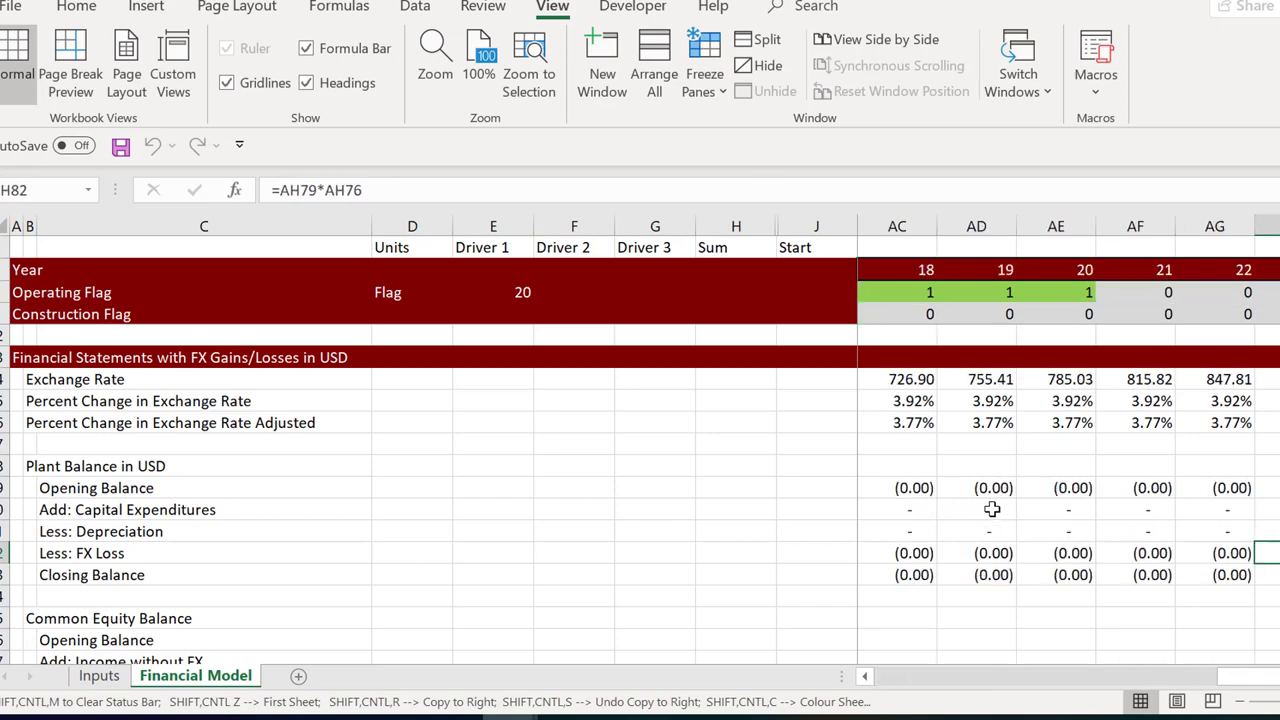
key("Left")
key("Left")
key("Left")
key("Left")
key("Left")
key("Left")
key("Left")
key("Left")
key("Left")
key("Left")
key("Left")
key("Left")
key("Left")
key("Left")
key("Left")
key("Left")
key("Left")
key("Left")
key("Left")
key("Left")
key("Left")
Add top and bottom borders to the plant balance's Closing Balance row, from its label through the last year
key("Down")
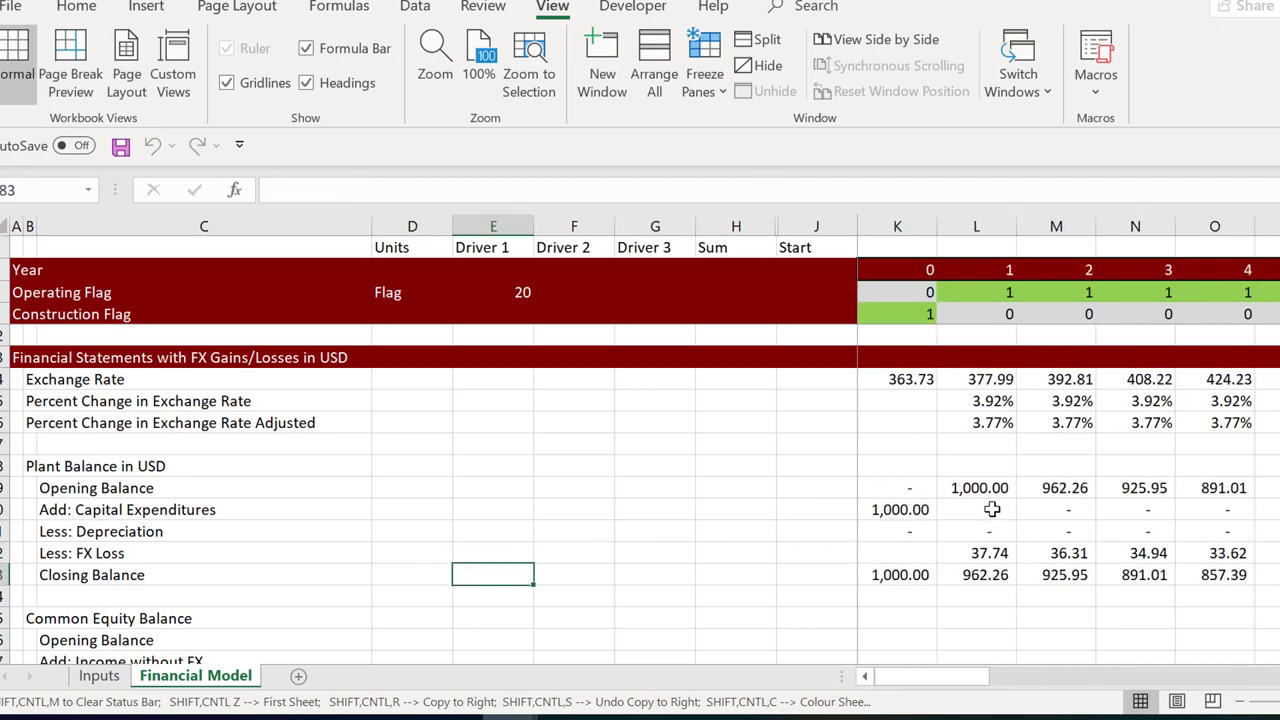
key("Left")
key("Left")
key("Left")
key("Right")
key("ctrl+shift+Right")
key("ctrl+shift+Right")
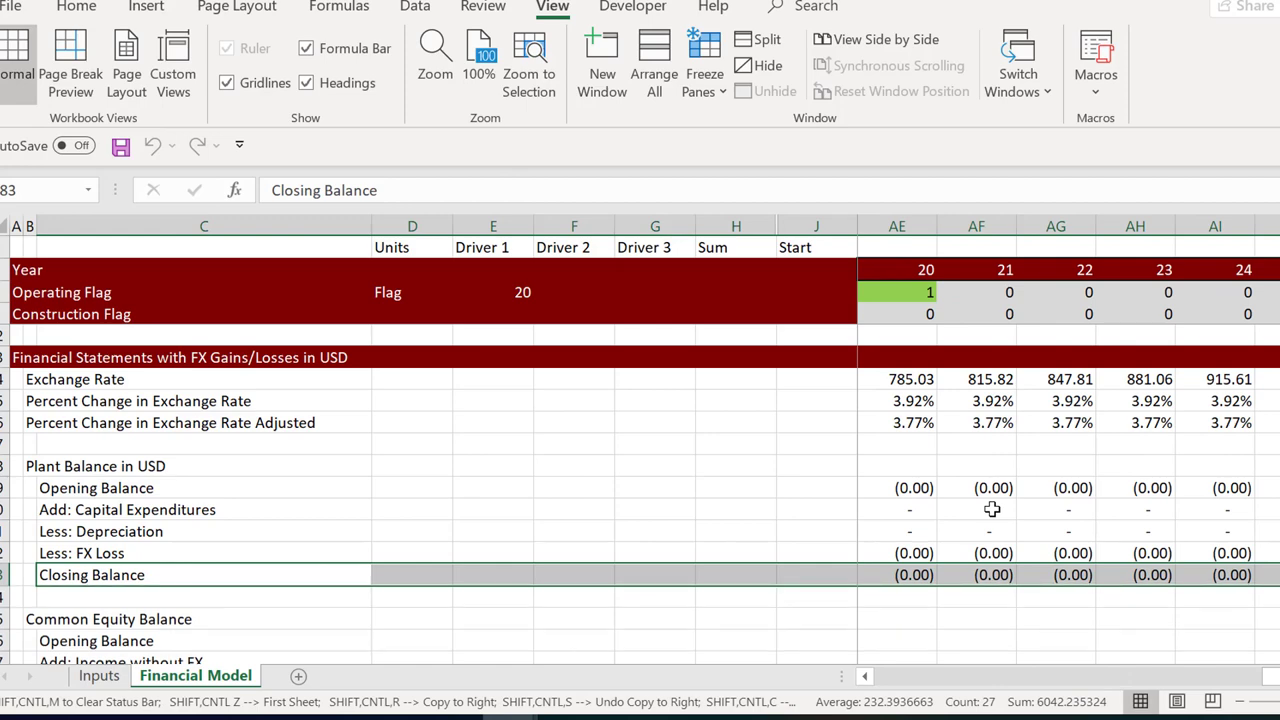
Review the year 0 and year 1 plant balance rows and the percent change in exchange rate above them
key("Right")
key("Right")
key("Right")
key("Right")
key("Right")
key("Right")
key("Right")
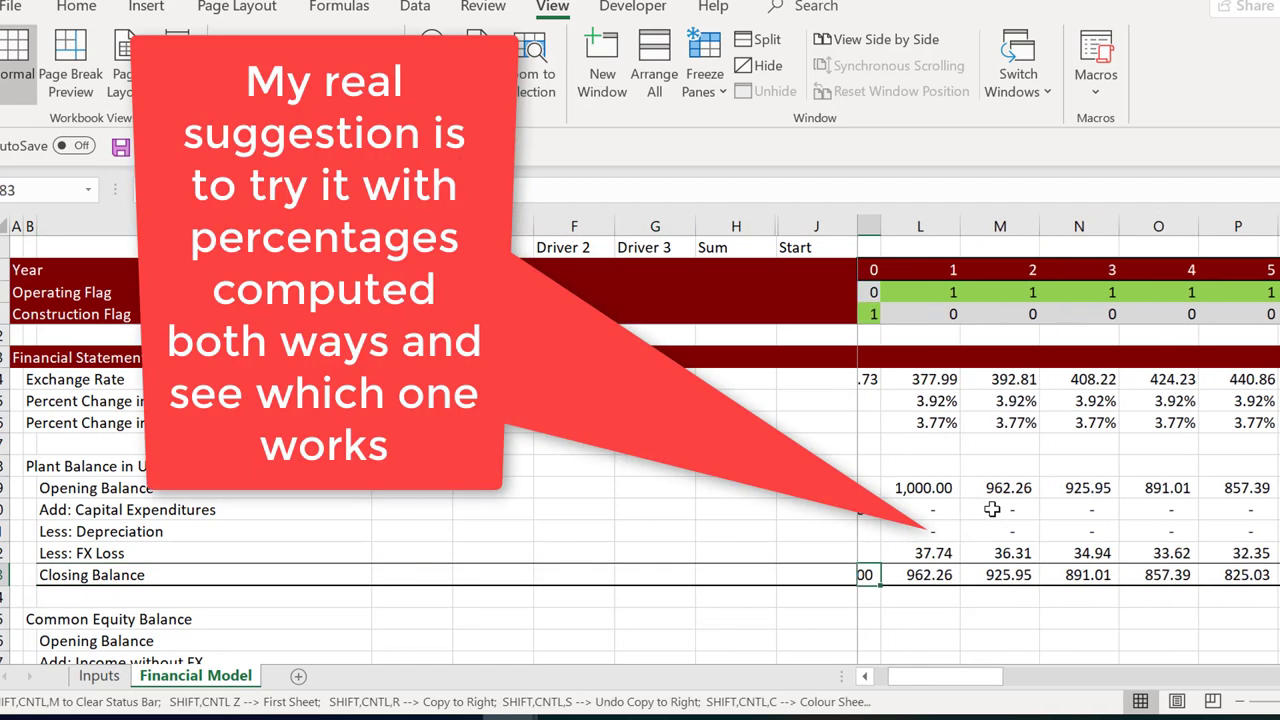
key("Up")
key("Up")
key("Up")
key("Up")
key("Up")
key("Up")
key("Up")
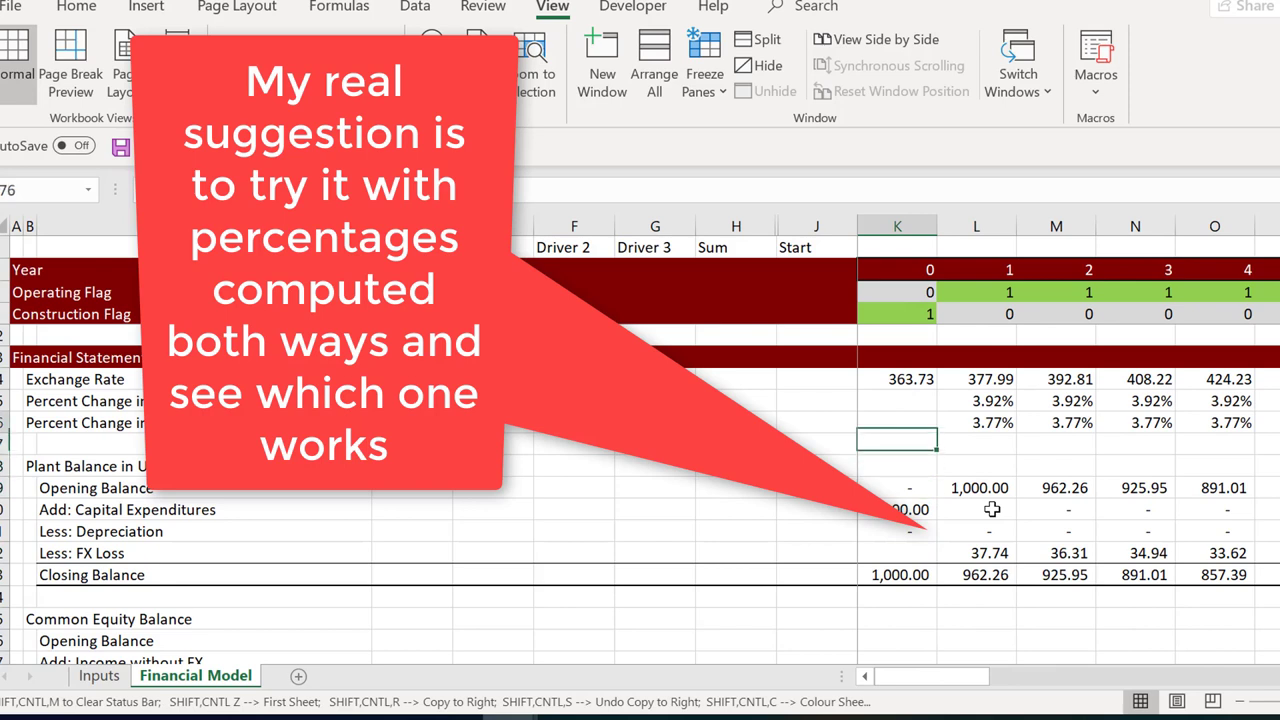
key("Right")
key("Up")
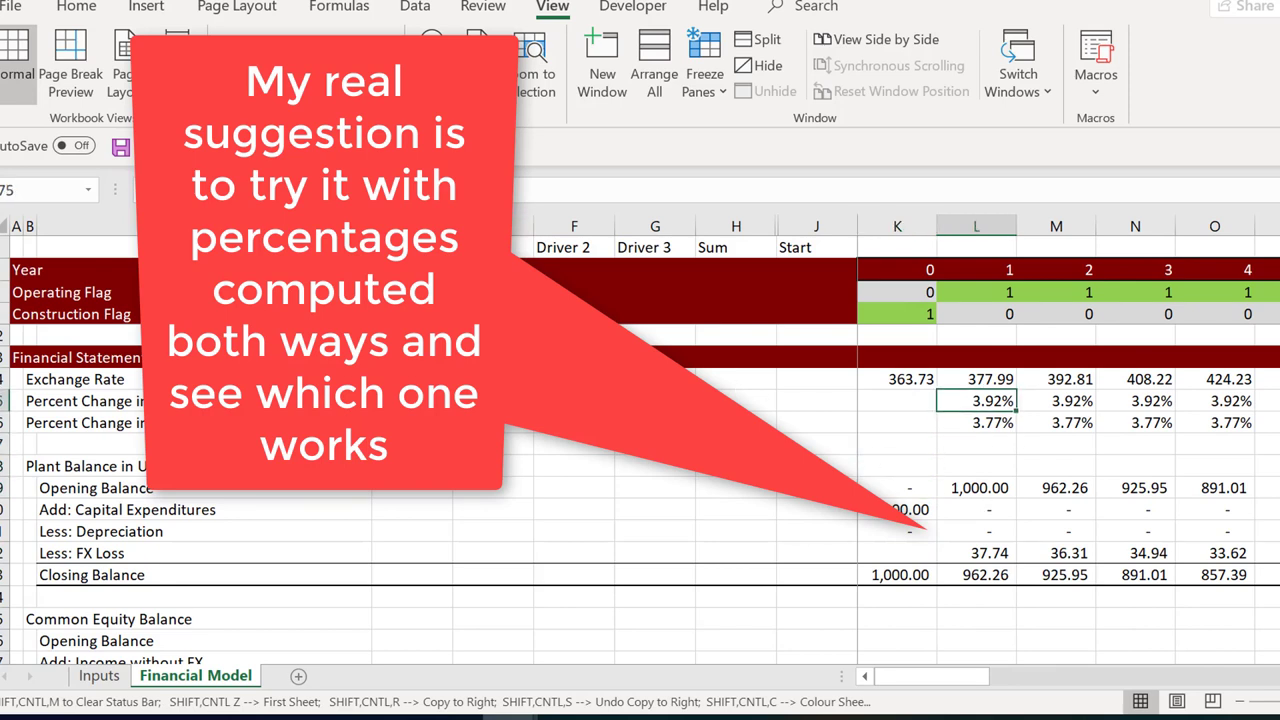
Group columns E through J, from Driver 1 to Start, and collapse the group
left_click_drag(480, 424, 786, 248)
key("alt+shift+Right")
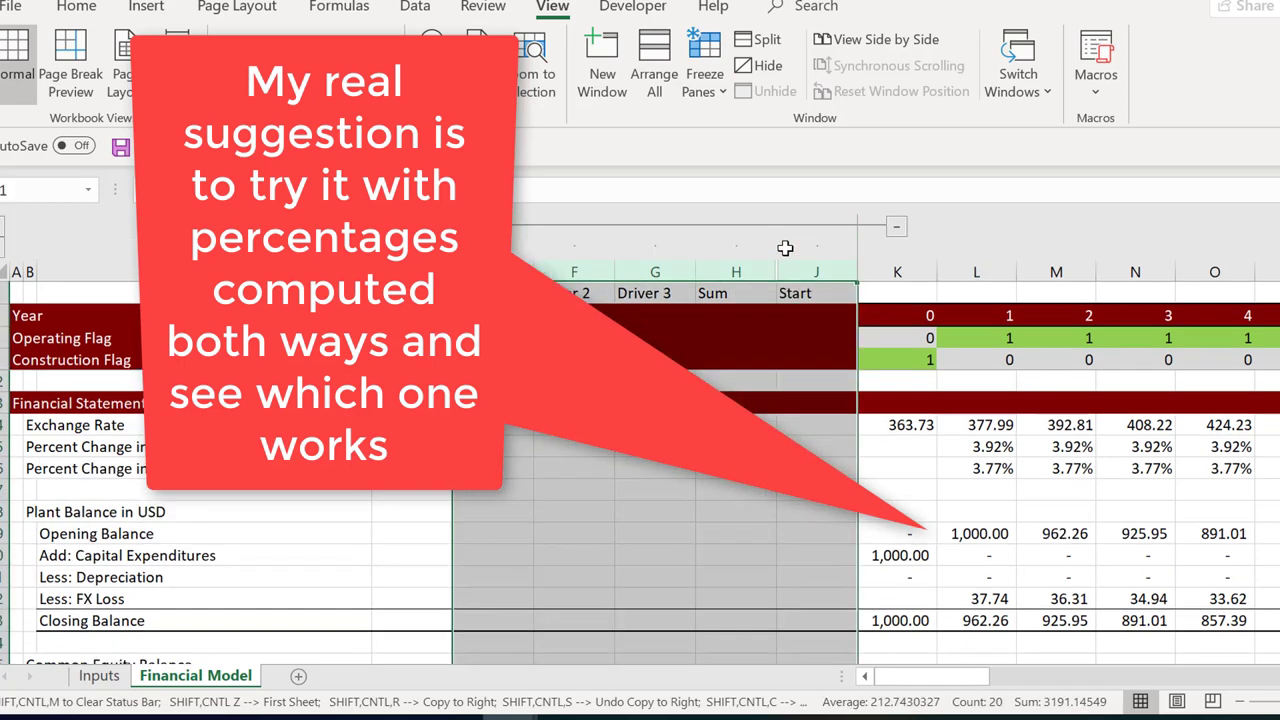
left_click(897, 230)
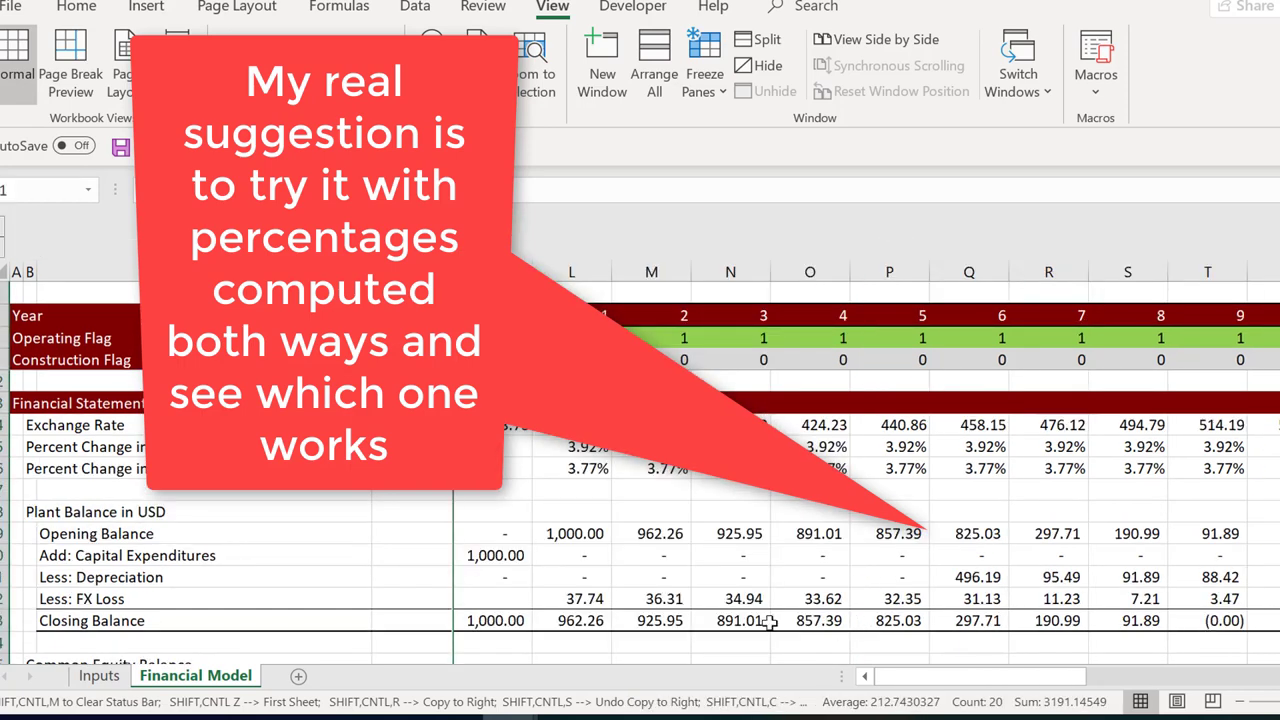
Look through the model from the macro-economics section past the tax calculations and reconciliation to the Cash Flow Statement
key("Down")
key("Down")
key("Down")
key("Down")
key("Down")
key("Down")
key("Down")
key("Down")
key("Down")
key("Down")
key("Down")
key("Down")
key("Down")
key("Down")
key("Down")
key("Down")
key("Down")
key("Down")
key("Down")
key("Down")
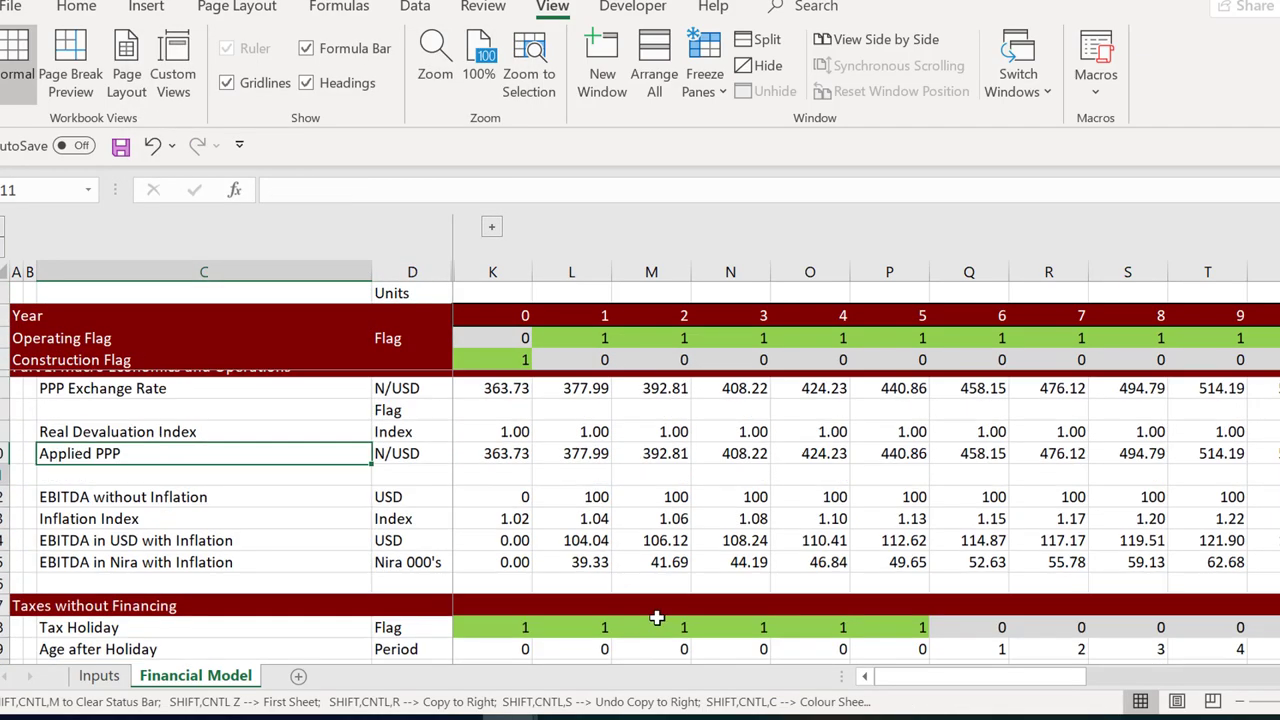
key("Down")
key("Down")
key("Down")
key("Down")
key("Down")
key("Down")
key("Down")
key("Down")
key("Down")
key("Down")
key("Down")
key("Down")
key("Down")
key("Down")
key("Down")
key("Down")
key("Down")
key("Down")
key("Down")
key("Down")
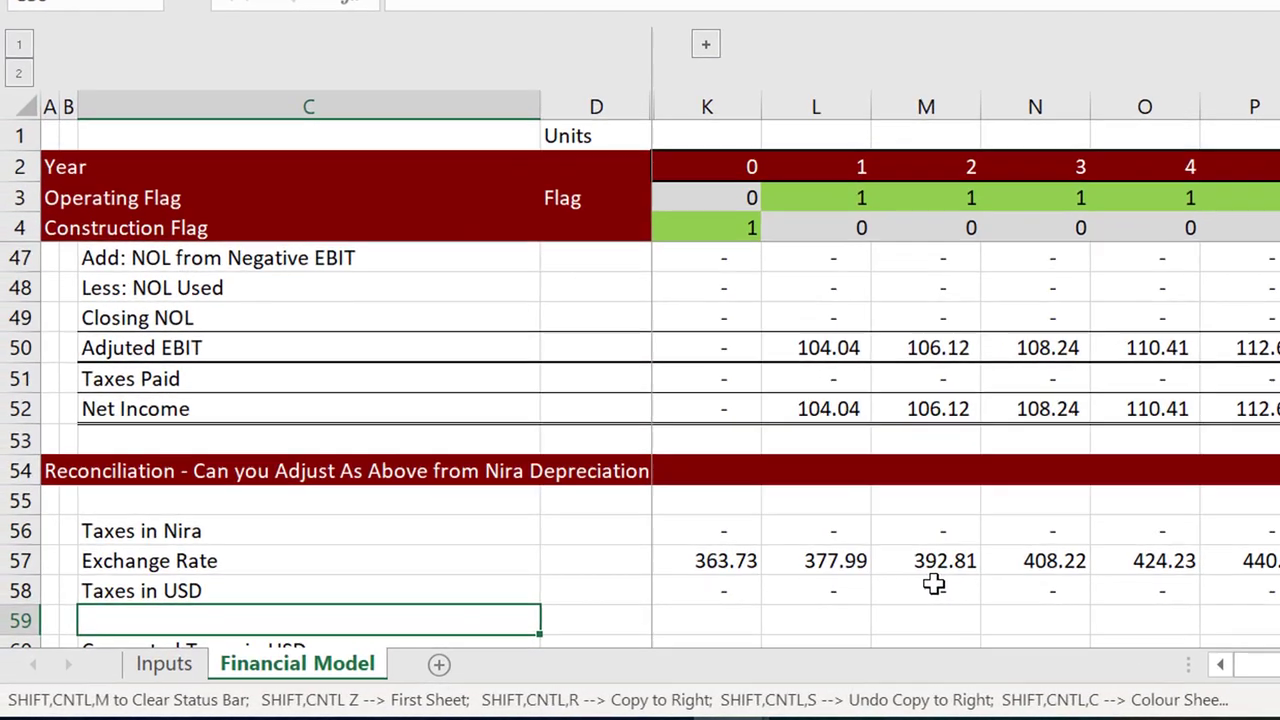
key("Down")
key("Down")
key("Down")
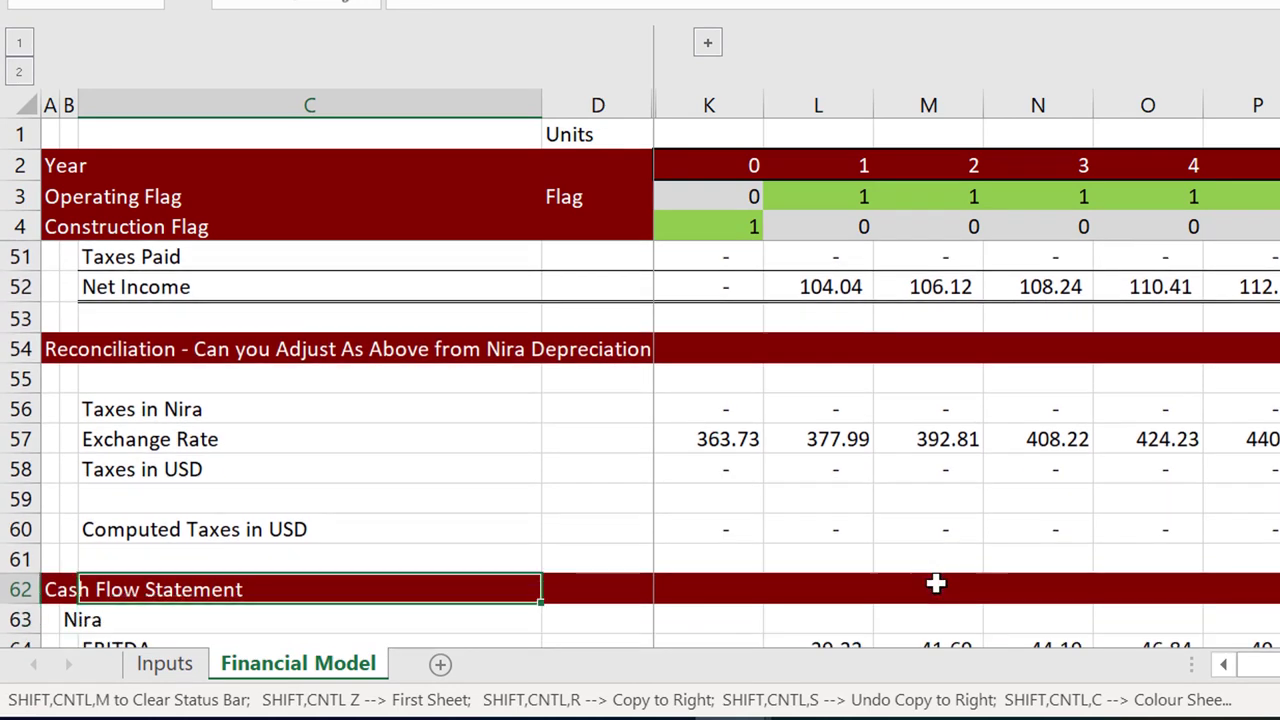
Enter the year 0 Opening Balance of the Common Equity Balance in K86 as a link to the prior closing balance, =D90
key("Up")
key("Up")
key("Down")
key("Down")
key("Down")
key("Down")
key("Down")
key("Down")
key("Down")
key("Down")
key("Down")
key("Down")
key("Down")
key("Down")
key("Down")
key("Down")
key("Down")
key("Down")
key("Down")
key("Down")
key("Down")
key("Down")
key("Down")
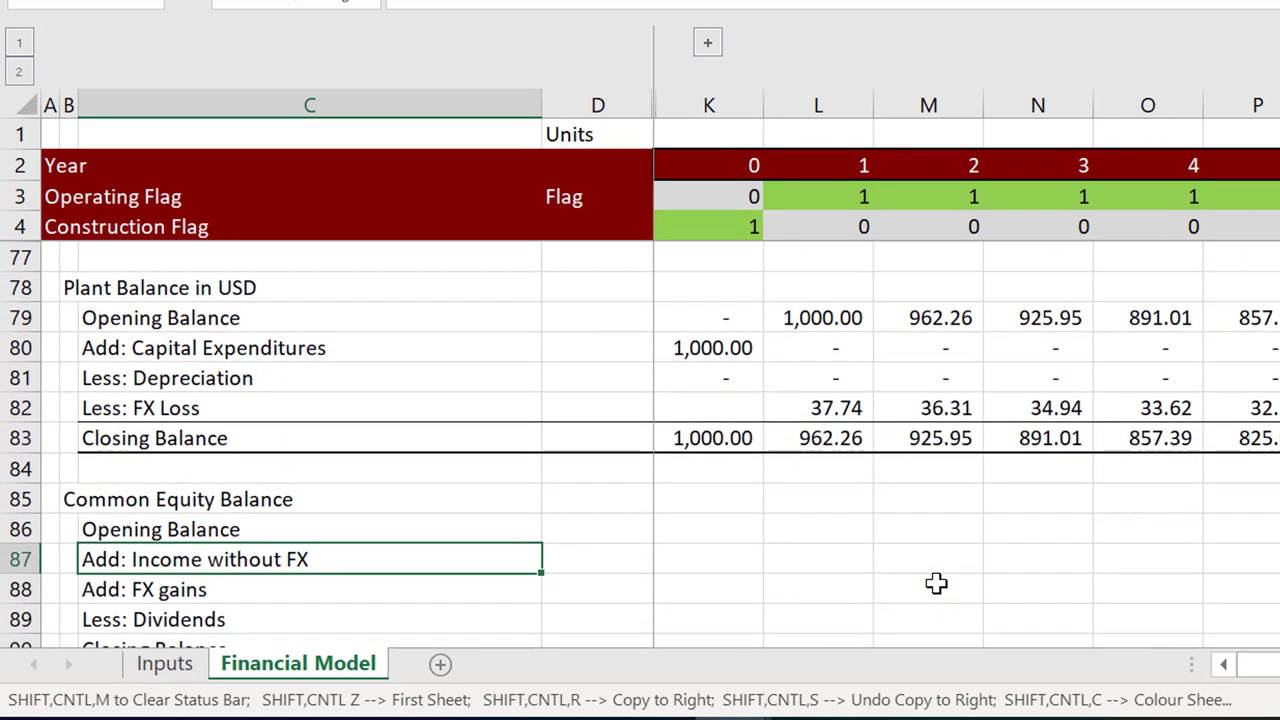
key("Up")
key("Left")
key("Right")
key("Right")
key("Right")
key("Right")
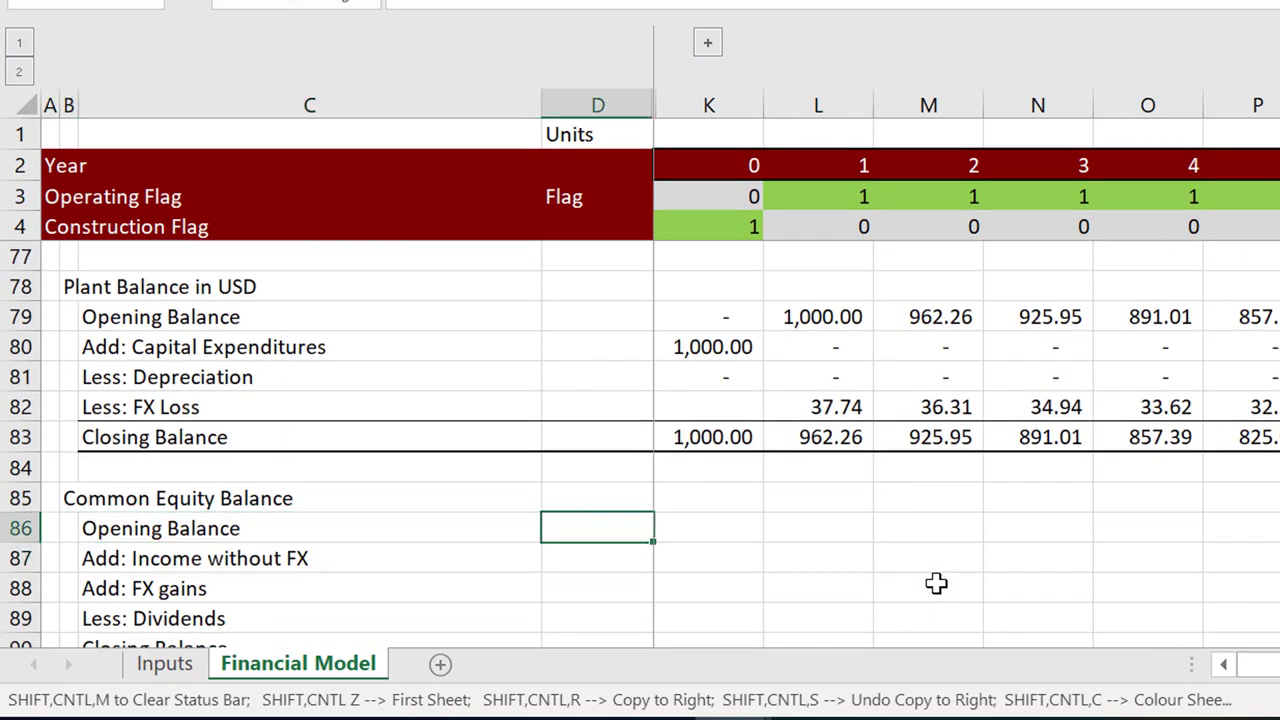
key("Up")
key("Left")
key("Down")
key("Left")
key("Left")
key("Right")
key("Right")
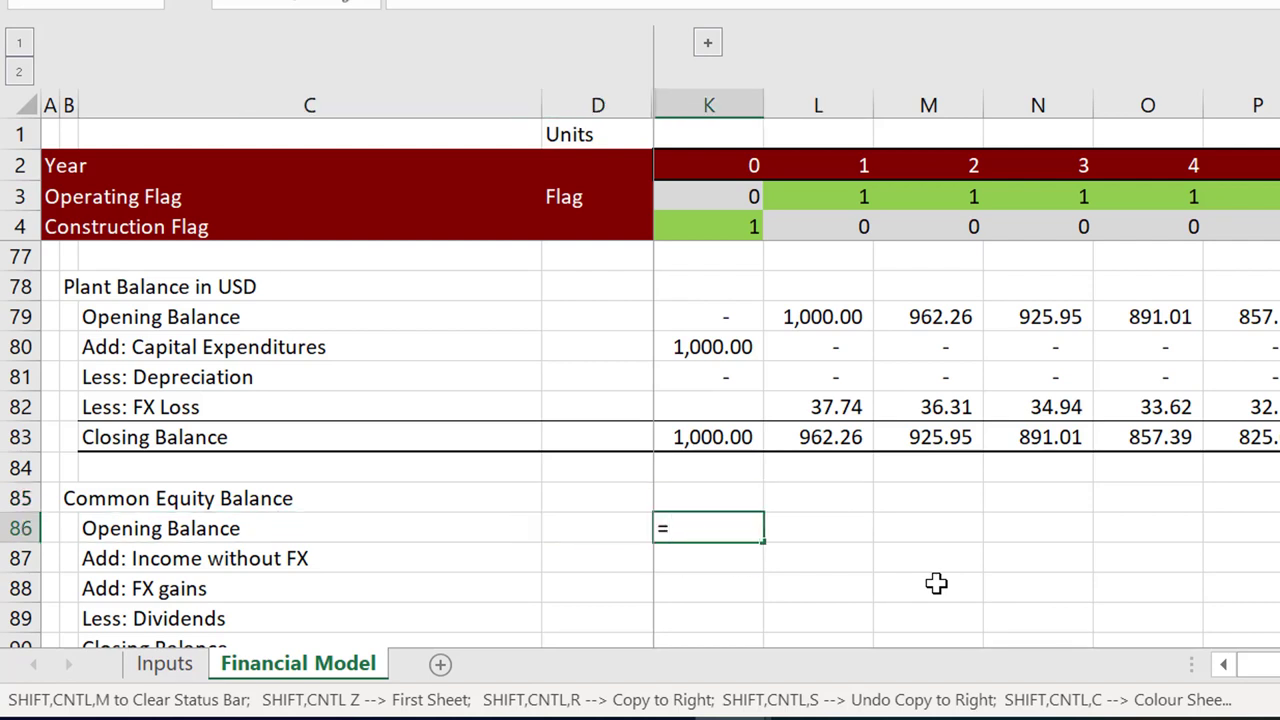
type("=")
key("Down")
key("Down")
key("Down")
key("Down")
key("Left")
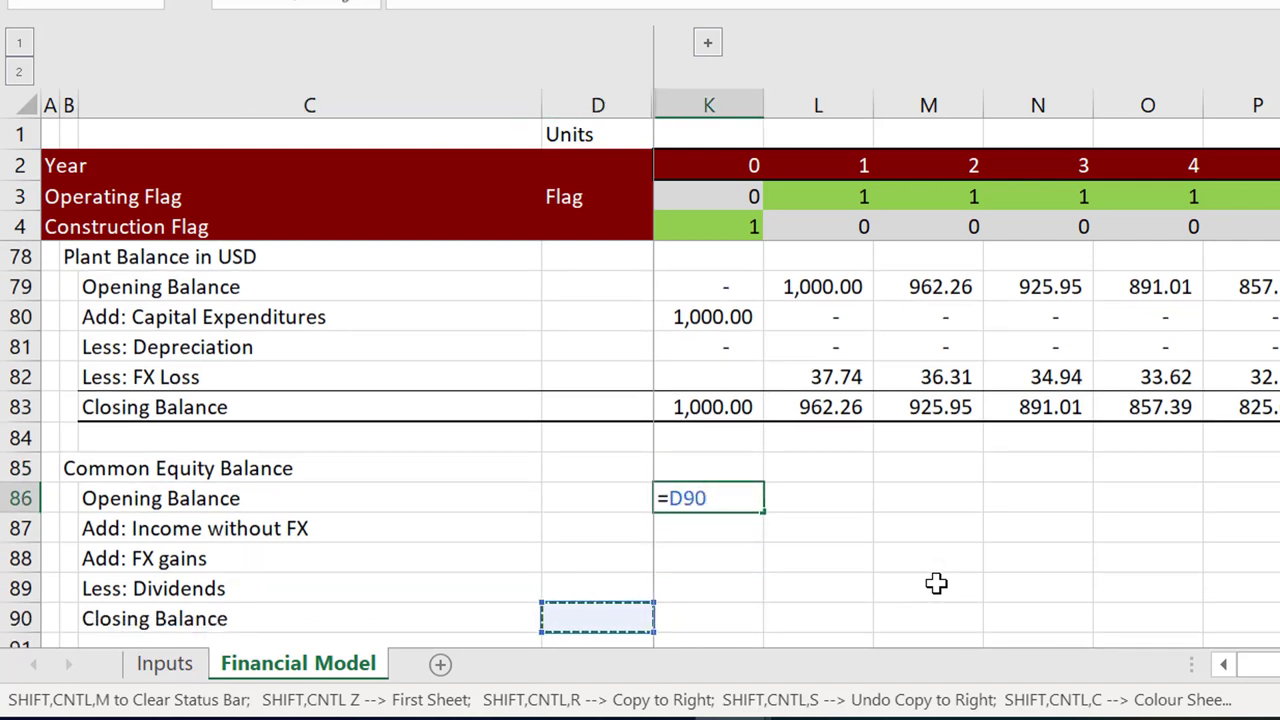
key("Return")
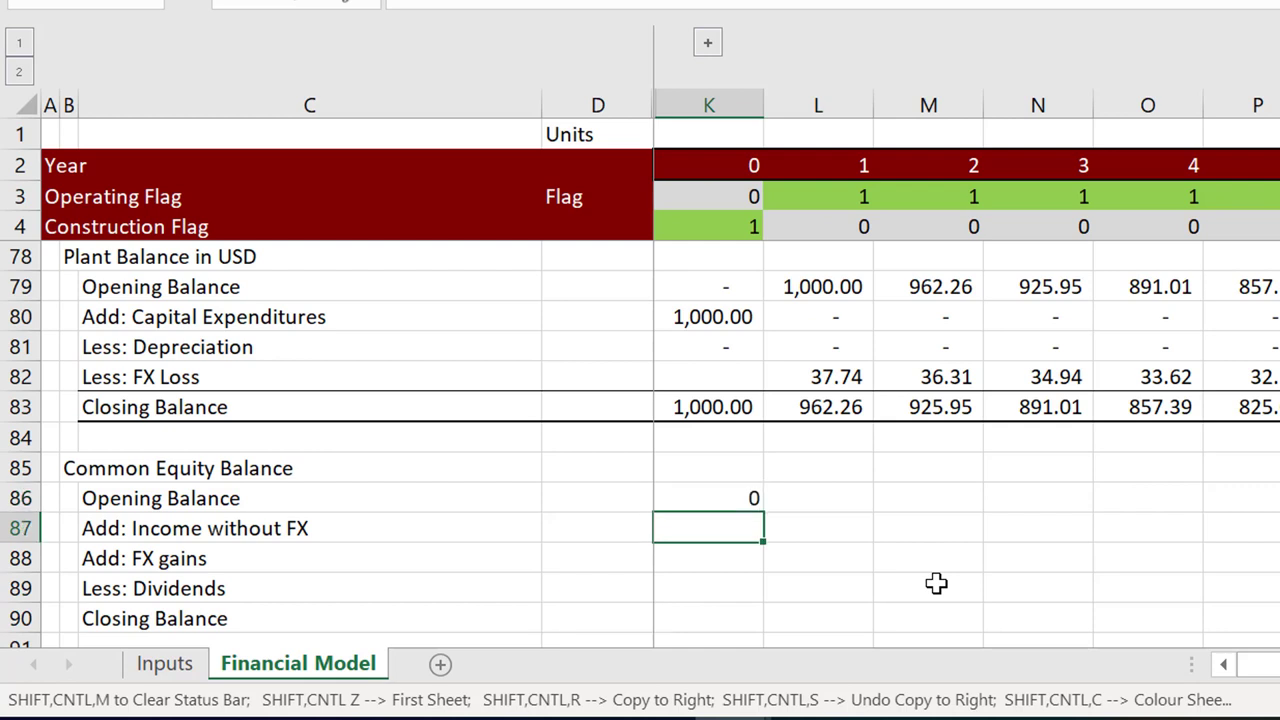
Insert a row below the Common Equity Balance's Opening Balance and label it "Add: Investment"
key("shift+space")
key("ctrl+shift+plus")
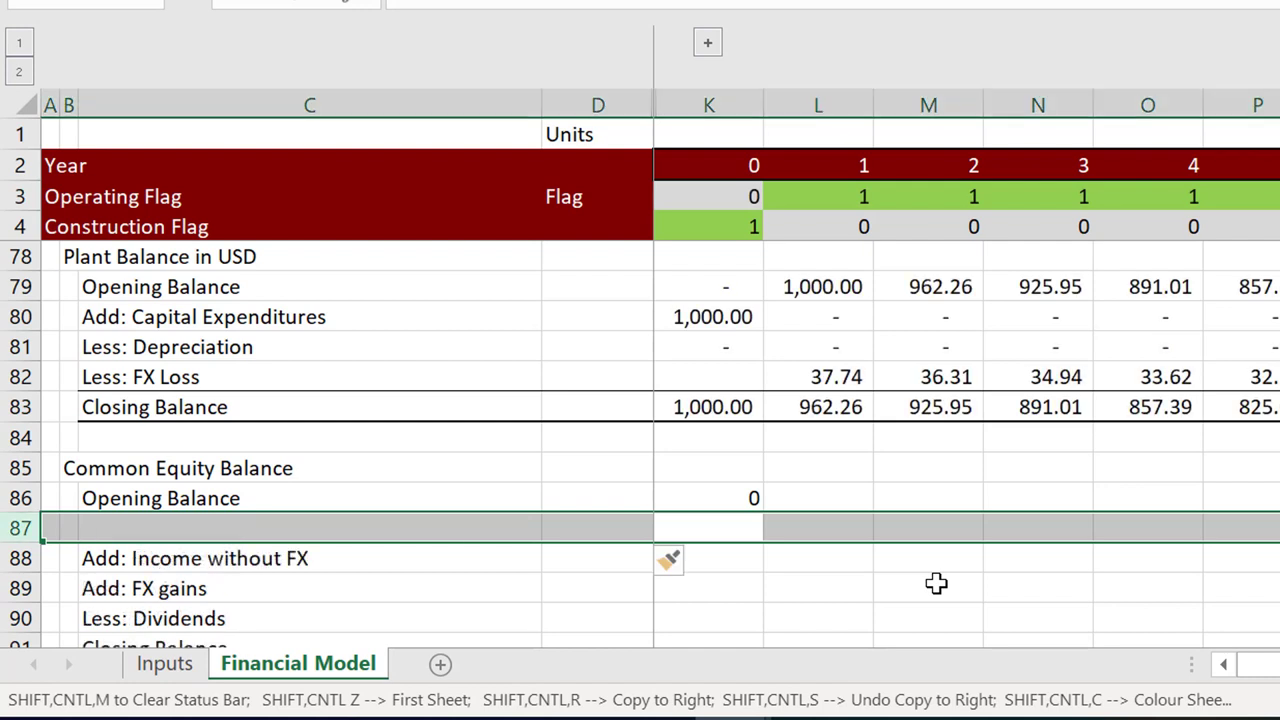
key("Left")
key("Left")
key("Left")
key("Right")
key("F2")
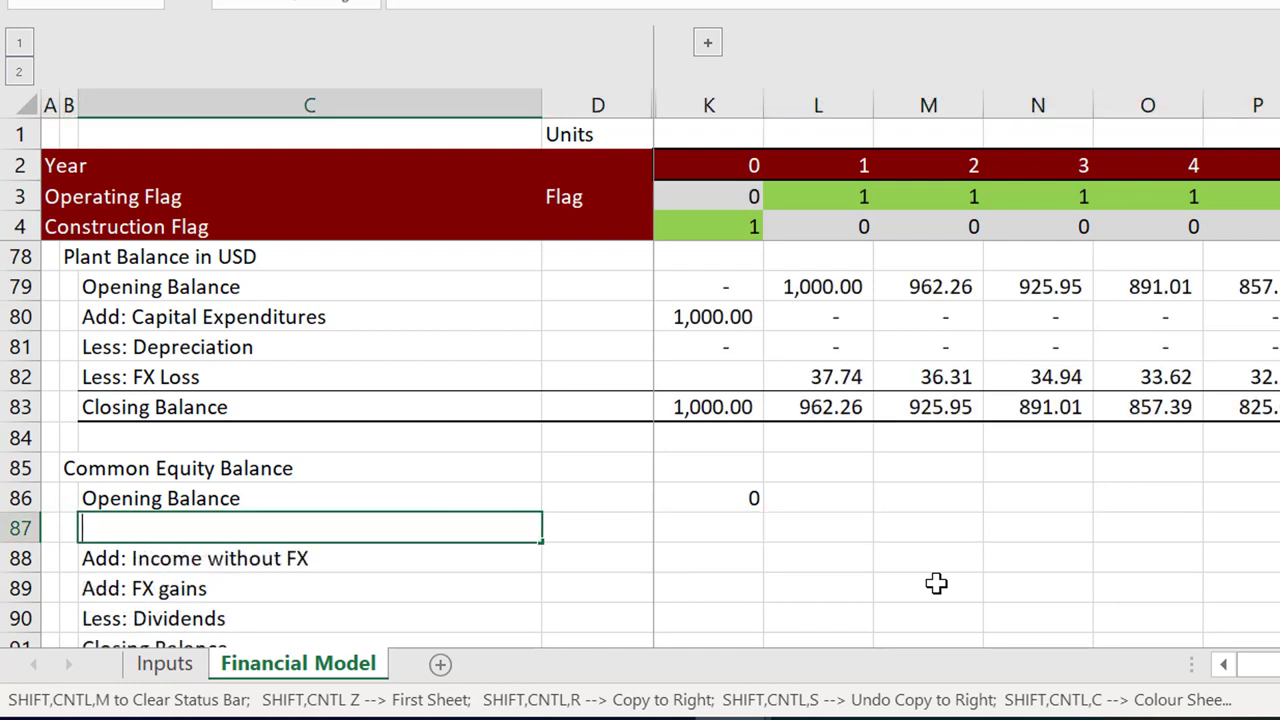
type("Add: I")
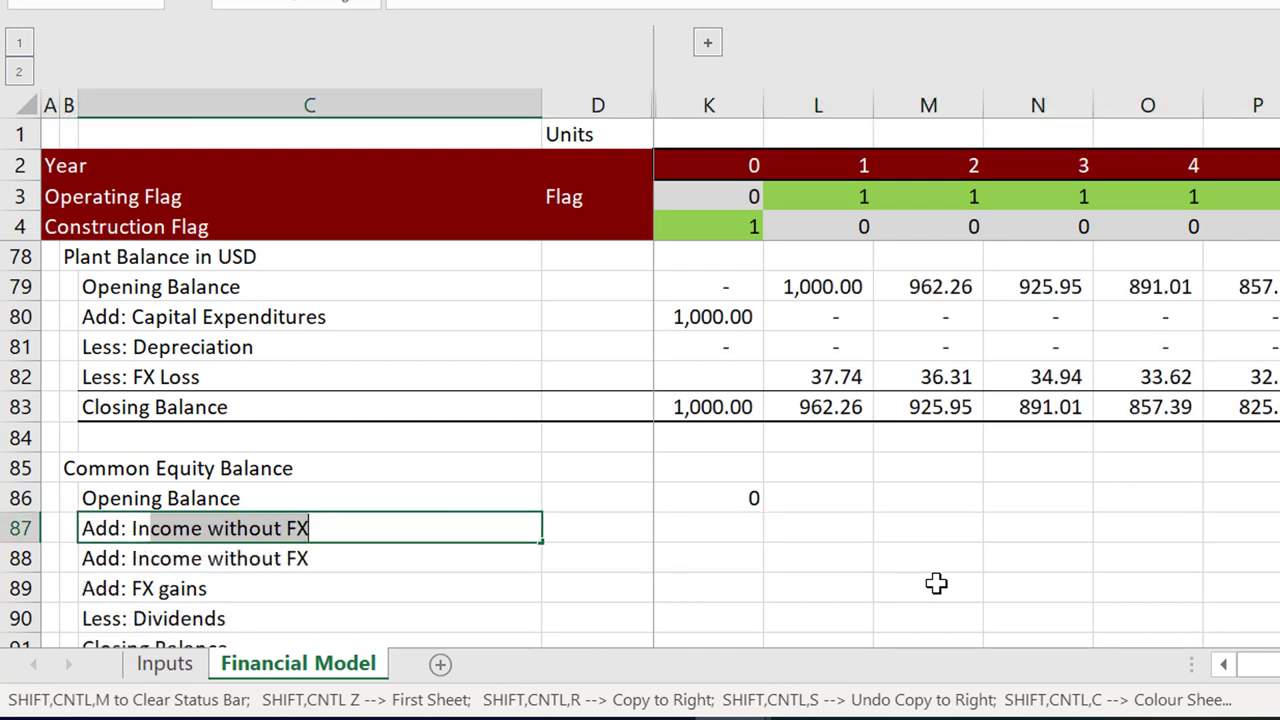
type("nvestment")
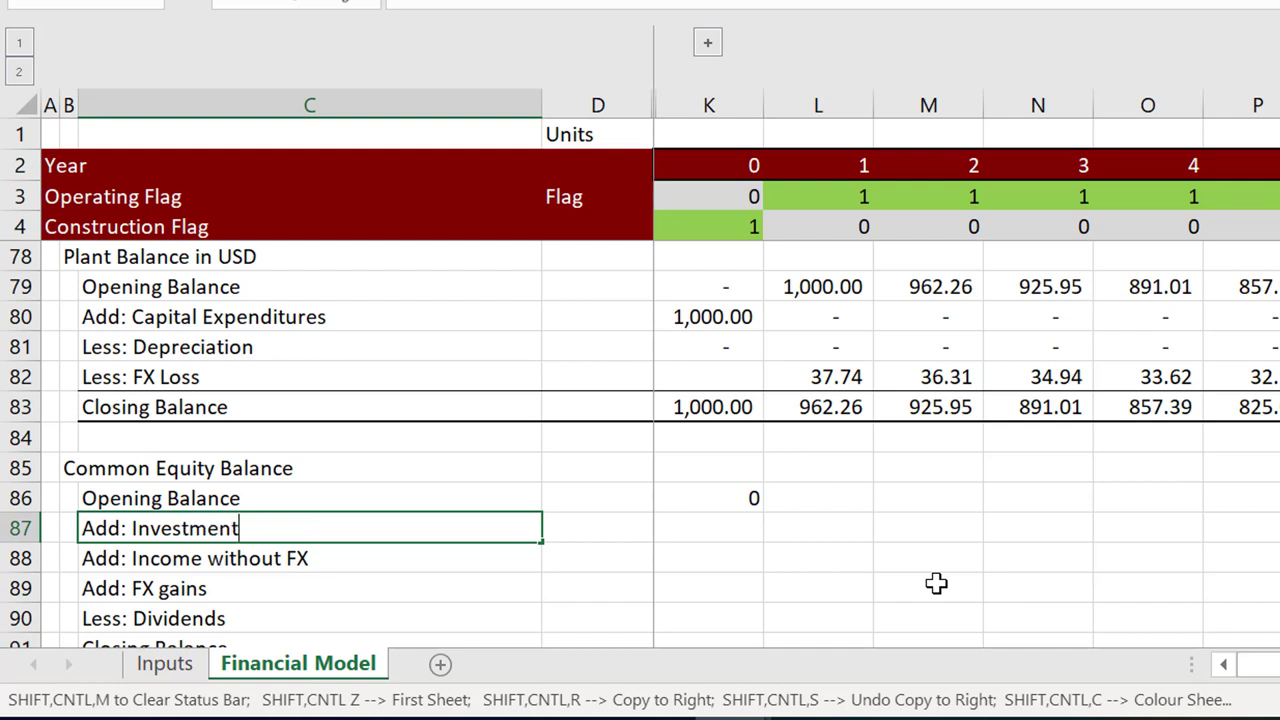
key("Return")
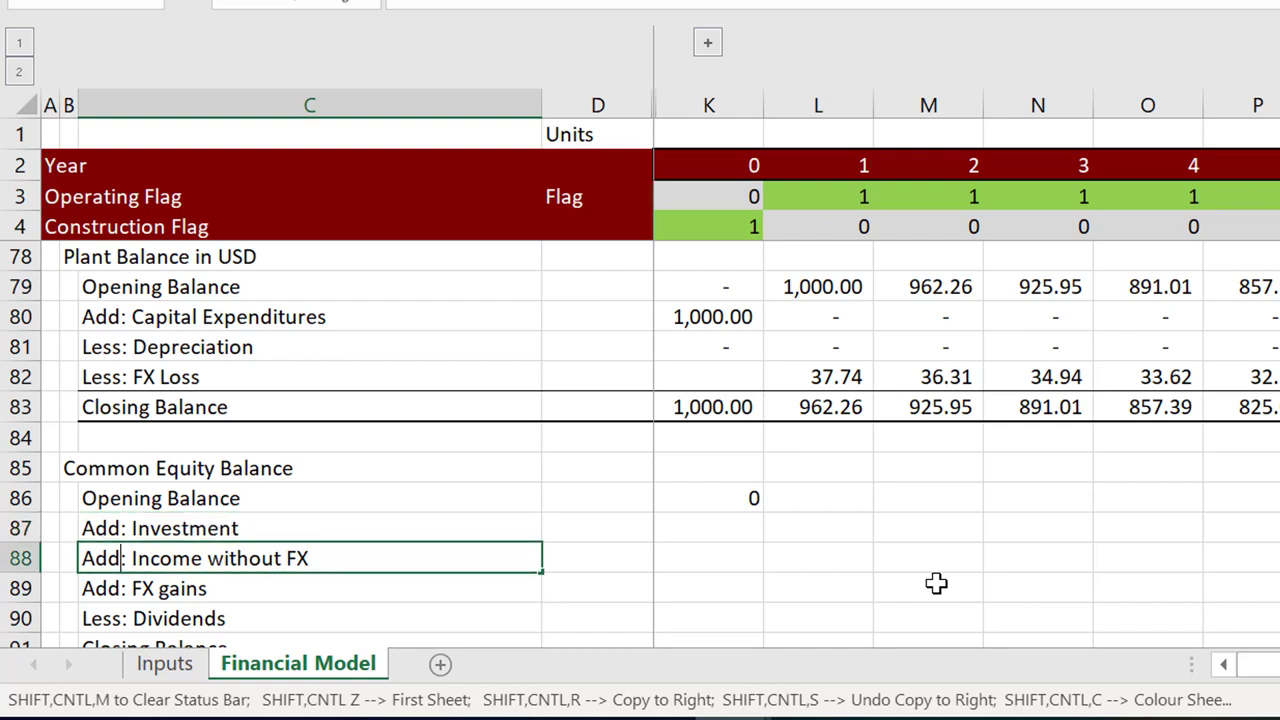
Change the income row's label in the Common Equity Balance to "Less: Income without FX"
key("F2")
key("Home")
key("Delete")
key("Delete")
key("Delete")
type("LEss")
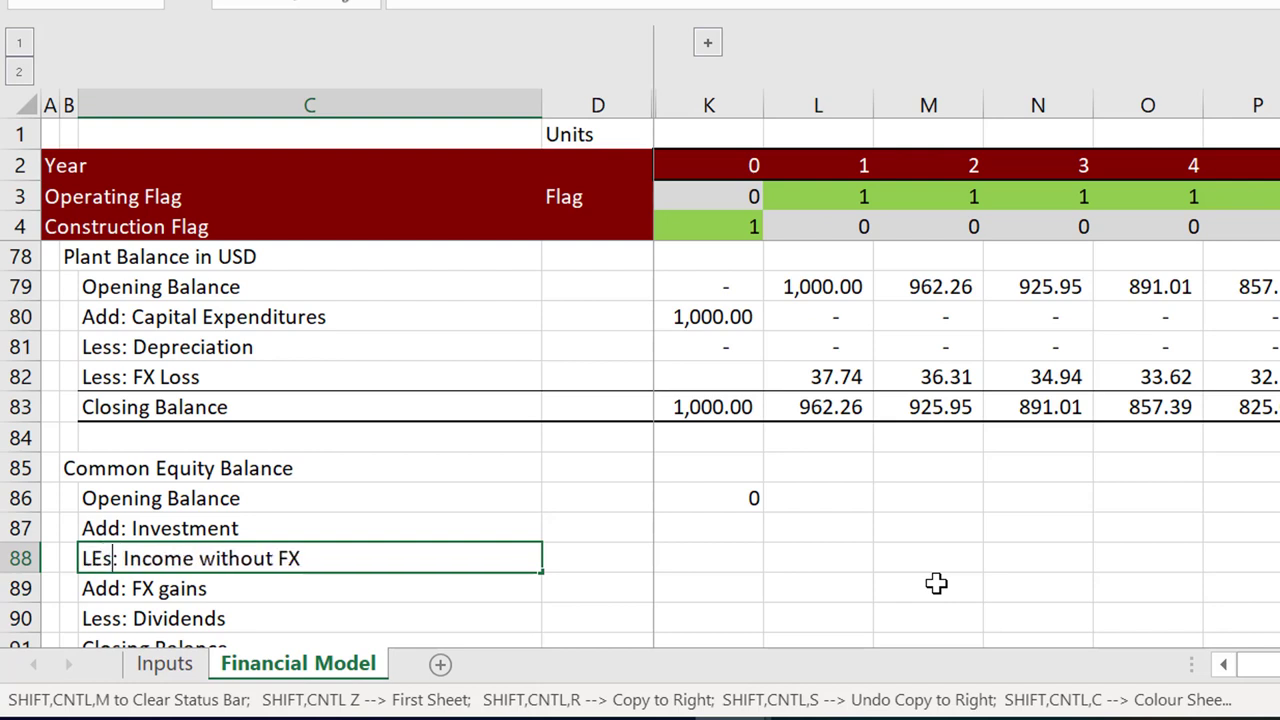
key("Return")
key("Up")
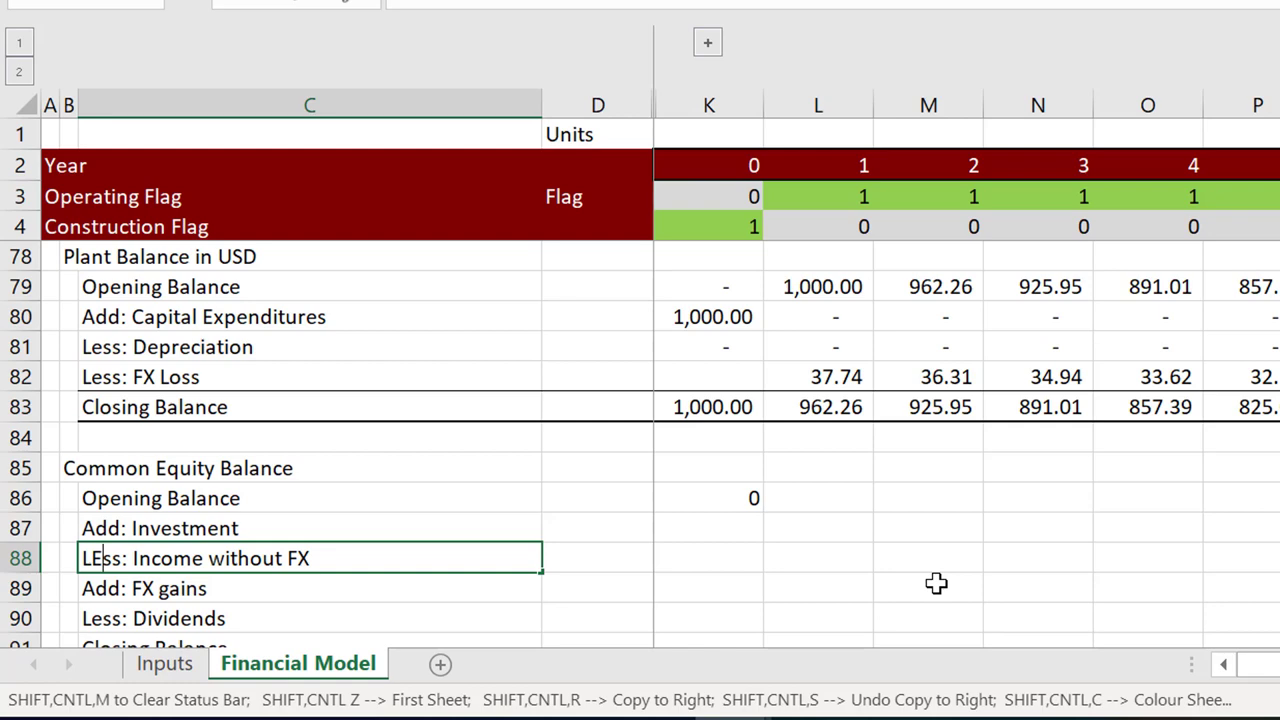
key("F2")
key("Home")
key("Right")
key("Delete")
type("e")
key("Return")
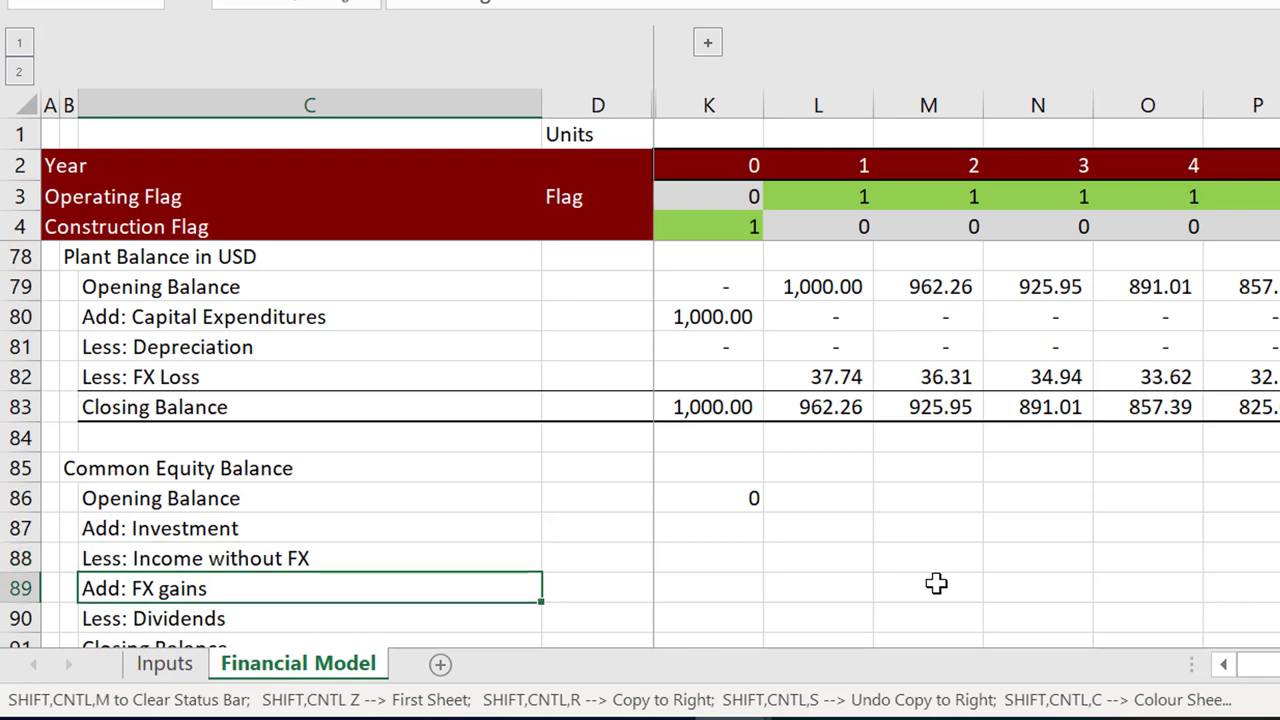
Format the year 0 Opening Balance in K86 with the number style that shows zero as a dash
key("Down")
key("Down")
key("Down")
key("Up")
key("Up")
key("Up")
key("Up")
key("Up")
key("Up")
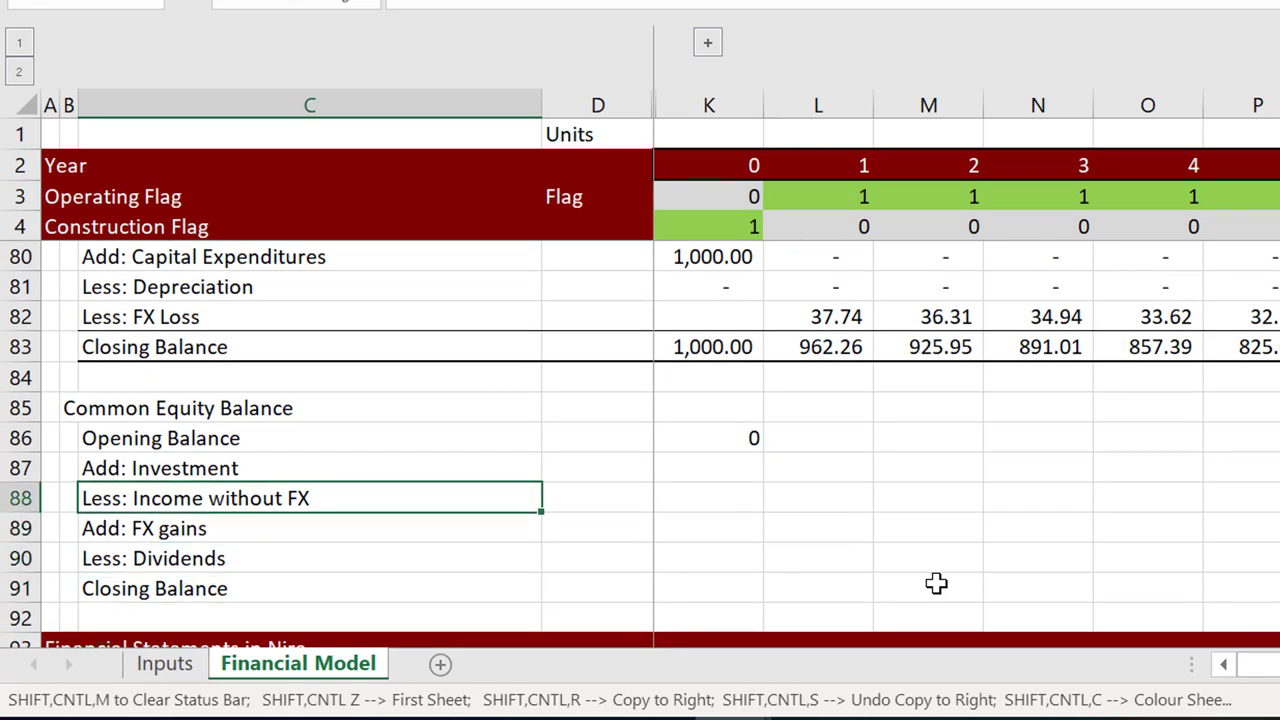
key("Right")
key("Right")
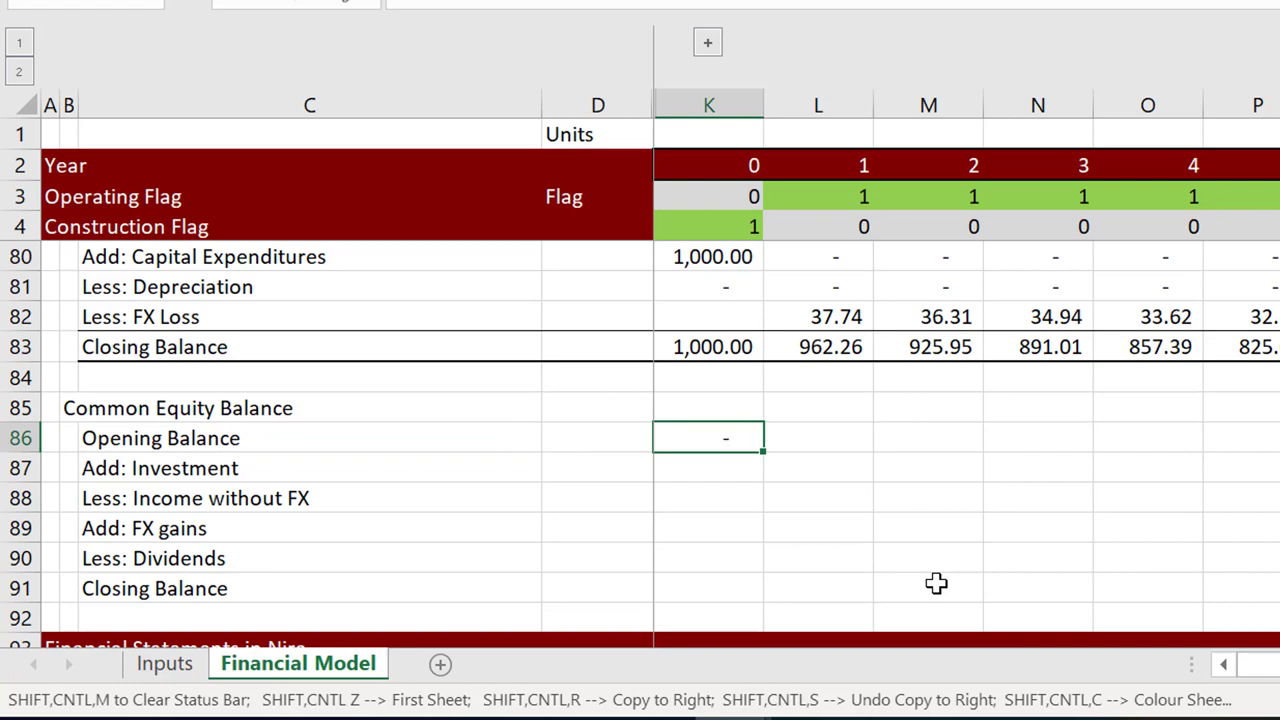
Link the year 0 "Add: Investment" cell K87 to the USD Capital Expenditures in the taxes section
key("Down")
key("F2")
key("Up")
key("Up")
key("Up")
key("Up")
key("Up")
key("Up")
key("Up")
key("Up")
key("Up")
key("Up")
key("Up")
key("Up")
key("Up")
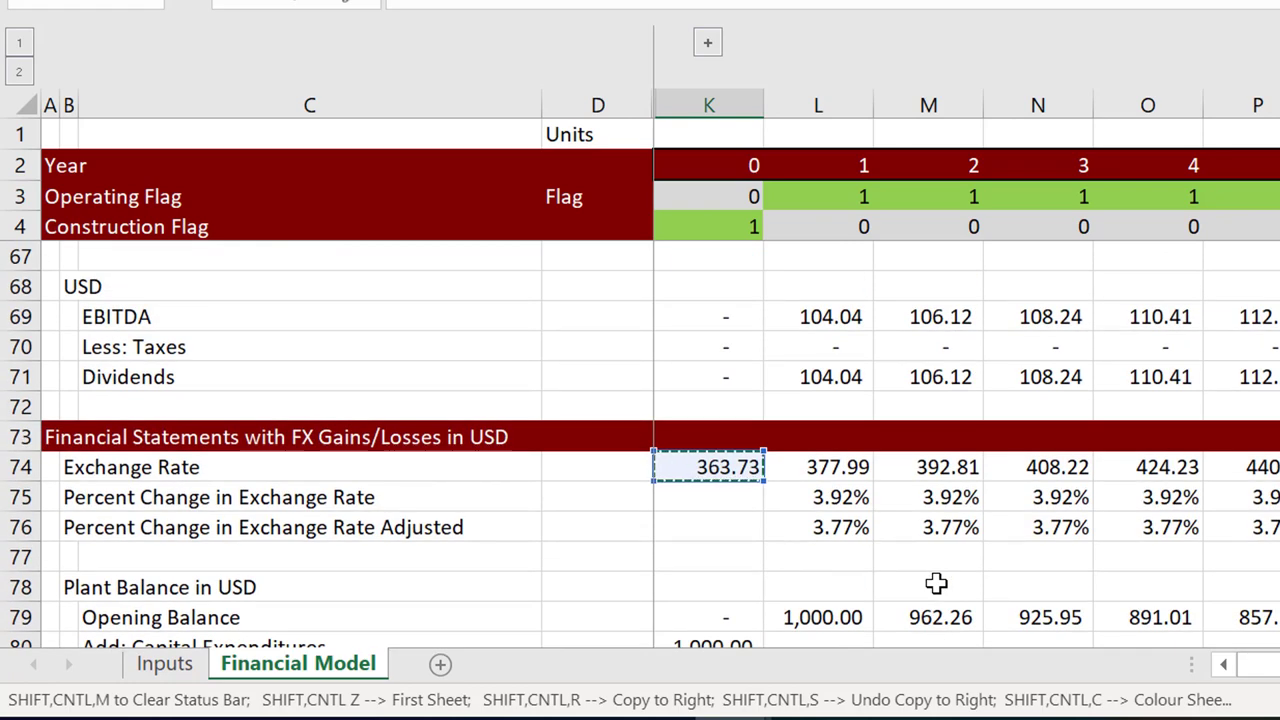
key("Up")
key("Up")
key("Up")
key("Up")
key("Up")
key("Up")
key("Up")
key("Up")
key("Up")
key("Up")
key("Up")
key("Up")
key("Up")
key("Up")
key("Up")
key("Up")
key("Up")
key("Up")
key("Up")
key("Up")
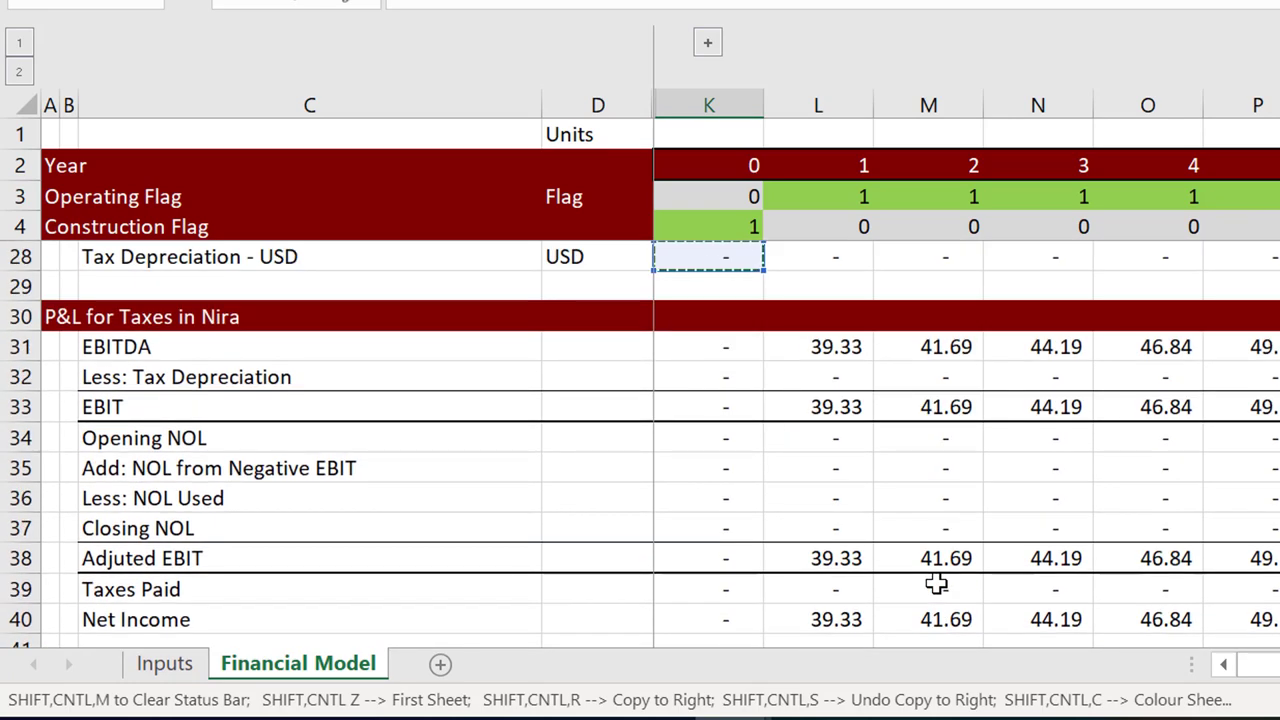
key("Up")
key("Up")
key("Up")
key("Up")
key("Up")
key("Up")
key("Up")
key("Up")
key("Up")
key("Up")
key("Up")
key("Up")
key("Up")
key("Up")
key("Up")
key("Up")
key("Up")
key("Up")
key("Up")
key("Up")
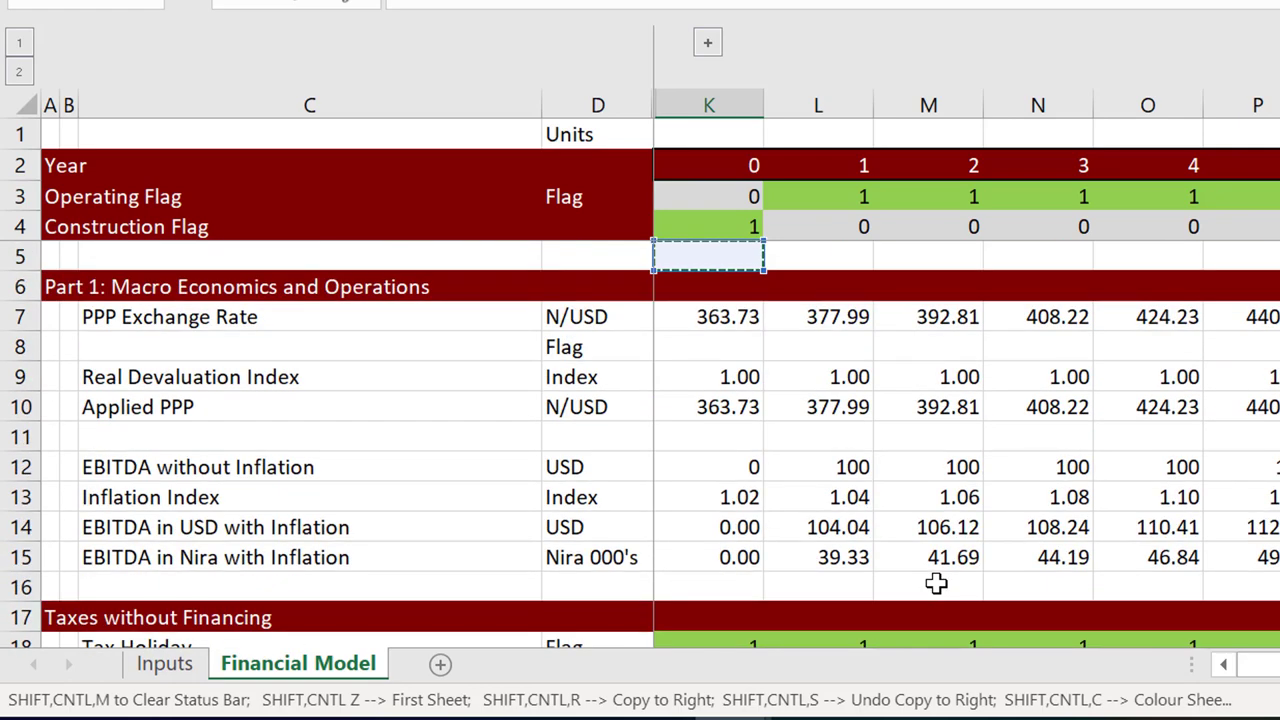
key("Down")
key("Down")
key("Down")
key("Down")
key("Down")
key("Down")
key("Down")
key("Down")
key("Down")
key("Down")
key("Down")
key("Down")
key("Down")
key("Down")
key("Down")
key("Down")
key("Down")
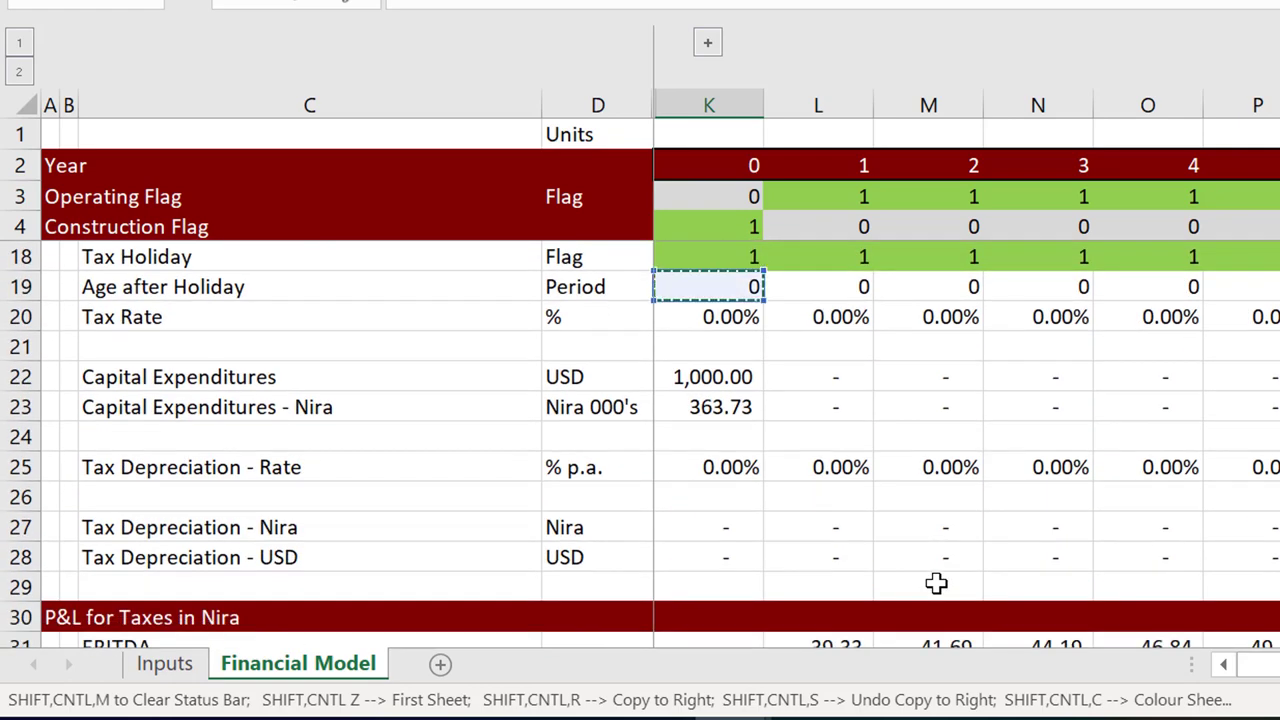
key("Return")
scroll(936, 583, "down", 1)
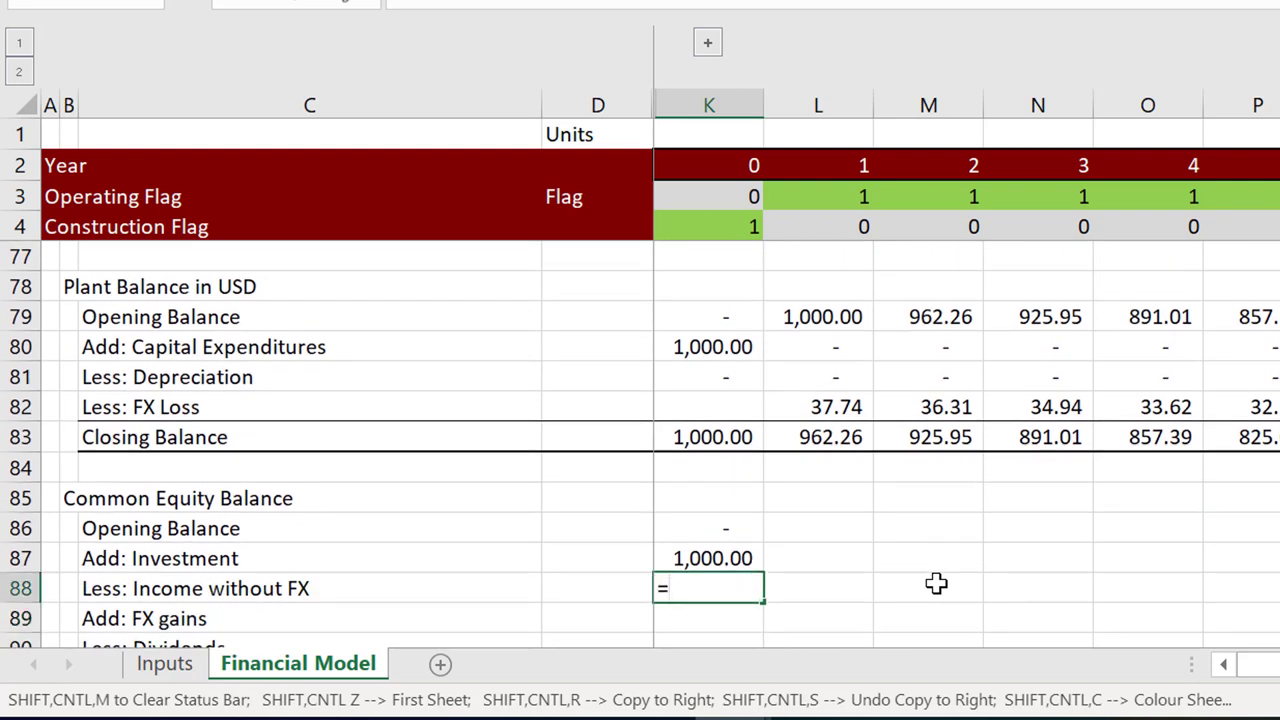
Enter the formula =K82 for year 0 in the "Less: Income without FX" row, cell K88
type("=")
key("Up")
key("Up")
key("Up")
key("Up")
key("Up")
key("Up")
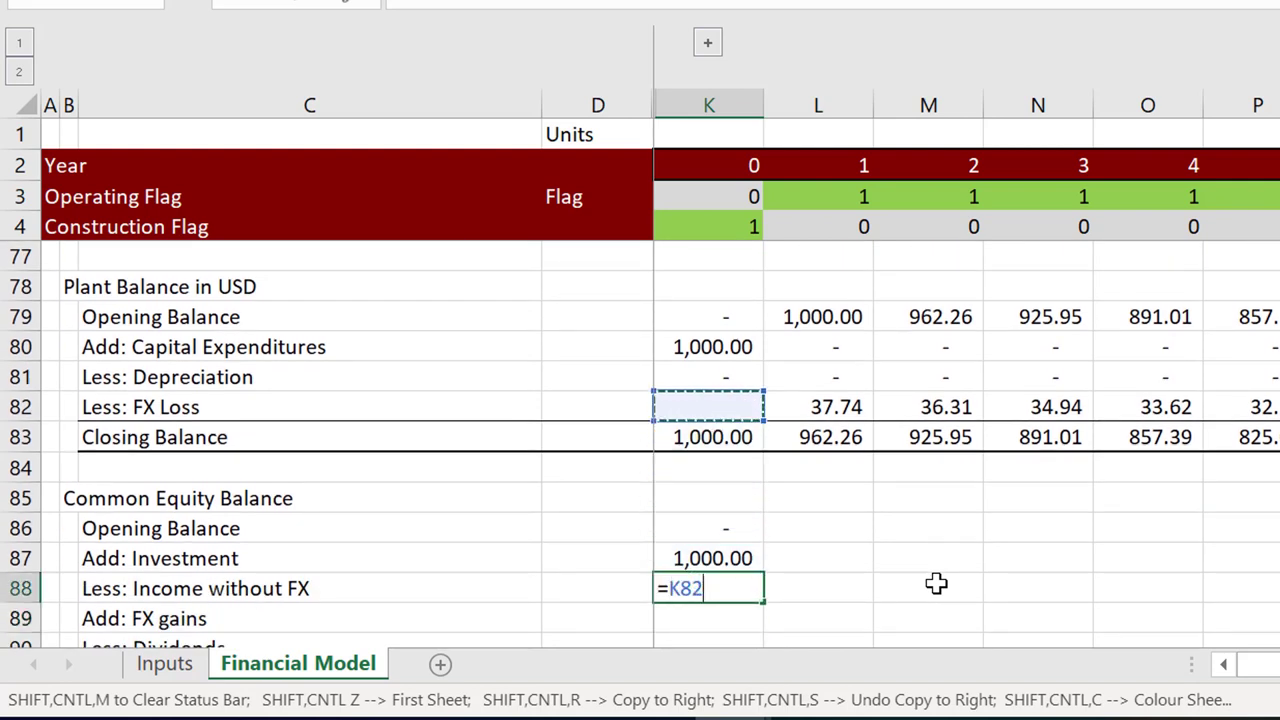
key("Return")
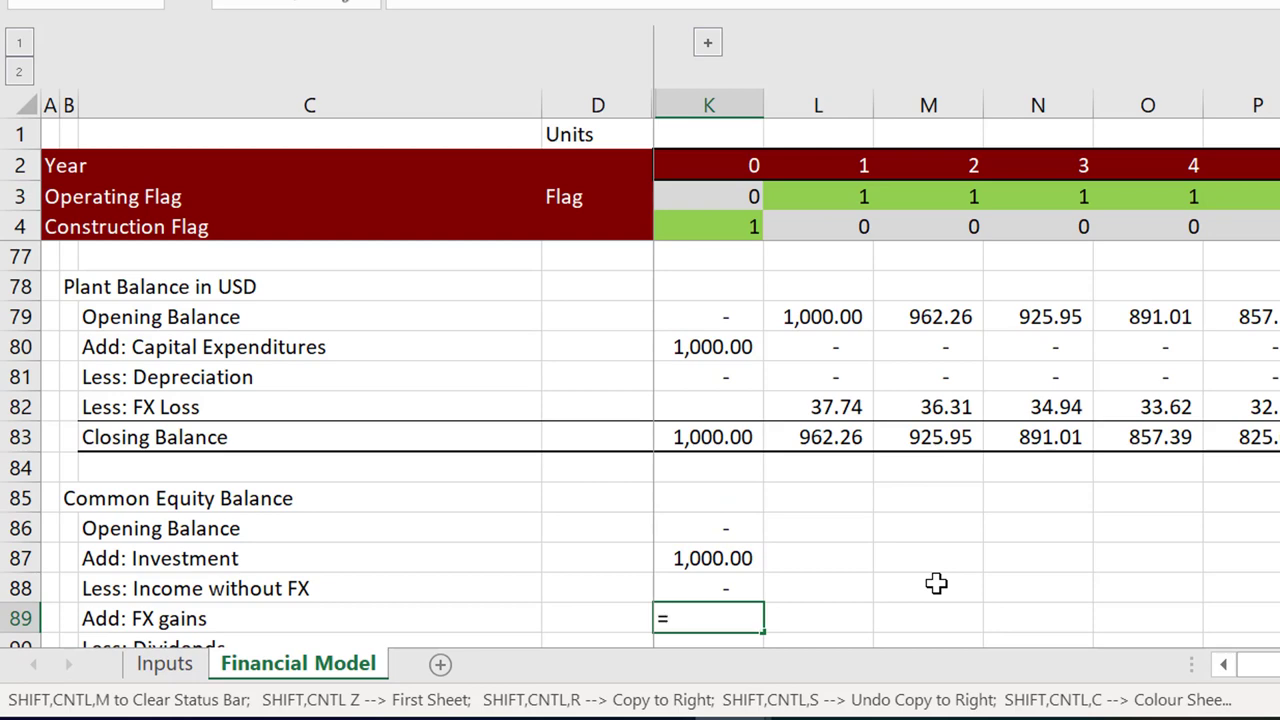
type("=")
key("Escape")
key("Up")
key("F2")
key("Escape")
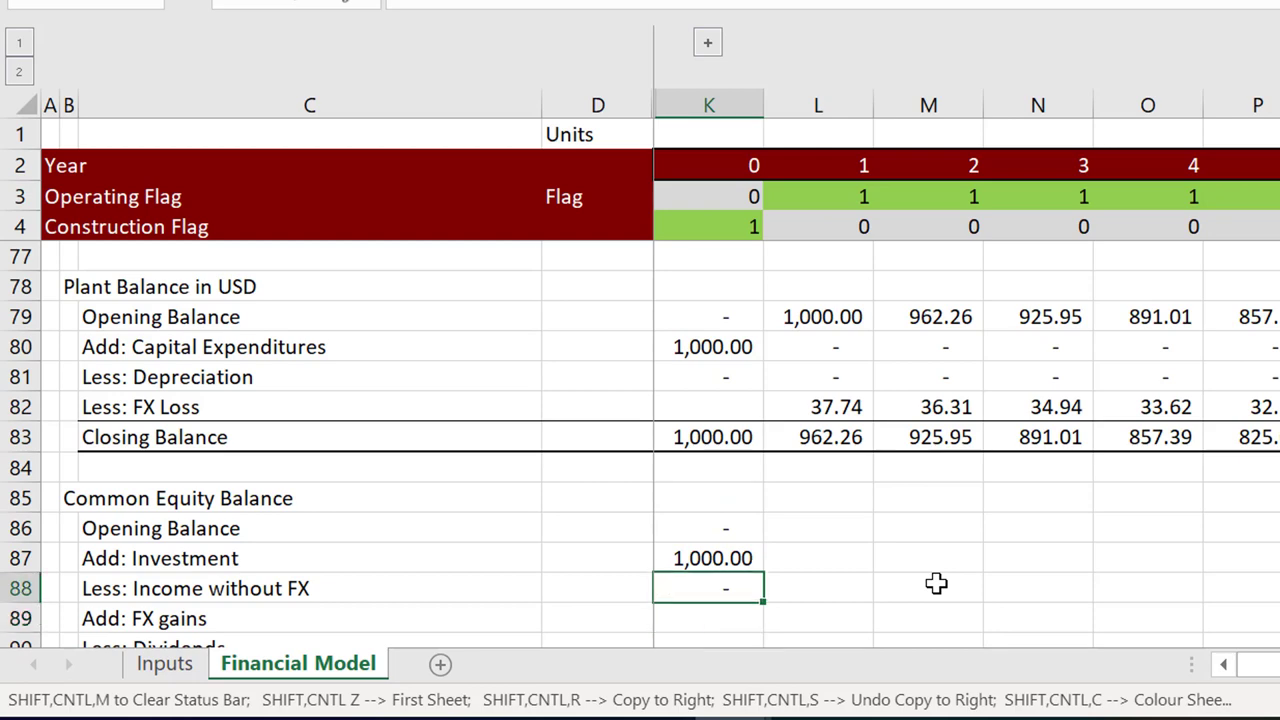
Start a new year 0 income formula in K88 with a reference to EBIT (K45) in the P&L for Taxes in USD
key("Down")
type("=")
key("Page_Up")
key("Page_Up")
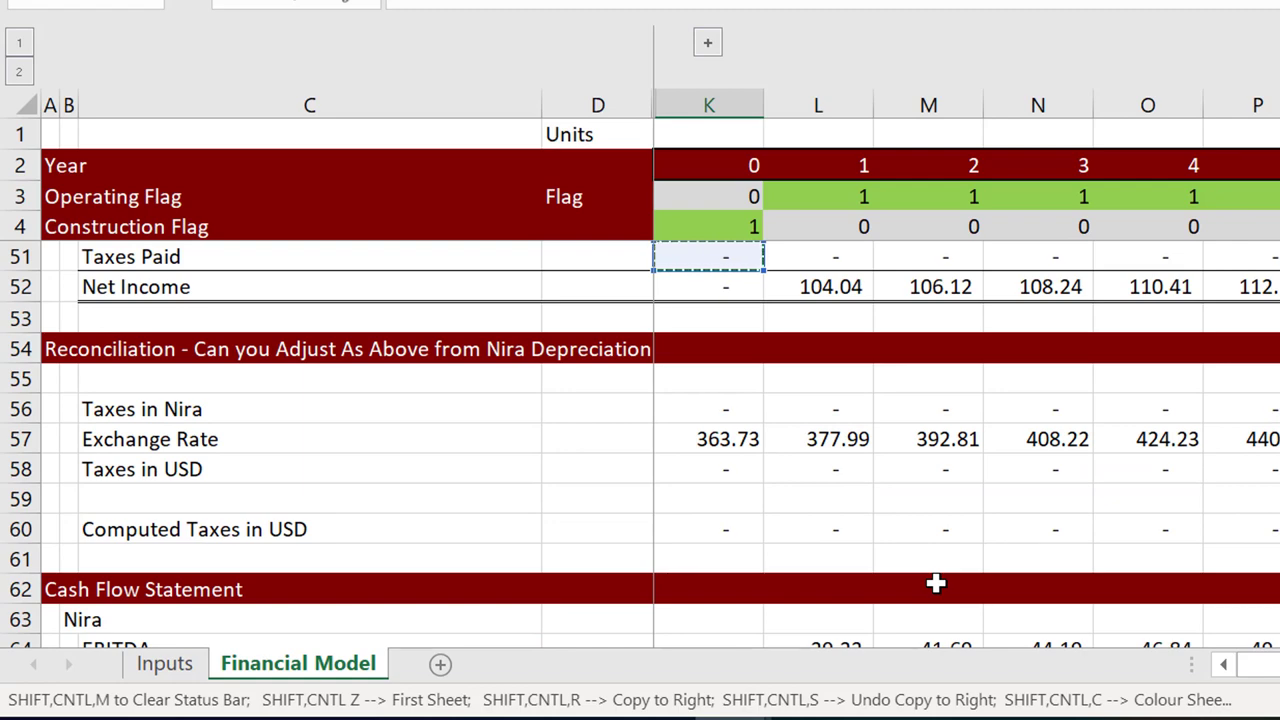
key("Page_Up")
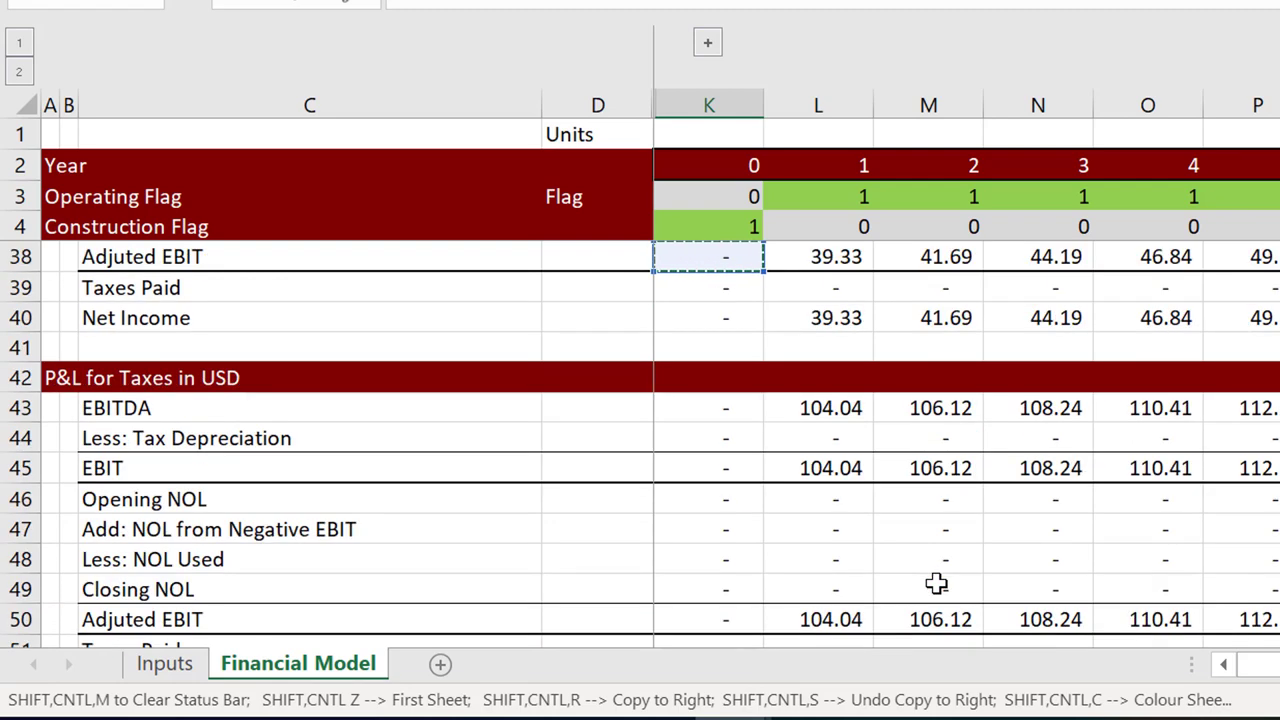
key("Down")
key("Down")
key("Down")
key("Down")
key("Down")
key("Down")
key("Down")
key("Down")
key("Down")
key("Down")
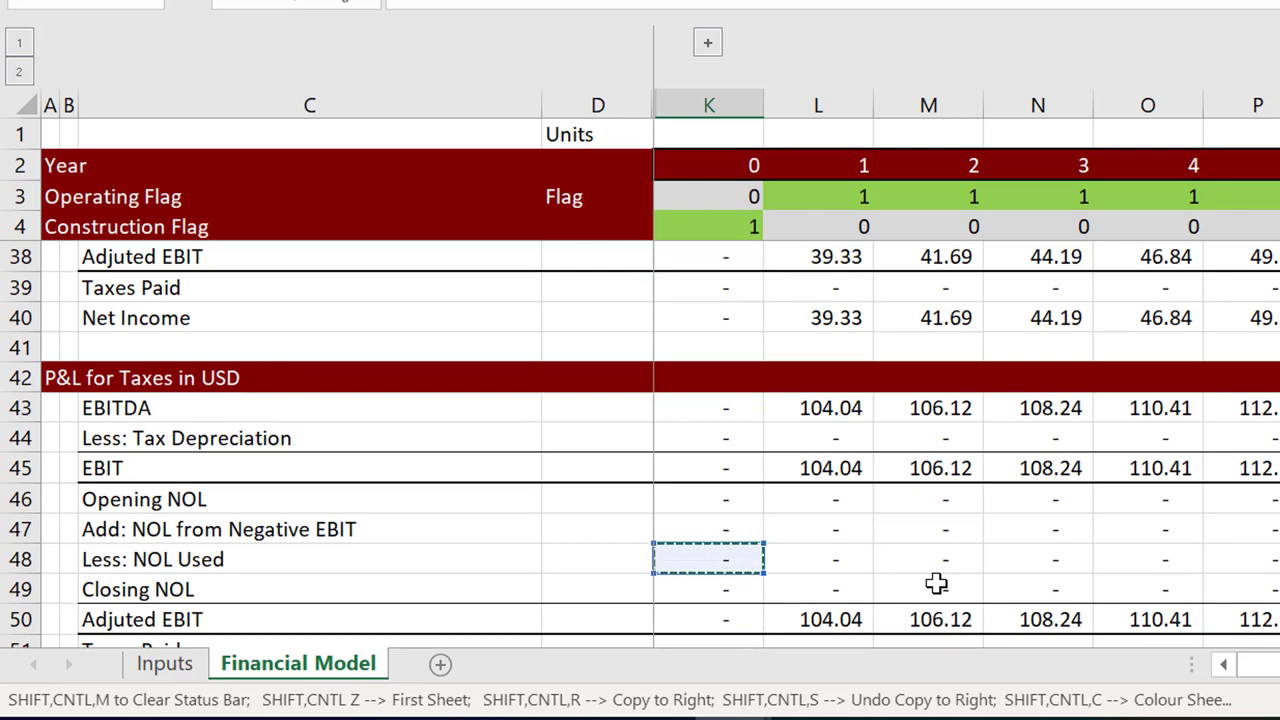
key("Down")
key("Down")
key("Down")
key("Down")
key("Down")
key("Down")
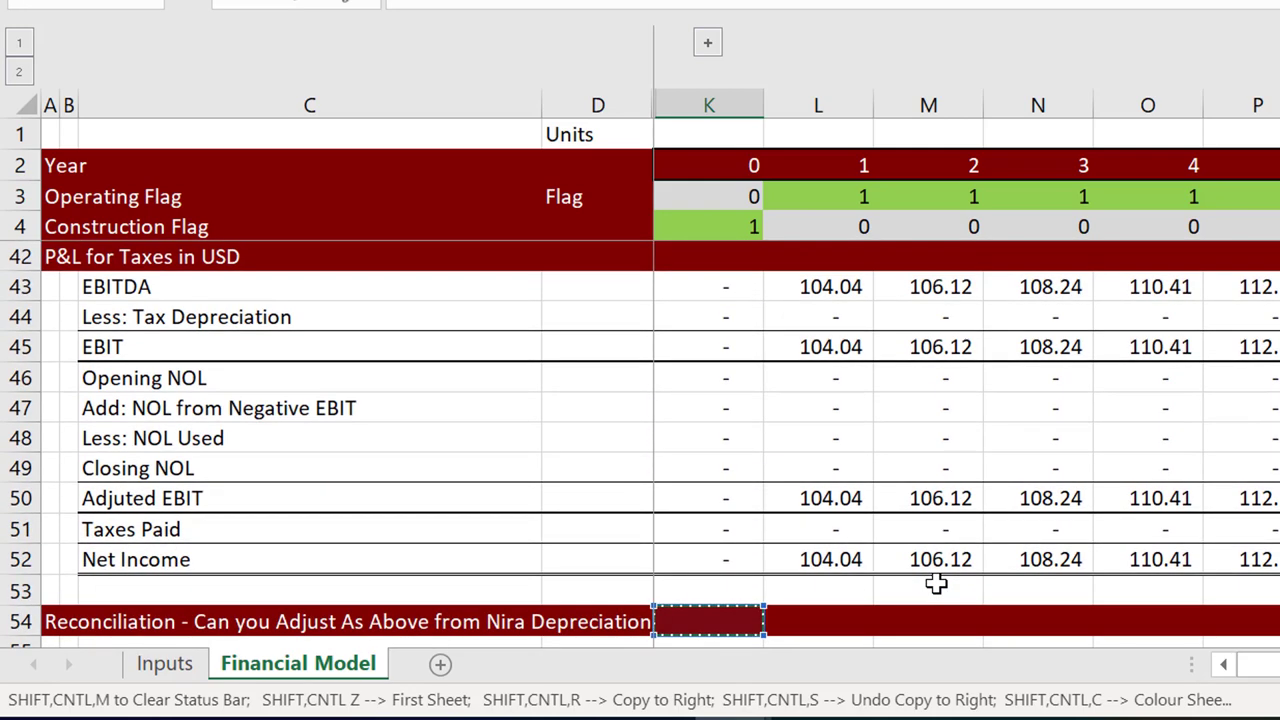
key("Up")
key("Up")
key("Up")
key("Up")
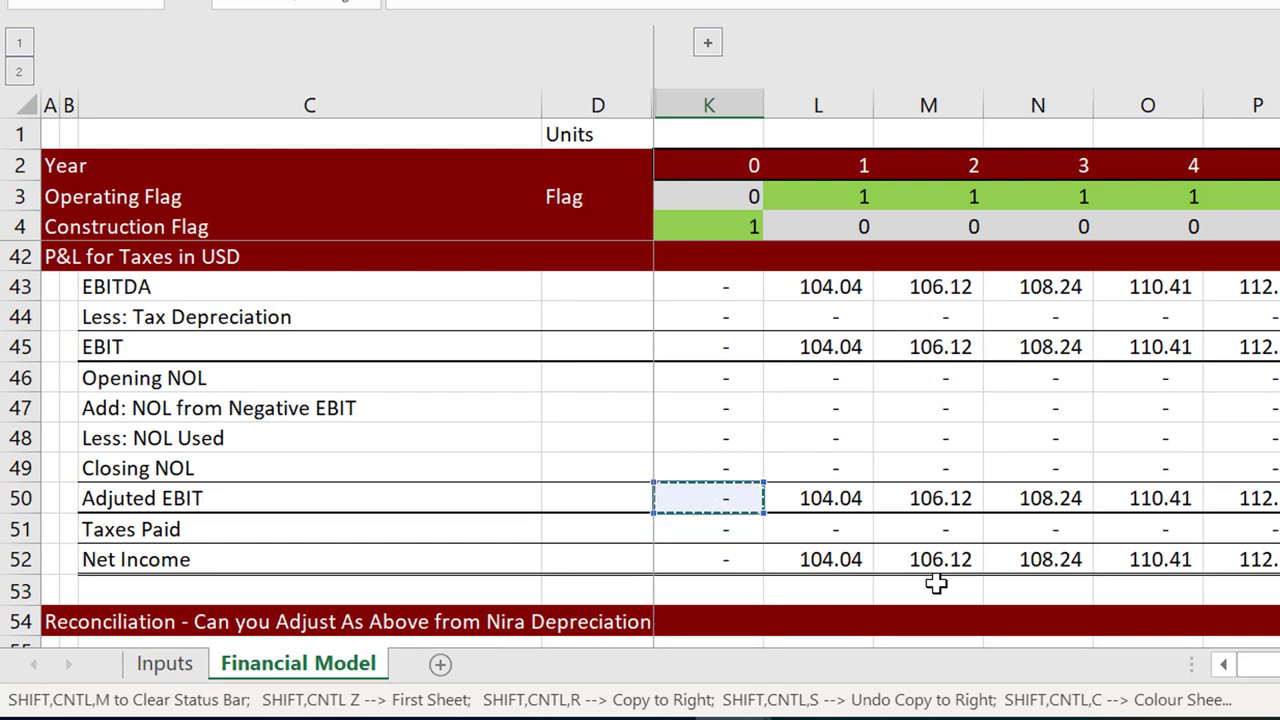
key("Up")
key("Up")
key("Up")
key("Up")
key("Up")
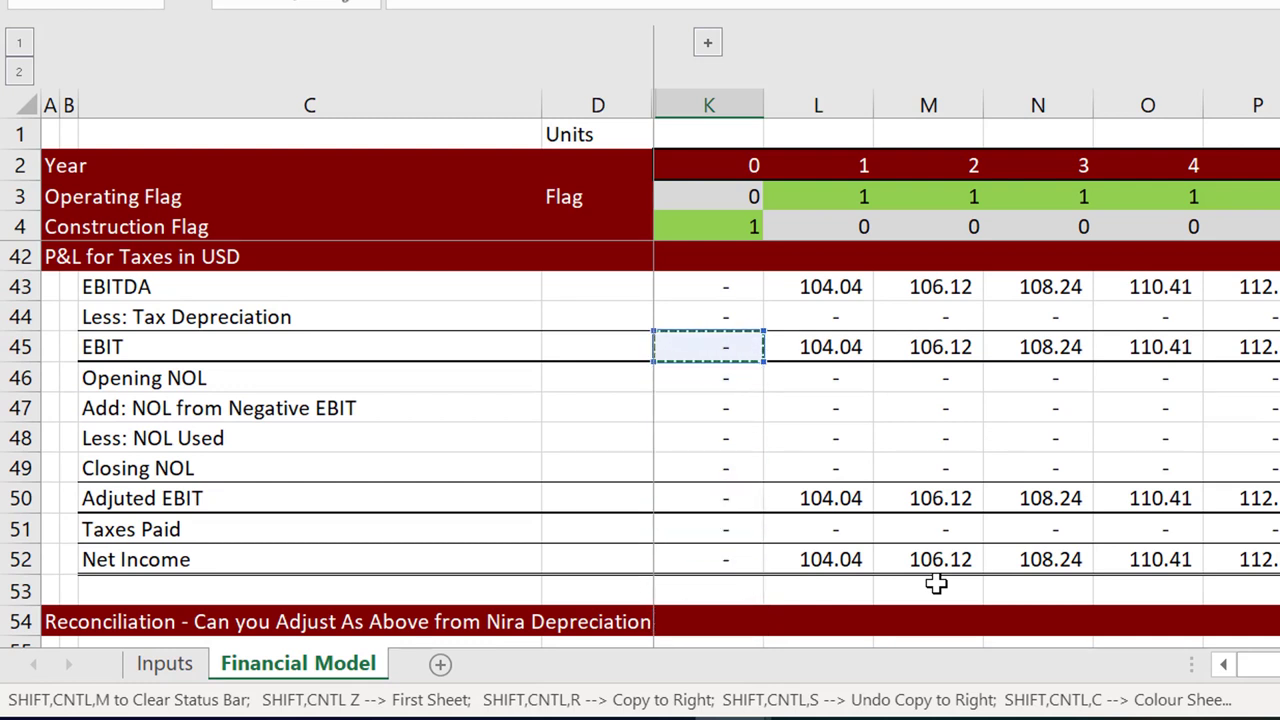
Complete the K88 income formula by subtracting the year 0 taxes in USD from the Reconciliation section, and show zero as a dash
type("-")
left_click(714, 580)
key("Down")
key("Down")
key("Down")
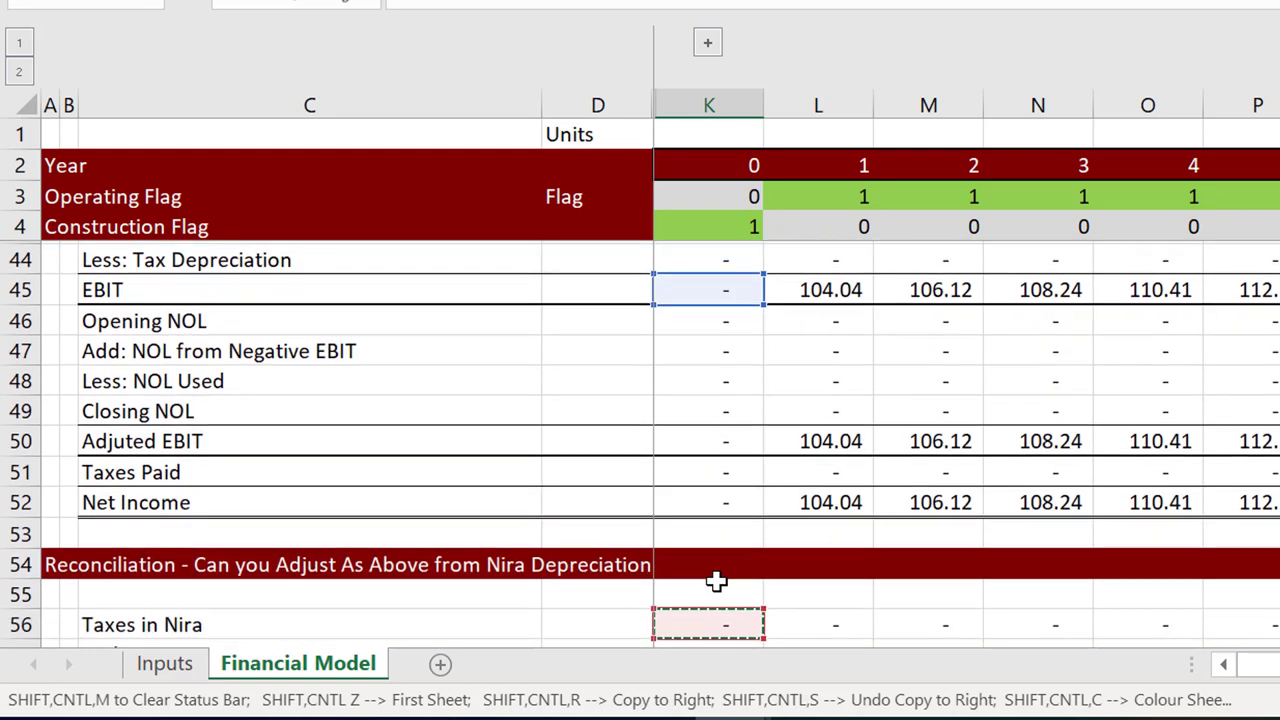
key("Down")
key("Down")
key("Down")
key("Down")
key("Down")
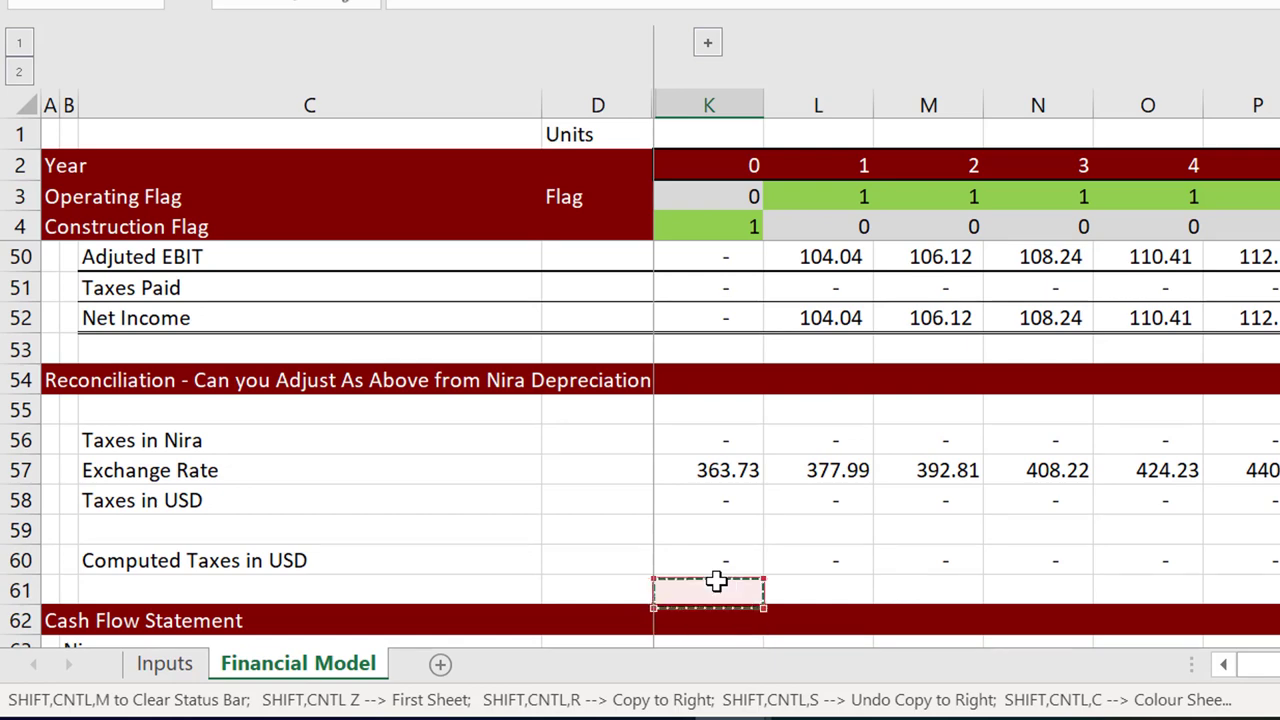
key("Up")
key("Up")
key("Down")
key("Down")
key("Down")
key("Up")
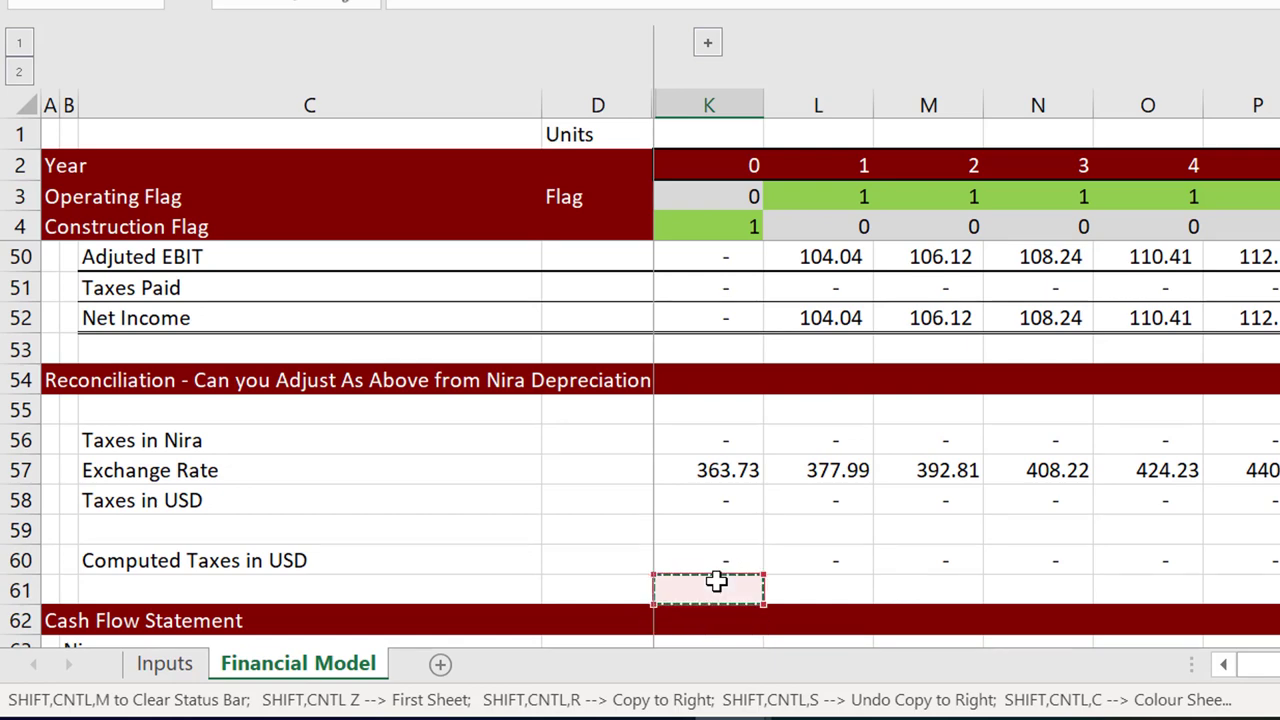
key("Up")
key("Up")
key("Up")
key("Return")
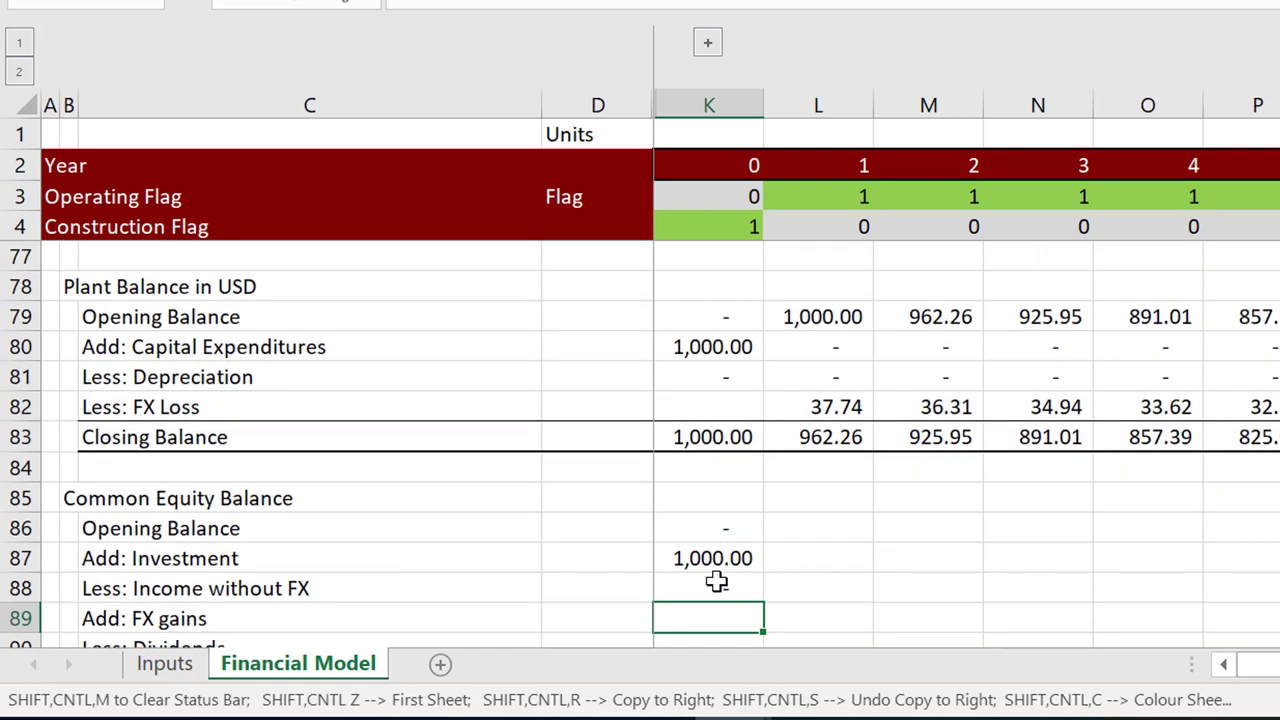
key("Up")
key("ctrl+v")
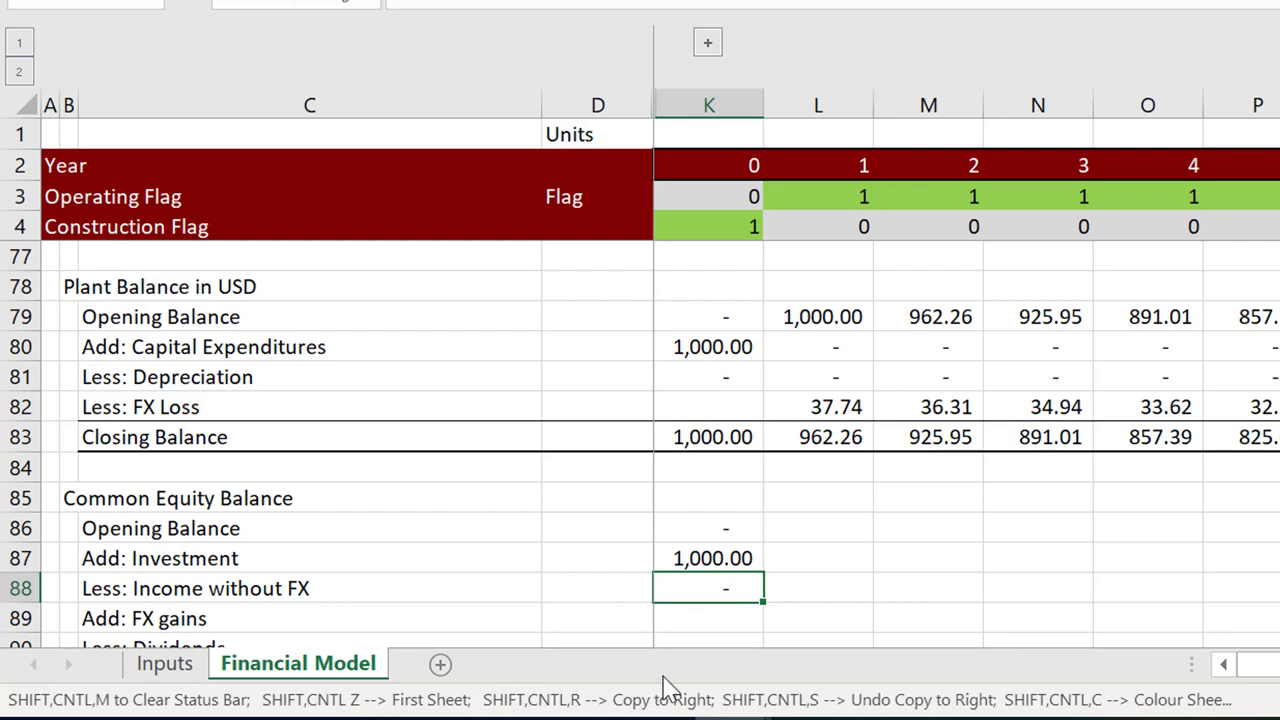
Link the year 0 "Add: FX gains" cell K89 to the FX Loss cell K82 in the Plant Balance in USD
key("Down")
type("=")
key("Up")
key("Up")
key("Up")
key("Up")
key("Up")
key("Up")
key("Up")
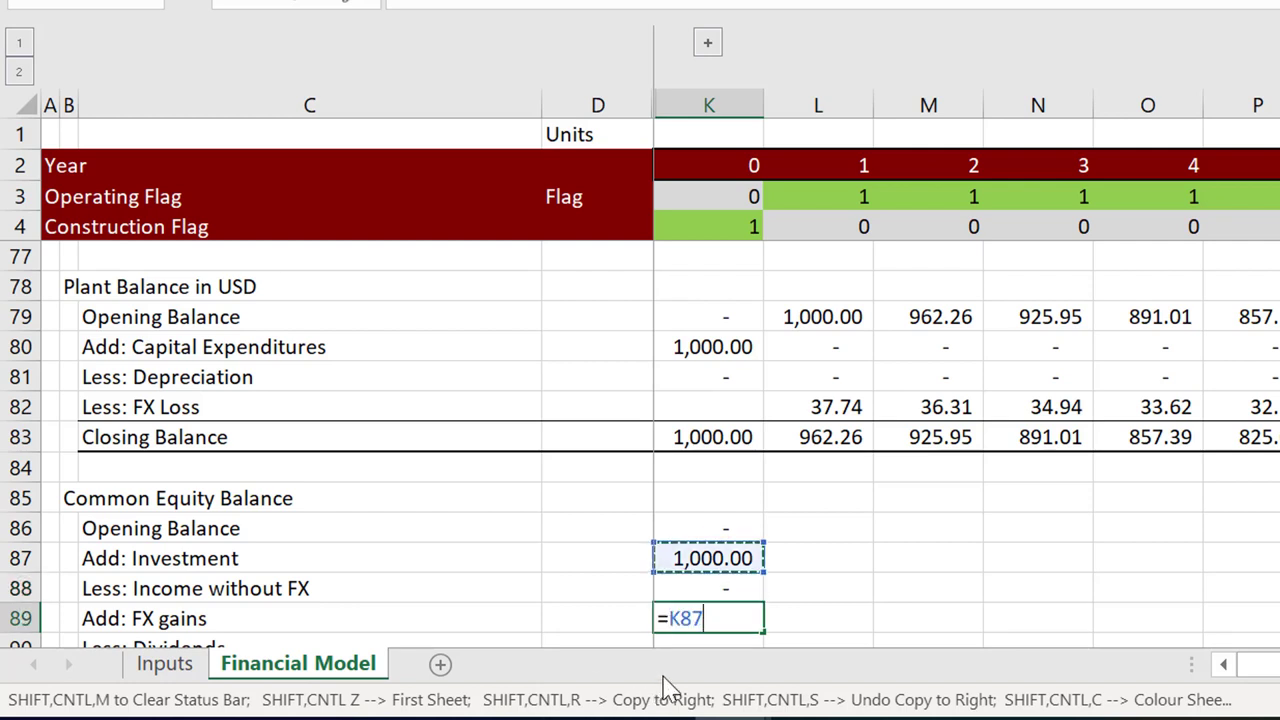
key("Return")
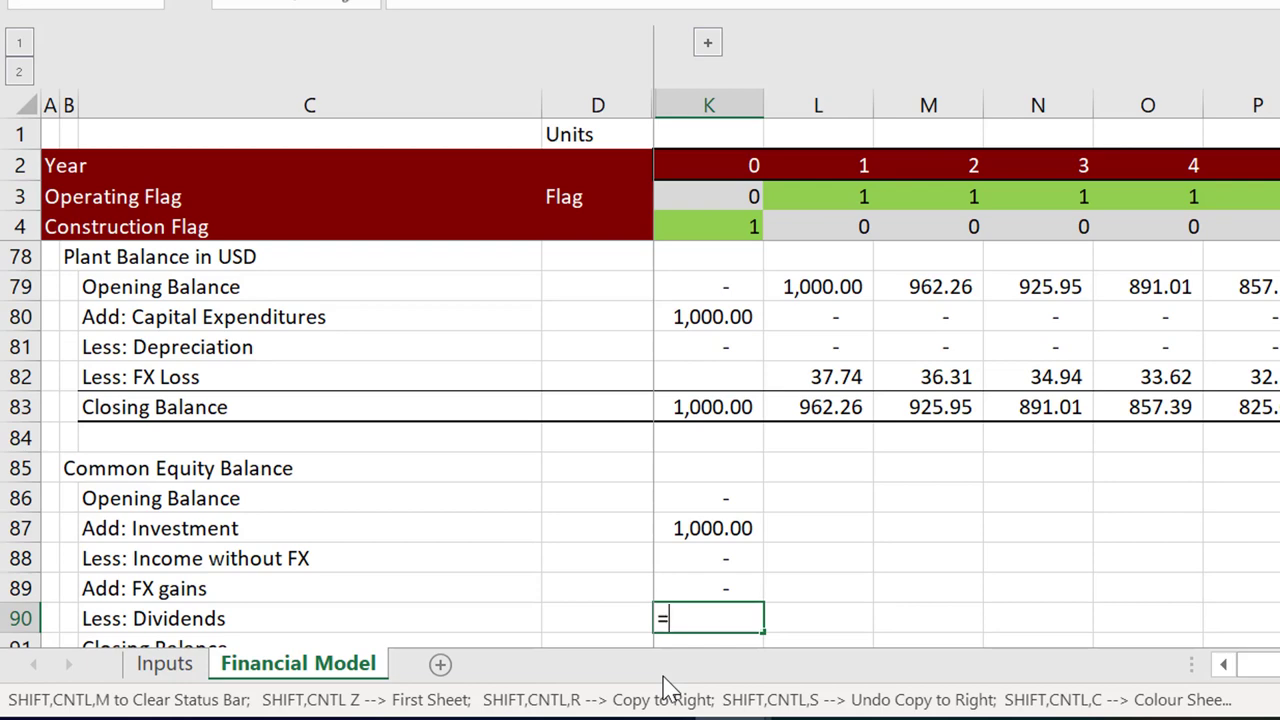
Link the year 0 "Less: Dividends" cell K90 to the USD Dividends cell K71 in the Cash Flow Statement
type("=")
key("Up")
key("Up")
key("Up")
key("Up")
key("Up")
key("Up")
key("Up")
key("Up")
key("Up")
key("Up")
key("Up")
key("Up")
key("Up")
key("Up")
key("Up")
key("Up")
key("Up")
key("Up")
key("Up")
key("Up")
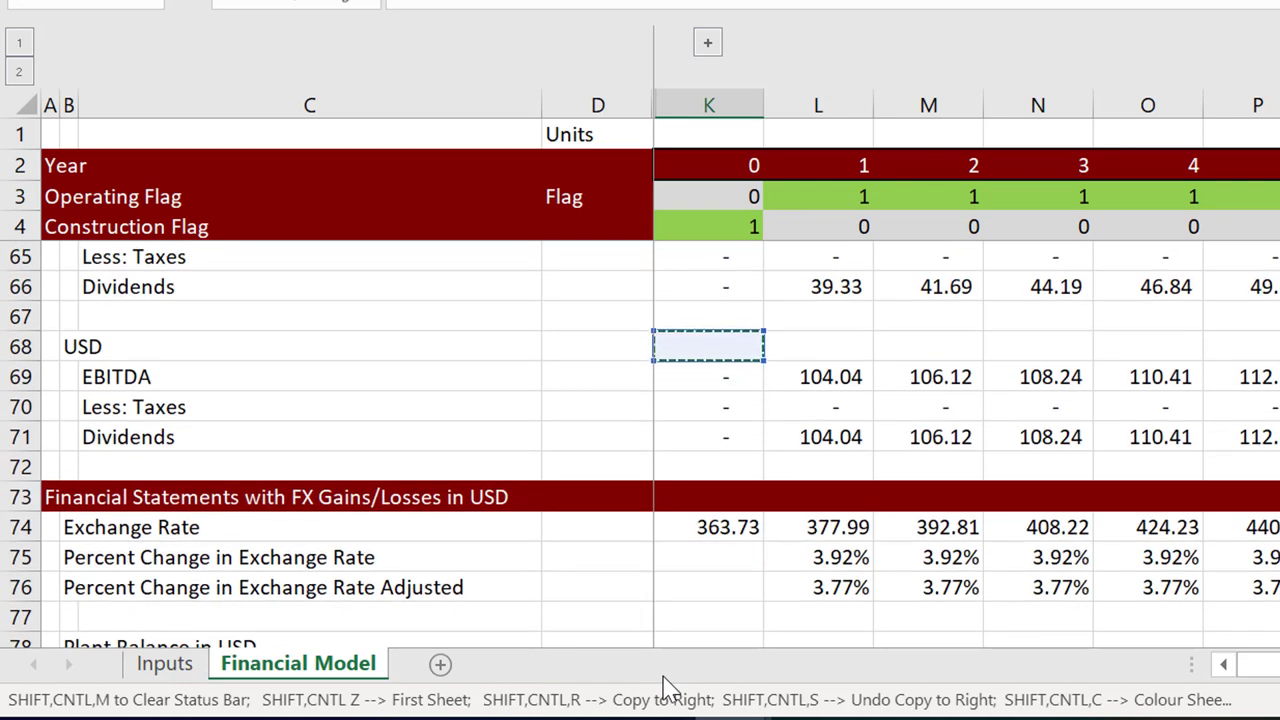
key("Down")
key("Down")
key("Down")
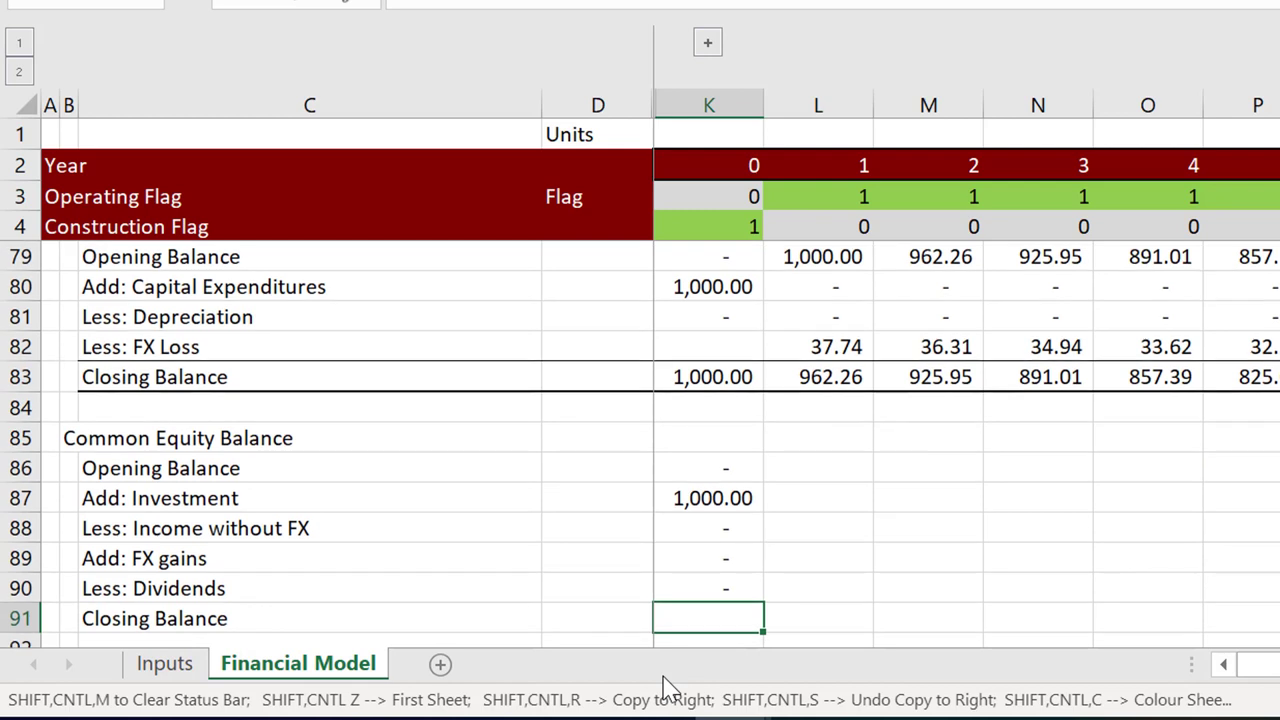
key("Up")
key("Up")
key("Up")
key("Up")
key("Up")
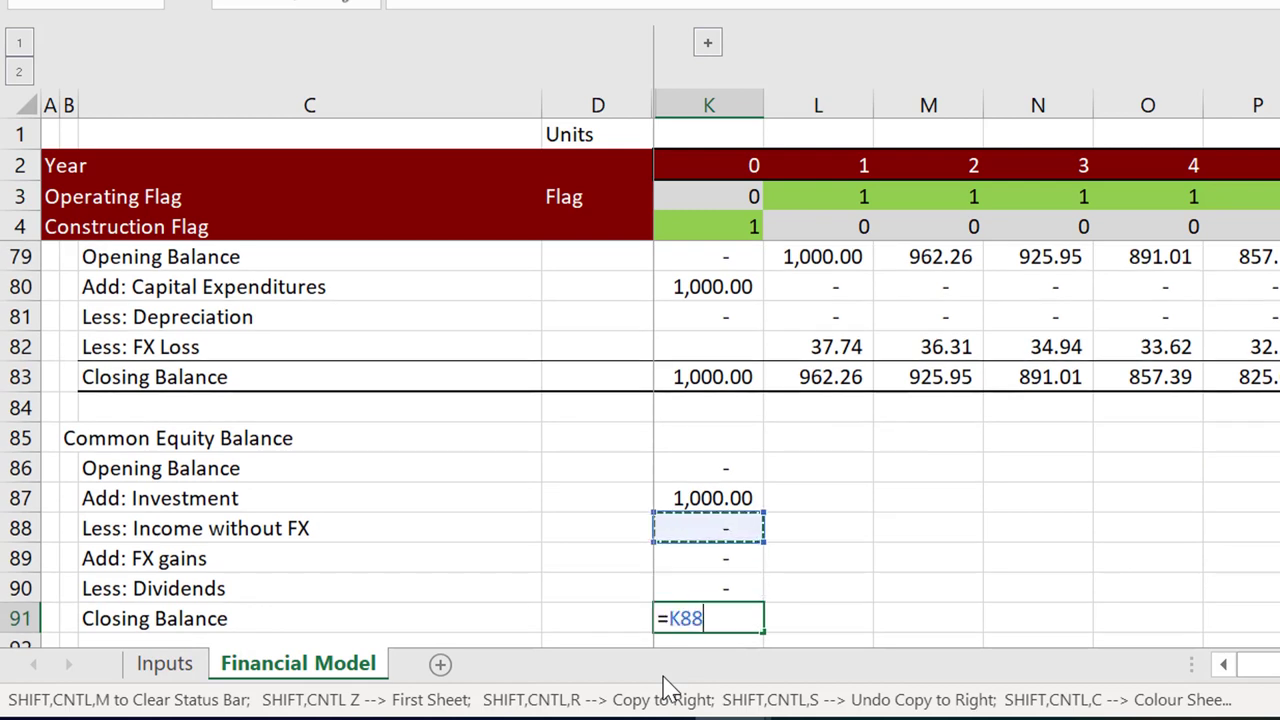
type("+")
key("Up")
key("Up")
key("Up")
key("Up")
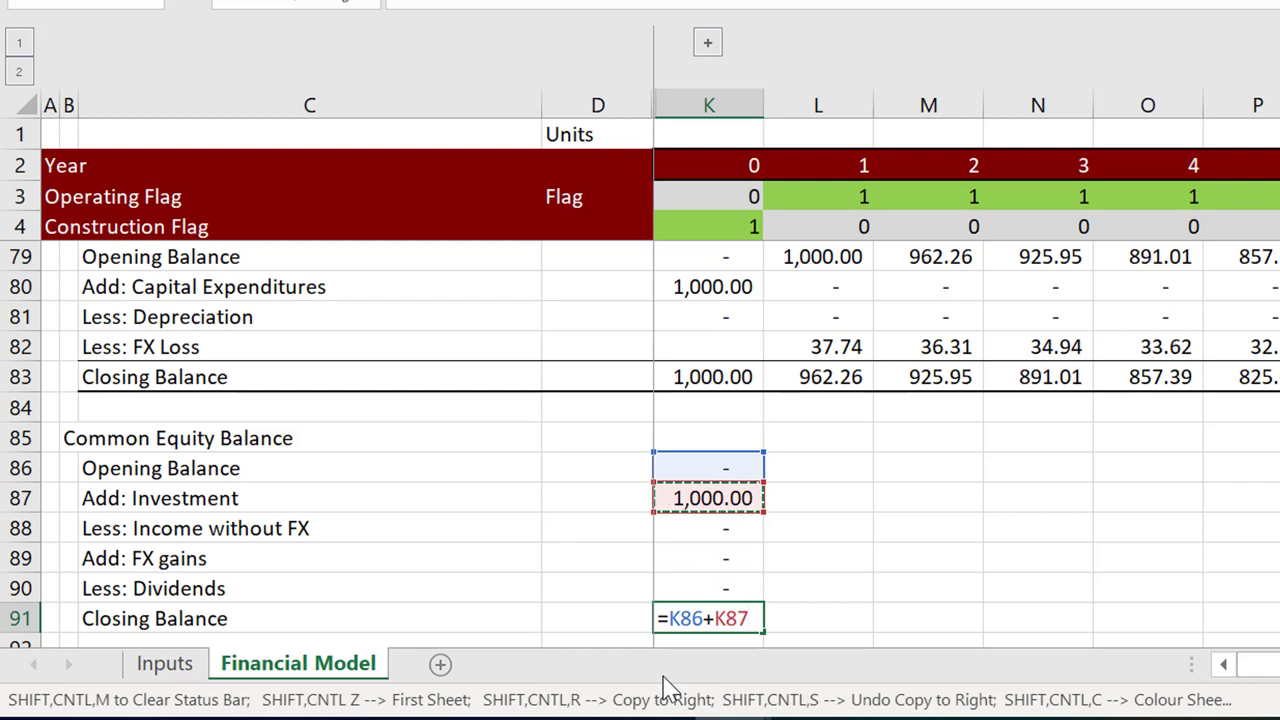
type("-")
key("Up")
key("Up")
key("Up")
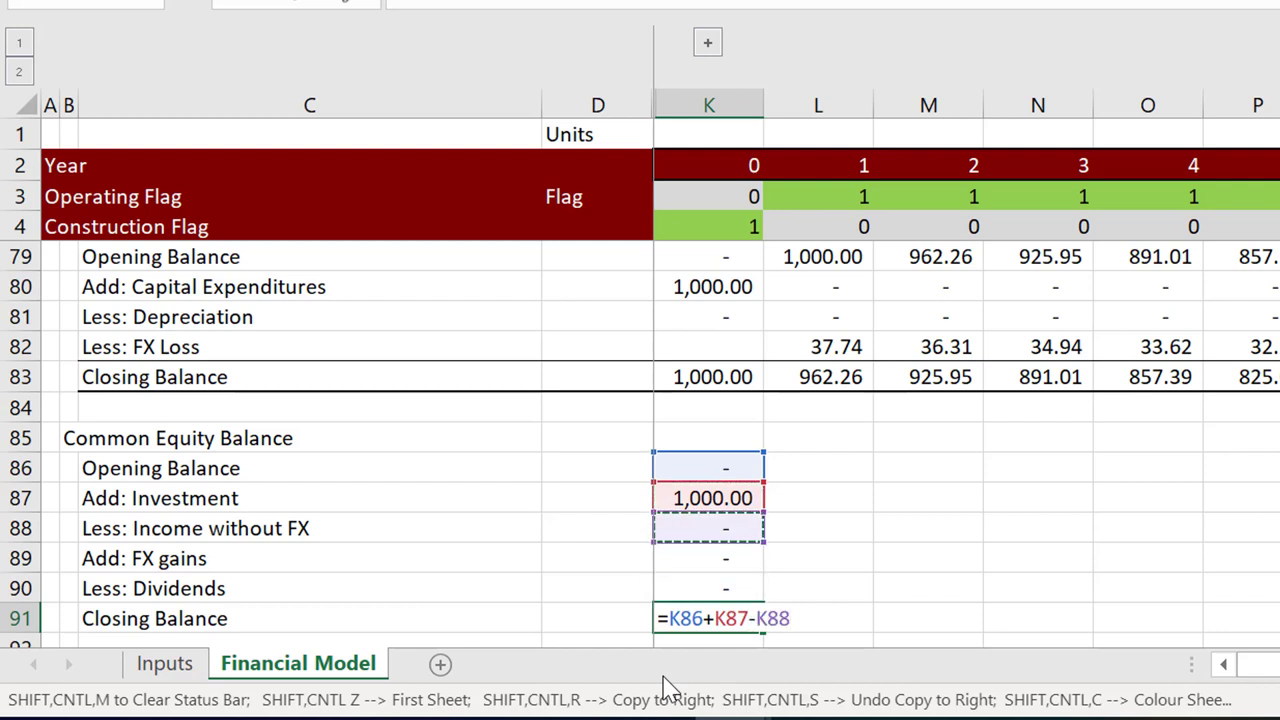
type("-")
key("Escape")
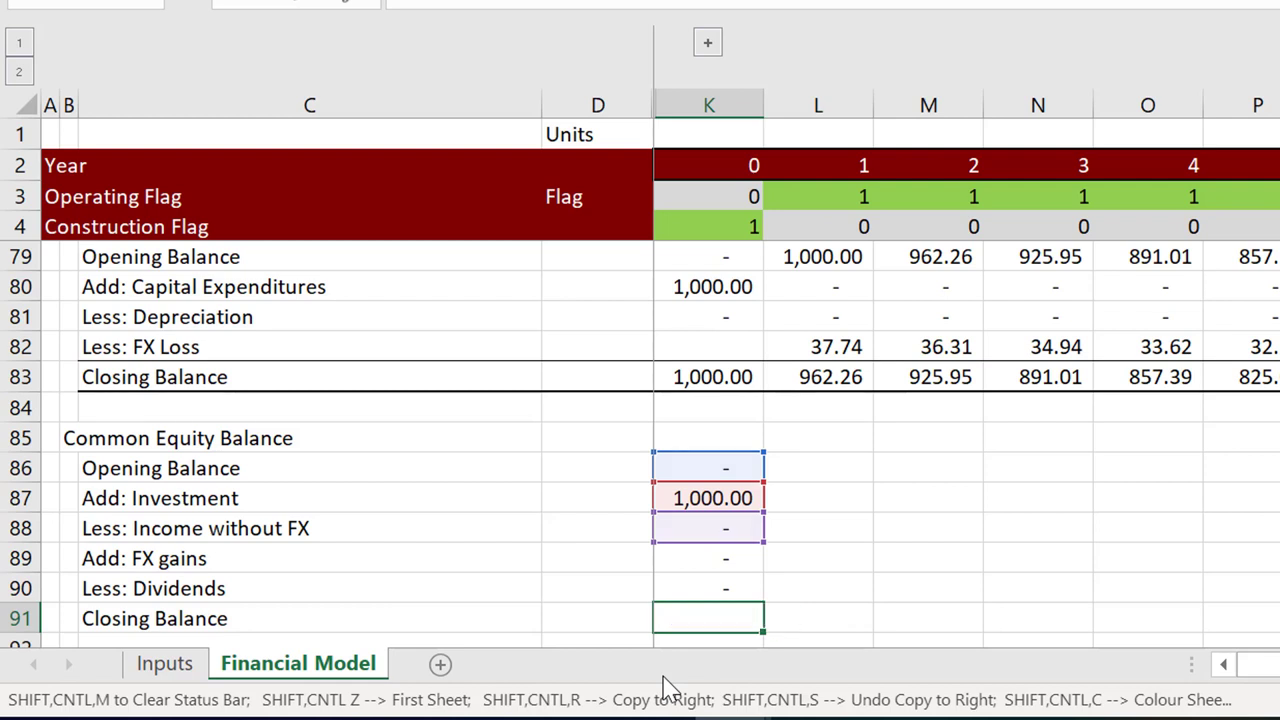
Enter =K86+K87+K88-K89-K90 as the year 0 Closing Balance of the Common Equity Balance in K91
type("=")
key("Up")
key("Up")
key("Up")
key("Up")
key("Up")
key("Up")
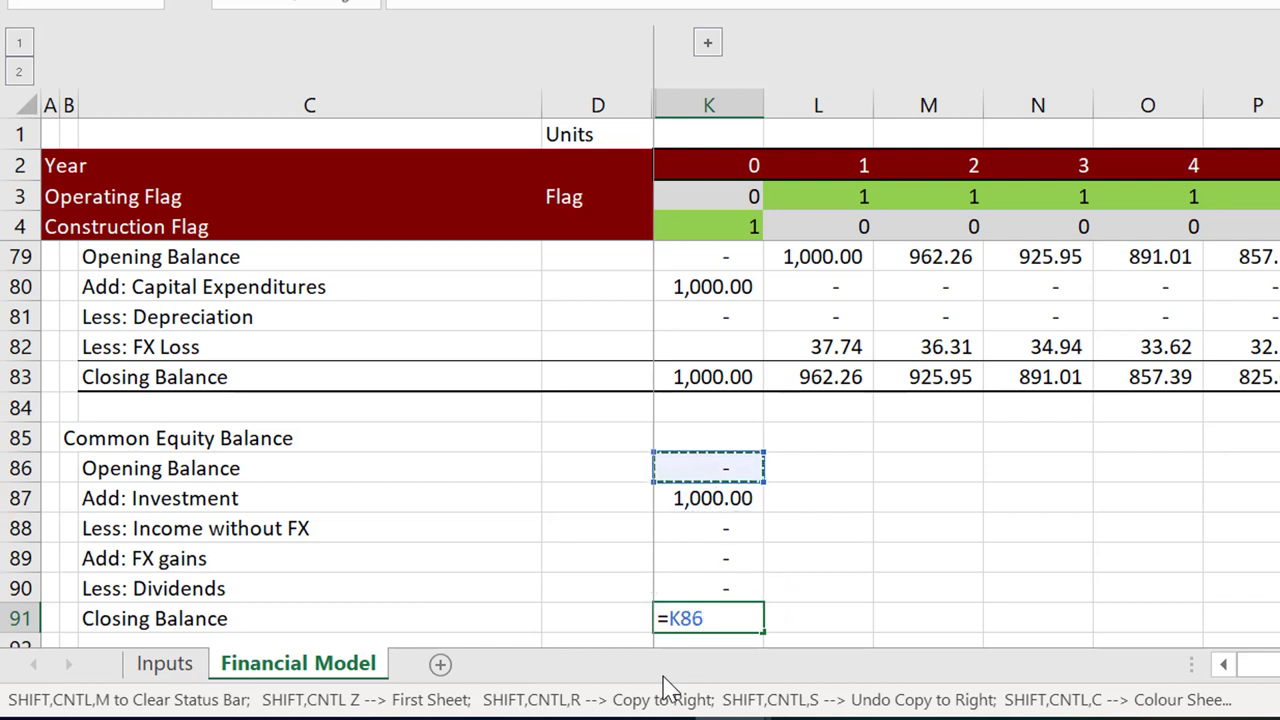
key("Down")
type("+")
key("Up")
key("Up")
key("Up")
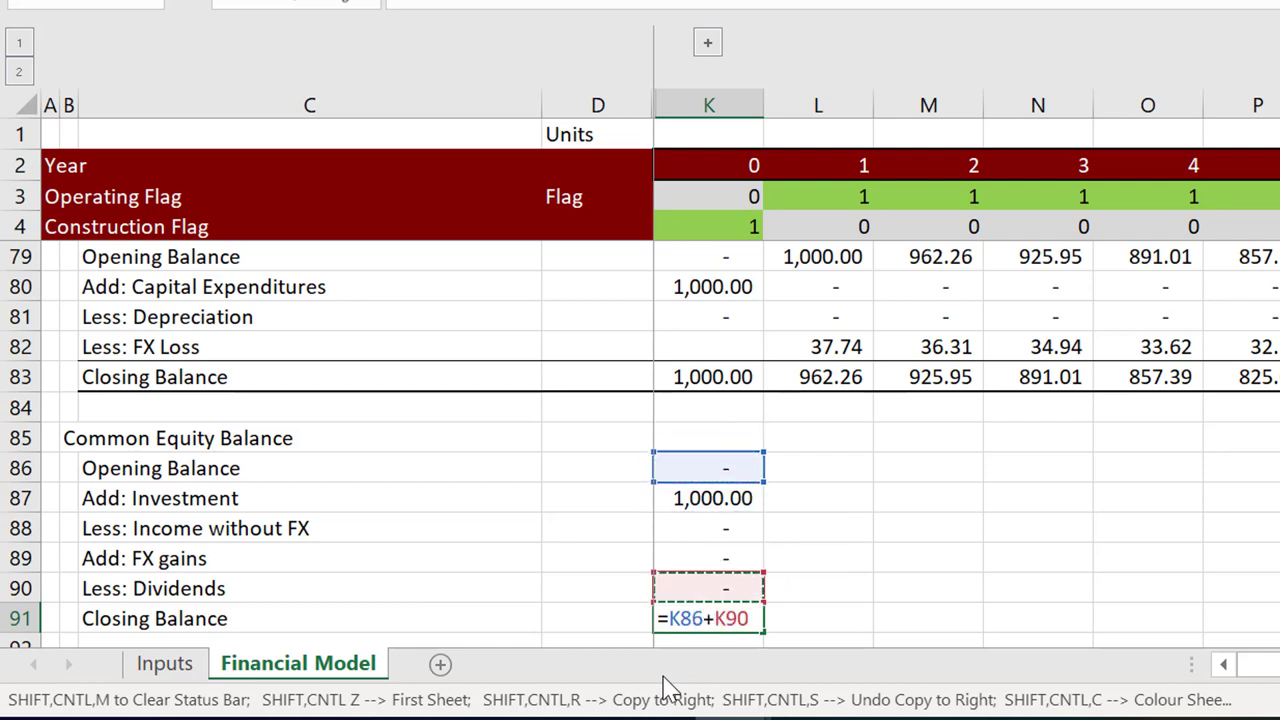
key("Up")
type("+")
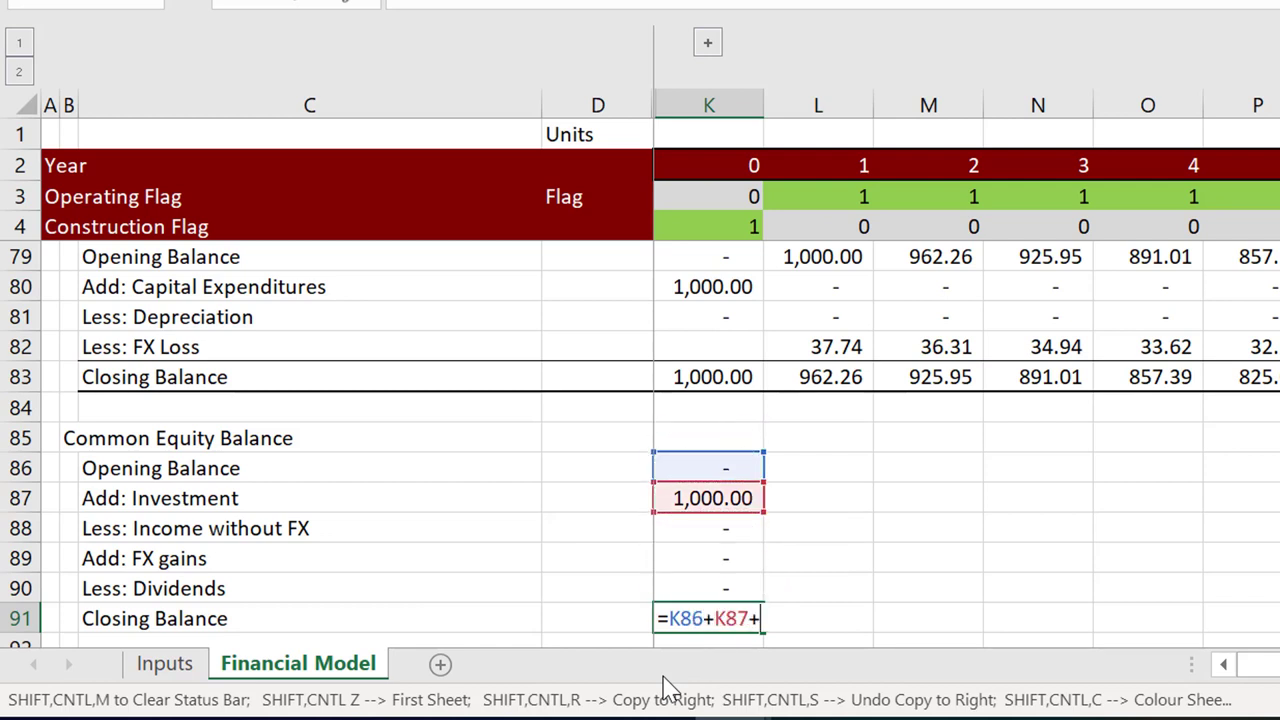
key("Up")
key("Up")
key("Up")
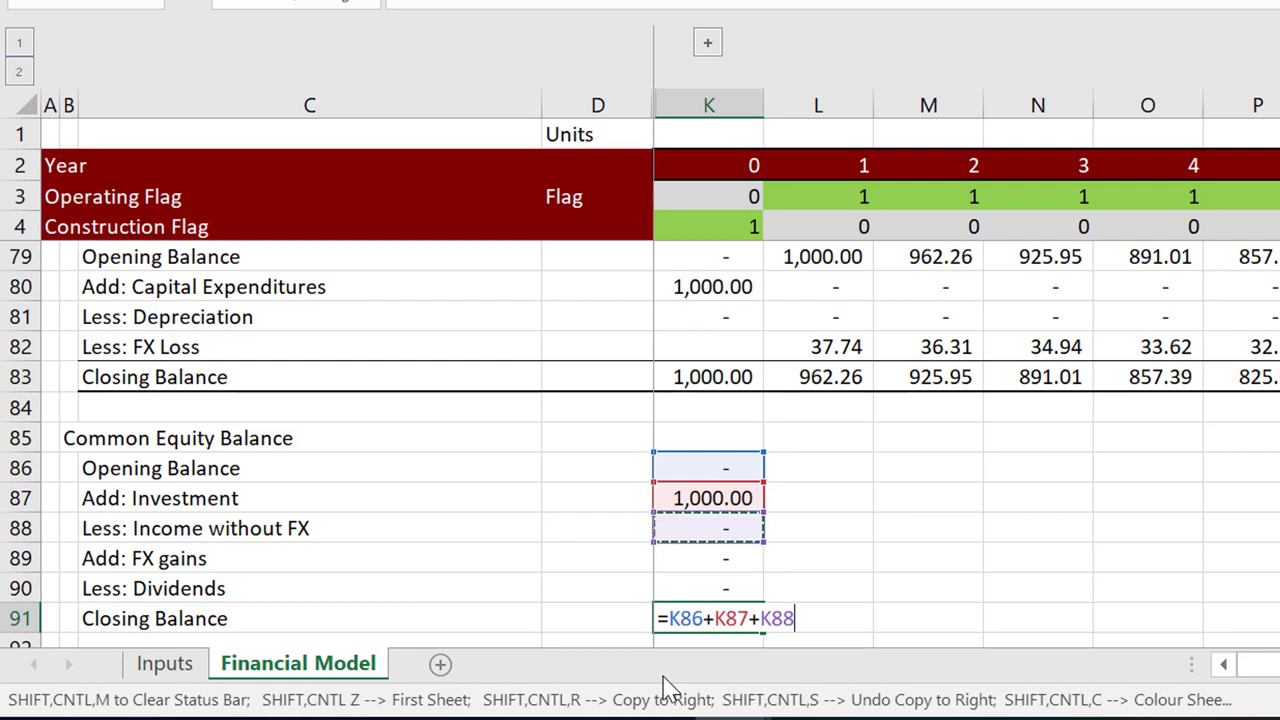
type("-")
key("Up")
key("Up")
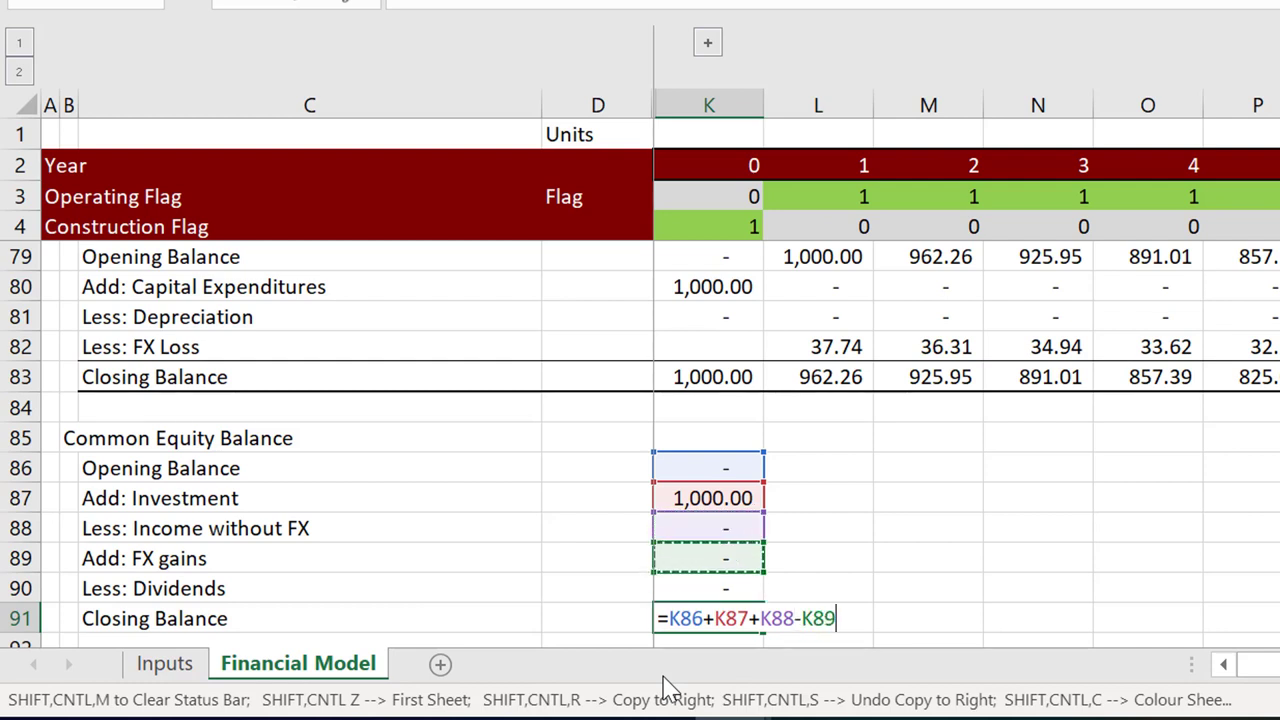
type("-")
key("Up")
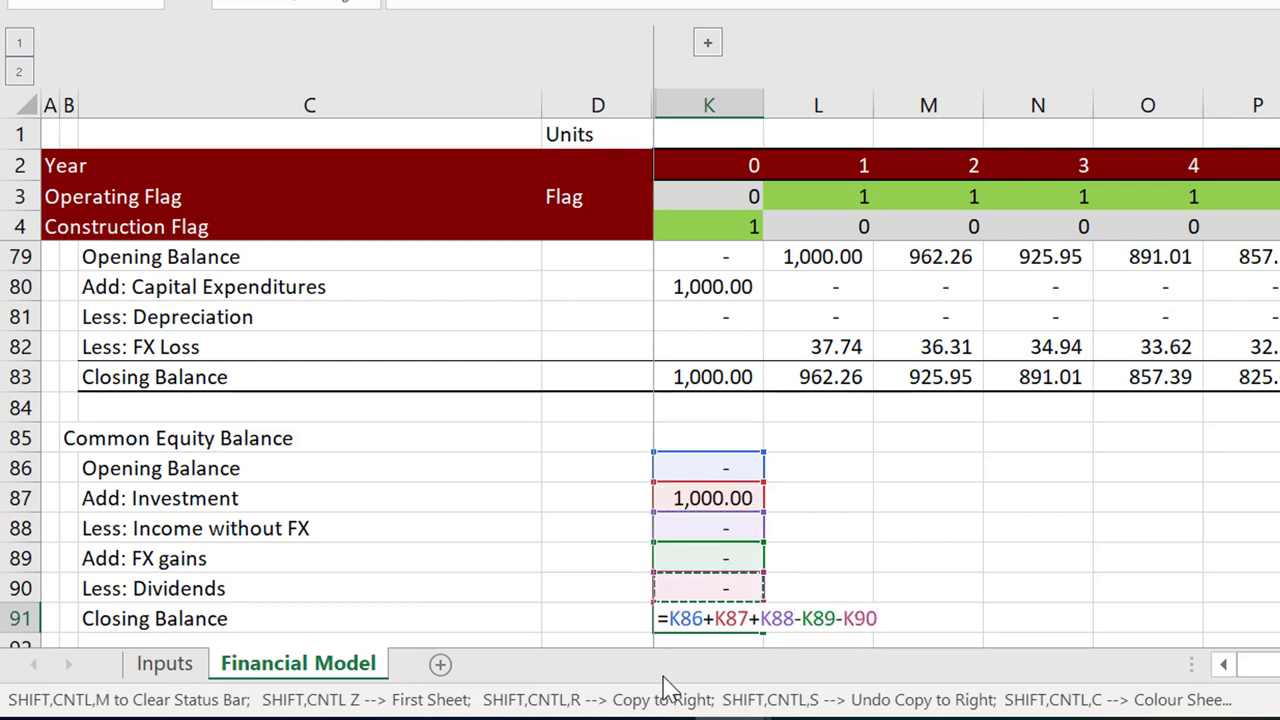
key("Return")
Change the income row's label in C88 to "Add: Income without FX"
key("Up")
key("Left")
key("Up")
key("Up")
key("Left")
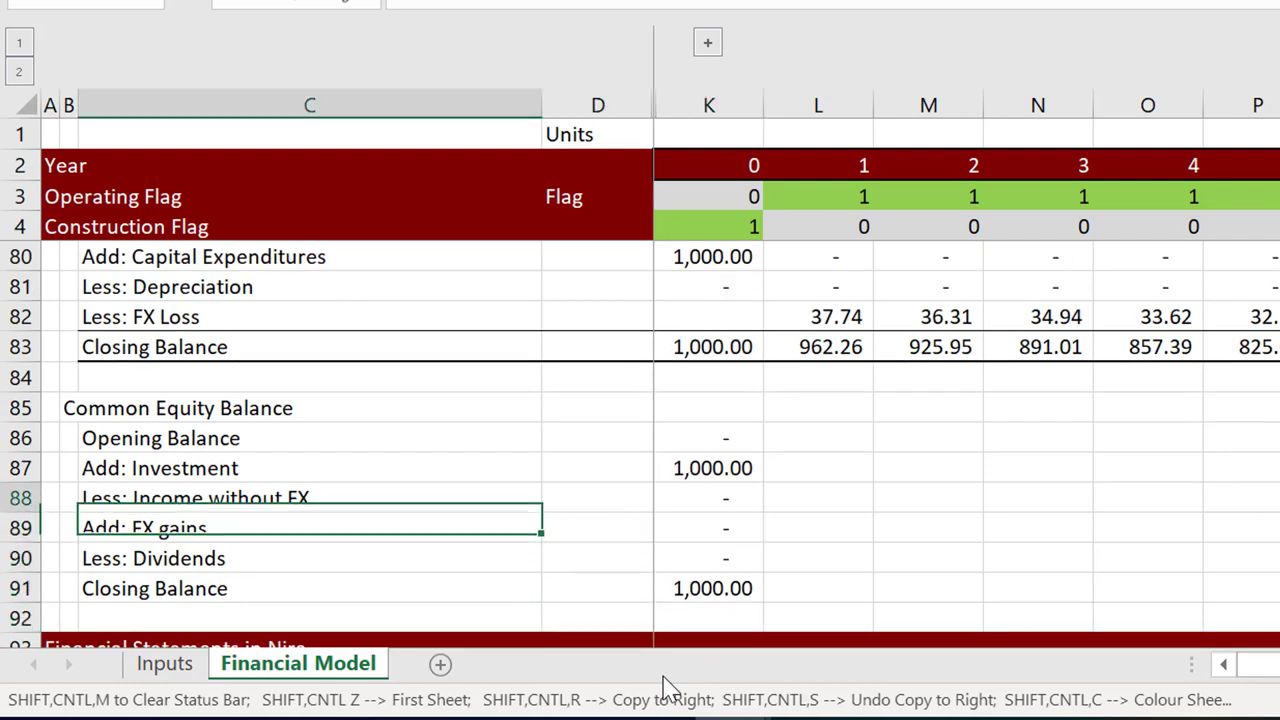
key("Up")
key("F2")
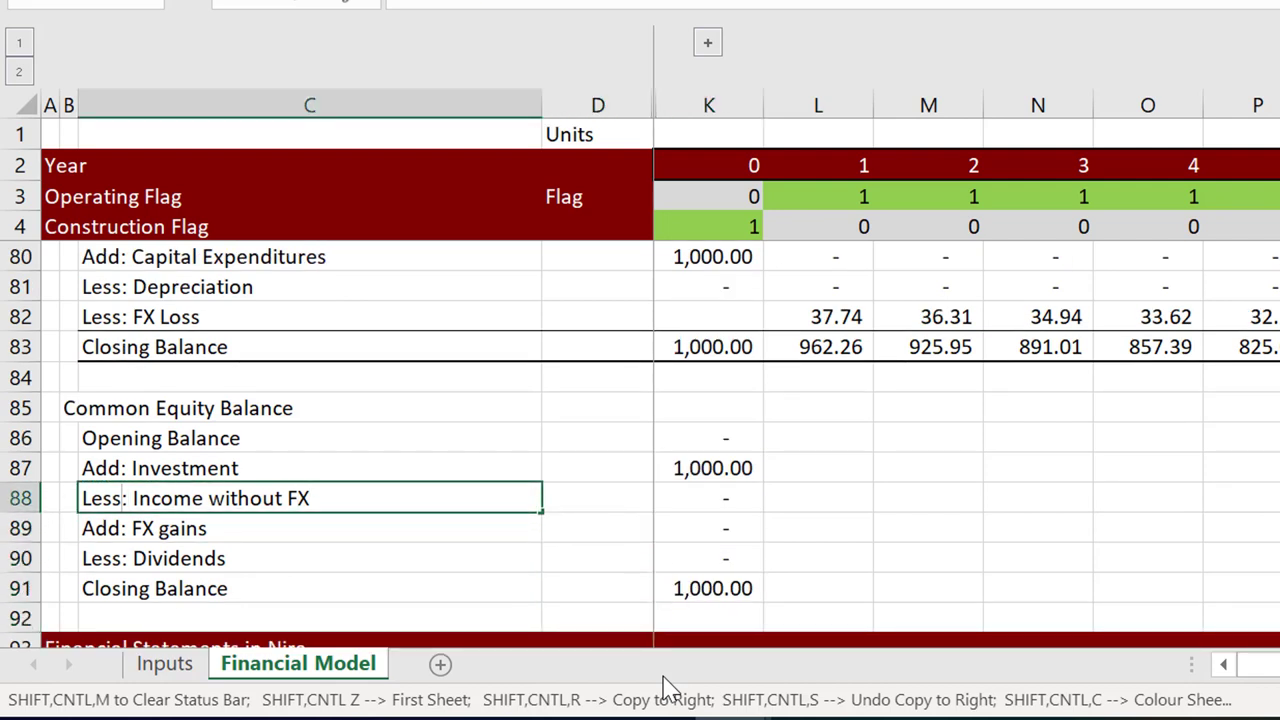
key("BackSpace")
key("BackSpace")
key("BackSpace")
key("BackSpace")
type("A")
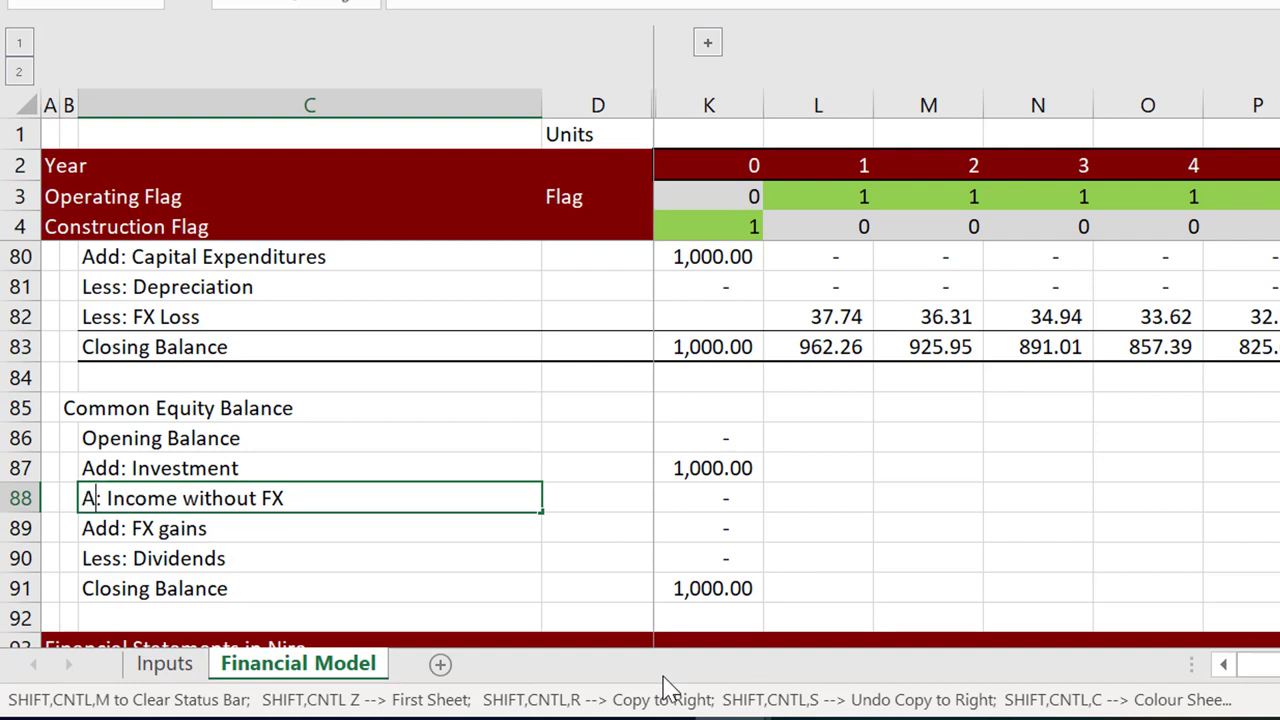
type("dd")
key("Return")
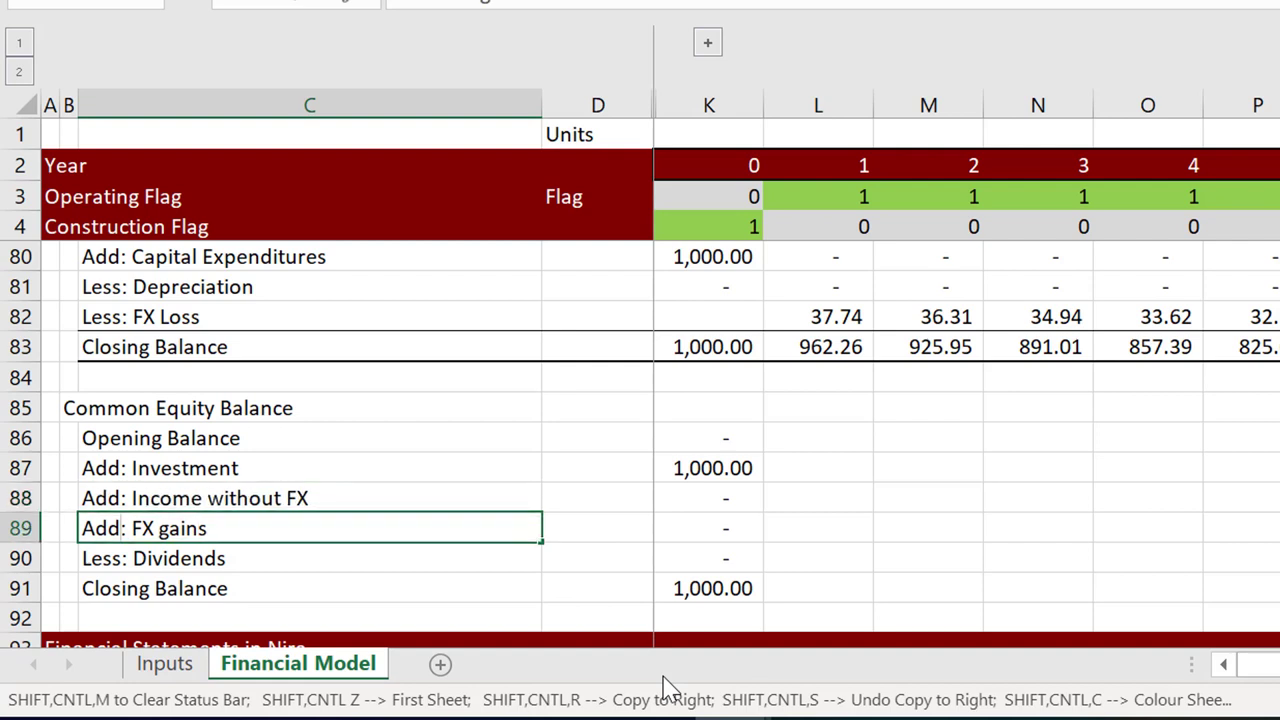
Change the FX row's label in C89 to "Less: FX gains"
key("BackSpace")
key("BackSpace")
key("BackSpace")
type("LEss")
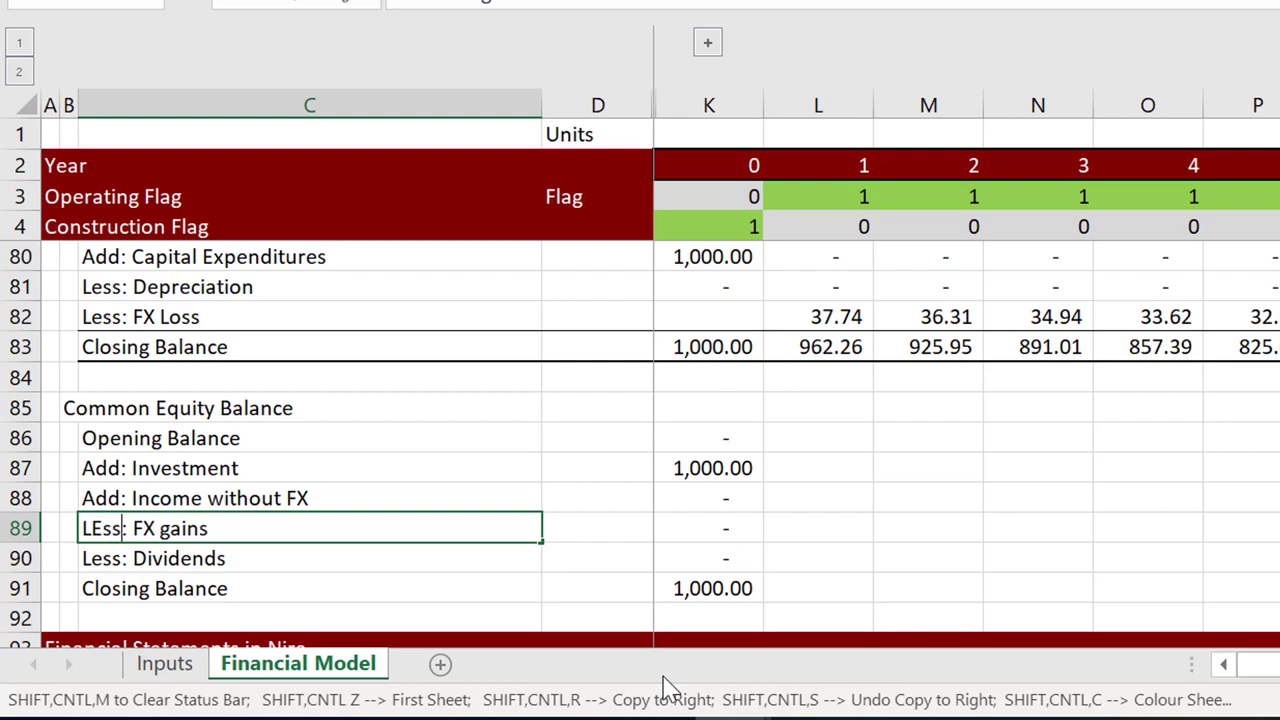
key("BackSpace")
key("BackSpace")
key("BackSpace")
type("ess")
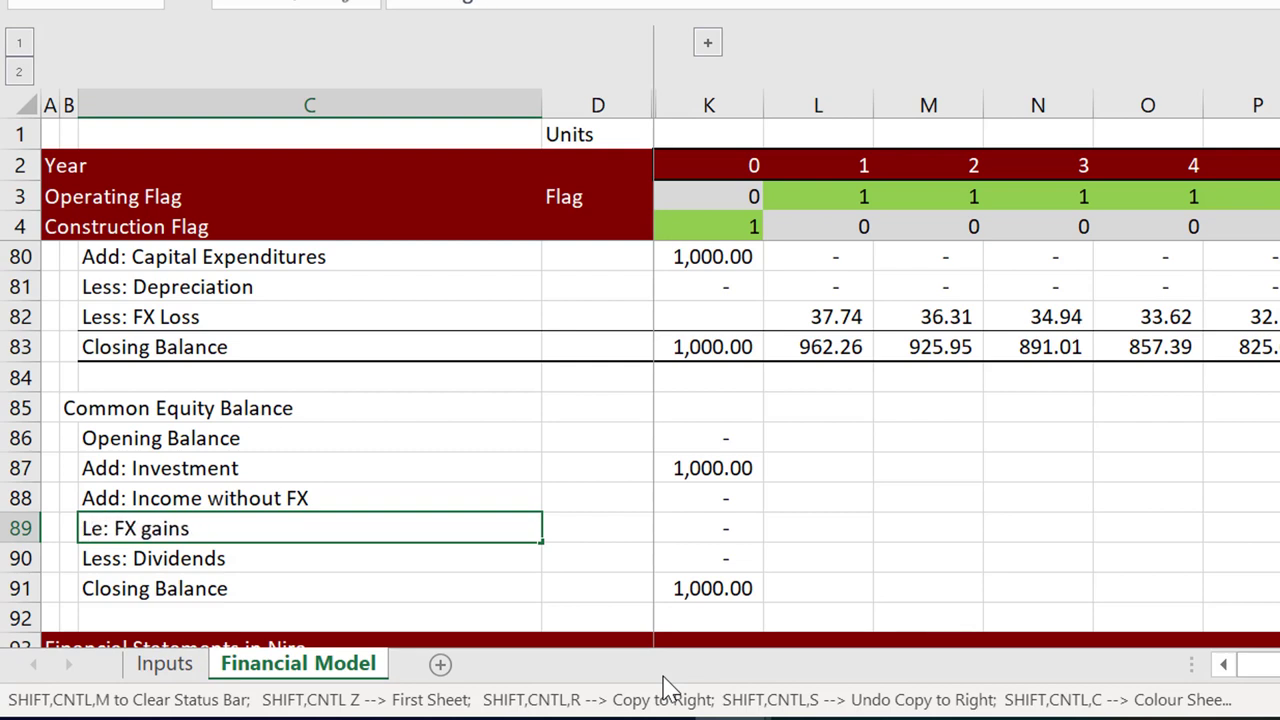
key("Return")
key("Up")
key("Up")
key("Up")
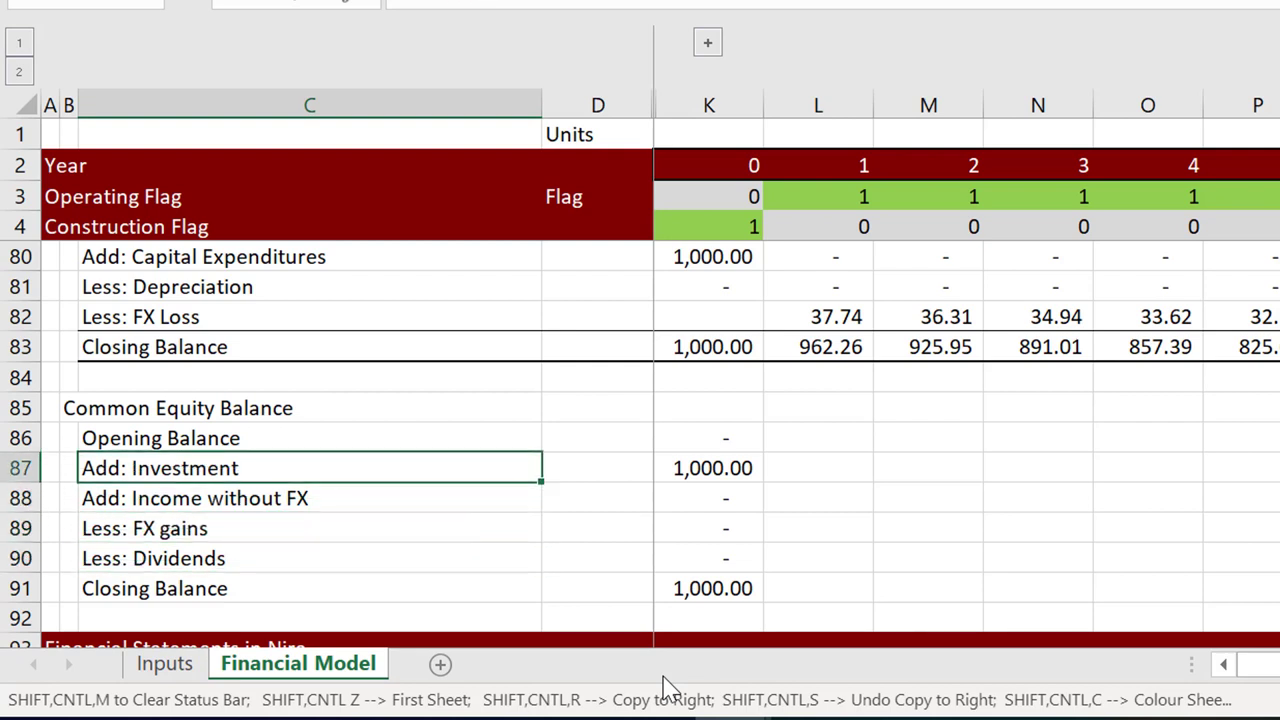
Copy the year 0 Common Equity Balance formulas in K86:K91 across all the following years
key("Right")
key("Right")
key("Up")
key("shift+Down")
key("shift+Down")
key("shift+Down")
key("shift+Down")
key("shift+Down")
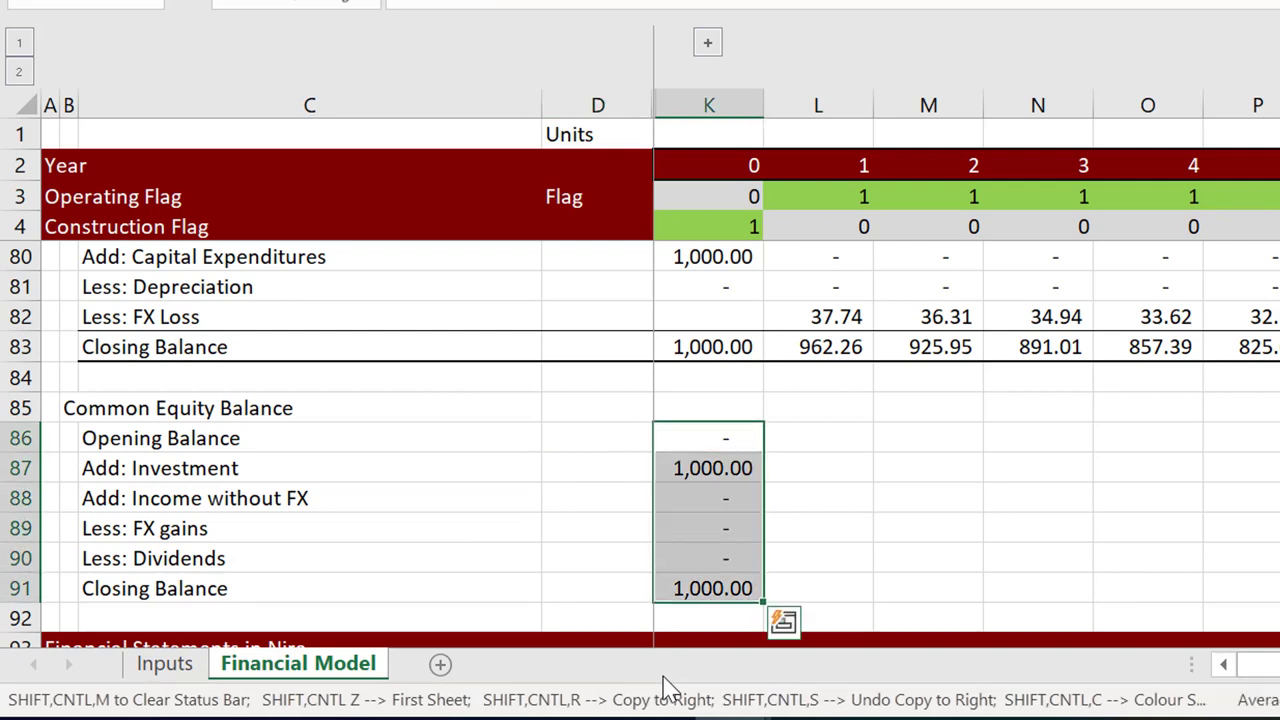
key("ctrl+shift+r")
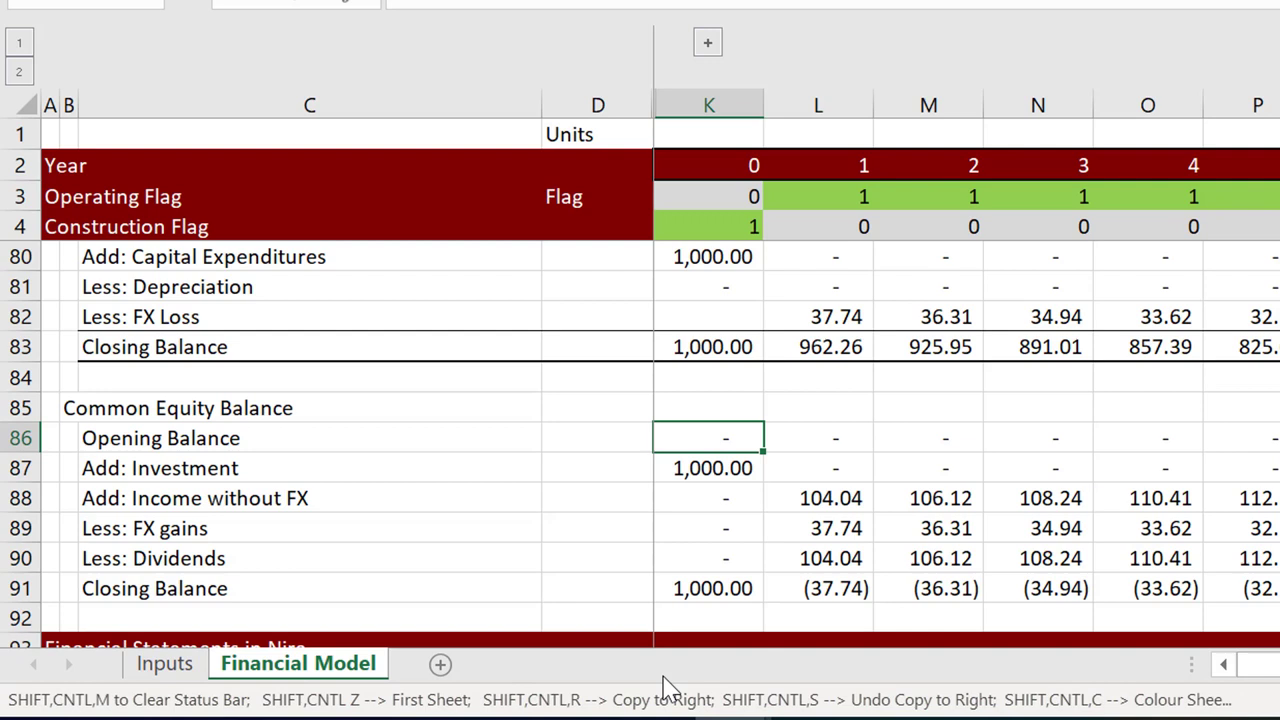
Try to set the year 0 Opening Balance in K86 to =D91 and check the formula in L86
type("=")
key("Left")
key("Down")
key("Down")
key("Down")
key("Down")
key("Down")
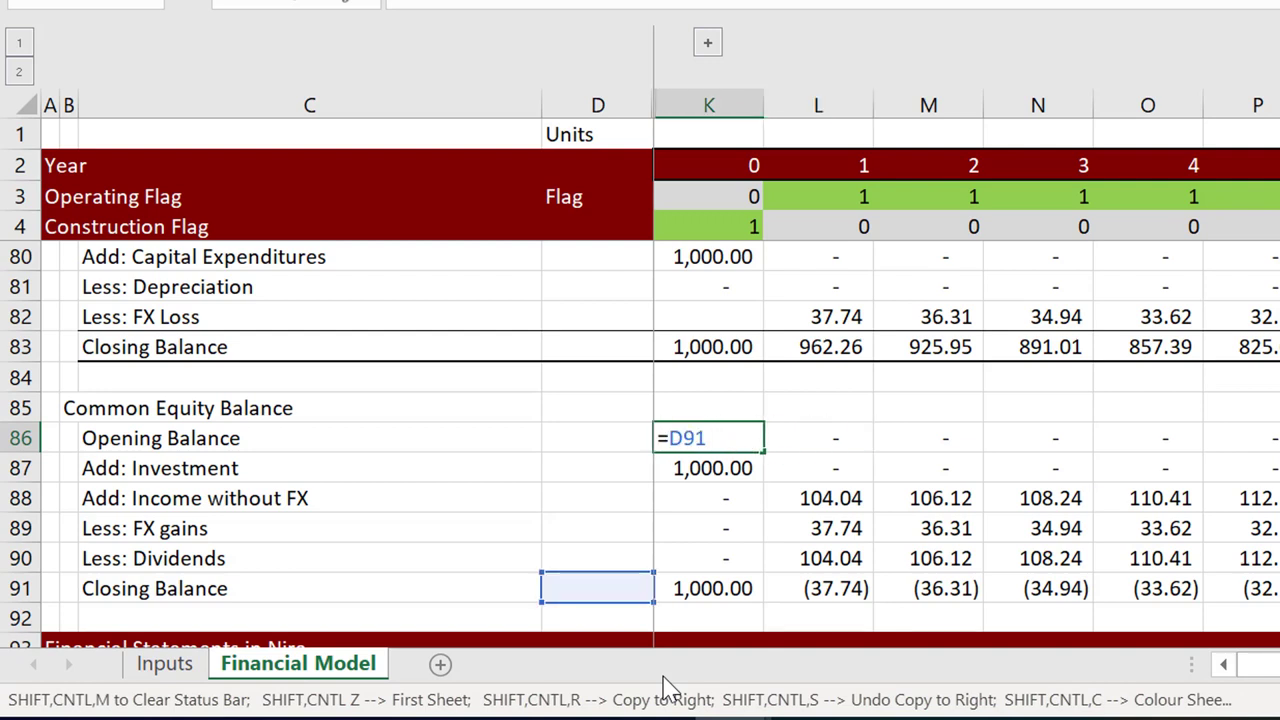
key("Tab")
type("=E91")
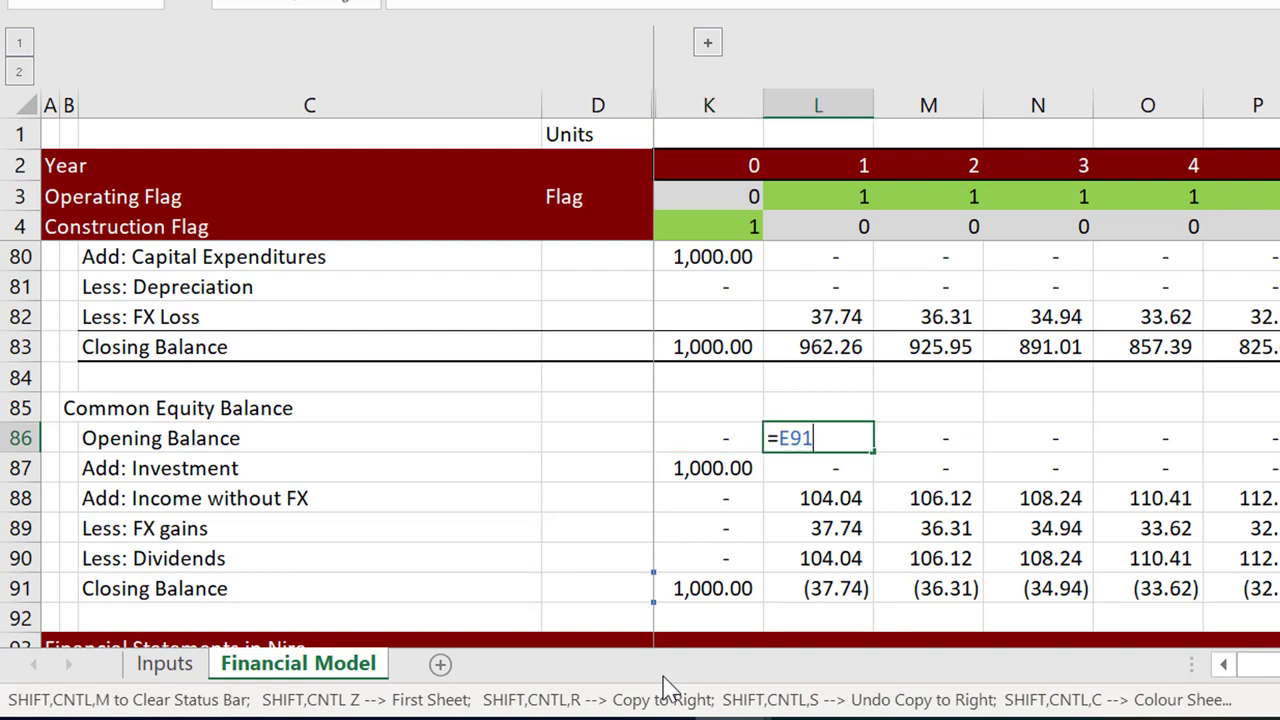
key("Escape")
key("Left")
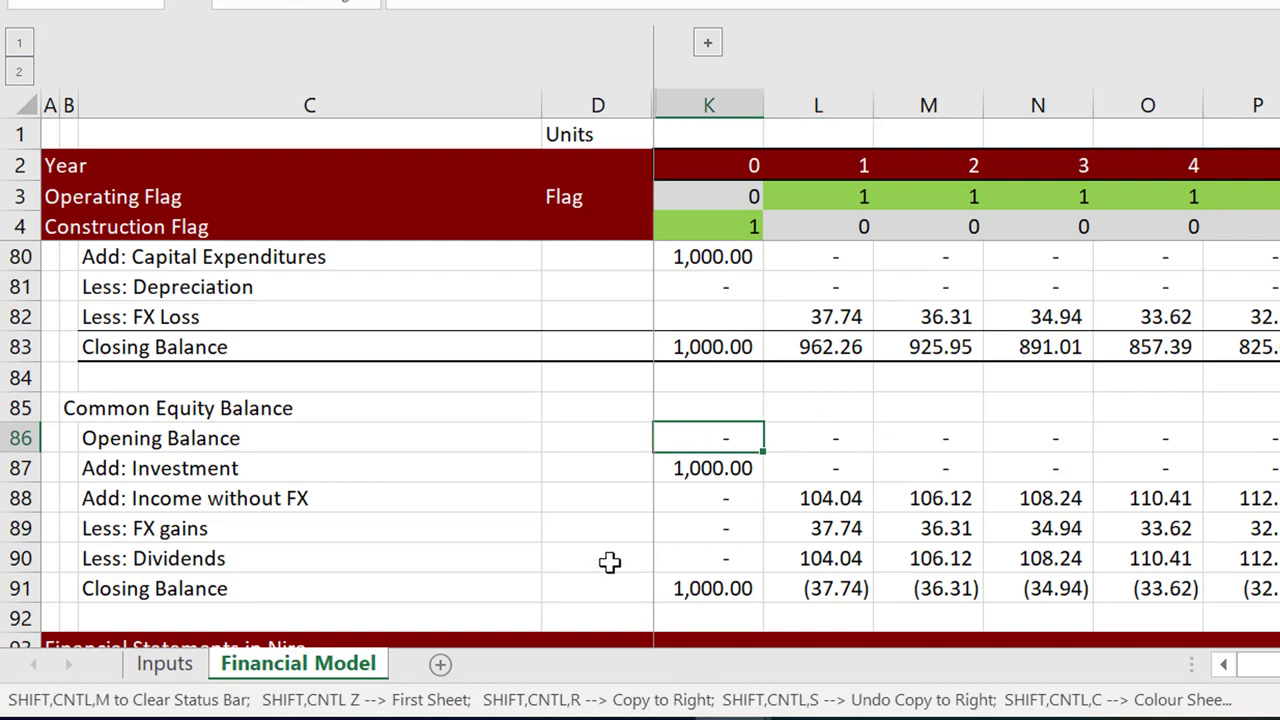
Link the Opening Balance in row 86 to the prior column's Closing Balance across all years, using the hidden grouped columns, and regroup them
left_click(706, 45)
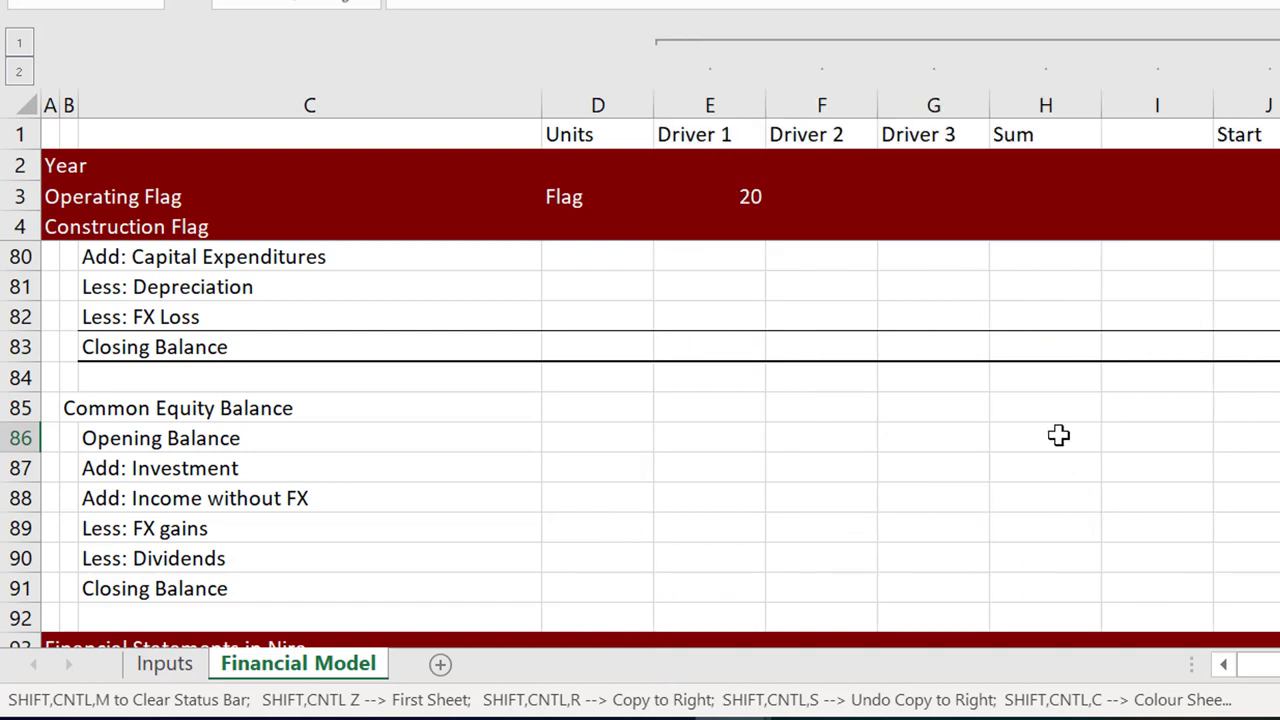
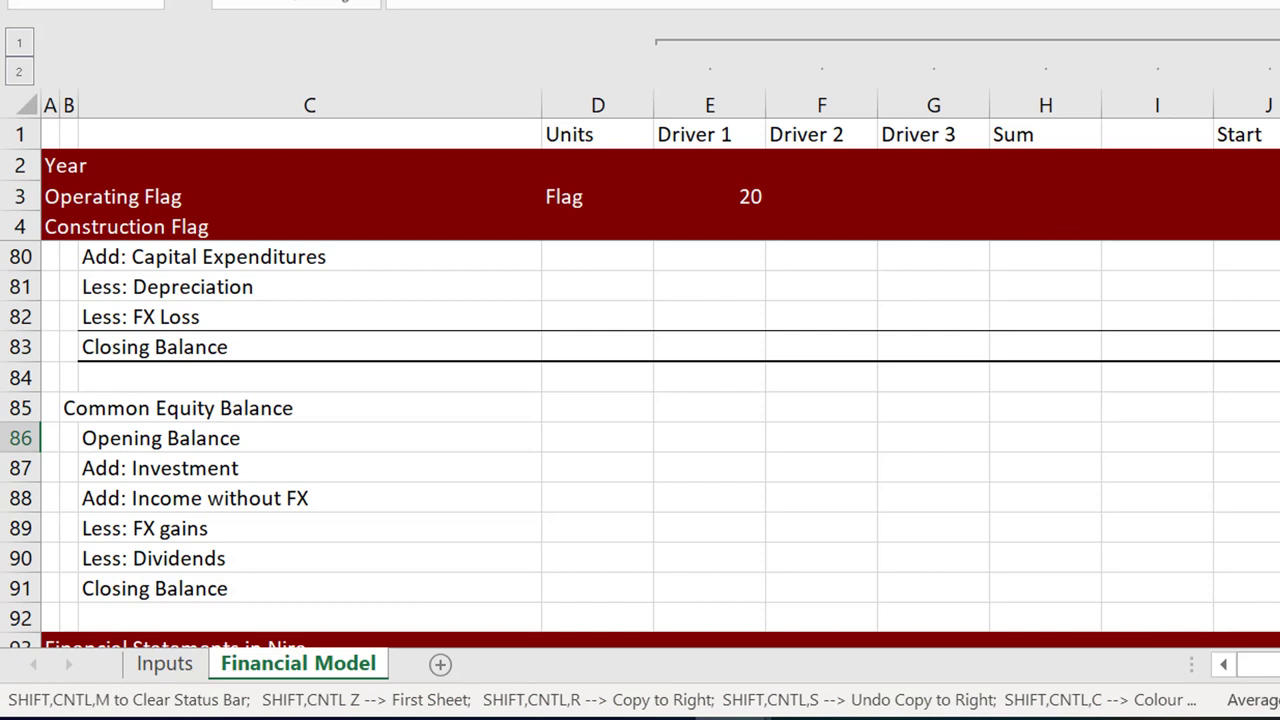
key("alt+a")
key("h")
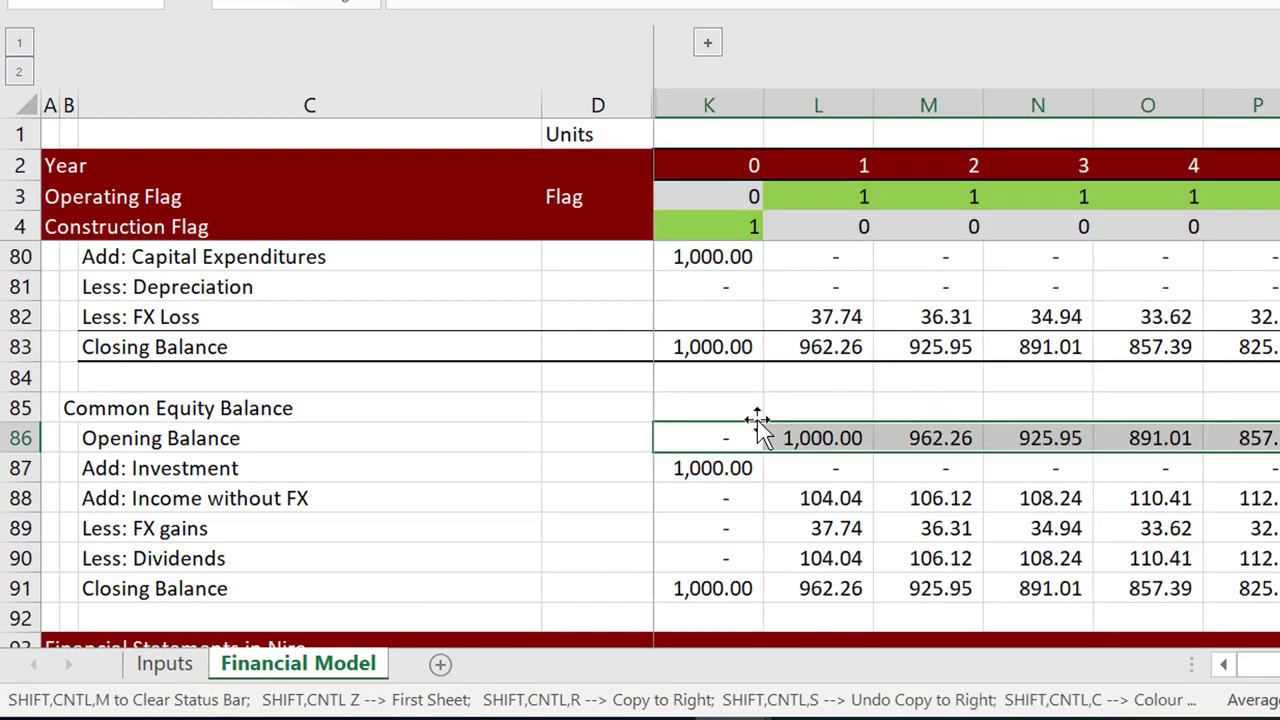
Examine the Common Equity Closing Balance in row 91 across the first years against the Closing Balance in row 83
key("Down")
key("Down")
key("Down")
key("Down")
key("Down")
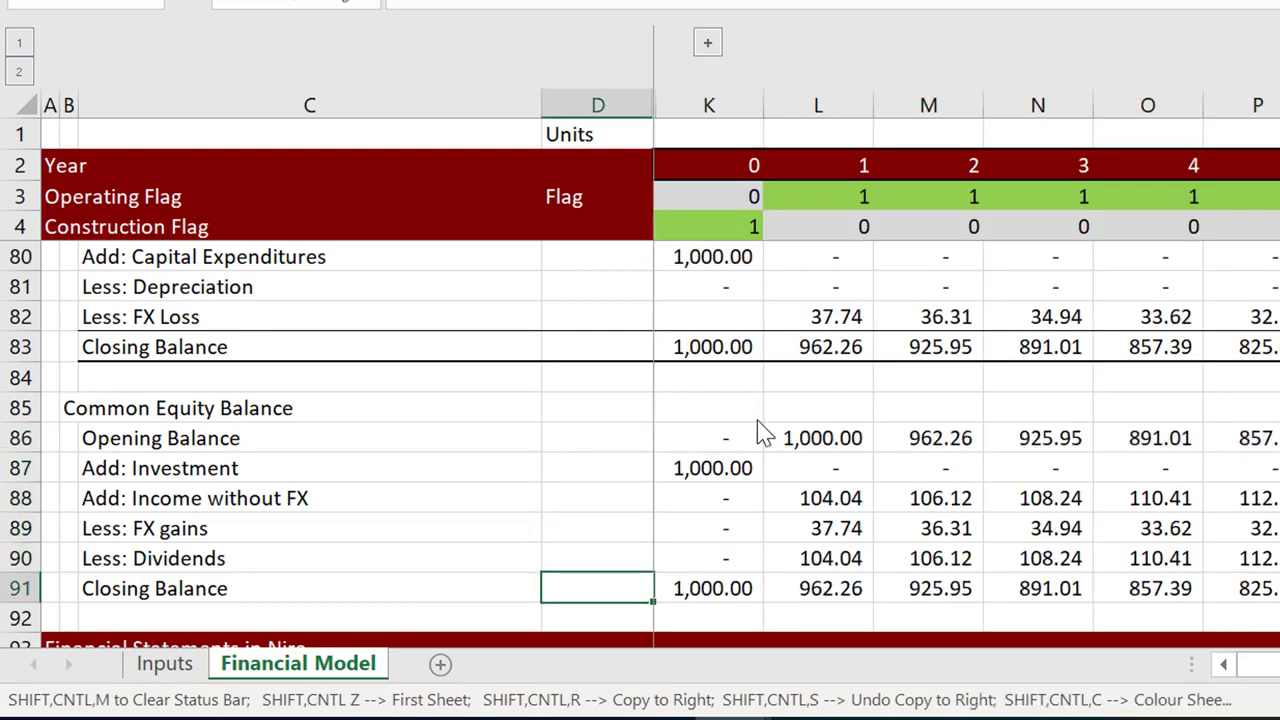
key("Right")
key("Right")
key("Right")
key("Right")
key("Right")
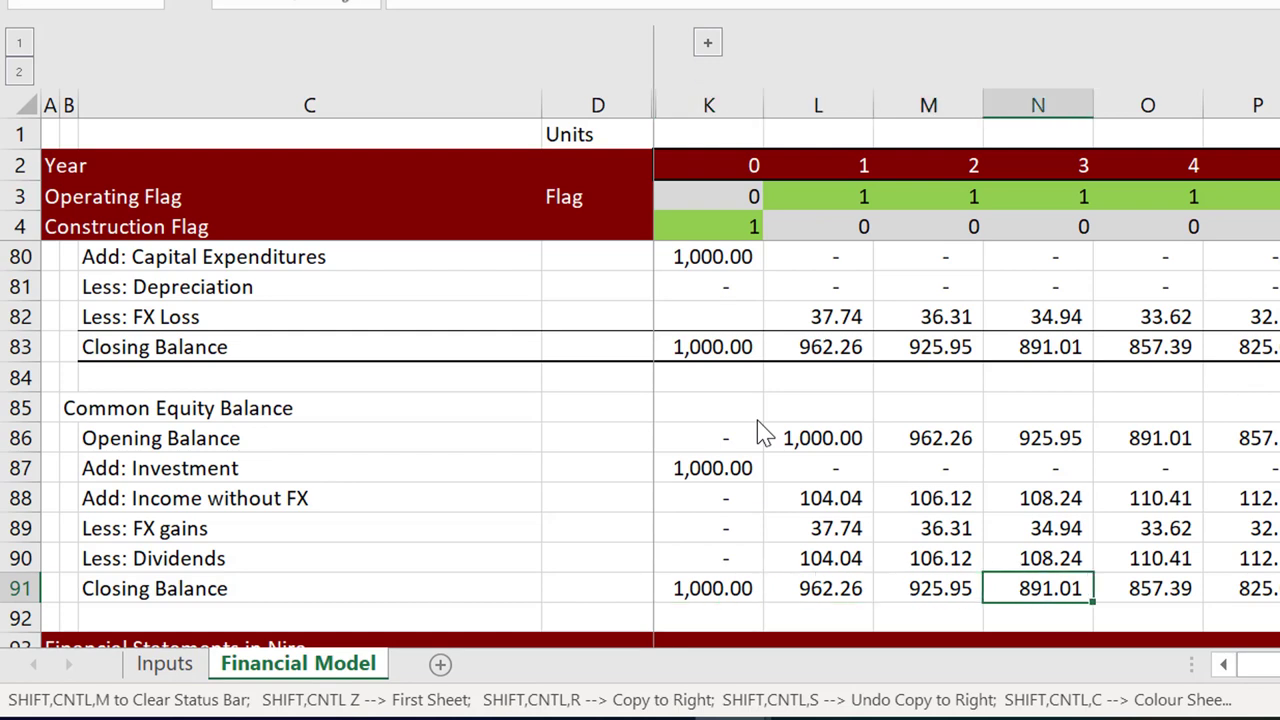
key("Right")
key("Left")
Insert blank rows below the Common Equity Closing Balance and enter the label "Difference" in C93
key("Down")
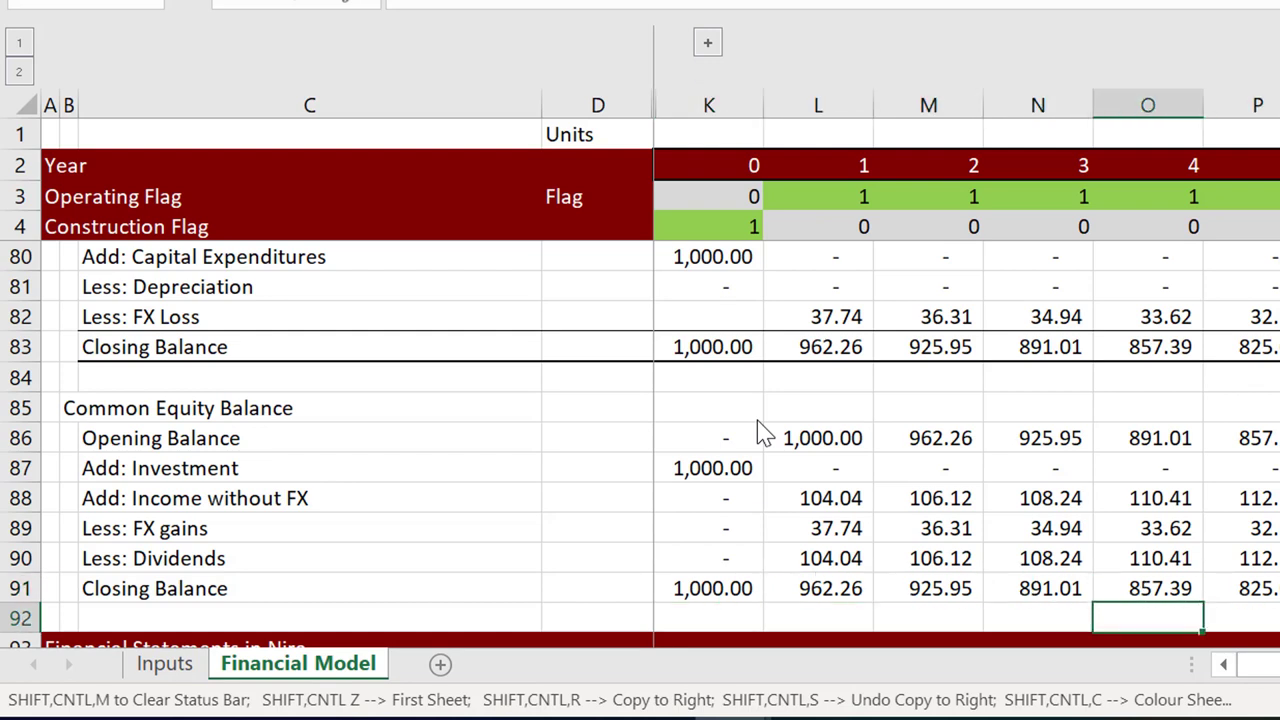
key("shift+space")
key("ctrl+plus")
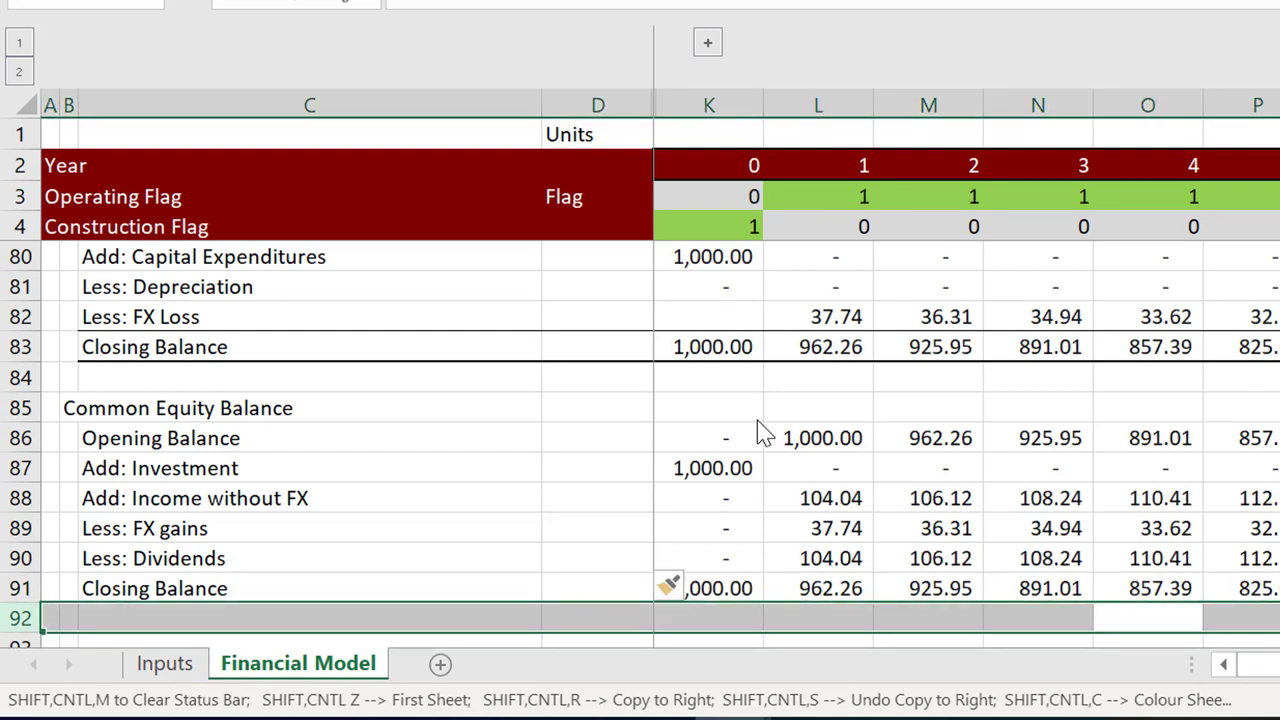
key("Down")
key("Left")
key("Left")
key("Left")
key("Left")
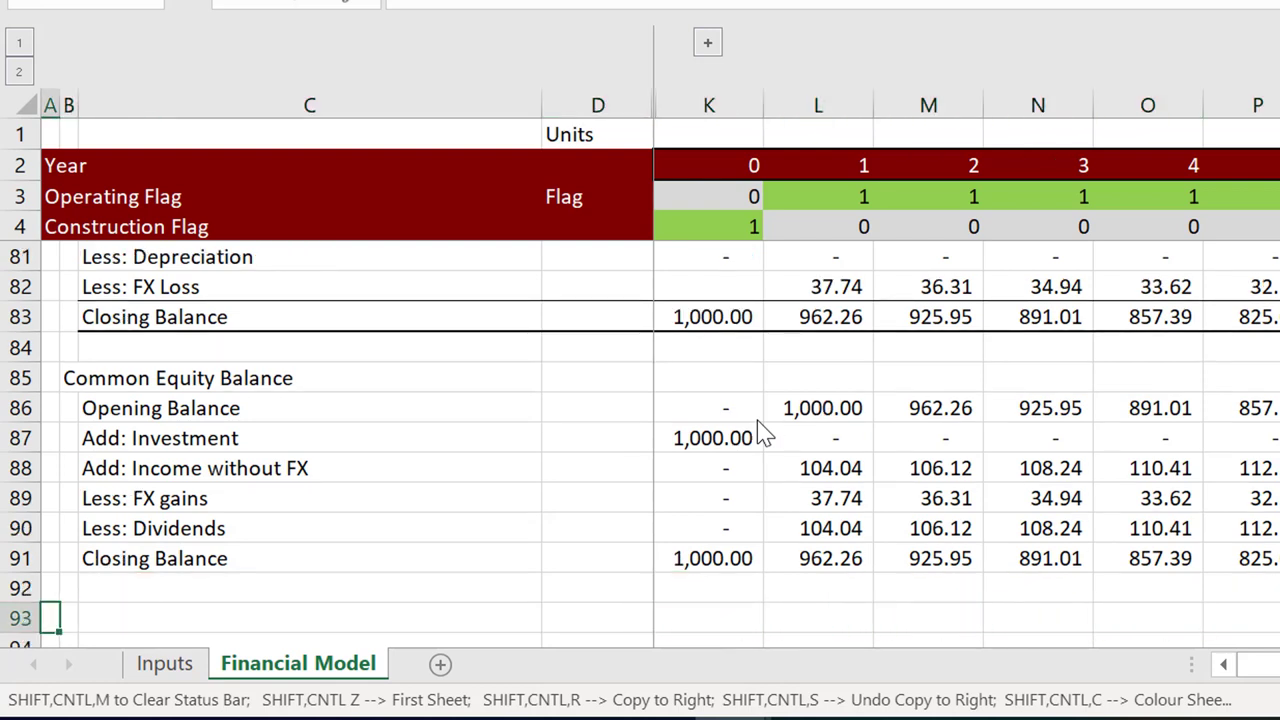
key("Left")
key("Left")
key("Left")
key("Right")
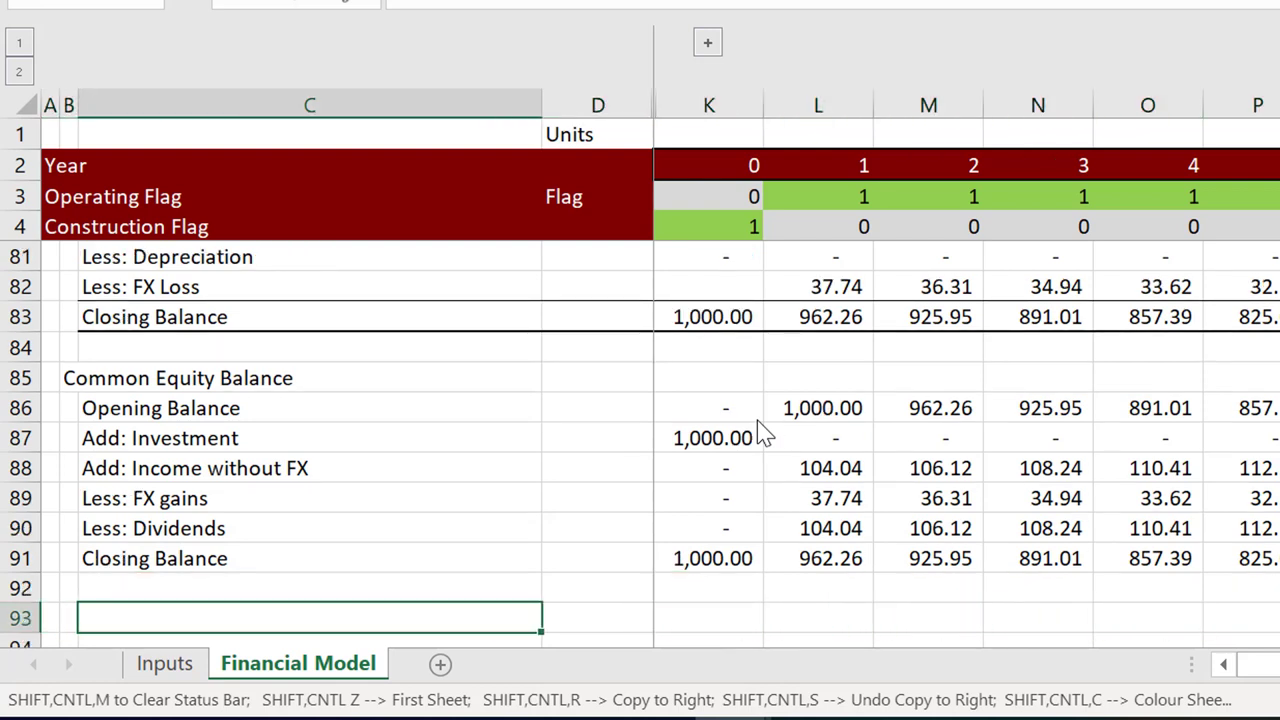
type("Difference")
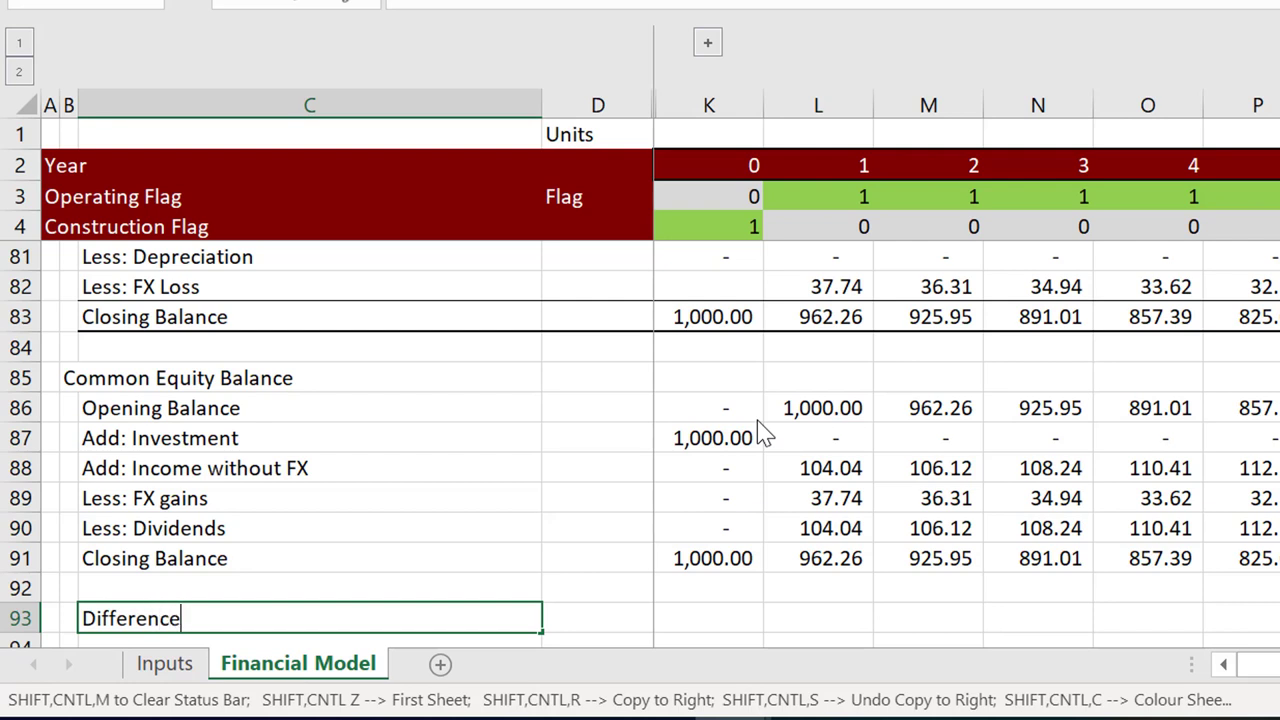
key("Return")
Enter =K83-K91 as the year 0 Difference in K93 and copy it across all years
key("Up")
key("Up")
key("Down")
key("Right")
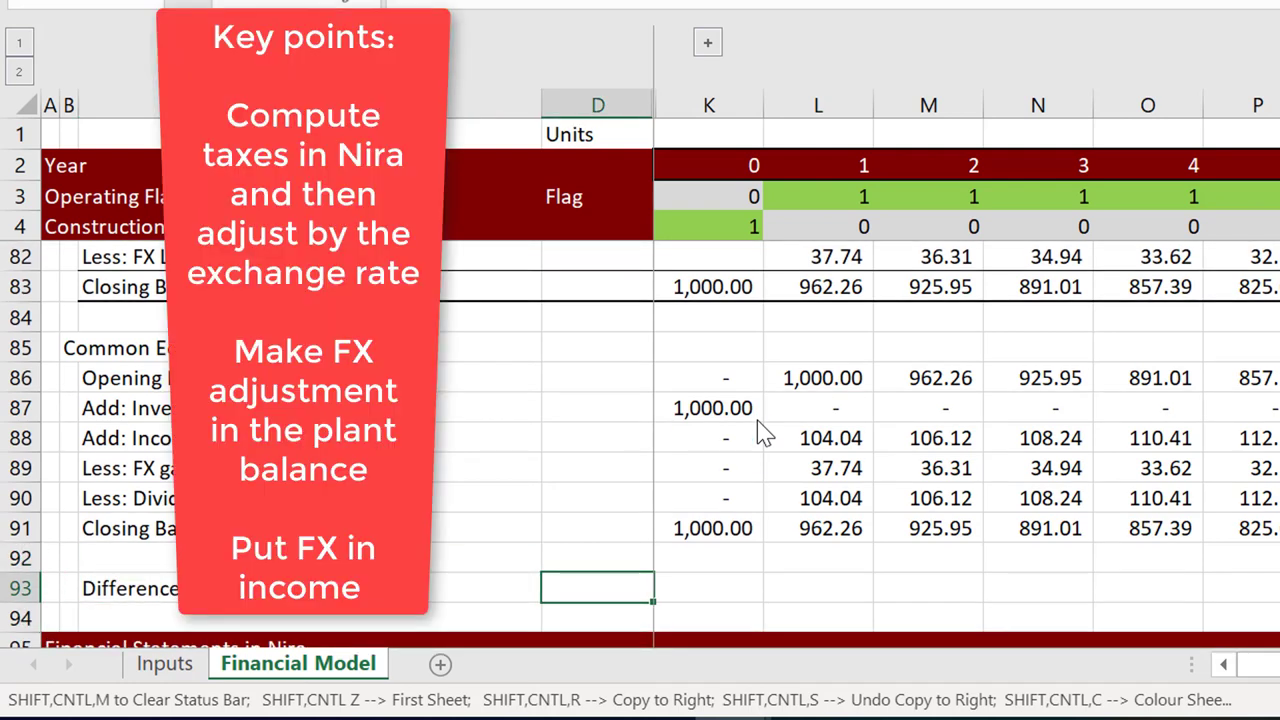
key("Right")
type("=")
key("Up")
key("Up")
key("Up")
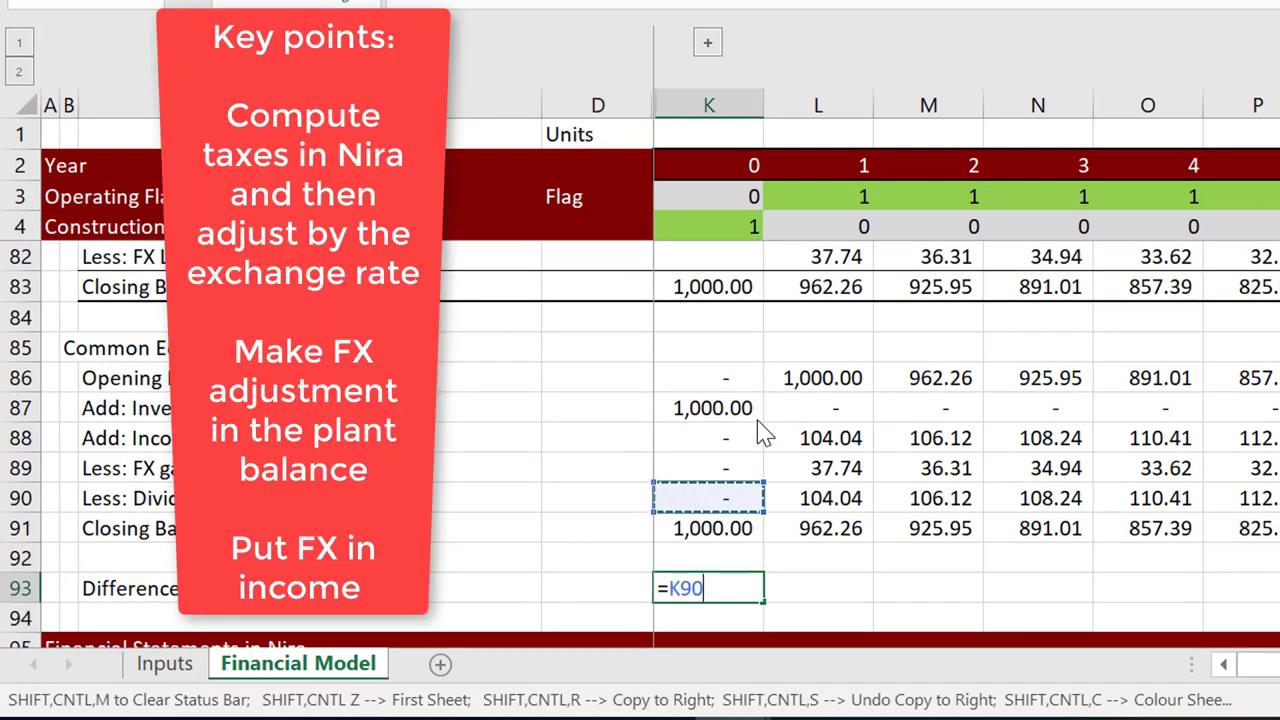
key("ctrl+Up")
key("ctrl+Up")
type("-")
key("Up")
key("Up")
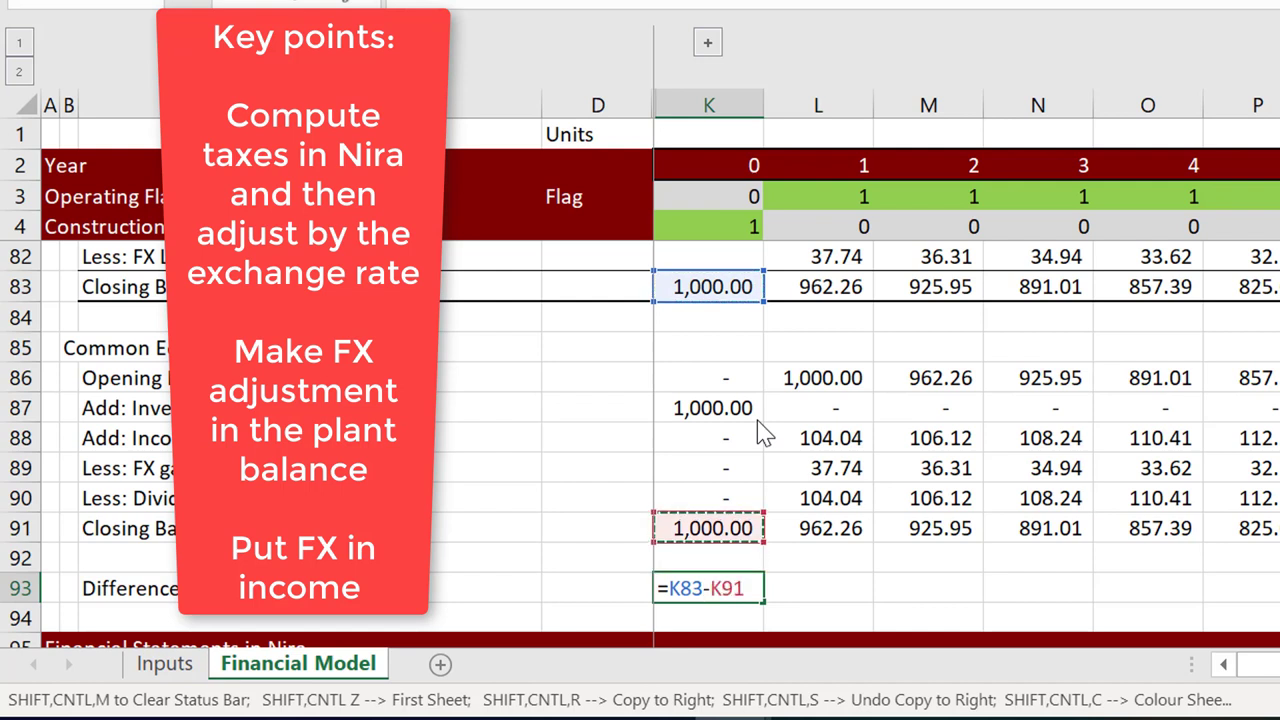
key("ctrl+Return")
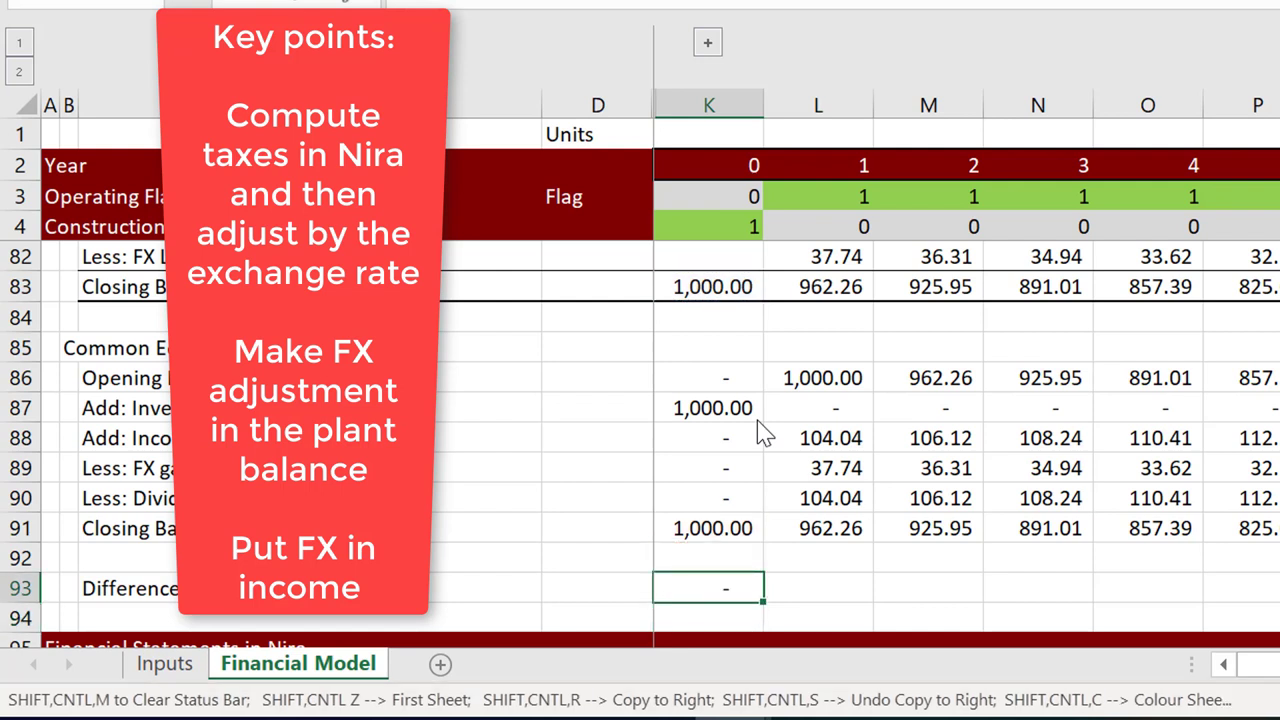
key("ctrl+shift+r")
Insert a row below the Difference row and enter the label "Test" in C94
key("Down")
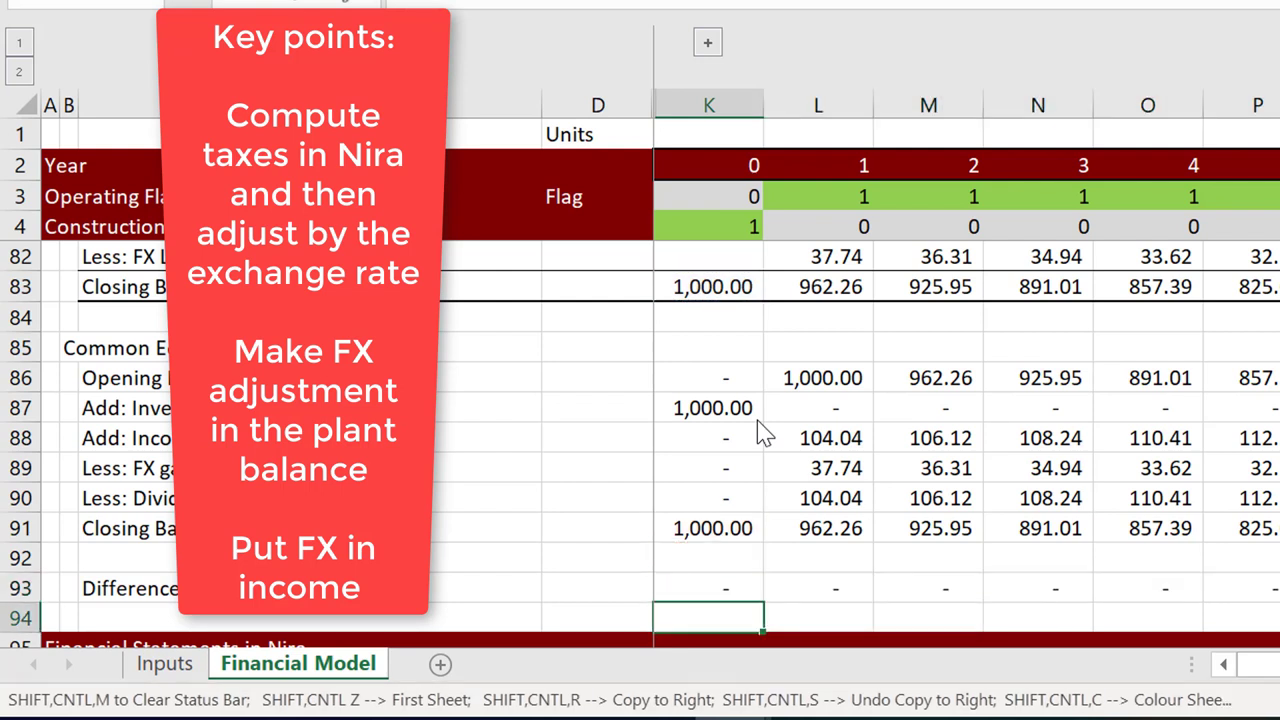
key("shift+space")
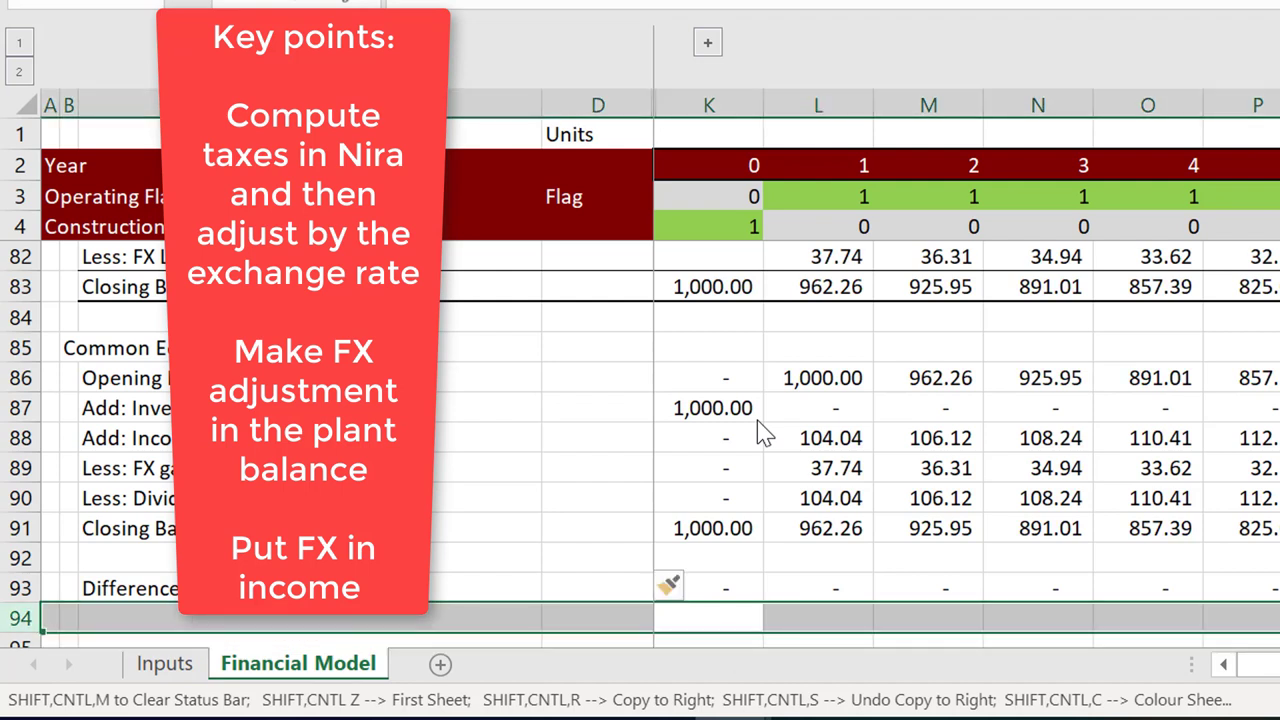
key("Left")
key("Left")
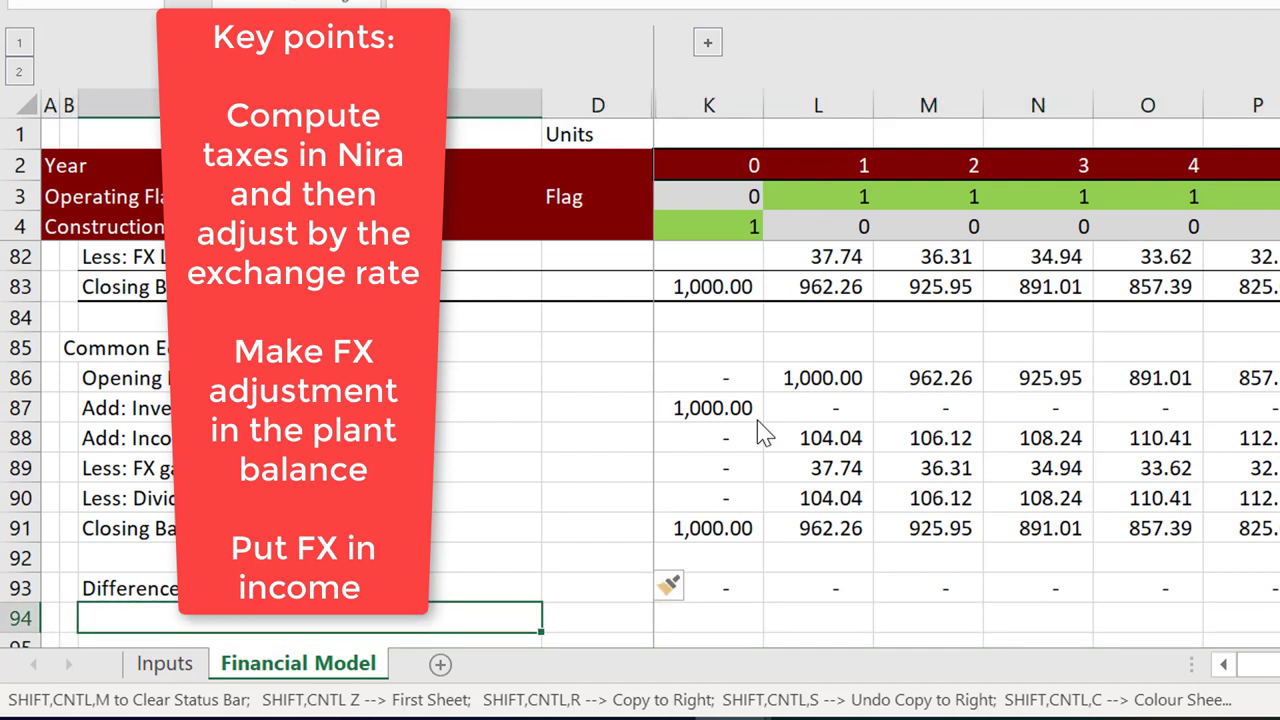
type("Test")
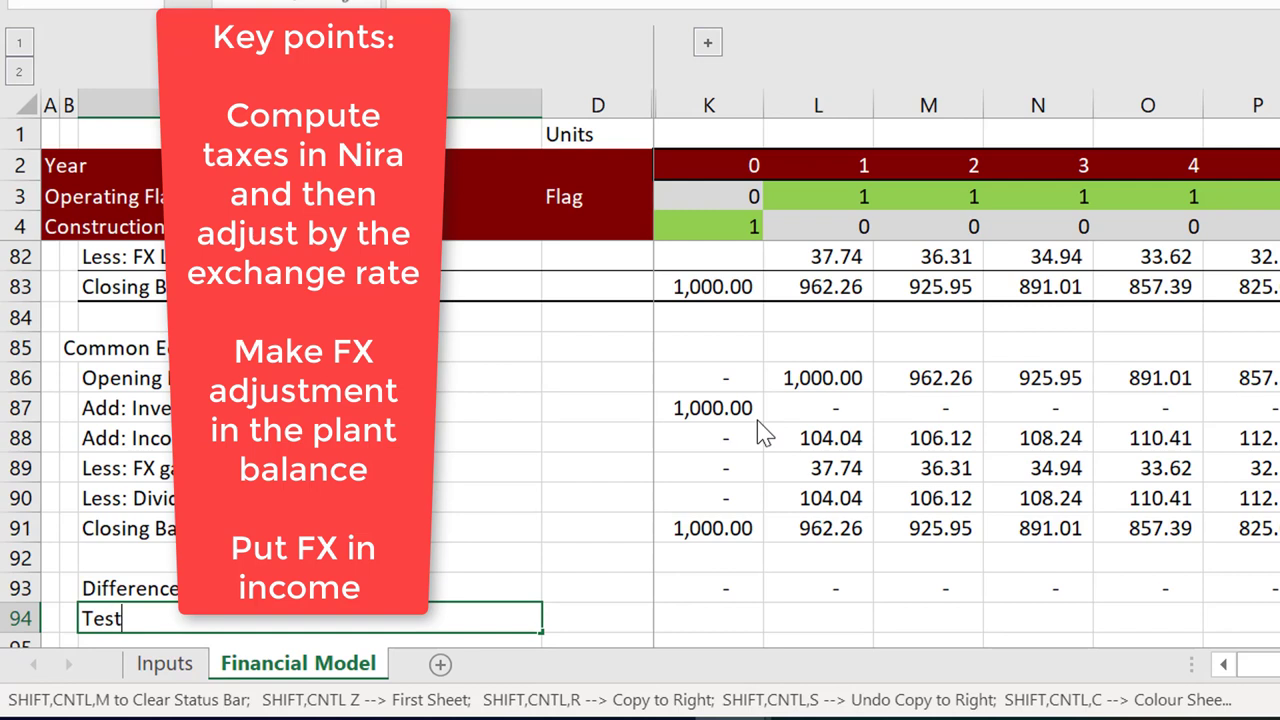
key("Return")
Enter =ROUND(K93,0)=0 as the year 0 Test in K94 and copy it across all years
key("Up")
key("Right")
key("Right")
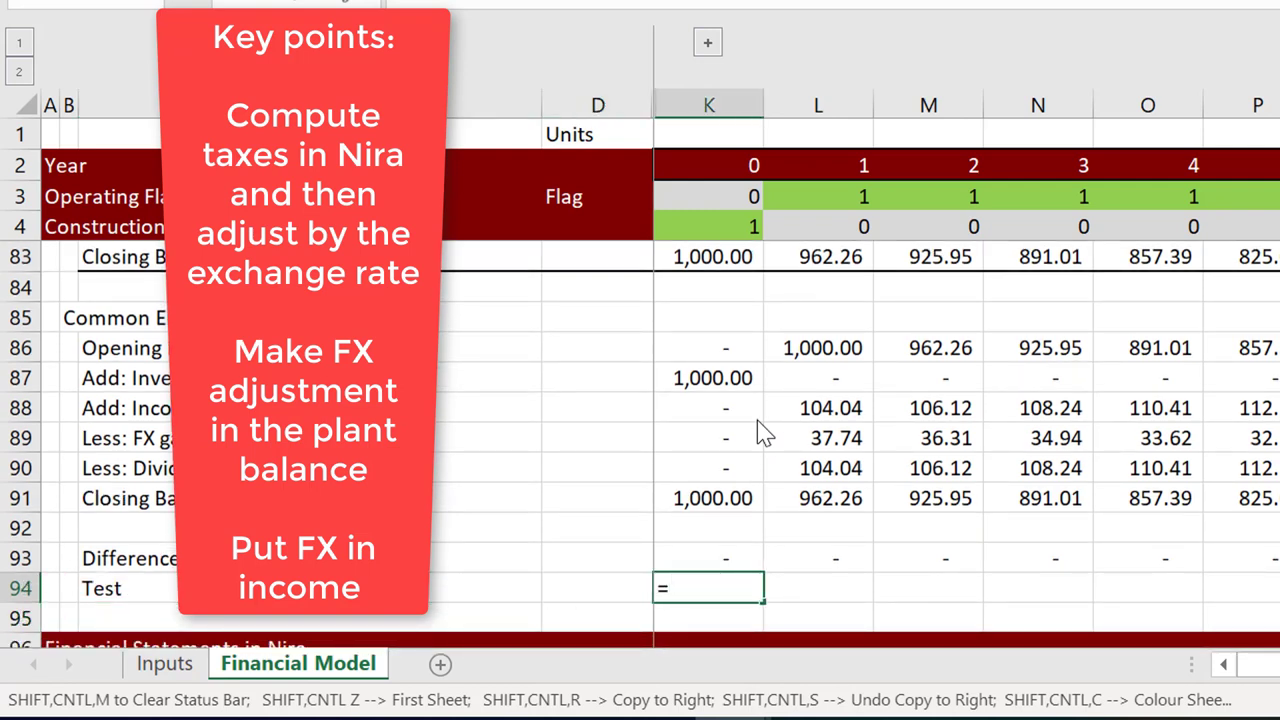
type("=ro")
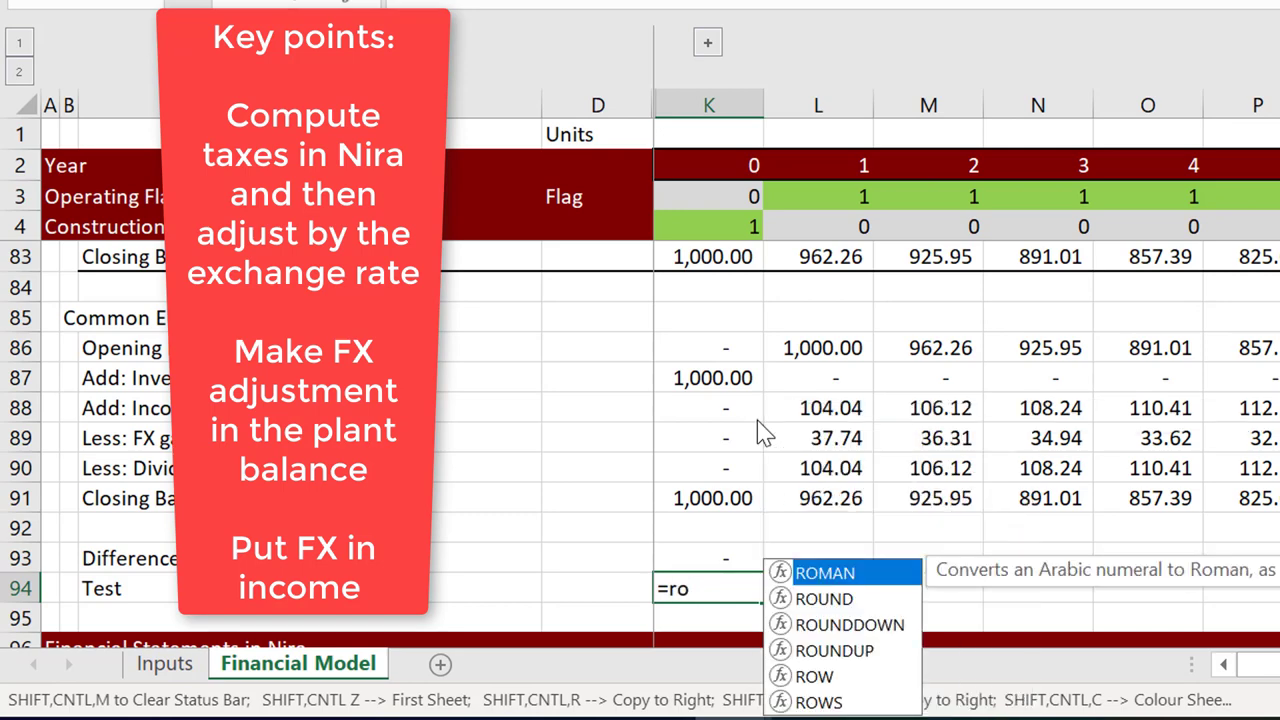
type("un")
key("Tab")
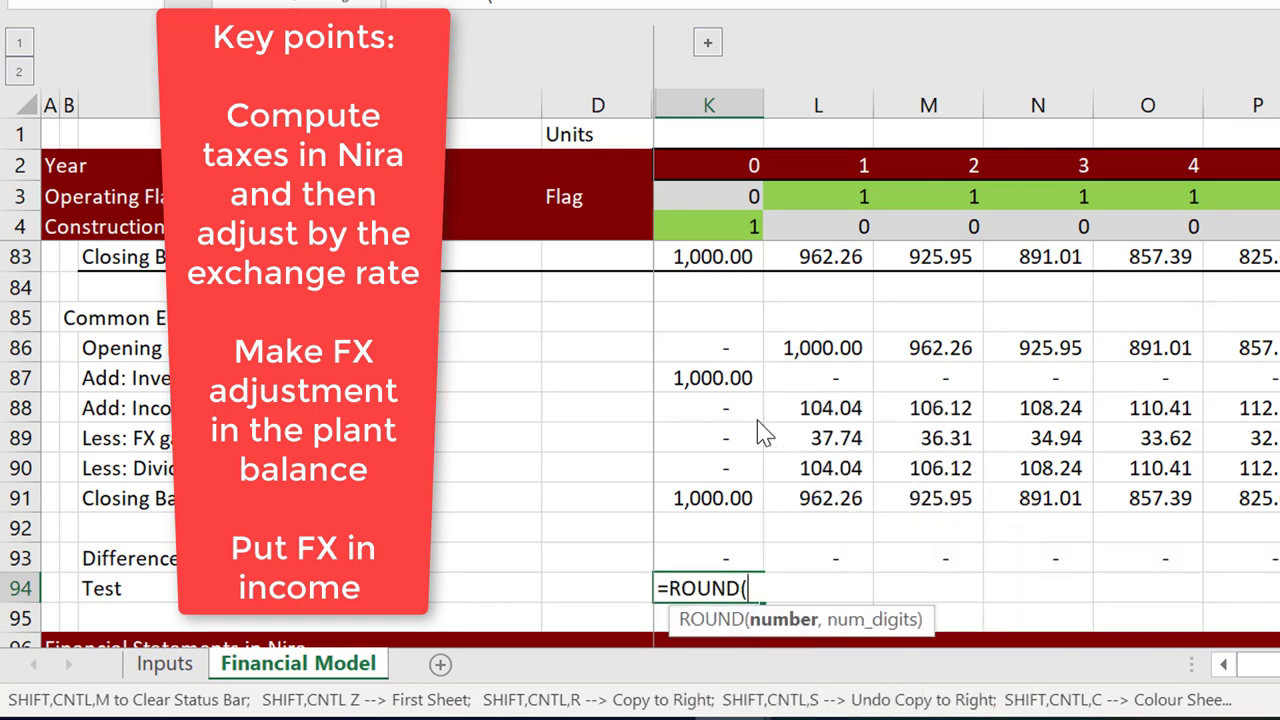
key("Up")
type(",0)=0")
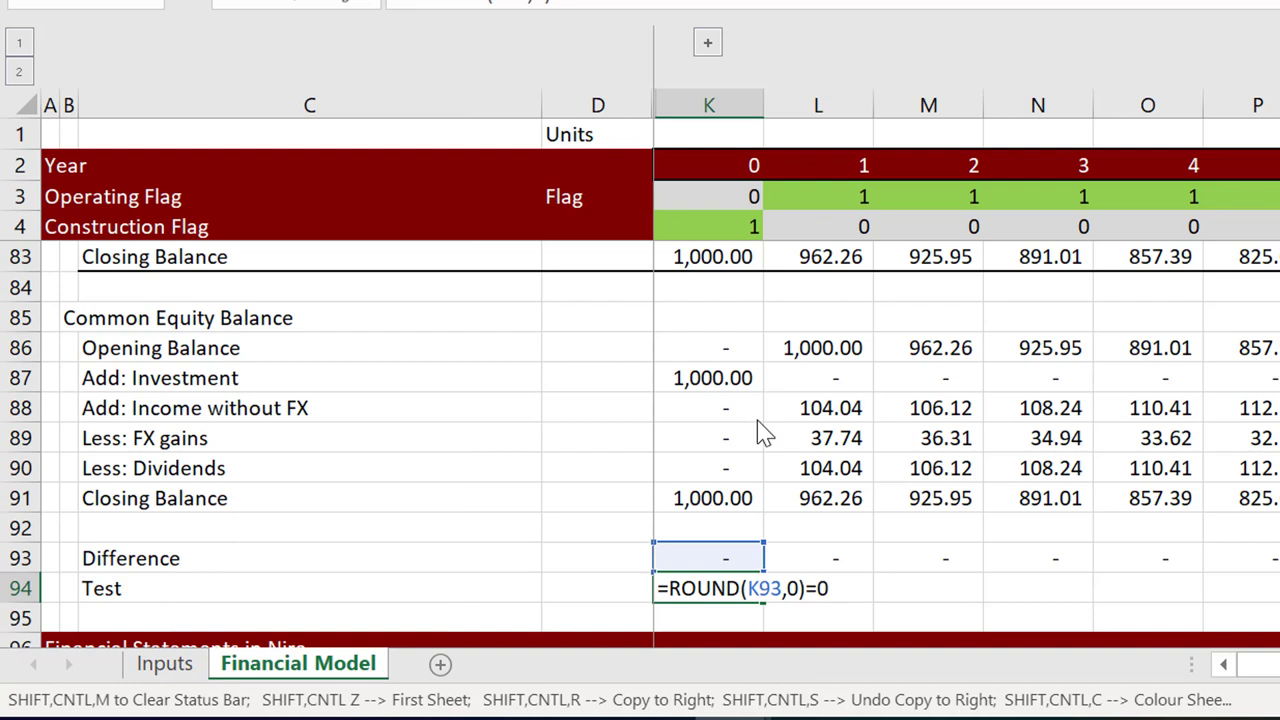
key("Return")
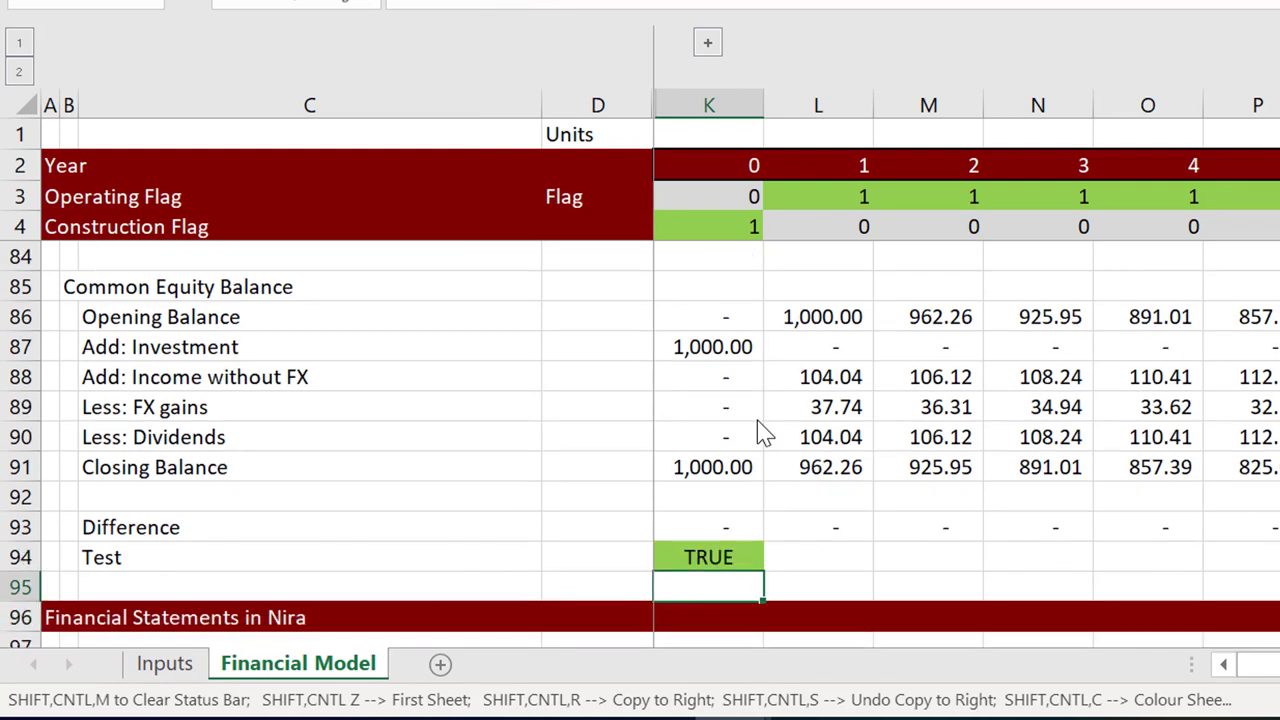
key("Up")
key("ctrl+shift+r")
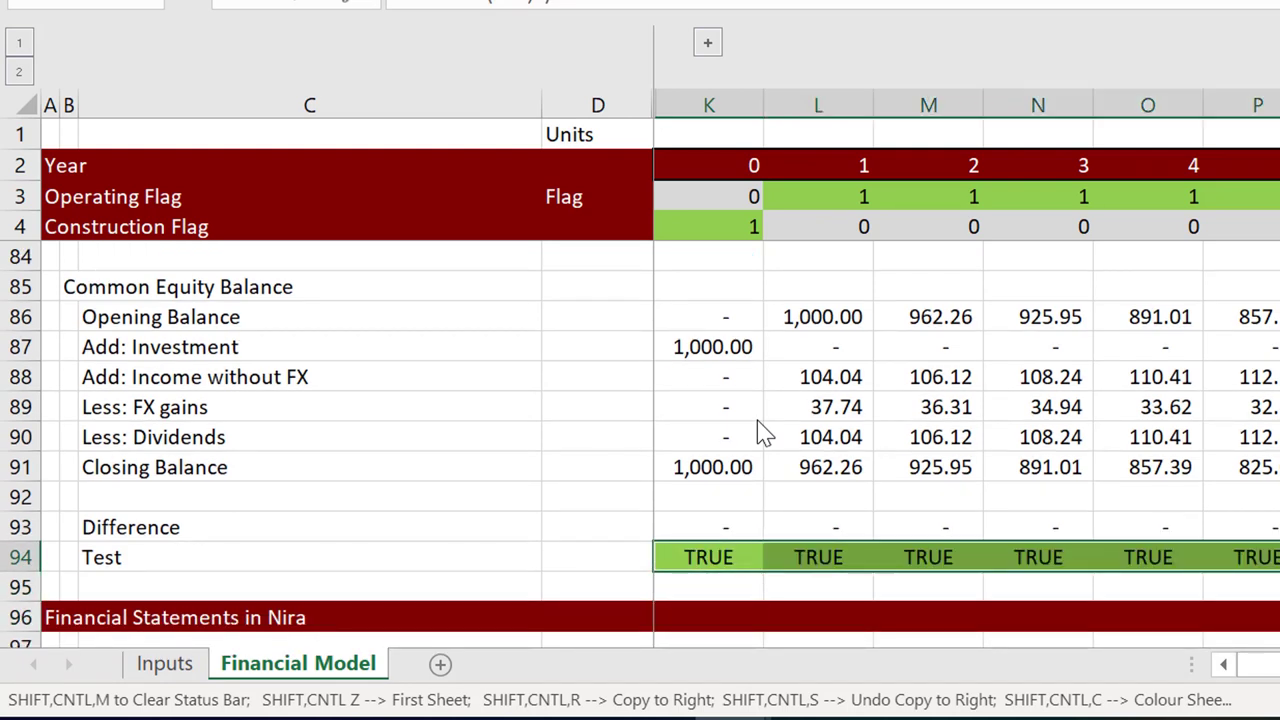
Expand the grouped driver columns and enter =AND(K94:AJ94) in the Test row's Sum cell H94
key("Left")
key("Left")
key("Right")
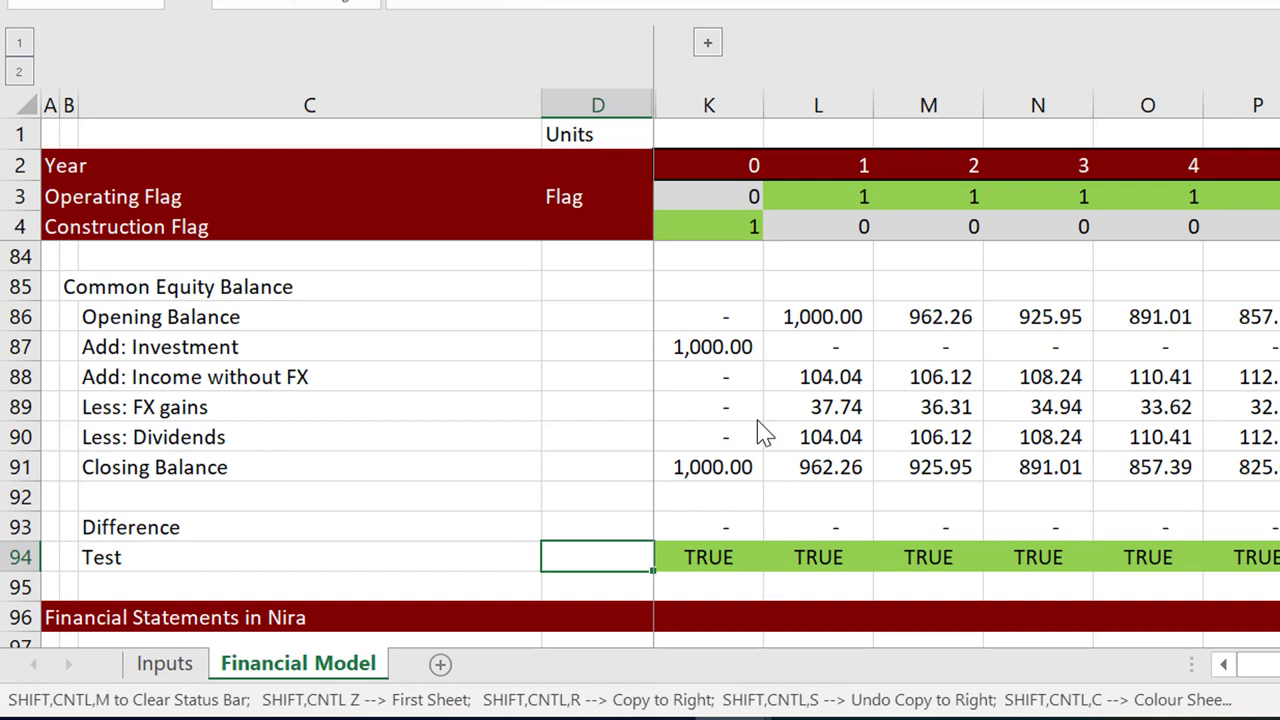
left_click(710, 45)
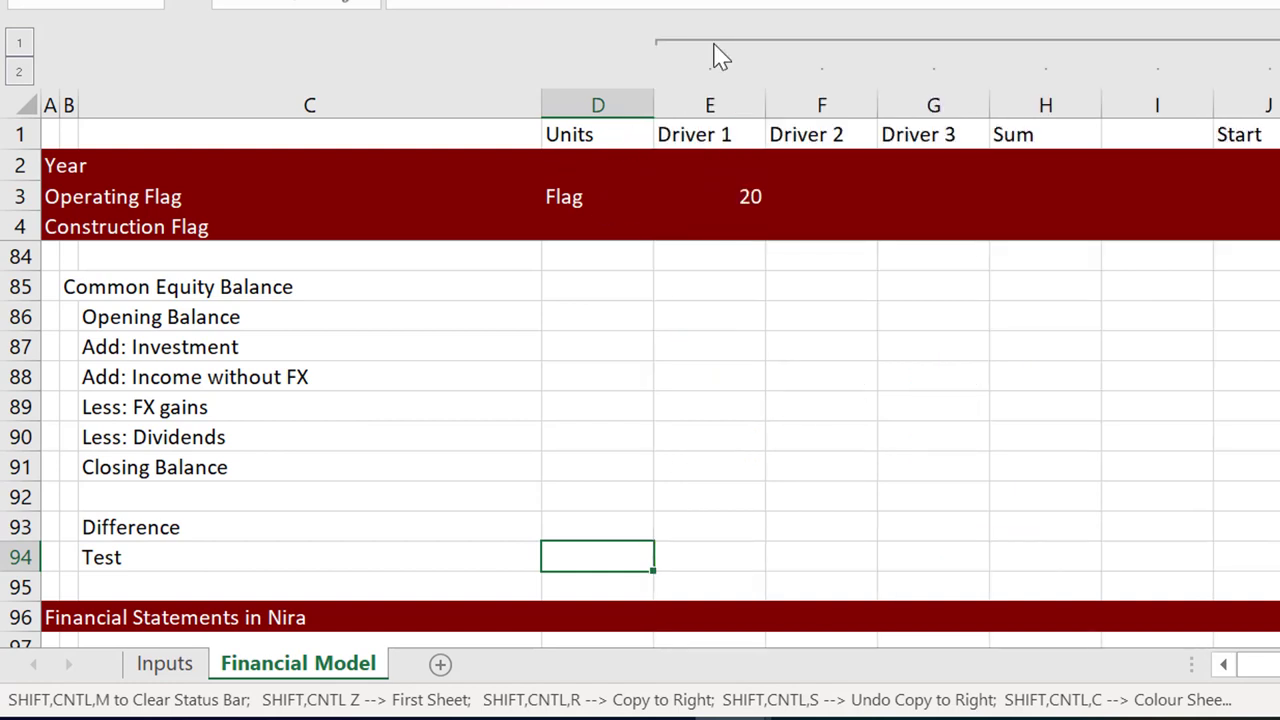
key("Right")
key("Right")
key("Right")
key("Right")
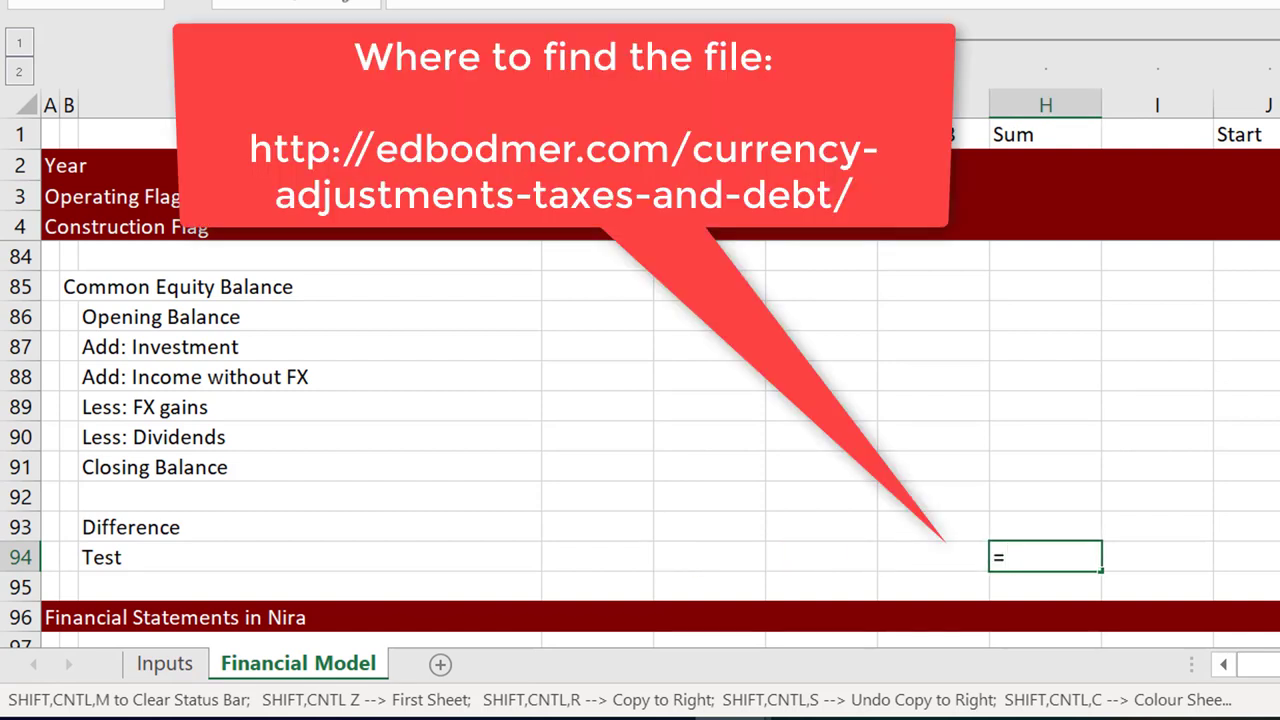
type("=and")
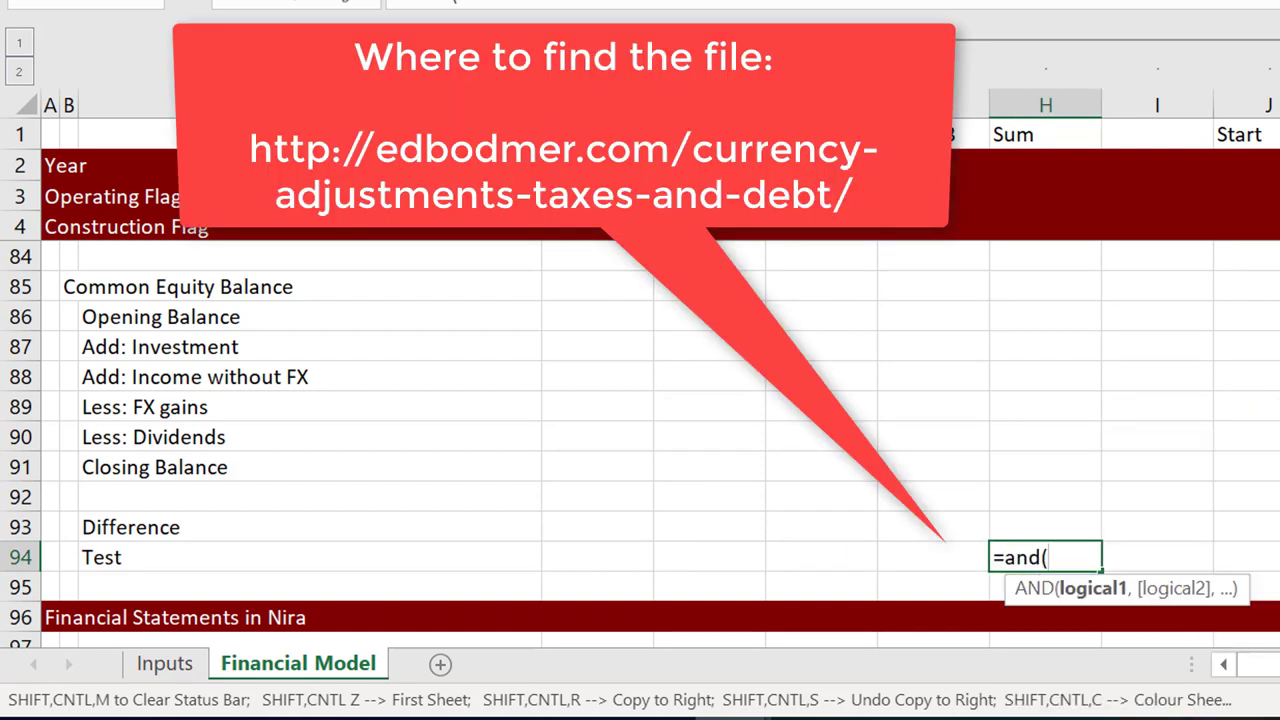
key("Right")
key("Right")
key("Right")
key("ctrl+shift+Right")
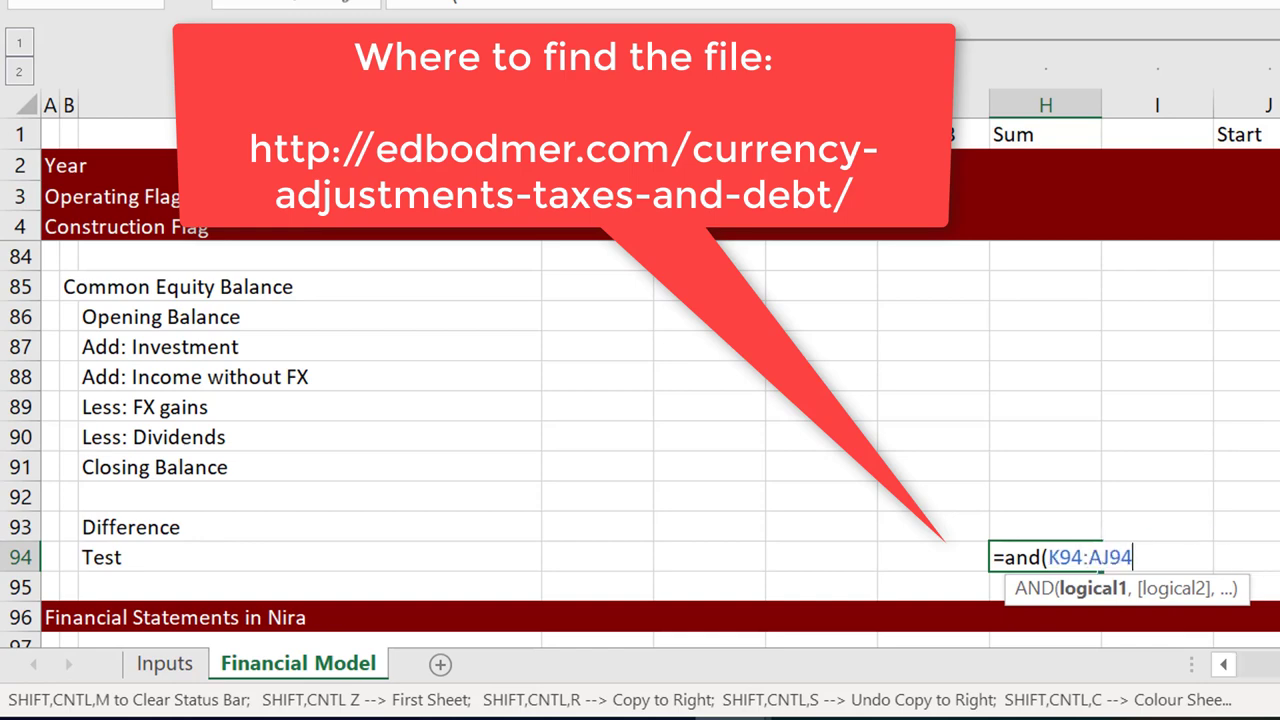
type(")")
key("Return")
key("Left")
key("Left")
key("Left")
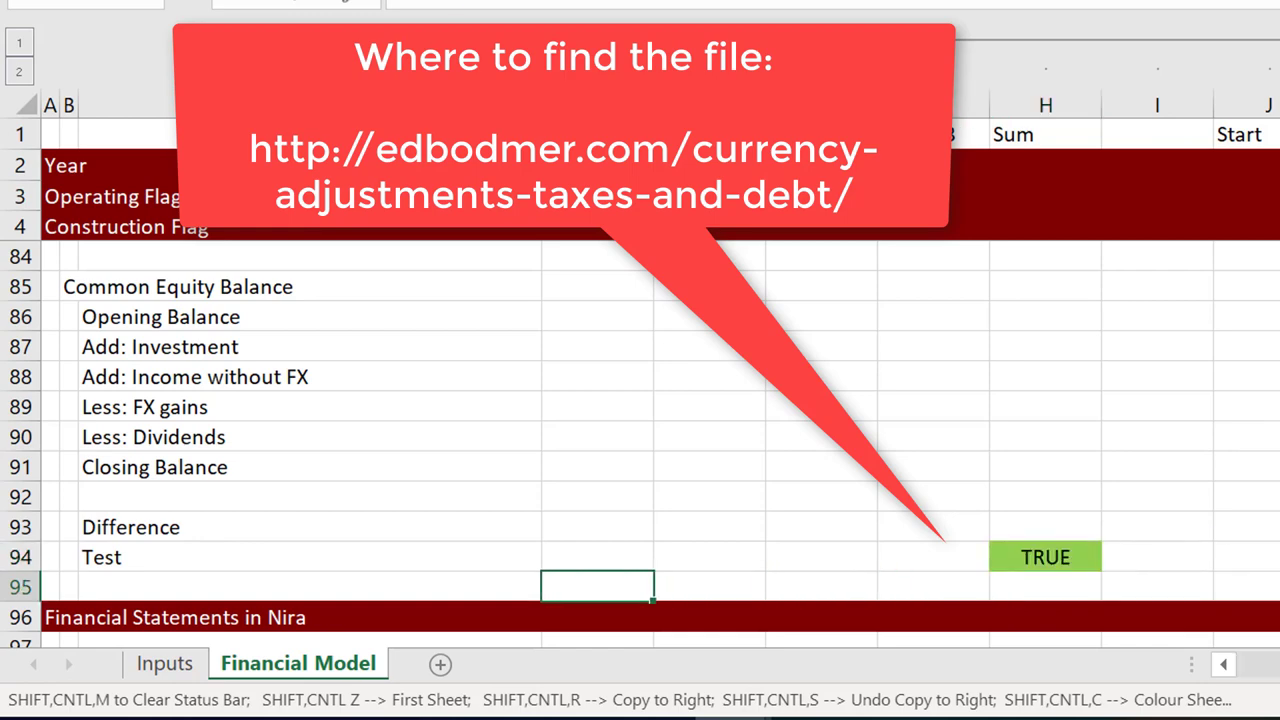
Review the Plant Balance in Nira and its Common Equity Balance rows, and compare them with the USD balance sections above
key("Down")
key("Down")
key("Down")
key("Down")
key("Down")
key("Down")
key("Down")
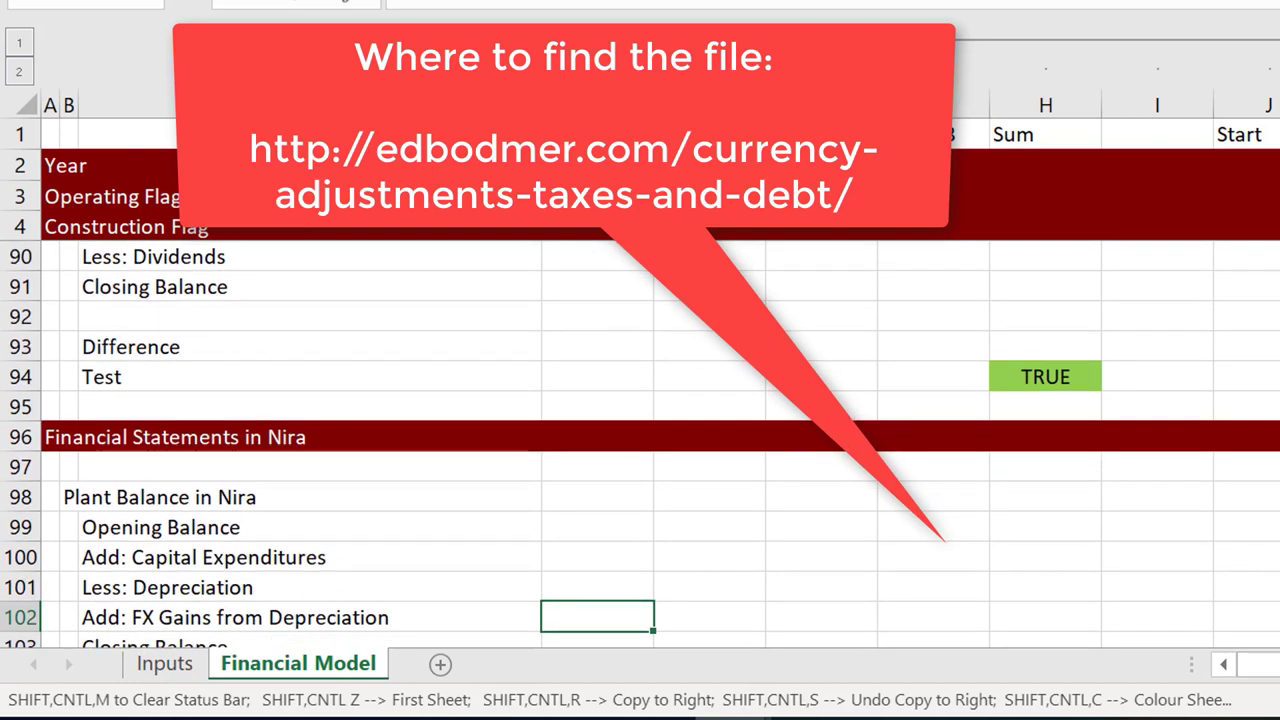
key("Up")
key("Up")
key("Down")
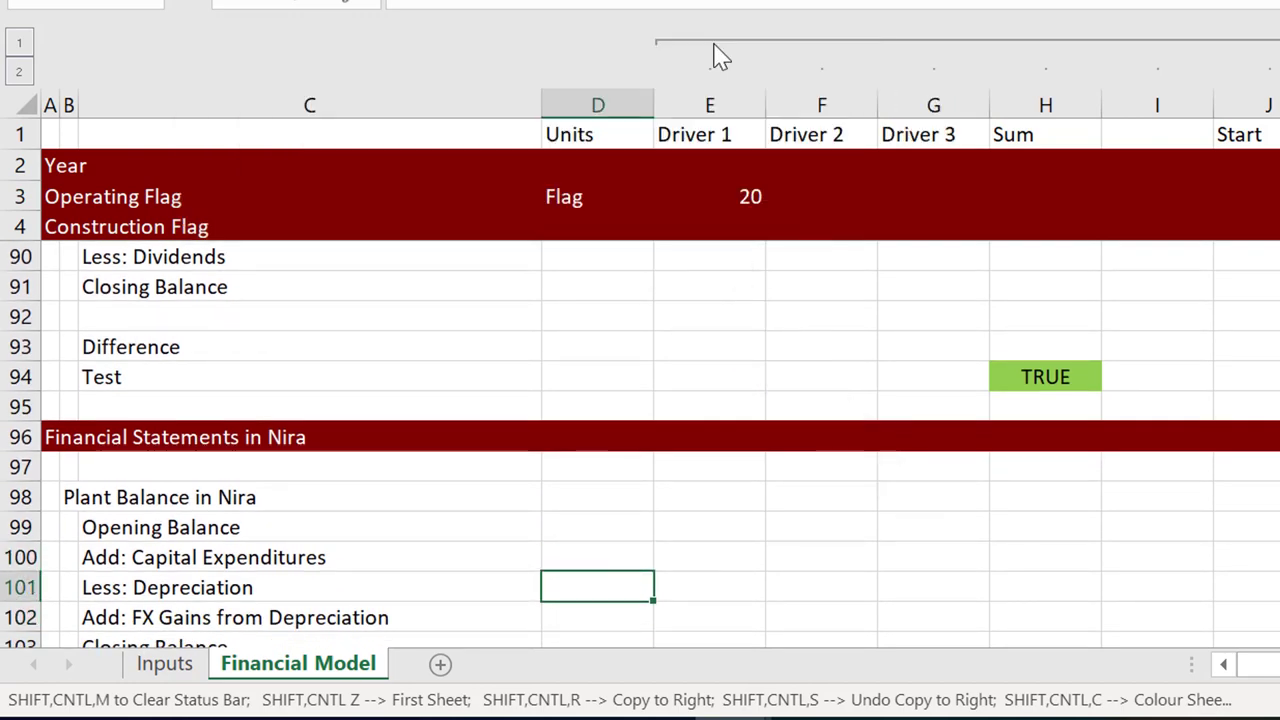
key("Page_Up")
key("Page_Down")
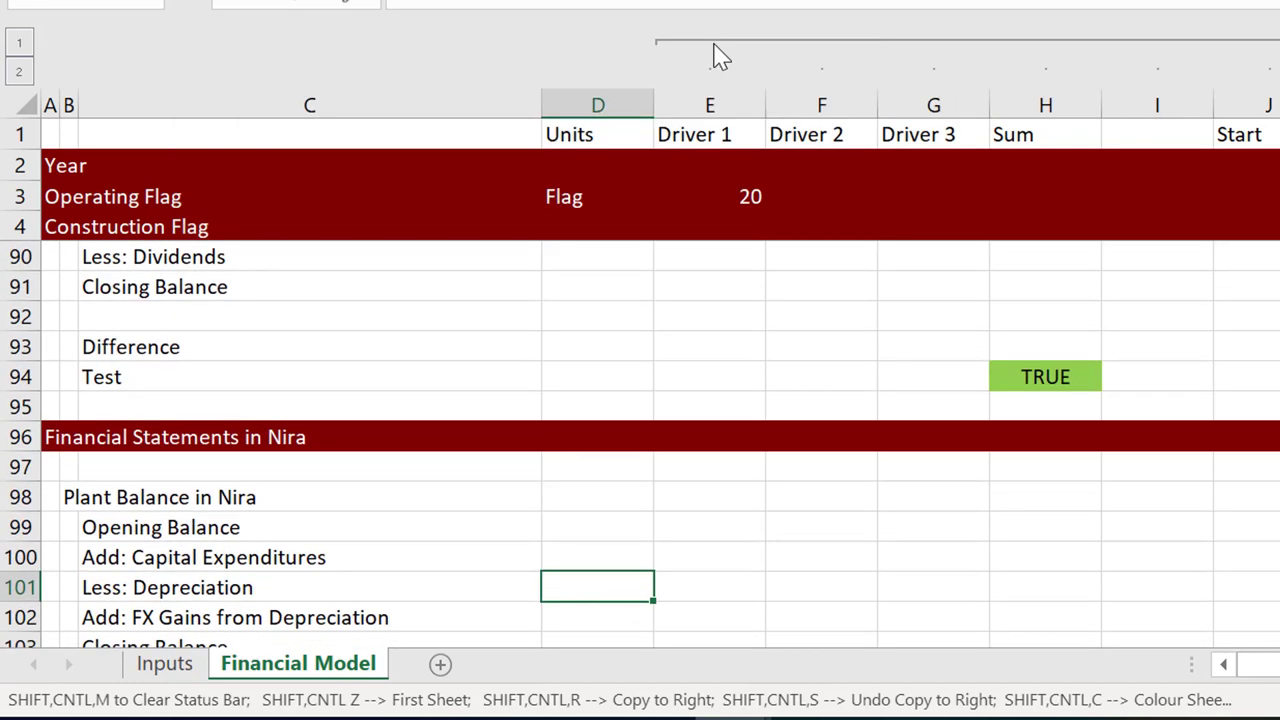
key("Down")
key("Down")
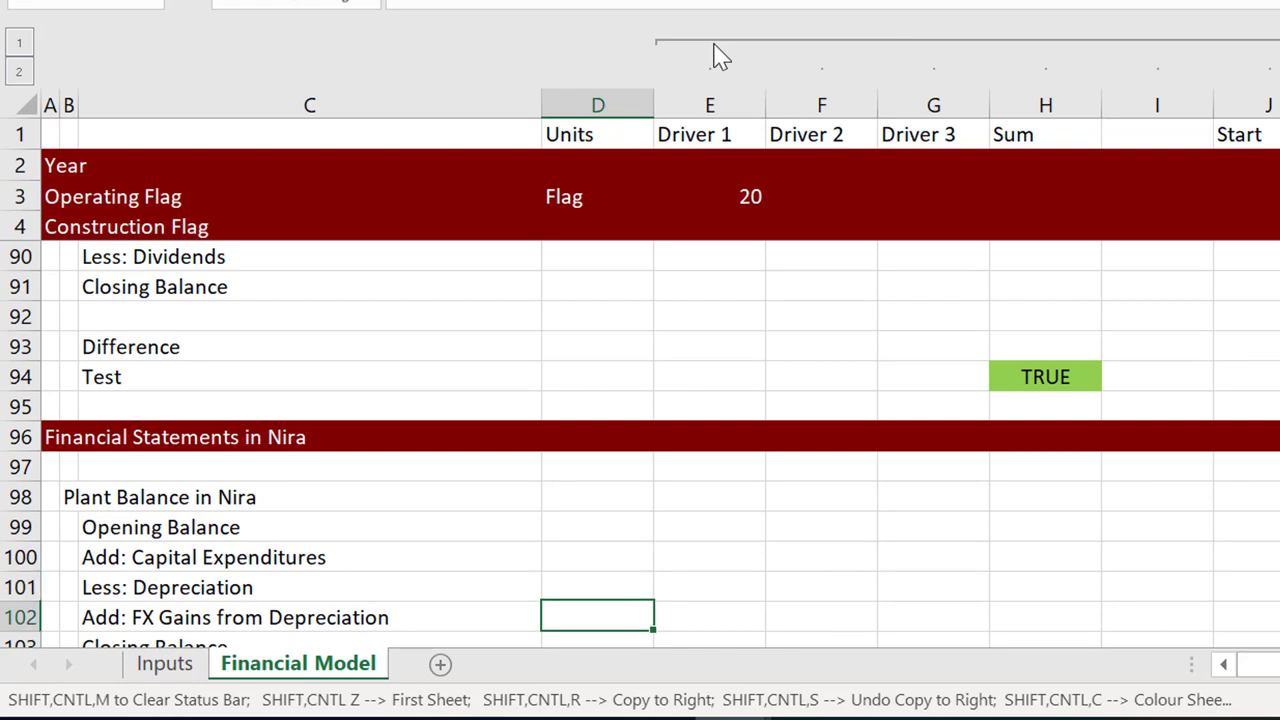
key("Down")
key("Down")
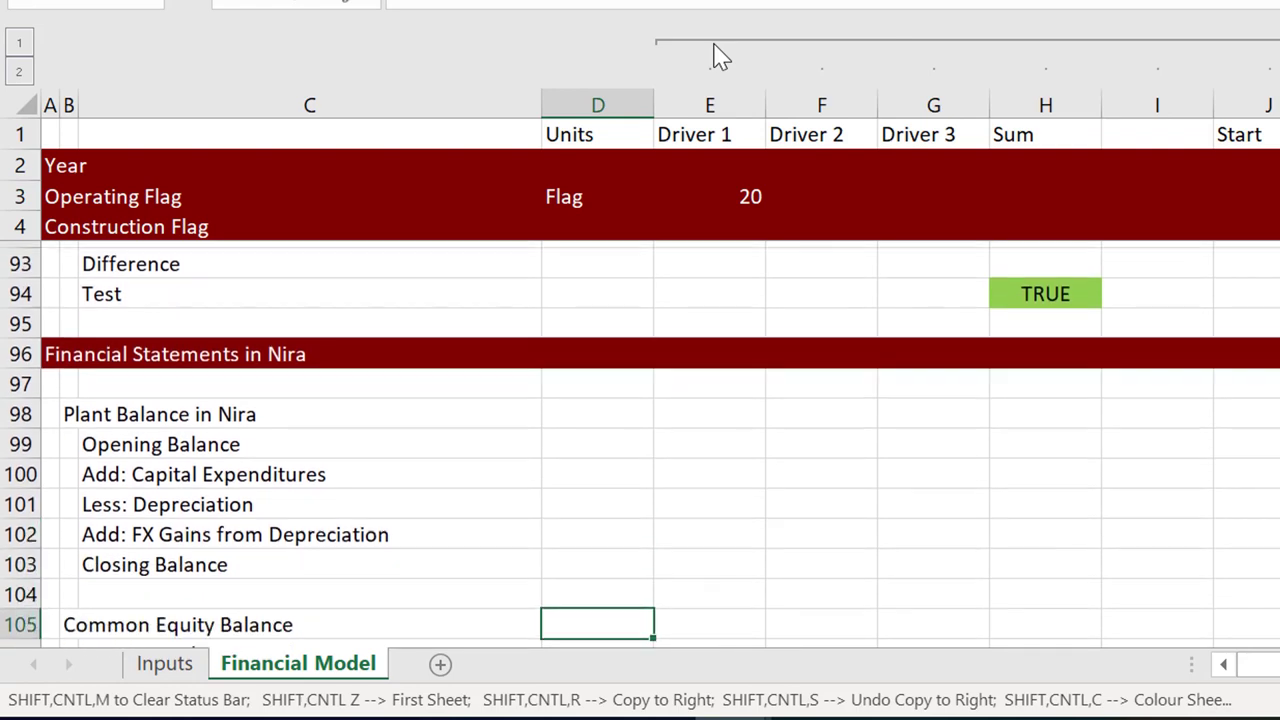
key("Down")
key("Down")
key("Up")
key("Down")
key("Down")
key("Down")
key("Down")
key("Down")
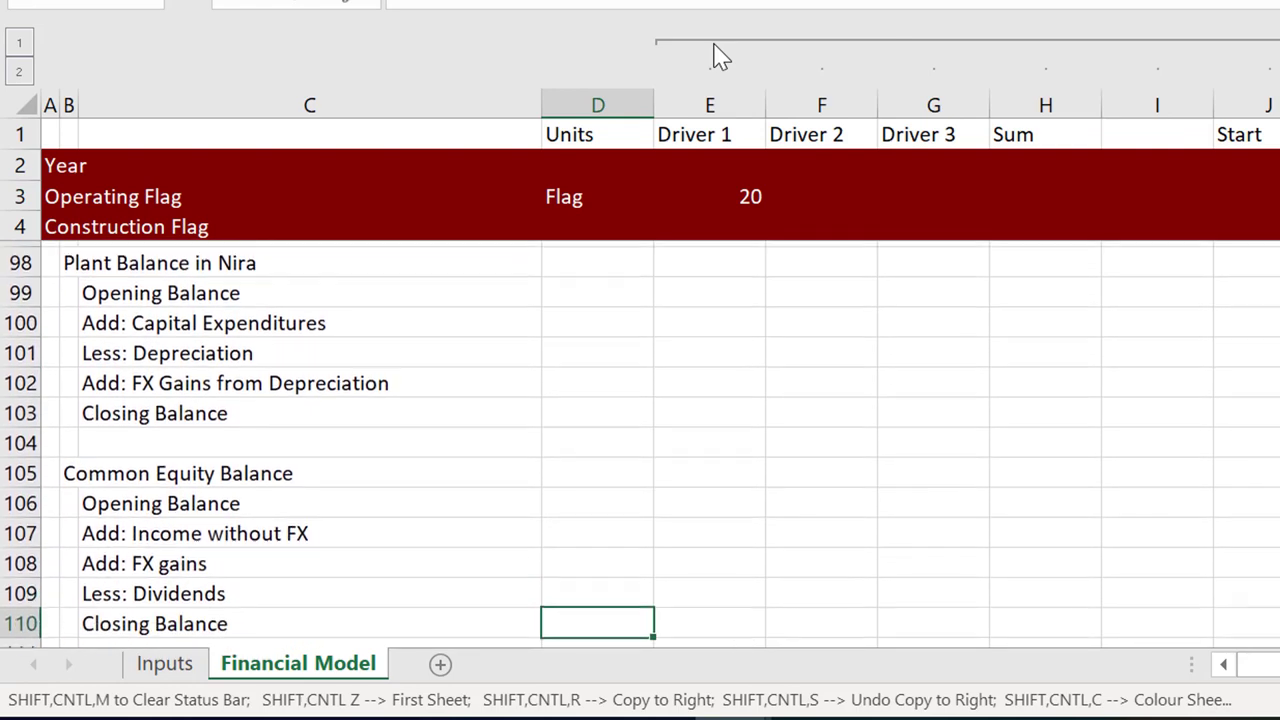
key("Up")
key("Up")
key("Up")
key("Up")
key("Up")
key("Up")
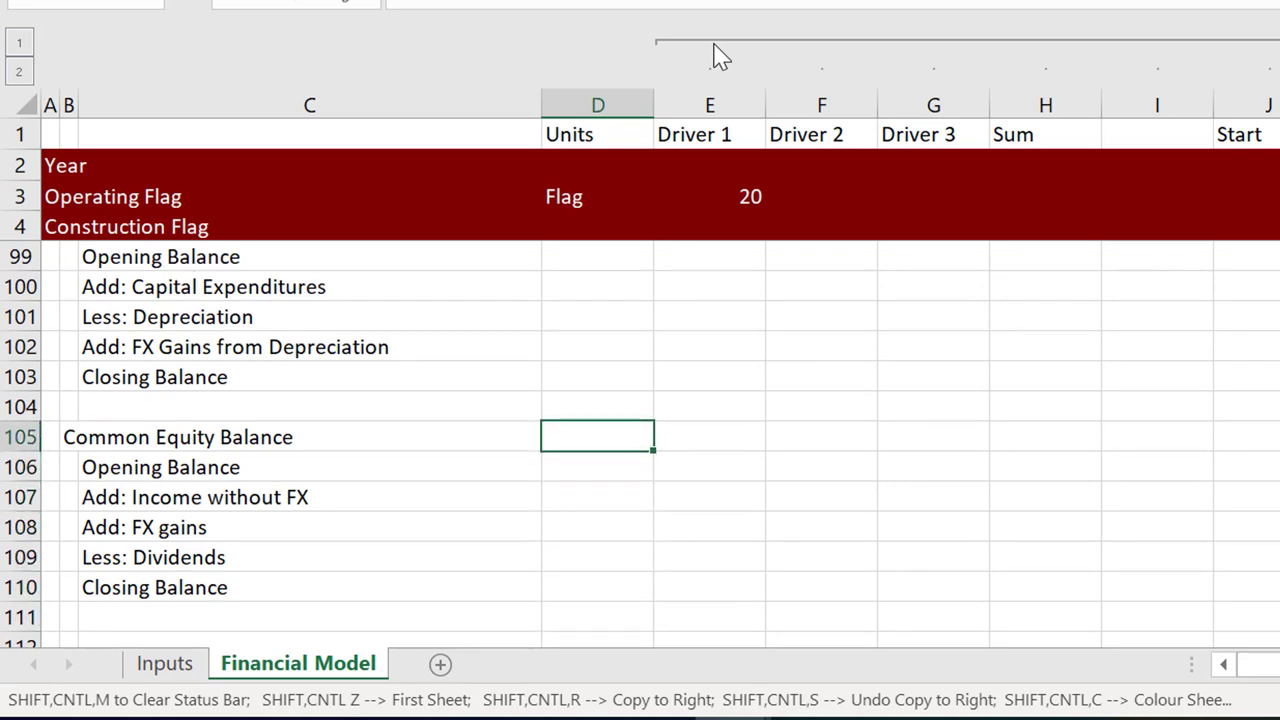
key("Page_Up")
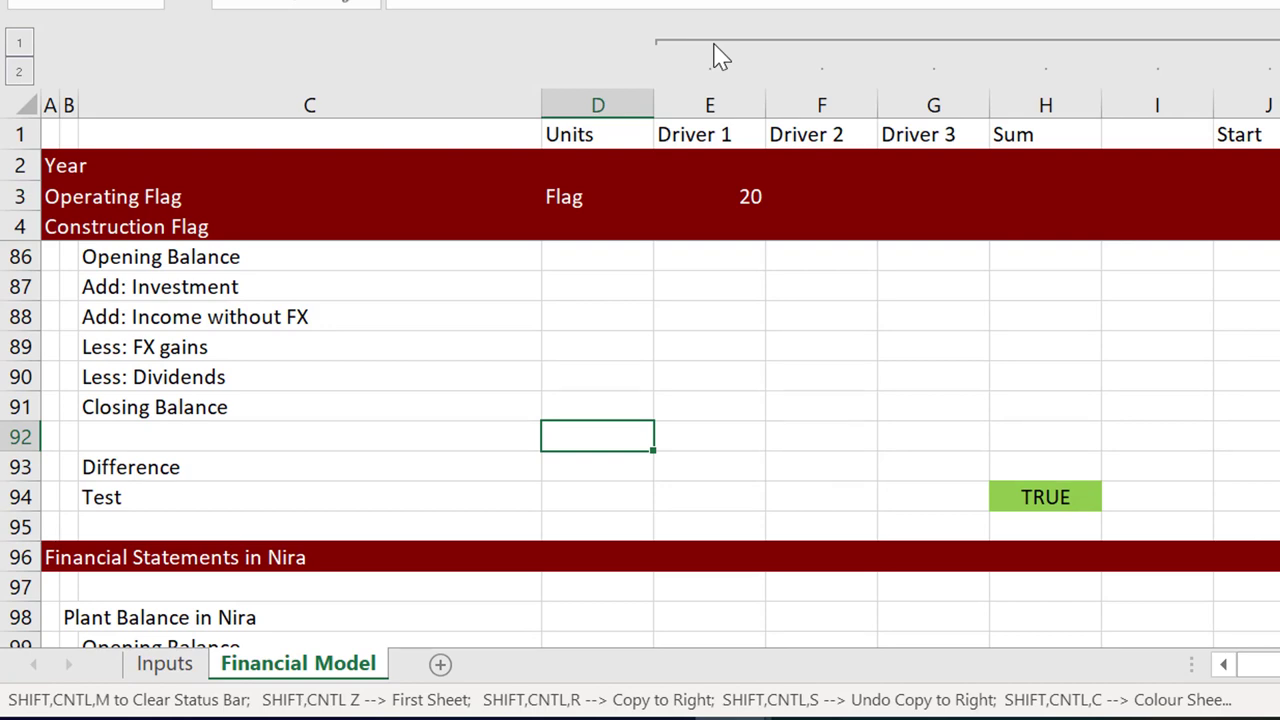
key("Page_Up")
key("Page_Down")
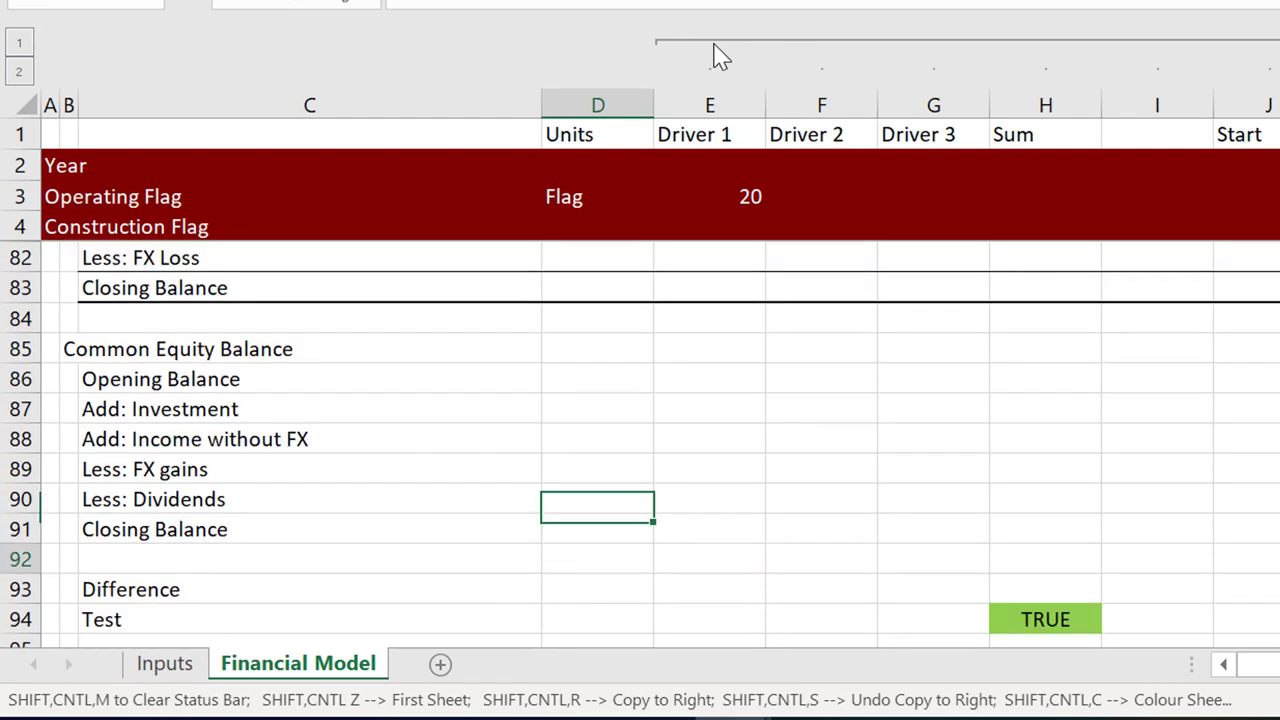
key("Page_Up")
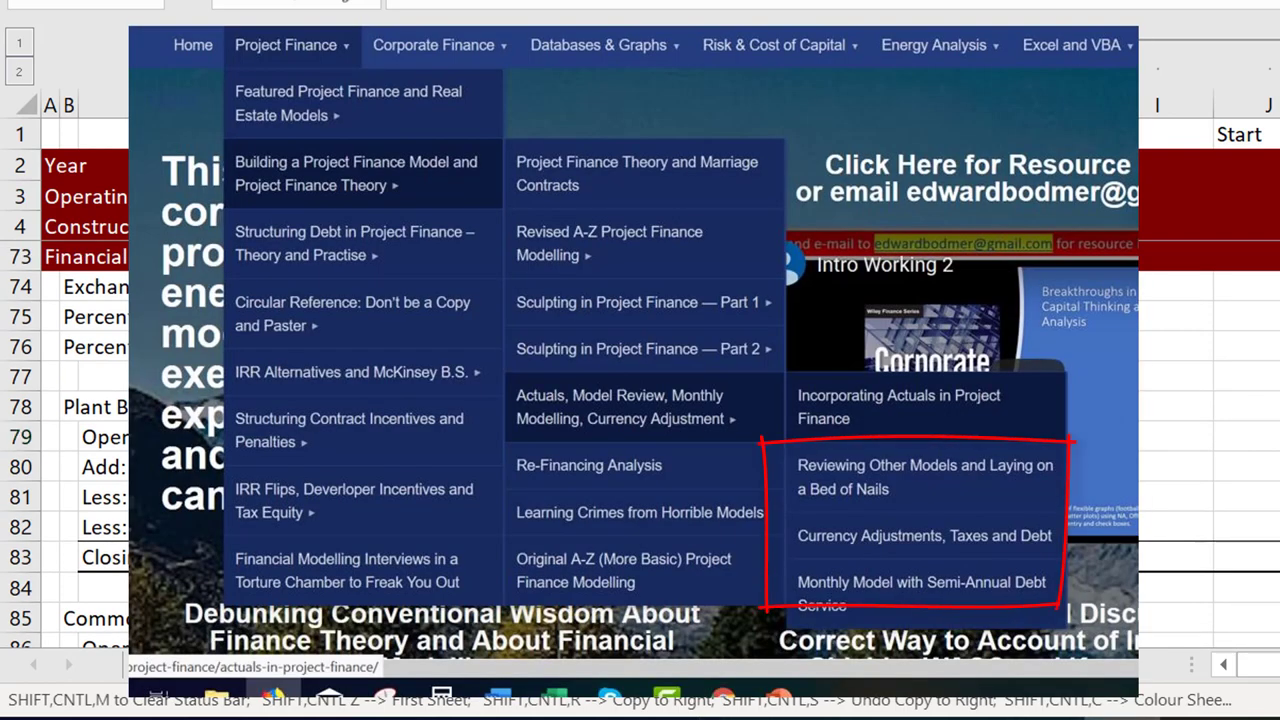
Look over the Inputs sheet and examine the tax P&L and Cash Flow Statement sections of the Financial Model No Debt sheet
key("ctrl+Page_Up")
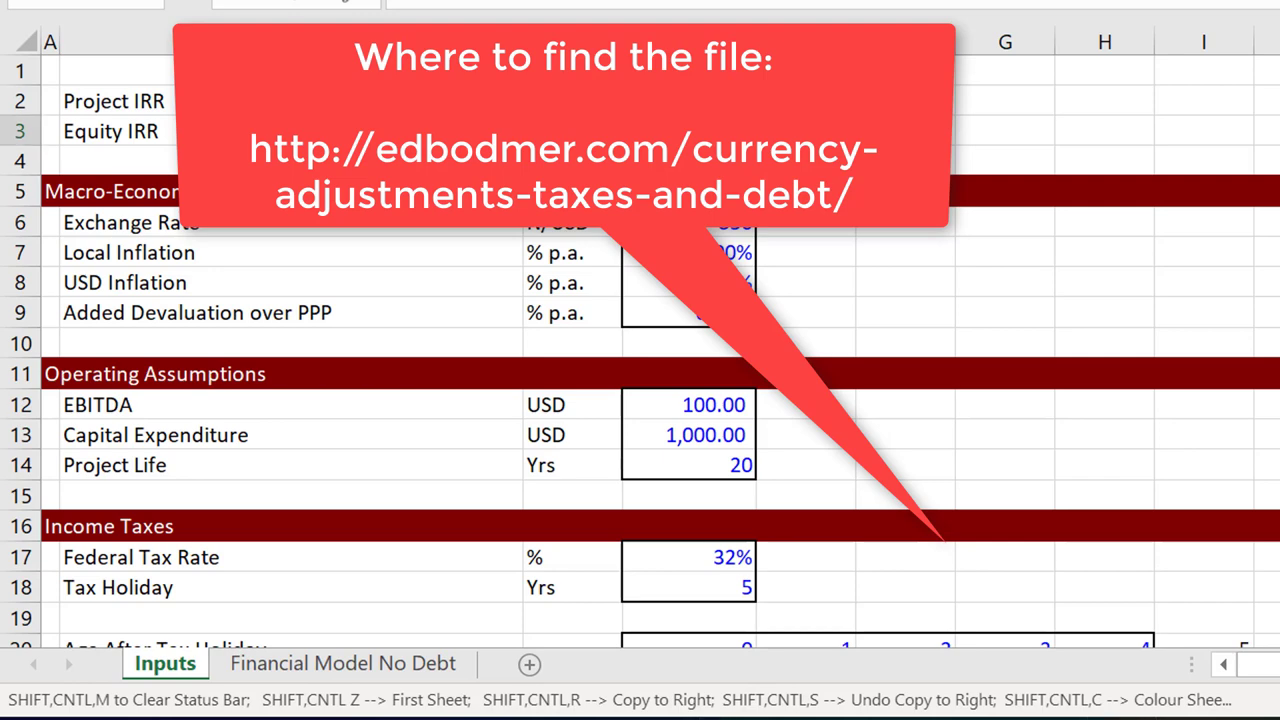
key("Left")
key("Left")
key("Left")
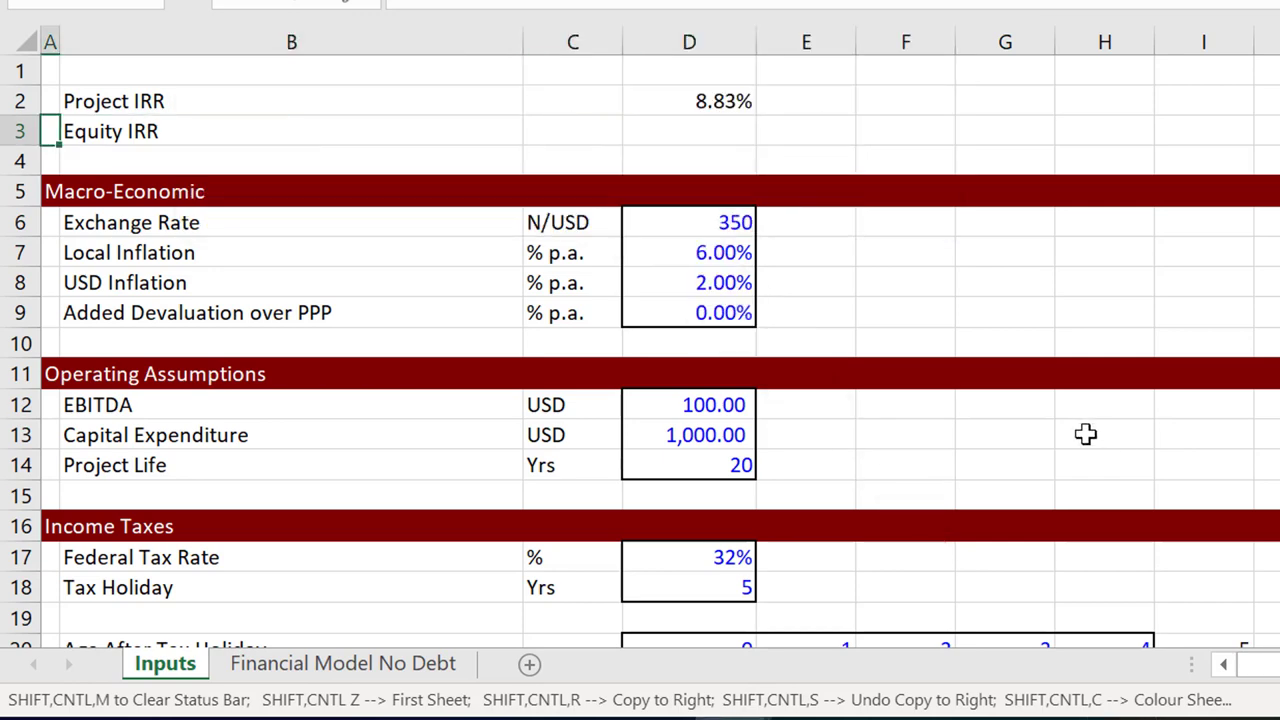
key("ctrl+Page_Down")
key("Page_Down")
key("Page_Down")
key("Page_Down")
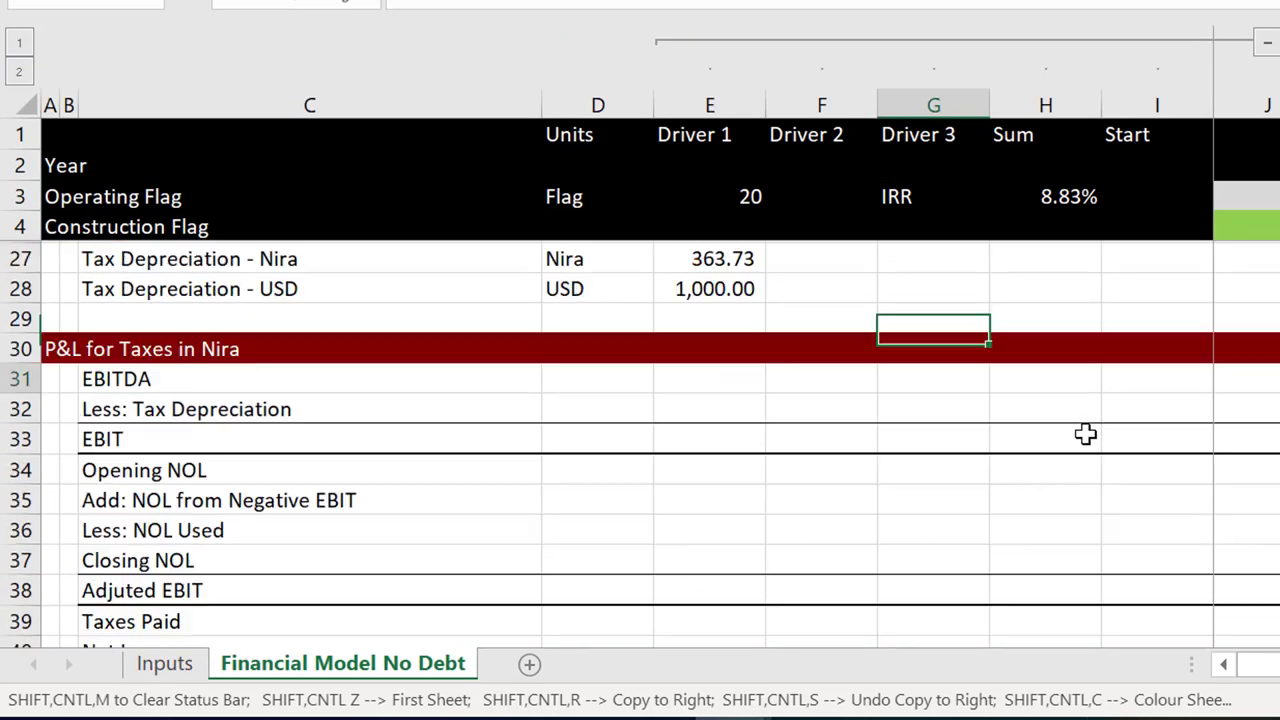
key("Page_Up")
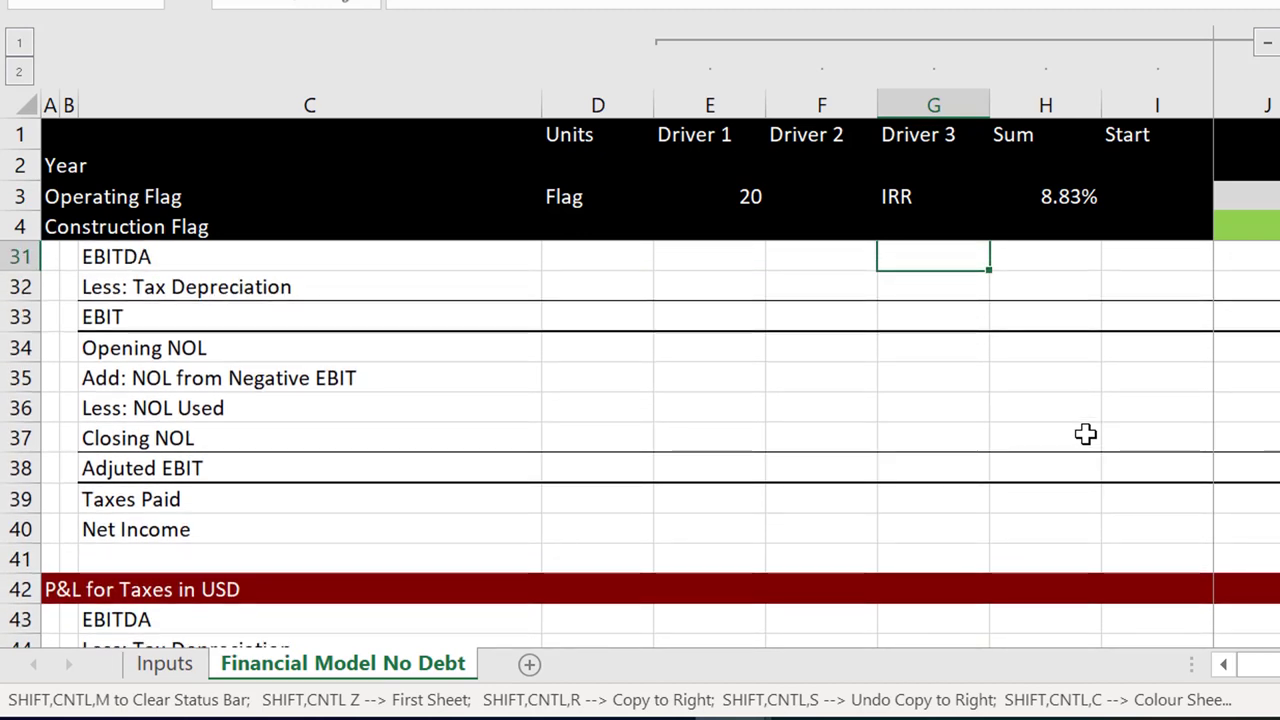
key("Page_Down")
key("Page_Down")
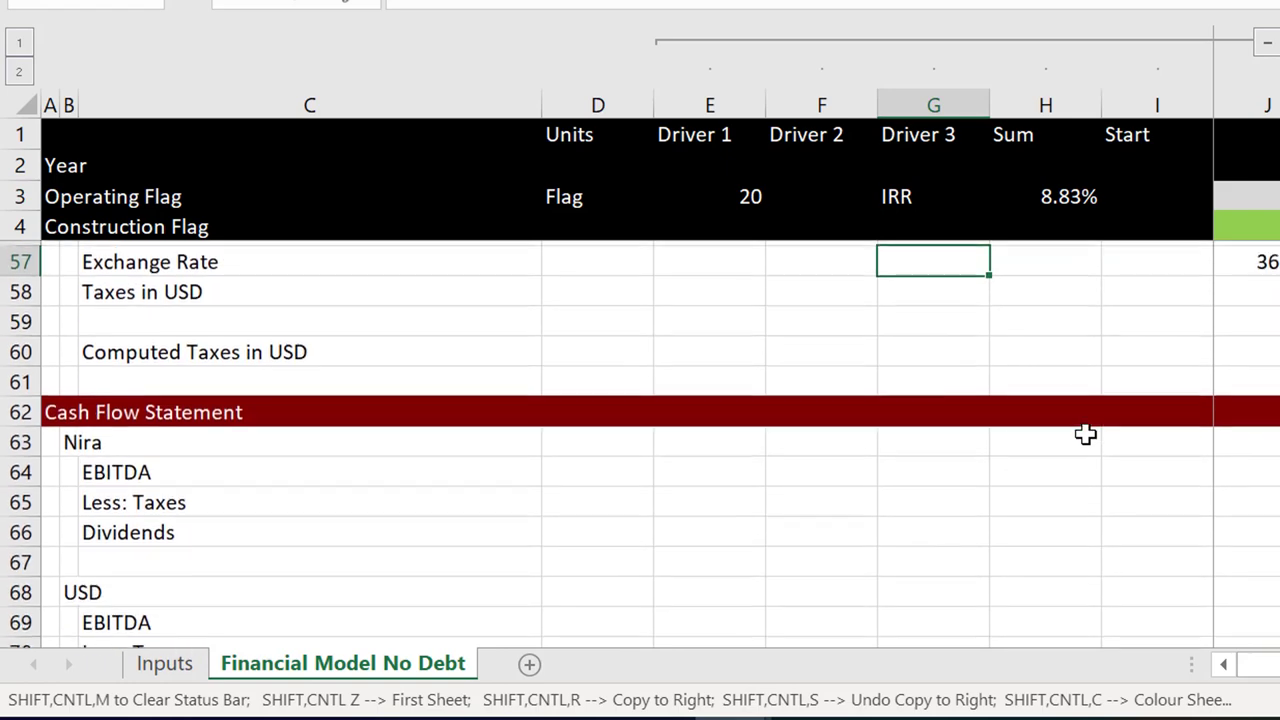
key("Down")
key("Down")
key("Down")
key("Down")
key("Down")
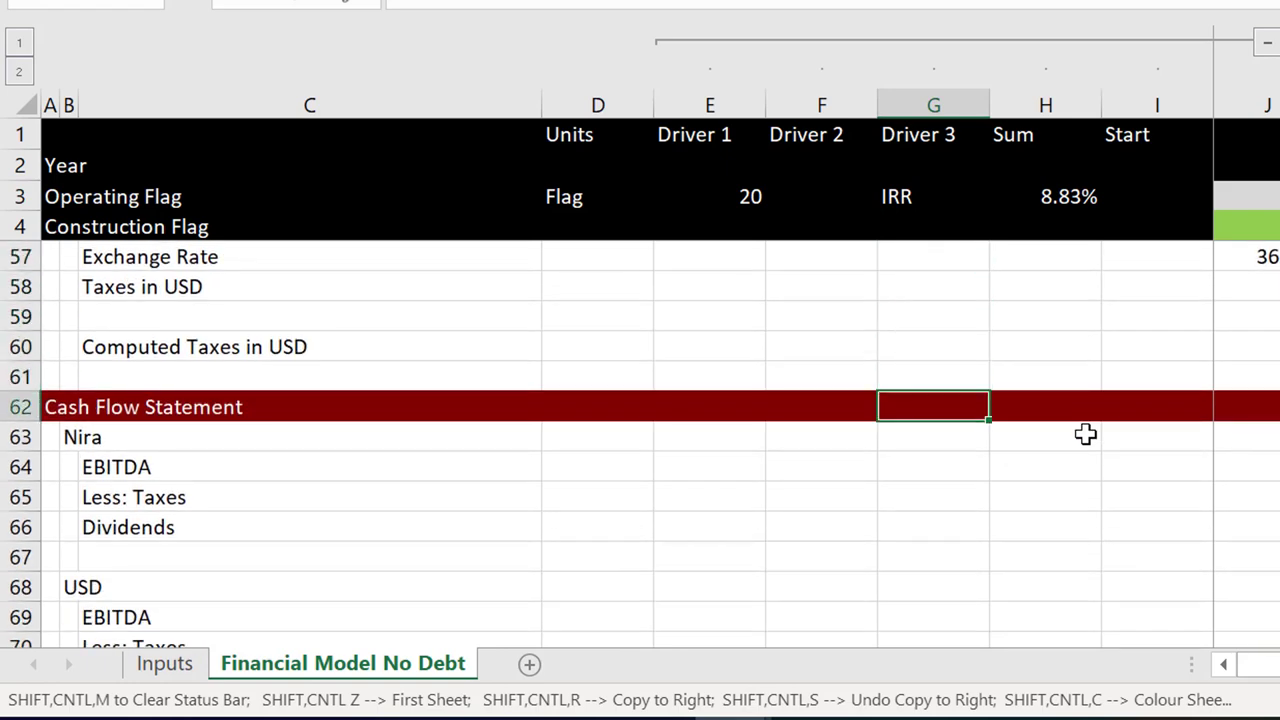
key("Down")
key("Down")
key("Down")
key("Down")
key("Down")
key("Down")
key("Down")
key("Down")
key("Down")
key("Down")
key("Down")
key("Down")
key("Down")
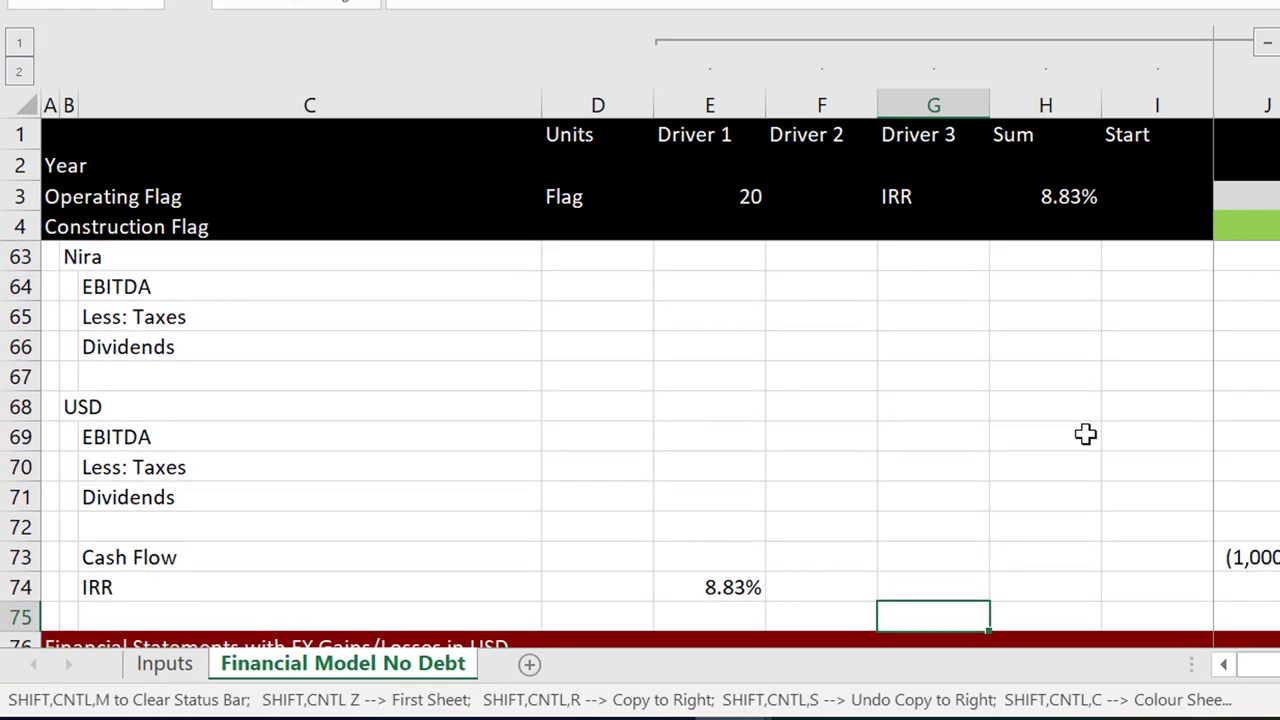
Inspect the year 0 Cash Flow formula in J73 and the IRR formula in E74
key("Up")
key("Up")
key("Right")
key("Right")
key("Right")
key("Up")
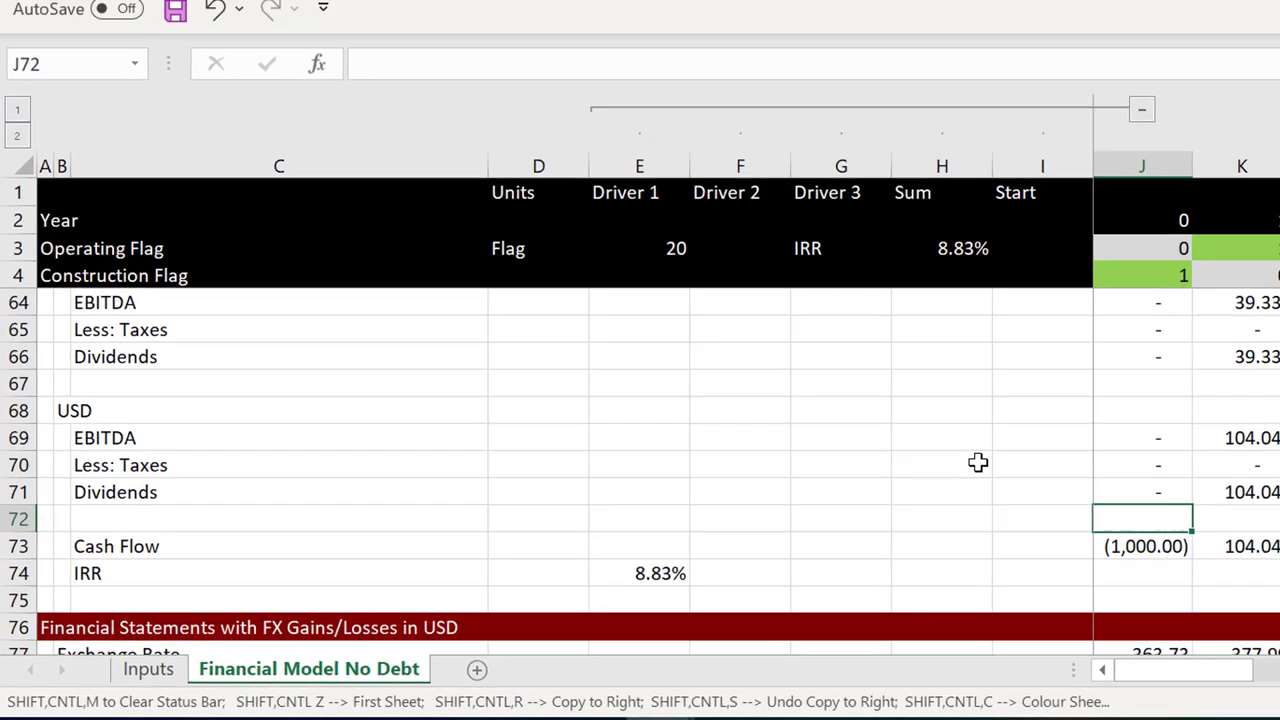
key("Up")
key("Down")
key("Down")
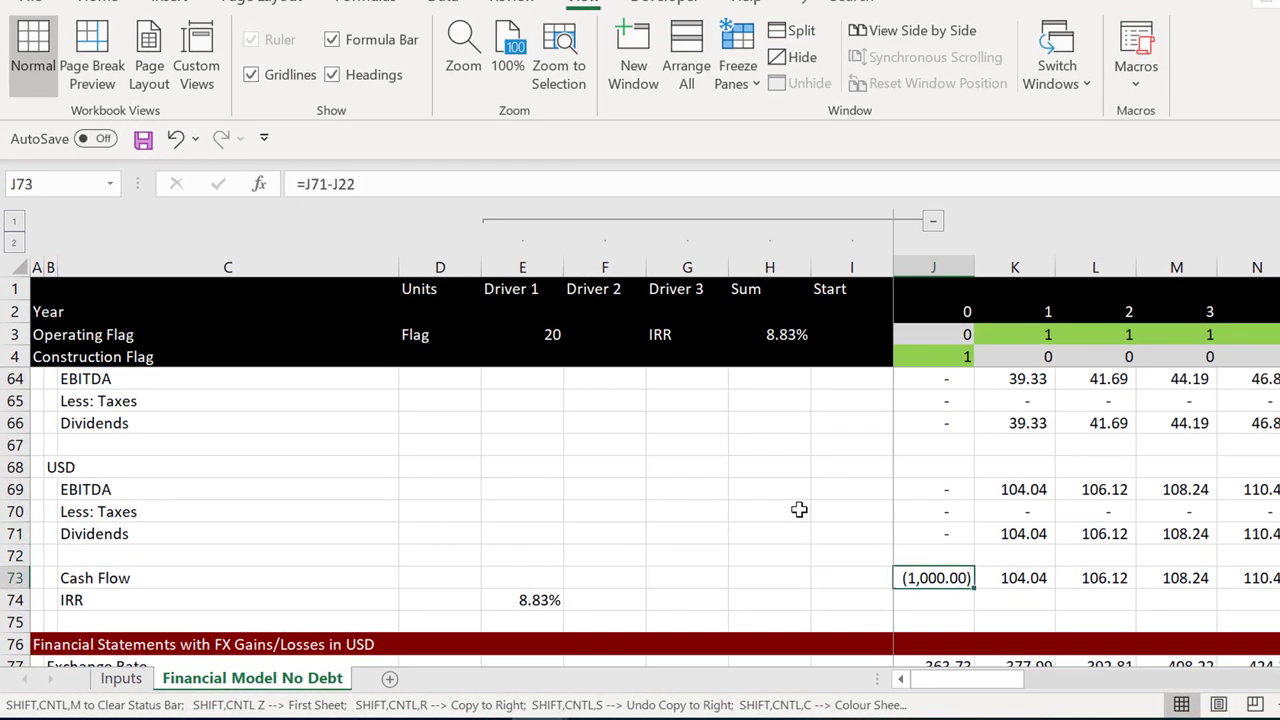
key("Left")
key("Left")
key("Left")
key("Left")
key("Left")
key("Down")
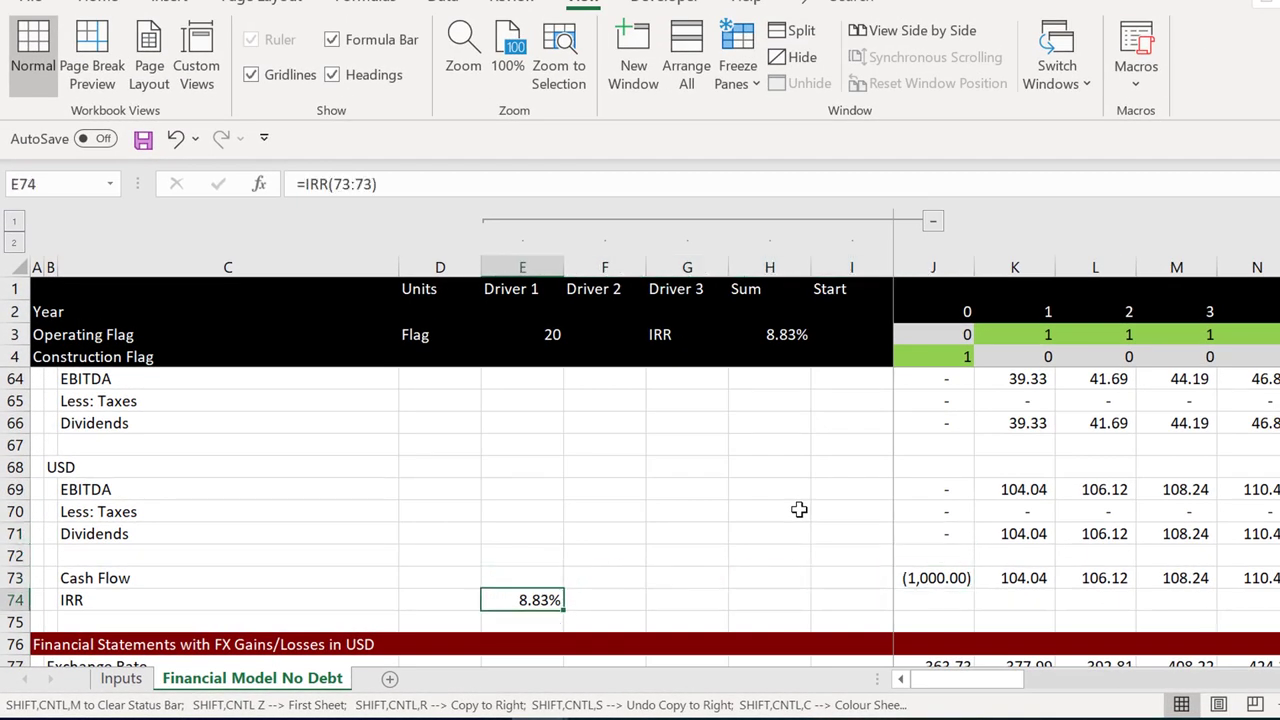
key("Left")
key("Left")
key("Left")
key("Left")
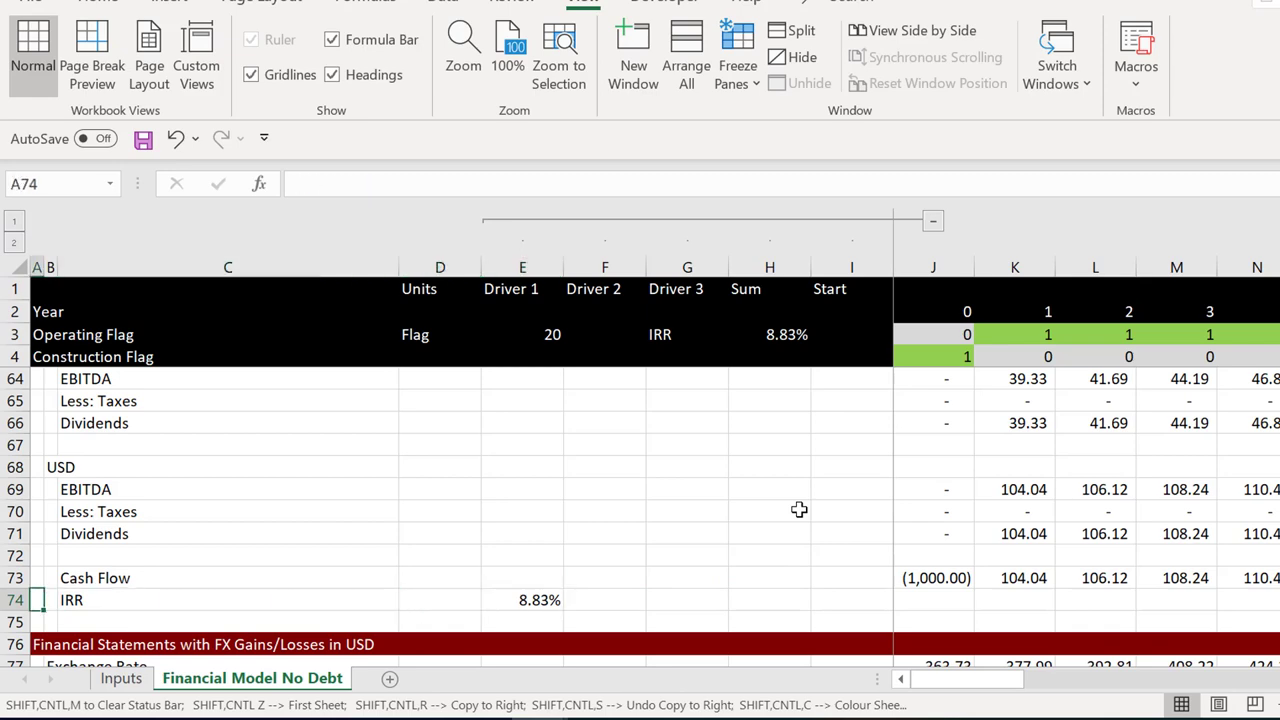
Review the completed USD plant and equity balances and the Difference and Test rows of the USD and Nira statements
key("ctrl+Down")
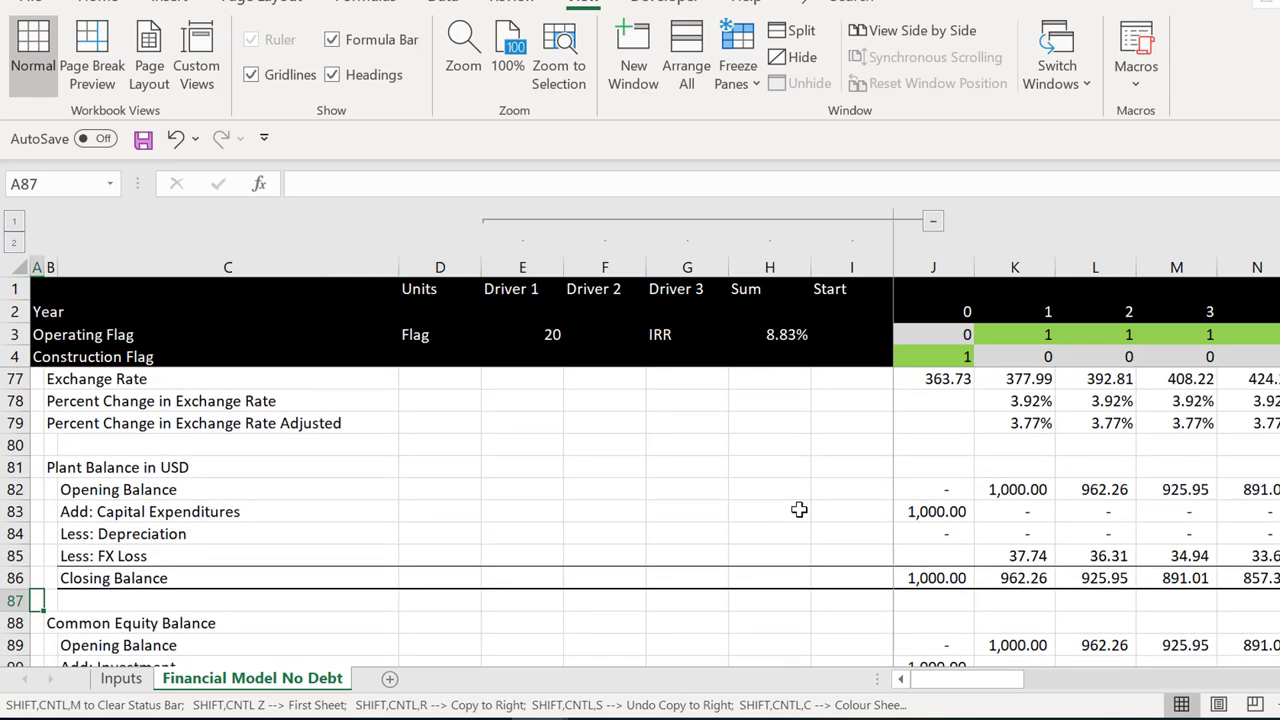
key("ctrl+Down")
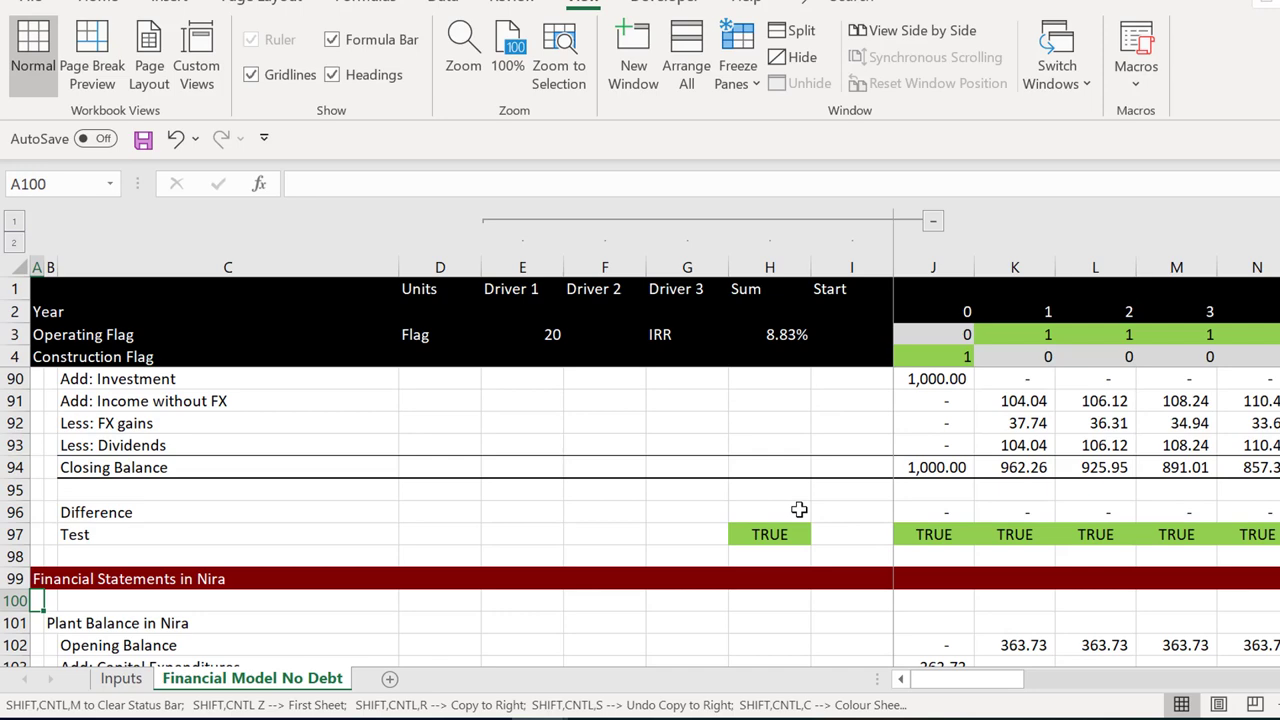
key("ctrl+Down")
key("Down")
key("Down")
key("Down")
key("Down")
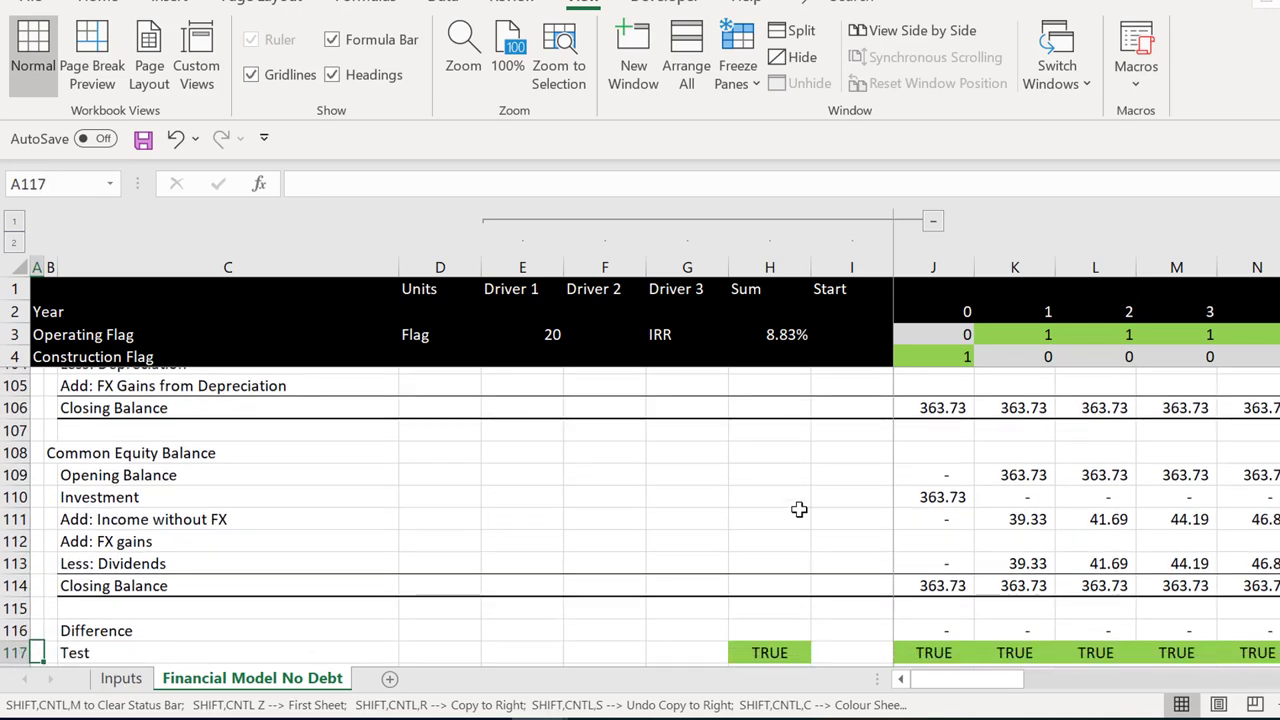
key("ctrl+Up")
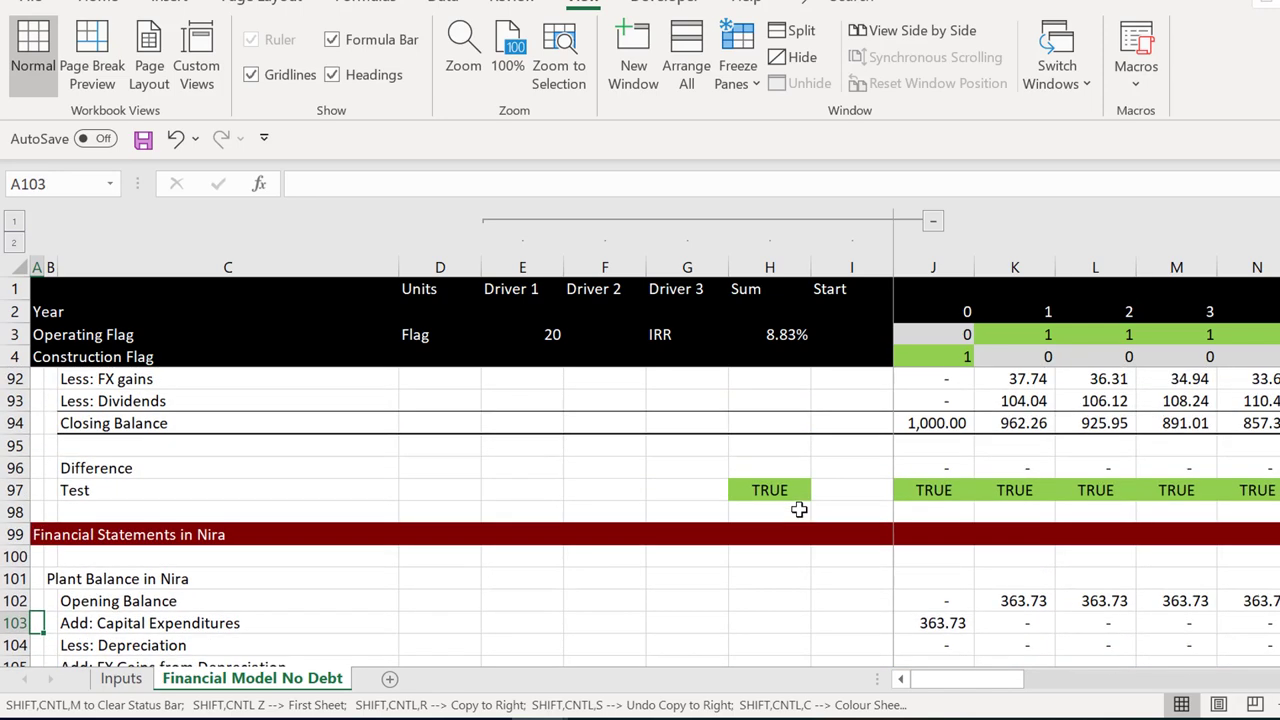
Examine the Nira plant and common equity balances across all years, from year 0 past the end of the project life
key("Down")
key("ctrl+Down")
key("Up")
key("Up")
key("Right")
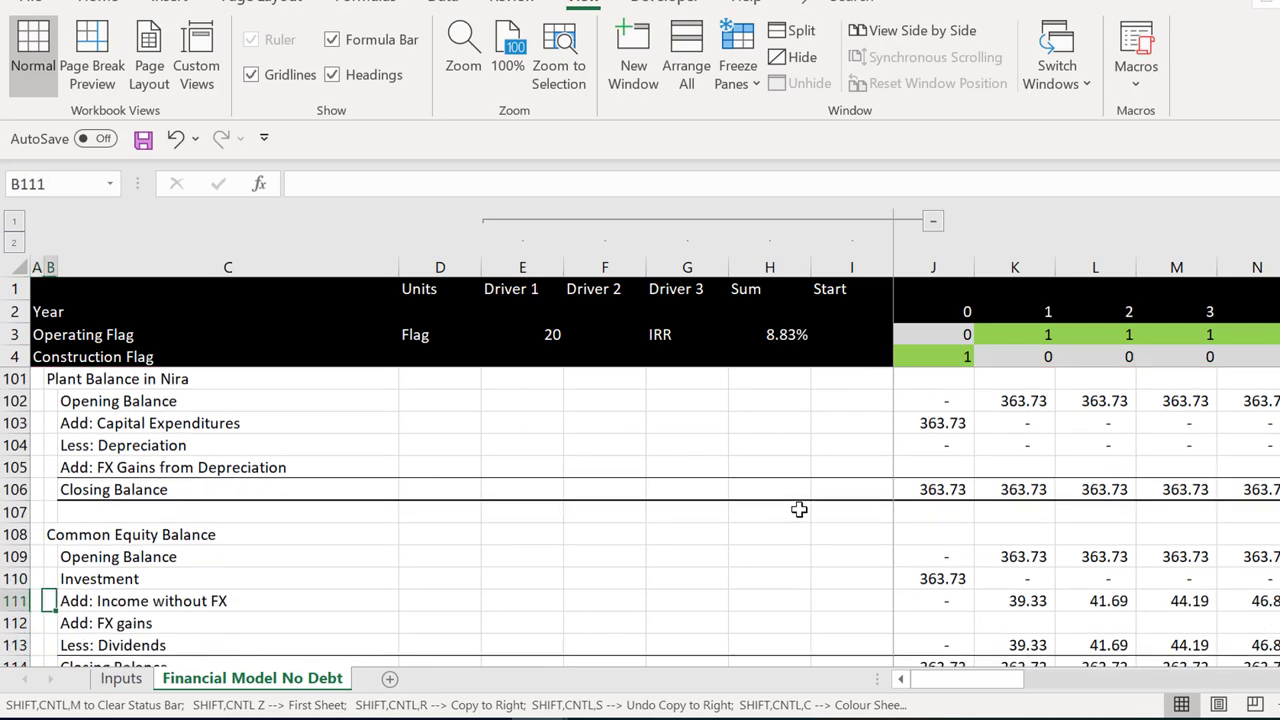
key("Right")
key("Right")
key("Right")
key("Right")
key("Right")
key("Right")
key("Right")
key("Right")
key("Right")
key("Right")
key("Right")
key("Right")
key("Down")
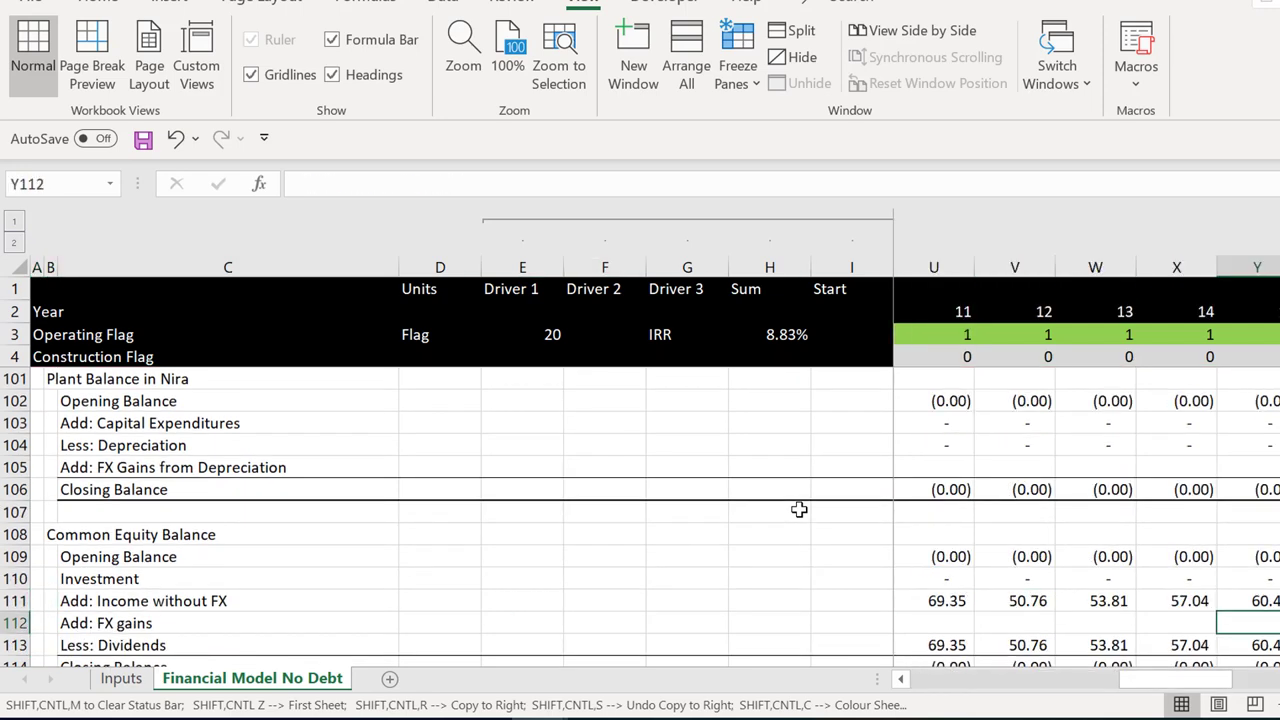
key("Left")
key("Left")
key("Left")
key("Left")
key("Left")
key("Left")
key("Left")
key("Left")
key("Left")
key("Left")
key("Left")
key("Left")
key("Left")
key("Left")
key("Left")
key("Left")
key("Left")
key("Left")
key("Left")
key("Left")
key("Right")
key("Right")
key("Right")
key("Right")
key("Right")
key("Right")
key("Right")
key("Right")
key("Right")
key("Right")
key("Right")
key("Right")
key("Right")
key("Right")
key("Right")
key("Right")
key("Right")
key("Right")
key("Right")
key("Right")
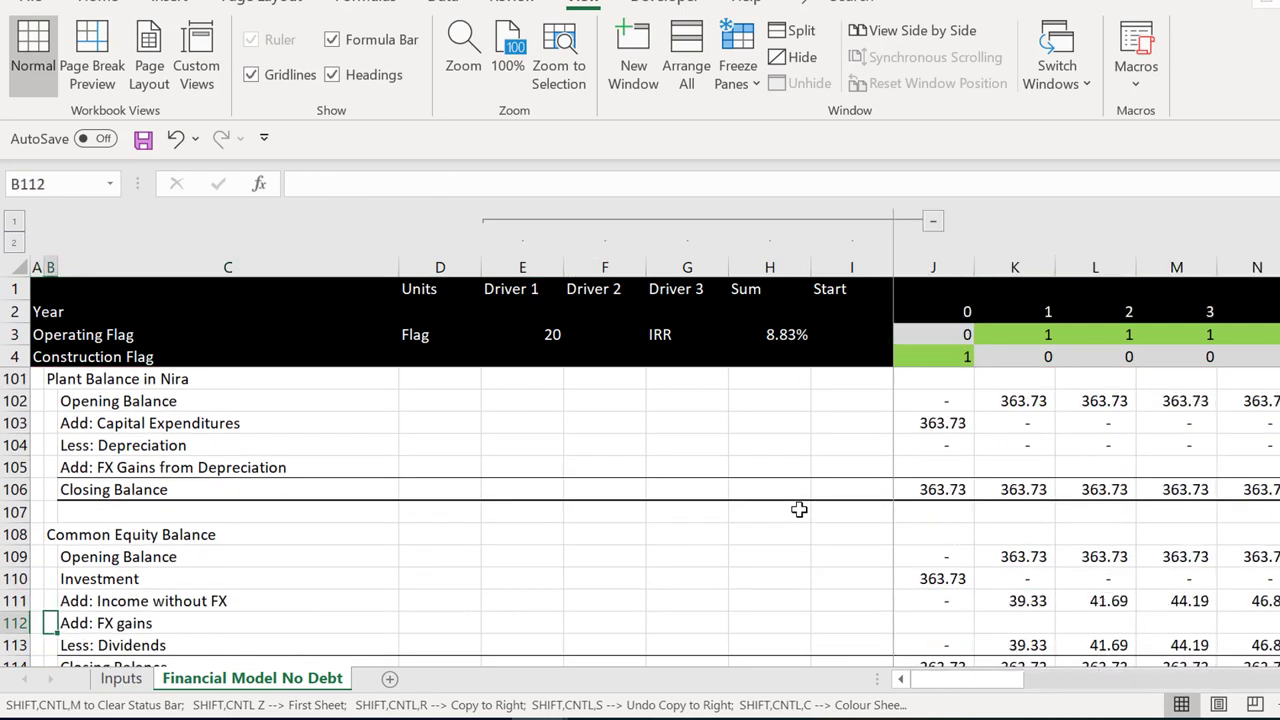
key("Right")
key("Right")
key("Right")
key("Right")
key("Right")
key("Right")
key("Right")
key("Right")
key("Right")
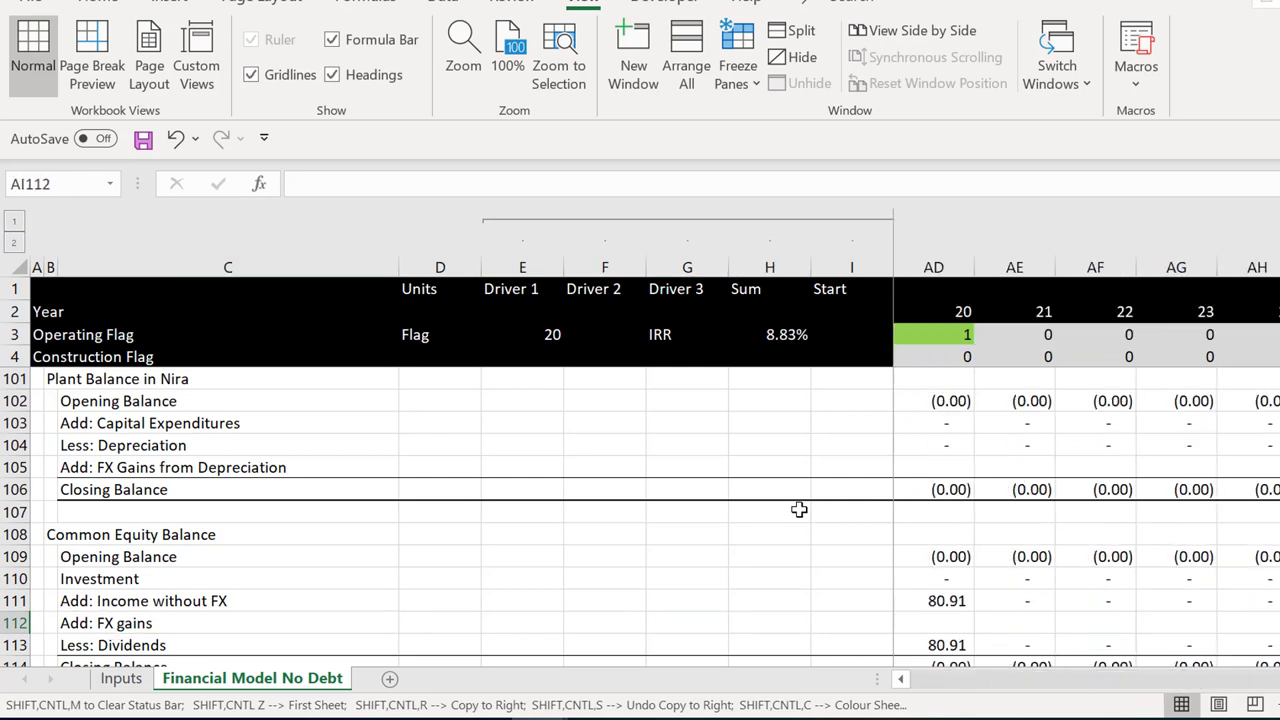
Examine the Nira common equity balance back to year 0 and its Difference and Test rows
key("Left")
key("Left")
key("Left")
key("Left")
key("Left")
key("Left")
key("Left")
key("Left")
key("Left")
key("Left")
key("Left")
key("Left")
key("Left")
key("Left")
key("Left")
key("Left")
key("Left")
key("Left")
key("Left")
key("Left")
key("Left")
key("Left")
key("Left")
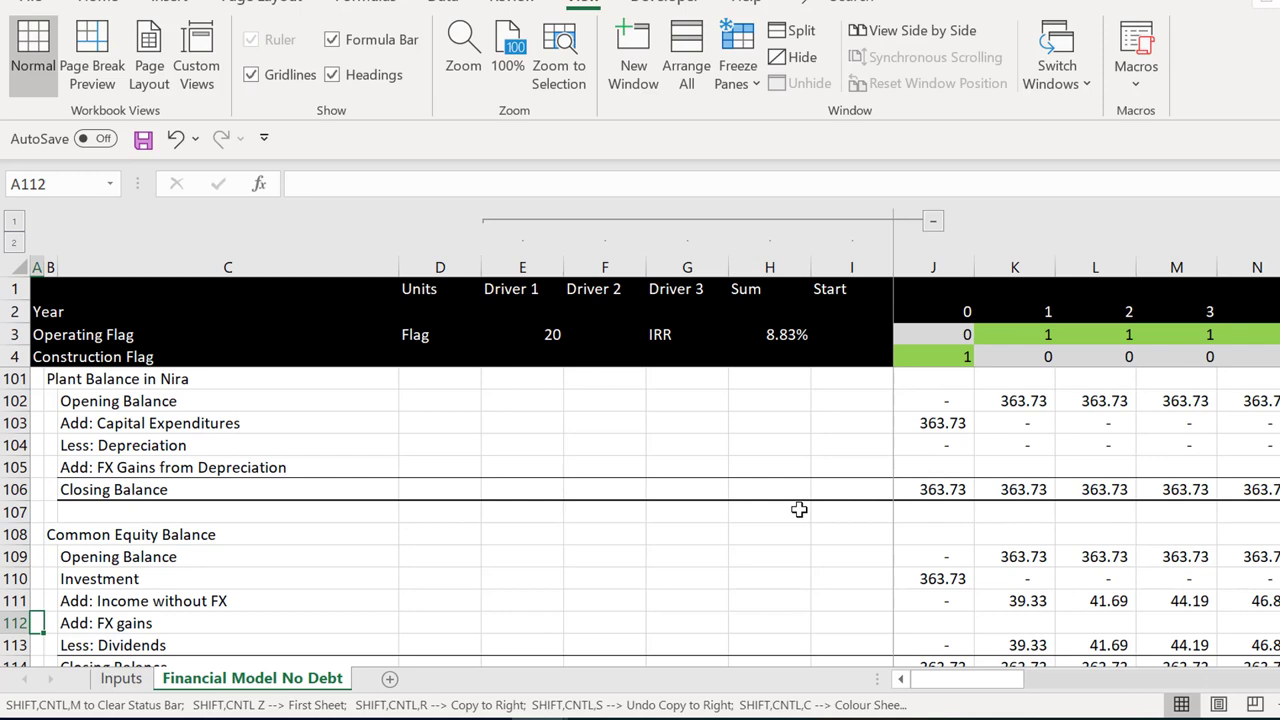
key("Down")
key("Down")
key("Down")
key("Down")
key("Down")
key("Down")
key("Down")
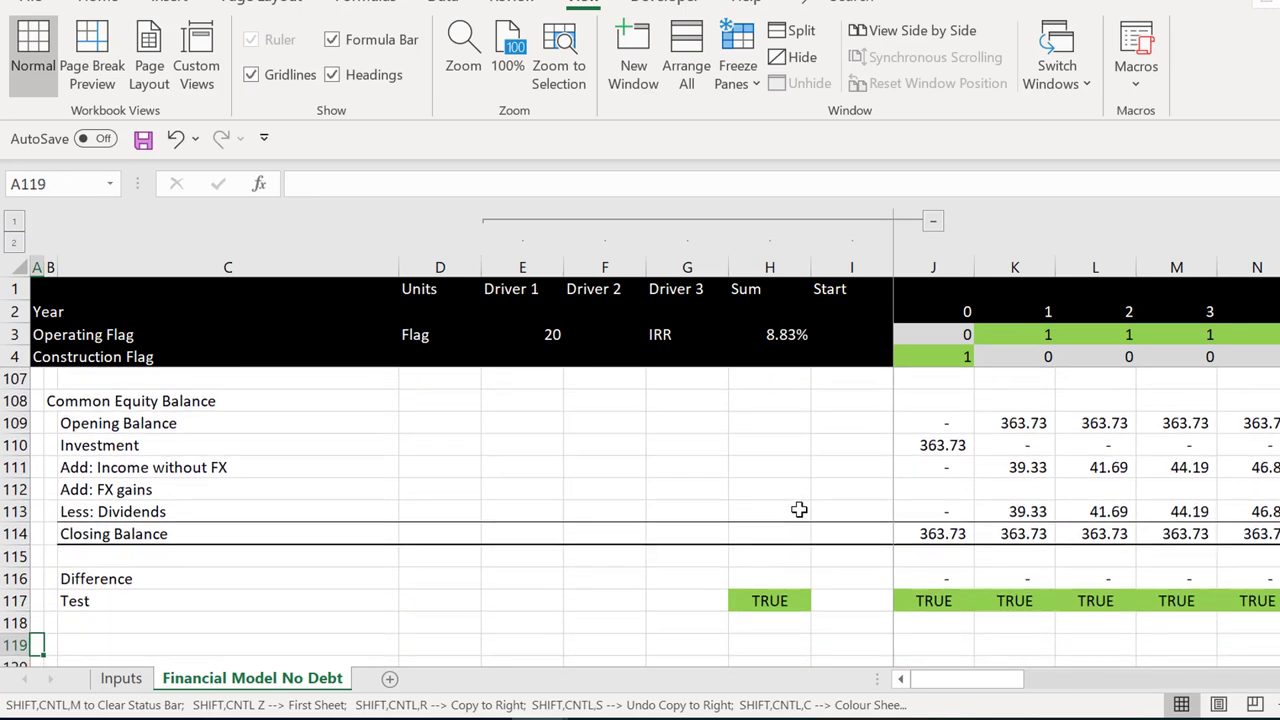
Review the model upward from the Nira and USD statements through the tax section to Macro Economics and Operations
key("Up")
key("Page_Up")
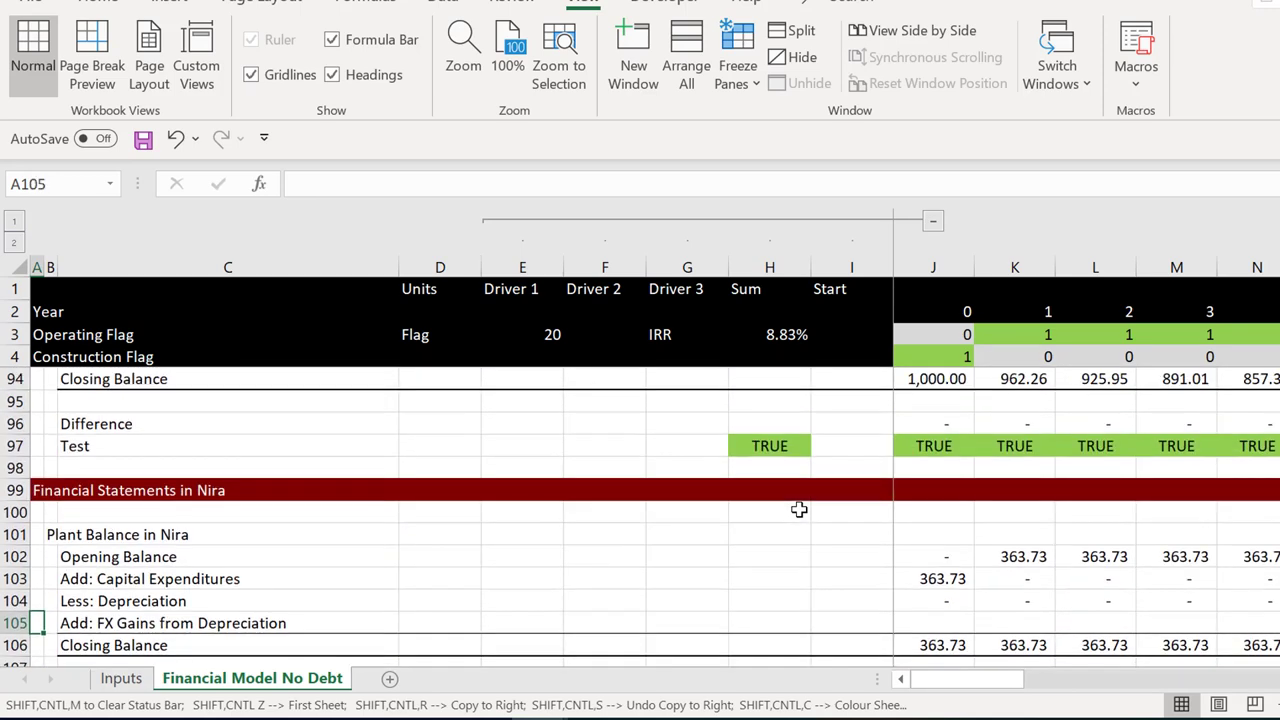
key("Page_Up")
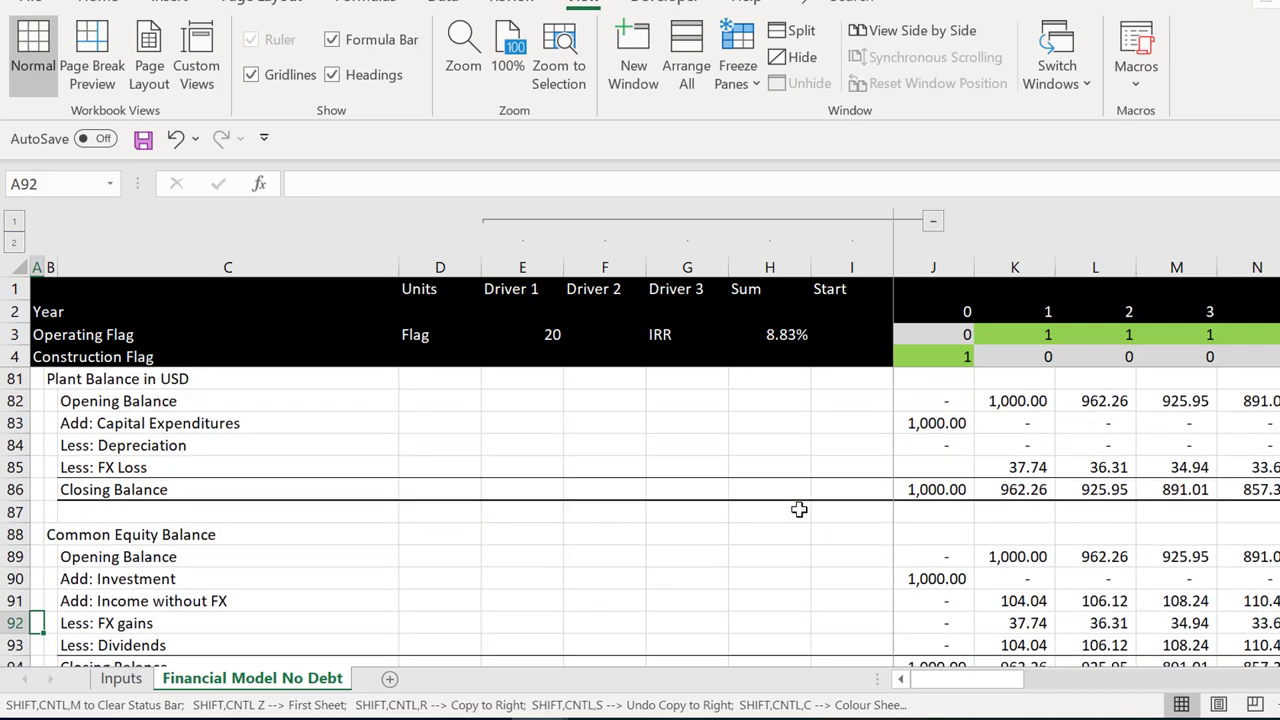
key("Page_Up")
key("Page_Up")
key("Page_Up")
key("Page_Up")
key("Page_Up")
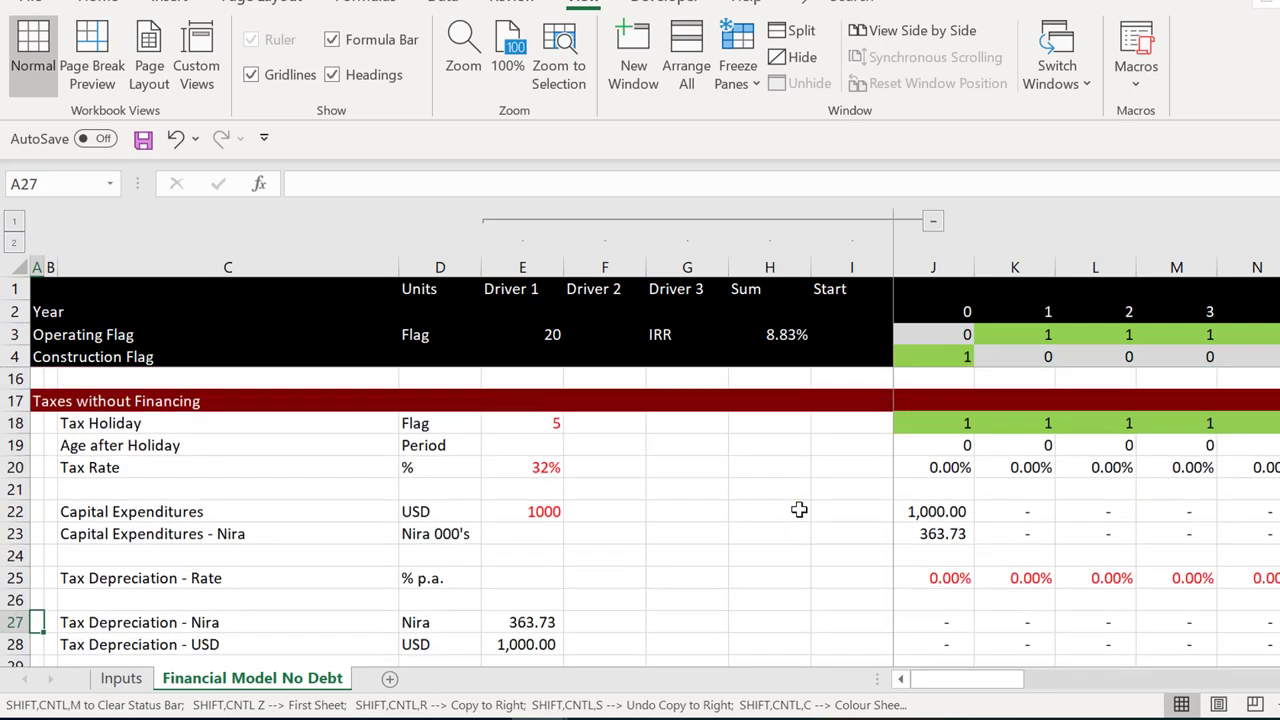
key("Page_Up")
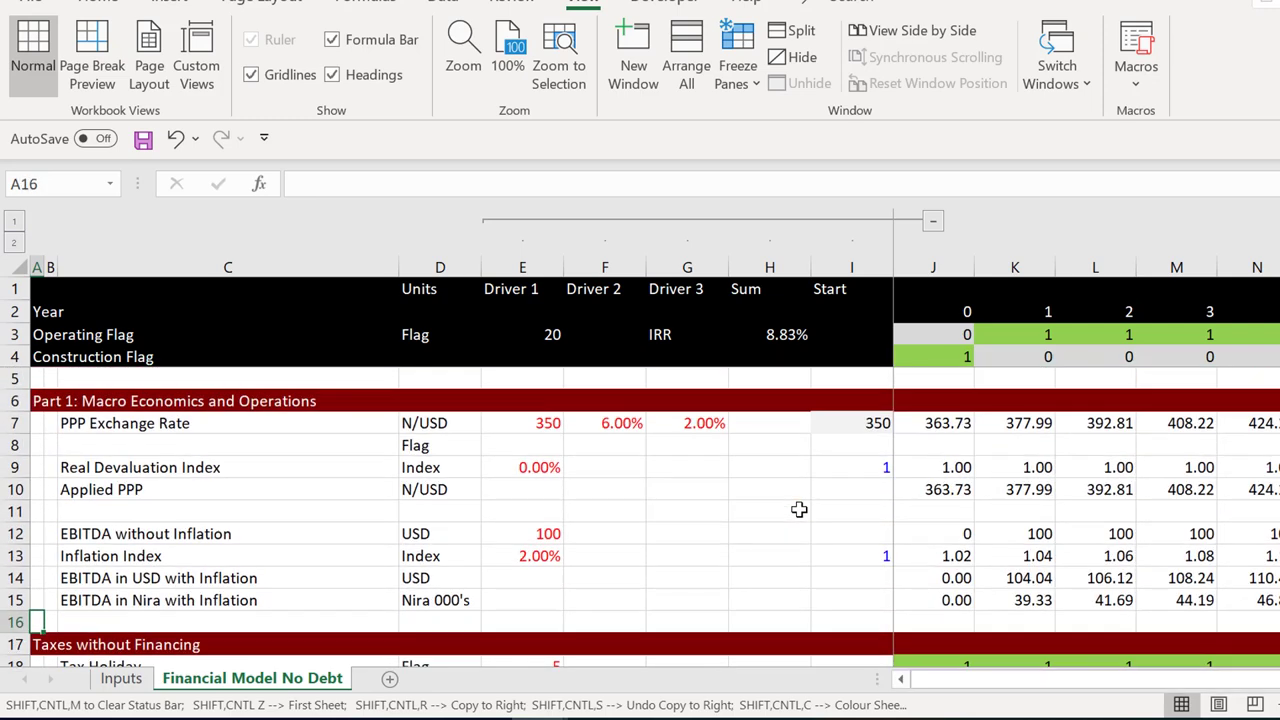
Colour the Inputs sheet with sum column colouring, flag conditional formatting and marking of links from other sheets switched off
key("ctrl+Page_Up")
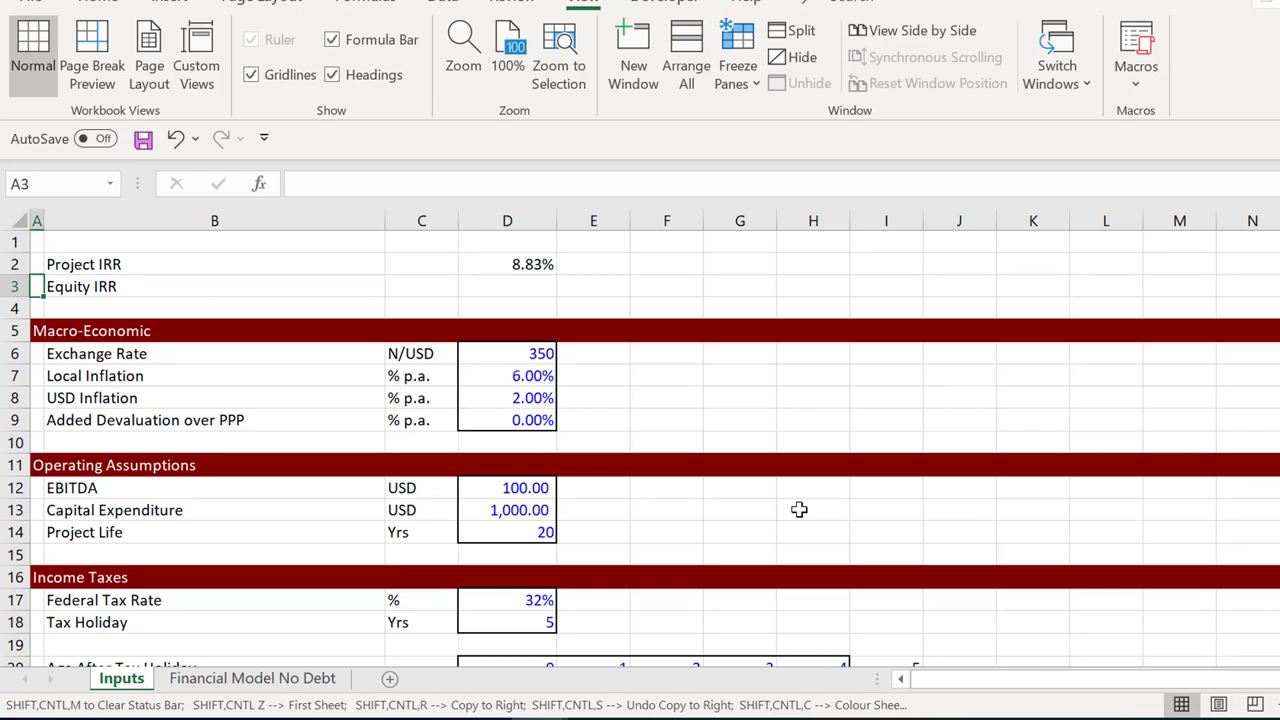
key("ctrl+alt+c")
left_click(570, 247)
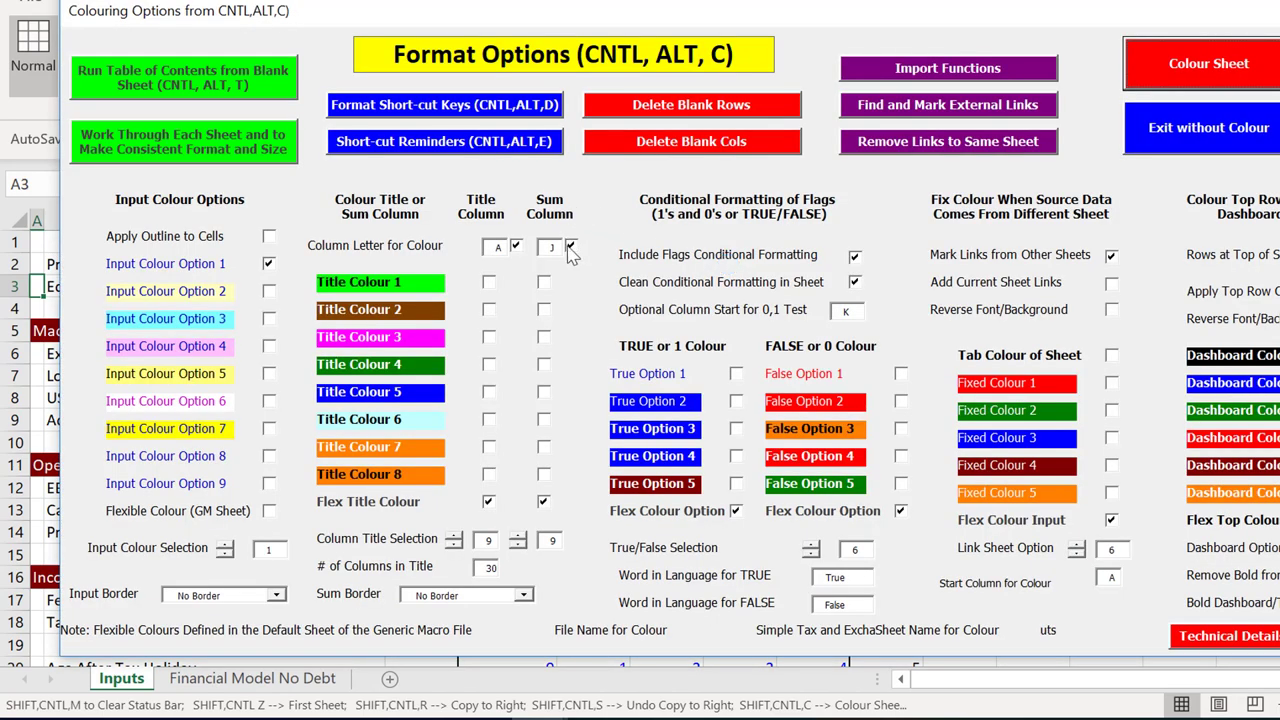
left_click(570, 247)
left_click(855, 257)
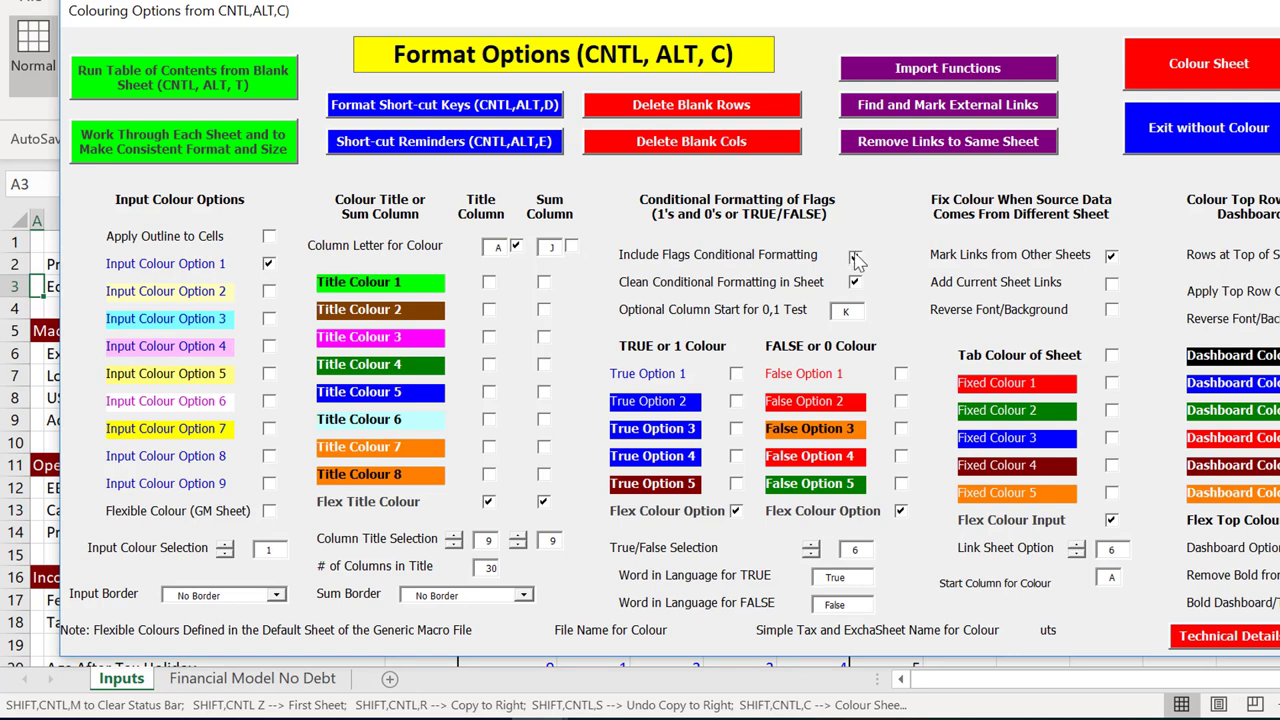
left_click(1112, 257)
left_click(1218, 62)
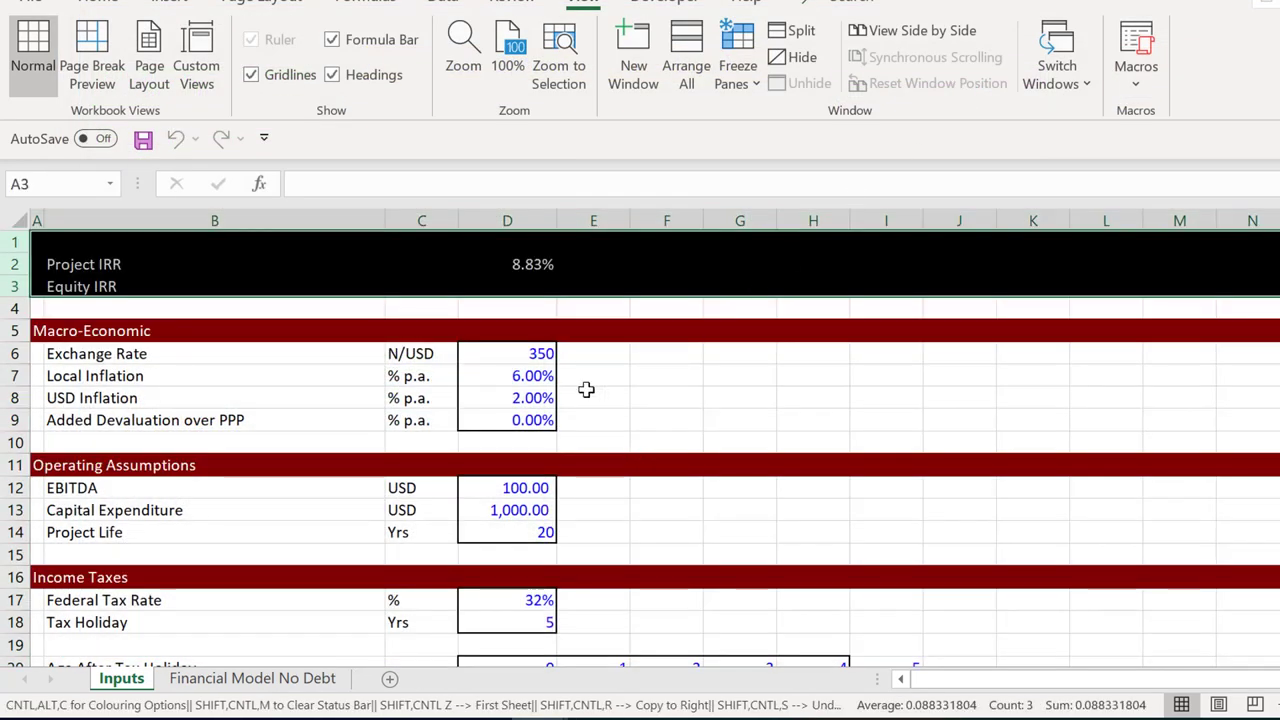
Inspect the Project IRR link formula in D2 of the Inputs sheet
left_click(517, 323)
key("Up")
key("Up")
key("Up")
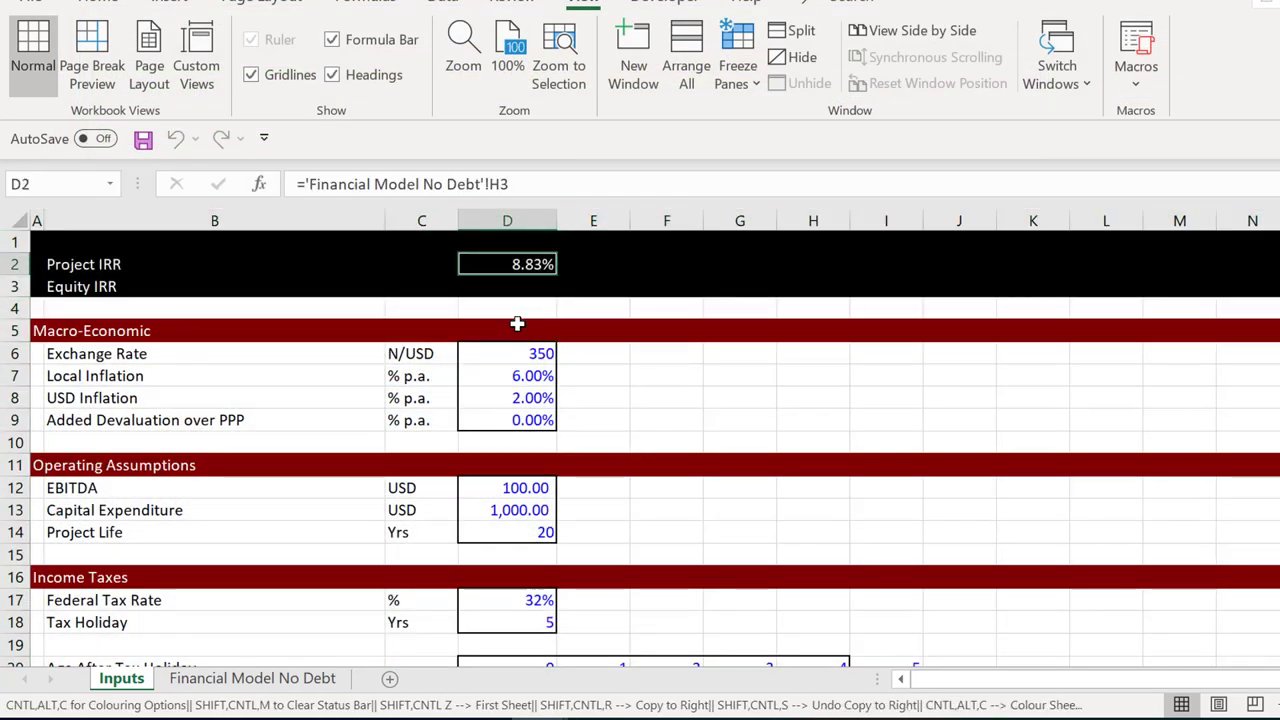
Set Local Inflation in D7 to 2% to test the Project IRR
key("Down")
key("Down")
key("Down")
key("Down")
key("Down")
key("Down")
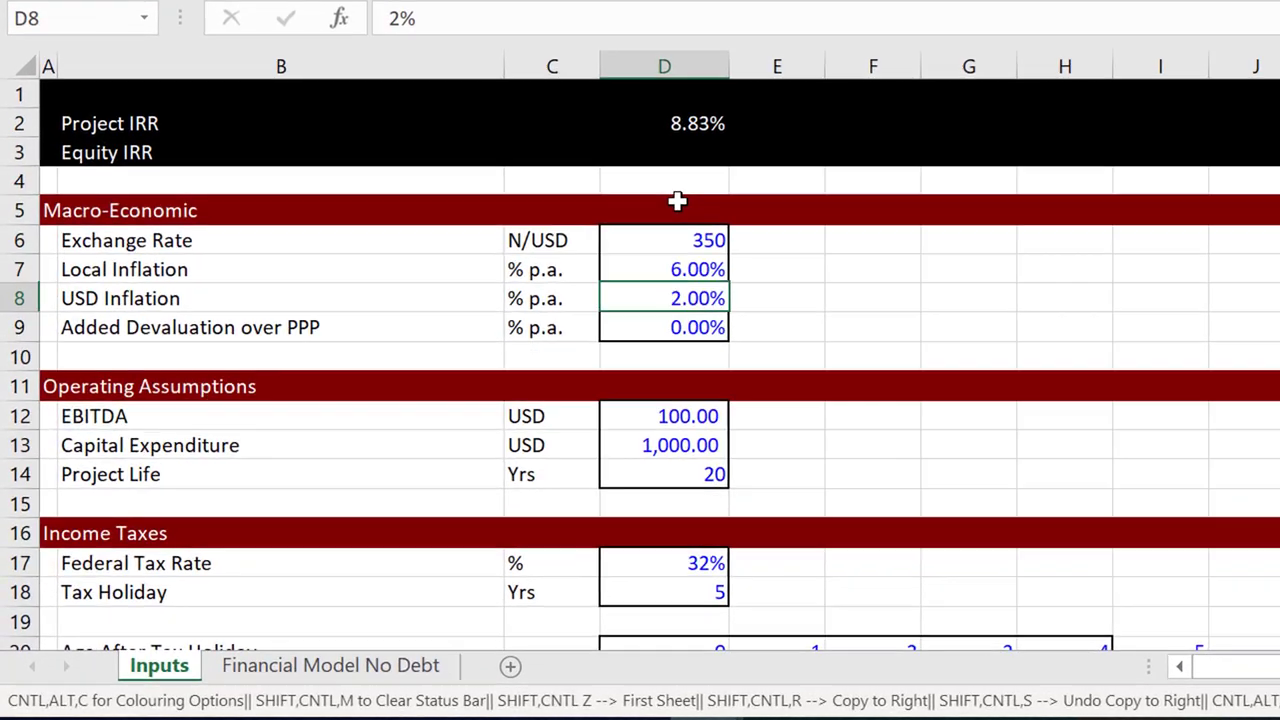
key("Up")
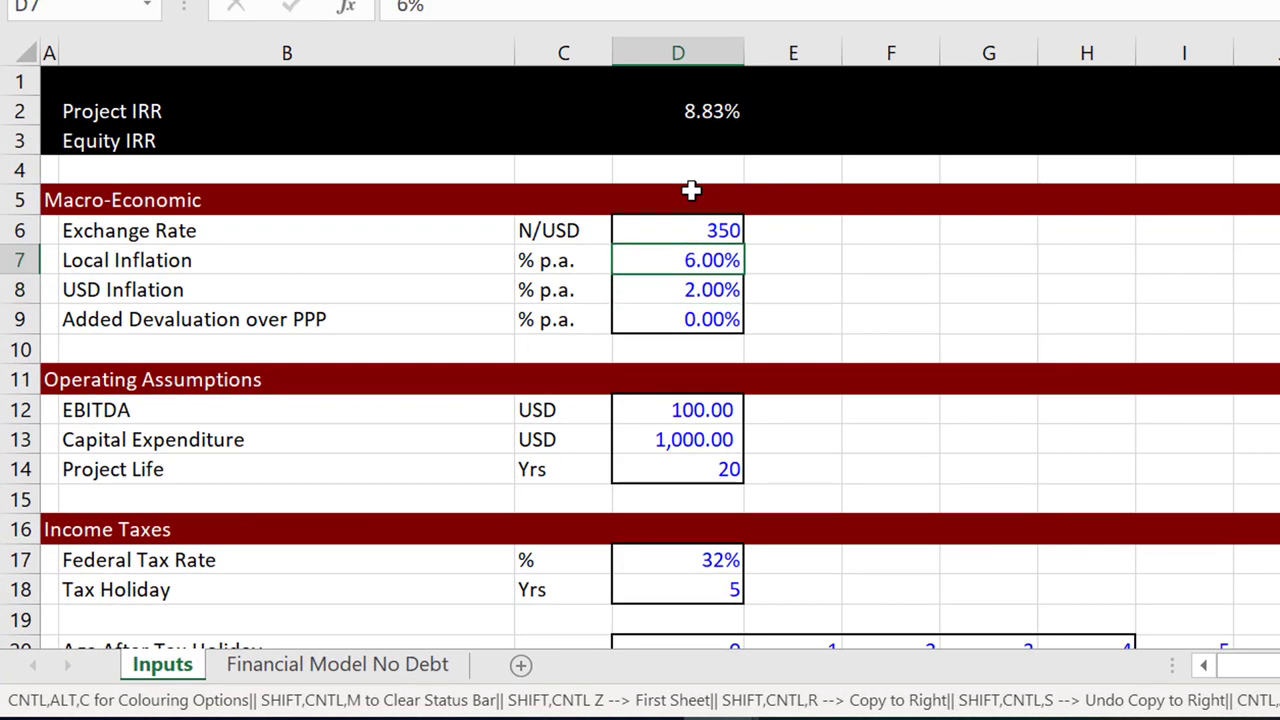
type("2%")
key("Return")
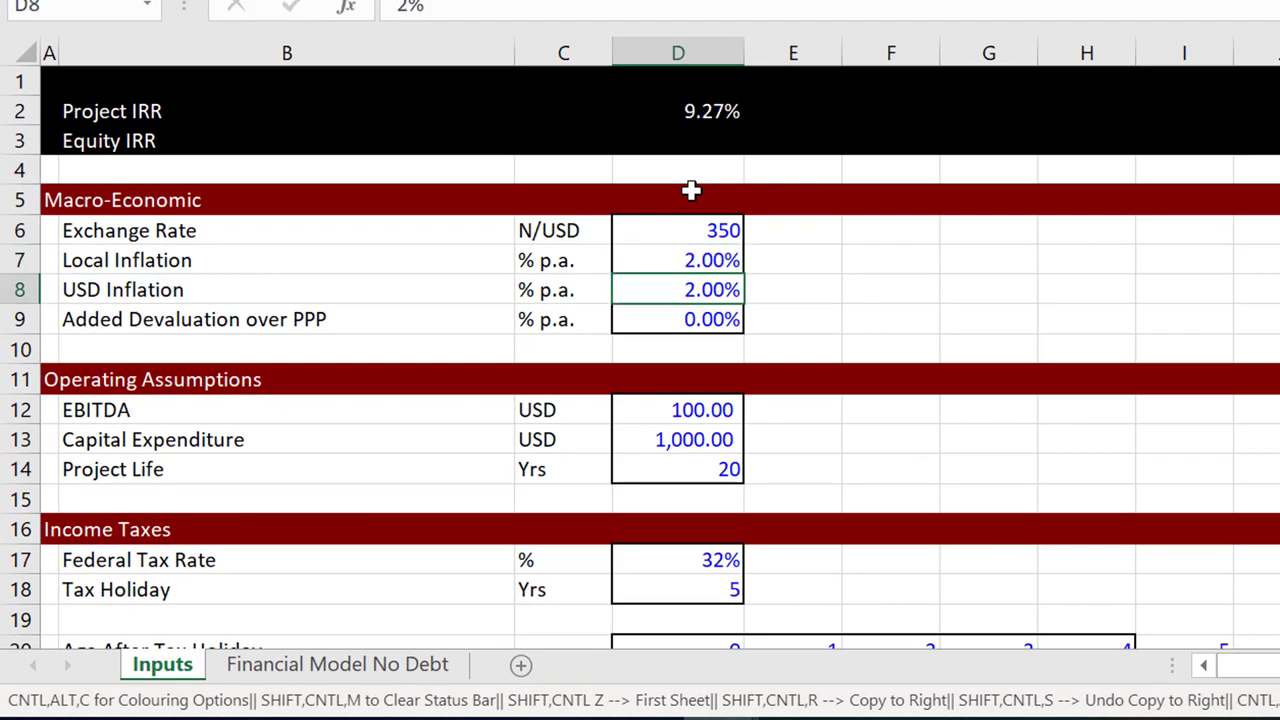
Restore Local Inflation in D7 to 6%
key("Up")
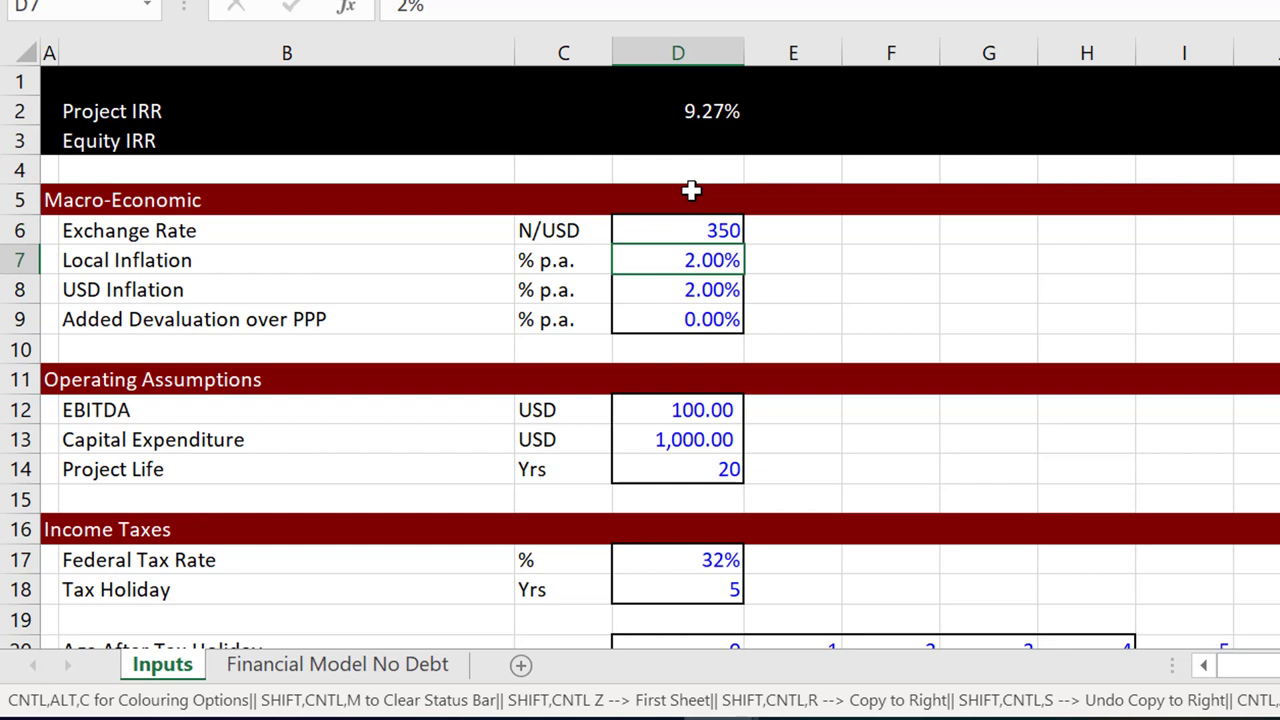
key("F2")
key("Left")
key("BackSpace")
type("6")
key("Return")
Test an Added Devaluation over PPP of 1% in D9 and return it to 0%
key("Down")
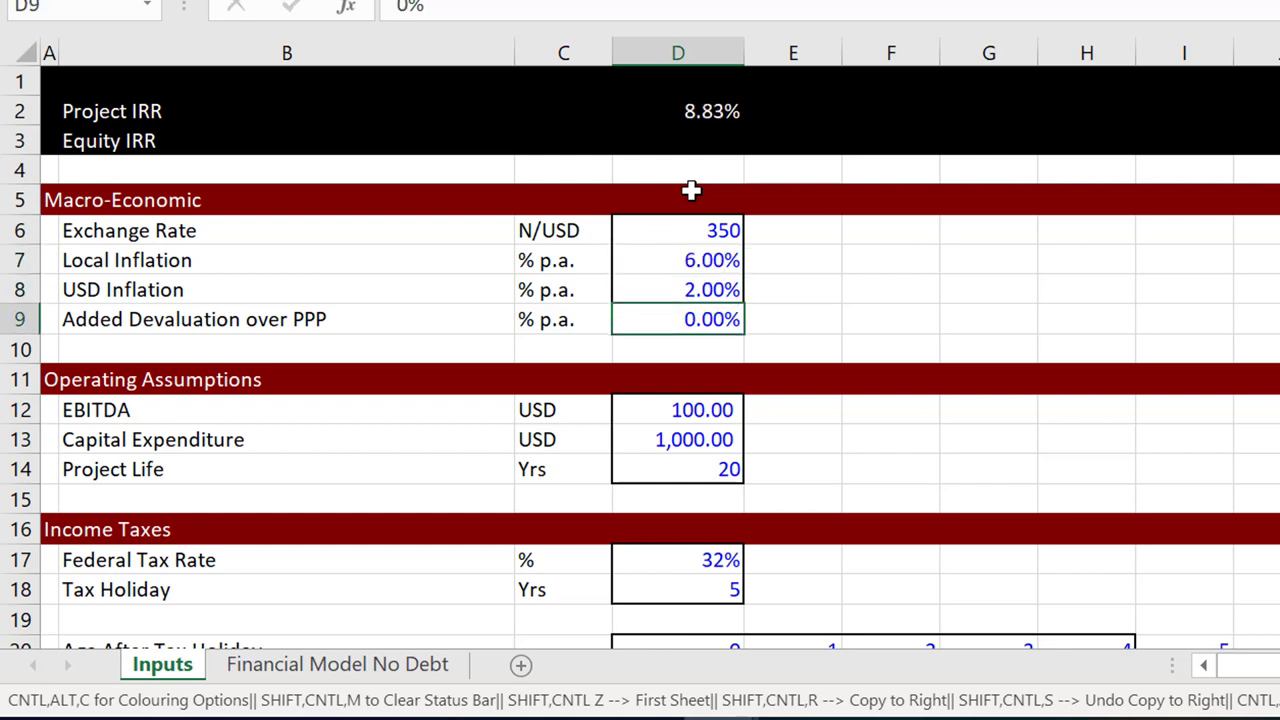
type("1%")
key("Return")
key("Up")
type("0%")
key("Return")
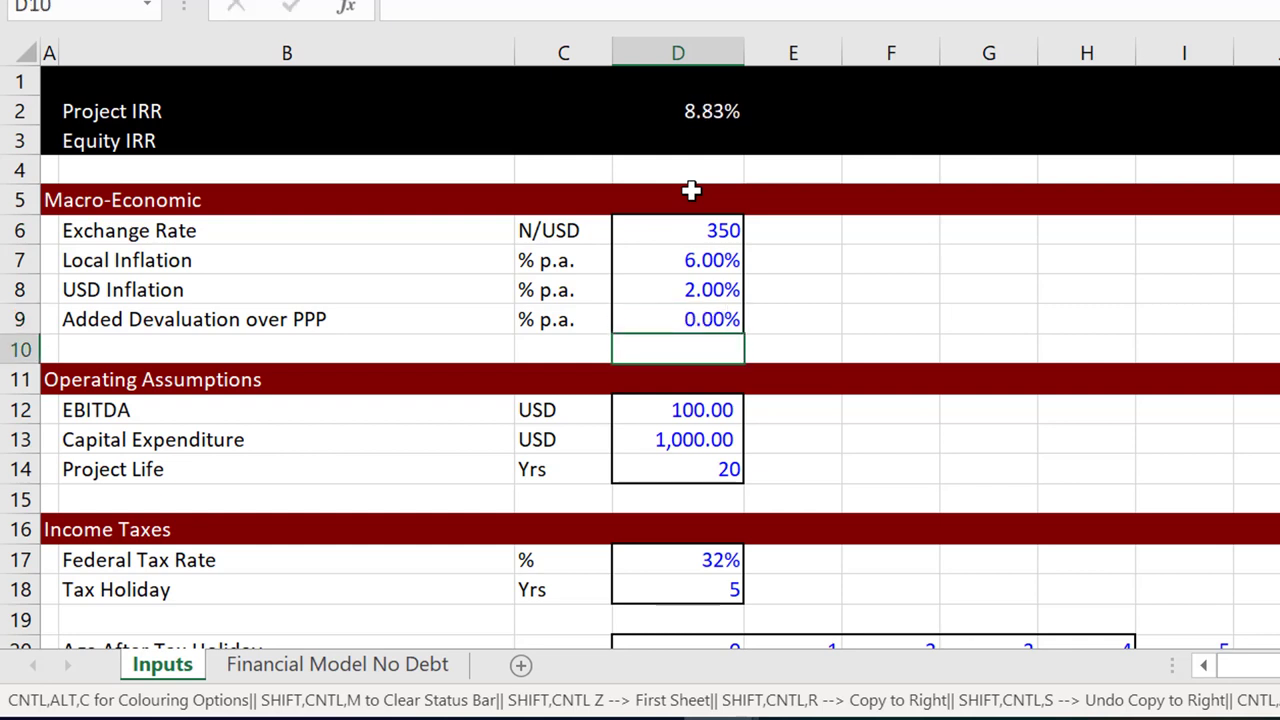
Test the Project IRR with Local Inflation at 10% and return it to 6%
key("Up")
key("Up")
key("Up")
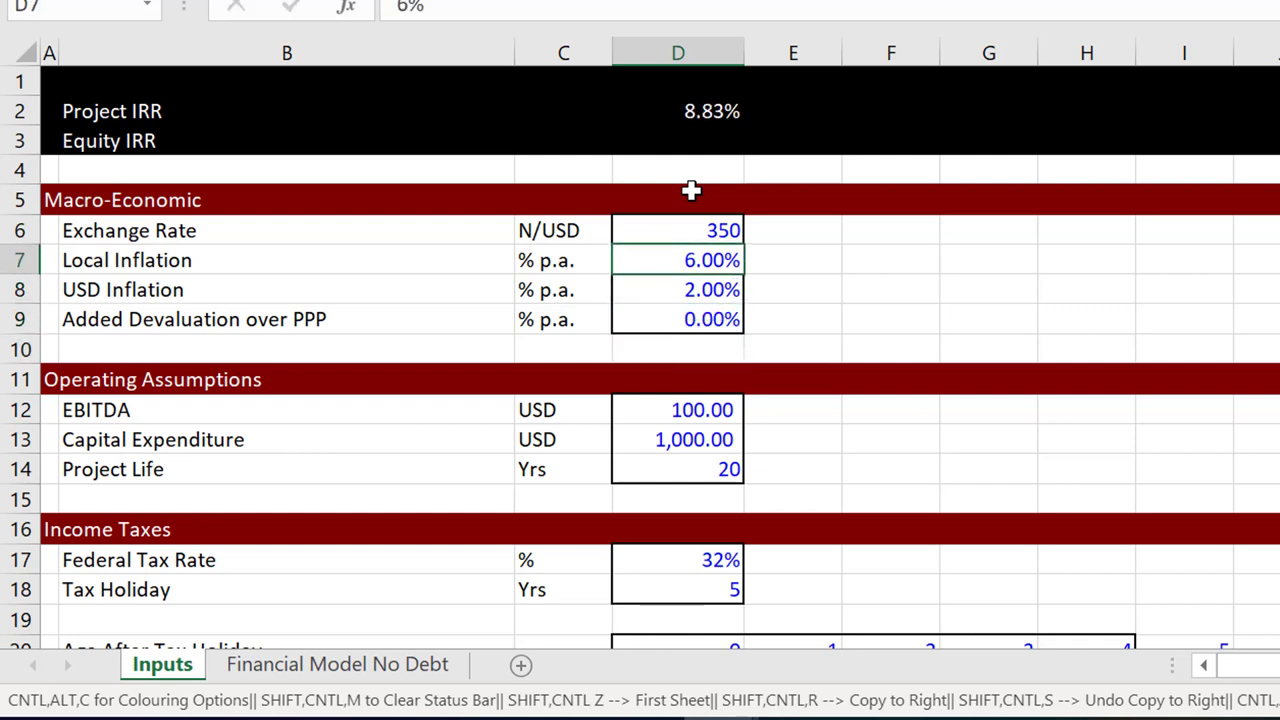
type("10")
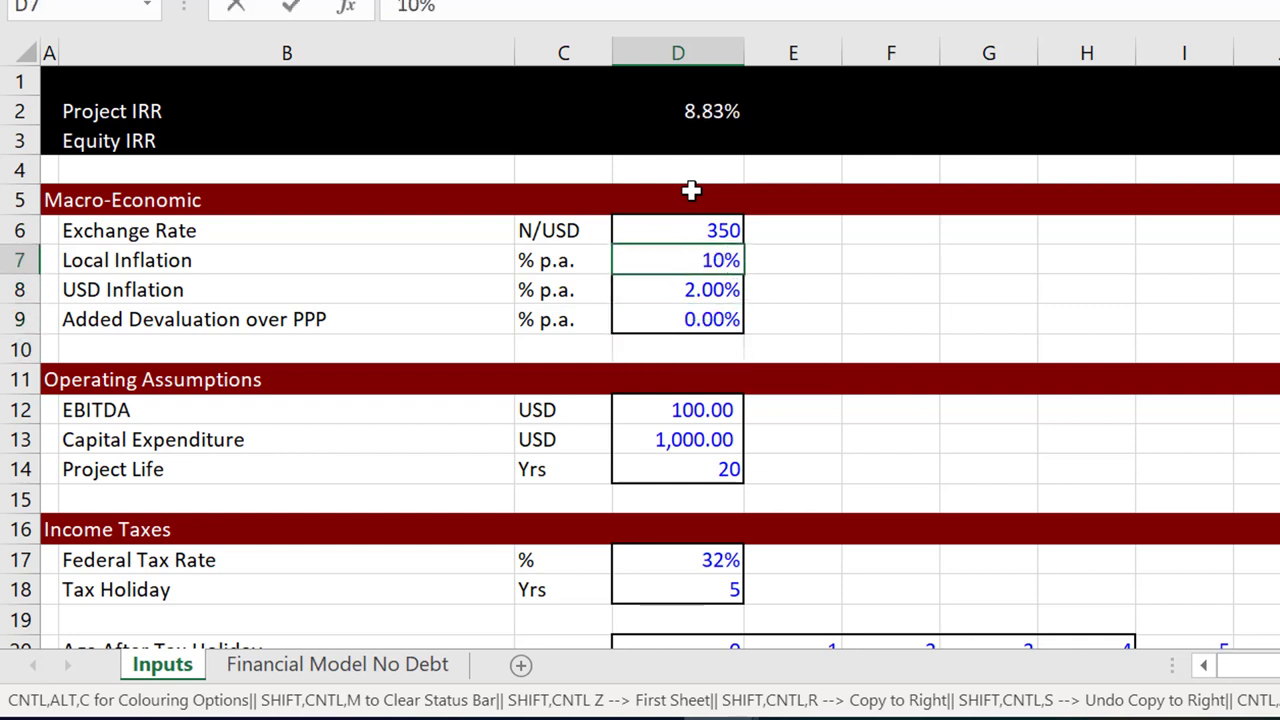
key("Return")
key("Up")
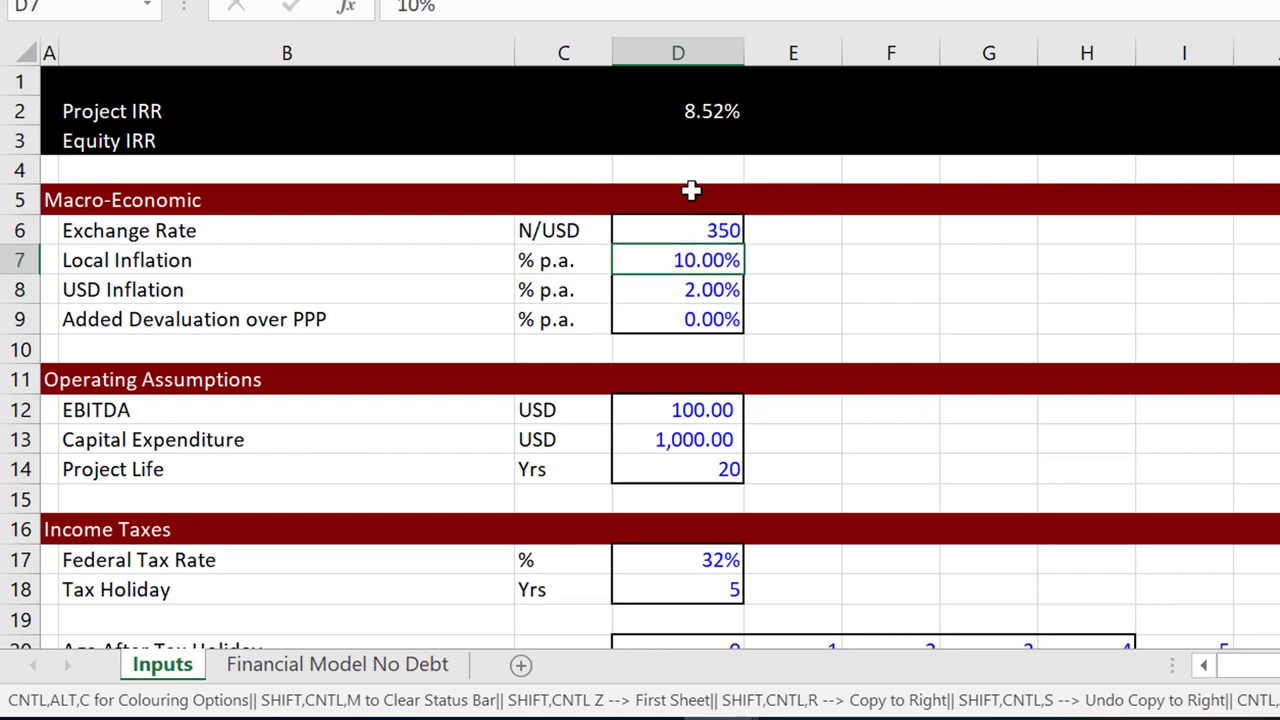
type("6")
key("Return")
Test the Project IRR with Local Inflation at 12% and return it to 6%
key("Up")
type("12")
key("Return")
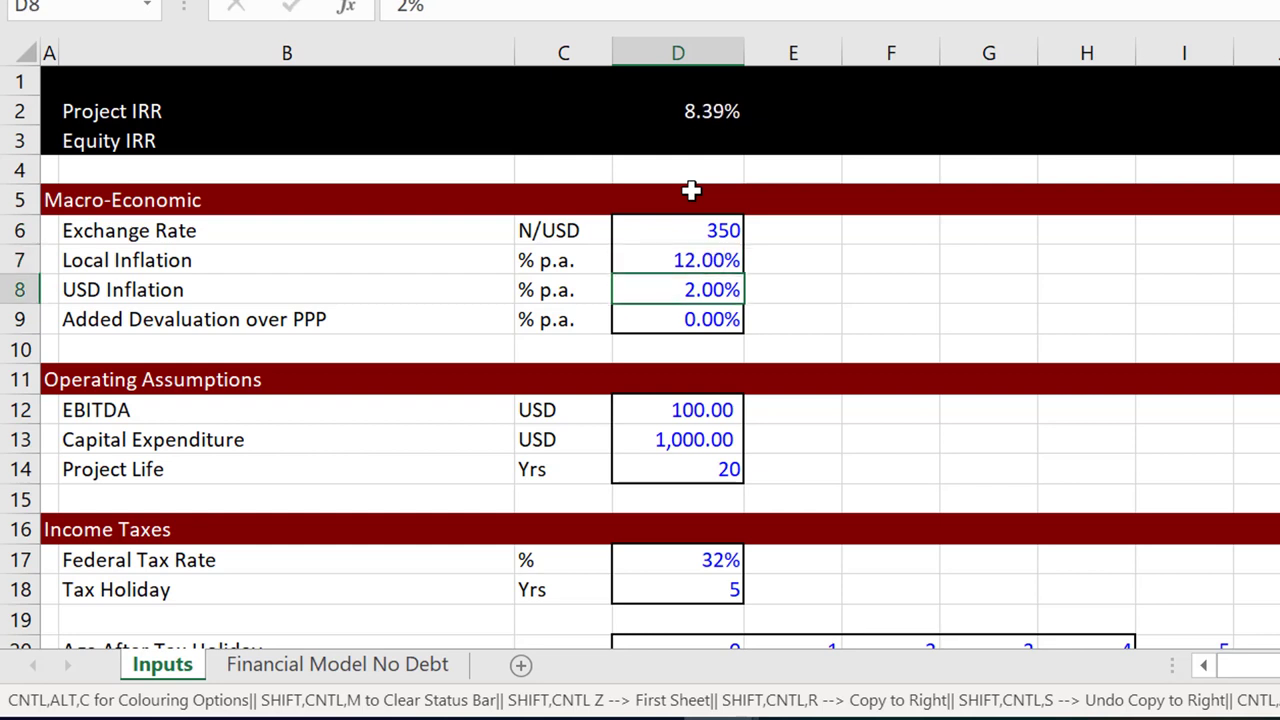
key("Up")
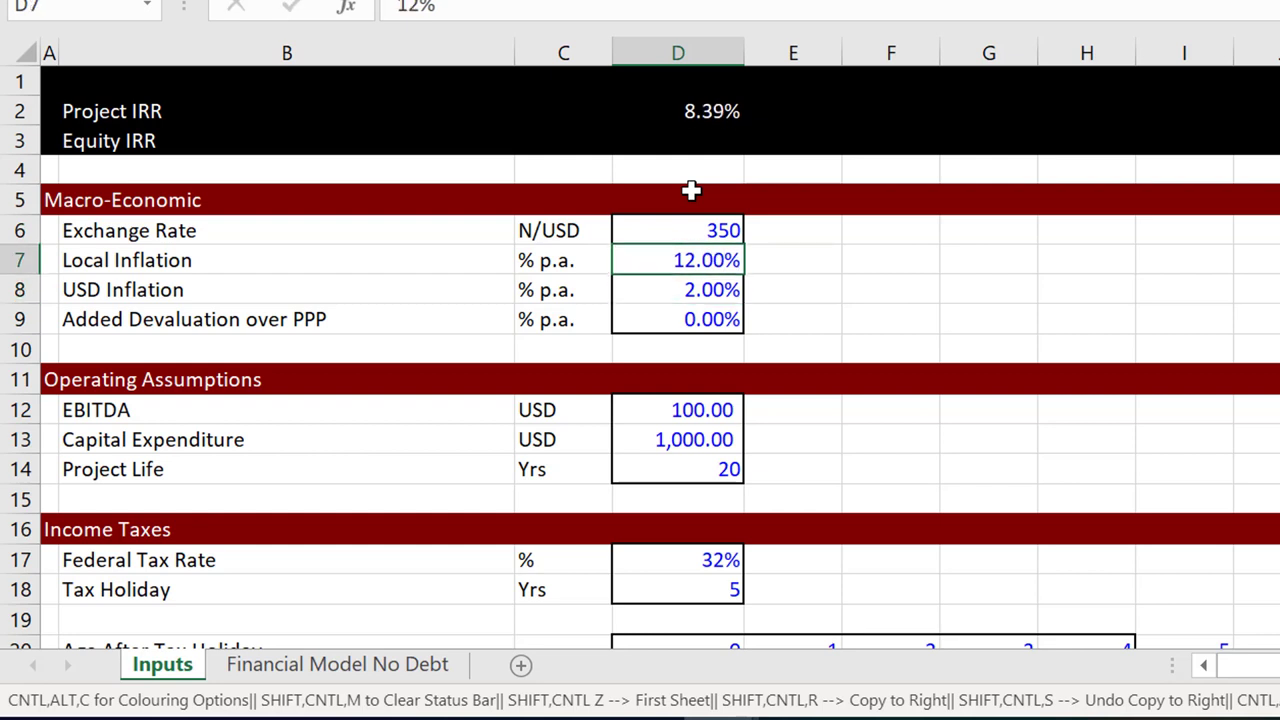
type("6")
key("Return")
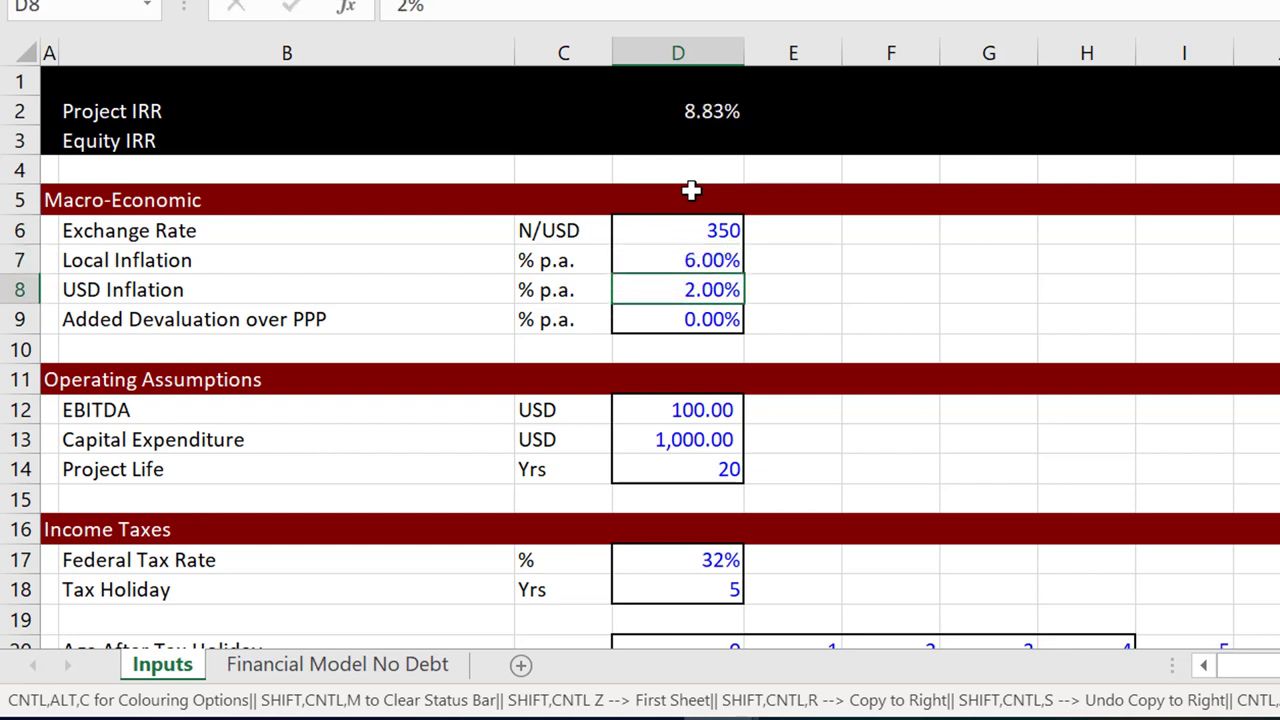
Try Local Inflation at 5%, 2% and 5% again against the Project IRR, and return it to 6%
key("Up")
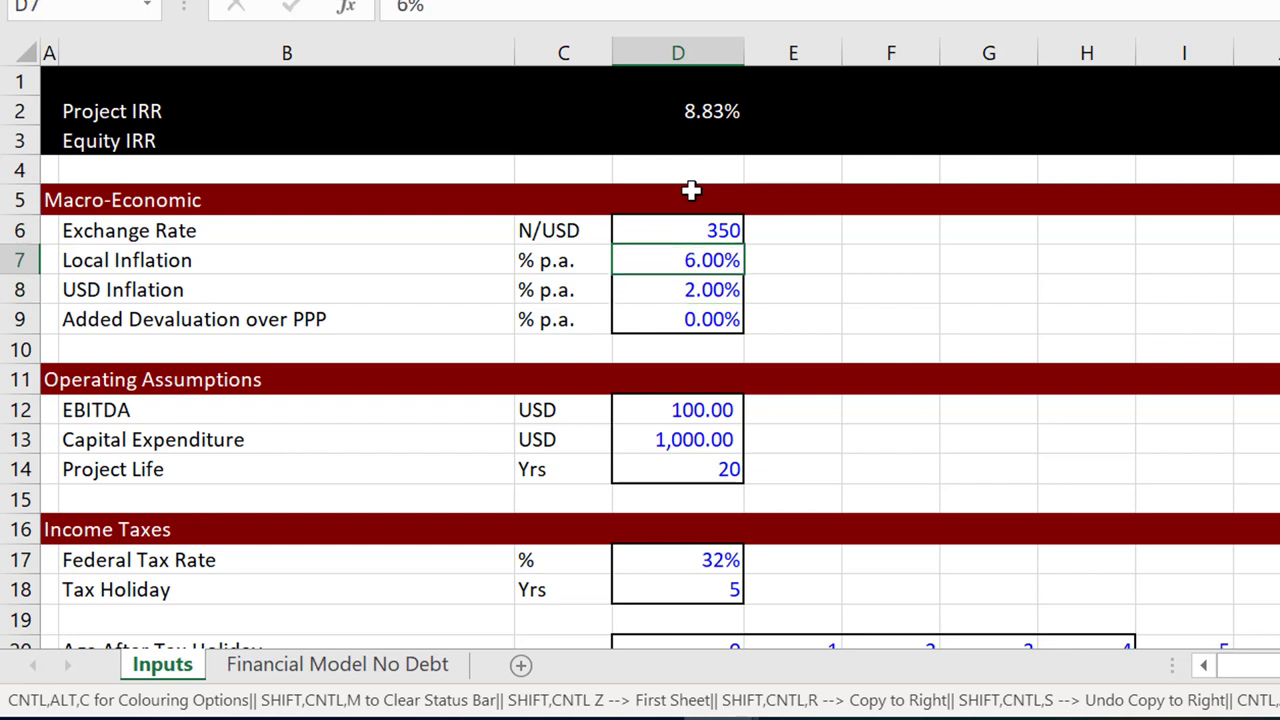
type("5")
key("Return")
key("Up")
type("2")
key("Return")
key("Up")
type("5")
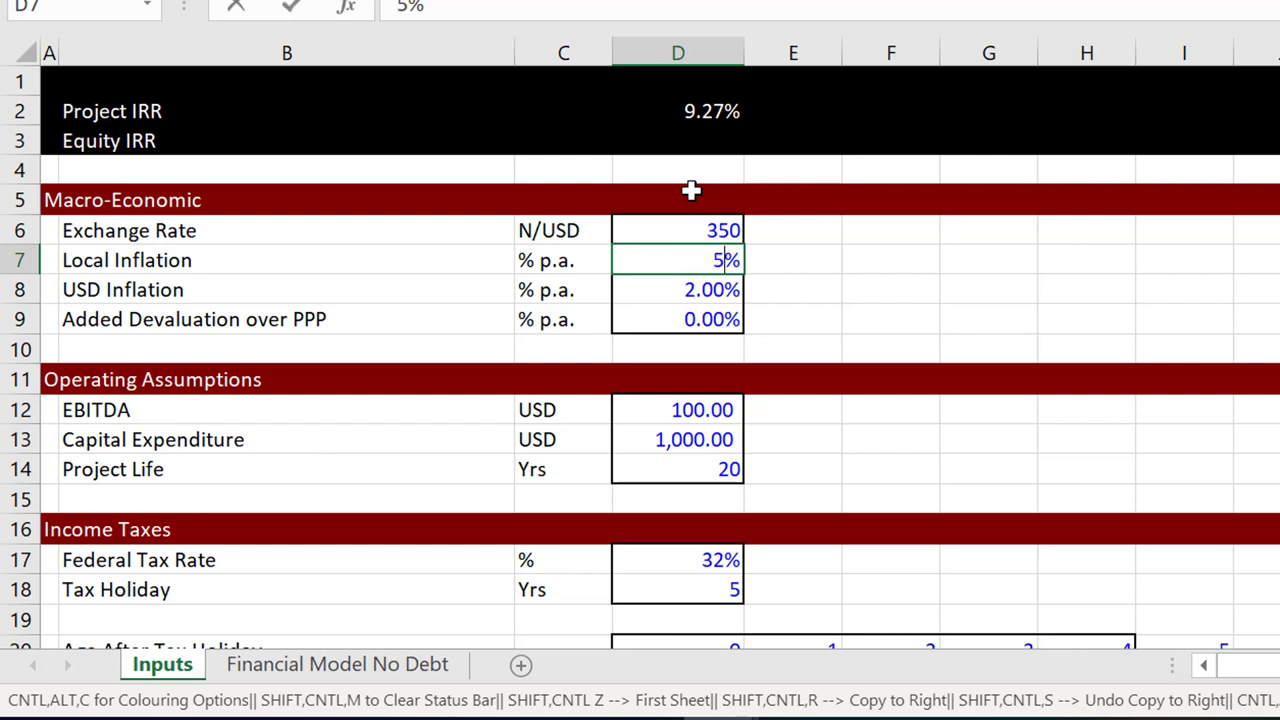
key("Return")
key("Up")
type("6")
key("Return")
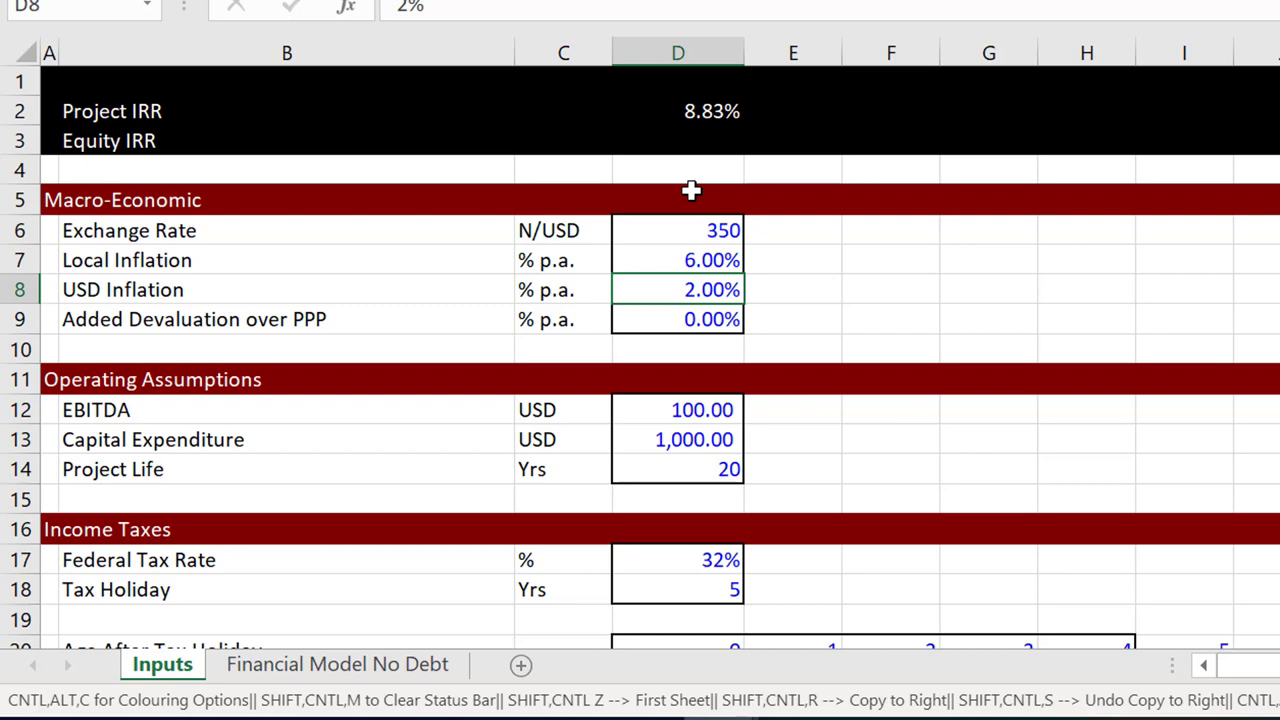
Look over the remaining Inputs assumptions, including the Income Taxes and Financing sections, and return to Local Inflation
key("Down")
key("Down")
key("Down")
key("Down")
key("Down")
key("Down")
key("Down")
key("Down")
key("Down")
key("Down")
key("Down")
key("Down")
key("Down")
key("Down")
key("Down")
key("Down")
key("Down")
key("Down")
key("Down")
key("Down")
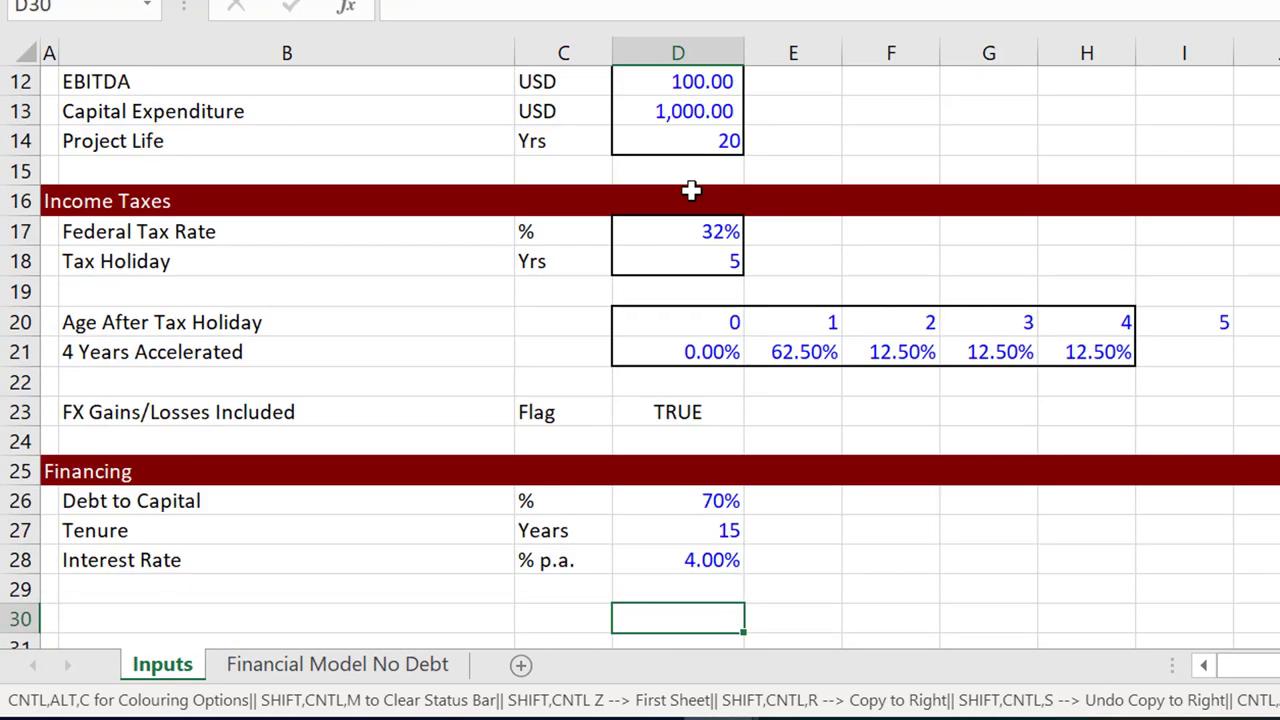
key("Down")
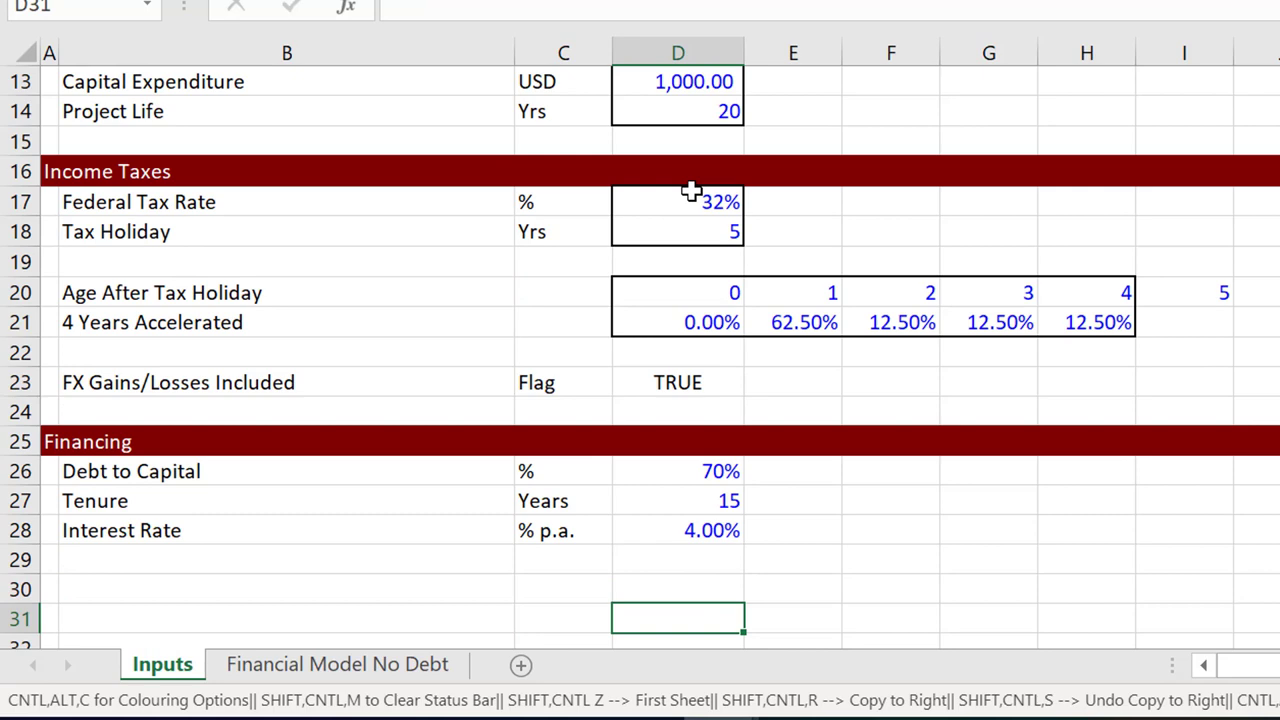
scroll(692, 192, "up", 4)
scroll(692, 192, "down", 6)
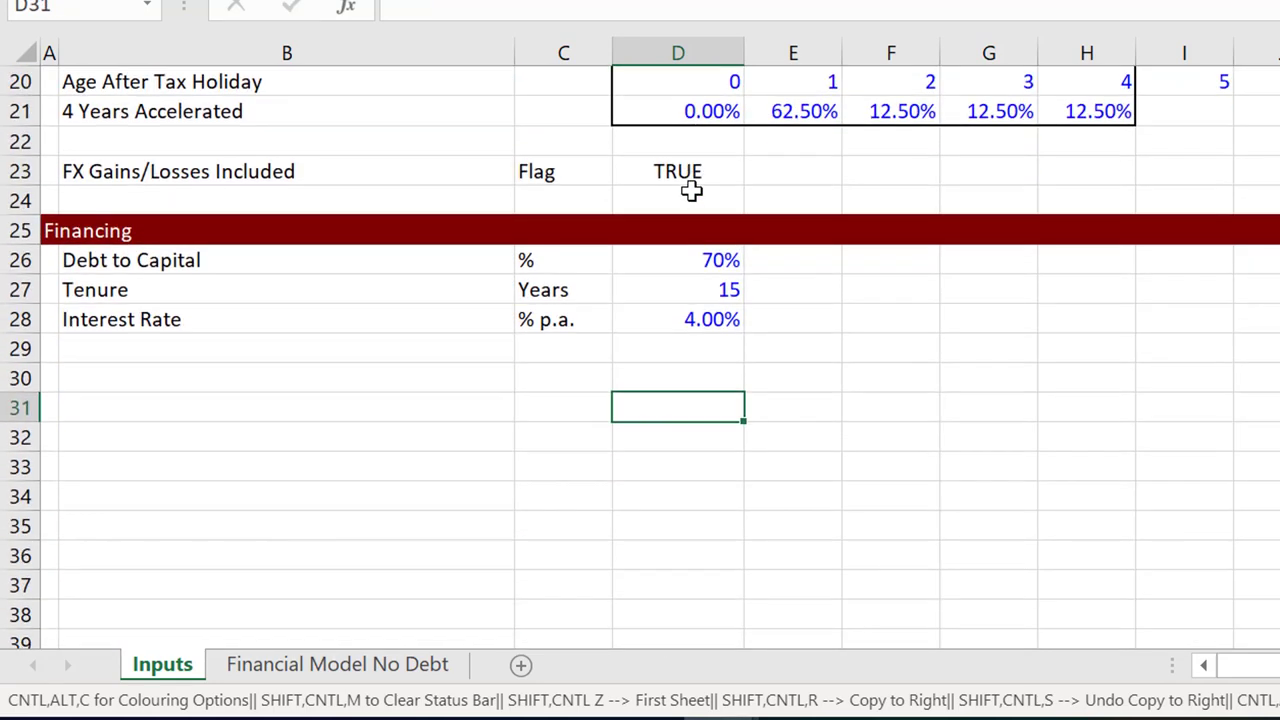
key("Up")
key("Up")
key("Up")
key("Up")
key("Up")
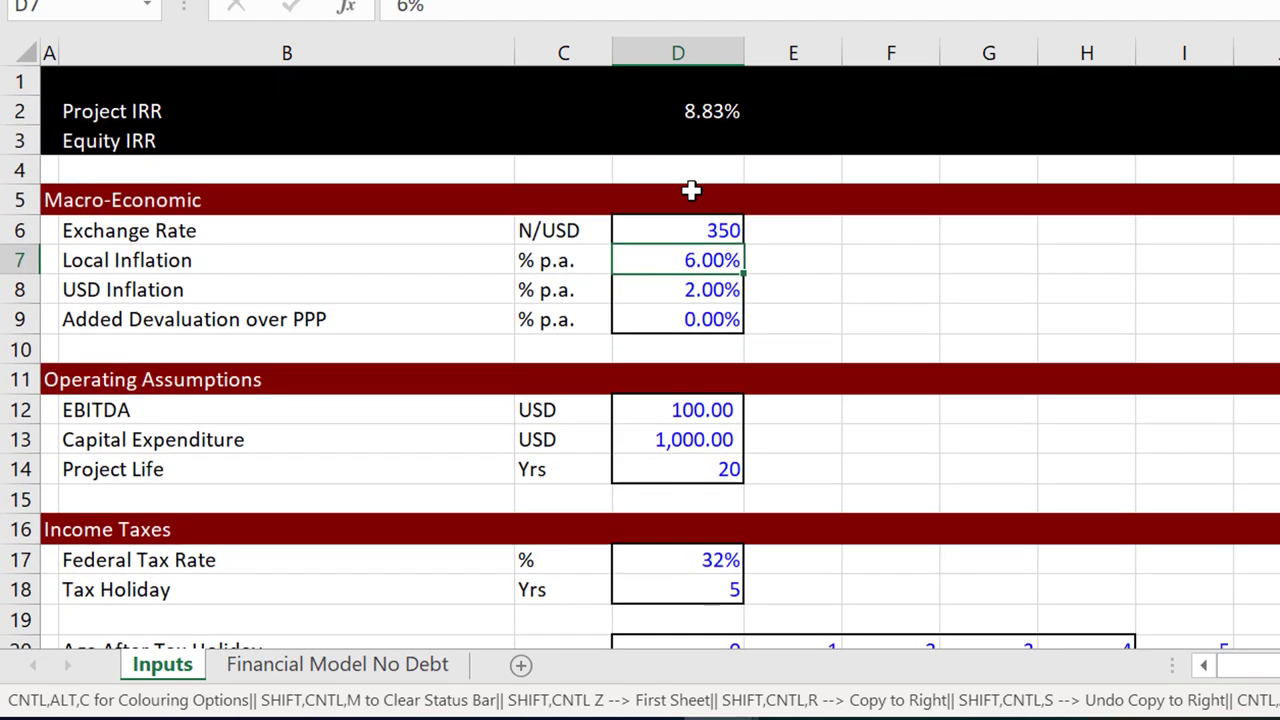
Create a copy of the Financial Model No Debt sheet at the end of the workbook
key("ctrl+Page_Down")
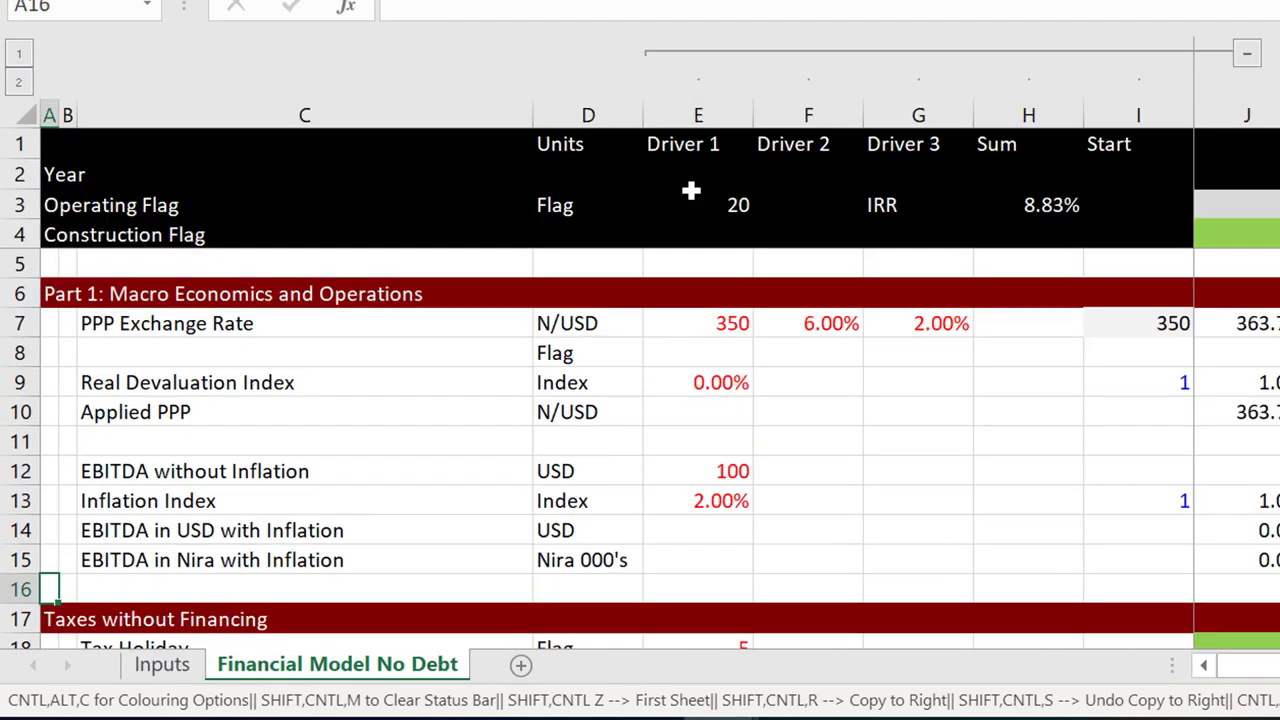
key("alt+e")
key("m")
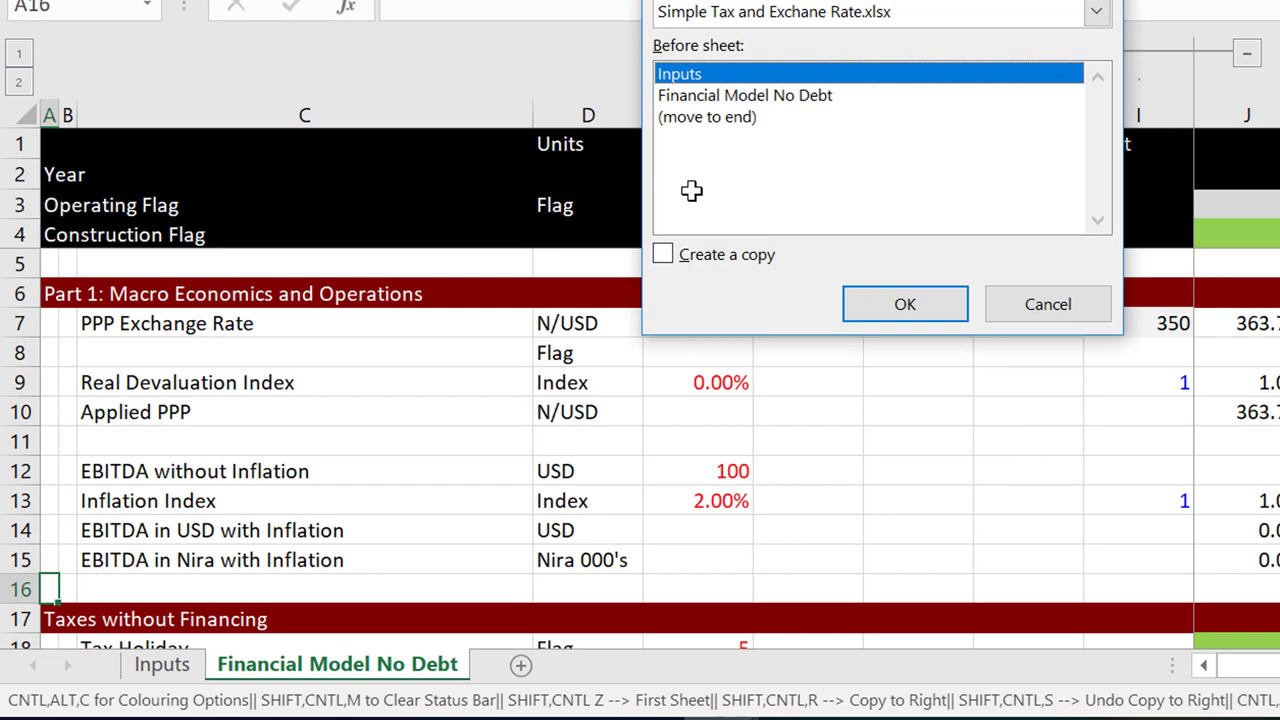
left_click(700, 118)
left_click(667, 256)
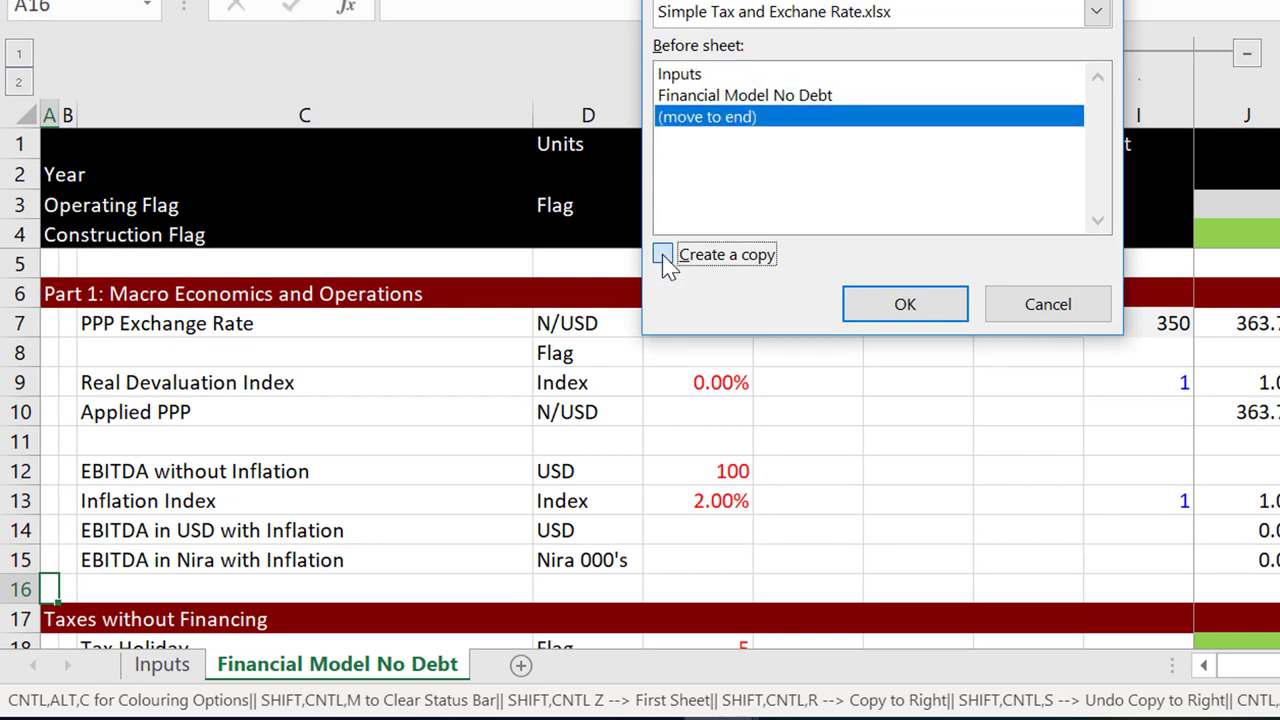
left_click(872, 316)
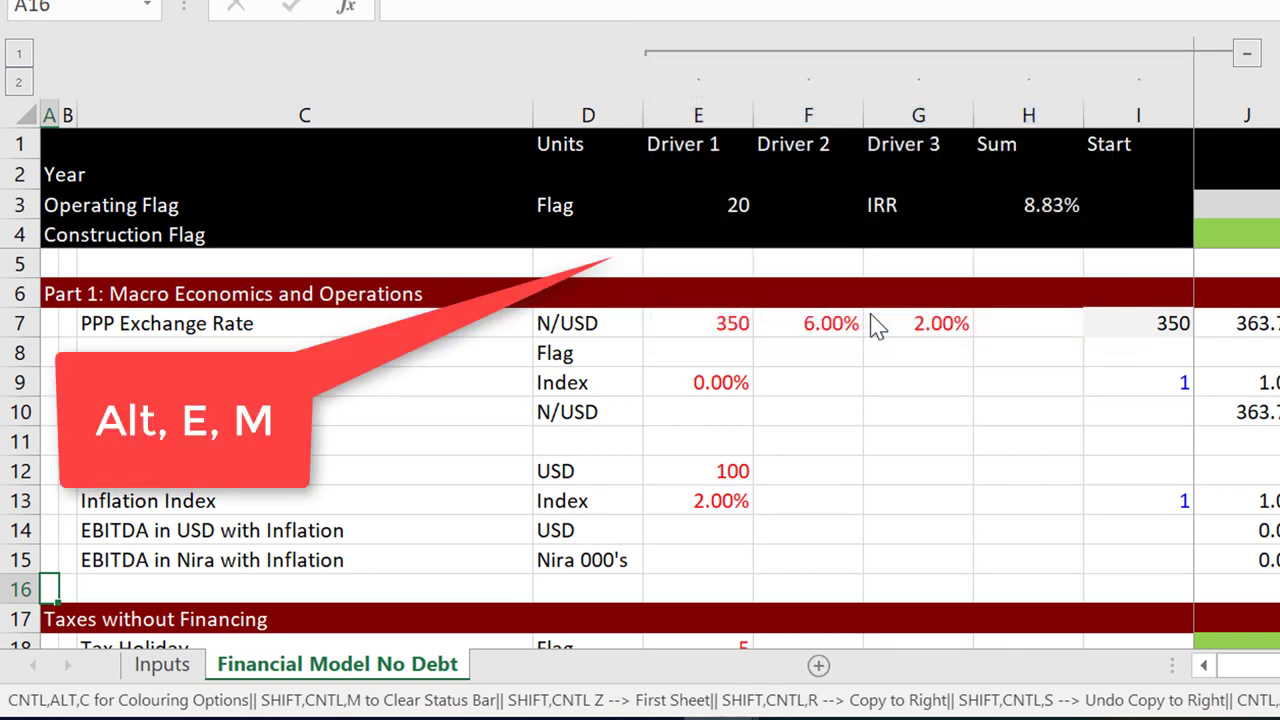
Rename the copied sheet as Financial Model Debt
double_click(722, 683)
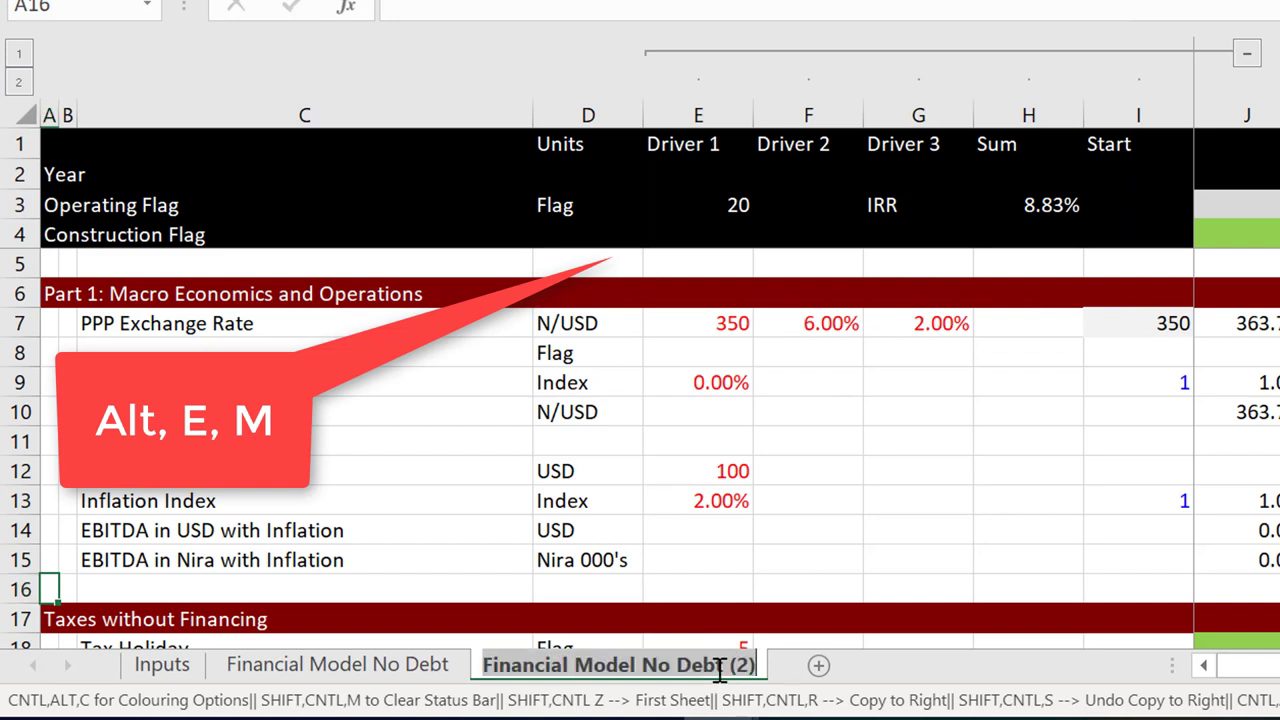
left_click(719, 667)
key("Left")
key("Left")
key("Left")
key("Left")
key("BackSpace")
key("BackSpace")
key("BackSpace")
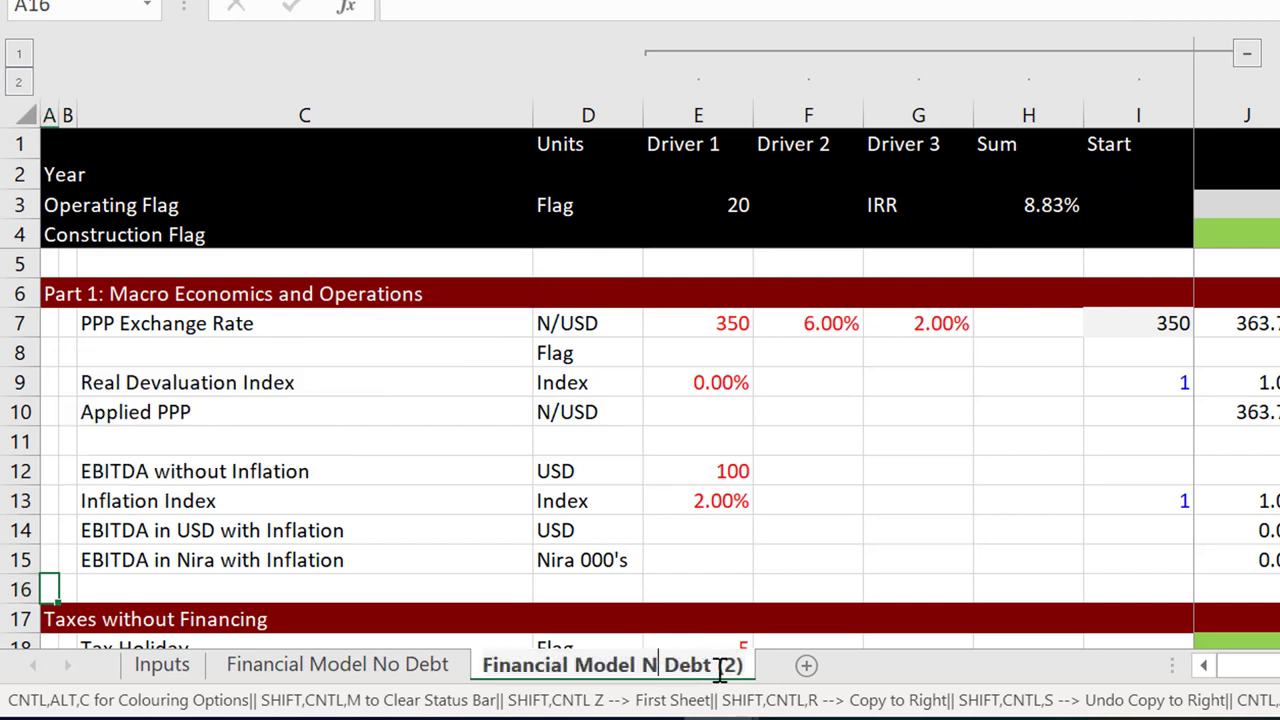
key("BackSpace")
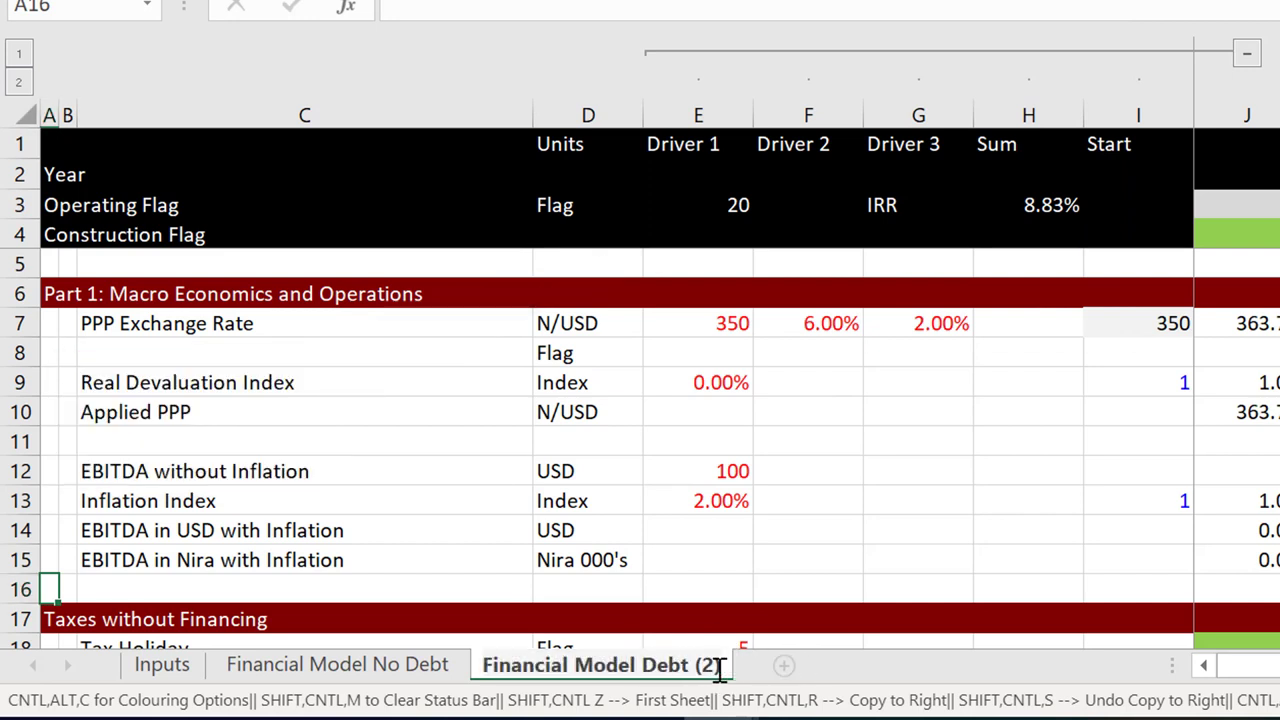
left_click(719, 667)
key("BackSpace")
key("BackSpace")
key("BackSpace")
key("BackSpace")
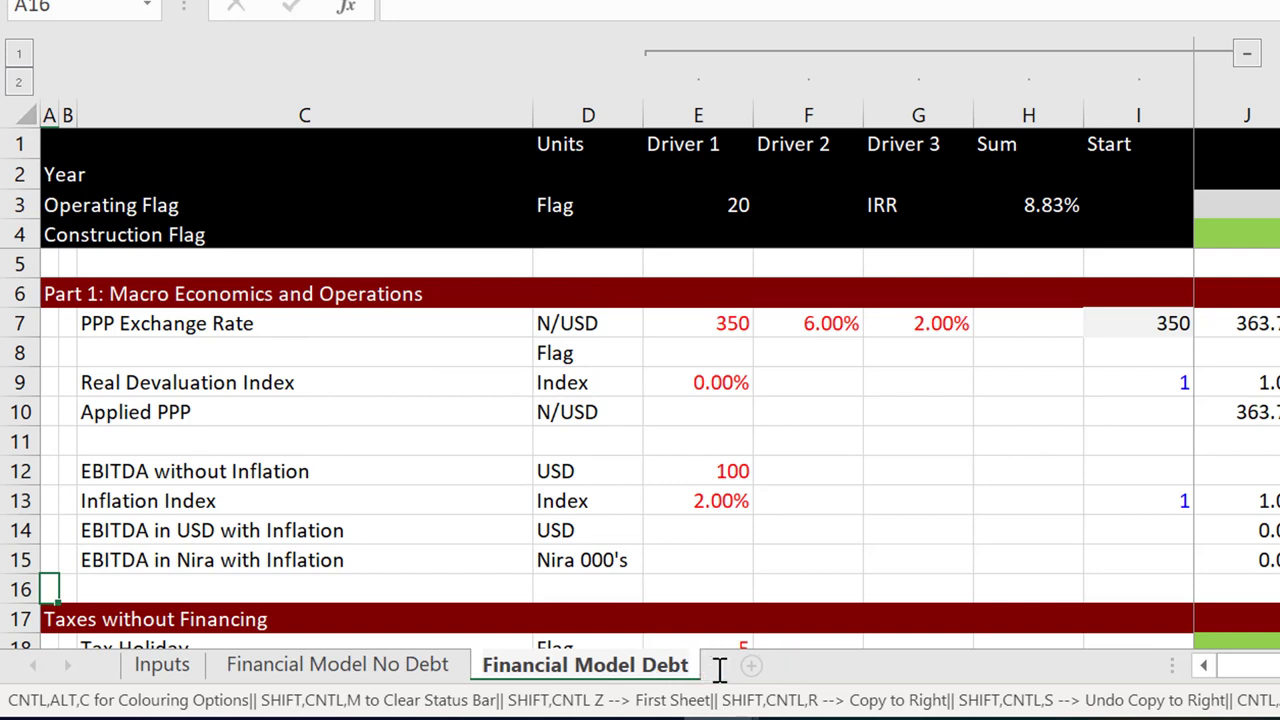
key("Return")
Change the Taxes without Financing section heading in A17 to Tax Parameters
left_click(650, 490)
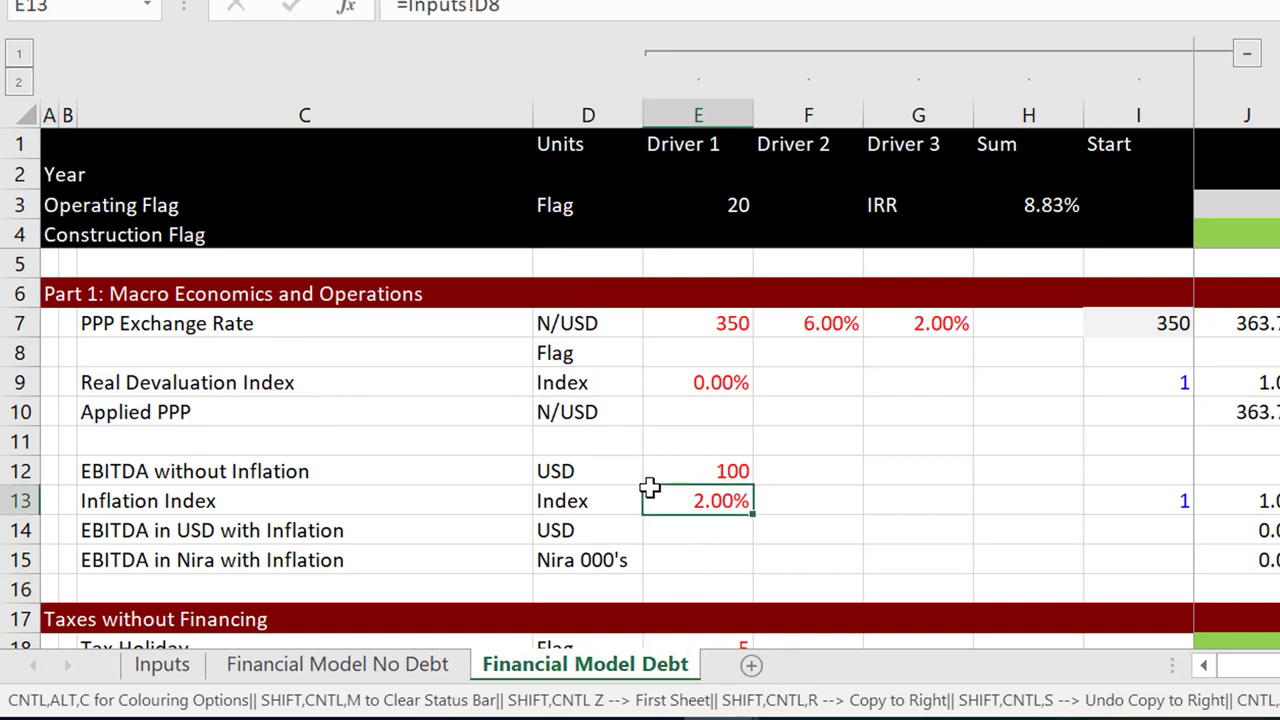
key("Down")
key("Down")
key("Down")
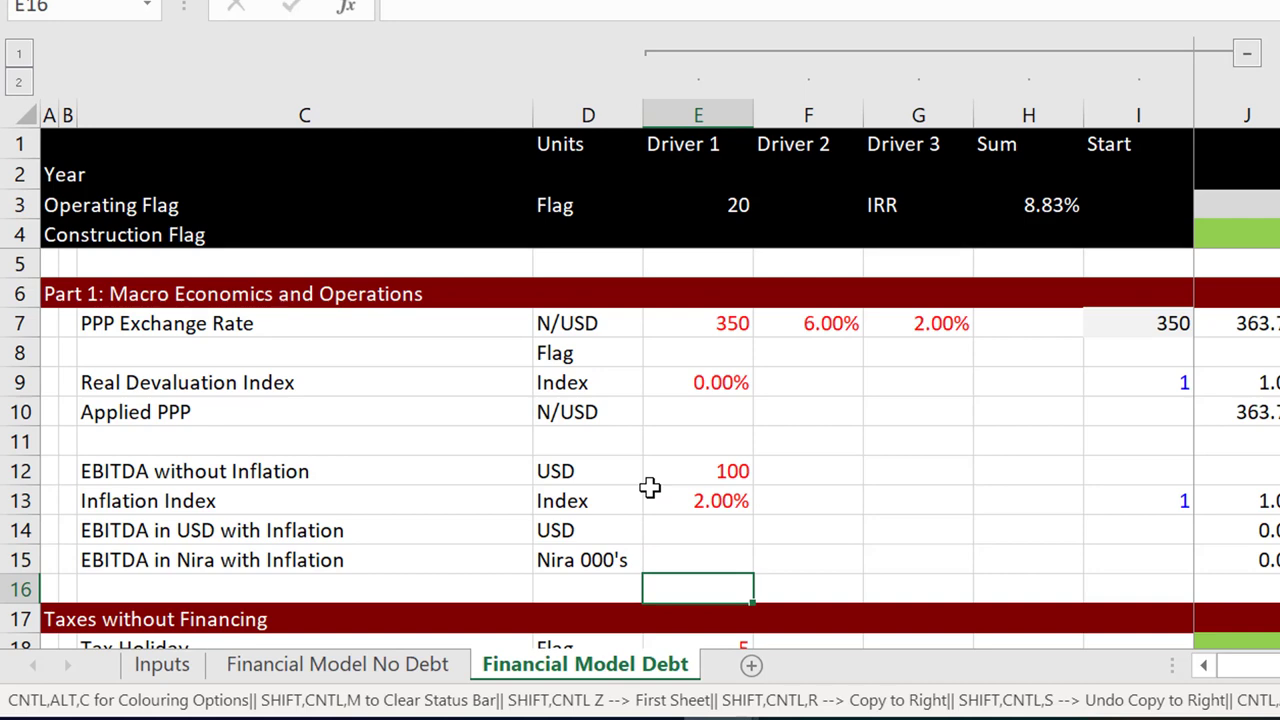
key("Down")
key("Down")
key("Down")
key("Down")
key("Down")
key("Down")
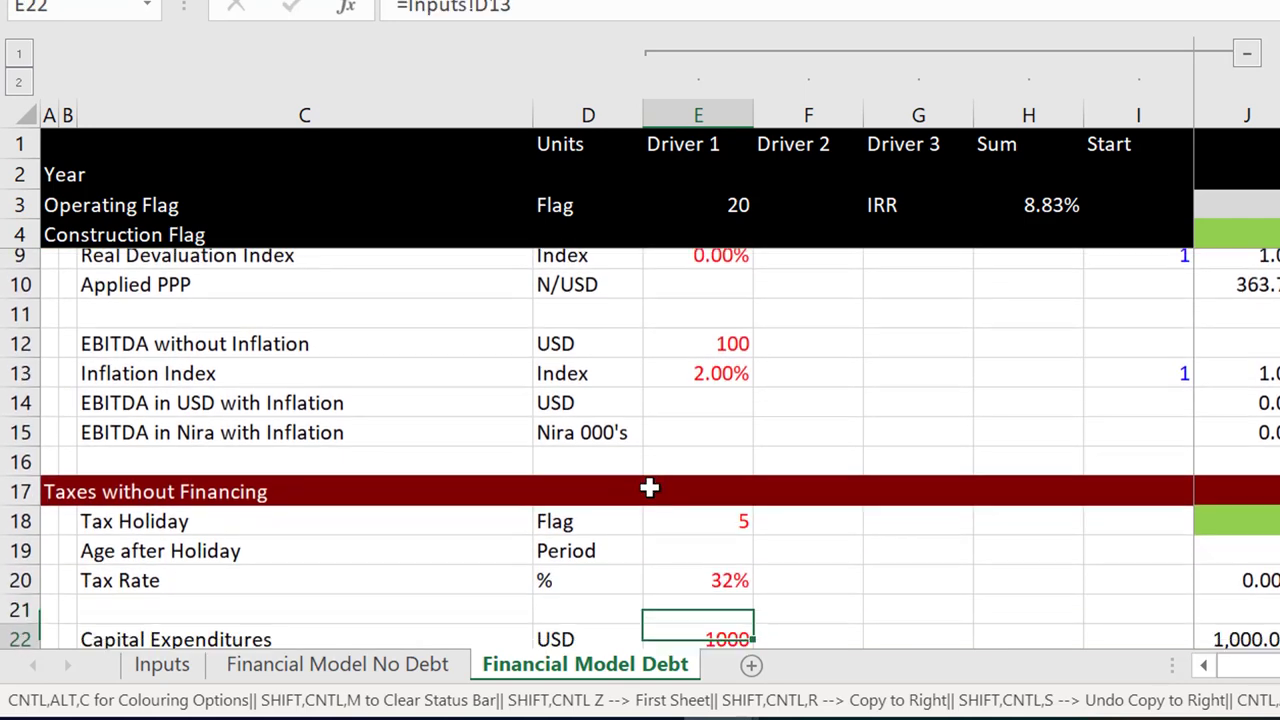
key("Down")
key("Up")
key("Down")
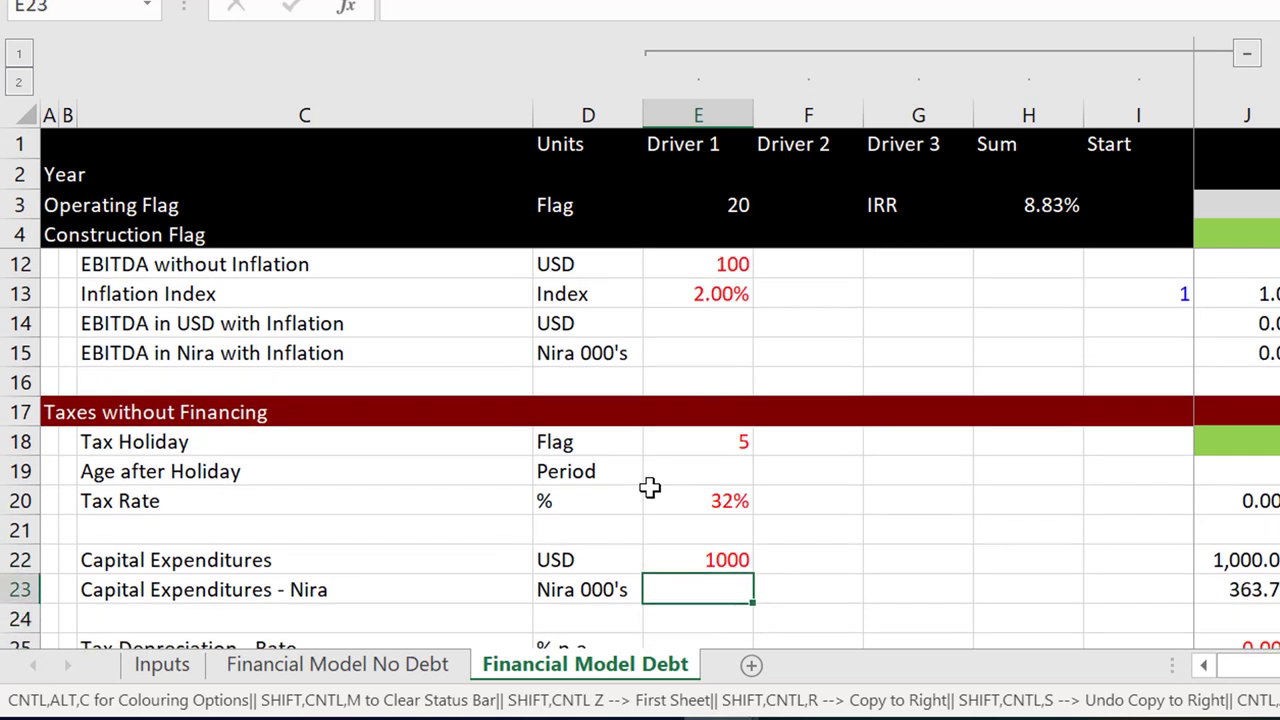
key("Up")
key("Up")
key("Up")
key("Up")
key("Up")
key("Up")
key("Left")
key("Left")
key("Left")
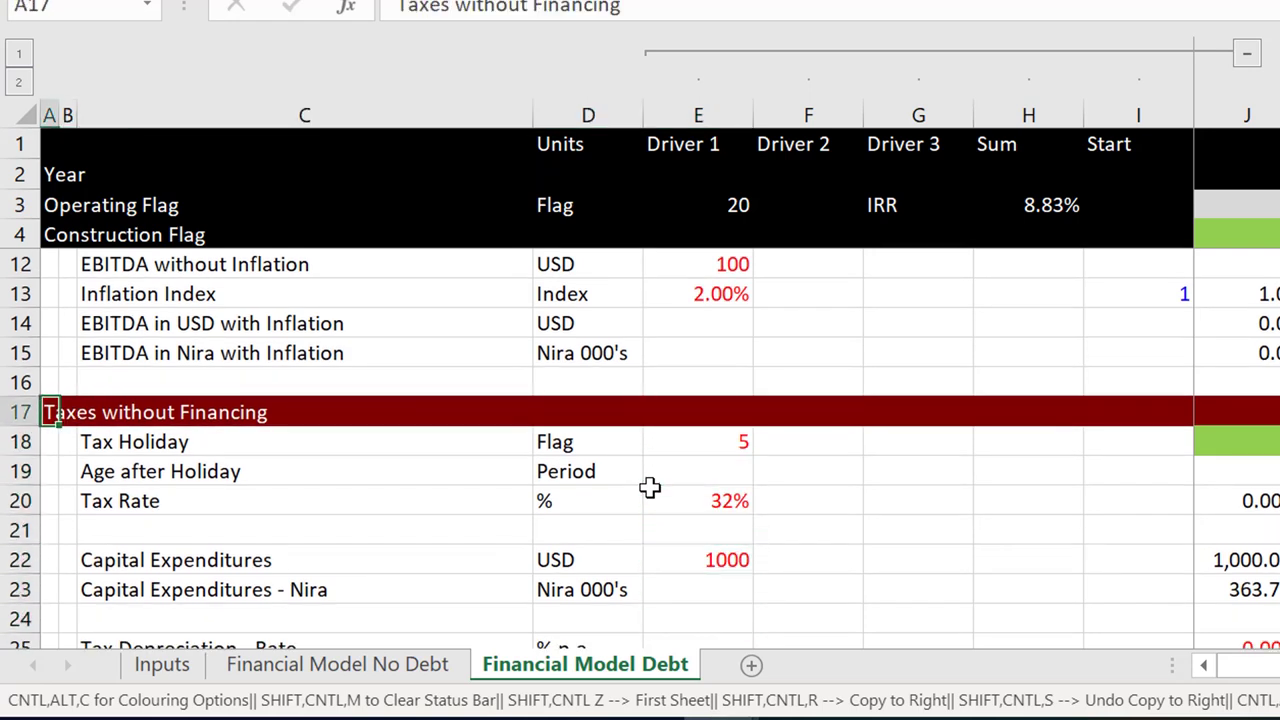
key("F2")
type("Ta")
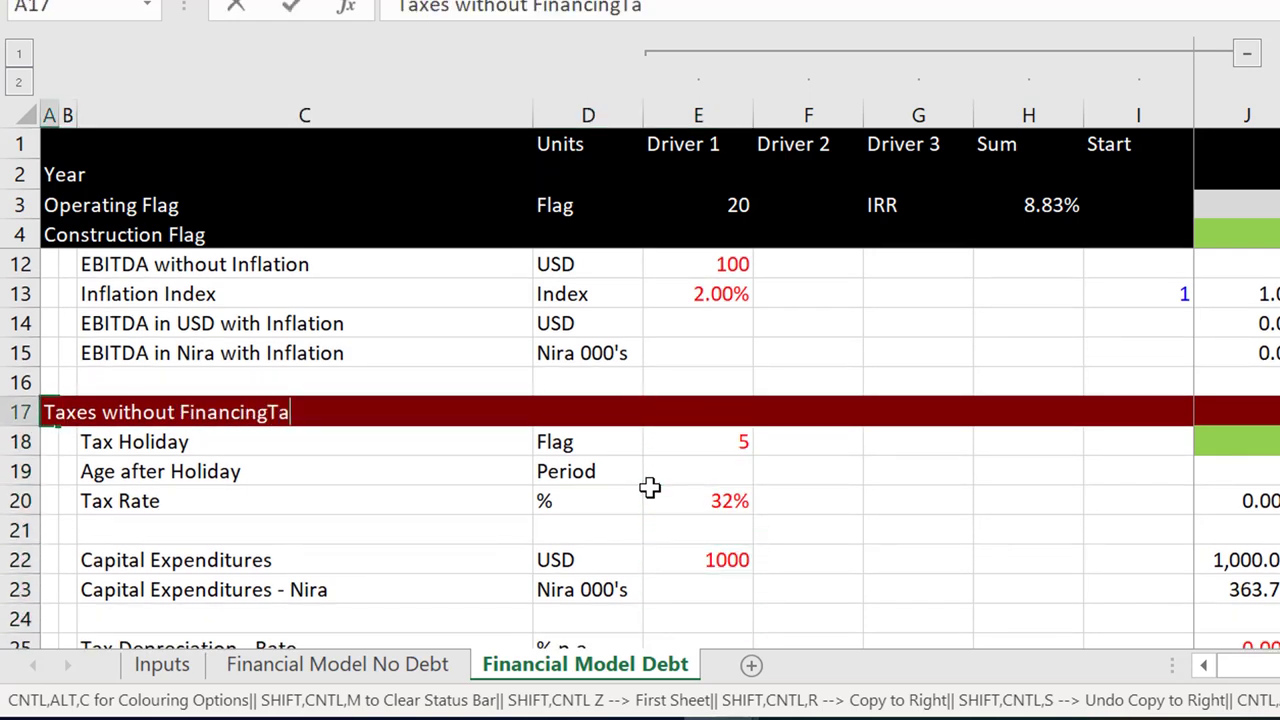
key("Escape")
type("Tax Par")
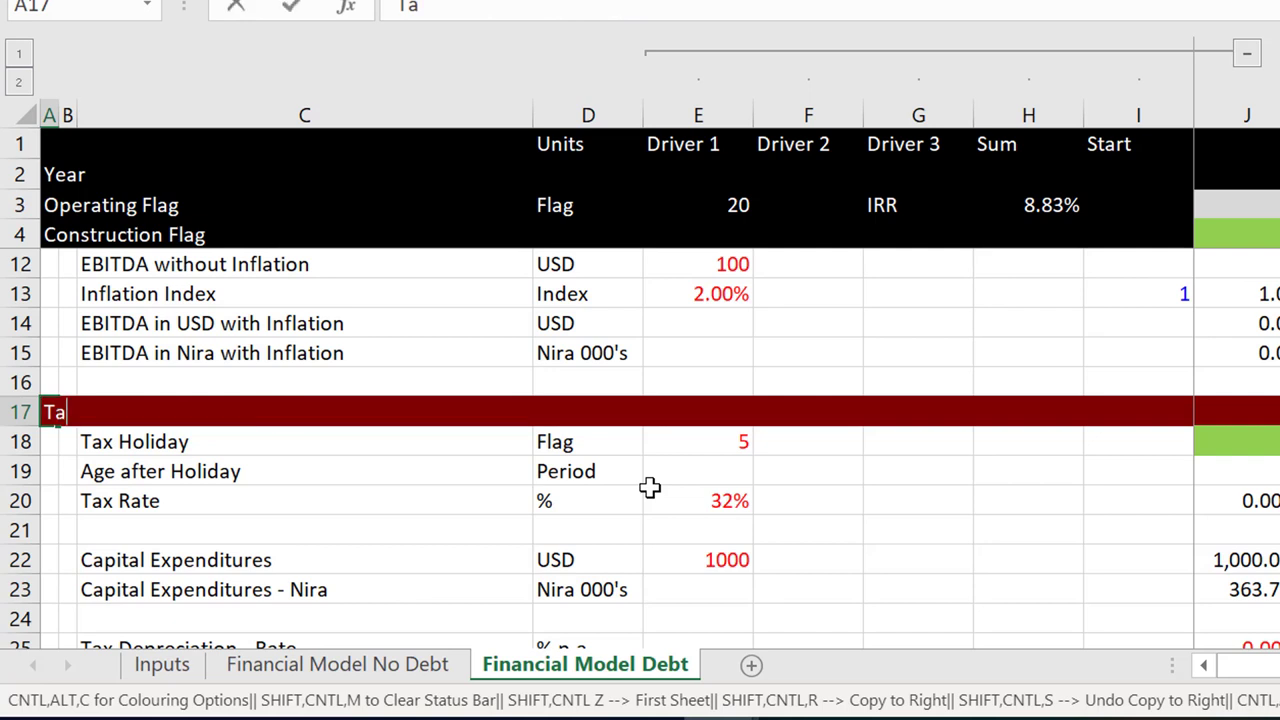
type("ameters")
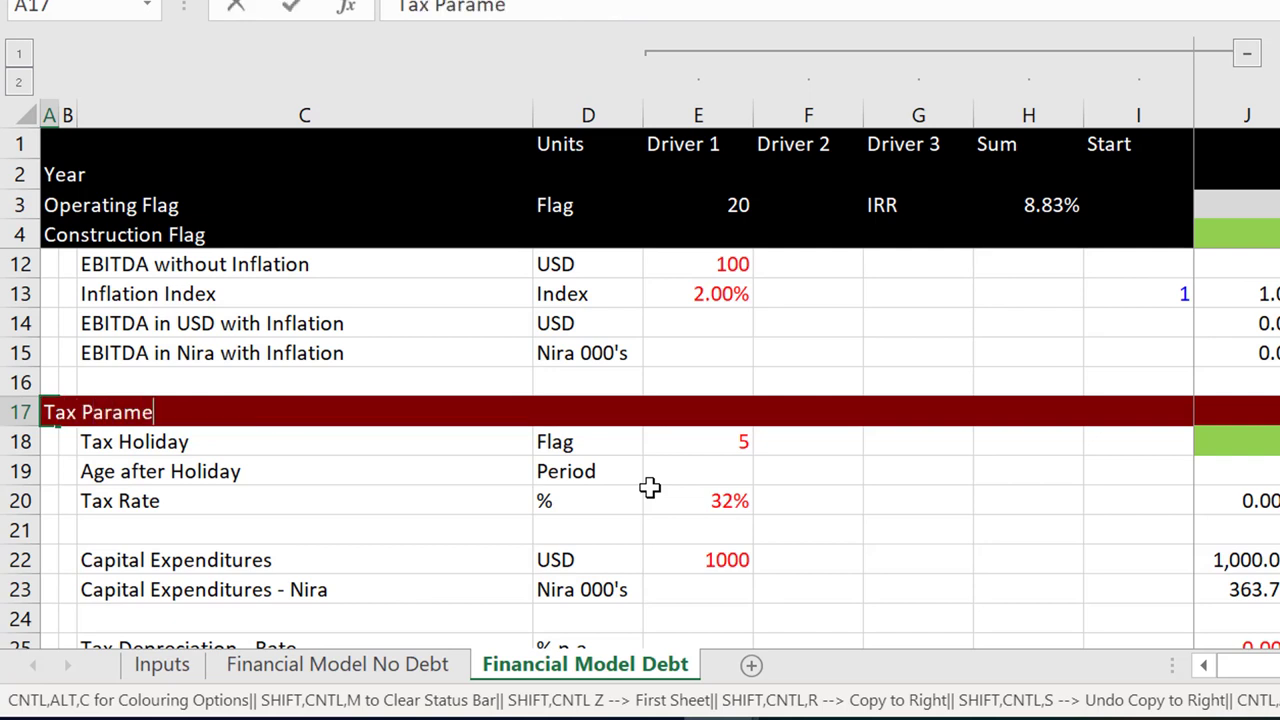
key("ctrl+Return")
Insert seven blank rows above the P&L for Taxes in Nira heading in row 30
key("Down")
key("Down")
key("Down")
key("Down")
key("Down")
key("Down")
key("Down")
key("Down")
key("Down")
key("Down")
key("Down")
key("Down")
key("Down")
key("Down")
key("Down")
key("Down")
key("Down")
key("Down")
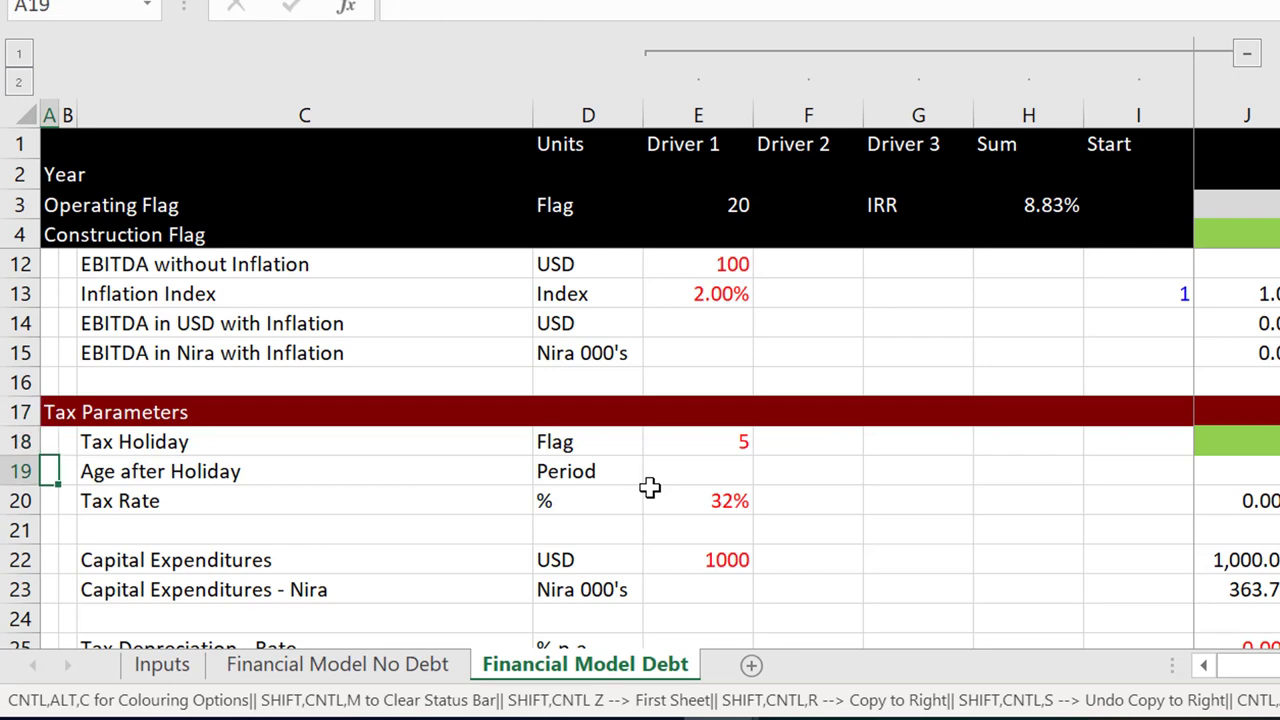
key("Up")
key("Up")
key("Up")
key("Up")
key("Up")
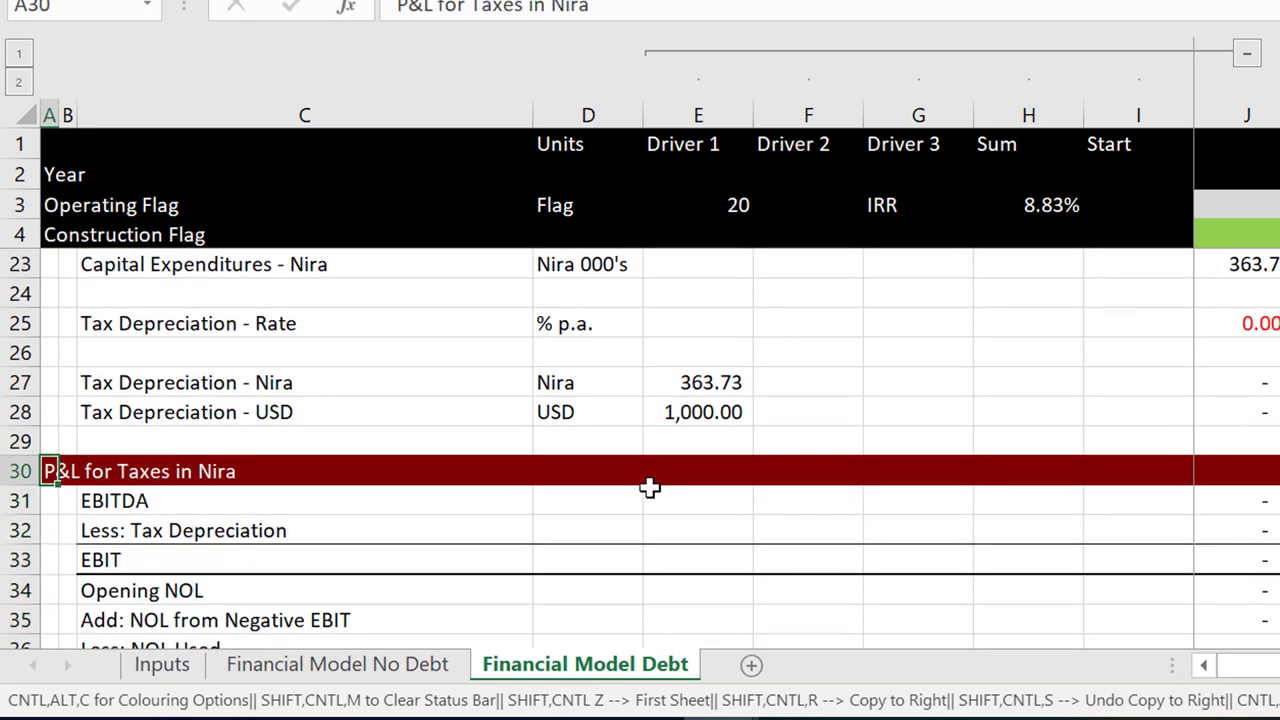
key("shift+space")
key("shift+Down")
key("shift+Down")
key("shift+Down")
key("shift+Down")
key("shift+Down")
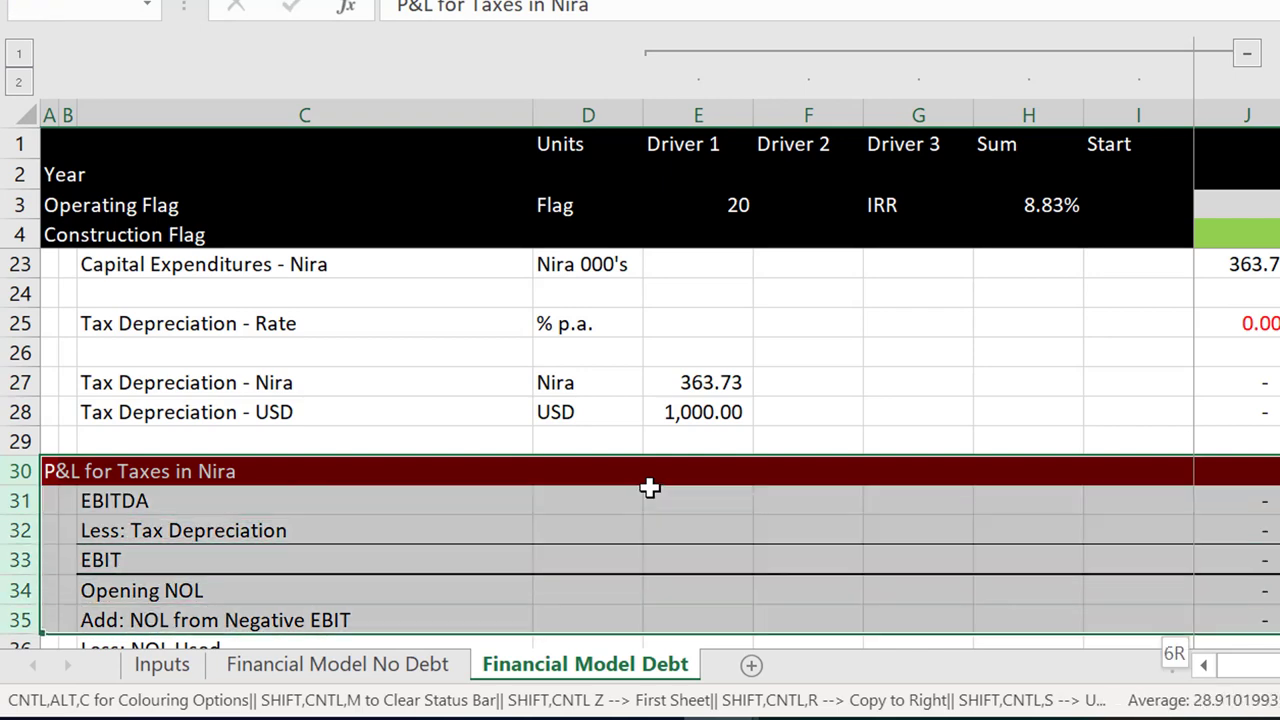
key("shift+Down")
key("ctrl+shift+equal")
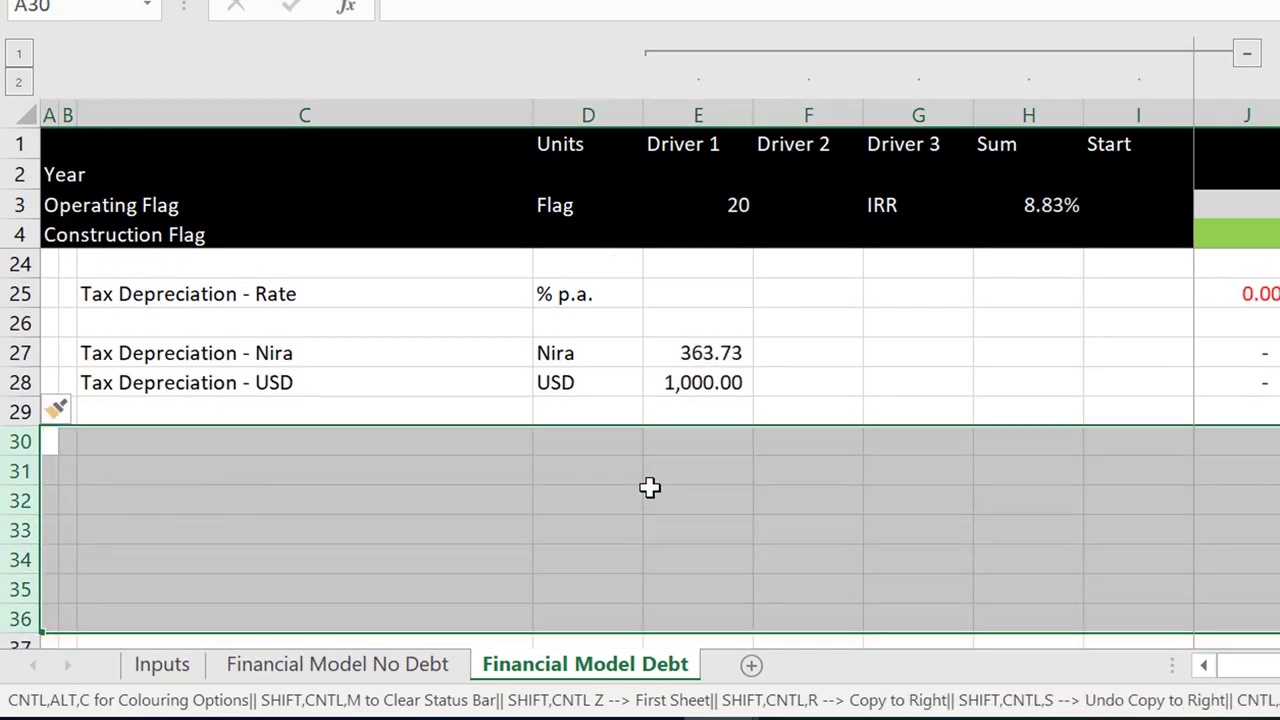
Look over the inserted blank rows and the start of the P&L for Taxes section beneath them
key("Down")
key("Down")
key("Down")
key("Down")
key("Down")
key("Down")
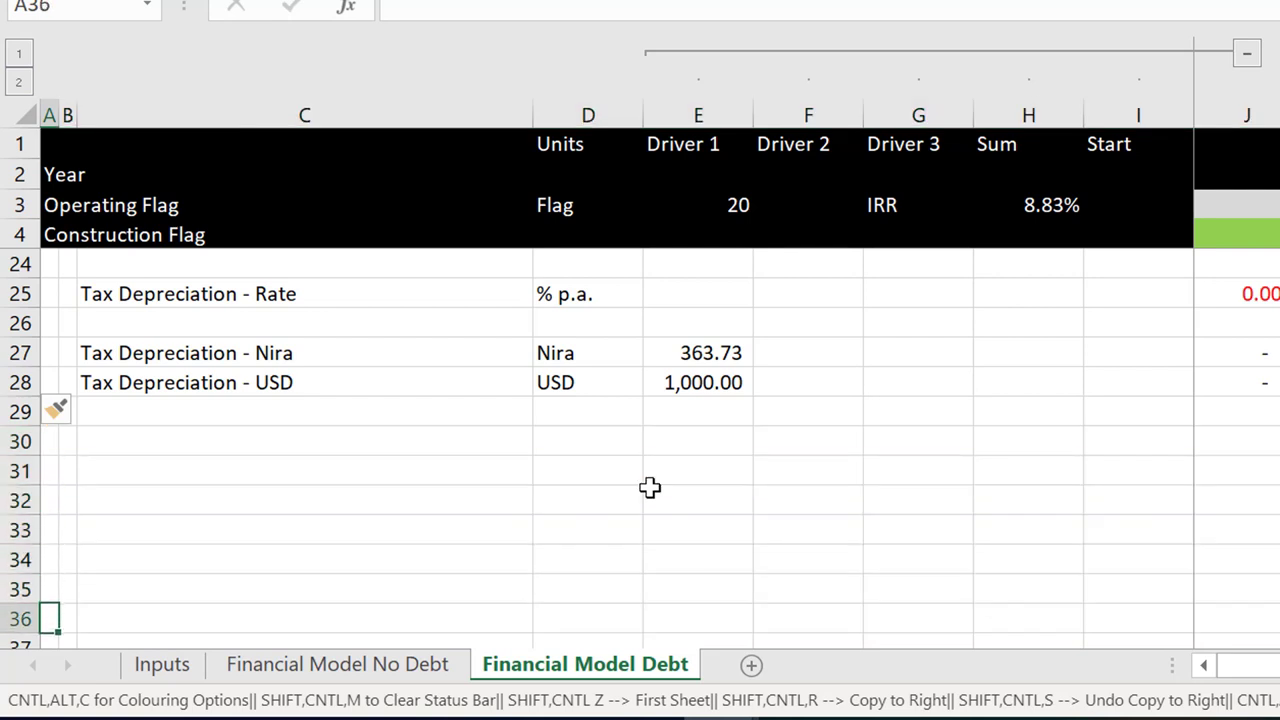
key("Down")
key("Down")
key("Down")
key("Down")
key("Down")
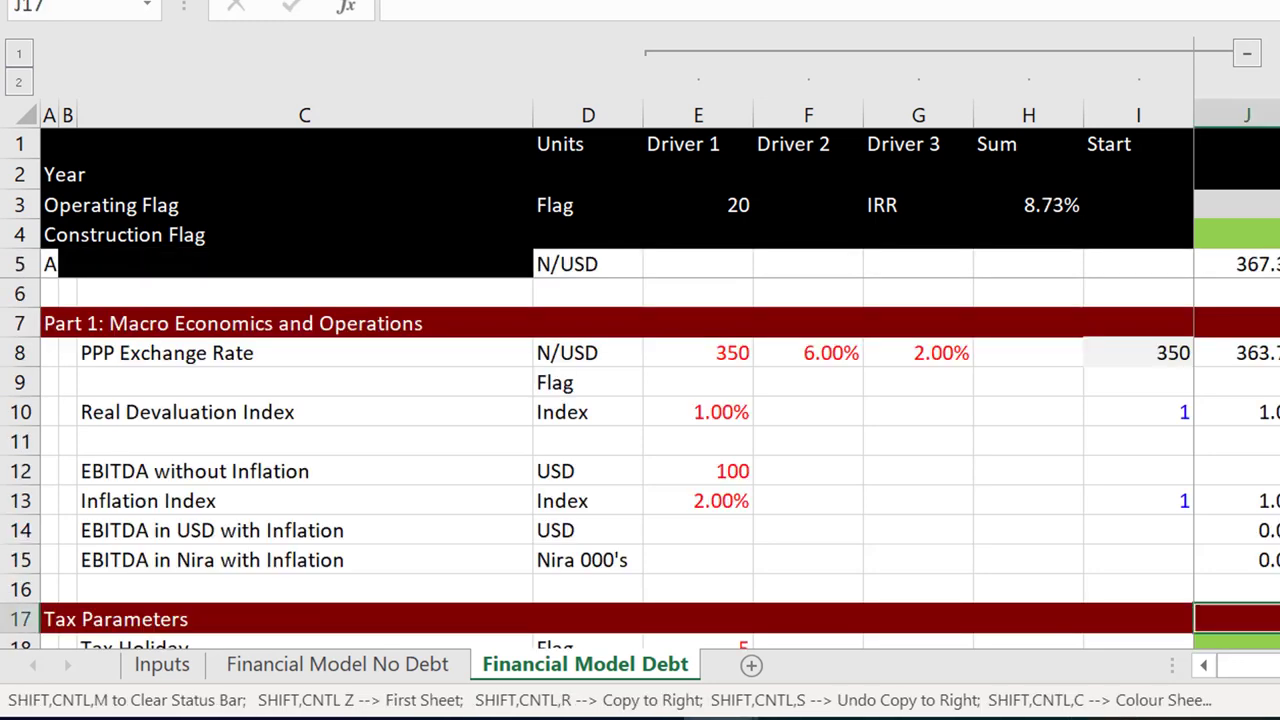
Check the year 0 Applied PPP formula in row 5 and apply the black header formatting across that row
left_click(1270, 266)
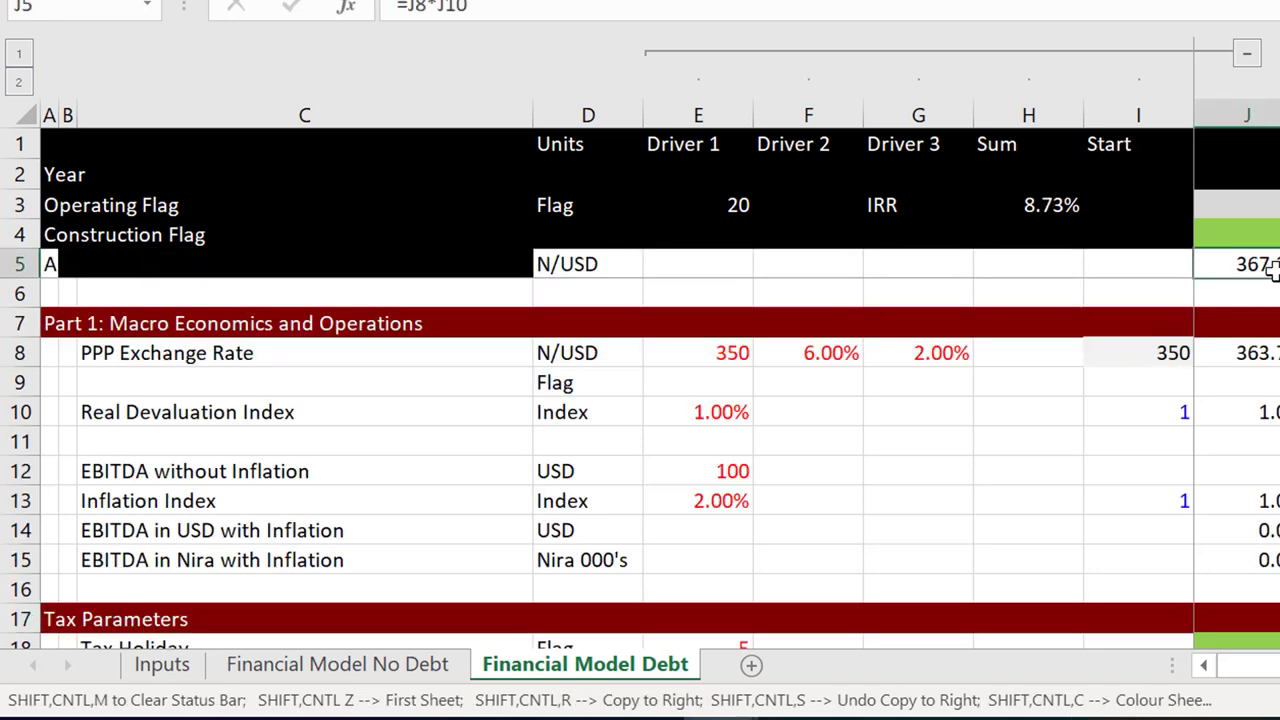
key("Up")
key("Up")
key("Up")
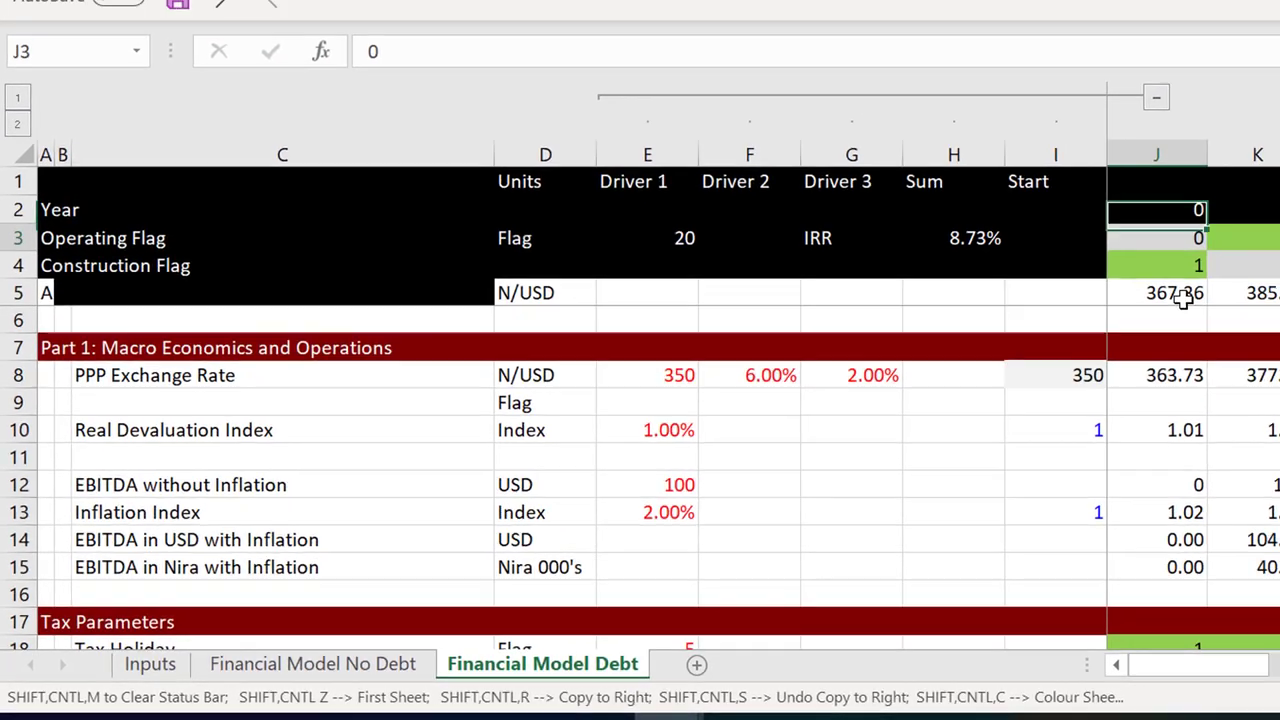
left_click(1265, 265)
key("Left")
left_click(1090, 328)
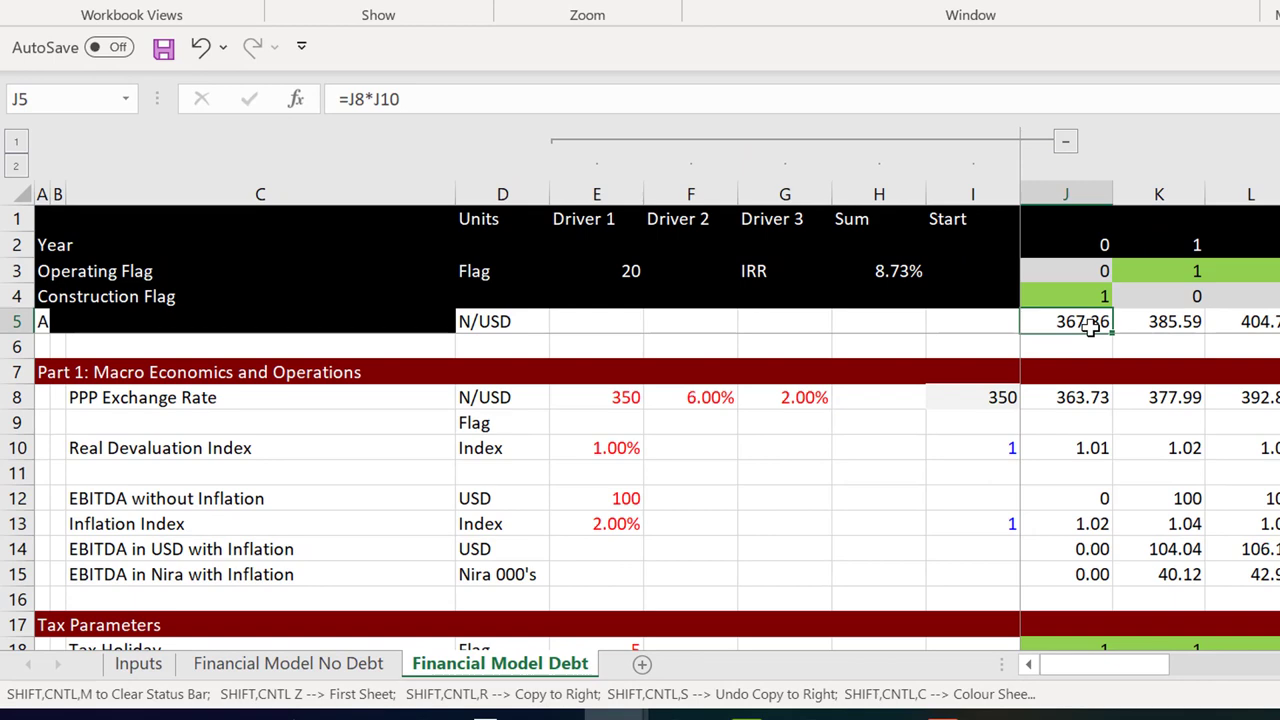
key("ctrl+shift+c")
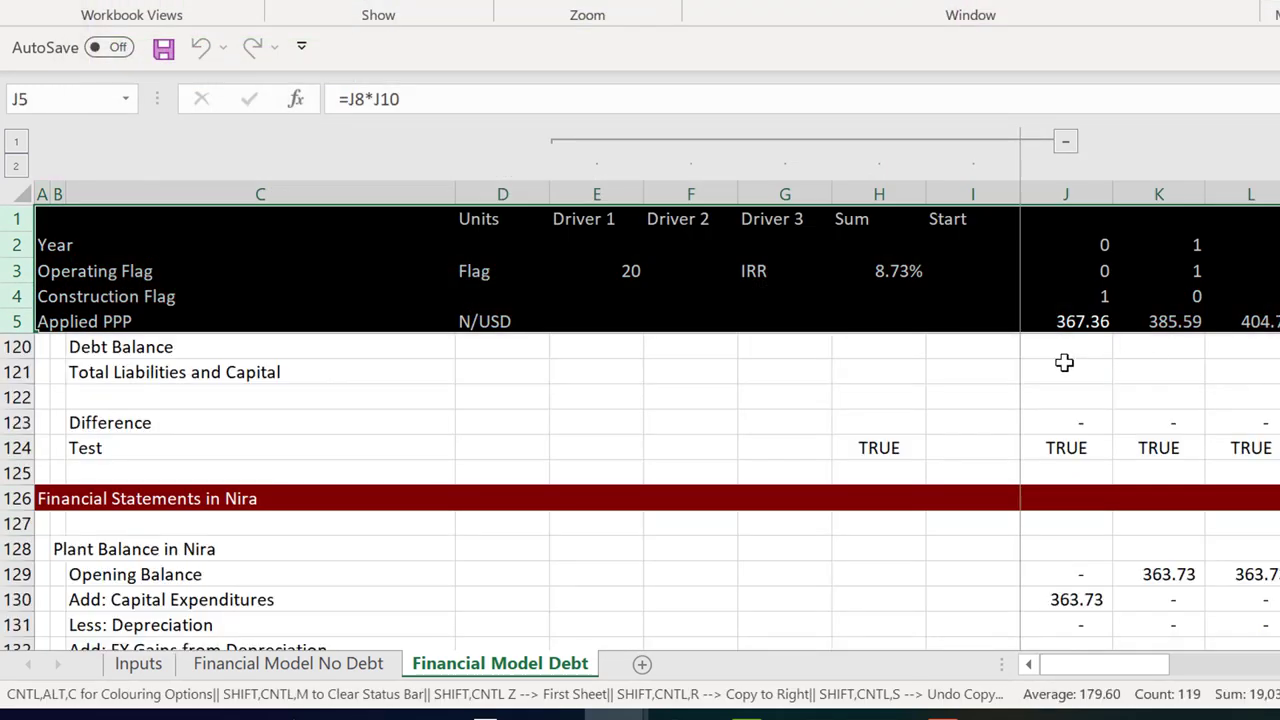
Review the debt model from the balance sheet test back up through the USD cash flow and P&L for Taxes sections to Part 1
left_click(1065, 365)
key("Left")
key("Left")
key("Left")
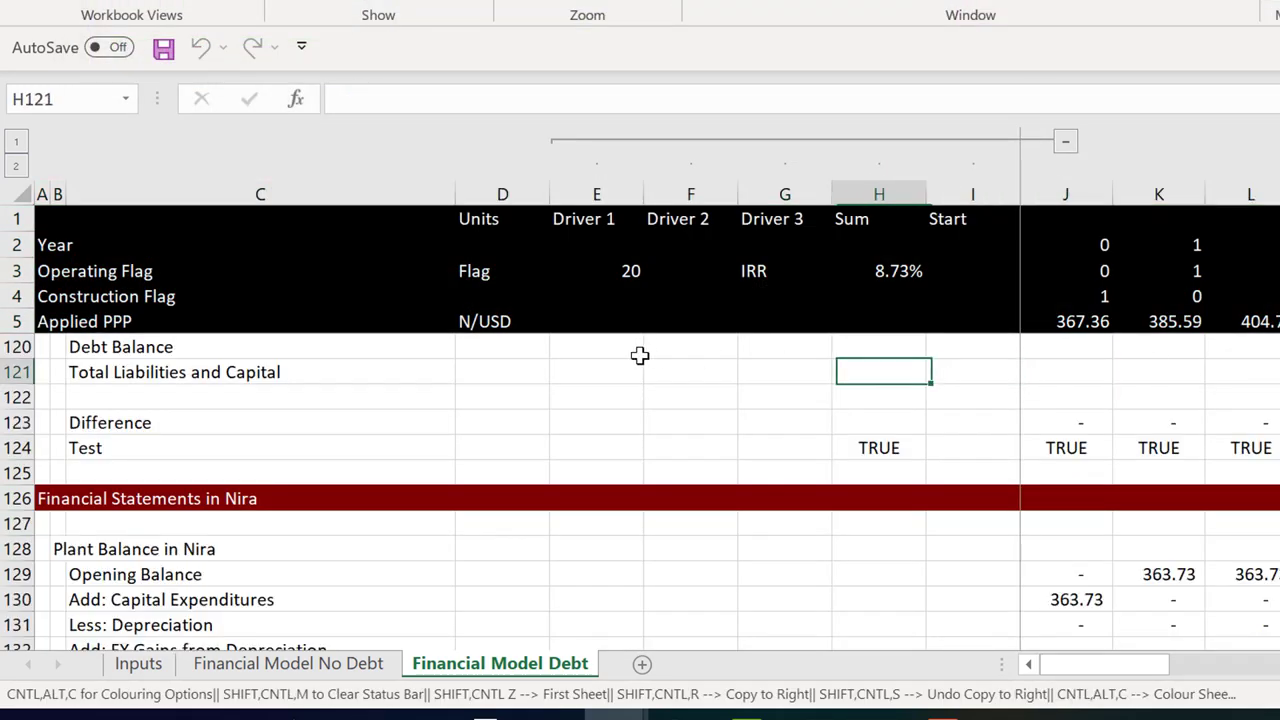
key("Up")
key("Up")
key("Up")
key("Up")
key("Up")
key("Up")
key("Up")
key("Up")
key("Up")
key("Up")
key("Up")
key("Up")
key("Up")
key("Up")
key("Up")
key("Up")
key("Up")
key("Up")
key("Up")
key("Up")
key("Up")
key("Up")
key("Up")
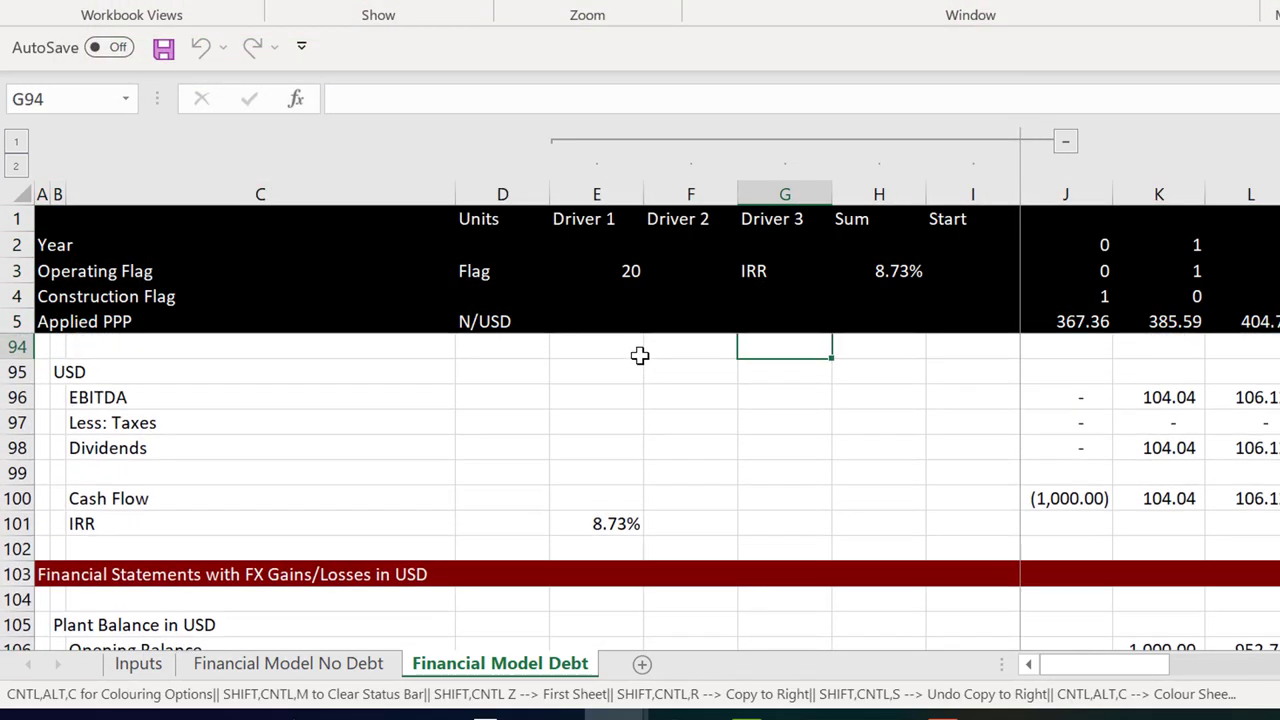
key("Up")
key("Up")
key("Up")
key("Up")
key("Up")
key("Up")
key("Up")
key("Up")
key("Up")
key("Up")
key("Up")
key("Up")
key("Up")
key("Up")
key("Up")
key("Up")
key("Up")
key("Up")
key("Up")
key("Up")
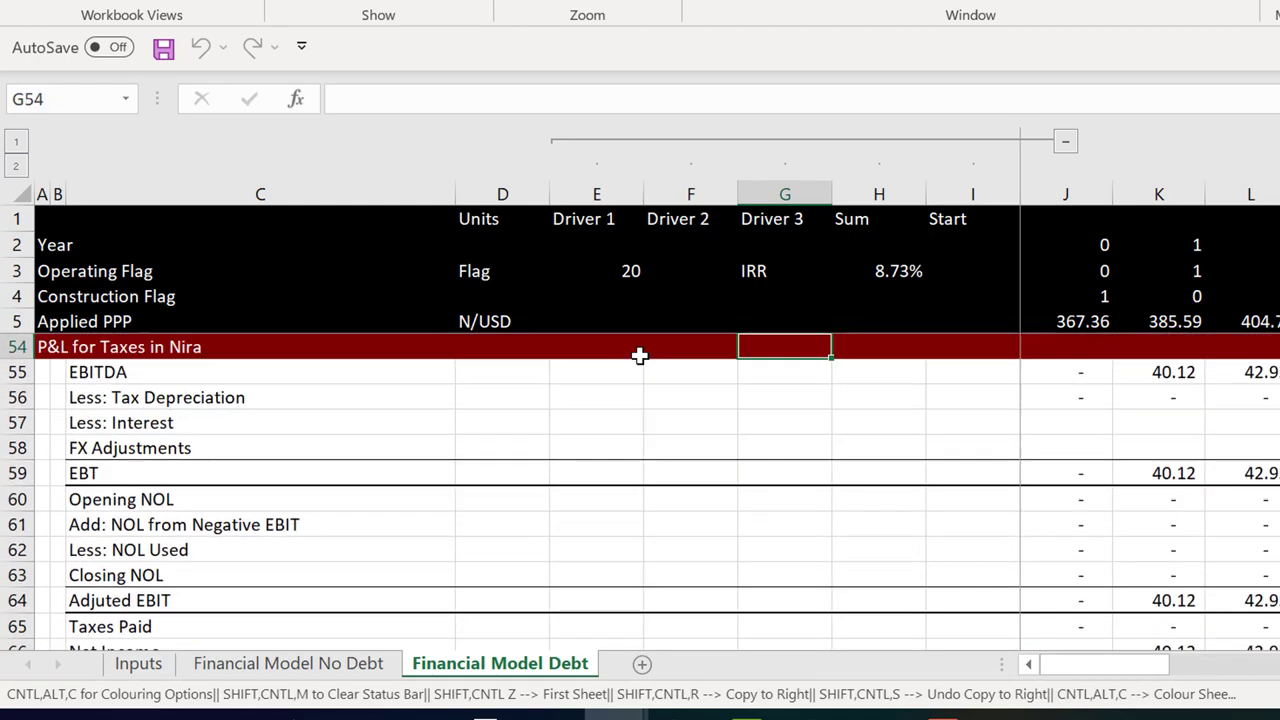
key("Down")
key("Down")
key("Down")
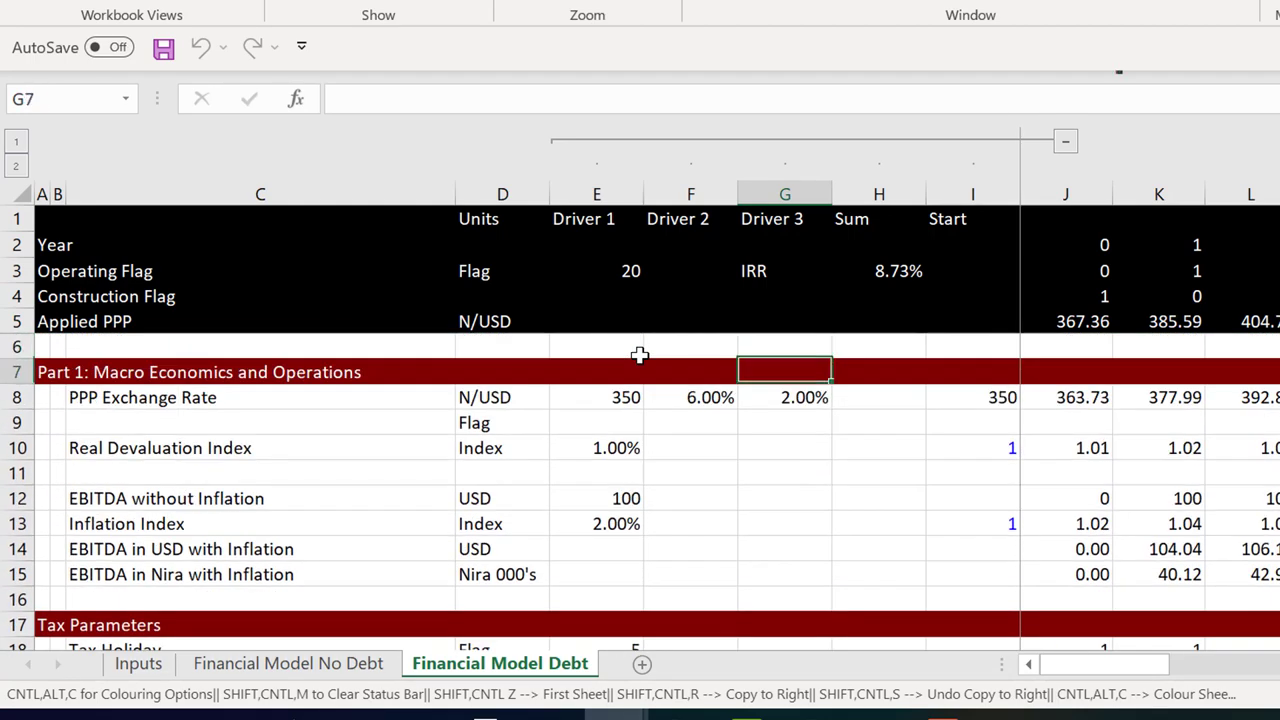
Inspect the year 0 Applied PPP formula in J5 of the header block
scroll(640, 355, "down", 1)
scroll(640, 355, "up", 1)
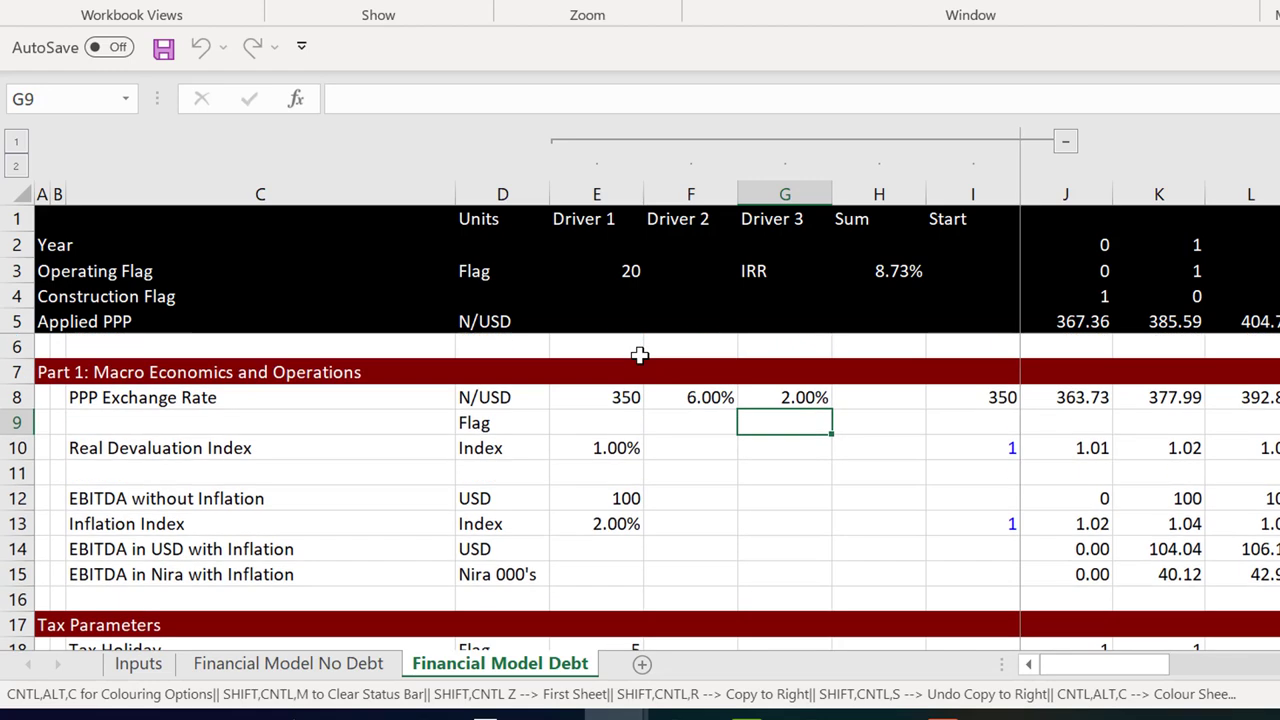
key("Up")
key("Up")
key("Up")
key("Up")
key("Right")
key("Right")
key("Right")
key("Right")
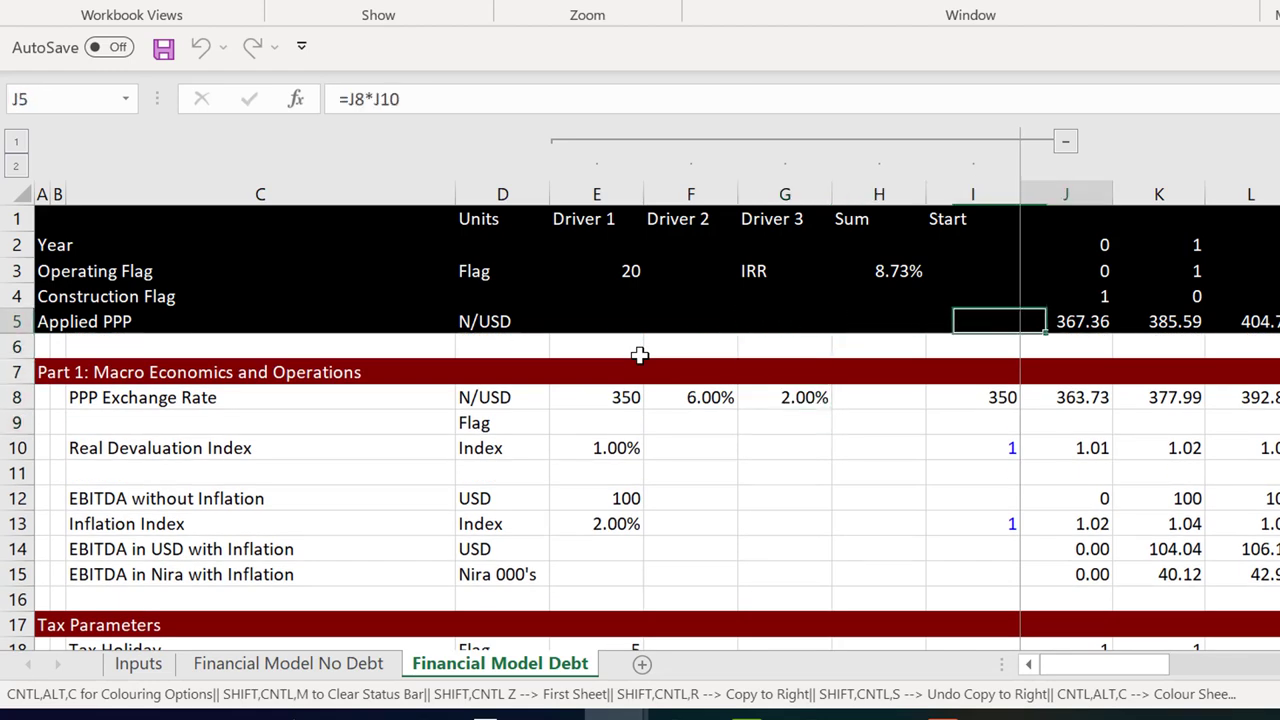
Look down the debt model from the Applied PPP row through macro economics and tax parameters to the Sources of Funds rows
key("Left")
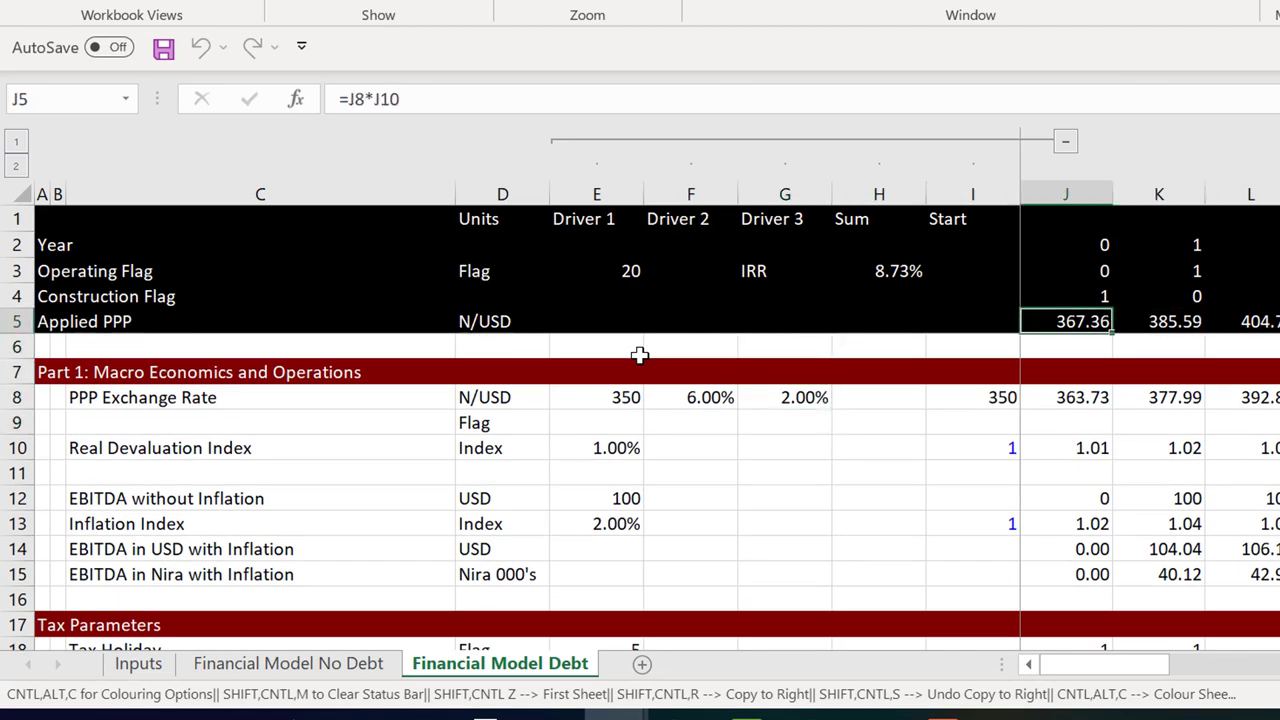
key("Down")
key("Down")
key("Down")
key("Down")
key("Down")
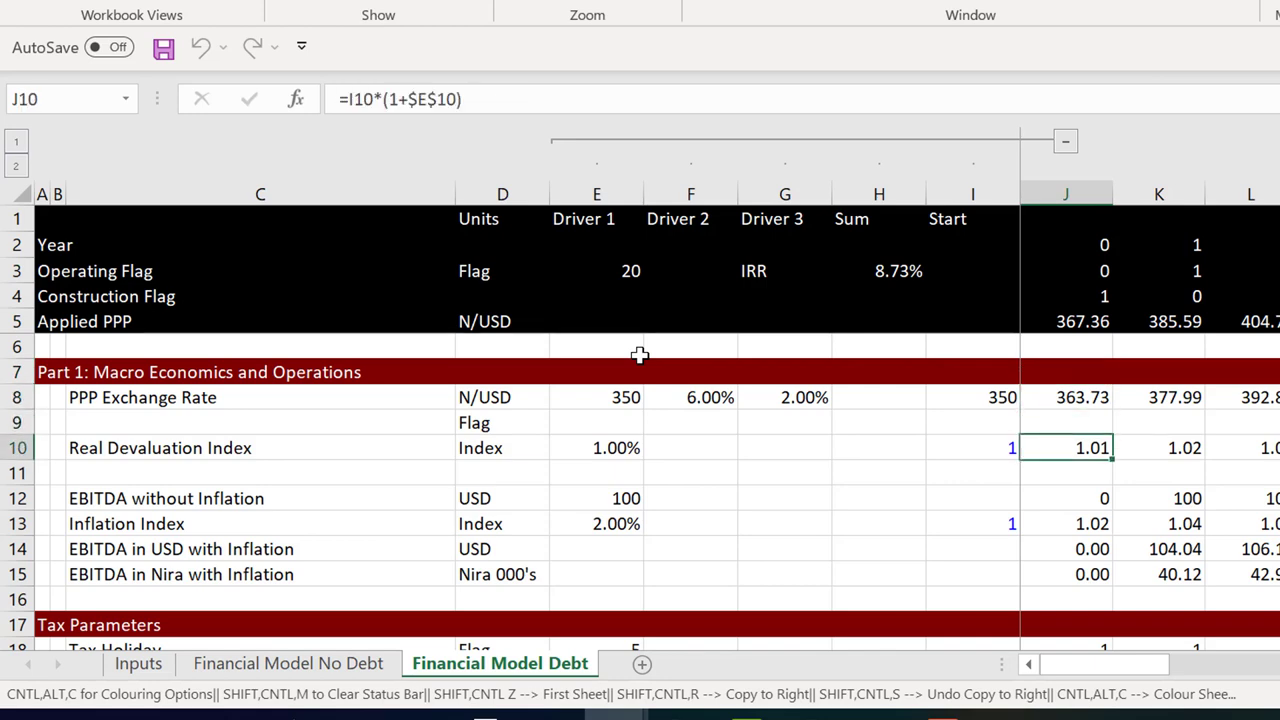
key("Down")
key("Down")
key("Down")
key("Down")
key("Down")
key("Down")
key("Down")
key("Down")
key("Down")
key("Down")
key("Down")
key("Down")
key("Down")
key("Down")
key("Down")
key("Down")
key("Down")
key("Down")
key("Down")
key("Down")
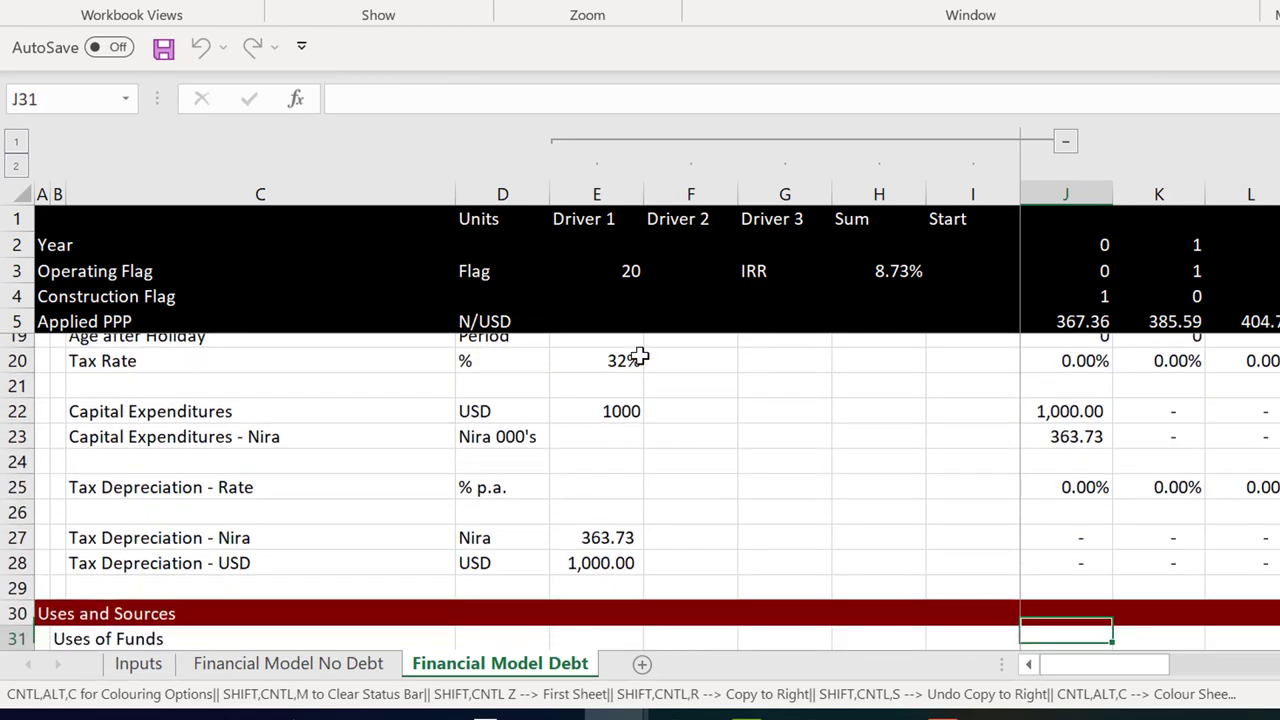
key("Down")
key("Down")
key("Down")
key("Down")
key("Down")
key("Down")
key("Down")
key("Down")
key("Up")
key("Down")
key("Up")
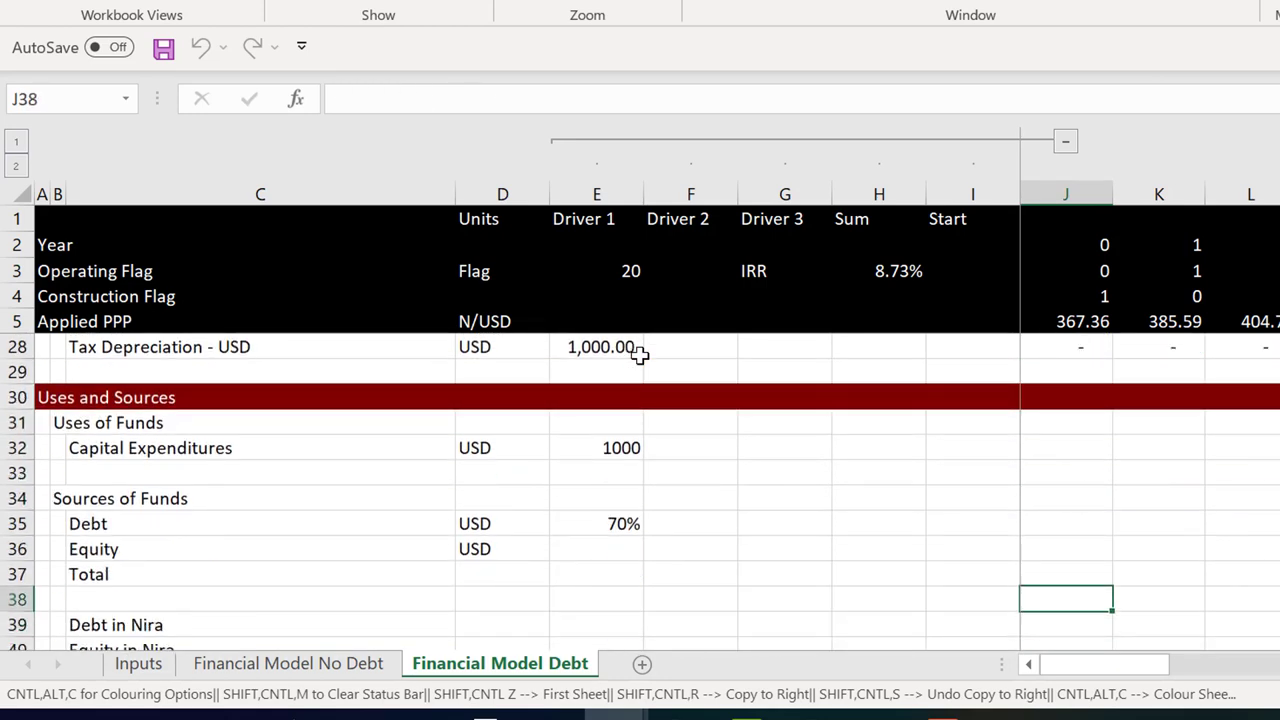
Enter USD as the unit of the Total row under Sources of Funds
key("Up")
key("Left")
key("Left")
key("Left")
key("Left")
key("Left")
key("Left")
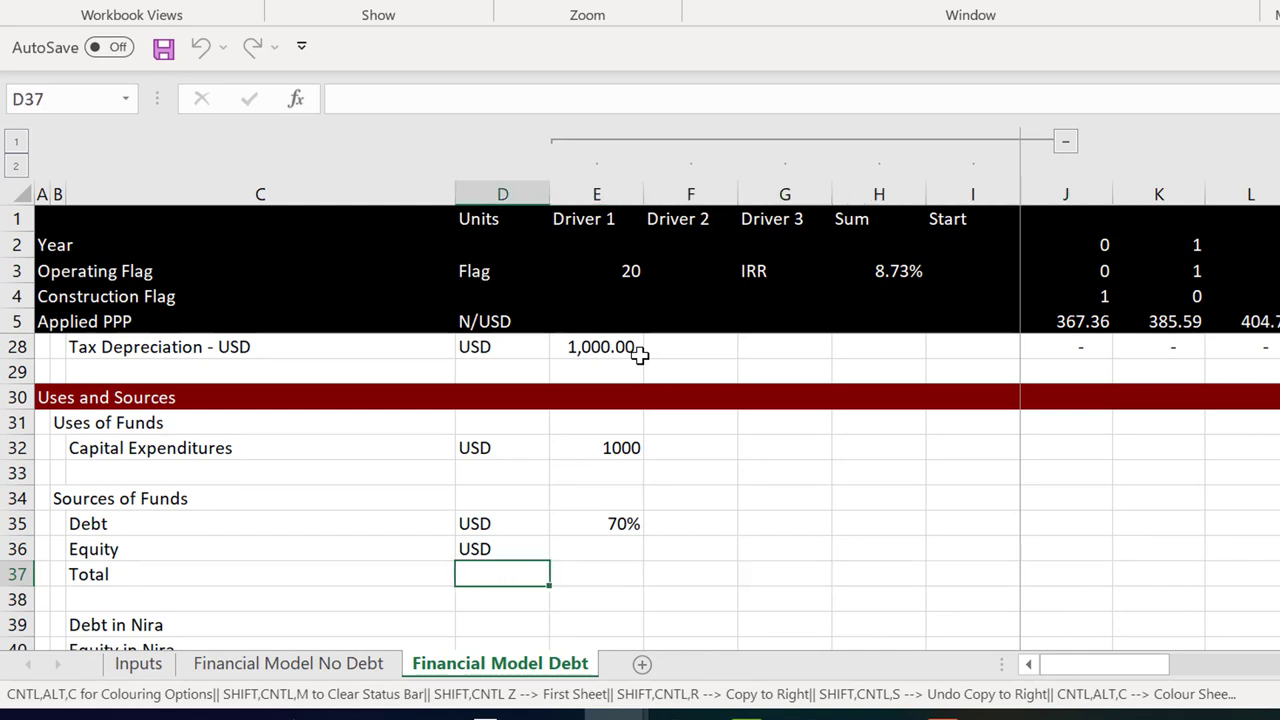
key("Left")
key("Up")
key("Down")
key("Right")
type("USD")
key("Down")
Enter Nira 000's as the unit of the Debt in Nira row and copy it to the Equity in Nira row
key("Down")
key("Down")
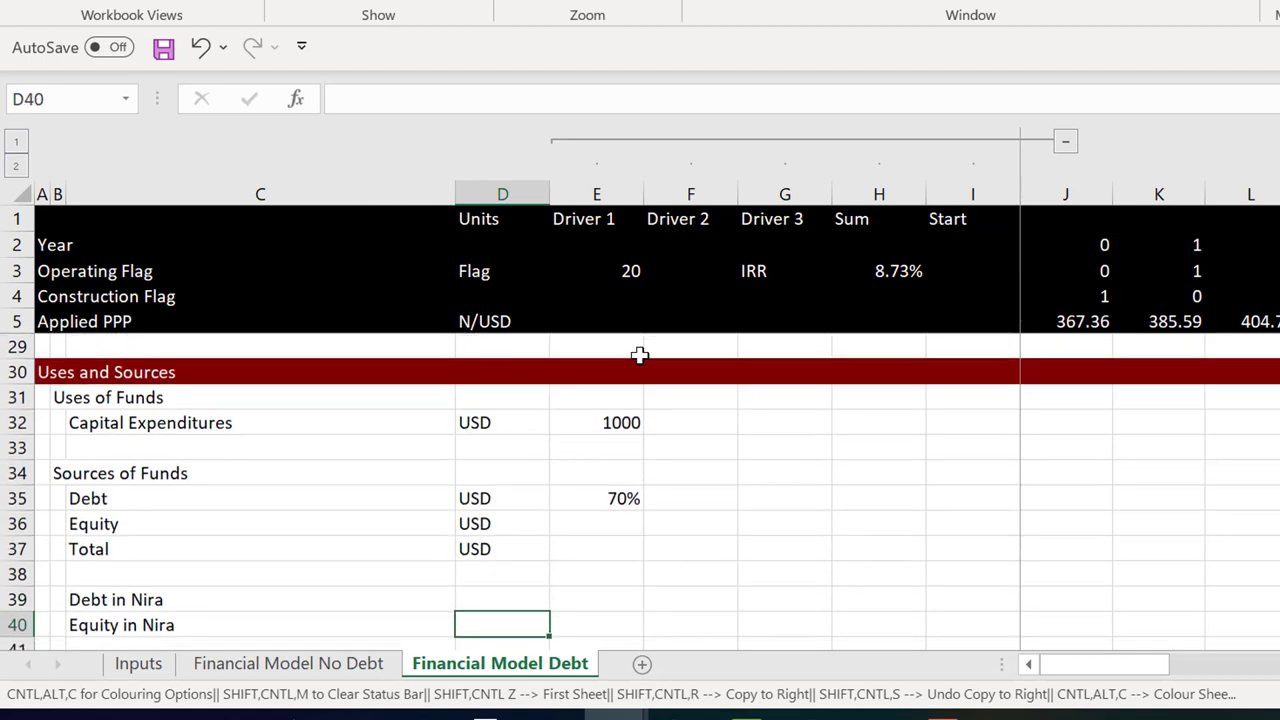
key("Up")
type("Niral")
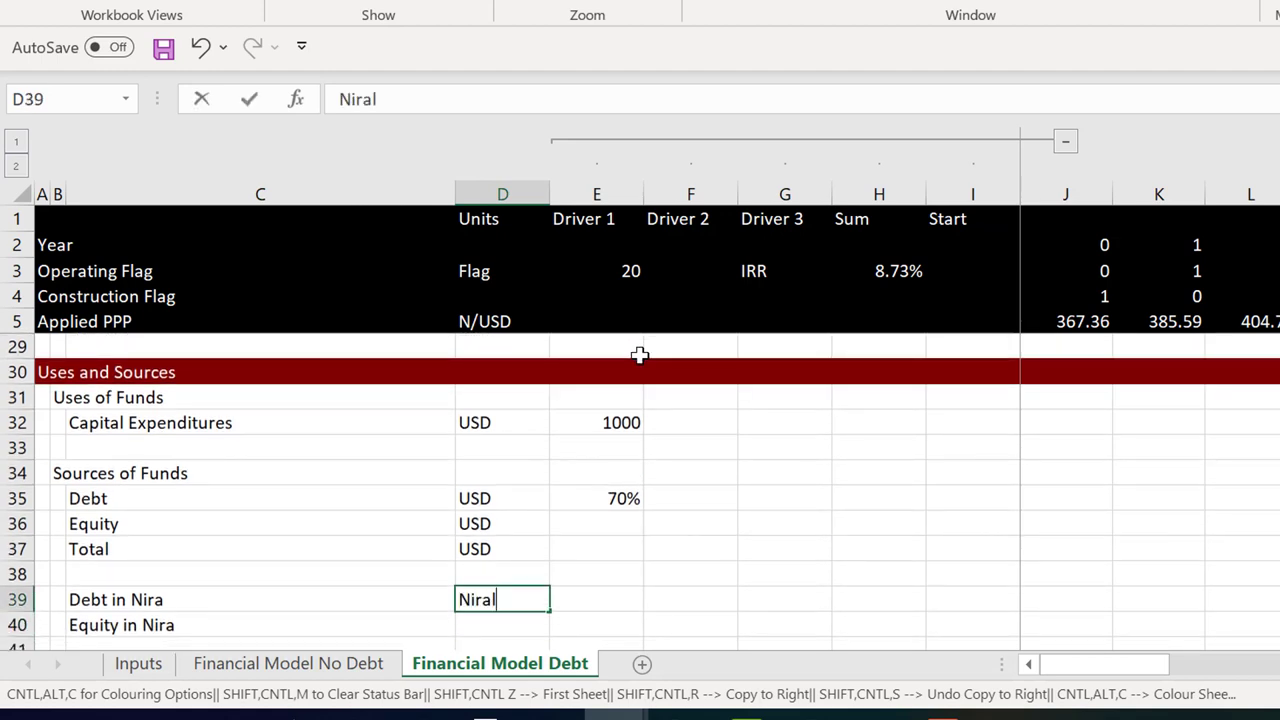
key("BackSpace")
type("000'")
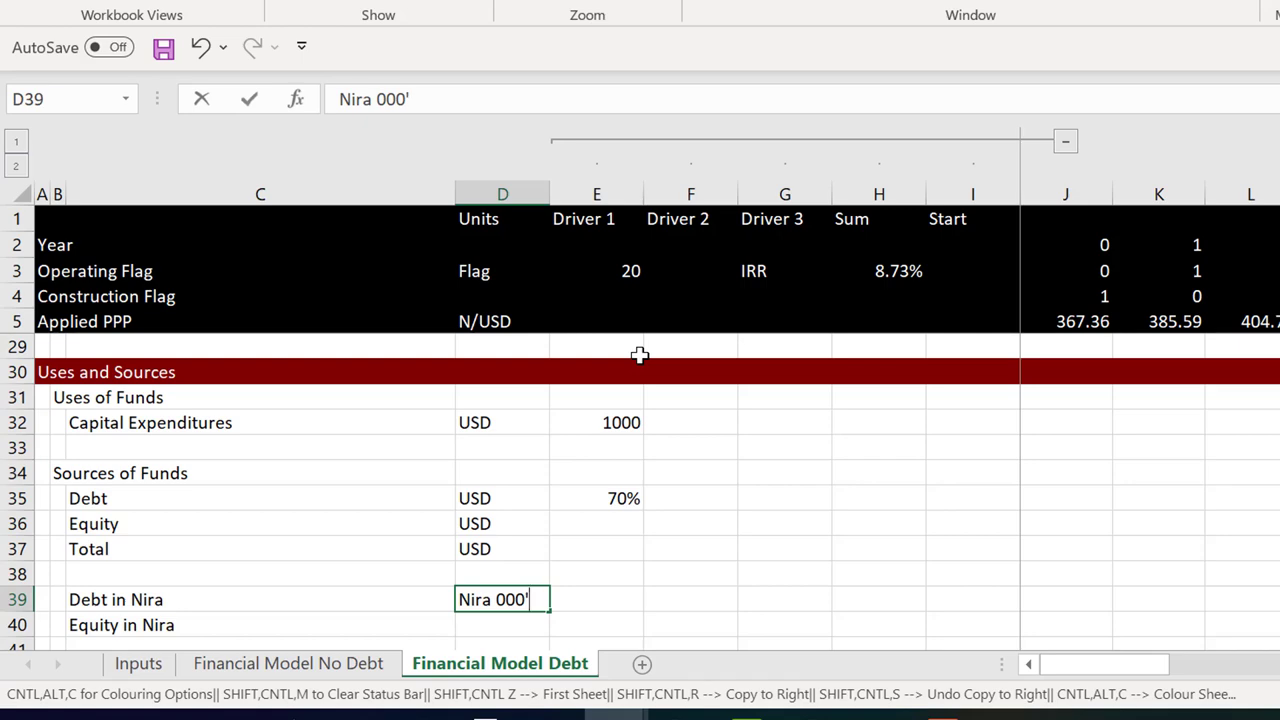
type("s")
key("Return")
key("ctrl+d")
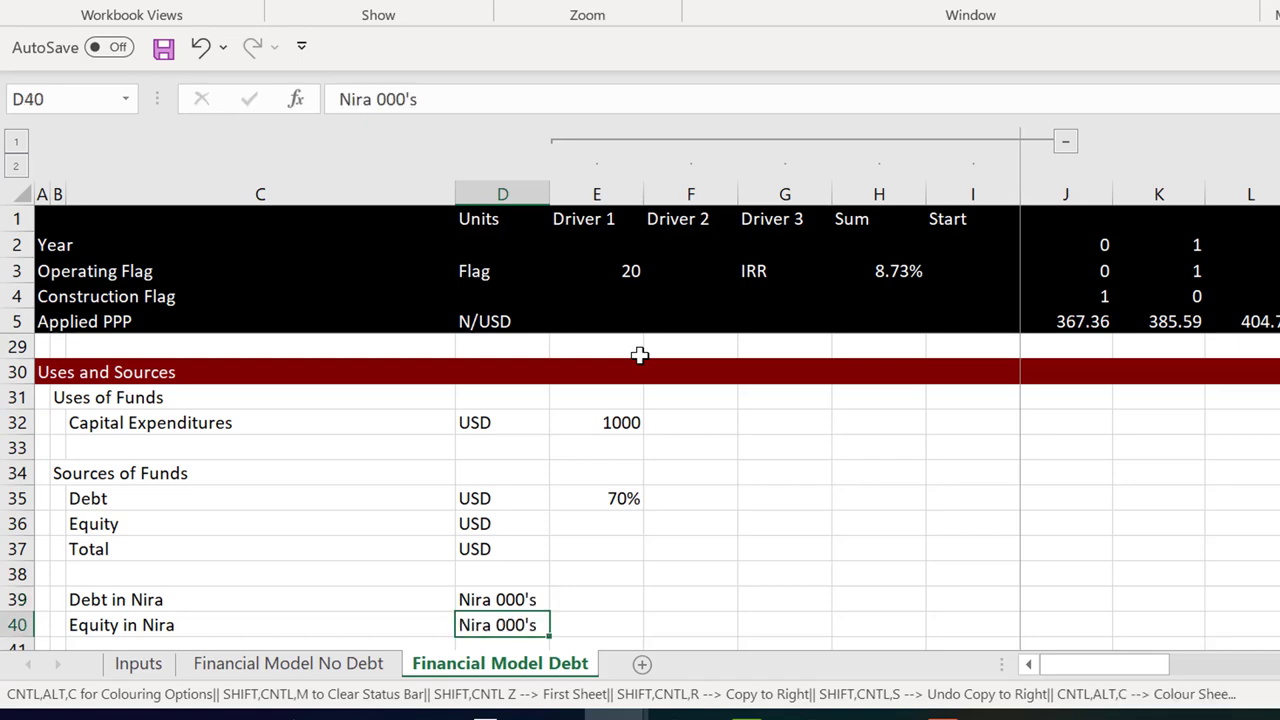
Look over the Debt Schedule section's row labels and units from Payment down to Interest
key("Down")
key("Down")
key("Down")
key("Down")
key("Down")
key("Down")
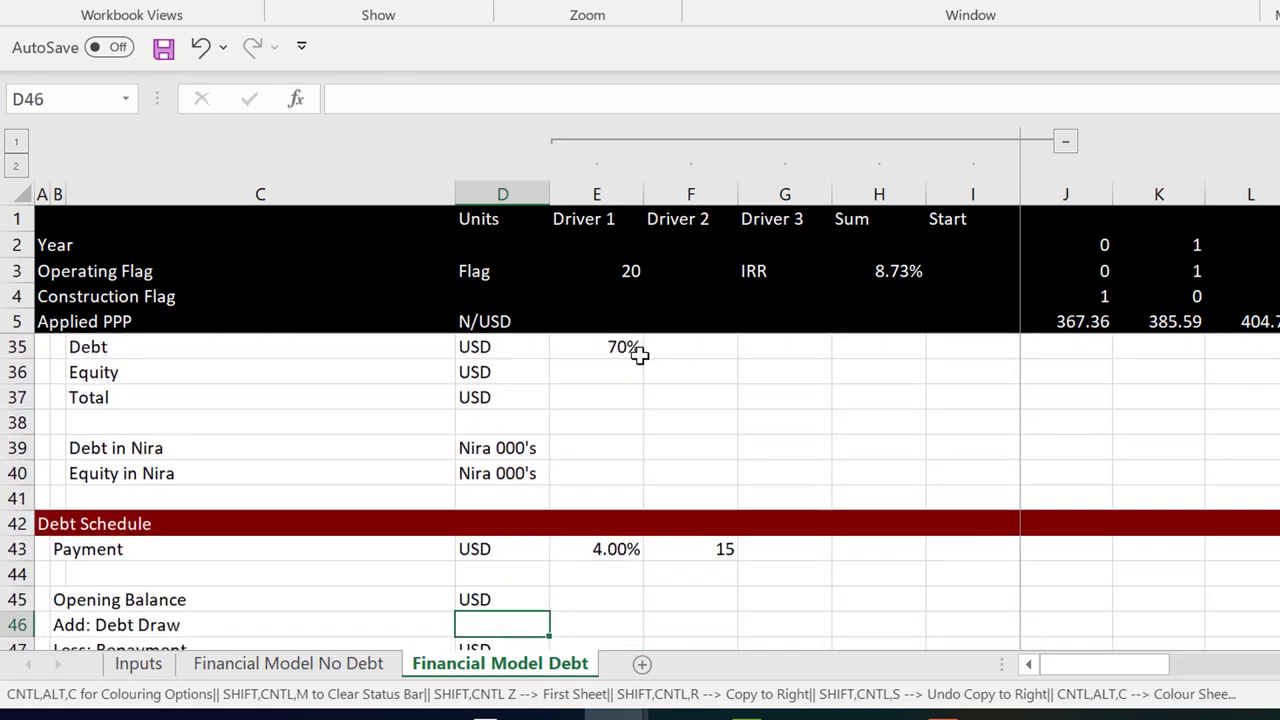
key("Up")
key("Up")
key("Up")
key("Down")
key("Down")
key("Down")
key("Down")
key("Down")
key("Down")
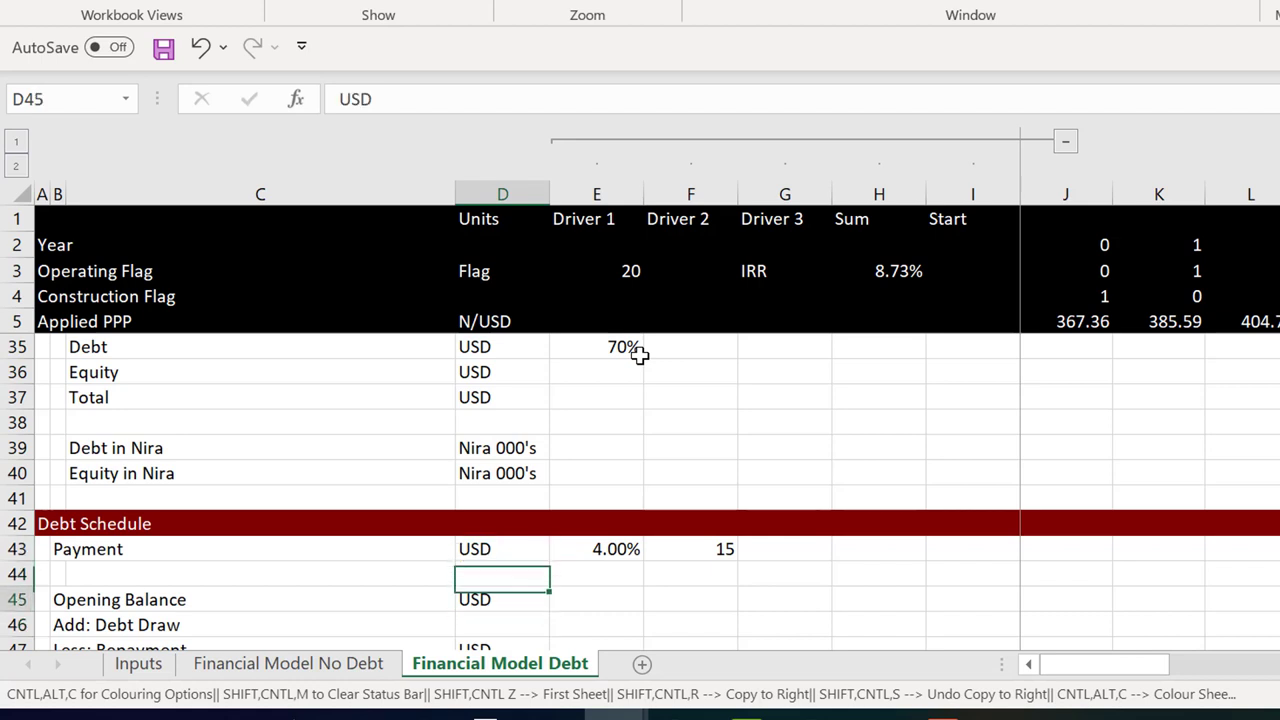
key("Up")
key("Up")
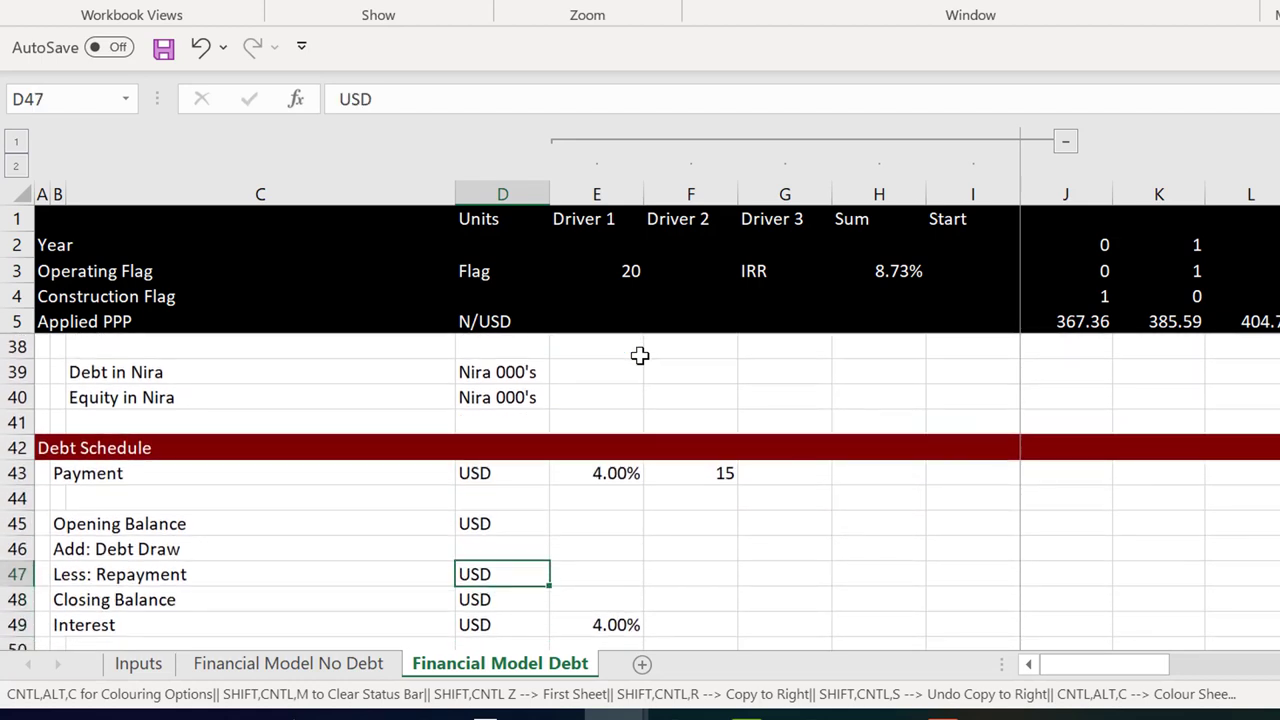
key("Down")
key("Up")
key("Up")
key("Up")
key("Up")
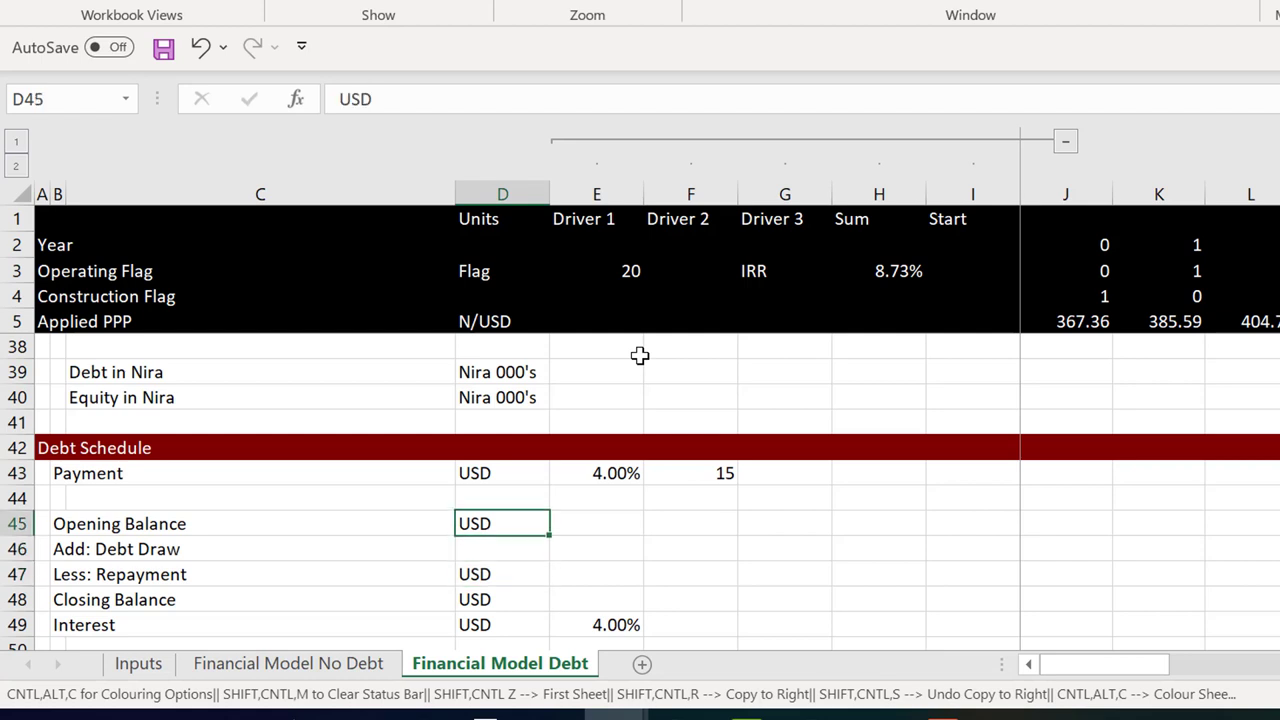
Check the Payment row's driver cells and the debt balance rows beneath it
key("Right")
key("Right")
key("Right")
key("Left")
key("Left")
key("Left")
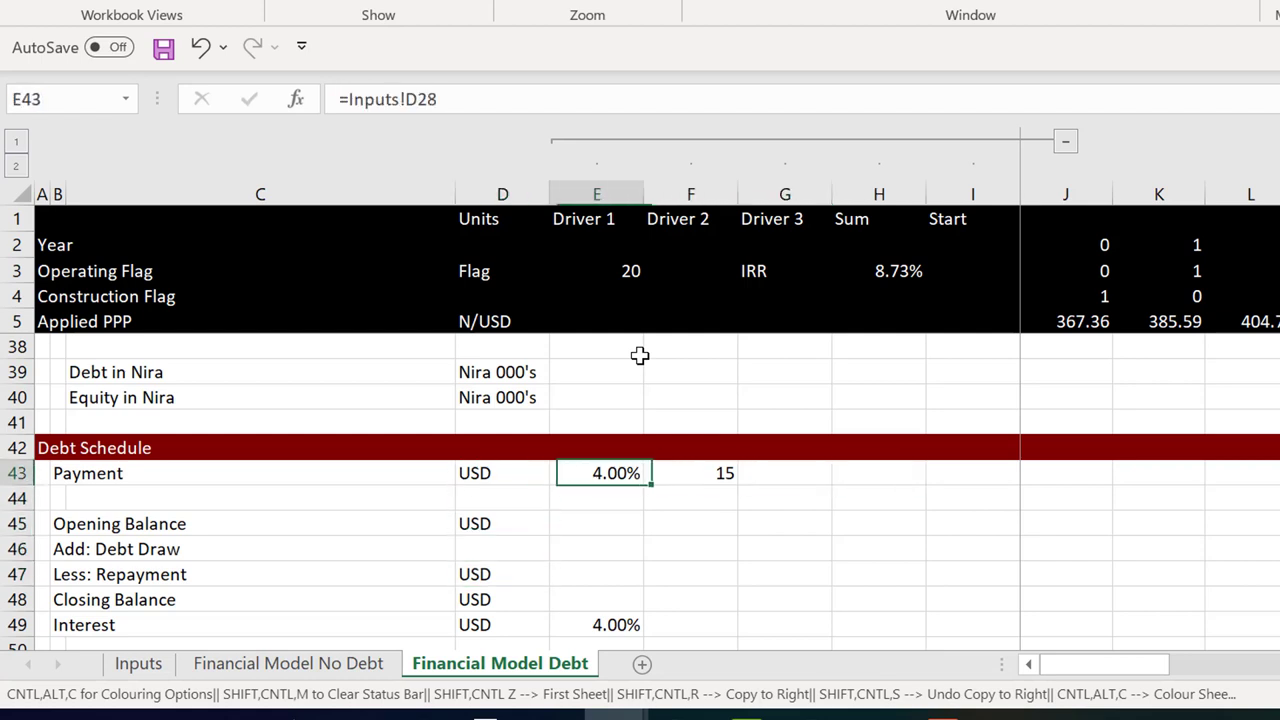
key("Down")
key("Down")
key("Down")
key("Down")
key("Down")
key("Down")
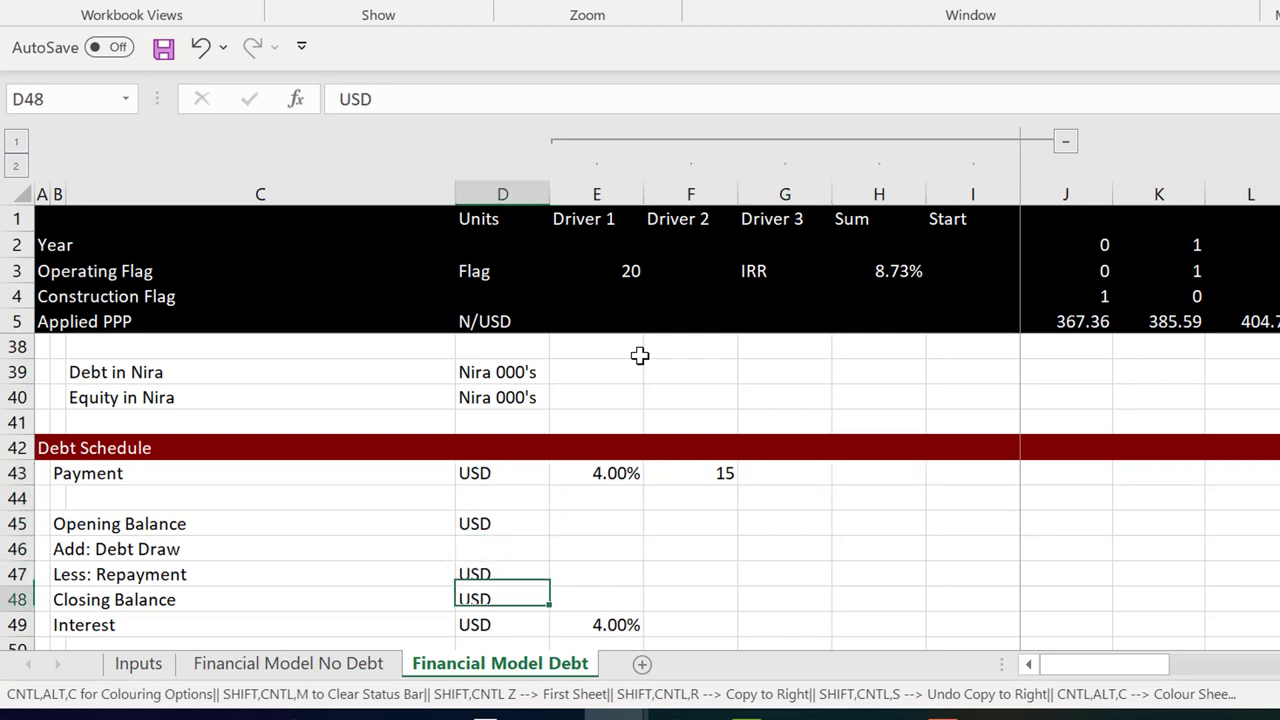
Look across the Interest row's year columns and down to the Interest in Nira and Repayment in Nira rows
key("Right")
key("Right")
key("Right")
key("Right")
key("Right")
key("Right")
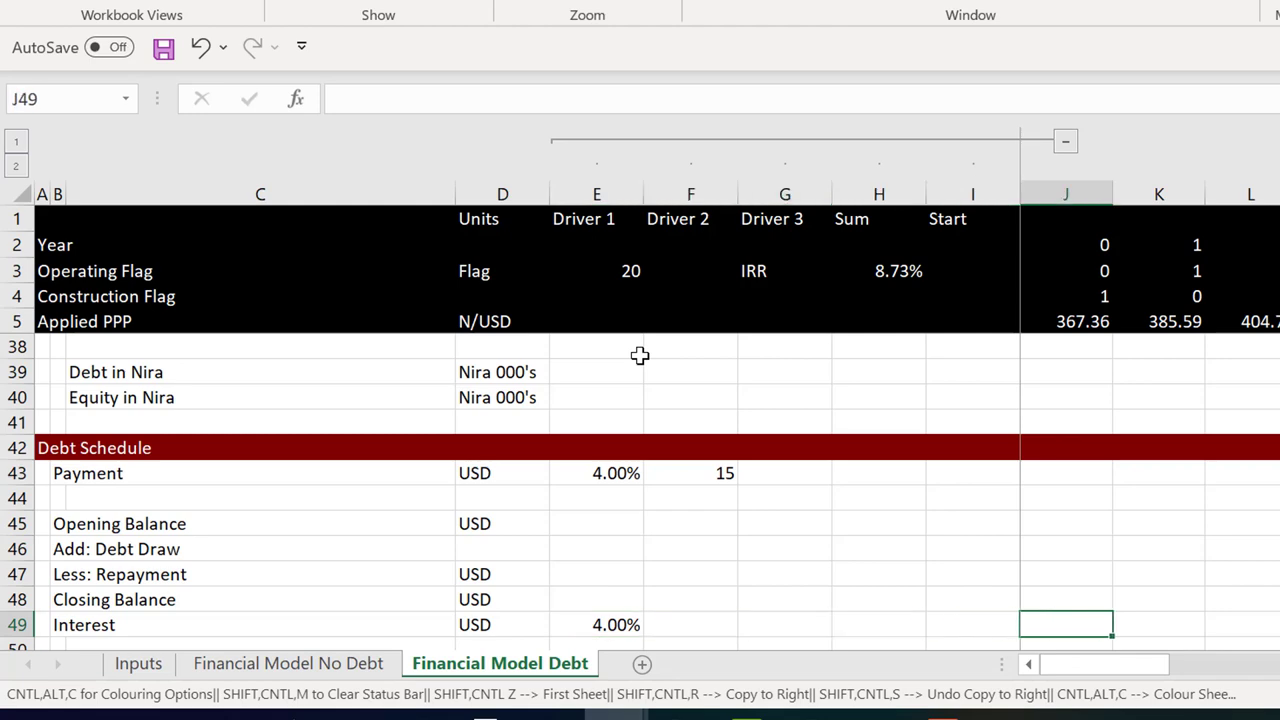
key("Down")
key("Down")
key("Down")
key("Down")
key("Up")
key("Up")
key("Left")
key("Left")
key("Left")
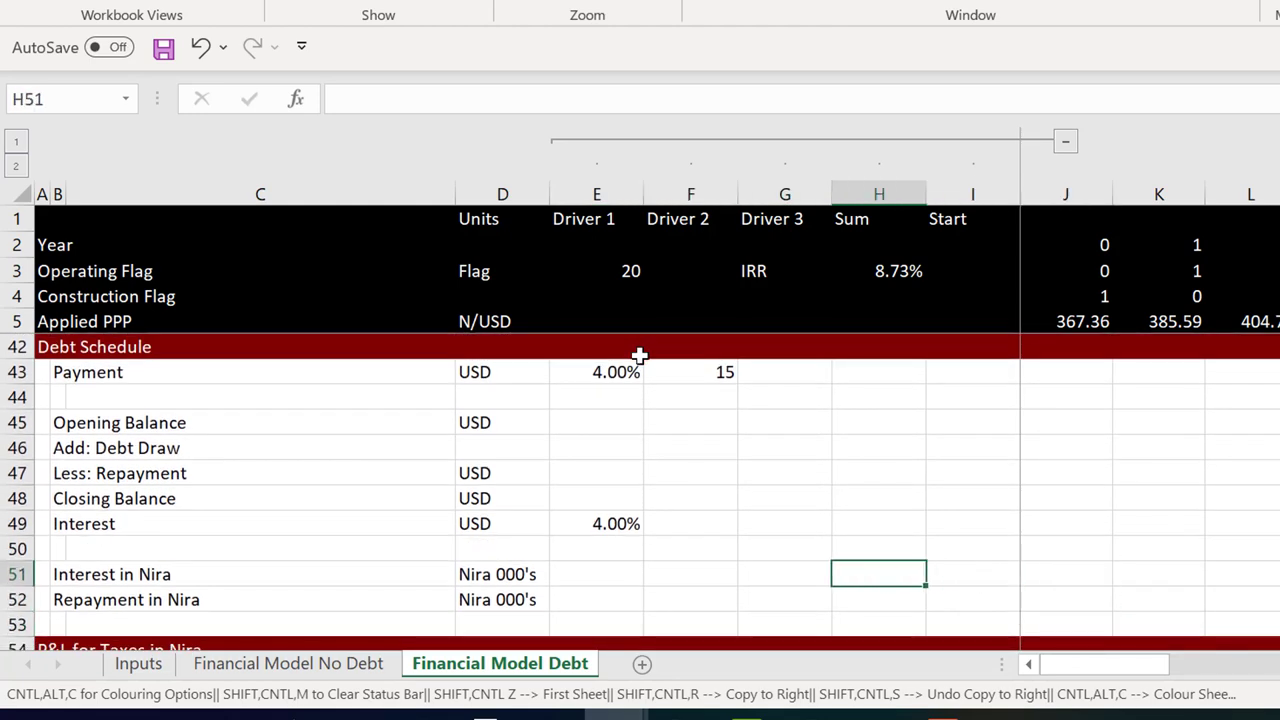
Switch to the Elvis Solar workbook and open its DebtPeriod sheet
mouse_move(616, 714)
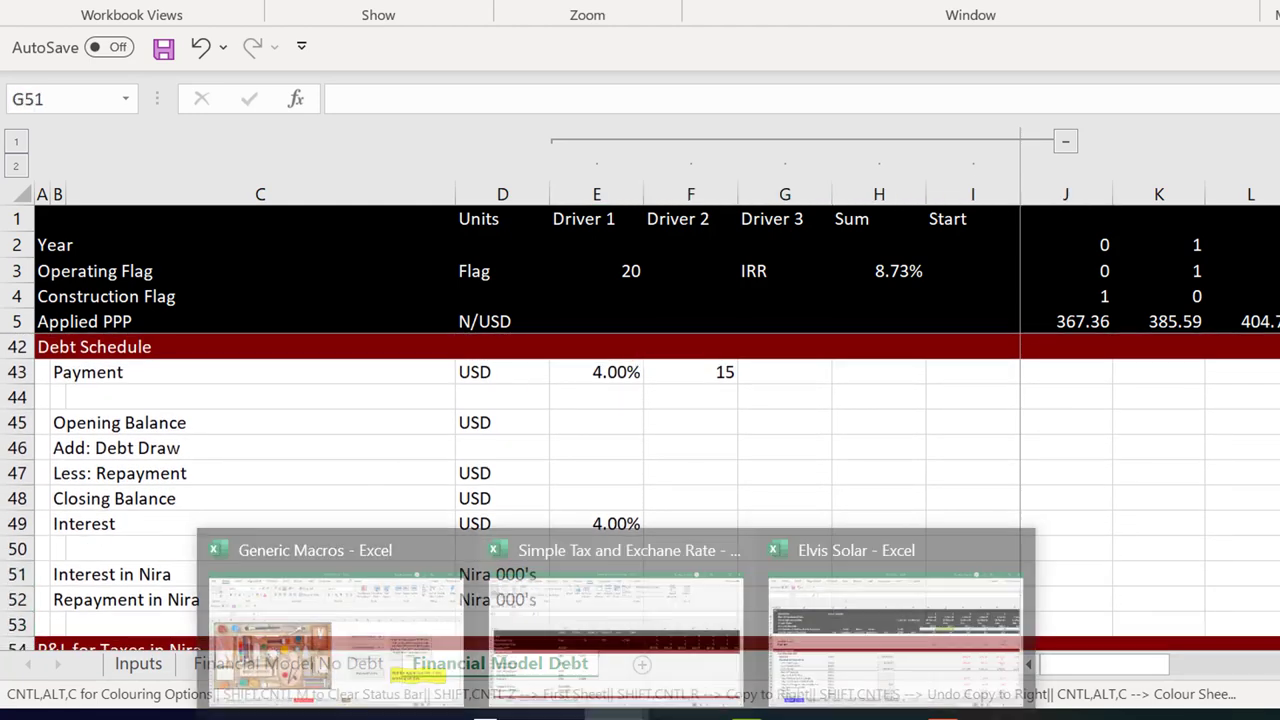
left_click(876, 660)
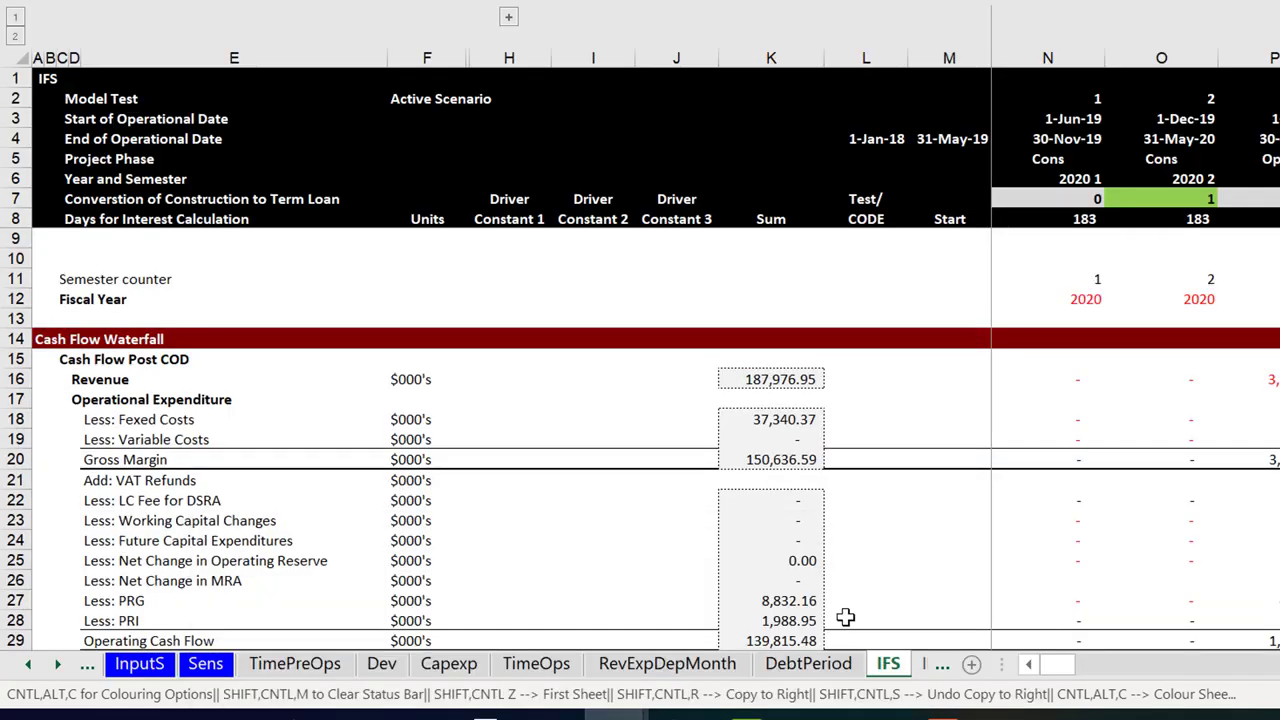
left_click(806, 580)
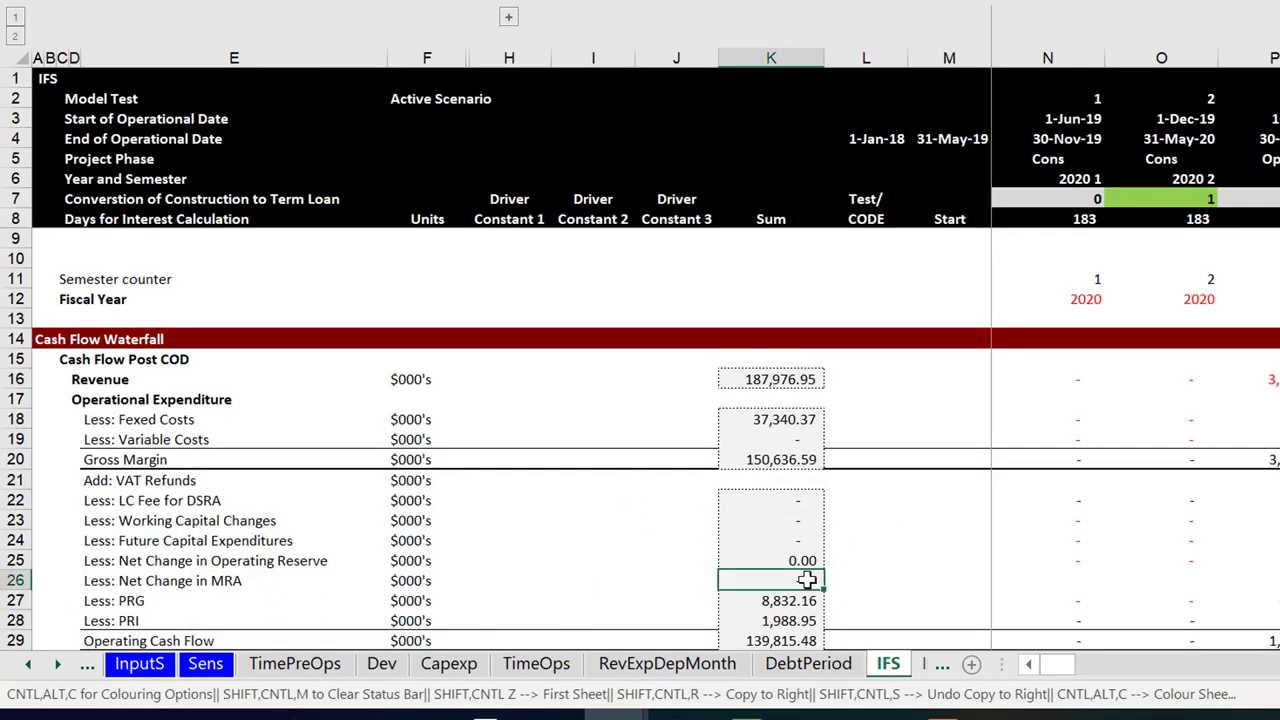
key("ctrl+Page_Up")
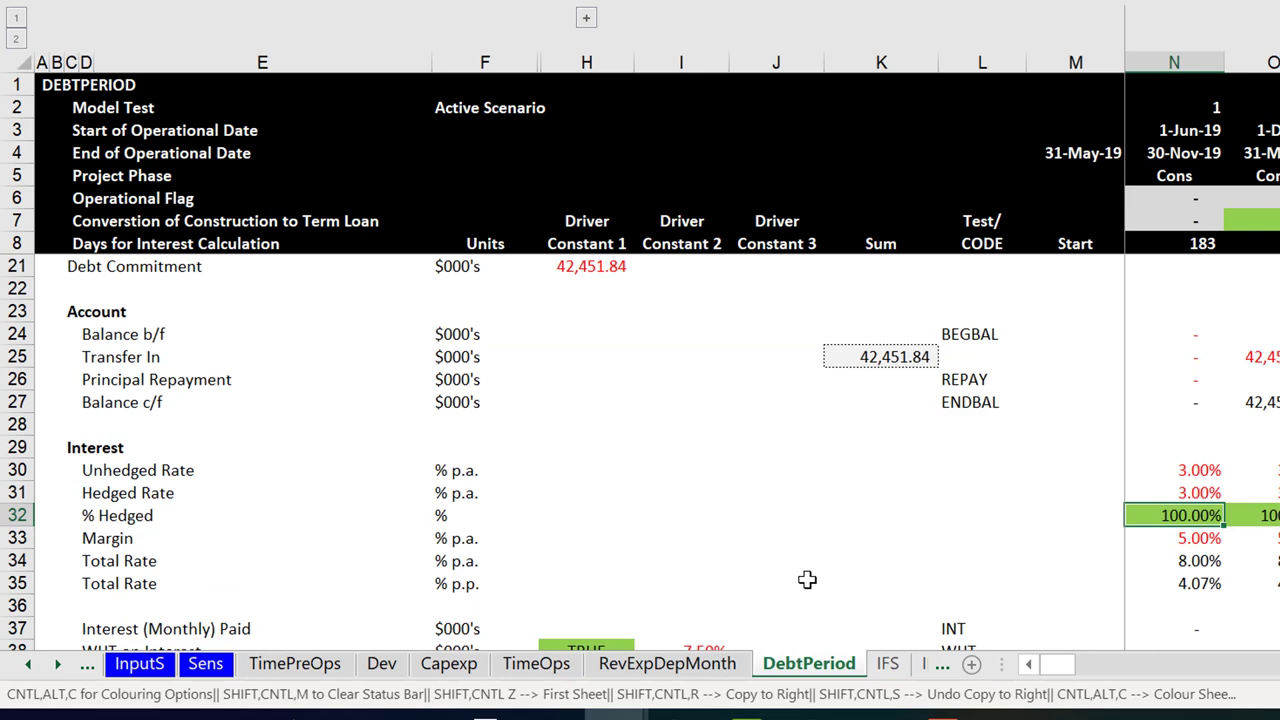
Examine the Senior Debt: AfDB section of the DebtPeriod sheet, covering its account, interest, repayment methods and summary
key("Left")
key("Right")
key("Left")
scroll(807, 580, "down", 2)
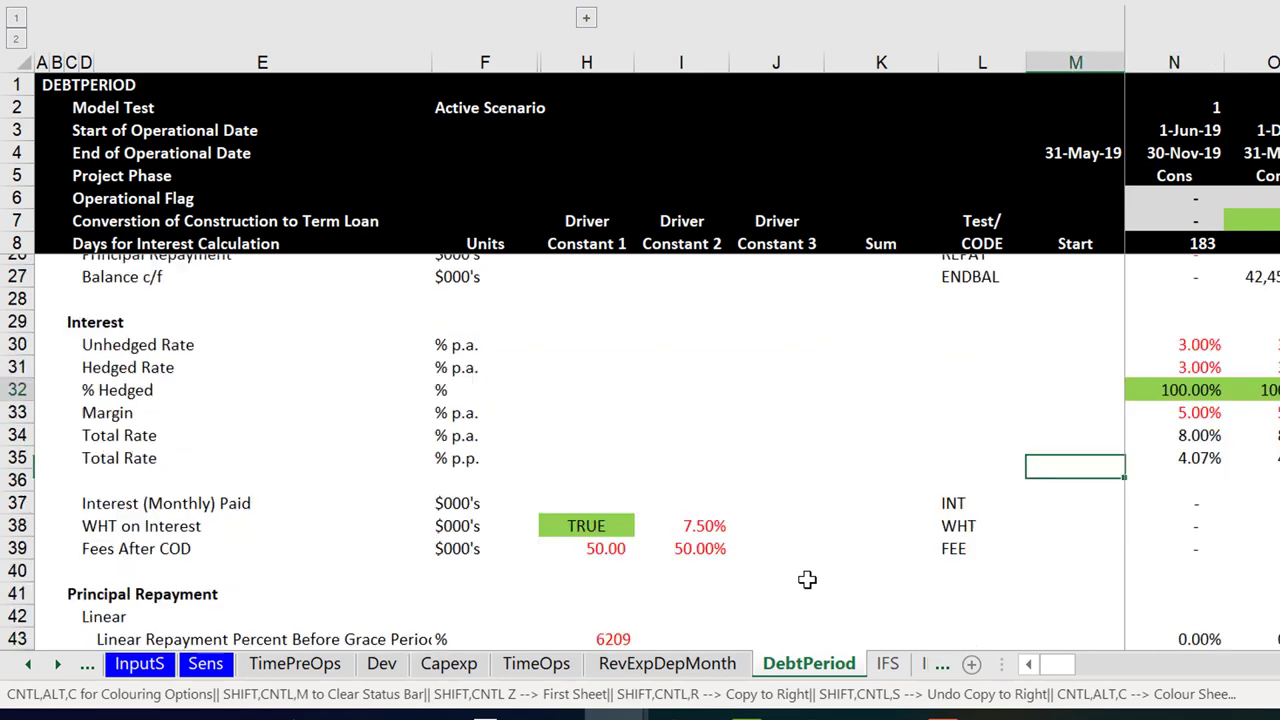
key("Page_Down")
key("Page_Up")
key("Page_Up")
key("Page_Up")
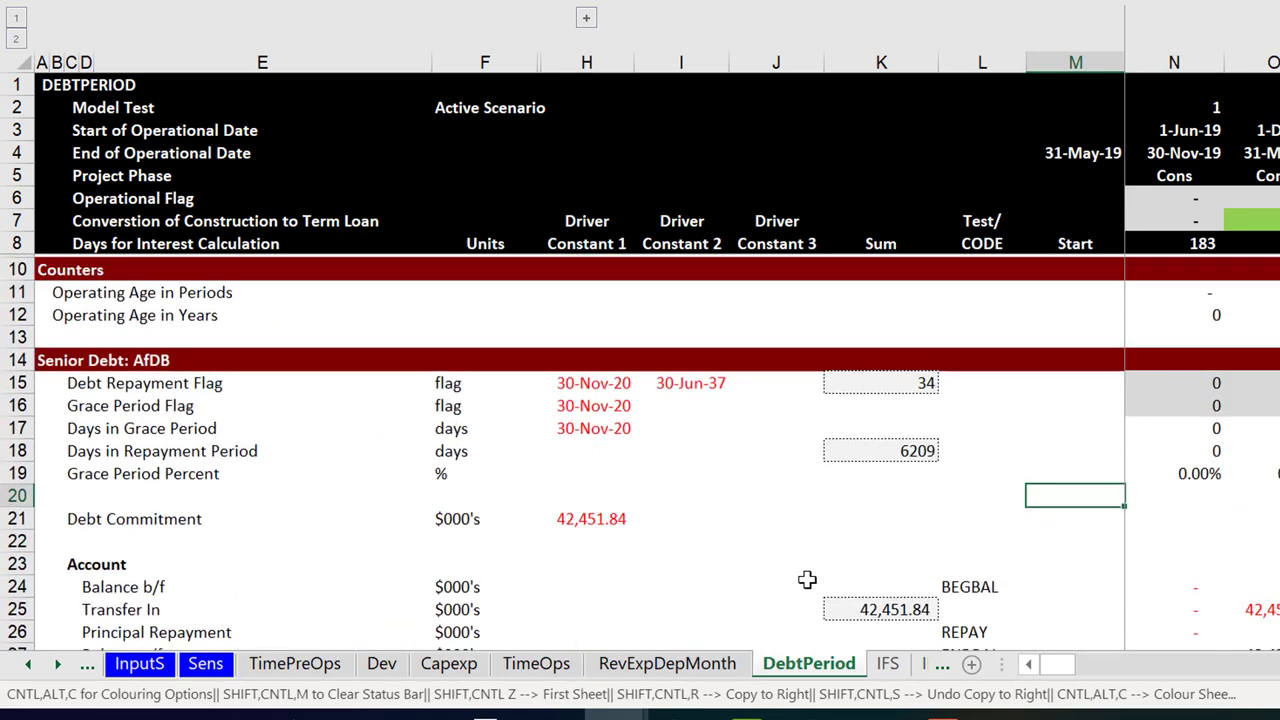
scroll(807, 580, "up", 1)
key("Left")
key("Left")
key("Page_Down")
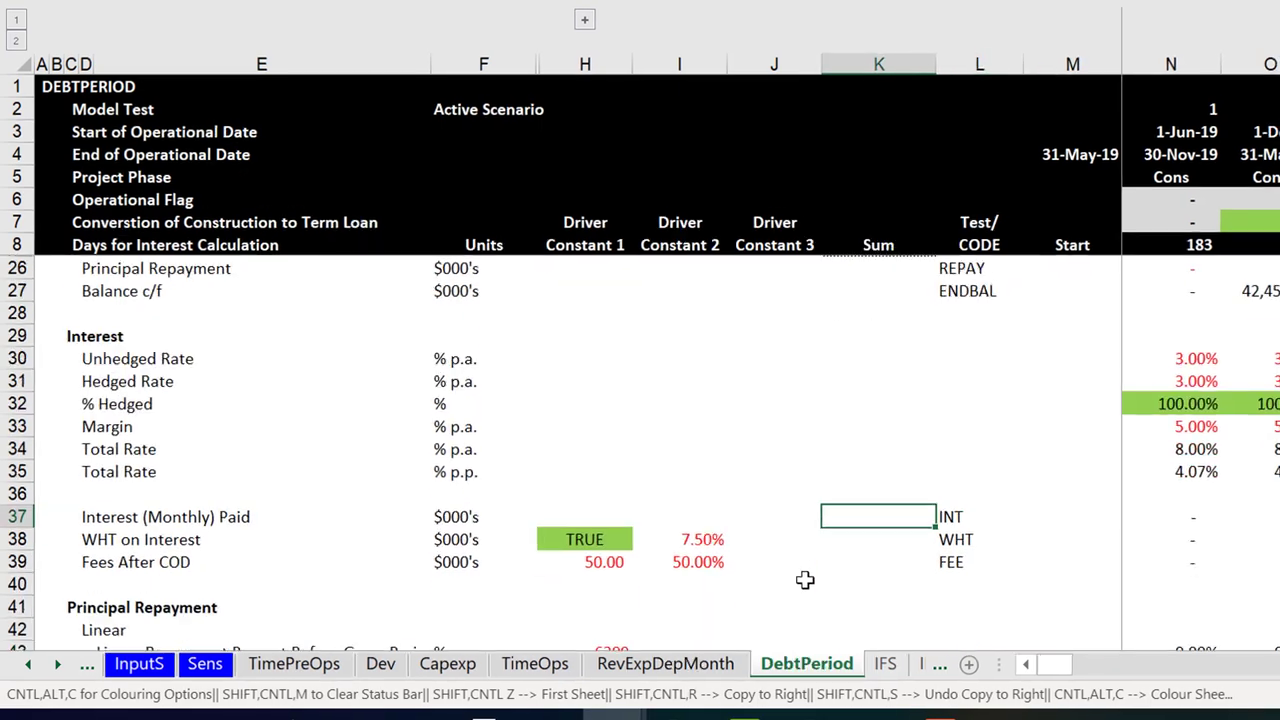
key("Page_Down")
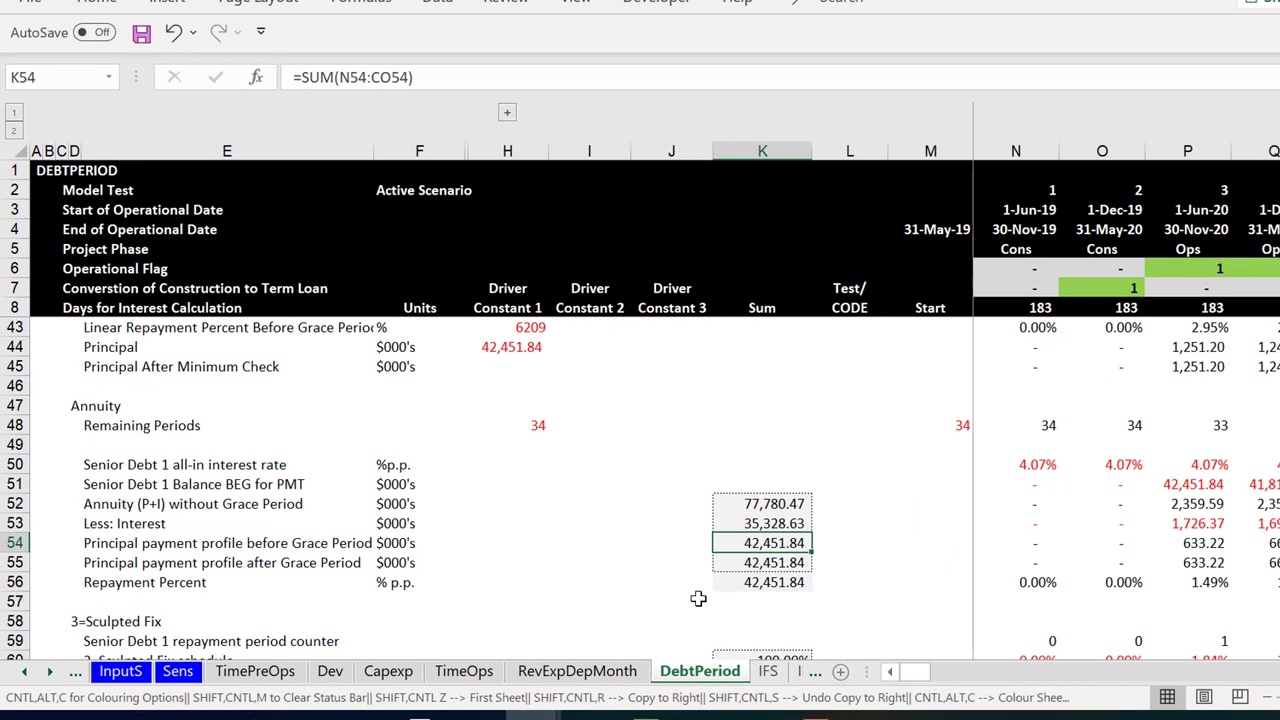
key("Page_Down")
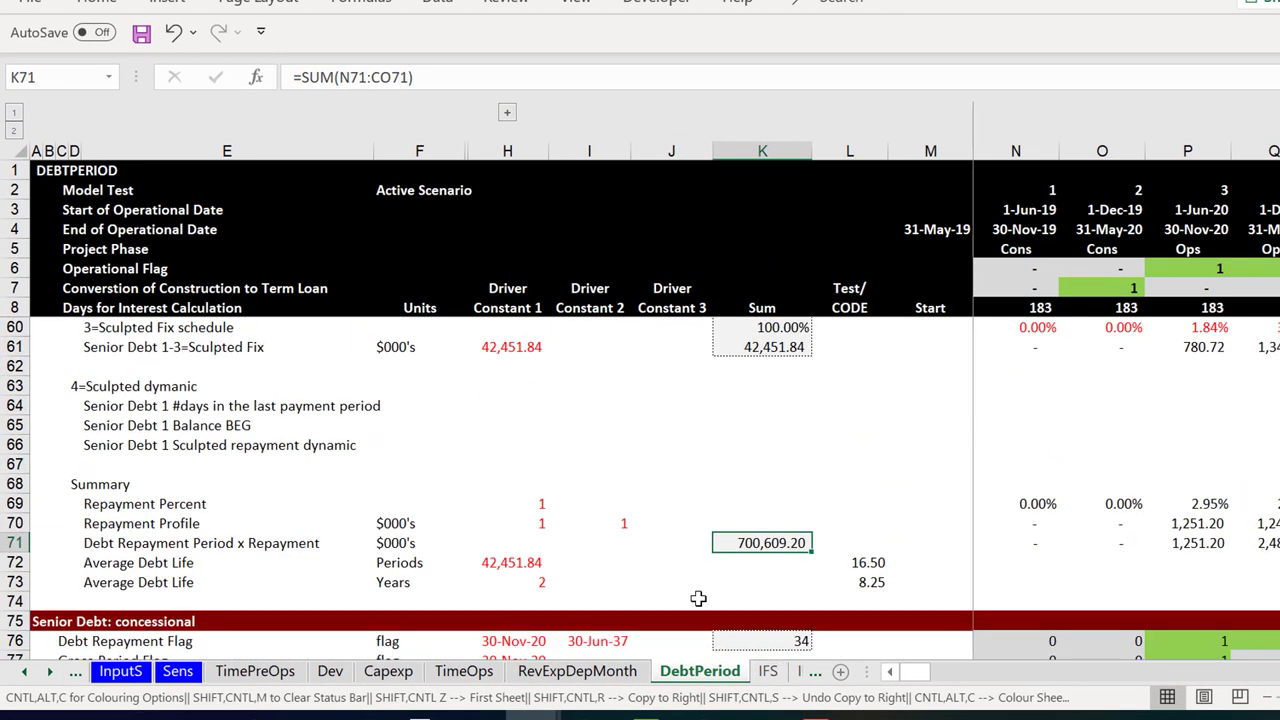
Look through the Senior Debt: concessional and Senior Debt: DEG sections down to Totals Across Debt Issues
key("Page_Down")
key("Right")
key("Page_Down")
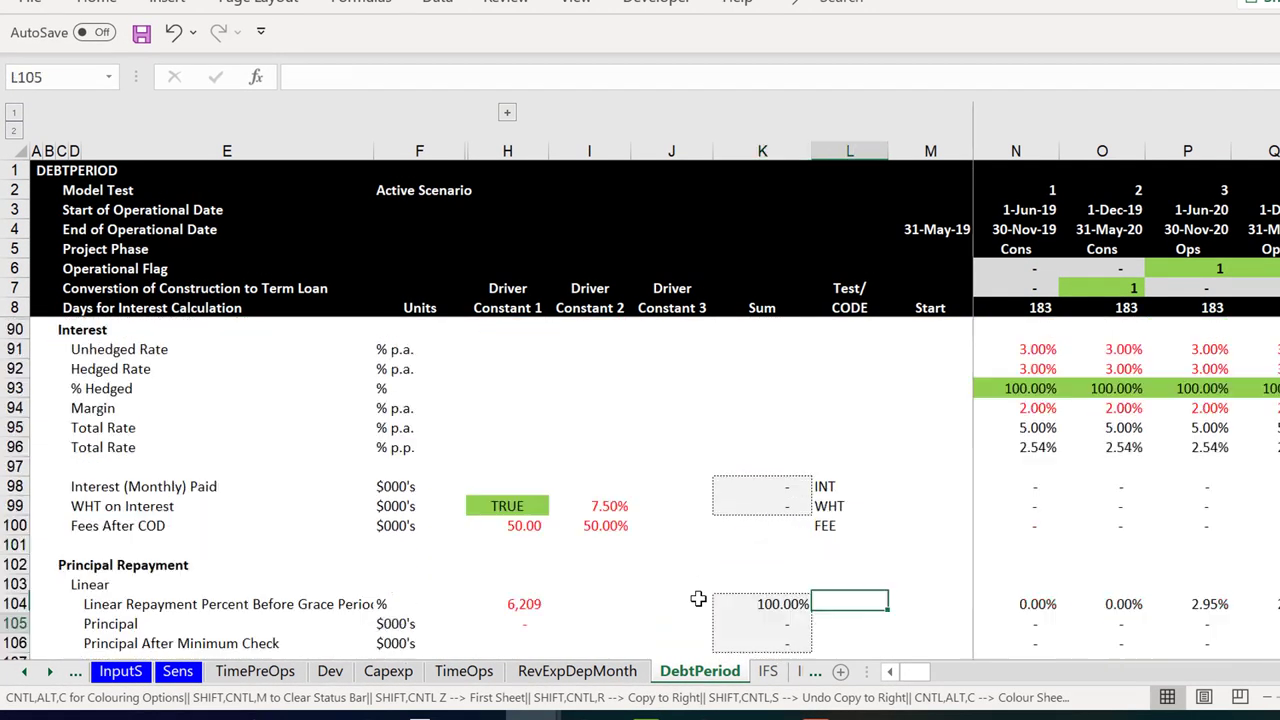
key("Page_Down")
key("Page_Down")
key("Page_Down")
key("Page_Down")
key("Page_Down")
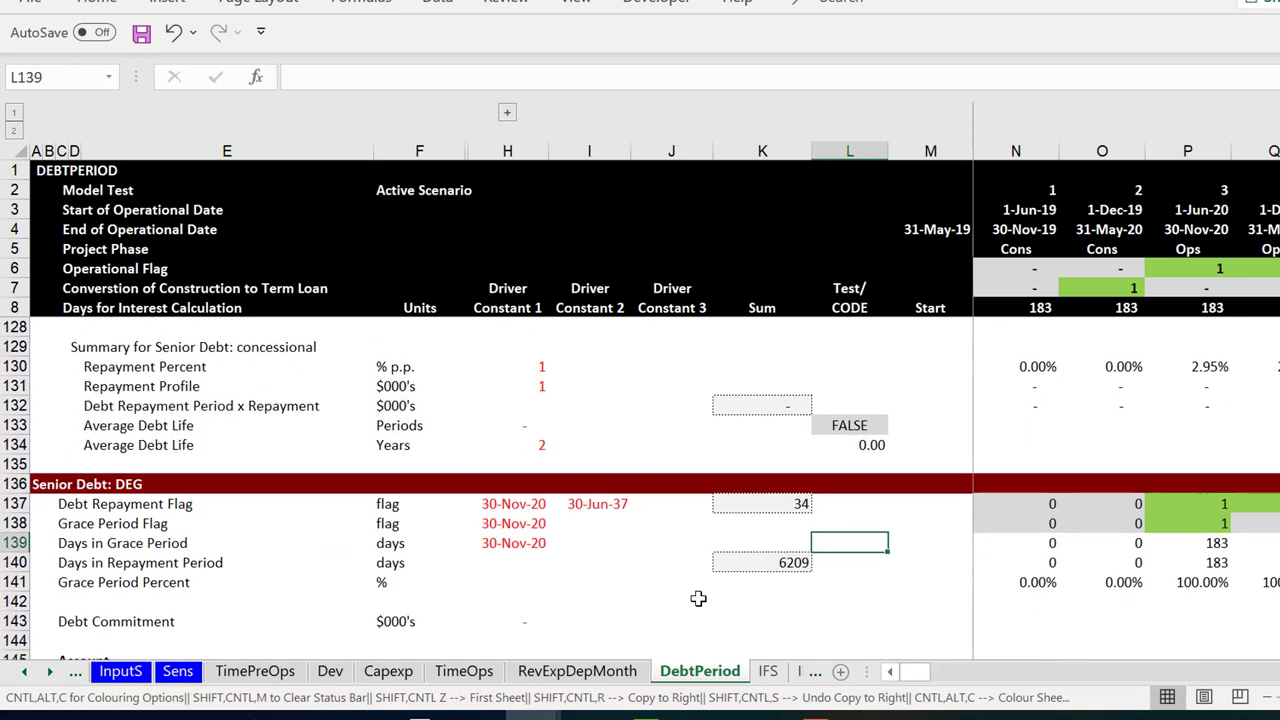
key("Page_Down")
key("Page_Down")
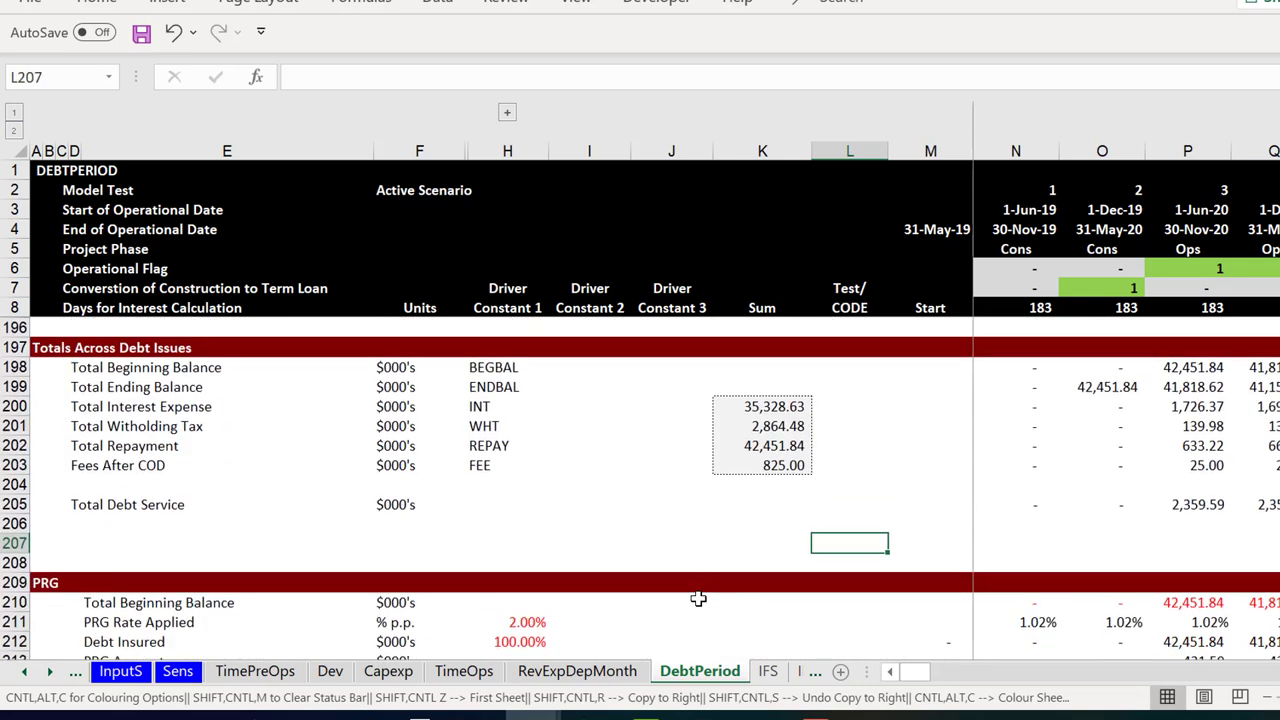
Compare the DEG loan's principal repayment and summary blocks with the Totals Across Debt Issues section
key("Page_Up")
key("Page_Up")
key("Page_Up")
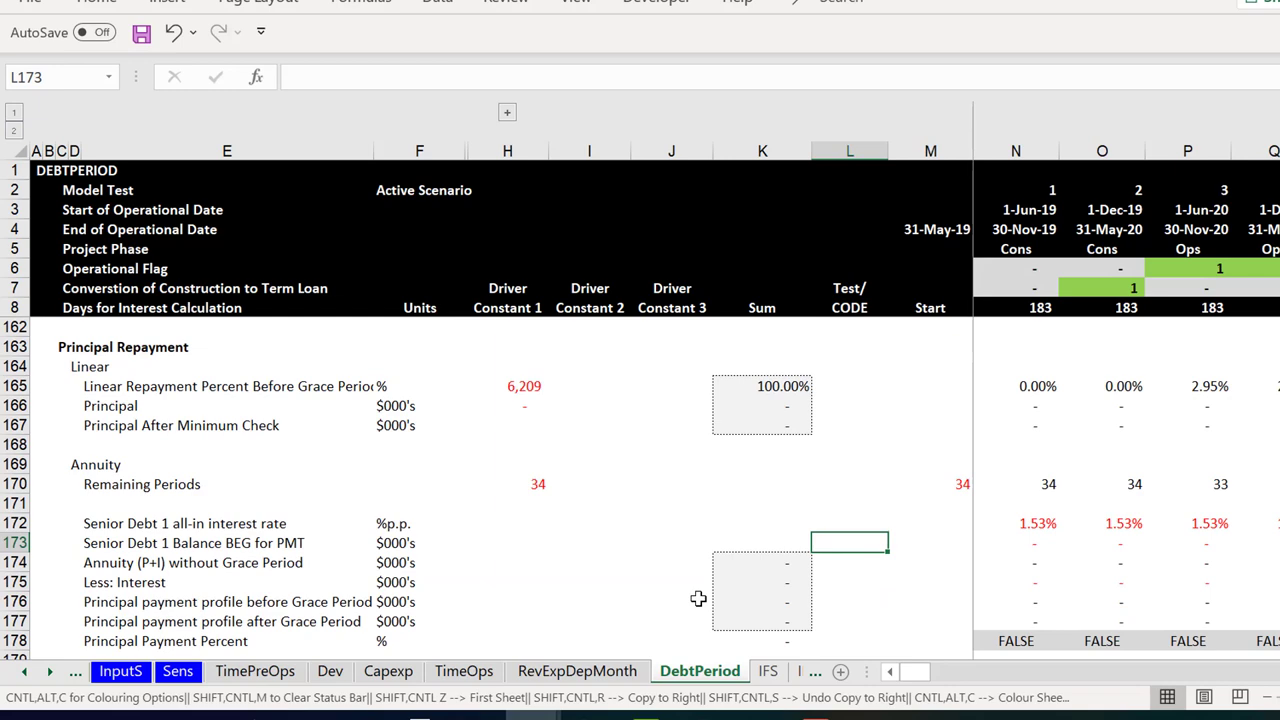
key("Page_Down")
key("Page_Down")
key("Page_Down")
key("Page_Up")
key("Page_Up")
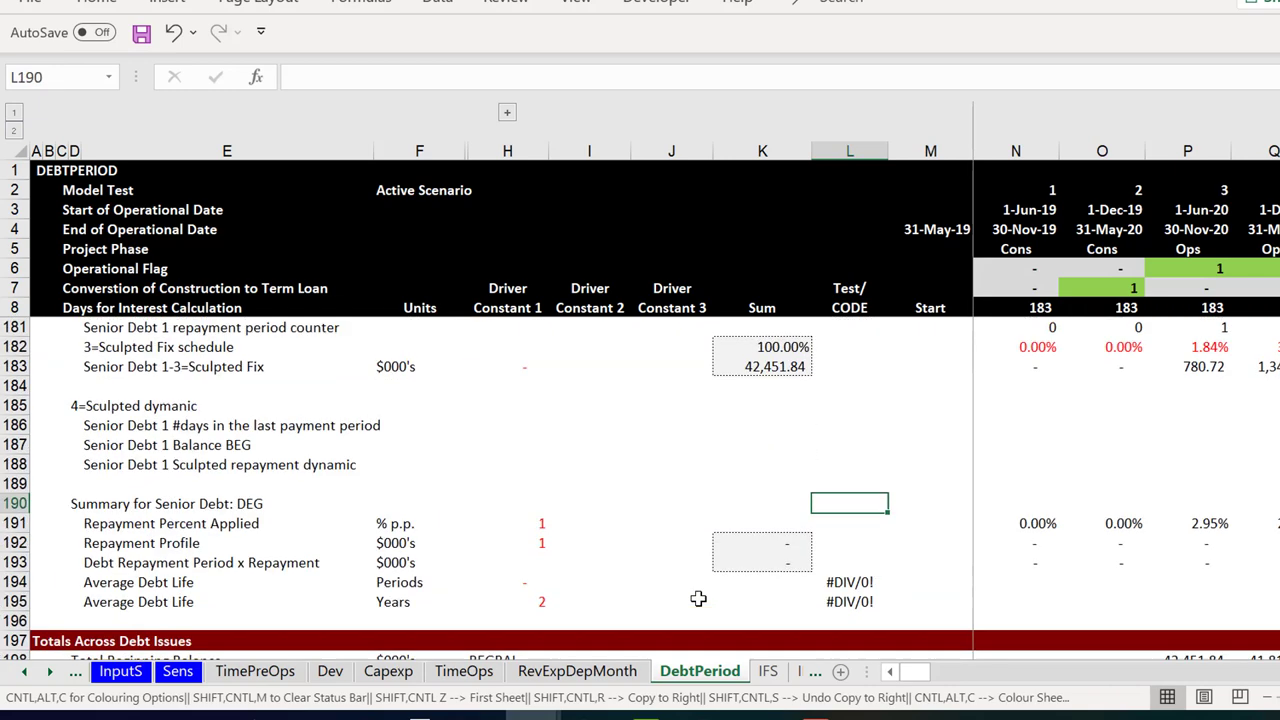
key("Page_Down")
Inspect the Total Repayment formula in O202 of the Totals Across Debt Issues section
key("Left")
key("Left")
key("Up")
key("Up")
key("Up")
key("Up")
key("Up")
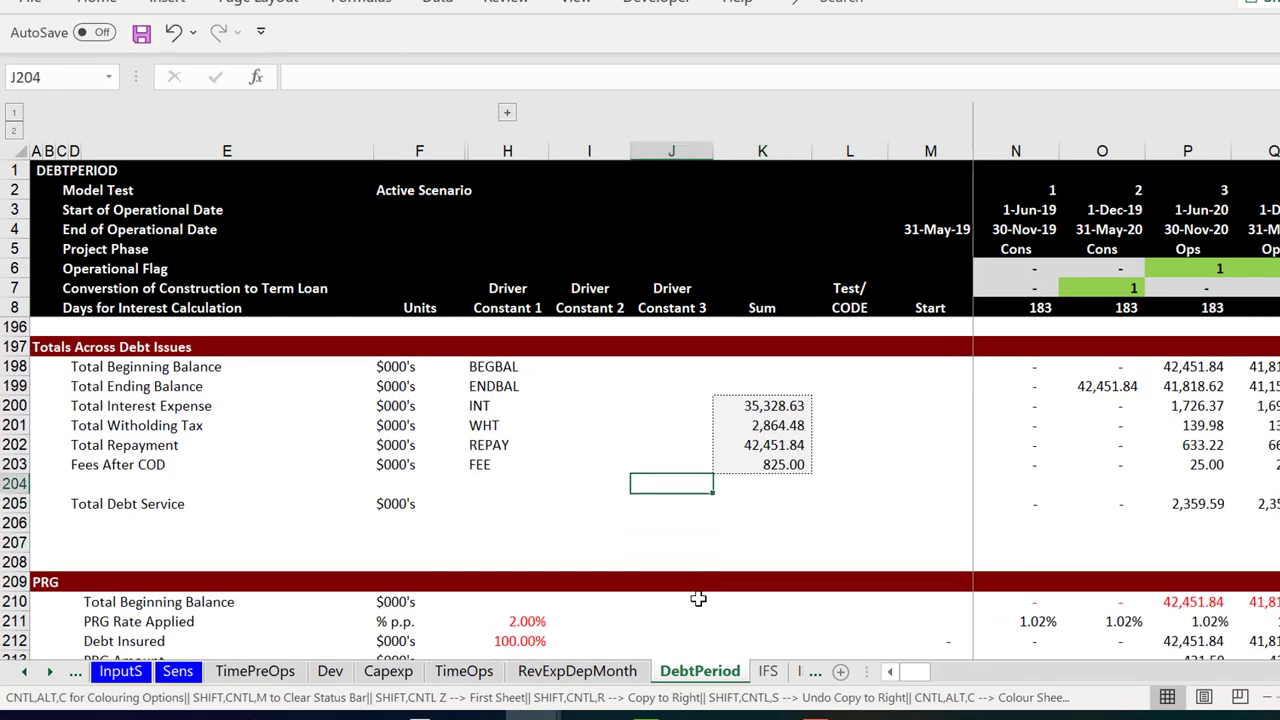
key("Right")
key("F2")
key("Escape")
key("Right")
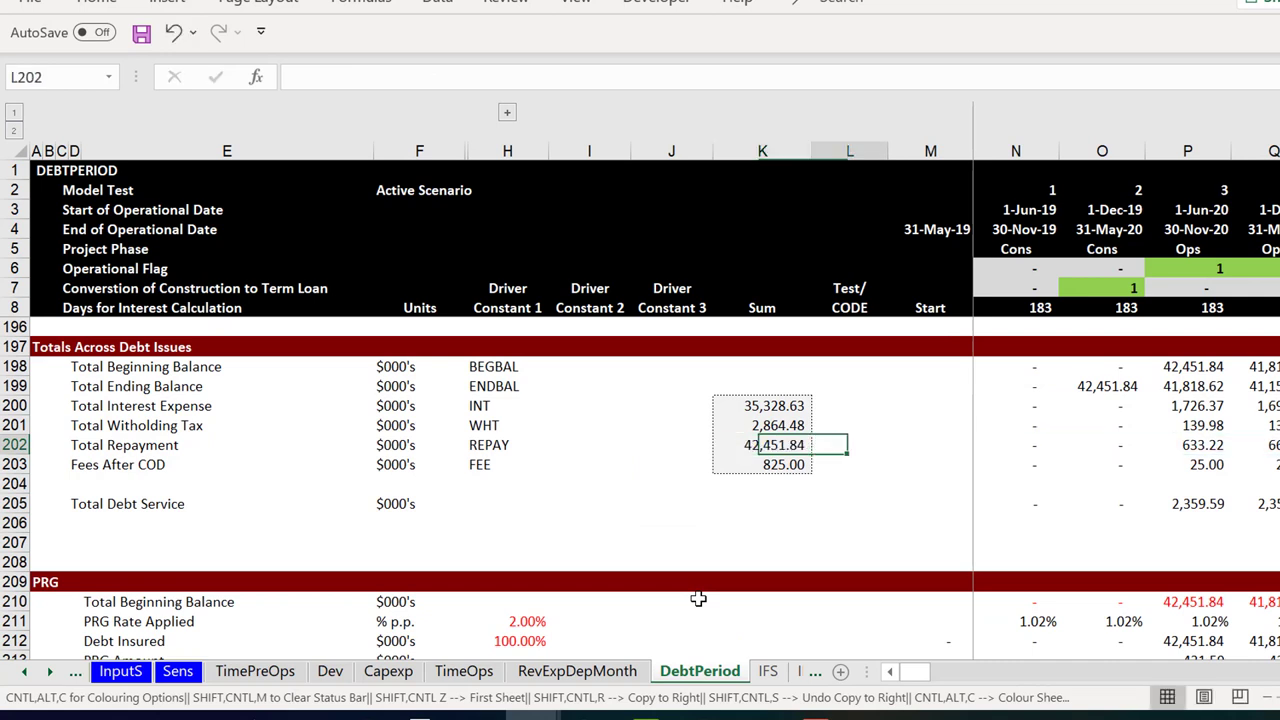
key("Right")
key("Right")
key("Right")
key("F2")
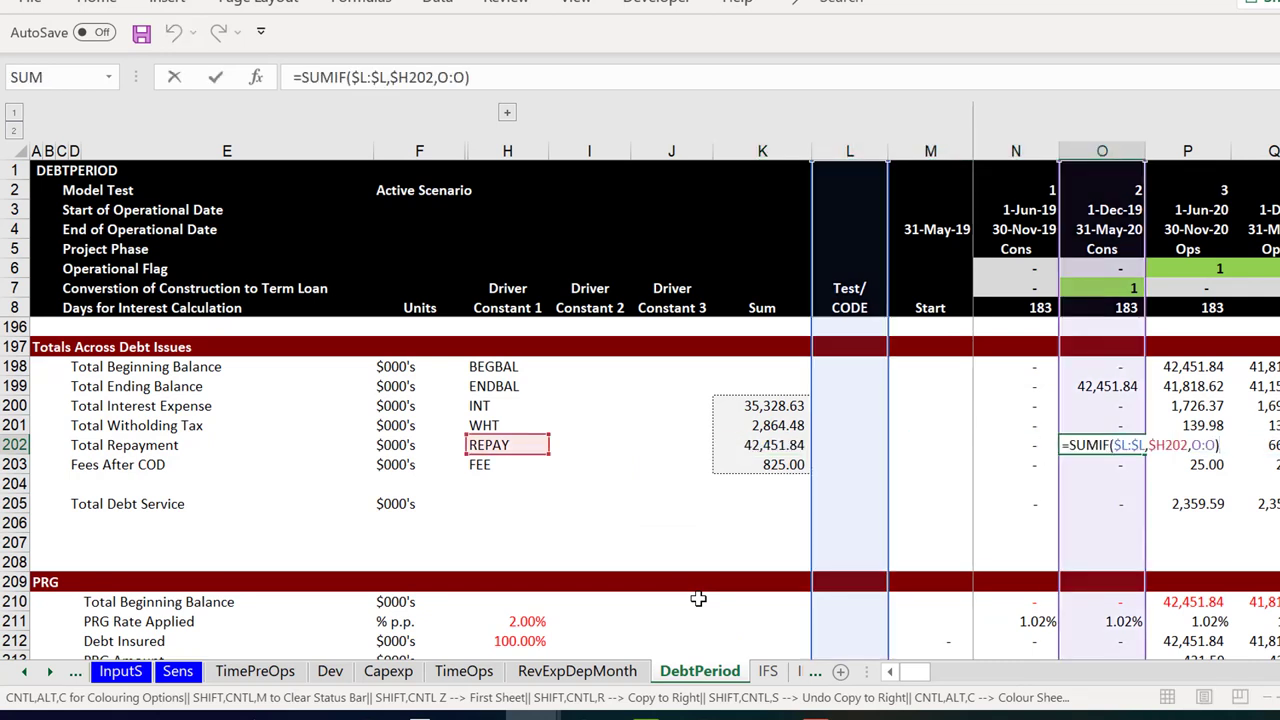
Return to the debt model and examine the Less: Interest and FX Adjustments rows of the P&L for Taxes in Nira
key("Escape")
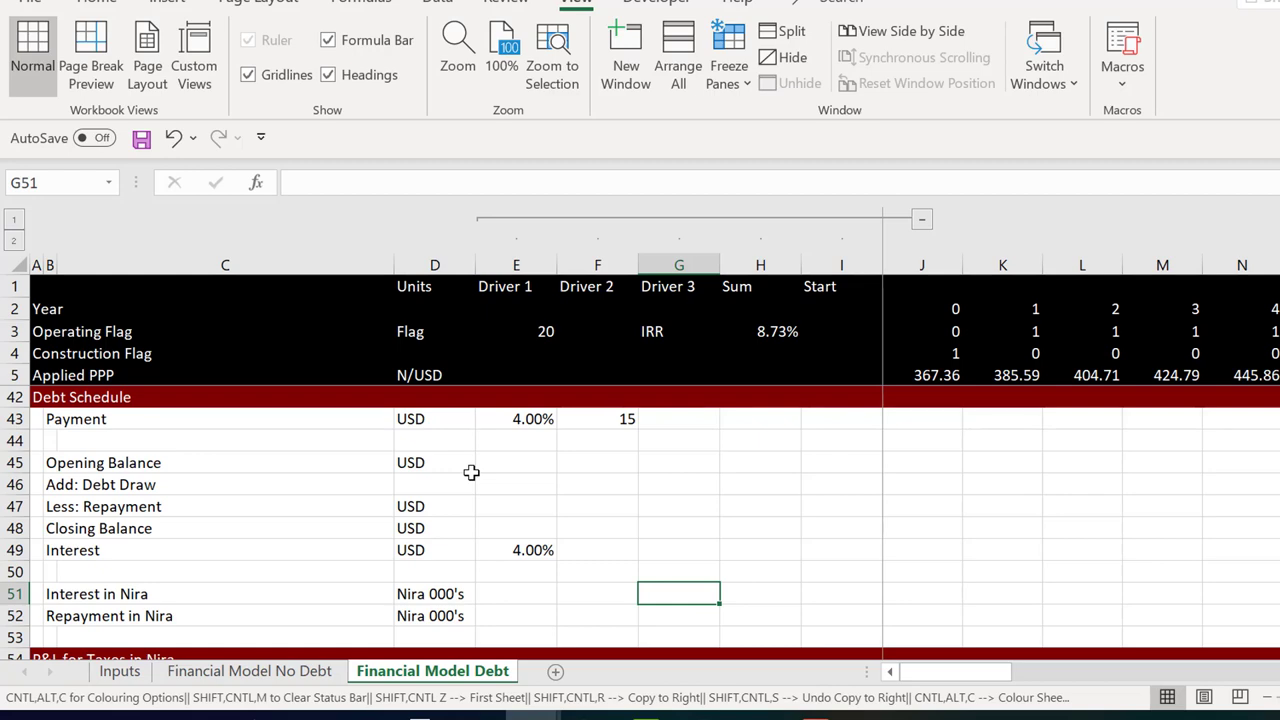
key("Down")
key("Down")
key("Down")
key("Down")
key("Down")
key("Down")
key("Down")
key("Down")
key("Down")
key("Down")
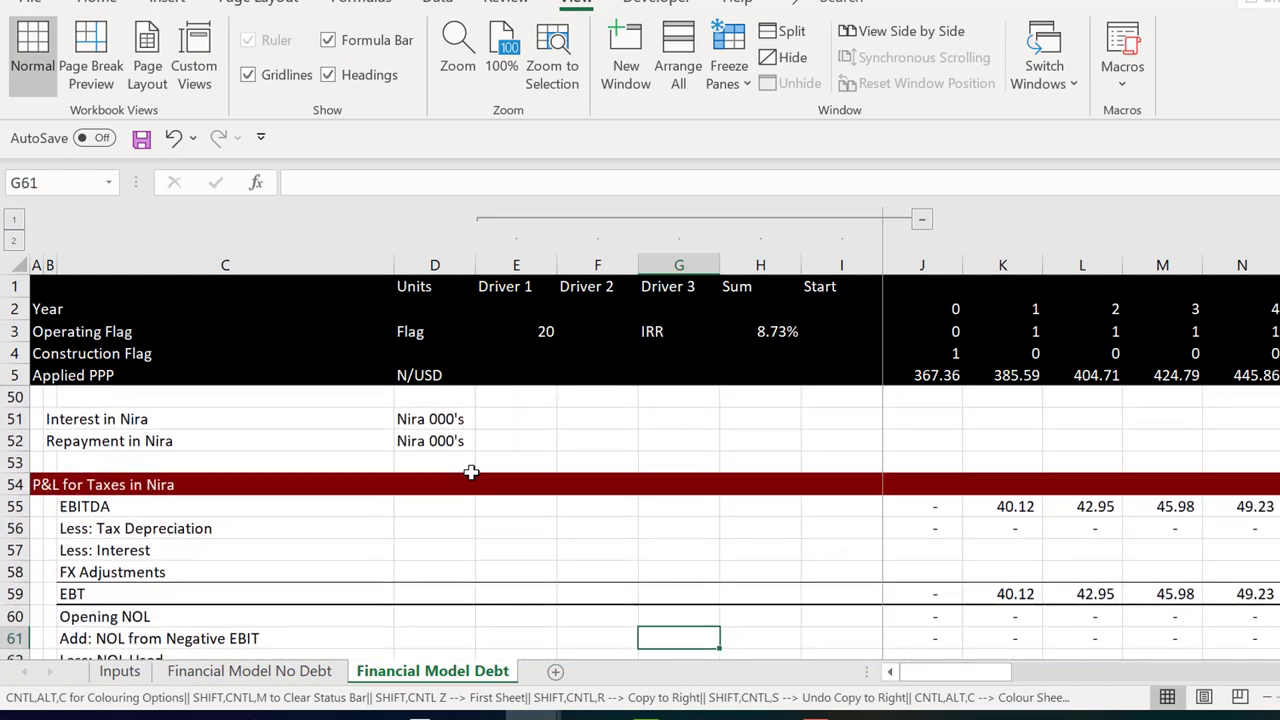
key("Up")
key("Up")
key("Up")
key("Right")
key("Up")
key("Right")
key("Right")
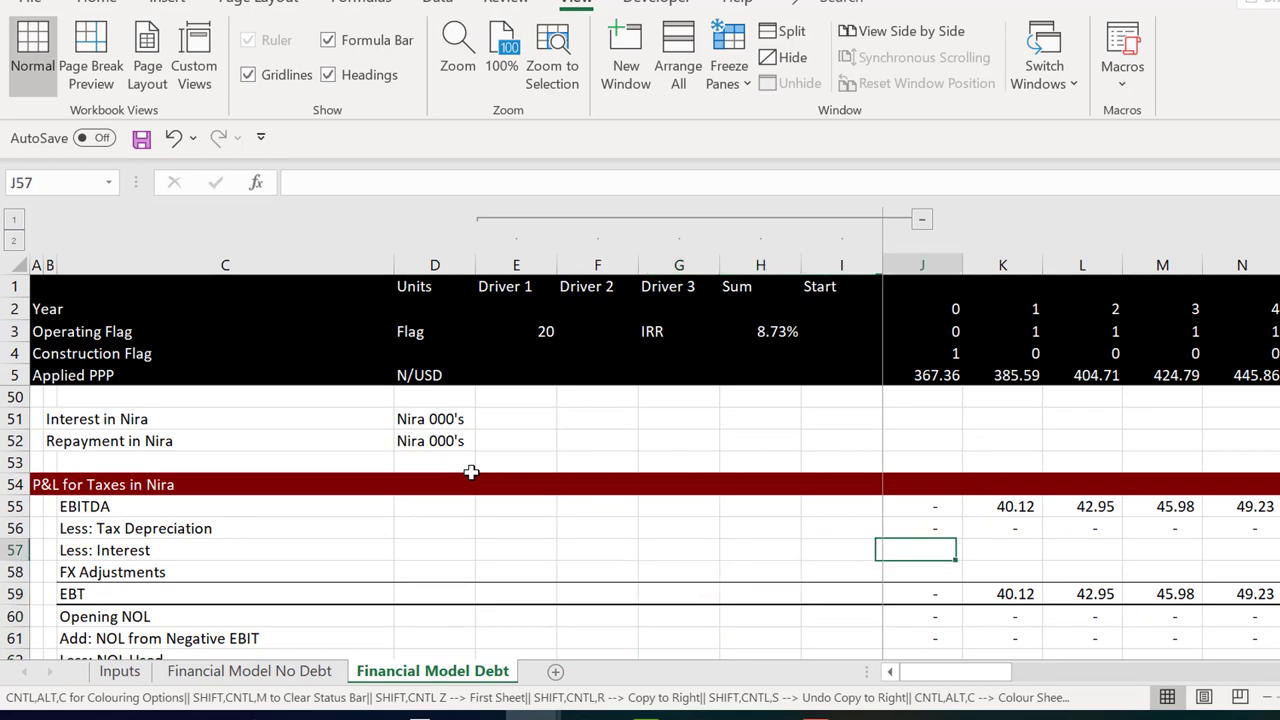
key("Down")
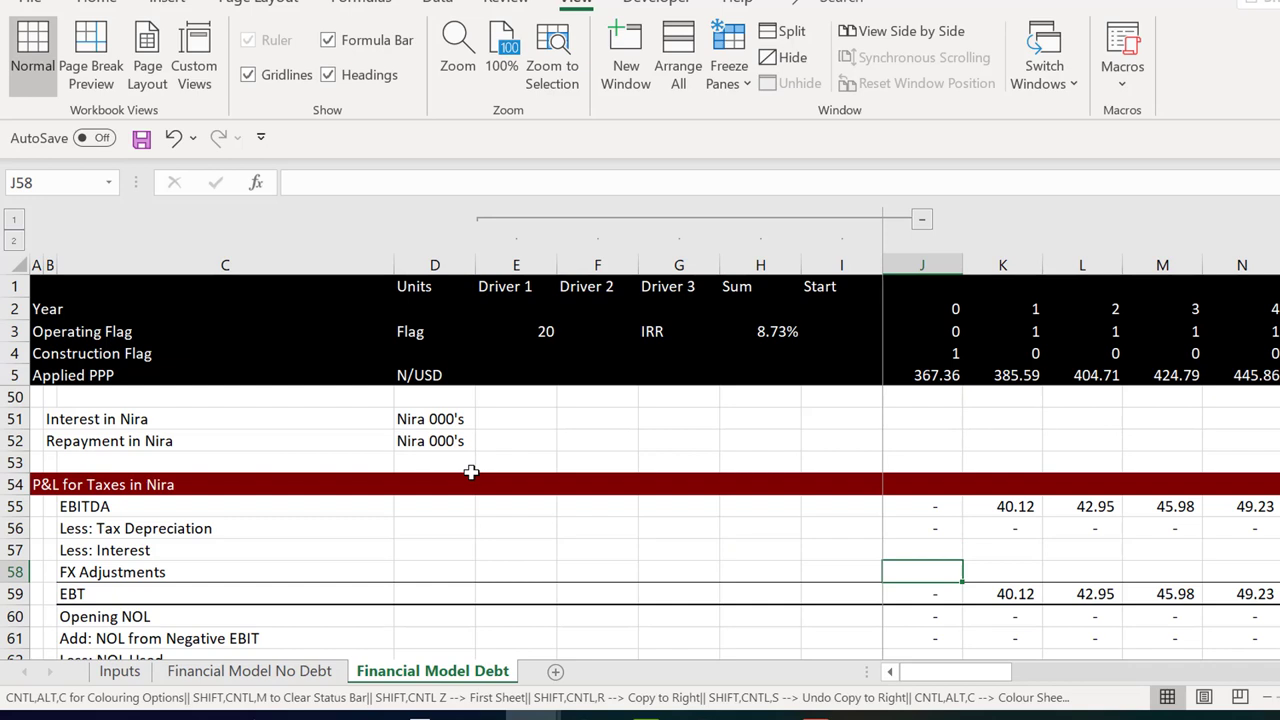
Enter Nira 000's as the unit of the EBITDA row in the P&L for Taxes in Nira, cell D55
key("Left")
key("Left")
key("Left")
key("Left")
key("Left")
key("Left")
key("Up")
key("Up")
key("Up")
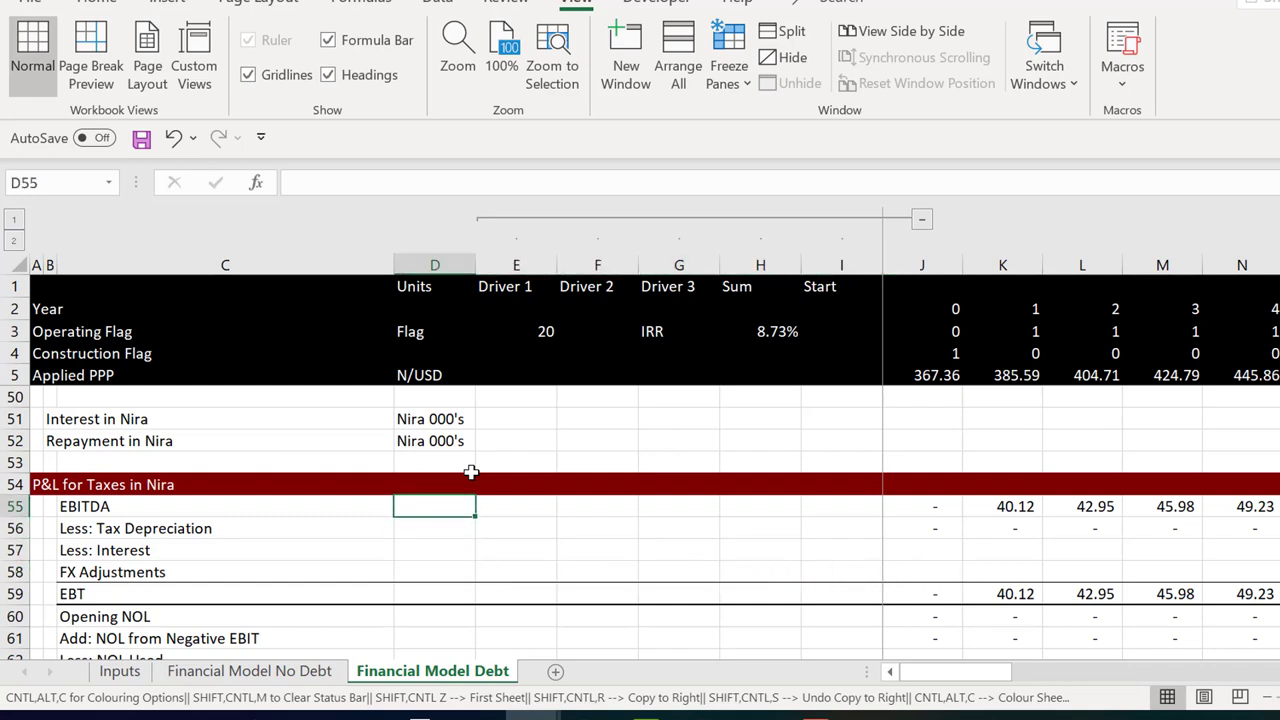
type("Nira 000's")
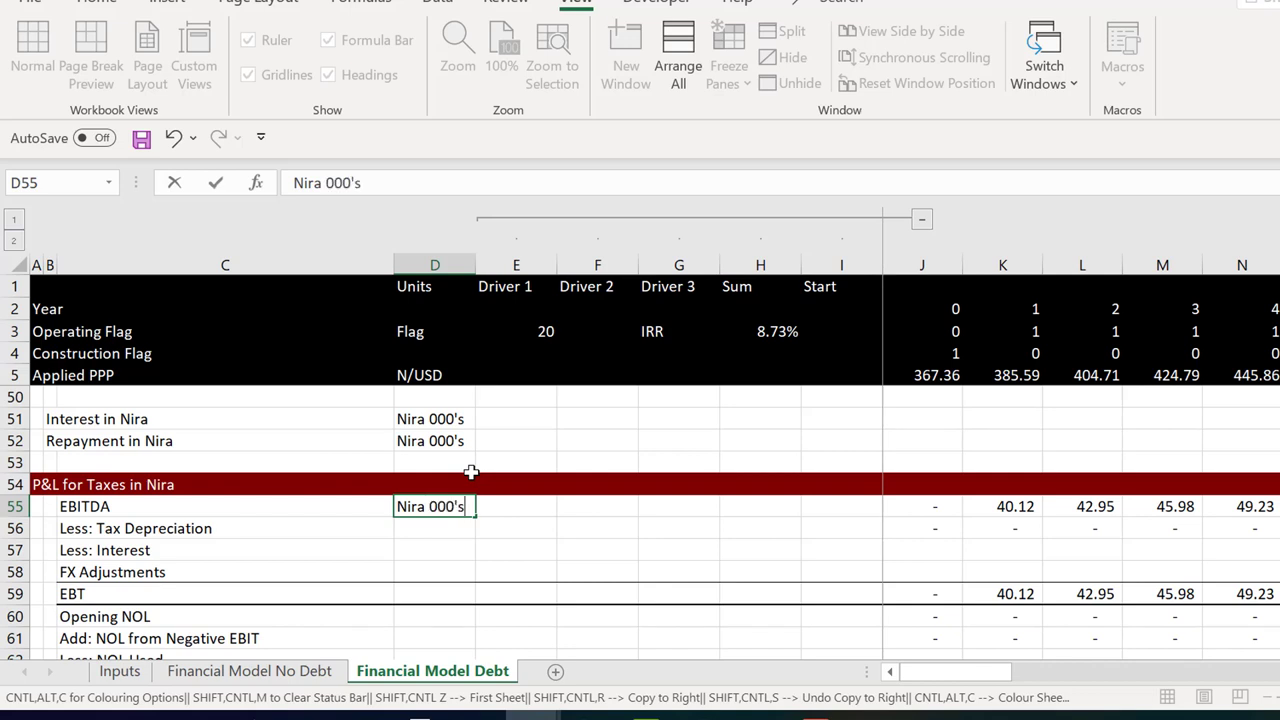
key("ctrl+Return")
Copy the Nira 000's unit down from the EBITDA row through the EBT row, D56 to D59
key("shift+Down")
key("shift+Down")
key("shift+Down")
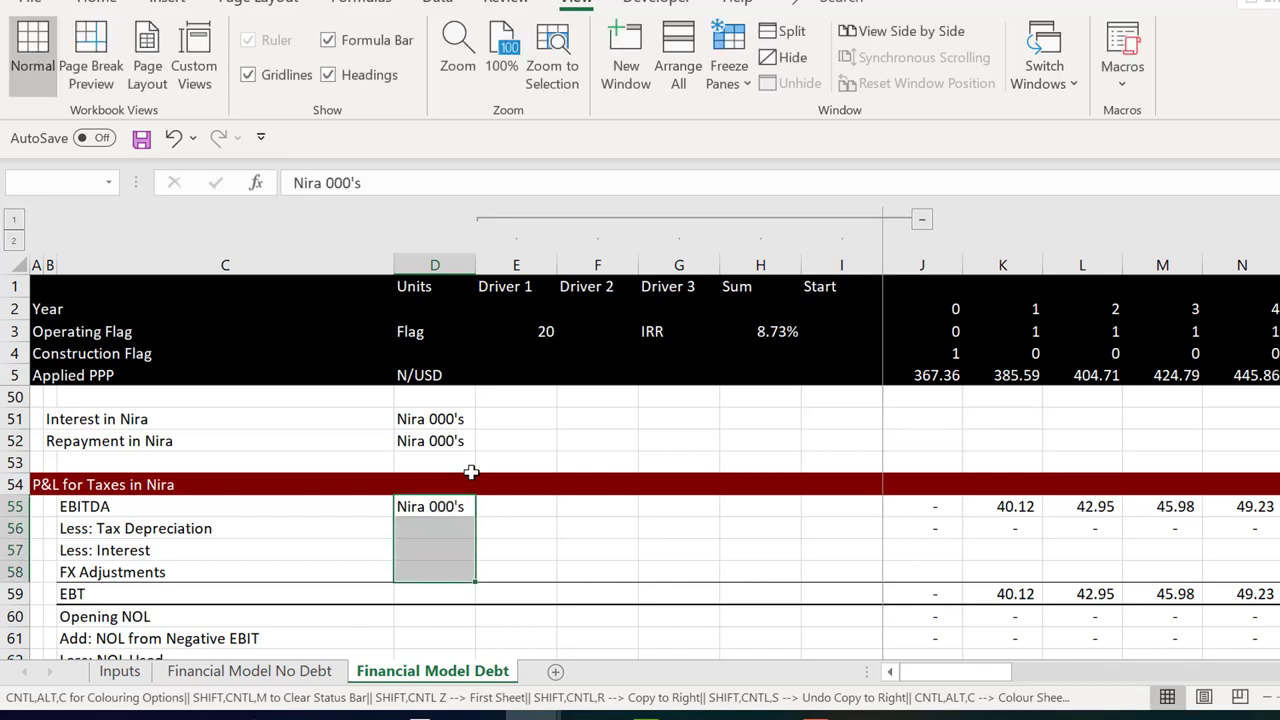
key("ctrl+d")
key("Down")
key("Down")
key("Down")
key("Down")
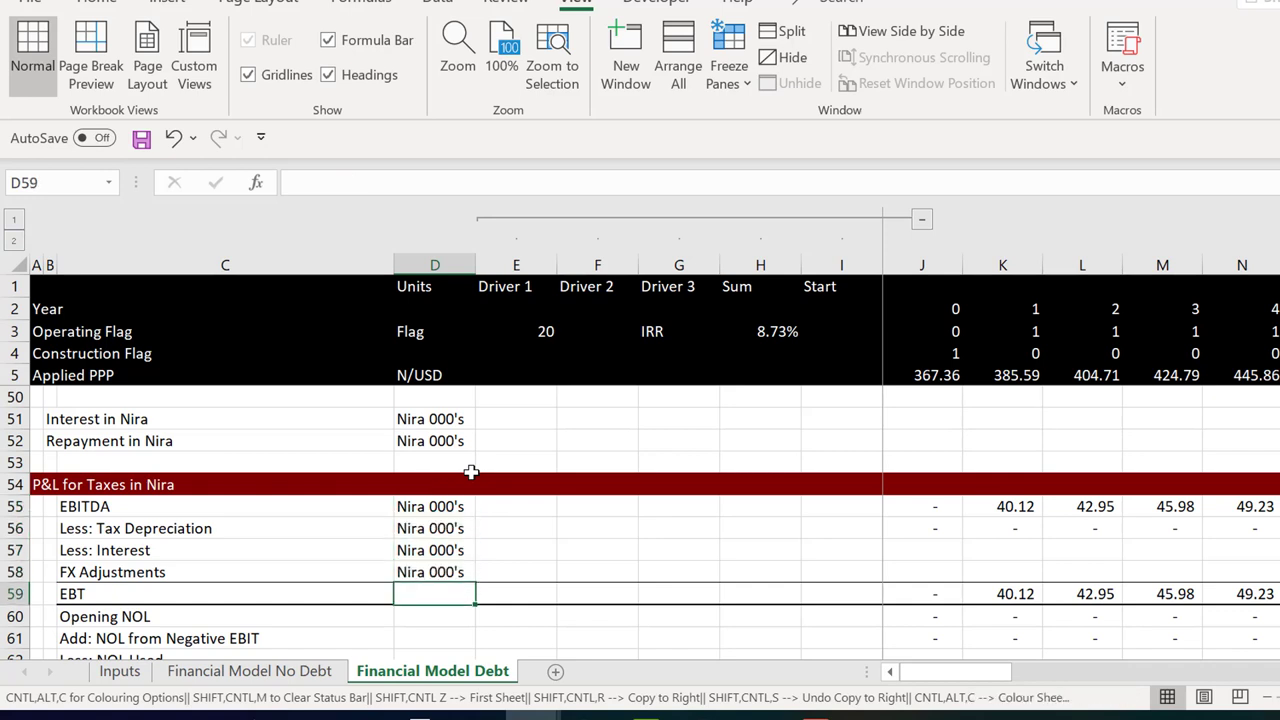
key("ctrl+d")
key("Down")
key("Down")
key("Down")
key("Up")
key("Up")
key("Up")
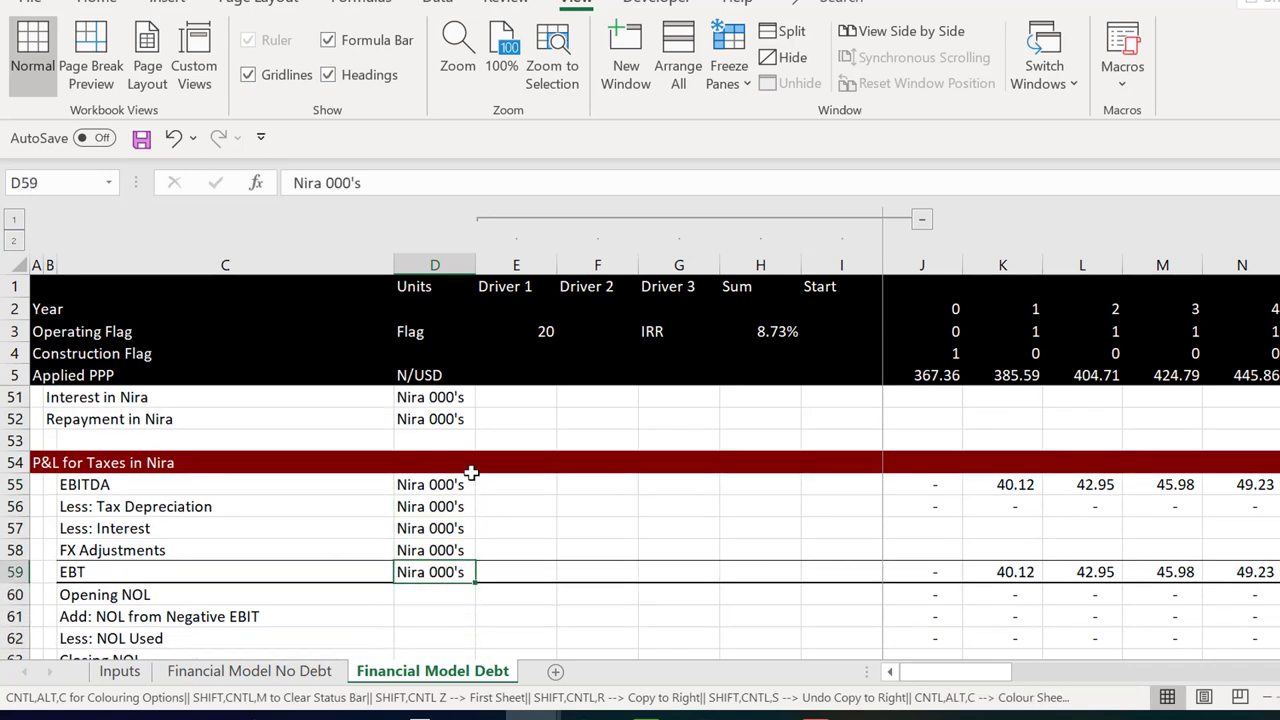
Try to copy the EBT row in the P&L for Taxes in Nira across to the right
key("Left")
key("shift+Right")
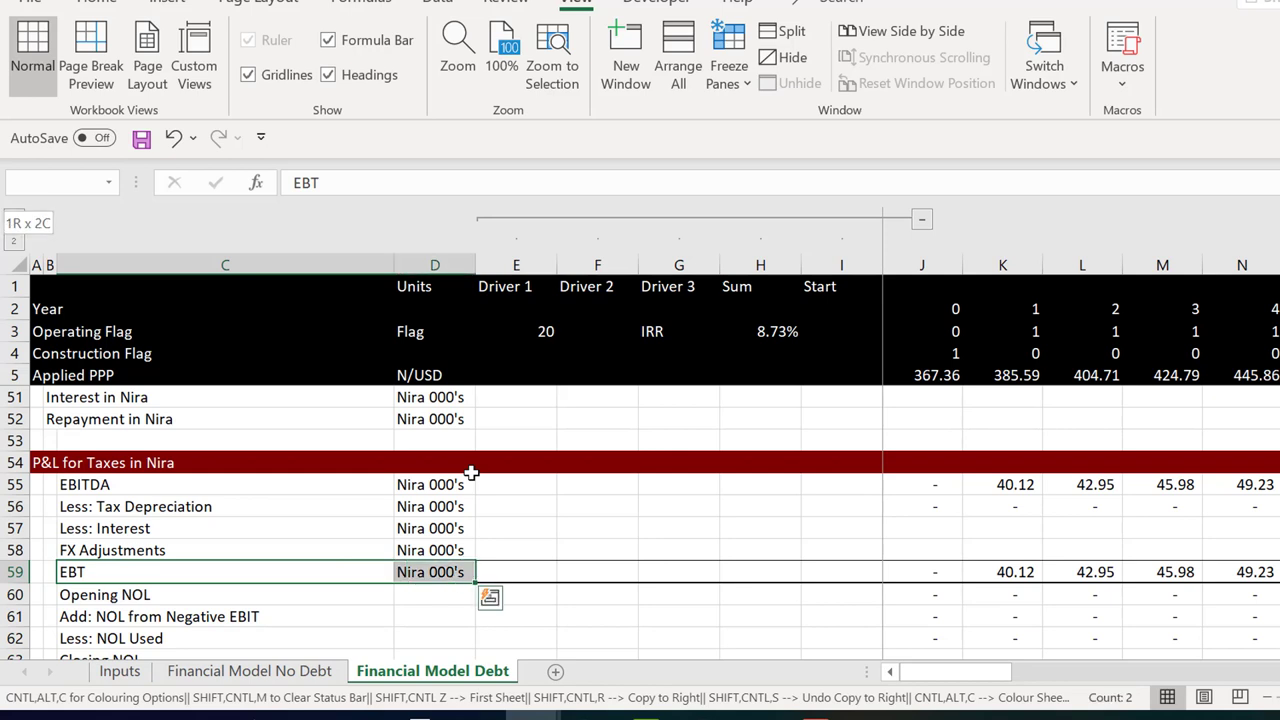
key("ctrl+shift+Right")
key("ctrl+shift+Right")
key("ctrl+shift+r")
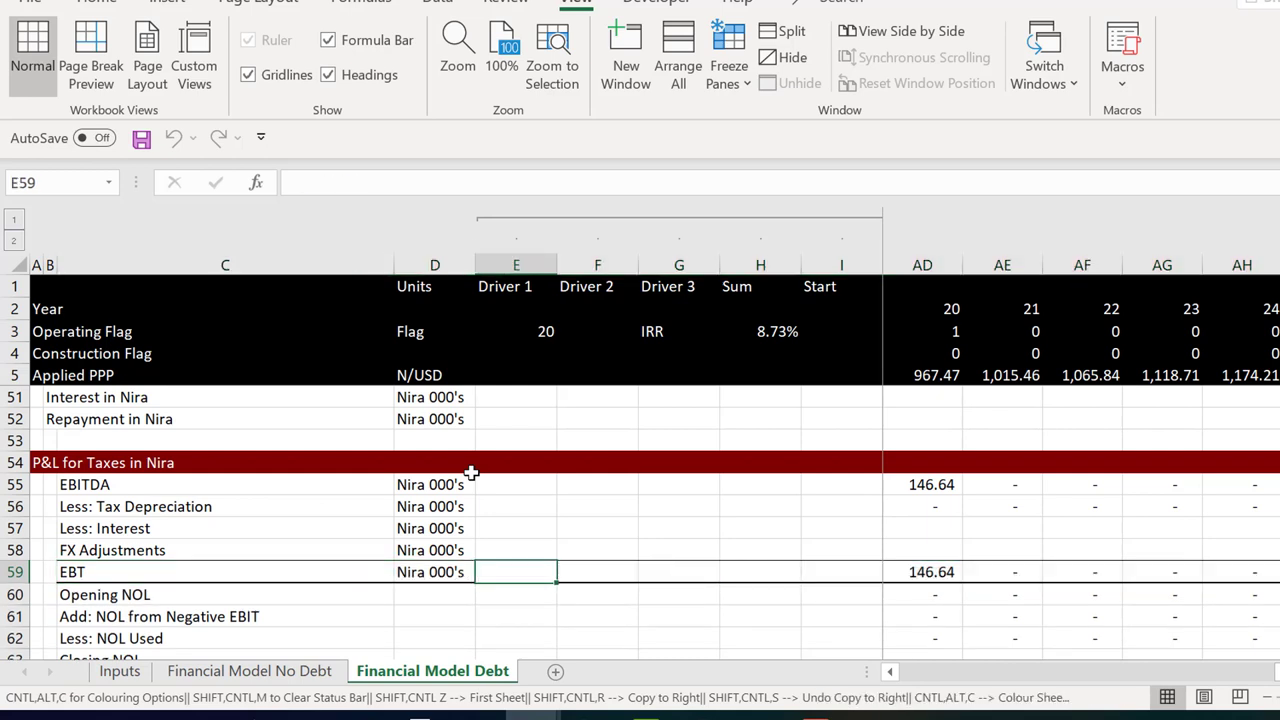
Check the reference lists of custom formatting short-cuts and handy Excel short-cuts
key("alt+d")
key("Escape")
key("ctrl+alt+d")
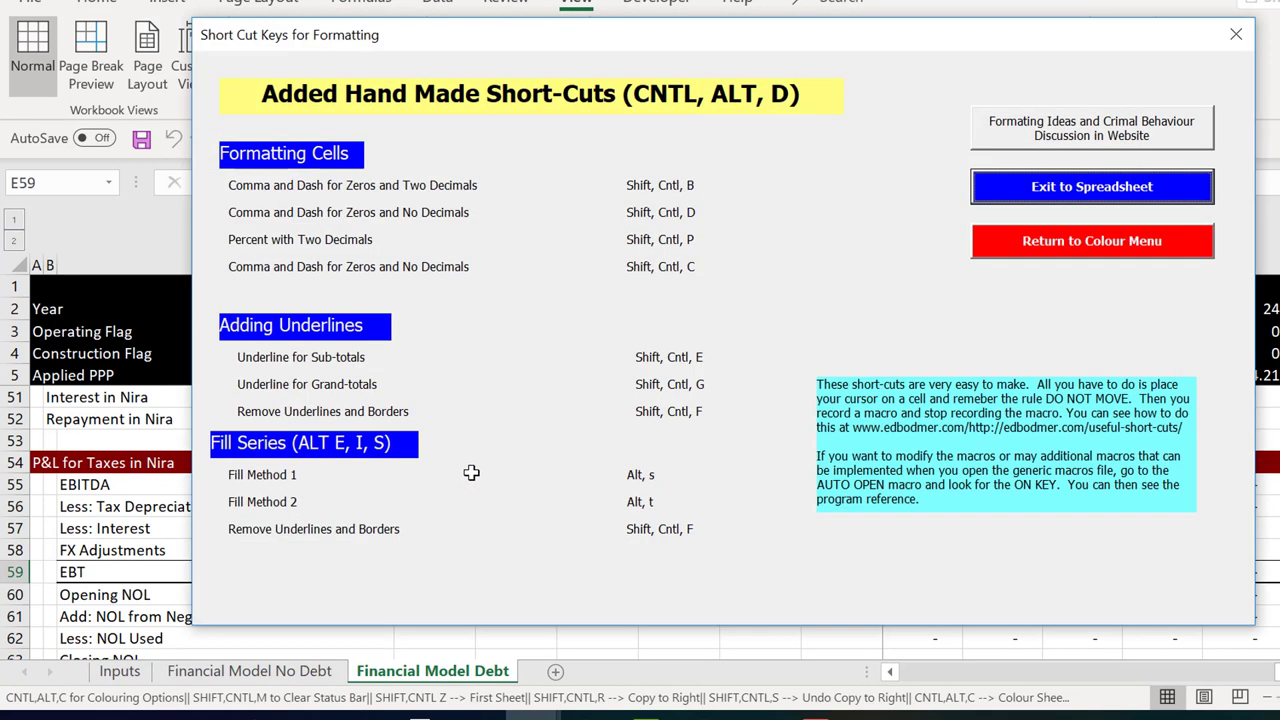
left_click(1236, 35)
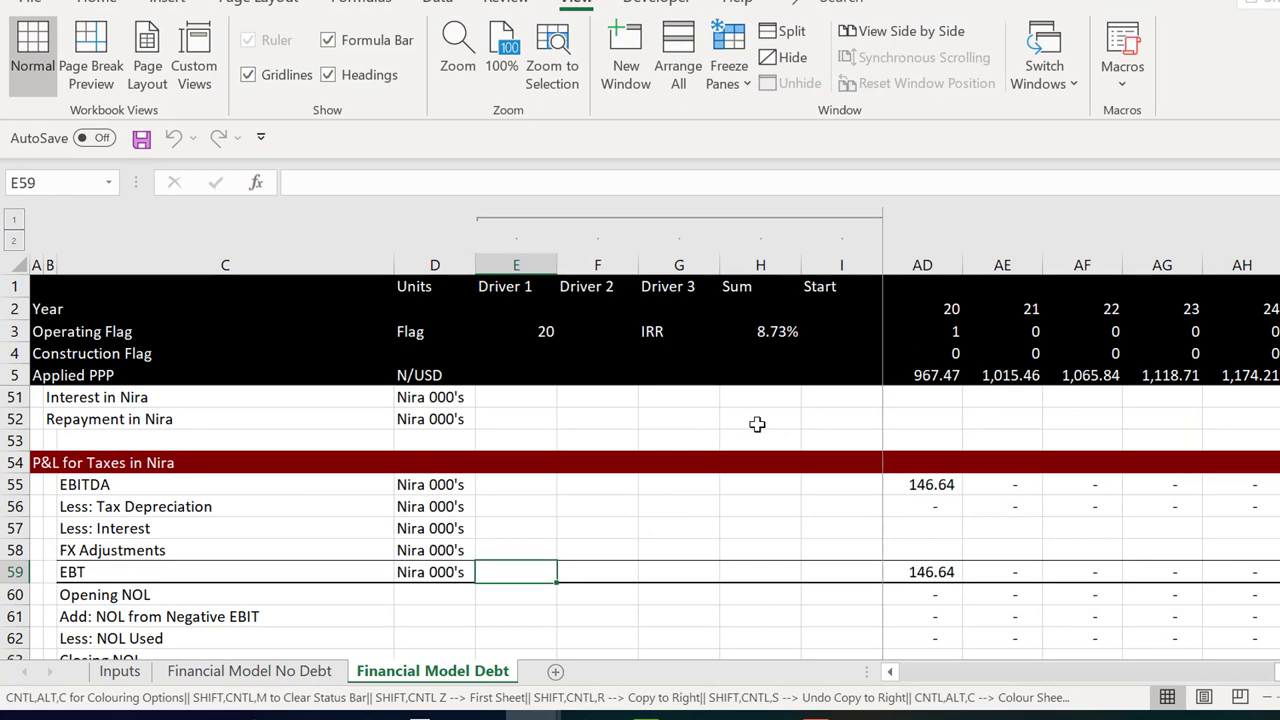
key("ctrl+alt+e")
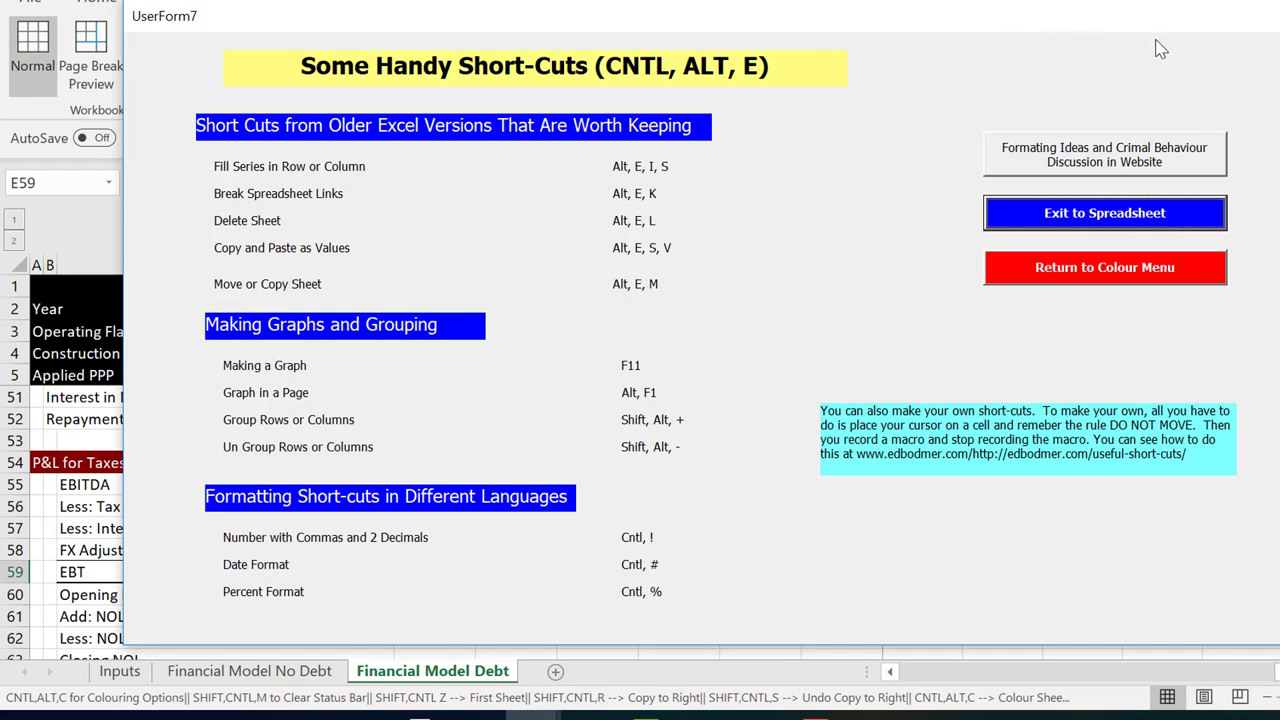
key("Escape")
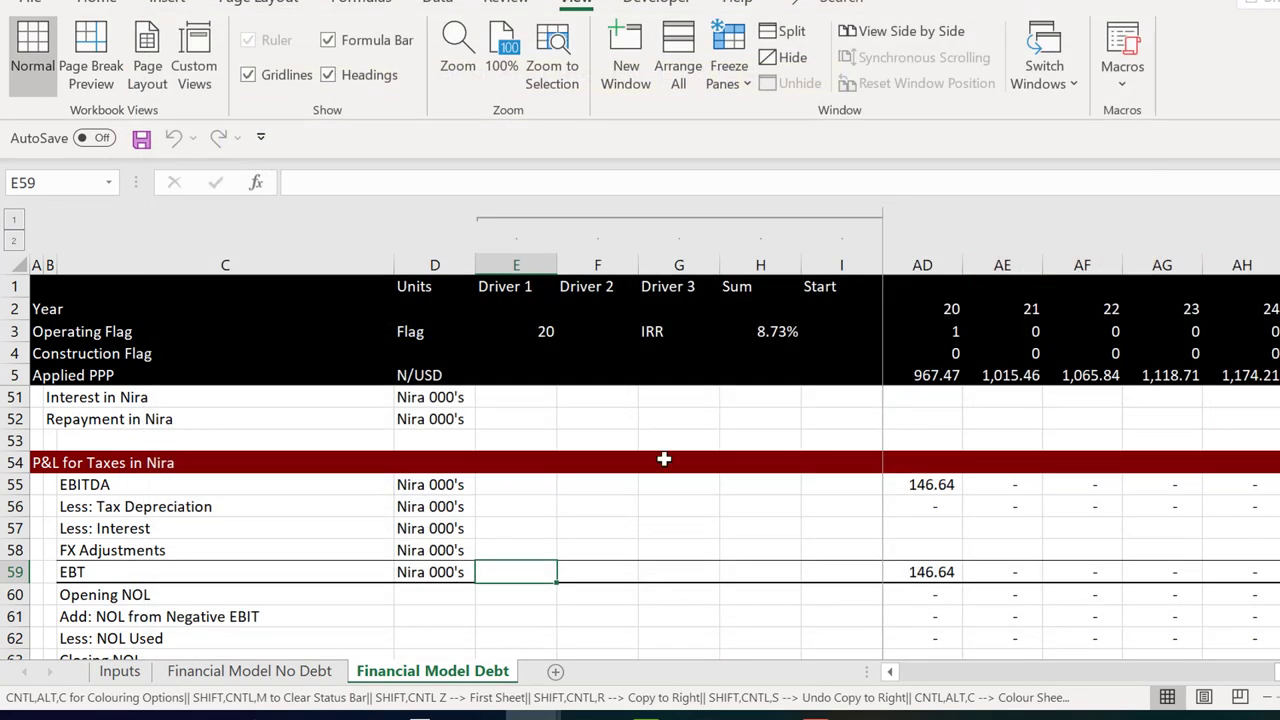
Look through the P&L for Taxes in Nira, from EBITDA past the NOL rows to Net Income
left_click(663, 459)
key("Down")
key("Down")
key("Down")
key("Down")
key("Down")
key("Down")
key("Down")
key("Down")
key("Down")
key("Down")
key("Down")
key("Down")
key("Down")
key("Down")
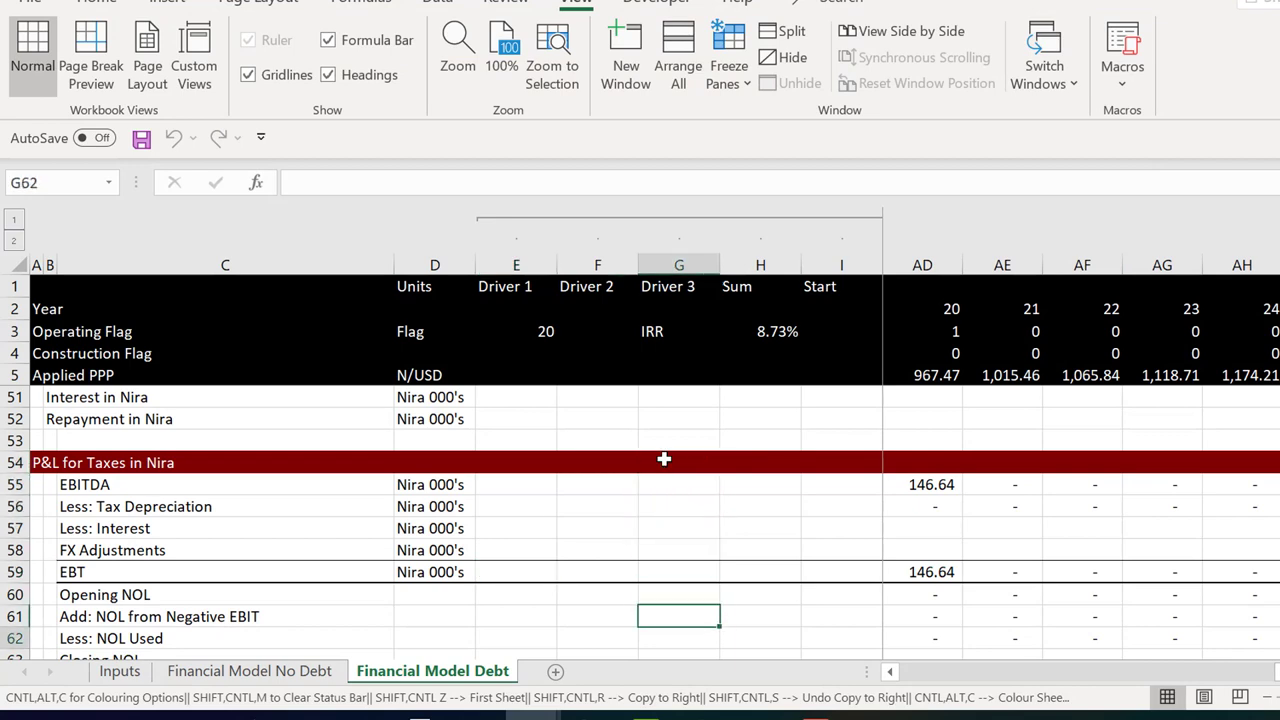
key("Up")
key("Up")
key("Up")
key("Up")
key("Down")
key("Down")
key("Down")
key("Down")
key("Down")
key("Down")
key("Down")
key("Down")
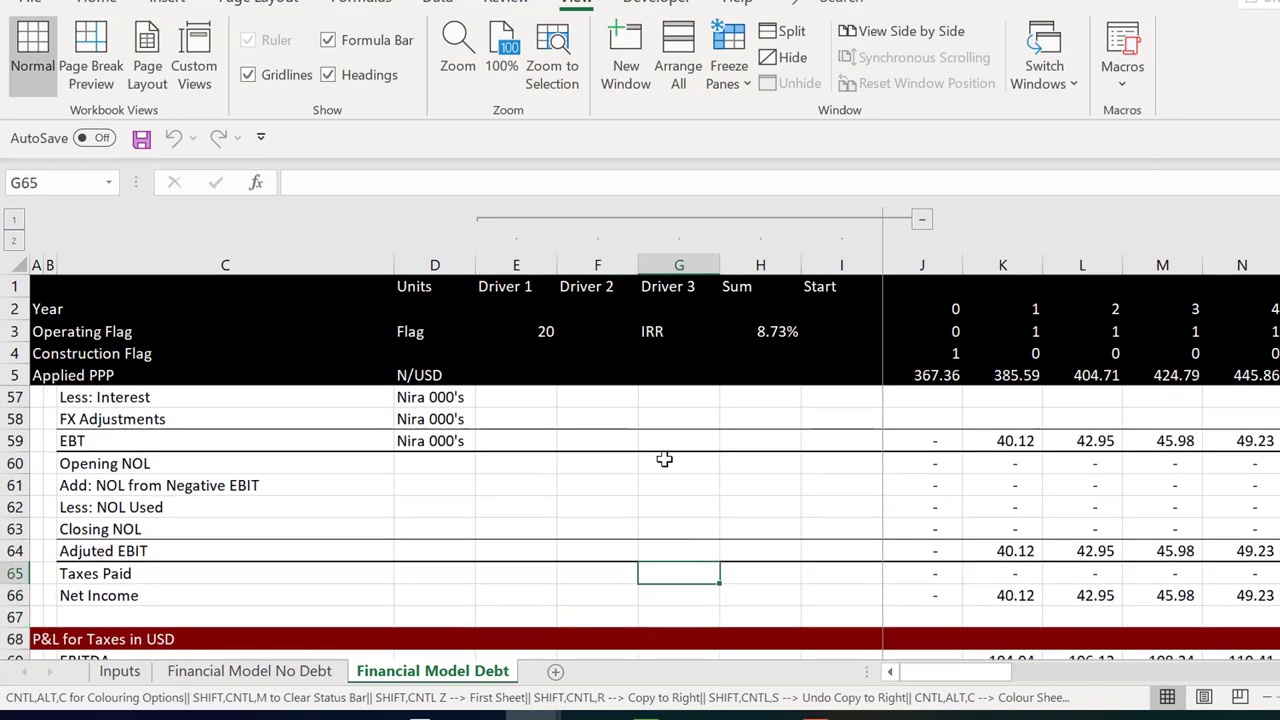
Review the P&L for Taxes in USD section from EBITDA down to Net Income
key("Down")
key("Down")
key("Down")
key("Down")
key("Down")
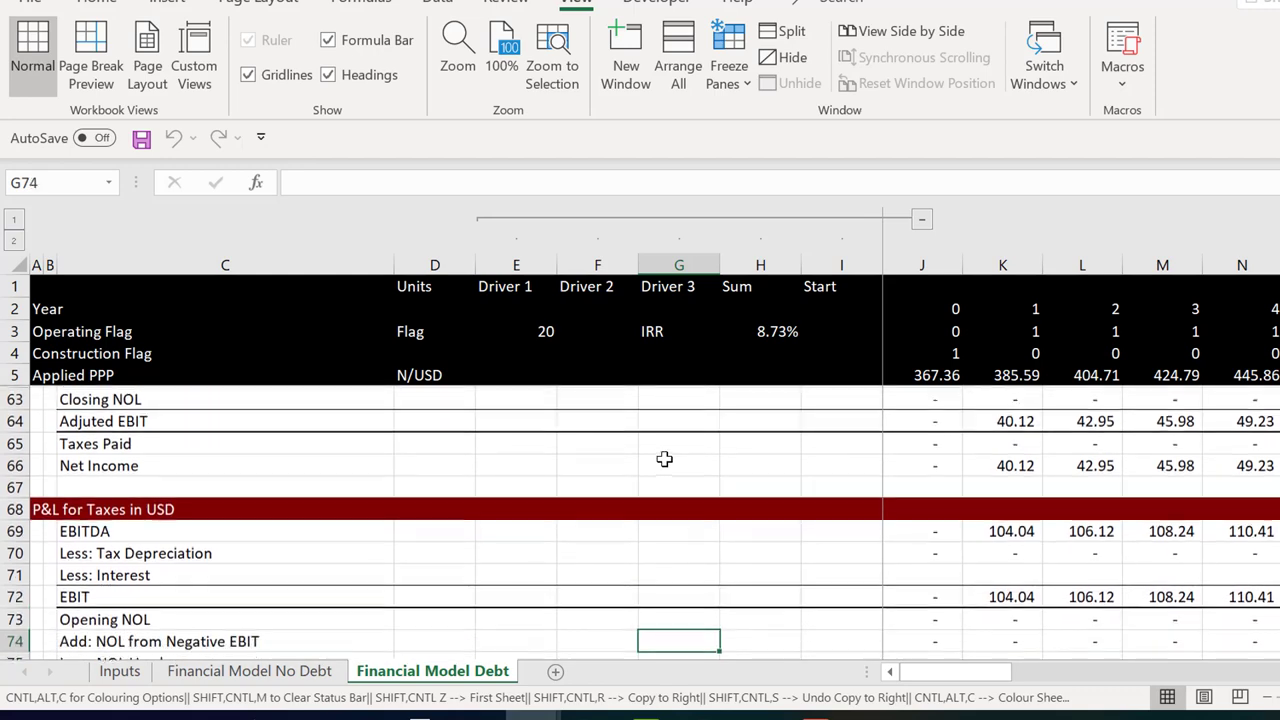
key("Up")
key("Up")
key("Up")
key("Up")
key("Up")
key("Up")
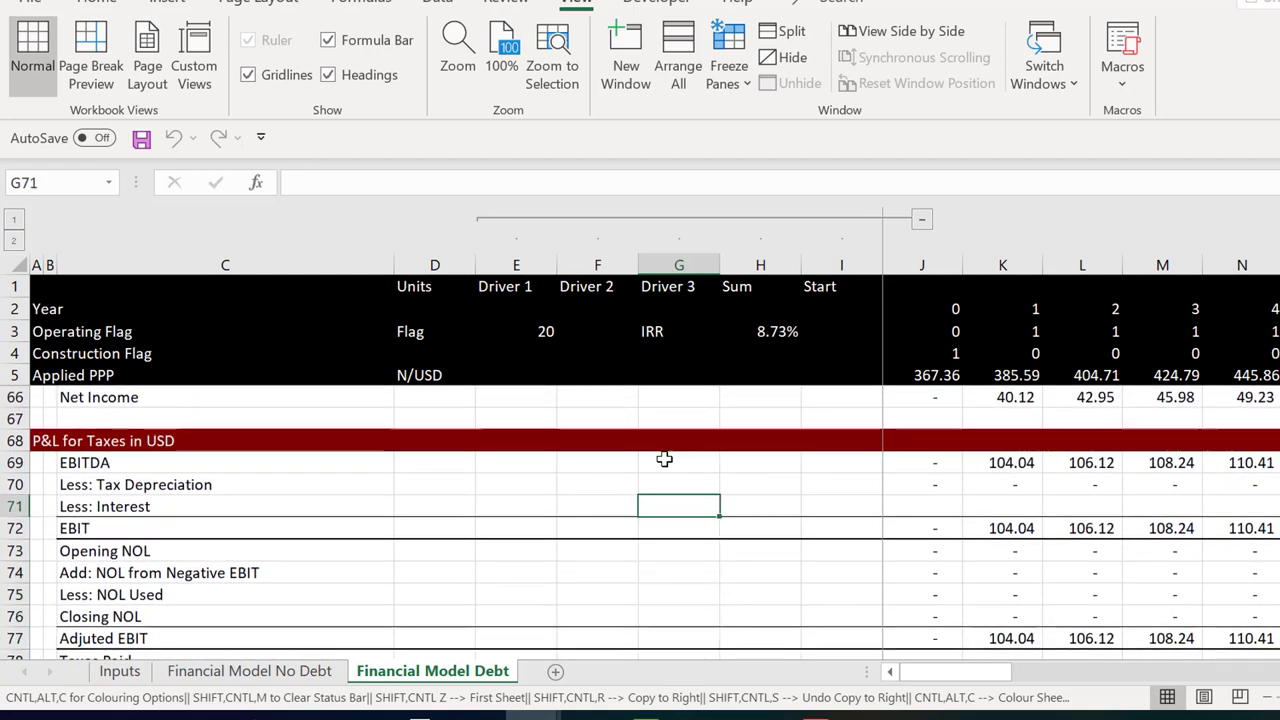
key("Down")
key("Down")
key("Down")
key("Down")
key("Down")
key("Down")
key("Down")
key("Down")
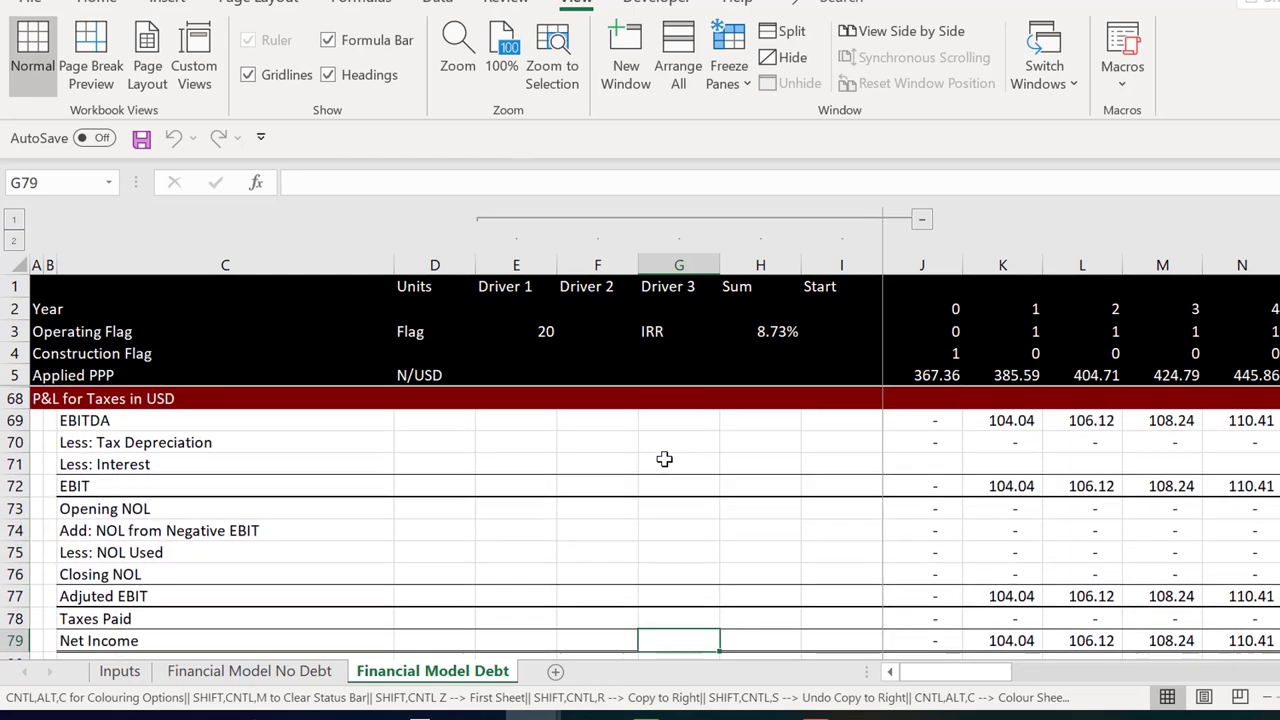
Examine the Reconciliation section, comparing Taxes in Nira, Exchange Rate, Taxes in USD and Computed Taxes in USD
key("Down")
key("Down")
key("Down")
key("Down")
key("Down")
key("Down")
key("Down")
key("Down")
key("Down")
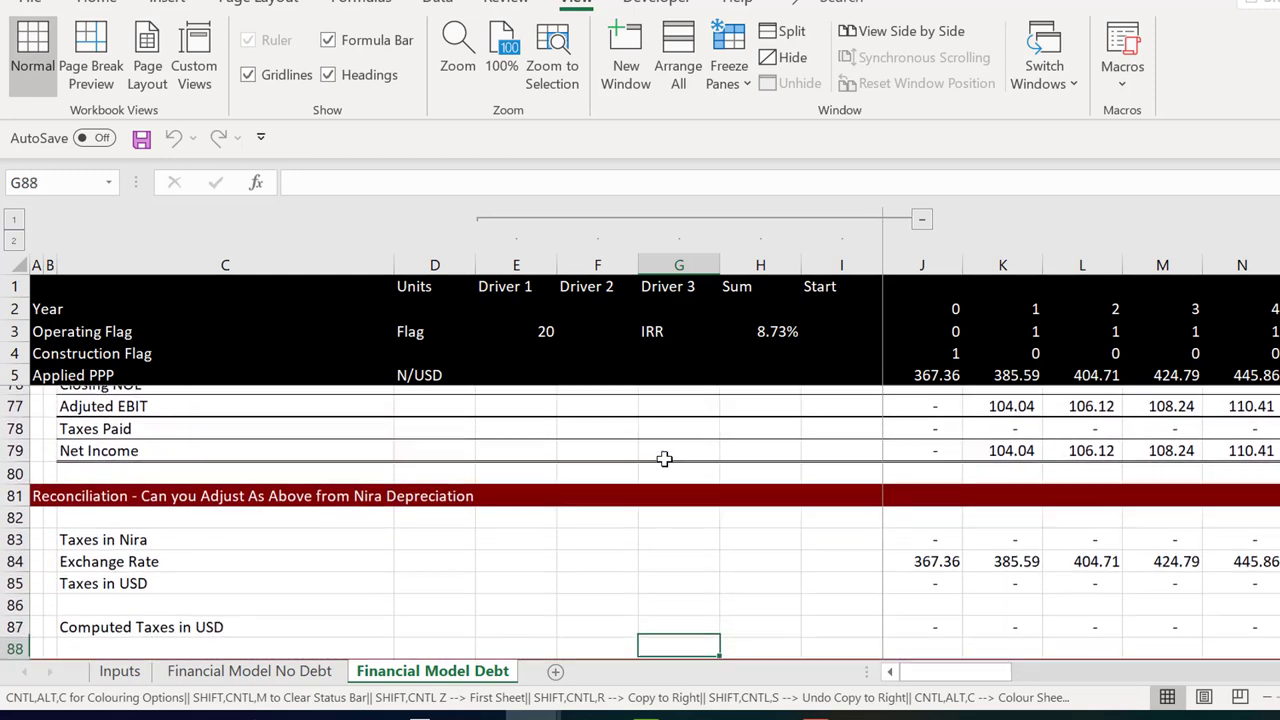
key("Up")
key("Up")
key("Up")
key("Up")
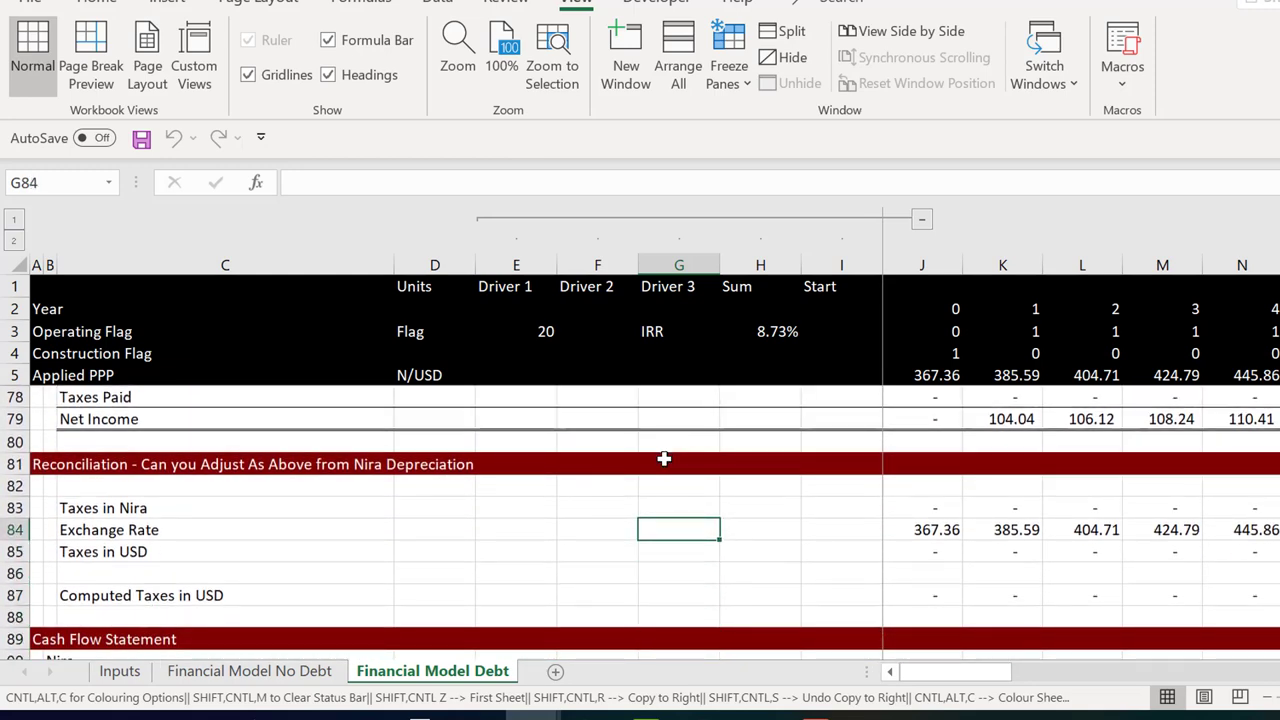
key("Down")
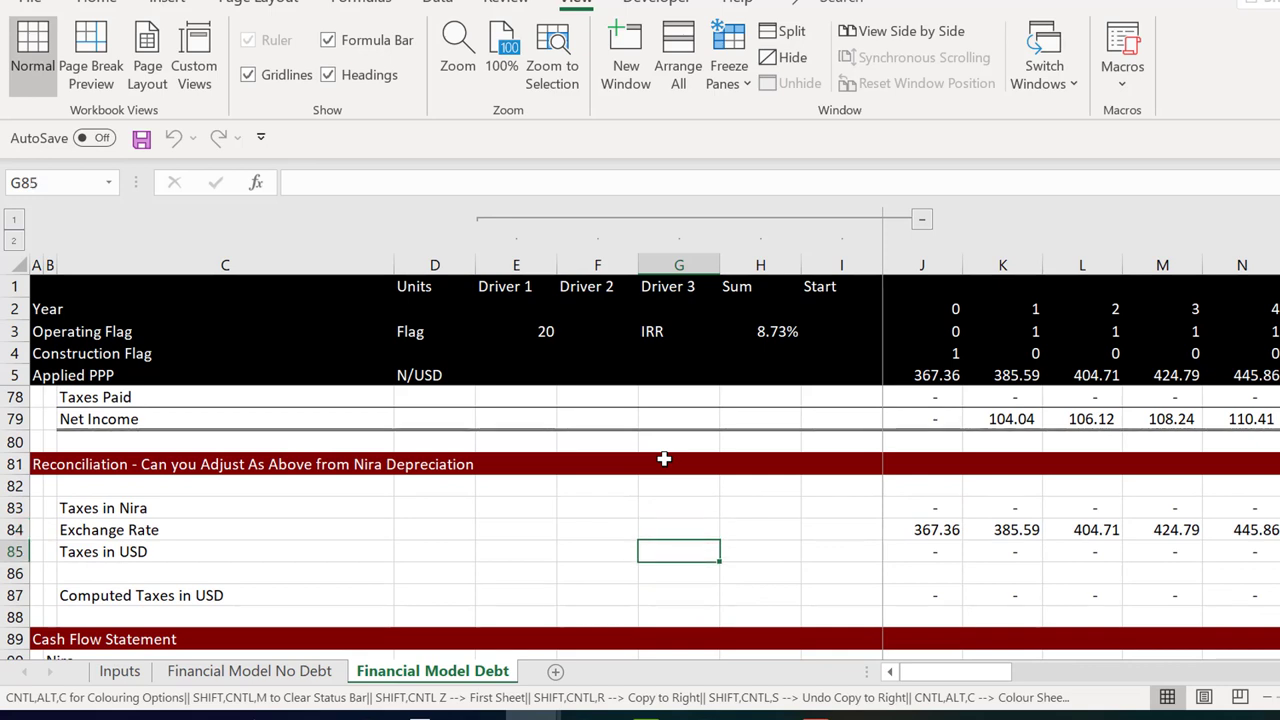
Look through the Nira and USD blocks of the Cash Flow Statement down to the IRR row
key("Down")
key("Down")
key("Down")
key("Down")
key("Down")
key("Down")
key("Down")
key("Down")
key("Down")
key("Down")
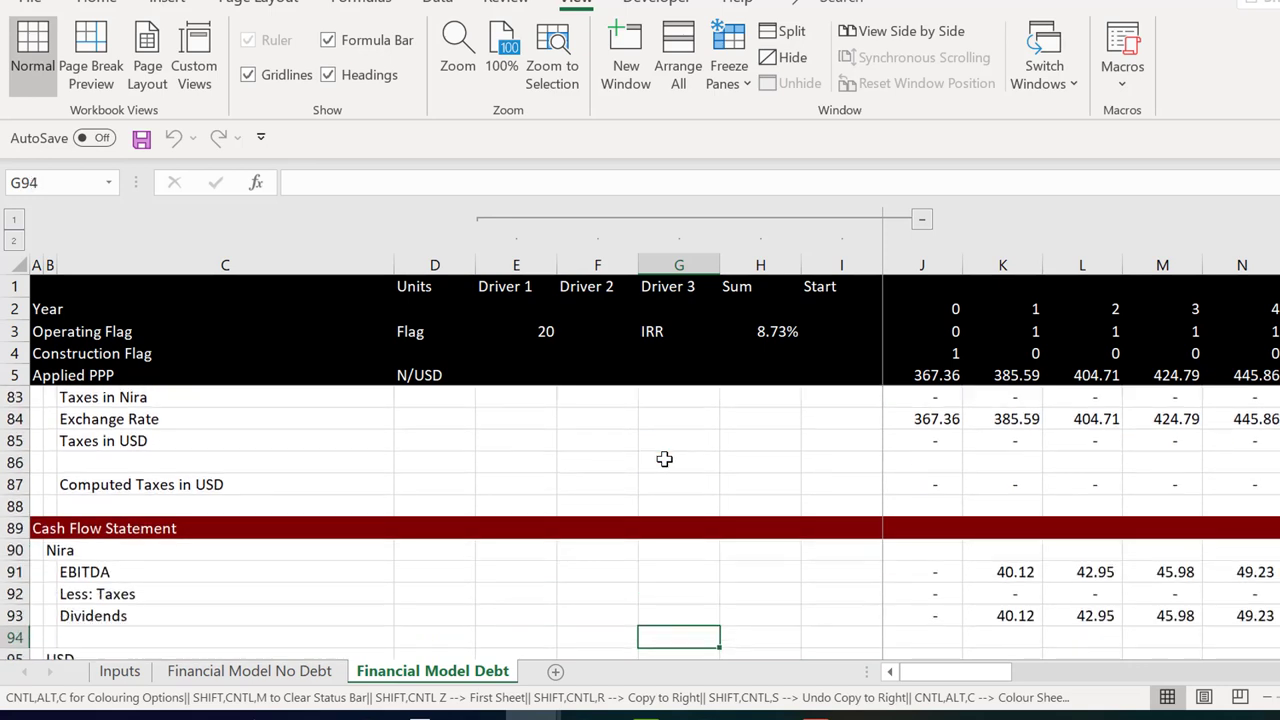
key("Down")
key("Down")
key("Down")
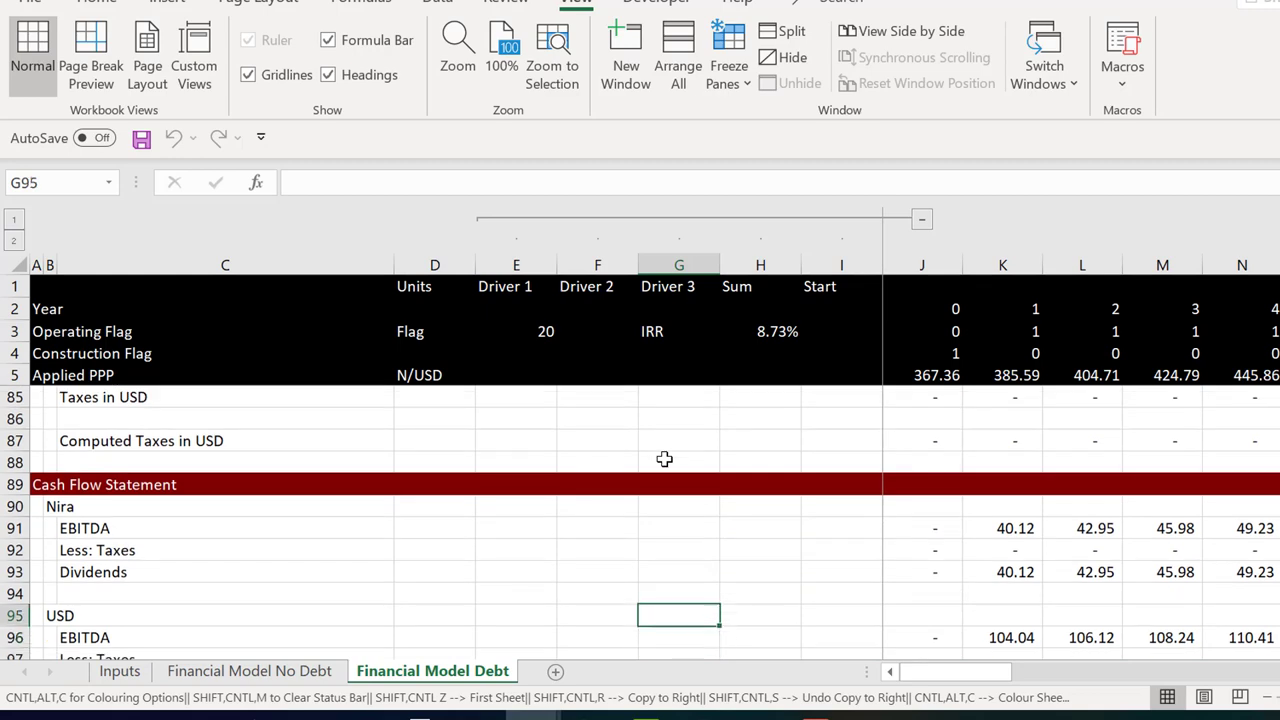
key("Down")
key("Down")
key("Down")
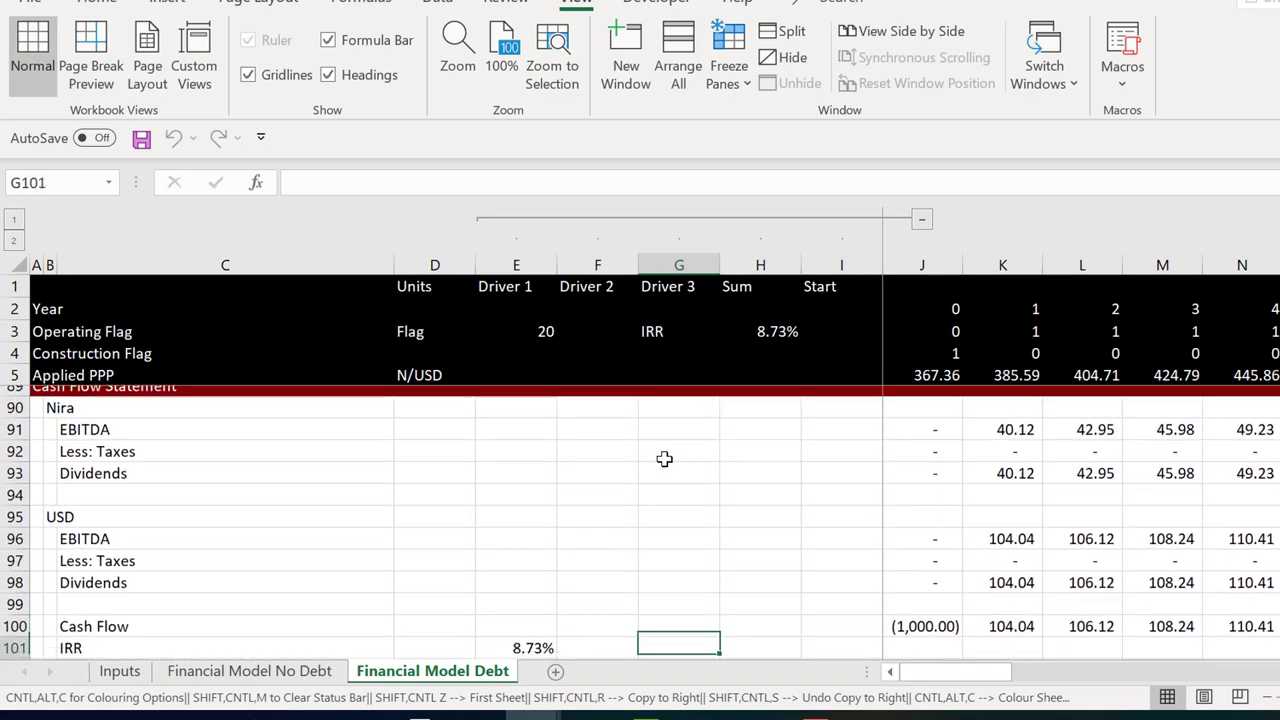
Inspect the year 0 Cash Flow formula in J100 of the Cash Flow Statement
key("Up")
key("Right")
key("Right")
key("Right")
key("F2")
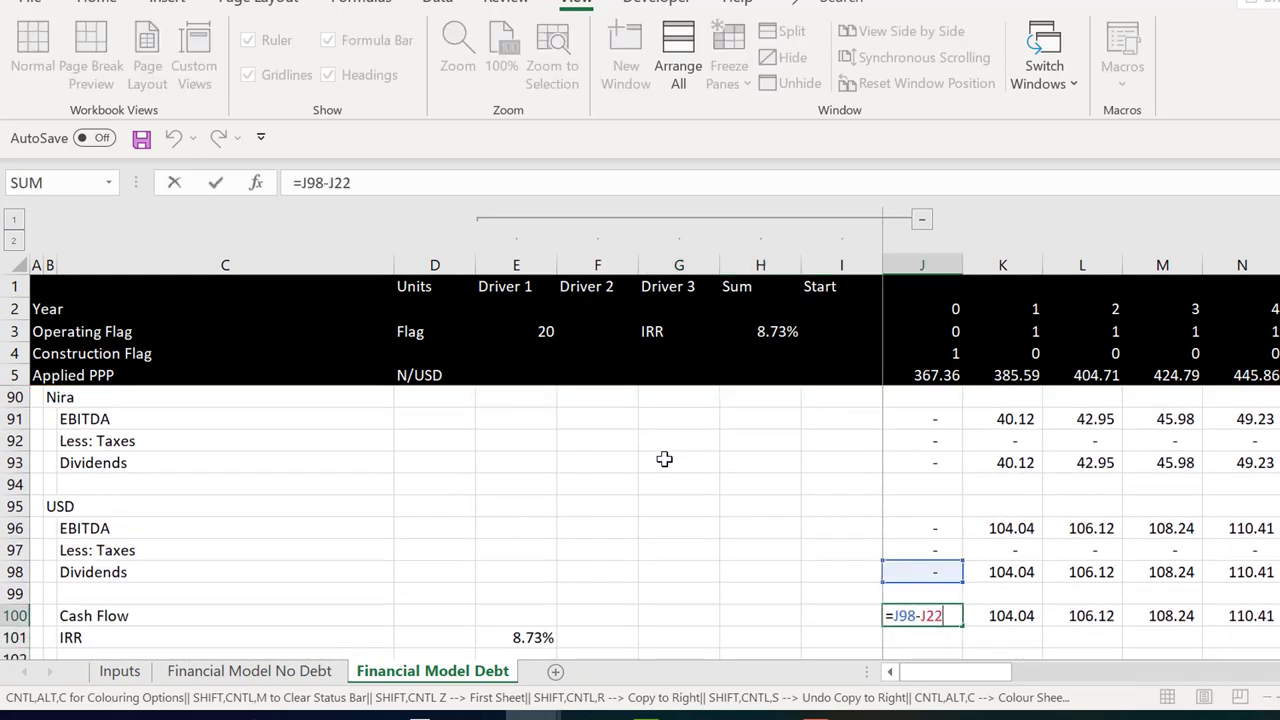
key("Escape")
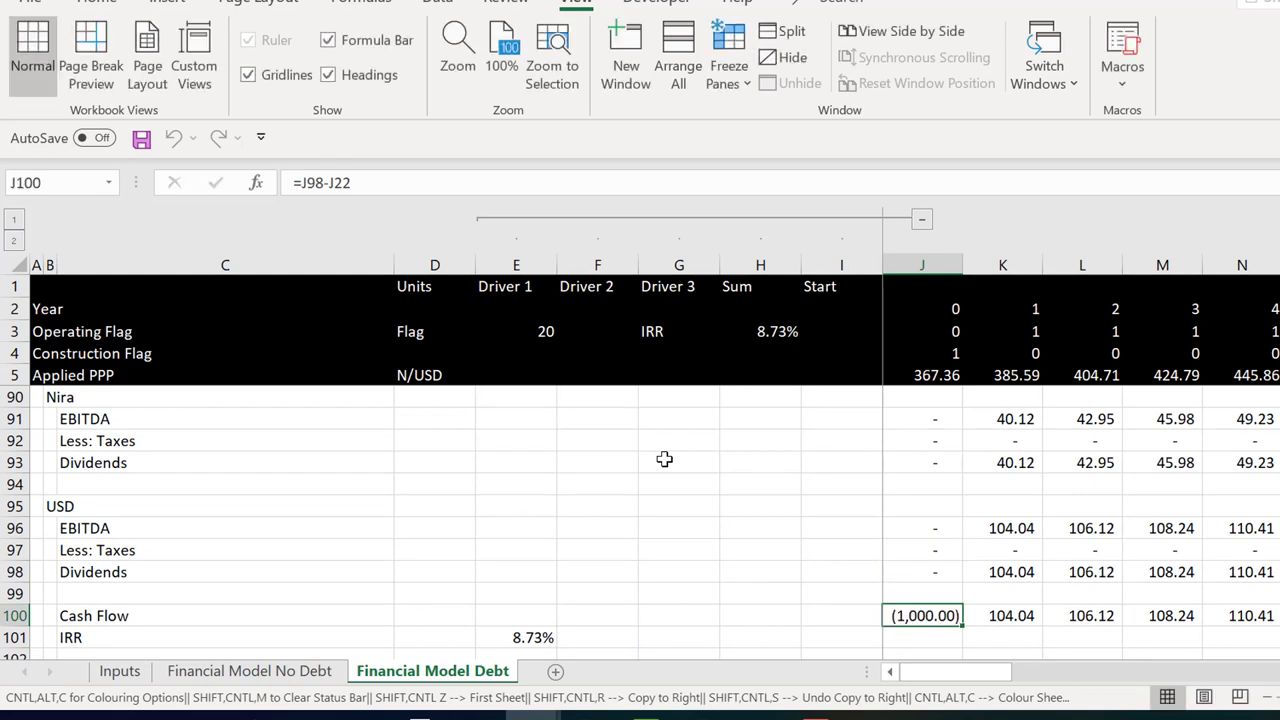
Insert a blank row between Less: Taxes and Dividends in the USD block of the Cash Flow Statement
key("Up")
key("Up")
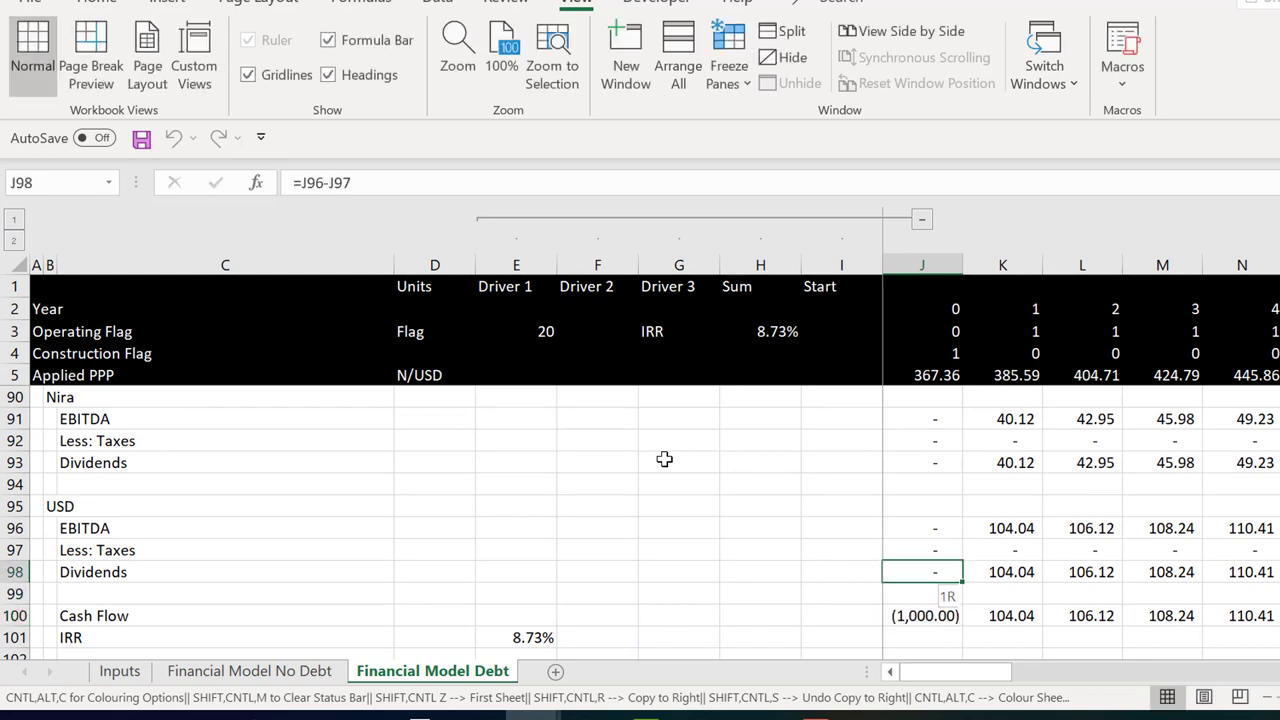
key("shift+space")
key("ctrl+shift+plus")
key("Left")
key("Left")
key("Left")
key("Left")
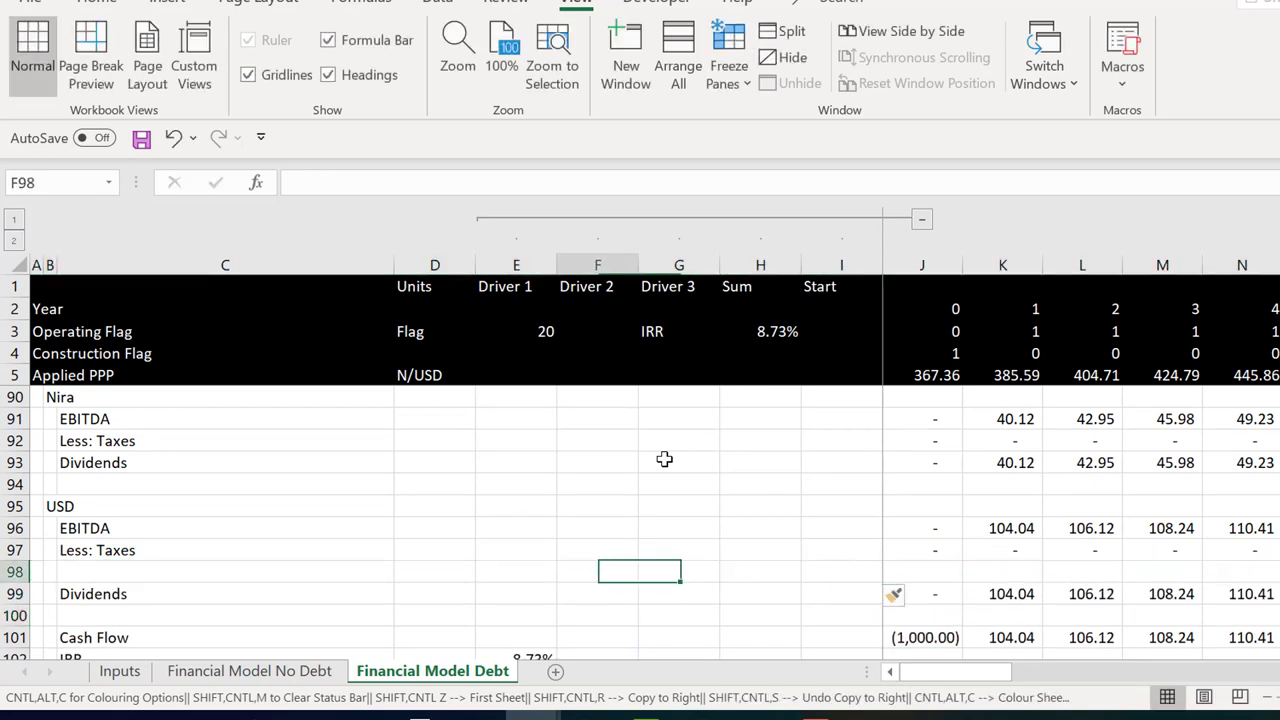
Label the new blank row under Less: Taxes in the USD cash flow block "Less: Debt Service"
key("Left")
key("Left")
key("Left")
key("Left")
key("Down")
key("Down")
key("Down")
key("Down")
key("Down")
key("Down")
key("Down")
key("Down")
key("Down")
key("Down")
key("Down")
key("Down")
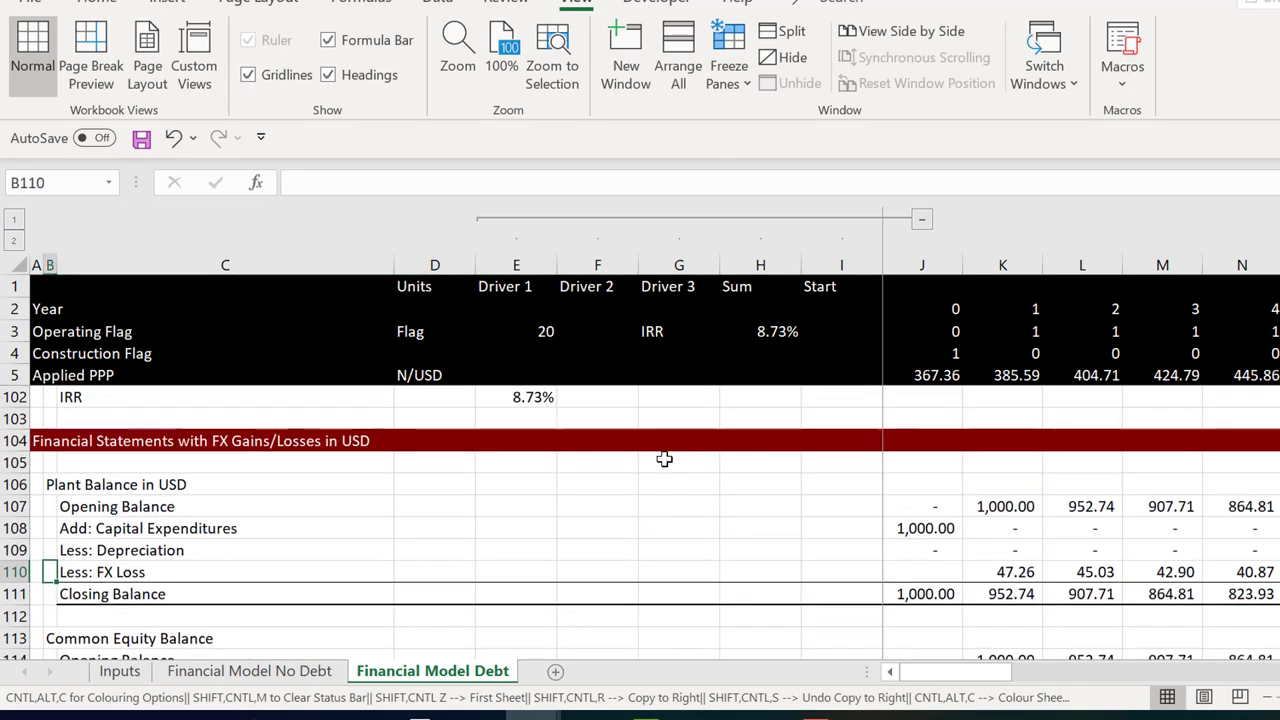
key("Up")
key("Up")
key("Up")
key("Up")
key("Up")
key("Up")
key("Up")
key("Up")
key("Up")
key("Up")
key("Up")
key("Up")
key("Right")
type("LE")
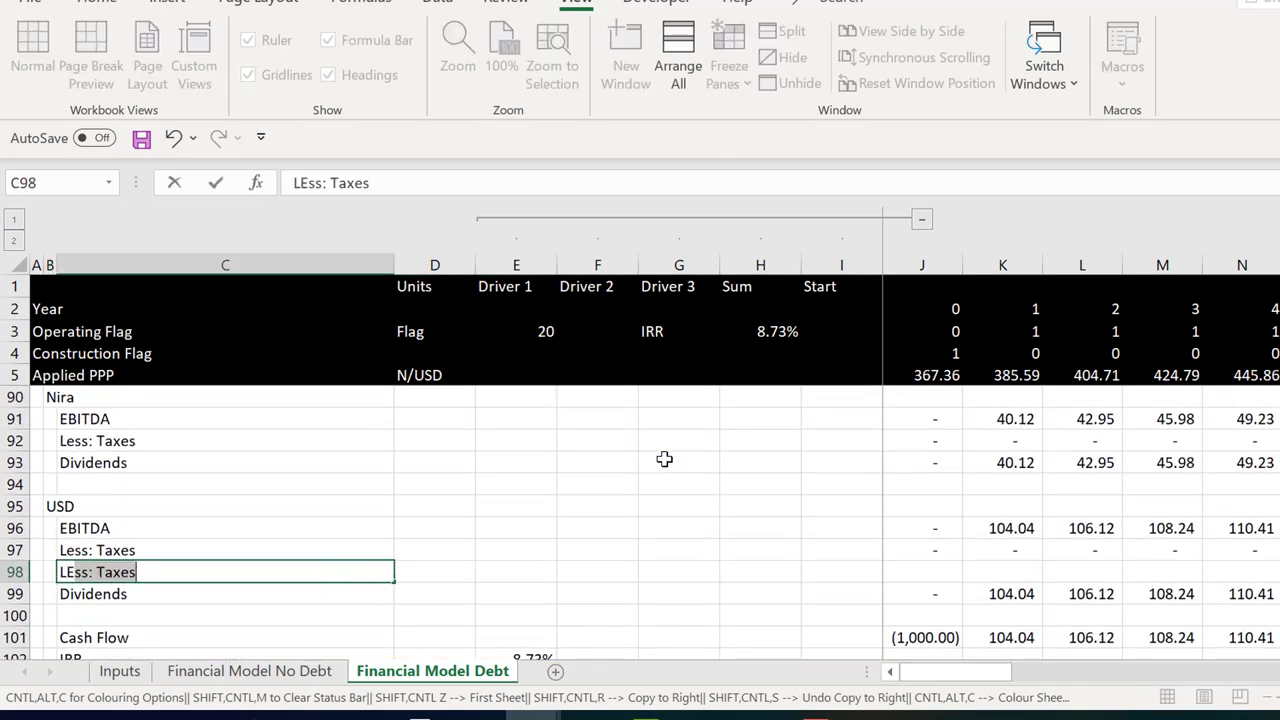
type("ss: Debt Servic")
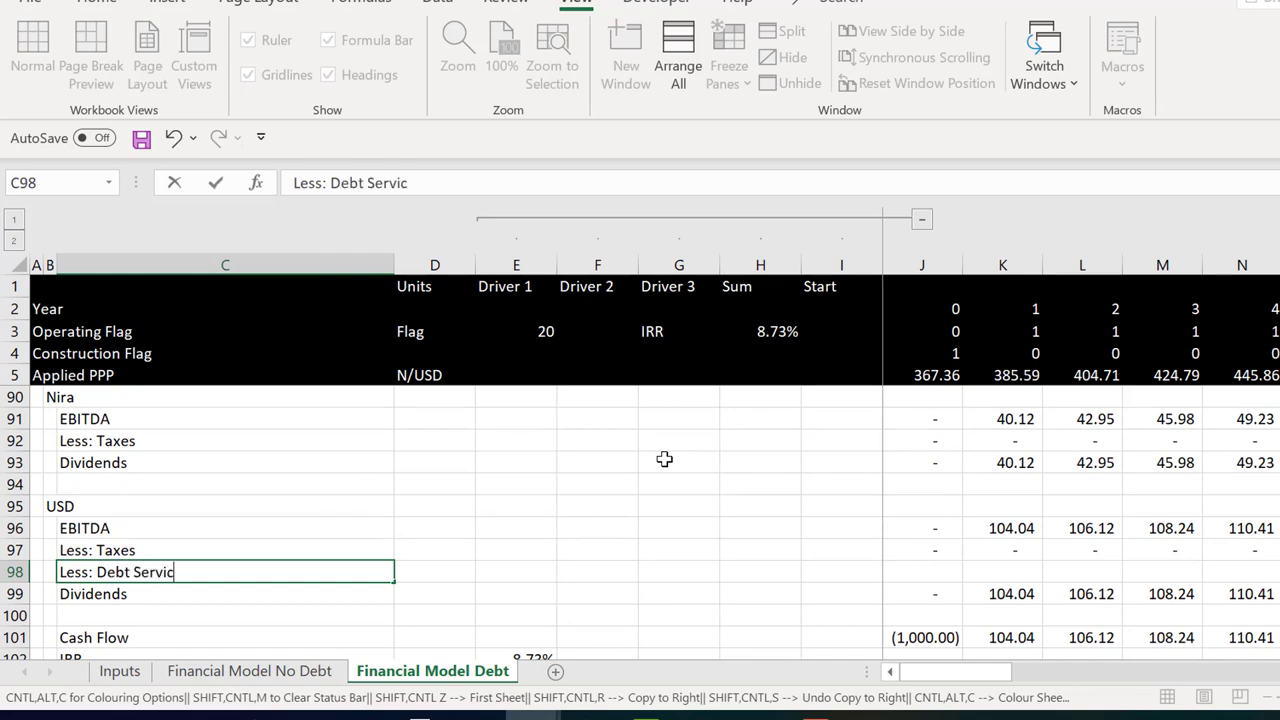
key("Return")
Change the year 0 Cash Flow formula in J101 to subtract the Sources of Funds Equity from Dividends, =J99-J36
key("Down")
key("Down")
key("Down")
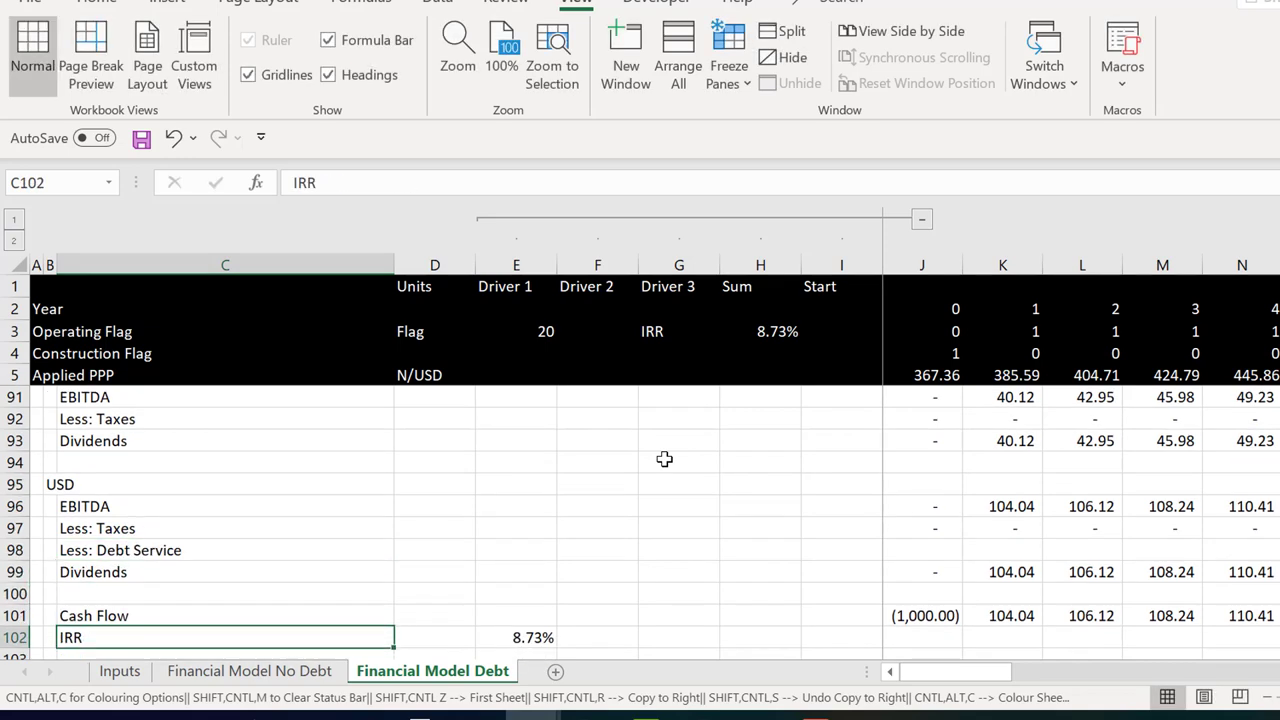
key("Down")
key("Up")
key("Down")
key("Up")
key("Up")
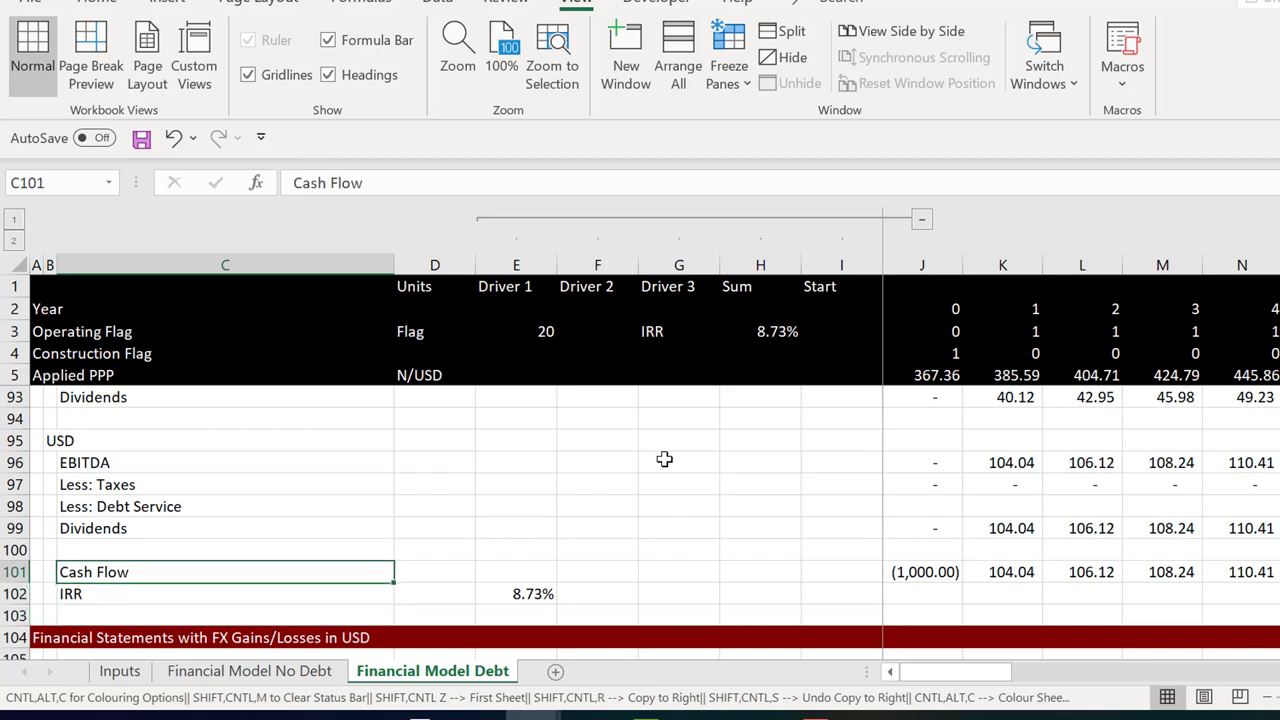
key("Right")
key("Right")
key("Right")
key("Right")
key("Right")
key("Right")
key("Right")
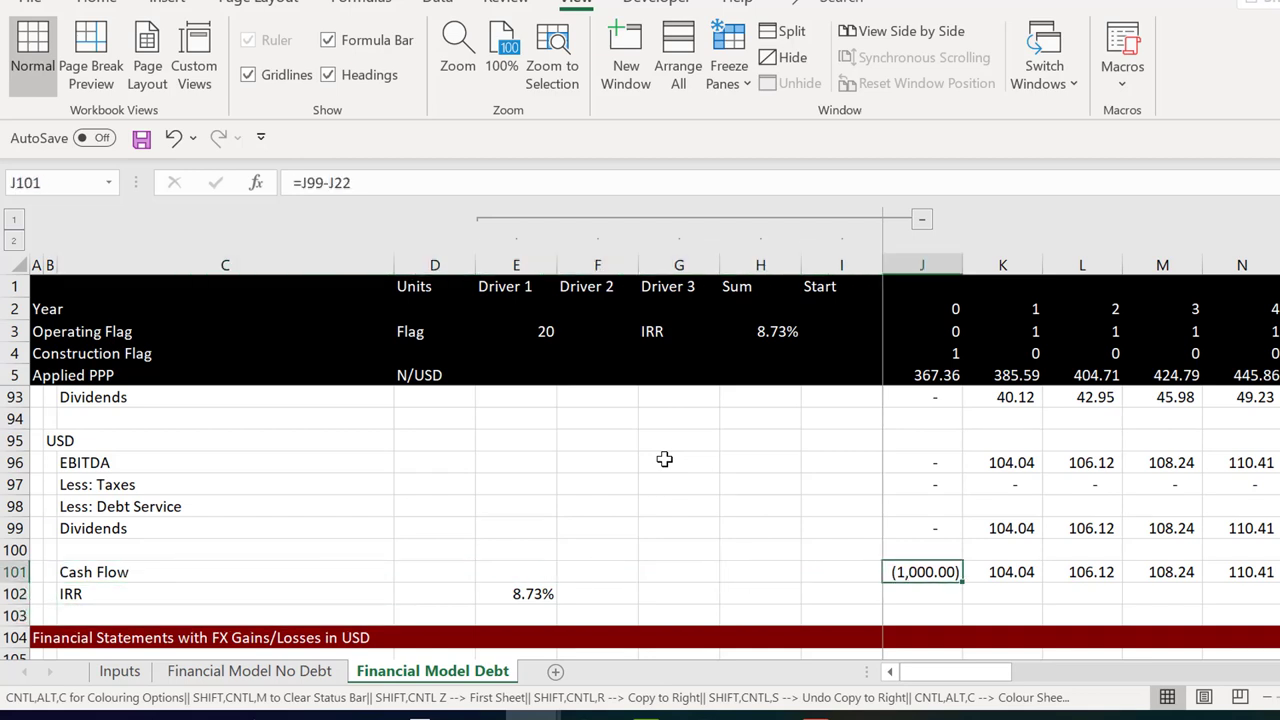
key("F2")
key("BackSpace")
key("BackSpace")
key("BackSpace")
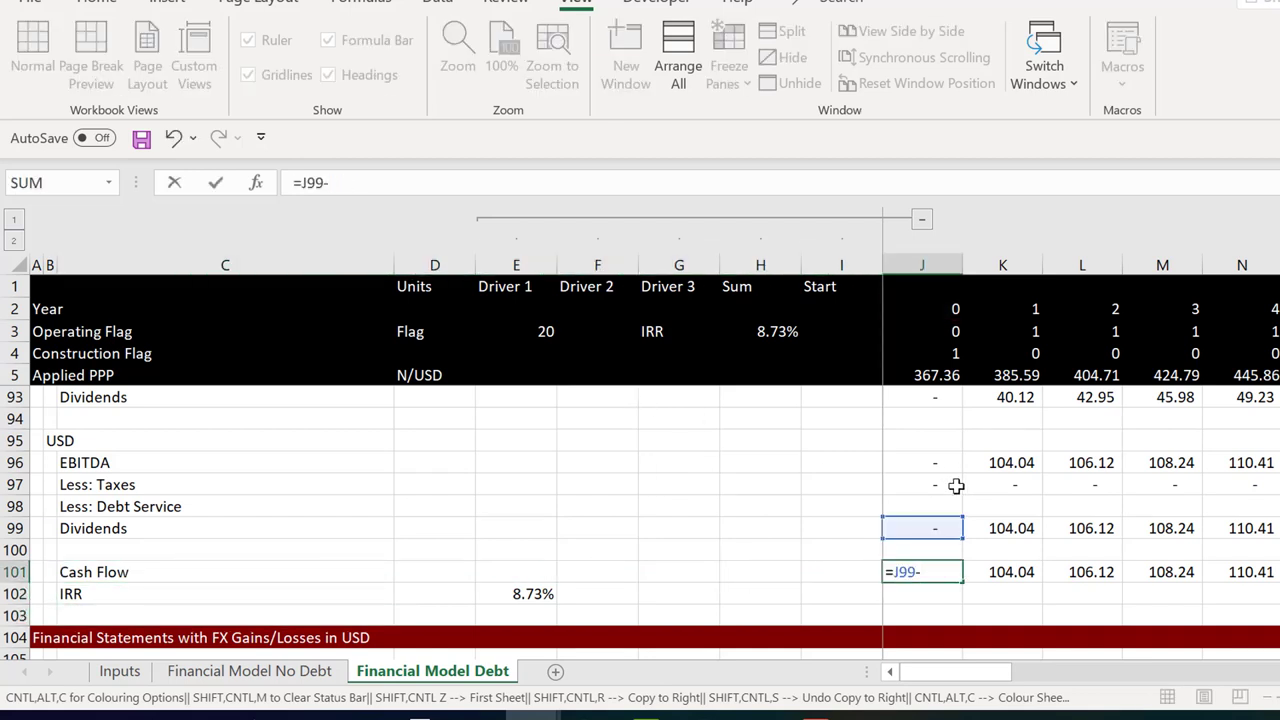
left_click(932, 469)
key("Up")
key("Up")
key("Up")
key("Up")
key("Up")
key("Up")
key("Up")
key("Up")
key("Up")
key("Up")
key("Up")
key("Up")
key("Up")
key("Up")
key("Up")
key("Up")
key("Up")
key("Up")
key("Up")
key("Up")
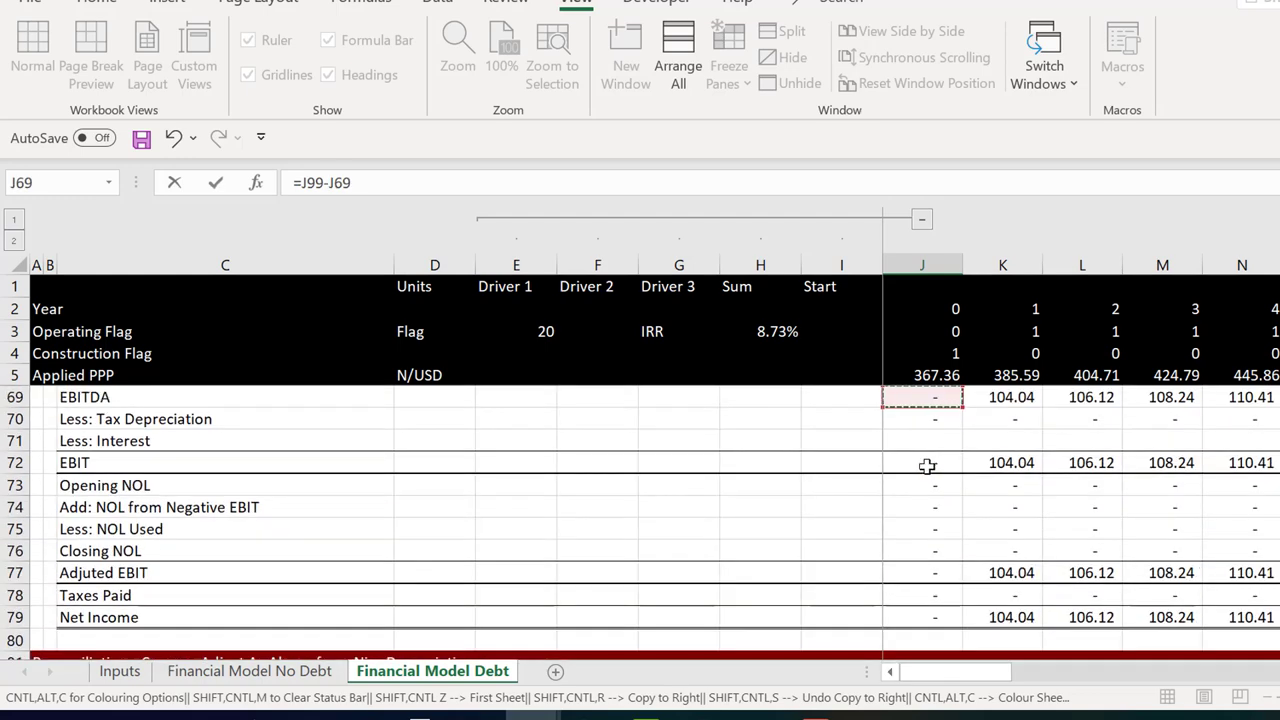
key("Up")
key("Up")
key("Up")
key("Up")
key("Up")
key("Up")
key("Up")
key("Up")
key("Up")
key("Up")
key("Up")
key("Up")
key("Up")
key("Up")
key("Up")
key("Up")
key("Up")
key("Up")
key("Up")
key("Up")
key("Up")
key("Up")
key("Up")
key("Up")
key("Up")
key("Up")
key("Up")
key("Up")
key("Up")
key("Up")
key("Up")
key("Up")
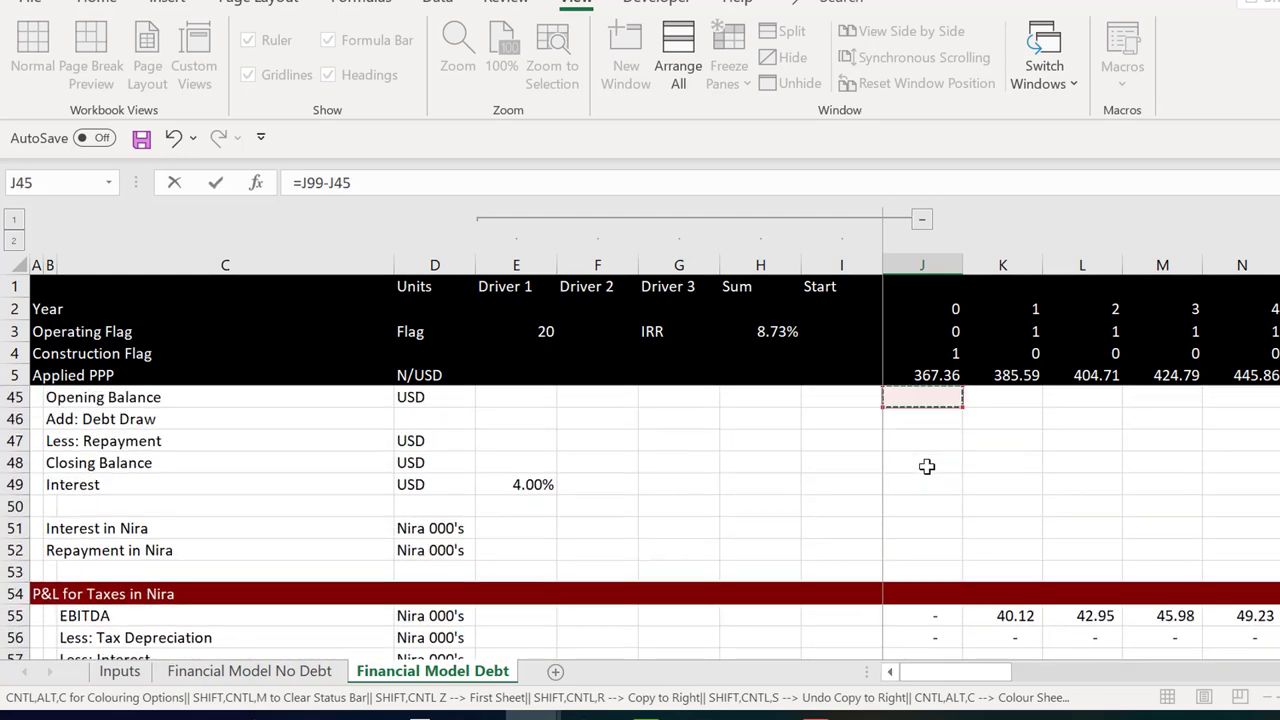
key("Down")
key("Down")
key("Down")
key("Down")
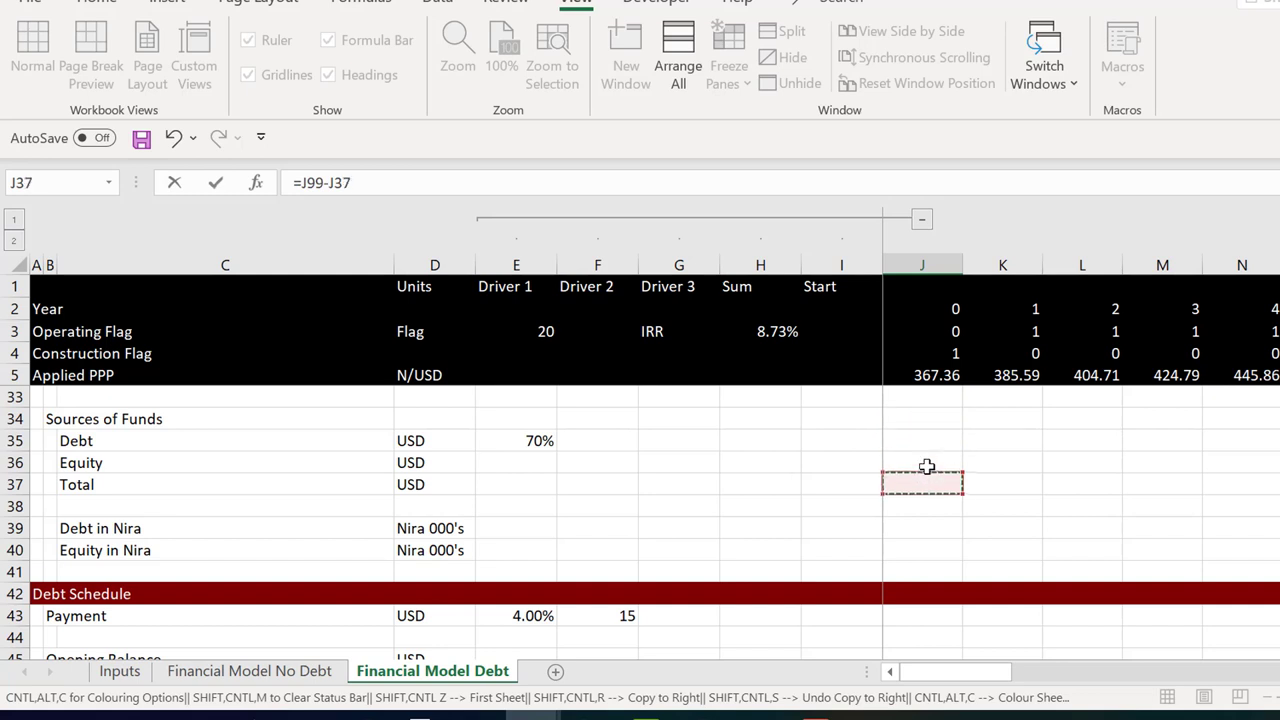
key("Left")
key("Left")
key("Left")
key("Left")
key("Left")
key("Left")
key("Left")
key("Left")
key("Left")
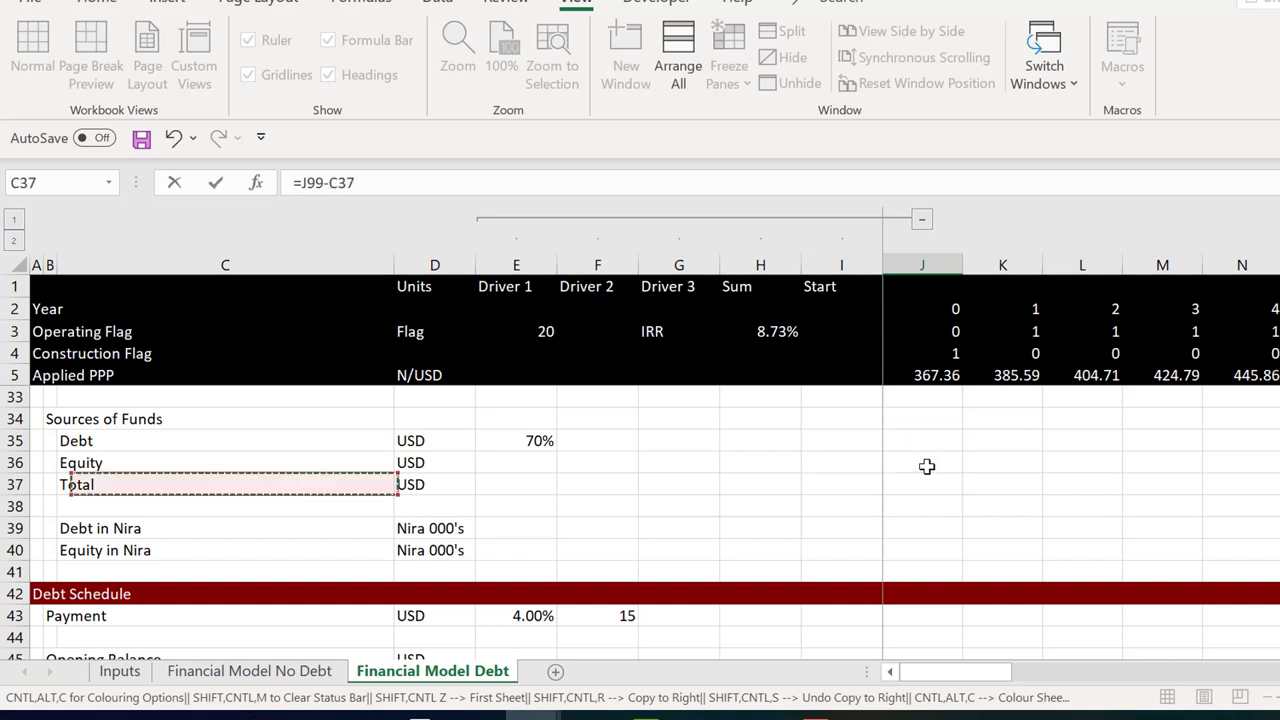
key("Up")
key("Right")
key("Right")
key("Right")
key("Right")
key("Right")
key("Right")
key("Right")
key("Right")
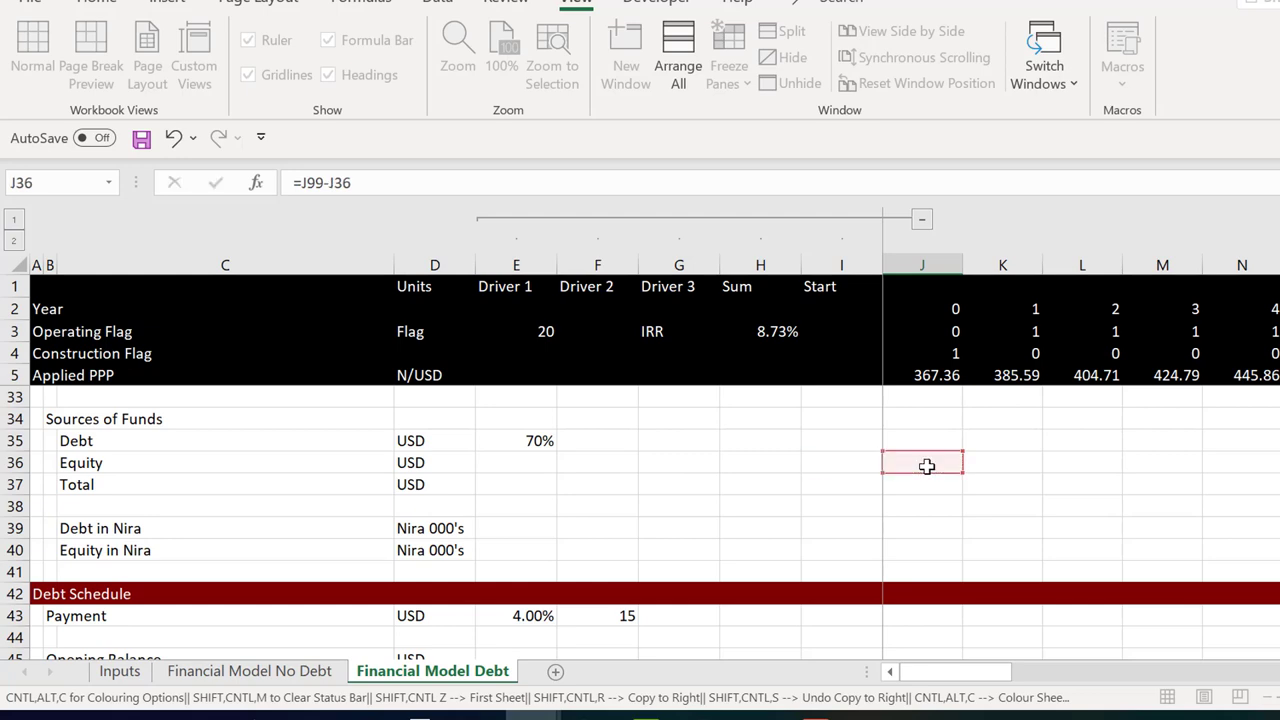
key("Return")
Examine the Financial Statements with FX Gains/Losses in USD, including the year 0 Add: Investment formula, down to the Test row
key("Down")
key("Down")
key("Down")
key("Down")
key("Down")
key("Down")
key("Down")
key("Down")
key("Down")
key("Down")
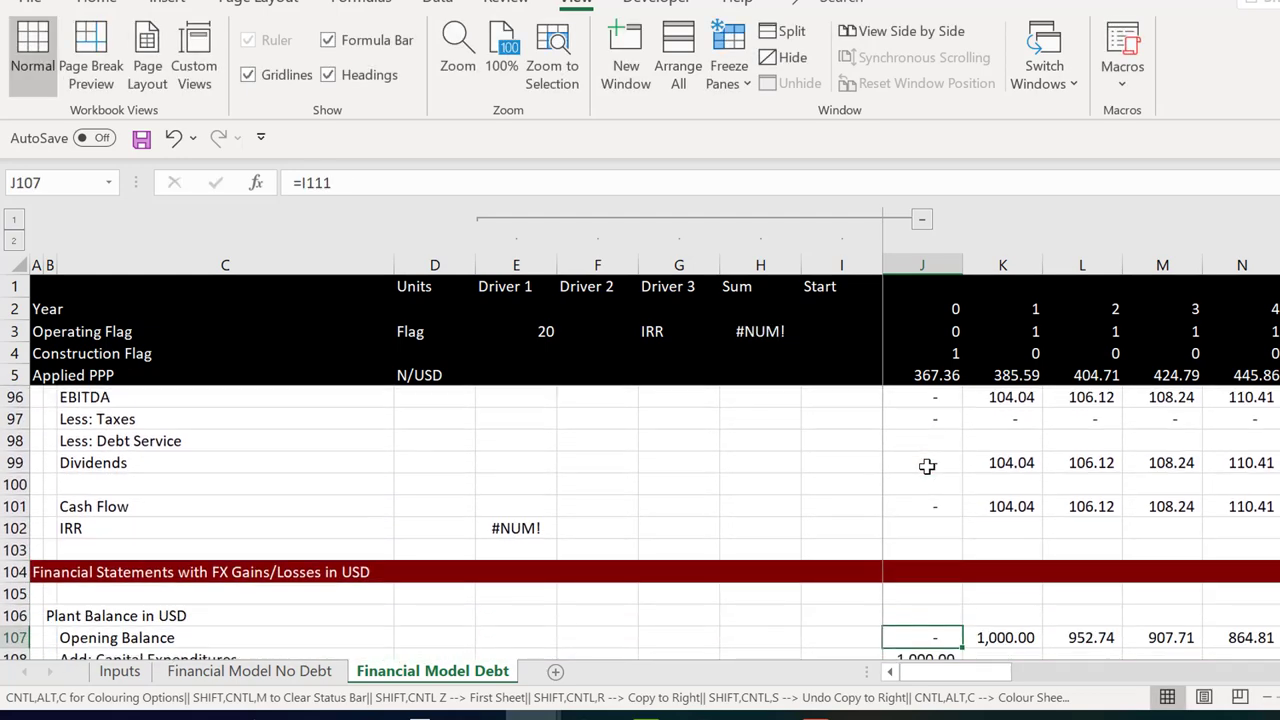
key("Down")
key("Down")
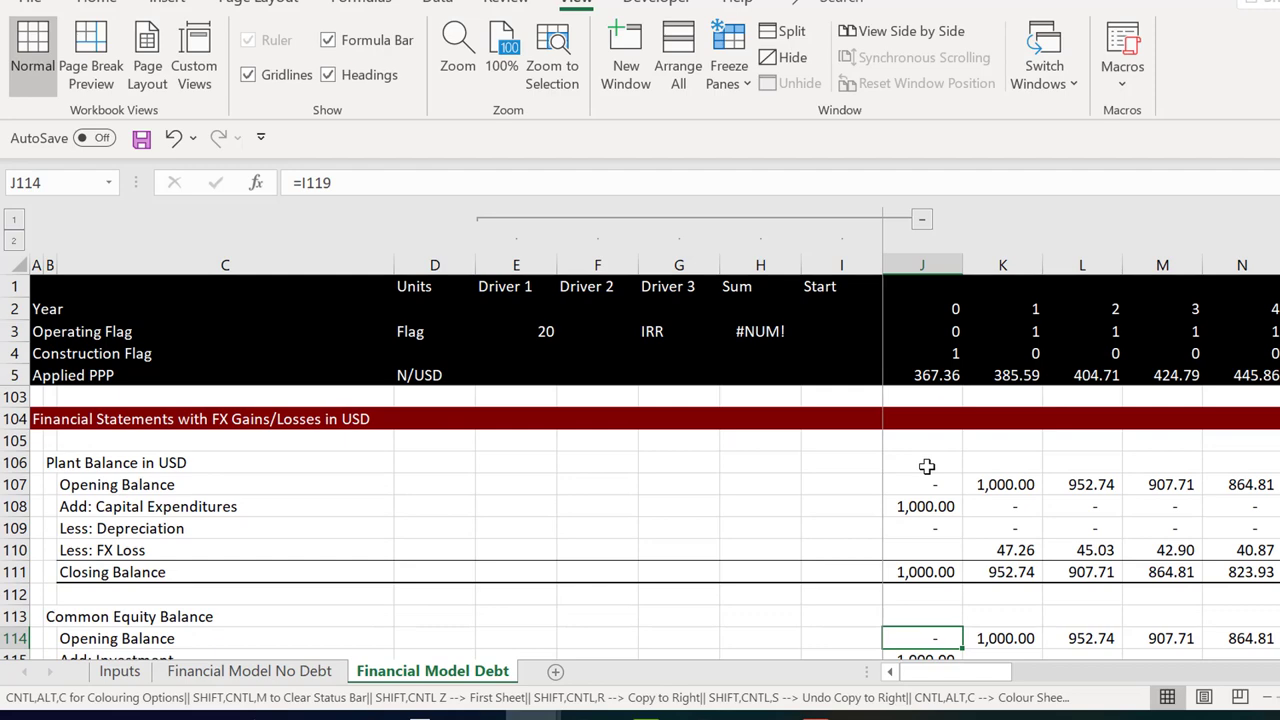
key("Down")
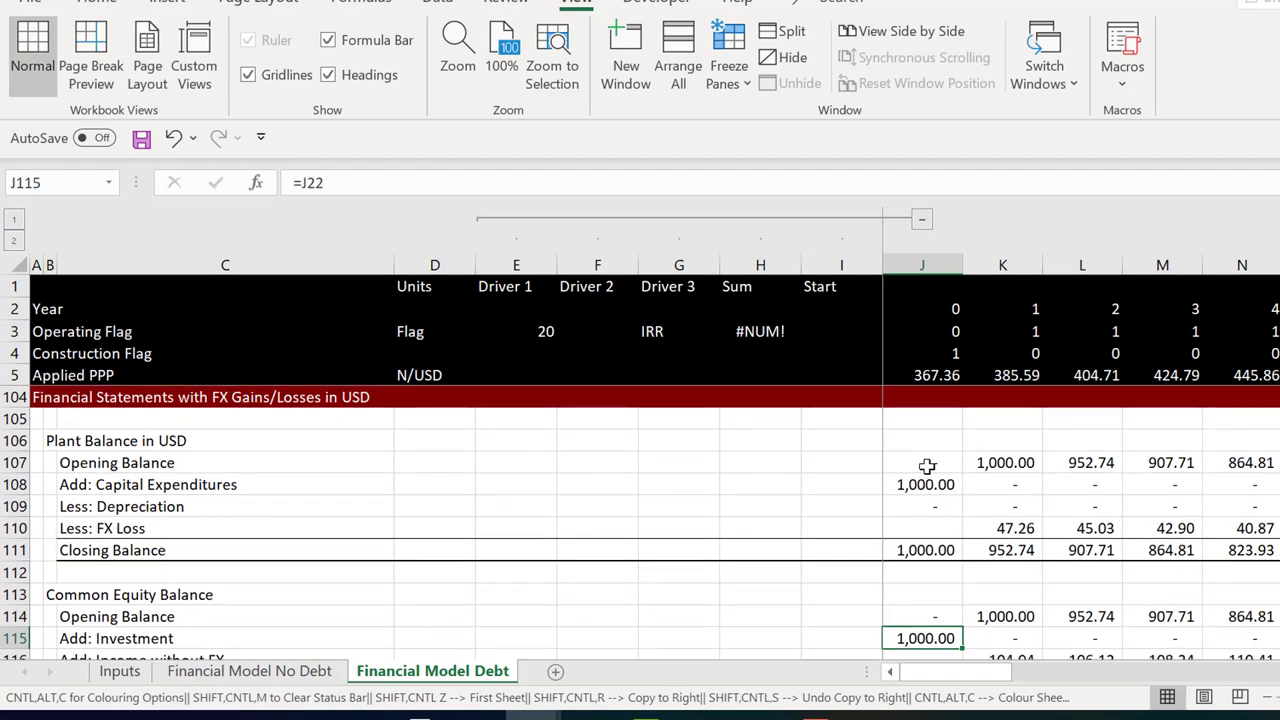
key("Down")
key("Down")
key("Down")
key("Down")
key("Down")
key("Down")
key("Down")
key("Down")
key("Down")
key("Down")
key("Down")
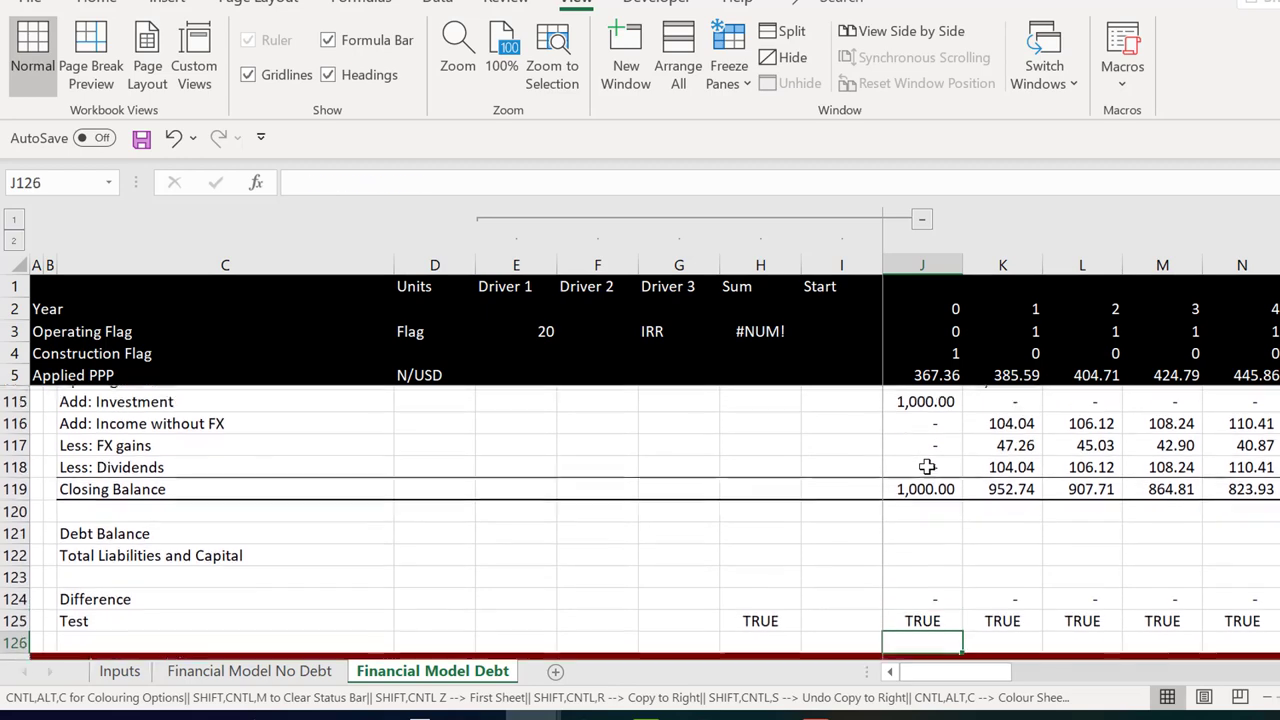
Look over the Plant Balance in Nira block of the Financial Statements in Nira
key("Down")
key("Down")
key("Down")
key("Down")
key("Down")
key("Down")
key("Down")
key("Down")
key("Down")
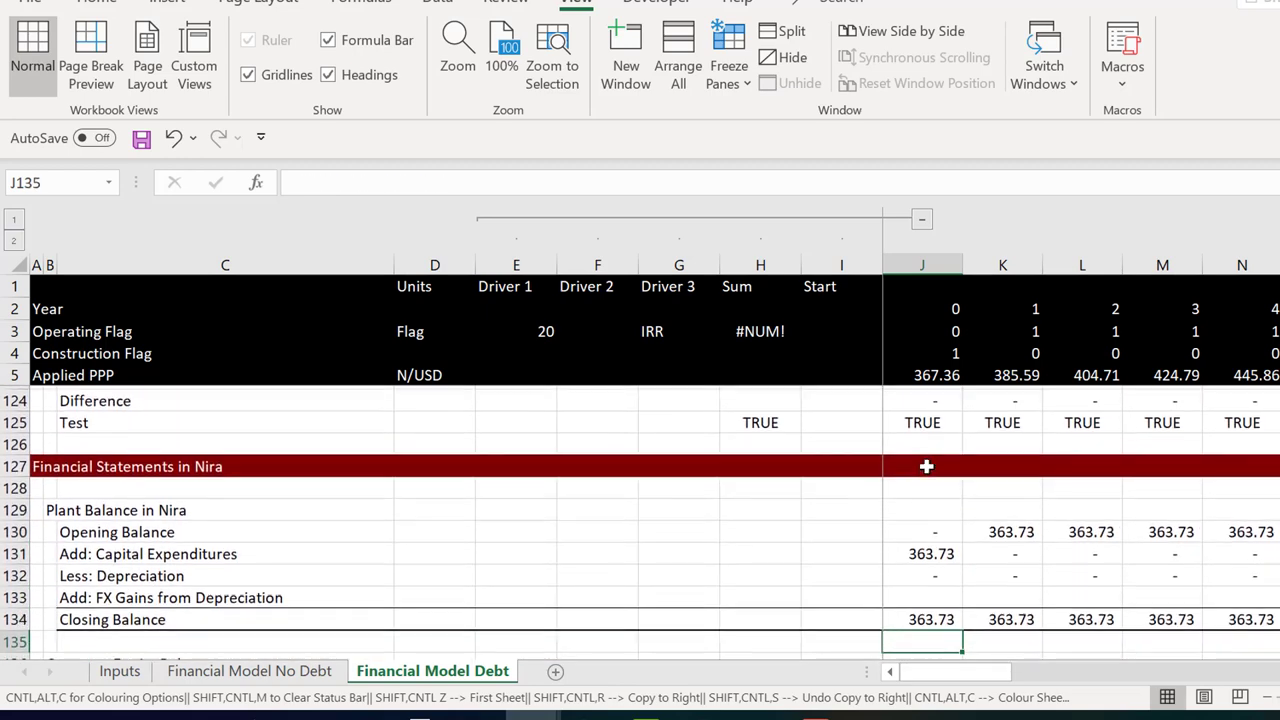
Look over the Financial Statements in Nira from the Common Equity Balance through the exchange rate rows to the Debt Balance in Nira
key("Down")
key("Down")
key("Down")
key("Down")
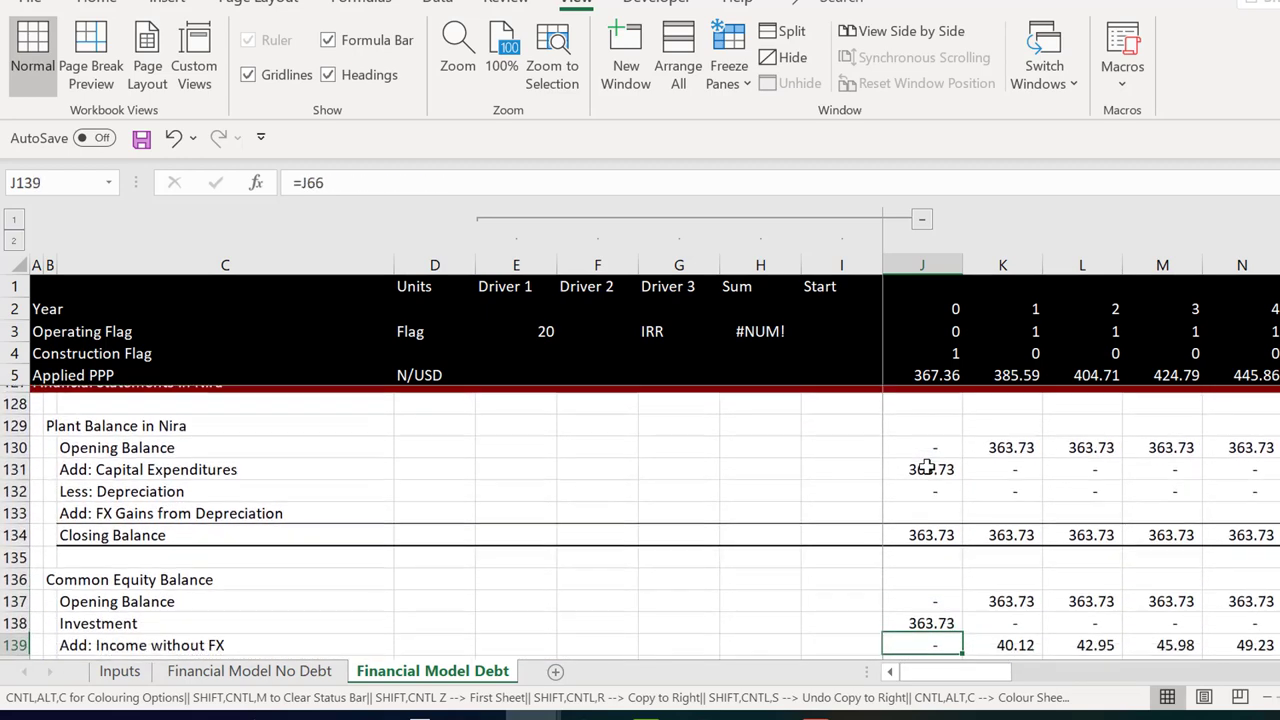
key("Down")
key("Down")
key("Down")
key("Down")
key("Down")
key("Up")
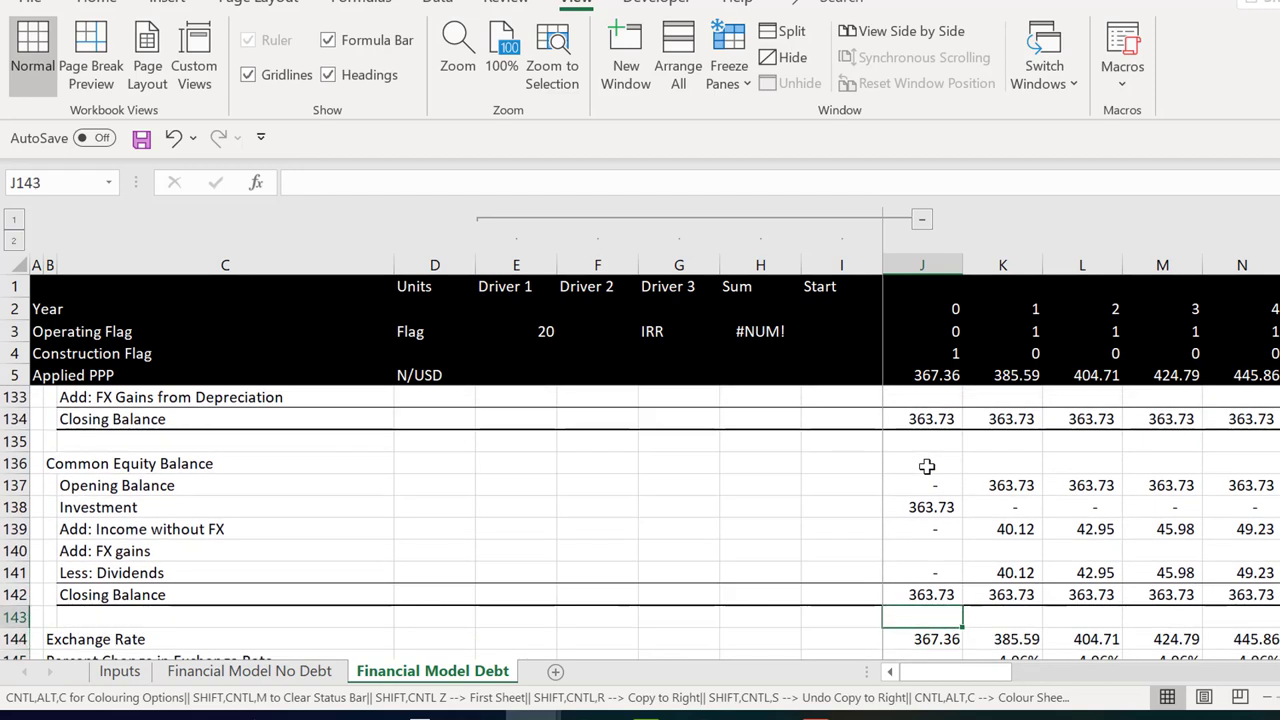
key("Down")
key("Down")
key("Down")
key("Down")
key("Down")
key("Down")
key("Down")
key("Down")
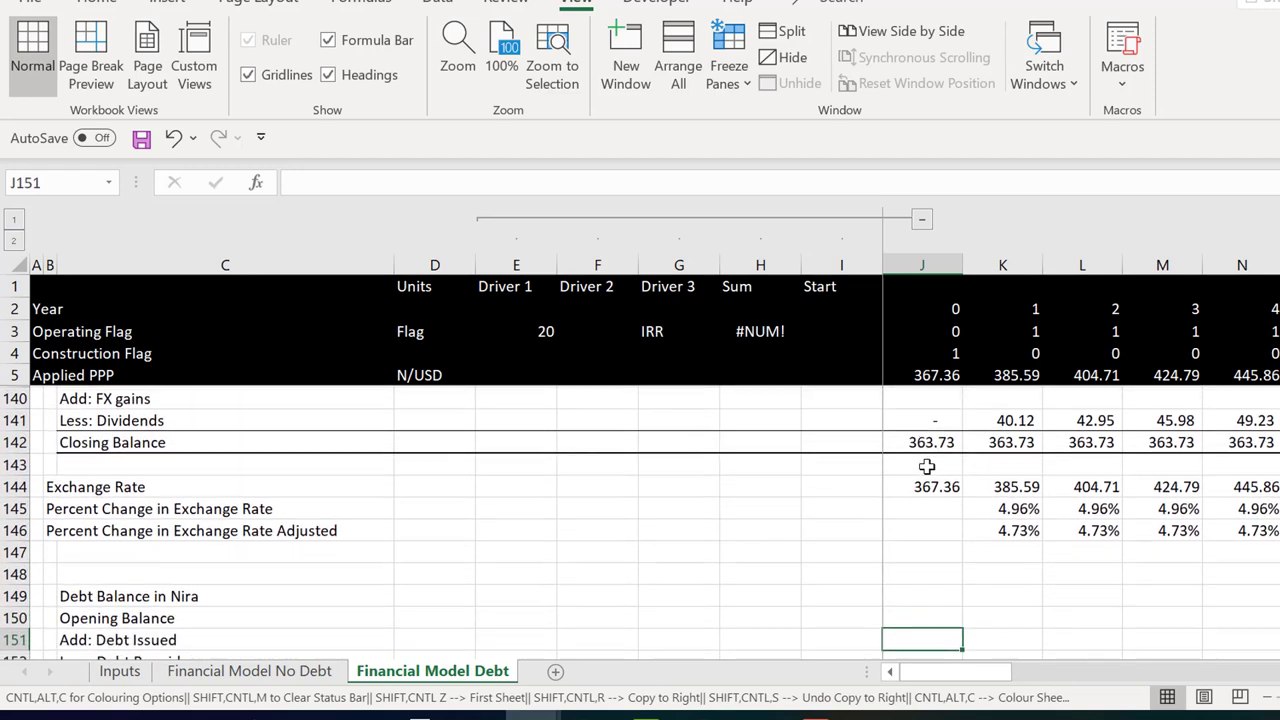
Shift the Exchange Rate, Percent Change in Exchange Rate and Percent Change in Exchange Rate Adjusted labels from column B to column C
key("Up")
key("Left")
key("Up")
key("Up")
key("Up")
key("Up")
key("Left")
key("Left")
key("Left")
key("Left")
key("Left")
key("Left")
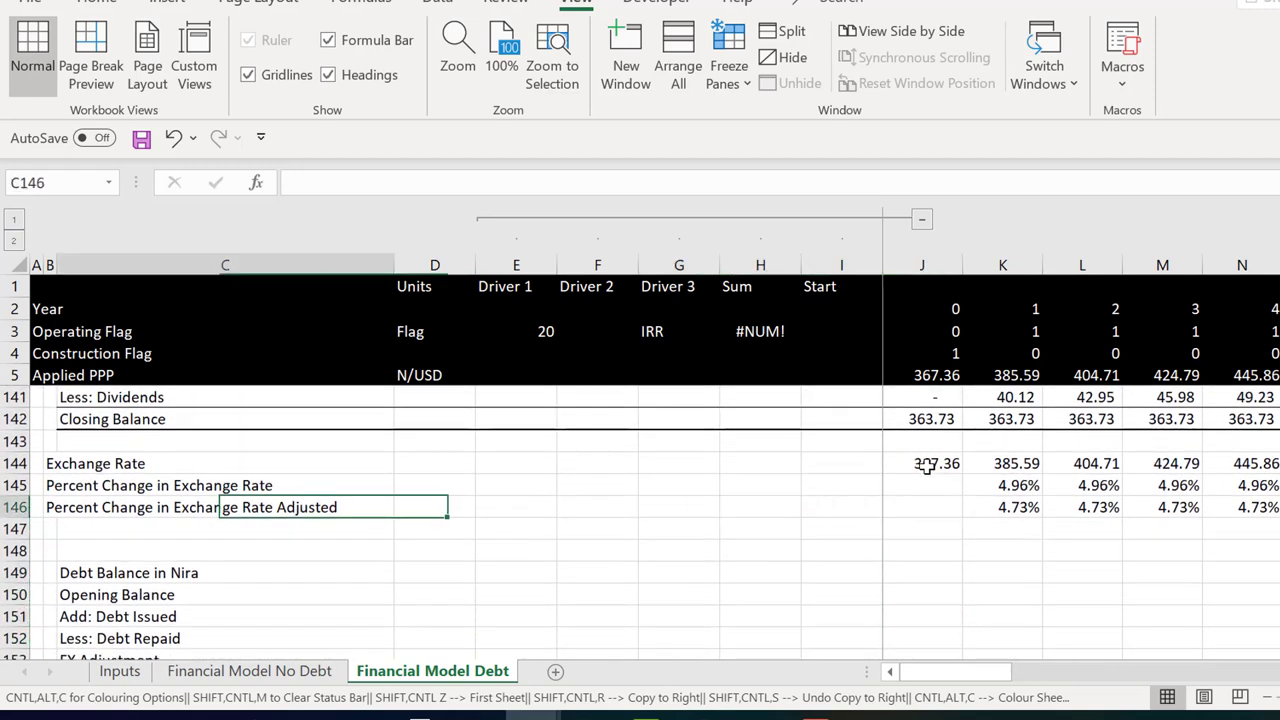
key("Left")
key("Left")
key("Up")
key("Up")
key("Right")
key("shift+Down")
key("shift+Down")
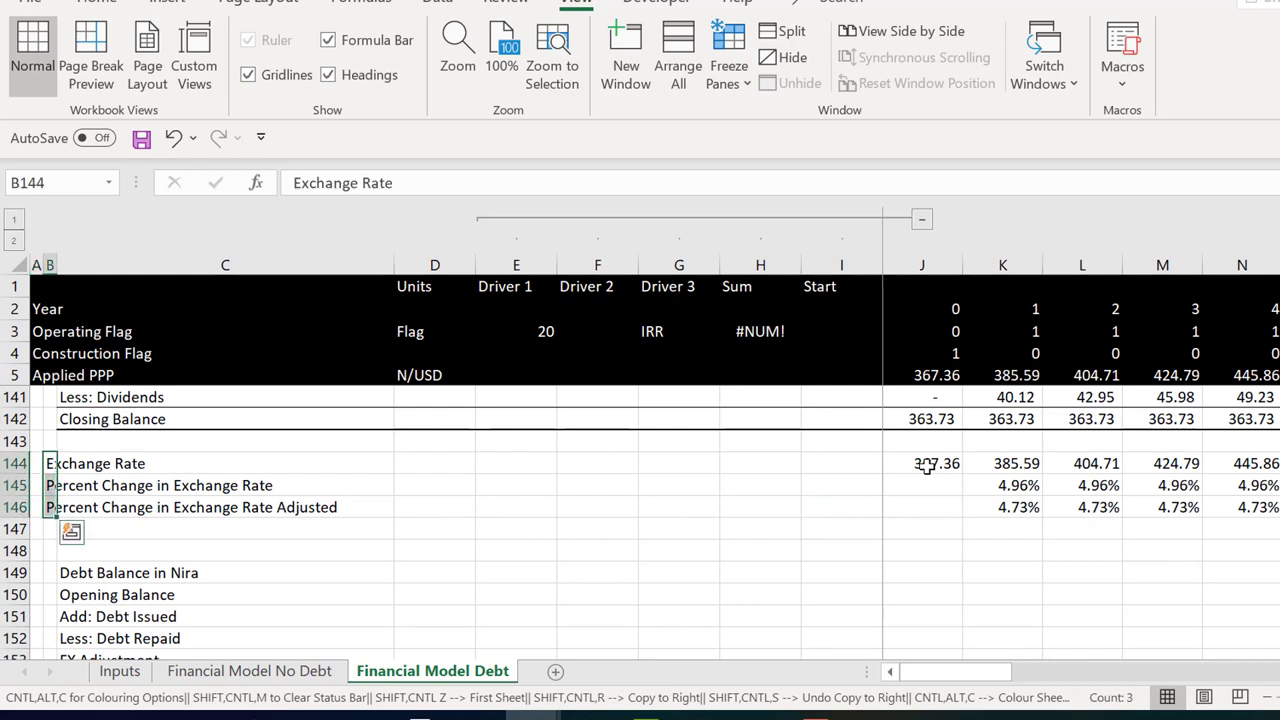
key("ctrl+shift+r")
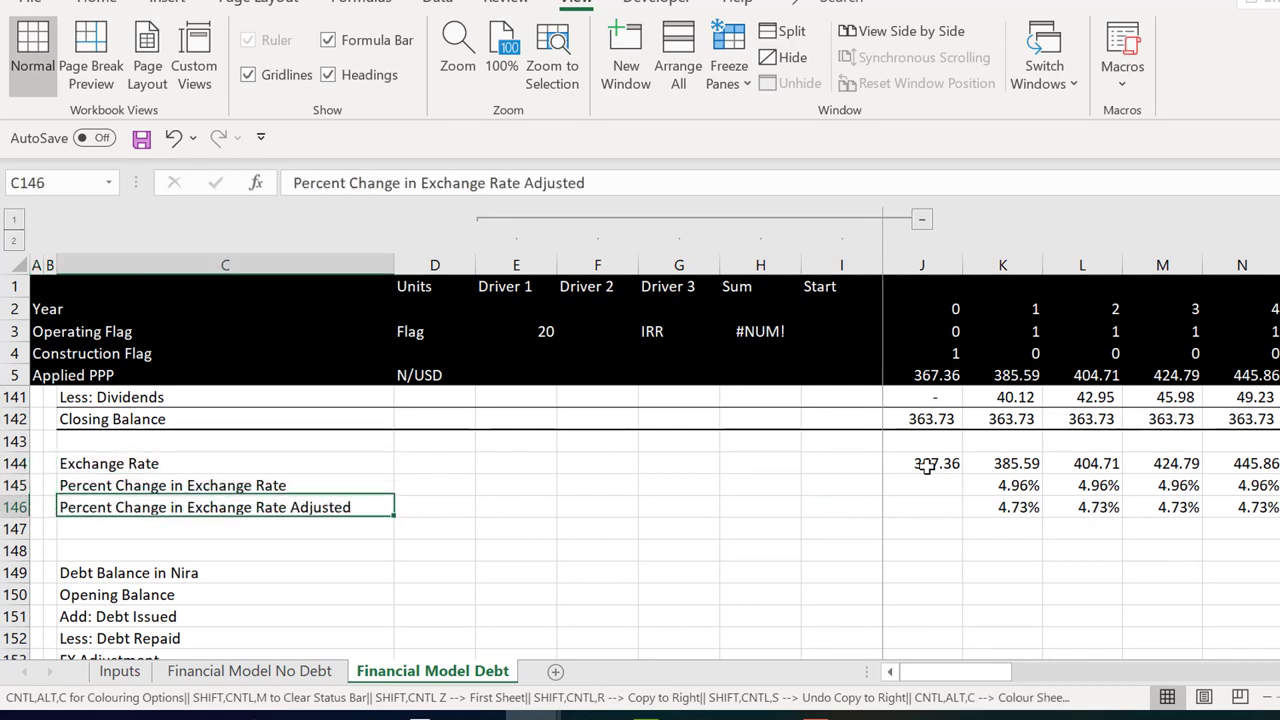
Delete the extra blank row 148 above Debt Balance in Nira
key("Down")
key("Down")
key("Left")
key("Left")
key("shift+space")
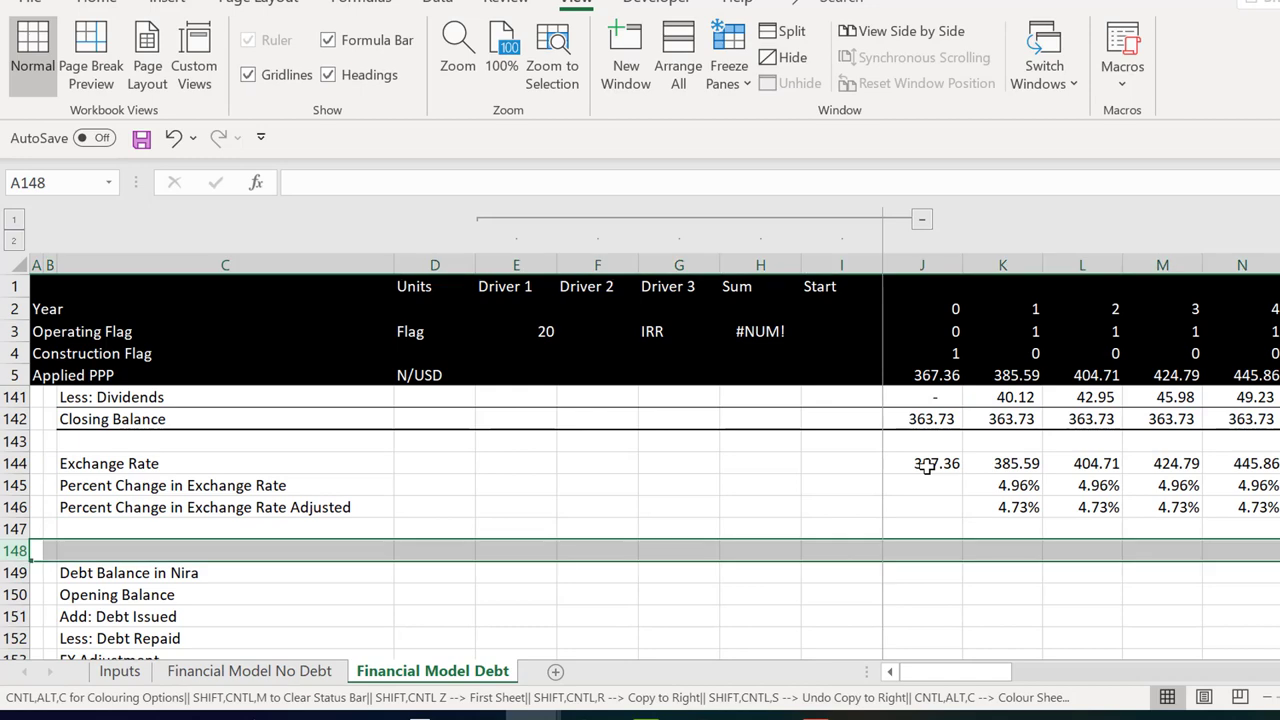
key("ctrl+minus")
Look over the Debt Balance in Nira block, including its FX Adjustment row
key("Down")
key("Down")
key("Down")
key("Down")
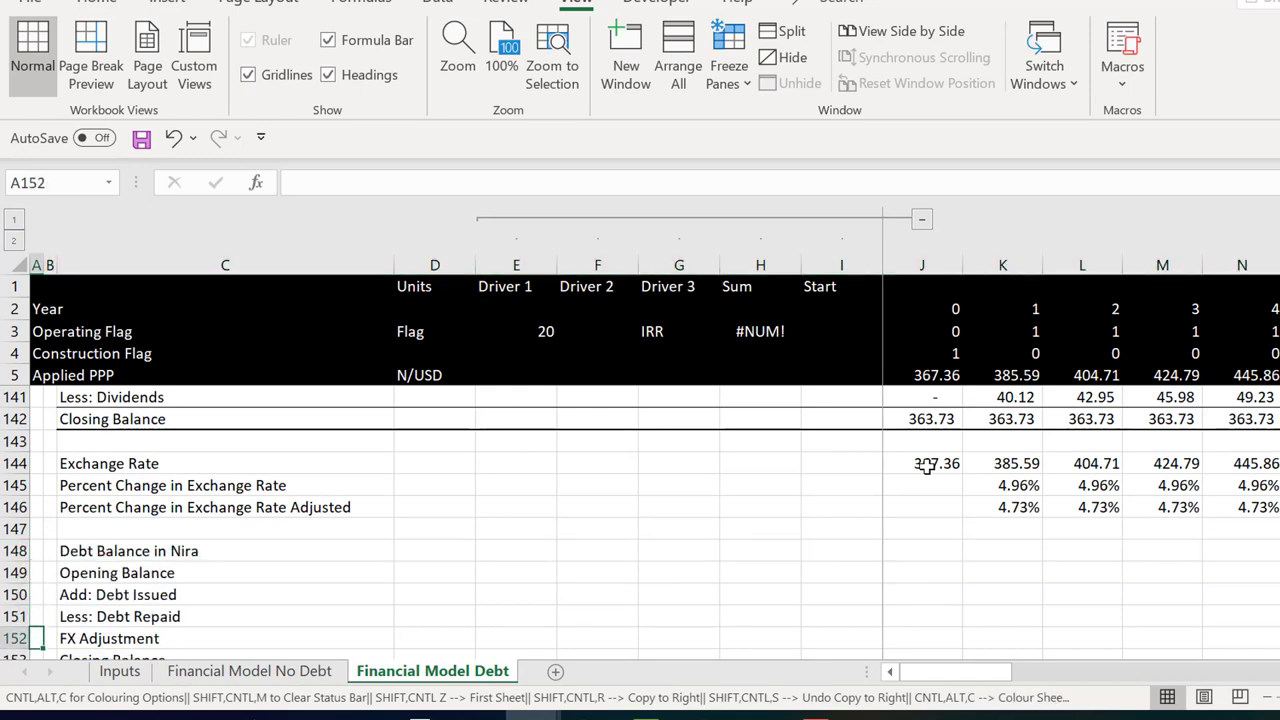
key("Down")
key("Down")
key("Up")
key("Up")
key("Right")
key("Right")
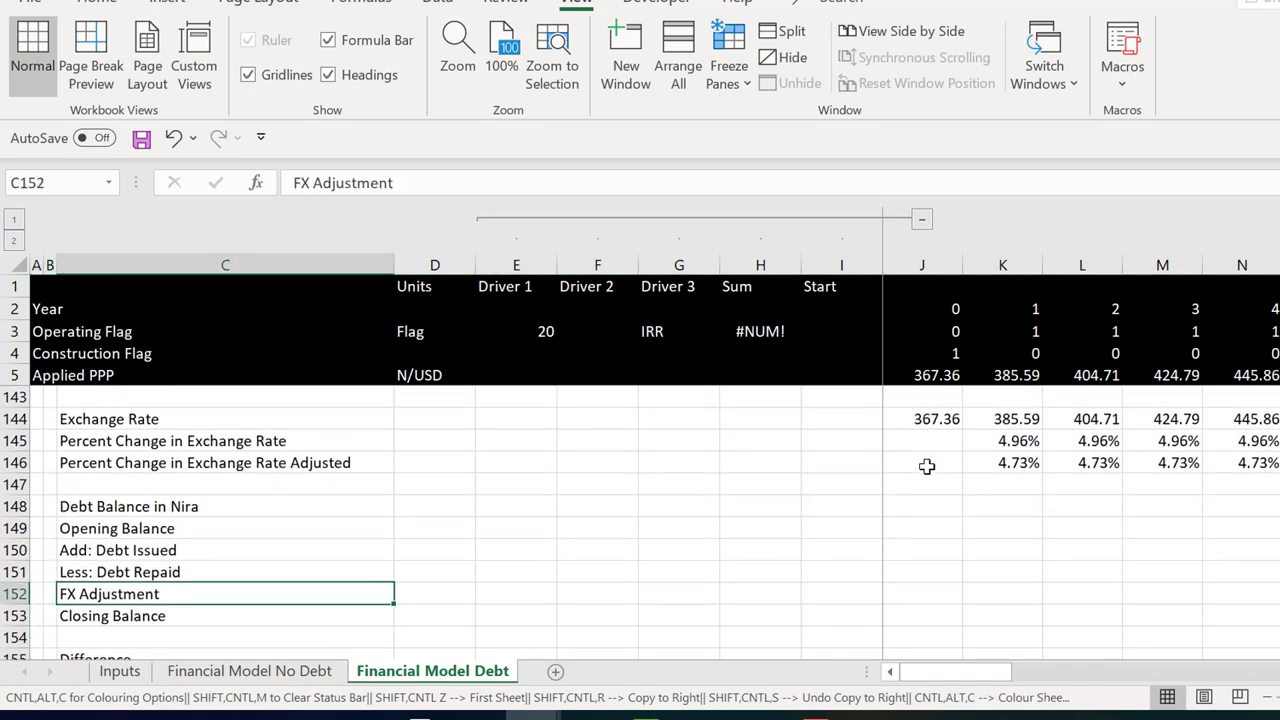
Go back to P&L for Taxes in Nira and examine its FX Adjustments row through year 0
key("Page_Up")
key("Page_Up")
key("Page_Up")
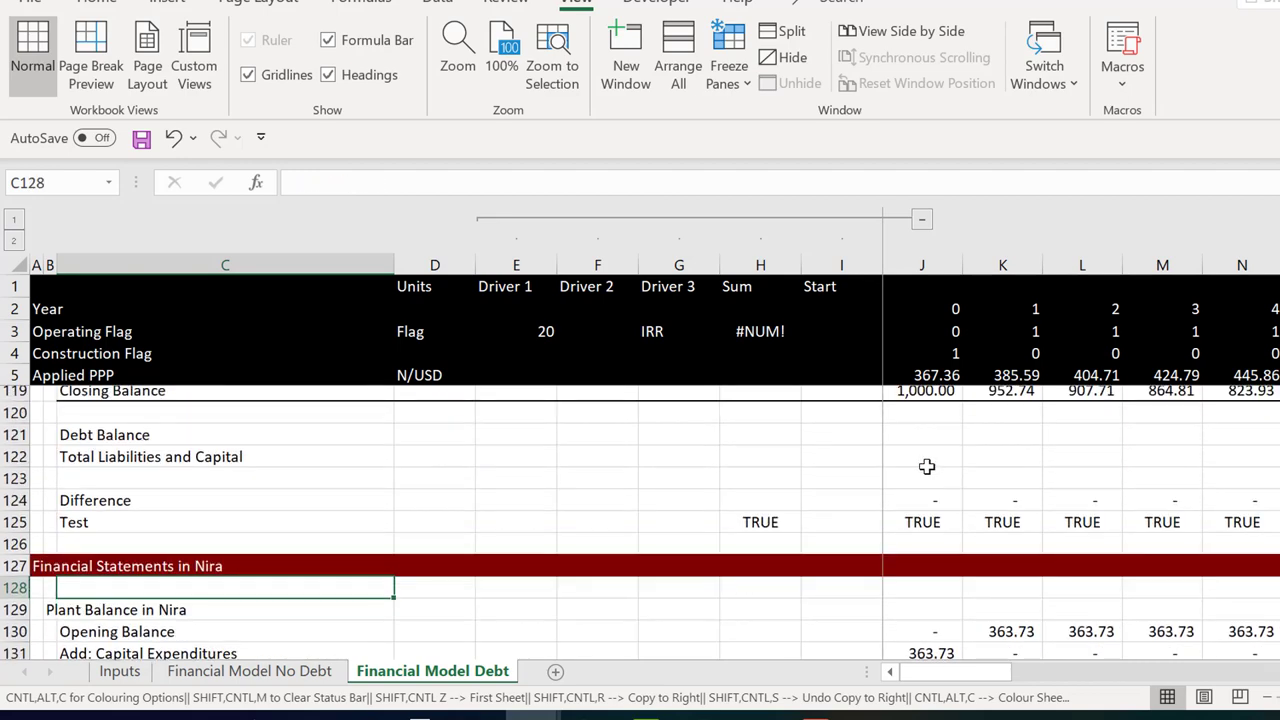
key("Page_Up")
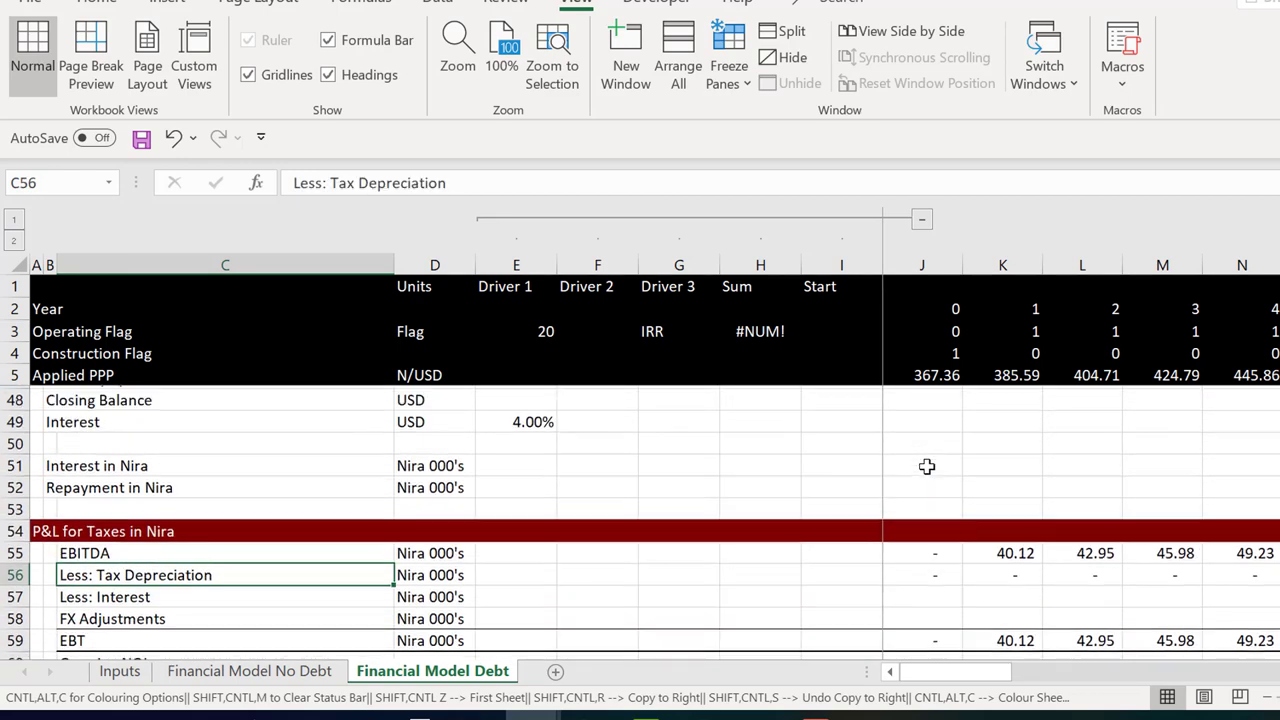
key("Page_Down")
key("Down")
key("Down")
key("Down")
key("Down")
key("Down")
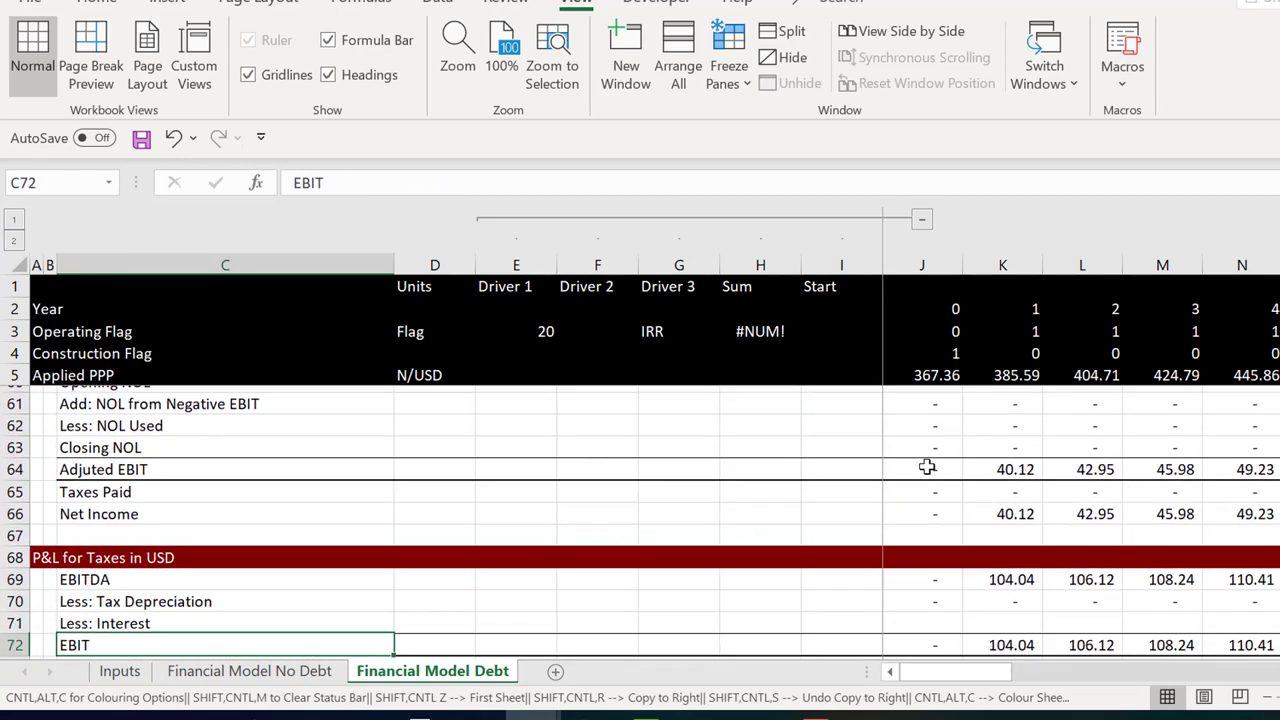
key("Page_Up")
key("Down")
key("Down")
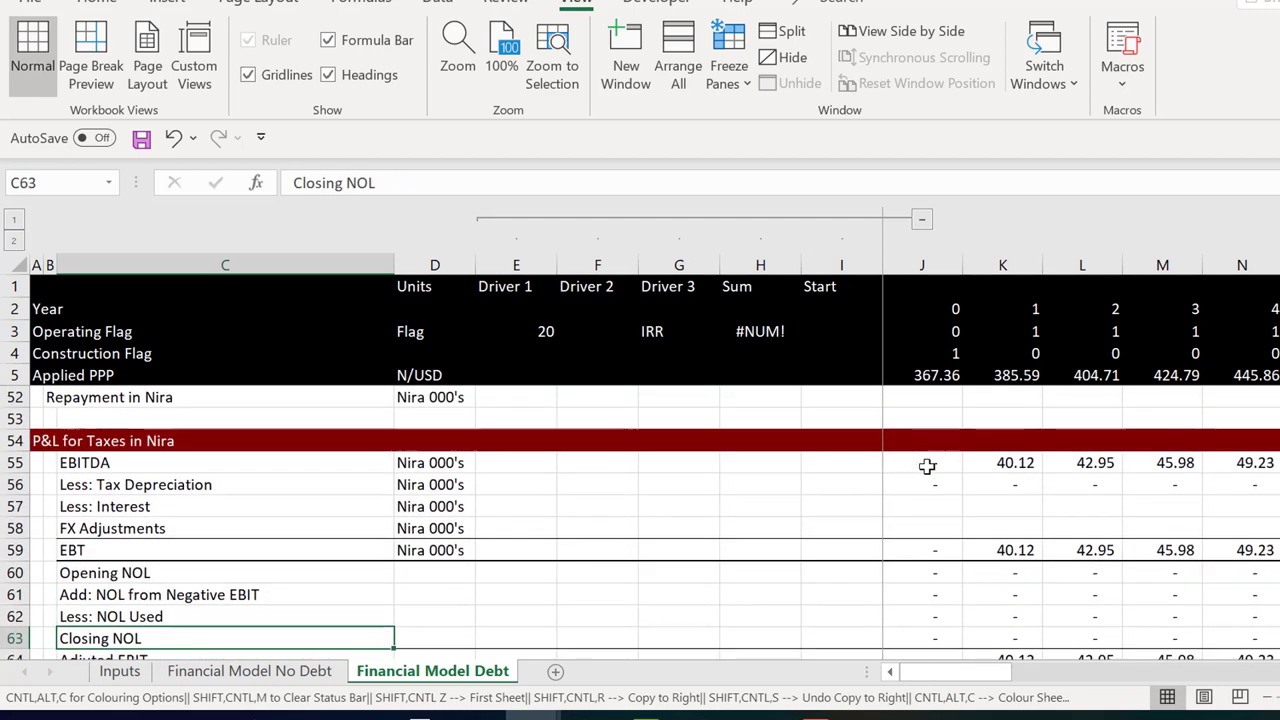
key("Down")
key("Down")
key("Up")
key("Up")
key("Up")
key("Up")
key("Up")
key("Up")
key("Up")
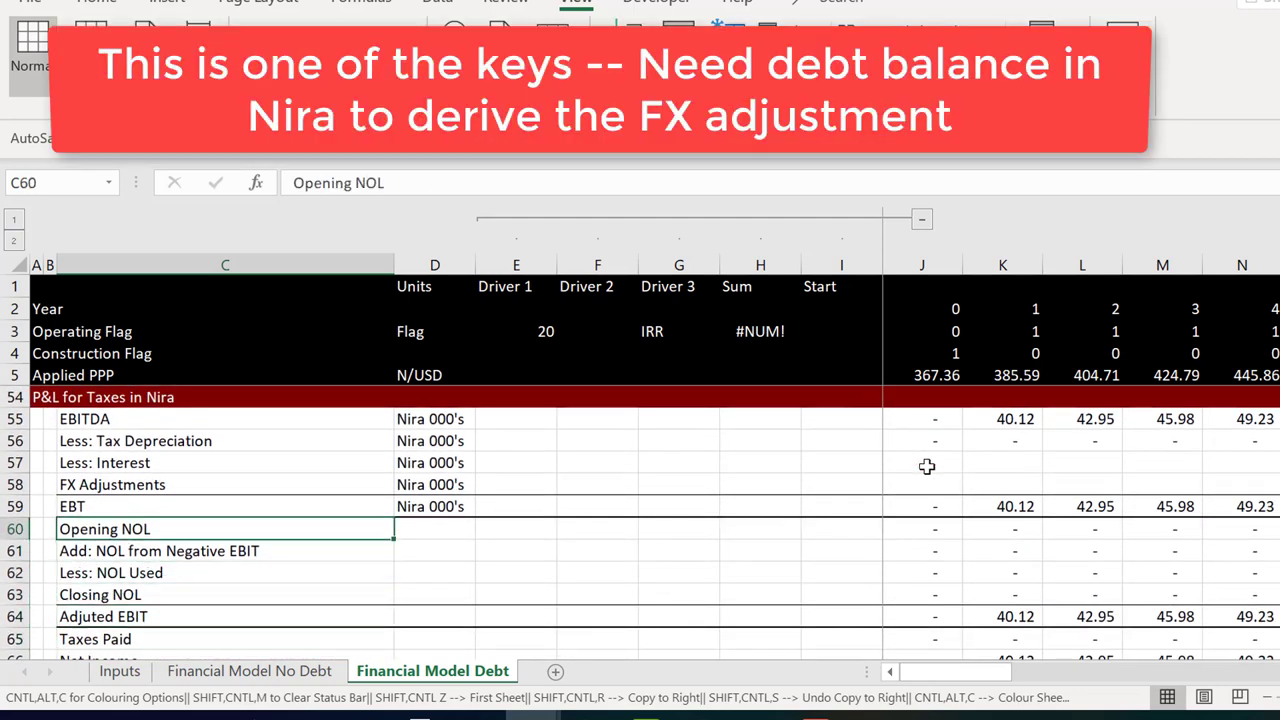
key("Right")
key("Right")
key("Right")
key("Right")
key("Right")
key("Right")
key("Right")
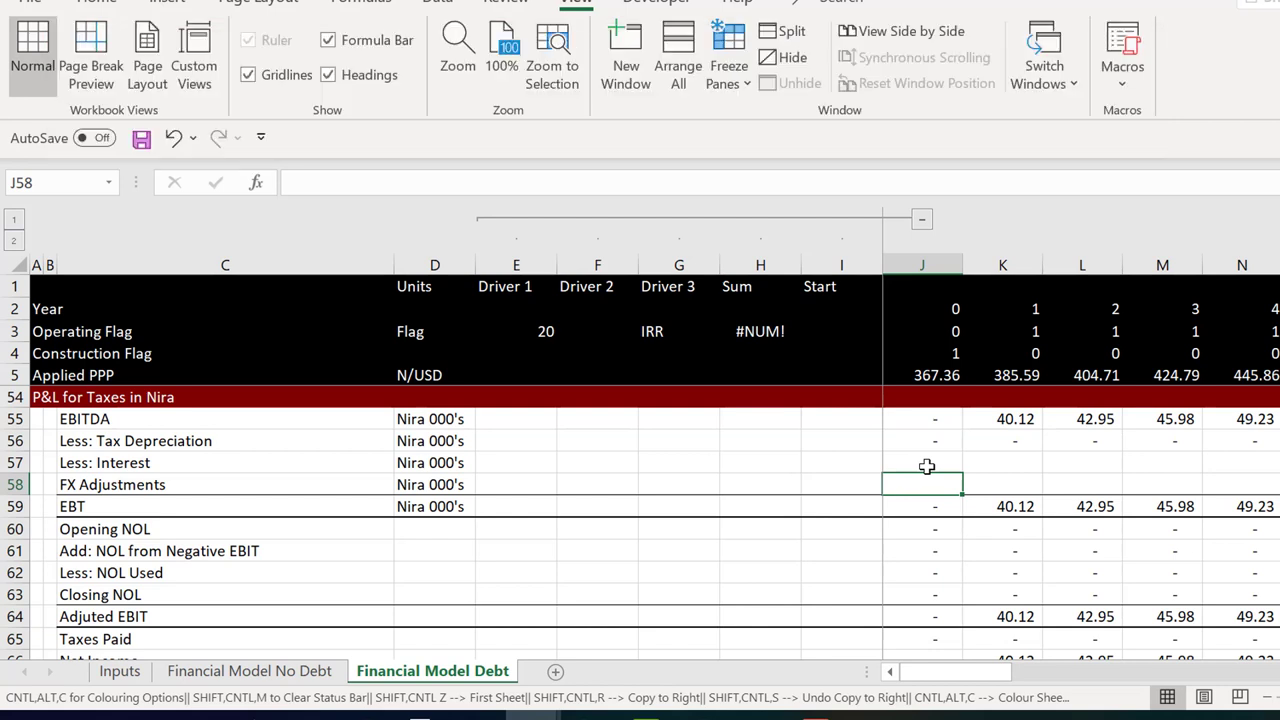
Copy the Nira 000's unit from the FX Adjustments row to the rows from Opening NOL through Closing NOL
key("Down")
key("Down")
key("Down")
key("Left")
key("Left")
key("Left")
key("Left")
key("Left")
key("Left")
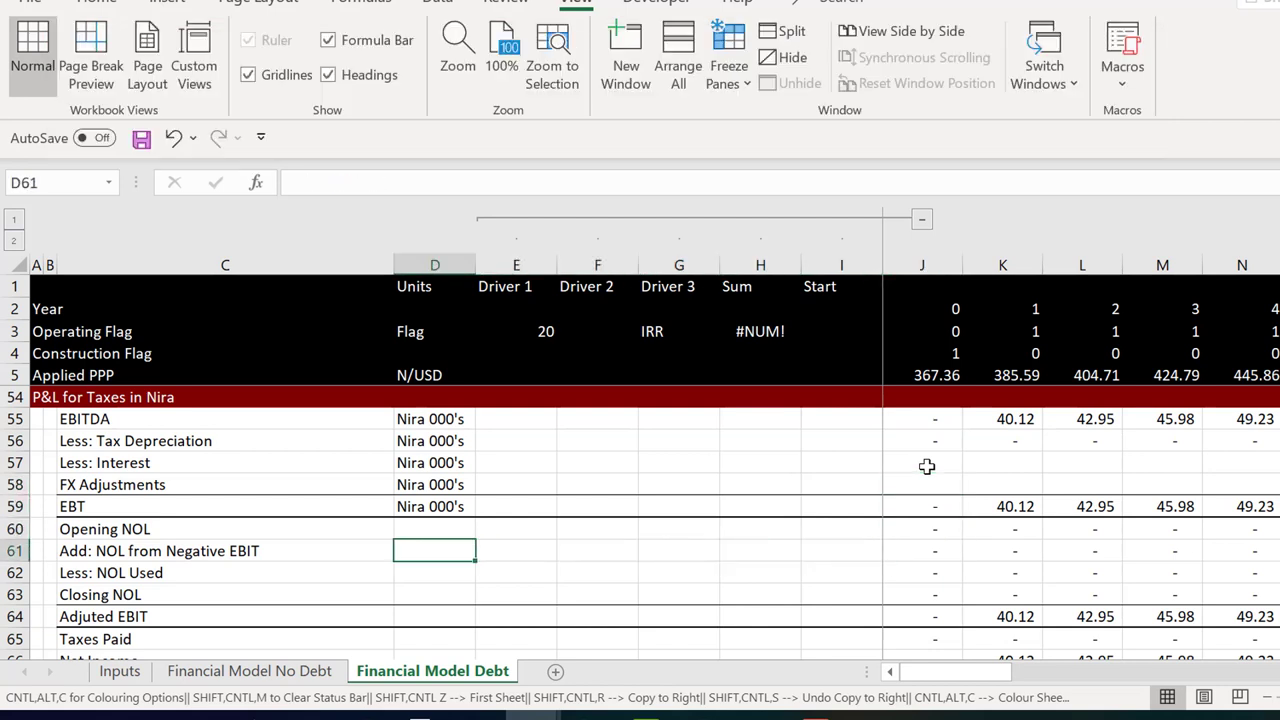
key("Up")
key("Up")
key("Up")
key("ctrl+c")
key("Down")
key("Down")
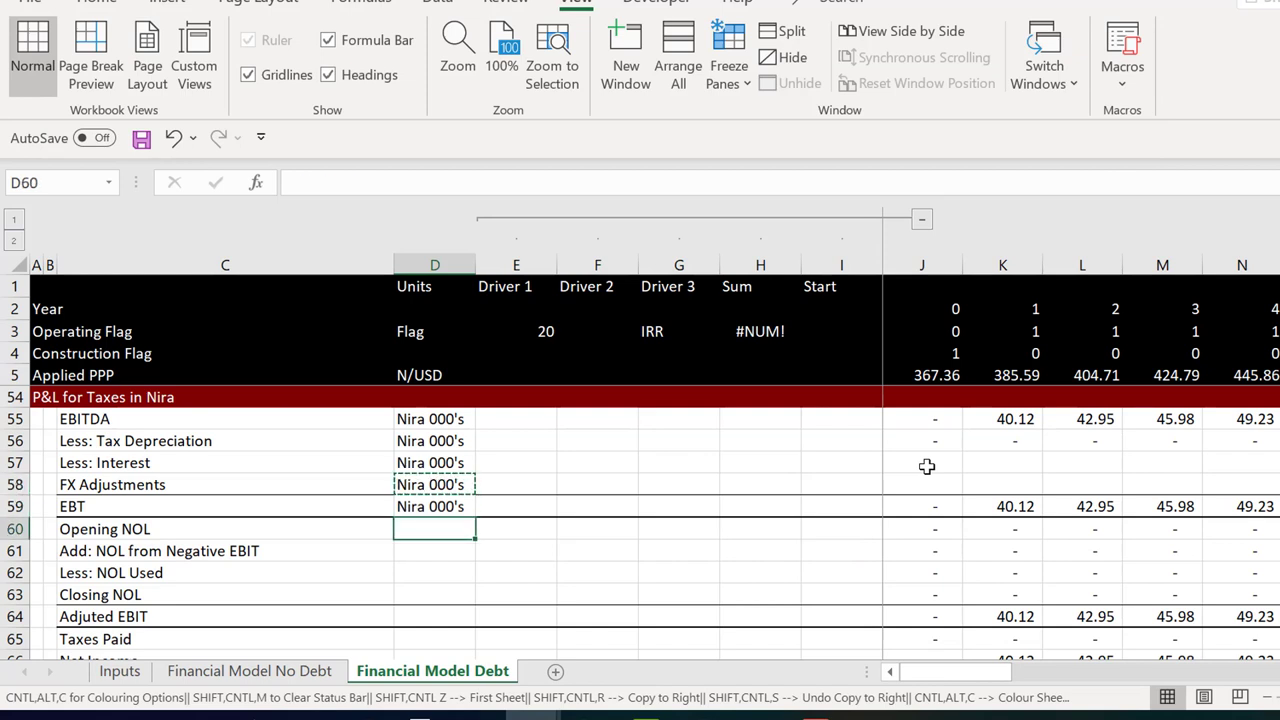
key("ctrl+v")
key("Down")
key("Escape")
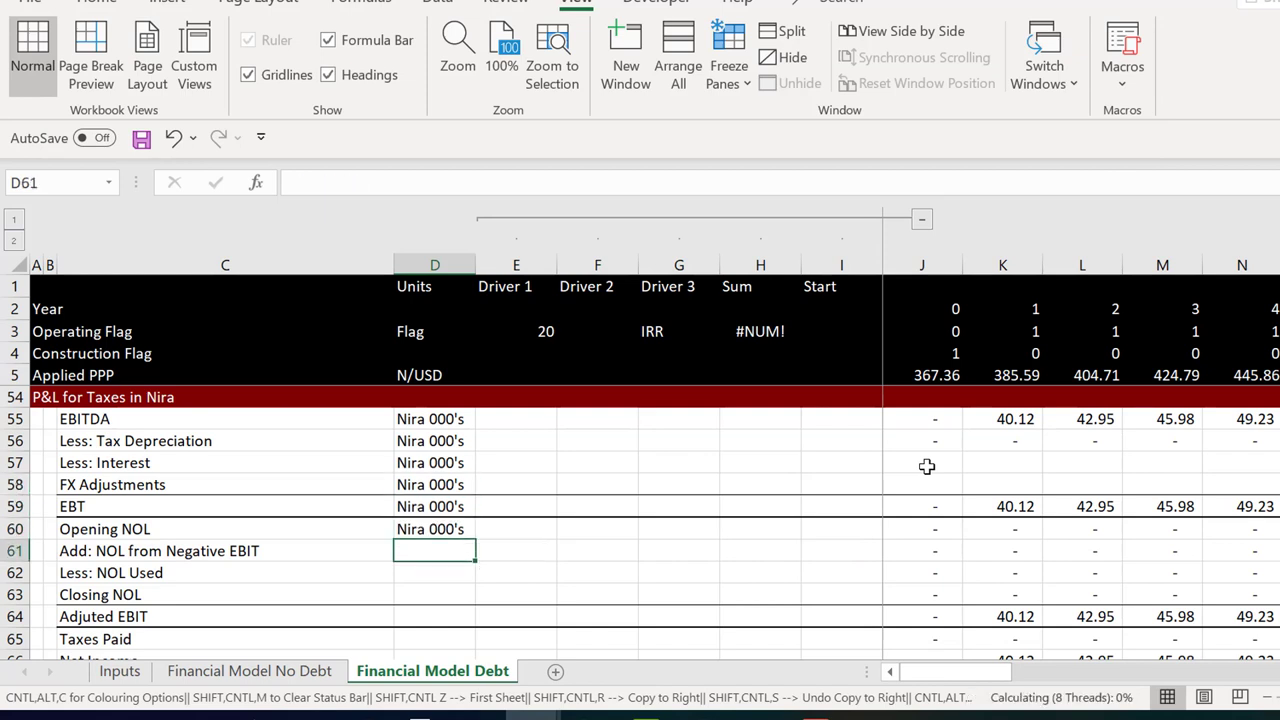
key("ctrl+v")
key("Down")
key("ctrl+v")
key("Down")
key("ctrl+v")
key("Down")
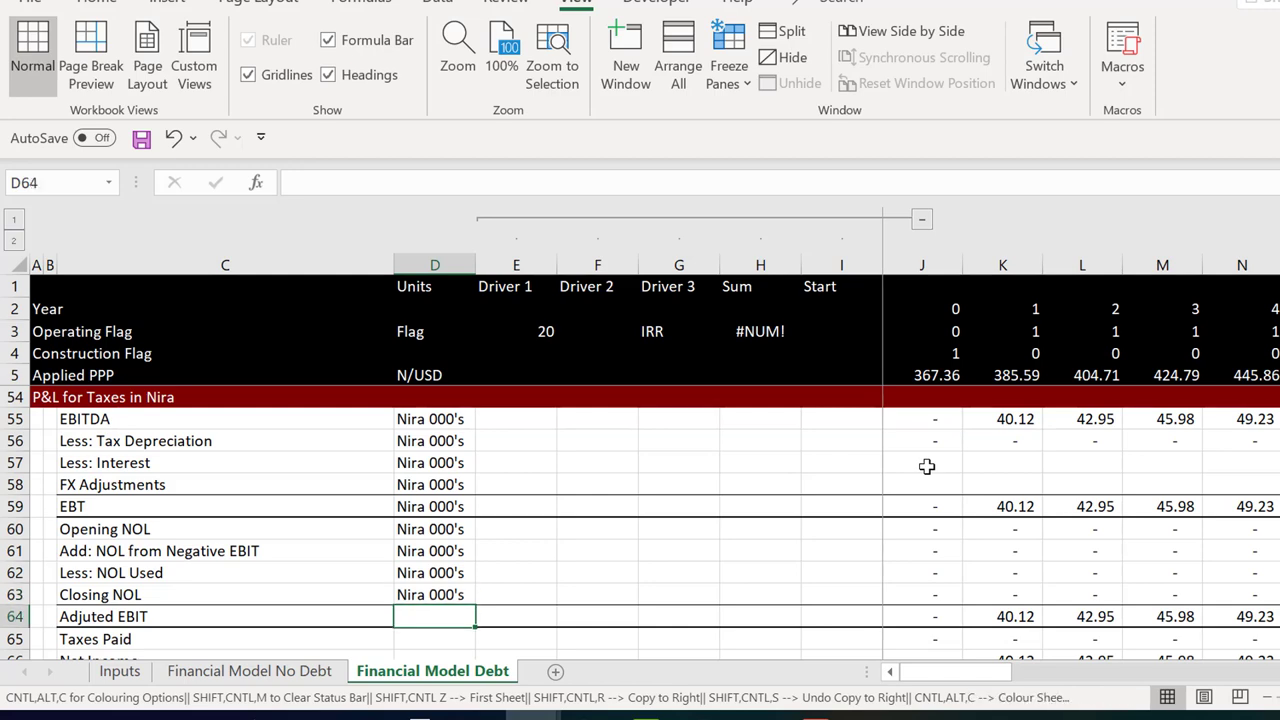
Paste the Nira 000's unit into the Adjuted EBIT row of P&L for Taxes in Nira
key("Up")
key("Up")
key("Down")
key("Down")
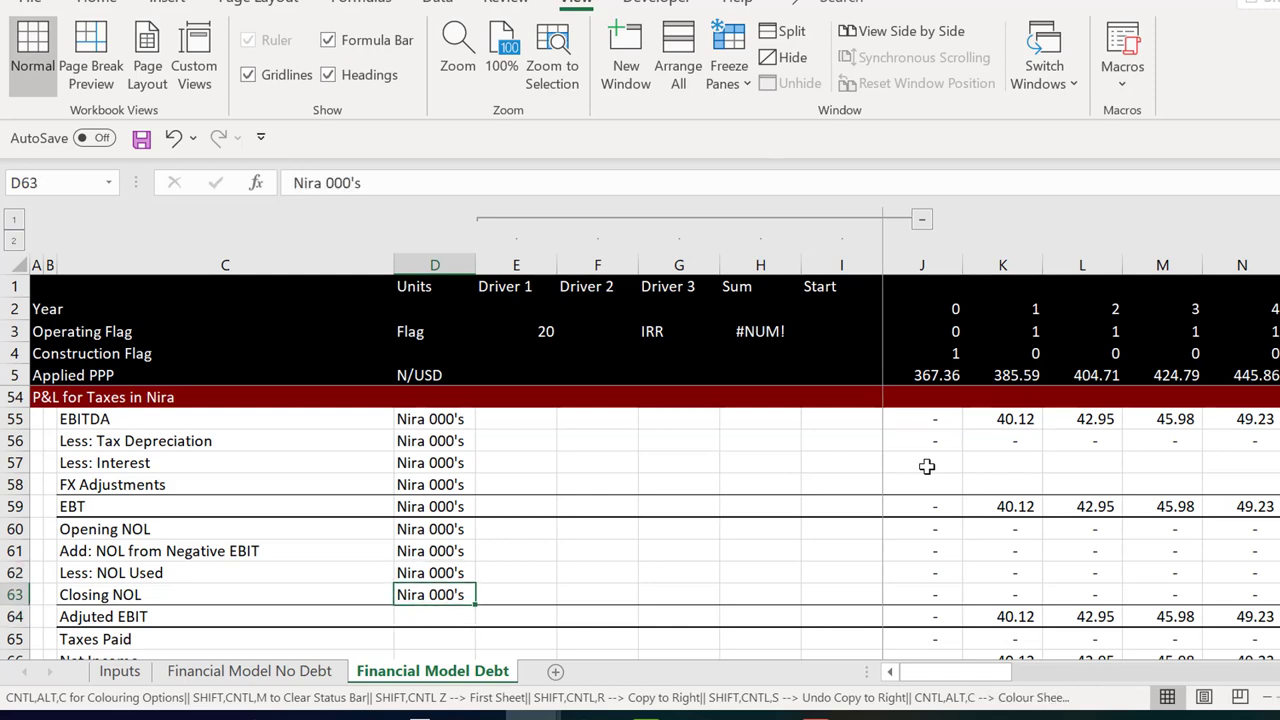
key("ctrl+v")
key("Down")
key("Down")
key("Down")
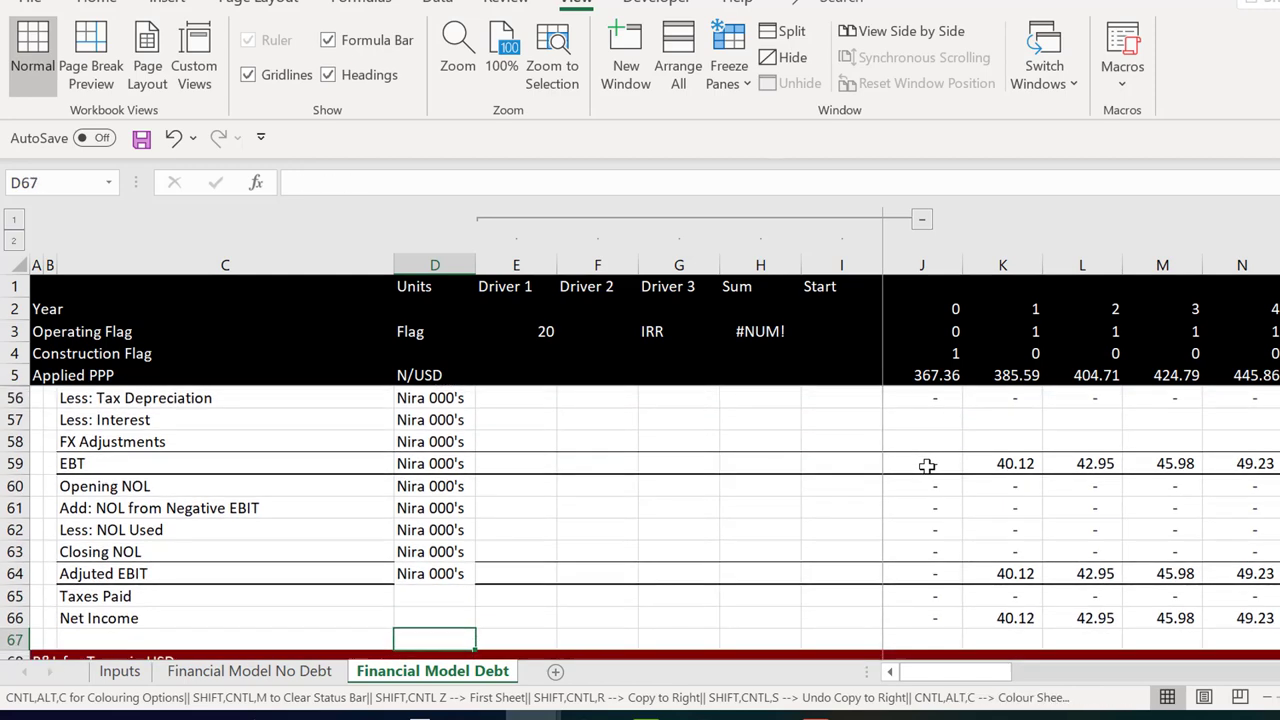
Look over P&L for Taxes in USD, the macroeconomic and tax parameter sections, and the Uses and Sources section
key("Up")
key("Up")
key("Up")
key("ctrl+Down")
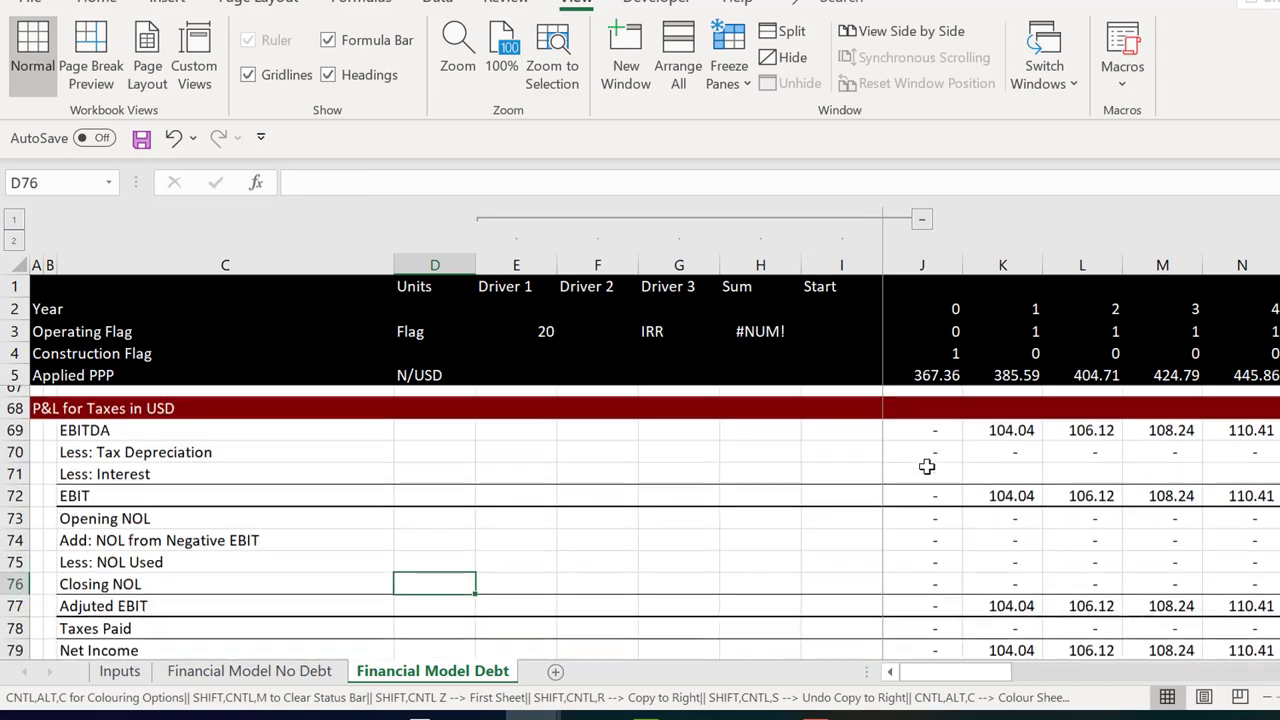
key("ctrl+Up")
key("ctrl+Up")
key("ctrl+Up")
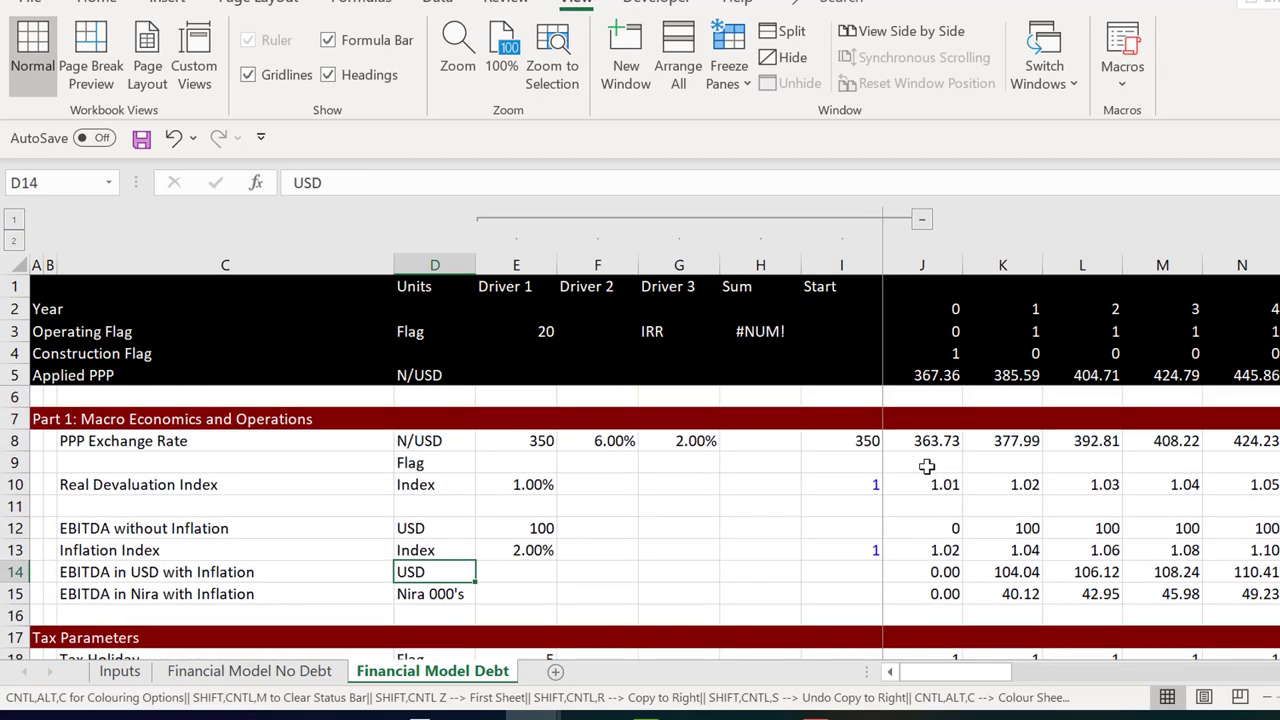
key("Page_Down")
key("Down")
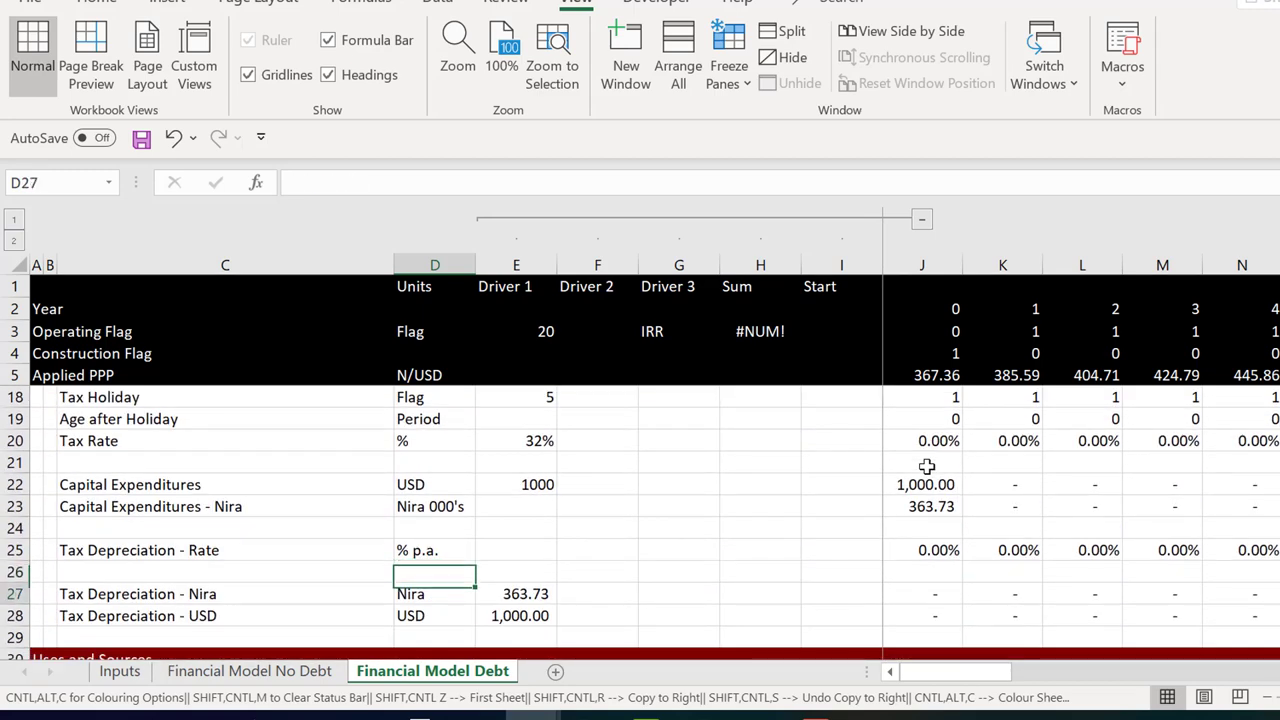
key("Page_Down")
key("Up")
key("Up")
key("Up")
key("Up")
key("Up")
key("Up")
key("Up")
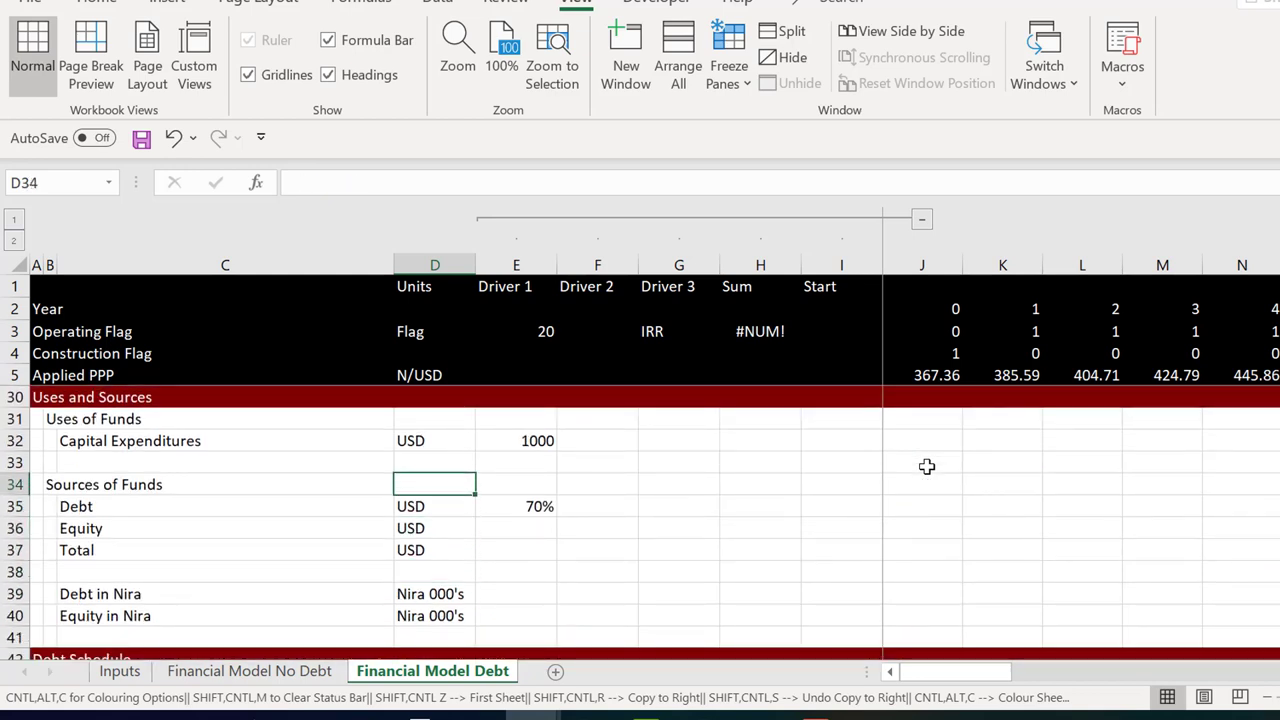
Enter the year 0 Capital Expenditures under Uses of Funds in J32 as the fixed input times the Construction Flag, =$E$32*J4
key("Right")
key("Right")
key("Right")
key("Right")
key("Right")
key("Right")
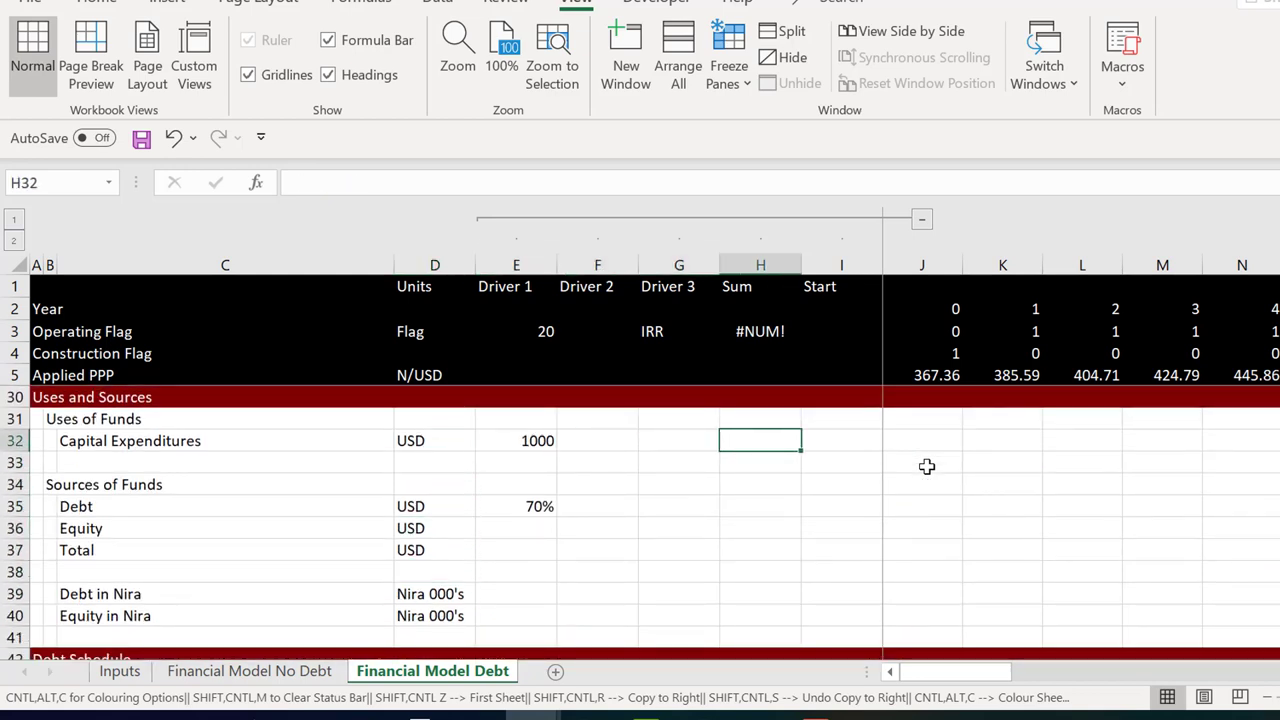
type("=")
key("Left")
key("Left")
key("Left")
key("Left")
key("Left")
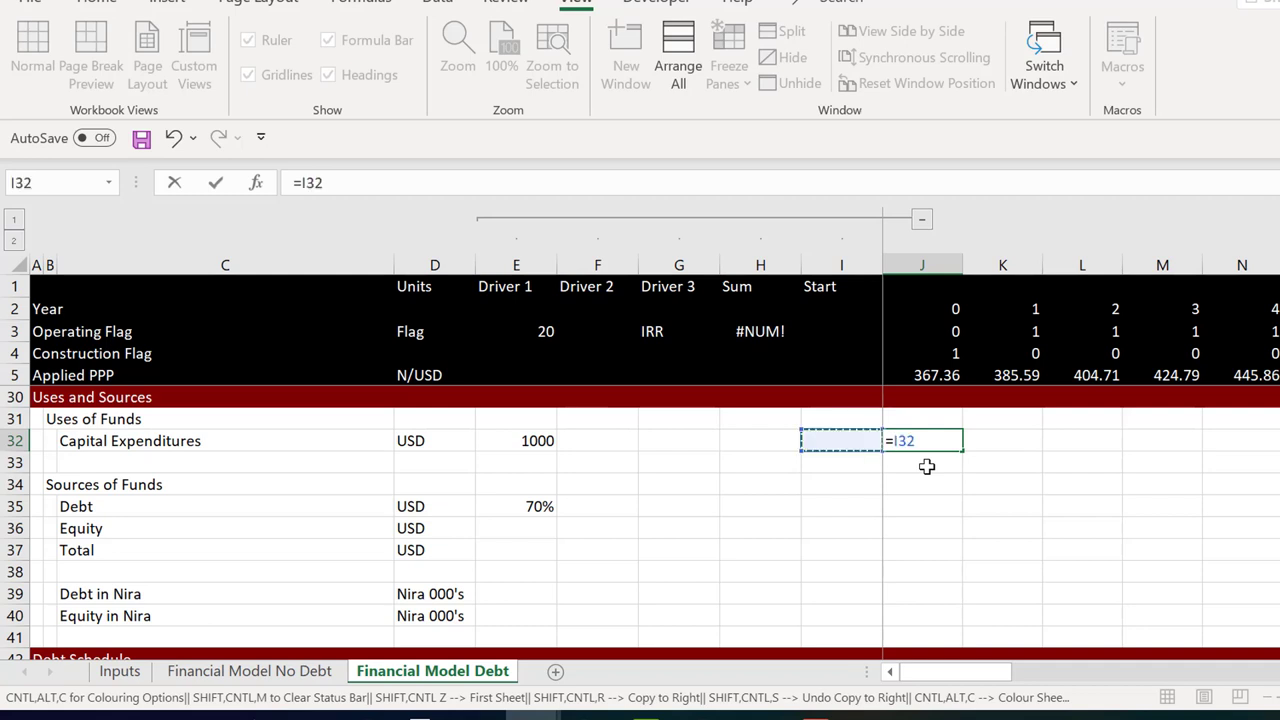
key("F4")
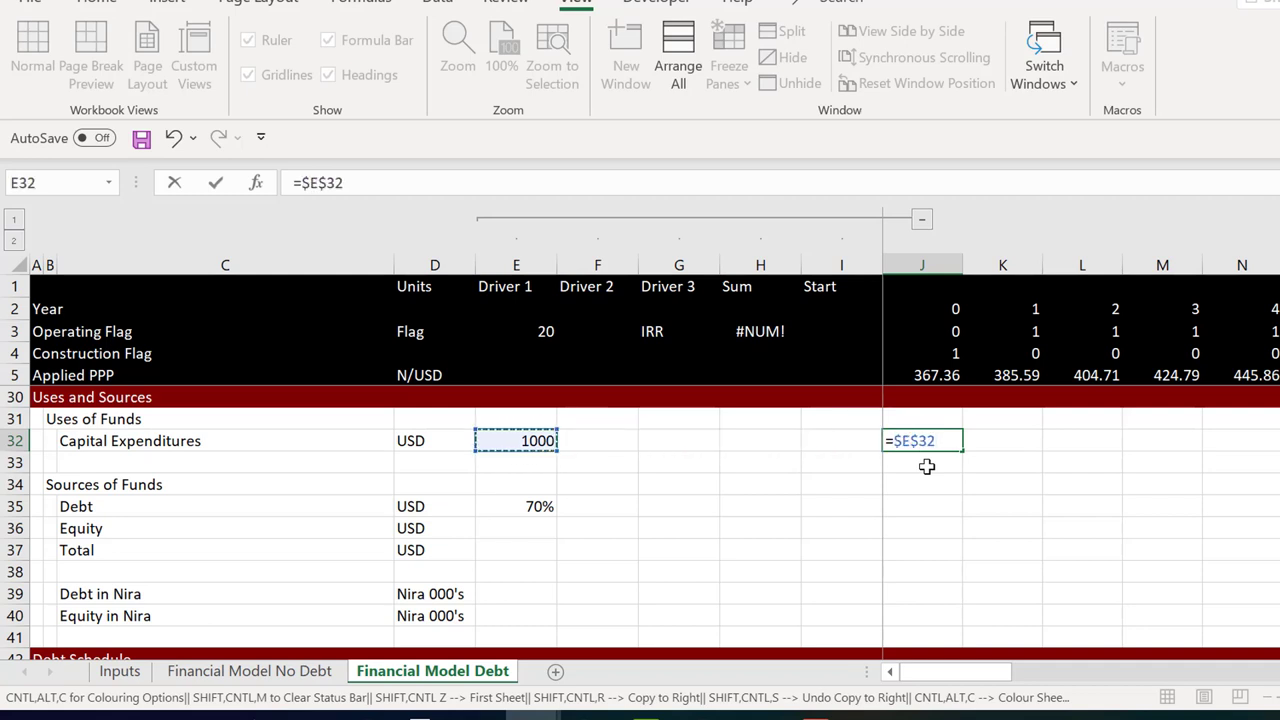
type("*")
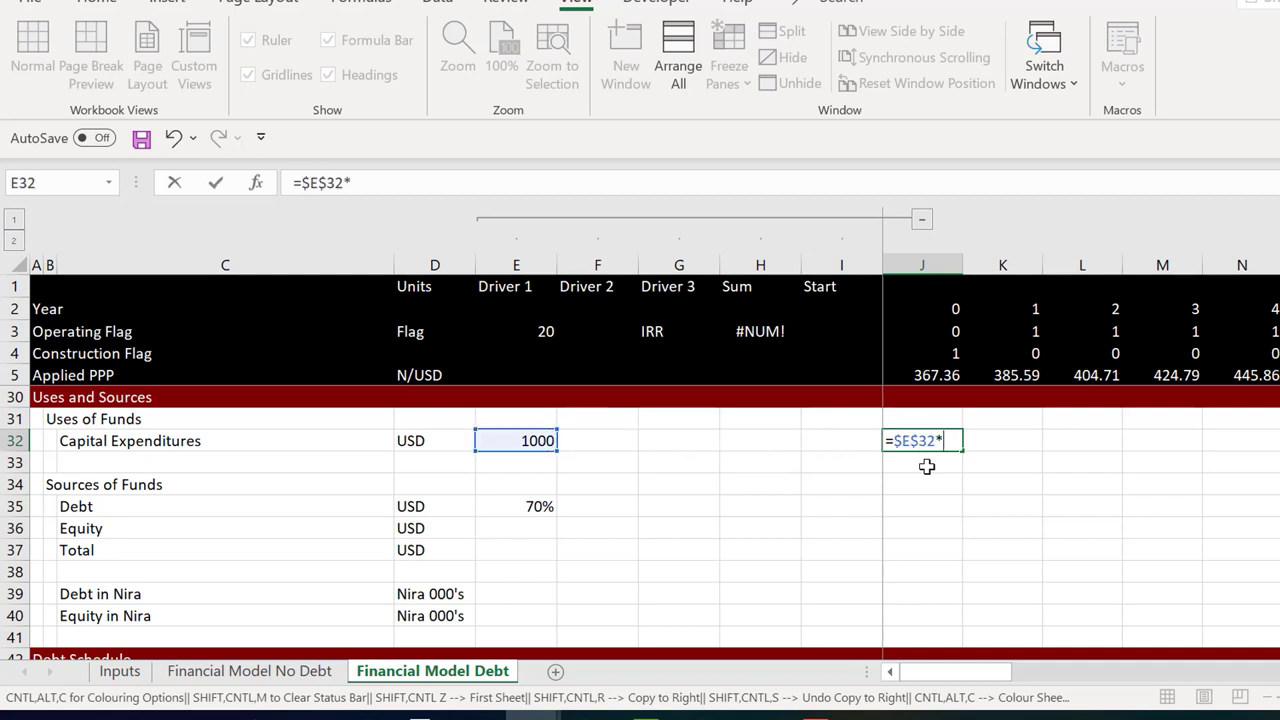
left_click(930, 337)
key("Left")
key("Right")
key("Down")
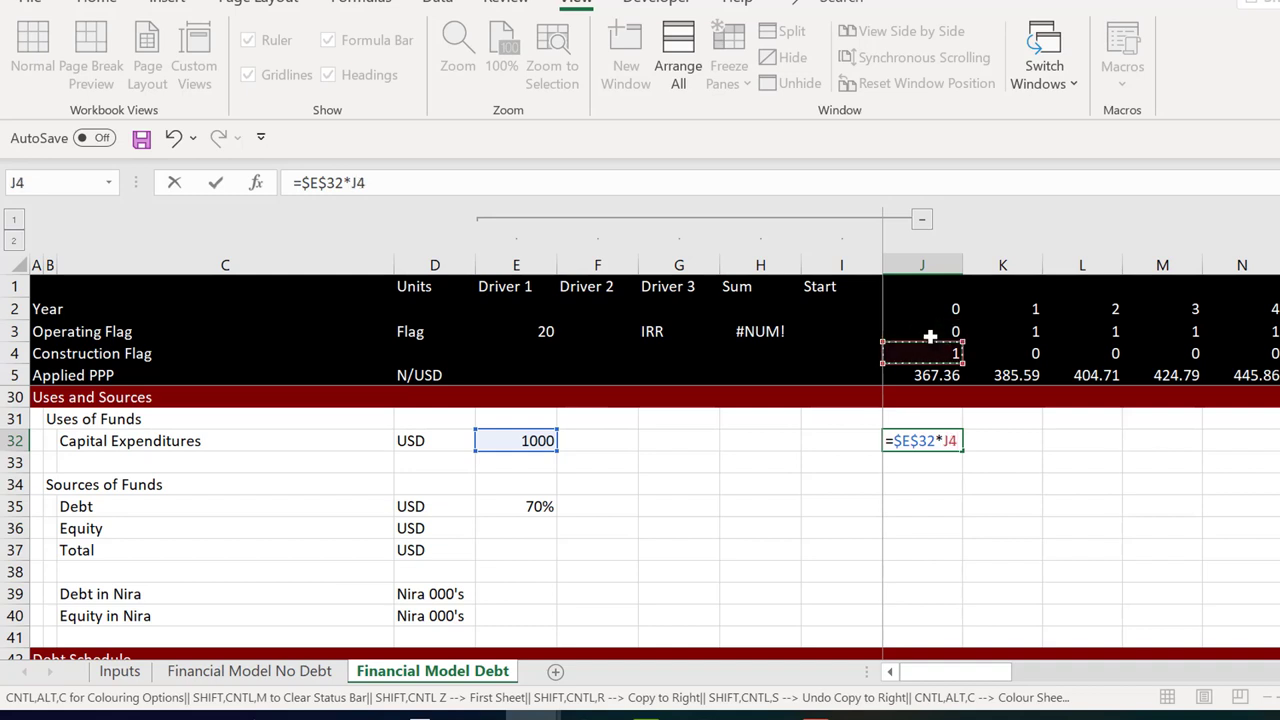
key("Return")
key("Up")
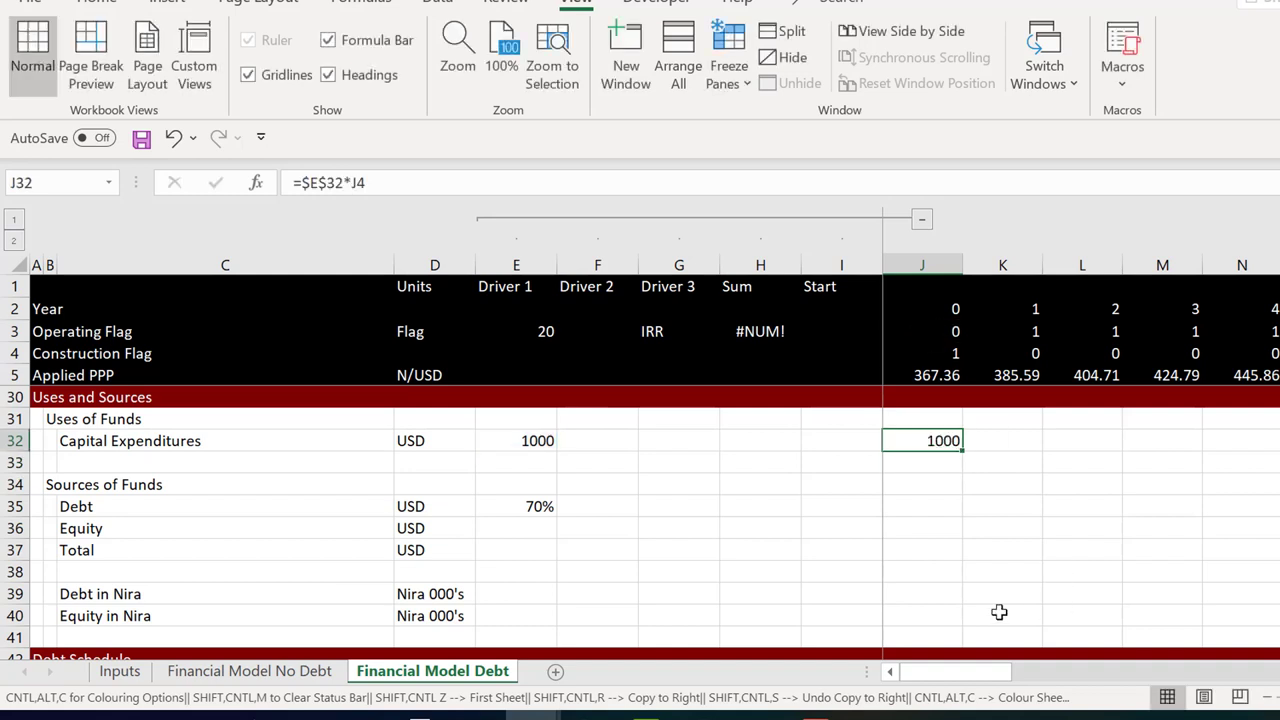
left_click(816, 716)
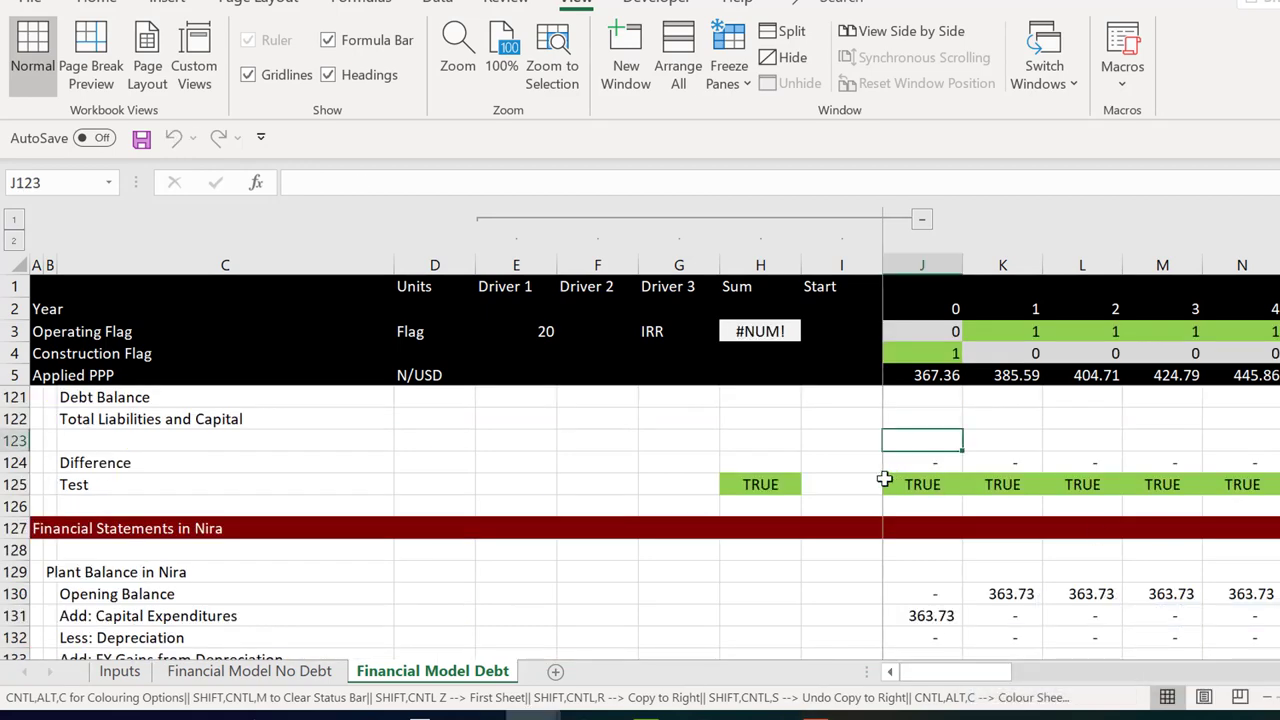
key("Left")
key("Left")
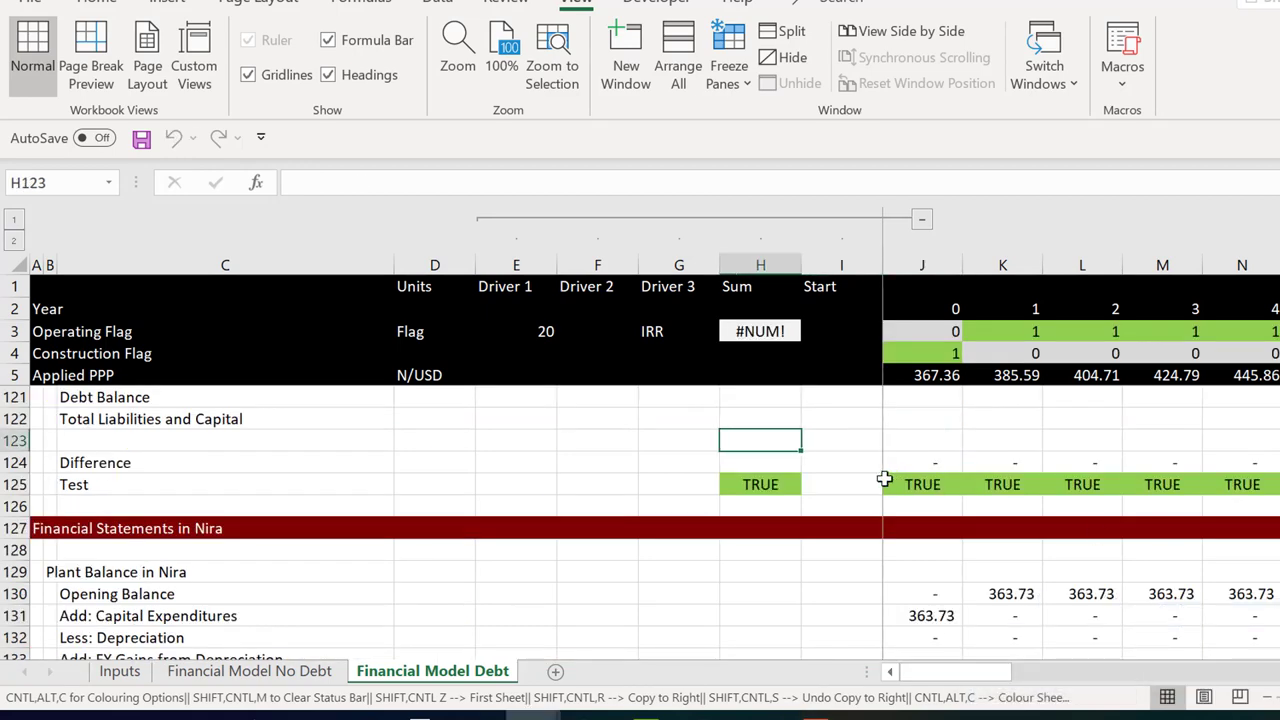
key("Up")
key("Right")
key("Right")
key("Down")
key("Down")
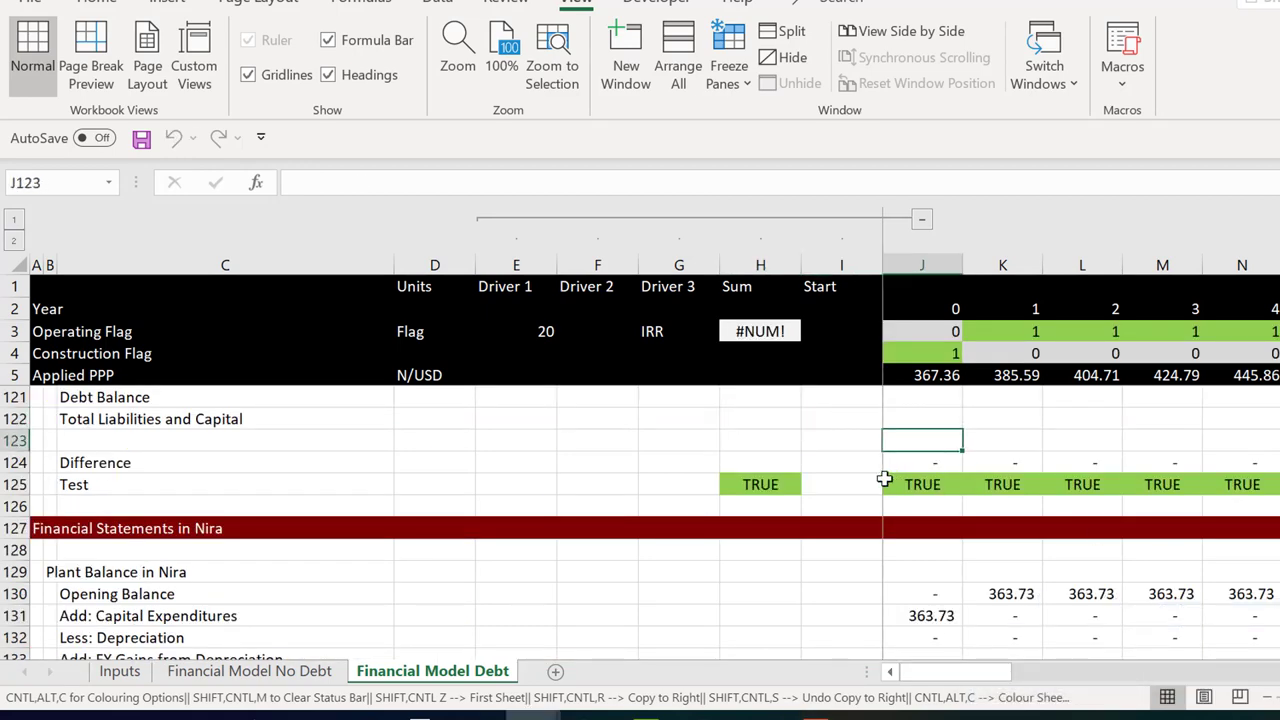
Format the year 0 Capital Expenditures in J32 with thousands separators and two decimals, and copy it across the remaining years
key("Page_Down")
key("Page_Up")
key("Page_Up")
key("Page_Up")
key("Page_Up")
key("Page_Up")
key("Page_Up")
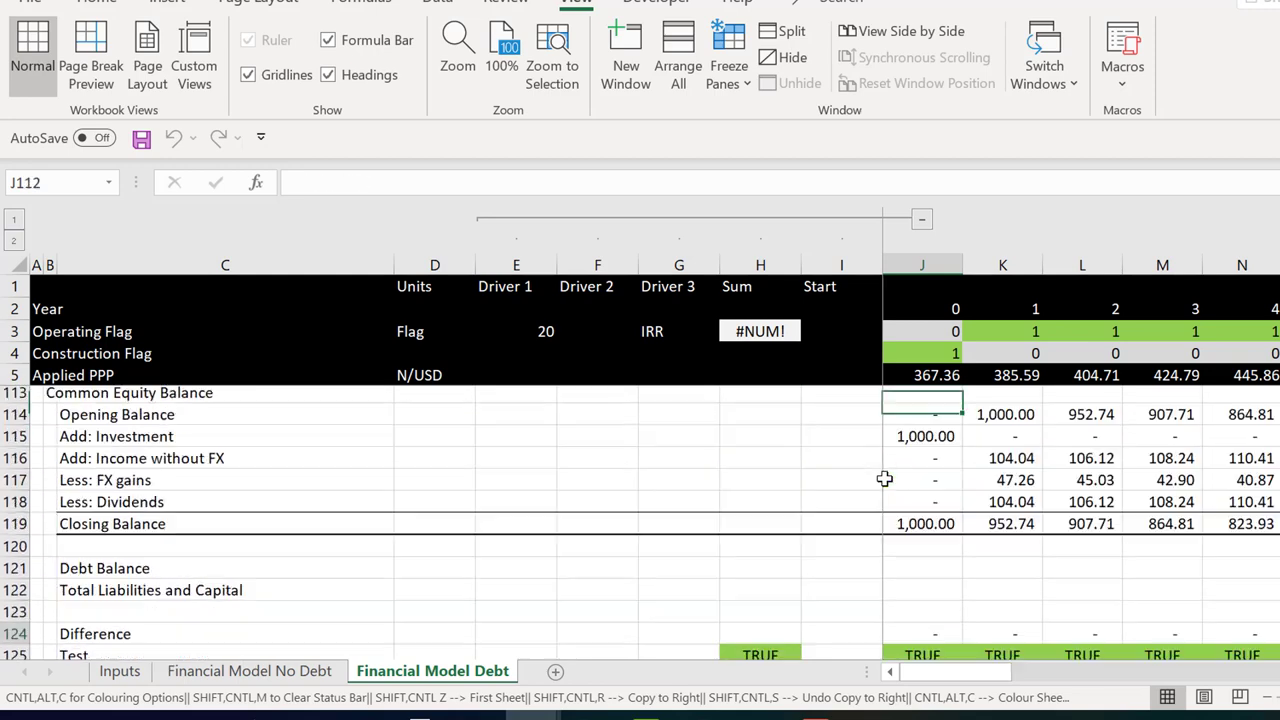
key("Page_Up")
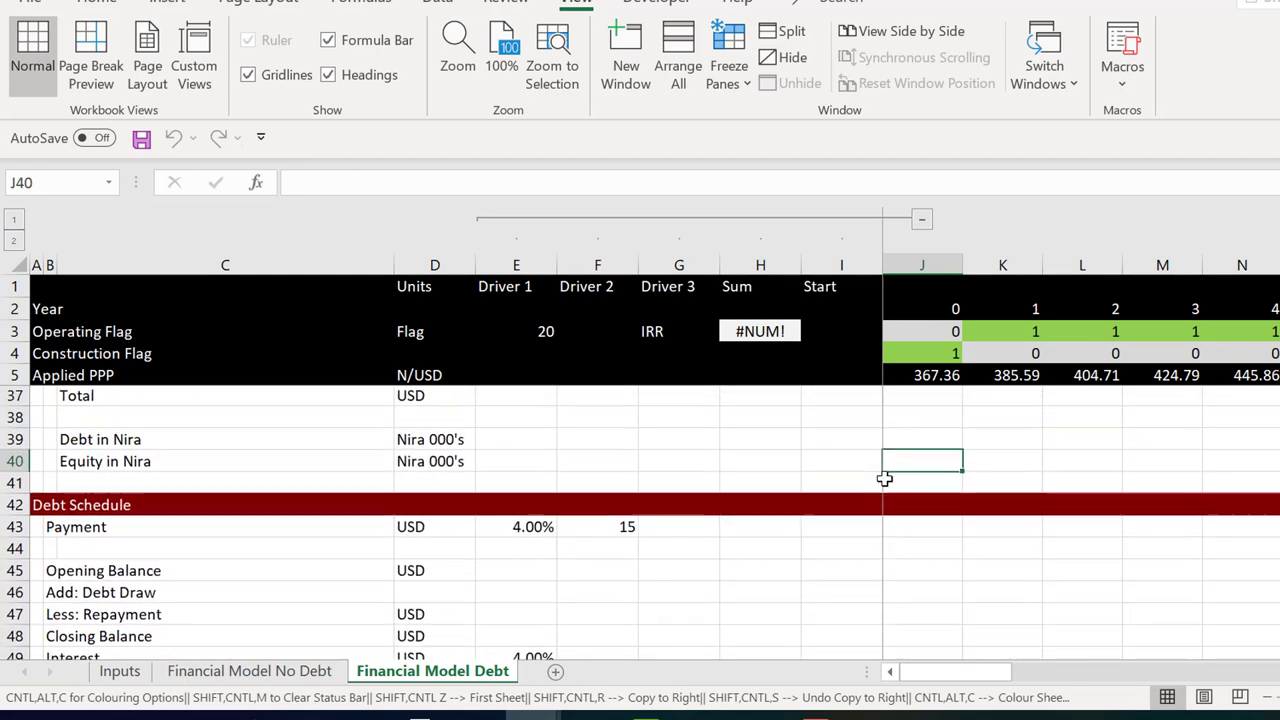
key("Down")
key("Up")
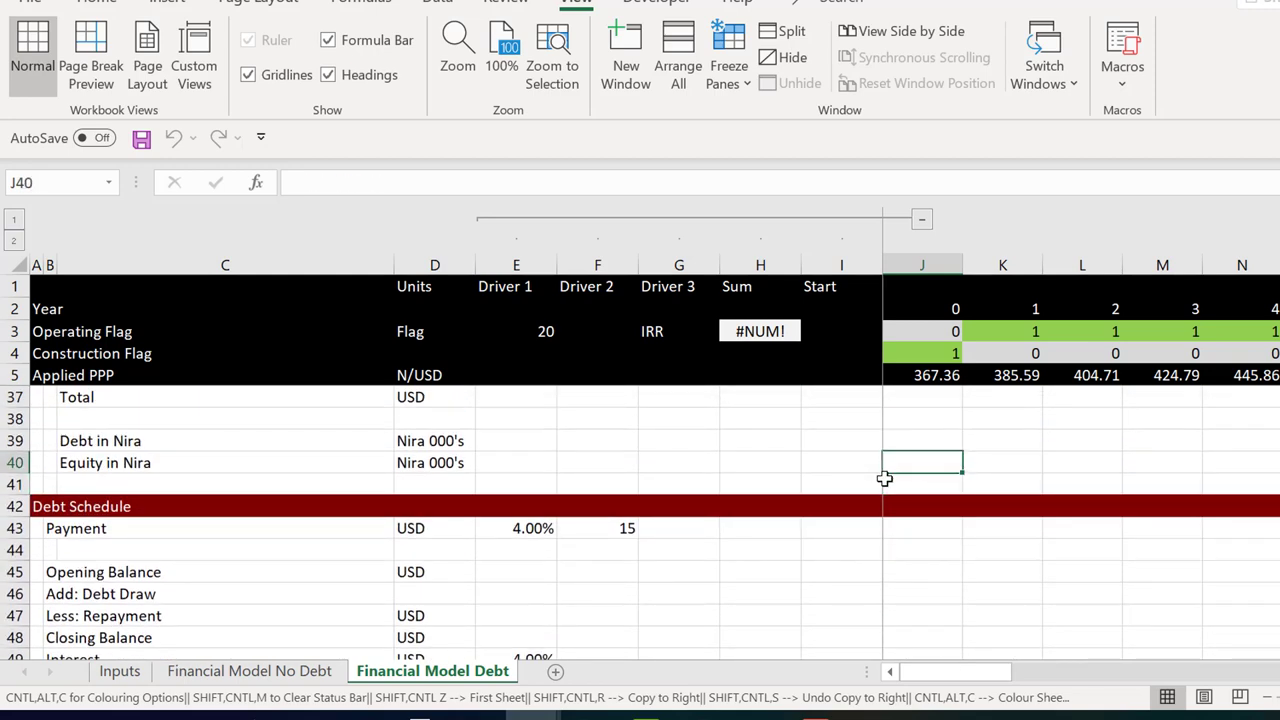
key("Up")
key("Up")
key("Up")
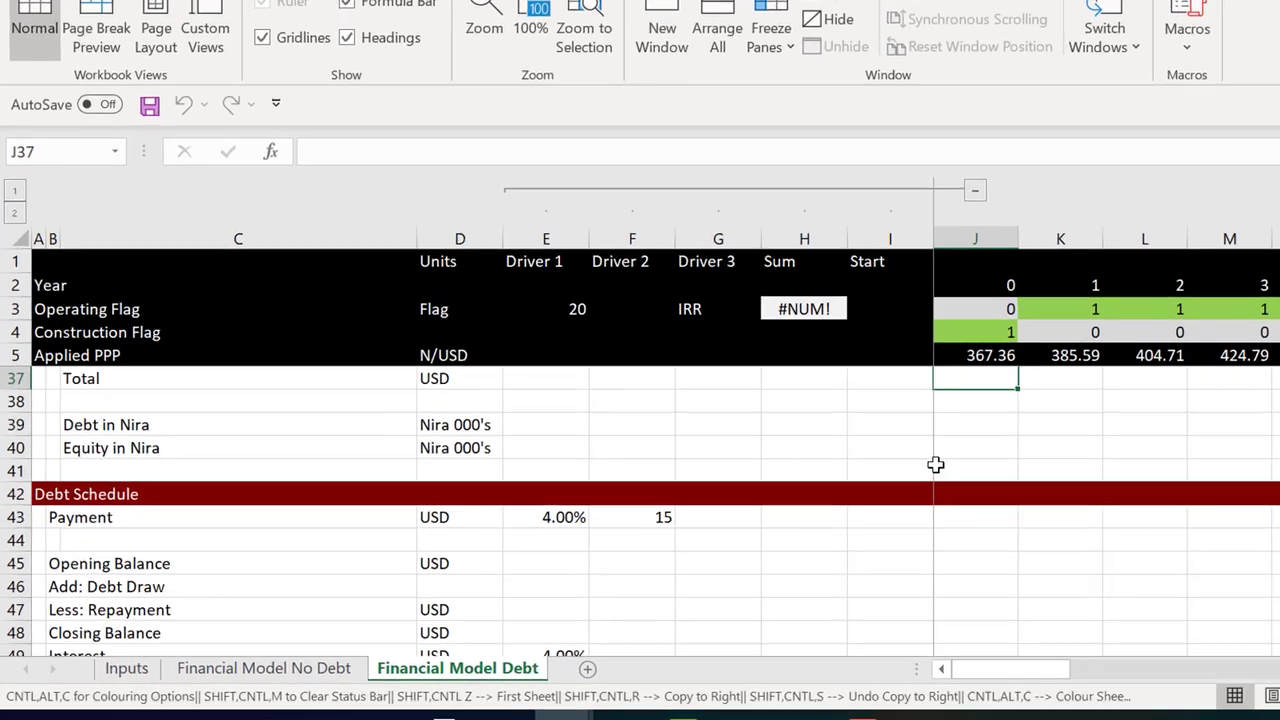
key("Page_Up")
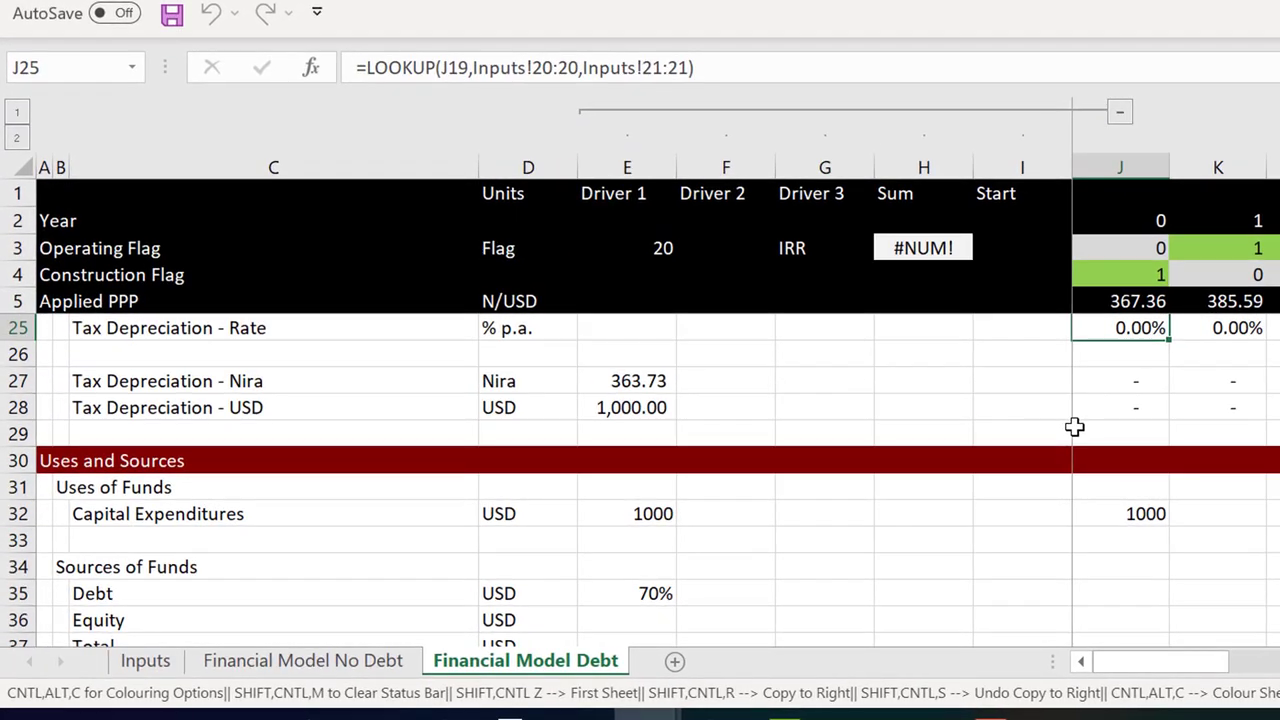
key("Down")
key("Down")
key("Down")
key("Down")
key("Down")
key("Down")
key("Down")
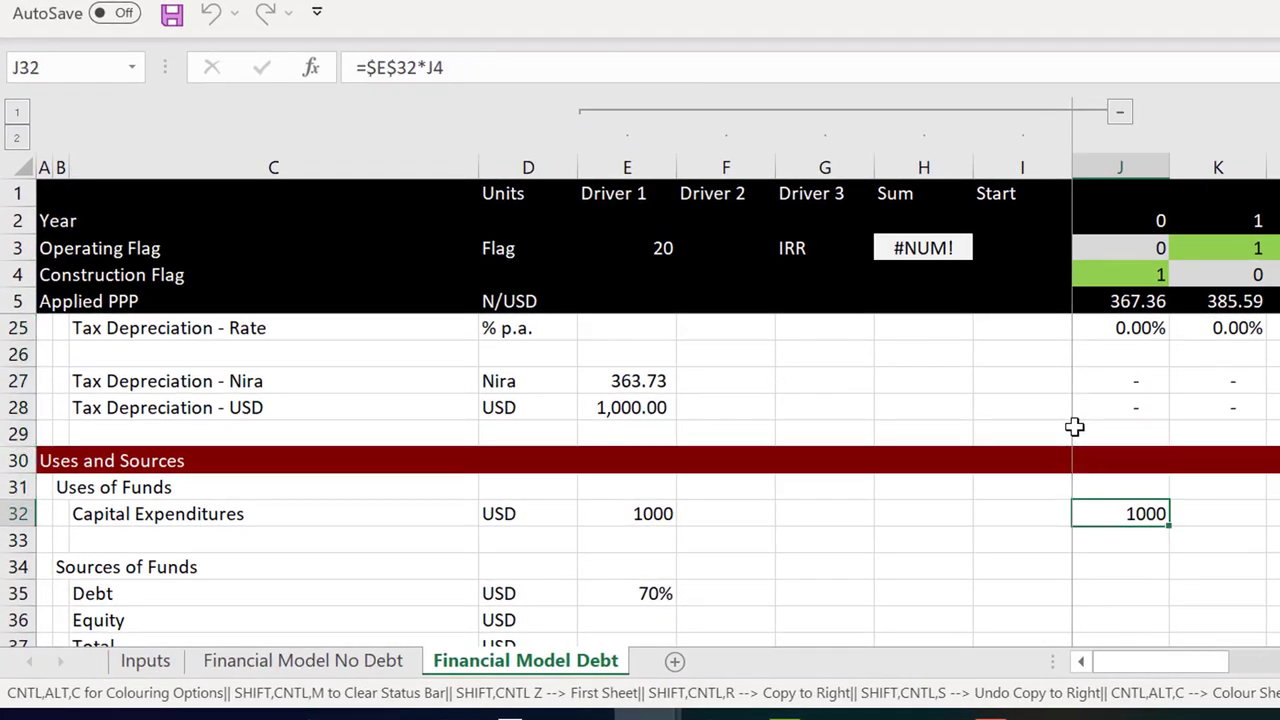
key("ctrl+shift+1")
key("ctrl+shift+Right")
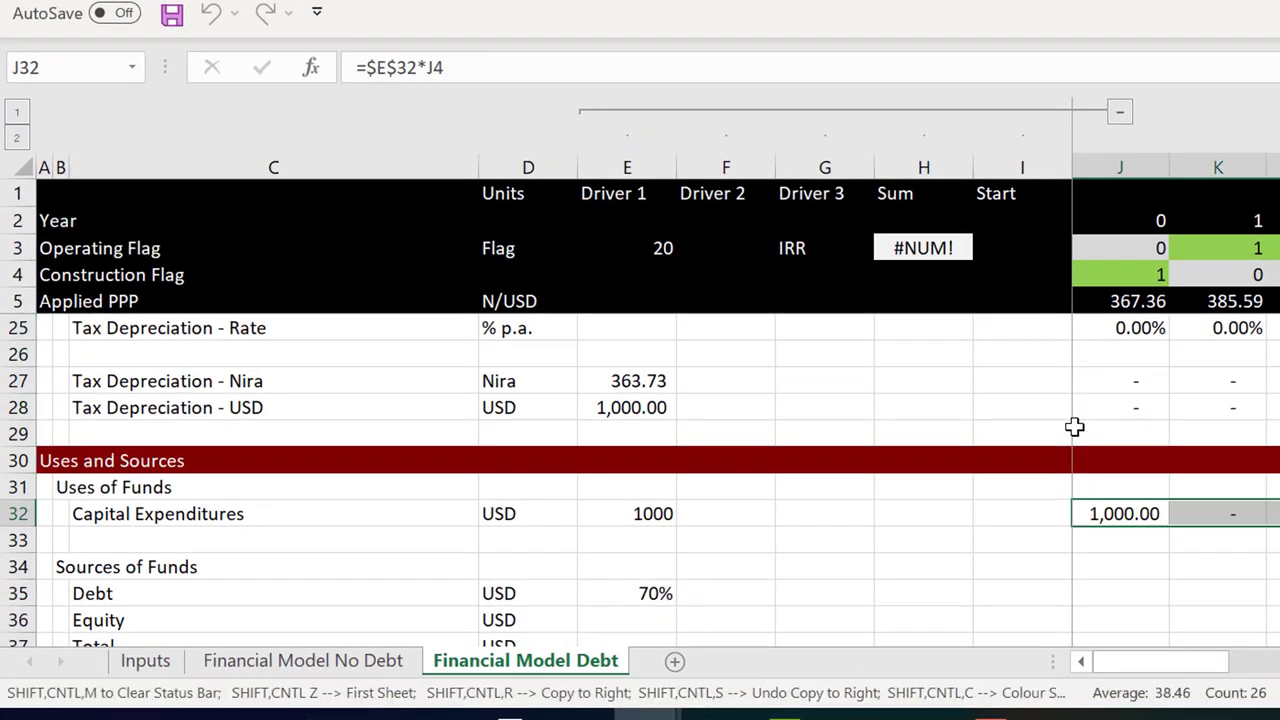
Enter the year 0 Debt under Sources of Funds in J35 as Capital Expenditures times the fixed debt percentage, =J32*$E$35
key("Down")
key("Down")
key("Down")
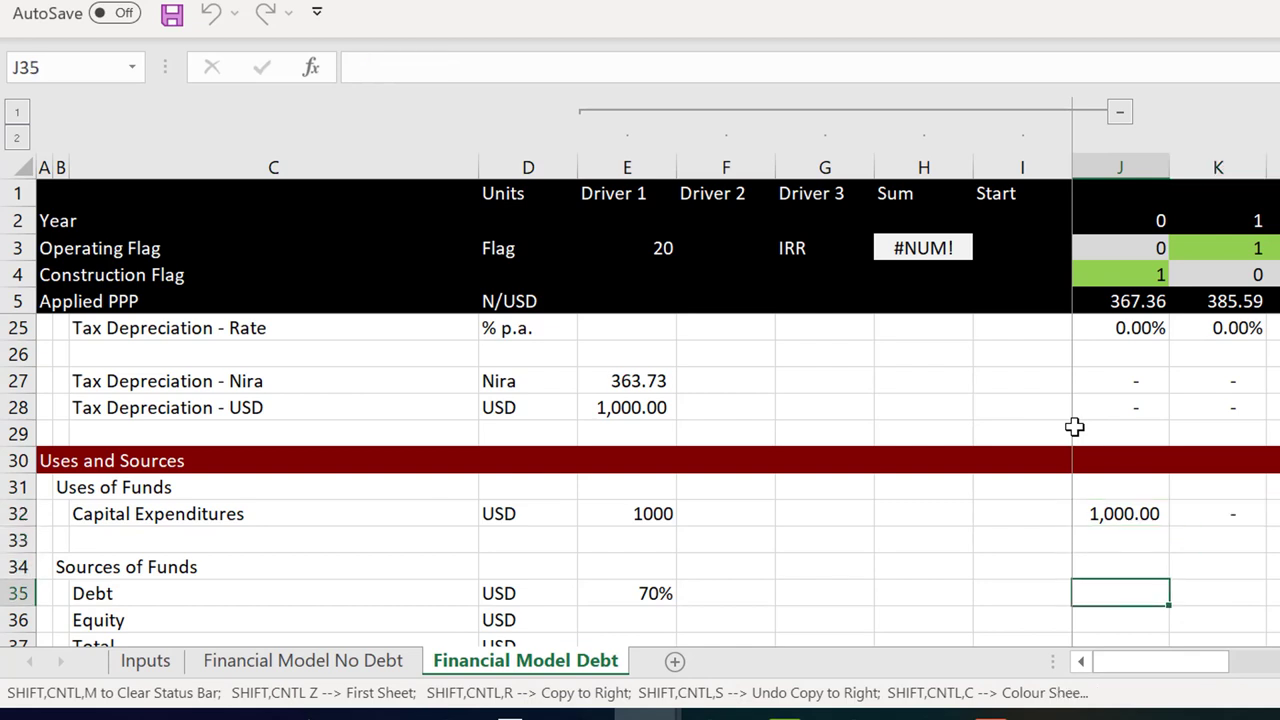
key("Left")
key("Left")
key("Left")
key("Left")
key("Left")
key("Left")
key("Left")
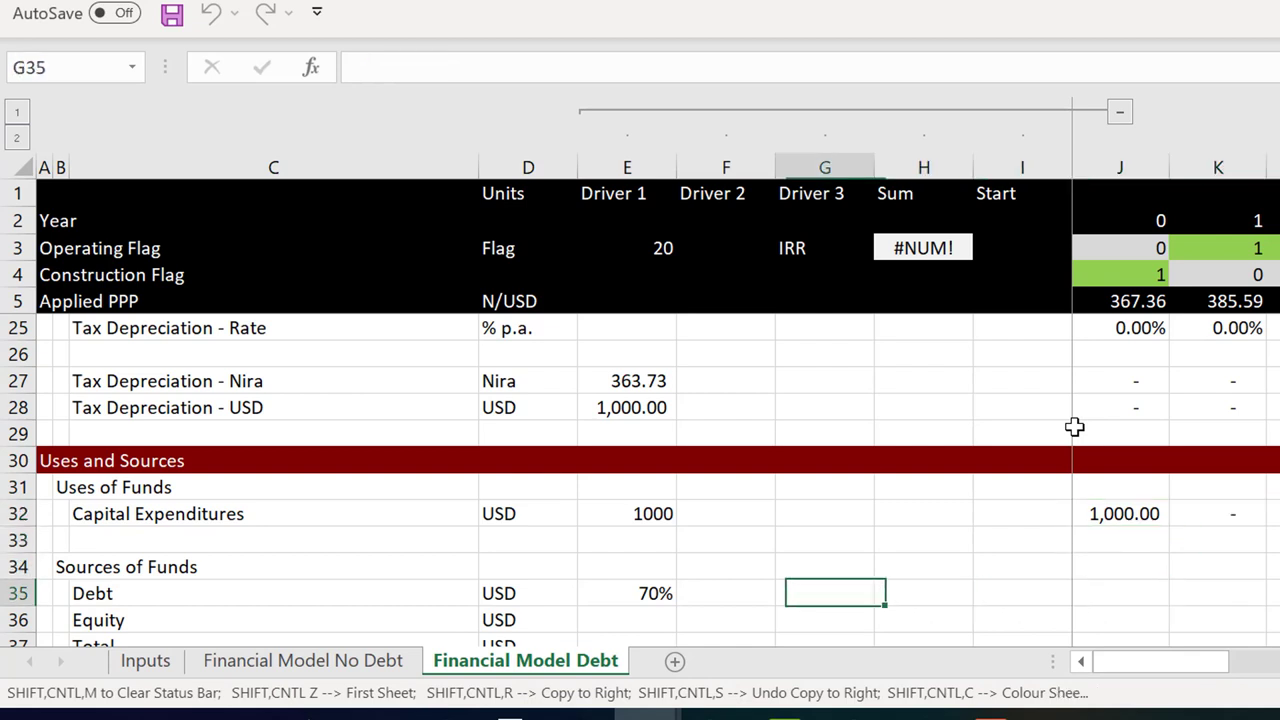
key("Right")
key("Right")
key("Right")
key("Right")
key("Right")
key("Right")
key("Right")
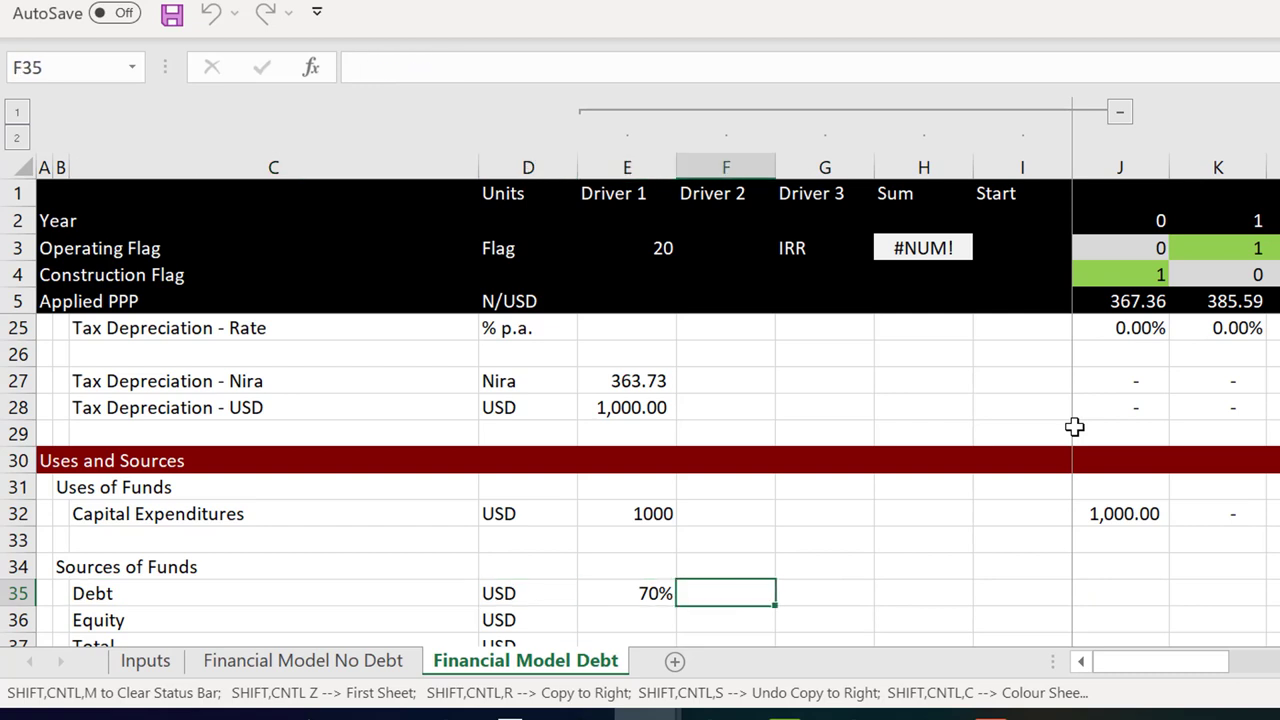
type("=")
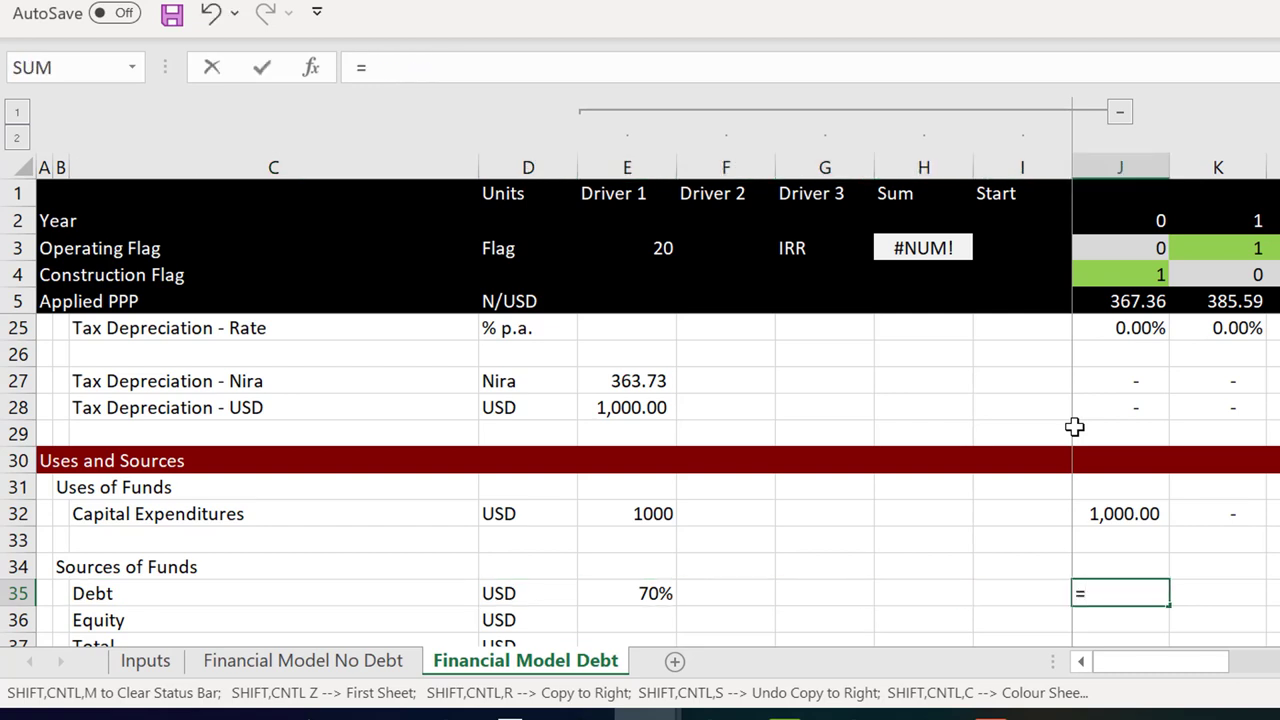
key("Up")
key("Up")
key("Up")
type("*")
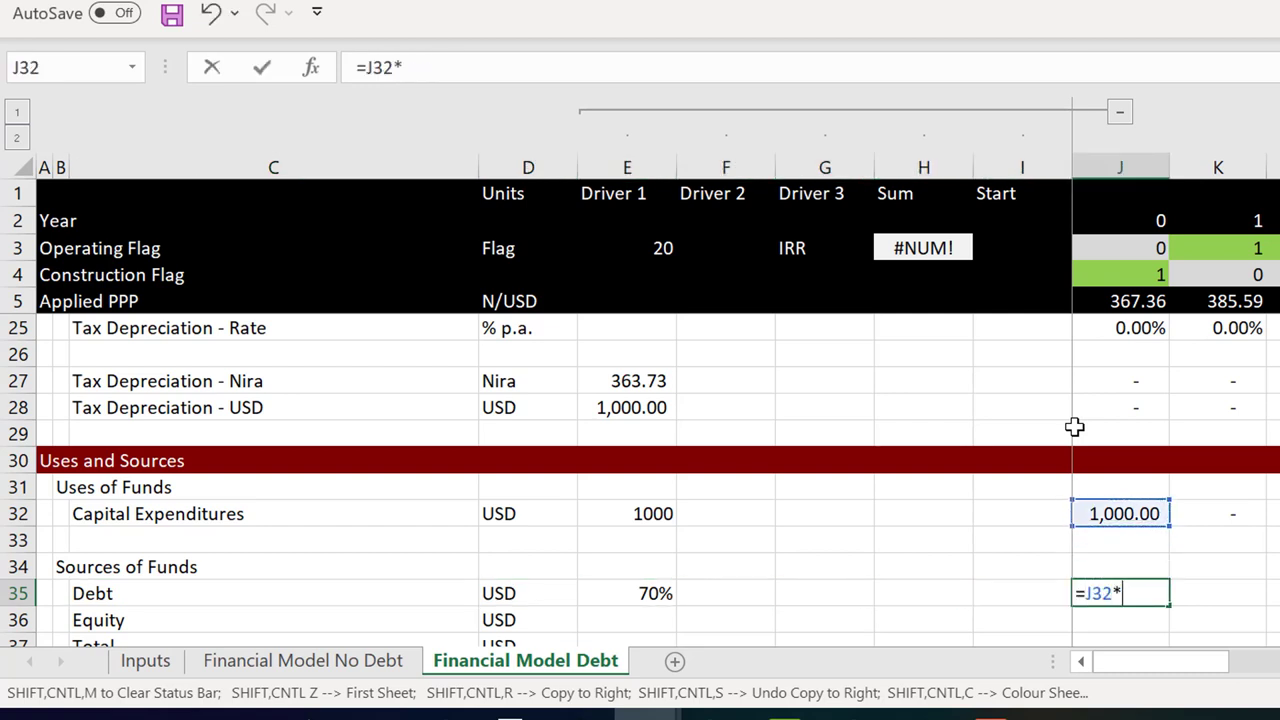
key("Left")
key("Left")
key("Left")
key("Left")
key("Left")
key("F4")
key("ctrl+Return")
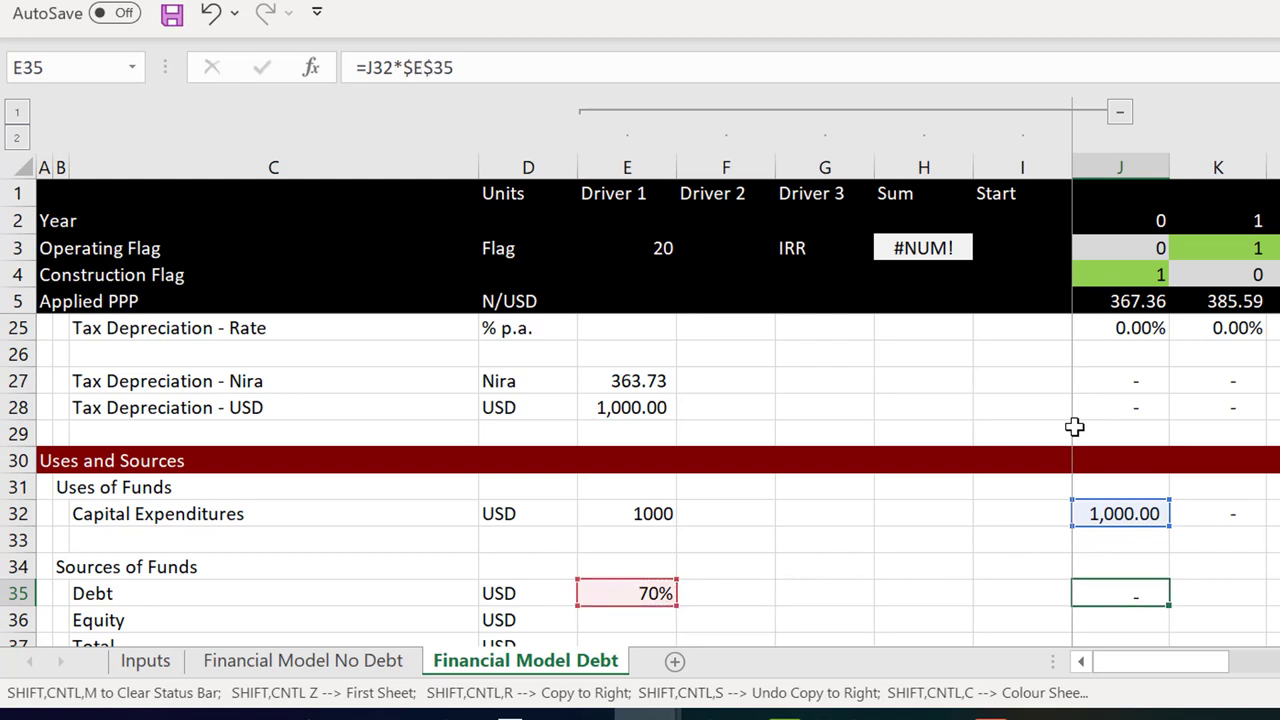
Enter the year 0 Equity in J36 as Capital Expenditures less Debt, =J32-J35
key("Down")
key("Down")
key("Down")
key("Up")
key("Up")
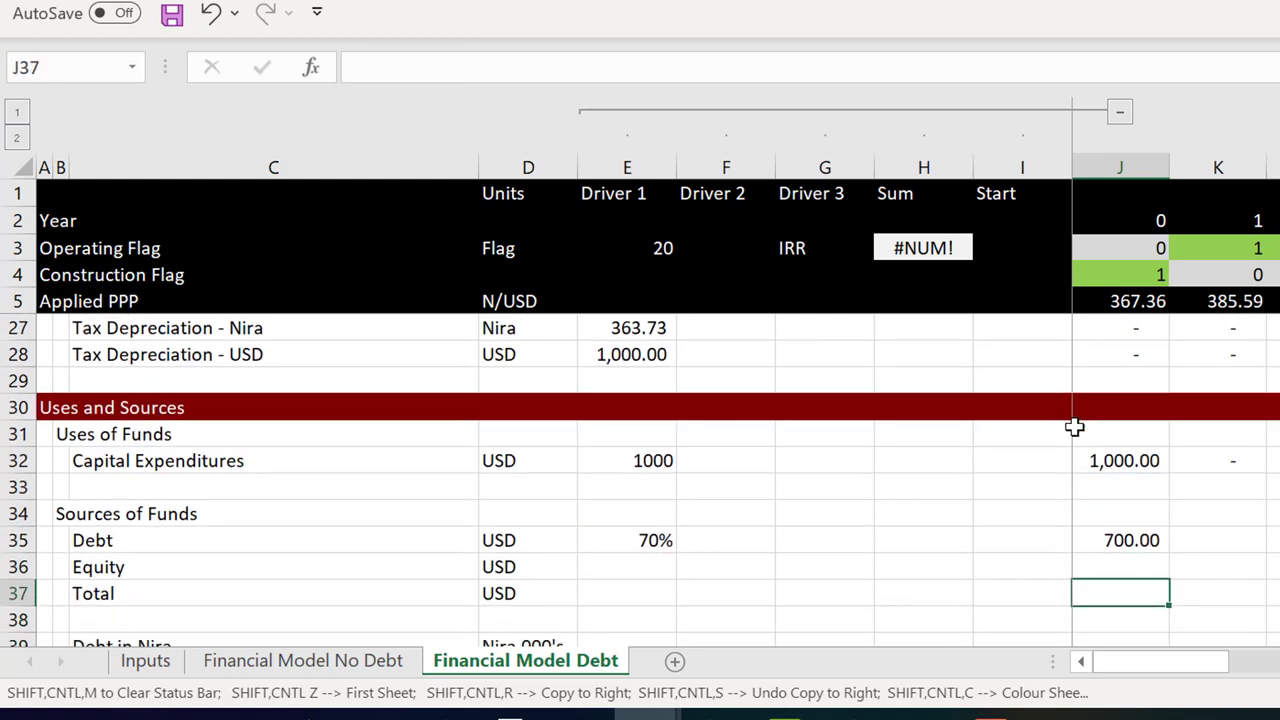
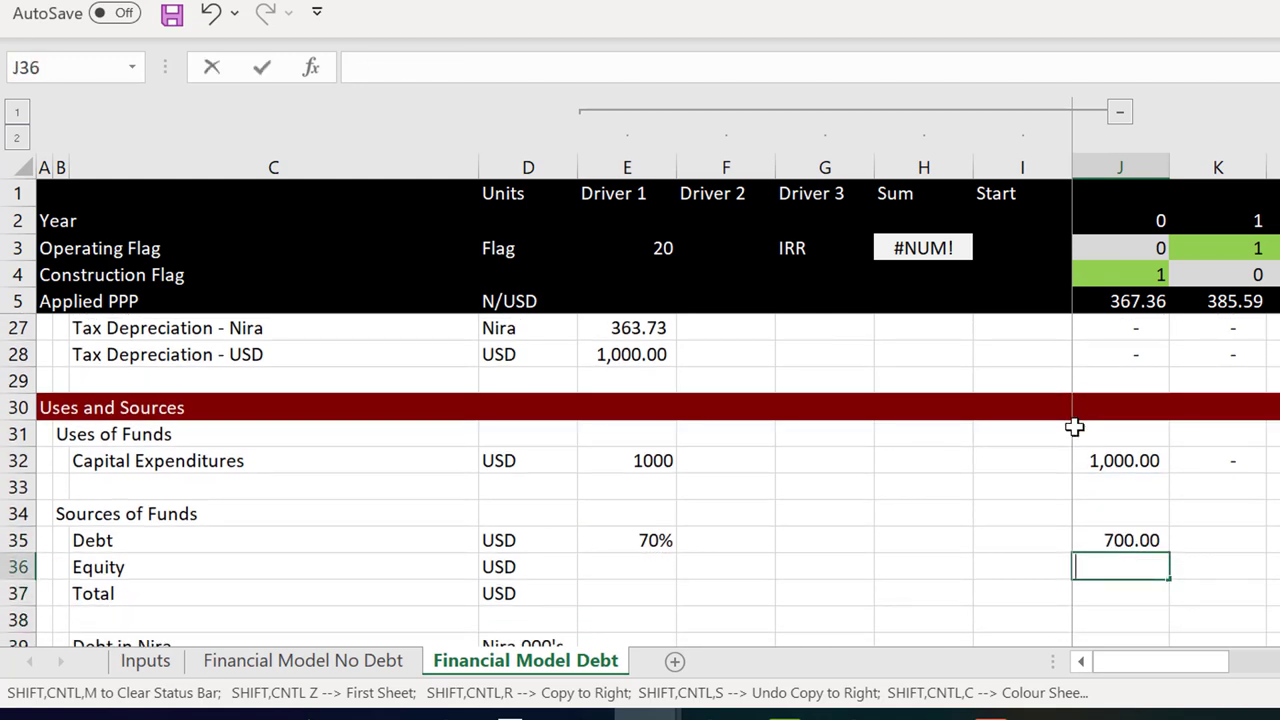
type("=")
key("Up")
key("Up")
key("Up")
key("Up")
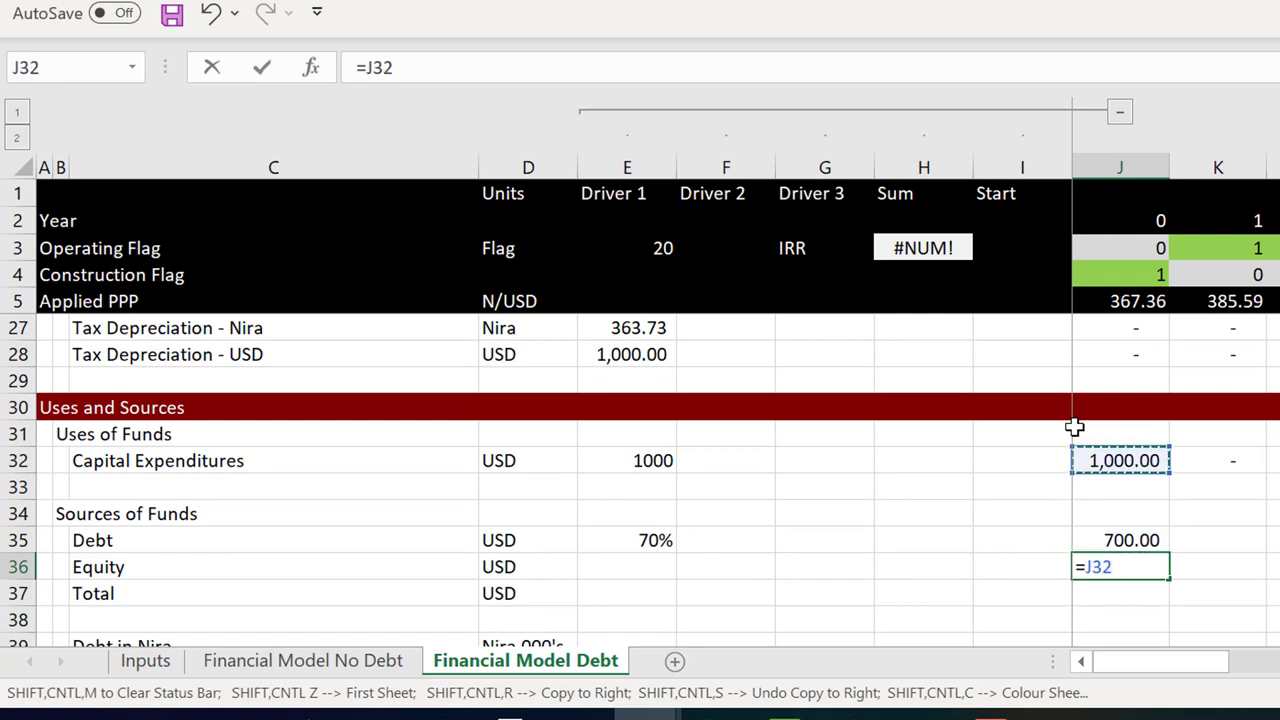
type("-")
key("Up")
key("Return")
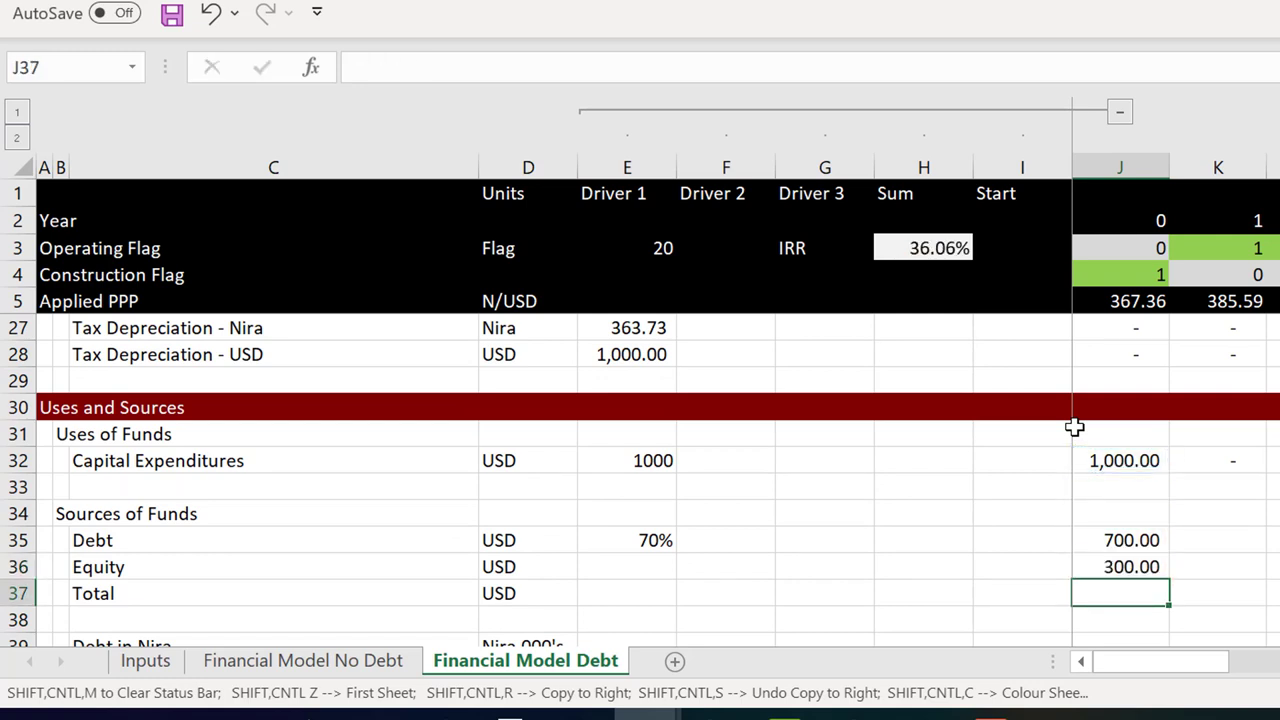
Sum the year 0 Debt and Equity in the Total row of Sources of Funds, =SUM(J35:J36)
key("alt+equal")
key("Return")
key("Up")
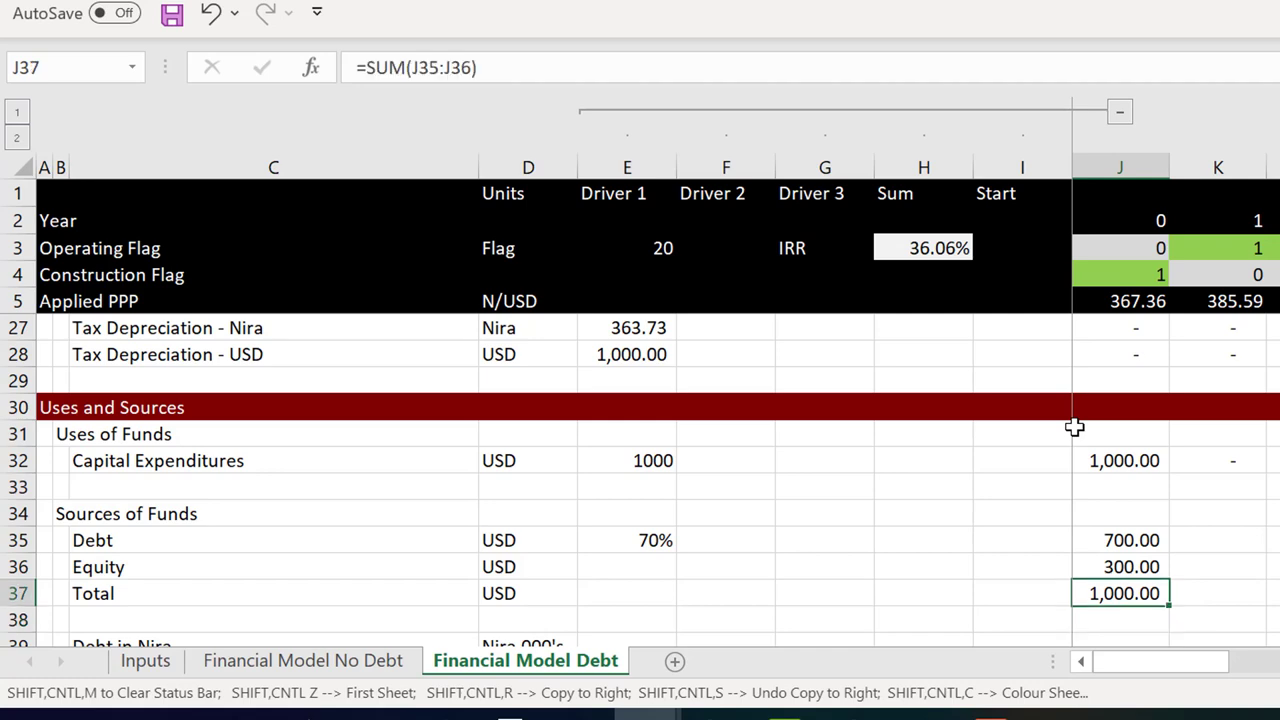
Apply top and bottom total borders to the Sources of Funds Total row, C37:J37
key("Left")
key("Left")
key("Left")
key("Down")
key("Down")
key("Down")
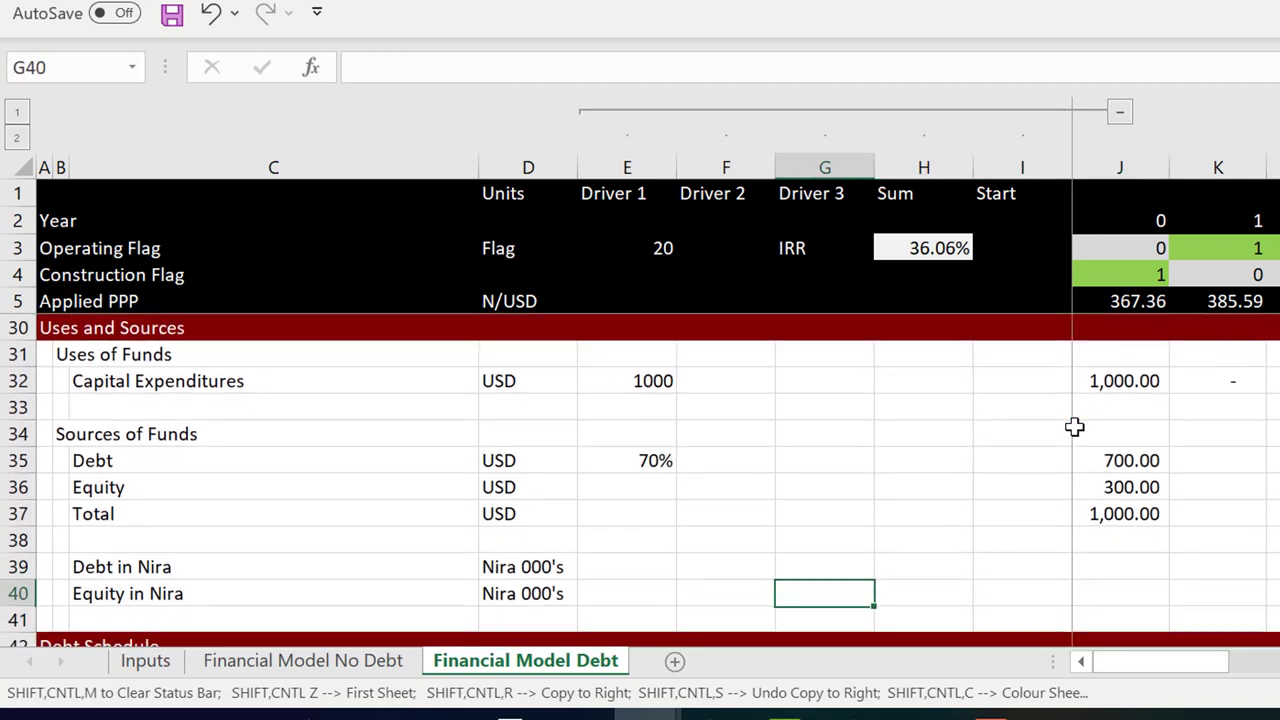
key("Up")
key("Up")
key("Left")
key("Left")
key("Up")
key("Left")
key("Left")
key("Left")
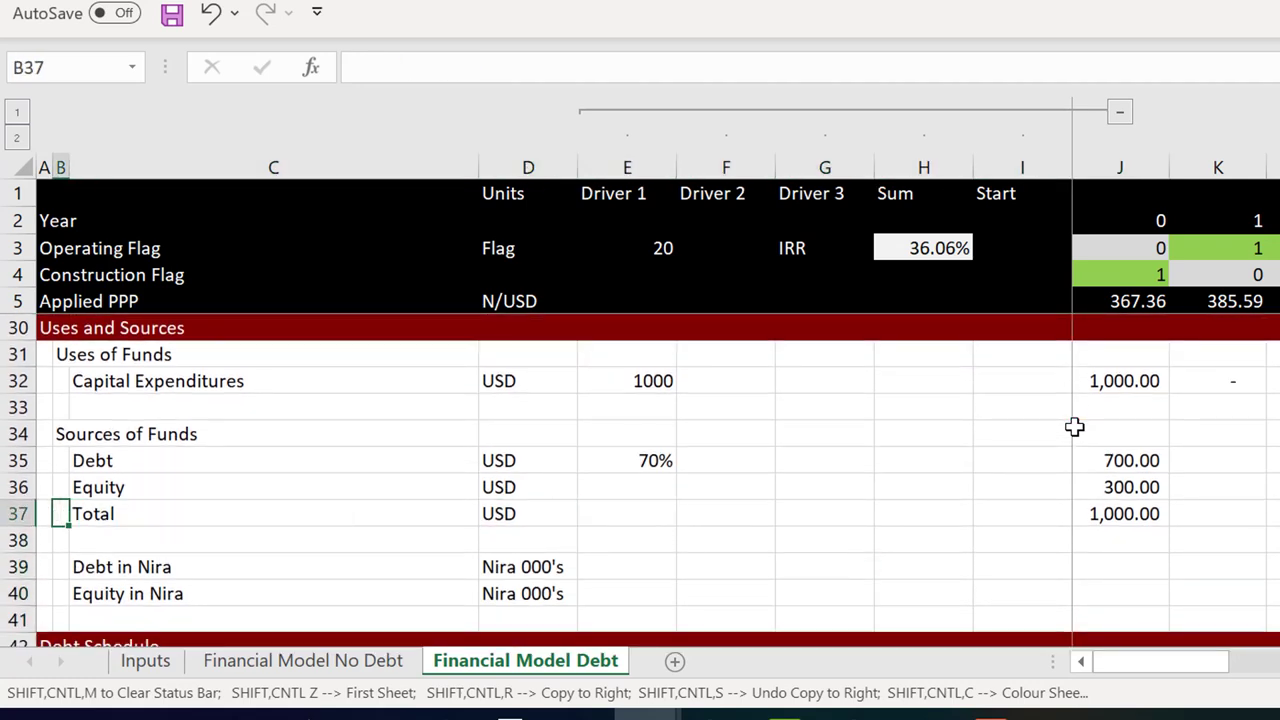
key("Right")
key("ctrl+shift+Right")
key("ctrl+shift+Right")
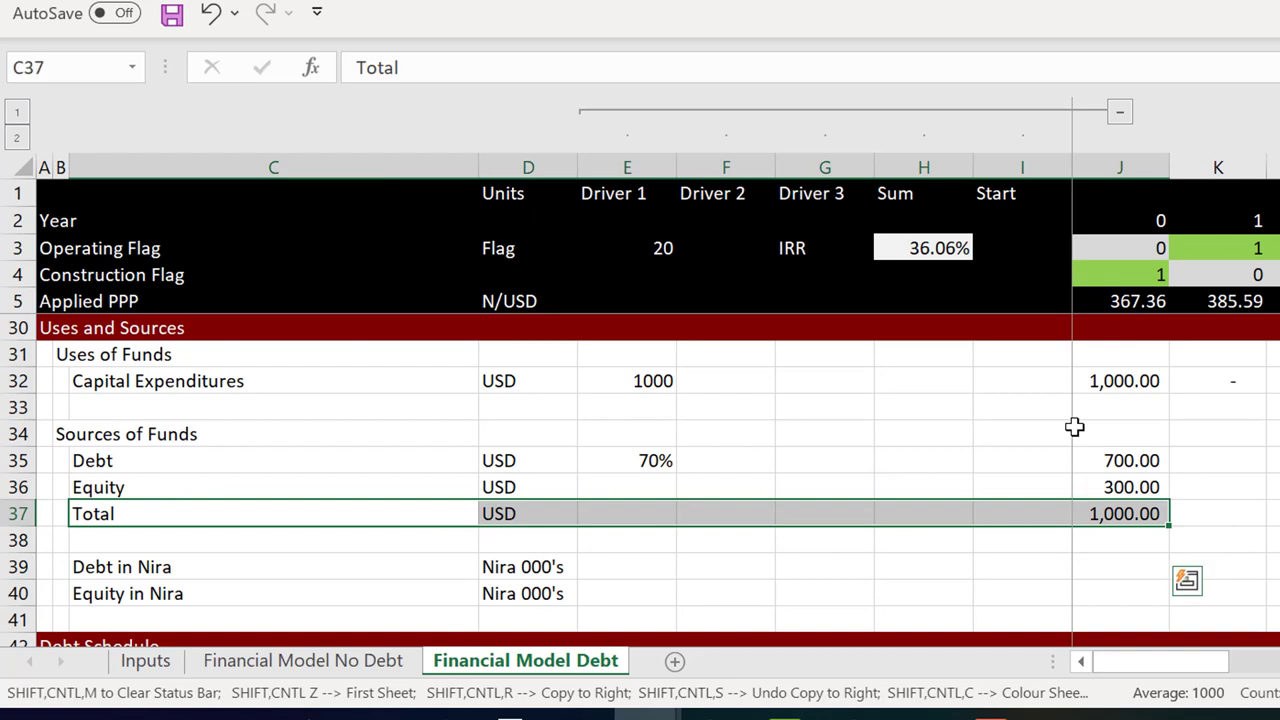
key("ctrl+shift+b")
Apply the same top and bottom borders to the Capital Expenditures row under Uses of Funds, C32:J32
key("Up")
key("Up")
key("Up")
key("Up")
key("Up")
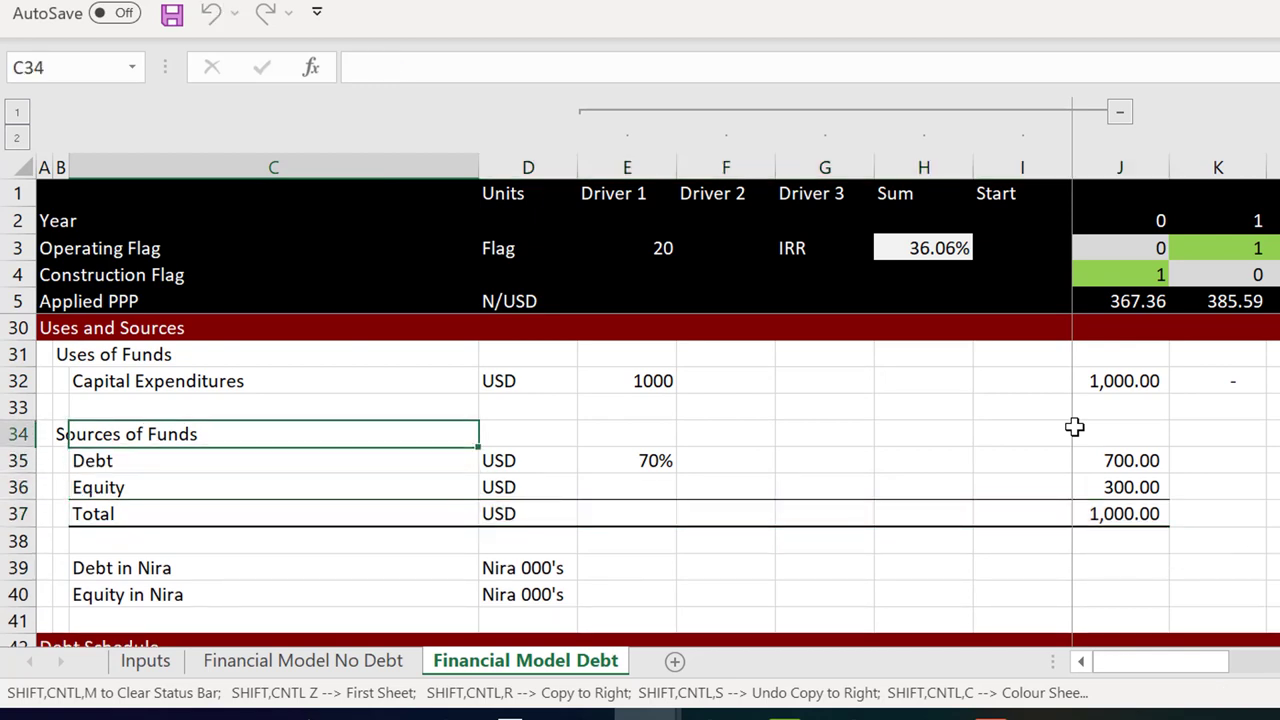
key("ctrl+shift+Right")
key("ctrl+shift+Right")
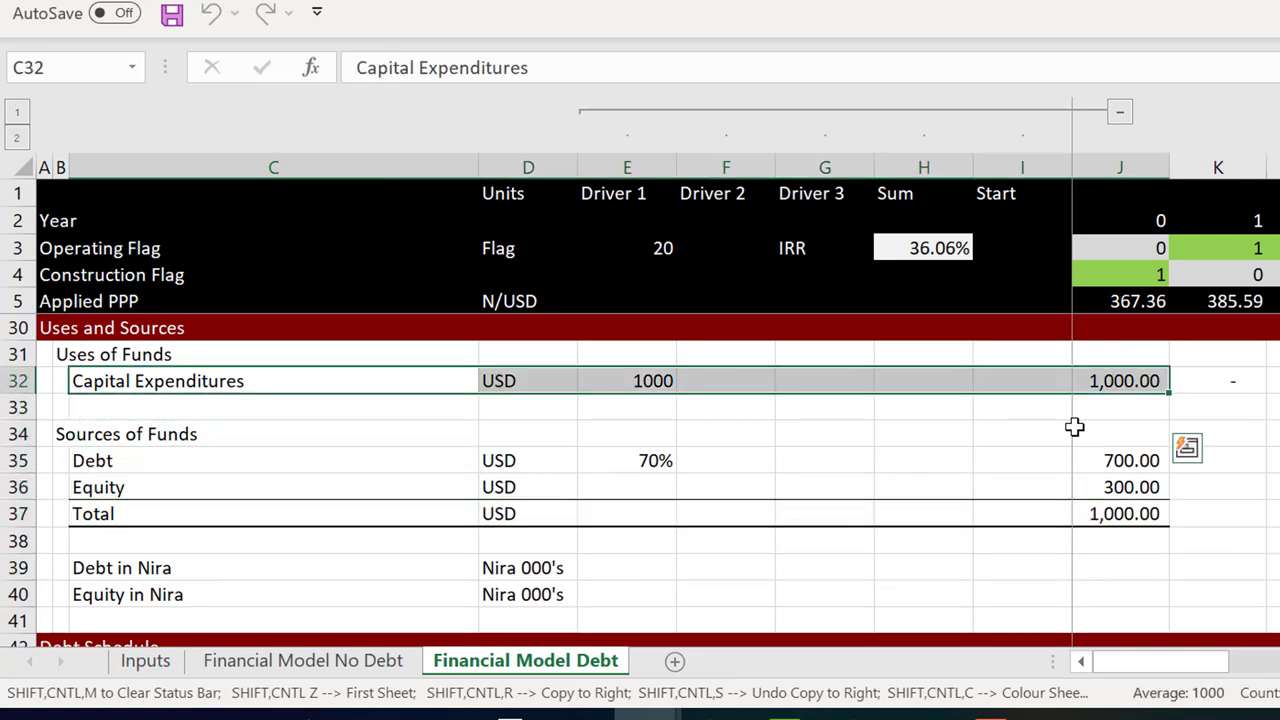
key("ctrl+shift+b")
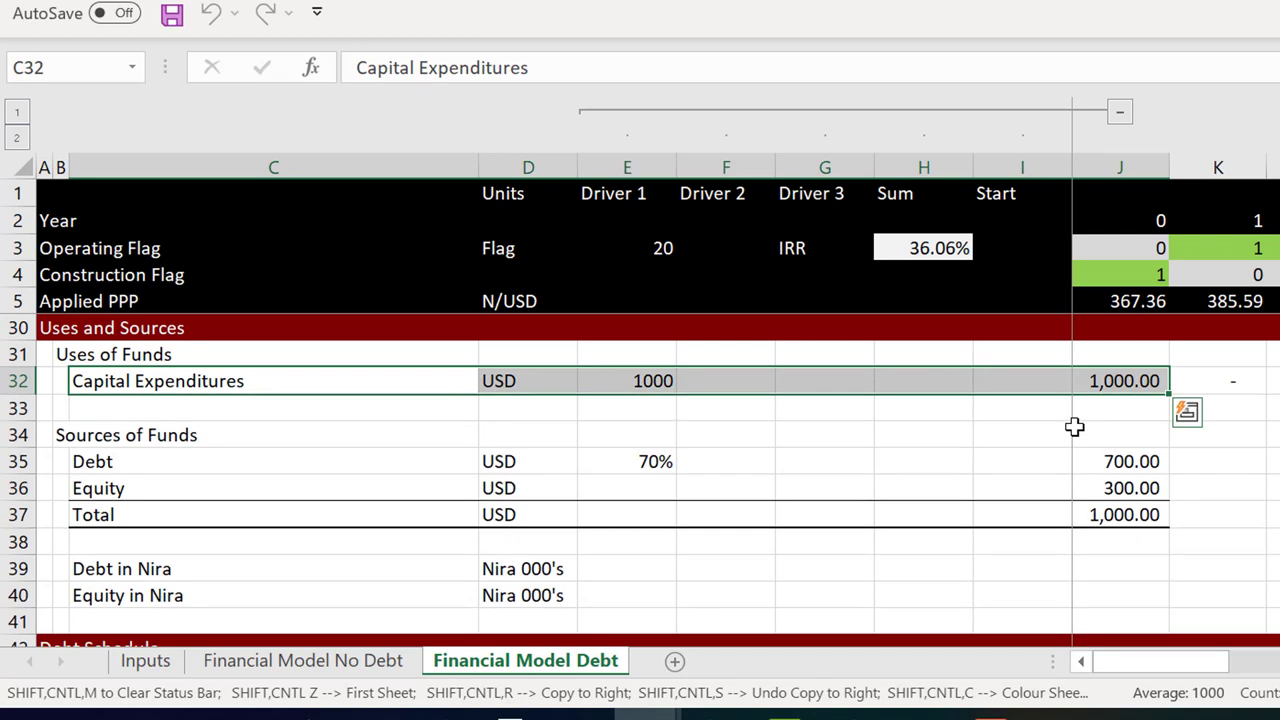
Enter the year 0 Debt in Nira in J39 as USD Debt times the Applied PPP rate in thousands, =J35*J5/1000
key("Down")
key("Down")
key("Down")
key("Down")
key("Down")
key("Down")
key("Down")
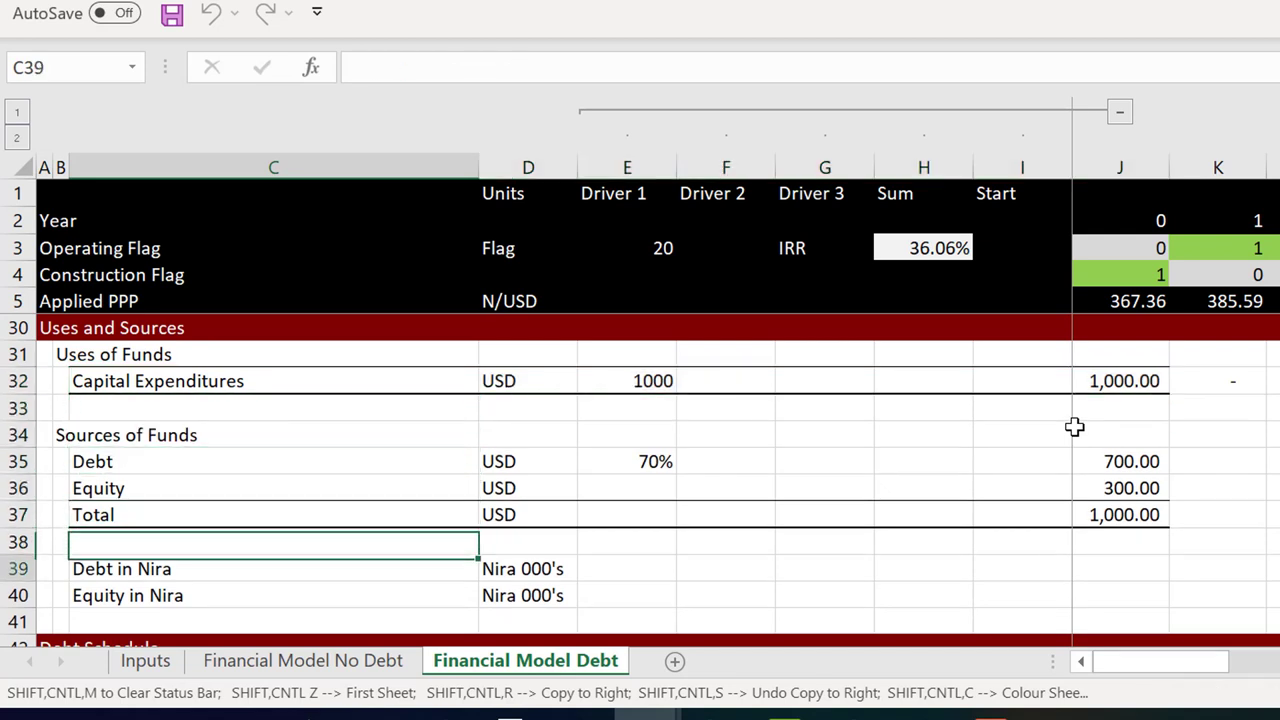
key("Right")
key("Right")
key("Right")
key("Right")
key("Right")
key("Right")
key("Right")
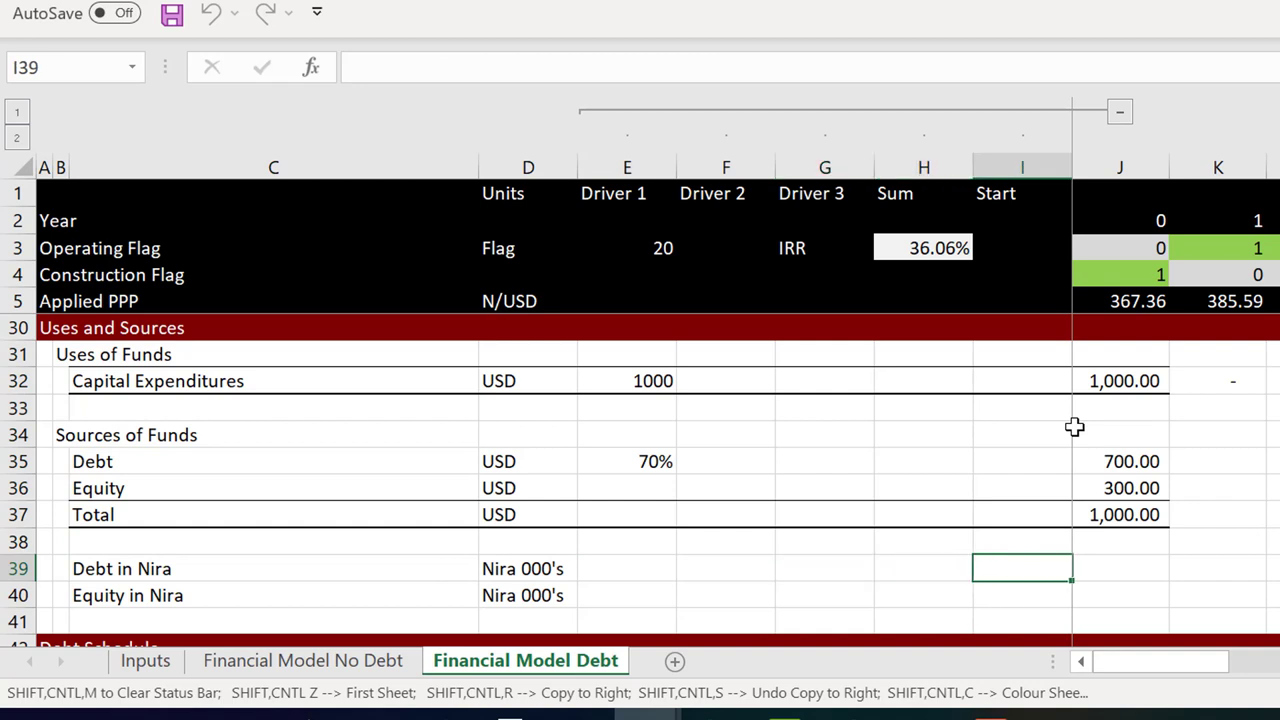
type("=")
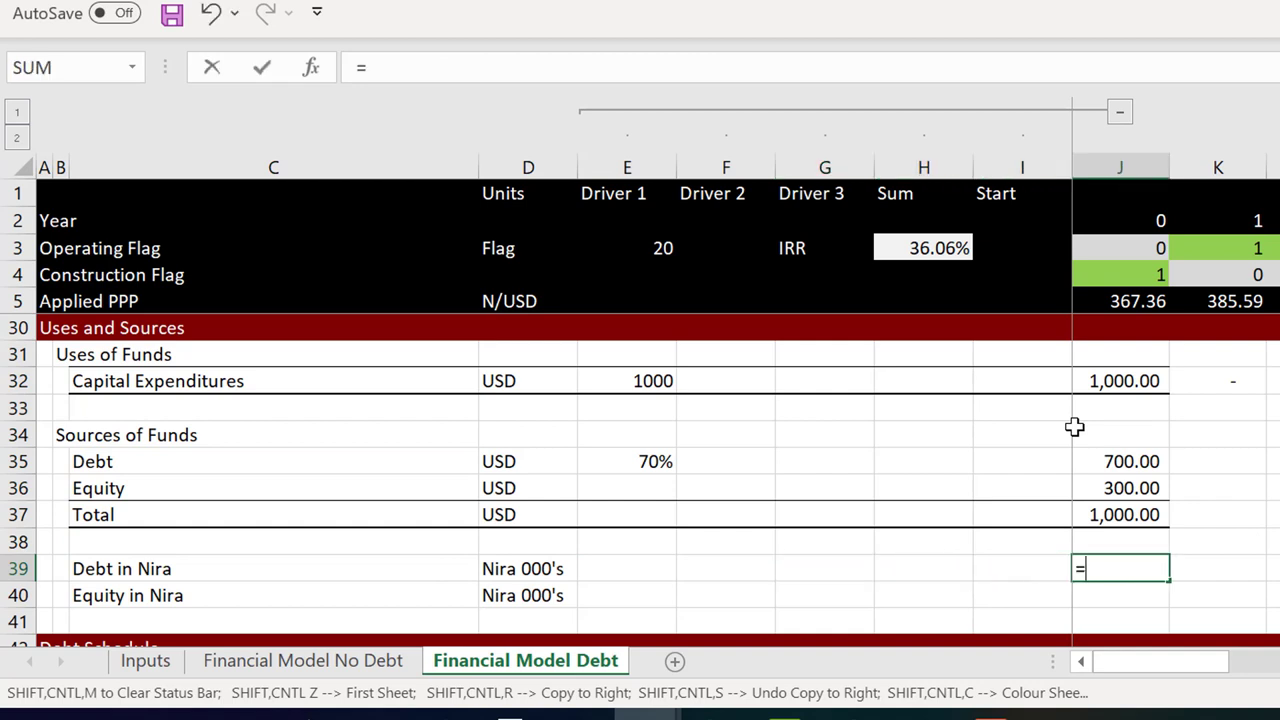
left_click(1111, 485)
key("Up")
type("*")
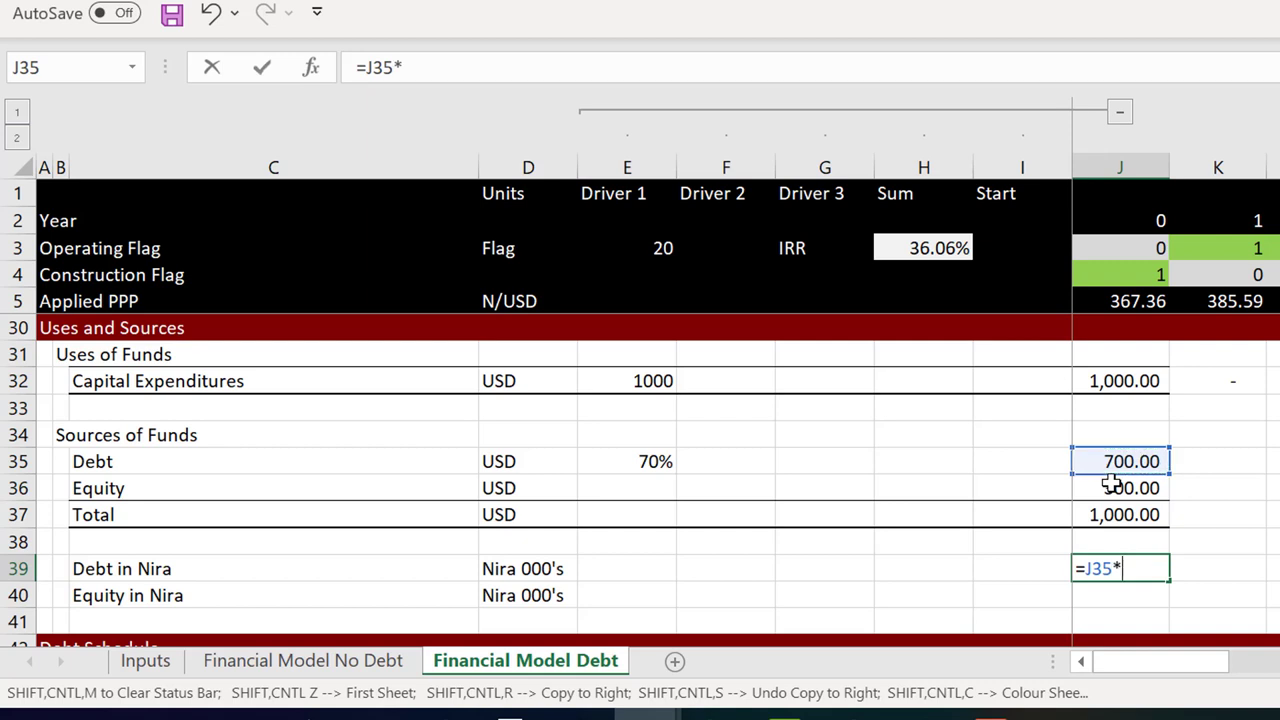
left_click(1111, 303)
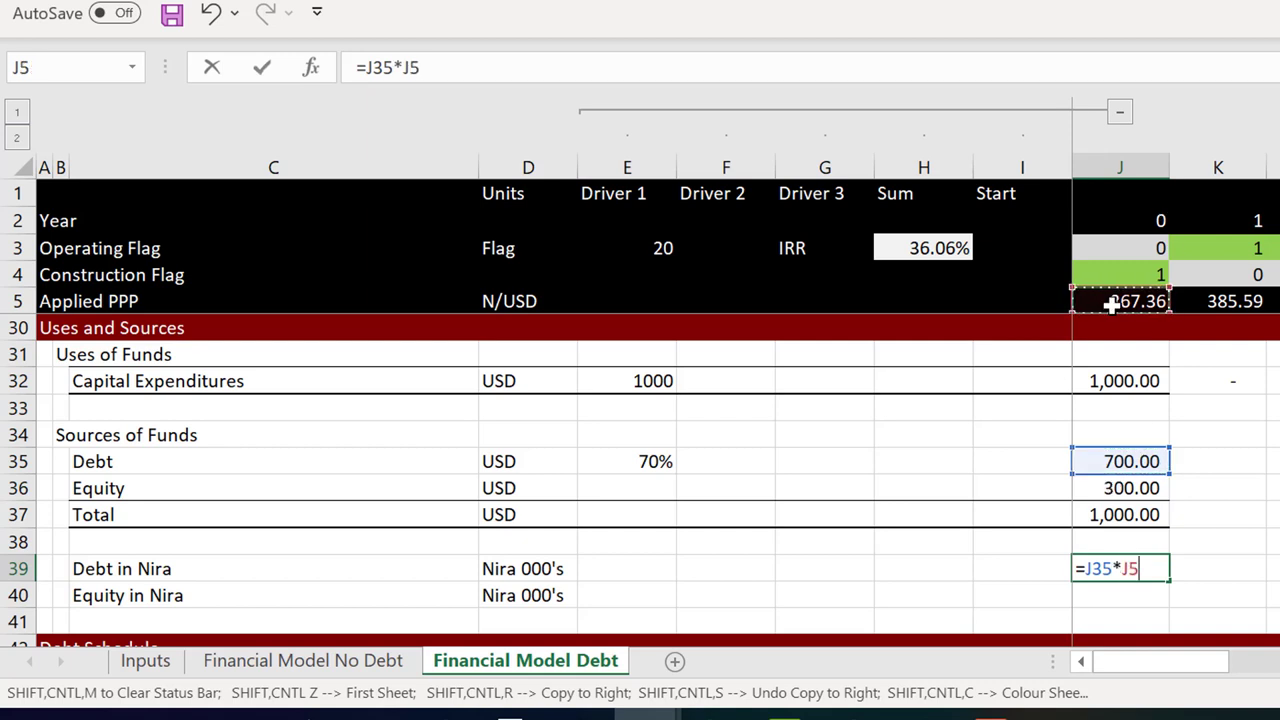
type("/1000")
key("Return")
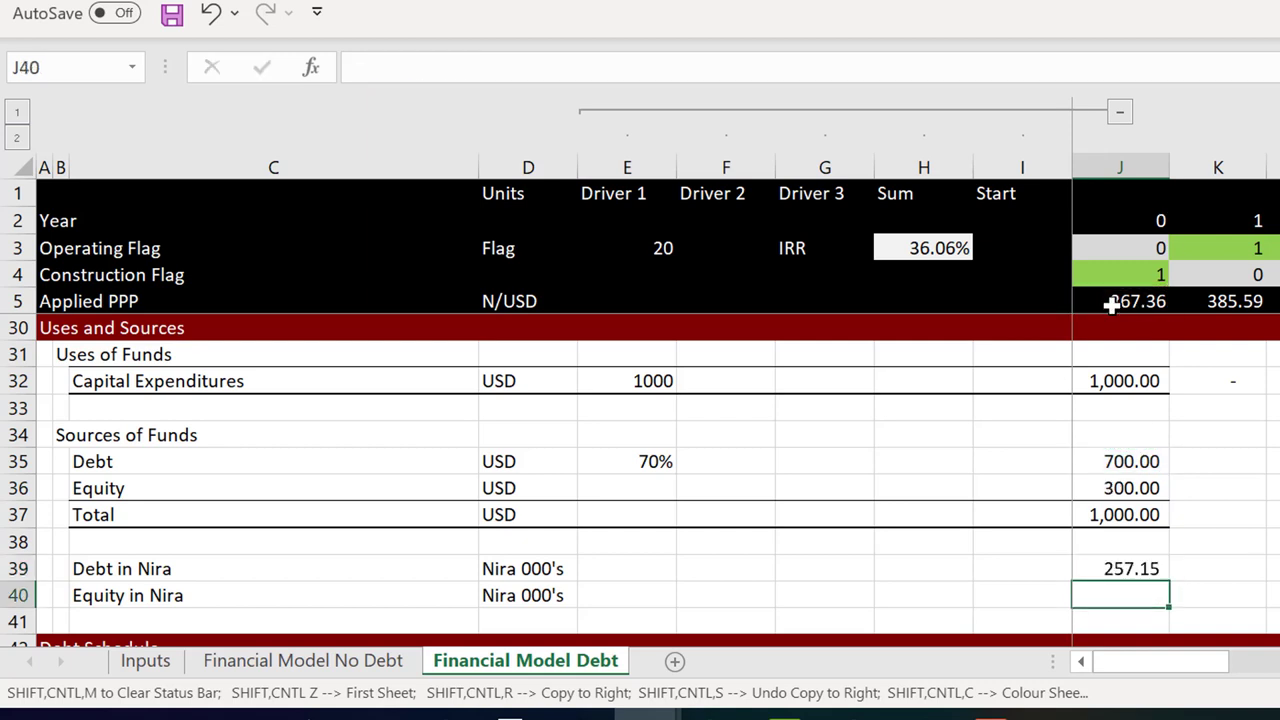
Enter the year 0 Equity in Nira in J40 as USD Equity times the Applied PPP rate in thousands, =J36*J5/1000
type("=")
key("Up")
key("Up")
key("Up")
key("Up")
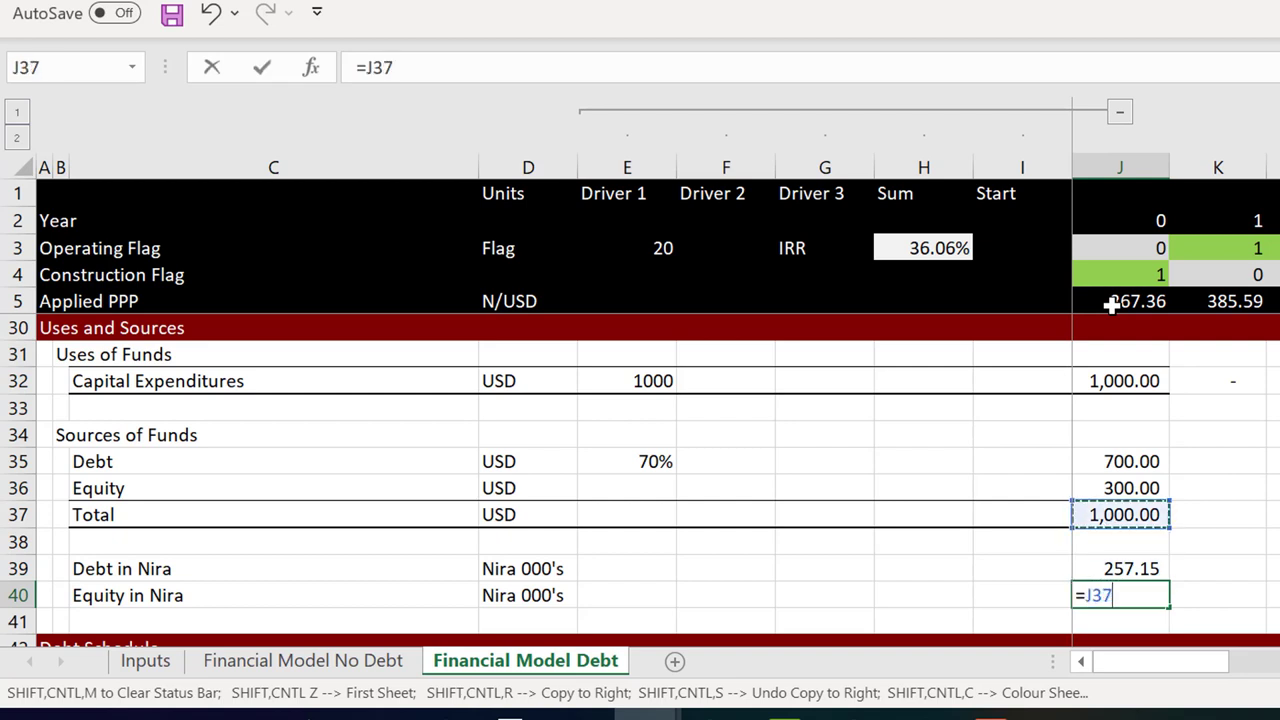
type("*")
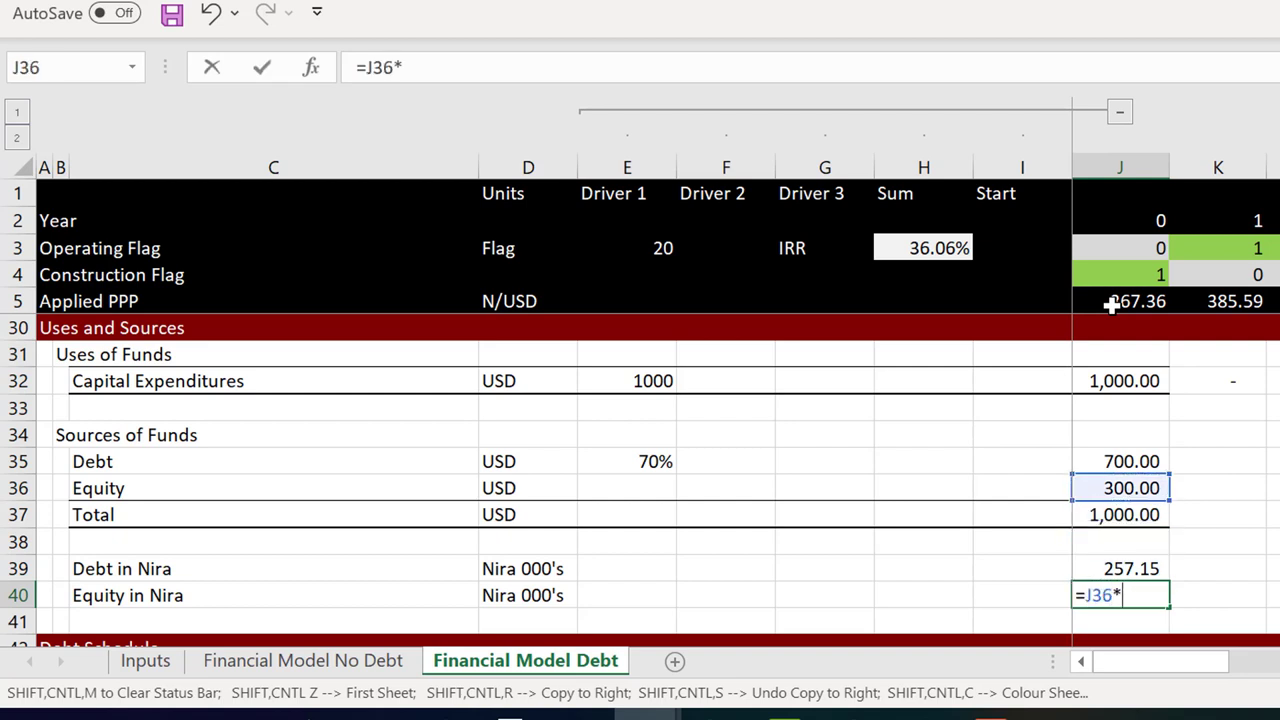
left_click(1112, 305)
type("/100")
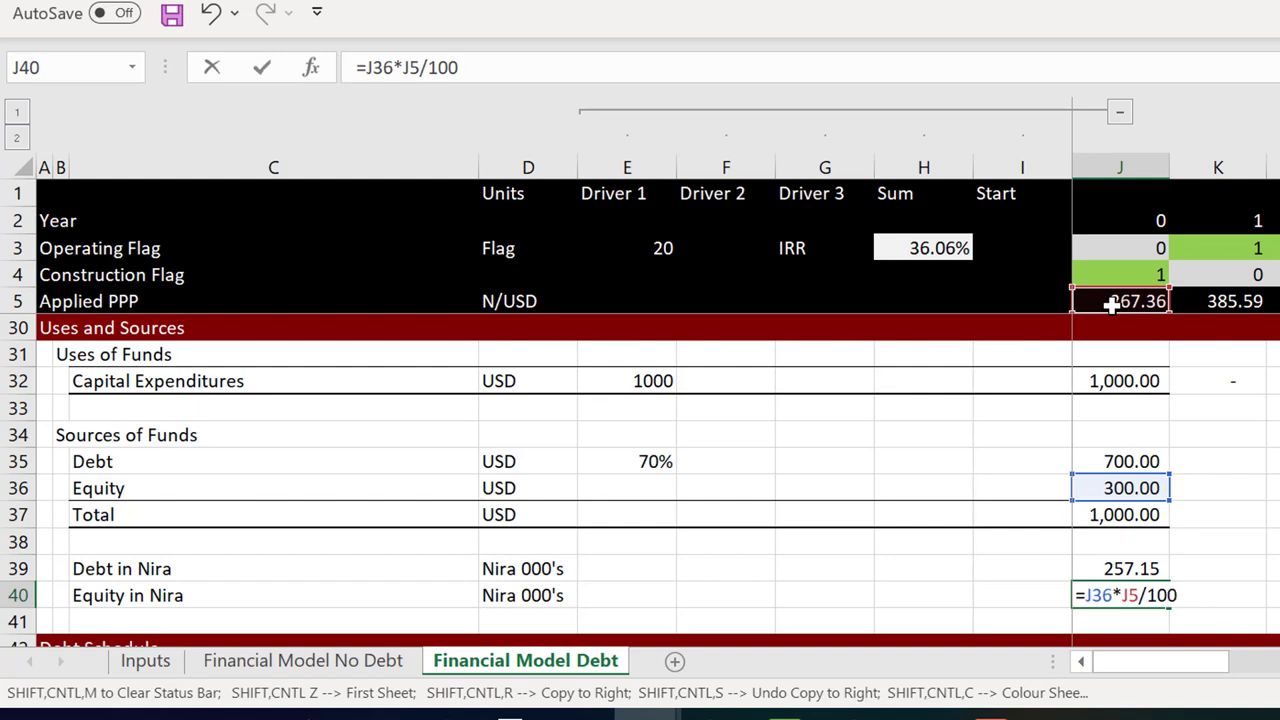
type("0")
key("Return")
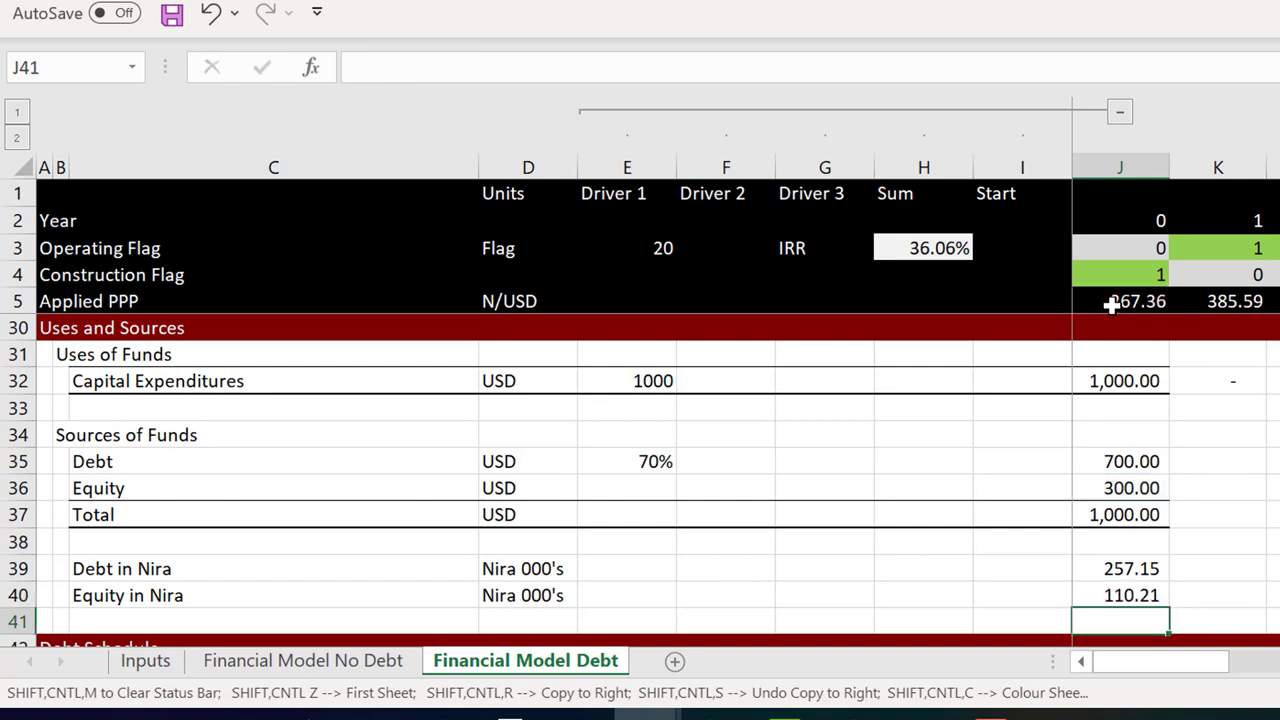
Link the Payment row's Driver 3 in G43 to the year 0 USD Debt amount in J35
key("Down")
key("Down")
key("Down")
key("Down")
key("Down")
key("Down")
key("Up")
key("Up")
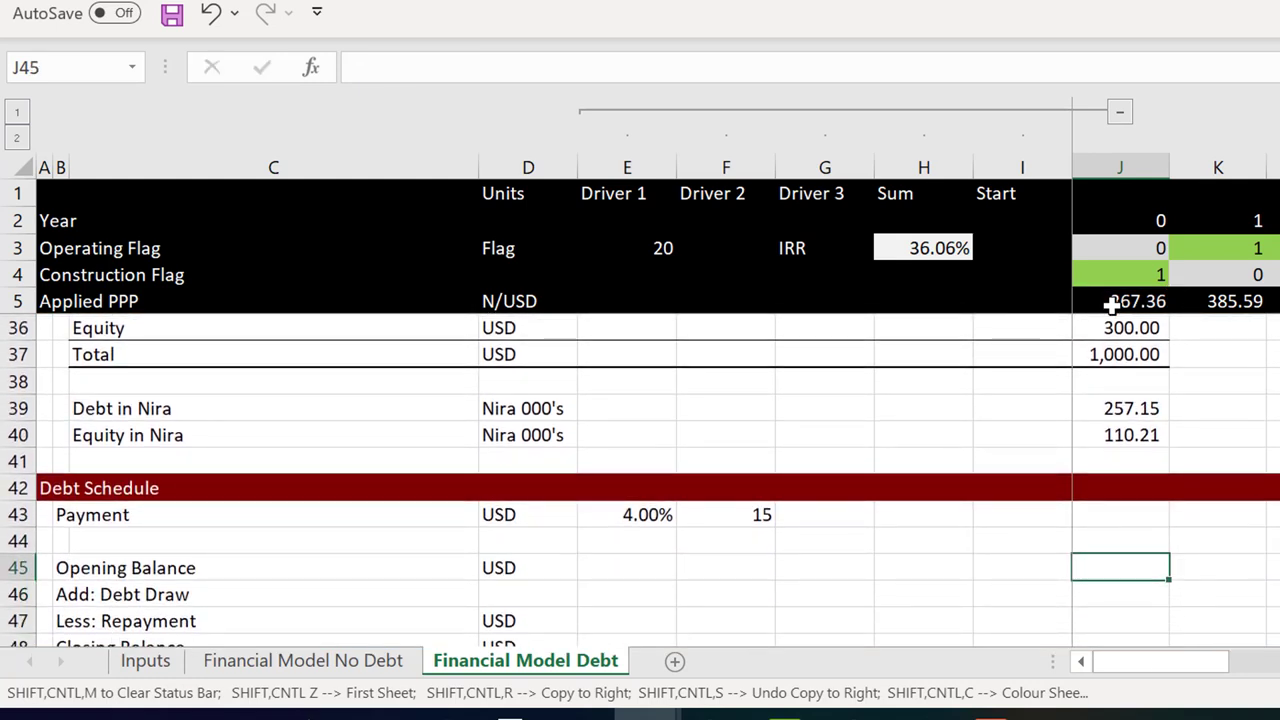
key("Up")
key("Up")
key("Left")
key("Left")
key("Left")
type("=")
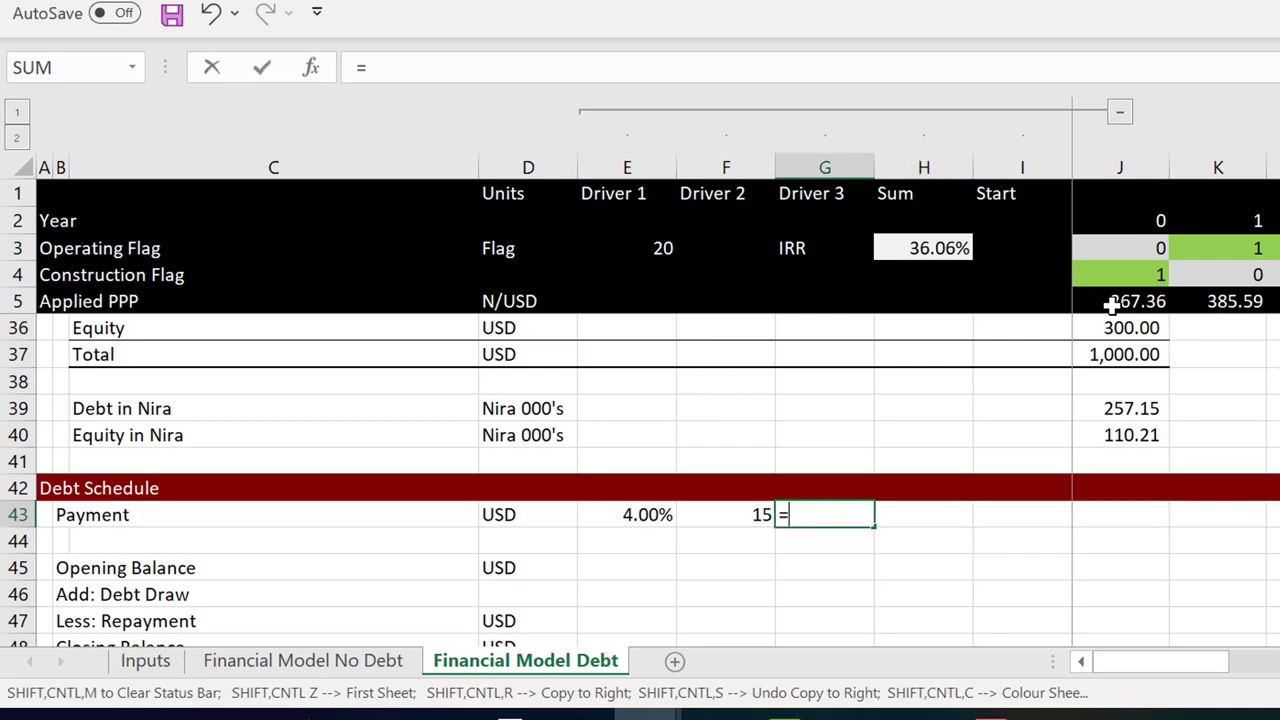
left_click(1112, 327)
key("Up")
key("Up")
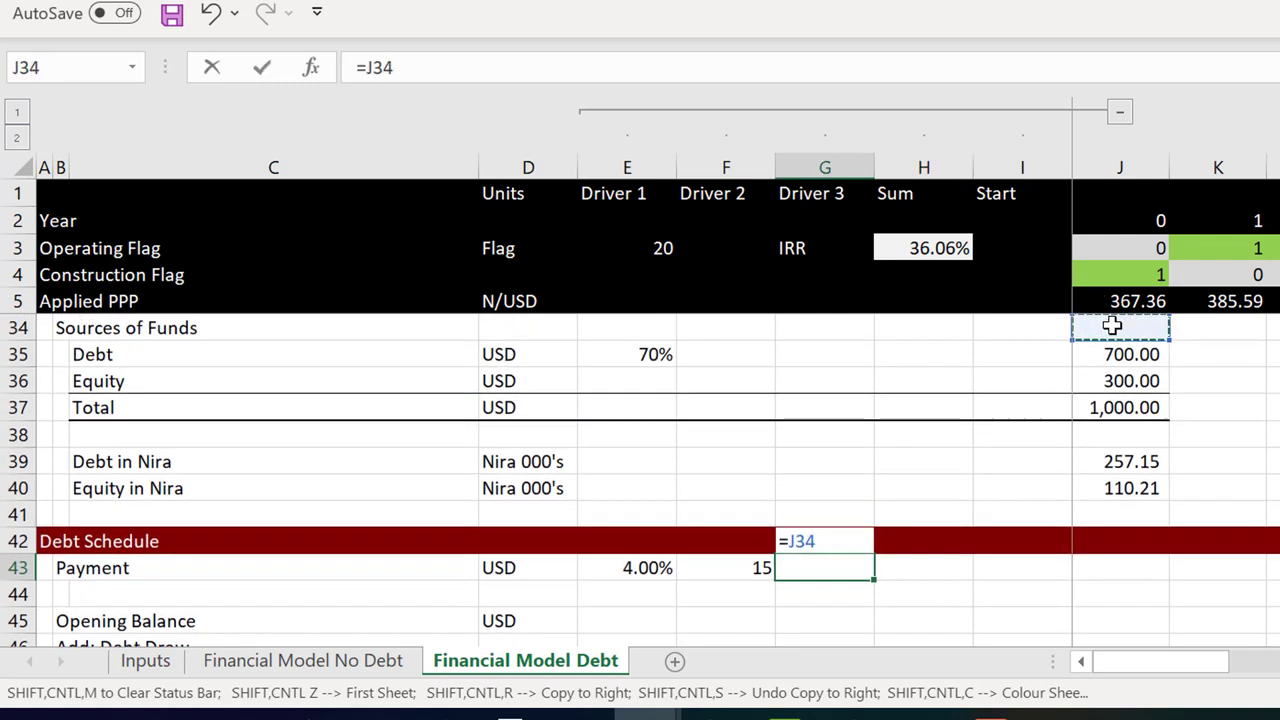
key("Down")
key("ctrl+Return")
key("Right")
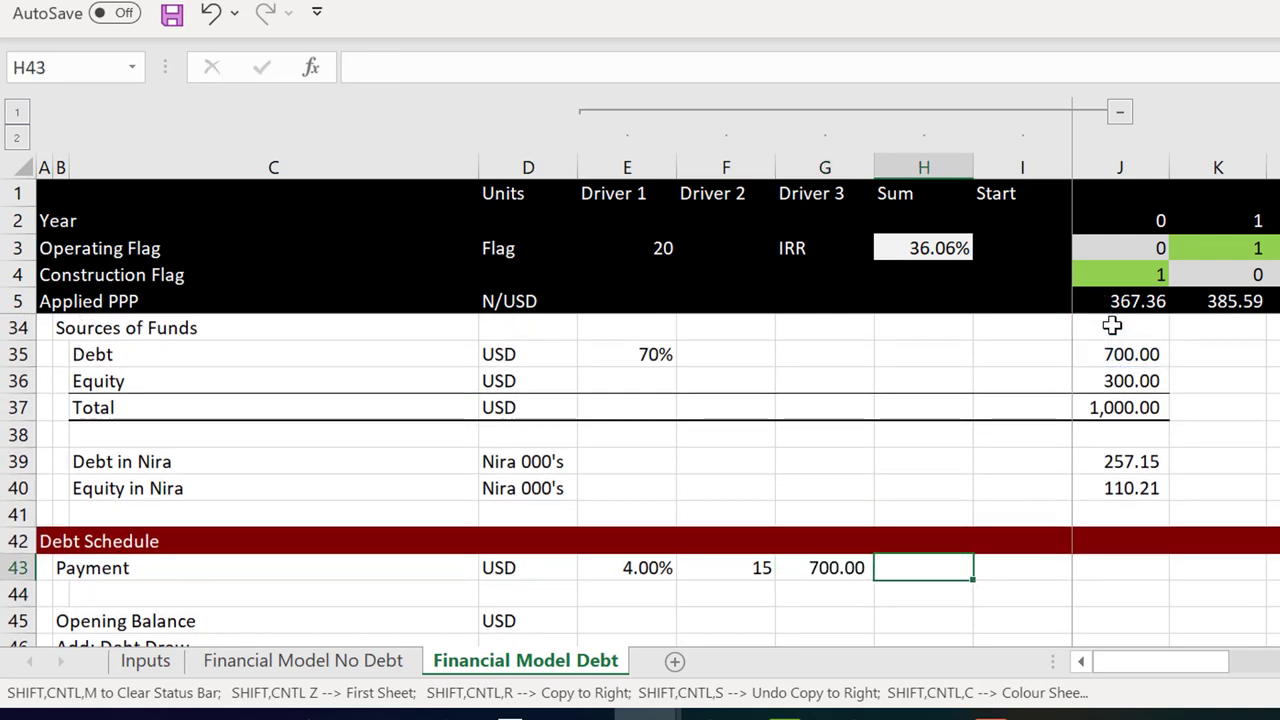
key("Right")
key("Right")
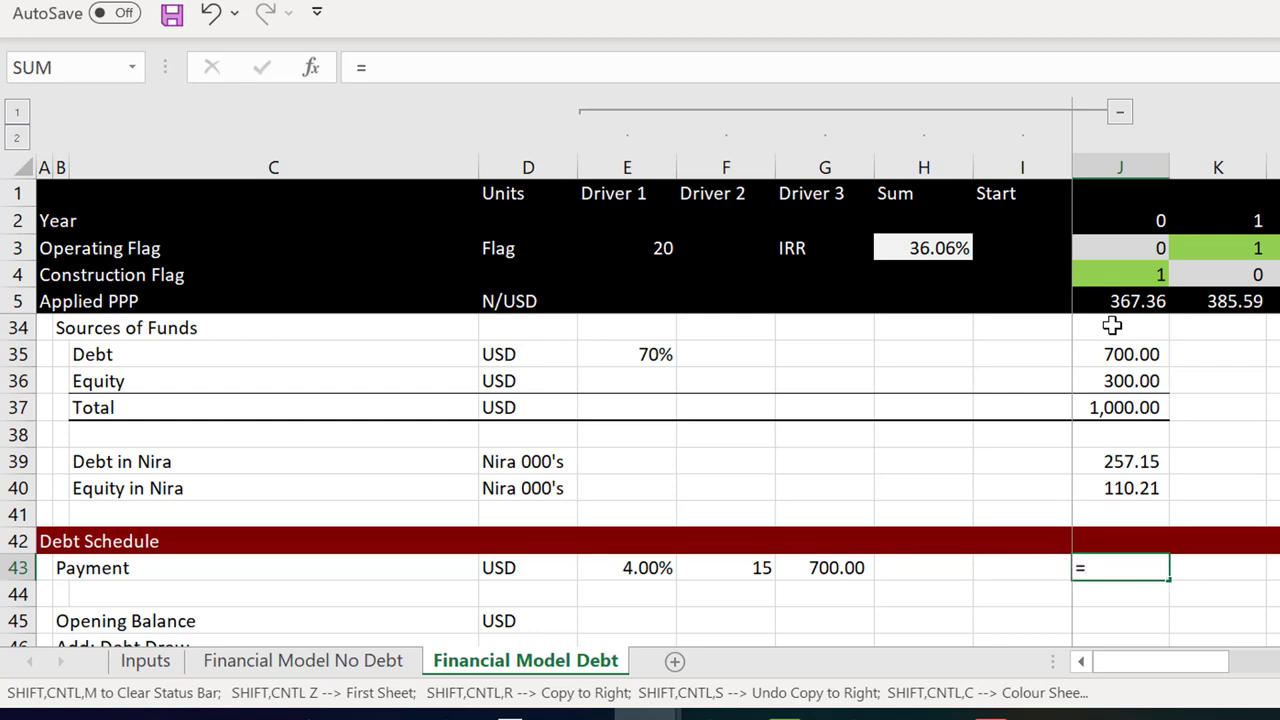
key("Escape")
Insert a blank row 44 directly below the Payment row in the Debt Schedule
key("Down")
key("Left")
key("Left")
key("Left")
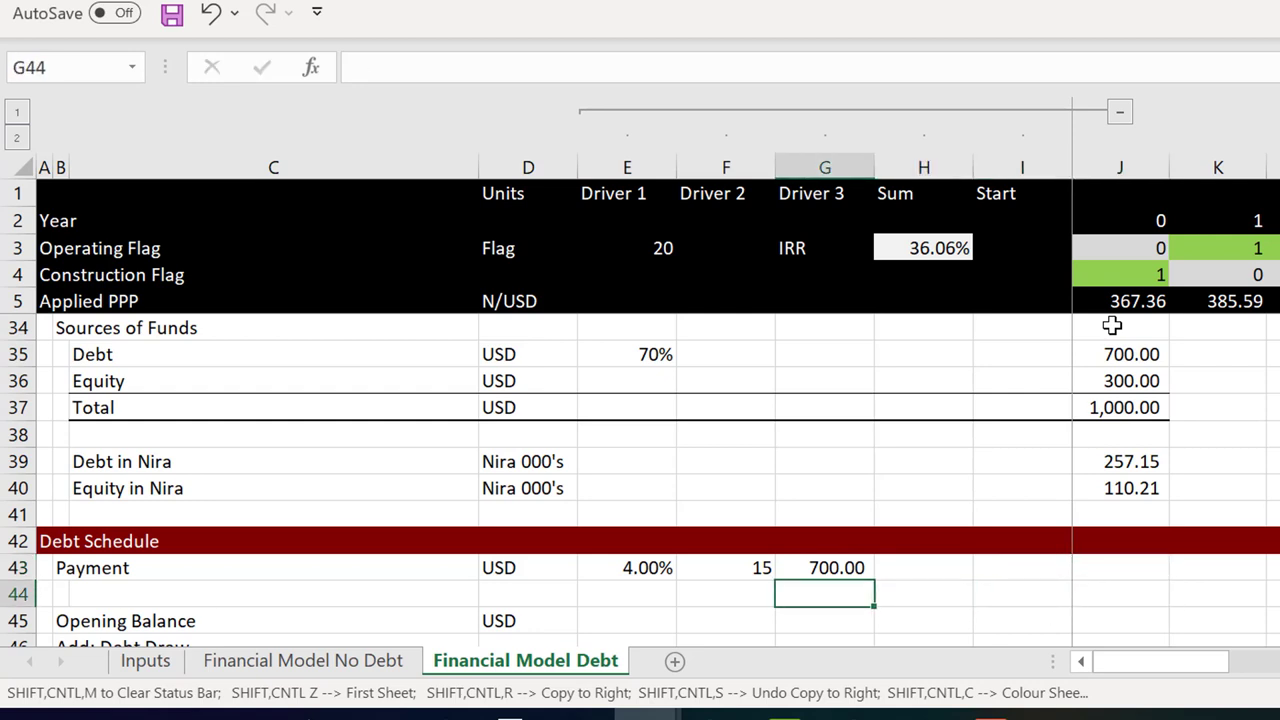
key("Left")
key("Up")
key("Left")
key("Left")
key("Left")
key("Left")
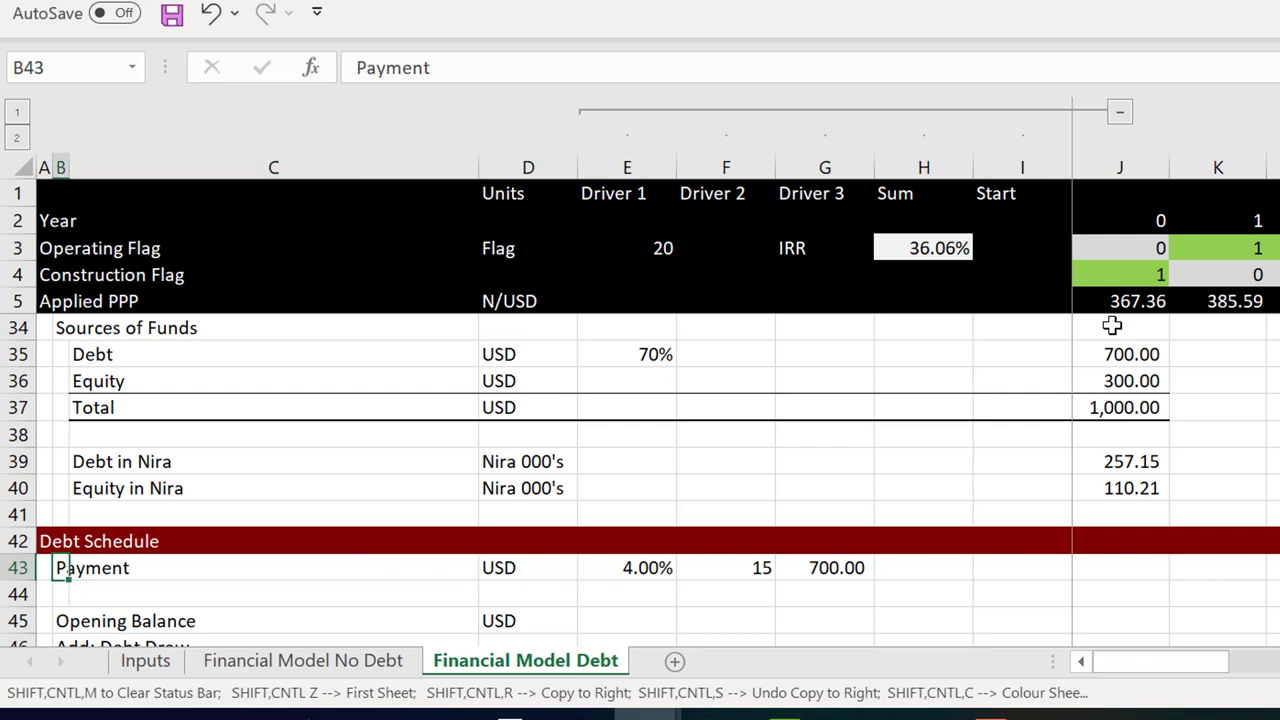
key("Down")
key("shift+space")
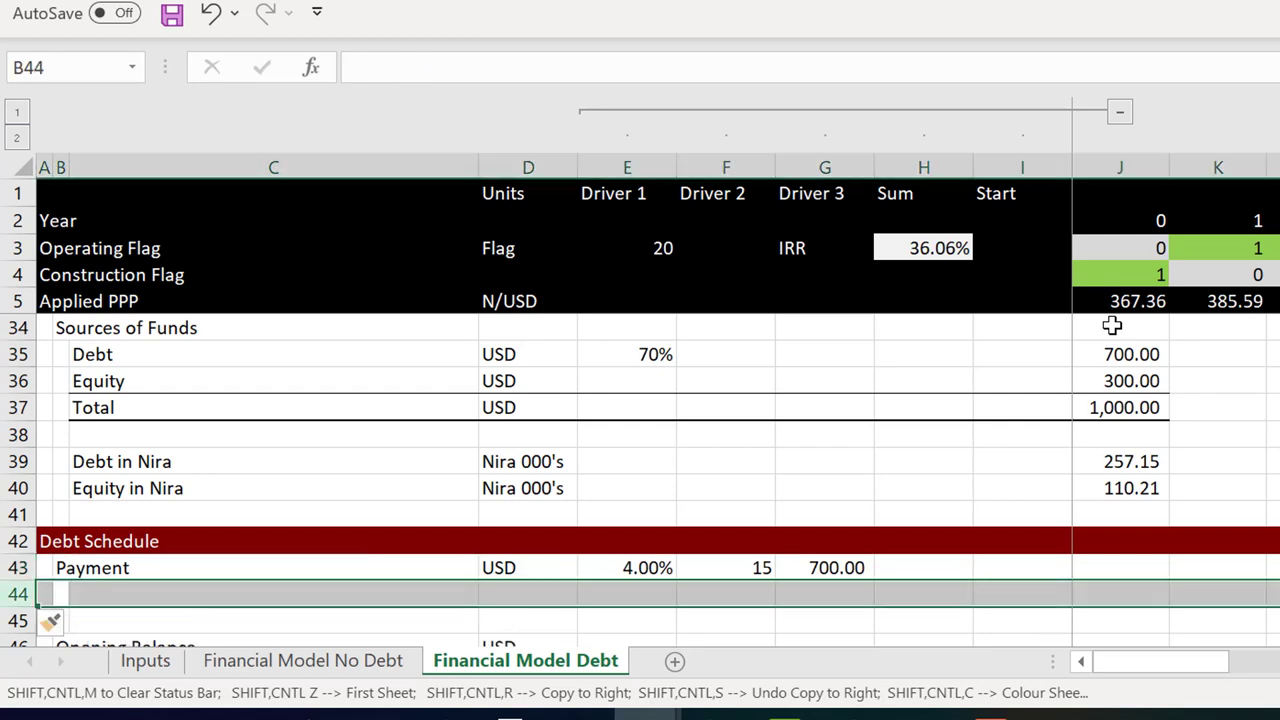
Move the Payment label, unit and drivers in B43:G43 down one row to row 44
key("Up")
key("shift+Right")
key("shift+Right")
key("shift+Right")
key("shift+Right")
key("shift+Right")
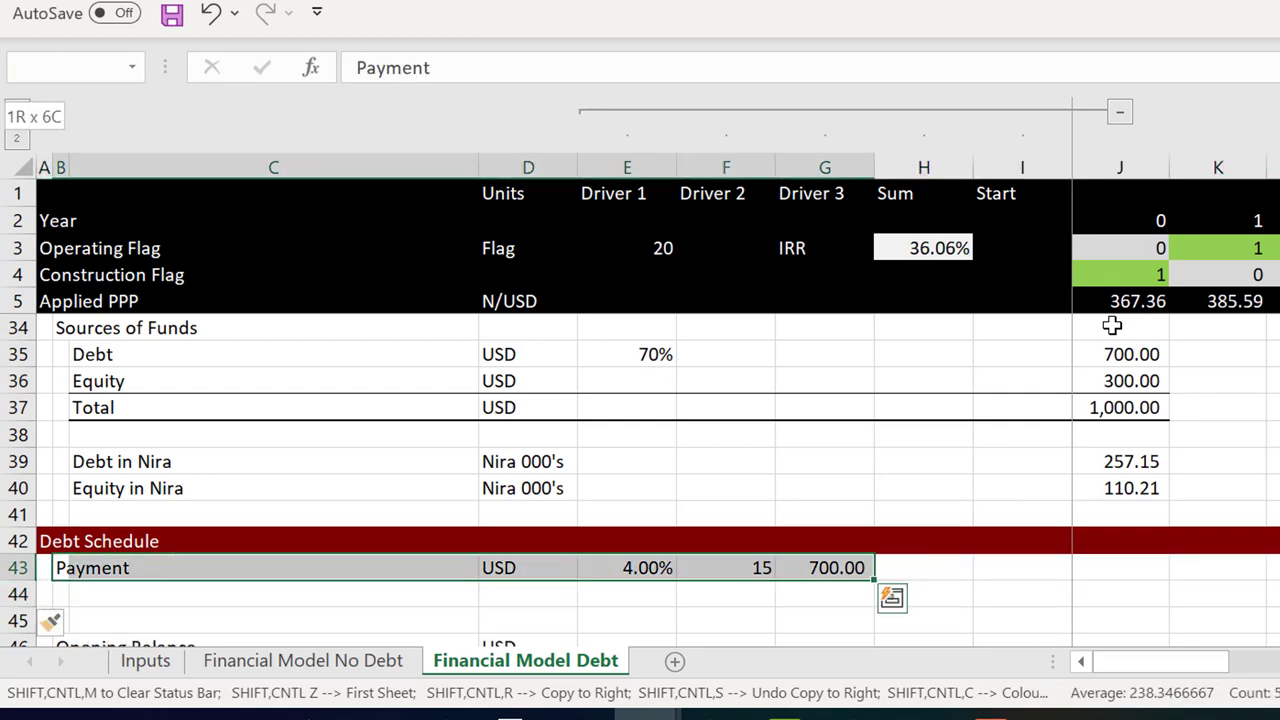
key("ctrl+c")
key("Down")
key("Down")
key("Down")
key("Up")
key("Up")
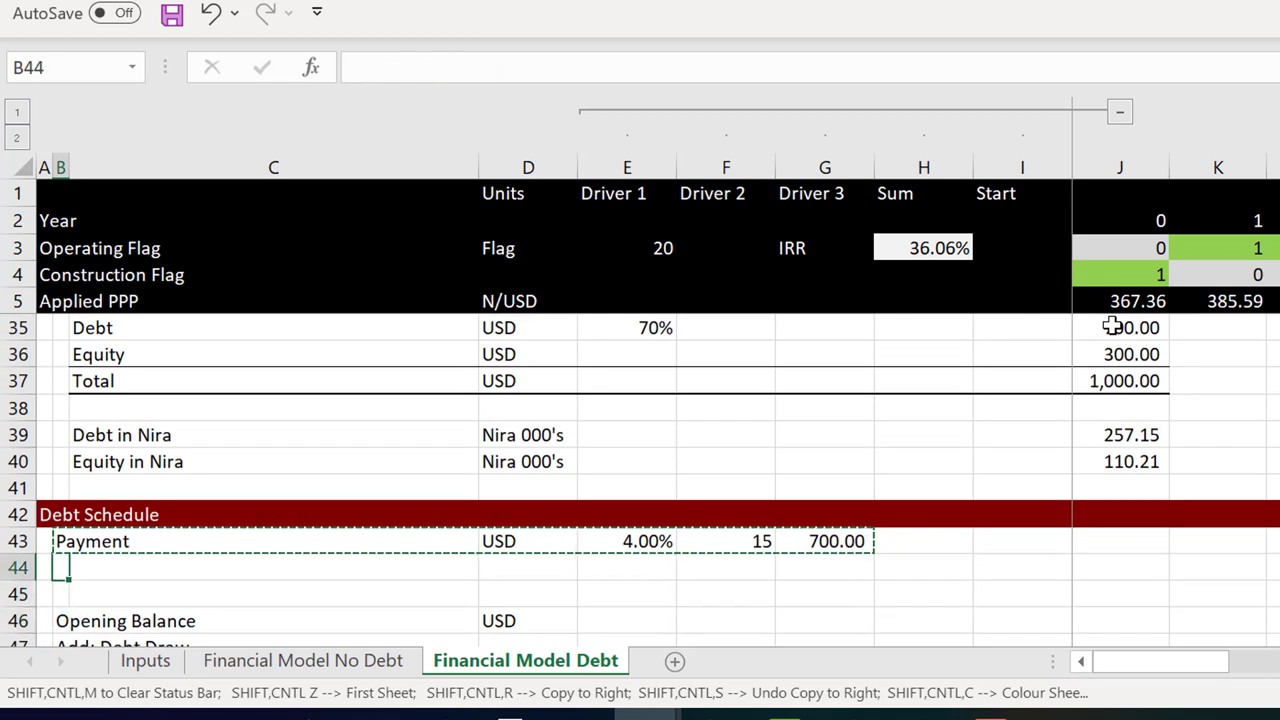
key("ctrl+z")
Label the emptied row 43 as Repayment Flag in B43 and enter Flag as its unit in D43
type("Re")
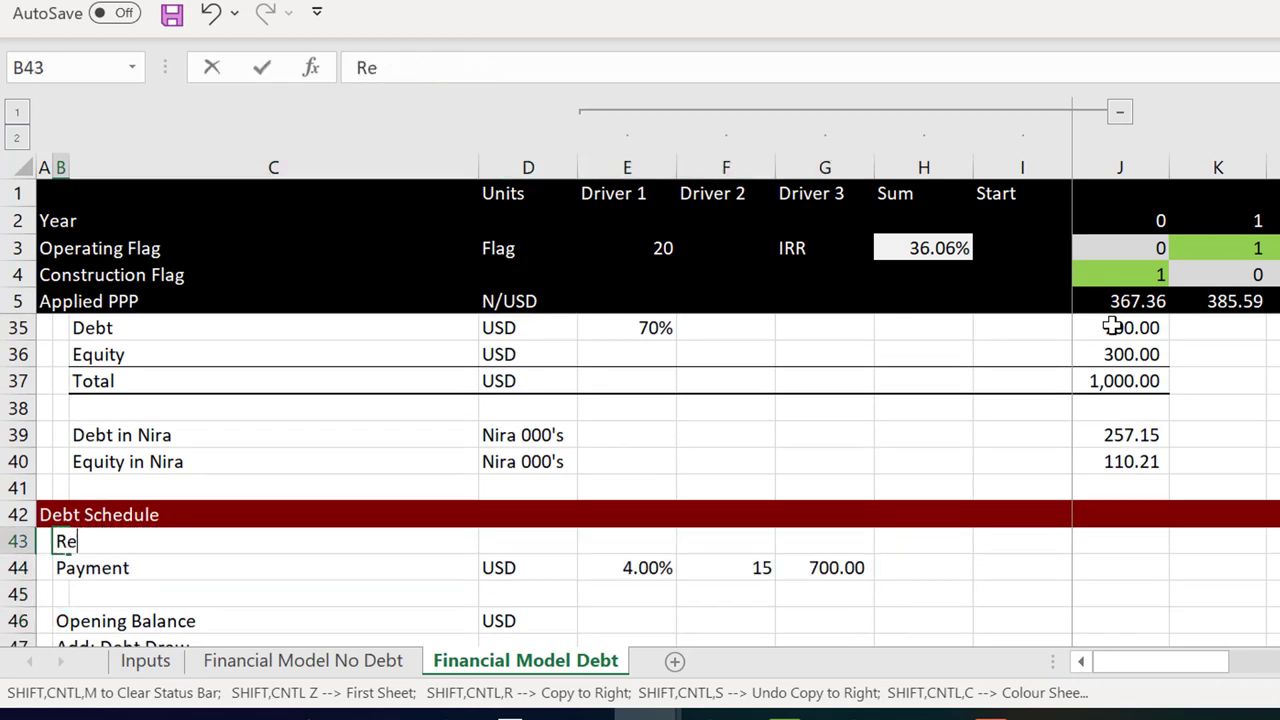
type("payment Flag")
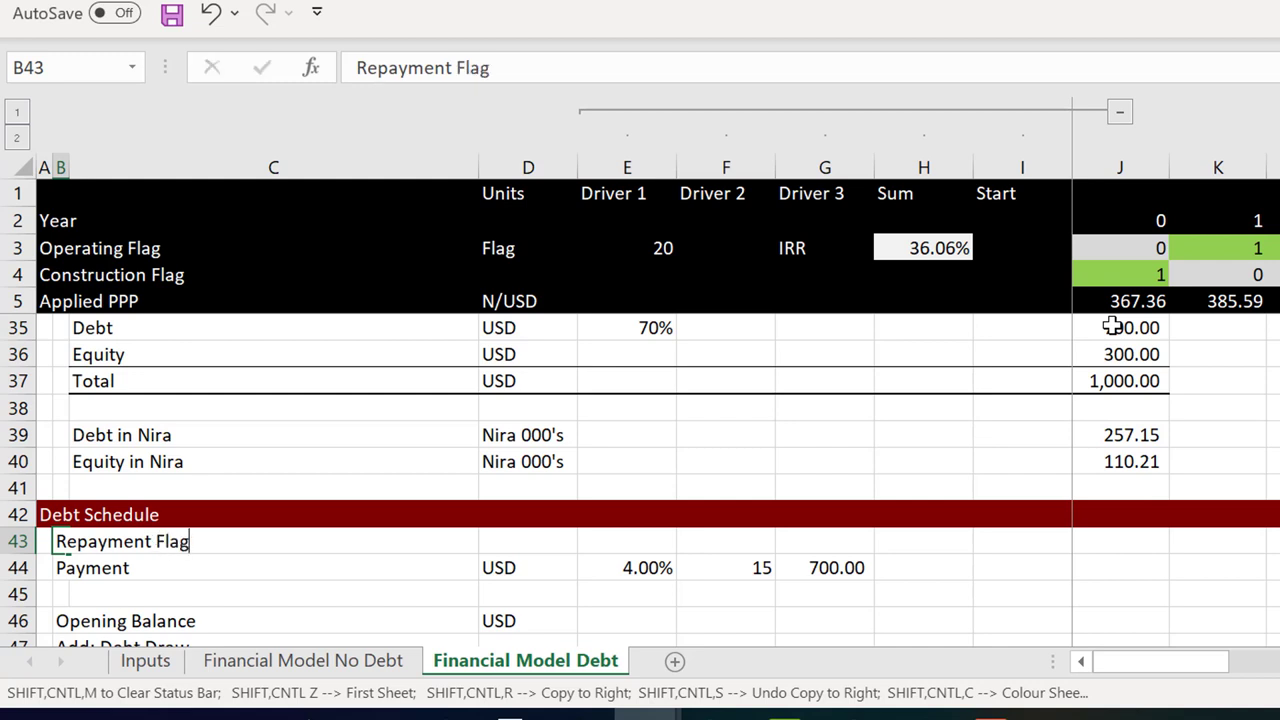
key("Return")
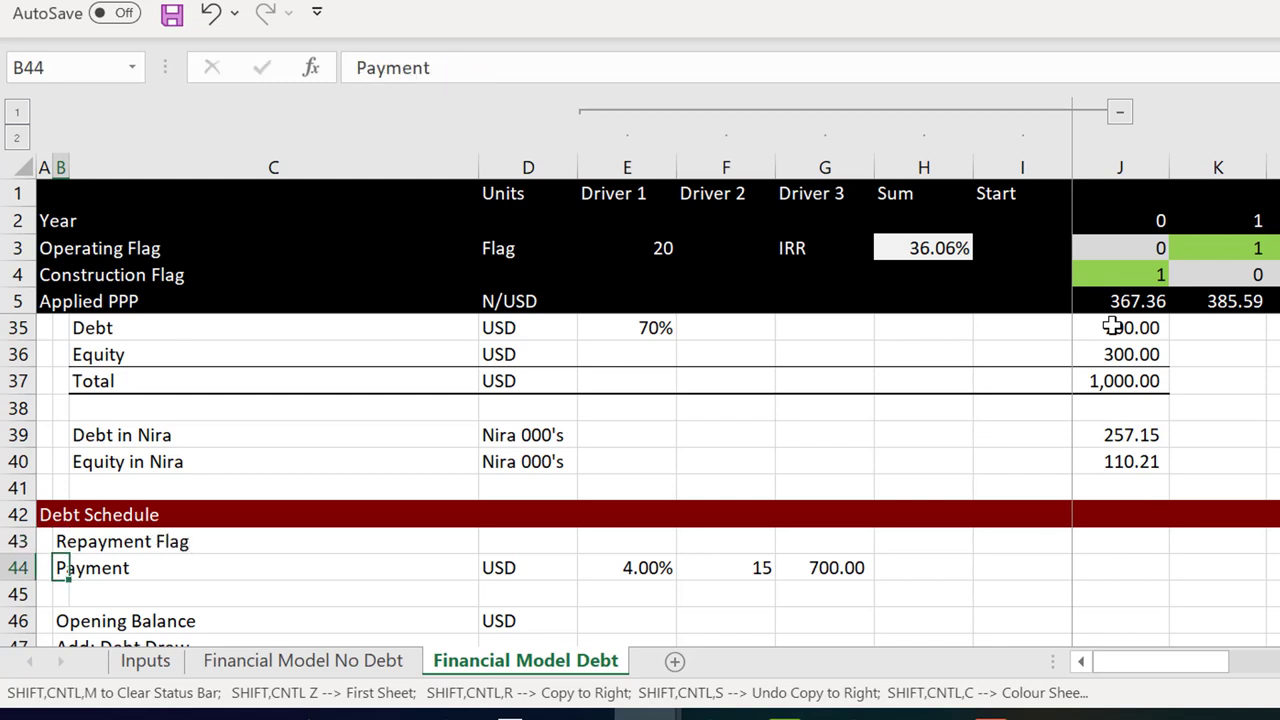
key("Up")
key("Right")
key("Right")
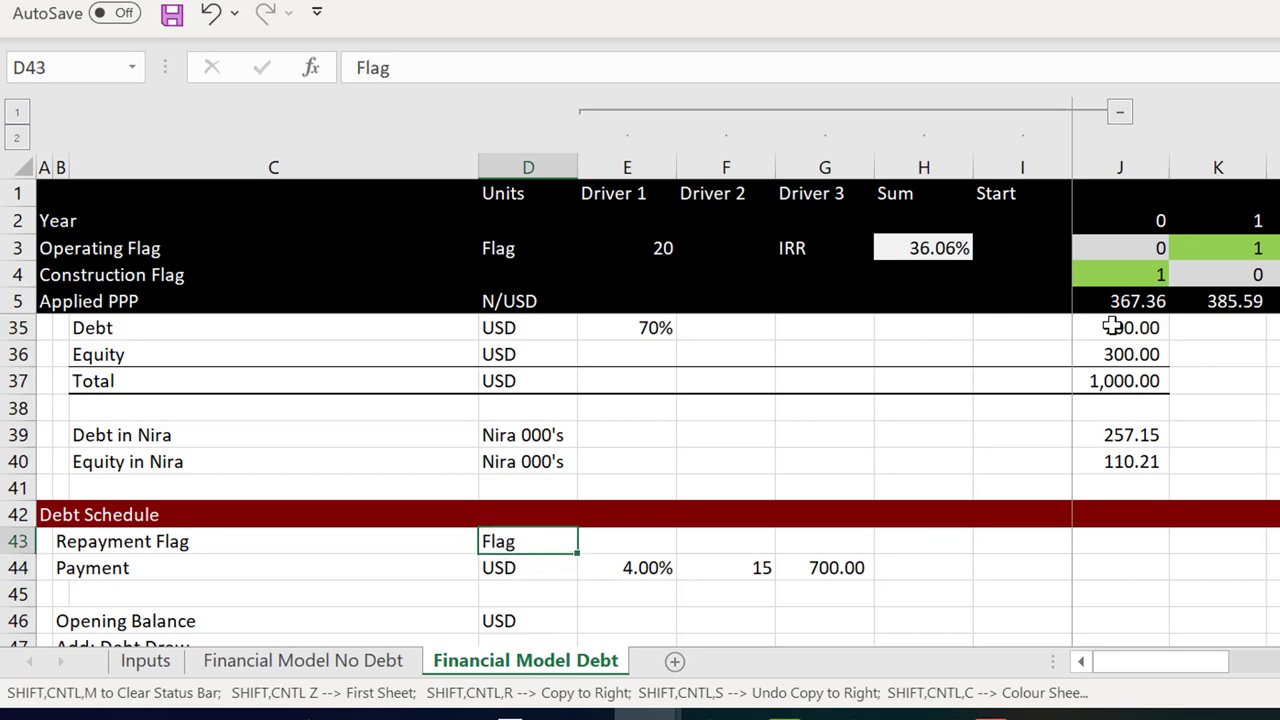
Link the Repayment Flag's Driver 1 in E43 to the Tenure on the Inputs sheet, =Inputs!D27
key("Up")
key("Right")
key("Down")
type("=")
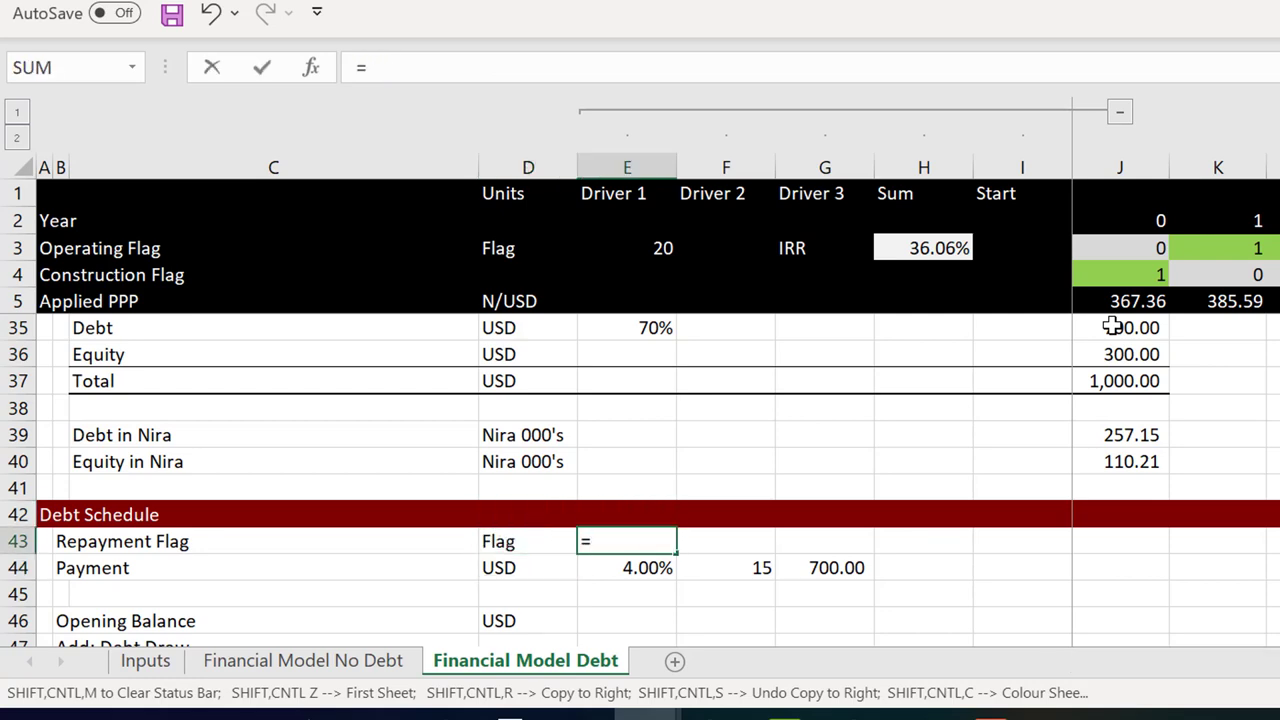
key("ctrl+Page_Up")
key("ctrl+Page_Up")
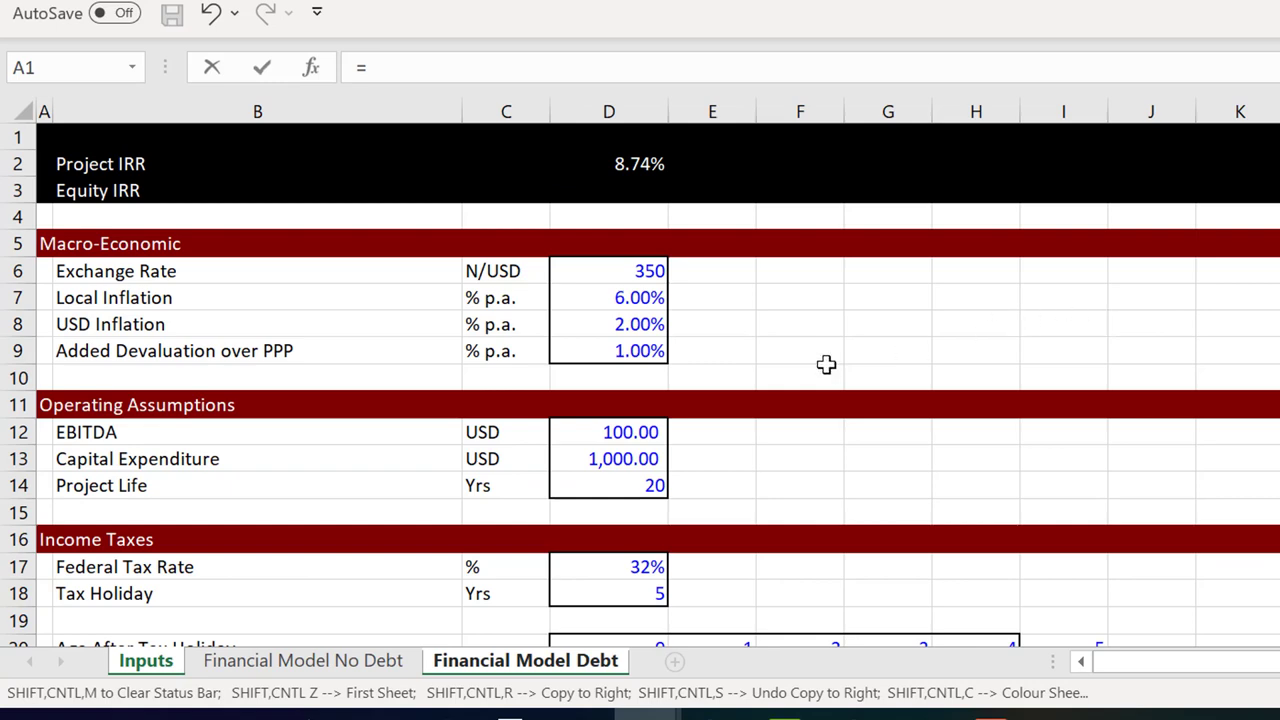
left_click(664, 485)
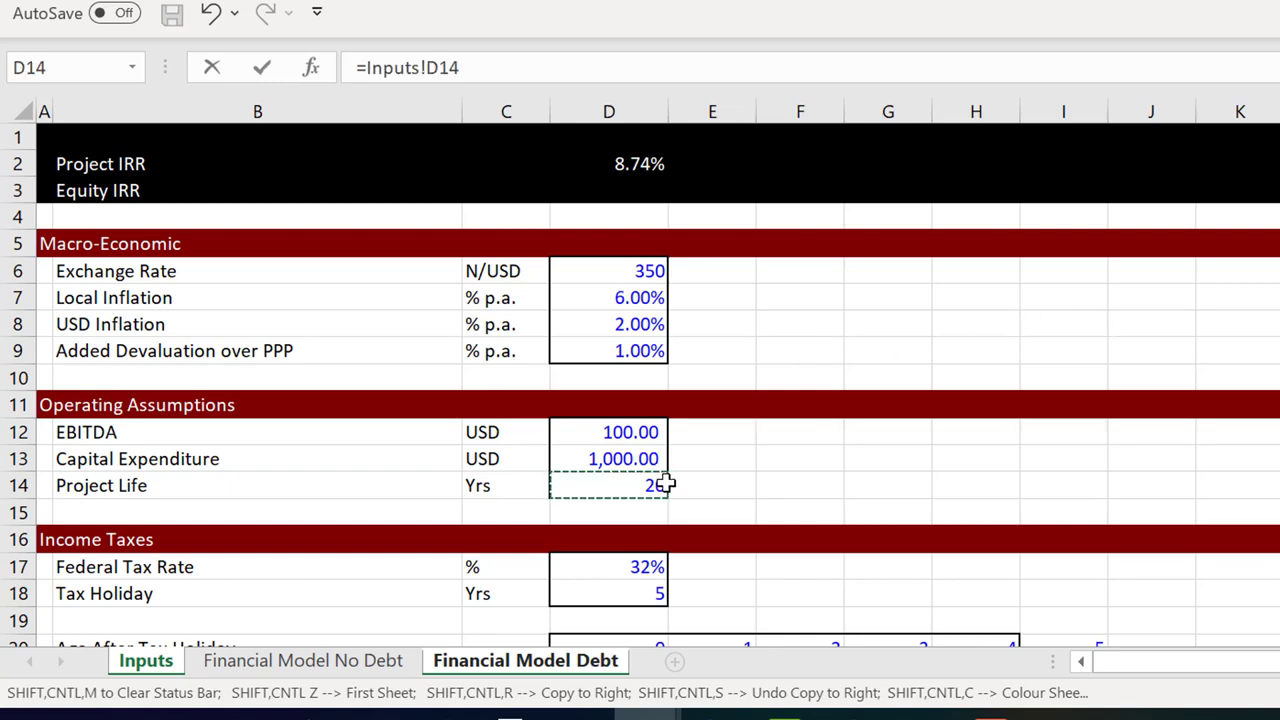
key("Down")
key("Down")
key("Down")
key("Down")
key("Down")
key("Down")
scroll(666, 483, "down", 3)
key("Up")
key("Down")
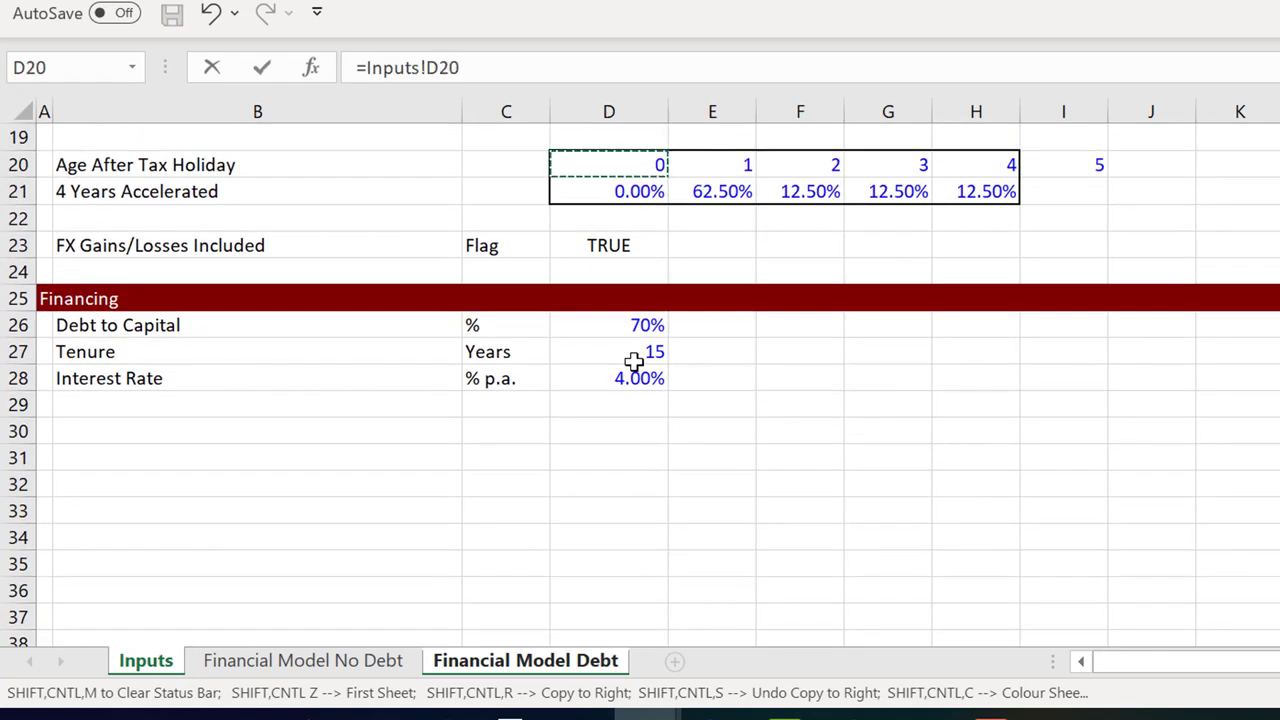
left_click(628, 353)
key("Return")
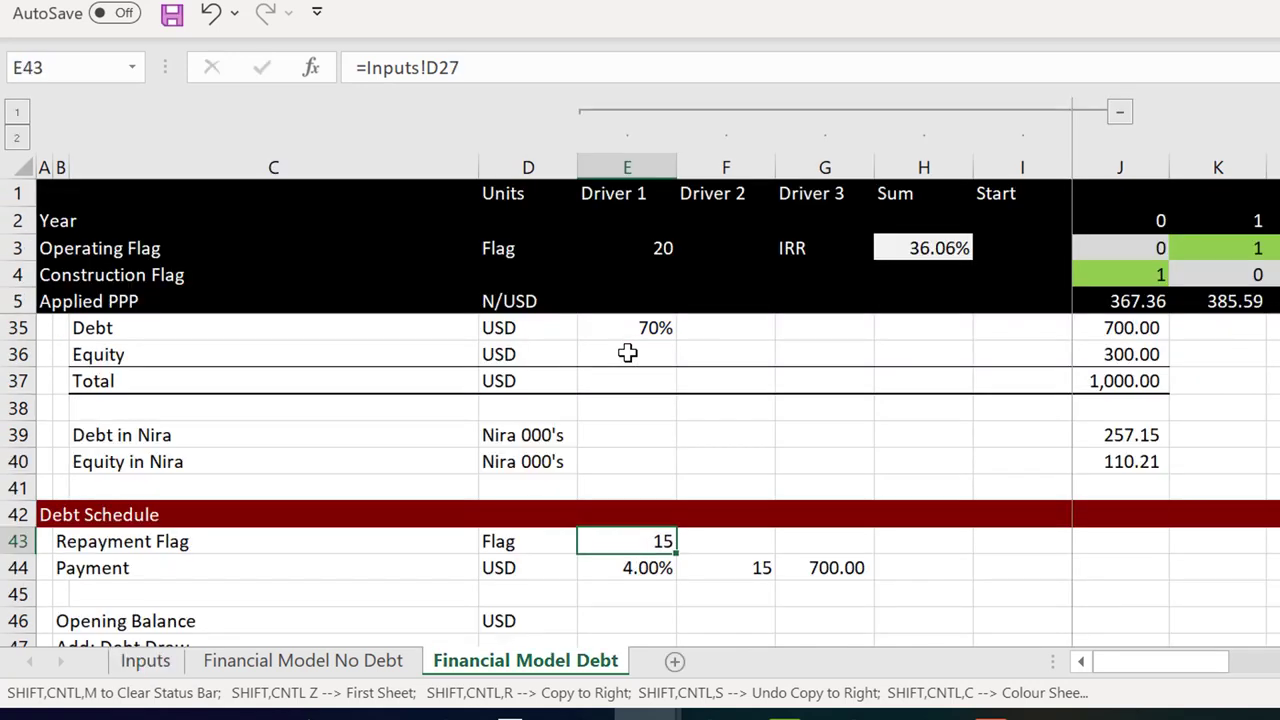
Enter the year 0 Repayment Flag test in J43 as =AND(J2>0,J2<=$E$43)
key("Right")
key("Right")
key("Right")
key("Right")
key("Right")
type("=")
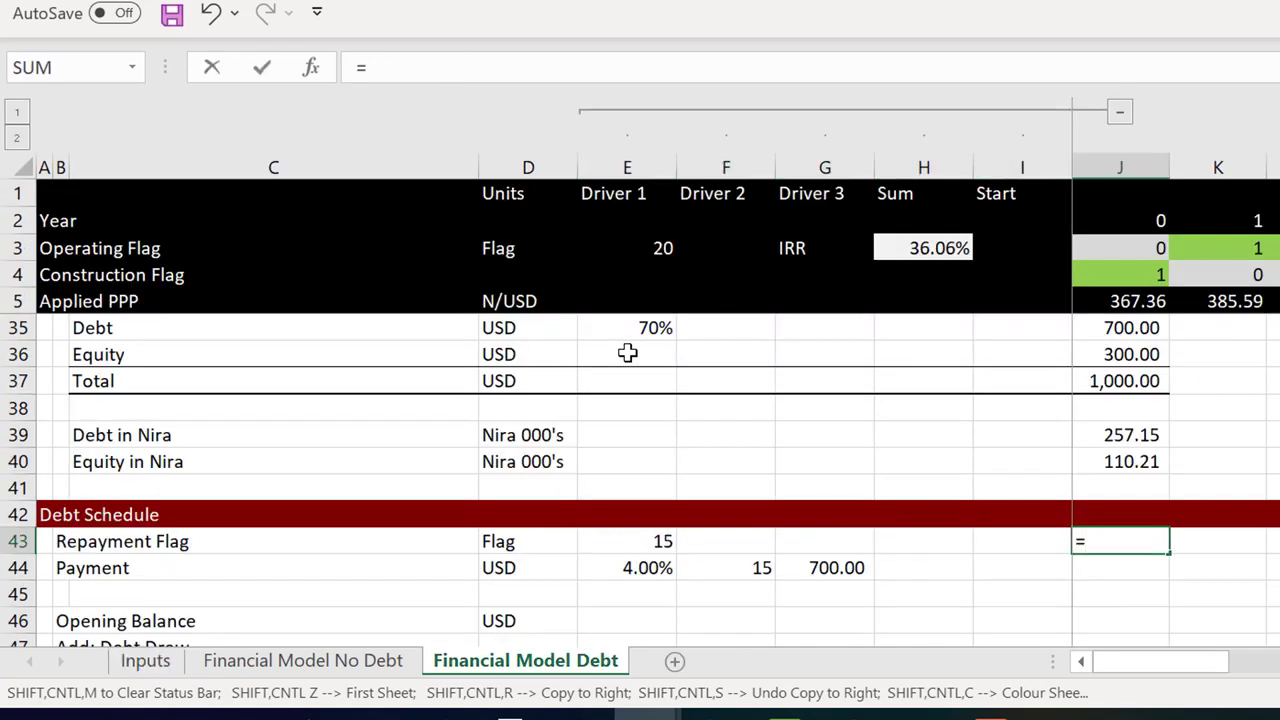
type("and(")
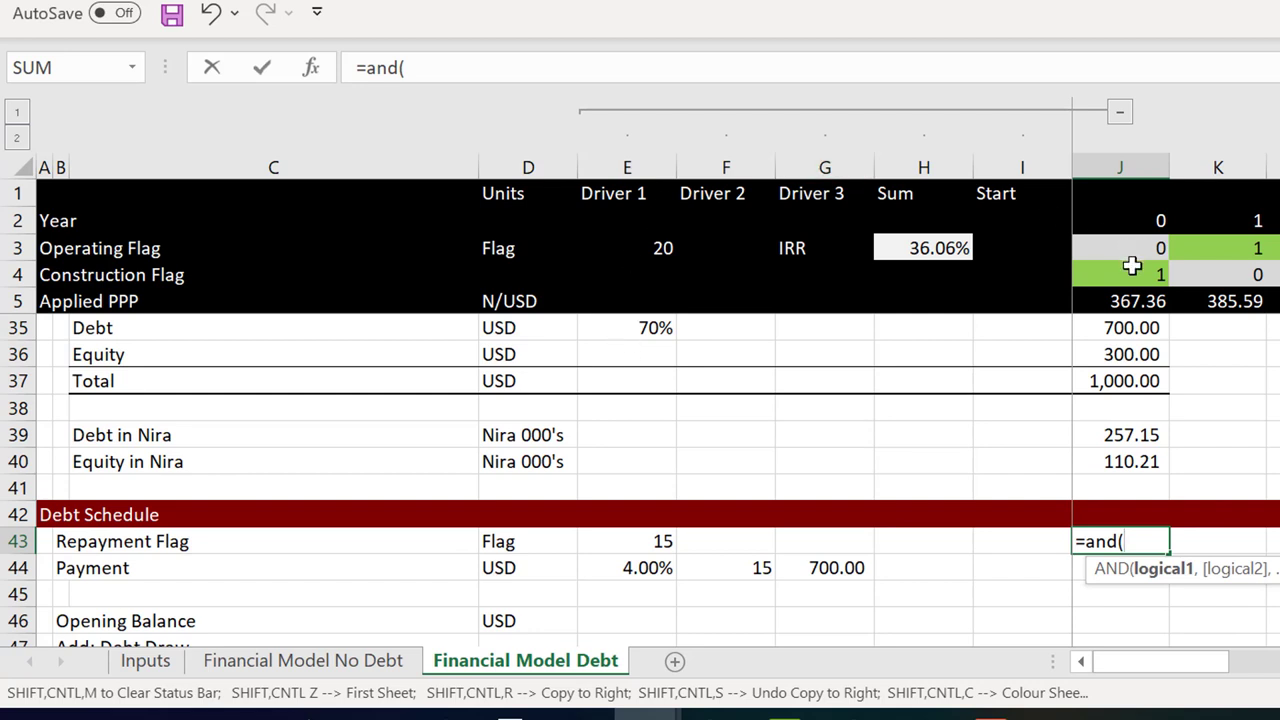
left_click(1128, 231)
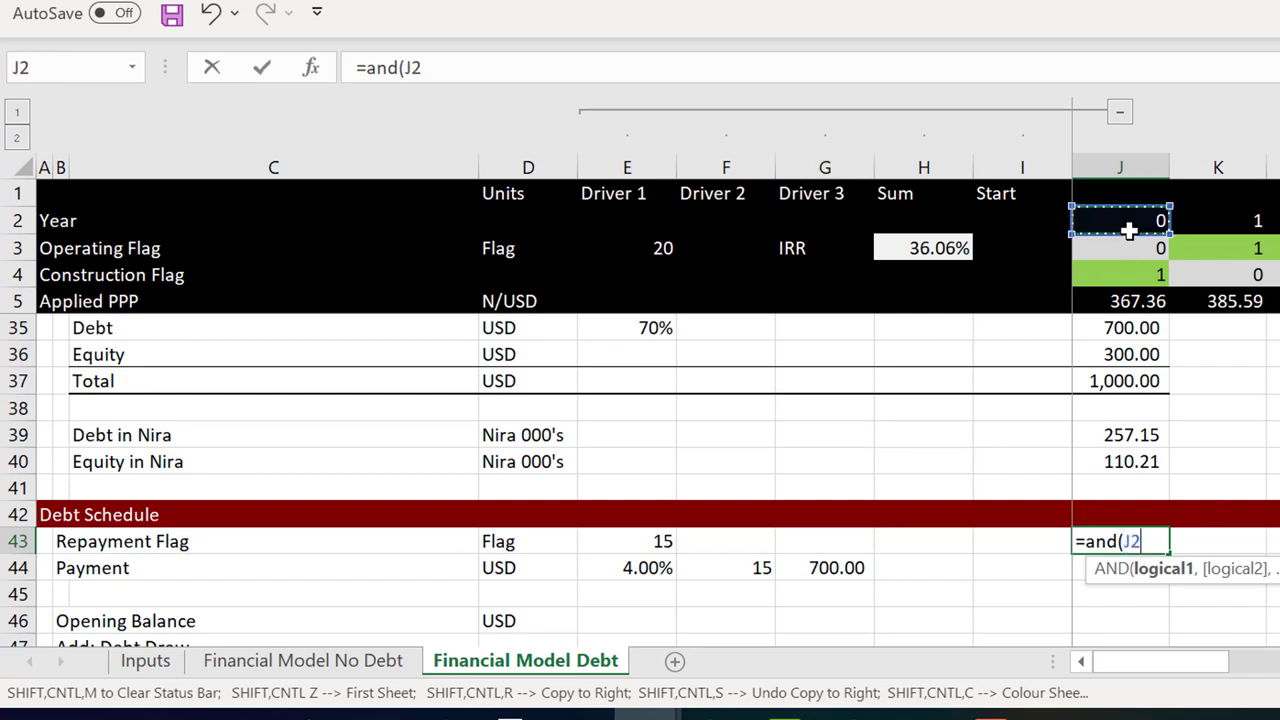
type(">0,")
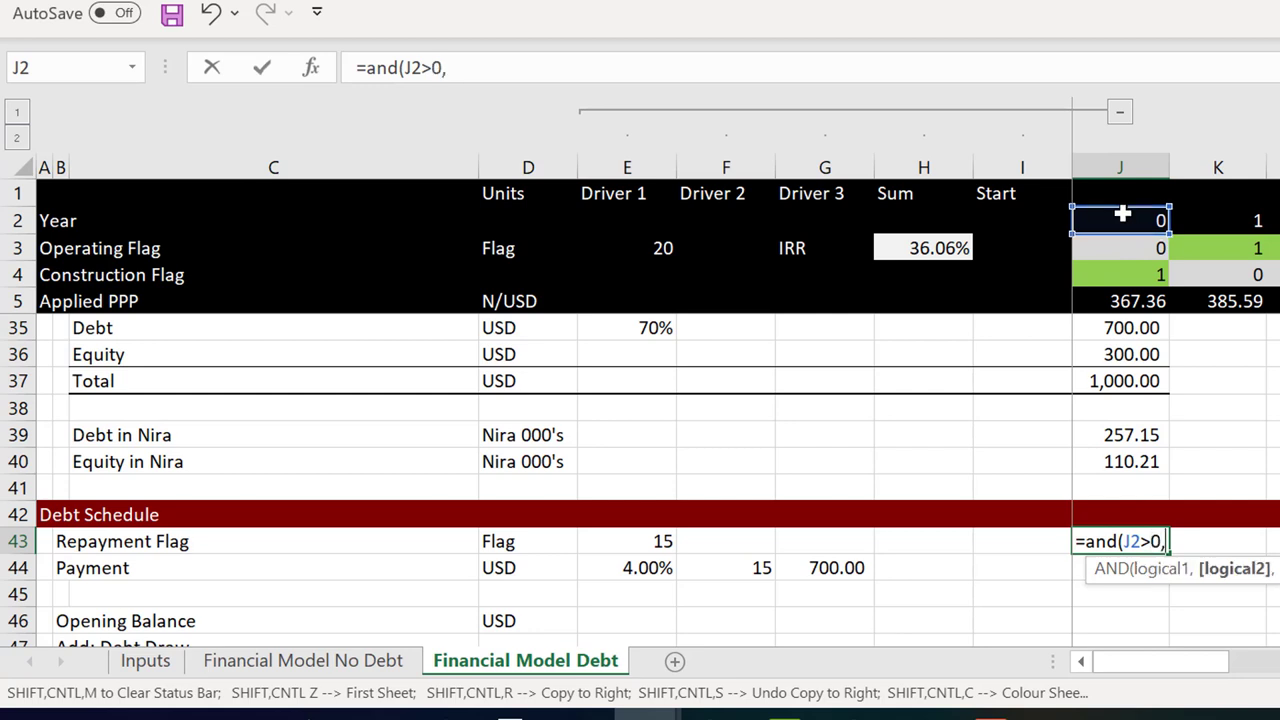
left_click(1122, 213)
type("<")
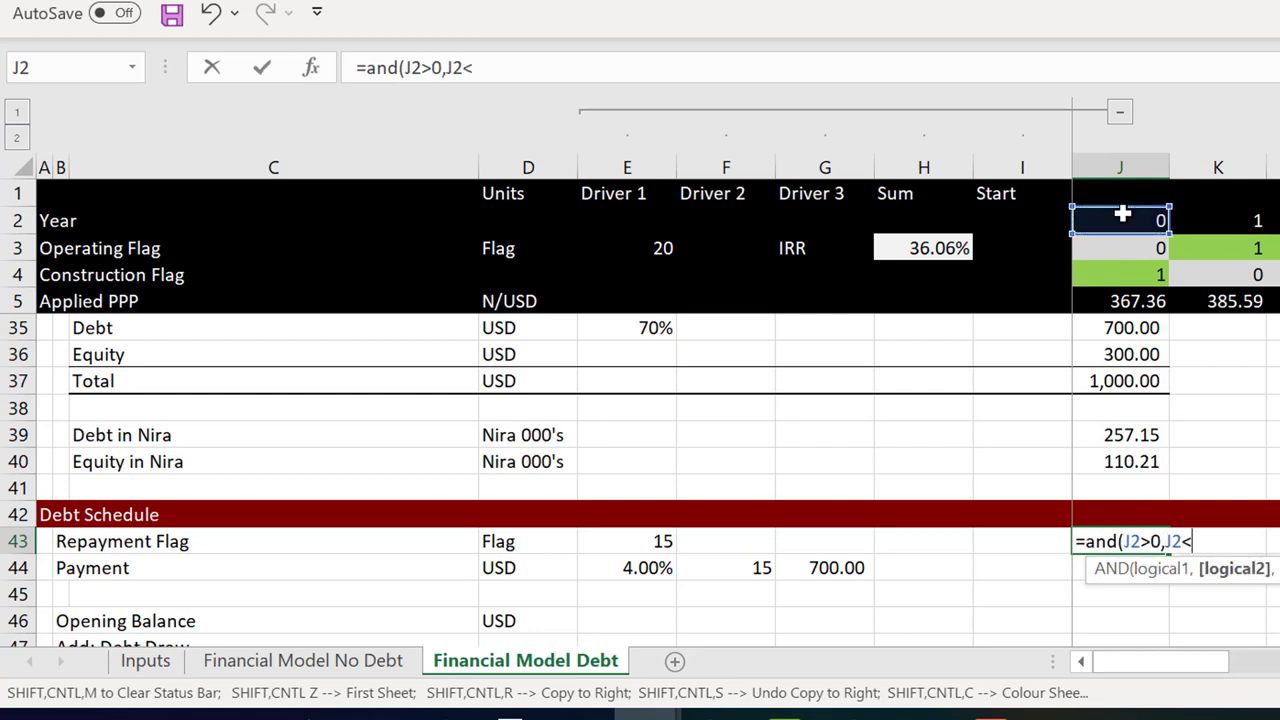
type("=")
key("Left")
key("Left")
key("Left")
key("Left")
key("Left")
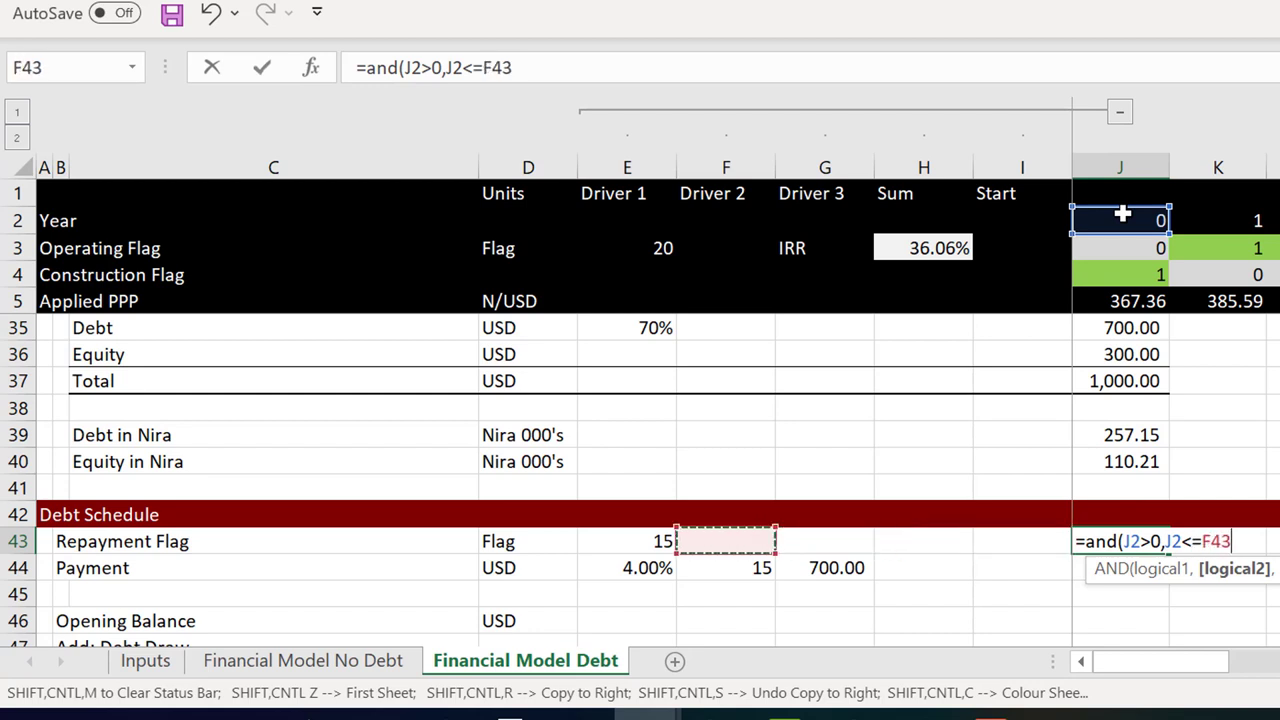
key("F4")
key("Return")
key("Up")
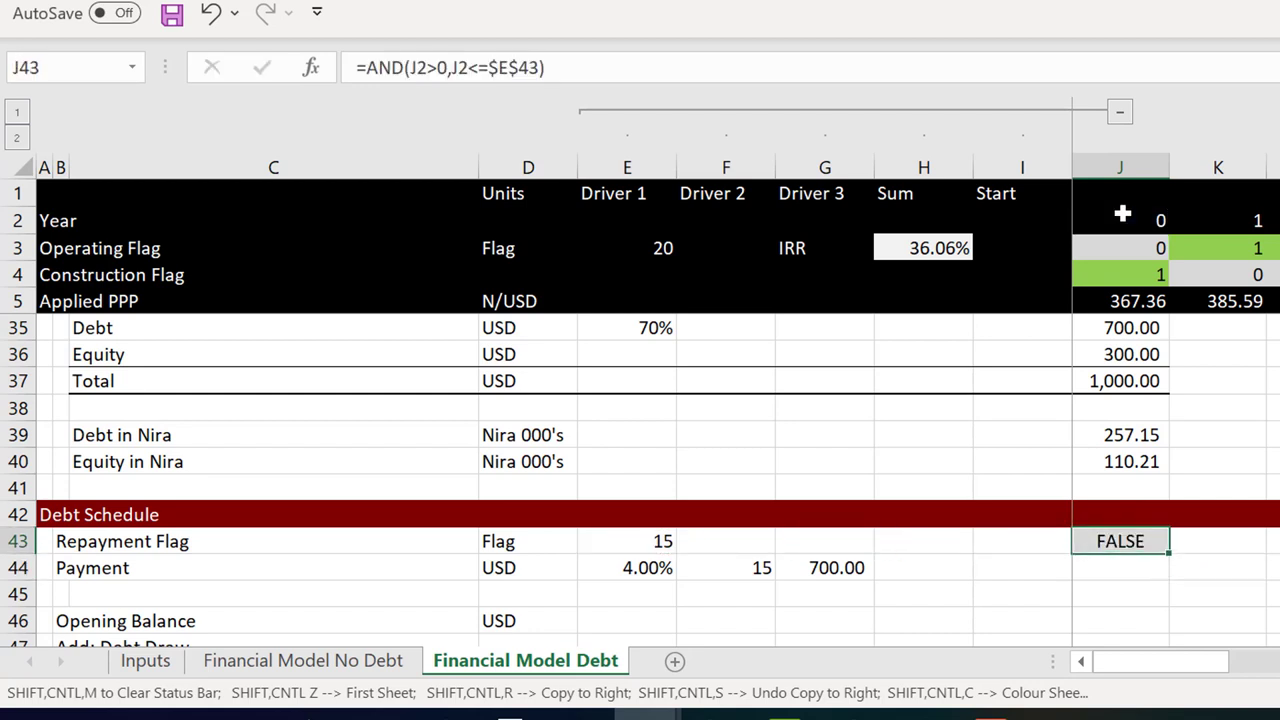
Multiply the Repayment Flag formula in J43 by 1 and copy it across the row to the following years
key("F2")
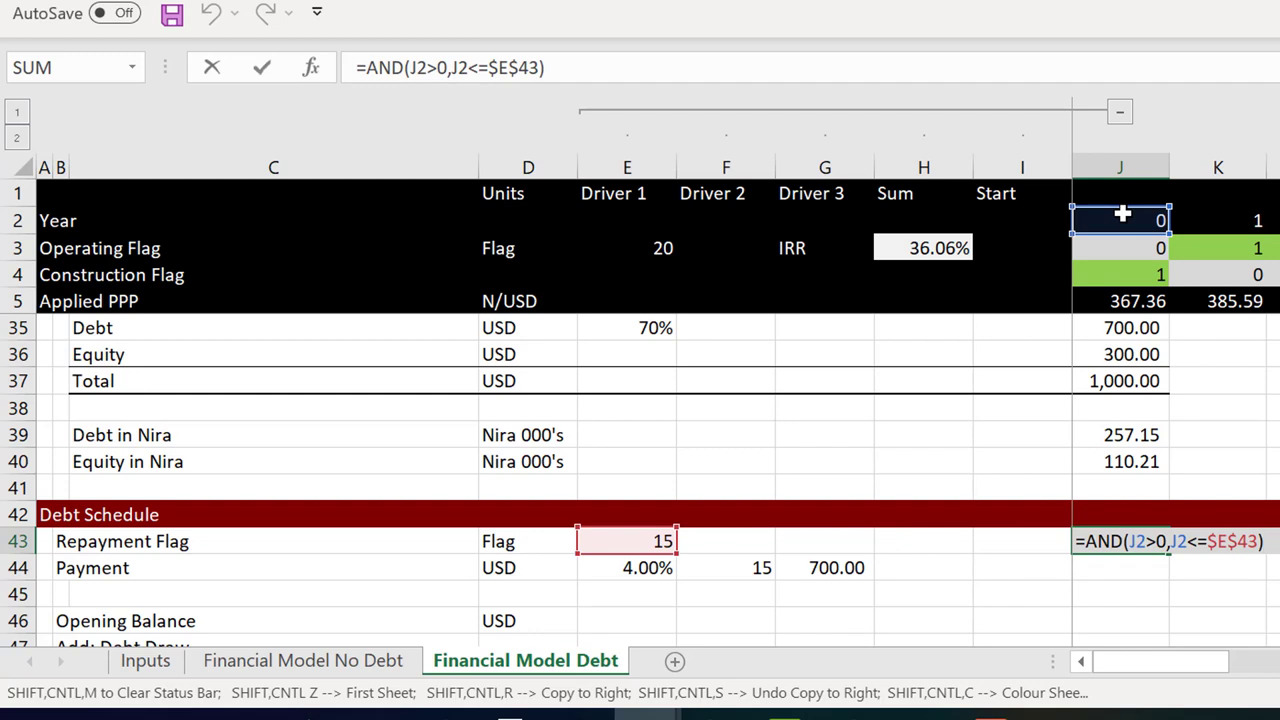
type("*1")
key("Return")
key("Up")
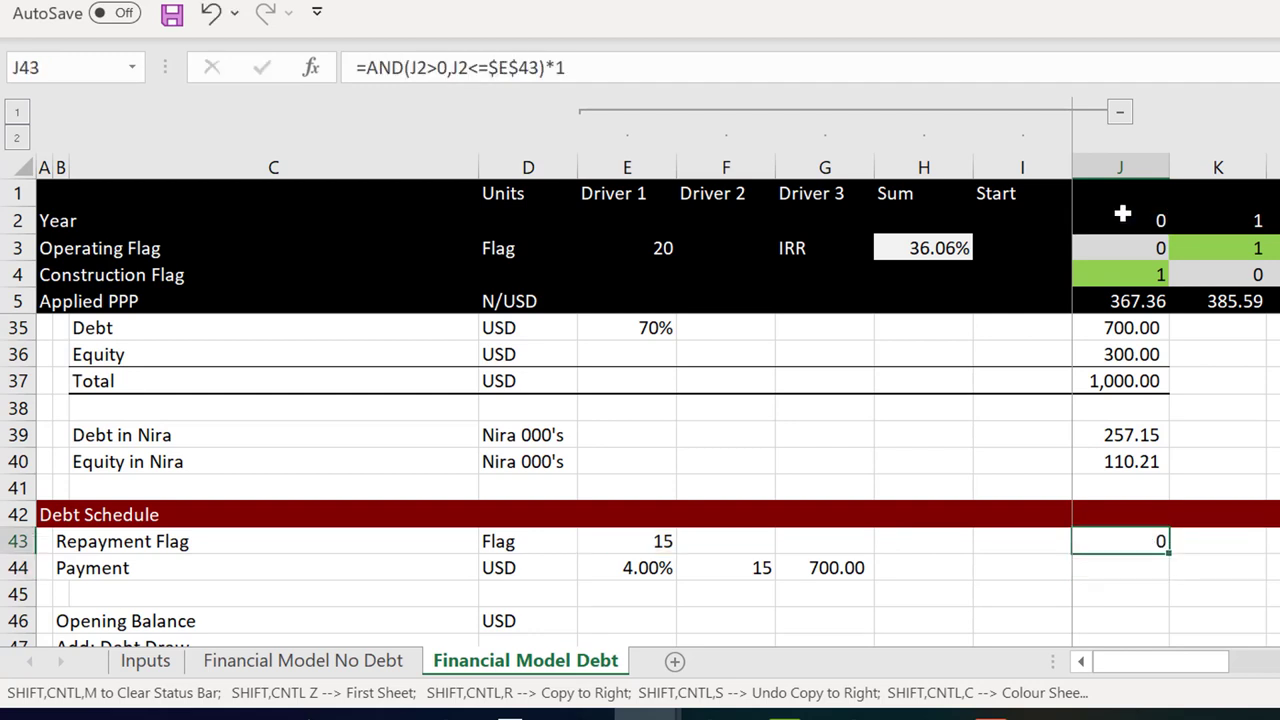
key("shift+Right")
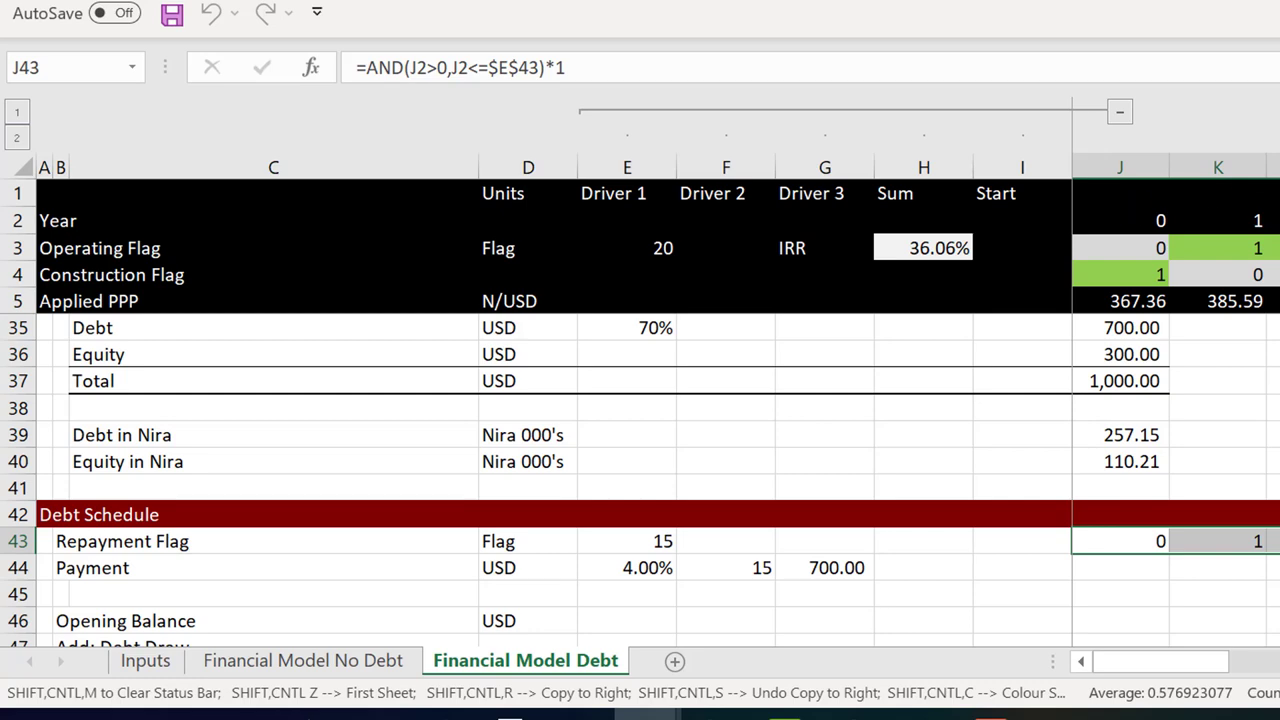
Run the sheet colouring macro so the Repayment Flag row gets the flag colours
key("ctrl+shift+c")
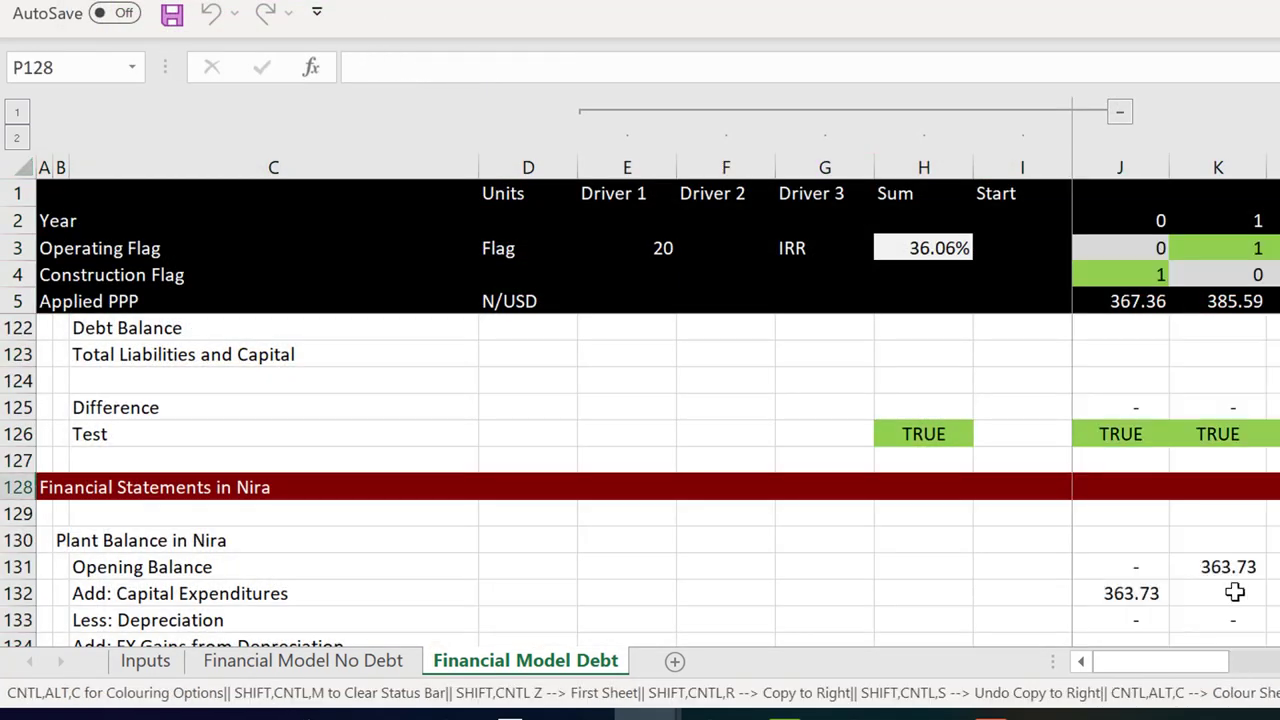
Examine the USD and Nira financial statement sections down to the Nira debt balance, and return to the Debt Schedule
left_click(1106, 570)
scroll(1106, 570, "down", 4)
left_click(1106, 570)
scroll(1106, 570, "down", 4)
left_click(1106, 570)
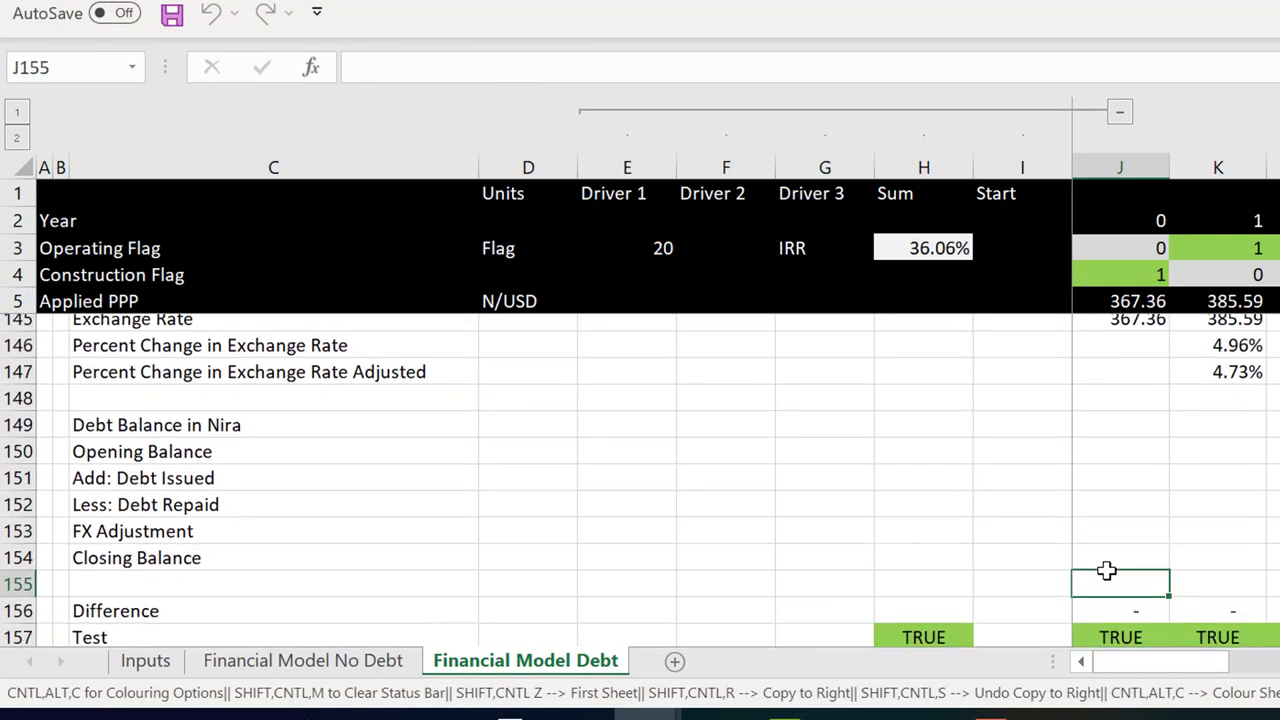
scroll(1106, 570, "up", 8)
left_click(1106, 570)
key("Page_Up")
key("Page_Up")
key("Page_Up")
key("Page_Up")
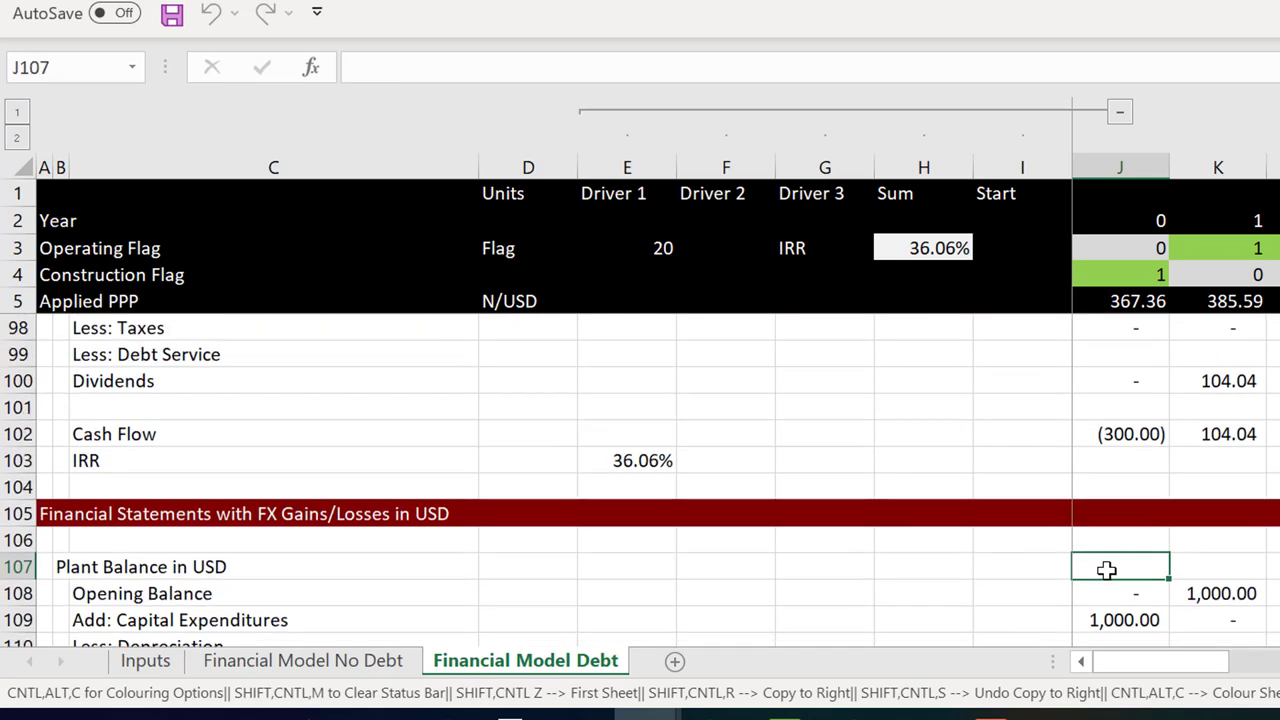
key("Page_Up")
key("Page_Up")
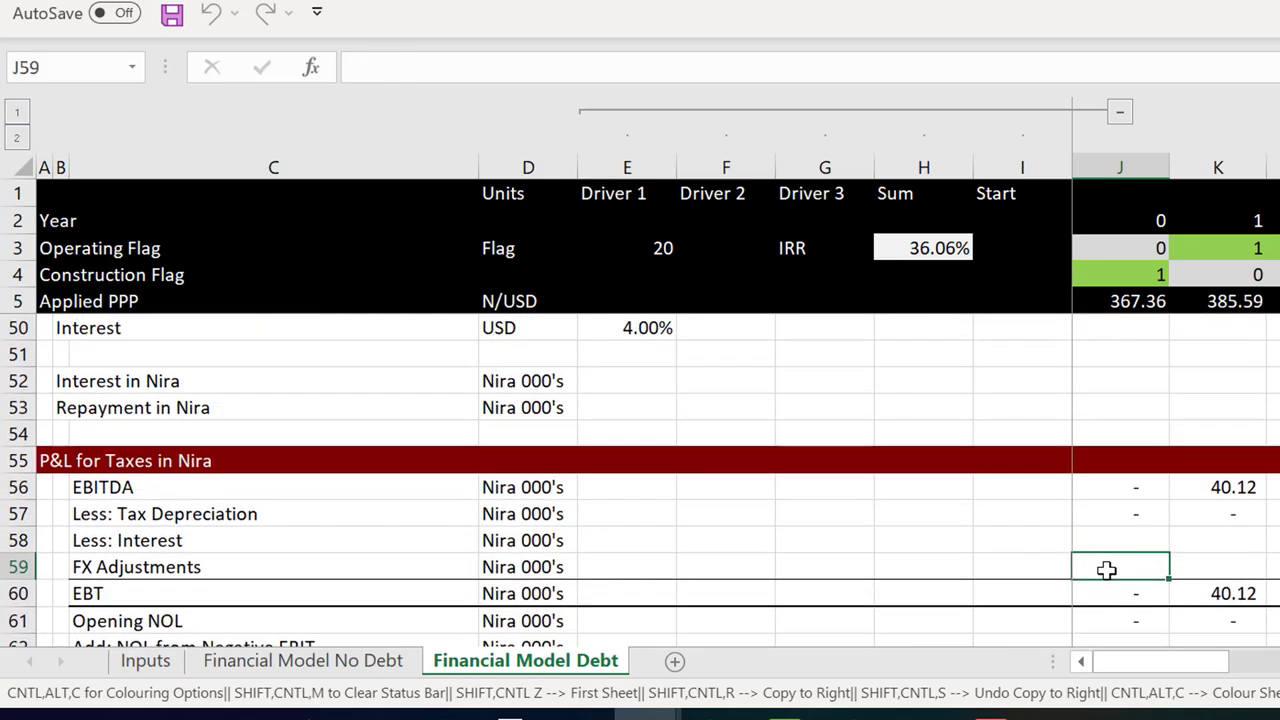
key("Up")
key("Up")
key("Up")
key("Down")
key("Down")
key("Down")
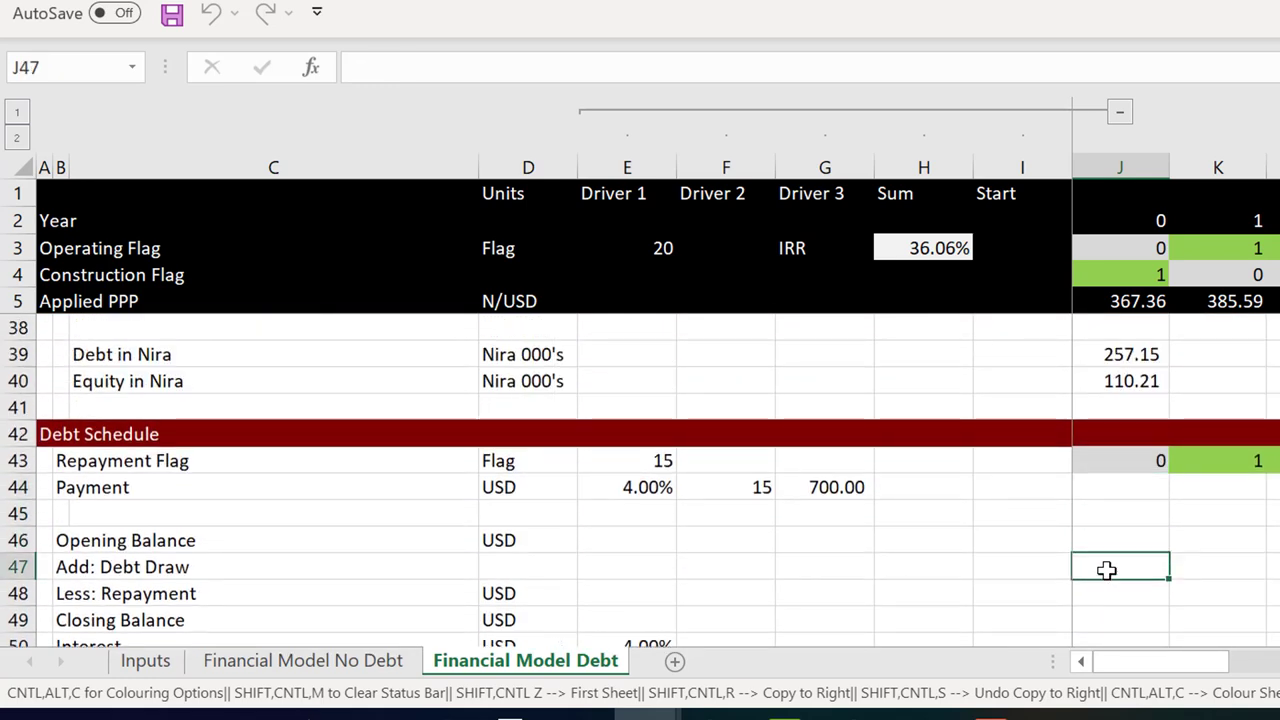
Enter =PMT($E$44,$F$44,-$G$44) in the year 0 Payment cell J44 of the Debt Schedule
key("Up")
key("Up")
key("Up")
type("=")
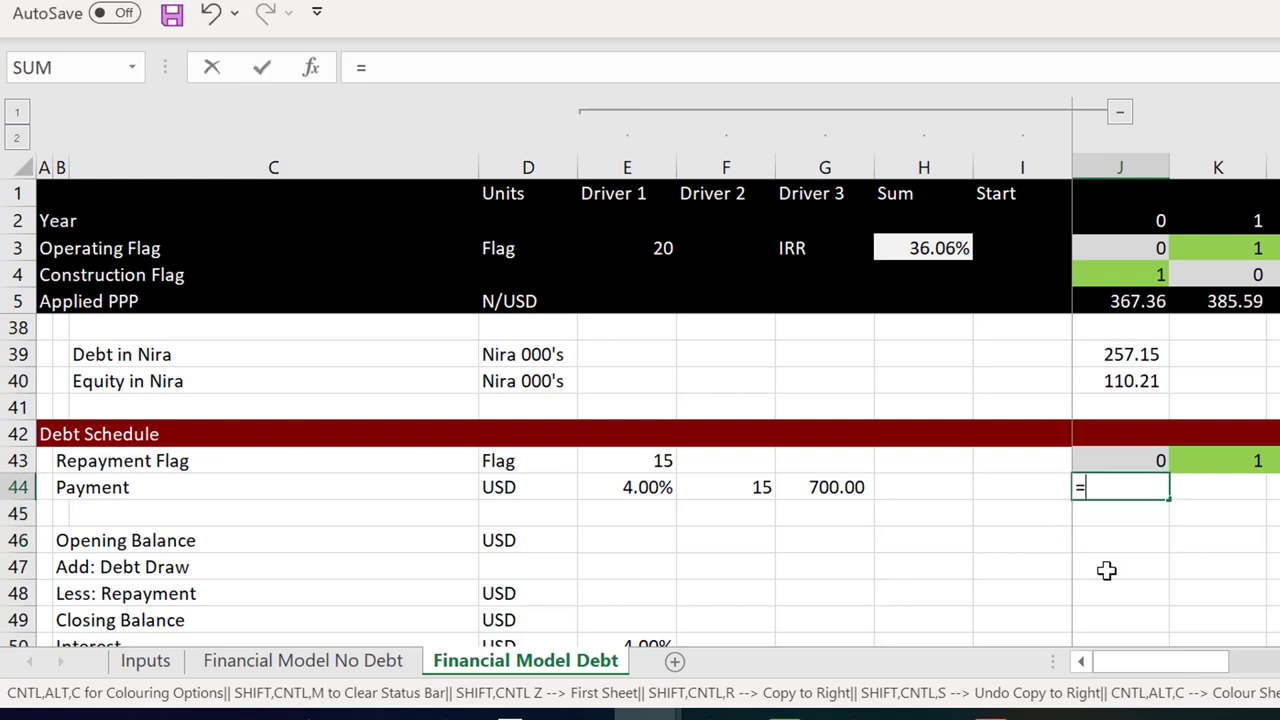
type("pmt")
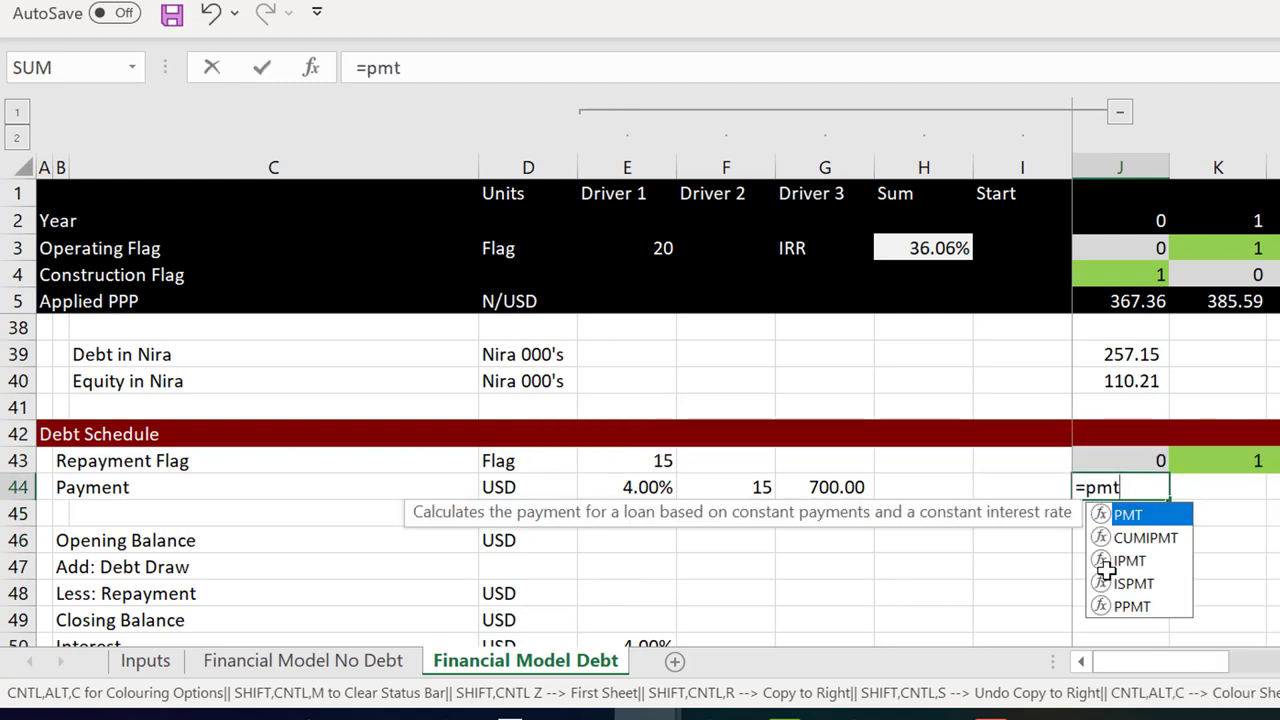
type("(")
key("Left")
key("Left")
key("Left")
key("Left")
key("Left")
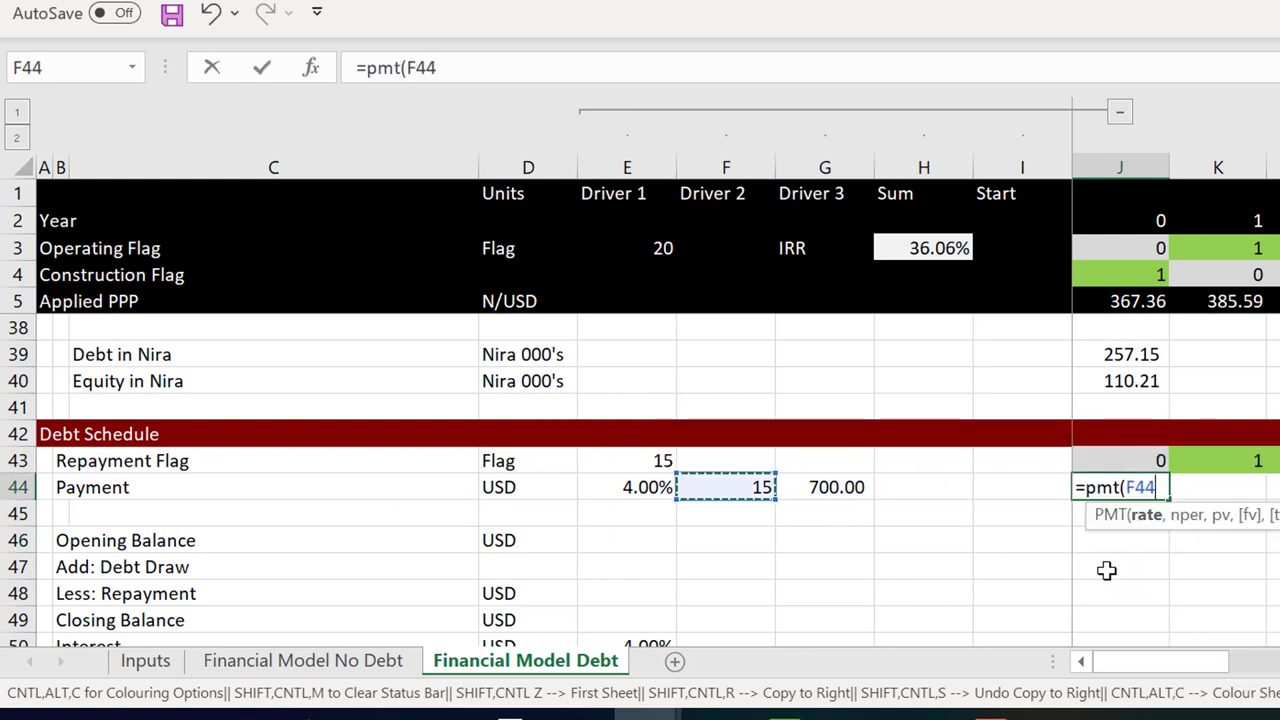
key("F4")
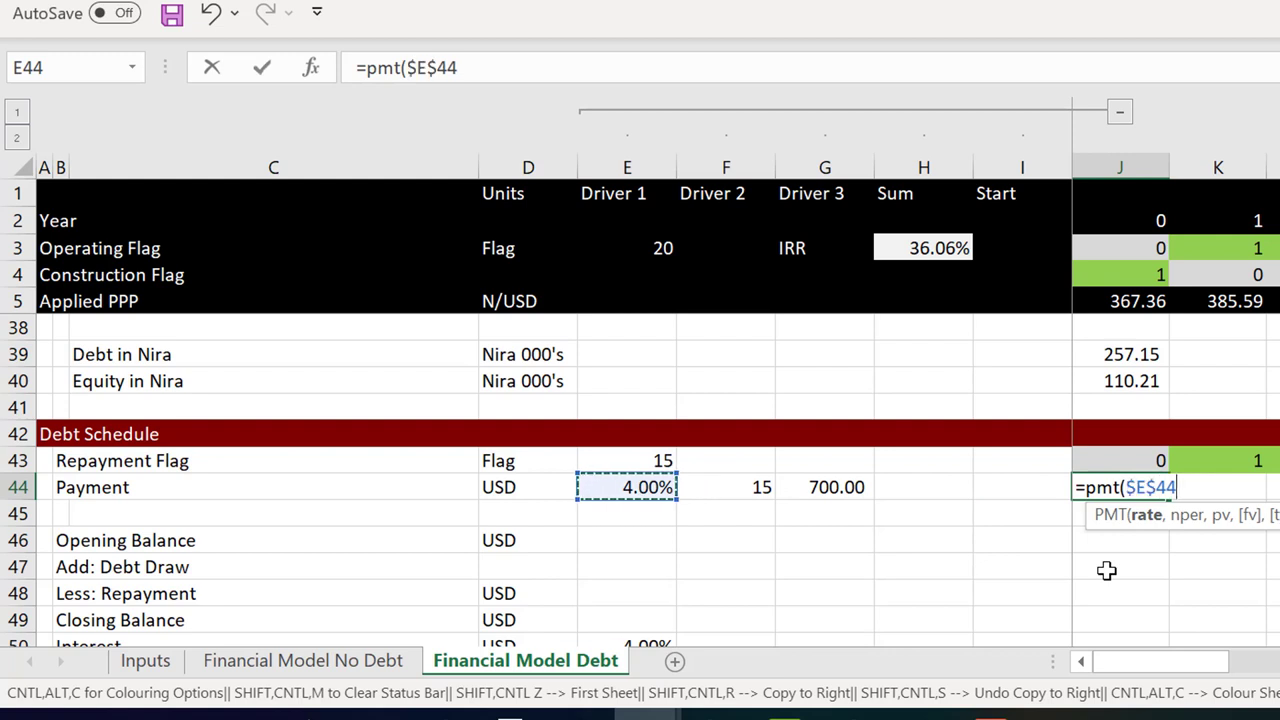
type(",")
key("Left")
key("Left")
key("Left")
key("Left")
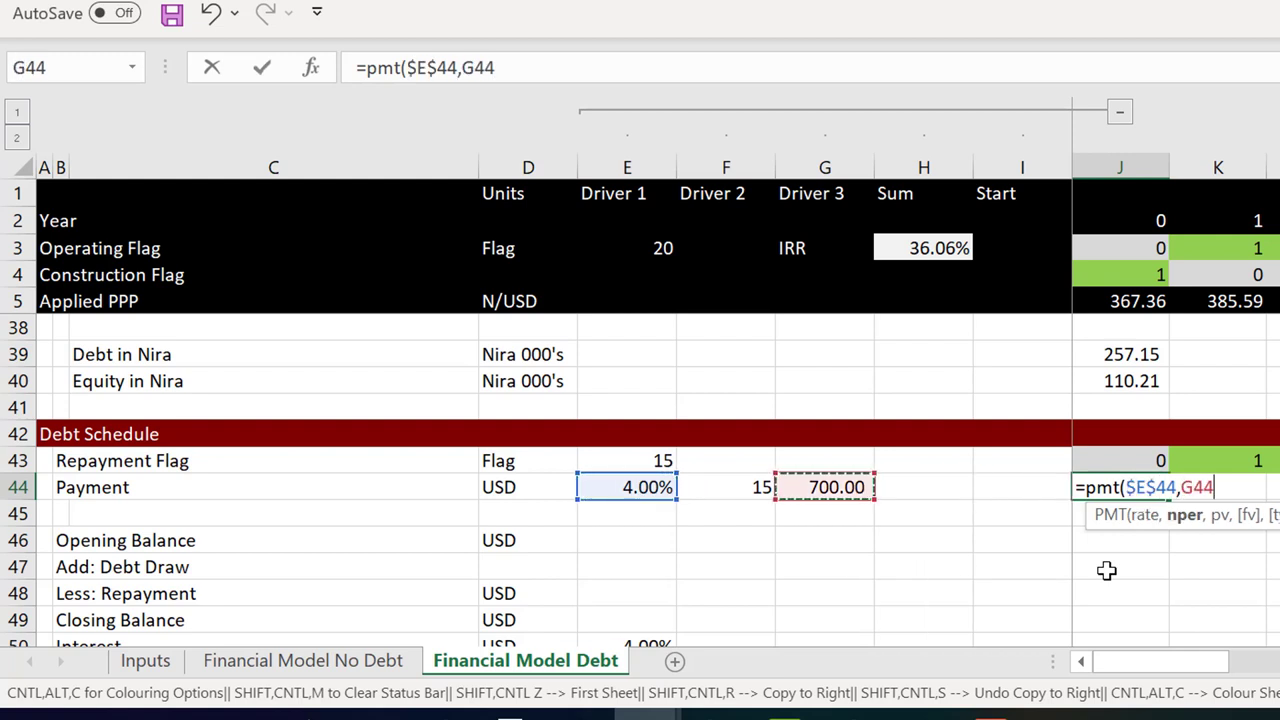
key("F4")
type(",")
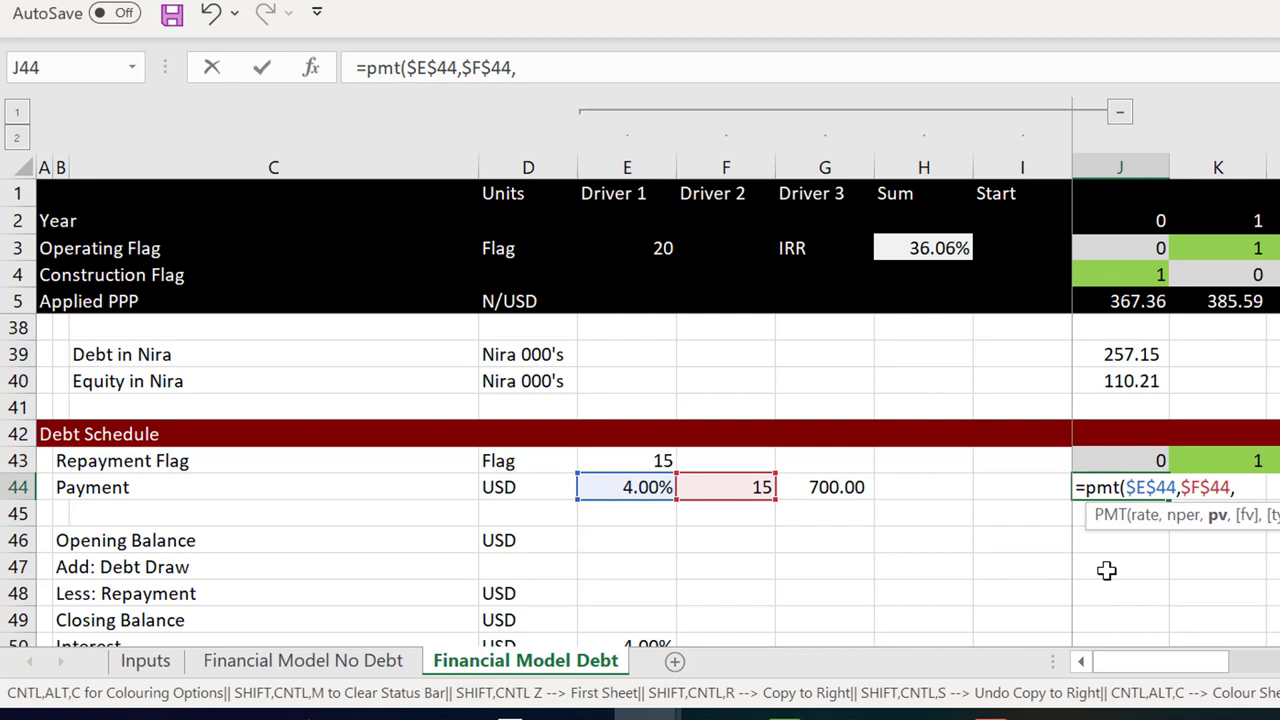
type("-")
key("Left")
key("Left")
key("Left")
key("F4")
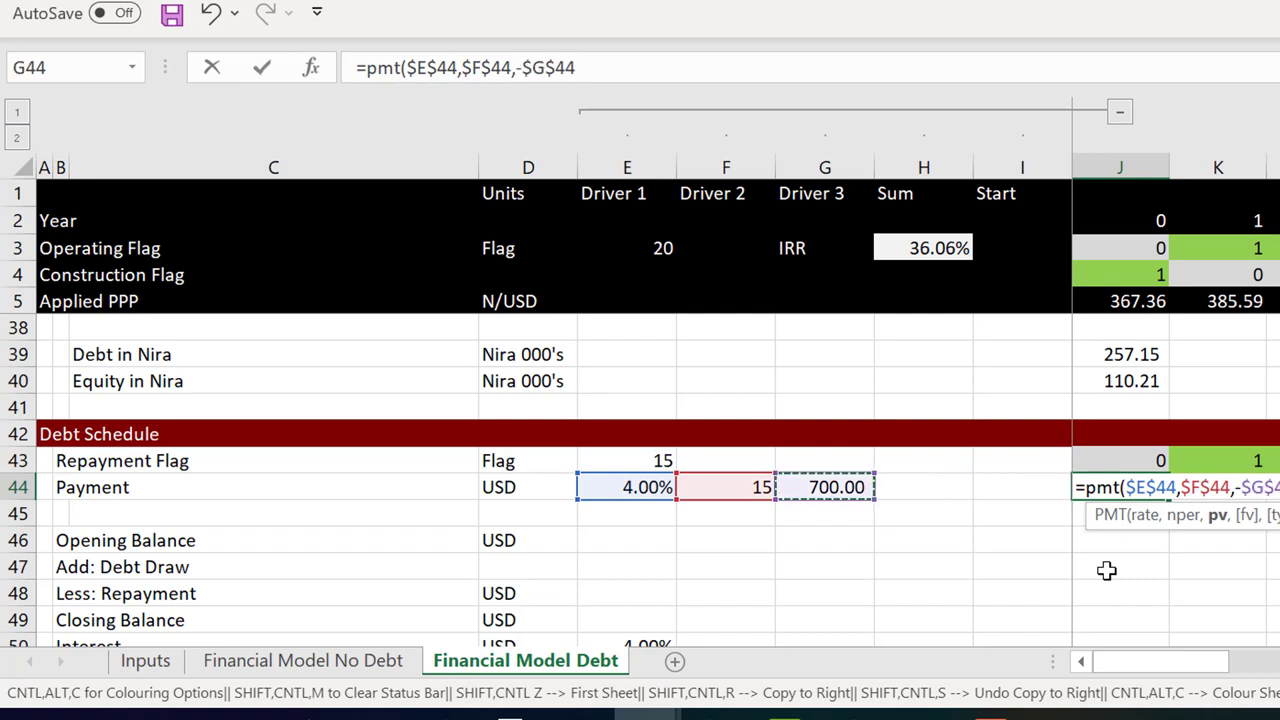
key("Return")
key("Up")
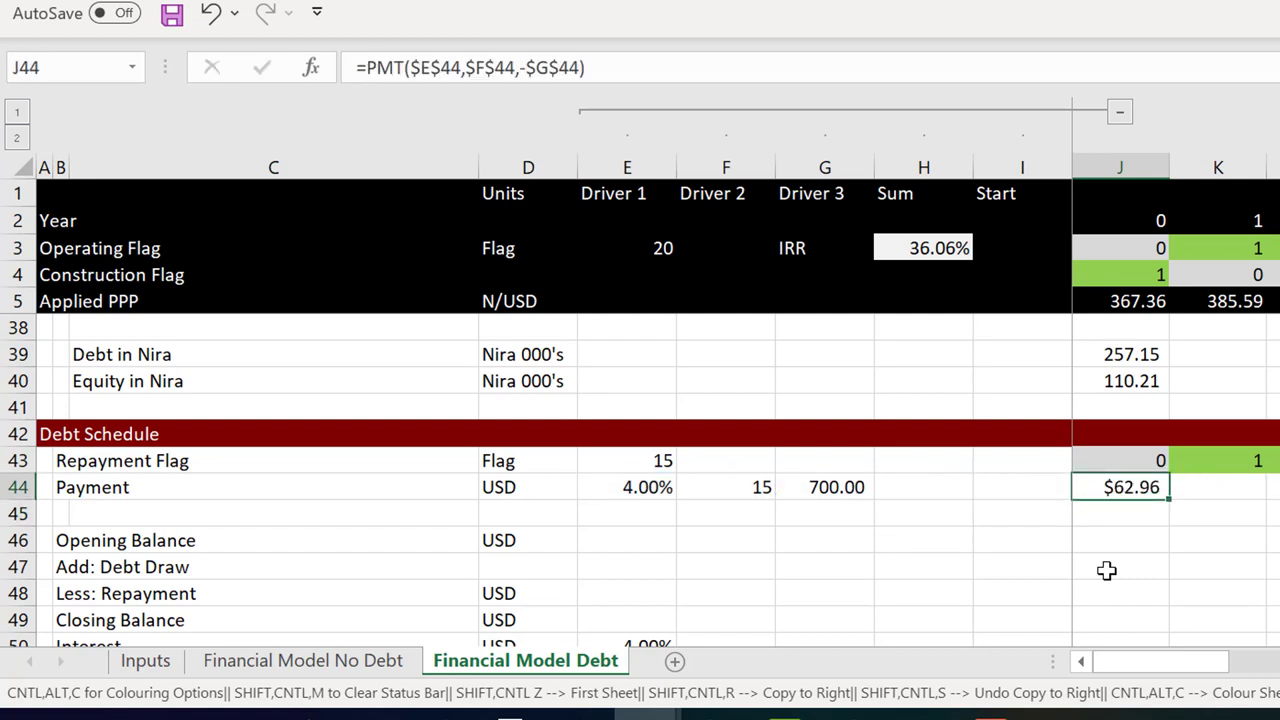
Format Payment cell J44 as a plain number and multiply its PMT formula by the repayment flag J43
key("F2")
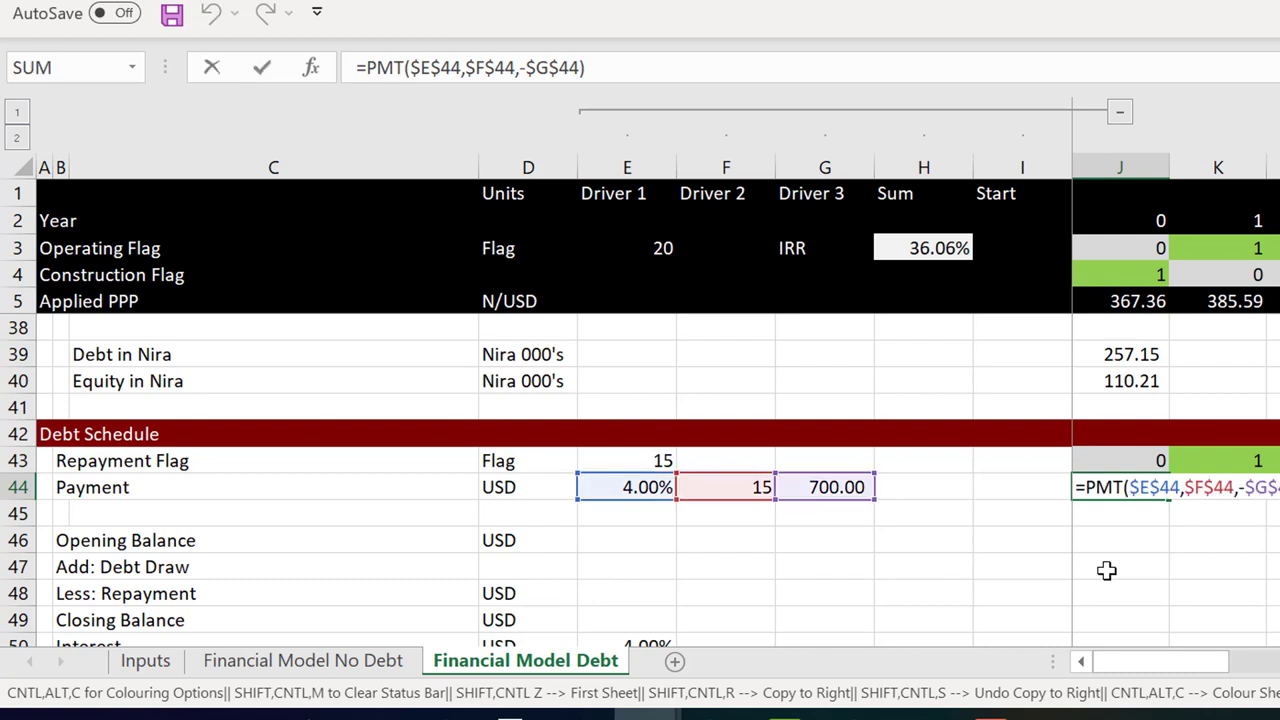
key("Escape")
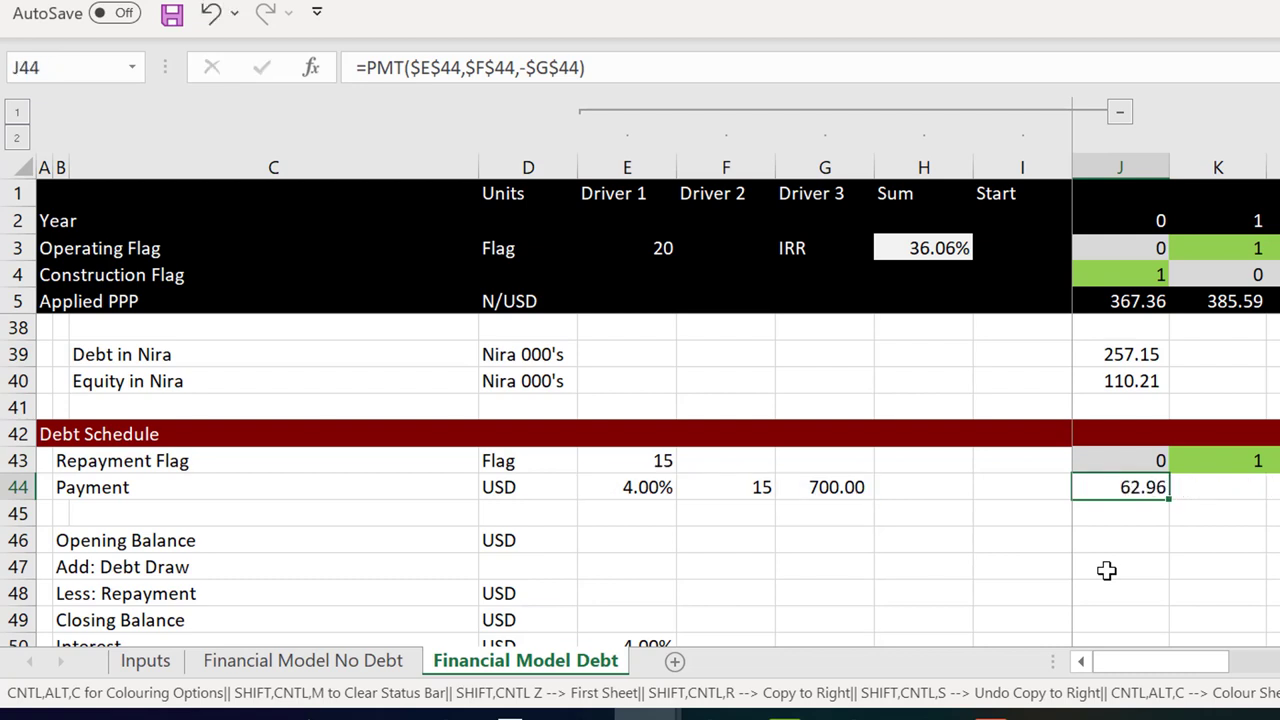
key("ctrl+shift+1")
key("F2")
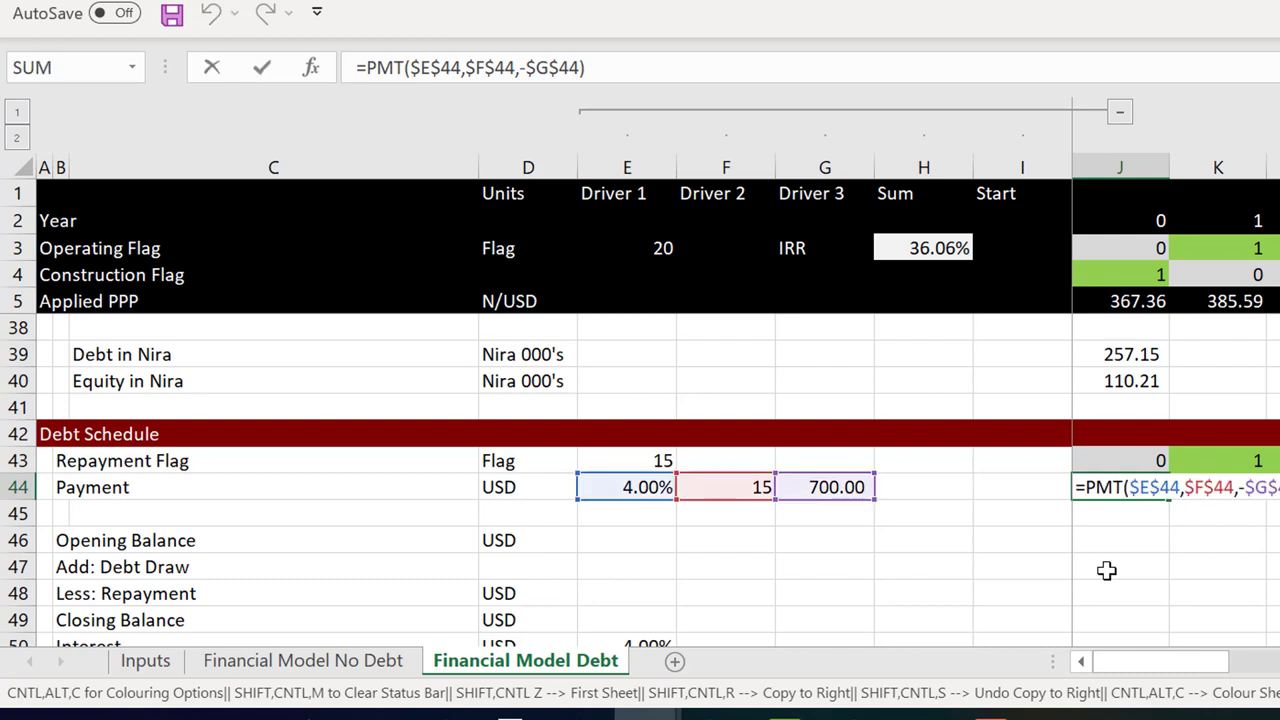
type("*")
left_click(1140, 460)
key("Return")
key("Up")
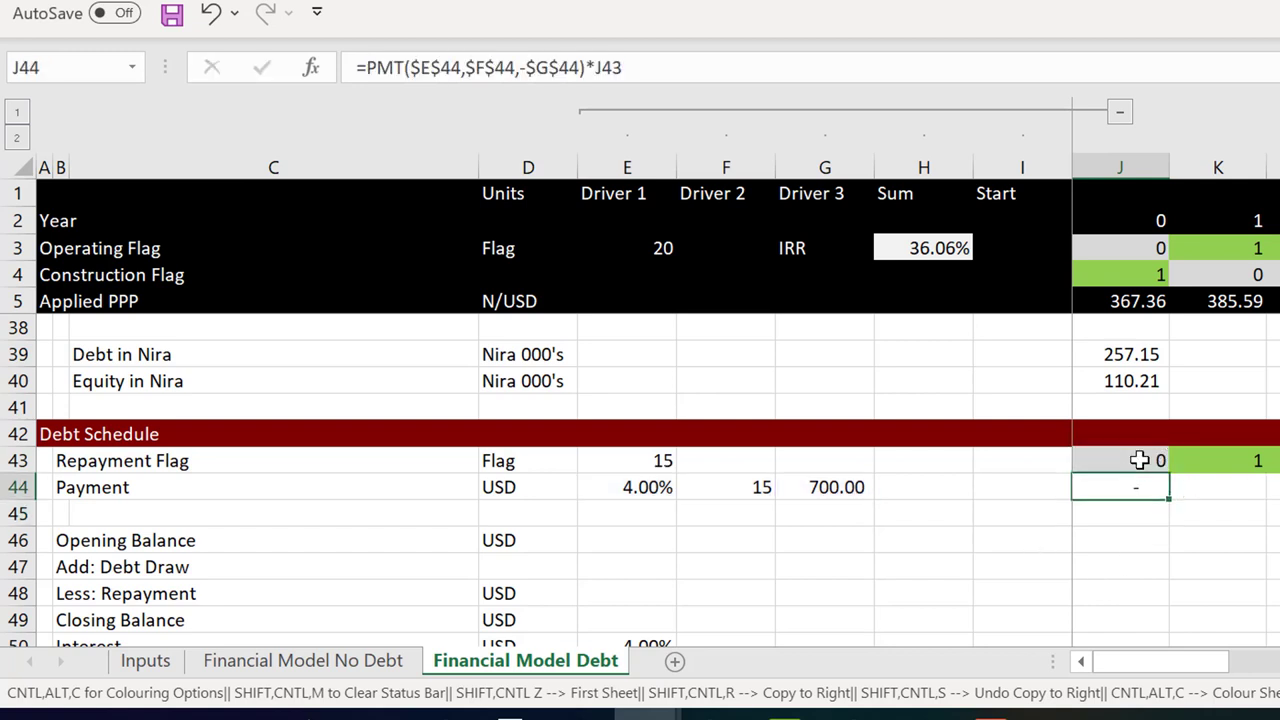
Copy the year 0 Payment formula to the right across the remaining years
key("ctrl+shift+r")
key("Down")
key("Down")
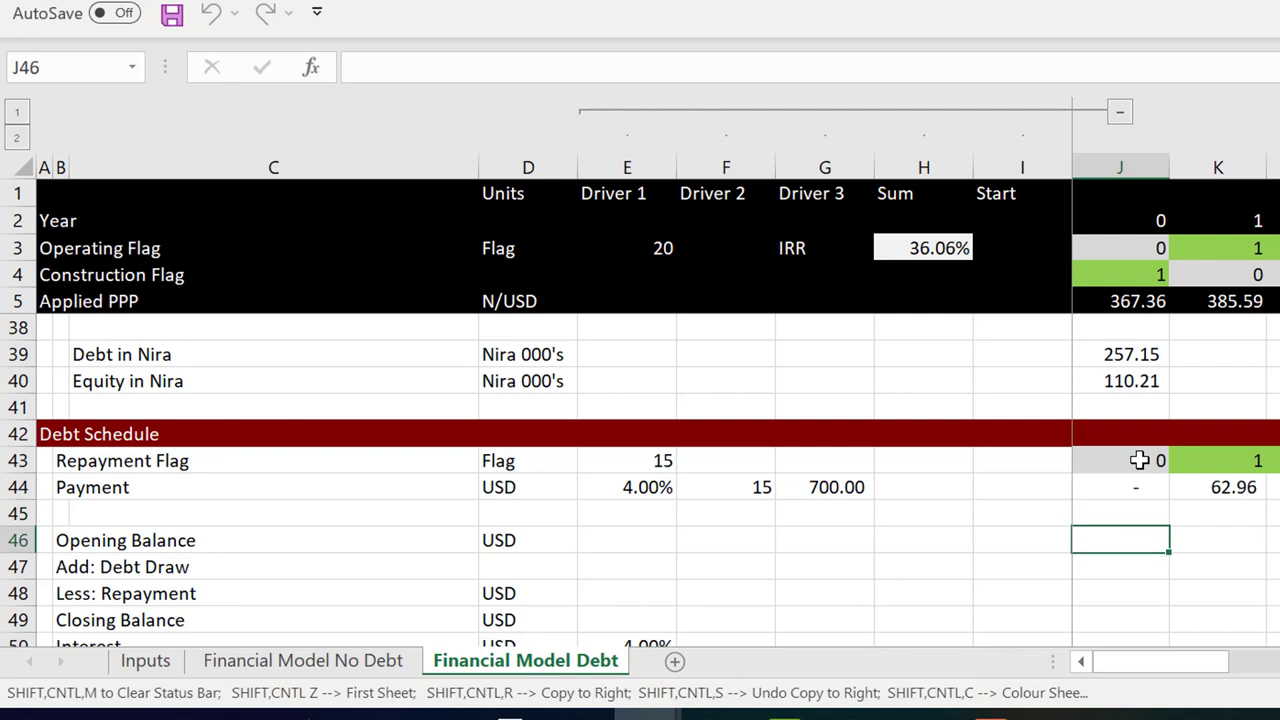
Link the year 0 debt Opening Balance in J46 to the previous period's closing balance with =I49, in number format
key("Down")
key("Down")
key("Down")
key("Down")
key("Down")
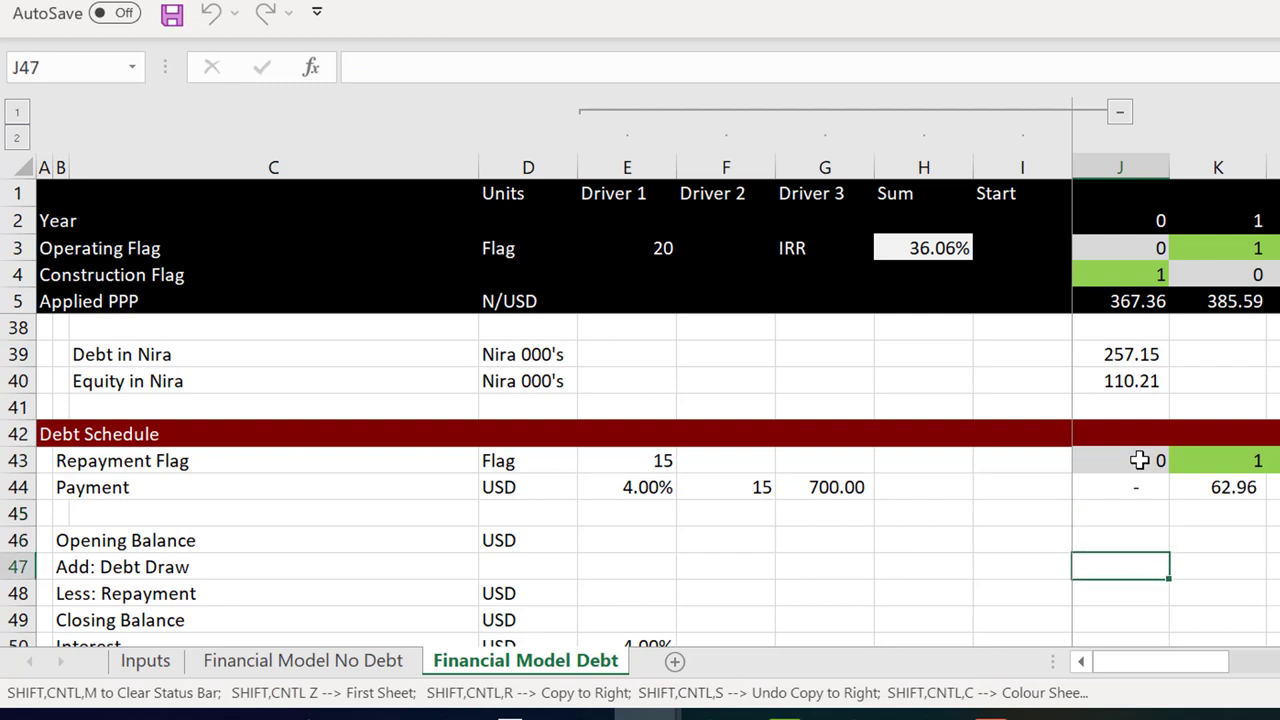
key("Up")
key("Up")
key("Up")
key("Up")
key("Up")
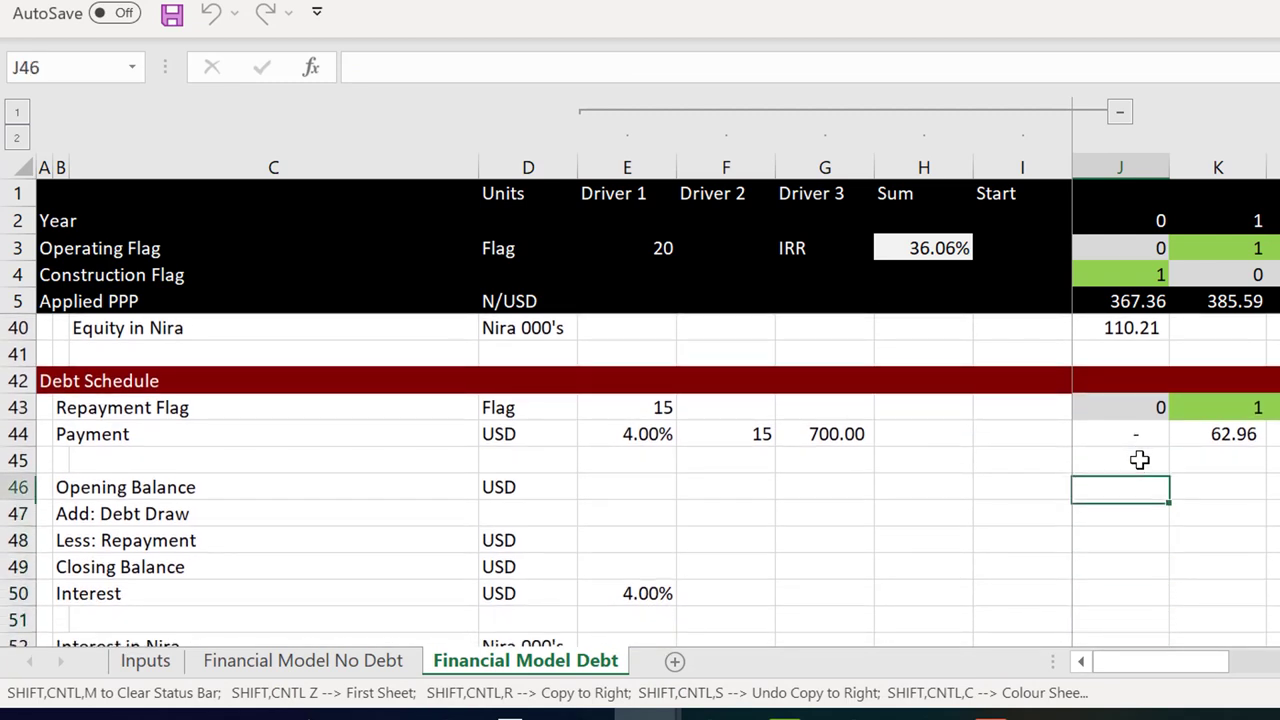
type("=")
key("Down")
key("Down")
key("Down")
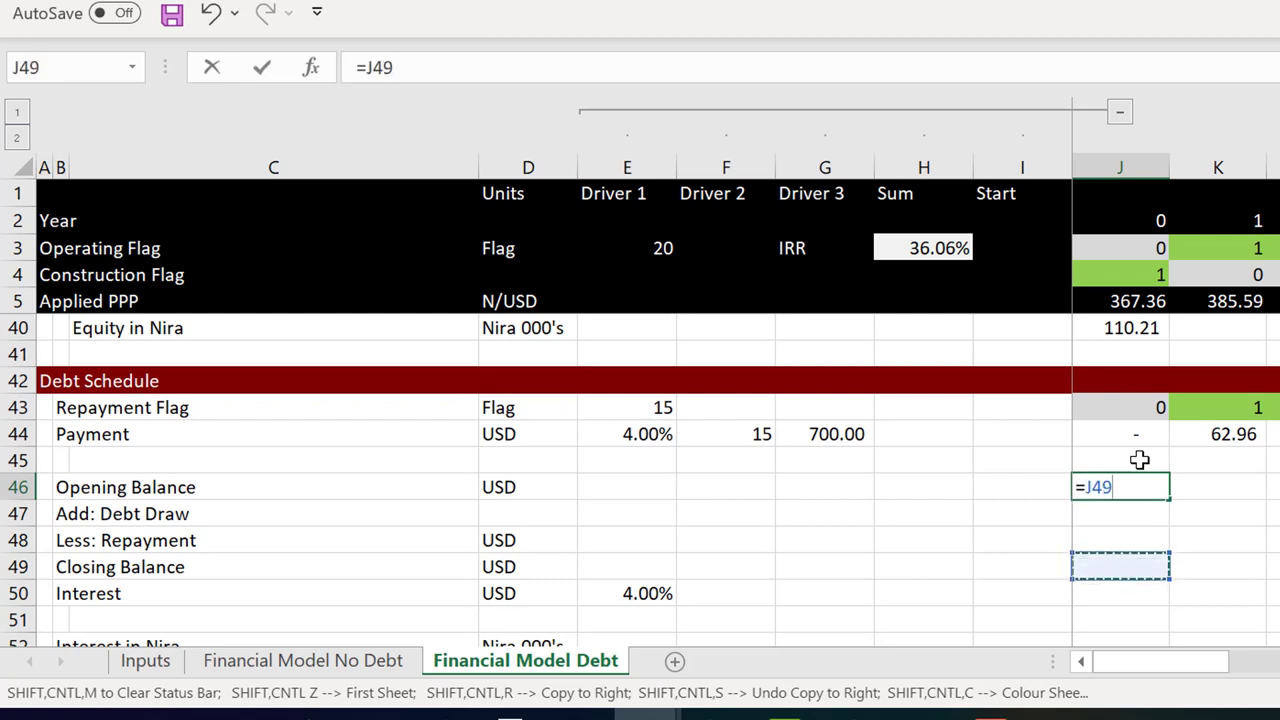
key("Left")
key("Return")
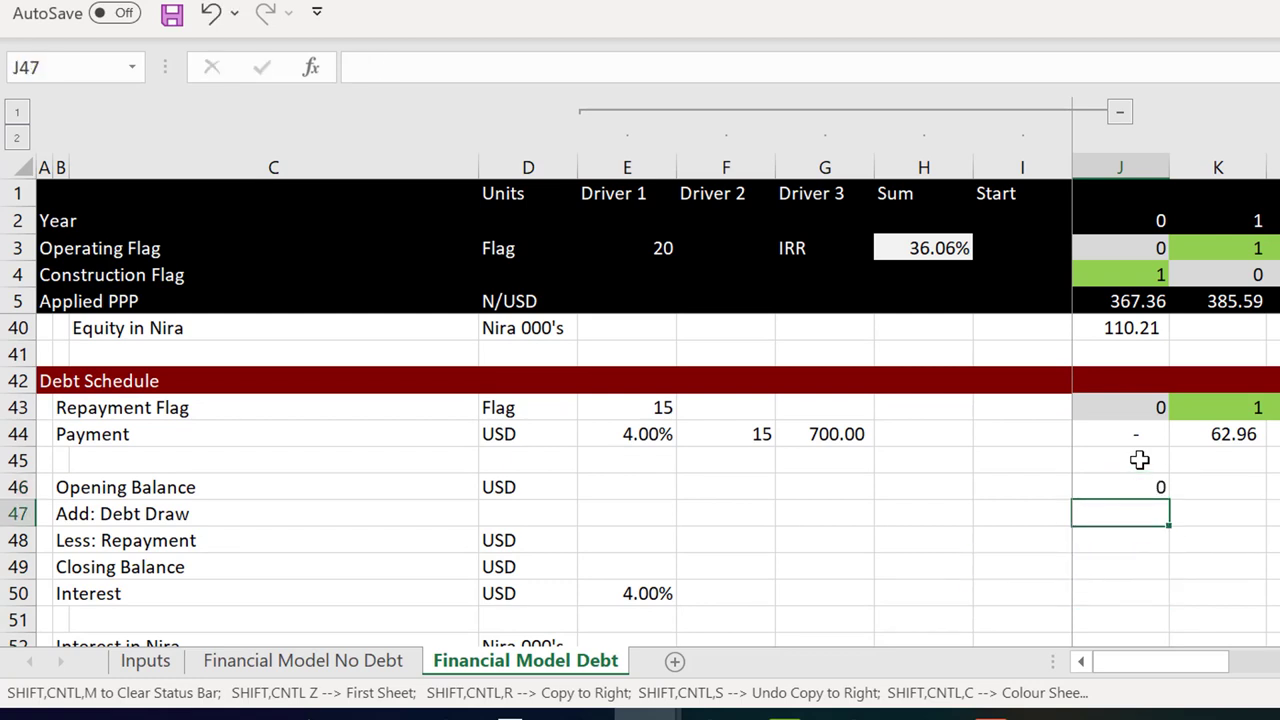
key("Up")
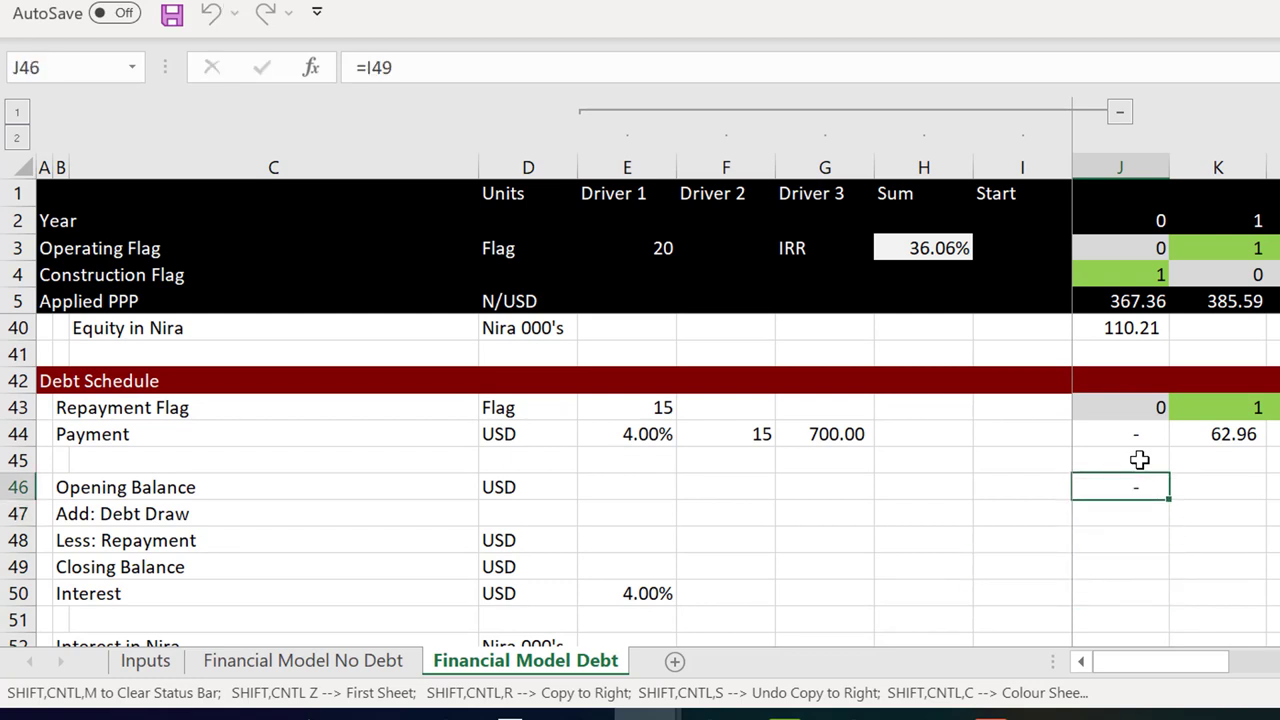
Link the year 0 Add: Debt Draw cell J47 to the USD debt amount under Sources of Funds with =J35
key("Down")
type("=")
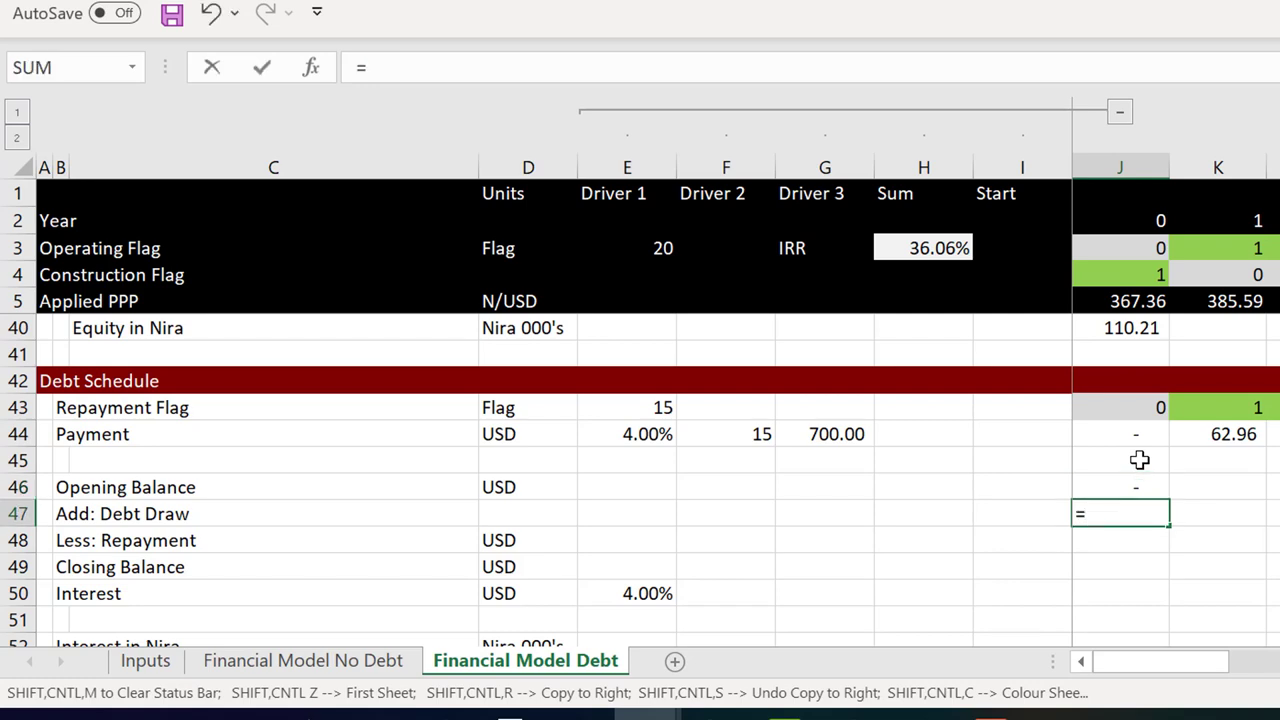
key("Up")
key("Up")
key("Up")
key("Up")
key("Up")
key("Up")
key("Up")
key("Up")
key("Up")
key("Up")
key("Up")
key("Up")
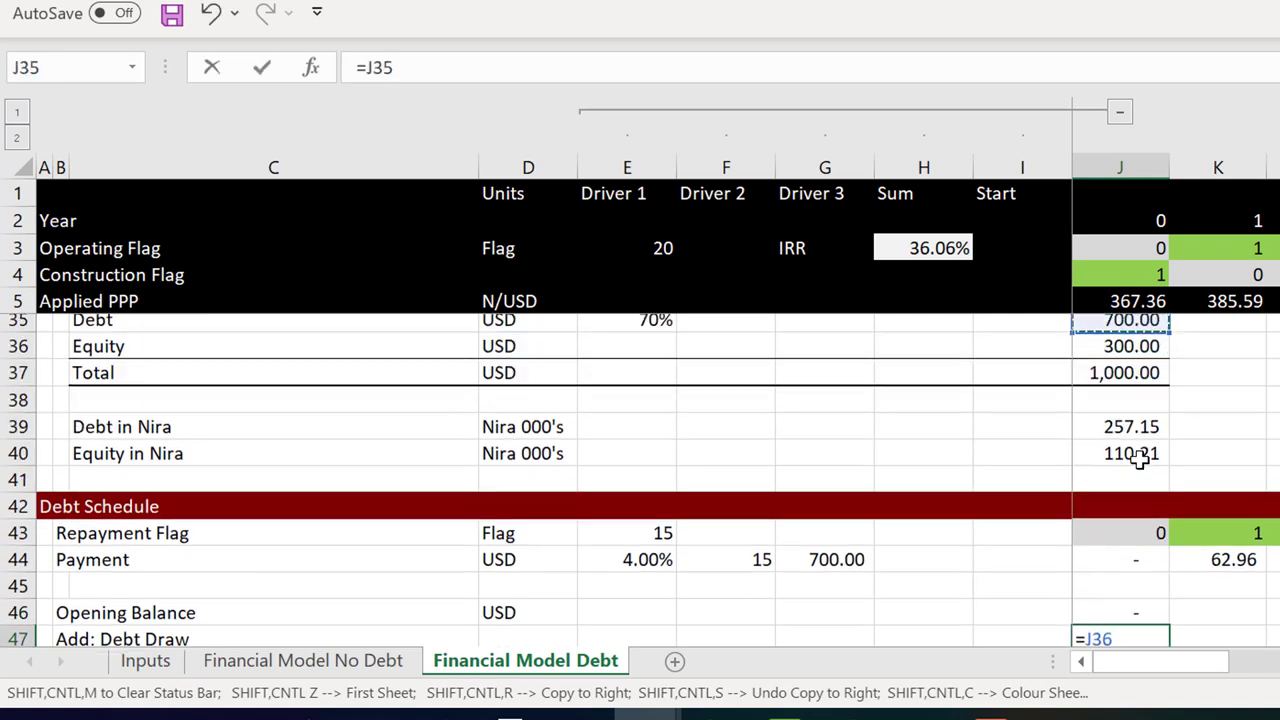
key("Up")
key("Down")
key("Down")
key("Up")
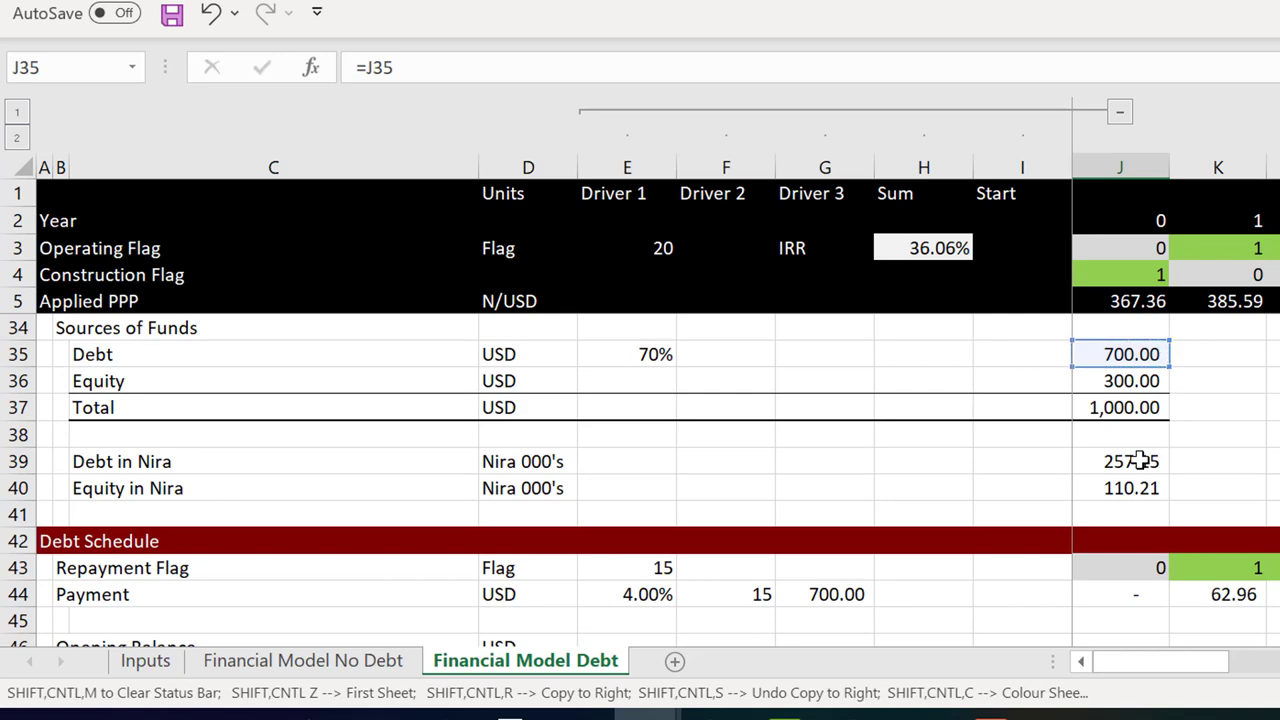
key("Return")
key("Down")
key("Up")
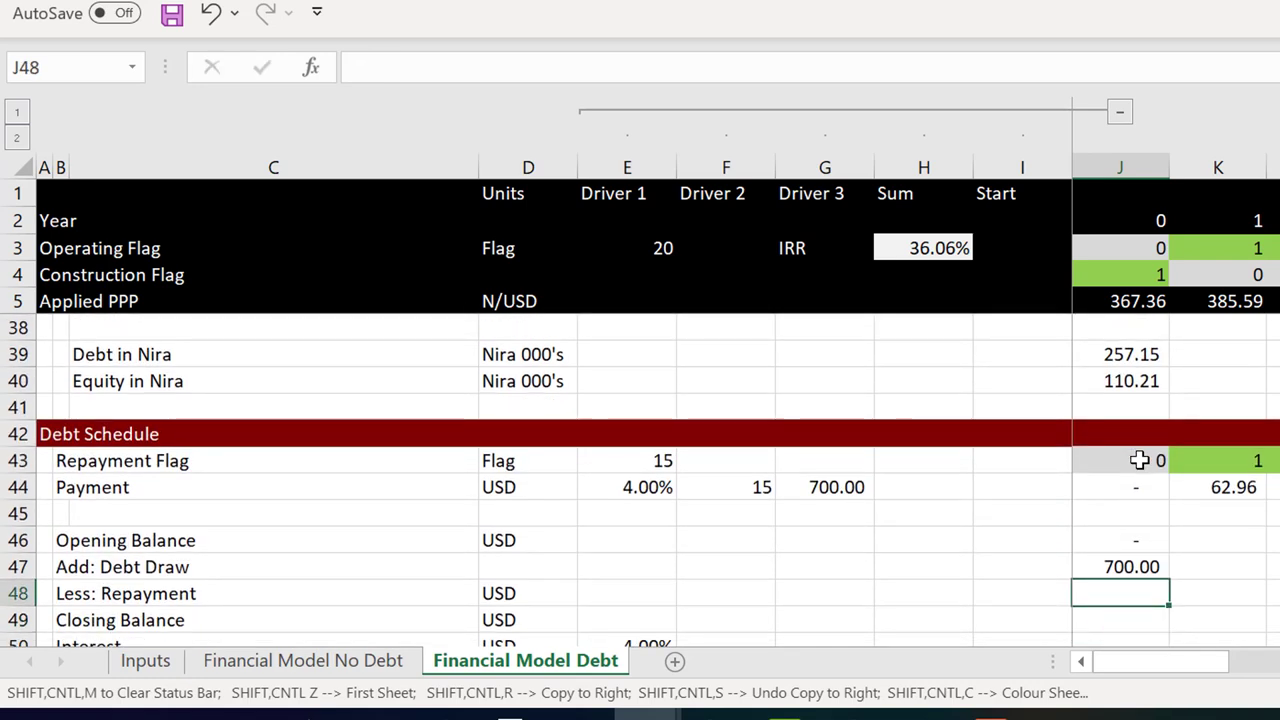
Enter =J44-J50 in the year 0 Less: Repayment cell J48, subtracting interest from the payment
type("=")
key("Up")
key("Up")
key("Up")
key("Up")
type("-")
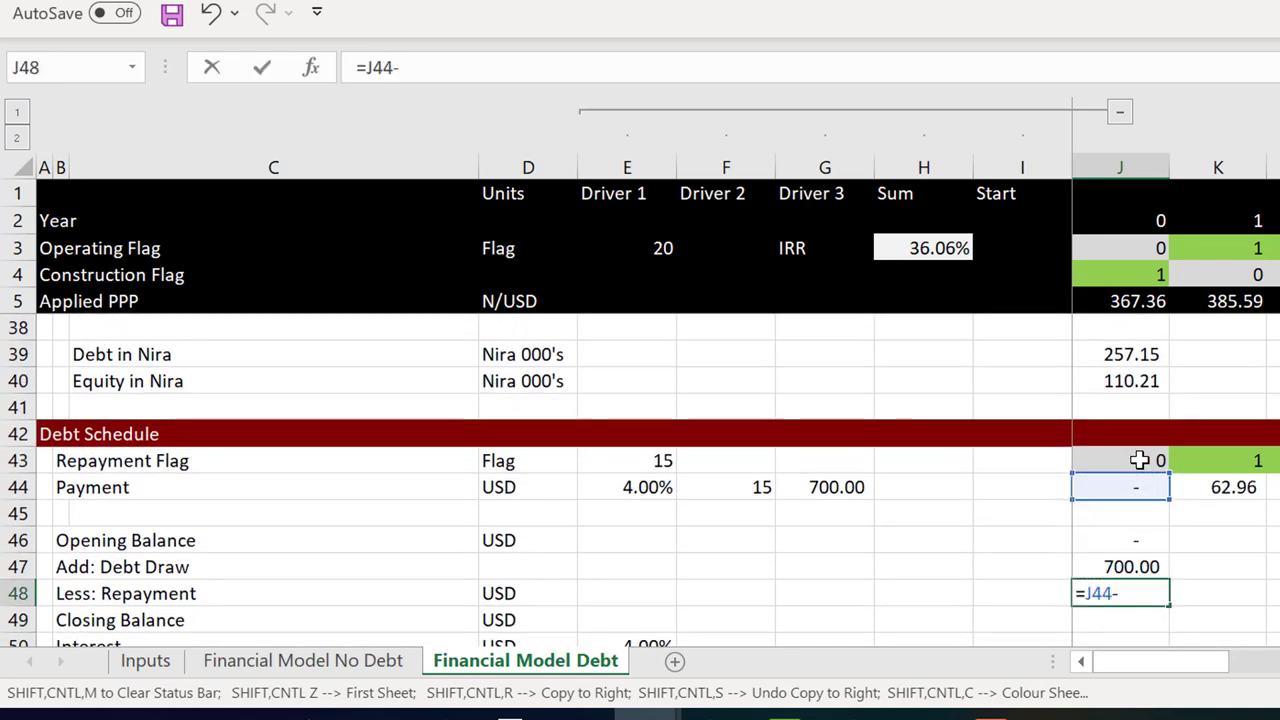
key("Down")
key("Down")
key("Down")
key("Up")
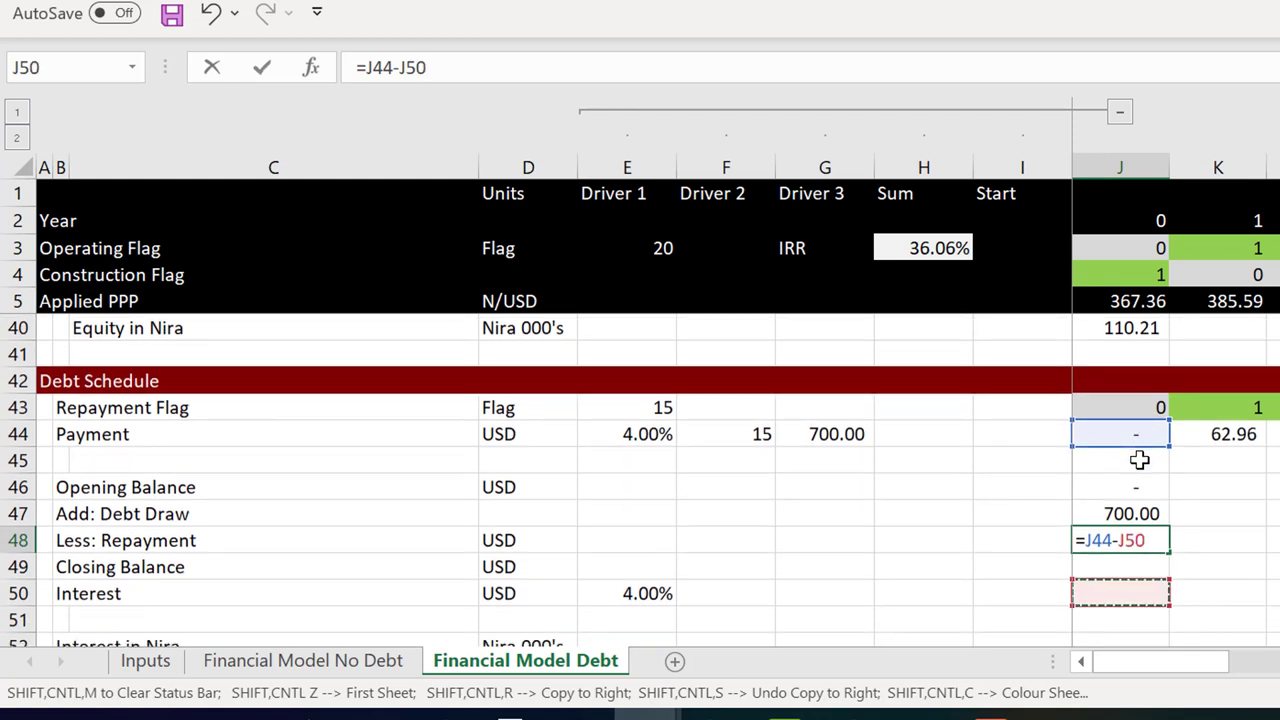
key("Return")
key("Up")
key("Down")
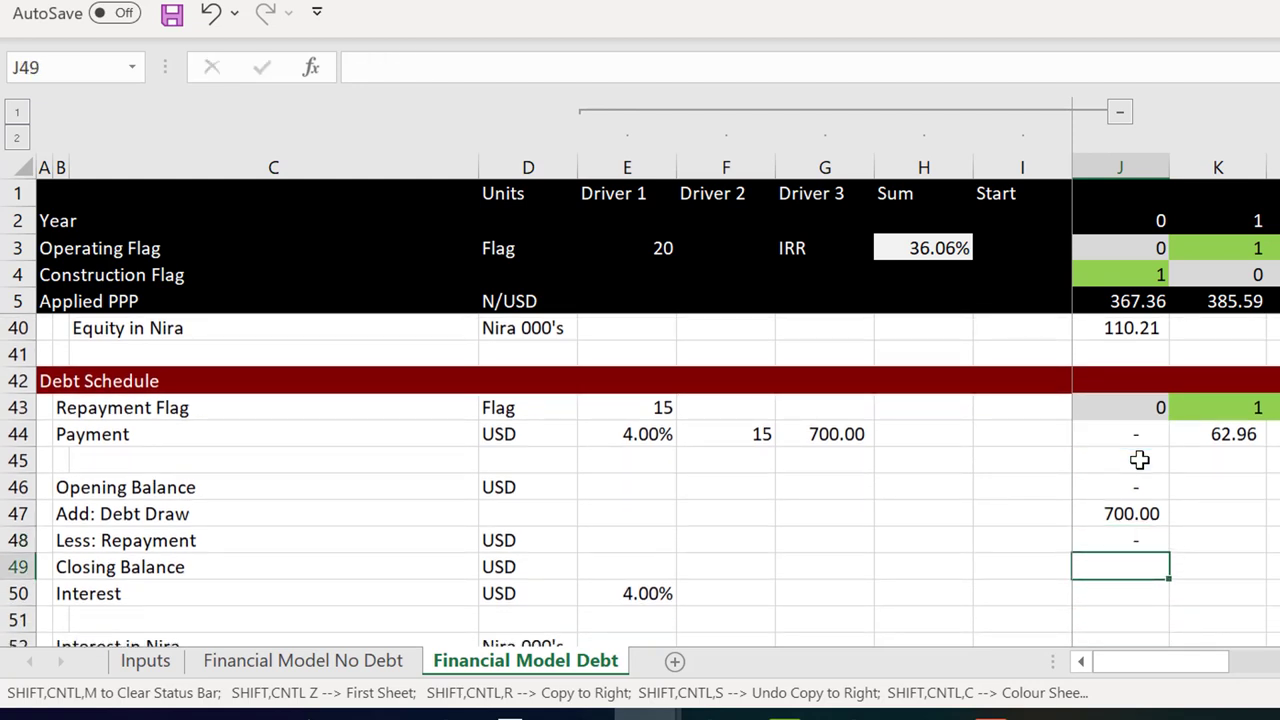
Calculate the year 0 debt Closing Balance in J49 with =J46+J47-J48
type("=")
key("Up")
key("Up")
key("Up")
type("+")
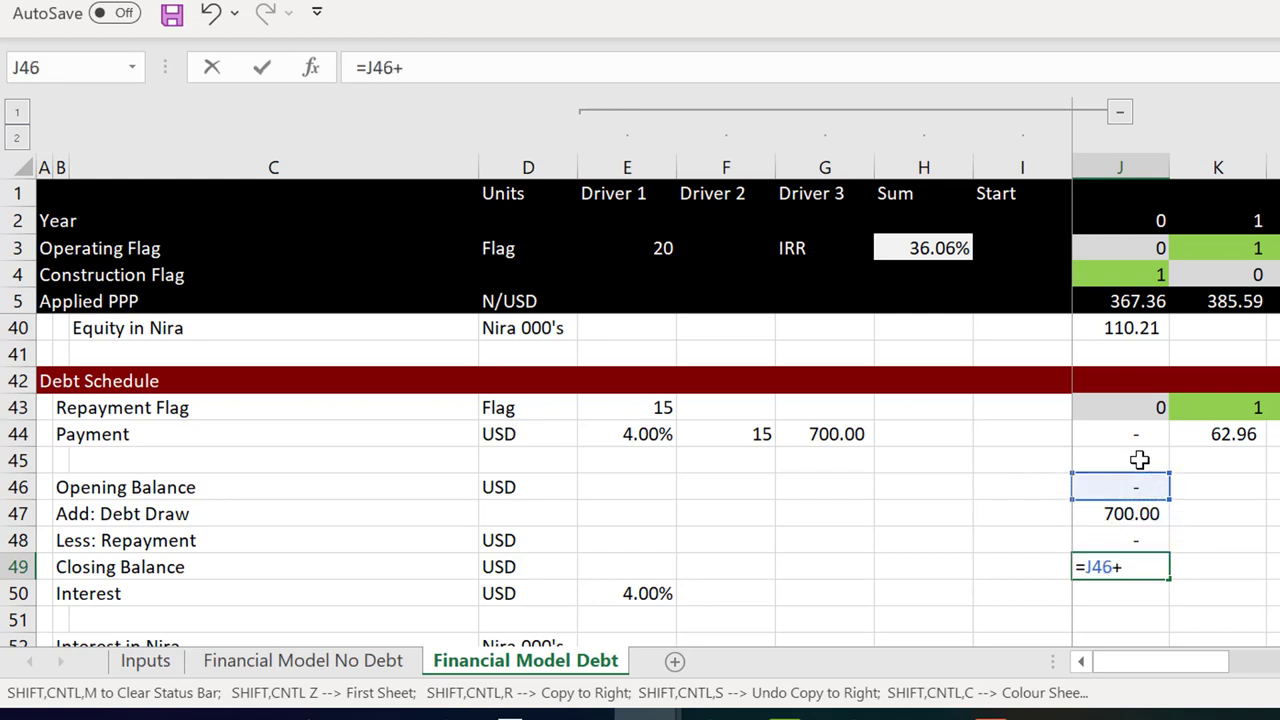
key("Up")
key("Up")
type("-")
key("Up")
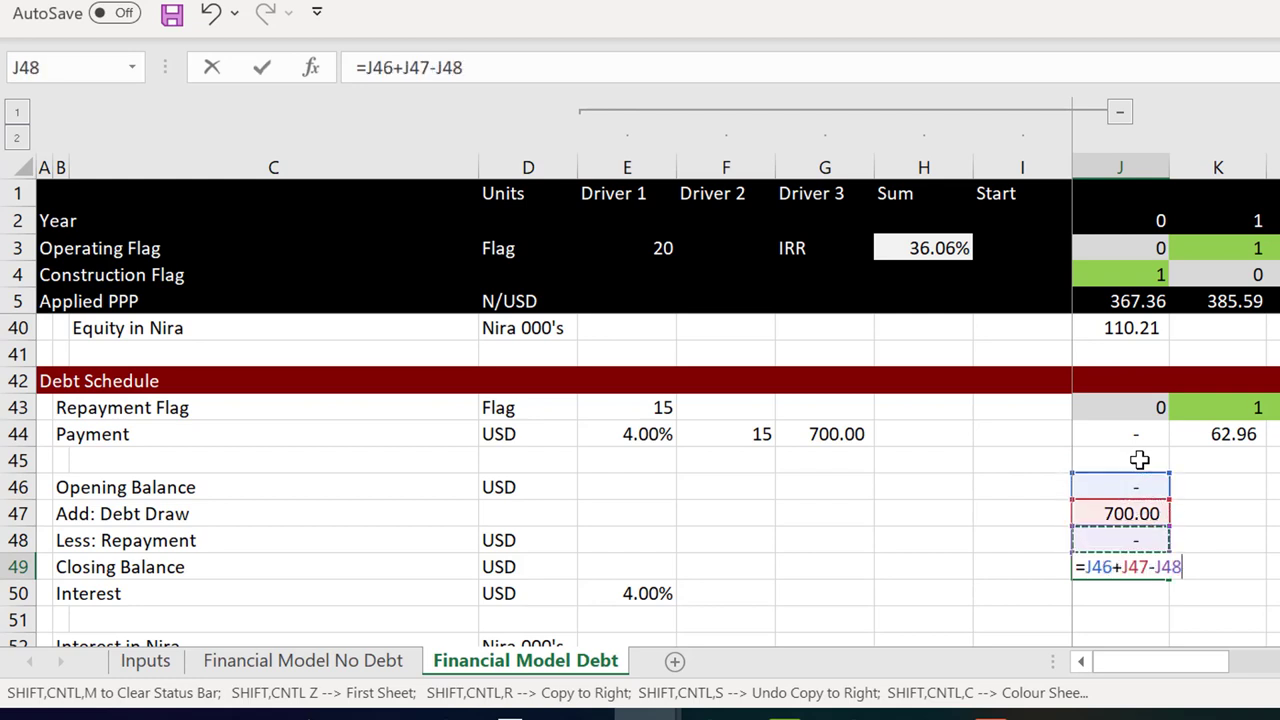
key("Return")
Calculate year 0 Interest in J50 as the opening balance J46 times the locked 4.00% rate on the Interest row
type("=")
key("Up")
key("Up")
key("Up")
key("Up")
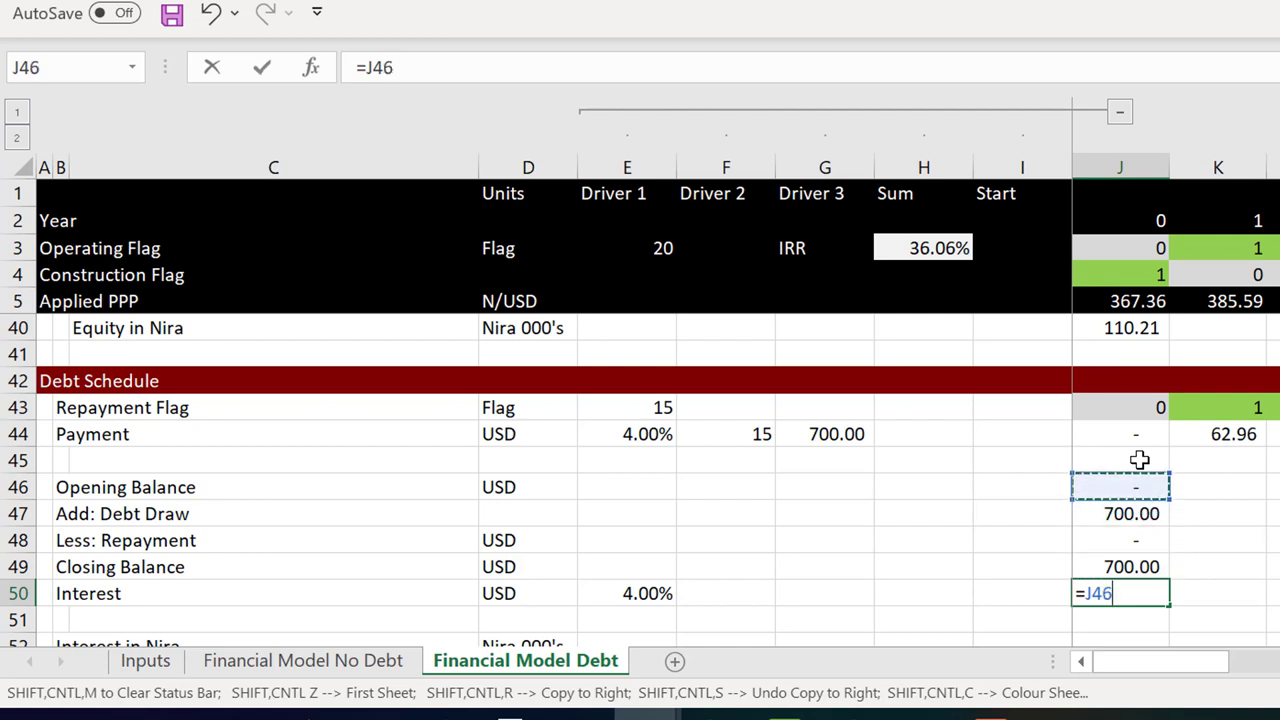
type("*")
key("Left")
key("Left")
key("Left")
key("Left")
key("Left")
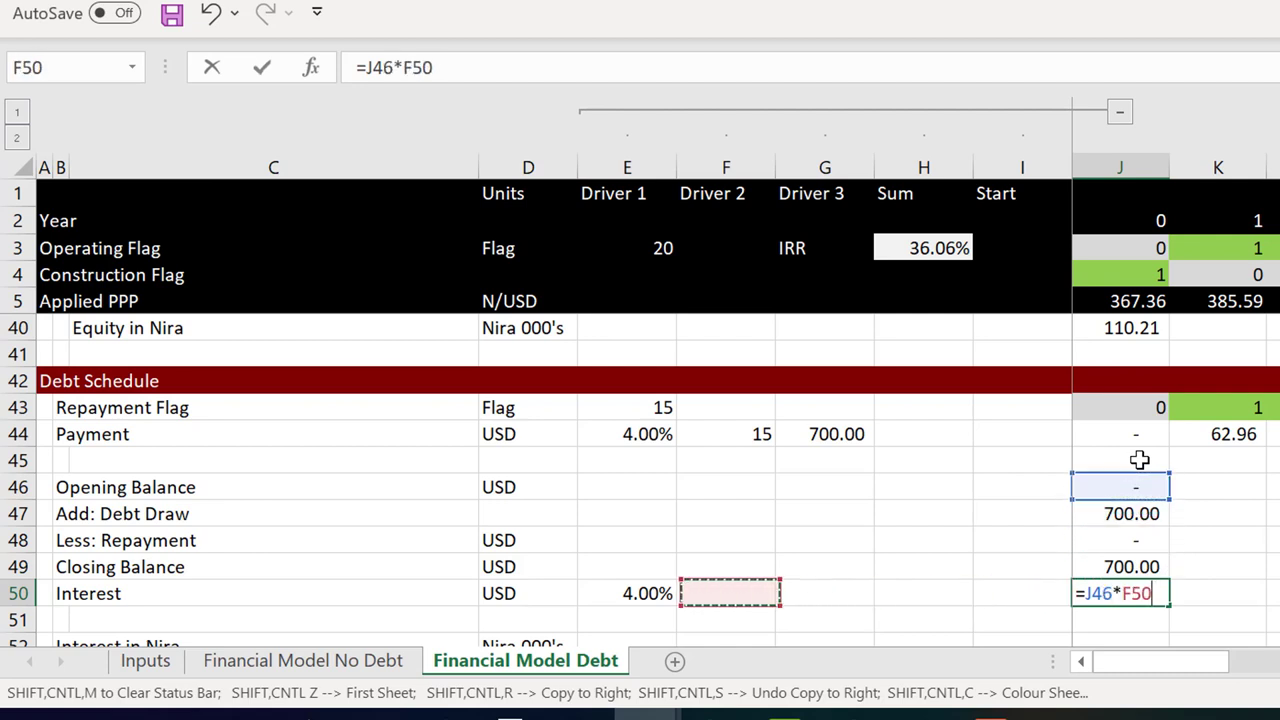
key("F4")
key("Return")
key("Up")
key("Up")
key("Up")
key("Up")
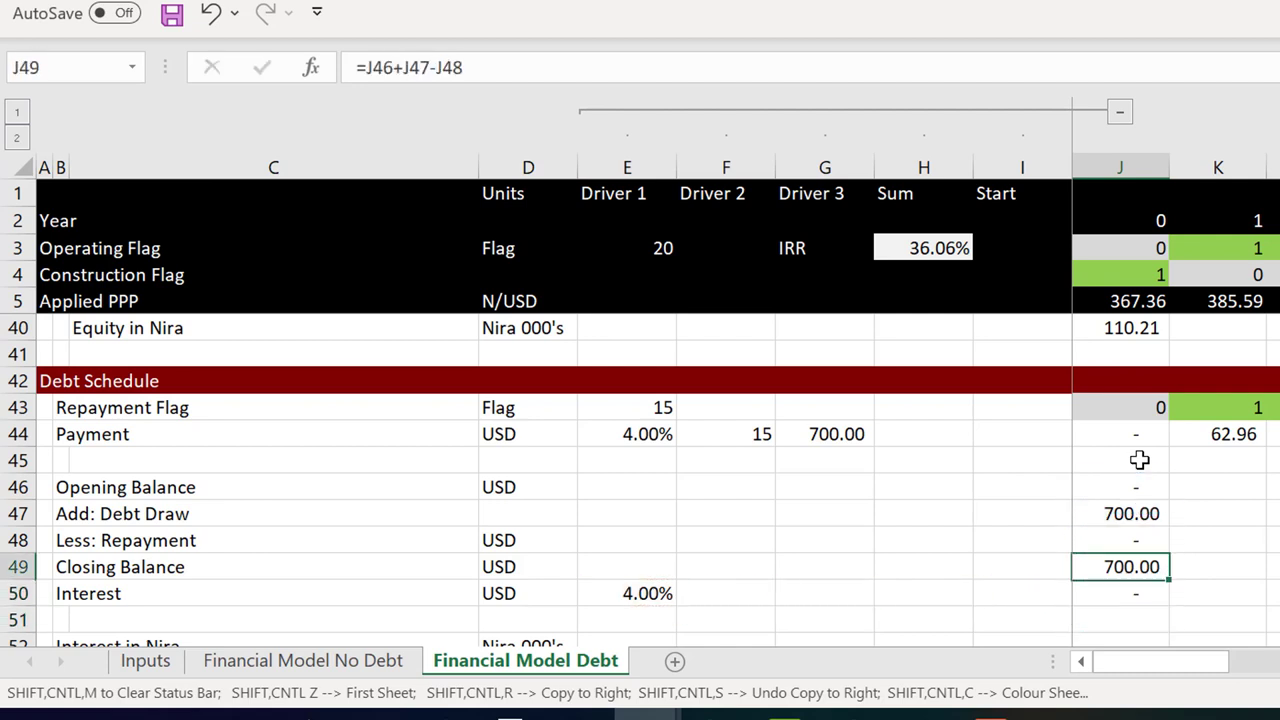
Copy the year 0 debt schedule formulas in J46:J50, from Opening Balance to Interest, across all years
key("Up")
key("shift+Down")
key("shift+Down")
key("shift+Down")
key("shift+Down")
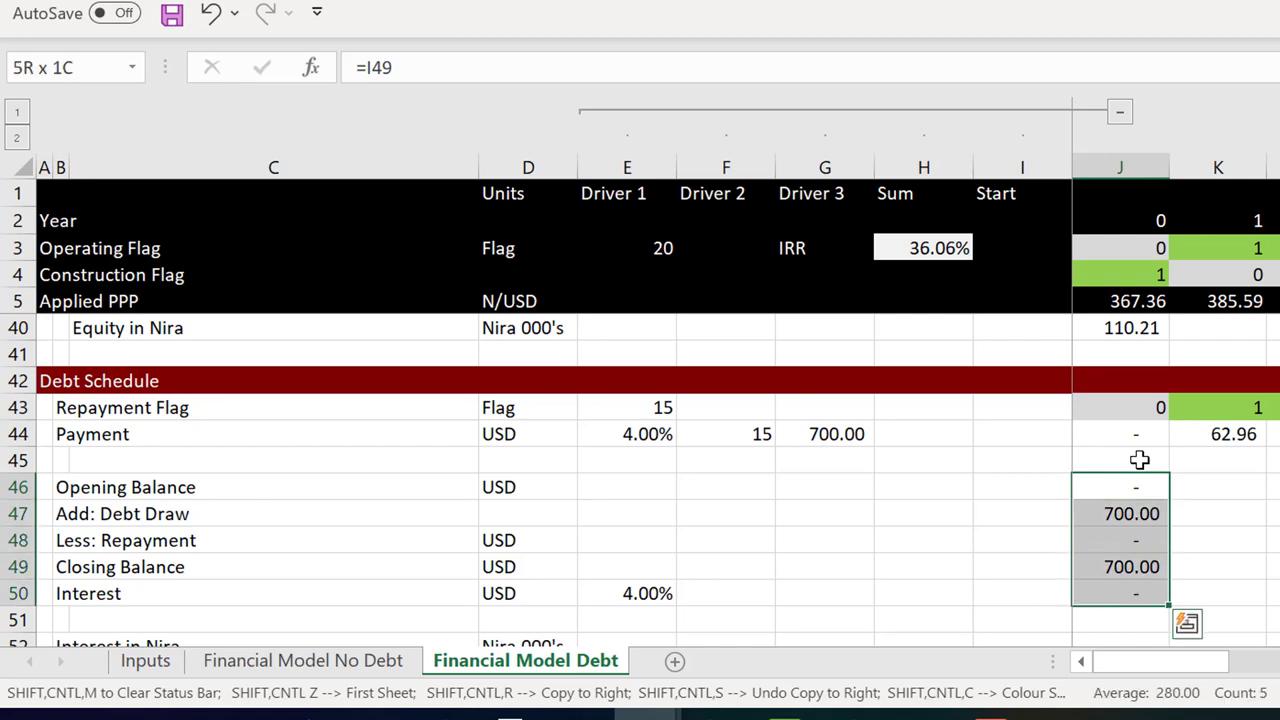
key("ctrl+shift+r")
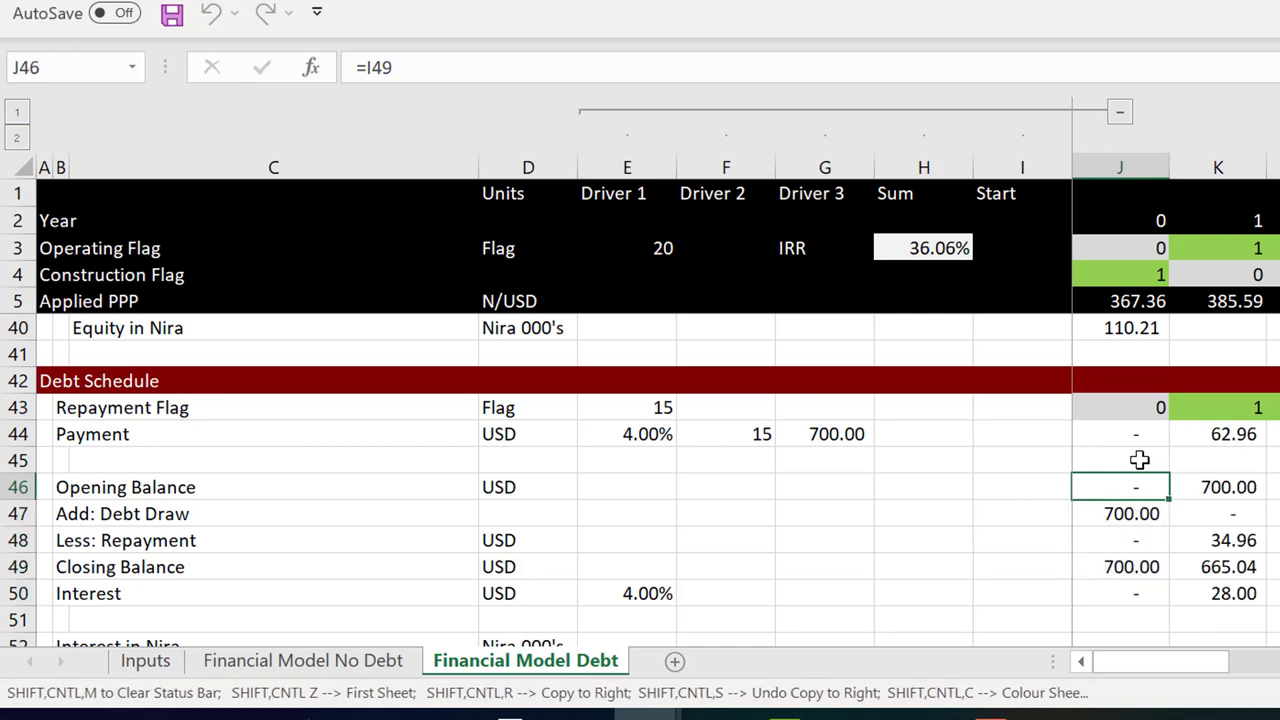
Calculate year 0 Interest in Nira in J52 with =J50/J5*1000 and copy it across all years
key("Down")
key("Down")
key("Down")
key("Down")
key("Down")
key("Down")
key("Down")
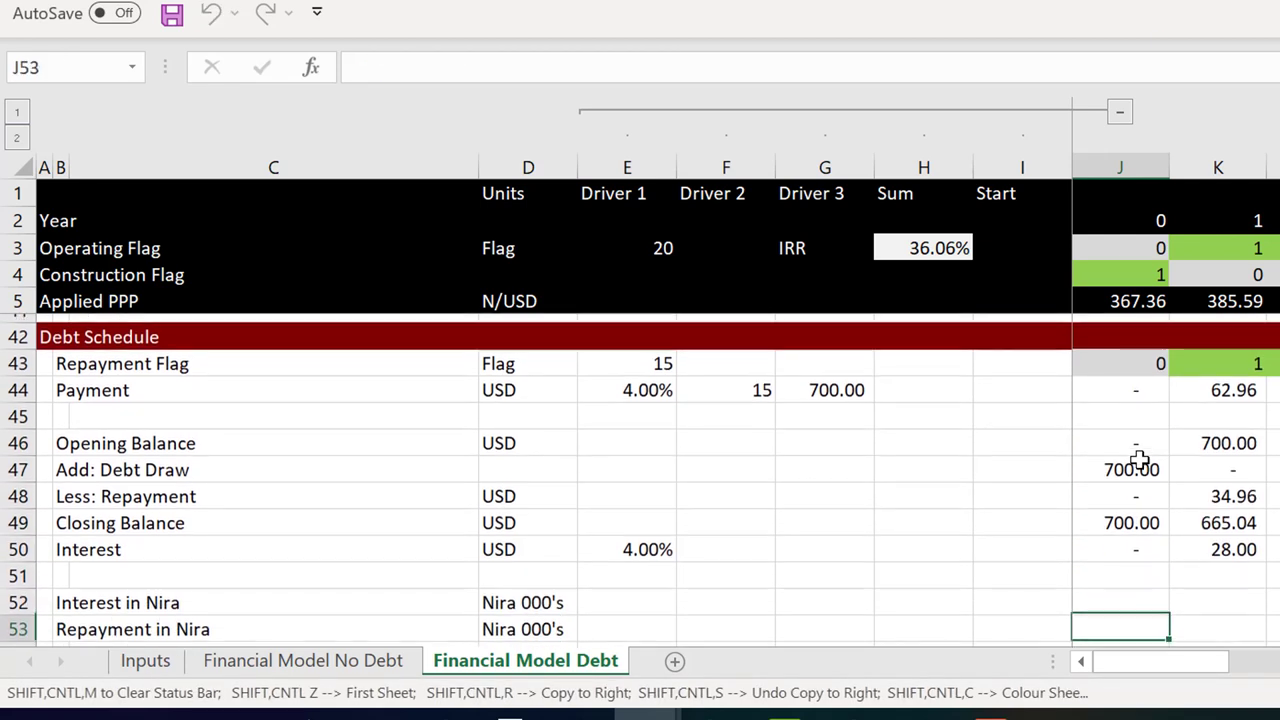
key("Up")
type("=")
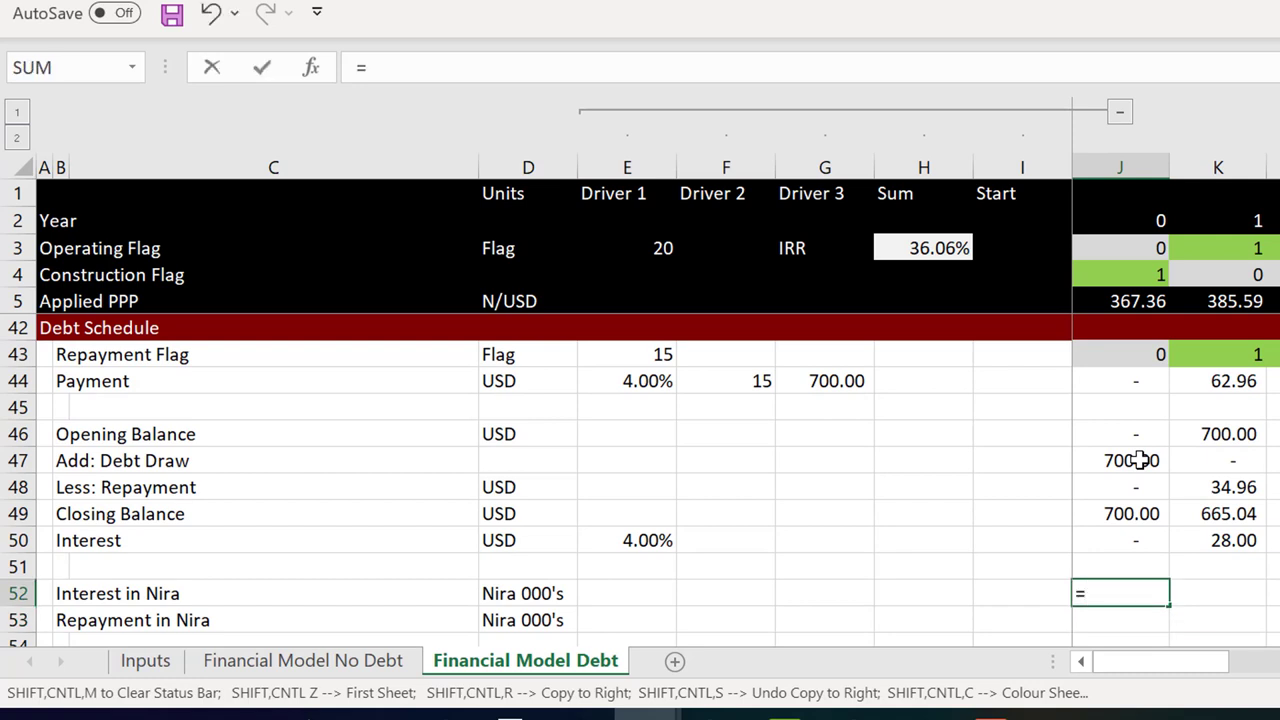
key("Up")
key("Up")
type("/")
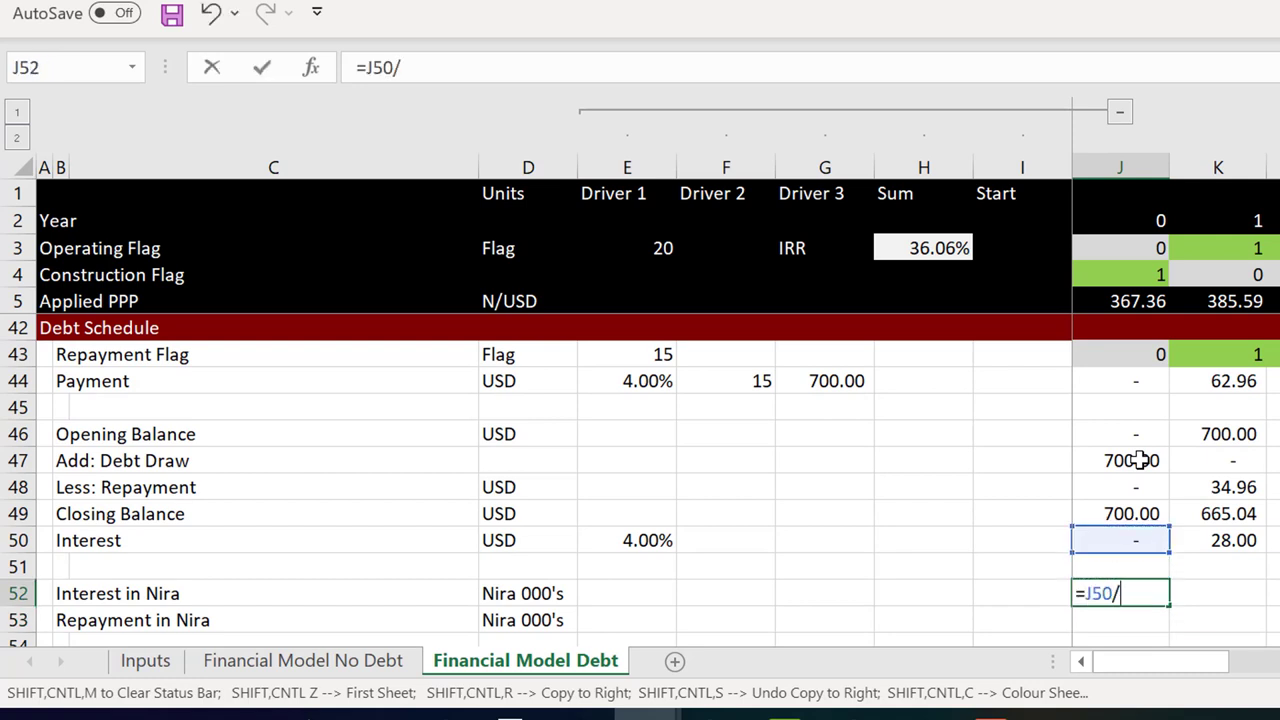
left_click(1103, 288)
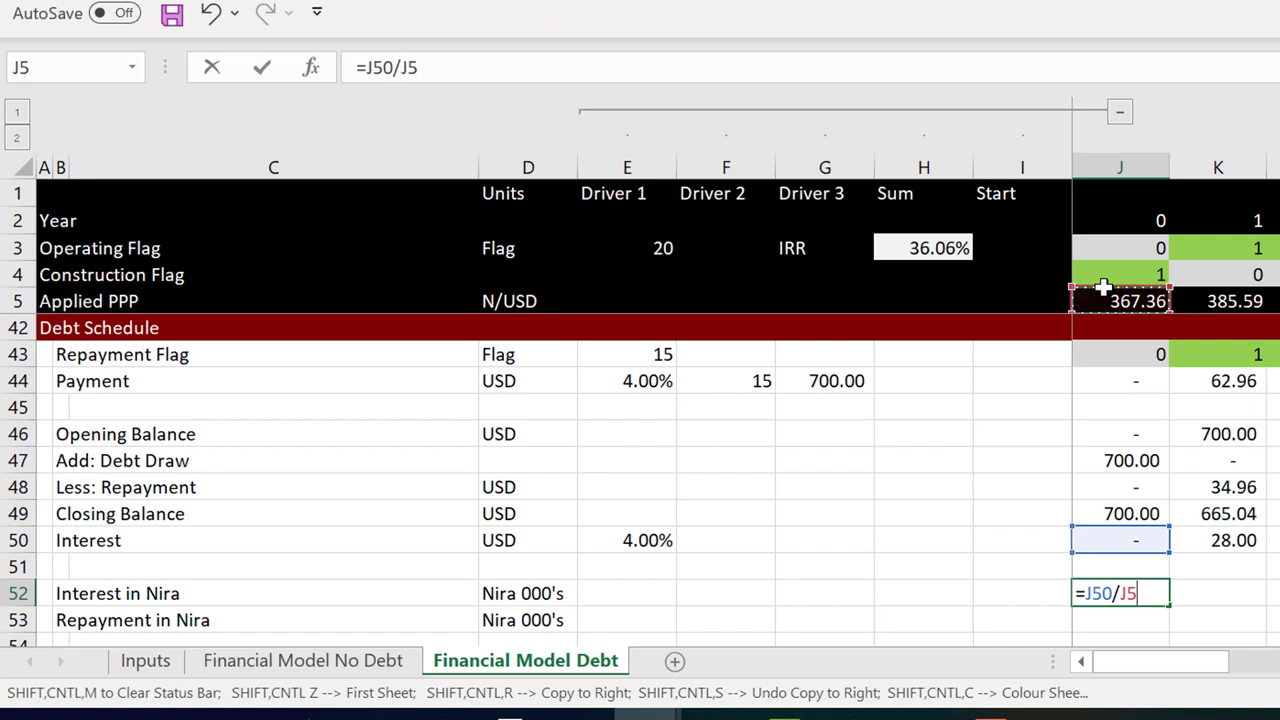
type("*1000")
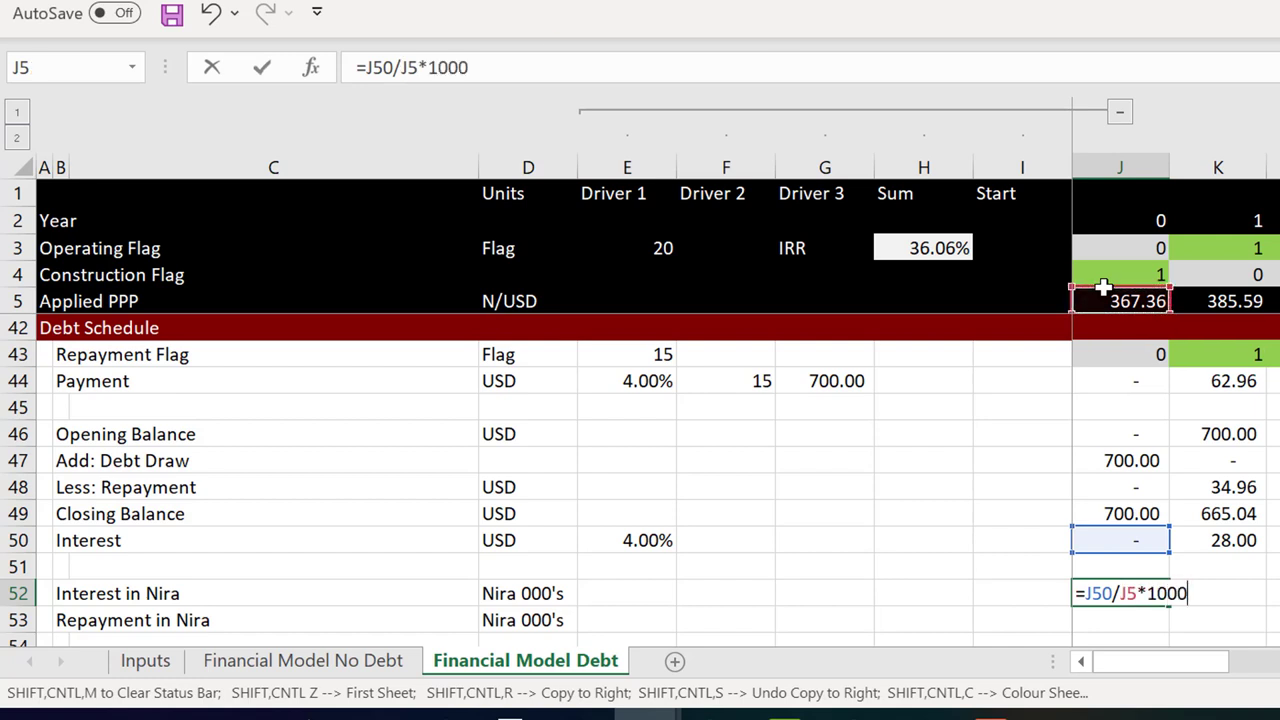
key("ctrl+Return")
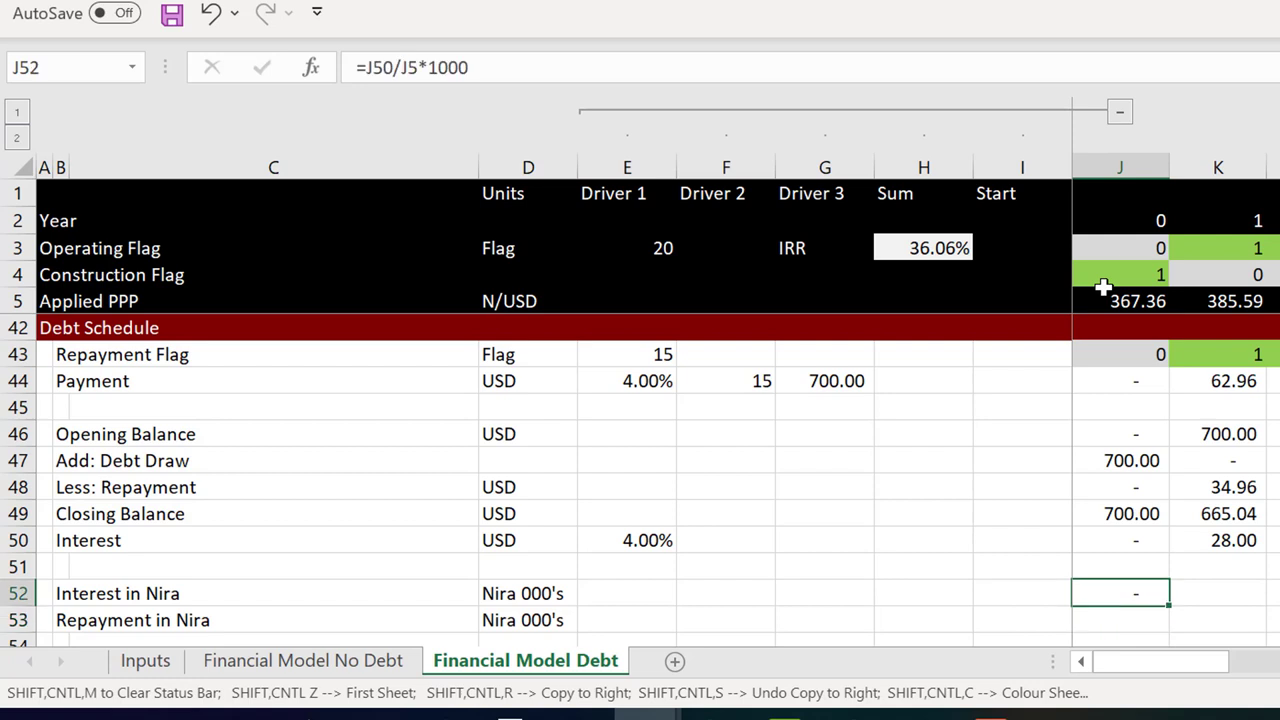
key("ctrl+shift+r")
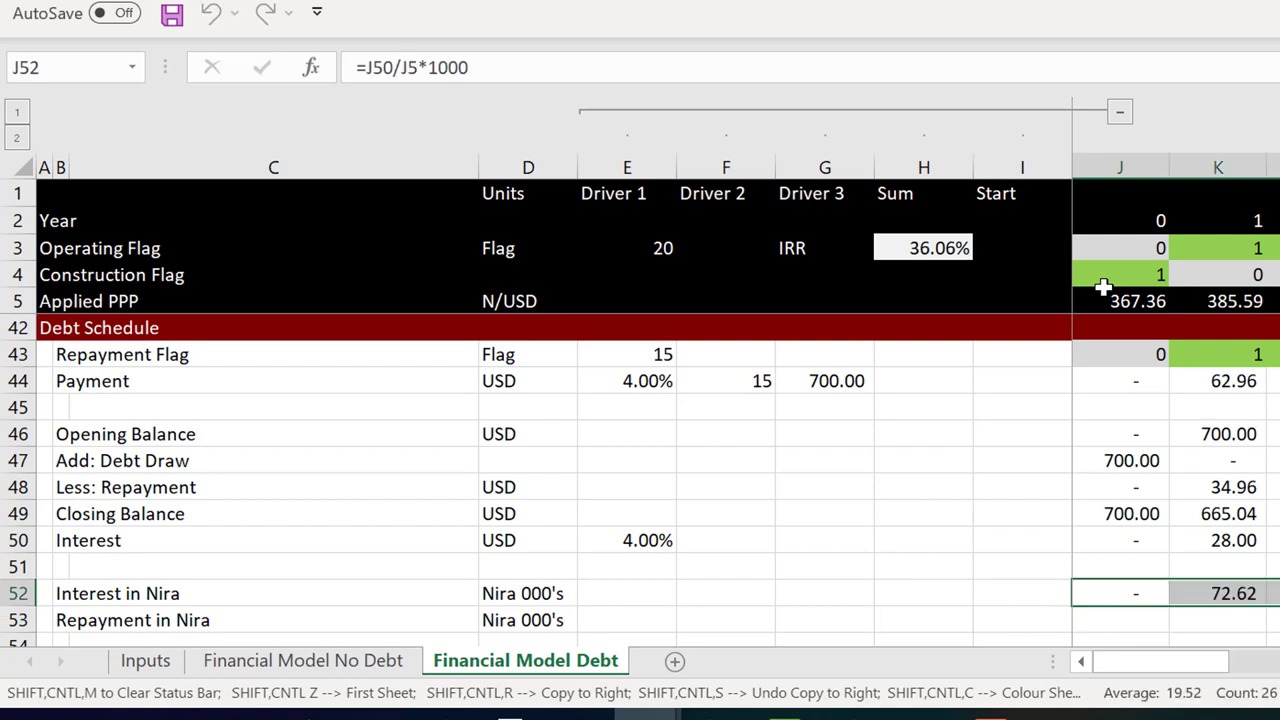
key("Left")
key("Right")
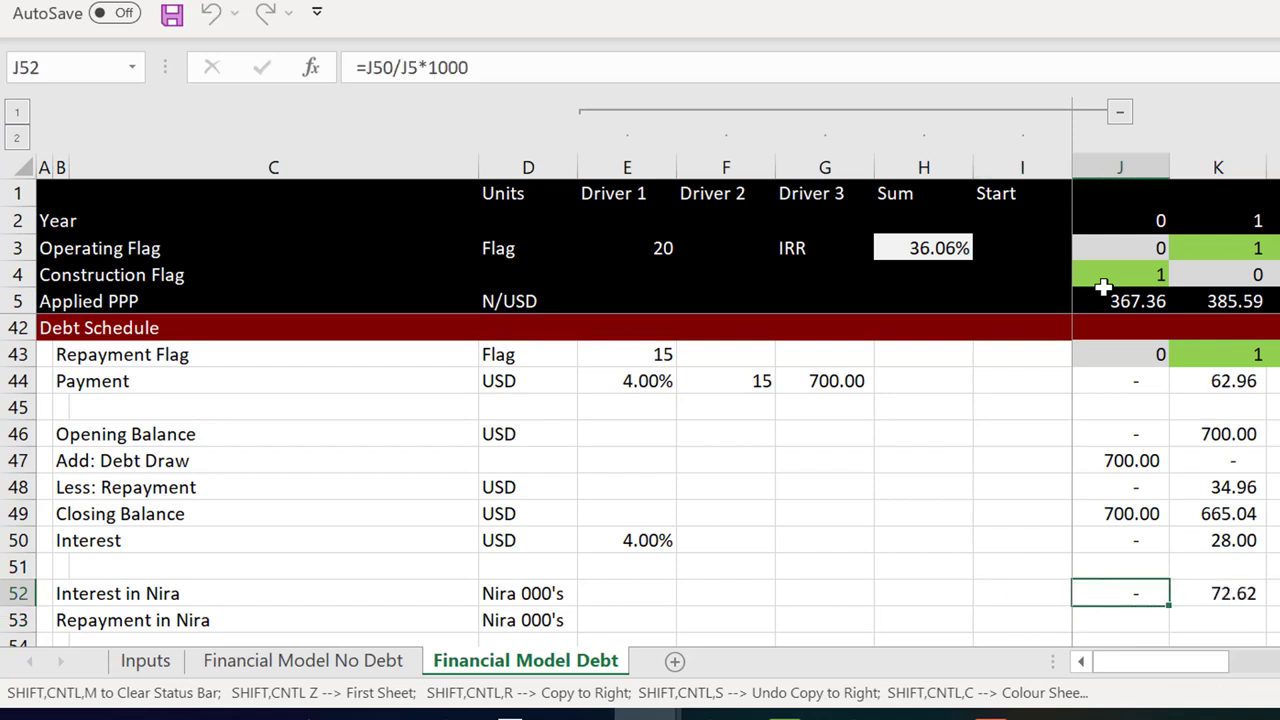
type("=")
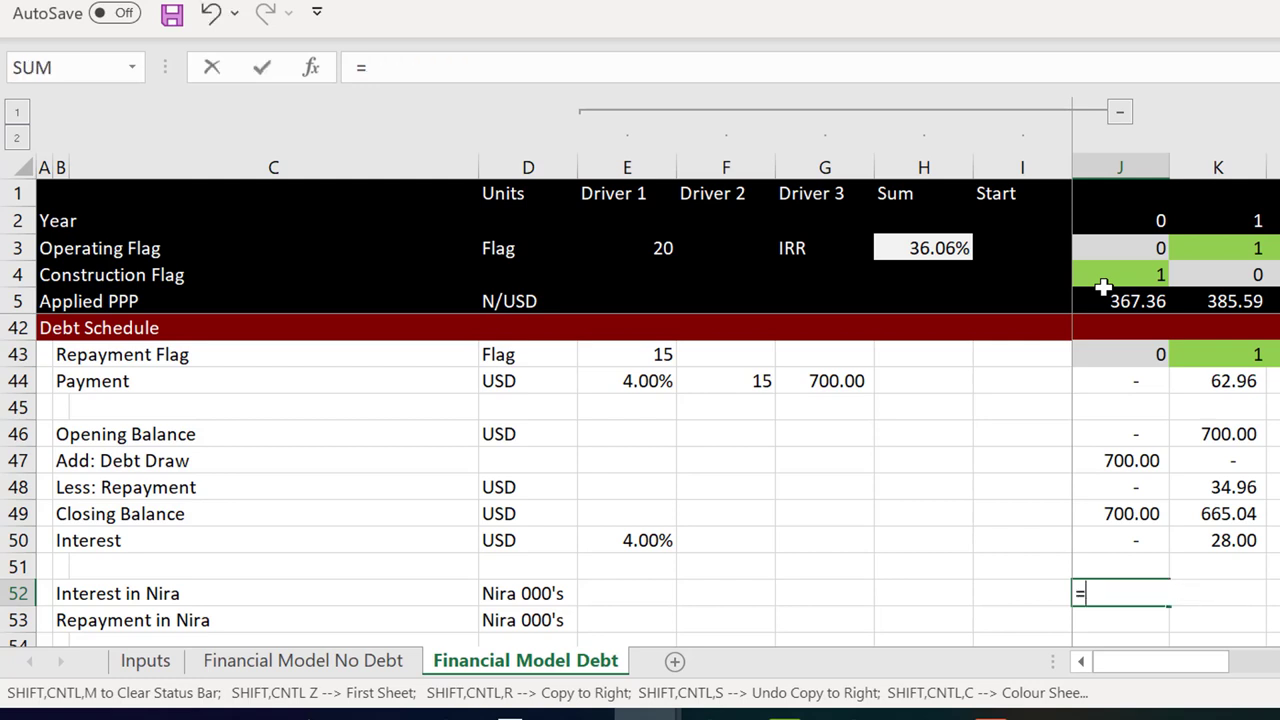
left_click(1103, 287)
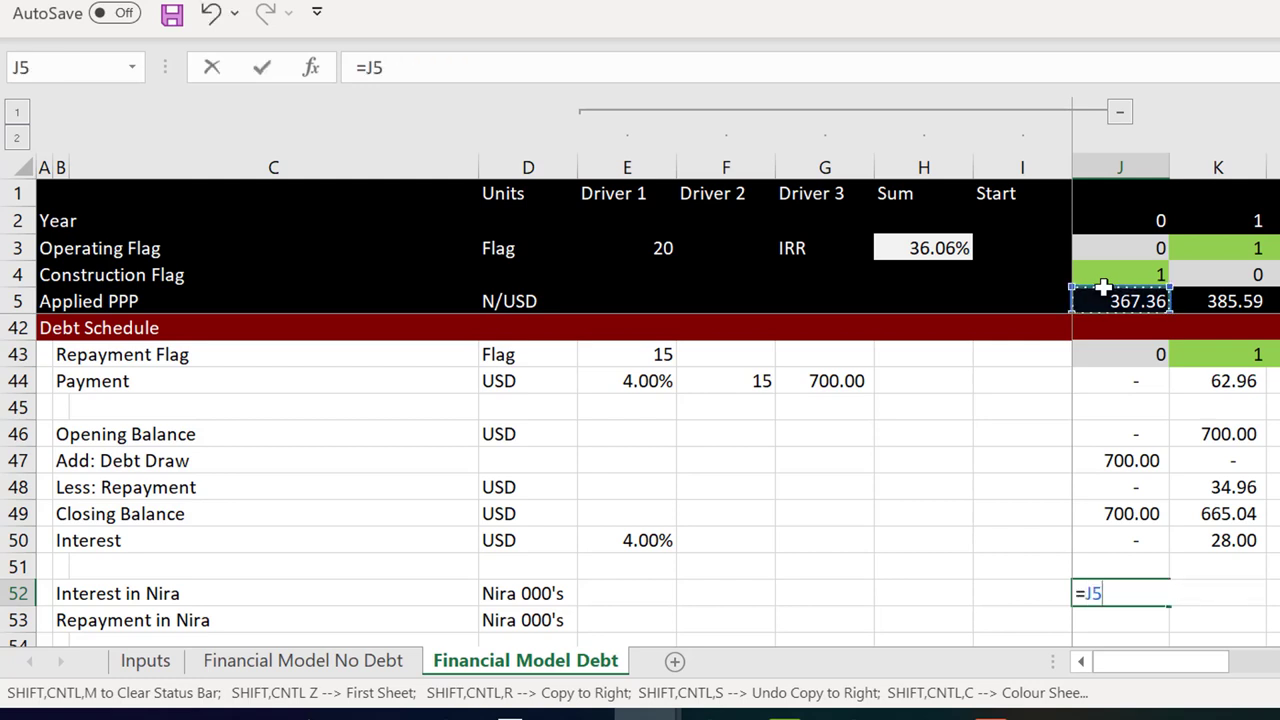
key("Escape")
Set the year 0 Interest in Nira cell J52 to =J50*J5/1000 and copy it across all years
type("=")
key("Up")
key("Up")
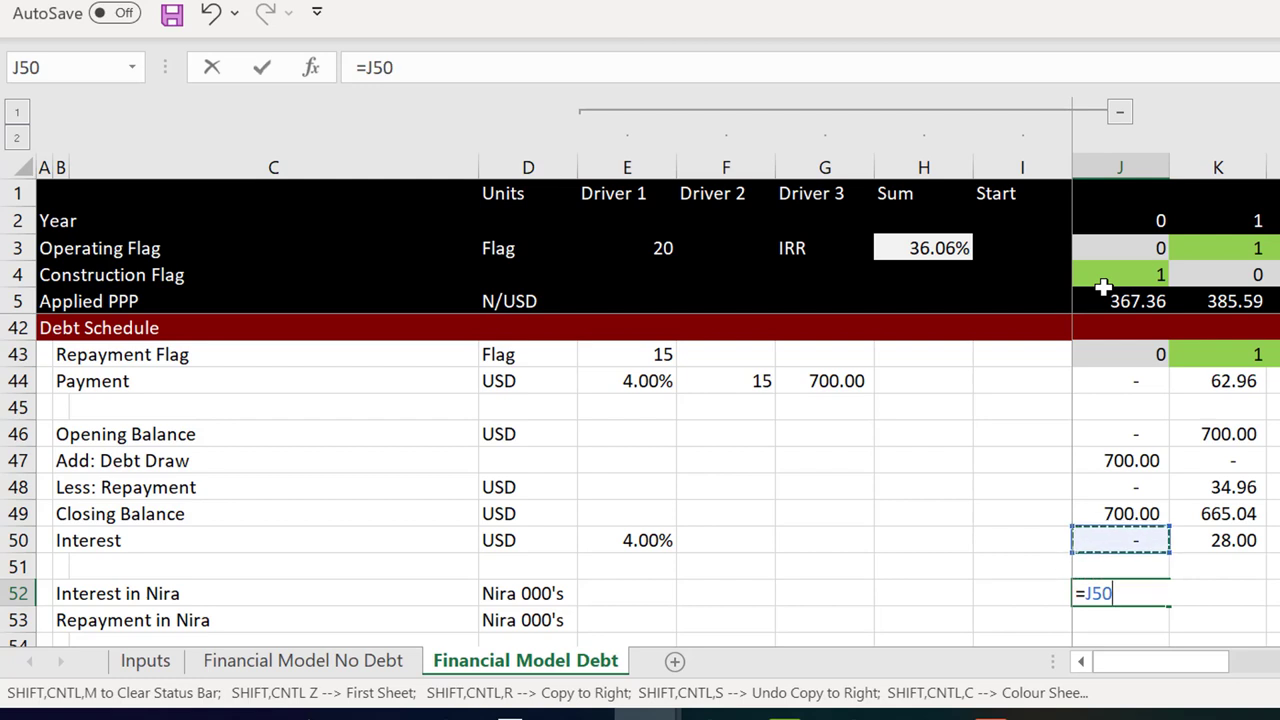
type("*")
left_click(1103, 287)
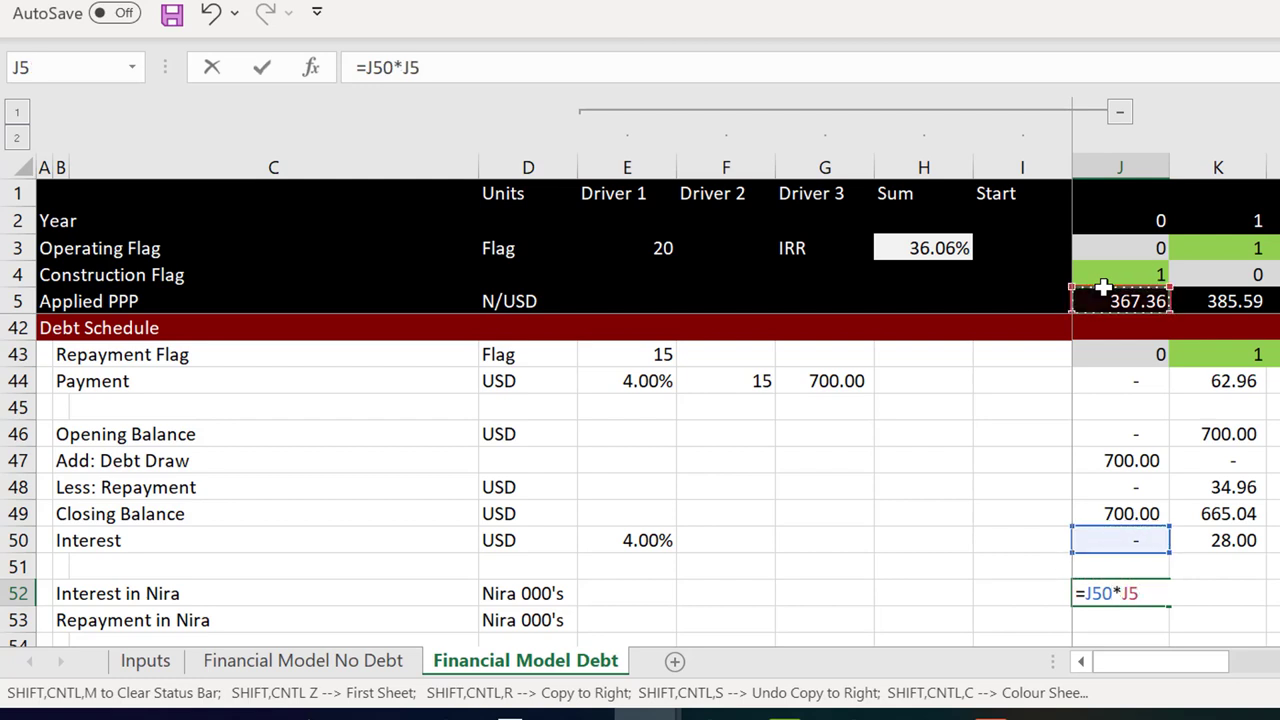
type("/1000")
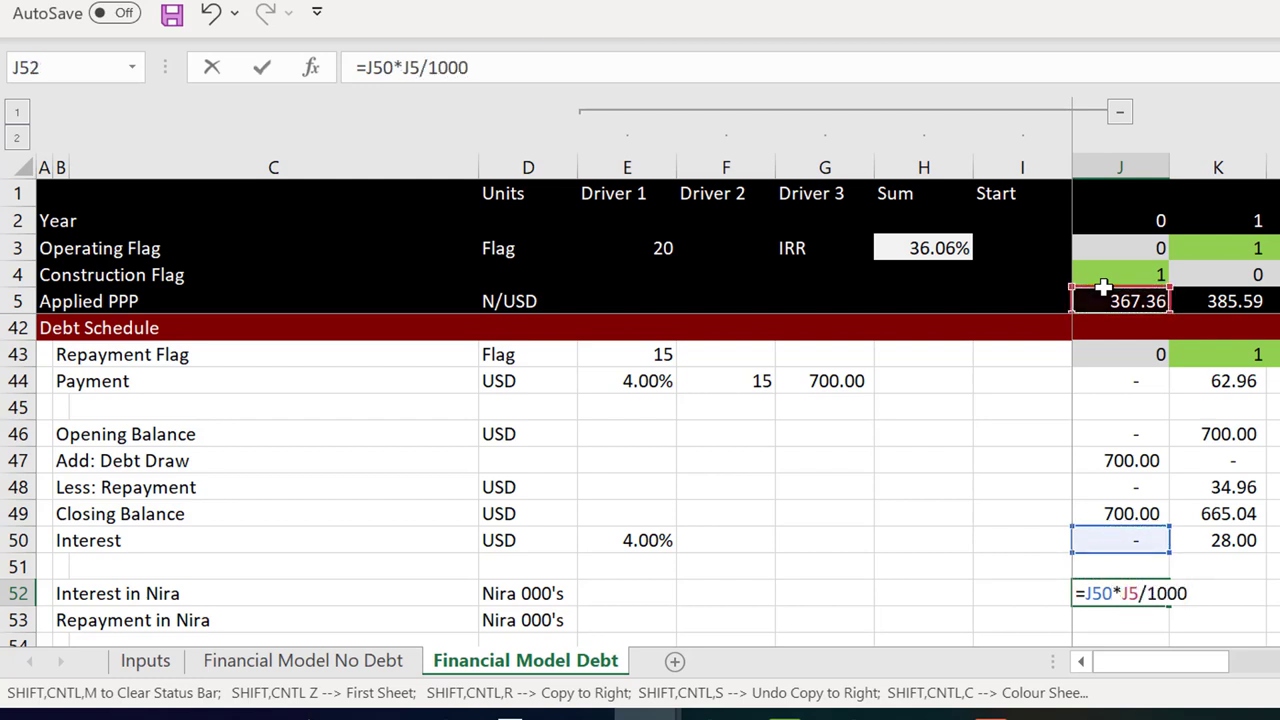
key("Return")
key("Up")
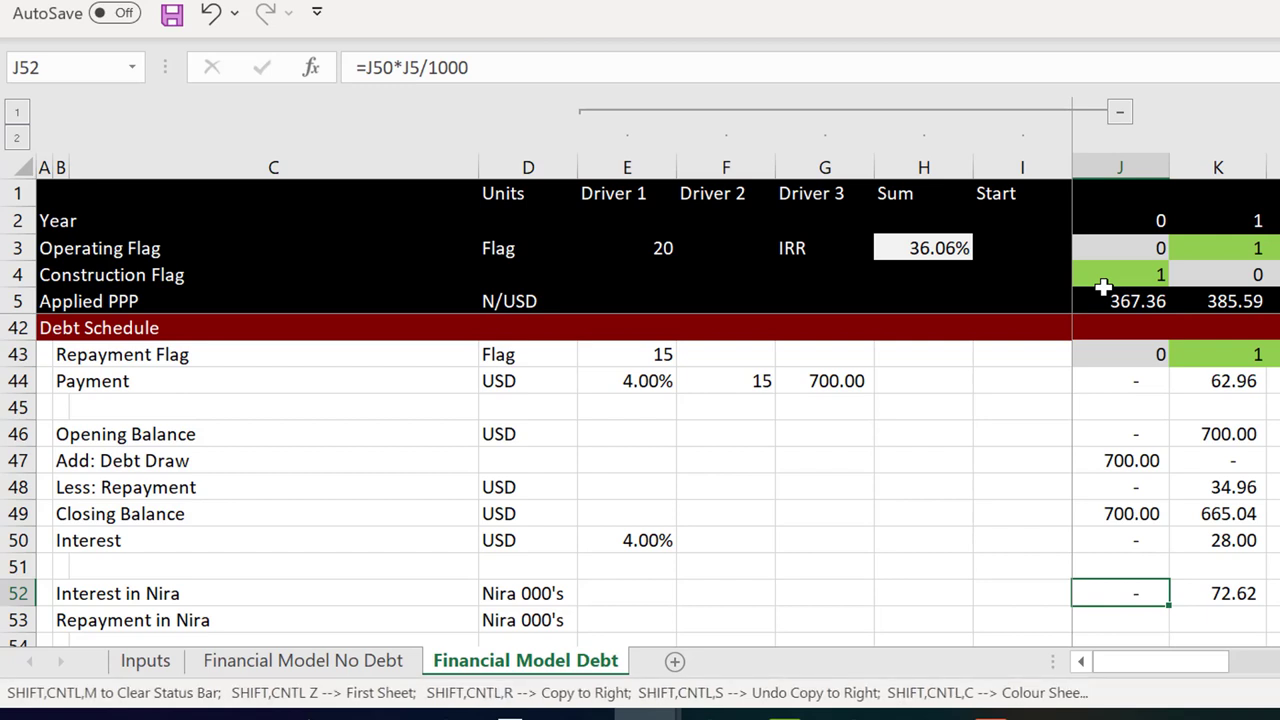
key("ctrl+shift+r")
Calculate year 0 Repayment in Nira in J53 with =J48*J5/1000 and copy it across all years
key("Down")
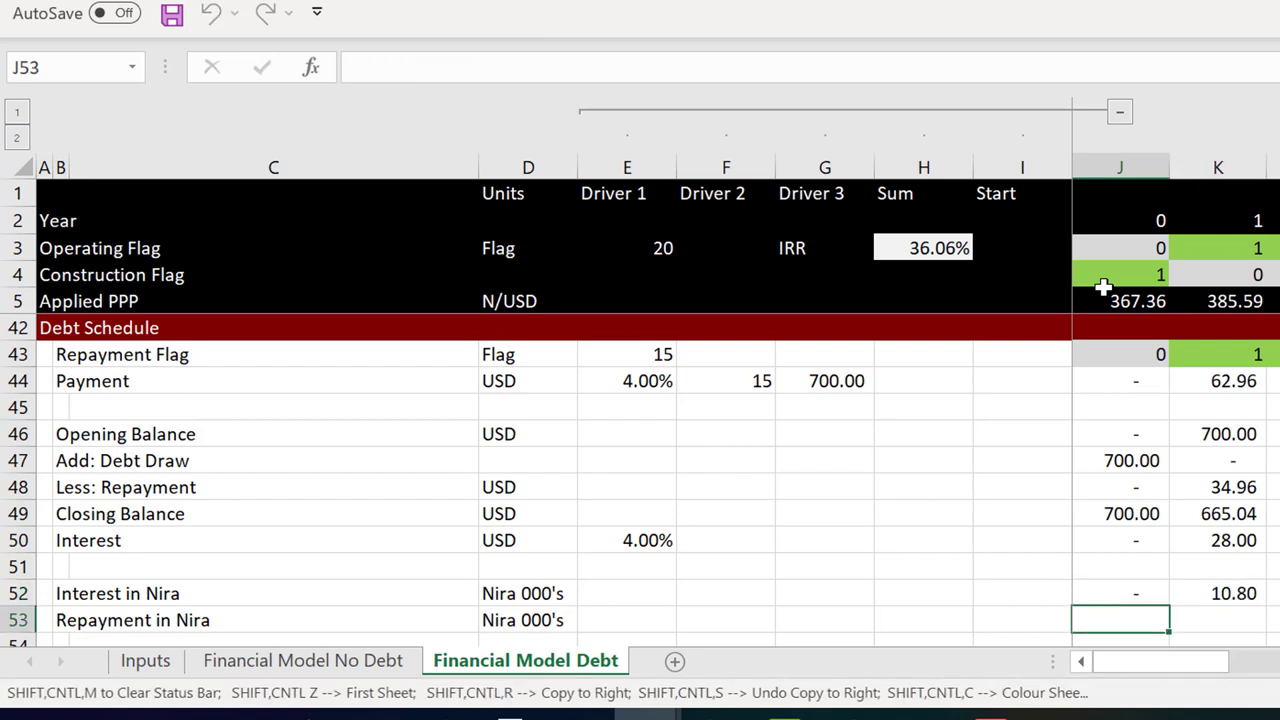
type("=")
key("Up")
key("Up")
key("Up")
key("Up")
key("Up")
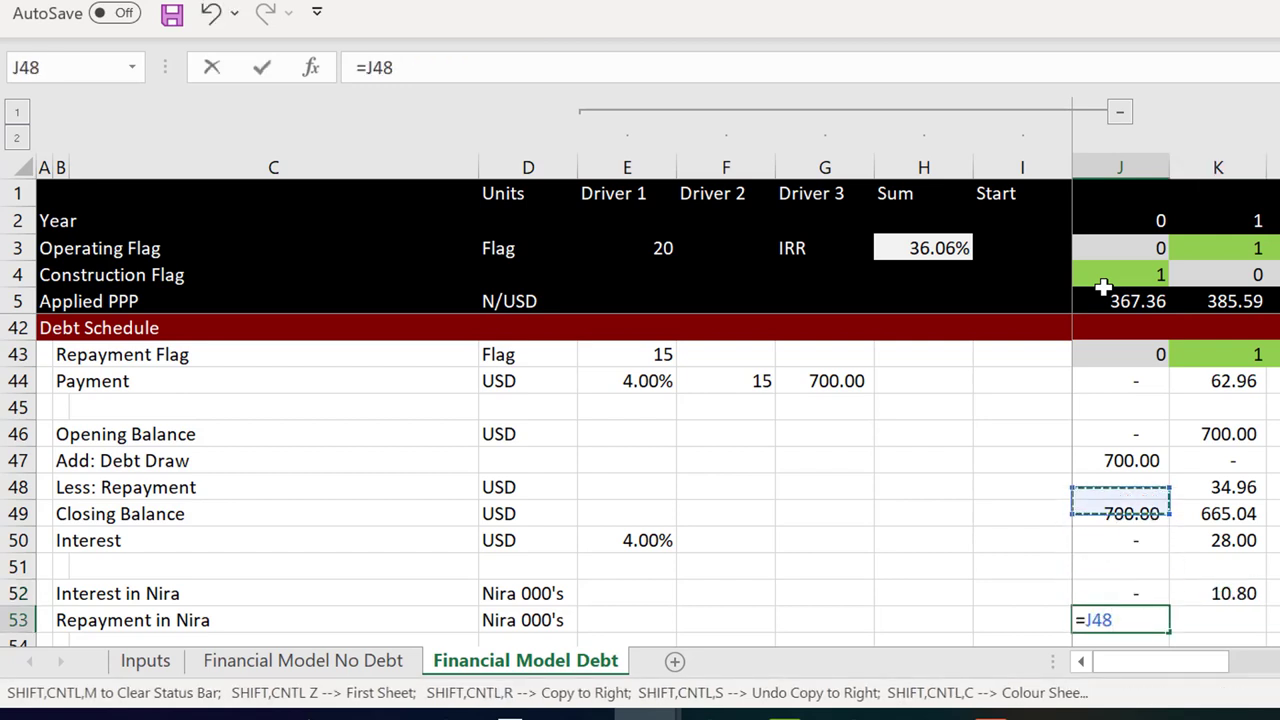
type("*")
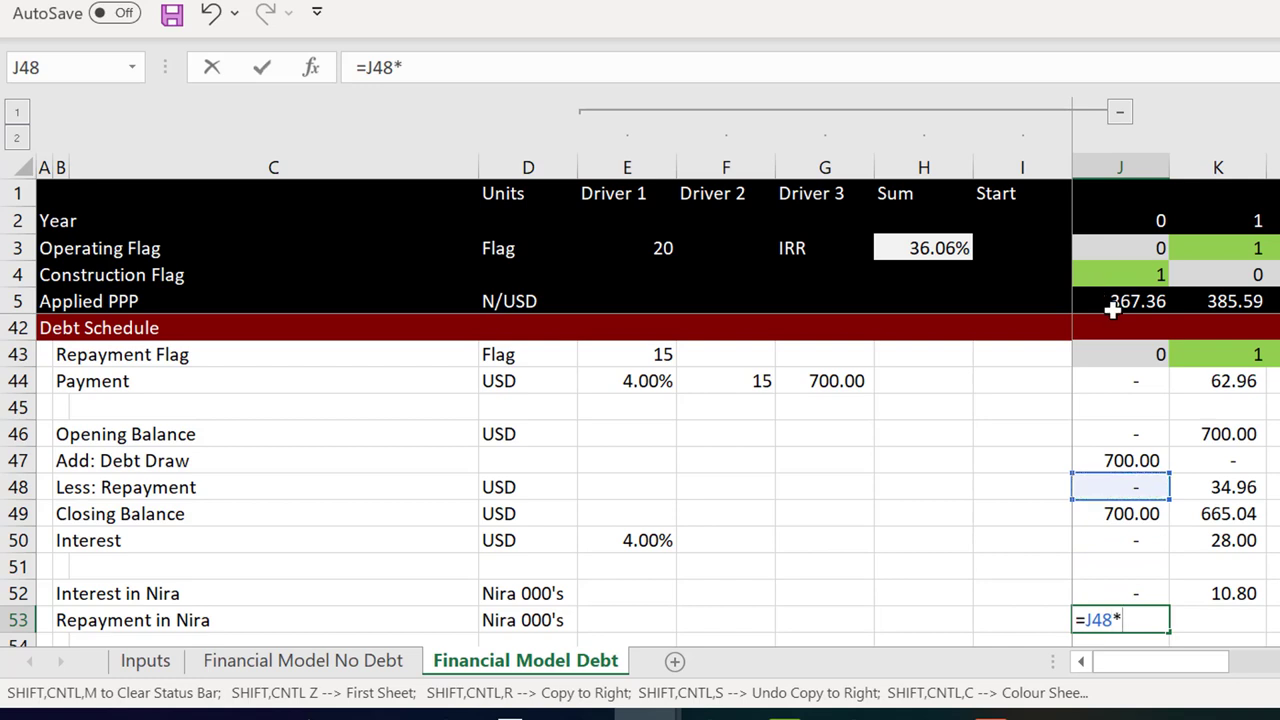
left_click(1113, 308)
type("/1")
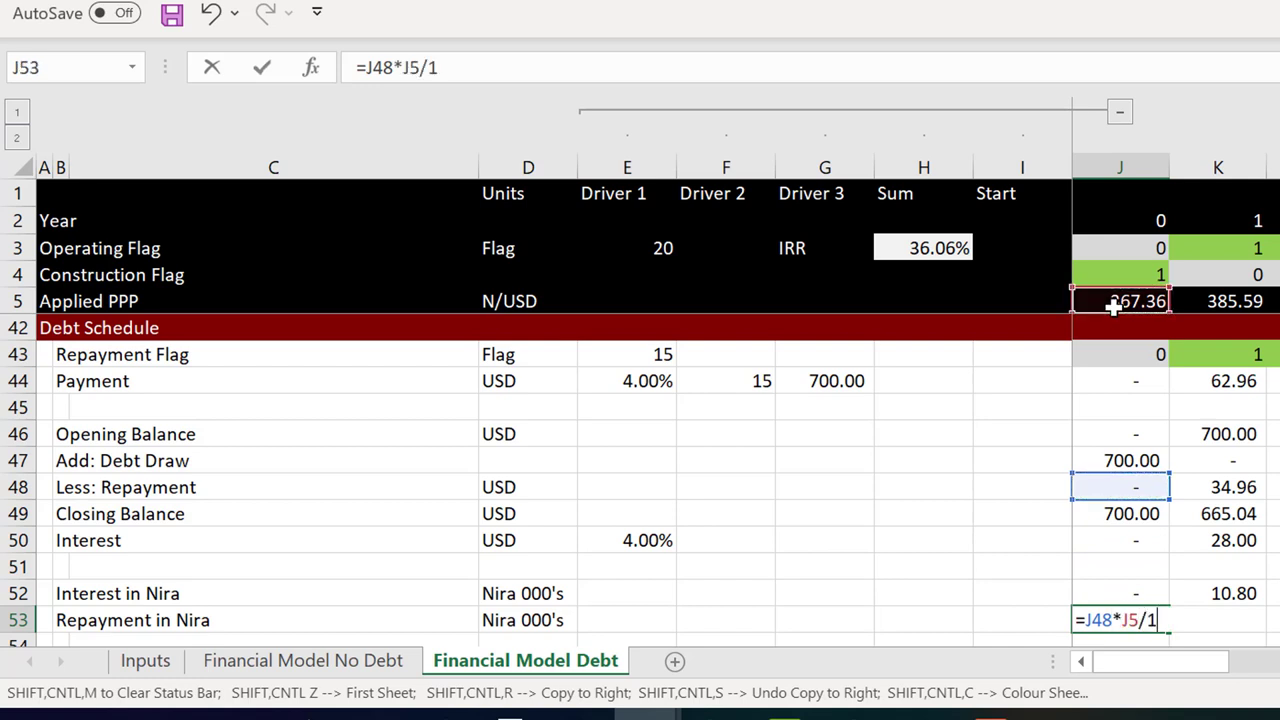
type("000")
key("Return")
key("Up")
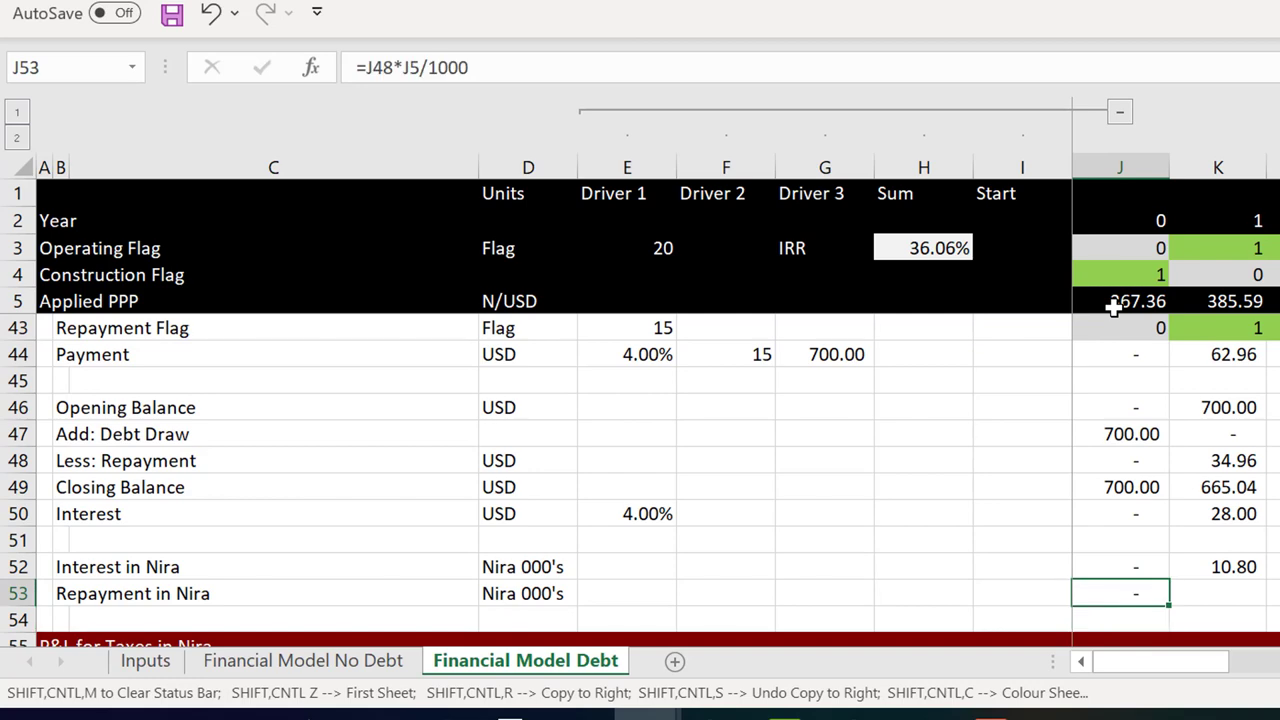
key("ctrl+shift+r")
Link Less: Interest J58 under P&L for Taxes in Nira to Interest in Nira with =J52 and copy it across all years
key("Down")
key("Down")
key("Down")
key("Down")
key("Down")
key("Down")
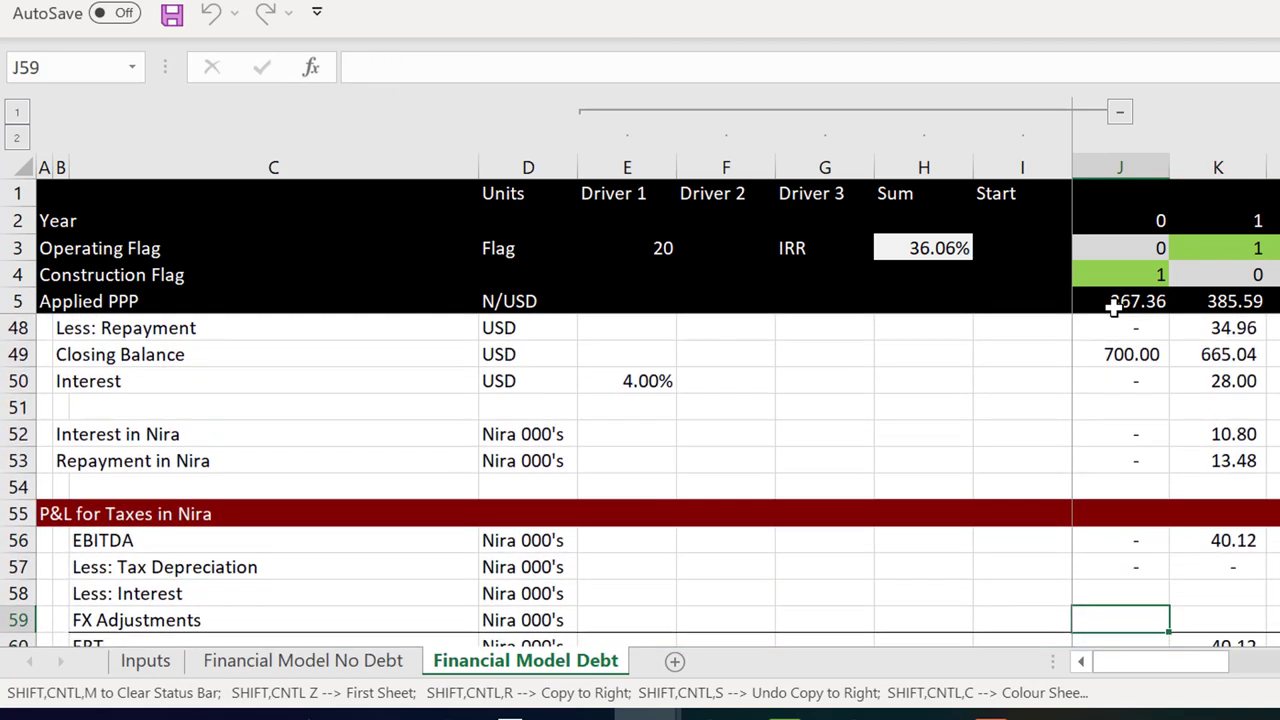
key("Down")
key("Down")
key("Up")
key("Up")
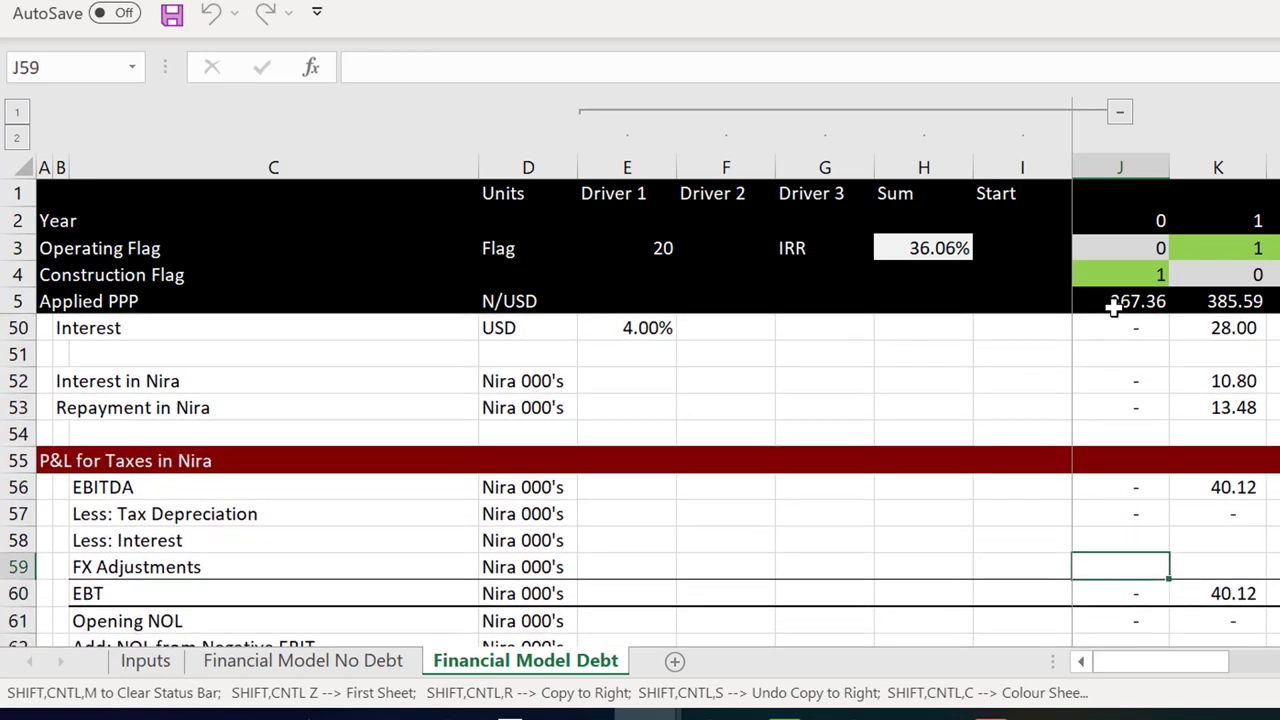
key("Up")
type("=")
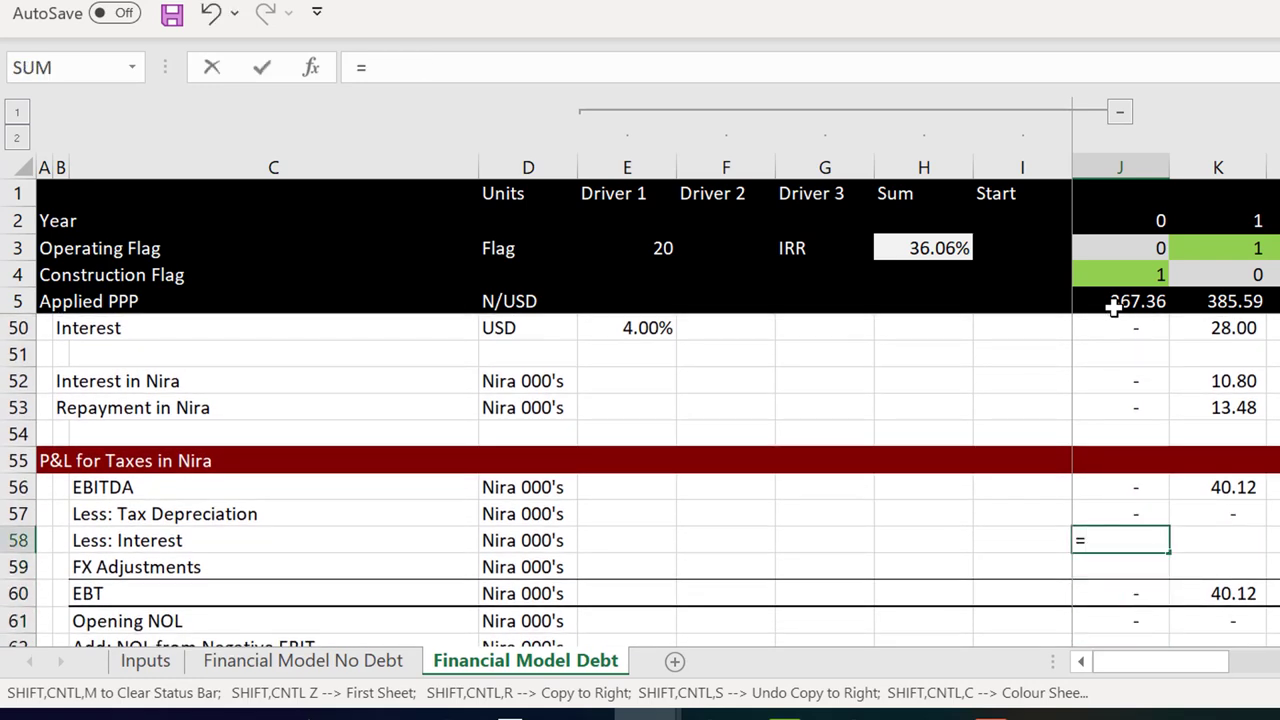
key("Up")
key("Up")
key("Up")
key("Up")
key("Up")
key("Up")
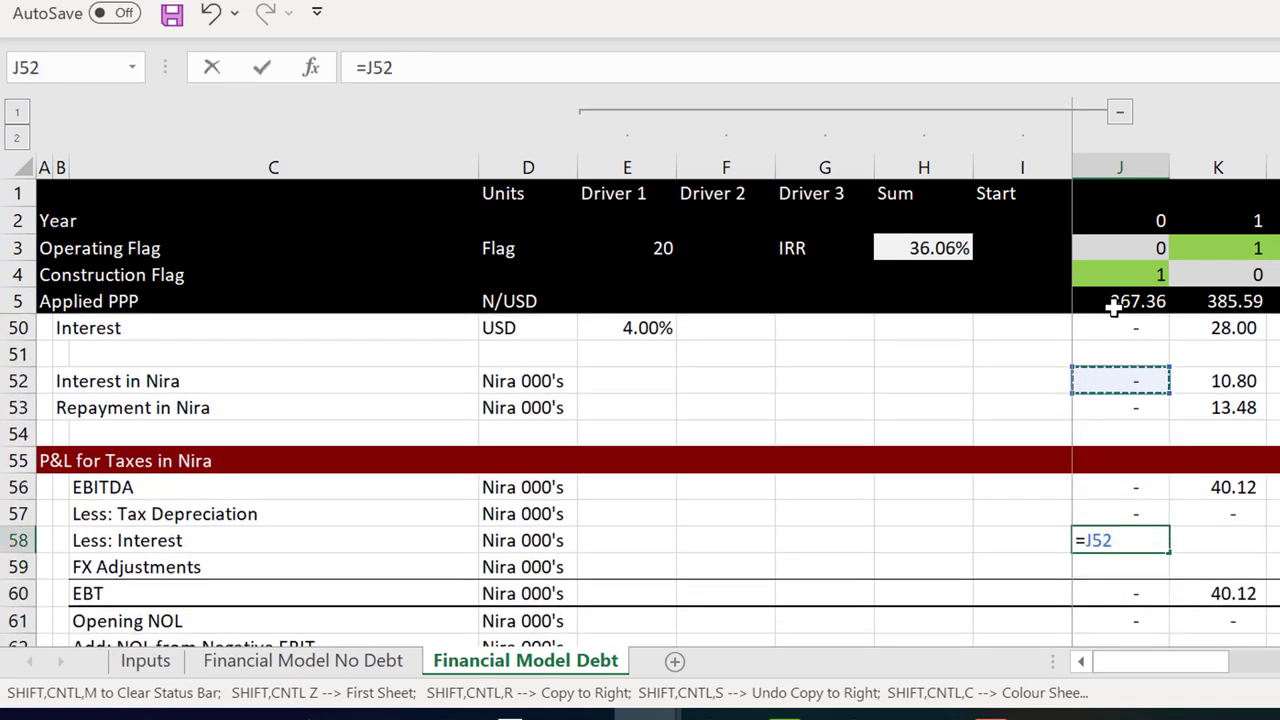
key("Return")
key("Up")
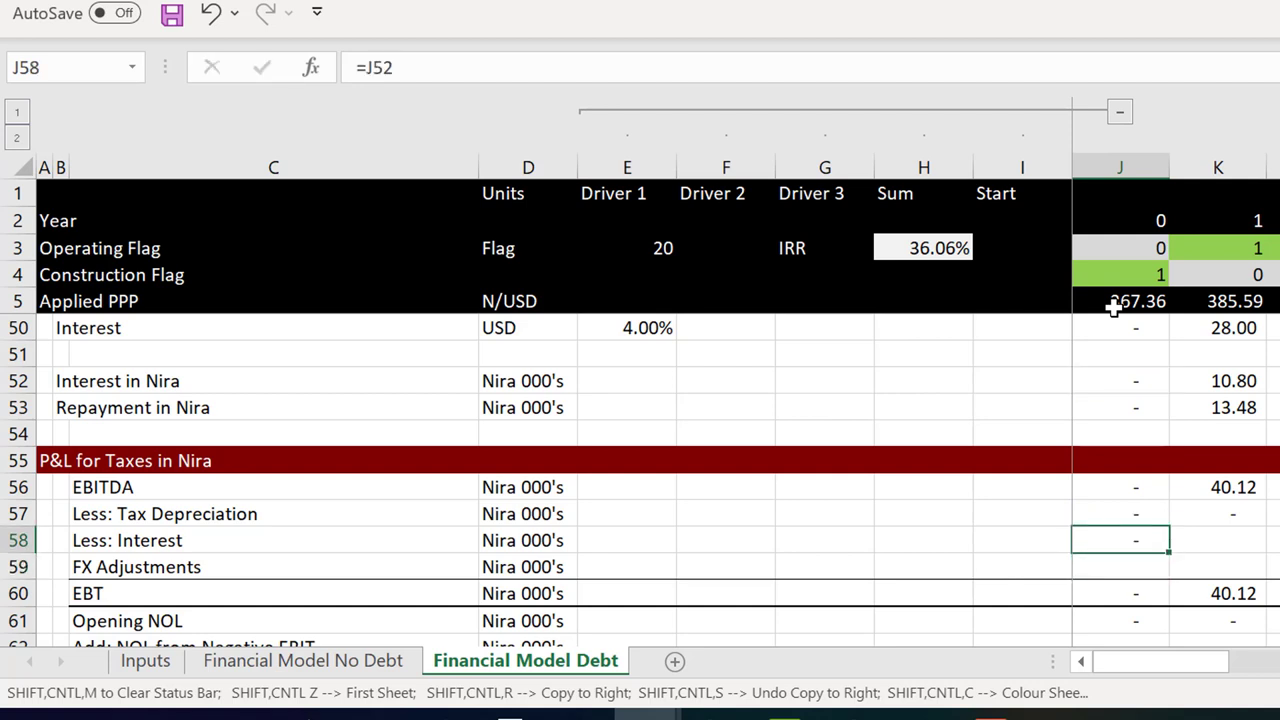
key("ctrl+shift+r")
Extend the EBT formula in J60 to =J56-J57-J58-J59, subtracting interest and FX adjustments, and copy it across all years
key("Down")
key("Down")
key("F2")
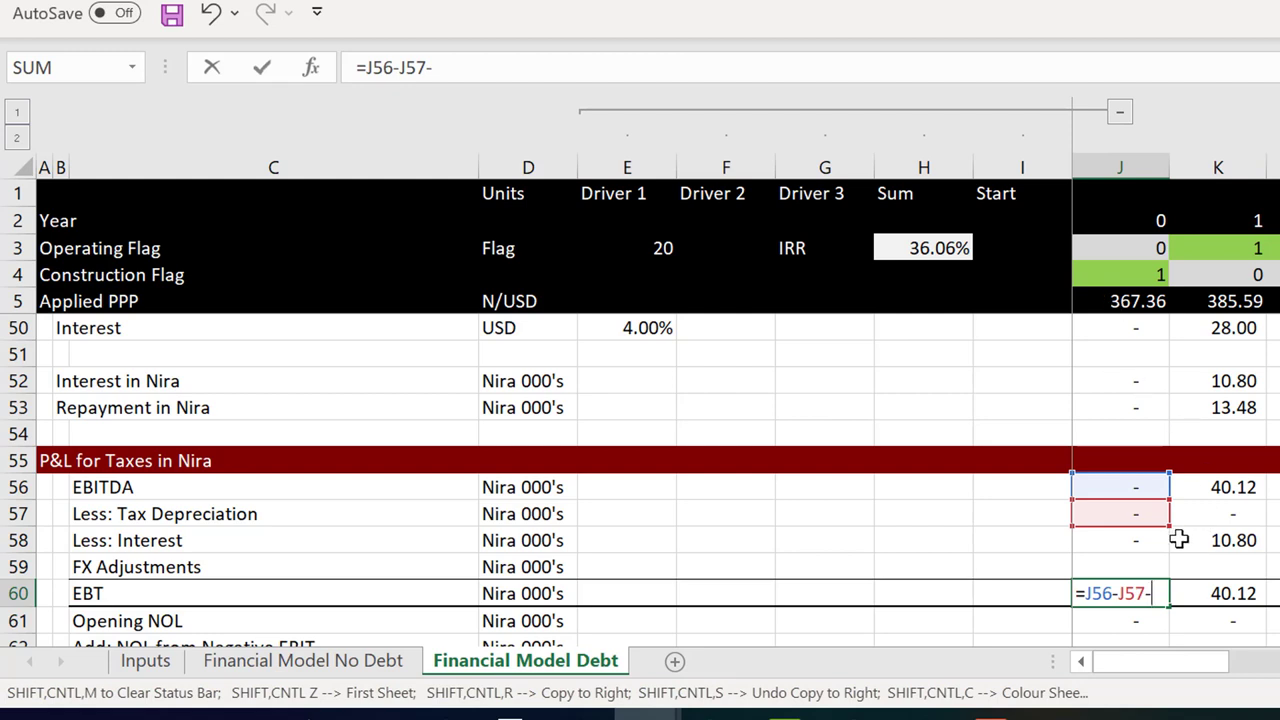
left_click(1145, 542)
type("-")
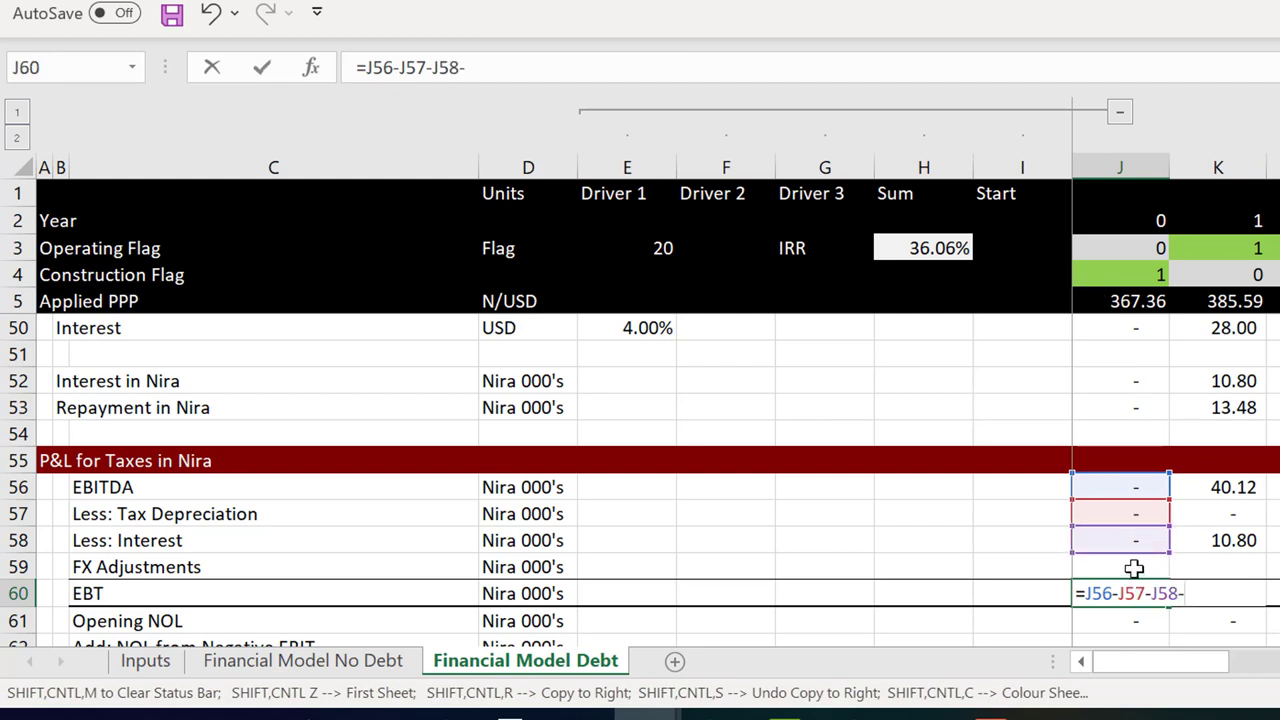
left_click(1134, 568)
key("Return")
key("Up")
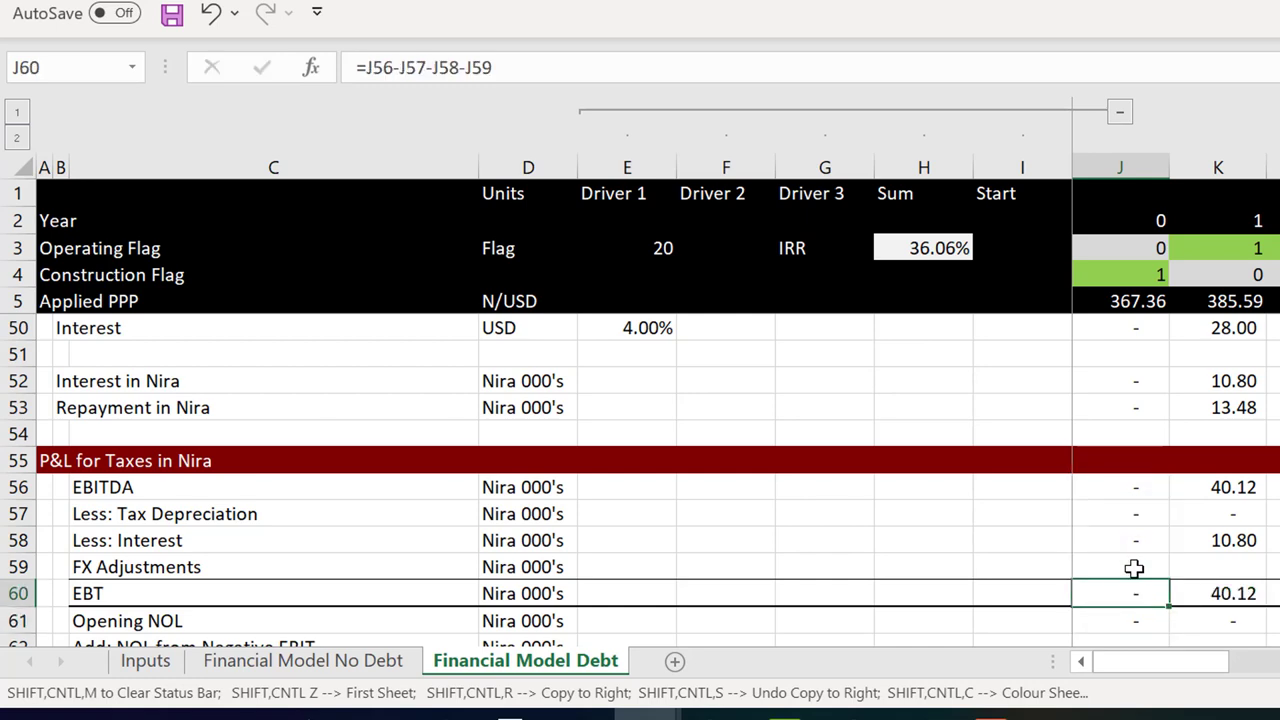
key("ctrl+shift+r")
Review the NOL formulas below EBT in the P&L for Taxes in Nira section
key("Down")
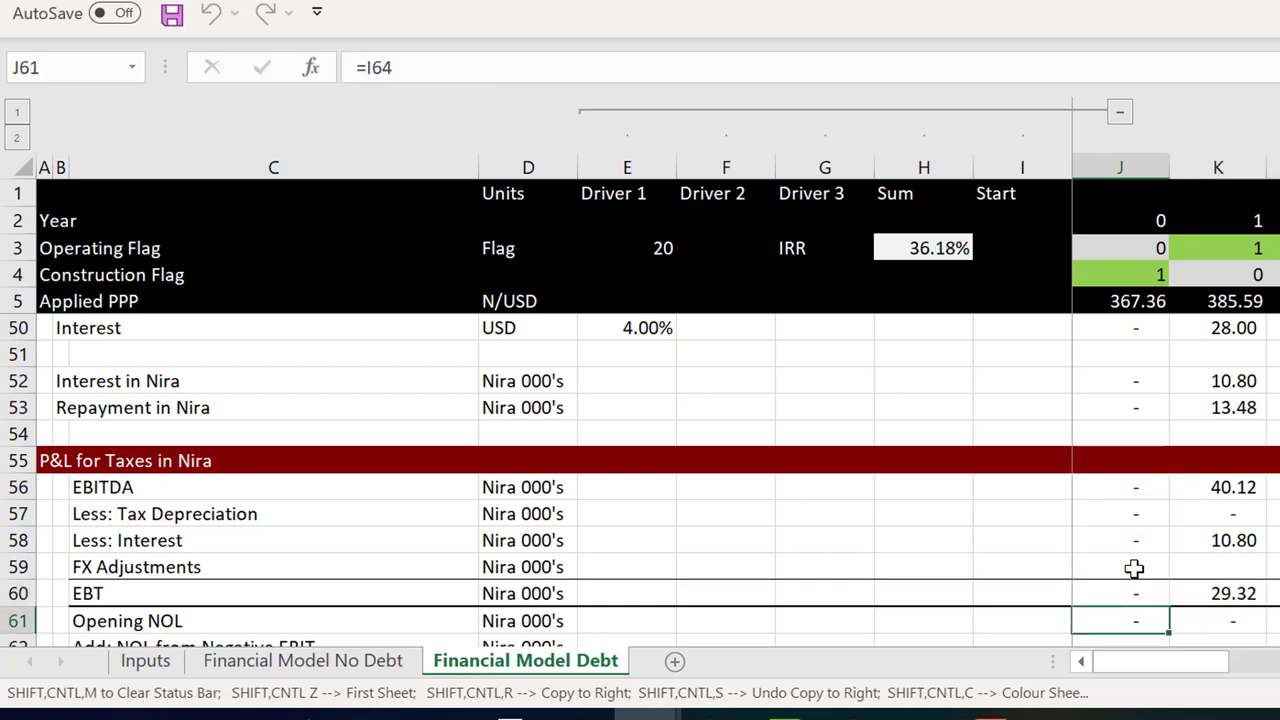
key("Down")
key("Down")
key("Up")
key("Up")
key("Down")
key("Down")
key("Down")
key("Down")
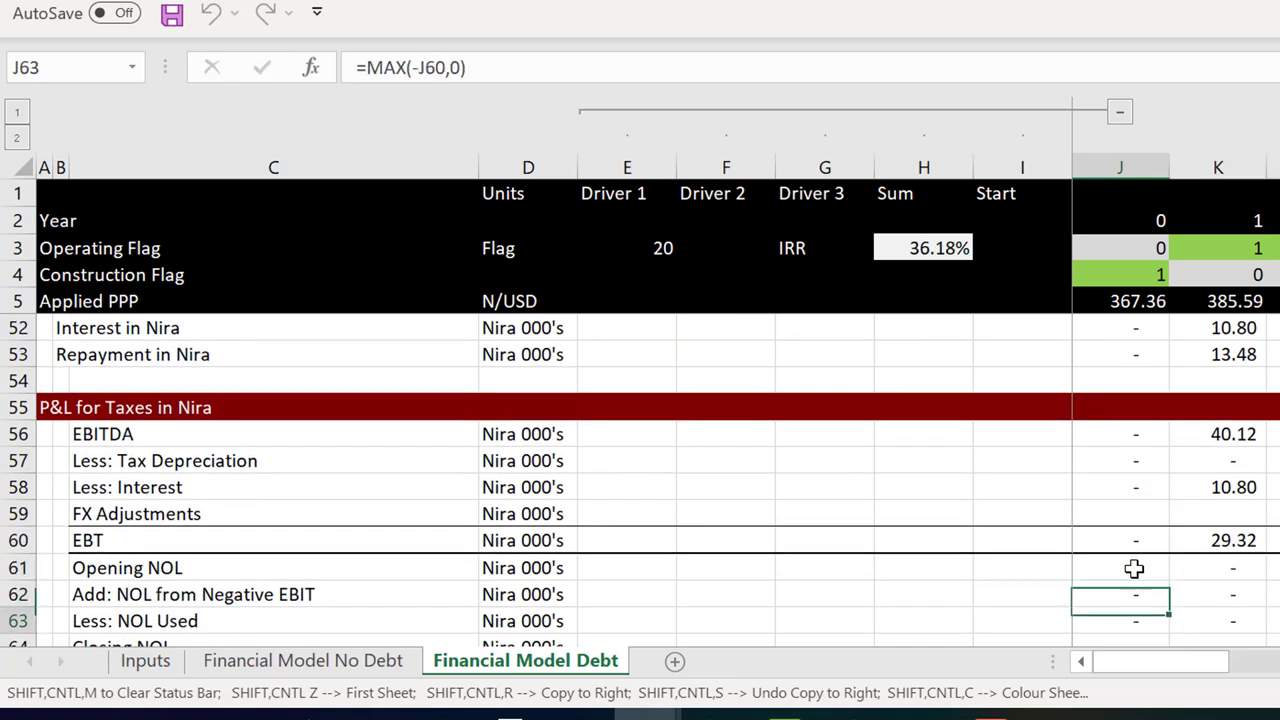
key("Up")
key("Up")
key("Up")
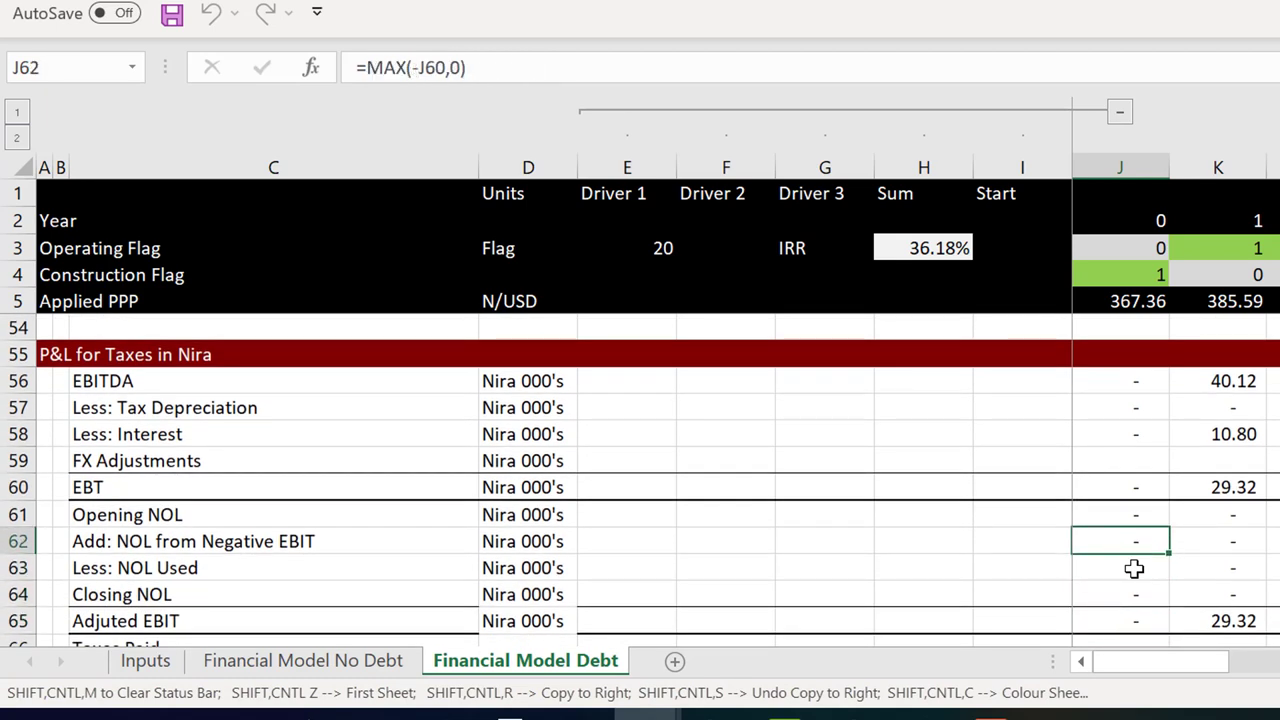
Link Less: Interest in J72 under P&L for Taxes in USD to the debt schedule's USD Interest with =J50 and copy it across all years
key("Down")
key("Down")
key("Down")
key("Down")
key("Down")
key("Down")
key("Down")
key("Down")
key("Down")
key("Down")
key("Down")
key("Down")
key("Down")
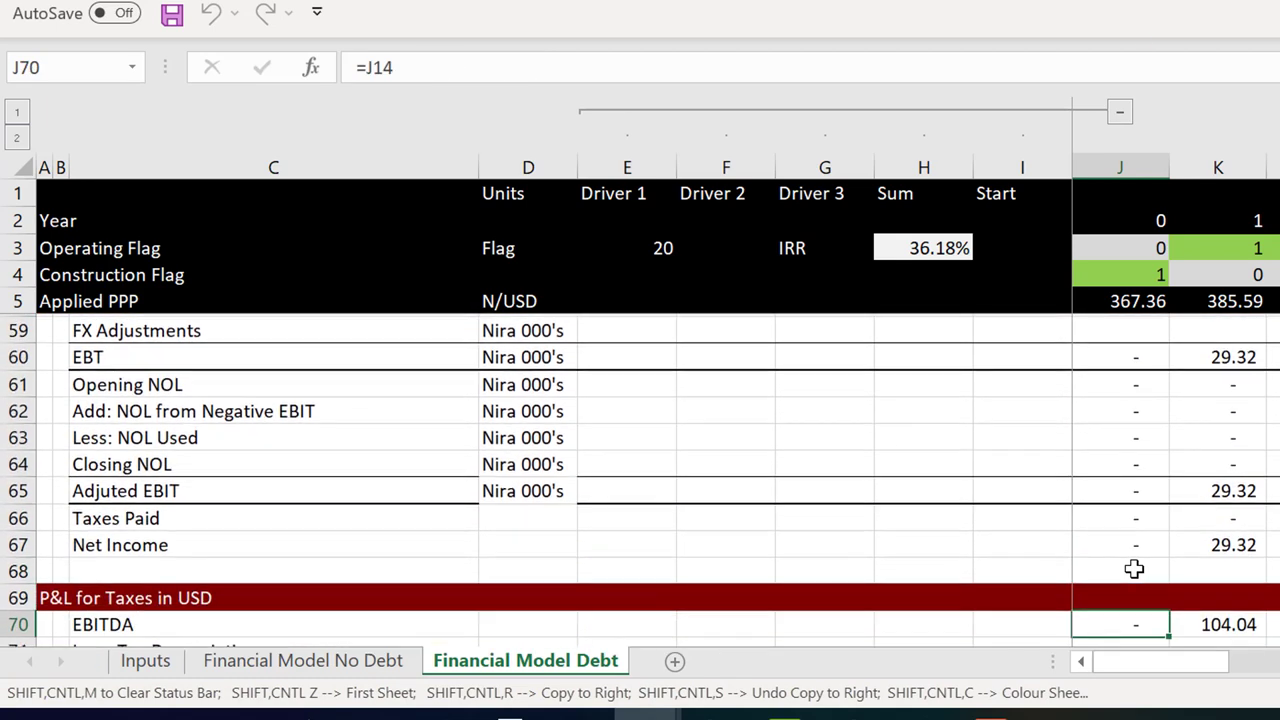
key("Up")
key("Up")
key("Up")
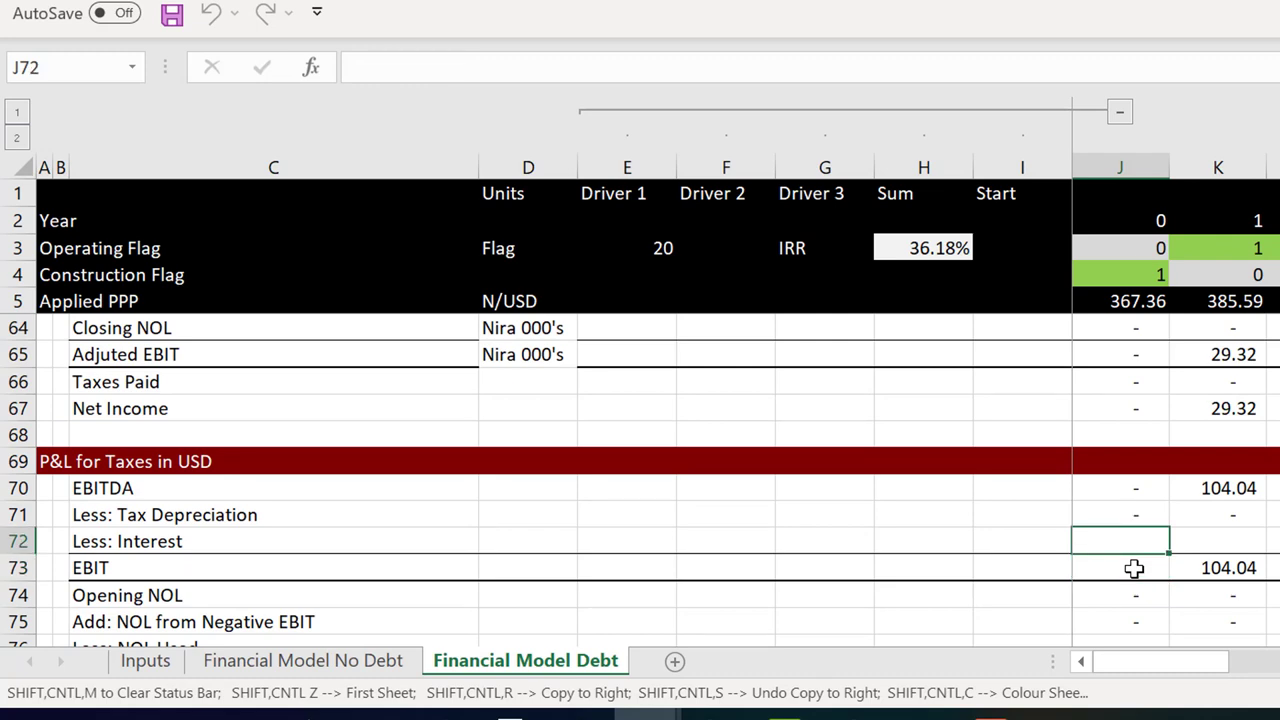
type("=")
key("Up")
key("Up")
key("Up")
key("Up")
key("Up")
key("Up")
key("Up")
key("Up")
key("Up")
key("Up")
key("Up")
key("Up")
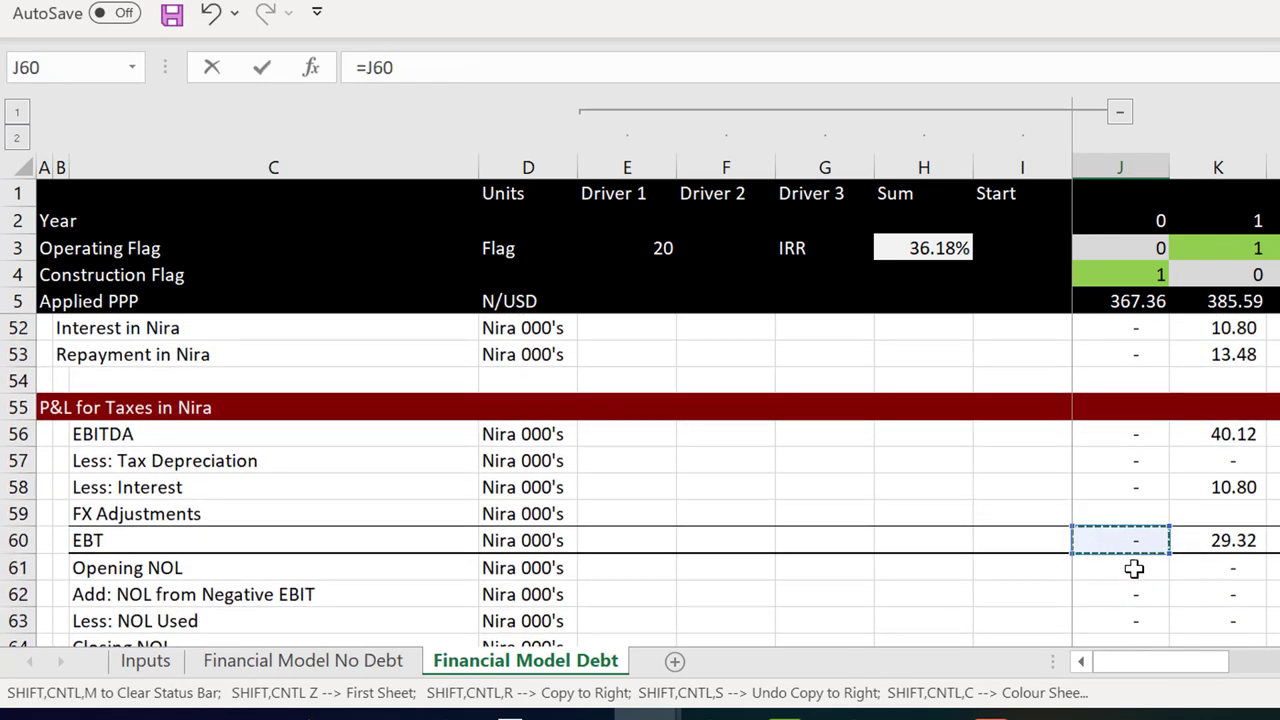
key("Up")
key("Up")
key("Up")
key("Up")
key("Up")
key("Up")
key("Up")
key("Up")
key("Up")
key("Up")
key("Up")
key("Up")
key("Up")
key("Up")
key("Up")
key("Up")
key("Up")
key("Up")
key("Up")
key("Up")
key("Down")
key("Down")
key("Down")
key("Down")
key("Down")
key("Down")
key("Down")
key("Down")
key("Down")
key("Down")
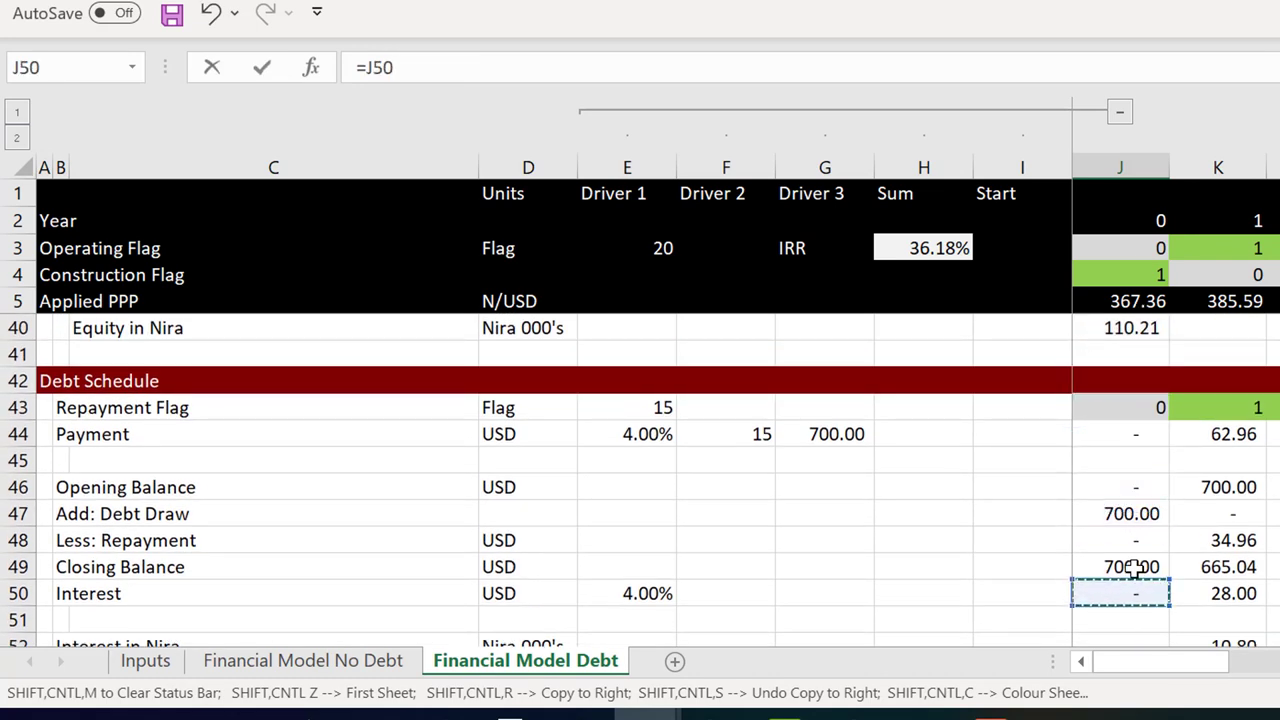
key("Down")
key("Down")
key("Down")
key("Down")
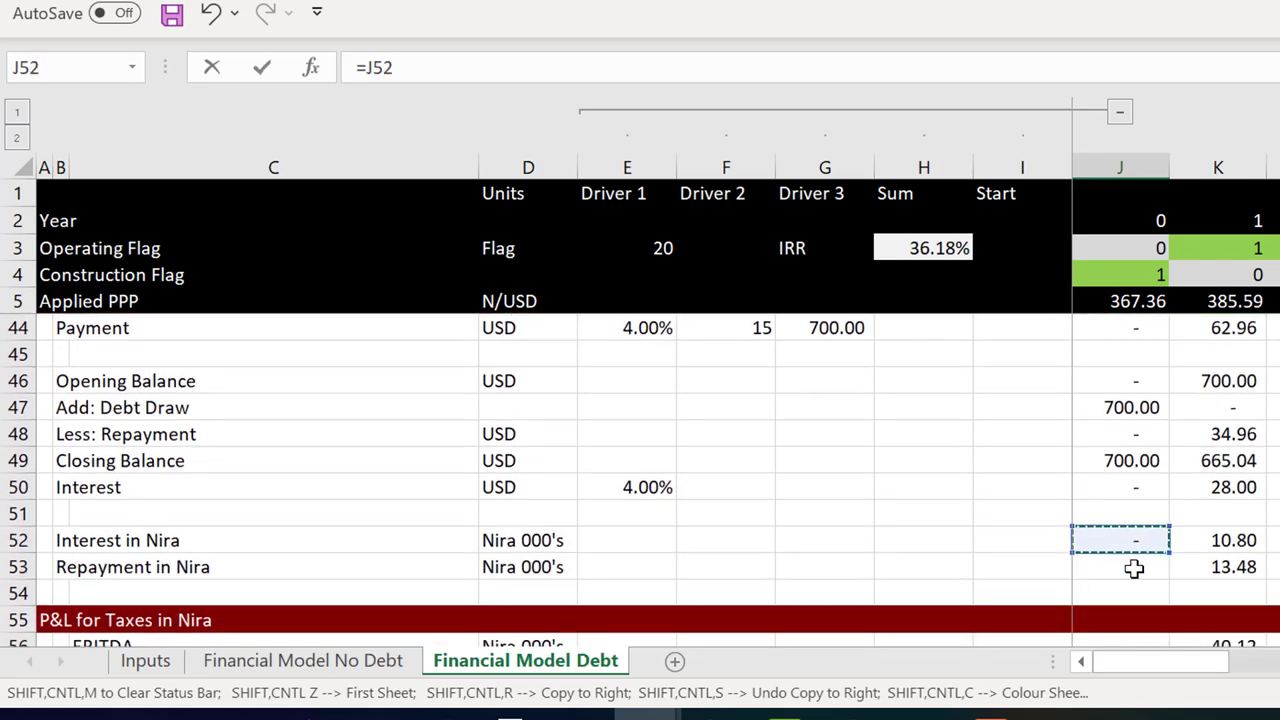
key("Up")
key("Up")
key("Up")
key("Down")
key("Escape")
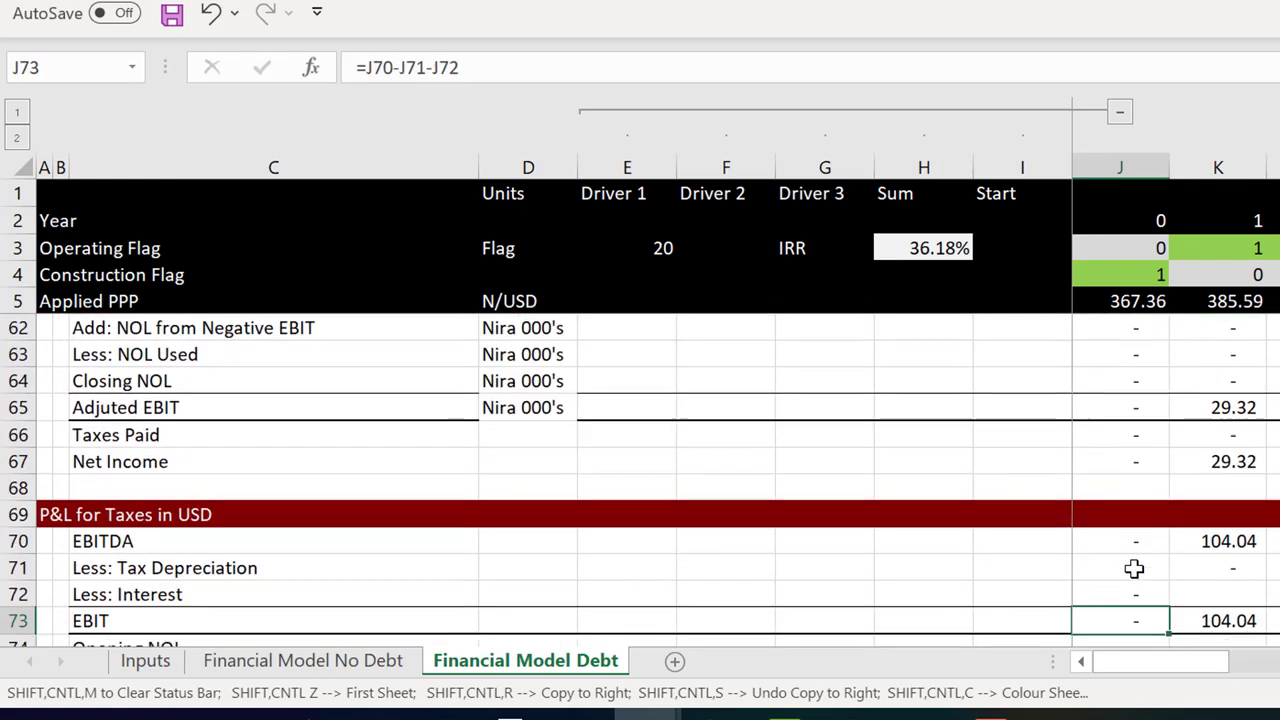
key("Up")
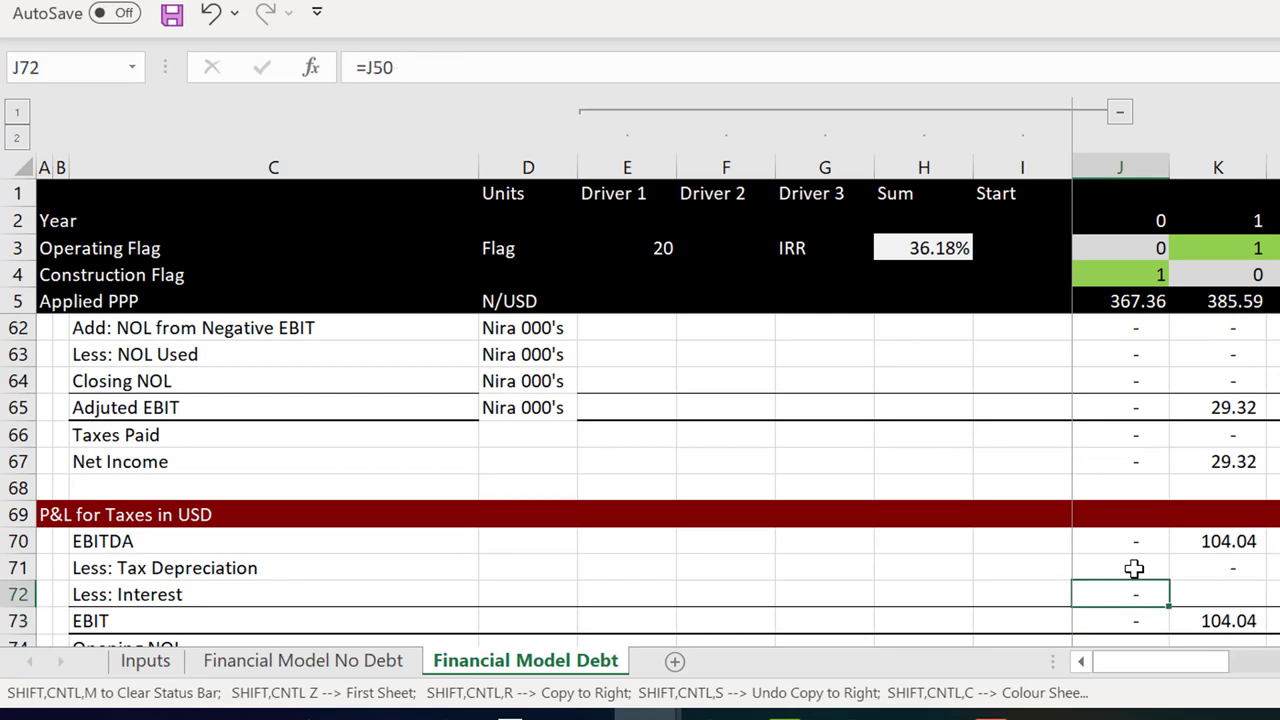
key("ctrl+shift+r")
Review the EBIT, NOL, Taxes Paid and Net Income rows in the P&L for Taxes in USD section
key("Down")
key("Right")
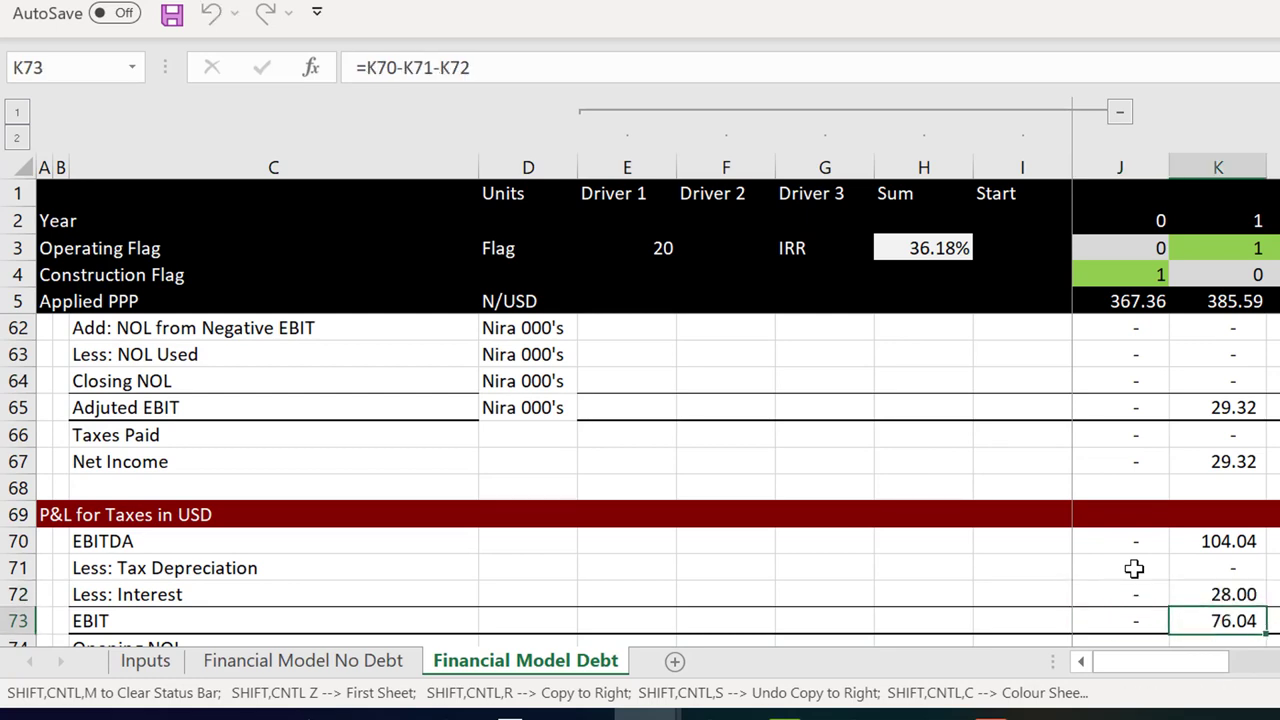
key("Down")
key("Down")
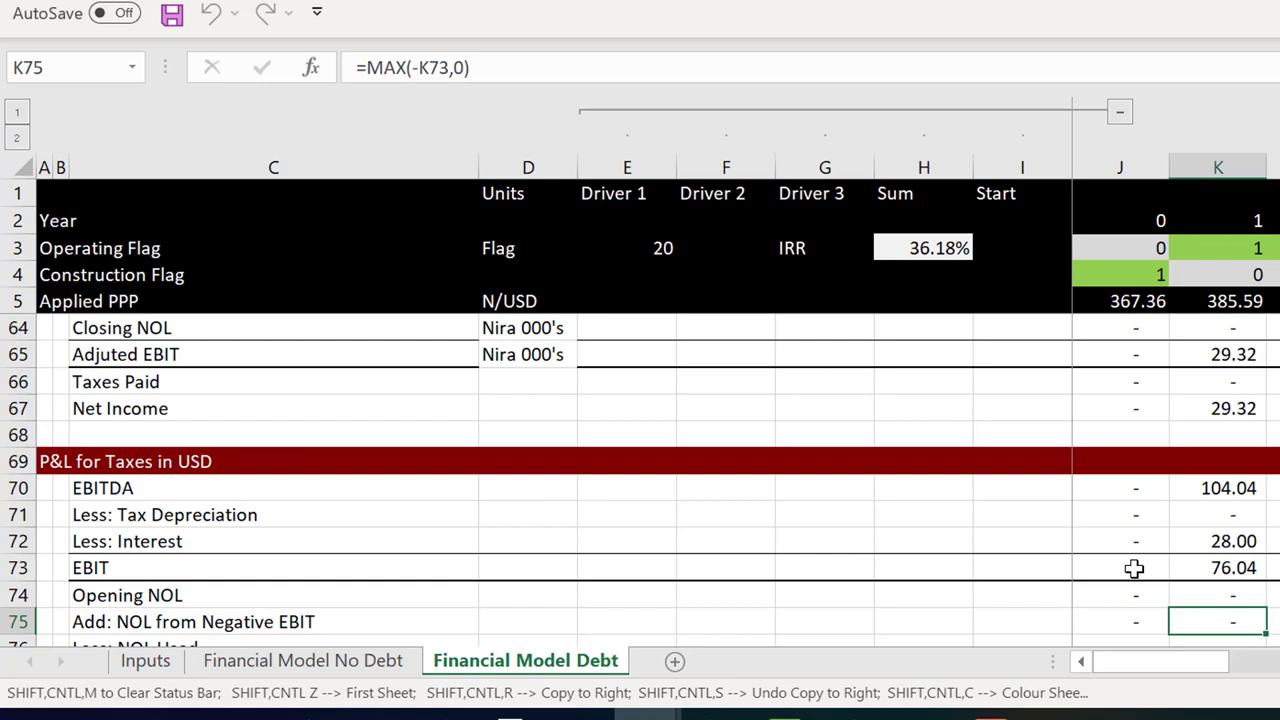
key("Down")
key("Down")
key("Down")
key("Left")
key("Down")
key("Down")
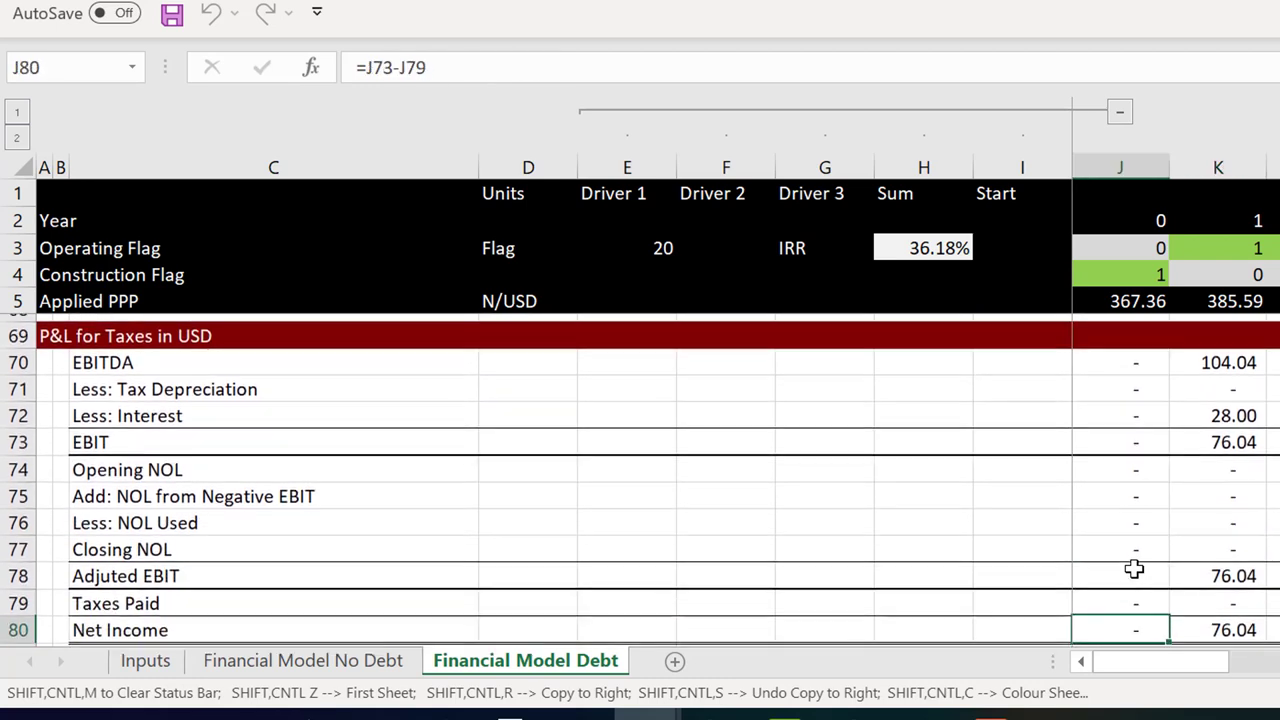
Examine the year 0 formulas in the Reconciliation section and the first rows of the Cash Flow Statement
key("Down")
key("Down")
key("Down")
key("Down")
key("Down")
key("Down")
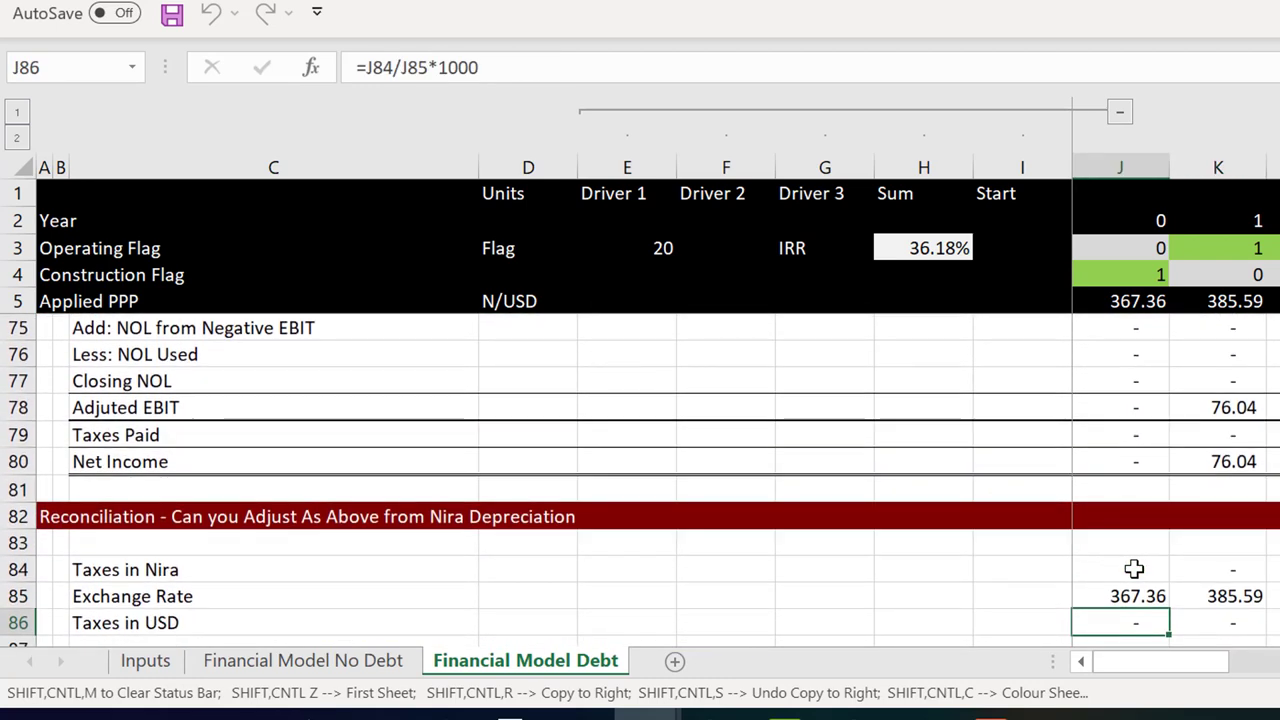
key("Down")
key("Down")
key("Down")
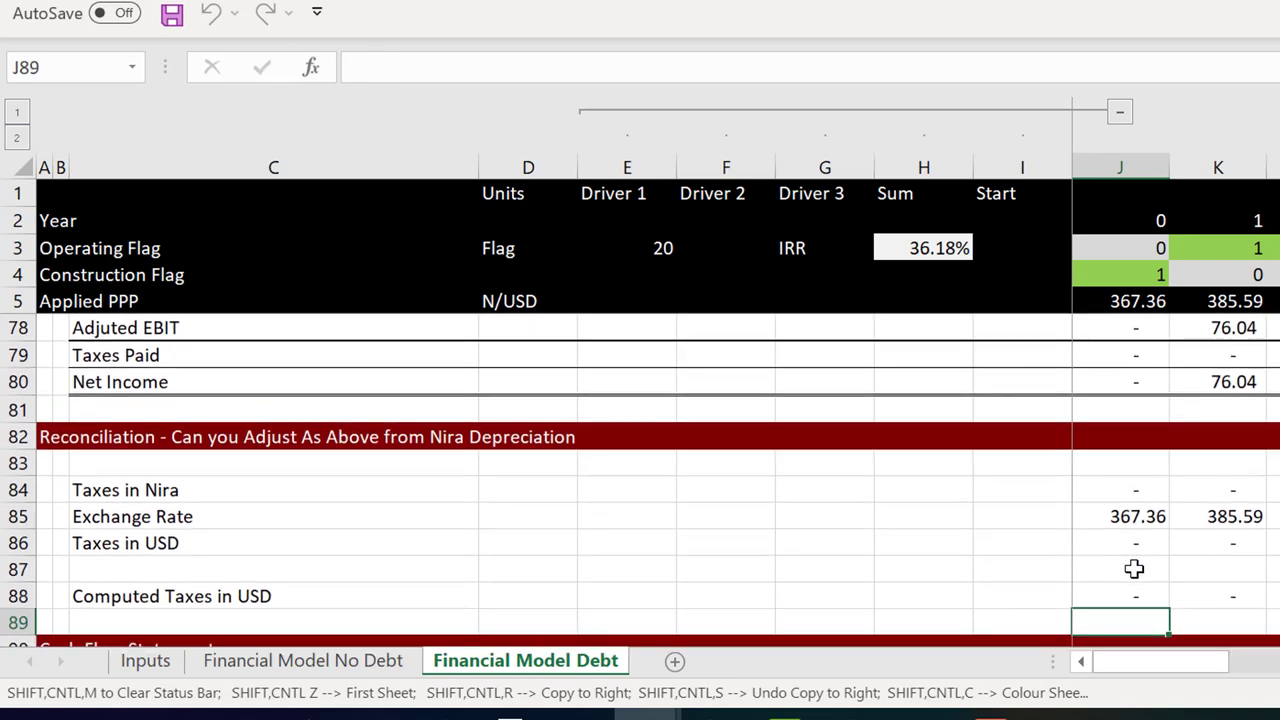
key("Up")
key("Down")
key("Down")
key("Down")
key("Down")
key("Down")
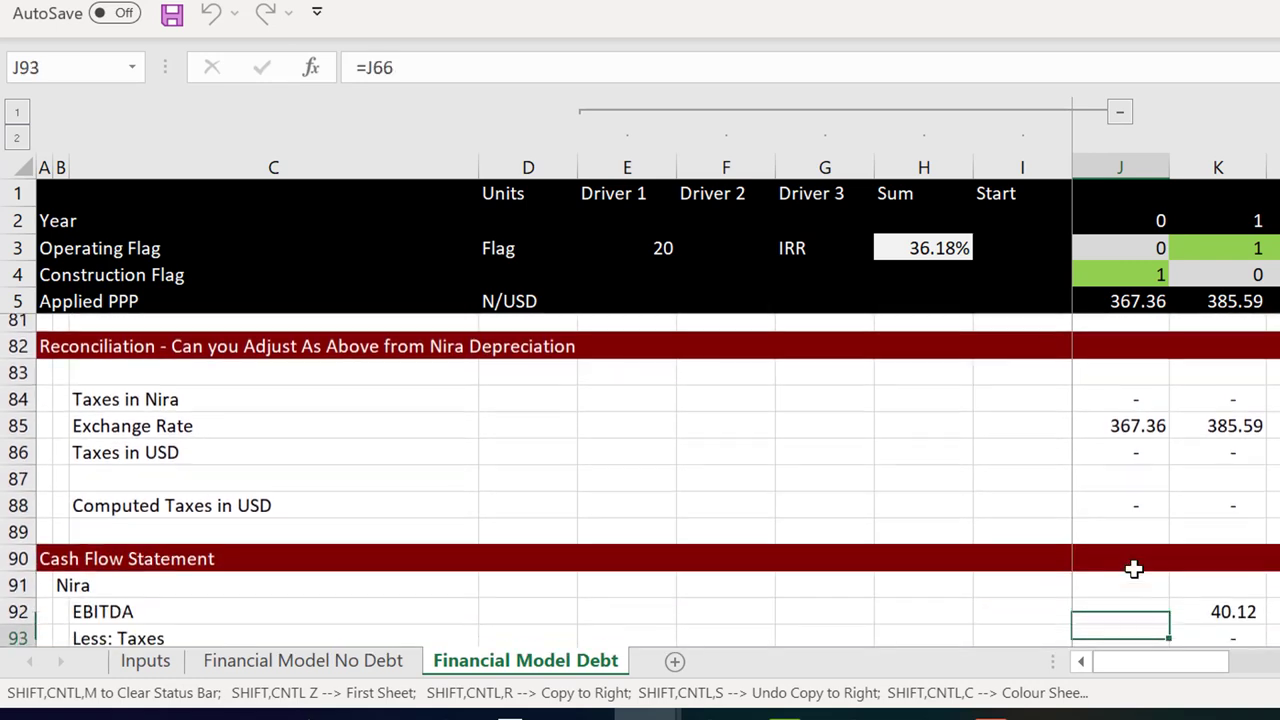
key("Up")
key("Up")
key("Up")
key("Up")
key("Up")
key("Up")
key("Up")
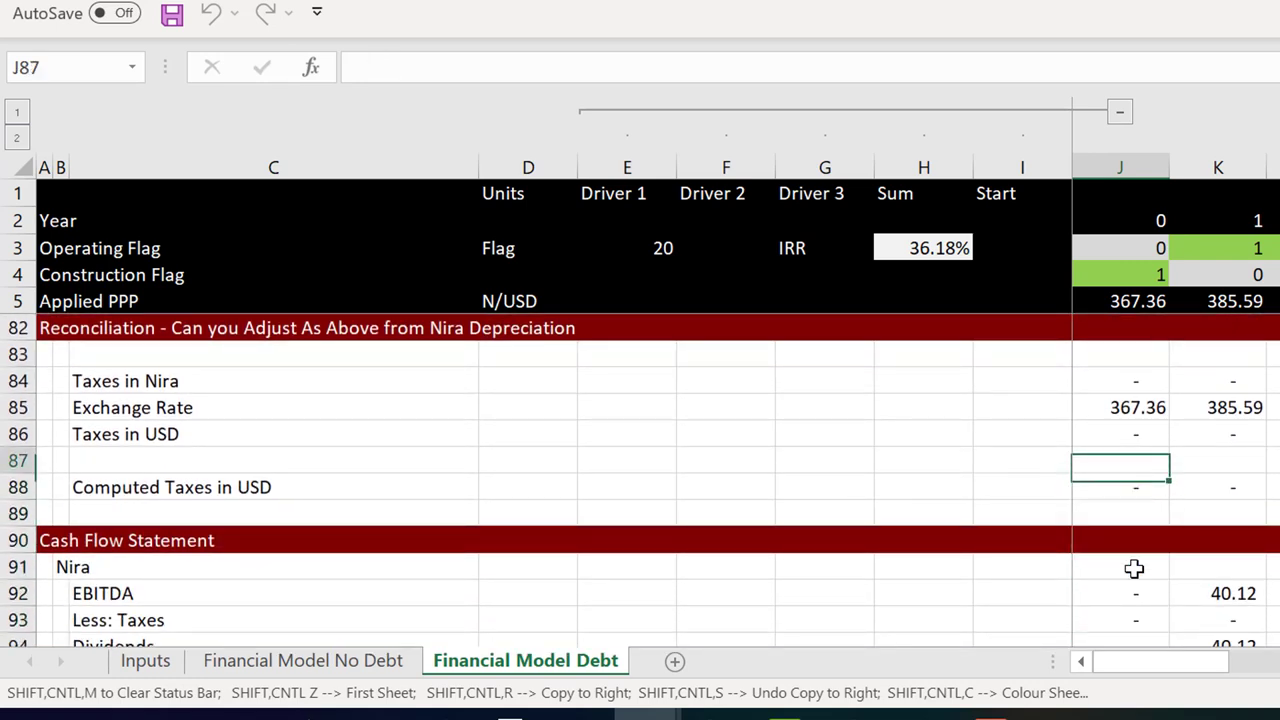
key("Up")
key("Up")
key("Up")
key("Down")
key("Down")
key("Down")
key("Down")
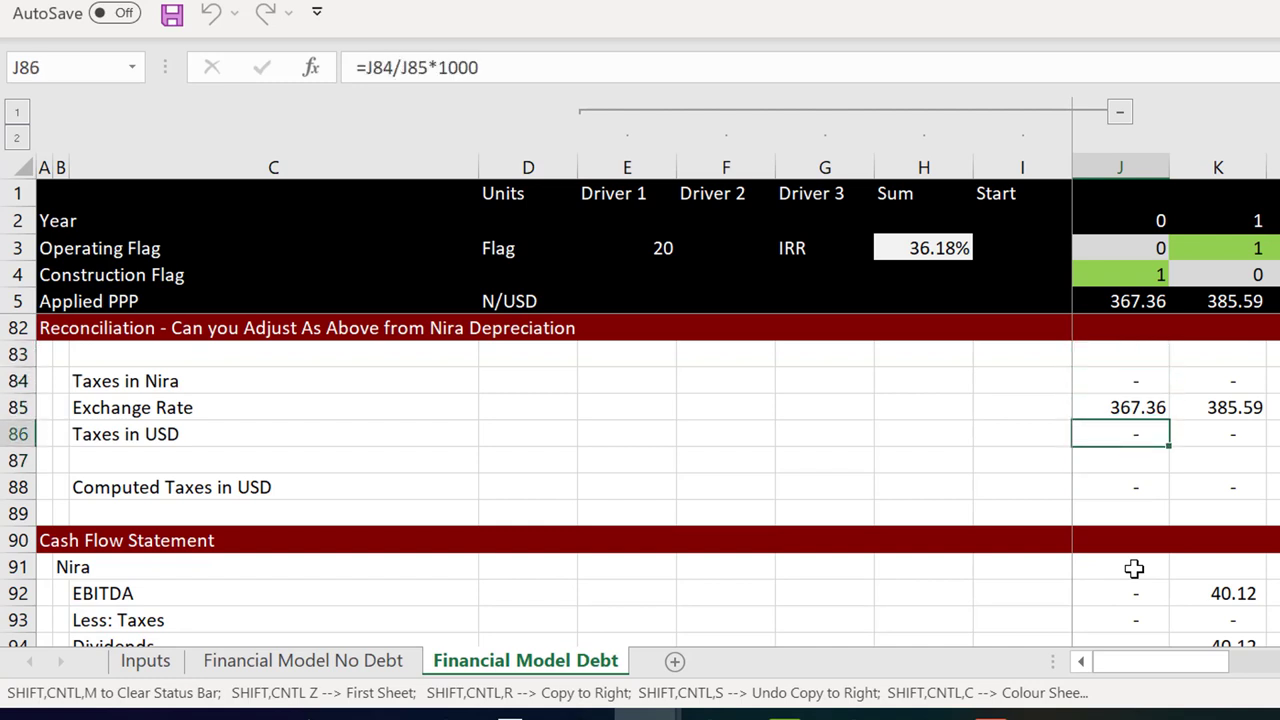
Compare Taxes in USD with Computed Taxes in USD across the later years of the Reconciliation section
key("Right")
key("Right")
key("Right")
key("Right")
key("Right")
key("Right")
key("Right")
key("Right")
key("Right")
key("Right")
key("Right")
key("Right")
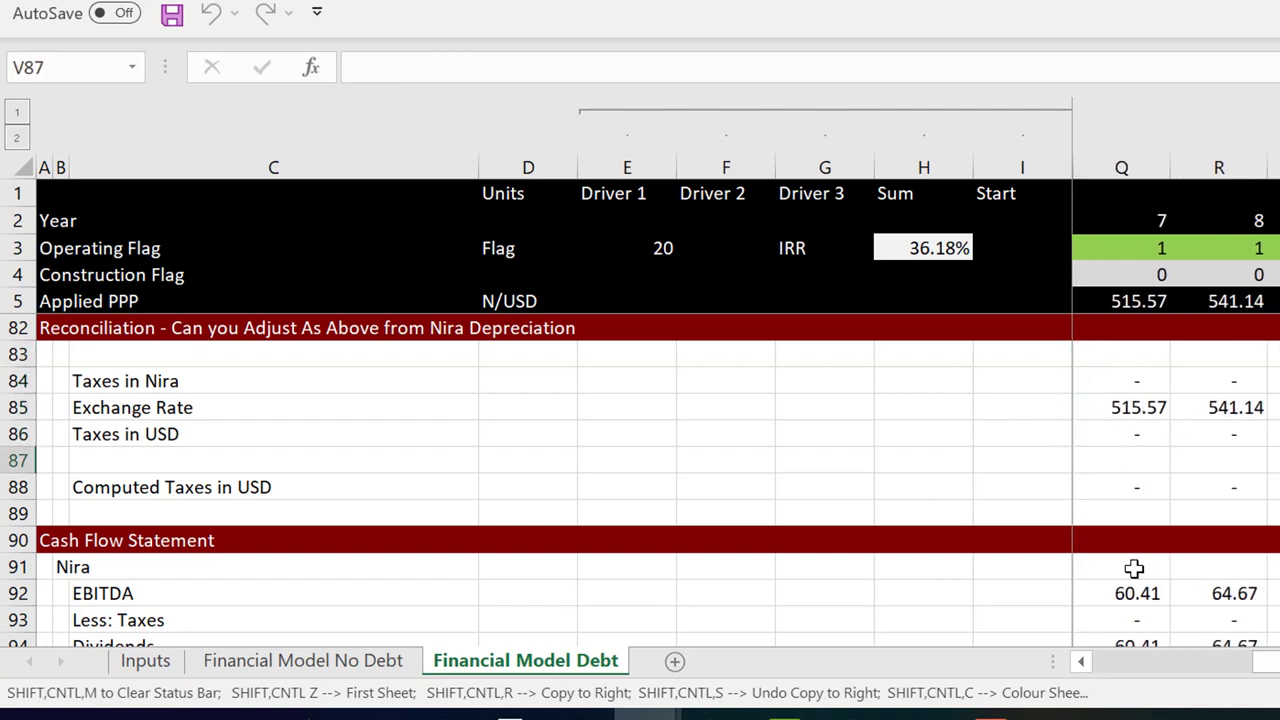
key("Right")
key("Right")
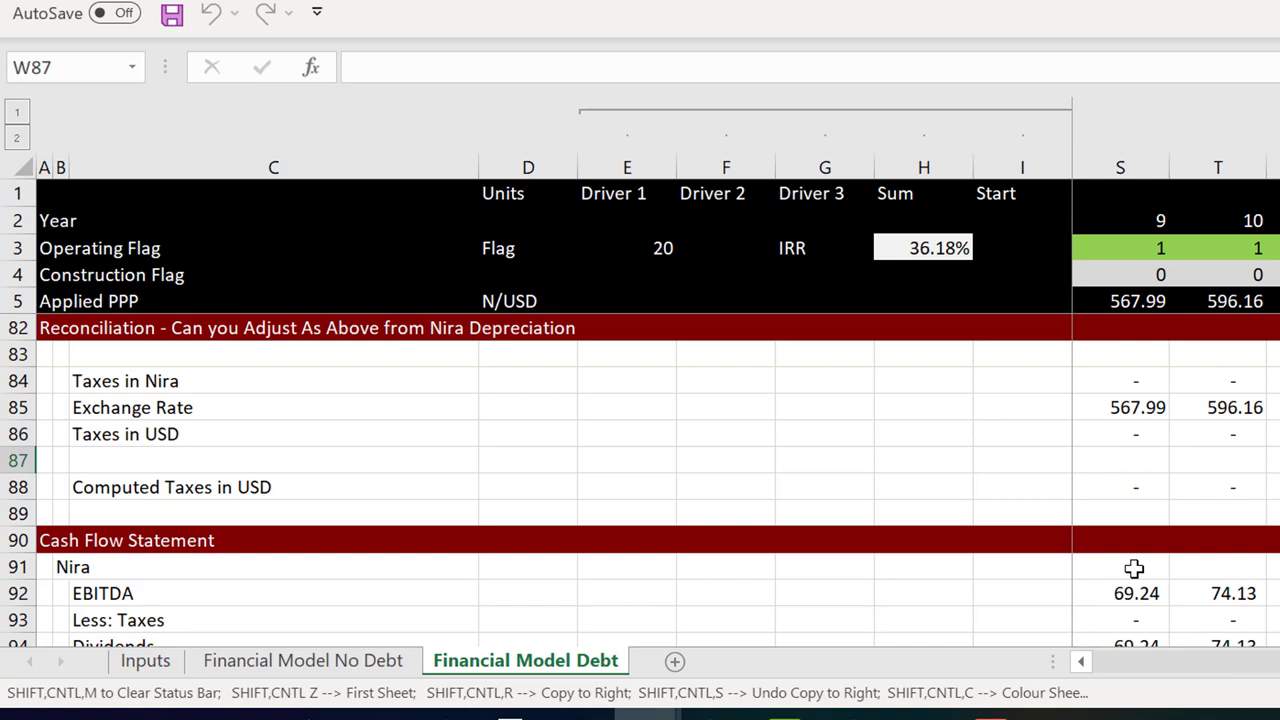
key("Left")
key("Up")
key("Down")
key("Down")
key("Down")
key("Up")
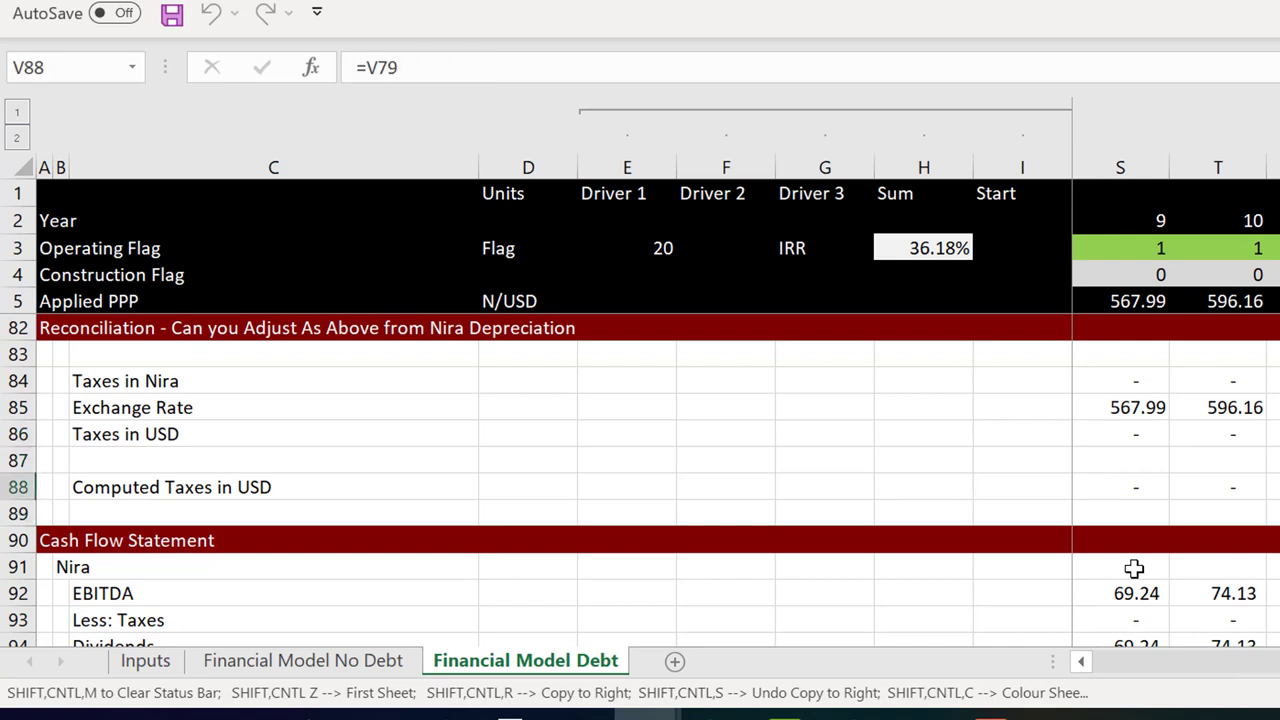
key("Up")
key("Up")
key("Down")
key("Up")
key("Down")
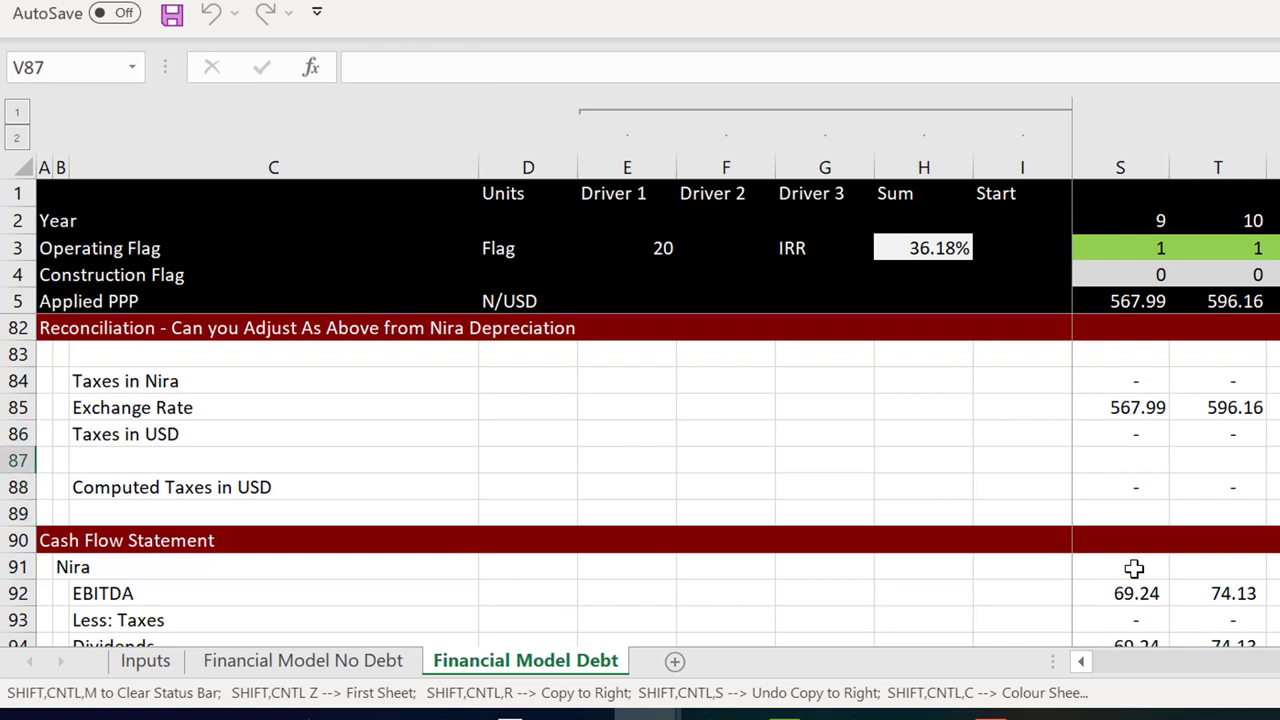
key("Down")
key("Right")
key("Right")
key("Right")
key("Right")
key("Right")
key("Right")
key("Right")
key("Right")
key("Right")
key("Right")
key("Right")
key("Right")
key("Right")
key("Right")
key("Right")
key("Right")
key("Right")
key("Right")
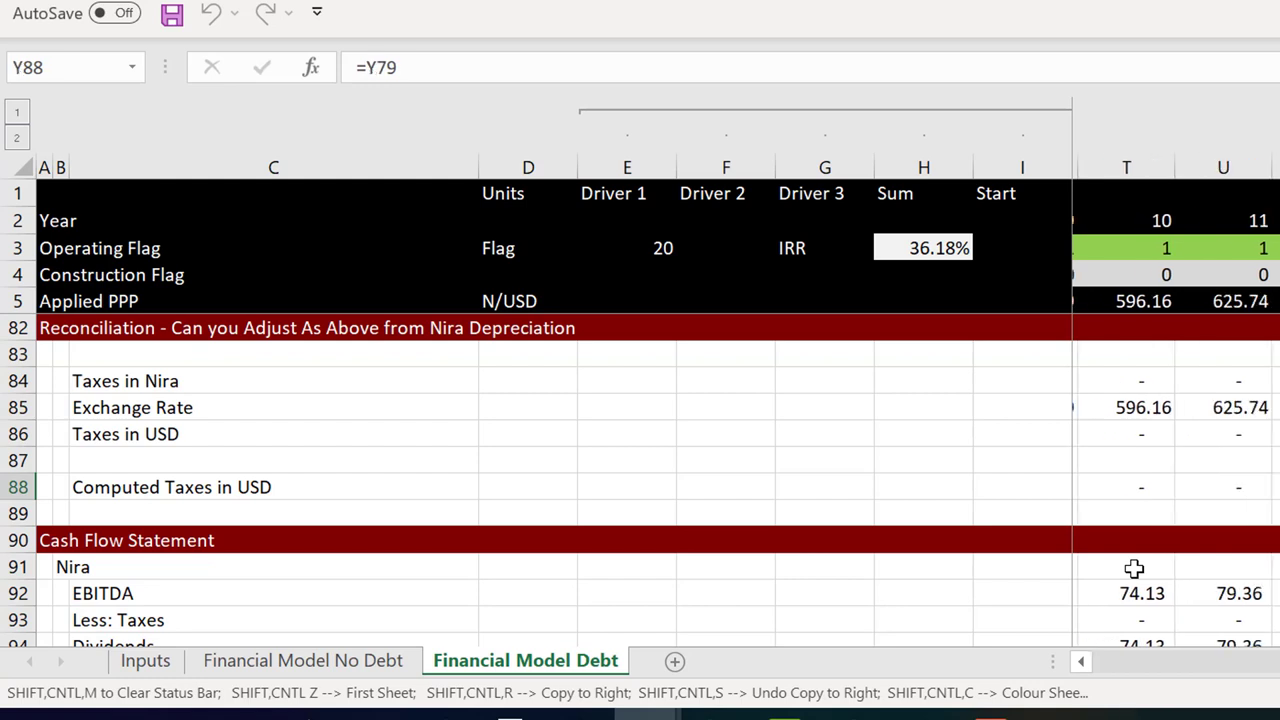
Recheck Computed Taxes in USD against Taxes in USD in the Reconciliation section, working back from year 19 to year 12
key("Left")
key("Left")
key("Left")
key("Left")
key("Left")
key("Left")
key("Left")
key("Left")
key("Left")
key("Left")
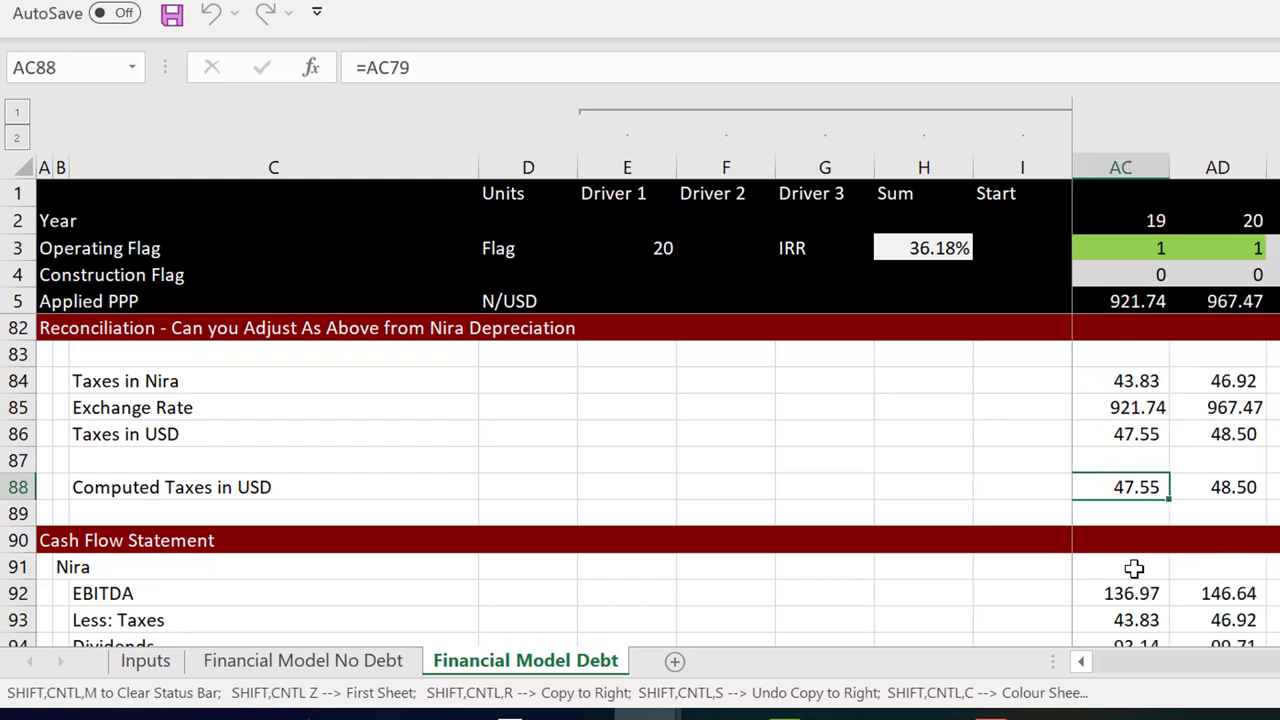
key("Down")
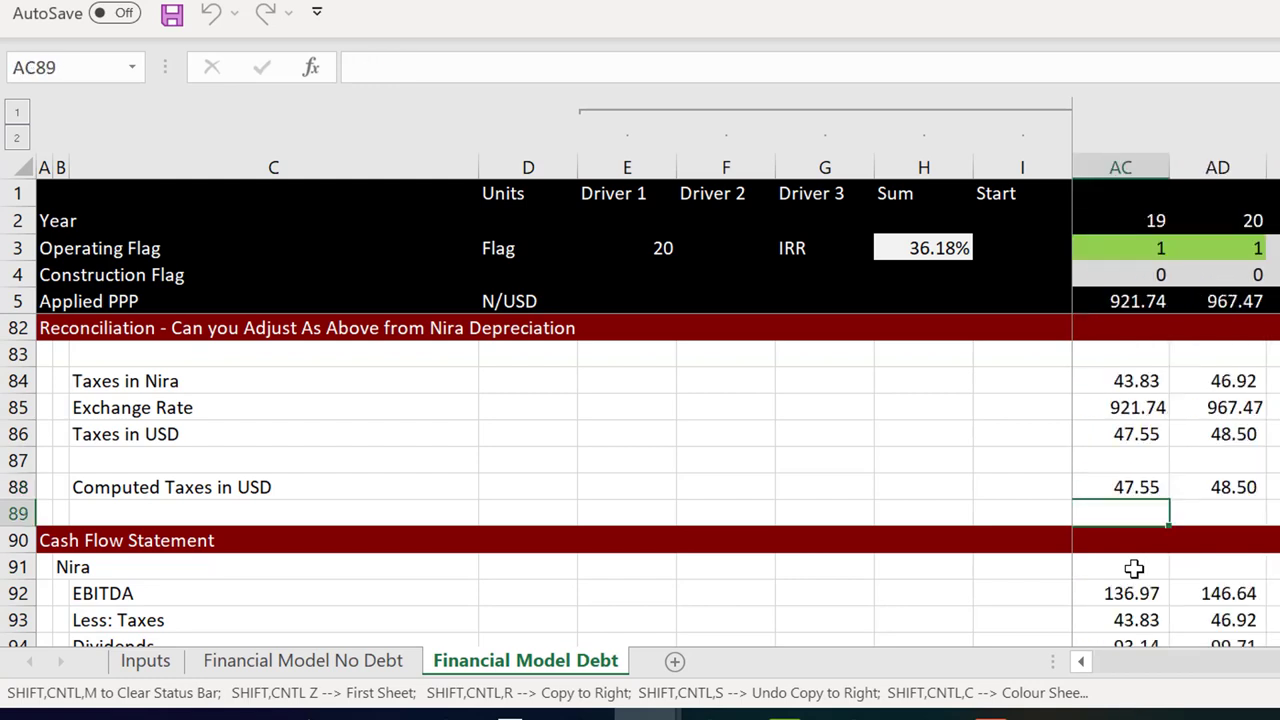
key("Up")
key("Left")
key("Left")
key("Left")
key("Left")
key("Left")
key("Left")
key("Left")
key("Left")
key("Left")
key("Left")
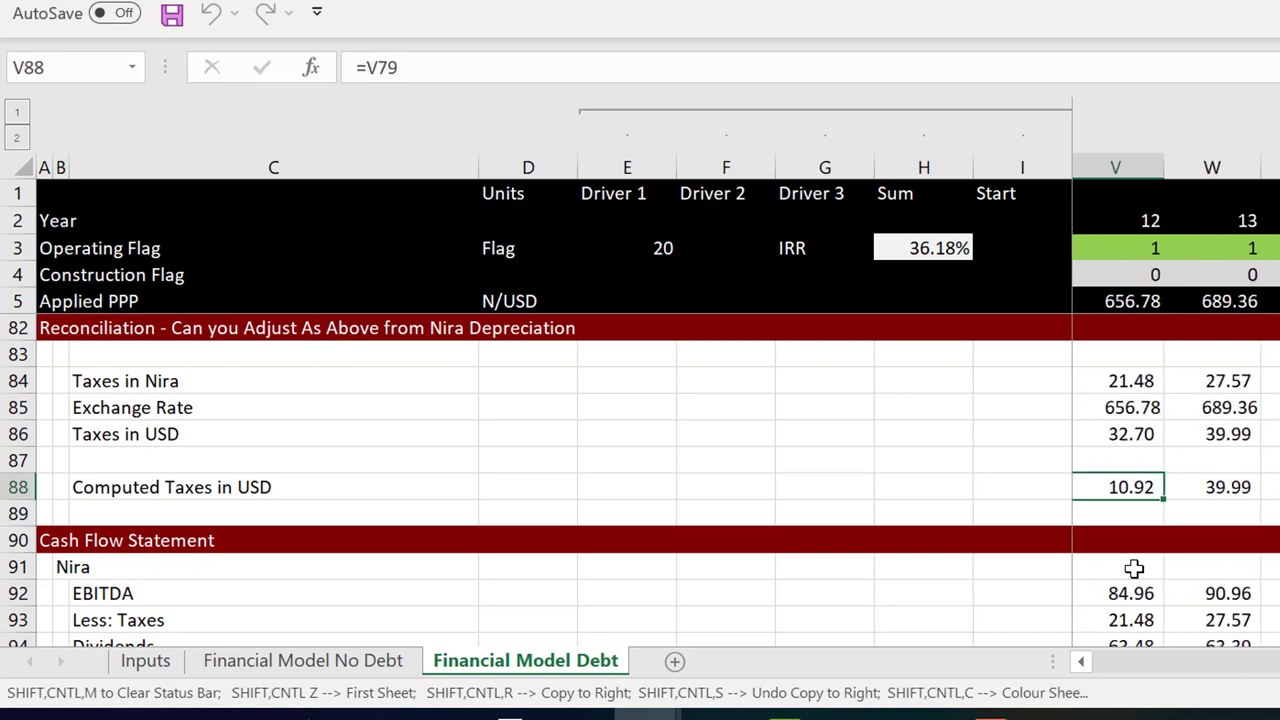
key("Right")
key("Right")
key("Right")
Insert a new row above Less: Taxes in the Nira block of the Cash Flow Statement
key("Down")
key("Down")
key("Down")
key("Down")
key("Down")
key("Down")
key("Down")
key("Down")
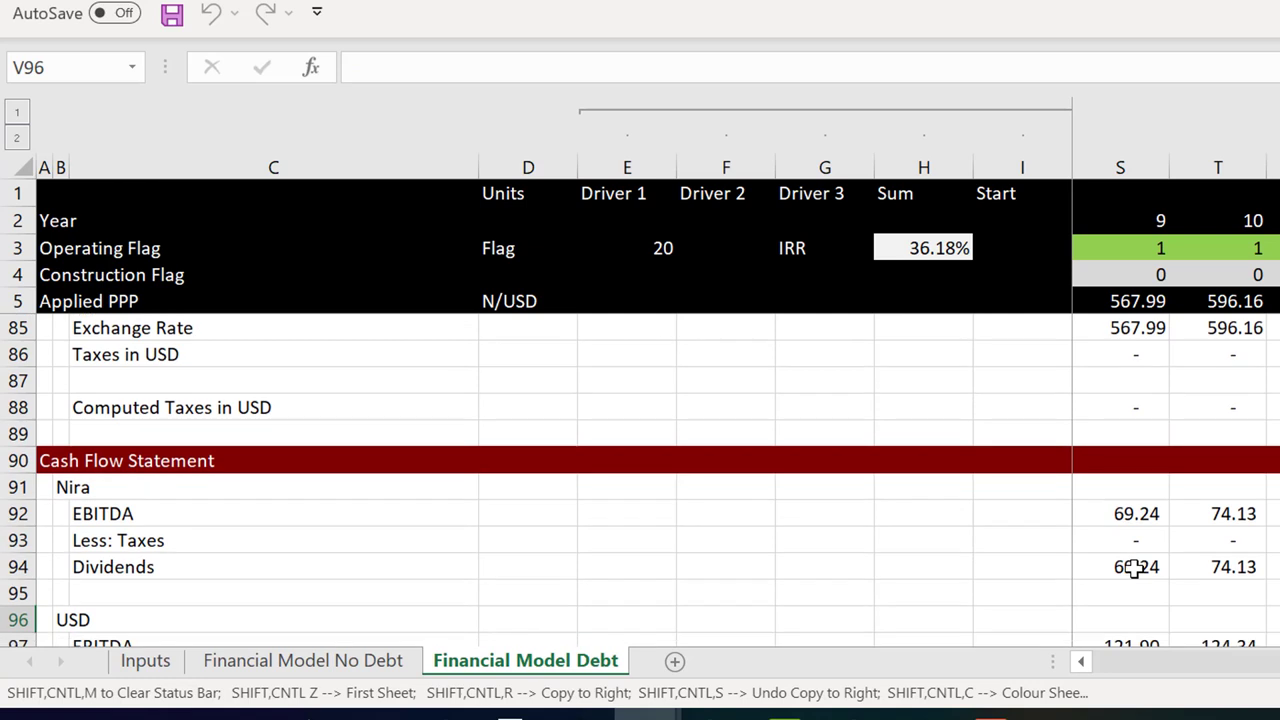
key("Down")
key("Down")
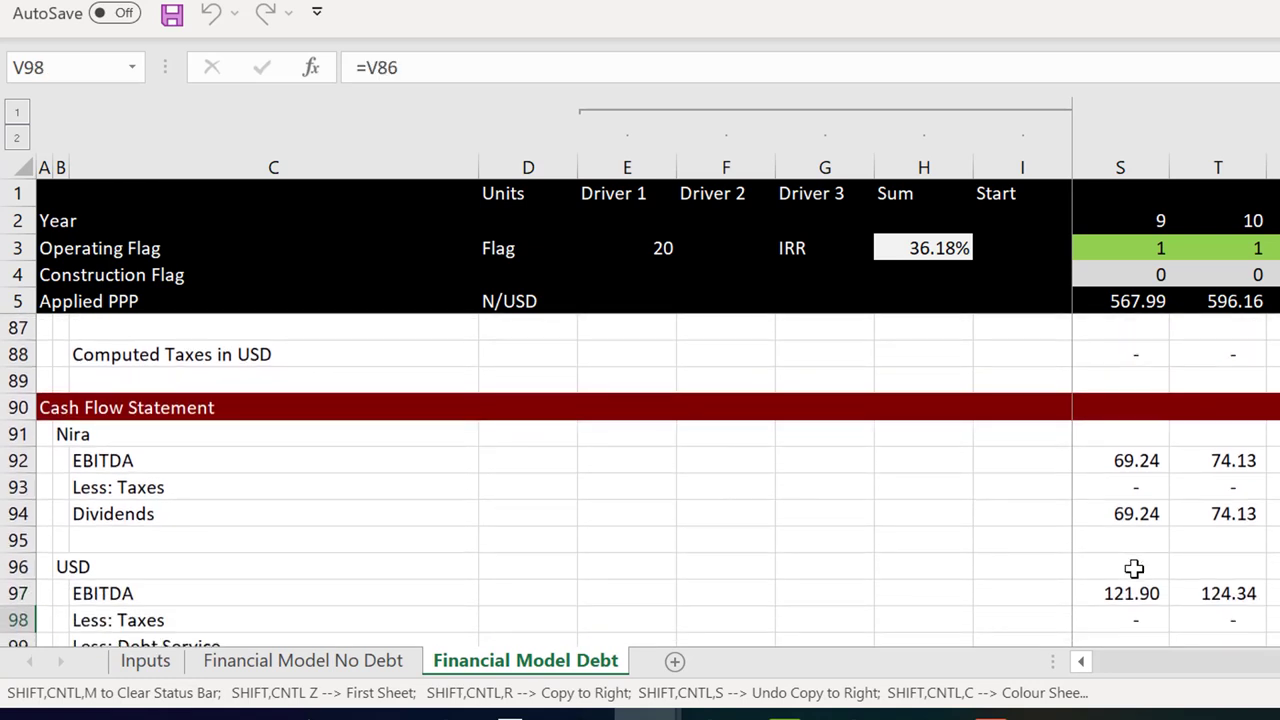
key("Up")
key("Up")
key("Up")
key("Up")
key("Up")
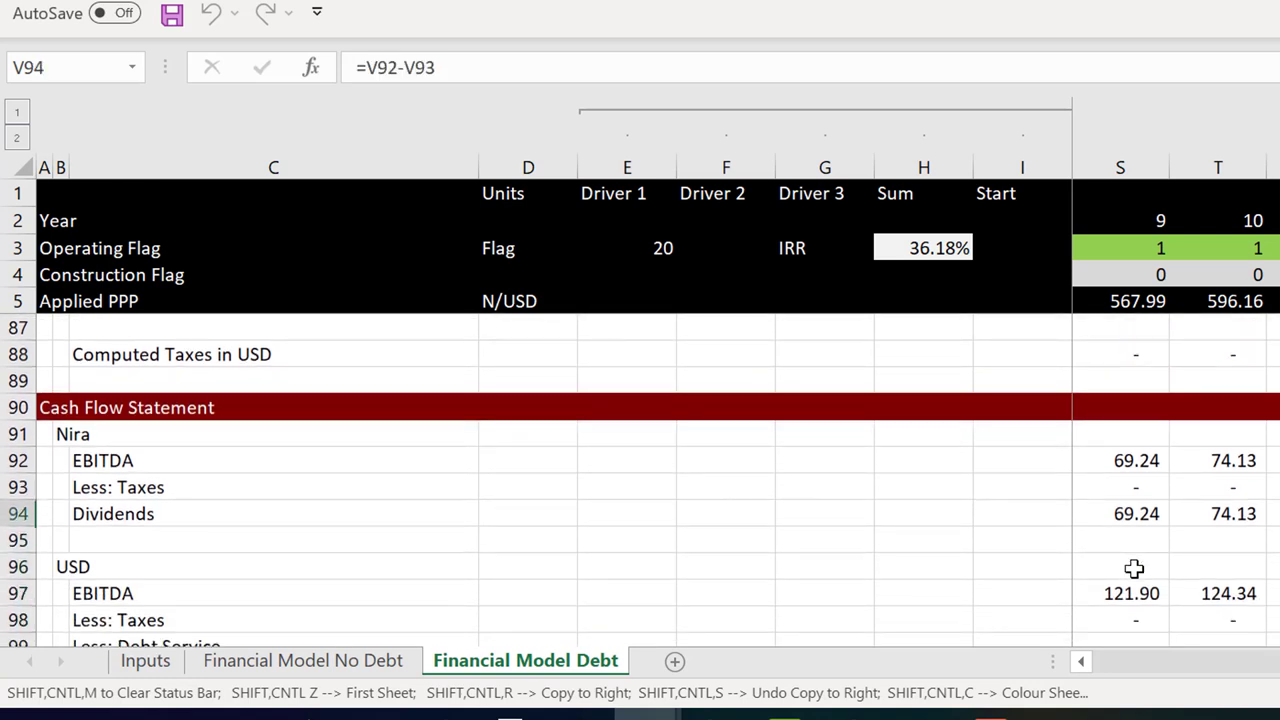
key("shift+space")
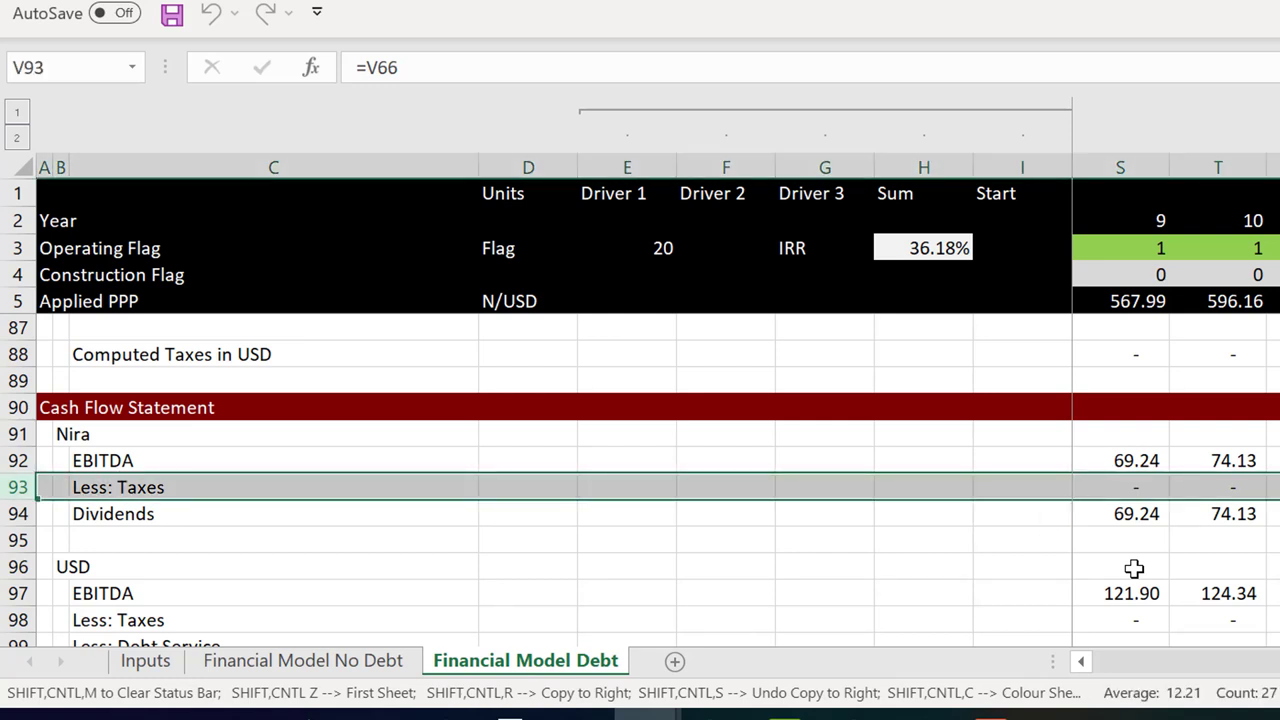
key("ctrl+shift+plus")
Label the new row under the Nira EBITDA in C93 as Less: Debt Service
key("Left")
key("Left")
key("Left")
key("Left")
key("Left")
key("Left")
key("Left")
key("Left")
key("Left")
key("Left")
key("Left")
key("Left")
key("Left")
key("Left")
key("Left")
key("Left")
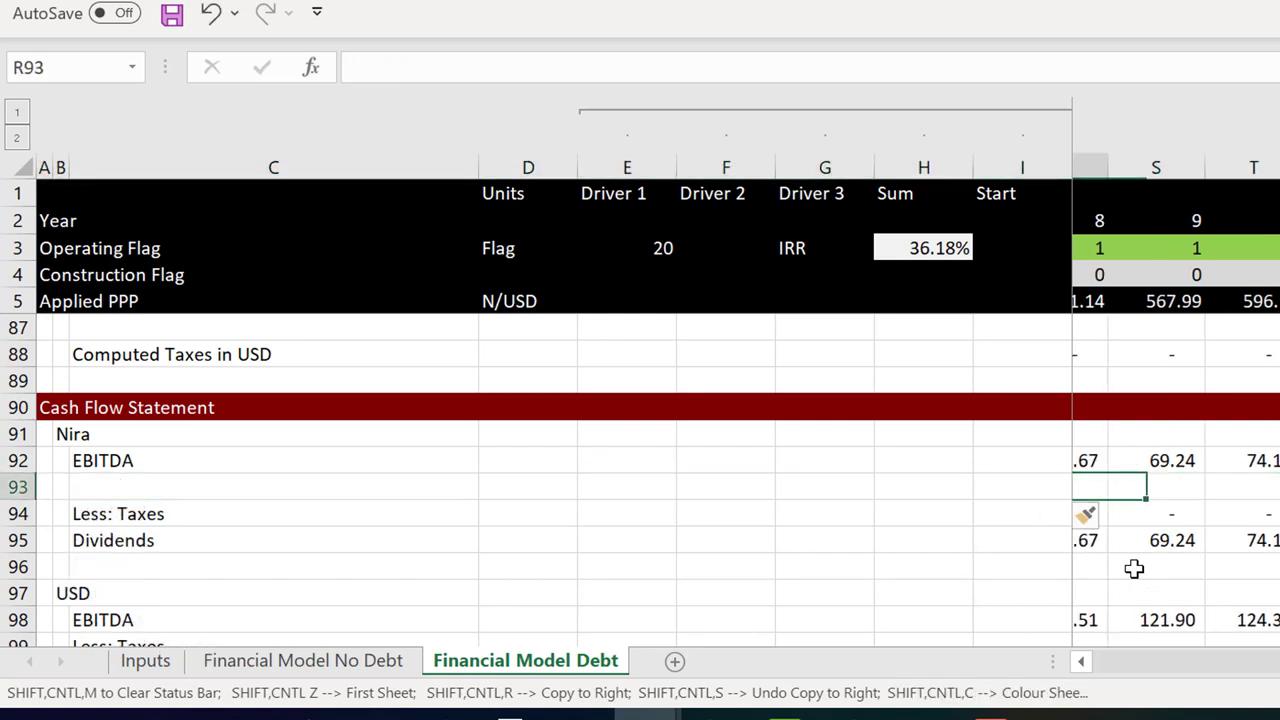
key("Left")
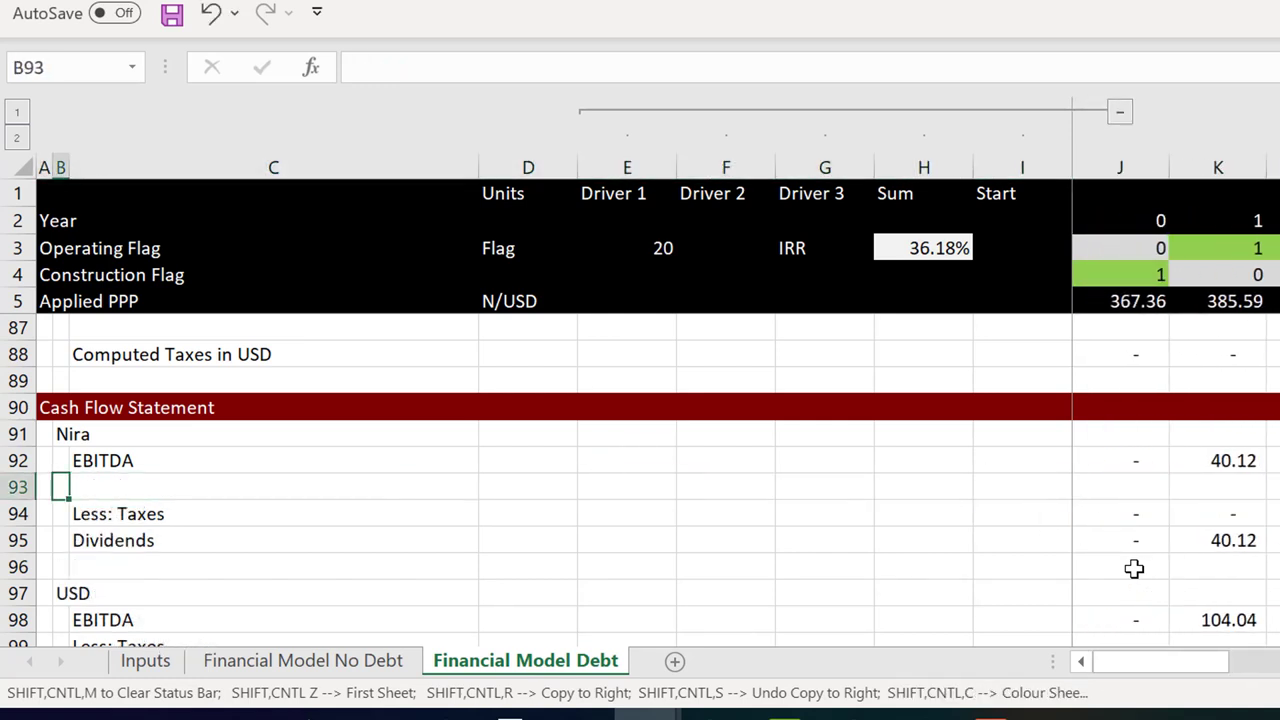
key("Right")
type("LE")
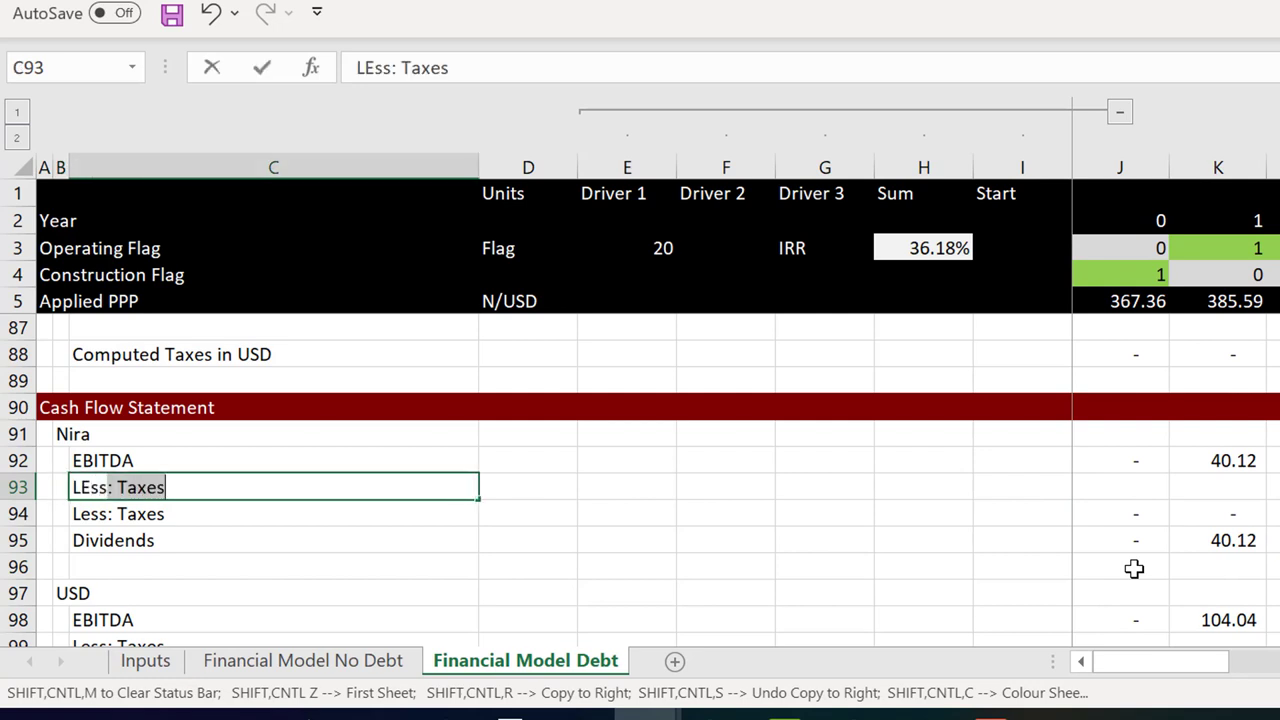
type("ss:")
key("Escape")
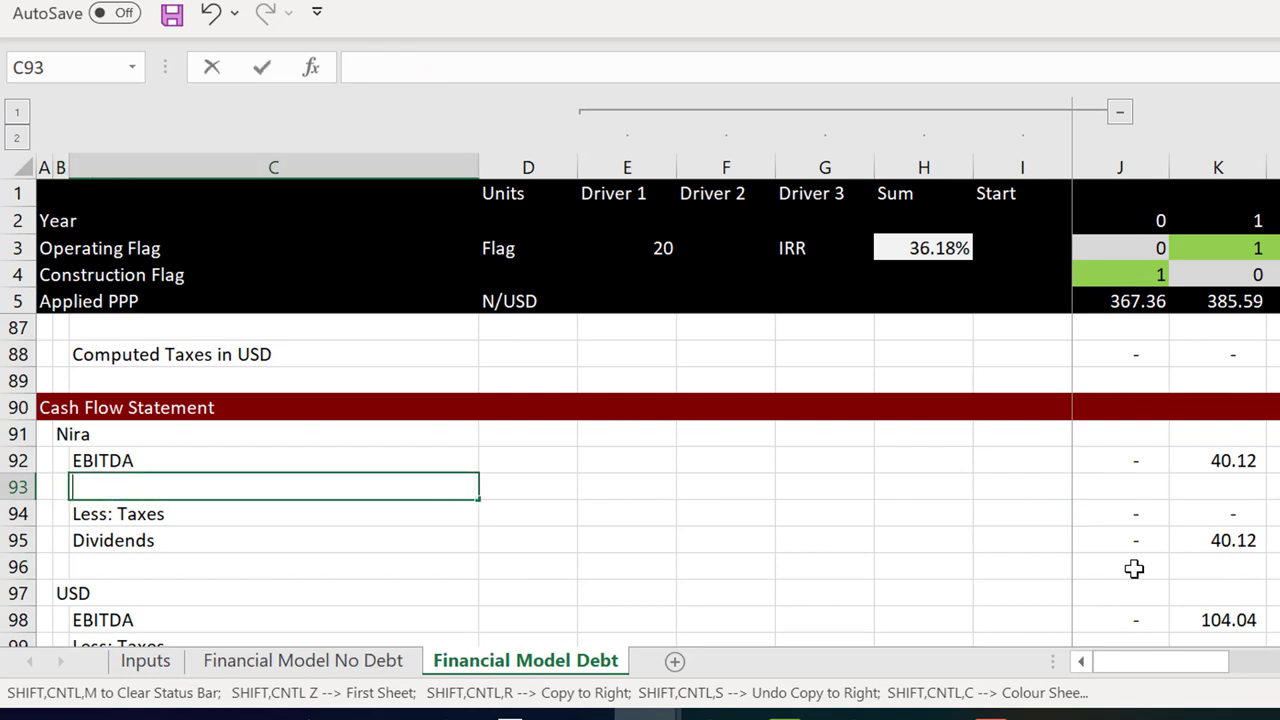
type("Less: Debt Service")
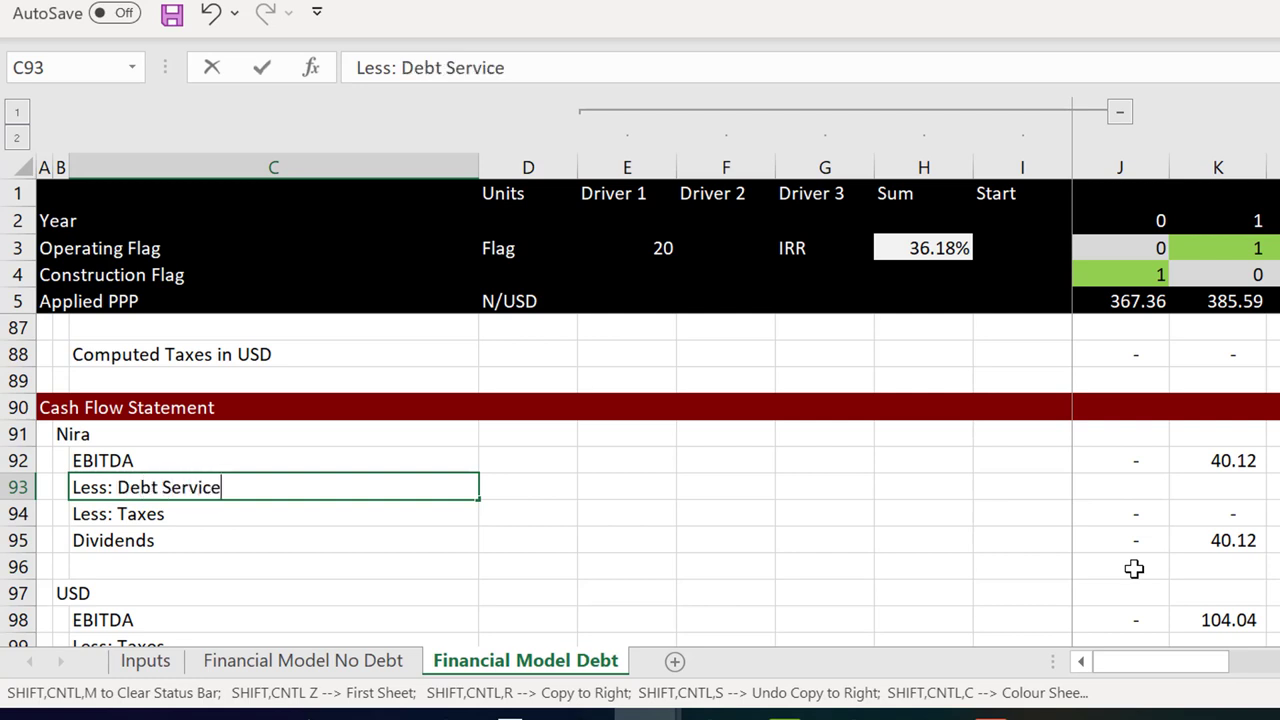
Calculate Nira Less: Debt Service in J93 as interest plus repayment in Nira with =J52+J53 and copy it across all years
key("Right")
key("Right")
key("Right")
key("Right")
key("Right")
key("Right")
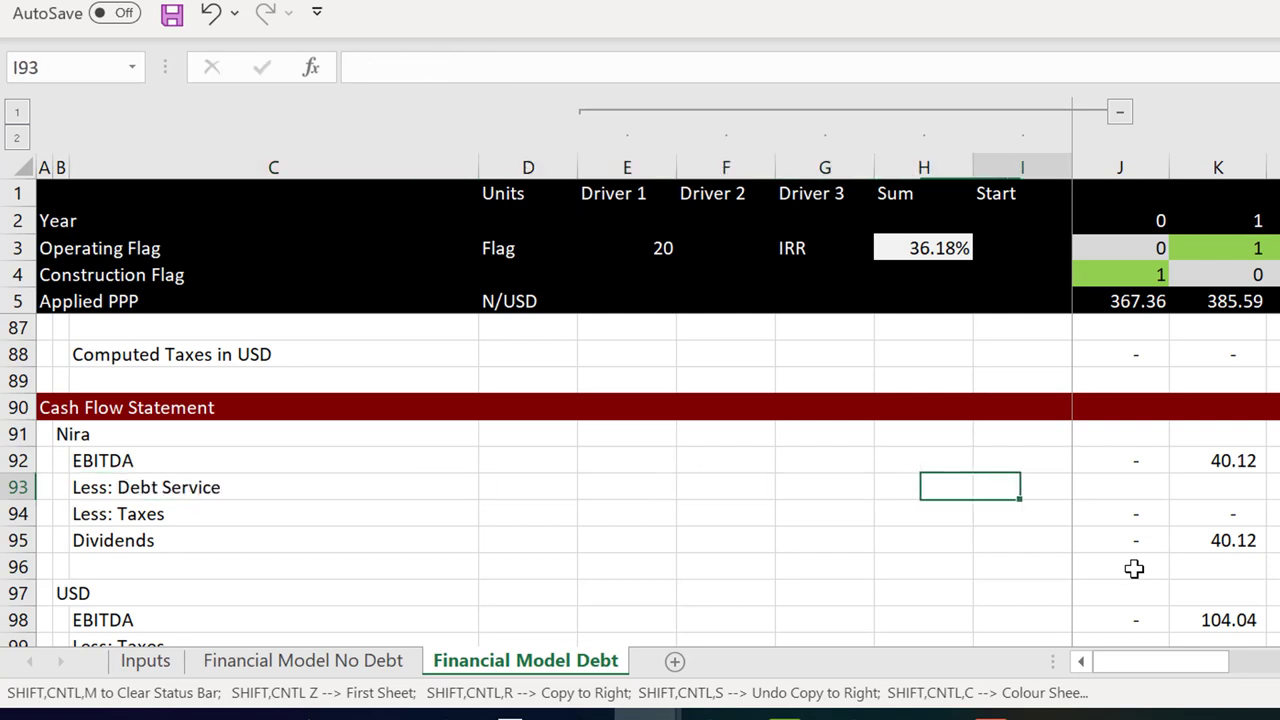
key("Right")
type("=")
key("Up")
key("Up")
key("Up")
key("Up")
key("Up")
key("Up")
key("Up")
key("Up")
key("Up")
key("Up")
key("Up")
key("Up")
key("Up")
key("Up")
key("Up")
key("Up")
key("Up")
key("Up")
key("Up")
key("Up")
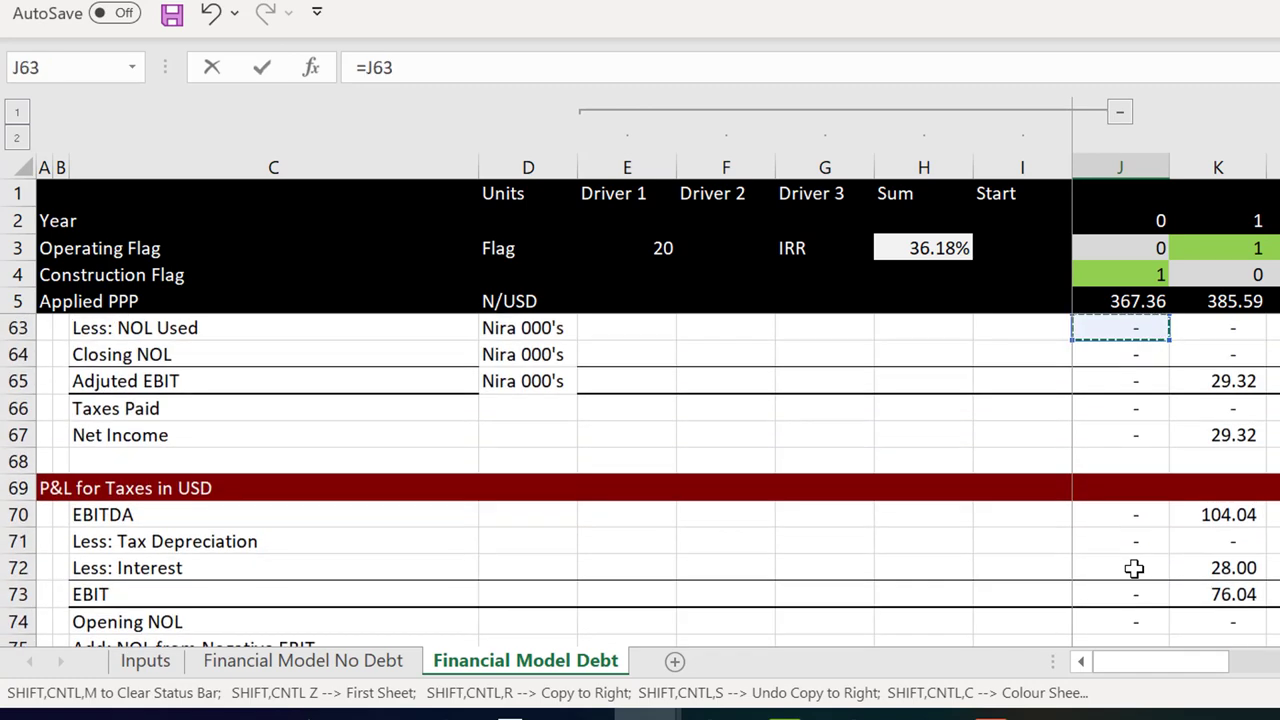
key("Up")
key("Up")
key("Up")
key("Up")
key("Up")
key("Up")
key("Up")
key("Up")
key("Up")
key("Up")
key("Up")
key("Up")
key("Down")
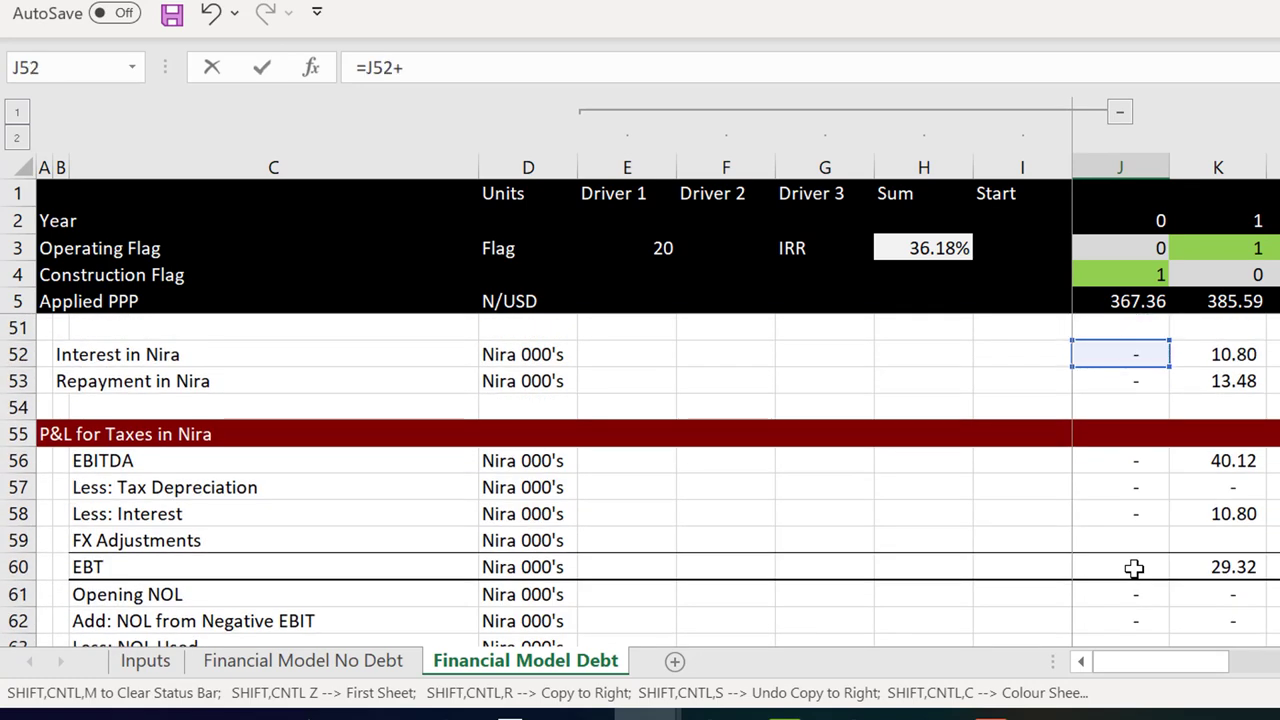
type("+")
left_click(1109, 385)
key("Return")
key("Up")
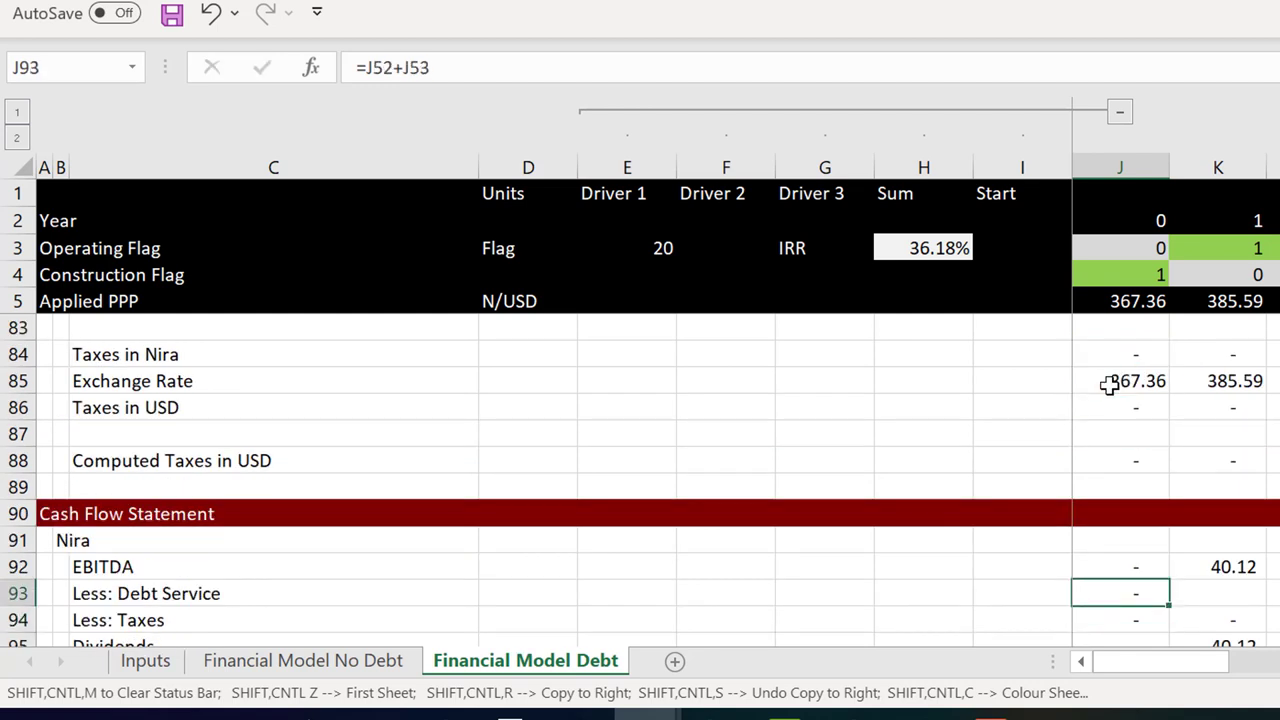
key("ctrl+shift+r")
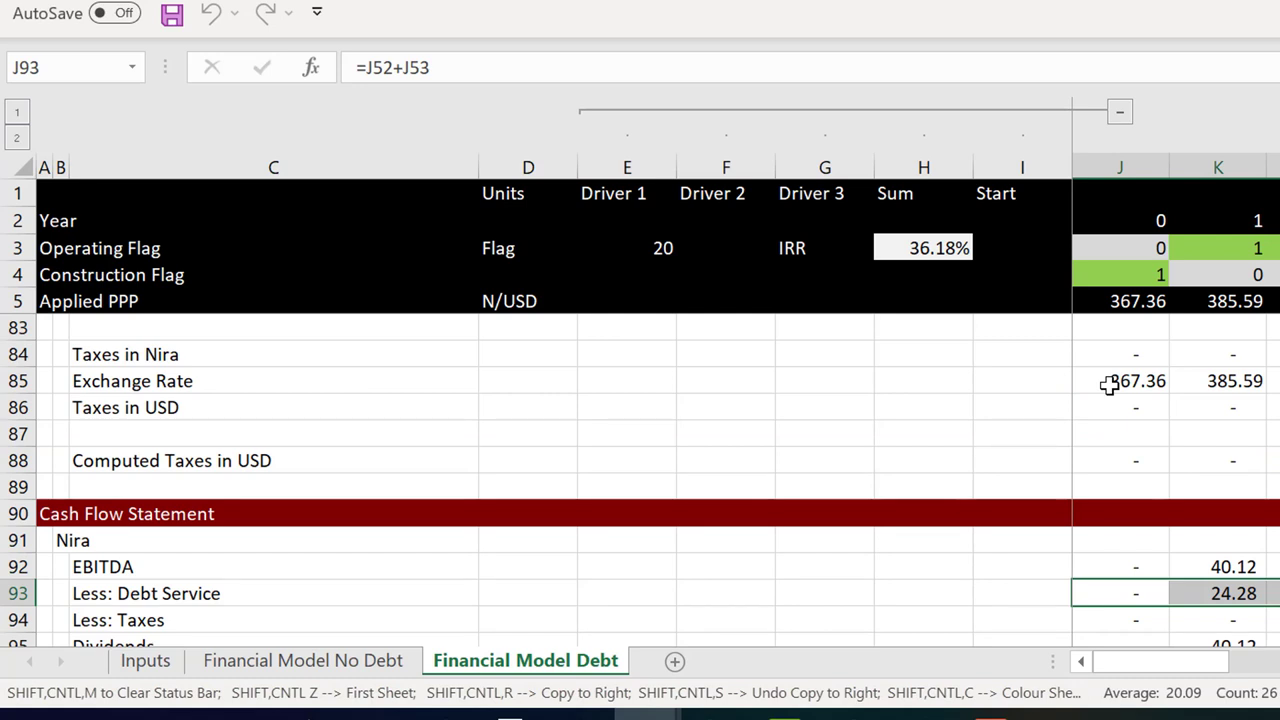
Subtract debt service from the Nira Dividends in J95 with =J92-J94-J93 and copy the formula across all years
key("Down")
type("=J66")
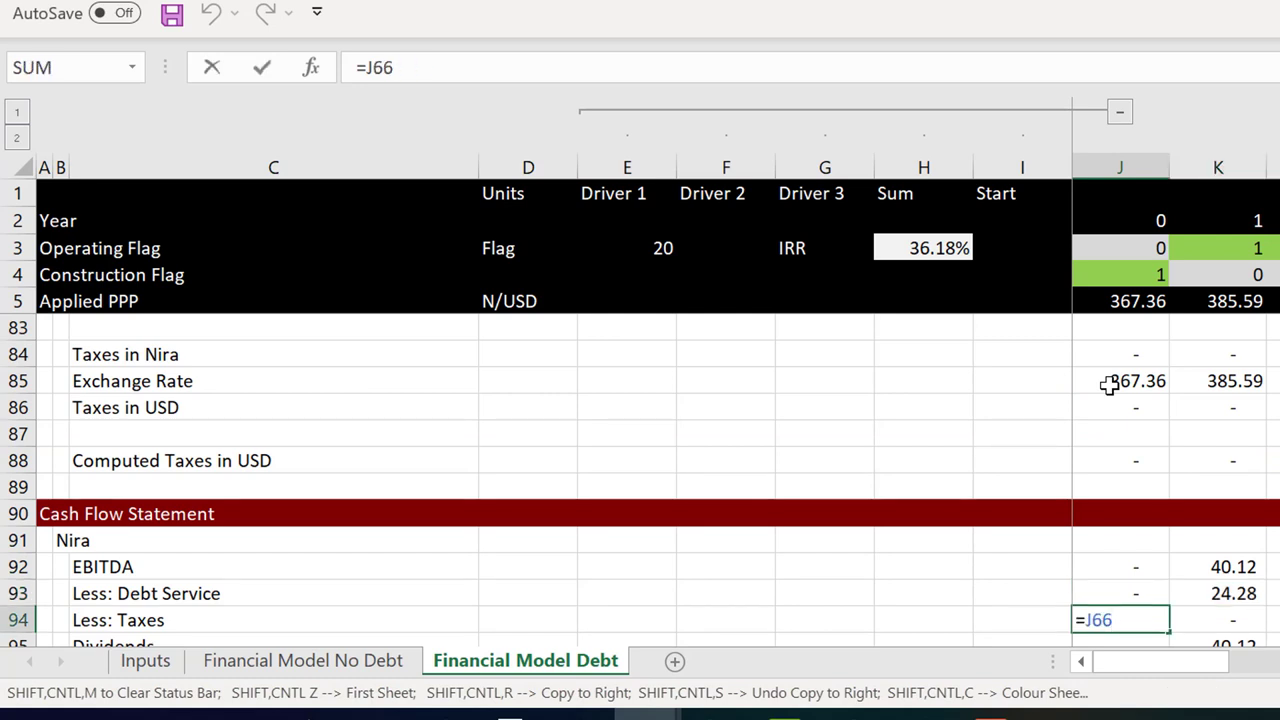
key("Return")
key("Up")
key("Down")
type("=J92-J94")
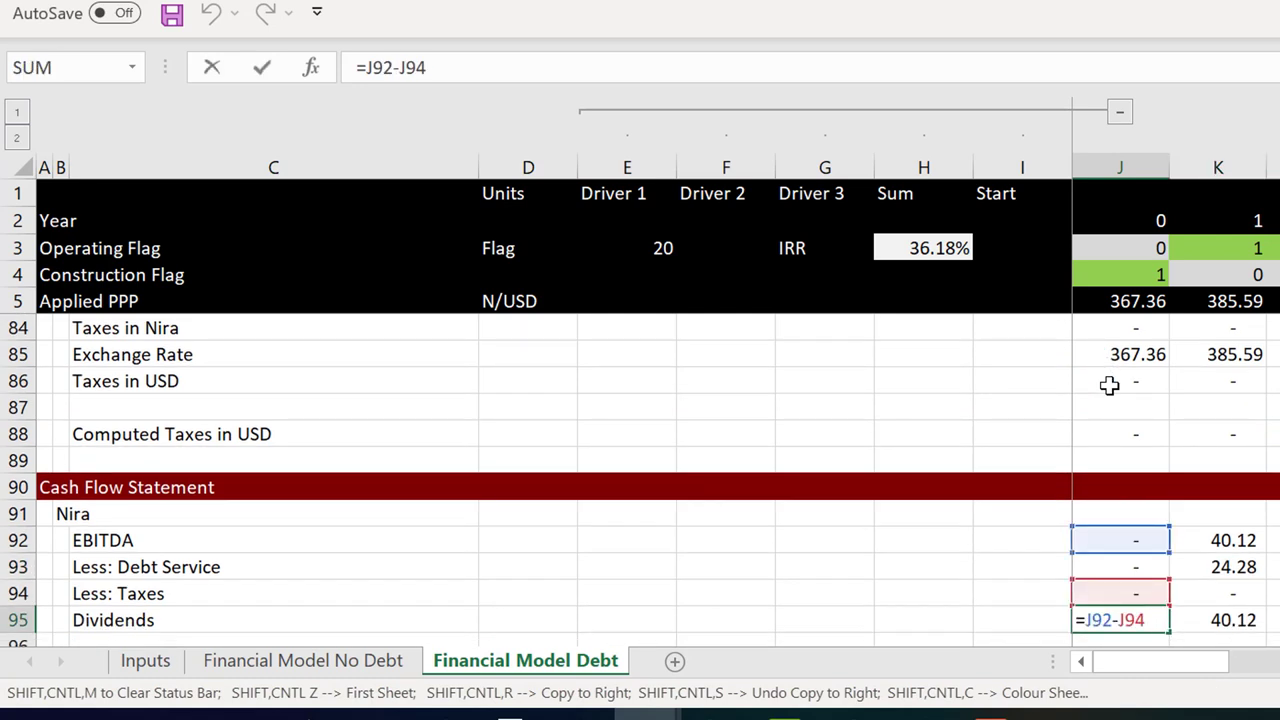
type("-")
left_click(1106, 565)
key("Return")
key("Up")
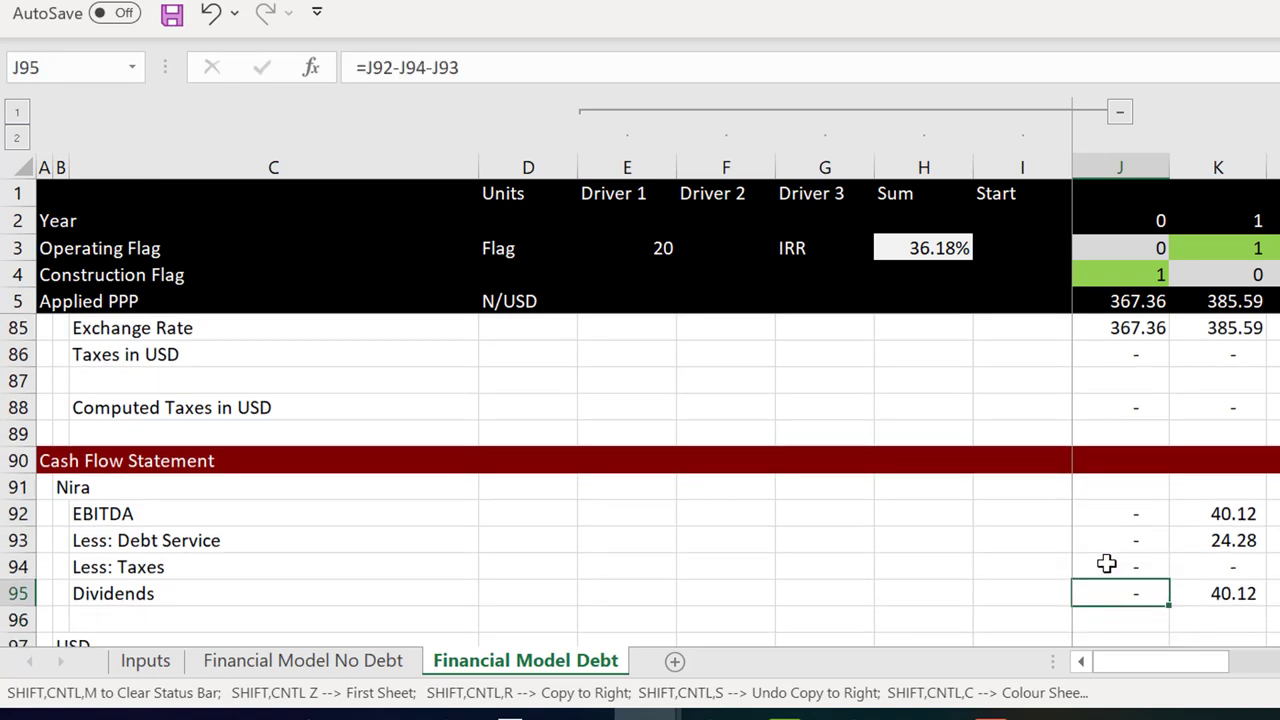
key("ctrl+shift+r")
Check the year 0 EBITDA and Less: Taxes formulas in the USD block of the Cash Flow Statement
key("Down")
key("Down")
key("Down")
key("Down")
key("Down")
key("Down")
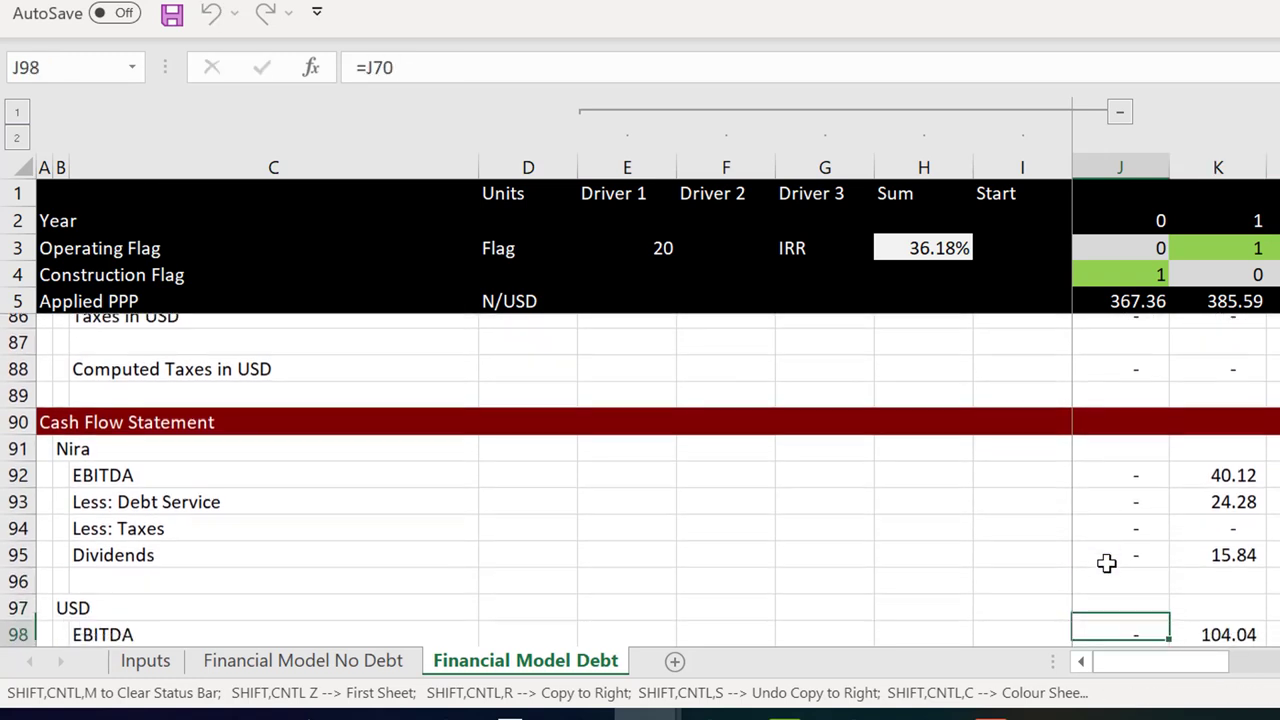
key("Up")
key("Up")
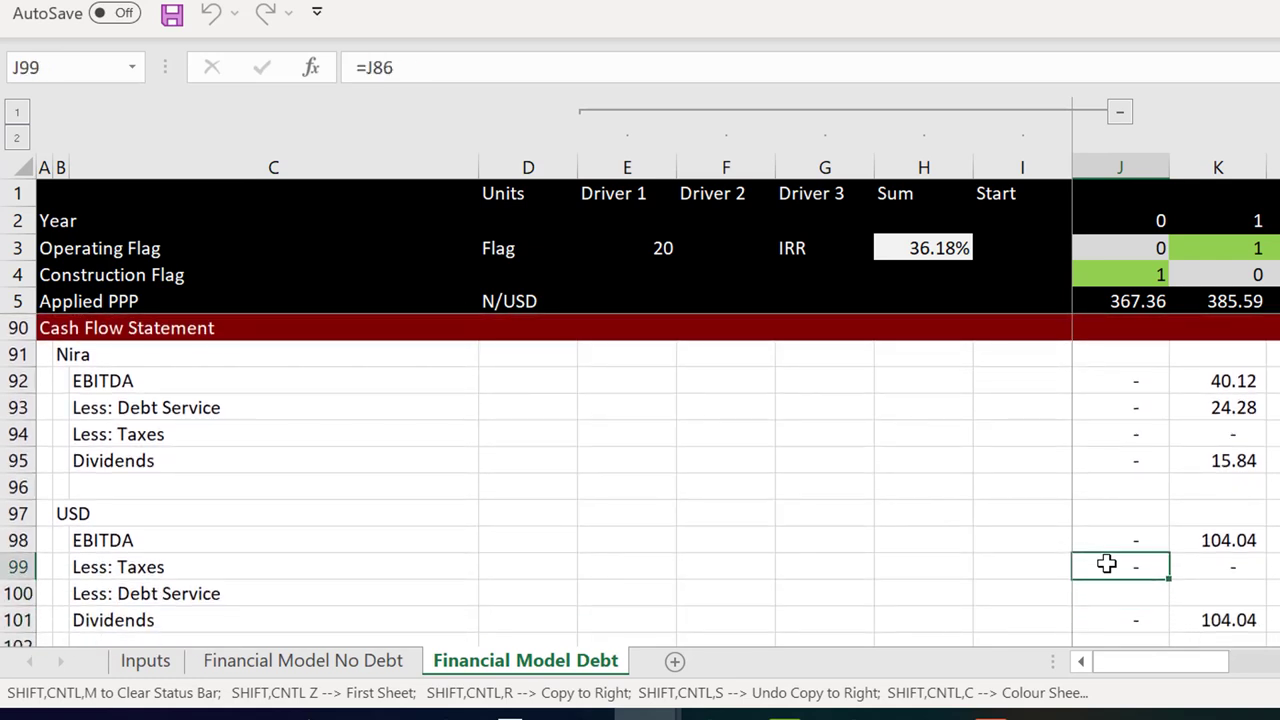
key("F2")
key("Return")
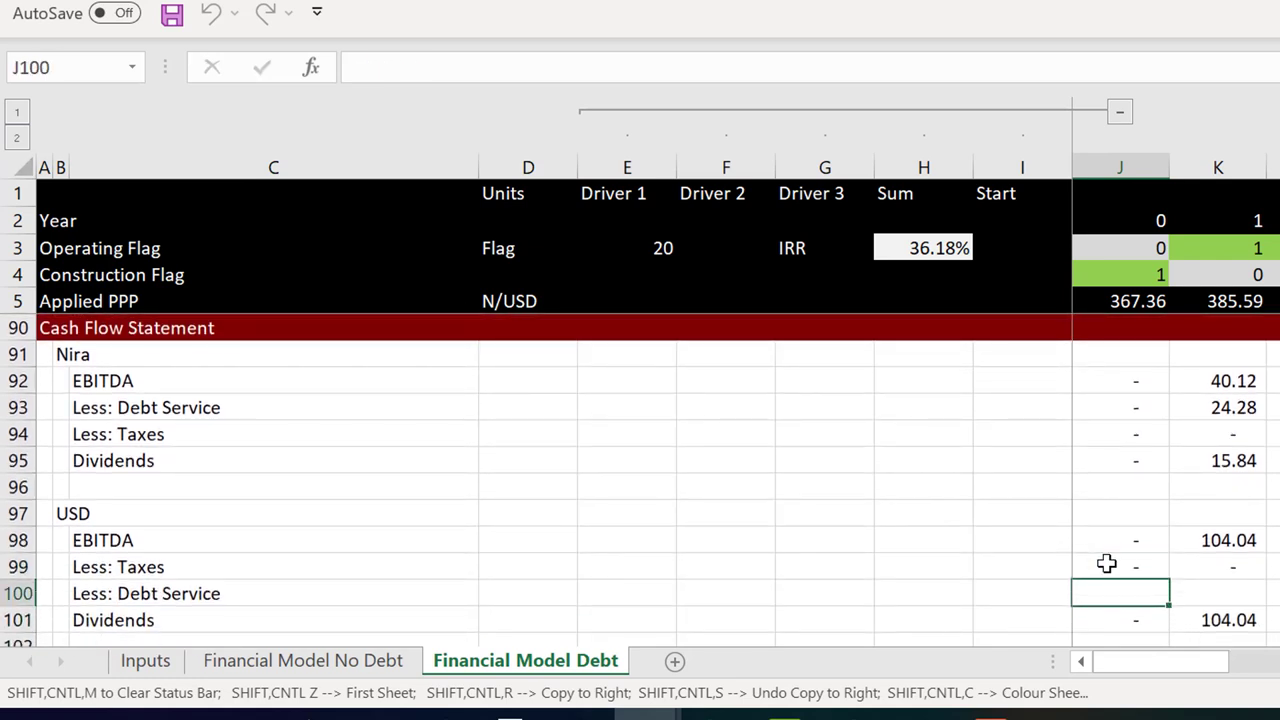
Link the USD Less: Debt Service in J100 to the debt schedule payment with =J44 and copy it across all years
type("=")
key("Up")
key("Up")
key("Up")
key("Up")
key("Up")
key("Up")
key("Up")
key("Up")
key("Up")
key("Up")
key("Up")
key("Up")
key("Up")
key("Up")
key("Up")
key("Up")
key("Up")
key("Up")
key("Up")
key("Up")
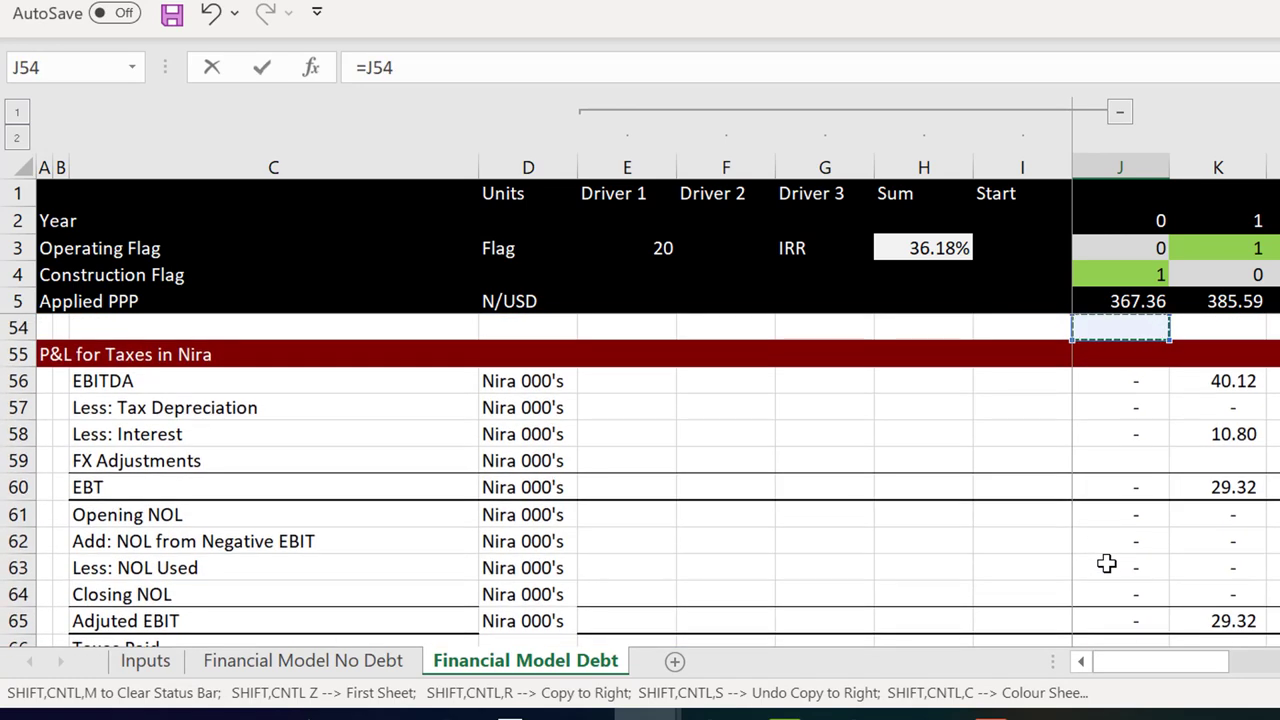
key("Up")
key("Up")
key("Up")
key("Up")
key("Up")
key("Up")
key("Up")
key("Up")
key("Up")
key("Up")
key("Up")
key("Up")
key("Down")
key("Down")
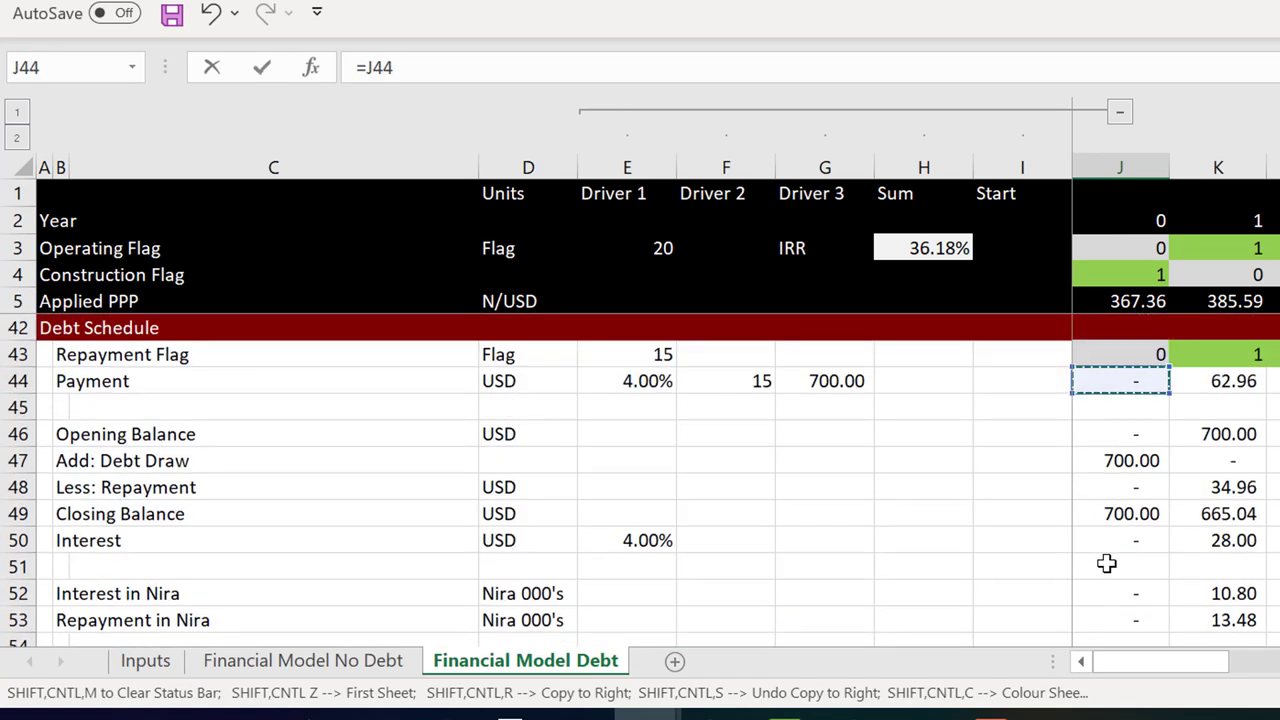
key("Return")
key("Up")
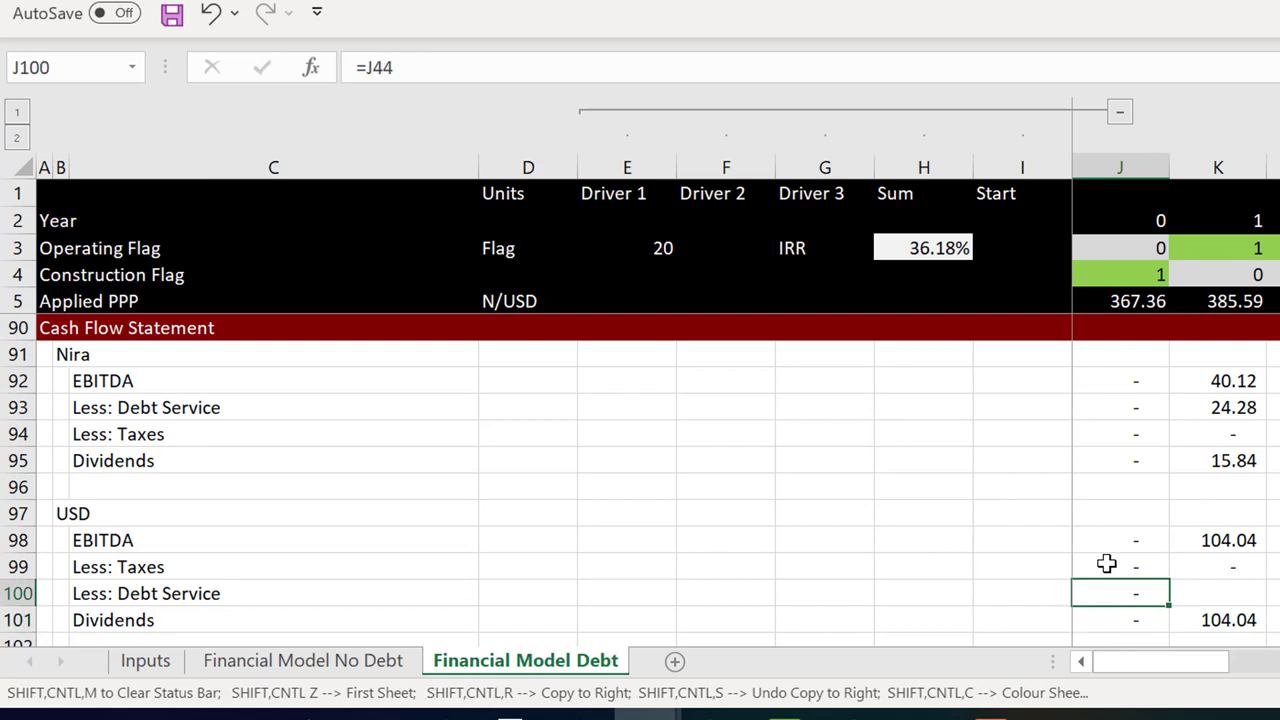
key("shift+ctrl+r")
Subtract debt service from the USD Dividends in J101 with =J98-J99-J100 and copy the formula across all years
key("Down")
key("Down")
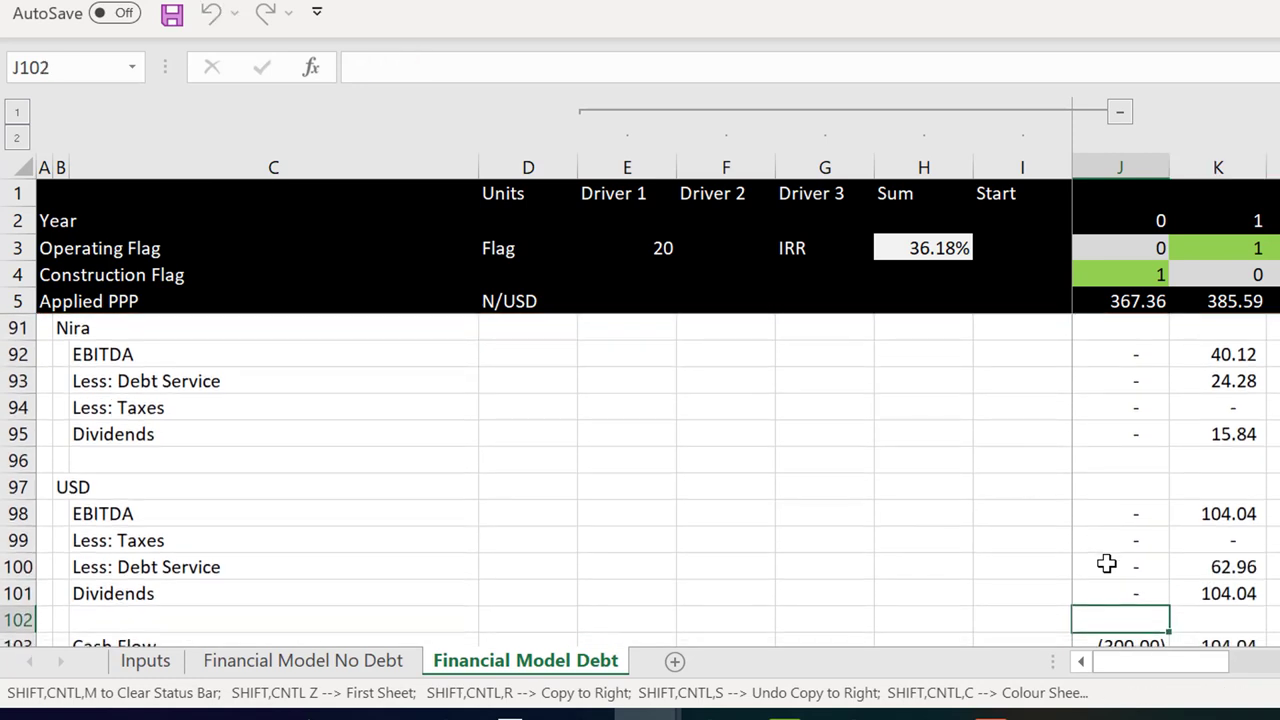
key("Up")
key("F2")
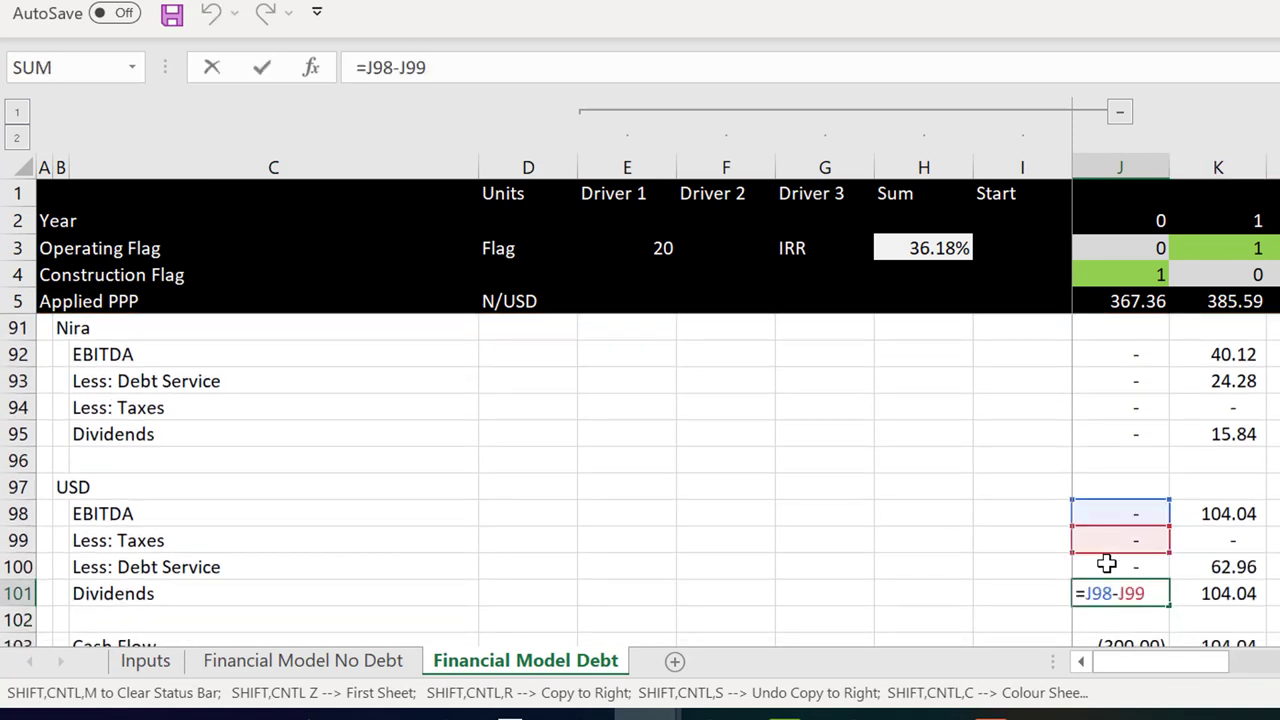
left_click(1106, 566)
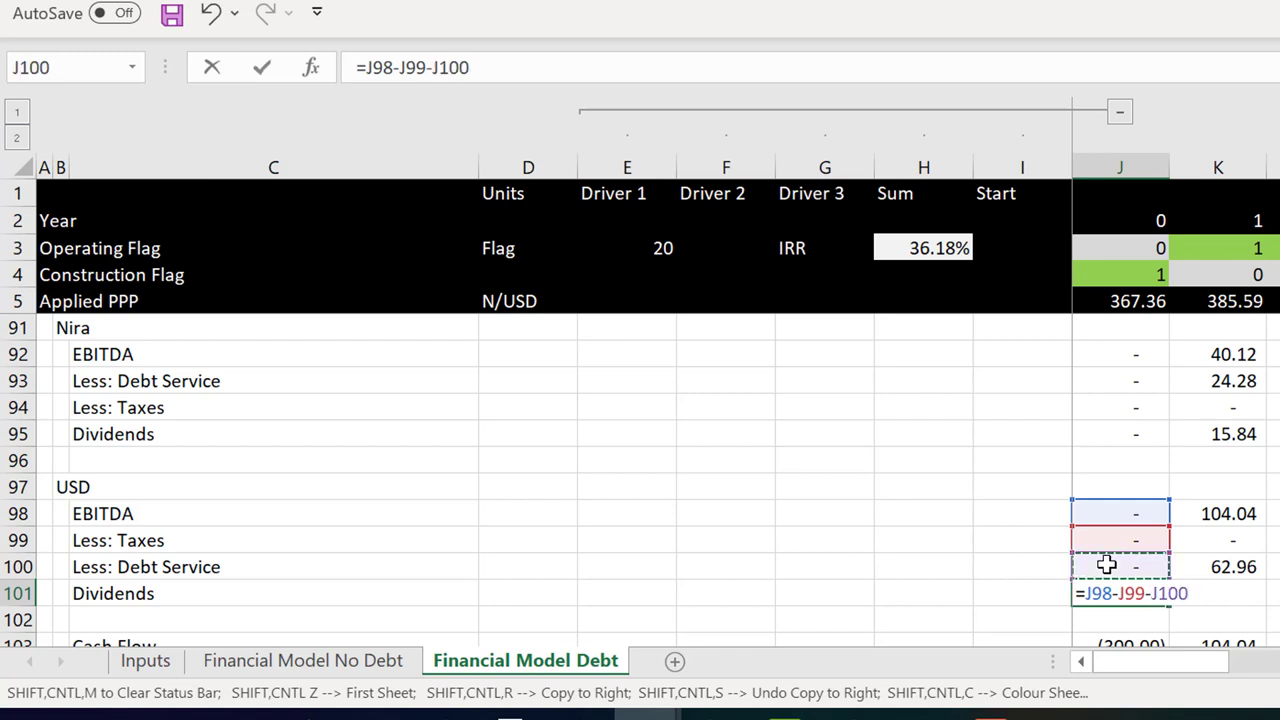
key("Return")
key("Up")
key("ctrl+shift+r")
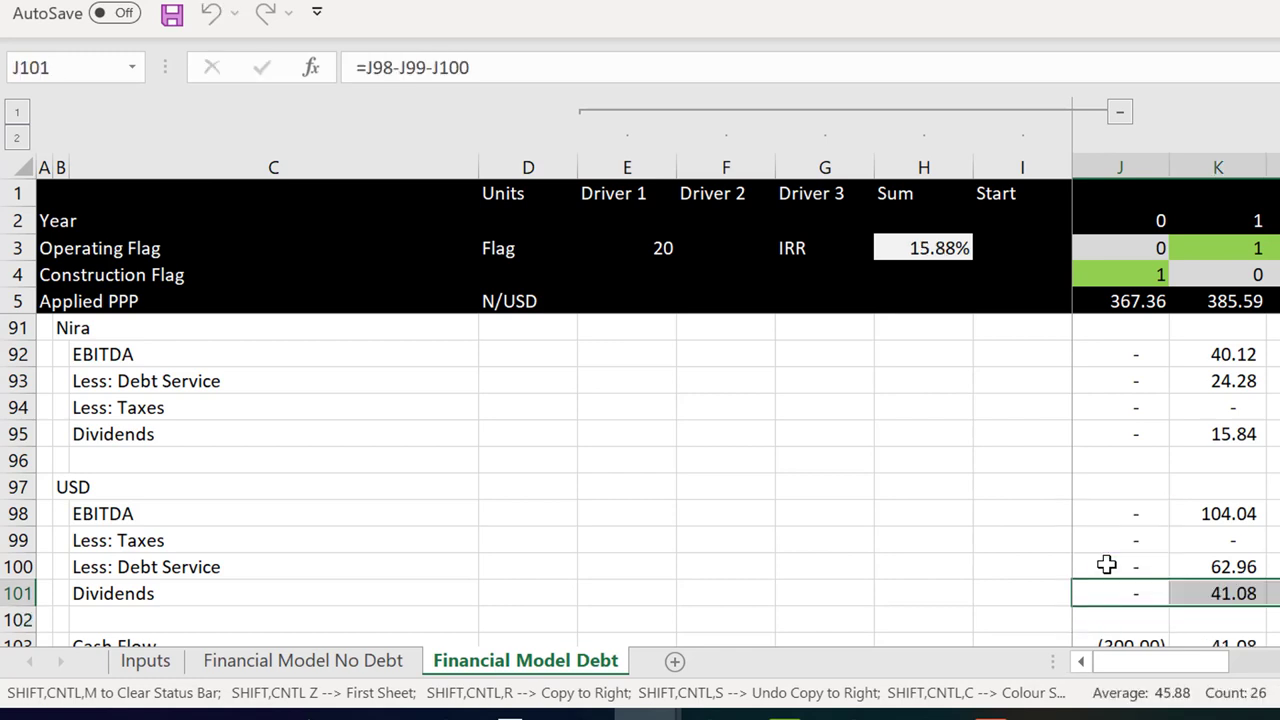
Check the USD Cash Flow formula in J103, the IRR formula in E104 and the linked IRR in H3
key("Down")
key("Down")
key("Down")
key("Up")
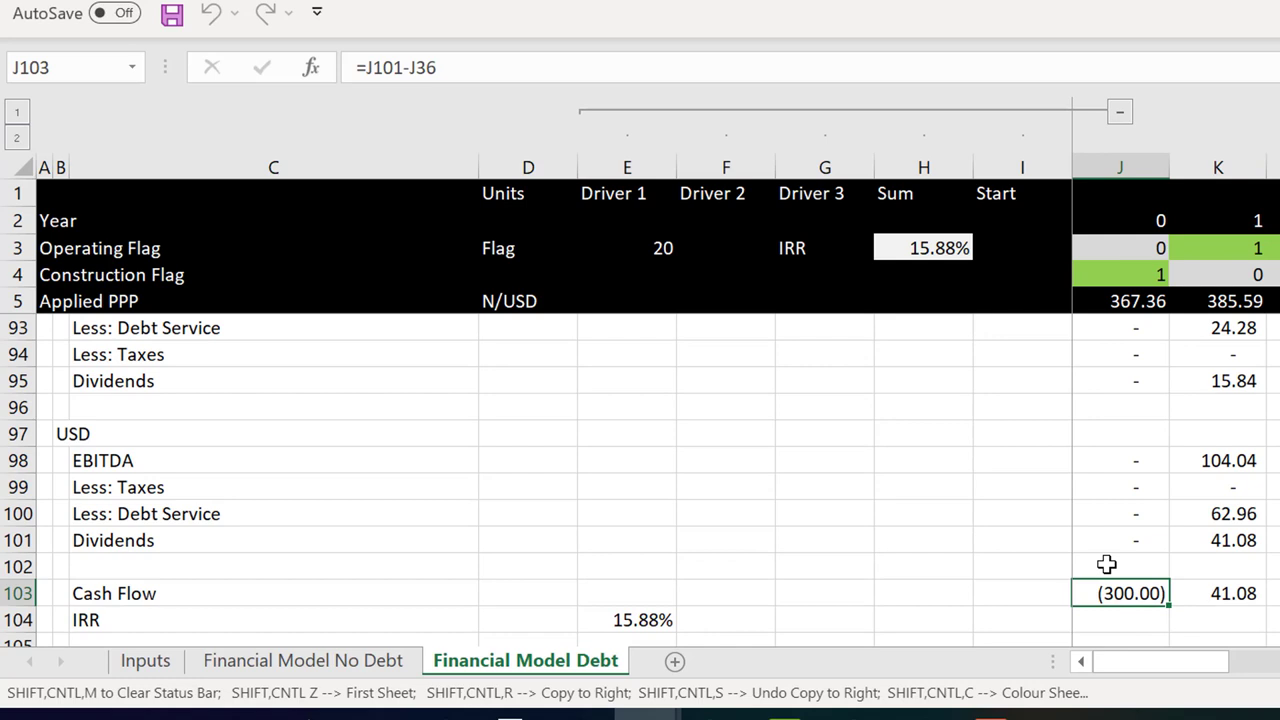
key("Down")
key("Down")
key("Up")
key("Left")
key("Left")
key("Left")
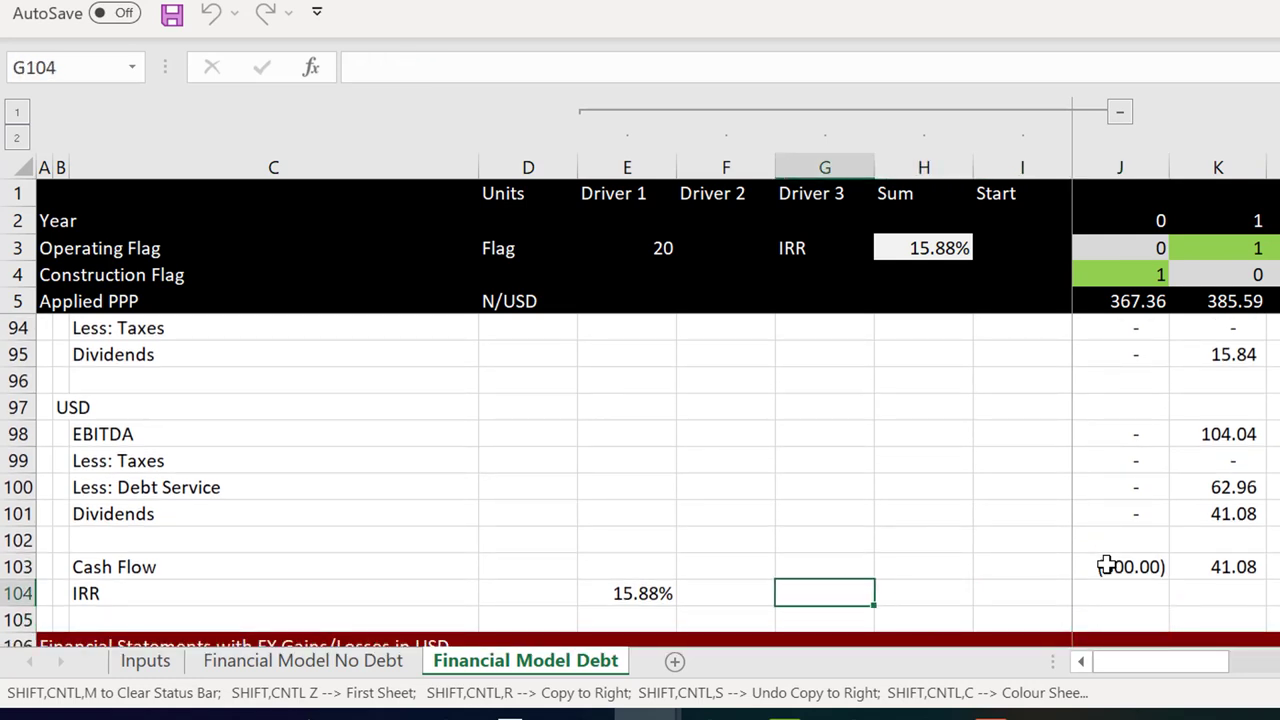
key("Left")
key("Left")
key("Down")
key("Down")
key("Down")
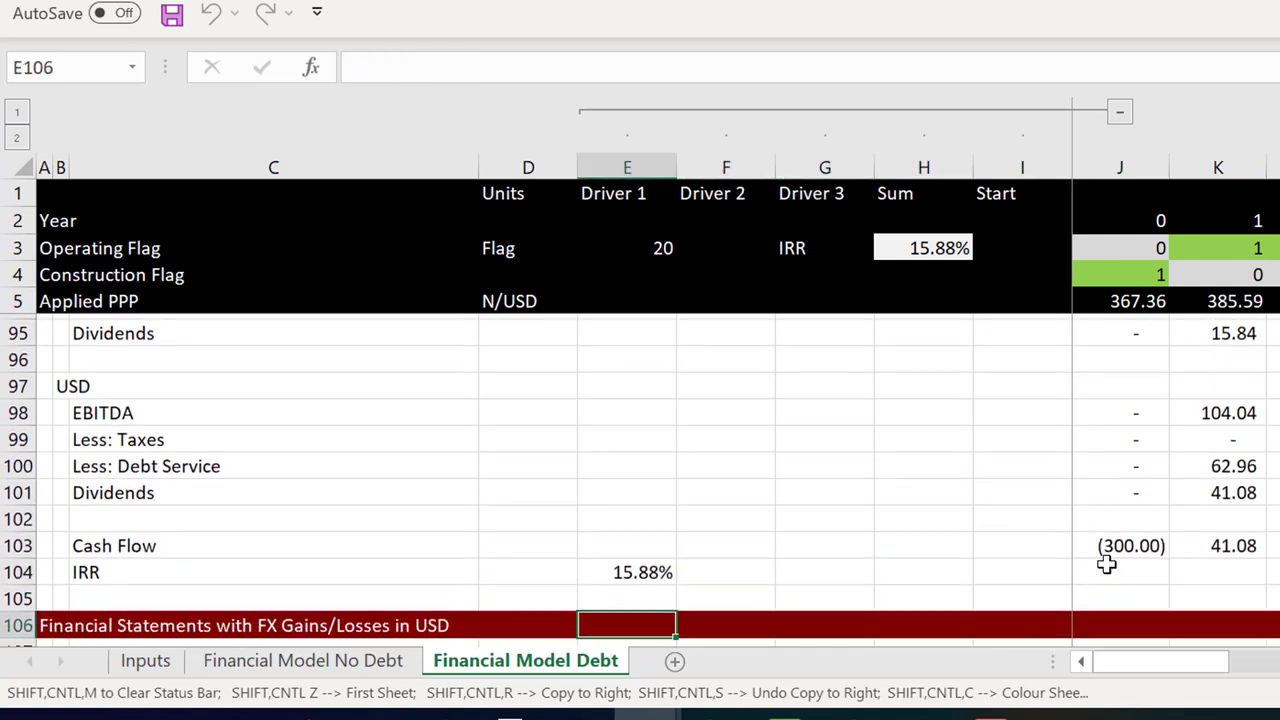
key("Up")
key("Up")
key("Up")
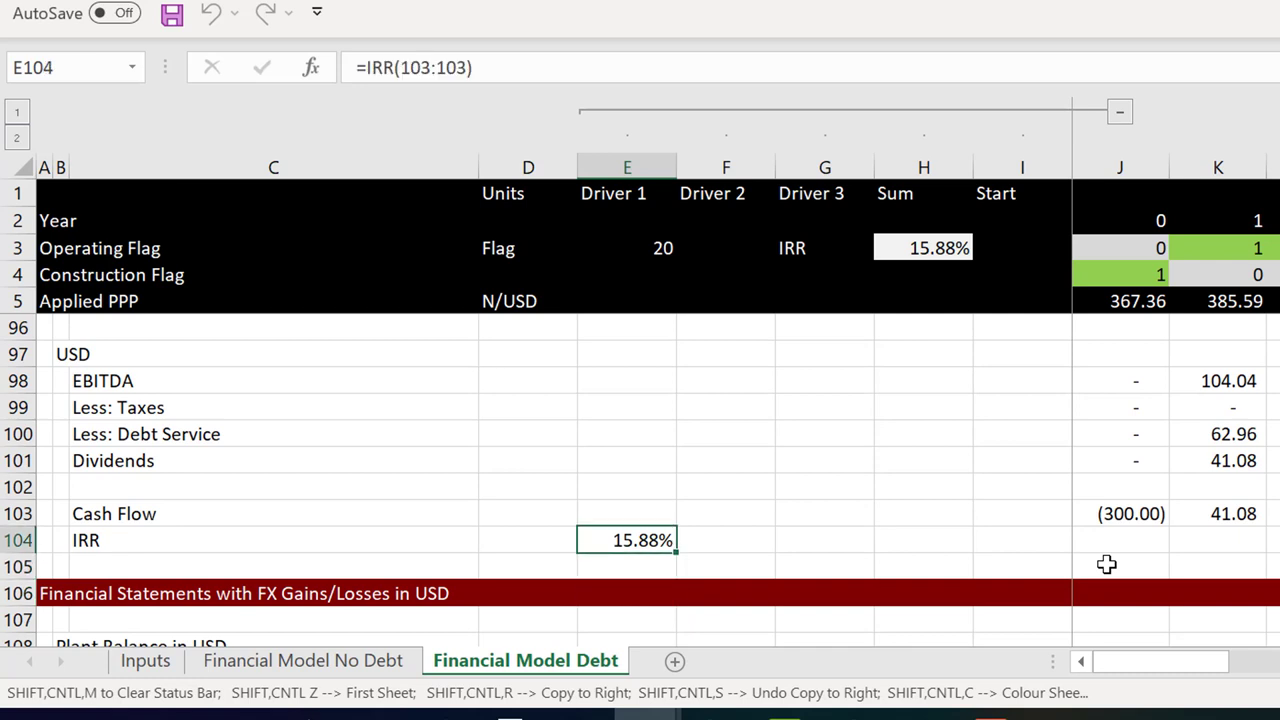
left_click(906, 251)
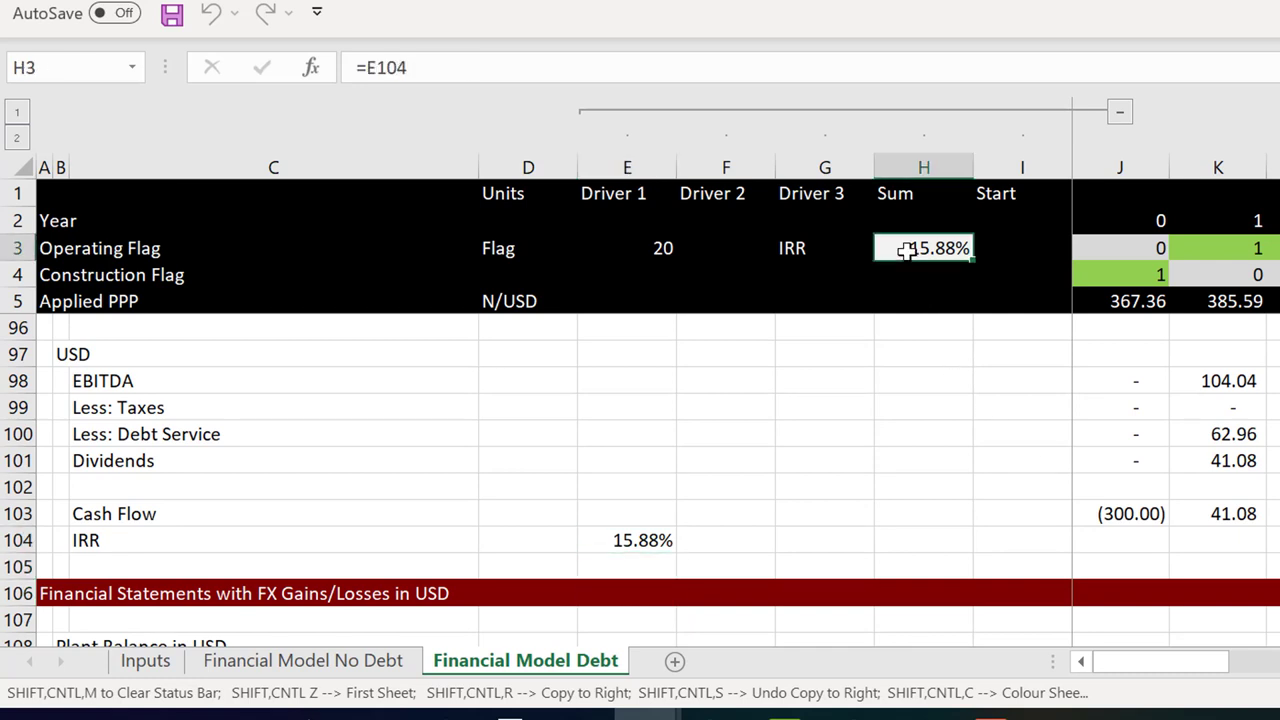
Review the plant balance, common equity balance and balance test in the Financial Statements with FX Gains/Losses in USD section
left_click(755, 488)
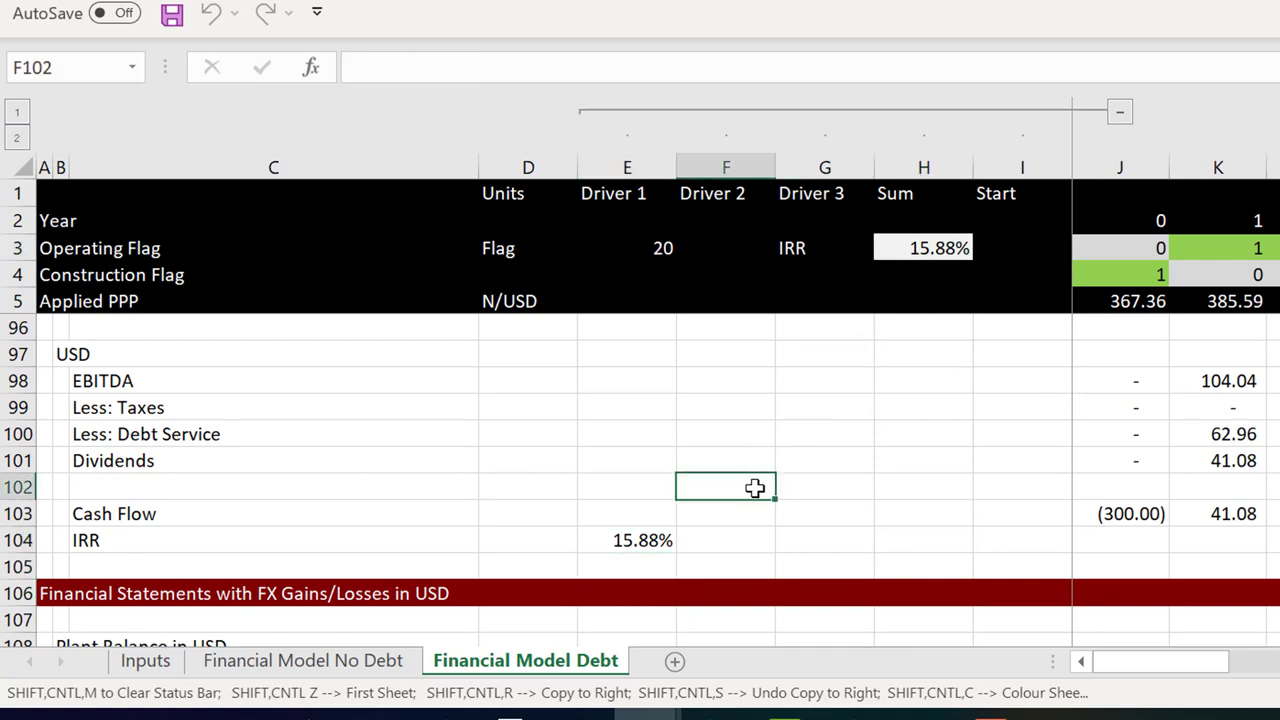
key("Down")
key("Down")
key("Down")
key("Down")
key("Down")
key("Down")
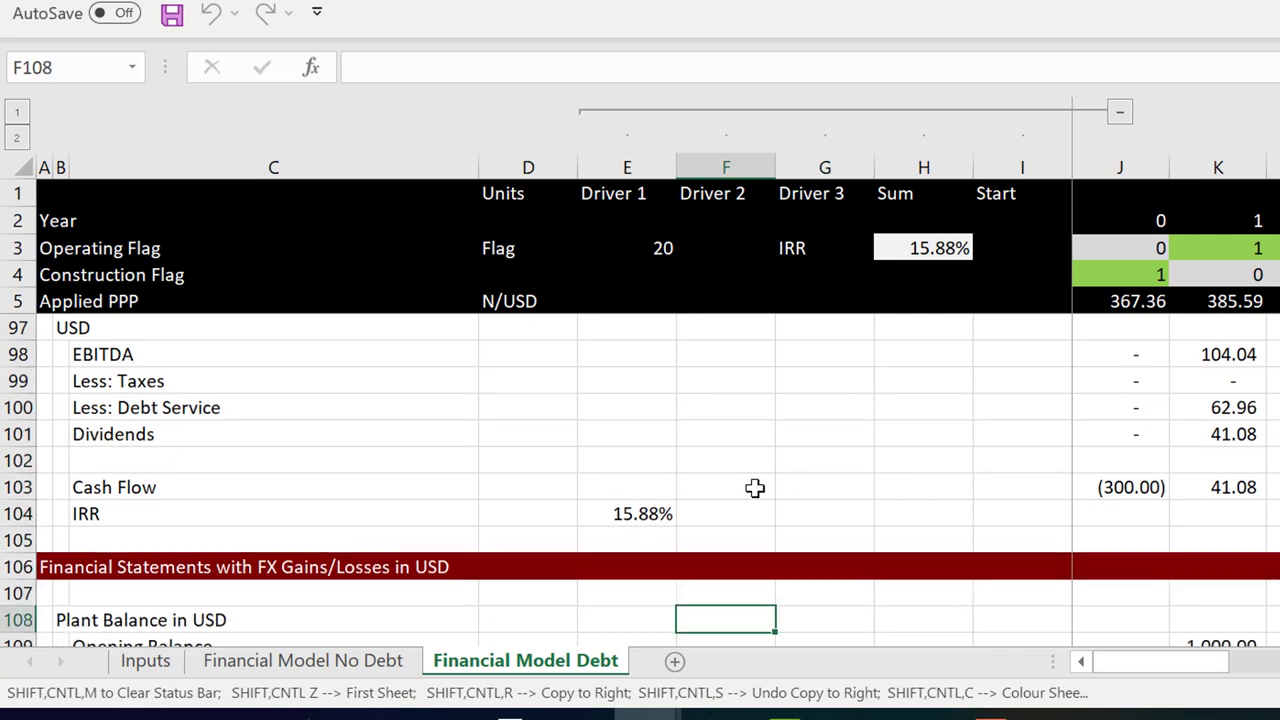
key("Down")
key("Down")
key("Down")
key("Down")
key("Down")
key("Down")
key("Down")
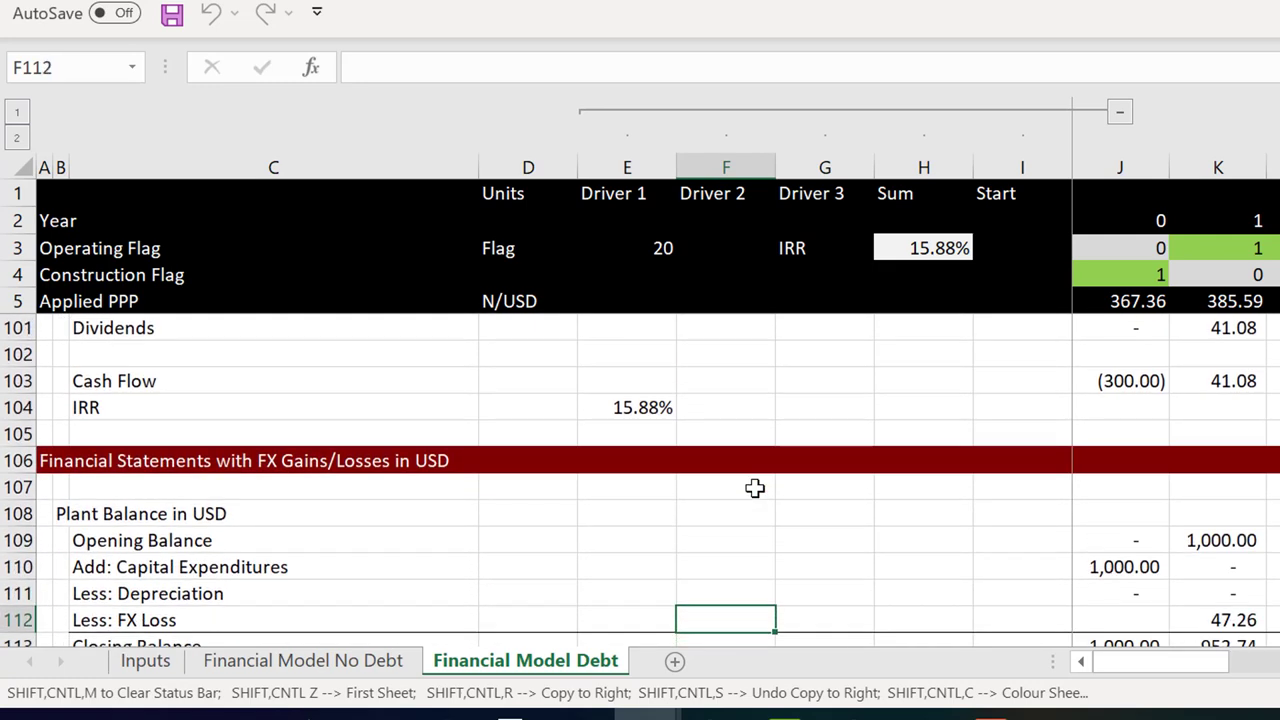
key("Down")
key("Down")
key("Down")
key("Down")
key("Down")
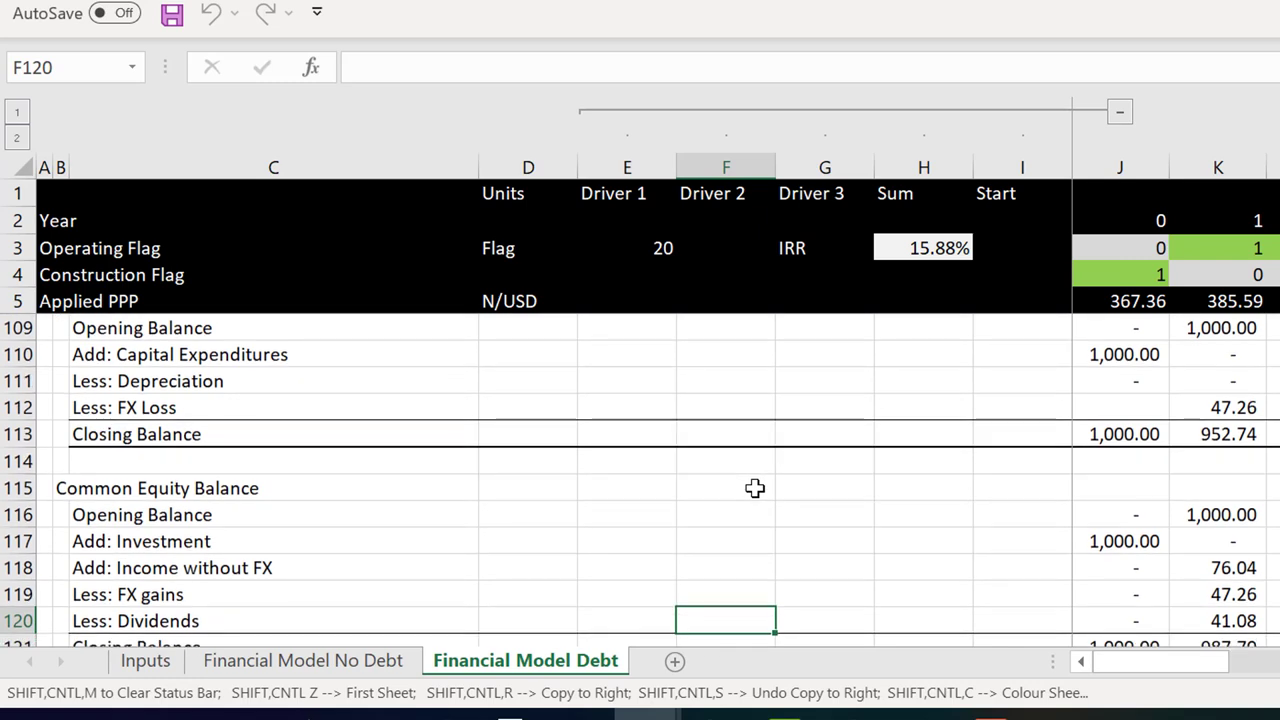
key("Down")
key("Down")
key("Down")
key("Down")
key("Down")
key("Down")
key("Down")
key("Down")
key("Down")
key("Down")
key("Down")
key("Up")
key("Up")
key("Up")
key("Up")
key("Up")
key("Up")
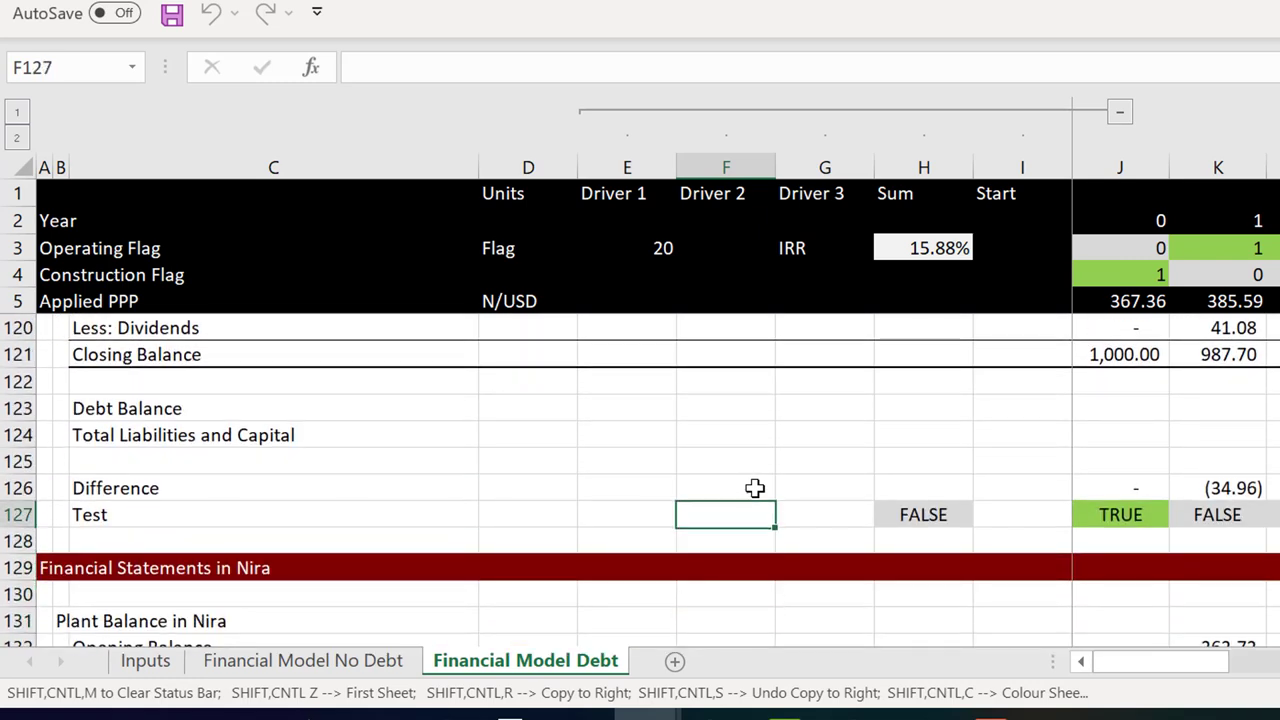
Link the USD Debt Balance in J123 to the debt schedule's closing balance with =J49 and copy it across all years
key("Up")
key("Up")
key("Right")
key("Right")
key("Right")
key("Right")
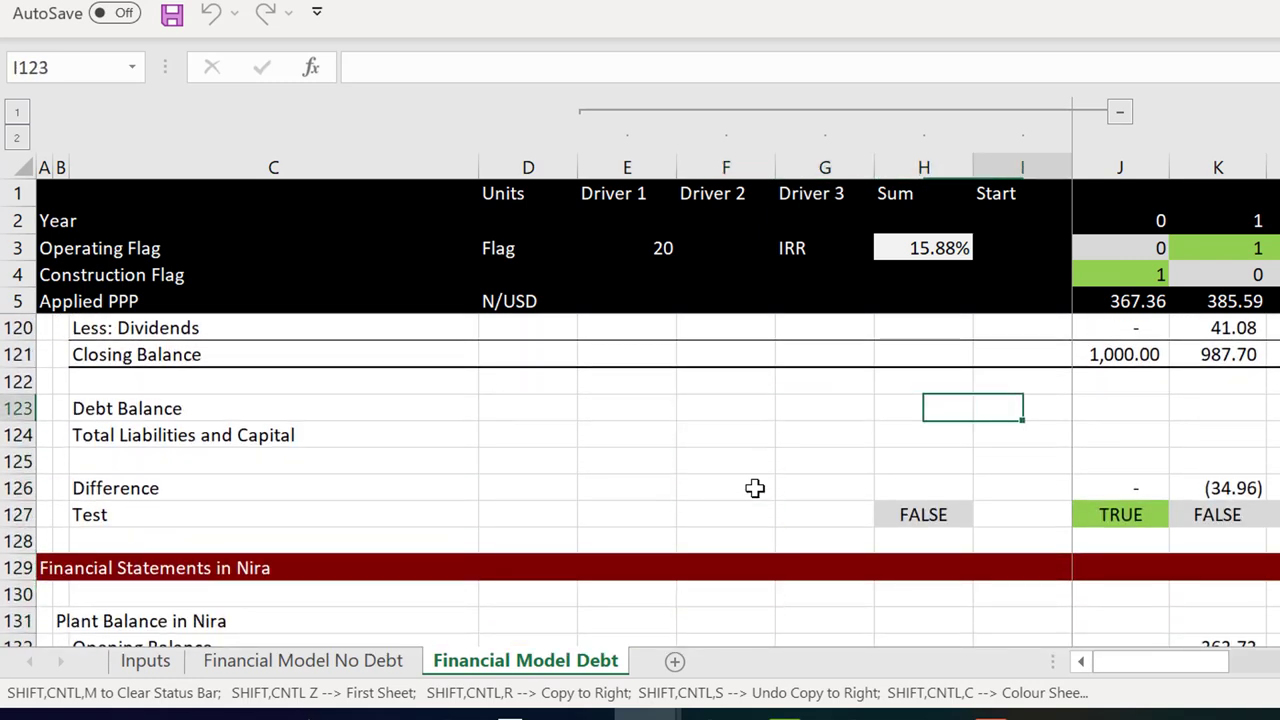
type("=")
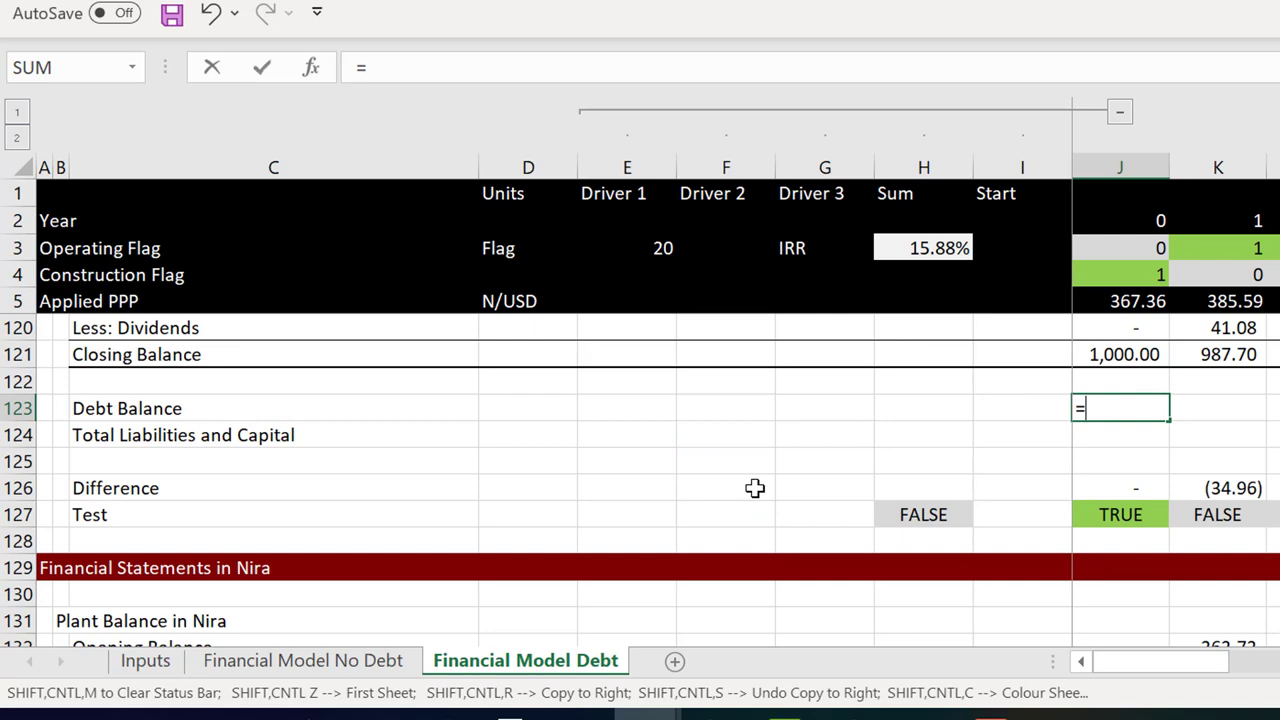
key("Up")
key("Up")
key("Up")
key("Up")
key("Up")
key("Up")
key("Up")
key("Up")
key("Up")
key("Up")
key("Up")
key("Up")
key("Up")
key("Up")
key("Up")
key("Up")
key("Up")
key("Up")
key("Up")
key("Up")
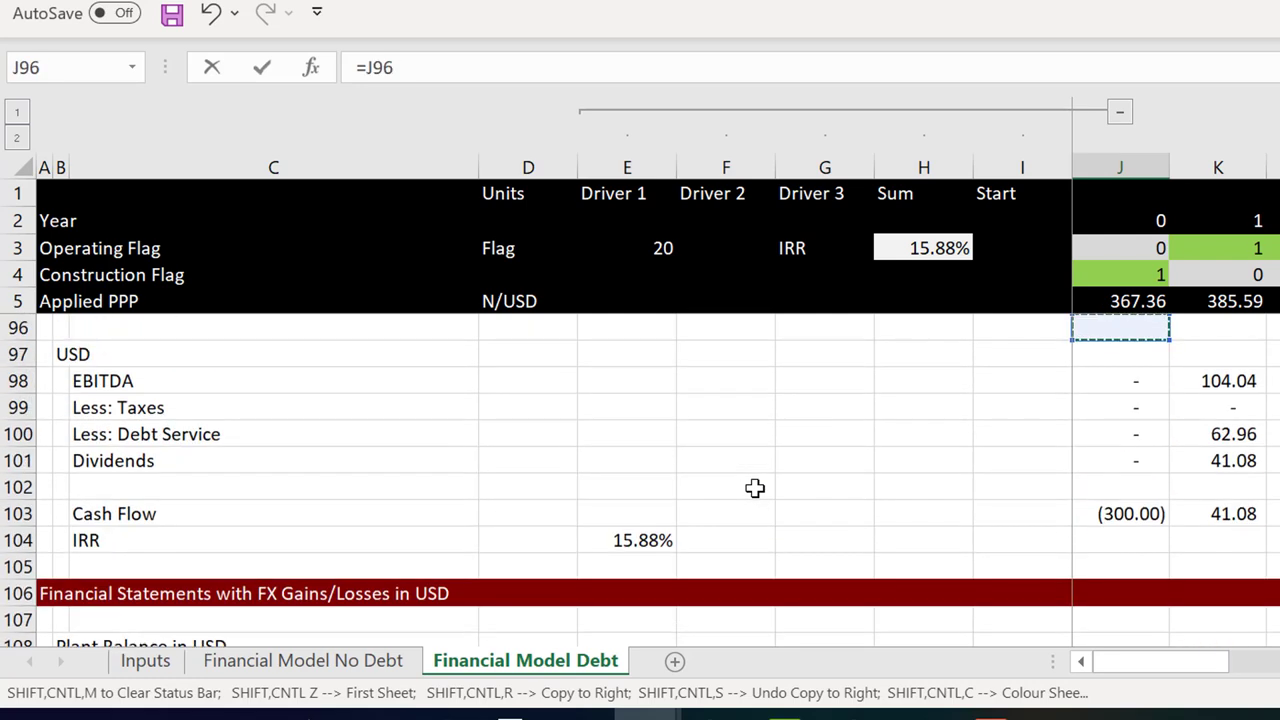
key("Up")
key("Up")
key("Up")
key("Up")
key("Up")
key("Up")
key("Up")
key("Up")
key("Up")
key("Up")
key("Up")
key("Up")
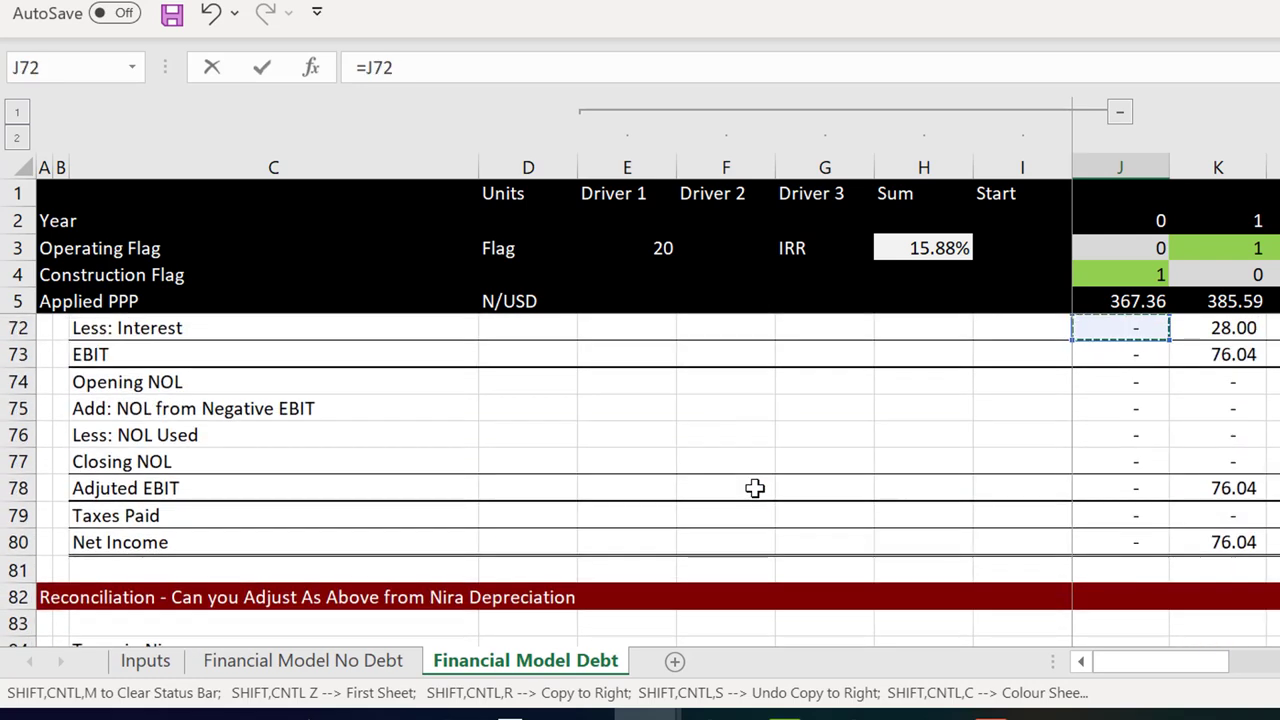
key("Up")
key("Up")
key("Up")
key("Up")
key("Up")
key("Up")
key("Up")
key("Up")
key("Up")
key("Up")
key("Up")
key("Up")
key("Up")
key("Up")
key("Up")
key("Up")
key("Up")
key("Up")
key("Up")
key("Up")
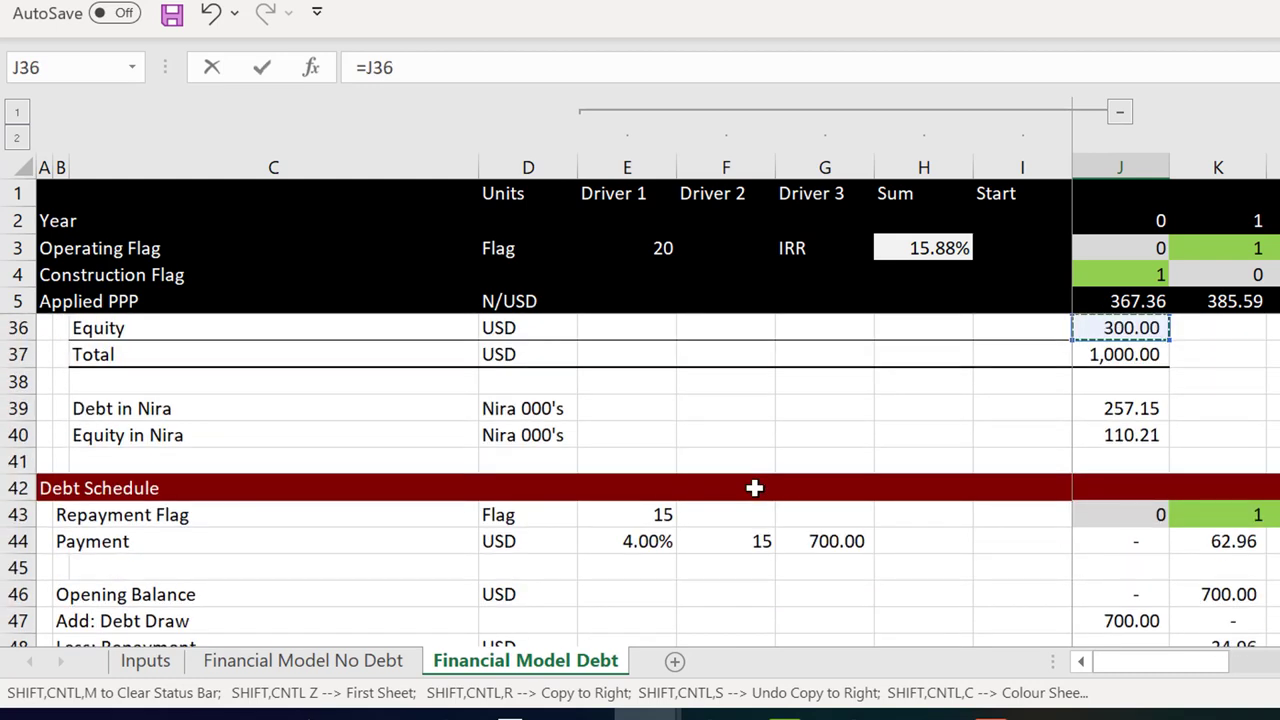
key("Down")
key("Down")
key("Down")
key("Down")
key("Down")
key("Down")
key("Down")
key("Down")
key("Down")
key("Down")
key("Down")
key("Down")
key("Down")
key("Down")
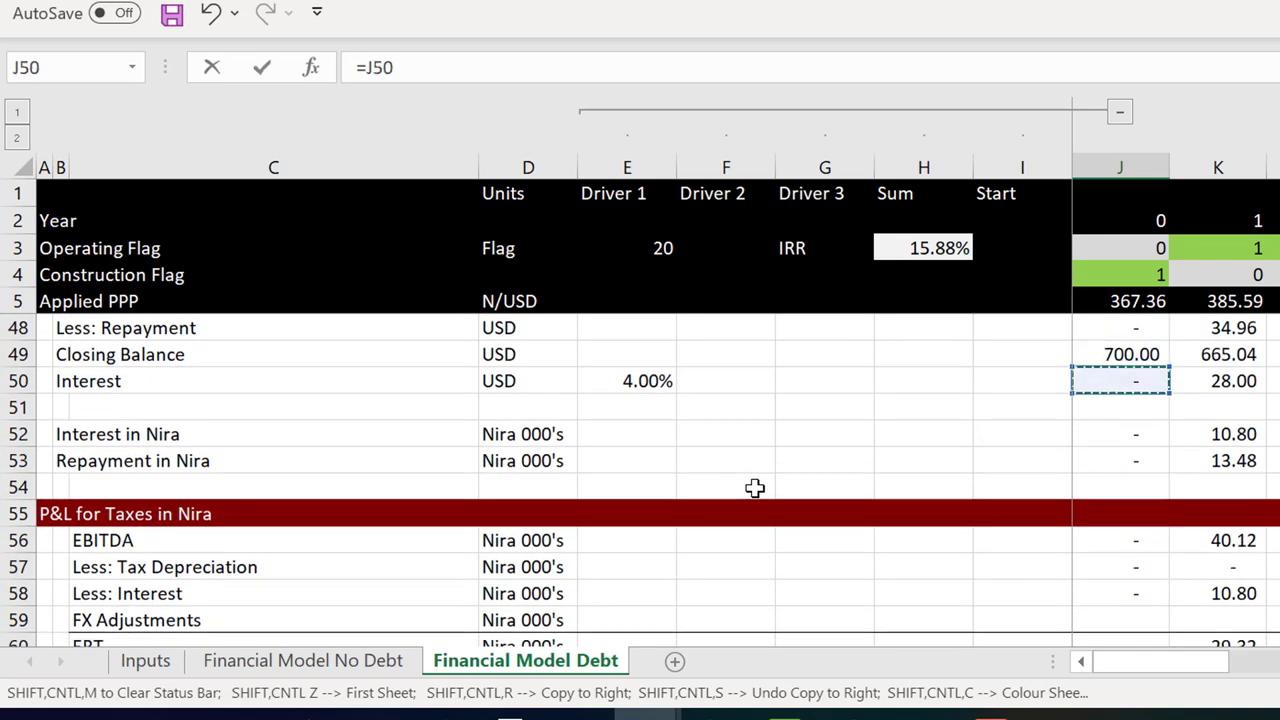
key("Up")
key("Up")
key("Down")
key("Return")
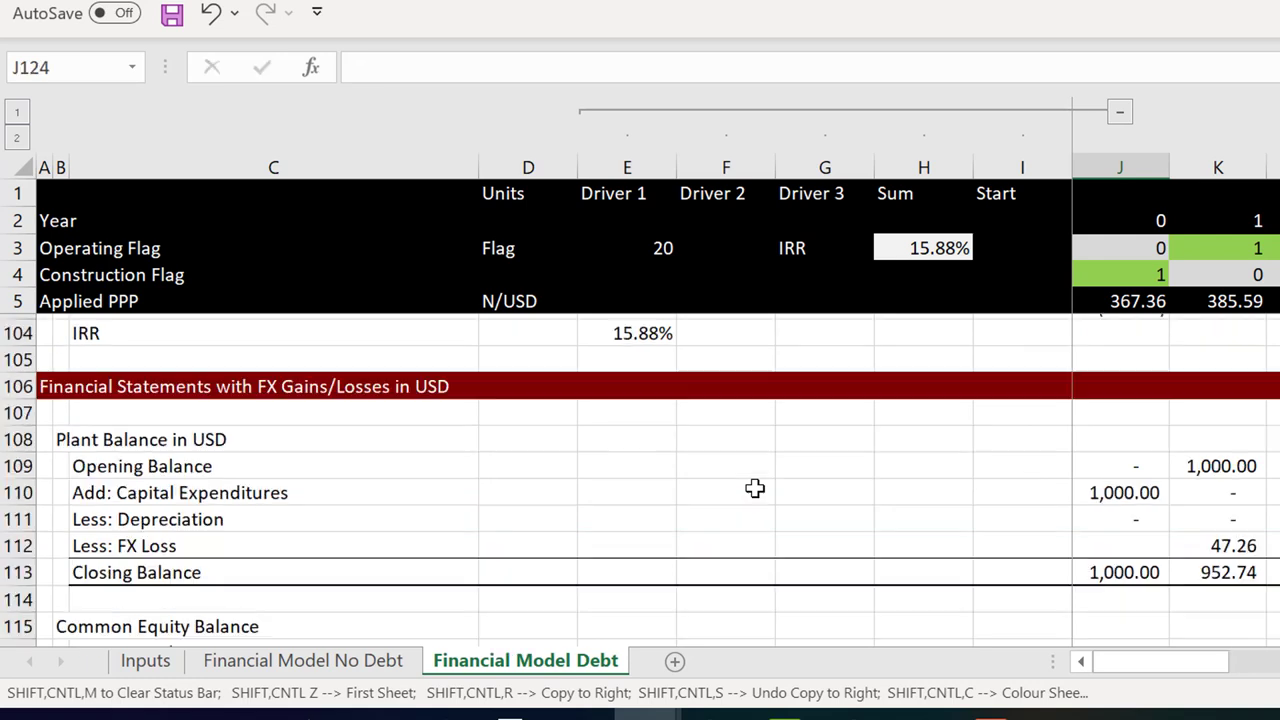
key("Up")
key("F2")
key("Escape")
type("R")
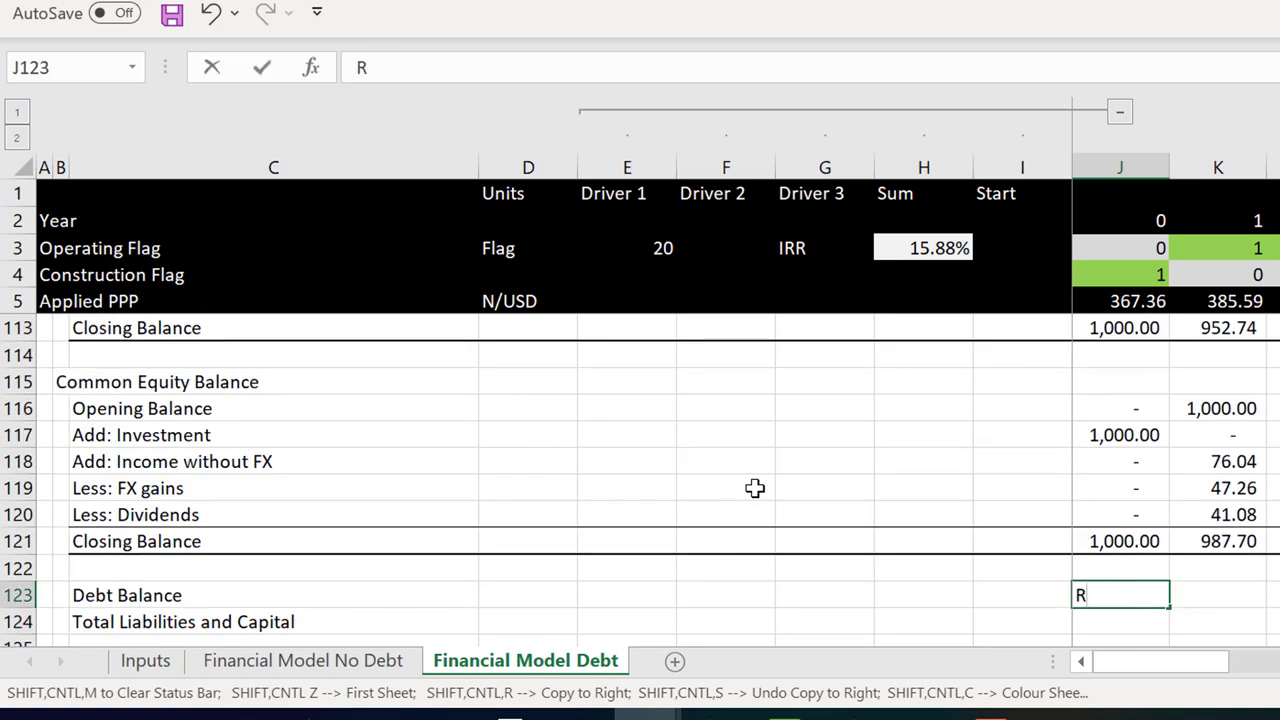
key("Escape")
key("ctrl+shift+r")
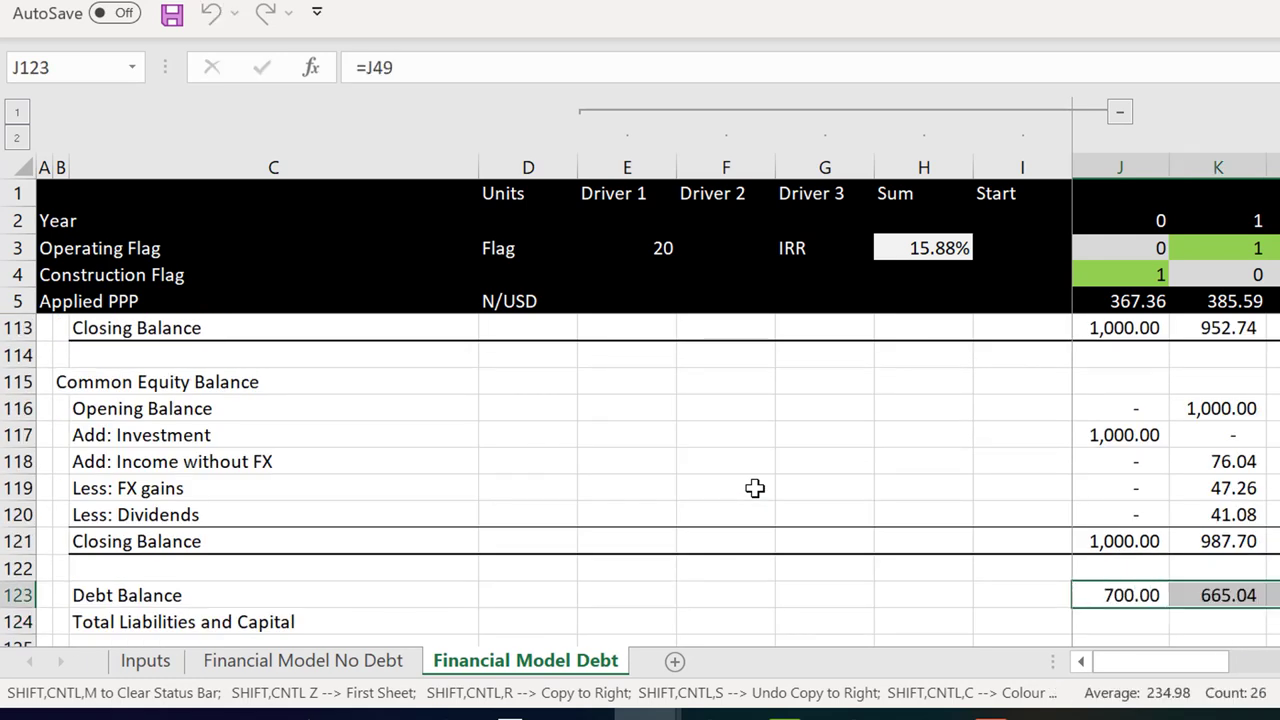
key("Down")
key("Down")
key("Down")
key("Up")
key("Up")
type("=")
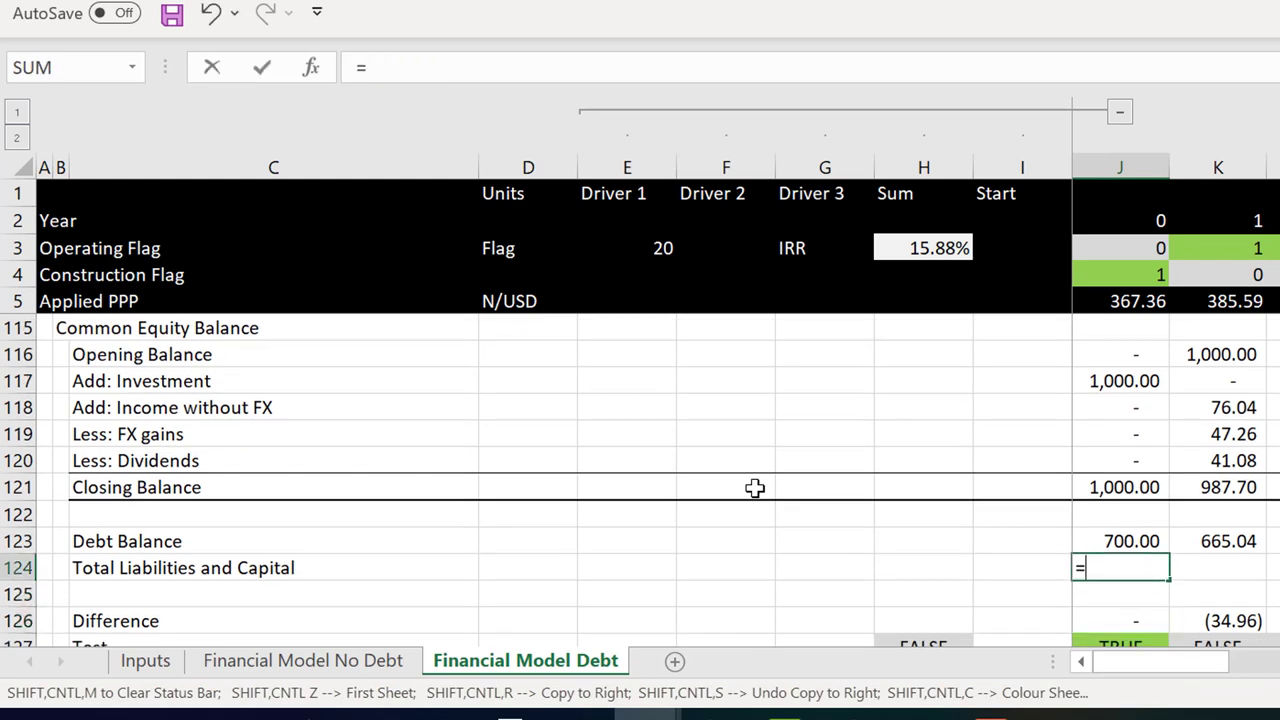
key("Escape")
Link Add: Investment in the USD Common Equity Balance, J117, to the equity funding with =J36 and copy it across all years
key("Up")
key("Up")
key("Up")
key("Up")
key("Up")
key("Up")
key("Up")
key("Up")
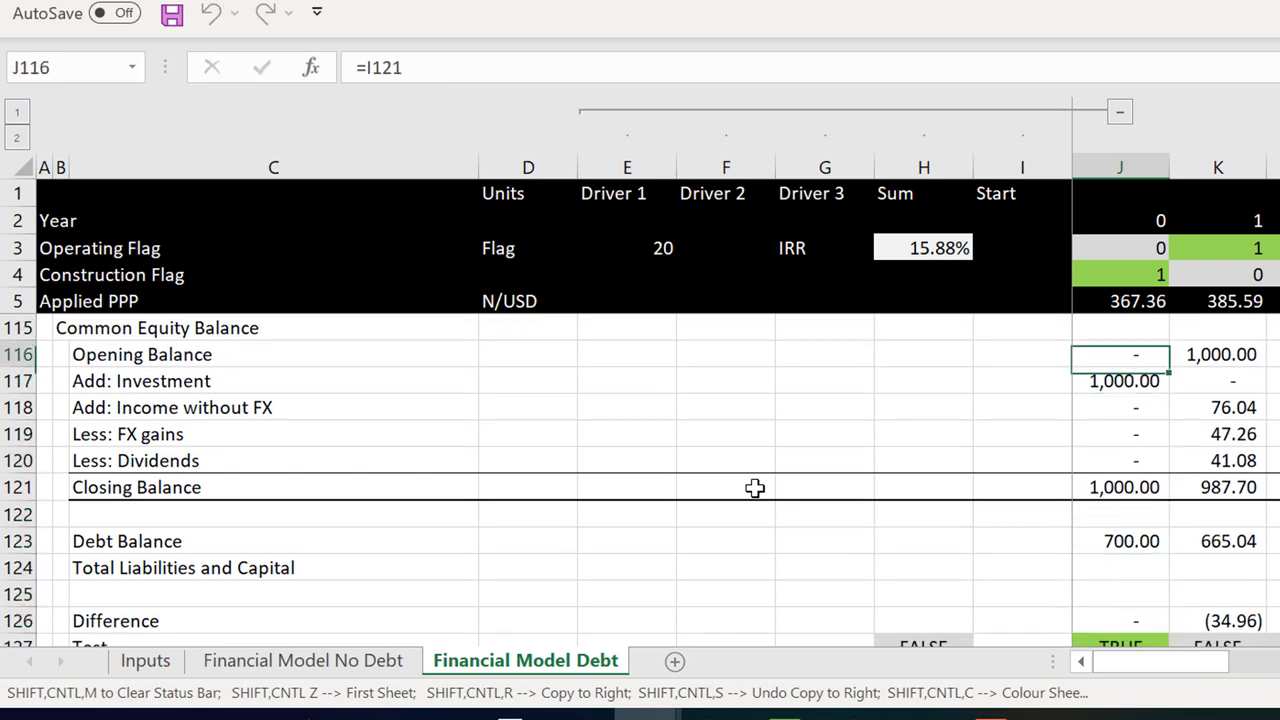
key("Down")
type("=")
key("Up")
key("Up")
key("Up")
key("Up")
key("Up")
key("Up")
key("Up")
key("Up")
key("Up")
key("Up")
key("Up")
key("Up")
key("Up")
key("Up")
key("Up")
key("Up")
key("Up")
key("Up")
key("Up")
key("Up")
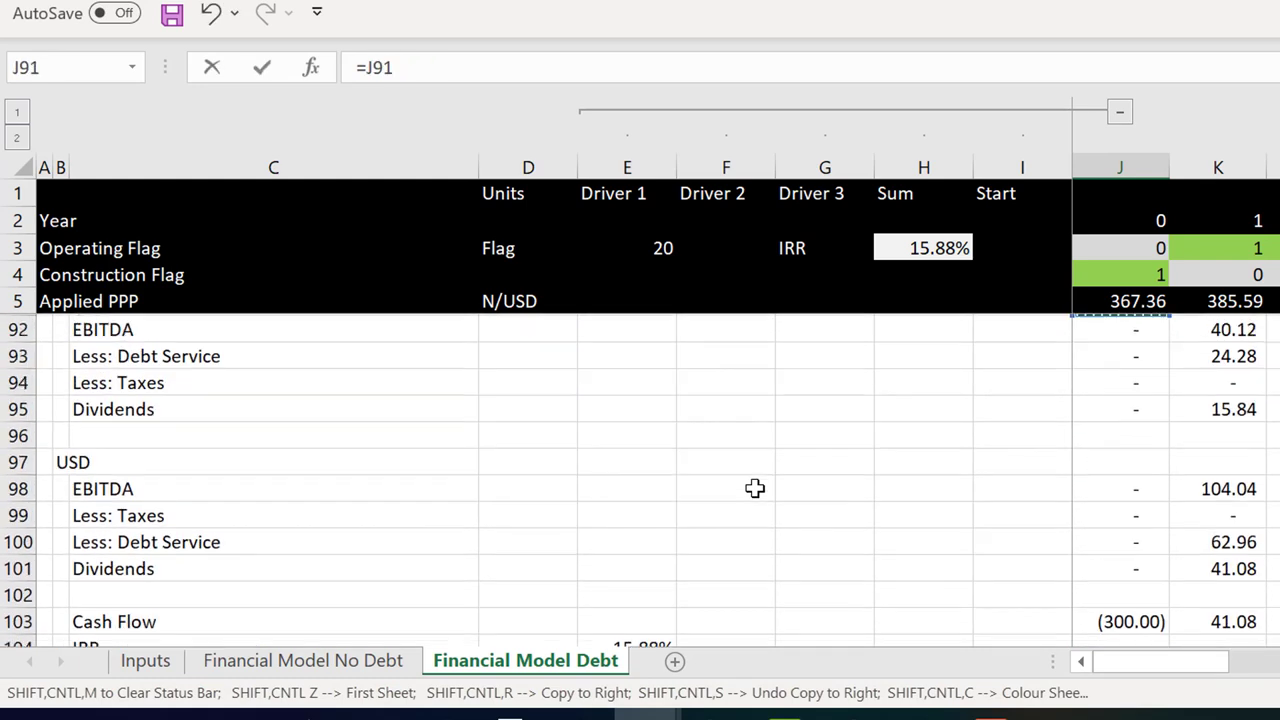
key("Up")
key("Up")
key("Up")
key("Up")
key("Up")
key("Up")
key("Up")
key("Up")
key("Up")
key("Up")
key("Up")
key("Up")
key("Up")
key("Up")
key("Up")
key("Up")
key("Up")
key("Up")
key("Up")
key("Up")
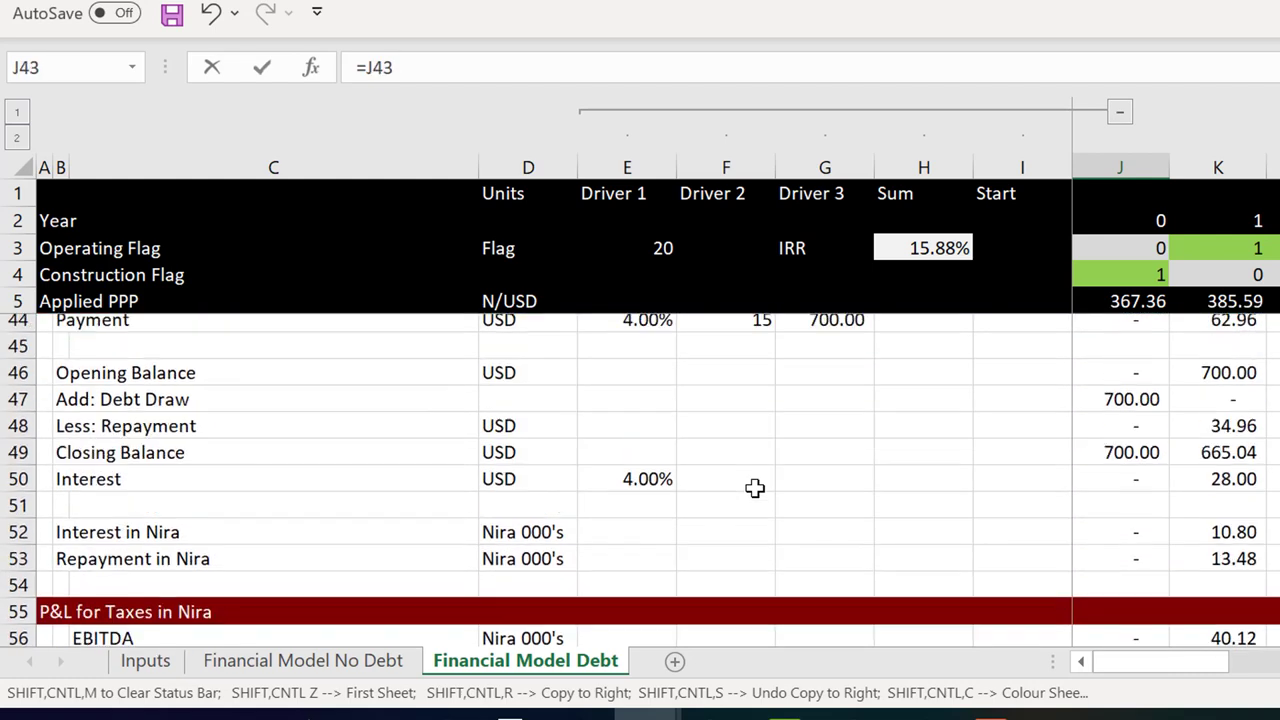
key("Up")
key("Up")
key("Up")
key("Up")
key("Up")
key("Up")
key("Up")
key("Up")
key("Up")
key("Up")
key("Up")
key("Up")
key("Down")
key("Down")
key("Down")
key("Down")
key("Down")
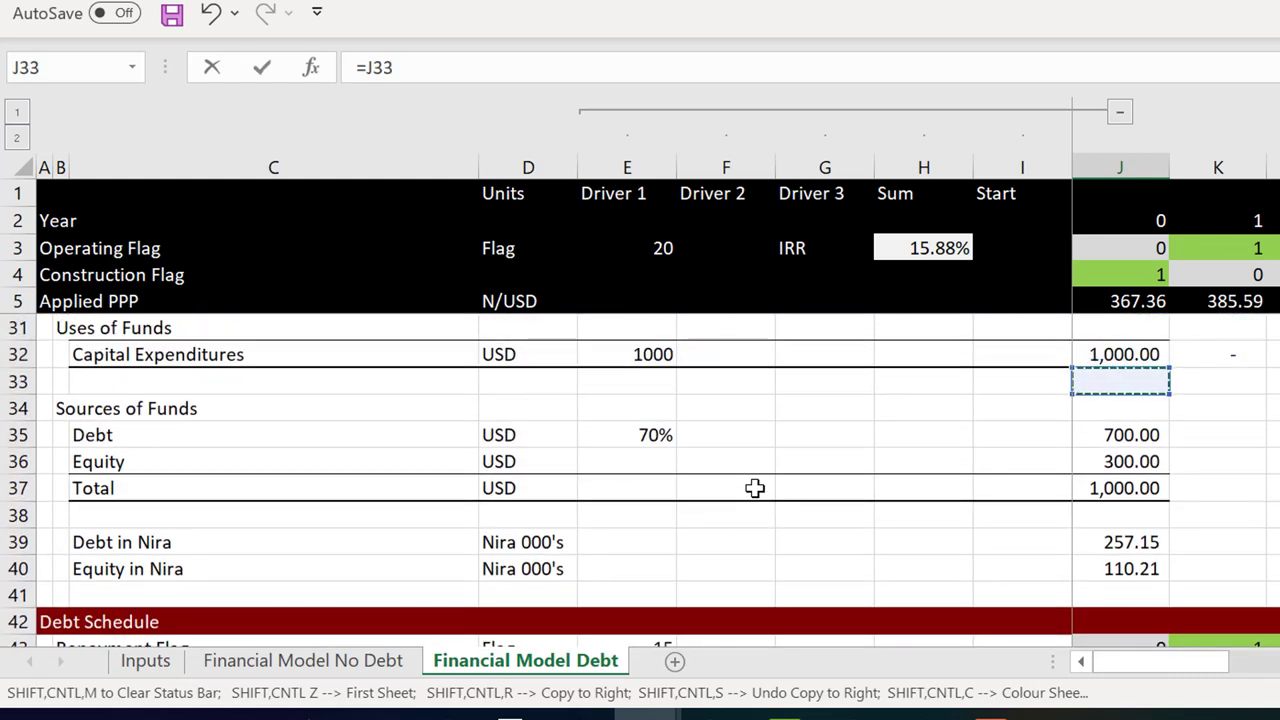
key("Return")
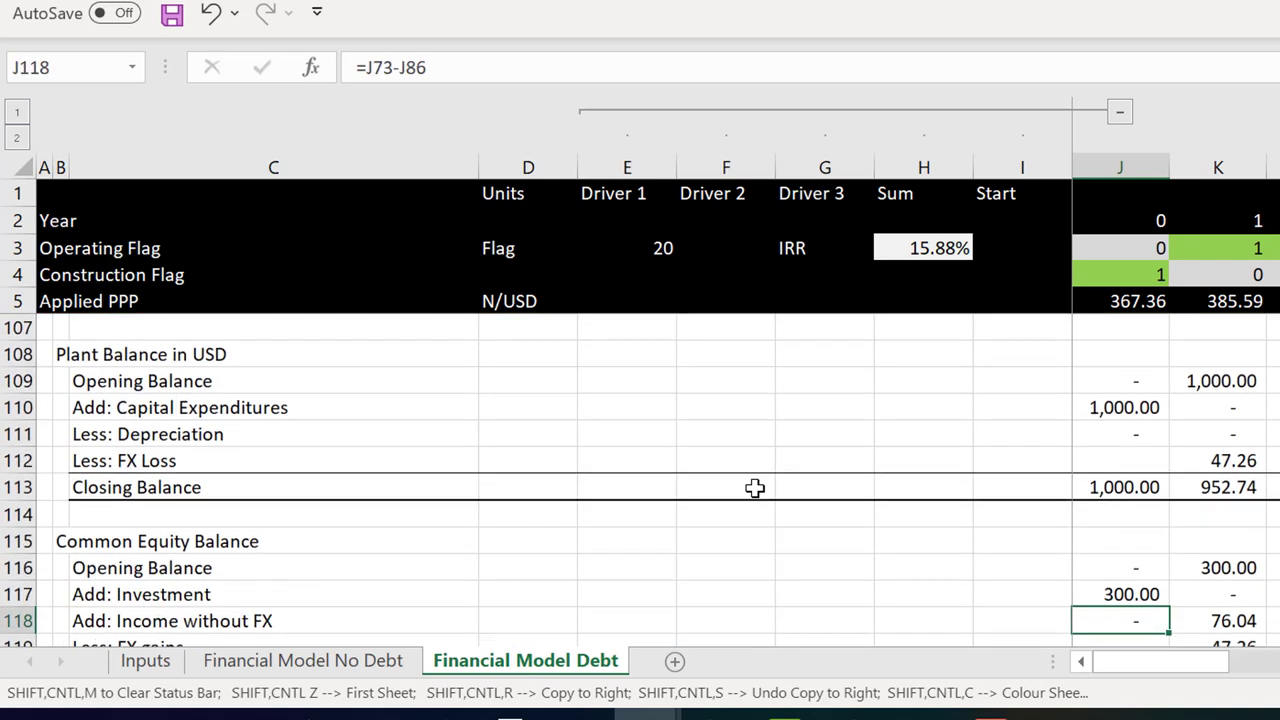
key("Up")
key("ctrl+shift+r")
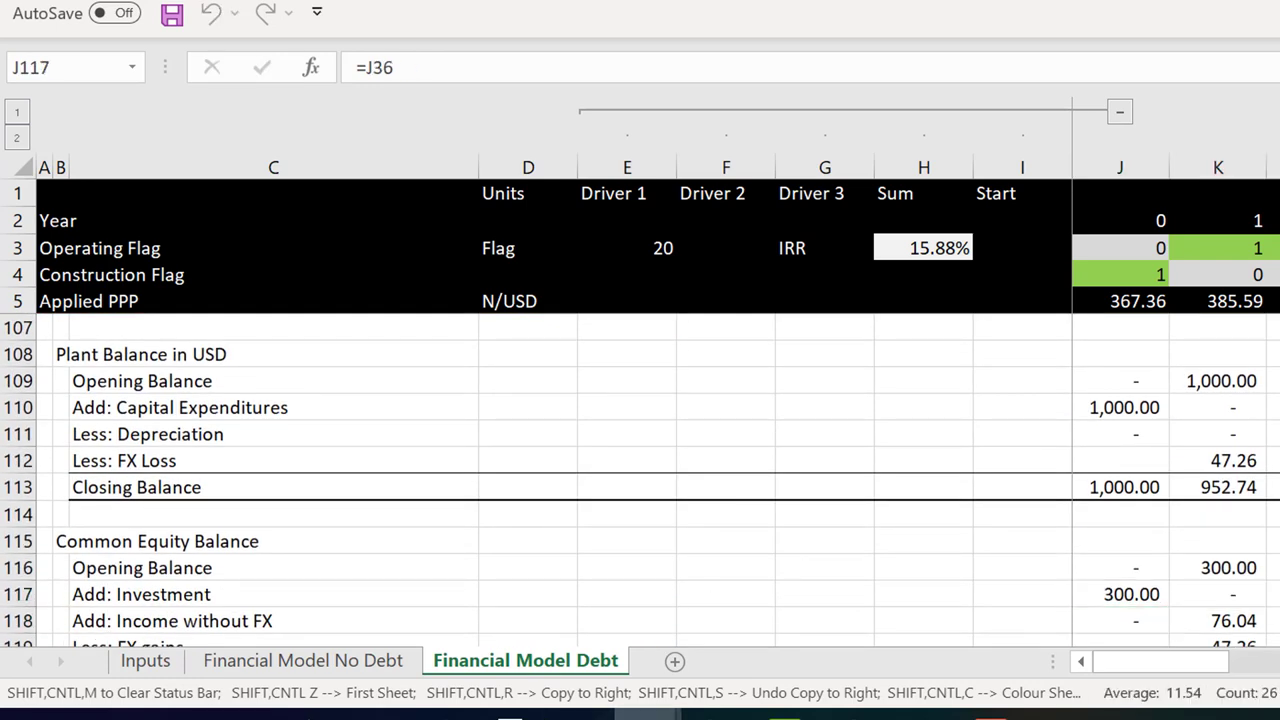
Switch to the Elvis Solar workbook and examine the macro-economic, forex and tax inputs on the InputC and InputS sheets
mouse_move(648, 712)
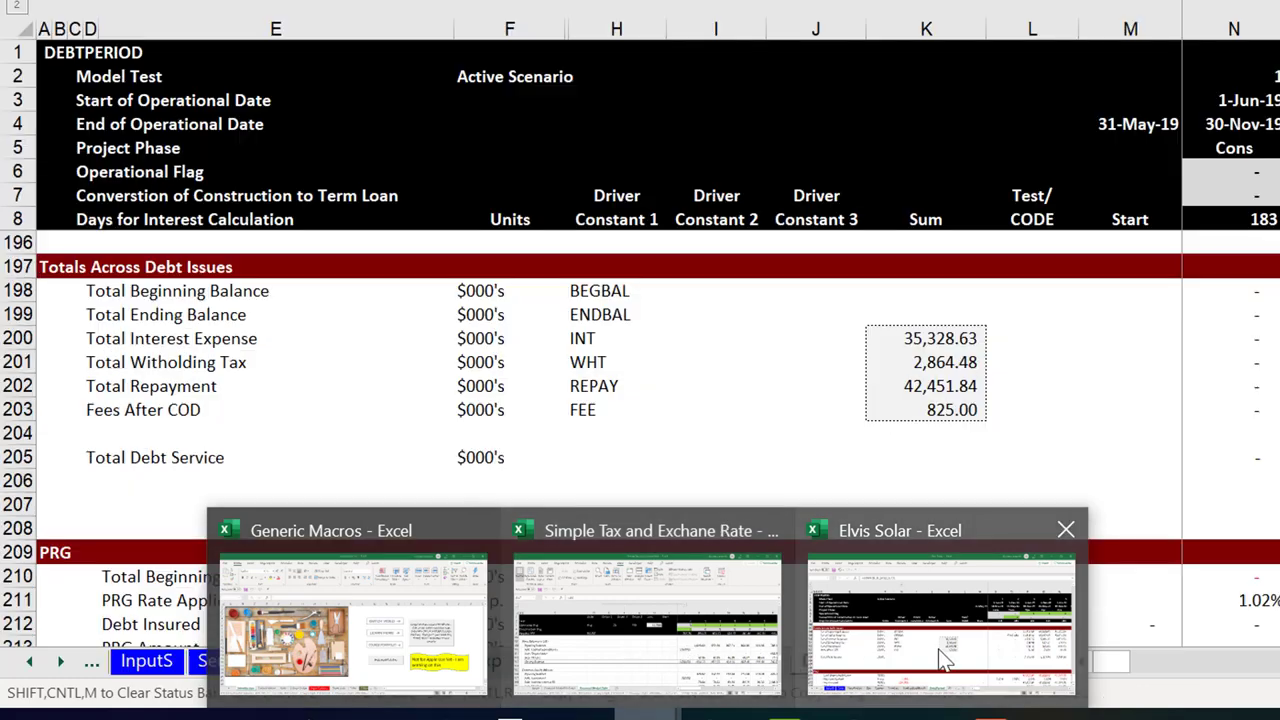
left_click(940, 625)
key("ctrl+Page_Up")
key("ctrl+Page_Up")
key("ctrl+Page_Up")
key("ctrl+Page_Up")
key("ctrl+Page_Up")
key("ctrl+Page_Up")
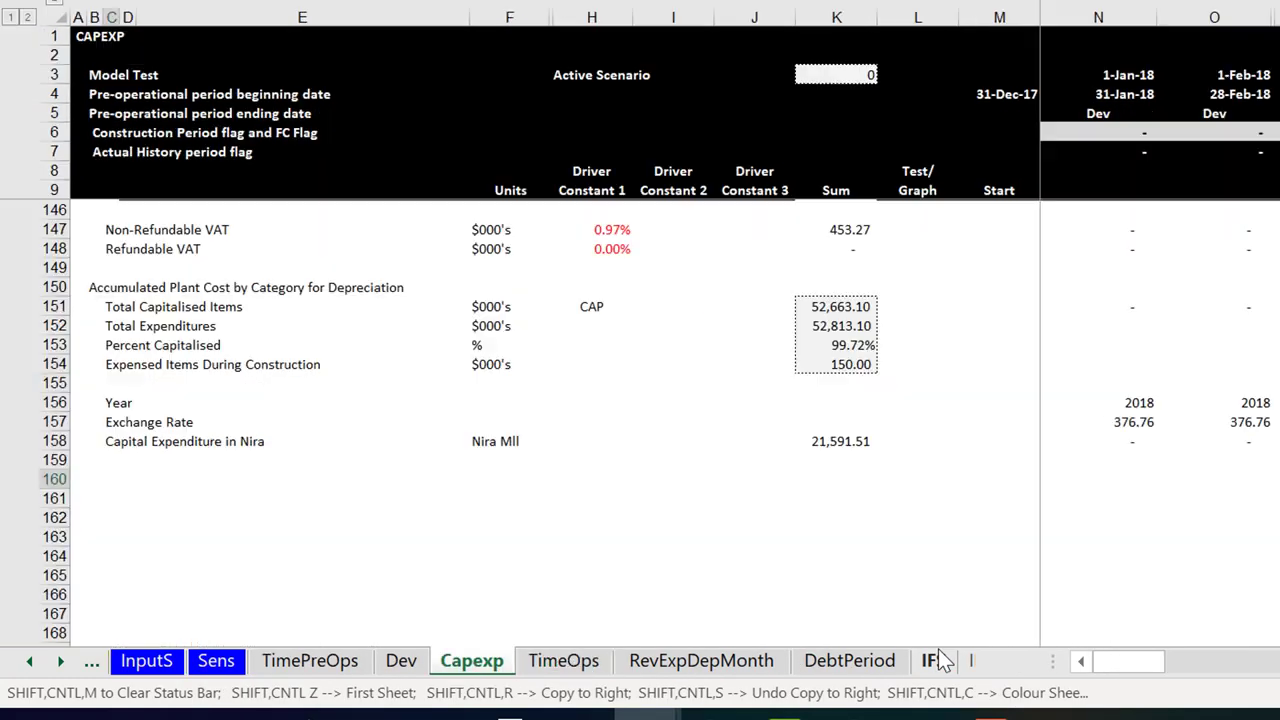
key("ctrl+Page_Up")
key("ctrl+Page_Up")
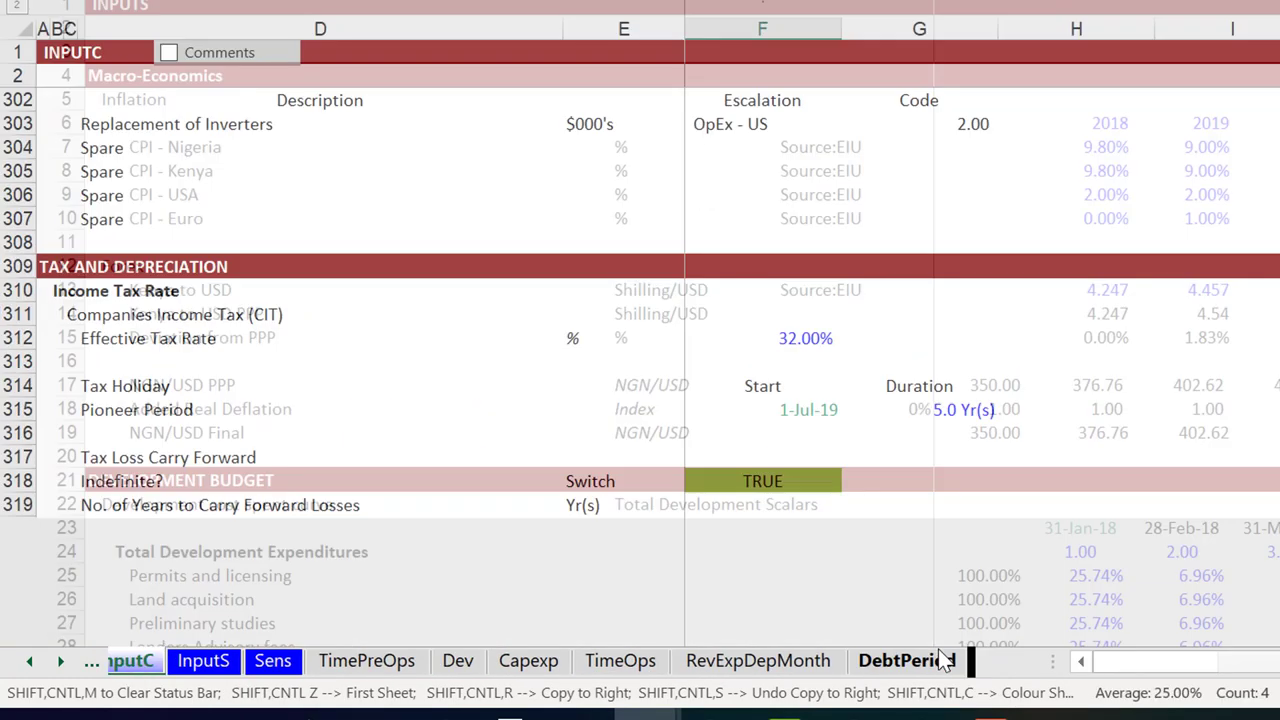
key("ctrl+Page_Down")
key("ctrl+Page_Down")
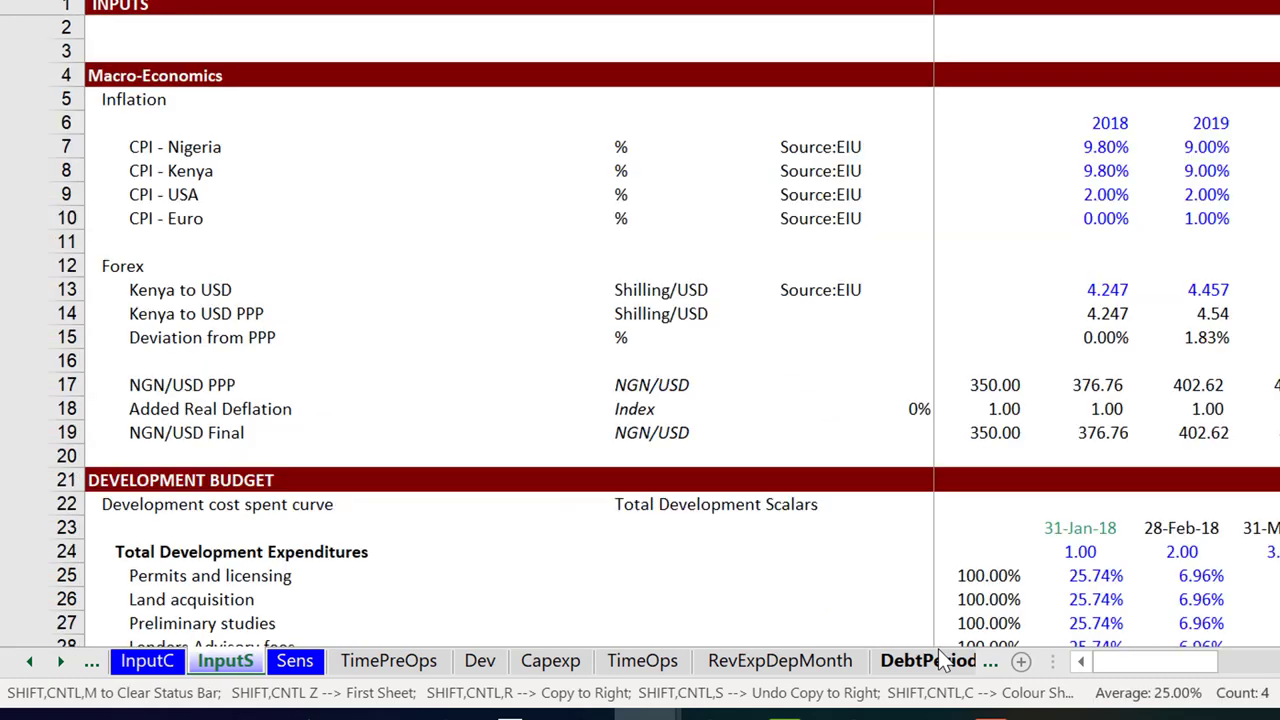
key("ctrl+Page_Down")
key("ctrl+Page_Down")
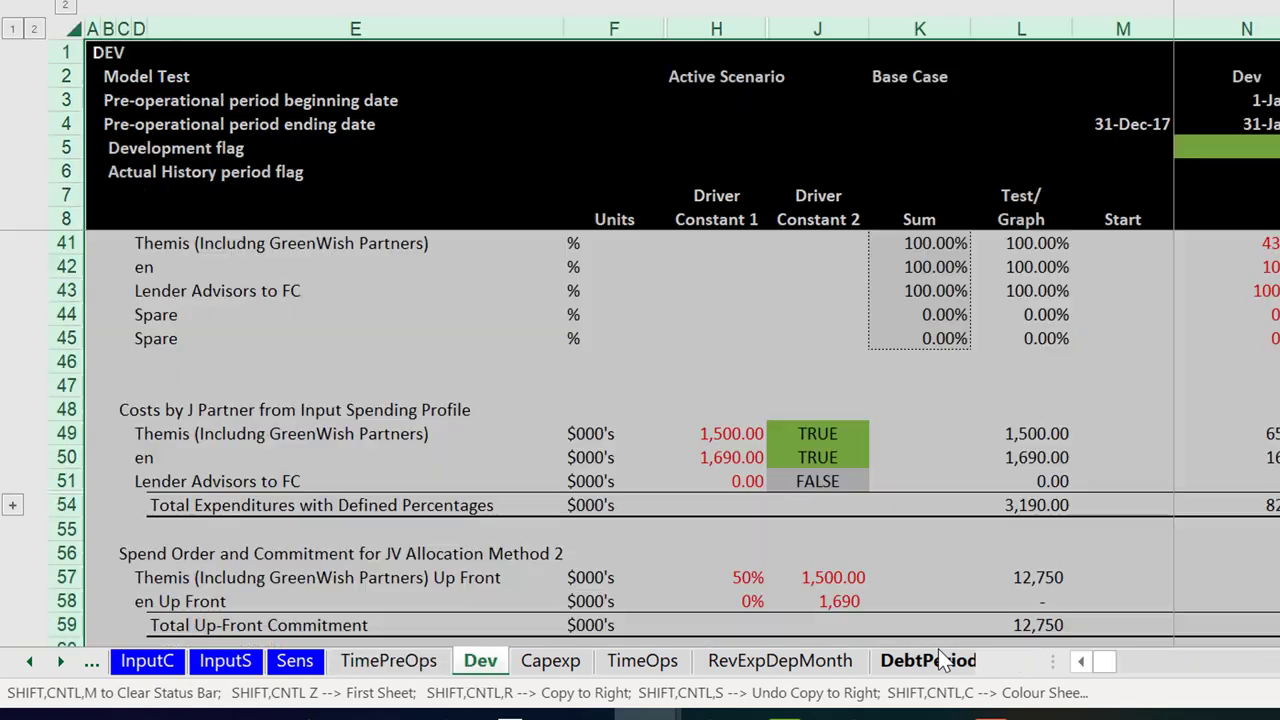
Examine the Elvis Solar calculation sheets for debt, cash flow waterfall, tax depreciation in Nira, capital expenditure and IRR
key("ctrl+Page_Up")
key("ctrl+Page_Down")
key("ctrl+Page_Down")
key("ctrl+Page_Down")
key("ctrl+Page_Down")
key("ctrl+Page_Down")
key("ctrl+Page_Down")
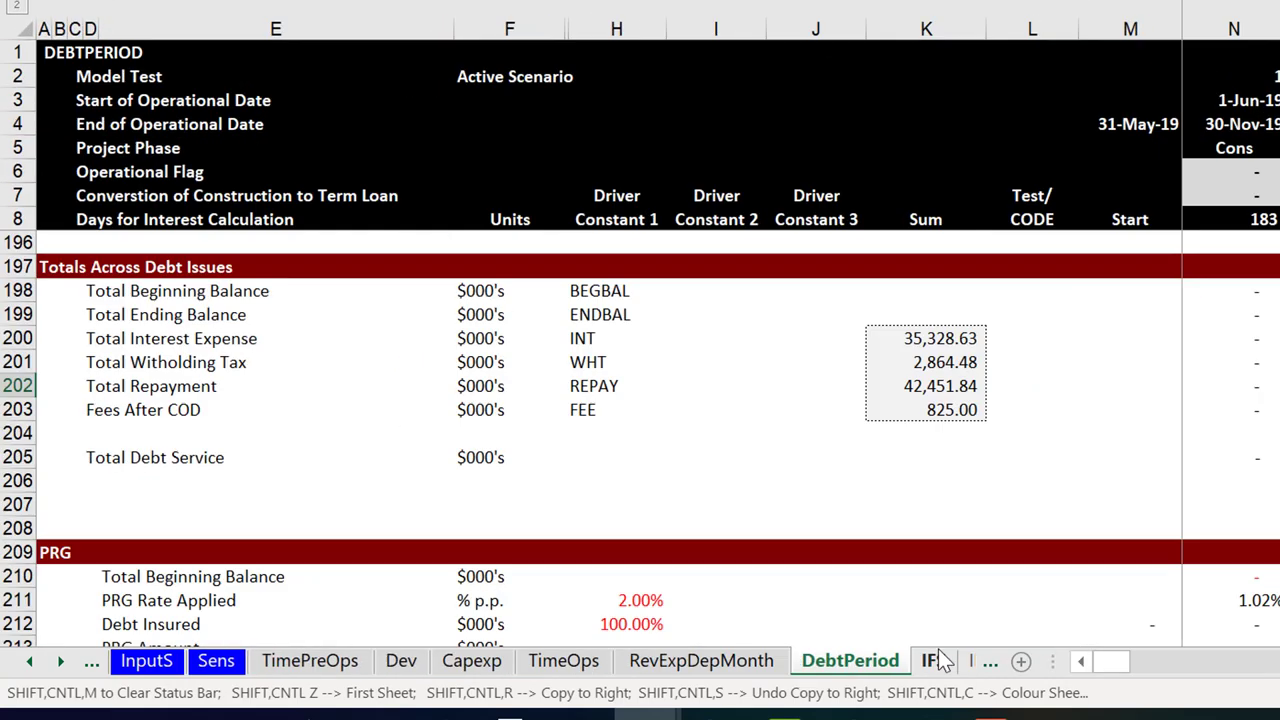
key("ctrl+Page_Down")
key("ctrl+Page_Down")
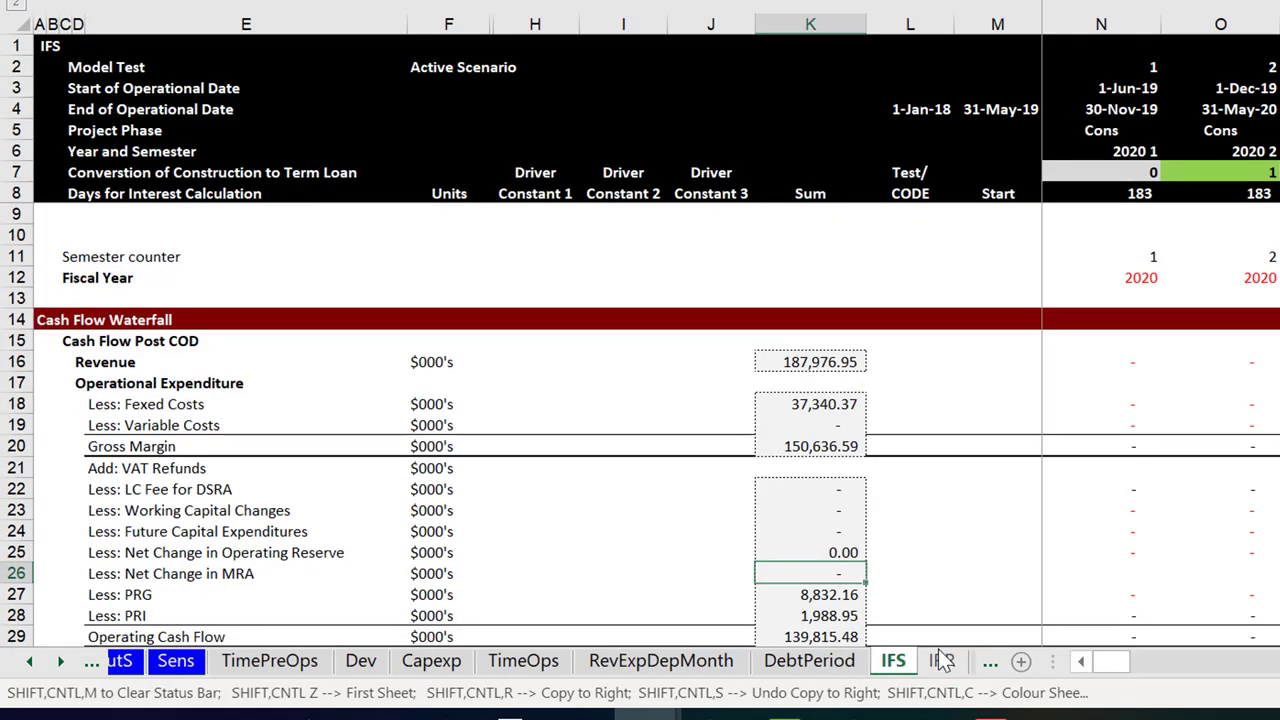
key("ctrl+Page_Up")
key("ctrl+Page_Up")
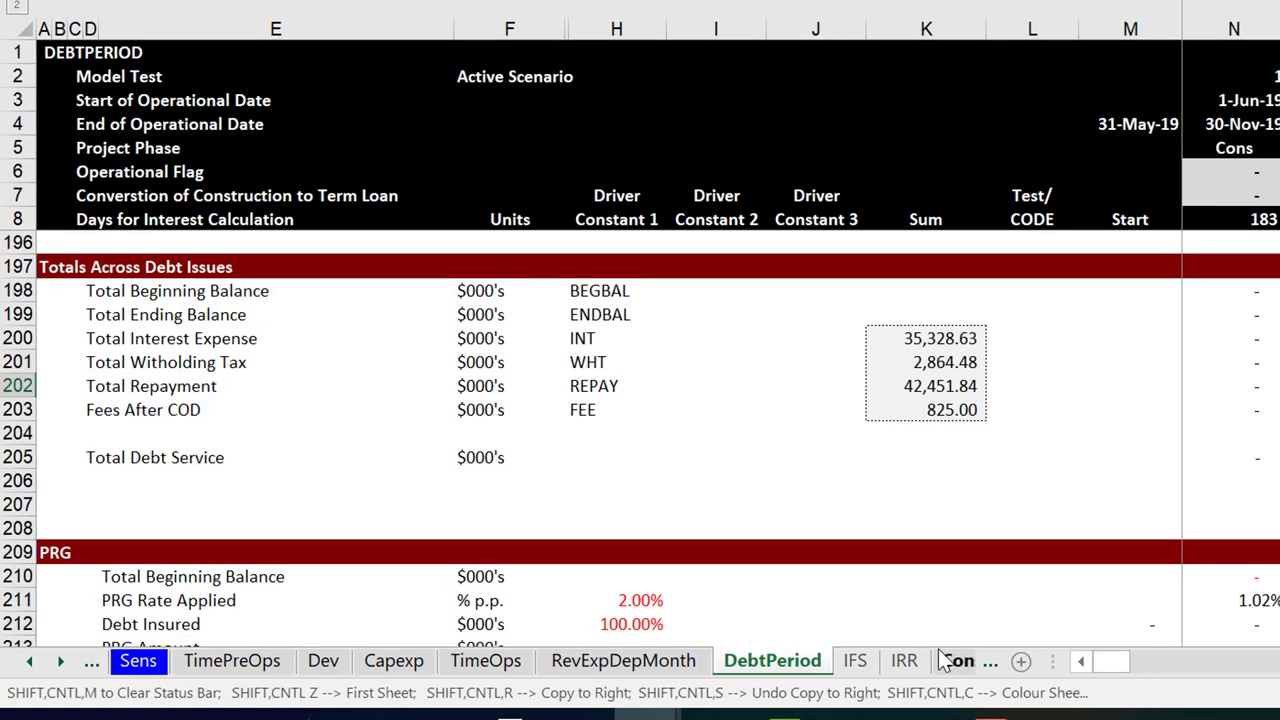
key("ctrl+Page_Up")
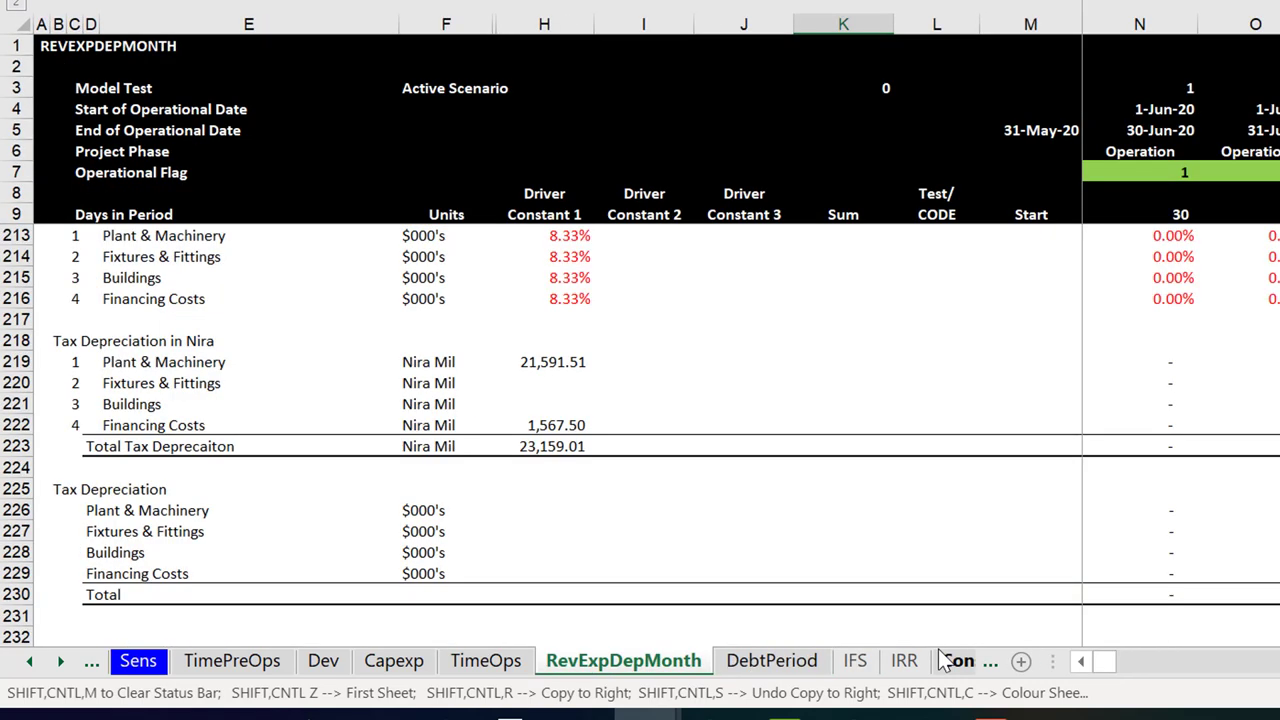
key("ctrl+Page_Up")
key("ctrl+Page_Up")
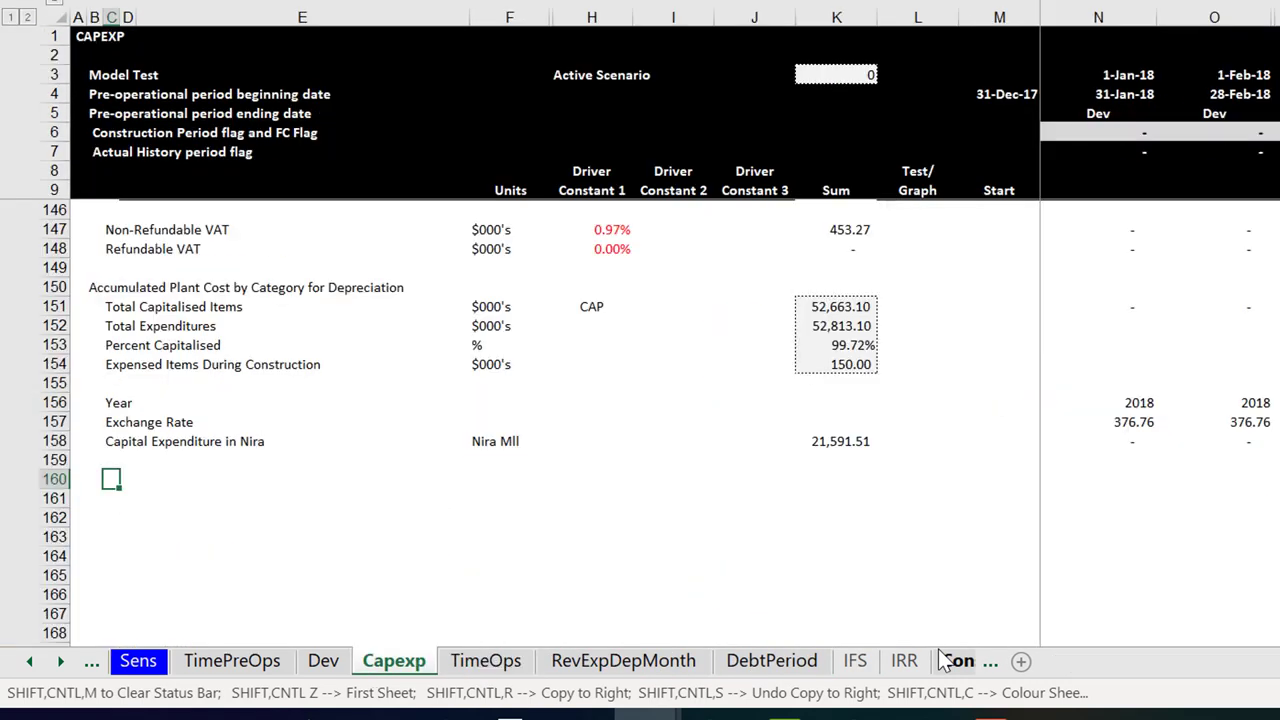
key("ctrl+Page_Down")
key("ctrl+Page_Down")
key("ctrl+Page_Down")
key("ctrl+Page_Down")
key("ctrl+Page_Down")
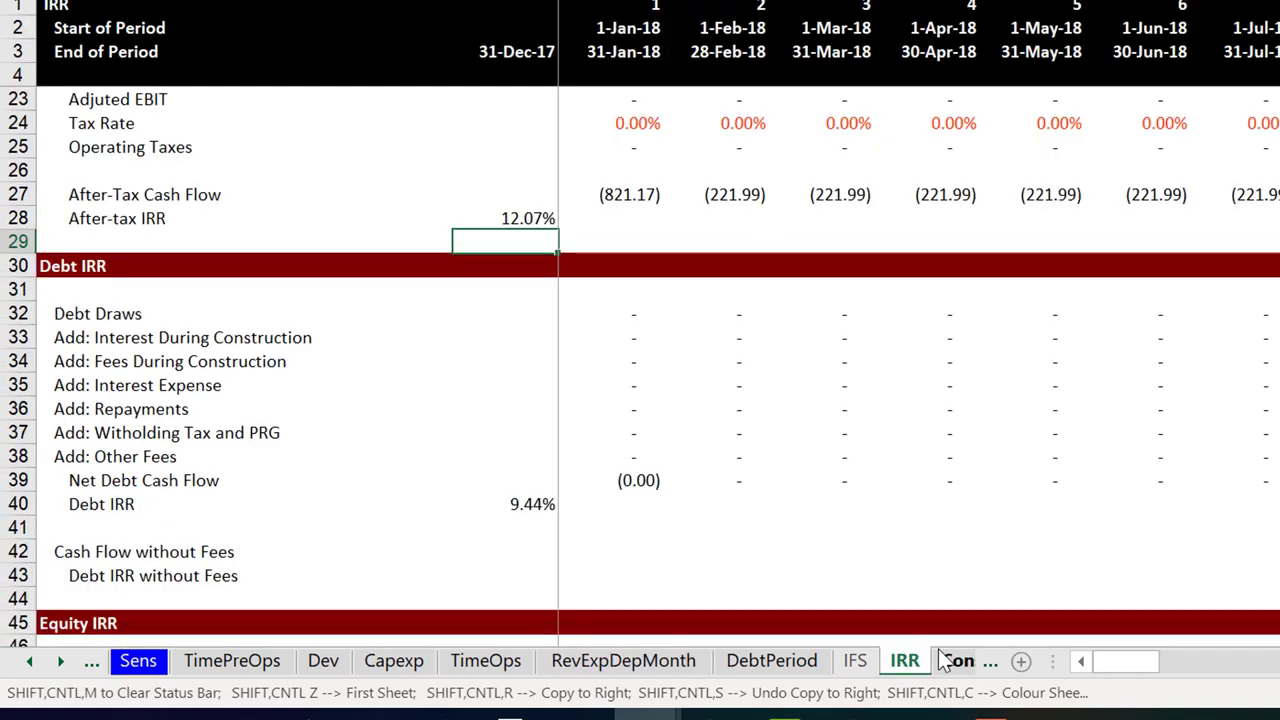
Switch back to the Simple Tax and Exchange Rate workbook and review the USD Common Equity Balance, Debt Balance, Difference and Test rows
key("ctrl+Tab")
key("Down")
key("Down")
key("Down")
key("Down")
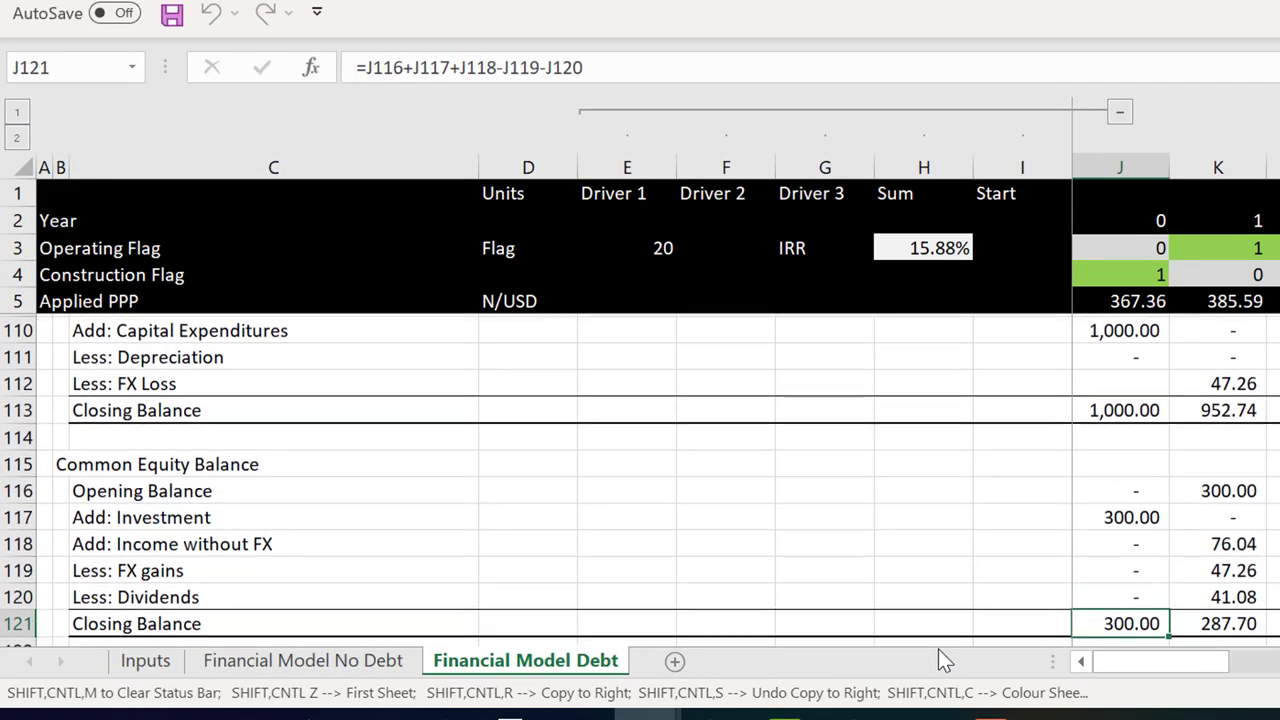
key("Down")
key("Down")
key("Down")
key("Down")
key("Down")
key("Down")
key("Down")
key("Down")
key("Down")
key("Down")
key("Down")
key("Down")
key("Down")
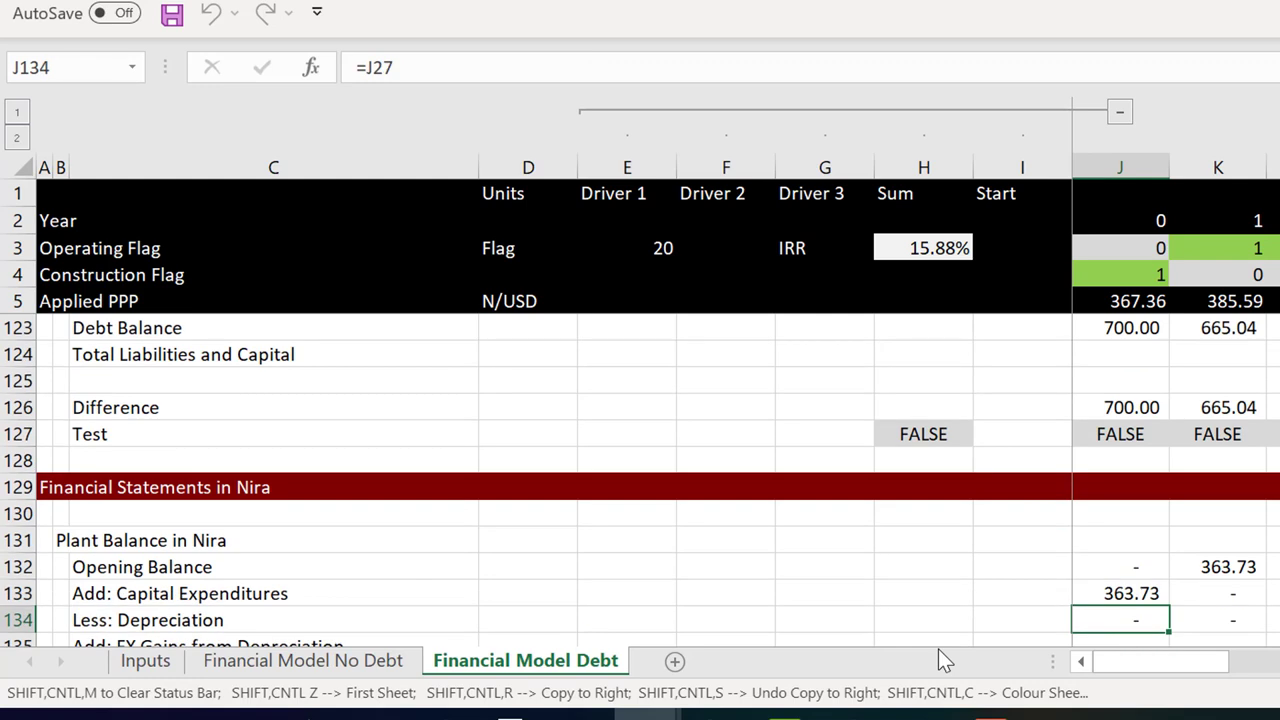
key("Up")
key("Up")
key("Up")
key("Up")
key("Up")
key("Up")
key("Up")
key("Up")
key("Up")
key("Up")
key("Up")
key("Up")
key("Up")
key("Up")
key("Up")
key("Up")
key("Up")
key("Up")
key("Down")
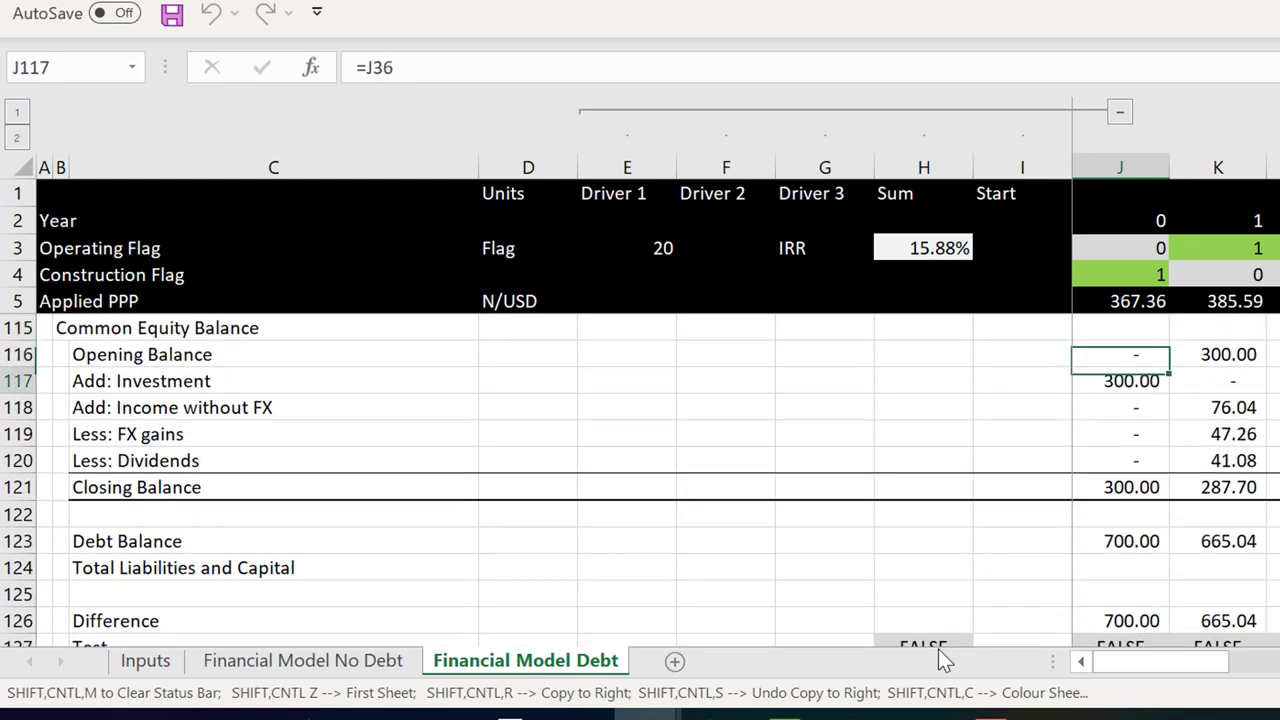
key("Down")
key("Down")
key("Down")
key("Down")
key("Down")
key("Down")
key("Down")
key("Down")
key("Down")
key("Down")
key("Down")
key("Down")
key("Down")
key("Down")
key("Down")
key("Down")
key("Up")
key("Up")
key("Up")
key("Up")
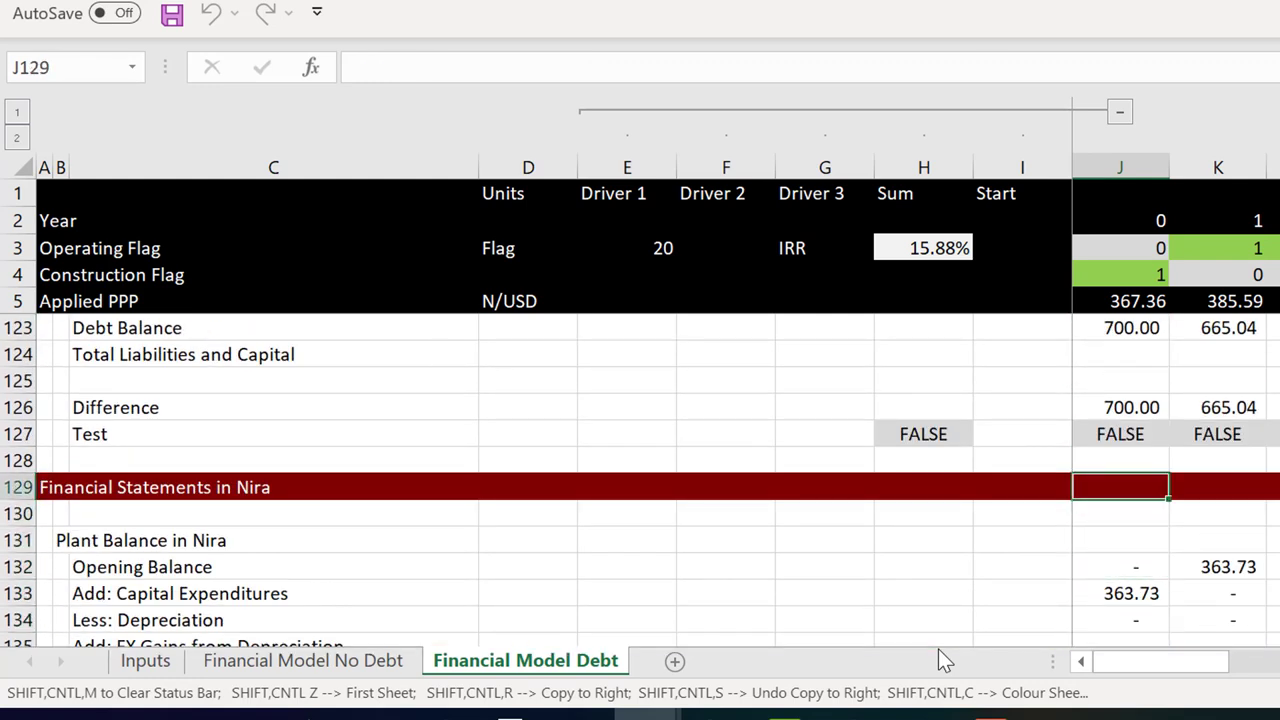
key("Up")
key("Up")
key("Up")
key("Up")
key("Up")
key("Up")
key("Up")
key("Up")
key("Up")
key("Up")
key("Up")
key("Up")
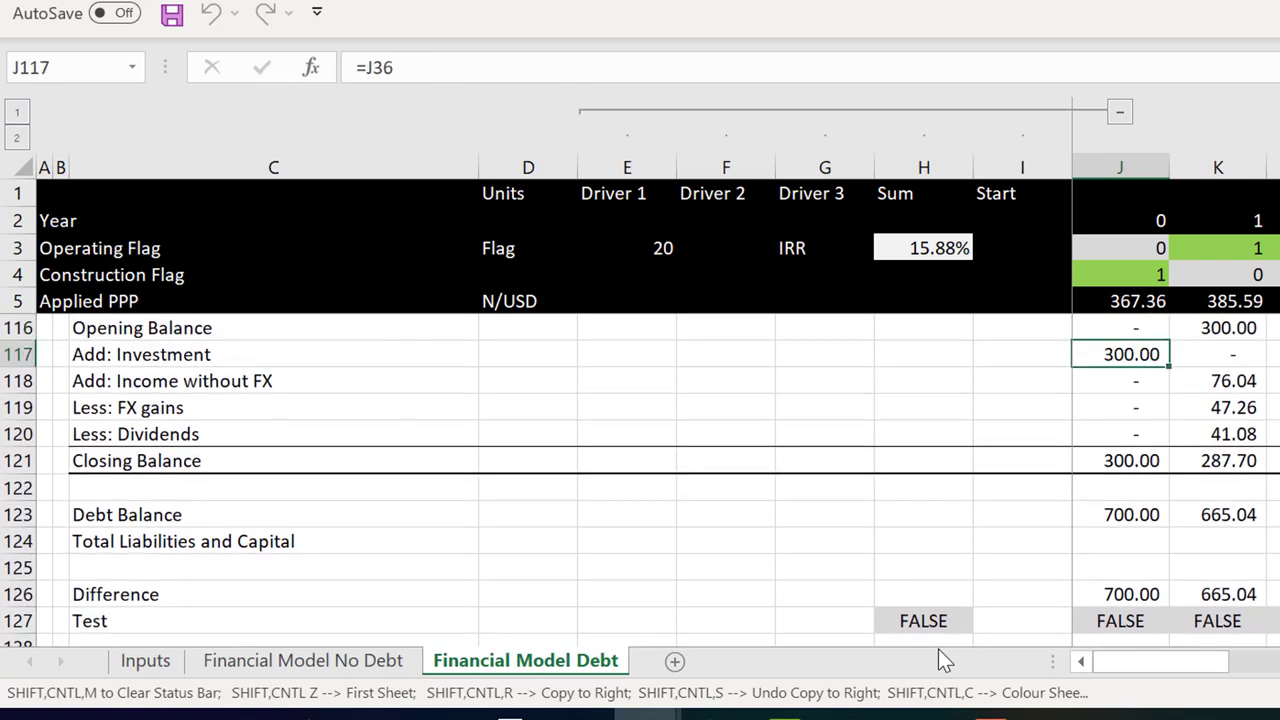
Calculate USD Total Liabilities and Capital in J124 as debt plus closing equity with =J123+J121 and copy it across all years
key("Down")
key("Down")
key("Down")
key("Down")
key("Down")
key("Down")
key("Down")
key("Up")
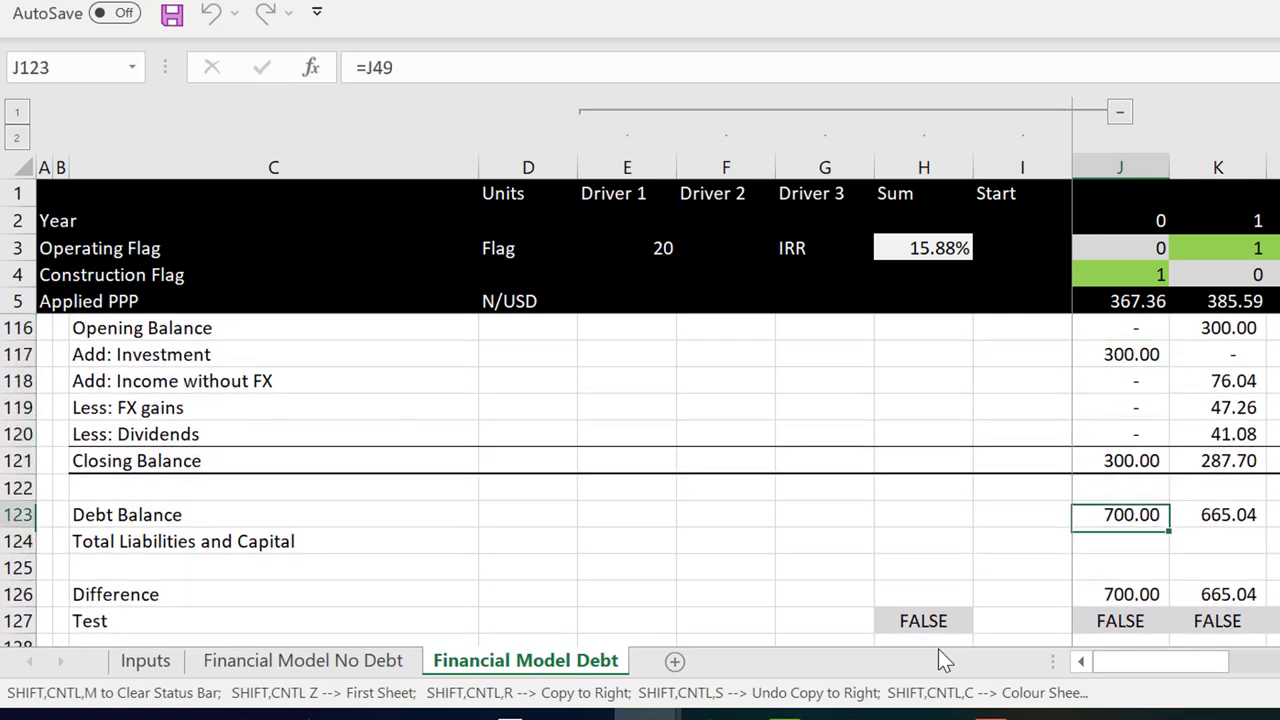
key("Down")
type("=")
key("Up")
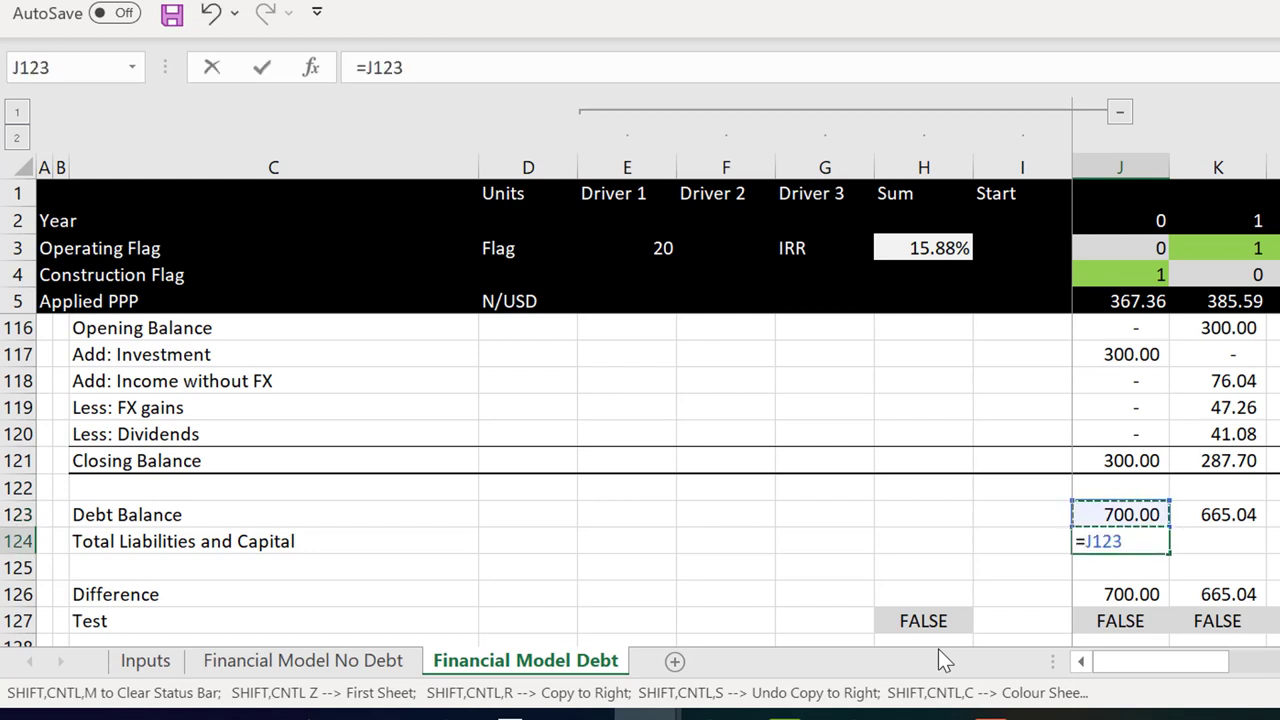
type("+")
key("Up")
key("Up")
key("Up")
key("Return")
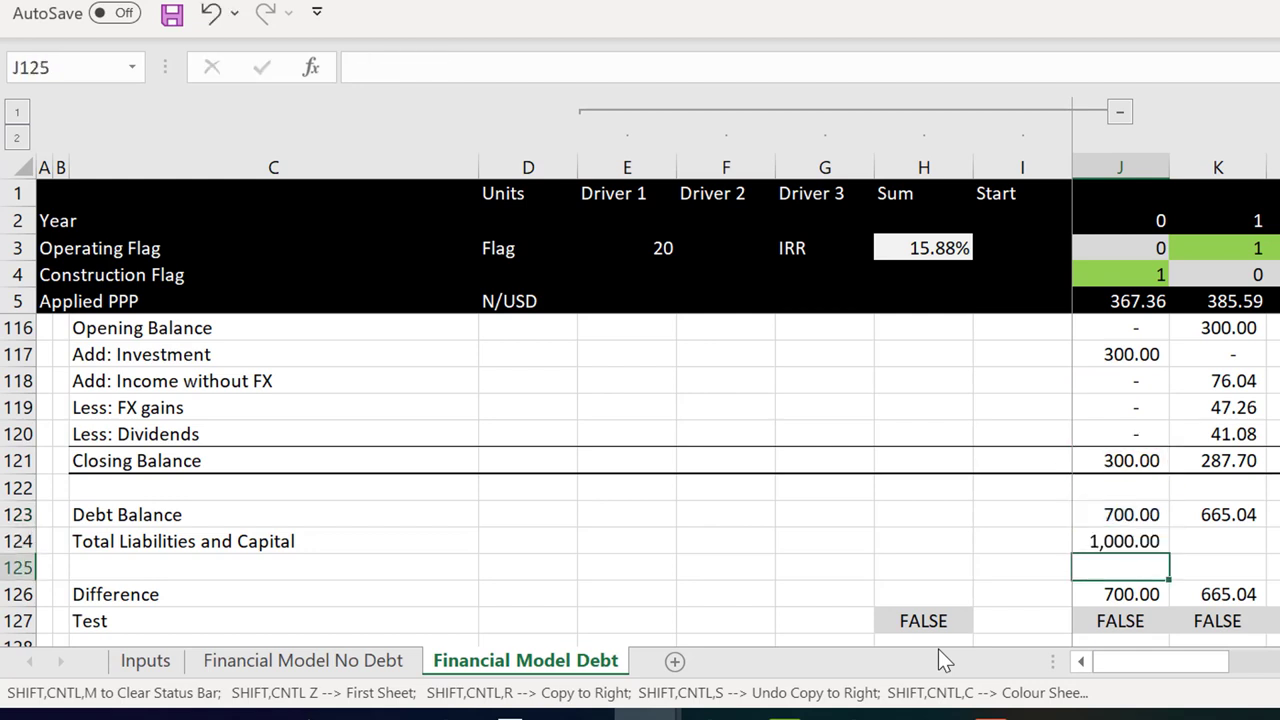
key("Up")
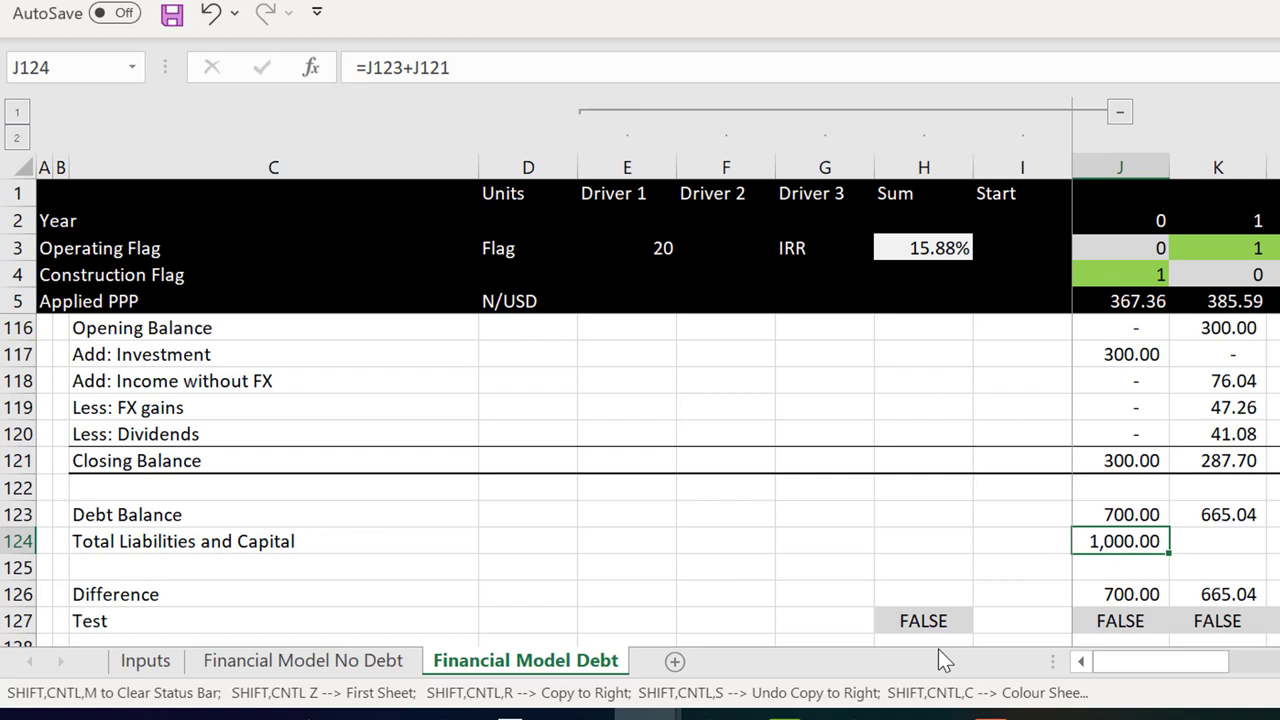
key("Down")
key("Up")
key("ctrl+shift+r")
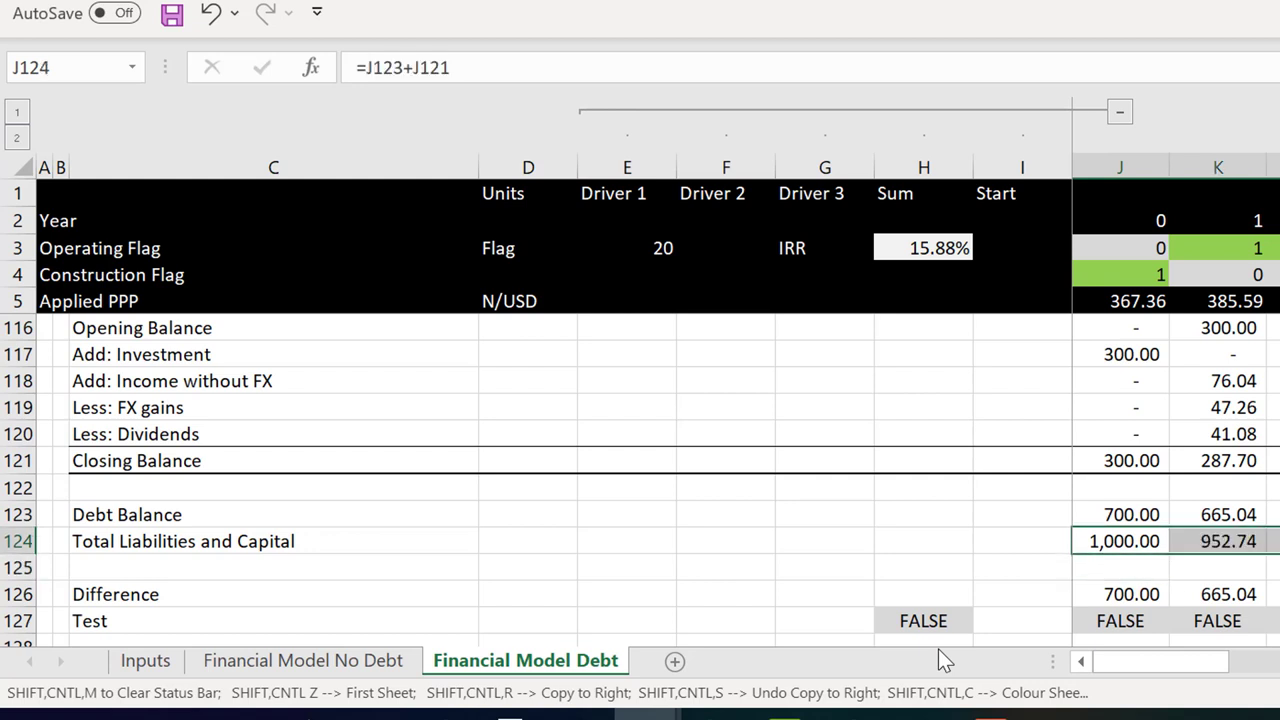
Replace the USD Difference formula in J126 with =J124-J113, copy it across all years and check the balance test
key("Down")
key("Down")
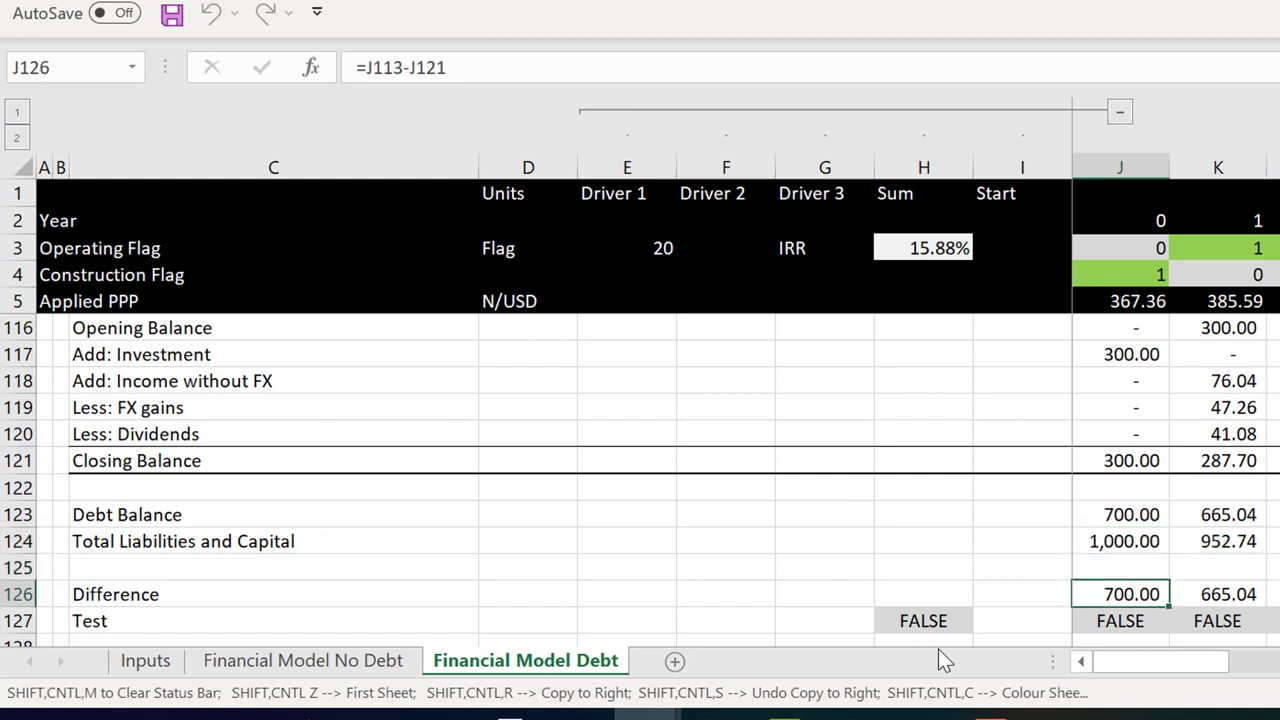
type("=")
key("Up")
key("Up")
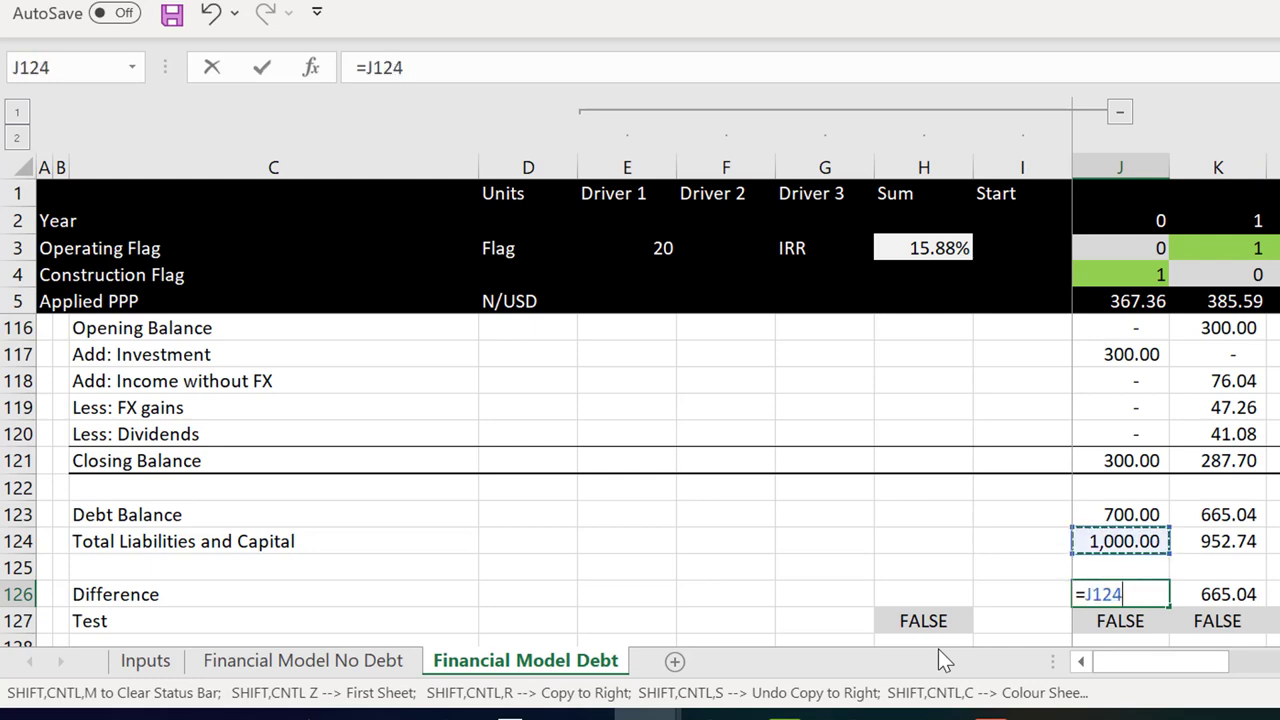
type("-")
key("Up")
key("Up")
key("Up")
key("Up")
key("Up")
key("Up")
key("Up")
key("Up")
key("Up")
key("Up")
key("Up")
key("Up")
key("Up")
key("Up")
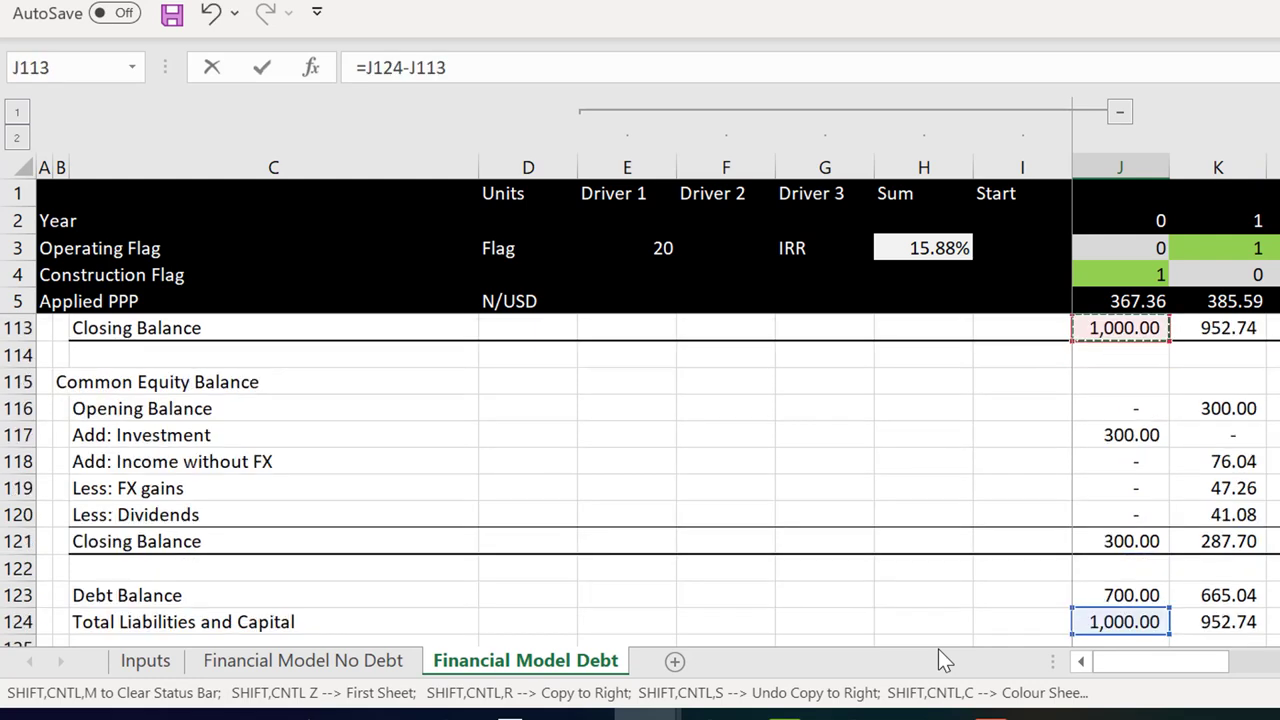
key("Down")
key("Return")
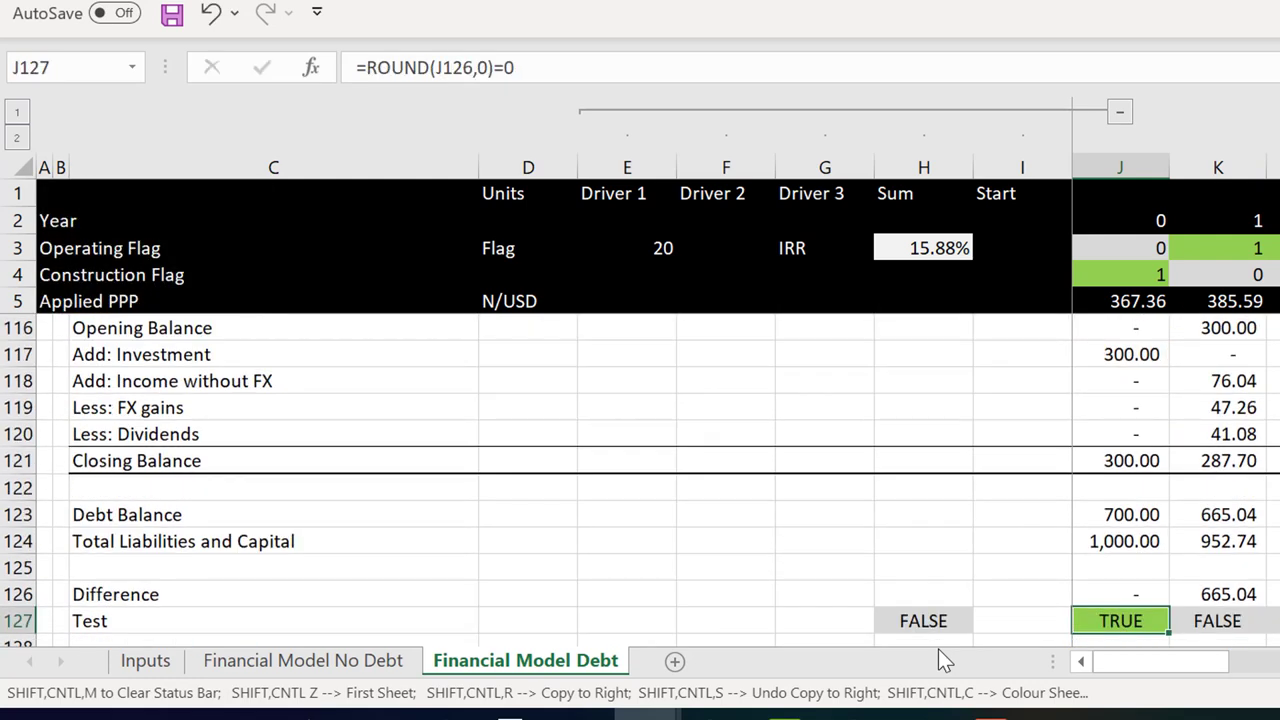
key("Up")
key("Up")
key("Down")
key("ctrl+shift+r")
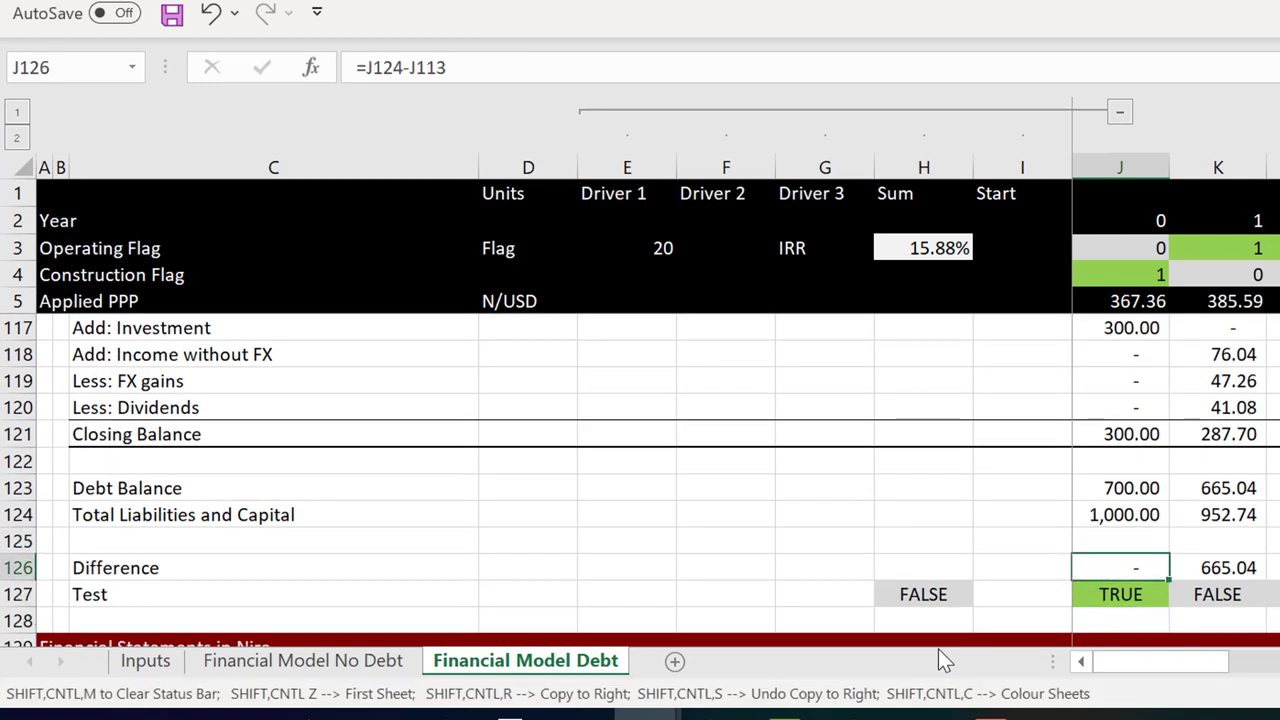
key("Right")
key("Right")
key("Right")
key("Right")
key("Right")
key("Right")
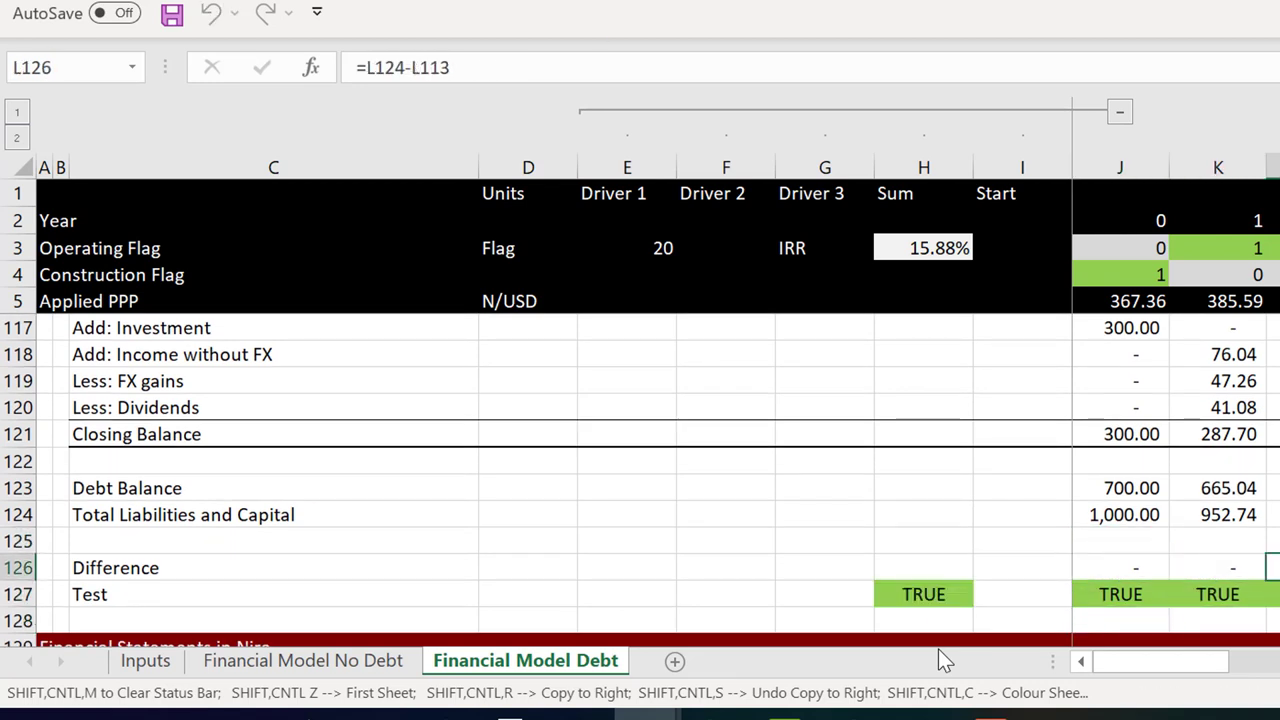
Check the USD Difference and Test rows 126 and 127 across the years through the end of the project
key("Right")
key("Right")
key("Right")
key("Right")
key("Right")
key("Right")
key("Right")
key("Right")
key("Right")
key("Right")
key("Right")
key("Right")
key("Right")
key("Right")
key("Right")
key("Right")
key("Left")
key("Left")
key("Left")
key("Left")
key("Left")
key("Left")
key("Left")
key("Left")
key("Left")
key("Left")
key("Left")
key("Left")
key("Left")
key("Left")
key("Left")
key("Left")
key("Left")
key("Left")
key("Left")
key("Left")
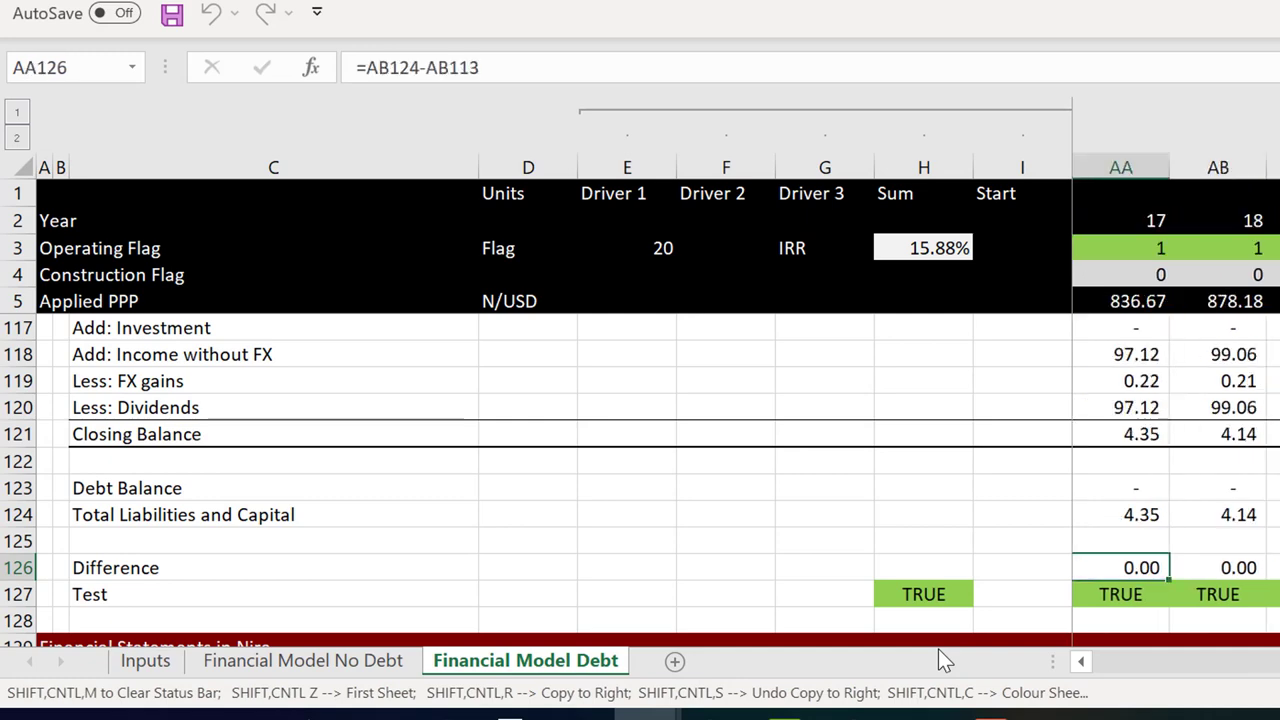
key("Home")
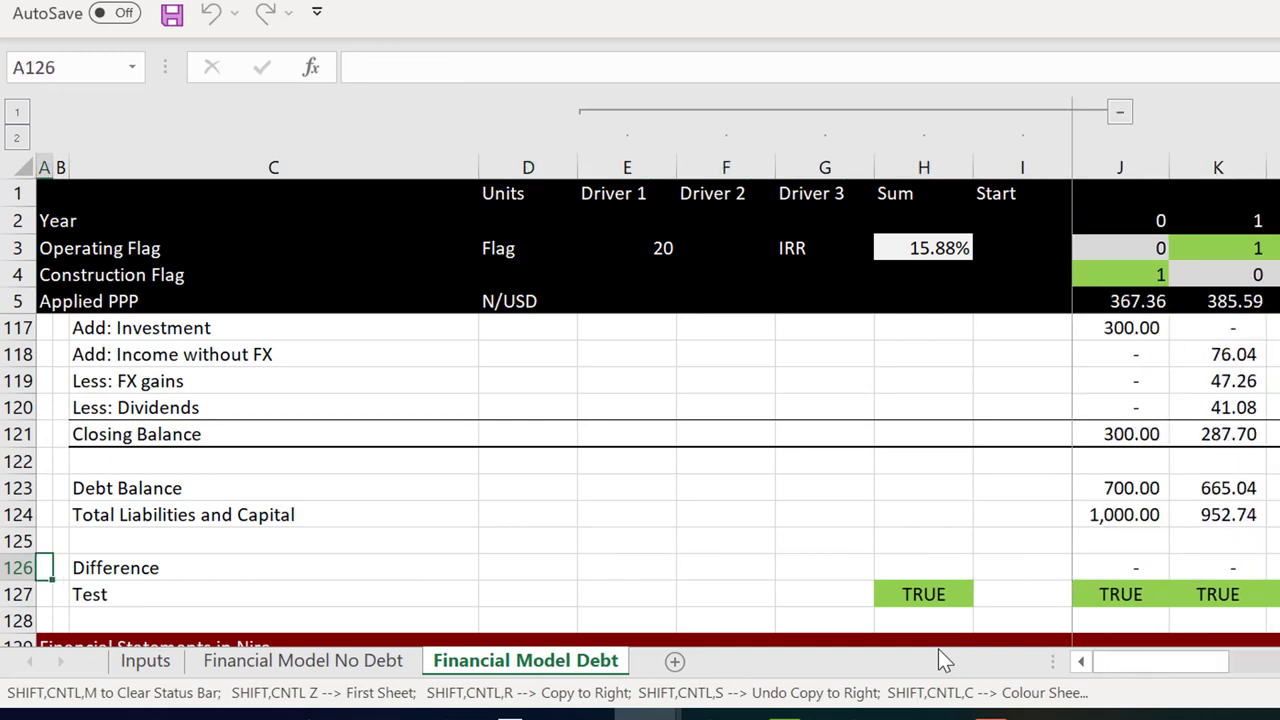
Review the Financial Statements in Nira, covering the plant balance, common equity balance and exchange rate change rows
key("Down")
key("Down")
key("Down")
key("Down")
key("Down")
key("Down")
key("Down")
key("Down")
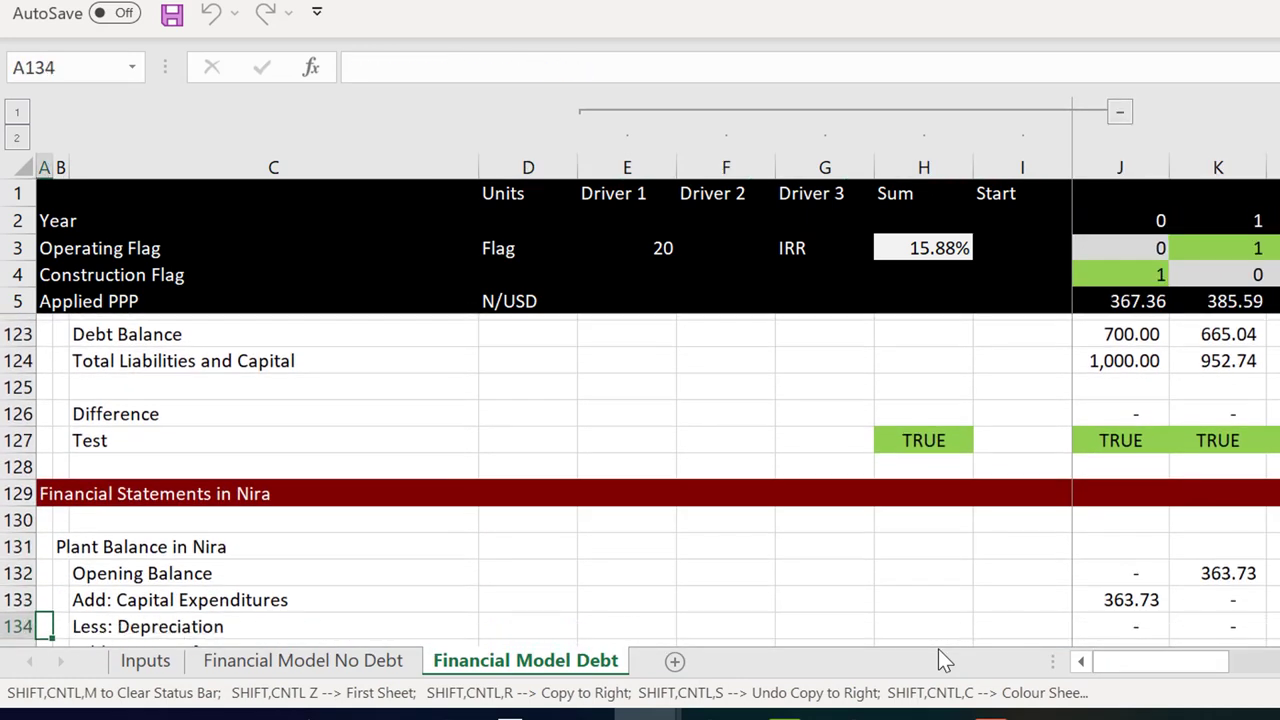
key("Down")
key("Down")
key("Down")
key("Down")
key("Down")
key("Down")
key("Down")
key("Down")
key("Down")
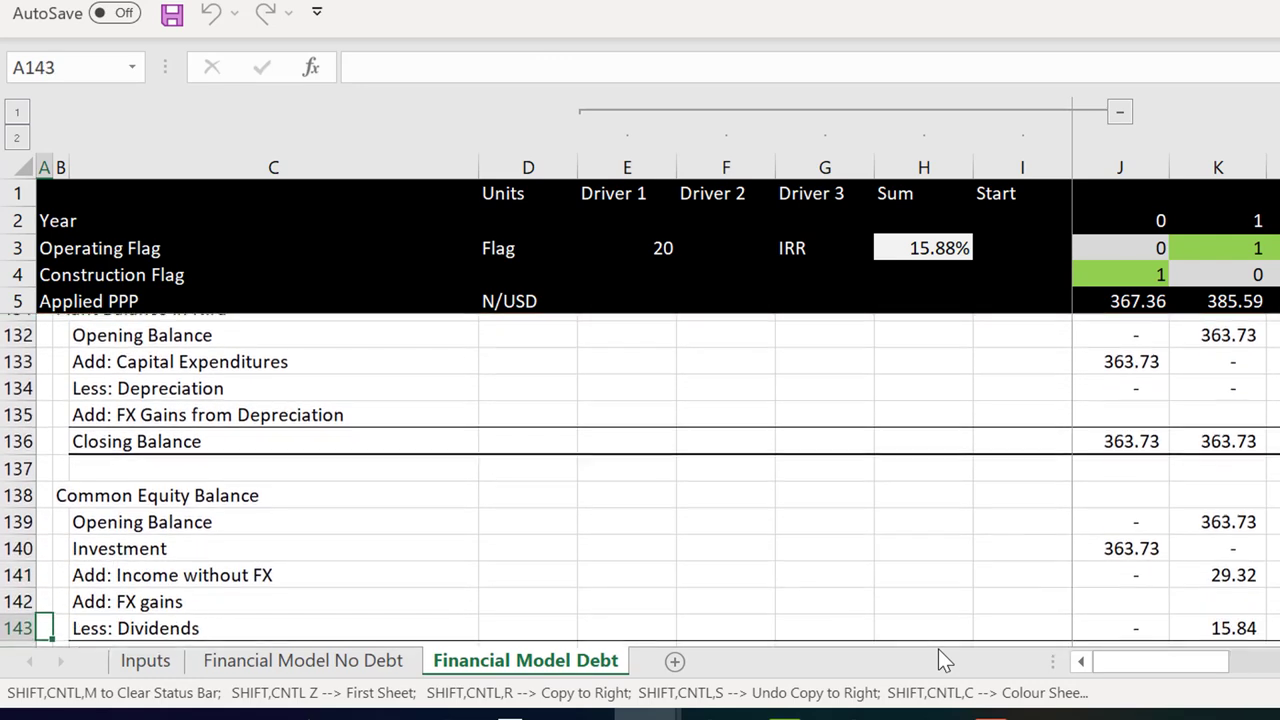
key("Down")
key("Down")
key("Down")
key("Down")
key("Down")
key("Down")
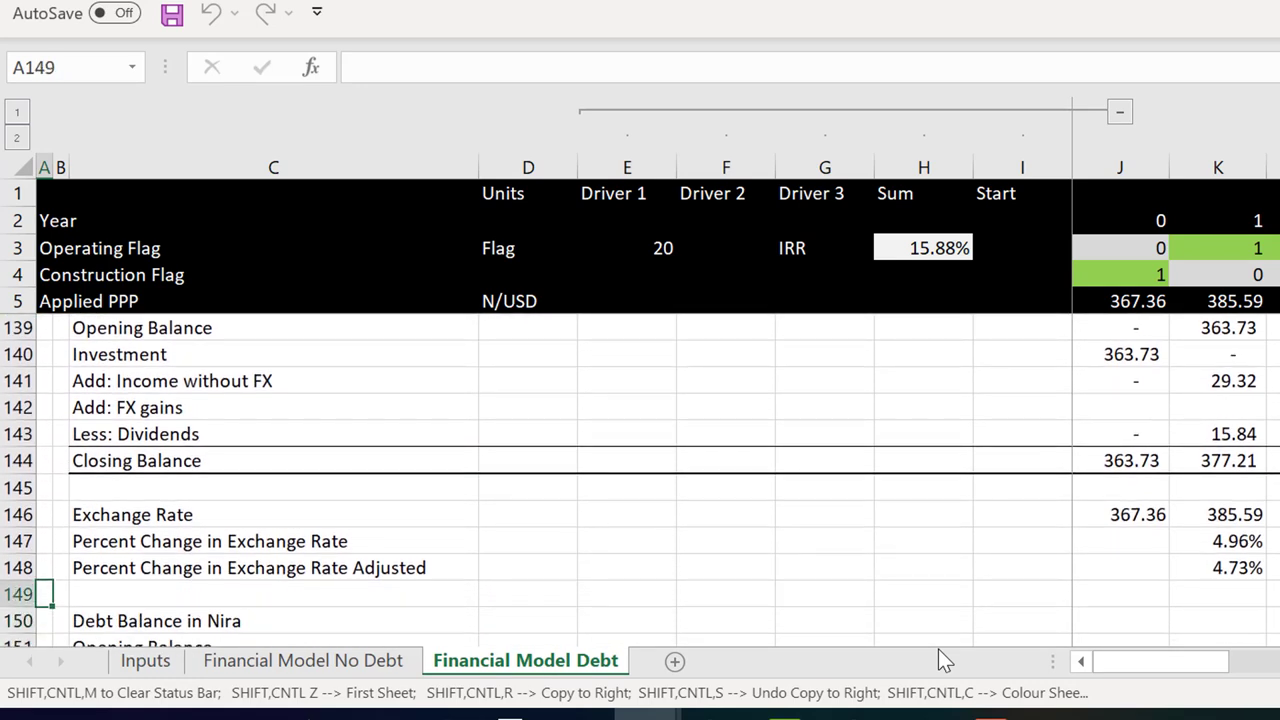
key("Down")
key("Down")
key("Up")
key("Up")
key("Down")
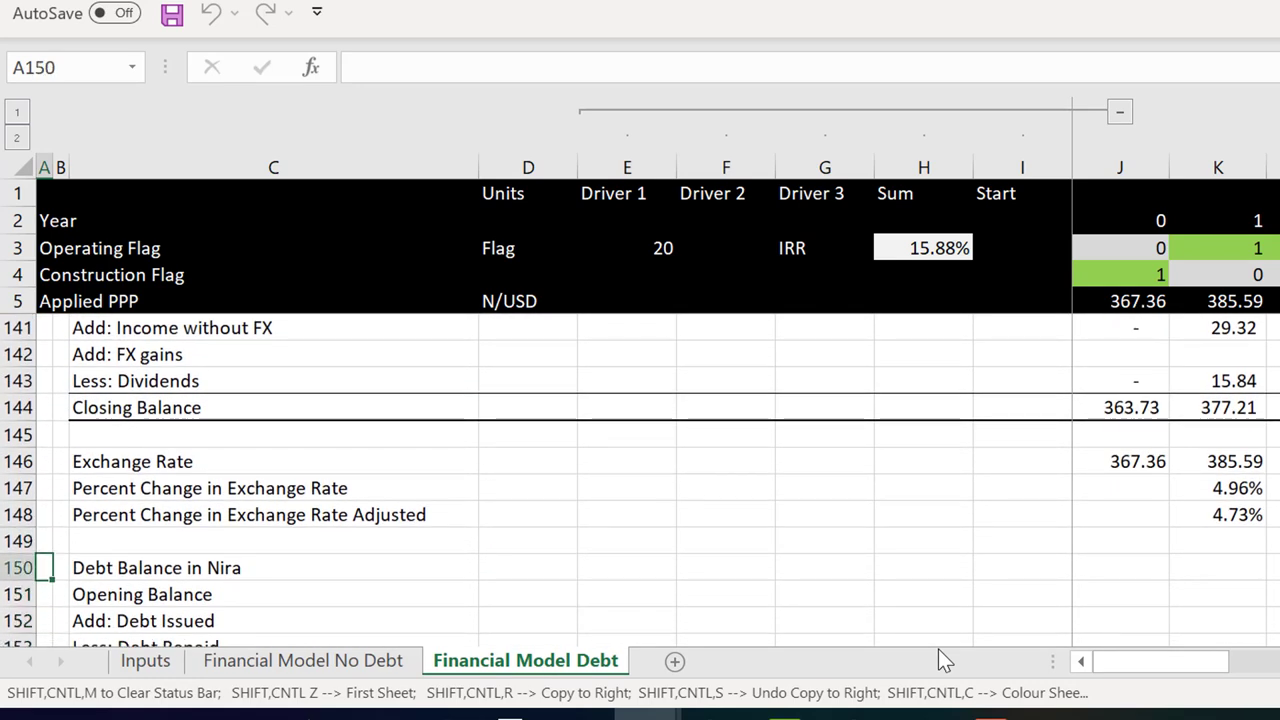
Examine the Debt Balance in Nira rows from Opening Balance through Debt Issued, Debt Repaid and FX Adjustment to Closing Balance
key("Right")
key("Down")
key("Right")
key("Right")
key("Right")
key("Right")
key("Right")
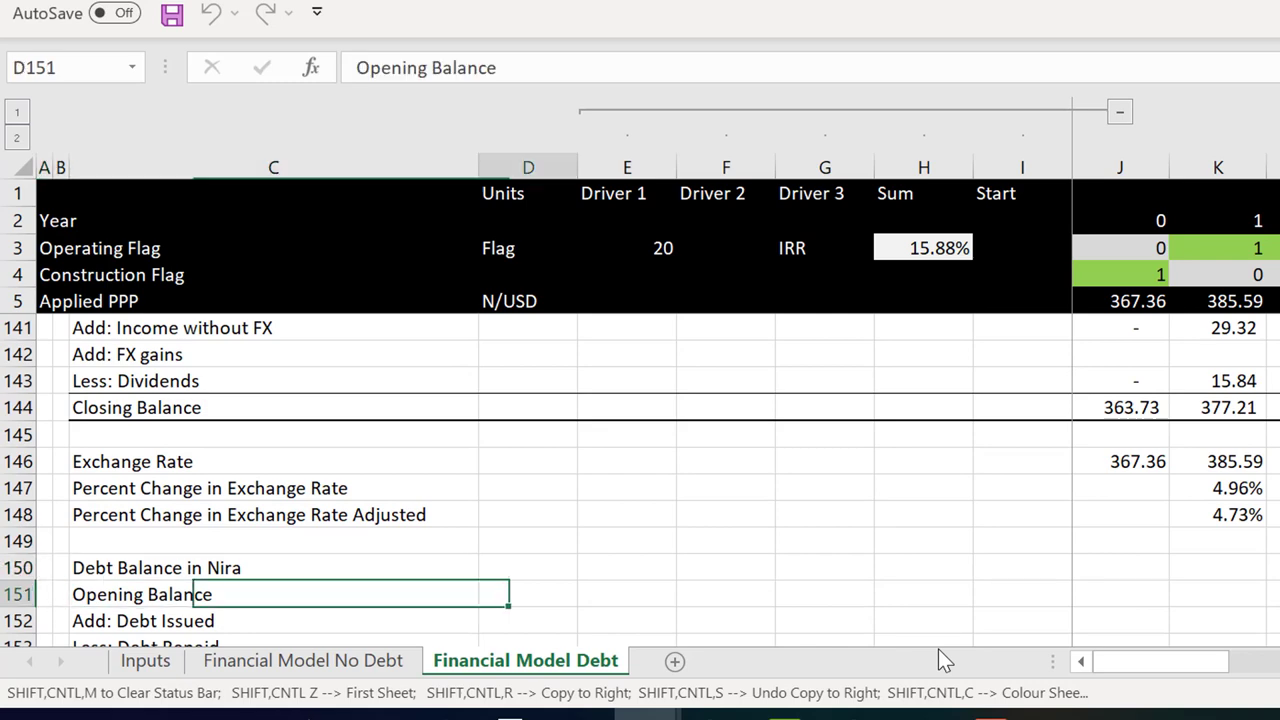
key("Right")
key("Right")
key("Down")
key("Down")
key("Down")
key("Down")
key("Down")
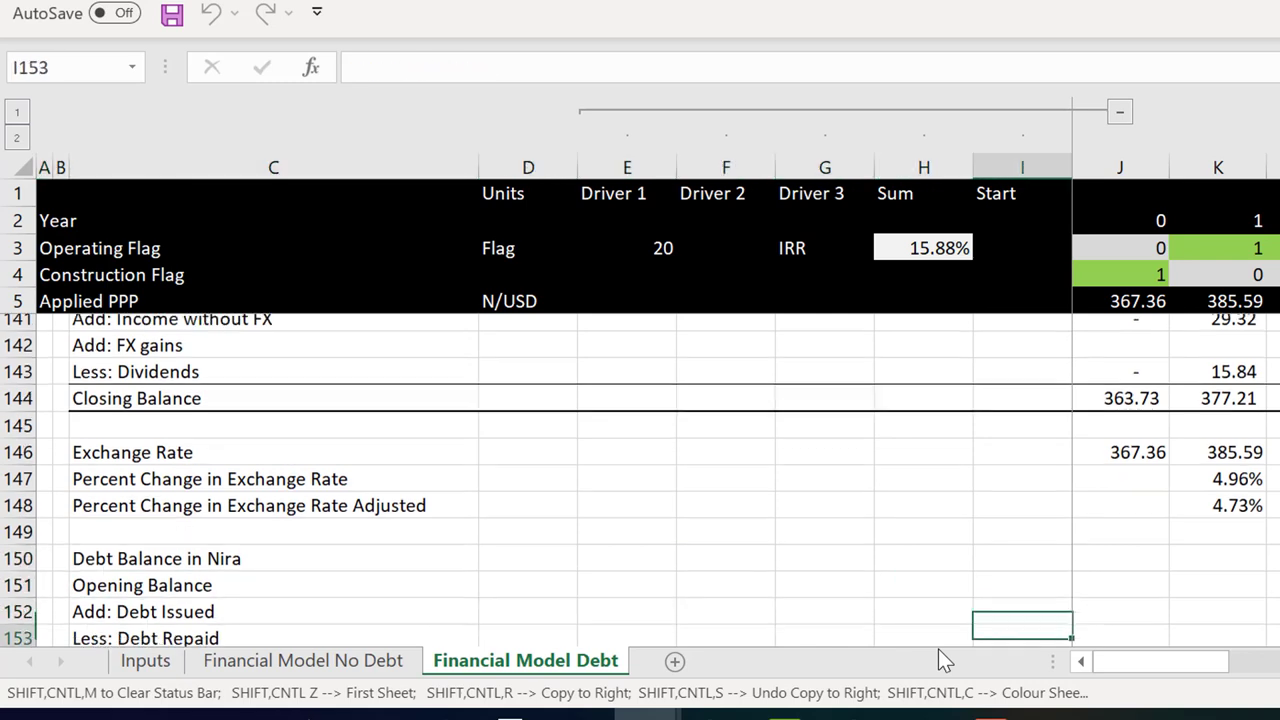
key("Up")
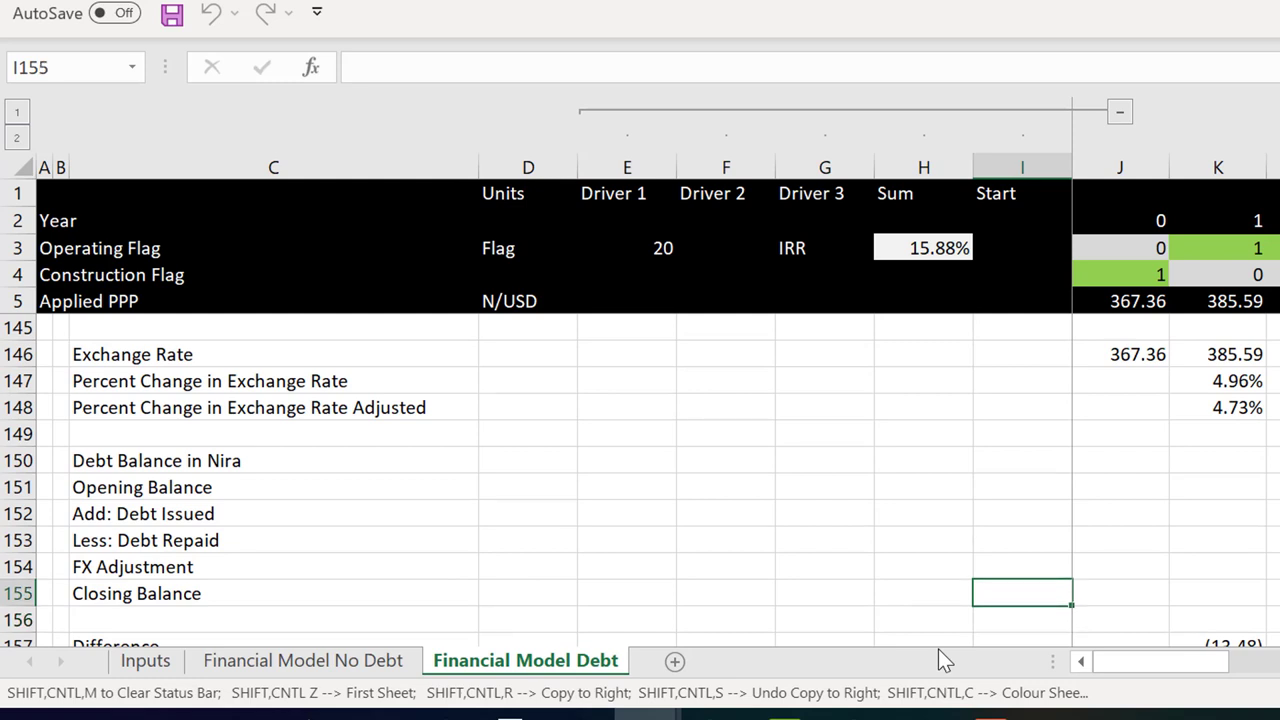
Link the Nira debt Opening Balance in J151 to the prior year's closing balance with =I155
key("Up")
key("Up")
key("Up")
key("Up")
key("Right")
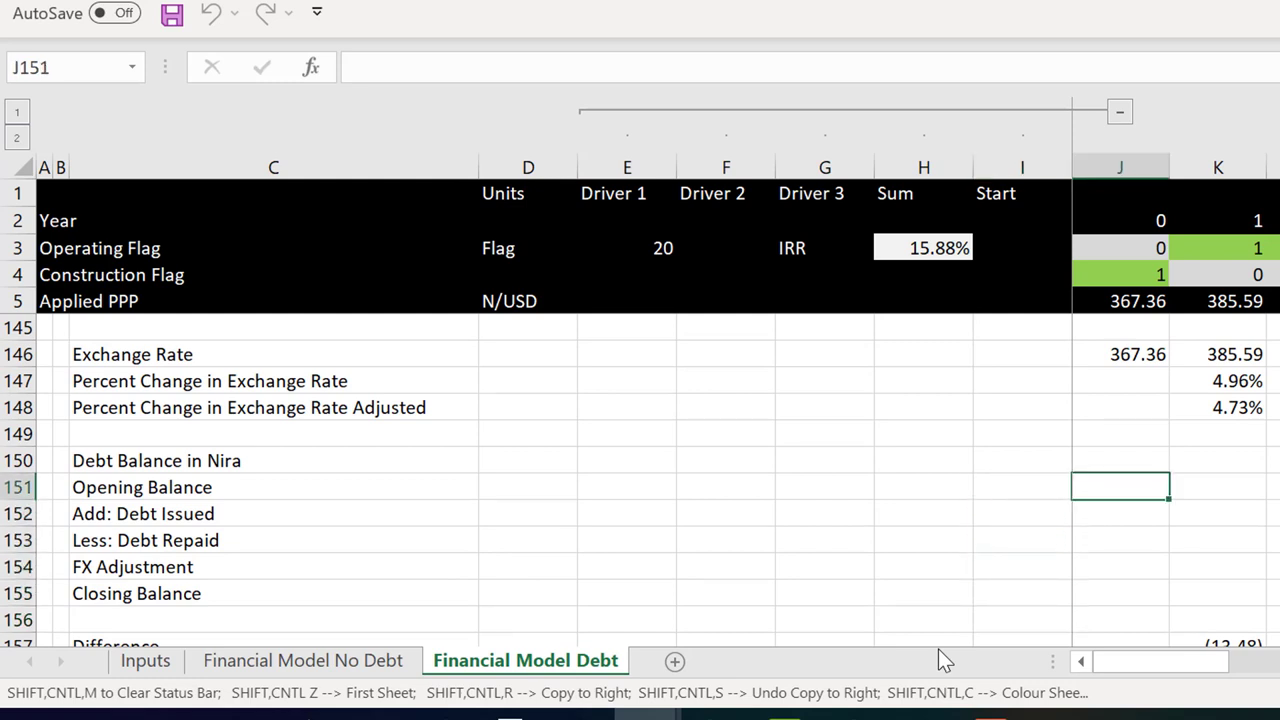
type("=")
key("Down")
key("Down")
key("Down")
key("Down")
key("Down")
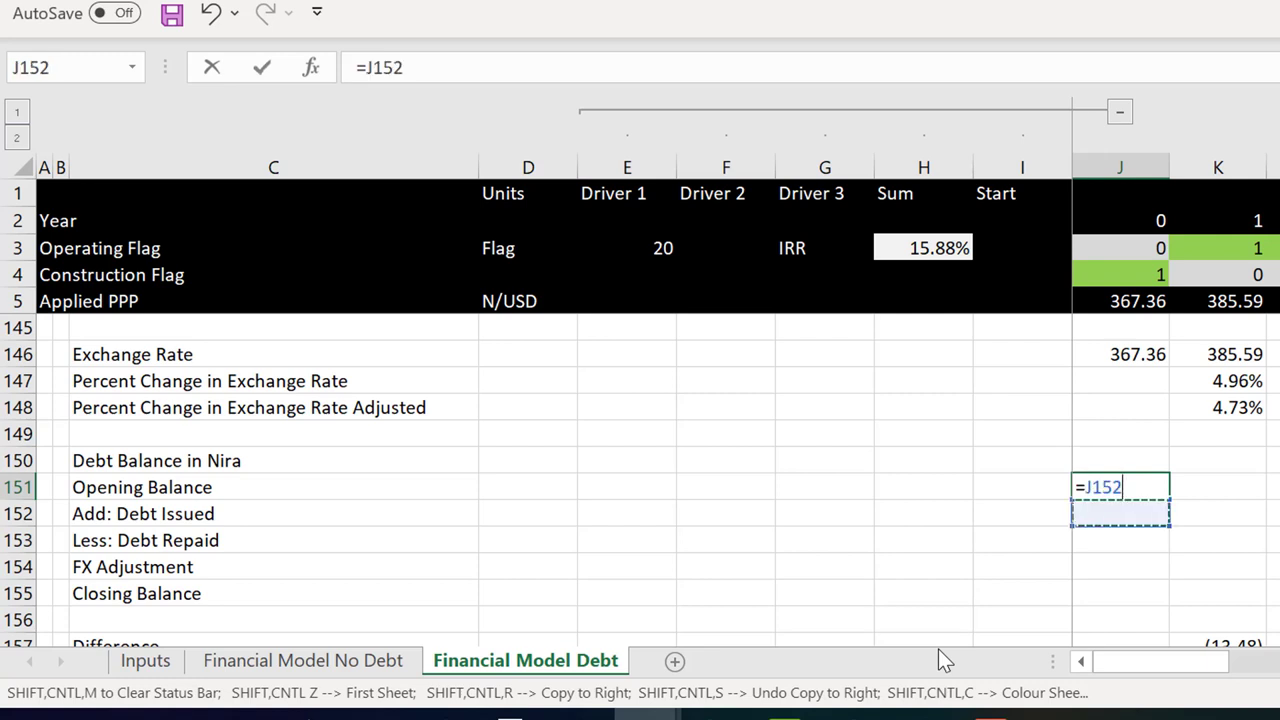
key("Up")
key("Left")
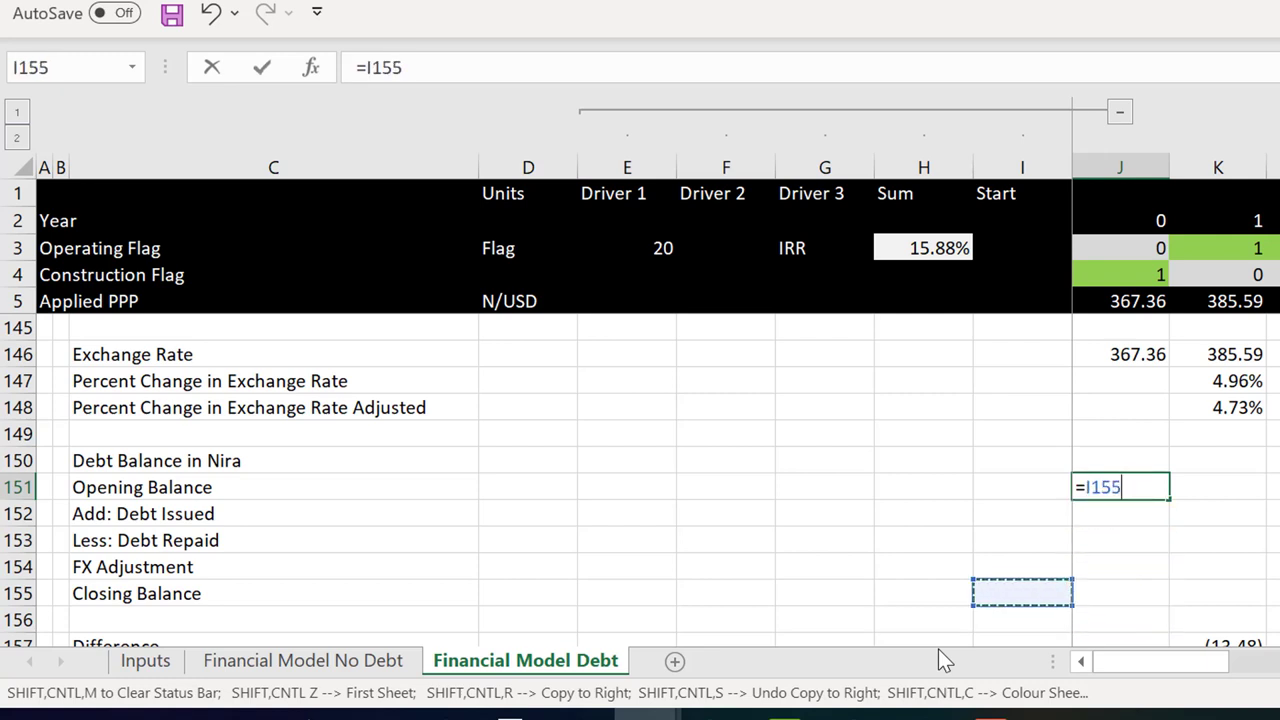
key("Return")
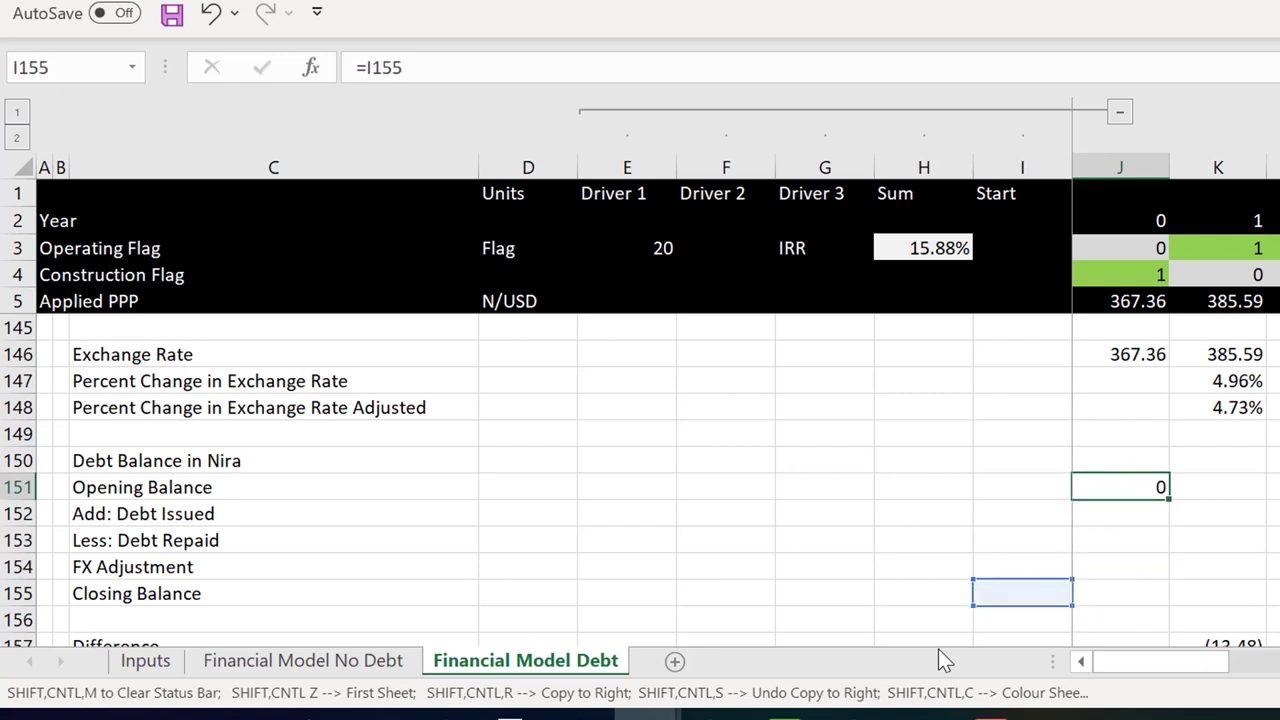
key("Up")
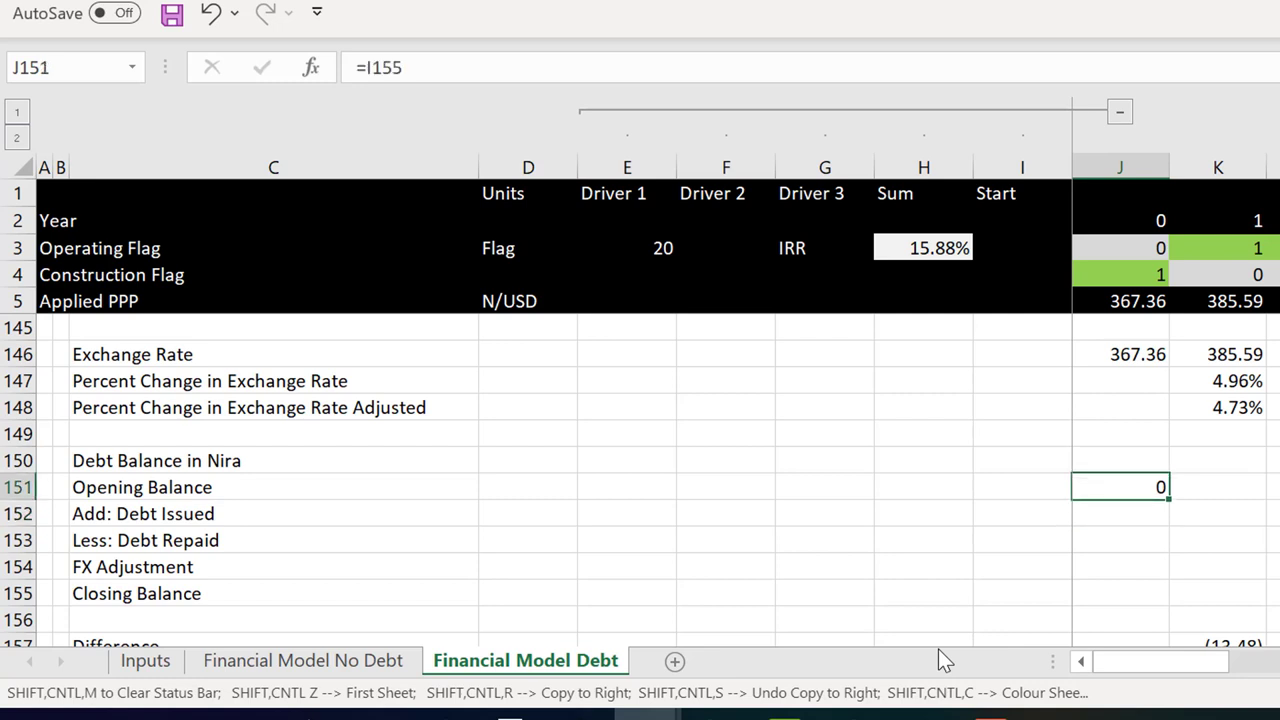
Link the Nira debt balance's Debt Issued in J152 to Debt in Nira under Sources of Funds with =J39
key("Down")
type("=")
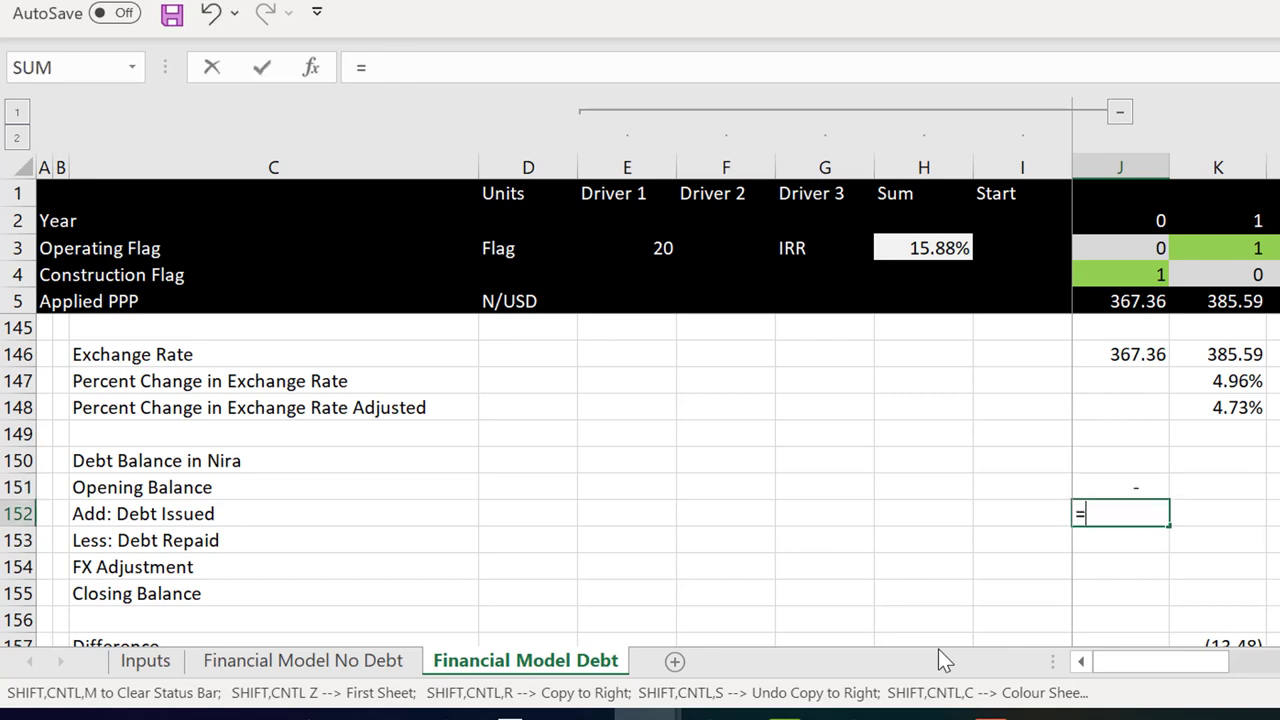
key("Up")
key("Up")
key("Up")
key("Up")
key("Up")
key("Up")
key("Up")
key("Up")
key("Up")
key("Up")
key("Up")
key("Up")
key("Up")
key("Up")
key("Up")
key("Up")
key("Up")
key("Up")
key("Up")
key("Up")
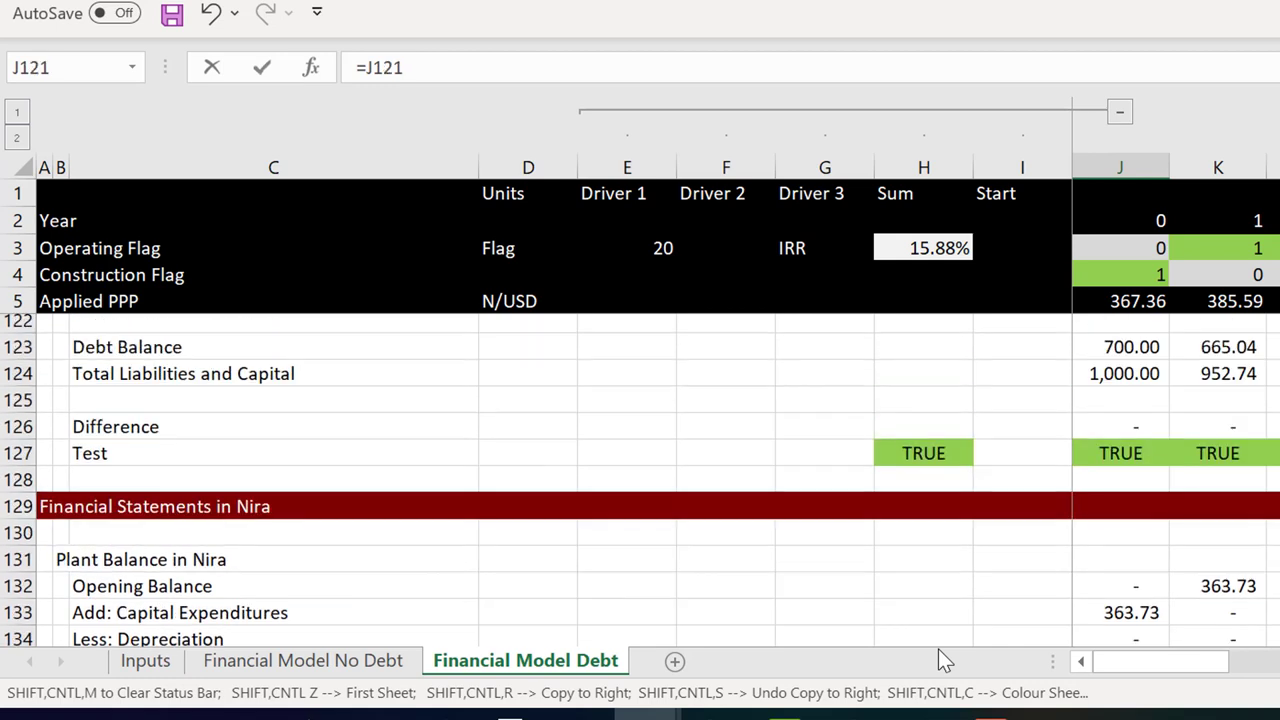
key("Up")
key("Up")
key("Up")
key("Up")
key("Up")
key("Up")
key("Up")
key("Up")
key("Up")
key("Up")
key("Up")
key("Up")
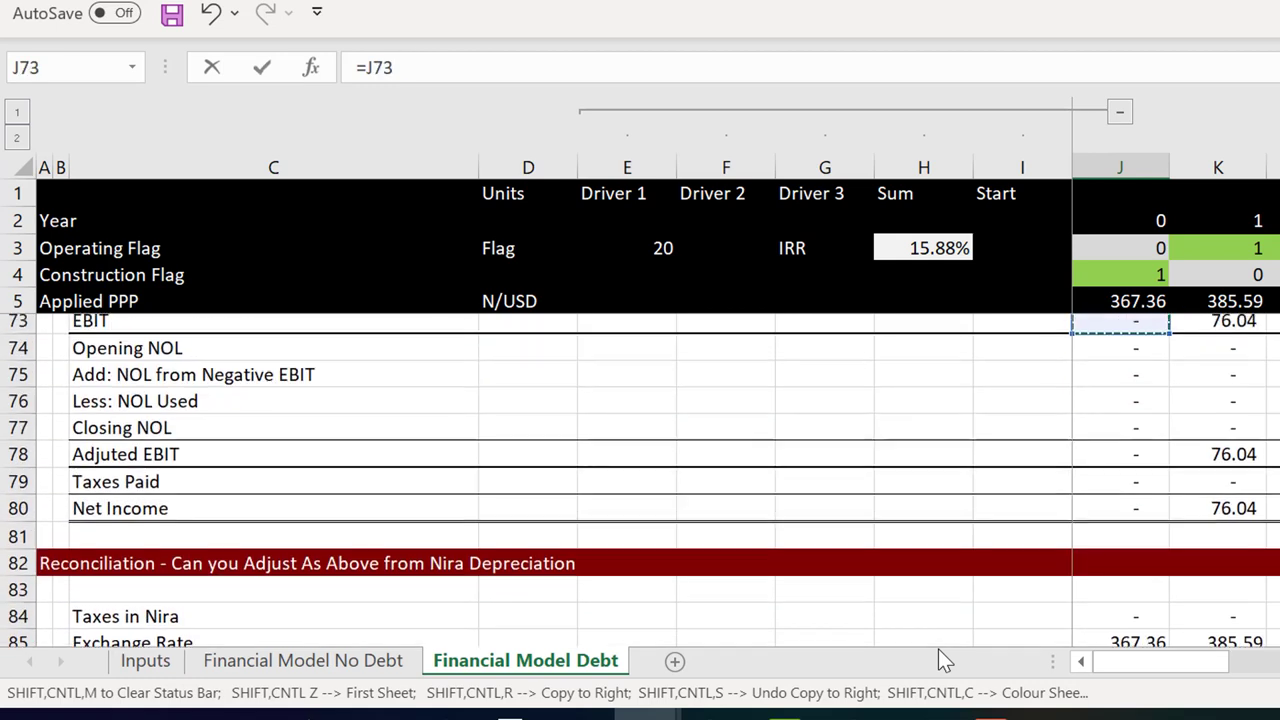
key("Up")
key("Up")
key("Up")
key("Up")
key("Up")
key("Up")
key("Up")
key("Up")
key("Up")
key("Up")
key("Up")
key("Up")
key("Up")
key("Up")
key("Up")
key("Up")
key("Up")
key("Up")
key("Up")
key("Up")
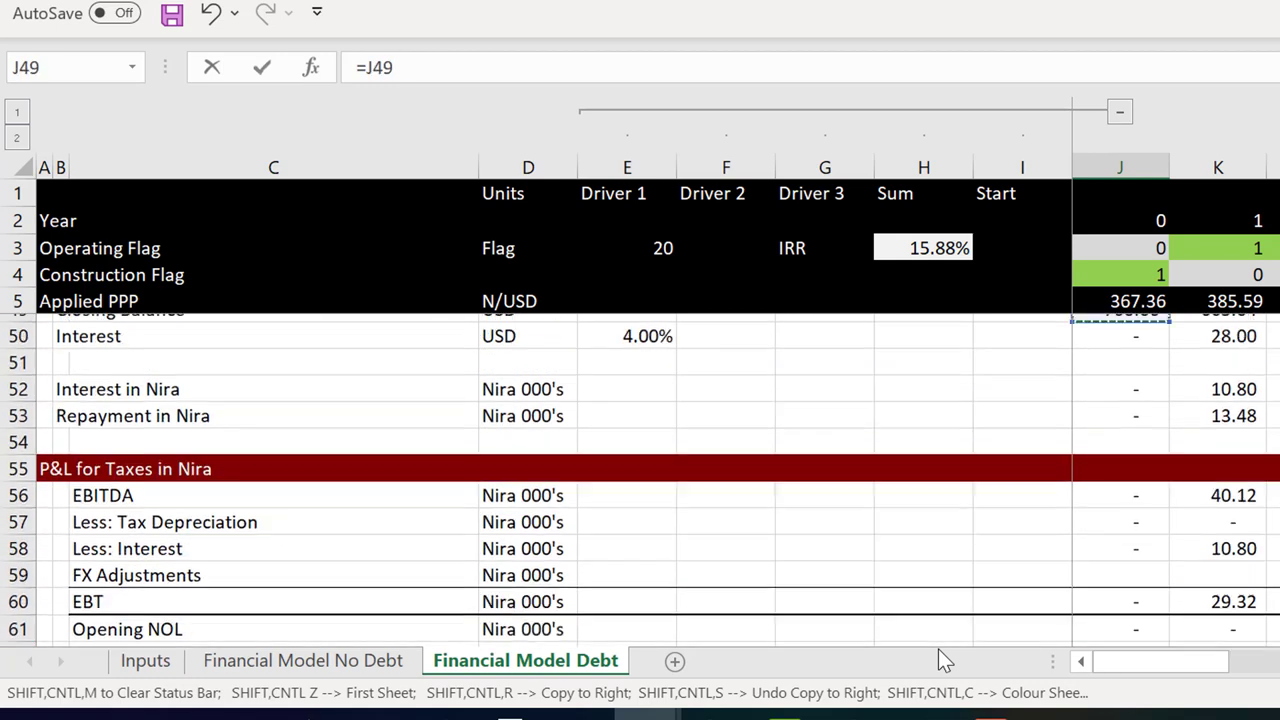
key("Up")
key("Up")
key("Up")
key("Up")
key("Up")
key("Up")
key("Up")
key("Up")
key("Up")
key("Up")
key("Up")
key("Up")
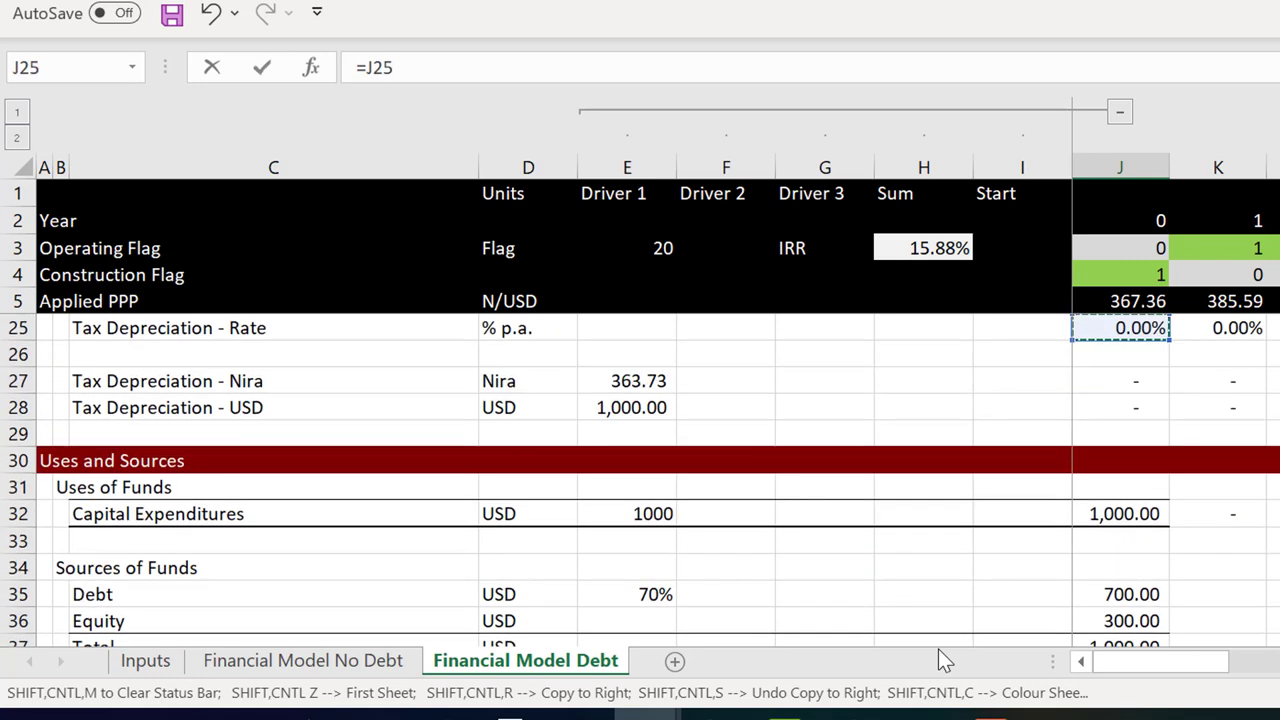
key("Down")
key("Down")
key("Down")
key("Down")
key("Down")
key("Down")
key("Down")
key("Down")
key("Down")
key("Down")
key("Down")
key("Down")
key("Down")
key("Down")
key("Down")
key("Down")
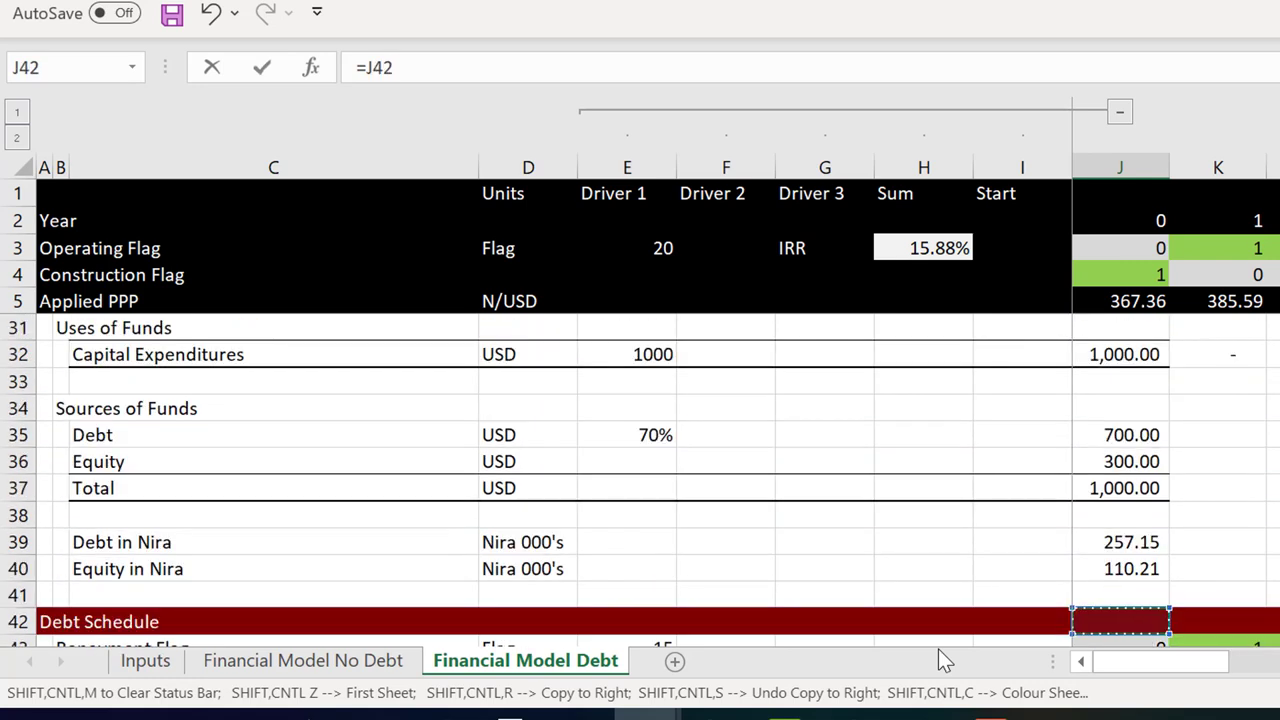
key("Up")
key("Up")
key("Up")
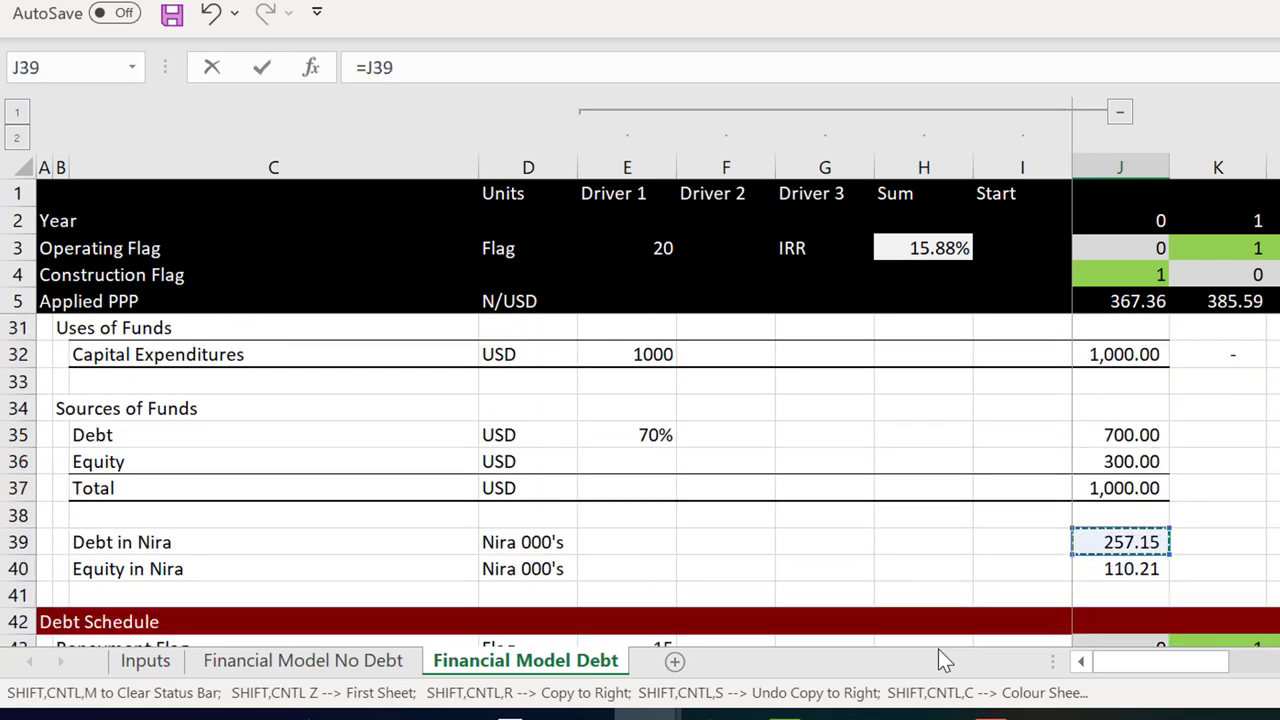
key("Return")
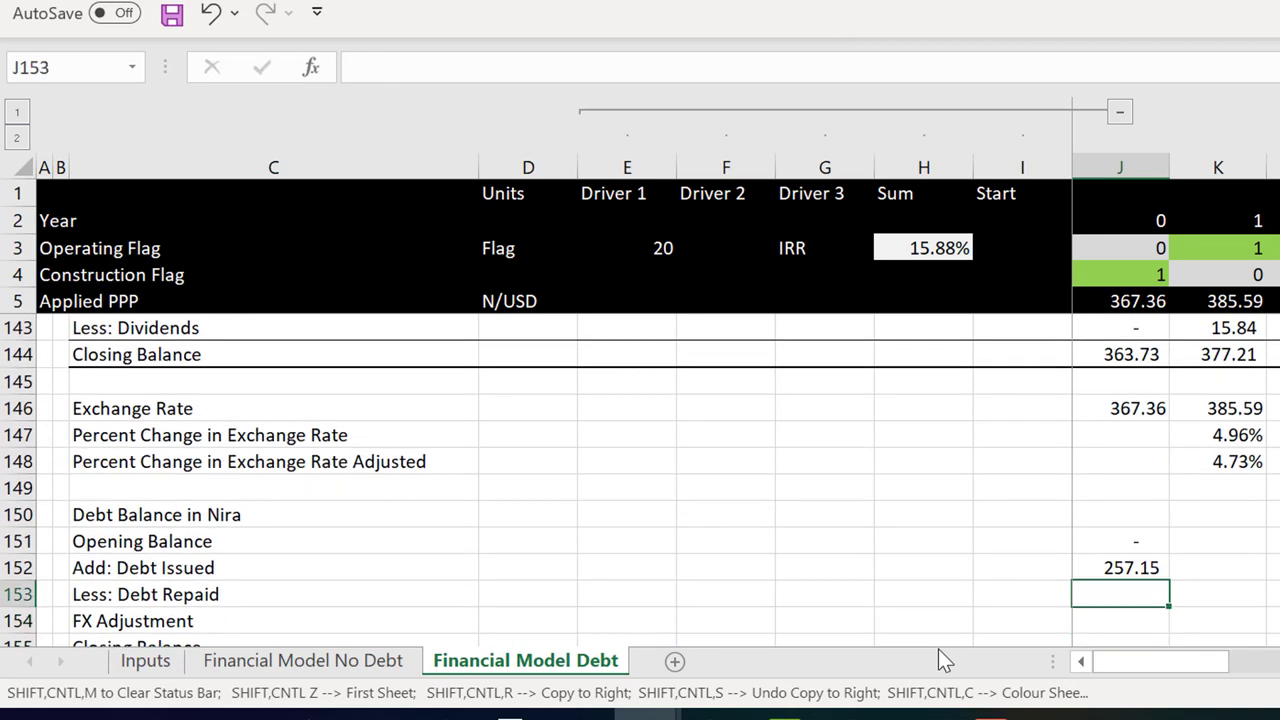
Link the Nira debt balance's Debt Repaid in J153 to Repayment in Nira in the debt schedule with =J53
type("=")
key("Up")
key("Up")
key("Up")
key("Up")
key("Up")
key("Up")
key("Up")
key("Up")
key("Up")
key("Up")
key("Up")
key("Up")
key("Up")
key("Up")
key("Up")
key("Up")
key("Up")
key("Up")
key("Up")
key("Up")
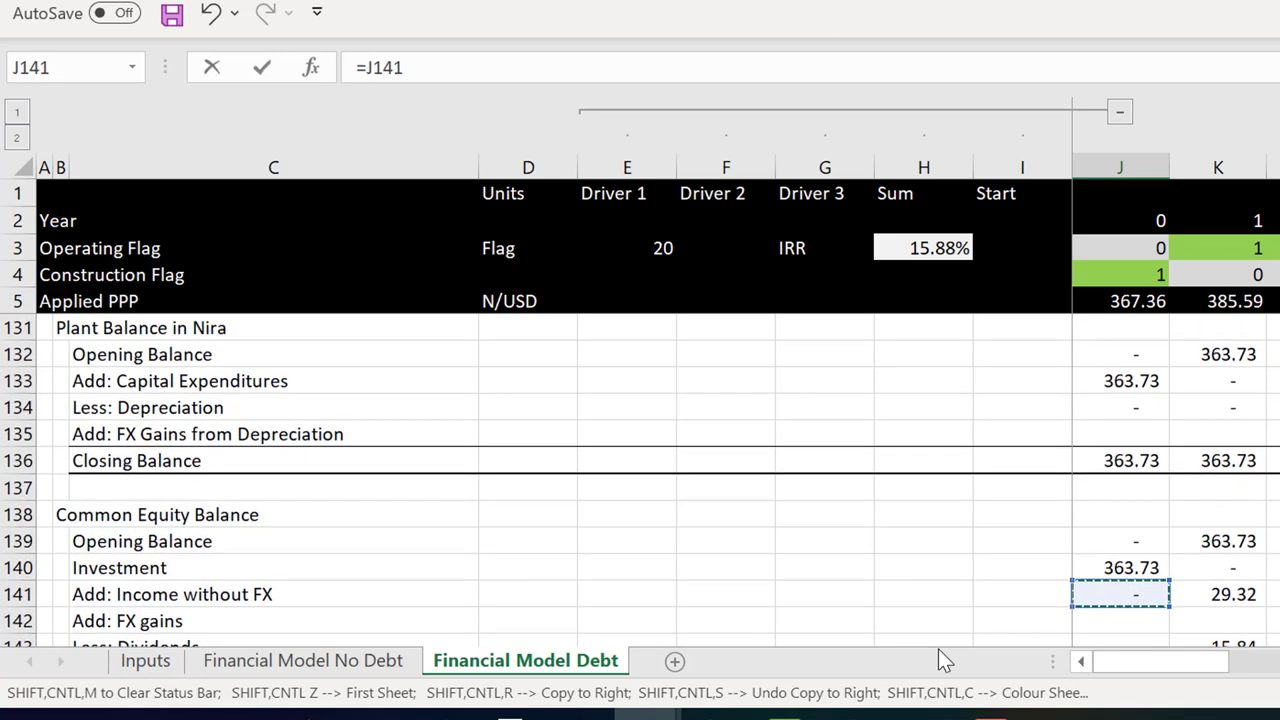
key("Up")
key("Up")
key("Up")
key("Up")
key("Up")
key("Up")
key("Up")
key("Up")
key("Up")
key("Up")
key("Up")
key("Up")
key("Up")
key("Up")
key("Up")
key("Up")
key("Up")
key("Up")
key("Up")
key("Up")
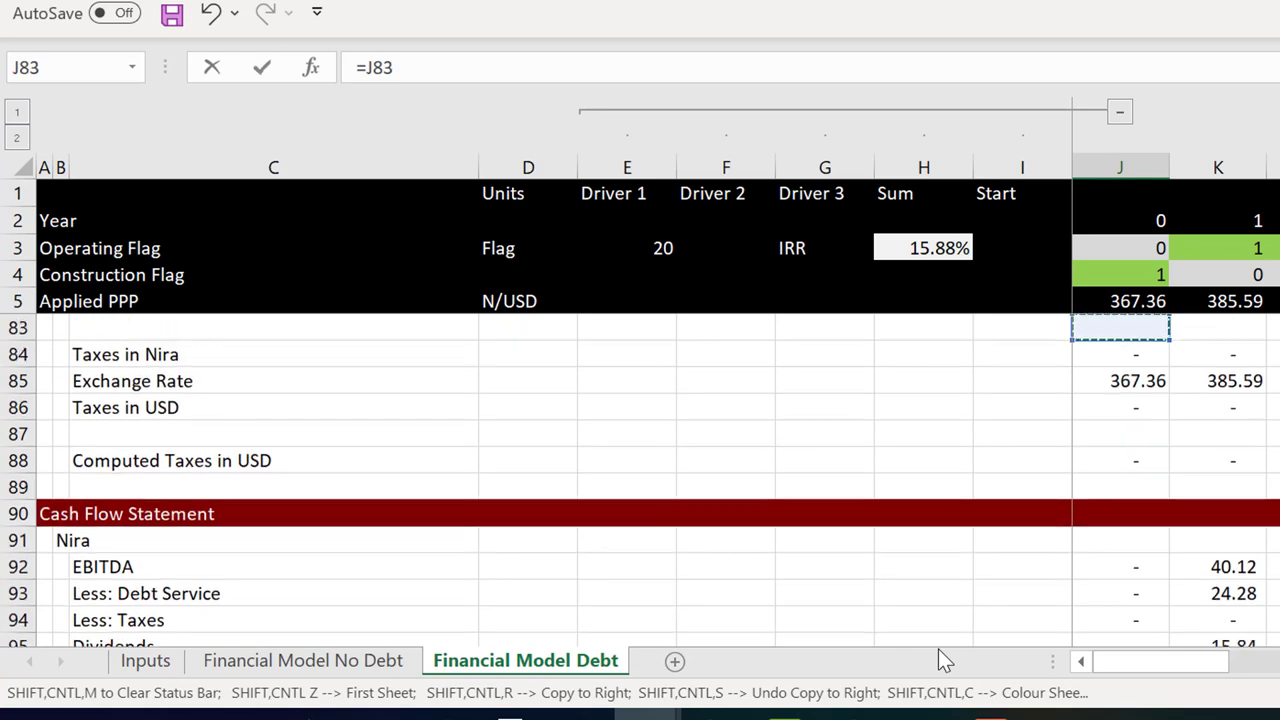
key("Up")
key("Up")
key("Up")
key("Up")
key("Up")
key("Up")
key("Up")
key("Up")
key("Up")
key("Up")
key("Up")
key("Up")
key("Up")
key("Up")
key("Up")
key("Up")
key("Up")
key("Up")
key("Up")
key("Up")
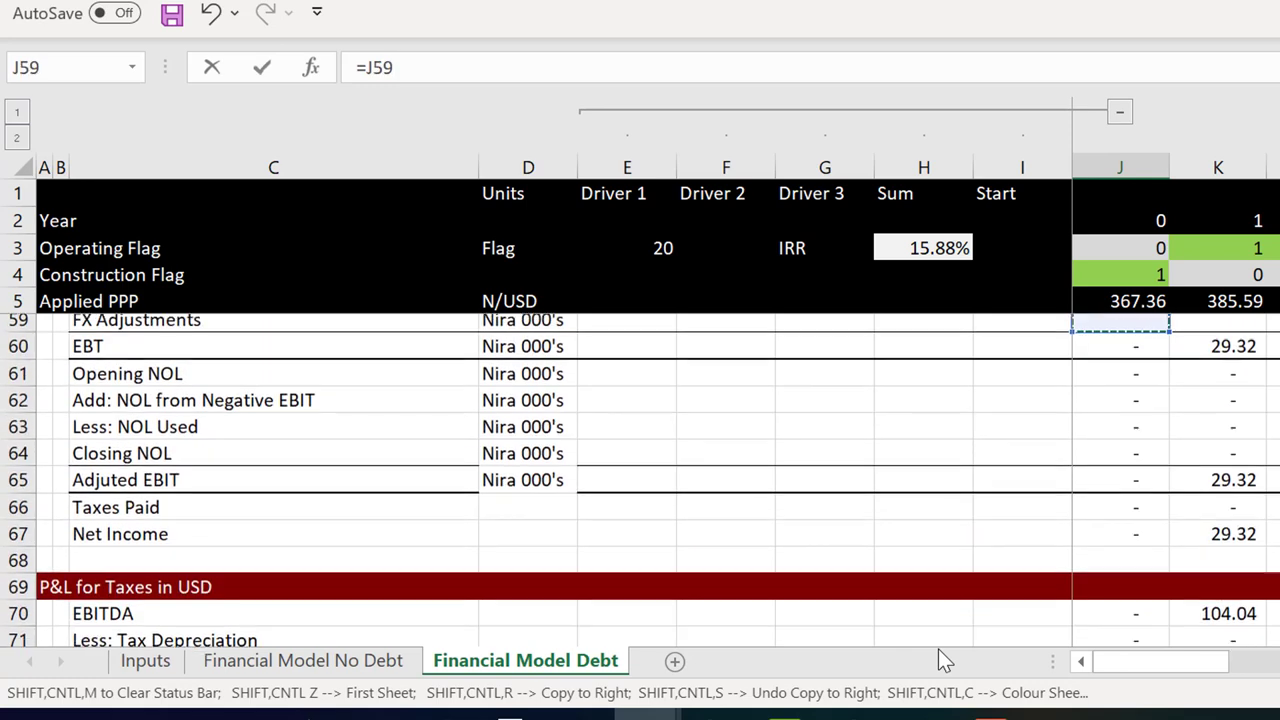
key("Up")
key("Up")
key("Up")
key("Up")
key("Up")
key("Up")
key("Up")
key("Up")
key("Up")
key("Up")
key("Up")
key("Up")
key("Down")
key("Down")
key("Down")
key("Down")
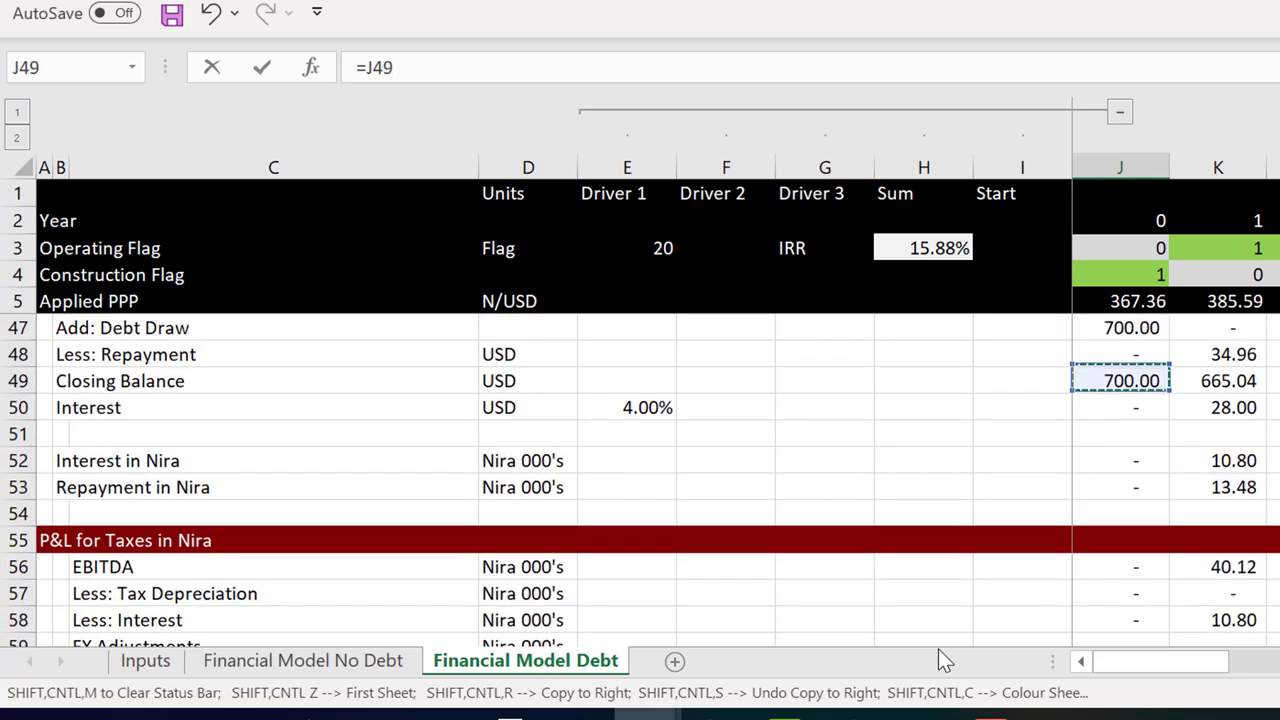
key("Down")
key("Down")
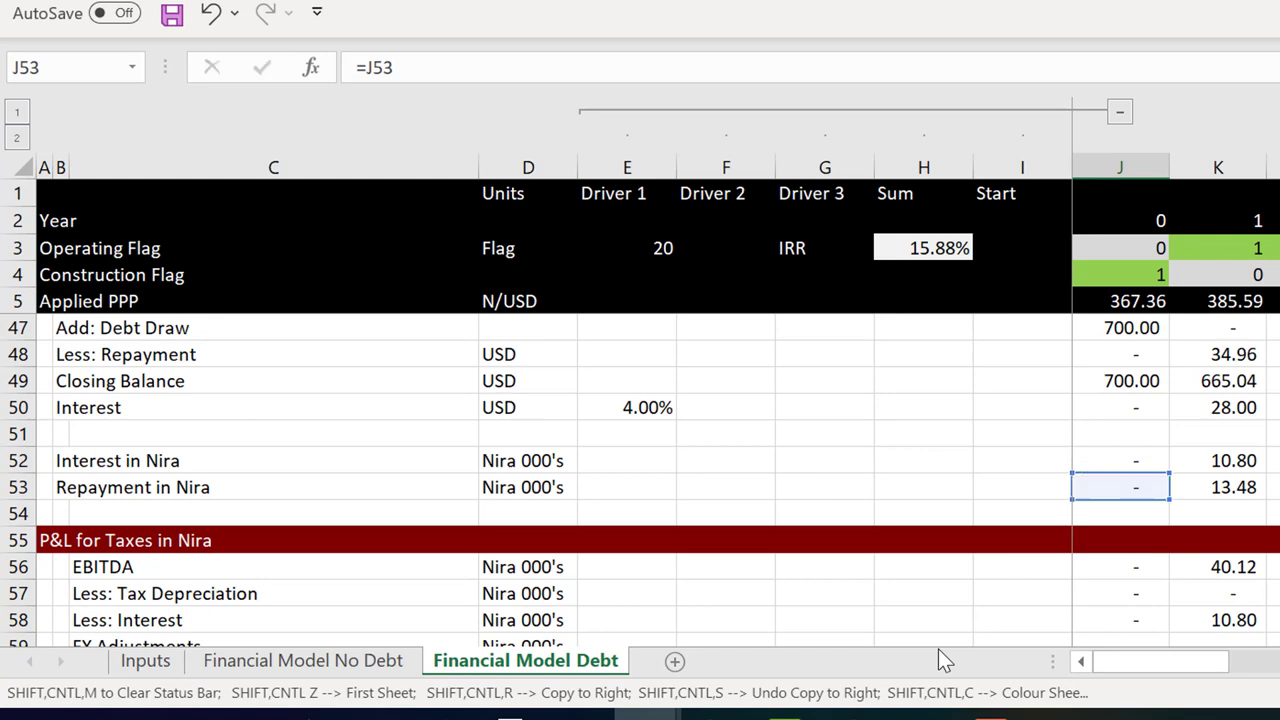
key("Return")
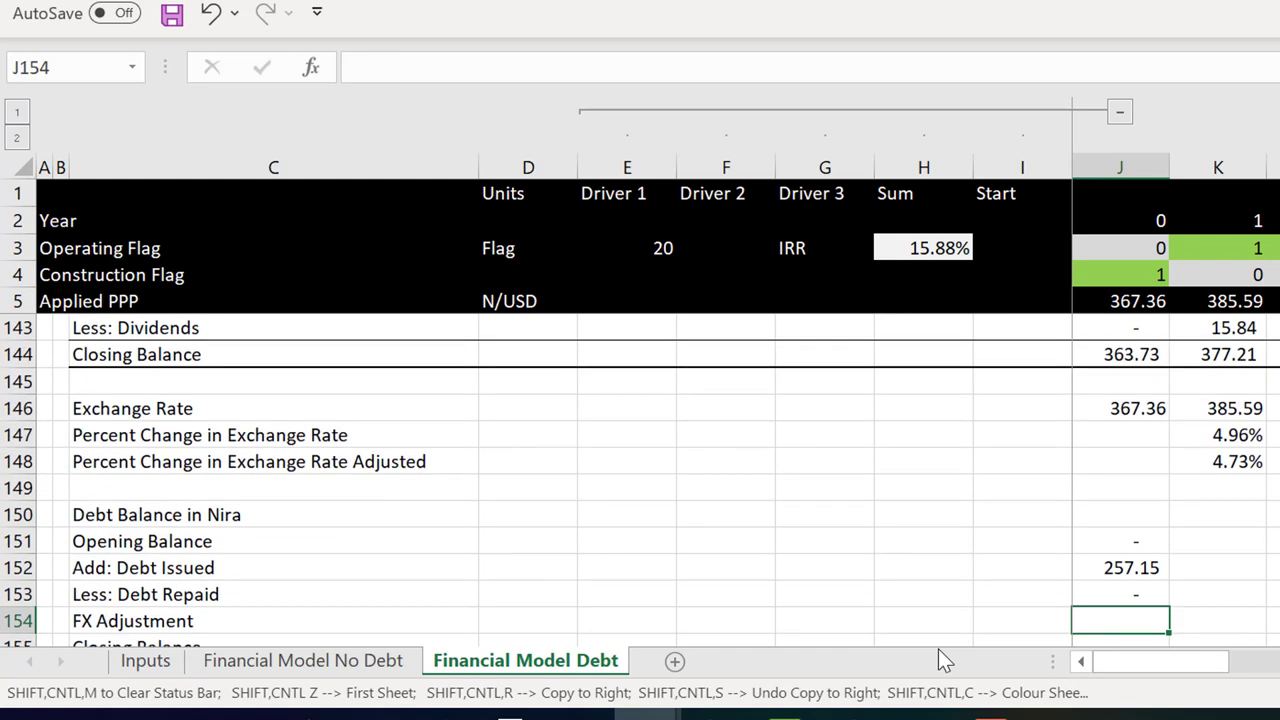
Calculate the Nira debt Closing Balance in J155 as opening balance plus debt issued less debt repaid with =J151+J152-J153
key("Down")
type("=")
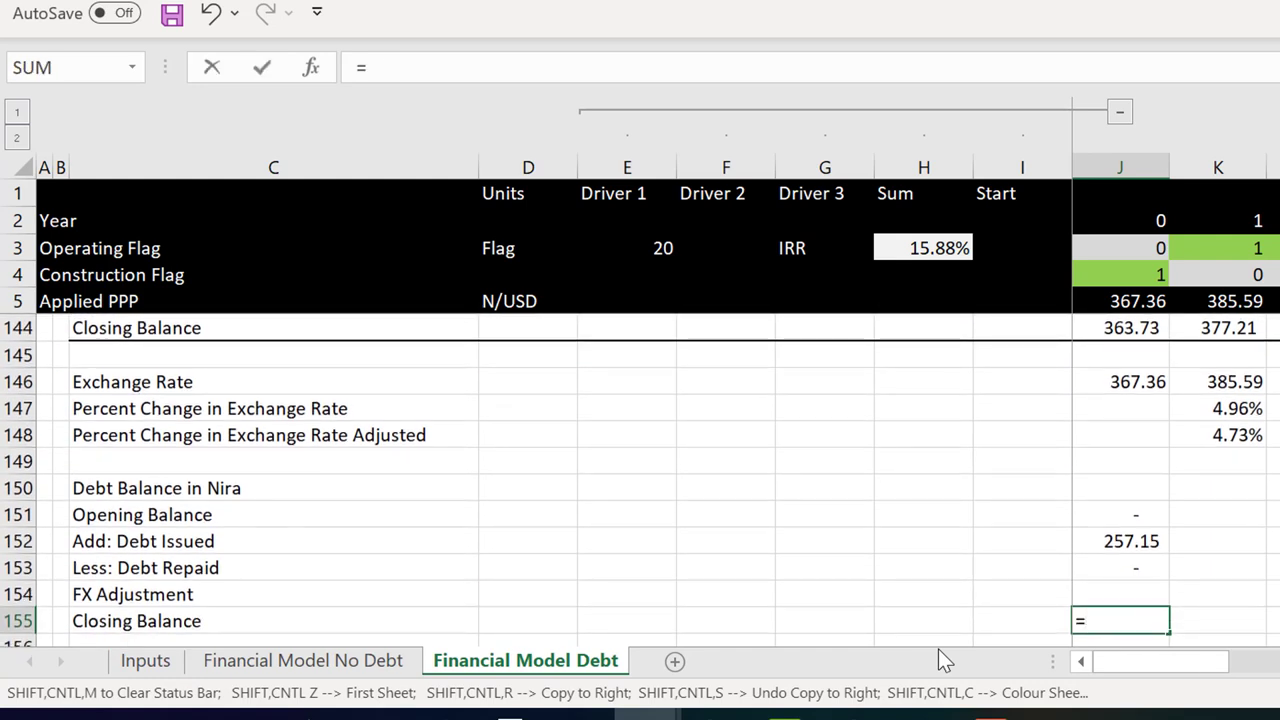
key("Up")
key("Up")
key("Up")
key("Up")
type("+")
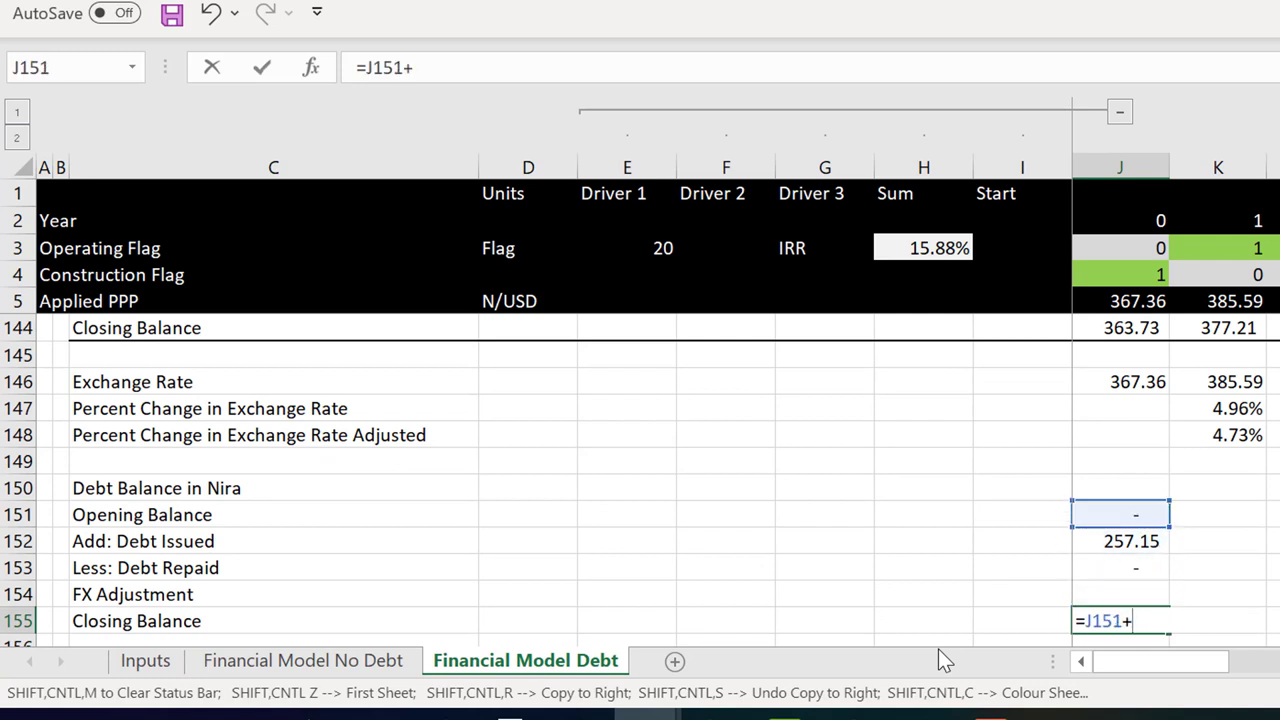
key("Up")
key("Up")
key("Up")
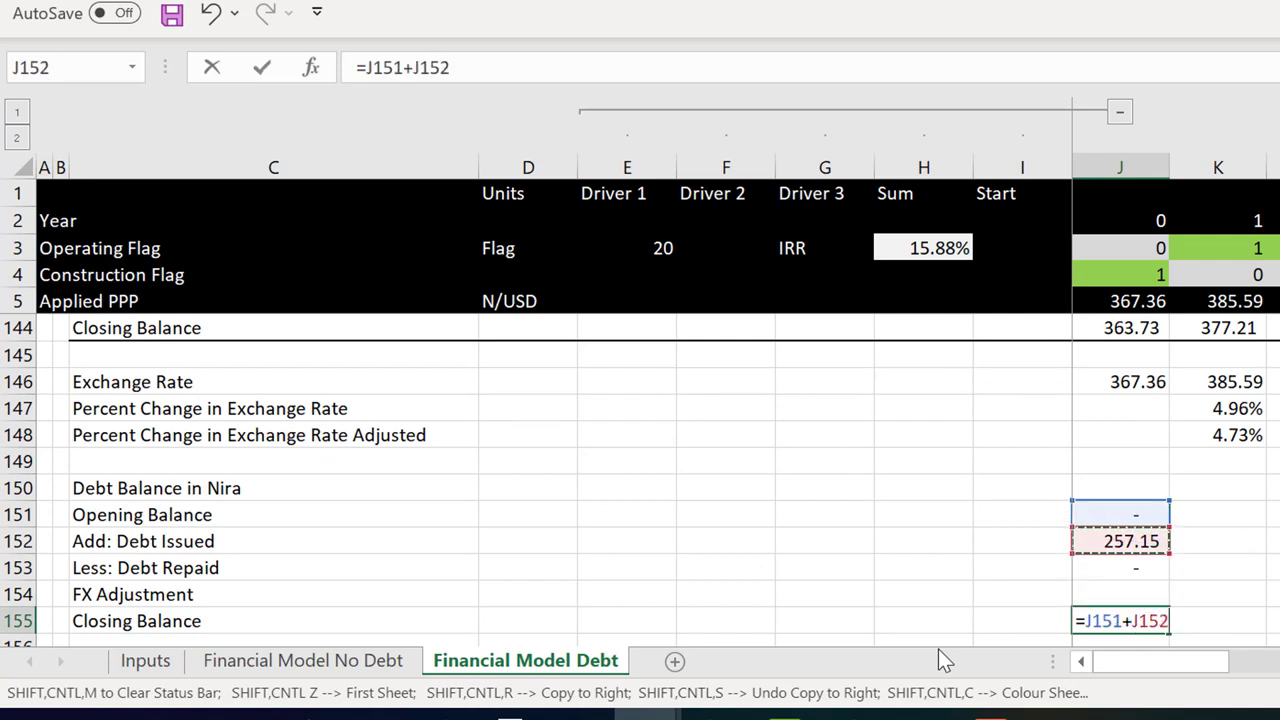
type("-")
key("Up")
key("Up")
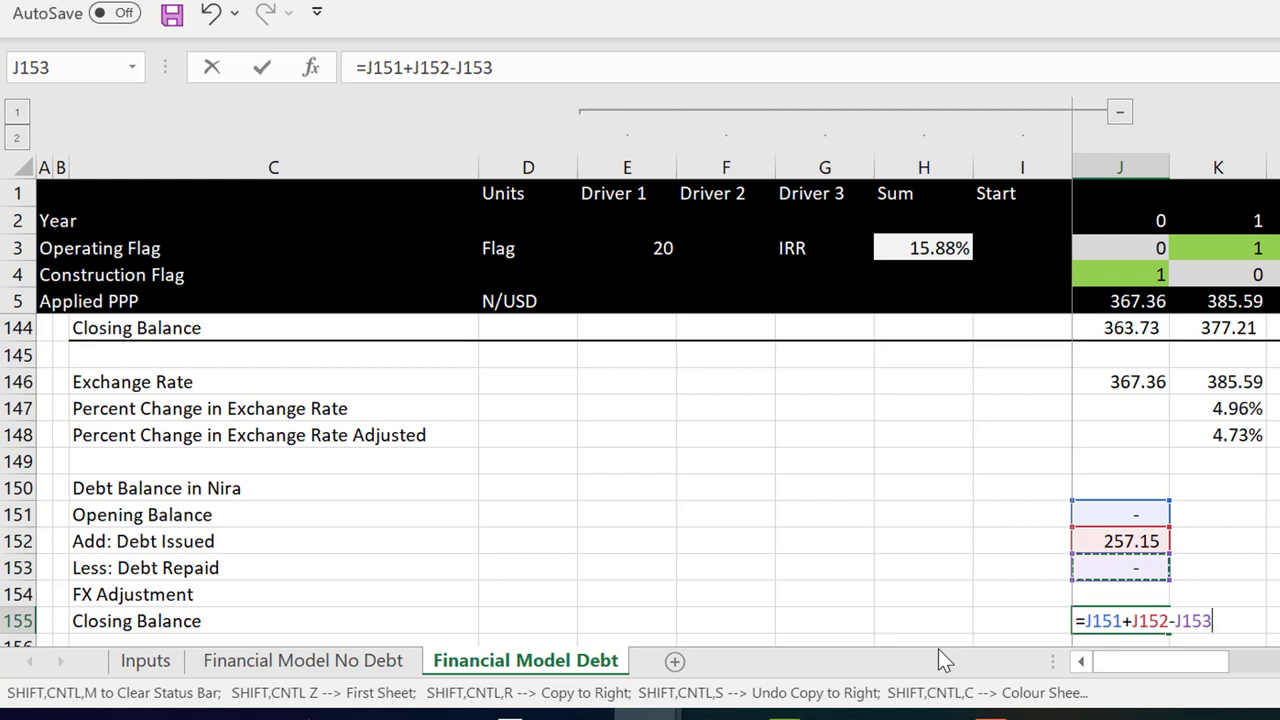
key("Return")
Copy the Nira debt balance formulas in J151:J155 to the right across all years
key("Up")
key("Up")
key("Up")
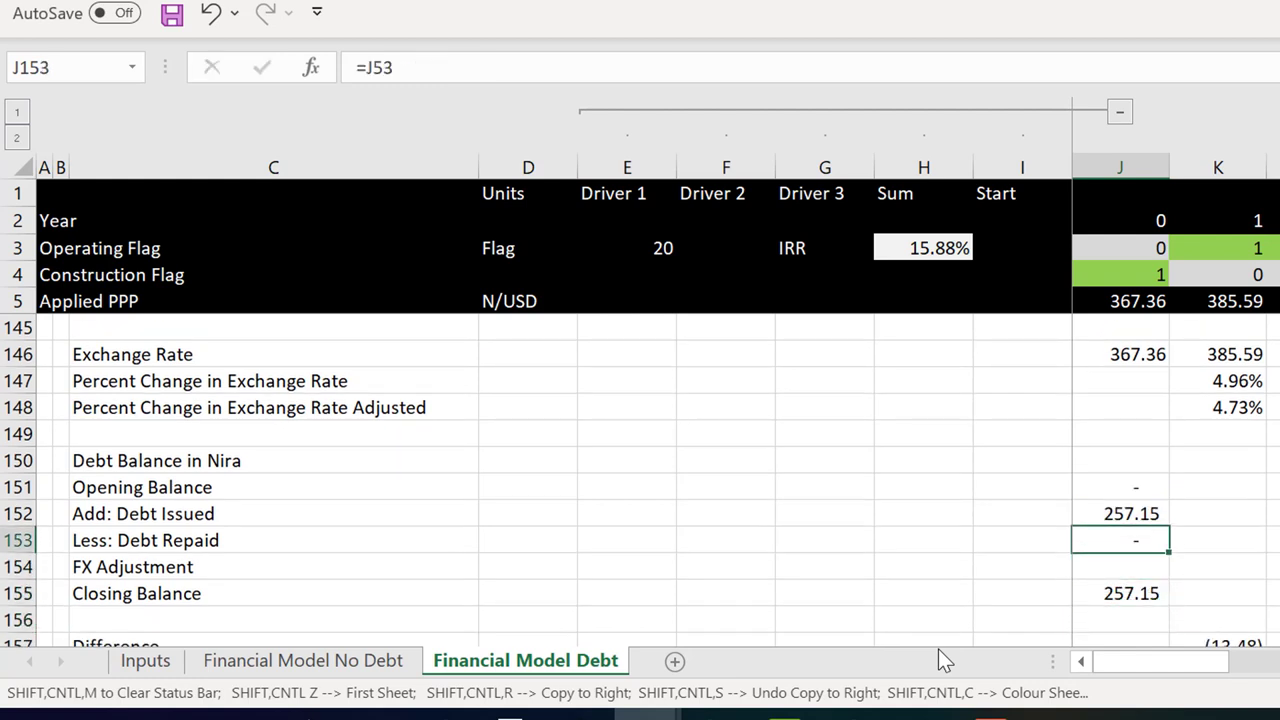
key("Up")
key("Up")
key("shift+Down")
key("shift+Down")
key("shift+Down")
key("shift+Down")
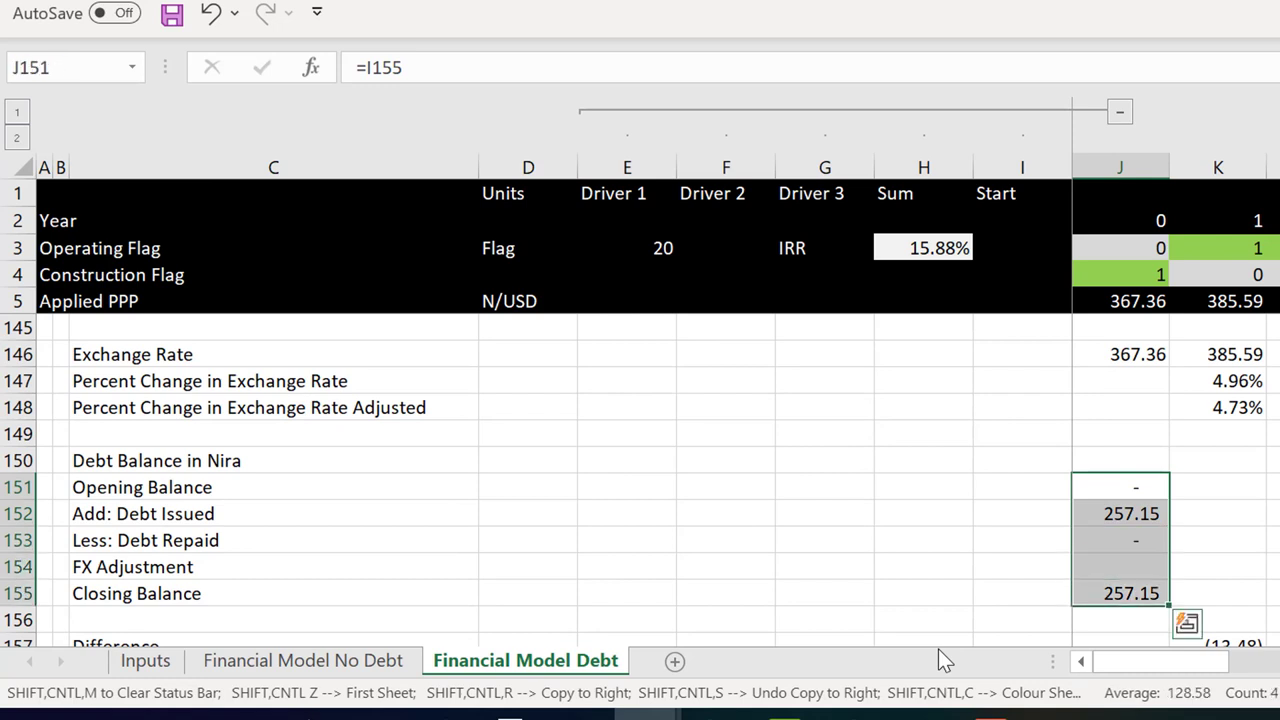
key("ctrl+shift+r")
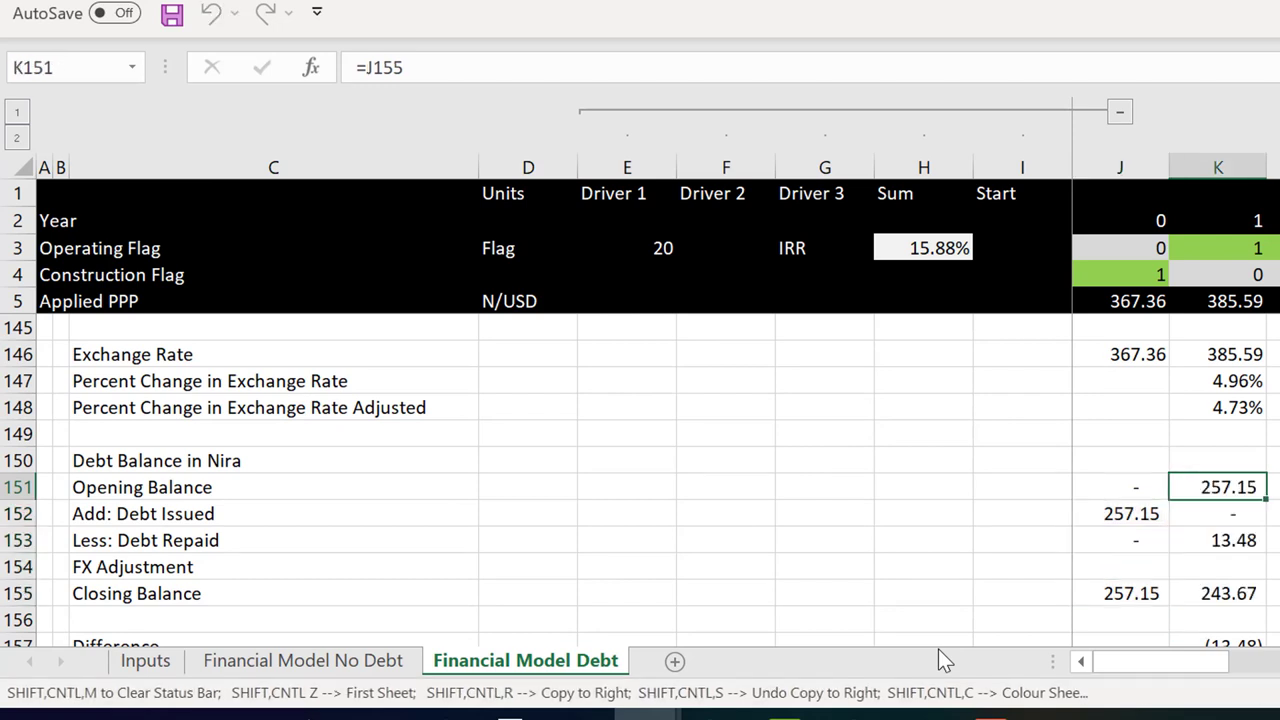
Examine the Nira debt balance rows across the forecast years, especially how the Closing Balance develops without an FX adjustment
key("Right")
key("Right")
key("Right")
key("Right")
key("Right")
key("Right")
key("Right")
key("Down")
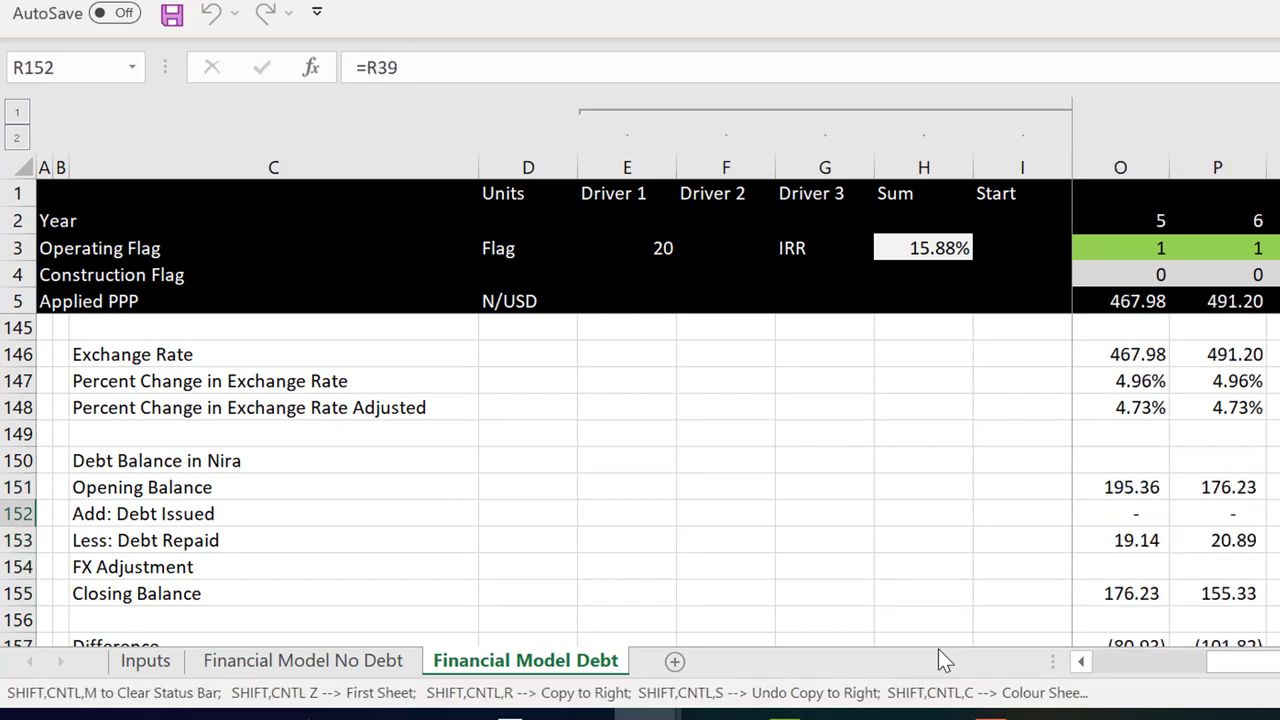
key("Down")
key("Down")
key("Down")
key("Right")
key("Right")
key("Right")
key("Right")
key("Right")
key("Right")
key("Right")
key("Right")
key("Right")
key("Right")
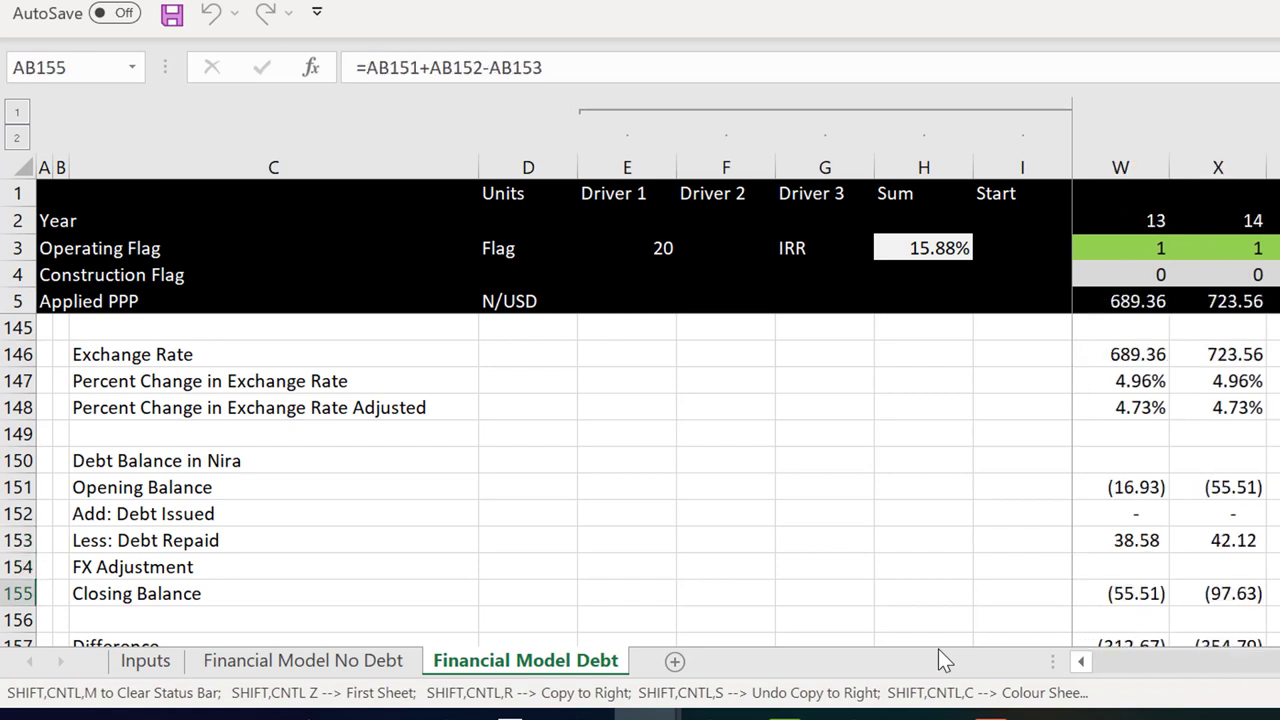
key("Right")
key("Right")
key("Right")
key("Right")
key("Right")
key("Right")
key("Right")
key("Right")
key("Right")
key("Right")
key("Left")
key("Left")
key("Left")
key("Left")
key("Left")
key("Left")
key("Left")
key("Left")
key("Left")
key("Left")
key("Left")
key("Left")
key("Left")
key("Left")
key("Left")
key("Left")
key("Left")
key("Left")
key("Left")
key("Left")
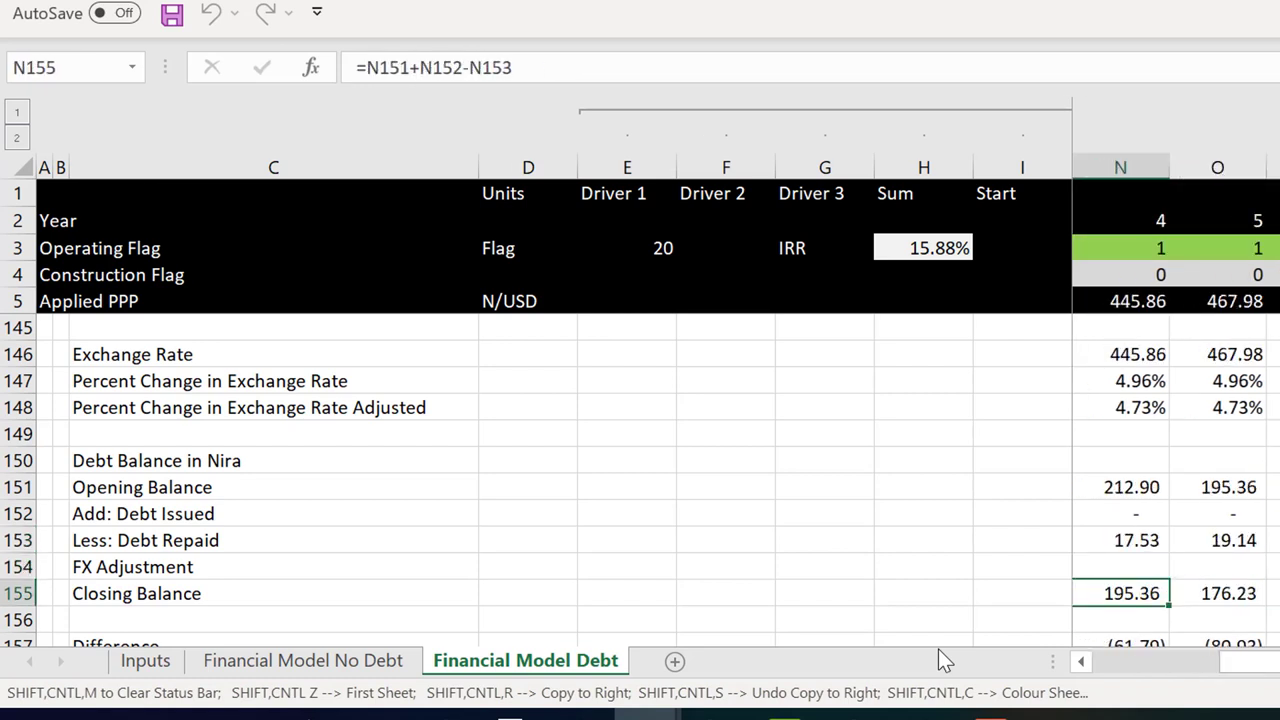
key("Home")
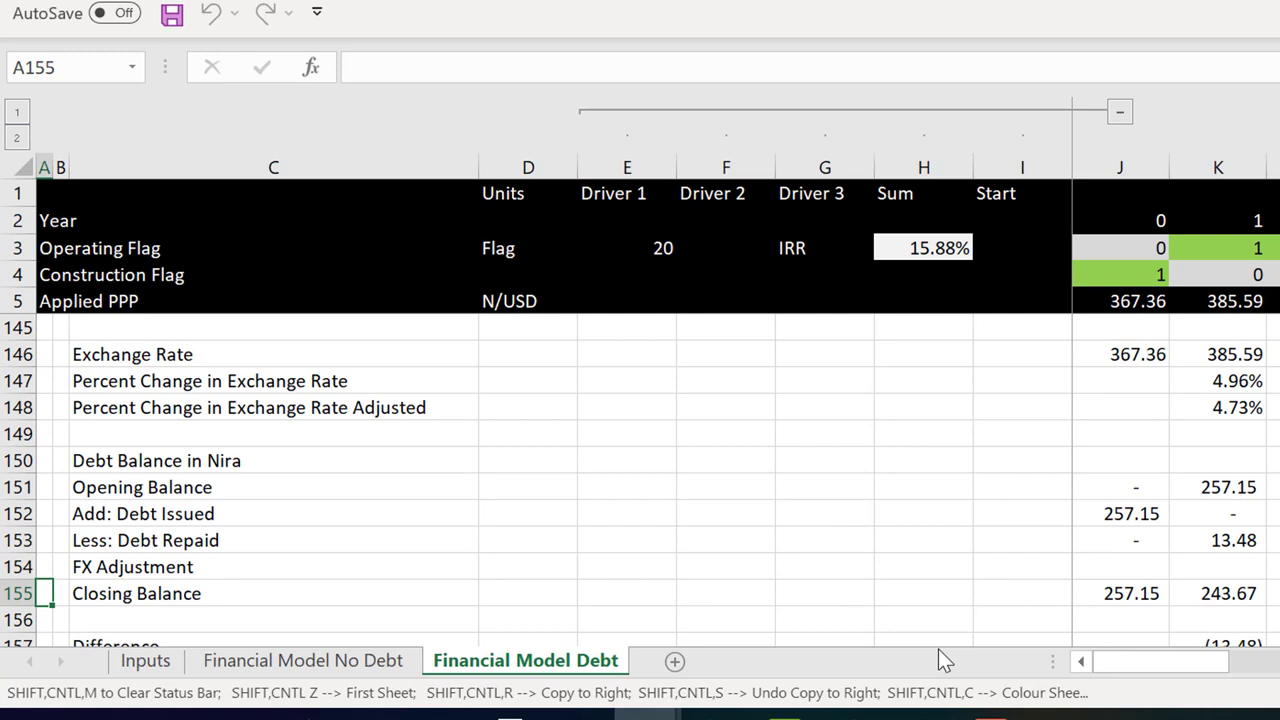
left_click(992, 714)
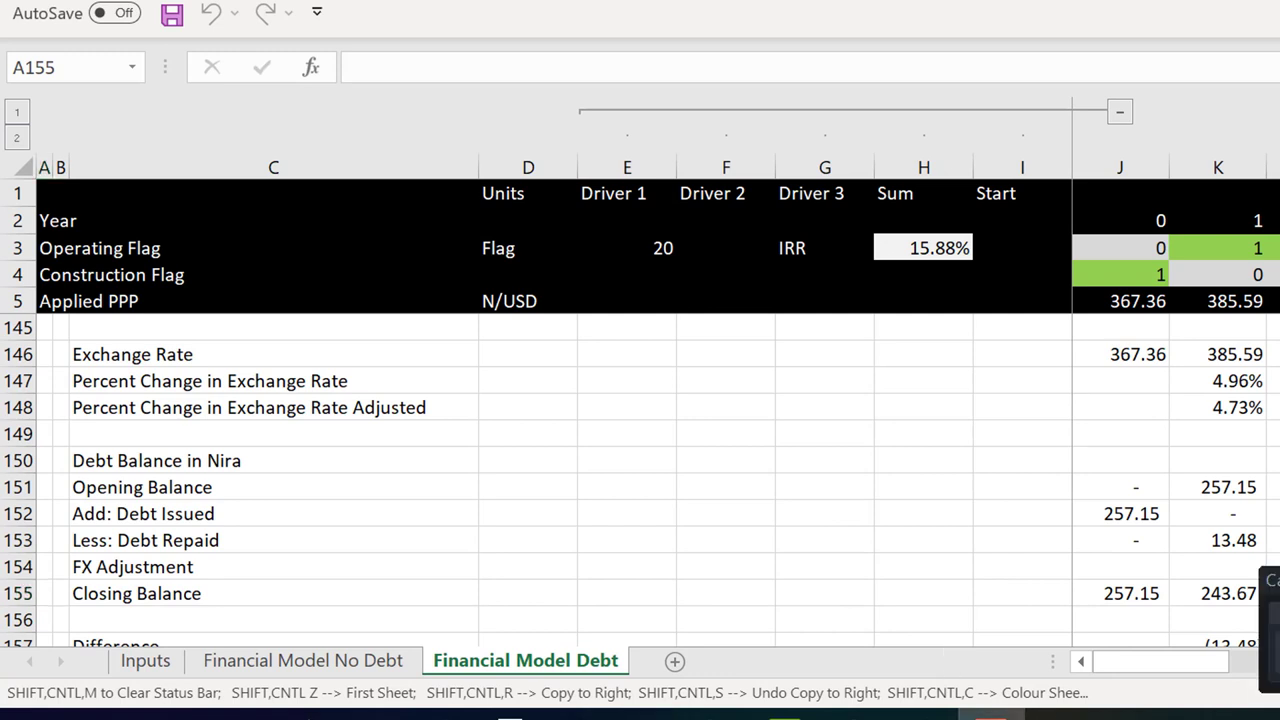
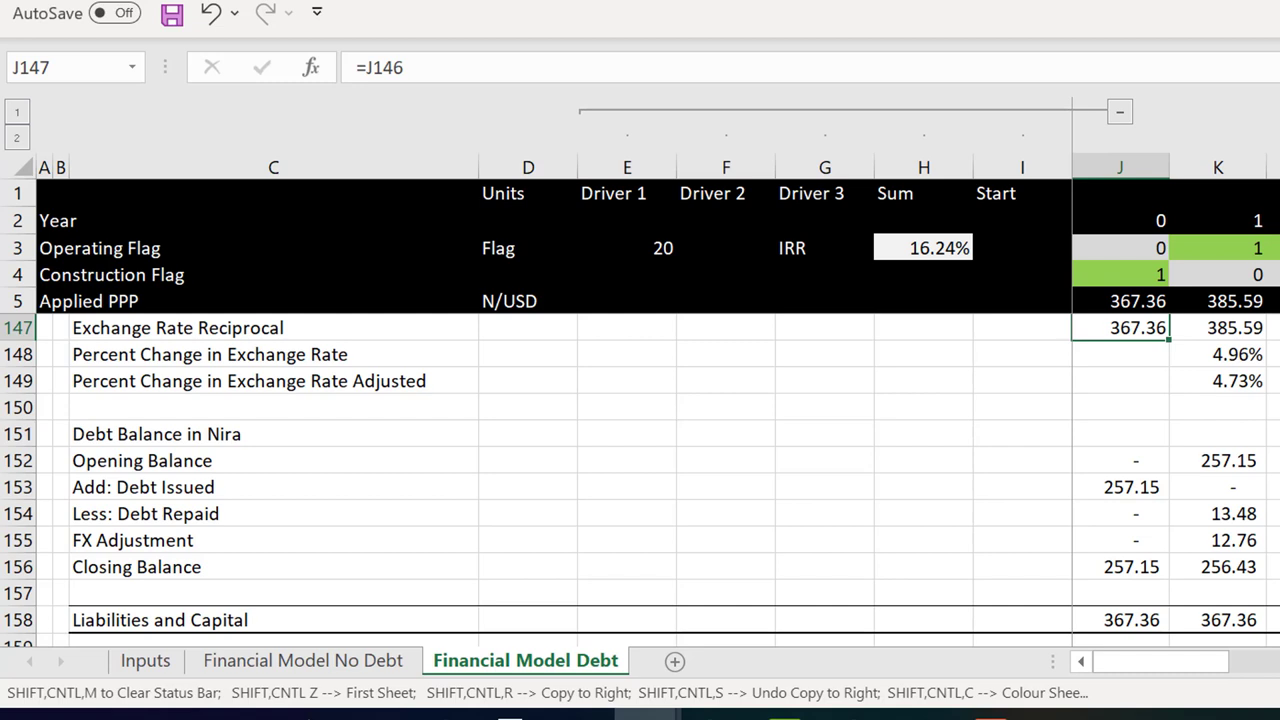
Review the formulas behind Percent Change in Exchange Rate Adjusted in K149 and Percent Change in Exchange Rate in K148
left_click(1120, 381)
left_click(1218, 381)
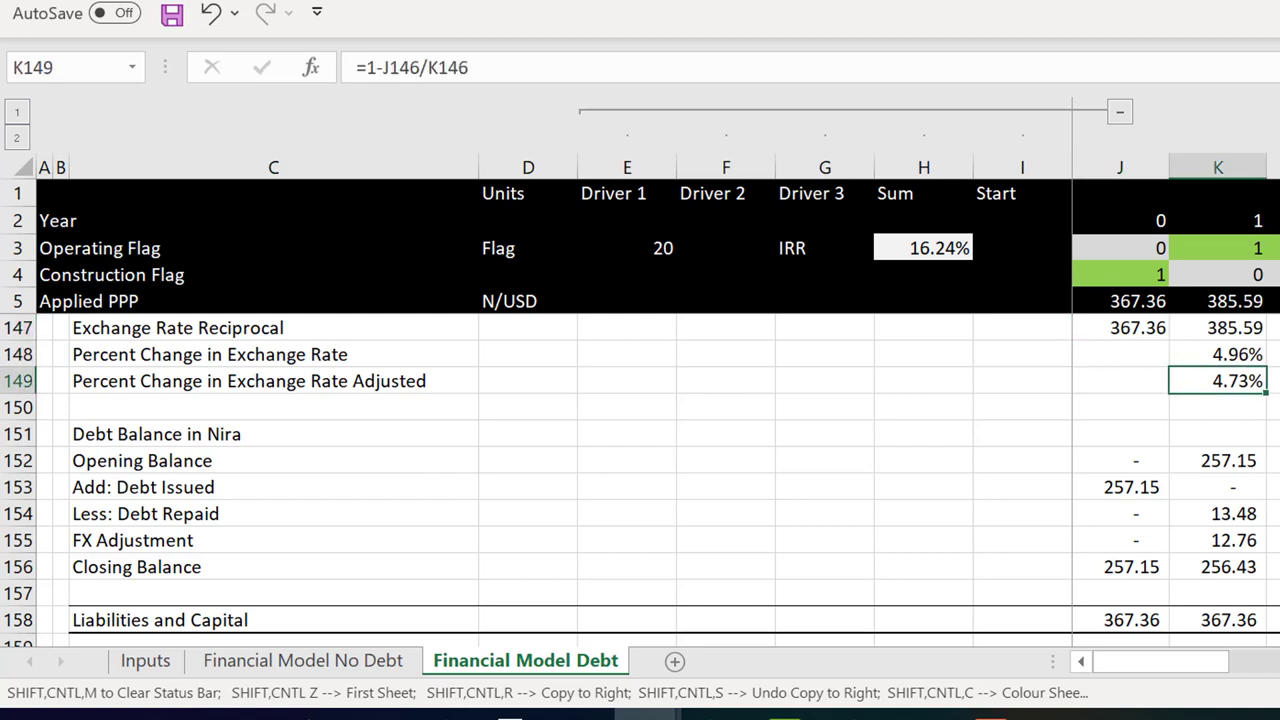
key("F2")
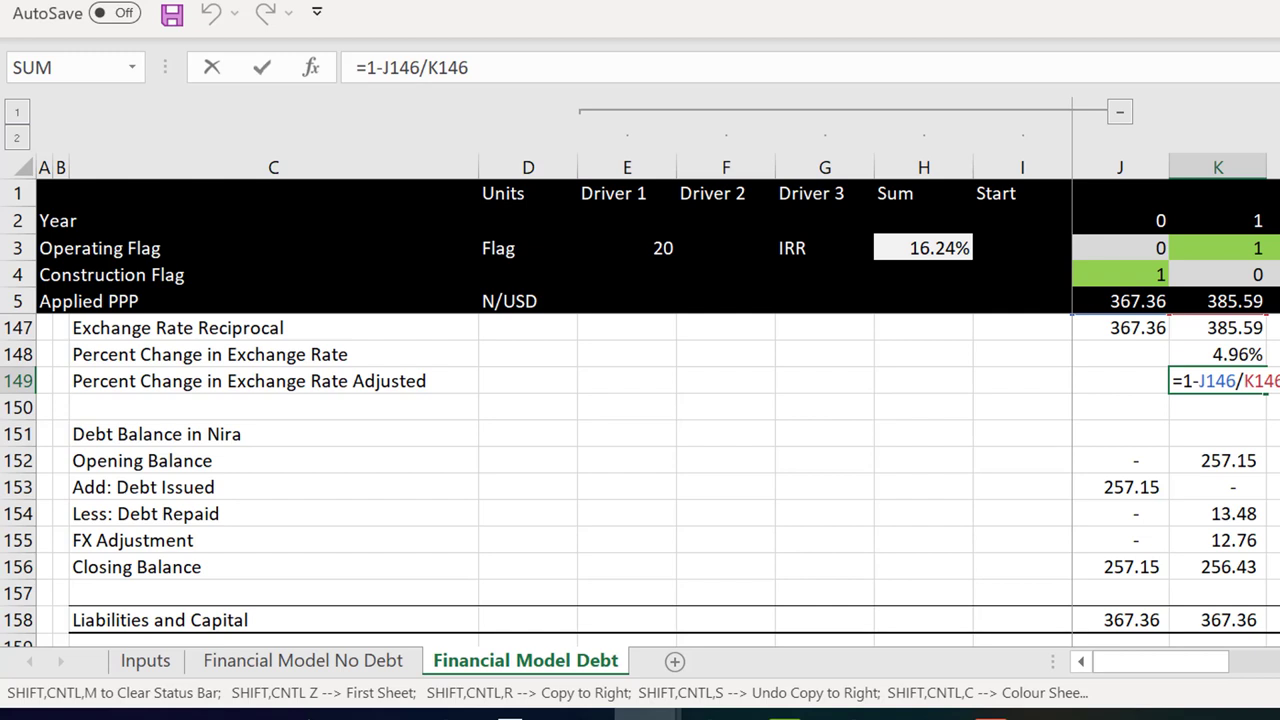
key("ctrl+Return")
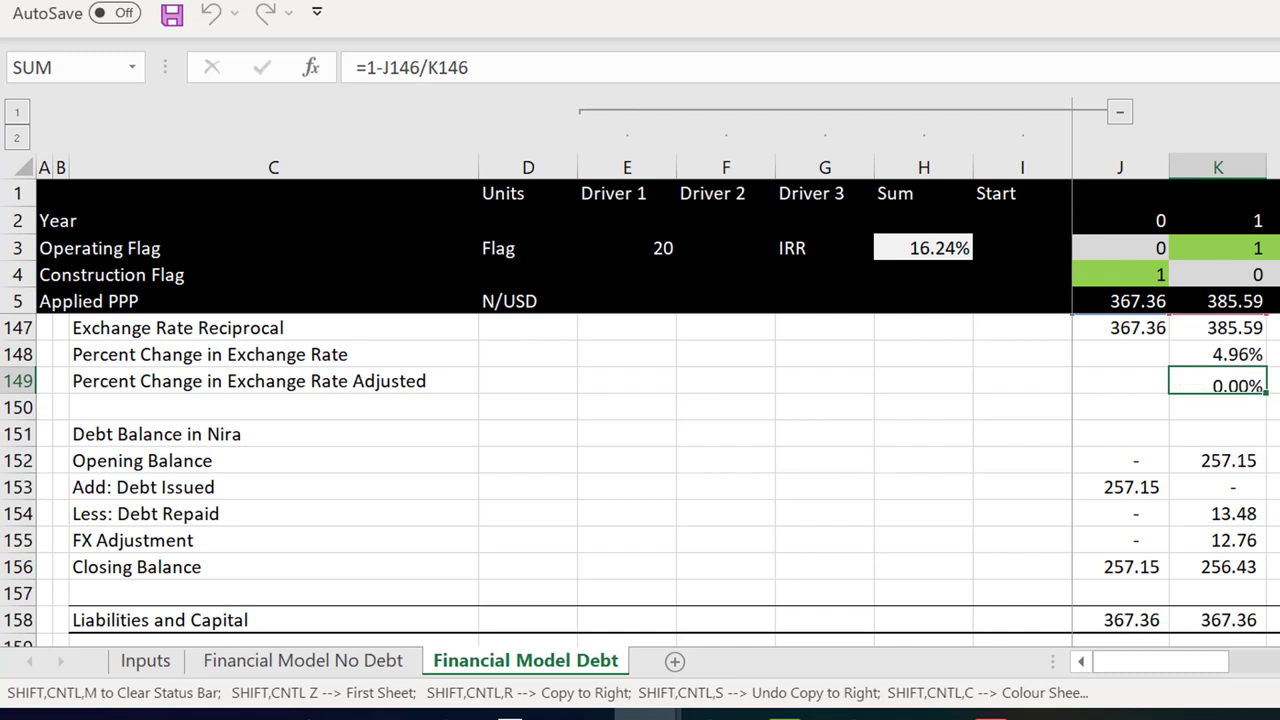
key("Up")
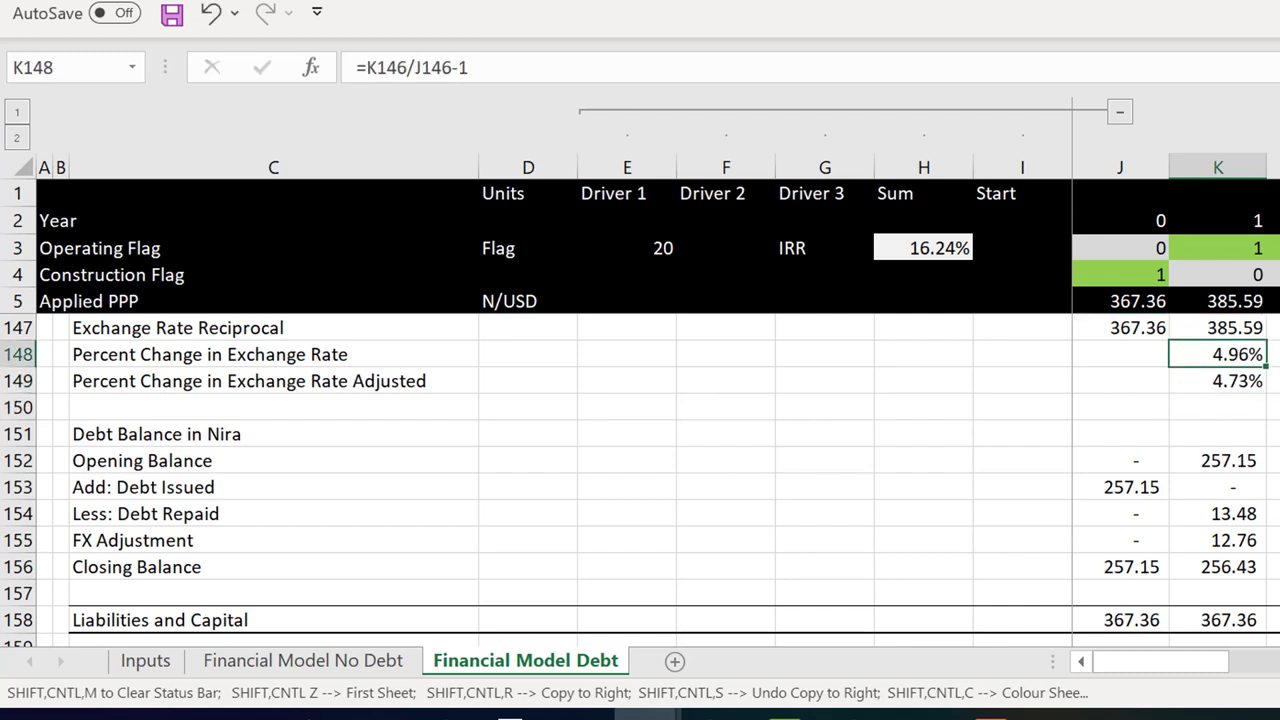
key("F2")
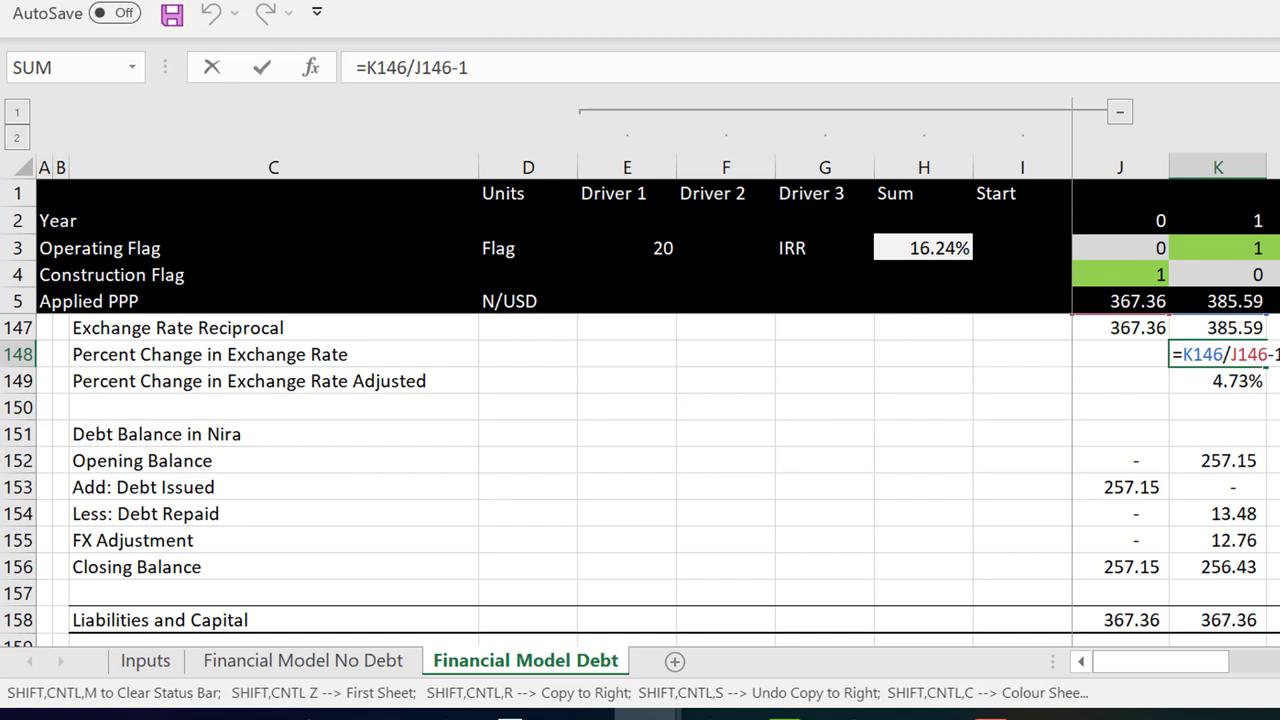
key("Escape")
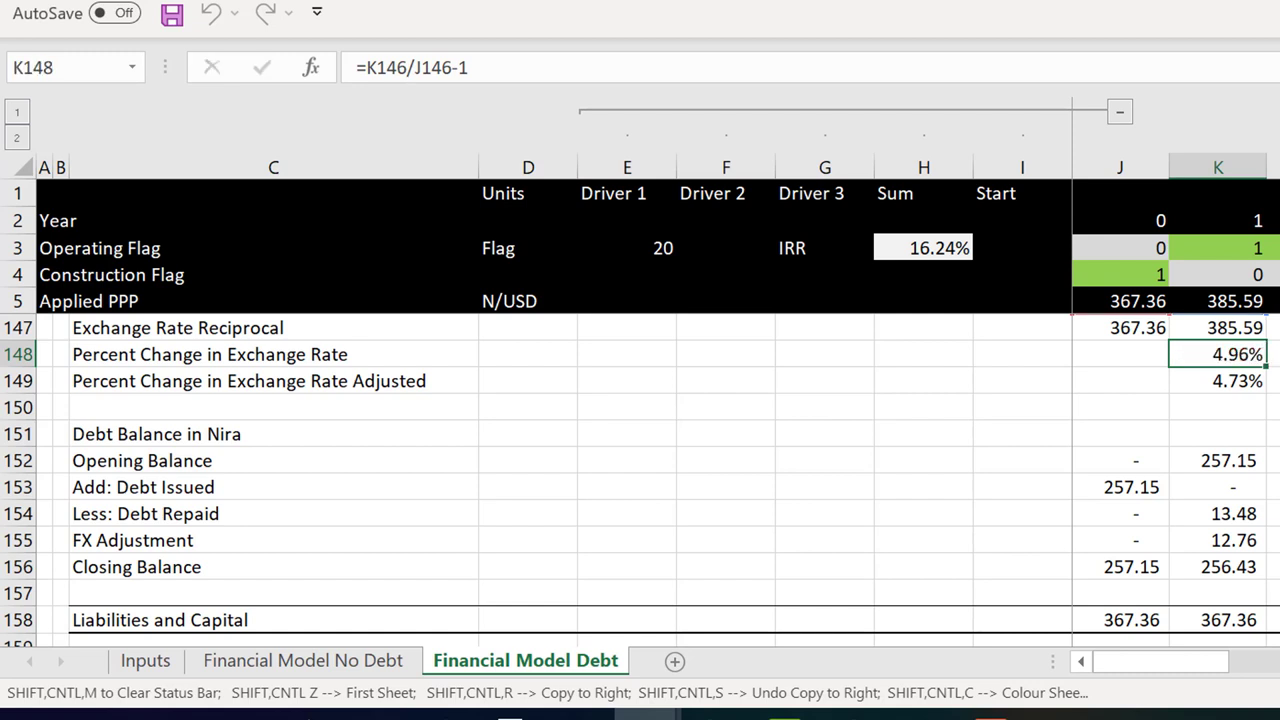
Recalculate Percent Change in Exchange Rate in K148 from the reciprocal row with =K147/J147-1 and copy it across all years
key("F2")
key("shift+Home")
type("=")
key("Up")
type("/")
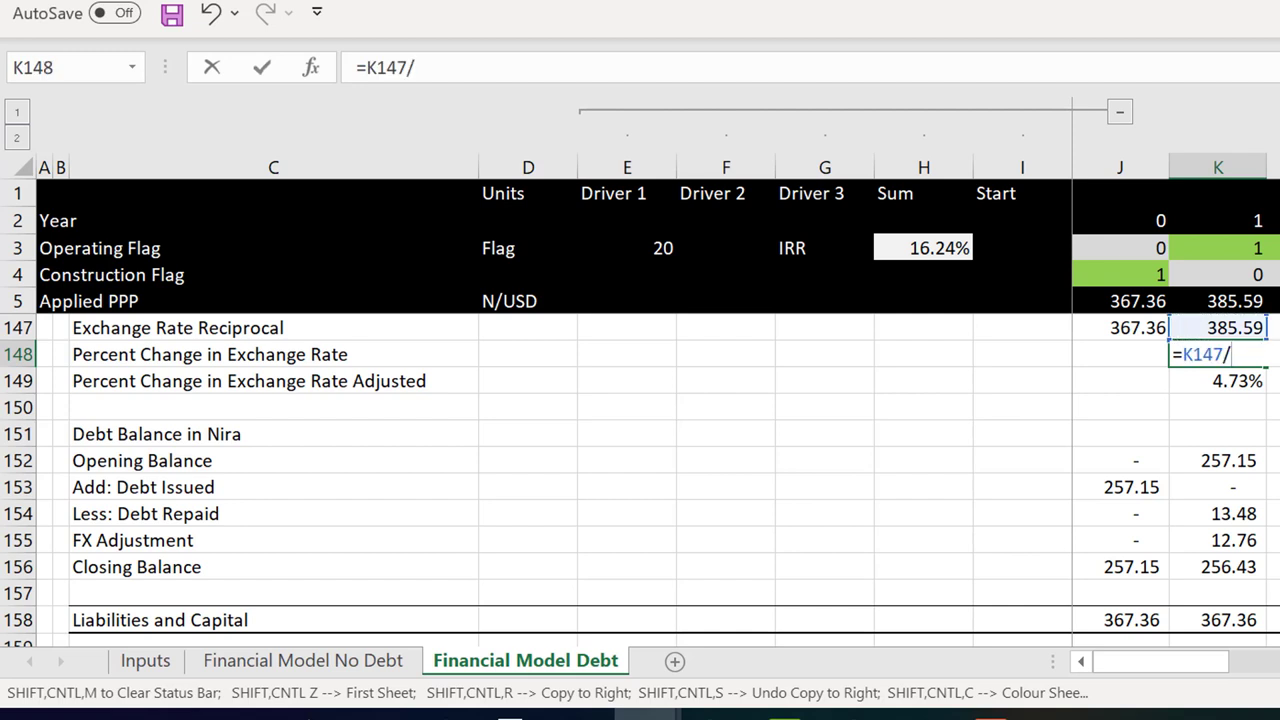
key("Left")
type("-1")
key("ctrl+Return")
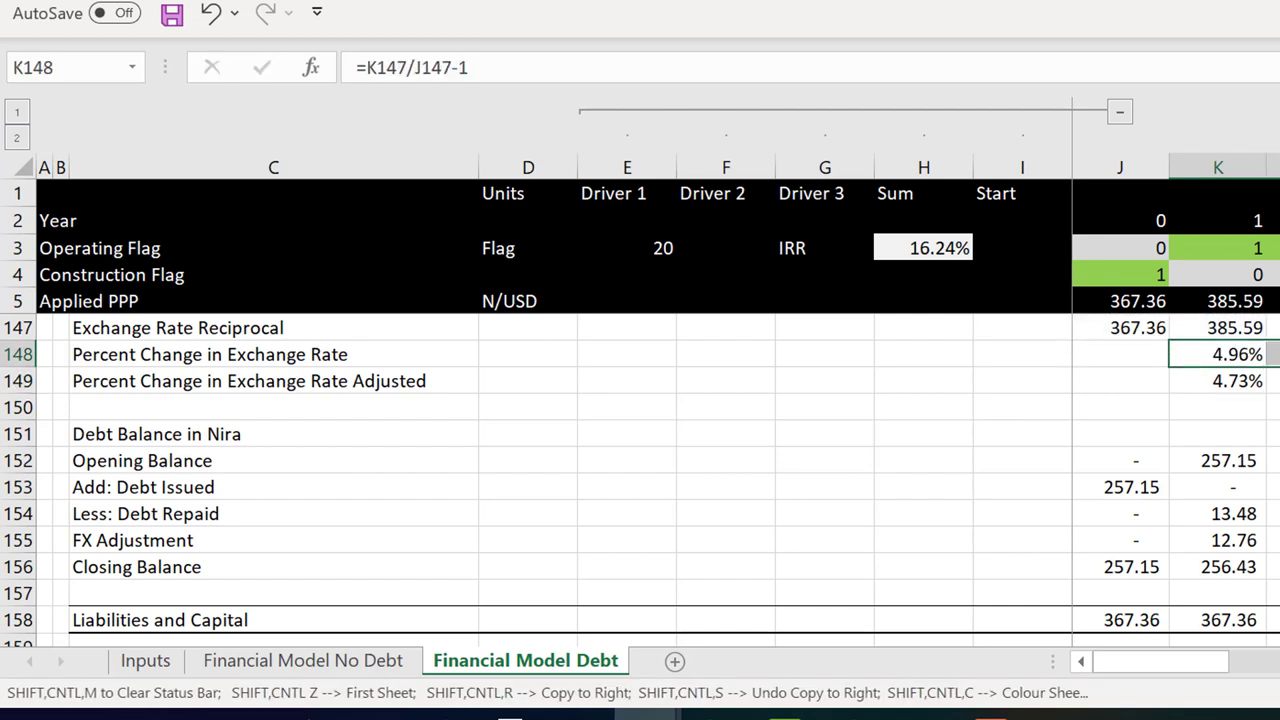
Check the Opening Balance formula in J152 and trace Debt Issued in J153 back to its source, Debt in Nira in J39
key("Down")
key("Down")
key("Down")
key("Down")
key("Left")
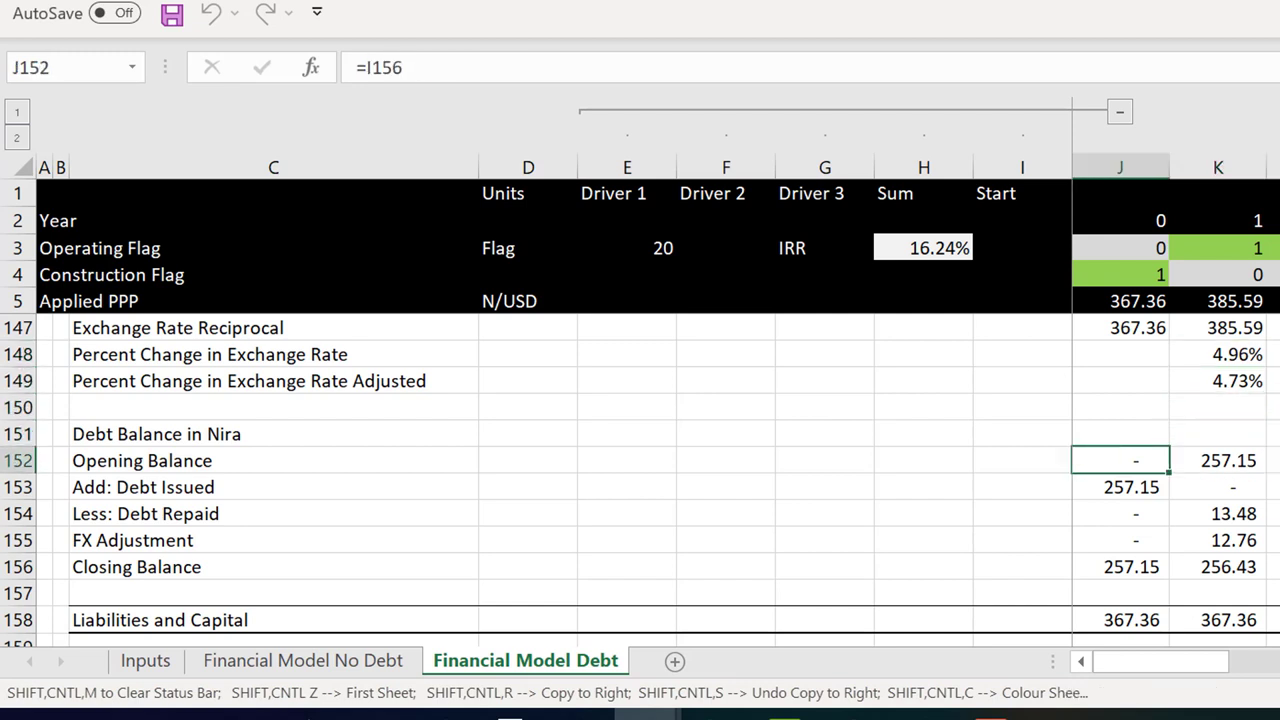
key("F2")
key("Return")
key("F2")
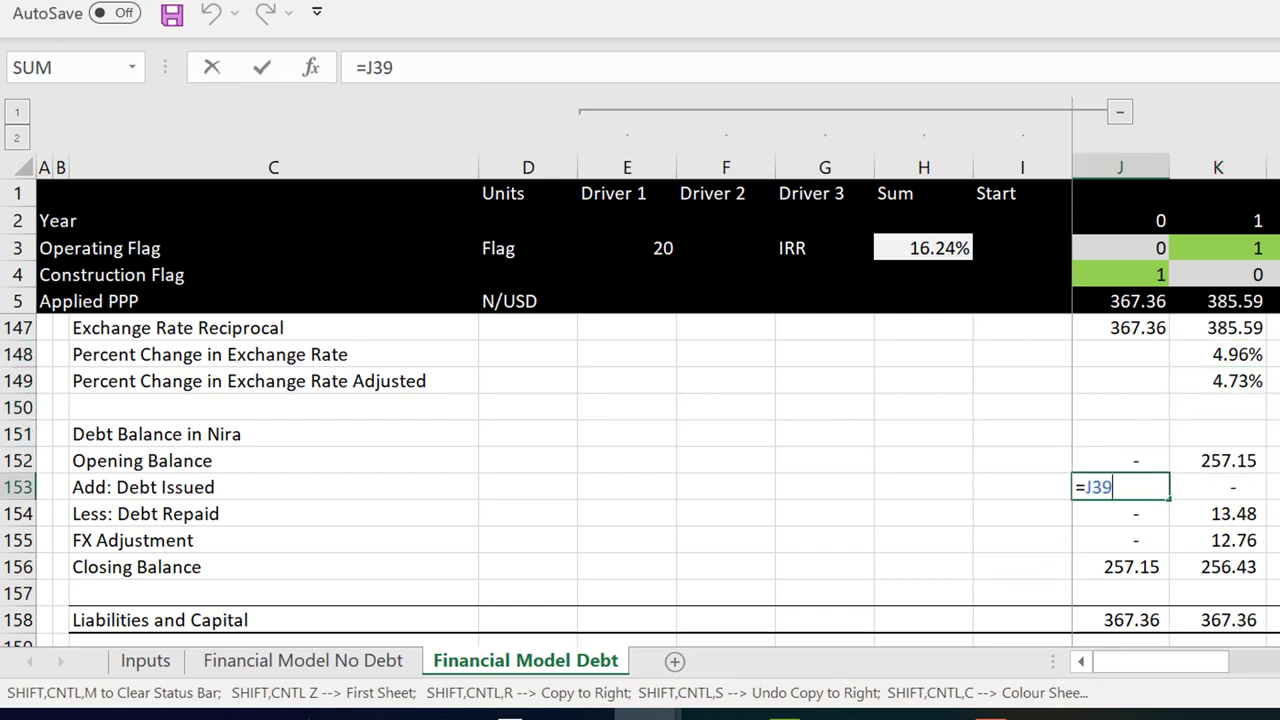
key("Escape")
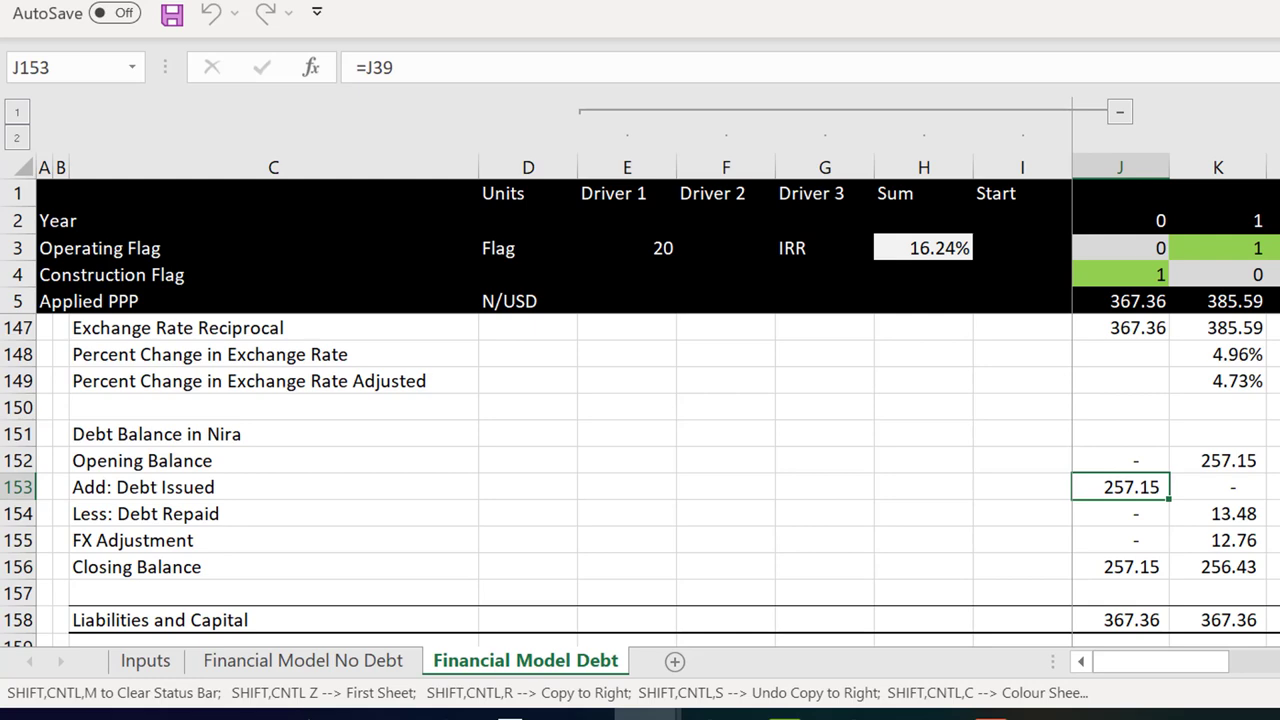
key("ctrl+bracketleft")
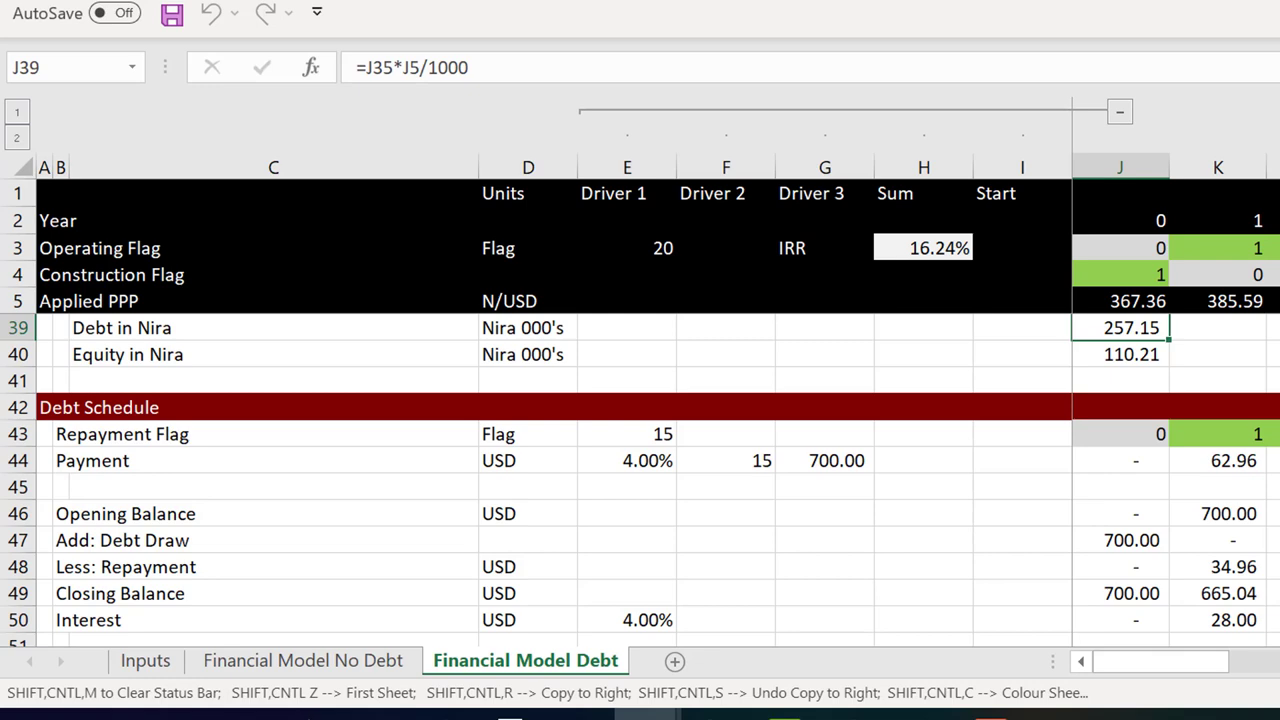
key("F5")
key("Return")
Trace Debt Repaid in J154 back to its source, Repayment in Nira in J53 of the debt schedule
key("Down")
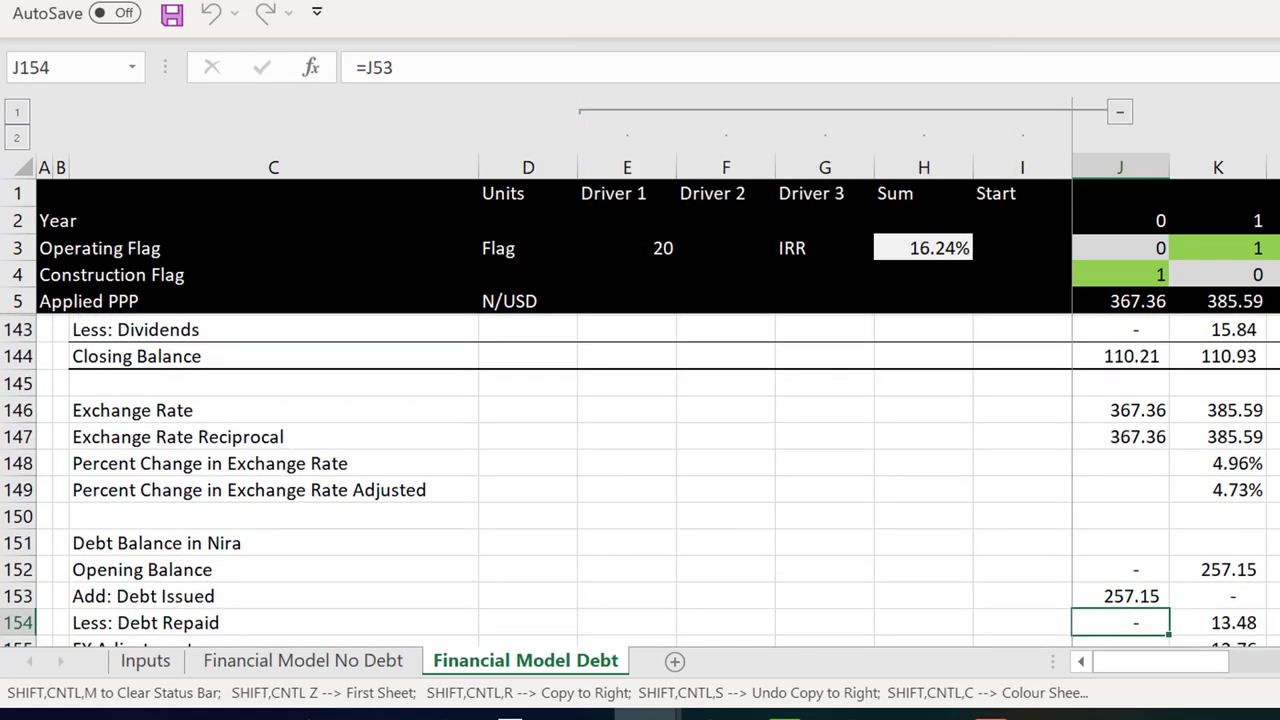
key("Down")
key("Down")
key("Down")
key("Up")
key("Up")
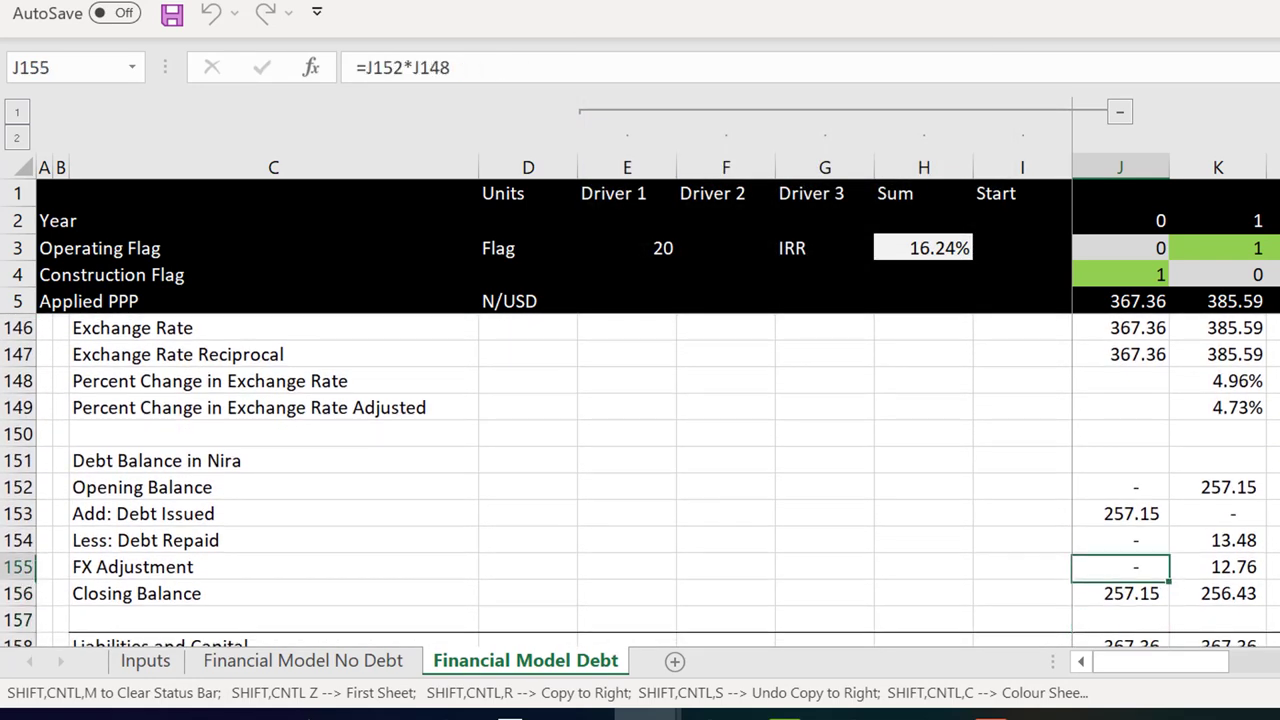
key("Up")
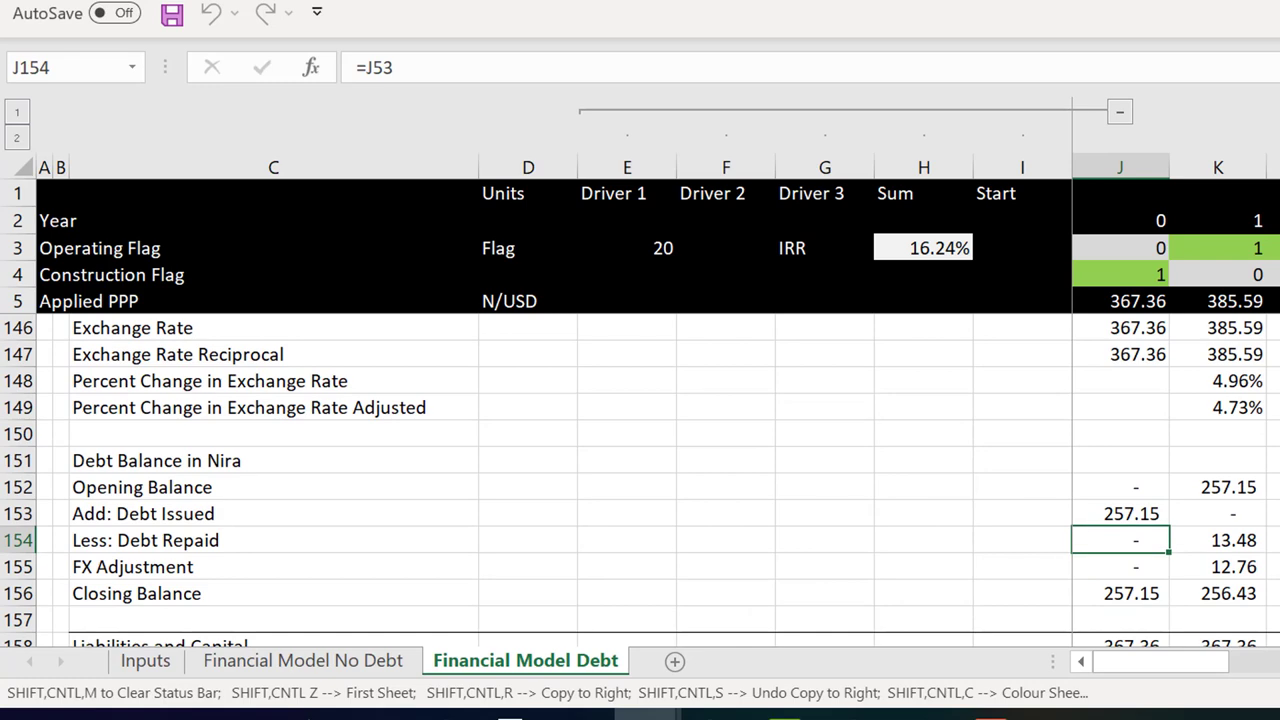
key("ctrl+bracketleft")
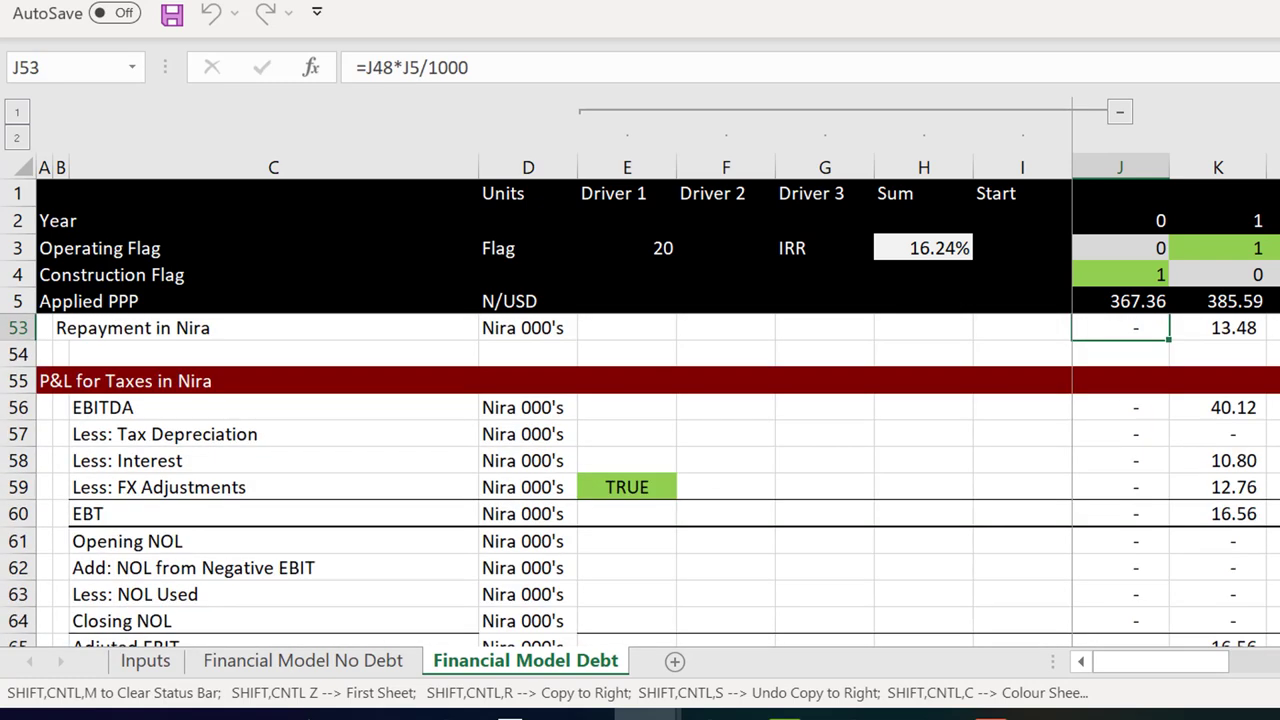
key("Up")
key("Up")
key("Down")
key("Down")
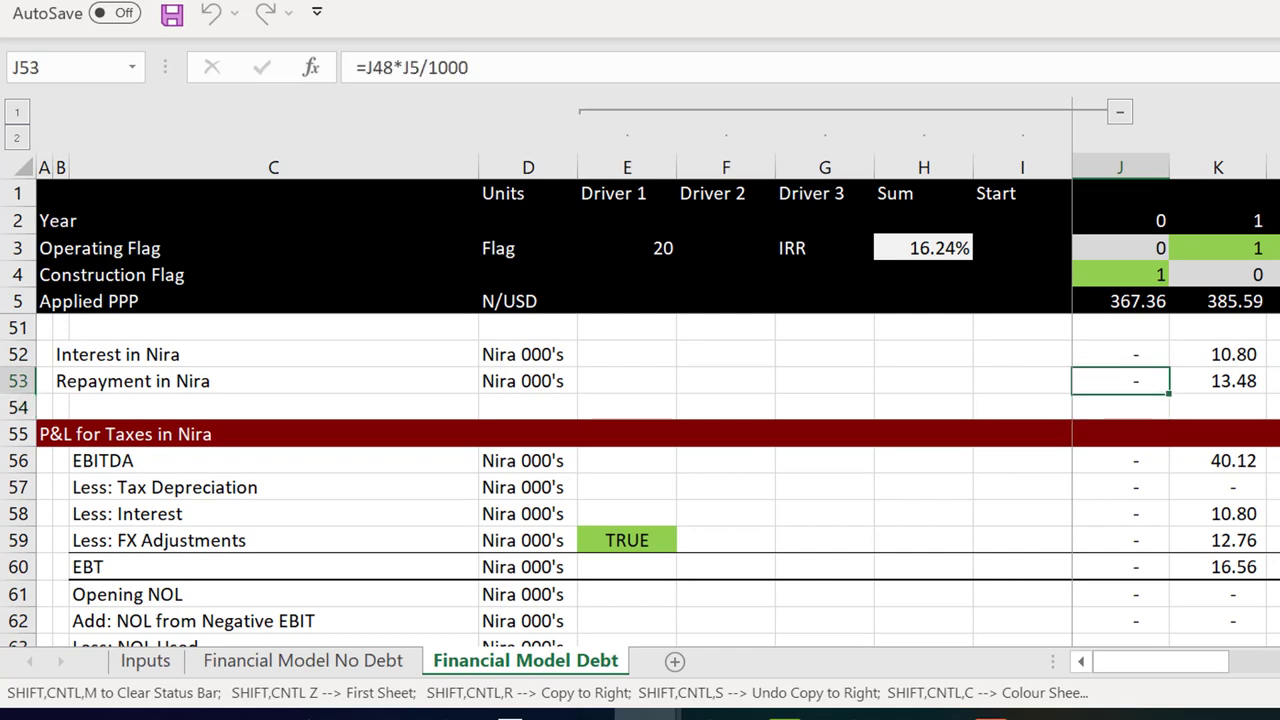
key("F5")
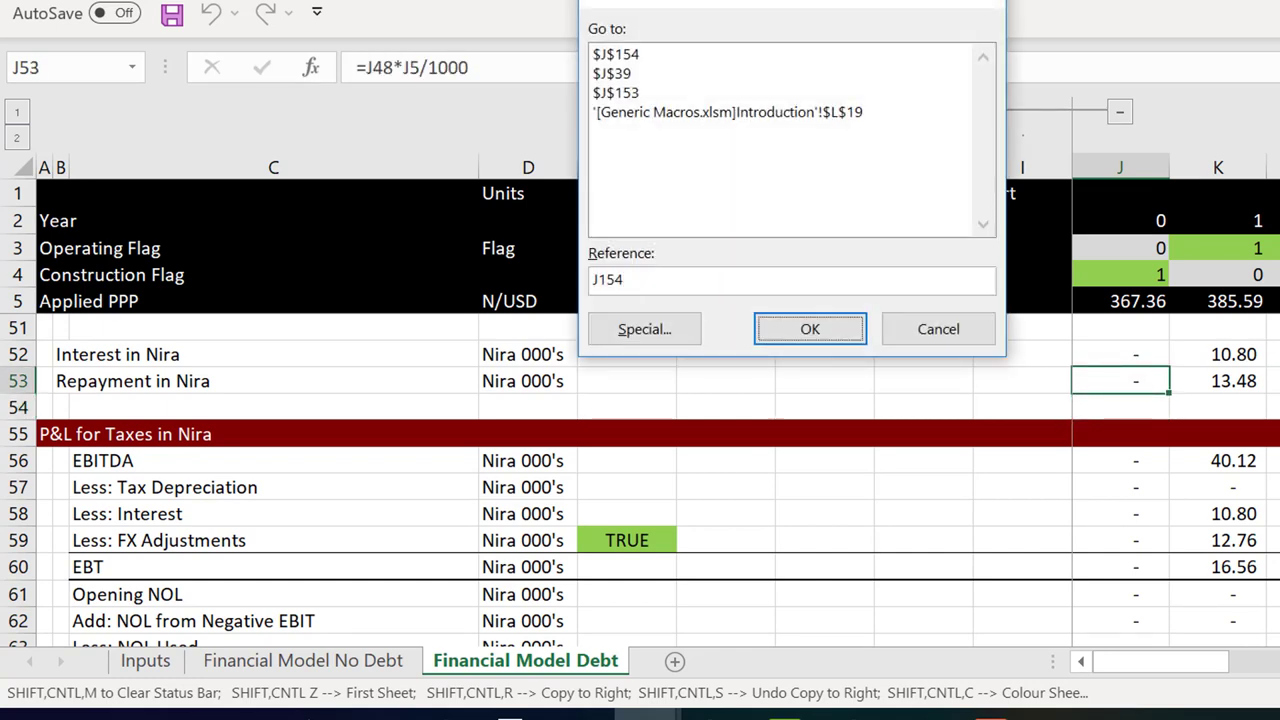
key("Return")
key("Down")
key("Up")
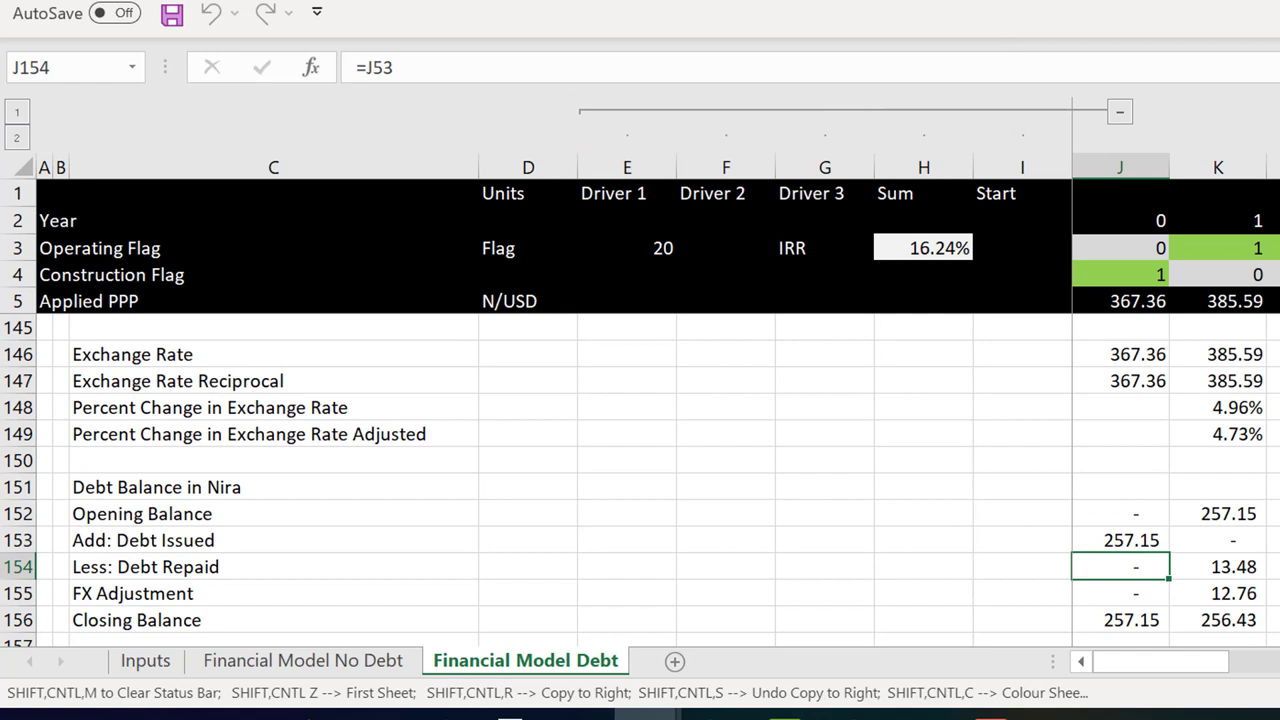
key("Right")
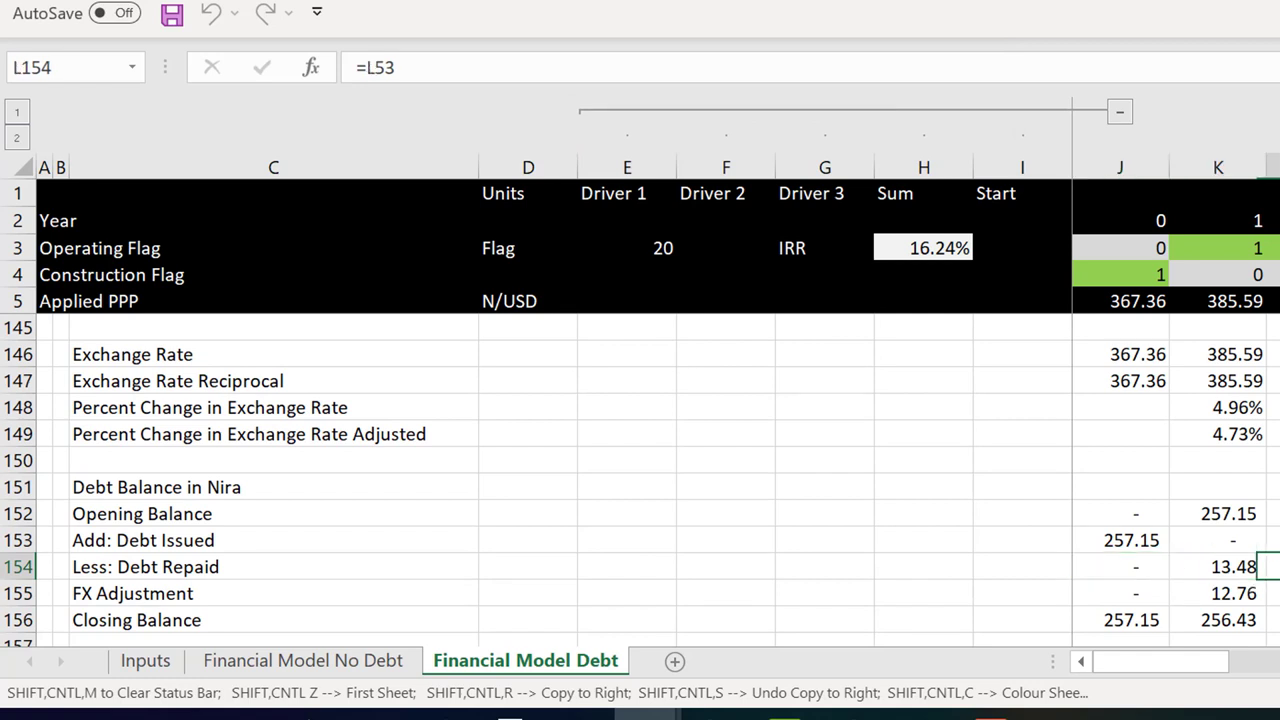
Calculate the FX Adjustment in J155 as opening balance times percent change in exchange rate with =J152*J148 and copy it across all years
key("Left")
key("Down")
type("=")
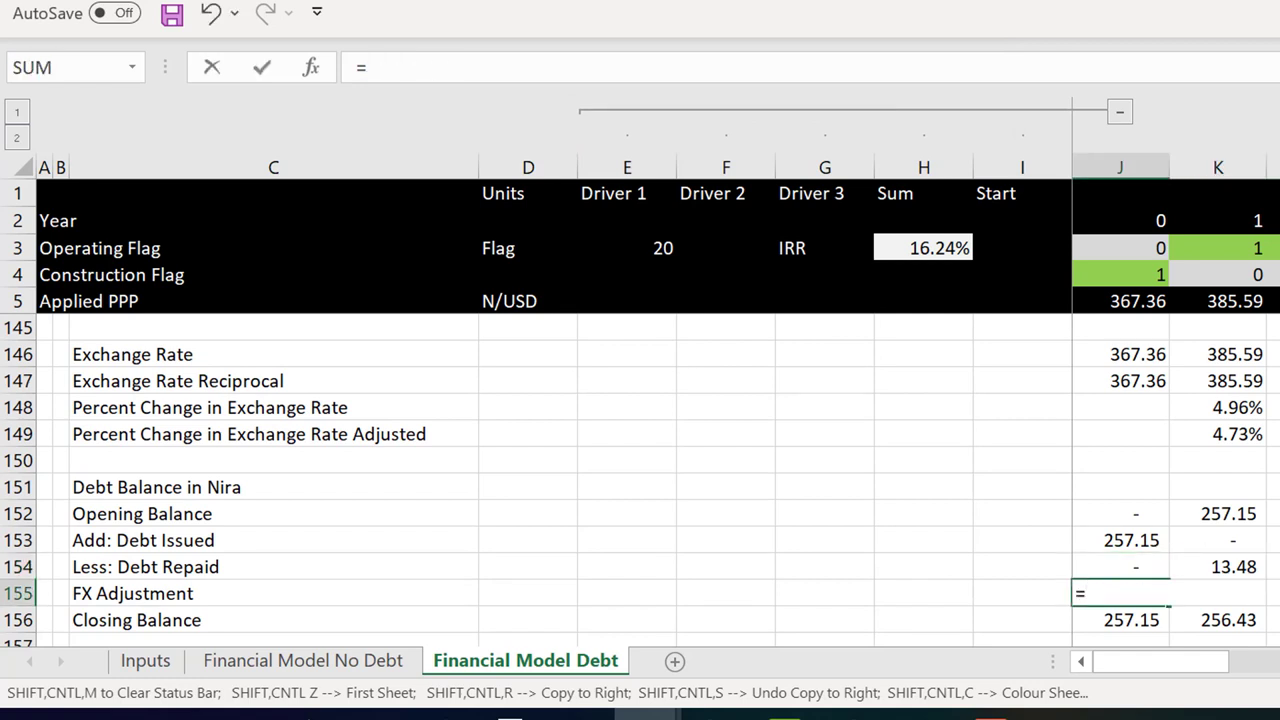
key("Up")
key("Up")
key("Up")
type("*")
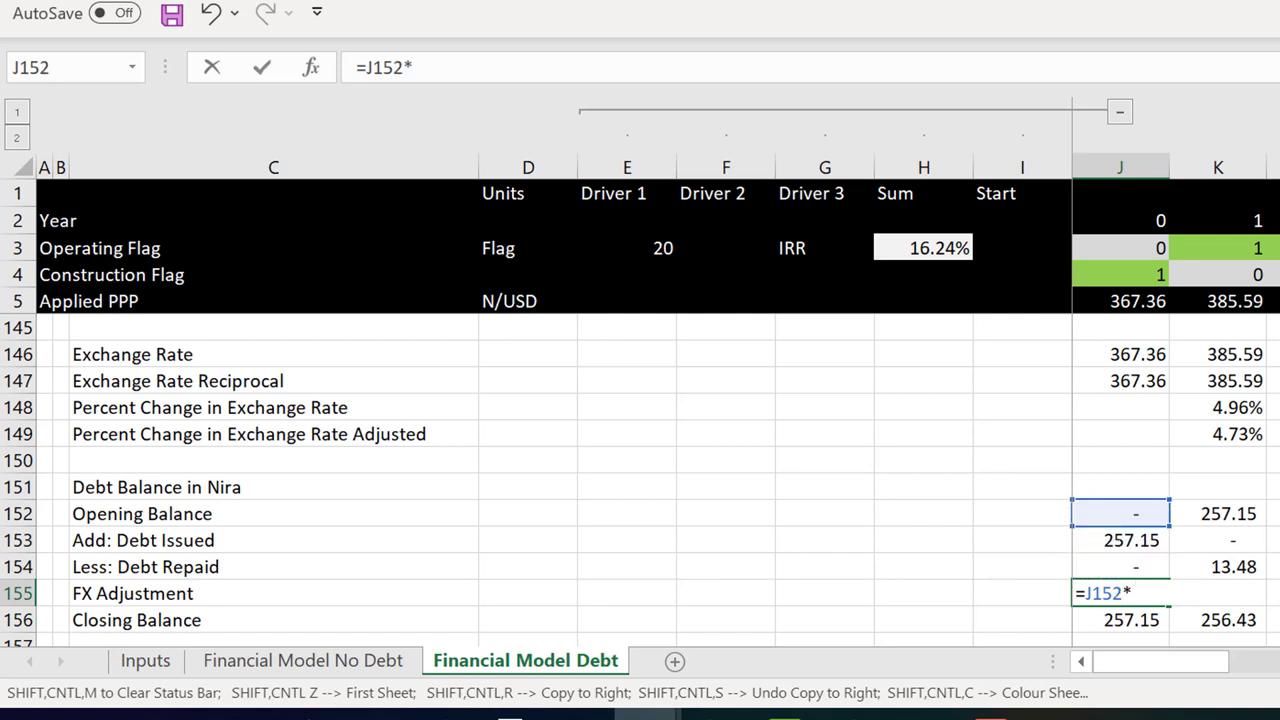
left_click(1139, 414)
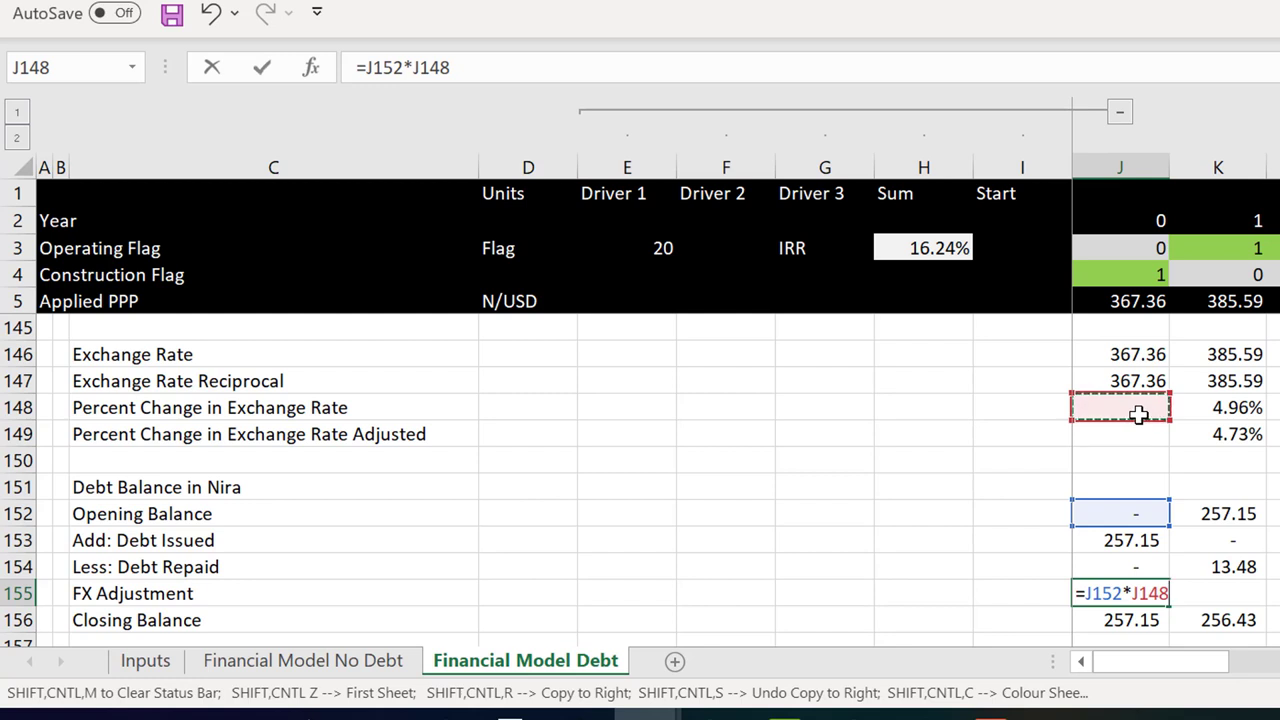
key("Return")
key("Up")
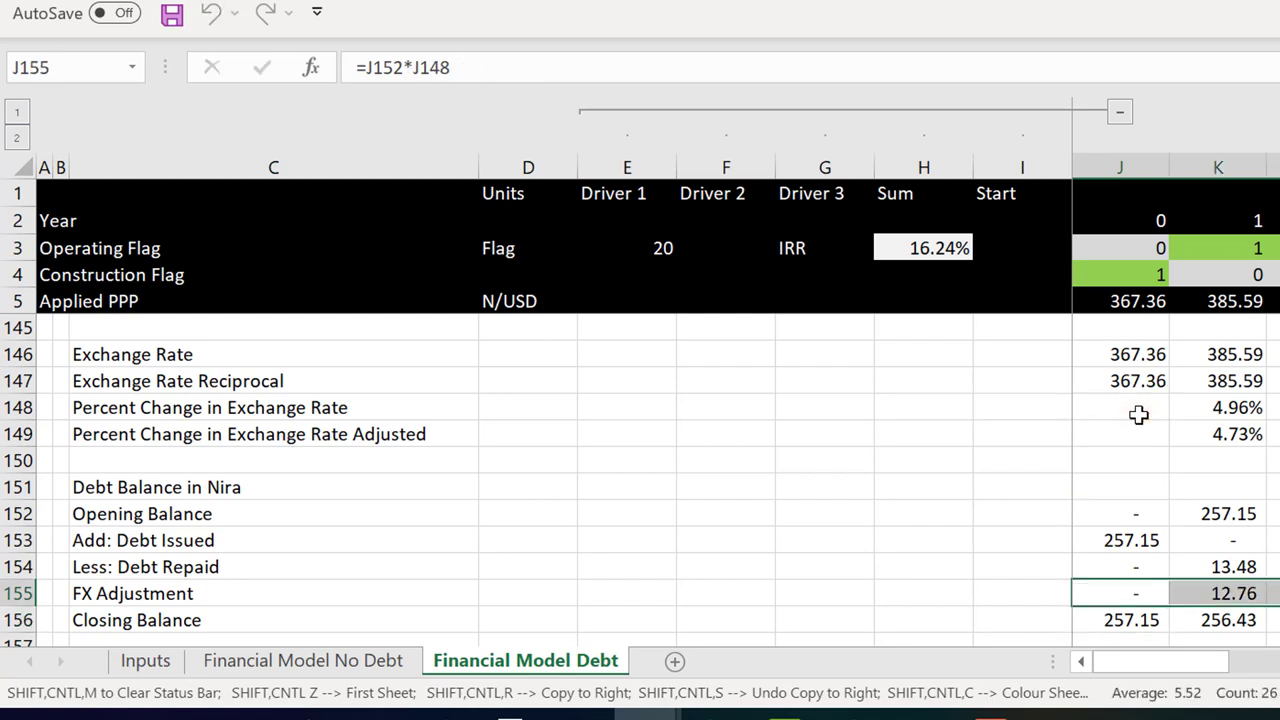
Examine the Nira debt Closing Balance in row 156 through to the last forecast years with the FX adjustment included
key("Down")
key("Down")
key("Down")
key("Up")
key("Up")
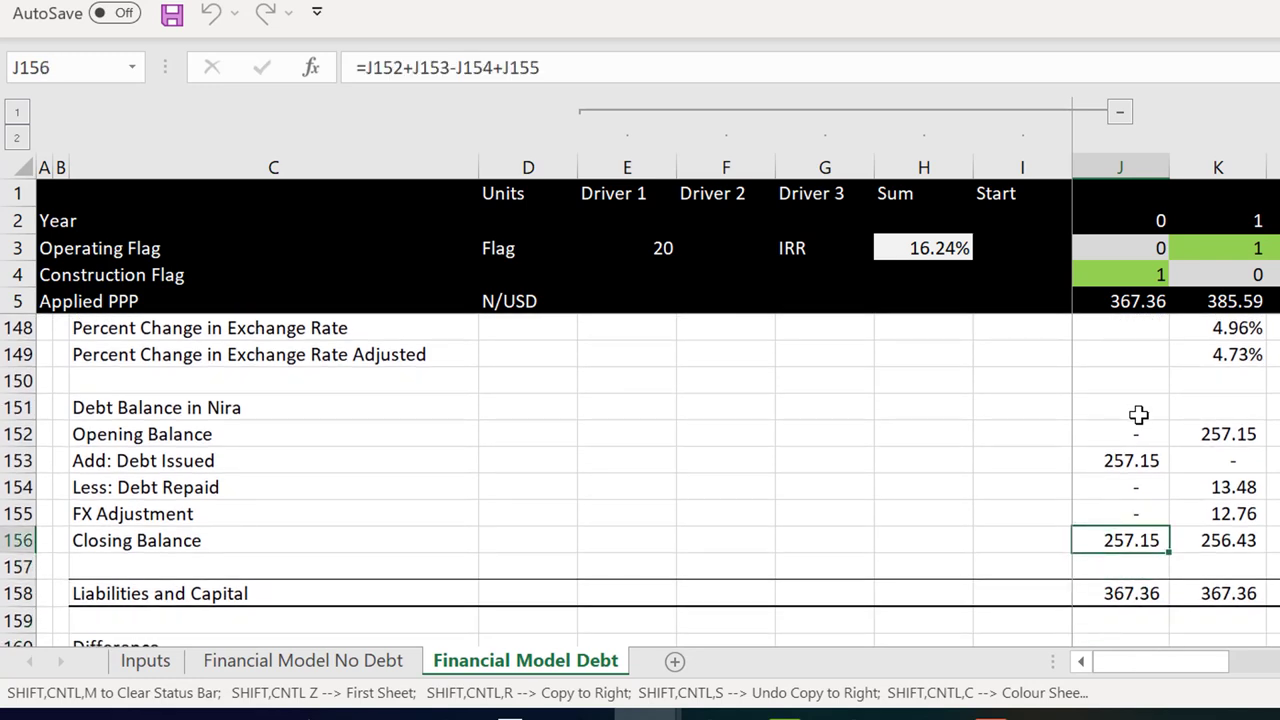
key("Right")
key("Right")
key("Right")
key("Right")
key("Right")
key("Right")
key("Right")
key("Right")
key("Right")
key("Right")
key("Right")
key("Right")
key("Right")
key("Right")
key("Right")
key("Right")
key("Right")
key("Right")
key("Right")
key("Right")
key("Left")
key("Left")
key("Left")
key("Left")
key("Left")
key("Left")
key("Left")
key("Left")
key("Left")
key("Left")
key("Left")
key("Left")
key("Left")
key("Left")
key("Left")
key("Left")
key("Left")
key("Left")
key("Left")
key("Left")
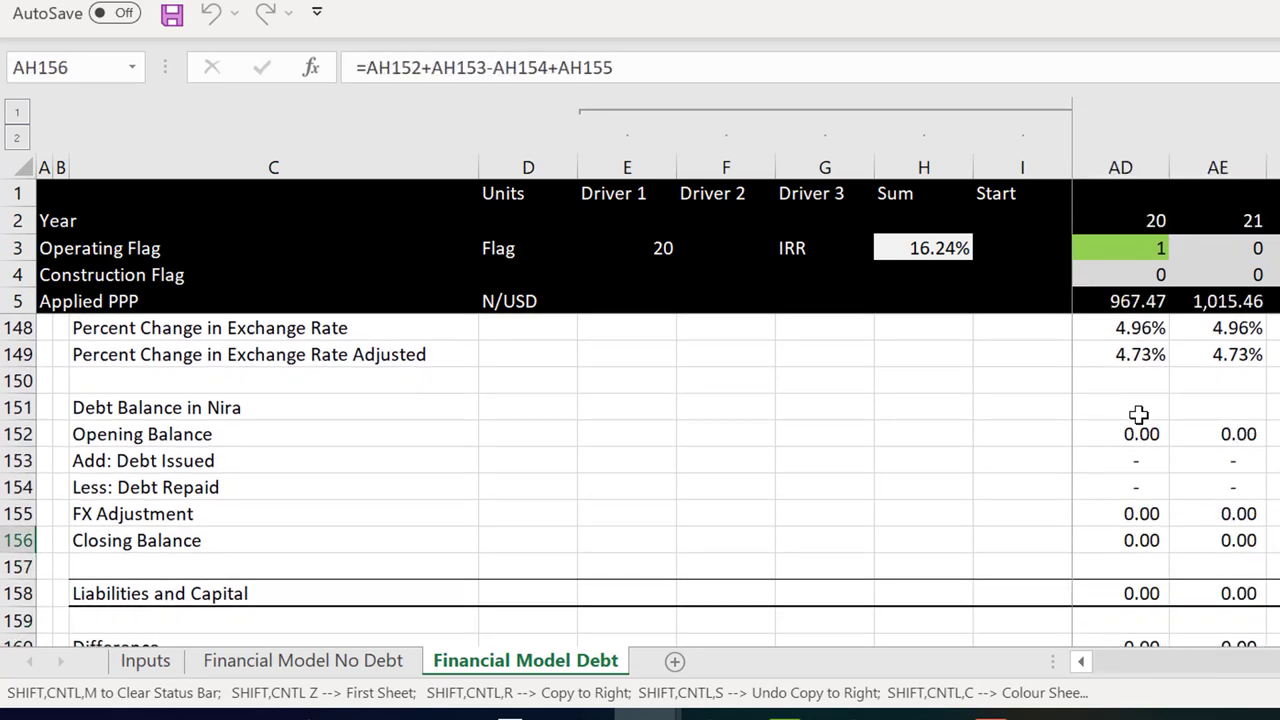
Clear the FX Adjustment formulas from J155 across all years
key("Up")
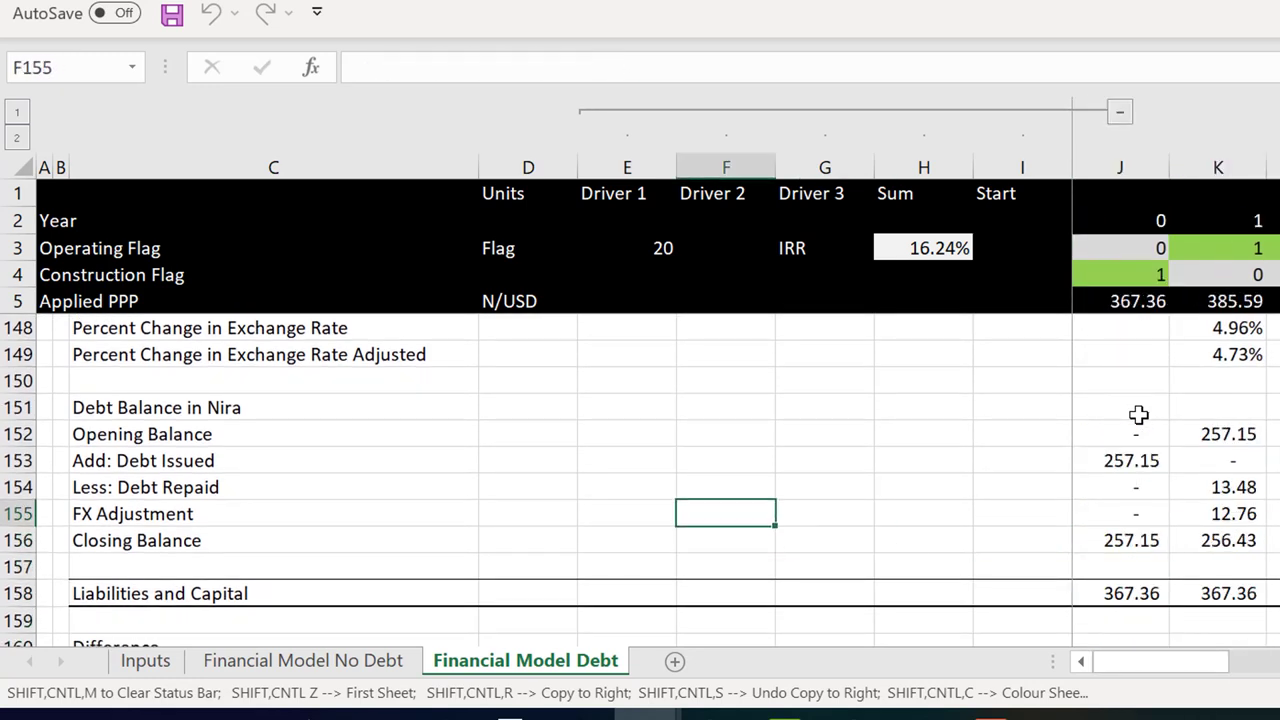
key("Right")
key("Right")
key("Right")
key("Right")
key("ctrl+shift+Right")
key("Delete")
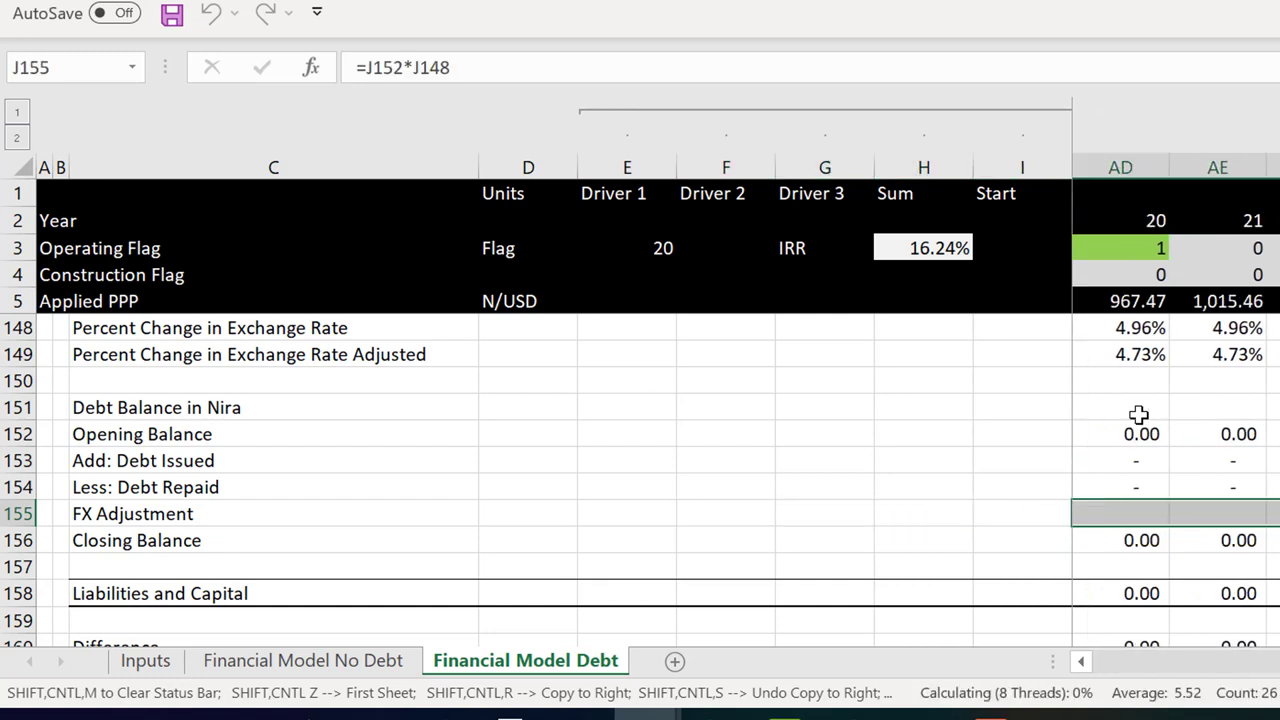
Examine how the Nira debt Opening and Closing Balances develop across the years with the FX Adjustment row empty
key("Left")
key("Right")
key("Right")
key("Right")
key("Right")
key("Right")
key("Right")
key("Right")
key("Right")
key("Right")
key("Right")
key("Right")
key("Right")
key("Right")
key("Right")
key("Right")
key("Right")
key("Right")
key("Right")
key("Right")
key("Right")
key("Right")
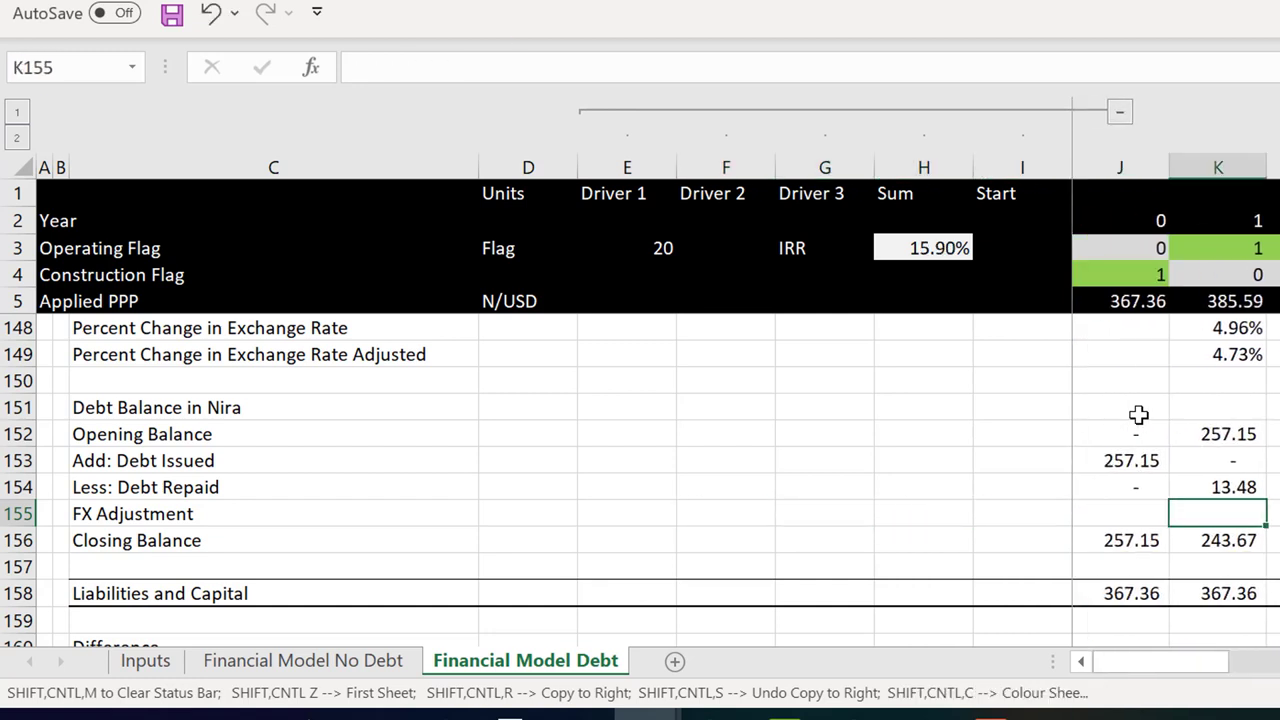
key("Left")
key("Left")
key("Left")
key("Left")
key("Left")
key("Left")
key("Left")
key("Left")
key("Left")
key("Left")
key("Left")
key("Left")
key("Left")
key("Left")
key("Left")
key("Left")
key("Left")
key("Left")
key("Left")
key("Left")
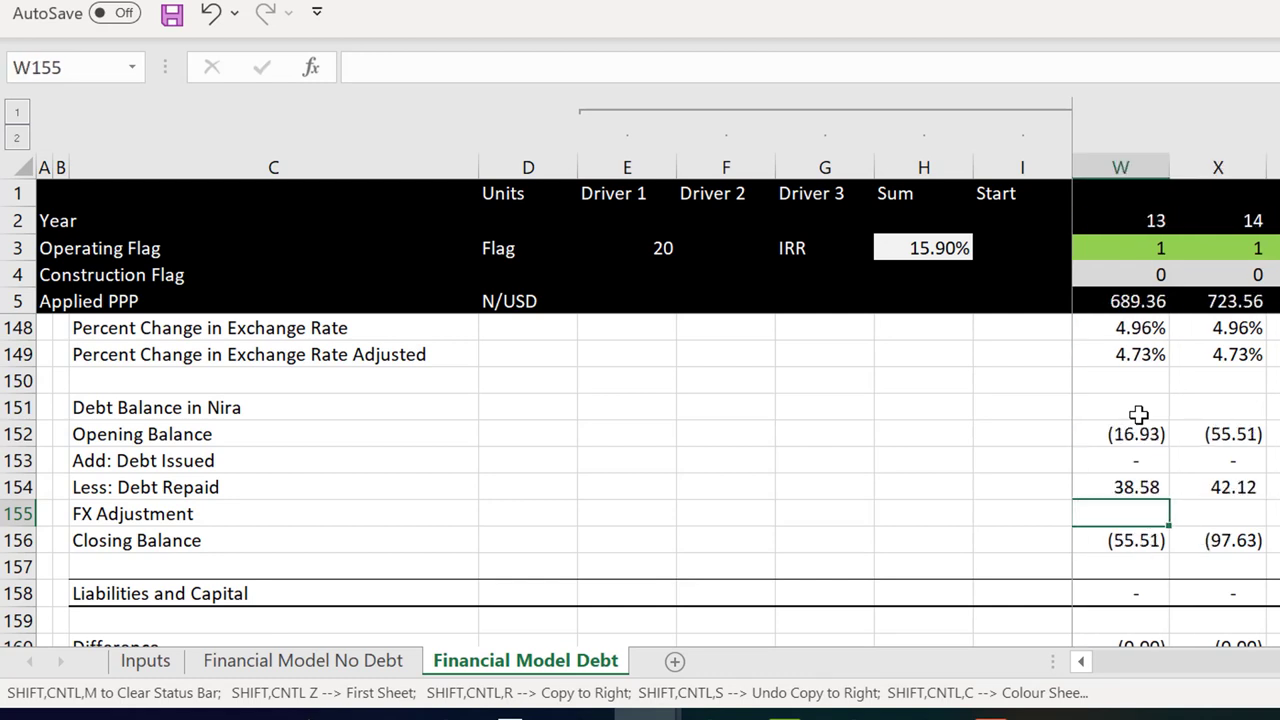
key("Right")
key("Right")
key("Right")
key("Right")
key("Right")
key("Right")
key("Right")
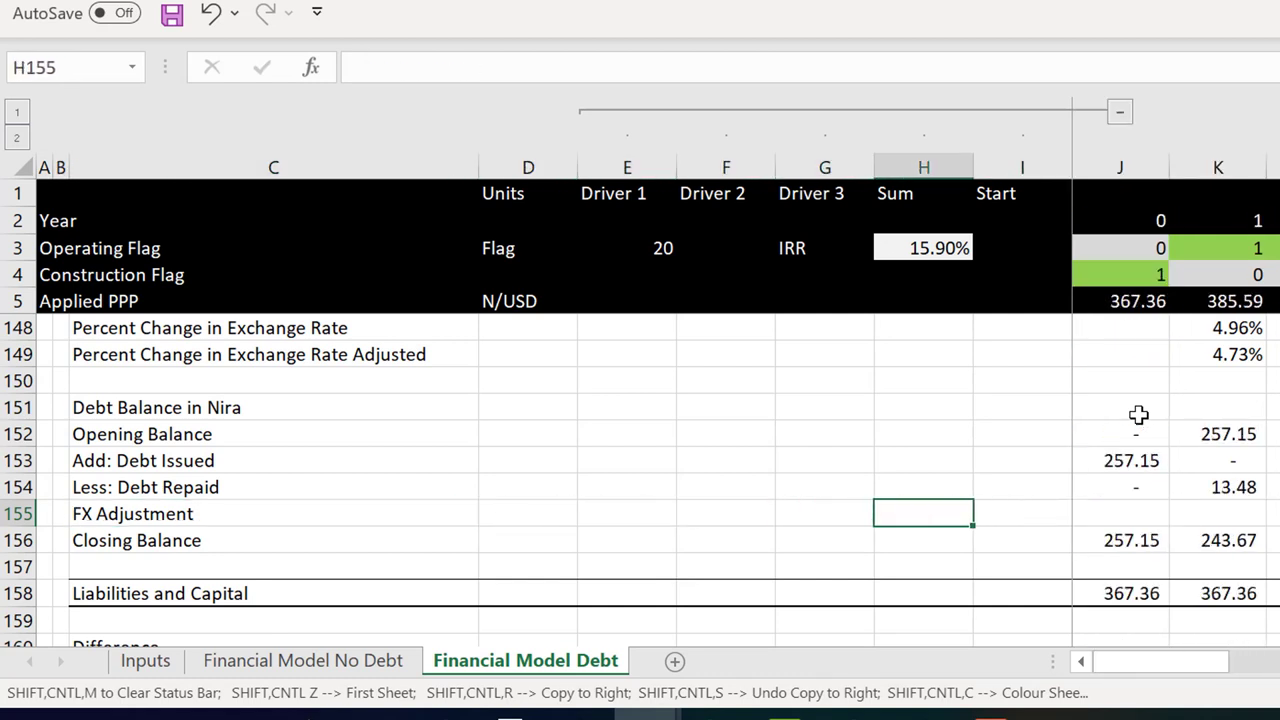
Calculate the FX Adjustment in J155 as opening balance times the adjusted percent change with =J152*J149 and copy it across all years
type("=")
key("Up")
key("Up")
key("Up")
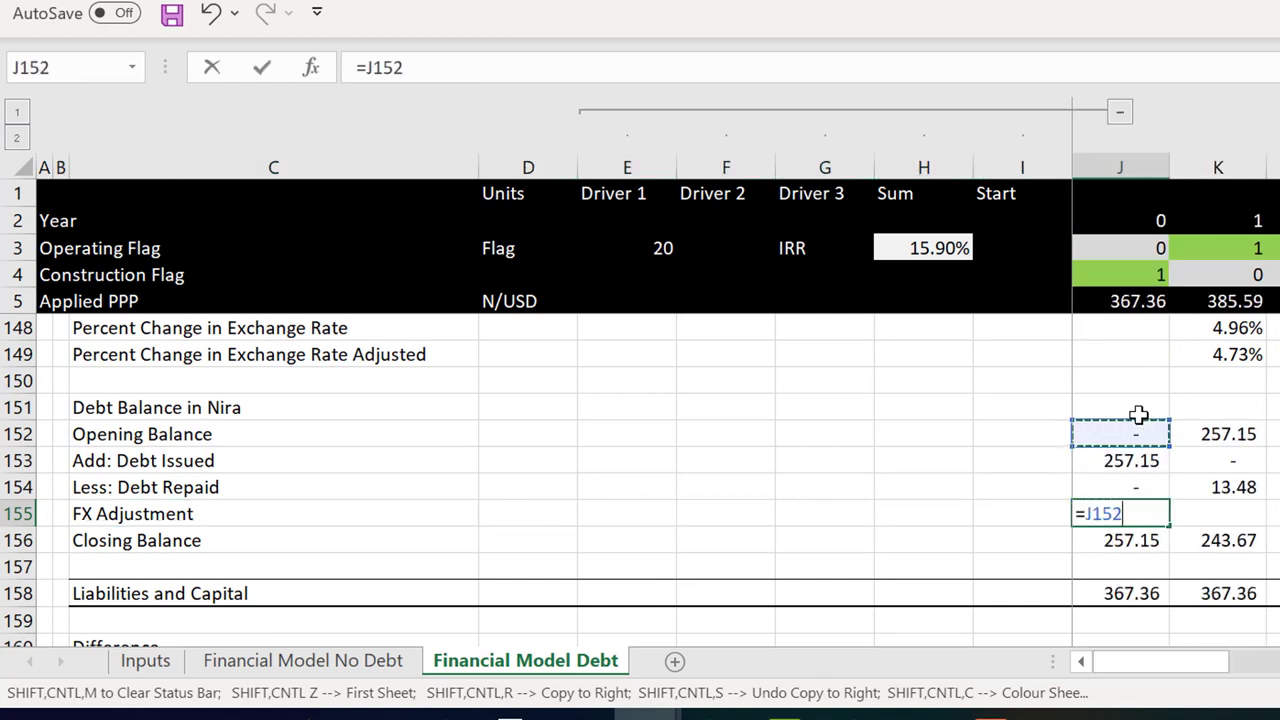
type("*")
key("Up")
key("Up")
key("Up")
key("Up")
key("Up")
key("Up")
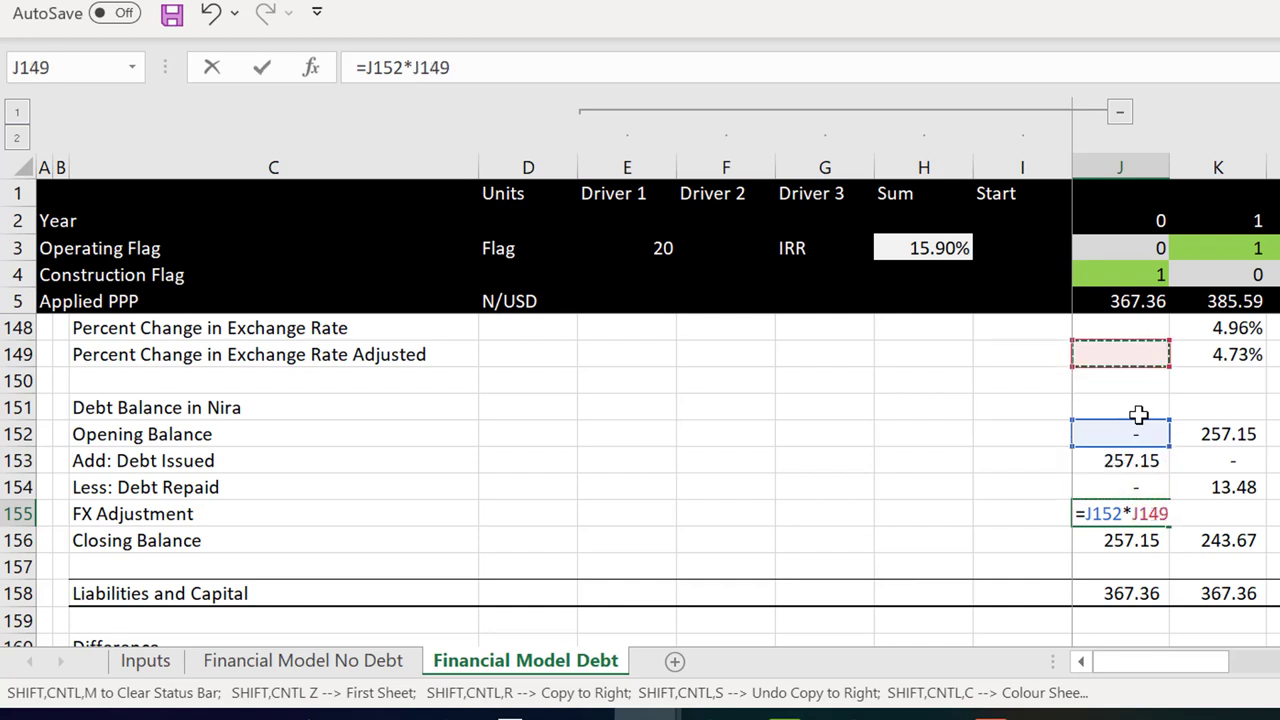
key("Return")
key("Up")
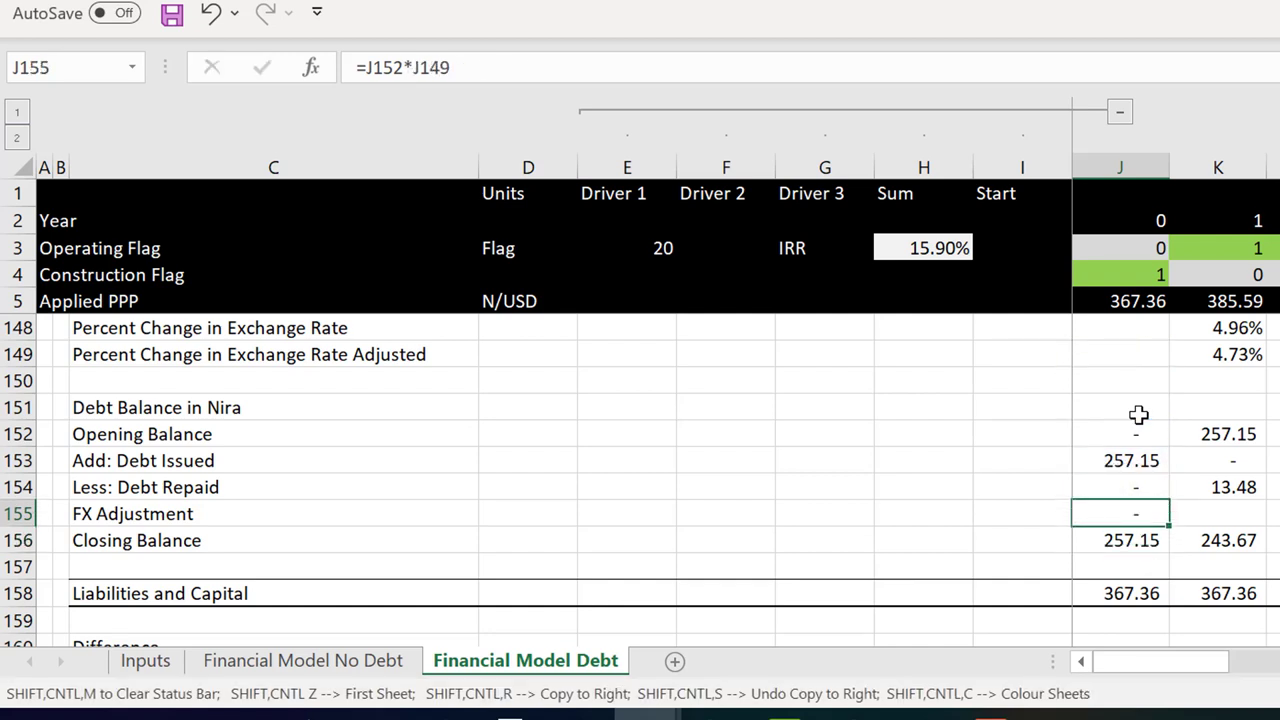
key("ctrl+shift+r")
Examine the Nira debt Closing Balance in row 156 through the last years using the adjusted exchange rate change
key("Right")
key("Right")
key("Right")
key("Right")
key("Right")
key("Right")
key("Right")
key("Right")
key("Right")
key("Right")
key("Right")
key("Right")
key("Right")
key("Right")
key("Right")
key("Right")
key("Right")
key("Right")
key("Right")
key("Right")
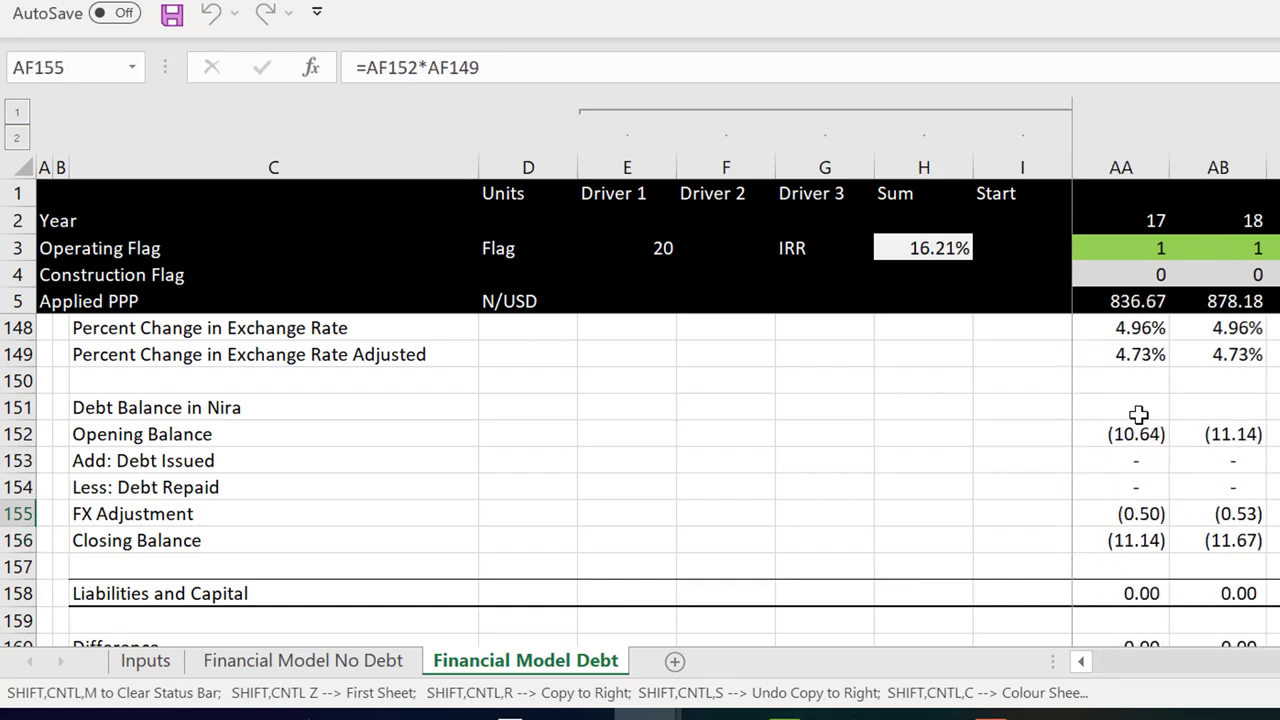
key("Left")
key("Left")
key("Left")
key("Left")
key("Left")
key("Left")
key("Left")
key("Left")
key("Left")
key("Left")
key("Left")
key("Left")
key("Left")
key("Left")
key("Left")
key("Left")
key("Left")
key("Left")
key("Left")
key("Left")
key("Left")
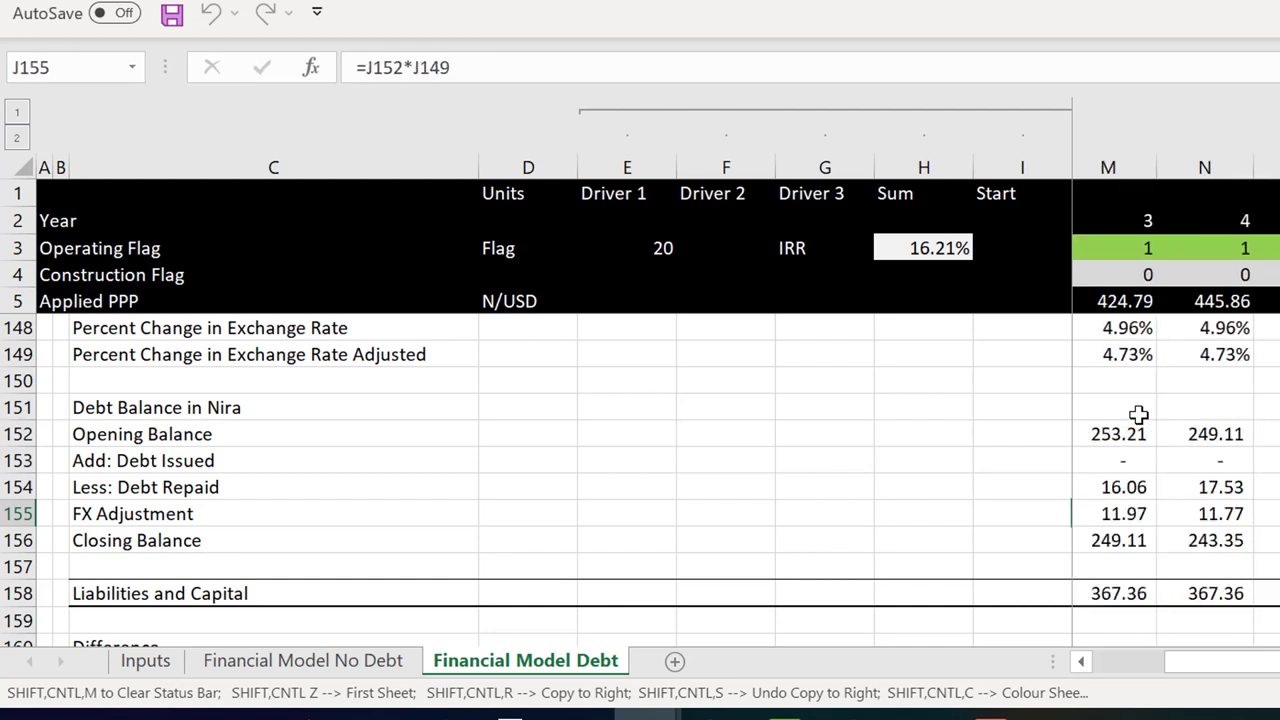
key("Right")
Re-enter the FX Adjustment formula =J152*J149 in J155 and copy it across the row again
type("=")
key("Up")
key("Up")
key("Up")
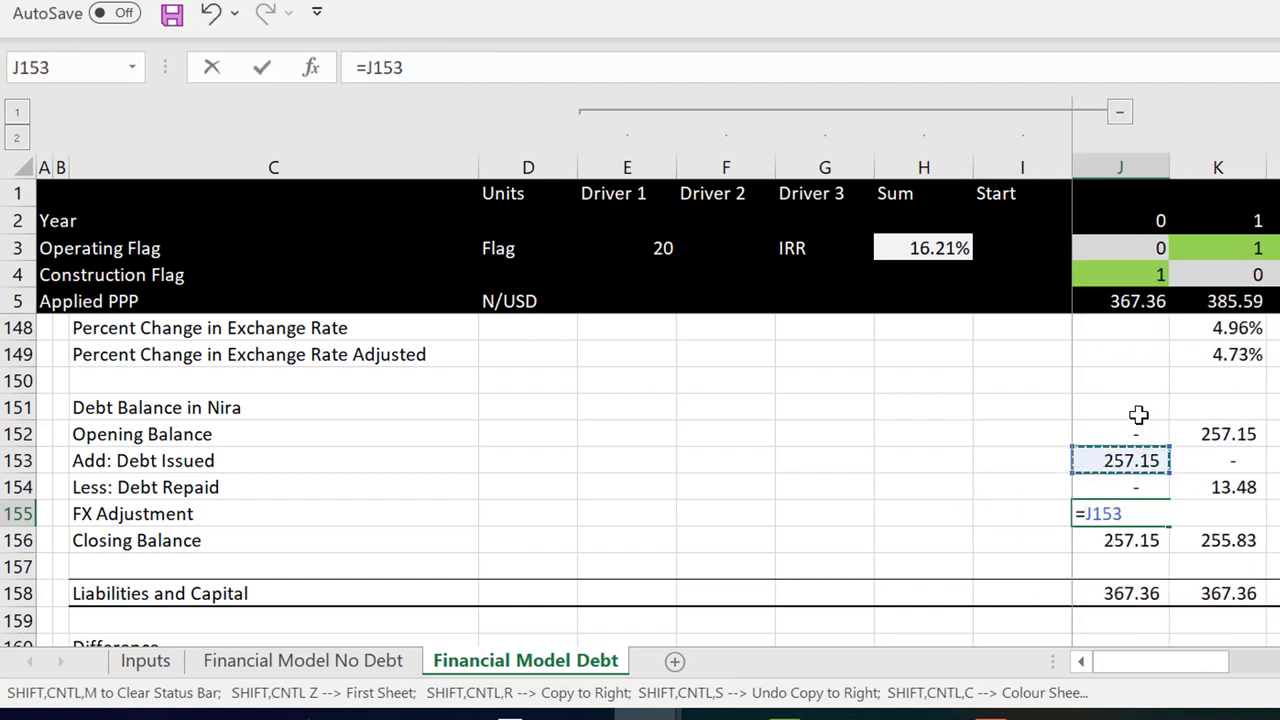
type("&")
key("BackSpace")
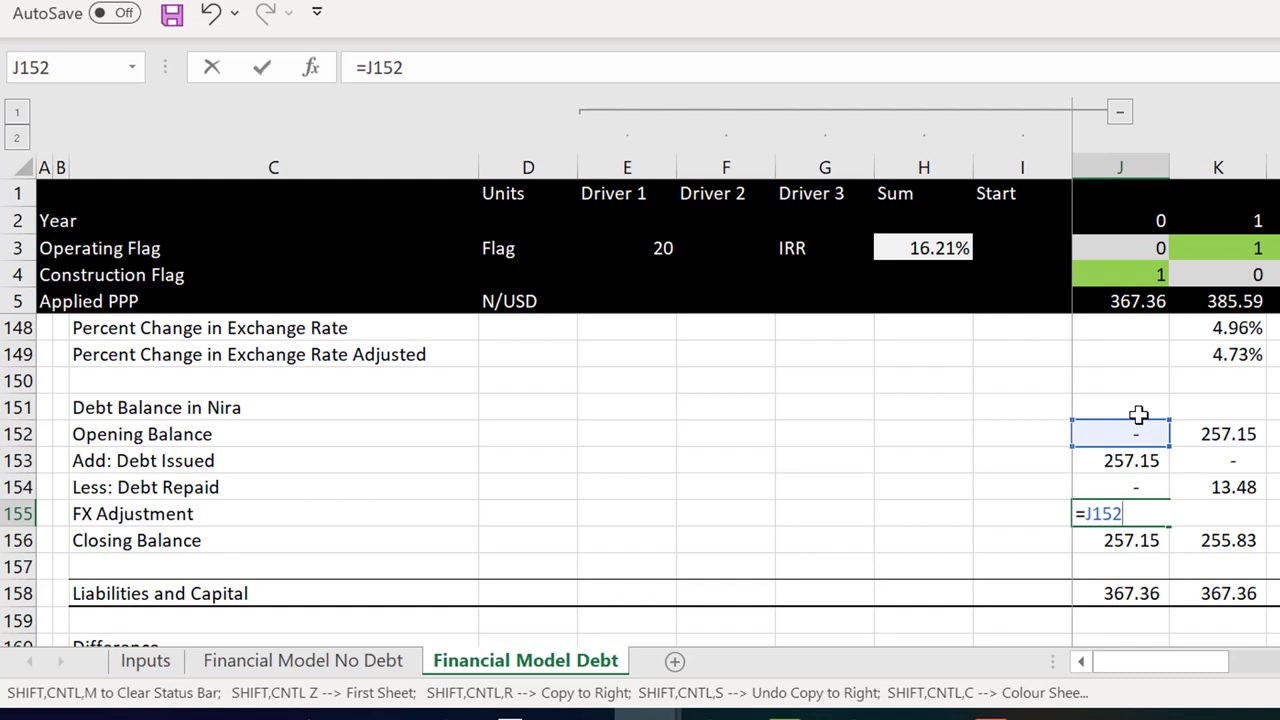
left_click(1121, 355)
key("ctrl+Return")
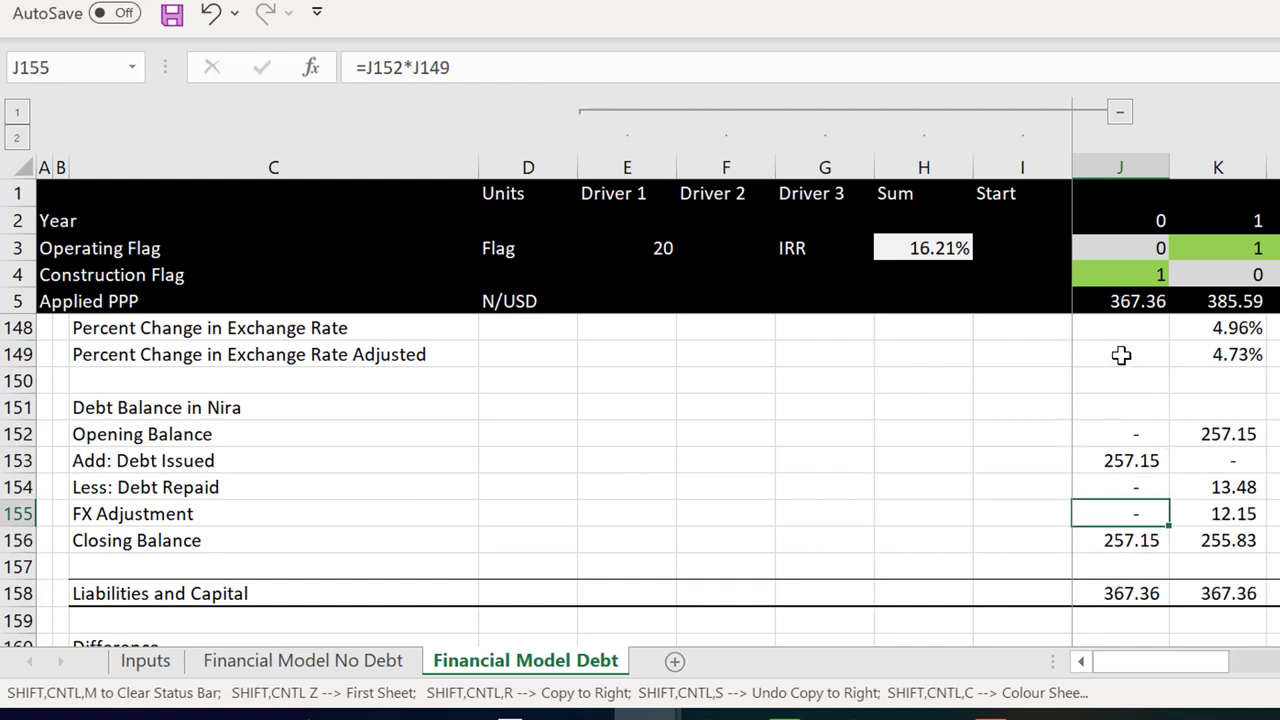
key("ctrl+shift+Right")
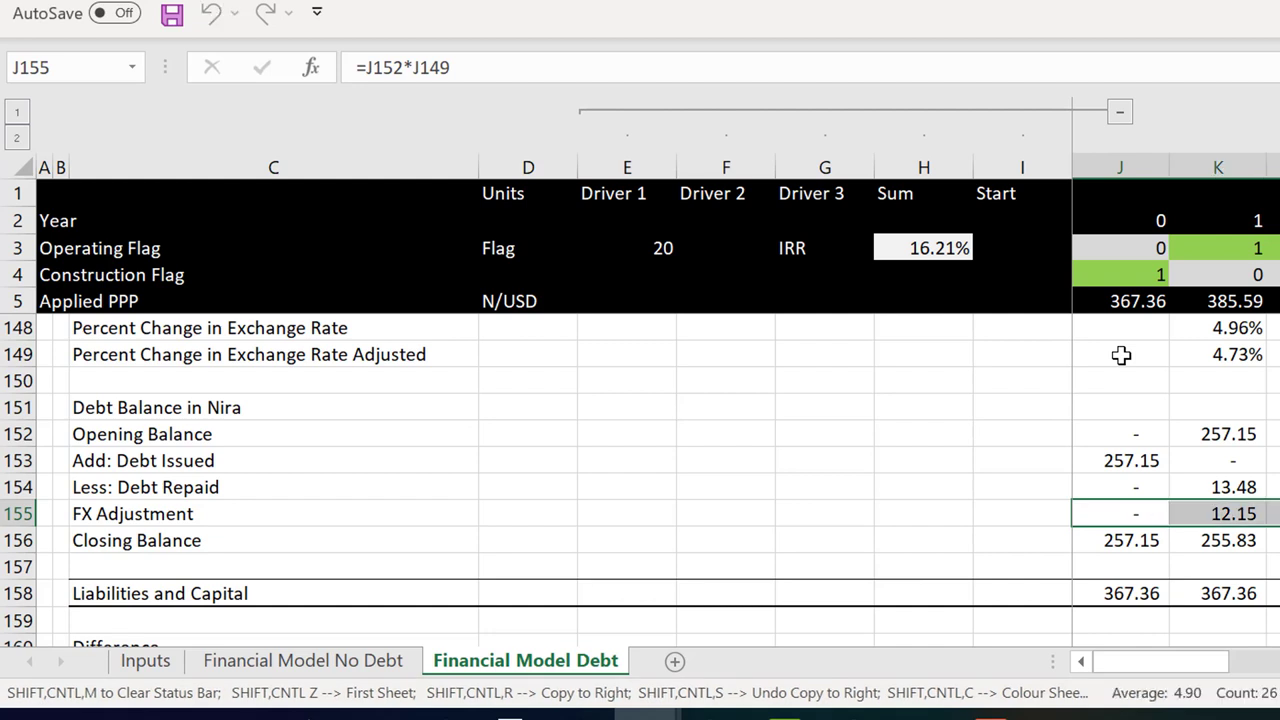
key("ctrl+shift+r")
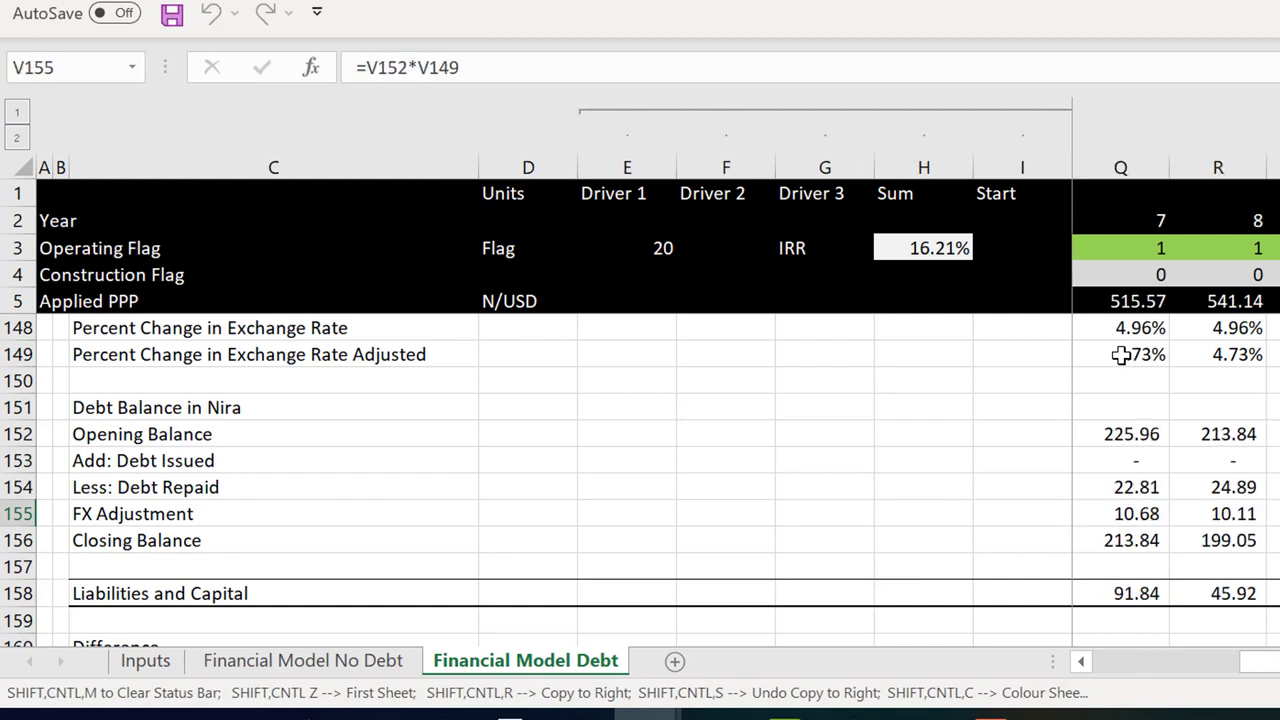
key("Right")
key("Left")
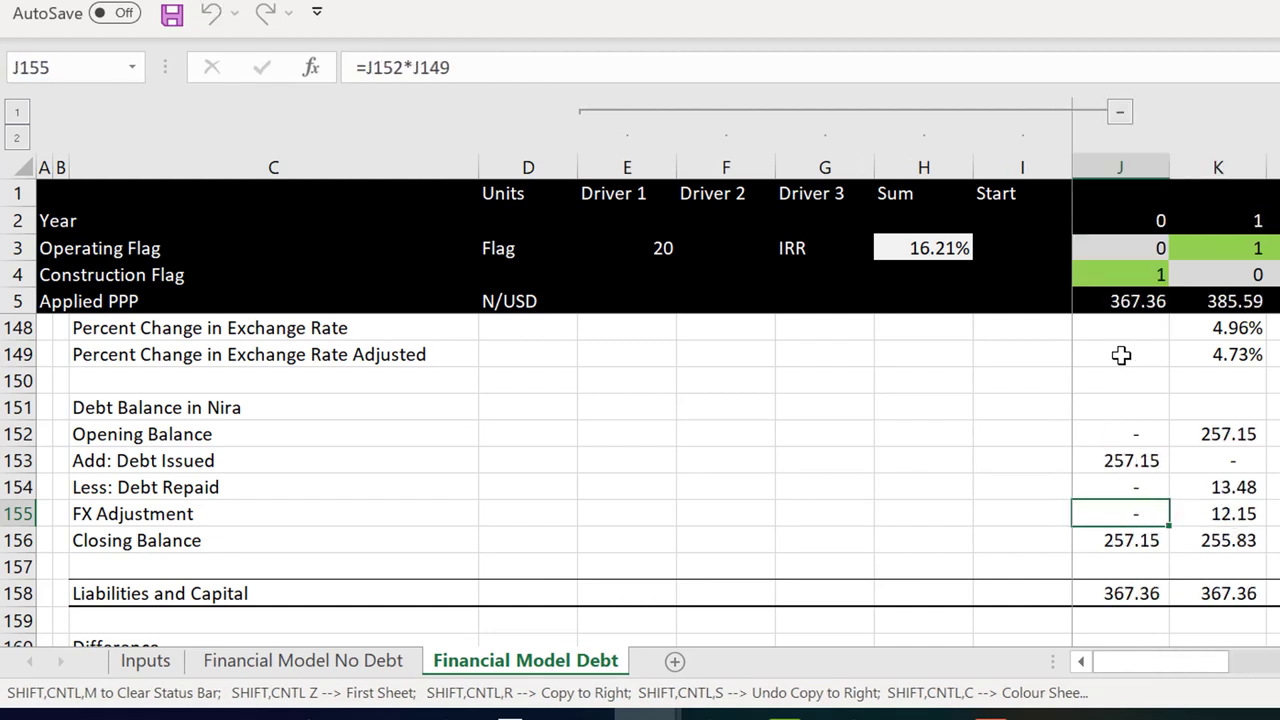
Replace the FX Adjustment in J155 with =J152*J148, using the unadjusted percent change in exchange rate, and copy it across all years
type("=")
key("Up")
key("Up")
key("Up")
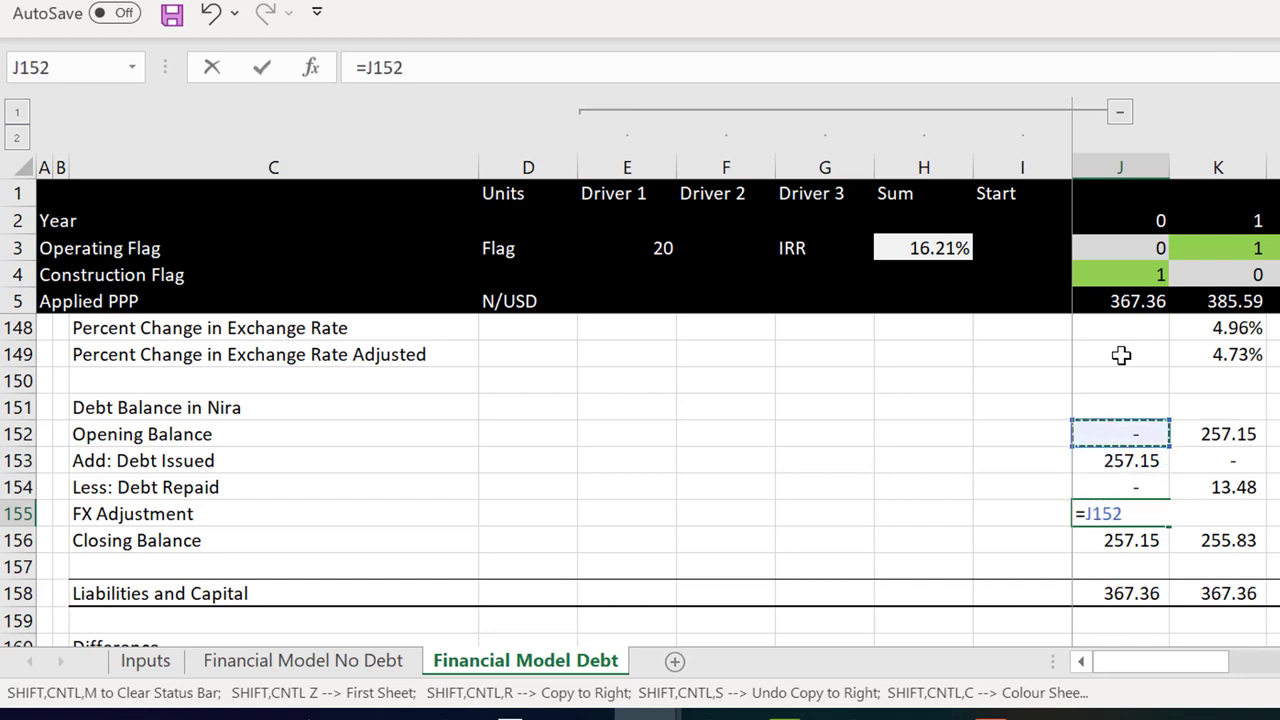
type("*")
key("Up")
key("Up")
key("Up")
key("Up")
key("Up")
key("Up")
key("Up")
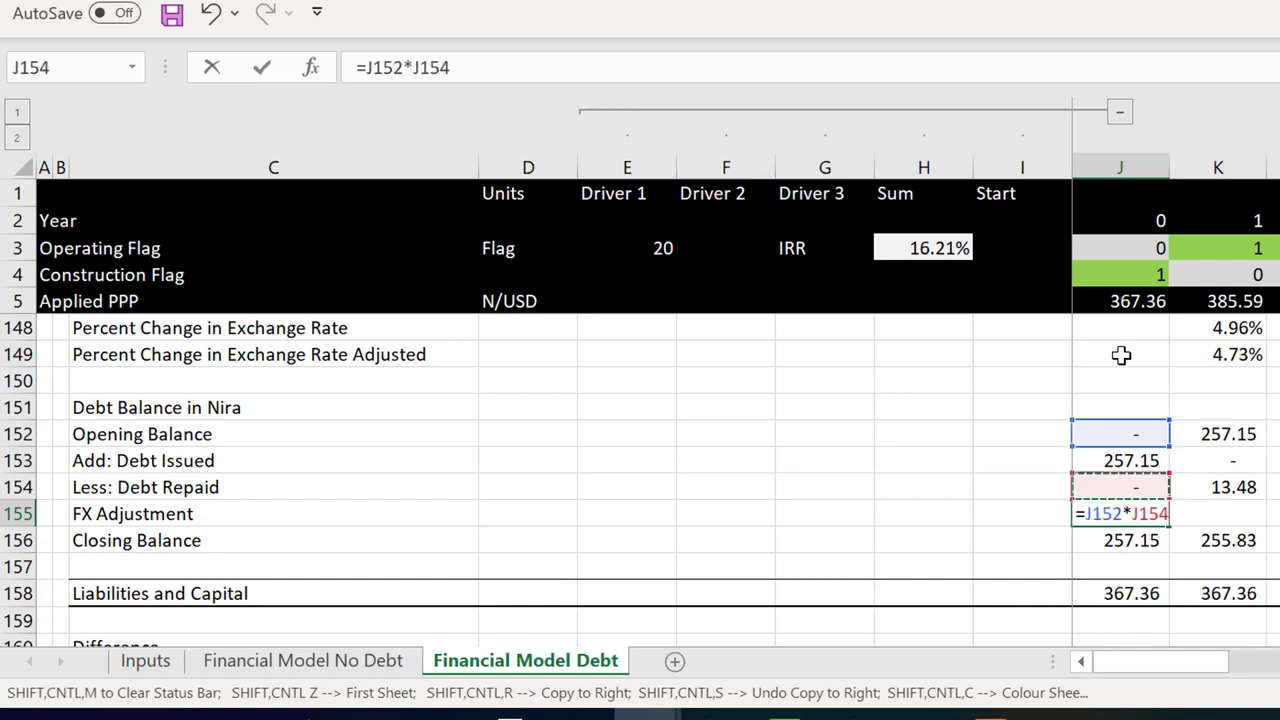
key("Return")
key("Up")
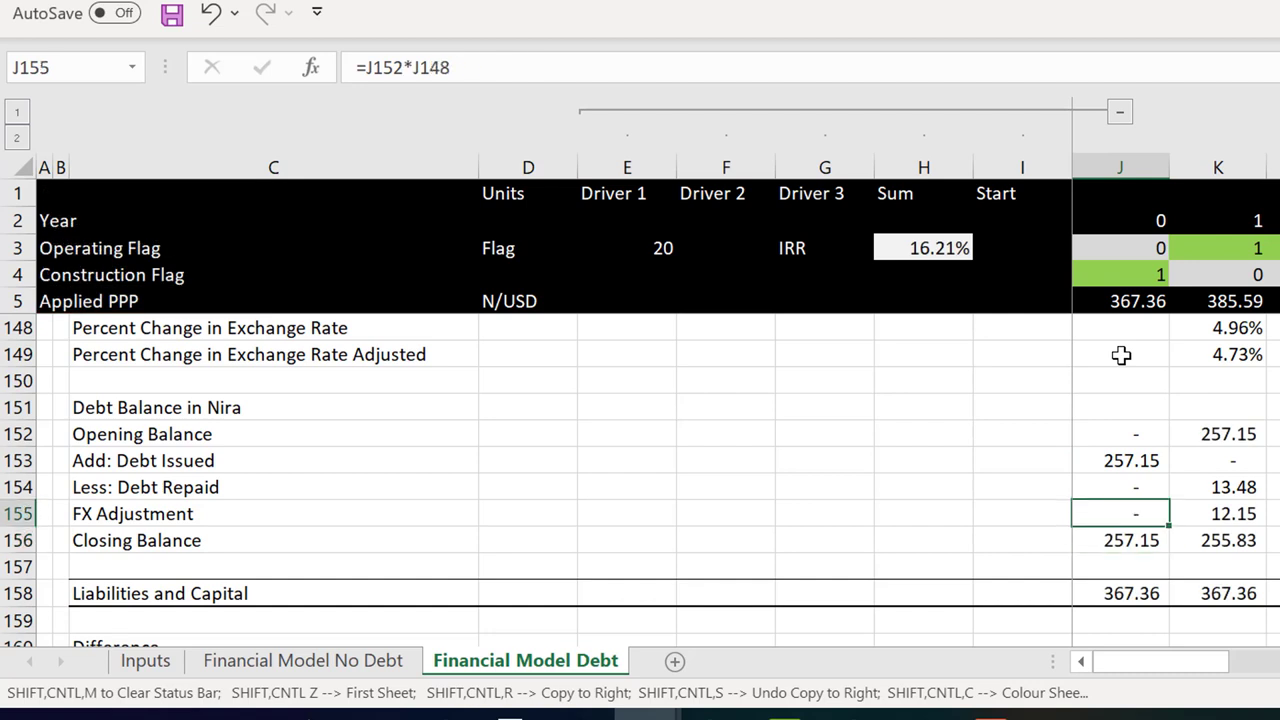
key("ctrl+shift+r")
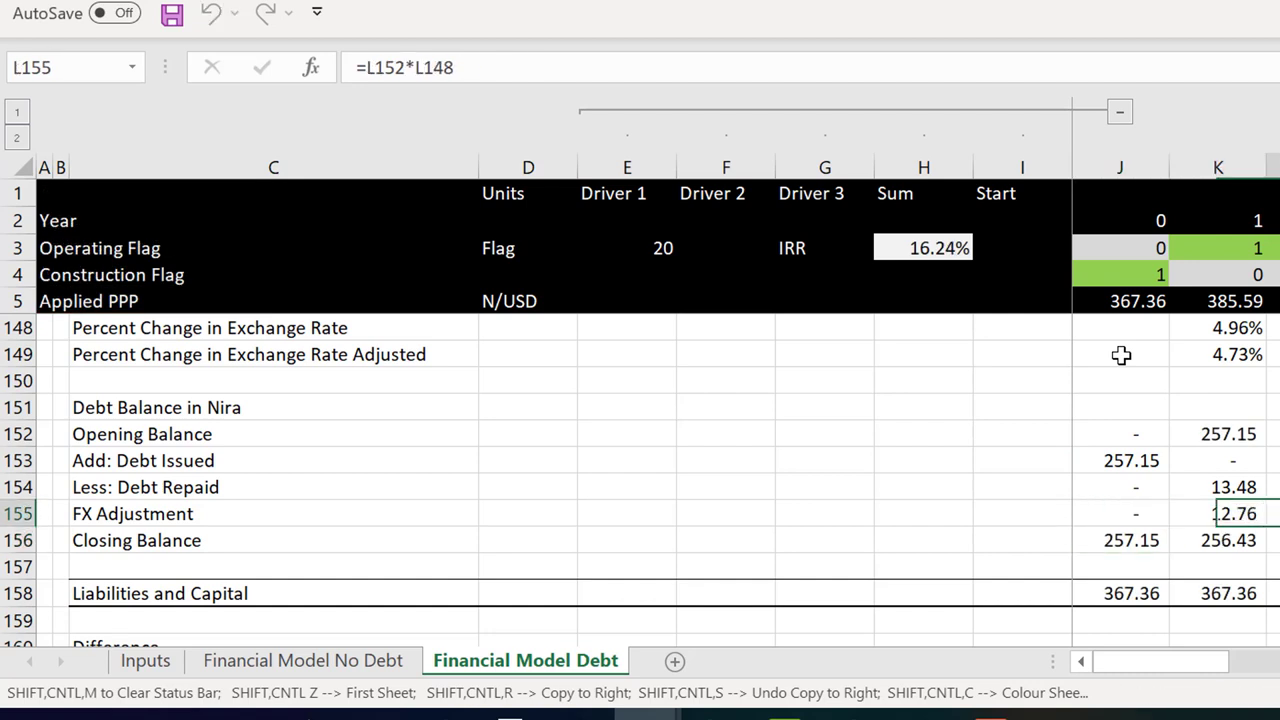
Examine the Nira debt FX Adjustment and Closing Balance across the forecast years using the unadjusted exchange rate change
key("Right")
key("Right")
key("Right")
key("Right")
key("Right")
key("Right")
key("Right")
key("Right")
key("Left")
key("Left")
key("Left")
key("Left")
key("Left")
key("Left")
key("Left")
key("Left")
key("Left")
key("Left")
key("Left")
key("Left")
key("Left")
key("Left")
key("Left")
key("Left")
key("Left")
key("Left")
key("Left")
key("Left")
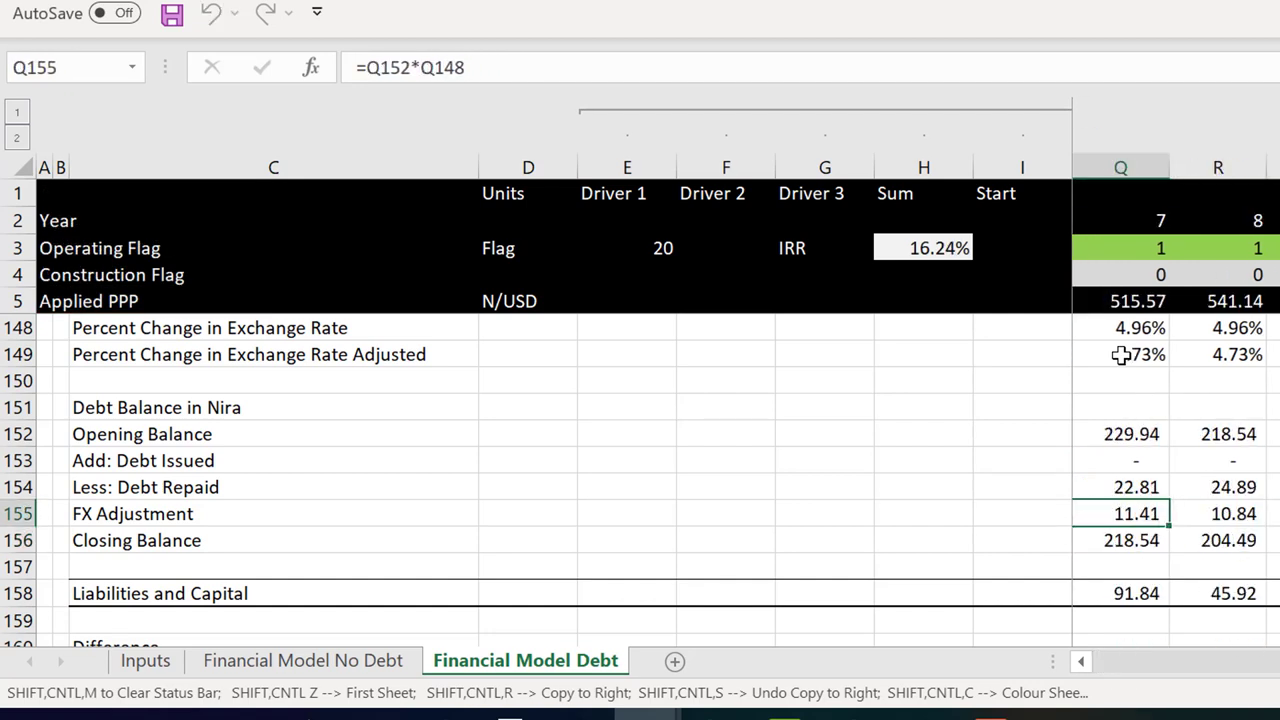
key("Left")
key("Right")
key("Right")
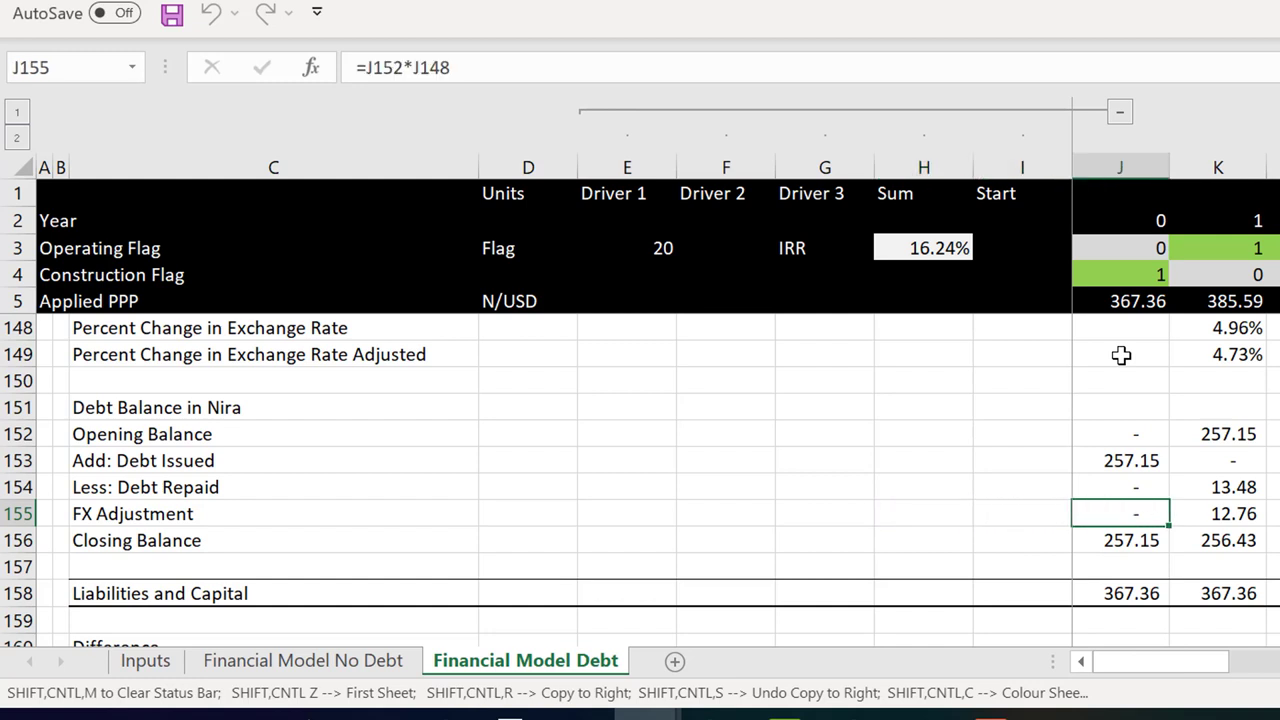
Rename the row 155 label in column C to "Add: FX Adjustment"
key("Left")
key("Left")
key("Left")
key("Left")
key("Left")
key("Left")
key("Left")
key("Left")
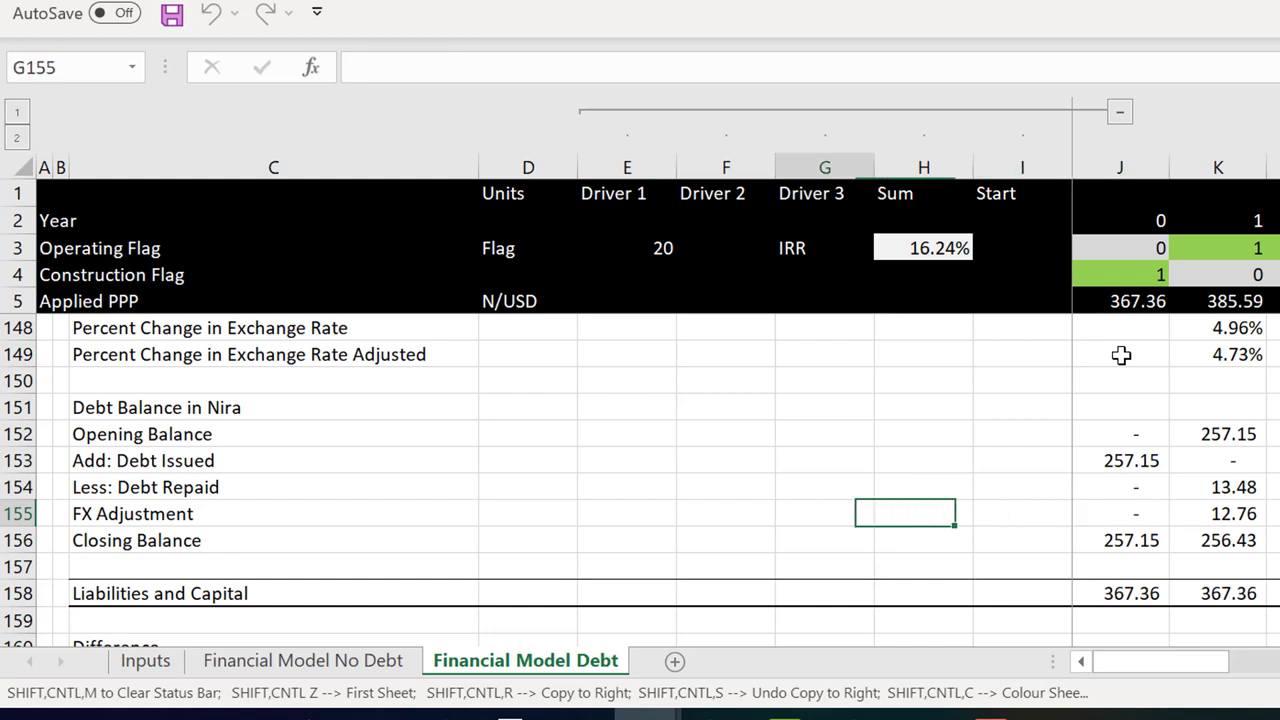
key("Right")
key("F2")
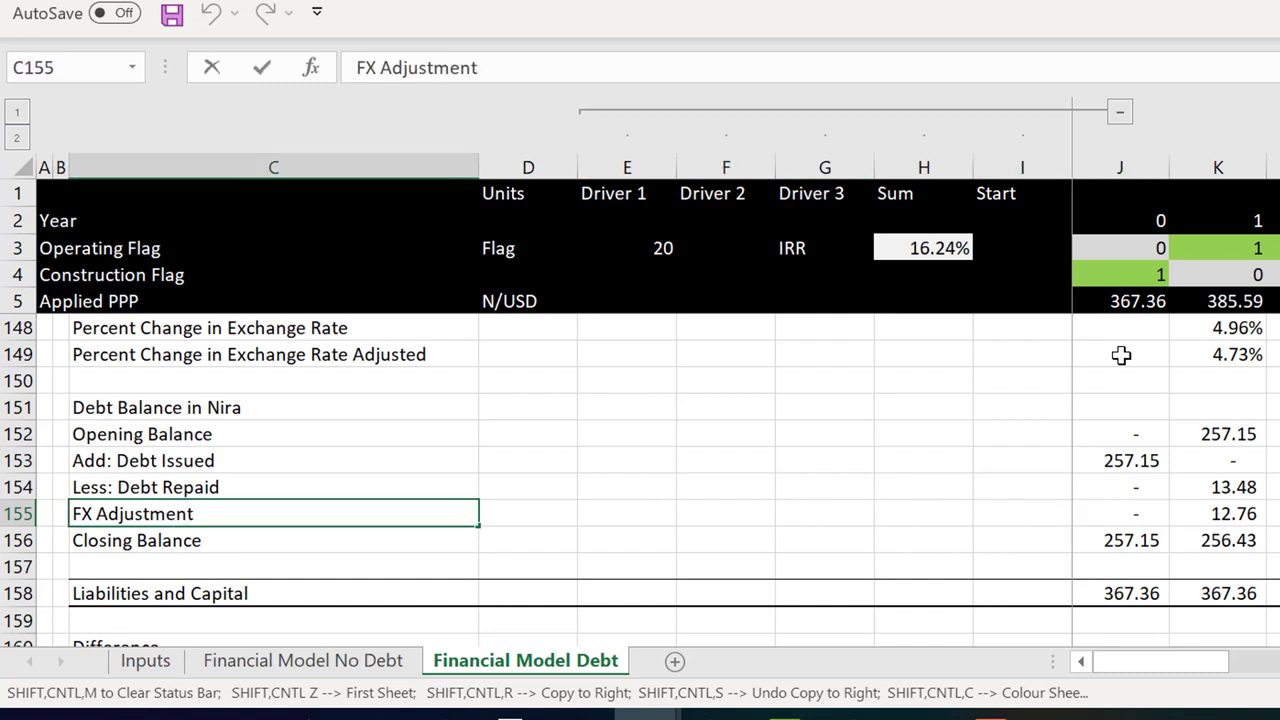
key("Home")
type("Add:")
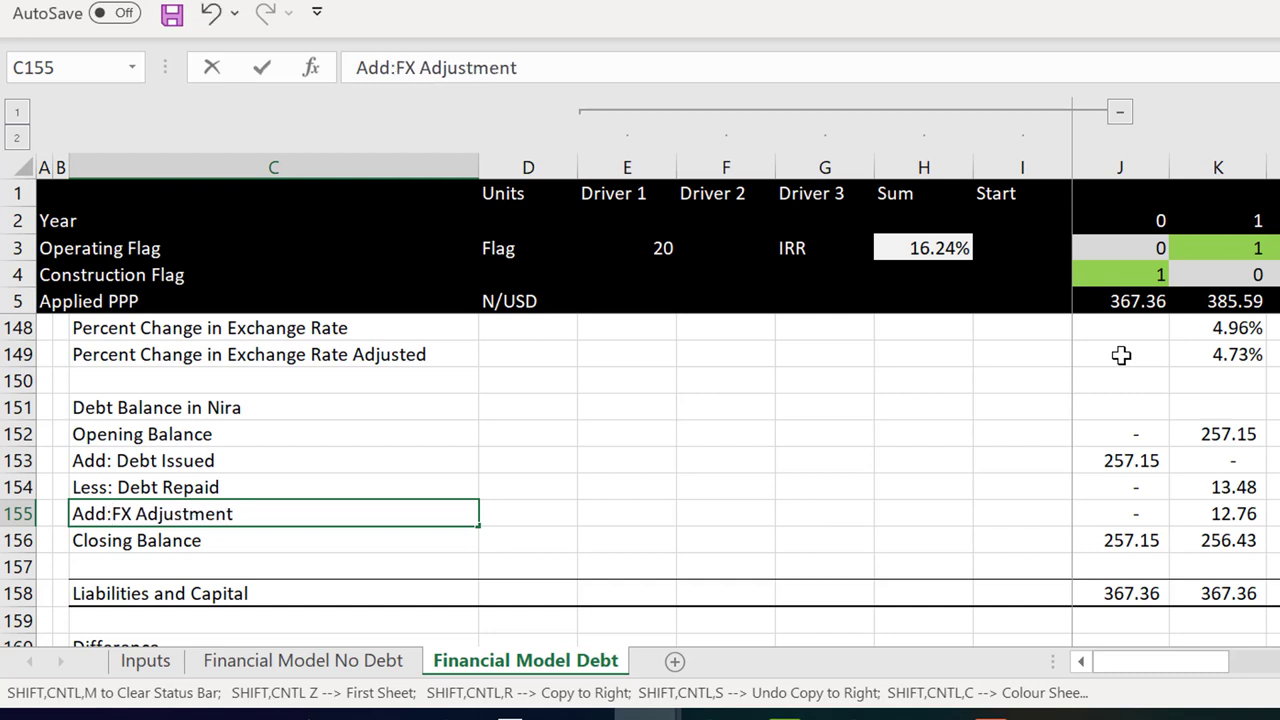
key("Return")
key("Up")
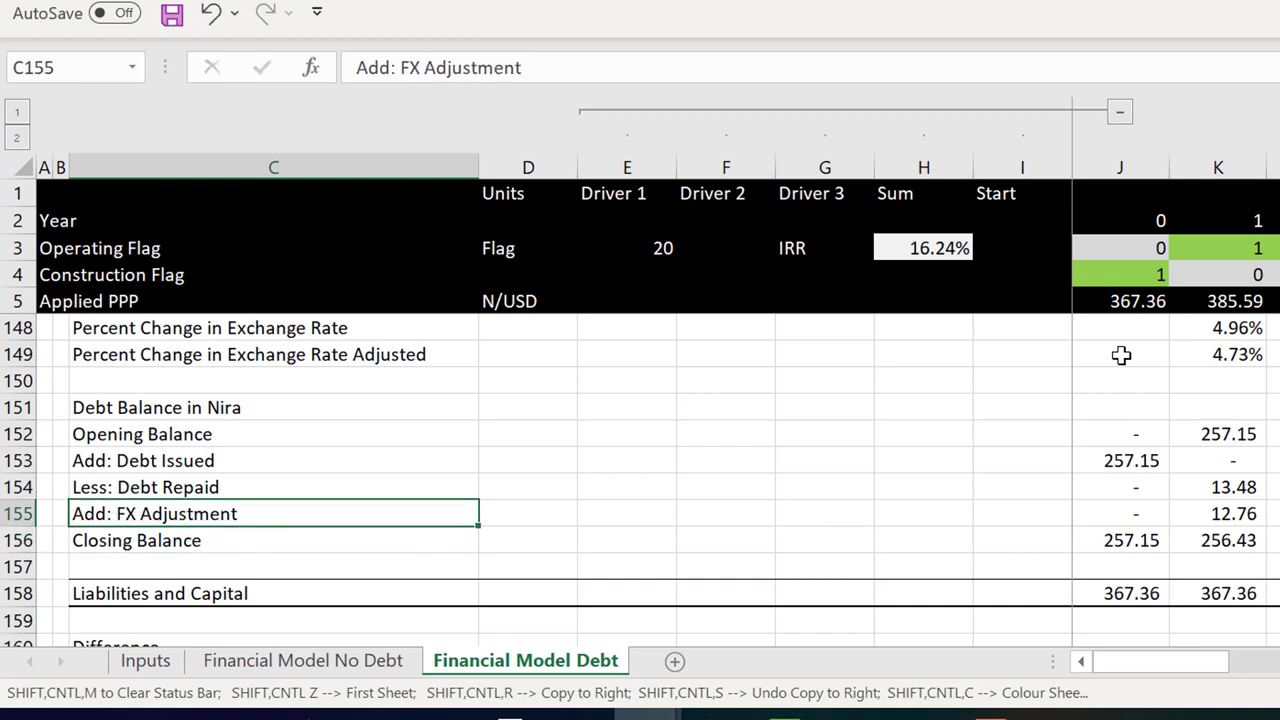
Inspect the Less: FX Adjustments formula in J59 of the P&L for Taxes in Nira and its links to J155 and E59
key("Right")
key("Right")
key("Right")
key("Right")
key("Right")
key("Right")
key("Right")
key("Right")
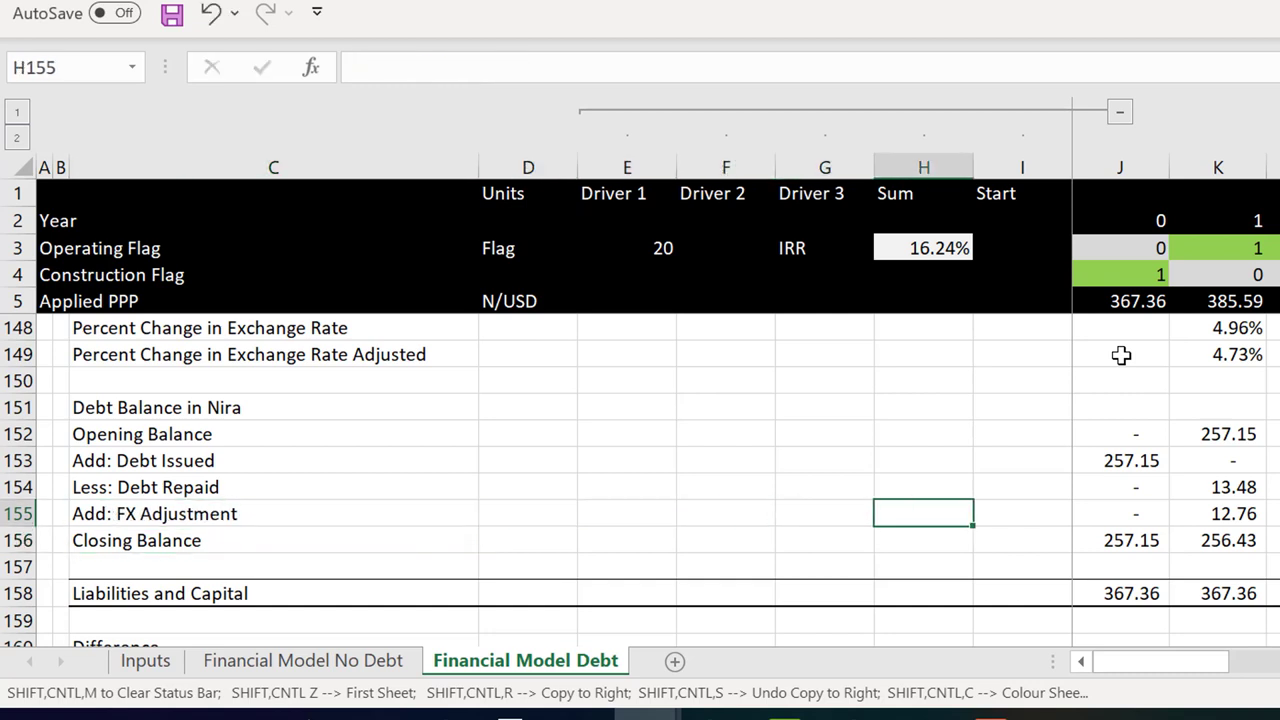
key("Left")
key("Page_Up")
key("Page_Up")
key("Page_Up")
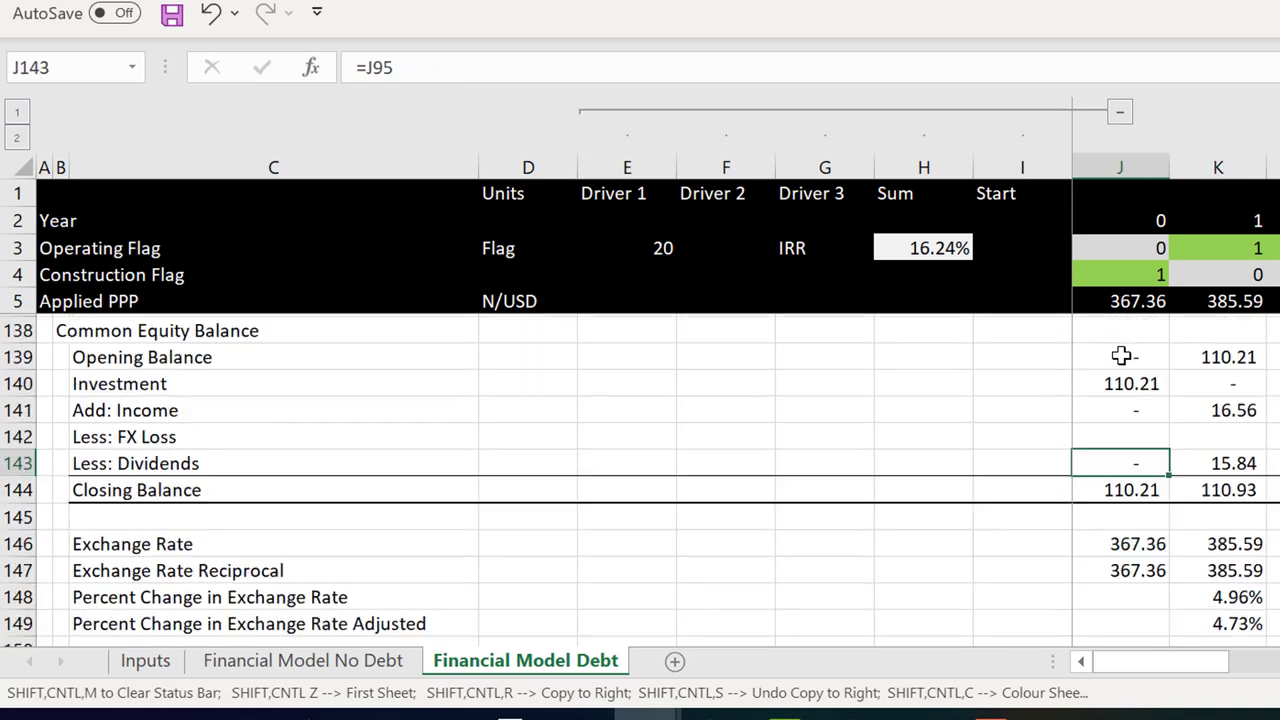
key("Page_Up")
key("Page_Up")
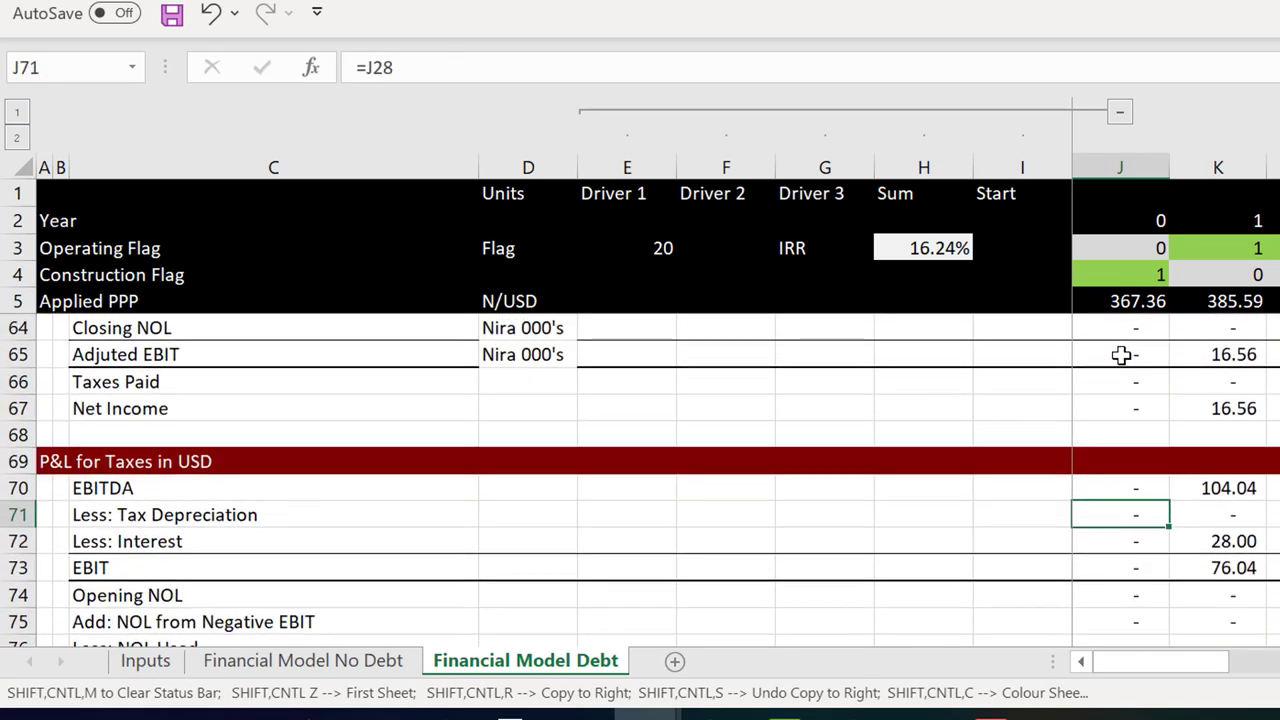
key("Page_Up")
key("Down")
key("Down")
key("Down")
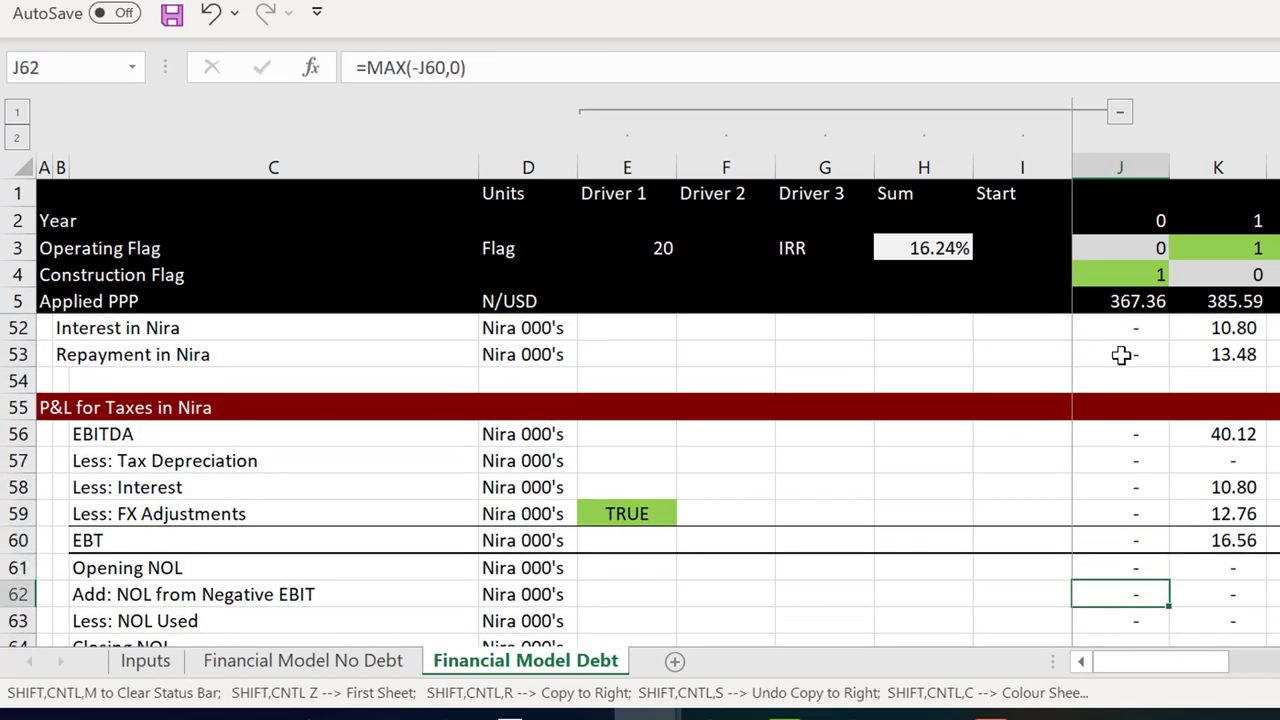
key("Up")
key("Up")
key("Up")
key("Up")
key("Down")
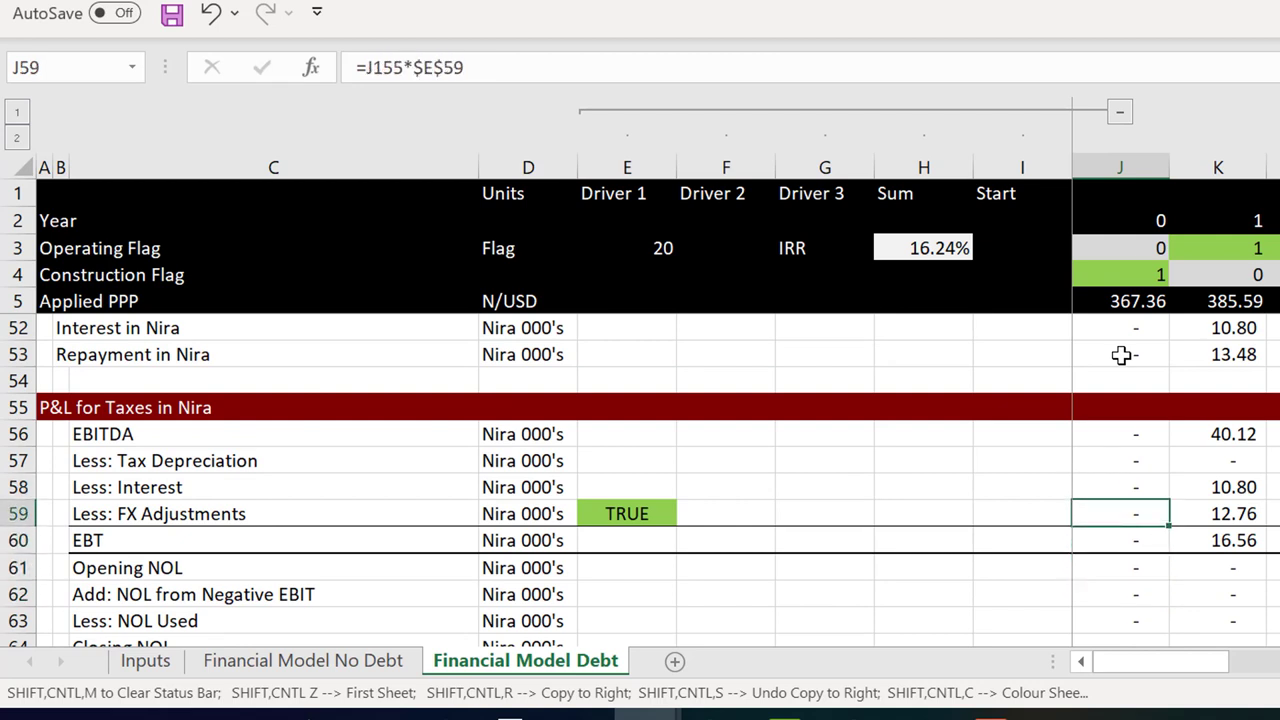
key("F2")
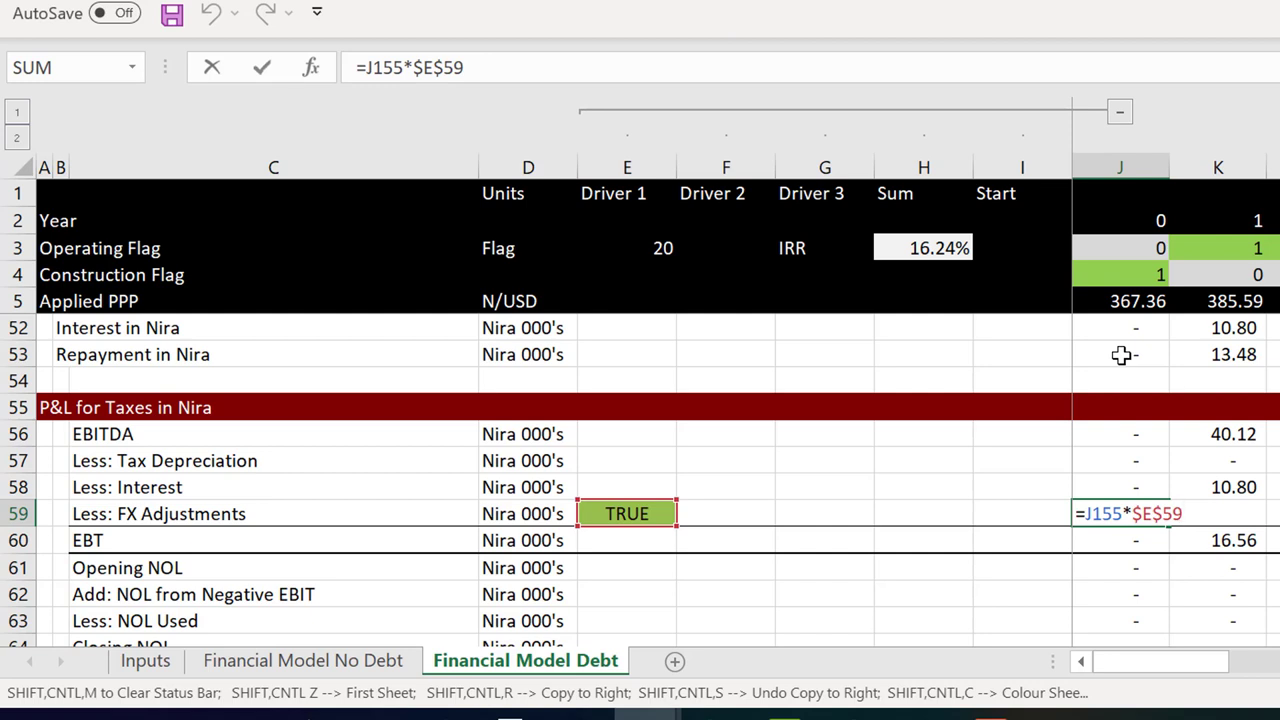
key("Escape")
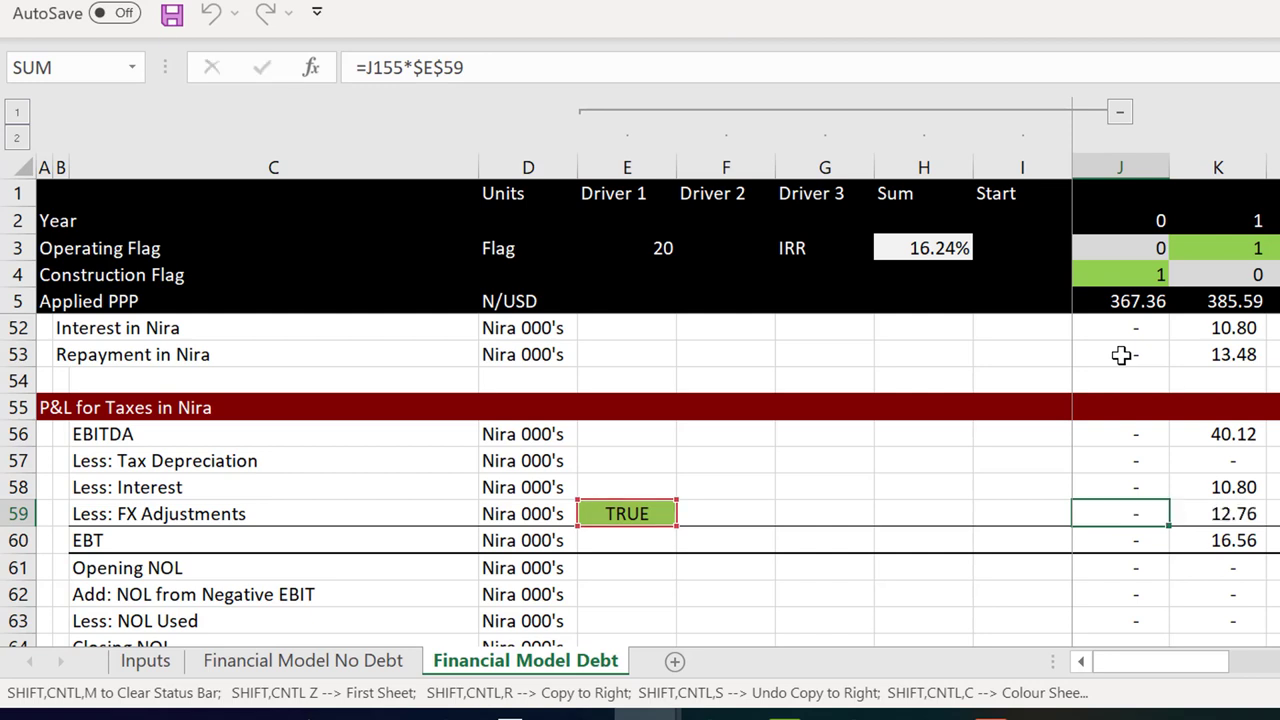
Insert a small check box form control in E23 of the Inputs sheet, beside the FX Gains/Losses Included flag
key("ctrl+Page_Up")
key("ctrl+Page_Up")
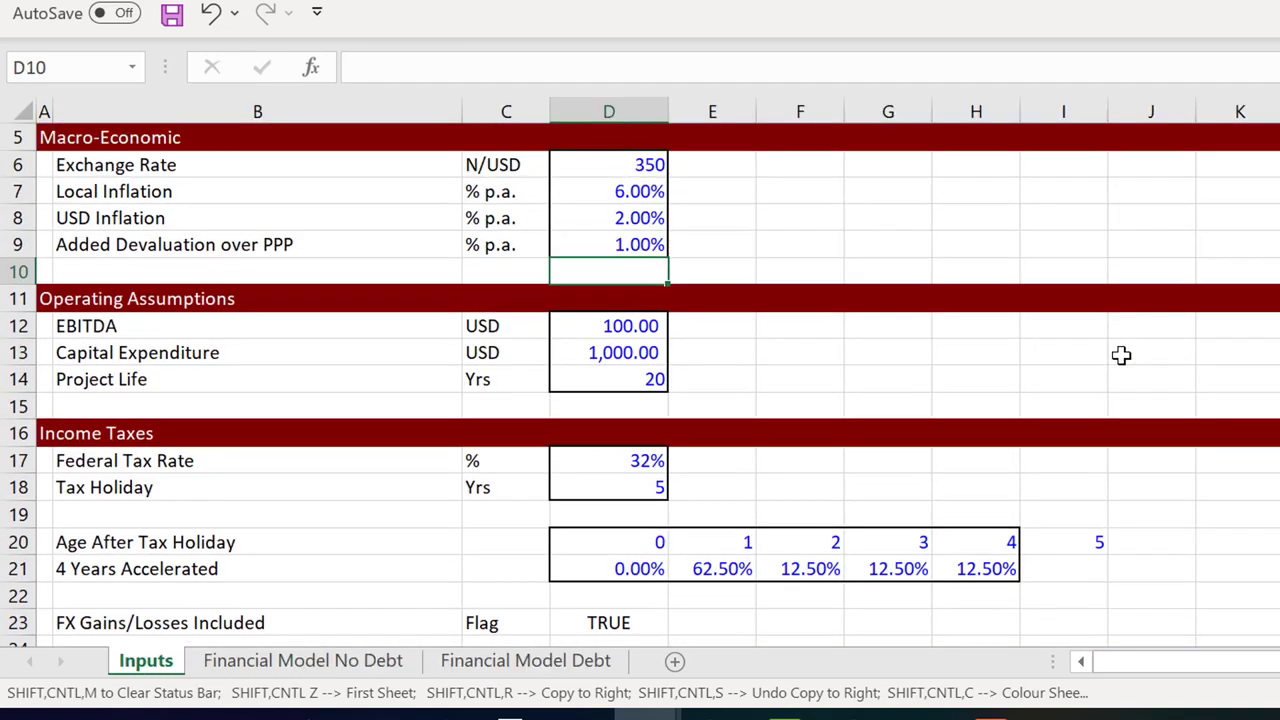
key("Down")
key("Down")
key("Down")
key("Down")
key("Down")
key("Down")
key("Down")
key("Down")
key("Down")
key("Down")
key("Down")
key("Down")
key("Down")
key("Down")
key("Down")
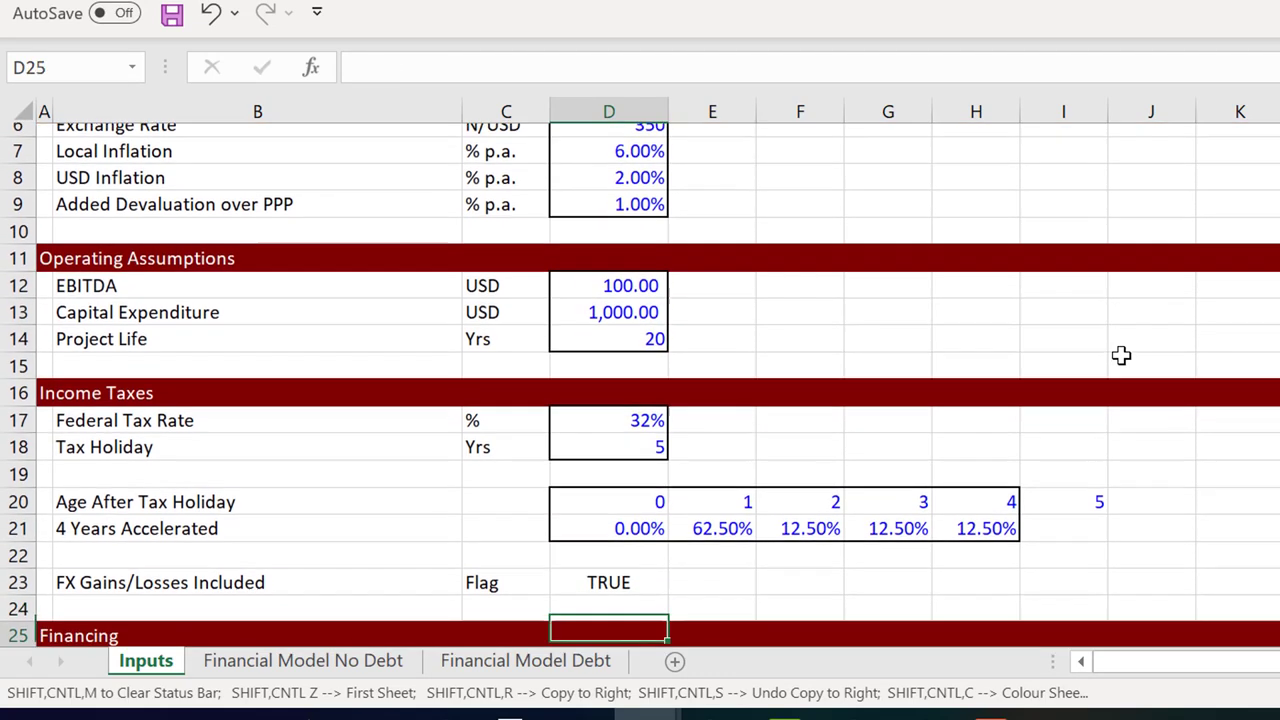
key("Up")
key("Up")
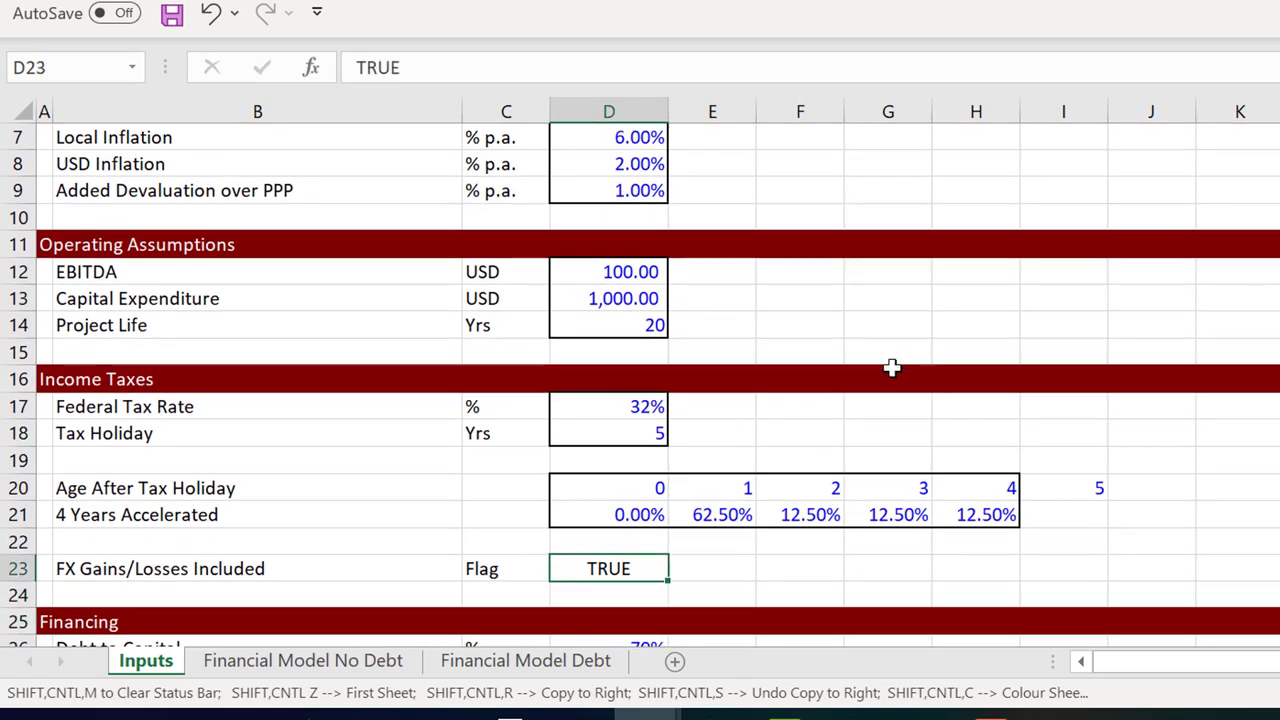
left_click(730, 565)
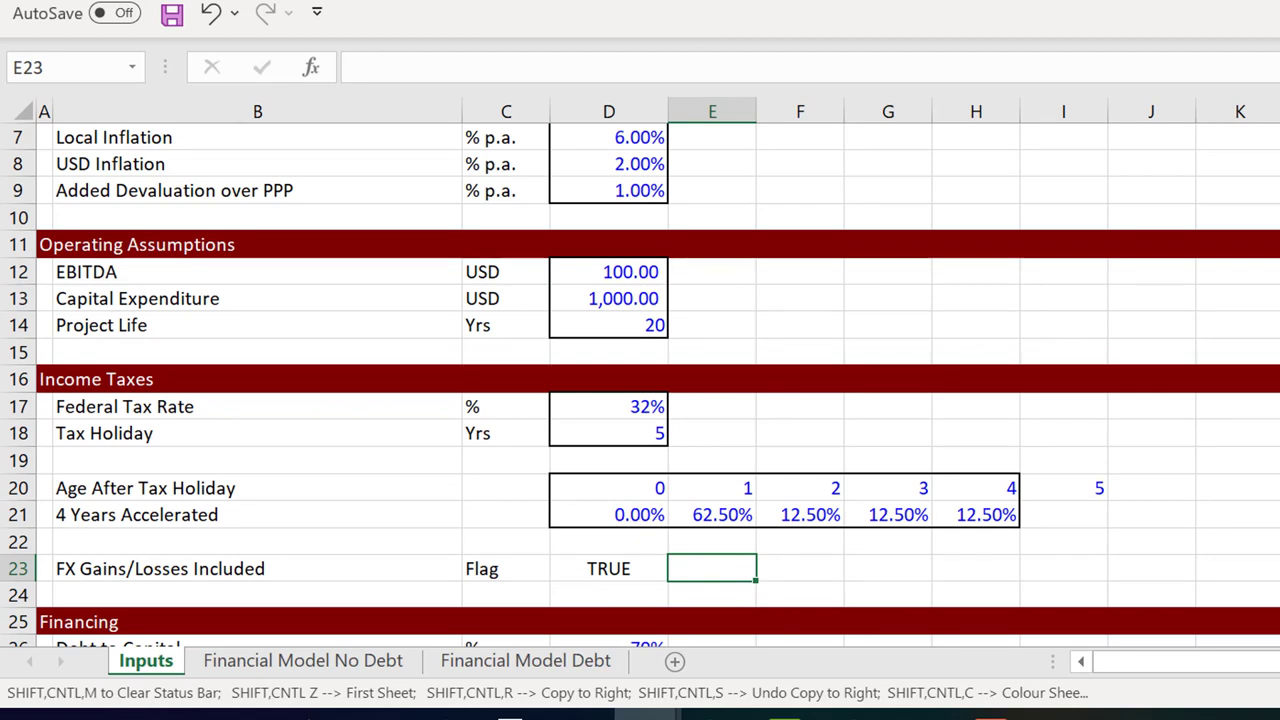
left_click(570, 2)
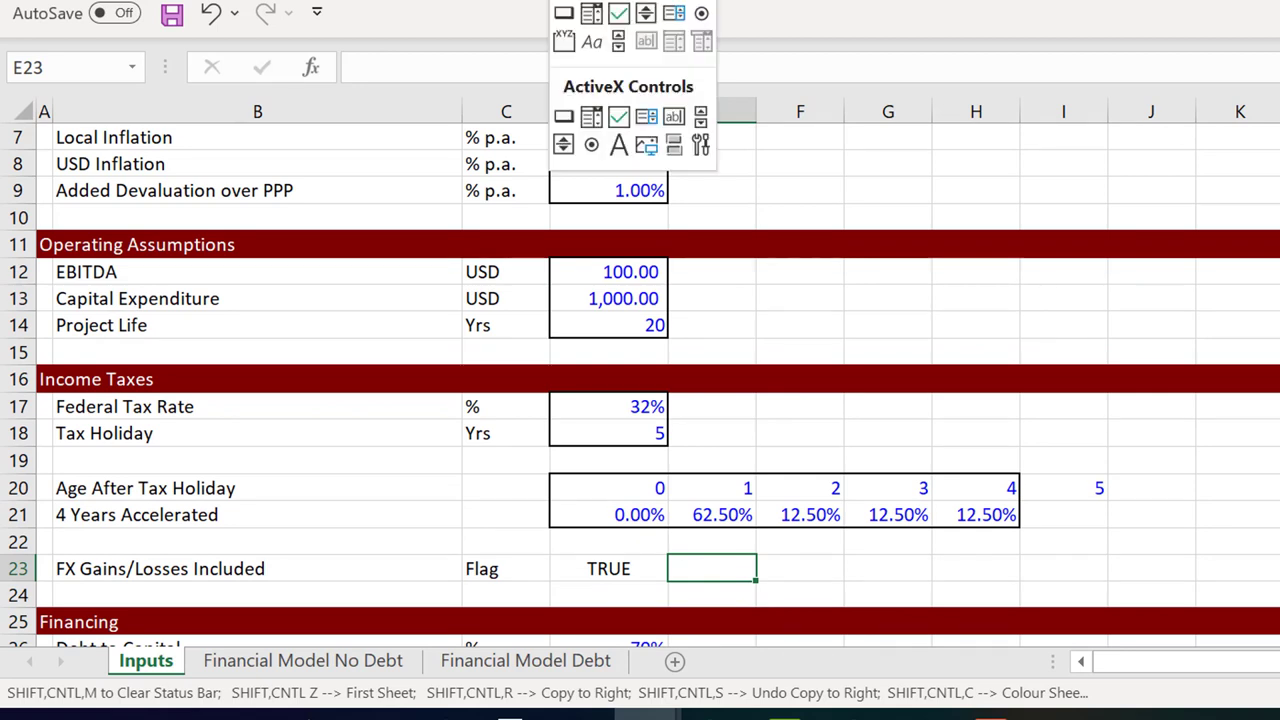
left_click(619, 14)
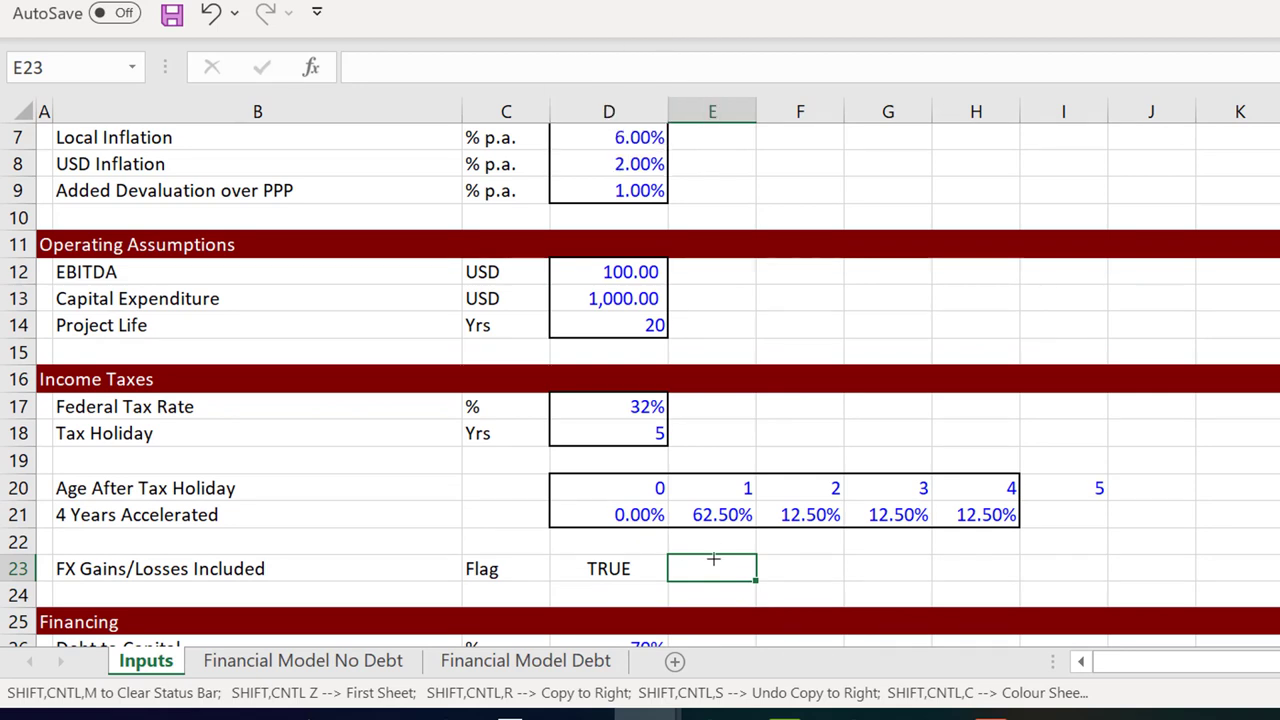
mouse_move(674, 560)
left_mouse_down()
mouse_move(702, 571)
mouse_move(703, 588)
left_mouse_up()
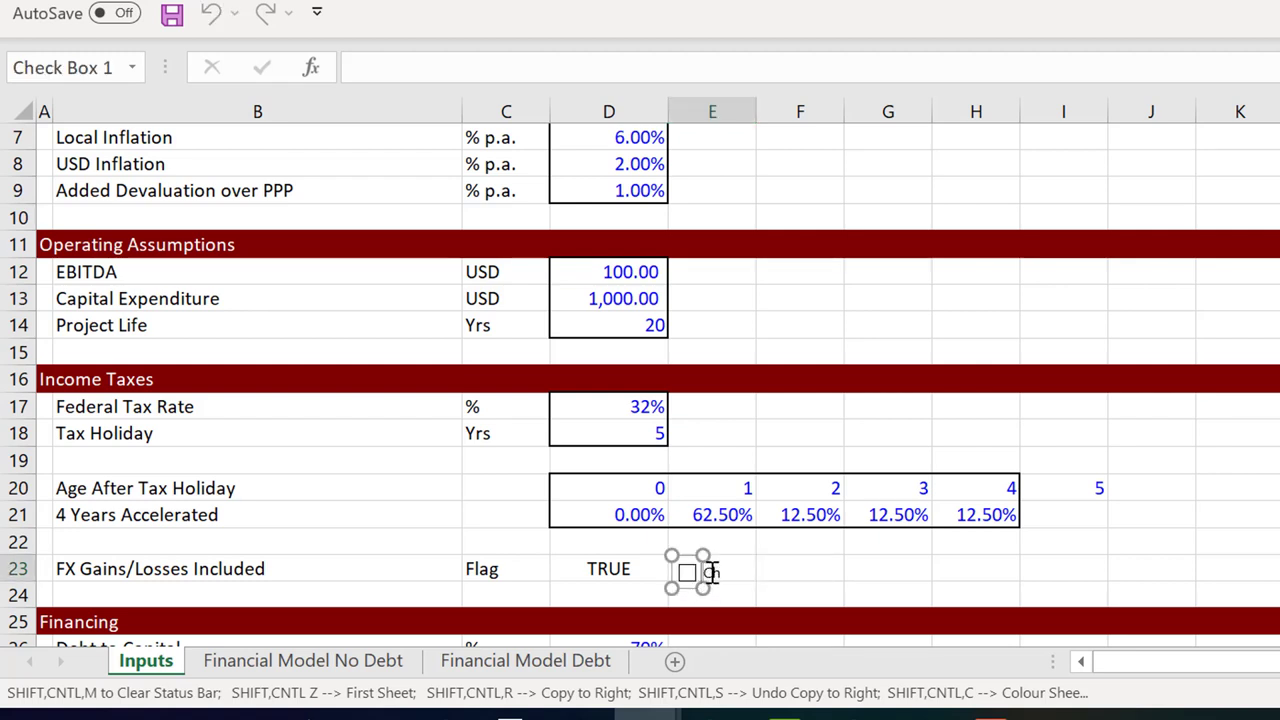
left_click(788, 601)
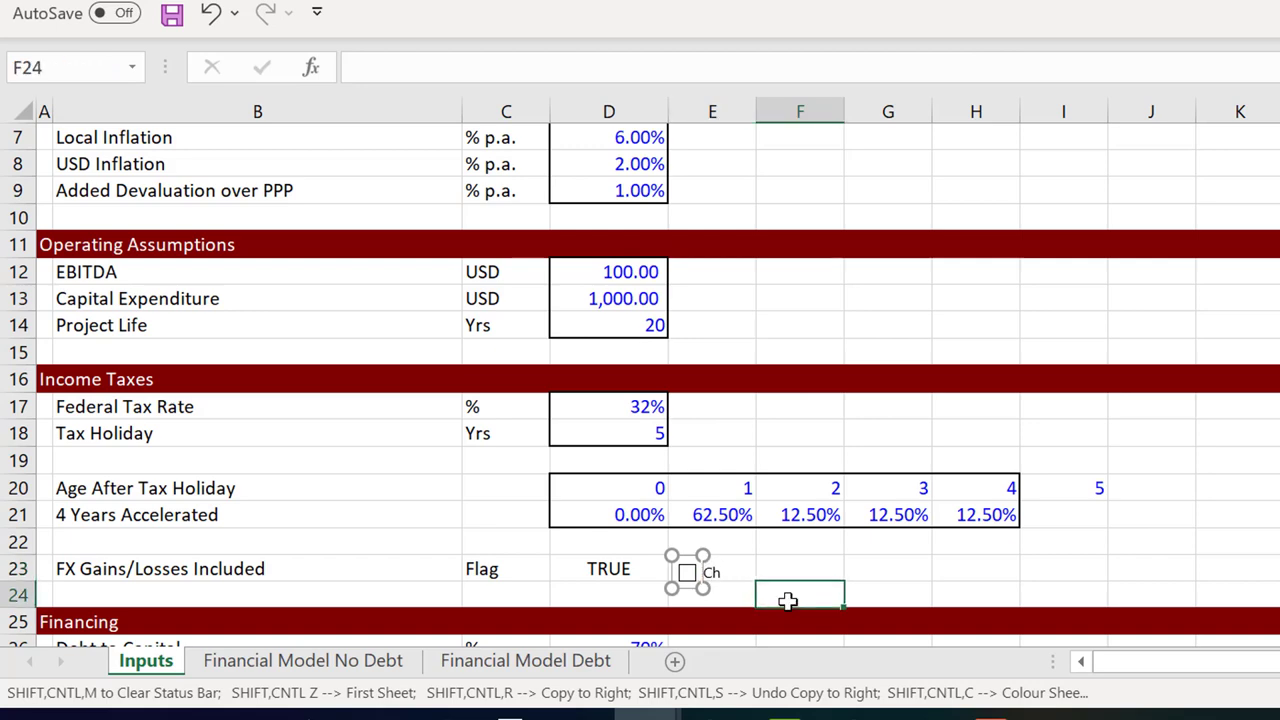
Link the new check box to Inputs!$D$23 and tick it so the flag is TRUE
left_click(687, 572, "ctrl")
right_click(687, 572)
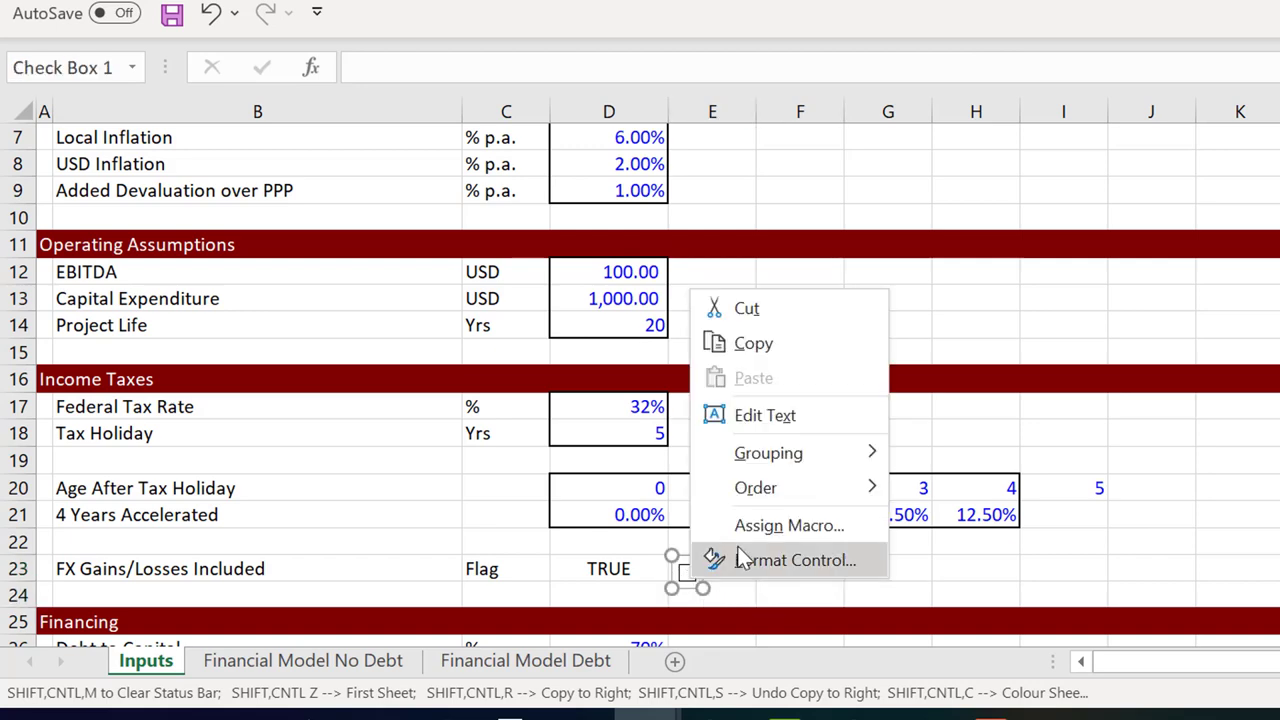
left_click(745, 560)
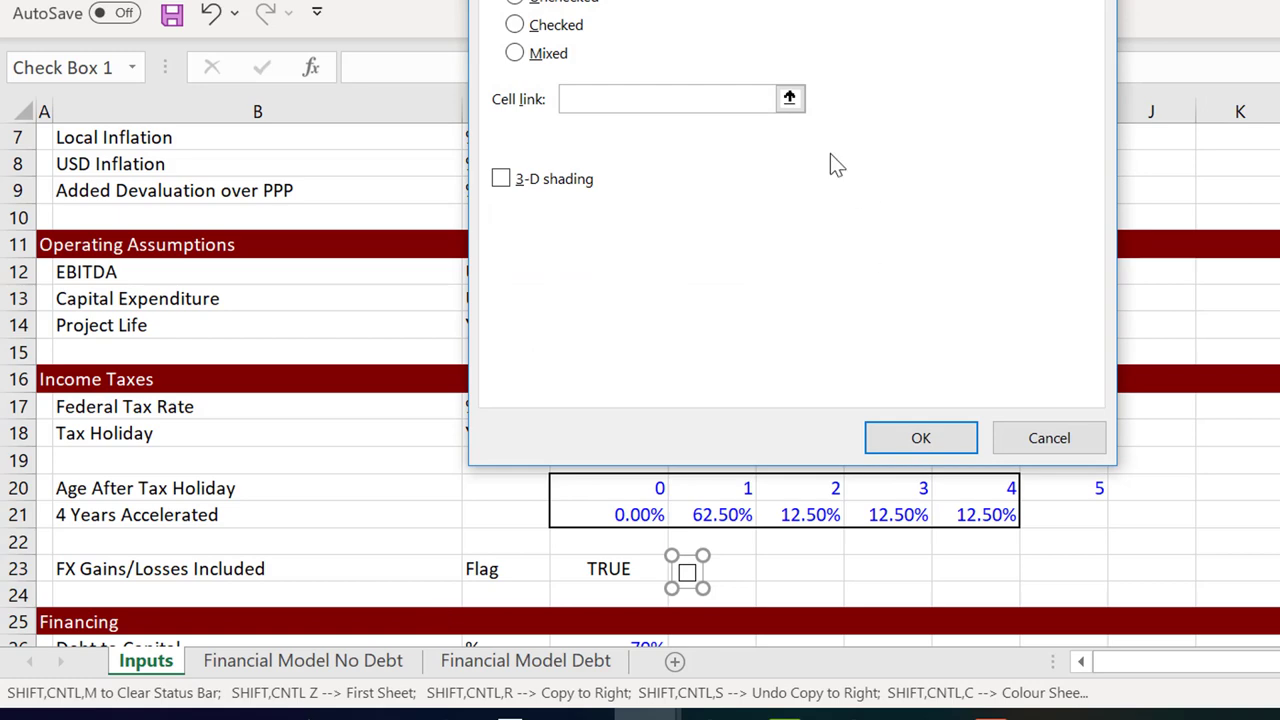
left_click(789, 97)
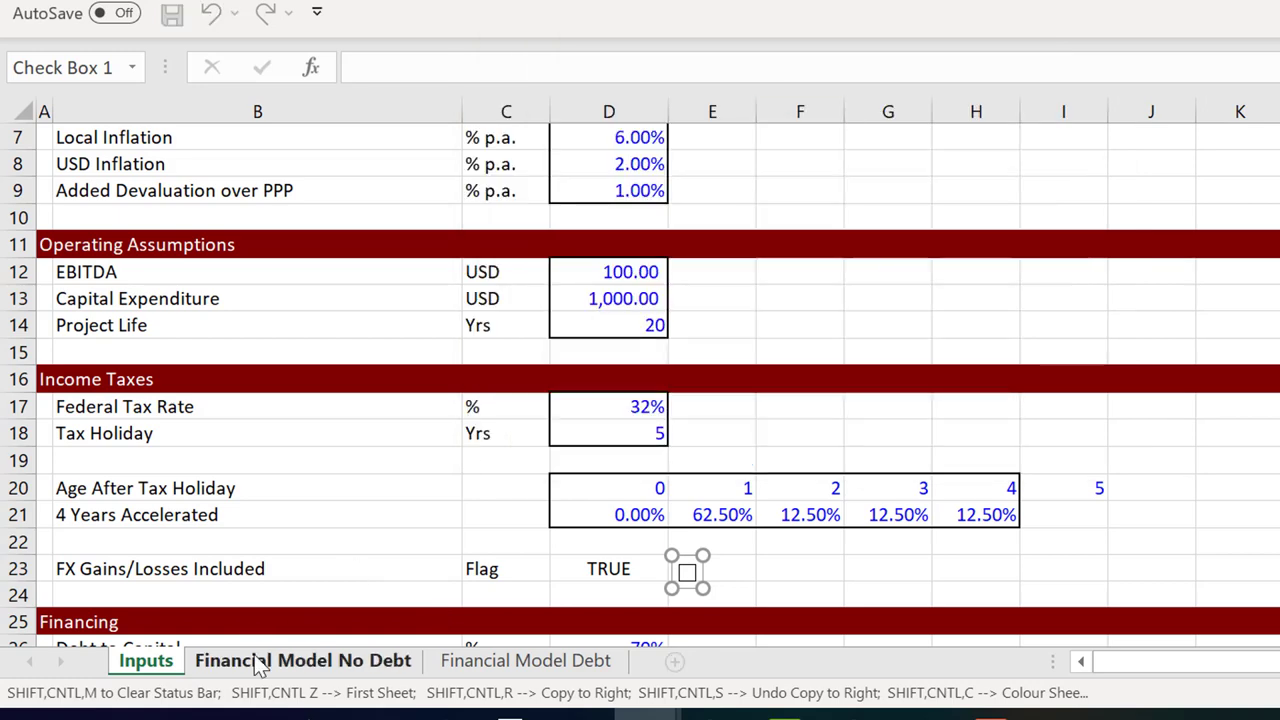
left_click(255, 662)
left_click(145, 661)
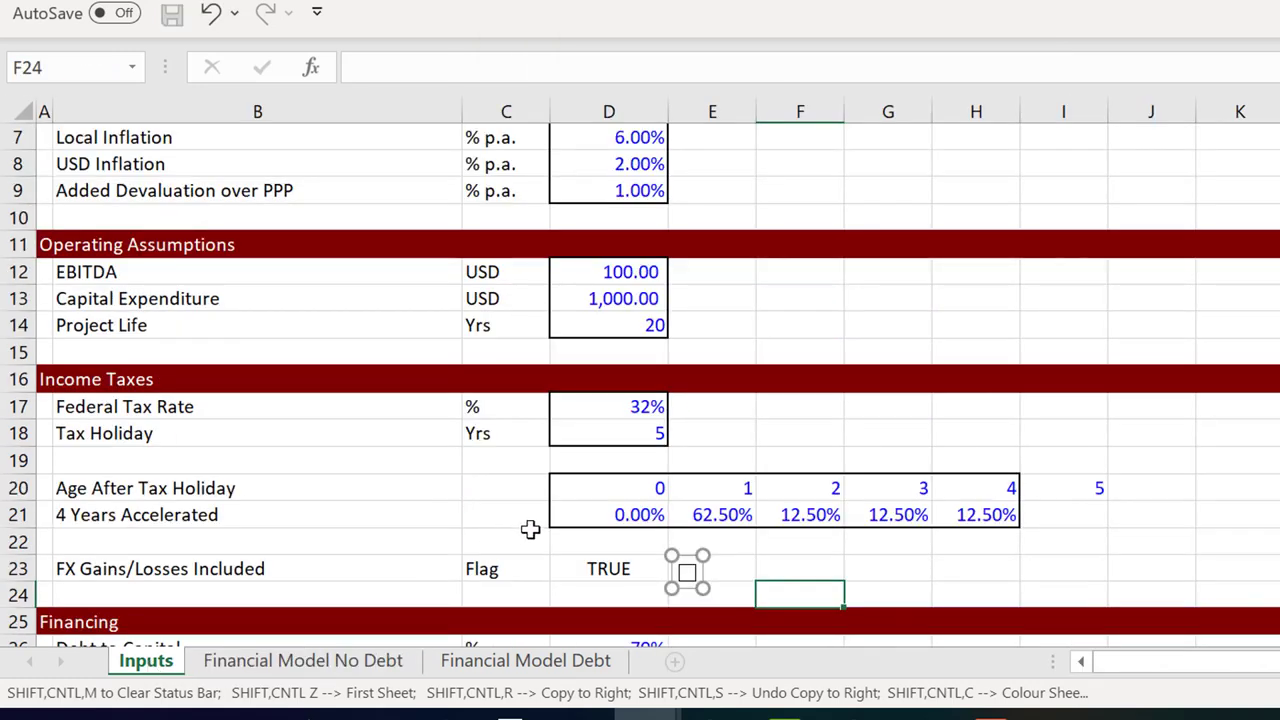
left_click(603, 568)
key("Return")
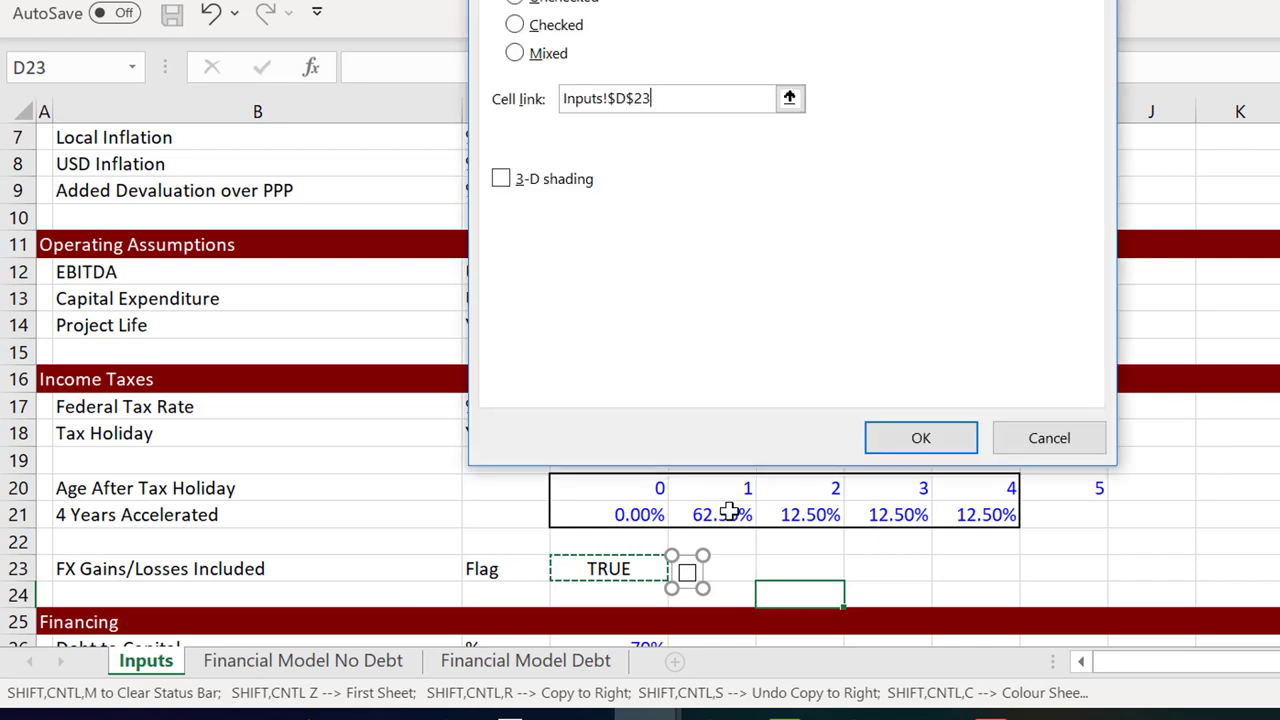
left_click(921, 445)
left_click(980, 538)
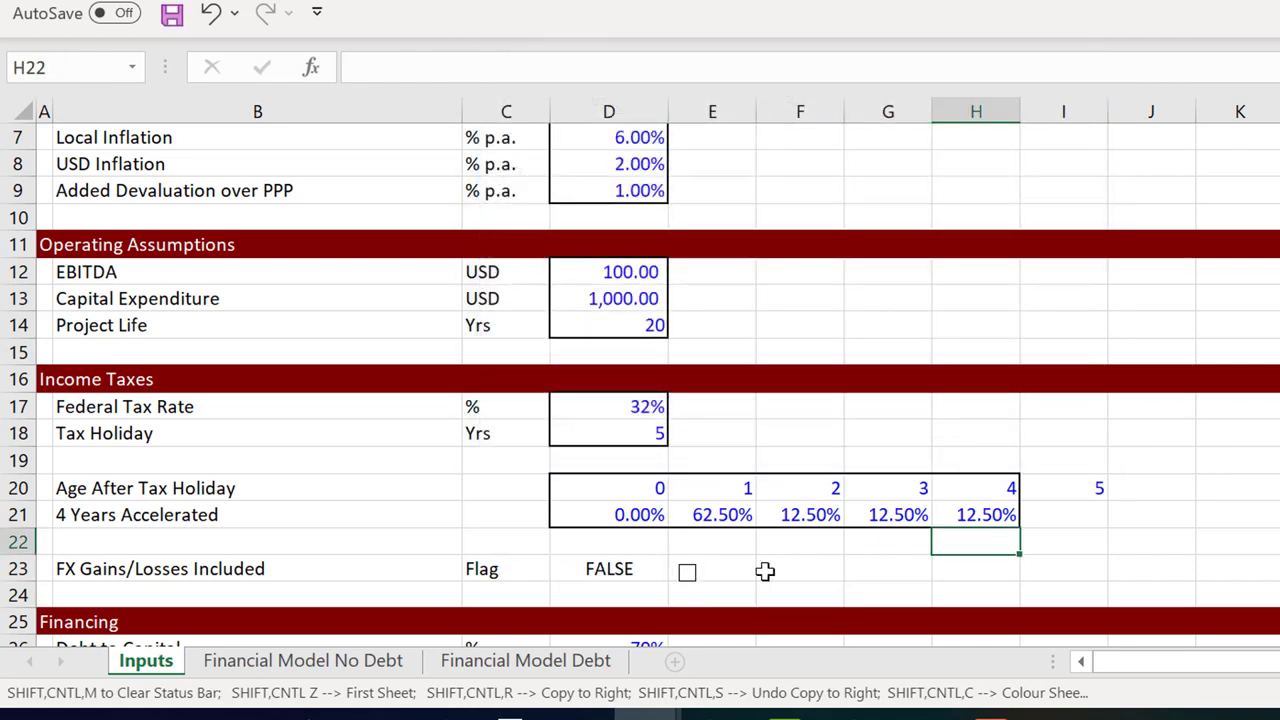
left_click(690, 575)
Copy the linked check box onto the Financial Model Debt sheet and place it beneath the IRR label in column G
right_click(690, 578)
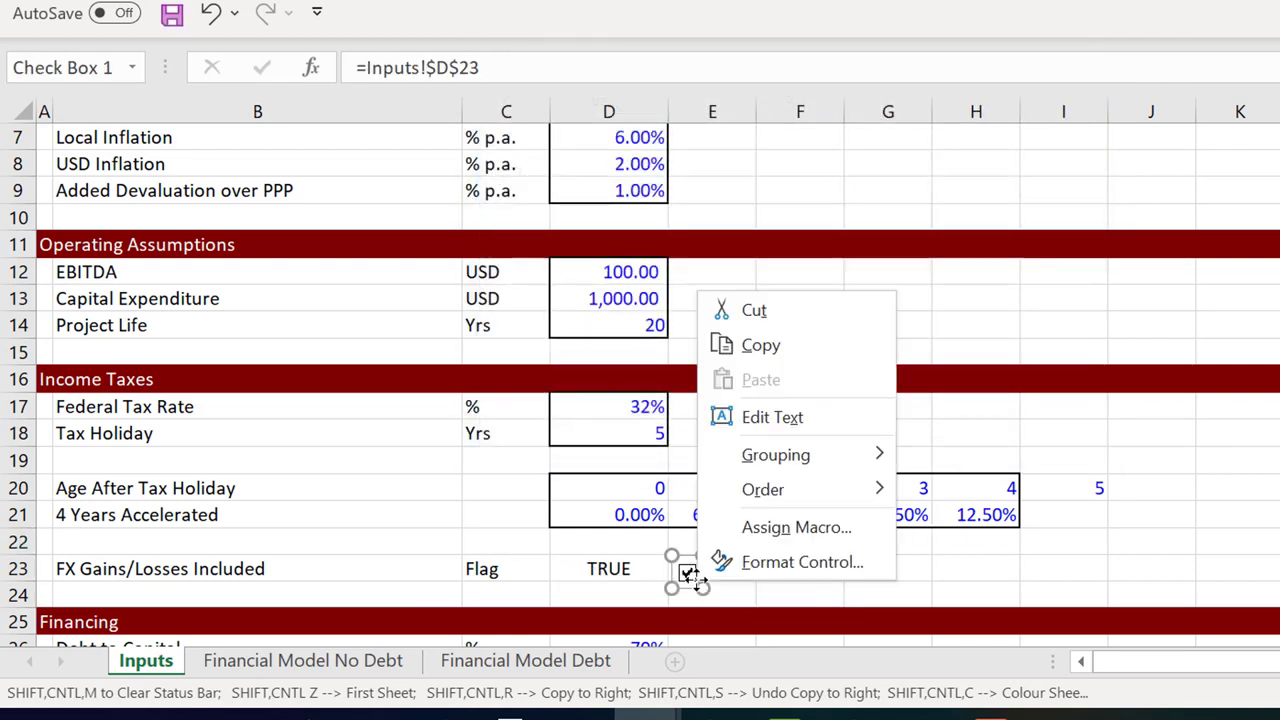
left_click(750, 345)
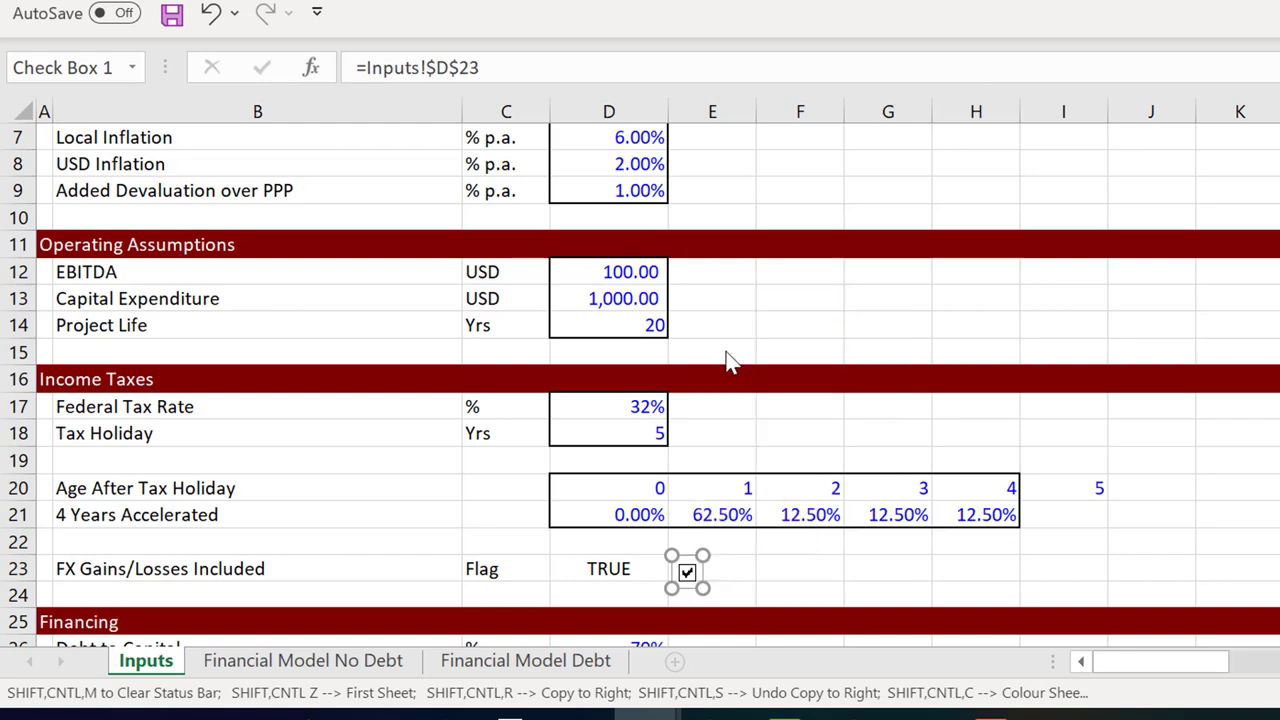
key("ctrl+Page_Down")
key("ctrl+Page_Down")
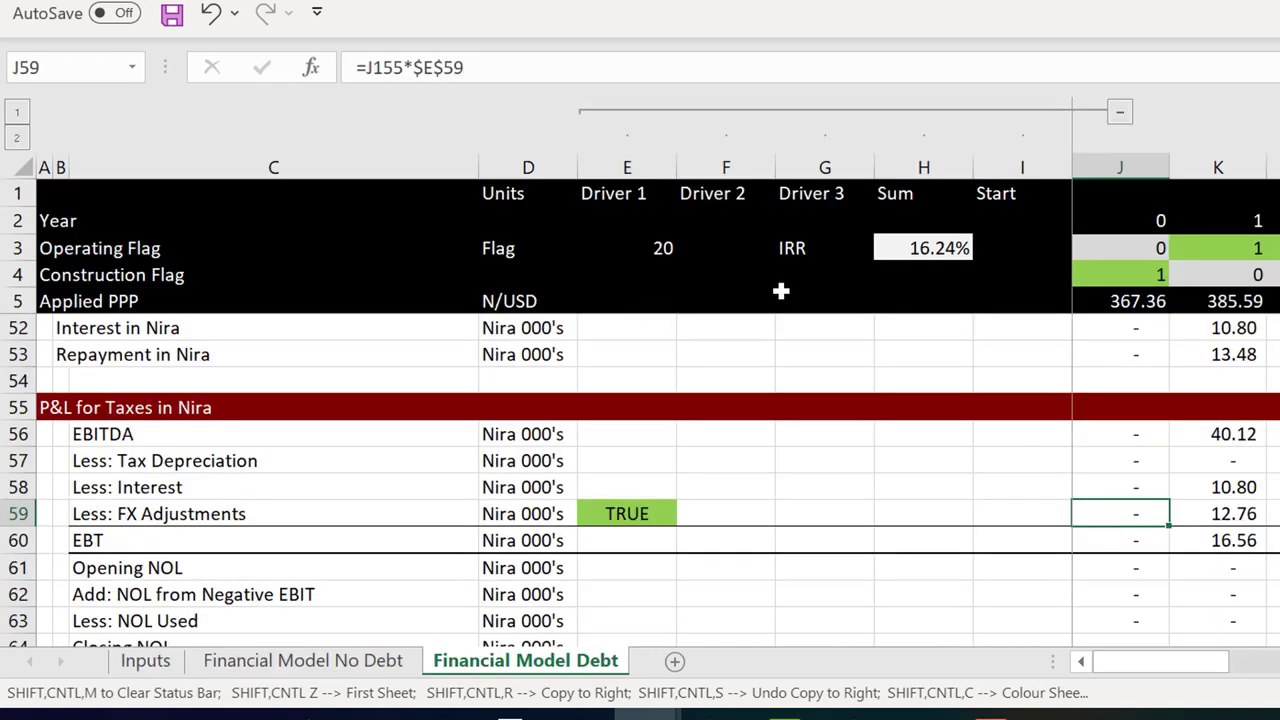
left_click(781, 291)
key("ctrl+v")
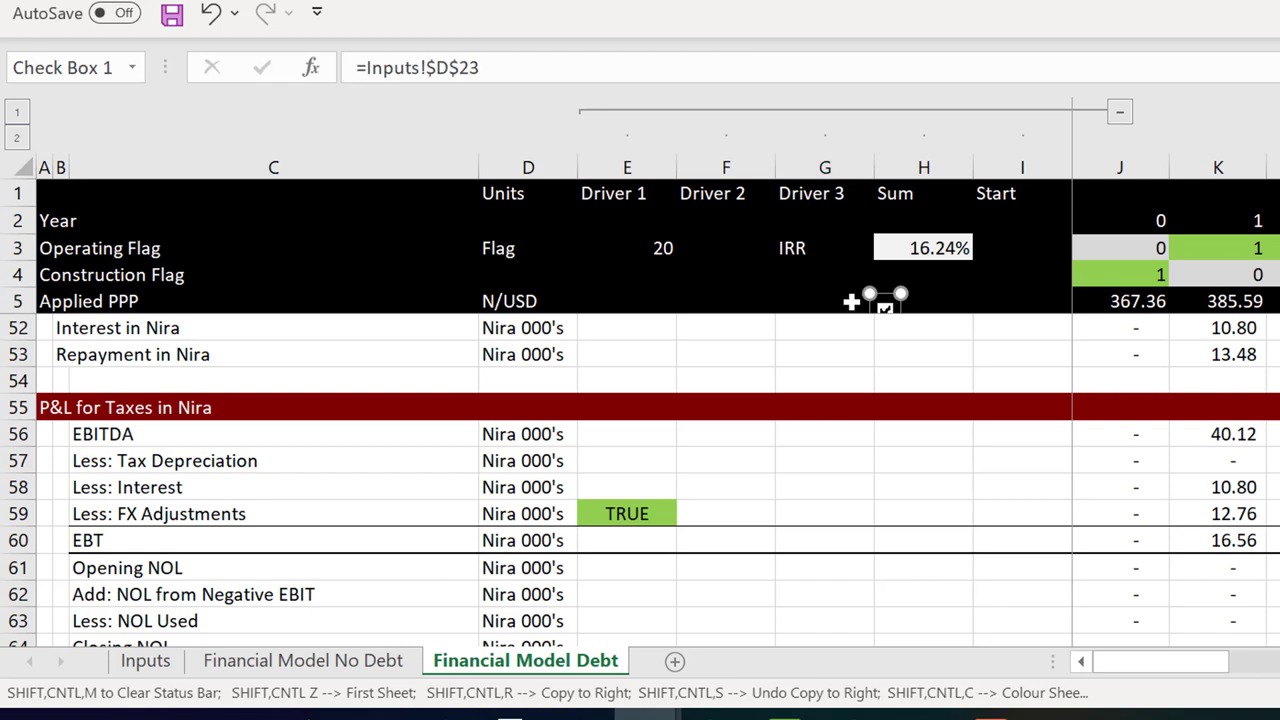
left_click_drag(889, 303, 844, 276)
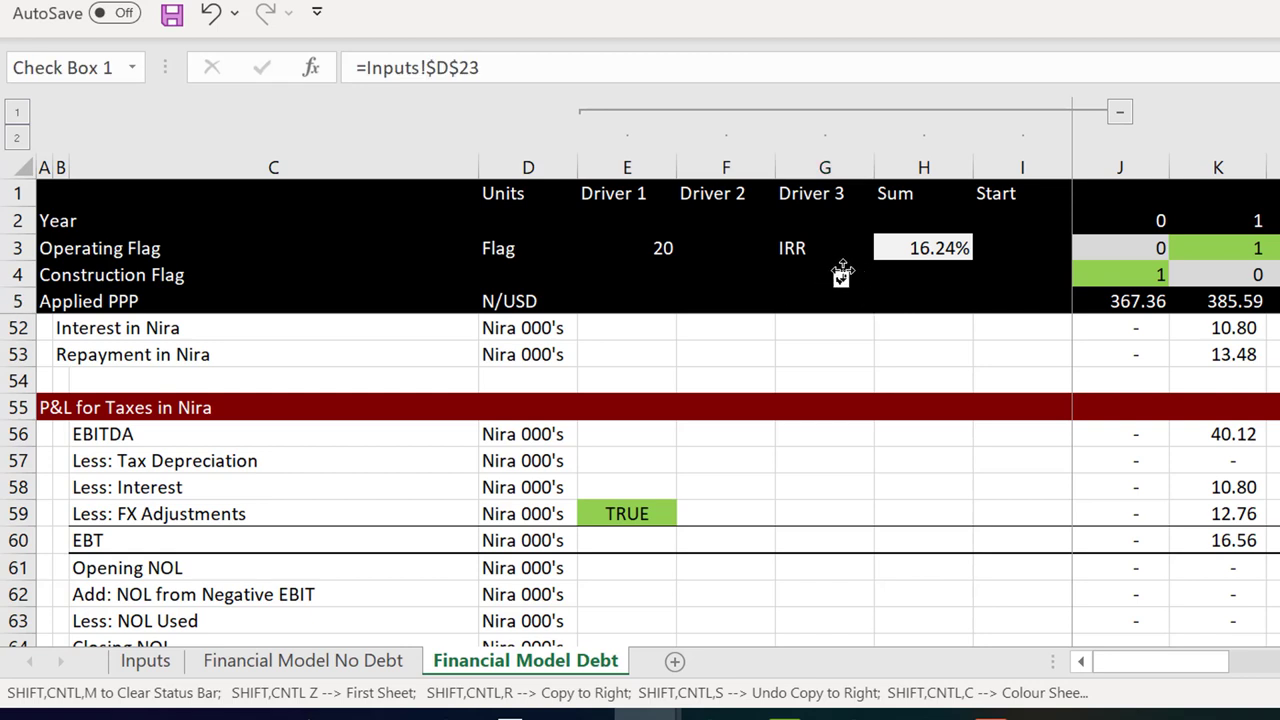
left_click(848, 403)
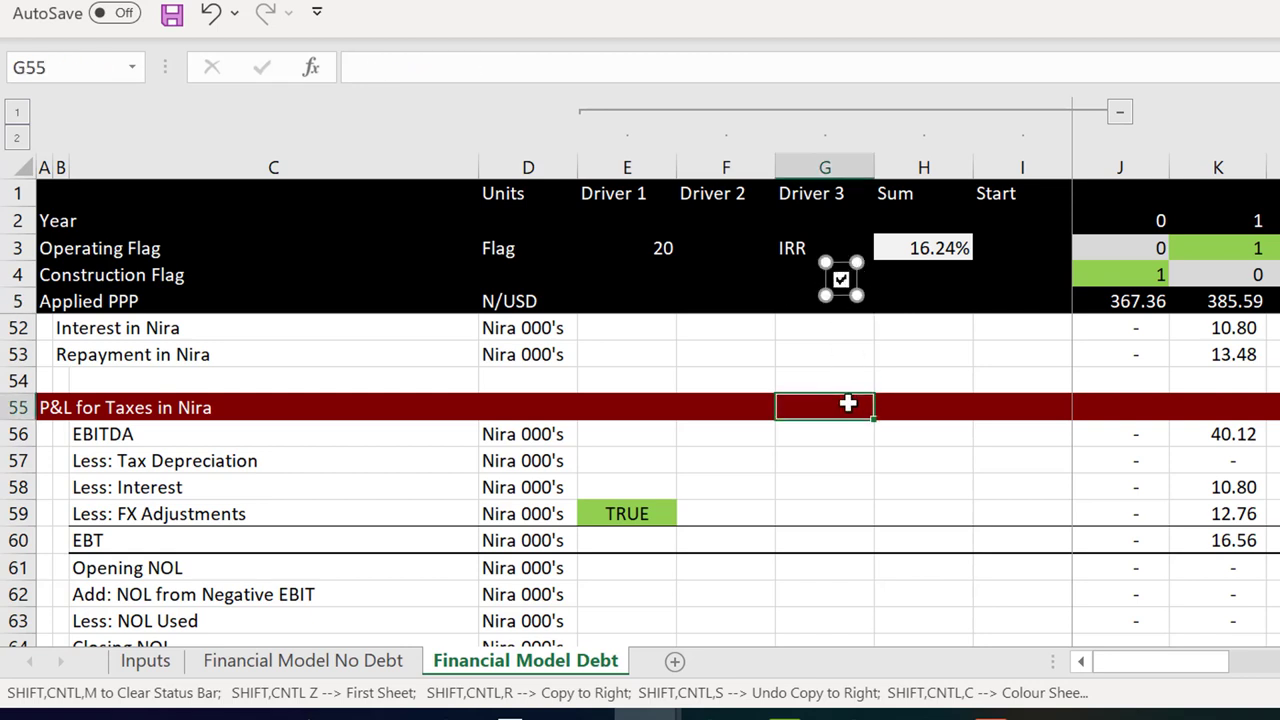
Toggle the copied check box off and on to compare the IRR with and without FX adjustments
left_click(840, 291)
left_click(841, 292)
left_click(841, 292)
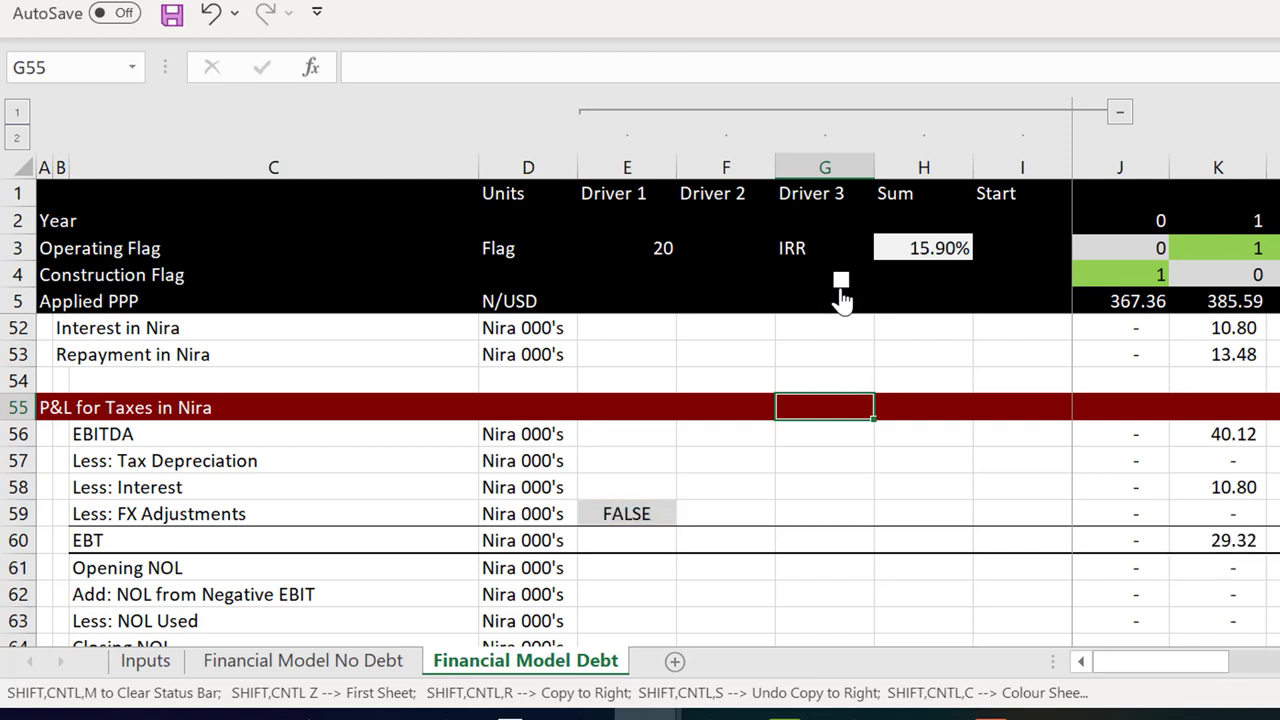
left_click(841, 292)
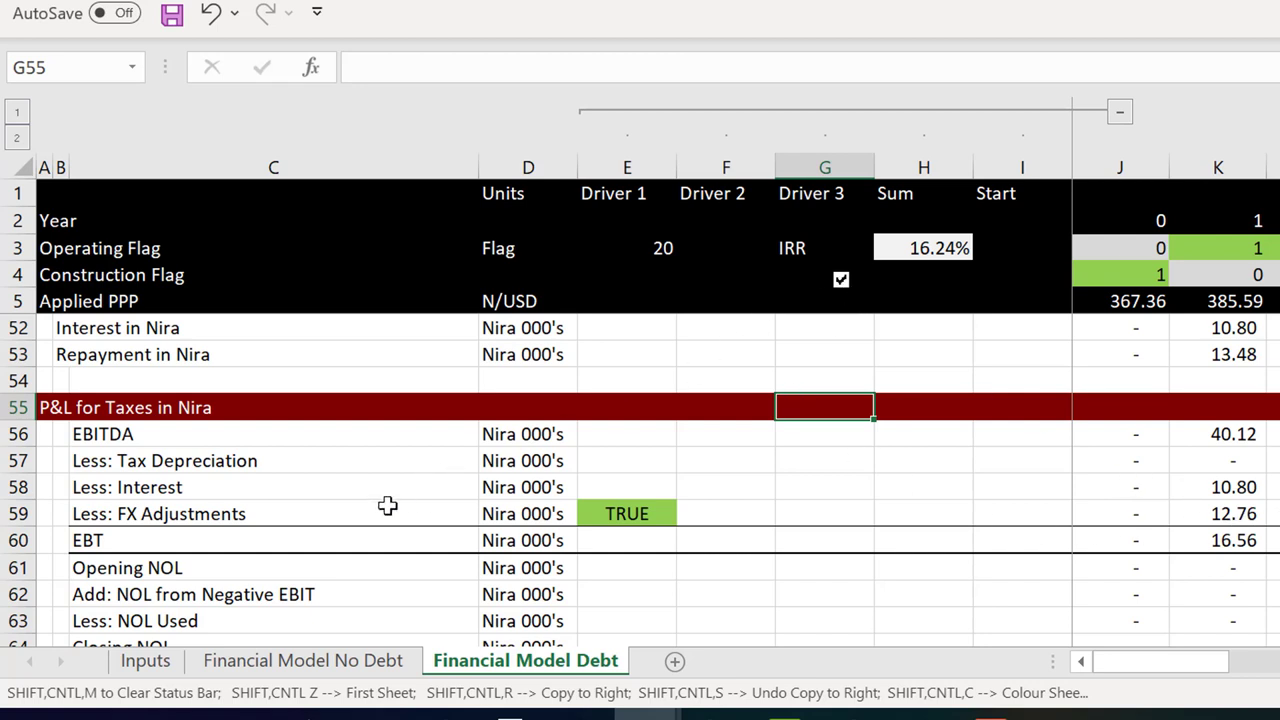
left_click(841, 283)
left_click(841, 281)
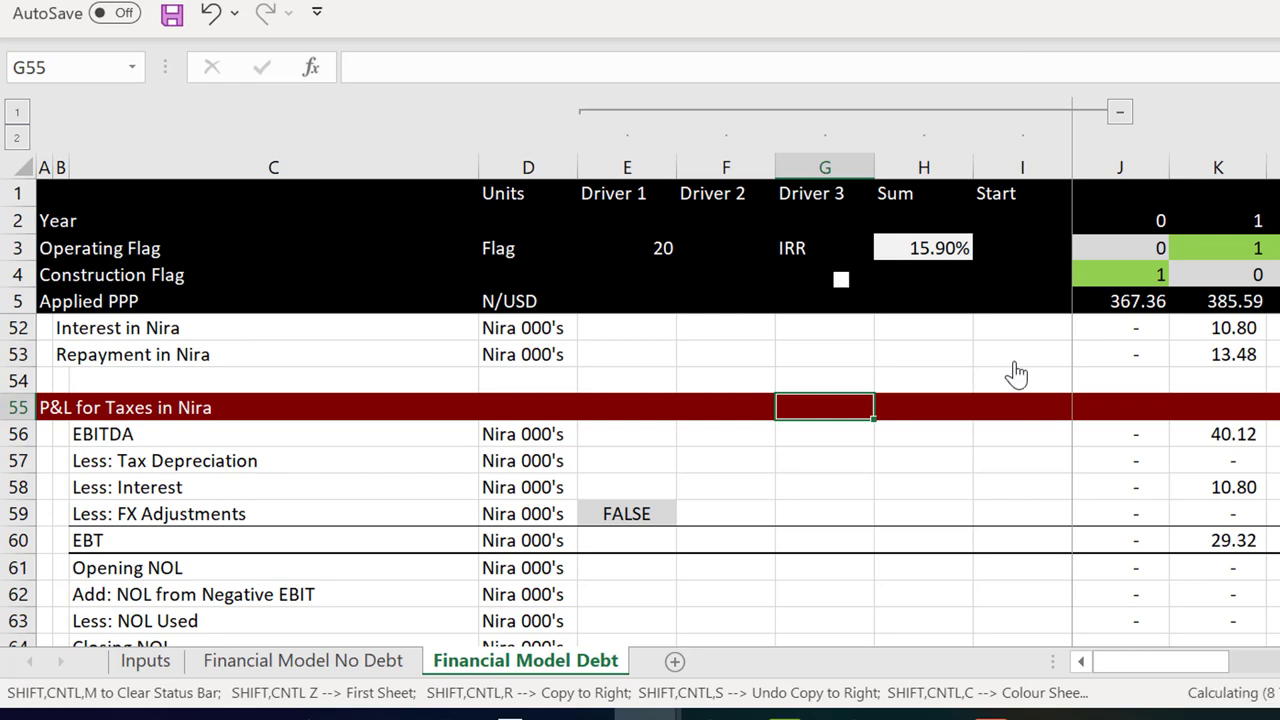
Inspect the Less: FX Adjustments row in the P&L for Taxes in Nira and the EBT formula in K60
left_click(1199, 510)
key("Left")
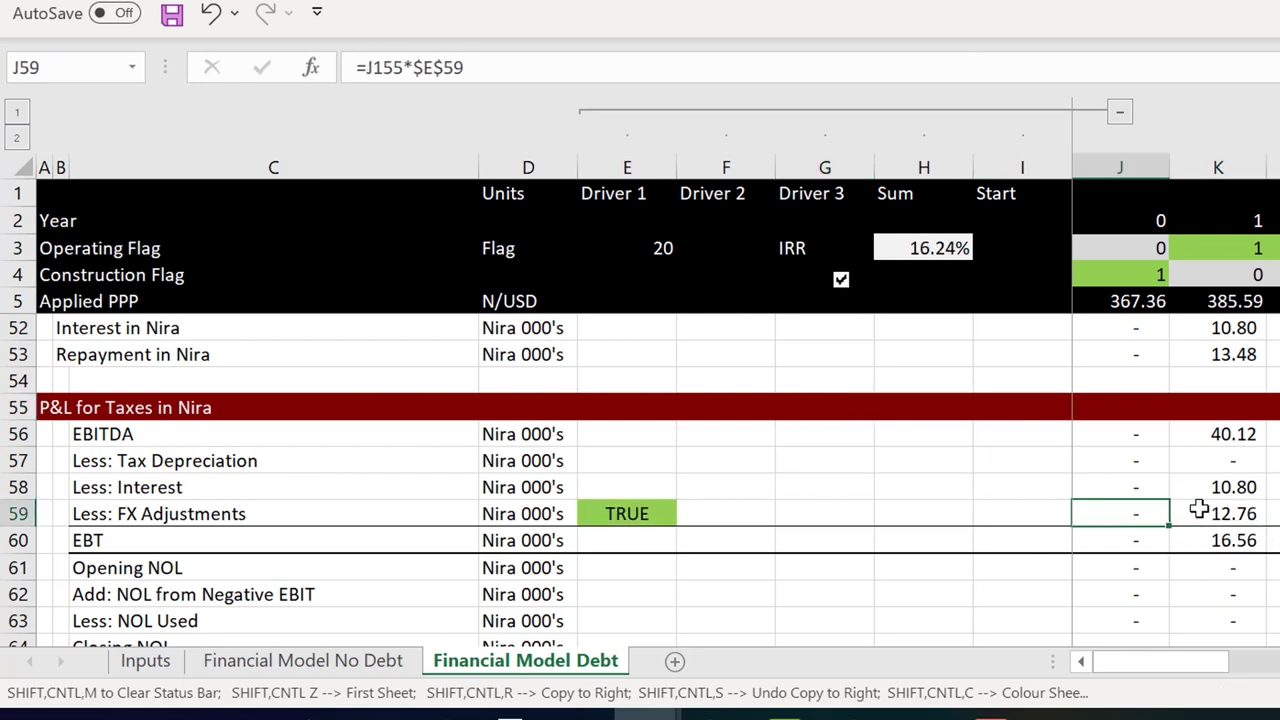
key("Right")
key("Left")
key("Page_Down")
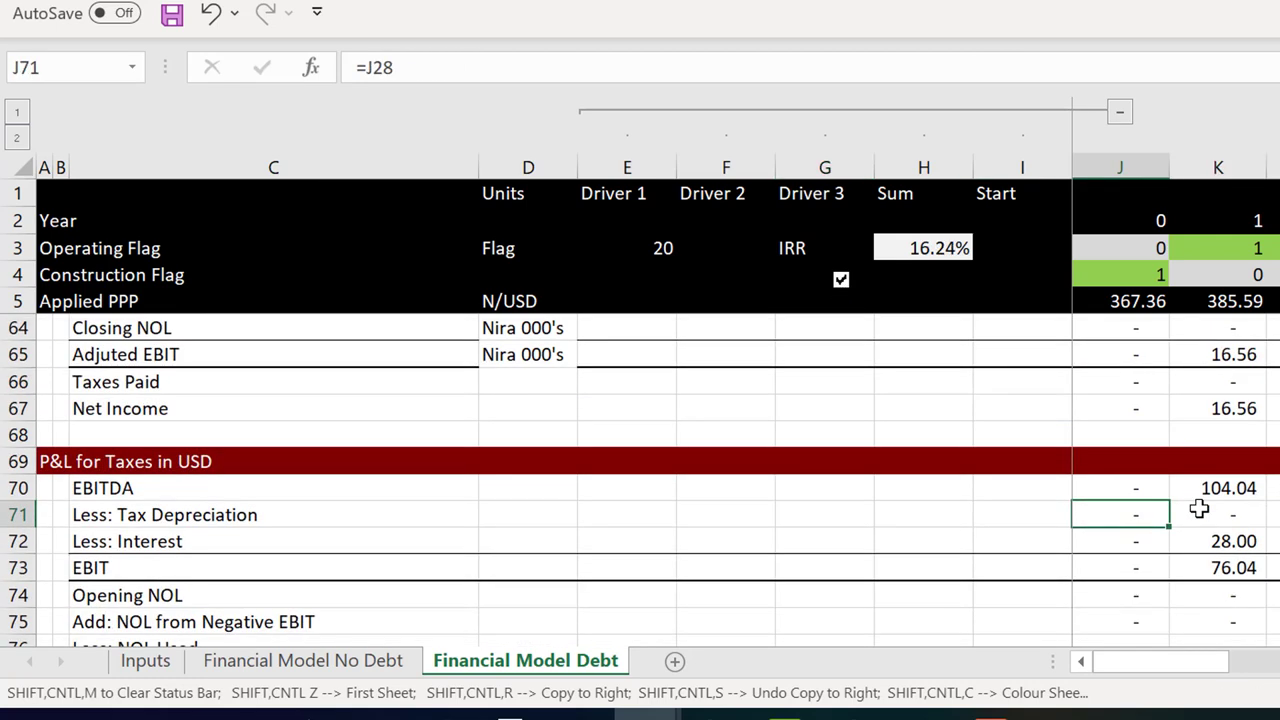
key("Page_Up")
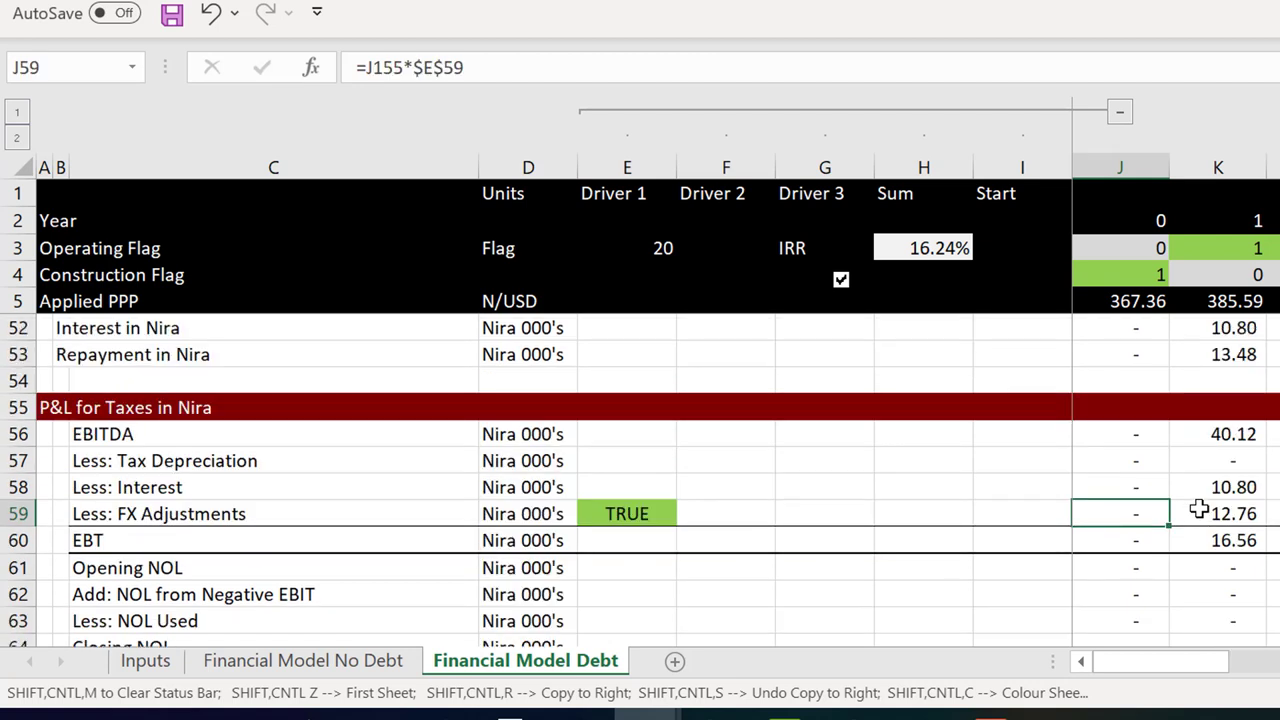
key("Right")
key("Right")
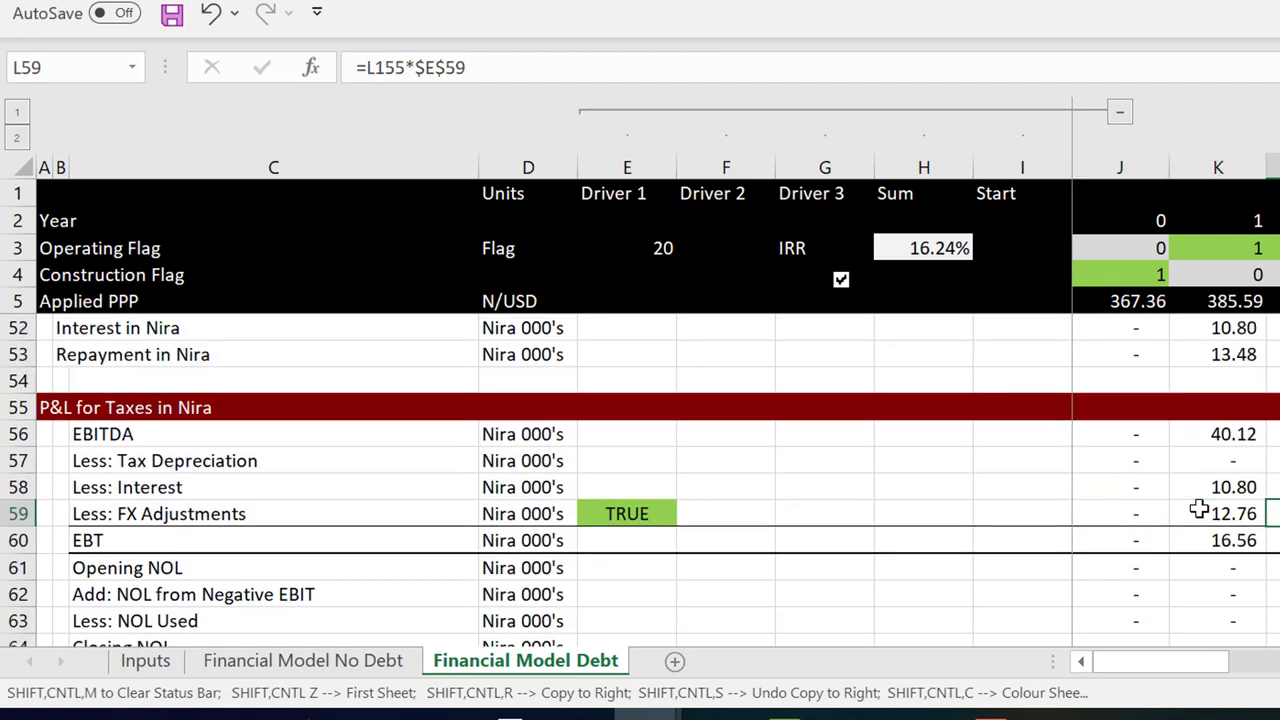
key("Left")
key("Down")
key("F2")
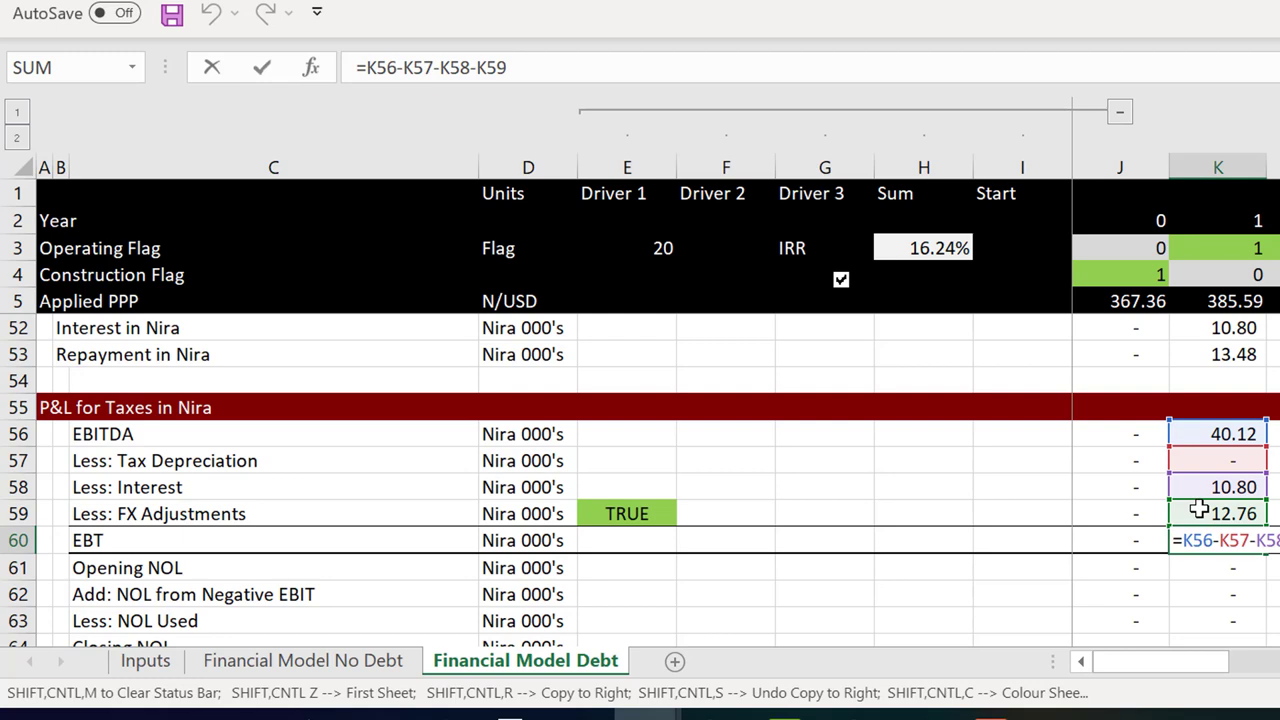
Check the NOL rows and the Net Income formula in K67 of the P&L for Taxes in Nira
key("Escape")
key("Down")
key("Down")
key("Down")
key("Down")
key("Down")
key("Down")
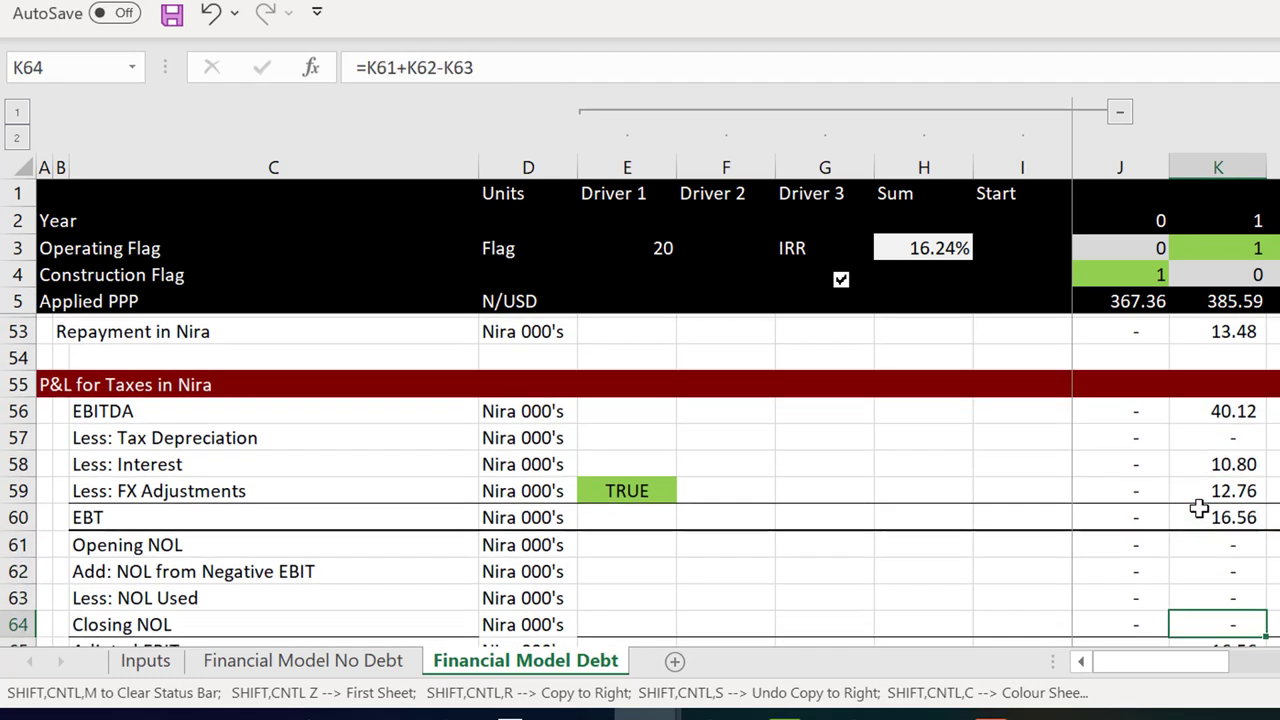
key("Down")
key("Down")
key("Up")
key("F2")
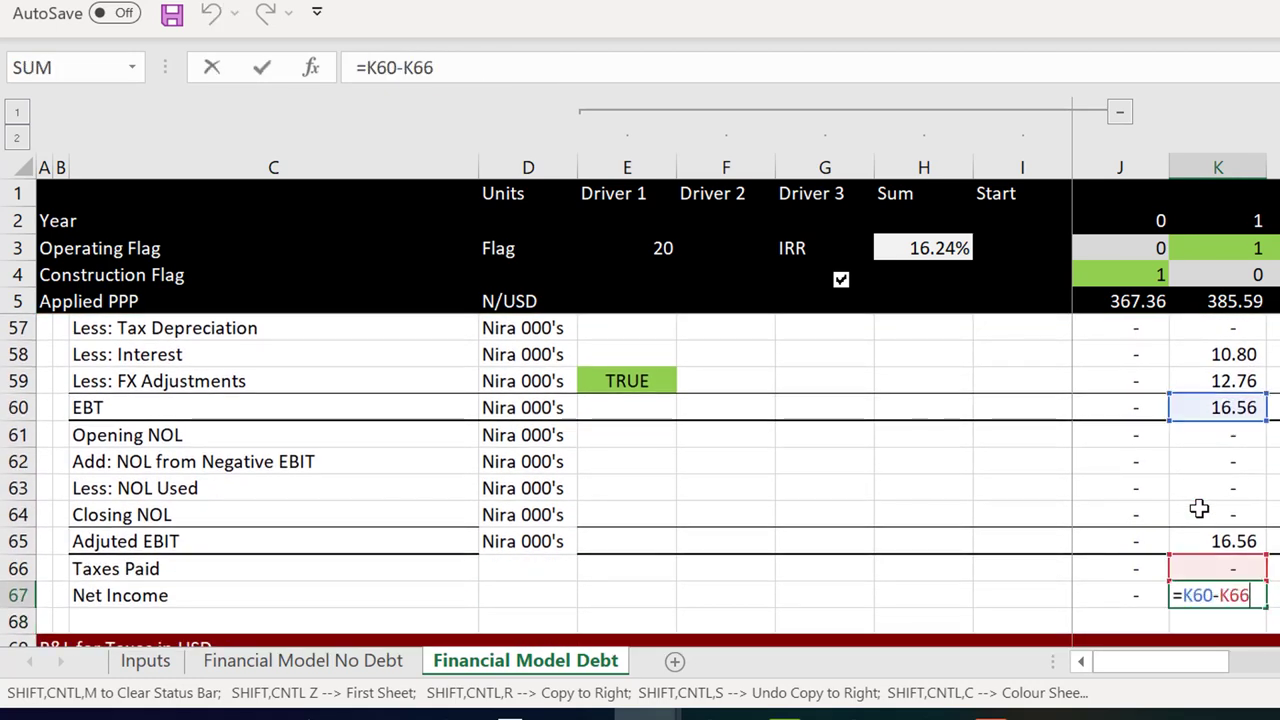
key("Escape")
Review the USD debt service, taxes, dividends and cash flow rows behind the IRR
key("Page_Down")
key("Page_Down")
key("Page_Down")
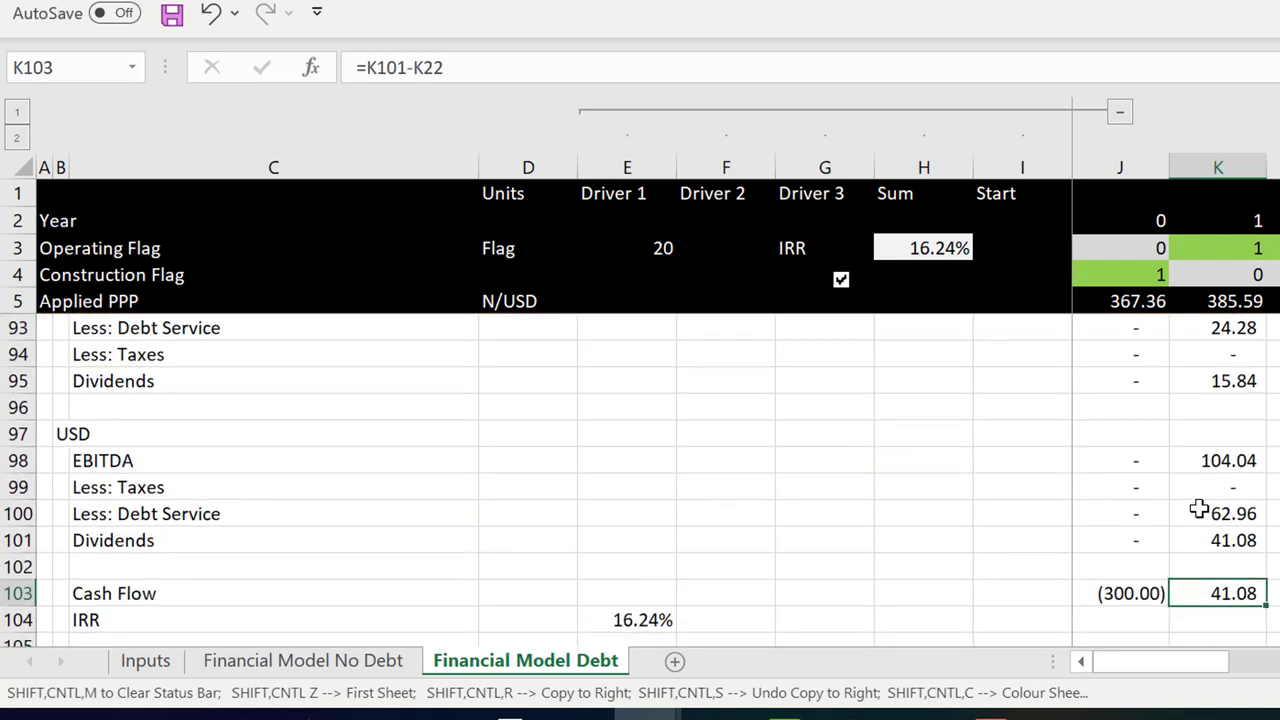
key("Up")
key("Up")
key("Up")
key("Up")
key("Up")
Review the USD plant balance, common equity balance and balance-sheet test in the Financial Statements with FX Gains/Losses
key("Page_Down")
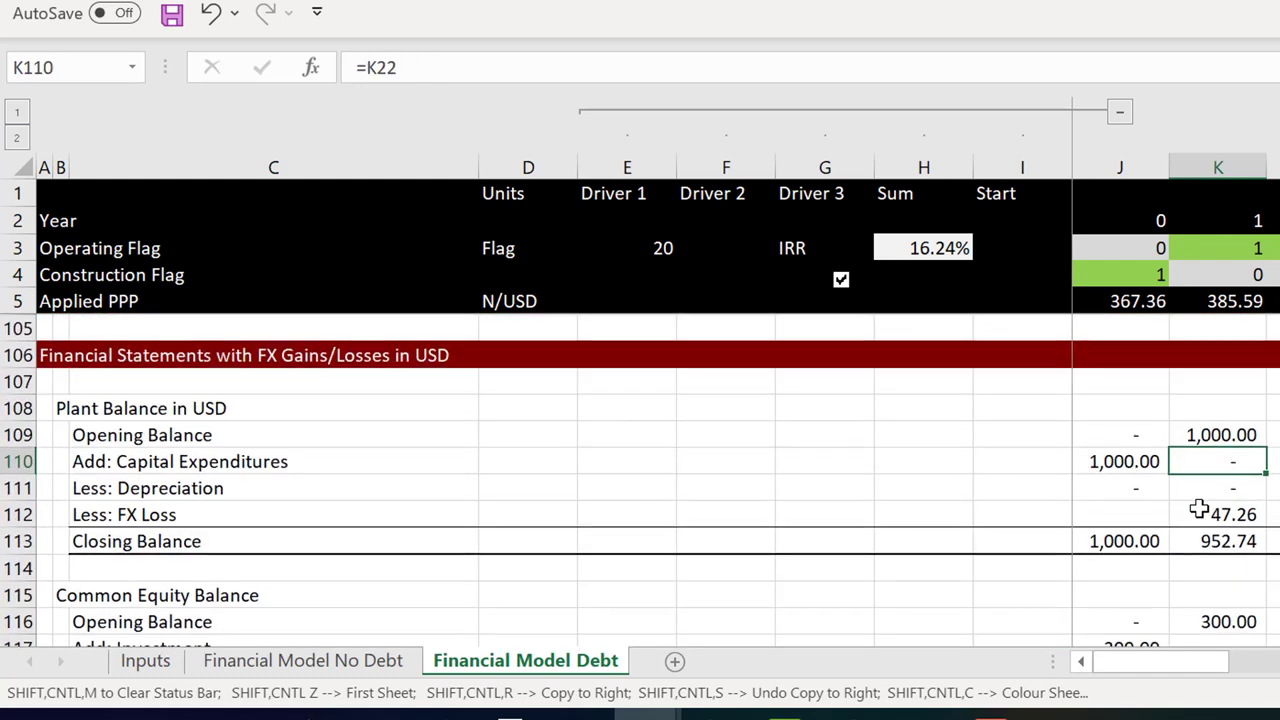
key("Down")
key("Down")
key("Down")
key("Down")
key("Down")
key("Down")
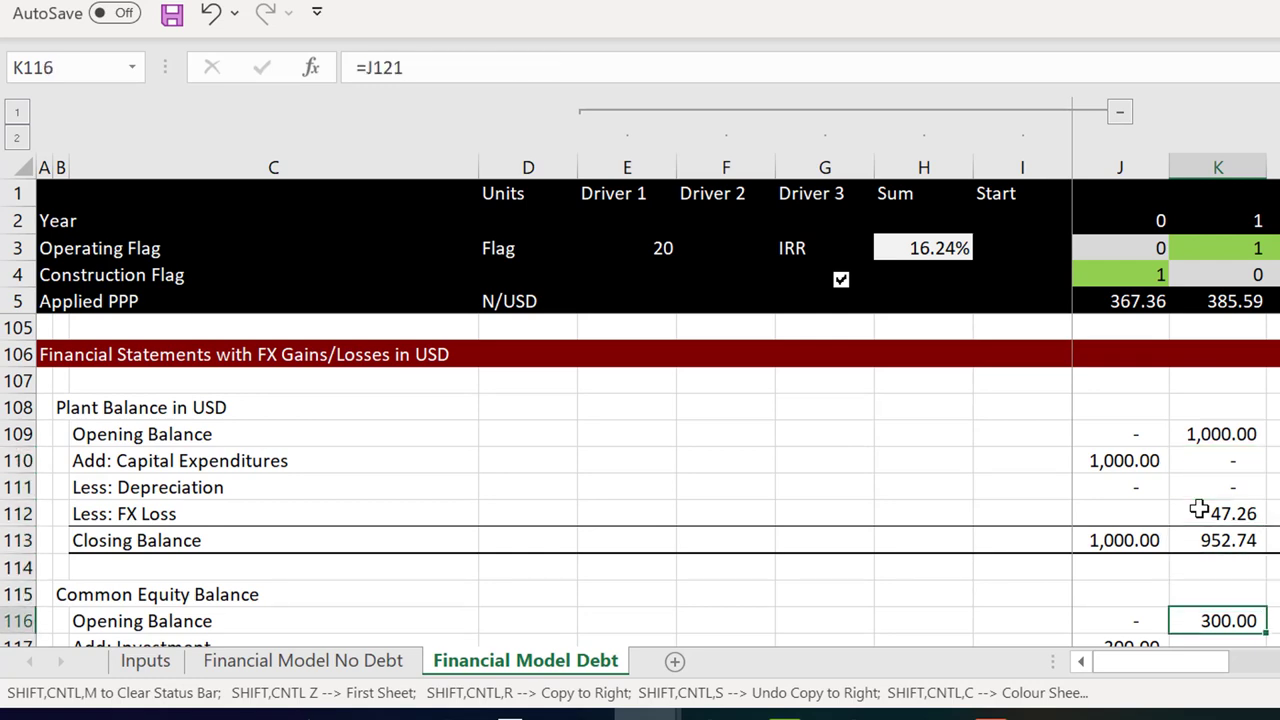
key("Down")
key("Down")
key("Down")
key("Down")
key("Down")
key("Down")
key("Down")
key("Down")
key("Down")
key("Down")
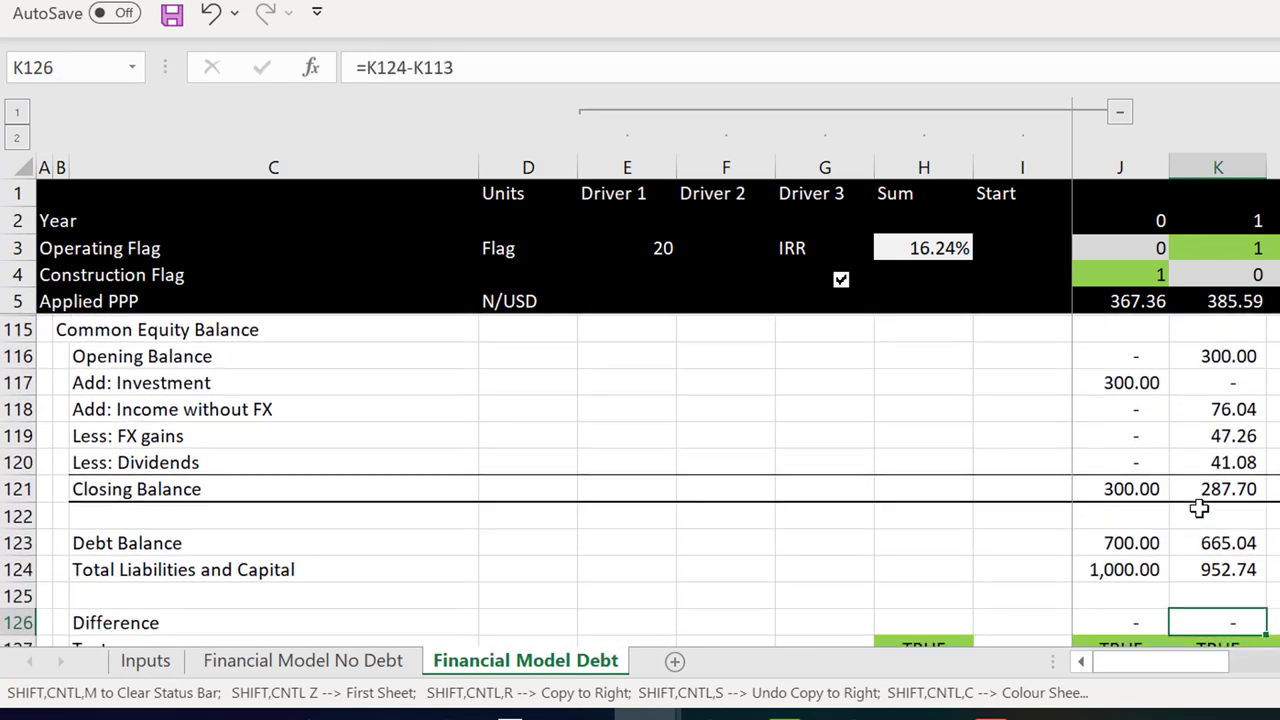
key("Down")
key("Down")
Review the Plant Balance in Nira from opening balance to closing balance in the Financial Statements in Nira
key("Down")
key("Down")
key("Down")
key("Down")
key("Down")
key("Down")
key("Down")
key("Down")
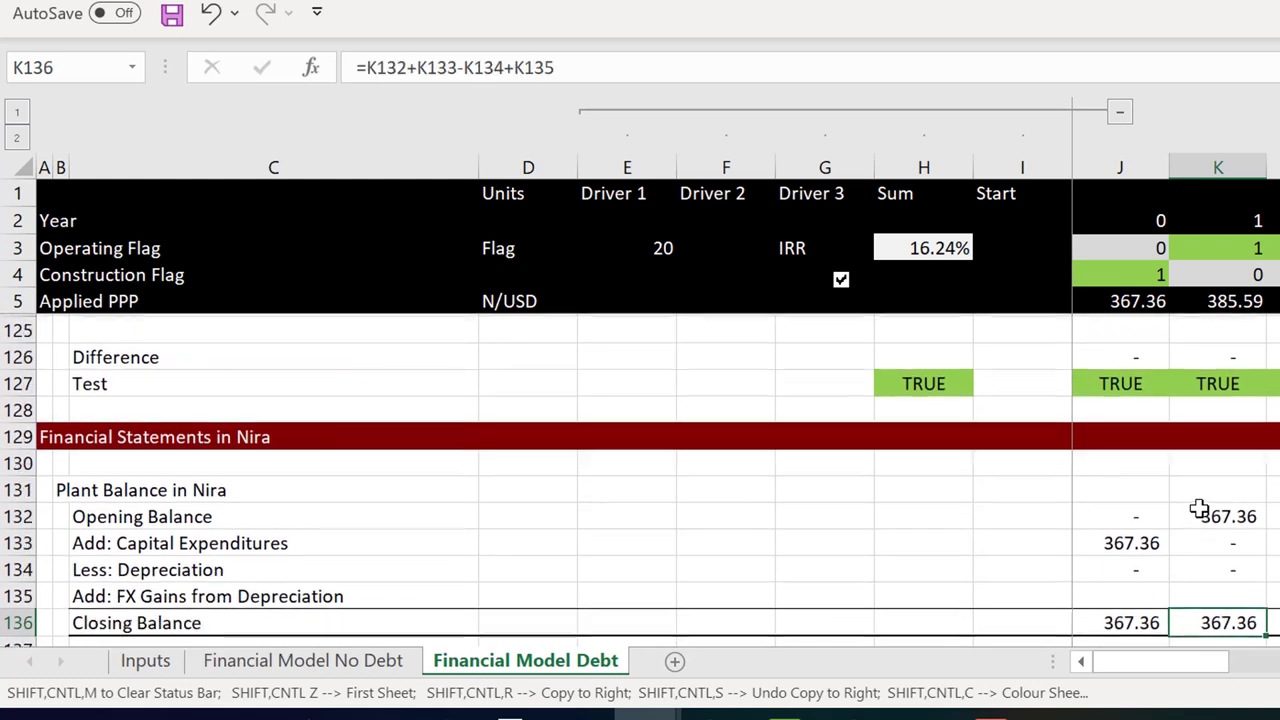
Review the Common Equity Balance rows in Nira, including investment, income, FX loss and dividends
key("Down")
key("Down")
key("Down")
key("Down")
key("Down")
key("Down")
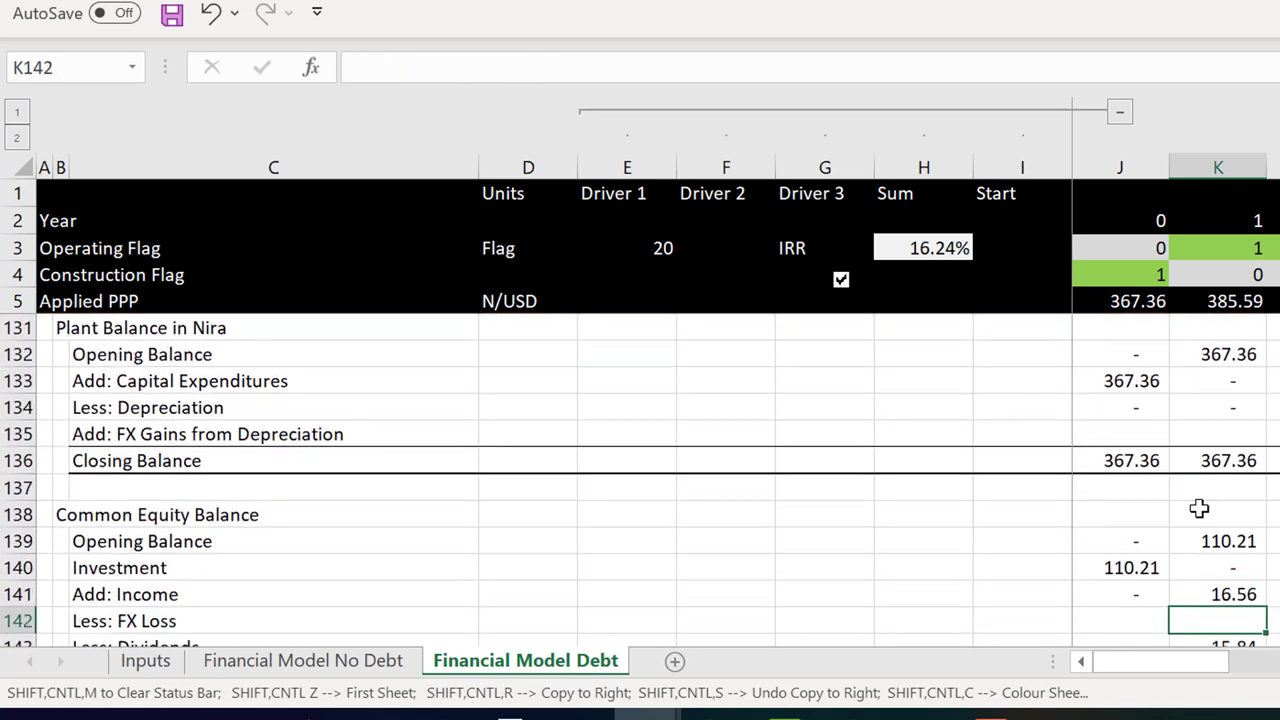
key("Down")
key("Up")
key("Down")
key("Down")
key("Down")
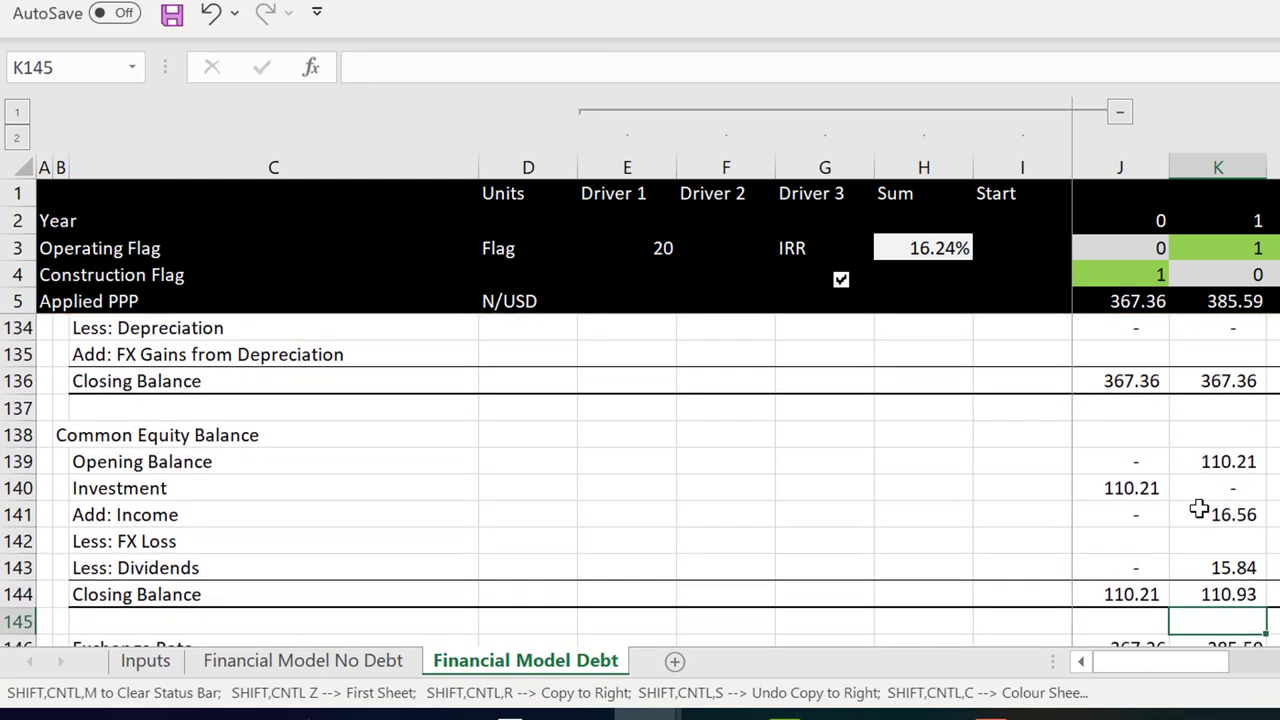
Trace the equity Investment formula in J140 to Equity in Nira in J40, check the sources of funds, and return
key("Up")
key("Up")
key("Up")
key("Up")
key("Up")
key("Left")
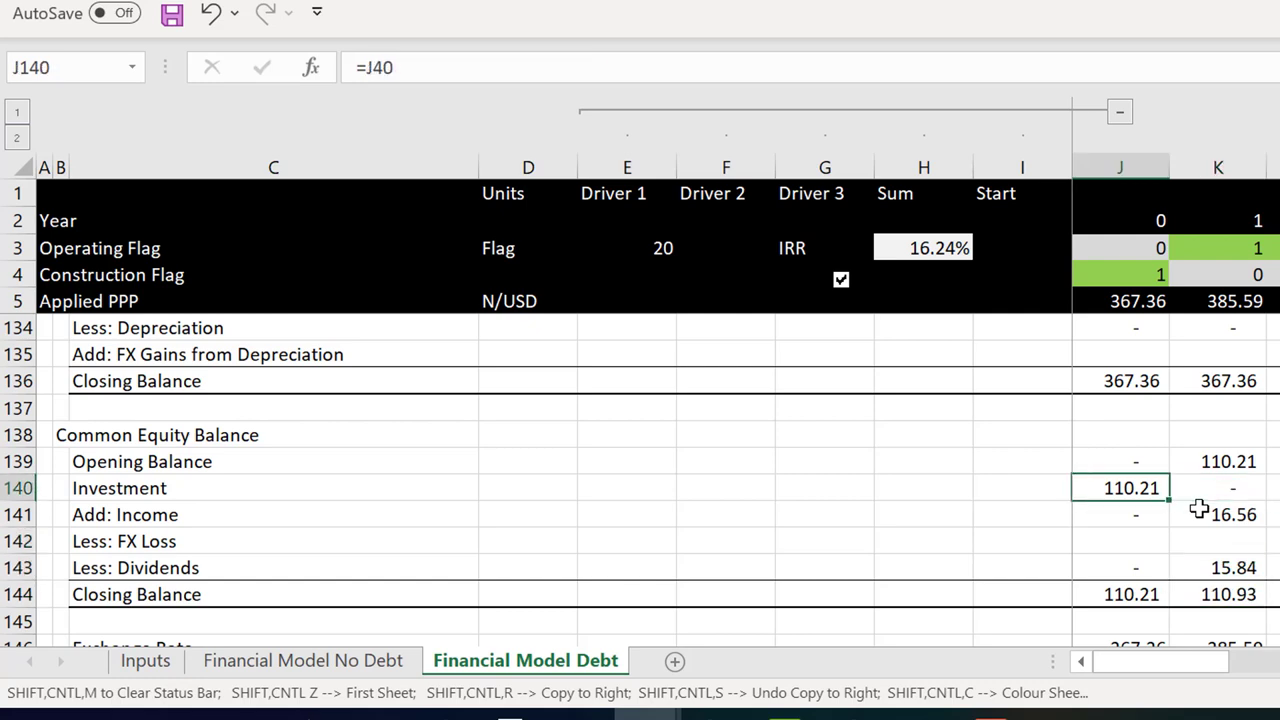
key("F2")
key("Escape")
key("ctrl+bracketleft")
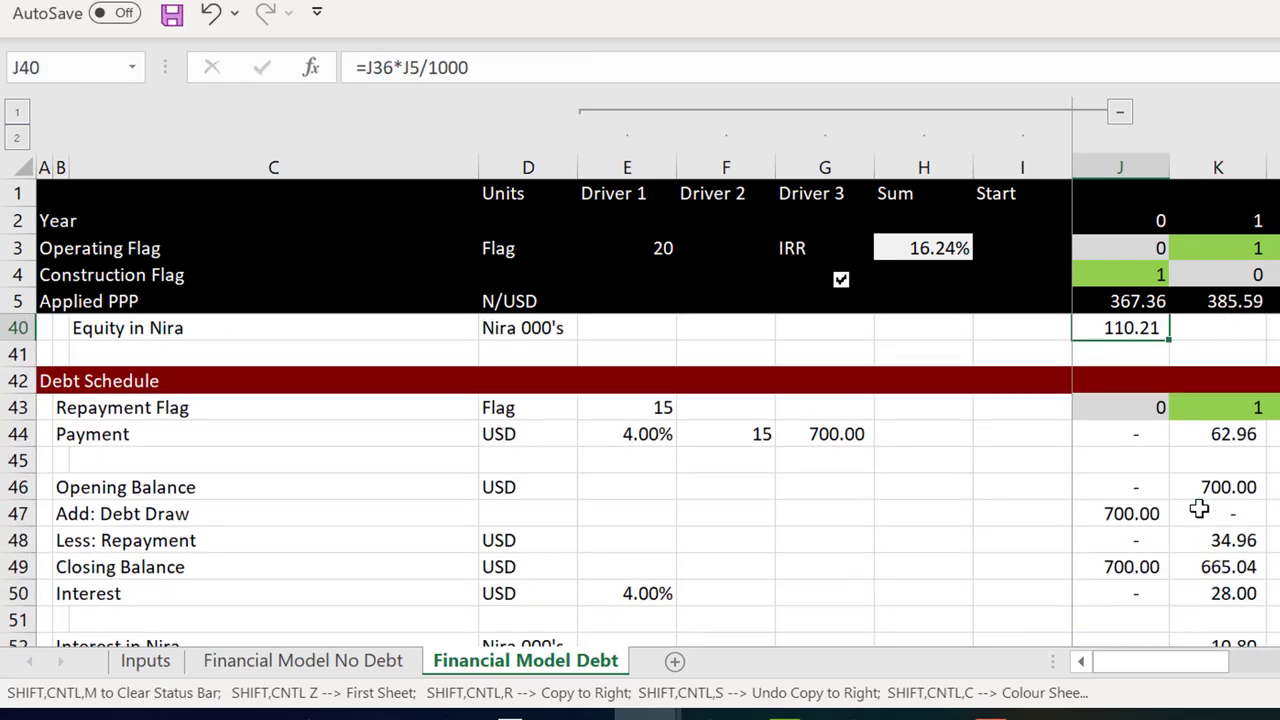
key("Up")
key("Up")
key("Up")
key("Up")
key("Down")
key("Down")
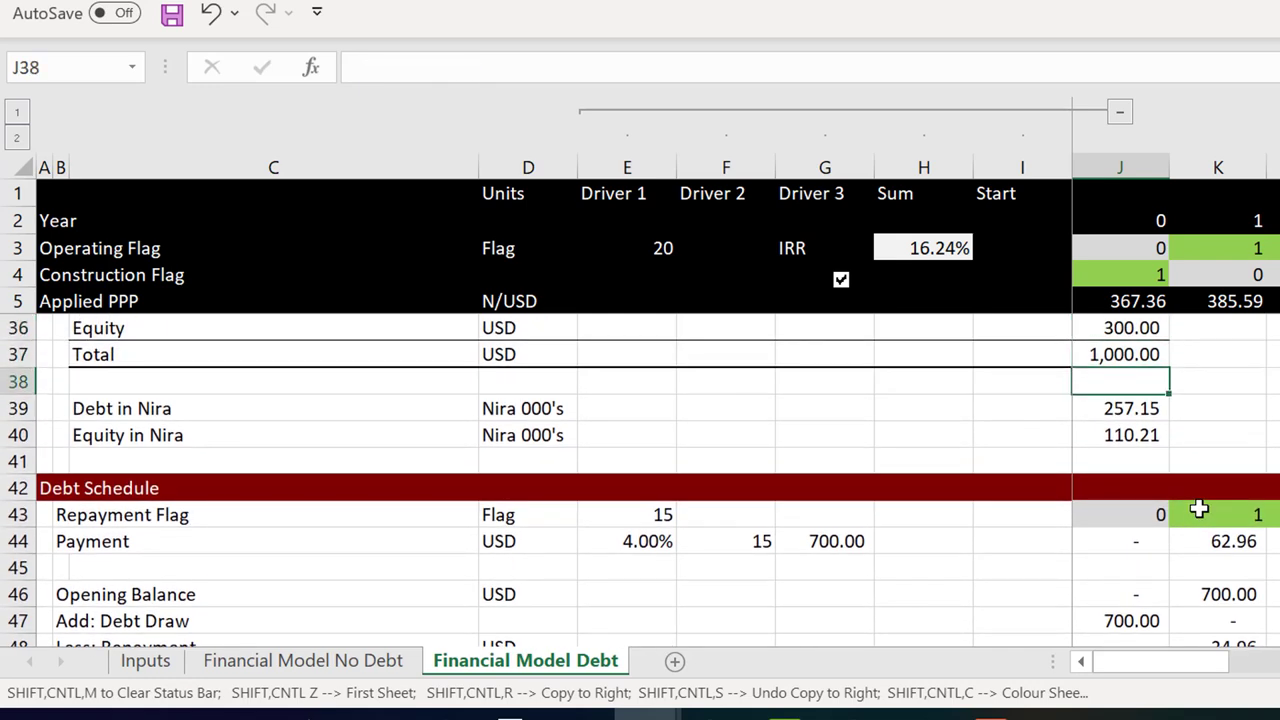
key("F5")
key("Return")
key("Down")
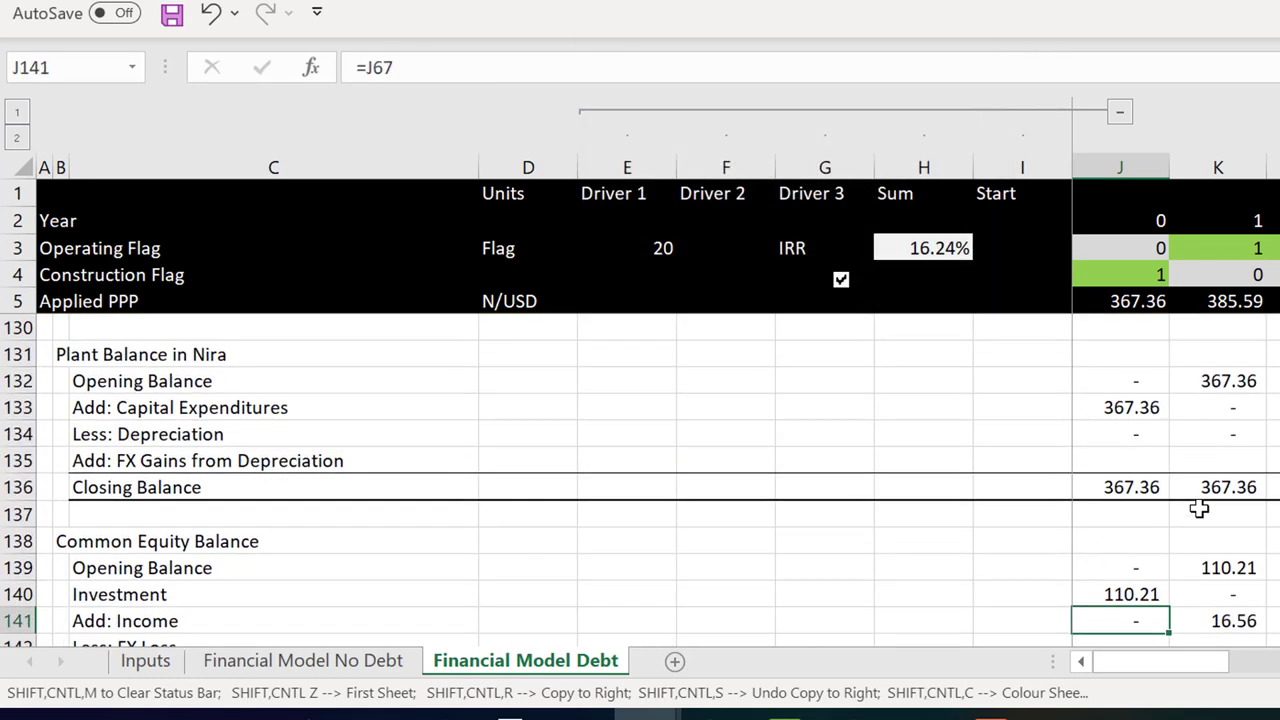
Delete the empty Less: FX Loss row from the Common Equity Balance in Nira
key("Down")
key("Up")
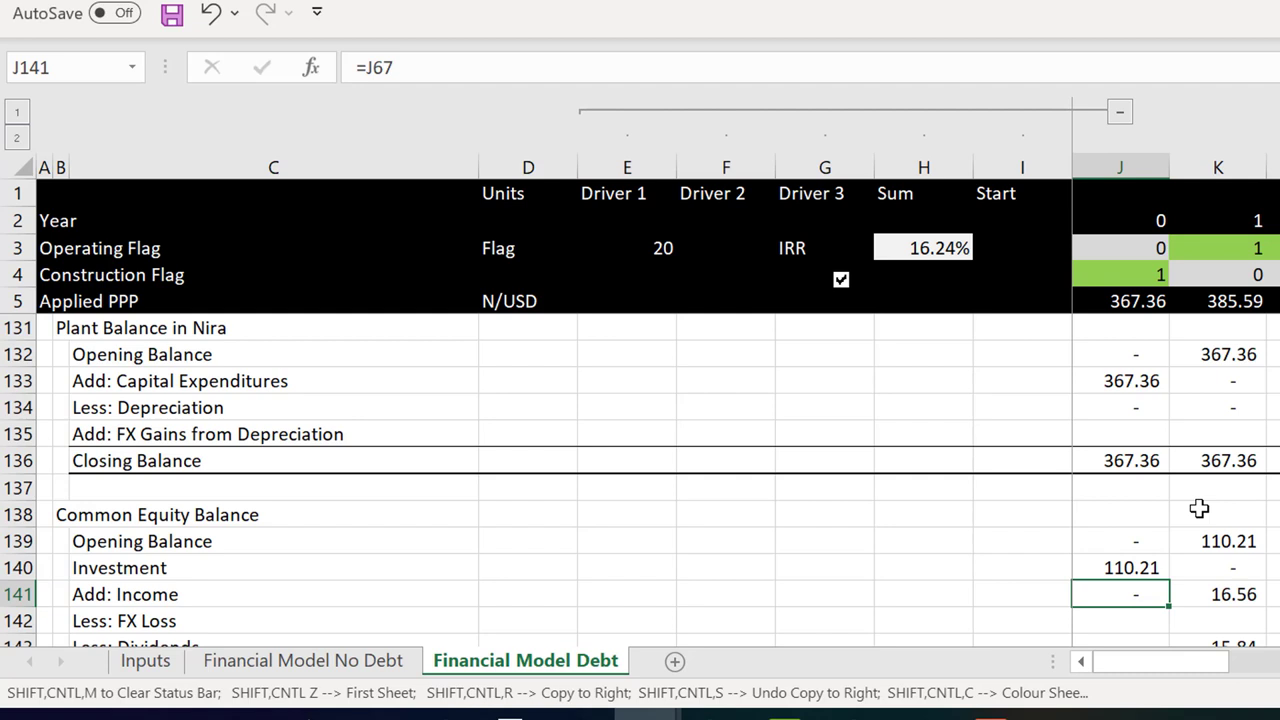
key("Down")
key("Down")
key("Up")
key("Up")
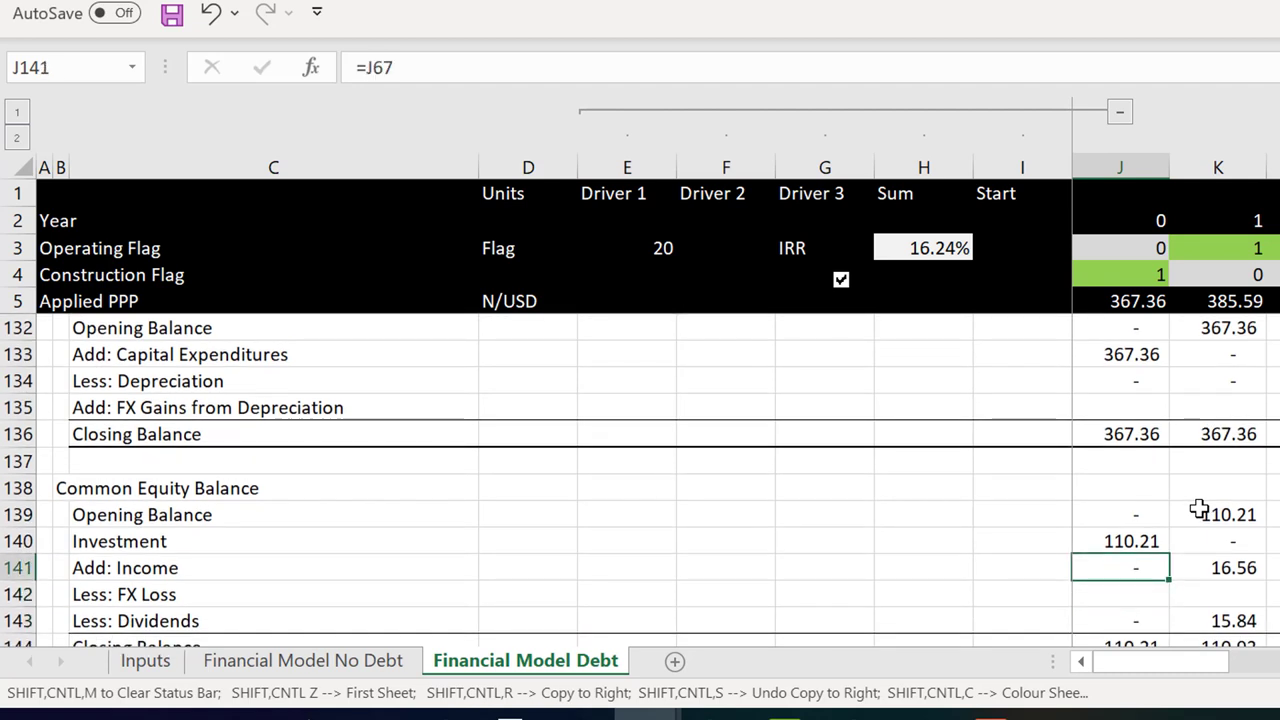
key("Down")
key("Left")
key("Left")
key("Left")
key("Left")
key("Left")
key("Left")
key("Left")
key("Left")
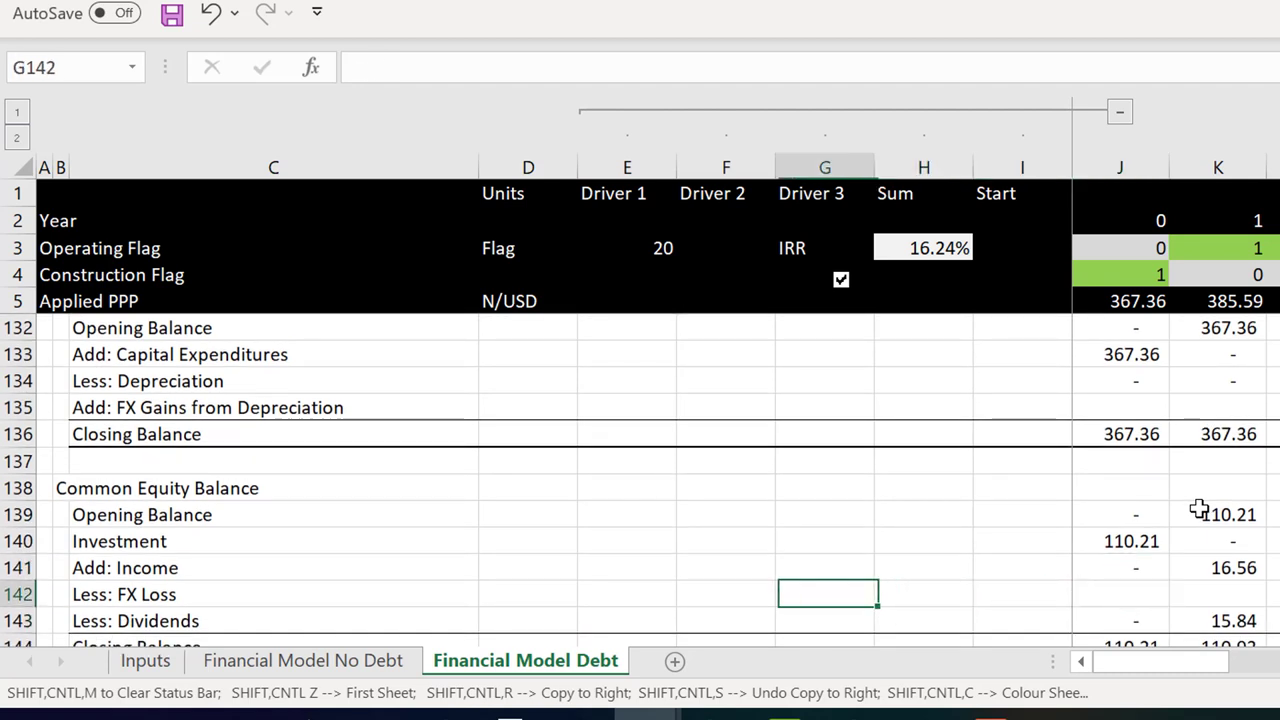
key("Left")
key("shift+space")
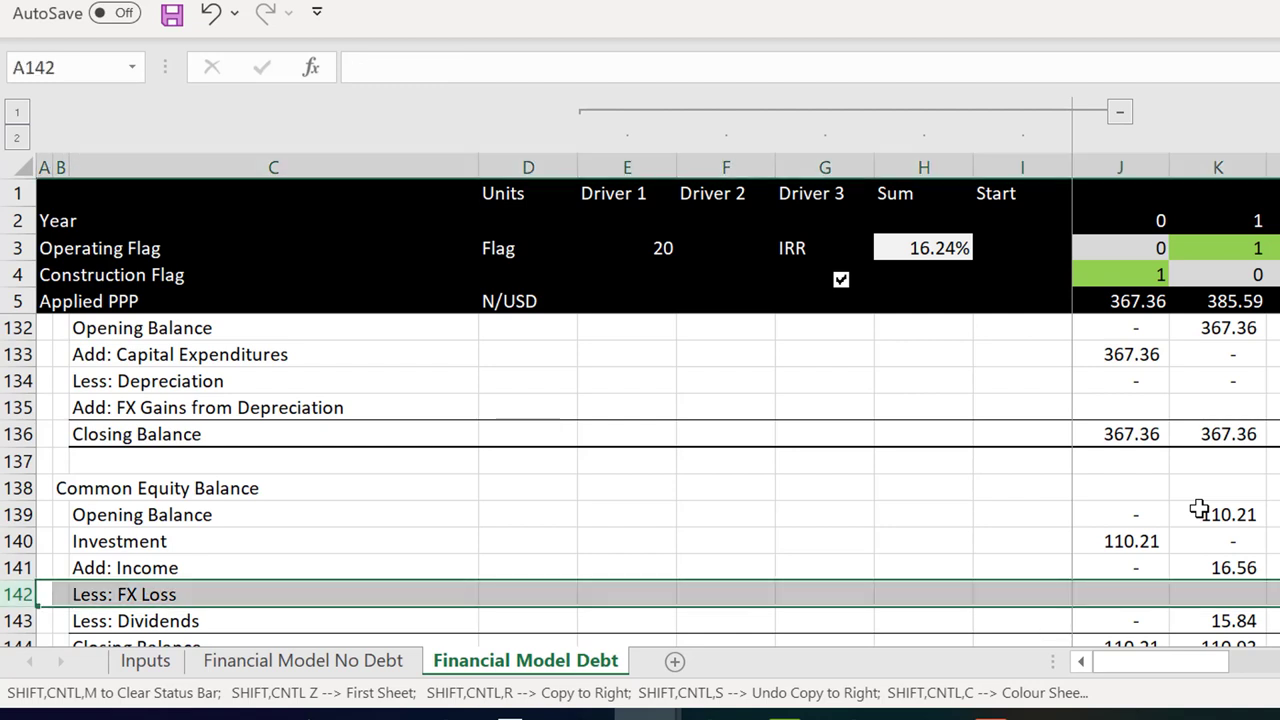
key("ctrl+minus")
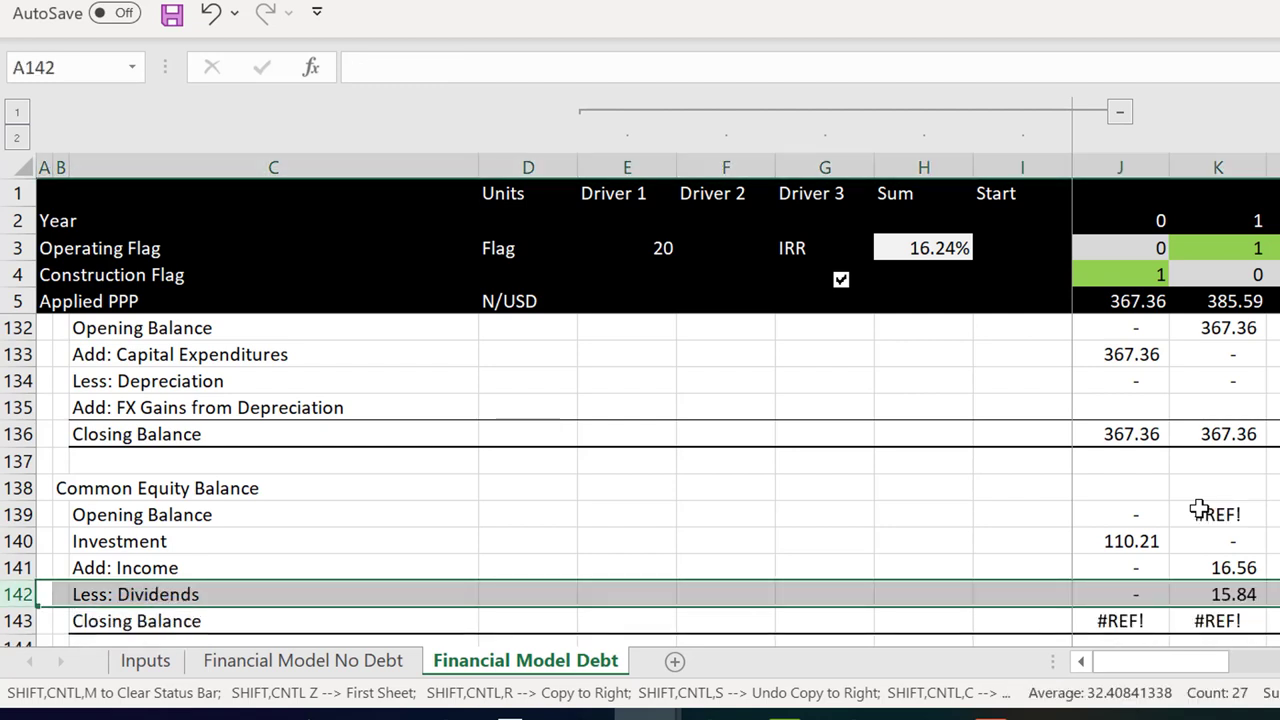
Correct the equity Closing Balance in J143 to =J139+J141-J142+J140 and copy it across the row
key("Down")
key("Right")
key("Right")
key("Right")
key("Right")
key("Right")
key("Right")
key("Right")
key("Right")
key("Right")
key("F2")
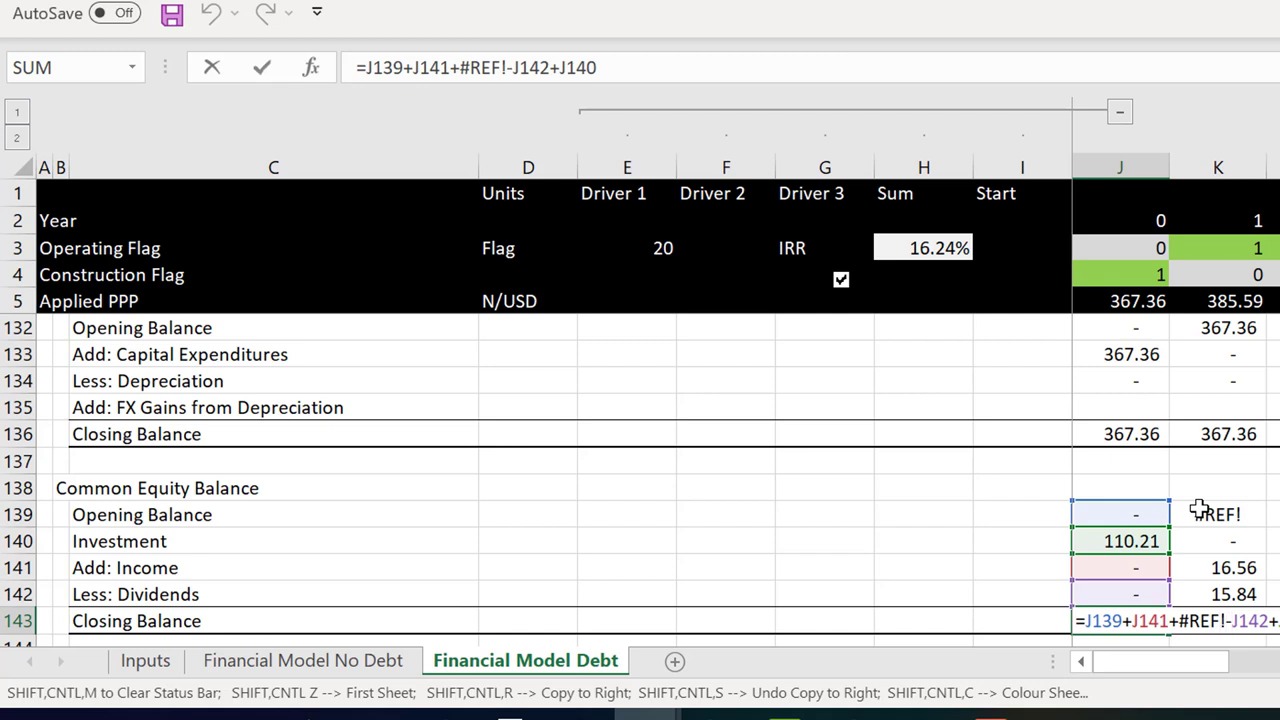
key("BackSpace")
key("BackSpace")
key("BackSpace")
key("BackSpace")
key("BackSpace")
key("BackSpace")
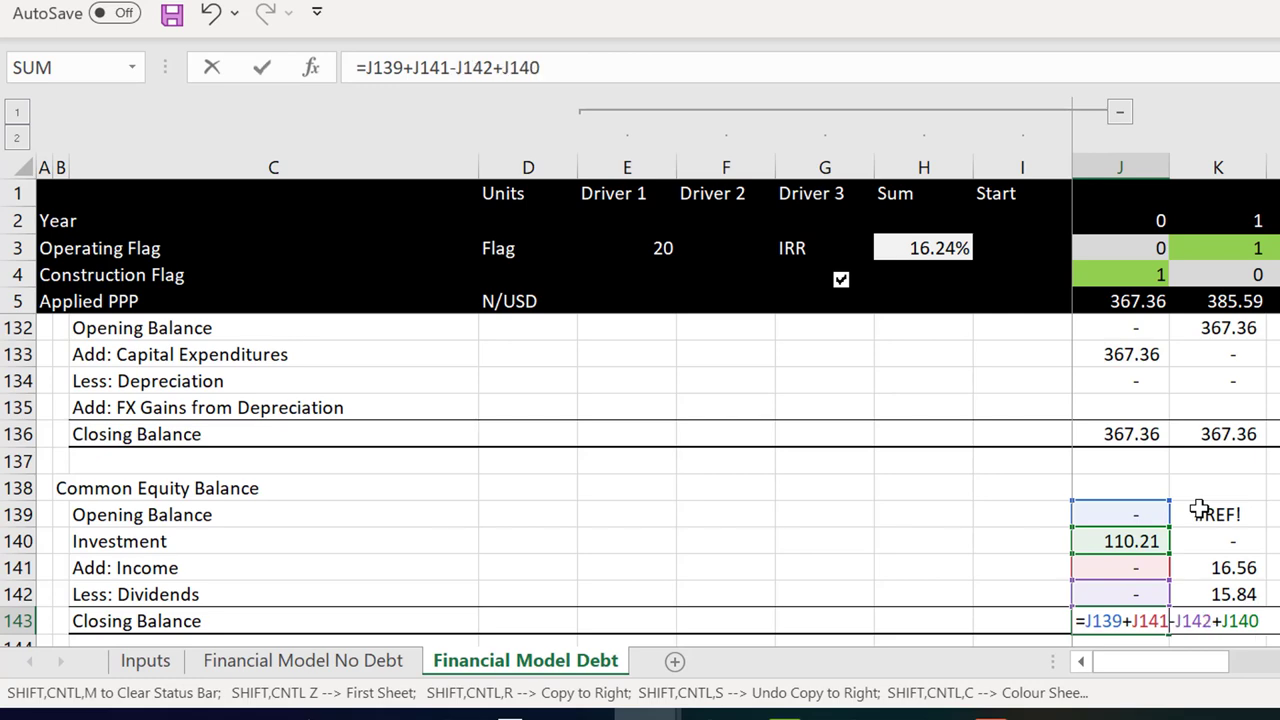
key("Return")
key("Up")
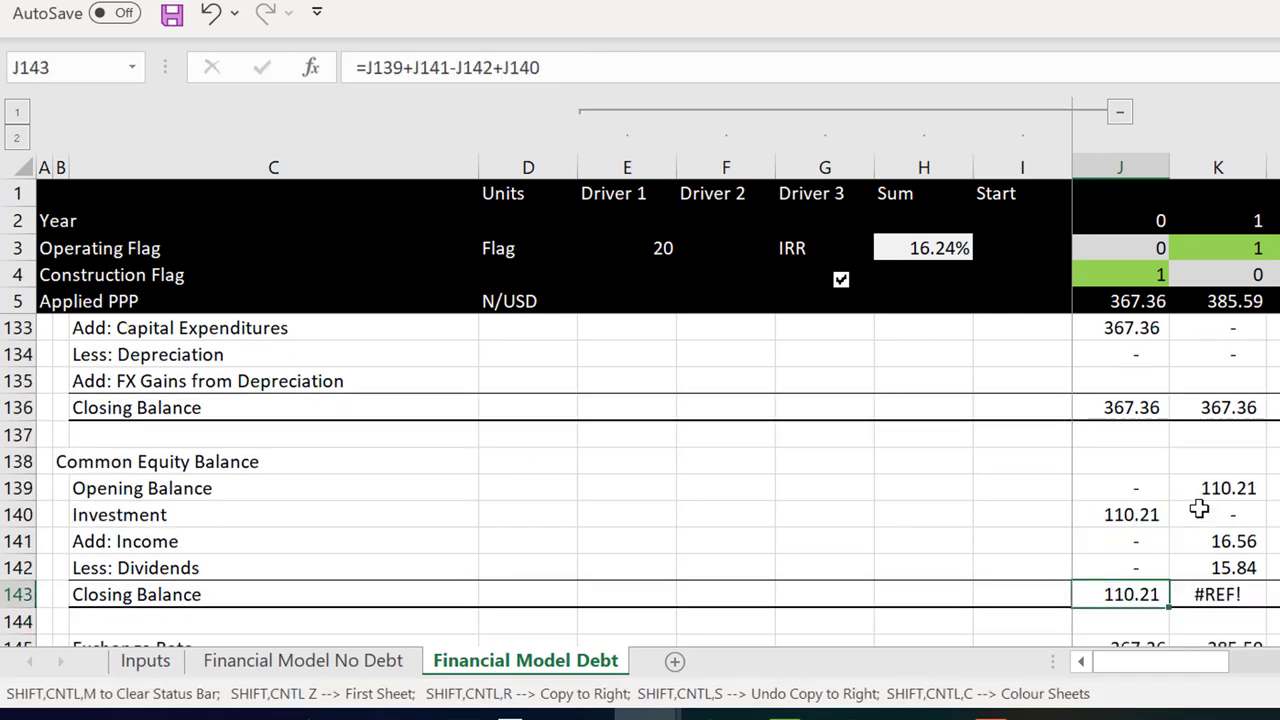
key("ctrl+shift+r")
Review the exchange rate rows and the Debt Balance in Nira down to its closing balance
key("Down")
key("Down")
key("Down")
key("Down")
key("Down")
key("Down")
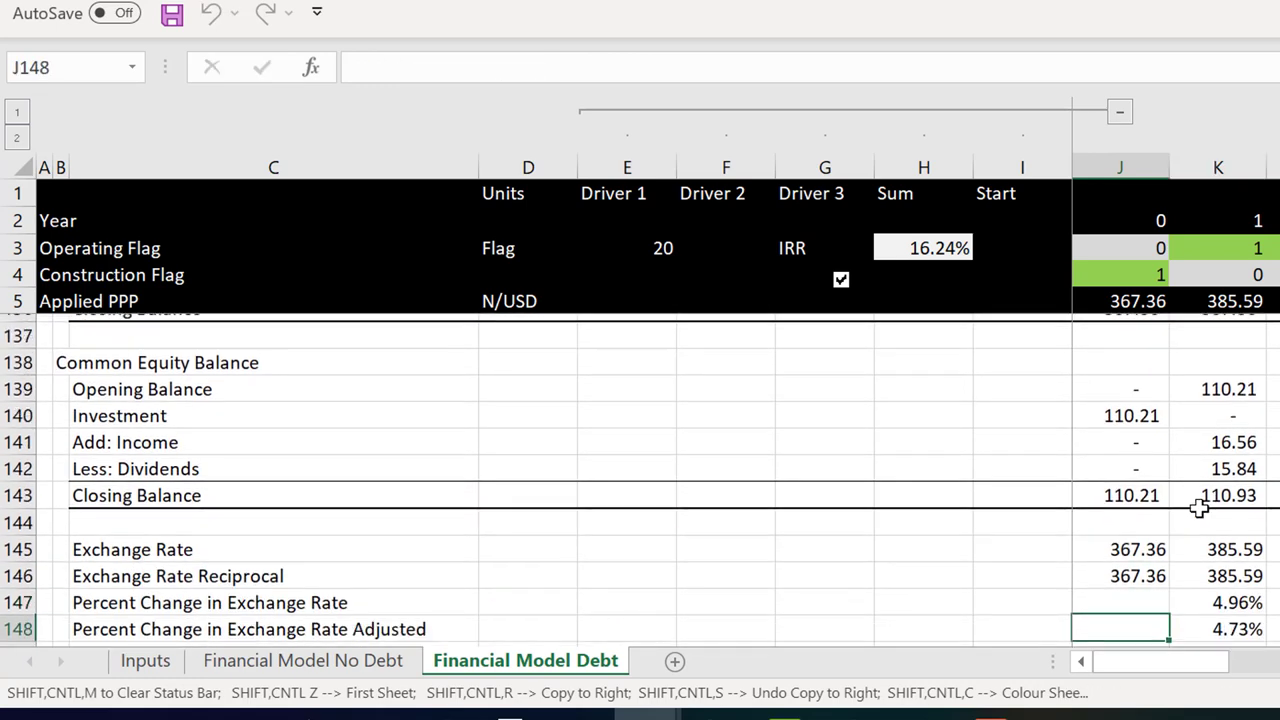
key("Down")
key("Down")
key("Down")
key("Down")
key("Down")
key("Down")
key("Down")
key("Down")
key("Down")
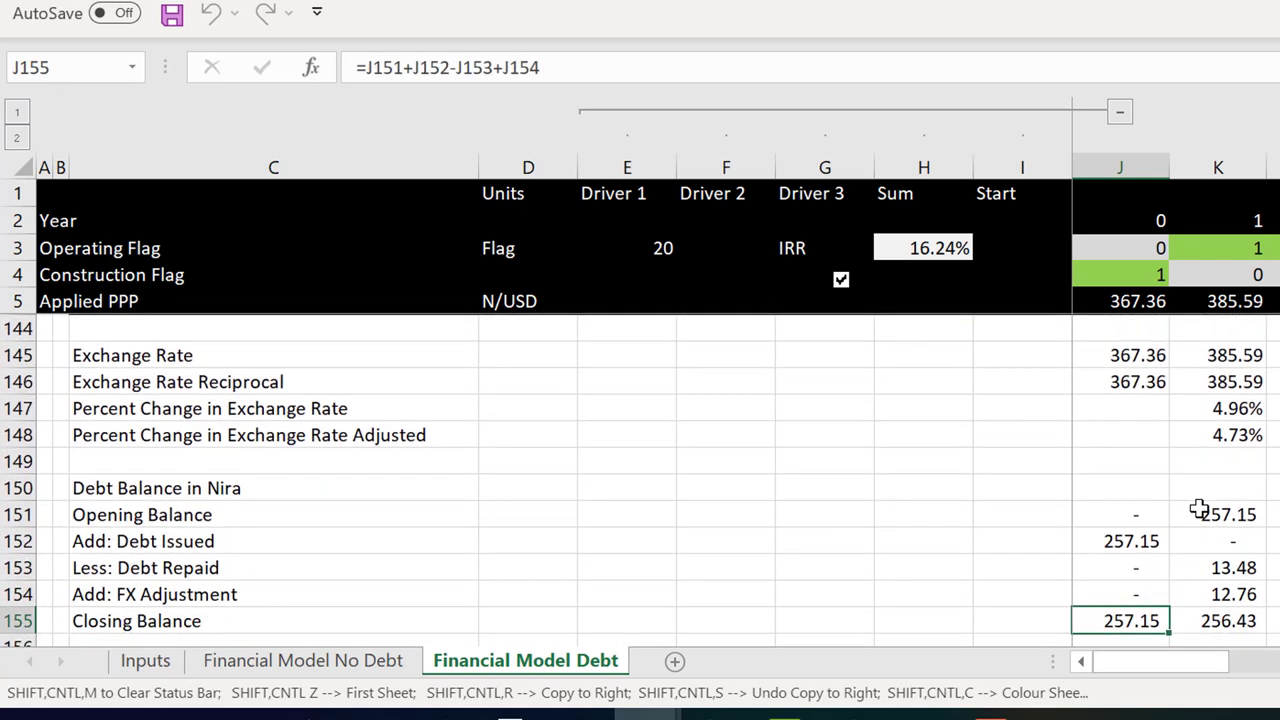
Check Liabilities and Capital, the balance test and the Difference formula in J159 of the Nira statements
key("Down")
key("Down")
key("Up")
key("Up")
key("Up")
key("Up")
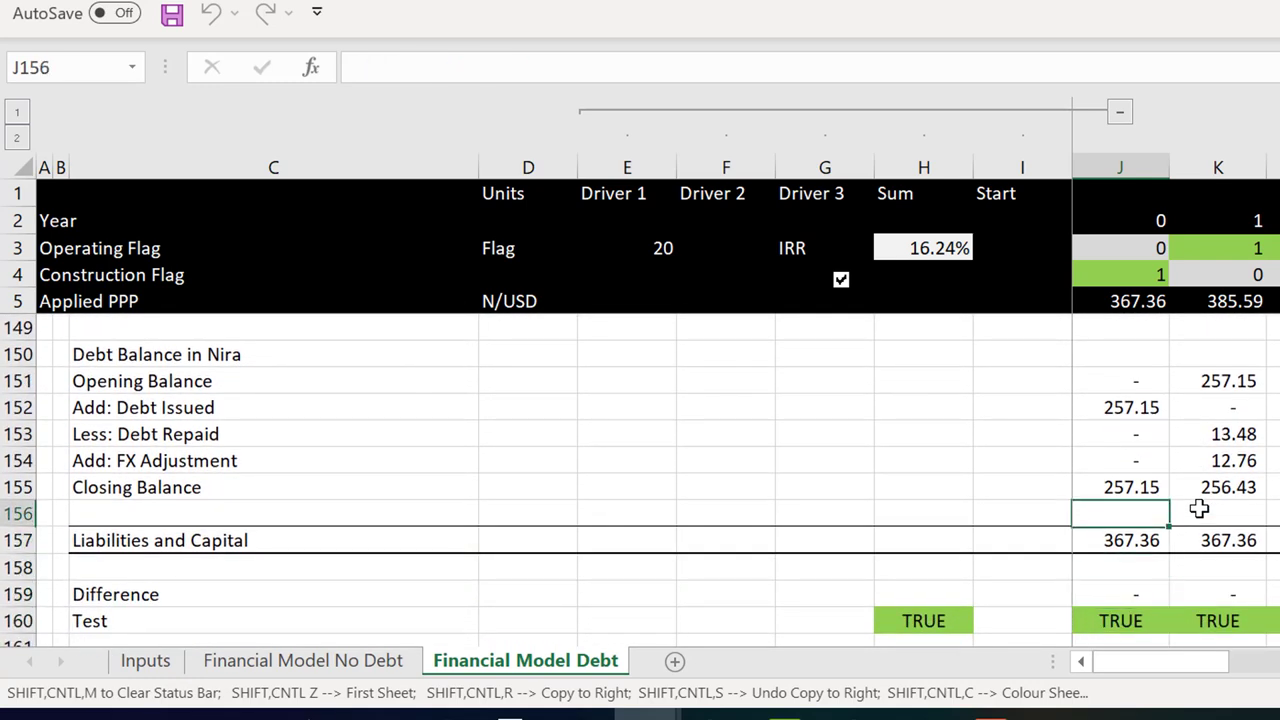
key("Down")
key("Down")
key("Down")
key("Down")
key("Down")
key("Down")
key("Up")
key("Up")
key("Up")
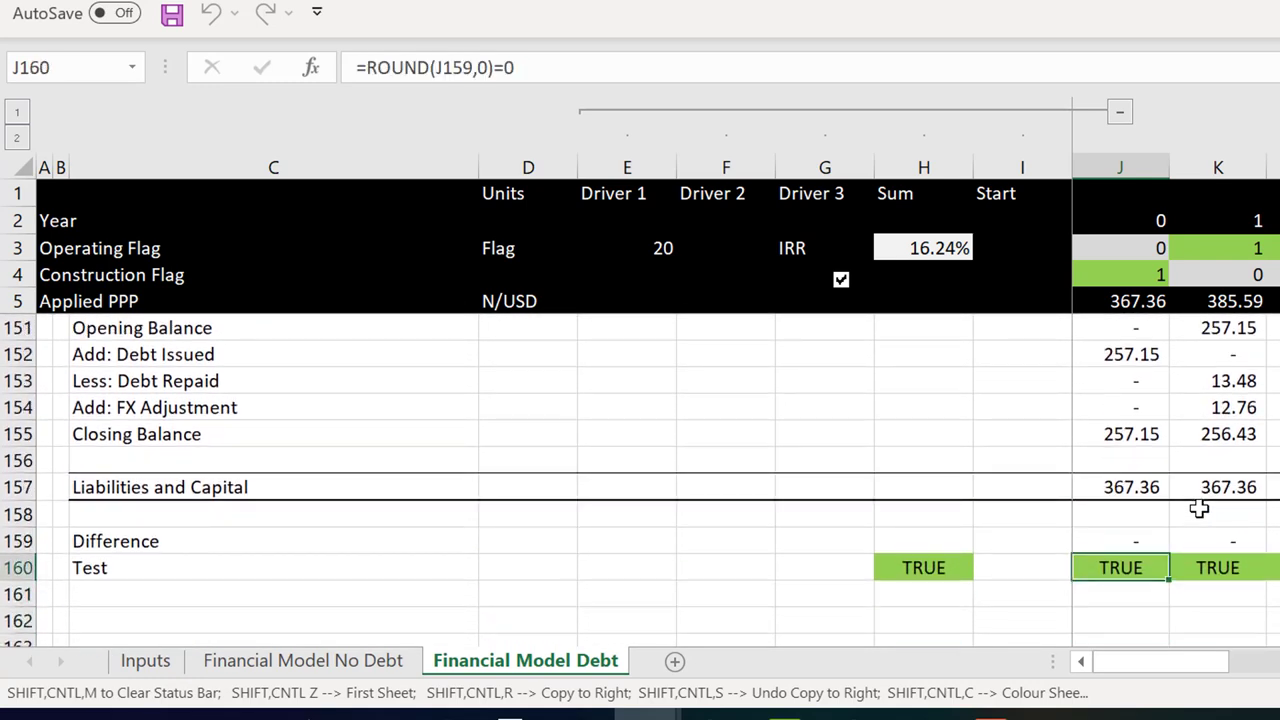
key("F2")
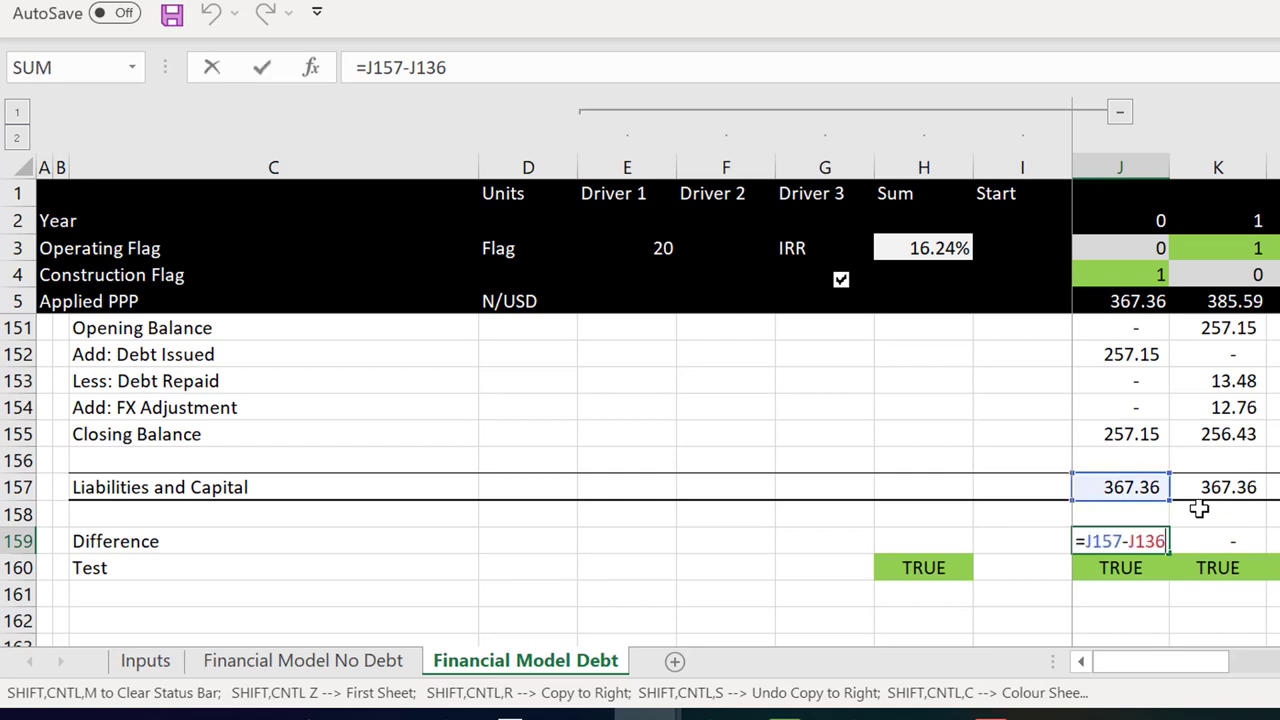
key("Escape")
Look back over the Nira debt balance and exchange rate rows up to the equity Closing Balance in J143
key("Up")
key("Up")
key("Up")
key("Up")
key("Up")
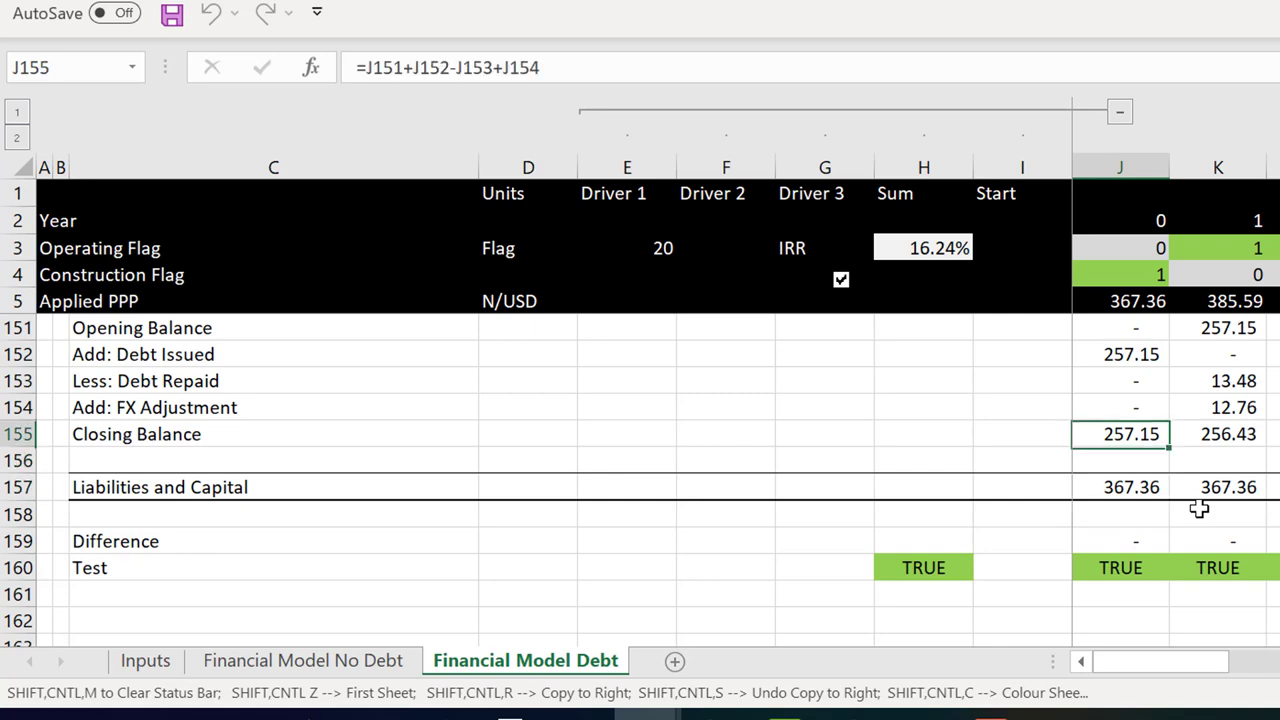
key("Up")
key("Up")
key("Up")
key("Up")
key("Up")
key("Up")
key("Up")
key("Up")
key("Up")
key("Up")
key("Up")
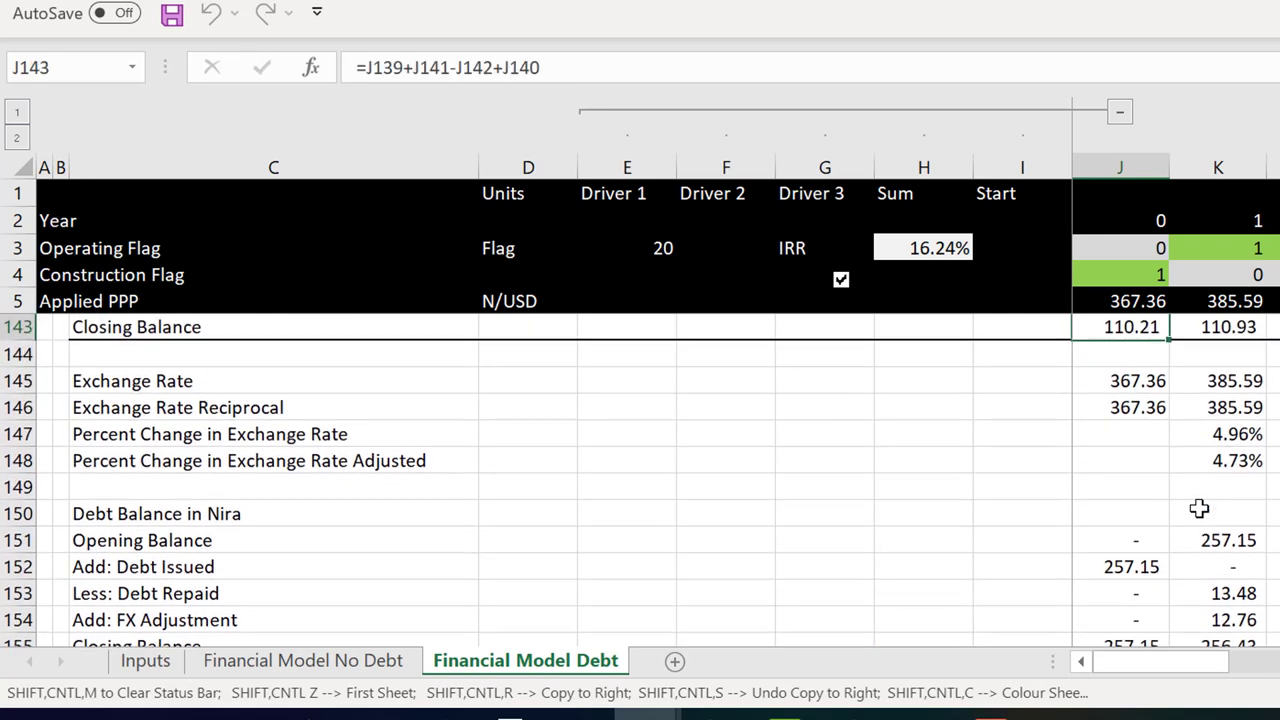
Recheck the Nira debt balance, FX Adjustment and balance test down to the Difference row
key("Down")
key("Down")
key("Down")
key("Down")
key("Down")
key("Down")
key("Down")
key("Down")
key("Down")
key("Down")
key("Down")
key("Down")
key("Down")
key("Down")
key("Down")
key("Down")
key("Down")
key("Down")
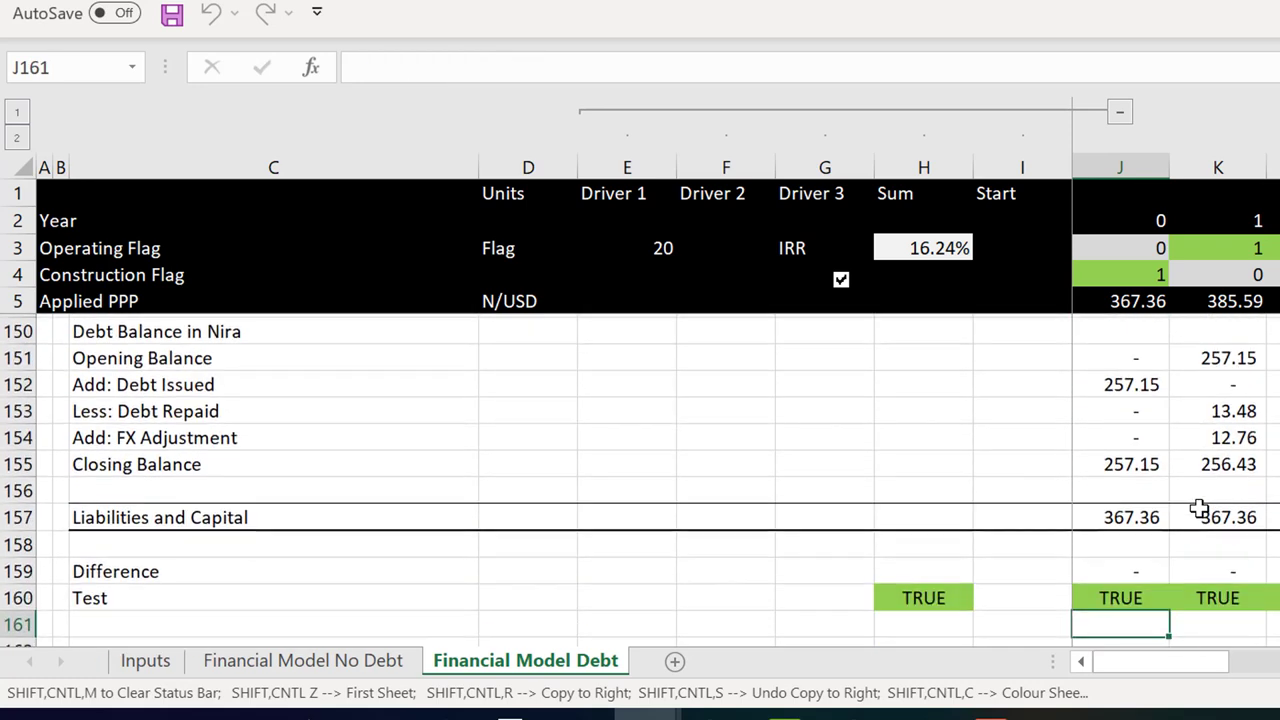
key("Up")
key("Up")
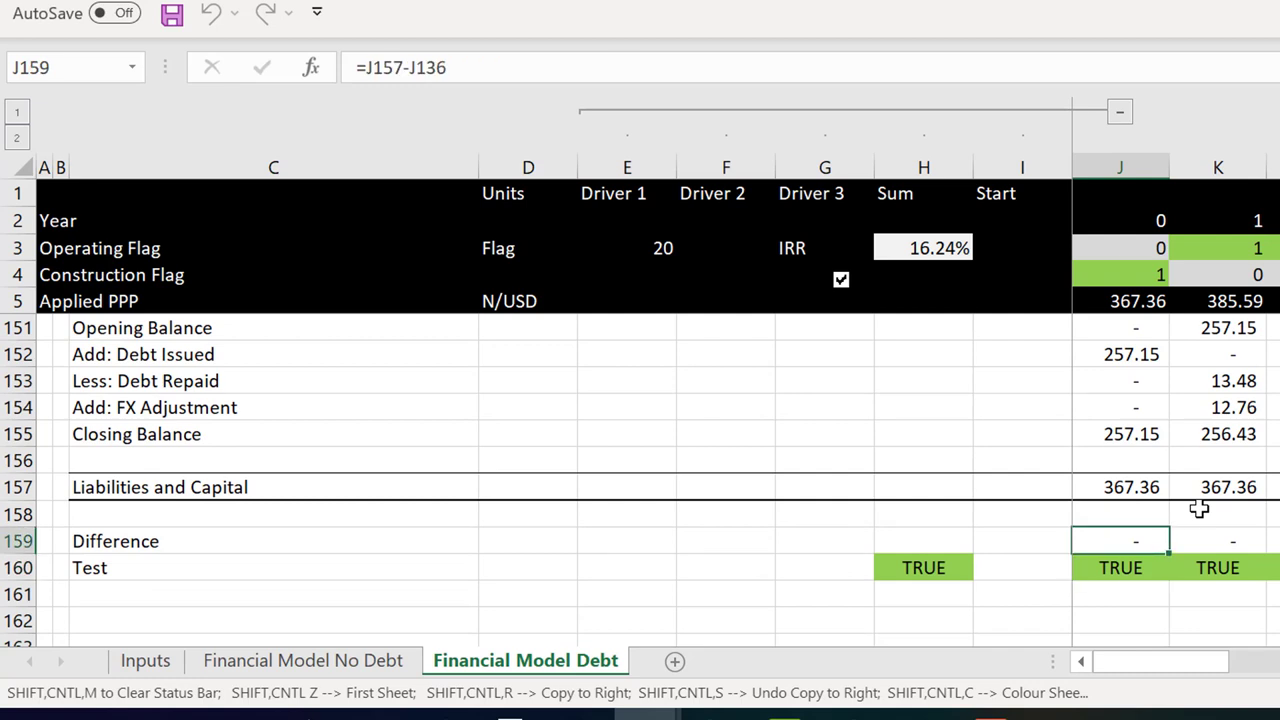
Return to Part 1: Macro Economics and Operations and review the exchange rate, inflation and EBITDA rows
key("Down")
key("Down")
key("Down")
key("Page_Up")
key("Page_Up")
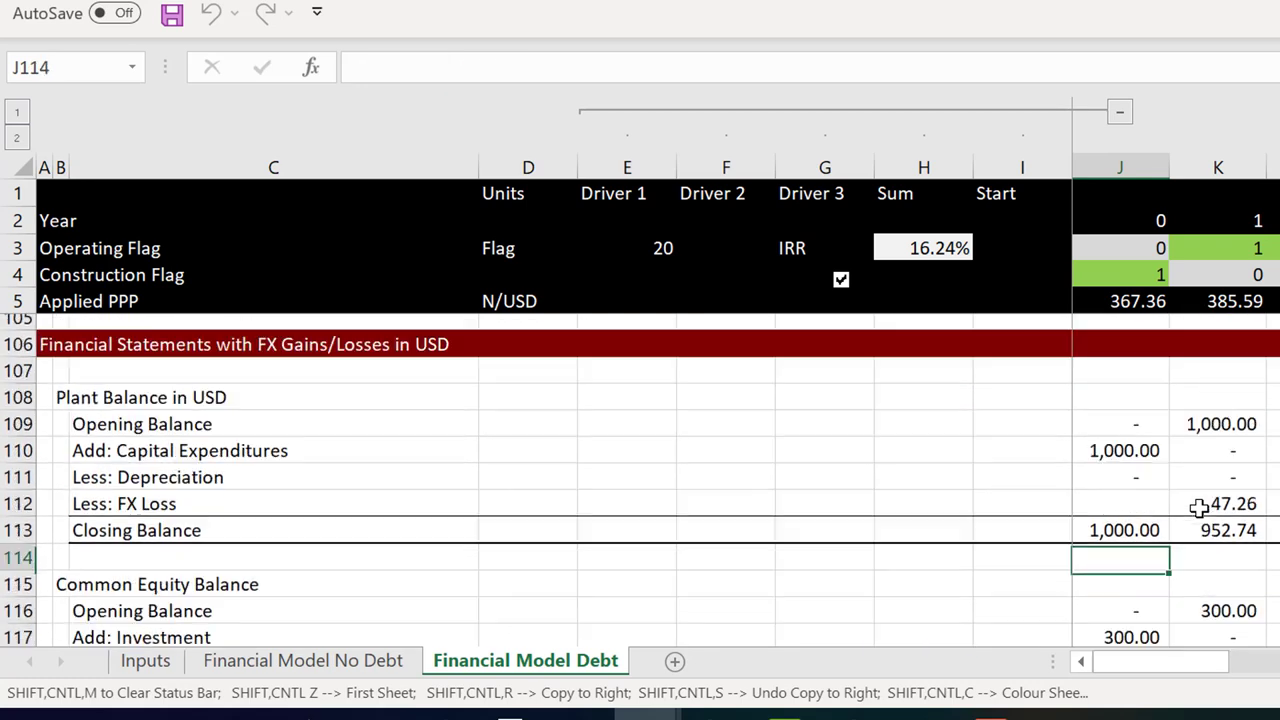
key("Page_Up")
key("Page_Up")
key("Page_Up")
key("Page_Up")
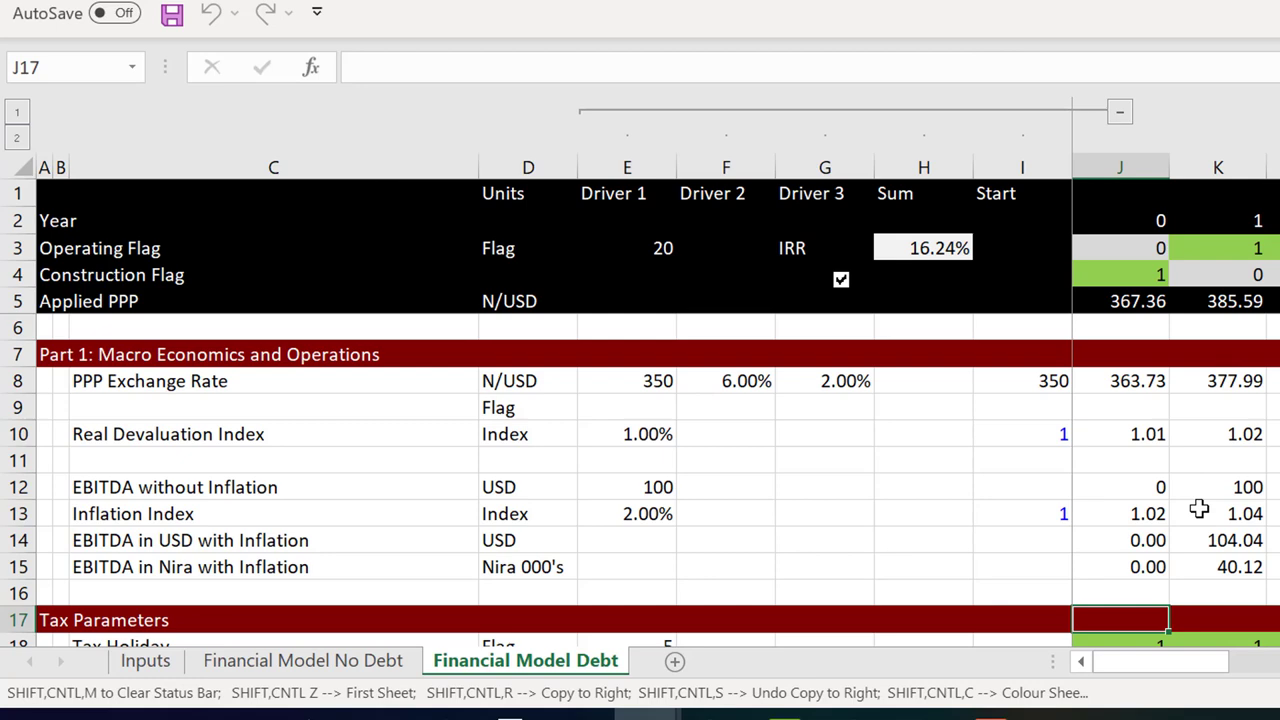
Review the Uses and Sources section and the Debt Schedule with interest and repayment in Nira
key("Page_Down")
key("Page_Down")
key("Page_Down")
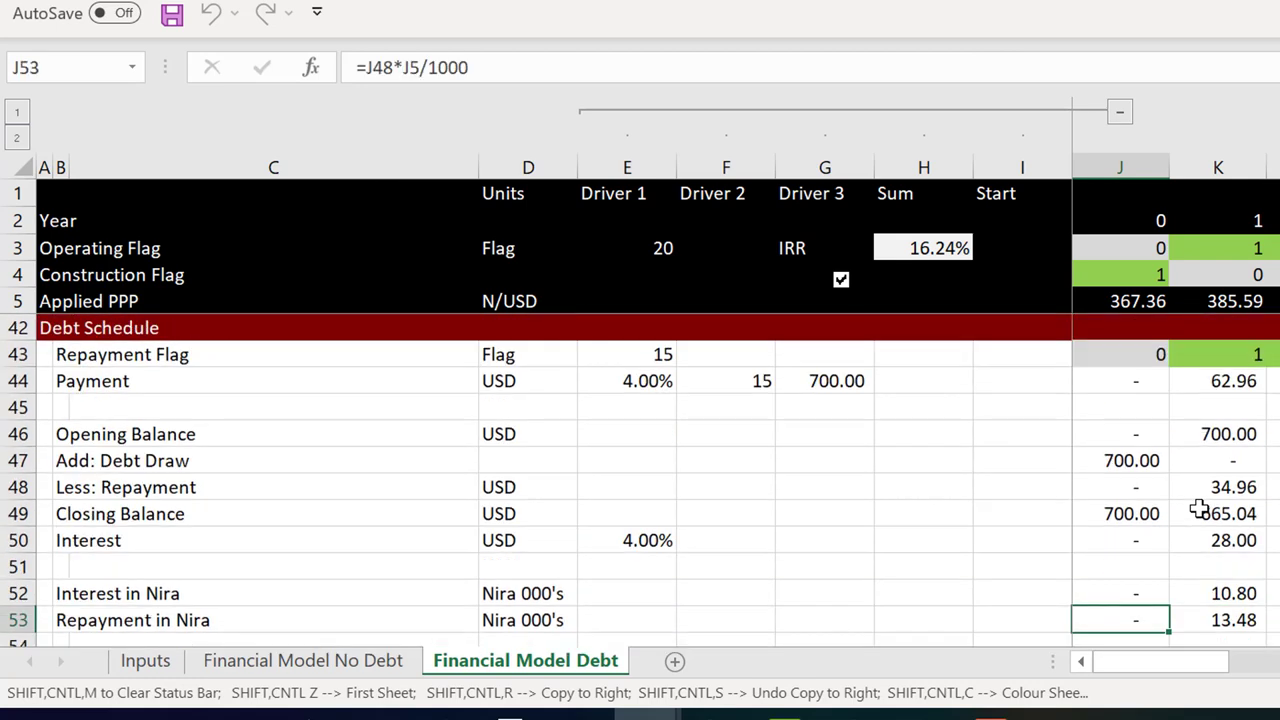
key("Page_Up")
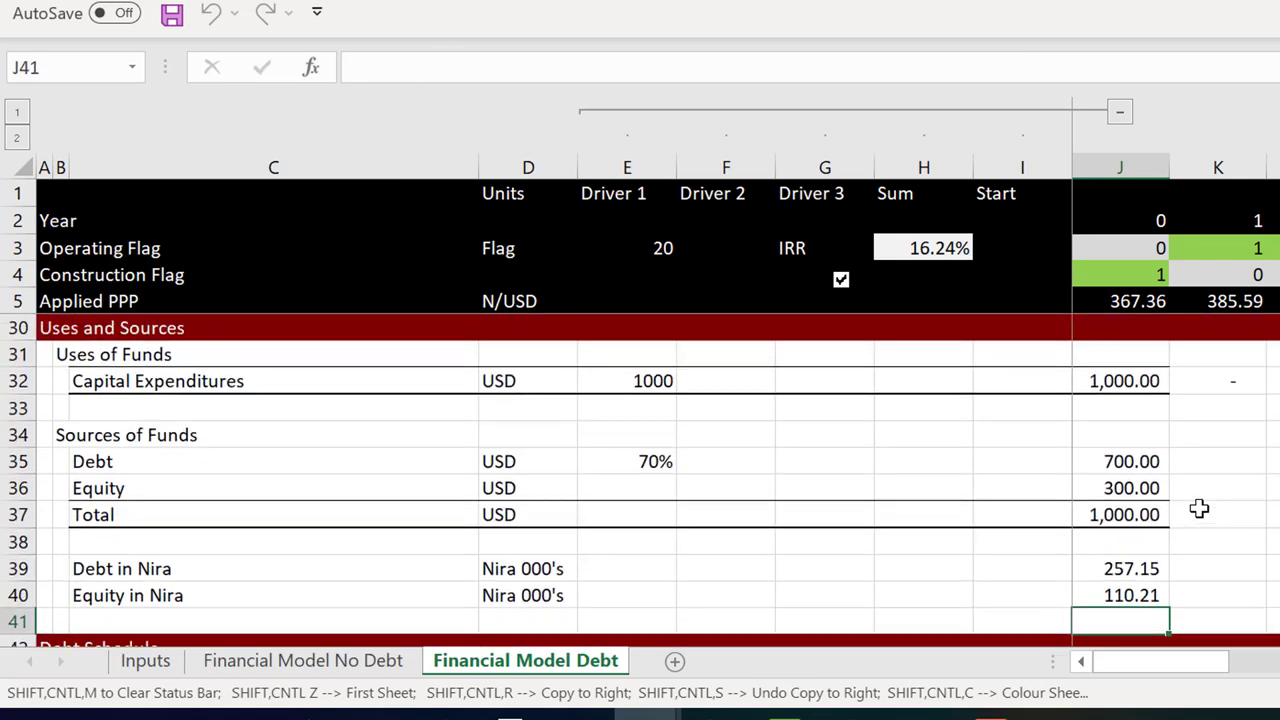
key("Down")
key("Page_Down")
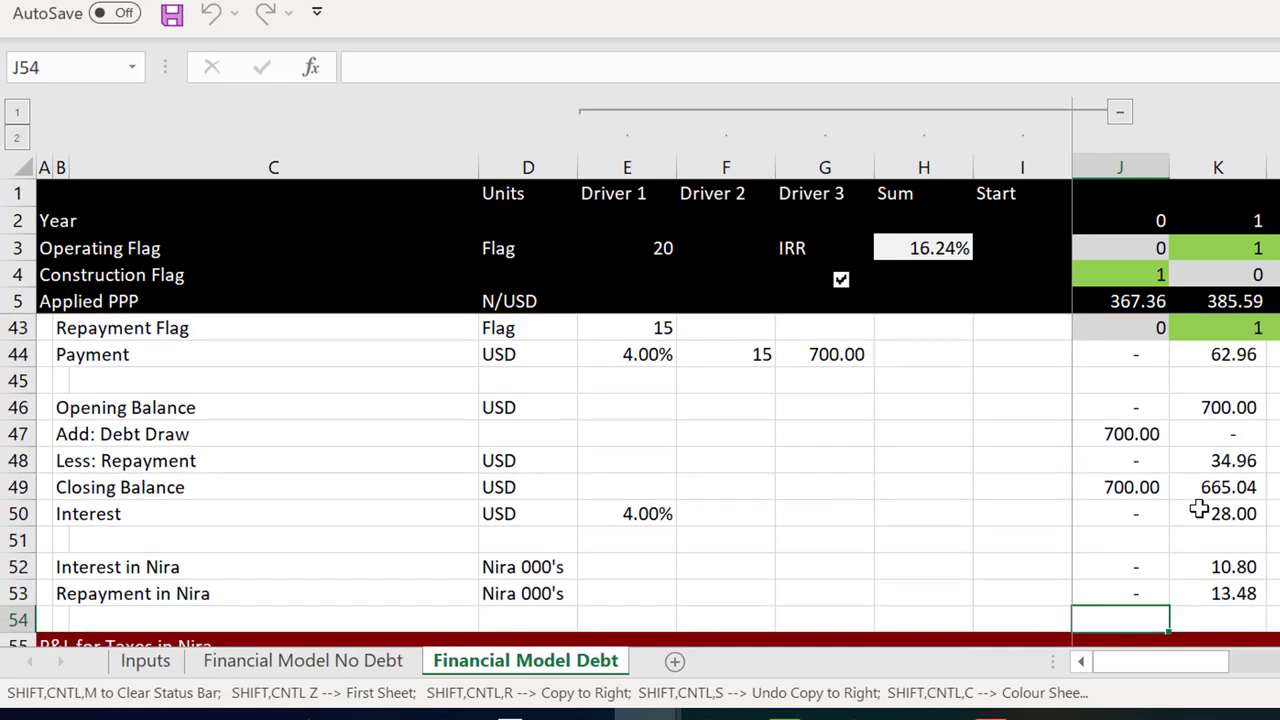
Review the P&L for Taxes in USD and move on to the tax Reconciliation section
key("Page_Down")
key("Page_Down")
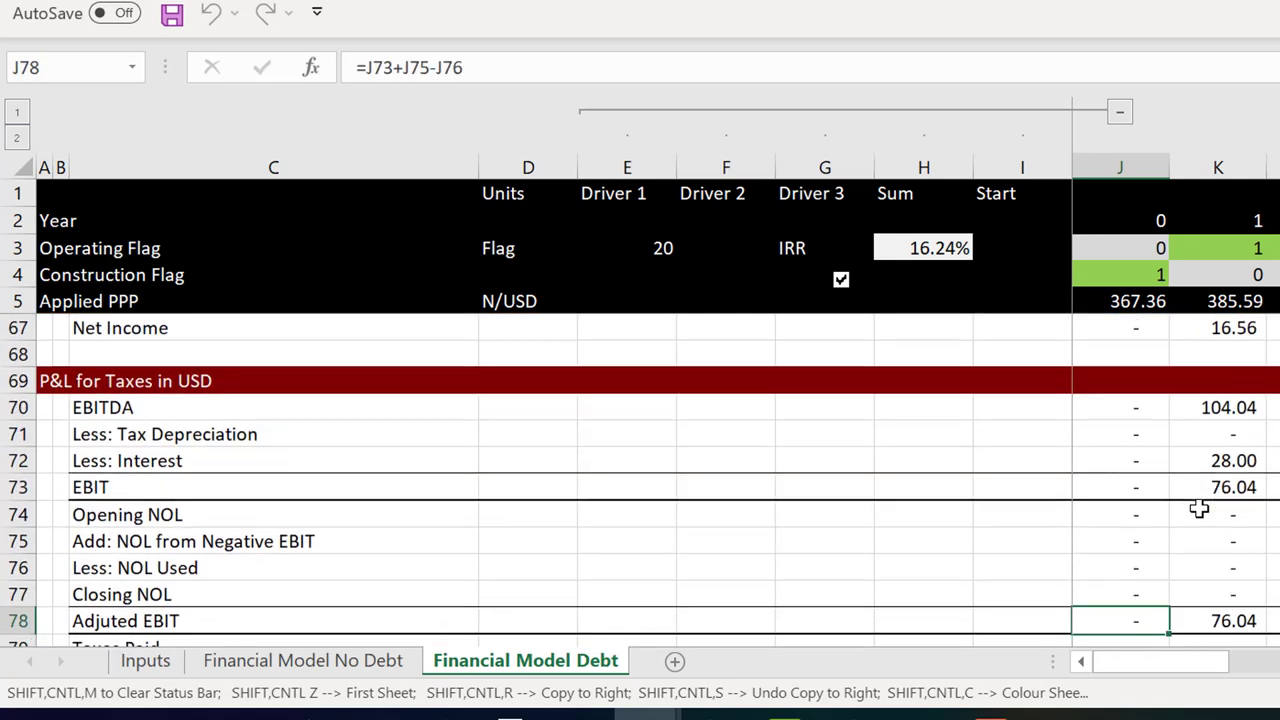
key("Down")
key("Down")
key("Down")
key("Down")
key("Down")
key("Down")
key("Down")
key("Down")
key("Down")
key("Down")
key("Down")
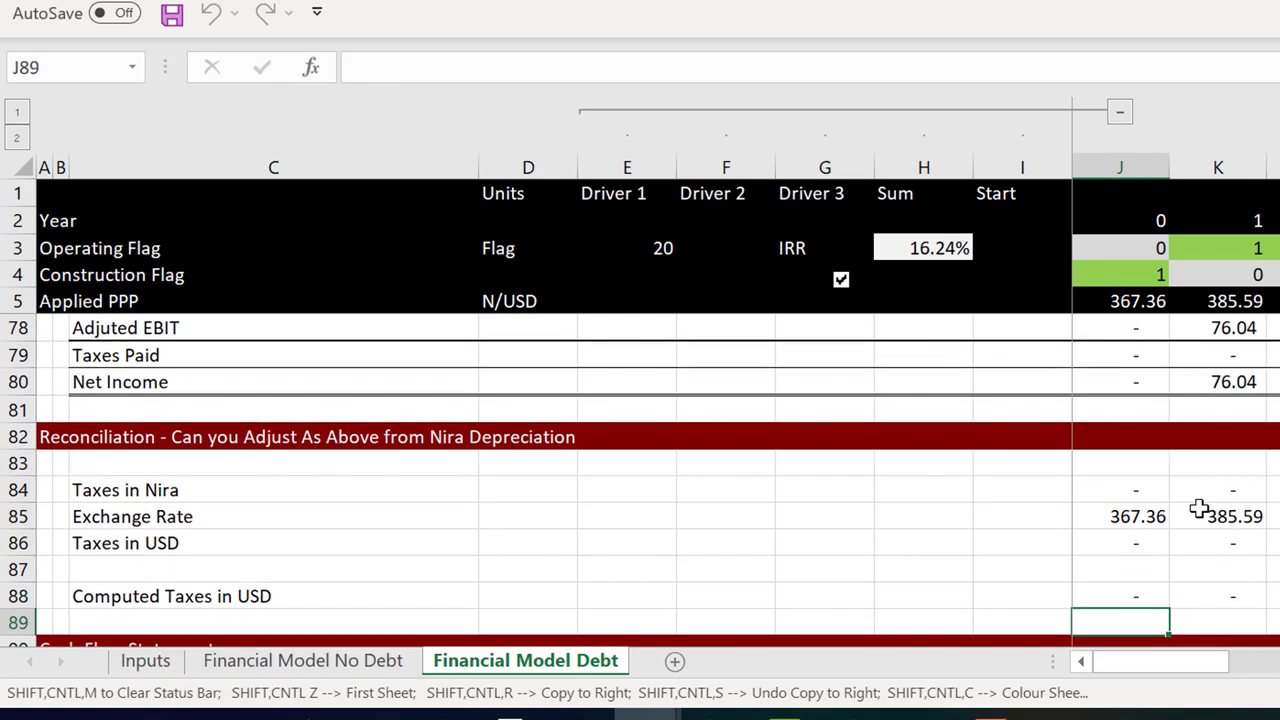
Examine the Computed Taxes in USD row against Taxes in USD across the operating years up to Z88
key("Up")
key("Right")
key("Right")
key("Right")
key("Right")
key("Right")
key("Right")
key("Right")
key("Right")
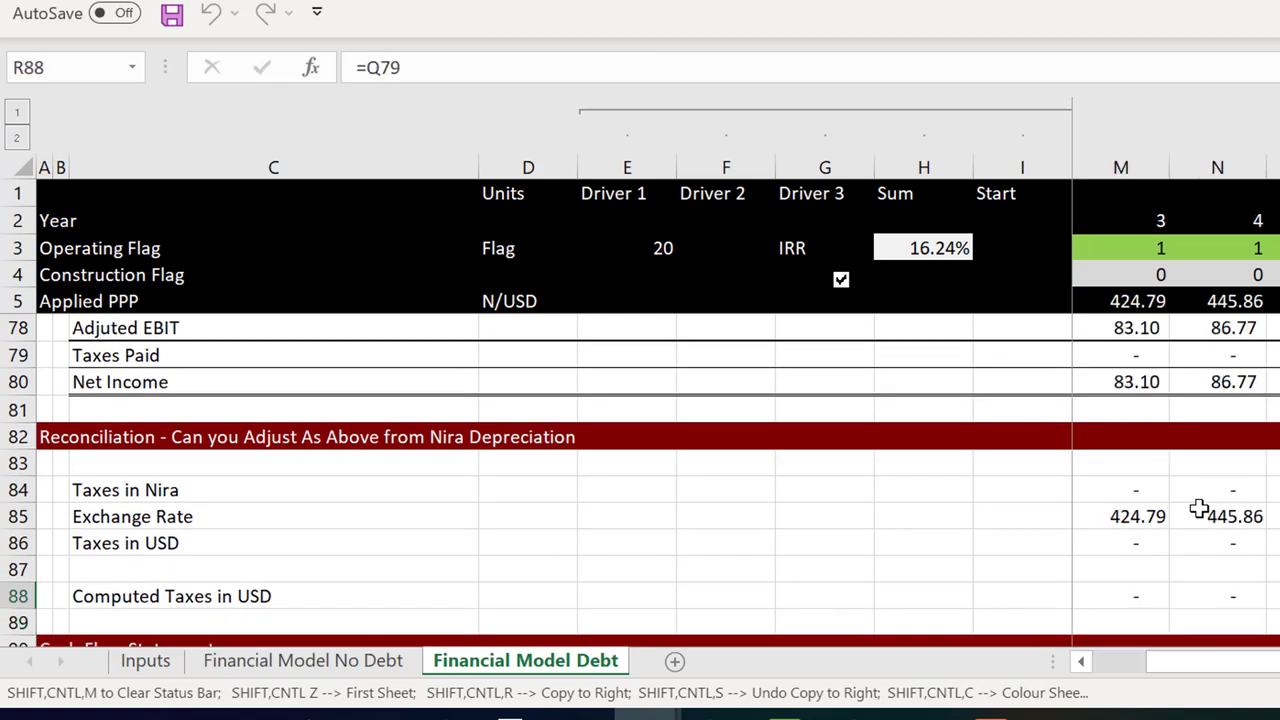
key("Right")
key("Right")
key("Right")
key("Right")
key("Right")
key("Right")
key("Right")
key("Right")
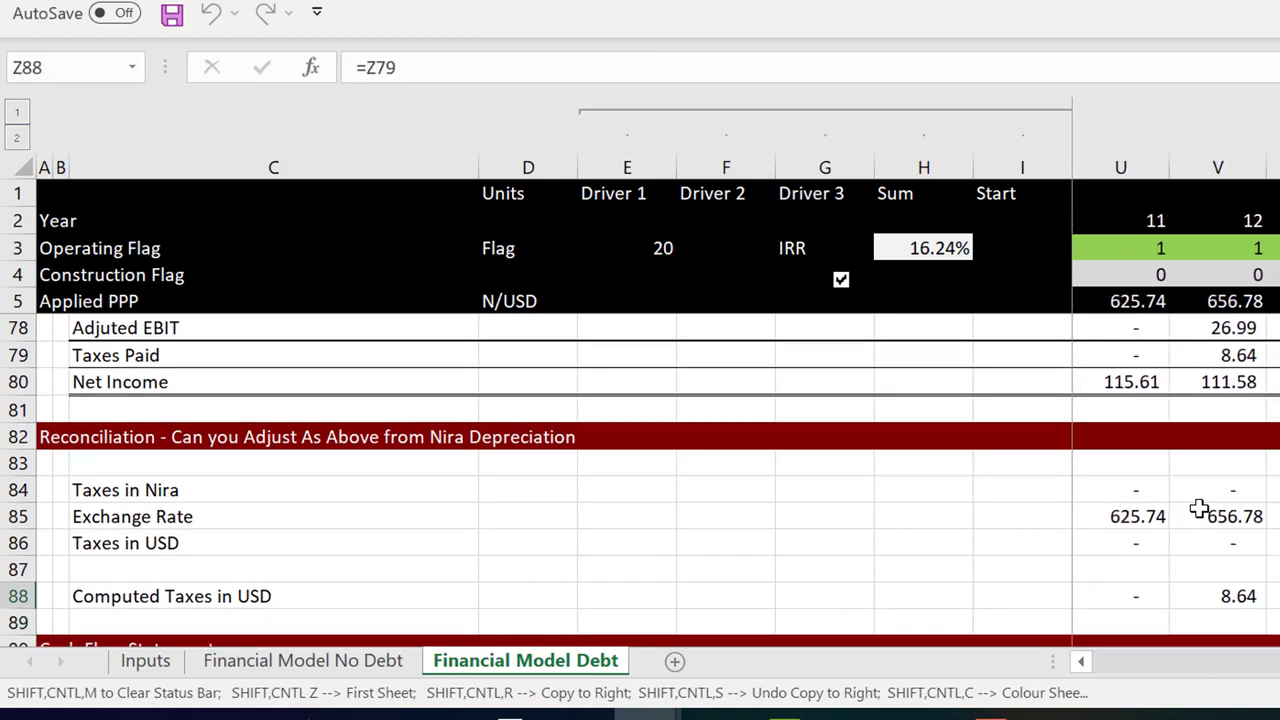
Compare converted and computed USD taxes in the years around 12 and 13, working back to year 10
key("Right")
key("Right")
key("Left")
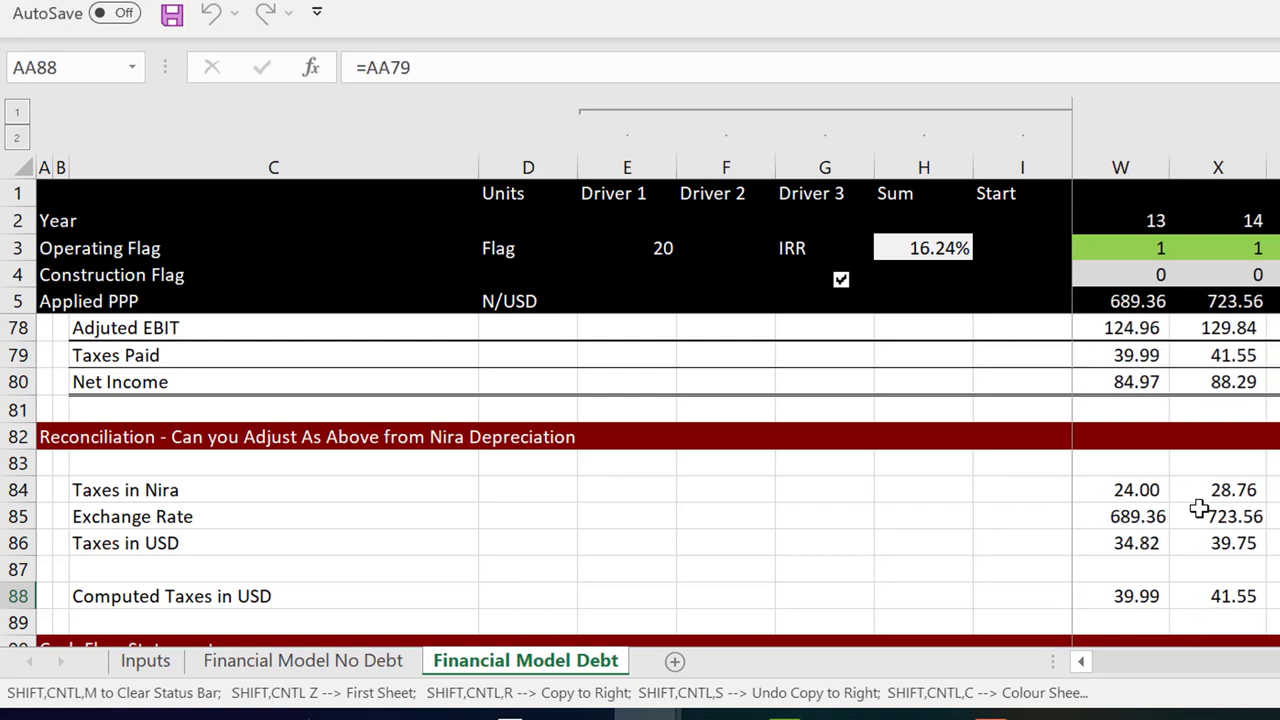
key("Left")
key("Left")
key("Left")
key("Left")
key("Left")
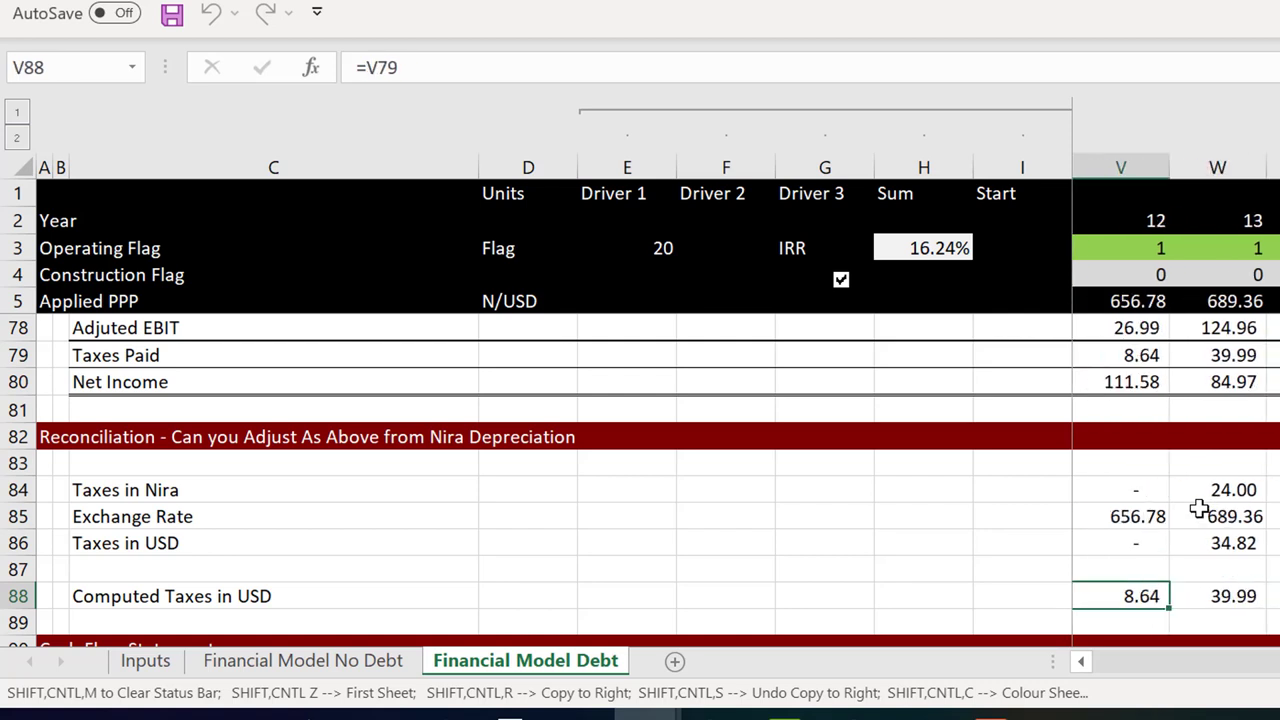
key("Right")
key("Right")
key("Right")
key("Left")
key("Left")
key("Left")
key("Left")
key("Left")
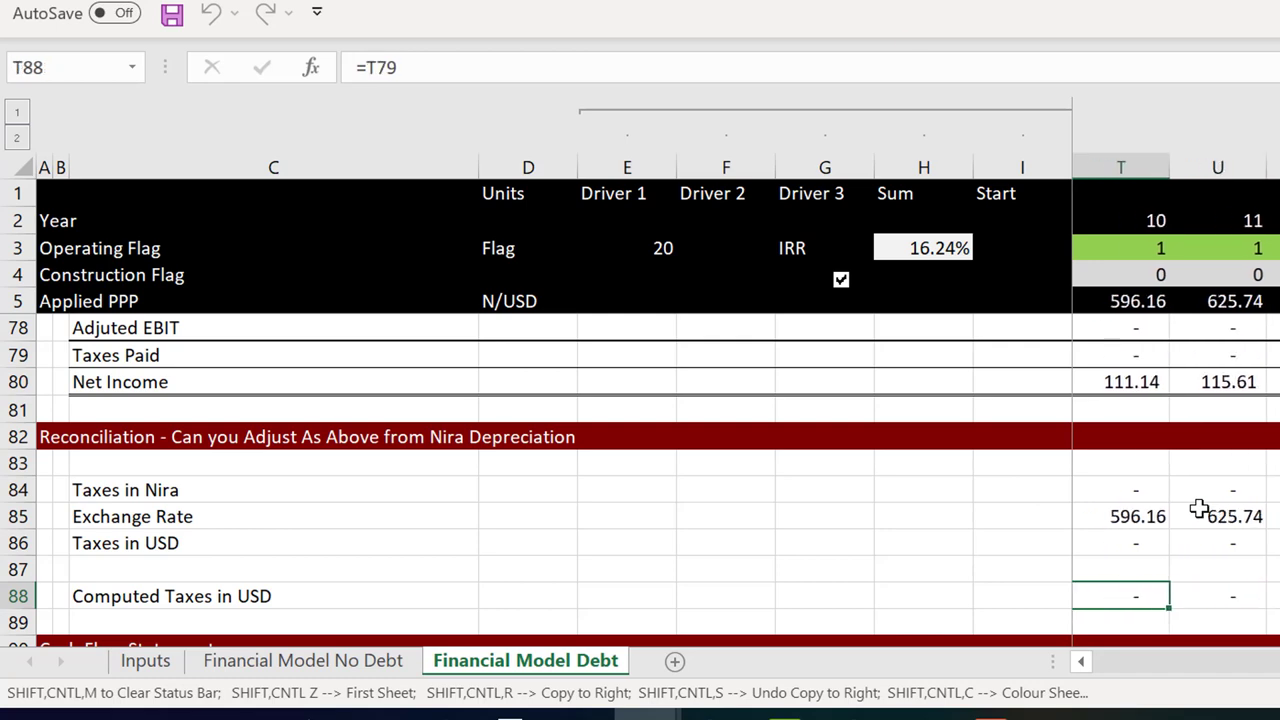
Set the Tax Holiday on the Inputs sheet to 0 years
key("ctrl+Page_Up")
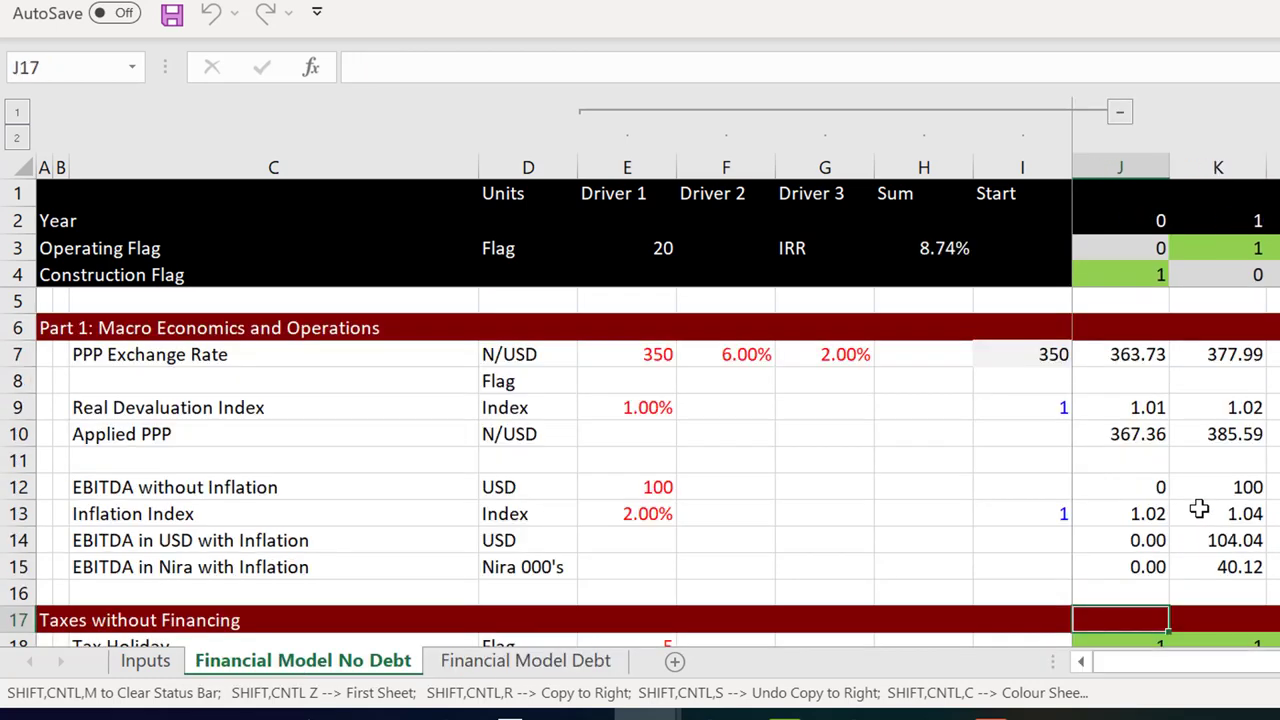
key("ctrl+Page_Up")
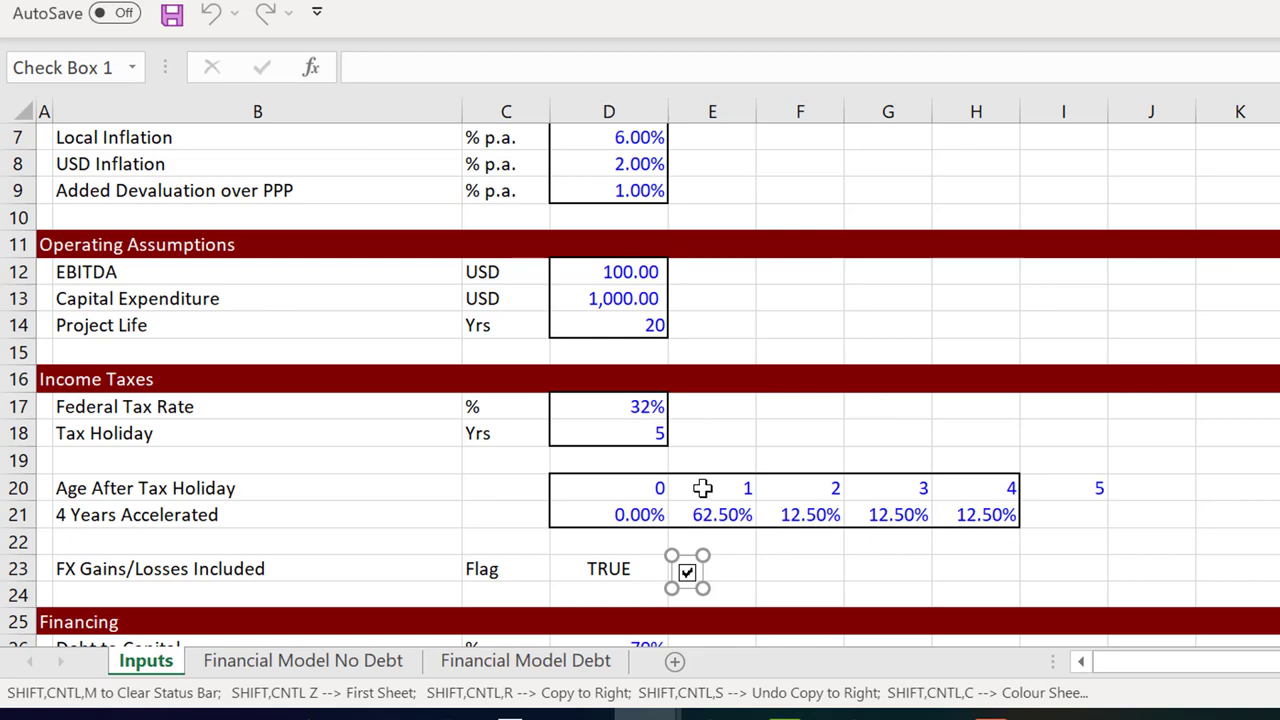
left_click(607, 435)
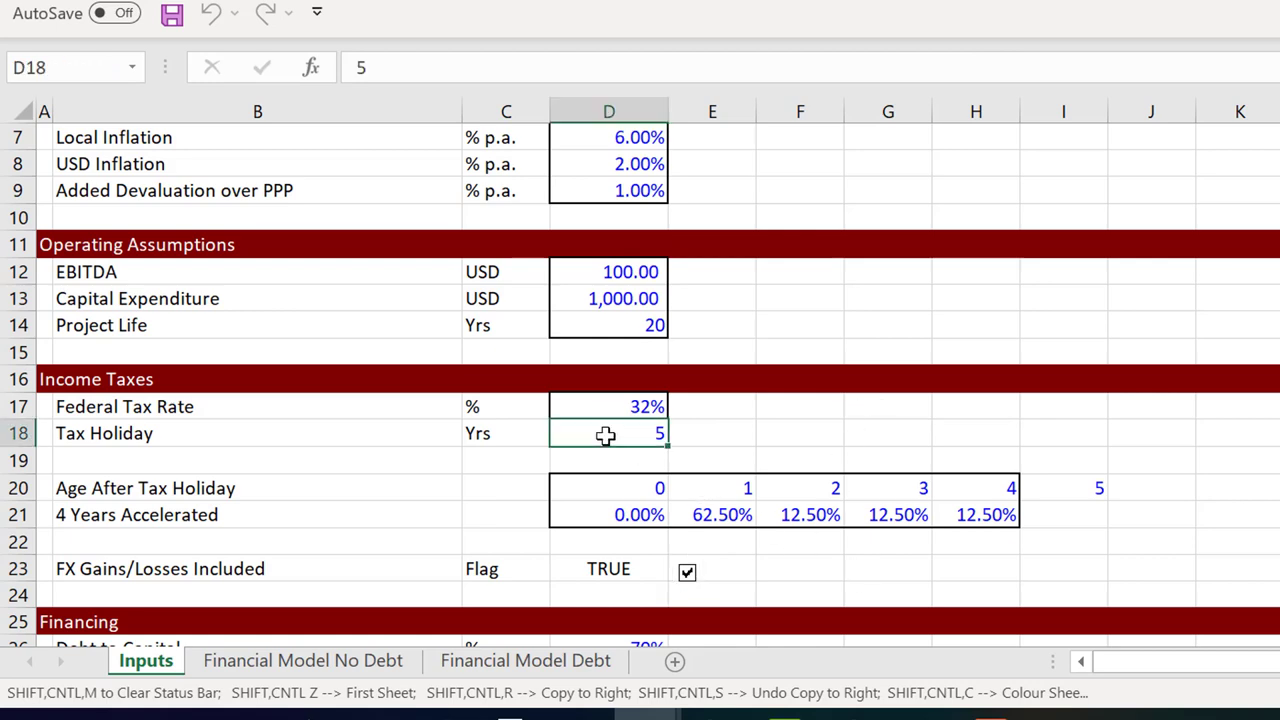
type("0")
key("Return")
Return to the Financial Model Debt sheet and check the tax reconciliation rows from year 10 back to year 0
key("ctrl+Page_Down")
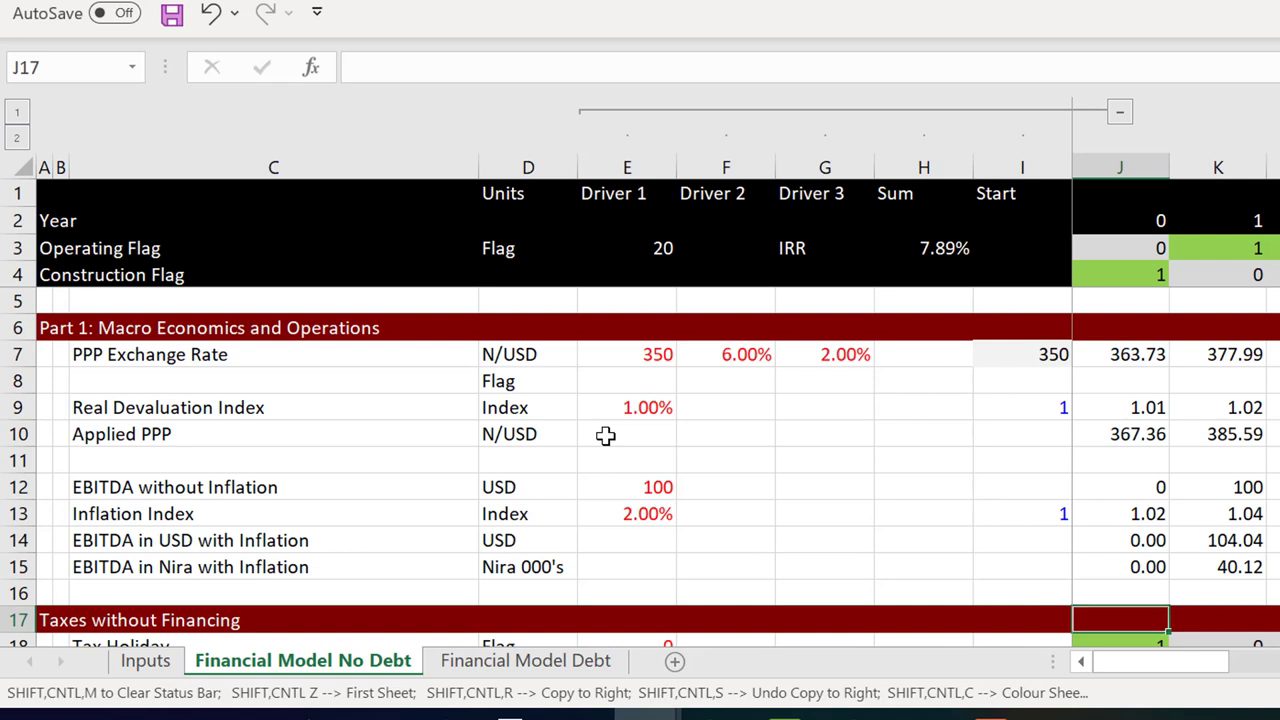
key("ctrl+Page_Down")
key("Left")
key("Left")
key("Left")
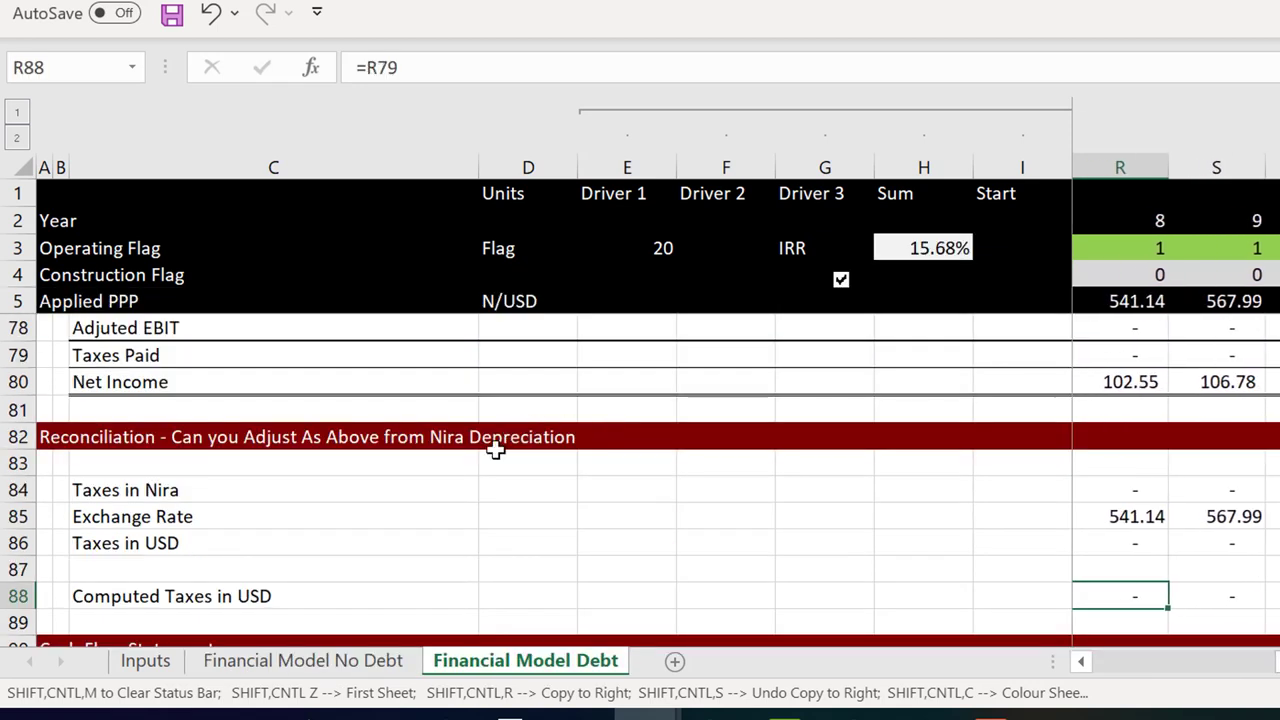
key("Left")
key("Left")
key("Left")
key("Left")
key("Left")
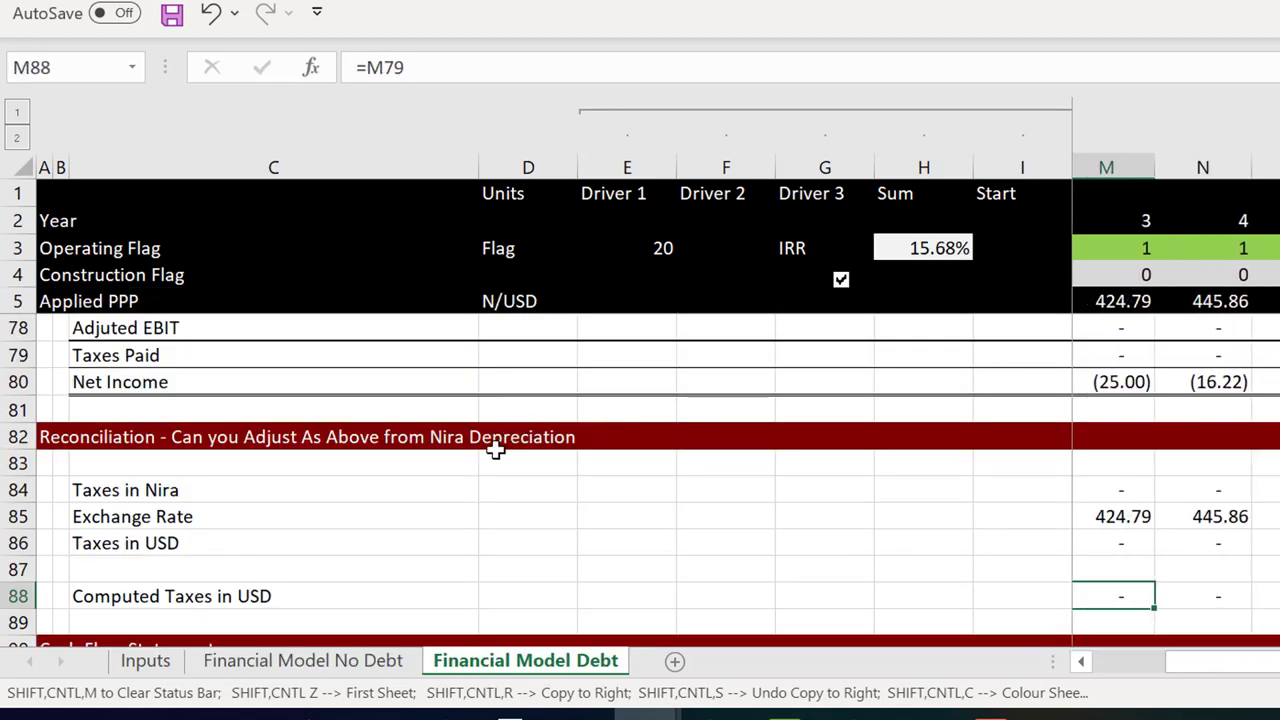
key("Right")
key("Left")
key("Left")
key("Left")
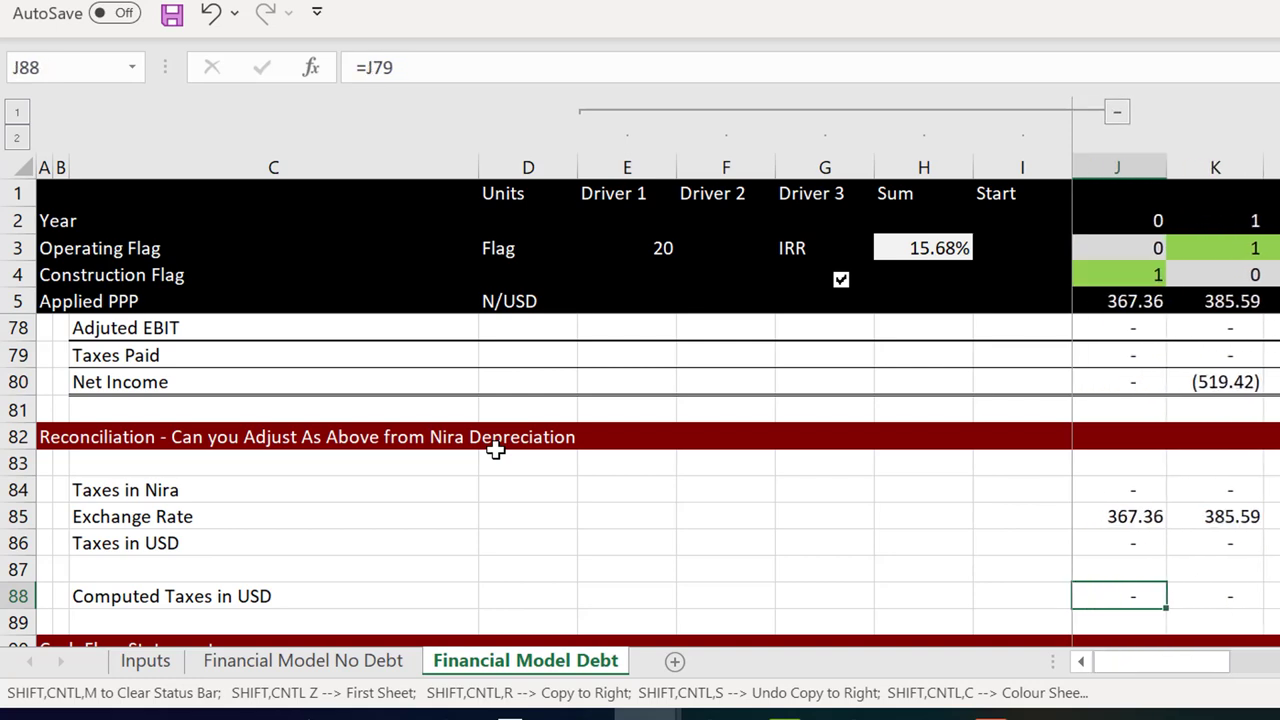
Review tax depreciation, NOL balances and Taxes Paid in the P&L for Taxes in USD across the early years
key("Up")
key("Up")
key("Up")
key("Up")
key("Up")
key("Up")
key("Up")
key("Up")
key("Up")
key("Up")
key("Up")
key("Up")
key("Down")
key("Down")
key("Down")
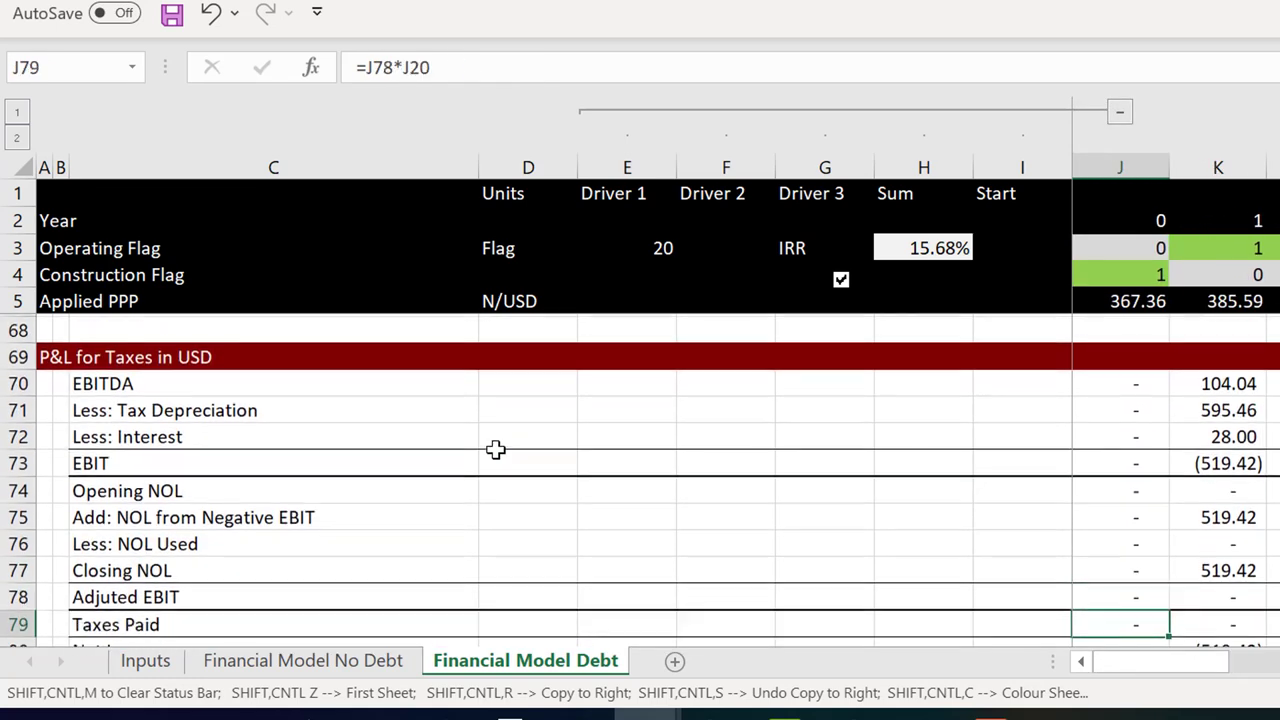
key("Right")
key("Right")
key("Right")
key("Right")
key("Right")
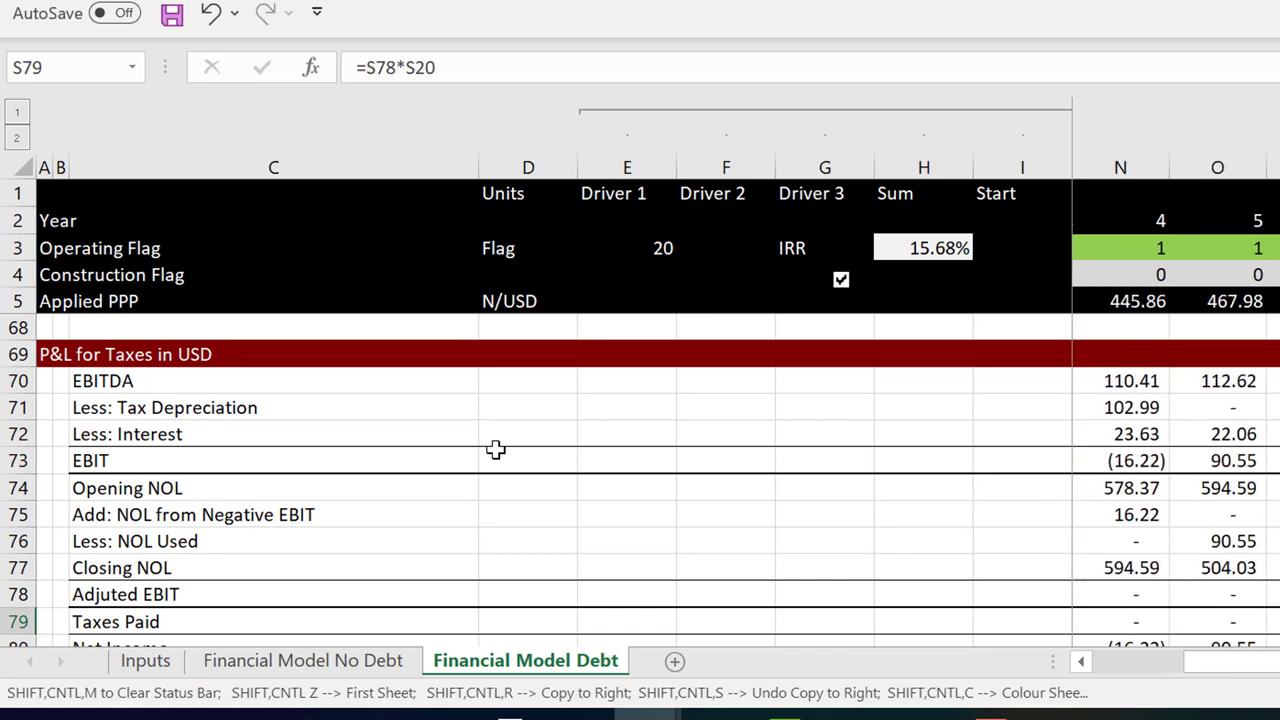
Look down to the Nira Cash Flow Statement and back to the Computed Taxes in USD row
key("Page_Down")
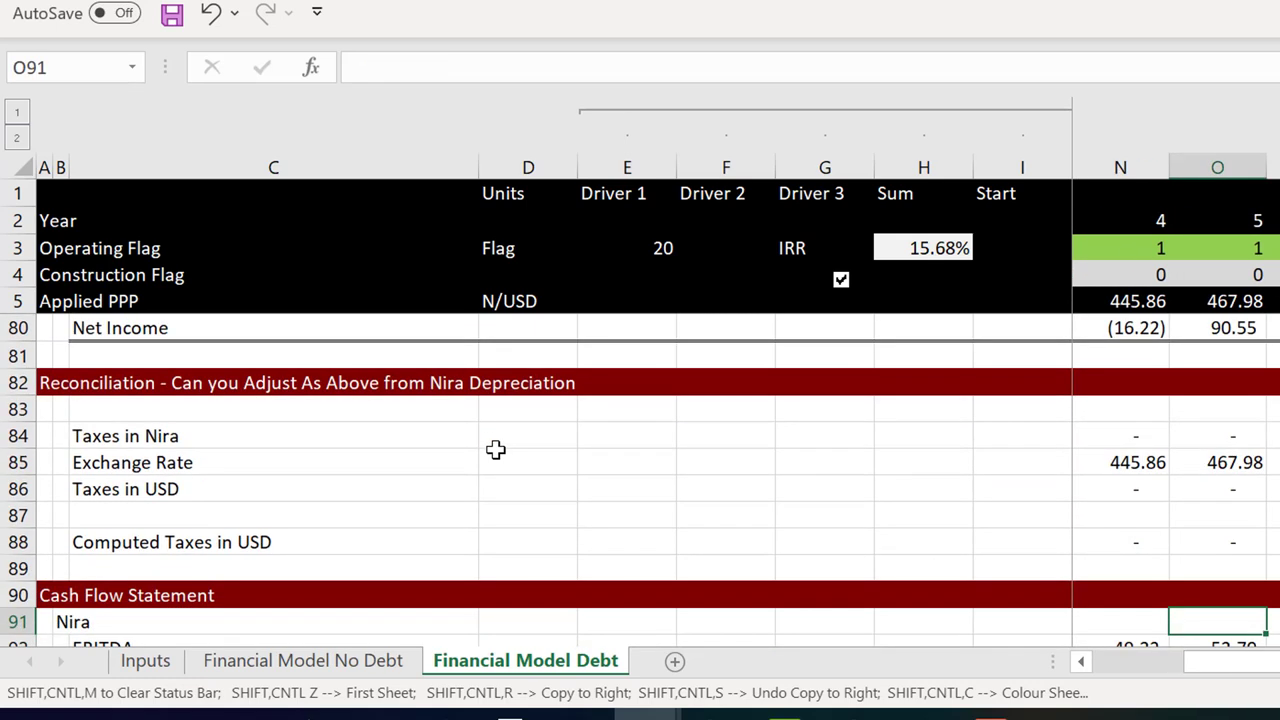
key("Down")
key("Down")
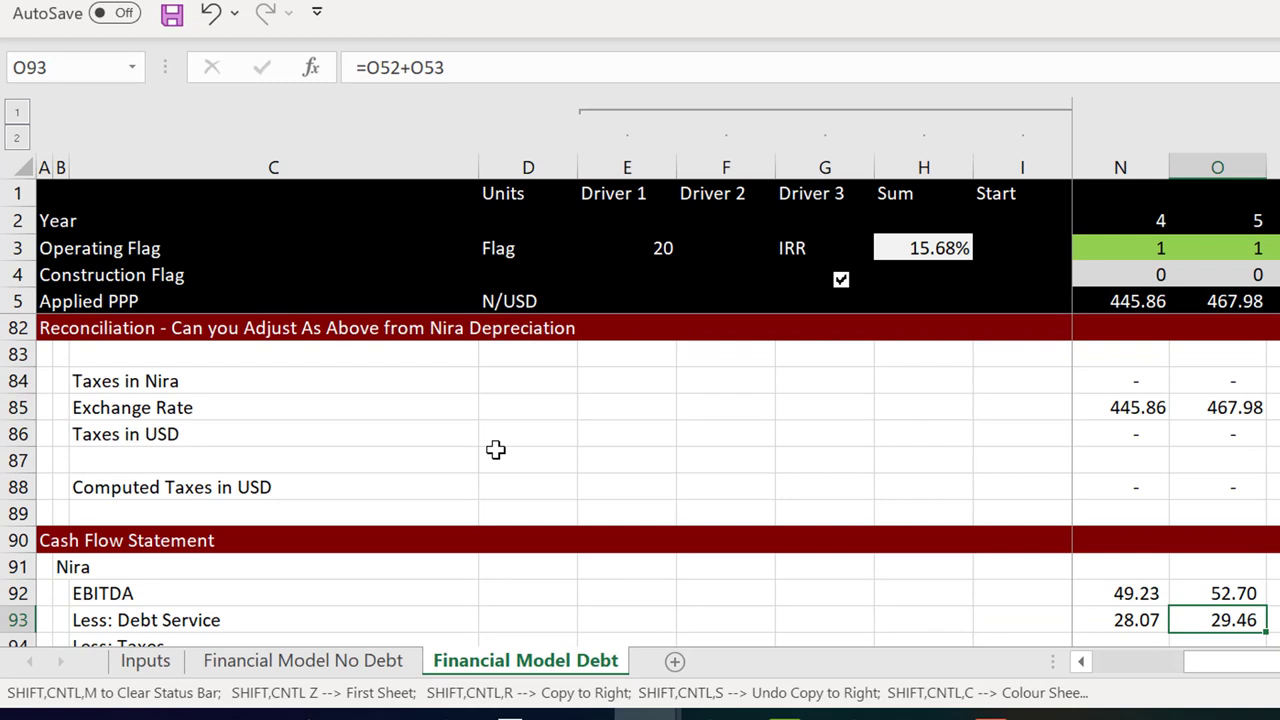
key("Up")
key("Up")
key("Up")
key("Up")
key("Up")
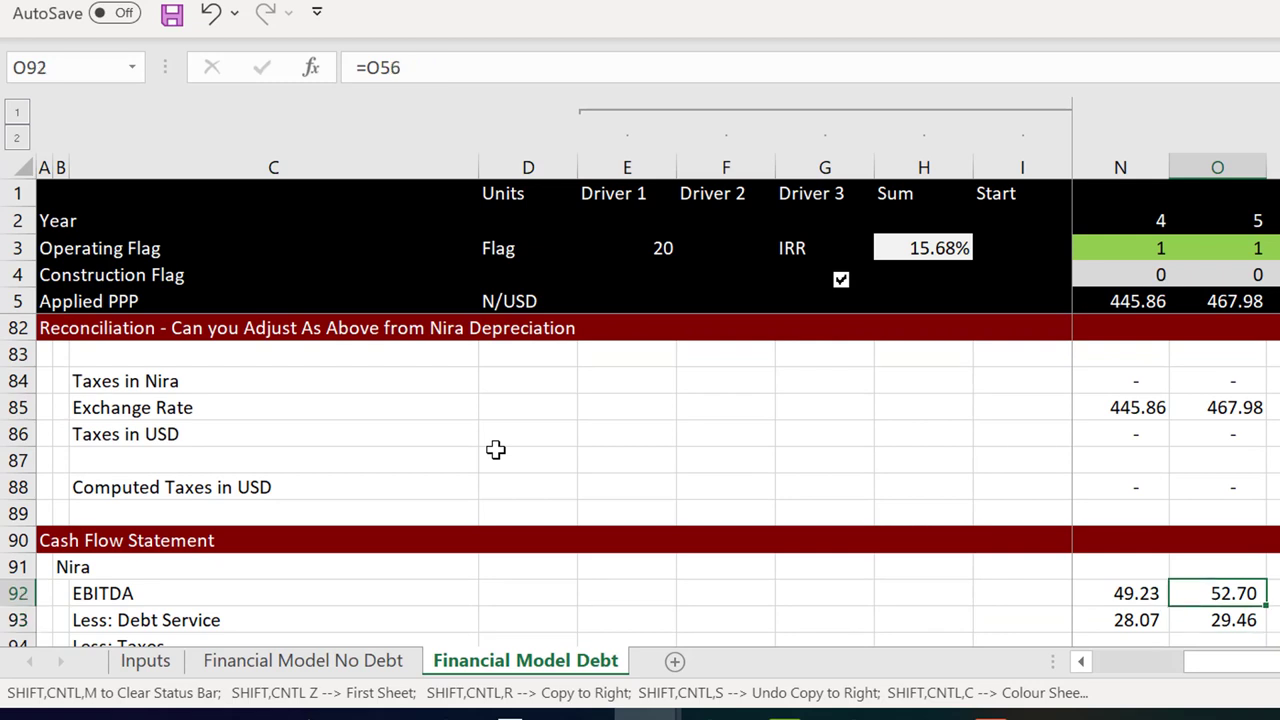
Compare Taxes in USD with Computed Taxes in USD over the later operating years, up to AB88
key("Right")
key("Right")
key("Right")
key("Right")
key("Right")
key("Right")
key("Right")
key("Right")
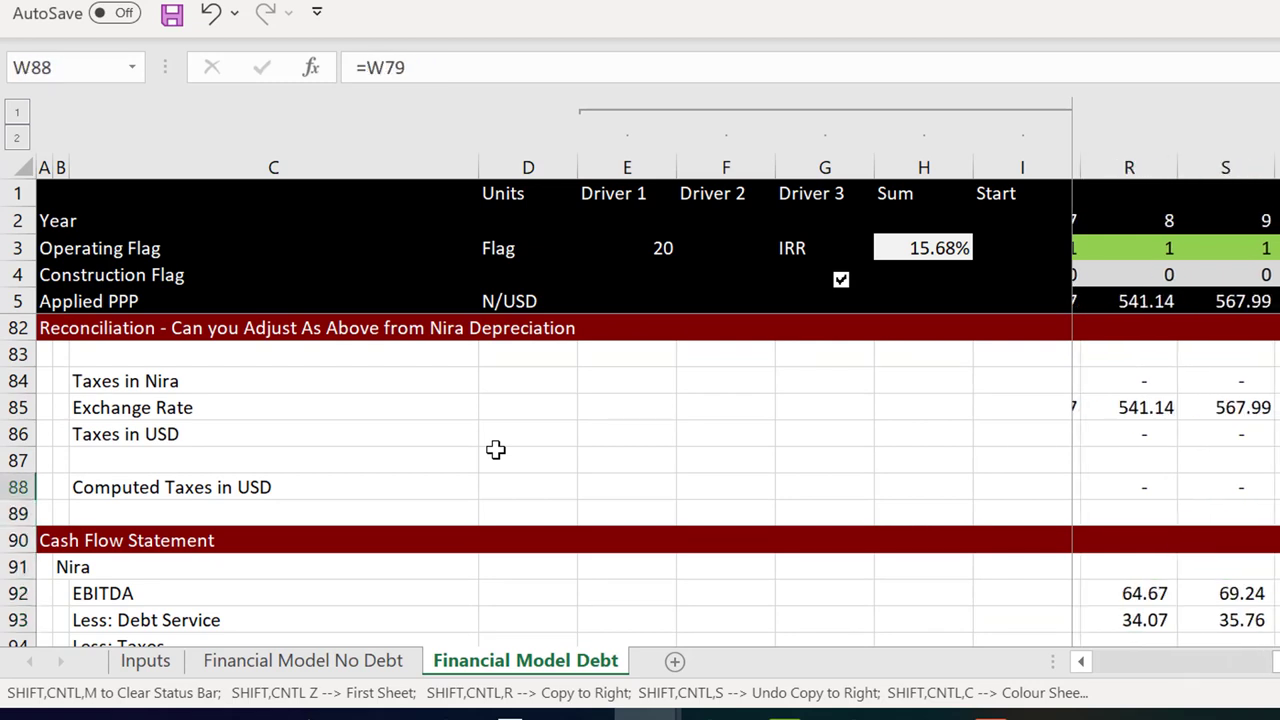
key("Right")
key("Right")
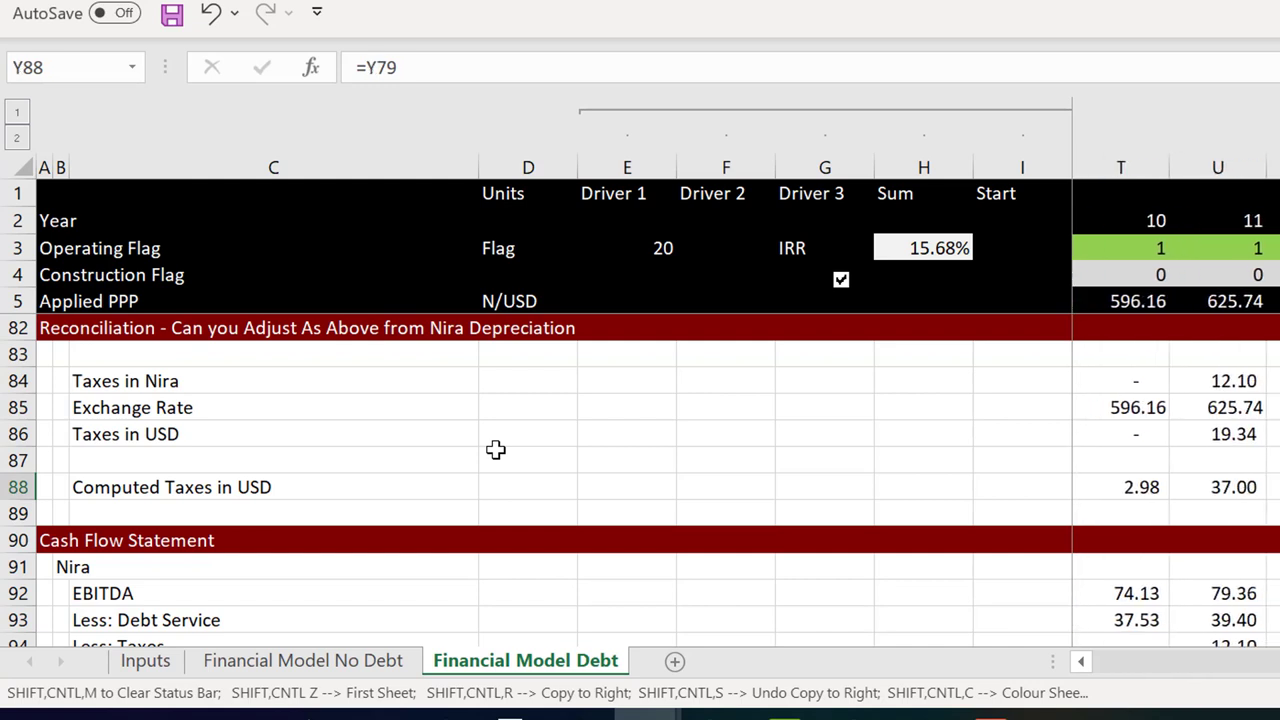
key("Right")
key("Right")
key("Right")
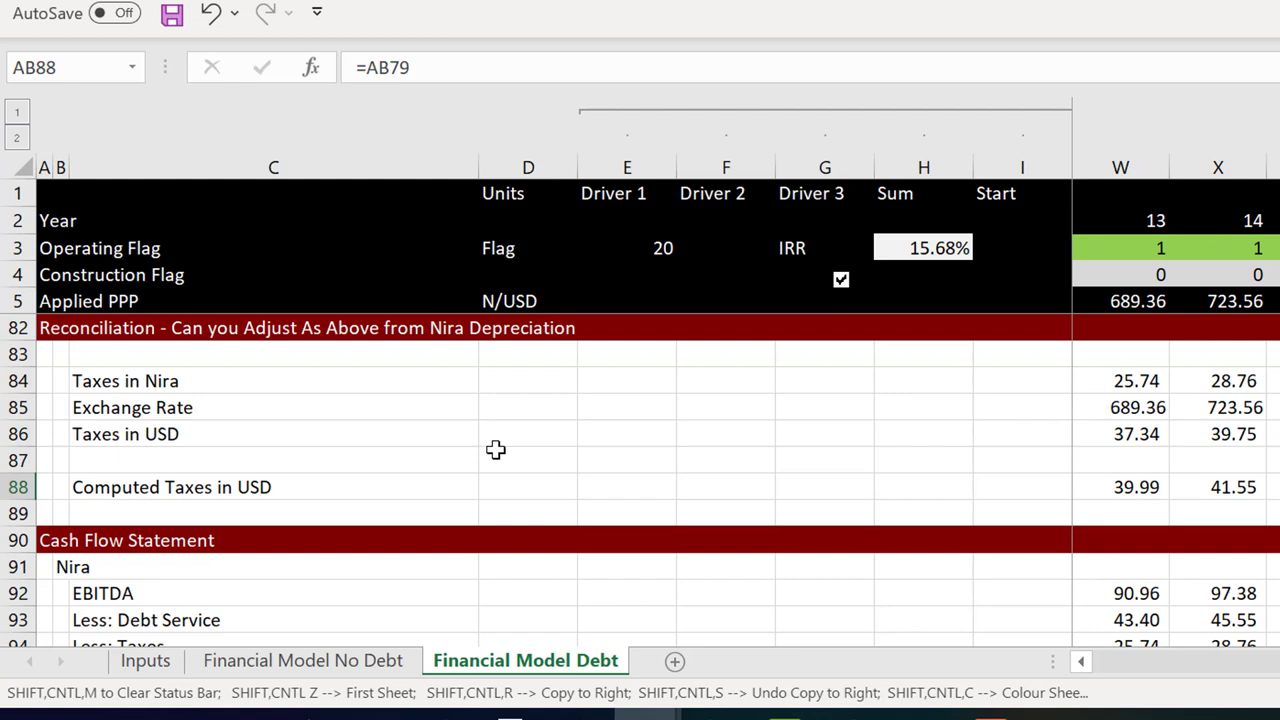
Recheck the gap between the two USD tax rows from the later years back to year 6
key("Left")
key("Left")
key("Left")
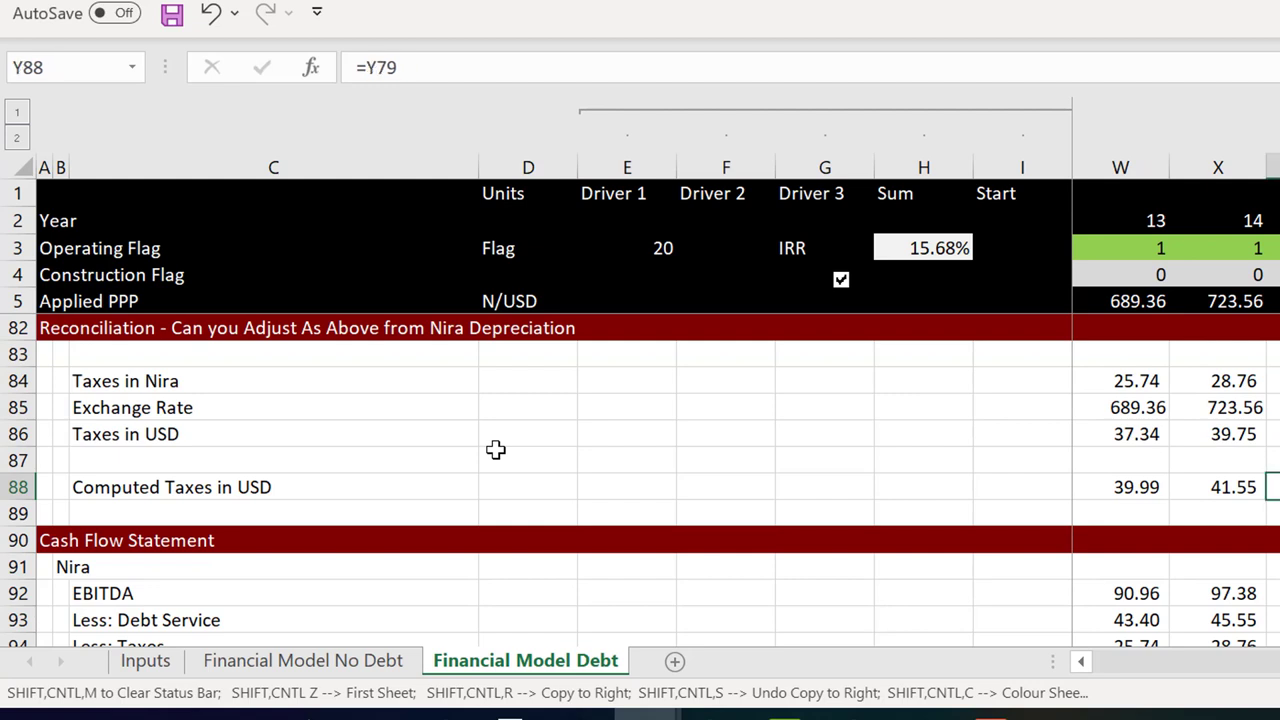
key("Left")
key("Left")
key("Left")
key("Left")
key("Left")
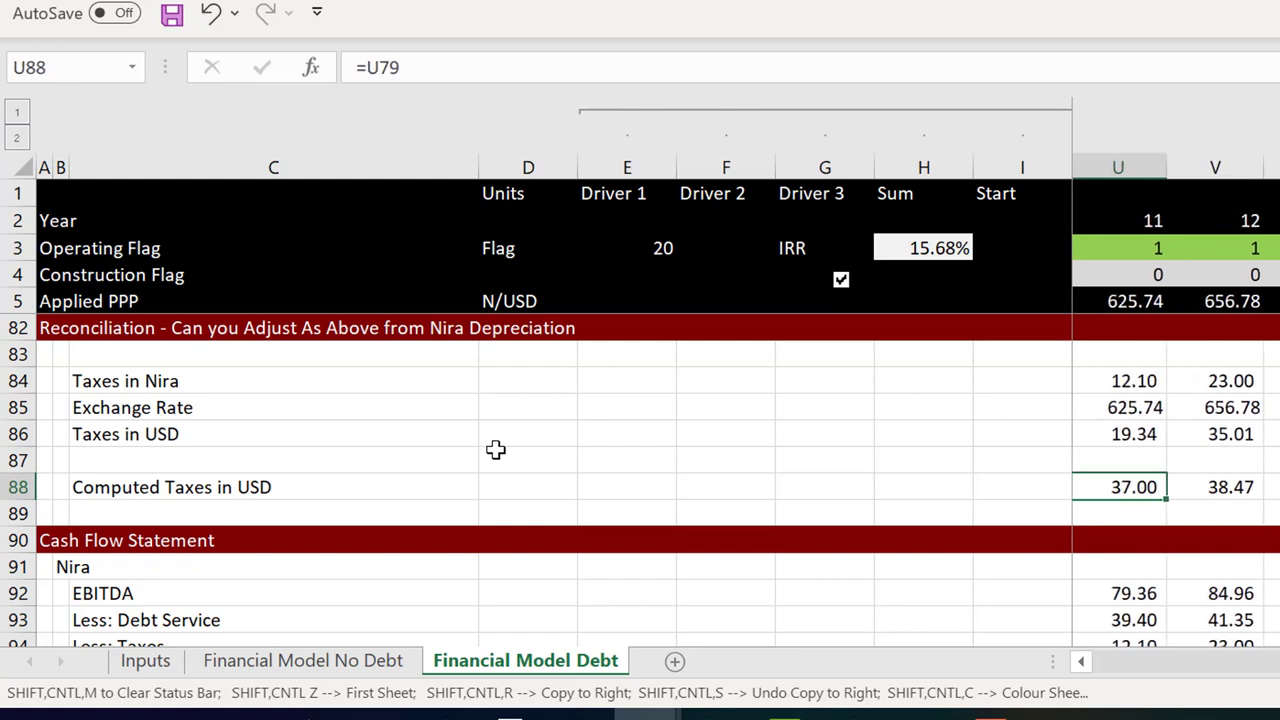
key("Left")
key("Left")
key("Left")
key("Left")
key("Left")
key("Left")
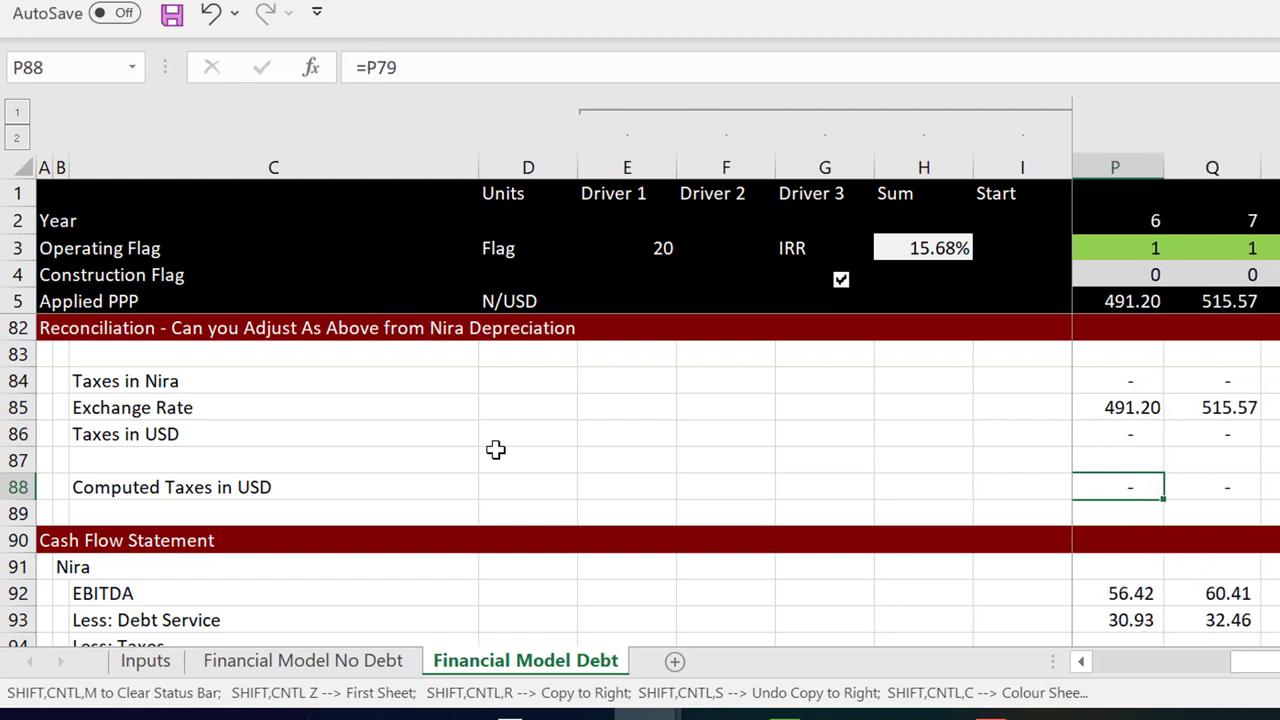
Go back along the Computed Taxes in USD row to the row labels at A88
key("Left")
key("Left")
key("Left")
key("Left")
key("Left")
key("Left")
key("Left")
key("Left")
key("Left")
key("Left")
key("Left")
key("Left")
key("Left")
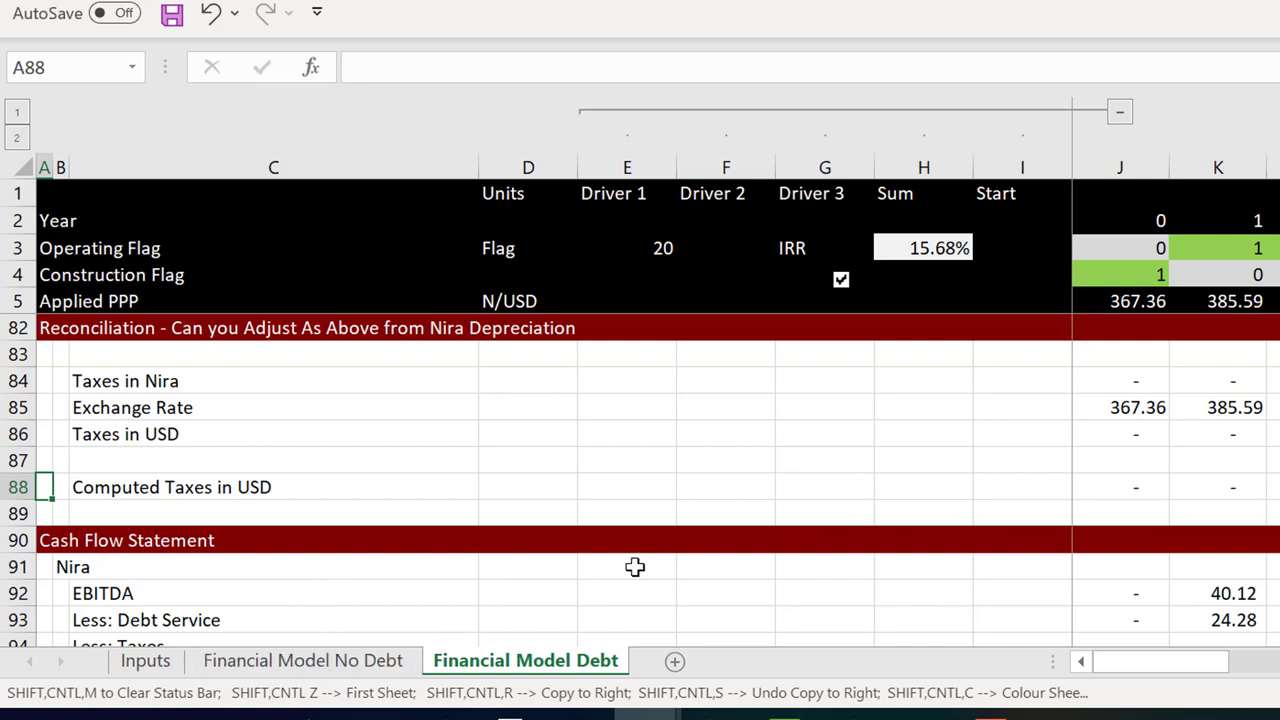
mouse_move(304, 714)
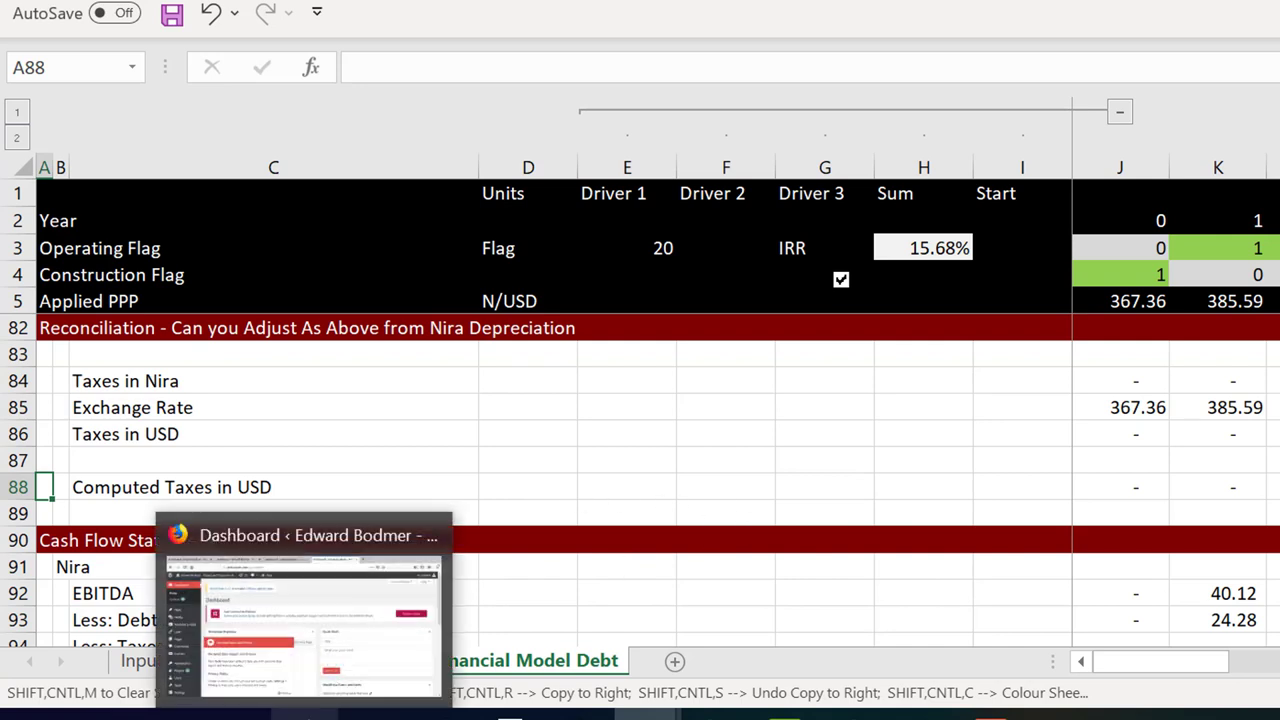